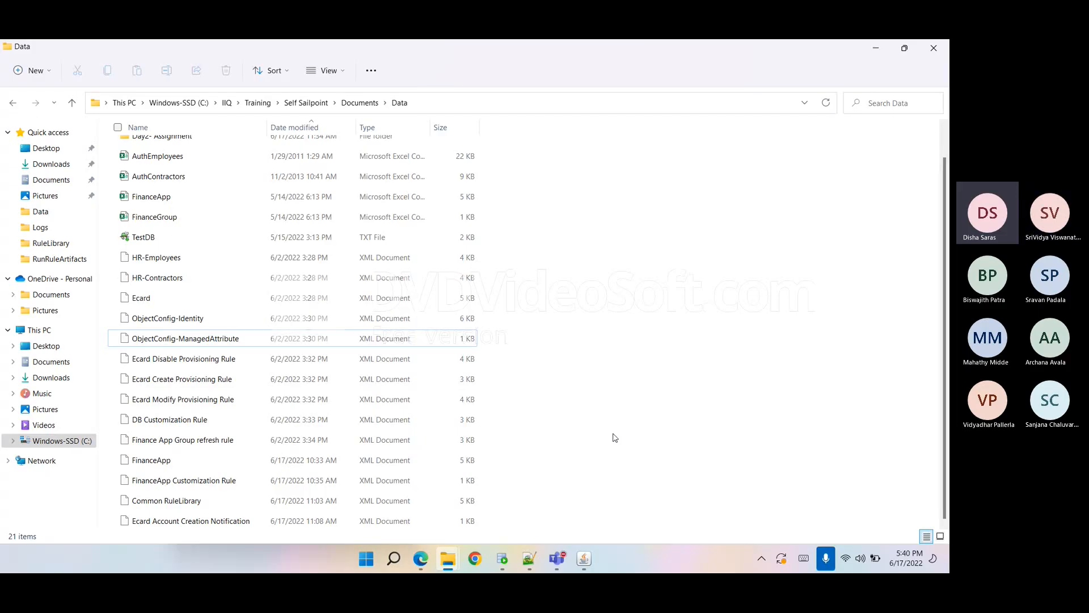
{"action": "scroll", "coordinate": [614, 436], "scroll_direction": "up", "scroll_amount": 1}
{"action": "scroll", "coordinate": [614, 436], "scroll_direction": "down", "scroll_amount": 1}
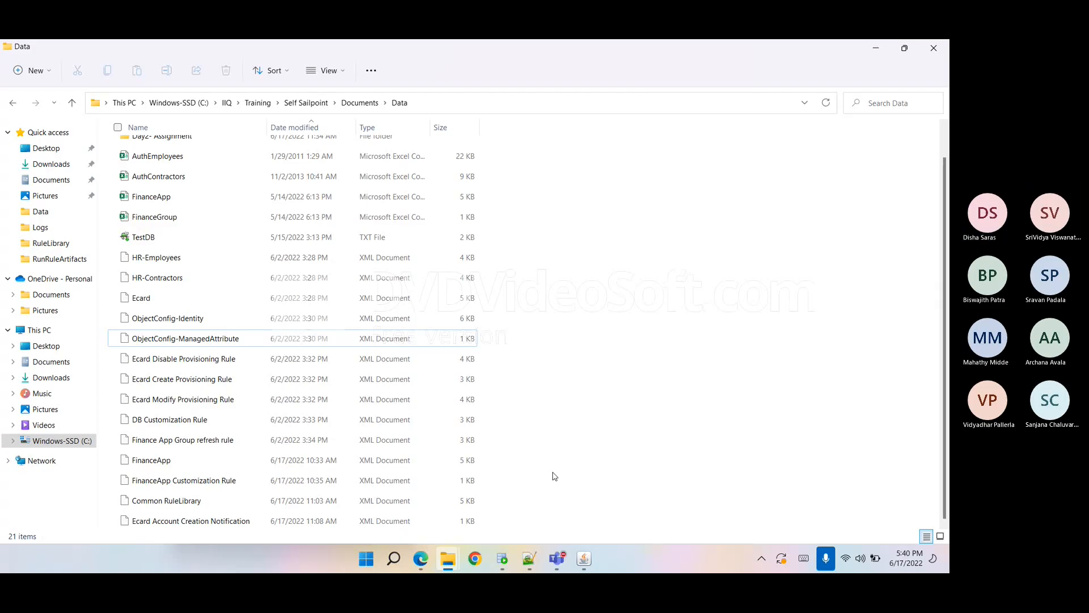
Open localhost:8081/identityiq/ in the browser.
{"action": "left_click", "coordinate": [475, 559]}
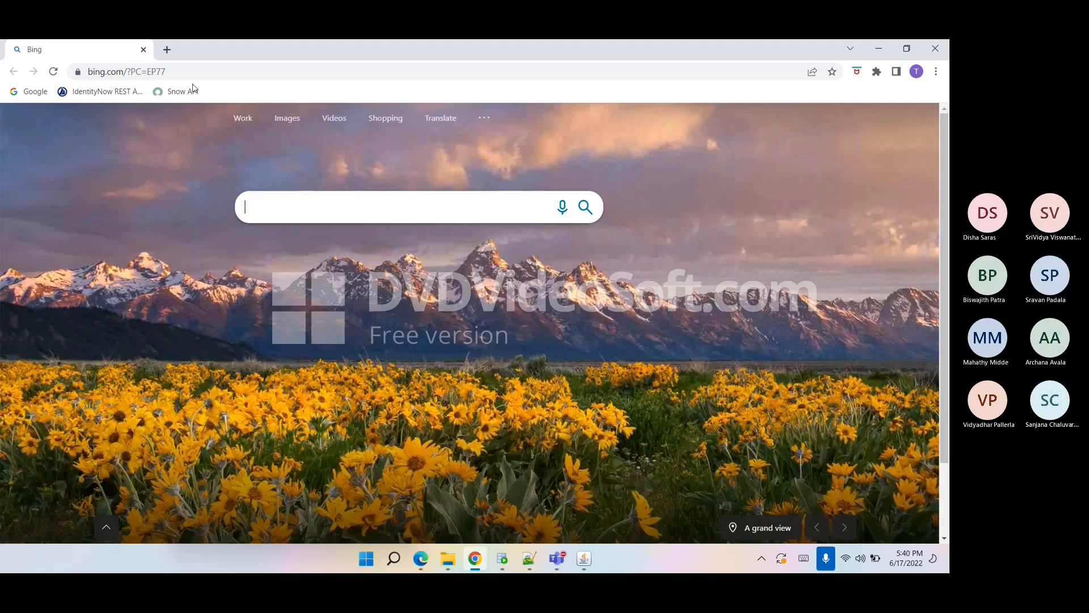
{"action": "left_click", "coordinate": [192, 75]}
{"action": "type", "text": "localhost:8081/identityiq73"}
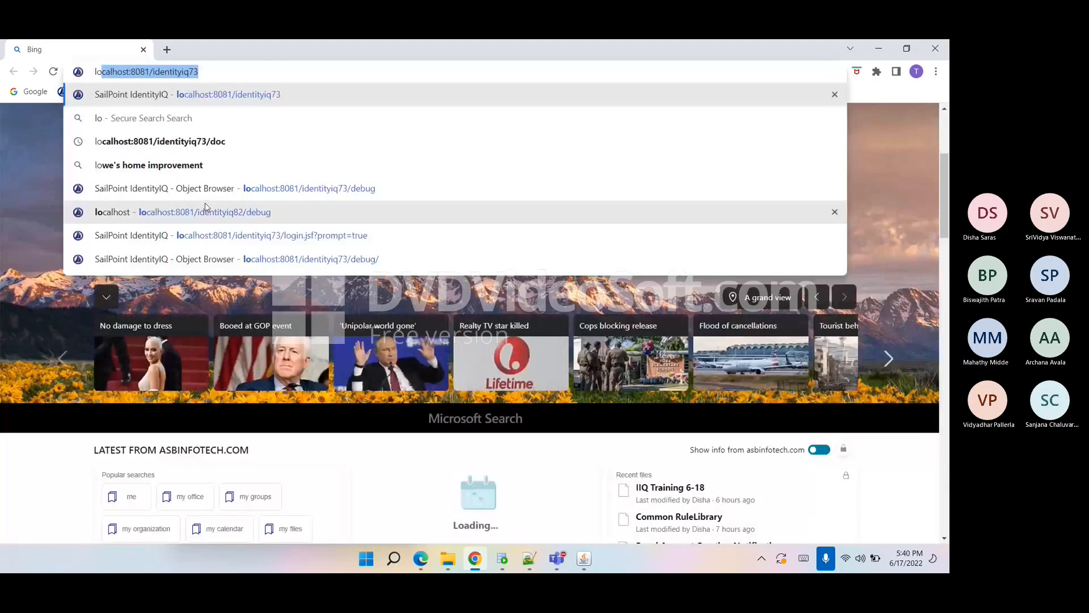
{"action": "left_click", "coordinate": [266, 100]}
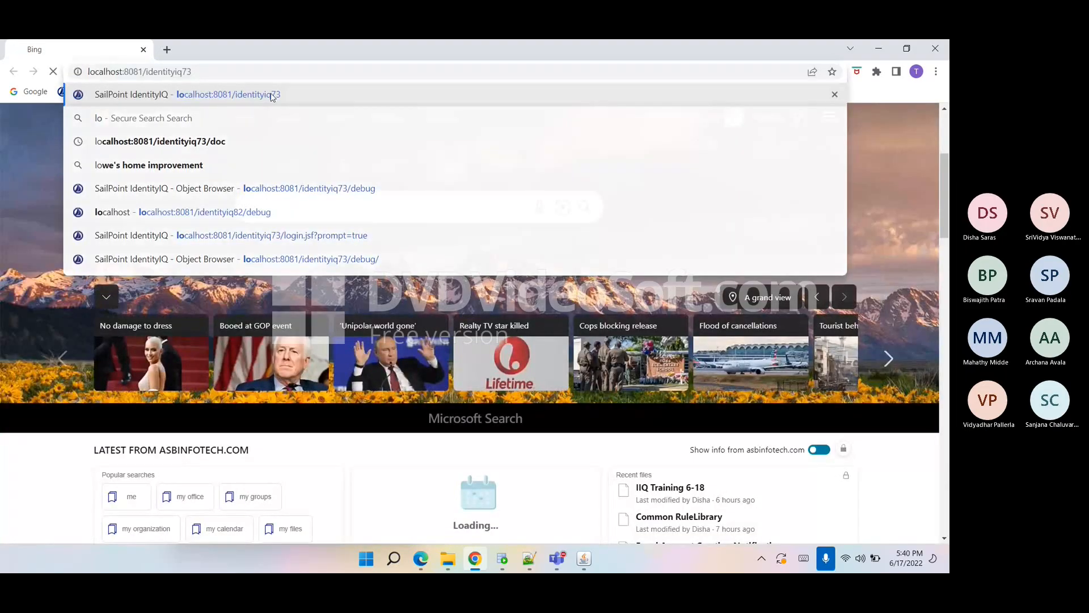
{"action": "left_click_drag", "start_coordinate": [182, 72], "coordinate": [284, 112]}
{"action": "key", "text": "BackSpace"}
{"action": "type", "text": "/"}
{"action": "key", "text": "Return"}
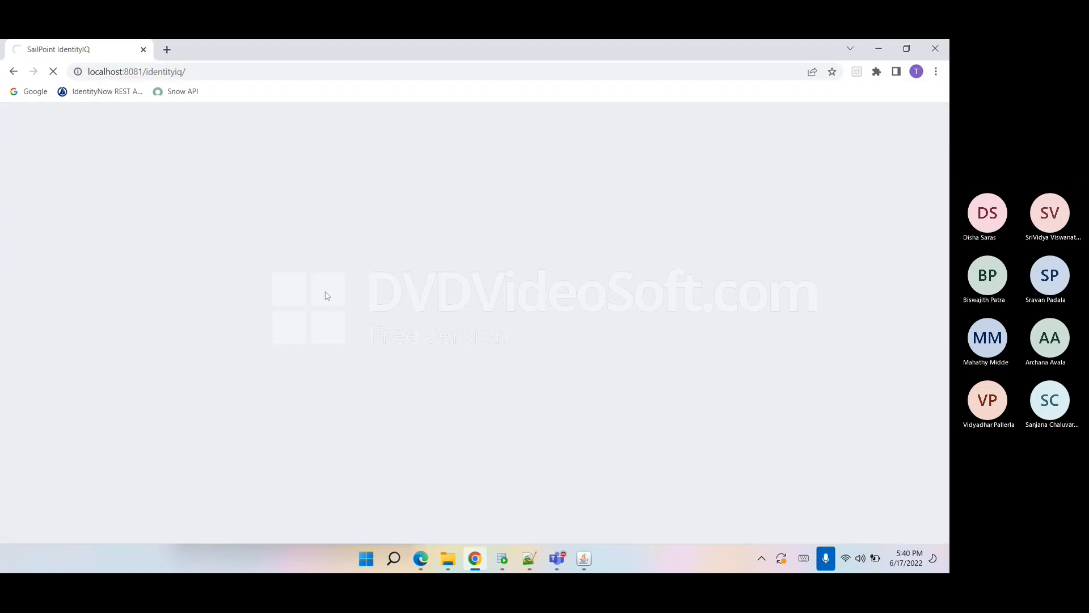
Log in as spadmin with the account password and dismiss the browser's password warning.
{"action": "type", "text": "spadmin"}
{"action": "key", "text": "Tab"}
{"action": "type", "text": "admi"}
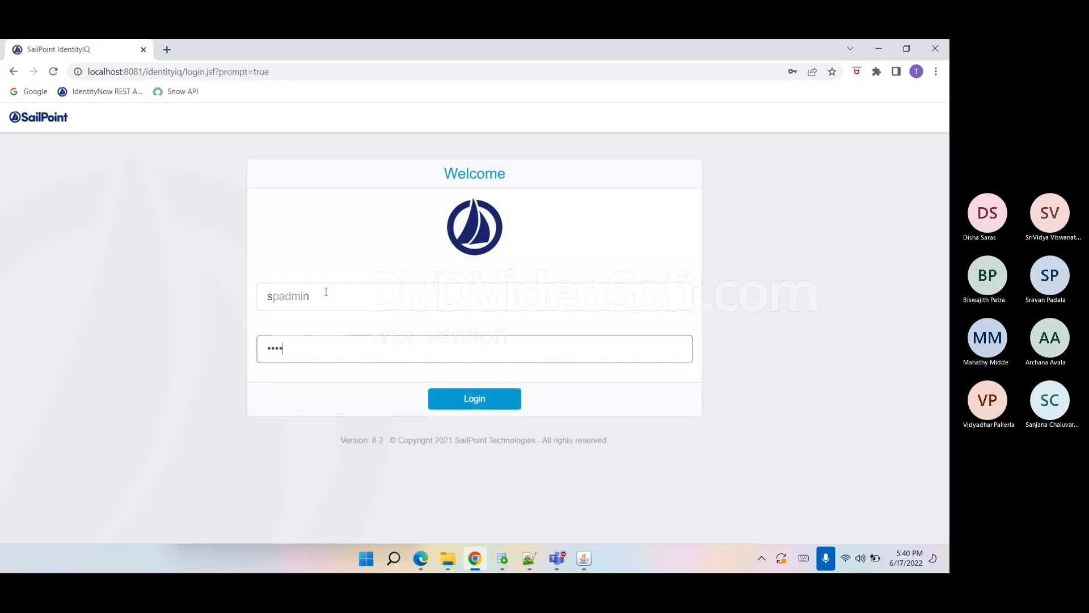
{"action": "type", "text": "n"}
{"action": "key", "text": "Return"}
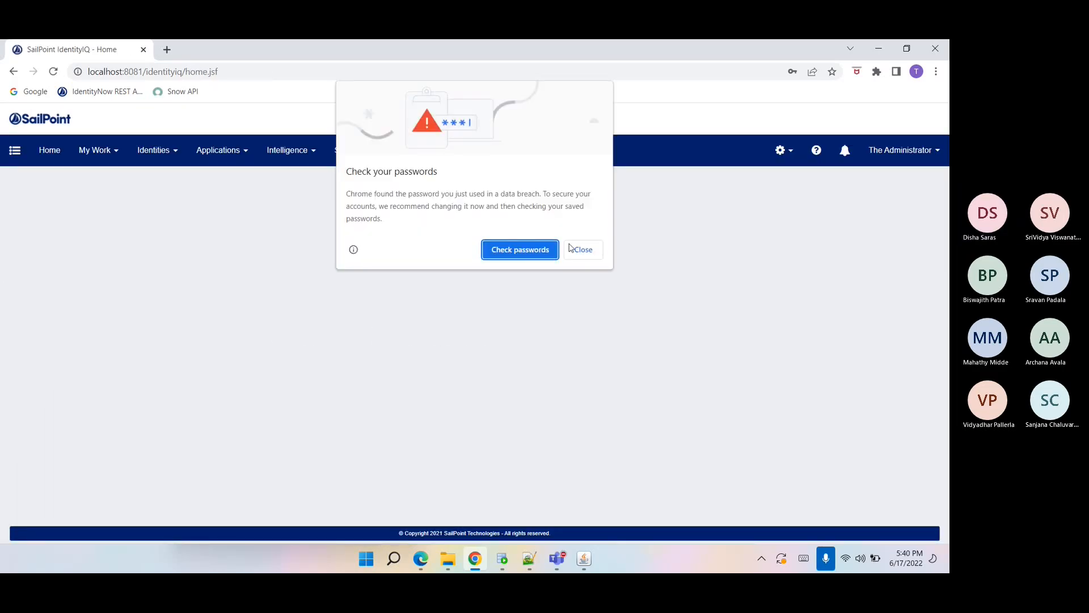
{"action": "left_click", "coordinate": [581, 250]}
{"action": "left_click", "coordinate": [768, 272]}
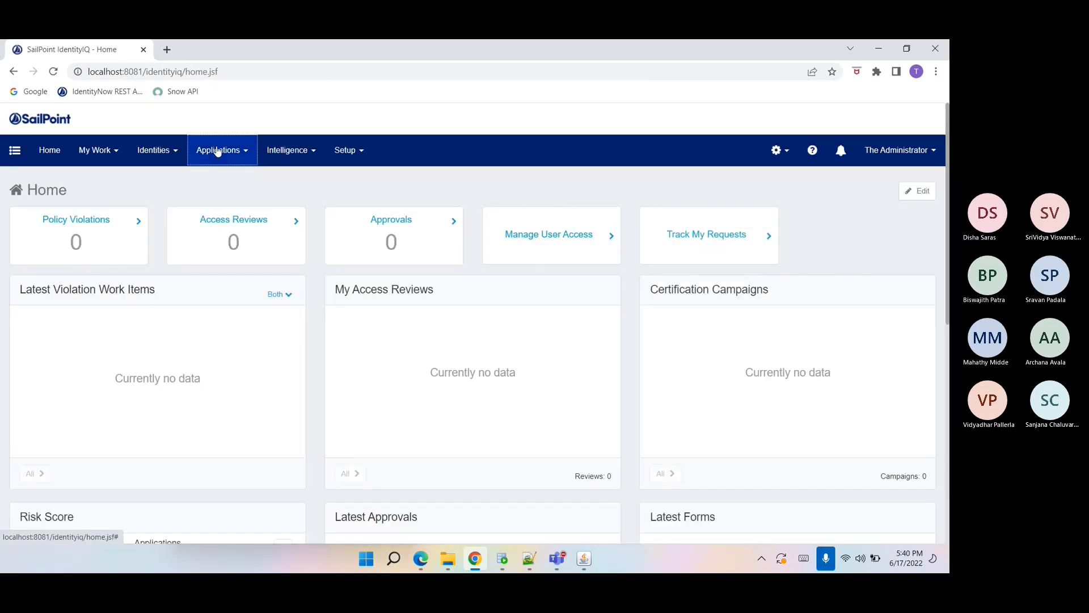
Open the Application Definition page.
{"action": "mouse_move", "coordinate": [221, 151]}
{"action": "left_click", "coordinate": [227, 177]}
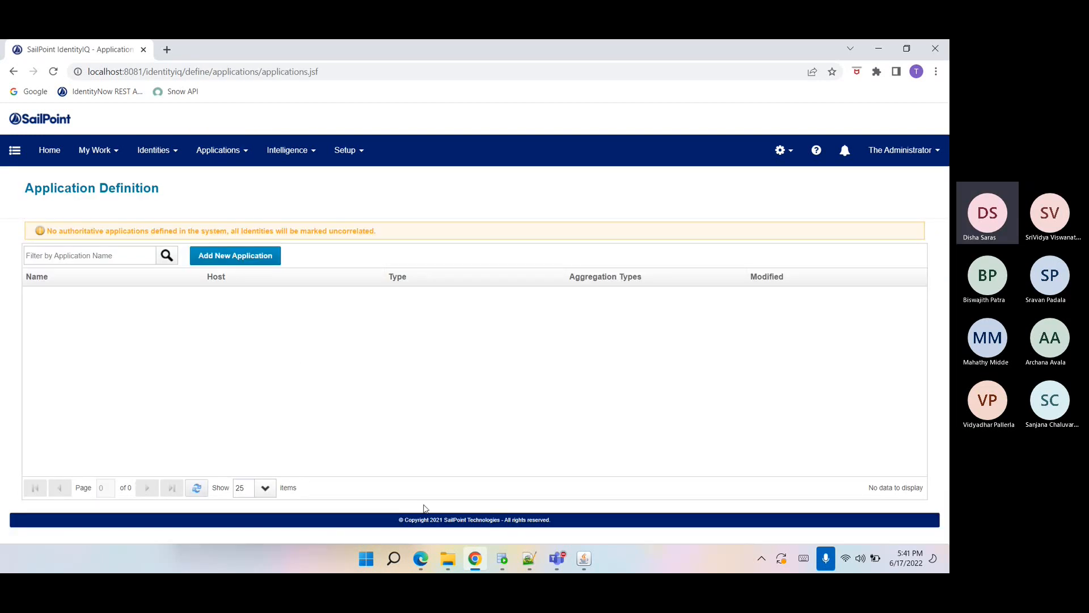
{"action": "double_click", "coordinate": [450, 520]}
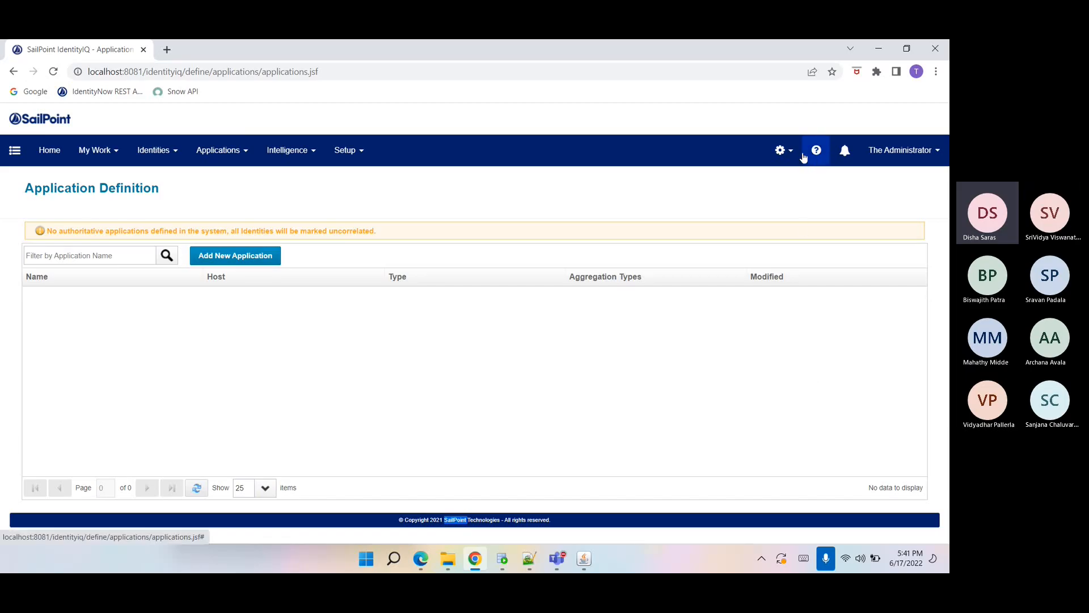
Open the debug Object Browser at localhost:8081/identityiq/debug.
{"action": "left_click", "coordinate": [783, 151]}
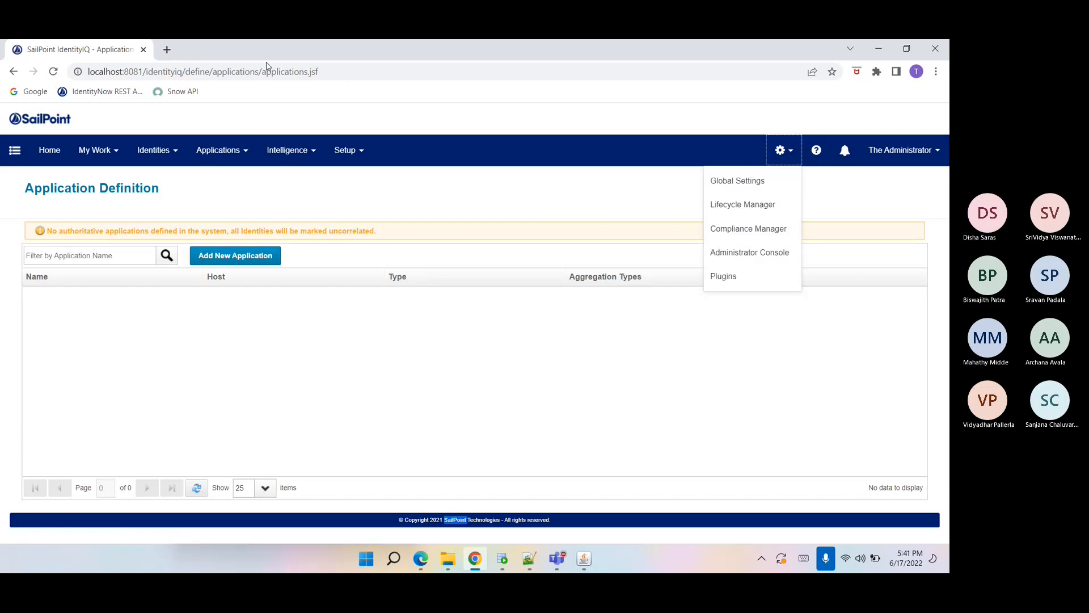
{"action": "left_click_drag", "start_coordinate": [197, 72], "coordinate": [382, 100]}
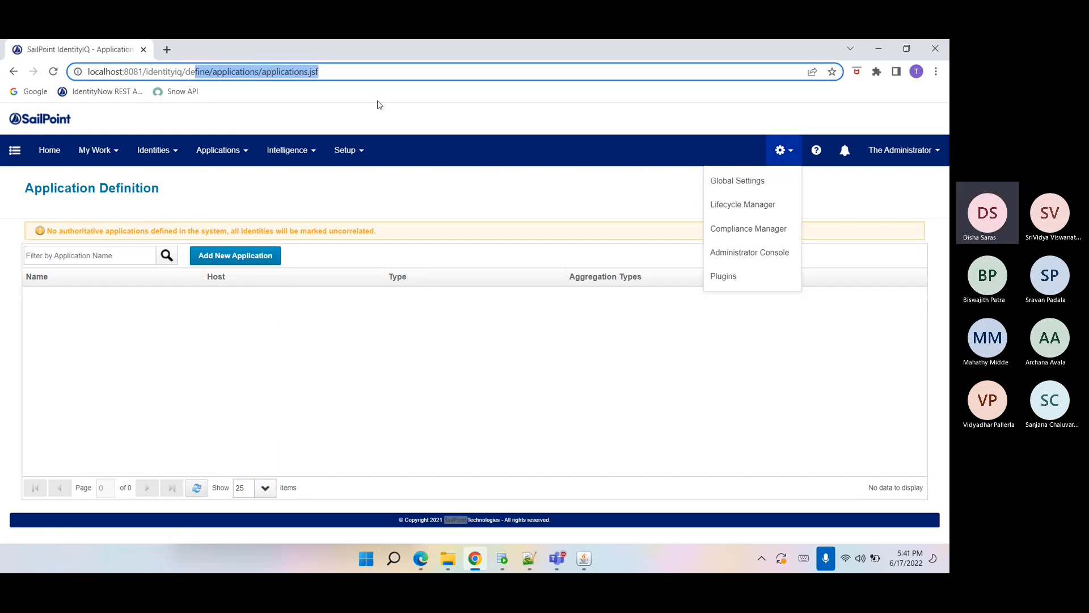
{"action": "type", "text": "bug"}
{"action": "key", "text": "Return"}
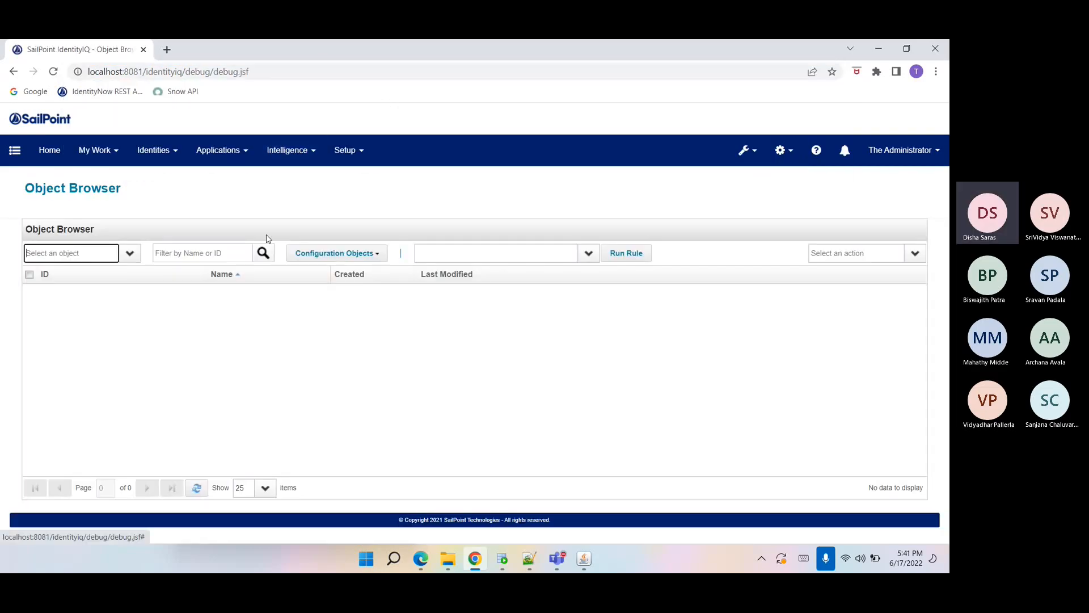
Open the About page from the debug tools menu, glancing at the Tomcat console window.
{"action": "left_click", "coordinate": [743, 150]}
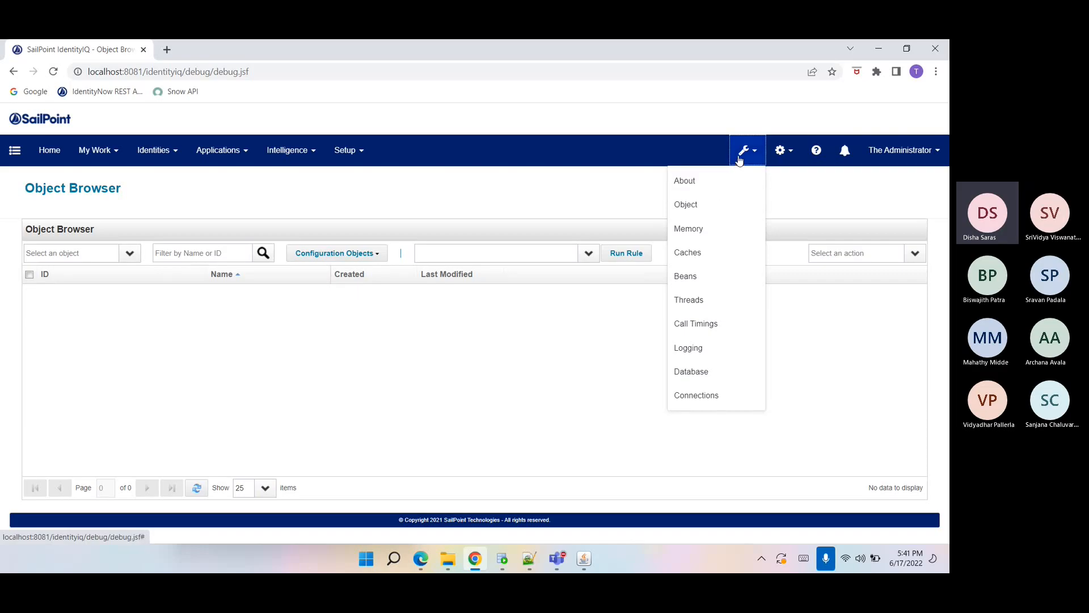
{"action": "left_click", "coordinate": [710, 185]}
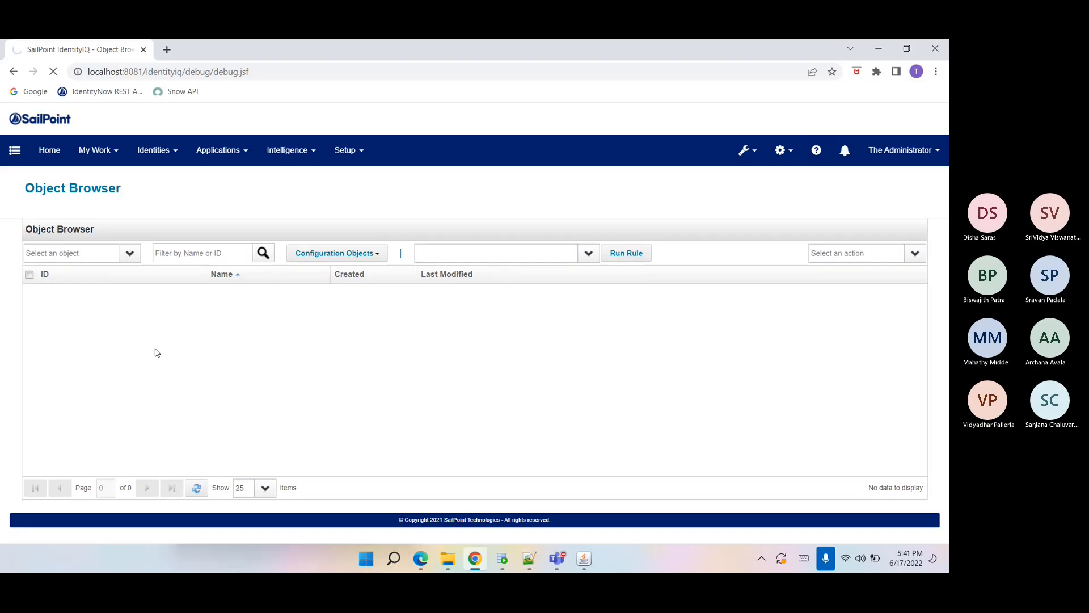
{"action": "left_click", "coordinate": [582, 560]}
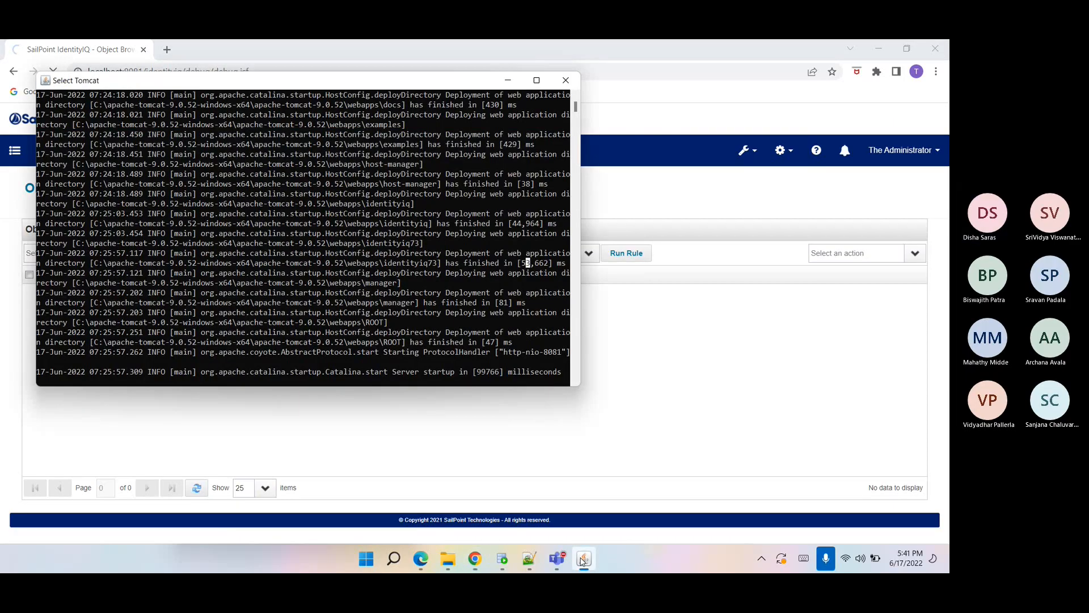
{"action": "left_click", "coordinate": [437, 432]}
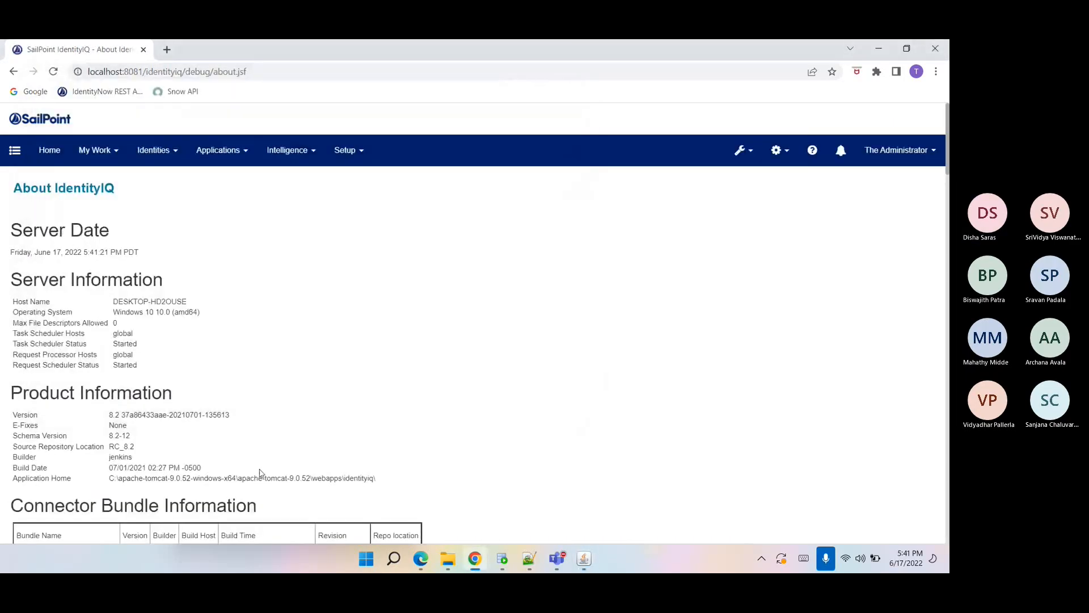
Review the product version and connector bundle information on the About IdentityIQ page.
{"action": "scroll", "coordinate": [259, 470], "scroll_direction": "down", "scroll_amount": 1}
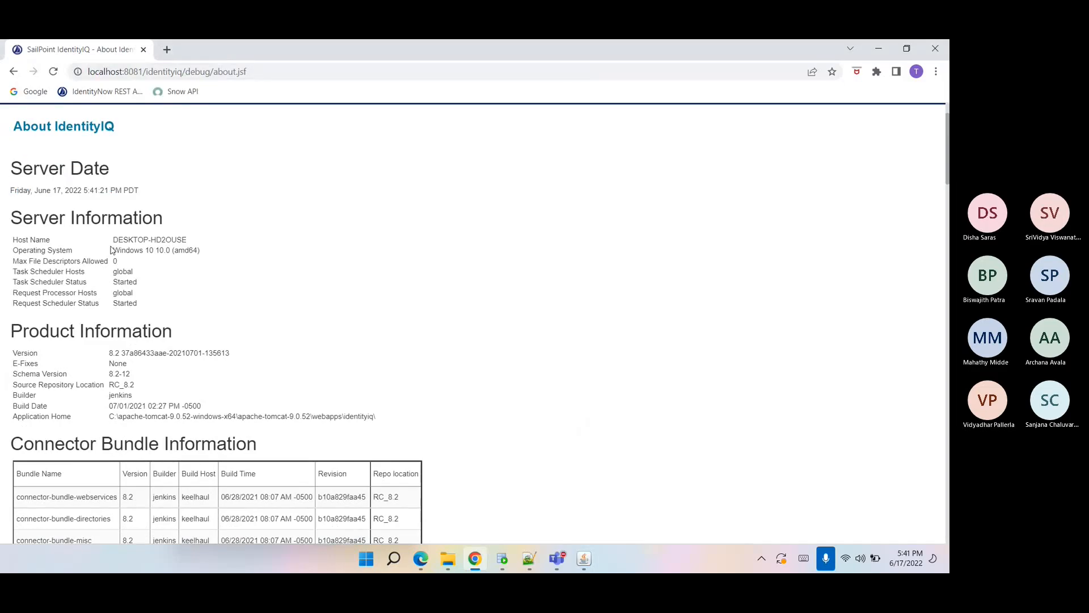
{"action": "scroll", "coordinate": [112, 250], "scroll_direction": "down", "scroll_amount": 1}
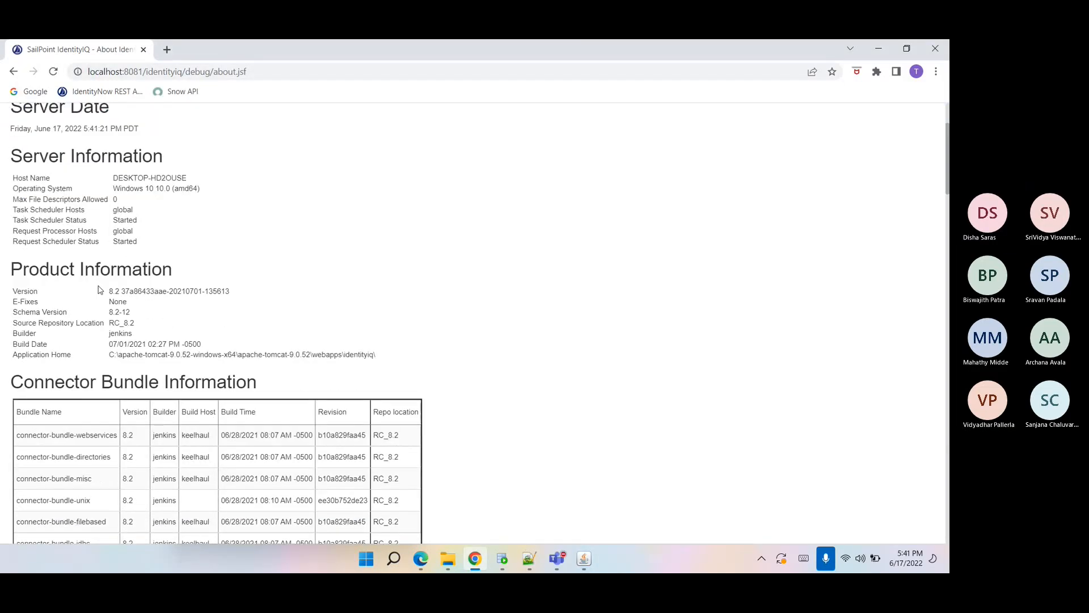
{"action": "left_click_drag", "start_coordinate": [13, 288], "coordinate": [187, 354]}
{"action": "left_click", "coordinate": [187, 354]}
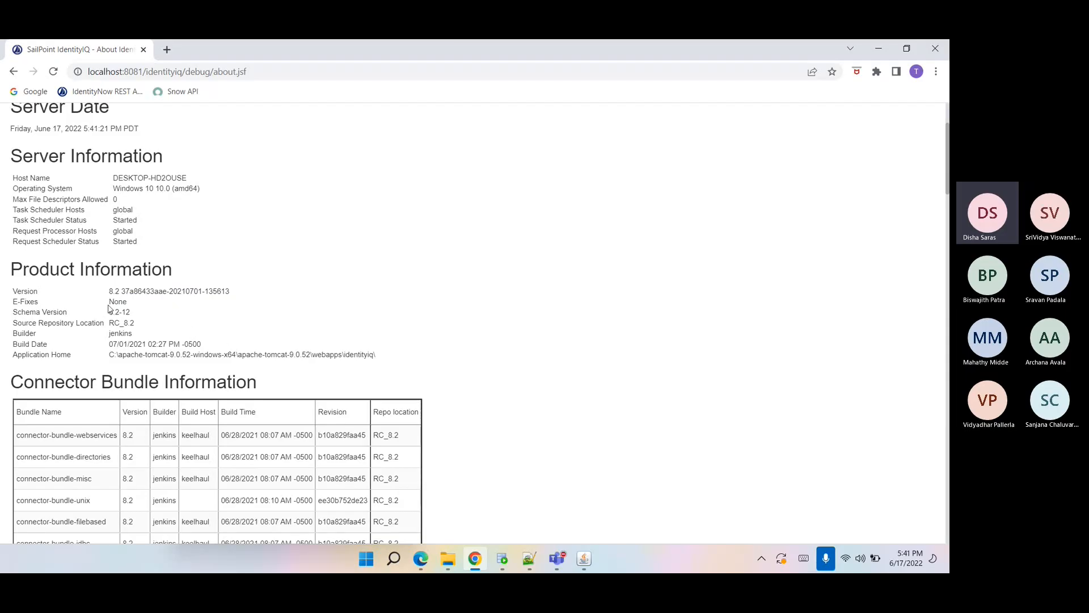
{"action": "left_click_drag", "start_coordinate": [110, 290], "coordinate": [128, 303]}
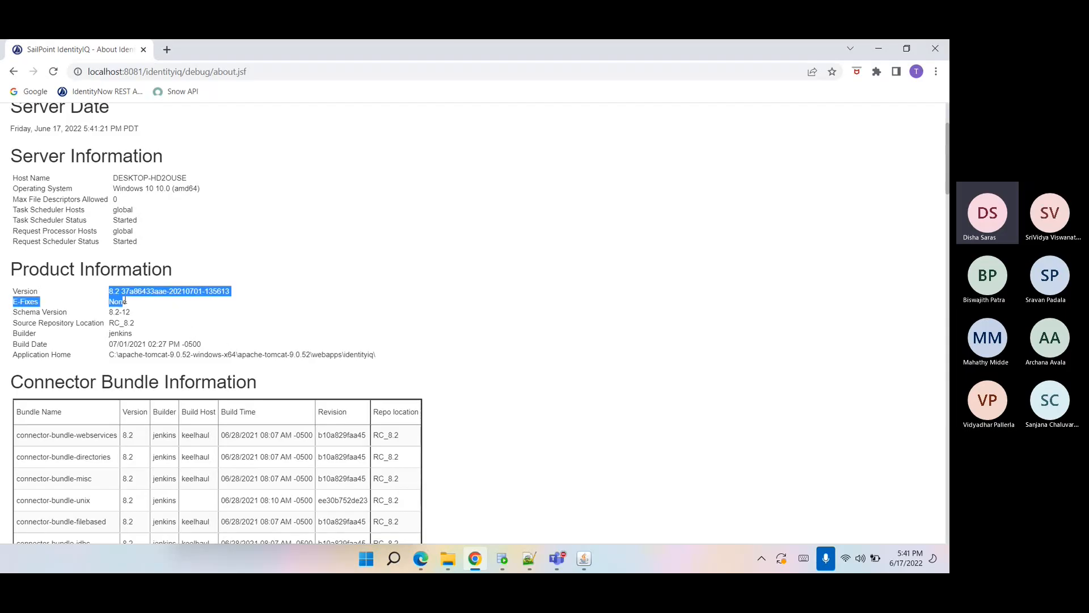
{"action": "left_click", "coordinate": [177, 362]}
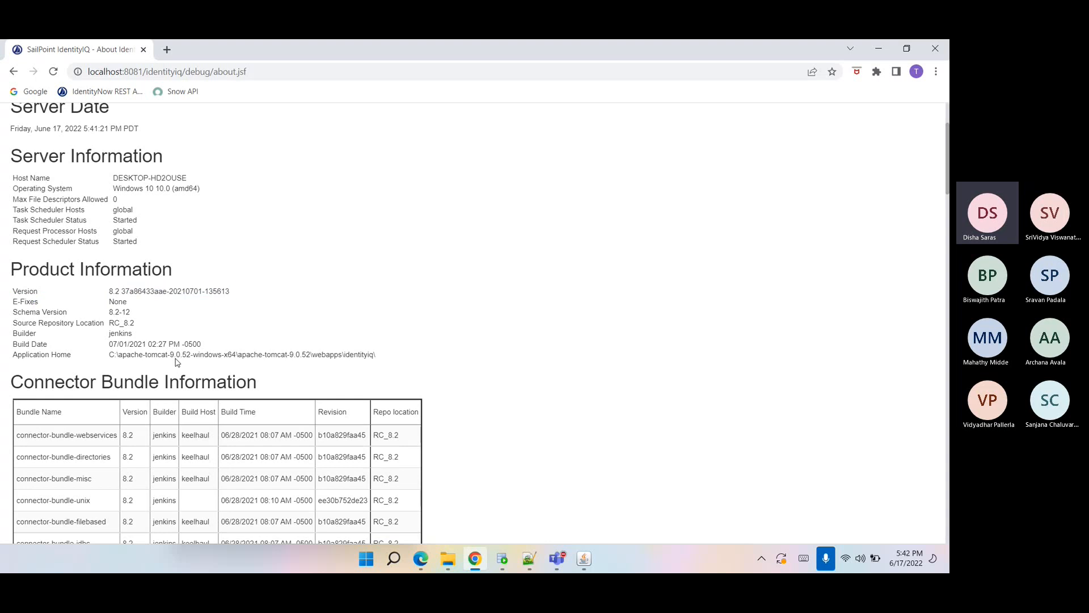
{"action": "scroll", "coordinate": [176, 363], "scroll_direction": "down", "scroll_amount": 1}
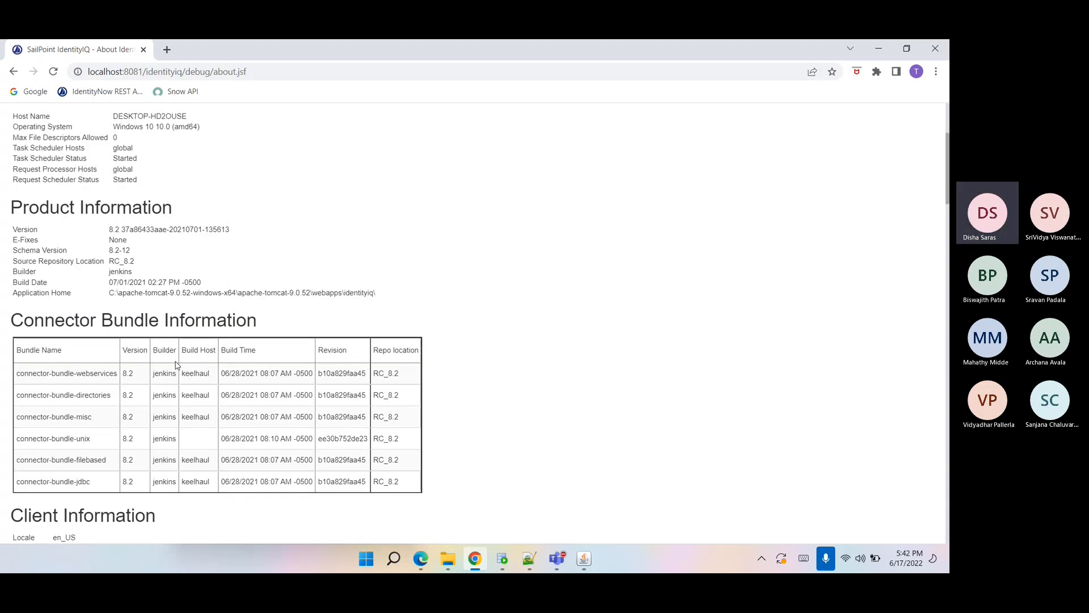
{"action": "scroll", "coordinate": [177, 365], "scroll_direction": "down", "scroll_amount": 1}
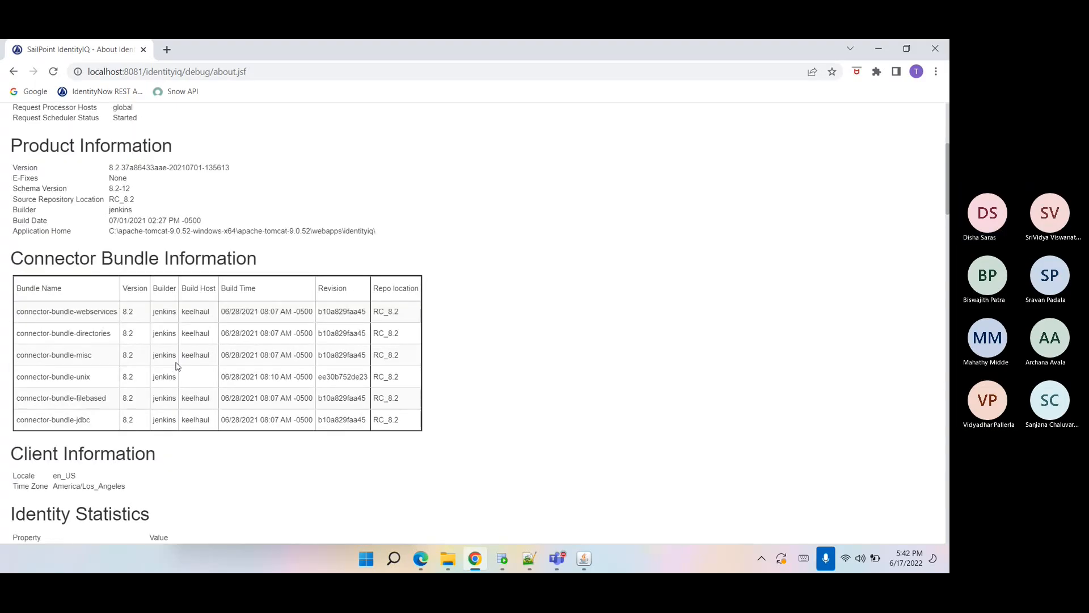
{"action": "scroll", "coordinate": [175, 366], "scroll_direction": "up", "scroll_amount": 5}
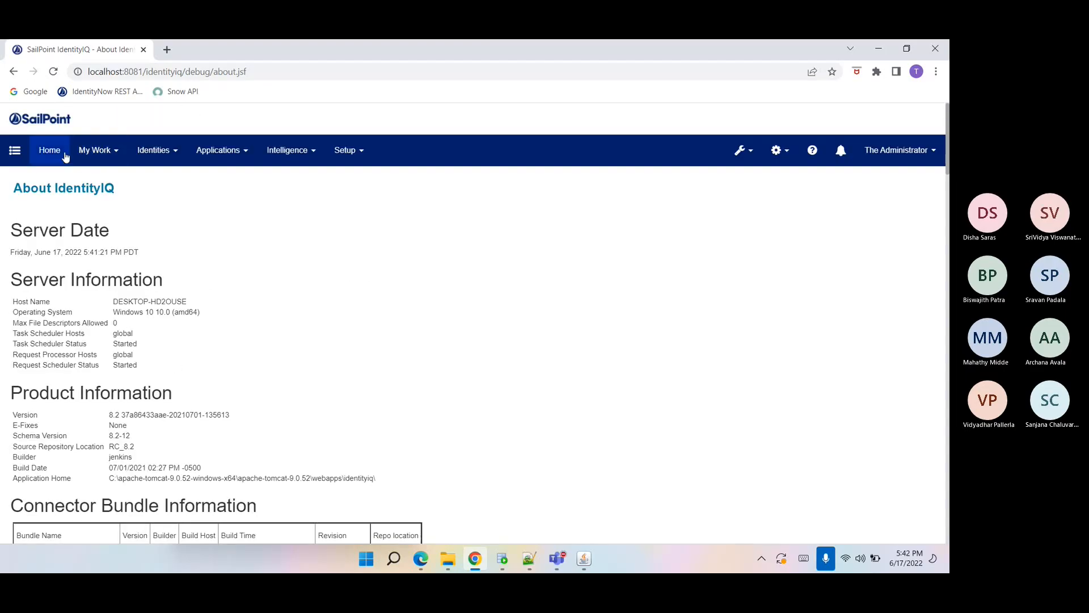
{"action": "left_click", "coordinate": [65, 157]}
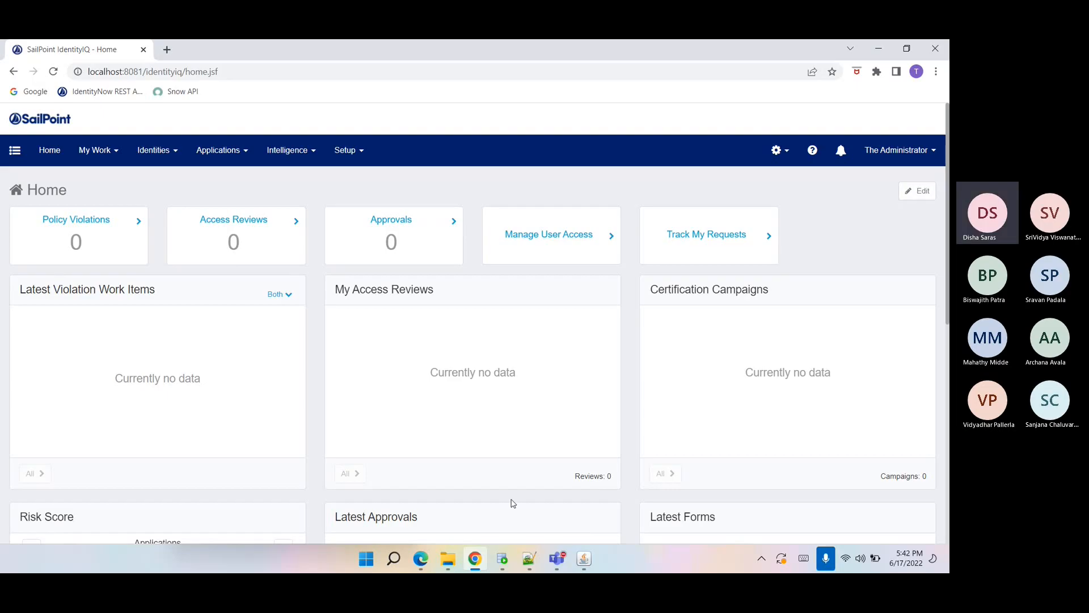
{"action": "left_click", "coordinate": [558, 558]}
{"action": "left_click", "coordinate": [691, 498]}
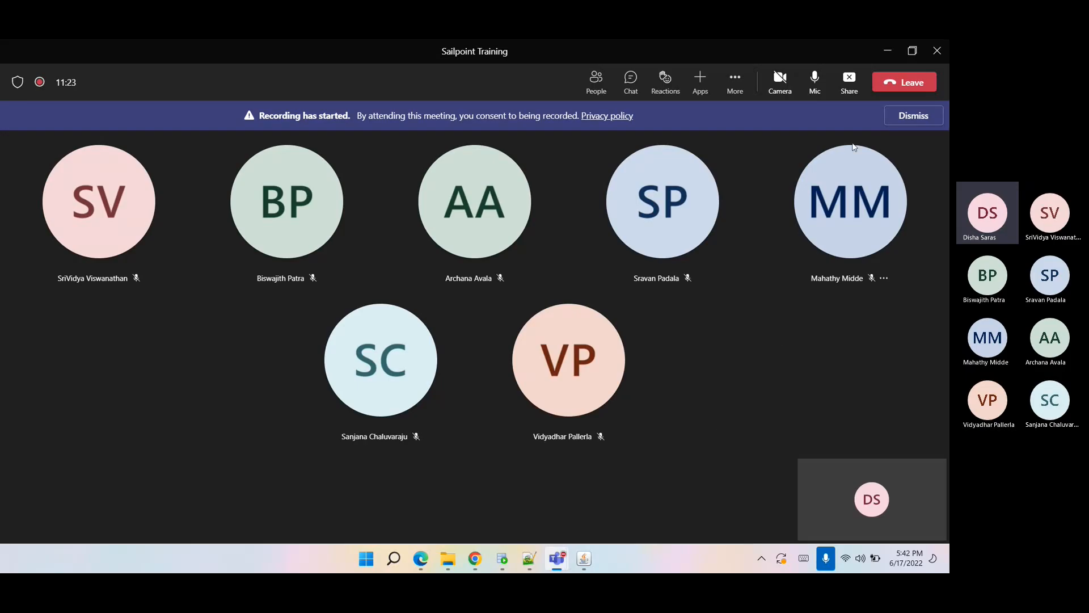
{"action": "left_click", "coordinate": [885, 56]}
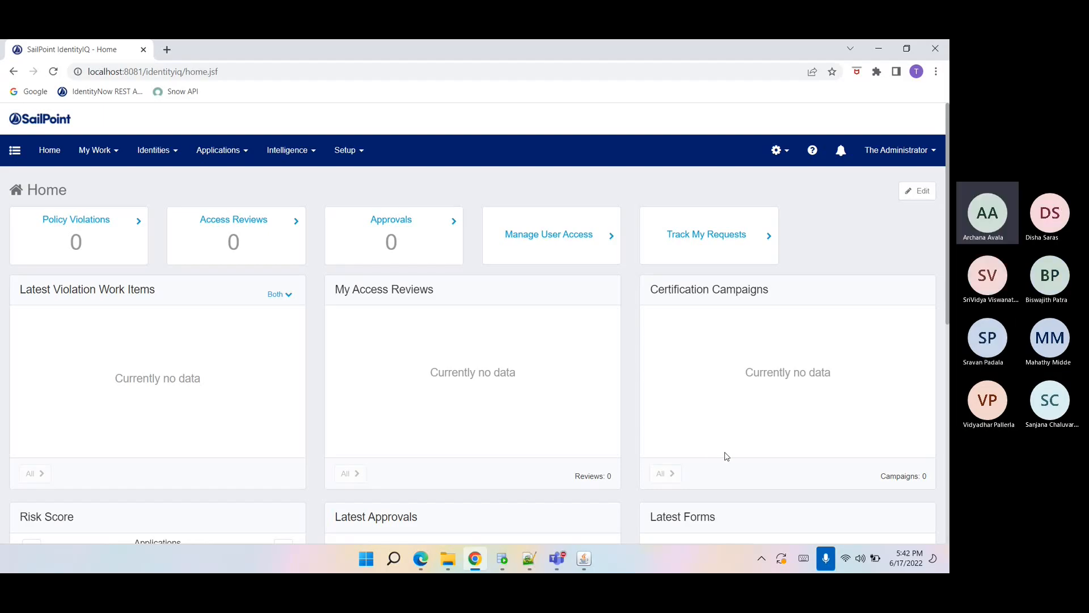
{"action": "key", "text": "alt+Tab"}
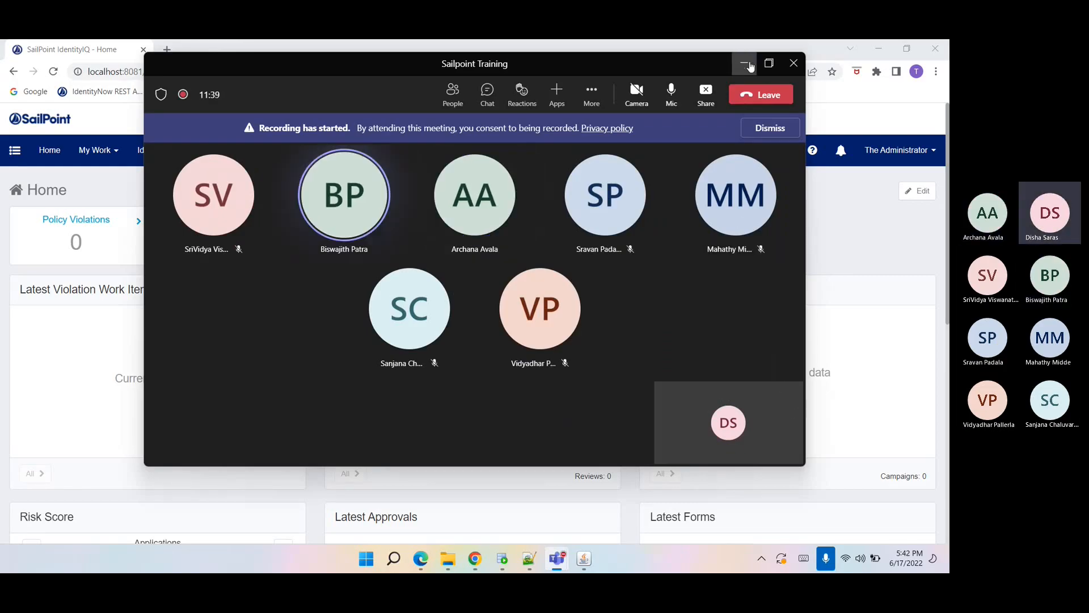
{"action": "left_click", "coordinate": [748, 65]}
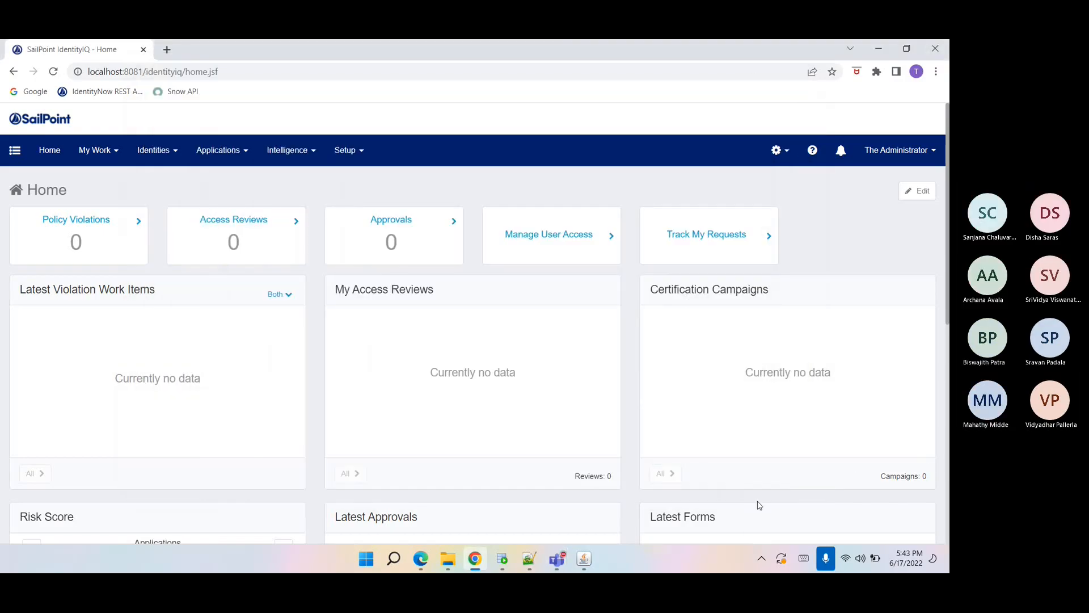
{"action": "double_click", "coordinate": [709, 413]}
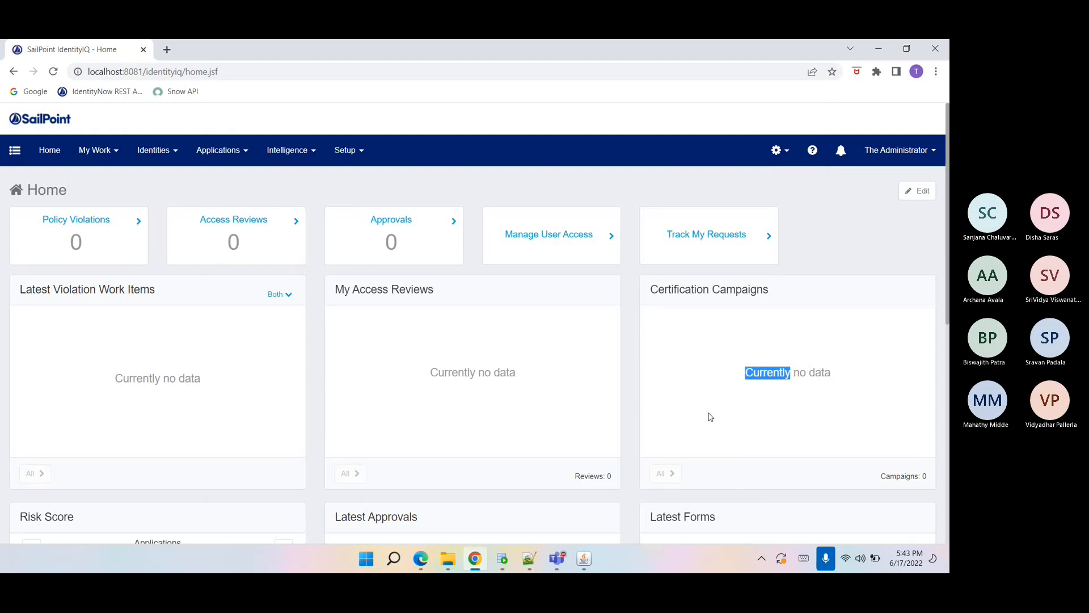
{"action": "left_click", "coordinate": [417, 377]}
Start adding a new application from Application Definition and enter HR-Employees as its name.
{"action": "left_click", "coordinate": [227, 152]}
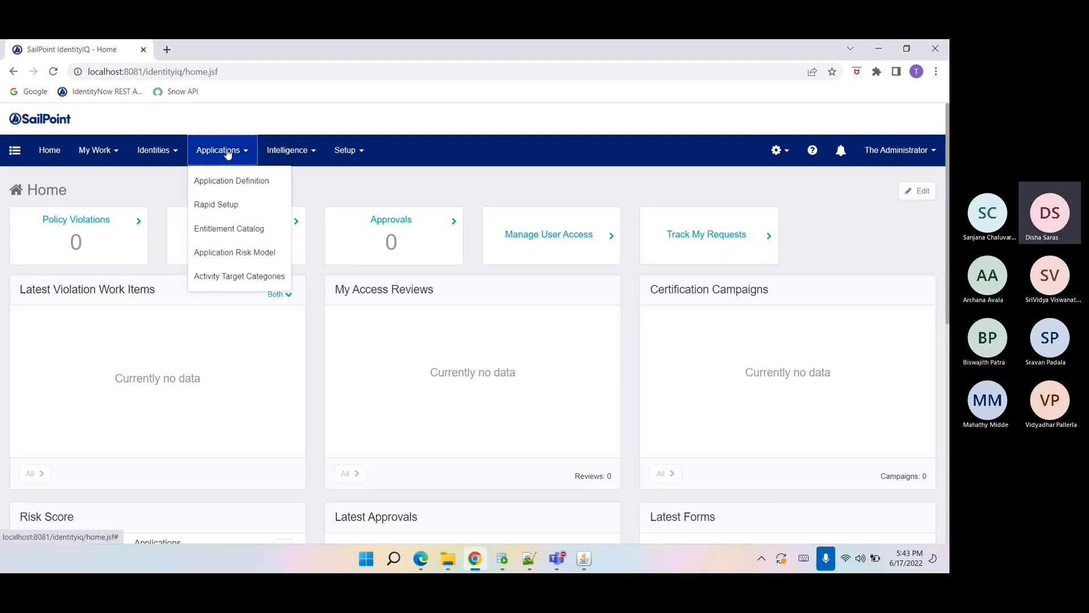
{"action": "left_click", "coordinate": [227, 182]}
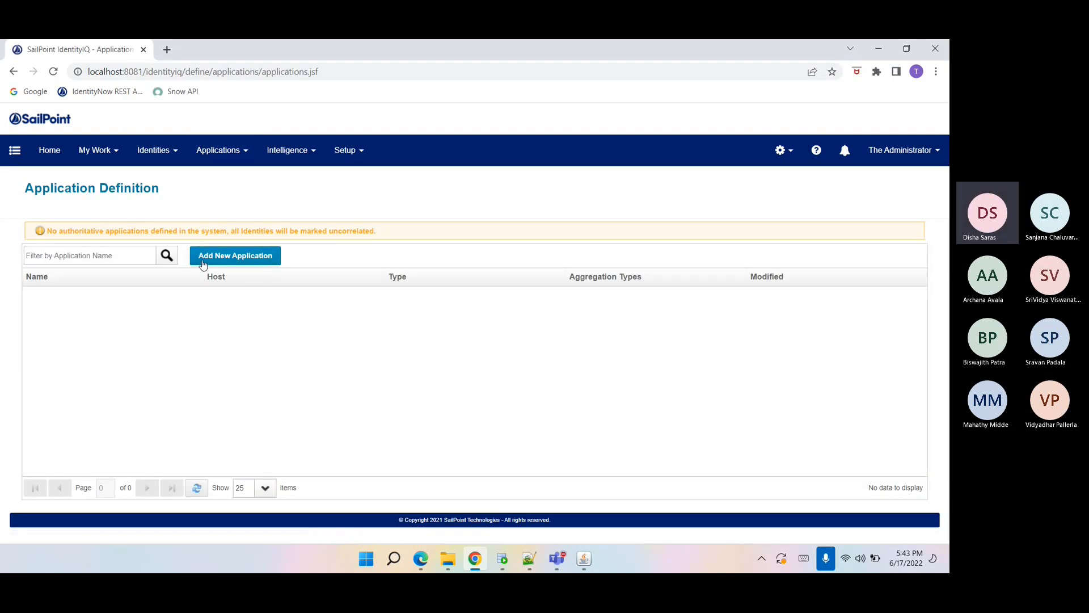
{"action": "left_click", "coordinate": [204, 259]}
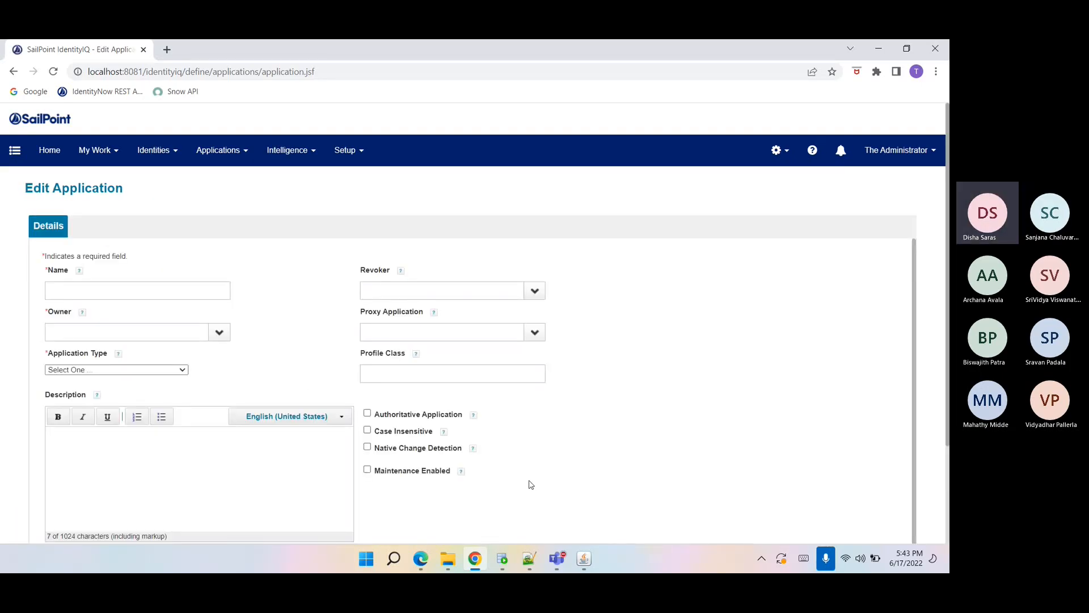
{"action": "left_click", "coordinate": [165, 292]}
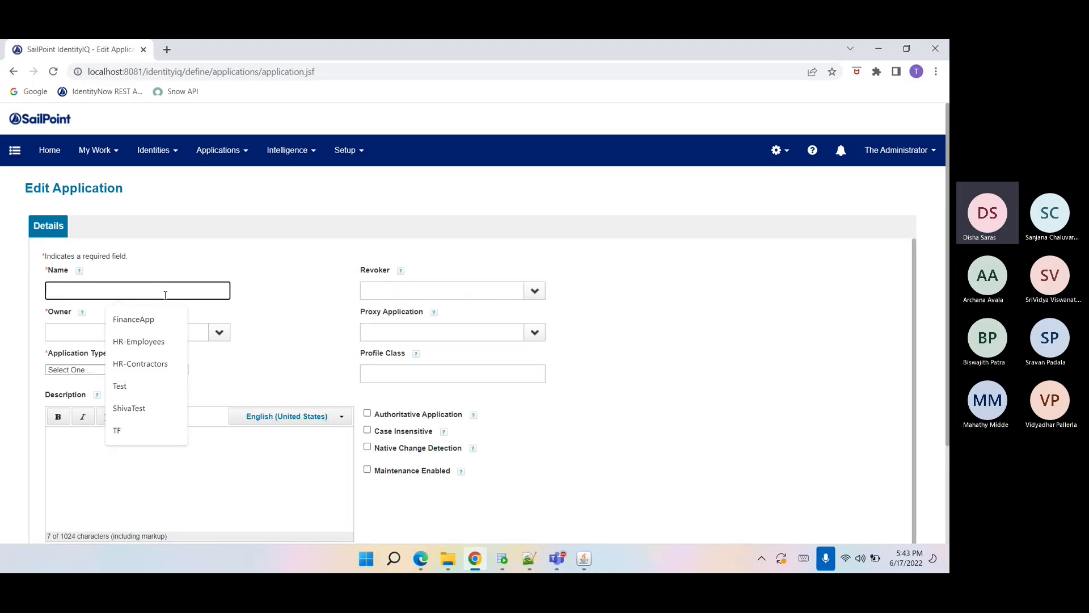
{"action": "left_click", "coordinate": [141, 341]}
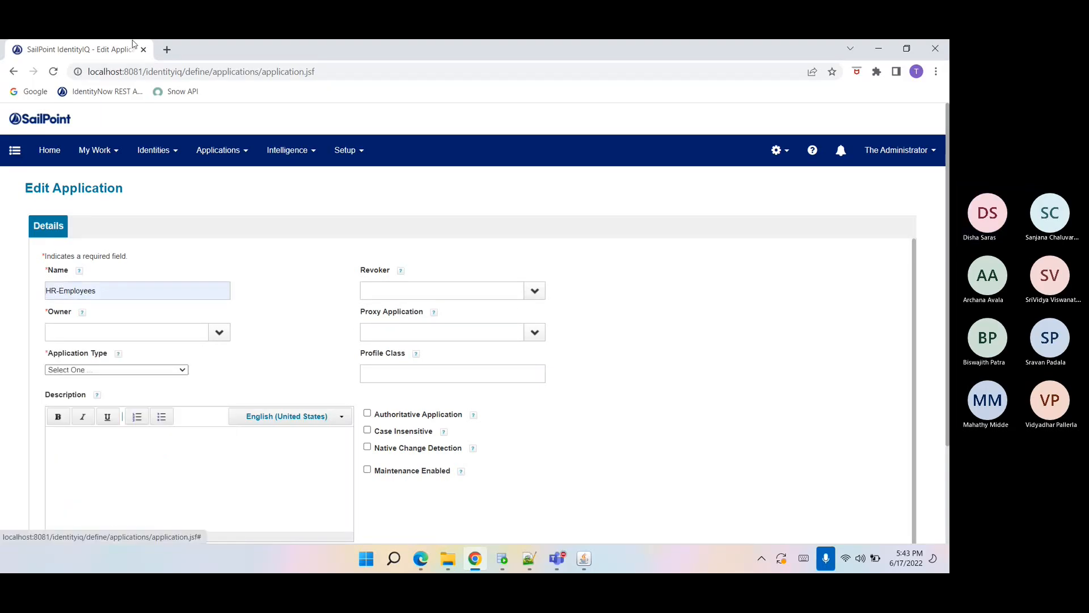
Open the debug page at localhost:8081/identityiq/debug, then go to Global Settings.
{"action": "left_click_drag", "start_coordinate": [194, 71], "coordinate": [317, 72]}
{"action": "type", "text": "debug/"}
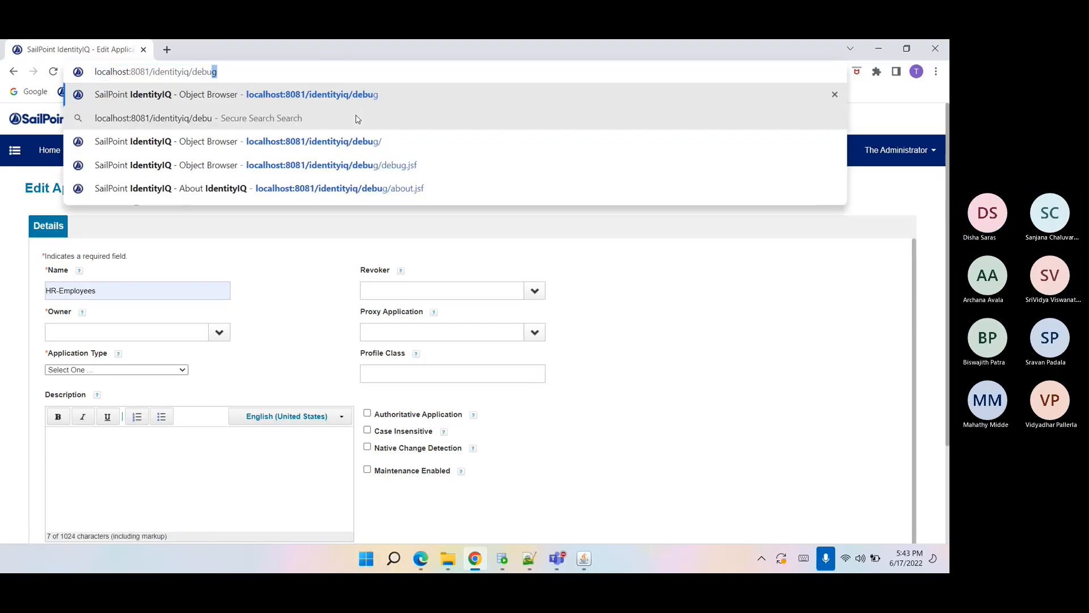
{"action": "key", "text": "Return"}
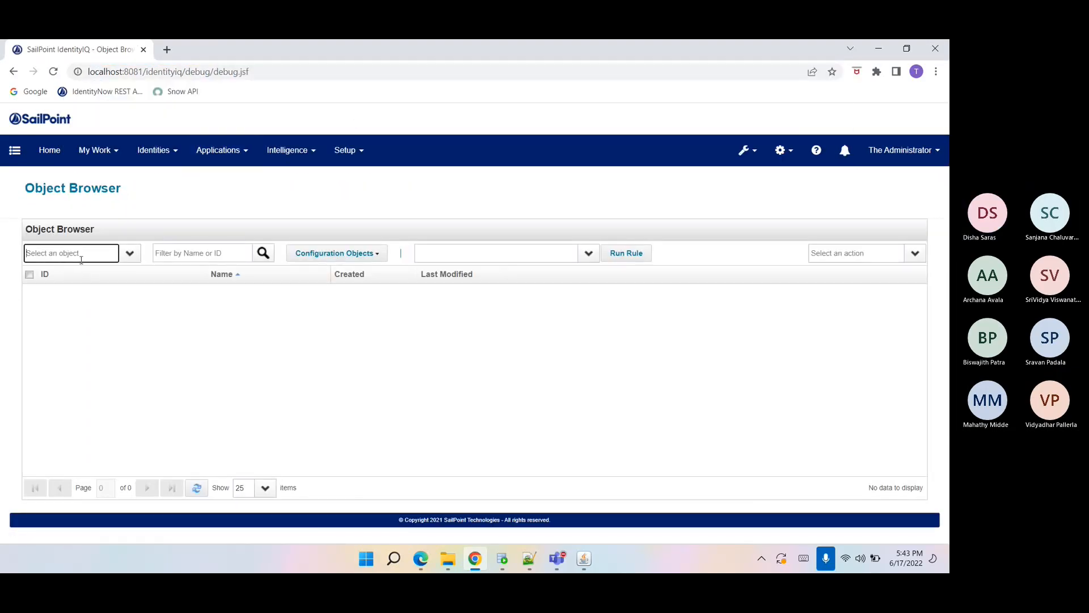
{"action": "left_click", "coordinate": [782, 150]}
{"action": "left_click", "coordinate": [771, 174]}
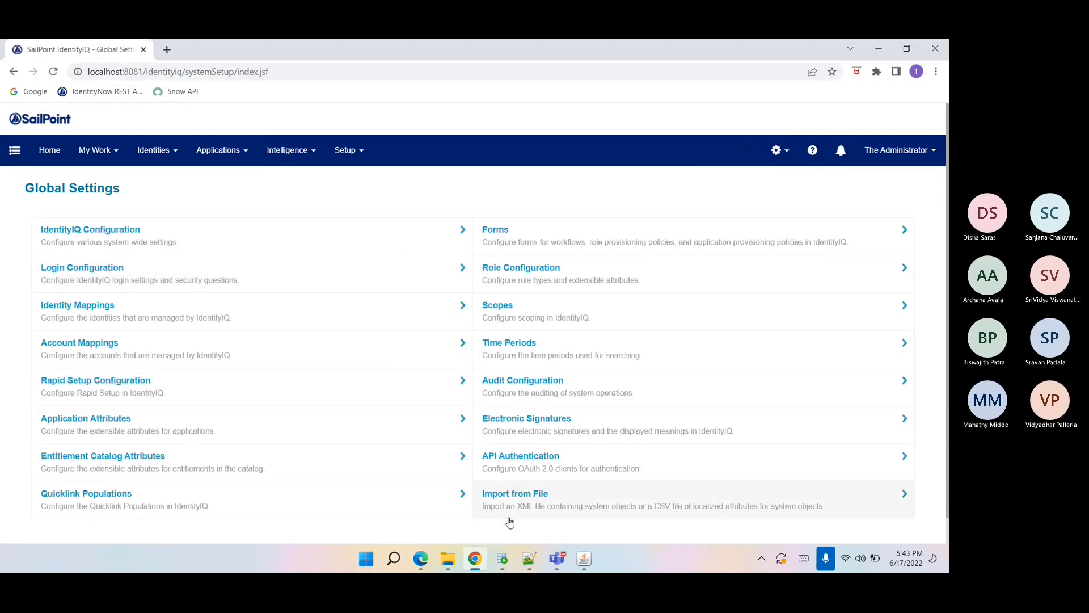
Use Import from File to import ObjectConfig-Identity from the Data folder.
{"action": "left_click", "coordinate": [507, 507]}
{"action": "left_click", "coordinate": [93, 268]}
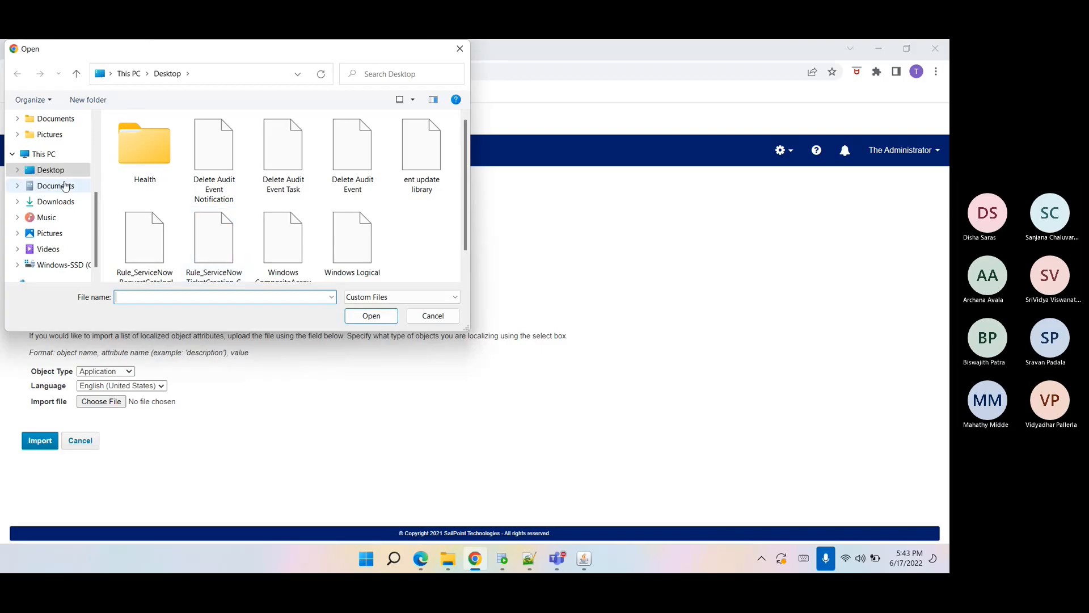
{"action": "scroll", "coordinate": [64, 170], "scroll_direction": "up", "scroll_amount": 2}
{"action": "scroll", "coordinate": [64, 169], "scroll_direction": "up", "scroll_amount": 2}
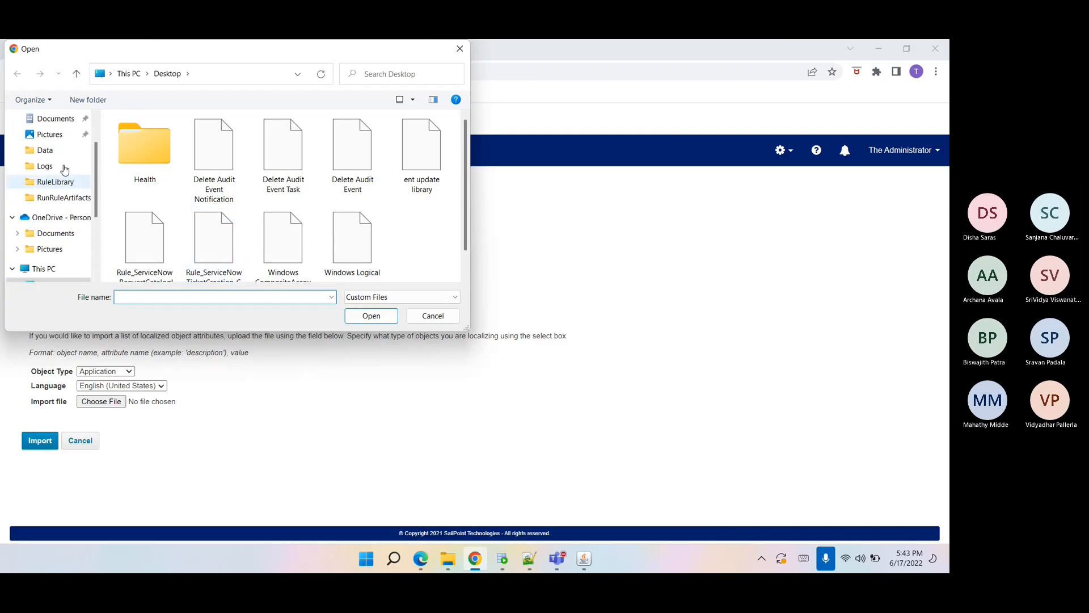
{"action": "left_click", "coordinate": [50, 150]}
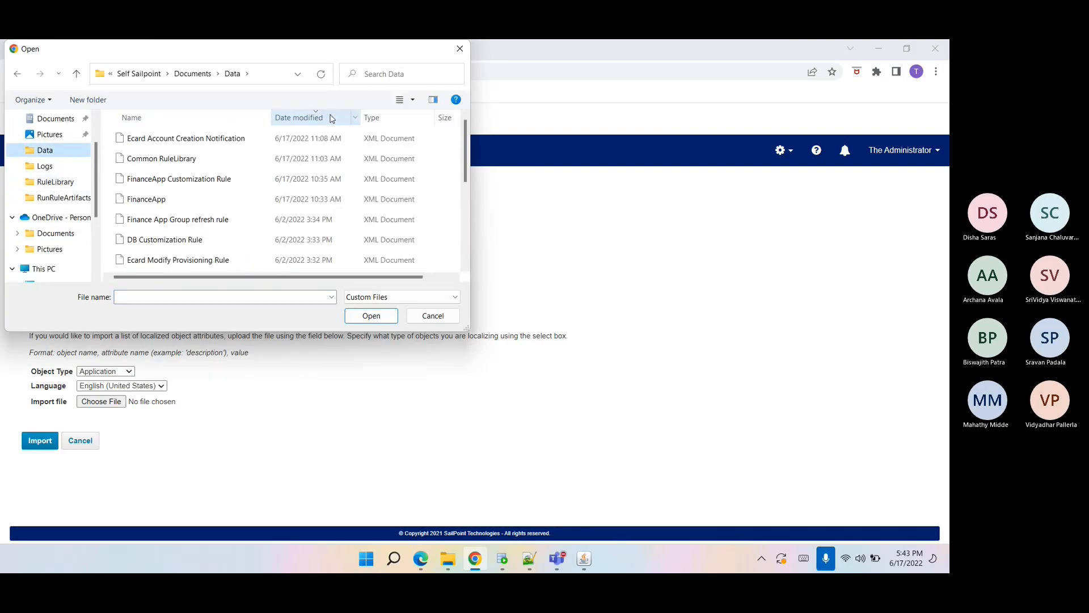
{"action": "double_click", "coordinate": [426, 50]}
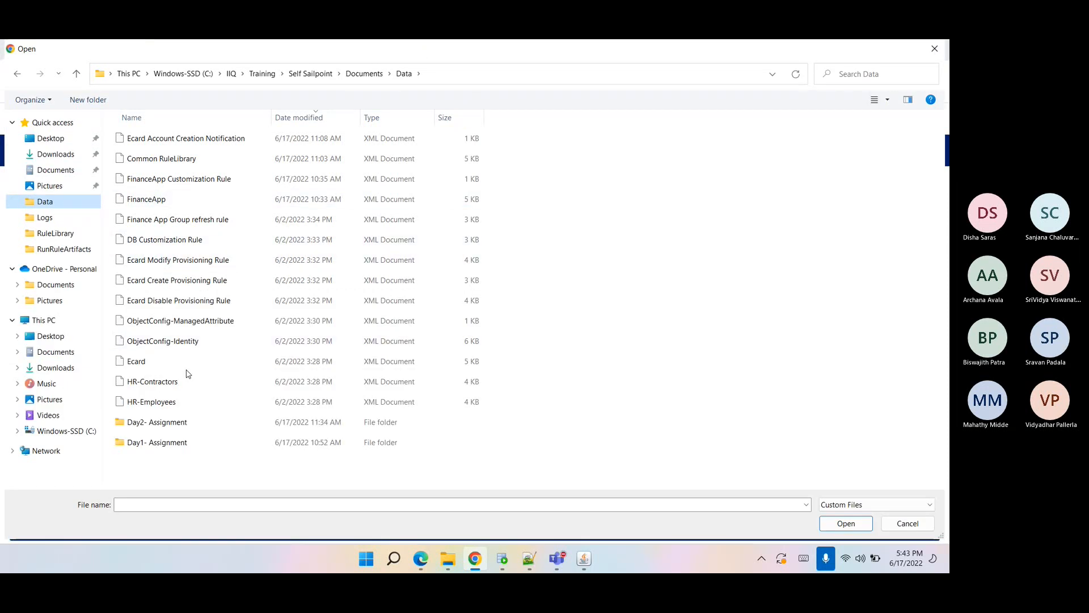
{"action": "left_click", "coordinate": [238, 341]}
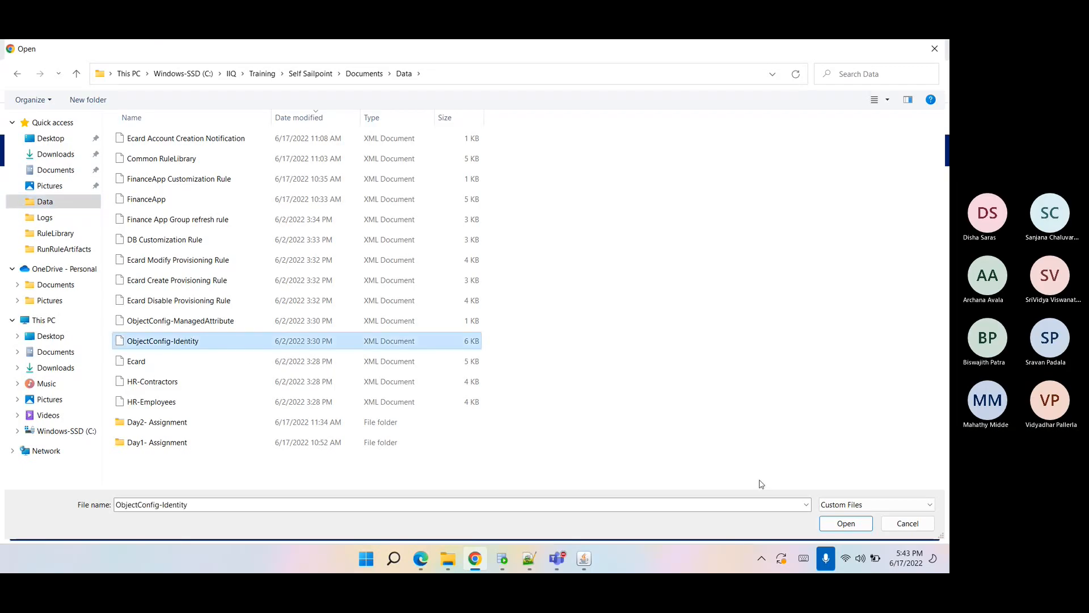
{"action": "left_click", "coordinate": [845, 523]}
{"action": "left_click", "coordinate": [35, 441]}
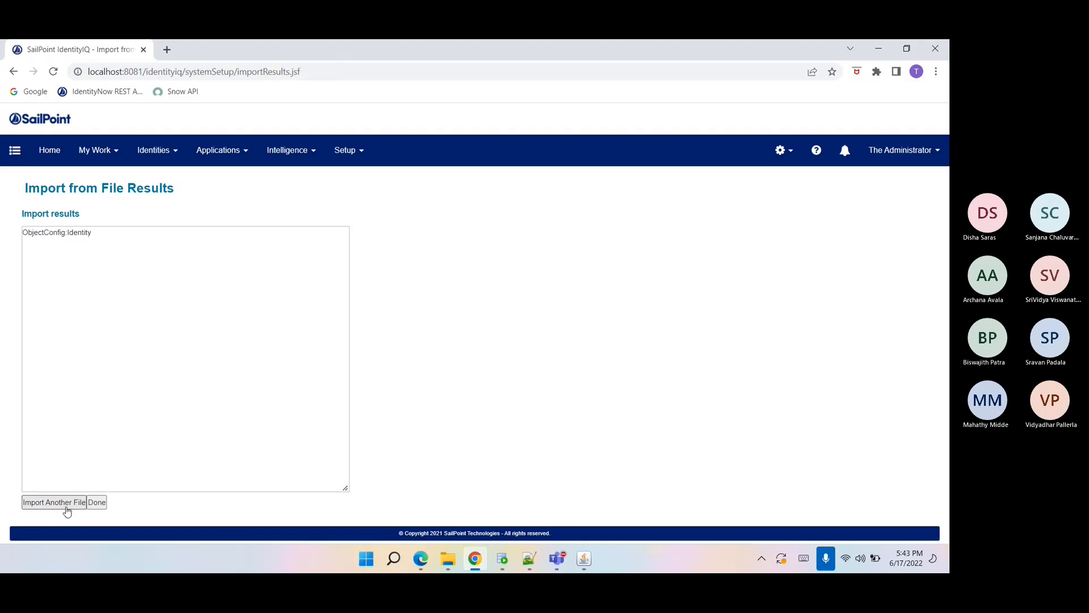
Import another file, ObjectConfig-ManagedAttribute, from the Data folder.
{"action": "left_click", "coordinate": [67, 502]}
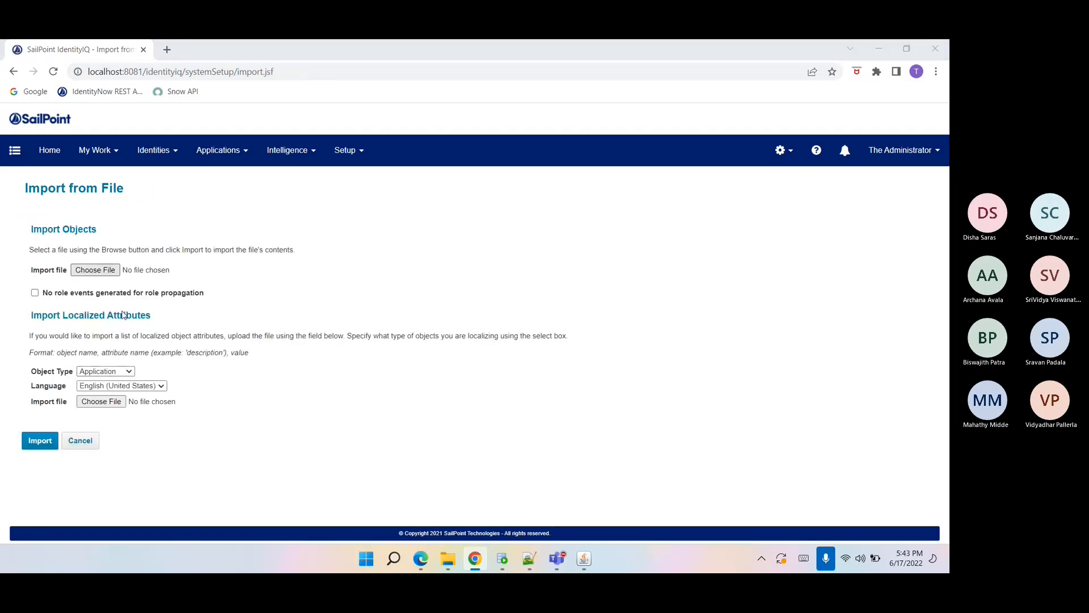
{"action": "left_click", "coordinate": [161, 321]}
{"action": "left_click", "coordinate": [846, 523]}
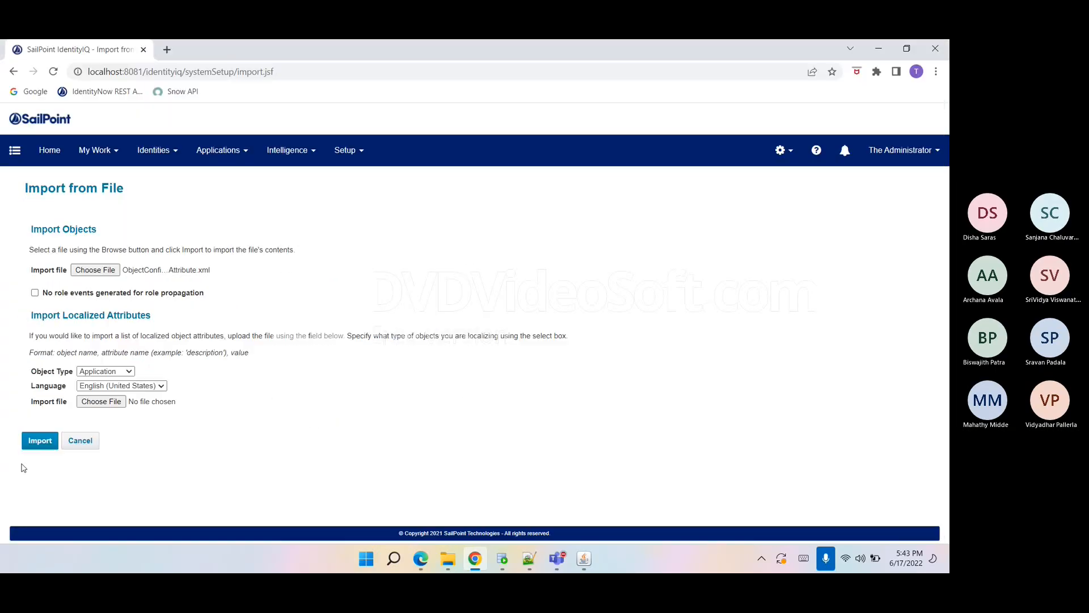
{"action": "left_click", "coordinate": [34, 444]}
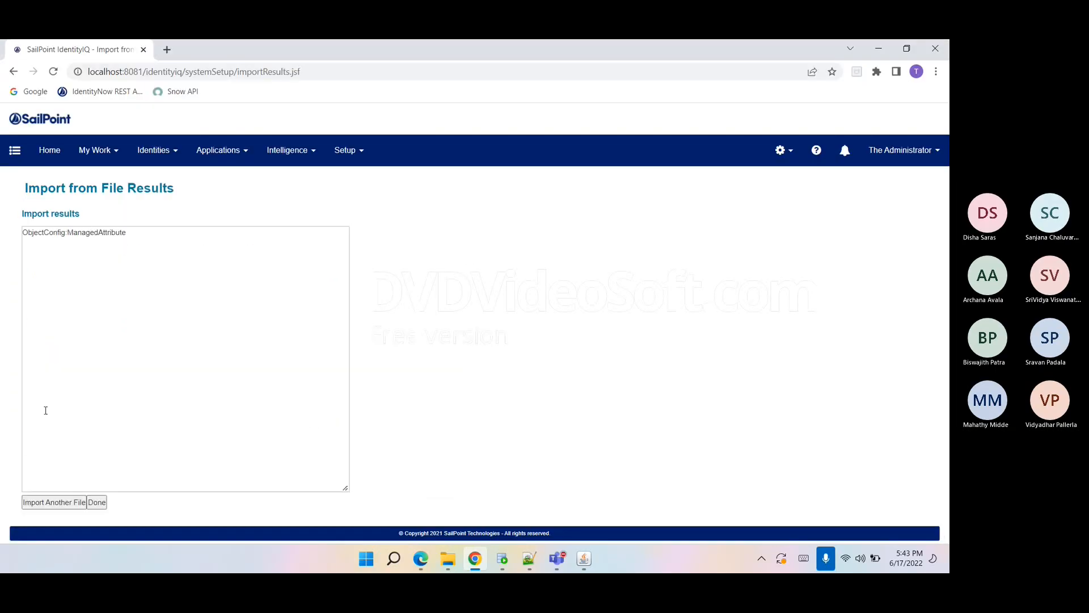
Import the HR-Employees XML file as another object file.
{"action": "left_click", "coordinate": [57, 502]}
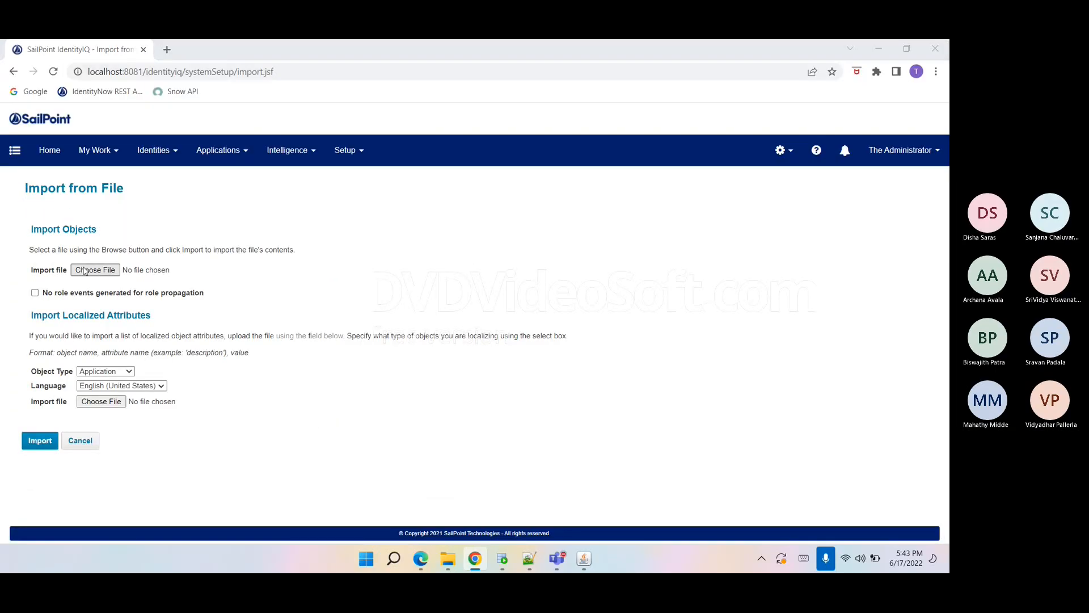
{"action": "left_click", "coordinate": [85, 270]}
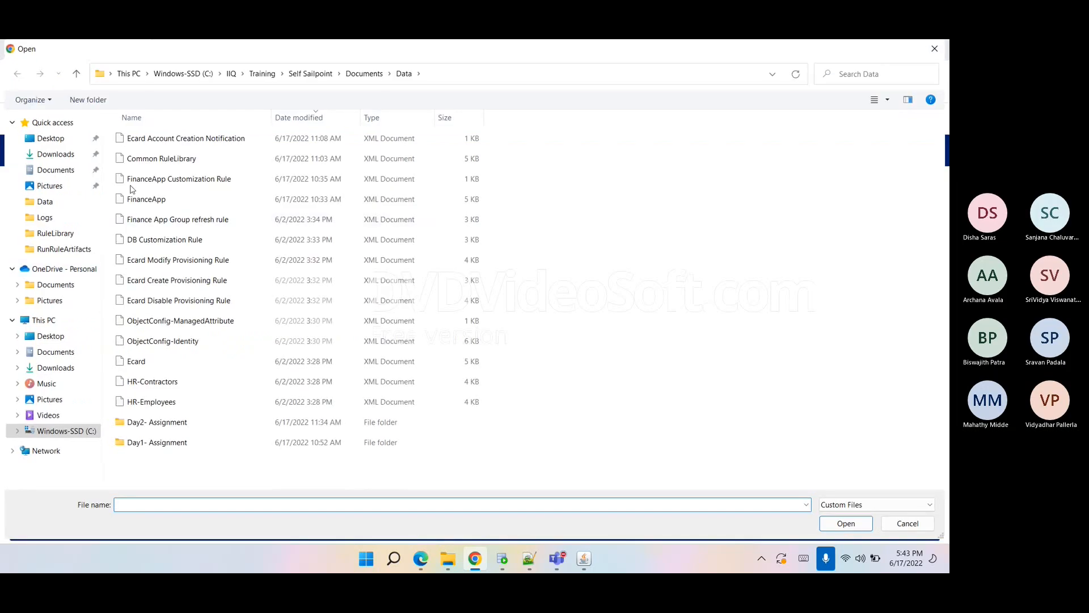
{"action": "left_click", "coordinate": [165, 388]}
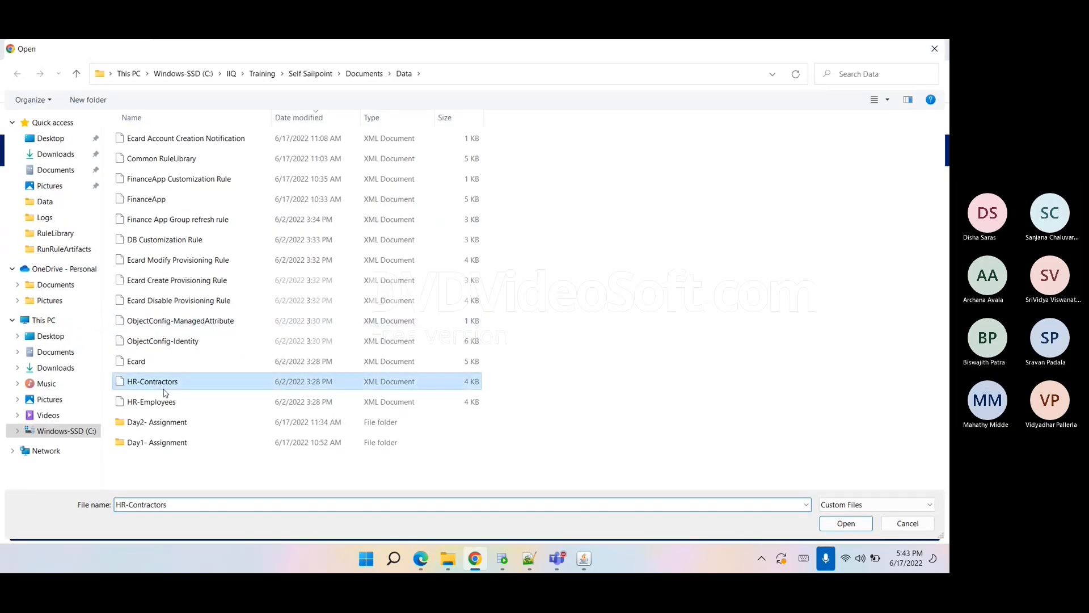
{"action": "left_click", "coordinate": [217, 407]}
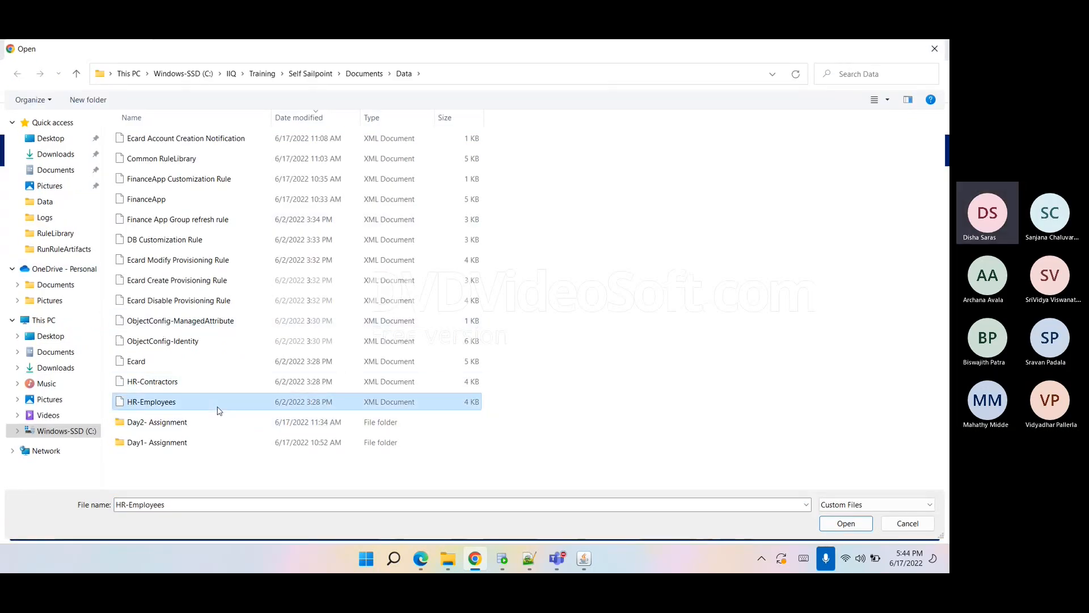
{"action": "left_click", "coordinate": [846, 523]}
{"action": "left_click", "coordinate": [53, 440]}
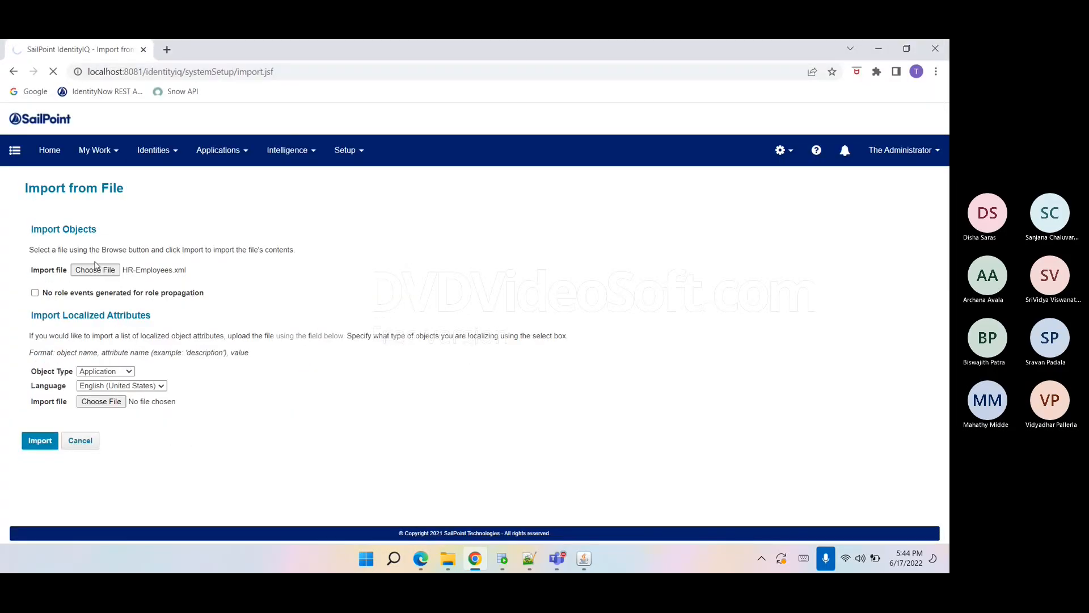
Import the HR-Contractors XML file as another object file.
{"action": "left_click", "coordinate": [54, 502]}
{"action": "left_click", "coordinate": [97, 270]}
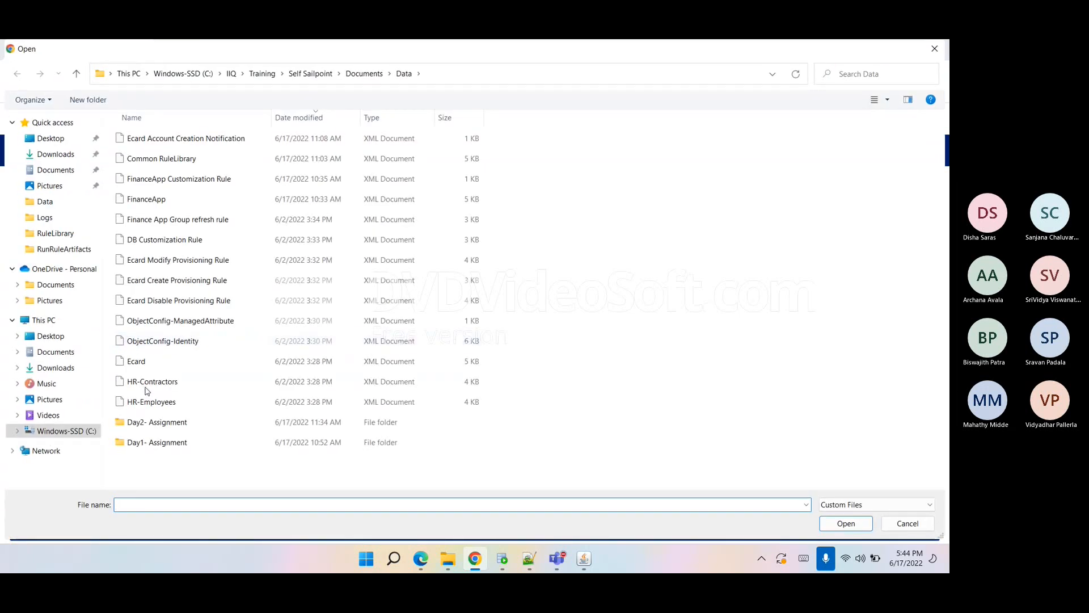
{"action": "left_click", "coordinate": [146, 386]}
{"action": "left_click", "coordinate": [846, 523]}
{"action": "left_click", "coordinate": [43, 440]}
Import the Ecard XML file as another object file.
{"action": "left_click", "coordinate": [55, 502]}
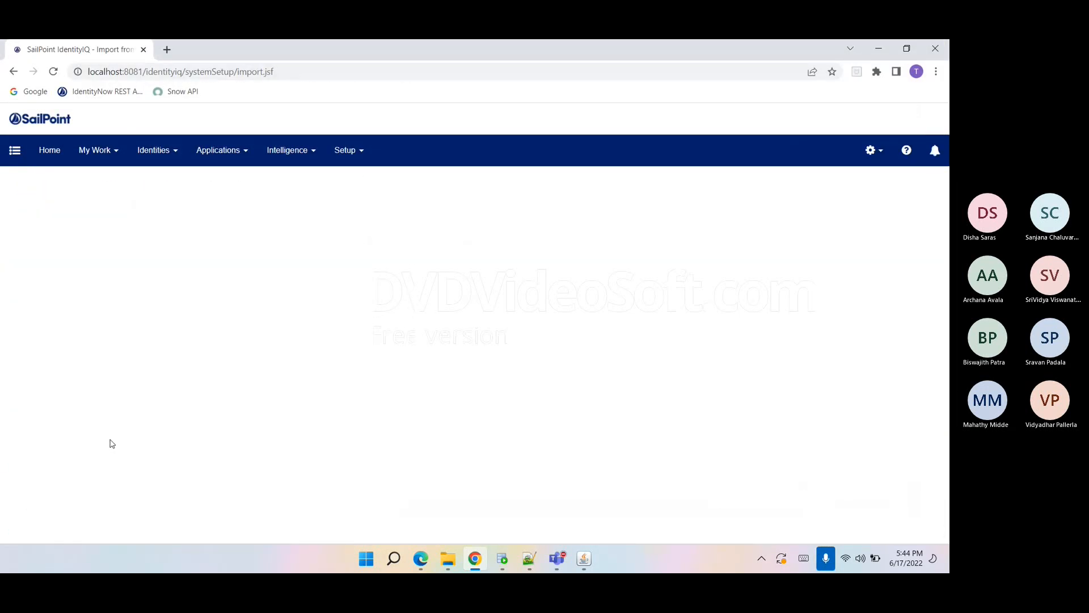
{"action": "left_click", "coordinate": [108, 269]}
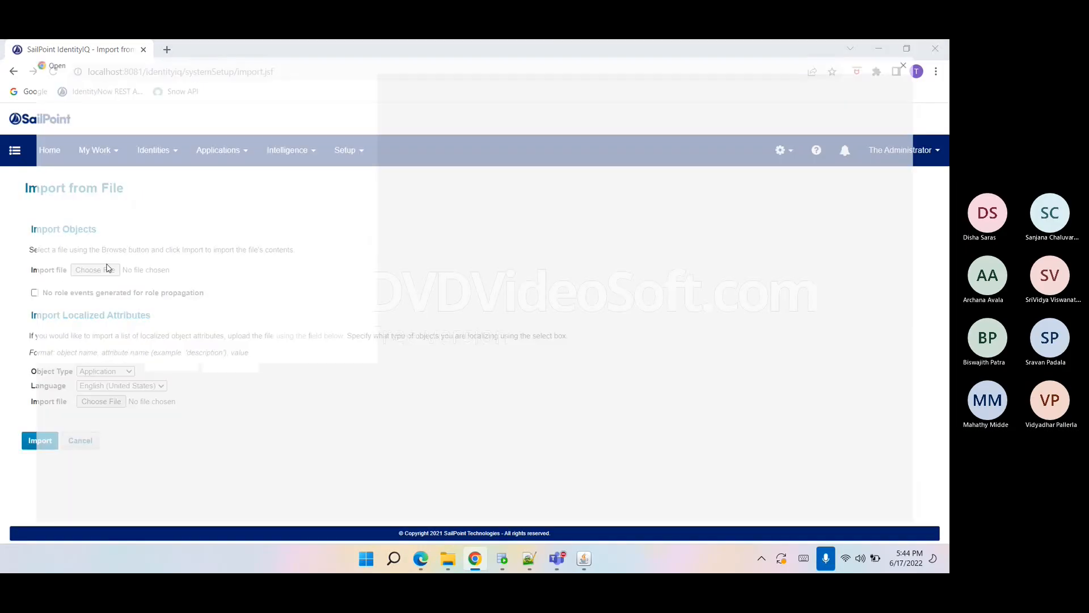
{"action": "left_click", "coordinate": [150, 361]}
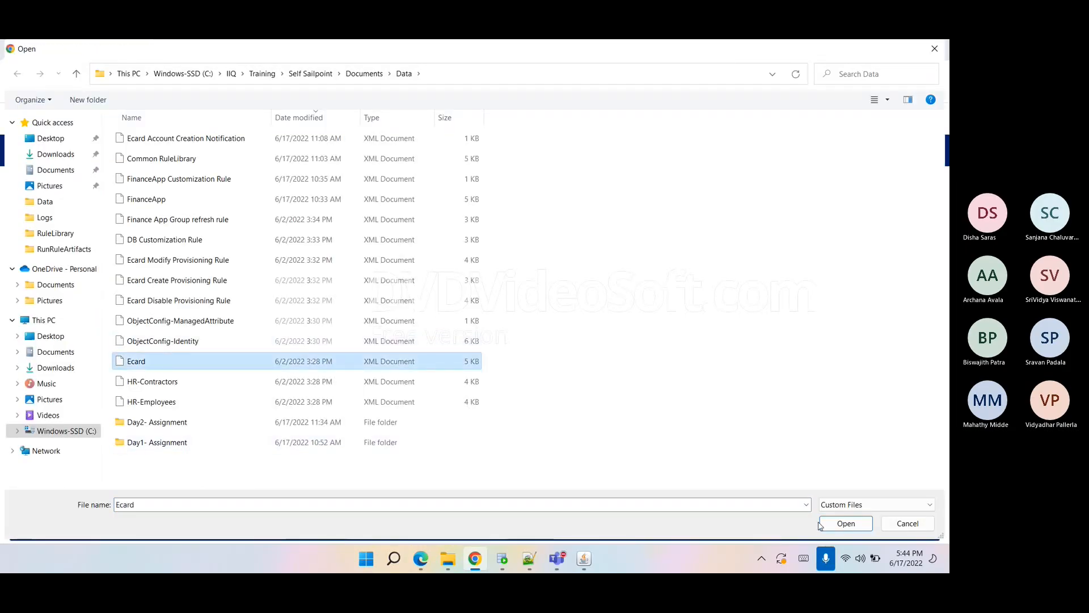
{"action": "left_click", "coordinate": [836, 523]}
{"action": "left_click", "coordinate": [28, 448]}
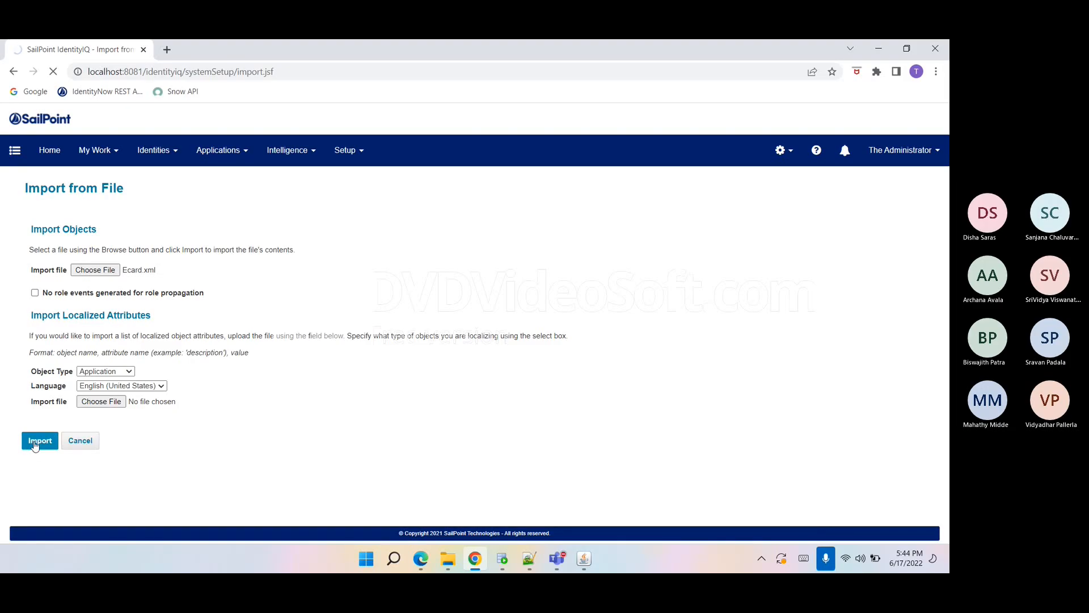
Import the Ecard Disable Provisioning Rule XML file.
{"action": "left_click", "coordinate": [68, 506]}
{"action": "left_click", "coordinate": [95, 270]}
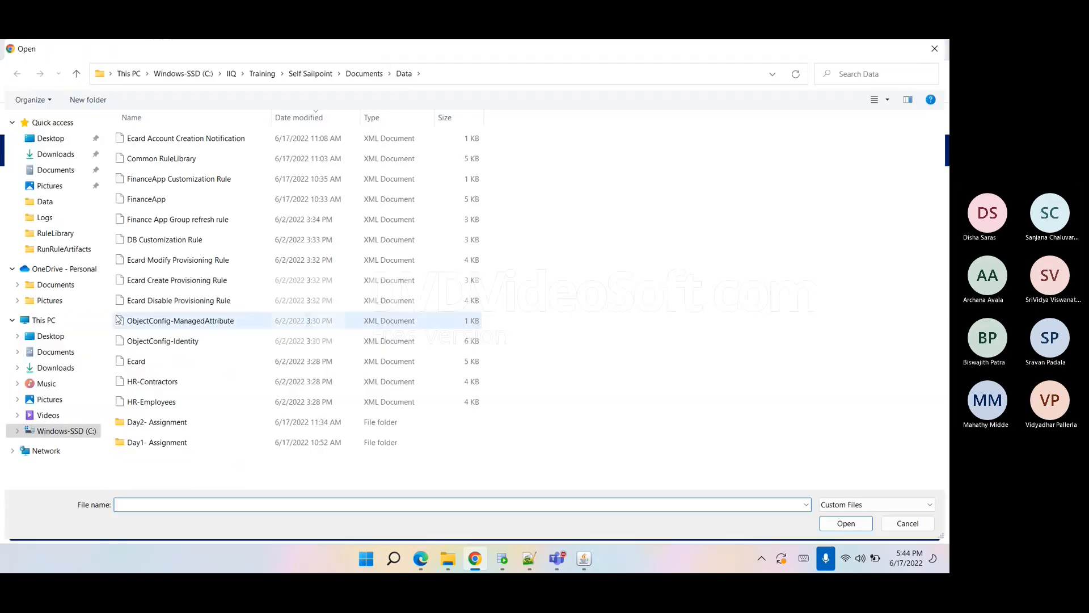
{"action": "left_click", "coordinate": [127, 300]}
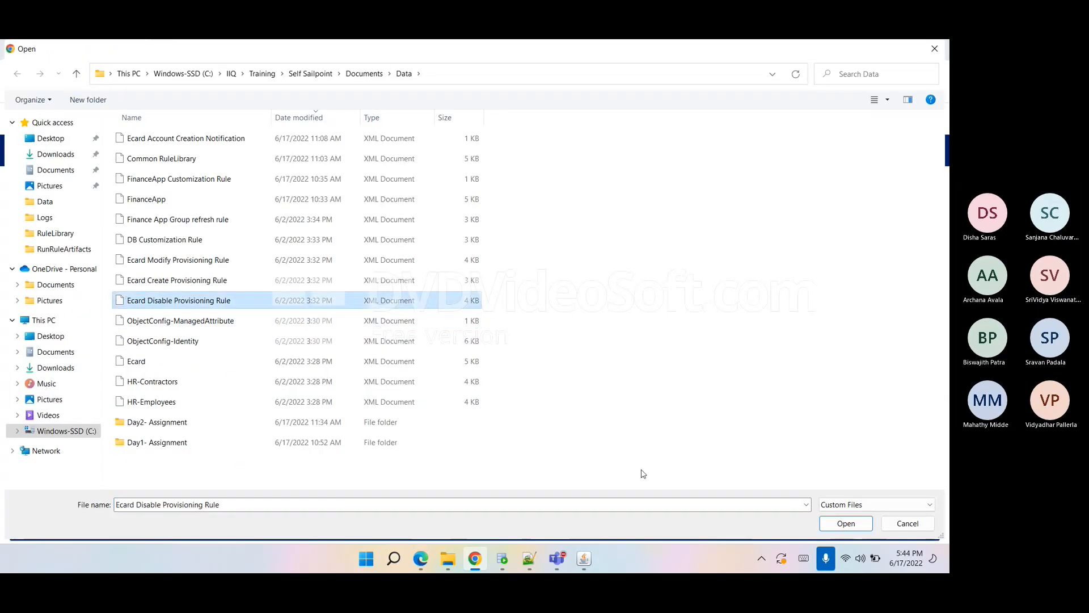
{"action": "left_click", "coordinate": [835, 523]}
{"action": "left_click", "coordinate": [44, 440]}
Import the Ecard Create Provisioning Rule XML file.
{"action": "left_click", "coordinate": [55, 502]}
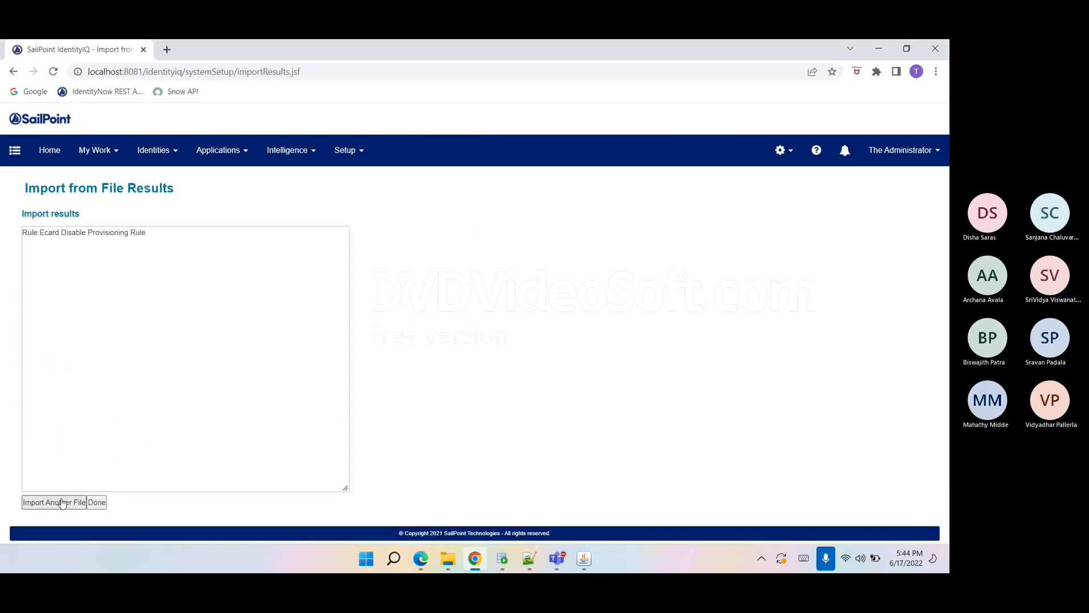
{"action": "left_click", "coordinate": [101, 271]}
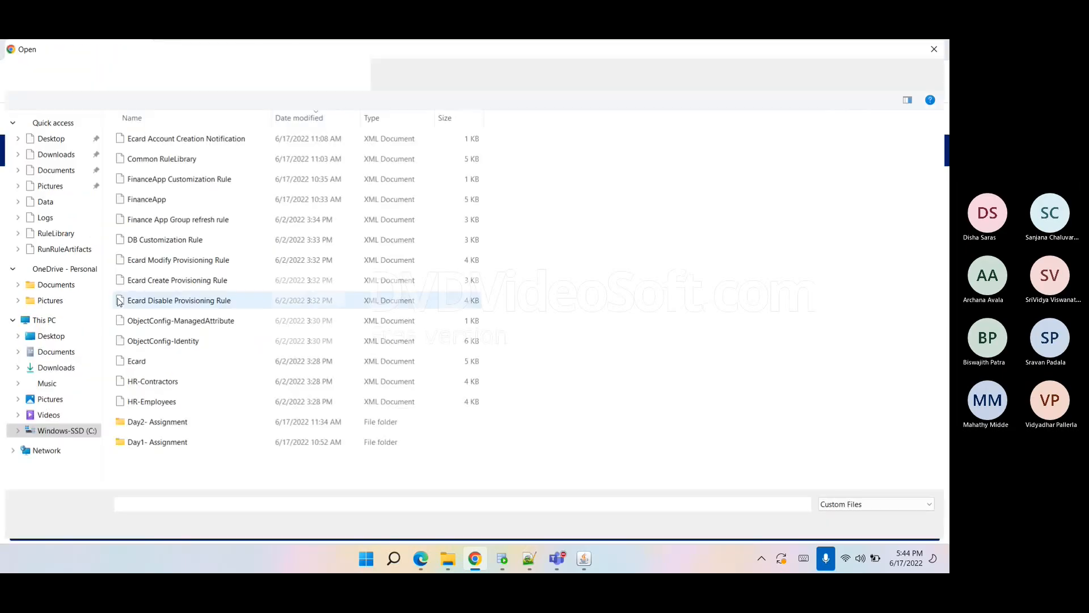
{"action": "left_click", "coordinate": [173, 280]}
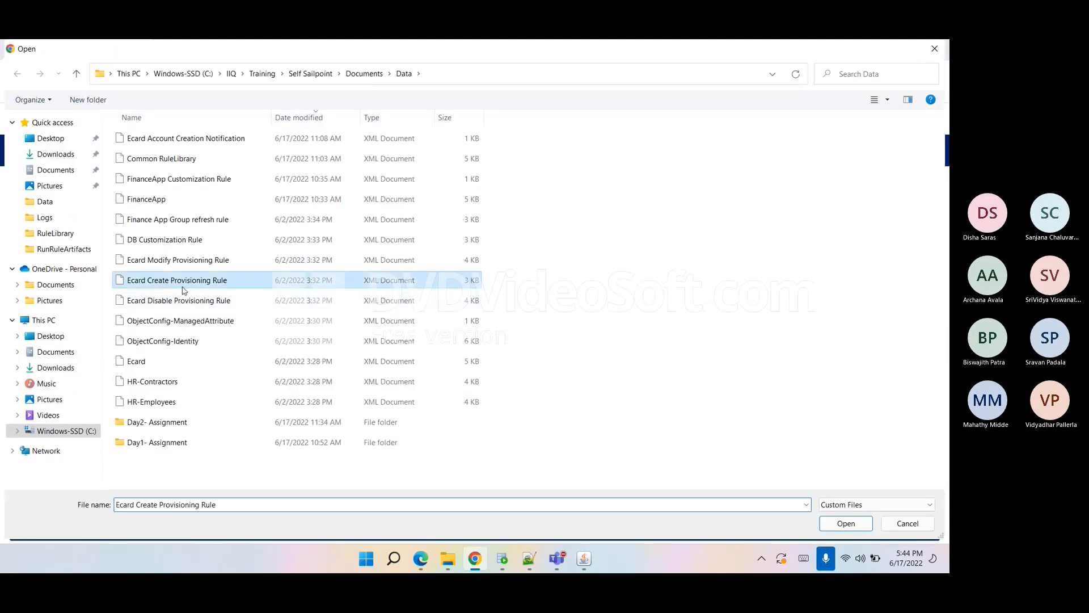
{"action": "left_click", "coordinate": [846, 523]}
{"action": "left_click", "coordinate": [44, 442]}
Import the Ecard Modify Provisioning Rule XML file as another object file.
{"action": "left_click", "coordinate": [64, 502]}
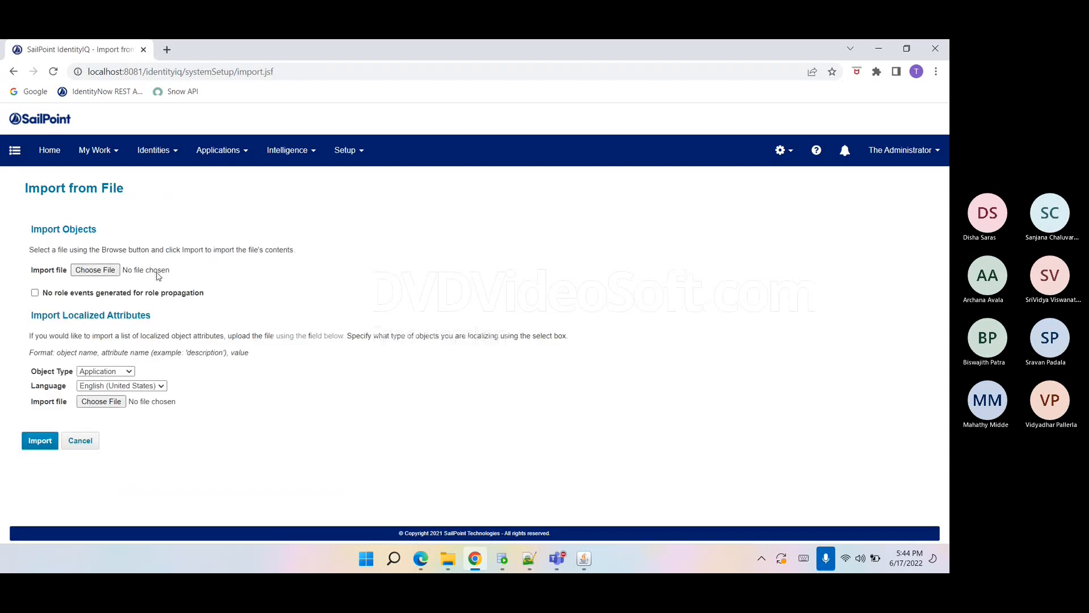
{"action": "left_click", "coordinate": [114, 270]}
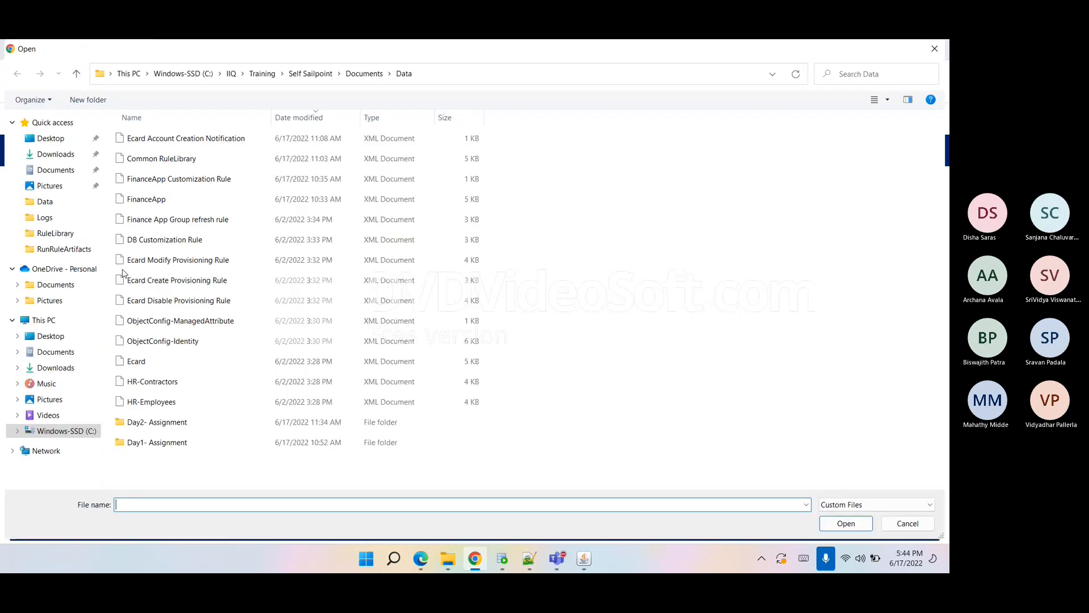
{"action": "left_click", "coordinate": [159, 261]}
{"action": "left_click", "coordinate": [845, 523]}
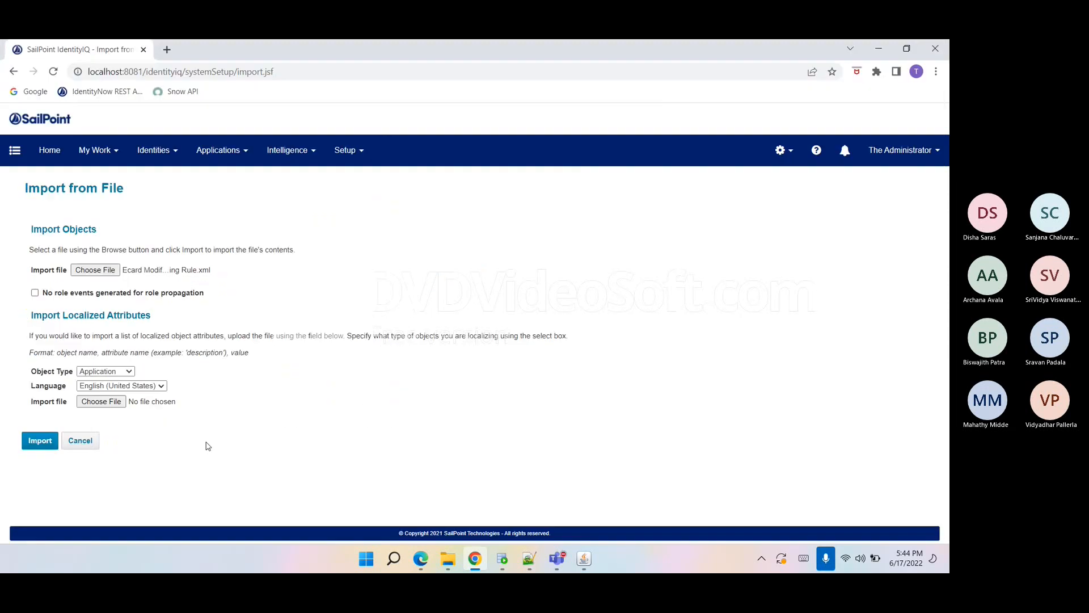
{"action": "left_click", "coordinate": [47, 441]}
Import the DB Customization Rule XML file as another object file.
{"action": "left_click", "coordinate": [60, 501]}
{"action": "left_click", "coordinate": [105, 272]}
{"action": "left_click", "coordinate": [165, 239]}
{"action": "left_click", "coordinate": [845, 523]}
{"action": "left_click", "coordinate": [47, 441]}
Try to import the Finance App Group refresh rule XML file as another object file.
{"action": "left_click", "coordinate": [63, 507]}
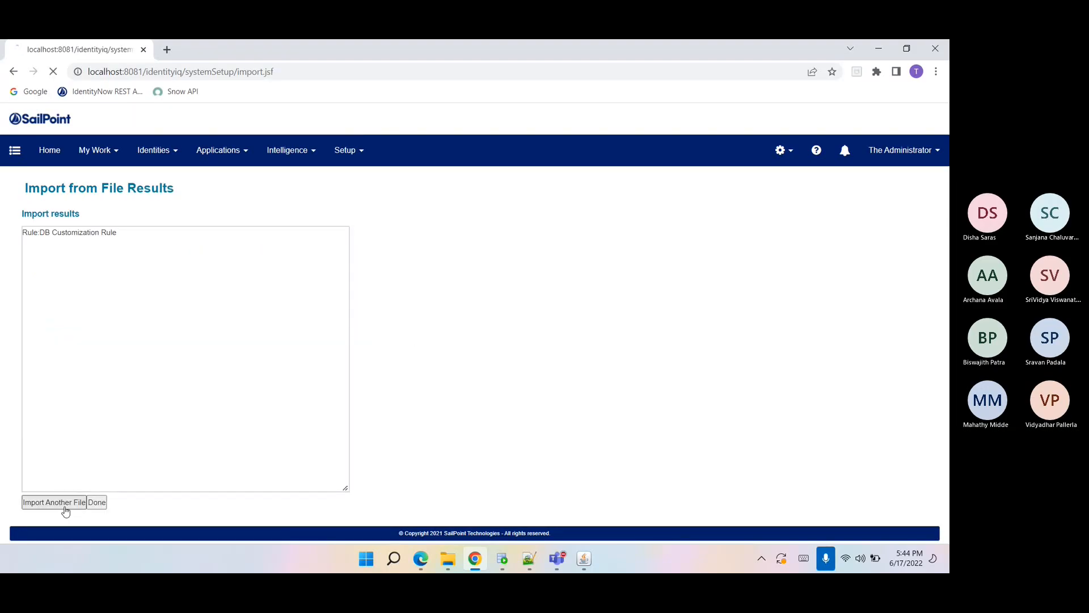
{"action": "left_click", "coordinate": [94, 270]}
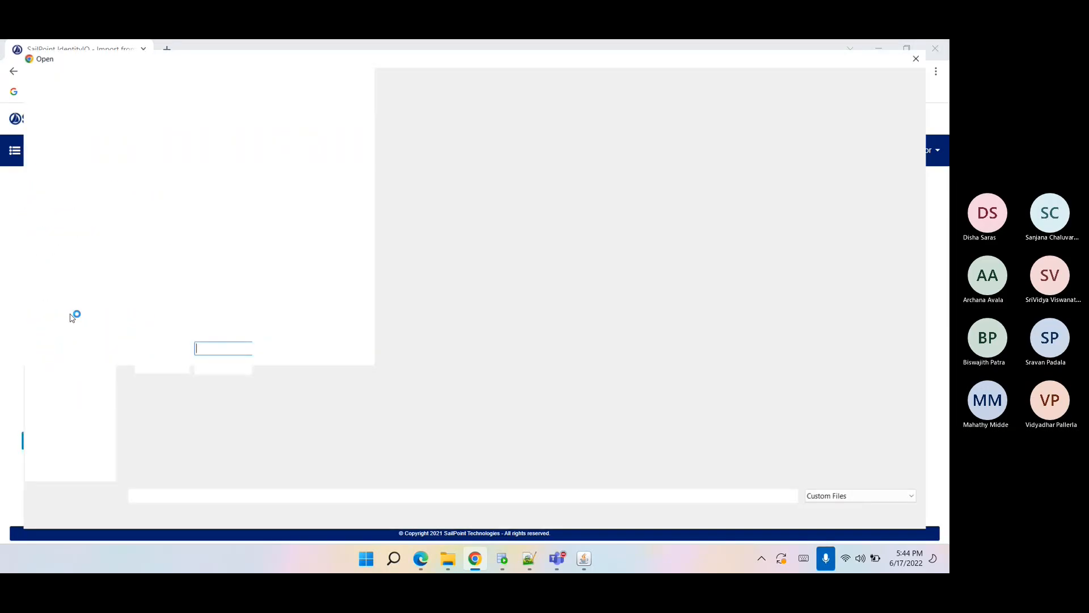
{"action": "left_click", "coordinate": [175, 219]}
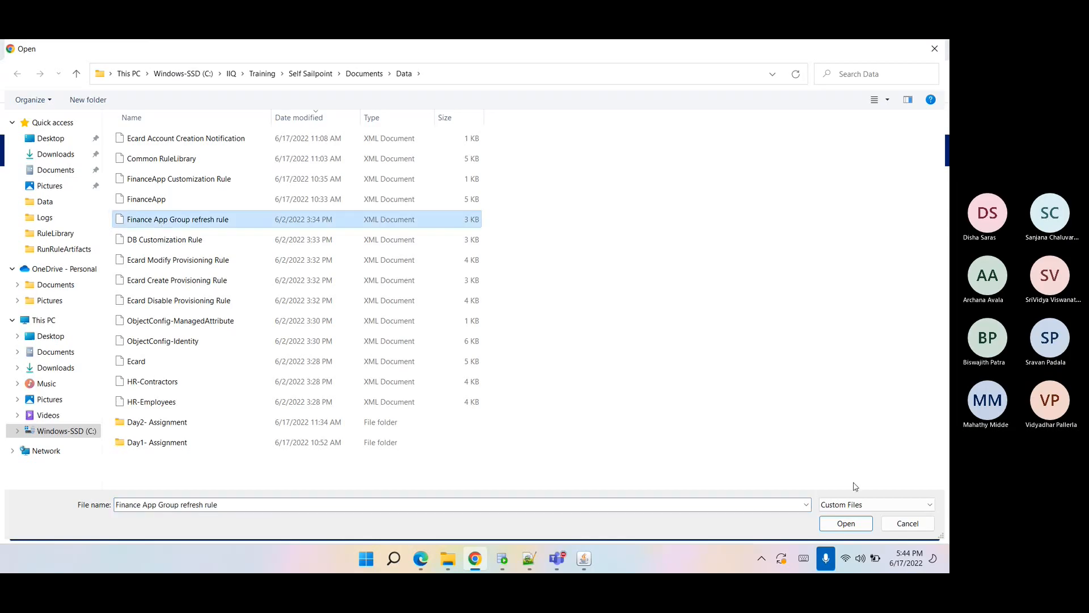
{"action": "left_click", "coordinate": [845, 523]}
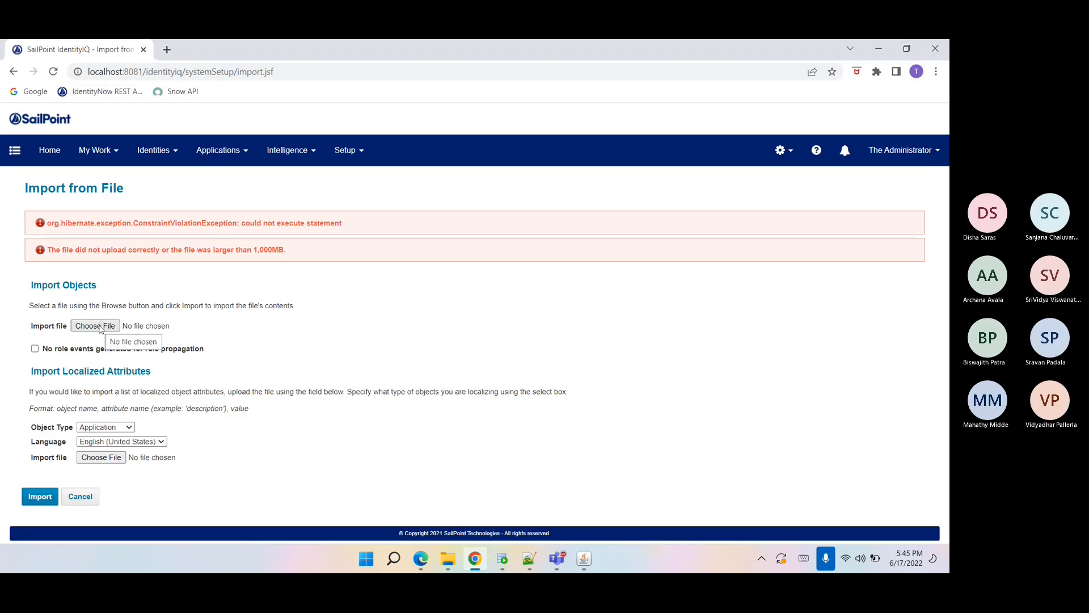
Retry selecting and importing the Finance App Group refresh rule XML file.
{"action": "left_click", "coordinate": [96, 326]}
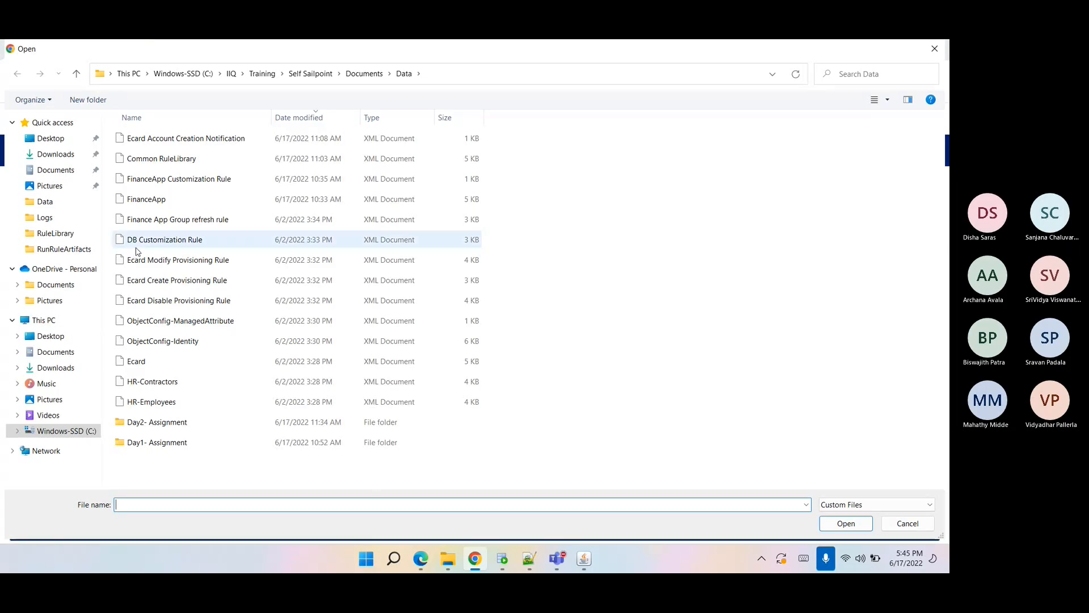
{"action": "left_click", "coordinate": [153, 222]}
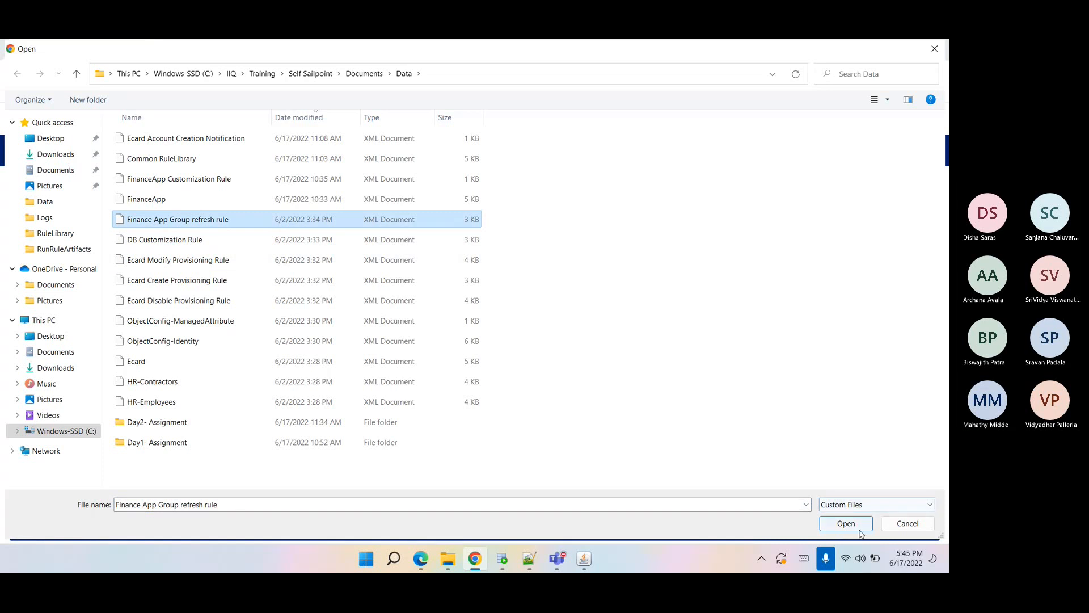
{"action": "left_click", "coordinate": [846, 523]}
{"action": "left_click", "coordinate": [40, 496]}
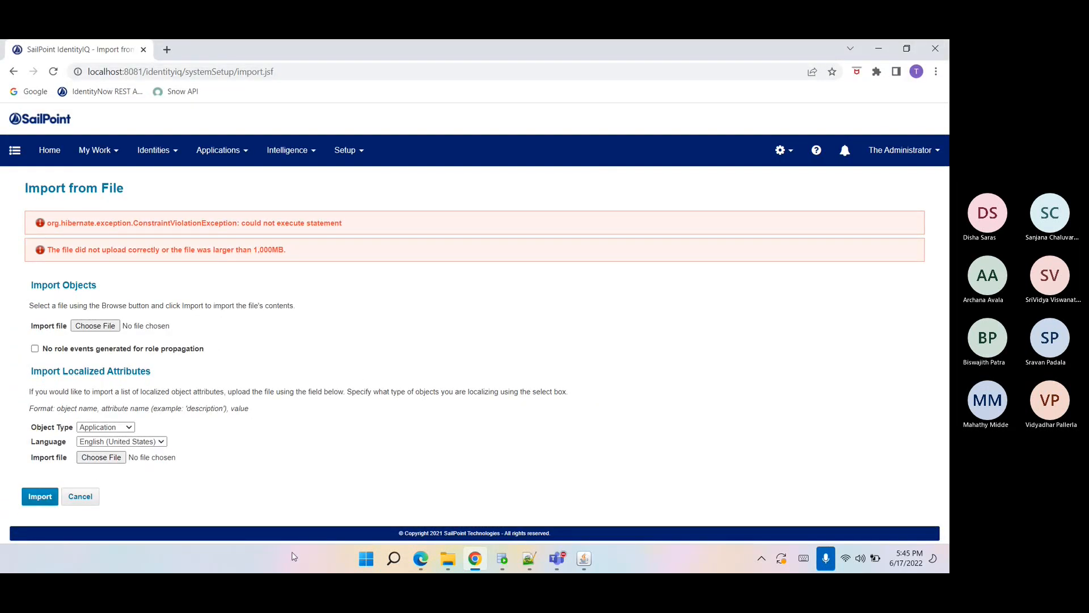
Open the Finance App Group refresh rule file in Notepad++ from the Data folder and inspect its code.
{"action": "left_click", "coordinate": [444, 560]}
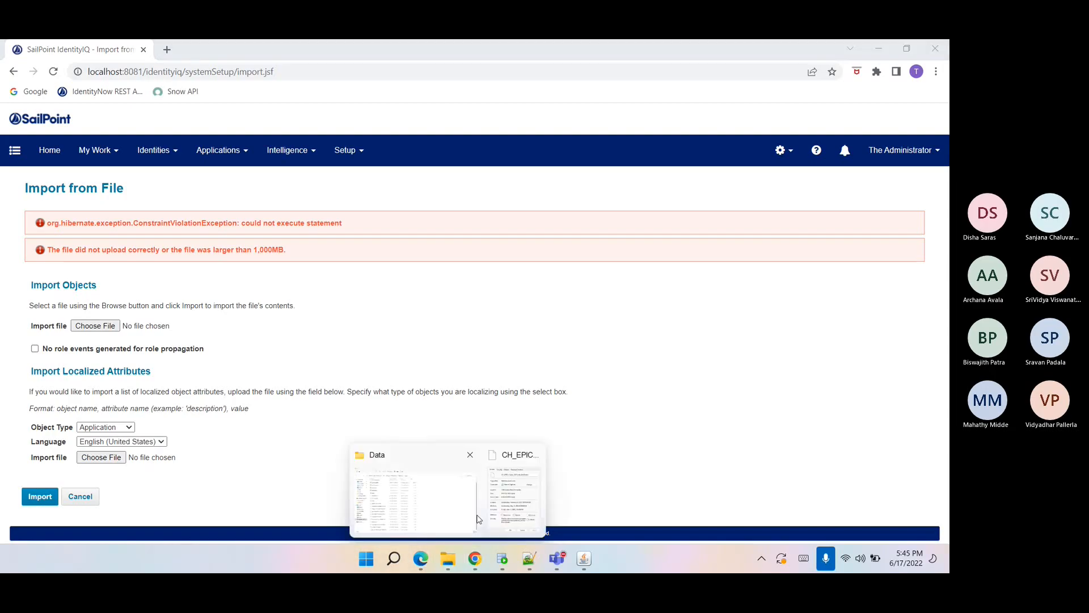
{"action": "left_click", "coordinate": [478, 519]}
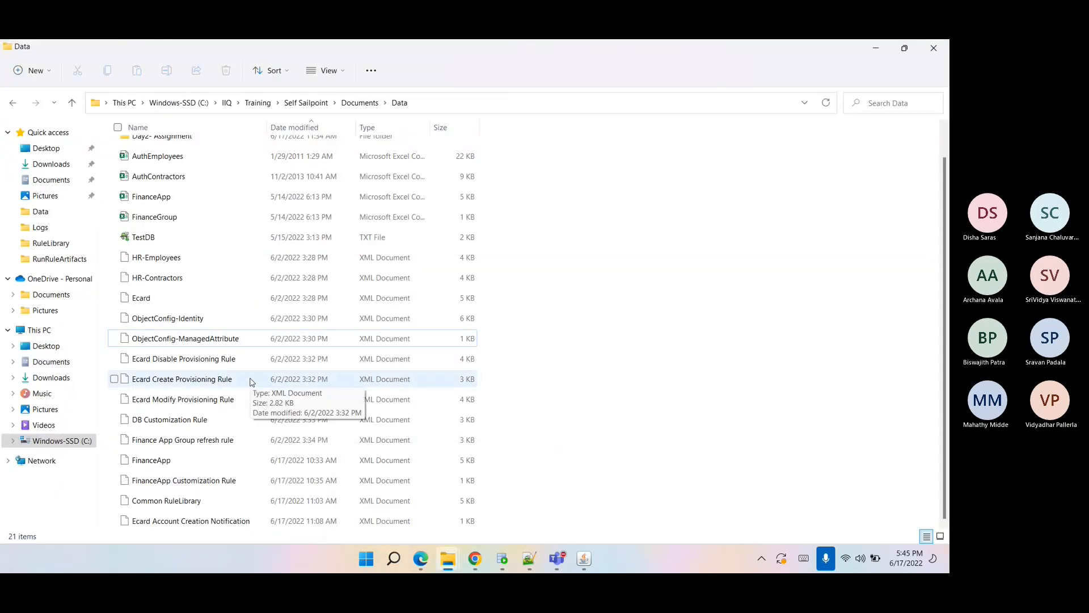
{"action": "right_click", "coordinate": [217, 433]}
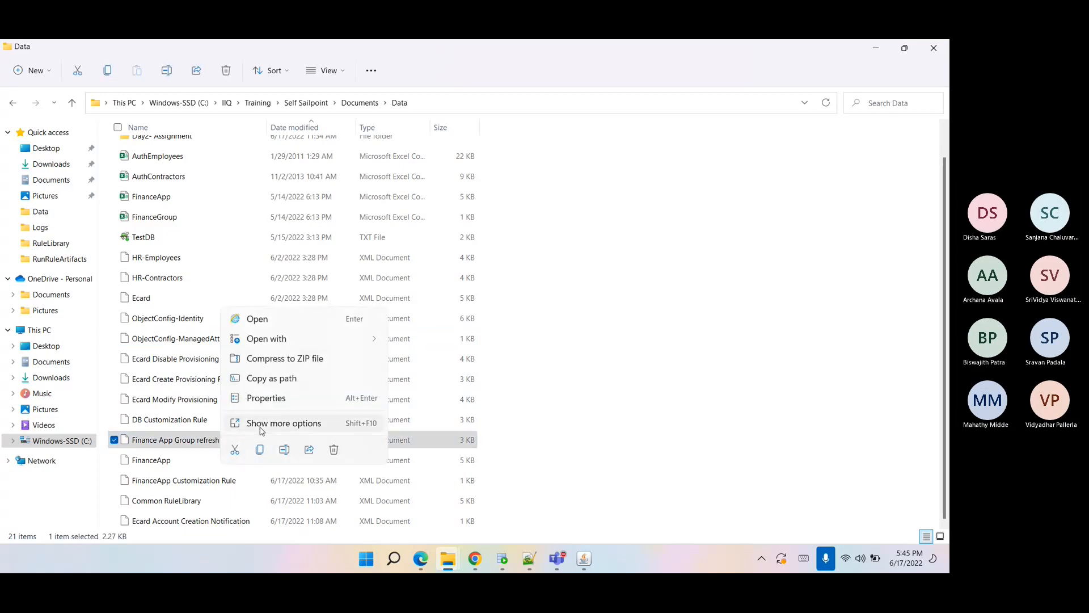
{"action": "left_click", "coordinate": [262, 424]}
{"action": "left_click", "coordinate": [309, 210]}
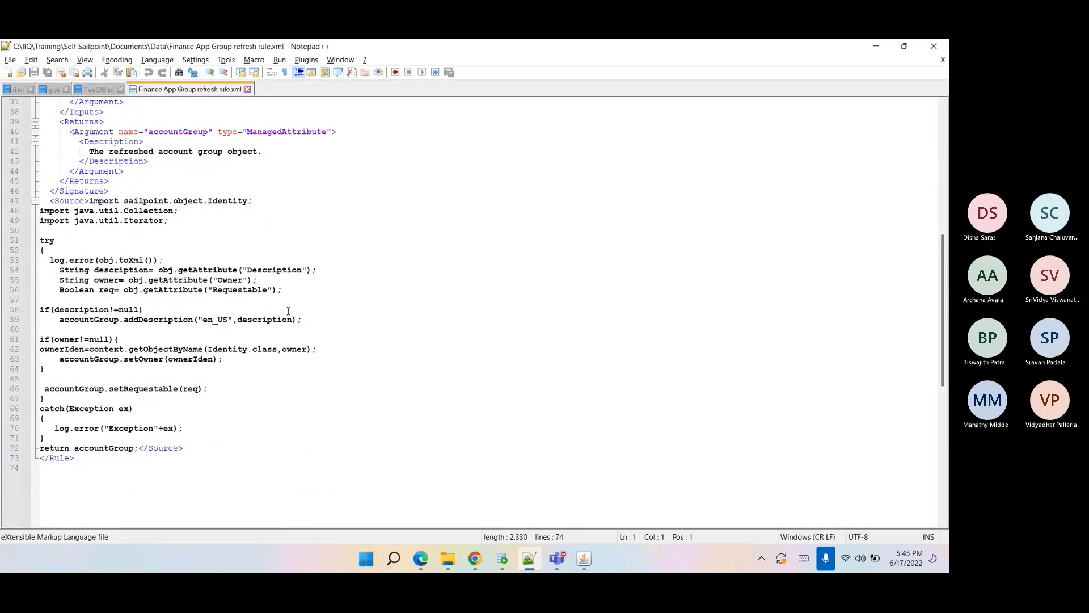
{"action": "double_click", "coordinate": [283, 321]}
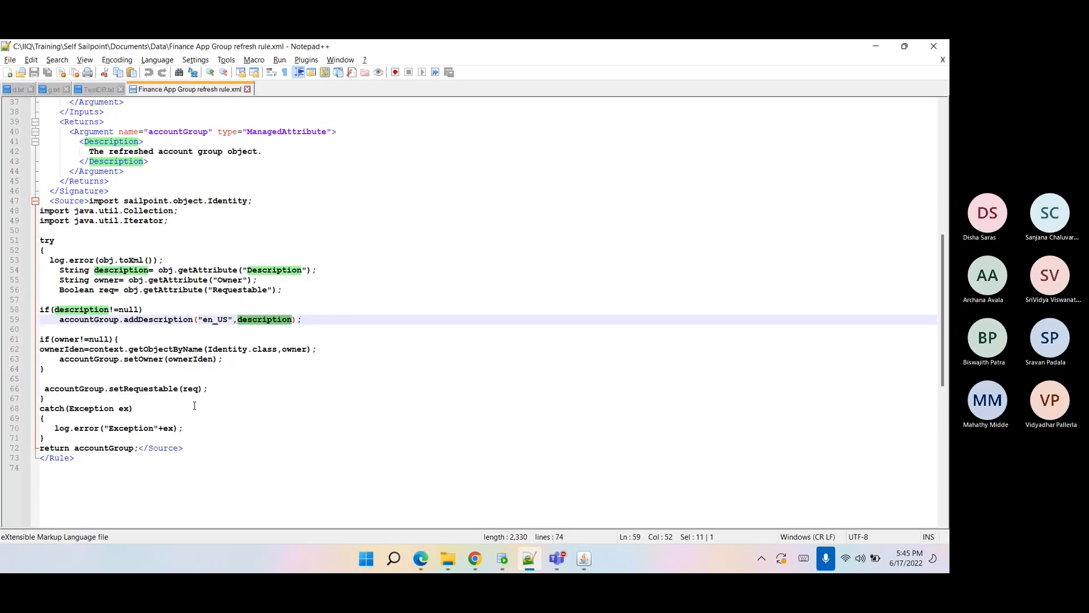
{"action": "left_click", "coordinate": [475, 559]}
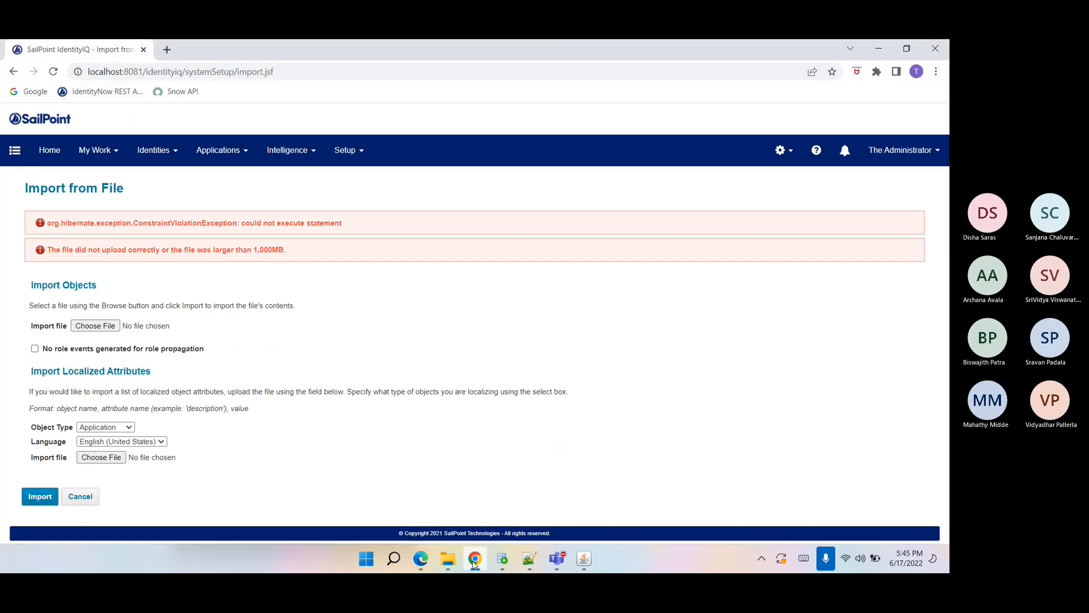
Import the FinanceApp XML file as an object file.
{"action": "left_click", "coordinate": [102, 327]}
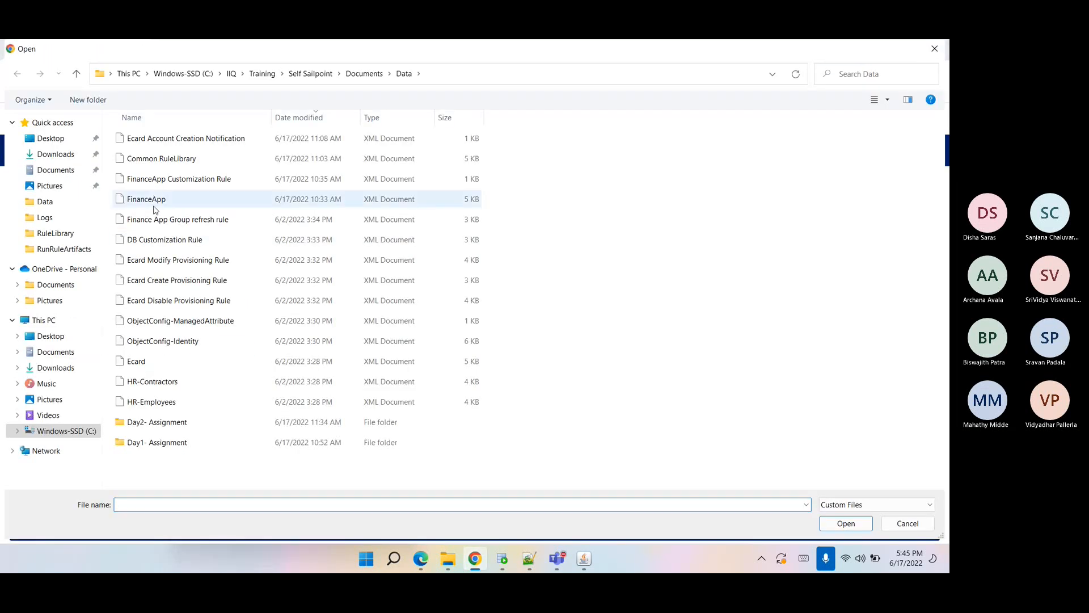
{"action": "left_click", "coordinate": [154, 201]}
{"action": "left_click", "coordinate": [844, 523]}
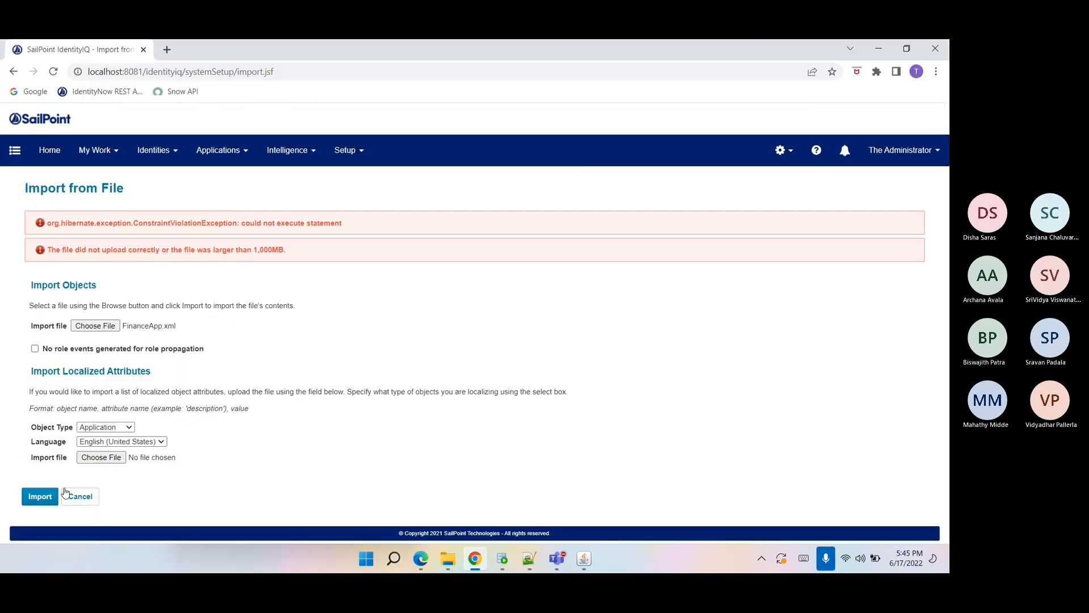
{"action": "left_click", "coordinate": [40, 496]}
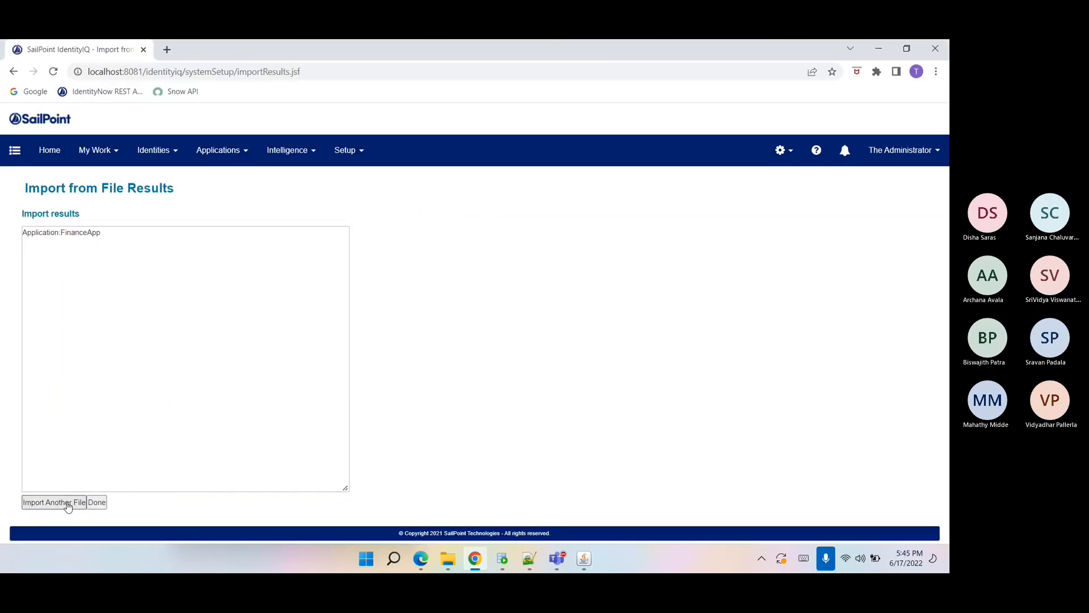
Import the FinanceApp Customization Rule XML file as another object file.
{"action": "left_click", "coordinate": [67, 503]}
{"action": "left_click", "coordinate": [90, 271]}
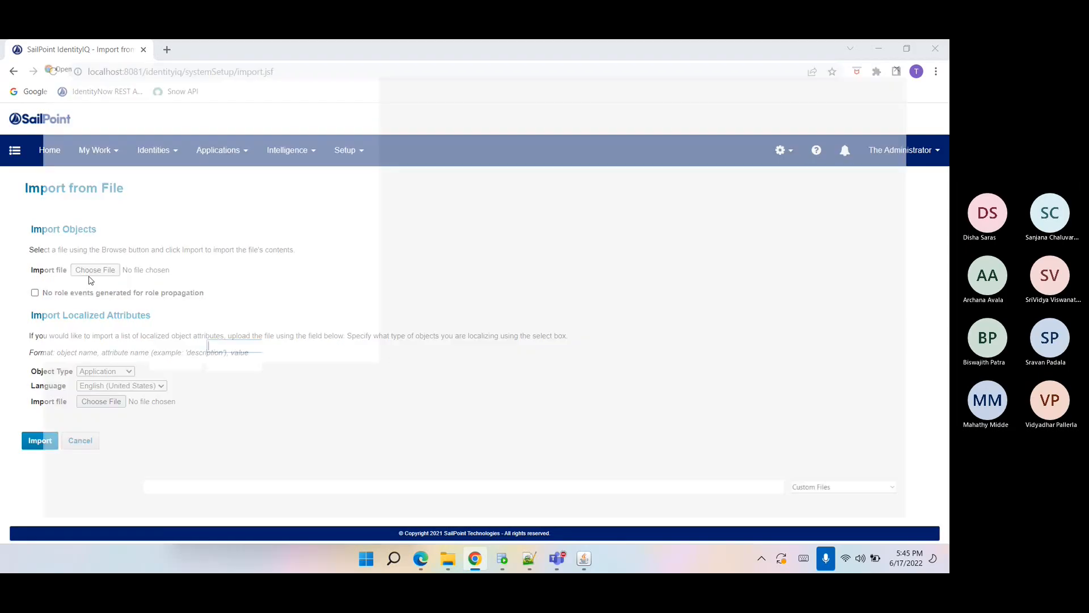
{"action": "left_click", "coordinate": [179, 179]}
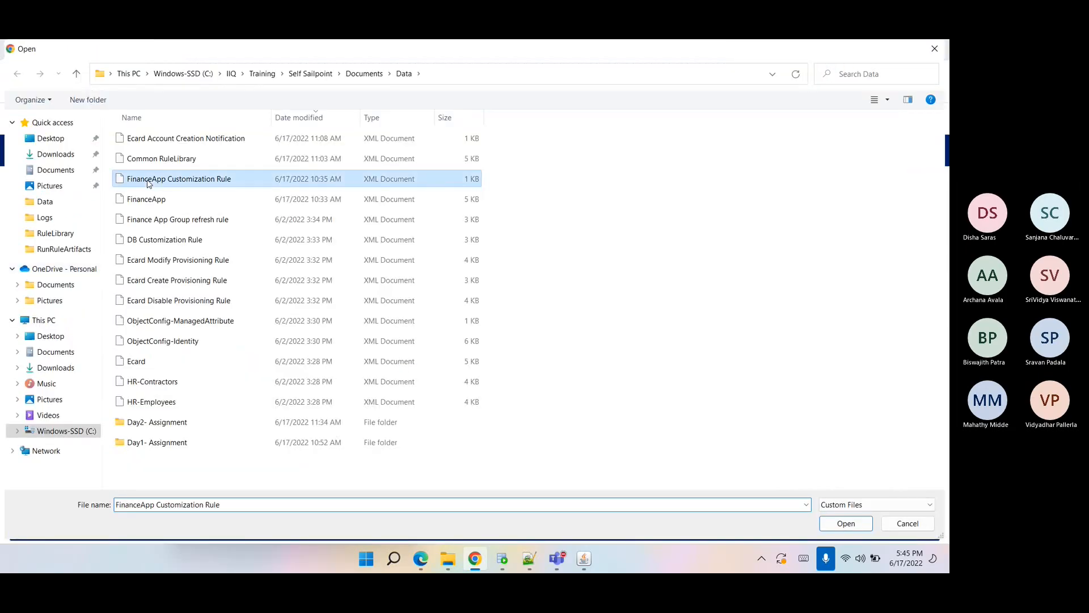
{"action": "left_click", "coordinate": [846, 523]}
{"action": "left_click", "coordinate": [39, 440]}
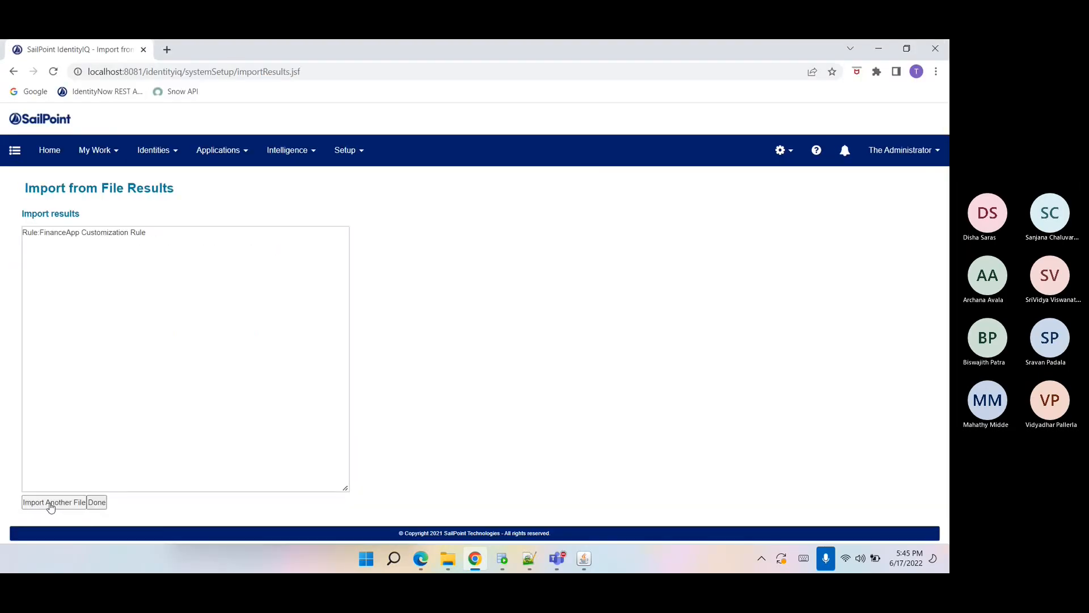
Import the Common RuleLibrary XML file as another object file.
{"action": "left_click", "coordinate": [50, 504]}
{"action": "left_click", "coordinate": [92, 266]}
{"action": "left_click", "coordinate": [152, 163]}
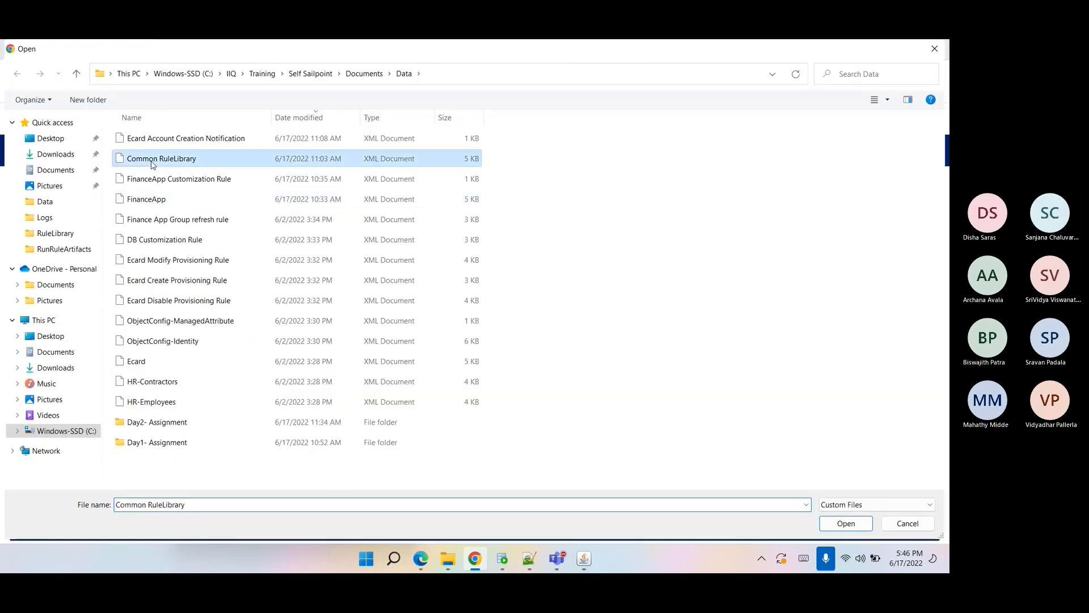
{"action": "left_click", "coordinate": [845, 523]}
{"action": "left_click", "coordinate": [32, 449]}
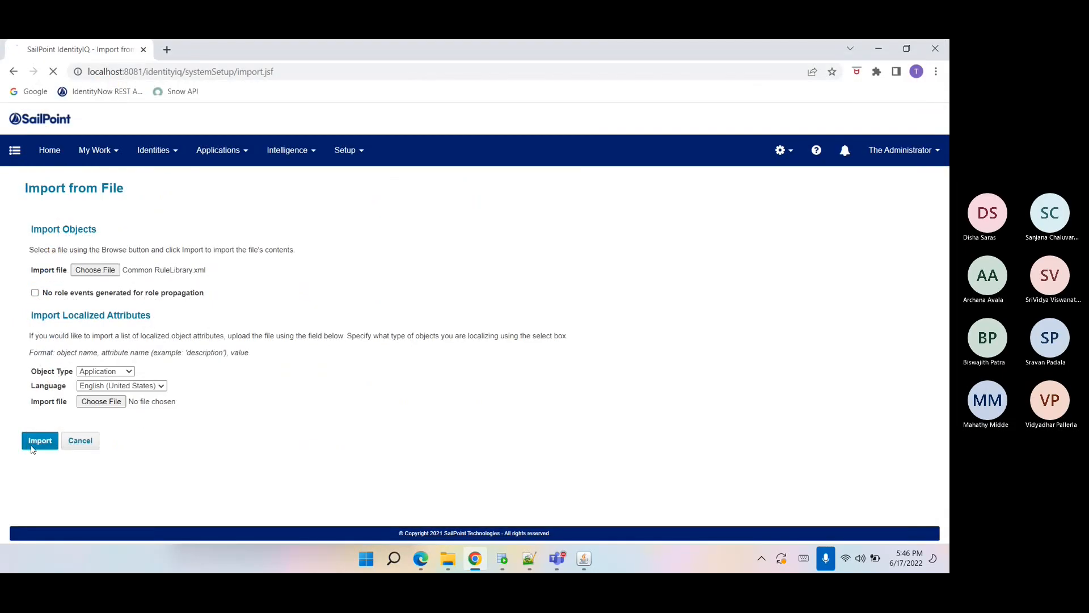
Import the Ecard Account Creation Notification XML file as another object file.
{"action": "left_click", "coordinate": [64, 503]}
{"action": "left_click", "coordinate": [94, 269]}
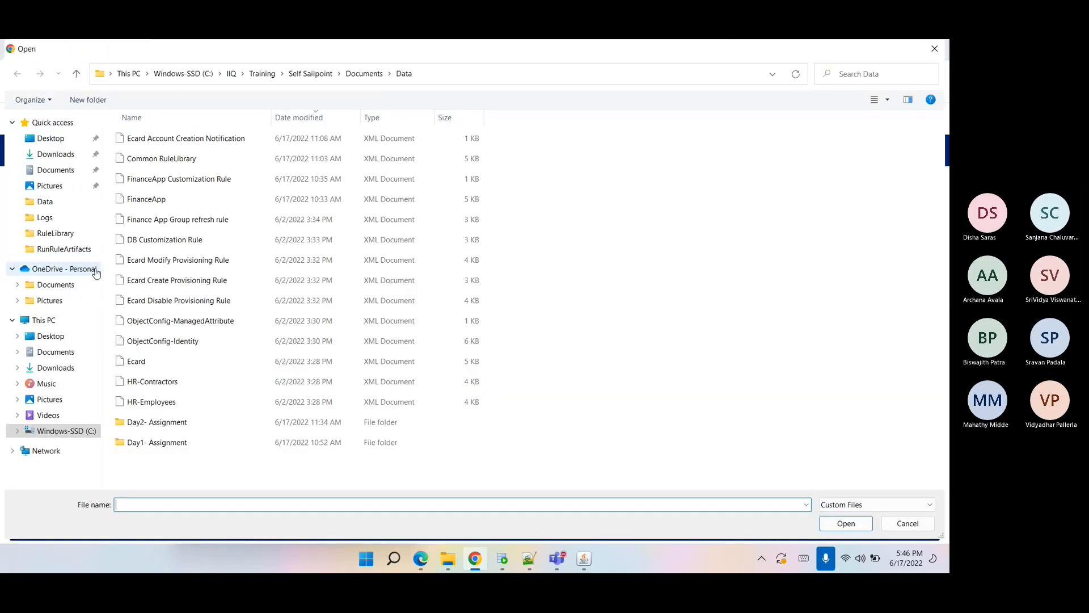
{"action": "left_click", "coordinate": [186, 139]}
{"action": "left_click", "coordinate": [845, 523]}
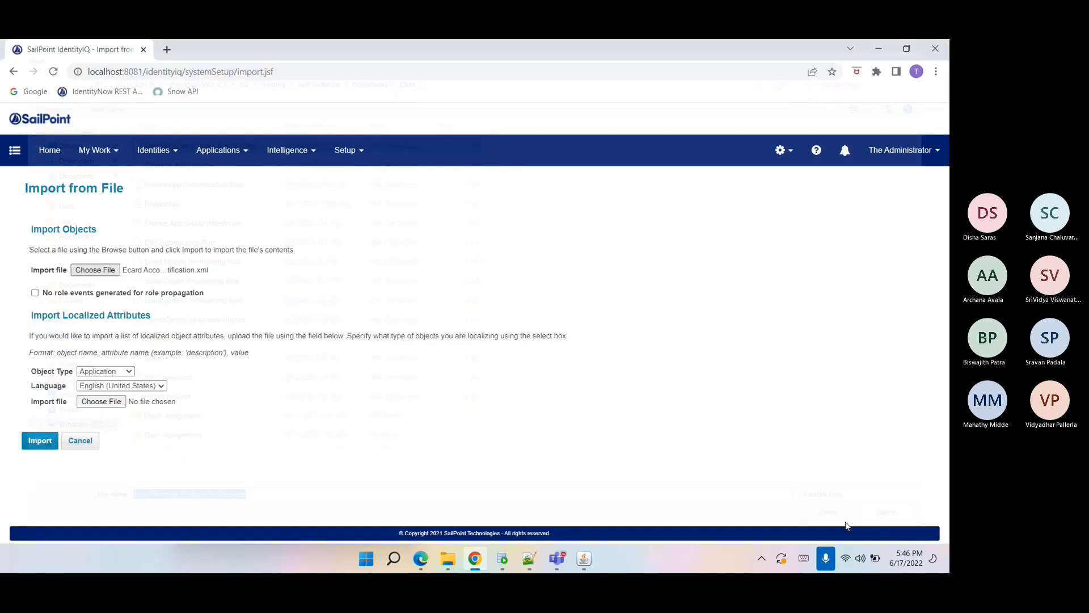
{"action": "left_click", "coordinate": [30, 445]}
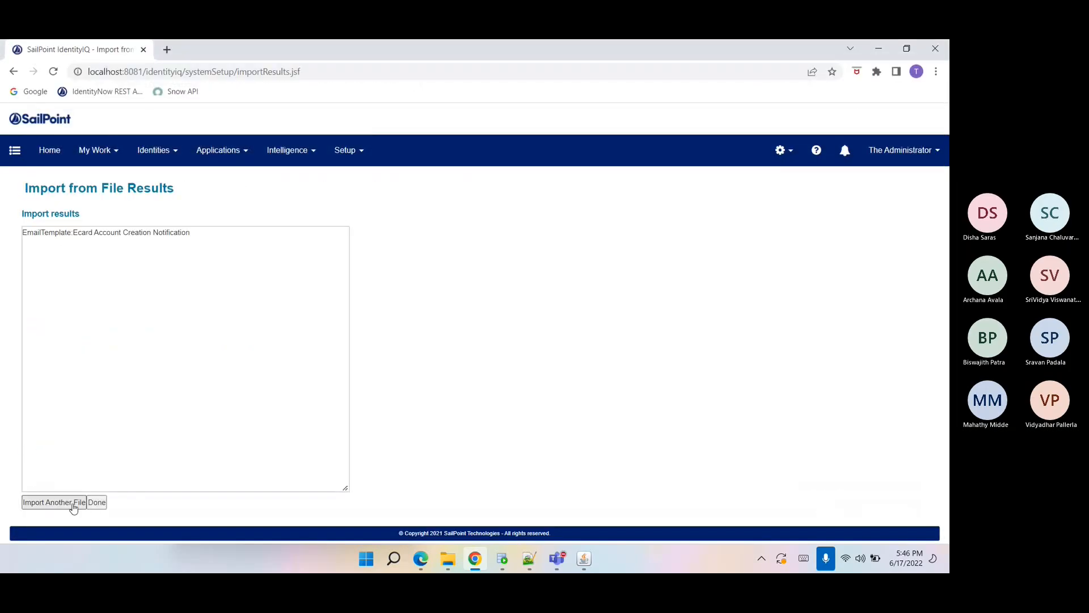
Open the debug Object Browser page and list objects of type Rule.
{"action": "left_click", "coordinate": [72, 502]}
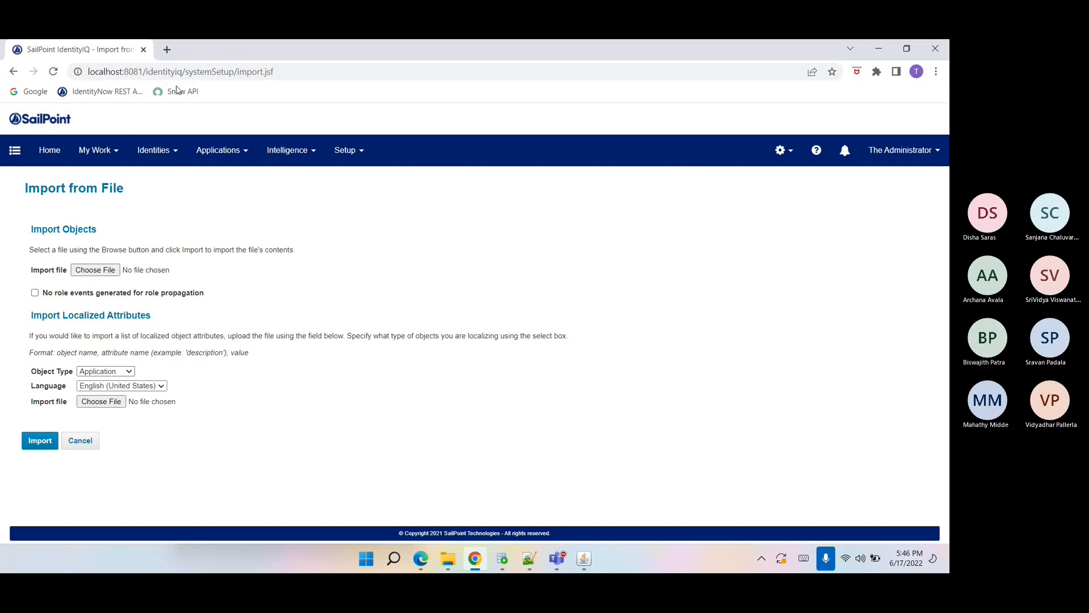
{"action": "left_click_drag", "start_coordinate": [189, 73], "coordinate": [394, 73]}
{"action": "key", "text": "BackSpace"}
{"action": "type", "text": "debug"}
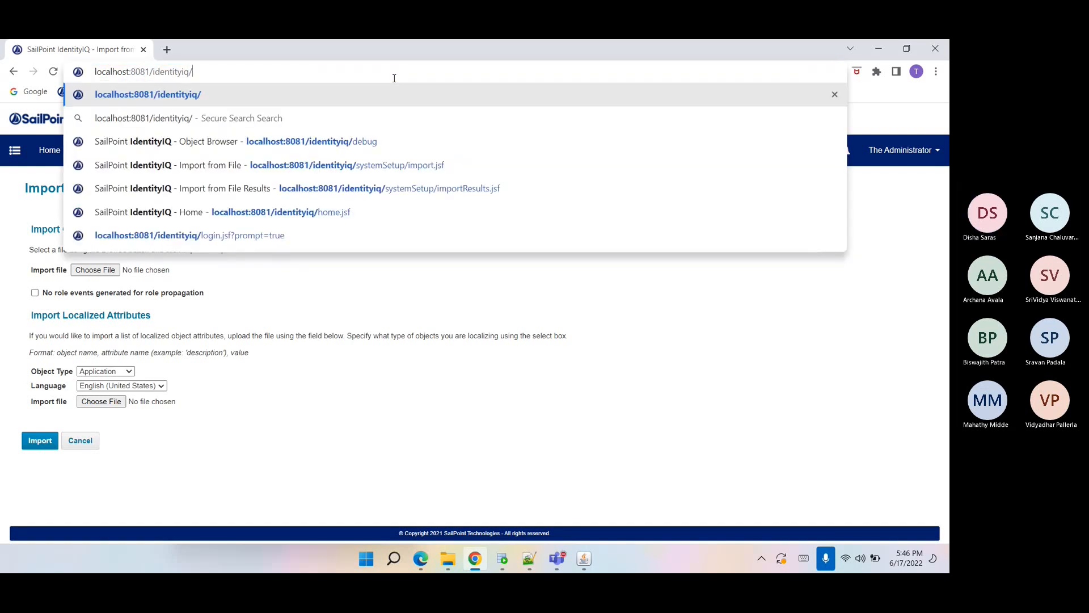
{"action": "key", "text": "Return"}
{"action": "type", "text": "Rule"}
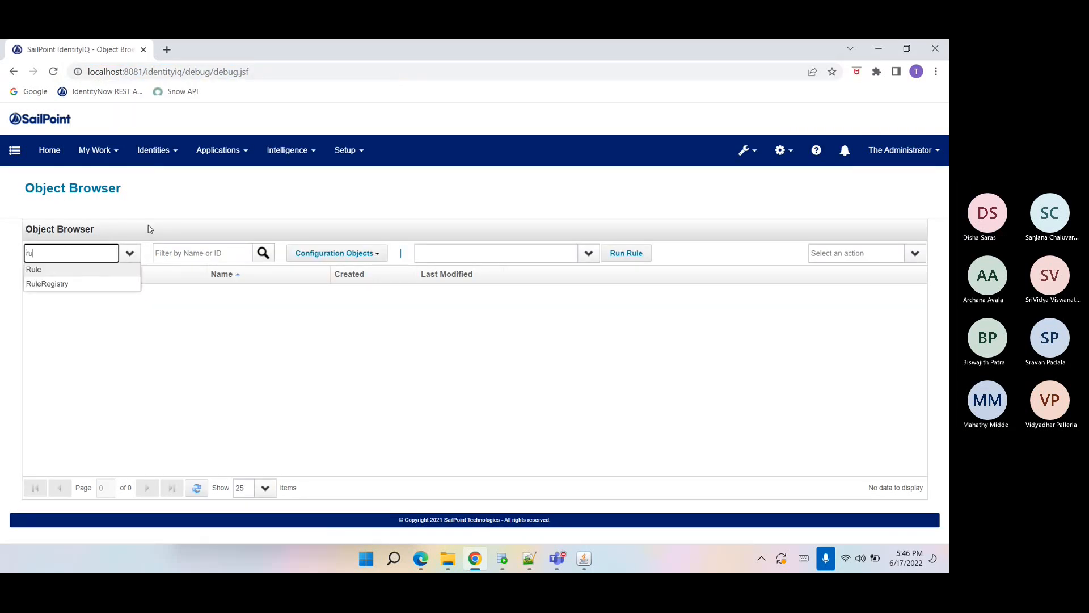
{"action": "key", "text": "Return"}
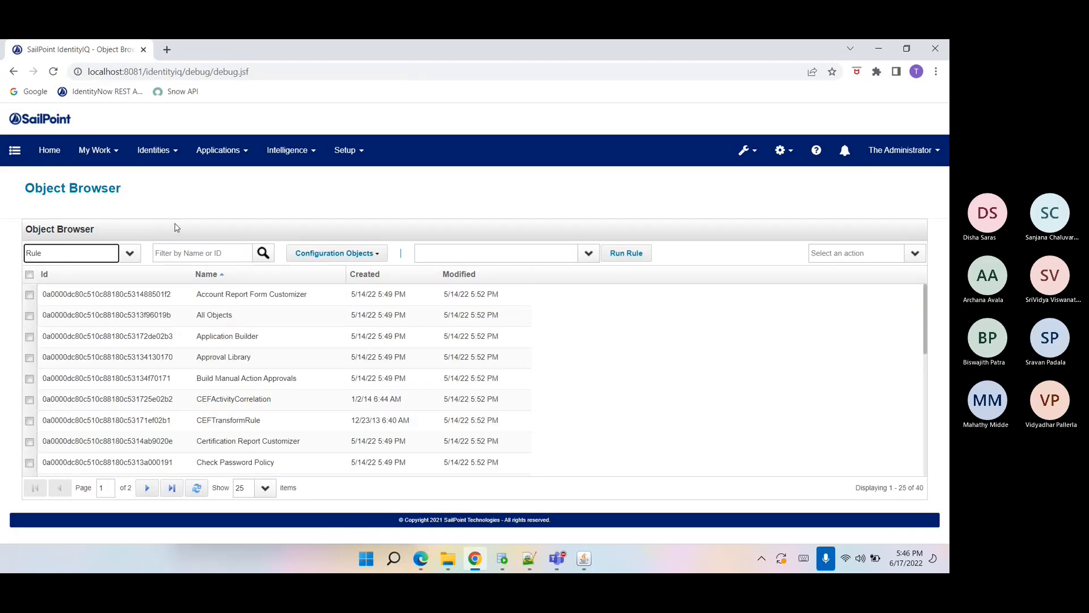
Filter rules by "fin" and open the FinanceApp Group Refresh rule to review its source, then close it.
{"action": "key", "text": "Tab"}
{"action": "type", "text": "fin"}
{"action": "key", "text": "Return"}
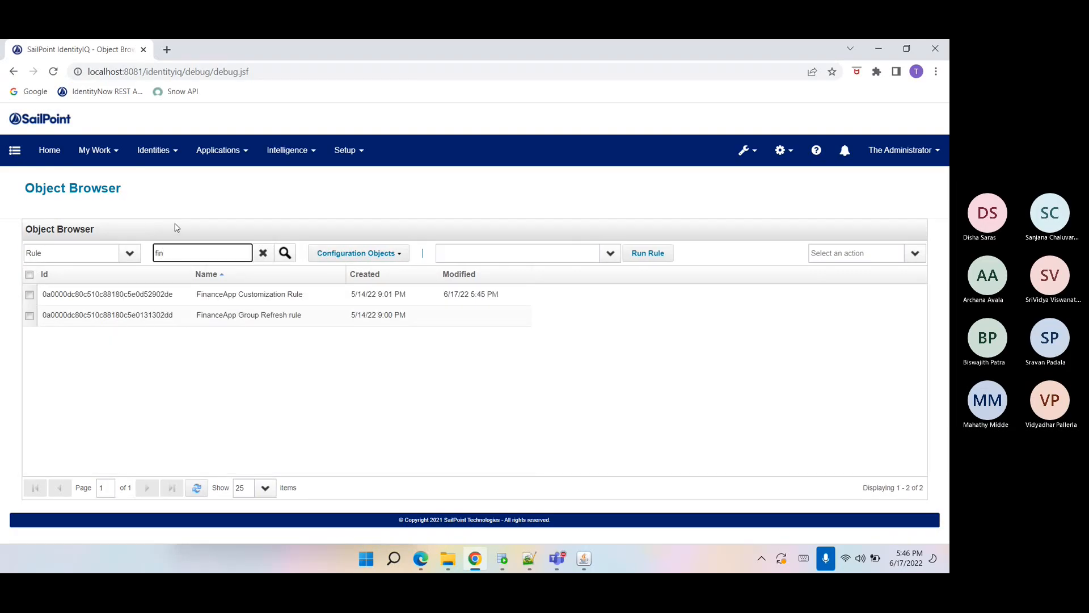
{"action": "left_click", "coordinate": [248, 316]}
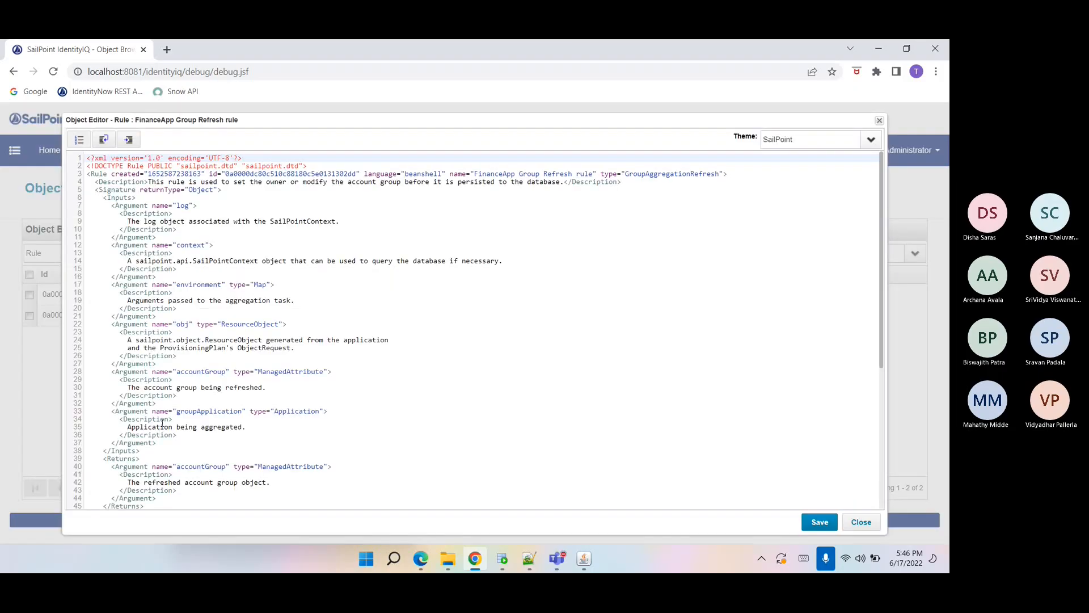
{"action": "scroll", "coordinate": [190, 369], "scroll_direction": "down", "scroll_amount": 5}
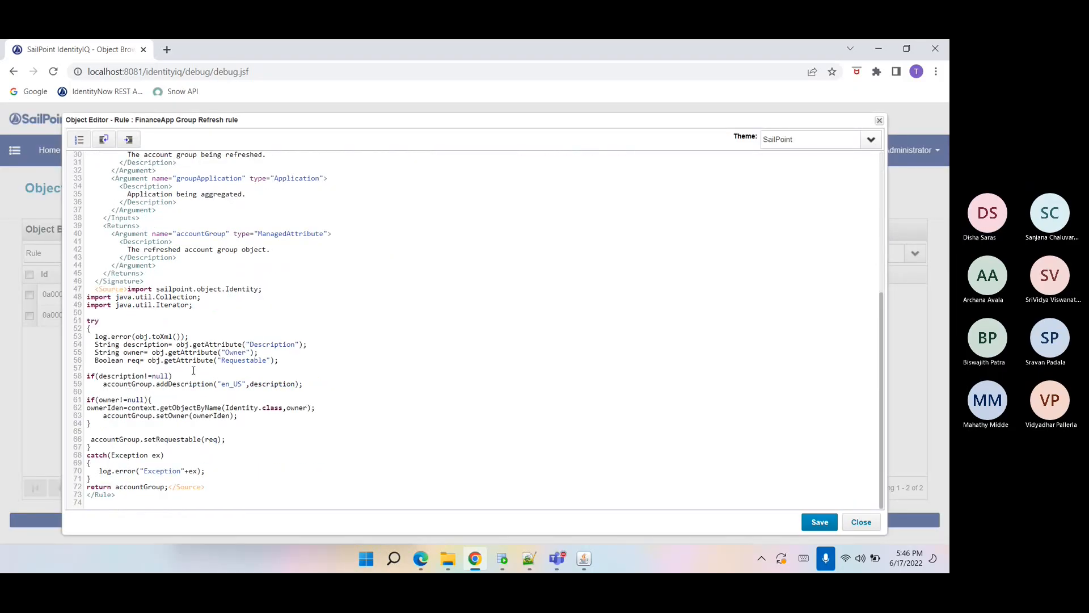
{"action": "left_click", "coordinate": [860, 523]}
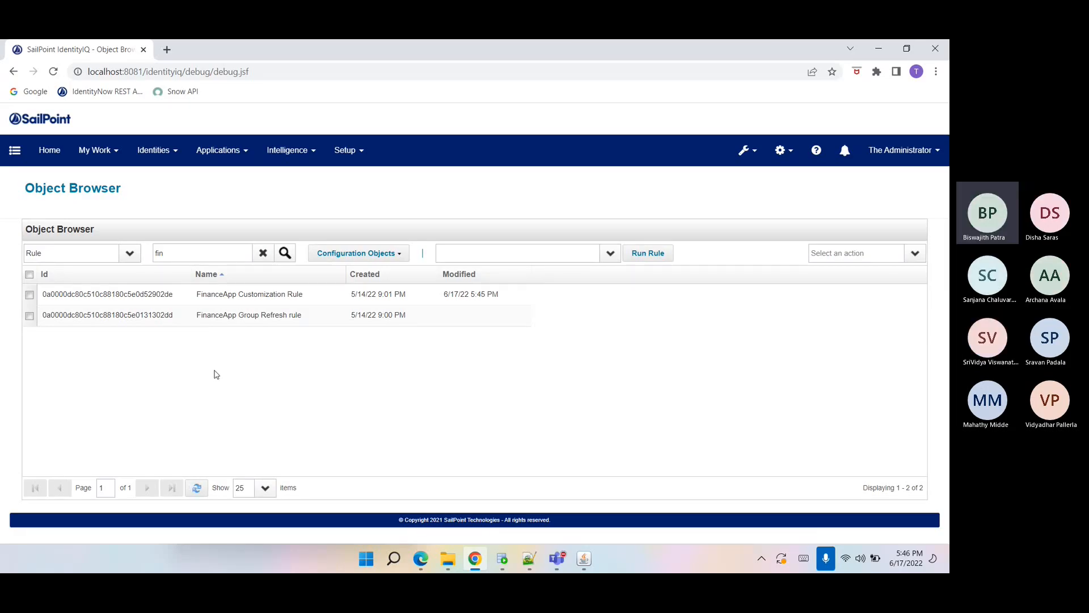
Open the FinanceApp Group Refresh rule in the object editor and scroll through its XML source.
{"action": "left_click", "coordinate": [229, 323]}
{"action": "scroll", "coordinate": [528, 262], "scroll_direction": "down", "scroll_amount": 2}
{"action": "scroll", "coordinate": [528, 262], "scroll_direction": "up", "scroll_amount": 2}
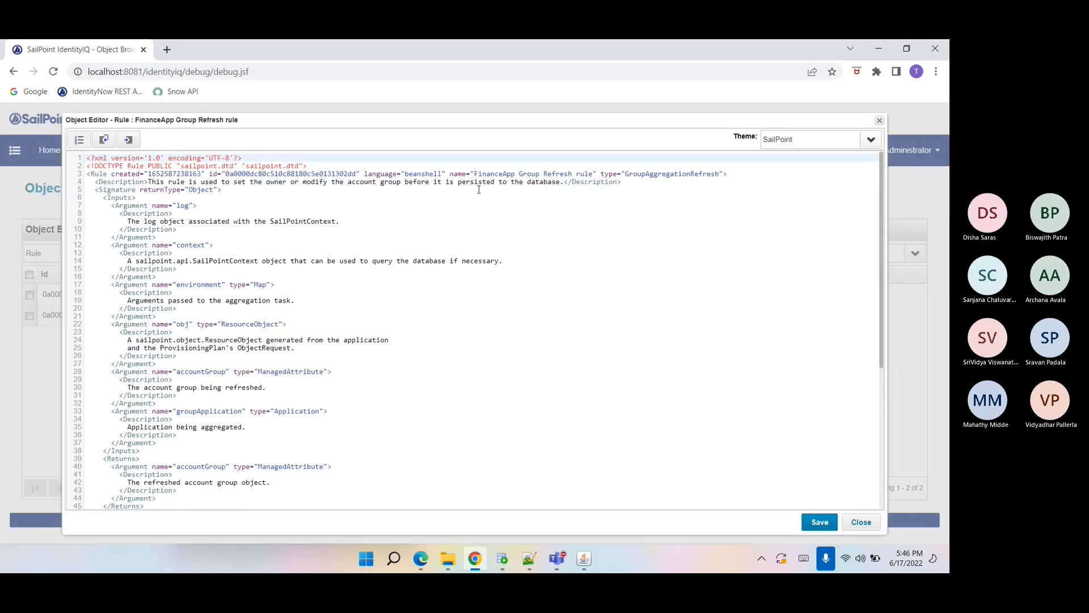
Fill the empty name attribute in the rule's XML file with "FinanceApp Group Refresh rule", copied from the object editor.
{"action": "left_click", "coordinate": [529, 559]}
{"action": "scroll", "coordinate": [190, 268], "scroll_direction": "up", "scroll_amount": 12}
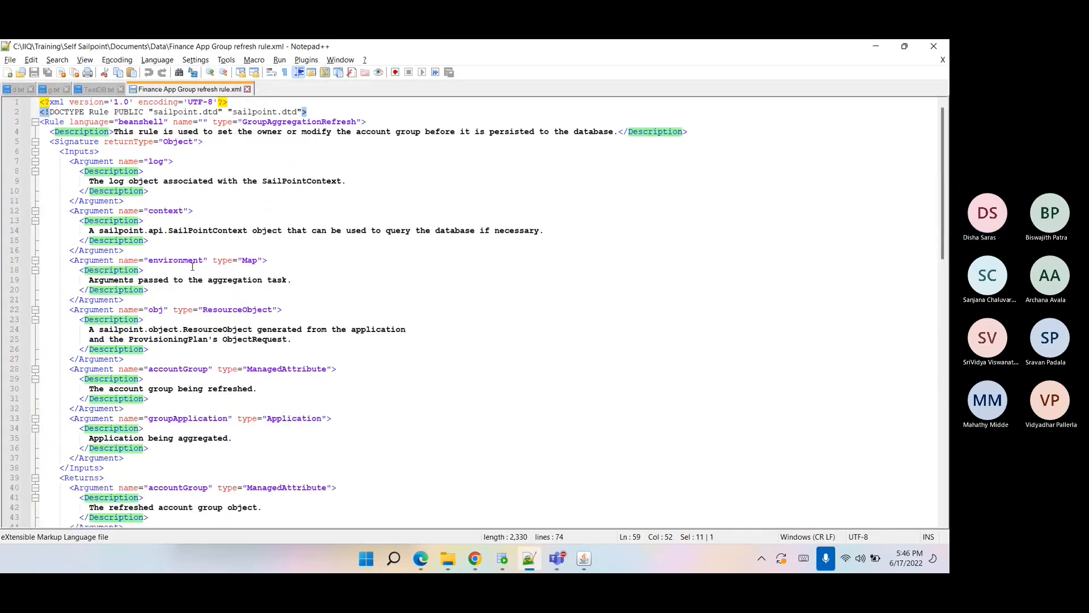
{"action": "left_click", "coordinate": [205, 122]}
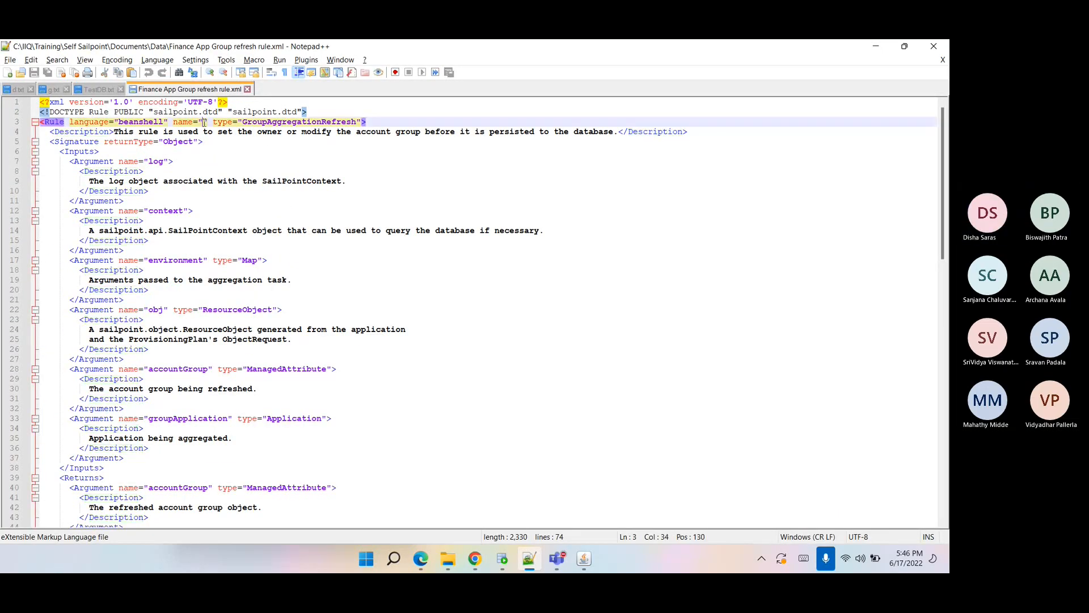
{"action": "type", "text": "Finance"}
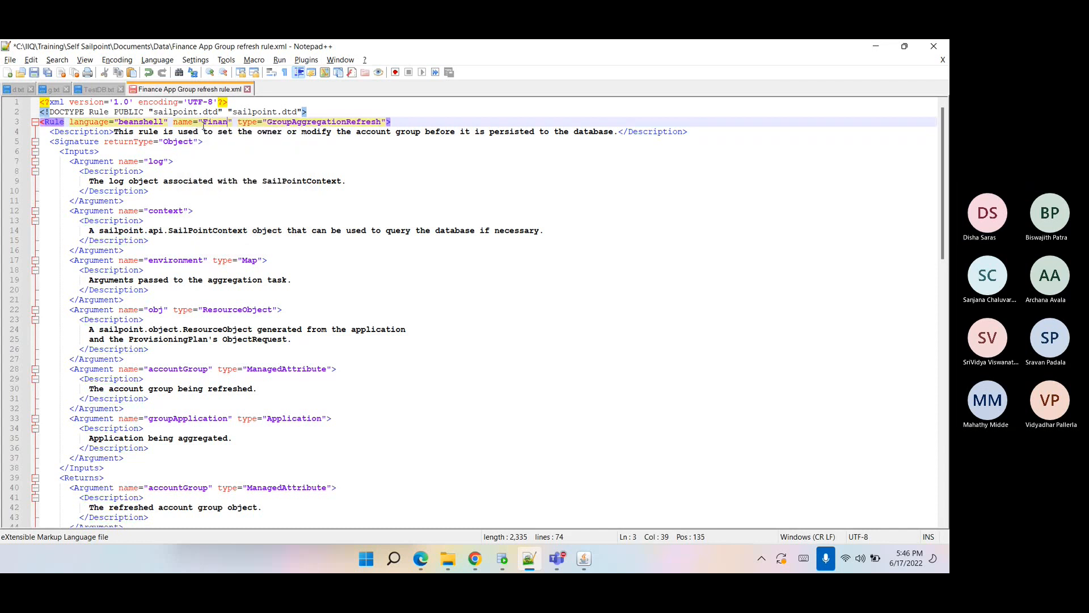
{"action": "type", "text": "A"}
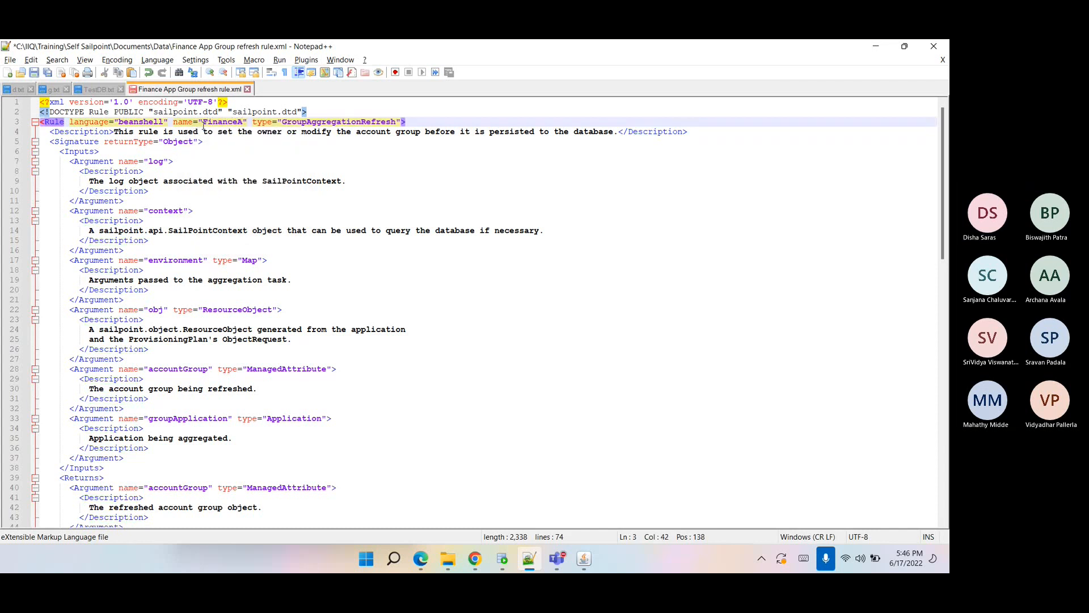
{"action": "key", "text": "alt+Tab"}
{"action": "left_click_drag", "start_coordinate": [475, 175], "coordinate": [594, 175]}
{"action": "key", "text": "ctrl+c"}
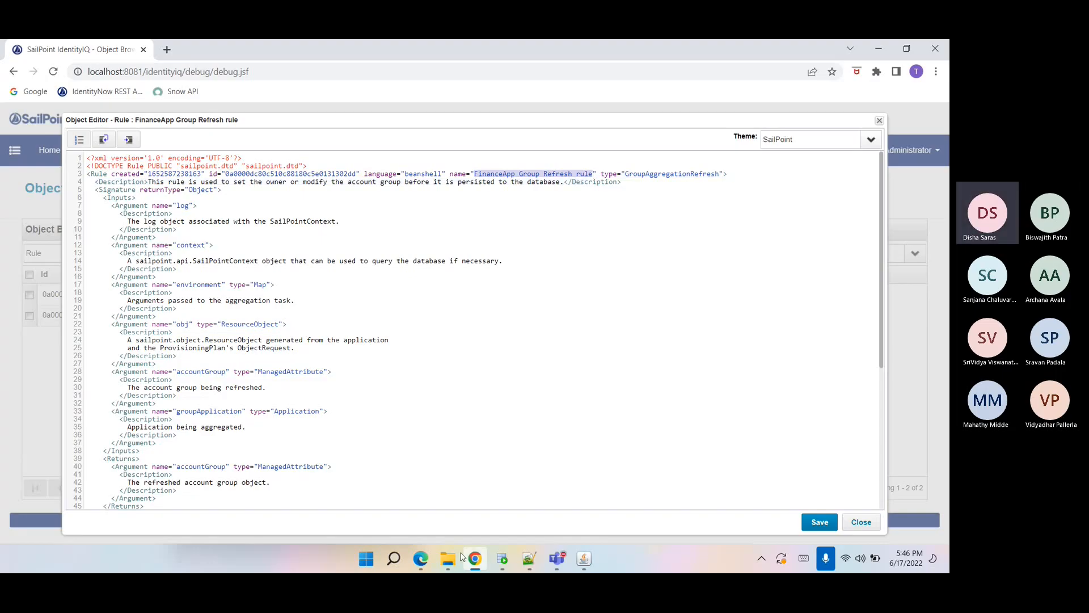
{"action": "left_click", "coordinate": [448, 567]}
{"action": "left_click", "coordinate": [444, 519]}
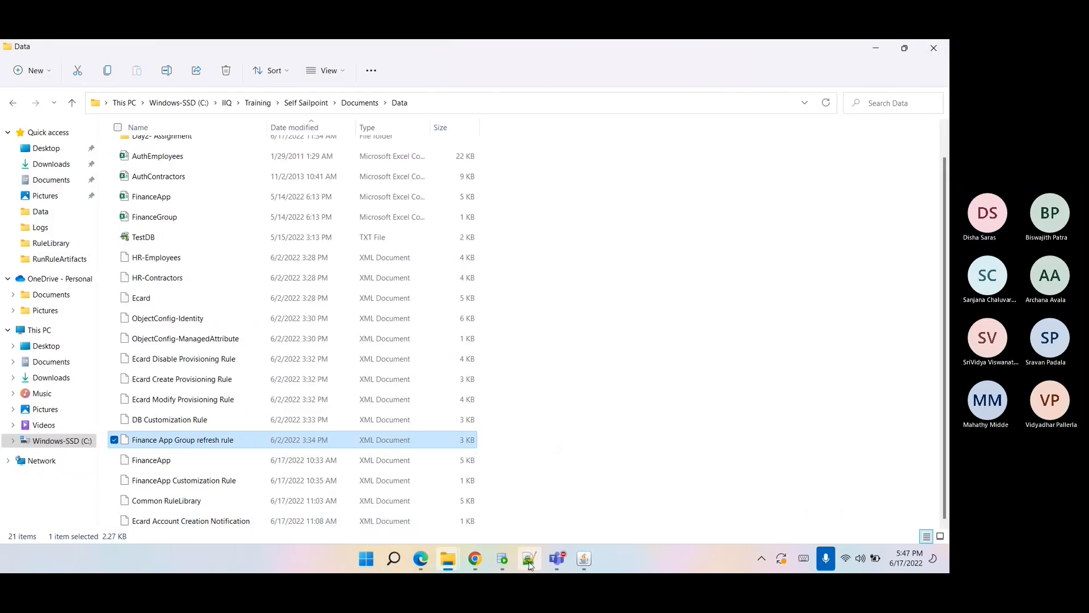
{"action": "left_click", "coordinate": [529, 561]}
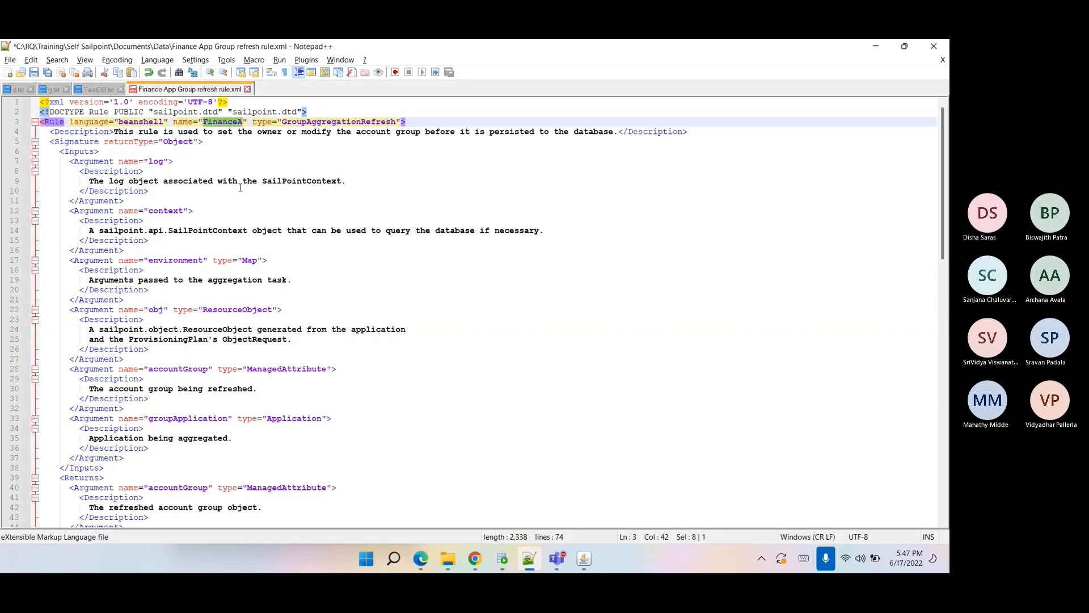
{"action": "key", "text": "ctrl+z"}
{"action": "key", "text": "ctrl+v"}
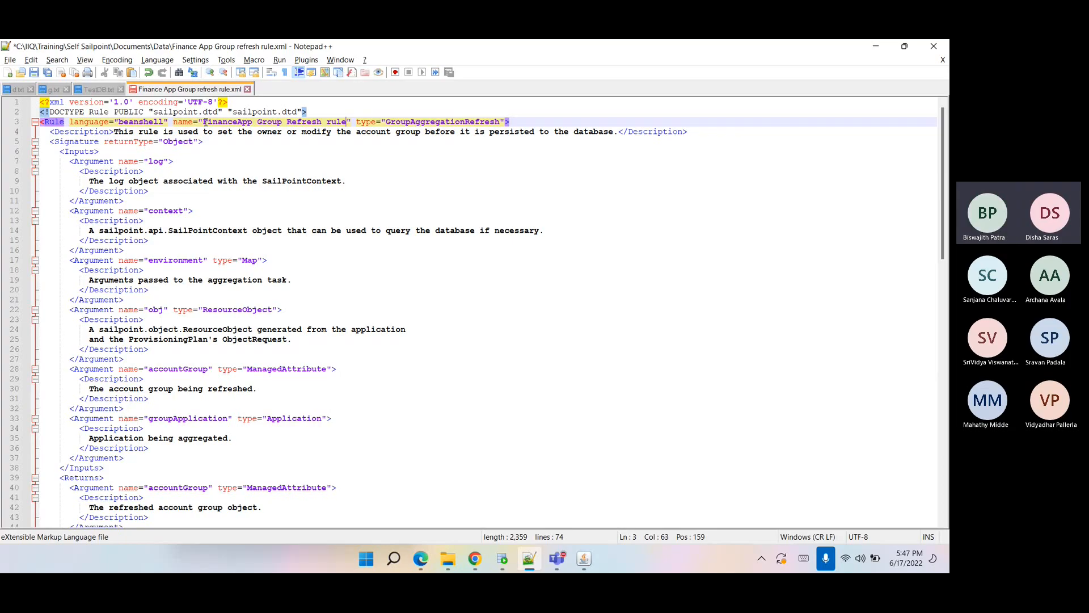
Switch to Microsoft Teams and post "FinanceApp Group Refresh rule" in the Sailpoint Training meeting chat.
{"action": "left_click", "coordinate": [555, 560]}
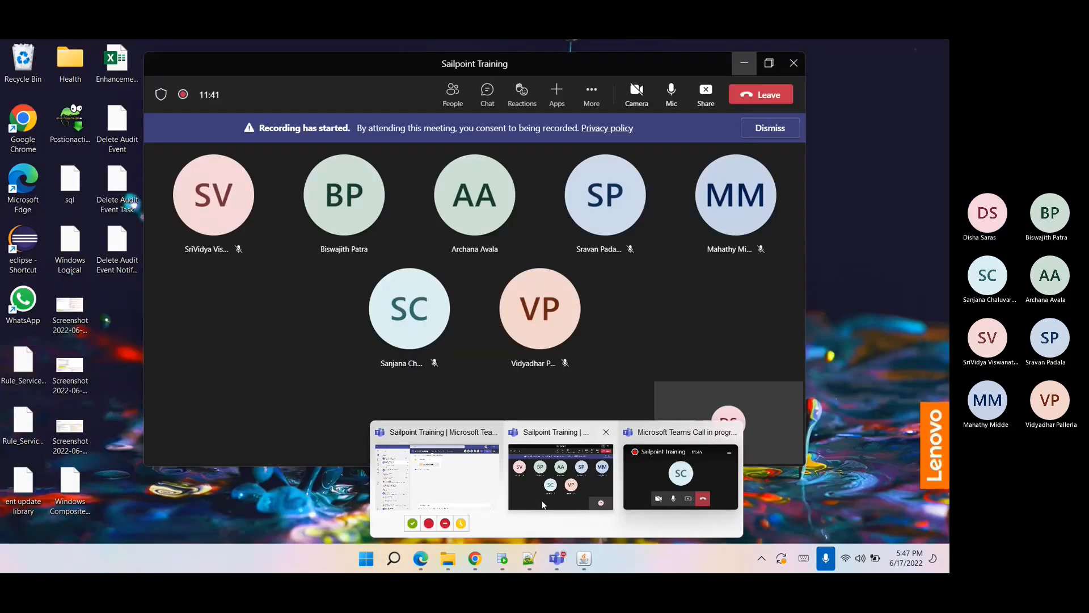
{"action": "left_click", "coordinate": [455, 505]}
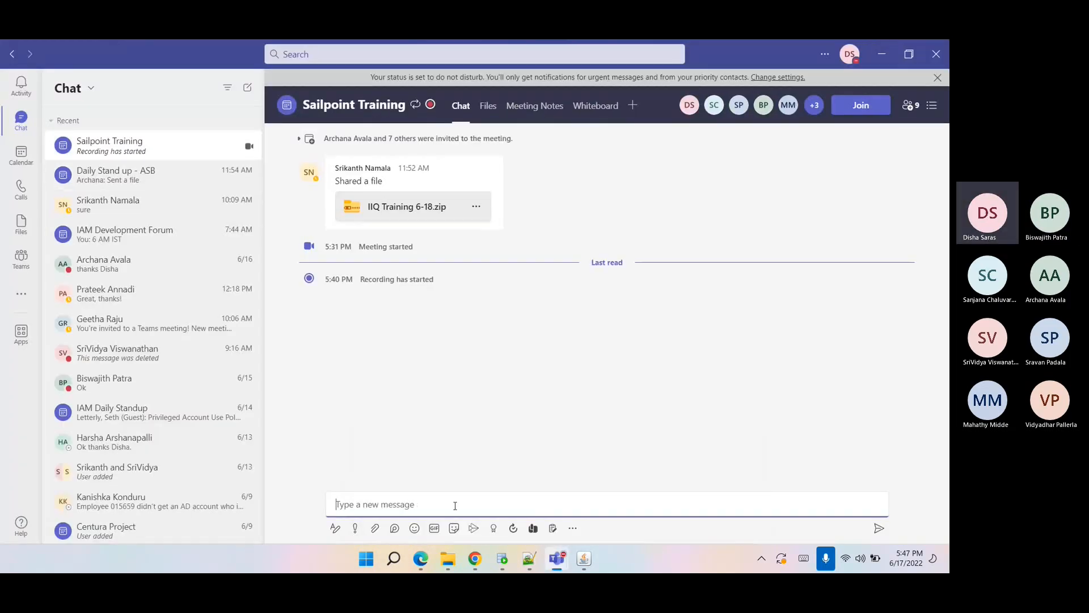
{"action": "key", "text": "ctrl+v"}
{"action": "key", "text": "Return"}
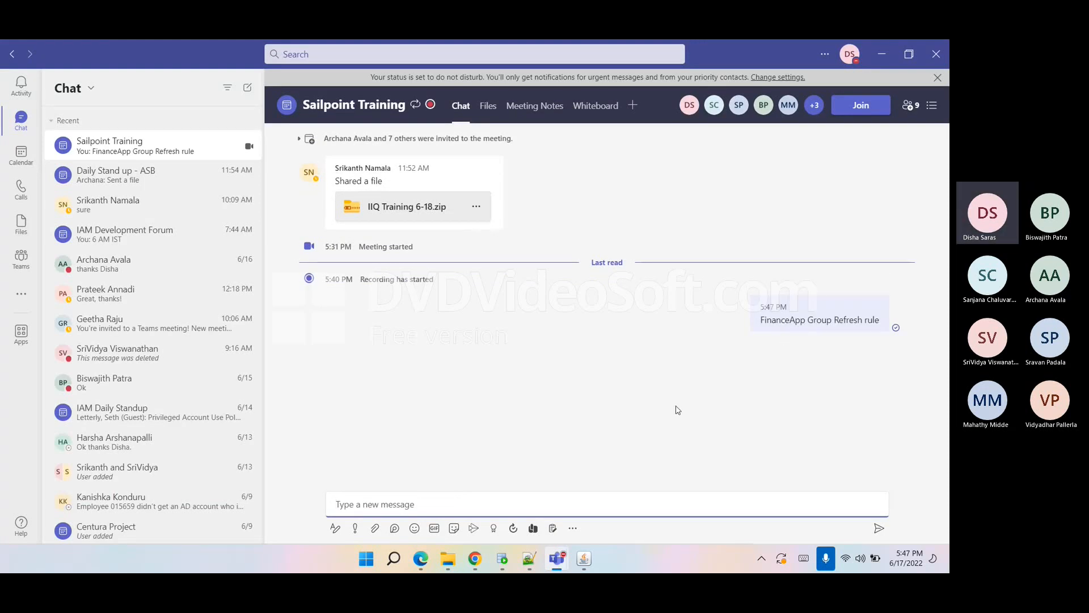
Return to the browser and close the rule's object editor.
{"action": "left_click", "coordinate": [528, 562]}
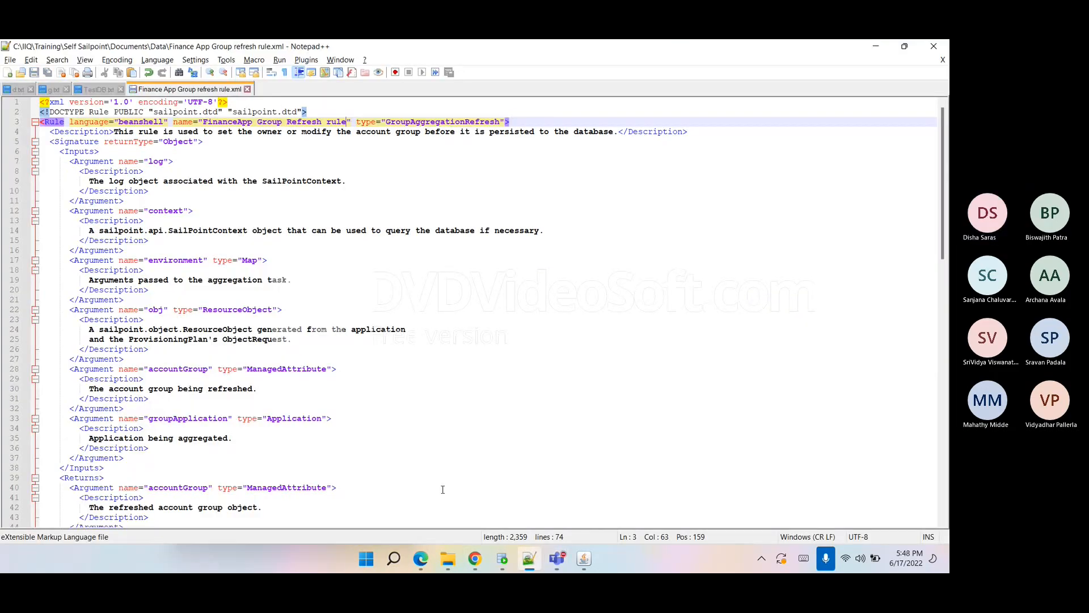
{"action": "left_click", "coordinate": [474, 558]}
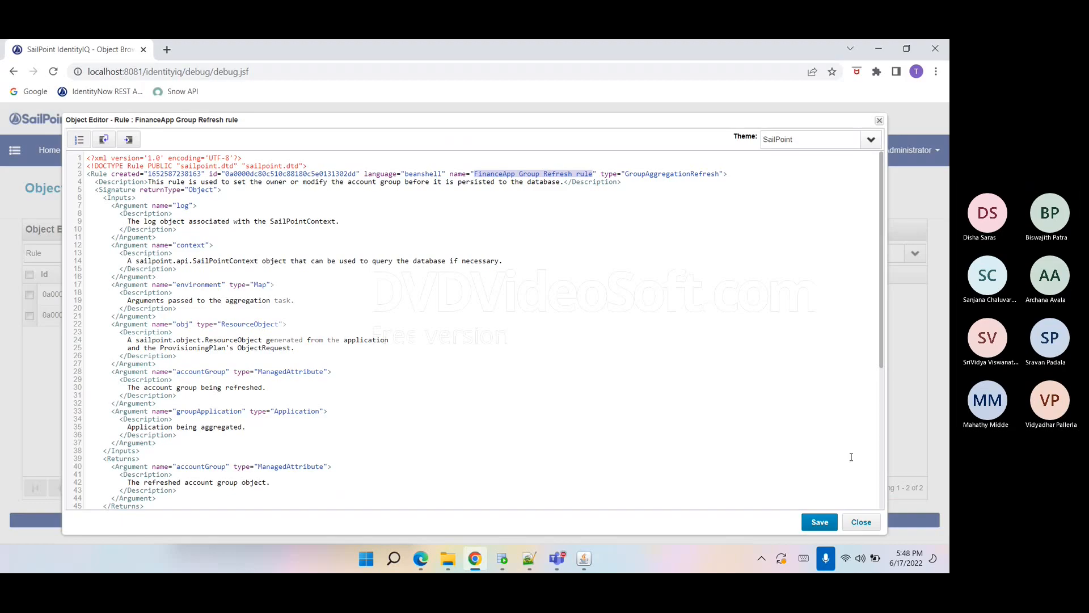
{"action": "left_click", "coordinate": [861, 521]}
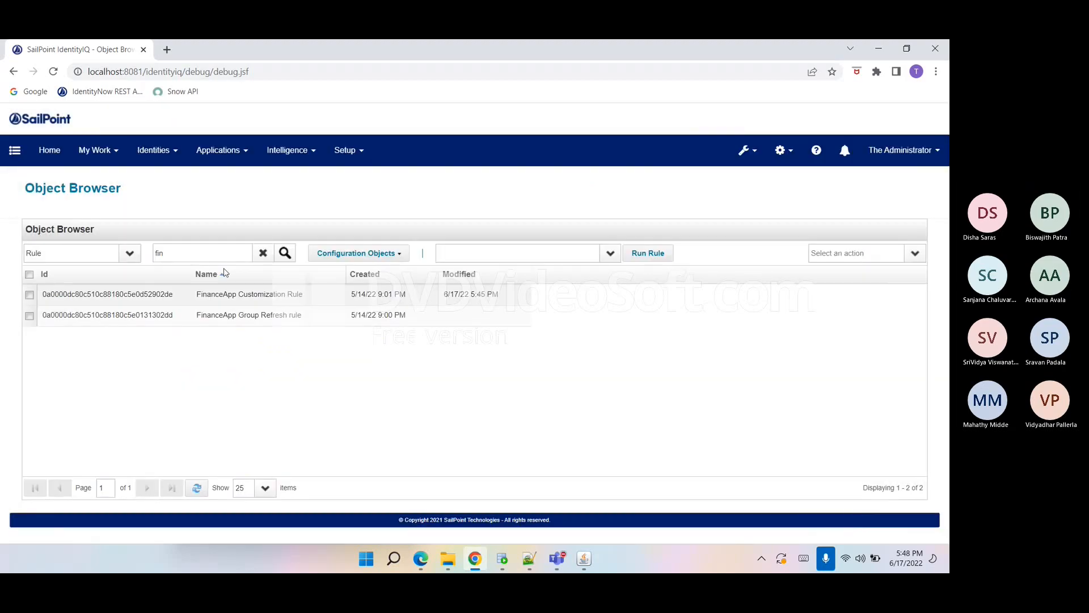
Import the "Finance App Group refresh rule" XML file from the Data folder through Global Settings' Import from File, then finish.
{"action": "left_click", "coordinate": [776, 149]}
{"action": "left_click", "coordinate": [732, 178]}
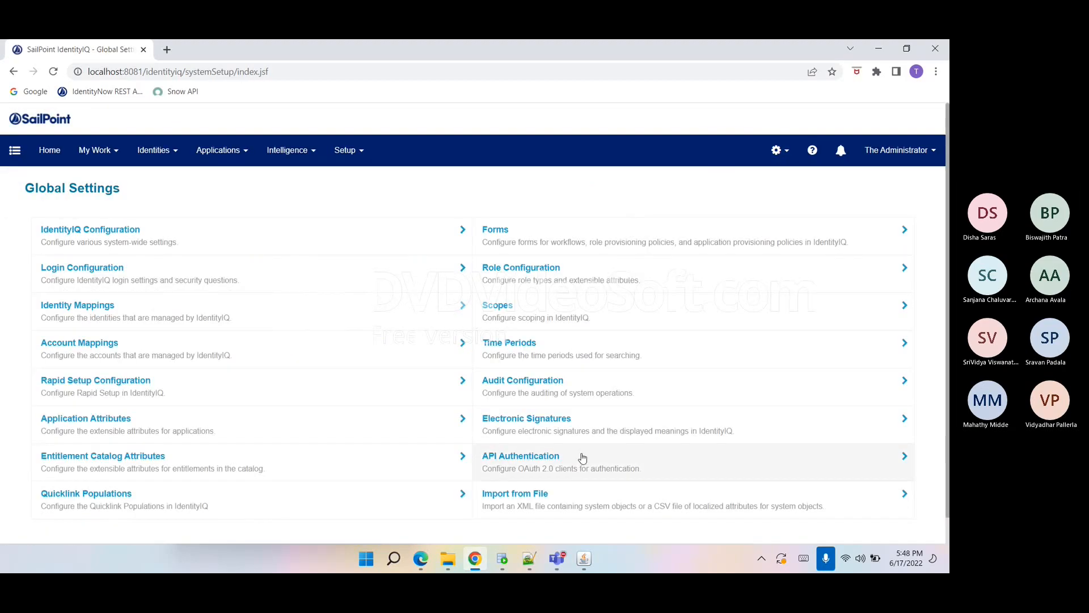
{"action": "left_click", "coordinate": [508, 503]}
{"action": "left_click", "coordinate": [95, 267]}
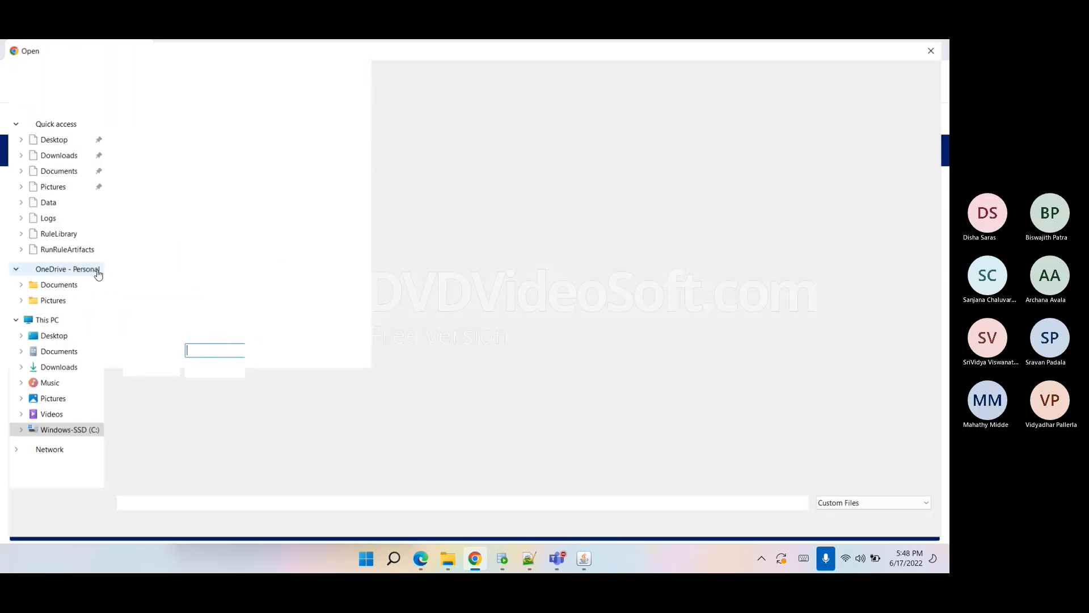
{"action": "left_click", "coordinate": [45, 202]}
{"action": "left_click", "coordinate": [197, 200]}
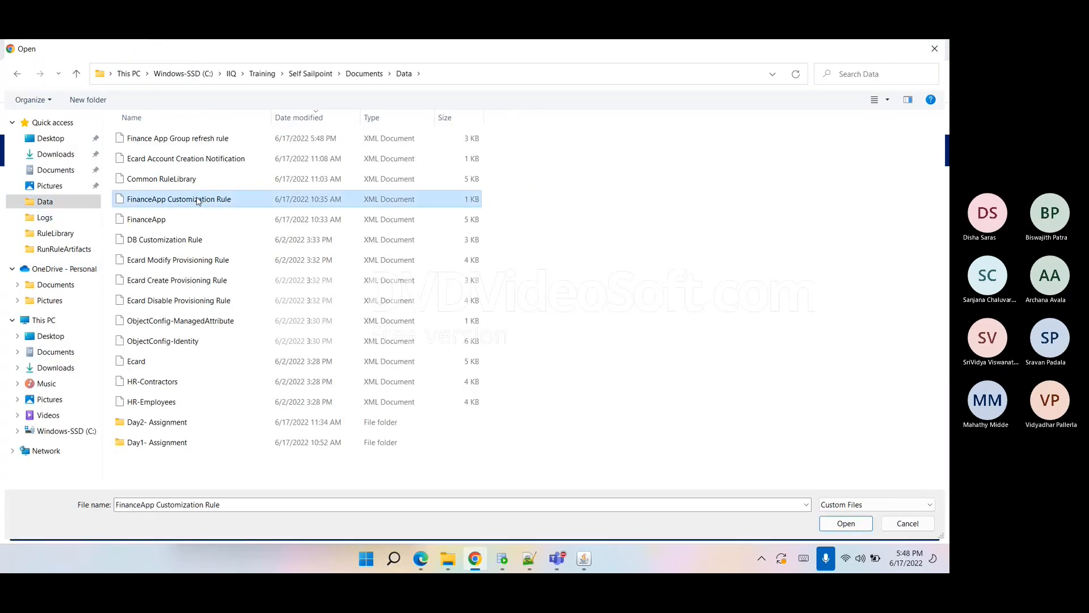
{"action": "left_click", "coordinate": [187, 138]}
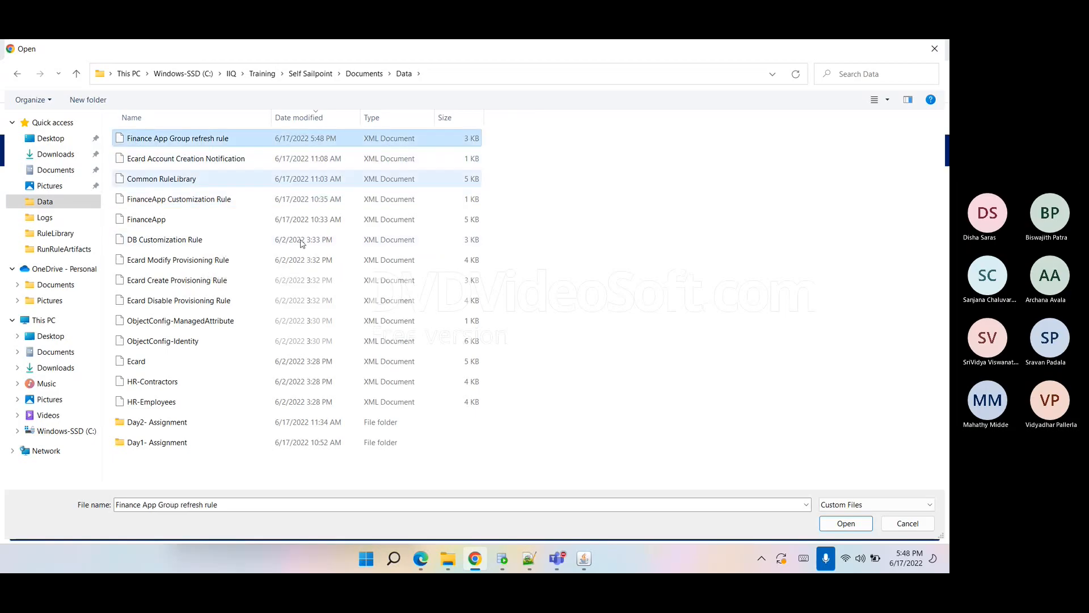
{"action": "left_click", "coordinate": [846, 523]}
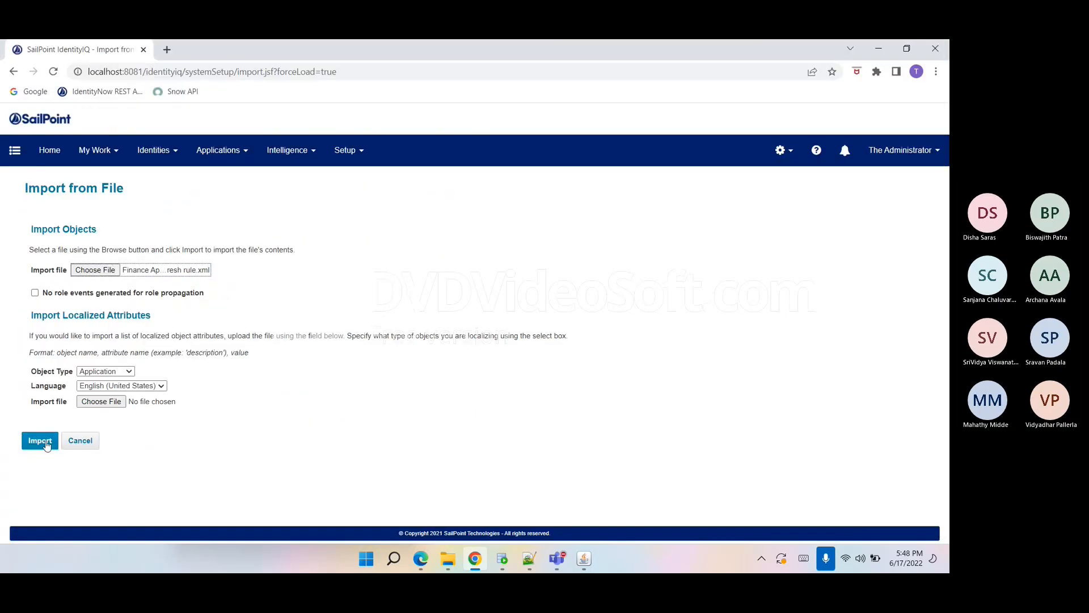
{"action": "left_click", "coordinate": [39, 441]}
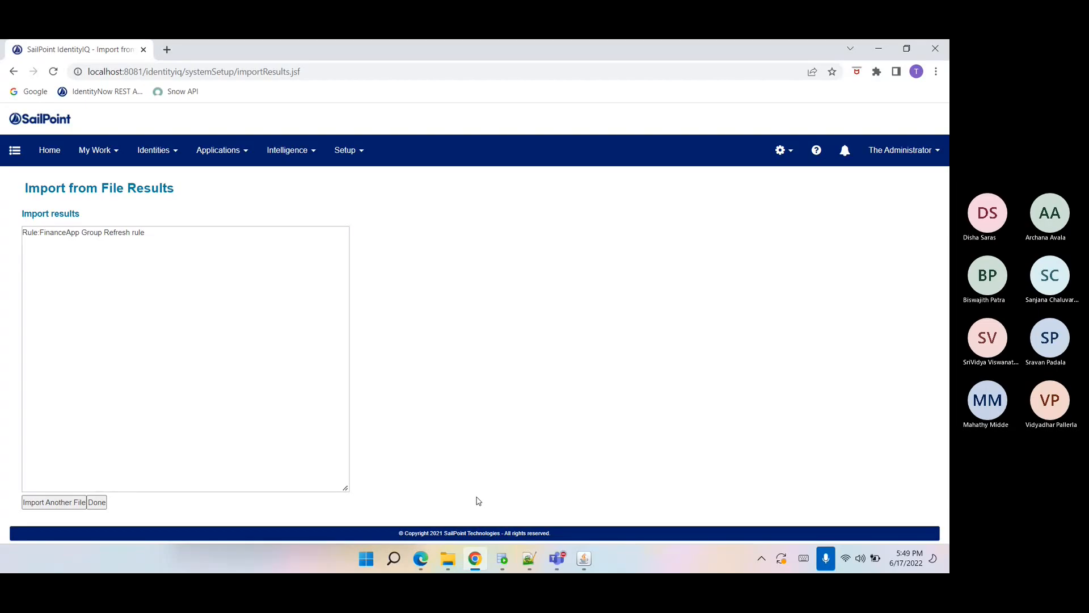
{"action": "left_click", "coordinate": [102, 504]}
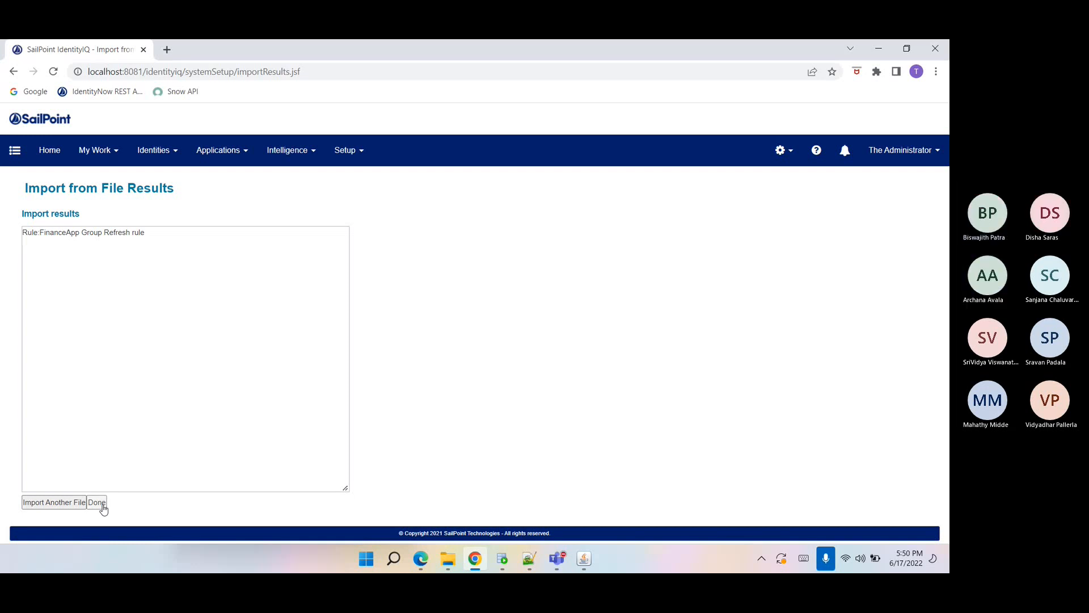
Open the HR-Employees application definition's configuration settings and select its account file path.
{"action": "left_click", "coordinate": [218, 150]}
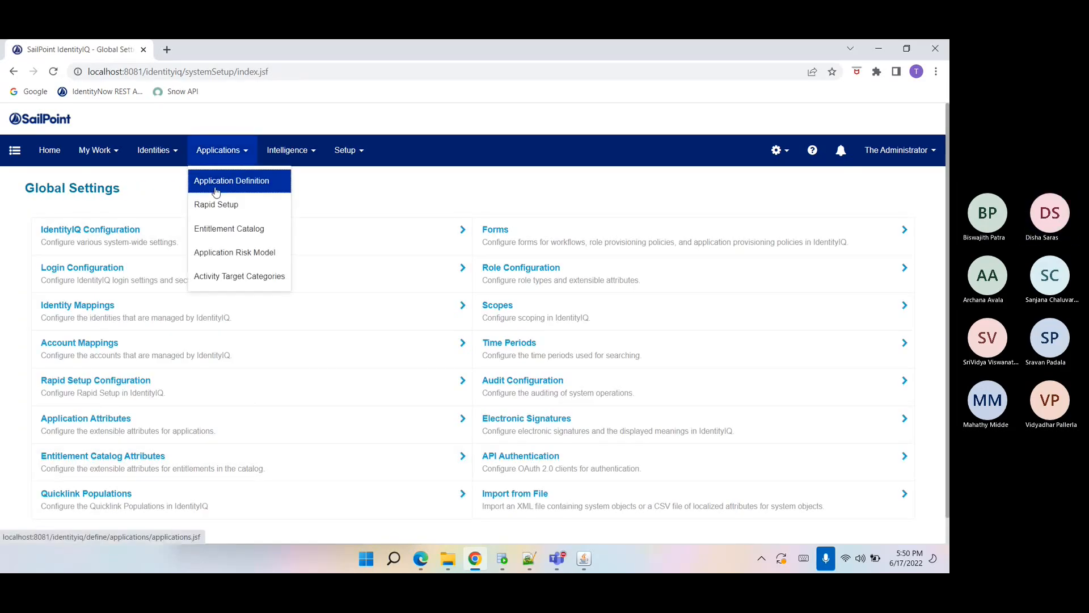
{"action": "left_click", "coordinate": [216, 181]}
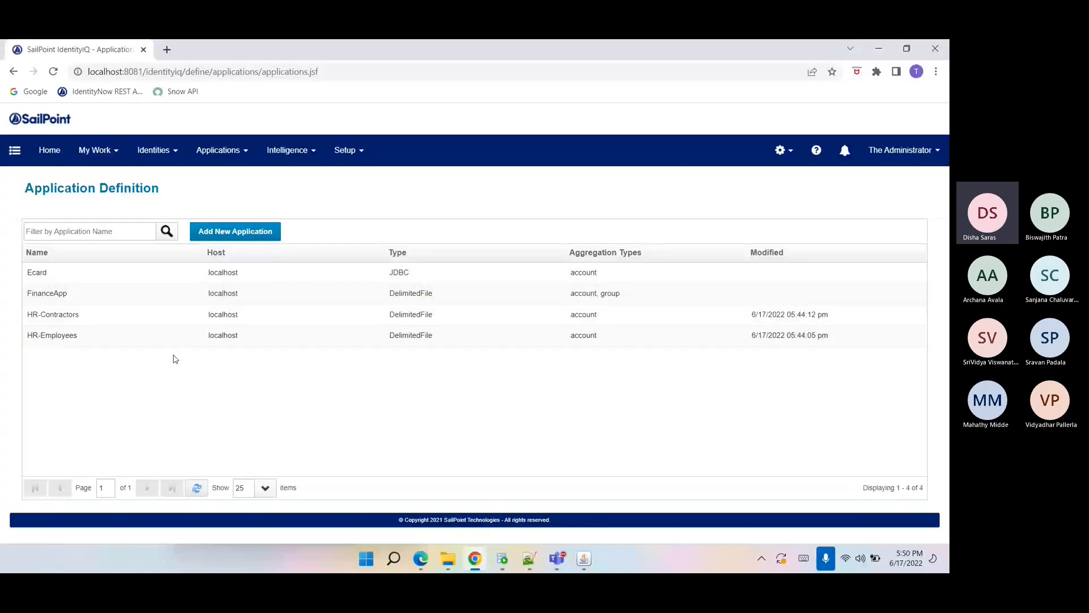
{"action": "left_click", "coordinate": [126, 341]}
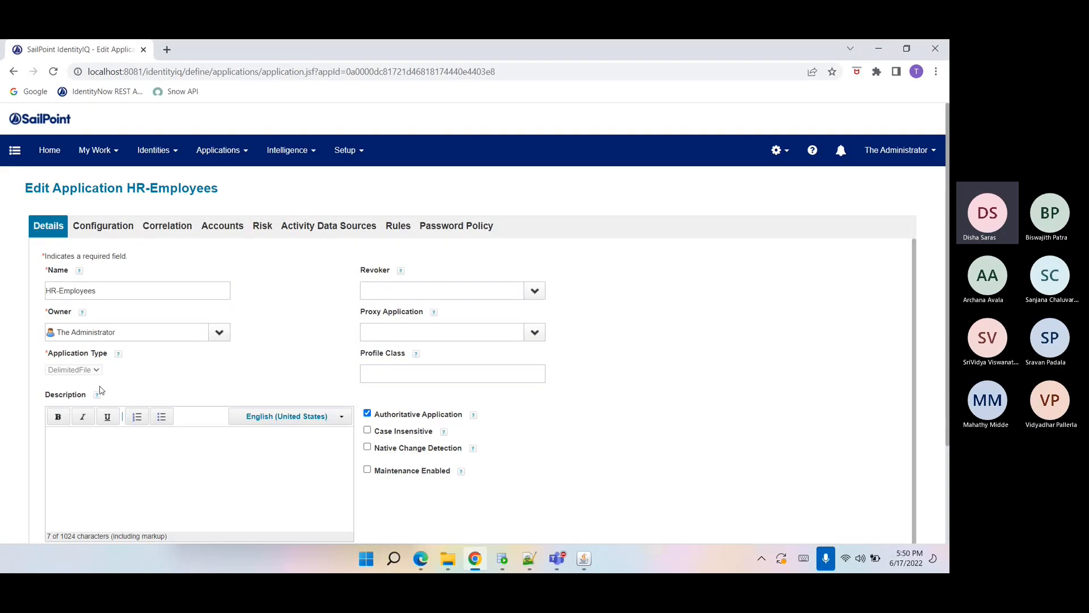
{"action": "left_click", "coordinate": [103, 227]}
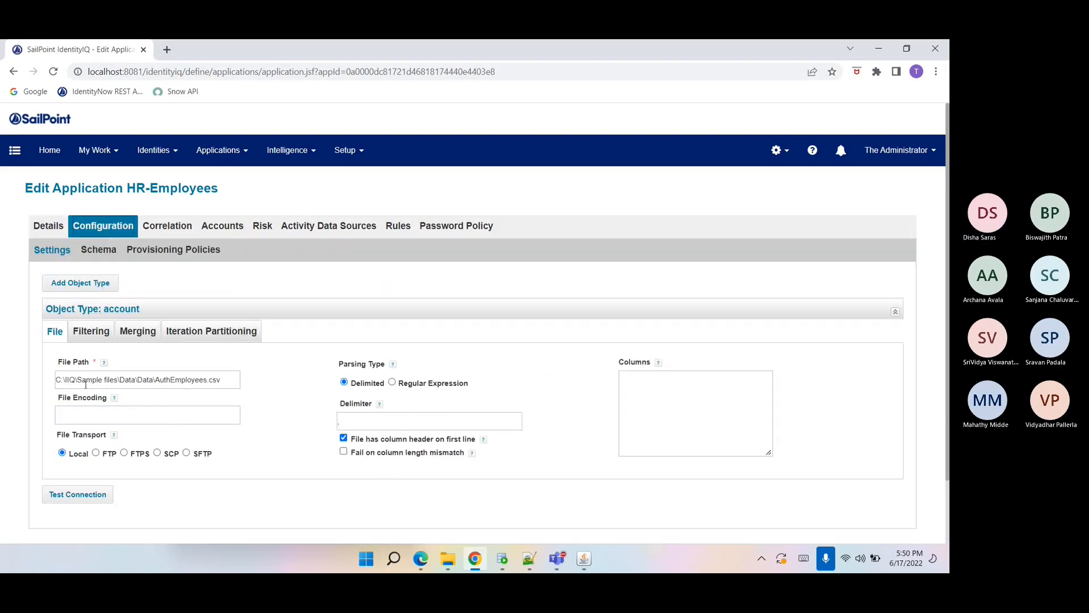
{"action": "left_click", "coordinate": [56, 379]}
{"action": "left_click_drag", "start_coordinate": [57, 379], "coordinate": [224, 386]}
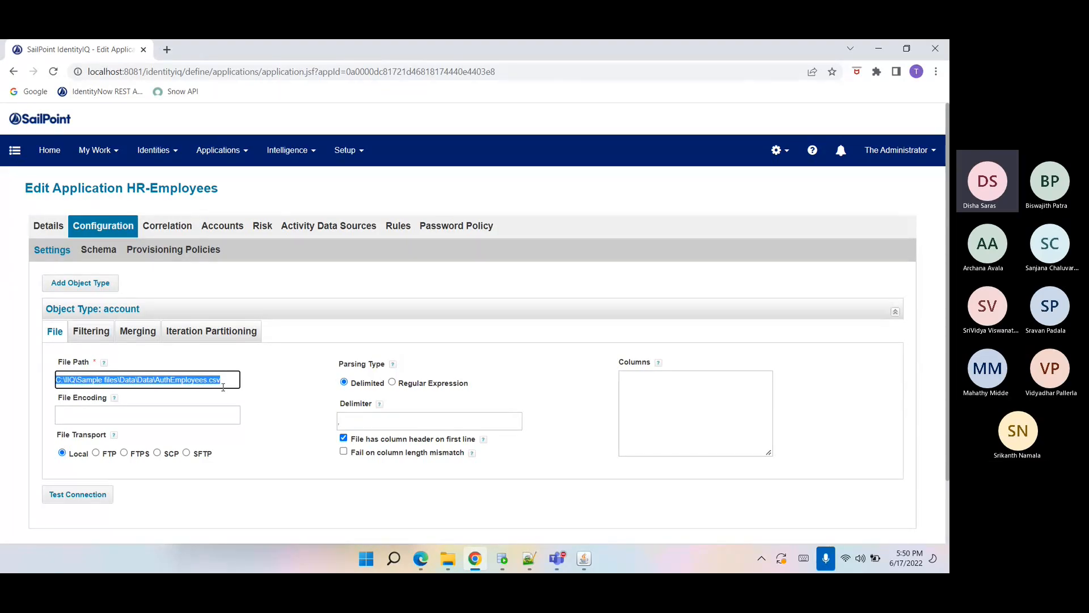
{"action": "left_click", "coordinate": [223, 387]}
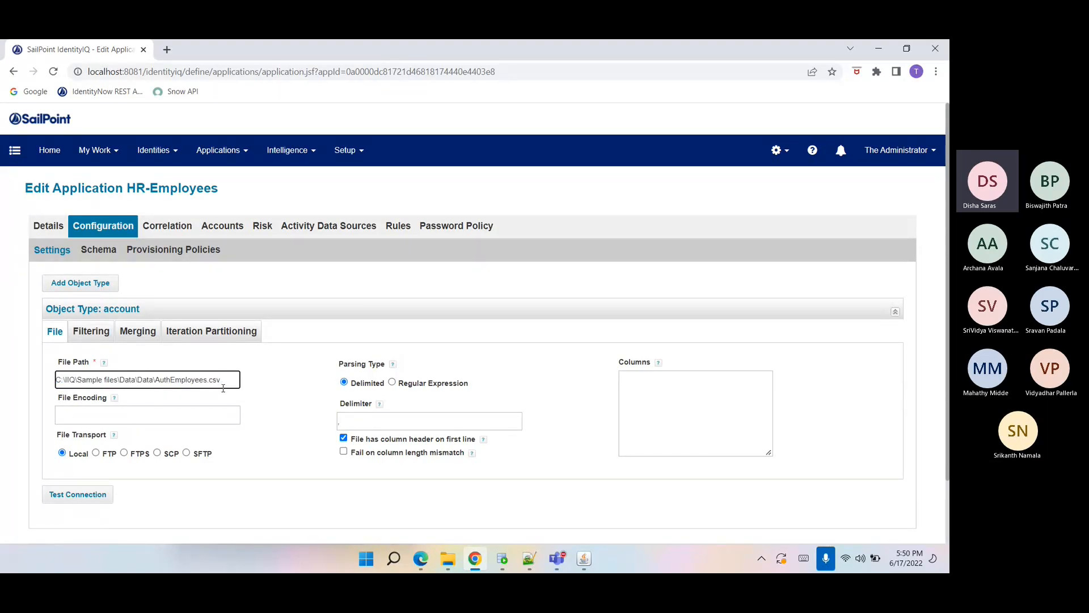
Browse the Data folder in File Explorer to check the AuthEmployees, AuthContractors and FinanceGroup CSV files.
{"action": "mouse_move", "coordinate": [447, 558]}
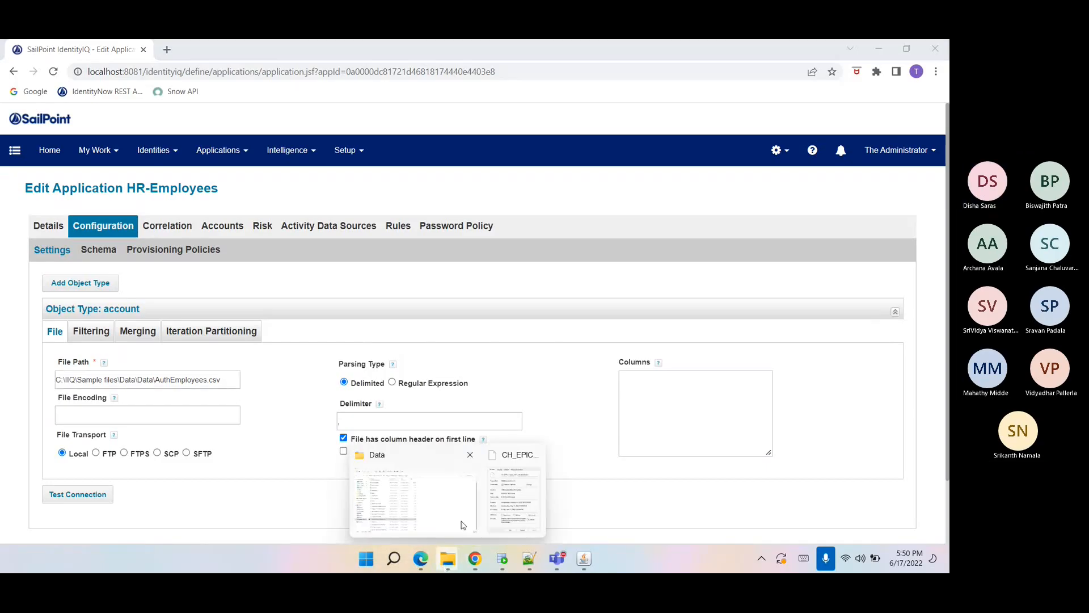
{"action": "left_click", "coordinate": [389, 505]}
{"action": "scroll", "coordinate": [190, 212], "scroll_direction": "up", "scroll_amount": 1}
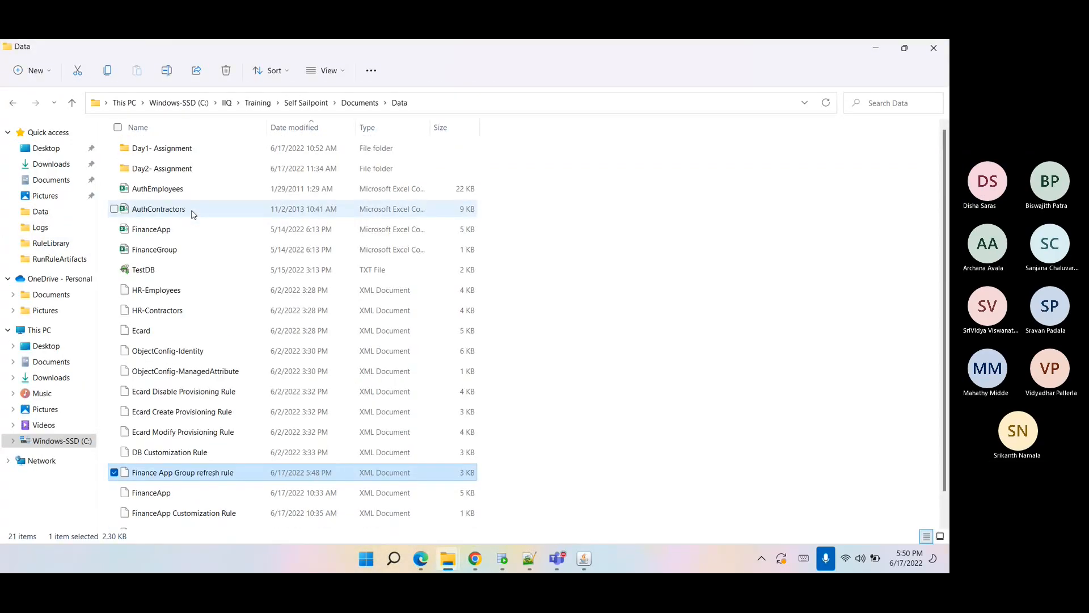
{"action": "left_click", "coordinate": [168, 210]}
{"action": "key", "text": "Down"}
{"action": "key", "text": "Down"}
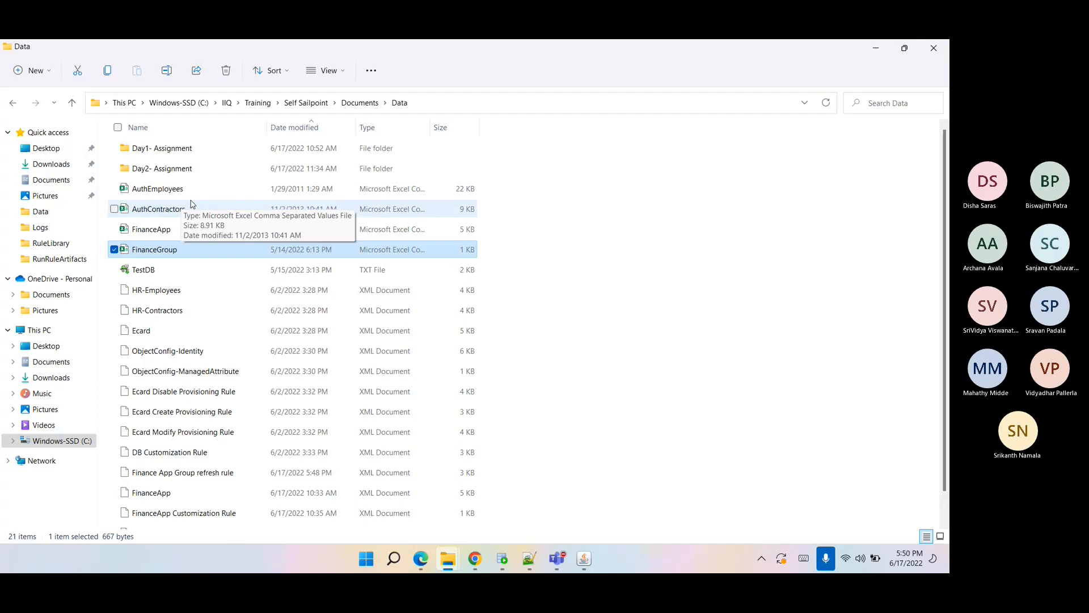
Return to the HR-Employees configuration, inspect the file path, and test the connection.
{"action": "left_click", "coordinate": [475, 558]}
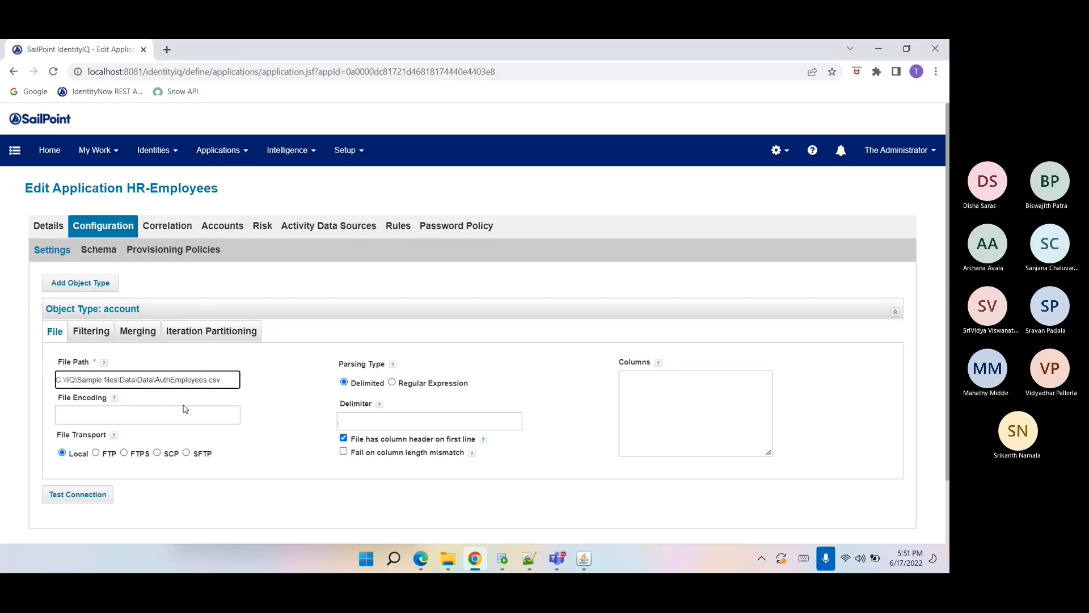
{"action": "left_click", "coordinate": [273, 451]}
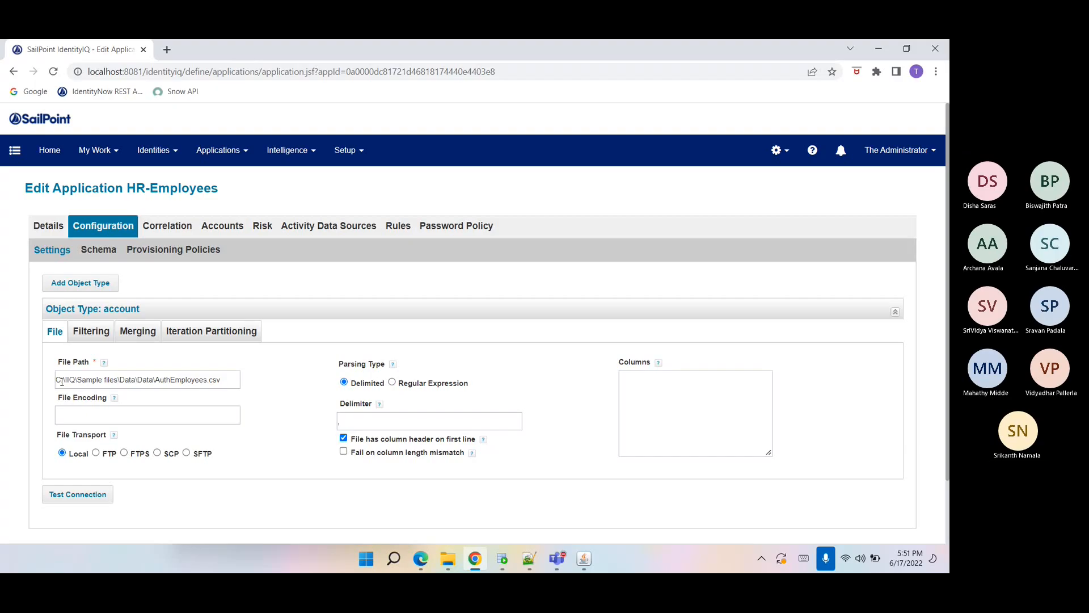
{"action": "left_click_drag", "start_coordinate": [218, 379], "coordinate": [32, 373]}
{"action": "double_click", "coordinate": [165, 380]}
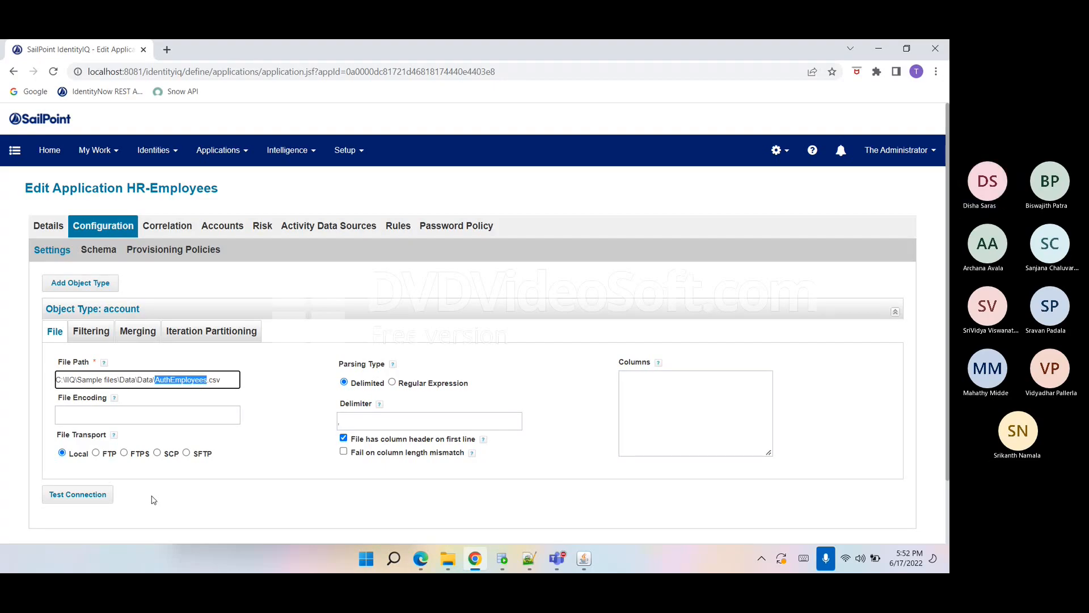
{"action": "left_click", "coordinate": [104, 495]}
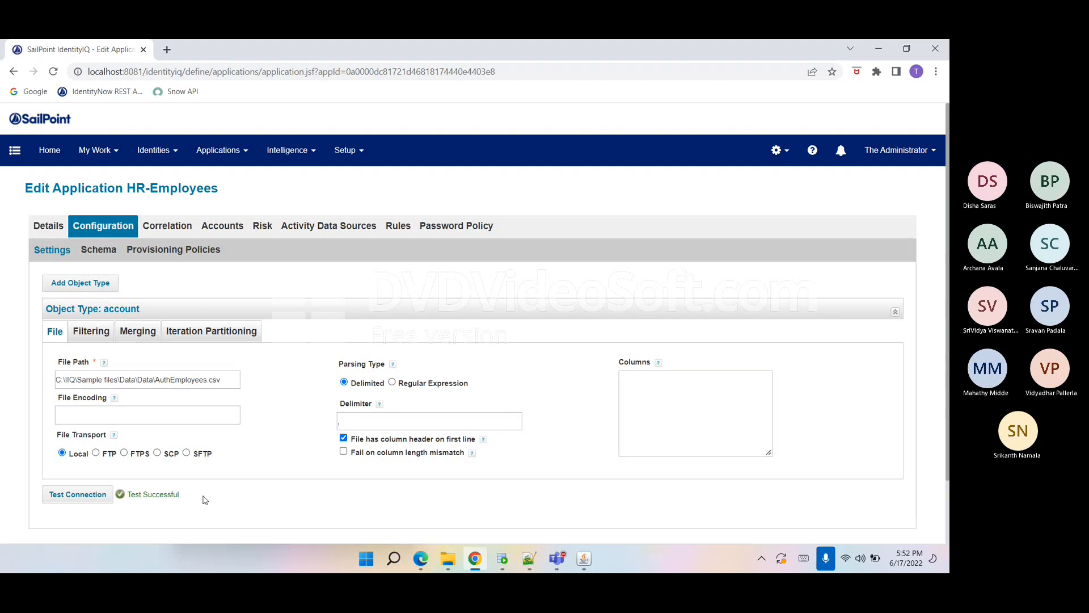
Review the HR-Employees application's Details, including its name, owner and the Authoritative Application option.
{"action": "left_click", "coordinate": [101, 250]}
{"action": "left_click", "coordinate": [49, 225]}
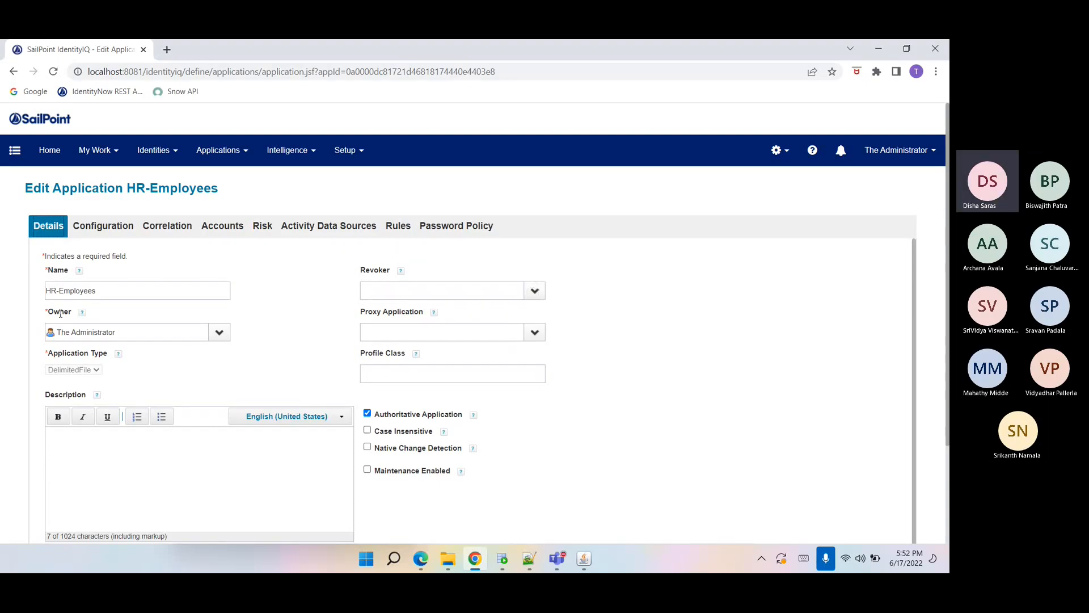
{"action": "left_click_drag", "start_coordinate": [98, 292], "coordinate": [23, 309]}
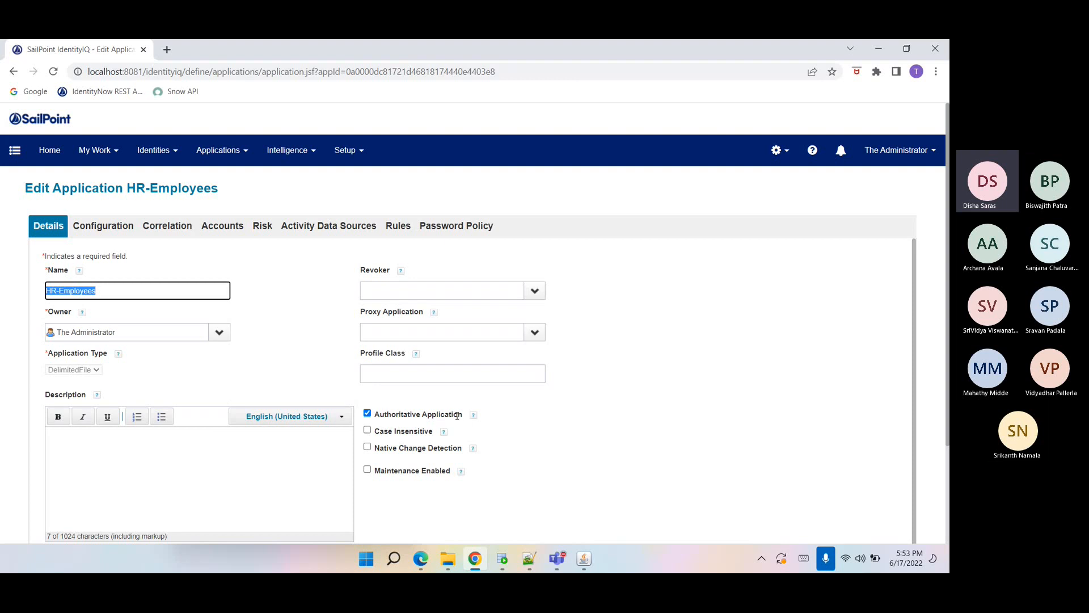
{"action": "mouse_move", "coordinate": [467, 419]}
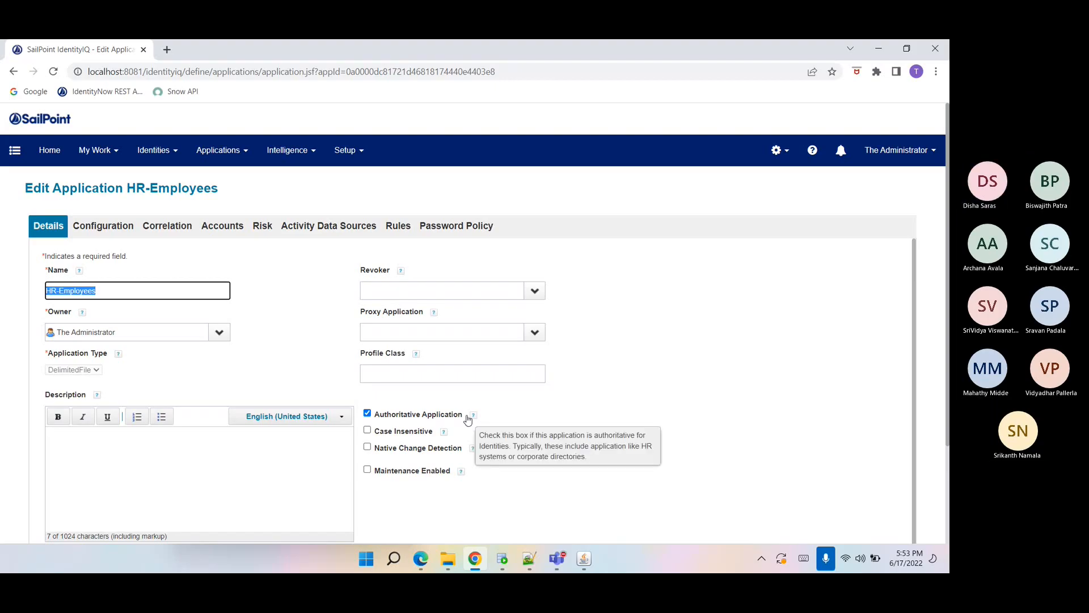
{"action": "double_click", "coordinate": [461, 414]}
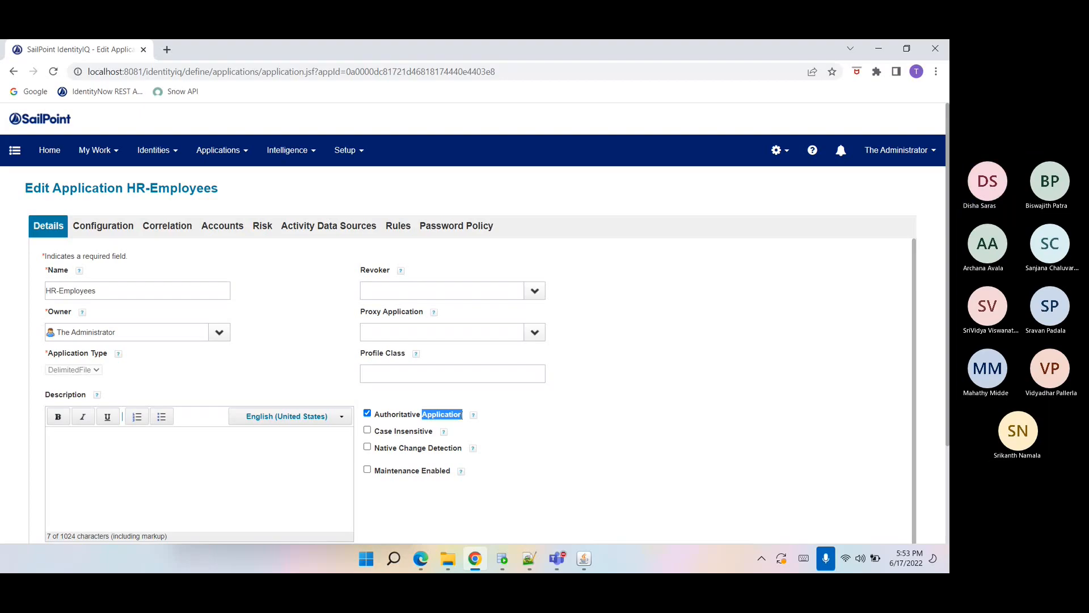
{"action": "left_click", "coordinate": [509, 445]}
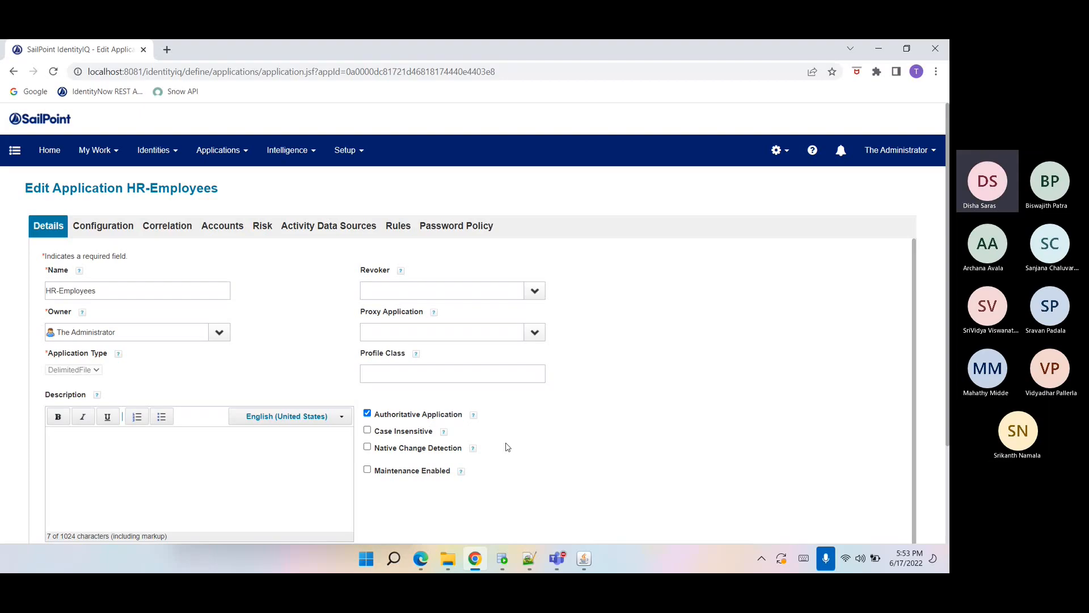
Switch the account file transport to FTP in the configuration settings, then back to Local.
{"action": "left_click", "coordinate": [112, 225]}
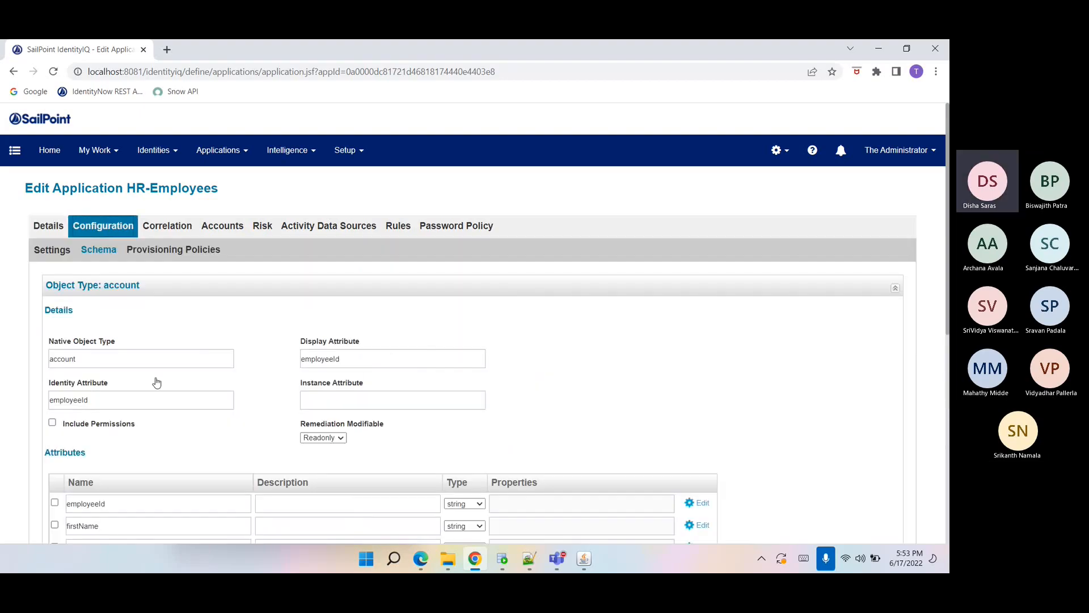
{"action": "left_click", "coordinate": [51, 250]}
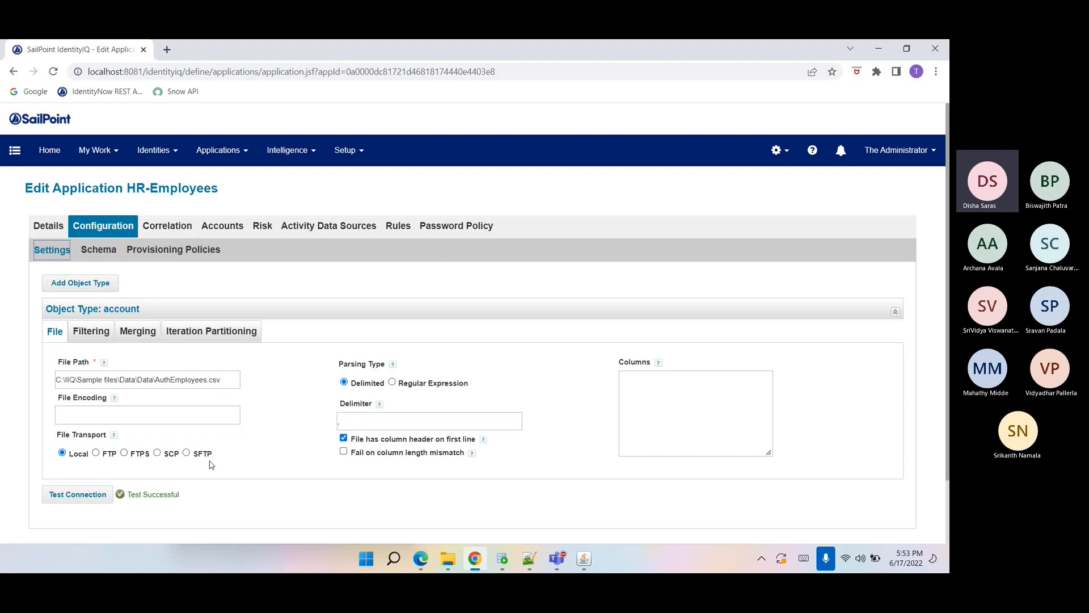
{"action": "left_click", "coordinate": [96, 453]}
{"action": "scroll", "coordinate": [96, 455], "scroll_direction": "down", "scroll_amount": 1}
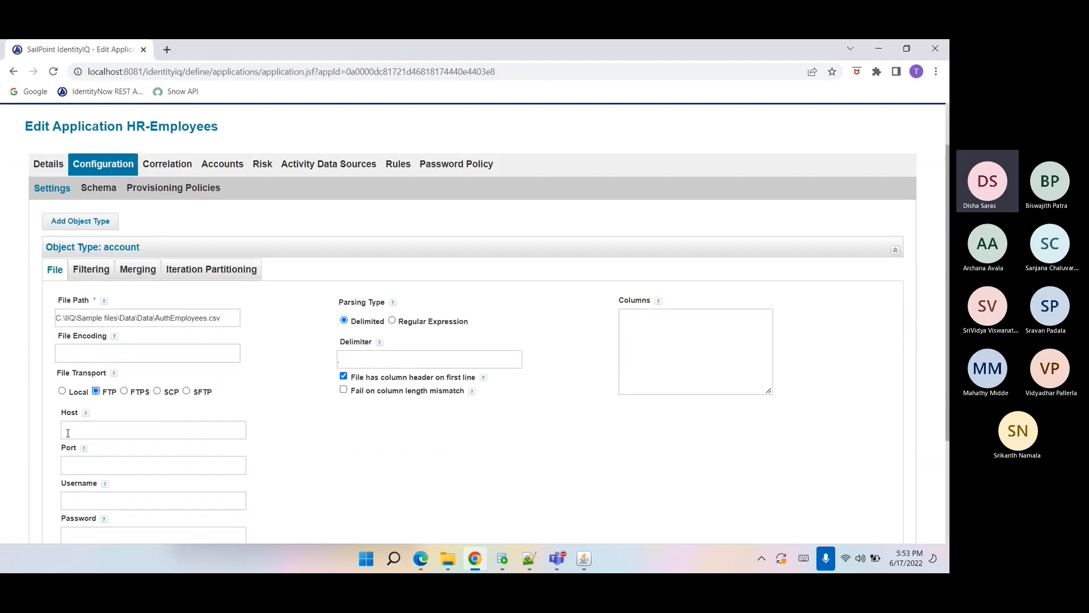
{"action": "scroll", "coordinate": [84, 456], "scroll_direction": "down", "scroll_amount": 1}
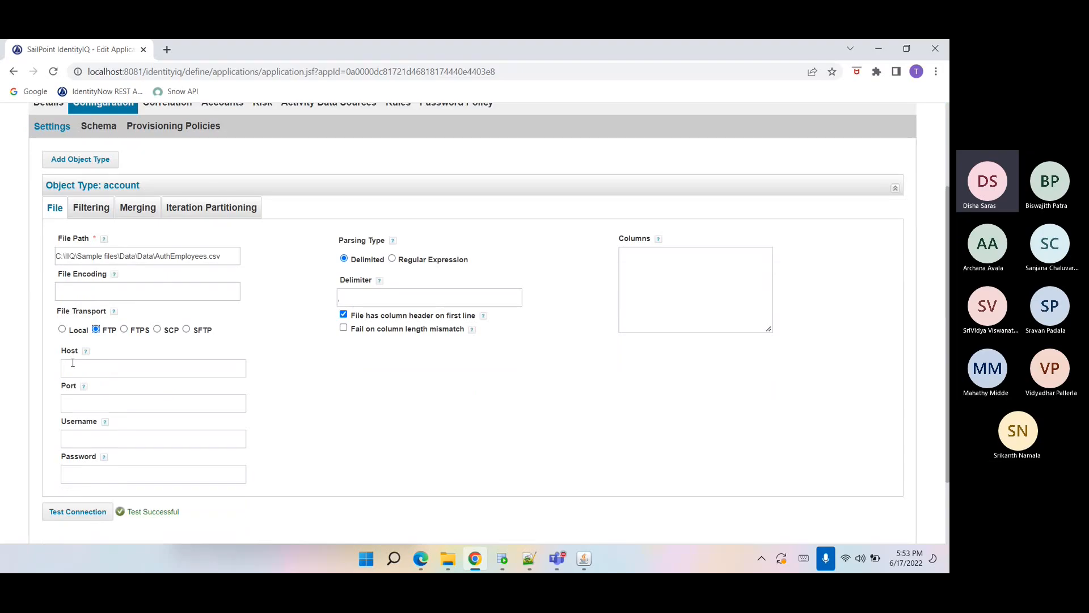
{"action": "left_click", "coordinate": [62, 331]}
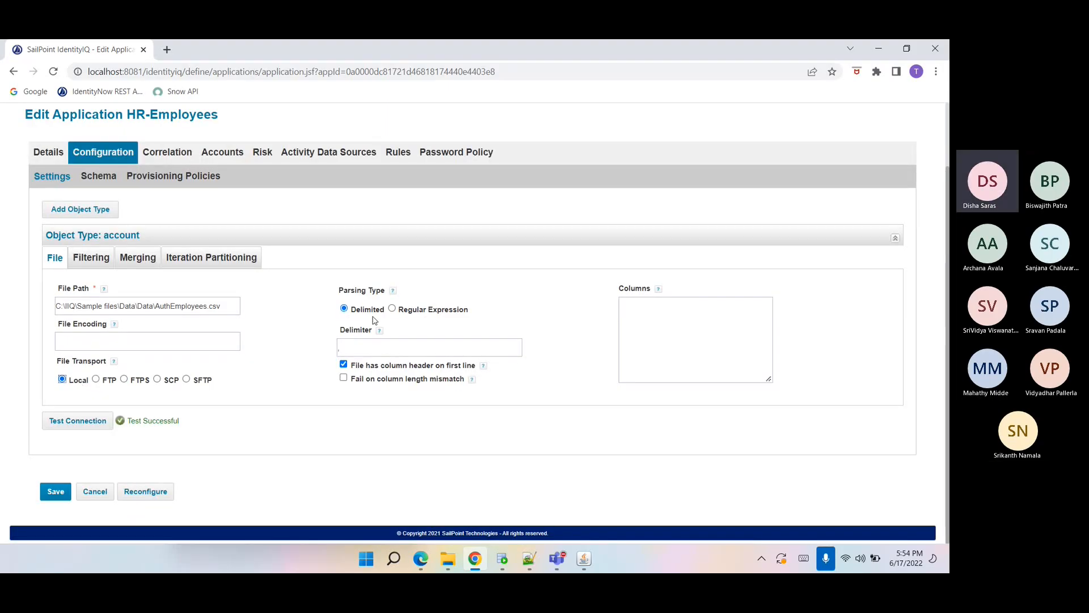
Set the delimiter to a comma, keeping the file's column header on the first line.
{"action": "left_click", "coordinate": [372, 346]}
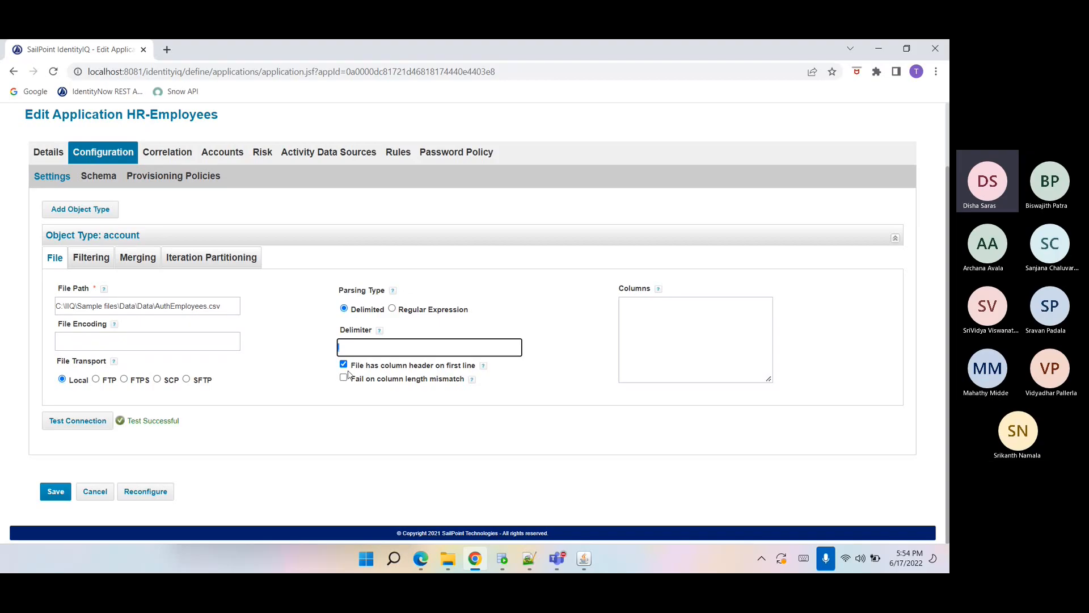
{"action": "type", "text": ","}
{"action": "left_click", "coordinate": [434, 365]}
{"action": "triple_click", "coordinate": [434, 365]}
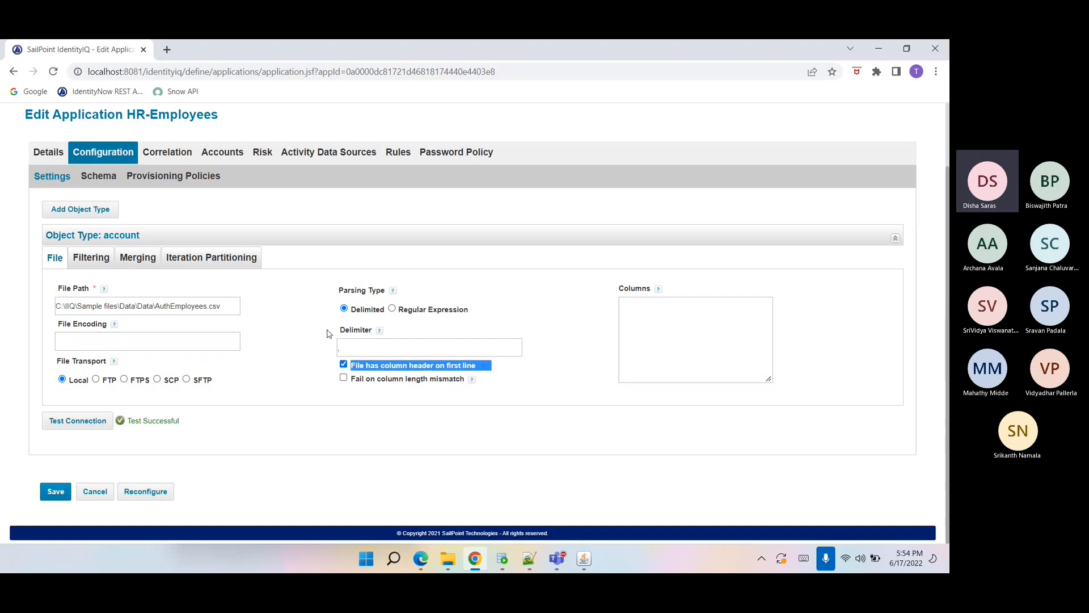
Review the account schema's attribute list and its identity and display attributes.
{"action": "left_click", "coordinate": [100, 176]}
{"action": "scroll", "coordinate": [105, 366], "scroll_direction": "down", "scroll_amount": 5}
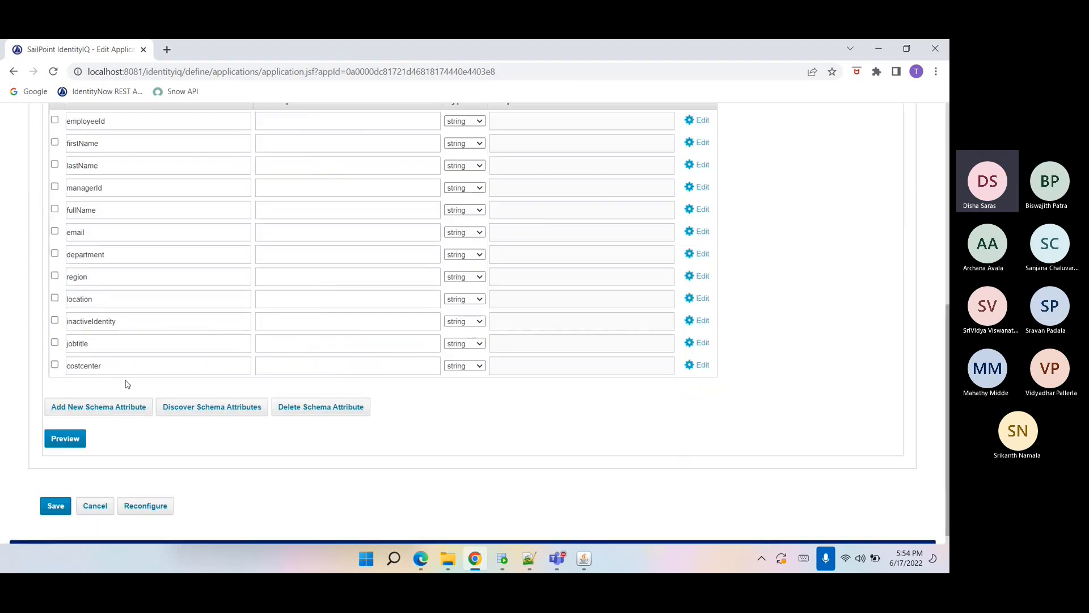
{"action": "scroll", "coordinate": [274, 429], "scroll_direction": "up", "scroll_amount": 3}
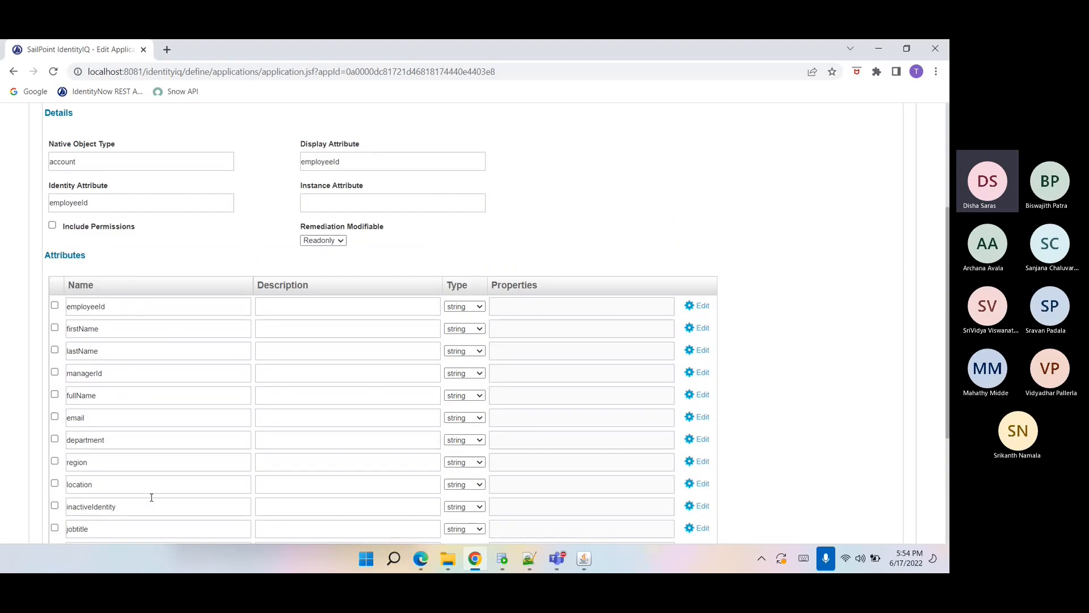
{"action": "scroll", "coordinate": [152, 497], "scroll_direction": "down", "scroll_amount": 1}
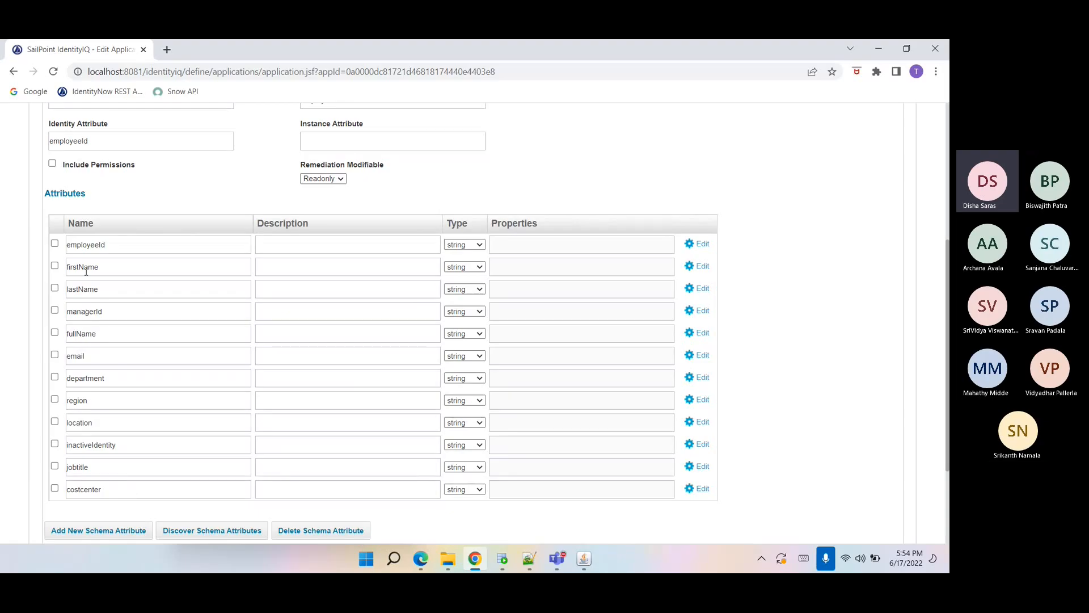
{"action": "double_click", "coordinate": [77, 245]}
{"action": "double_click", "coordinate": [88, 267]}
{"action": "double_click", "coordinate": [95, 282]}
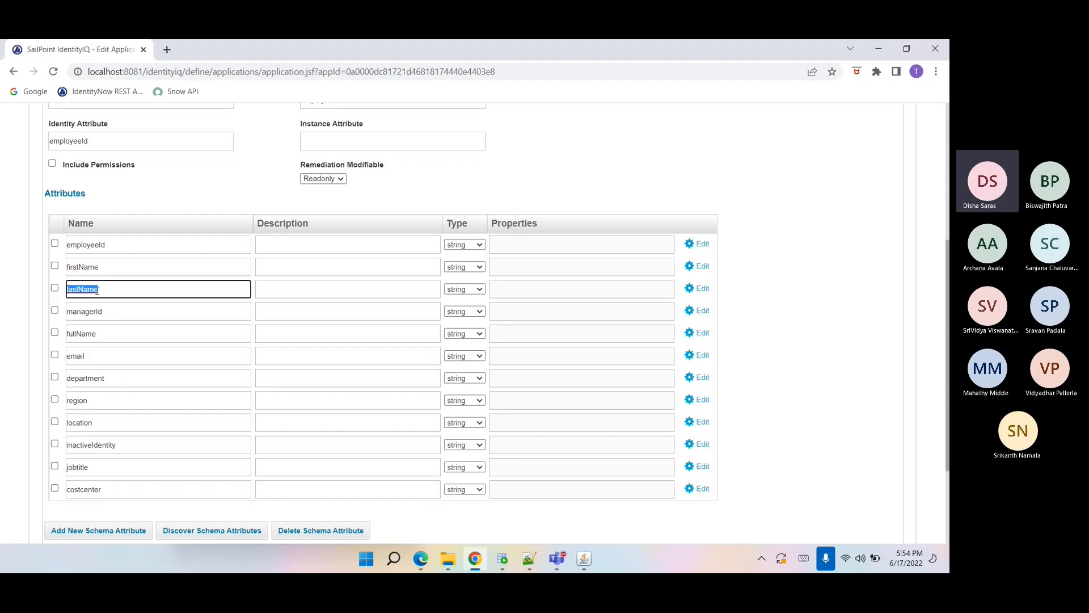
{"action": "scroll", "coordinate": [96, 291], "scroll_direction": "down", "scroll_amount": 1}
{"action": "scroll", "coordinate": [96, 291], "scroll_direction": "up", "scroll_amount": 2}
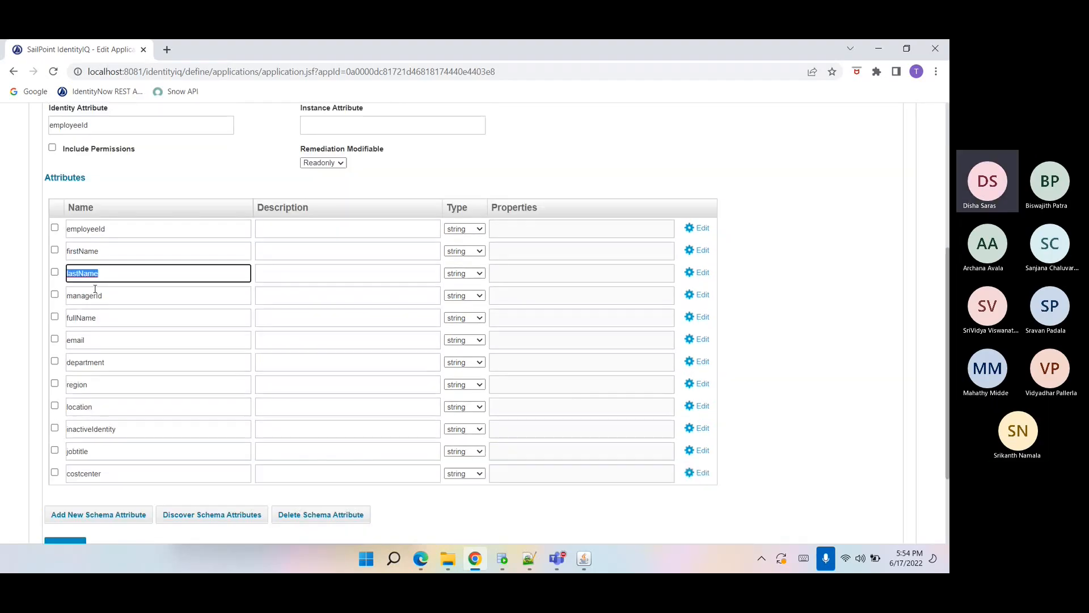
{"action": "scroll", "coordinate": [94, 292], "scroll_direction": "up", "scroll_amount": 1}
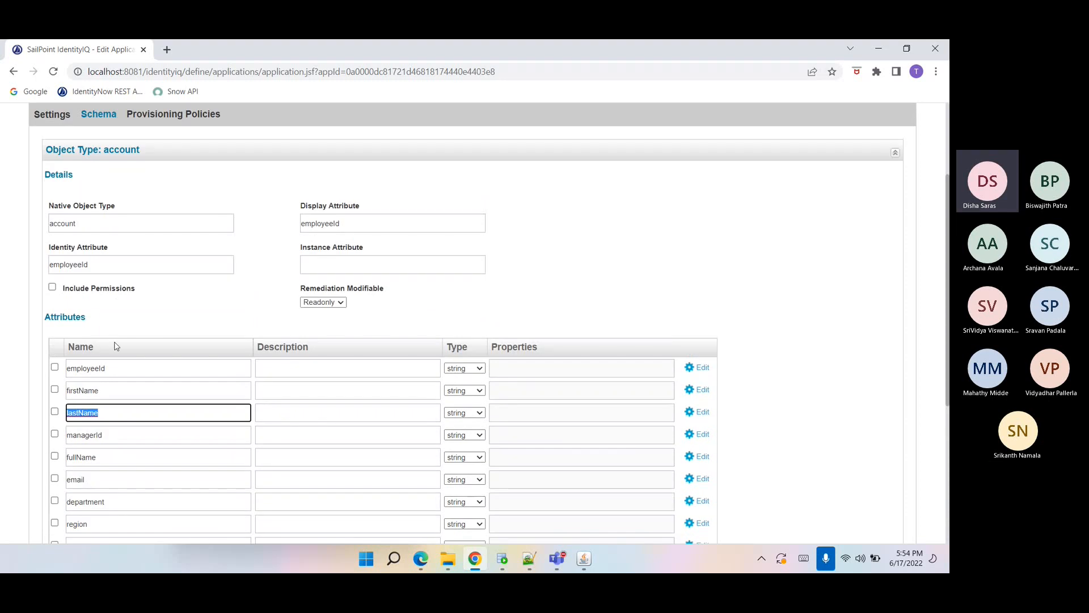
{"action": "left_click_drag", "start_coordinate": [98, 266], "coordinate": [50, 270]}
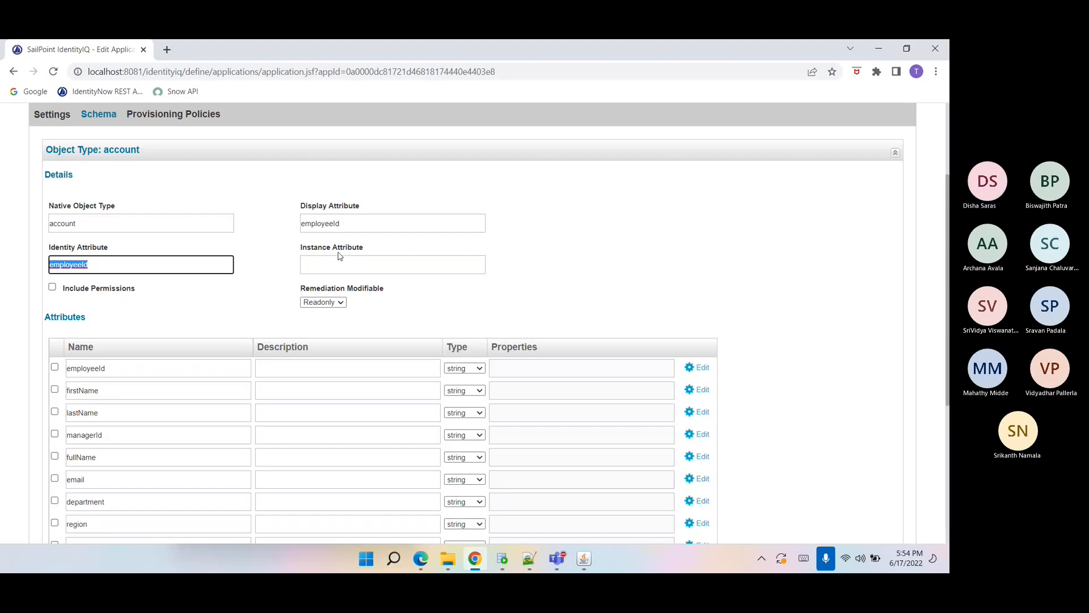
{"action": "scroll", "coordinate": [324, 267], "scroll_direction": "up", "scroll_amount": 3}
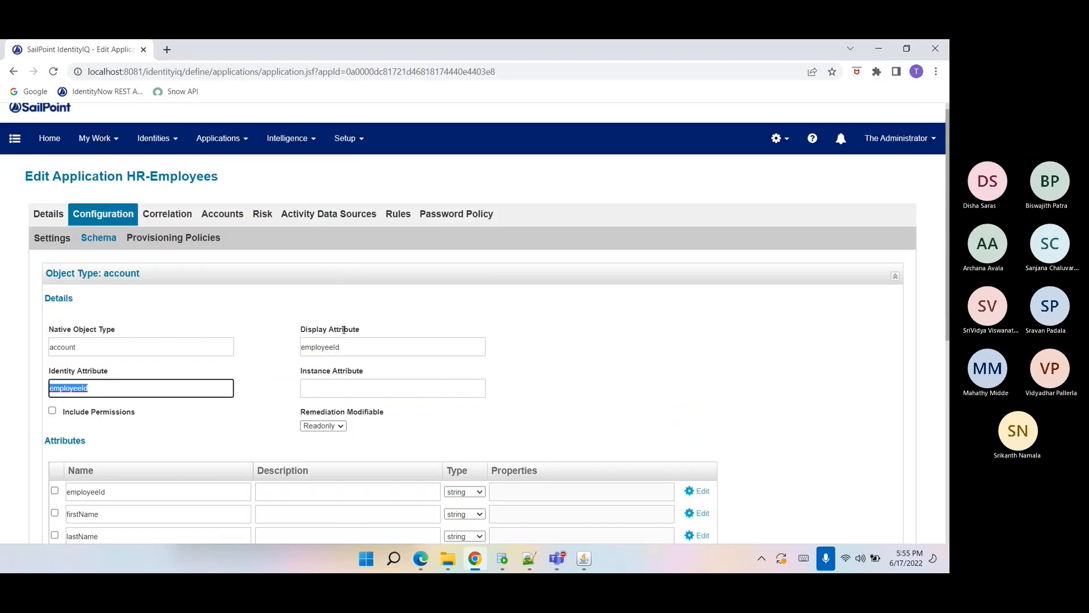
Open the Correlation settings and review the Manager Correlation mapping.
{"action": "left_click", "coordinate": [152, 217]}
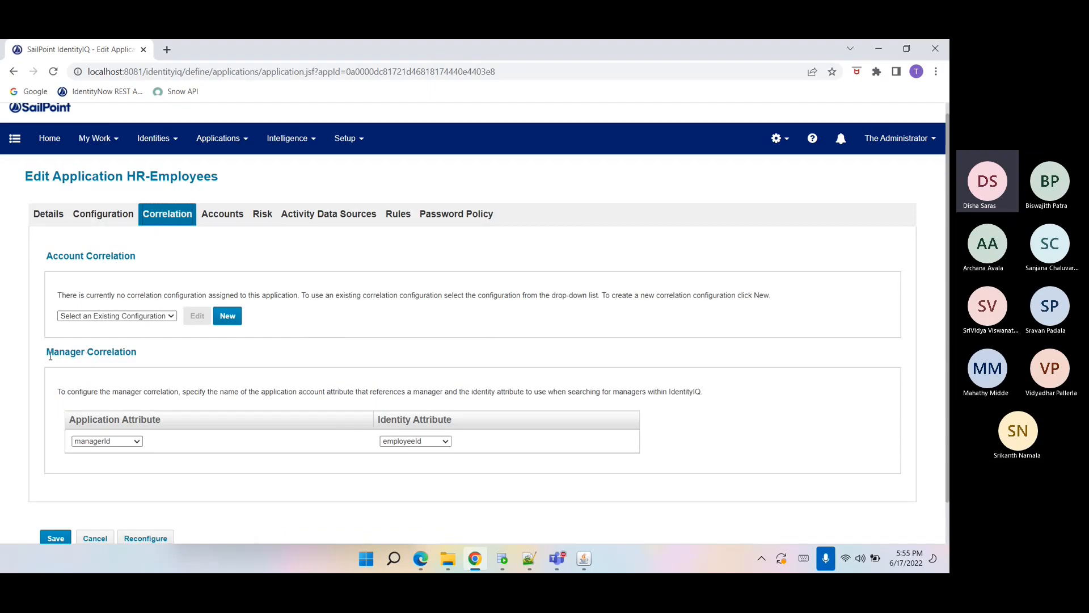
{"action": "left_click_drag", "start_coordinate": [45, 360], "coordinate": [121, 373]}
{"action": "left_click", "coordinate": [123, 375]}
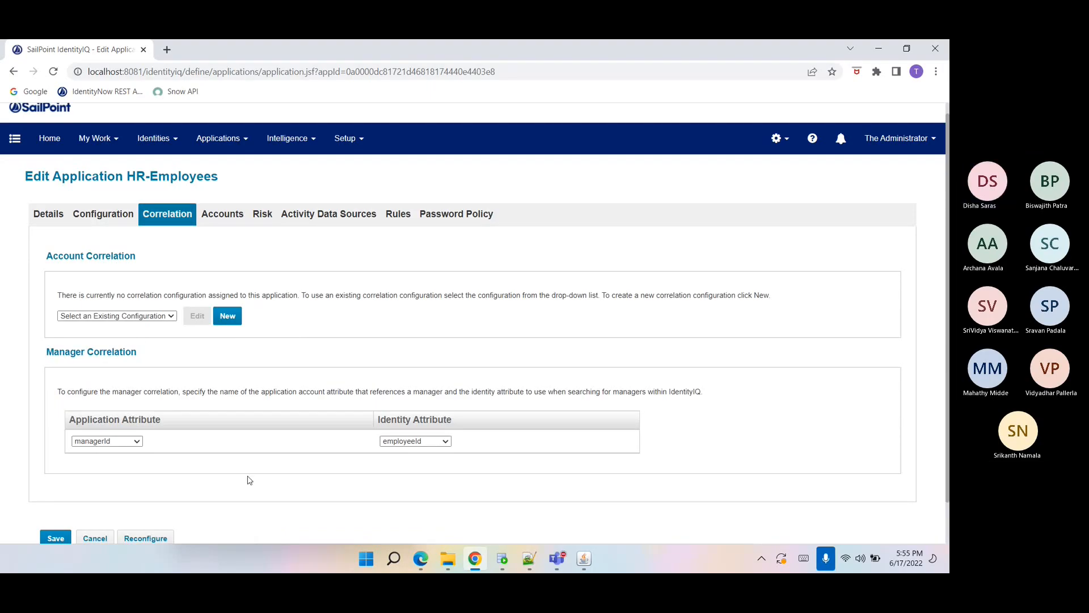
Open AuthEmployees from the Data folder in Excel and examine the employeeId and managerId columns.
{"action": "mouse_move", "coordinate": [448, 561]}
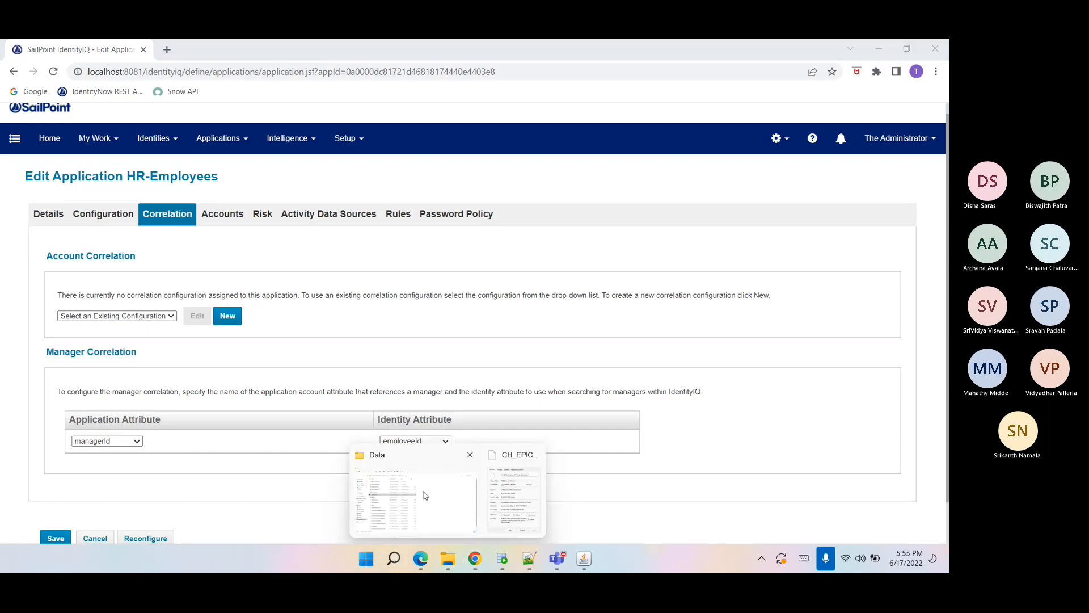
{"action": "left_click", "coordinate": [424, 492]}
{"action": "double_click", "coordinate": [153, 192]}
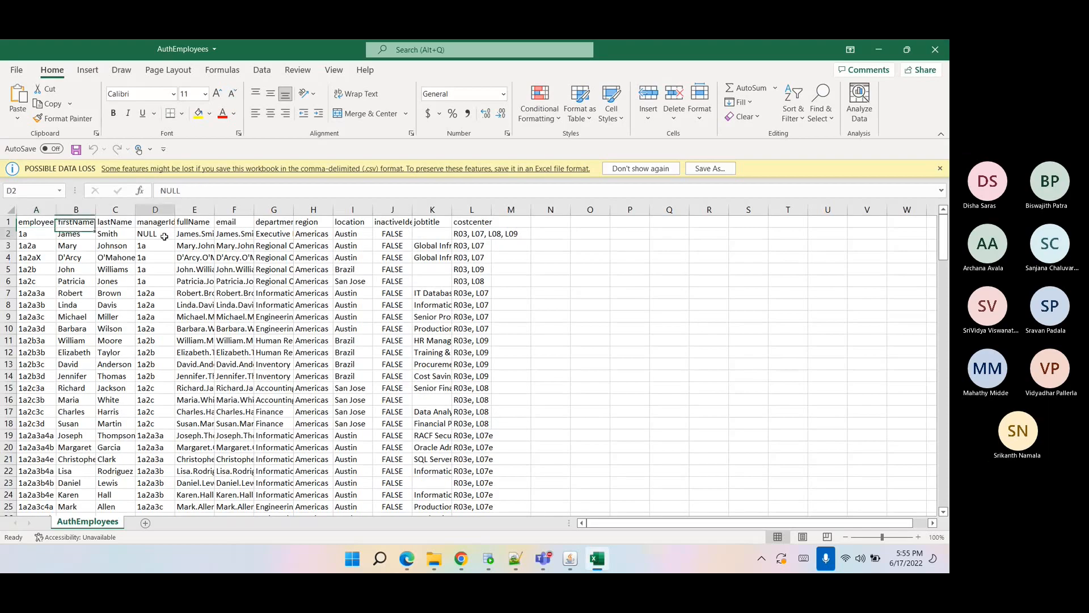
{"action": "left_click", "coordinate": [599, 424]}
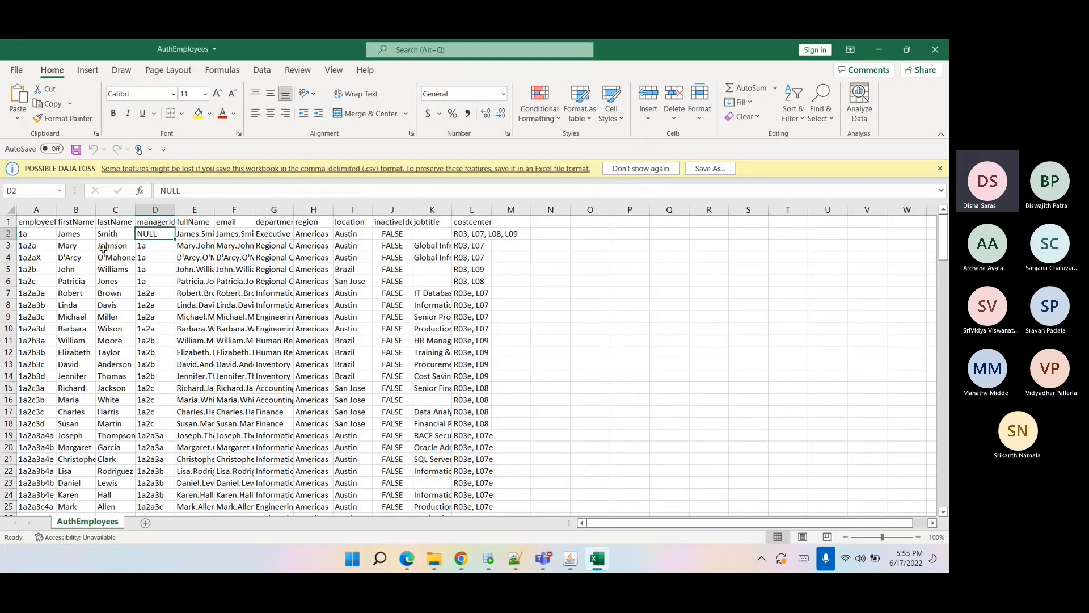
{"action": "left_click", "coordinate": [48, 208]}
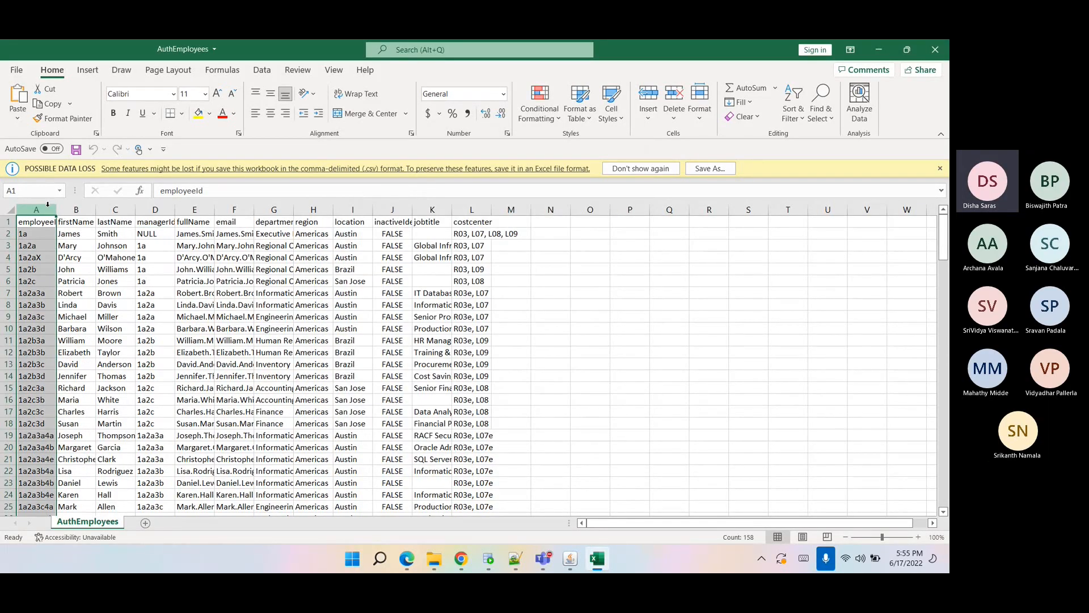
{"action": "left_click_drag", "start_coordinate": [56, 210], "coordinate": [77, 220]}
{"action": "left_click", "coordinate": [34, 244]}
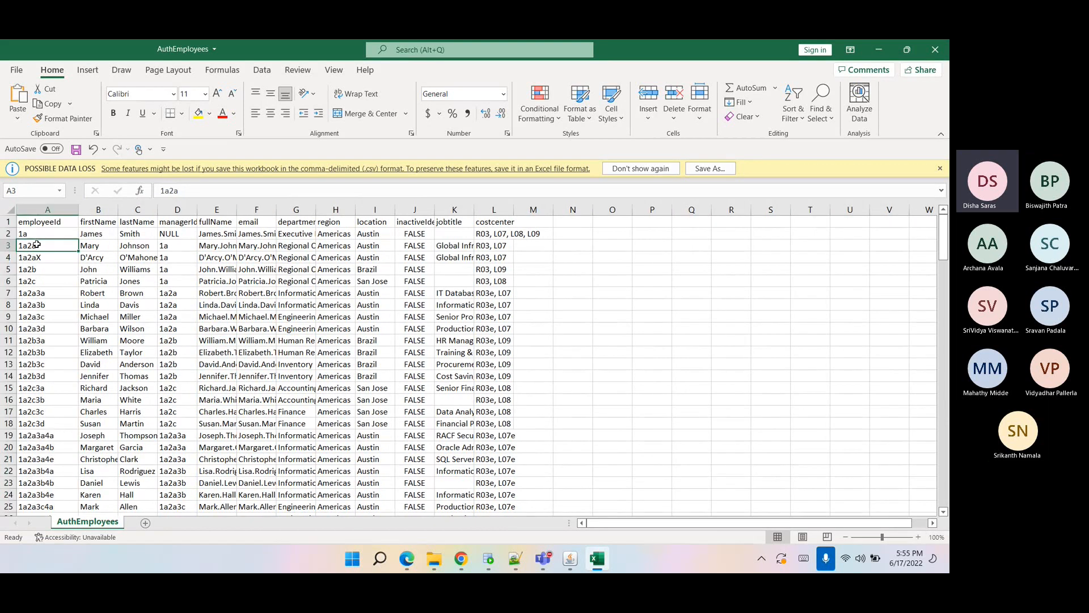
{"action": "left_click", "coordinate": [32, 209]}
{"action": "left_click_drag", "start_coordinate": [197, 213], "coordinate": [234, 214]}
{"action": "left_click", "coordinate": [212, 224]}
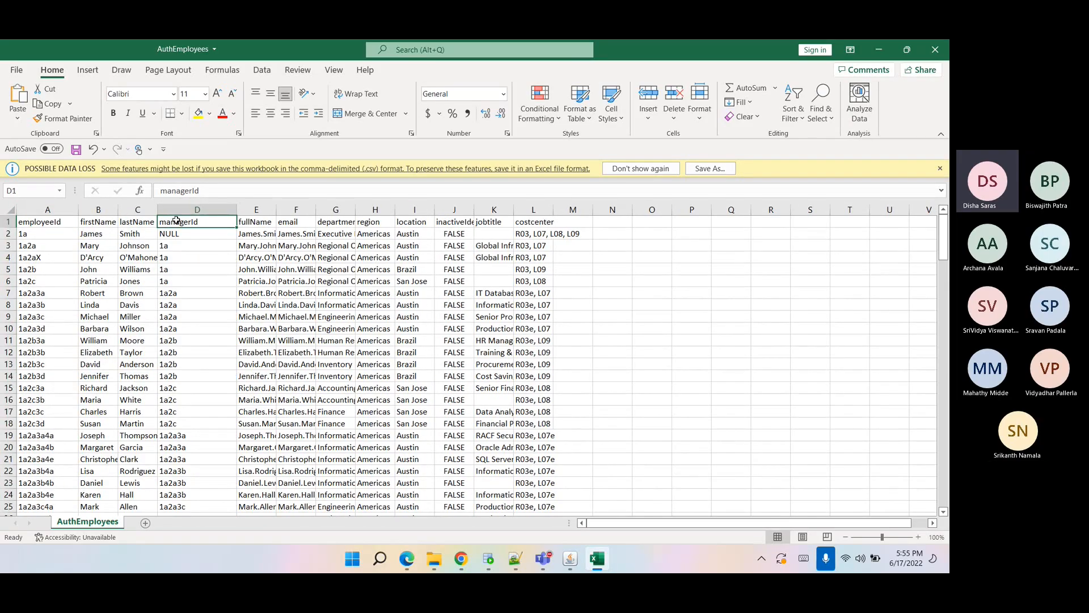
{"action": "left_click_drag", "start_coordinate": [173, 245], "coordinate": [199, 441]}
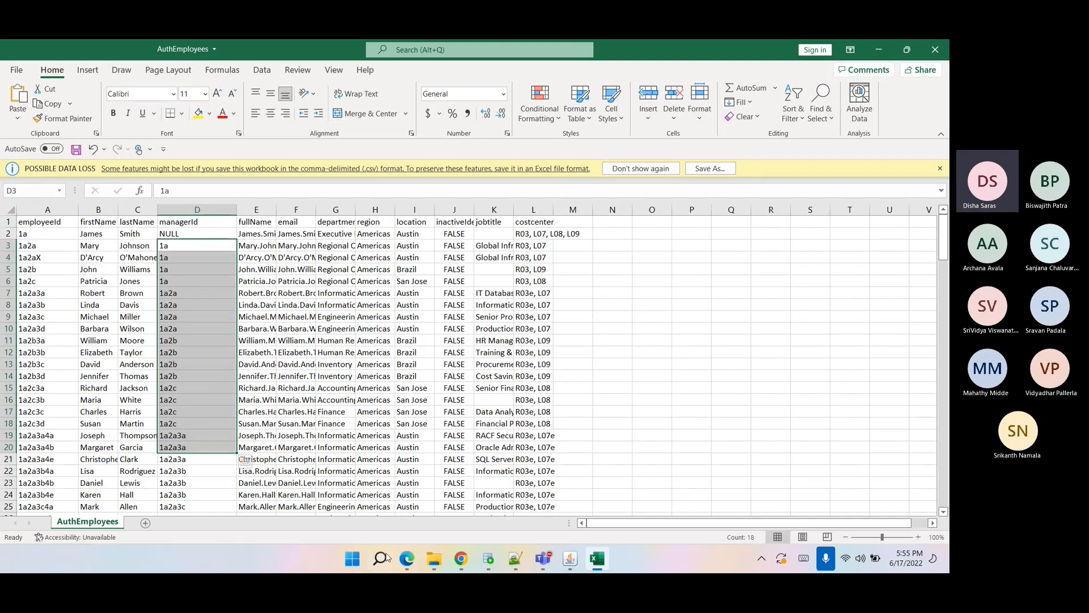
{"action": "left_click", "coordinate": [183, 244]}
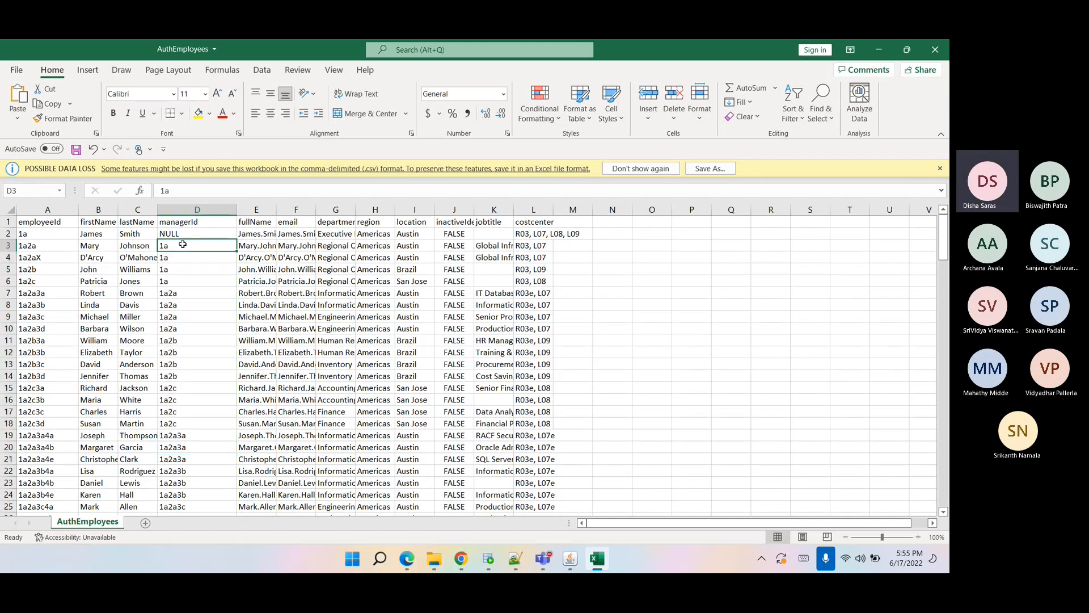
{"action": "left_click", "coordinate": [3, 243]}
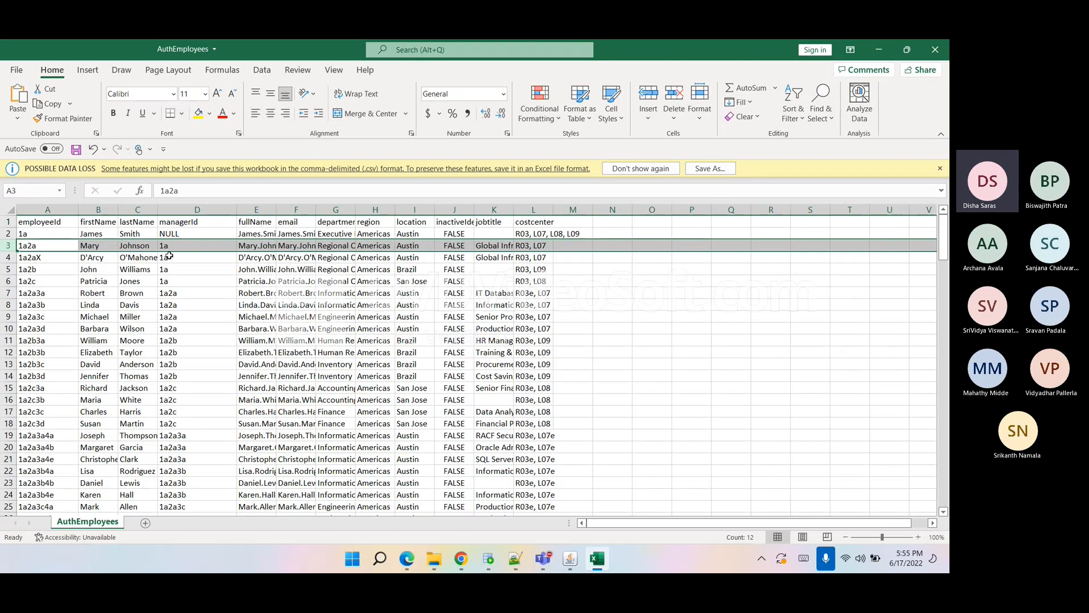
{"action": "left_click_drag", "start_coordinate": [86, 234], "coordinate": [123, 235]}
{"action": "left_click", "coordinate": [124, 235]}
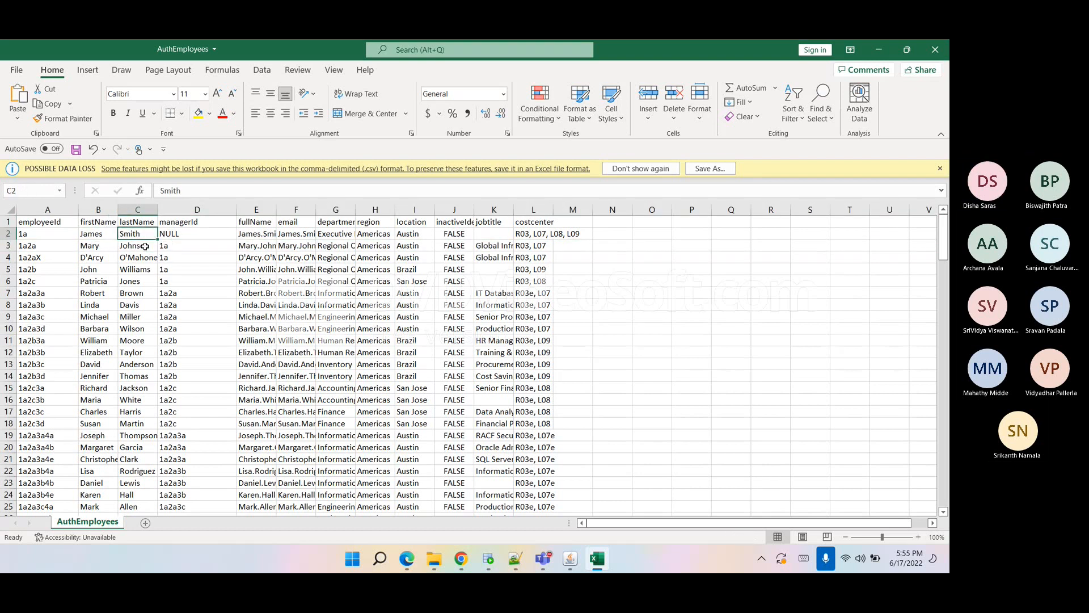
{"action": "left_click", "coordinate": [168, 251]}
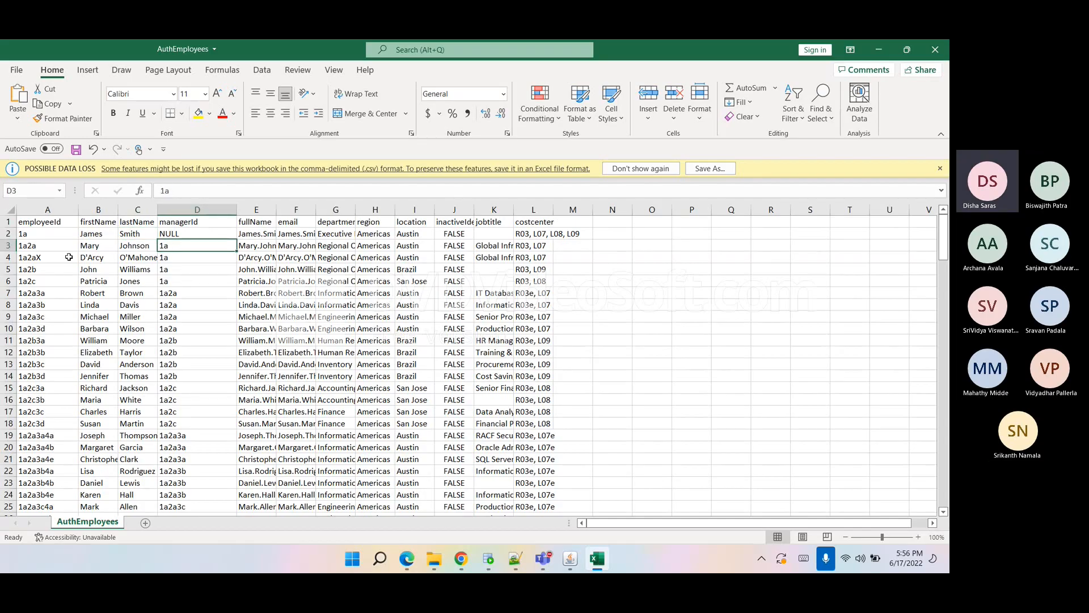
{"action": "left_click", "coordinate": [51, 236]}
Return to the browser and review the Manager Correlation application attribute mapping.
{"action": "left_click", "coordinate": [461, 561]}
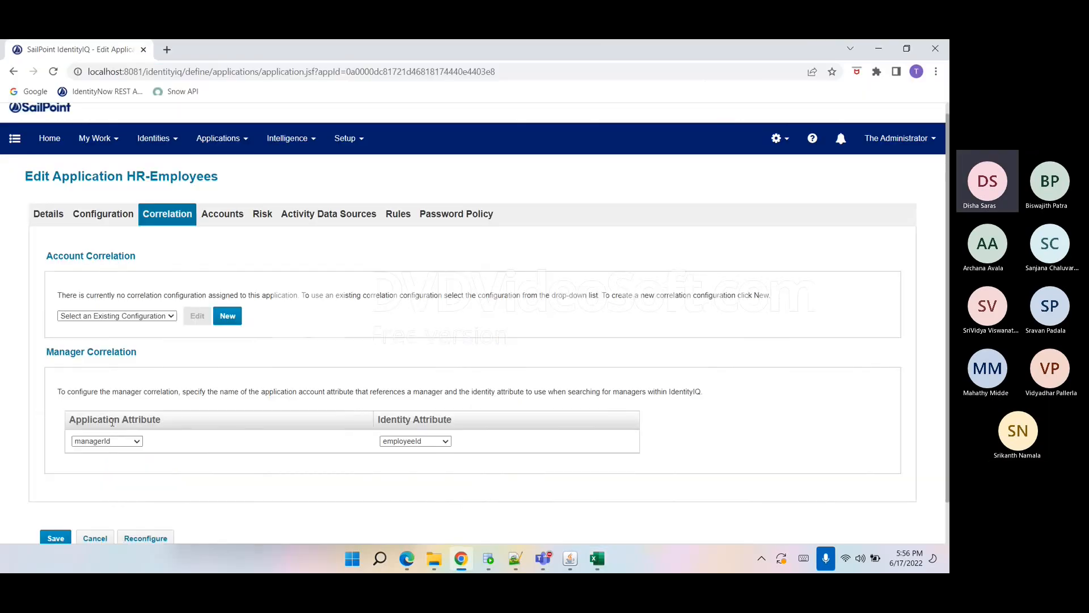
{"action": "left_click_drag", "start_coordinate": [74, 418], "coordinate": [157, 431]}
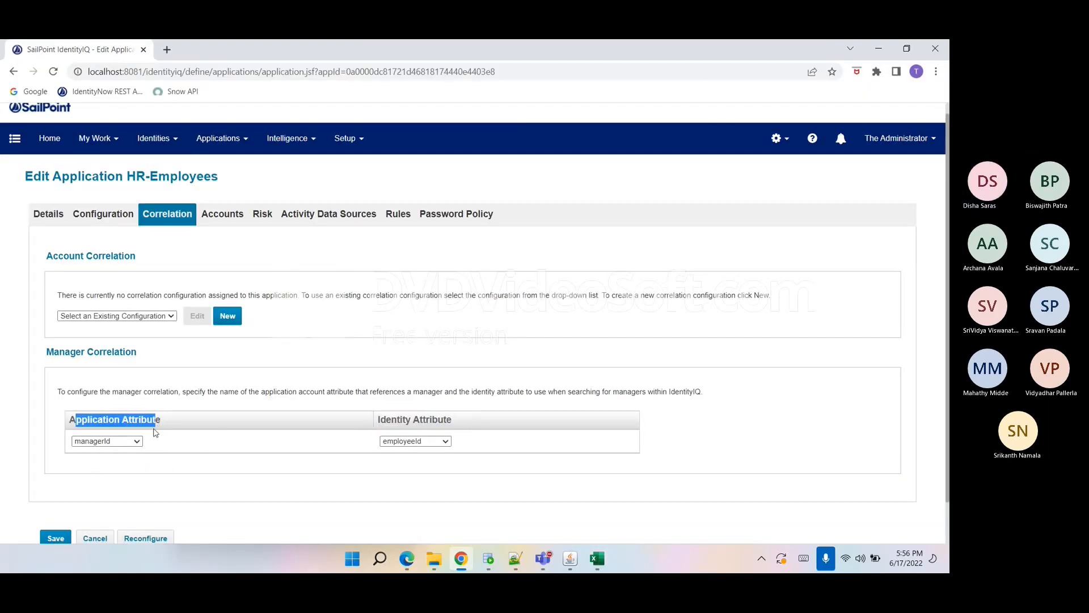
Inspect the Manager Correlation application and identity attribute options for HR-Employees.
{"action": "left_click", "coordinate": [100, 447]}
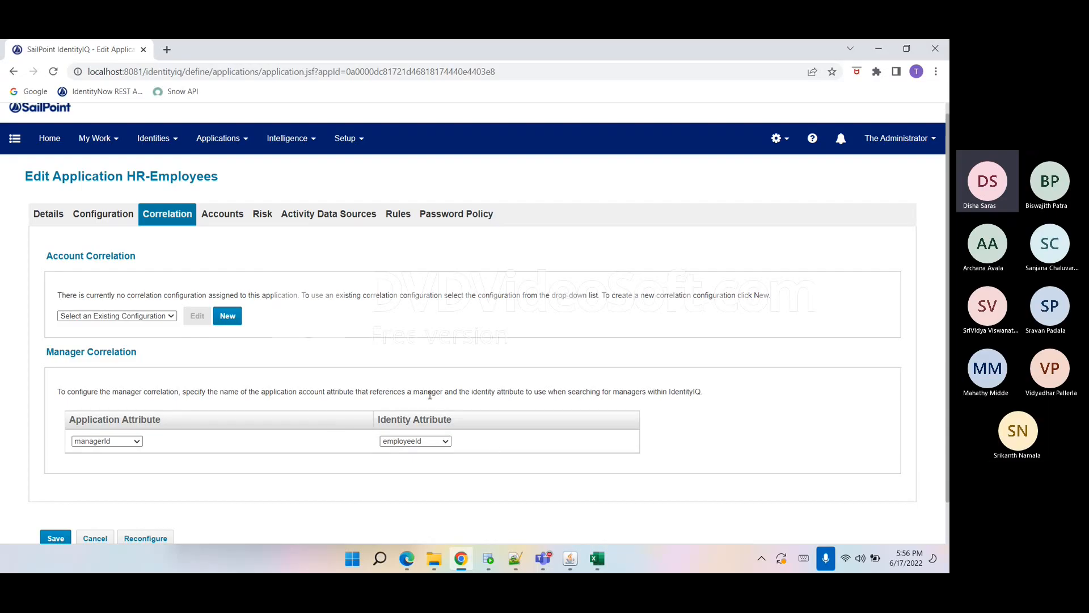
{"action": "left_click", "coordinate": [130, 441]}
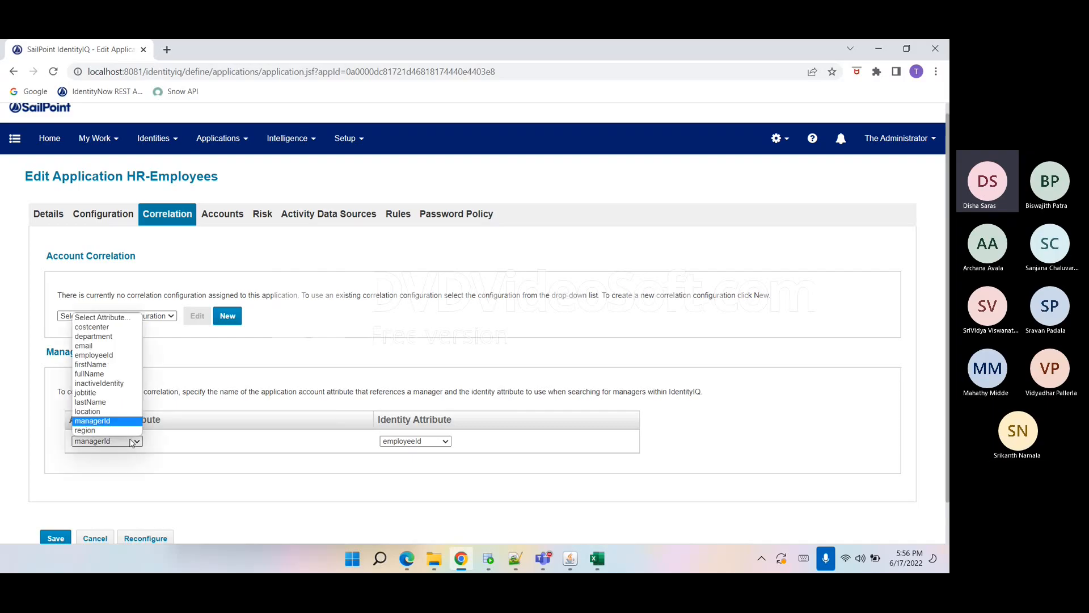
{"action": "left_click", "coordinate": [162, 455]}
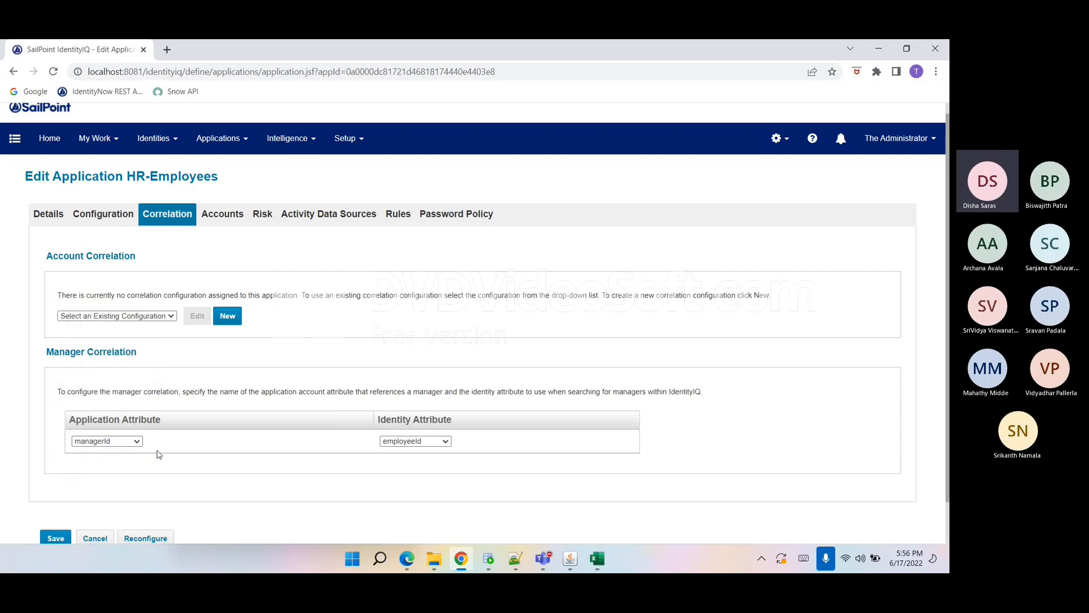
{"action": "left_click", "coordinate": [418, 441]}
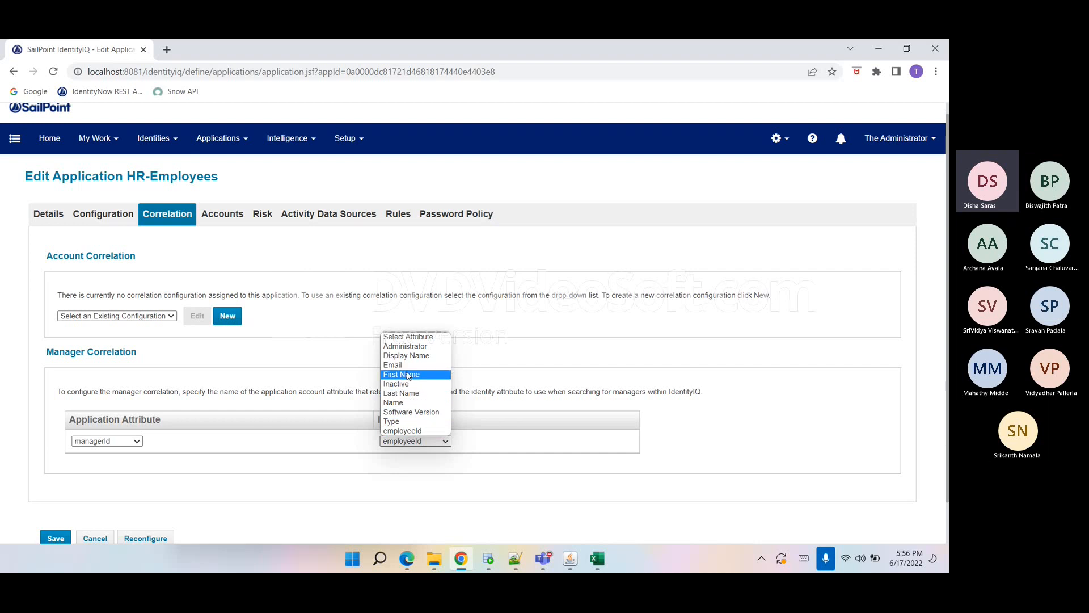
{"action": "left_click", "coordinate": [419, 441]}
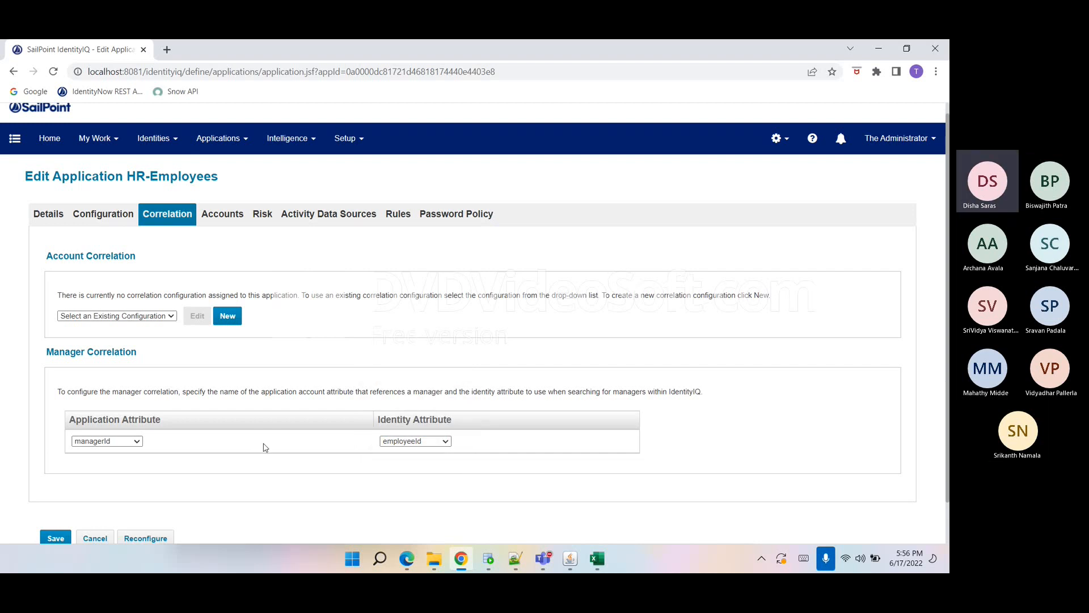
Open the HR-Contractors application from the Application Definition list and test its file connection.
{"action": "scroll", "coordinate": [263, 447], "scroll_direction": "down", "scroll_amount": 1}
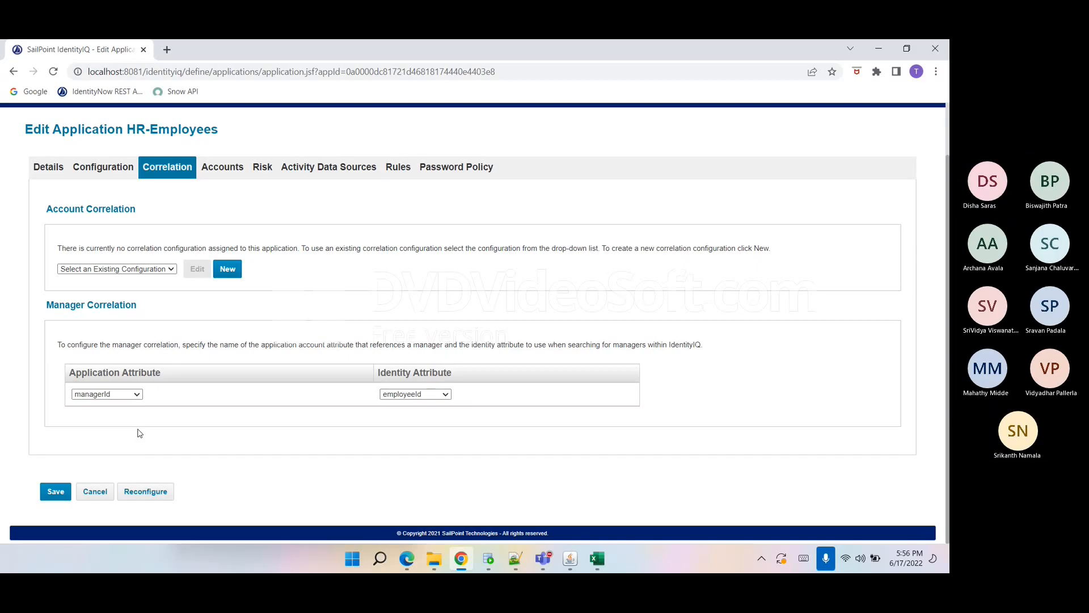
{"action": "scroll", "coordinate": [140, 433], "scroll_direction": "up", "scroll_amount": 2}
{"action": "left_click", "coordinate": [55, 223]}
{"action": "scroll", "coordinate": [101, 357], "scroll_direction": "down", "scroll_amount": 1}
{"action": "scroll", "coordinate": [101, 360], "scroll_direction": "up", "scroll_amount": 1}
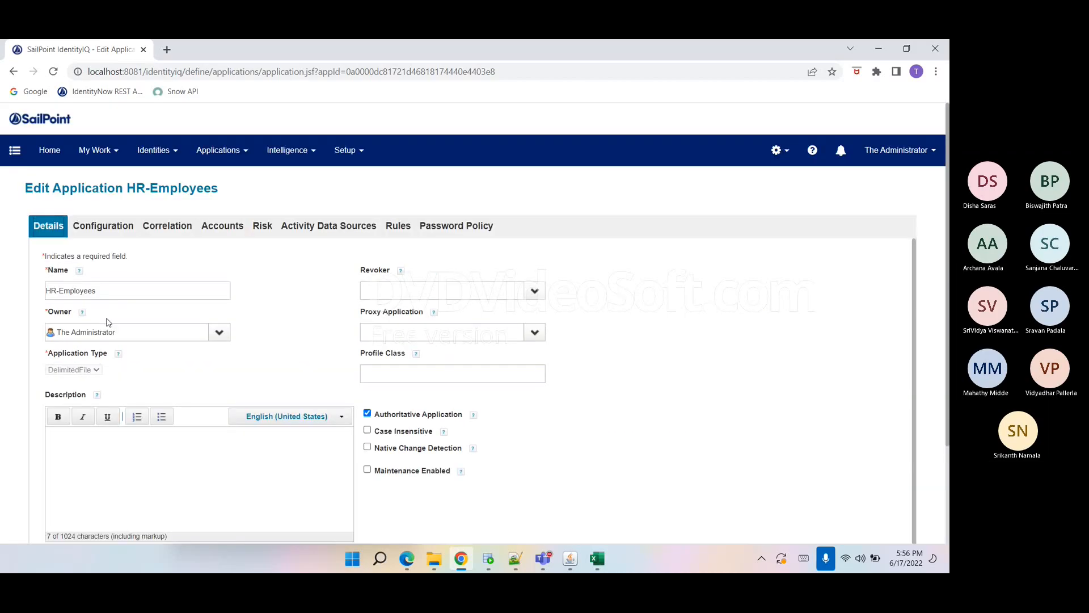
{"action": "left_click", "coordinate": [217, 151]}
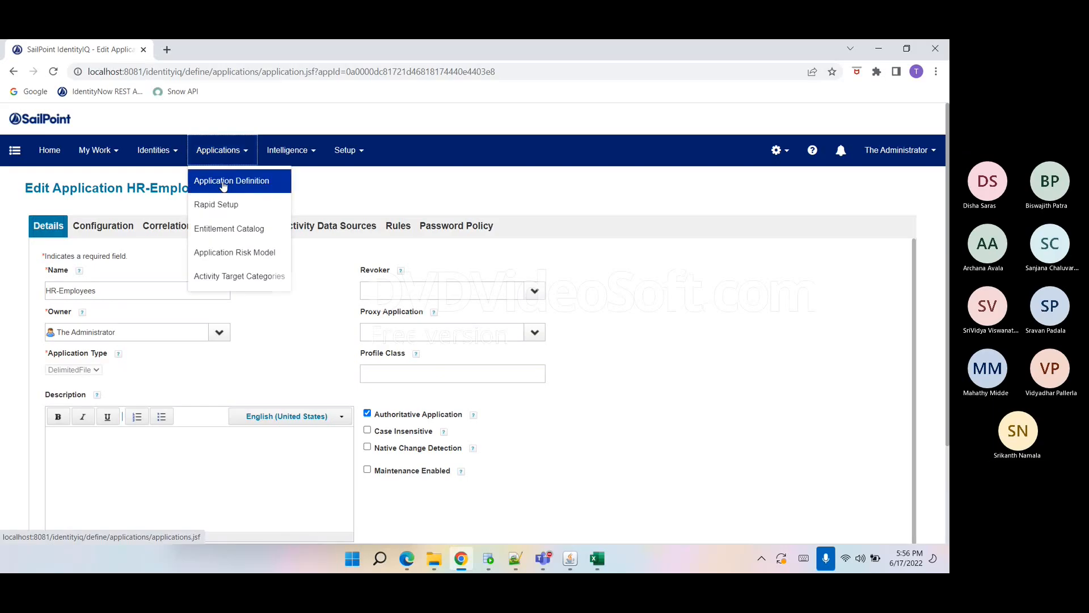
{"action": "left_click", "coordinate": [223, 183]}
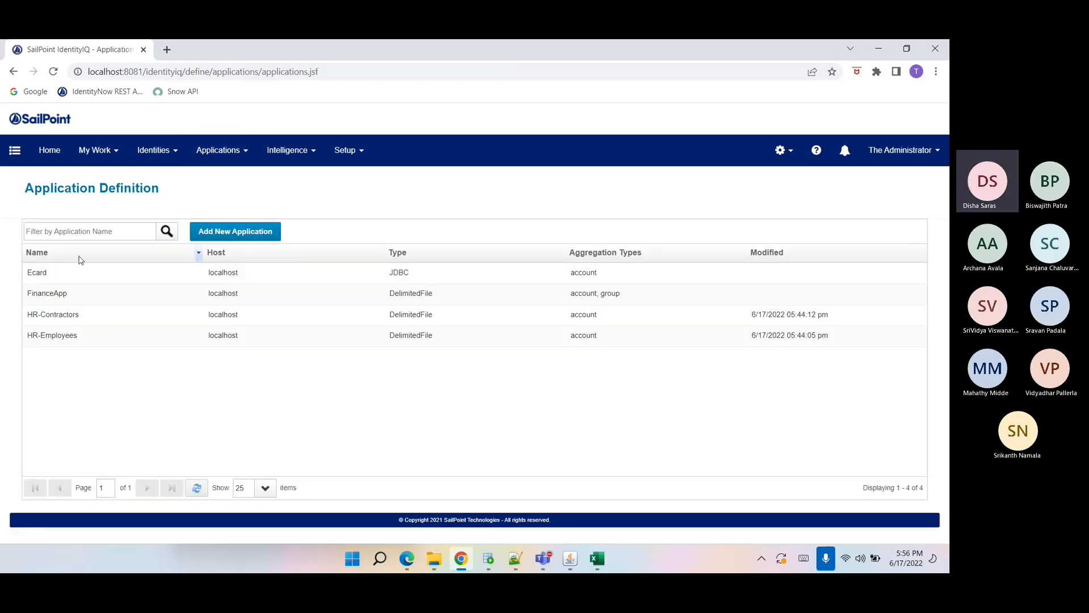
{"action": "left_click", "coordinate": [88, 323]}
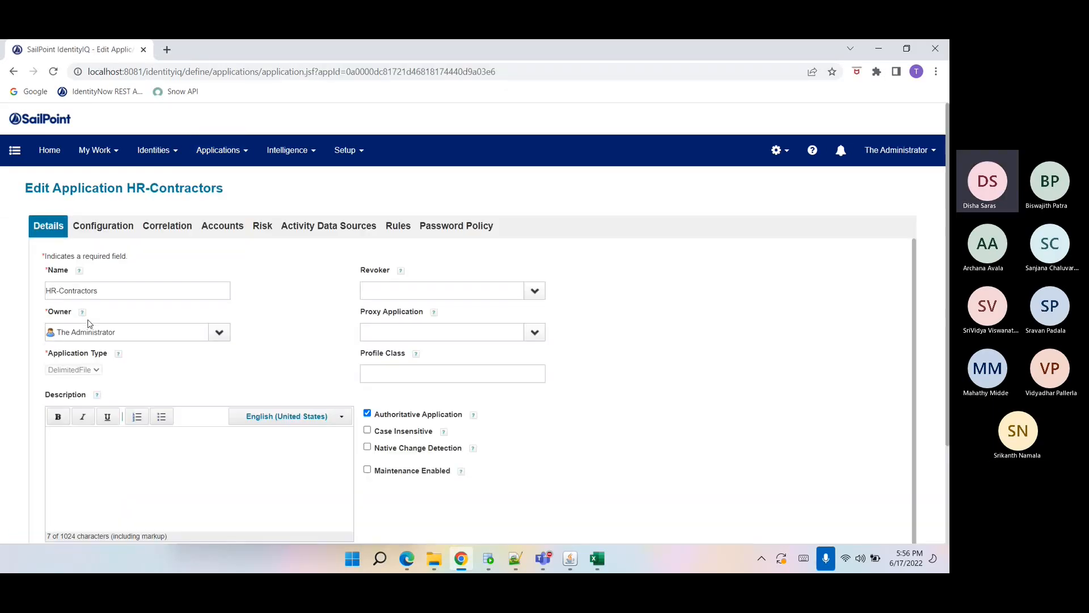
{"action": "left_click", "coordinate": [102, 227]}
{"action": "left_click_drag", "start_coordinate": [230, 379], "coordinate": [83, 398]}
{"action": "left_click", "coordinate": [85, 492]}
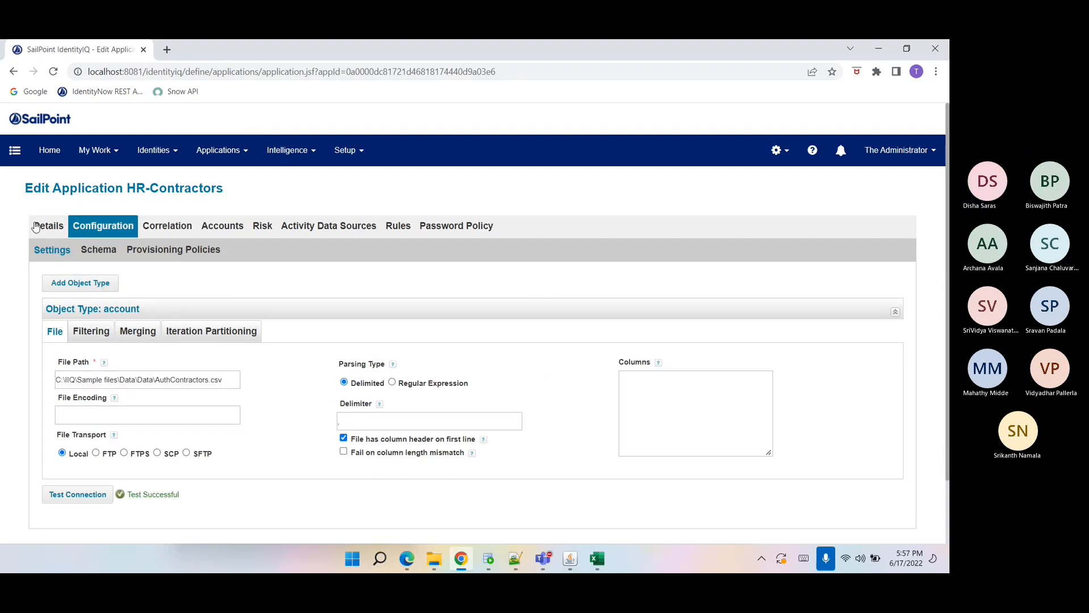
Check HR-Contractors' Manager Correlation mapping of managerId to employeeId and save the application.
{"action": "left_click", "coordinate": [168, 229]}
{"action": "scroll", "coordinate": [315, 508], "scroll_direction": "down", "scroll_amount": 1}
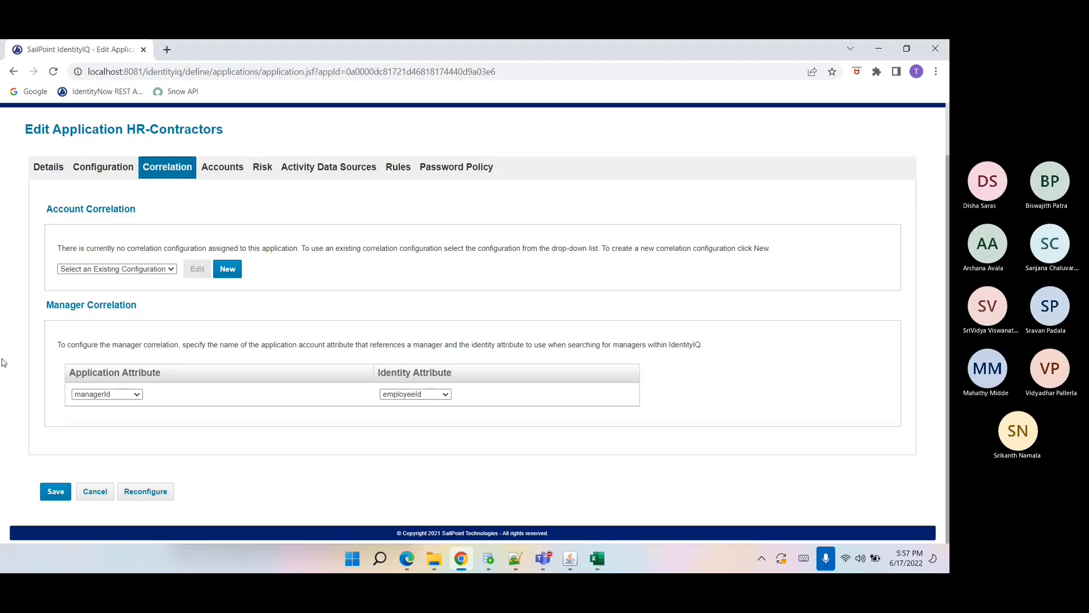
{"action": "left_click", "coordinate": [56, 493]}
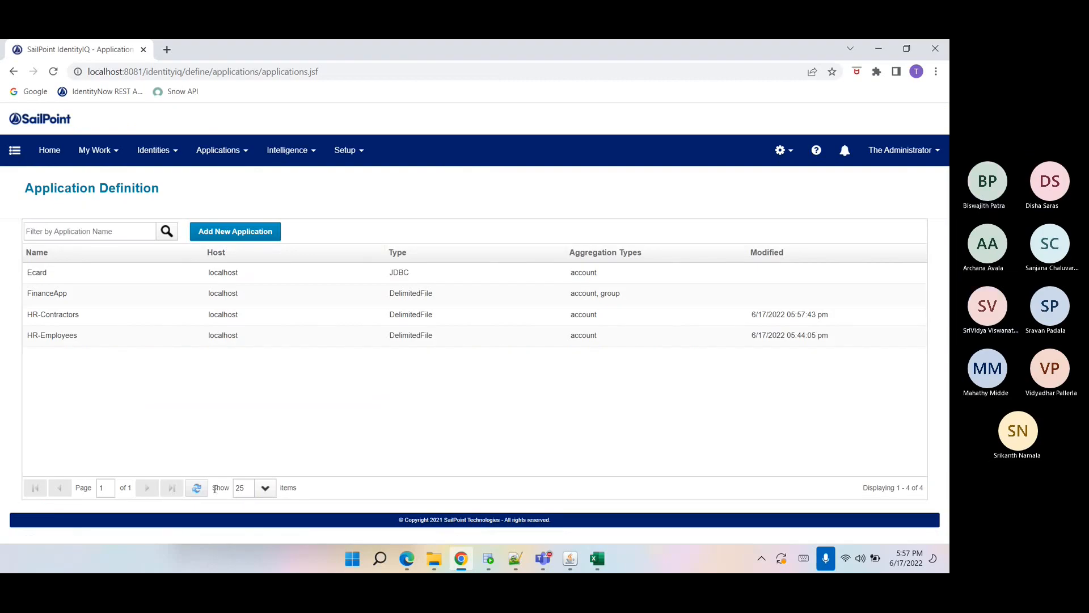
Switch to the AuthEmployees spreadsheet, select its data range, and return to the browser.
{"action": "left_click", "coordinate": [597, 558]}
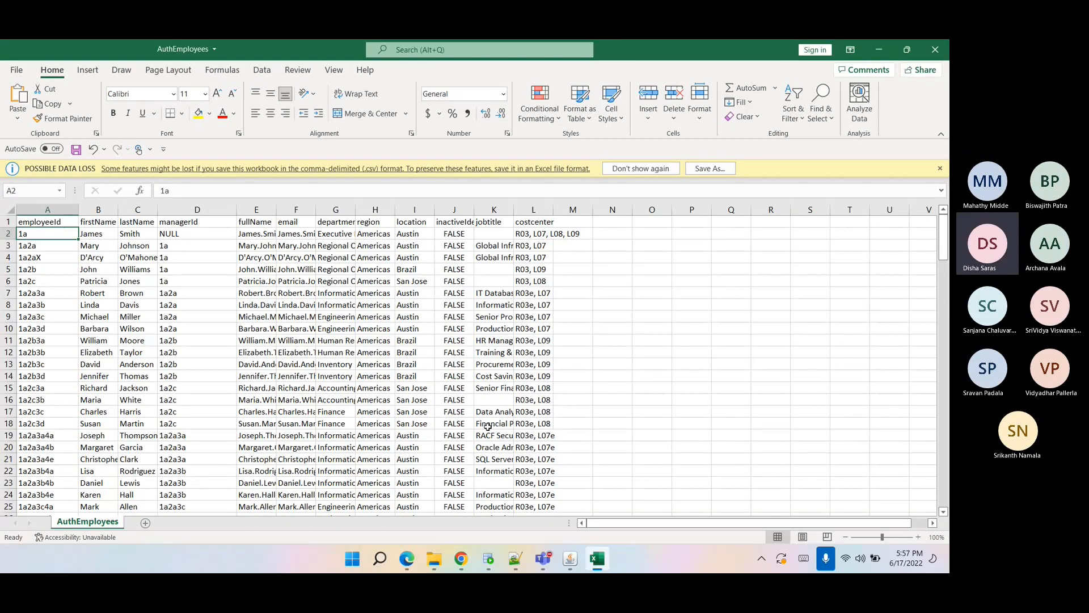
{"action": "mouse_move", "coordinate": [36, 205]}
{"action": "left_mouse_down"}
{"action": "mouse_move", "coordinate": [612, 244]}
{"action": "mouse_move", "coordinate": [558, 245]}
{"action": "left_mouse_up"}
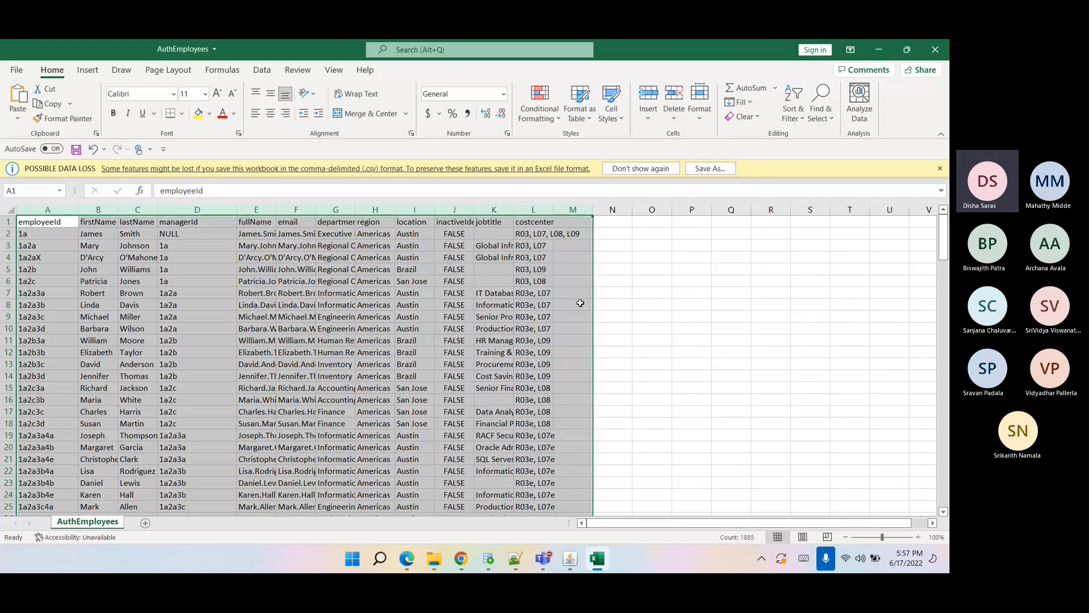
{"action": "left_click", "coordinate": [462, 560]}
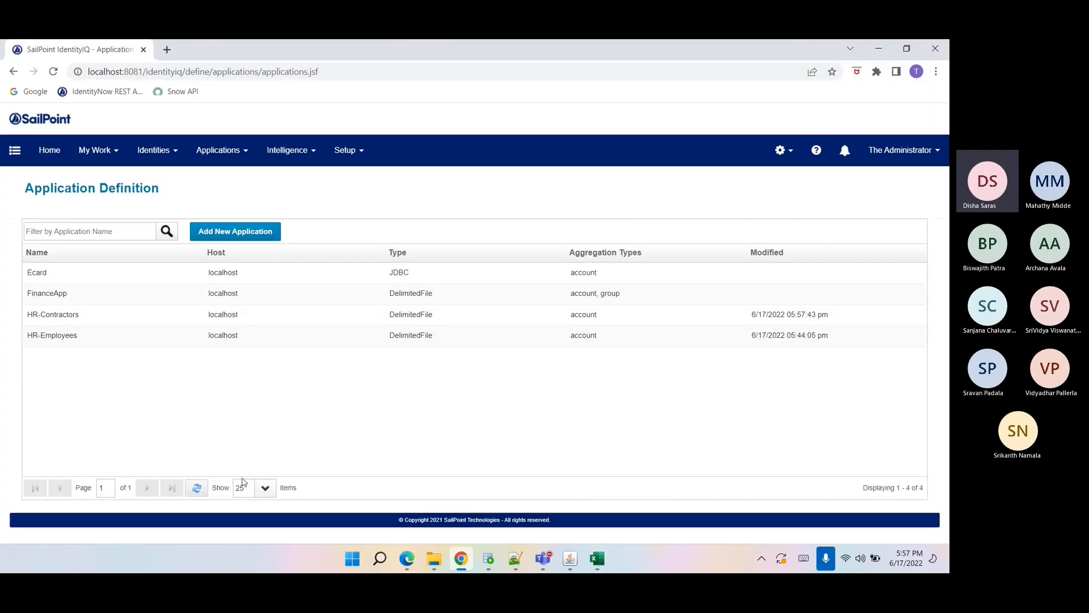
Open the employeeId identity attribute from Identity Mappings in Global Settings and inspect its names.
{"action": "left_click", "coordinate": [781, 150]}
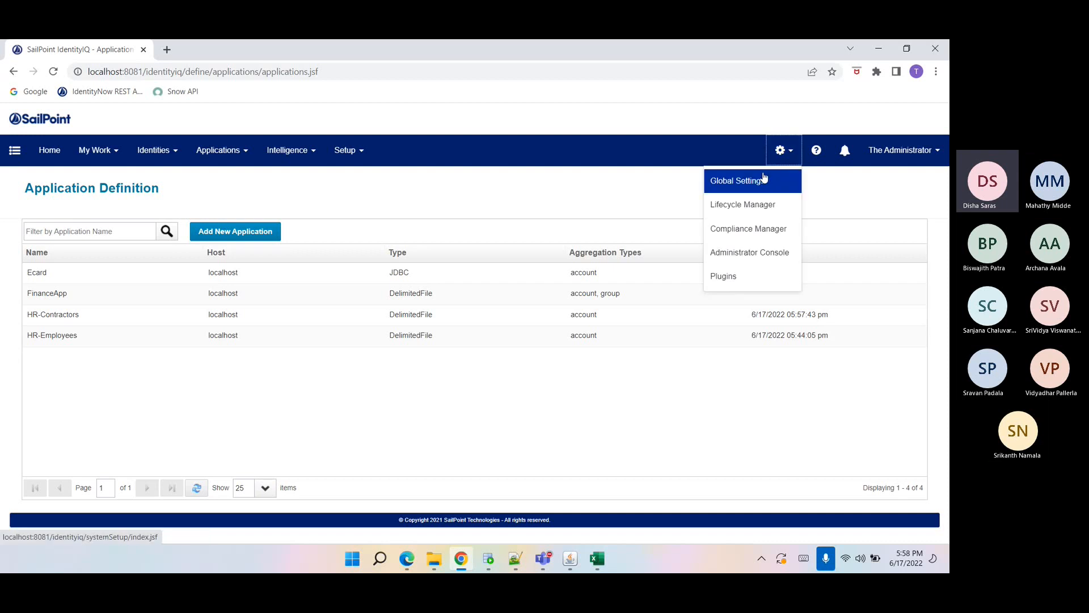
{"action": "left_click", "coordinate": [744, 182]}
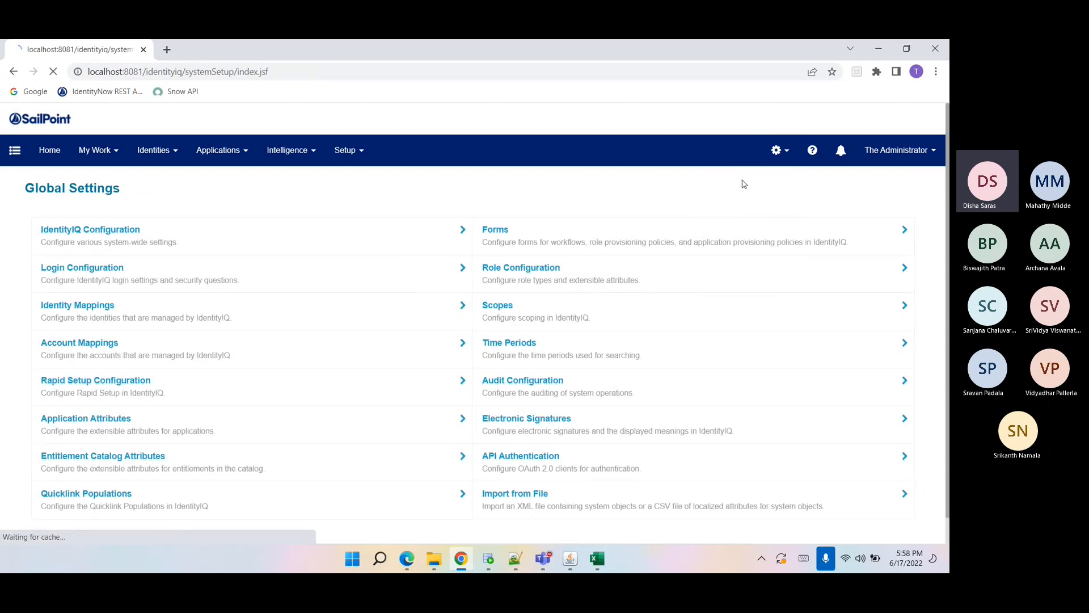
{"action": "left_click", "coordinate": [777, 152]}
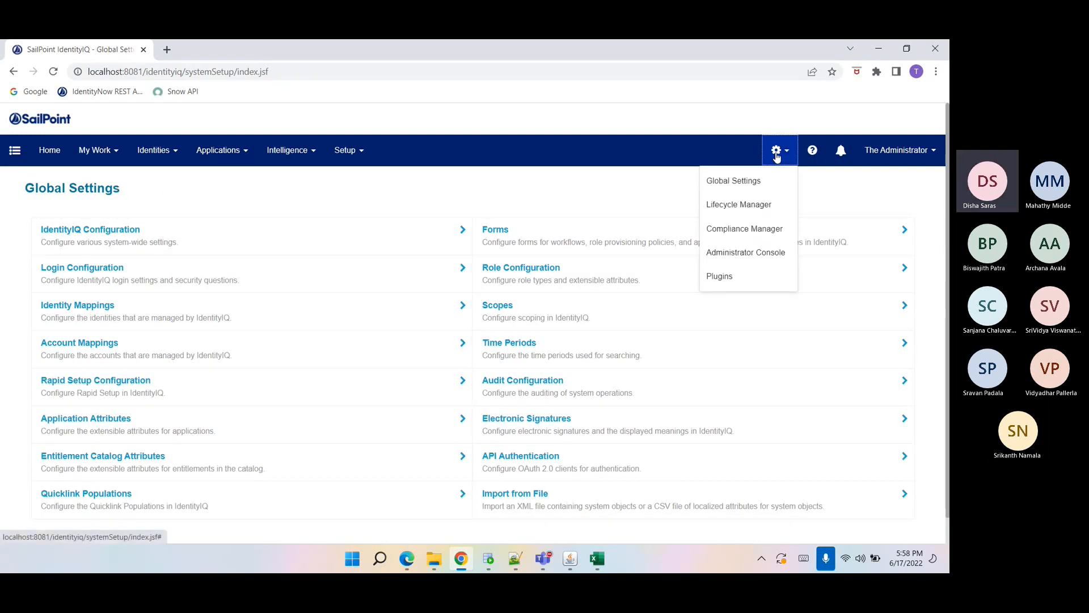
{"action": "left_click", "coordinate": [766, 180]}
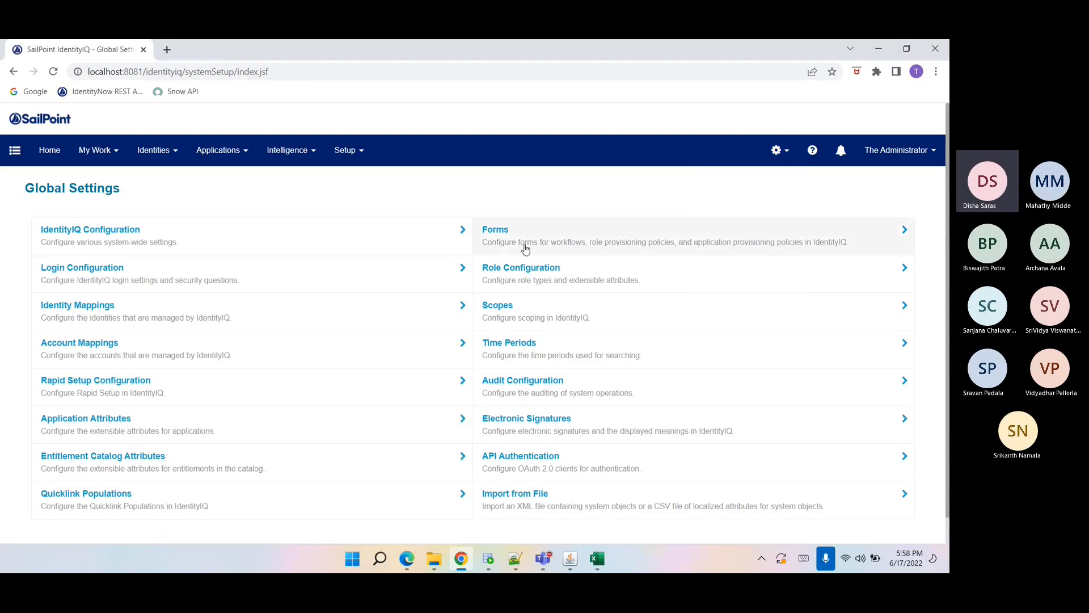
{"action": "left_click", "coordinate": [66, 322]}
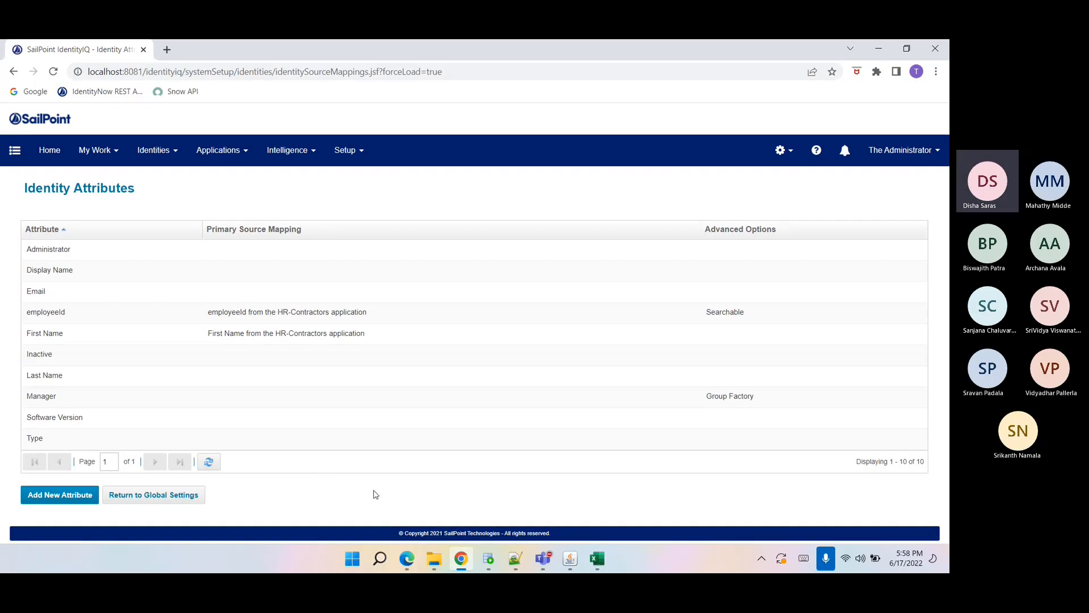
{"action": "left_click", "coordinate": [68, 312]}
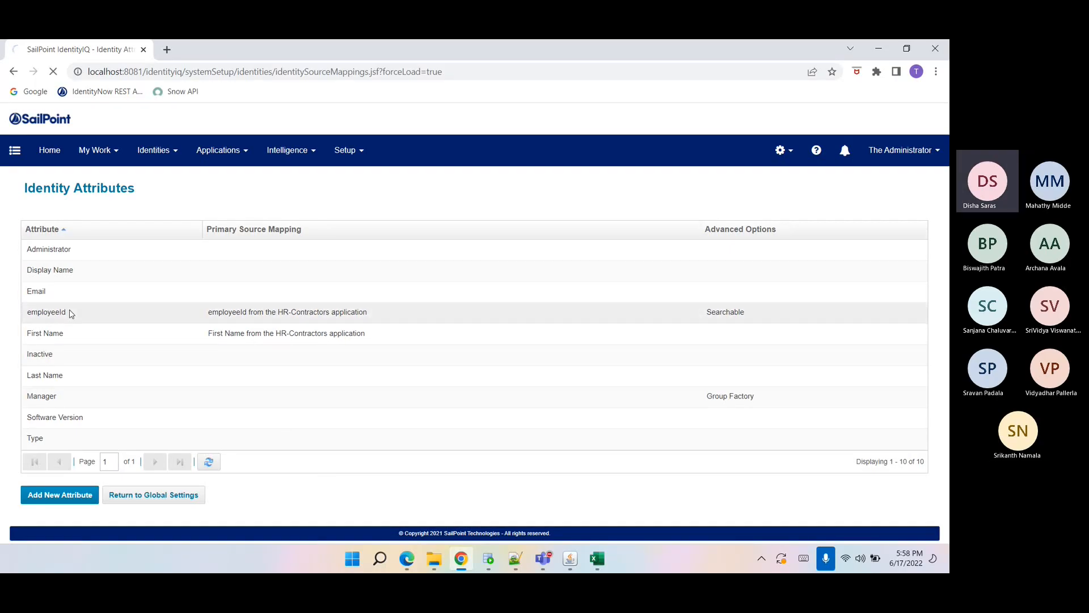
{"action": "left_click_drag", "start_coordinate": [296, 291], "coordinate": [255, 321]}
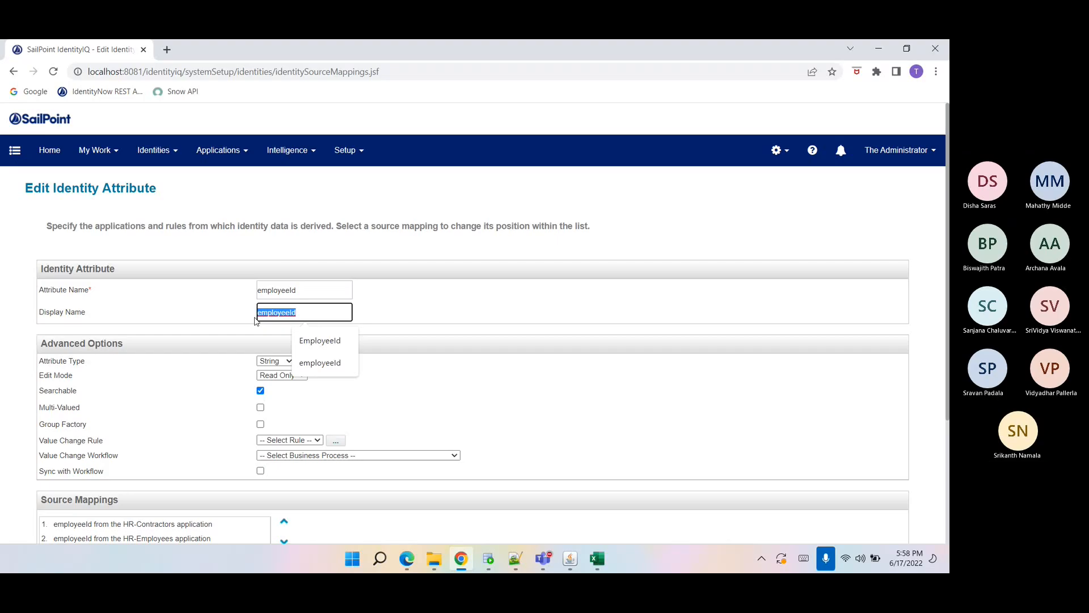
{"action": "double_click", "coordinate": [297, 287]}
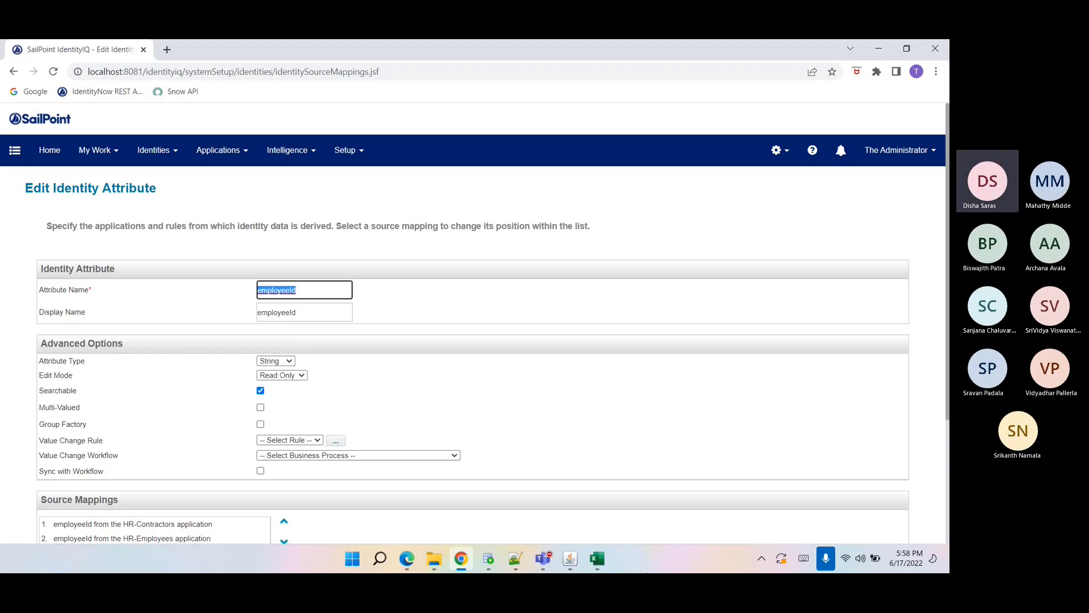
Compare with the employeeId column in the AuthEmployees spreadsheet, then return to the browser.
{"action": "left_click", "coordinate": [608, 562]}
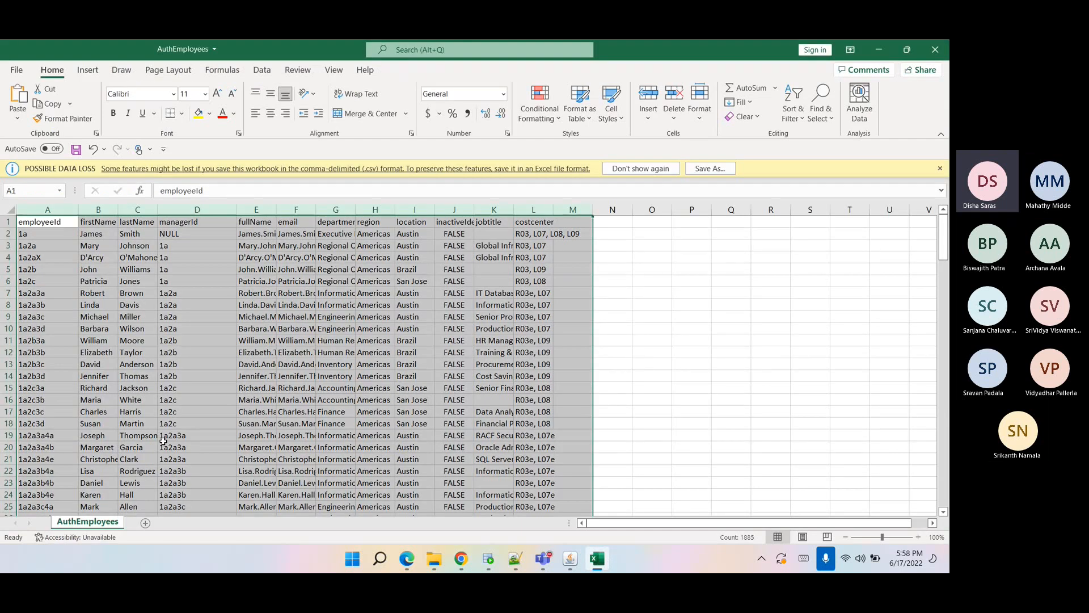
{"action": "left_click", "coordinate": [164, 442]}
{"action": "left_click", "coordinate": [42, 206]}
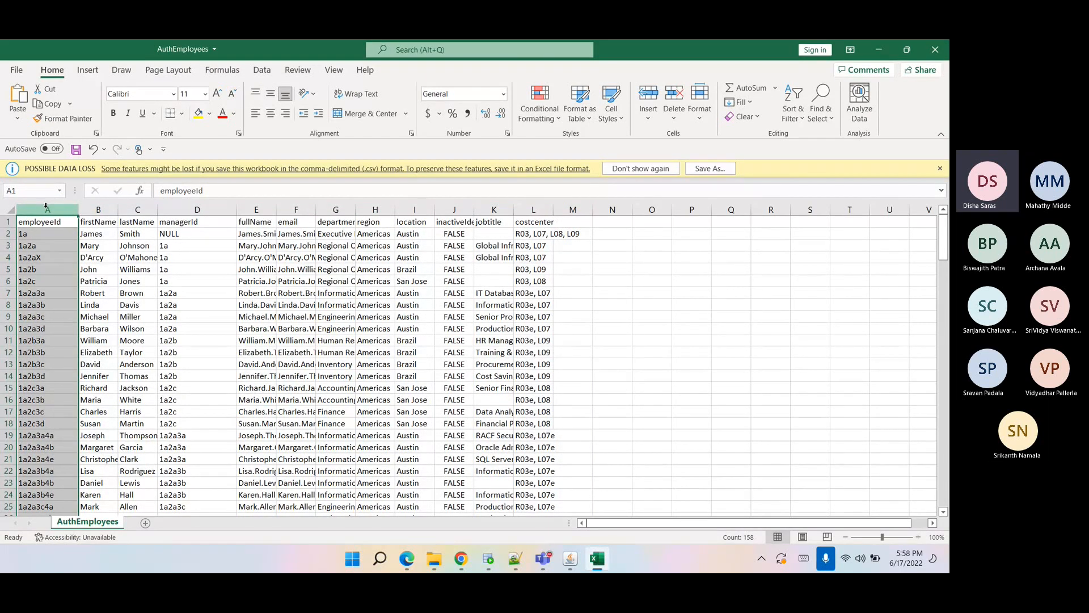
{"action": "left_click", "coordinate": [460, 559]}
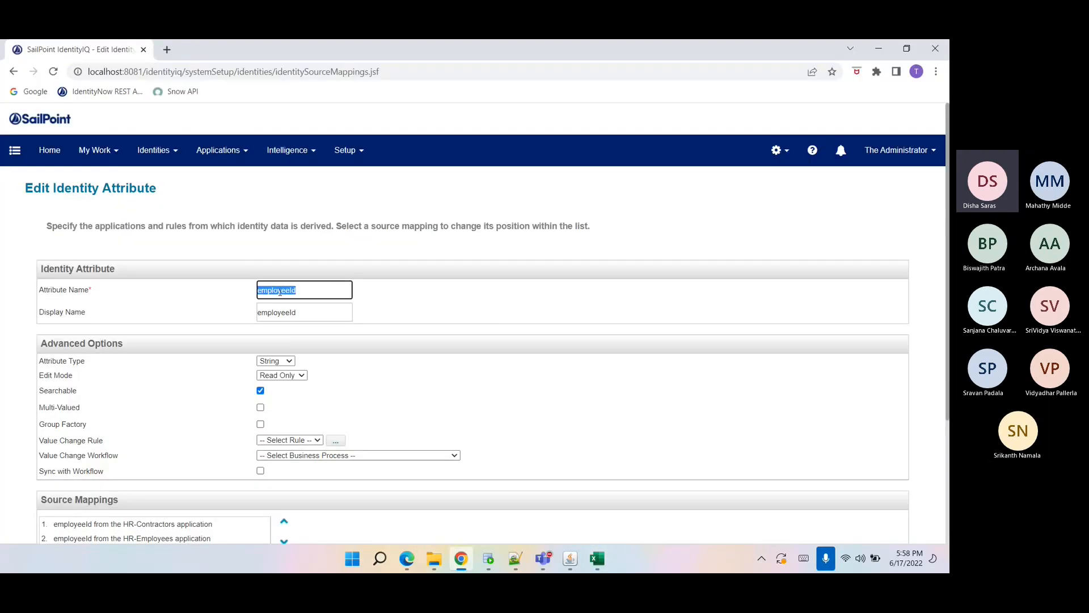
Review the employeeId attribute's Searchable option and source mappings, then return to the Identity Attributes list.
{"action": "left_click", "coordinate": [298, 319]}
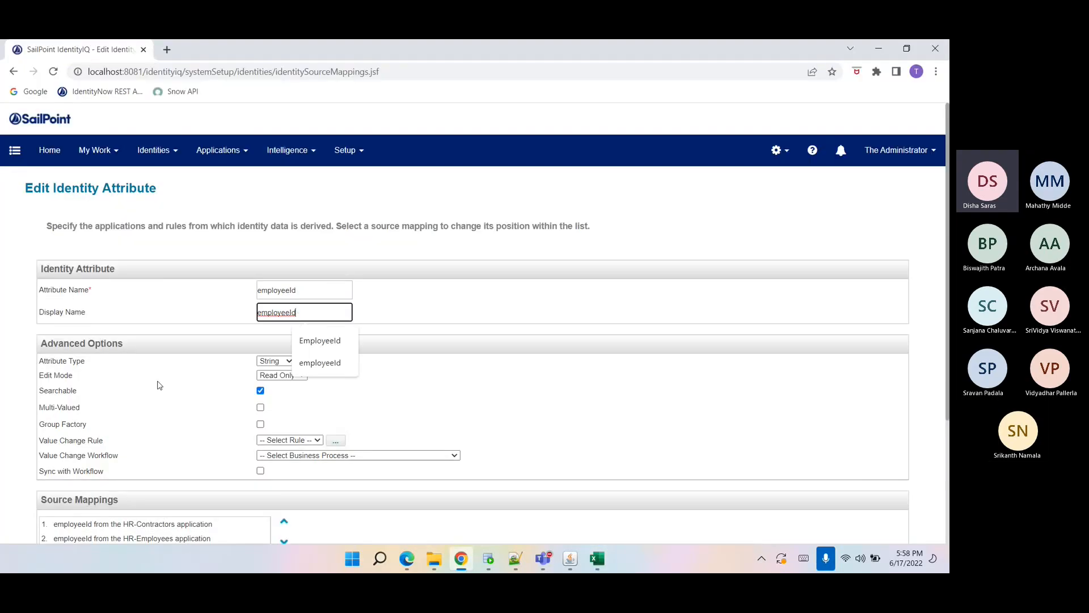
{"action": "double_click", "coordinate": [51, 389]}
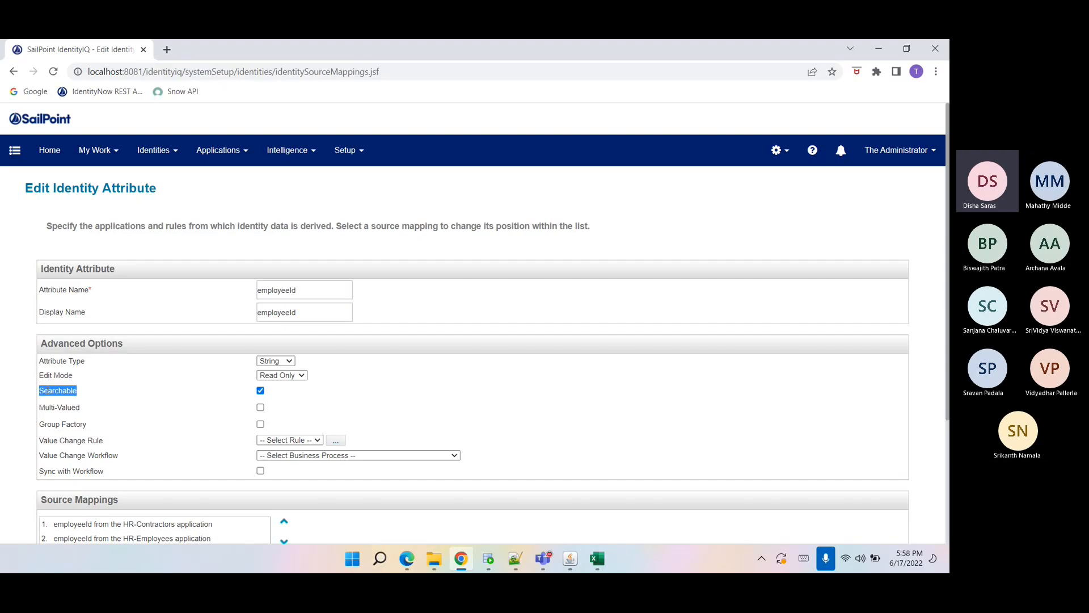
{"action": "left_click_drag", "start_coordinate": [307, 290], "coordinate": [238, 301]}
{"action": "left_click", "coordinate": [215, 334]}
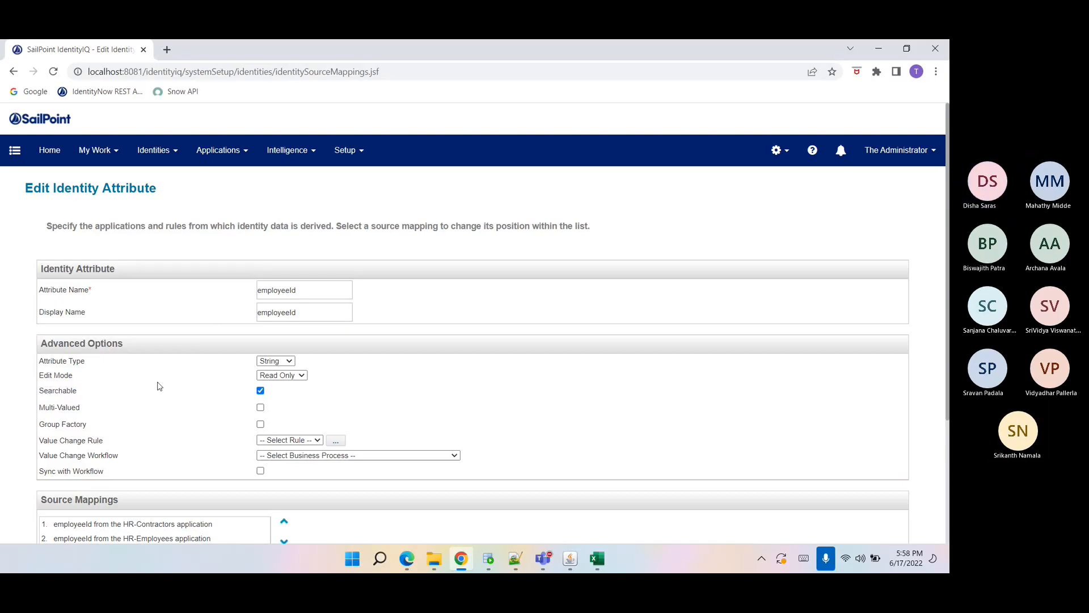
{"action": "double_click", "coordinate": [51, 394]}
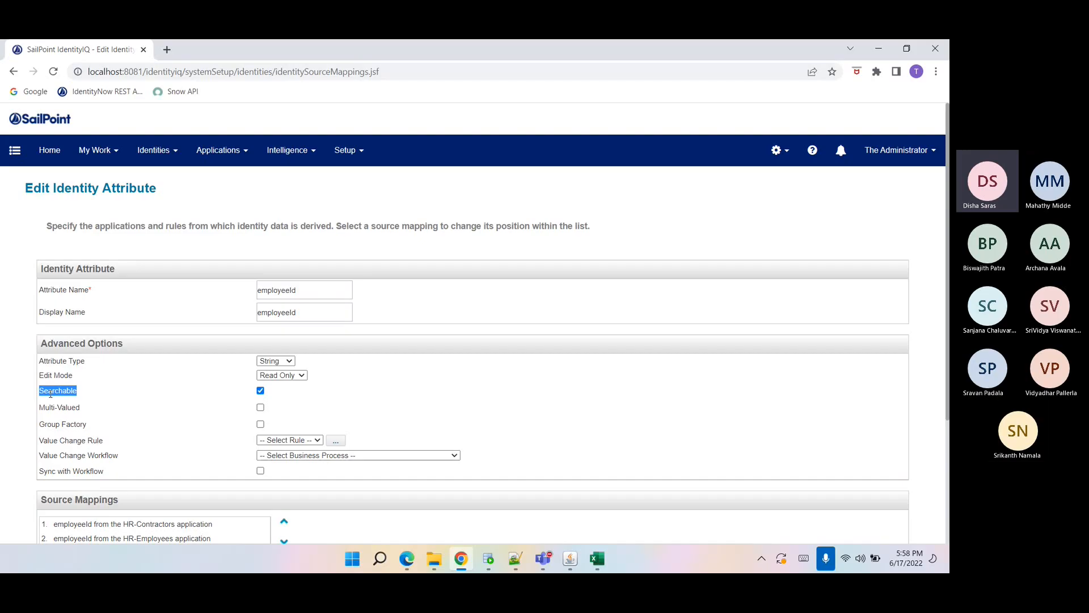
{"action": "scroll", "coordinate": [50, 393], "scroll_direction": "down", "scroll_amount": 2}
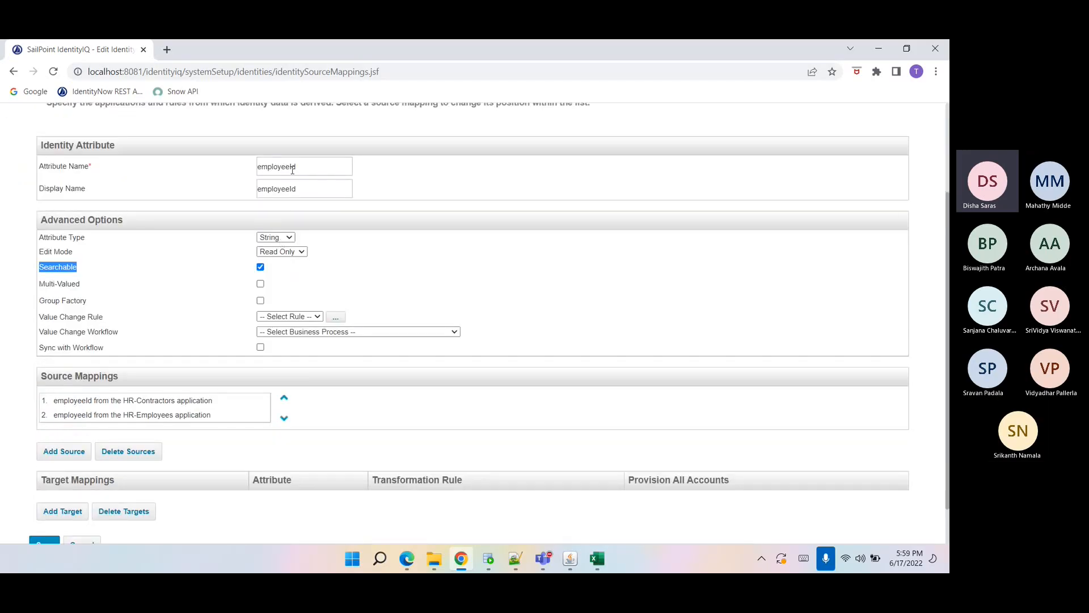
{"action": "double_click", "coordinate": [292, 168]}
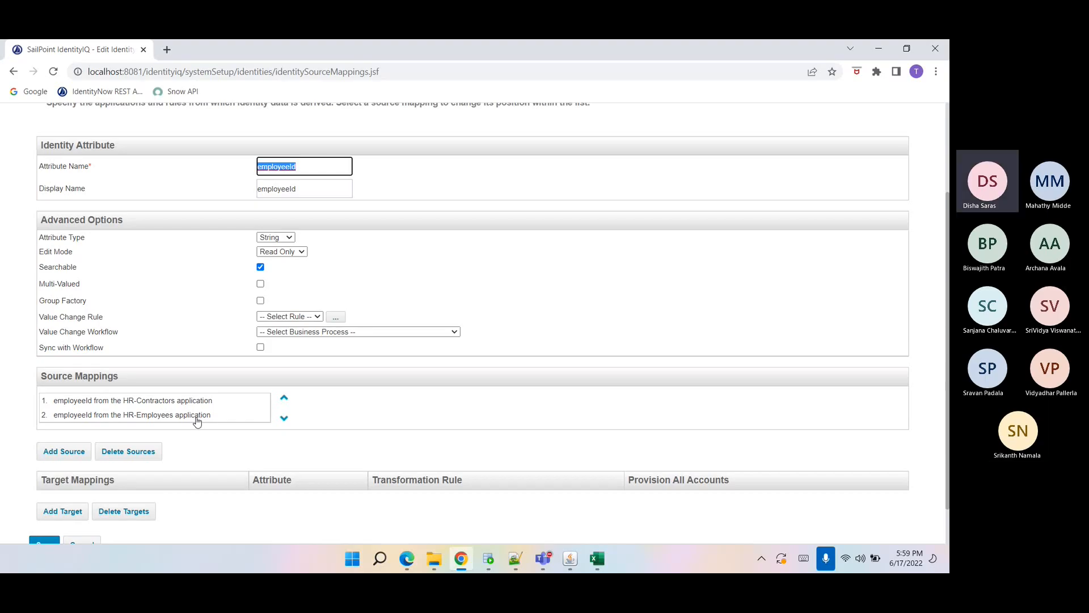
{"action": "scroll", "coordinate": [201, 446], "scroll_direction": "down", "scroll_amount": 1}
{"action": "scroll", "coordinate": [201, 447], "scroll_direction": "up", "scroll_amount": 3}
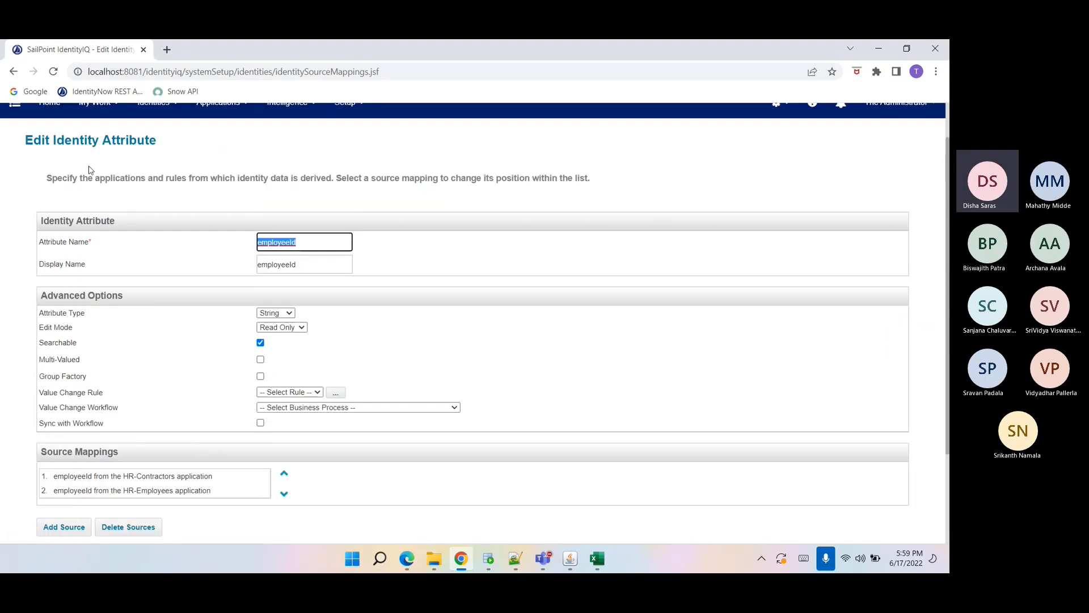
{"action": "left_click", "coordinate": [11, 72]}
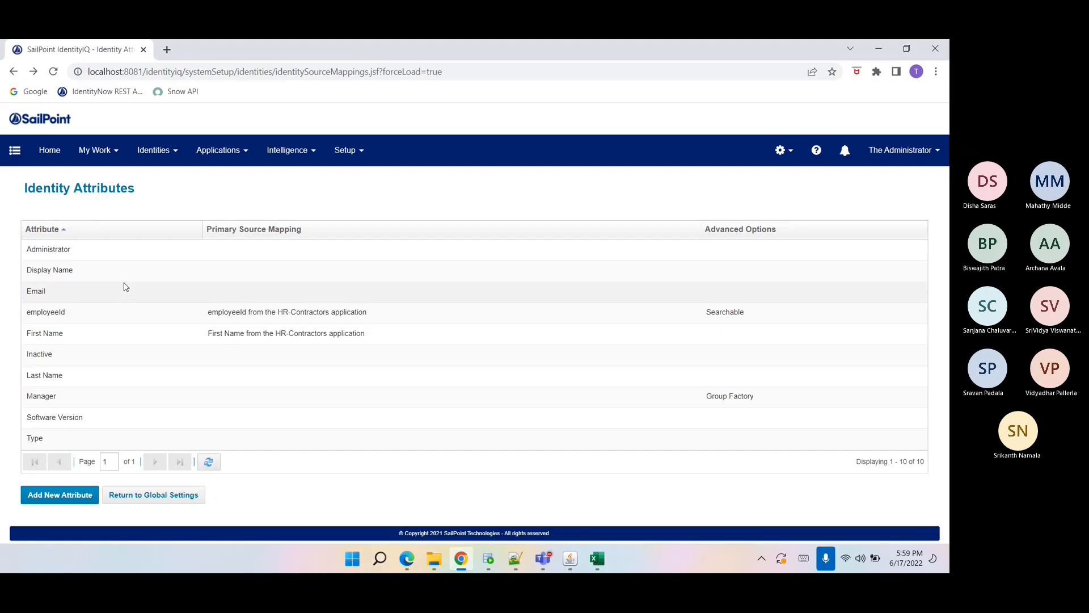
Review the First Name attribute's advanced options and source mappings, then return to the Identity Attributes list.
{"action": "left_click", "coordinate": [51, 342]}
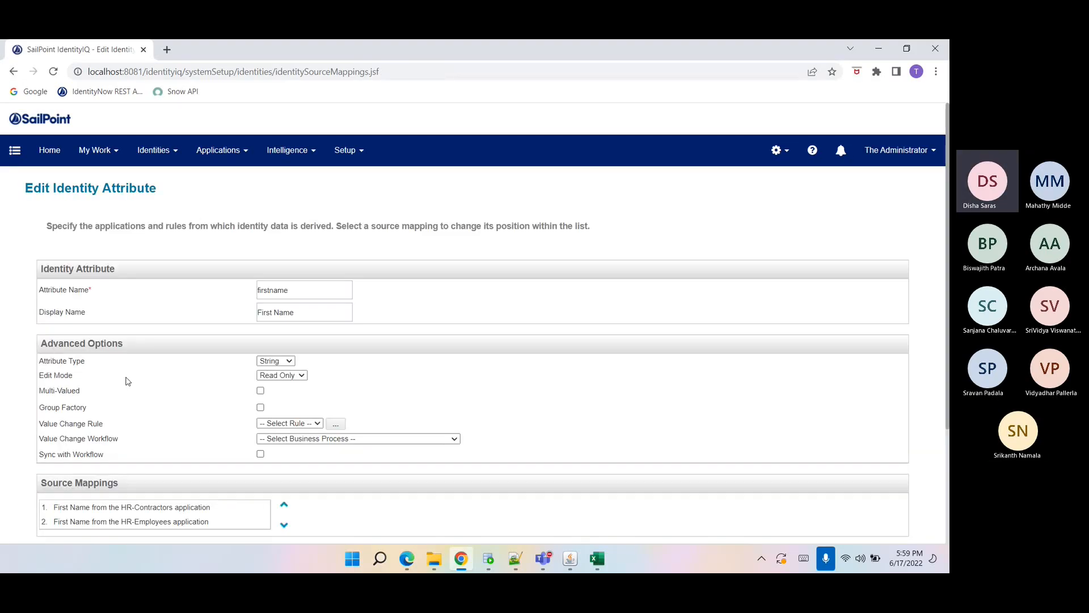
{"action": "scroll", "coordinate": [131, 380], "scroll_direction": "down", "scroll_amount": 3}
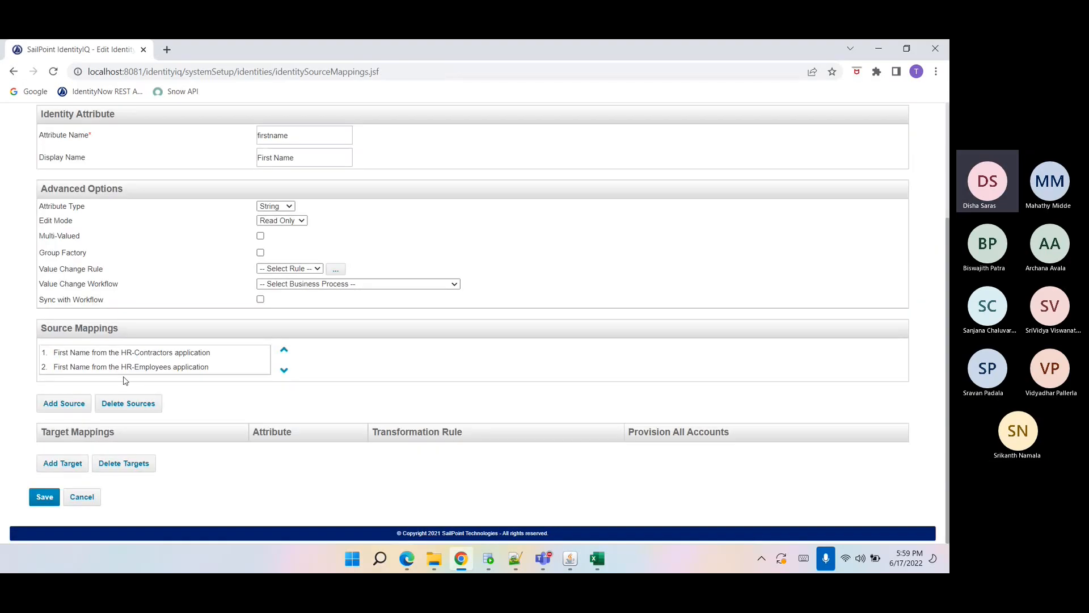
{"action": "left_click_drag", "start_coordinate": [88, 261], "coordinate": [38, 233]}
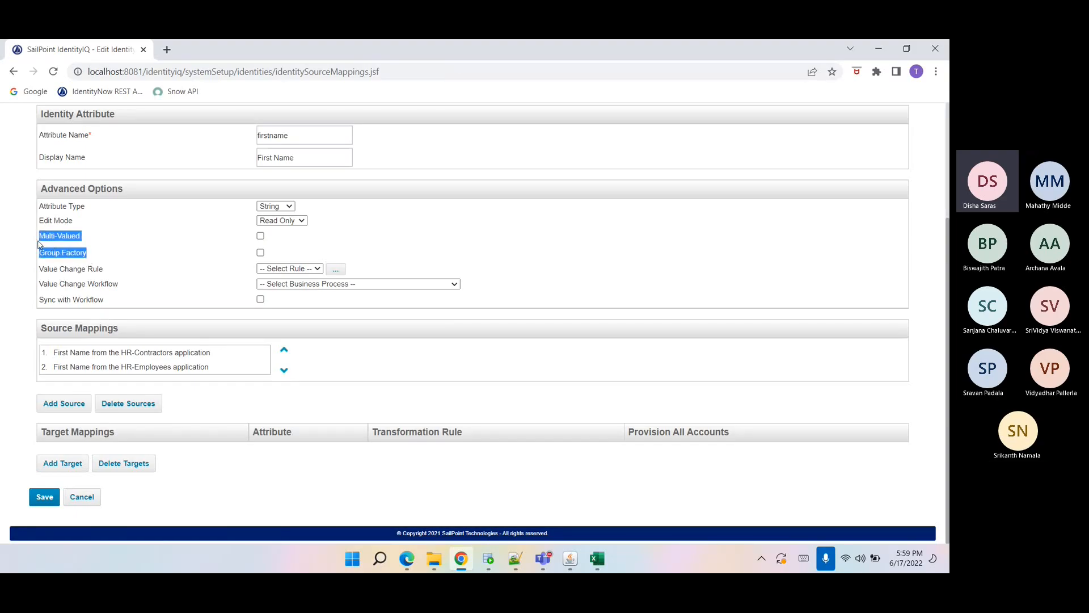
{"action": "left_click", "coordinate": [108, 315]}
{"action": "scroll", "coordinate": [208, 387], "scroll_direction": "up", "scroll_amount": 1}
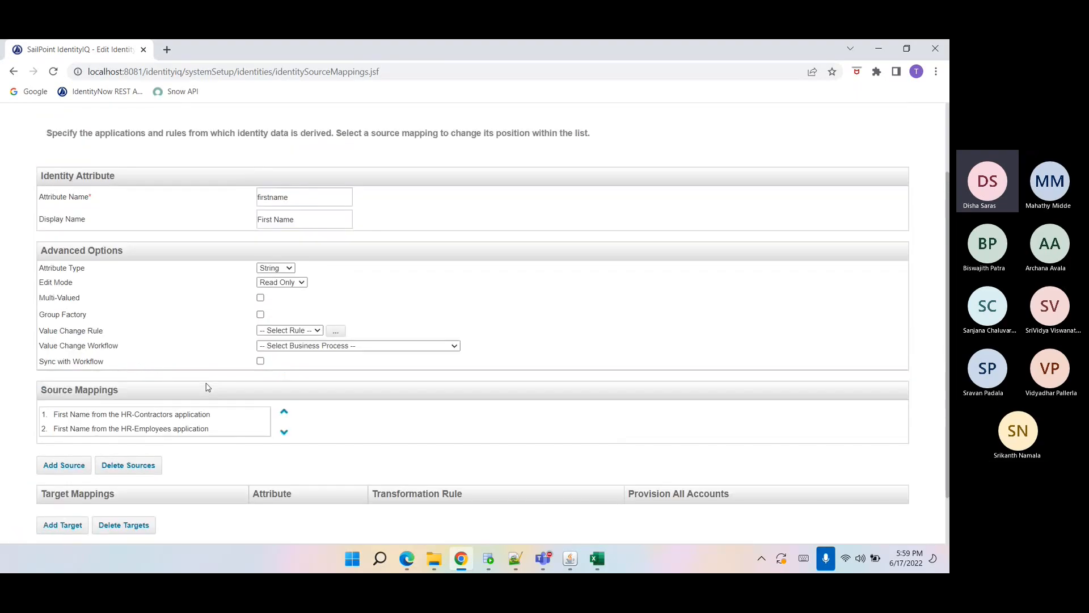
{"action": "left_click", "coordinate": [14, 71]}
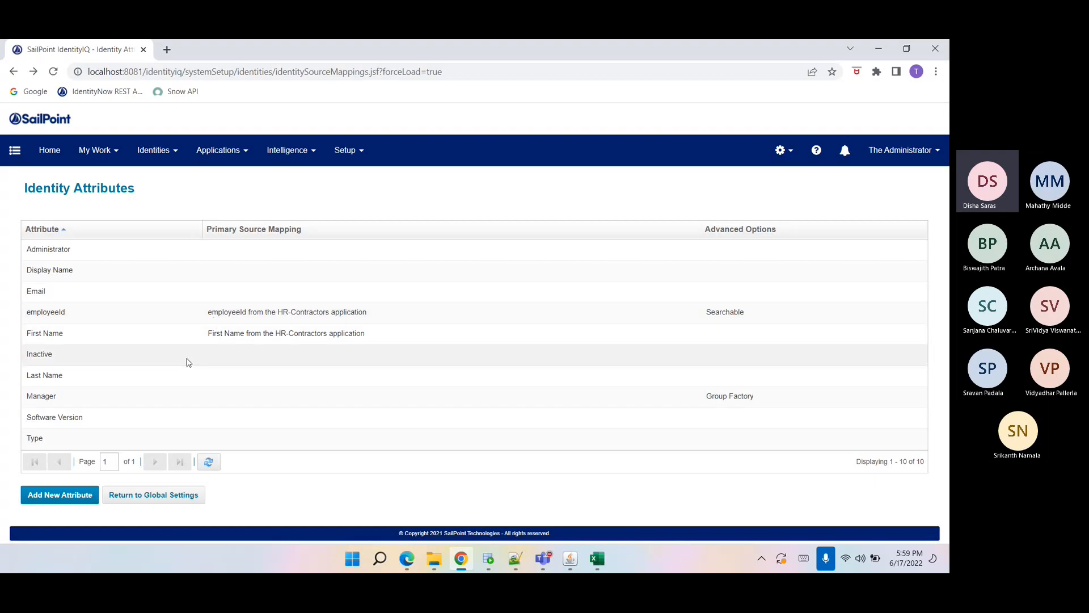
Duplicate the tab, open the debug Object Browser and filter ObjectConfig objects by 'id'.
{"action": "right_click", "coordinate": [101, 49]}
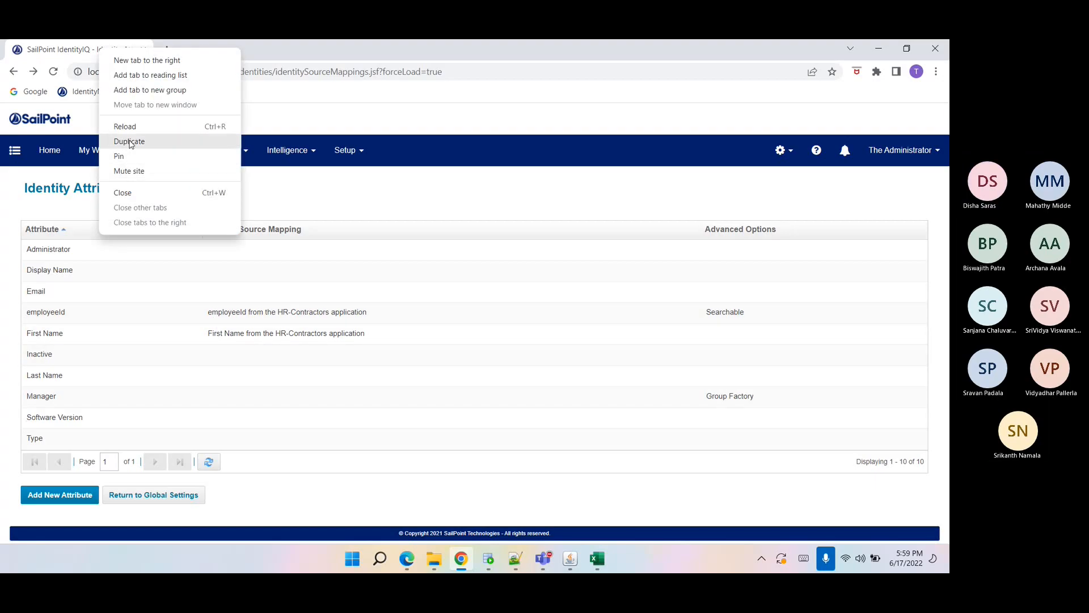
{"action": "left_click", "coordinate": [129, 142]}
{"action": "left_click_drag", "start_coordinate": [187, 73], "coordinate": [539, 105]}
{"action": "type", "text": "dentityiq/d"}
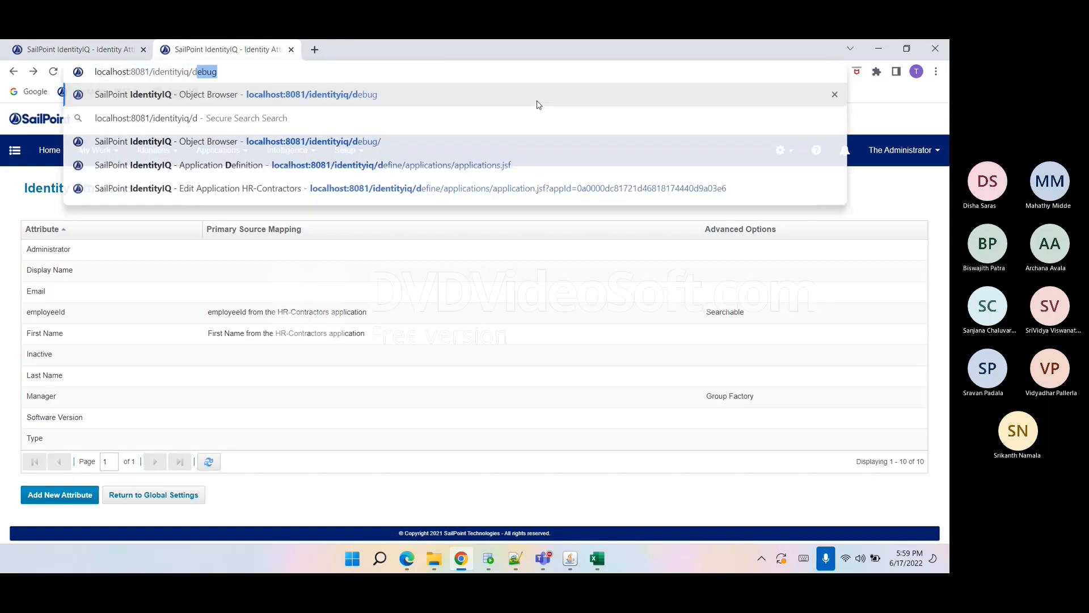
{"action": "key", "text": "Return"}
{"action": "left_click", "coordinate": [102, 250]}
{"action": "type", "text": "obj"}
{"action": "key", "text": "Tab"}
{"action": "type", "text": "id"}
{"action": "key", "text": "Return"}
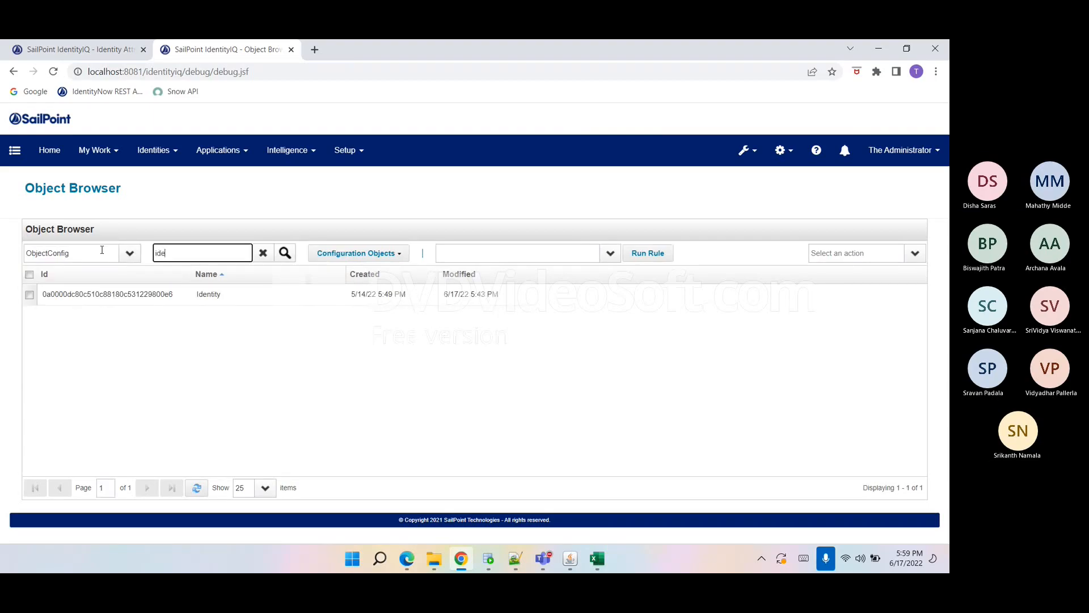
Open the Identity ObjectConfig and inspect its employeeId and firstname attribute definitions in the XML.
{"action": "left_click", "coordinate": [142, 294]}
{"action": "scroll", "coordinate": [323, 323], "scroll_direction": "down", "scroll_amount": 7}
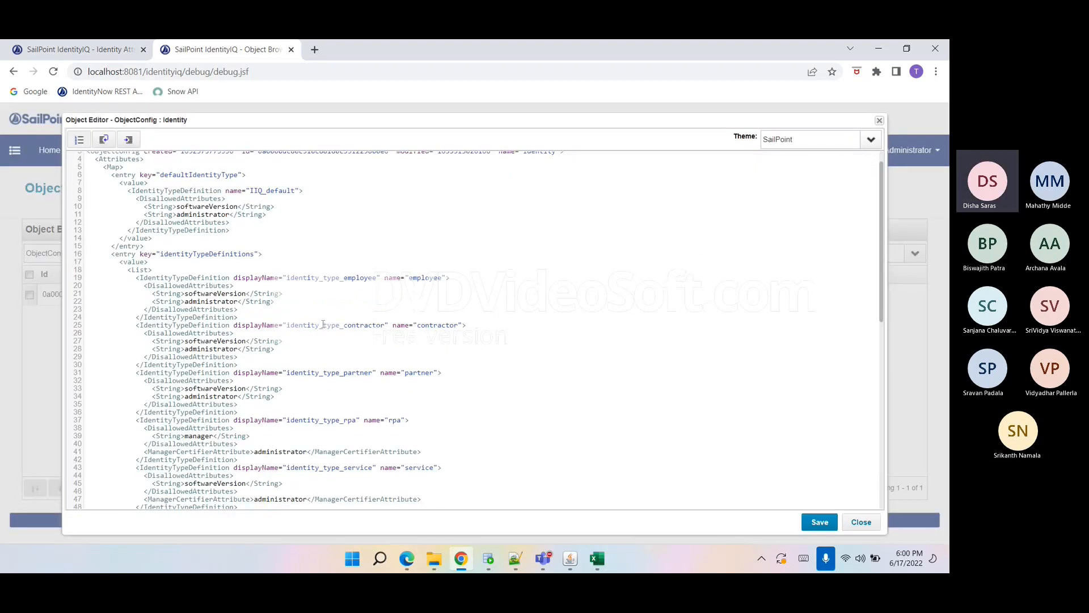
{"action": "scroll", "coordinate": [322, 327], "scroll_direction": "down", "scroll_amount": 1}
{"action": "left_click", "coordinate": [381, 305]}
{"action": "double_click", "coordinate": [381, 305]}
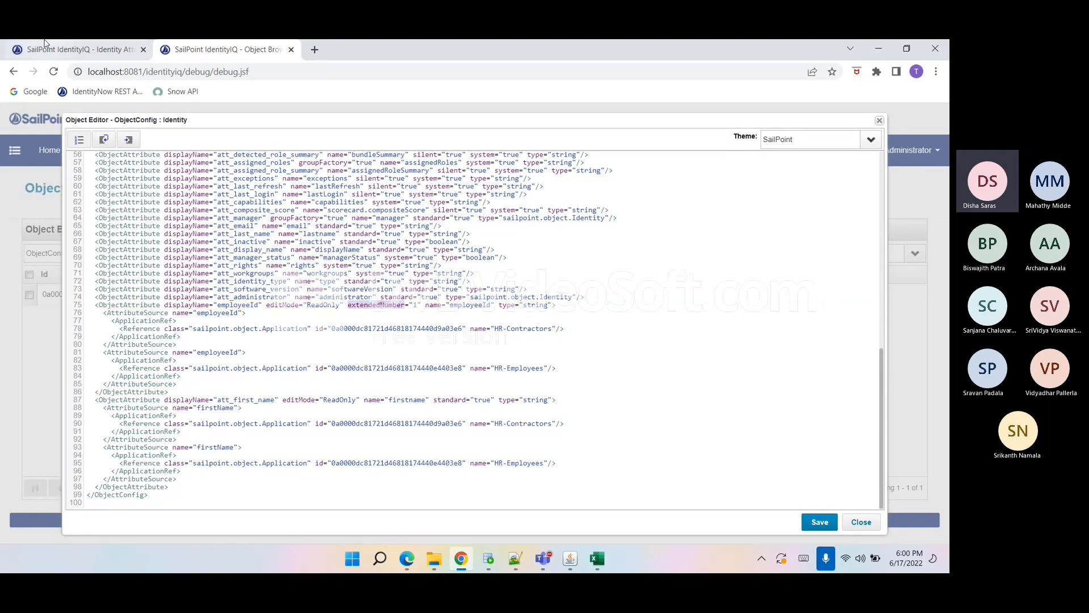
Add lastName from the HR-Contractors application as a source mapping for the Last Name attribute.
{"action": "left_click", "coordinate": [79, 50]}
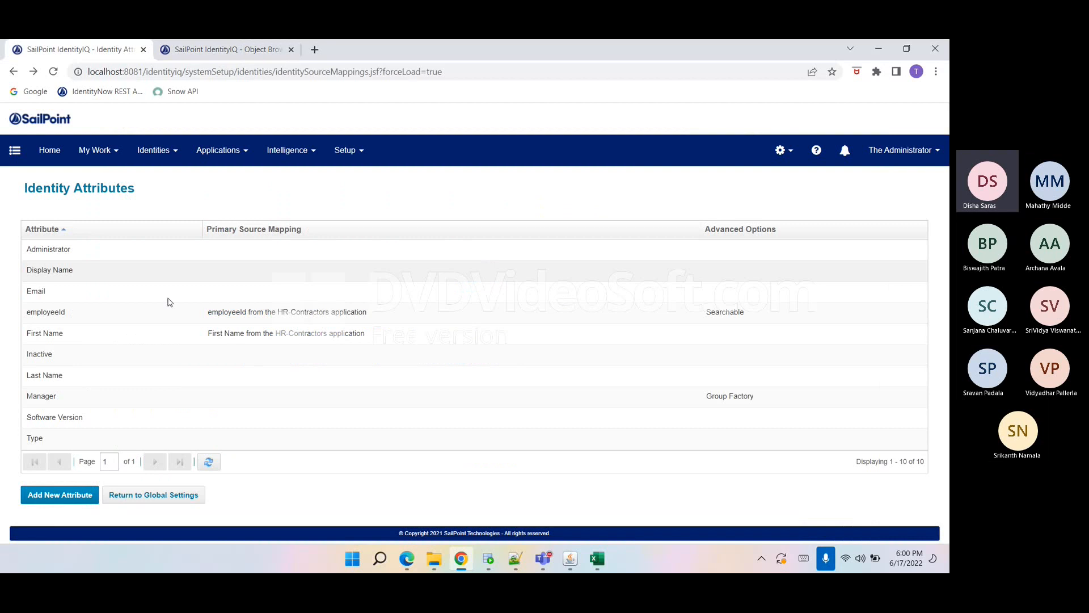
{"action": "left_click", "coordinate": [60, 376]}
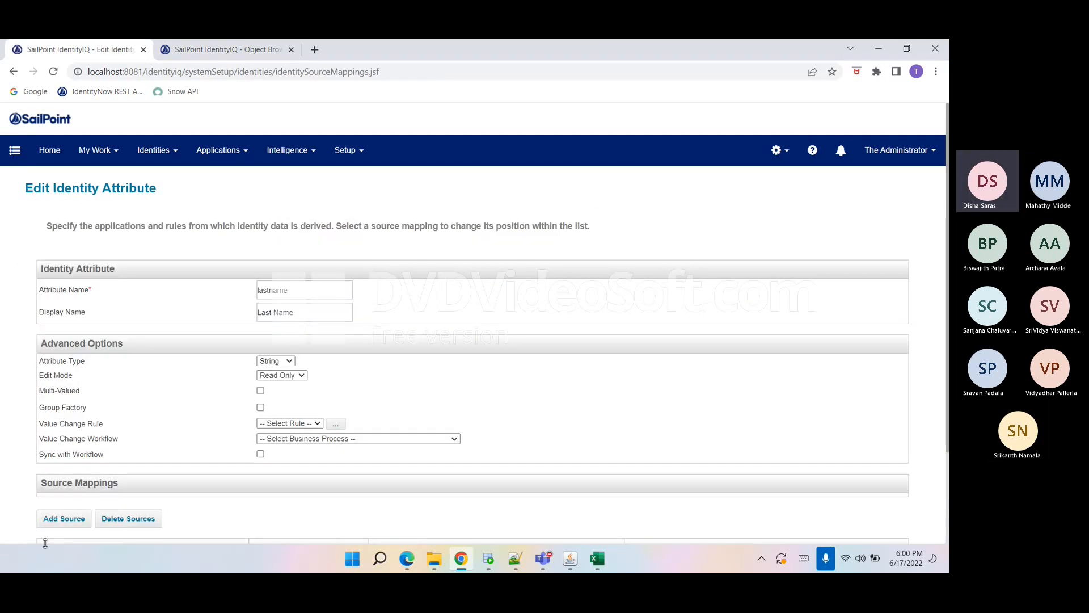
{"action": "left_click", "coordinate": [65, 520]}
{"action": "left_click", "coordinate": [517, 323]}
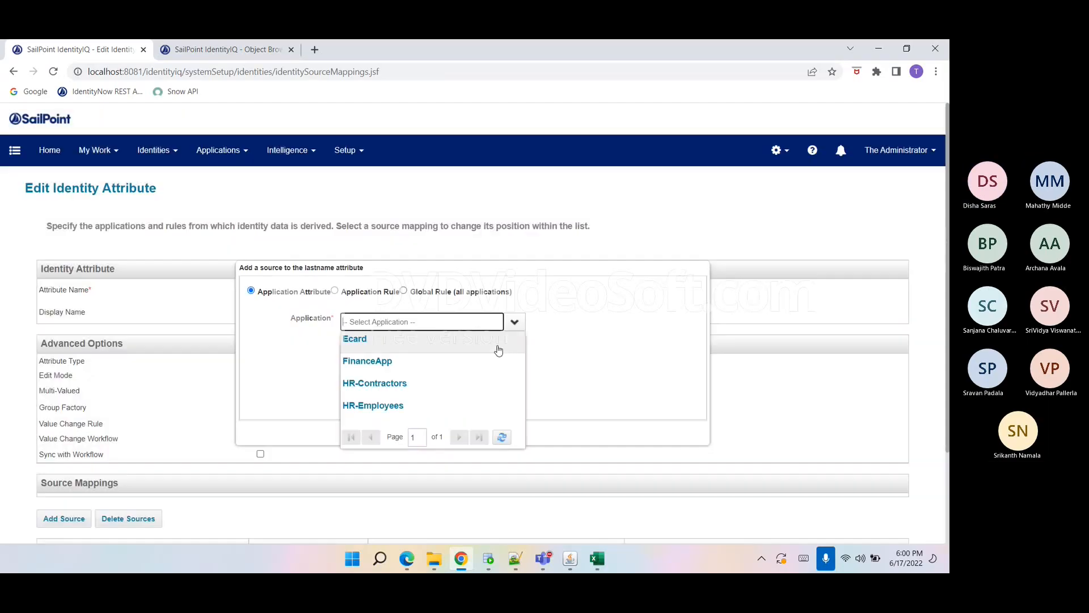
{"action": "left_click", "coordinate": [420, 383]}
{"action": "left_click", "coordinate": [411, 339]}
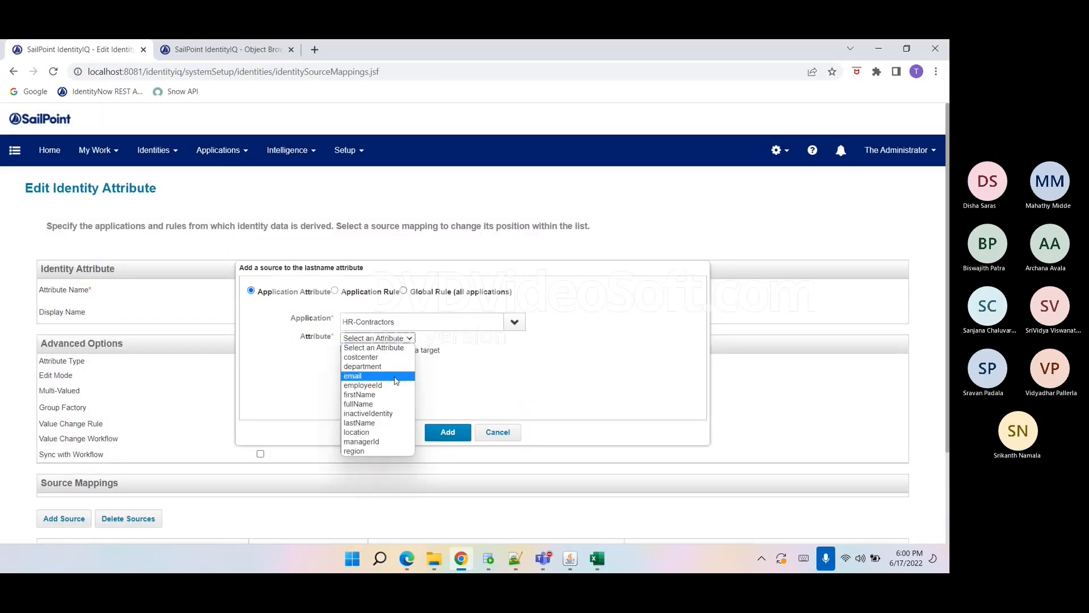
{"action": "left_click", "coordinate": [383, 423]}
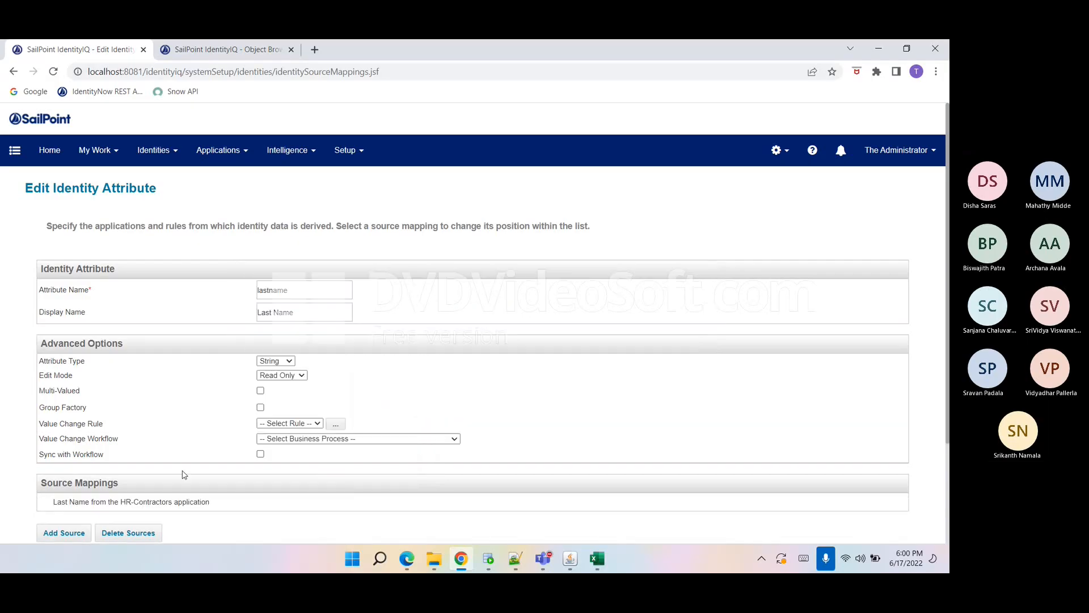
{"action": "left_click", "coordinate": [443, 438]}
Add lastName from the HR-Employees application as a second source and try to save the Last Name attribute.
{"action": "scroll", "coordinate": [78, 417], "scroll_direction": "down", "scroll_amount": 2}
{"action": "left_click", "coordinate": [65, 403]}
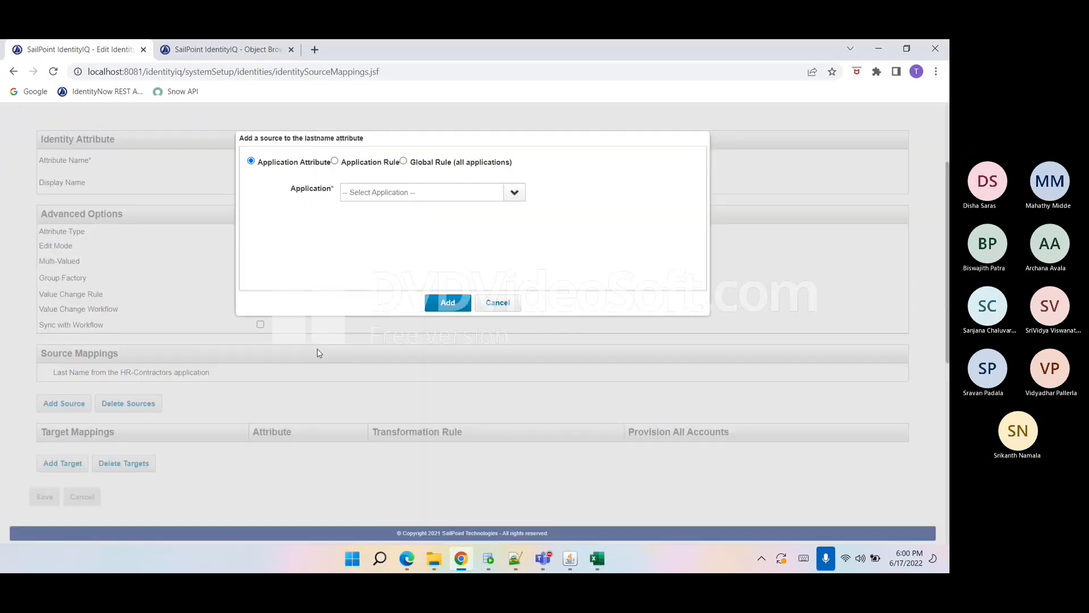
{"action": "left_click", "coordinate": [514, 192]}
{"action": "left_click", "coordinate": [397, 274]}
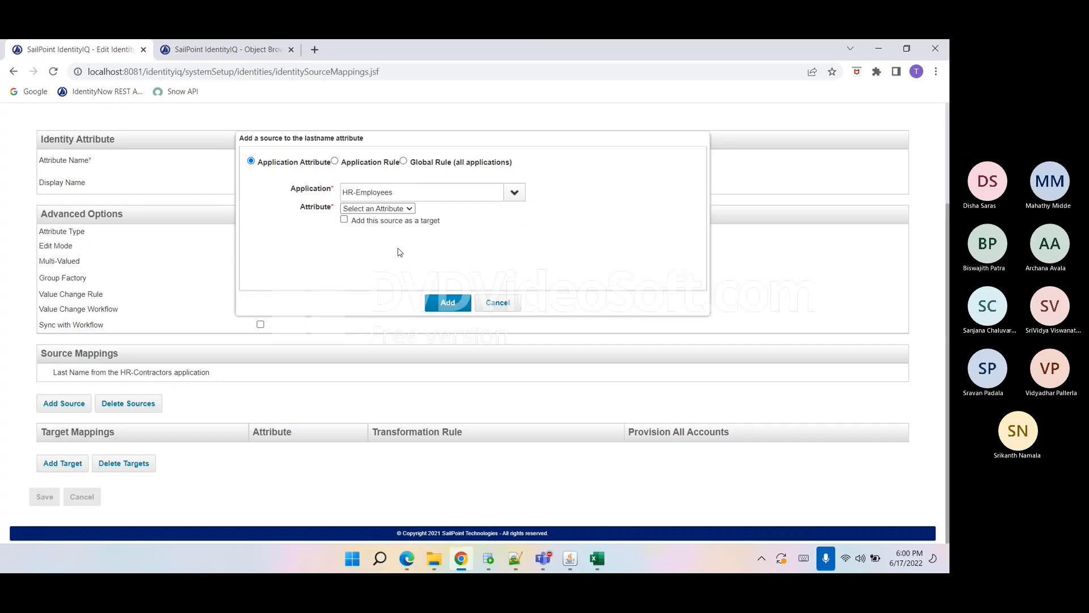
{"action": "left_click", "coordinate": [377, 208]}
{"action": "left_click", "coordinate": [378, 303]}
{"action": "left_click", "coordinate": [448, 304]}
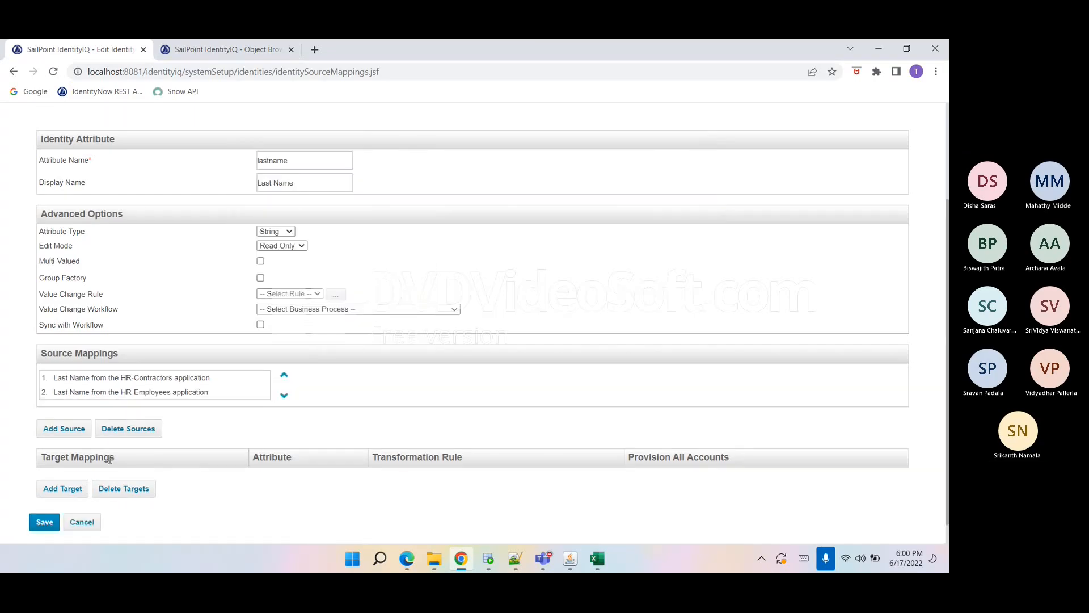
{"action": "left_click", "coordinate": [44, 522]}
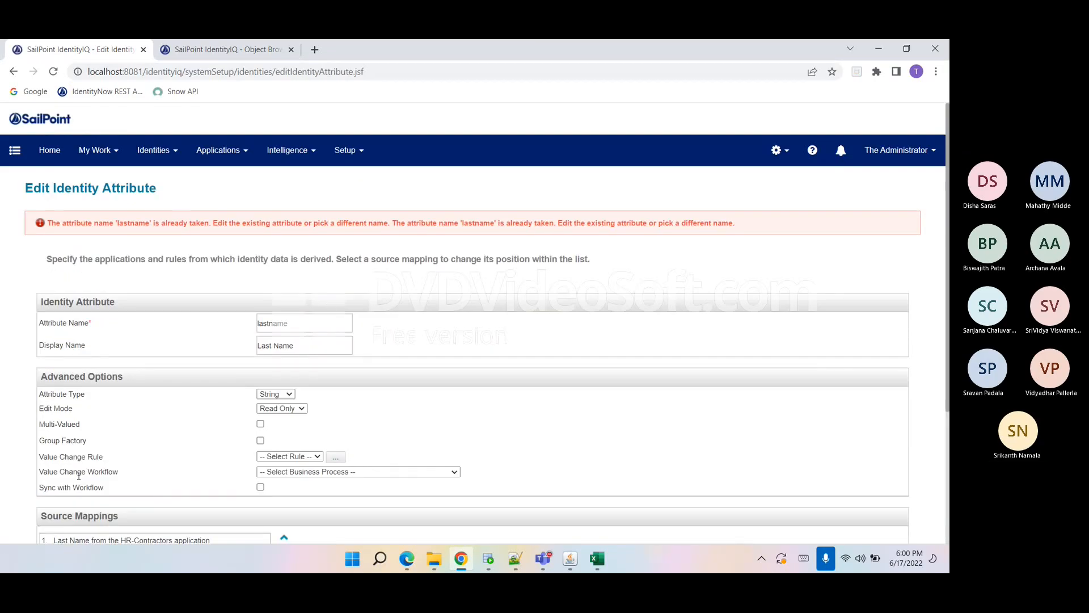
Try saving the Last Name attribute again, then reload the edit page.
{"action": "scroll", "coordinate": [181, 388], "scroll_direction": "down", "scroll_amount": 2}
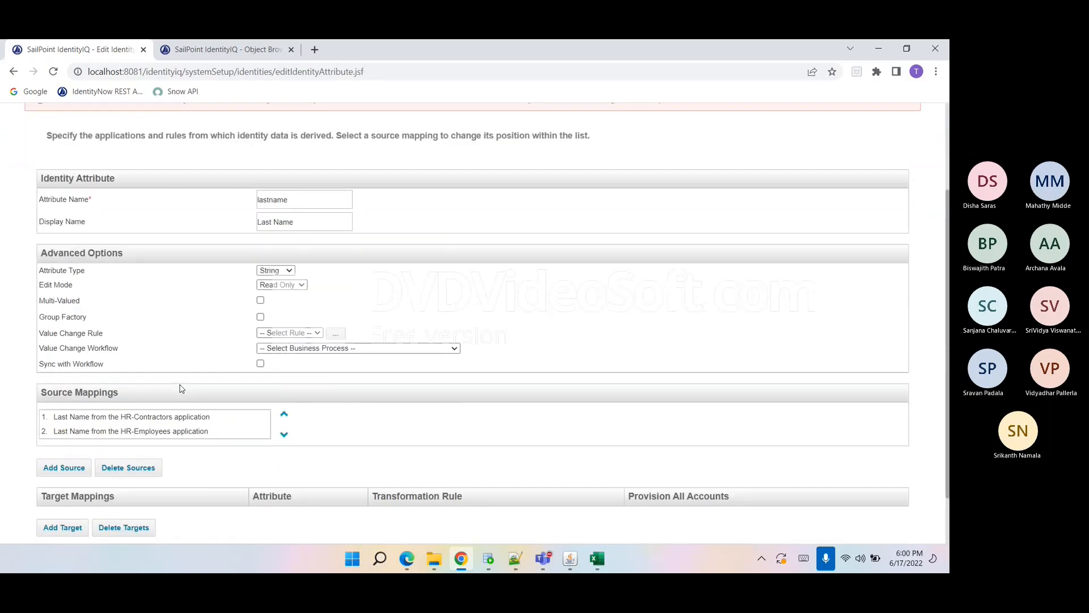
{"action": "scroll", "coordinate": [181, 388], "scroll_direction": "down", "scroll_amount": 1}
{"action": "left_click", "coordinate": [50, 497]}
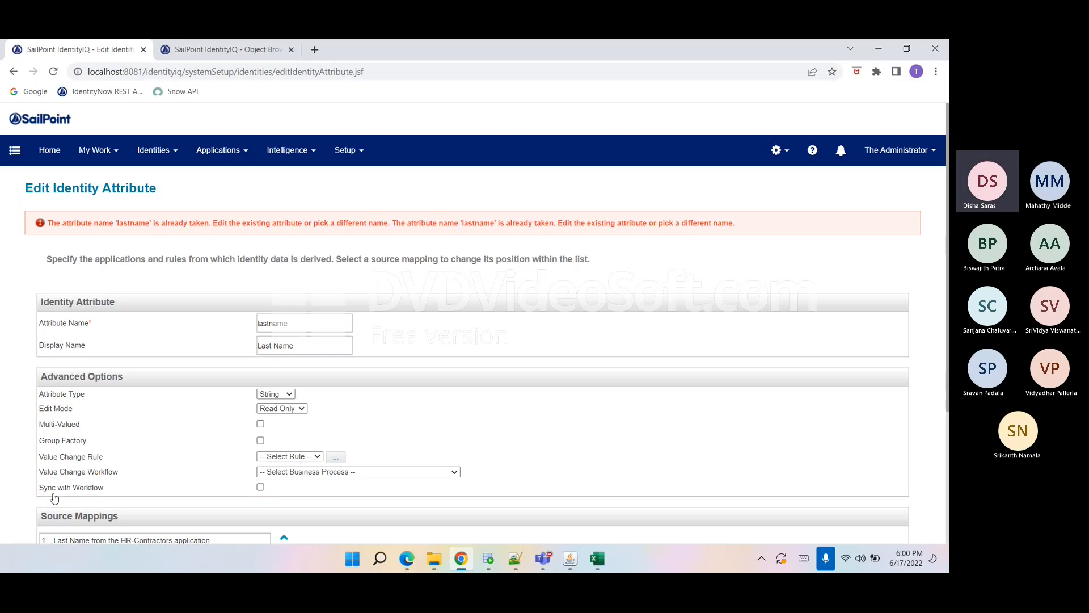
{"action": "left_click", "coordinate": [13, 72]}
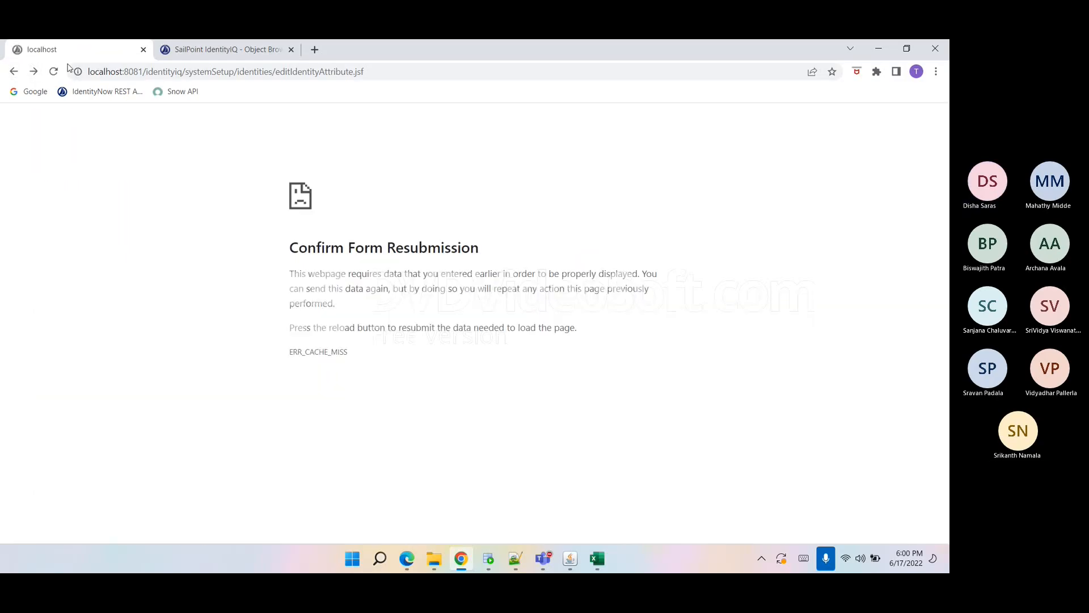
{"action": "left_click", "coordinate": [53, 71]}
{"action": "key", "text": "Return"}
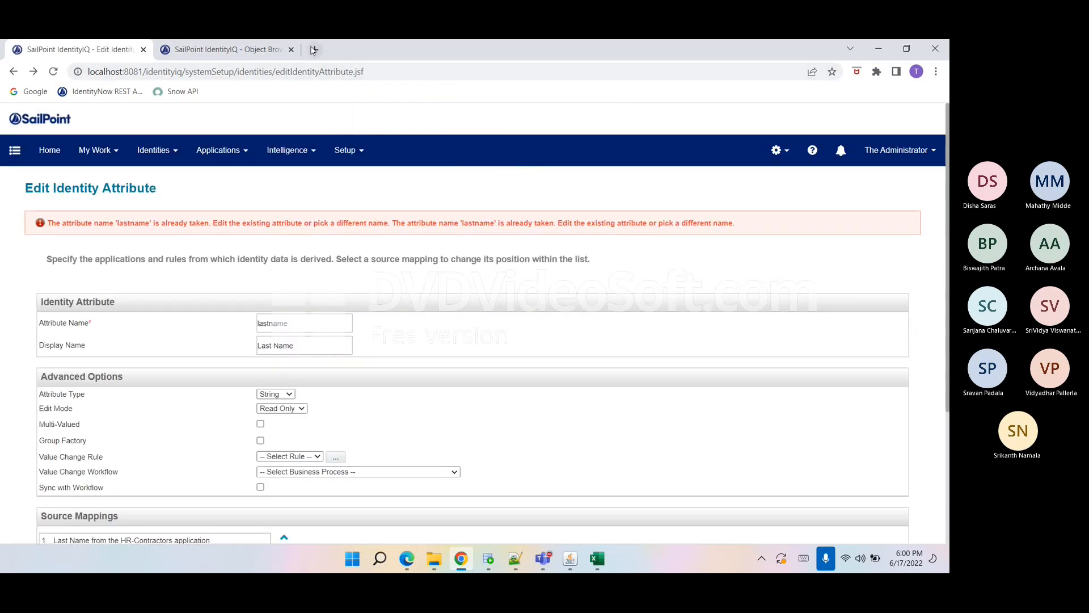
Return to Identity Mappings and add inactiveIdentity from HR-Contractors as a source for the Inactive attribute.
{"action": "left_click", "coordinate": [778, 150]}
{"action": "left_click", "coordinate": [732, 178]}
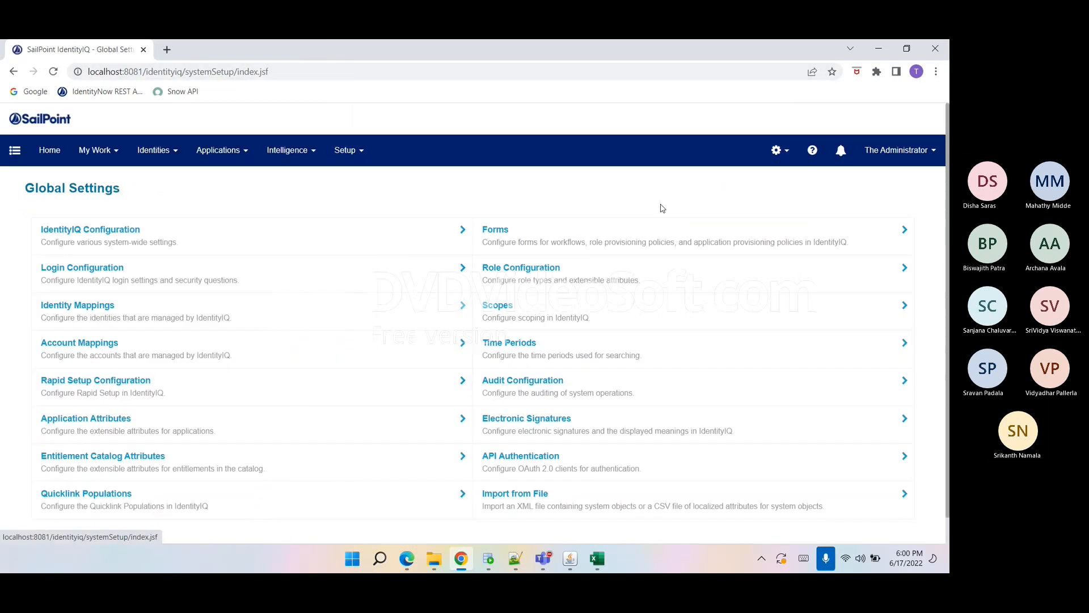
{"action": "left_click", "coordinate": [108, 314]}
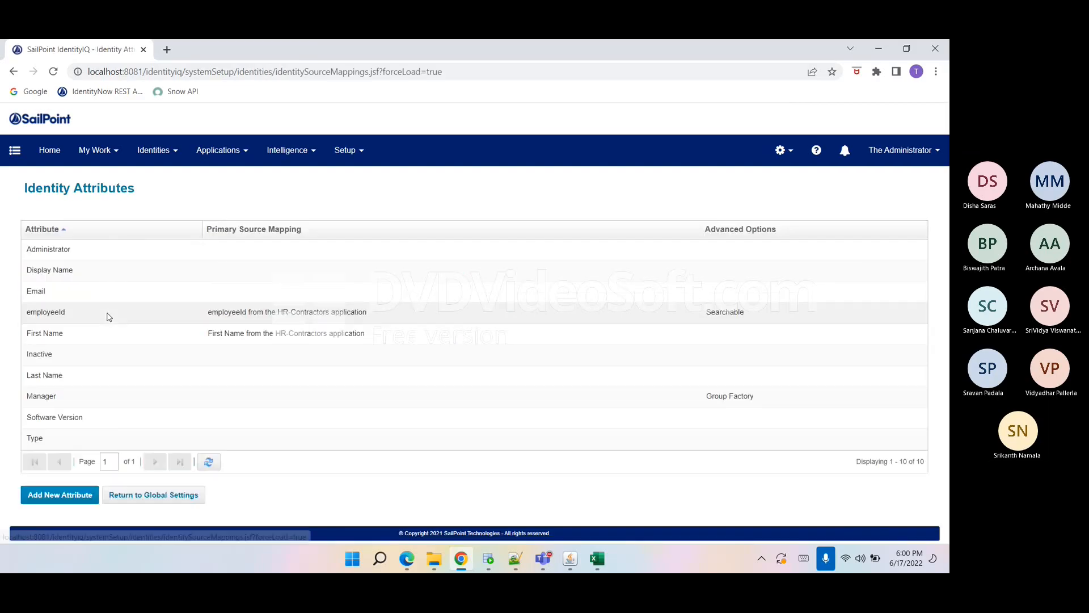
{"action": "left_click", "coordinate": [65, 355]}
{"action": "scroll", "coordinate": [67, 398], "scroll_direction": "down", "scroll_amount": 2}
{"action": "left_click", "coordinate": [65, 407]}
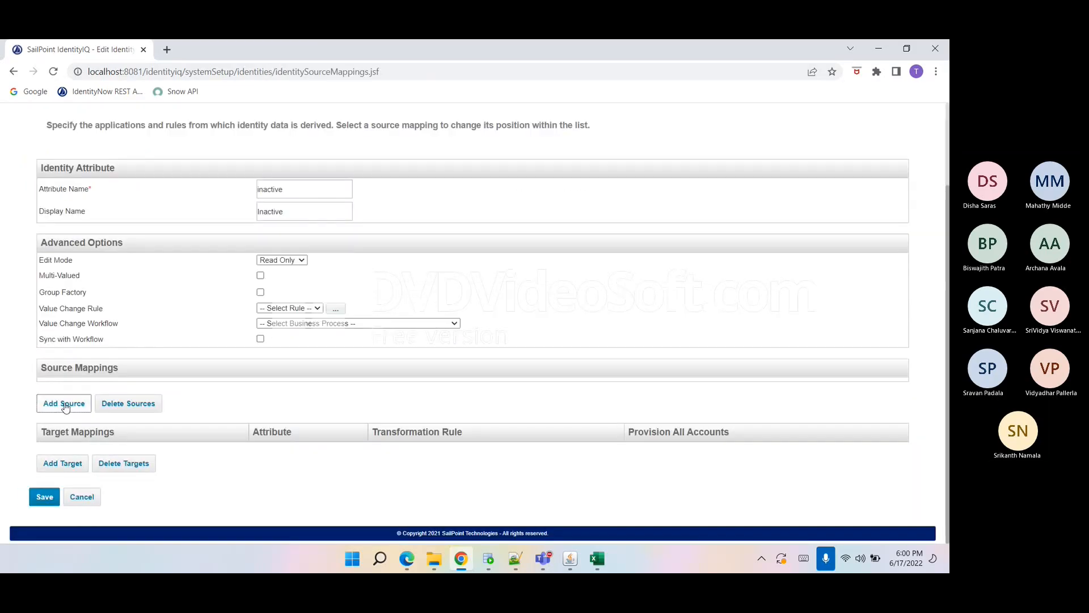
{"action": "left_click", "coordinate": [515, 224]}
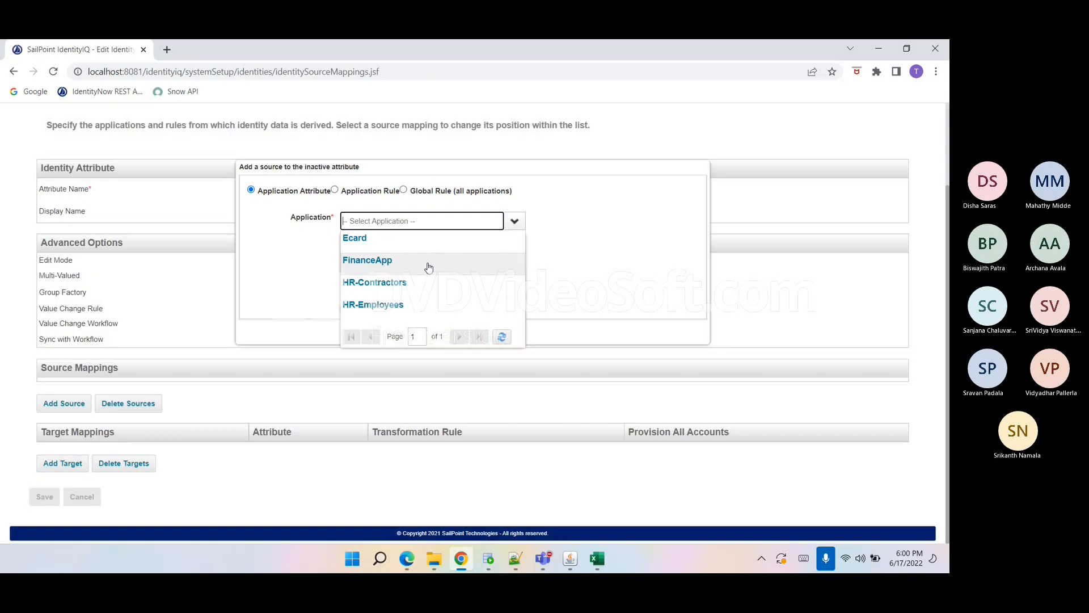
{"action": "left_click", "coordinate": [425, 267]}
{"action": "left_click", "coordinate": [397, 239]}
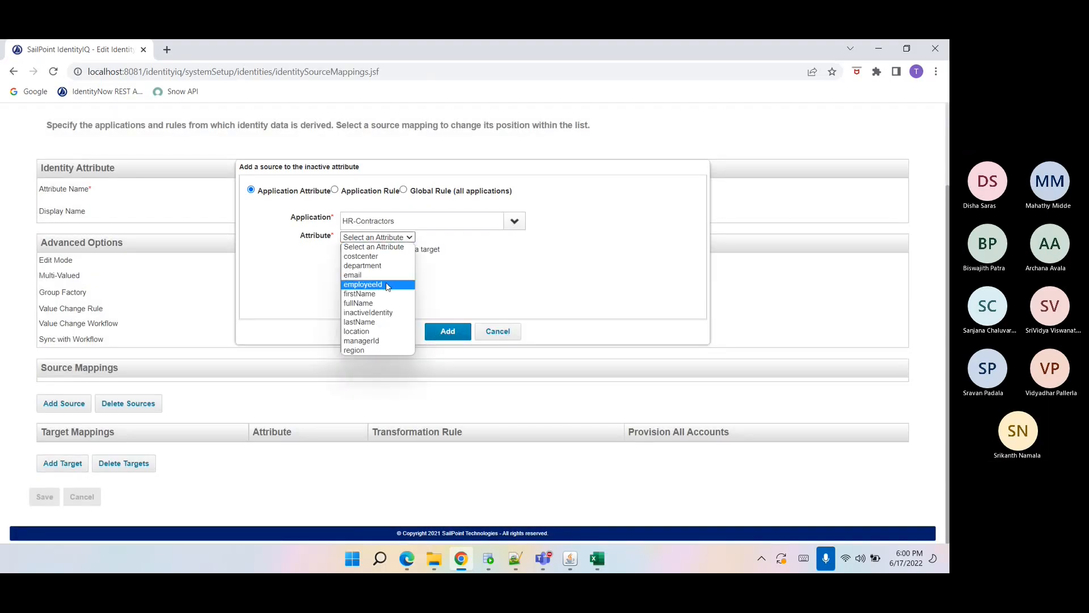
{"action": "left_click", "coordinate": [385, 313]}
{"action": "left_click", "coordinate": [447, 331]}
Add inactiveIdentity from HR-Employees as a second source and try to save the Inactive attribute.
{"action": "left_click", "coordinate": [80, 424]}
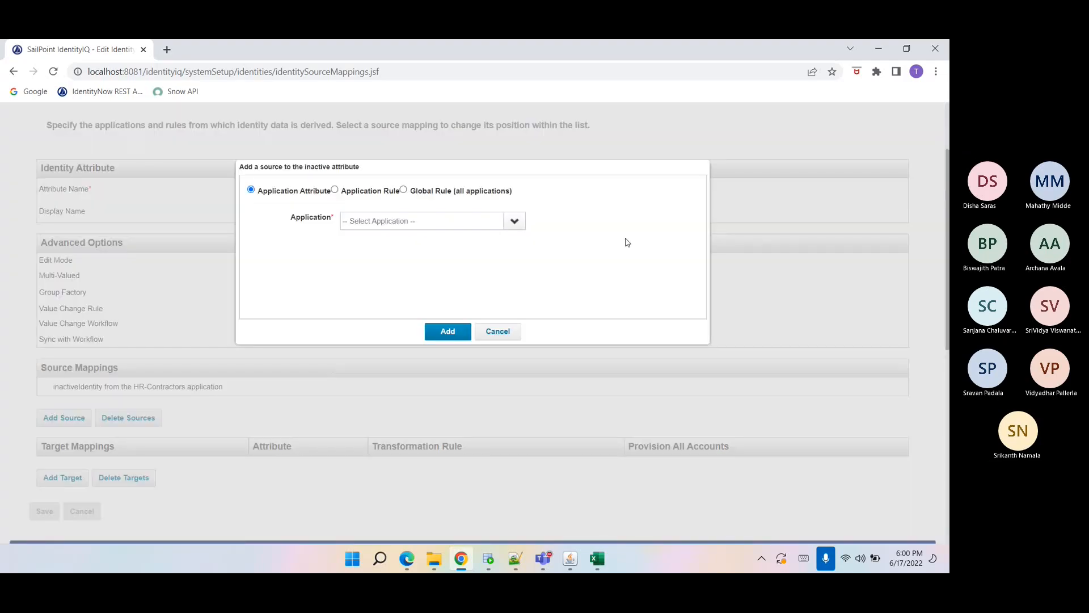
{"action": "left_click", "coordinate": [514, 221]}
{"action": "left_click", "coordinate": [422, 310]}
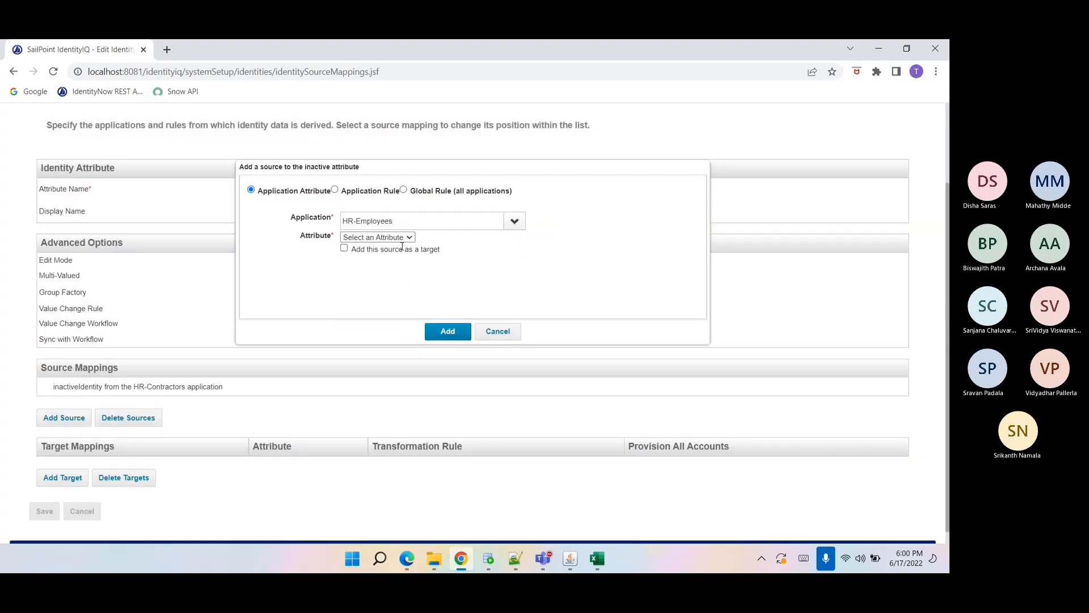
{"action": "left_click", "coordinate": [404, 238]}
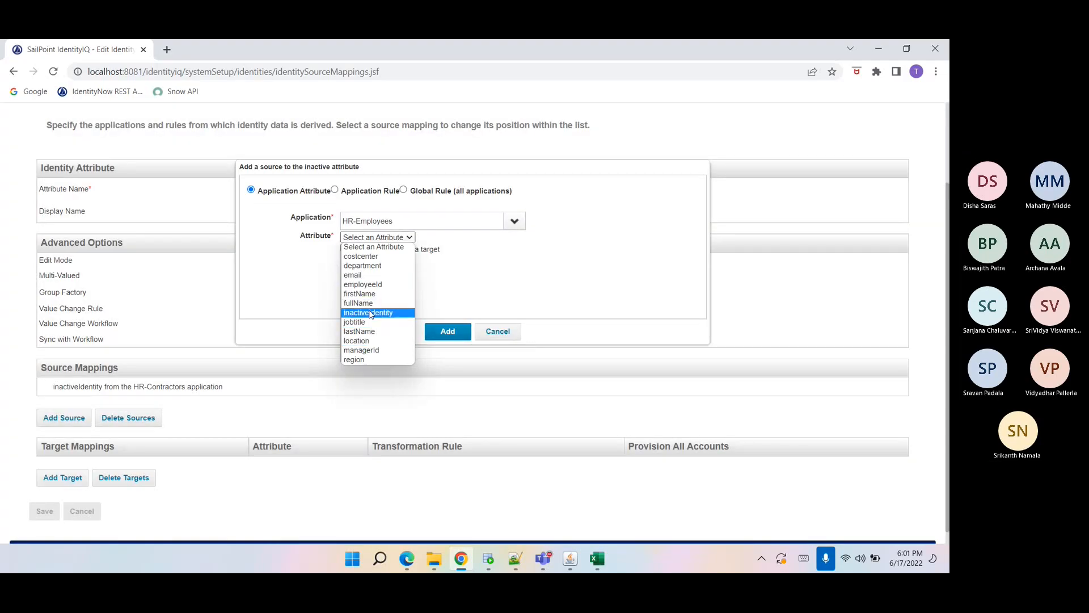
{"action": "left_click", "coordinate": [370, 313]}
{"action": "left_click", "coordinate": [448, 330]}
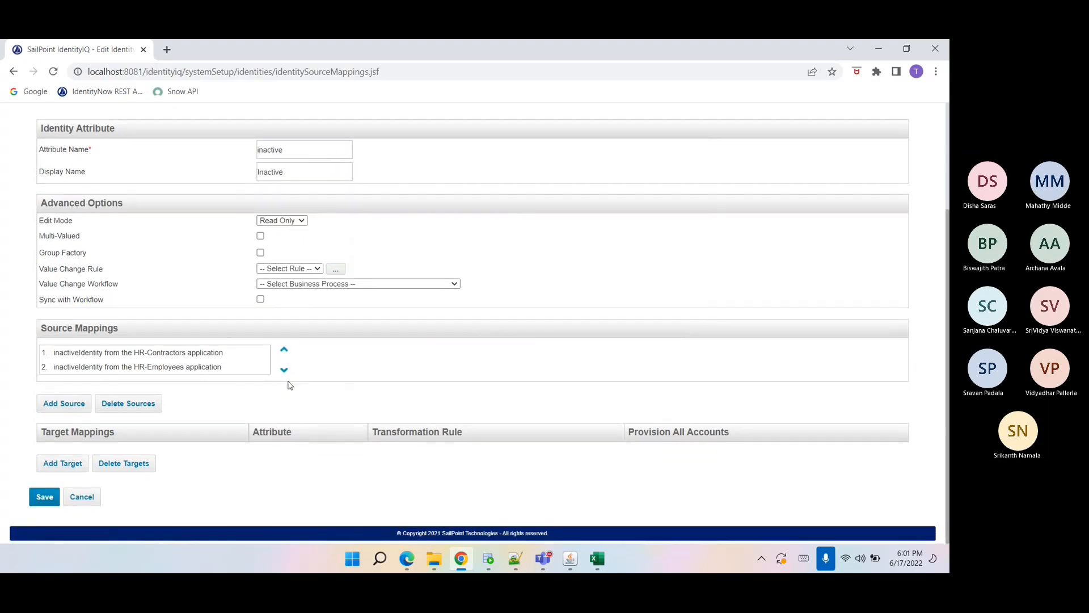
{"action": "left_click", "coordinate": [46, 494]}
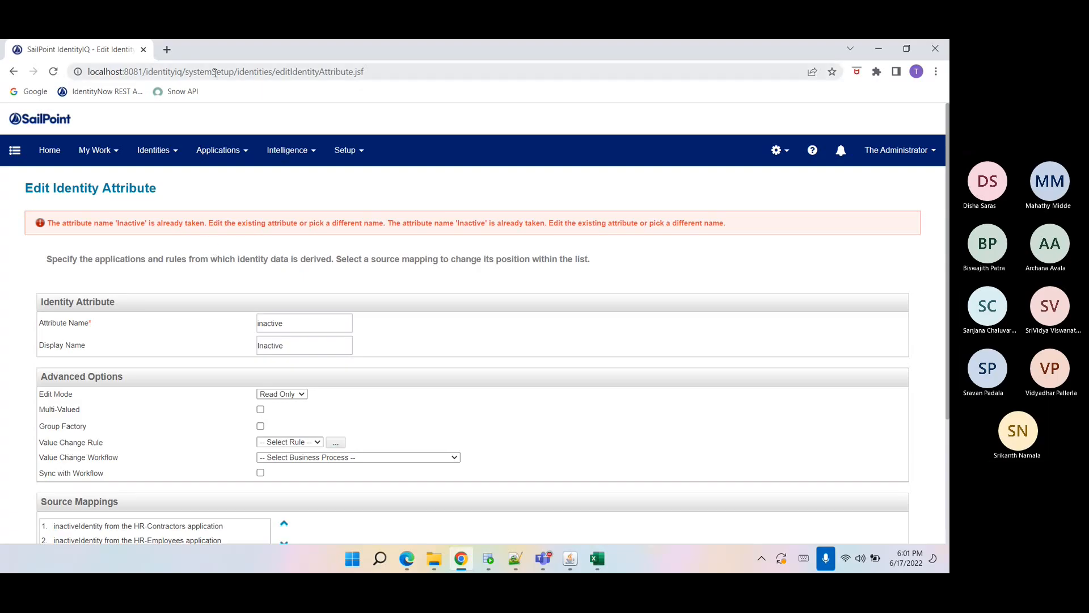
Open the debug Object Browser page.
{"action": "left_click_drag", "start_coordinate": [188, 75], "coordinate": [426, 73]}
{"action": "type", "text": "deb"}
{"action": "key", "text": "Return"}
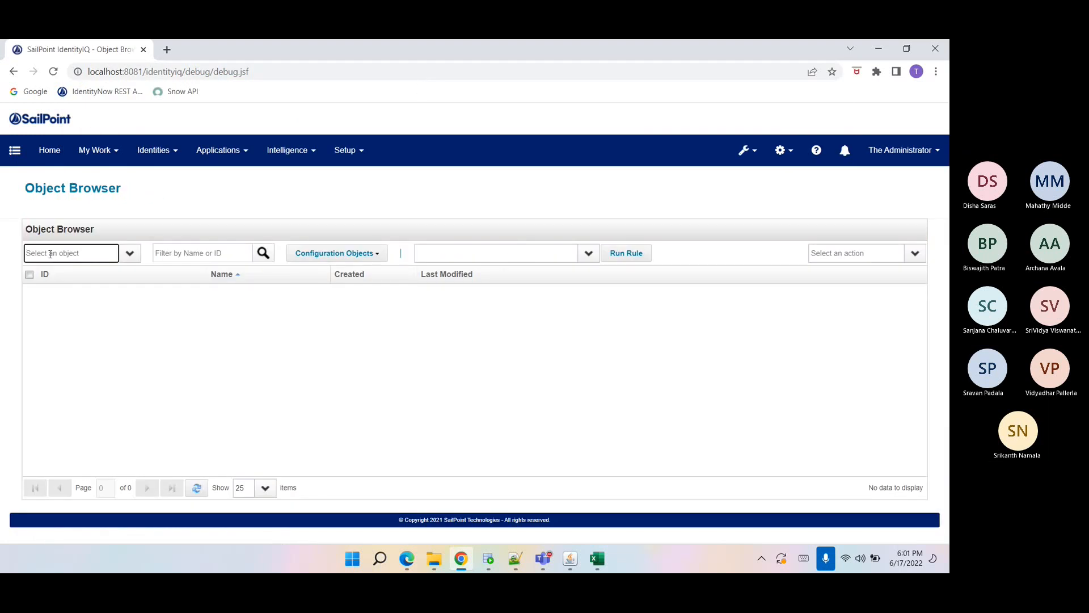
Browse ObjectConfig objects in the Object Browser and open the Identity configuration in the editor.
{"action": "left_click", "coordinate": [51, 257]}
{"action": "type", "text": "I"}
{"action": "type", "text": "obj"}
{"action": "key", "text": "BackSpace"}
{"action": "key", "text": "BackSpace"}
{"action": "key", "text": "BackSpace"}
{"action": "type", "text": "Ob"}
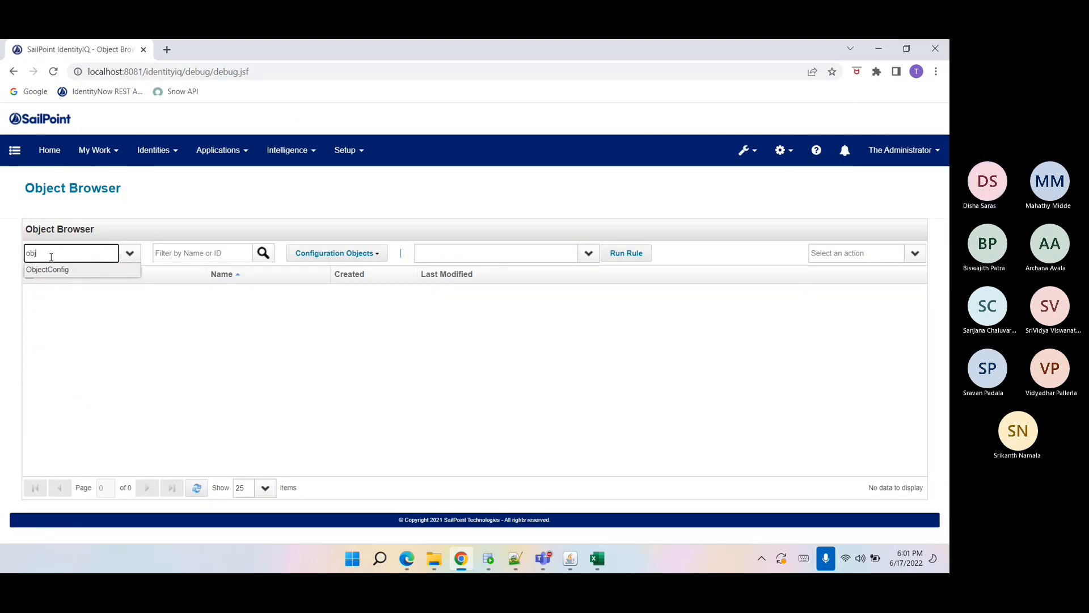
{"action": "key", "text": "Return"}
{"action": "key", "text": "Tab"}
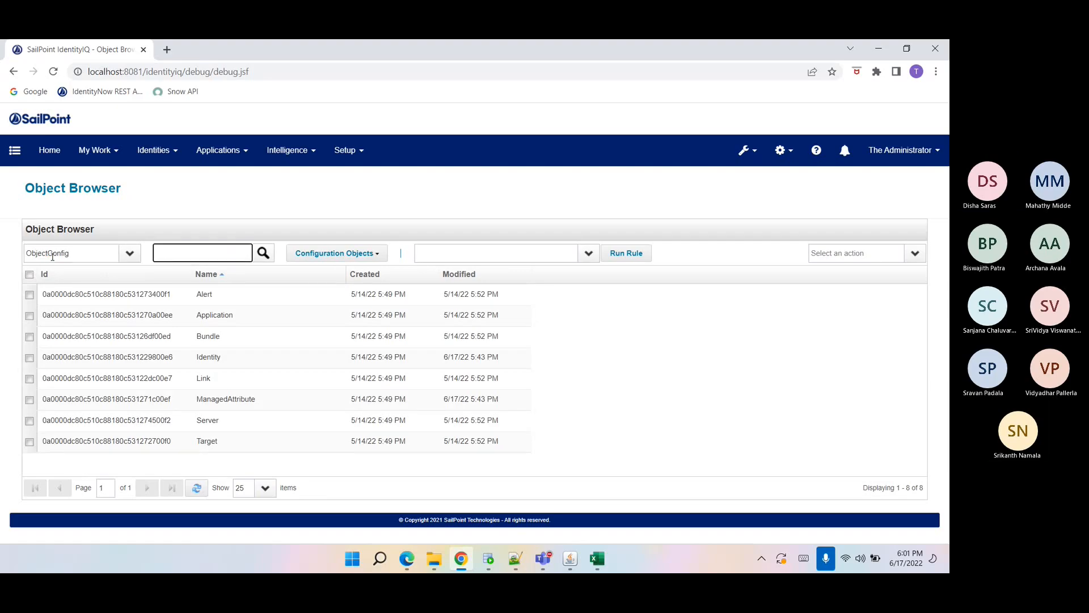
{"action": "left_click", "coordinate": [159, 356]}
{"action": "scroll", "coordinate": [161, 347], "scroll_direction": "down", "scroll_amount": 15}
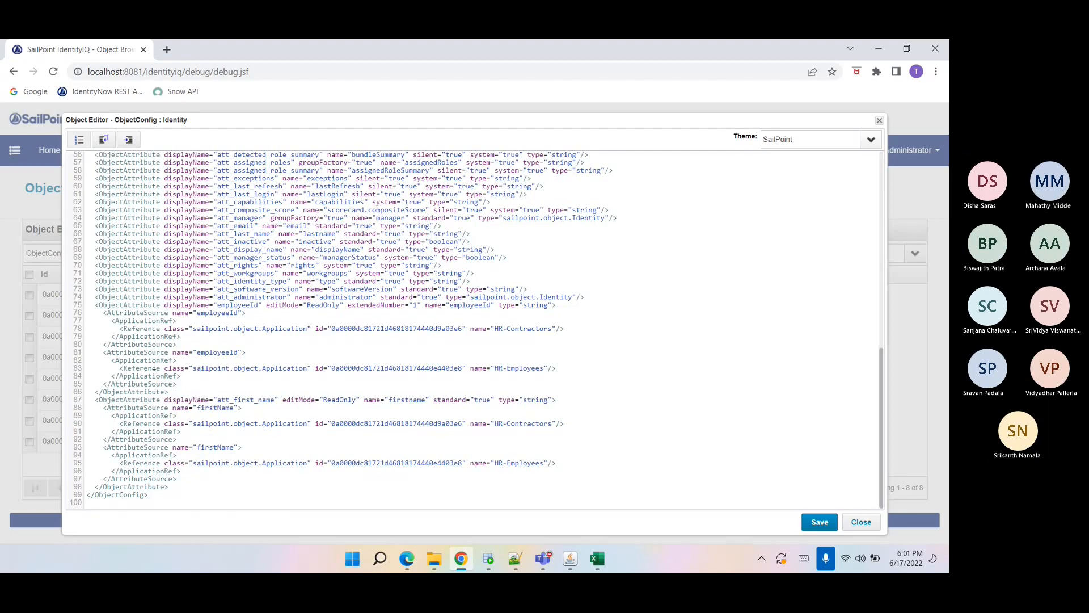
Copy the firstName attribute's source block and closing tag into the Display Name attribute definition.
{"action": "left_click", "coordinate": [216, 479]}
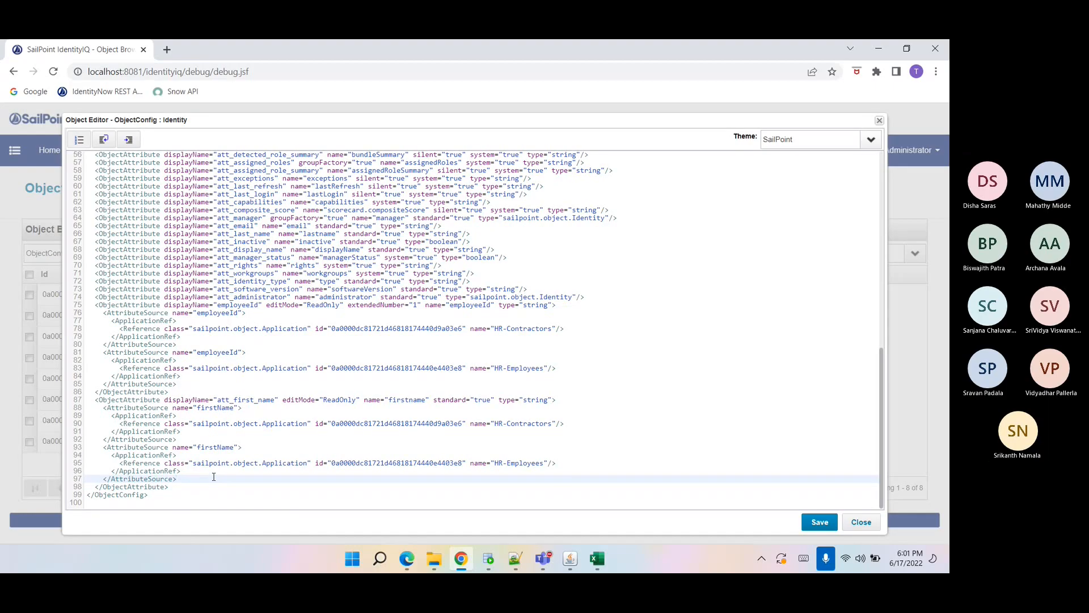
{"action": "left_click", "coordinate": [196, 485]}
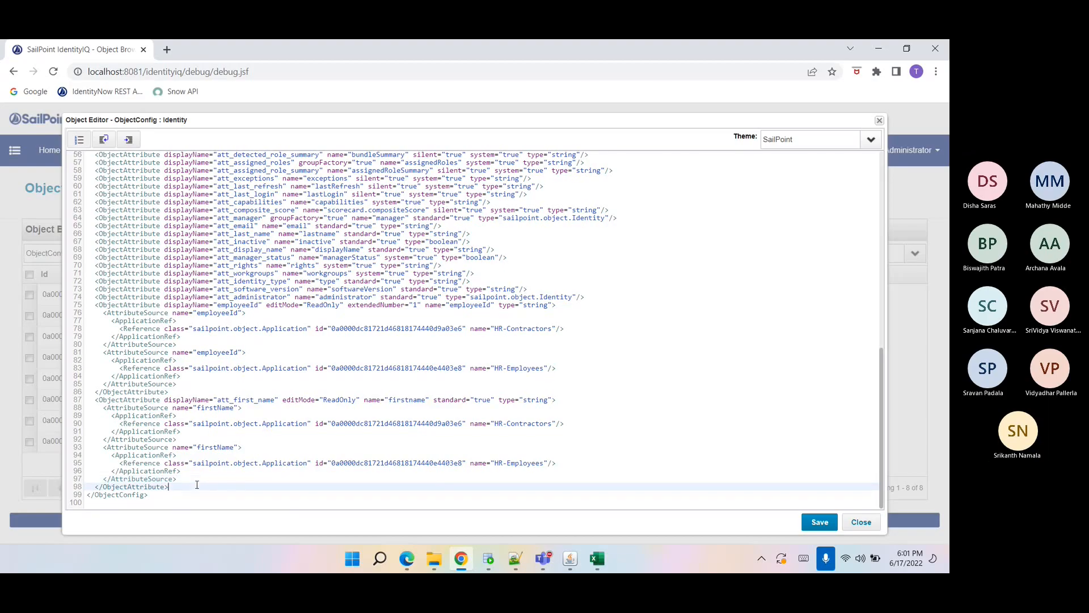
{"action": "left_click_drag", "start_coordinate": [197, 485], "coordinate": [104, 408]}
{"action": "key", "text": "ctrl+c"}
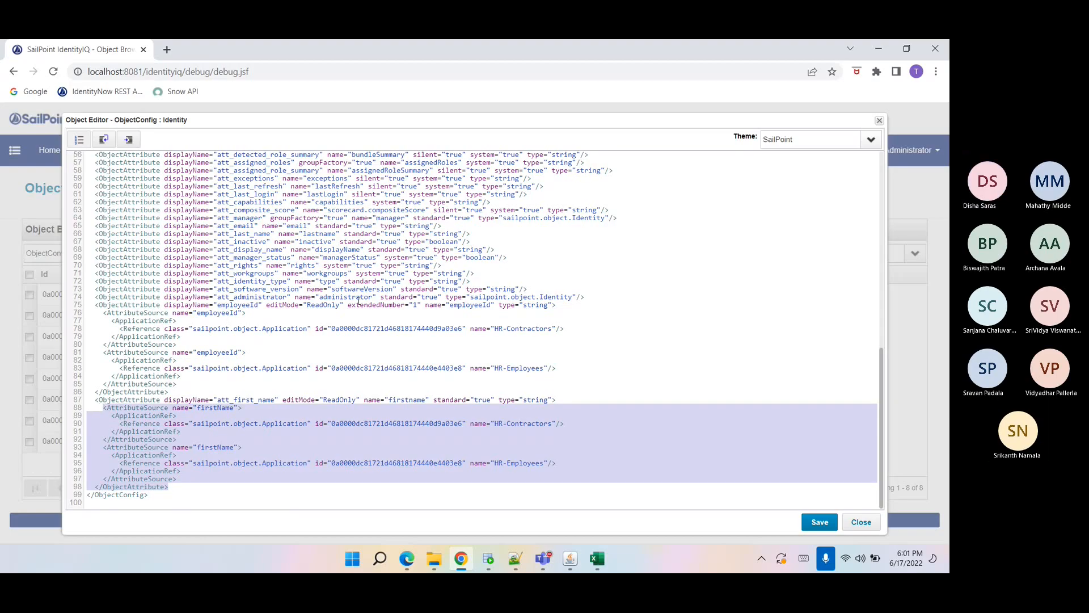
{"action": "scroll", "coordinate": [358, 301], "scroll_direction": "up", "scroll_amount": 1}
{"action": "left_click", "coordinate": [246, 313]}
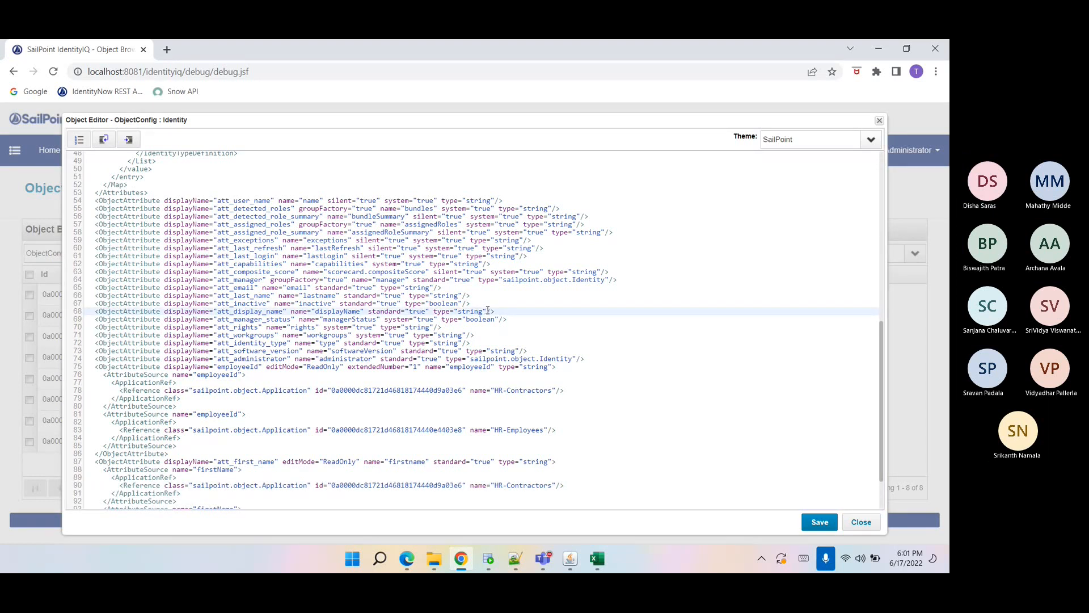
{"action": "left_click_drag", "start_coordinate": [487, 311], "coordinate": [492, 311]}
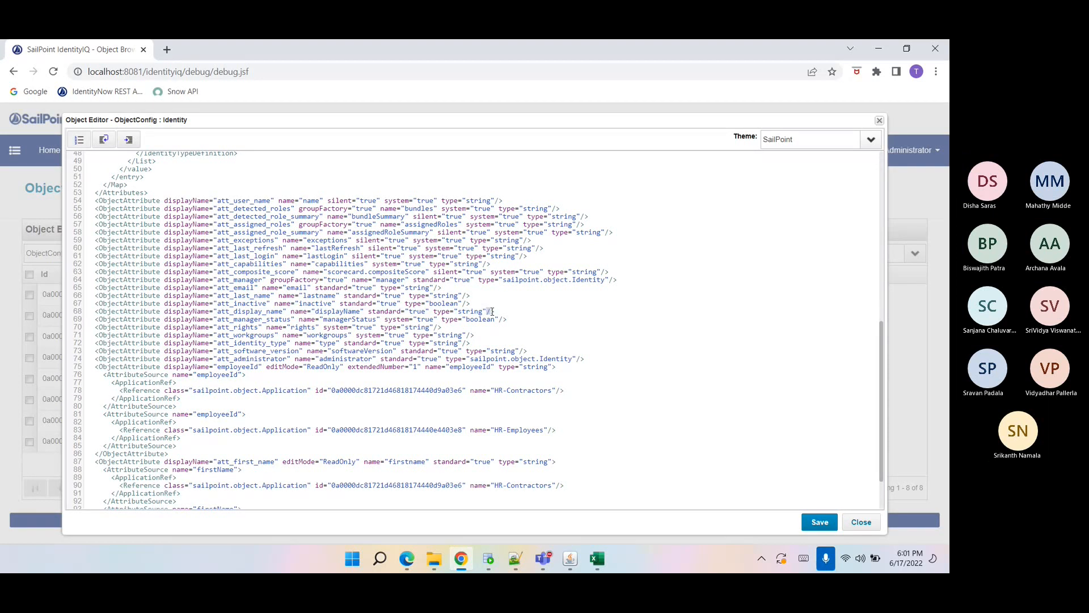
{"action": "key", "text": "BackSpace"}
{"action": "key", "text": "Return"}
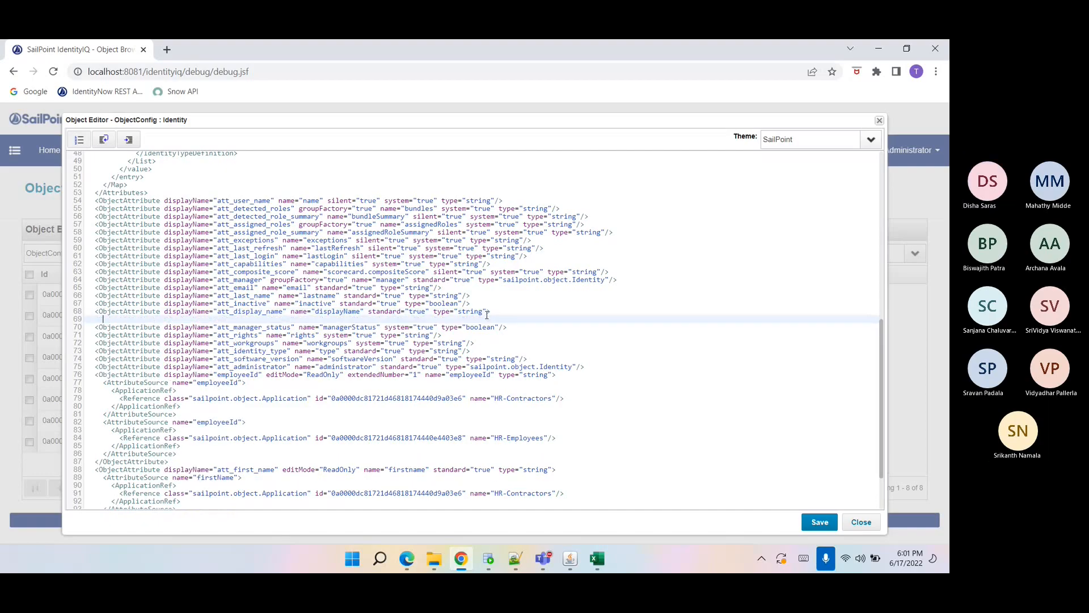
{"action": "key", "text": "ctrl+v"}
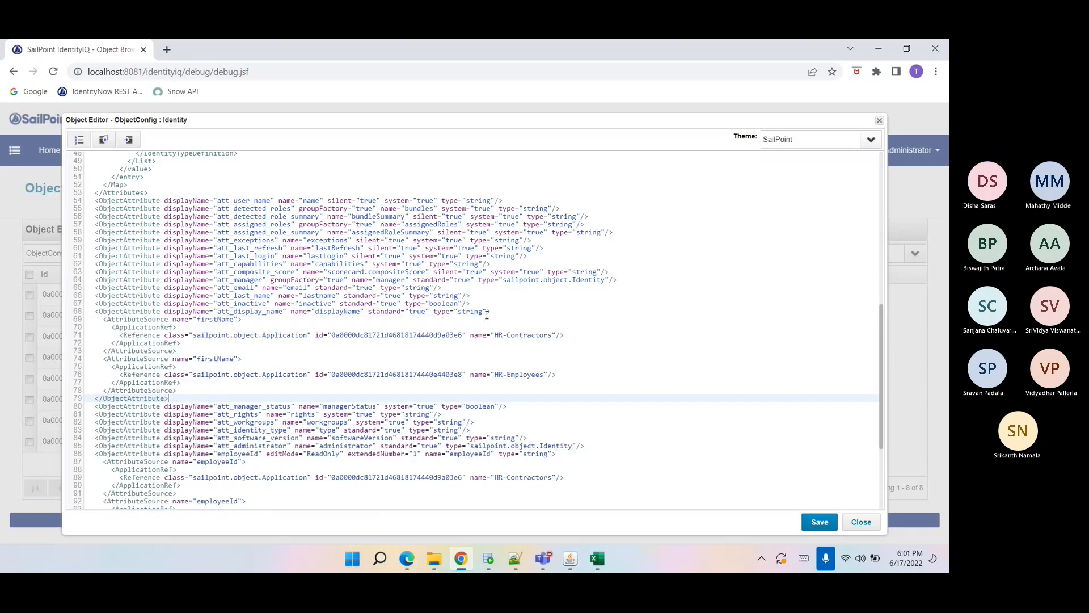
Copy the fullName column header from the AuthEmployees spreadsheet and use it as both Display Name source names.
{"action": "left_click", "coordinate": [593, 562]}
{"action": "left_click", "coordinate": [265, 223]}
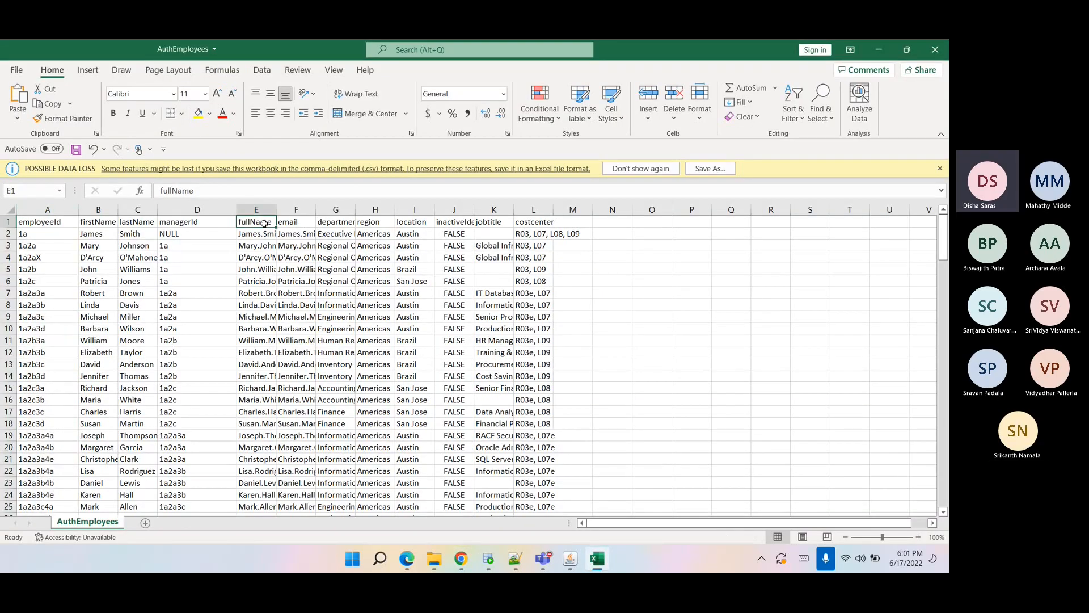
{"action": "double_click", "coordinate": [188, 191]}
{"action": "key", "text": "ctrl+c"}
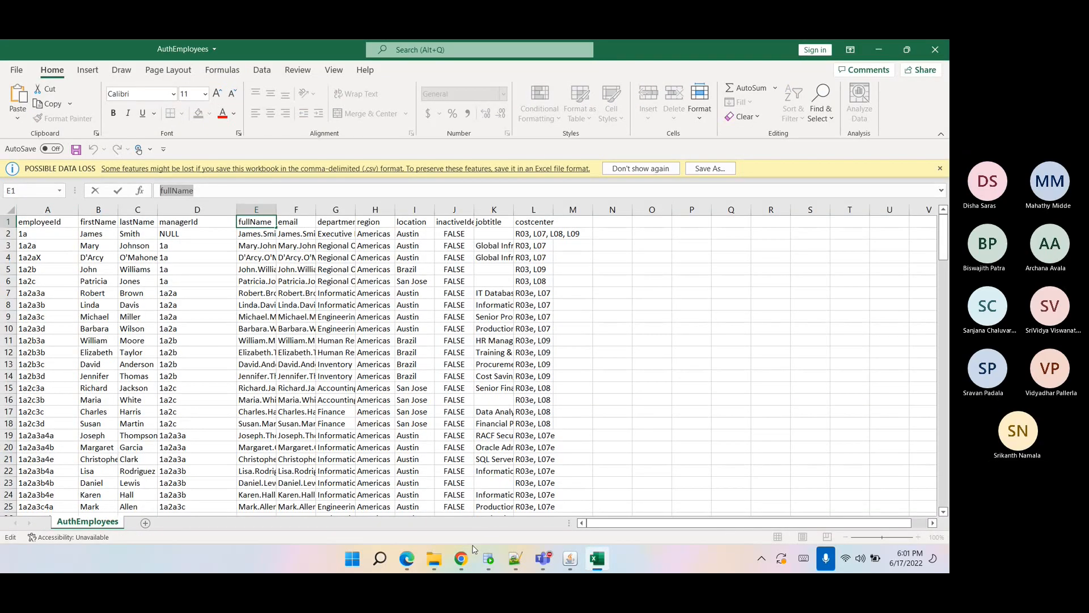
{"action": "left_click", "coordinate": [461, 559]}
{"action": "double_click", "coordinate": [214, 319]}
{"action": "key", "text": "ctrl+v"}
{"action": "double_click", "coordinate": [221, 358]}
{"action": "key", "text": "ctrl+v"}
Remove the application id attributes from both Display Name source references.
{"action": "left_click_drag", "start_coordinate": [315, 336], "coordinate": [472, 335]}
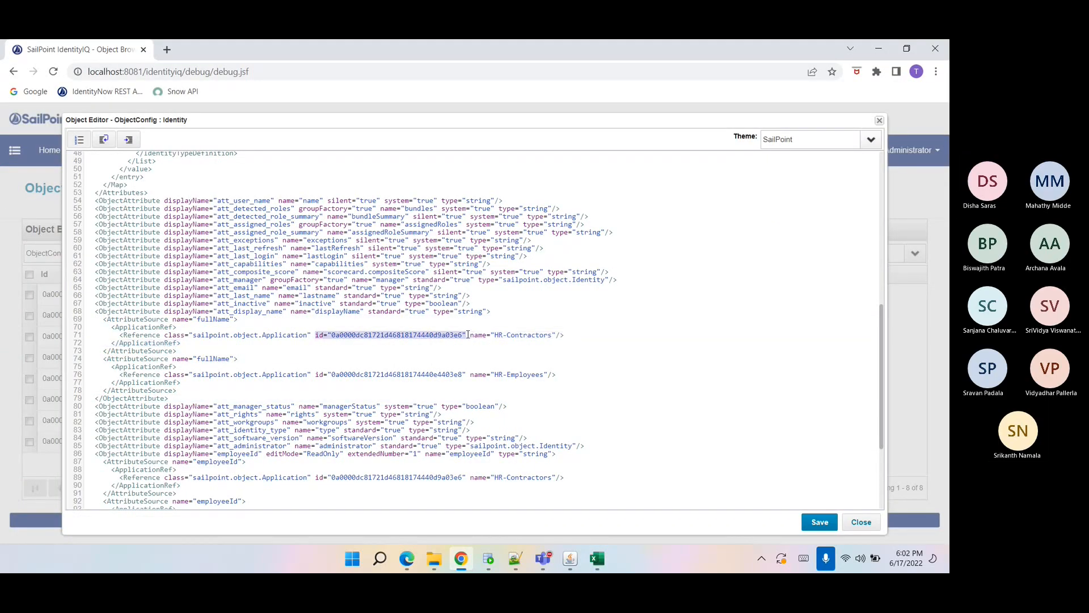
{"action": "key", "text": "BackSpace"}
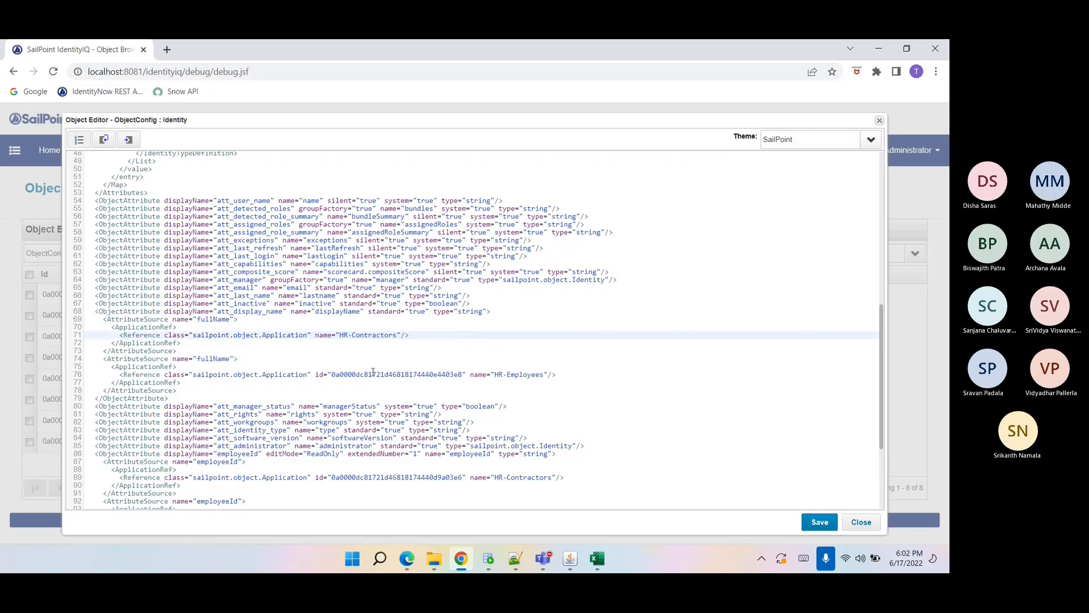
{"action": "left_click_drag", "start_coordinate": [313, 374], "coordinate": [459, 373]}
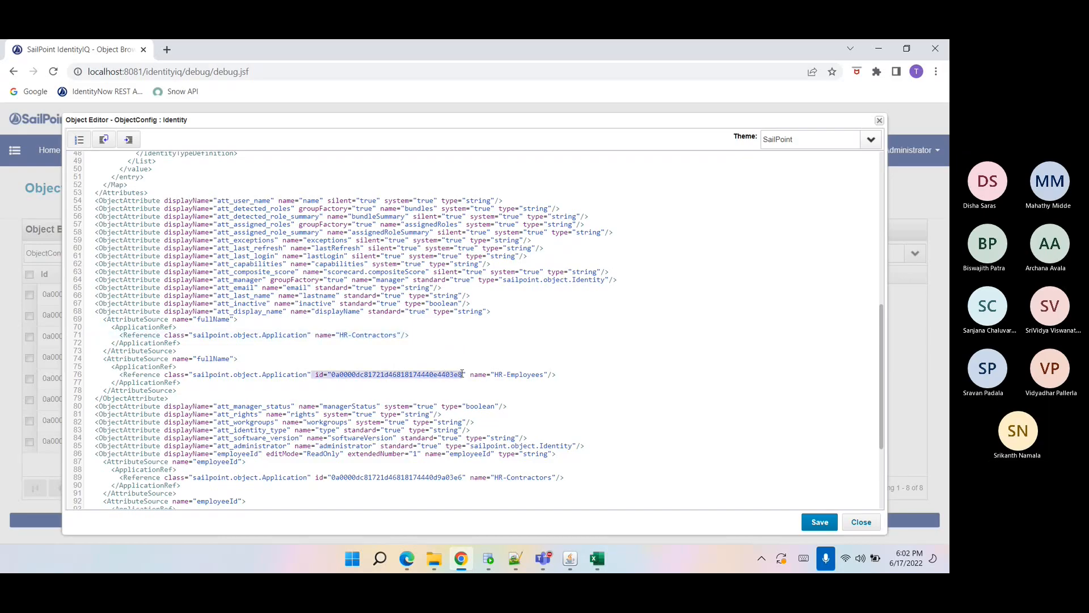
{"action": "key", "text": "BackSpace"}
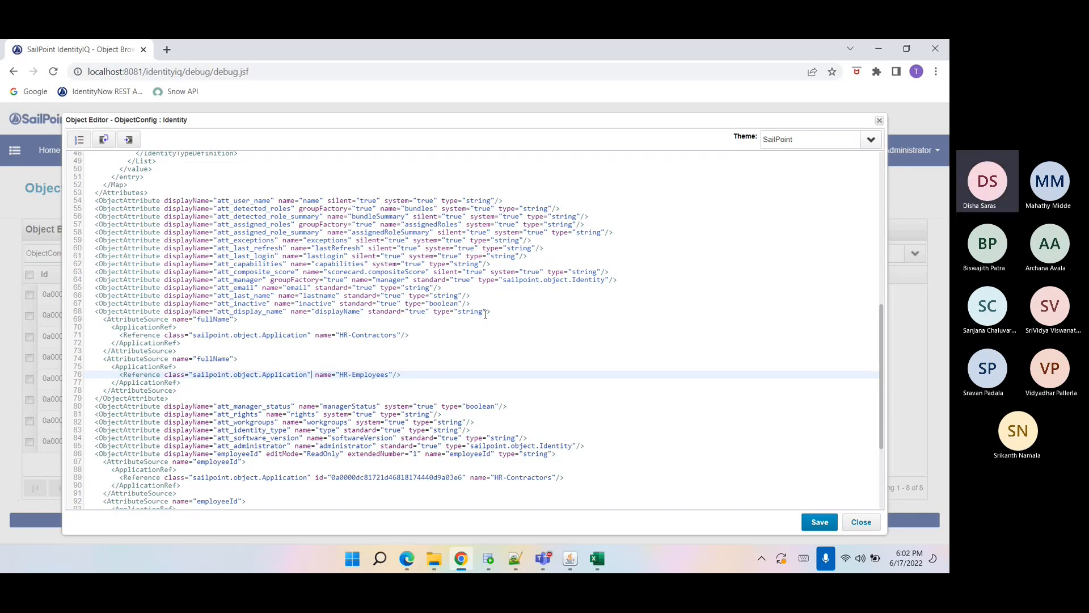
Copy the Display Name source block into the Inactive attribute definition.
{"action": "left_click_drag", "start_coordinate": [169, 398], "coordinate": [98, 321]}
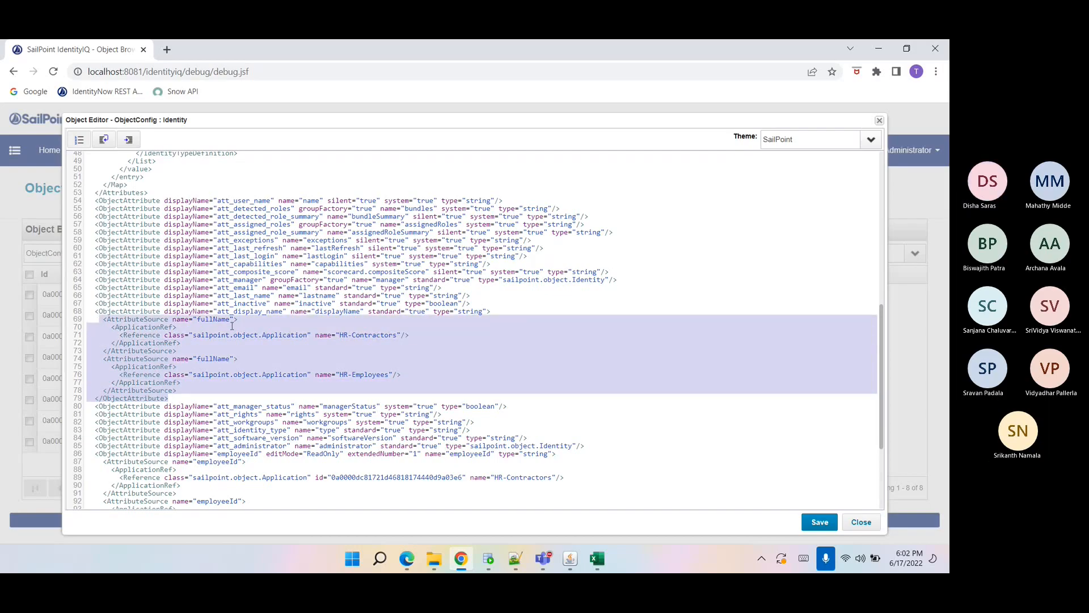
{"action": "left_click", "coordinate": [462, 303]}
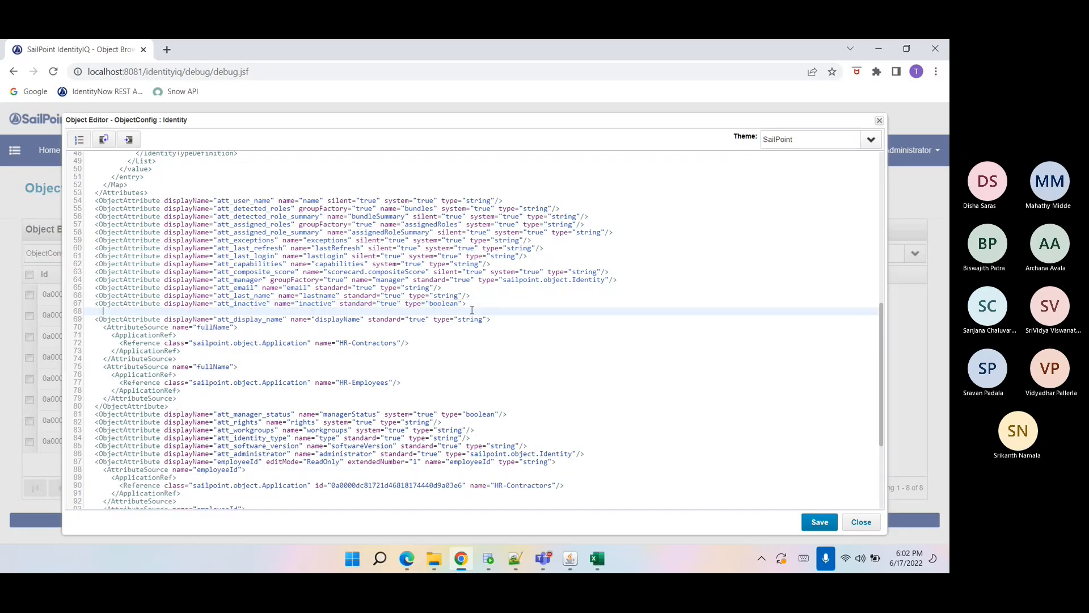
{"action": "key", "text": "Return"}
{"action": "key", "text": "ctrl+v"}
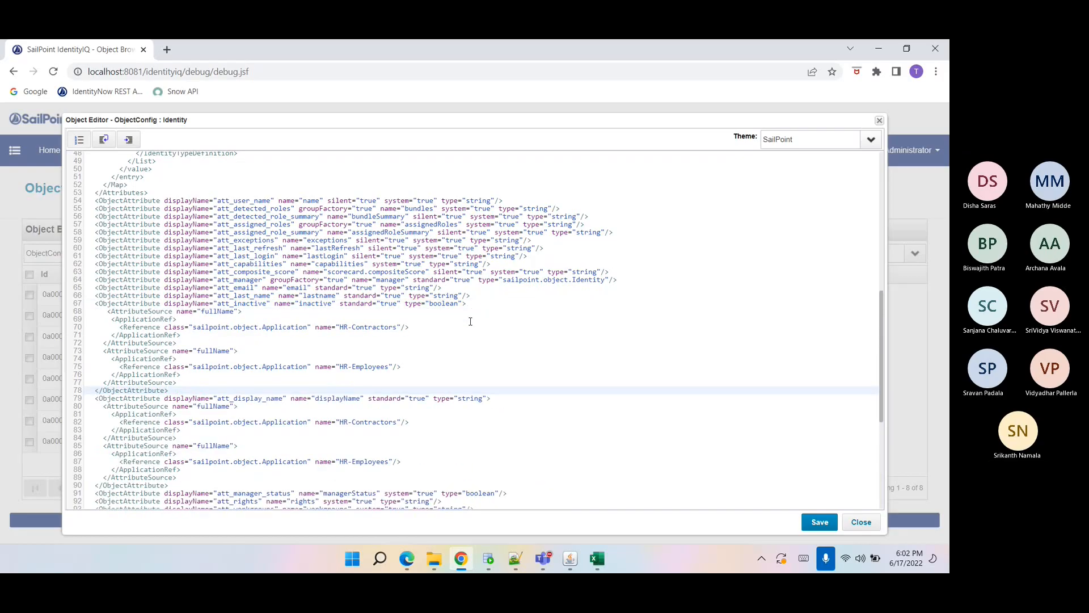
Copy the inactiveIdentity header from the spreadsheet and set it as both Inactive source names.
{"action": "left_click", "coordinate": [600, 569]}
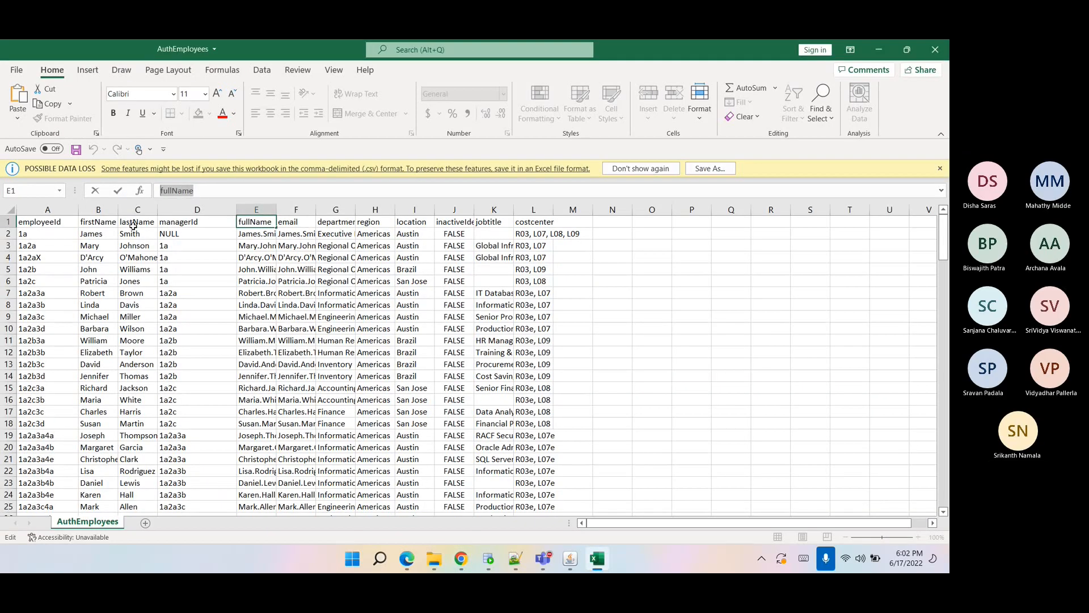
{"action": "left_click", "coordinate": [456, 223]}
{"action": "left_click", "coordinate": [218, 191]}
{"action": "double_click", "coordinate": [218, 191]}
{"action": "left_click", "coordinate": [461, 559]}
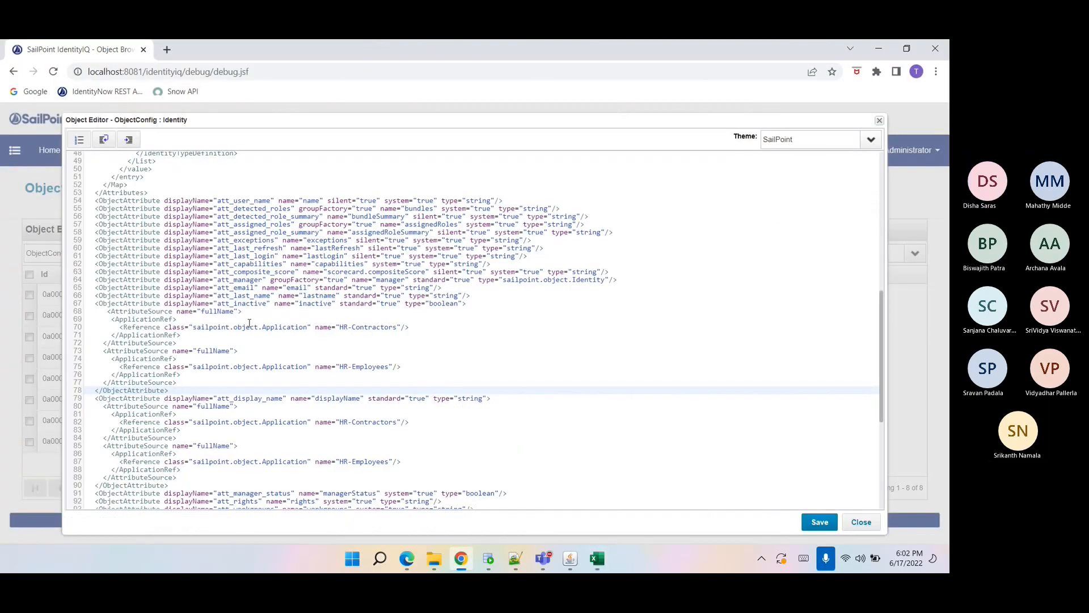
{"action": "double_click", "coordinate": [218, 311]}
{"action": "key", "text": "ctrl+v"}
{"action": "left_click", "coordinate": [215, 351]}
{"action": "double_click", "coordinate": [215, 351]}
{"action": "key", "text": "ctrl+v"}
Copy the Inactive source block into the Last Name attribute definition.
{"action": "left_click_drag", "start_coordinate": [218, 390], "coordinate": [98, 310]}
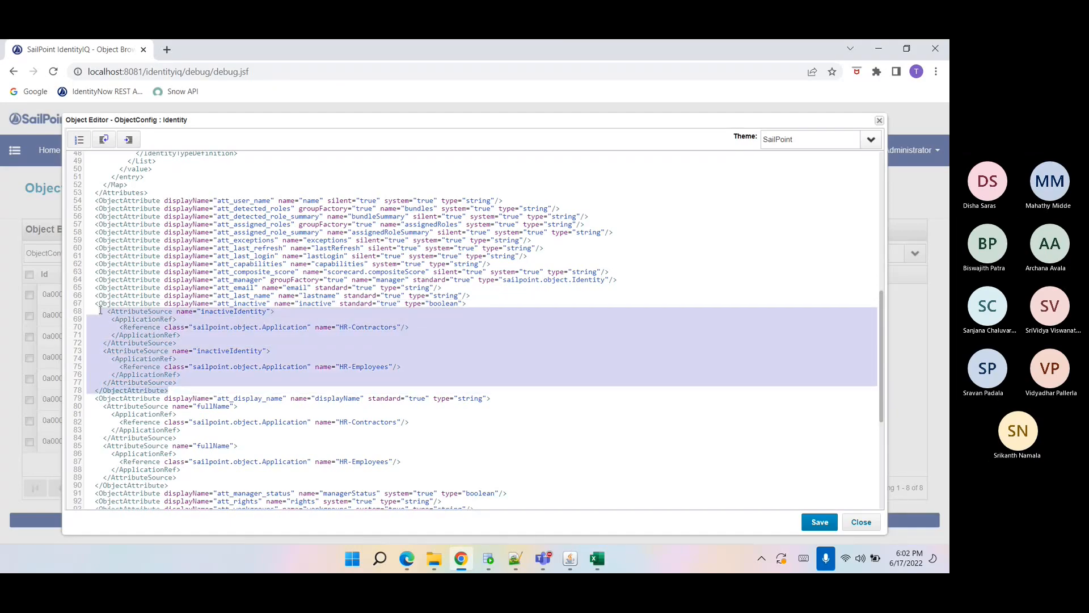
{"action": "left_click", "coordinate": [463, 295]}
{"action": "key", "text": "BackSpace"}
{"action": "key", "text": "ctrl+v"}
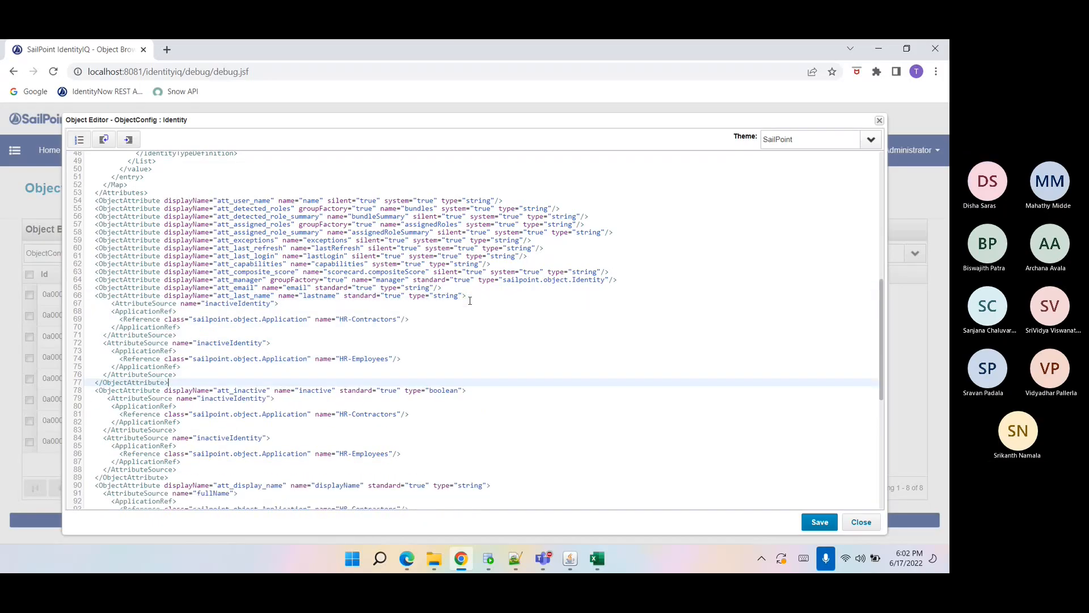
Copy the lastName header from the spreadsheet and set it as both Last Name source names.
{"action": "left_click", "coordinate": [515, 559]}
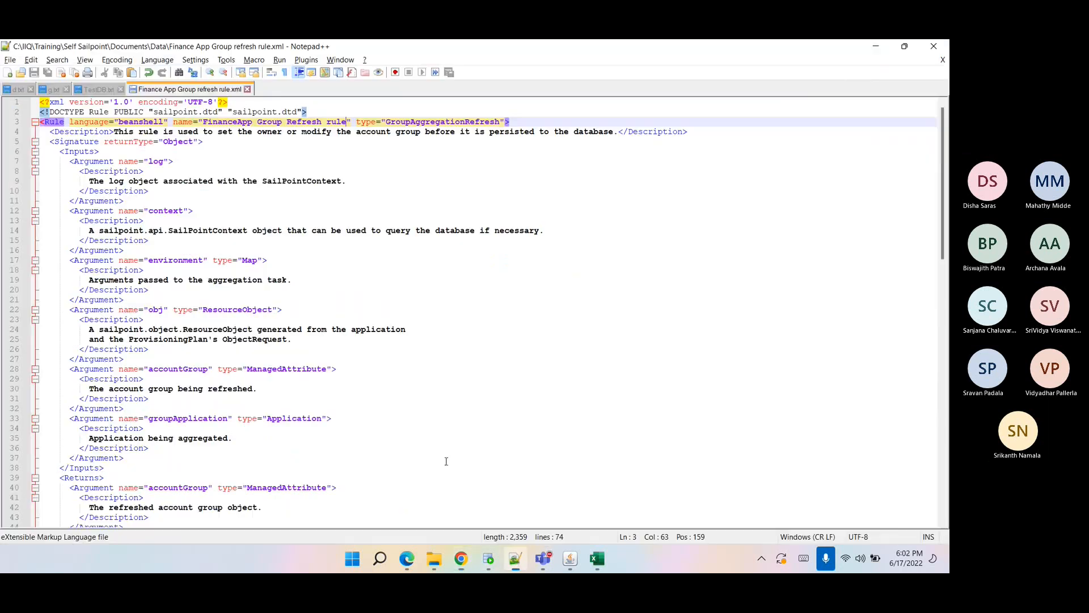
{"action": "left_click", "coordinate": [597, 558]}
{"action": "left_click", "coordinate": [136, 222]}
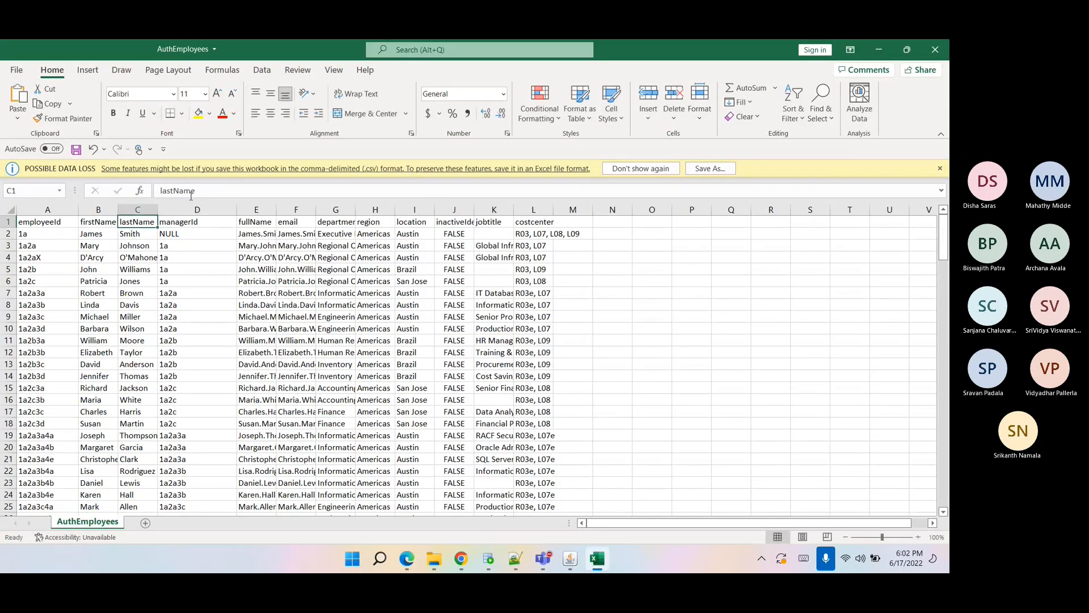
{"action": "left_click_drag", "start_coordinate": [159, 188], "coordinate": [158, 189]}
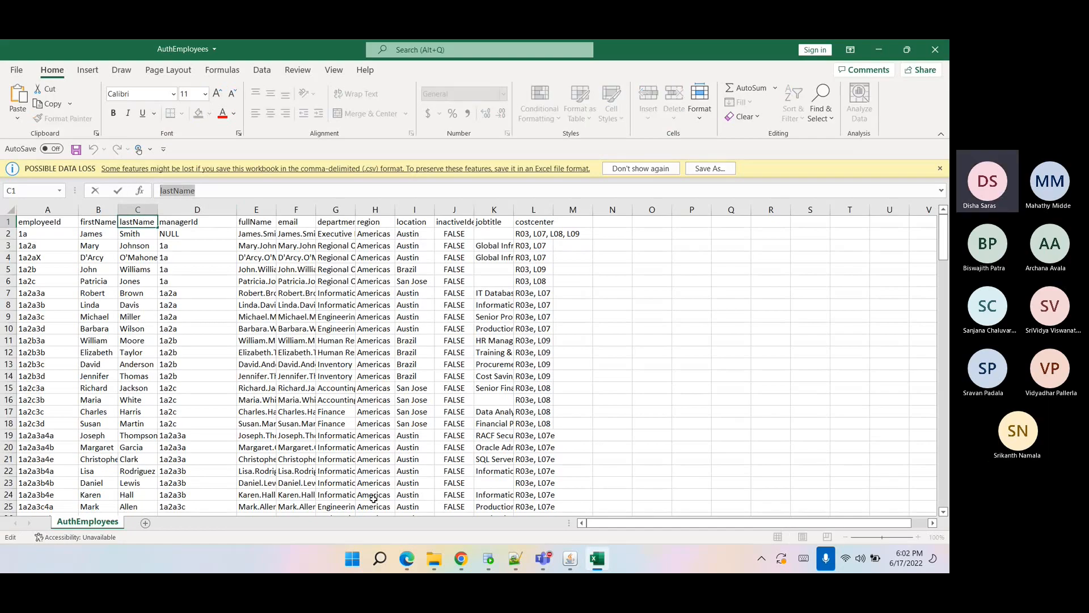
{"action": "left_click", "coordinate": [460, 559]}
{"action": "double_click", "coordinate": [238, 304]}
{"action": "key", "text": "ctrl+v"}
{"action": "double_click", "coordinate": [227, 342]}
{"action": "key", "text": "ctrl+v"}
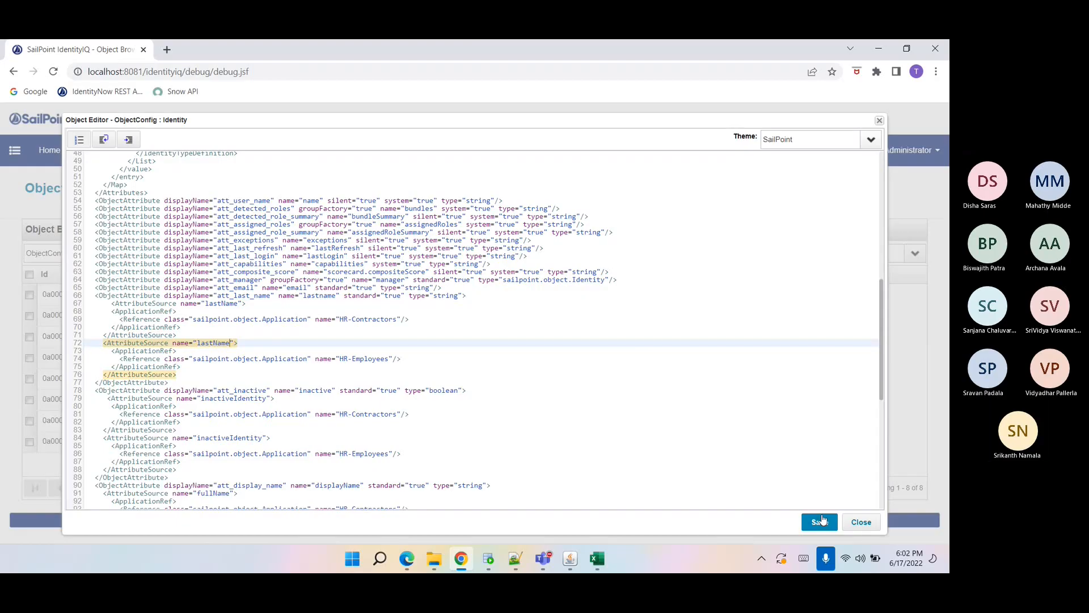
Copy the Last Name source block into the Email attribute definition.
{"action": "left_click", "coordinate": [435, 288]}
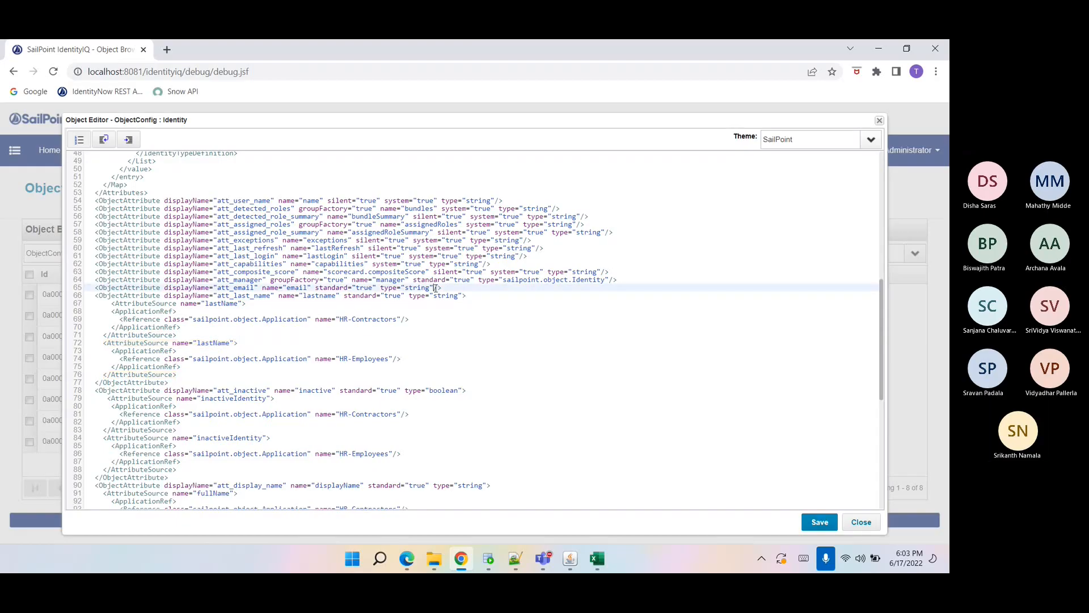
{"action": "triple_click", "coordinate": [435, 288]}
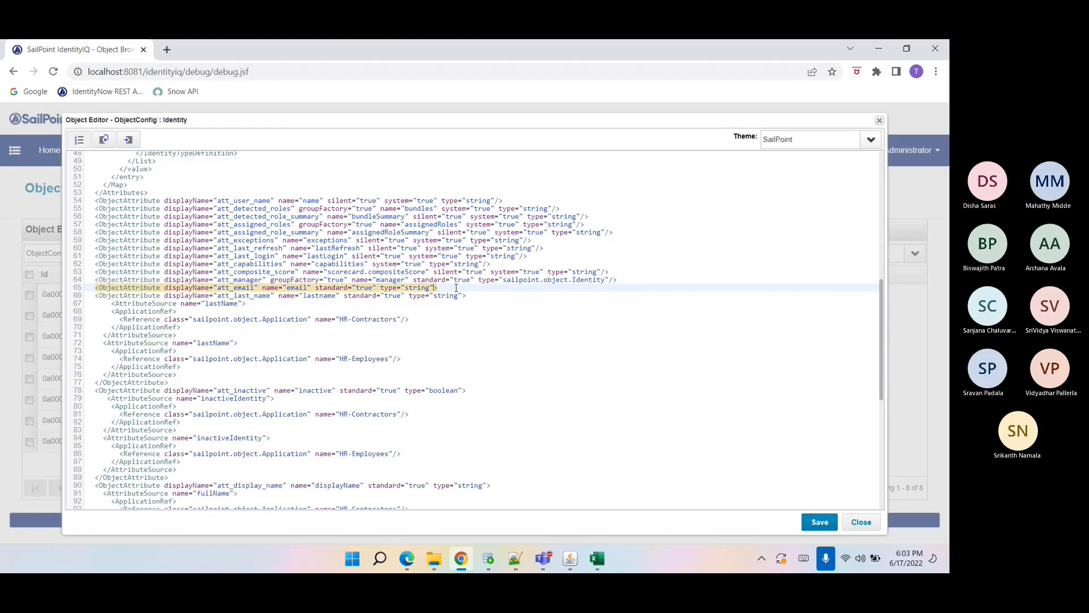
{"action": "left_click_drag", "start_coordinate": [183, 386], "coordinate": [91, 301]}
{"action": "key", "text": "ctrl+c"}
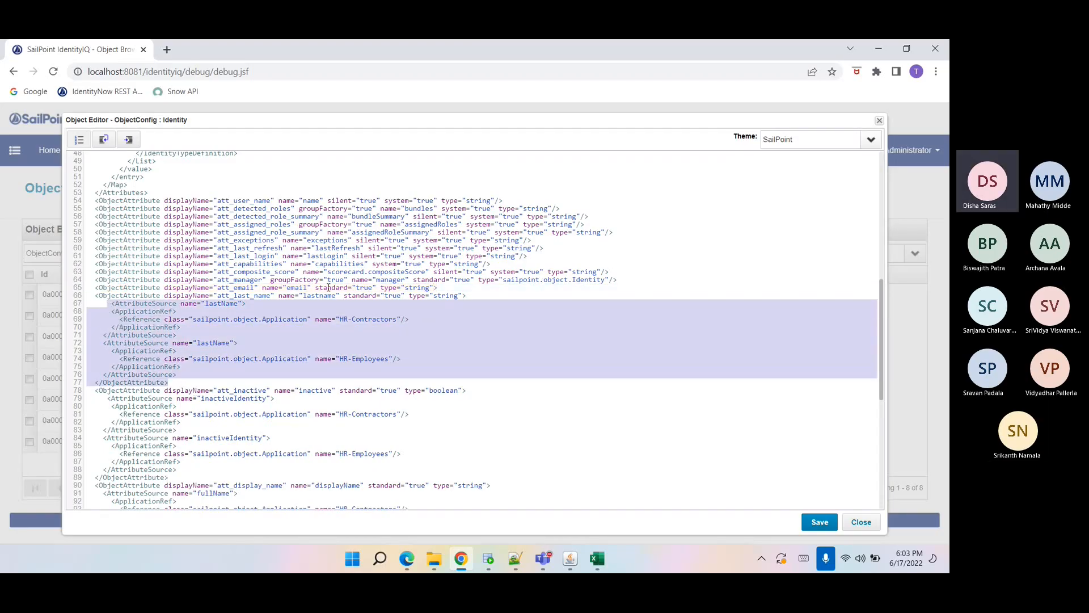
{"action": "left_click", "coordinate": [442, 288]}
{"action": "key", "text": "Return"}
{"action": "key", "text": "ctrl+v"}
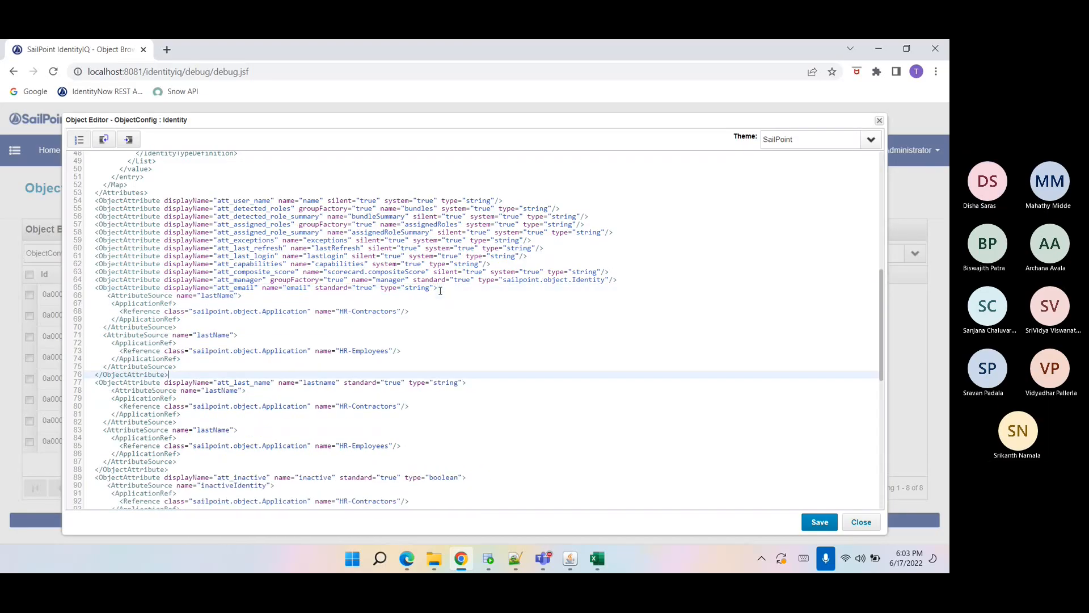
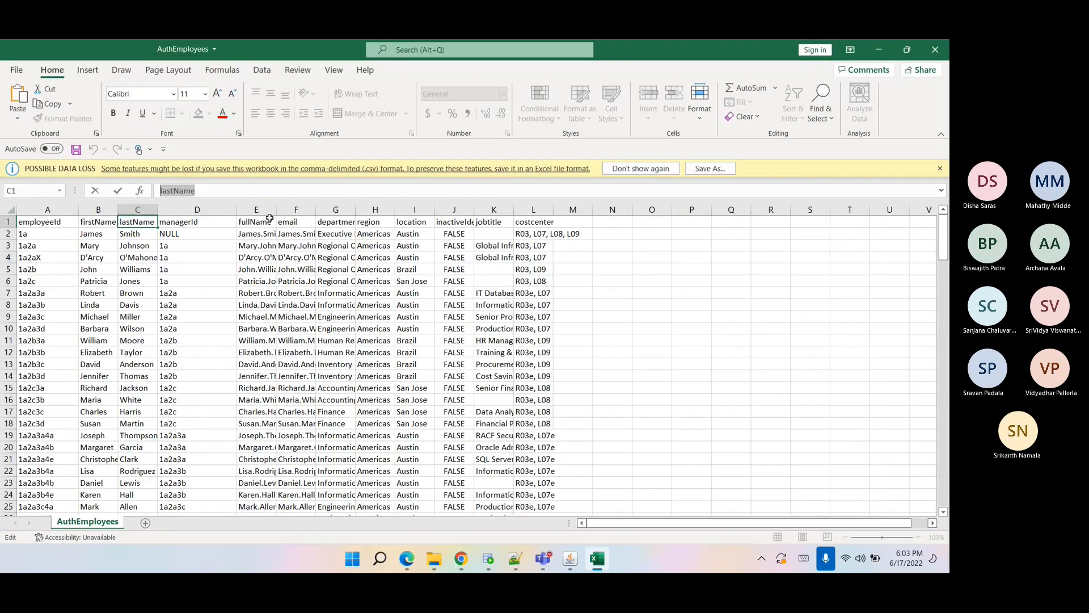
Copy the email header from the spreadsheet and set it as both Email source names.
{"action": "left_click", "coordinate": [291, 222]}
{"action": "key", "text": "ctrl+c"}
{"action": "key", "text": "alt+Tab"}
{"action": "double_click", "coordinate": [218, 297]}
{"action": "key", "text": "ctrl+v"}
{"action": "key", "text": "ctrl+z"}
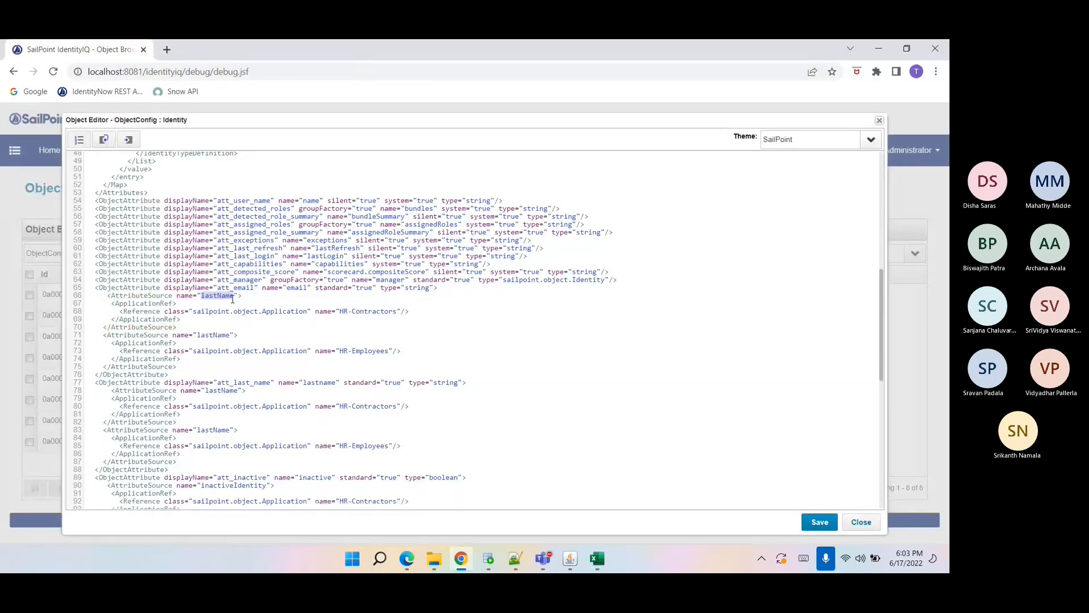
{"action": "left_click", "coordinate": [209, 295]}
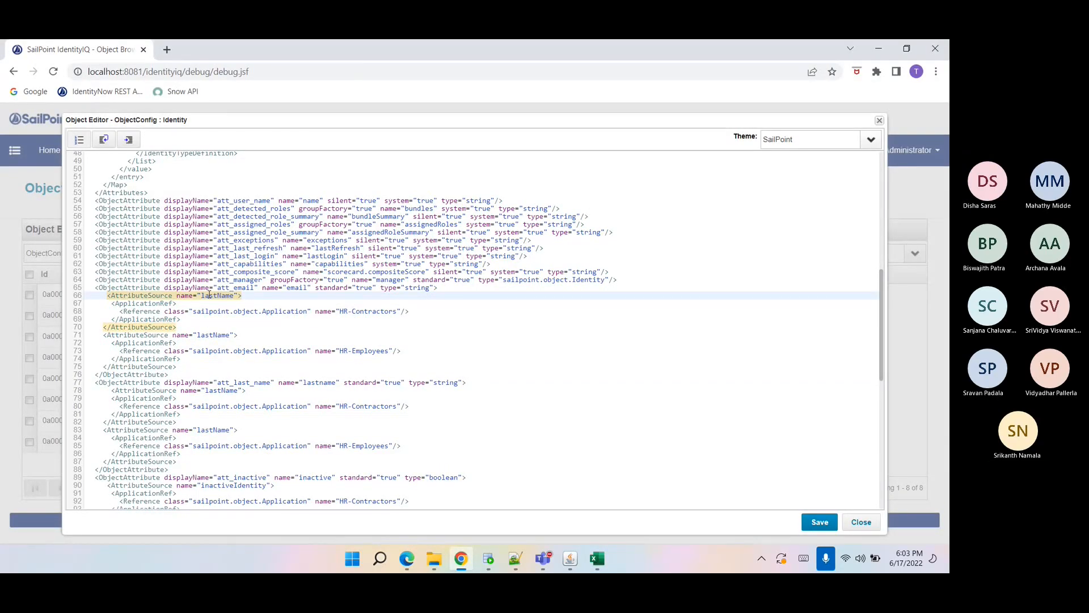
{"action": "double_click", "coordinate": [210, 295]}
{"action": "key", "text": "ctrl+v"}
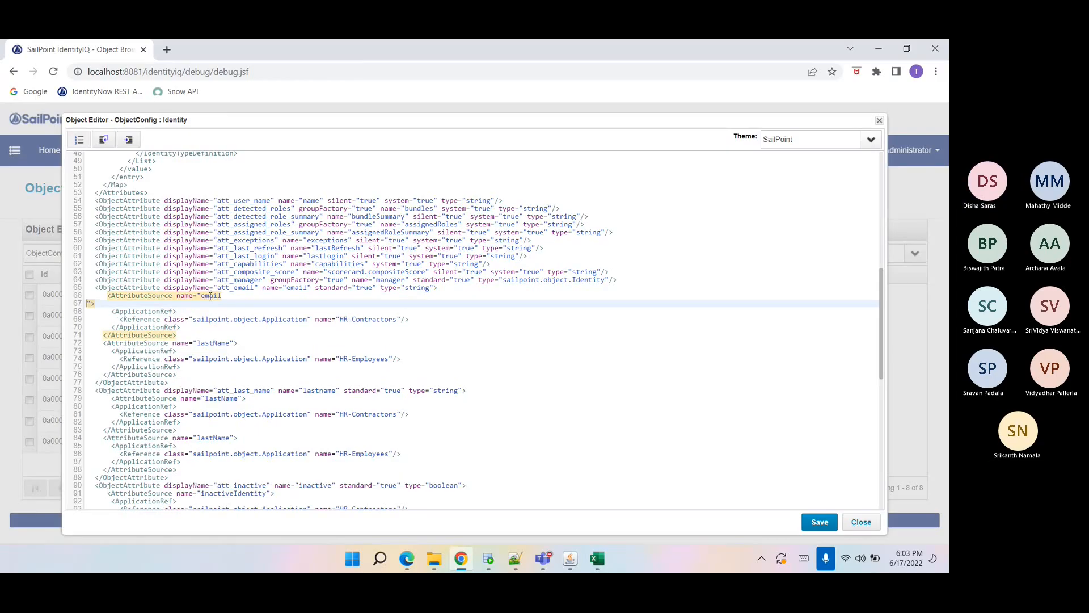
{"action": "key", "text": "BackSpace"}
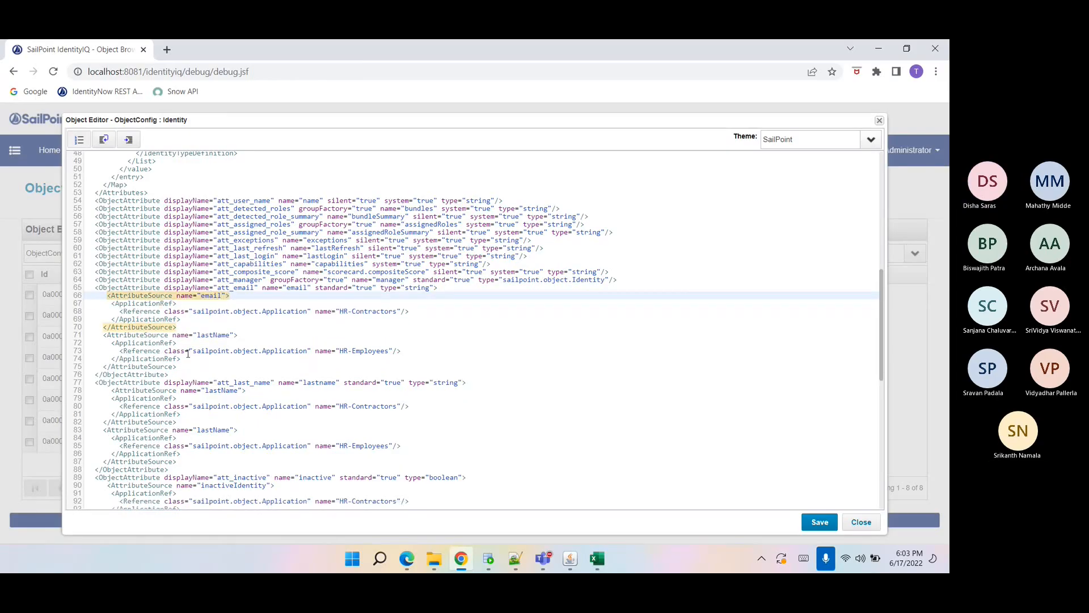
{"action": "double_click", "coordinate": [209, 334]}
{"action": "key", "text": "ctrl+v"}
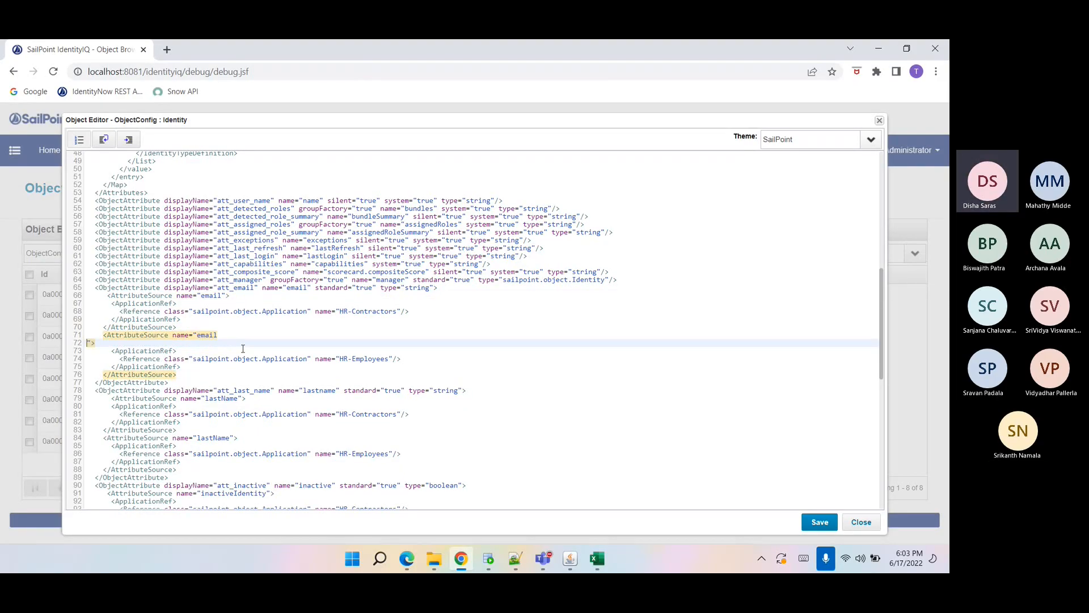
{"action": "left_click", "coordinate": [234, 336]}
{"action": "key", "text": "Delete"}
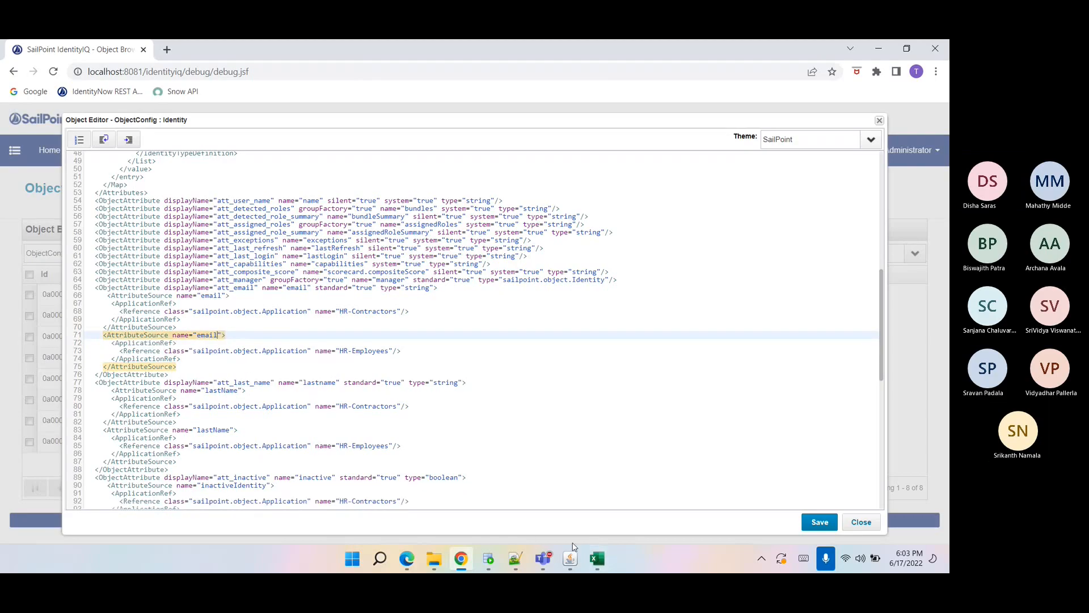
{"action": "left_click", "coordinate": [601, 561]}
{"action": "left_click", "coordinate": [139, 221]}
{"action": "left_click_drag", "start_coordinate": [199, 191], "coordinate": [160, 192]}
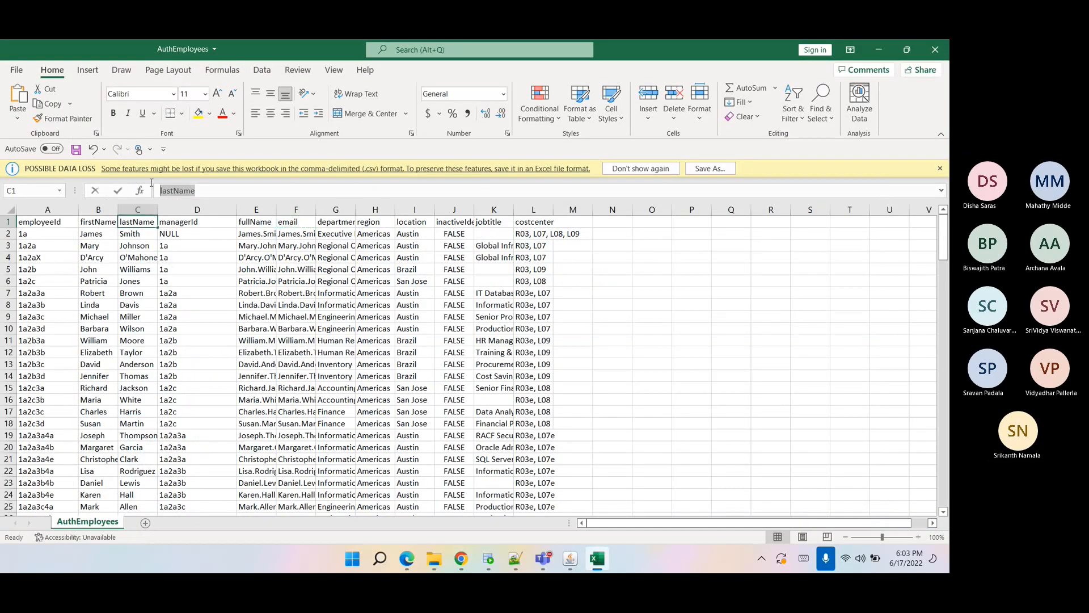
{"action": "key", "text": "ctrl+c"}
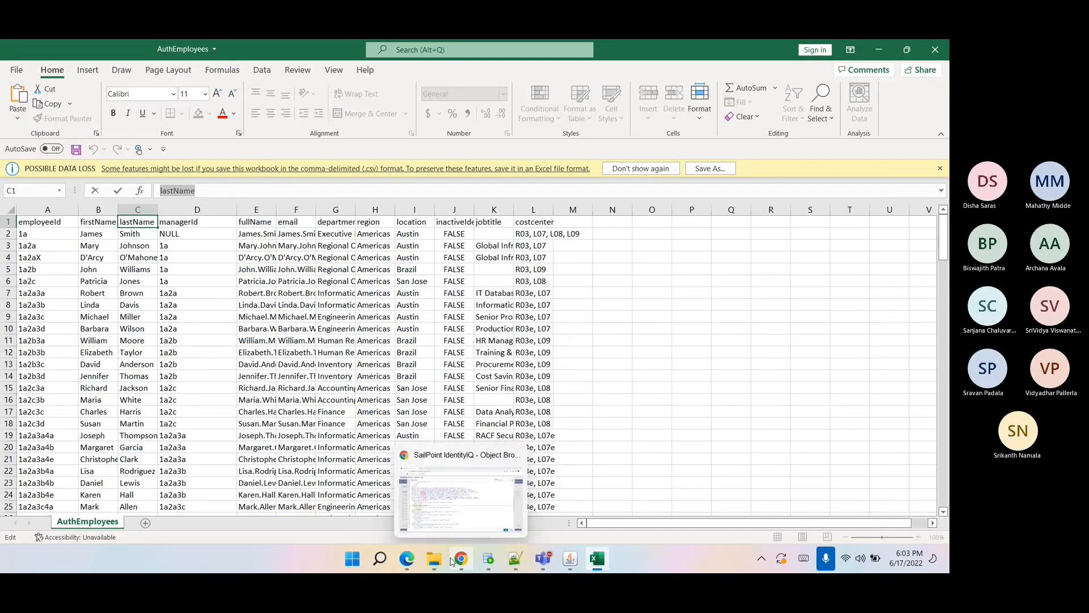
{"action": "left_click", "coordinate": [461, 558]}
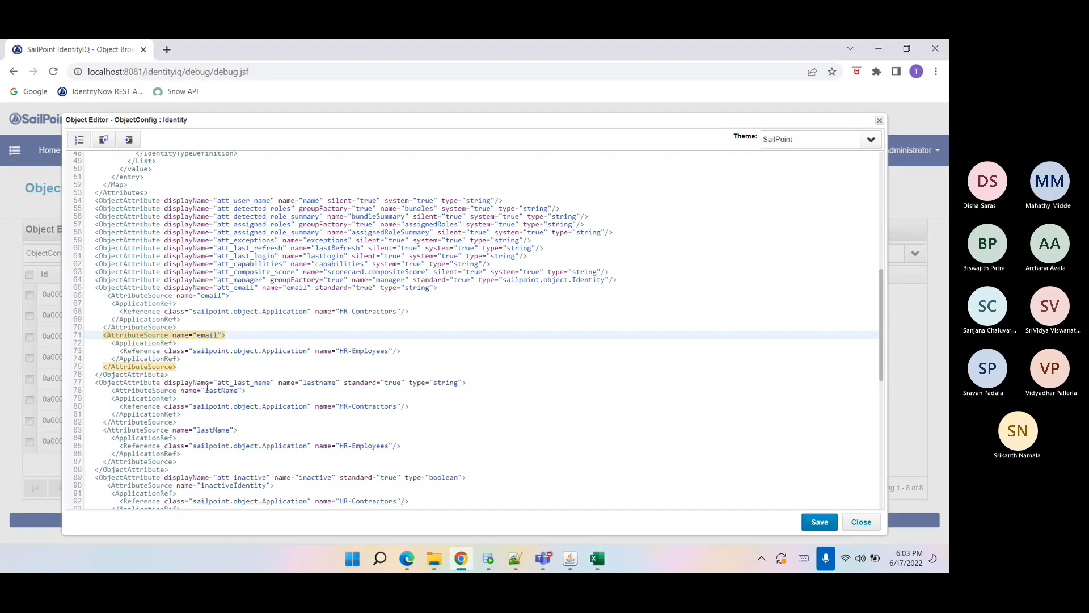
Save the edited Identity ObjectConfig.
{"action": "scroll", "coordinate": [205, 385], "scroll_direction": "down", "scroll_amount": 2}
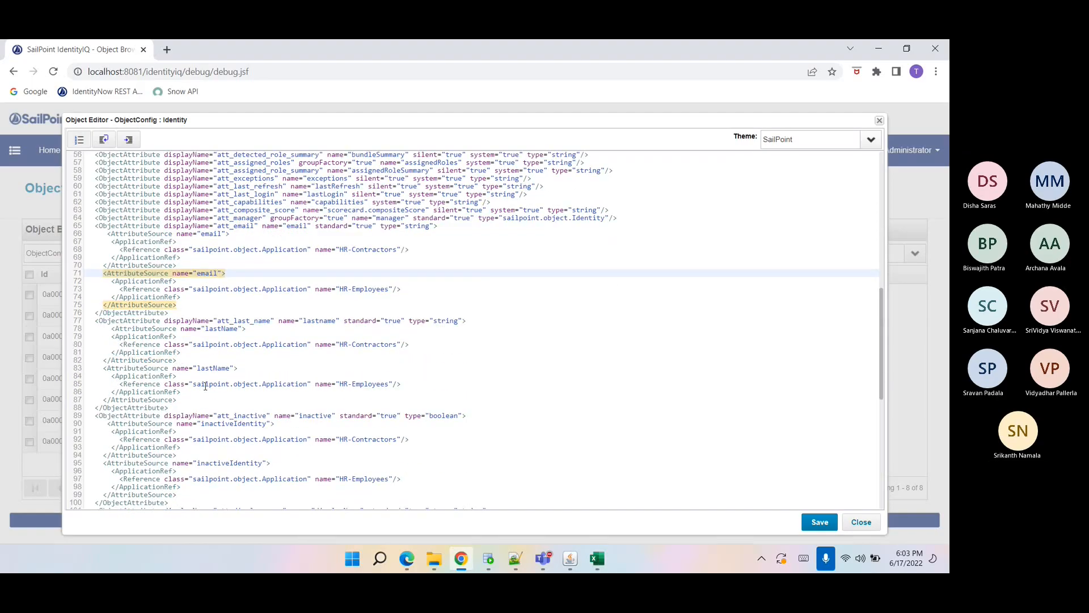
{"action": "scroll", "coordinate": [205, 386], "scroll_direction": "down", "scroll_amount": 8}
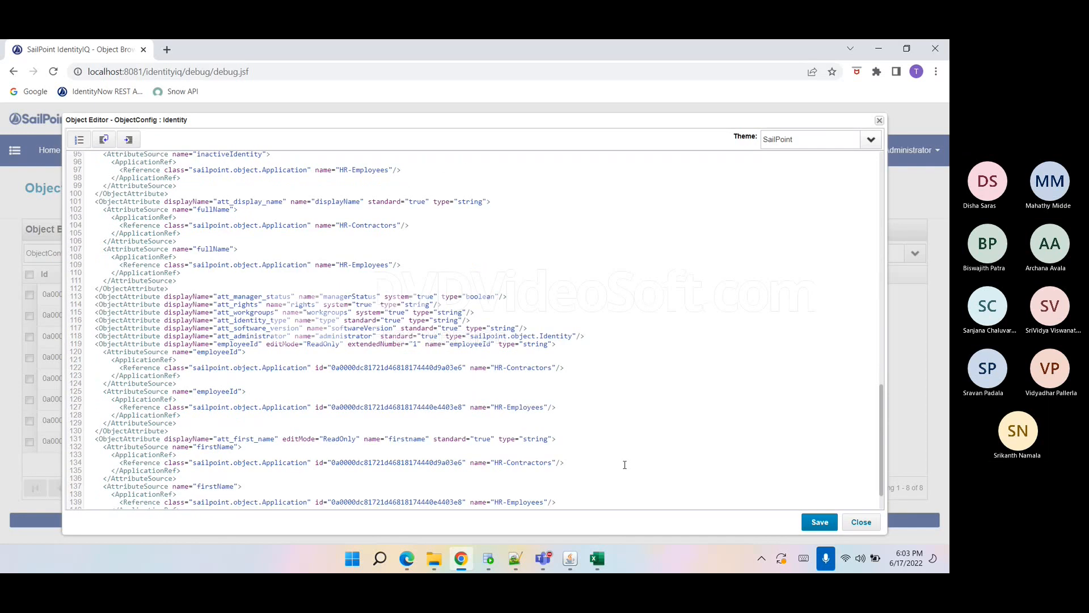
{"action": "left_click", "coordinate": [820, 522]}
Open Global Settings in a new tab and review the Identity Attributes source mappings.
{"action": "left_click", "coordinate": [196, 488]}
{"action": "left_click", "coordinate": [775, 154]}
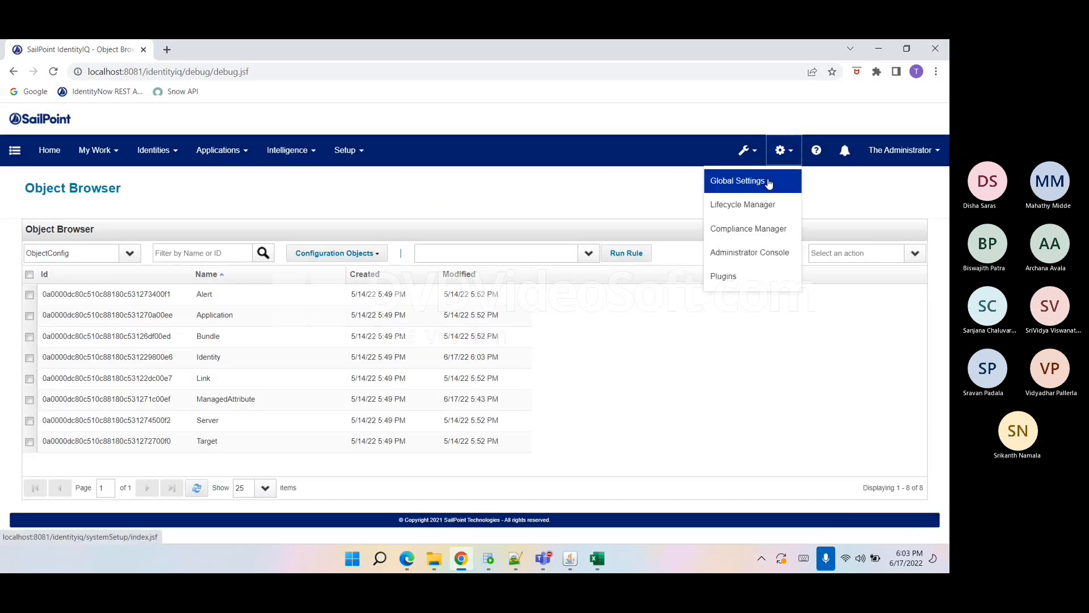
{"action": "right_click", "coordinate": [760, 180]}
{"action": "left_click", "coordinate": [785, 190]}
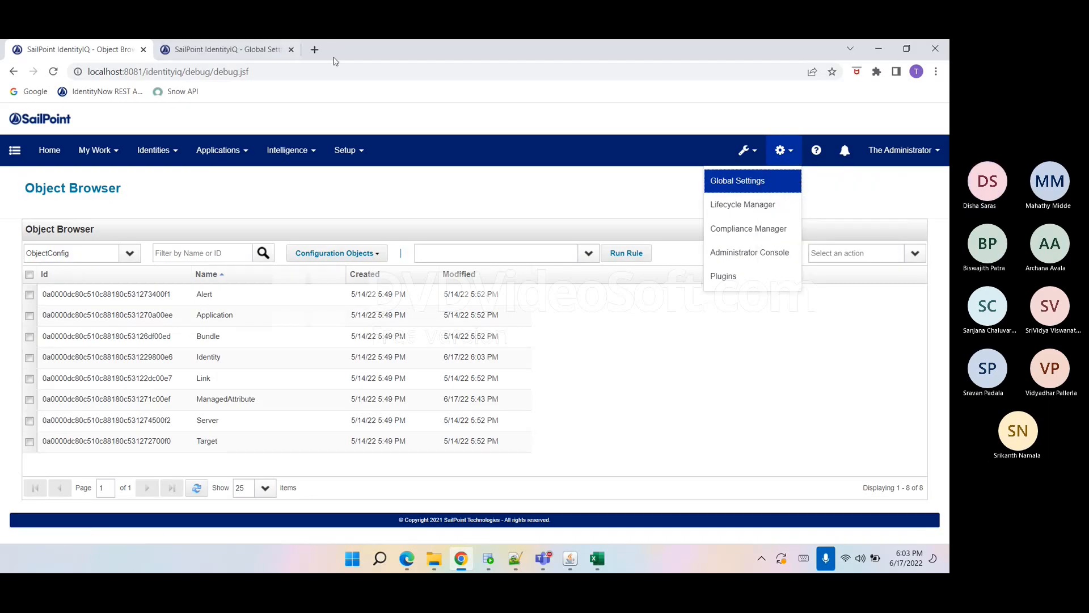
{"action": "left_click", "coordinate": [249, 49]}
{"action": "left_click", "coordinate": [111, 318]}
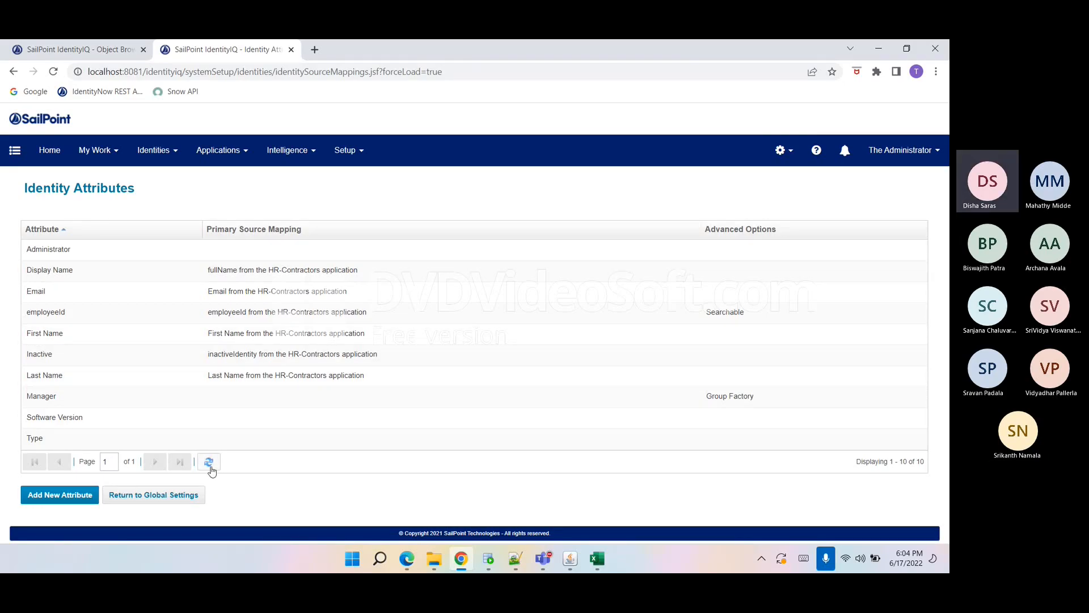
Reopen the Identity ObjectConfig in the object editor and select its entire XML.
{"action": "left_click", "coordinate": [91, 51]}
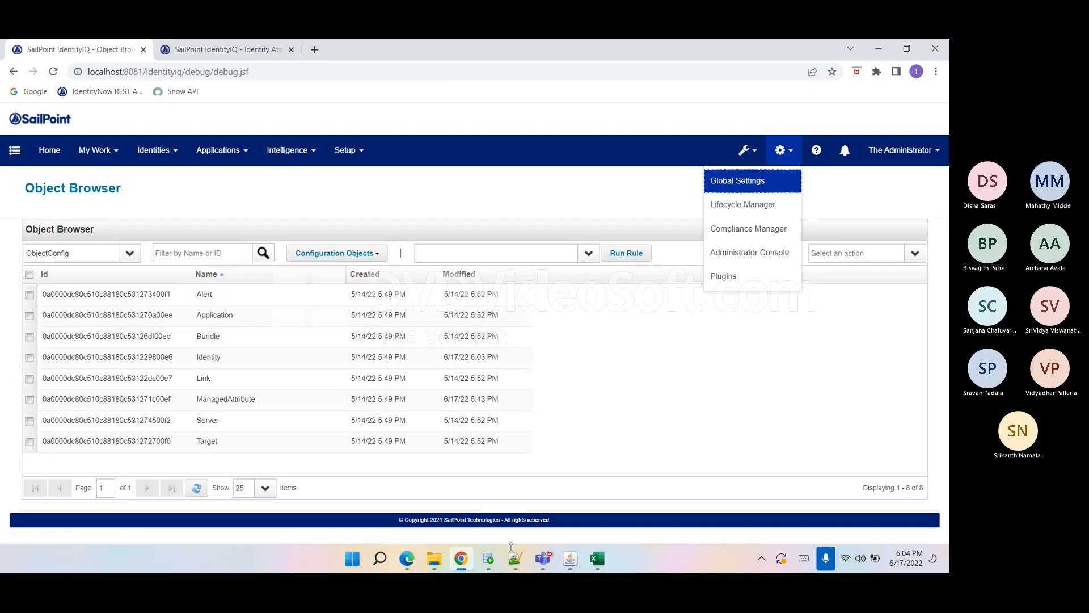
{"action": "left_click", "coordinate": [176, 366]}
{"action": "left_click", "coordinate": [341, 363]}
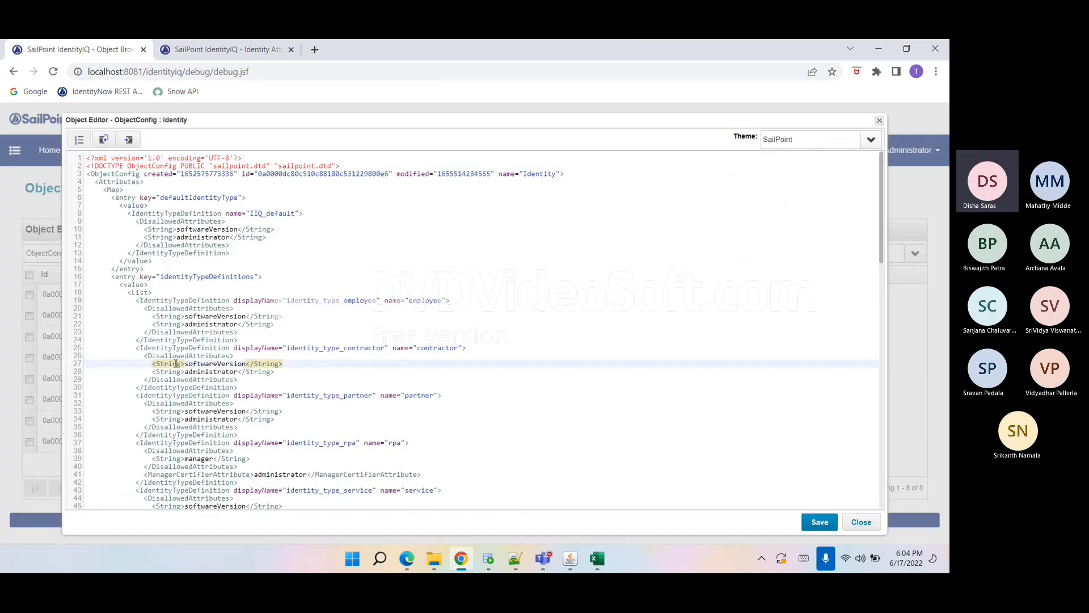
{"action": "key", "text": "ctrl+a"}
Open the ObjectConfig-Identity file from the Data folder in Notepad++ and jump to its end.
{"action": "left_click", "coordinate": [515, 559]}
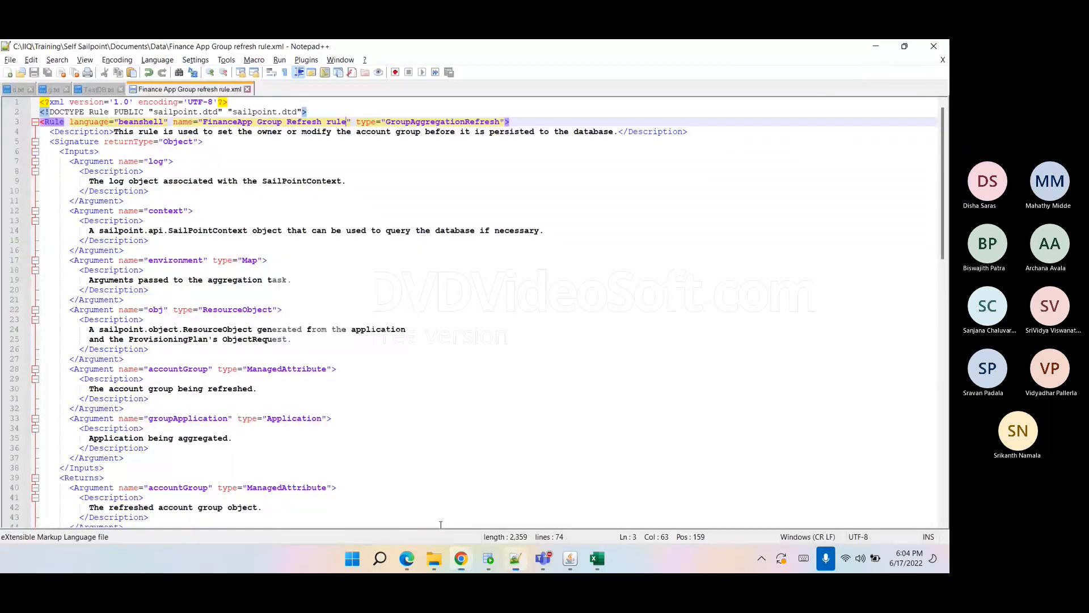
{"action": "left_click", "coordinate": [10, 60]}
{"action": "left_click", "coordinate": [26, 85]}
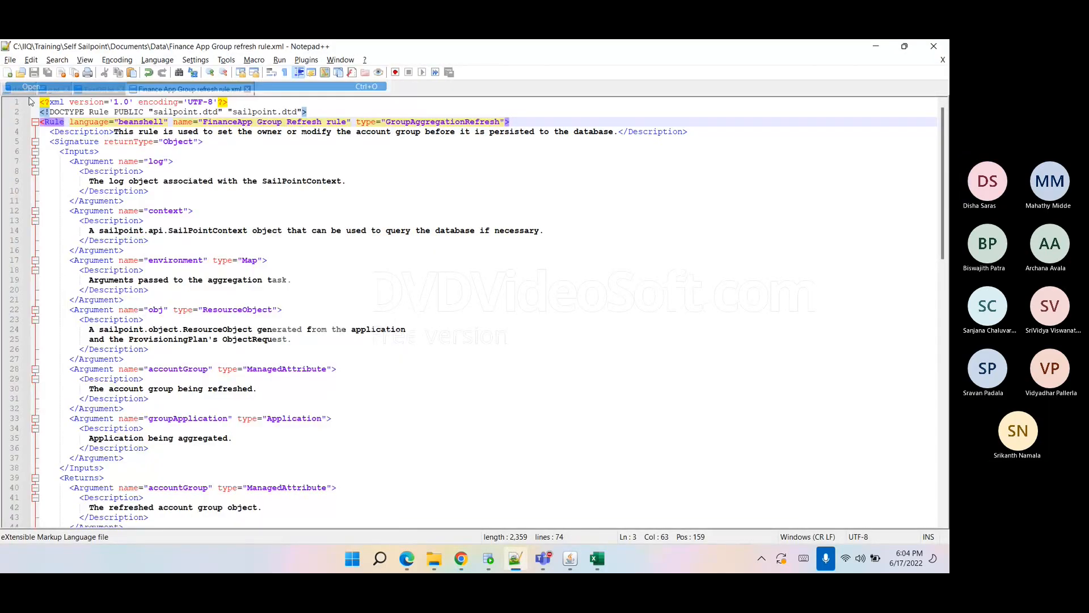
{"action": "left_click", "coordinate": [181, 340]}
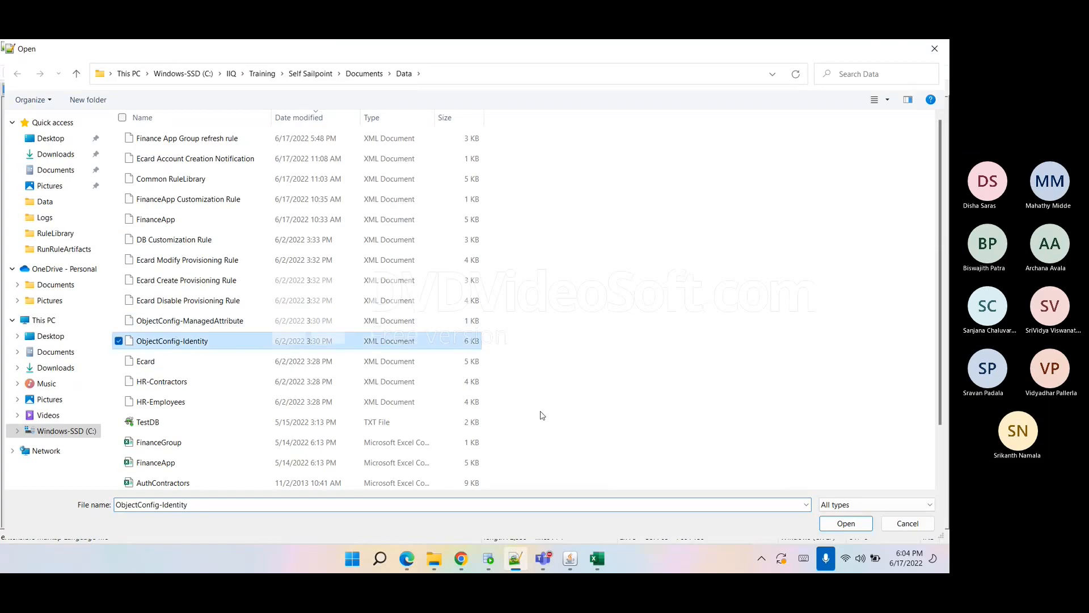
{"action": "left_click", "coordinate": [845, 523]}
{"action": "key", "text": "ctrl+End"}
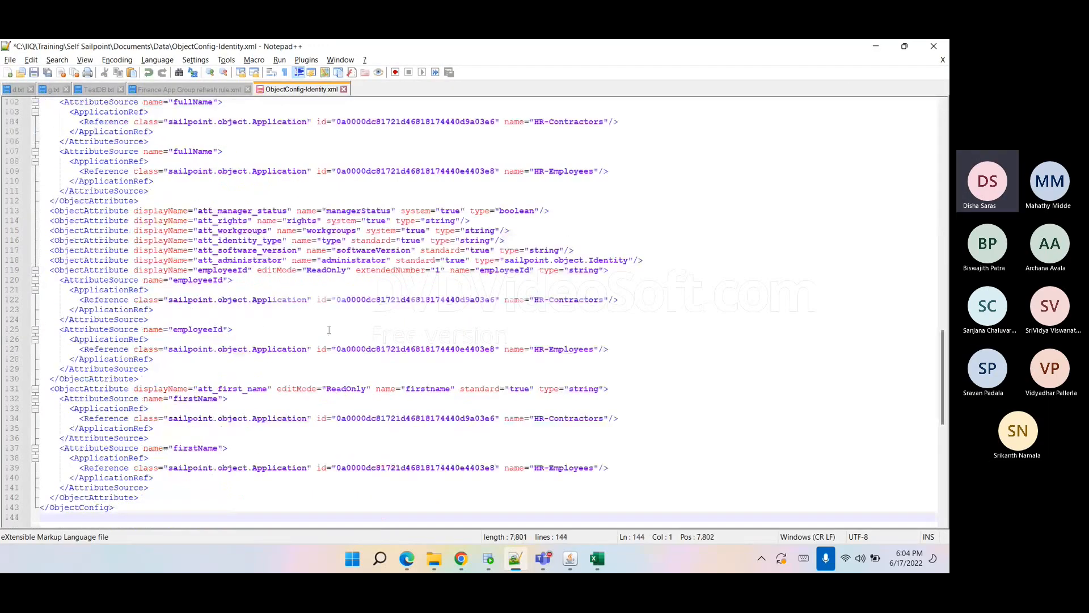
Replace all matches of (id|created|modified|lastRefresh)="\w*"\s* with nothing using regular expressions, then save the file.
{"action": "key", "text": "ctrl+f"}
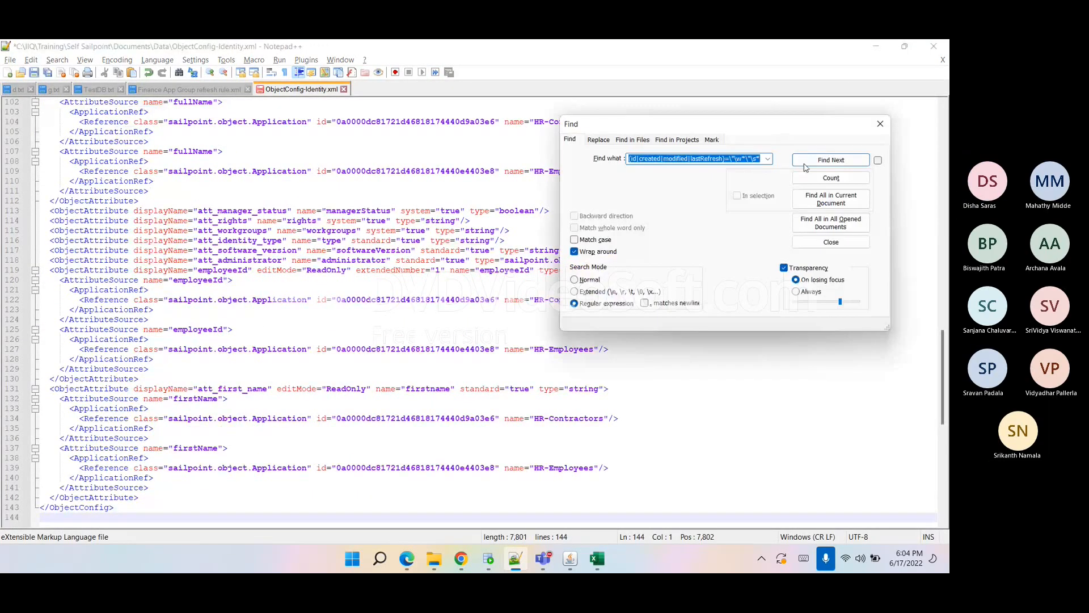
{"action": "left_click", "coordinate": [598, 139]}
{"action": "left_click", "coordinate": [831, 195]}
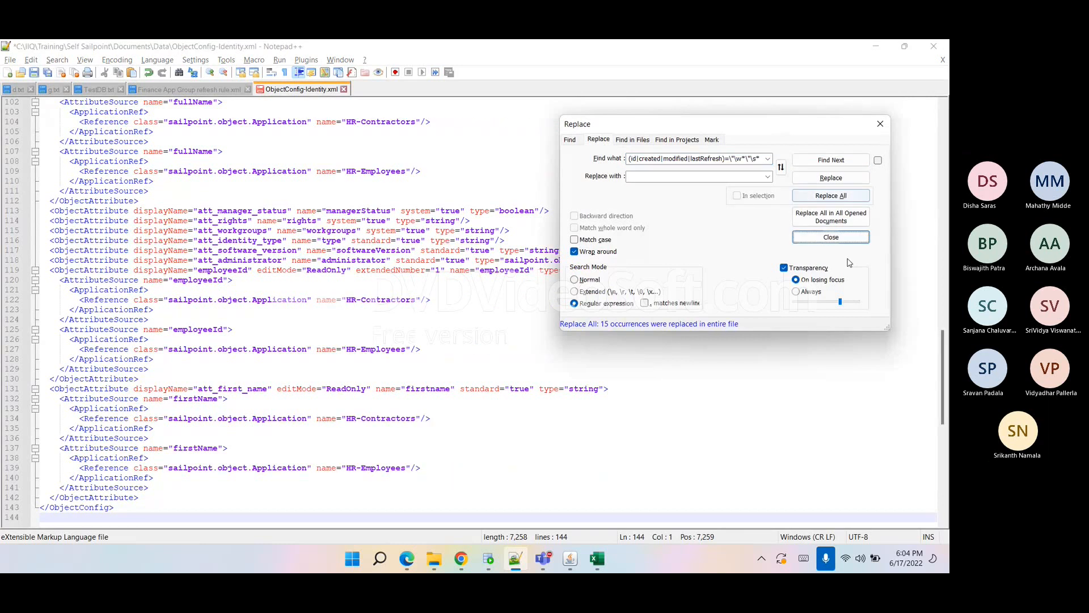
{"action": "left_click", "coordinate": [831, 237]}
{"action": "left_click", "coordinate": [370, 232]}
{"action": "key", "text": "ctrl+s"}
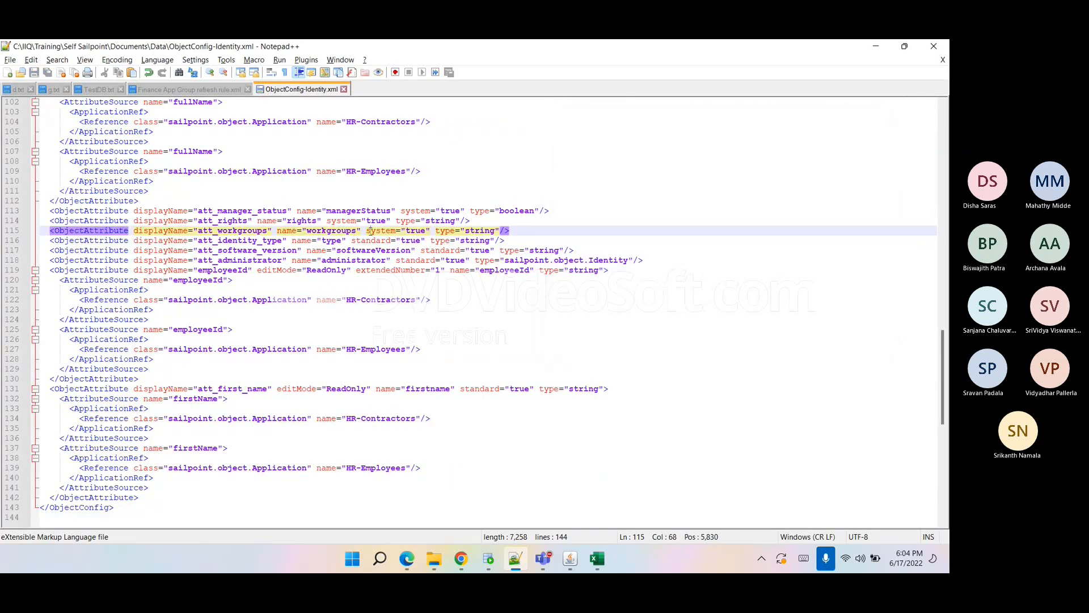
Upload ObjectConfig-Identity.xml to the Sailpoint Training chat, replacing the earlier shared copy, and send it.
{"action": "mouse_move", "coordinate": [549, 557]}
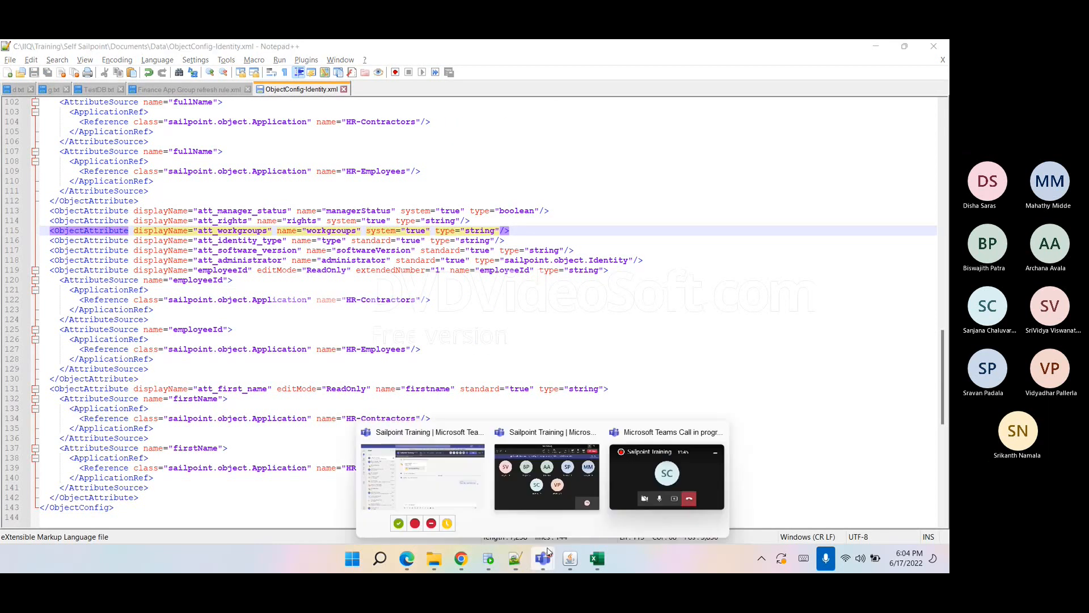
{"action": "left_click", "coordinate": [431, 484]}
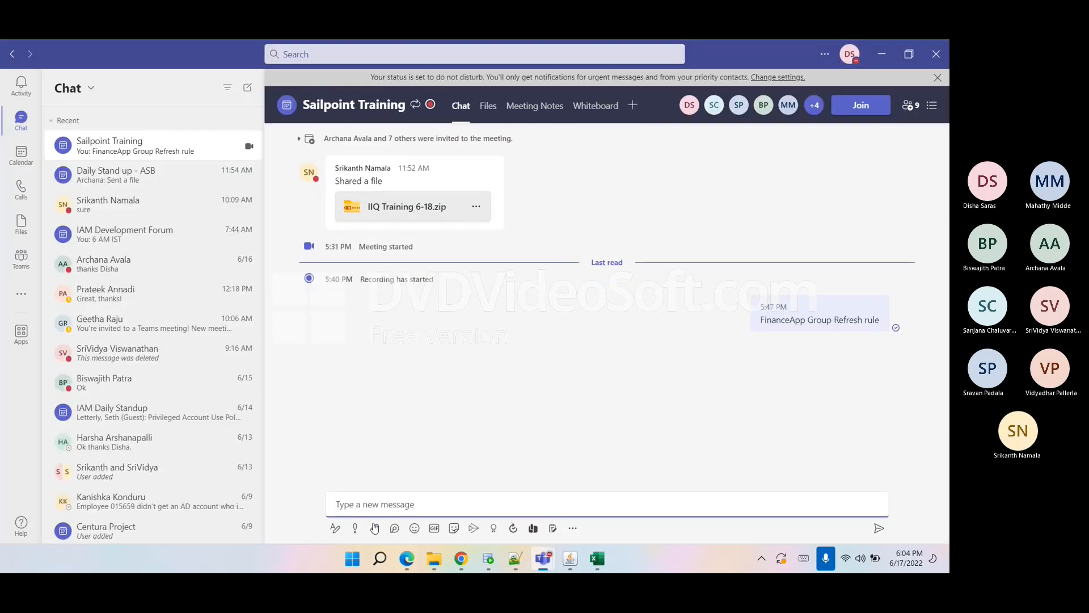
{"action": "left_click", "coordinate": [374, 528]}
{"action": "left_click", "coordinate": [365, 505]}
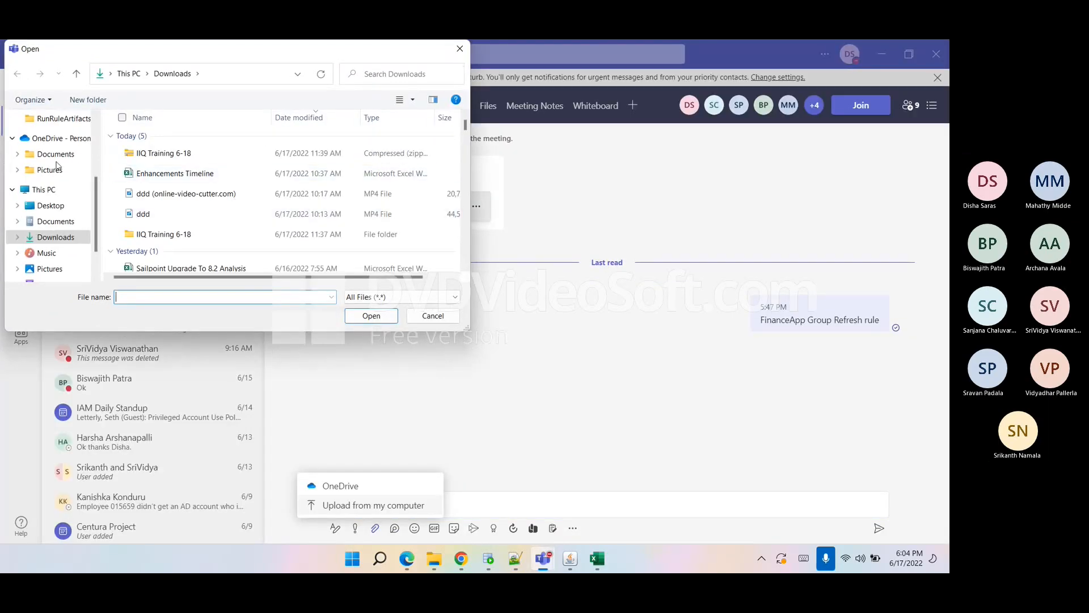
{"action": "scroll", "coordinate": [55, 162], "scroll_direction": "up", "scroll_amount": 2}
{"action": "left_click", "coordinate": [46, 135]}
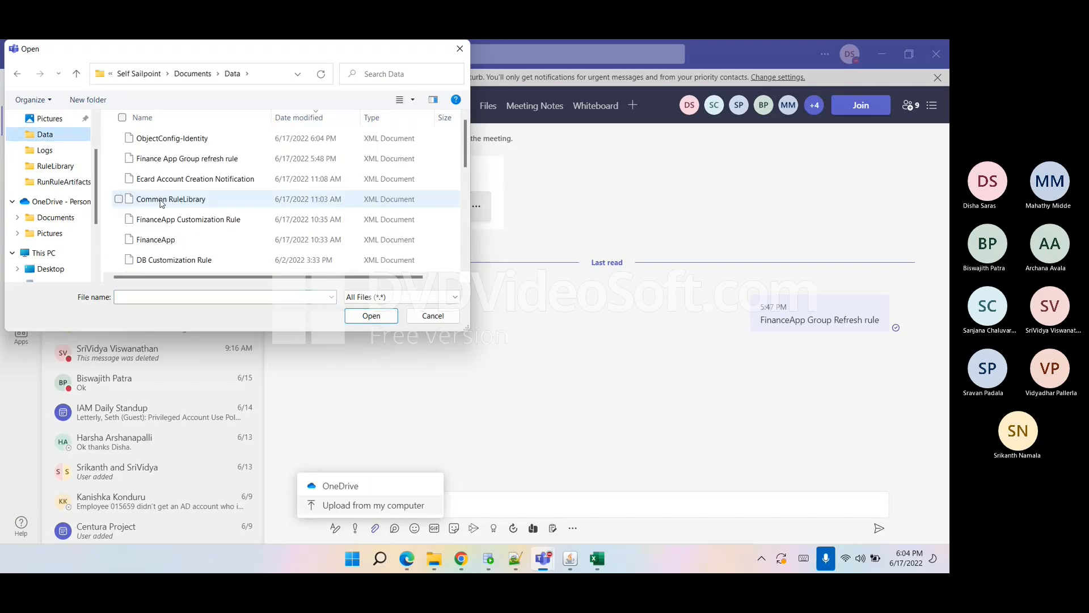
{"action": "left_click", "coordinate": [171, 139]}
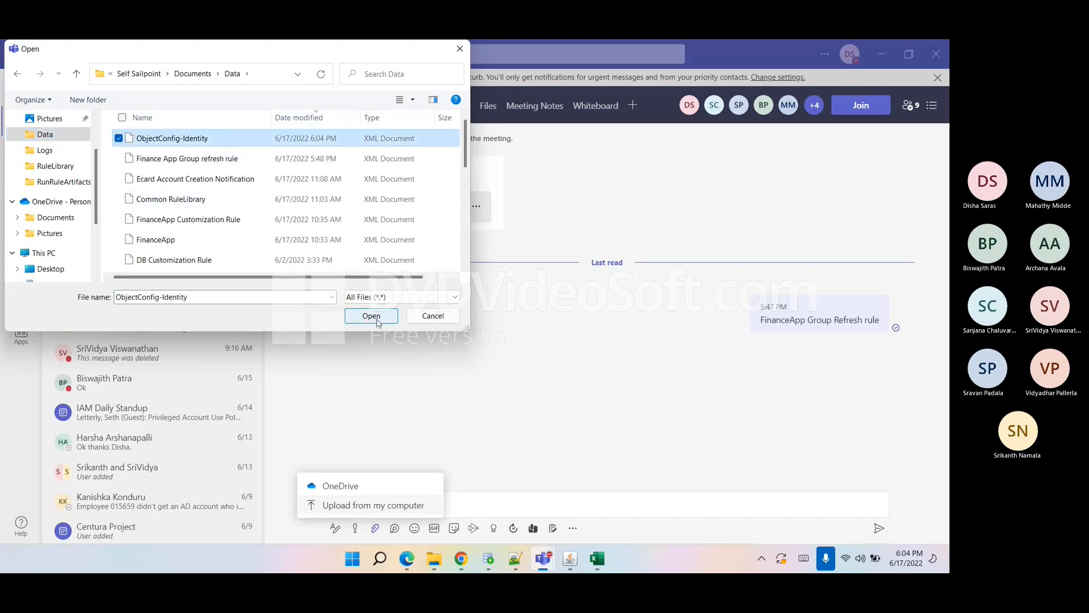
{"action": "left_click", "coordinate": [372, 317]}
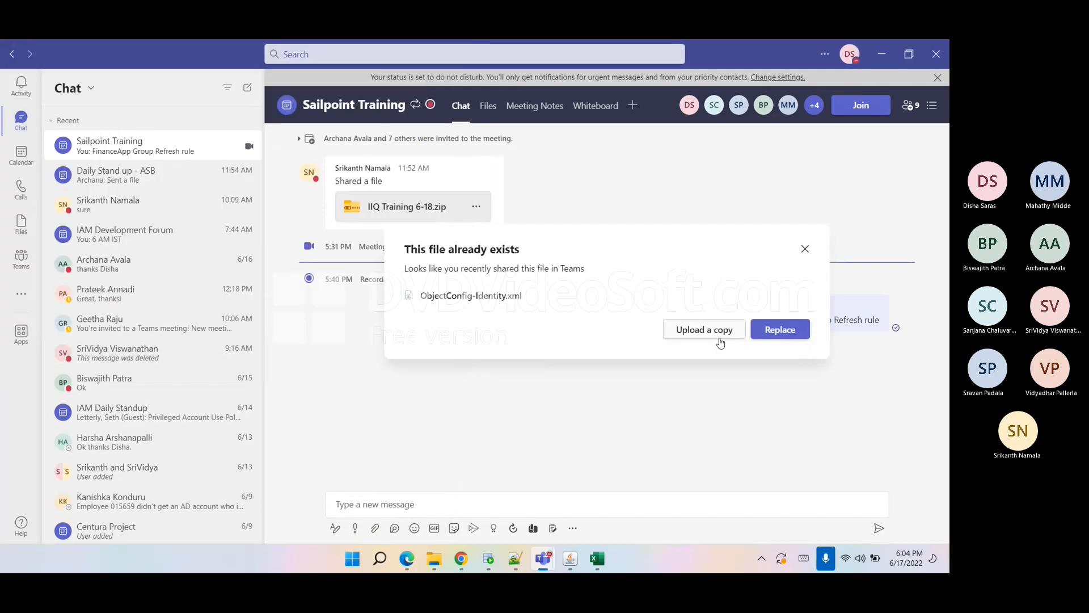
{"action": "left_click", "coordinate": [772, 334]}
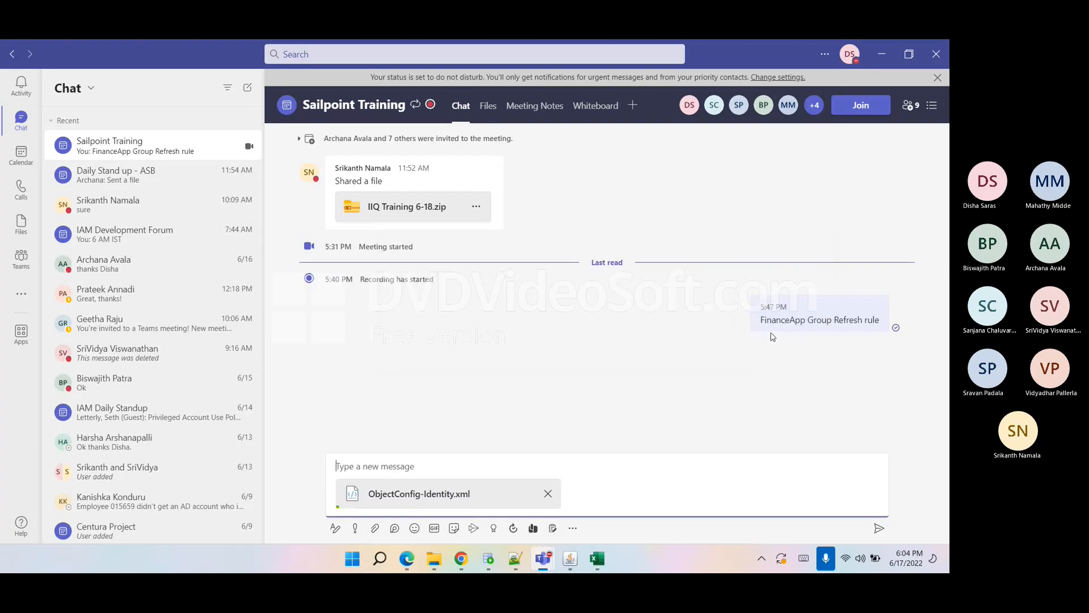
{"action": "left_click", "coordinate": [879, 530]}
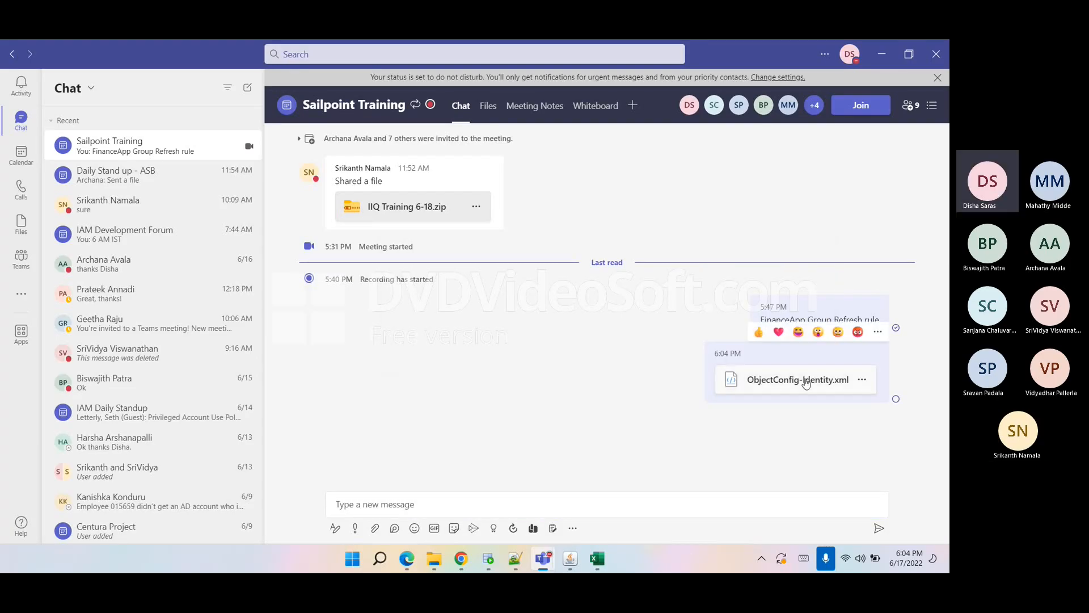
Close the Identity object editor and refresh the Identity Attributes list.
{"action": "left_click", "coordinate": [878, 55]}
{"action": "left_click", "coordinate": [301, 299]}
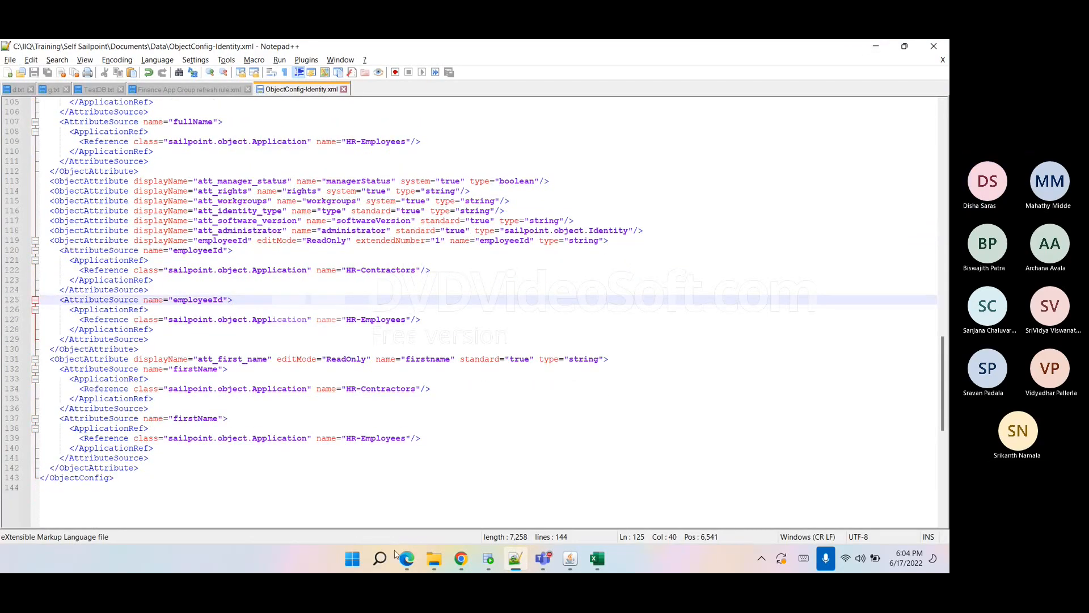
{"action": "left_click", "coordinate": [461, 559]}
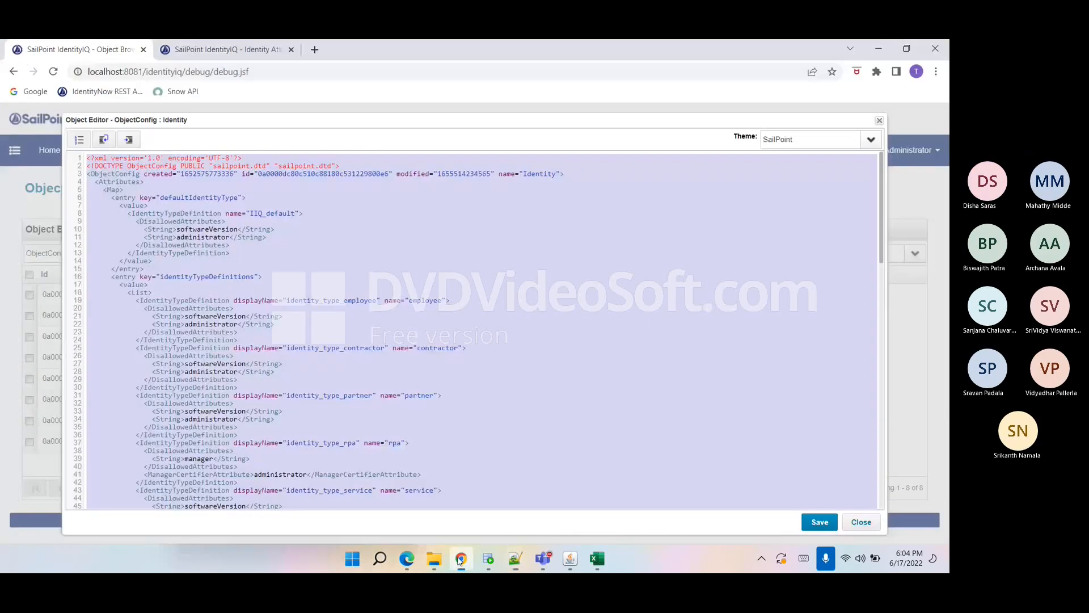
{"action": "left_click", "coordinate": [861, 522]}
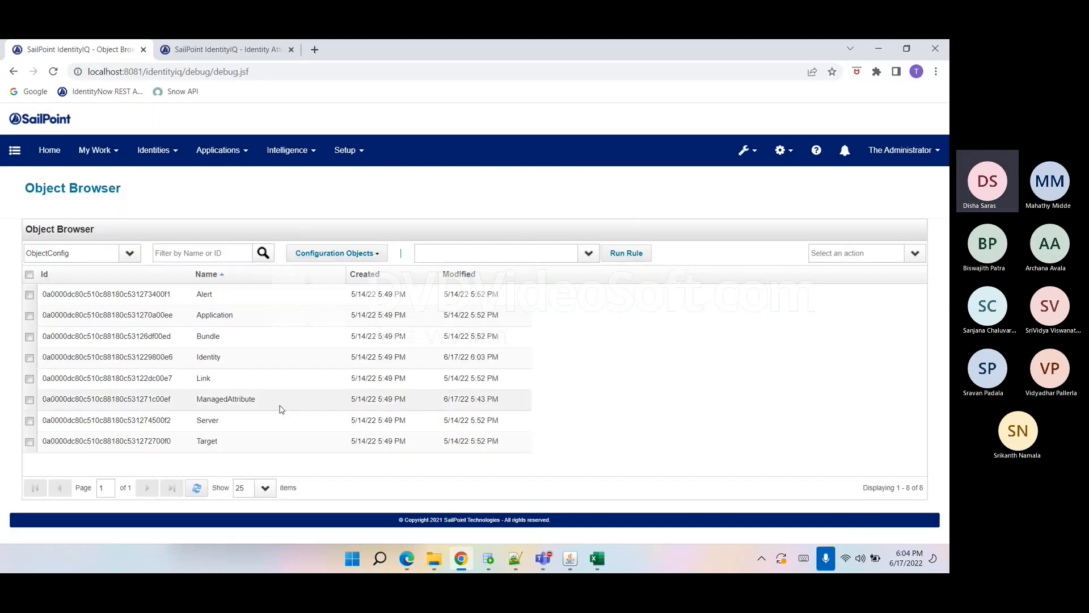
{"action": "left_click", "coordinate": [199, 54]}
{"action": "left_click", "coordinate": [209, 463]}
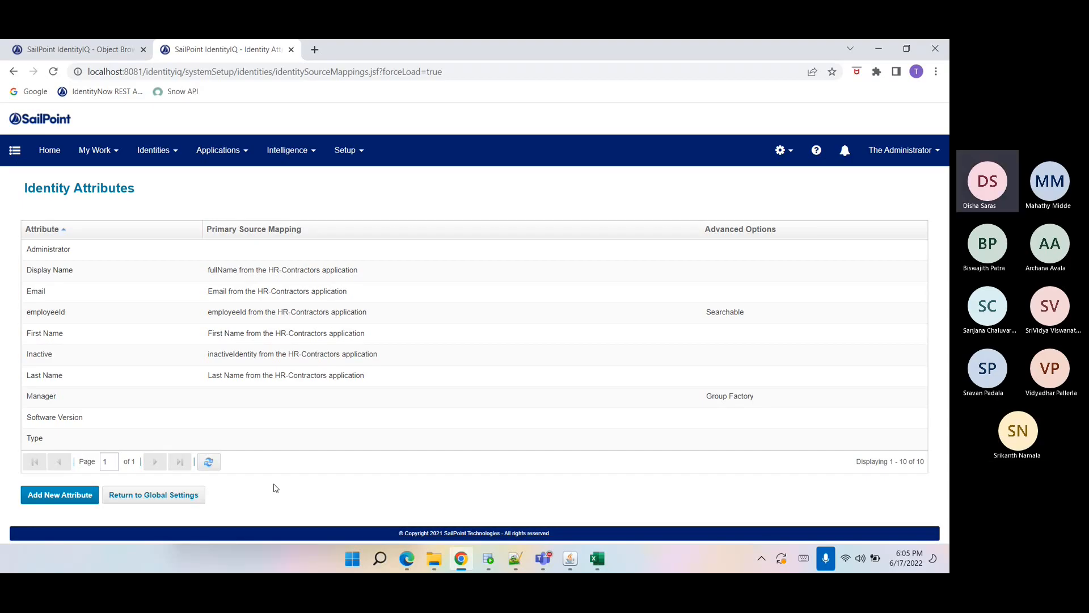
Start a new identity attribute, copying the department header from the AuthEmployees spreadsheet as its name and giving it display name Department.
{"action": "left_click", "coordinate": [59, 496]}
{"action": "left_click", "coordinate": [278, 292]}
{"action": "left_click", "coordinate": [431, 377]}
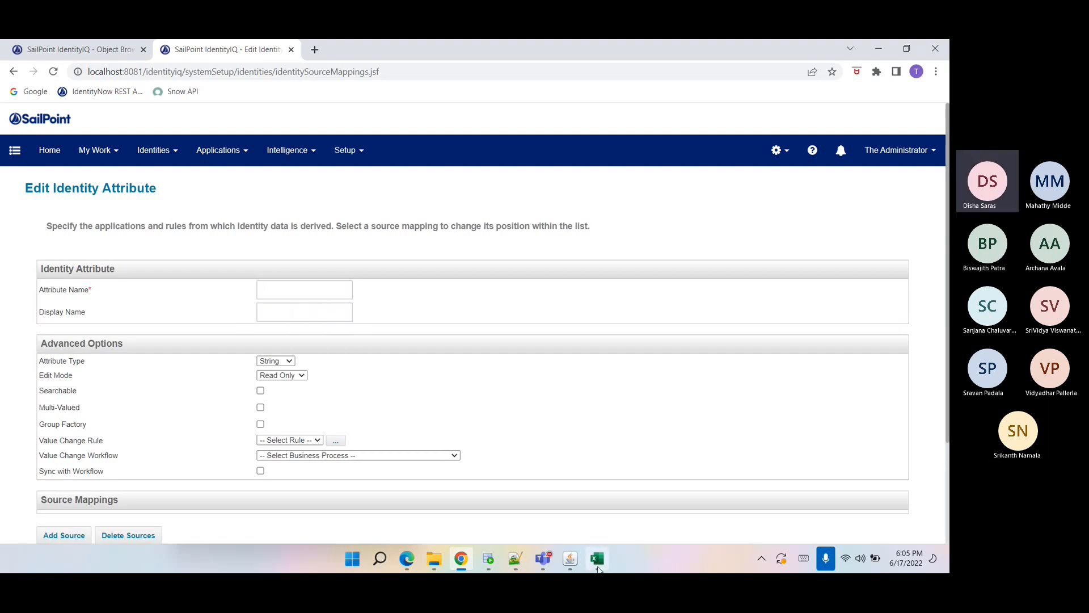
{"action": "left_click", "coordinate": [597, 559]}
{"action": "left_click", "coordinate": [333, 223]}
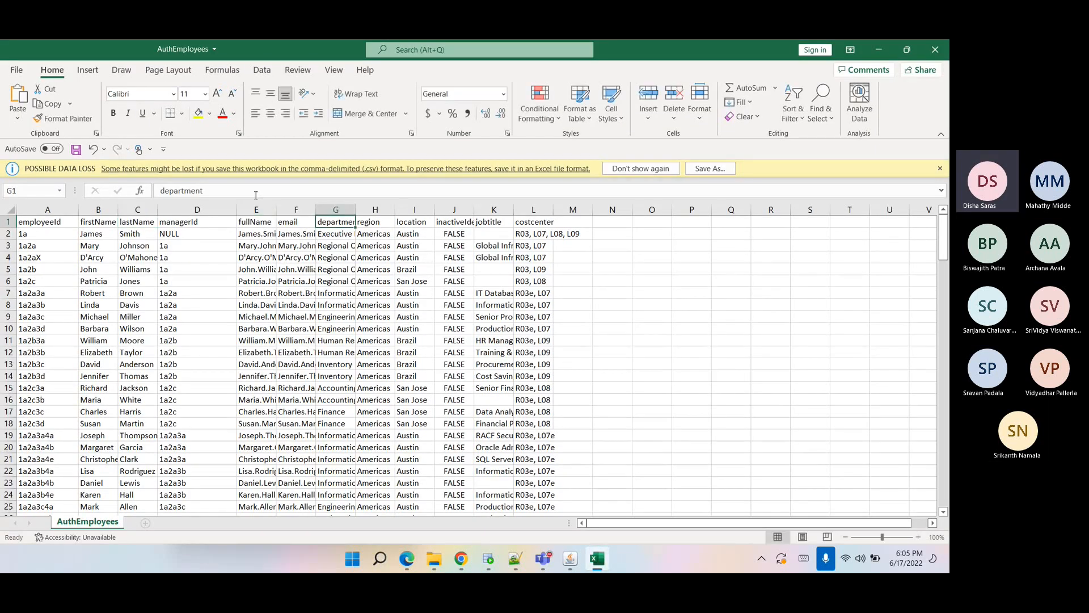
{"action": "left_click_drag", "start_coordinate": [204, 191], "coordinate": [159, 191]}
{"action": "key", "text": "ctrl+c"}
{"action": "key", "text": "alt+Tab"}
{"action": "left_click", "coordinate": [262, 293]}
{"action": "key", "text": "ctrl+v"}
{"action": "left_click", "coordinate": [276, 309]}
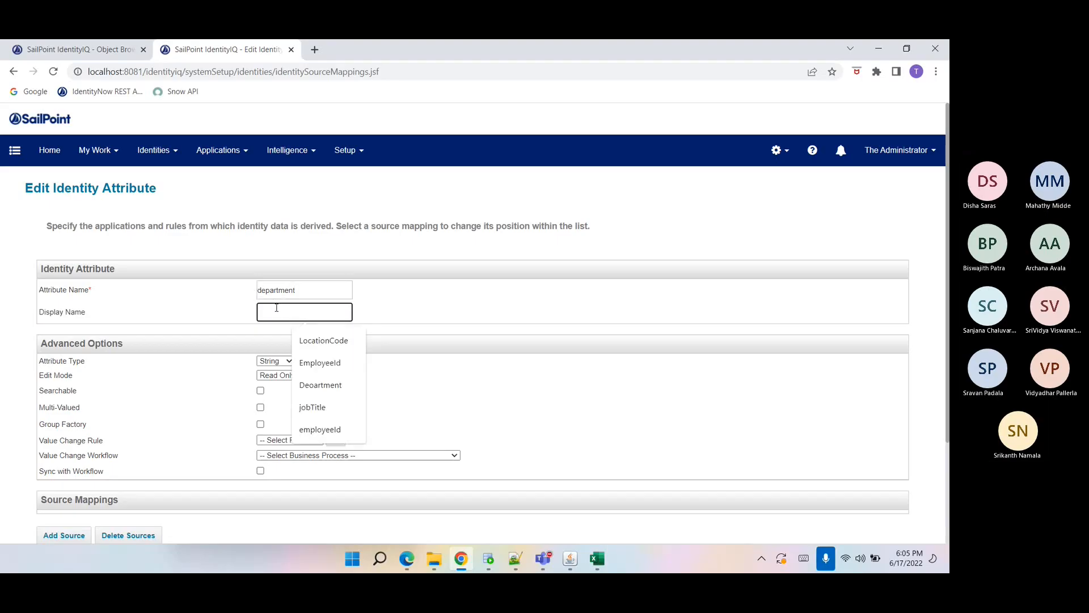
{"action": "key", "text": "ctrl+v"}
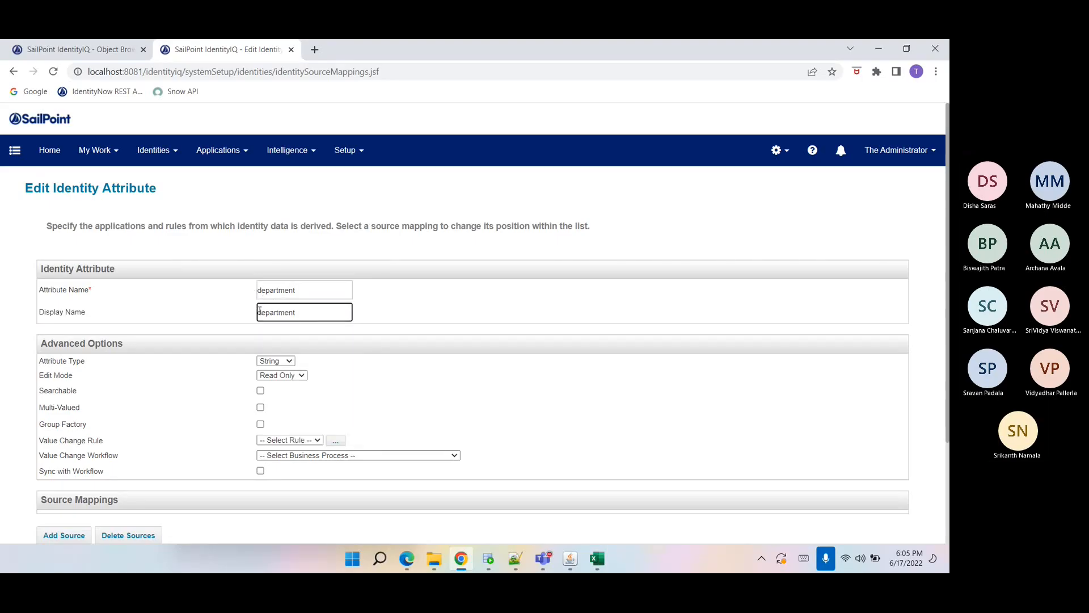
{"action": "key", "text": "Delete"}
{"action": "type", "text": "D"}
Mark the department attribute as Searchable.
{"action": "left_click_drag", "start_coordinate": [310, 284], "coordinate": [246, 319]}
{"action": "left_click", "coordinate": [299, 310]}
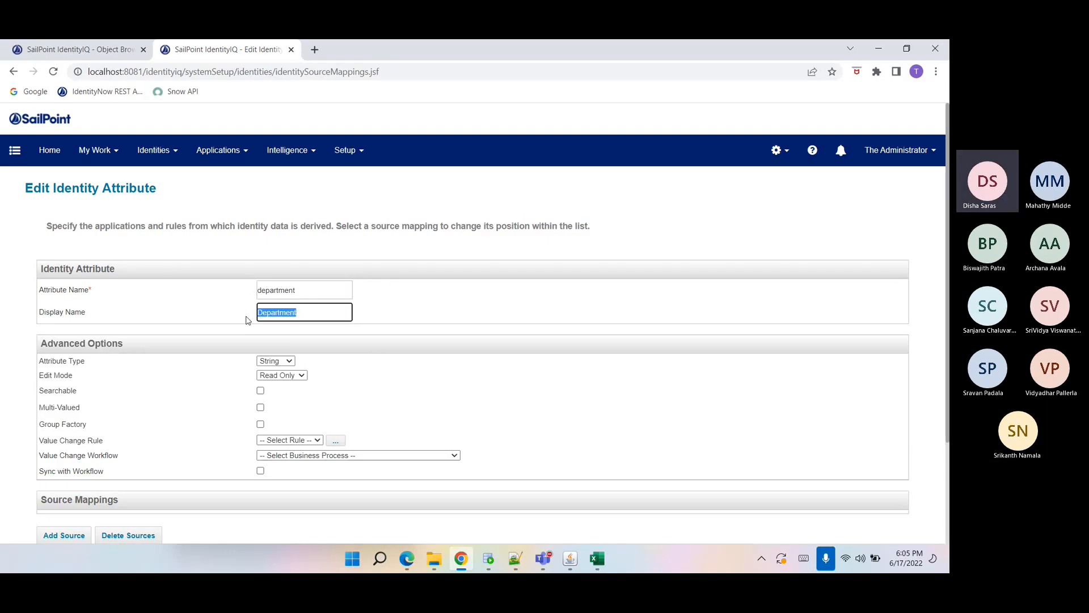
{"action": "left_click", "coordinate": [260, 320]}
{"action": "double_click", "coordinate": [261, 321]}
{"action": "left_click", "coordinate": [261, 313]}
{"action": "left_click", "coordinate": [256, 293]}
{"action": "scroll", "coordinate": [342, 371], "scroll_direction": "down", "scroll_amount": 1}
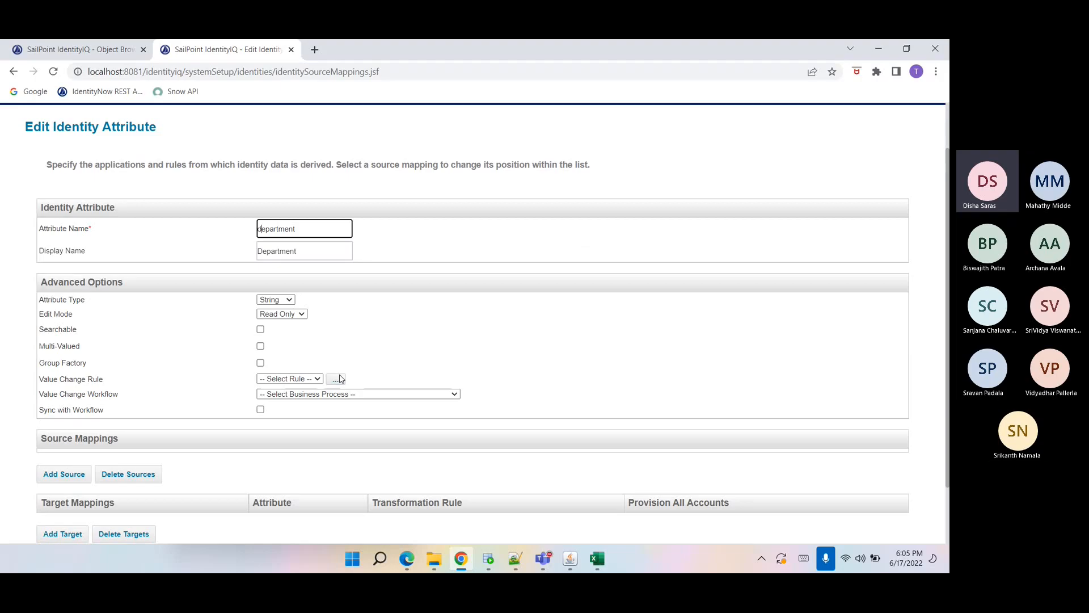
{"action": "left_click", "coordinate": [260, 330]}
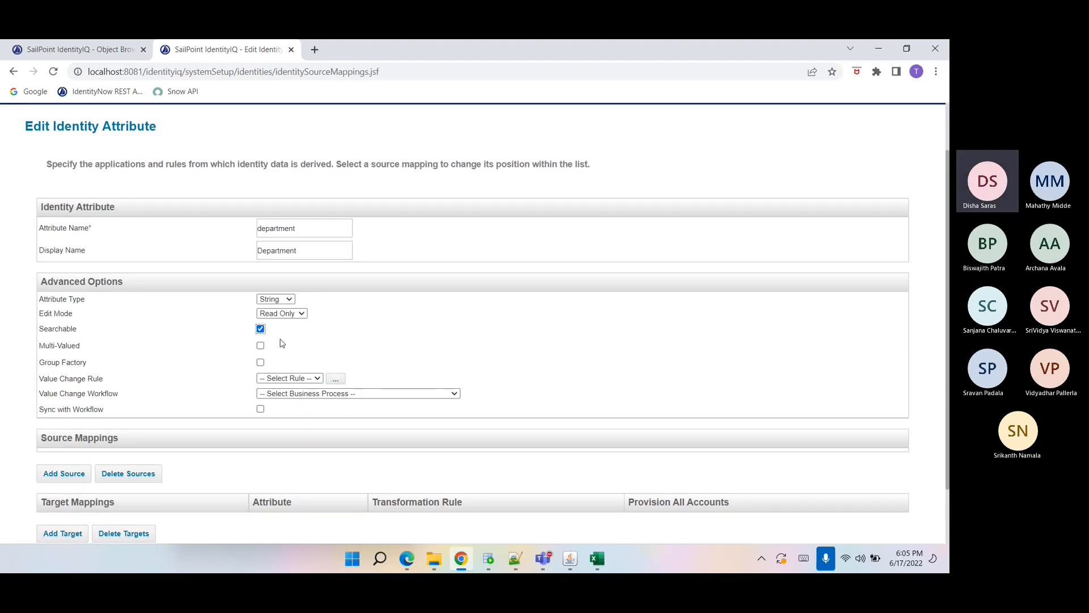
Add a source mapping from the HR-Contractors application's department attribute.
{"action": "left_click", "coordinate": [68, 476]}
{"action": "left_click", "coordinate": [511, 266]}
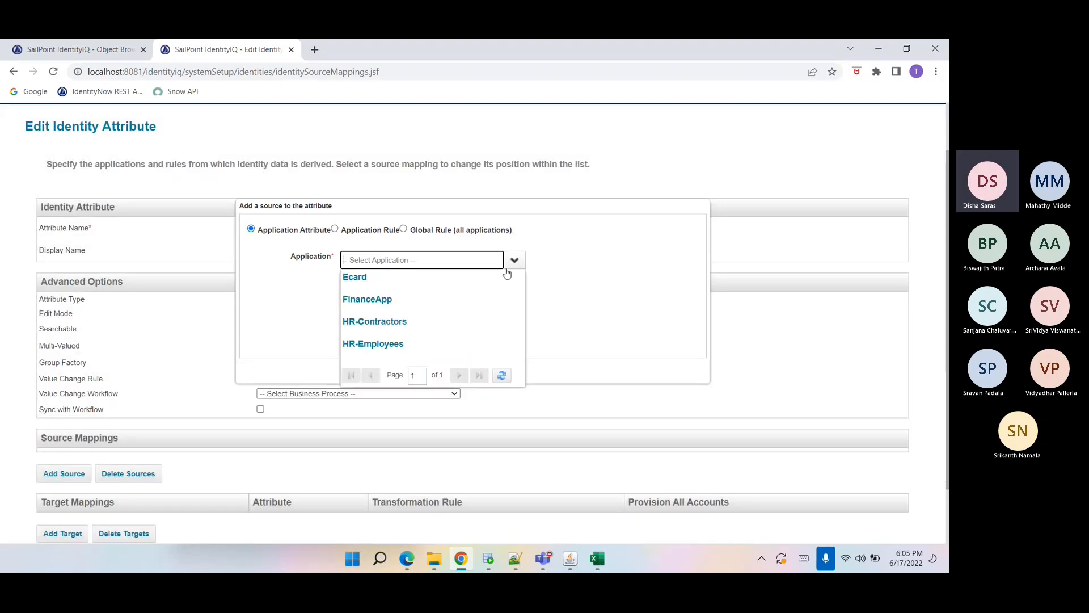
{"action": "left_click", "coordinate": [432, 321]}
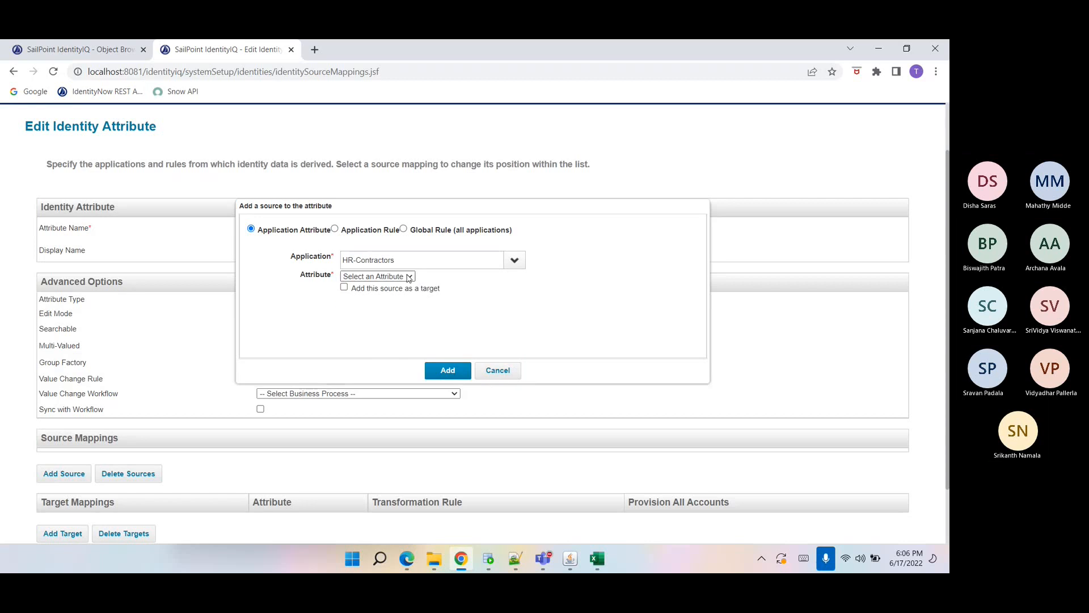
{"action": "left_click", "coordinate": [409, 276]}
{"action": "left_click", "coordinate": [380, 288]}
{"action": "left_click", "coordinate": [448, 369]}
Add a second source mapping from the HR-Employees application's department attribute.
{"action": "left_click", "coordinate": [64, 487]}
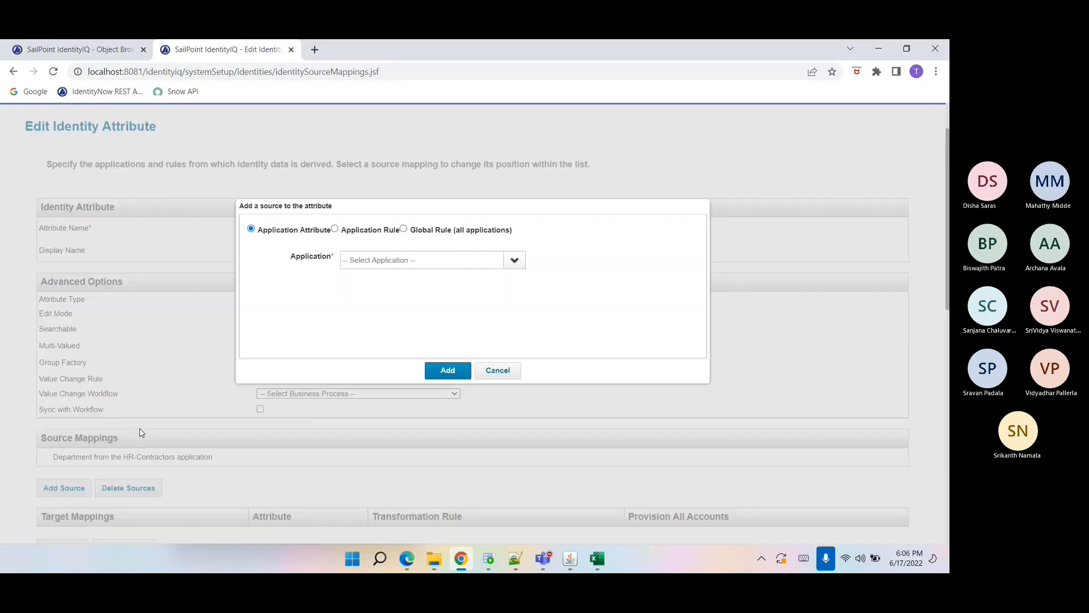
{"action": "left_click", "coordinate": [512, 260]}
{"action": "left_click", "coordinate": [349, 343]}
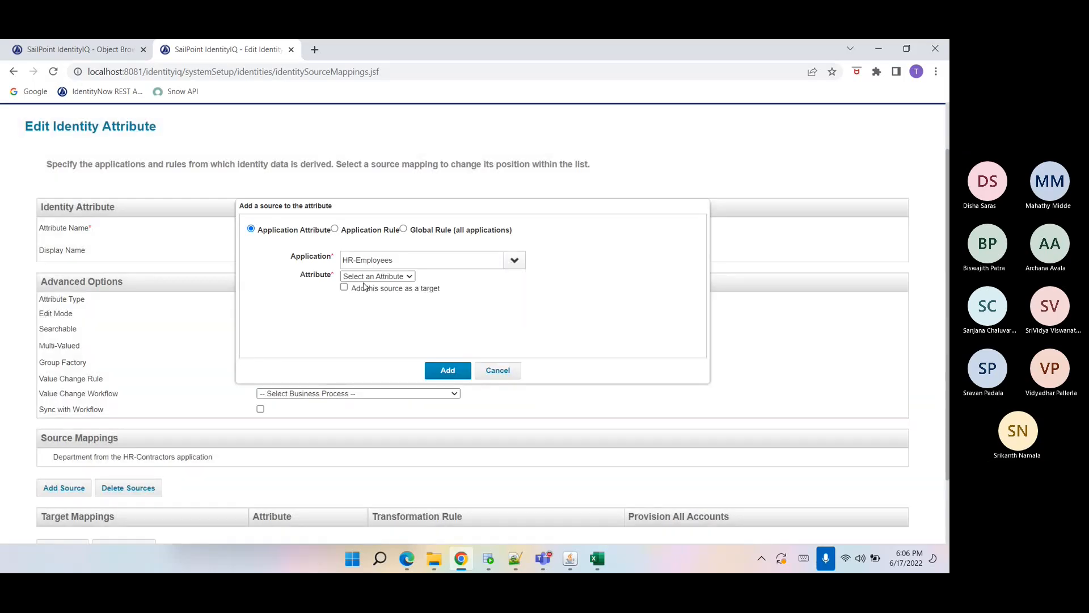
{"action": "left_click", "coordinate": [366, 277]}
{"action": "left_click", "coordinate": [369, 305]}
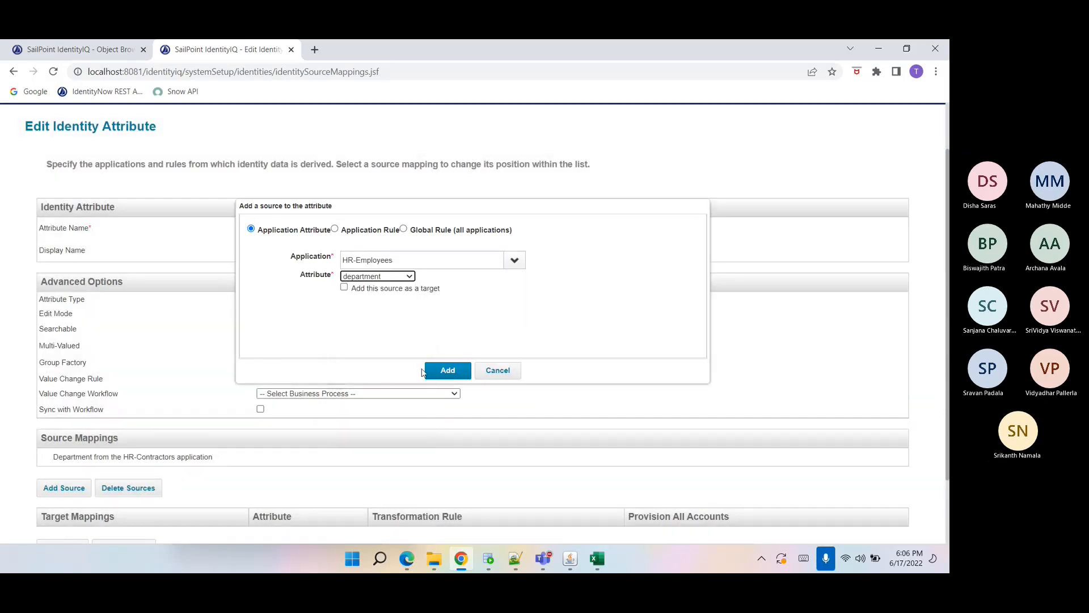
{"action": "left_click", "coordinate": [425, 371]}
{"action": "scroll", "coordinate": [162, 421], "scroll_direction": "down", "scroll_amount": 2}
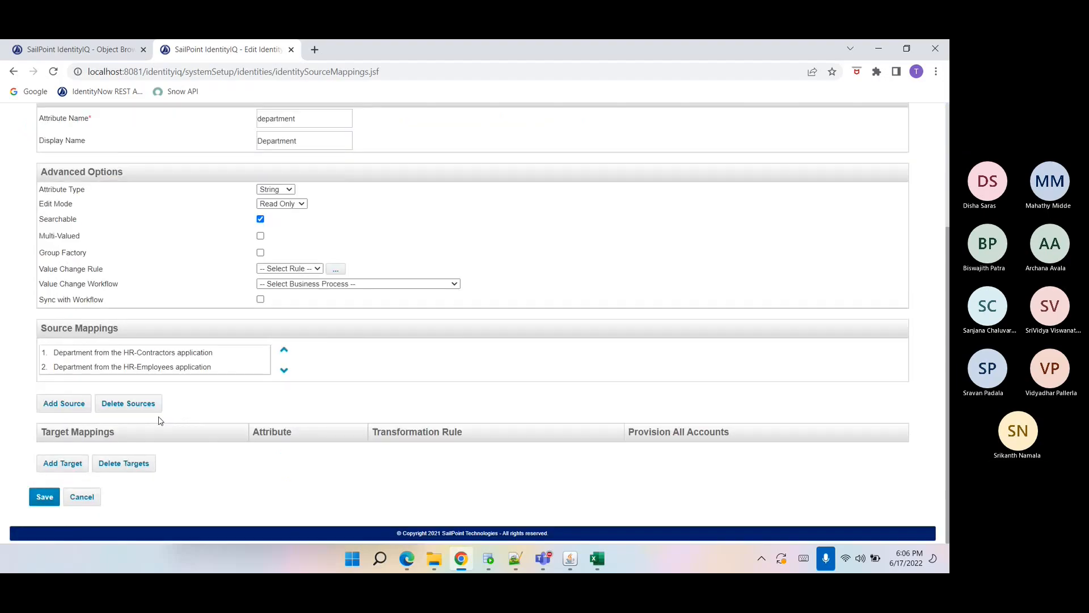
Open the Identity ObjectConfig in the object browser and search its XML for extendedNumber.
{"action": "left_click", "coordinate": [127, 58]}
{"action": "left_click", "coordinate": [214, 355]}
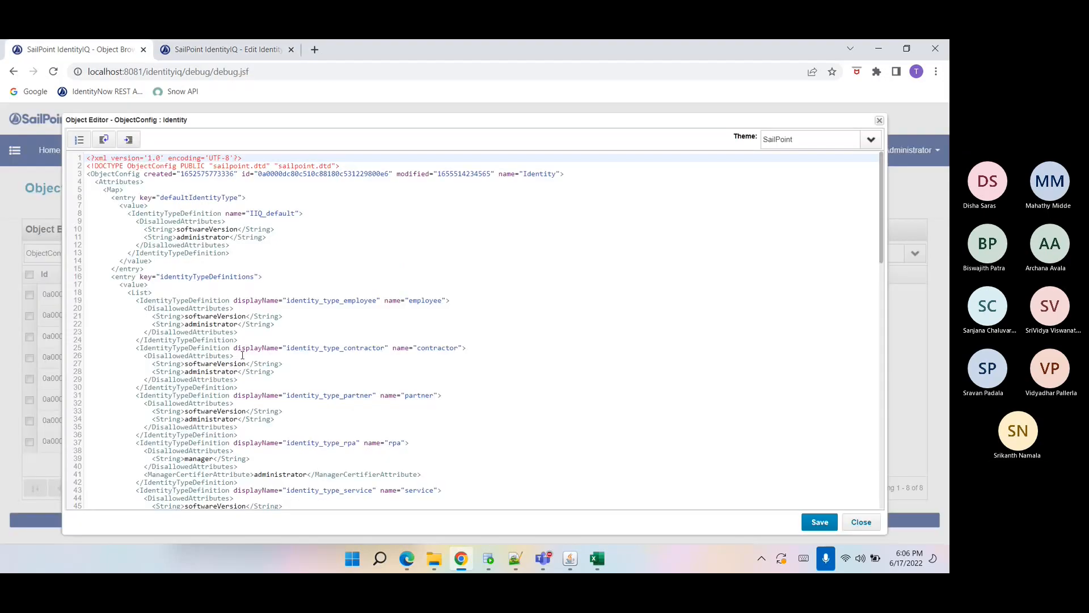
{"action": "key", "text": "ctrl+f"}
{"action": "type", "text": "exte"}
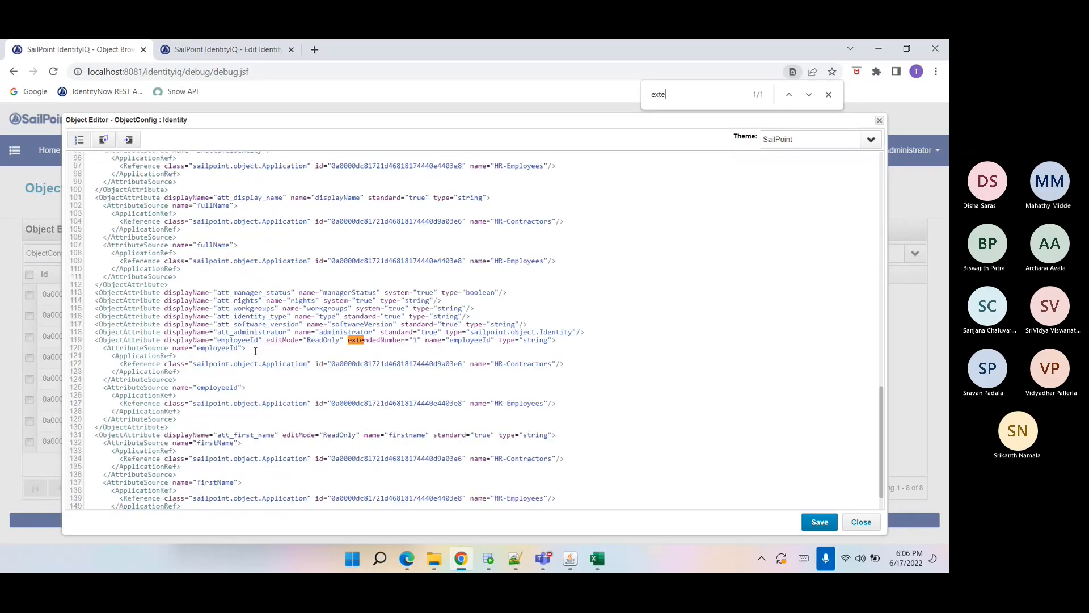
{"action": "type", "text": "ndedN"}
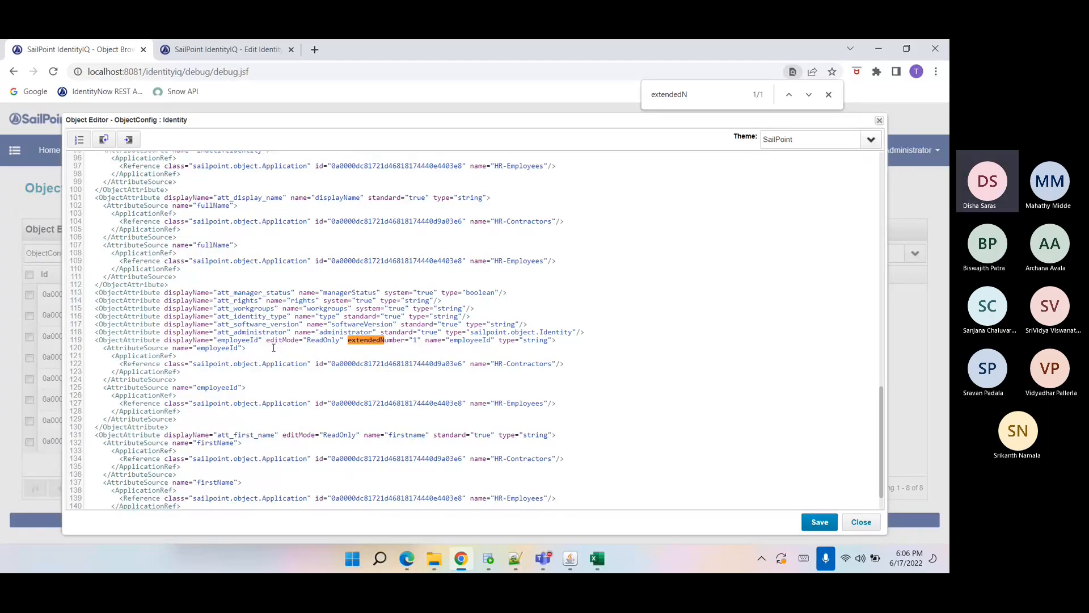
{"action": "key", "text": "ctrl+Tab"}
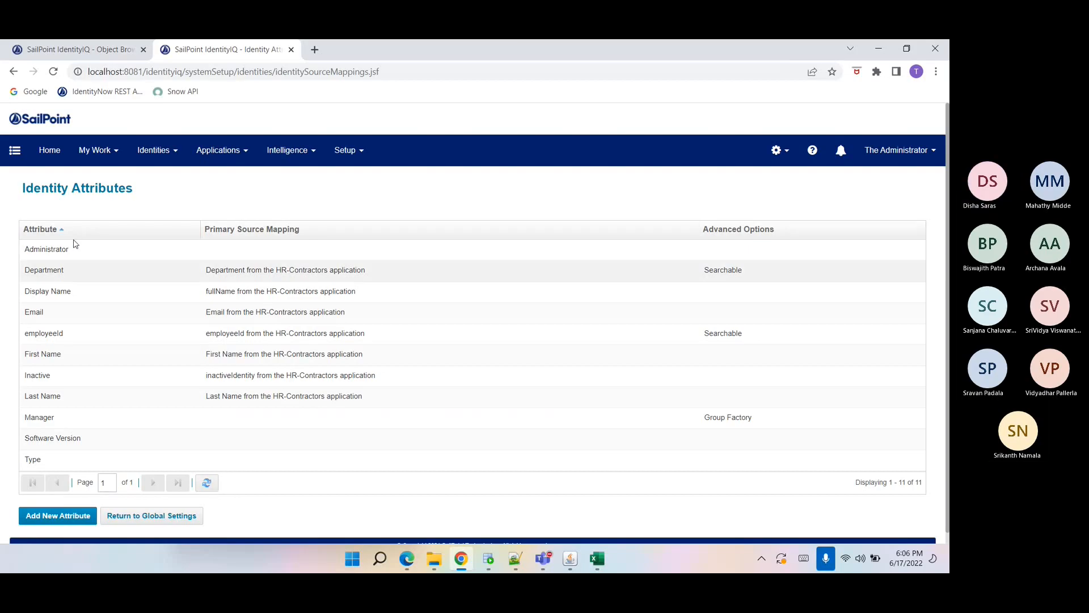
{"action": "left_click", "coordinate": [99, 57]}
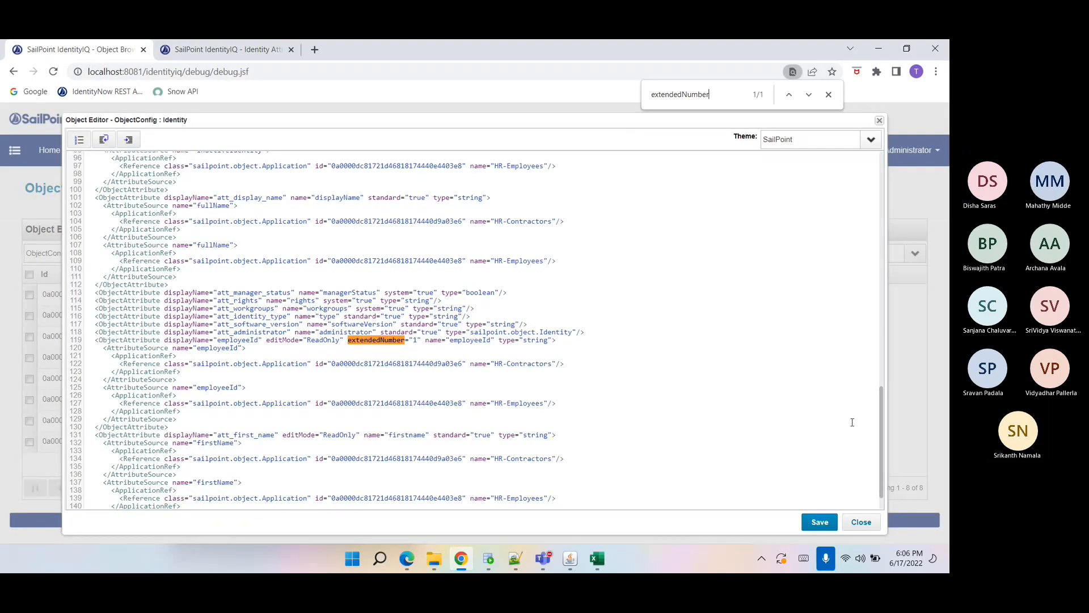
Reopen the refreshed Identity ObjectConfig and examine the new department attribute's extendedNumber entry, then close the editor.
{"action": "left_click", "coordinate": [860, 523]}
{"action": "left_click", "coordinate": [196, 487]}
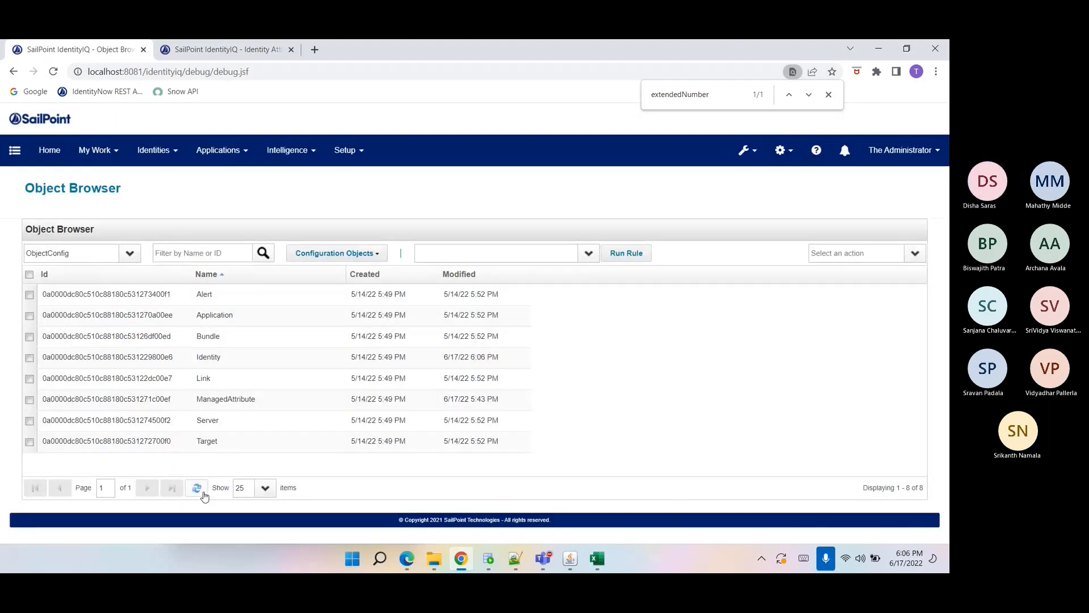
{"action": "left_click", "coordinate": [234, 363]}
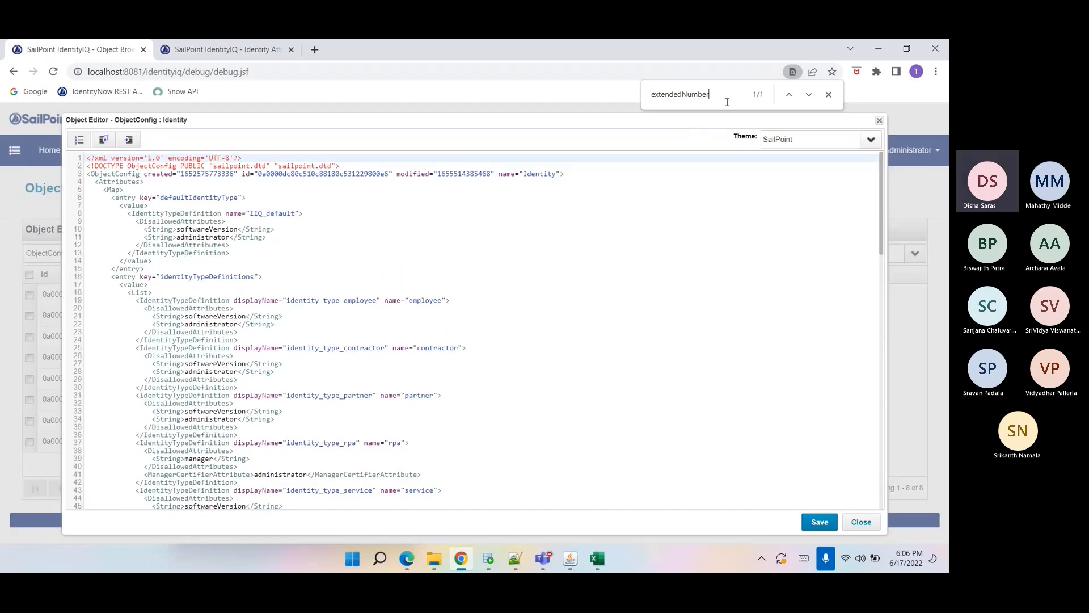
{"action": "left_click", "coordinate": [727, 101]}
{"action": "key", "text": "Return"}
{"action": "key", "text": "Return"}
{"action": "key", "text": "Return"}
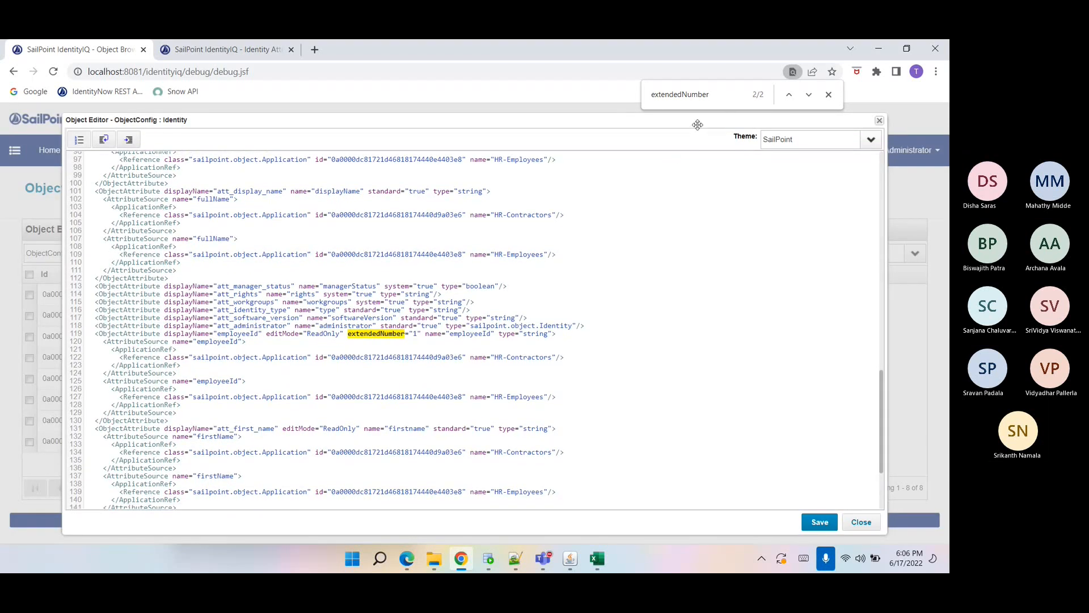
{"action": "key", "text": "Return"}
{"action": "scroll", "coordinate": [621, 234], "scroll_direction": "down", "scroll_amount": 3}
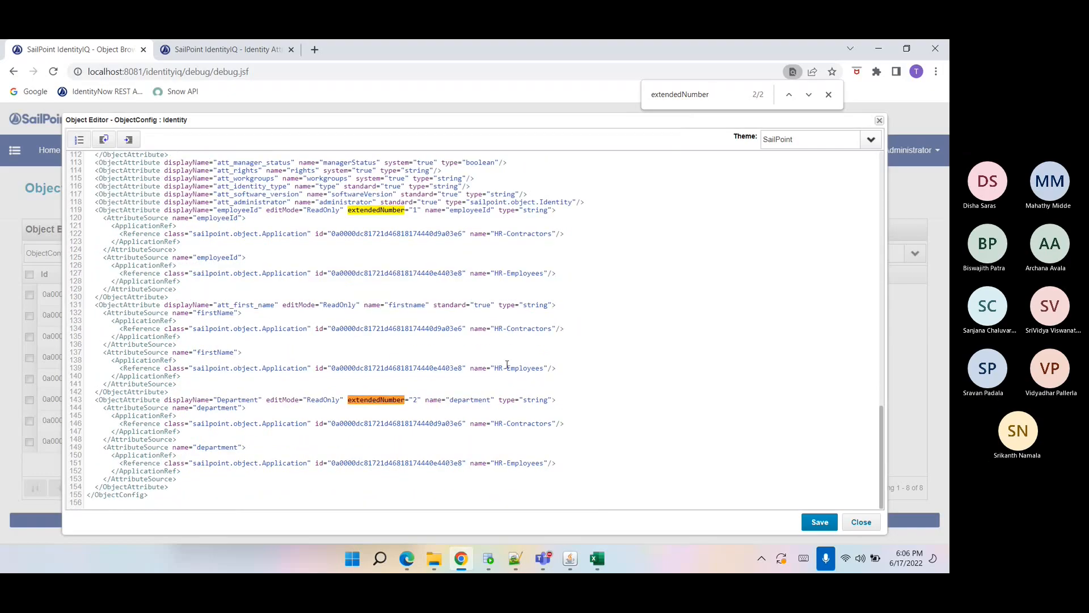
{"action": "left_click_drag", "start_coordinate": [89, 399], "coordinate": [189, 488]}
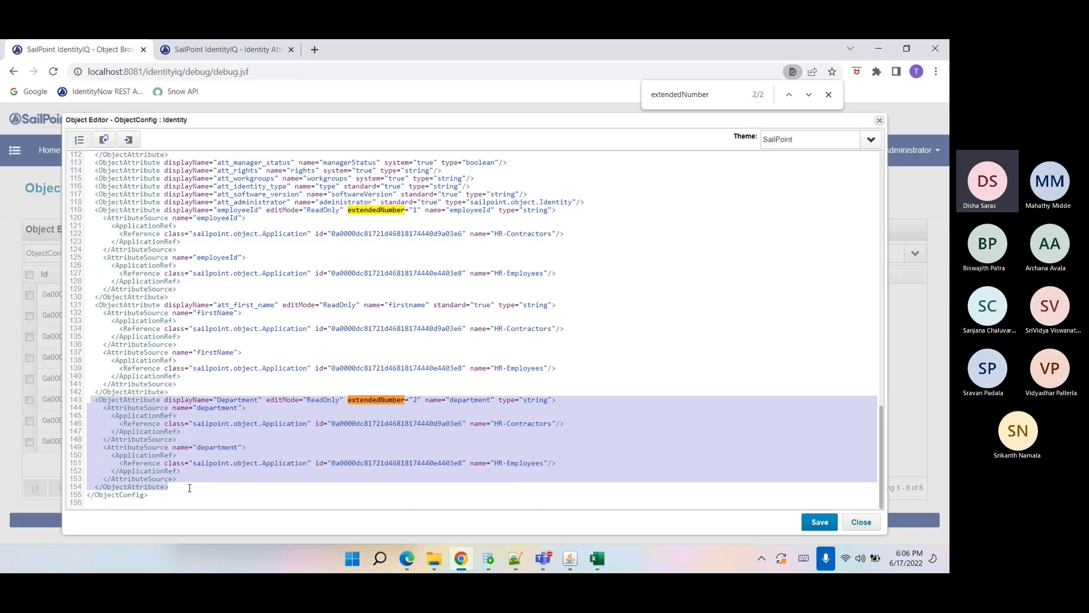
{"action": "double_click", "coordinate": [472, 401]}
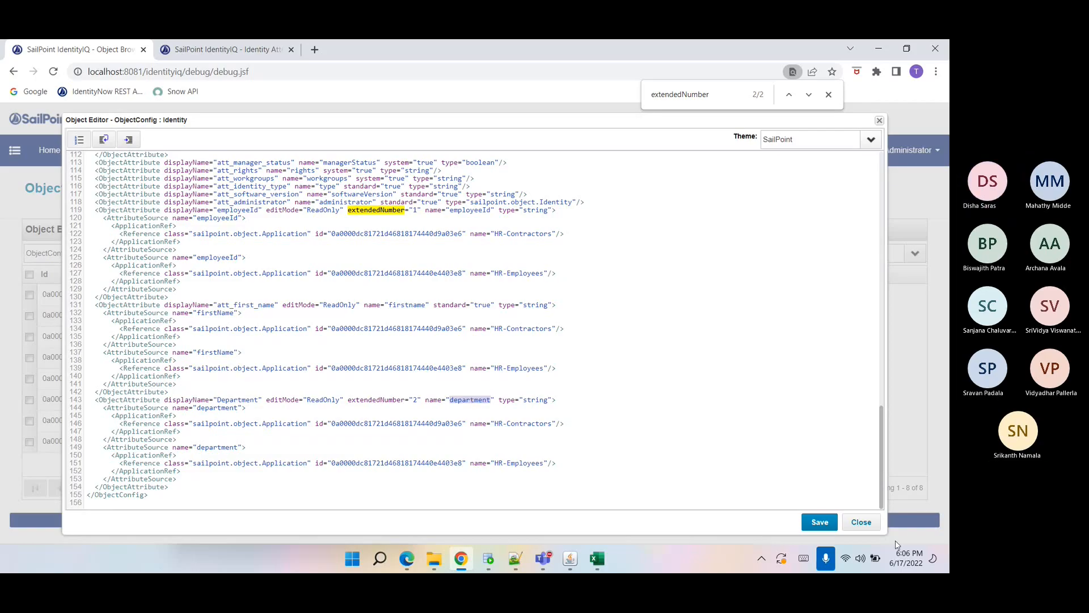
{"action": "double_click", "coordinate": [360, 402]}
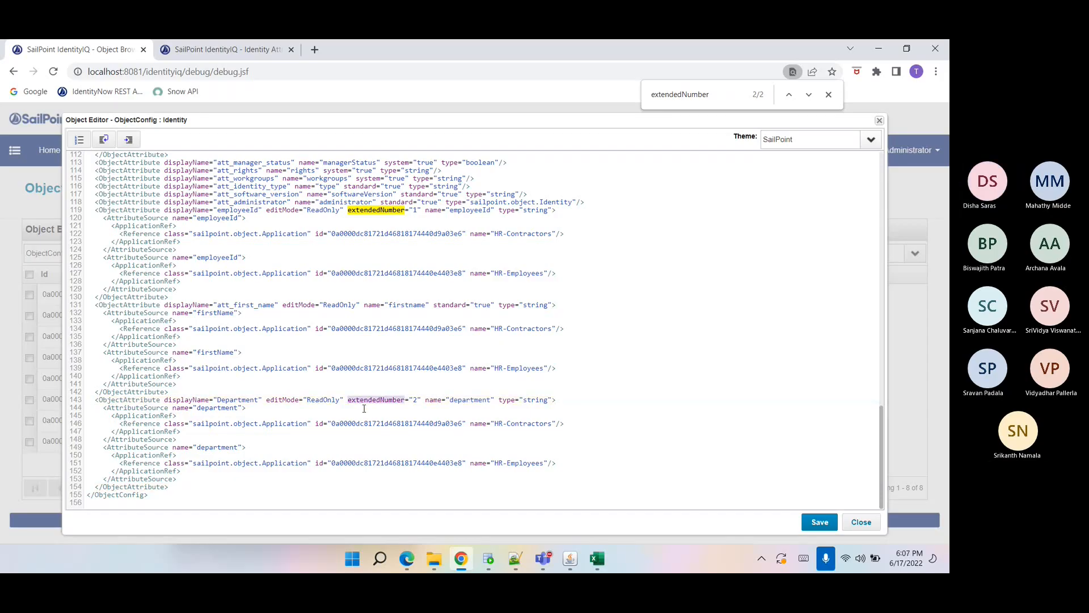
{"action": "left_click", "coordinate": [862, 523]}
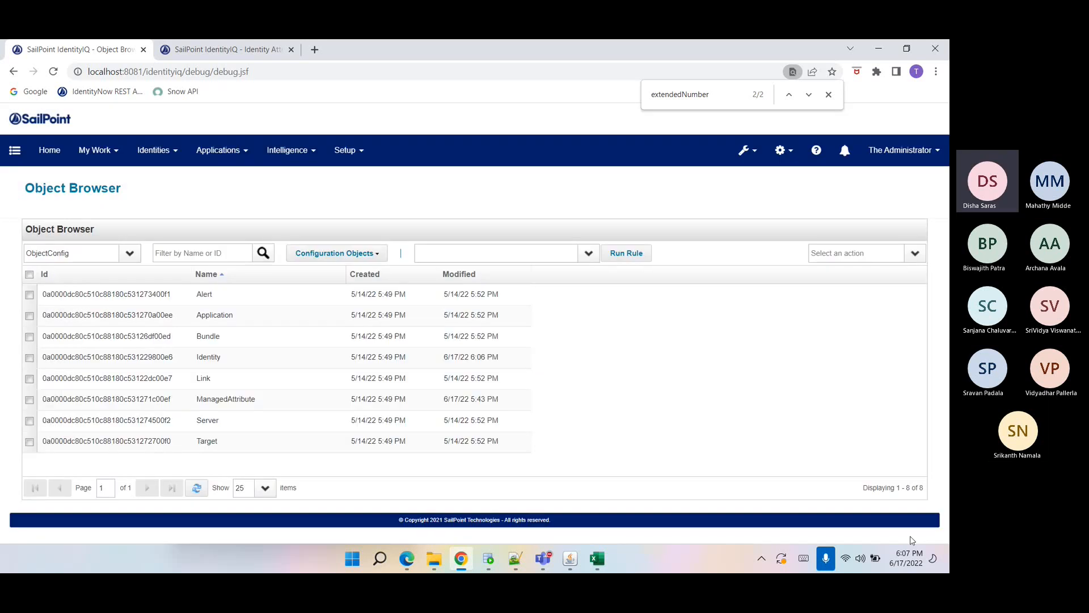
Create a new identity attribute named location with display name Location, marked Searchable.
{"action": "left_click", "coordinate": [247, 57]}
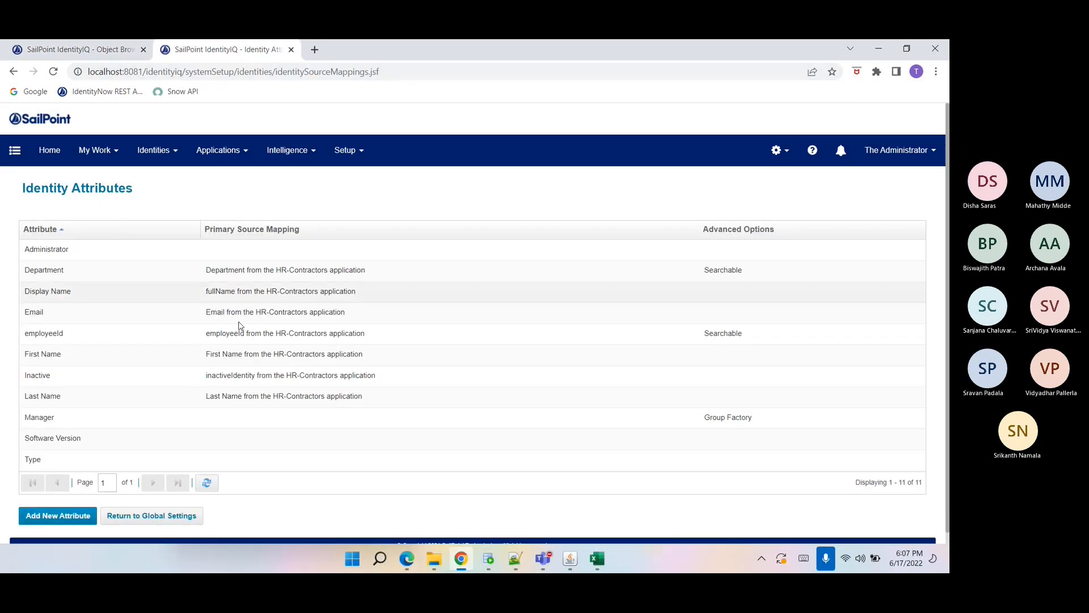
{"action": "left_click", "coordinate": [60, 518]}
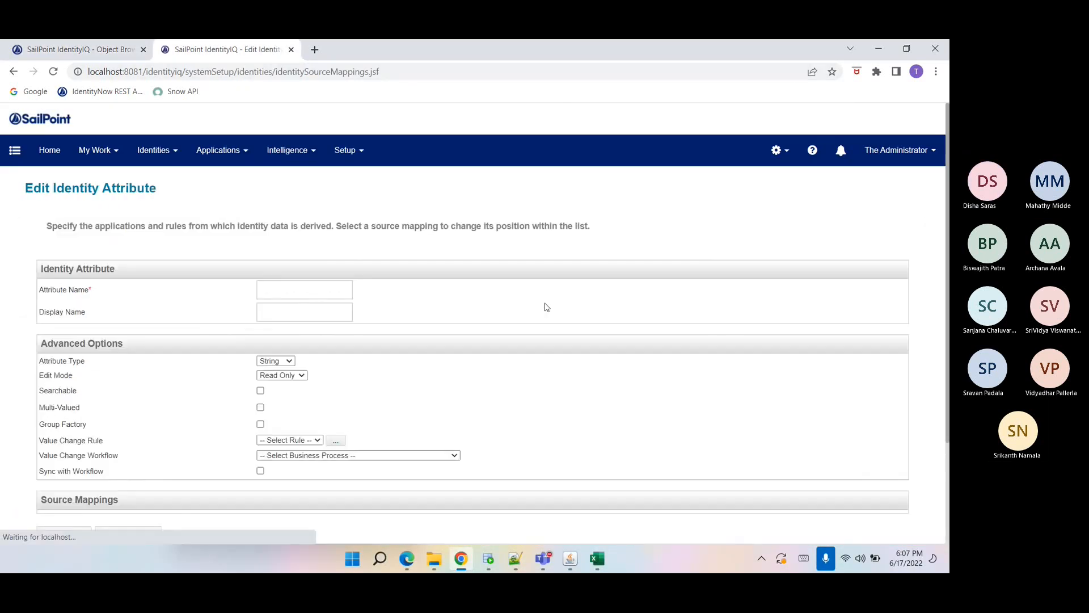
{"action": "left_click", "coordinate": [329, 284]}
{"action": "type", "text": "location"}
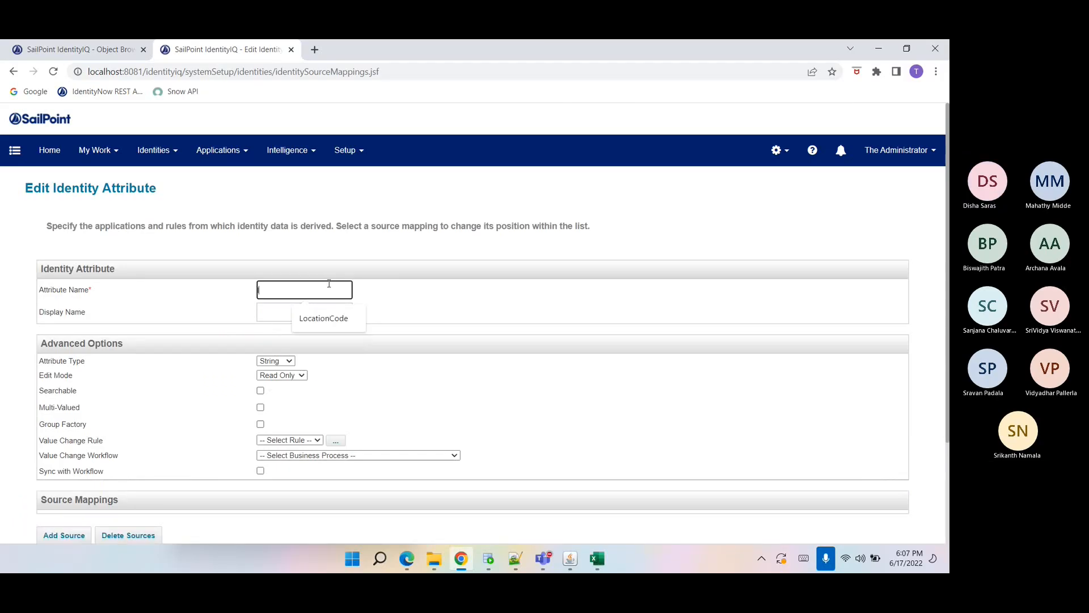
{"action": "key", "text": "Tab"}
{"action": "type", "text": "Location"}
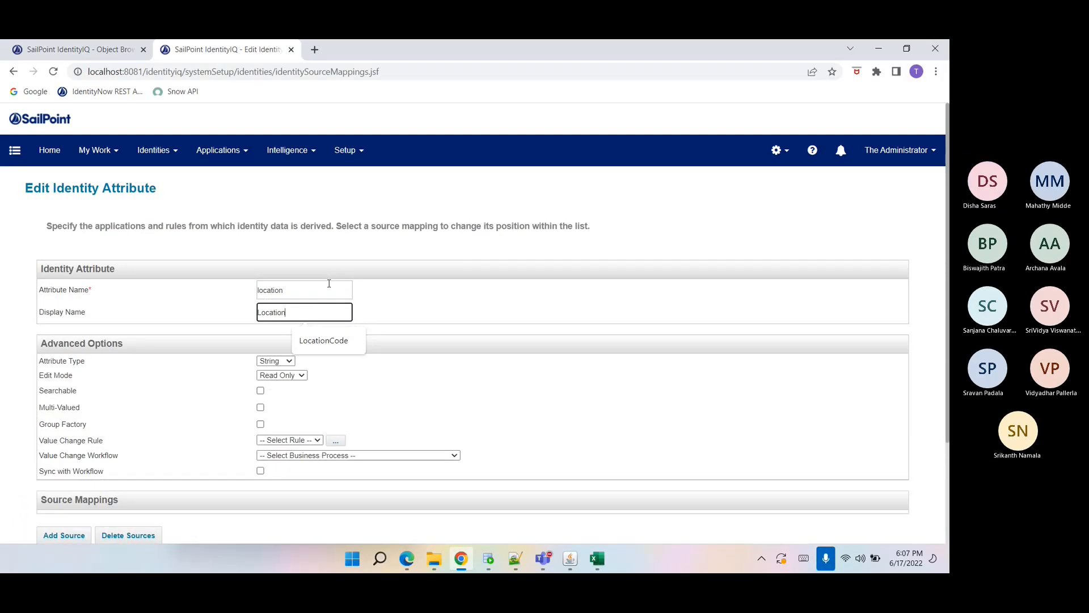
{"action": "left_click", "coordinate": [182, 347]}
{"action": "left_click", "coordinate": [261, 390]}
Add a source mapping from the HR-Contractors application's location attribute.
{"action": "scroll", "coordinate": [151, 450], "scroll_direction": "down", "scroll_amount": 3}
{"action": "left_click", "coordinate": [65, 404]}
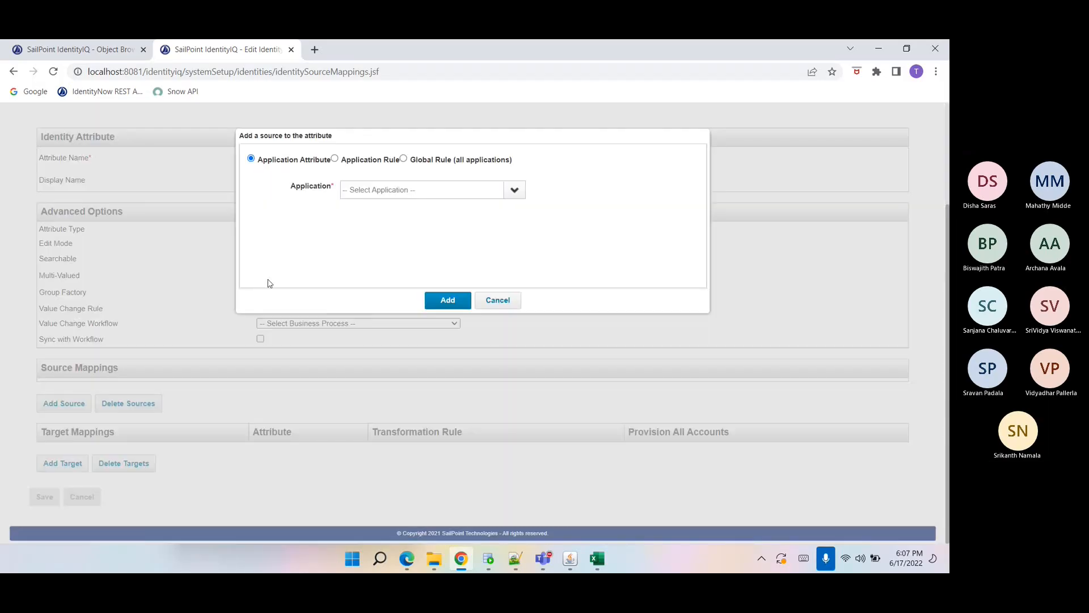
{"action": "left_click", "coordinate": [515, 190]}
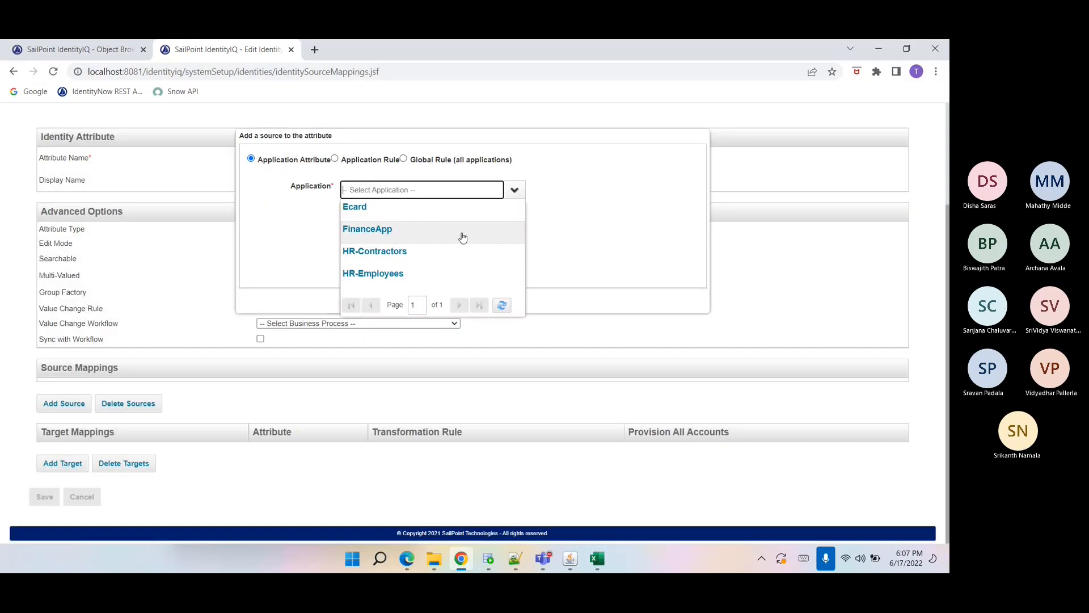
{"action": "left_click", "coordinate": [461, 251]}
{"action": "left_click", "coordinate": [405, 207]}
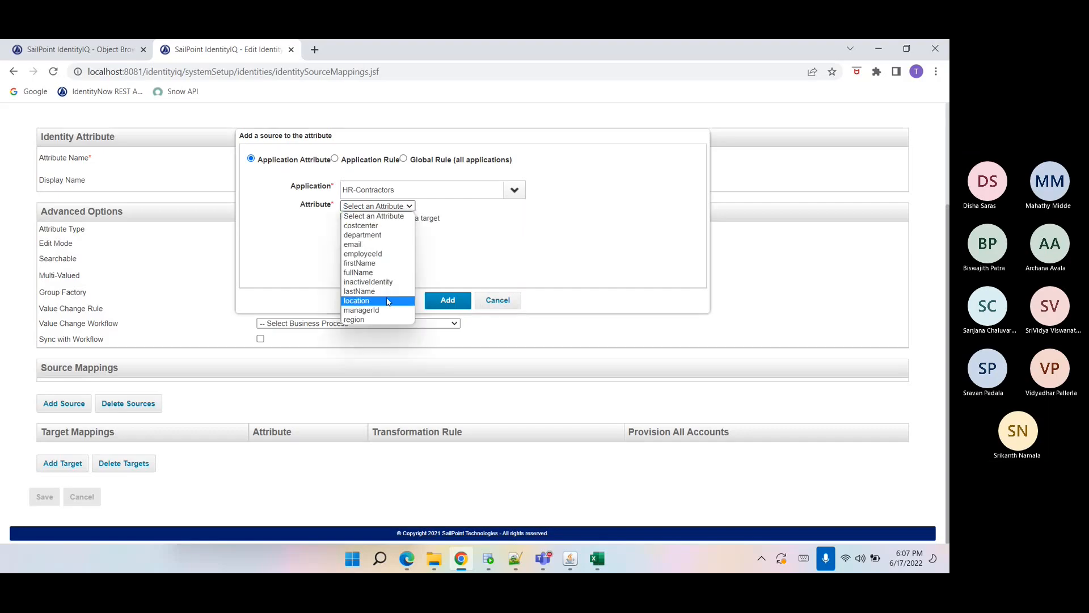
{"action": "left_click", "coordinate": [368, 302]}
{"action": "left_click", "coordinate": [79, 418]}
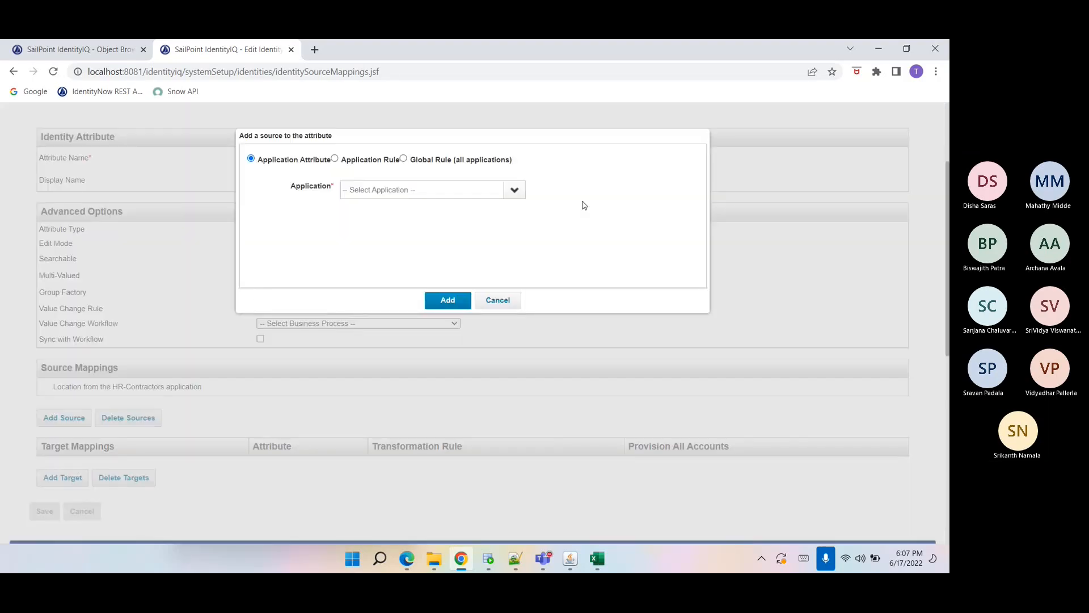
Add a second source mapping from the HR-Employees application's location attribute.
{"action": "left_click", "coordinate": [514, 190]}
{"action": "left_click", "coordinate": [434, 274]}
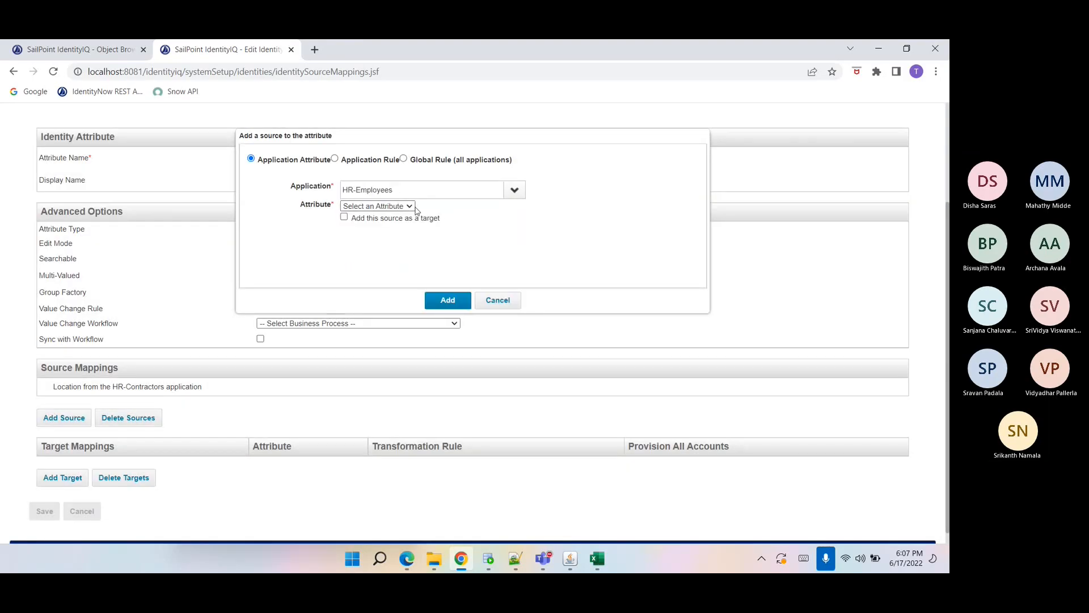
{"action": "left_click", "coordinate": [377, 206]}
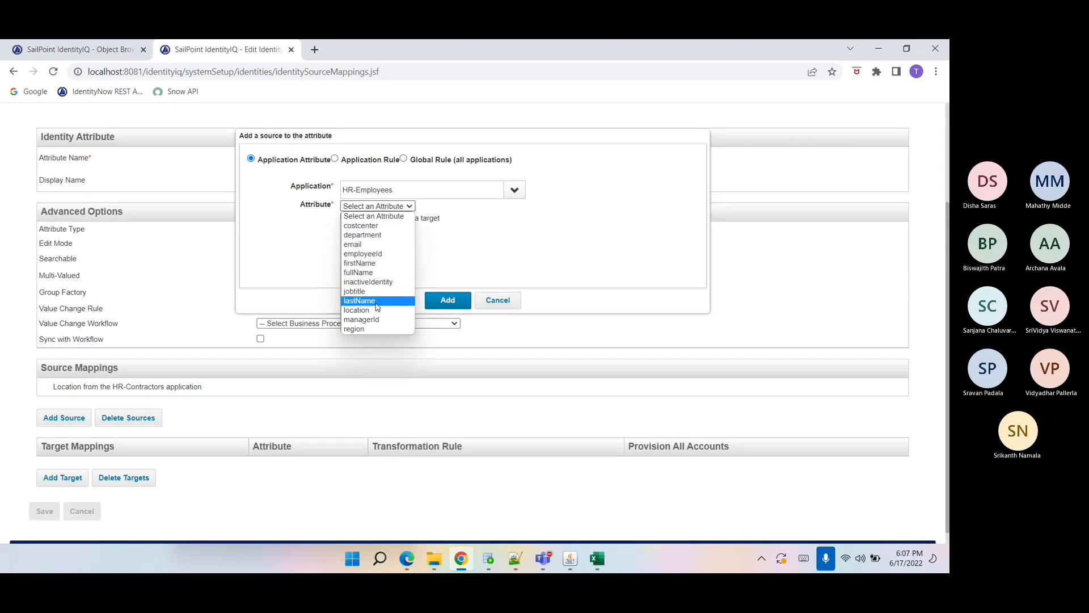
{"action": "left_click", "coordinate": [376, 311]}
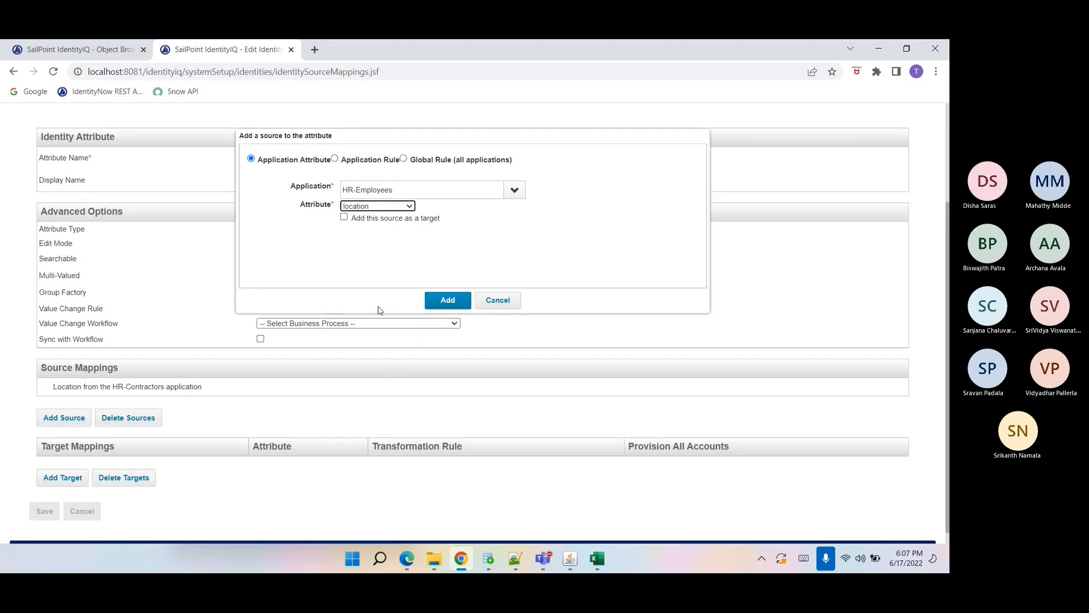
{"action": "left_click", "coordinate": [444, 301]}
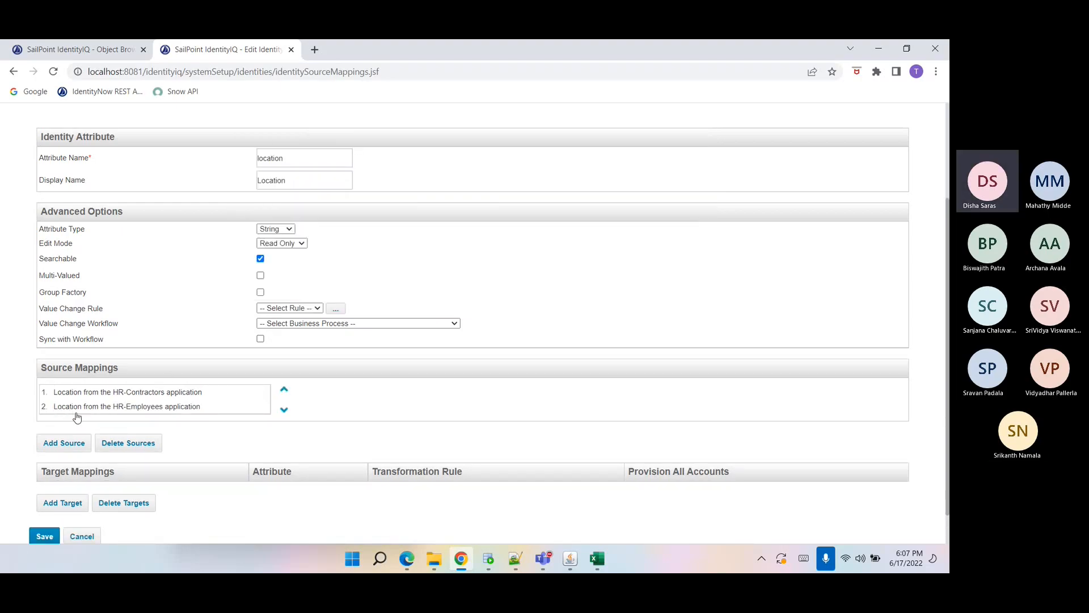
Save the location identity attribute and refresh the identity attributes list.
{"action": "scroll", "coordinate": [68, 431], "scroll_direction": "down", "scroll_amount": 1}
{"action": "left_click", "coordinate": [49, 504]}
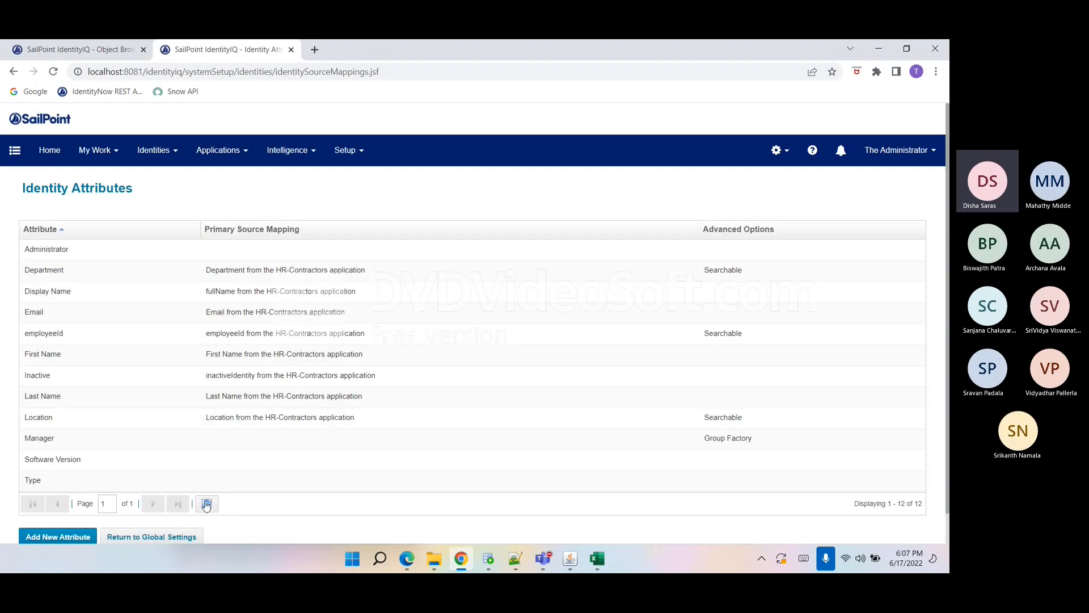
{"action": "left_click", "coordinate": [206, 505]}
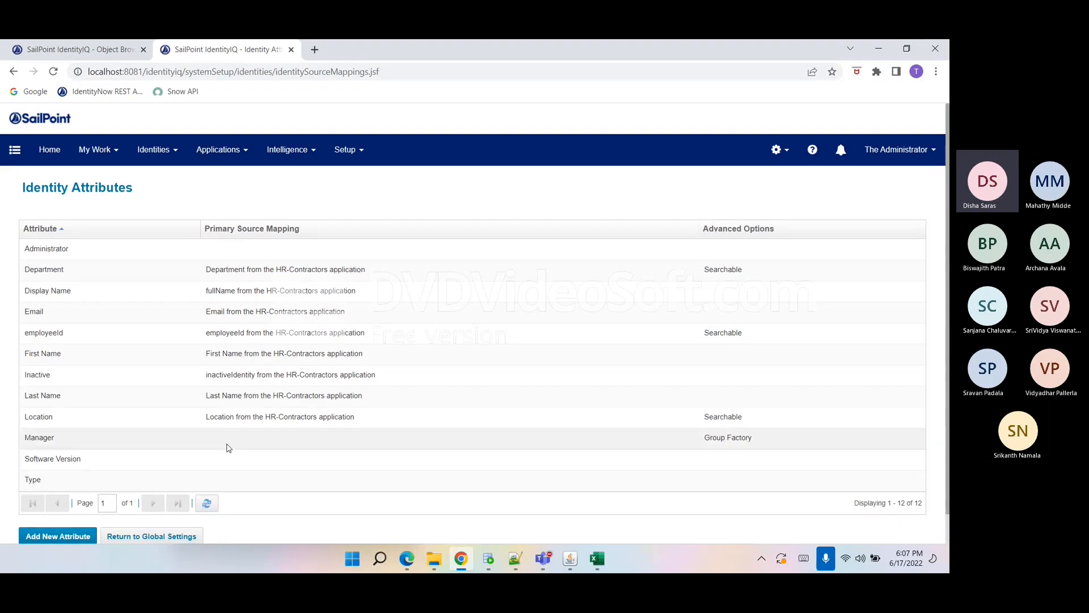
Start a new identity attribute and name it jobtitle, copying the name from the AuthEmployees spreadsheet's jobtitle column header.
{"action": "scroll", "coordinate": [226, 445], "scroll_direction": "down", "scroll_amount": 1}
{"action": "left_click", "coordinate": [63, 503]}
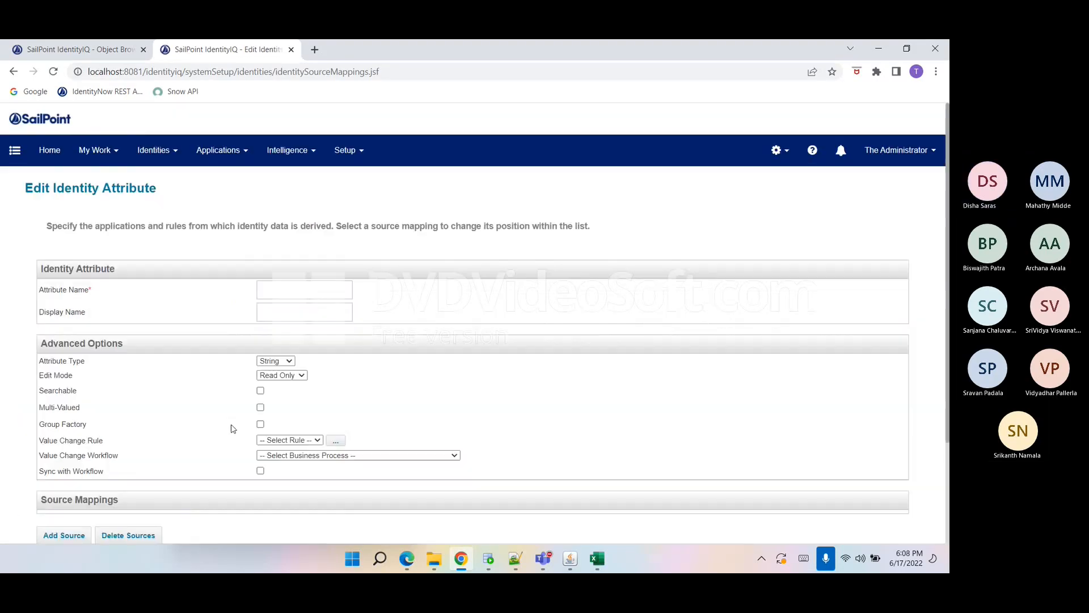
{"action": "left_click", "coordinate": [305, 289]}
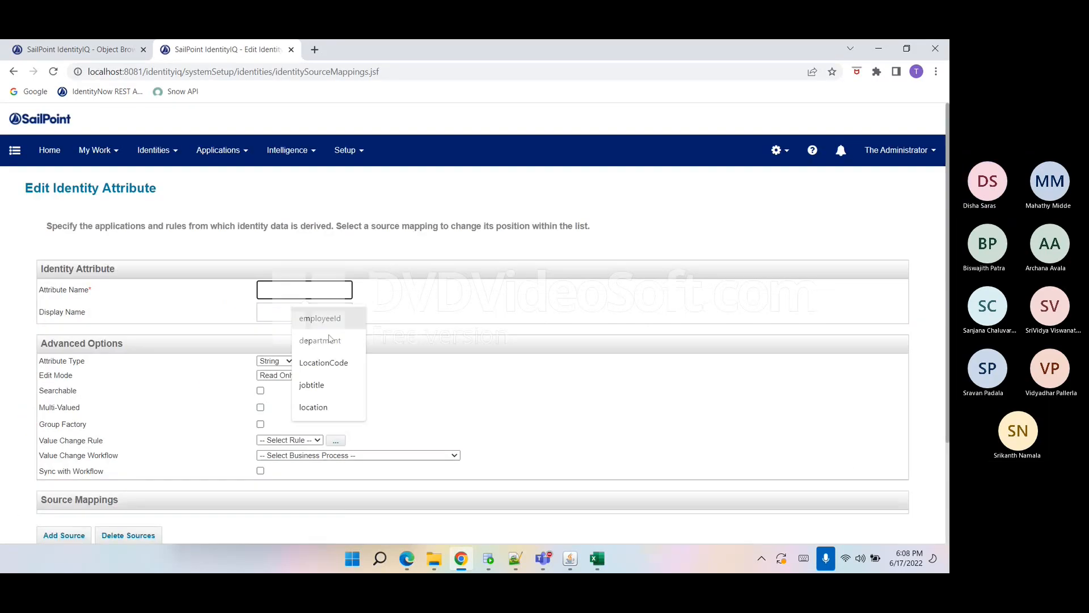
{"action": "left_click", "coordinate": [596, 559]}
{"action": "left_click", "coordinate": [350, 280]}
{"action": "left_click", "coordinate": [328, 222]}
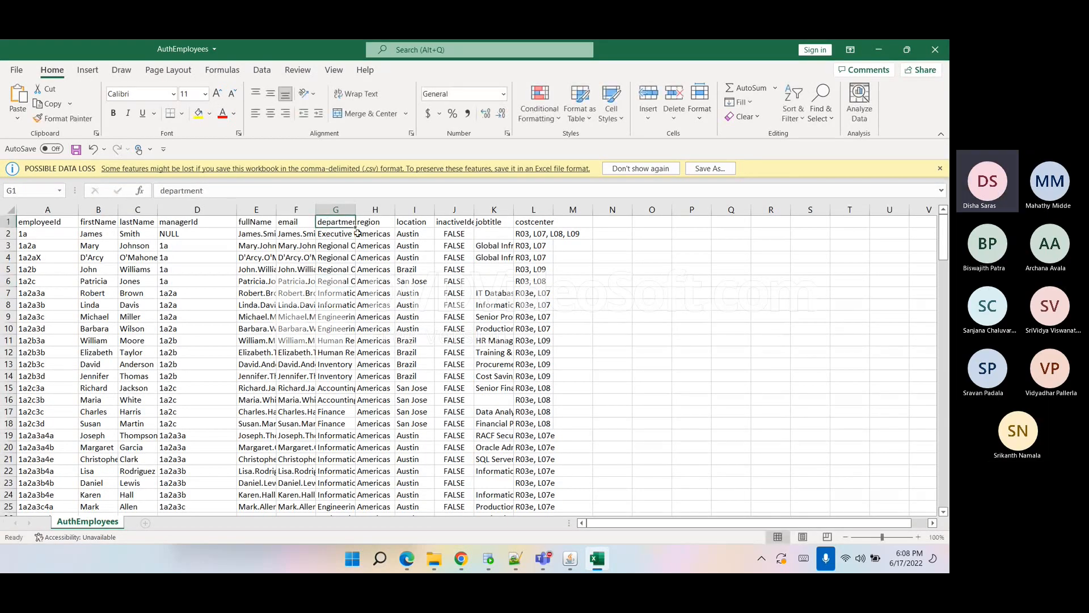
{"action": "left_click", "coordinate": [412, 225]}
{"action": "left_click", "coordinate": [492, 223]}
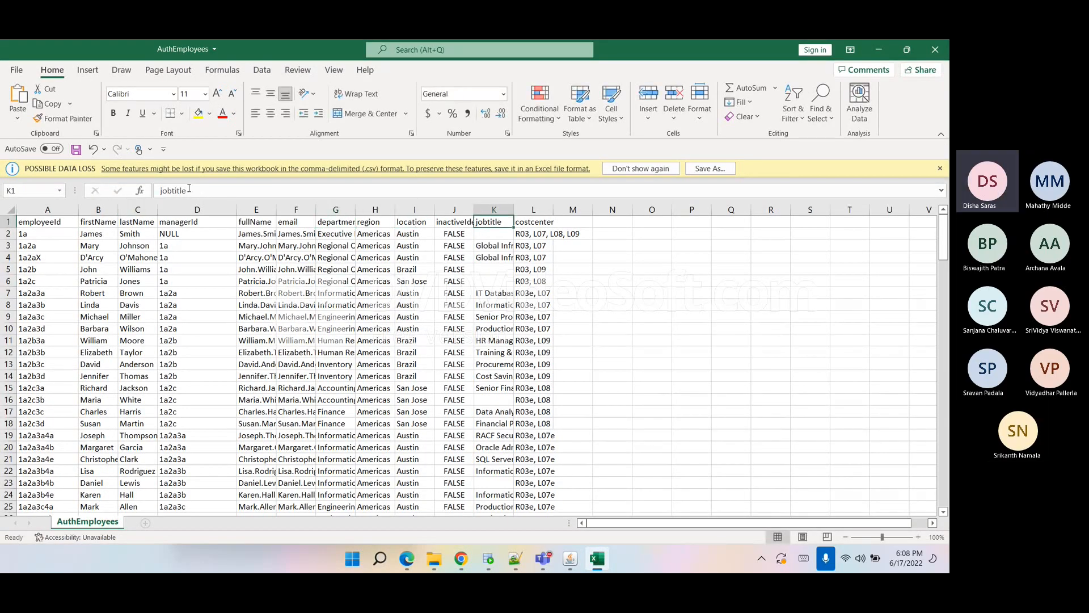
{"action": "left_click_drag", "start_coordinate": [188, 190], "coordinate": [164, 191]}
{"action": "key", "text": "ctrl+c"}
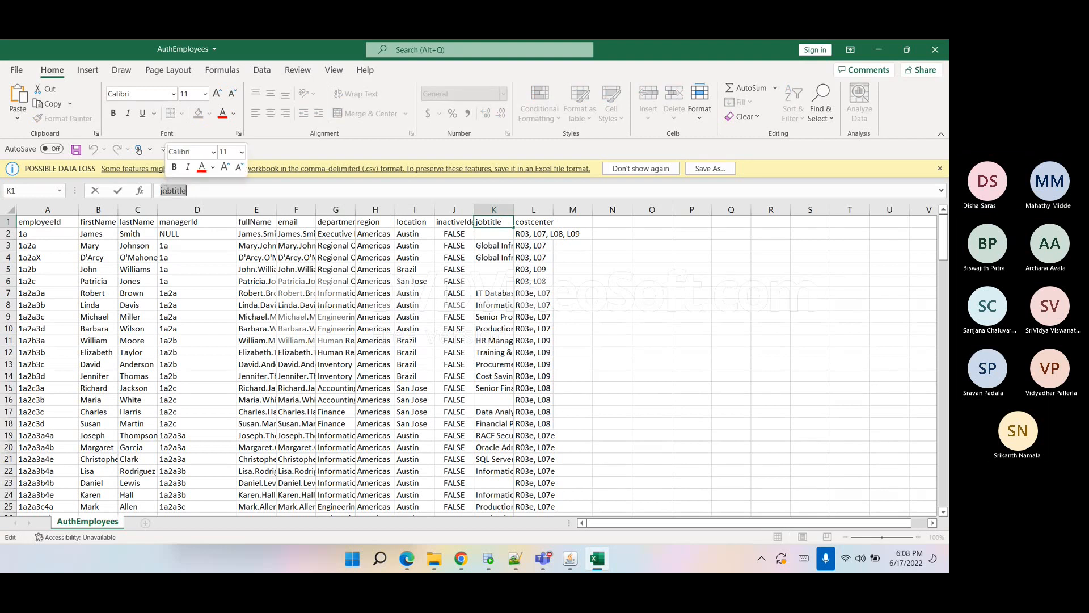
{"action": "key", "text": "alt+Tab"}
{"action": "left_click", "coordinate": [308, 291]}
{"action": "key", "text": "ctrl+v"}
Set the new attribute's display name to JobTitle and mark it Searchable.
{"action": "left_click", "coordinate": [295, 307]}
{"action": "type", "text": "Jo"}
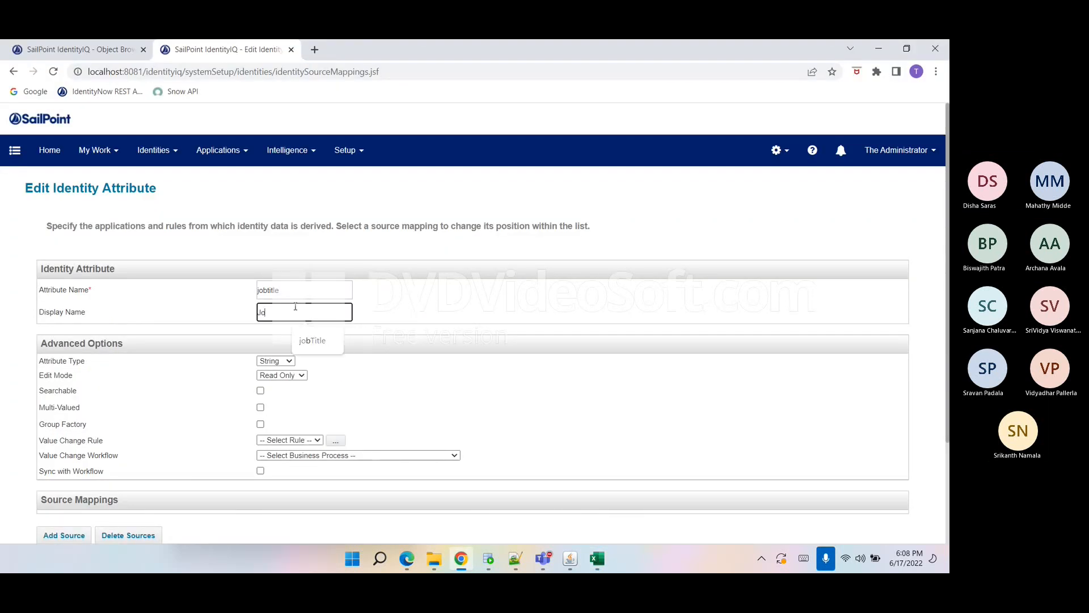
{"action": "type", "text": "bTitle"}
{"action": "left_click", "coordinate": [389, 396]}
{"action": "scroll", "coordinate": [377, 396], "scroll_direction": "down", "scroll_amount": 3}
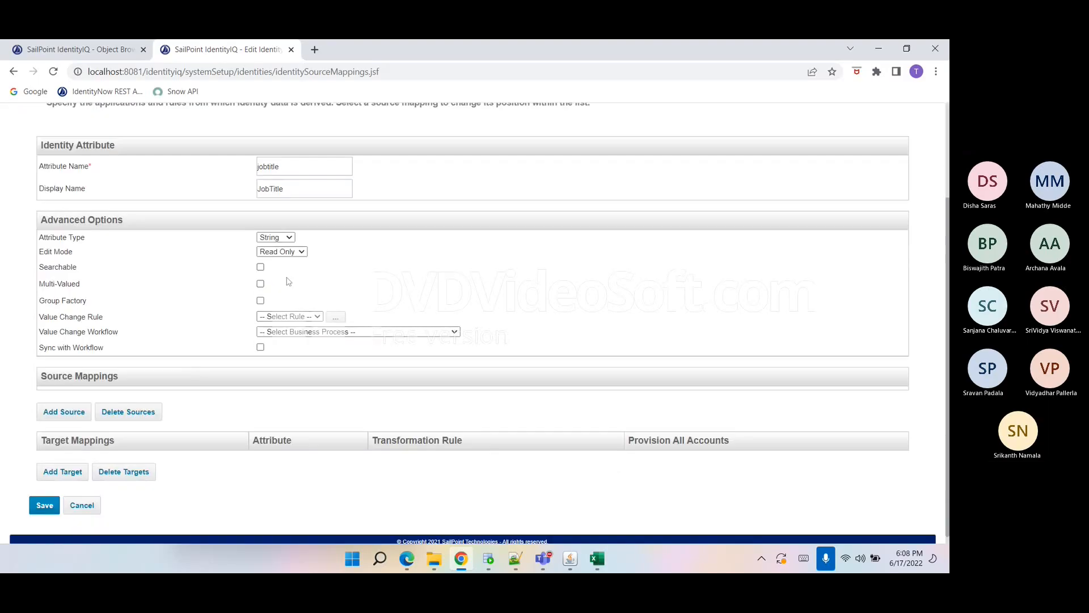
{"action": "left_click", "coordinate": [260, 267]}
Try to add an HR-Contractors source mapping for jobtitle, then cancel the source dialog.
{"action": "left_click", "coordinate": [61, 412]}
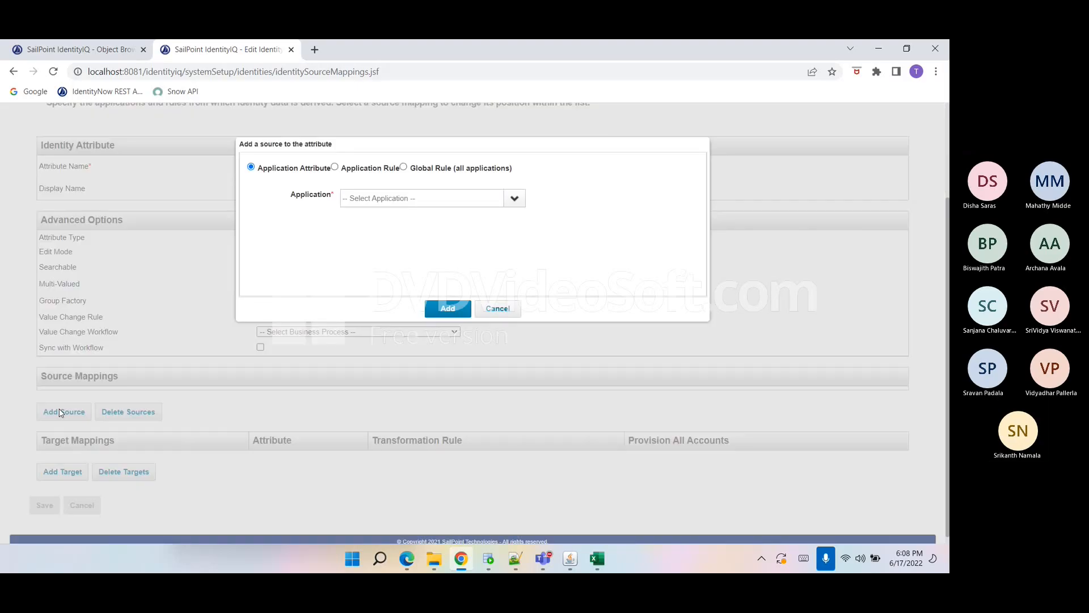
{"action": "left_click", "coordinate": [513, 199]}
{"action": "left_click", "coordinate": [423, 259]}
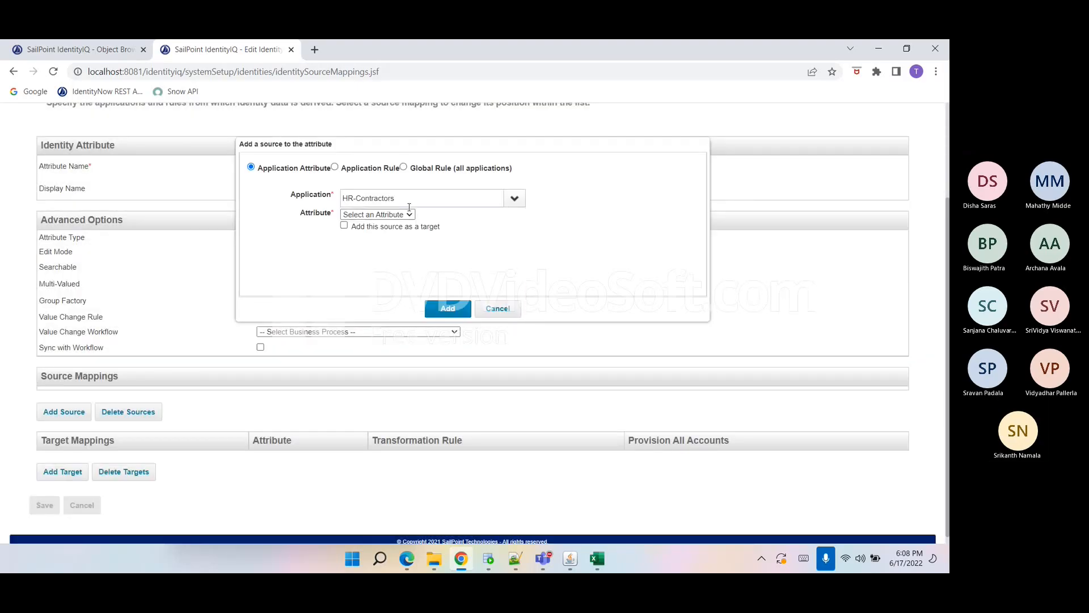
{"action": "left_click", "coordinate": [404, 214]}
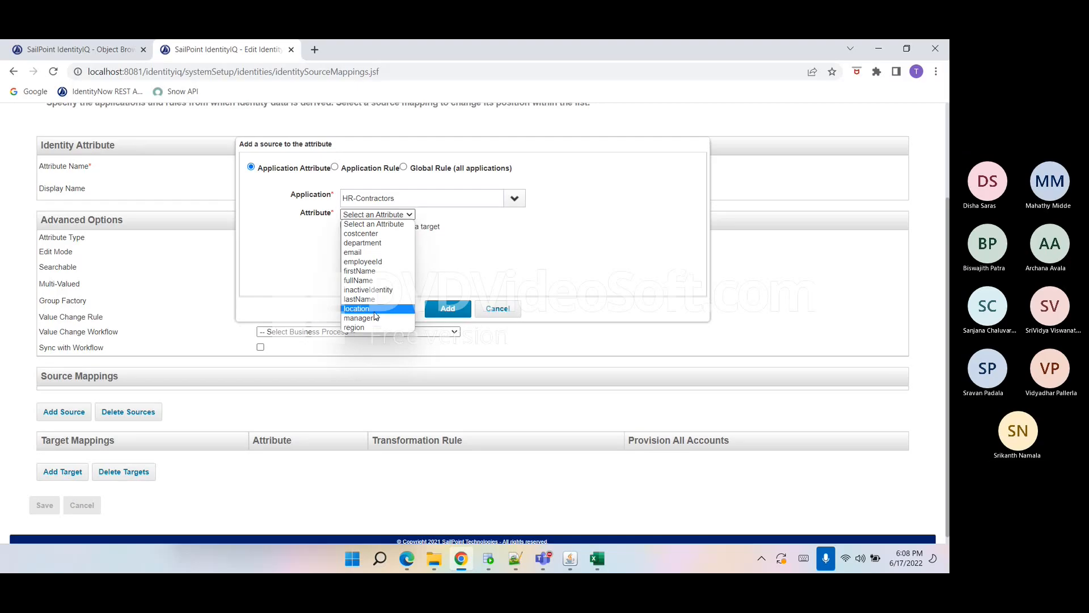
{"action": "left_click", "coordinate": [599, 556]}
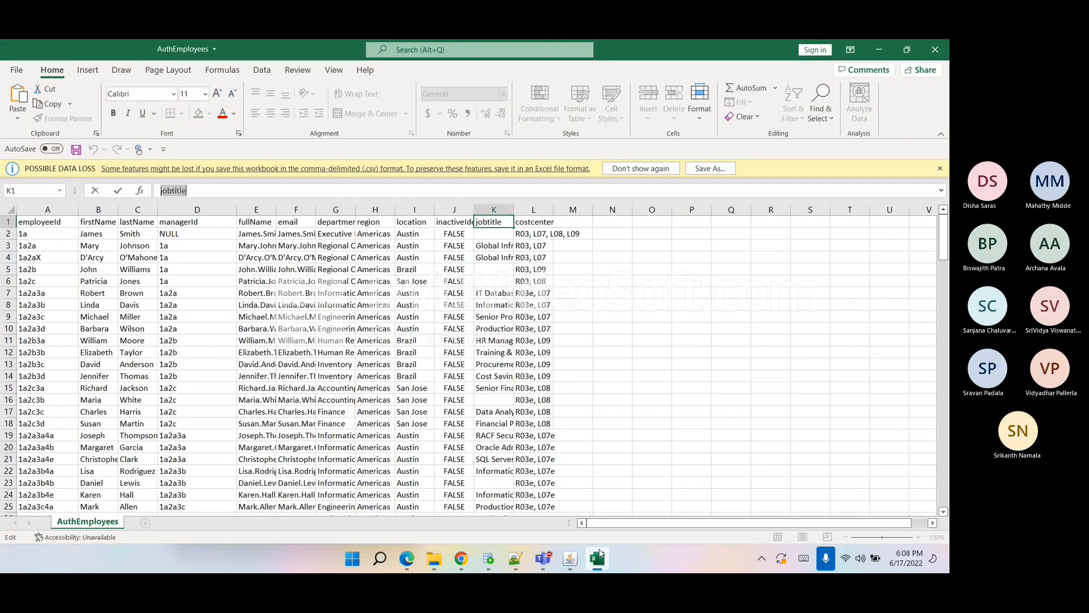
{"action": "left_click", "coordinate": [599, 556]}
{"action": "left_click", "coordinate": [402, 216]}
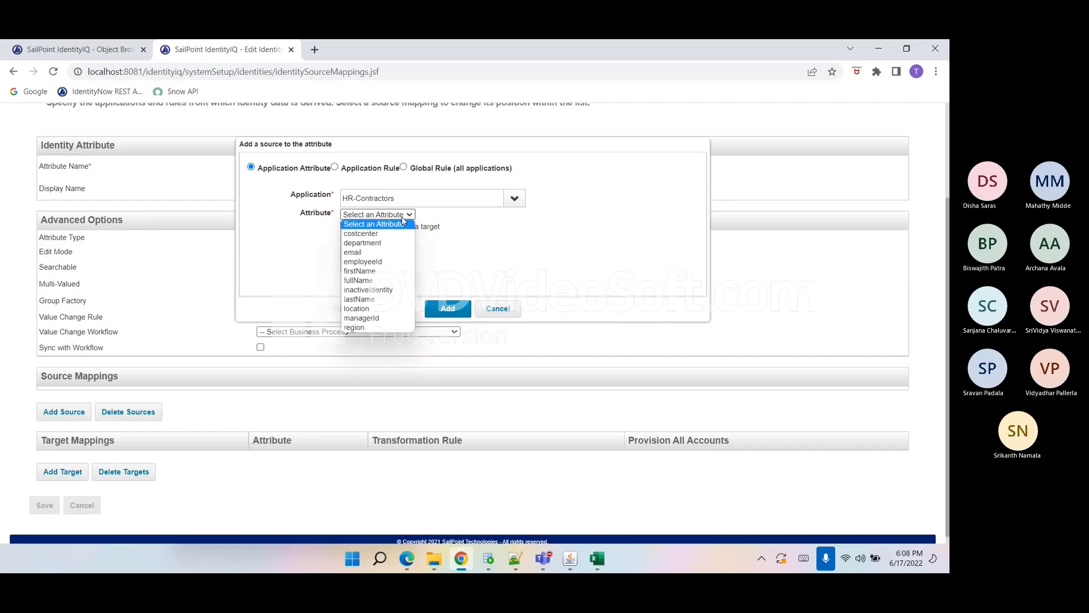
{"action": "left_click", "coordinate": [475, 261]}
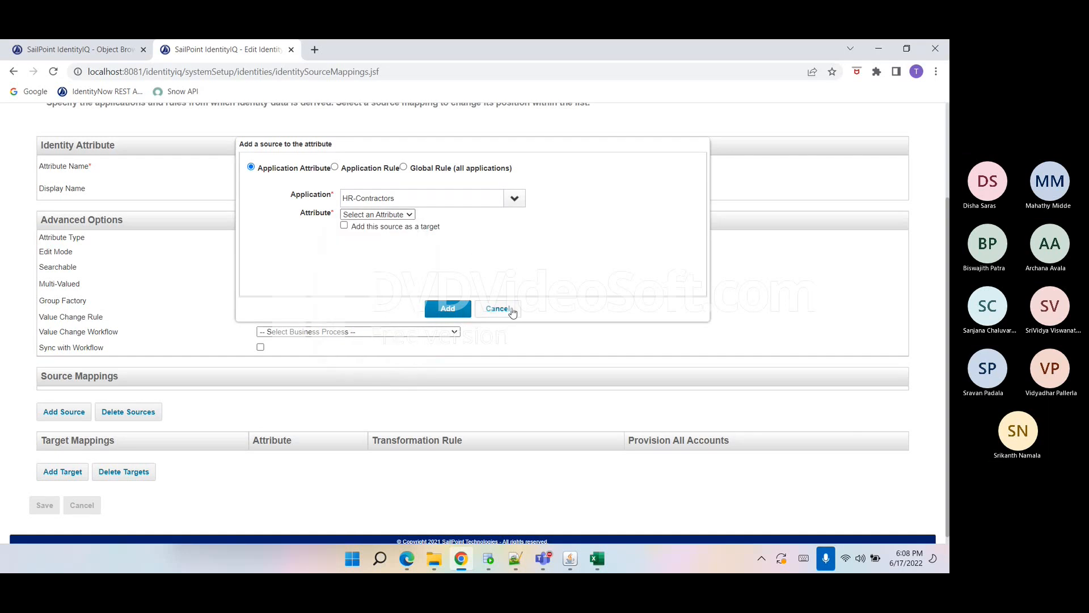
{"action": "left_click", "coordinate": [497, 308]}
Open the HR-Contractors application's schema configuration in the first browser tab and run Discover Schema Attributes.
{"action": "scroll", "coordinate": [270, 299], "scroll_direction": "up", "scroll_amount": 2}
{"action": "left_click", "coordinate": [229, 150]}
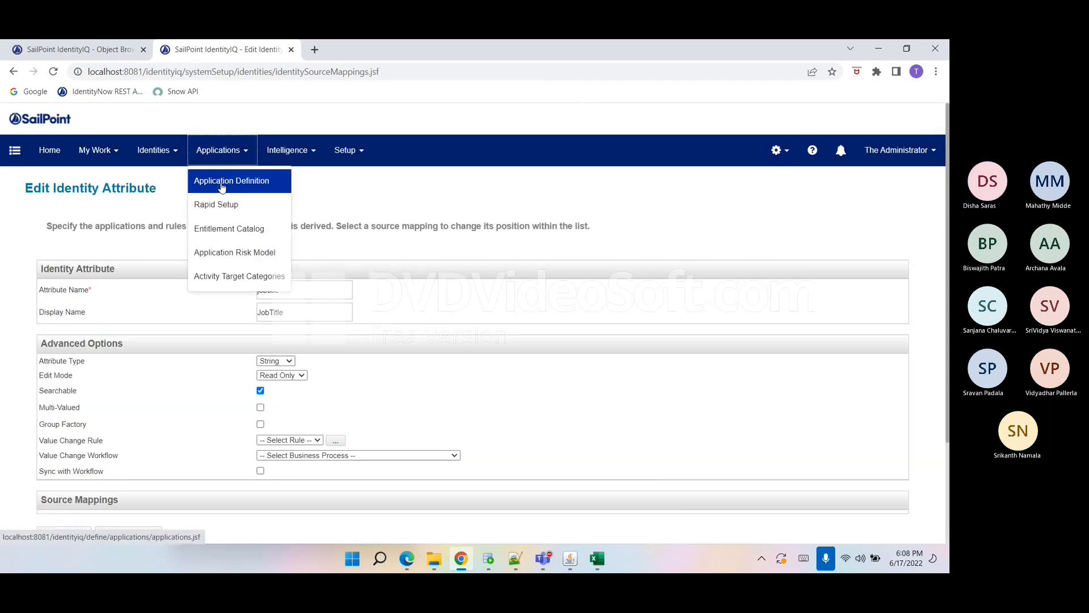
{"action": "left_click", "coordinate": [116, 50]}
{"action": "left_click", "coordinate": [220, 151]}
{"action": "left_click", "coordinate": [232, 182]}
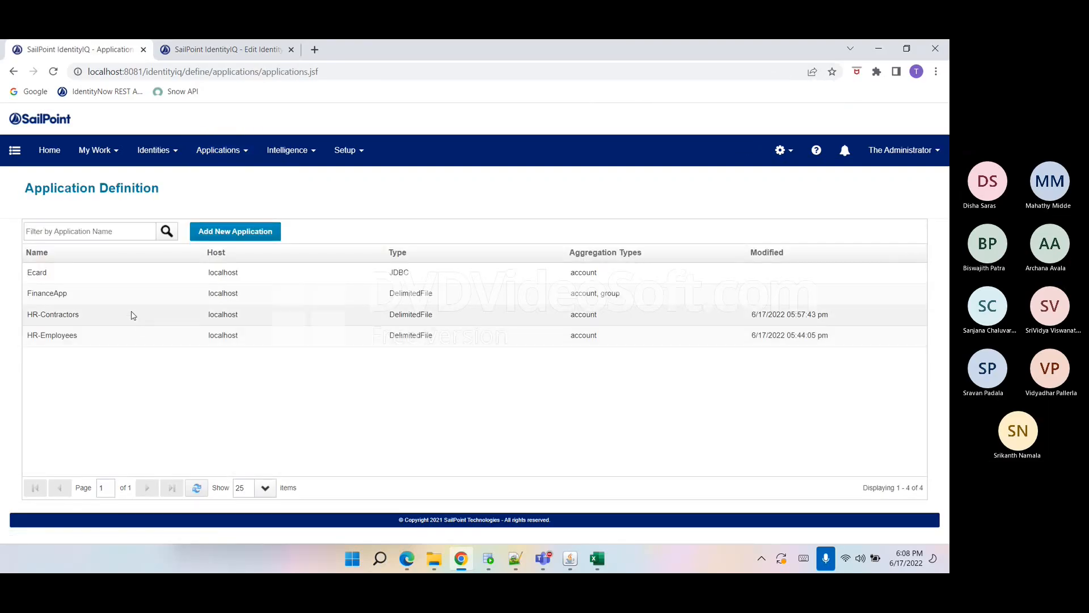
{"action": "left_click", "coordinate": [131, 314]}
{"action": "left_click", "coordinate": [103, 226]}
{"action": "left_click", "coordinate": [99, 250]}
{"action": "scroll", "coordinate": [121, 365], "scroll_direction": "down", "scroll_amount": 5}
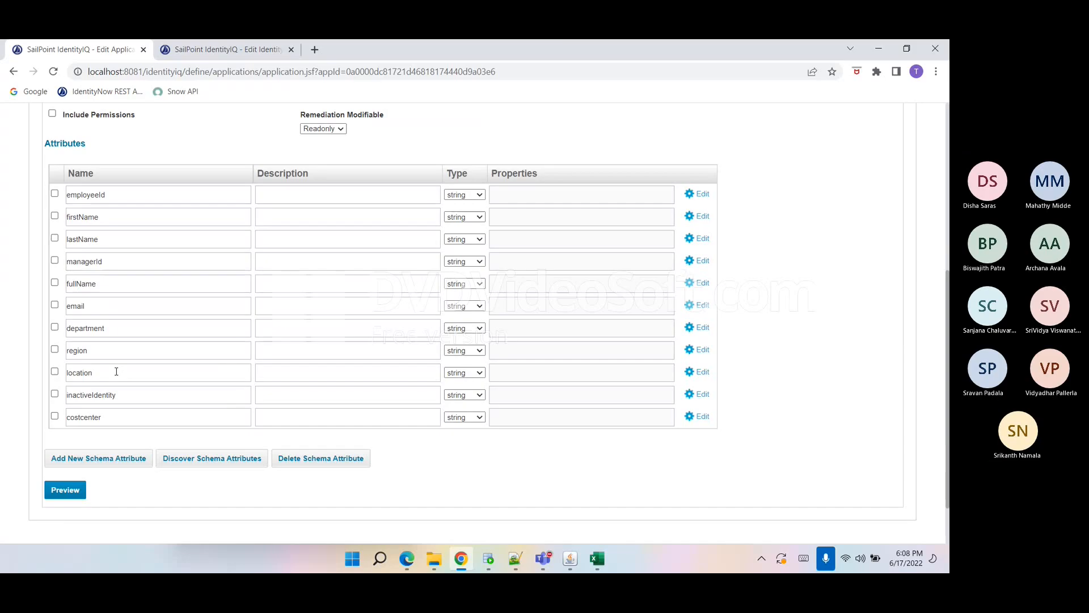
{"action": "left_click", "coordinate": [168, 460]}
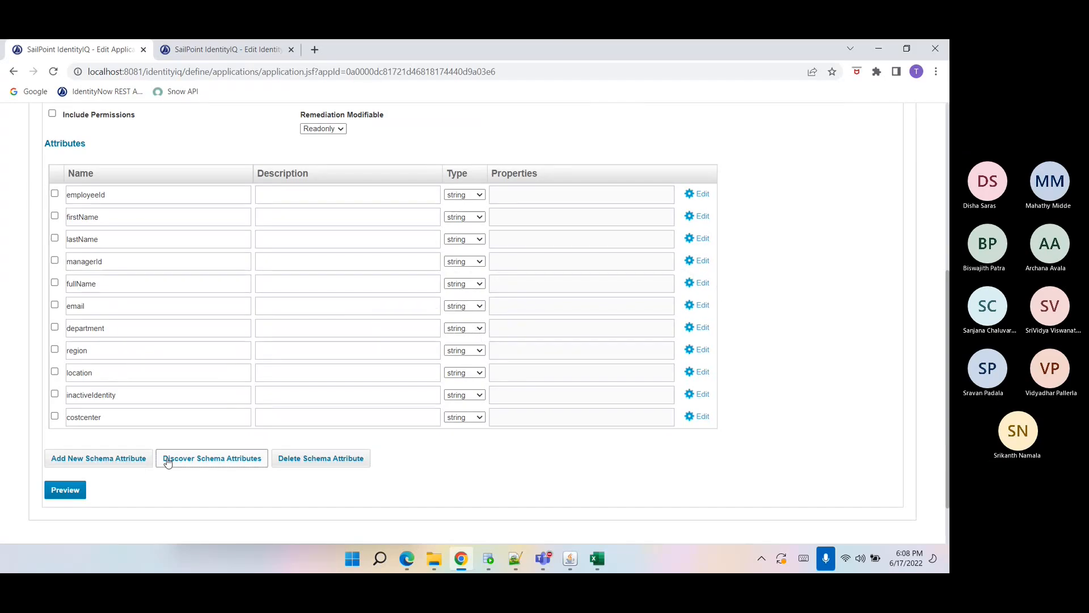
{"action": "left_click", "coordinate": [168, 462]}
Replace the File Path folder with C:\IIQ\Training\Self Sailpoint\Documents\Data, copied from the Data folder's address in File Explorer.
{"action": "left_click", "coordinate": [54, 188]}
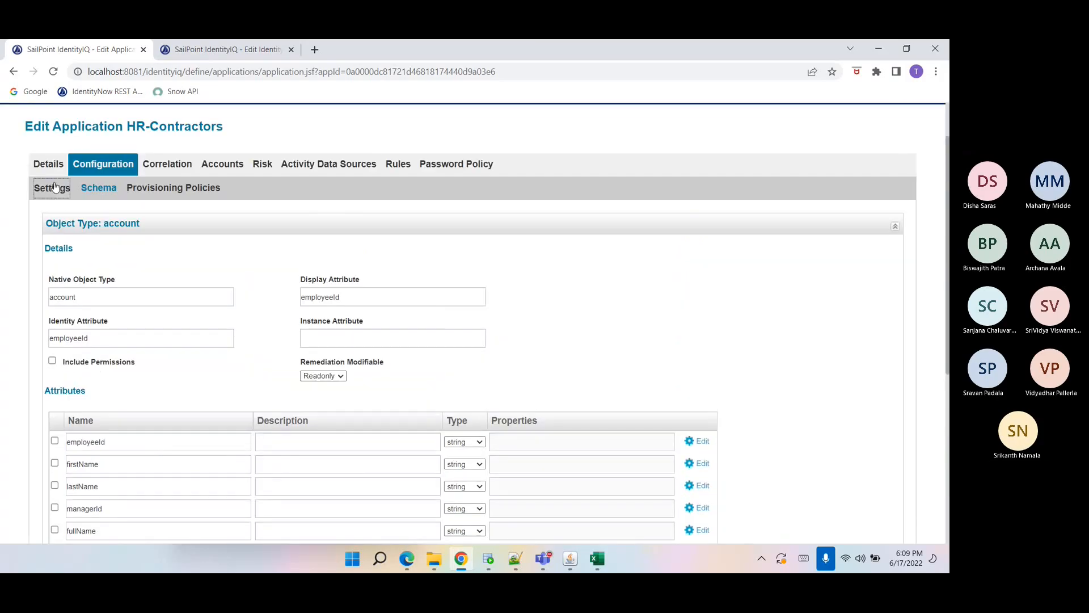
{"action": "mouse_move", "coordinate": [434, 558]}
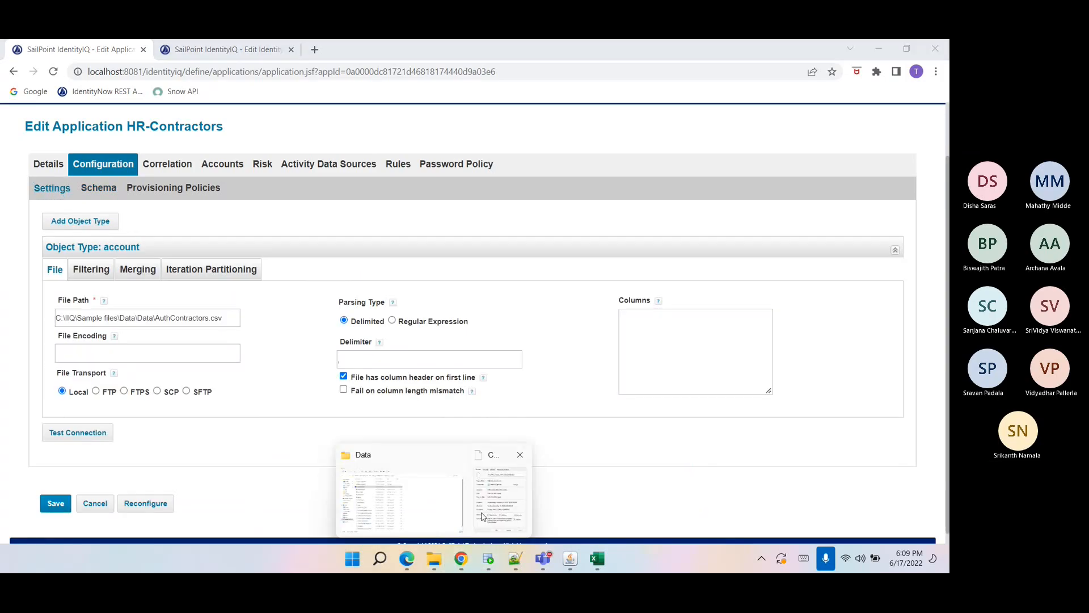
{"action": "left_click", "coordinate": [407, 519]}
{"action": "left_click", "coordinate": [417, 108]}
{"action": "key", "text": "ctrl+c"}
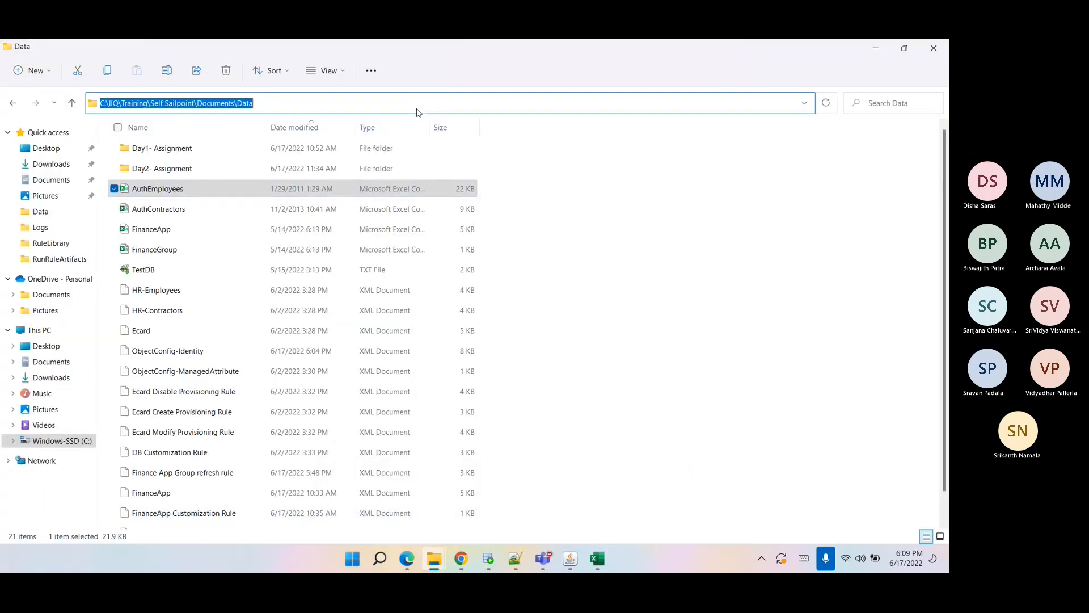
{"action": "key", "text": "alt+Tab"}
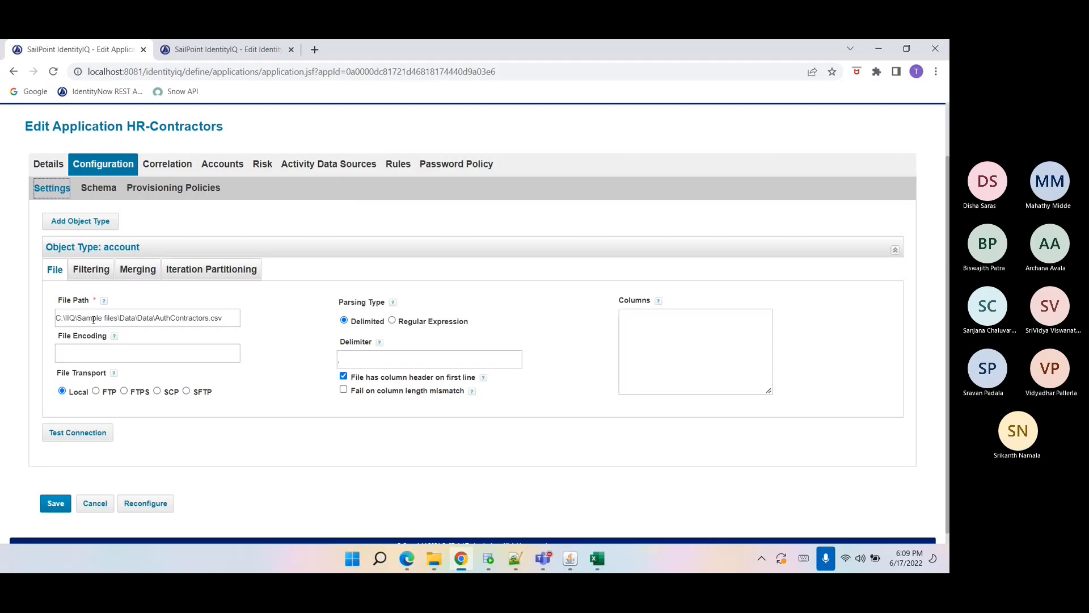
{"action": "left_click_drag", "start_coordinate": [56, 318], "coordinate": [155, 325]}
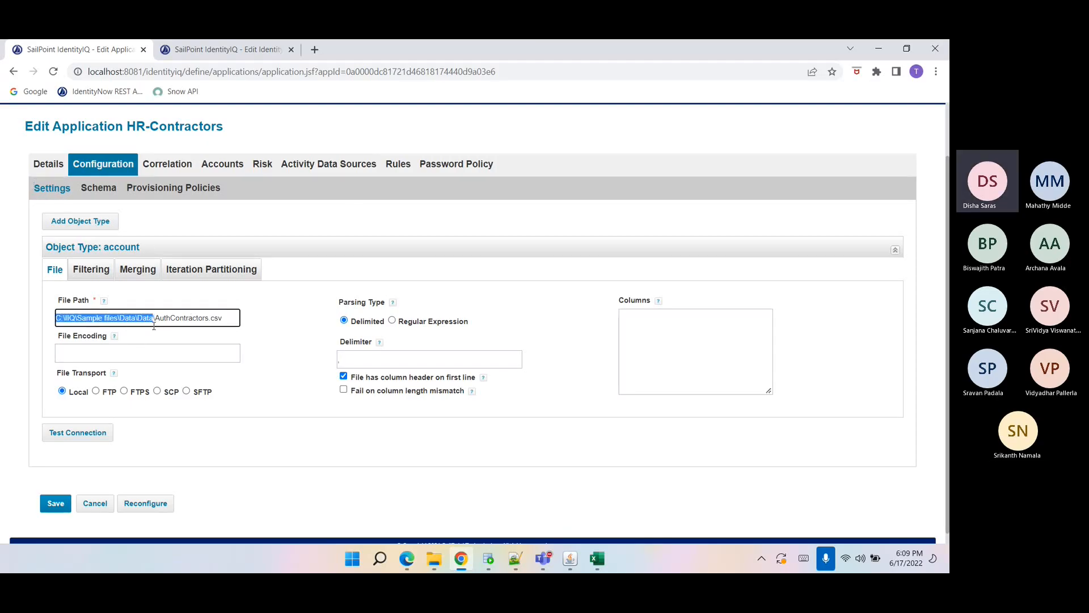
{"action": "key", "text": "ctrl+v"}
Test the HR-Contractors connection and rediscover the schema attributes.
{"action": "left_click", "coordinate": [98, 434]}
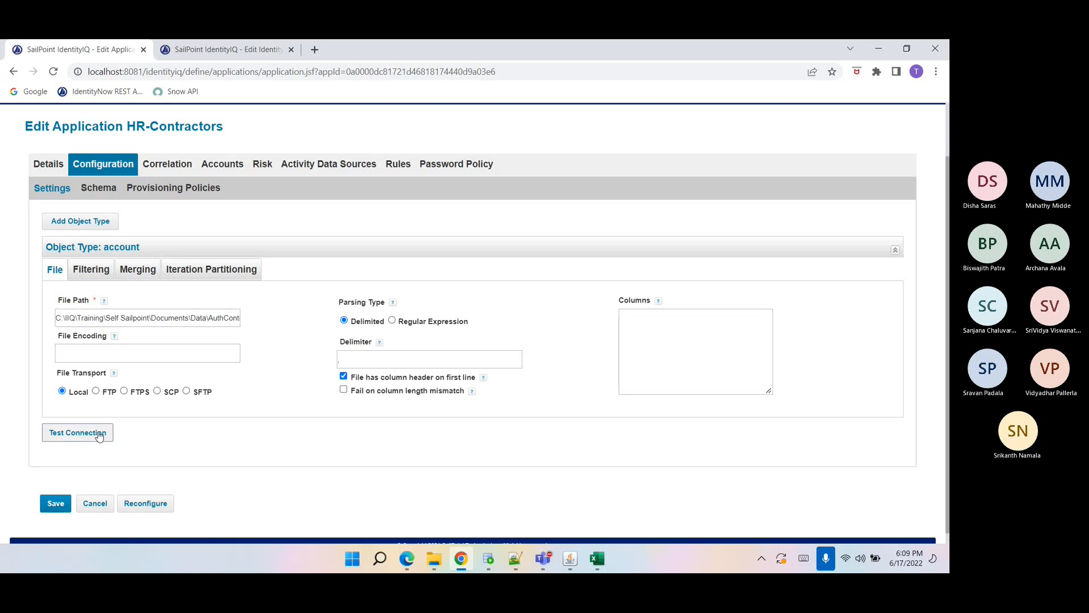
{"action": "left_click", "coordinate": [98, 187]}
{"action": "scroll", "coordinate": [126, 416], "scroll_direction": "down", "scroll_amount": 5}
{"action": "left_click", "coordinate": [186, 403]}
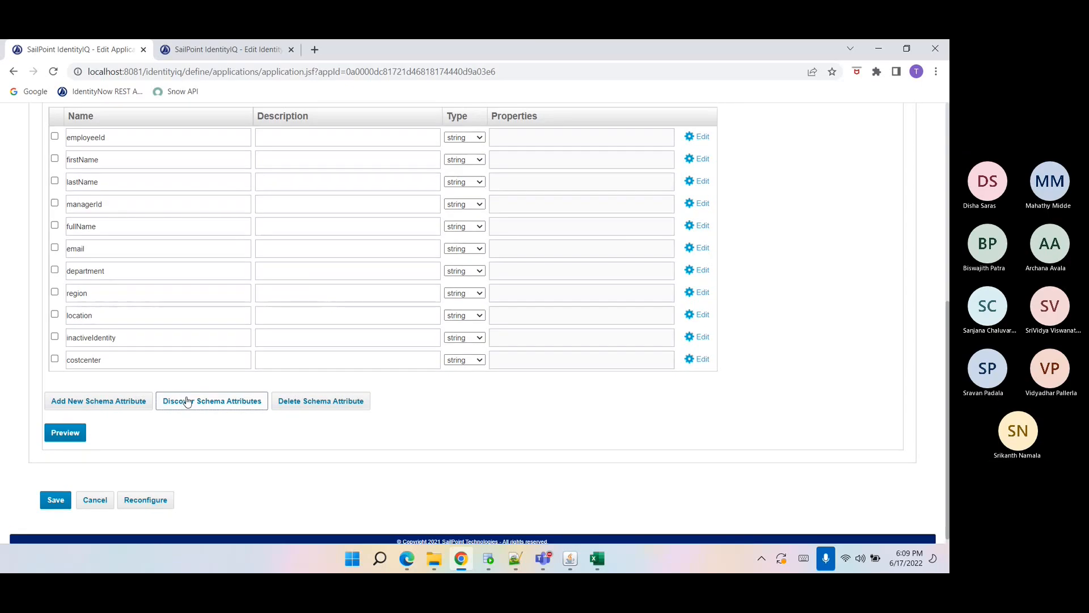
Compare the HR-Contractors schema attributes with the AuthEmployees spreadsheet's column headers.
{"action": "scroll", "coordinate": [186, 403], "scroll_direction": "up", "scroll_amount": 6}
{"action": "scroll", "coordinate": [187, 400], "scroll_direction": "down", "scroll_amount": 4}
{"action": "scroll", "coordinate": [187, 397], "scroll_direction": "down", "scroll_amount": 2}
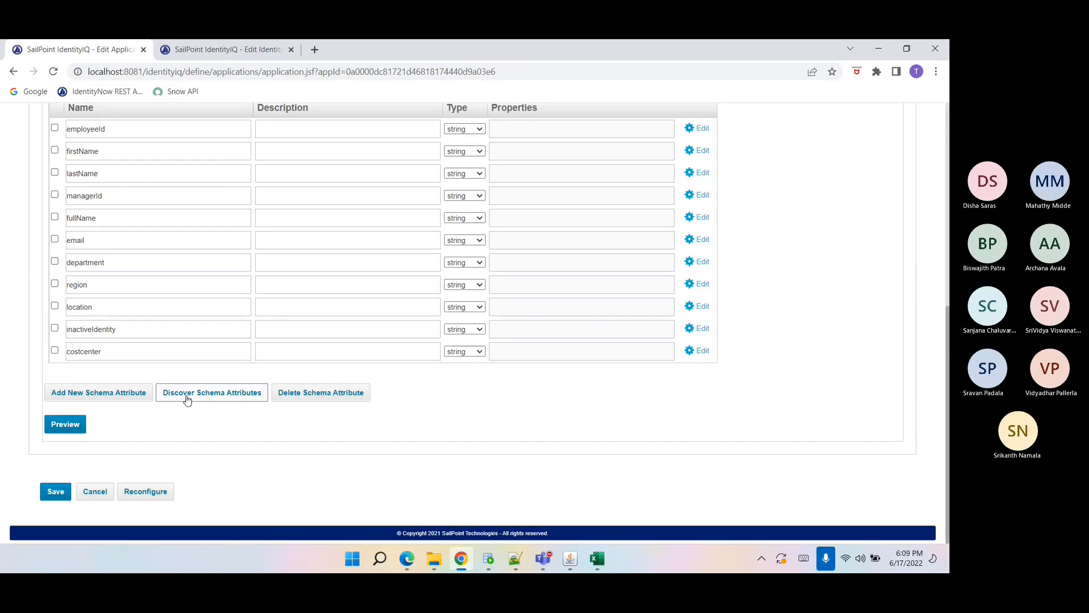
{"action": "left_click", "coordinate": [602, 559]}
{"action": "left_click", "coordinate": [643, 447]}
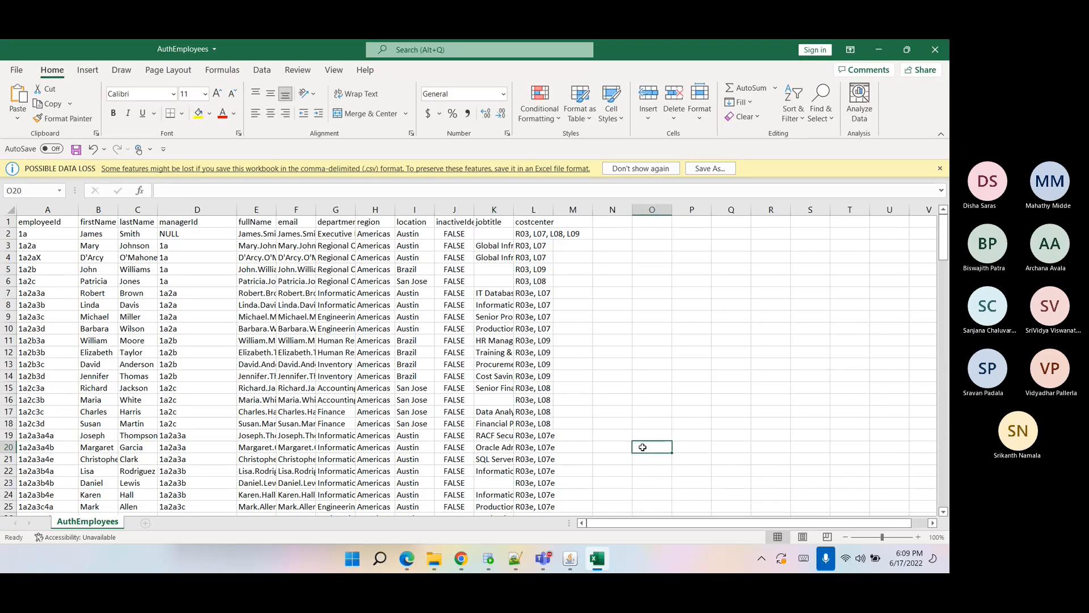
{"action": "left_click", "coordinate": [594, 449]}
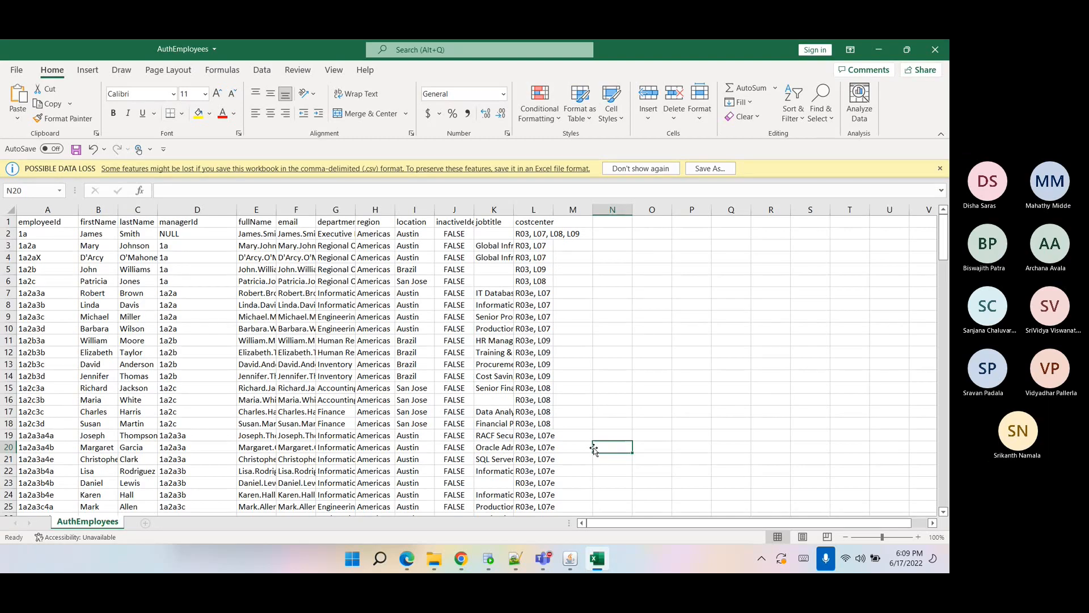
{"action": "left_click", "coordinate": [614, 374]}
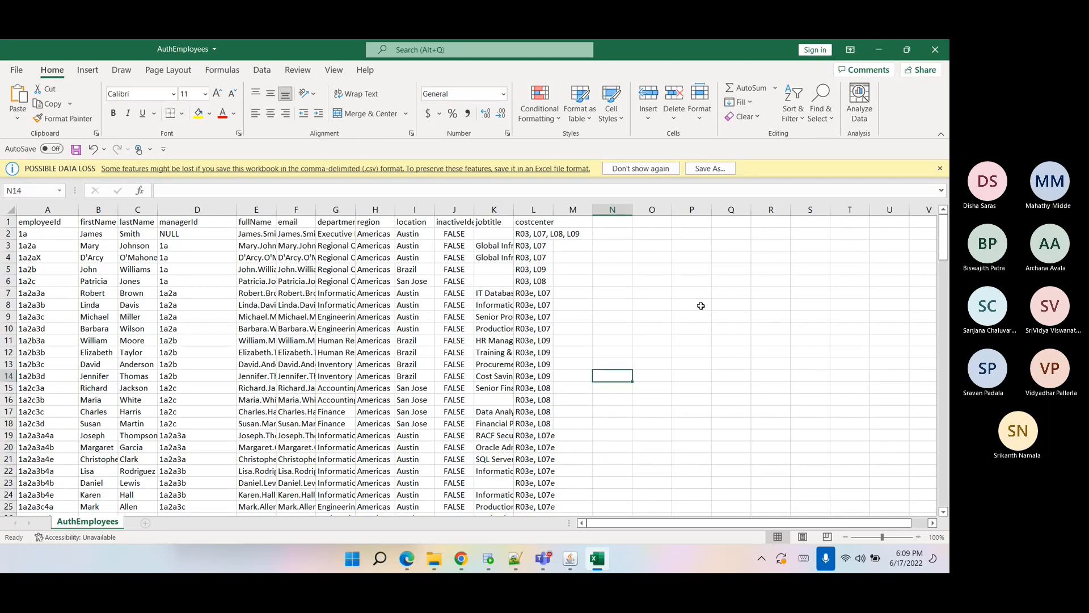
{"action": "left_click", "coordinate": [882, 52]}
{"action": "scroll", "coordinate": [426, 445], "scroll_direction": "up", "scroll_amount": 5}
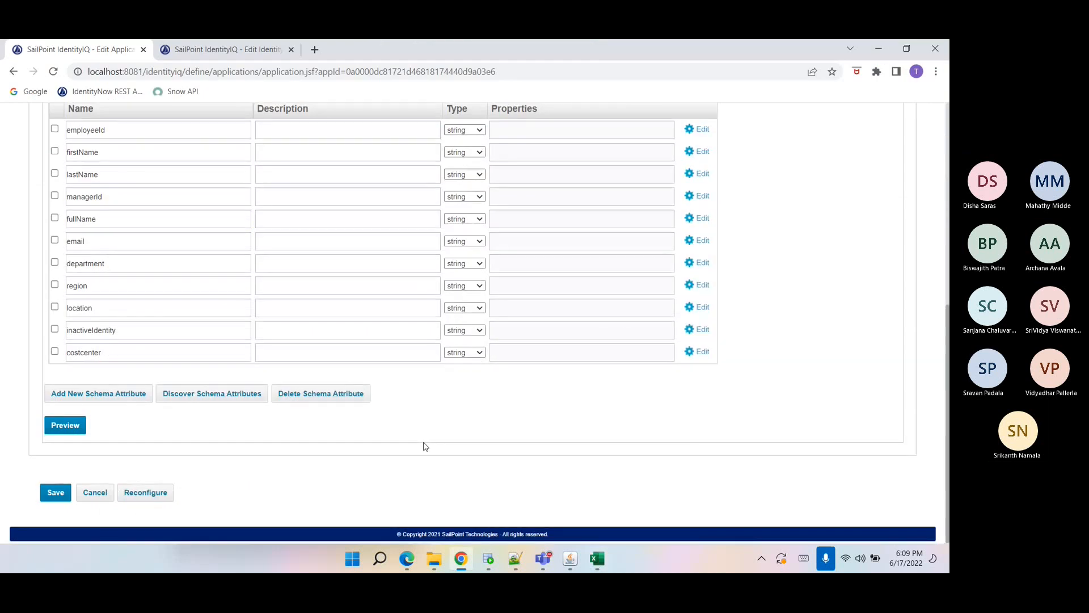
Add a new HR-Contractors schema attribute named jobtitle, copying the name from the AuthEmployees spreadsheet's column header.
{"action": "scroll", "coordinate": [426, 445], "scroll_direction": "down", "scroll_amount": 5}
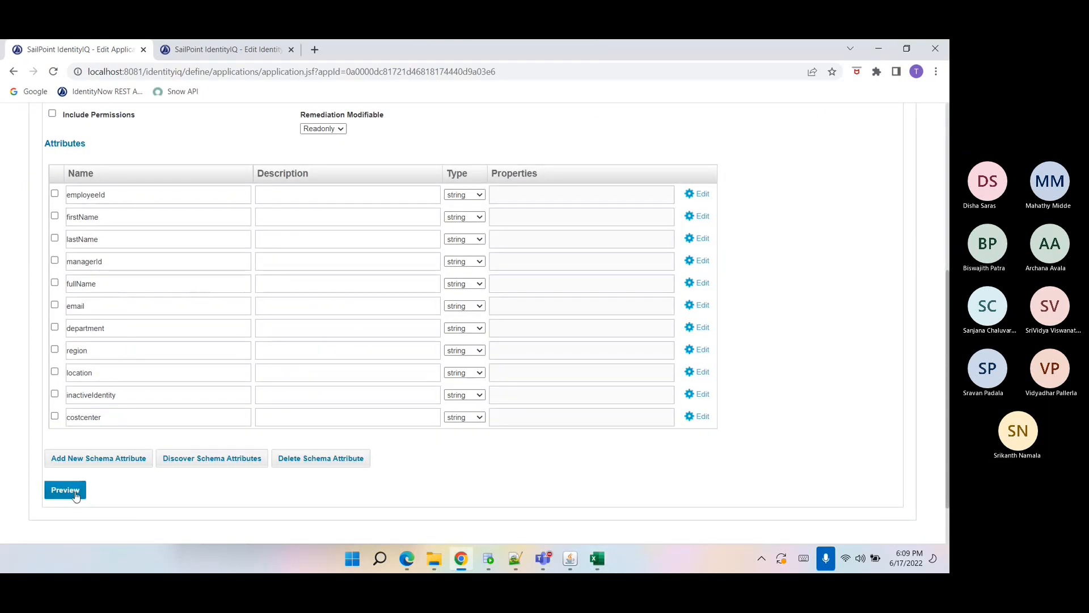
{"action": "left_click", "coordinate": [73, 464]}
{"action": "scroll", "coordinate": [78, 436], "scroll_direction": "down", "scroll_amount": 1}
{"action": "left_click", "coordinate": [83, 354]}
{"action": "type", "text": "job"}
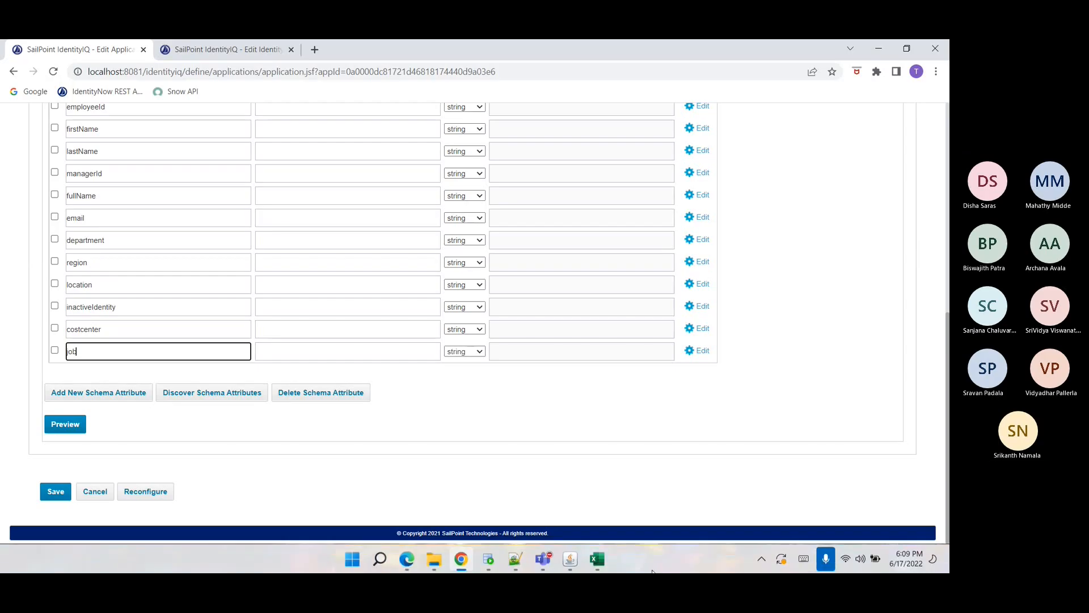
{"action": "left_click", "coordinate": [595, 561]}
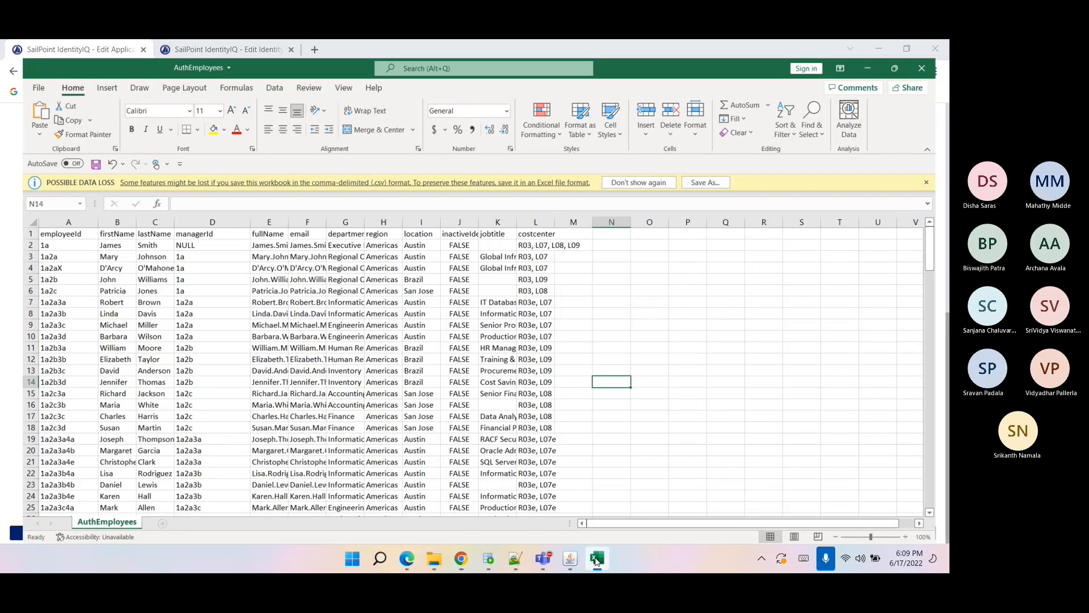
{"action": "left_click", "coordinate": [508, 222]}
{"action": "key", "text": "ctrl+c"}
{"action": "key", "text": "alt+Tab"}
{"action": "double_click", "coordinate": [94, 354]}
{"action": "key", "text": "ctrl+v"}
{"action": "left_click", "coordinate": [146, 432]}
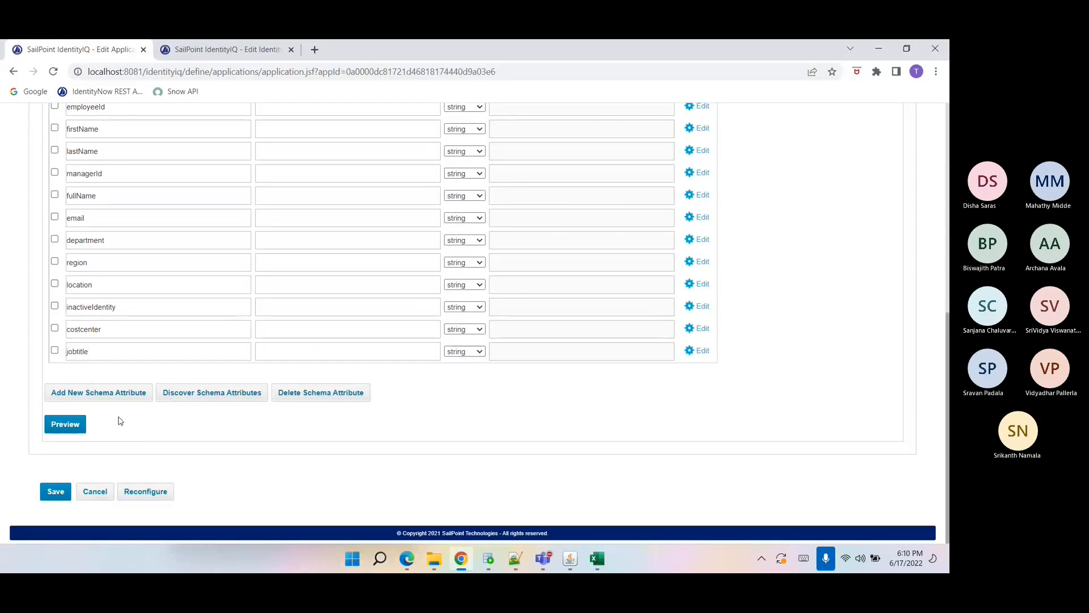
Preview the HR-Contractors account data with the jobtitle column shown.
{"action": "left_click", "coordinate": [74, 425]}
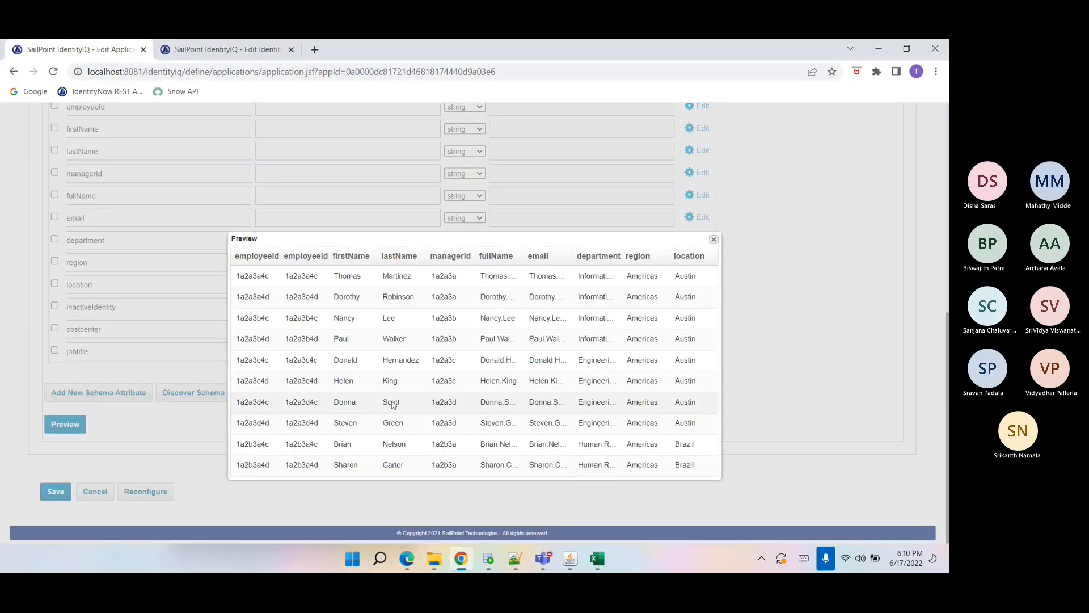
{"action": "left_click", "coordinate": [714, 258]}
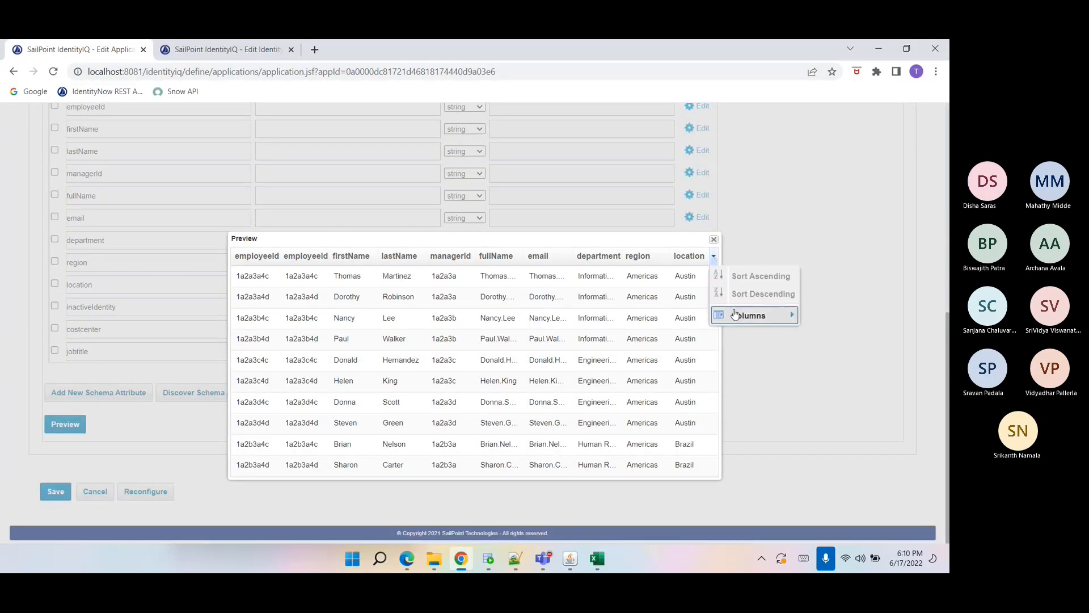
{"action": "mouse_move", "coordinate": [749, 315]}
{"action": "left_click", "coordinate": [823, 527]}
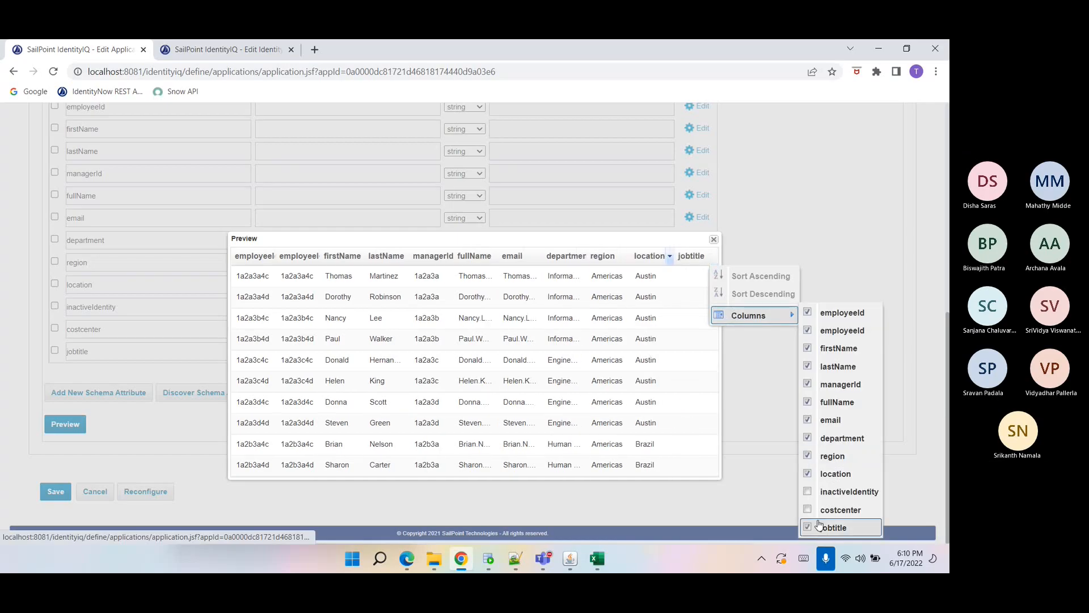
{"action": "left_click", "coordinate": [687, 362]}
{"action": "scroll", "coordinate": [688, 362], "scroll_direction": "up", "scroll_amount": 4}
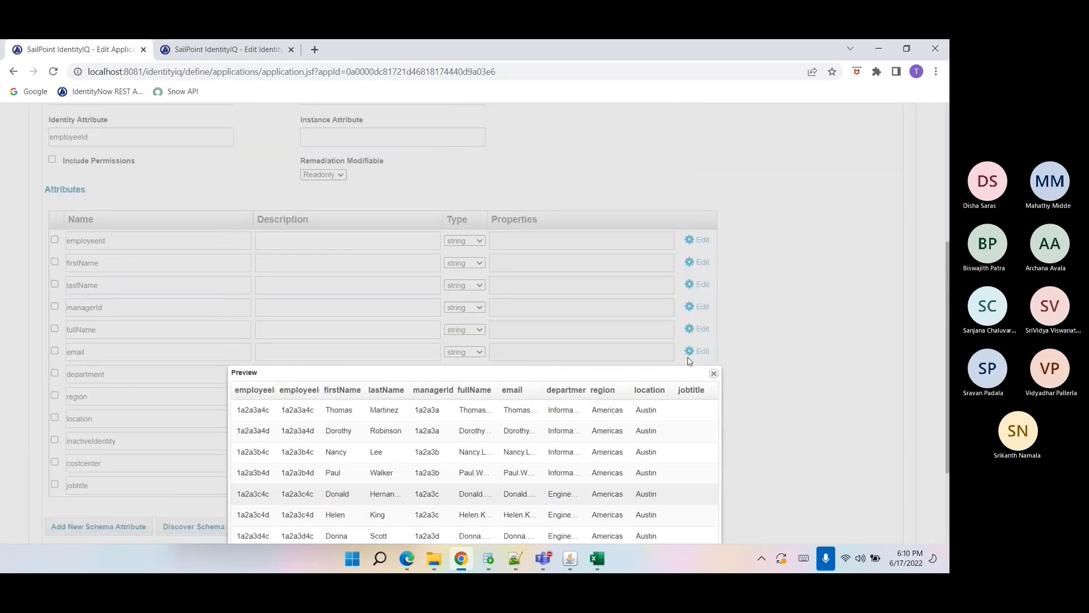
{"action": "scroll", "coordinate": [703, 341], "scroll_direction": "down", "scroll_amount": 3}
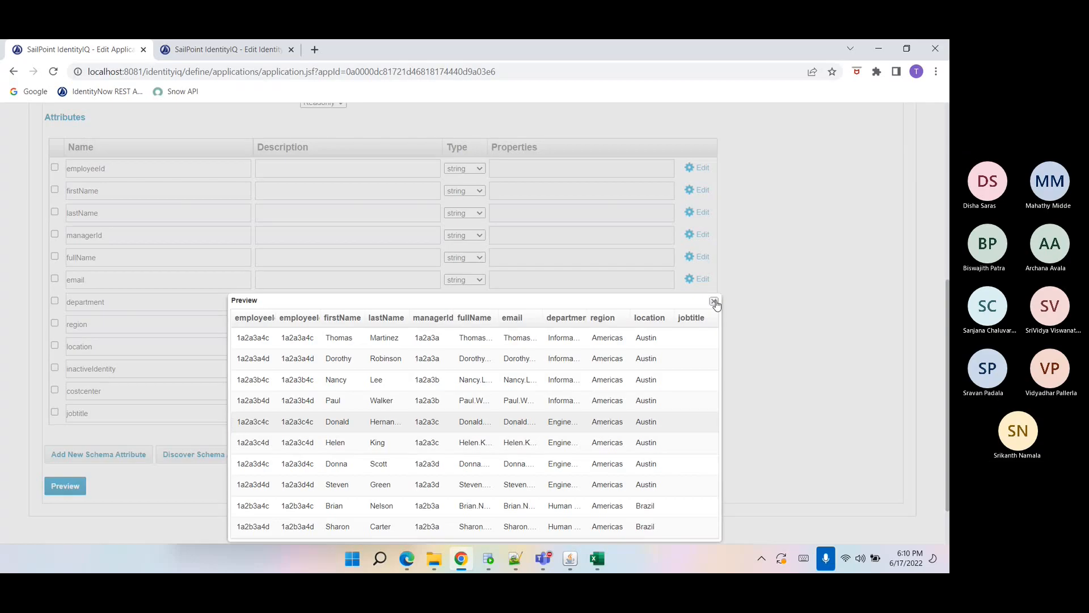
{"action": "left_click", "coordinate": [714, 301]}
Compare the HR-Contractors schema attribute names against the spreadsheet's column headers.
{"action": "scroll", "coordinate": [603, 377], "scroll_direction": "down", "scroll_amount": 1}
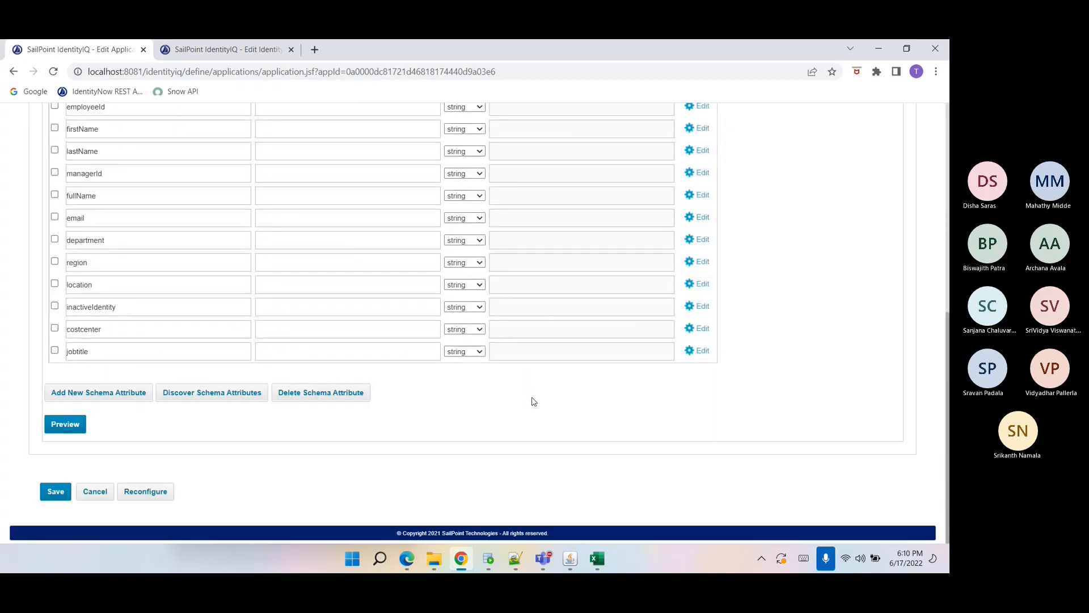
{"action": "scroll", "coordinate": [533, 400], "scroll_direction": "up", "scroll_amount": 1}
{"action": "double_click", "coordinate": [71, 346]}
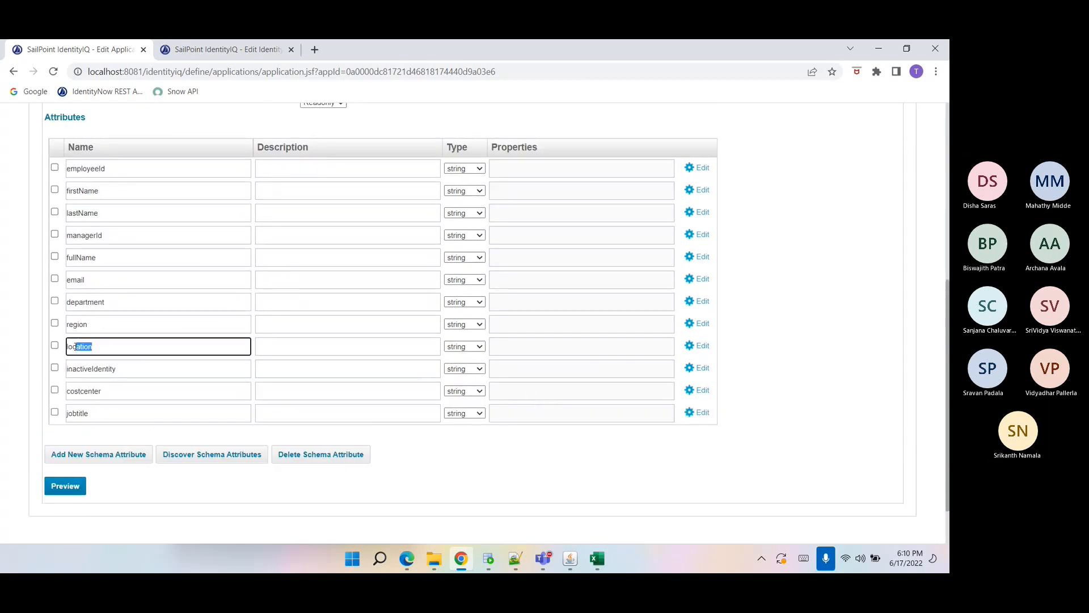
{"action": "left_click", "coordinate": [95, 391]}
{"action": "double_click", "coordinate": [96, 392]}
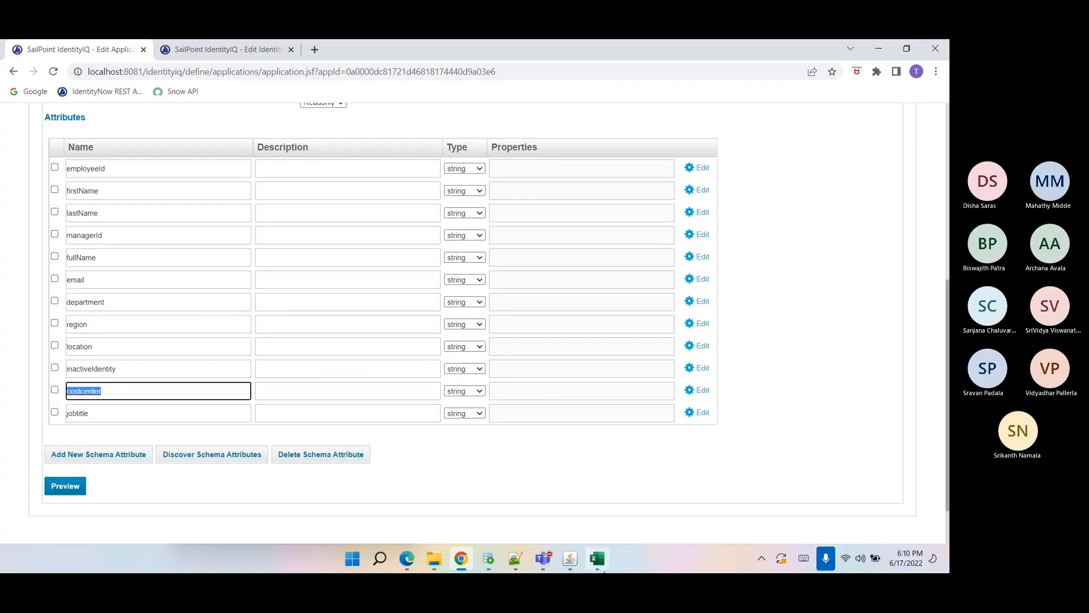
{"action": "left_click", "coordinate": [597, 562]}
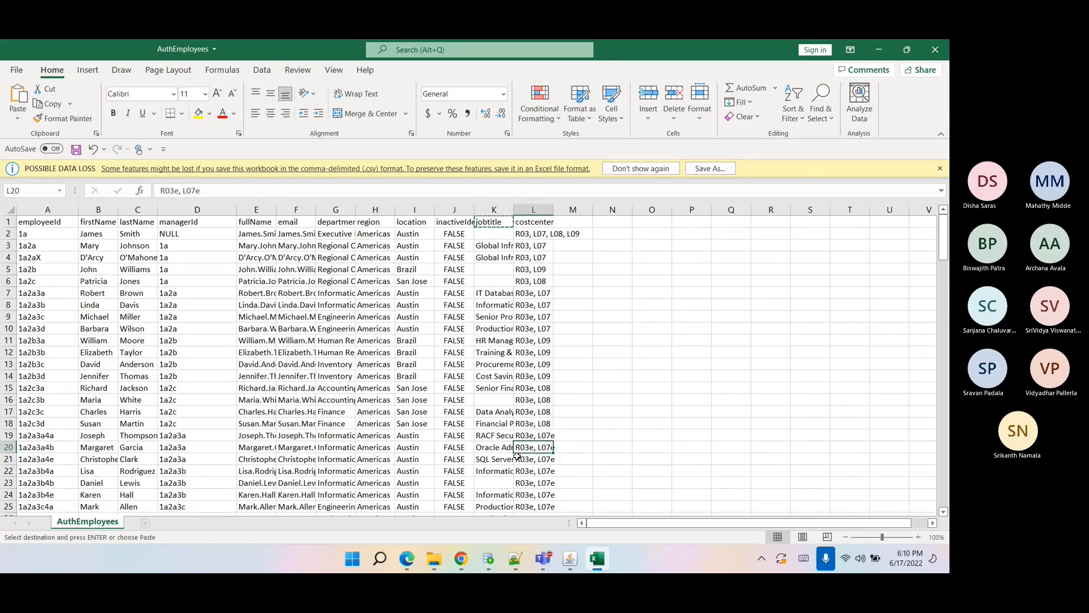
{"action": "left_click", "coordinate": [461, 558]}
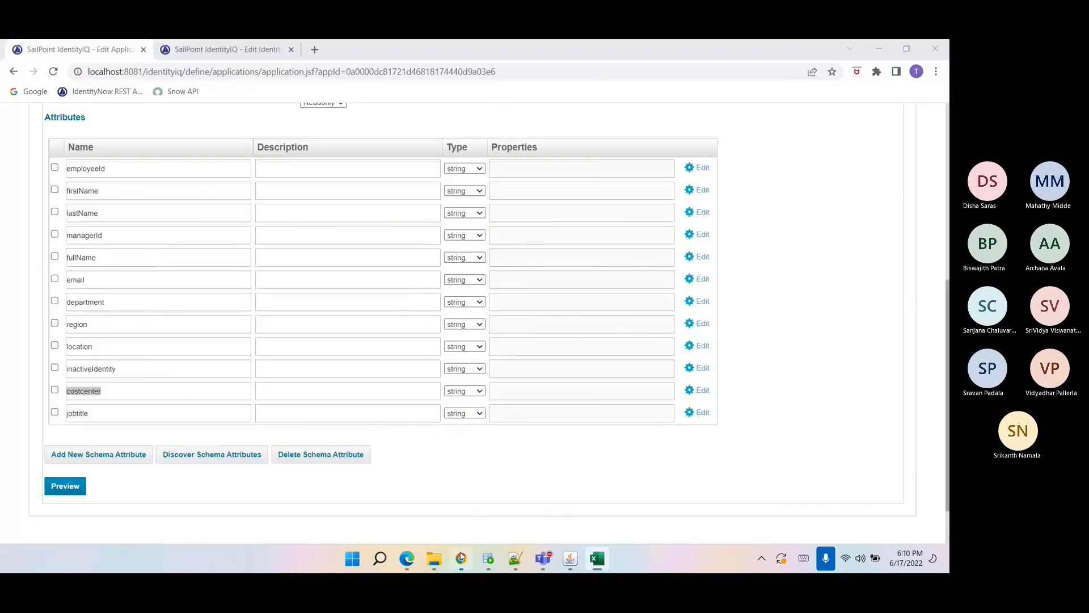
{"action": "left_click", "coordinate": [192, 415]}
{"action": "double_click", "coordinate": [193, 415]}
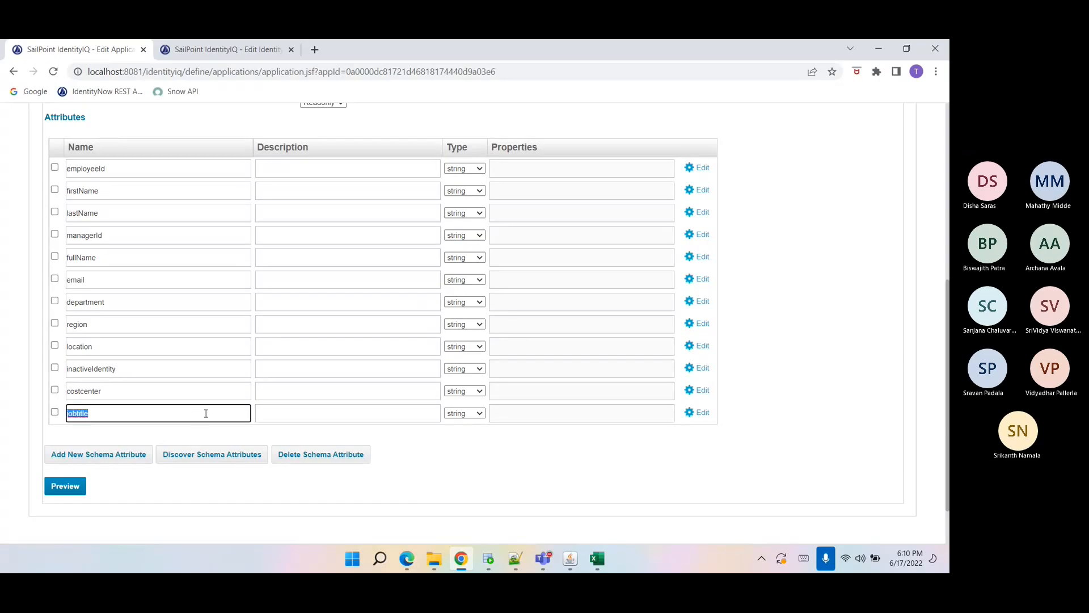
{"action": "scroll", "coordinate": [181, 340], "scroll_direction": "up", "scroll_amount": 6}
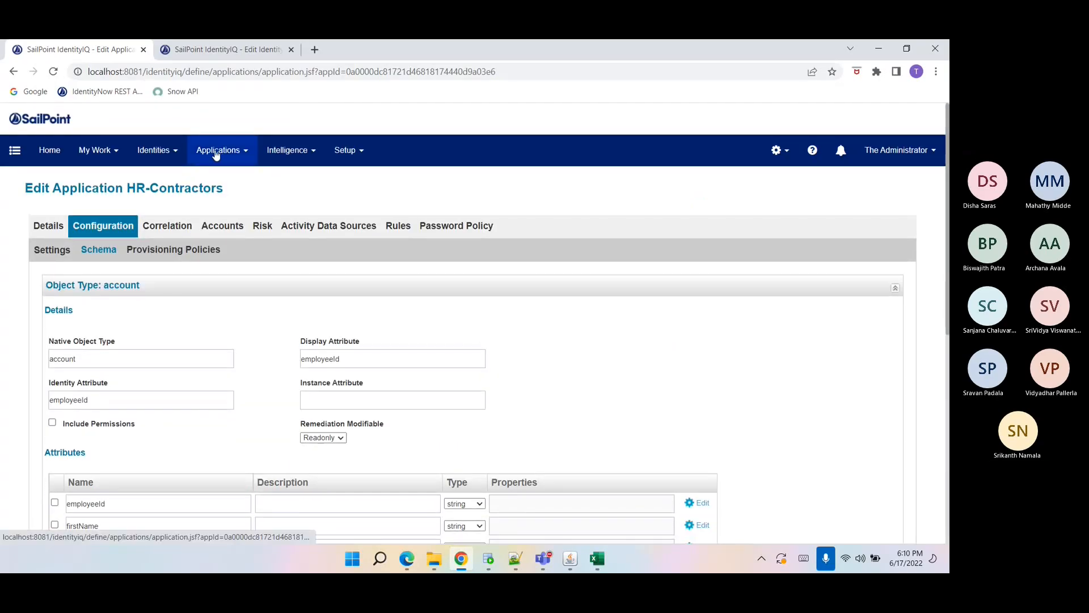
Save the HR-Contractors application and open the HR-Employees application's configuration.
{"action": "scroll", "coordinate": [270, 425], "scroll_direction": "down", "scroll_amount": 7}
{"action": "left_click", "coordinate": [62, 491]}
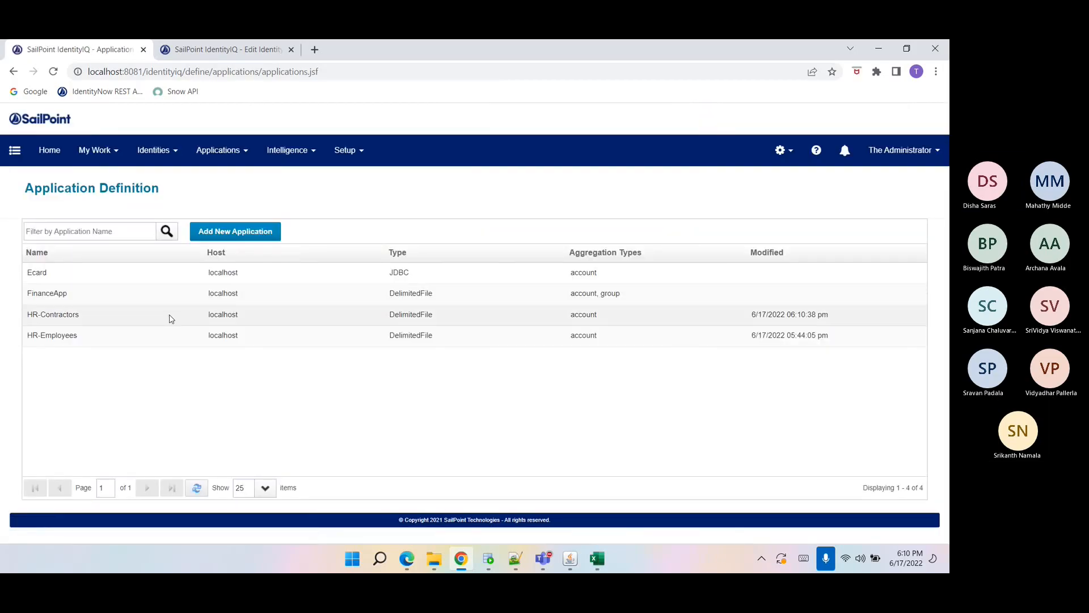
{"action": "left_click", "coordinate": [156, 342]}
{"action": "left_click", "coordinate": [111, 232]}
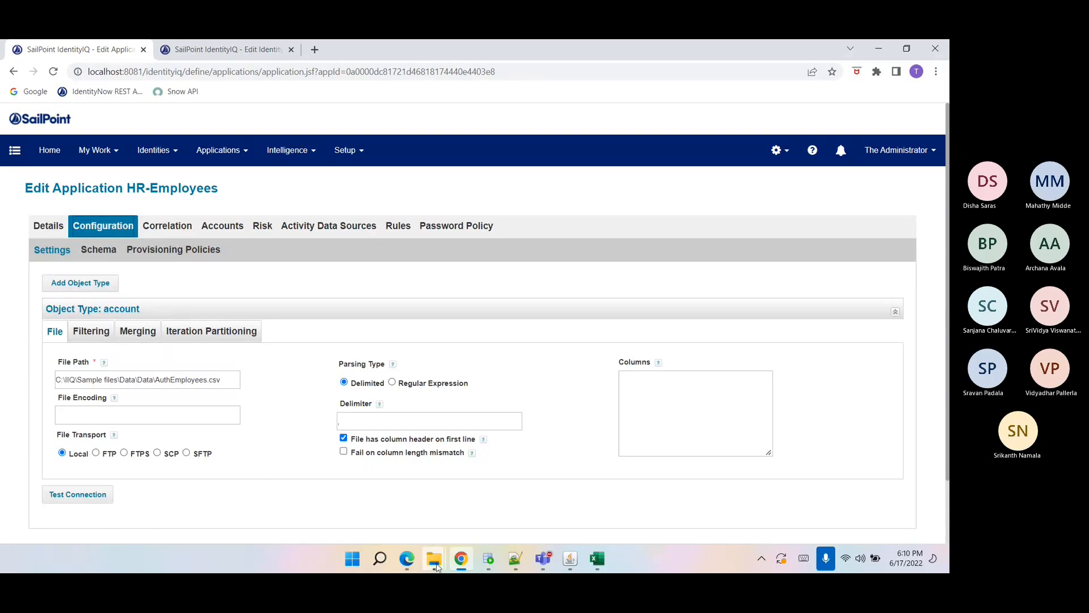
Replace the HR-Employees File Path folder with C:\IIQ\Training\Self Sailpoint\Documents\Data, keeping the AuthEmployees.csv file name.
{"action": "mouse_move", "coordinate": [434, 559]}
{"action": "left_click", "coordinate": [402, 499]}
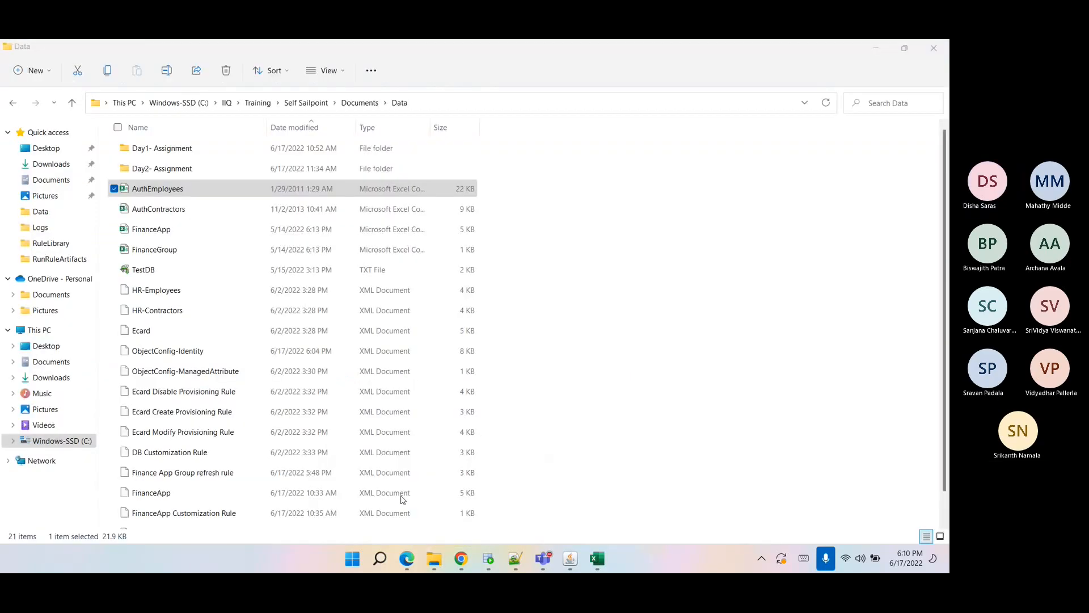
{"action": "left_click", "coordinate": [445, 103]}
{"action": "key", "text": "alt+Tab"}
{"action": "left_click_drag", "start_coordinate": [55, 379], "coordinate": [155, 378]}
{"action": "key", "text": "ctrl+v"}
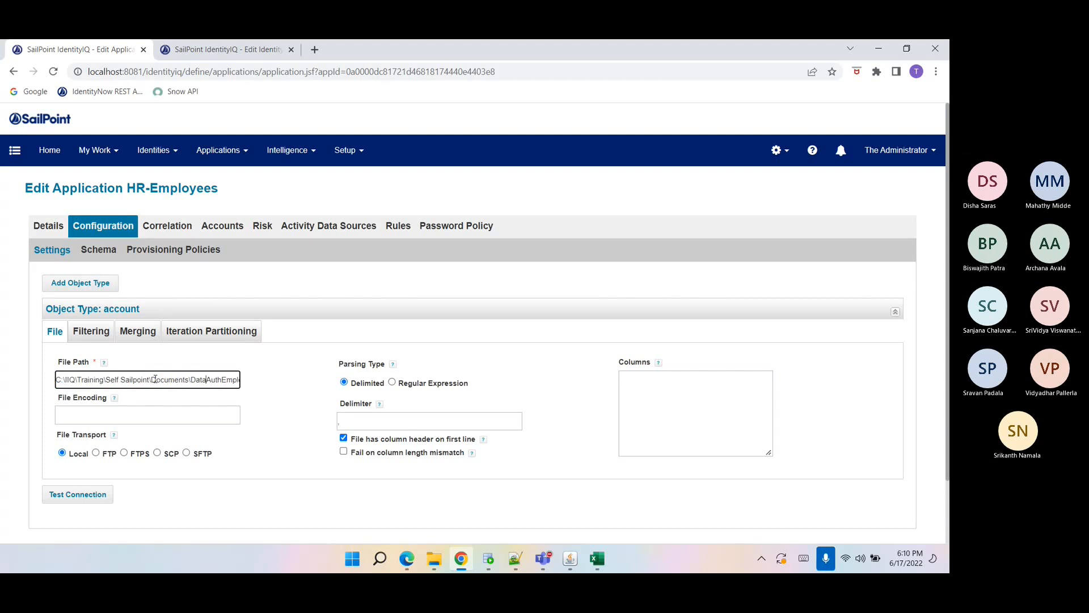
{"action": "type", "text": "\\"}
Test the HR-Employees connection and discover its schema attributes.
{"action": "left_click", "coordinate": [69, 497]}
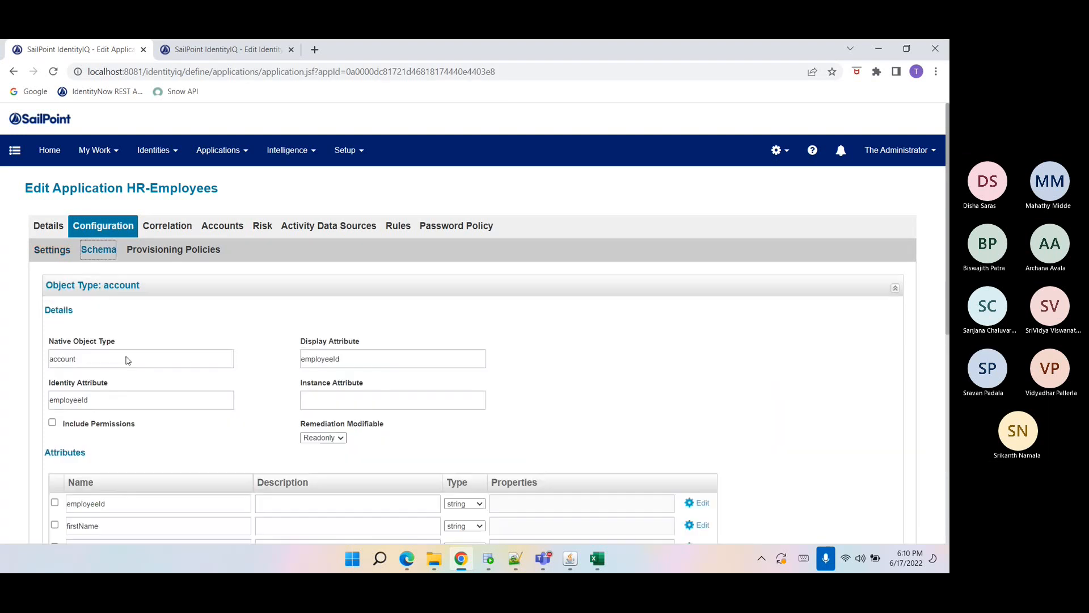
{"action": "left_click", "coordinate": [105, 250]}
{"action": "scroll", "coordinate": [170, 397], "scroll_direction": "down", "scroll_amount": 4}
{"action": "left_click", "coordinate": [210, 421]}
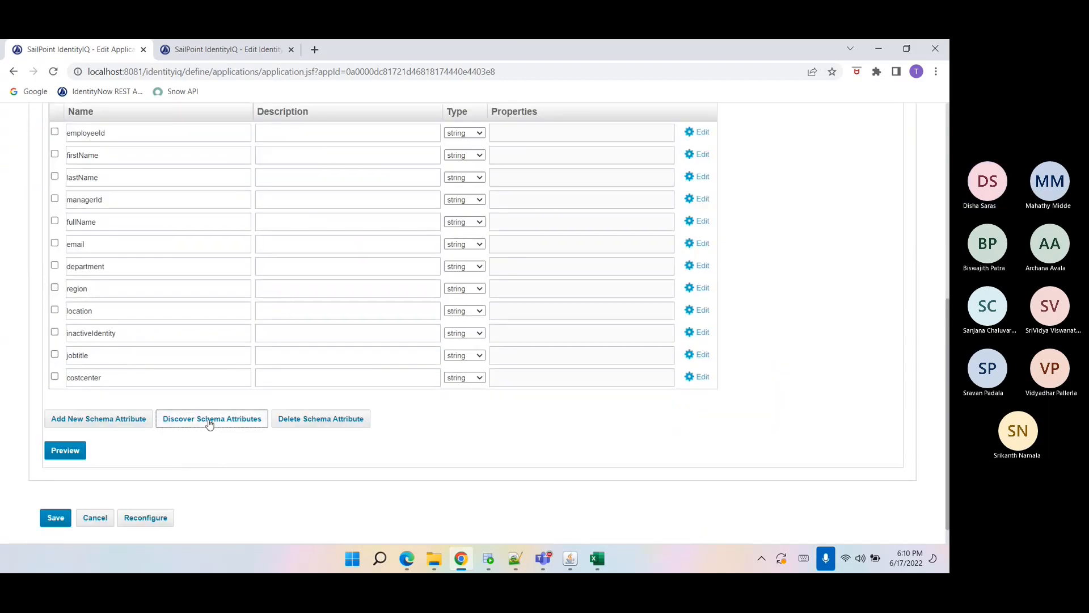
Review the discovered HR-Employees schema attributes and save the application.
{"action": "double_click", "coordinate": [72, 354]}
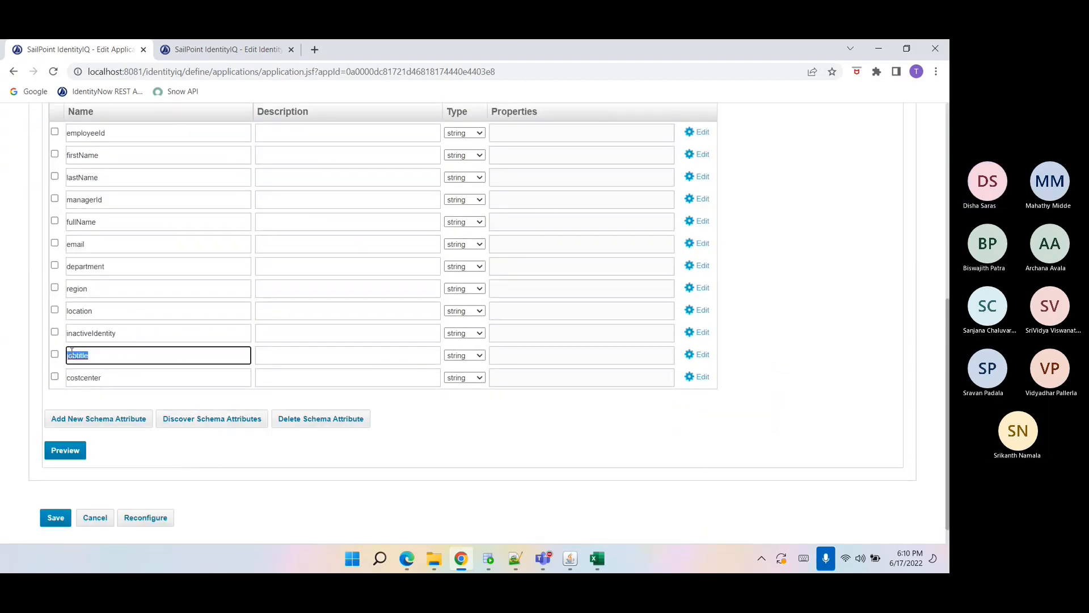
{"action": "scroll", "coordinate": [125, 380], "scroll_direction": "up", "scroll_amount": 4}
{"action": "scroll", "coordinate": [125, 381], "scroll_direction": "up", "scroll_amount": 1}
{"action": "scroll", "coordinate": [126, 369], "scroll_direction": "down", "scroll_amount": 5}
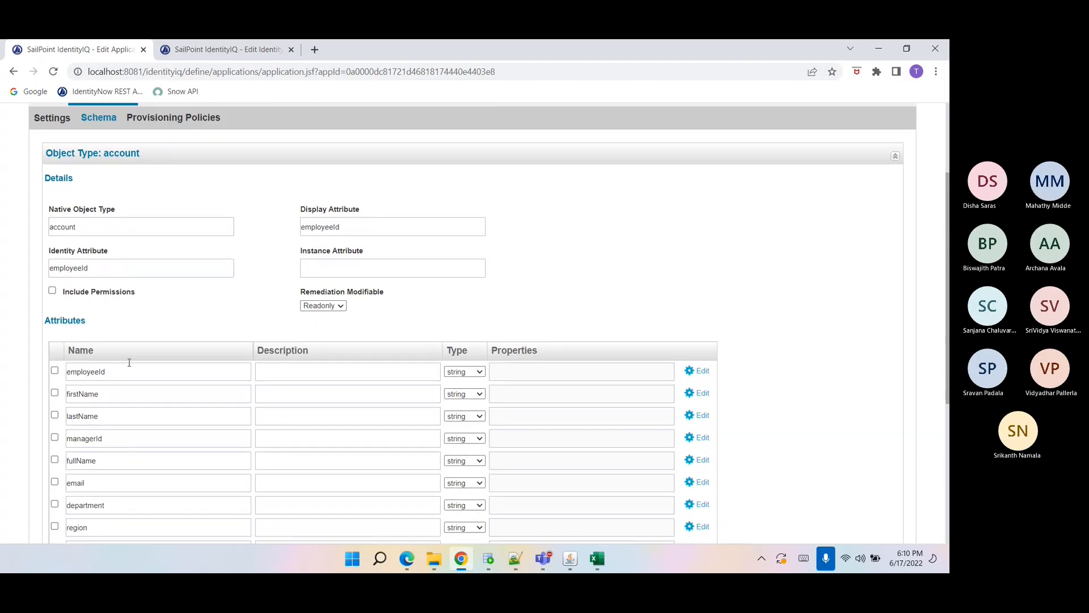
{"action": "scroll", "coordinate": [35, 484], "scroll_direction": "down", "scroll_amount": 1}
{"action": "left_click", "coordinate": [54, 489]}
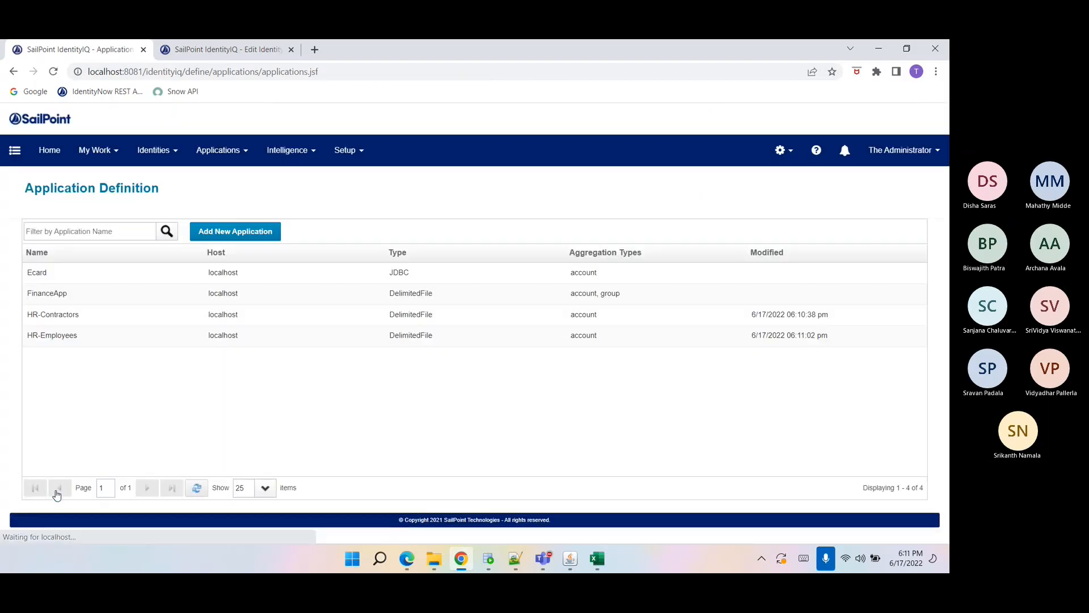
Add the HR-Employees jobtitle attribute as a source for the jobtitle identity attribute and save it.
{"action": "key", "text": "ctrl+Tab"}
{"action": "left_click", "coordinate": [64, 535]}
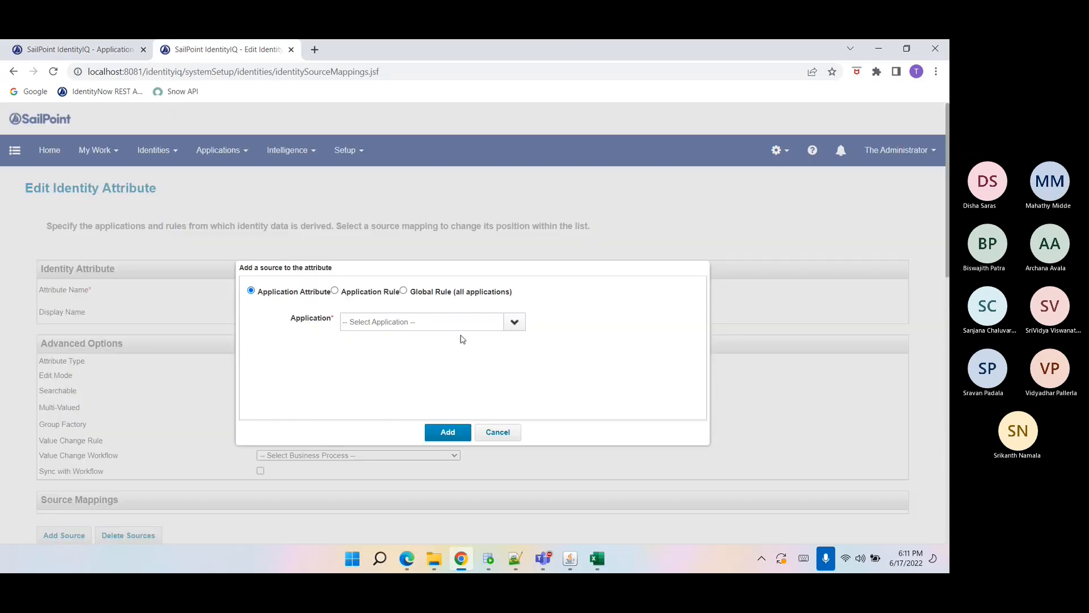
{"action": "left_click", "coordinate": [514, 321]}
{"action": "left_click", "coordinate": [431, 418]}
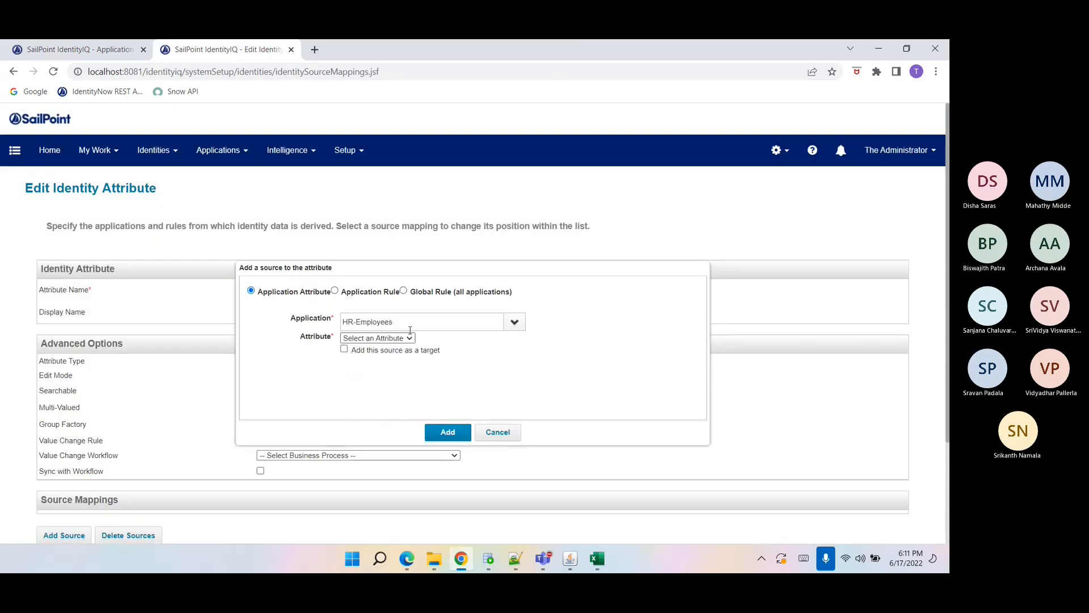
{"action": "left_click", "coordinate": [401, 339]}
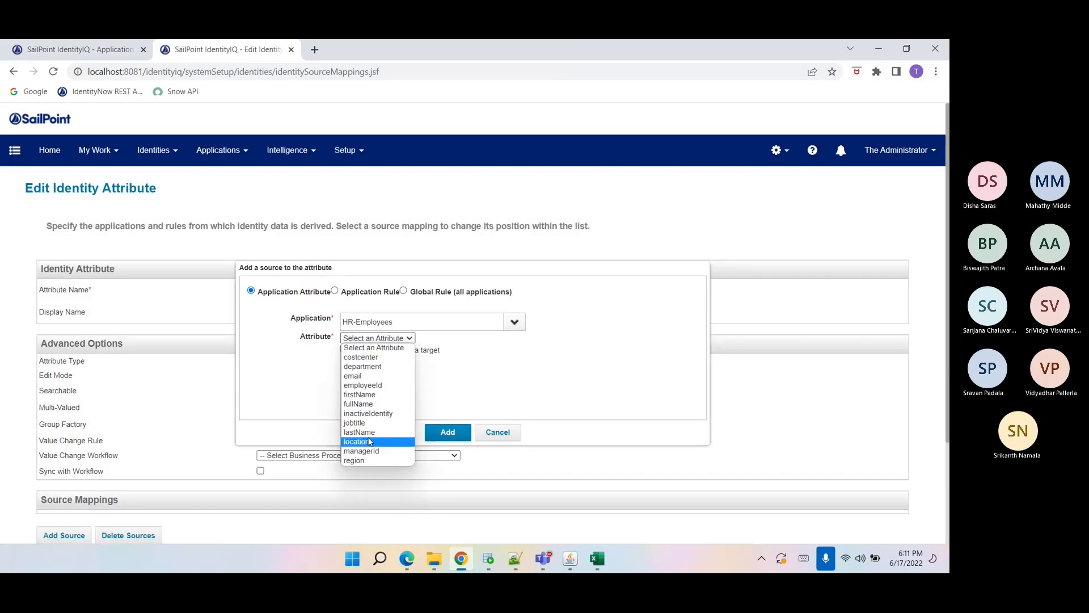
{"action": "left_click", "coordinate": [356, 423]}
{"action": "scroll", "coordinate": [426, 397], "scroll_direction": "down", "scroll_amount": 1}
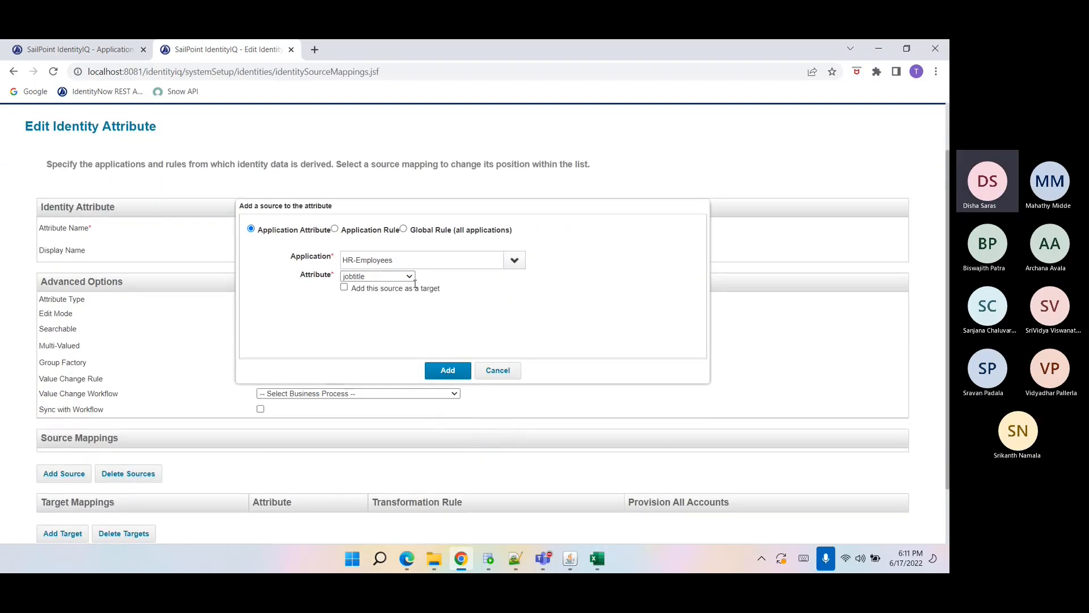
{"action": "left_click", "coordinate": [448, 370]}
{"action": "scroll", "coordinate": [215, 386], "scroll_direction": "down", "scroll_amount": 1}
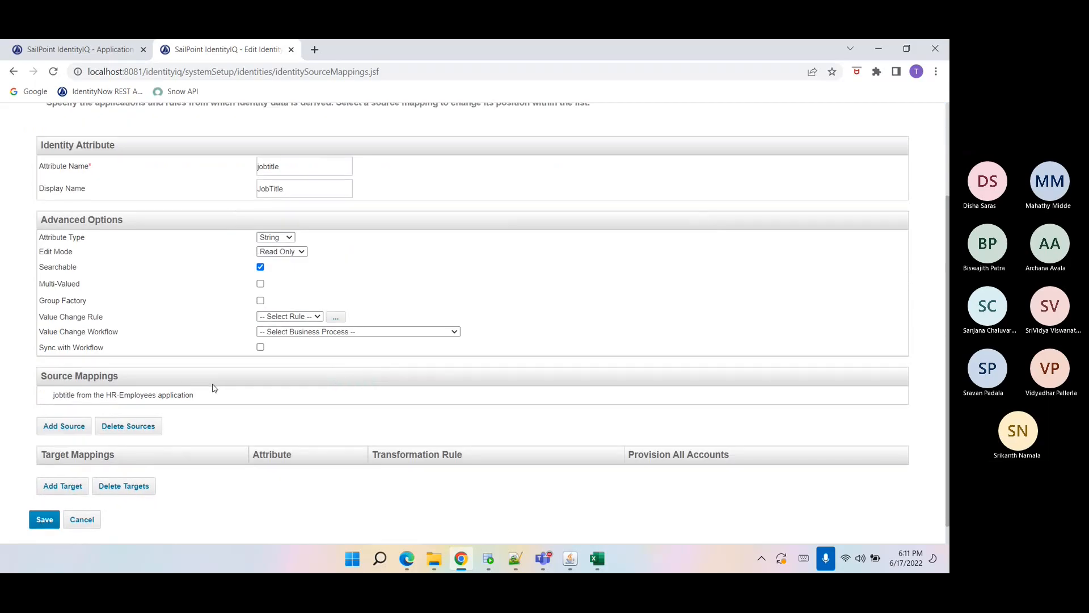
{"action": "scroll", "coordinate": [214, 387], "scroll_direction": "down", "scroll_amount": 1}
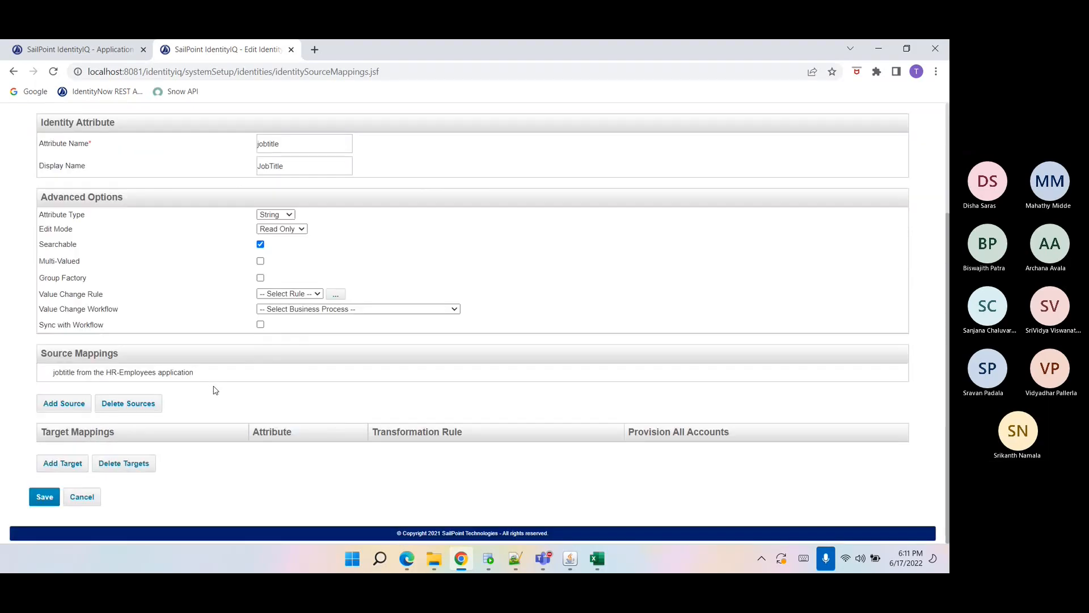
{"action": "left_click", "coordinate": [45, 496]}
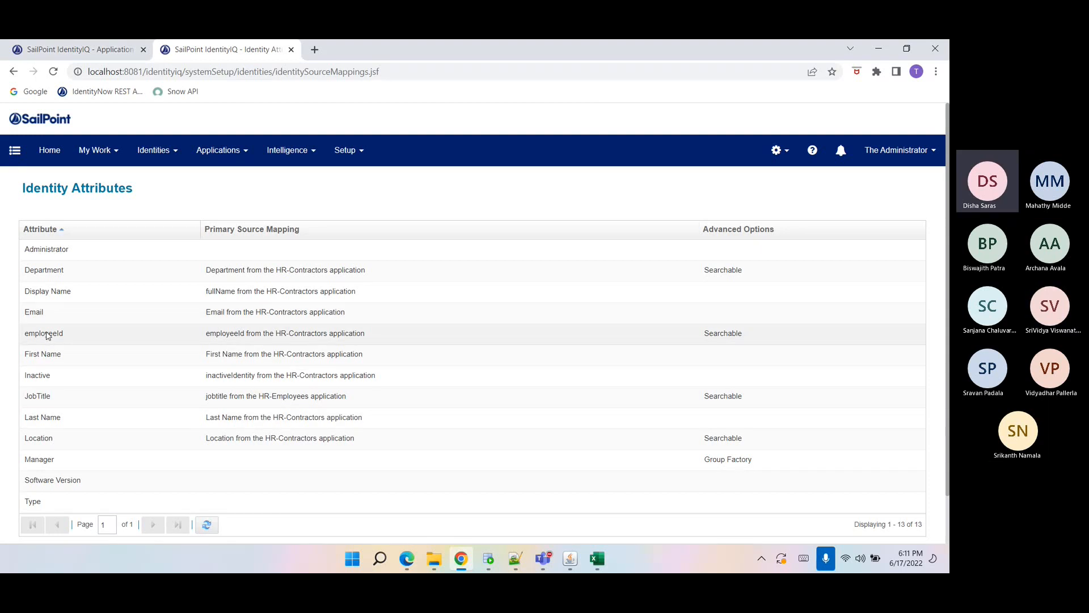
Duplicate the Identity Attributes tab and open the debug page in the new tab.
{"action": "left_click", "coordinate": [98, 56]}
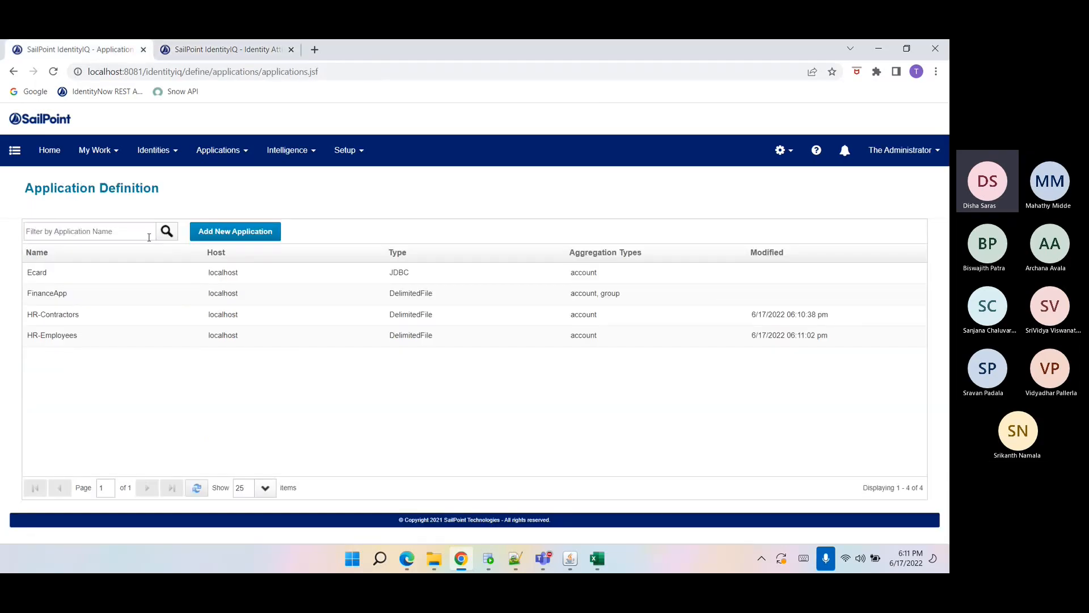
{"action": "left_click", "coordinate": [190, 51]}
{"action": "right_click", "coordinate": [193, 51]}
{"action": "left_click", "coordinate": [234, 143]}
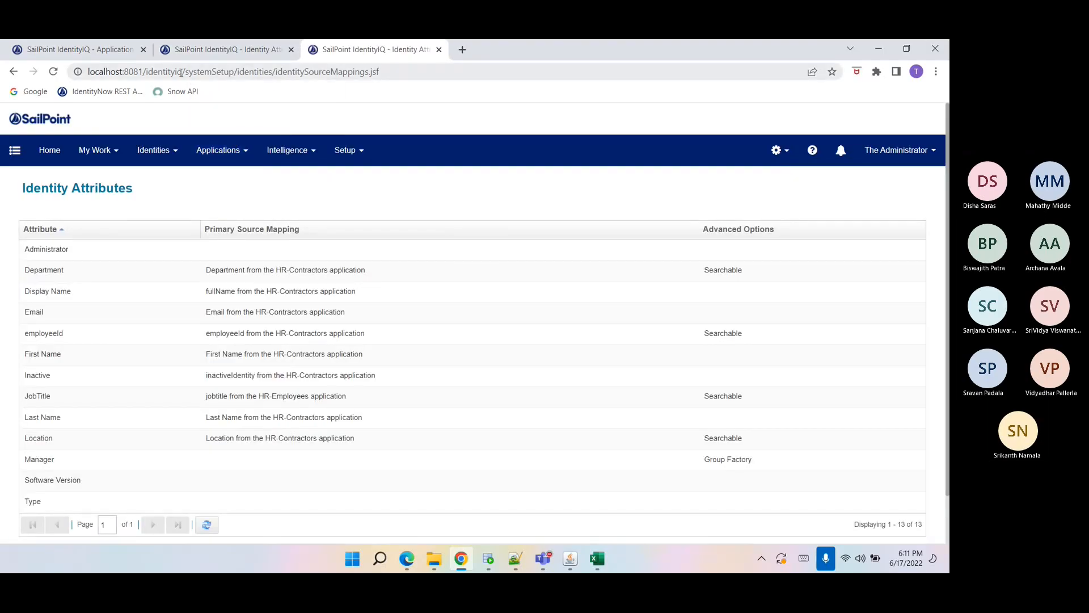
{"action": "left_click_drag", "start_coordinate": [185, 72], "coordinate": [457, 88]}
{"action": "type", "text": "debug"}
{"action": "key", "text": "Return"}
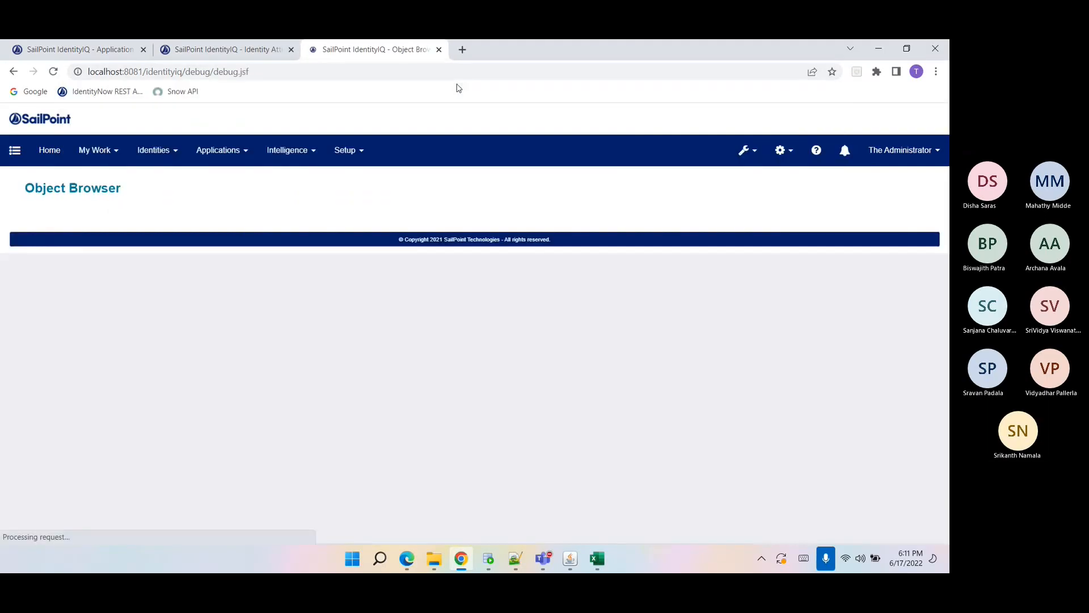
Open the Identity ObjectConfig in the debug object browser and review its extendedNumber attribute definitions.
{"action": "type", "text": "Ob"}
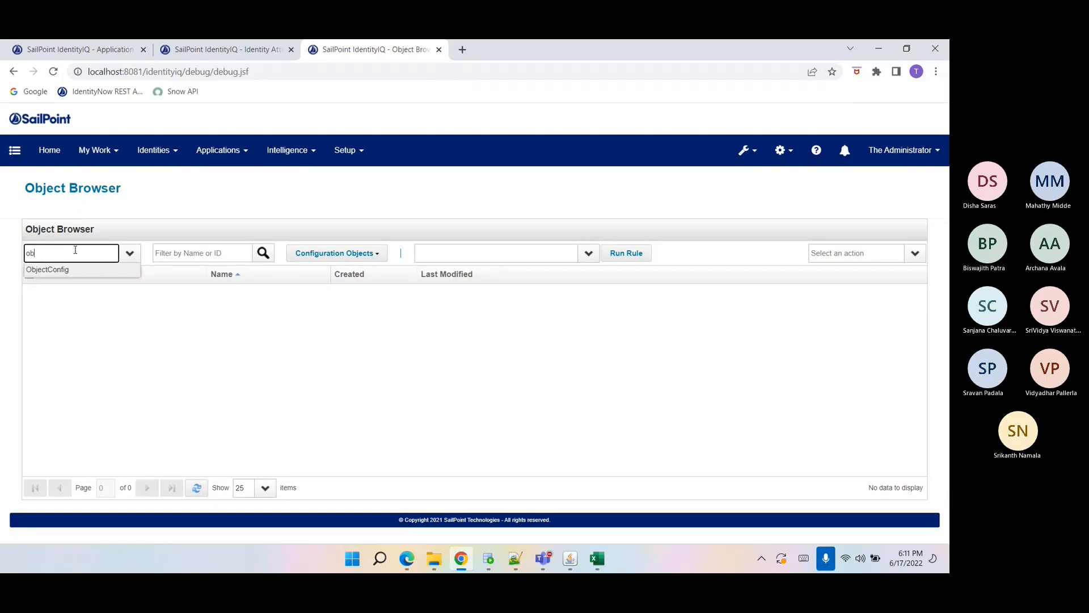
{"action": "key", "text": "Return"}
{"action": "type", "text": "i"}
{"action": "key", "text": "Return"}
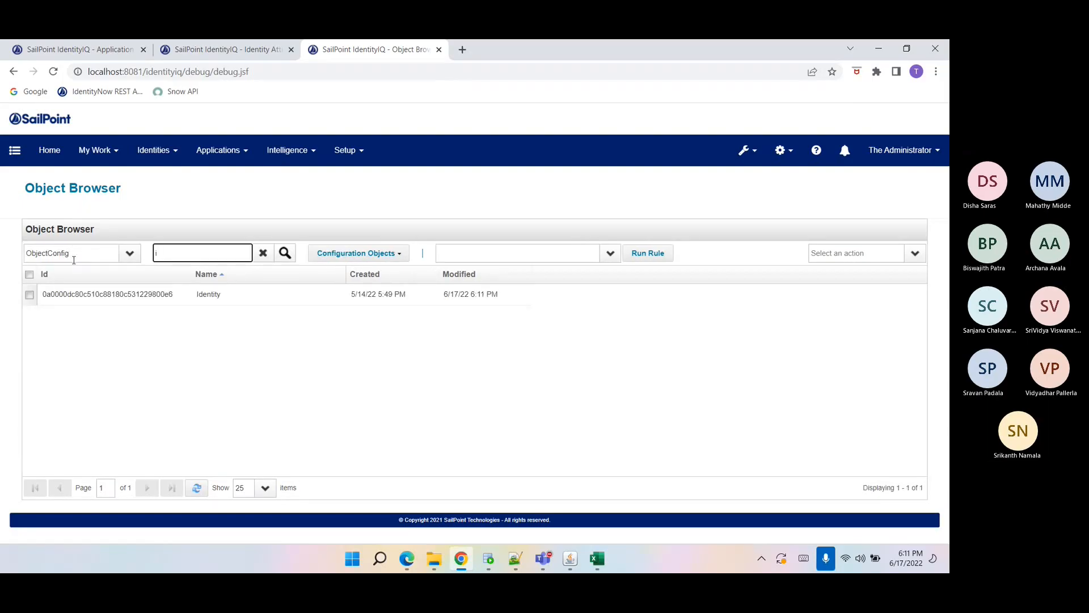
{"action": "left_click", "coordinate": [84, 295]}
{"action": "key", "text": "ctrl+f"}
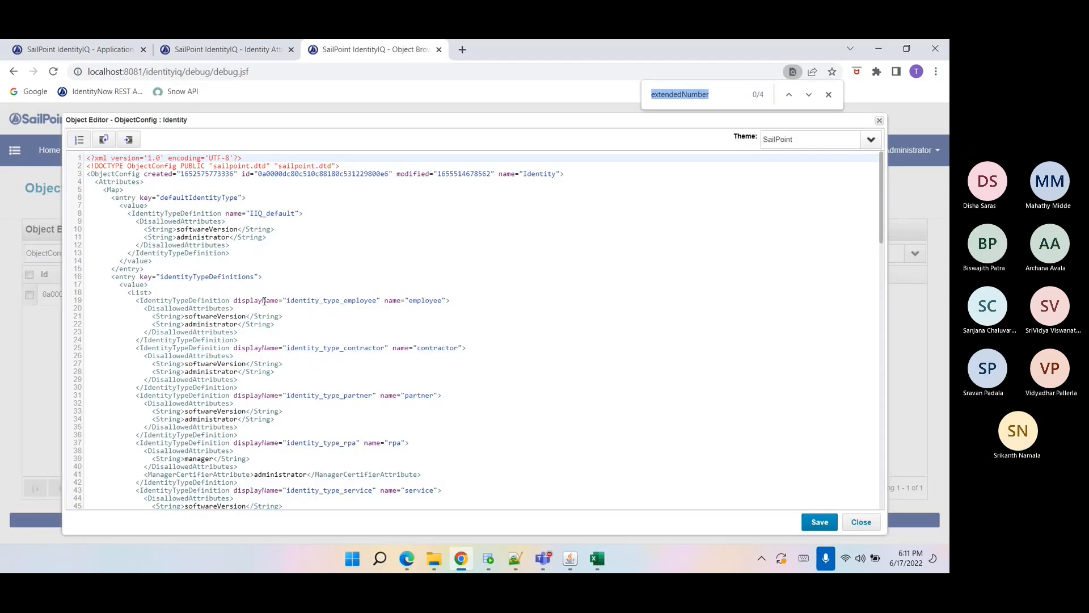
{"action": "scroll", "coordinate": [264, 303], "scroll_direction": "down", "scroll_amount": 20}
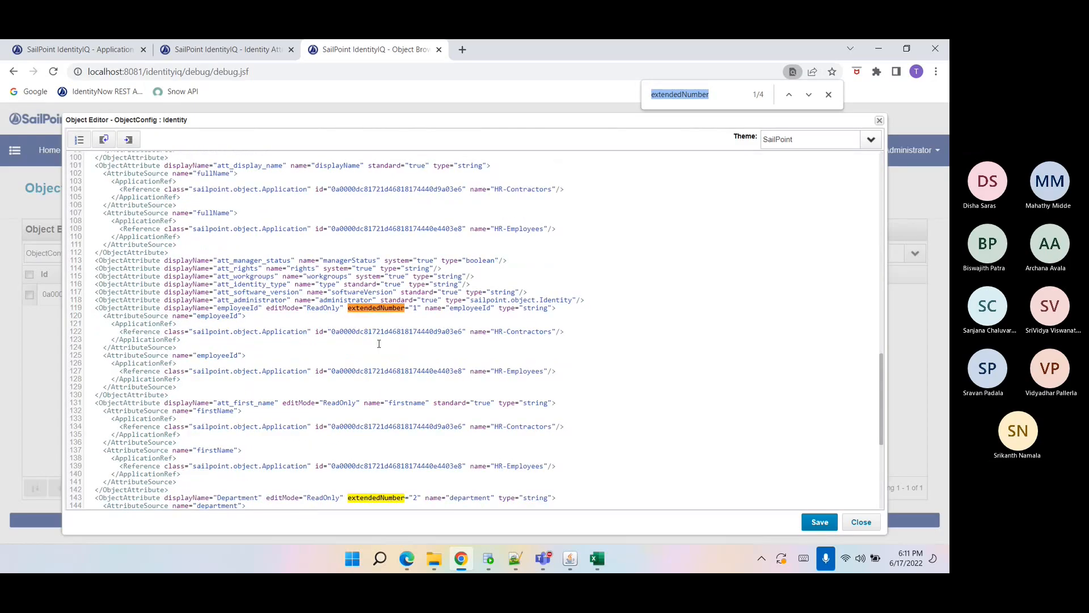
{"action": "scroll", "coordinate": [378, 343], "scroll_direction": "up", "scroll_amount": 1}
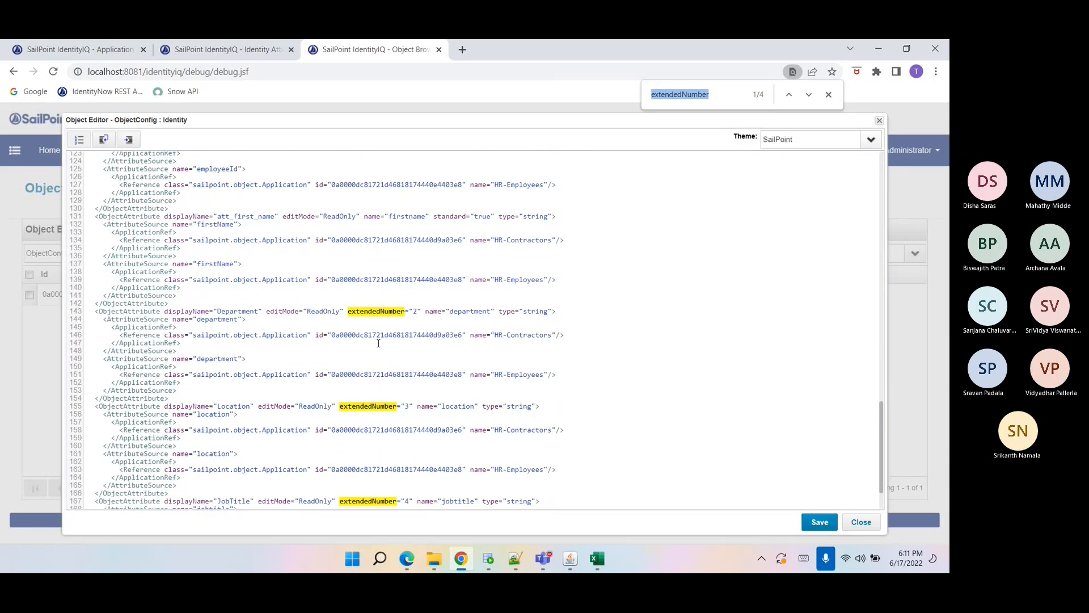
{"action": "scroll", "coordinate": [378, 344], "scroll_direction": "up", "scroll_amount": 1}
{"action": "scroll", "coordinate": [349, 273], "scroll_direction": "down", "scroll_amount": 5}
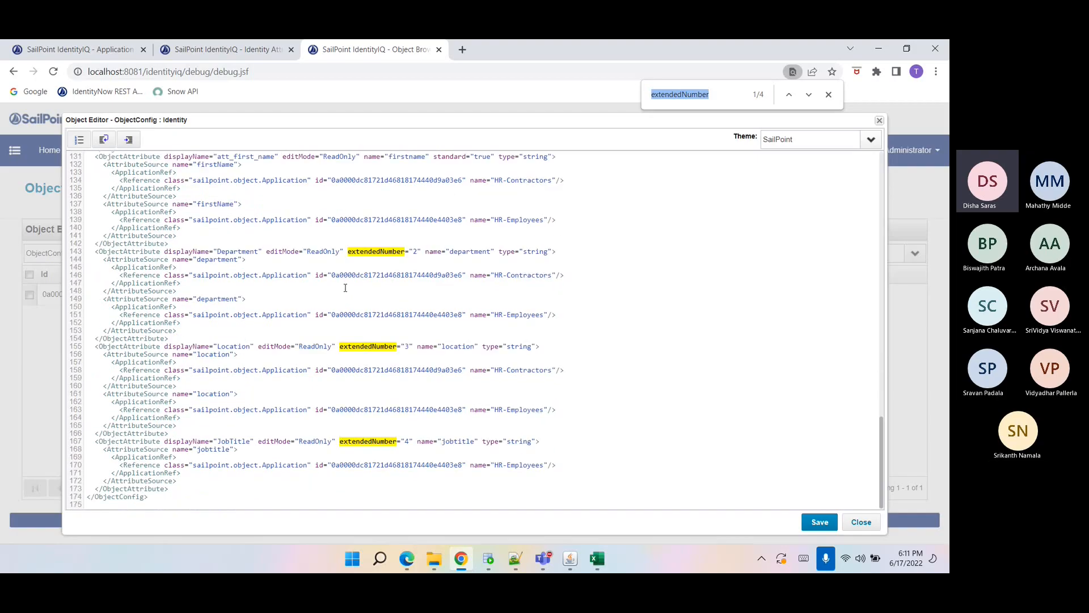
{"action": "left_click", "coordinate": [857, 522]}
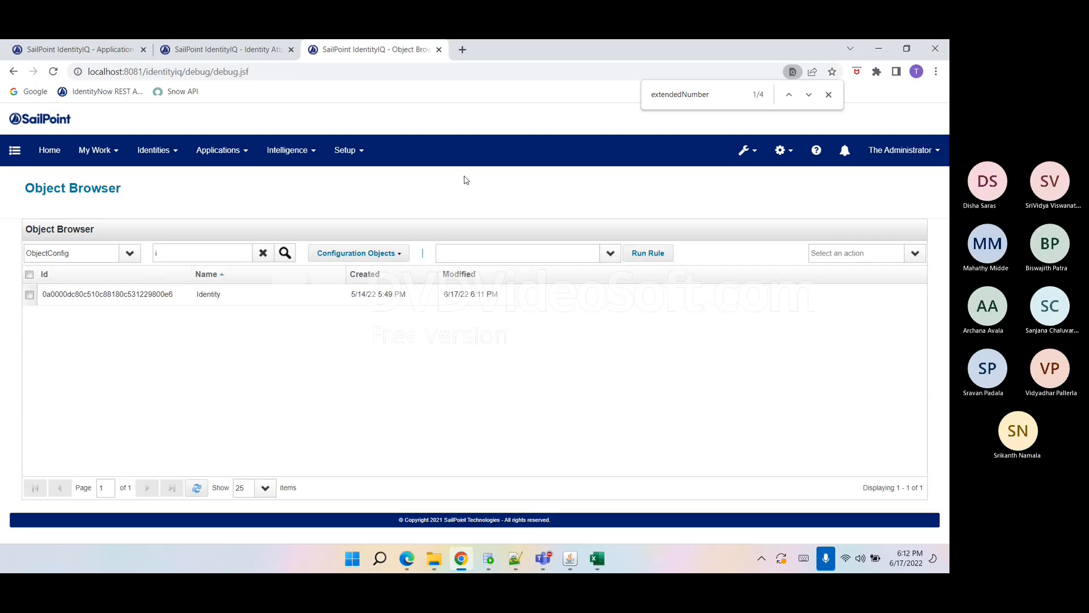
Close the debug tab and open the Tasks page.
{"action": "left_click", "coordinate": [829, 94]}
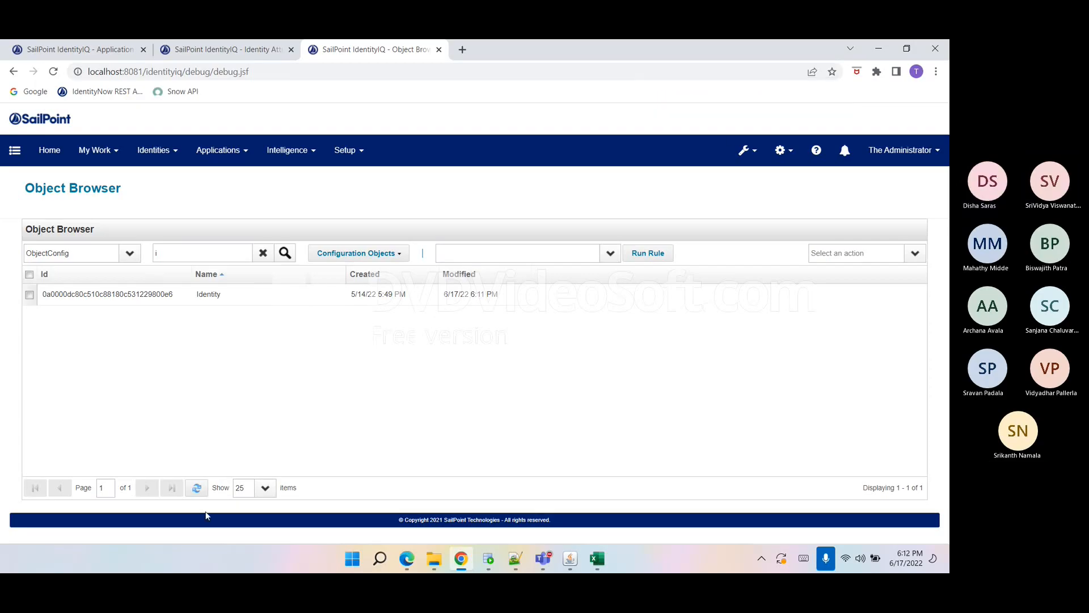
{"action": "triple_click", "coordinate": [352, 510]}
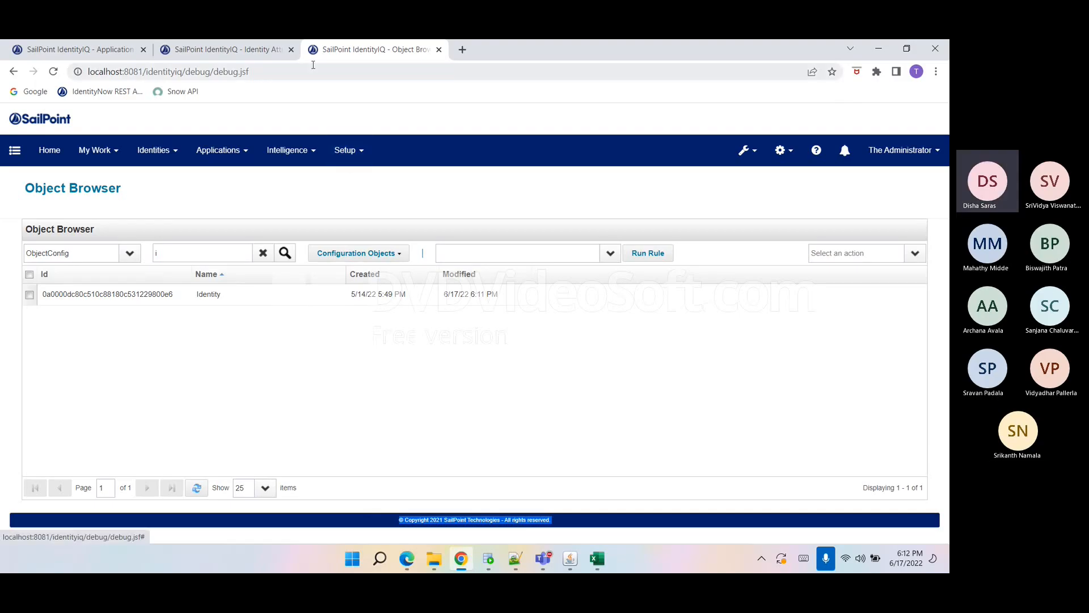
{"action": "left_click", "coordinate": [291, 49]}
{"action": "left_click", "coordinate": [345, 150]}
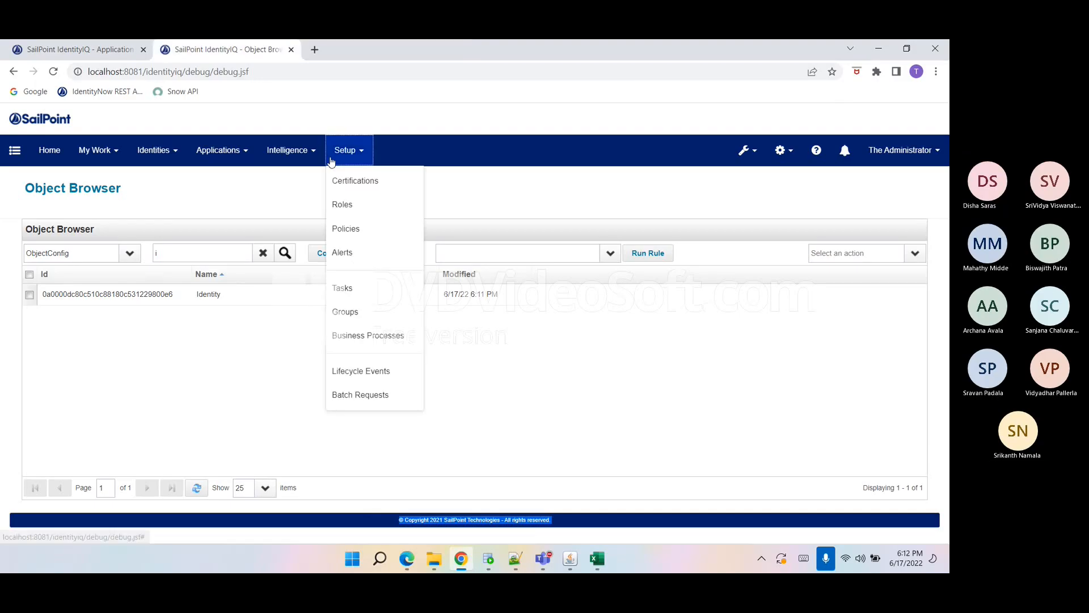
{"action": "left_click", "coordinate": [354, 284]}
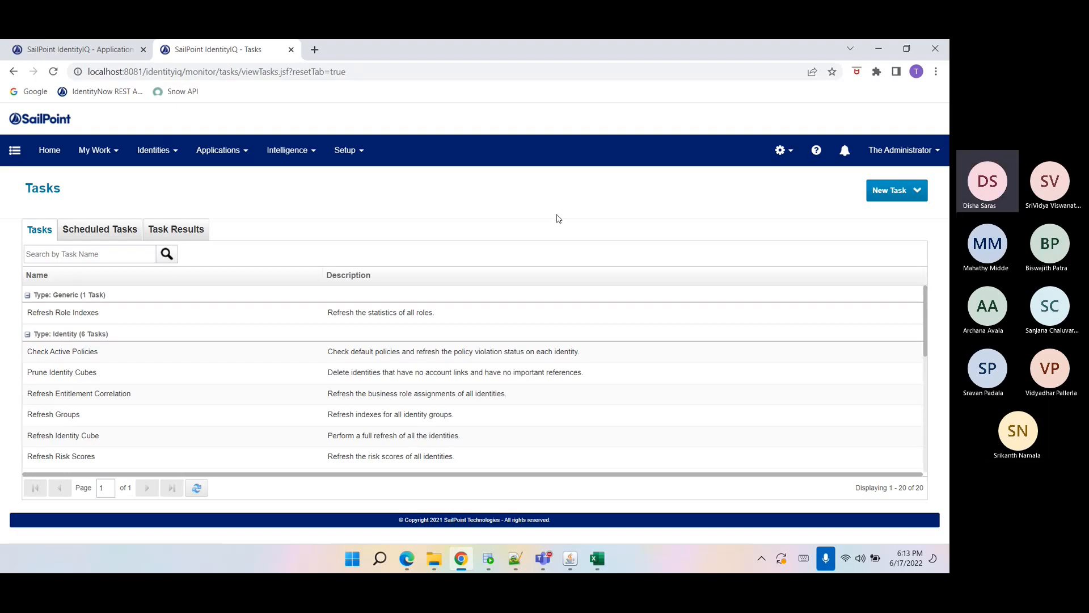
Create a new Account Aggregation task named AA.
{"action": "left_click", "coordinate": [886, 195]}
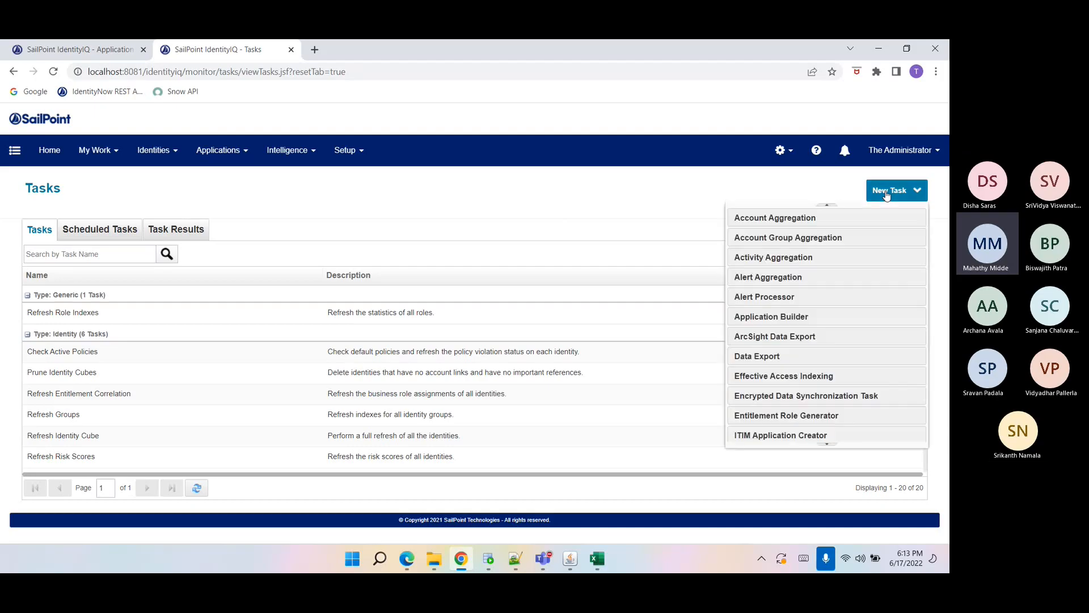
{"action": "left_click", "coordinate": [352, 163]}
{"action": "left_click", "coordinate": [359, 289]}
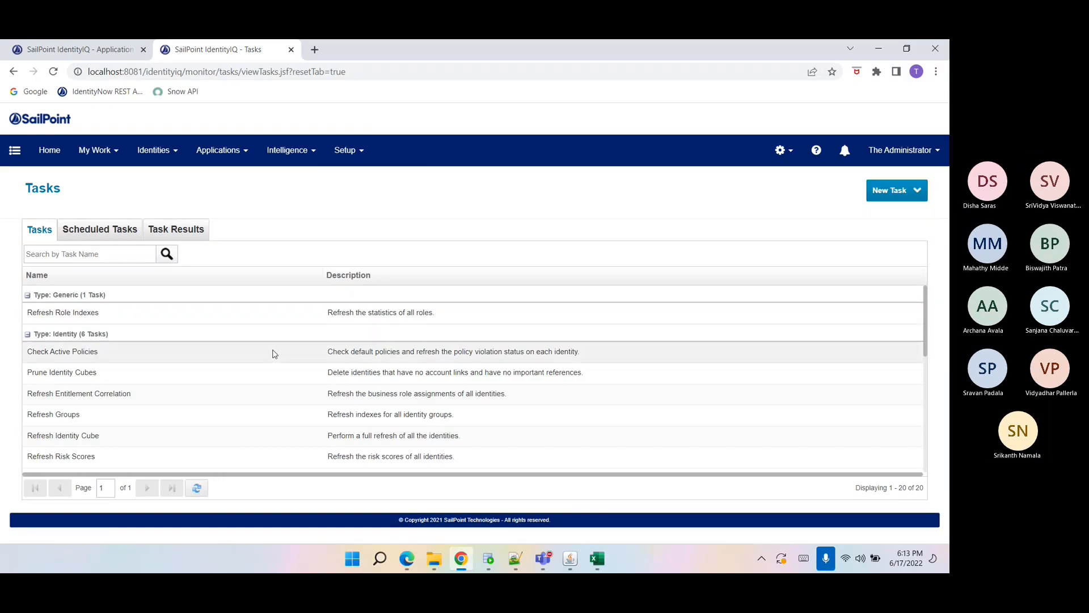
{"action": "left_click", "coordinate": [899, 196]}
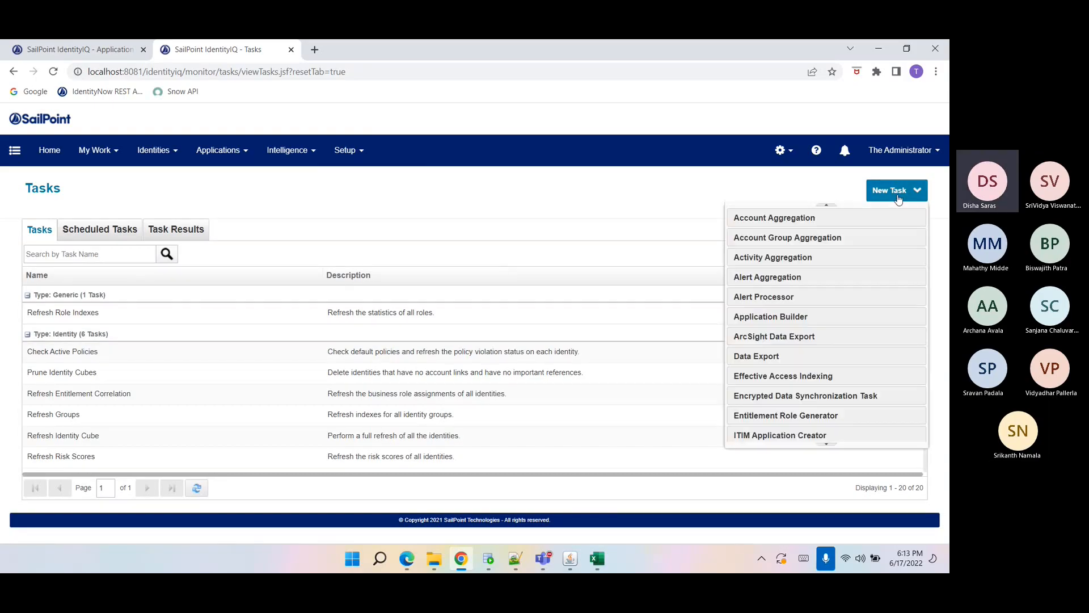
{"action": "left_click", "coordinate": [840, 216]}
{"action": "left_click", "coordinate": [327, 263]}
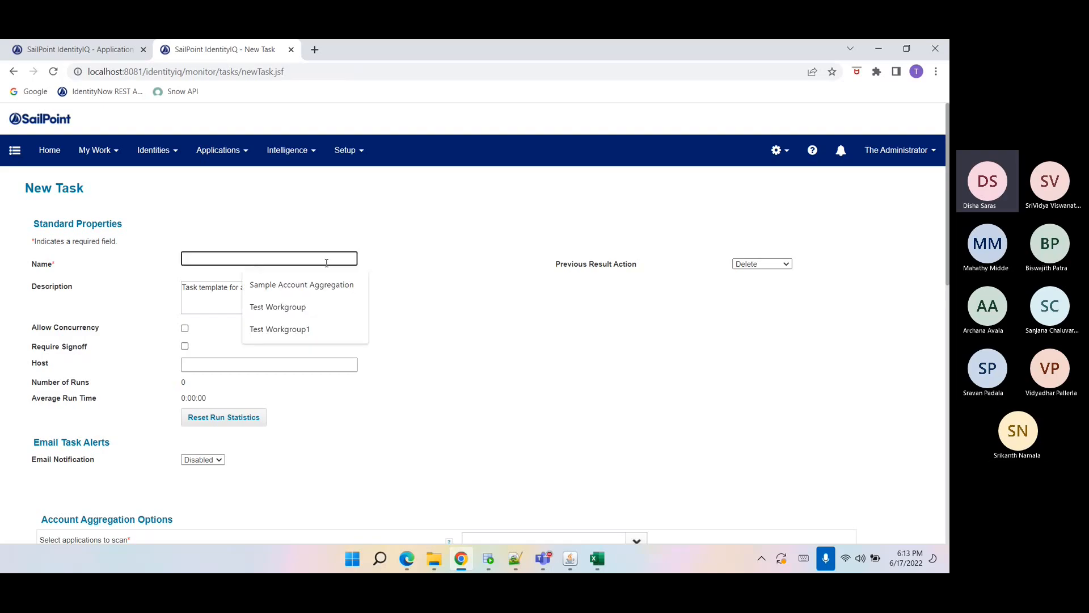
{"action": "type", "text": "AA"}
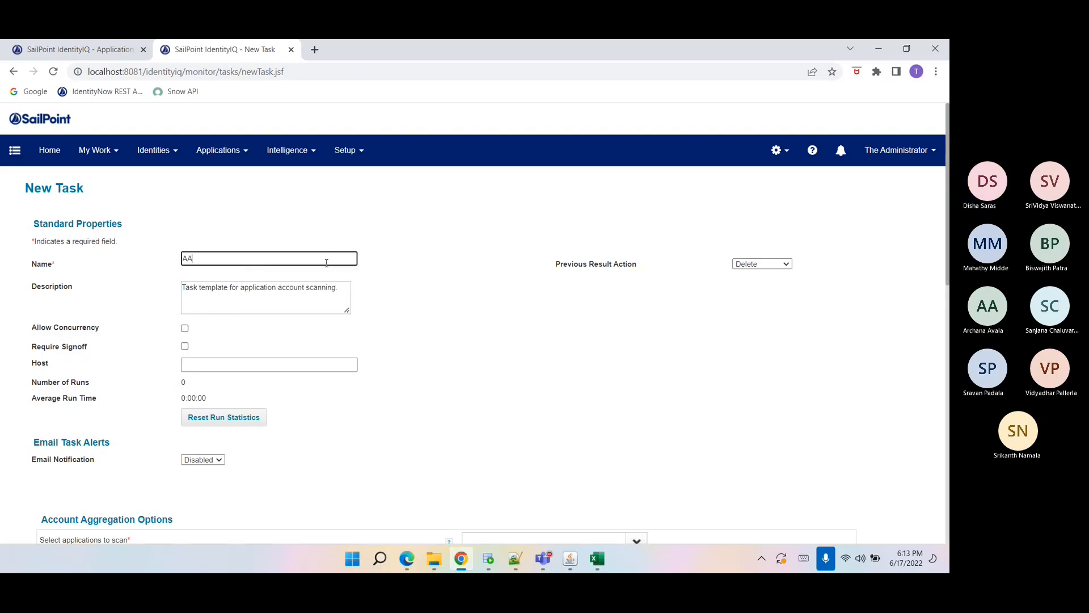
Add HR-Contractors and HR-Employees as the applications to scan.
{"action": "left_click_drag", "start_coordinate": [331, 257], "coordinate": [156, 256]}
{"action": "left_click", "coordinate": [438, 260]}
{"action": "scroll", "coordinate": [250, 328], "scroll_direction": "down", "scroll_amount": 3}
{"action": "left_click", "coordinate": [499, 355]}
{"action": "type", "text": "HR-Contractors"}
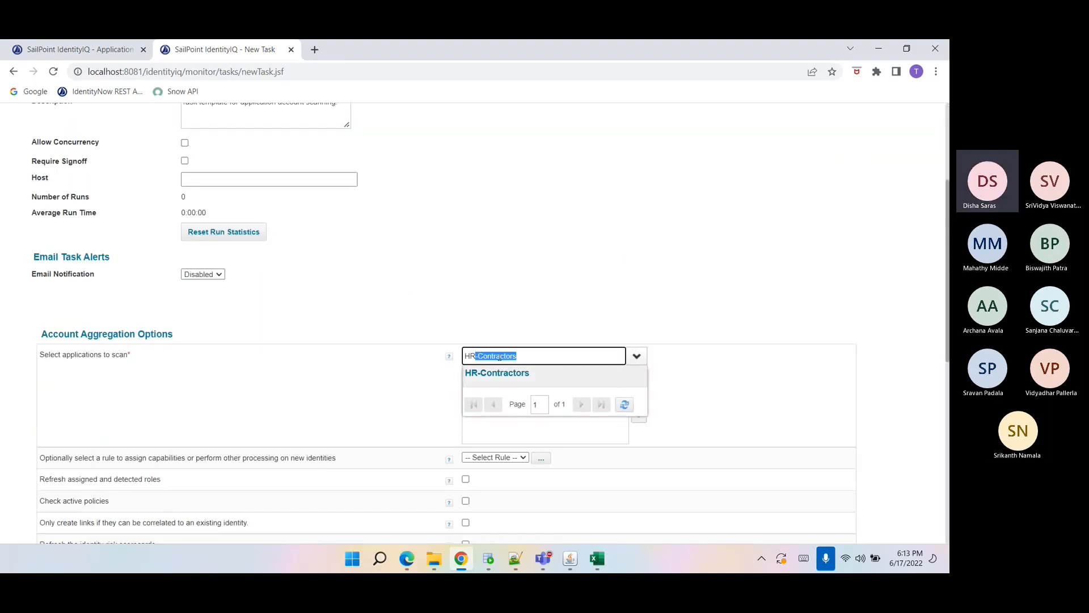
{"action": "left_click", "coordinate": [511, 374]}
{"action": "type", "text": "HR-Employees"}
{"action": "left_click", "coordinate": [510, 373]}
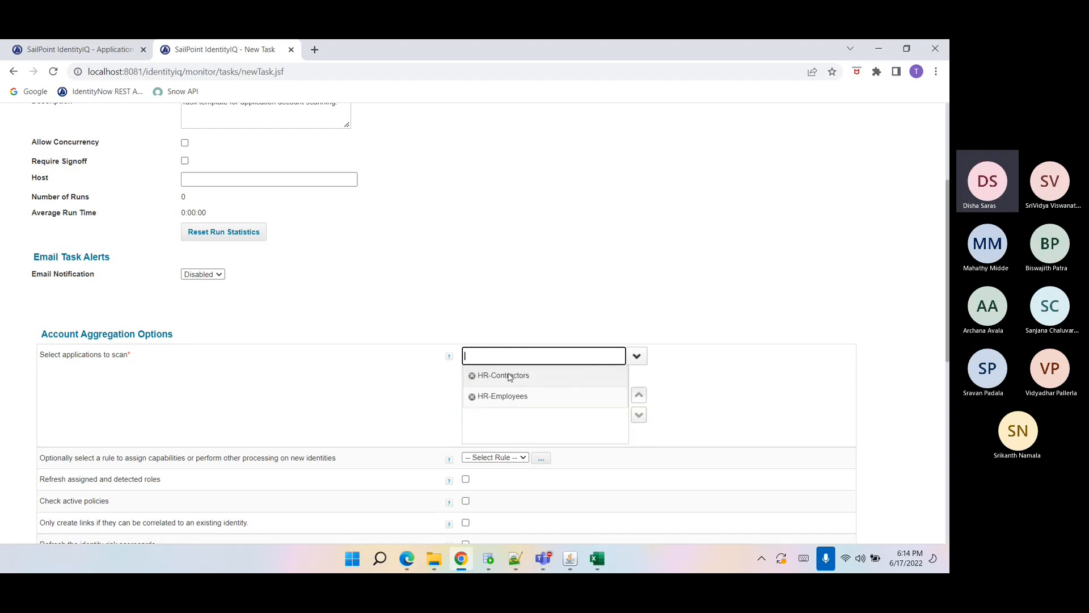
Move HR-Employees above HR-Contractors in the applications to scan list.
{"action": "scroll", "coordinate": [511, 376], "scroll_direction": "down", "scroll_amount": 2}
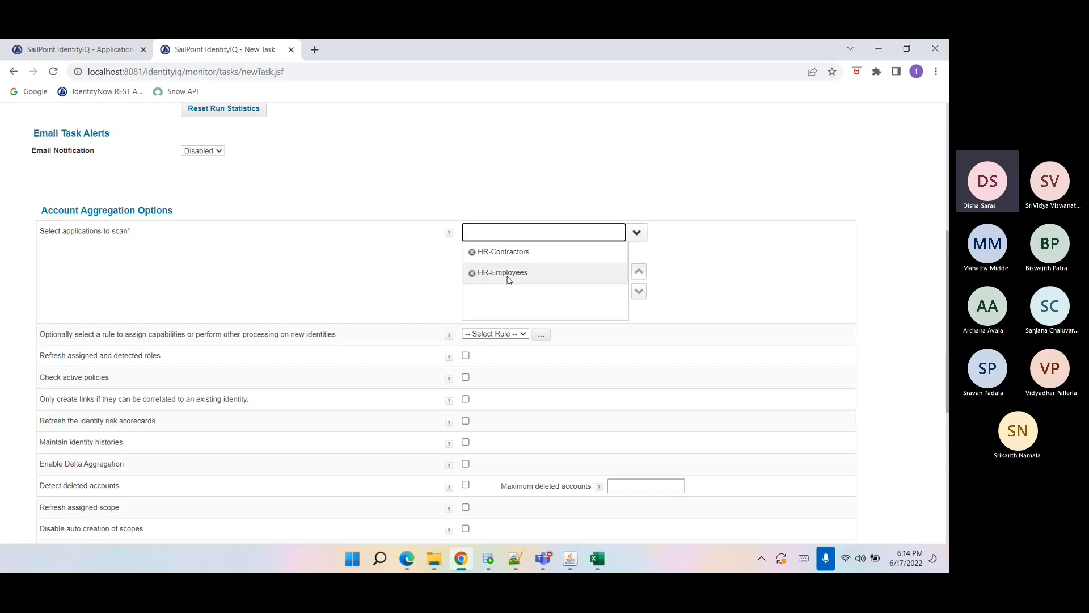
{"action": "scroll", "coordinate": [509, 279], "scroll_direction": "down", "scroll_amount": 1}
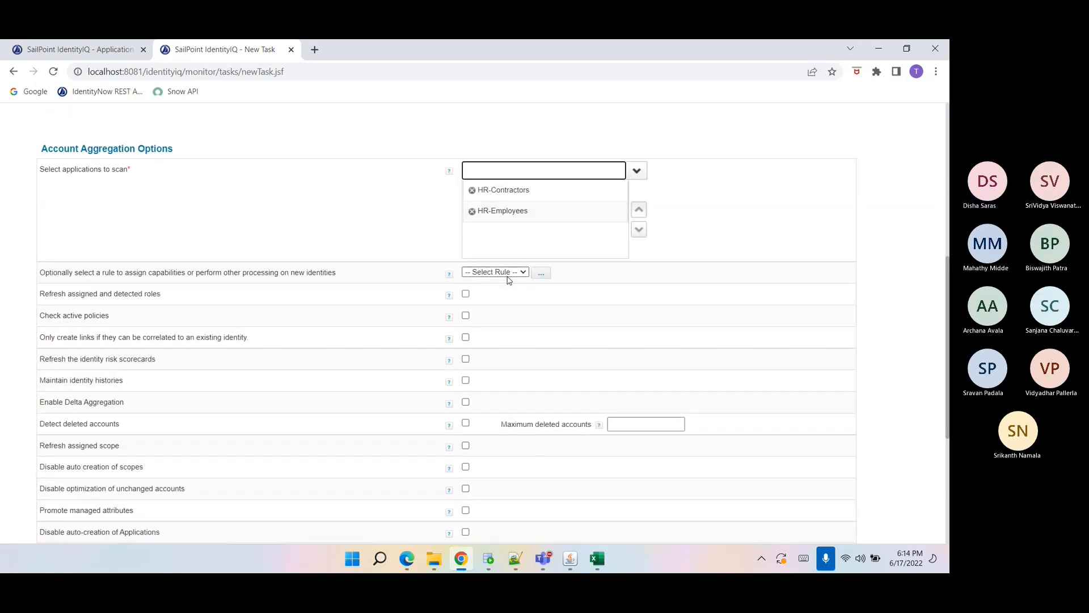
{"action": "scroll", "coordinate": [509, 279], "scroll_direction": "down", "scroll_amount": 1}
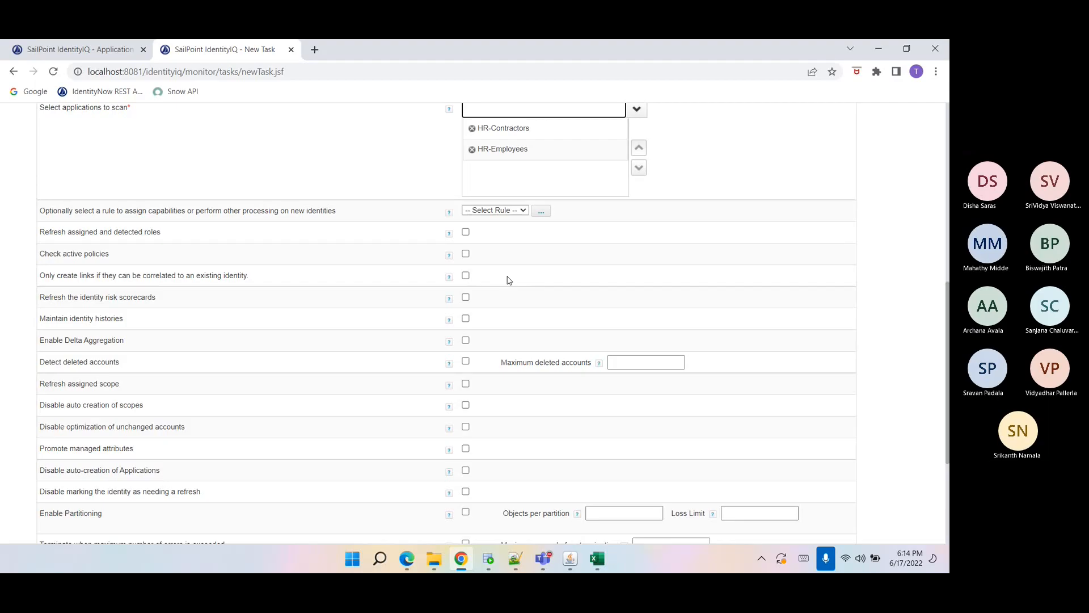
{"action": "scroll", "coordinate": [509, 280], "scroll_direction": "up", "scroll_amount": 1}
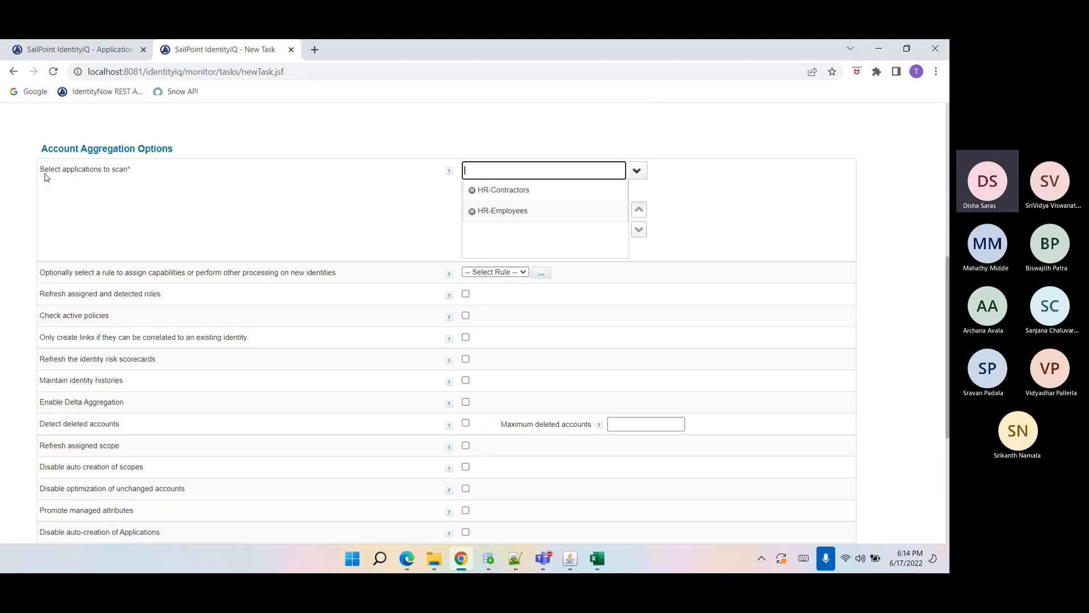
{"action": "left_click_drag", "start_coordinate": [41, 171], "coordinate": [158, 170]}
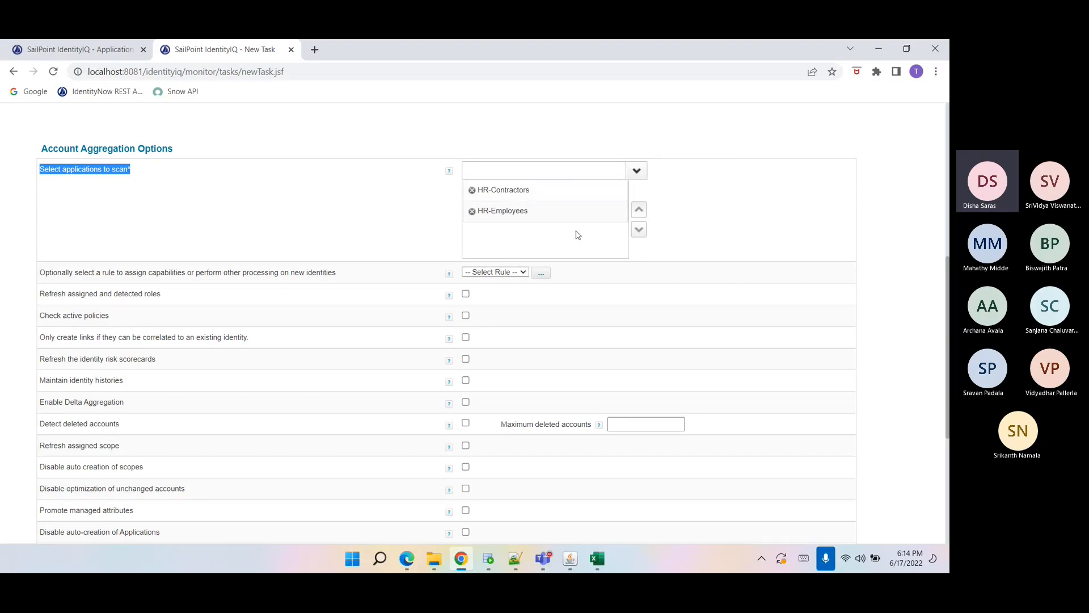
{"action": "left_click", "coordinate": [525, 216]}
{"action": "left_click", "coordinate": [639, 210]}
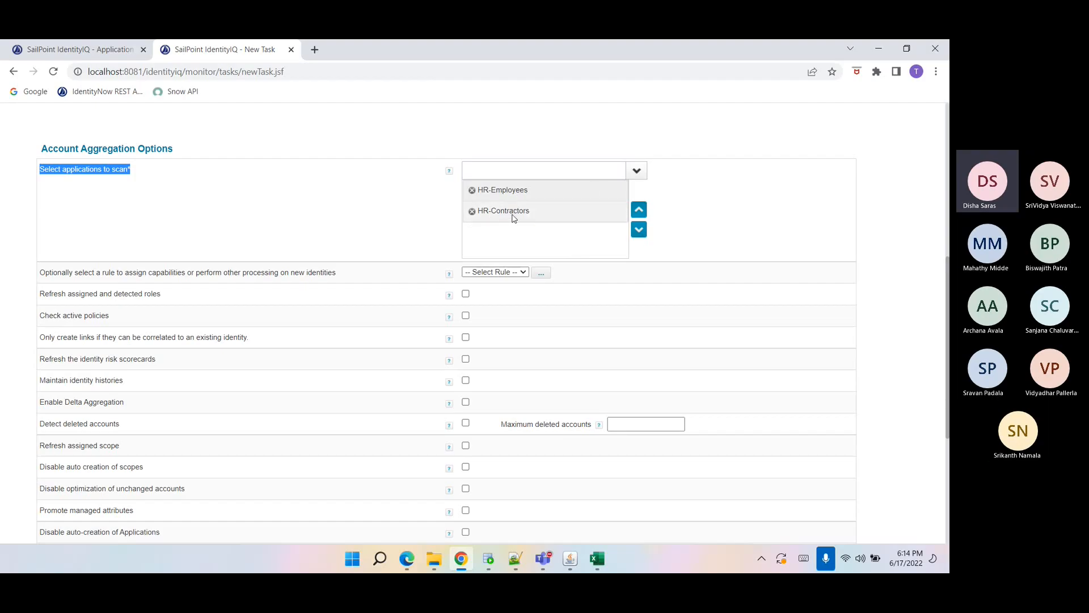
Open the rule editor for the optional identity creation rule and cancel it.
{"action": "left_click", "coordinate": [126, 289]}
{"action": "left_click_drag", "start_coordinate": [42, 272], "coordinate": [342, 271]}
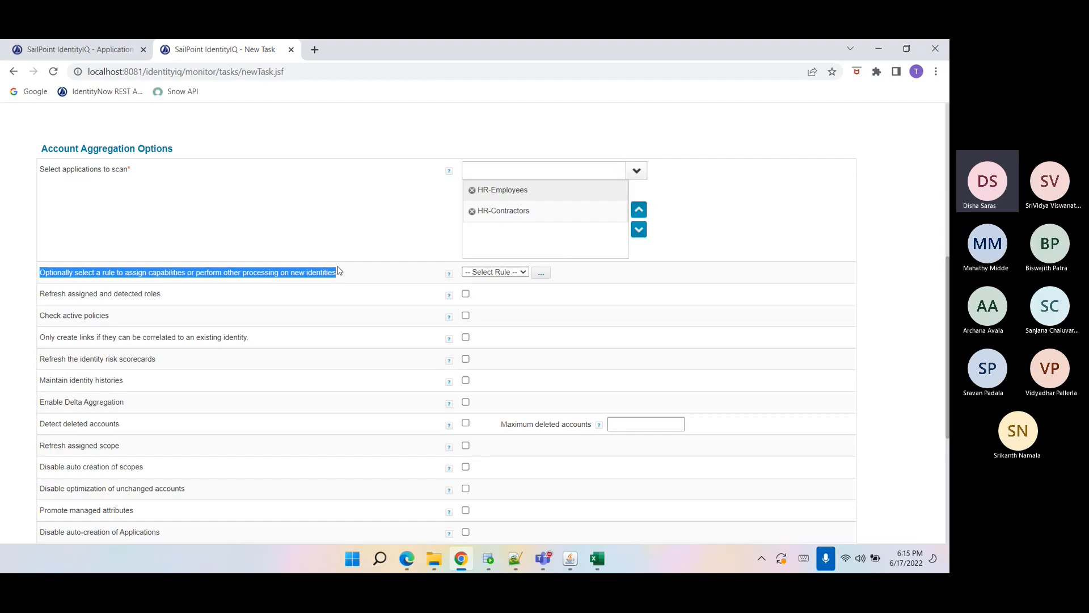
{"action": "left_click", "coordinate": [541, 273]}
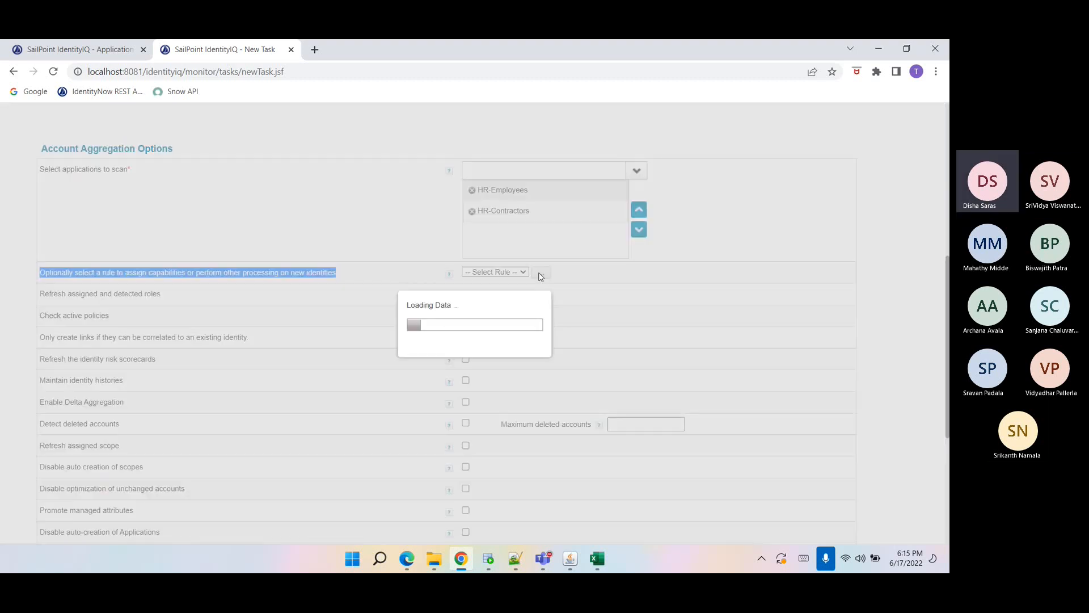
{"action": "left_click_drag", "start_coordinate": [640, 228], "coordinate": [590, 235]}
{"action": "double_click", "coordinate": [589, 232]}
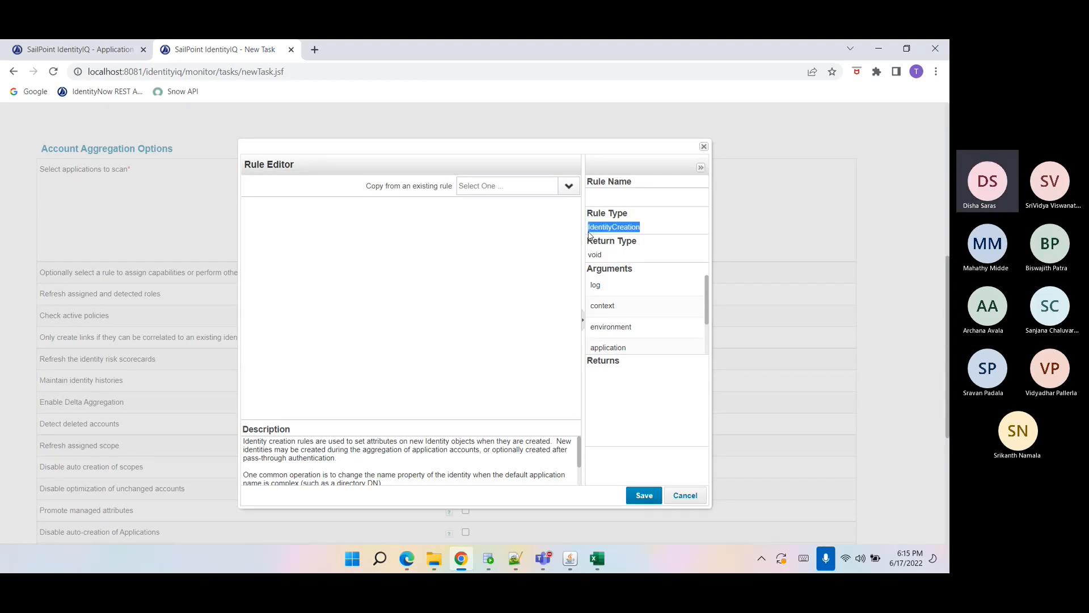
{"action": "left_click", "coordinate": [686, 496]}
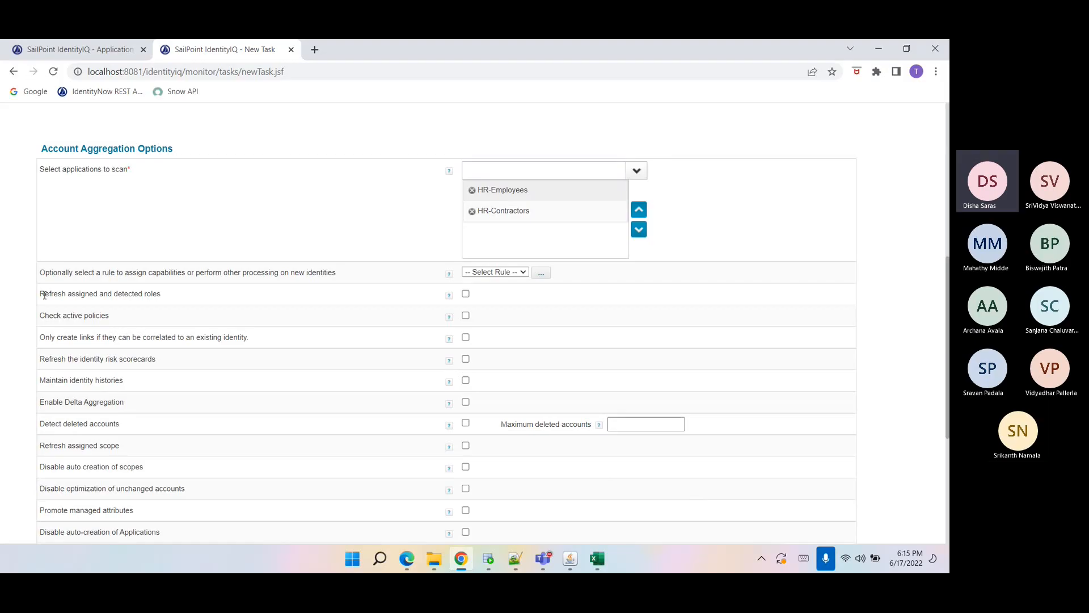
Examine the aggregation options for refreshing roles, checking active policies and correlating links to existing identities.
{"action": "left_click_drag", "start_coordinate": [44, 294], "coordinate": [173, 296]}
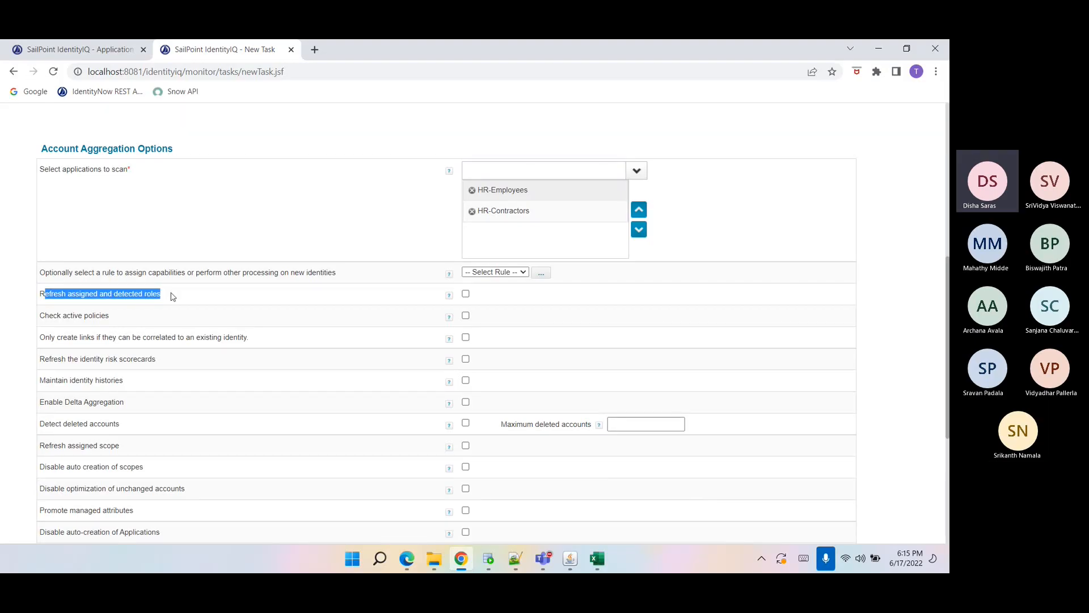
{"action": "left_click", "coordinate": [173, 296]}
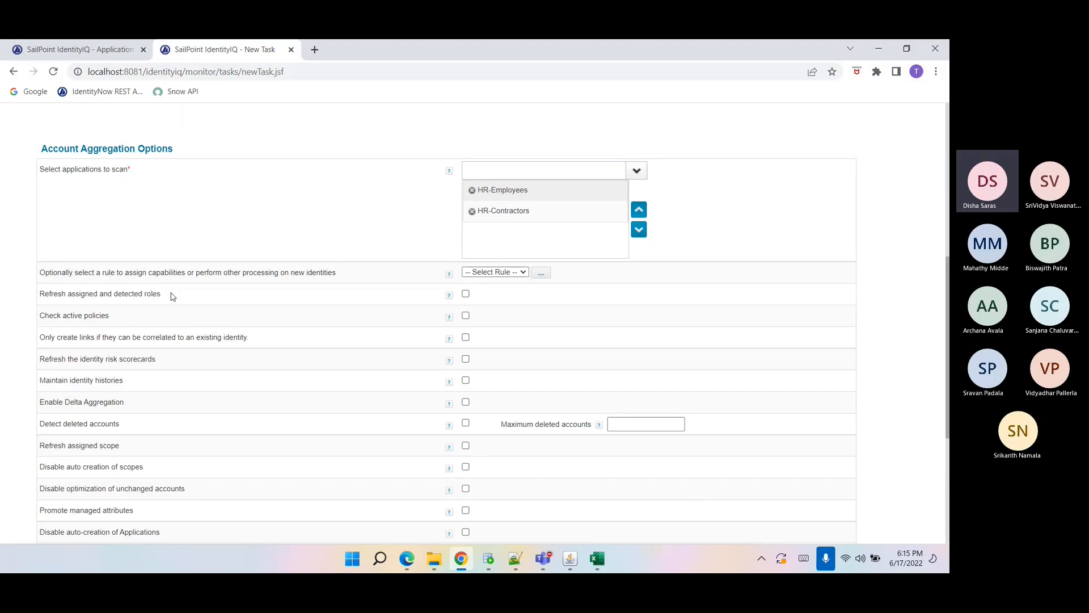
{"action": "left_click_drag", "start_coordinate": [160, 293], "coordinate": [42, 289]}
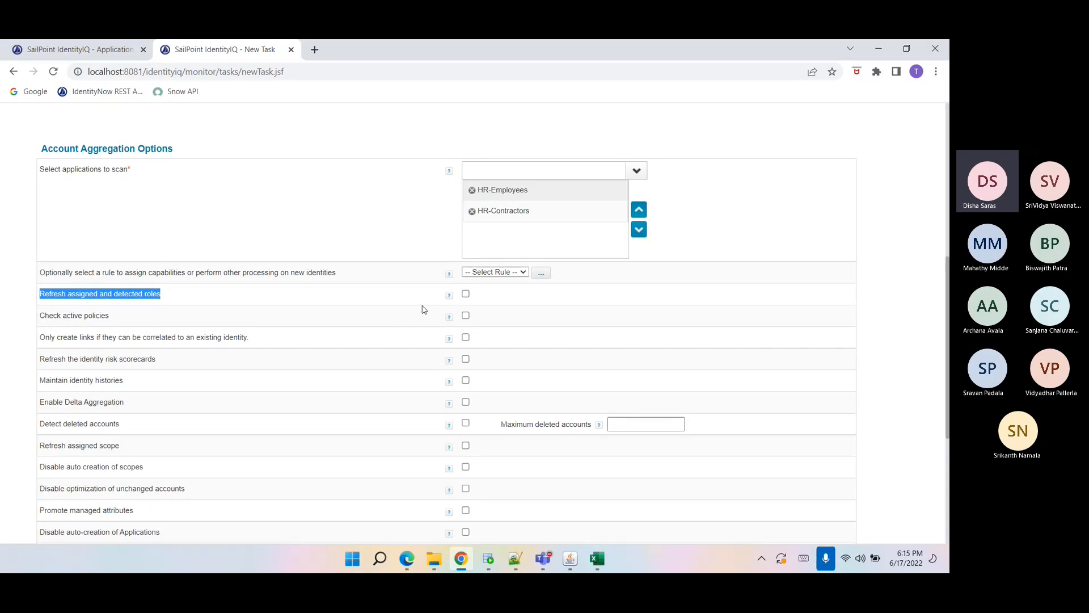
{"action": "mouse_move", "coordinate": [449, 296]}
{"action": "left_click", "coordinate": [38, 315]}
{"action": "left_click_drag", "start_coordinate": [39, 316], "coordinate": [116, 322]}
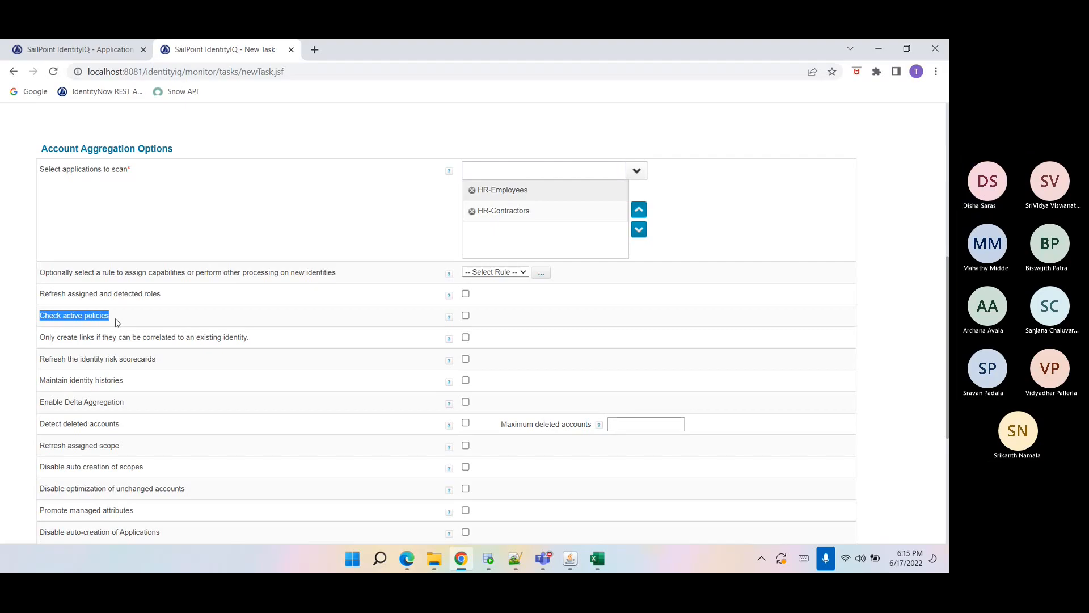
{"action": "left_click", "coordinate": [41, 336]}
{"action": "left_click_drag", "start_coordinate": [41, 335], "coordinate": [256, 347]}
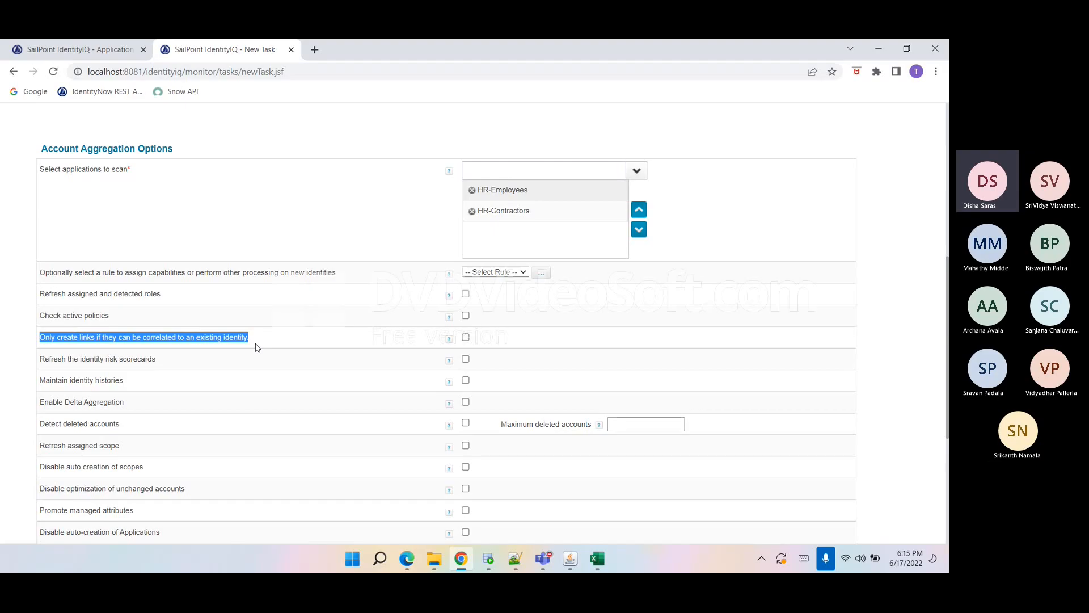
{"action": "left_click", "coordinate": [266, 338]}
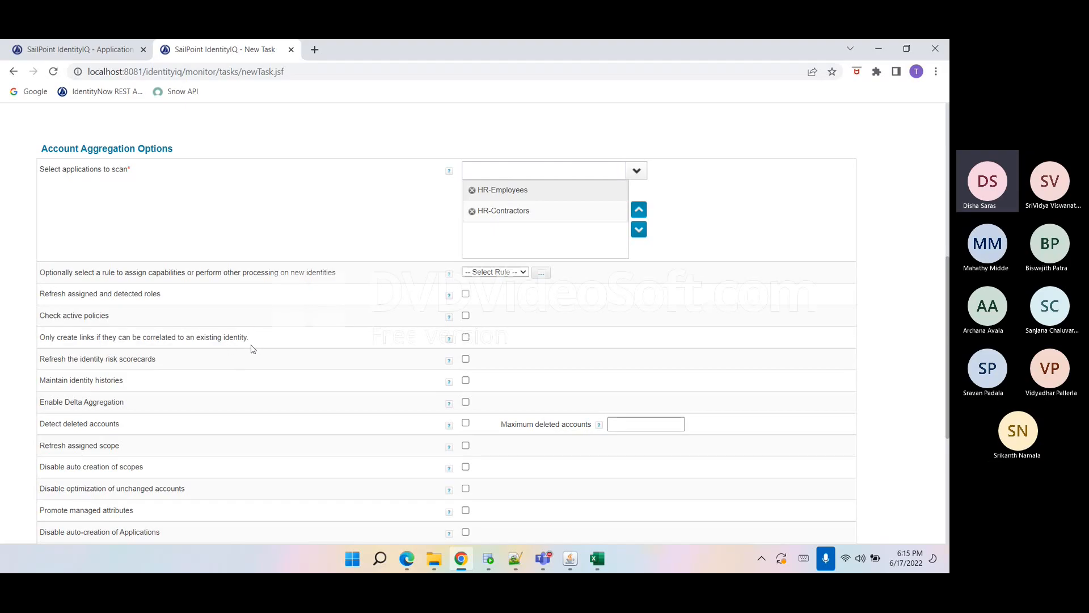
{"action": "left_click_drag", "start_coordinate": [251, 347], "coordinate": [38, 345]}
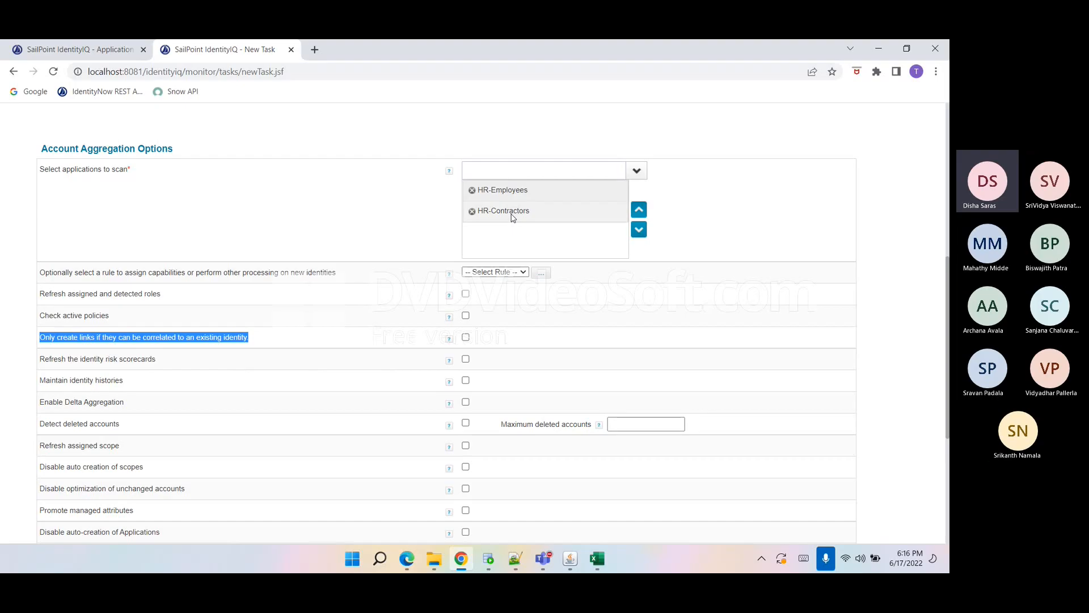
Examine the aggregation options for correlating links, risk scorecards, identity histories, delta aggregation and detecting deleted accounts.
{"action": "left_click", "coordinate": [49, 347]}
{"action": "left_click_drag", "start_coordinate": [257, 347], "coordinate": [45, 344]}
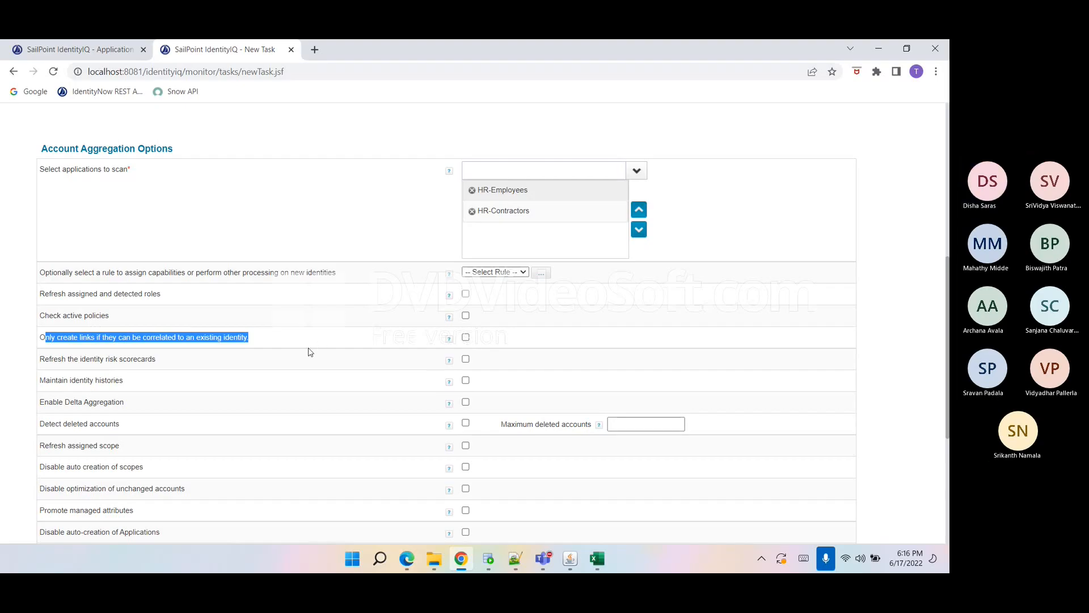
{"action": "left_click", "coordinate": [193, 368]}
{"action": "left_click_drag", "start_coordinate": [166, 369], "coordinate": [43, 367]}
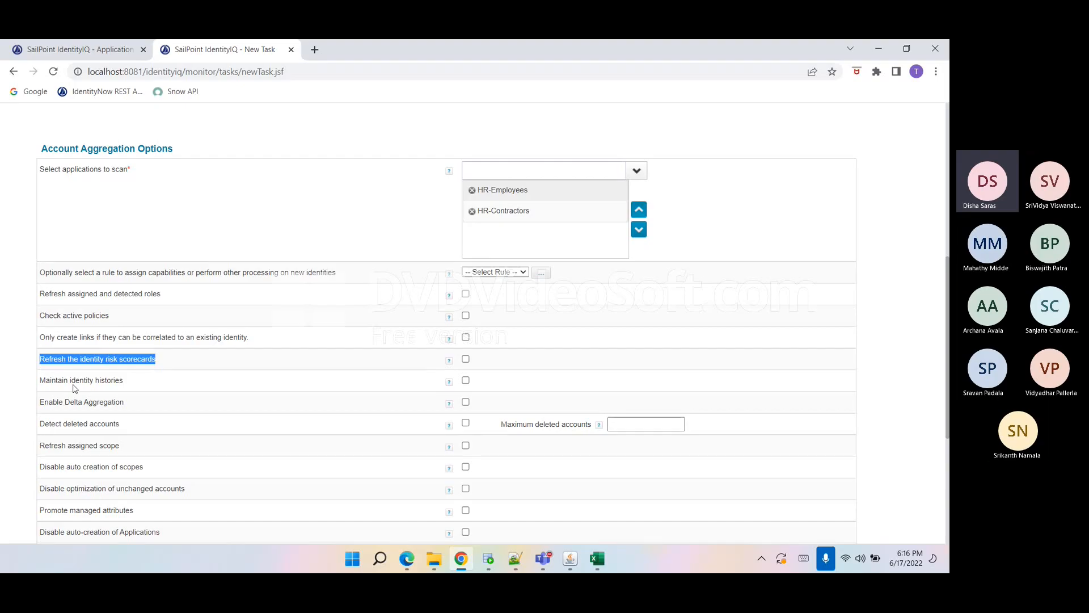
{"action": "left_click_drag", "start_coordinate": [126, 381], "coordinate": [41, 388]}
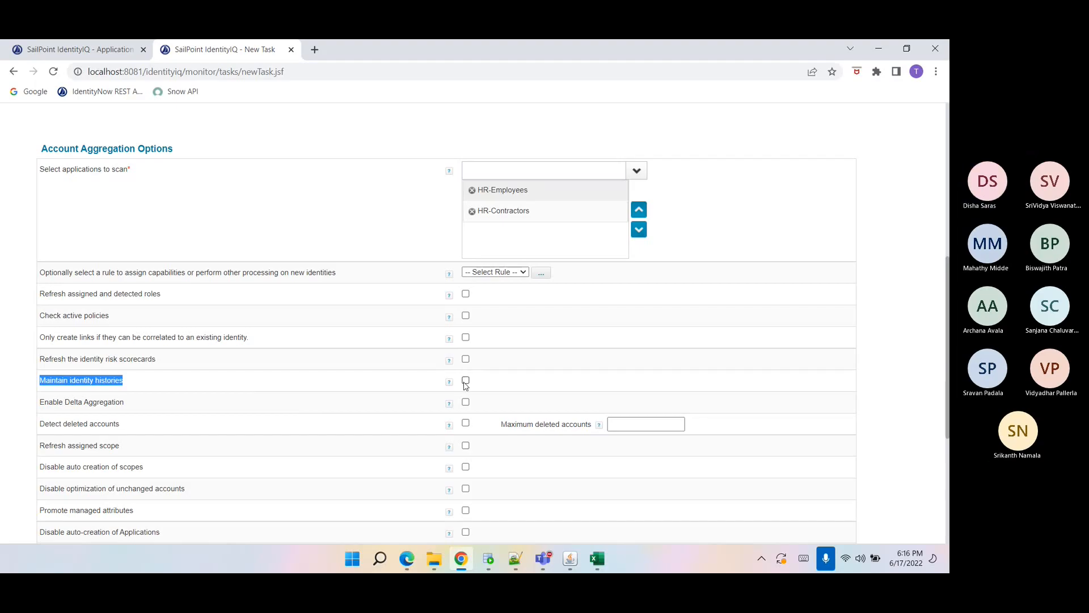
{"action": "left_click_drag", "start_coordinate": [161, 406], "coordinate": [45, 405]}
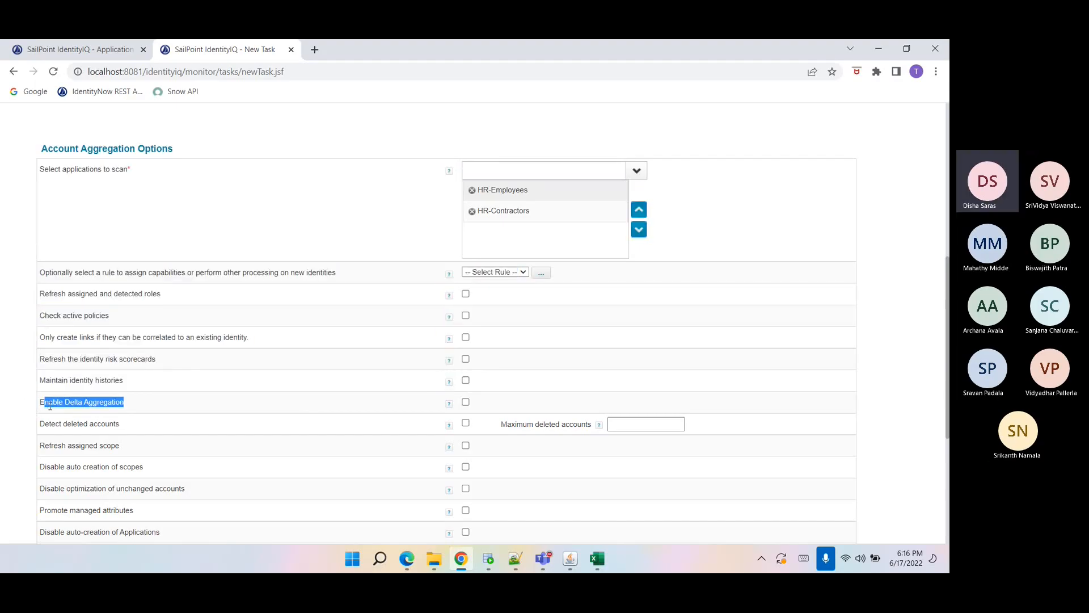
{"action": "left_click", "coordinate": [50, 405]}
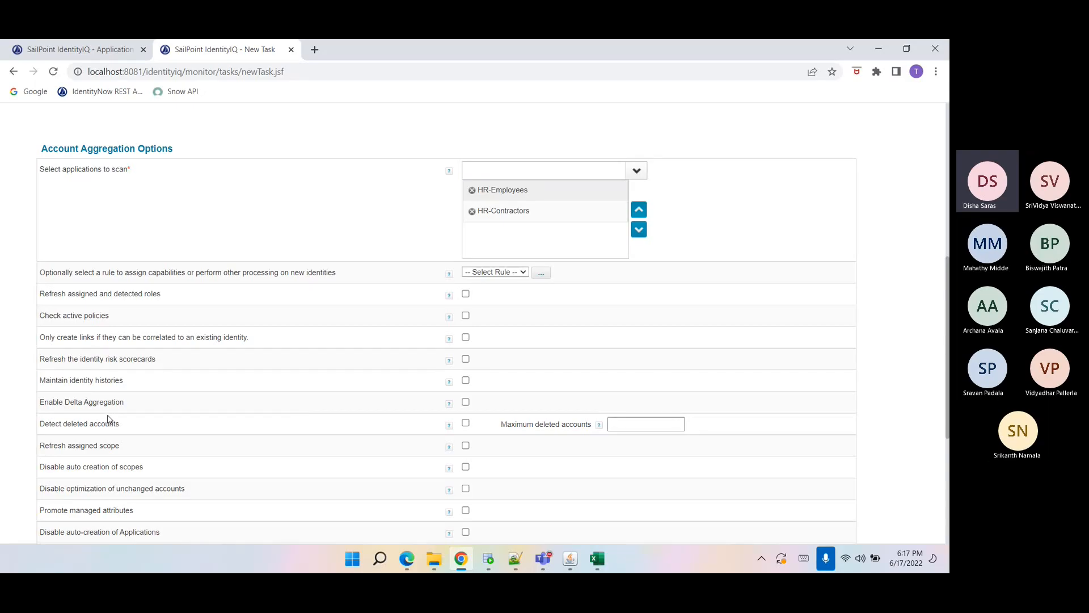
{"action": "left_click_drag", "start_coordinate": [126, 403], "coordinate": [41, 406]}
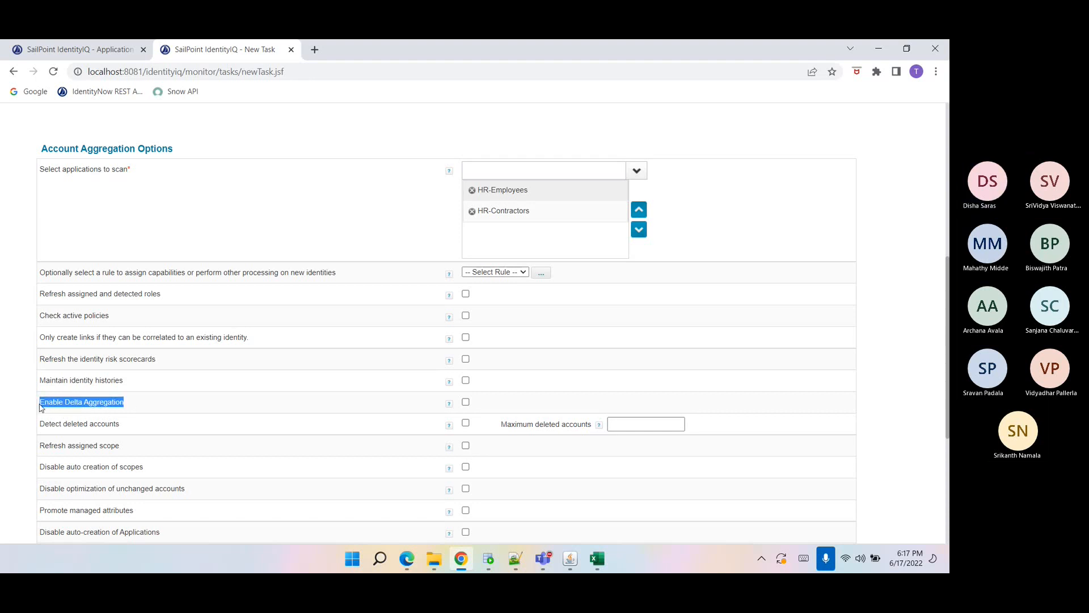
{"action": "left_click", "coordinate": [40, 404]}
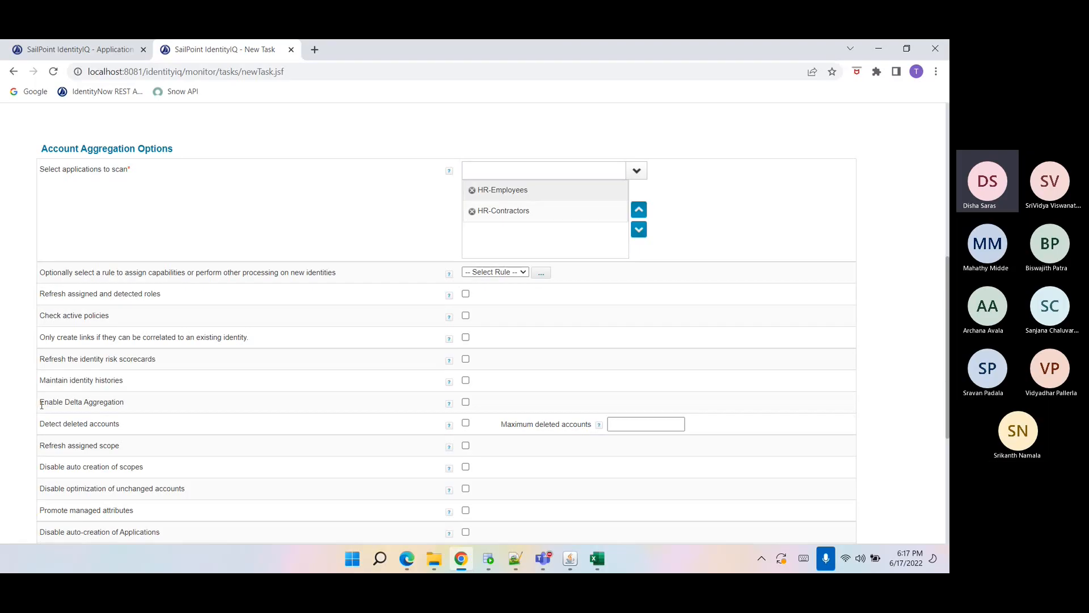
{"action": "left_click_drag", "start_coordinate": [41, 405], "coordinate": [43, 433]}
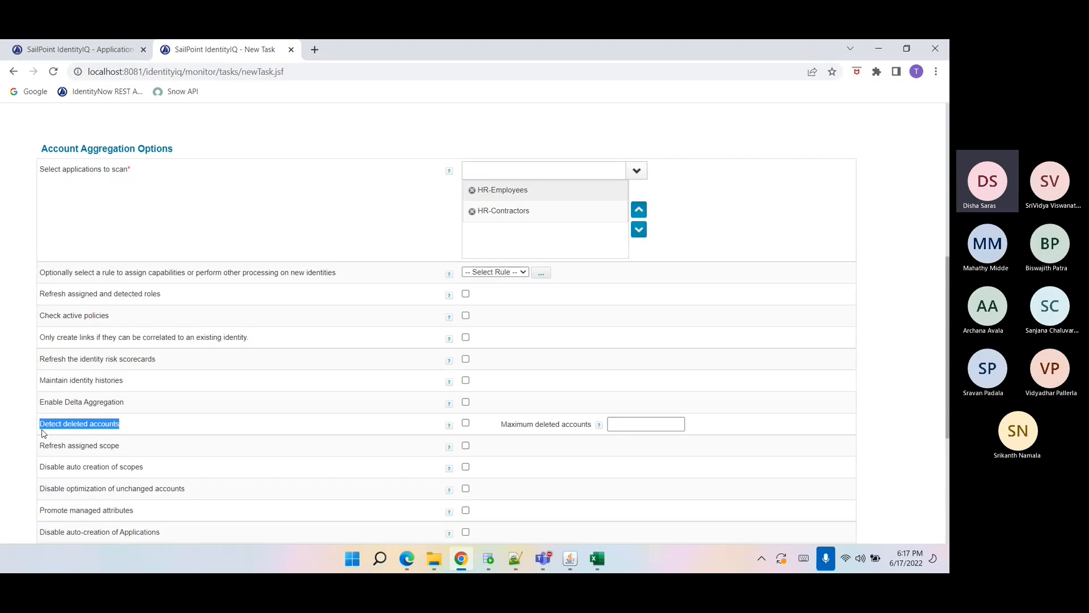
{"action": "double_click", "coordinate": [43, 432]}
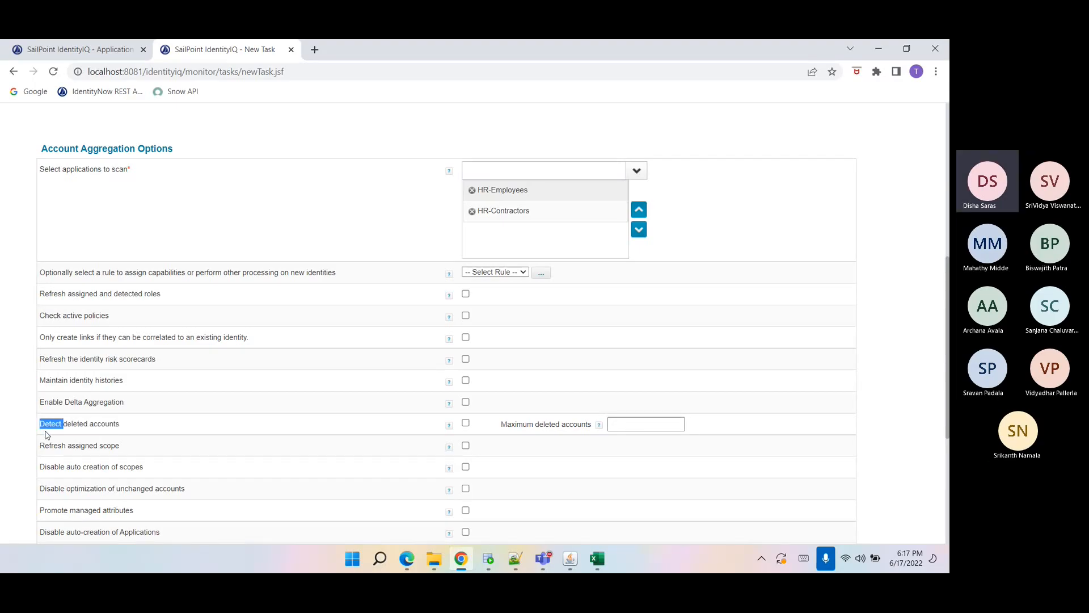
{"action": "left_click", "coordinate": [86, 425]}
{"action": "left_click_drag", "start_coordinate": [41, 423], "coordinate": [130, 428]}
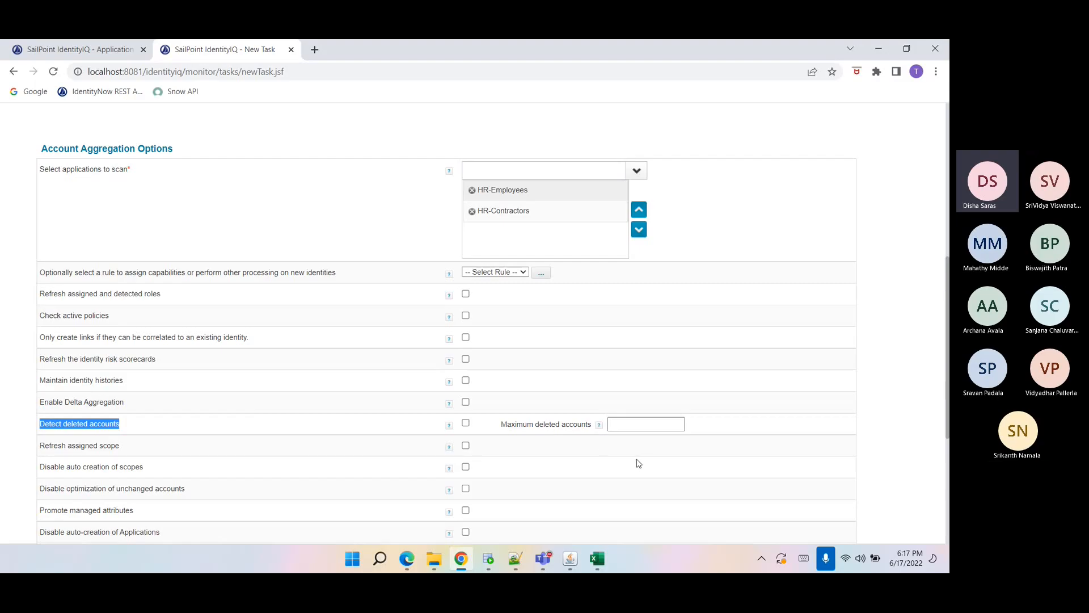
{"action": "left_click_drag", "start_coordinate": [500, 426], "coordinate": [707, 425]}
{"action": "left_click", "coordinate": [708, 427]}
{"action": "scroll", "coordinate": [723, 417], "scroll_direction": "down", "scroll_amount": 1}
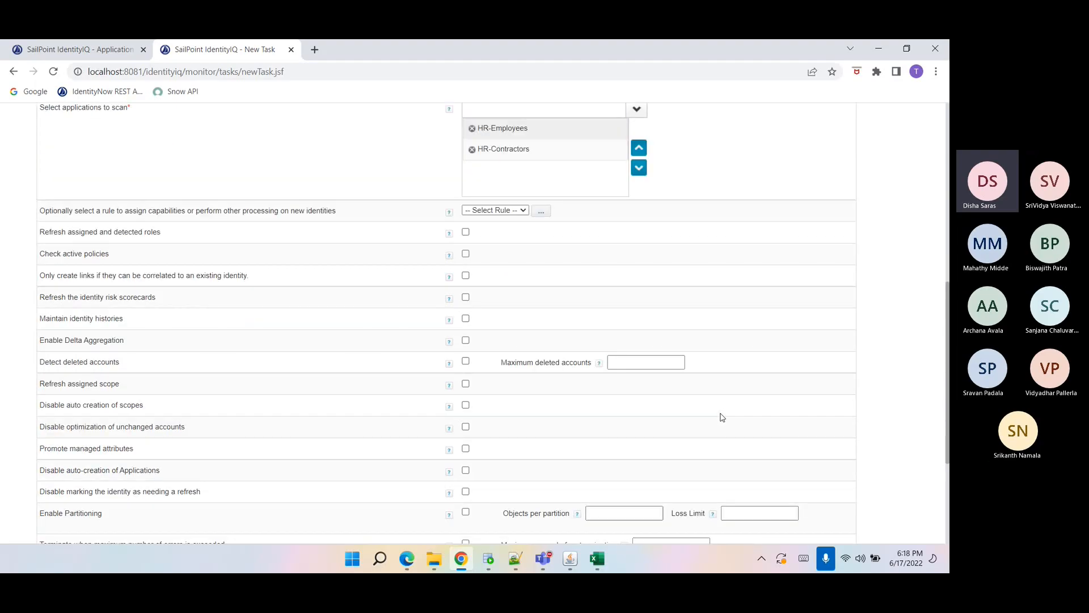
Examine the options for refreshing scope, scope creation, optimization of unchanged accounts, managed attributes and application auto-creation.
{"action": "mouse_move", "coordinate": [39, 383]}
{"action": "left_mouse_down"}
{"action": "mouse_move", "coordinate": [125, 392]}
{"action": "mouse_move", "coordinate": [79, 405]}
{"action": "mouse_move", "coordinate": [41, 388]}
{"action": "left_mouse_up"}
{"action": "left_click", "coordinate": [69, 401]}
{"action": "left_click_drag", "start_coordinate": [40, 426], "coordinate": [188, 425]}
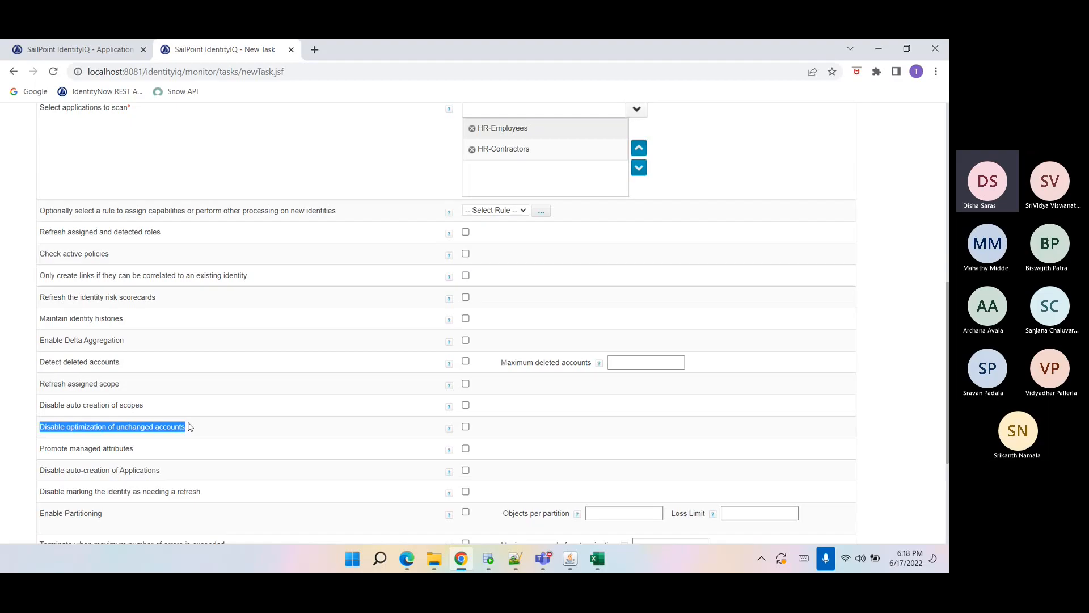
{"action": "left_click", "coordinate": [189, 427]}
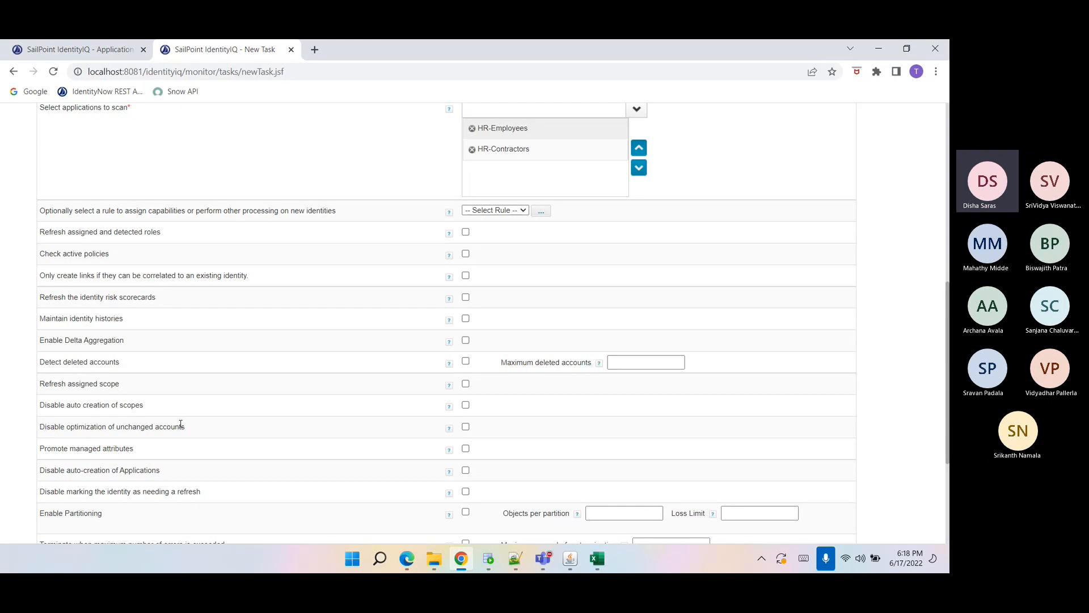
{"action": "left_click_drag", "start_coordinate": [38, 426], "coordinate": [196, 435]}
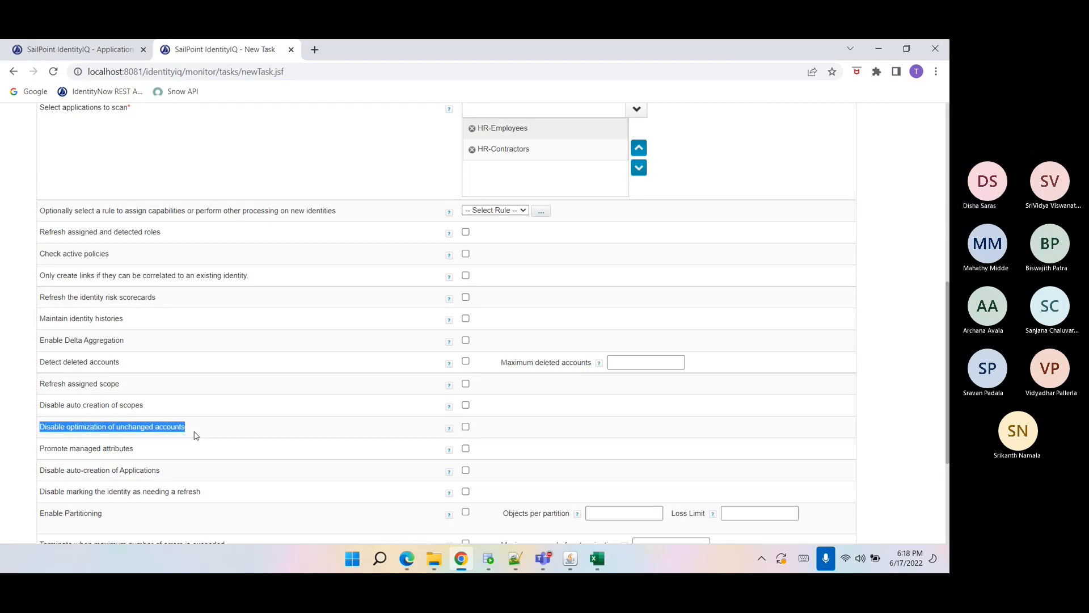
{"action": "left_click", "coordinate": [176, 436]}
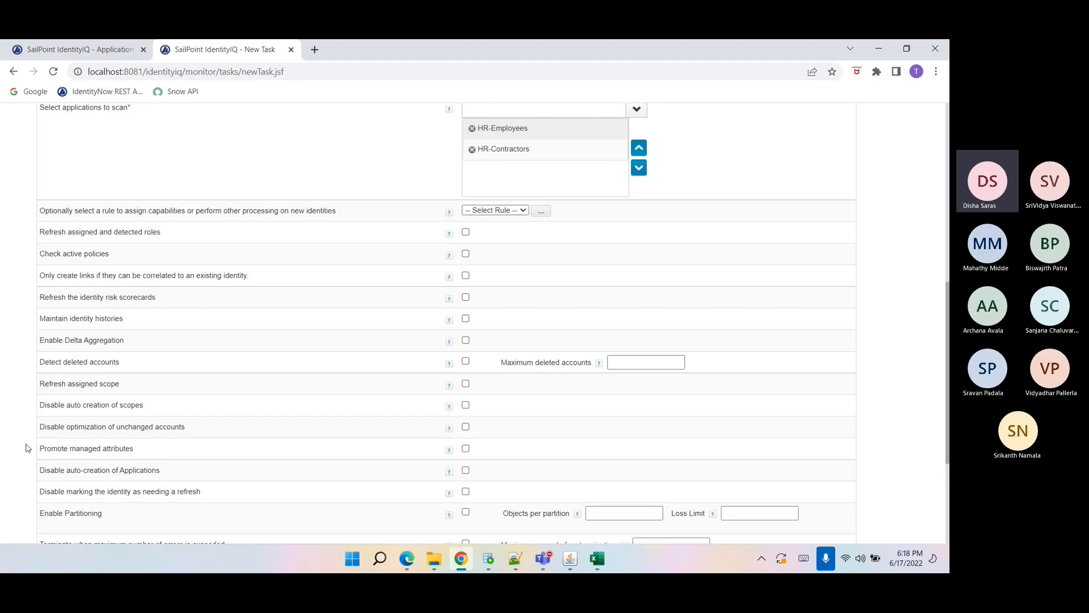
{"action": "triple_click", "coordinate": [151, 427]}
{"action": "left_click_drag", "start_coordinate": [145, 446], "coordinate": [41, 456]}
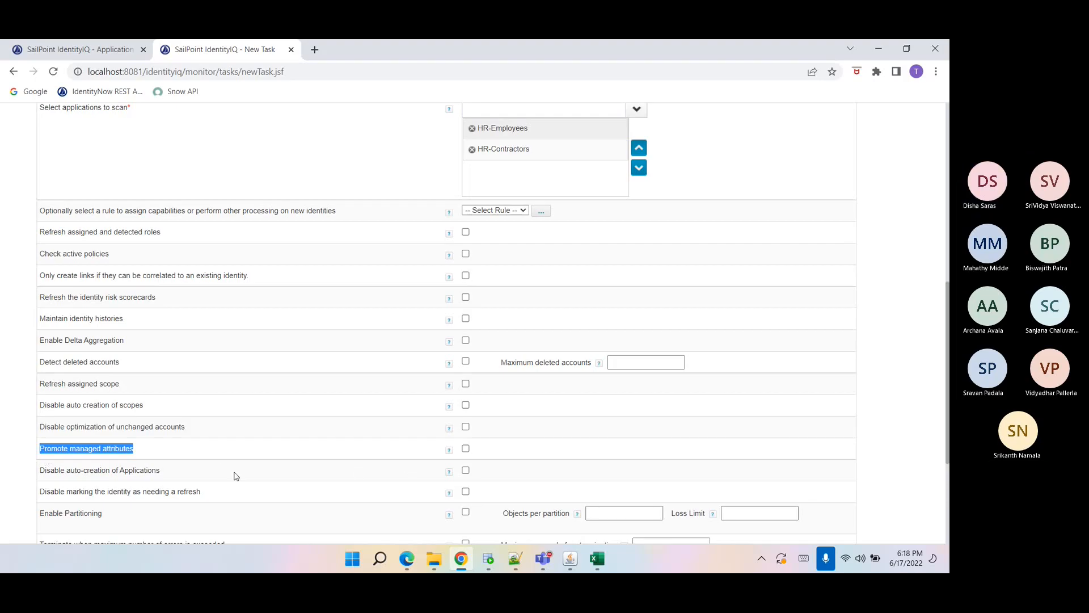
{"action": "scroll", "coordinate": [236, 475], "scroll_direction": "down", "scroll_amount": 2}
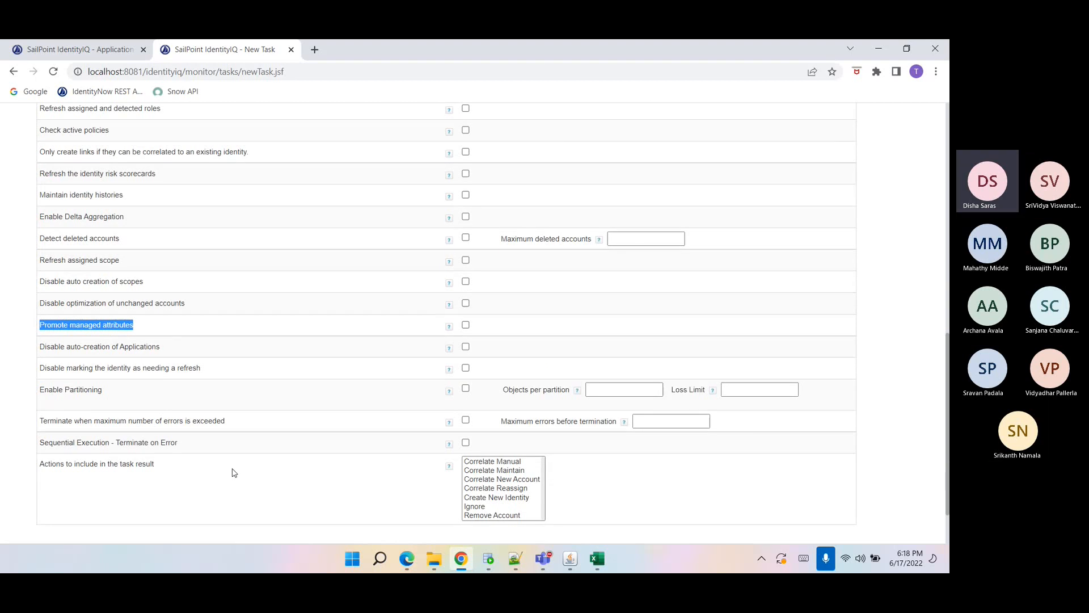
{"action": "left_click", "coordinate": [41, 348]}
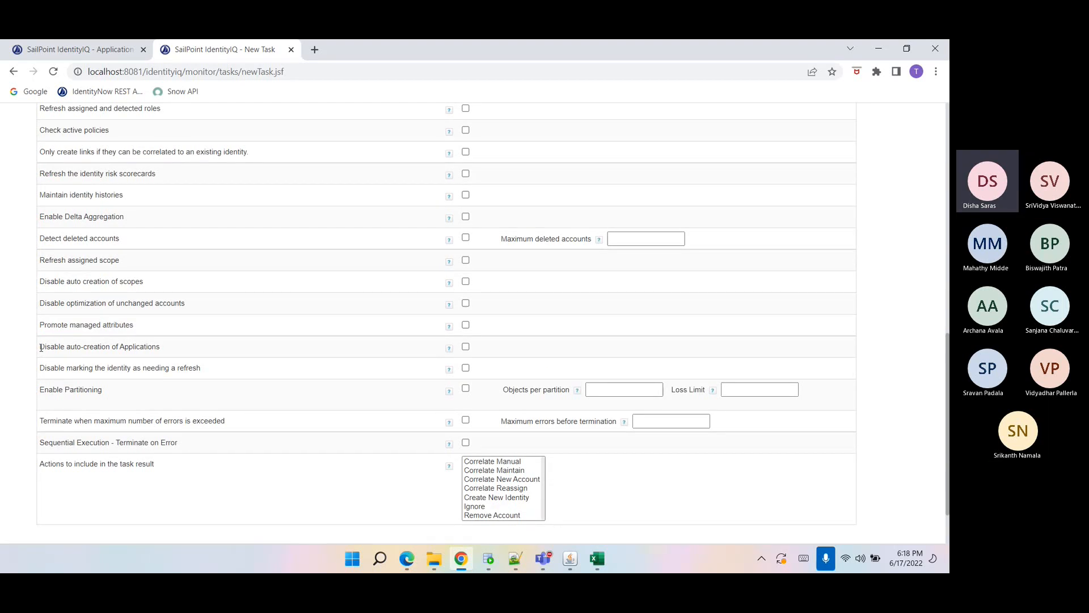
{"action": "left_click_drag", "start_coordinate": [40, 348], "coordinate": [164, 353]}
{"action": "left_click", "coordinate": [164, 352]}
{"action": "left_click_drag", "start_coordinate": [164, 353], "coordinate": [52, 359]}
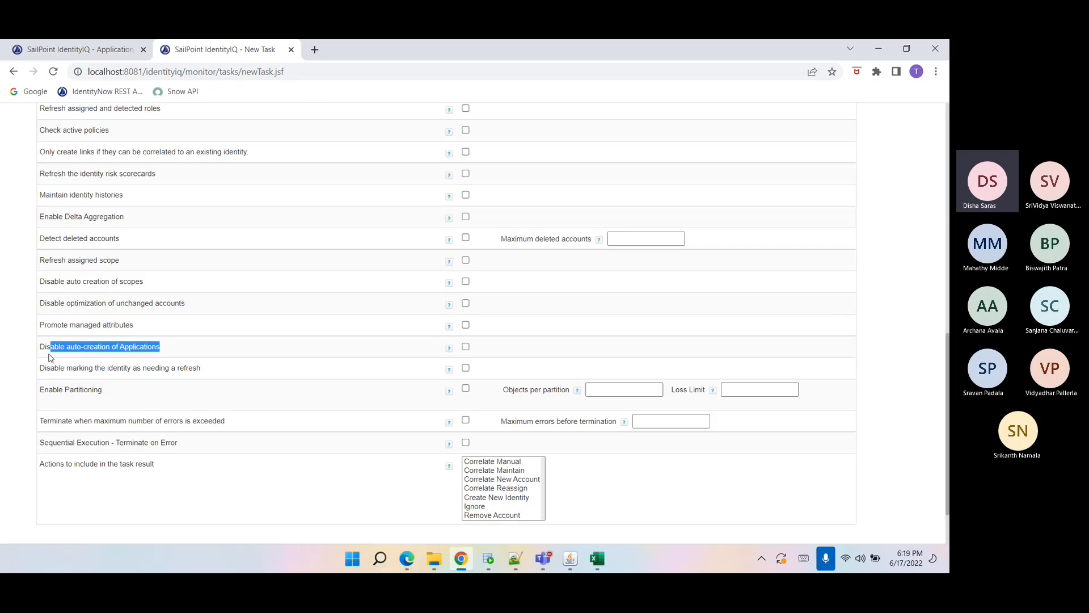
{"action": "left_click", "coordinate": [49, 357]}
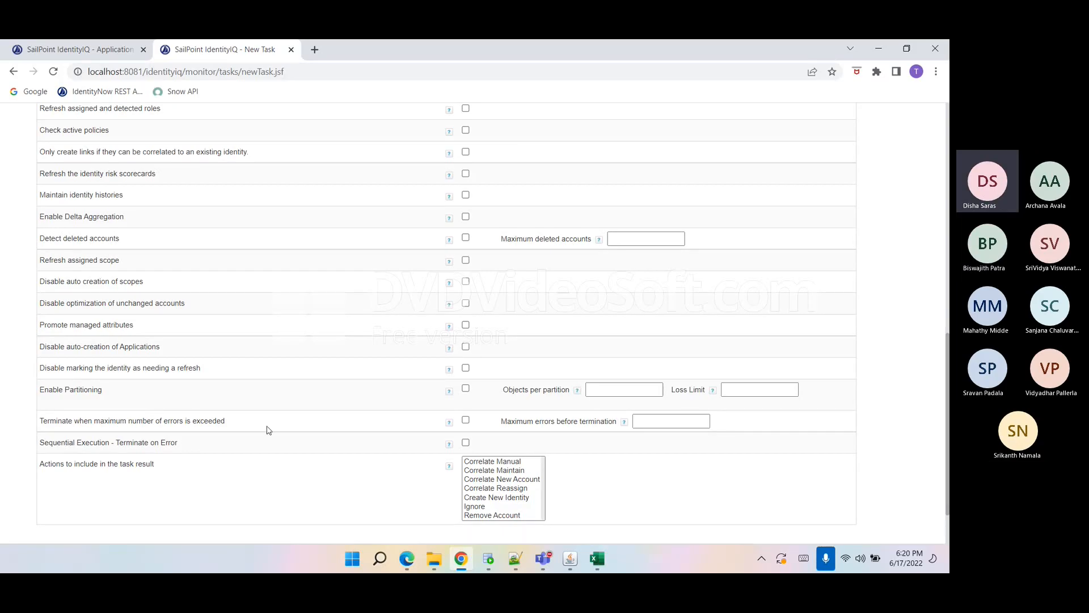
Copy the first eight rows of columns A to E from the AuthEmployees sheet and close it without saving.
{"action": "left_click", "coordinate": [597, 559]}
{"action": "left_click", "coordinate": [101, 357]}
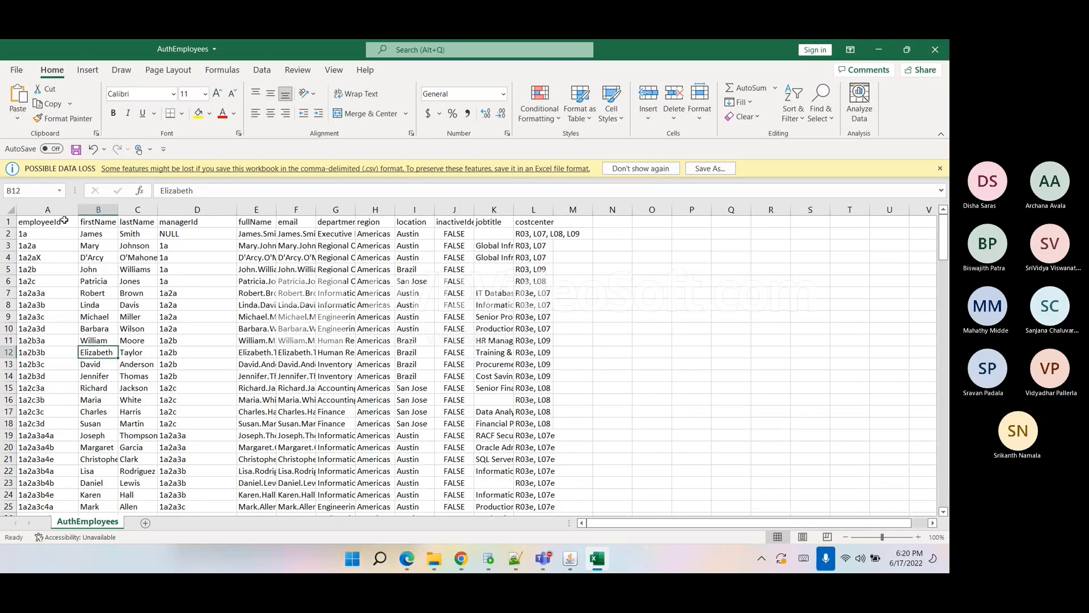
{"action": "left_click_drag", "start_coordinate": [67, 222], "coordinate": [277, 309]}
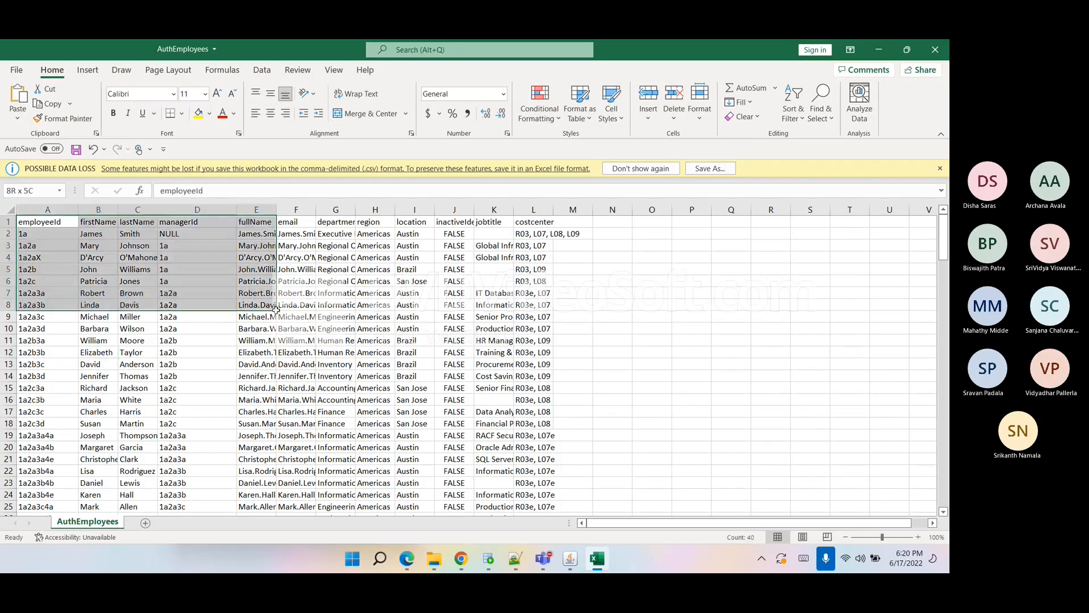
{"action": "key", "text": "ctrl+c"}
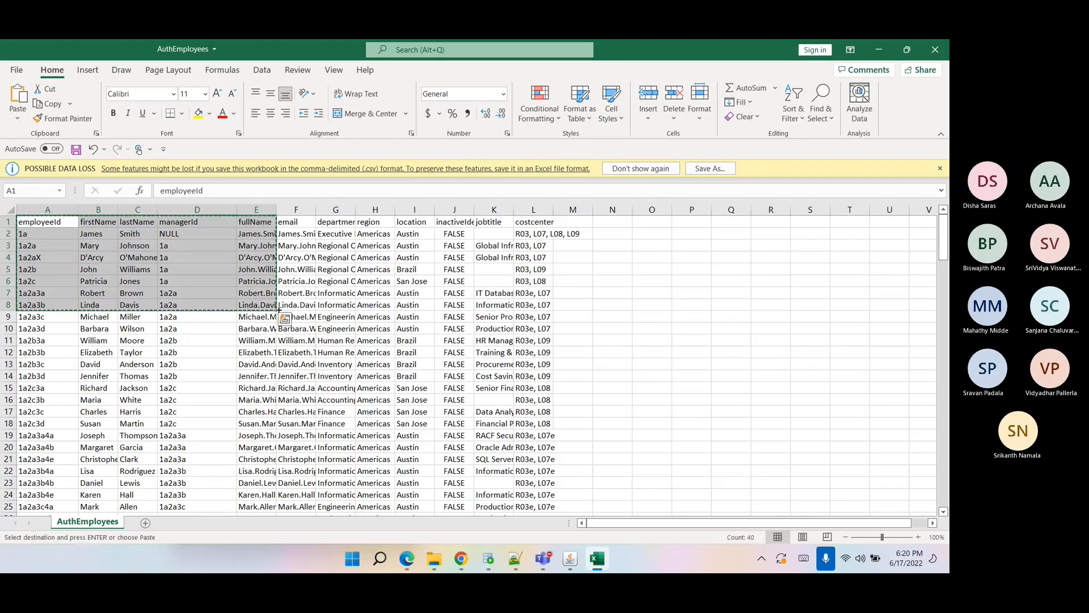
{"action": "left_click", "coordinate": [935, 50]}
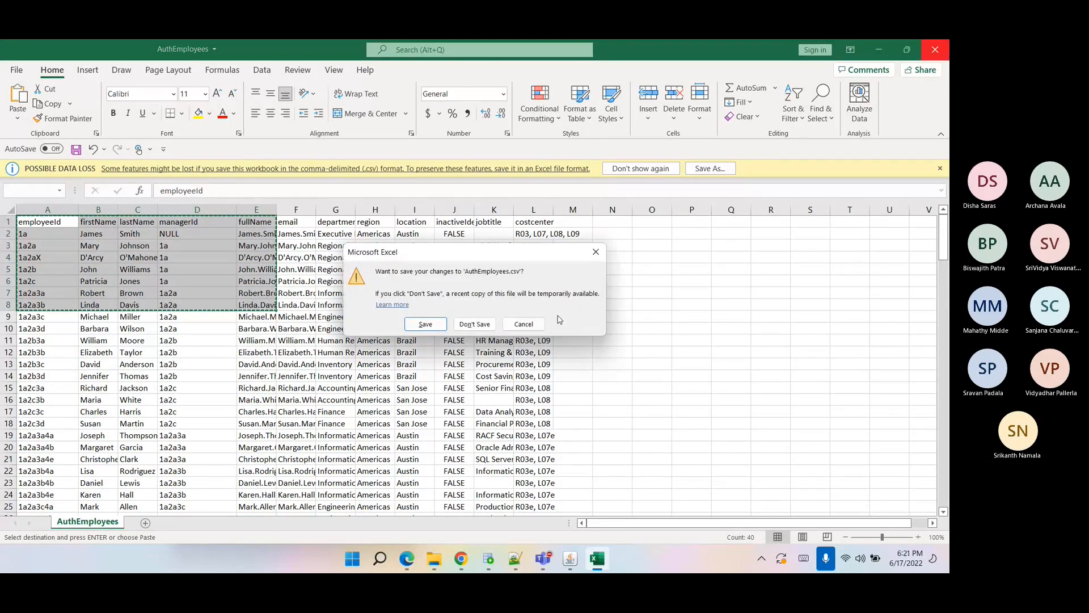
{"action": "left_click", "coordinate": [475, 327]}
Create a new Excel worksheet in the Data folder named MultiplexApp.csv.
{"action": "right_click", "coordinate": [447, 557]}
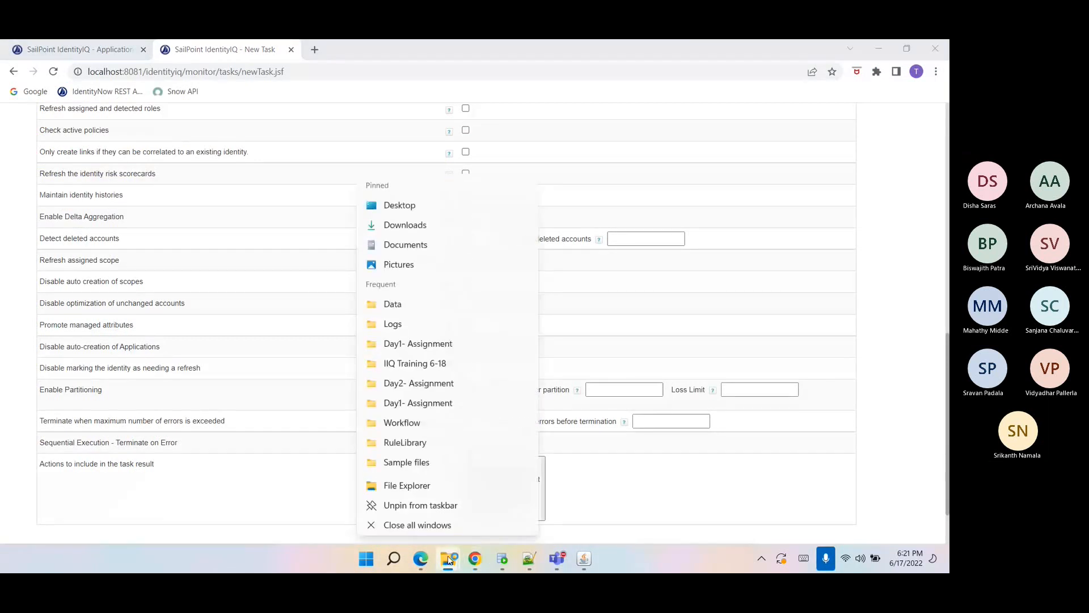
{"action": "left_click", "coordinate": [393, 304]}
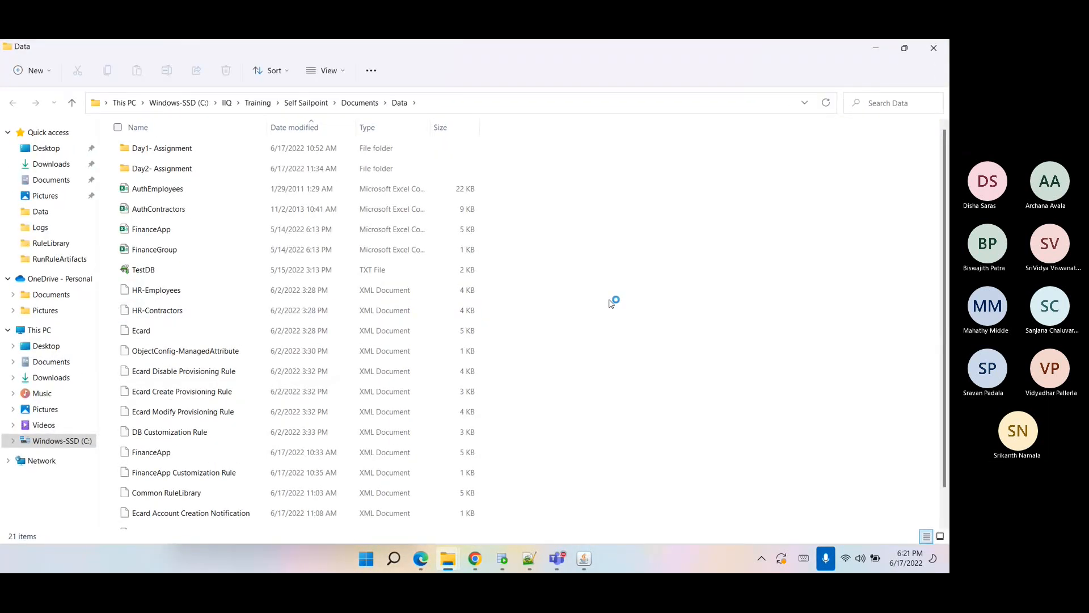
{"action": "right_click", "coordinate": [611, 298]}
{"action": "mouse_move", "coordinate": [650, 399]}
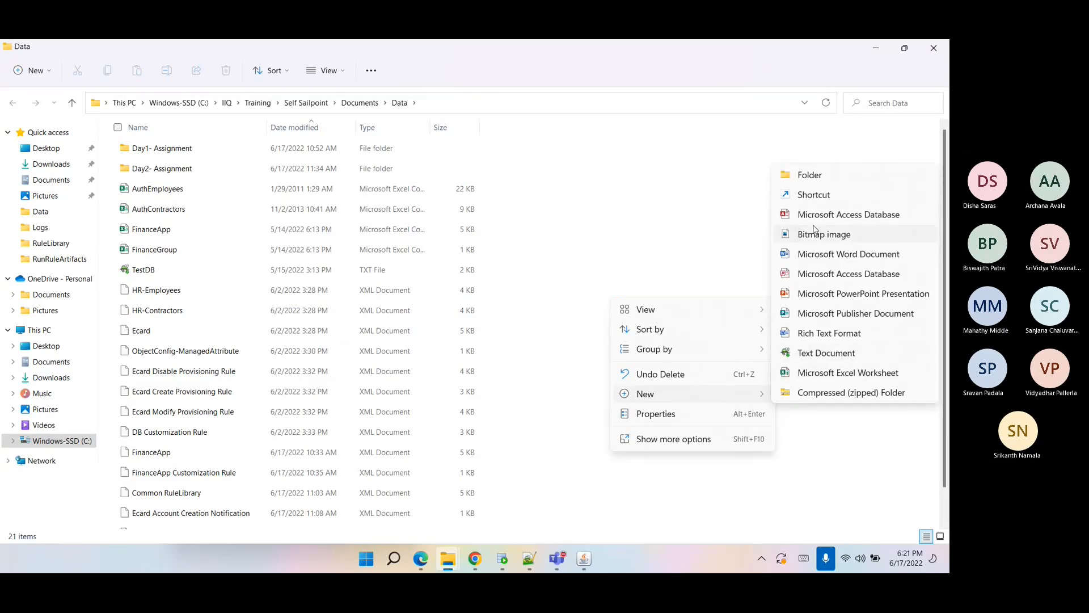
{"action": "left_click", "coordinate": [848, 373]}
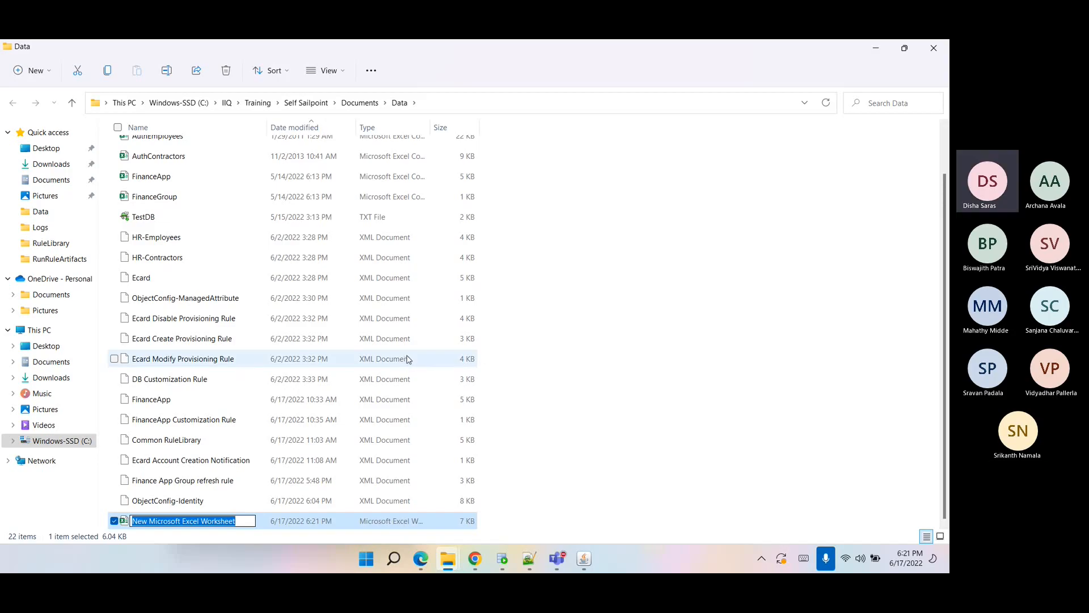
{"action": "type", "text": "Mulit"}
{"action": "key", "text": "BackSpace"}
{"action": "key", "text": "BackSpace"}
{"action": "type", "text": "tiplexApp.csv"}
{"action": "key", "text": "Return"}
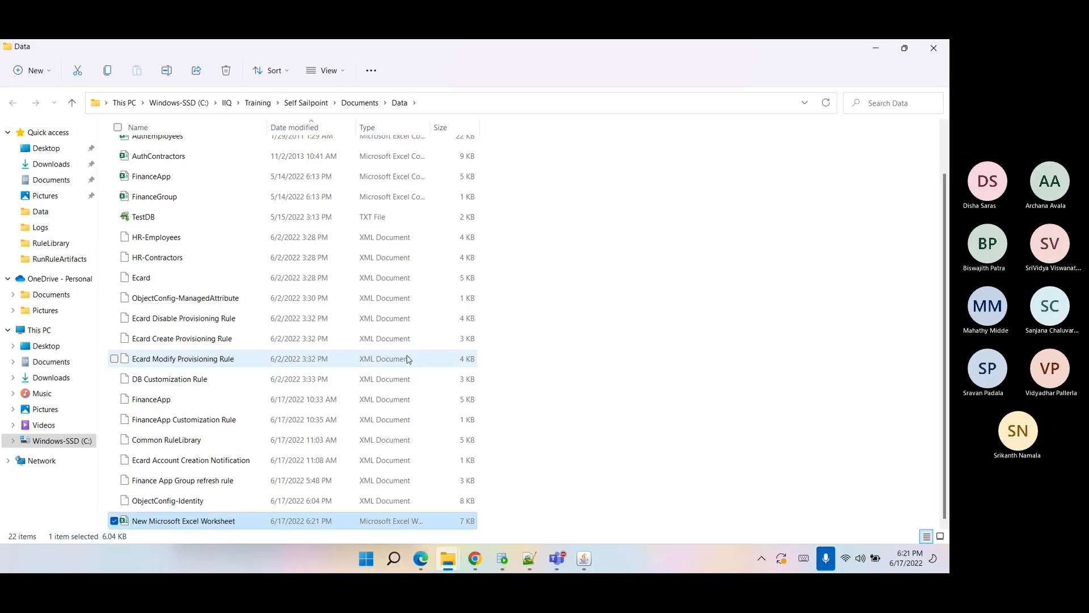
Open MultiplexApp.csv and paste the copied employee rows into it.
{"action": "key", "text": "Return"}
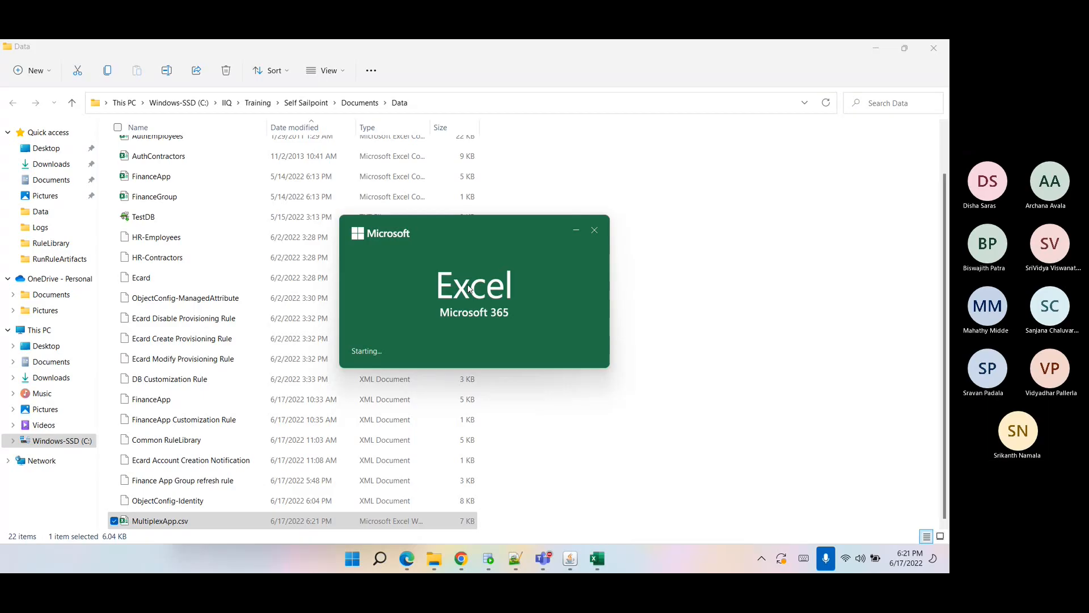
{"action": "key", "text": "ctrl+v"}
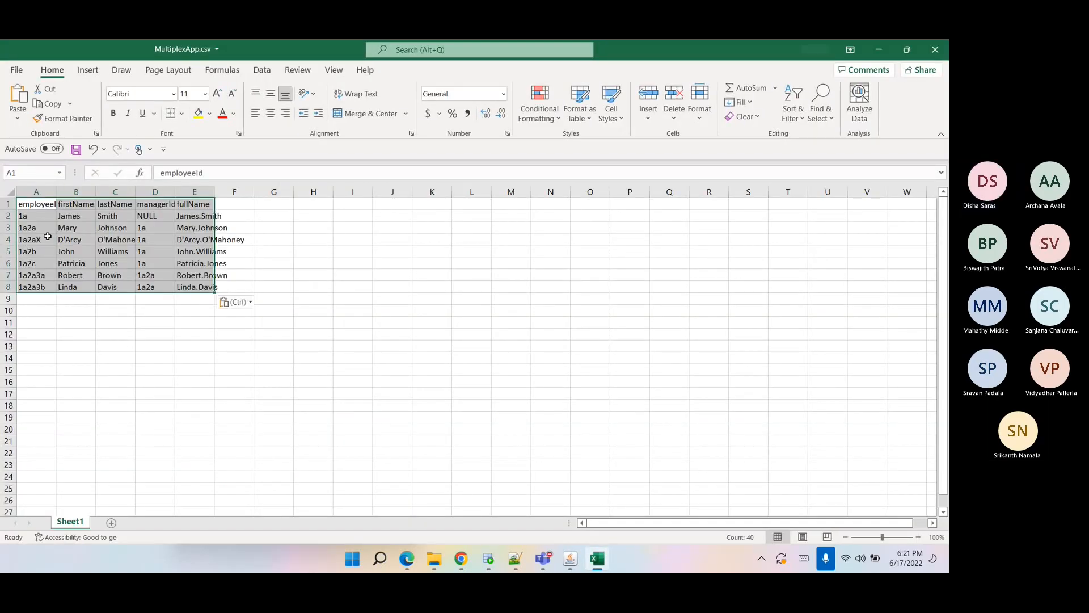
{"action": "left_click", "coordinate": [35, 204]}
{"action": "left_click", "coordinate": [76, 204]}
{"action": "left_click", "coordinate": [115, 204]}
{"action": "left_click", "coordinate": [154, 204]}
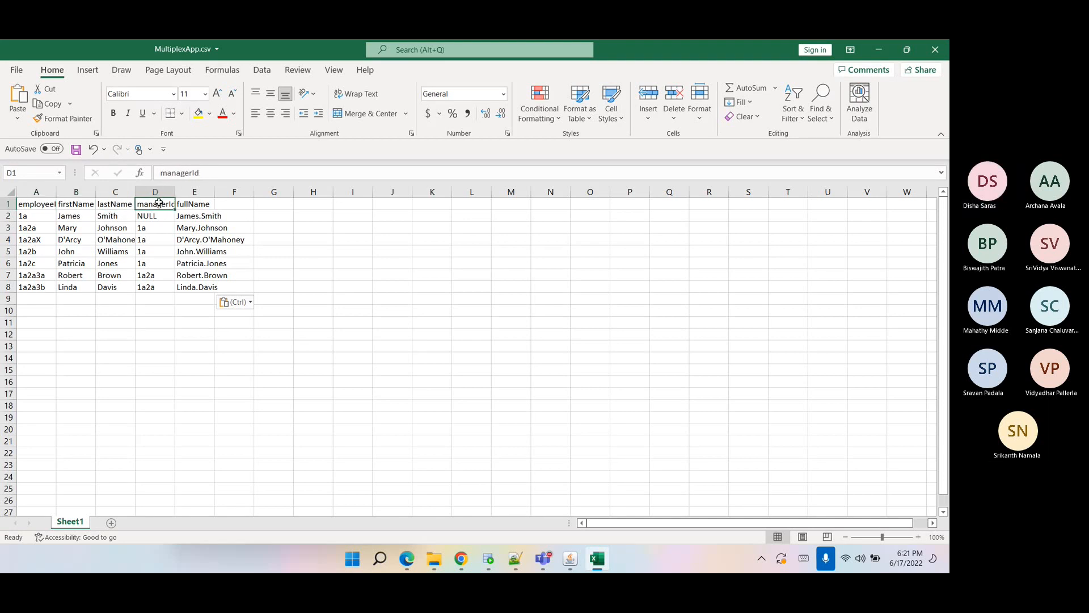
Rename the fourth and fifth column headers to ShareDrive and Server, dismissing the activation dialog.
{"action": "type", "text": "ShareDrive"}
{"action": "key", "text": "Tab"}
{"action": "type", "text": "Ser"}
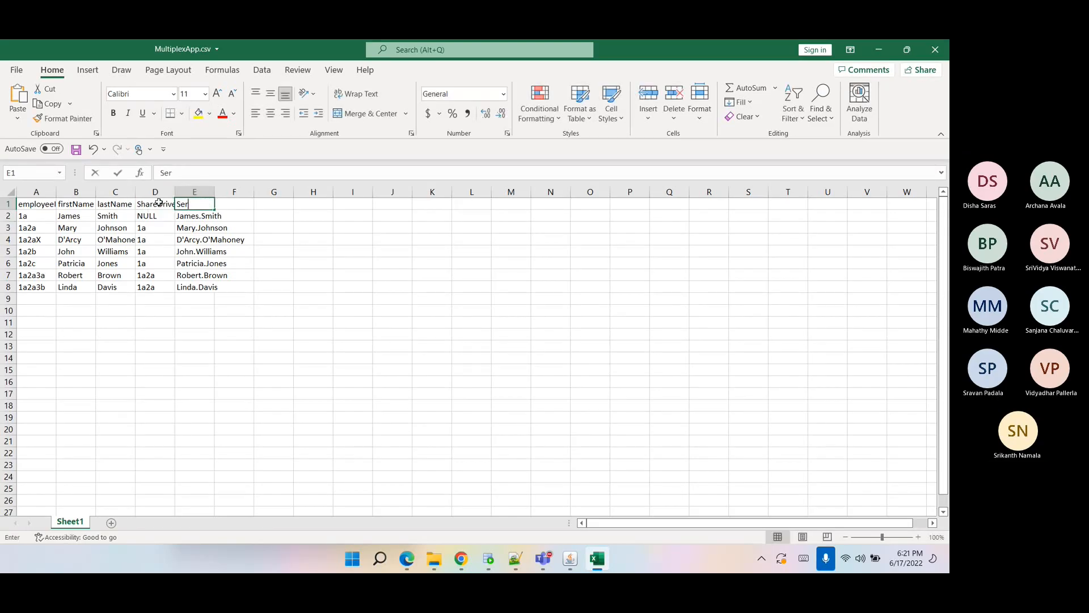
{"action": "type", "text": "ver"}
{"action": "key", "text": "Return"}
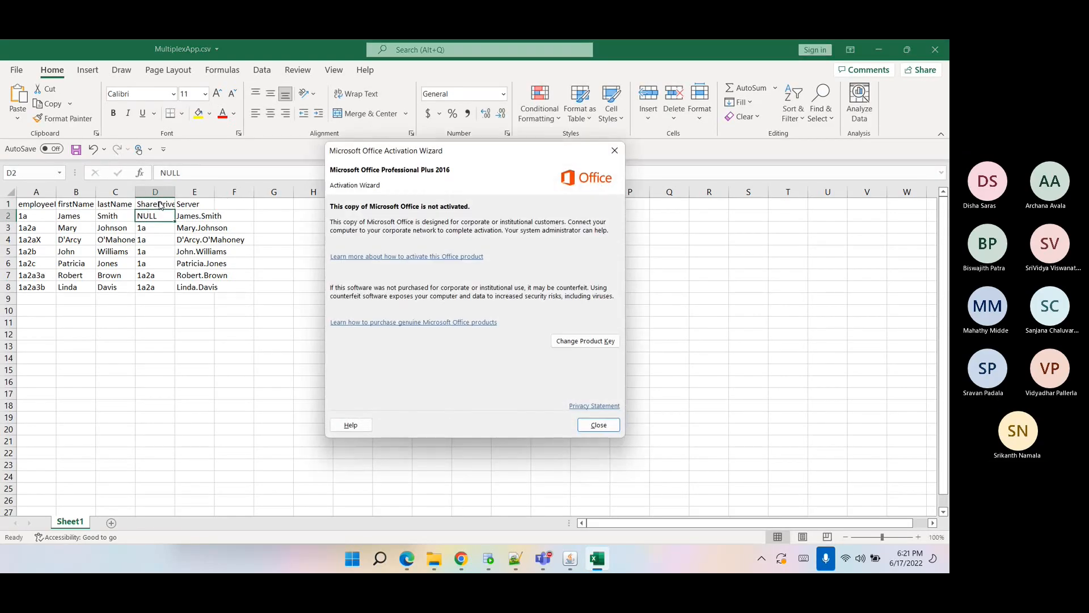
{"action": "left_click", "coordinate": [599, 425]}
{"action": "left_click", "coordinate": [236, 206]}
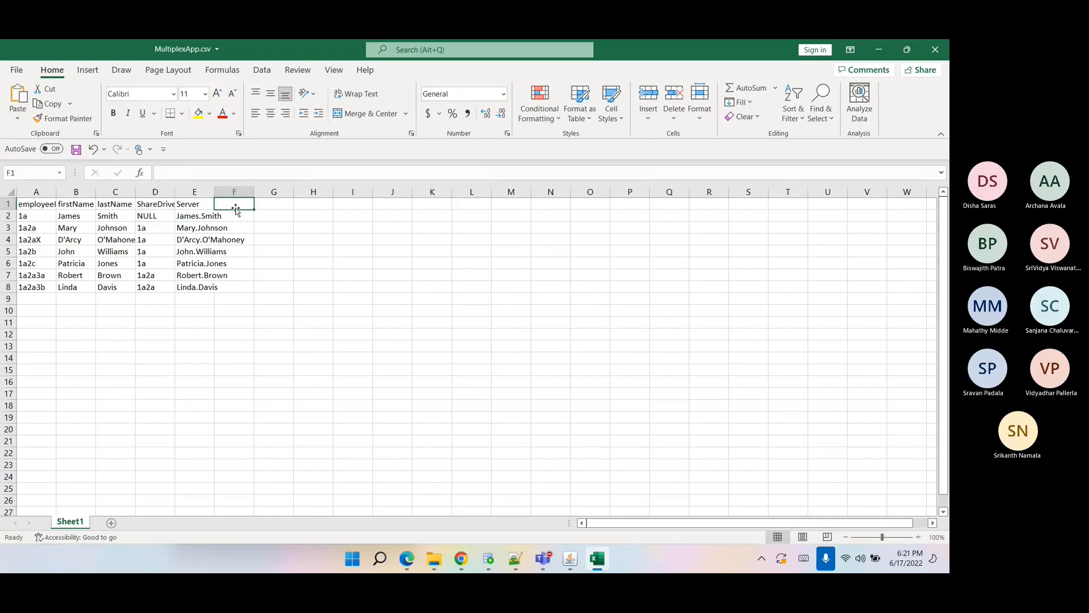
Add an Access column header in F1 and clear the ShareDrive and Server values in rows 2 to 8.
{"action": "type", "text": "Access"}
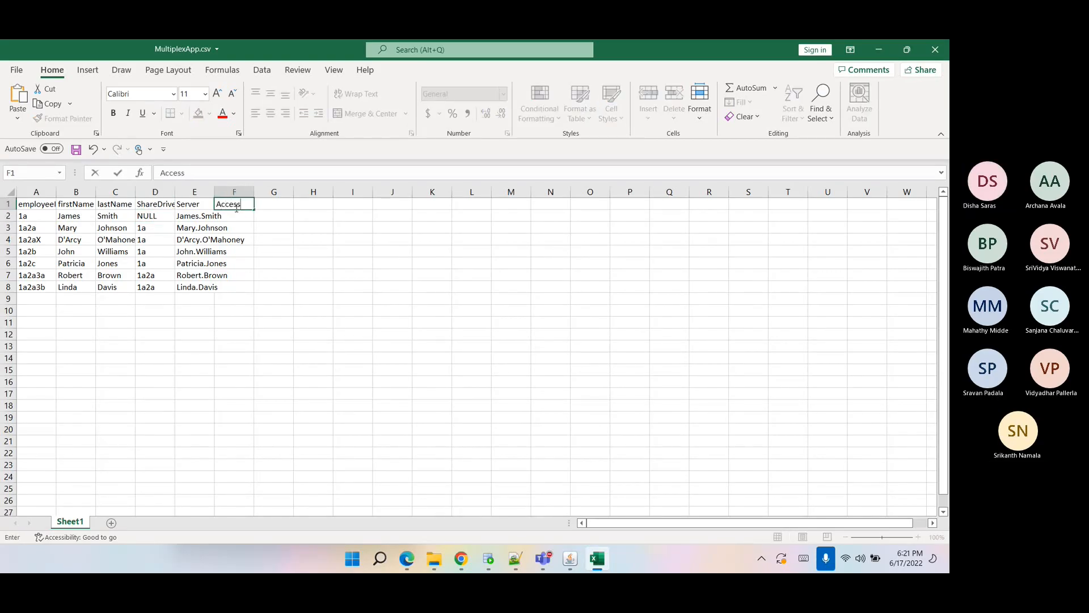
{"action": "left_click", "coordinate": [195, 275]}
{"action": "left_click_drag", "start_coordinate": [145, 216], "coordinate": [196, 287]}
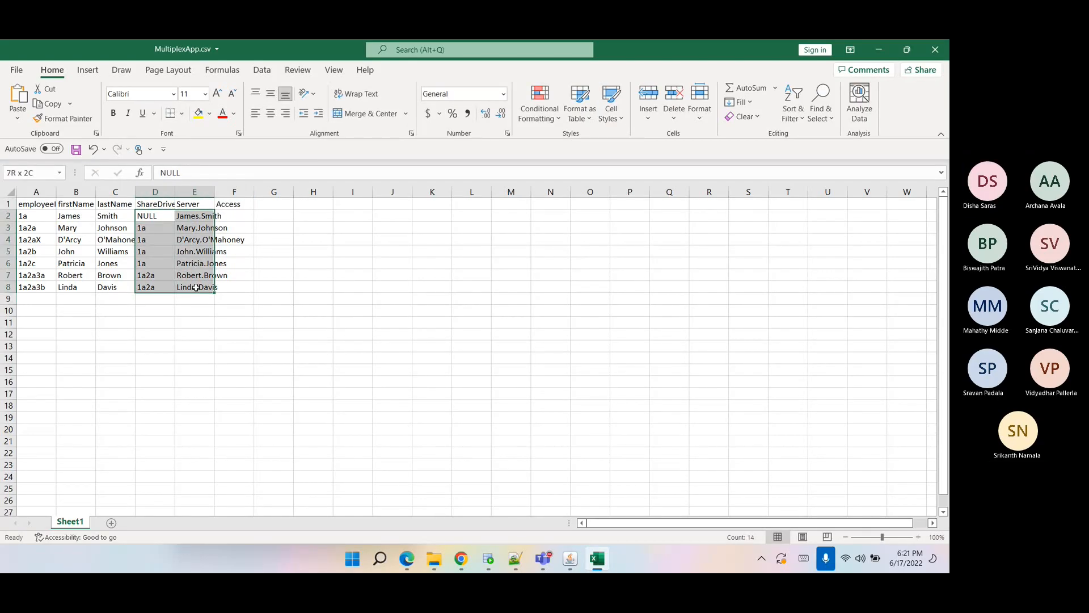
{"action": "key", "text": "Delete"}
Autofit the widths of columns A to F.
{"action": "left_click", "coordinate": [155, 239]}
{"action": "left_click_drag", "start_coordinate": [51, 192], "coordinate": [234, 192]}
{"action": "double_click", "coordinate": [253, 191]}
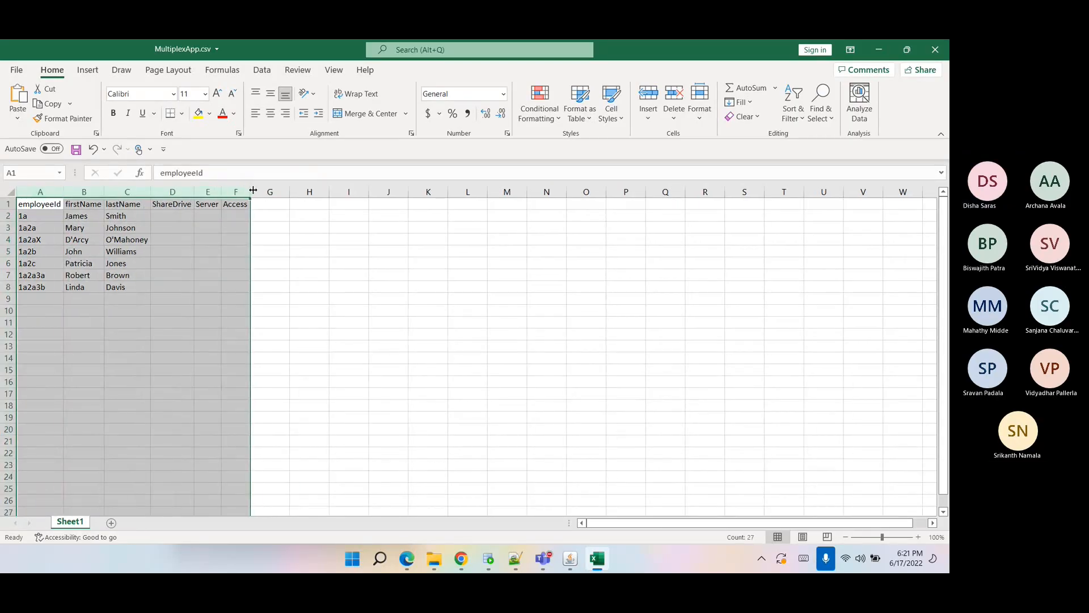
Enter Server1\IAM\Feed as the first ShareDrive value and copy it into the next two rows.
{"action": "left_click", "coordinate": [160, 217]}
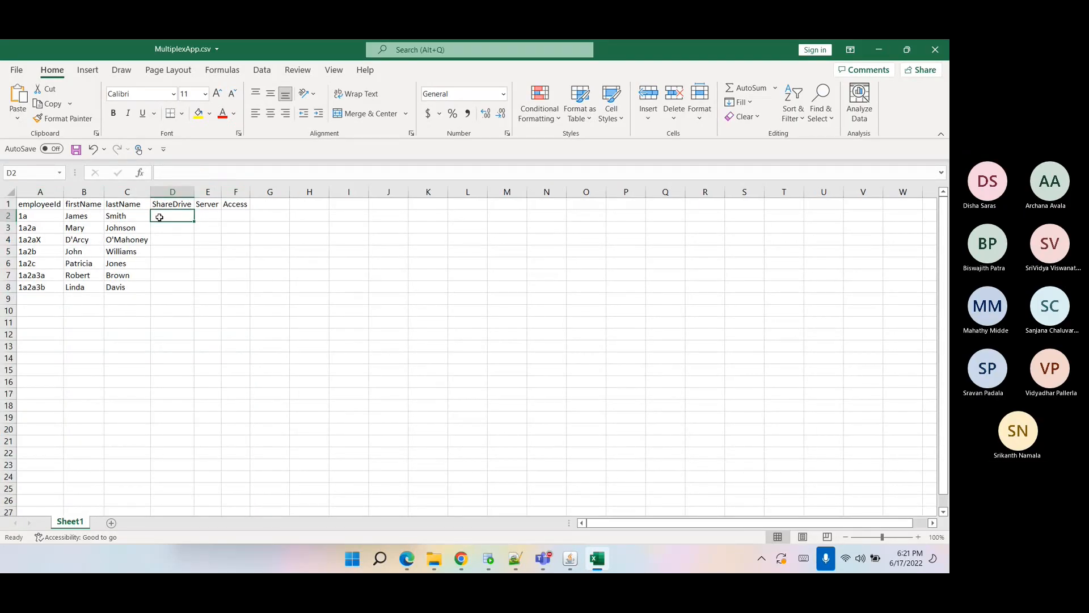
{"action": "type", "text": "Server"}
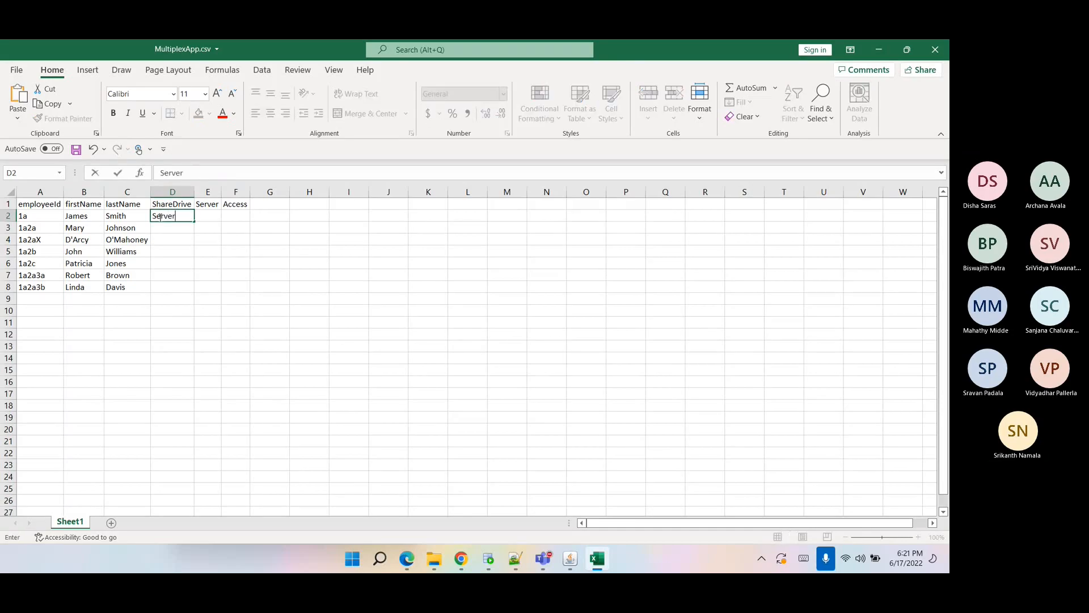
{"action": "type", "text": "1\\IAM\\Feed"}
{"action": "key", "text": "Return"}
{"action": "left_click", "coordinate": [160, 216]}
{"action": "key", "text": "ctrl+c"}
{"action": "left_click", "coordinate": [174, 227]}
{"action": "key", "text": "ctrl+v"}
{"action": "left_click", "coordinate": [173, 238]}
{"action": "key", "text": "ctrl+v"}
Change the third-row ShareDrive value to Server2\IAM\Logs.
{"action": "double_click", "coordinate": [180, 227]}
{"action": "key", "text": "BackSpace"}
{"action": "type", "text": "2"}
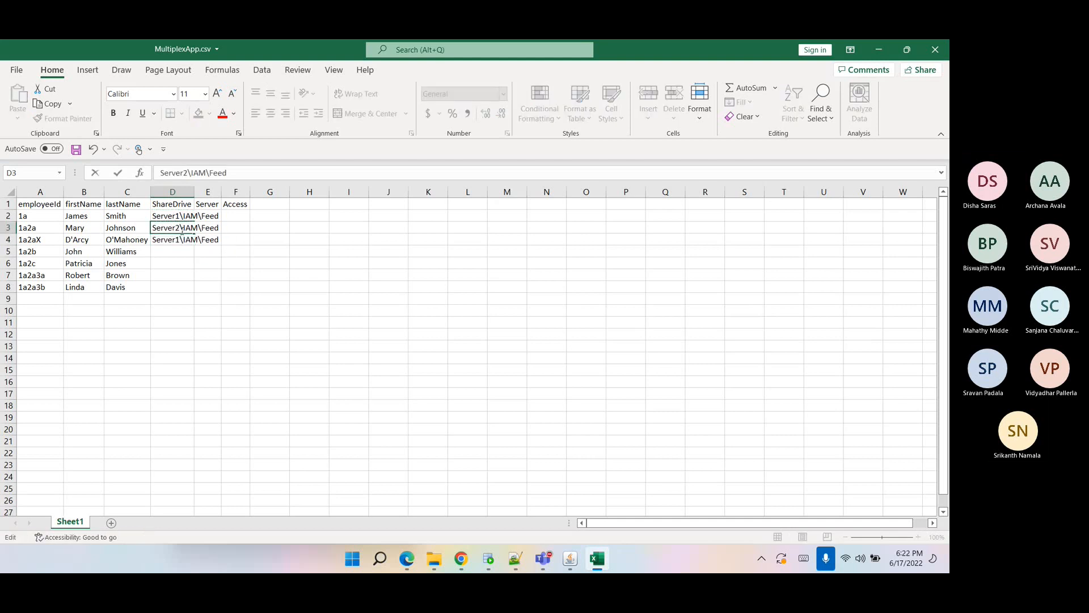
{"action": "double_click", "coordinate": [213, 173]}
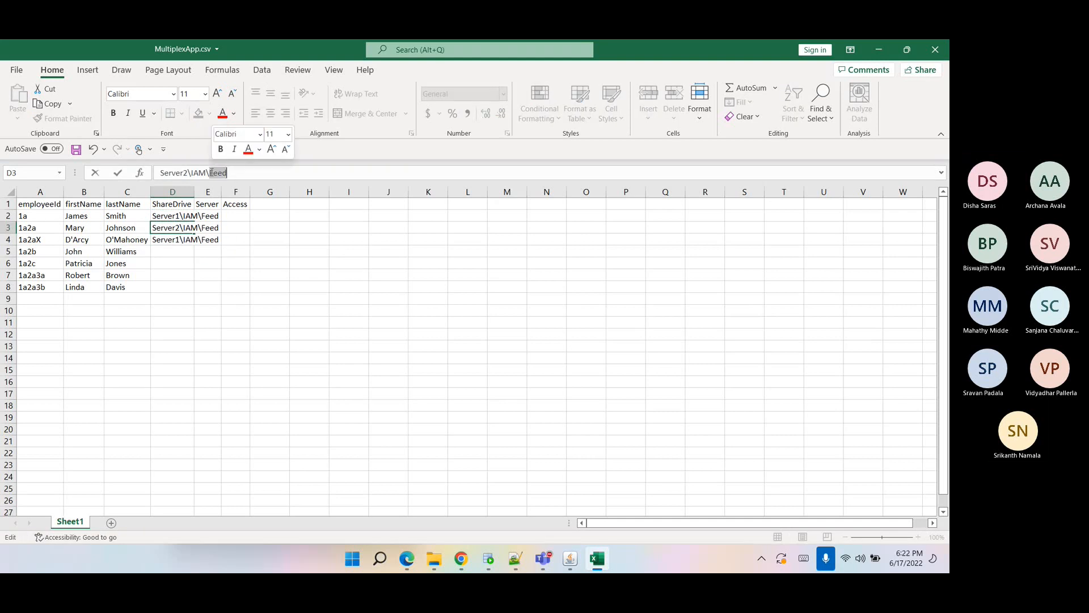
{"action": "type", "text": "Logs"}
{"action": "key", "text": "Return"}
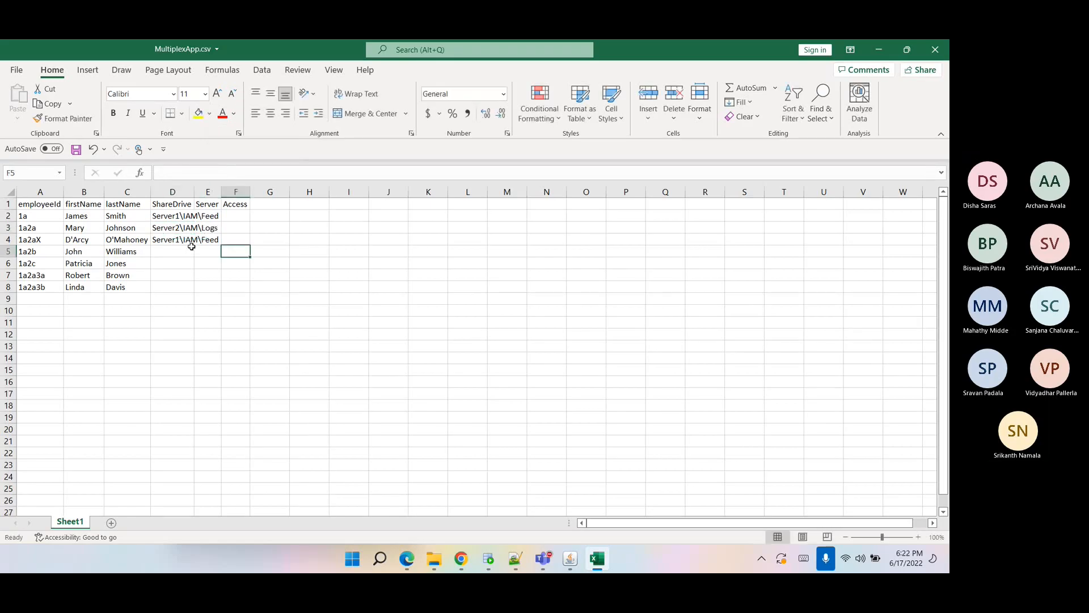
Change the fourth-row ShareDrive value to Server1\IAM\BackUp.
{"action": "double_click", "coordinate": [218, 172]}
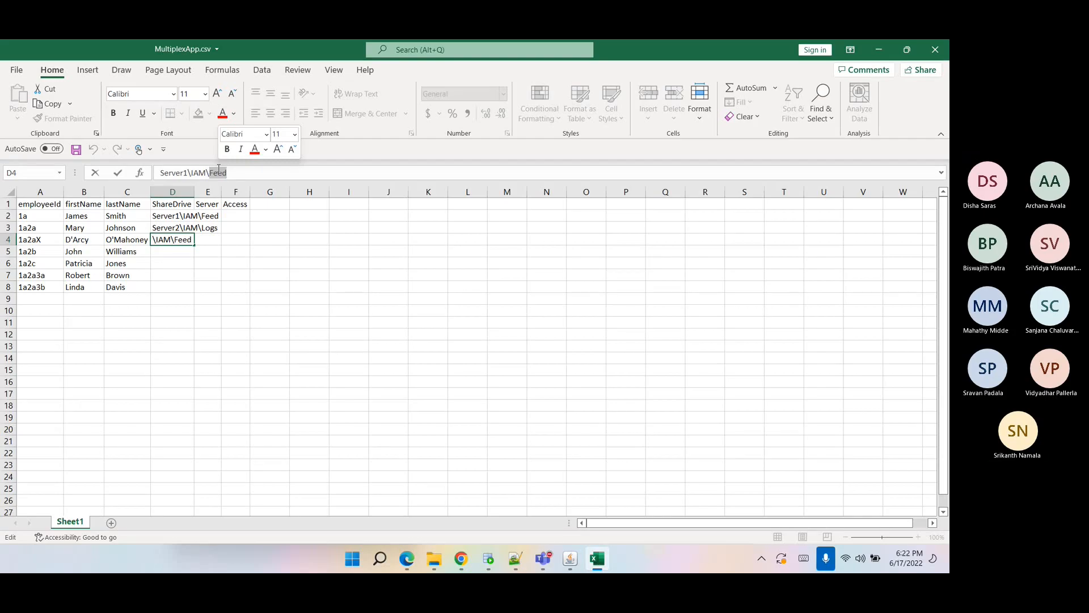
{"action": "type", "text": "Bac"}
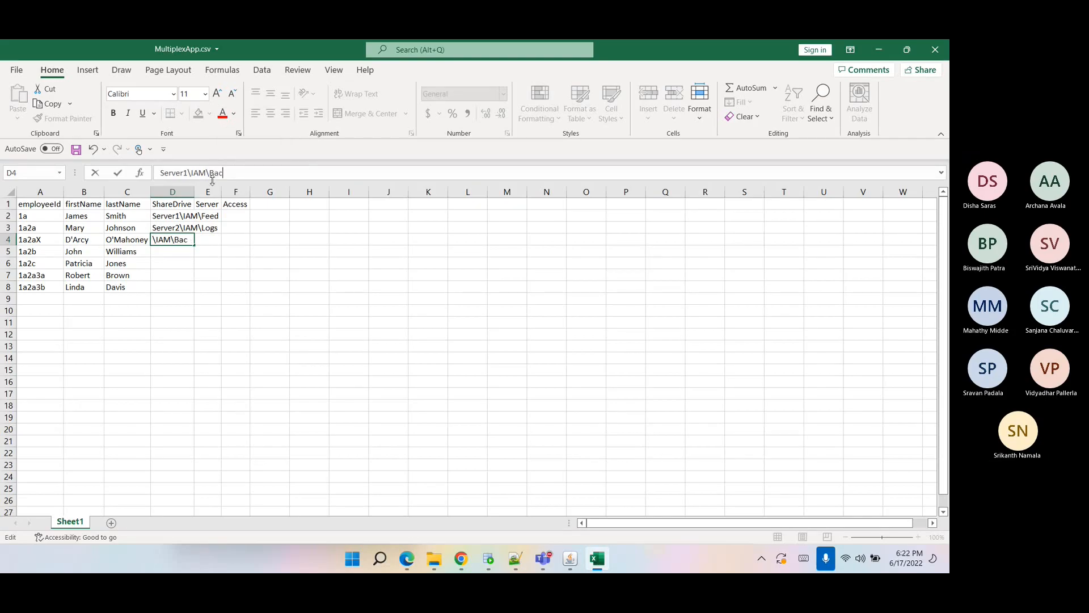
{"action": "type", "text": "kUp"}
{"action": "key", "text": "Return"}
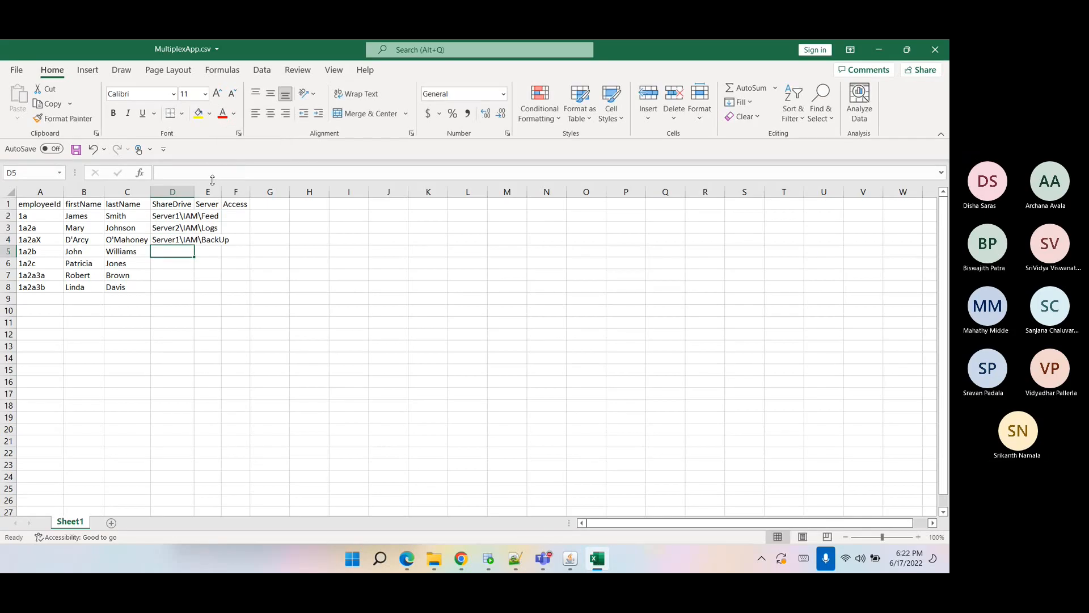
Widen the ShareDrive column and repeat the three share paths down through row 10.
{"action": "left_click_drag", "start_coordinate": [194, 191], "coordinate": [290, 203]}
{"action": "left_click_drag", "start_coordinate": [182, 216], "coordinate": [182, 240]}
{"action": "key", "text": "ctrl+c"}
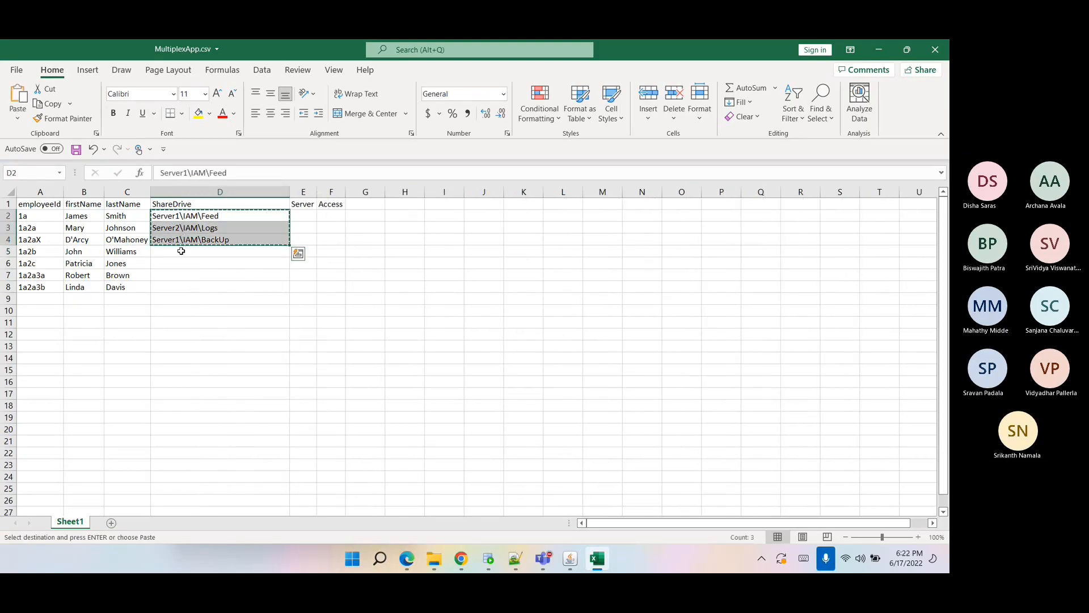
{"action": "left_click", "coordinate": [179, 252]}
{"action": "key", "text": "ctrl+v"}
{"action": "left_click", "coordinate": [169, 289]}
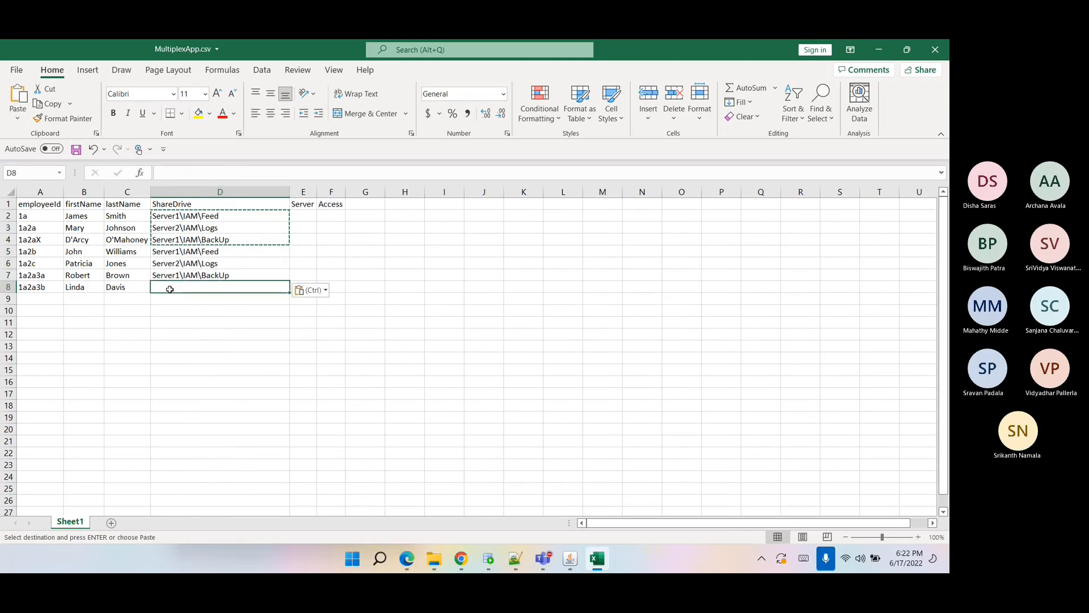
{"action": "key", "text": "ctrl+v"}
Duplicate the last two employees' records so each occupies two consecutive rows, filling rows 7 to 10.
{"action": "left_click_drag", "start_coordinate": [38, 276], "coordinate": [110, 288]}
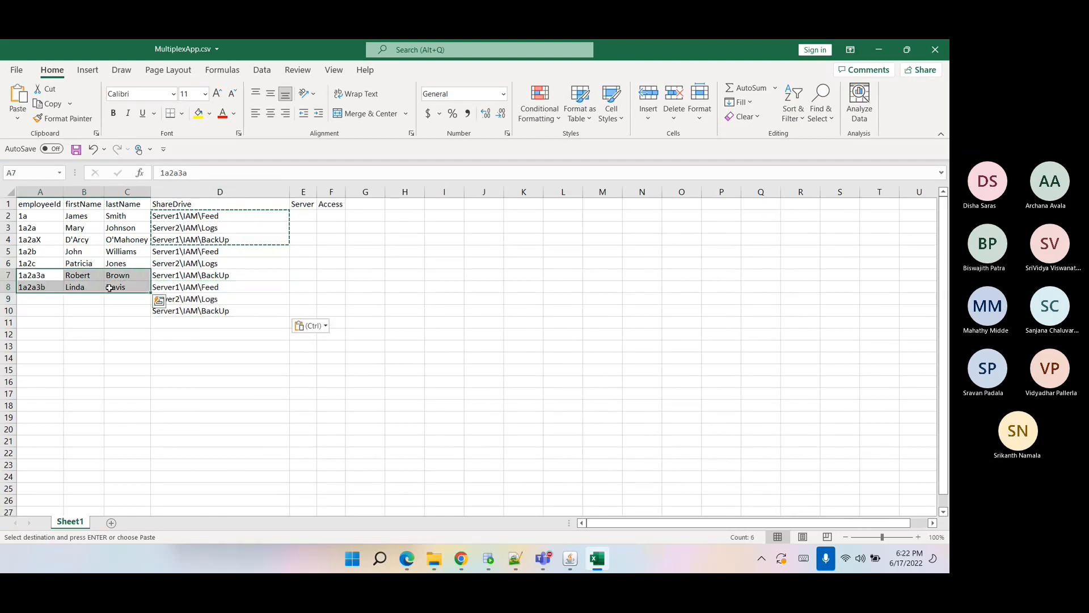
{"action": "left_click", "coordinate": [7, 276]}
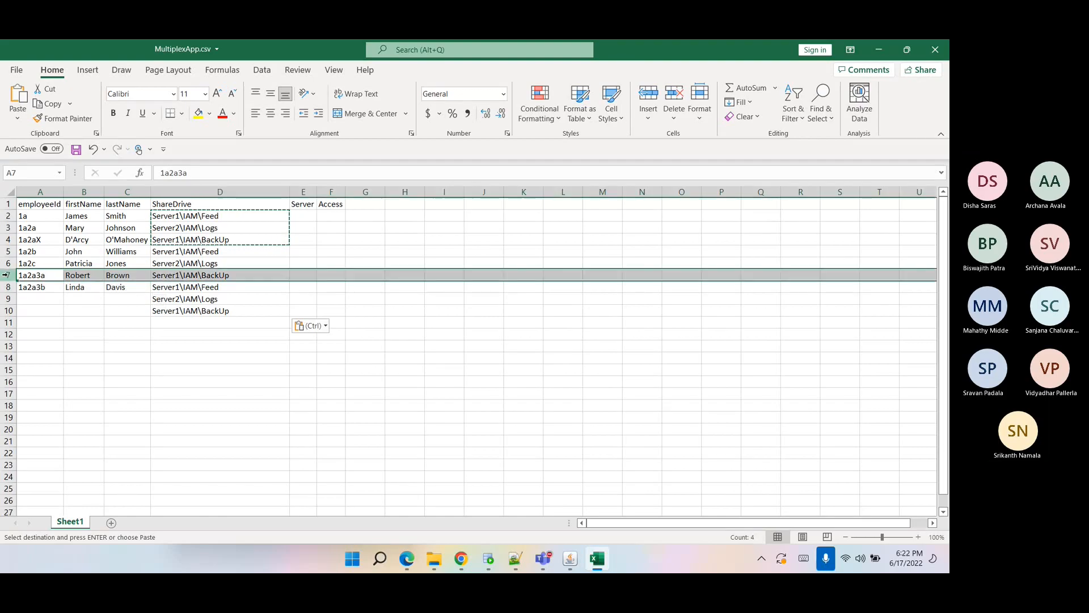
{"action": "key", "text": "ctrl+c"}
{"action": "left_click", "coordinate": [7, 299]}
{"action": "key", "text": "ctrl+v"}
{"action": "left_click_drag", "start_coordinate": [38, 287], "coordinate": [116, 287]}
{"action": "key", "text": "ctrl+c"}
{"action": "left_click", "coordinate": [37, 311]}
{"action": "key", "text": "ctrl+v"}
{"action": "left_click_drag", "start_coordinate": [40, 298], "coordinate": [116, 298]}
{"action": "key", "text": "ctrl+c"}
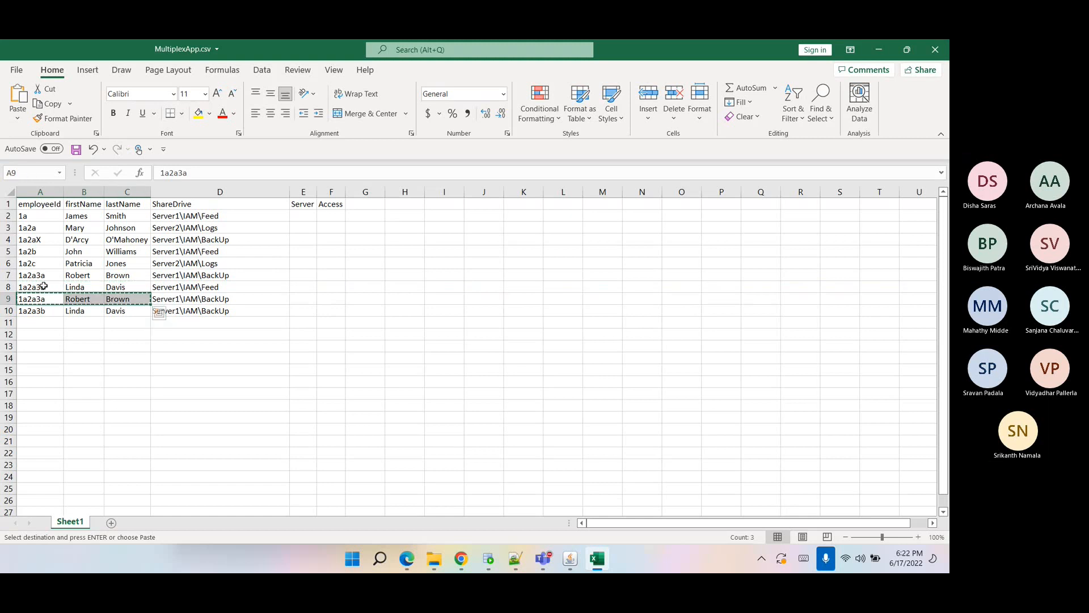
{"action": "left_click", "coordinate": [34, 287]}
{"action": "key", "text": "ctrl+v"}
{"action": "left_click_drag", "start_coordinate": [35, 311], "coordinate": [117, 311]}
{"action": "key", "text": "ctrl+c"}
{"action": "left_click", "coordinate": [51, 298]}
{"action": "key", "text": "ctrl+v"}
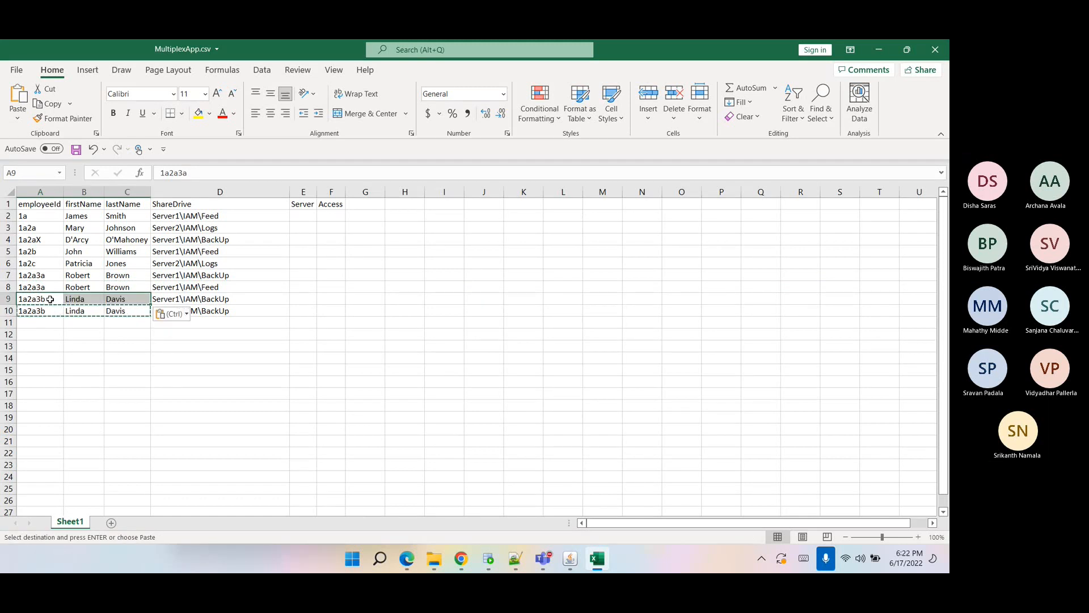
Enter Server1 and Server2 as the first two Server column values.
{"action": "left_click", "coordinate": [129, 344]}
{"action": "left_click", "coordinate": [212, 266]}
{"action": "left_click", "coordinate": [303, 216]}
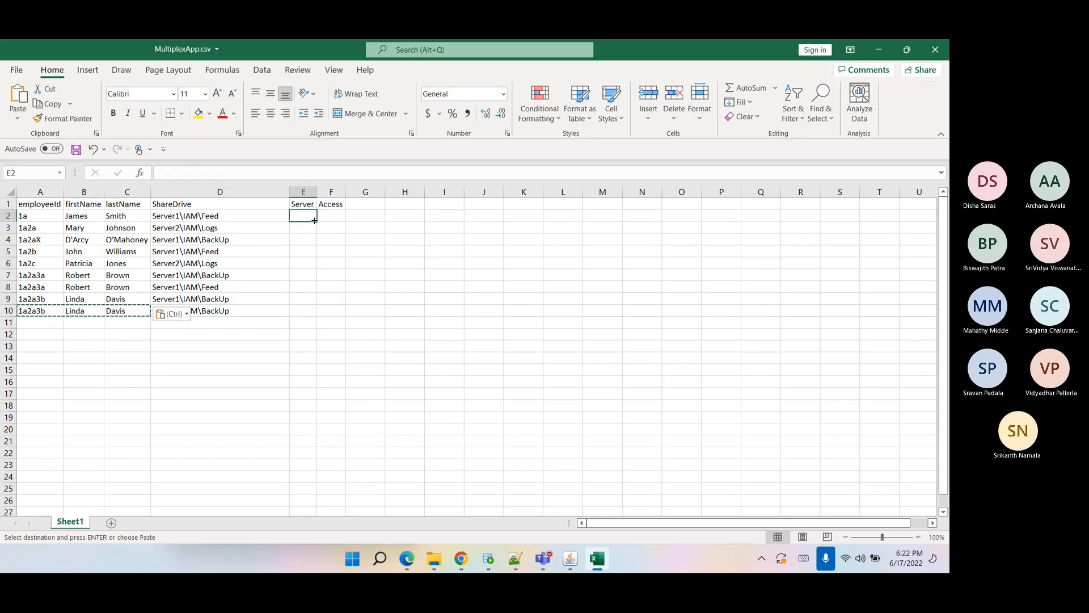
{"action": "type", "text": "Server1"}
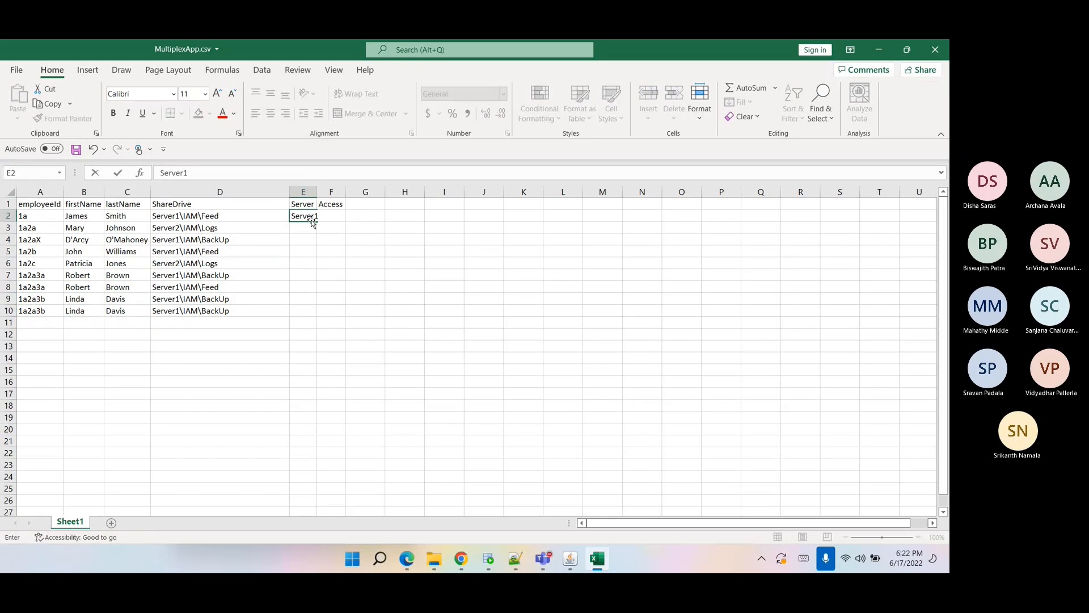
{"action": "key", "text": "Return"}
{"action": "type", "text": "Server2"}
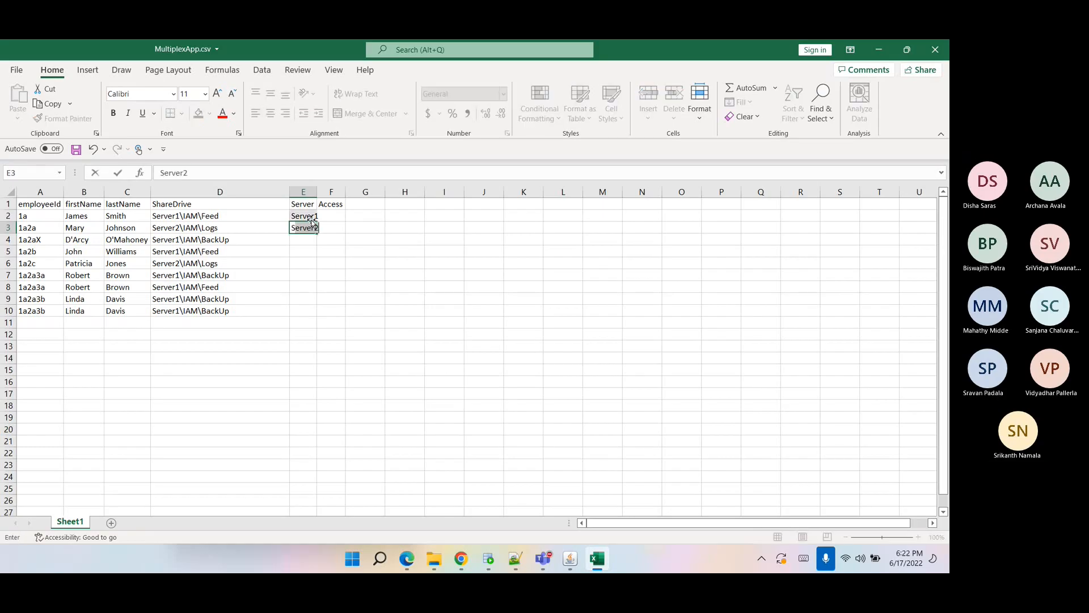
{"action": "key", "text": "Return"}
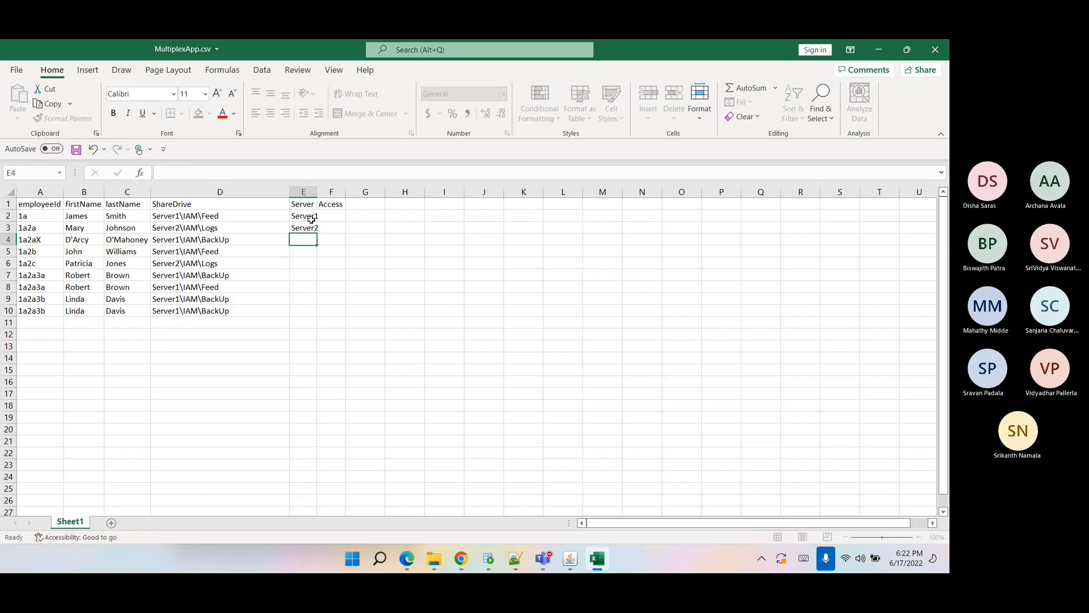
Widen the Server column and enter Server1, Server1, Server2, Server1 for rows 4 to 7.
{"action": "left_click_drag", "start_coordinate": [317, 192], "coordinate": [349, 195]}
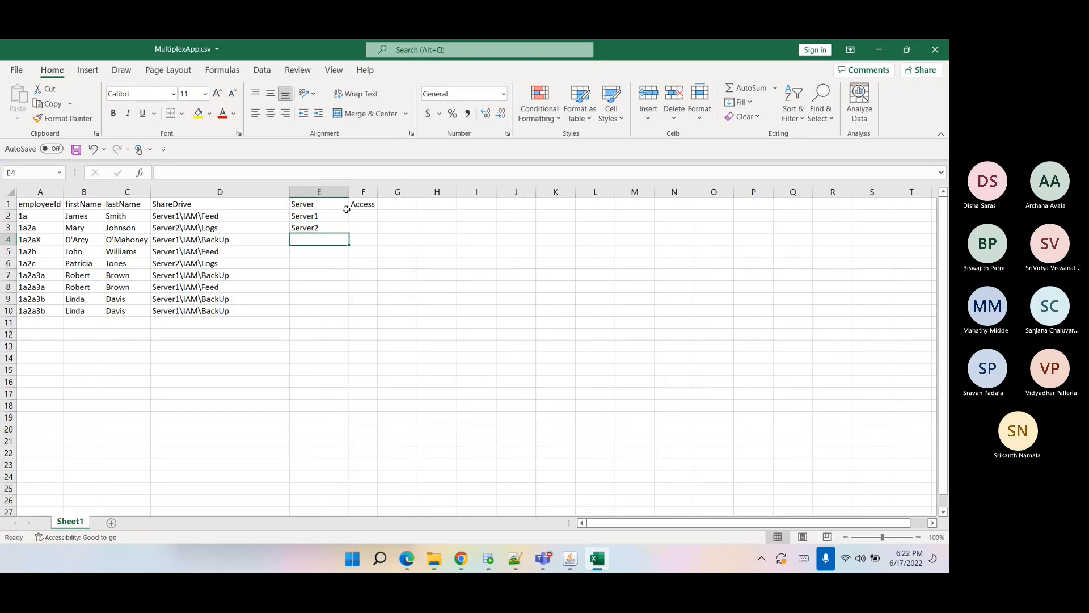
{"action": "type", "text": "Ser"}
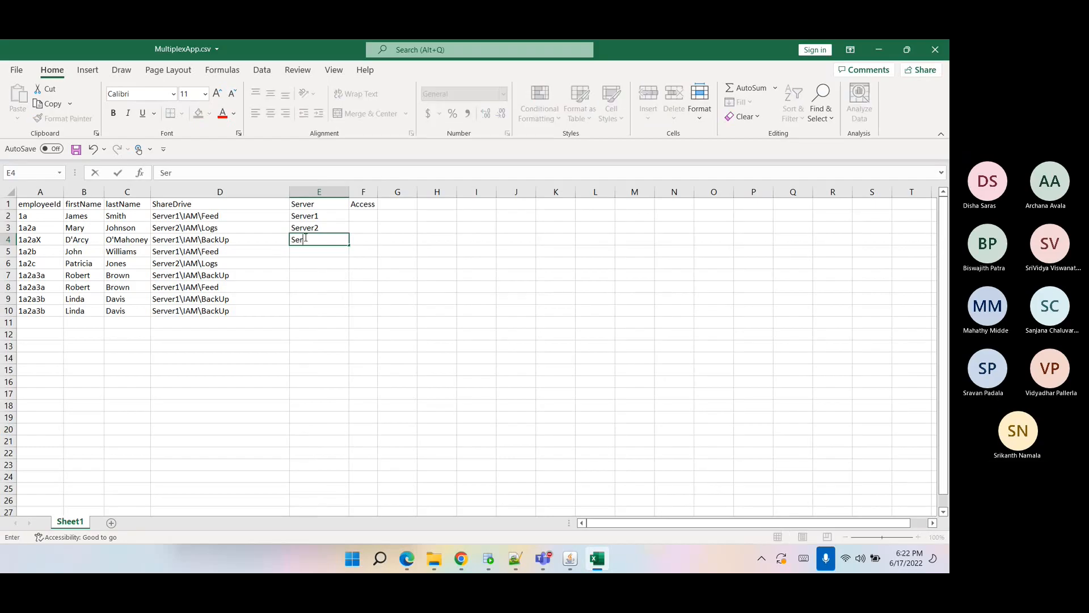
{"action": "type", "text": "ver1"}
{"action": "key", "text": "Return"}
{"action": "type", "text": "Server"}
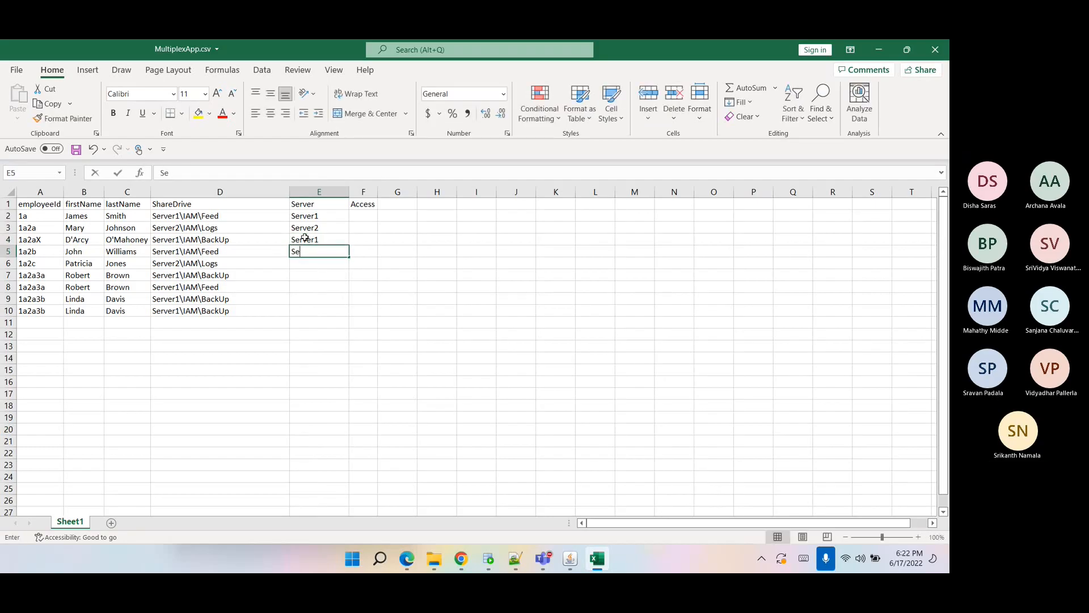
{"action": "type", "text": "1"}
{"action": "key", "text": "Return"}
{"action": "type", "text": "Server2"}
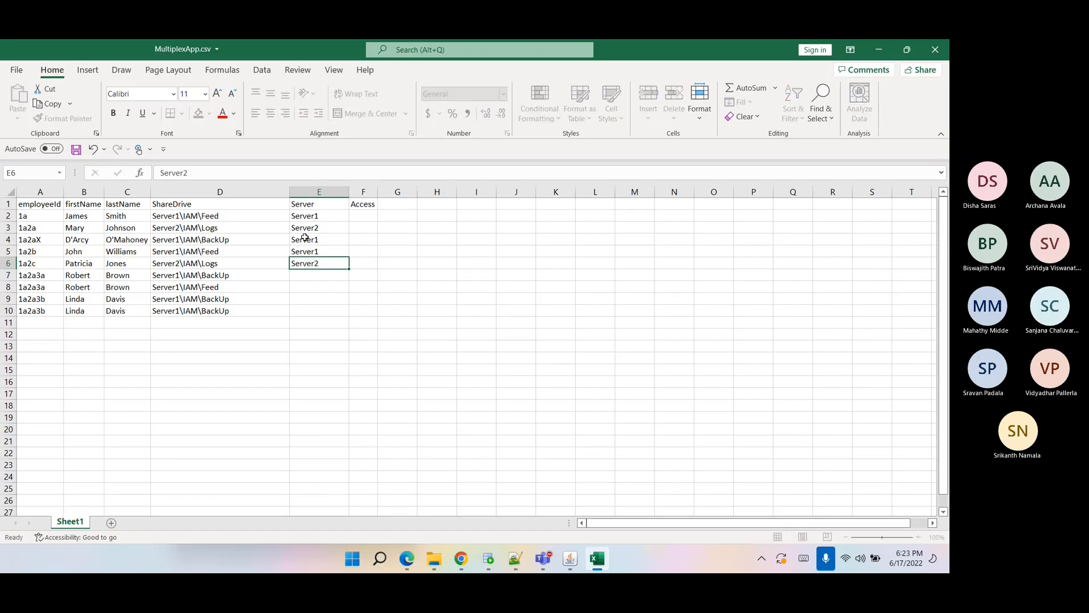
{"action": "key", "text": "Return"}
{"action": "type", "text": "Ser"}
{"action": "type", "text": "ver1"}
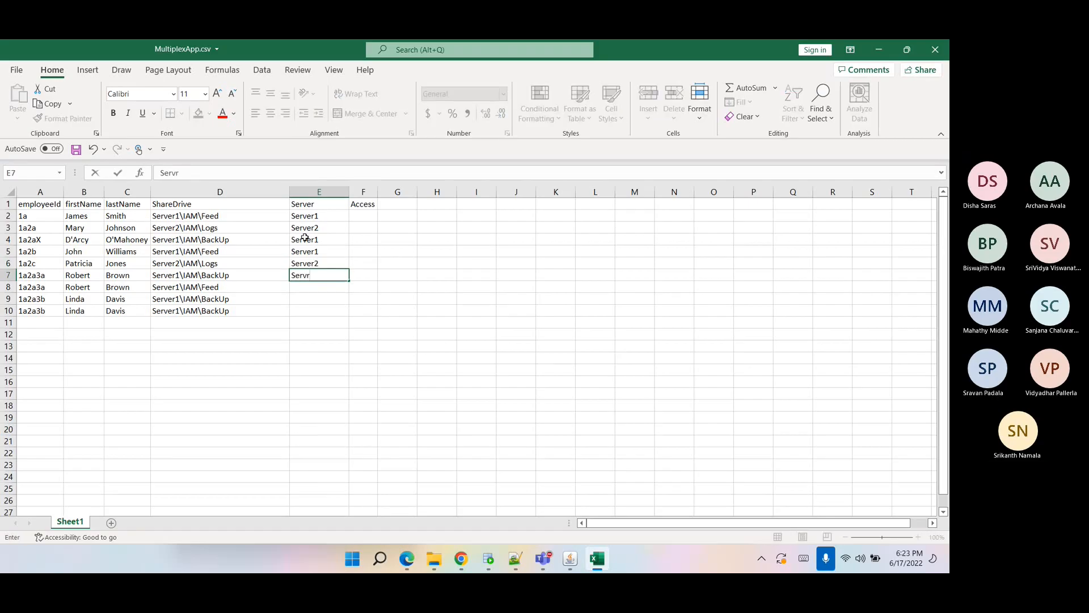
{"action": "key", "text": "Return"}
Copy Server1 into the Server cells of rows 8 to 10.
{"action": "left_click", "coordinate": [316, 275]}
{"action": "key", "text": "ctrl+c"}
{"action": "left_click", "coordinate": [315, 287]}
{"action": "key", "text": "ctrl+v"}
{"action": "left_click", "coordinate": [312, 298]}
{"action": "key", "text": "ctrl+v"}
{"action": "left_click", "coordinate": [303, 311]}
{"action": "key", "text": "ctrl+v"}
Enter Access values Read, Read, Write, Read for rows 2 to 5.
{"action": "left_click", "coordinate": [366, 213]}
{"action": "type", "text": "Read"}
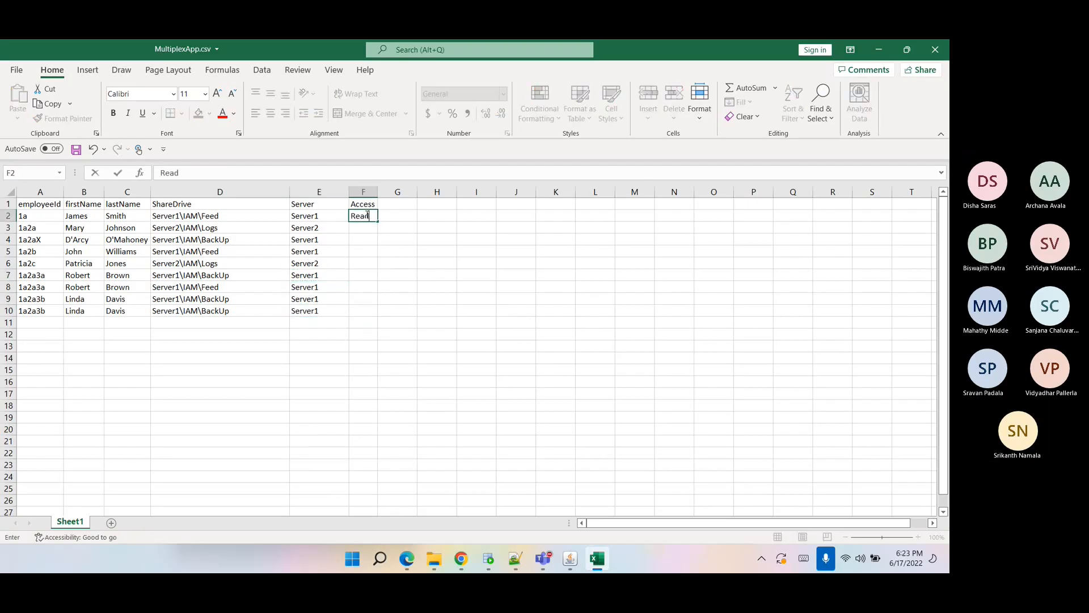
{"action": "key", "text": "Return"}
{"action": "type", "text": "Wri"}
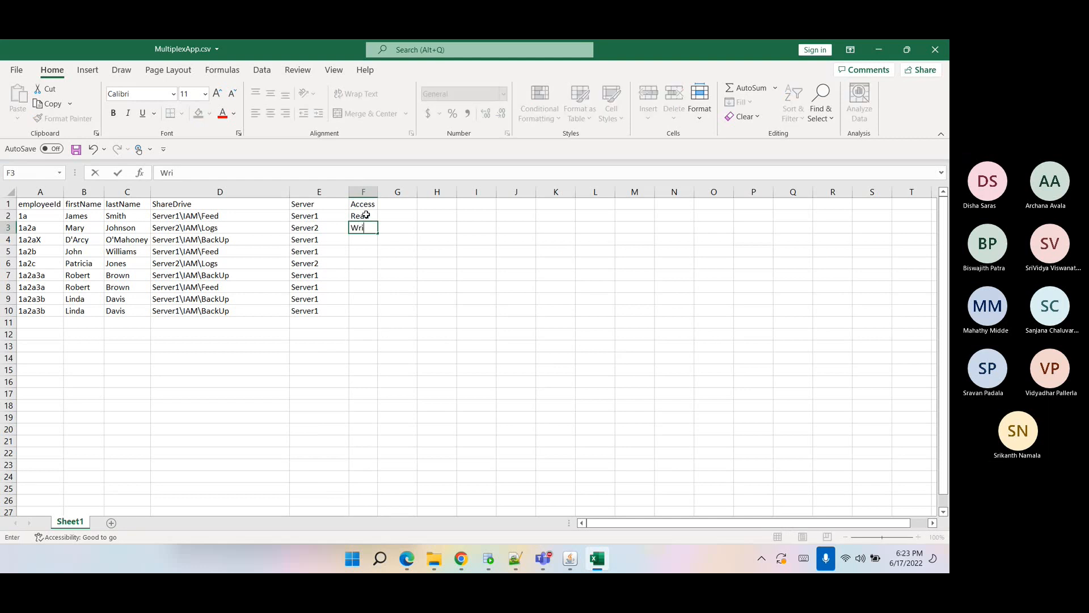
{"action": "key", "text": "BackSpace"}
{"action": "type", "text": "Read"}
{"action": "key", "text": "Return"}
{"action": "type", "text": "Write"}
{"action": "key", "text": "Return"}
{"action": "type", "text": "Read"}
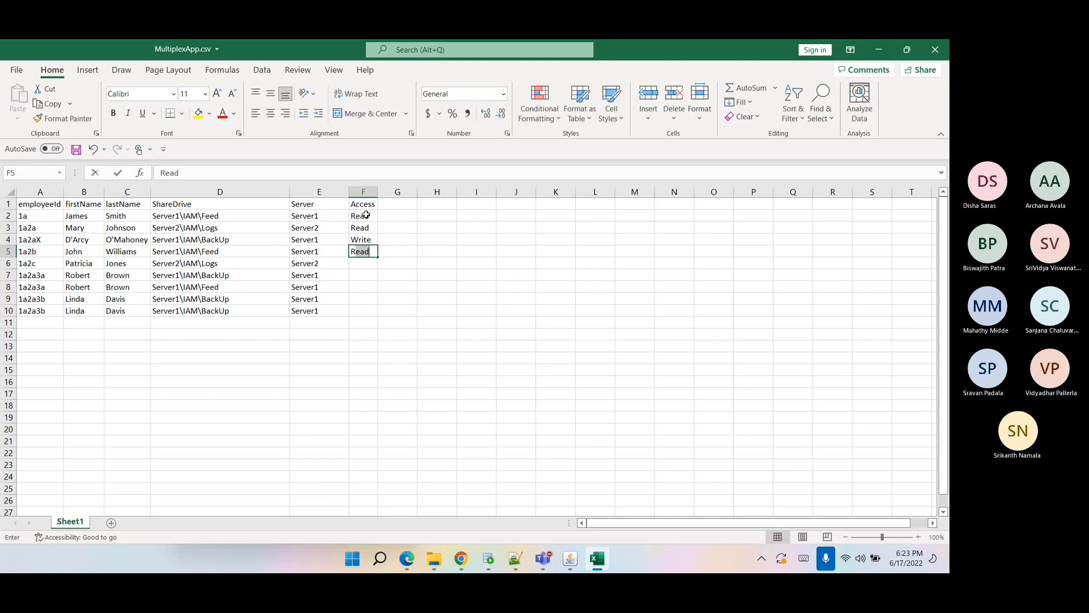
{"action": "key", "text": "Return"}
Enter Access values Read, Write, Read, Read, Read for rows 6 to 10.
{"action": "type", "text": "W"}
{"action": "key", "text": "BackSpace"}
{"action": "key", "text": "BackSpace"}
{"action": "type", "text": "Read"}
{"action": "key", "text": "Return"}
{"action": "type", "text": "W"}
{"action": "key", "text": "Return"}
{"action": "type", "text": "R"}
{"action": "key", "text": "Return"}
{"action": "type", "text": "R"}
{"action": "key", "text": "Return"}
{"action": "type", "text": "R"}
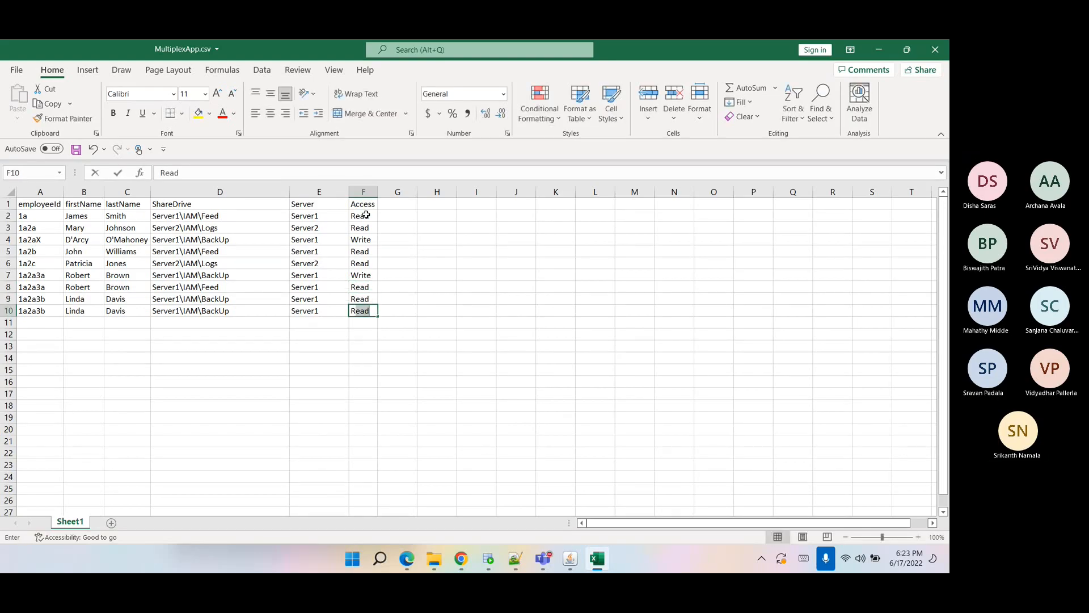
{"action": "left_click", "coordinate": [238, 336]}
Change the last row's ShareDrive to Server2\IAM\BackUp and its Server to Server2.
{"action": "left_click", "coordinate": [180, 311]}
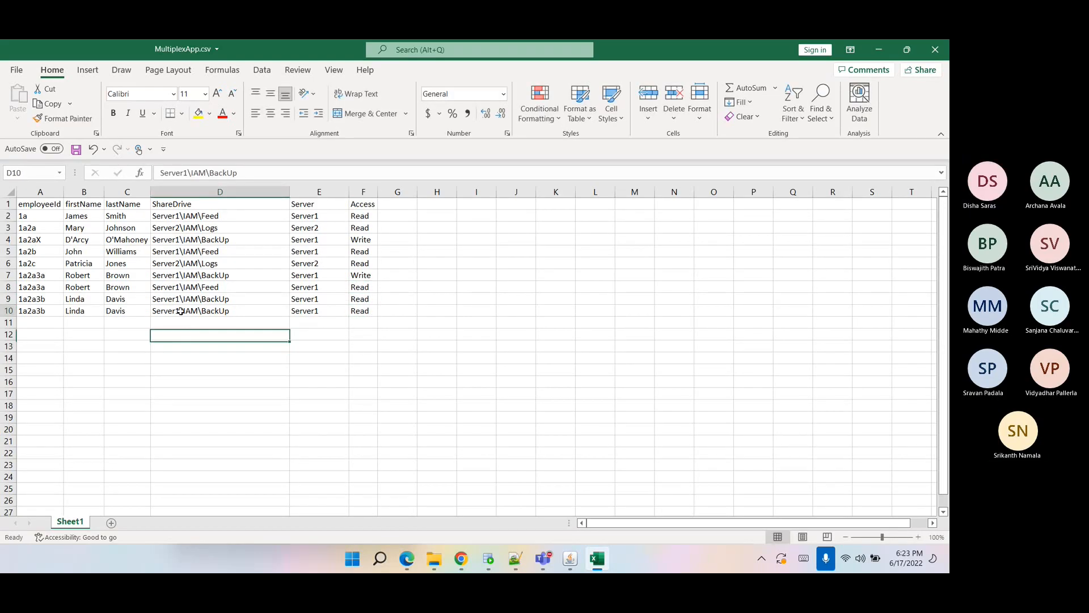
{"action": "double_click", "coordinate": [181, 311]}
{"action": "key", "text": "BackSpace"}
{"action": "type", "text": "2"}
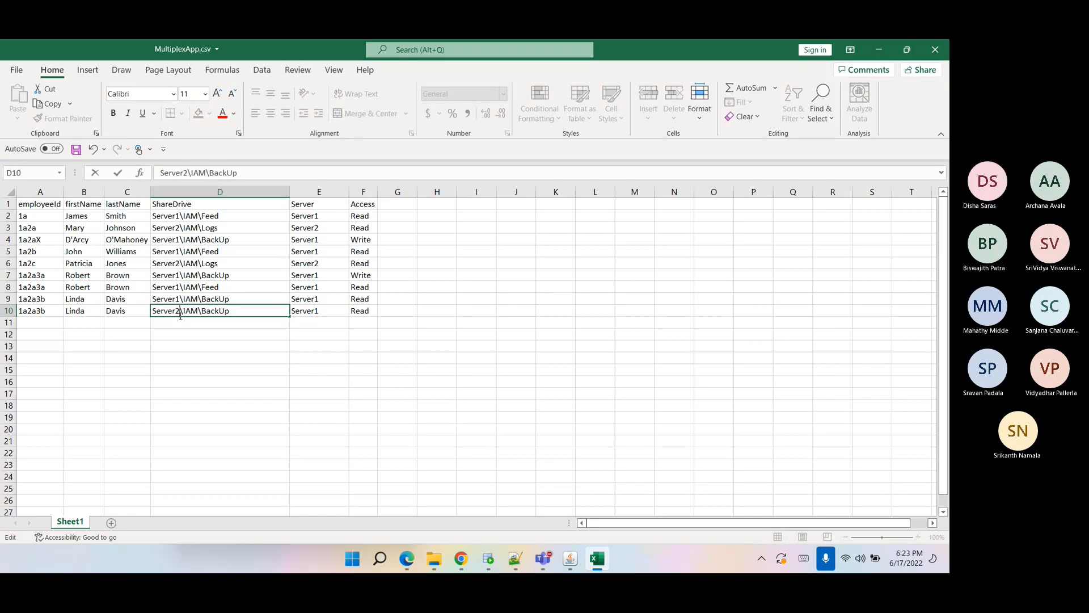
{"action": "left_click", "coordinate": [332, 310]}
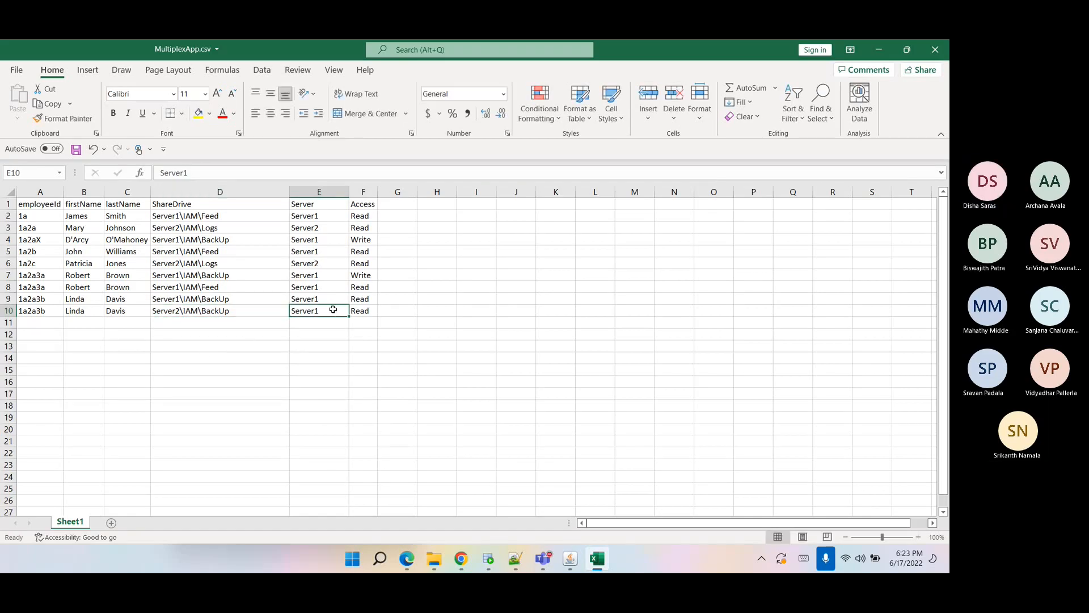
{"action": "double_click", "coordinate": [335, 310]}
{"action": "key", "text": "BackSpace"}
{"action": "type", "text": "2"}
{"action": "left_click", "coordinate": [311, 360]}
{"action": "left_click", "coordinate": [254, 358]}
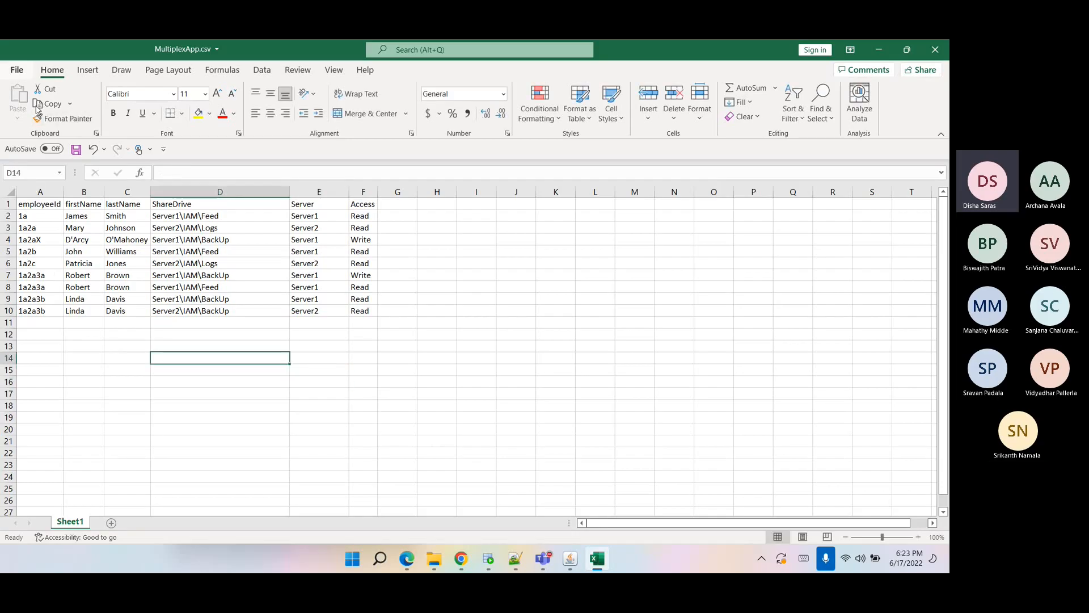
{"action": "left_click", "coordinate": [186, 263]}
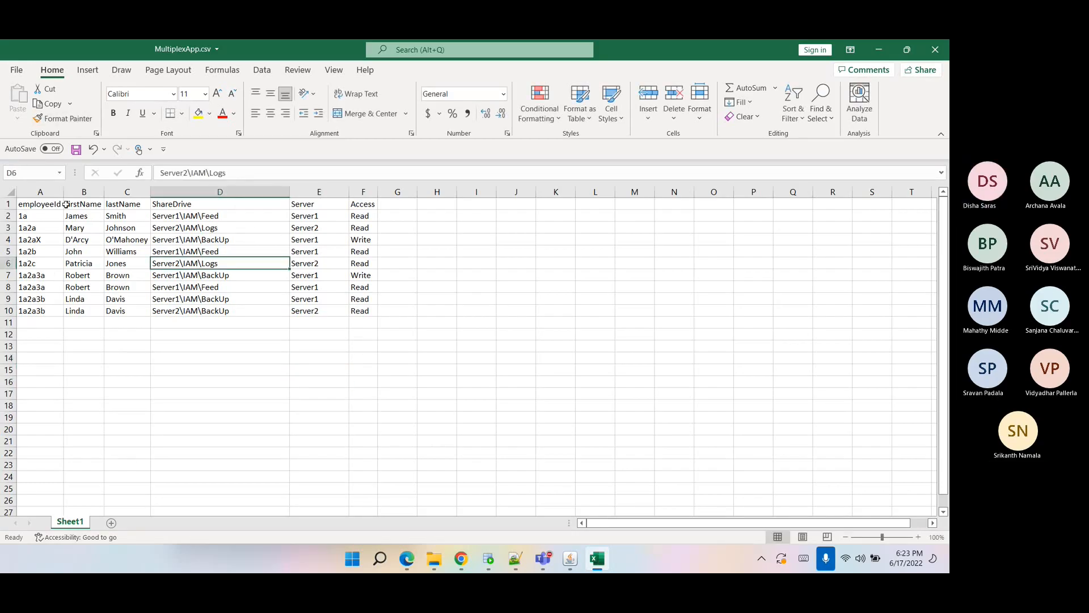
Review the ShareDrive, Server and Access values entered in rows 2 to 10.
{"action": "left_click", "coordinate": [309, 191]}
{"action": "left_click", "coordinate": [325, 262]}
{"action": "left_click", "coordinate": [309, 222]}
{"action": "left_click_drag", "start_coordinate": [310, 221], "coordinate": [306, 311]}
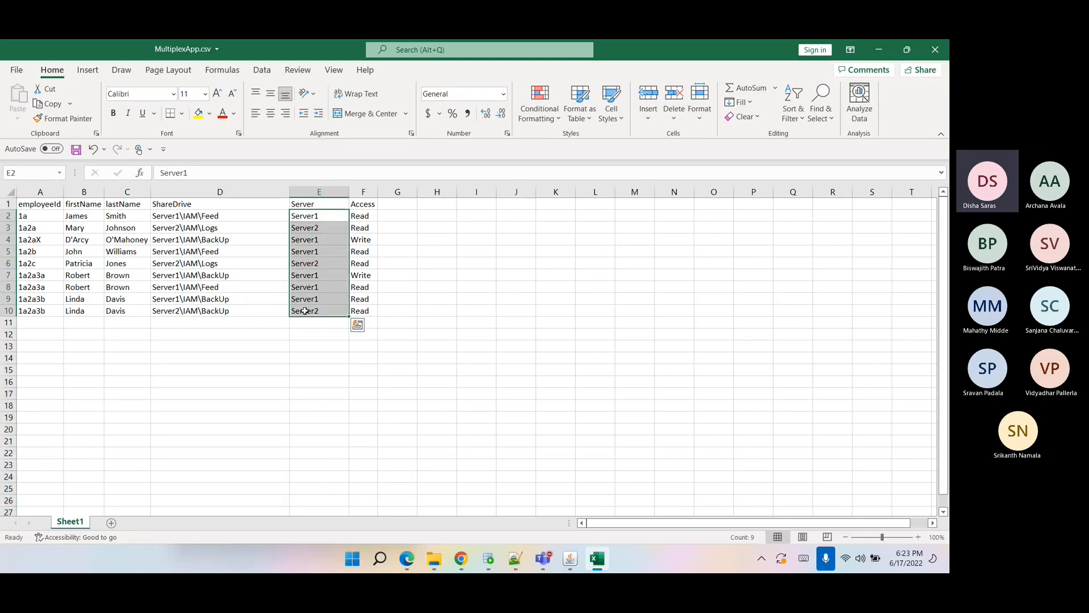
{"action": "left_click", "coordinate": [220, 346]}
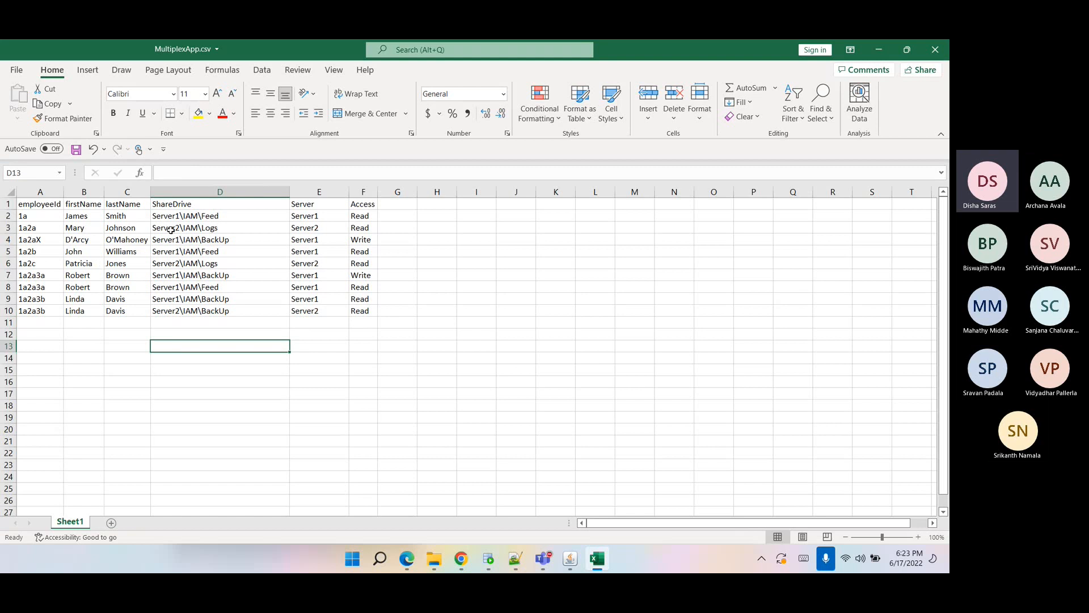
{"action": "left_click", "coordinate": [161, 215]}
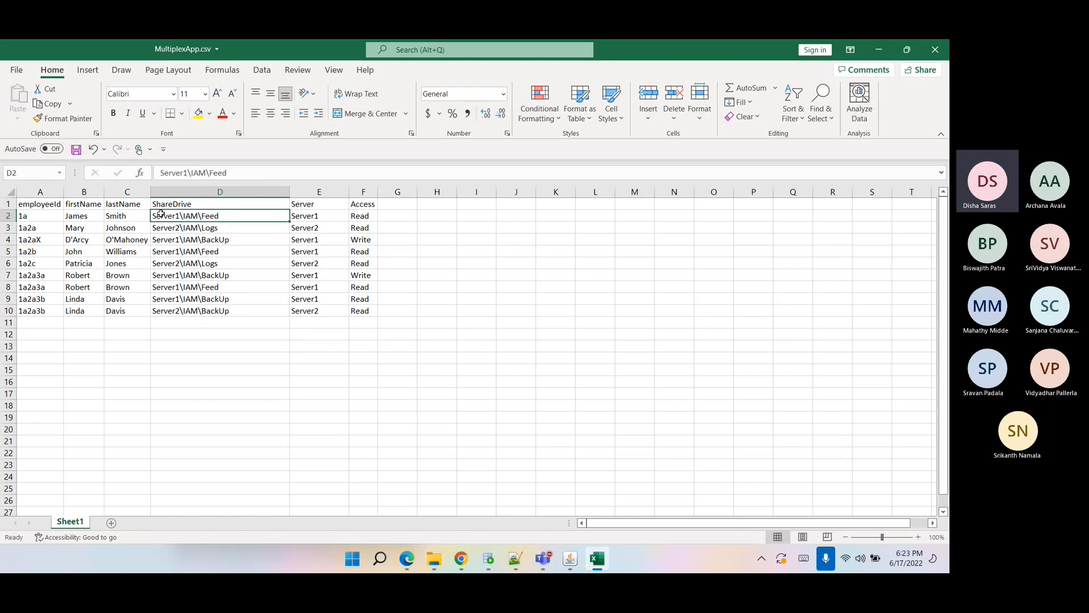
{"action": "left_click", "coordinate": [356, 216]}
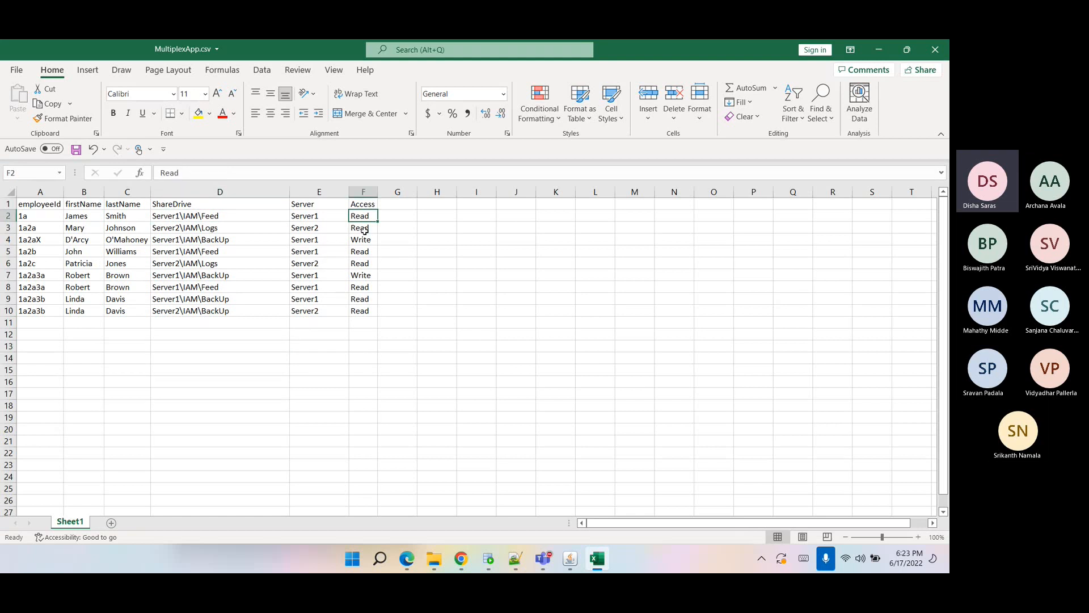
{"action": "left_click", "coordinate": [361, 191]}
{"action": "left_click", "coordinate": [252, 192], "text": "ctrl"}
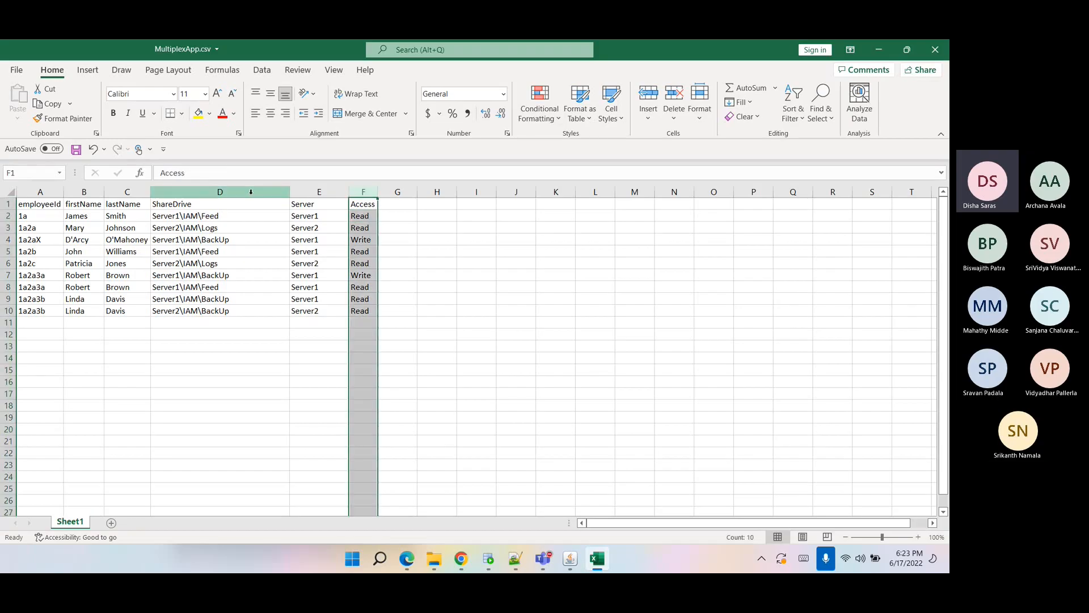
{"action": "left_click", "coordinate": [250, 192]}
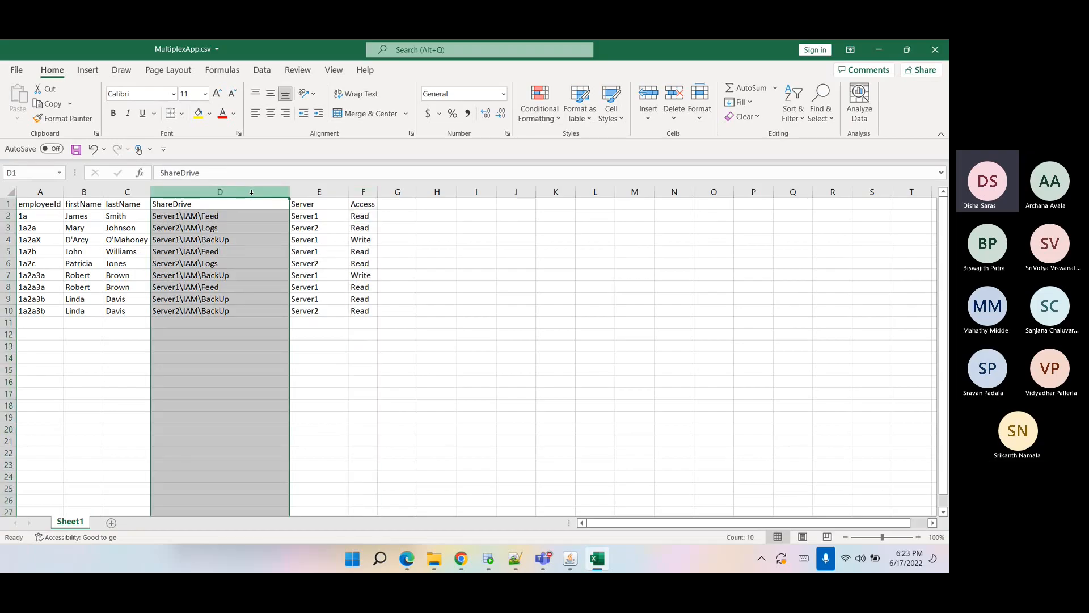
{"action": "left_click", "coordinate": [295, 334]}
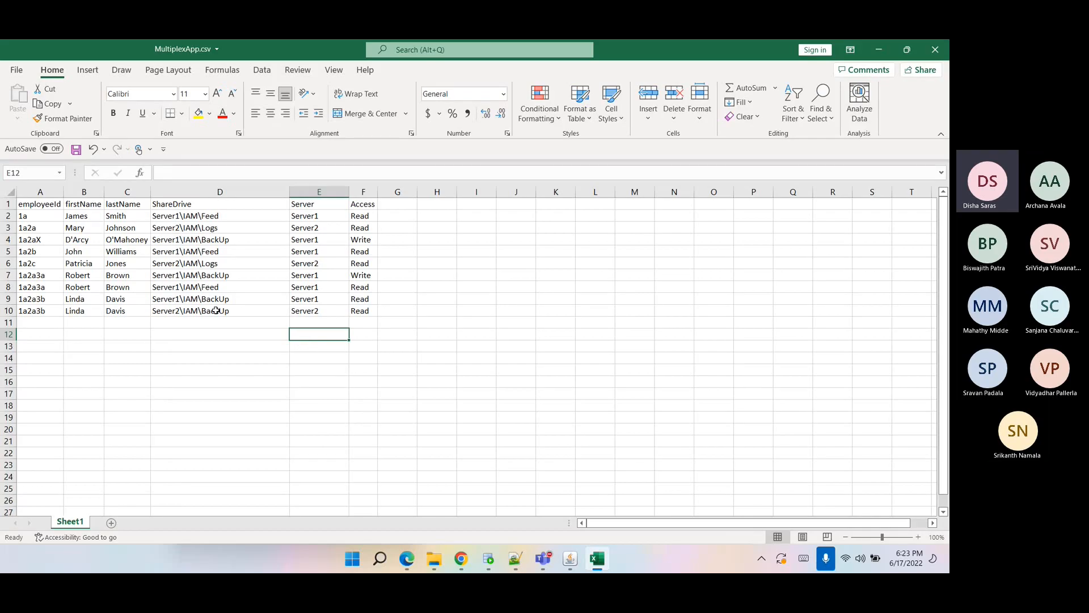
Examine the Server column entries for each employee row once more.
{"action": "left_click", "coordinate": [110, 347]}
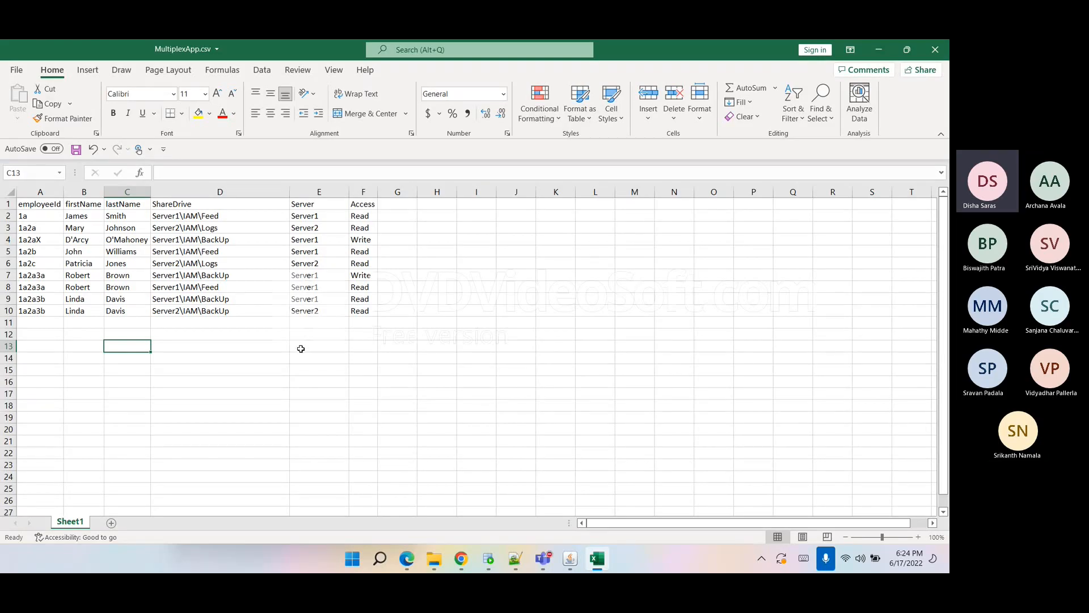
{"action": "left_click", "coordinate": [305, 217]}
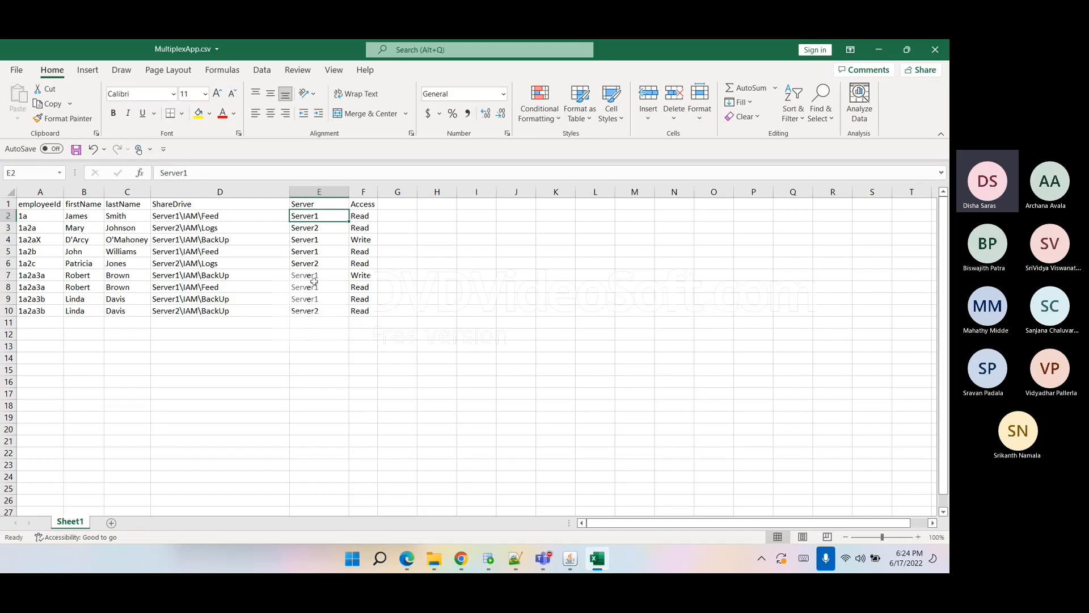
{"action": "left_click_drag", "start_coordinate": [316, 309], "coordinate": [314, 220]}
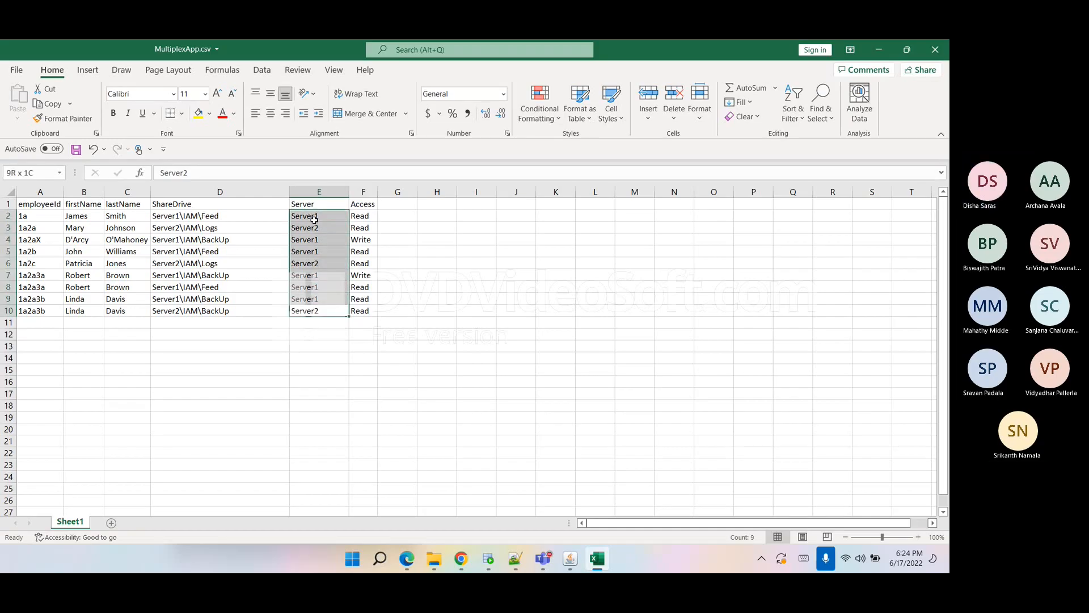
{"action": "left_click", "coordinate": [332, 321]}
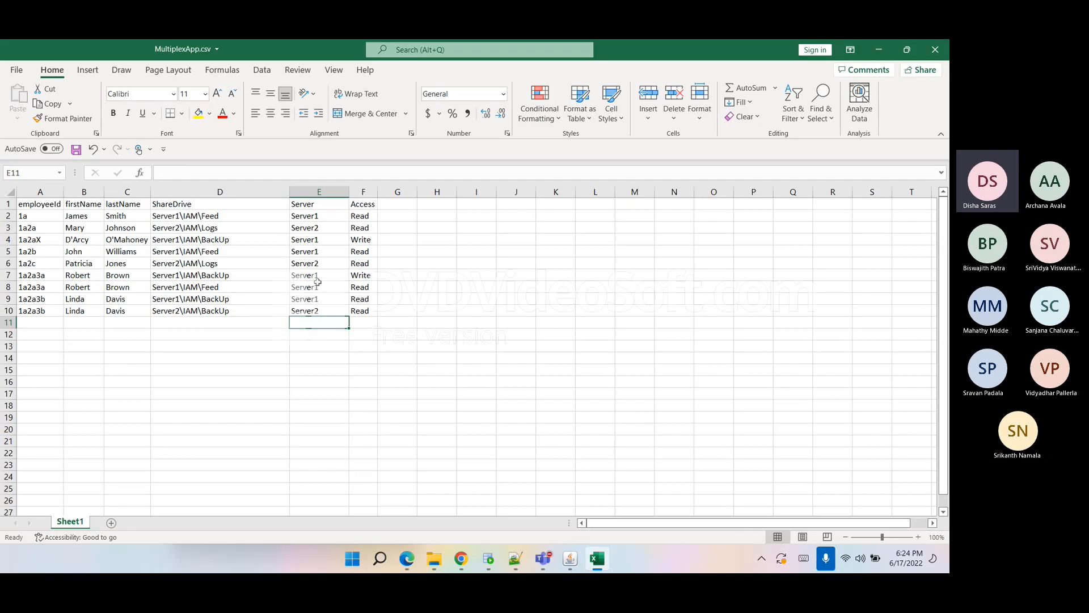
{"action": "left_click", "coordinate": [285, 350]}
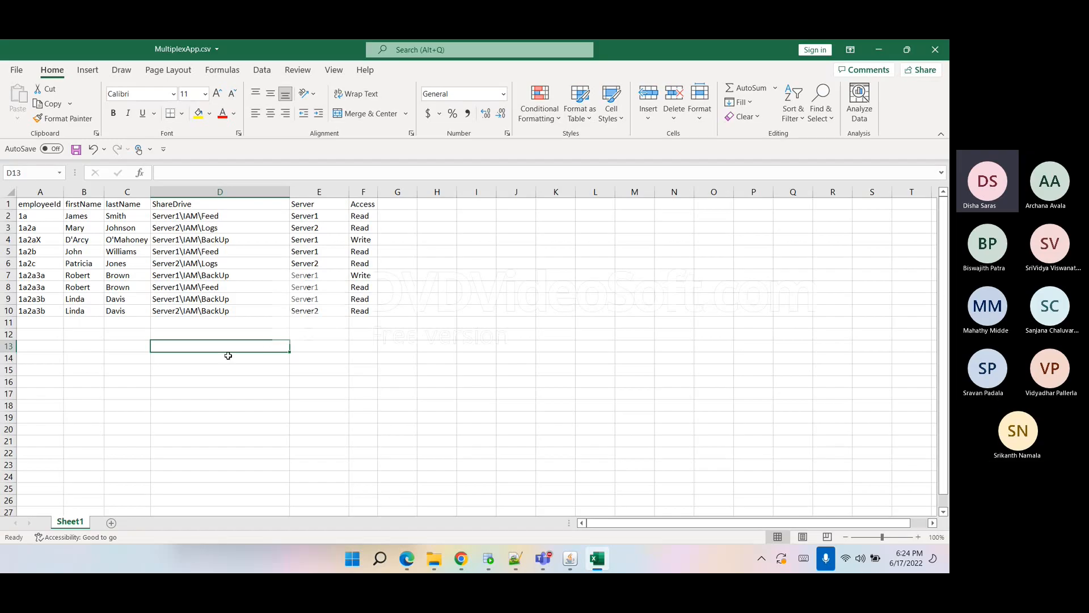
{"action": "left_click", "coordinate": [112, 379]}
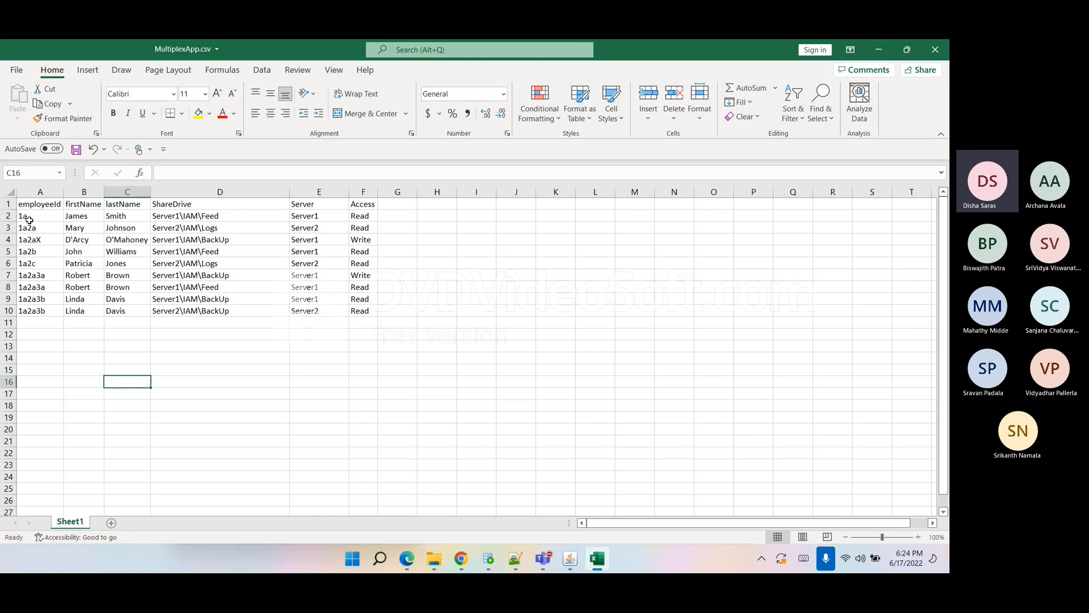
{"action": "left_click", "coordinate": [310, 215]}
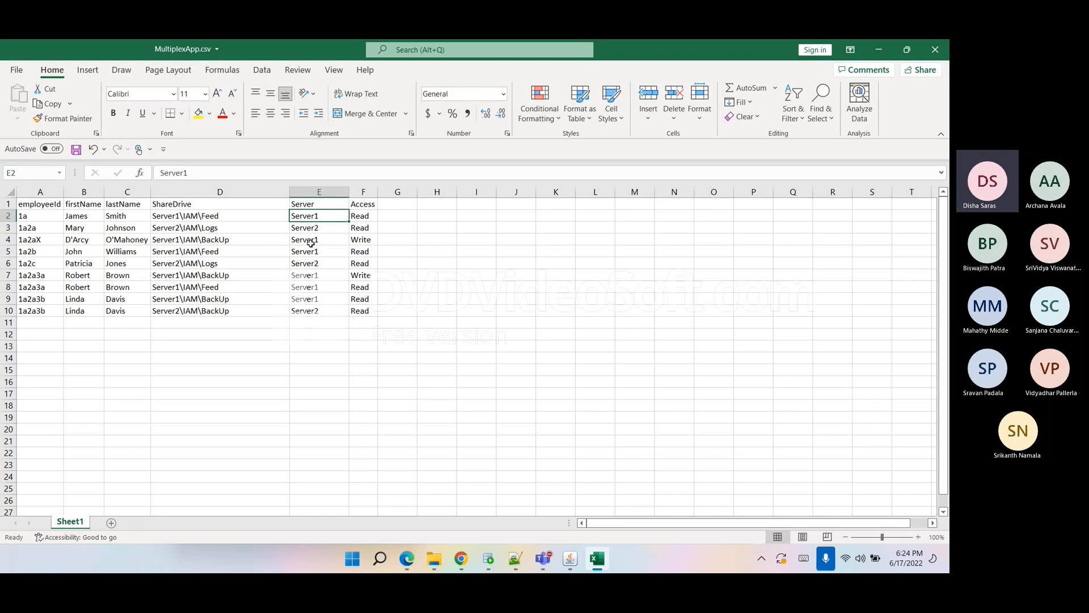
{"action": "left_click", "coordinate": [300, 353]}
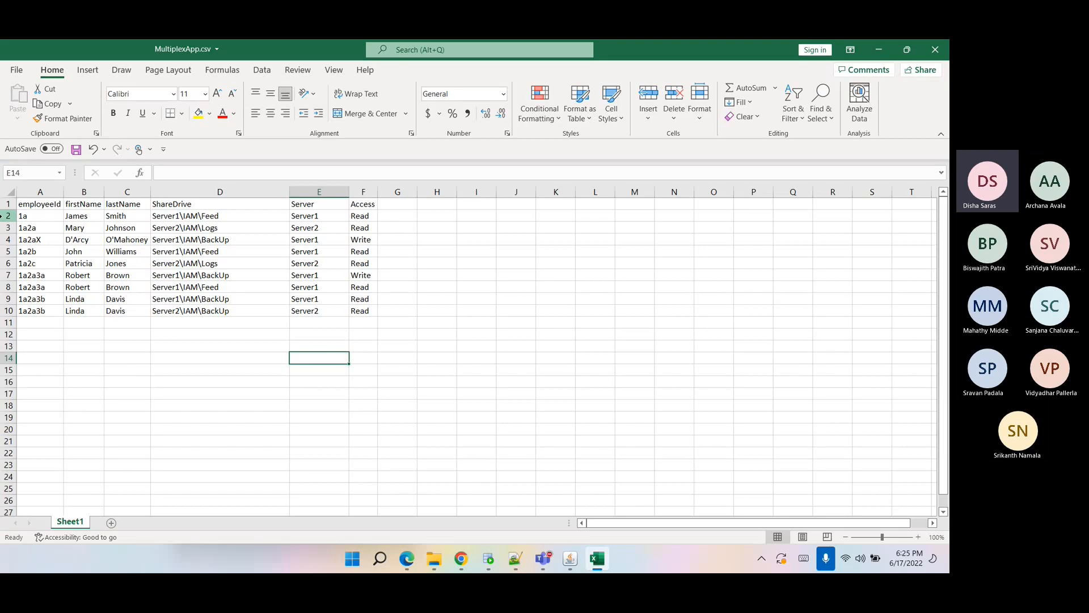
{"action": "left_click", "coordinate": [139, 355]}
Check the full data range and save the MultiplexApp.csv file.
{"action": "left_click_drag", "start_coordinate": [426, 368], "coordinate": [32, 189]}
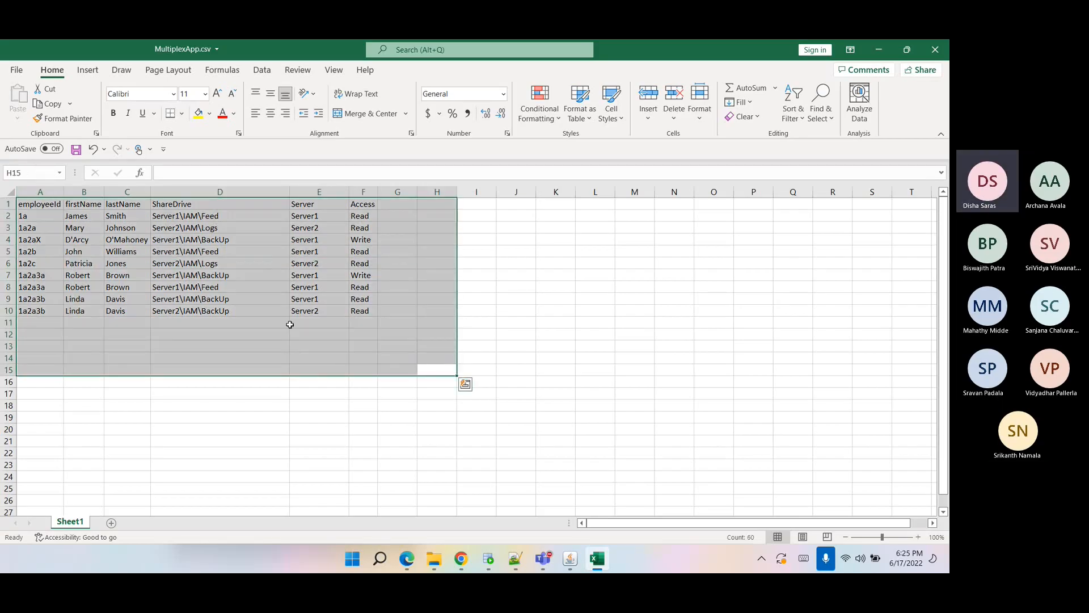
{"action": "left_click", "coordinate": [290, 323]}
{"action": "left_click", "coordinate": [376, 405]}
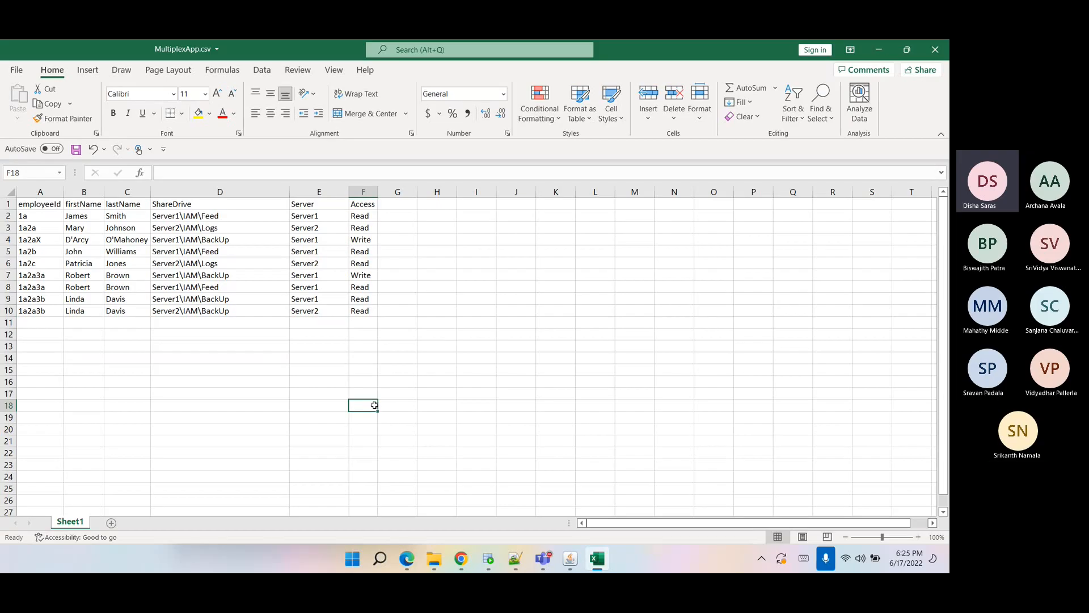
{"action": "key", "text": "ctrl+s"}
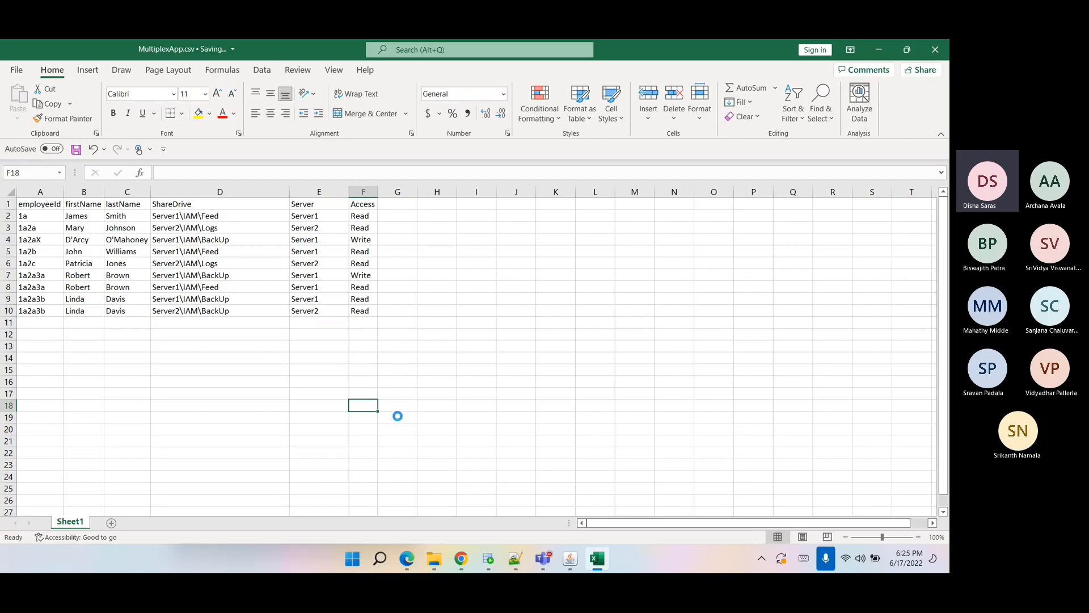
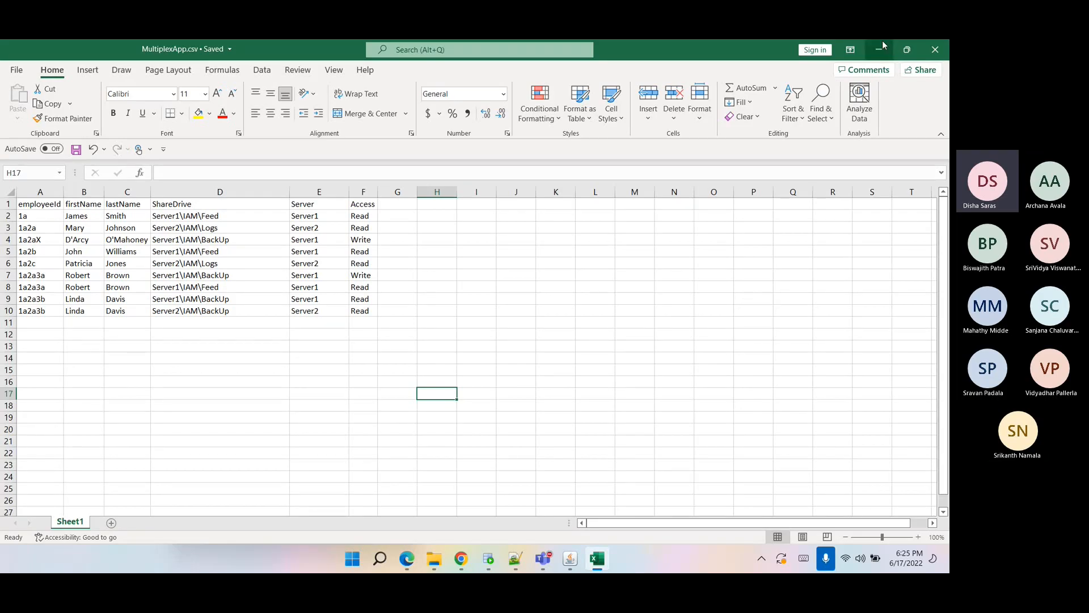
Switch to the IdentityIQ aggregation task form and read the auto-creation of Applications option.
{"action": "left_click", "coordinate": [878, 49]}
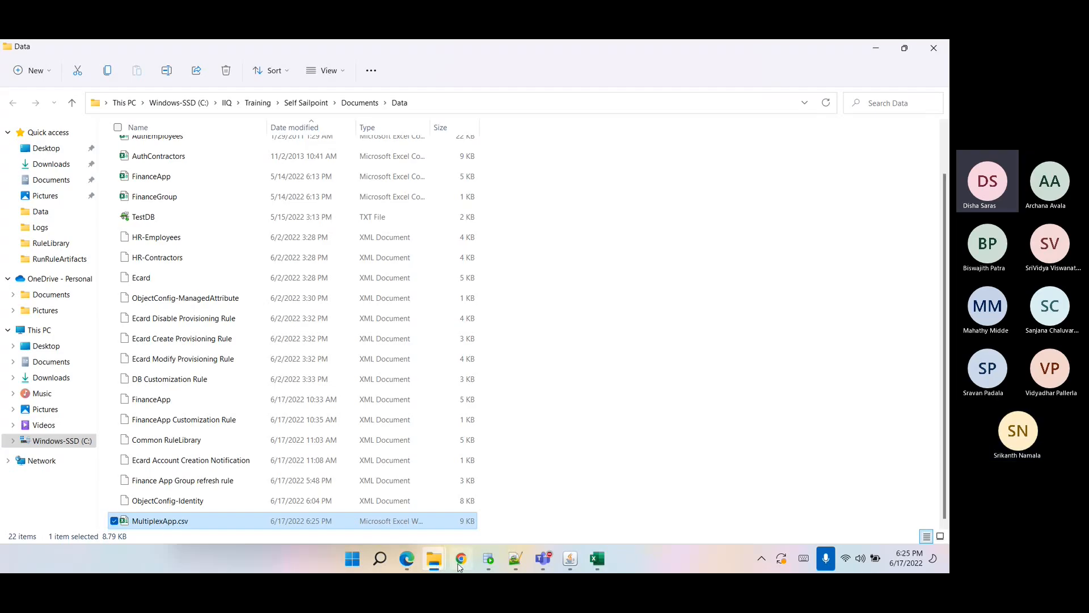
{"action": "left_click", "coordinate": [459, 561]}
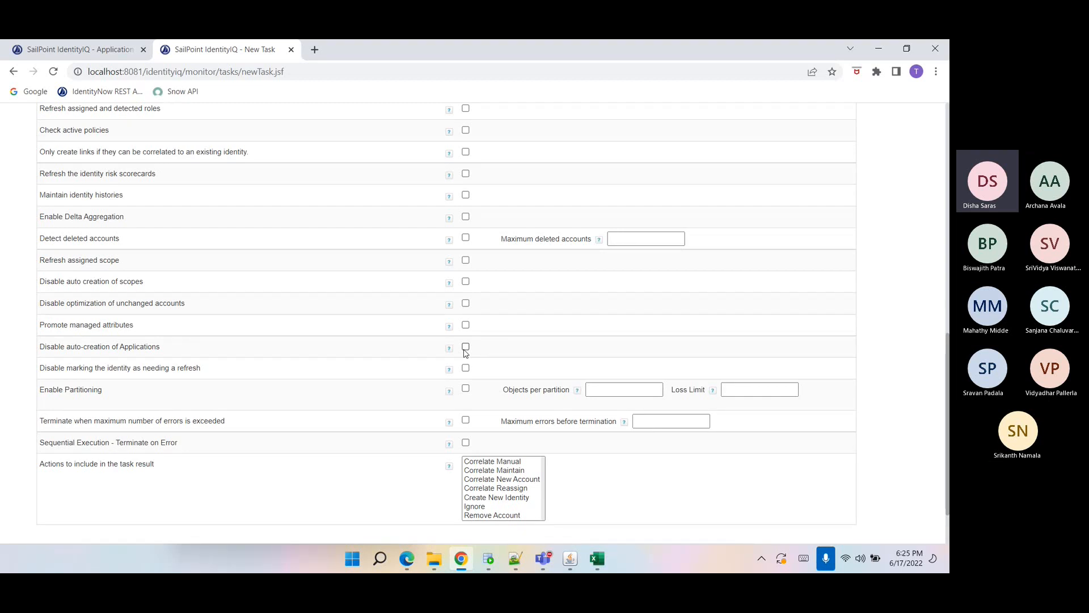
{"action": "left_click_drag", "start_coordinate": [39, 351], "coordinate": [159, 350]}
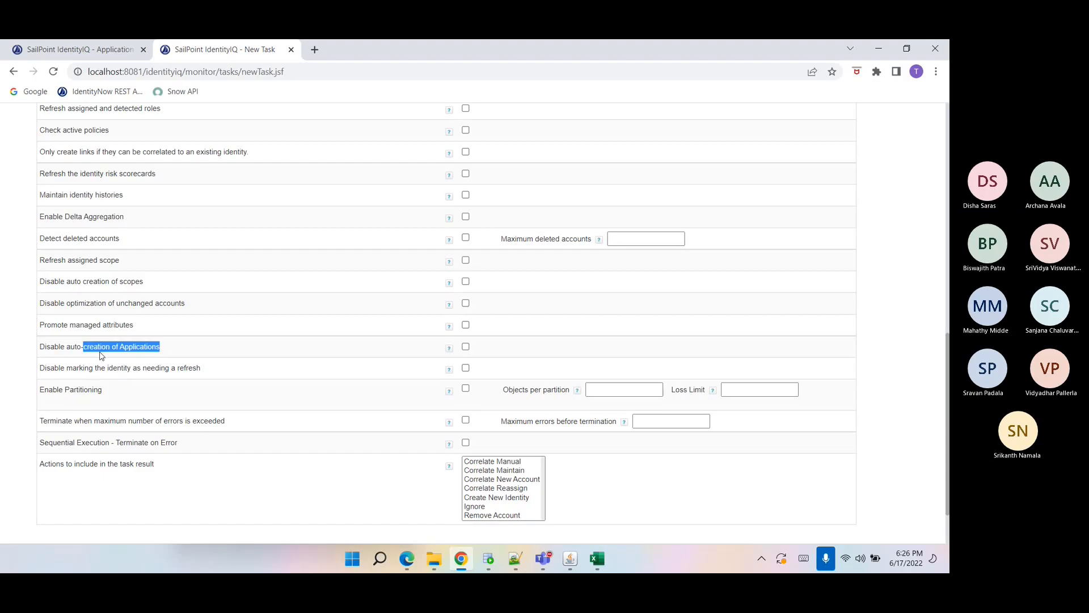
{"action": "left_click", "coordinate": [72, 378]}
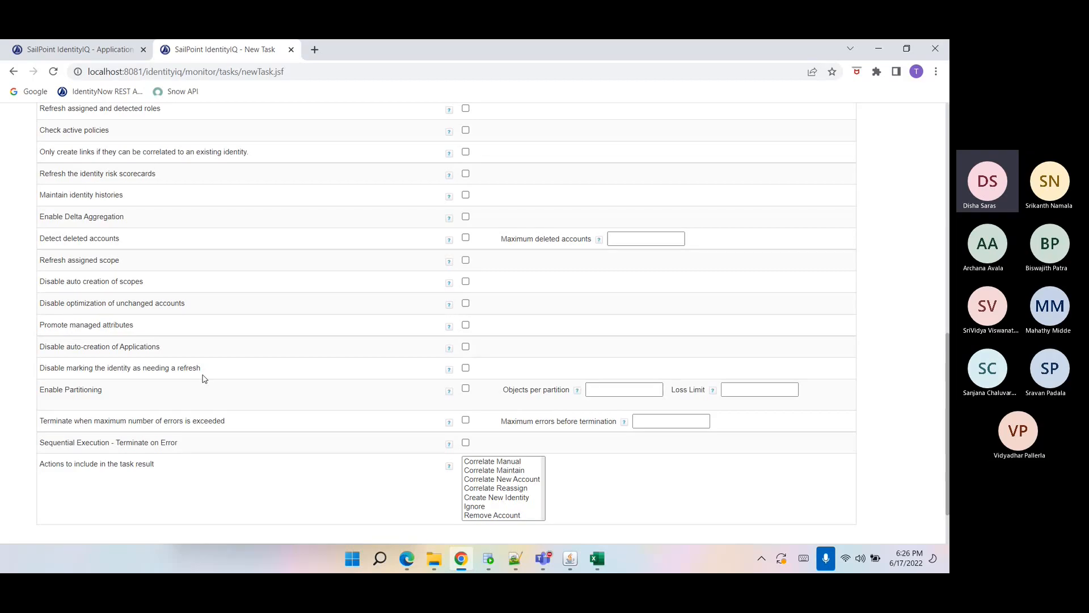
Review the Server column entries and rows 7 to 8 of the MultiplexApp.csv spreadsheet.
{"action": "left_click", "coordinate": [597, 559]}
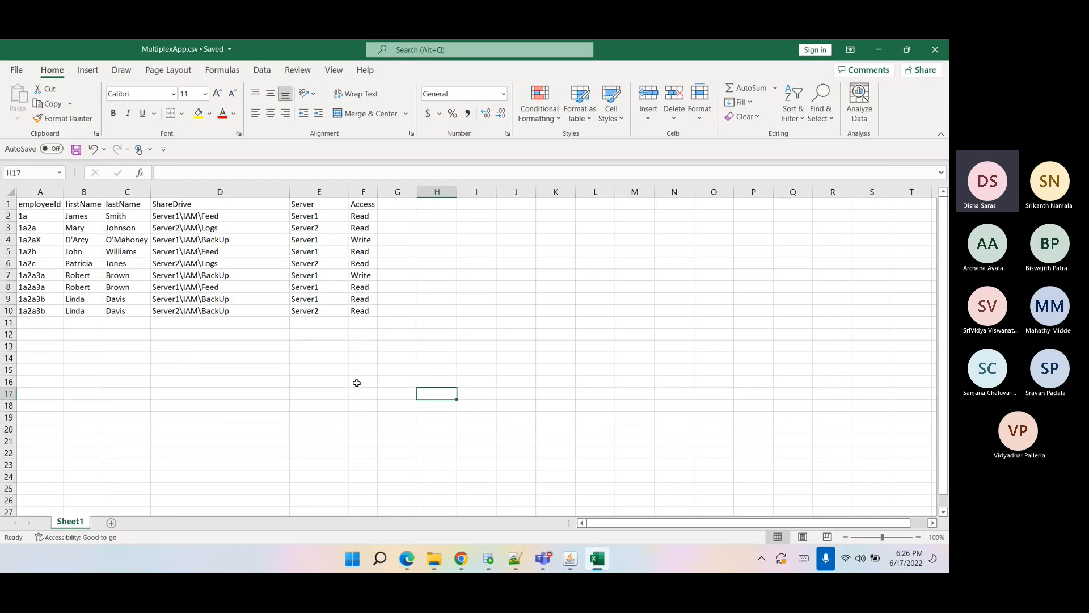
{"action": "left_click_drag", "start_coordinate": [317, 276], "coordinate": [318, 299]}
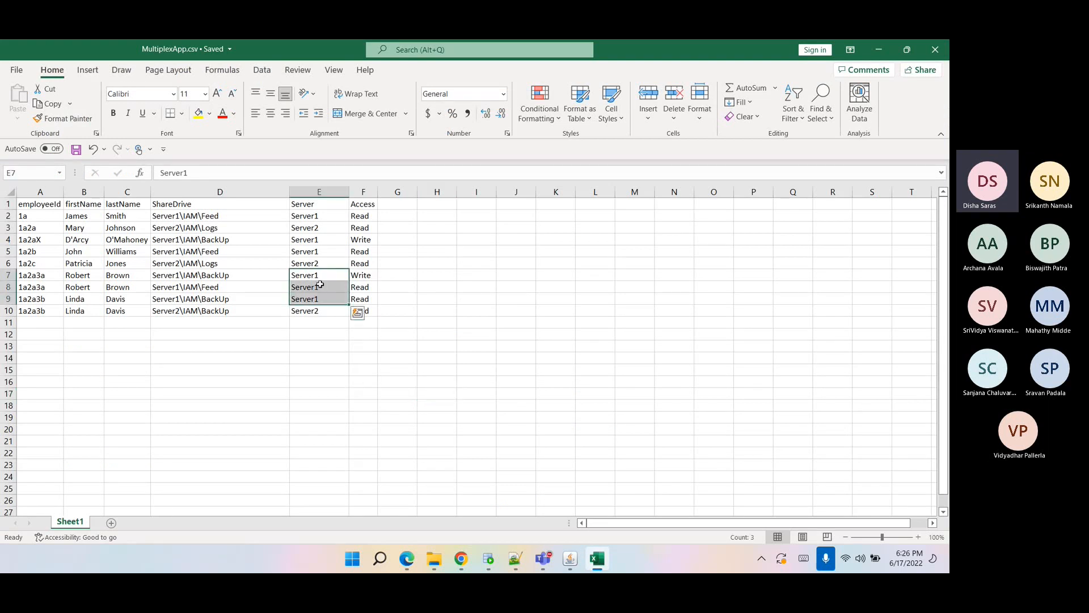
{"action": "left_click", "coordinate": [321, 232]}
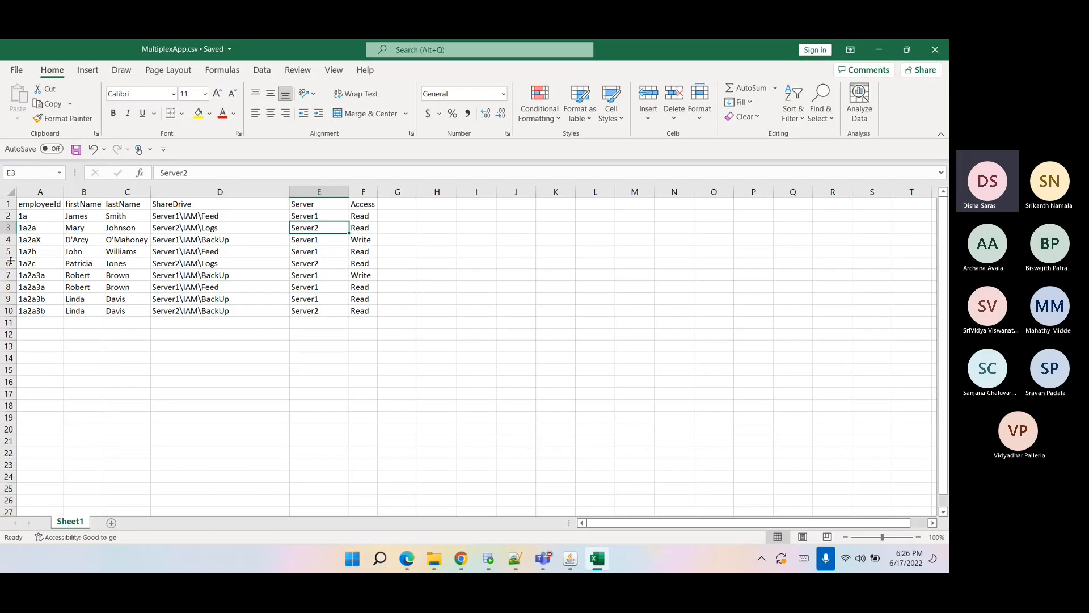
{"action": "left_click", "coordinate": [329, 313]}
{"action": "left_click", "coordinate": [316, 287]}
{"action": "left_click", "coordinate": [316, 263]}
{"action": "left_click", "coordinate": [313, 227]}
{"action": "left_click", "coordinate": [315, 261]}
{"action": "left_click", "coordinate": [319, 310]}
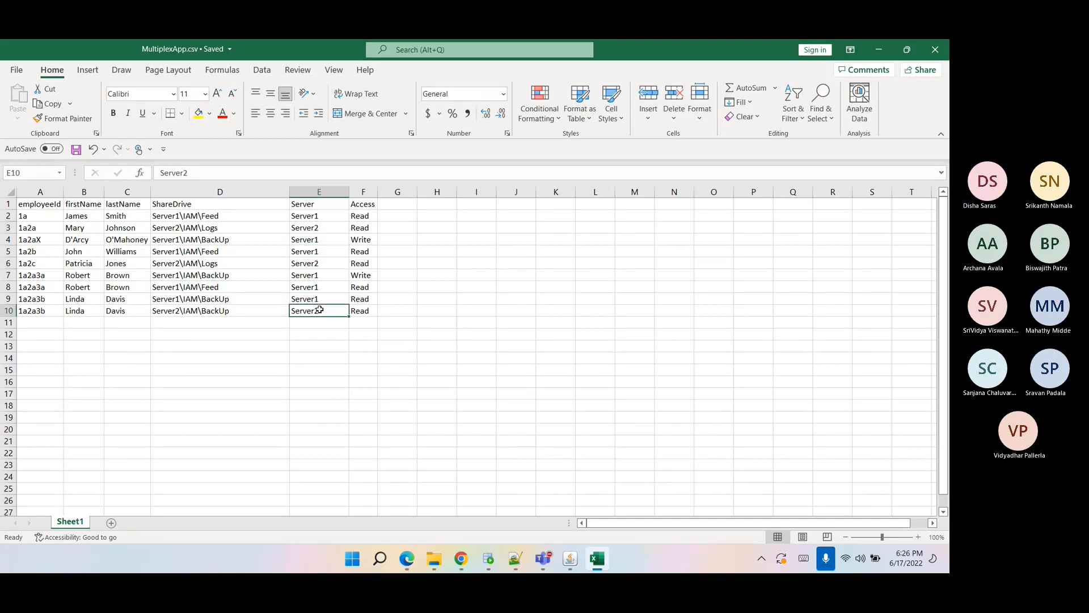
{"action": "left_click_drag", "start_coordinate": [315, 276], "coordinate": [313, 299]}
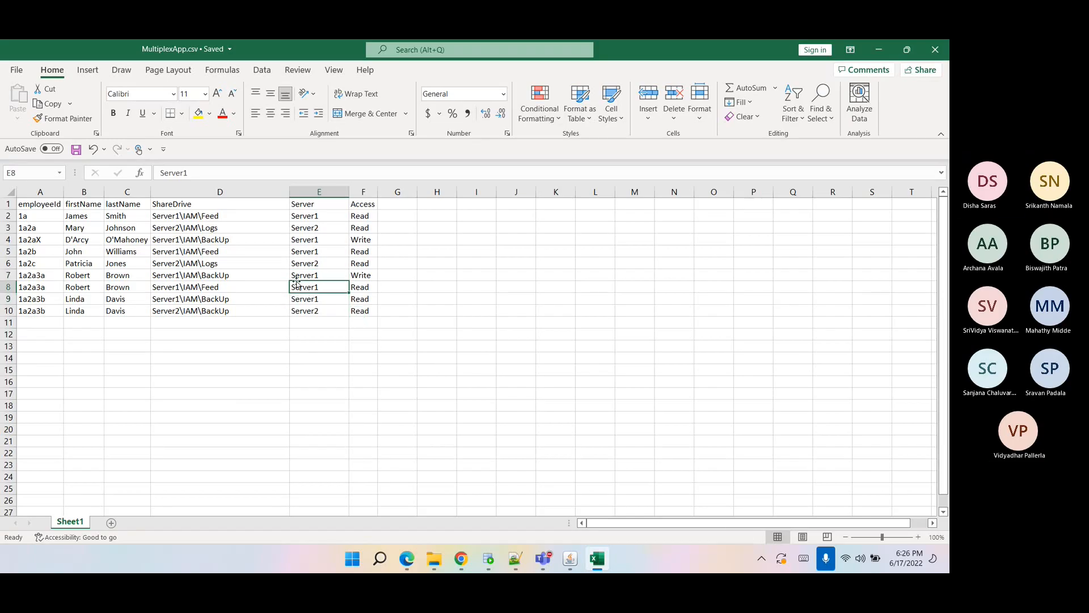
{"action": "left_click", "coordinate": [6, 275]}
{"action": "left_click_drag", "start_coordinate": [6, 275], "coordinate": [6, 285]}
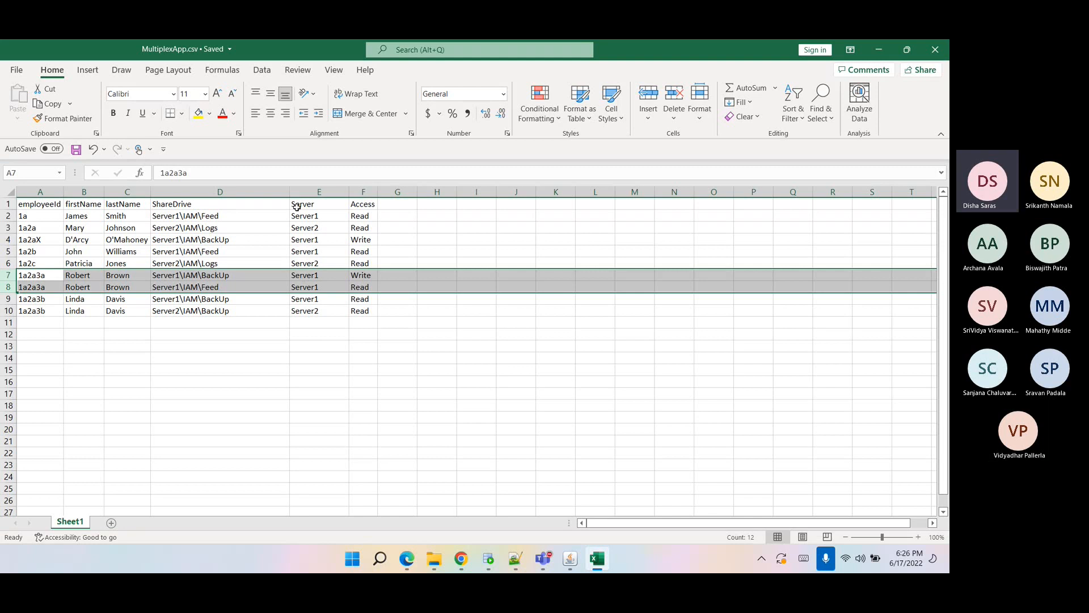
{"action": "left_click", "coordinate": [439, 378]}
{"action": "left_click", "coordinate": [602, 369]}
{"action": "left_click", "coordinate": [879, 49]}
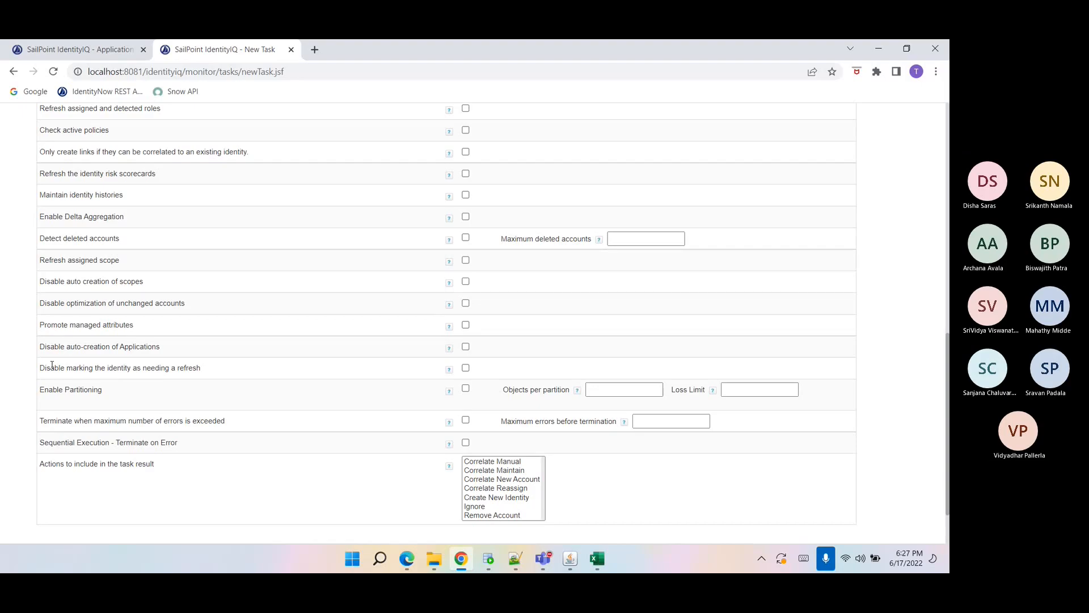
Read the auto-creation, identity refresh marking and partitioning option labels of the aggregation task.
{"action": "left_click_drag", "start_coordinate": [40, 346], "coordinate": [172, 359]}
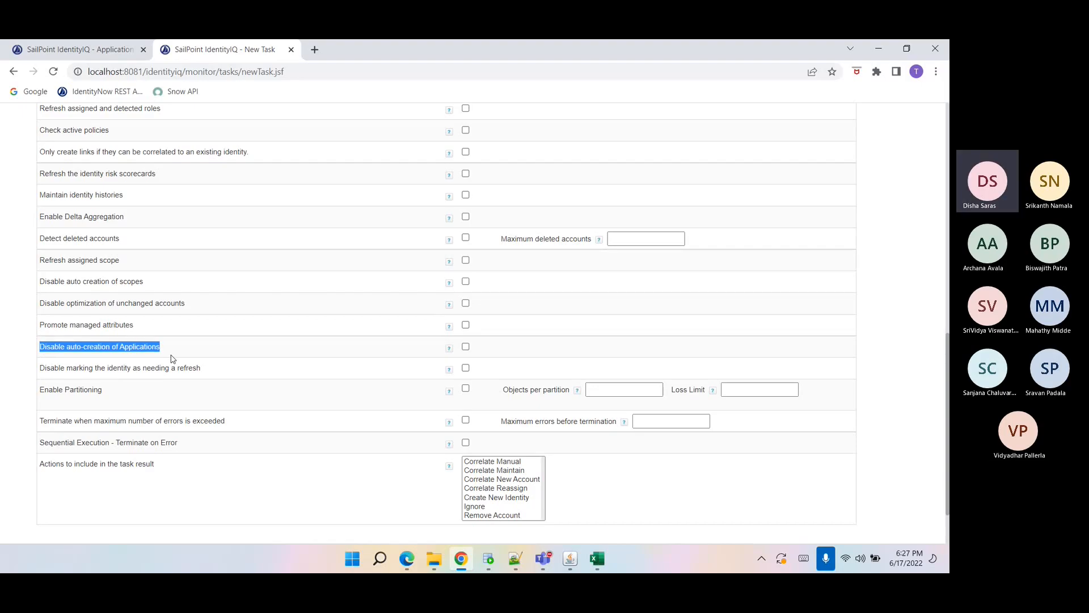
{"action": "left_click", "coordinate": [111, 361]}
{"action": "double_click", "coordinate": [116, 368]}
{"action": "left_click_drag", "start_coordinate": [220, 373], "coordinate": [73, 378]}
{"action": "left_click", "coordinate": [73, 384]}
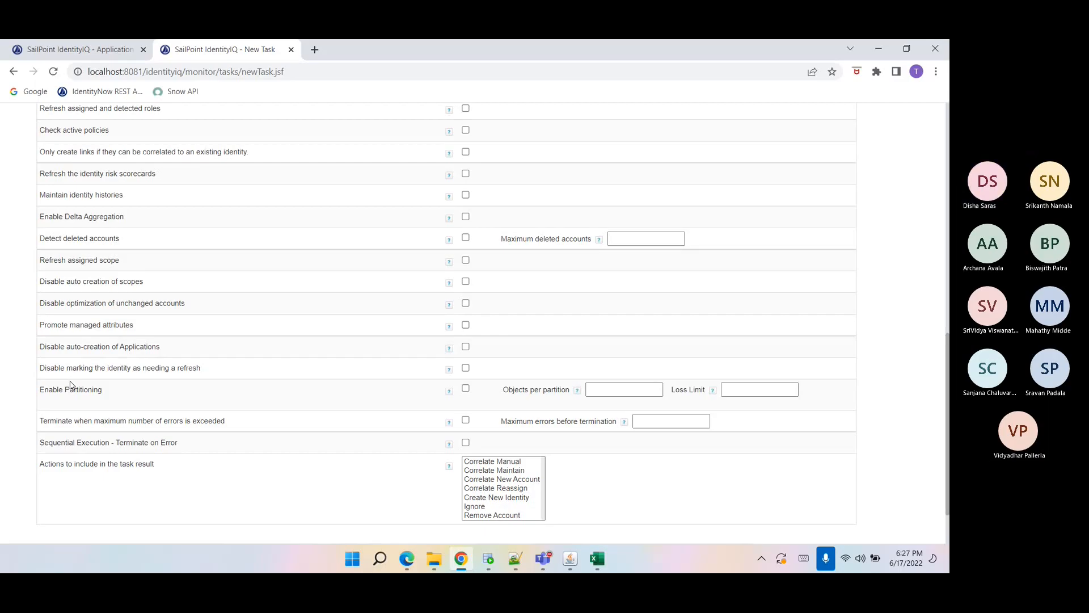
{"action": "left_click_drag", "start_coordinate": [47, 367], "coordinate": [193, 378]}
{"action": "double_click", "coordinate": [193, 379]}
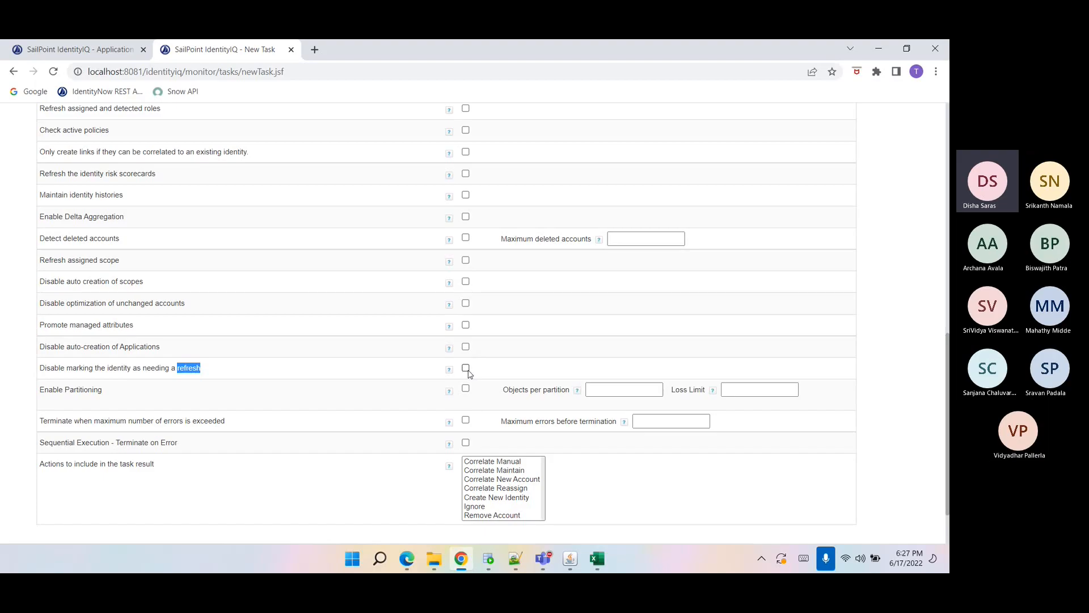
{"action": "left_click_drag", "start_coordinate": [106, 398], "coordinate": [39, 406]}
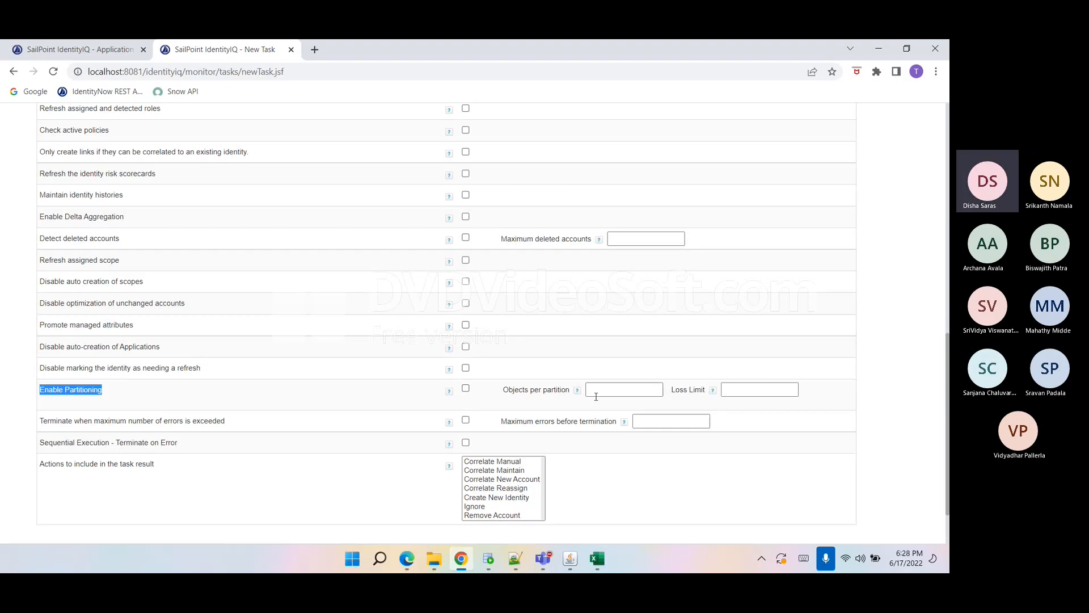
{"action": "left_click", "coordinate": [466, 388]}
{"action": "left_click", "coordinate": [591, 390]}
{"action": "left_click", "coordinate": [465, 389]}
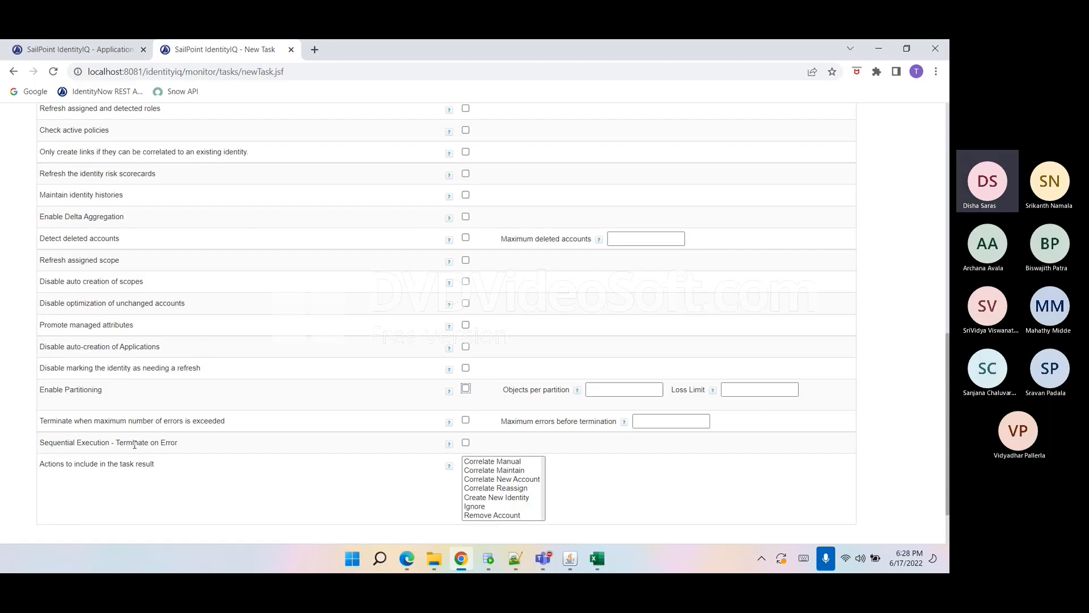
Select all actions, Correlate Manual through Remove Account, to include in the task result.
{"action": "scroll", "coordinate": [214, 428], "scroll_direction": "down", "scroll_amount": 1}
{"action": "left_click_drag", "start_coordinate": [40, 359], "coordinate": [331, 461]}
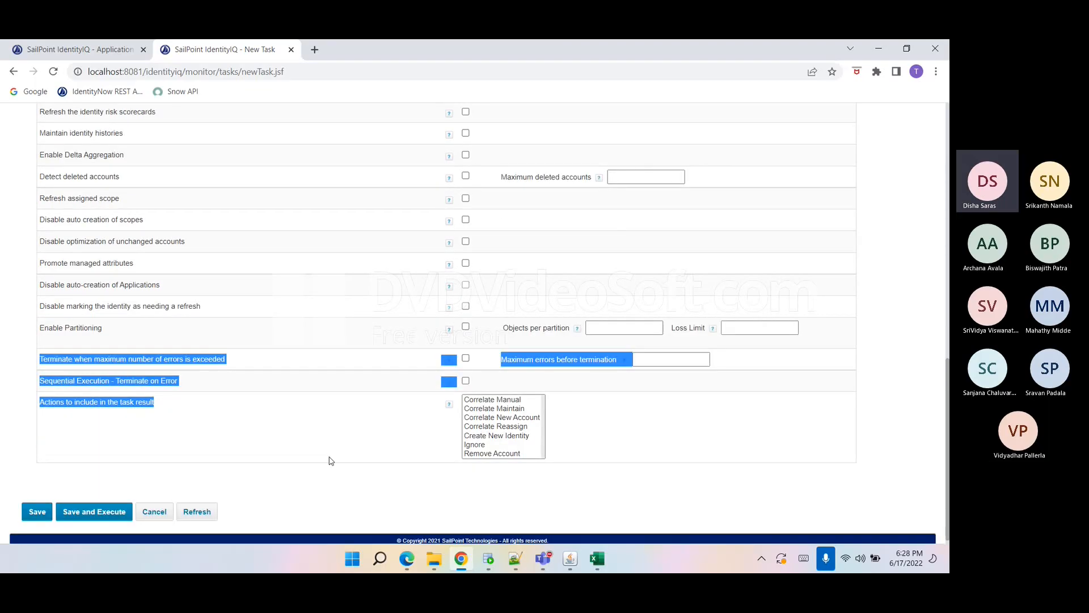
{"action": "left_click", "coordinate": [331, 461]}
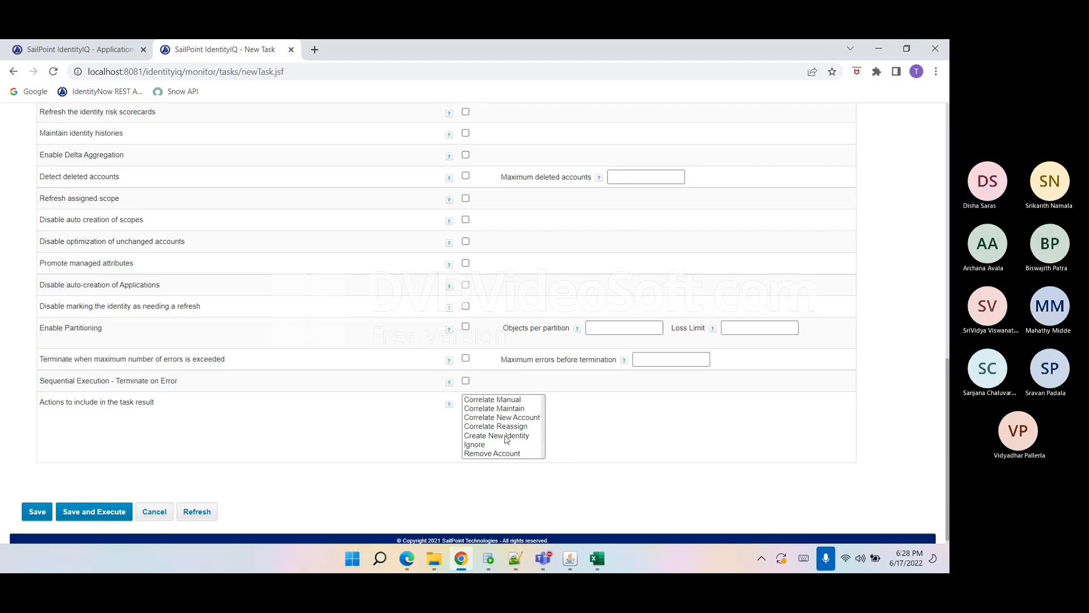
{"action": "left_click", "coordinate": [520, 455]}
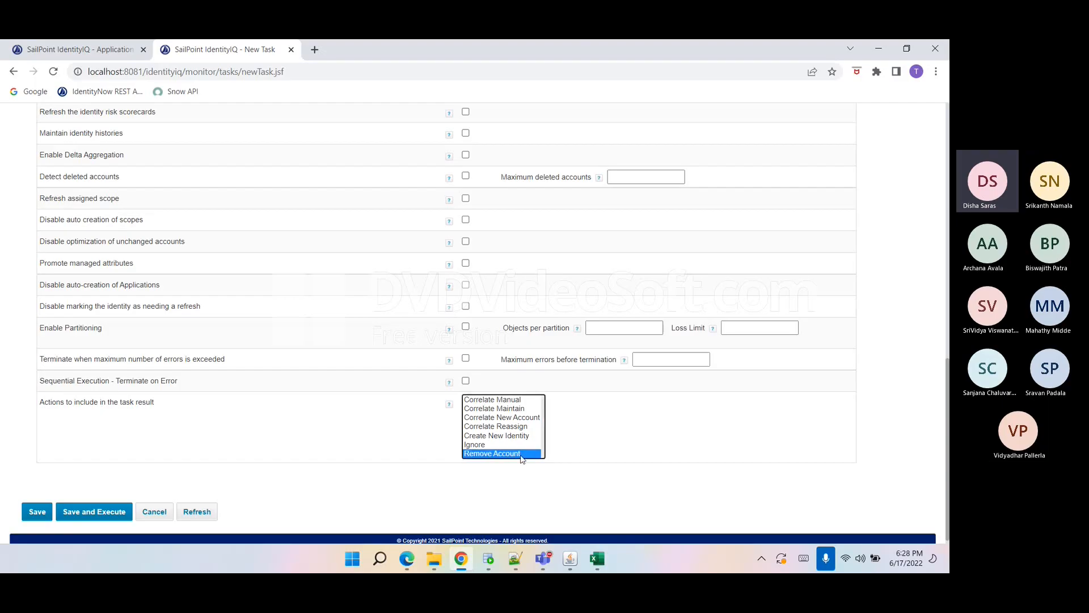
{"action": "key", "text": "shift+Up"}
{"action": "key", "text": "shift+Up"}
{"action": "key", "text": "shift+Up"}
{"action": "key", "text": "shift+Up"}
{"action": "key", "text": "shift+Up"}
{"action": "key", "text": "shift+Up"}
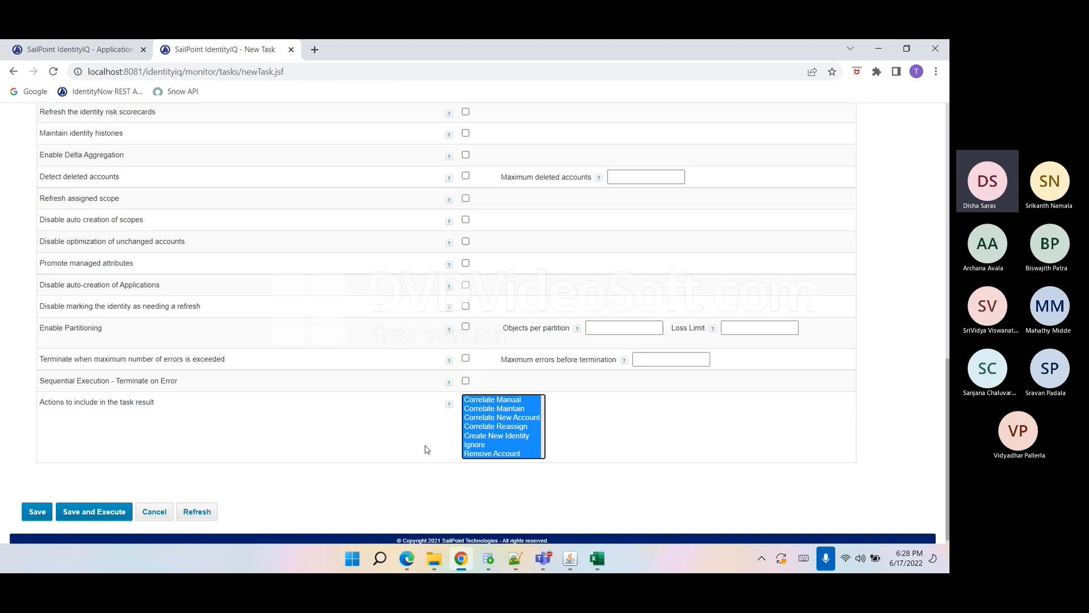
{"action": "scroll", "coordinate": [427, 450], "scroll_direction": "up", "scroll_amount": 5}
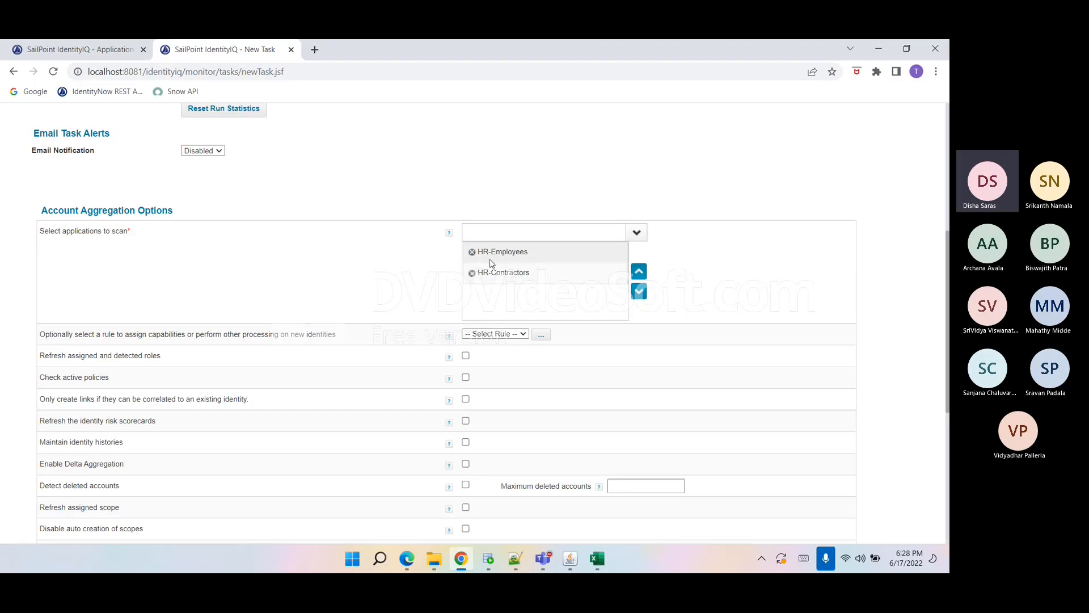
{"action": "scroll", "coordinate": [301, 371], "scroll_direction": "down", "scroll_amount": 4}
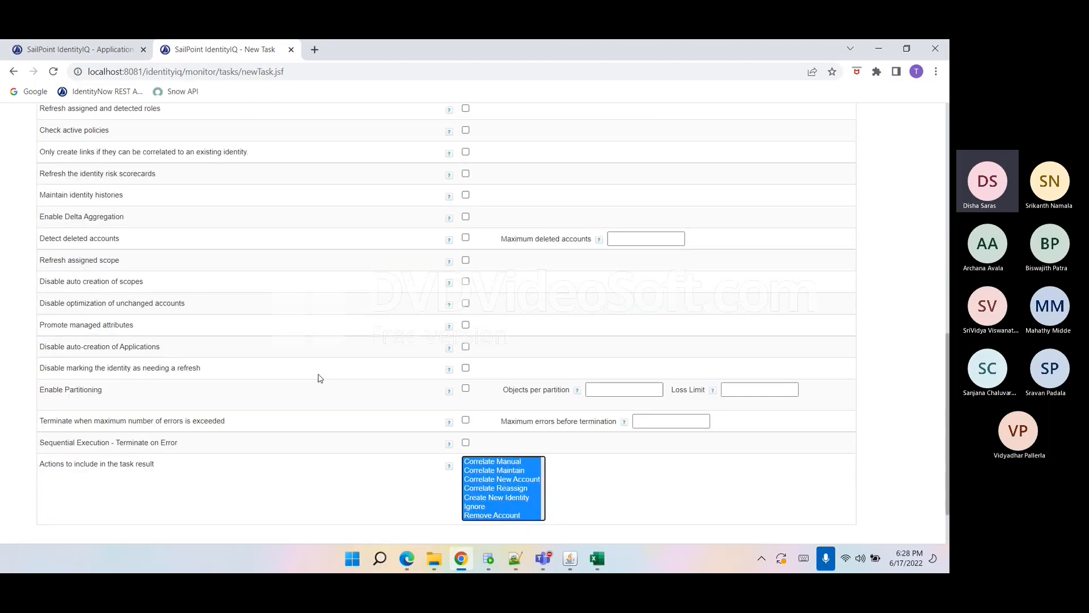
Enable the Disable optimization of unchanged accounts and Promote managed attributes options.
{"action": "left_click", "coordinate": [466, 304]}
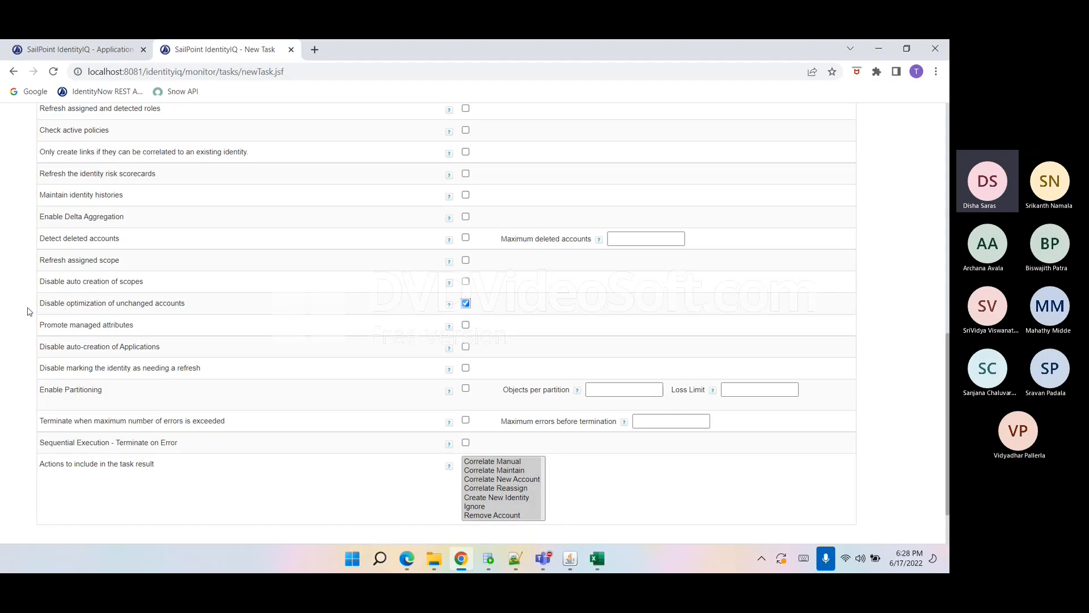
{"action": "left_click", "coordinate": [466, 326]}
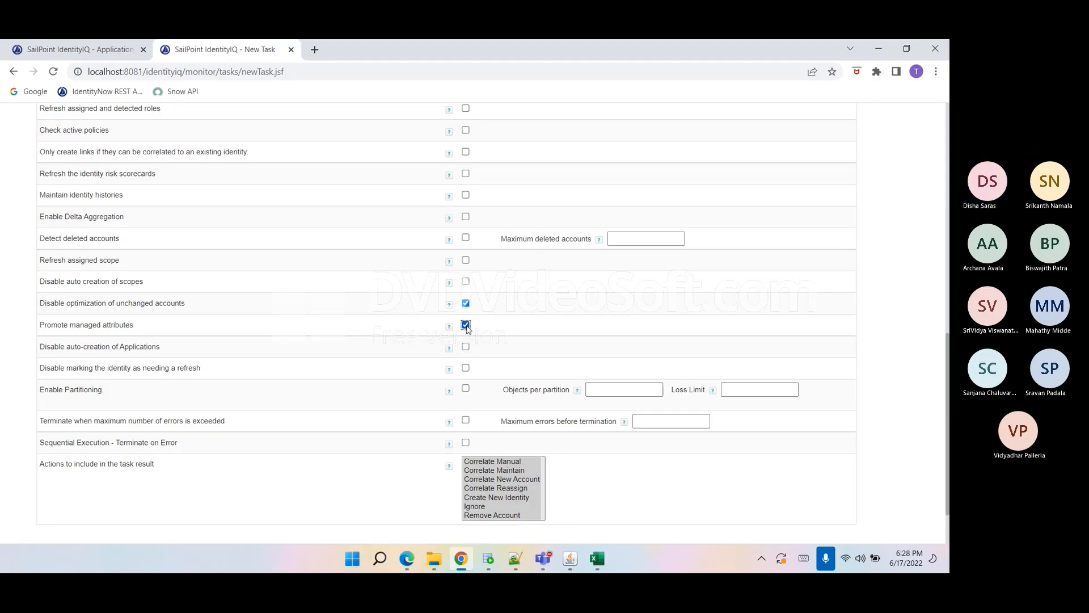
{"action": "left_click_drag", "start_coordinate": [41, 327], "coordinate": [121, 334]}
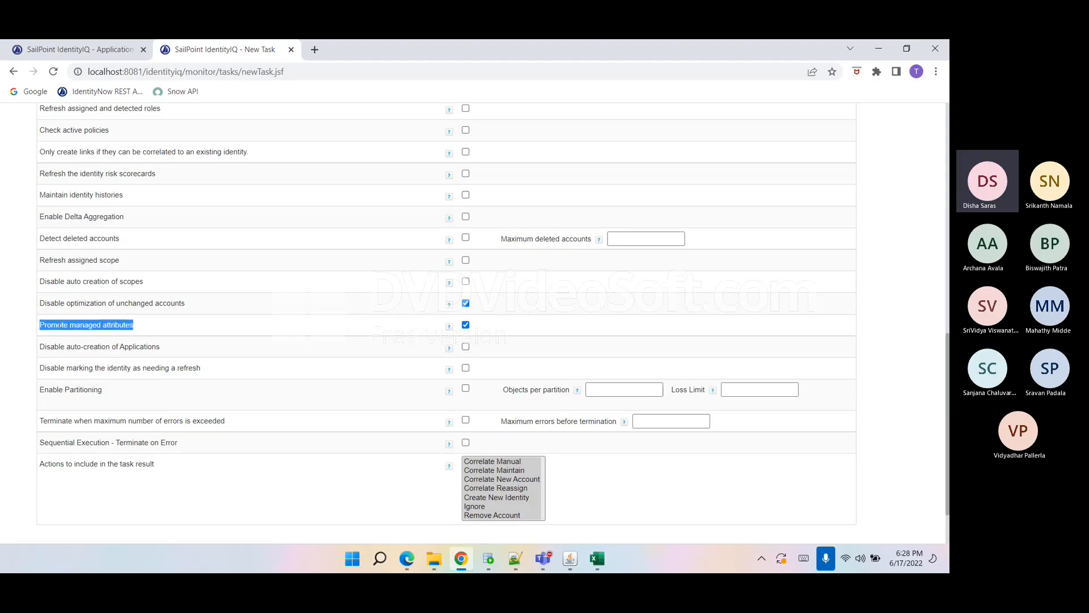
{"action": "left_click", "coordinate": [121, 335]}
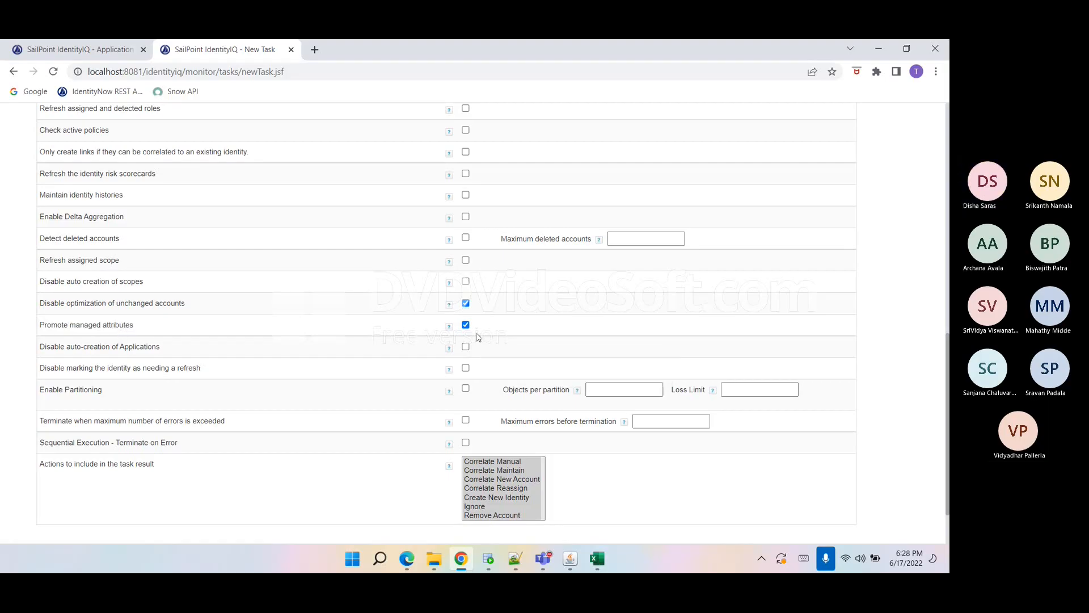
Save and execute the aggregation task and acknowledge the background execution notice.
{"action": "scroll", "coordinate": [478, 337], "scroll_direction": "down", "scroll_amount": 1}
{"action": "left_click", "coordinate": [108, 512]}
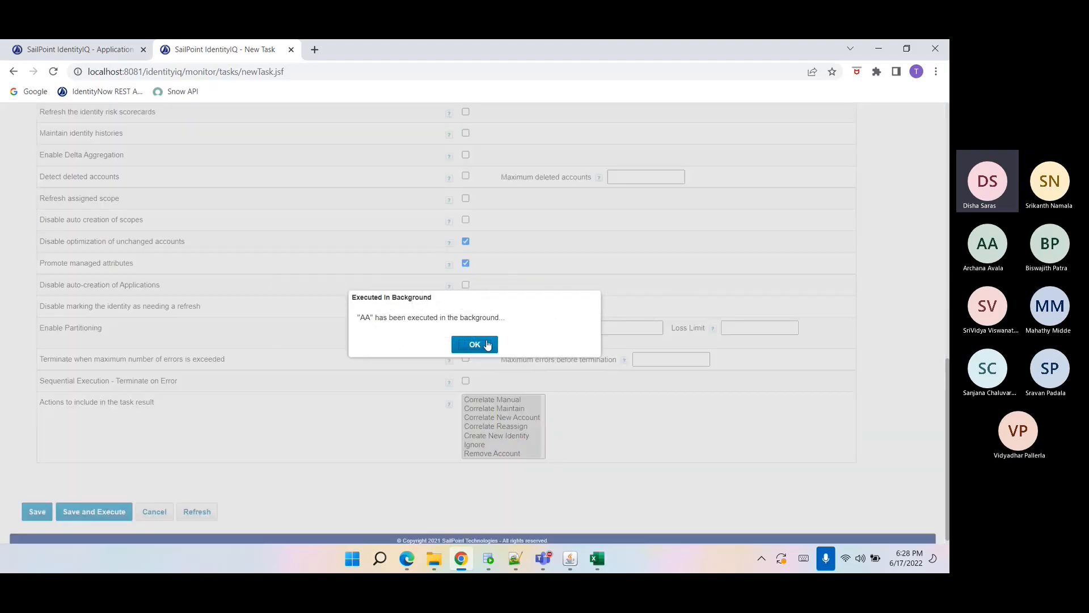
{"action": "left_click", "coordinate": [487, 345]}
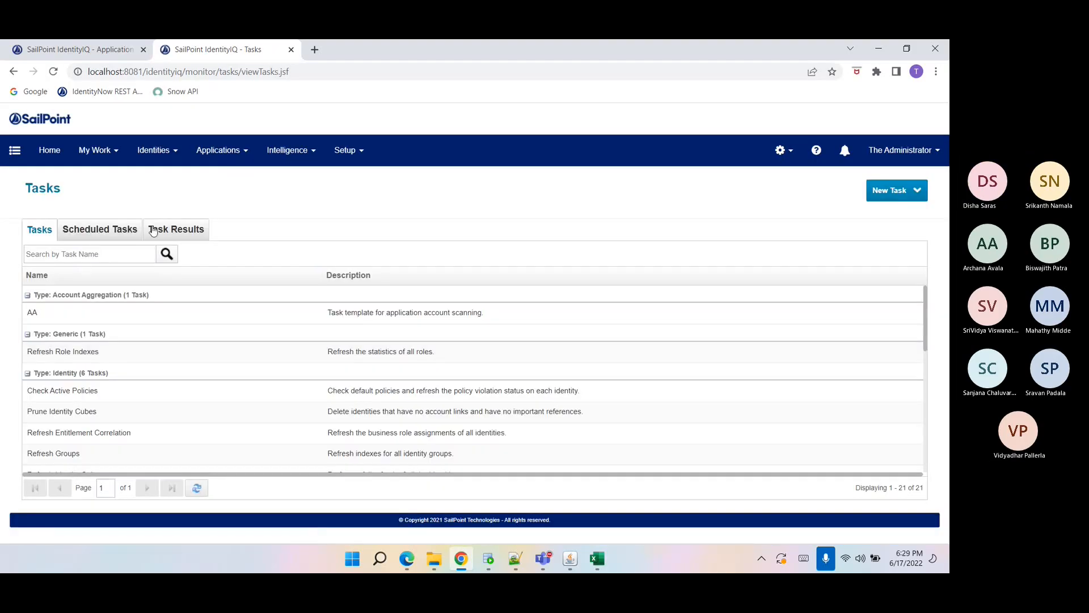
Open the task results, then open the Identity Warehouse in a new tab to check aggregated identities.
{"action": "left_click", "coordinate": [153, 230]}
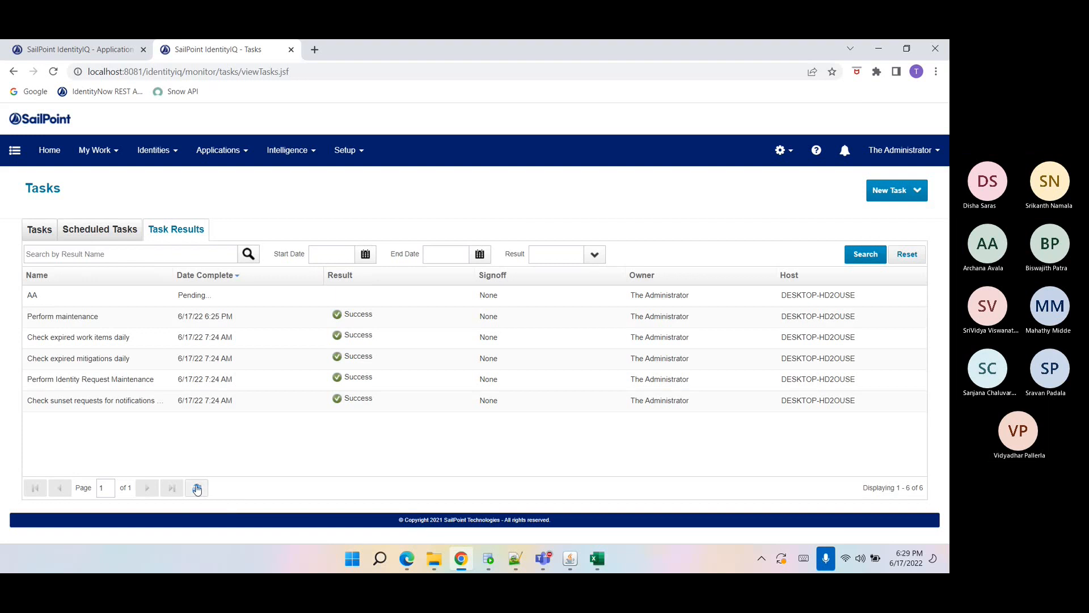
{"action": "left_click", "coordinate": [154, 150]}
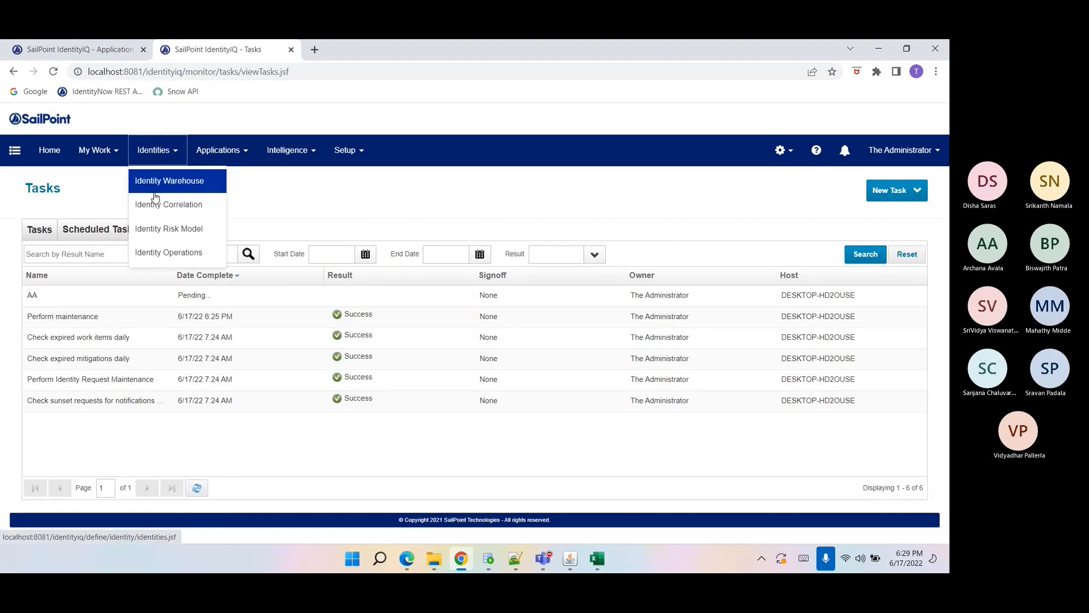
{"action": "right_click", "coordinate": [187, 180]}
{"action": "left_click", "coordinate": [192, 191]}
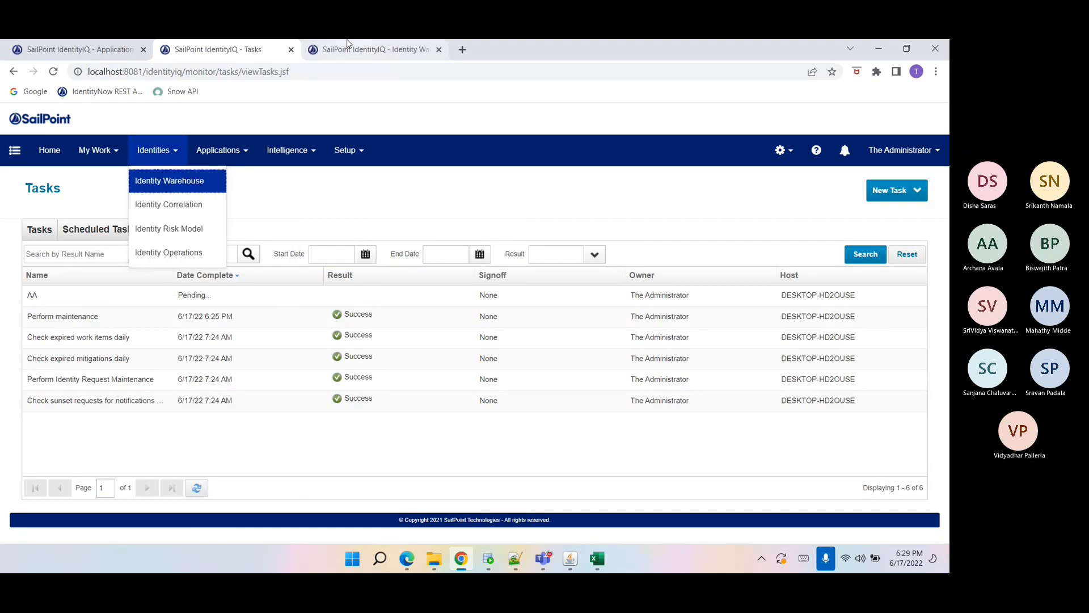
{"action": "left_click", "coordinate": [349, 50]}
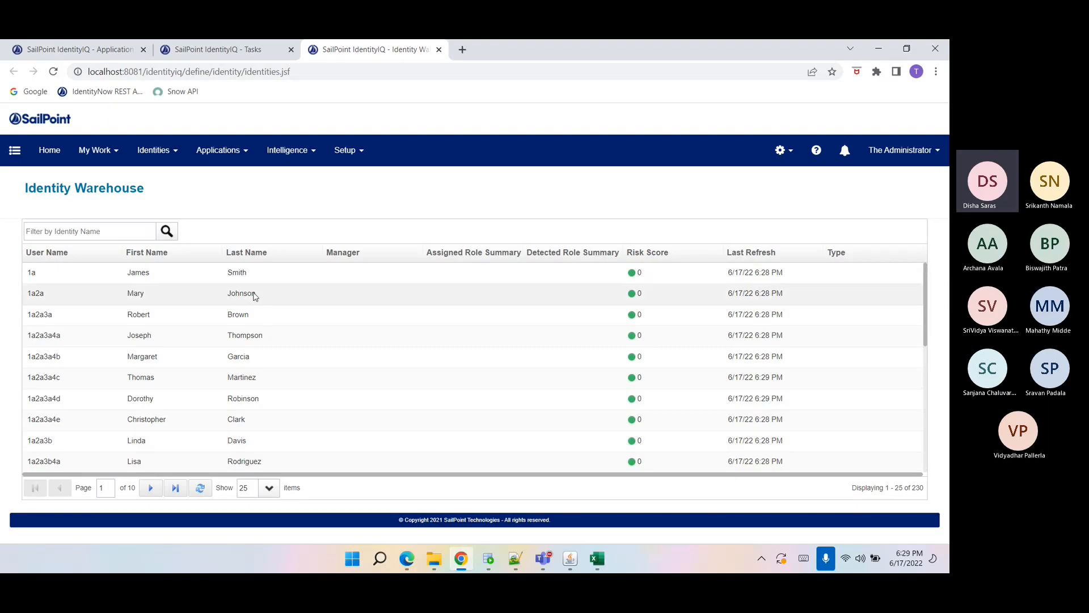
{"action": "double_click", "coordinate": [201, 487]}
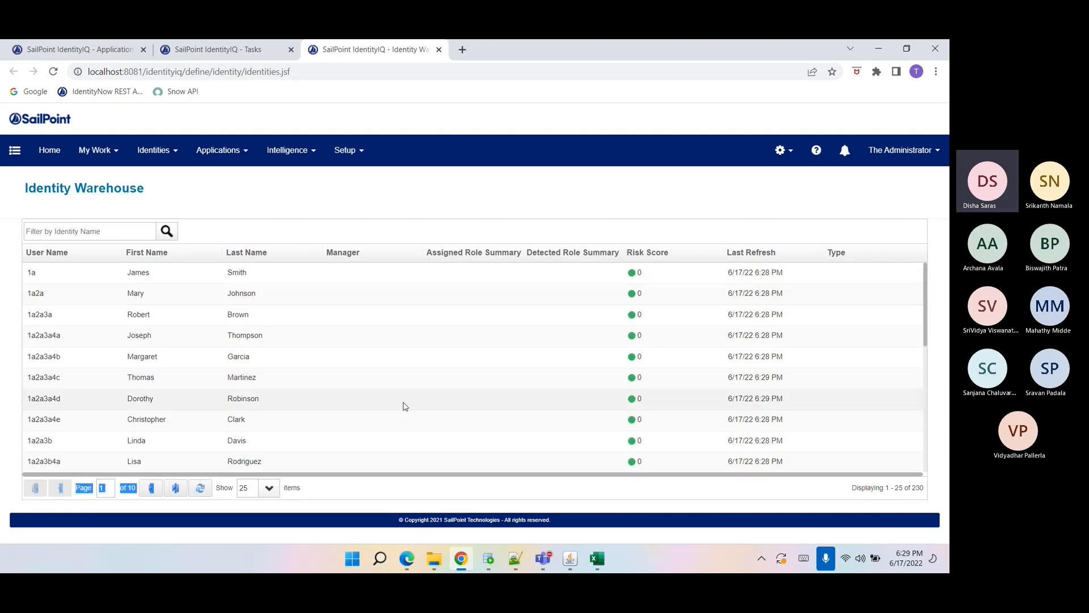
Refresh the task results list and switch to the Tasks list.
{"action": "left_click", "coordinate": [255, 57]}
{"action": "left_click", "coordinate": [196, 490]}
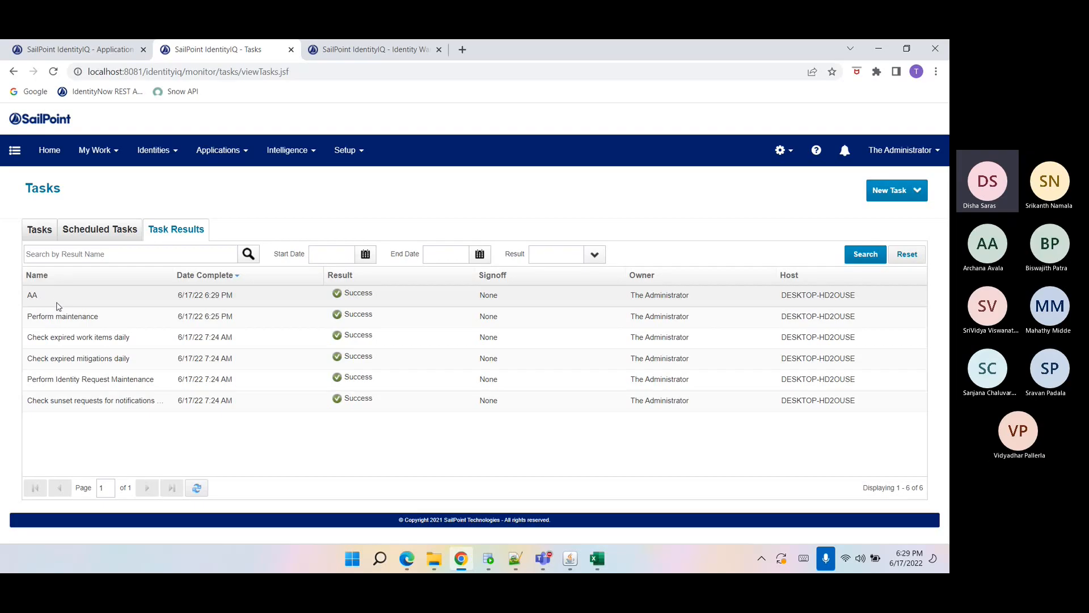
{"action": "left_click", "coordinate": [40, 230]}
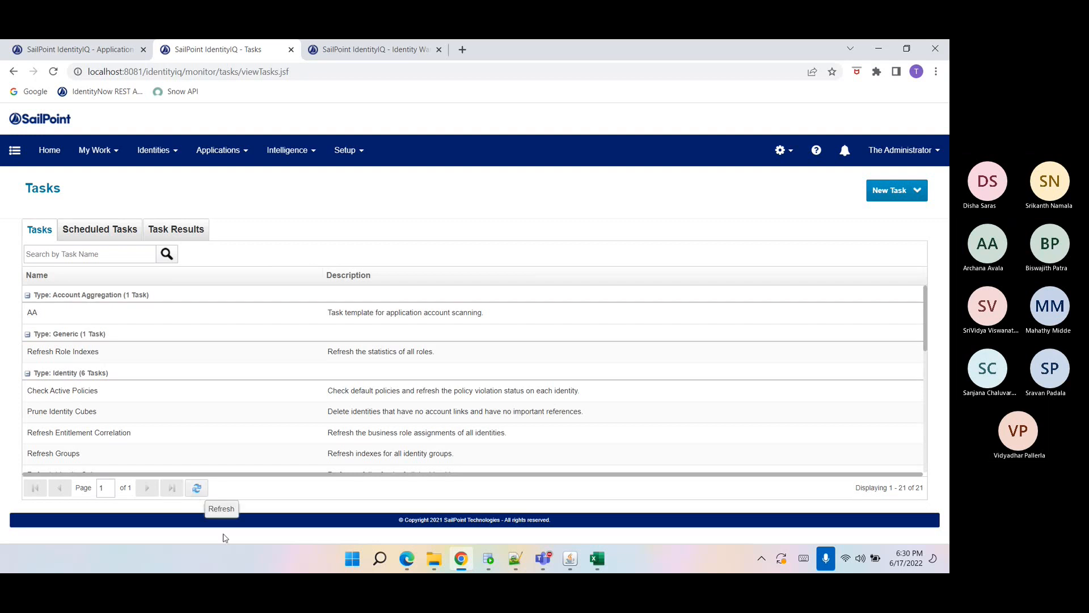
Execute the AA aggregation task in the background and acknowledge the notice.
{"action": "right_click", "coordinate": [55, 317]}
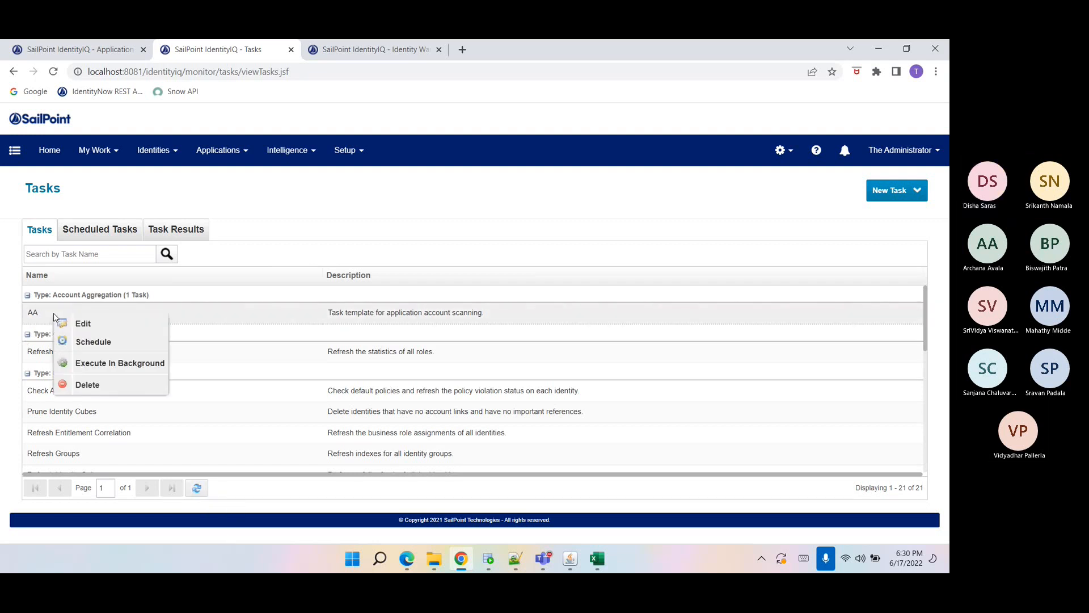
{"action": "left_click", "coordinate": [100, 362]}
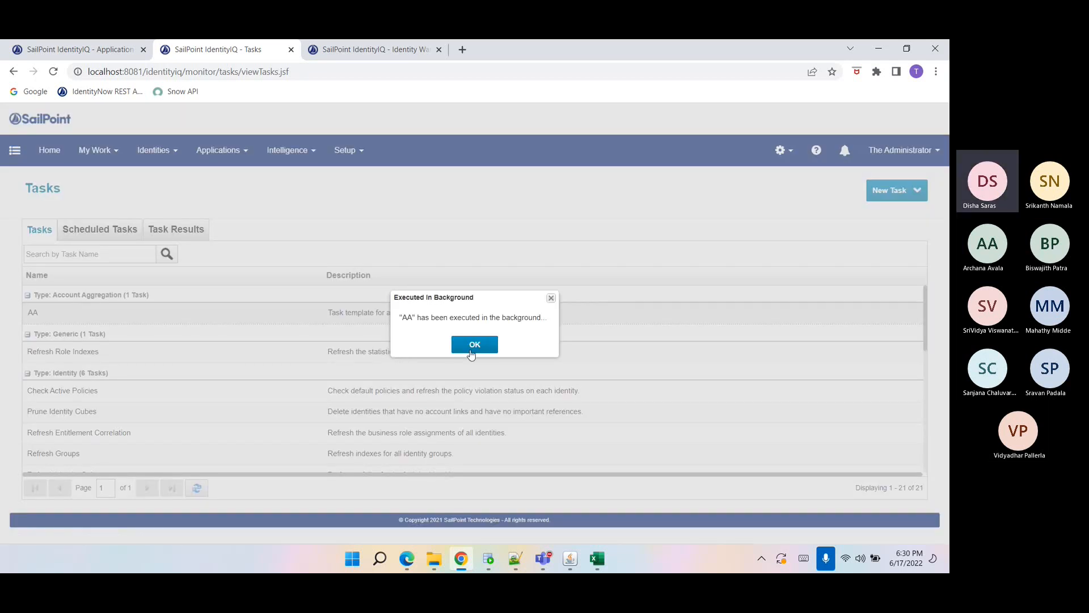
{"action": "left_click", "coordinate": [482, 338]}
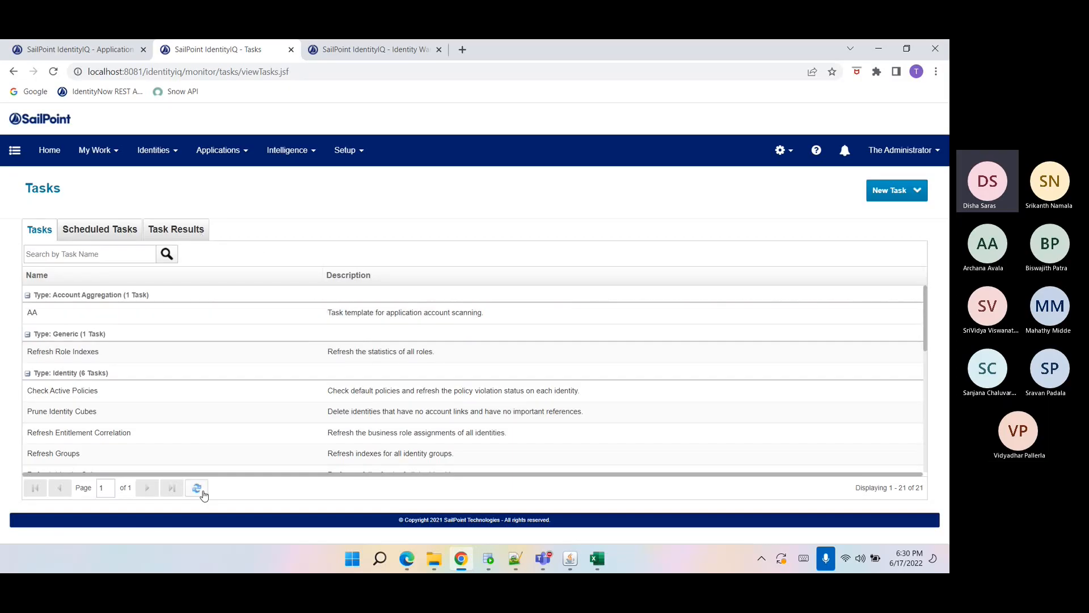
Refresh the Identity Warehouse list and switch between the Tasks and Task Results lists.
{"action": "key", "text": "ctrl+Tab"}
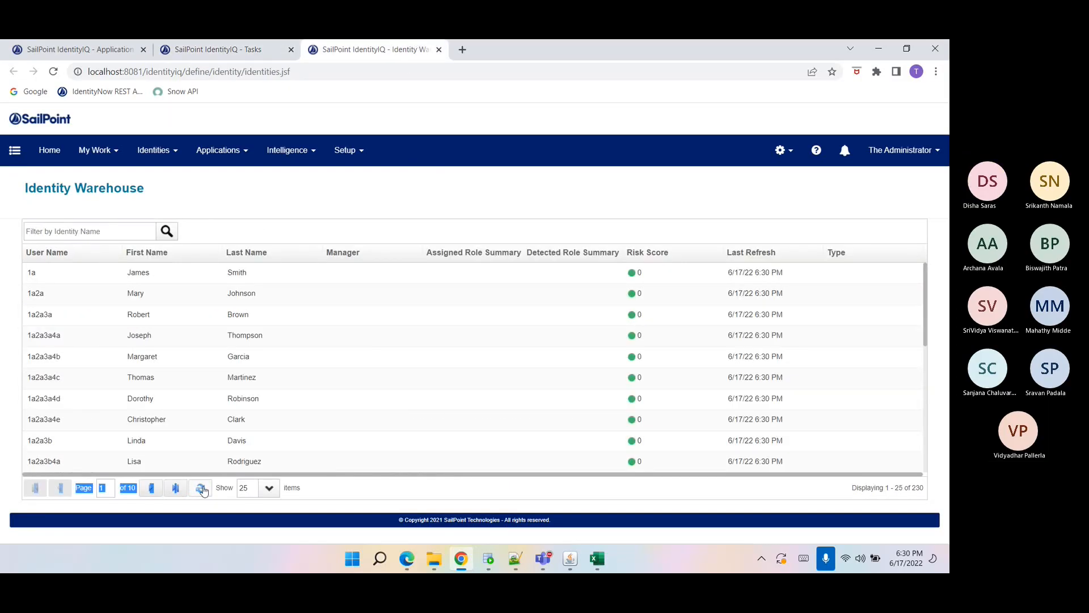
{"action": "left_click", "coordinate": [204, 490]}
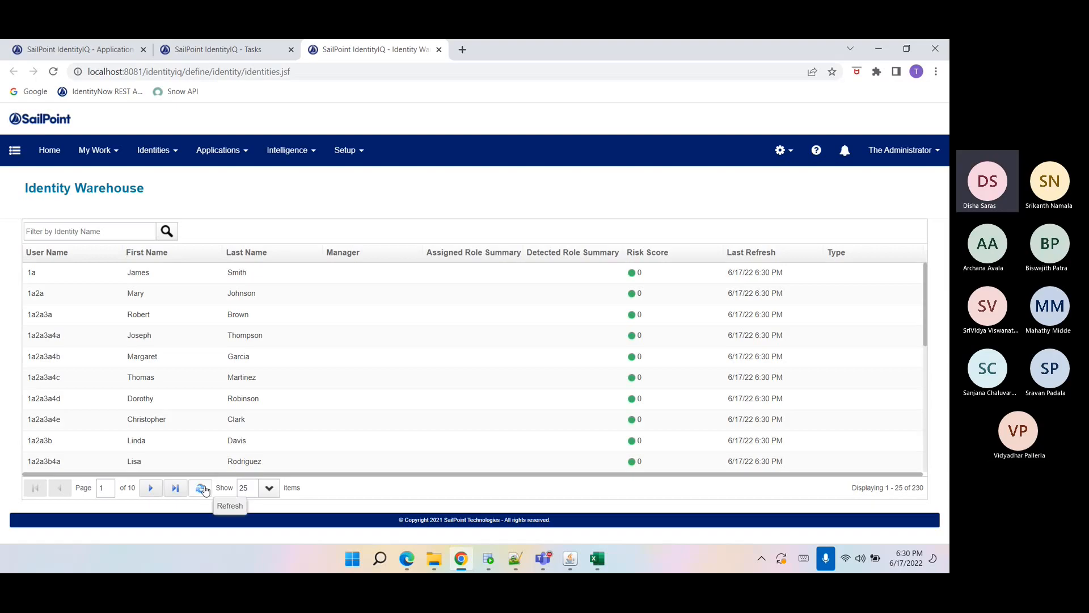
{"action": "left_click", "coordinate": [179, 49]}
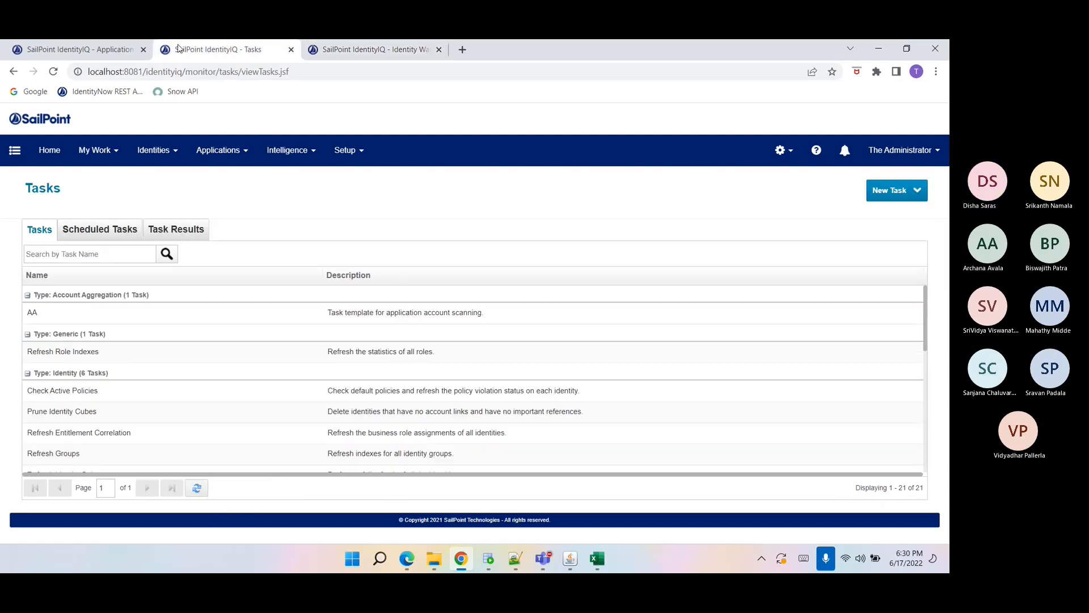
{"action": "left_click", "coordinate": [167, 229]}
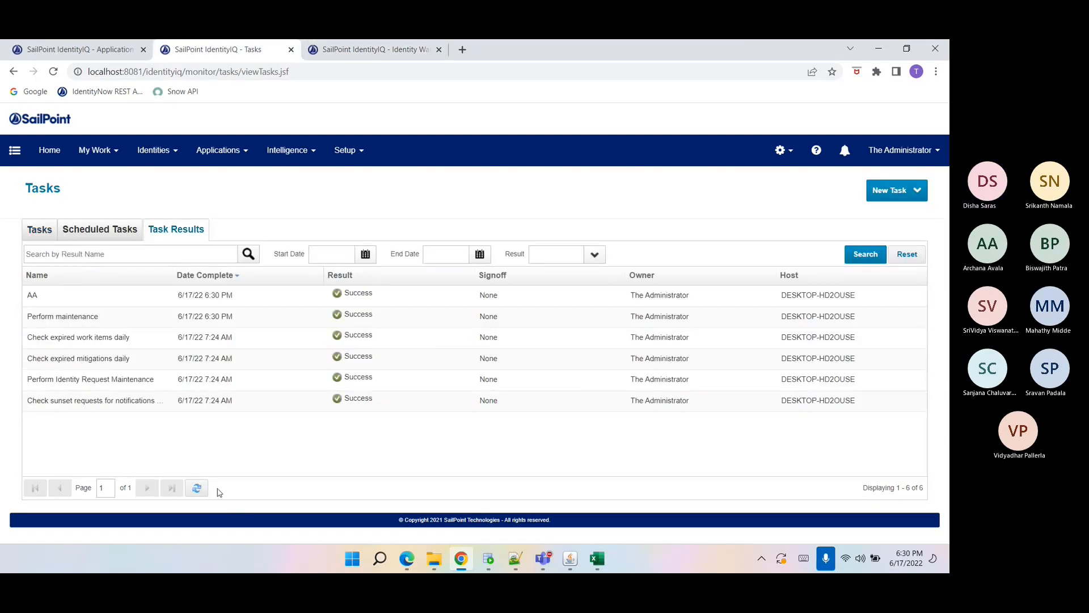
{"action": "left_click", "coordinate": [42, 237]}
{"action": "left_click", "coordinate": [52, 254]}
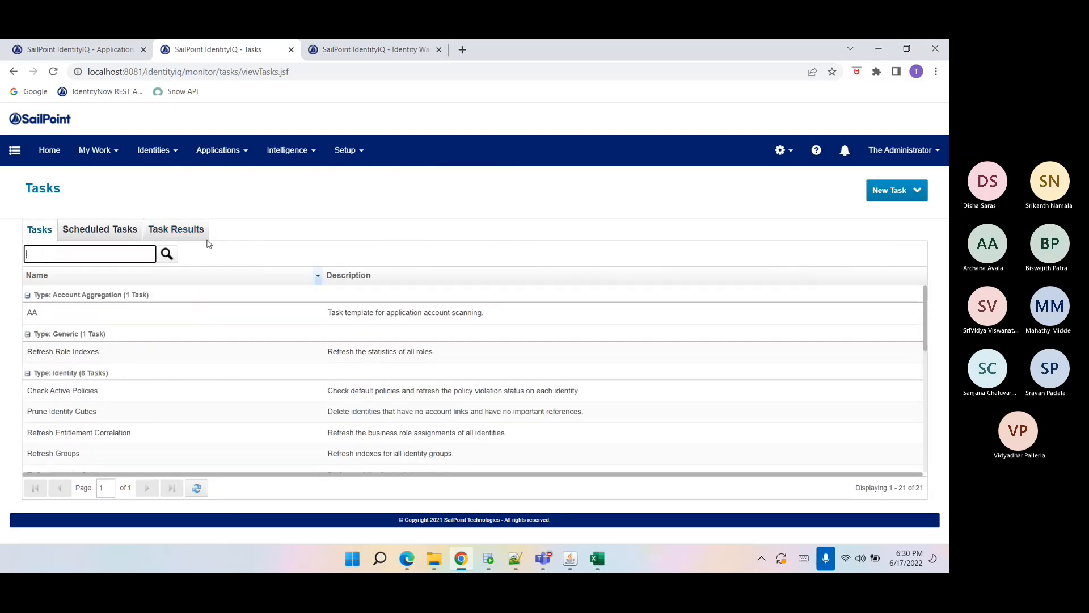
{"action": "left_click", "coordinate": [176, 229]}
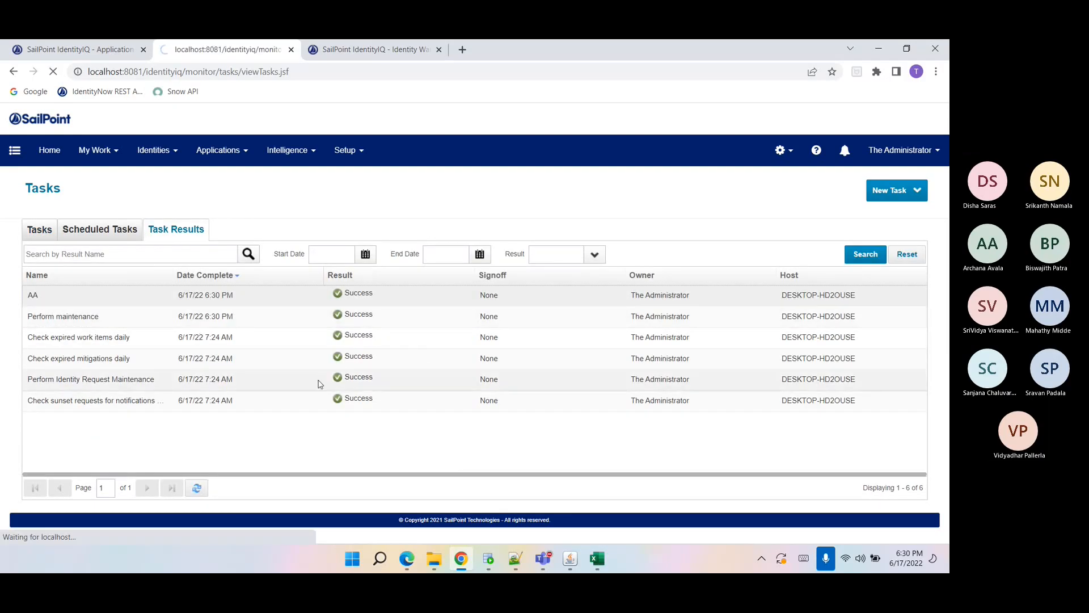
Open the AA task result and examine its scanned applications, accounts, updated identities and correlation rows.
{"action": "left_click", "coordinate": [316, 379]}
{"action": "scroll", "coordinate": [318, 382], "scroll_direction": "down", "scroll_amount": 3}
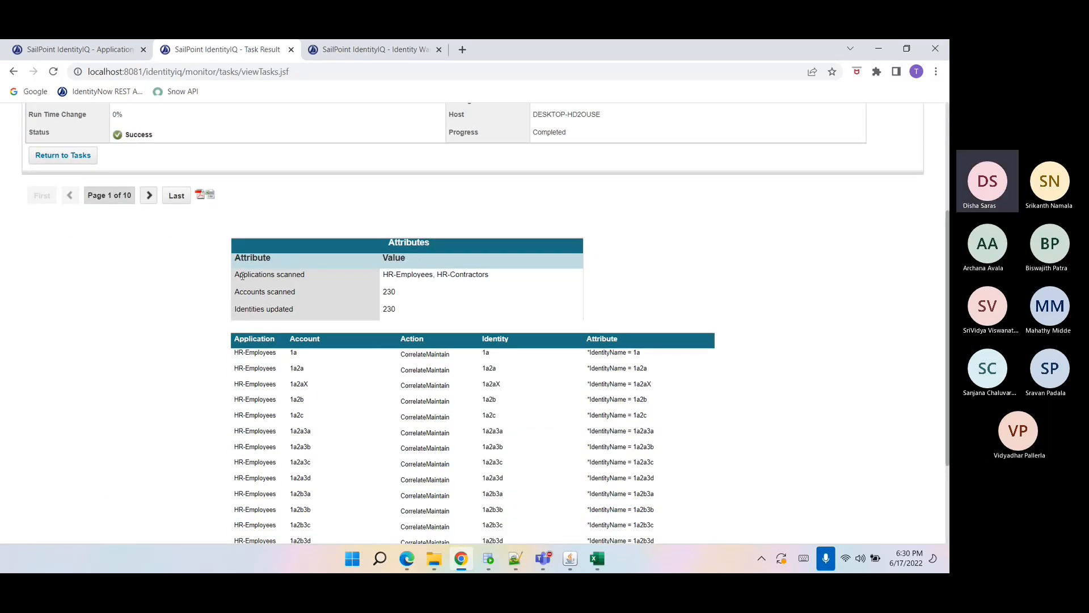
{"action": "left_click_drag", "start_coordinate": [243, 257], "coordinate": [363, 314]}
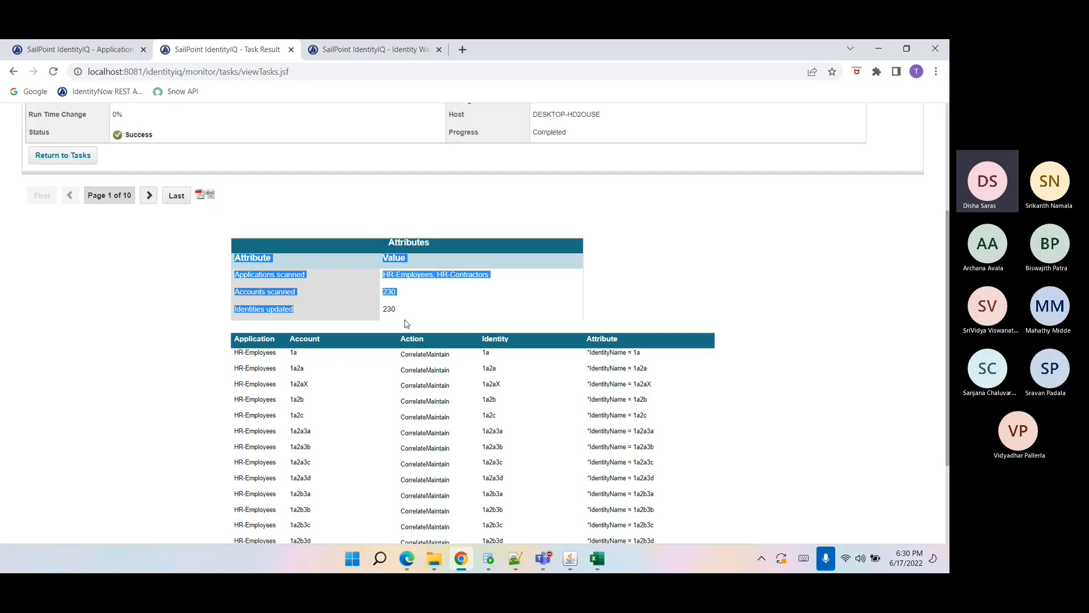
{"action": "left_click", "coordinate": [409, 308]}
{"action": "left_click_drag", "start_coordinate": [287, 291], "coordinate": [339, 297]}
{"action": "left_click", "coordinate": [360, 315]}
{"action": "double_click", "coordinate": [384, 298]}
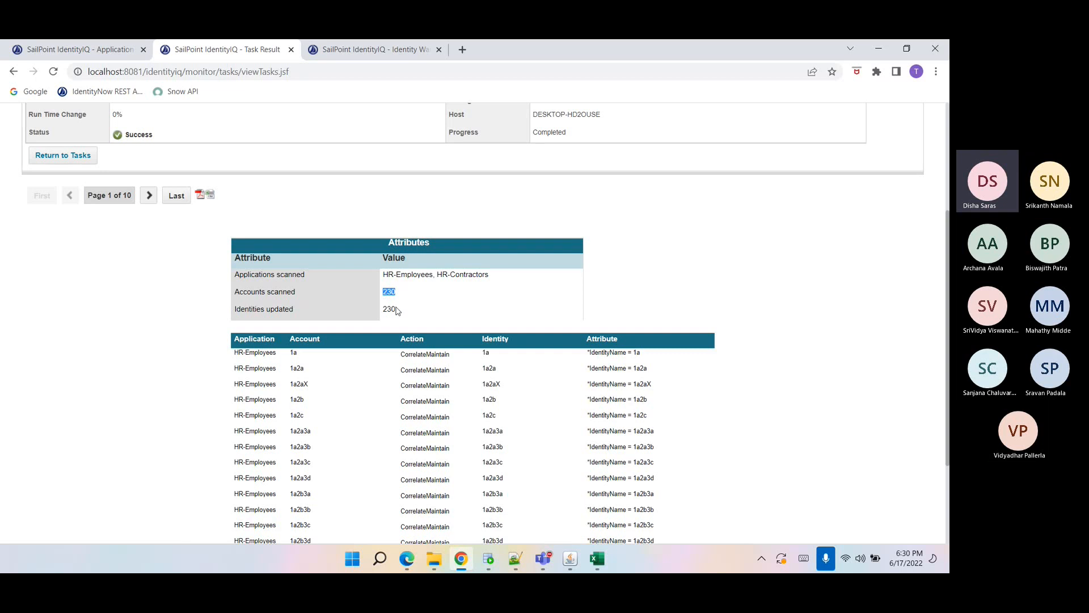
{"action": "mouse_move", "coordinate": [397, 310]}
{"action": "left_mouse_down"}
{"action": "mouse_move", "coordinate": [423, 319]}
{"action": "mouse_move", "coordinate": [391, 307]}
{"action": "left_mouse_up"}
{"action": "left_click", "coordinate": [401, 295]}
{"action": "scroll", "coordinate": [256, 311], "scroll_direction": "down", "scroll_amount": 3}
{"action": "left_click_drag", "start_coordinate": [238, 187], "coordinate": [397, 189]}
{"action": "left_click", "coordinate": [415, 323]}
{"action": "scroll", "coordinate": [415, 322], "scroll_direction": "down", "scroll_amount": 1}
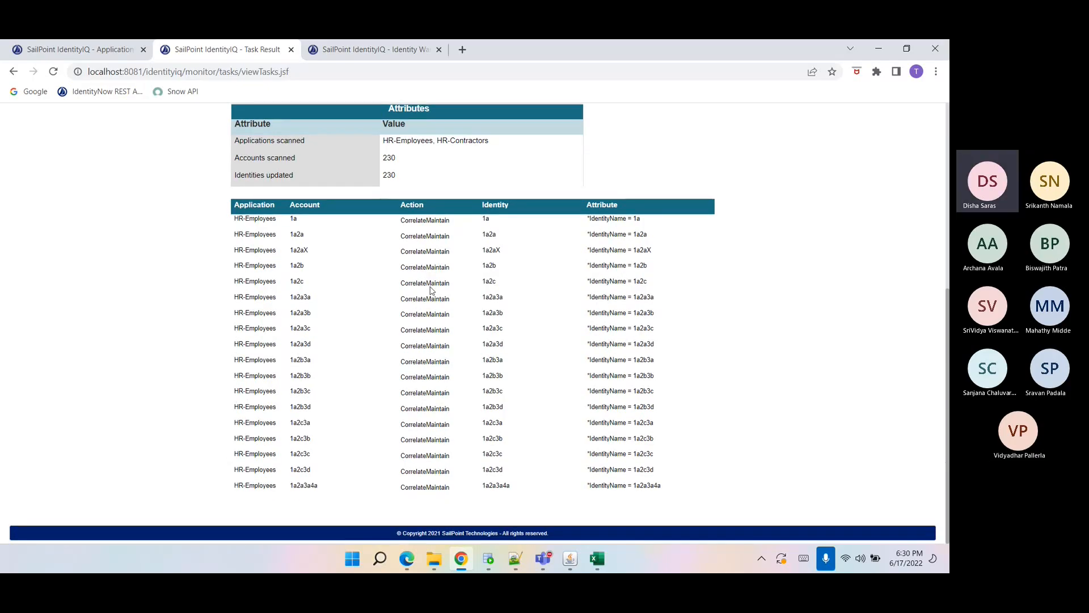
{"action": "scroll", "coordinate": [452, 426], "scroll_direction": "up", "scroll_amount": 3}
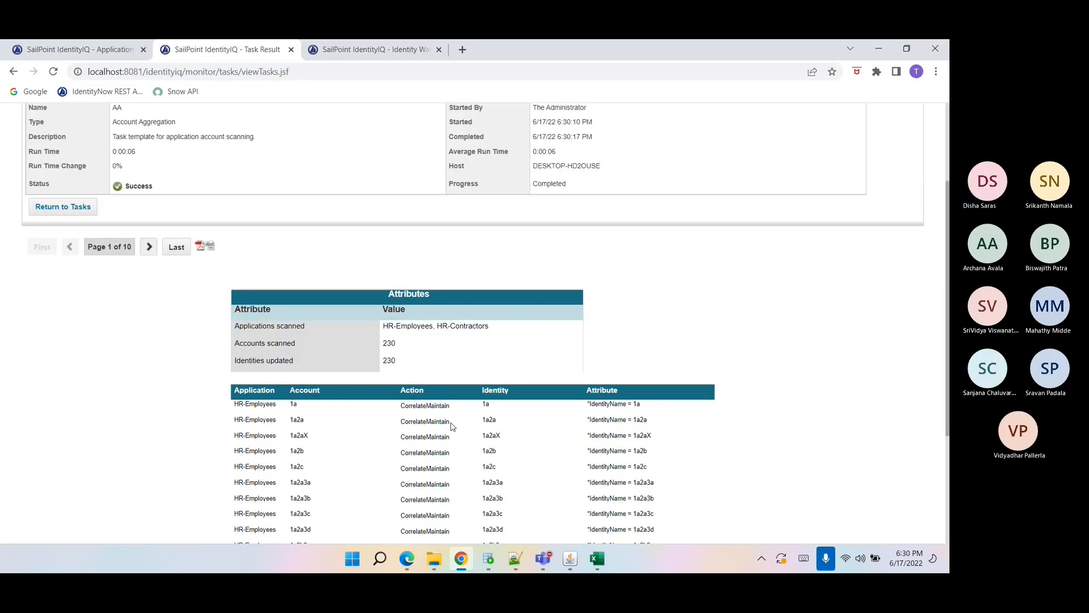
{"action": "scroll", "coordinate": [452, 427], "scroll_direction": "up", "scroll_amount": 1}
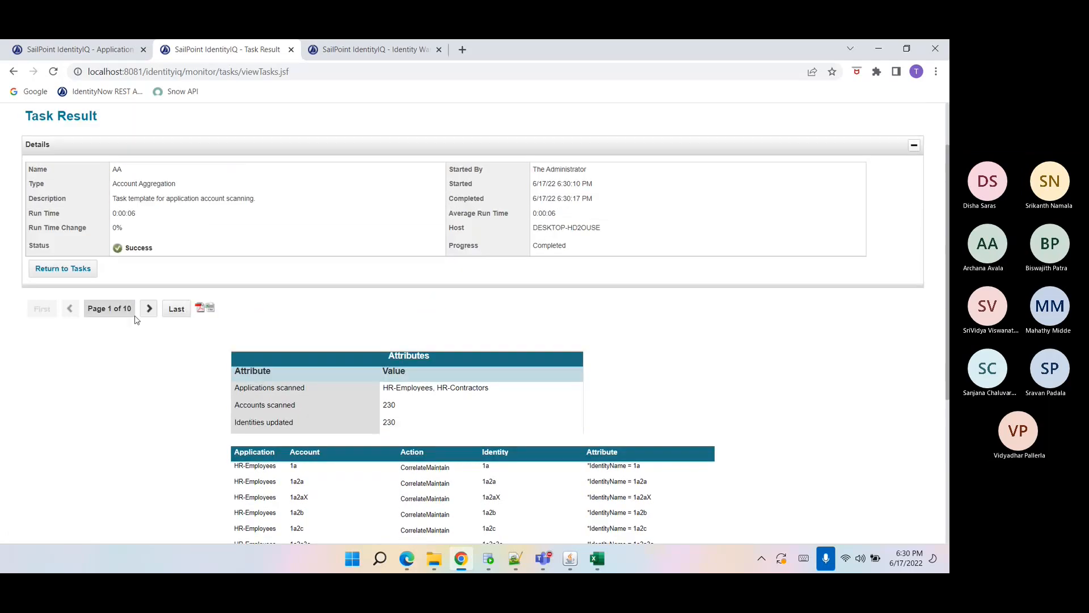
Return to the tasks list, search for "refresh ide", open Refresh Identity Cube and enable Refresh Identity Entitlements for all links.
{"action": "left_click", "coordinate": [77, 273]}
{"action": "left_click", "coordinate": [45, 228]}
{"action": "left_click", "coordinate": [50, 253]}
{"action": "type", "text": "re"}
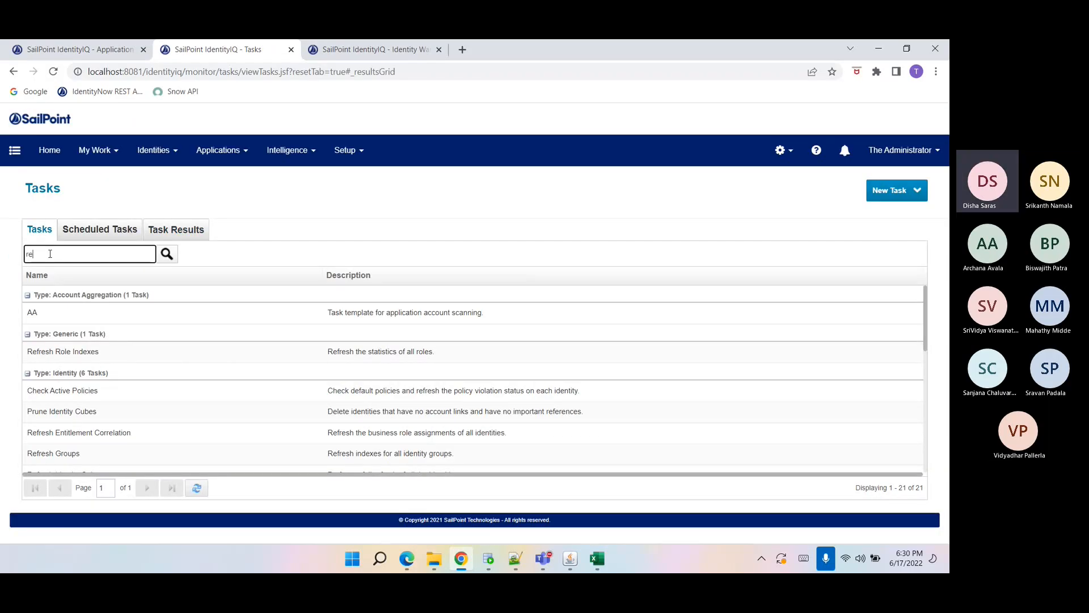
{"action": "type", "text": "fresh ide"}
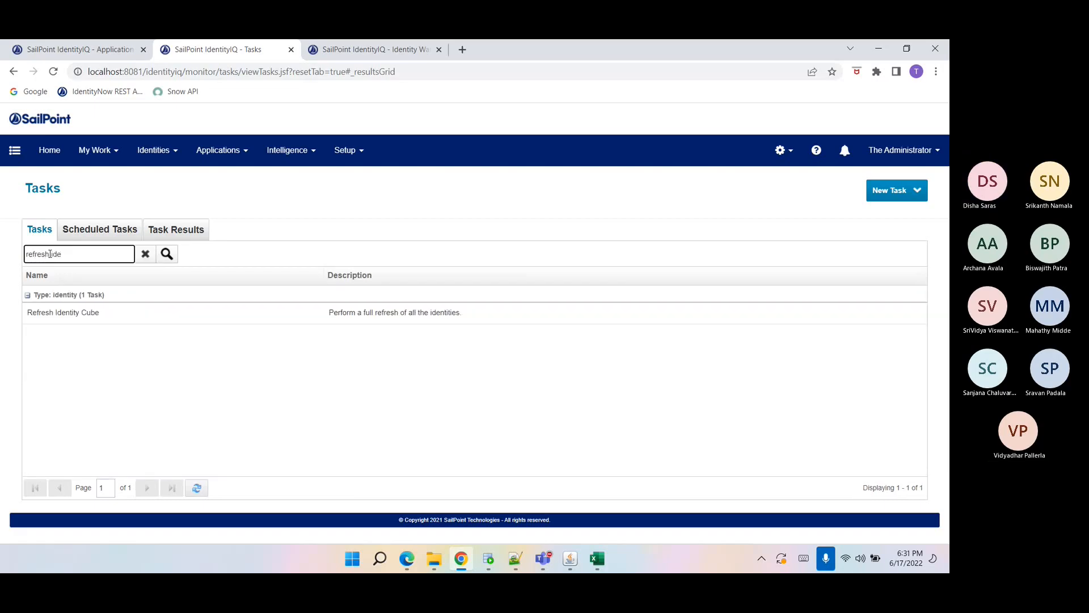
{"action": "left_click", "coordinate": [71, 313]}
{"action": "scroll", "coordinate": [215, 327], "scroll_direction": "down", "scroll_amount": 5}
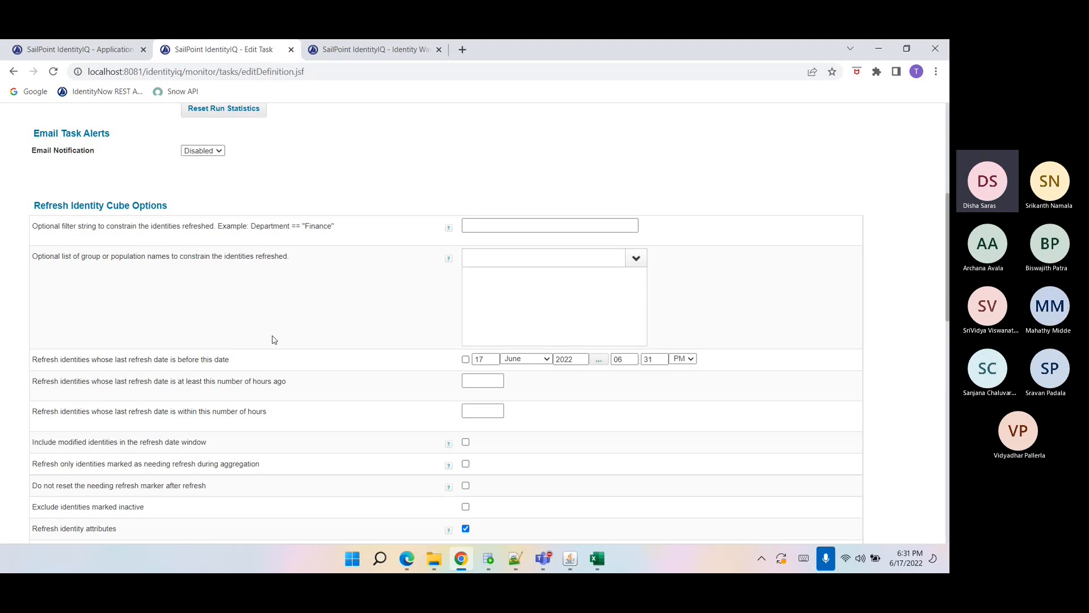
{"action": "left_click_drag", "start_coordinate": [33, 227], "coordinate": [244, 329]}
{"action": "left_click", "coordinate": [134, 385]}
{"action": "scroll", "coordinate": [164, 399], "scroll_direction": "down", "scroll_amount": 2}
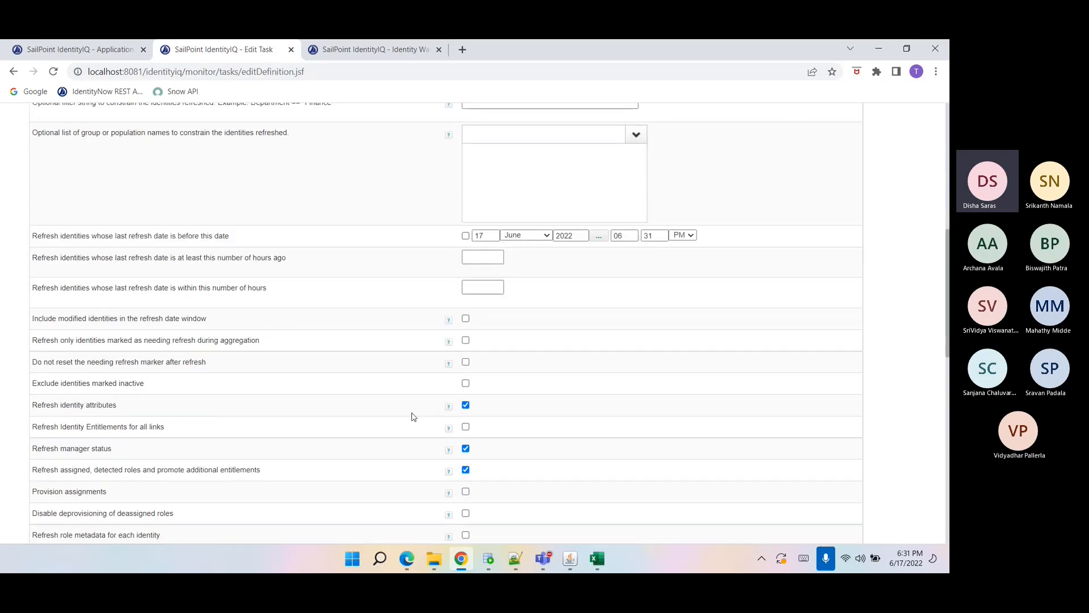
{"action": "mouse_move", "coordinate": [451, 412]}
{"action": "left_click", "coordinate": [466, 426]}
Enable the Promote managed attributes option in the Refresh Identity Cube options.
{"action": "scroll", "coordinate": [255, 462], "scroll_direction": "down", "scroll_amount": 1}
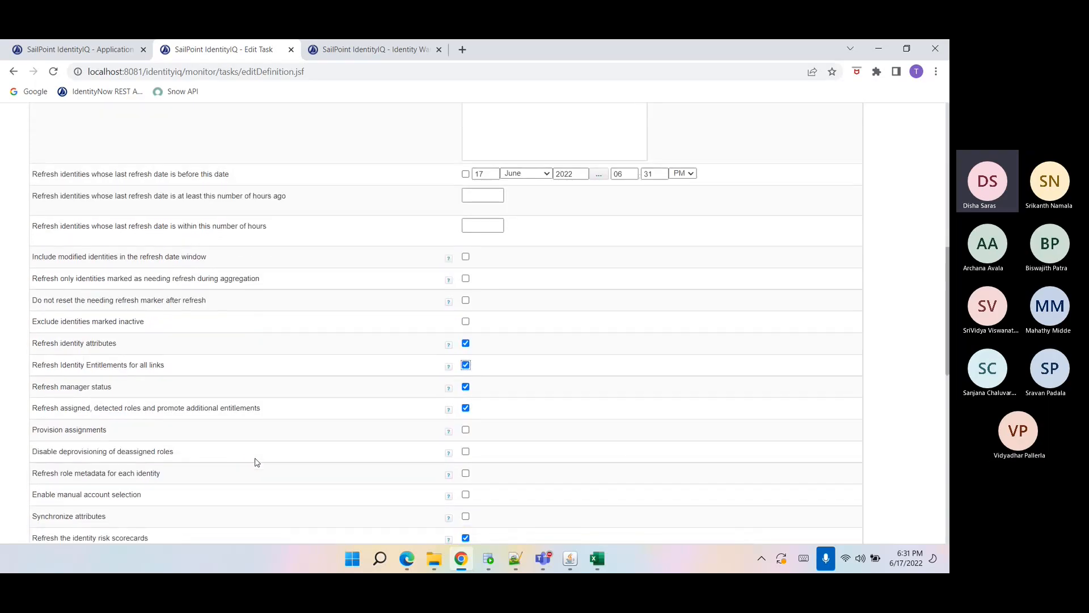
{"action": "scroll", "coordinate": [255, 462], "scroll_direction": "down", "scroll_amount": 1}
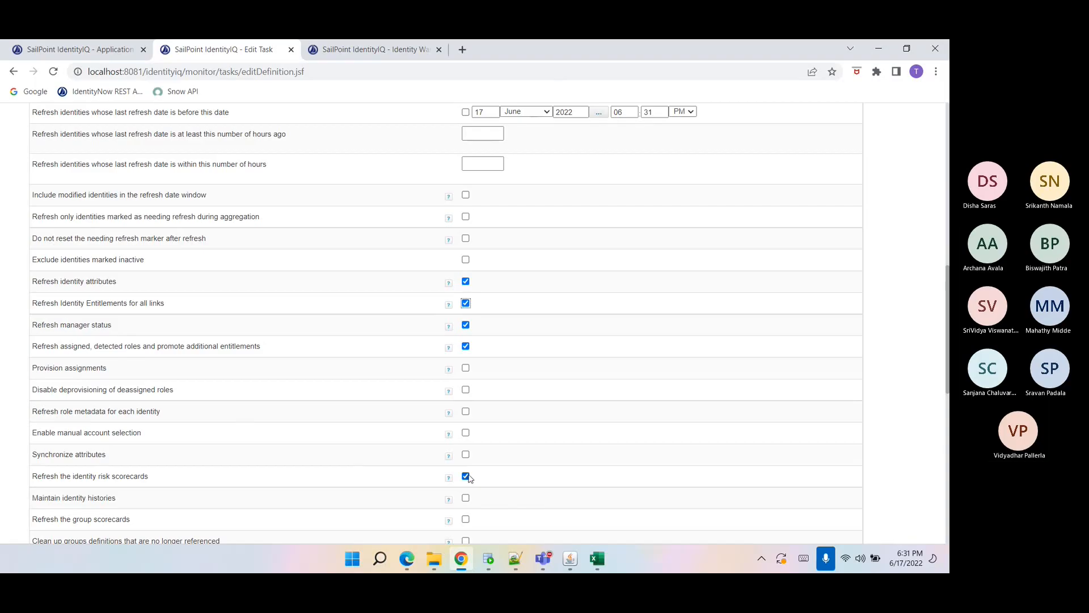
{"action": "scroll", "coordinate": [168, 513], "scroll_direction": "down", "scroll_amount": 1}
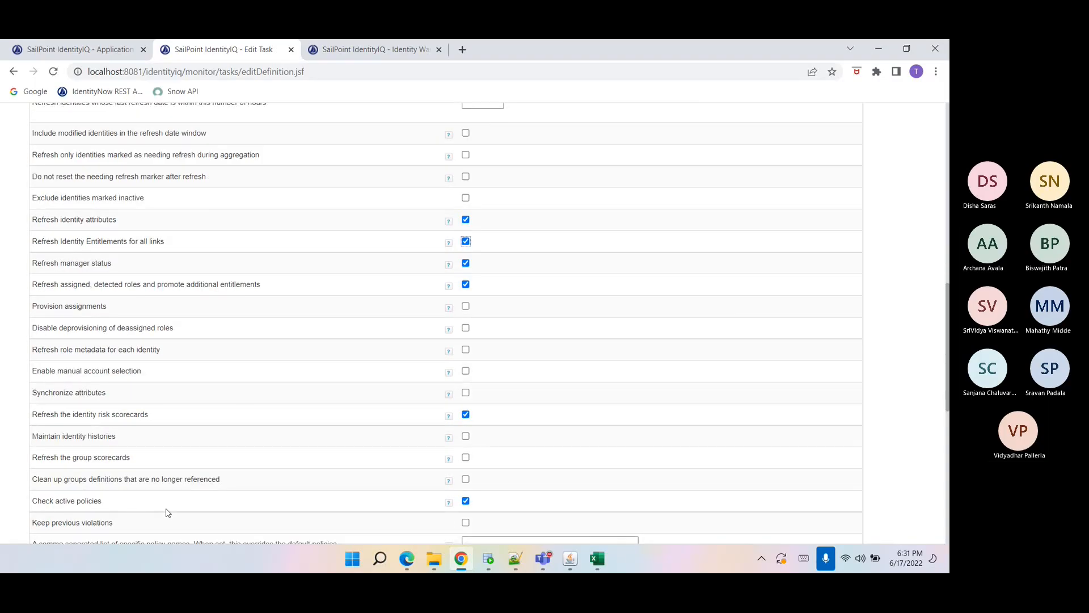
{"action": "scroll", "coordinate": [168, 513], "scroll_direction": "down", "scroll_amount": 1}
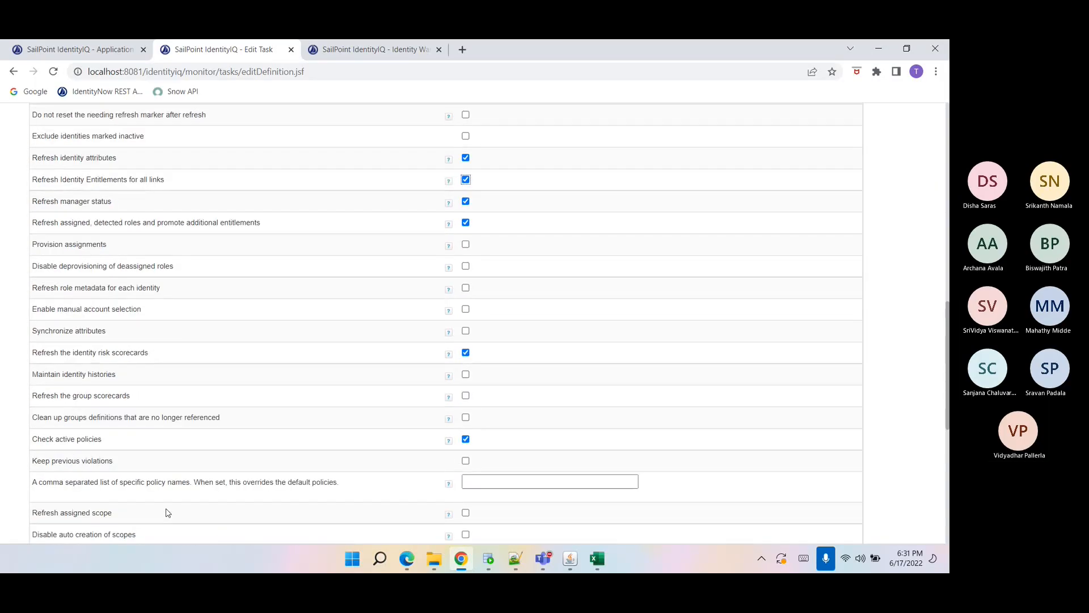
{"action": "scroll", "coordinate": [168, 512], "scroll_direction": "down", "scroll_amount": 2}
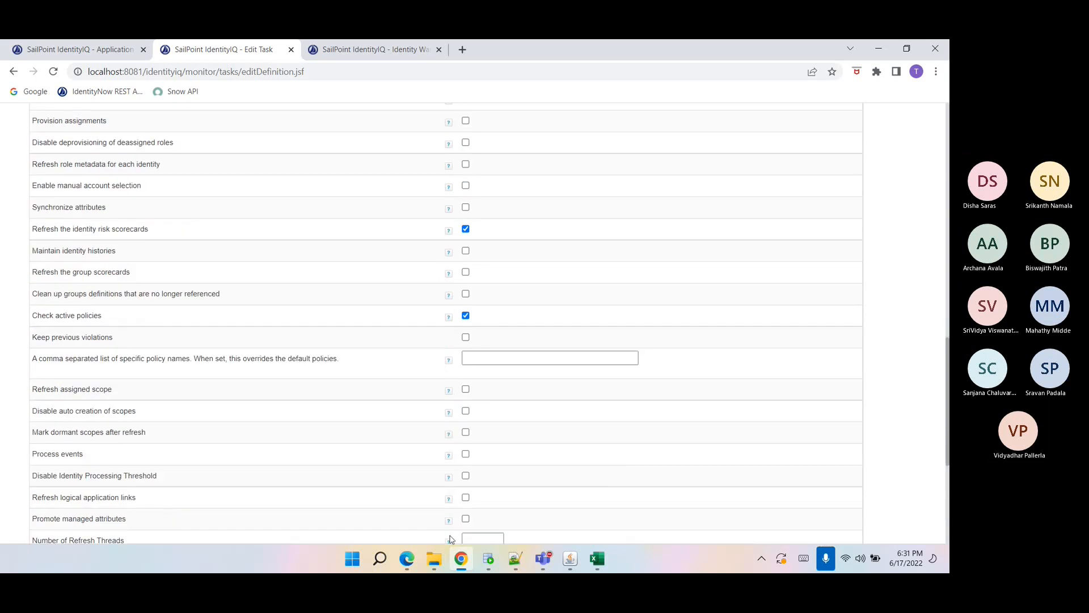
{"action": "left_click", "coordinate": [466, 519]}
Review the enabled refresh options such as identity attributes, manager status, roles, risk scorecards and active policies.
{"action": "scroll", "coordinate": [227, 510], "scroll_direction": "down", "scroll_amount": 1}
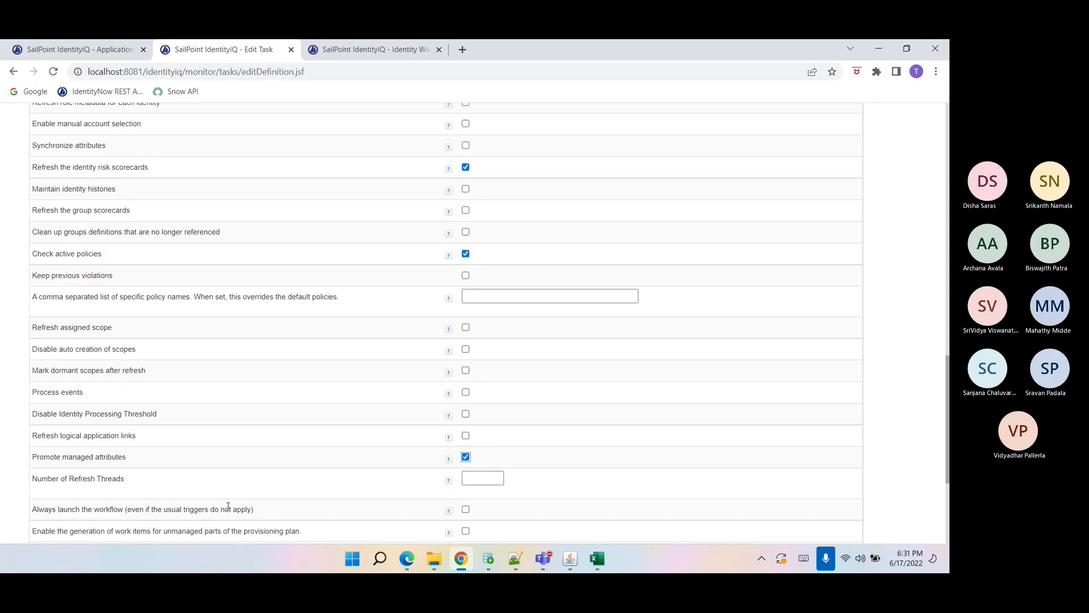
{"action": "scroll", "coordinate": [227, 505], "scroll_direction": "up", "scroll_amount": 3}
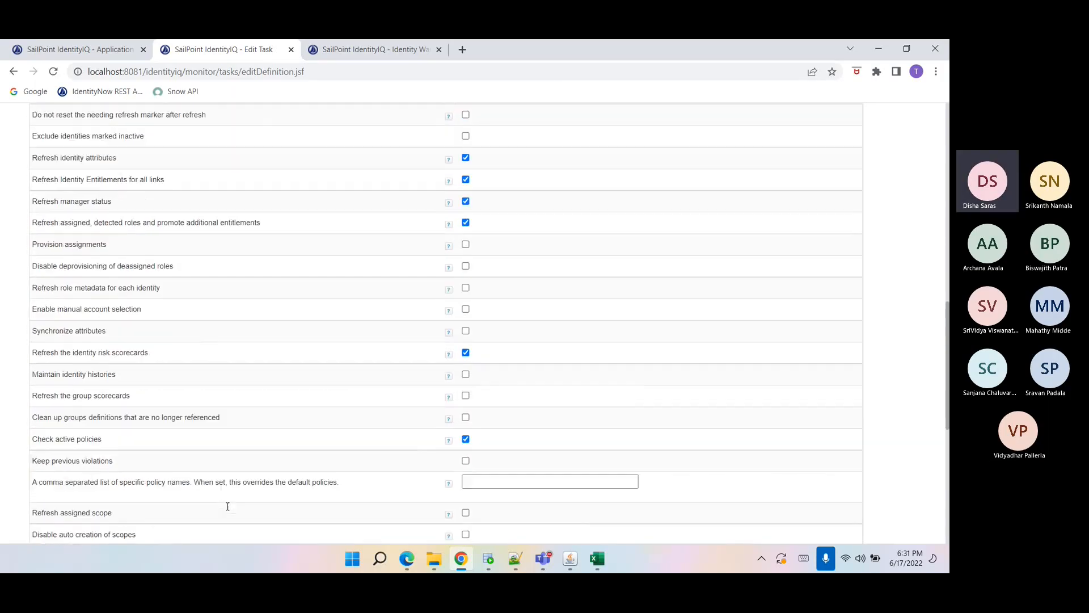
{"action": "triple_click", "coordinate": [45, 161]}
{"action": "double_click", "coordinate": [49, 179]}
{"action": "triple_click", "coordinate": [49, 179]}
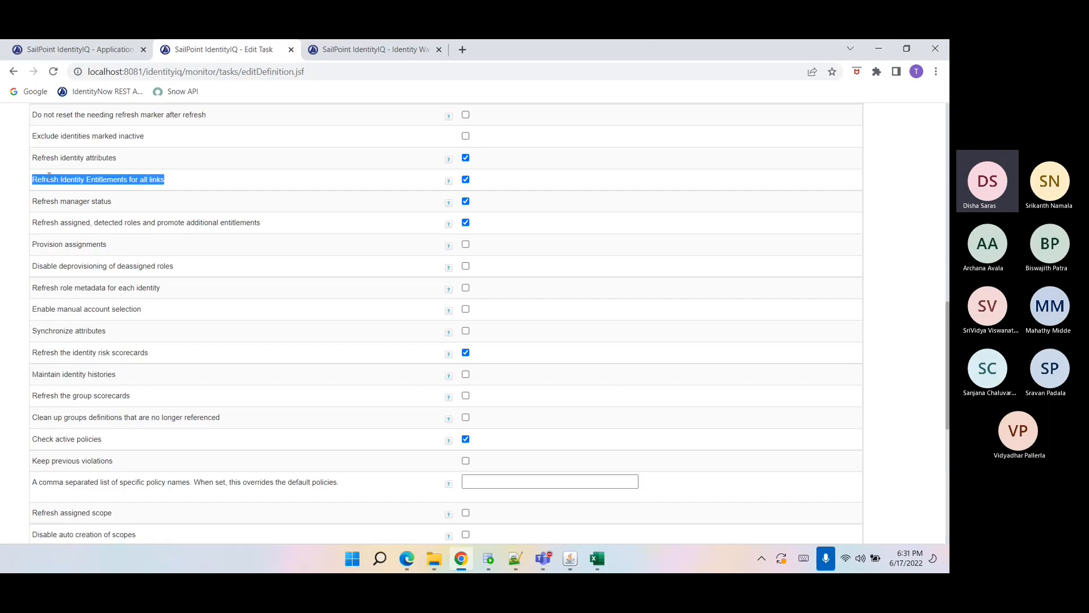
{"action": "left_click", "coordinate": [59, 202]}
{"action": "triple_click", "coordinate": [59, 201]}
{"action": "left_click", "coordinate": [60, 222]}
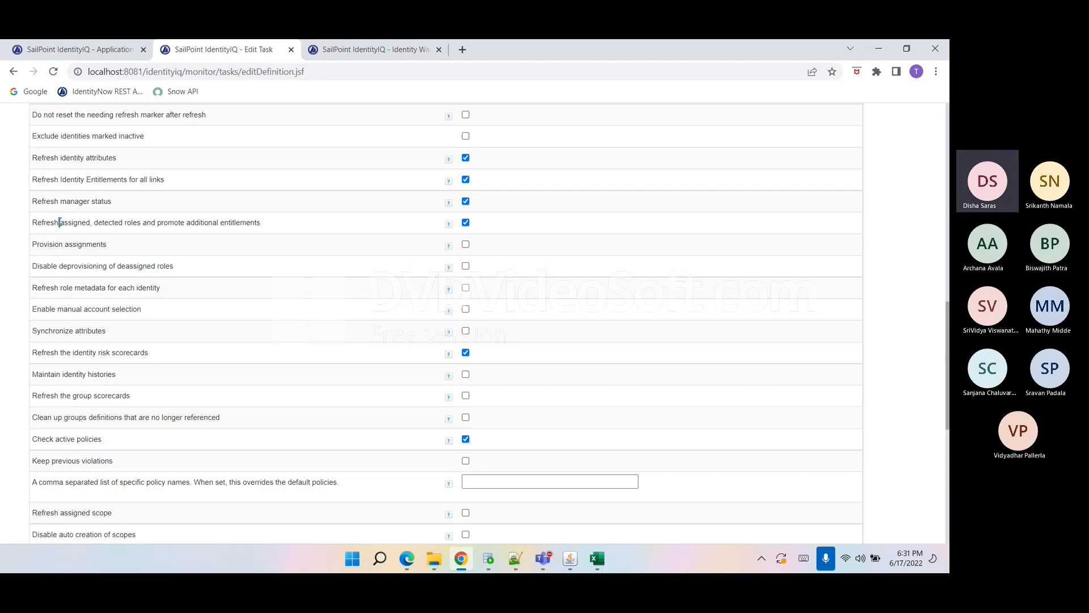
{"action": "triple_click", "coordinate": [60, 222]}
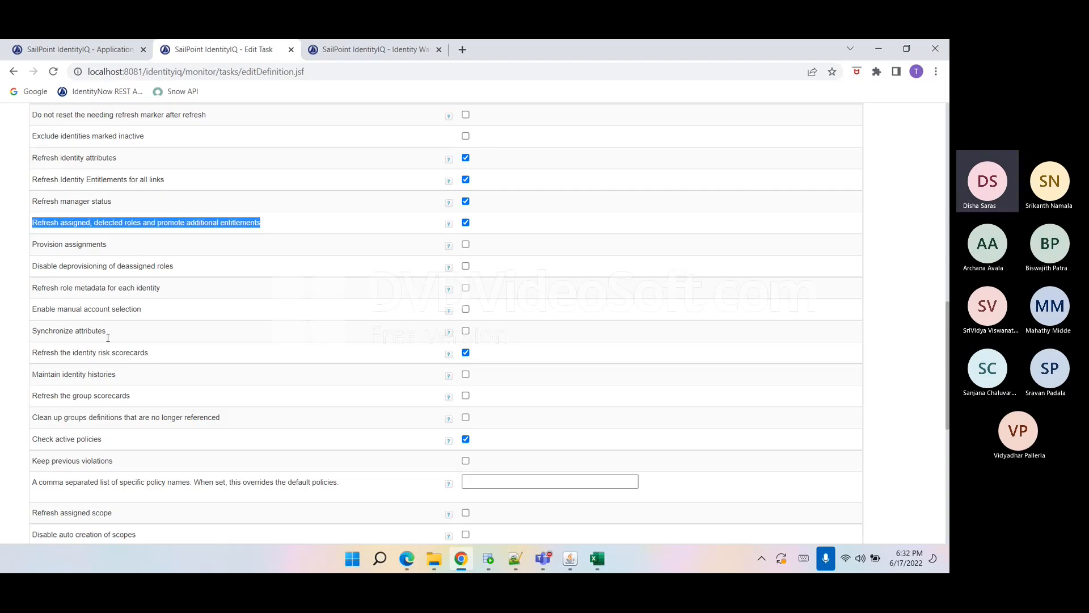
{"action": "triple_click", "coordinate": [119, 352]}
{"action": "left_click", "coordinate": [111, 443]}
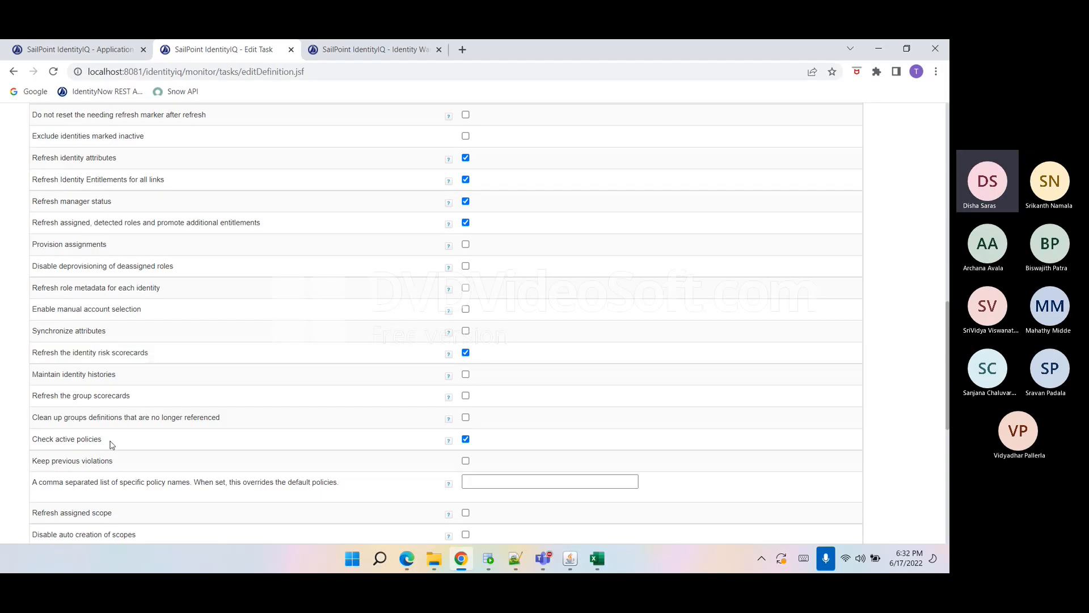
{"action": "triple_click", "coordinate": [110, 443]}
{"action": "scroll", "coordinate": [128, 448], "scroll_direction": "down", "scroll_amount": 3}
{"action": "left_click_drag", "start_coordinate": [126, 457], "coordinate": [34, 460]}
{"action": "scroll", "coordinate": [142, 452], "scroll_direction": "down", "scroll_amount": 1}
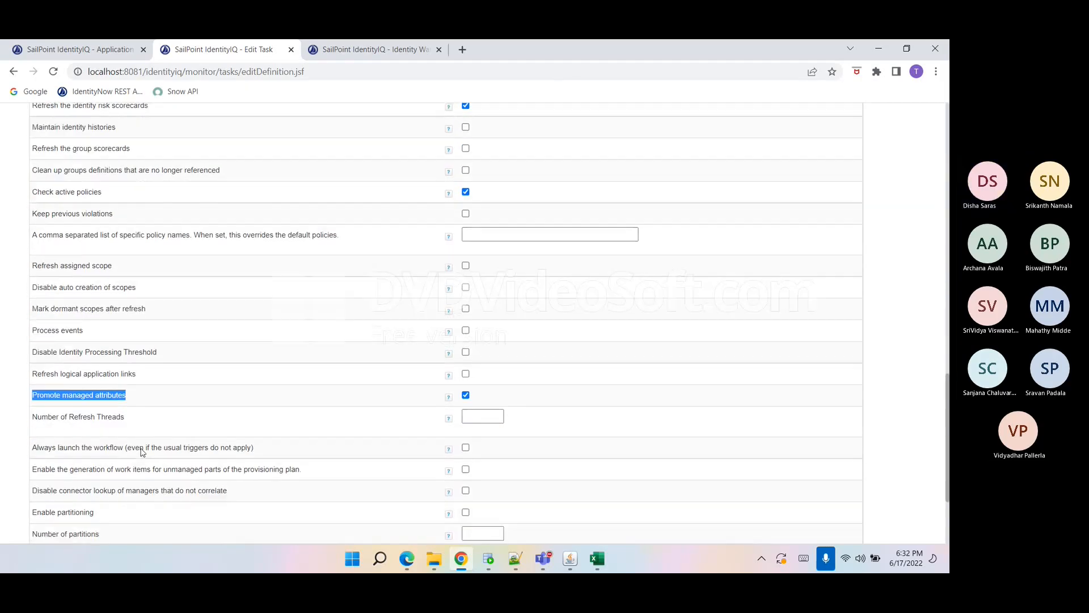
{"action": "scroll", "coordinate": [140, 450], "scroll_direction": "down", "scroll_amount": 2}
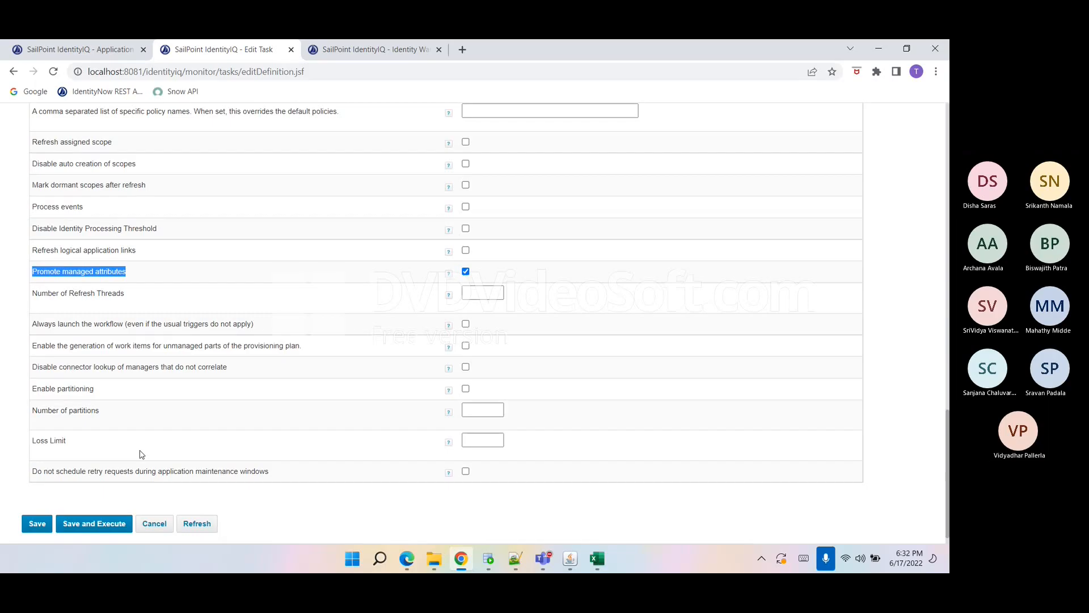
Save and execute the Refresh Identity Cube task, acknowledge the background notice, and open the task results.
{"action": "left_click", "coordinate": [91, 523]}
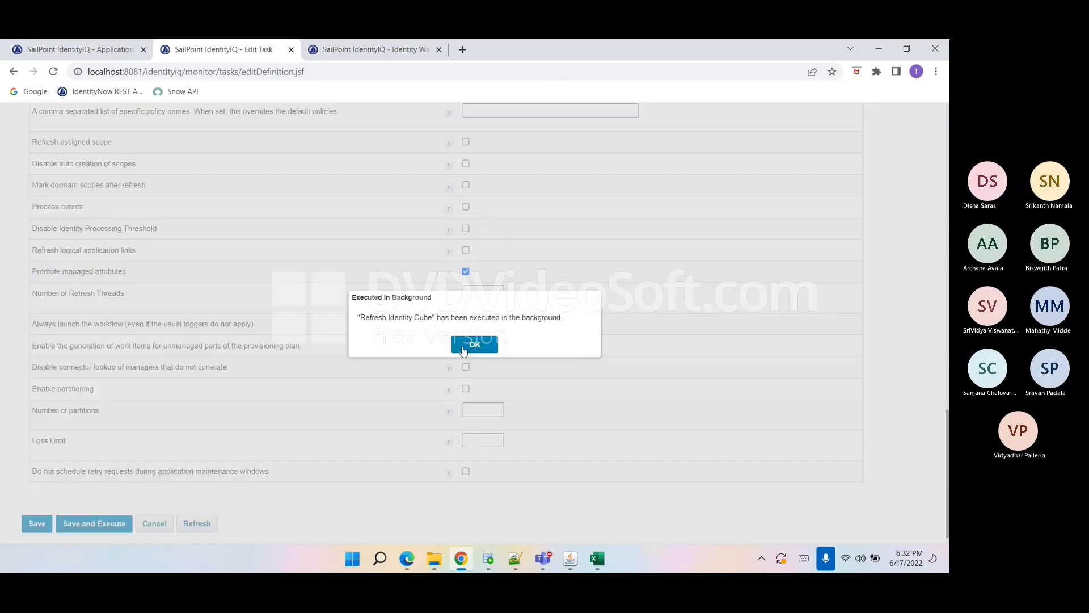
{"action": "left_click", "coordinate": [462, 348]}
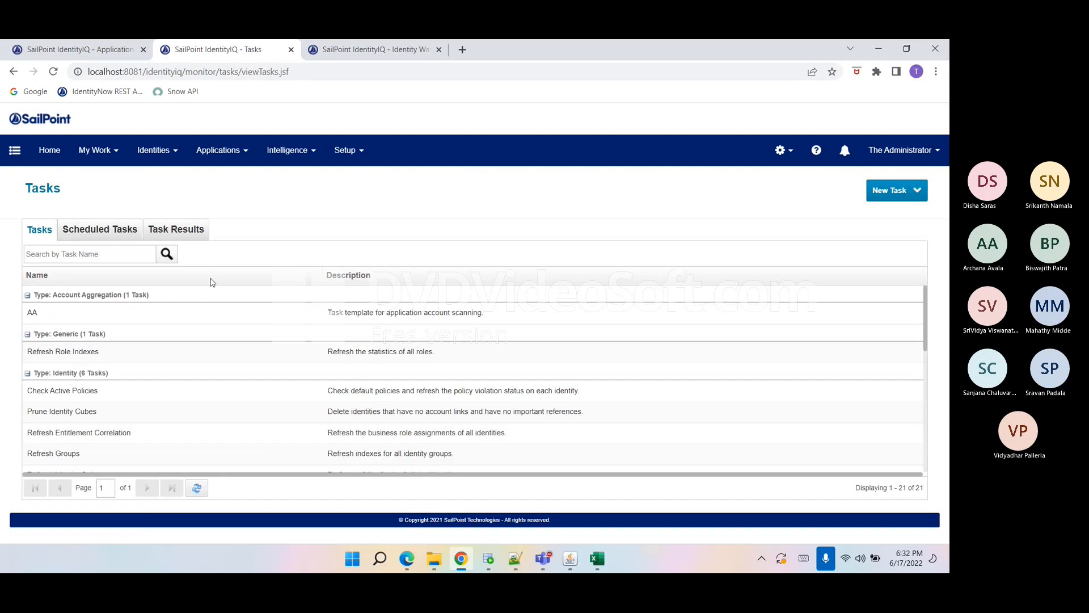
{"action": "left_click", "coordinate": [182, 237]}
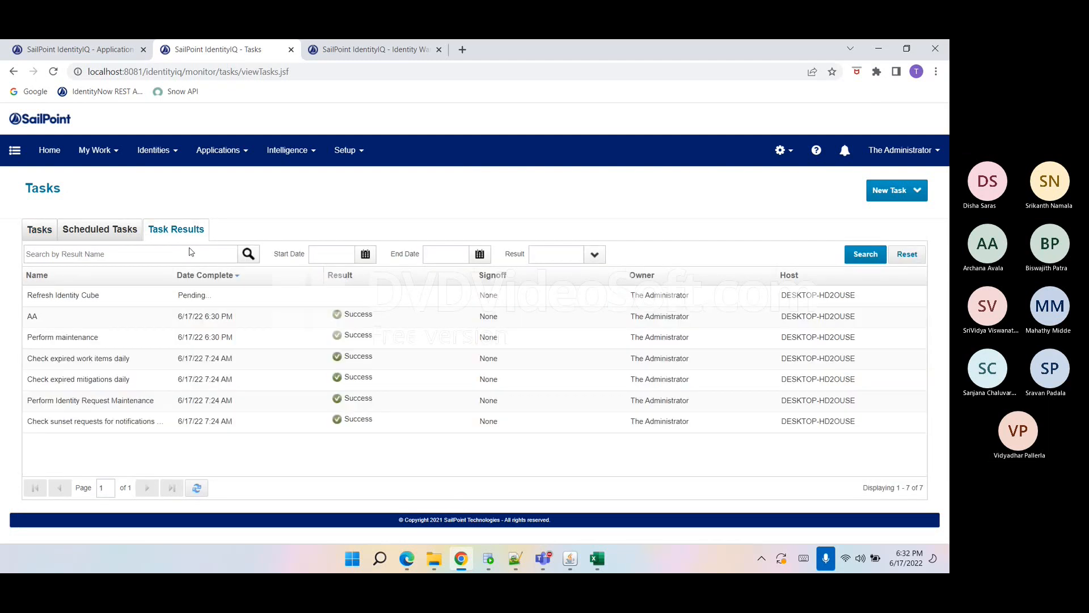
Refresh the task results and the Identity Warehouse identity list.
{"action": "left_click", "coordinate": [198, 487]}
{"action": "key", "text": "ctrl+Tab"}
{"action": "left_click", "coordinate": [200, 489]}
{"action": "left_click", "coordinate": [201, 490]}
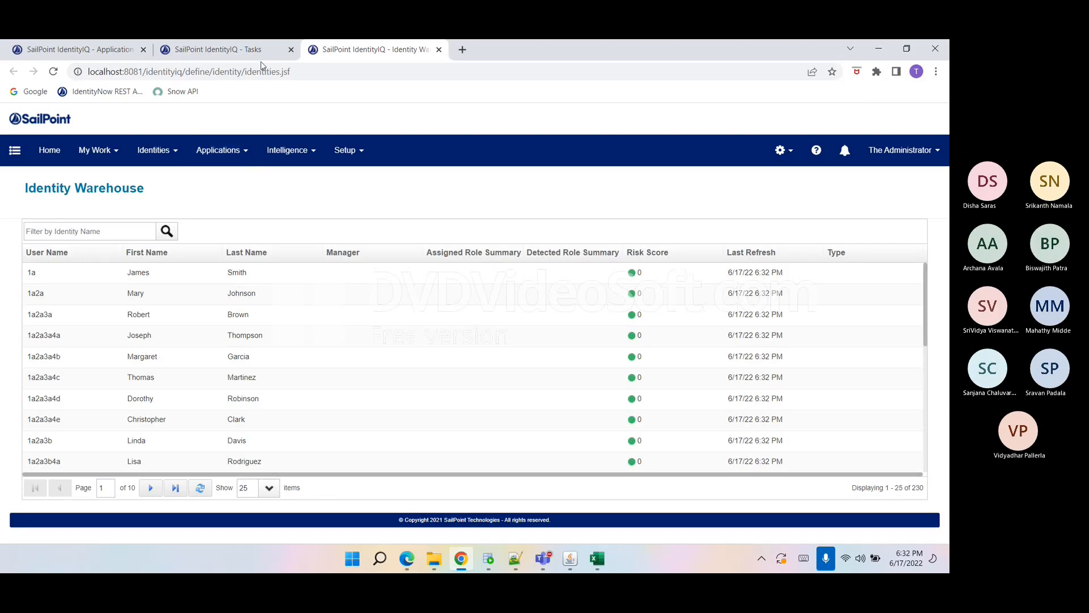
{"action": "left_click", "coordinate": [250, 49]}
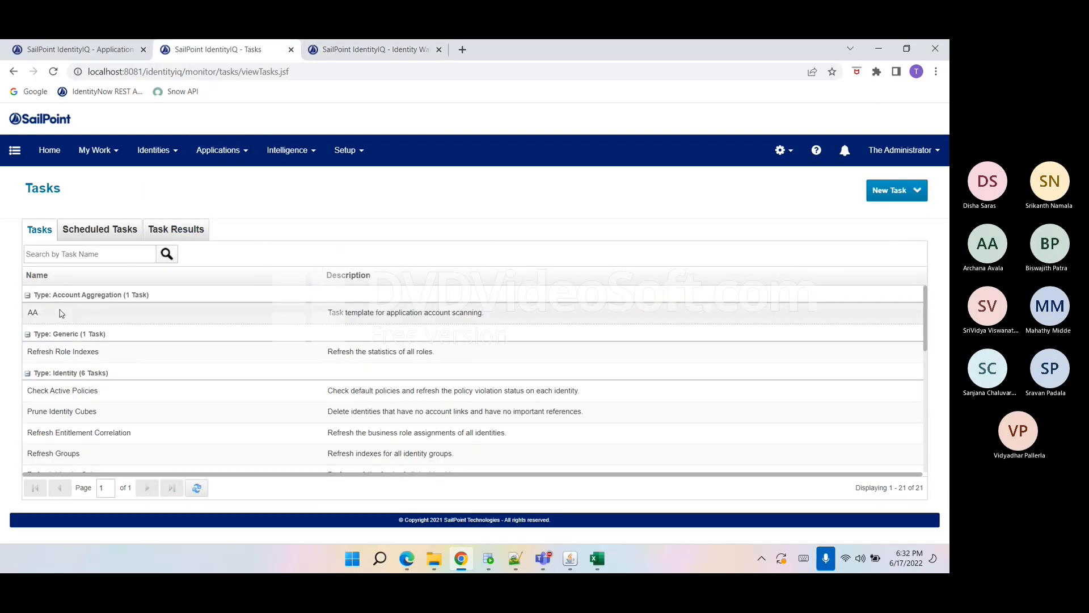
Execute the AA aggregation task in the background, acknowledge the notice, and refresh its task results.
{"action": "right_click", "coordinate": [60, 312]}
{"action": "left_click", "coordinate": [77, 359]}
{"action": "left_click", "coordinate": [475, 344]}
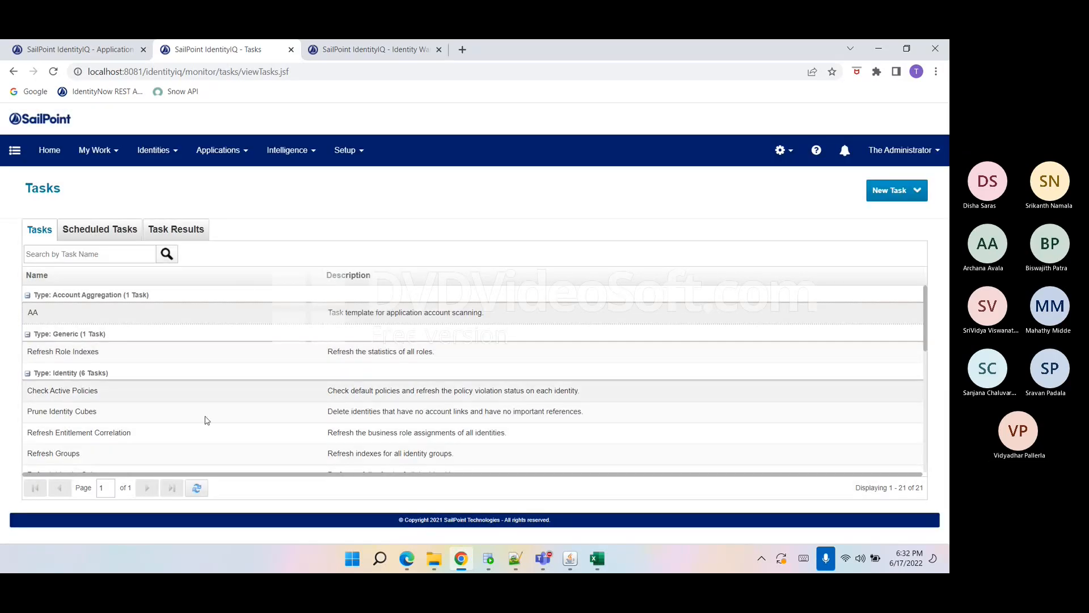
{"action": "left_click", "coordinate": [170, 238]}
{"action": "left_click", "coordinate": [199, 489]}
{"action": "left_click", "coordinate": [34, 236]}
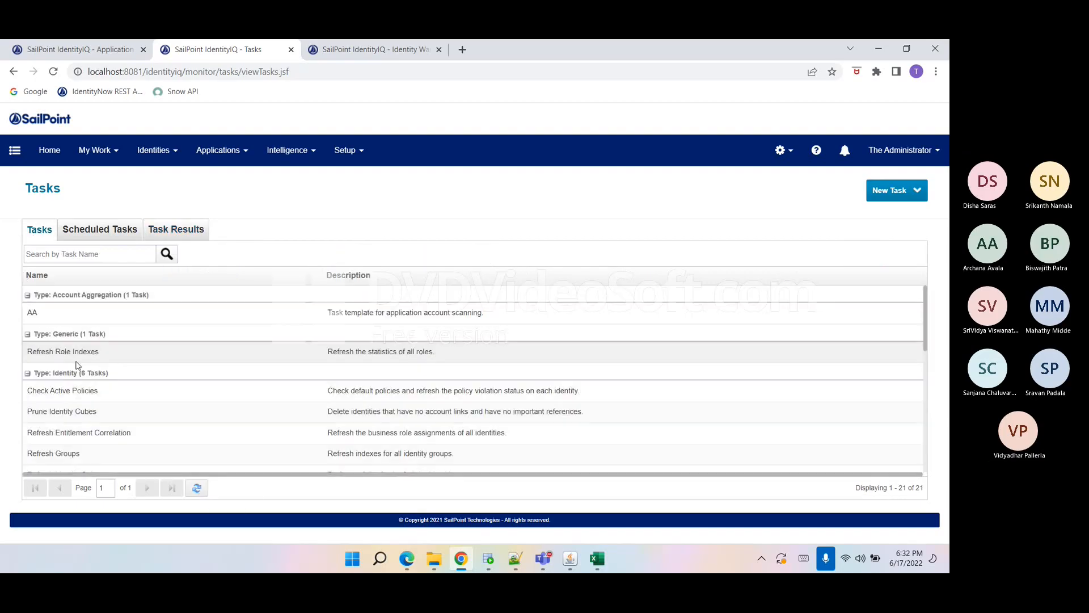
Execute the Refresh Identity Cube task in the background and acknowledge the notice.
{"action": "scroll", "coordinate": [80, 363], "scroll_direction": "down", "scroll_amount": 5}
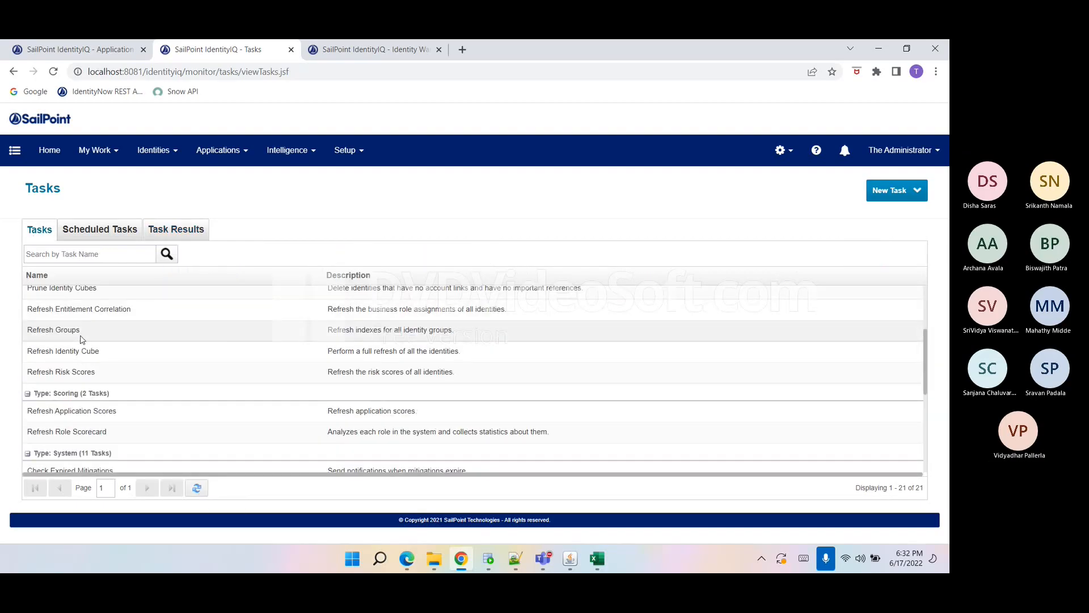
{"action": "scroll", "coordinate": [82, 340], "scroll_direction": "up", "scroll_amount": 1}
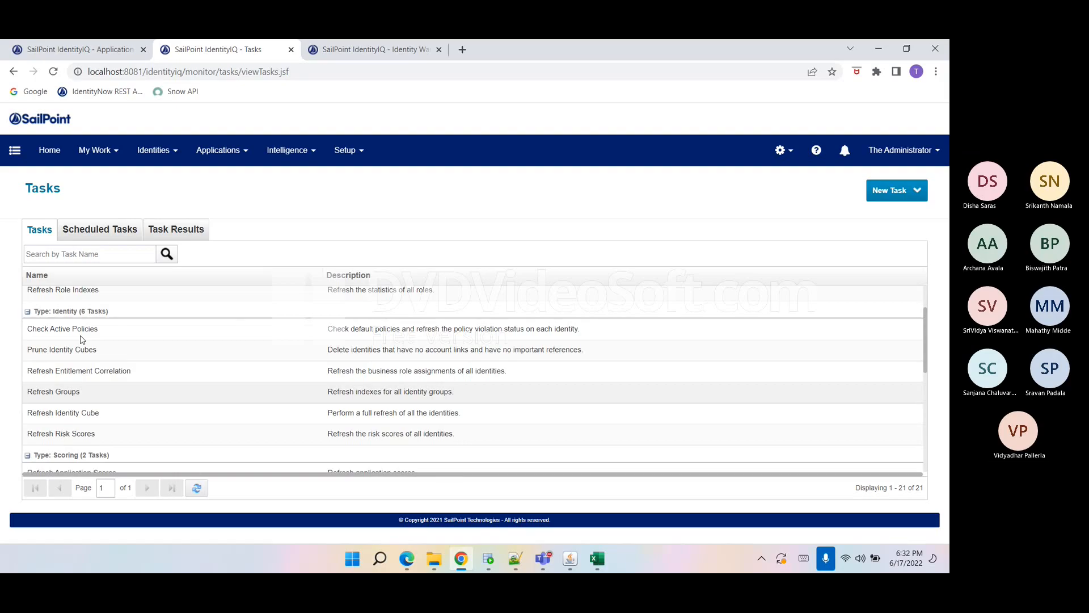
{"action": "left_click", "coordinate": [81, 412]}
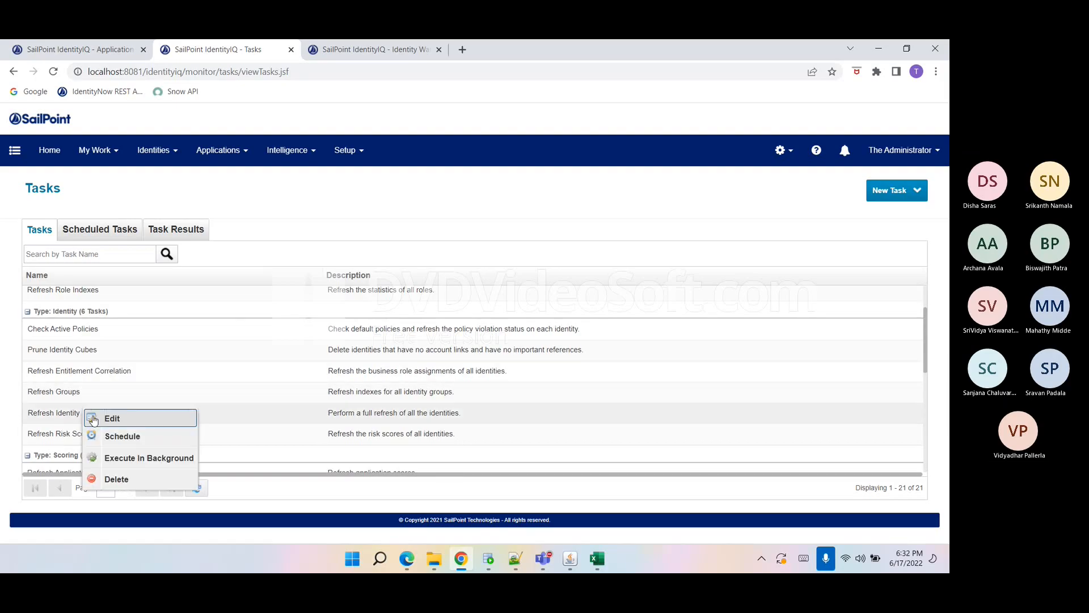
{"action": "left_click", "coordinate": [134, 459]}
{"action": "left_click", "coordinate": [476, 348]}
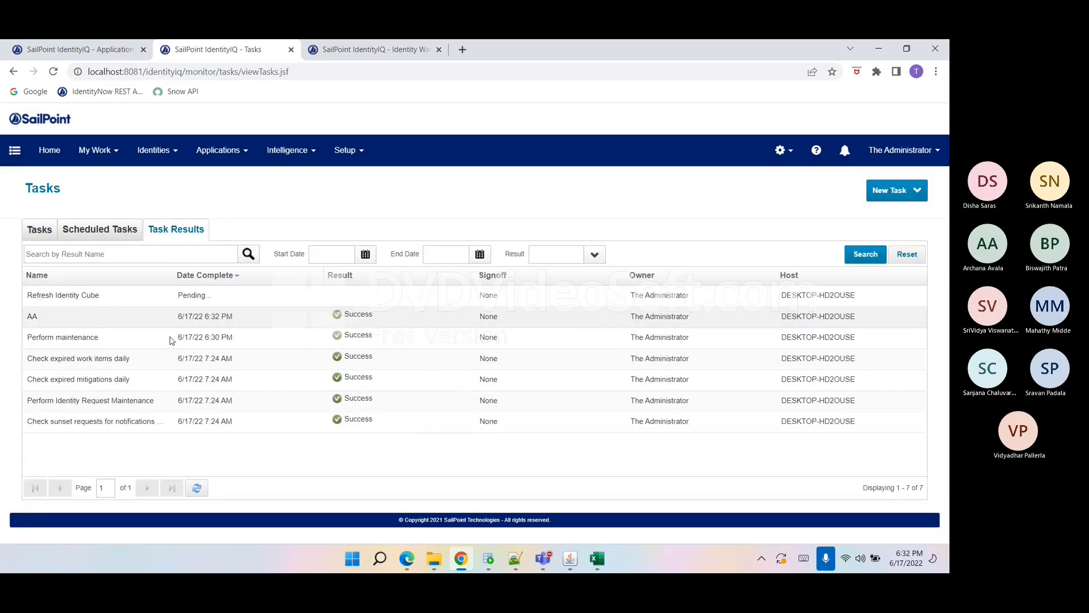
Refresh the Identity Warehouse, then review the HR-Contractors application's configuration, schema and manager correlation settings.
{"action": "left_click", "coordinate": [341, 49]}
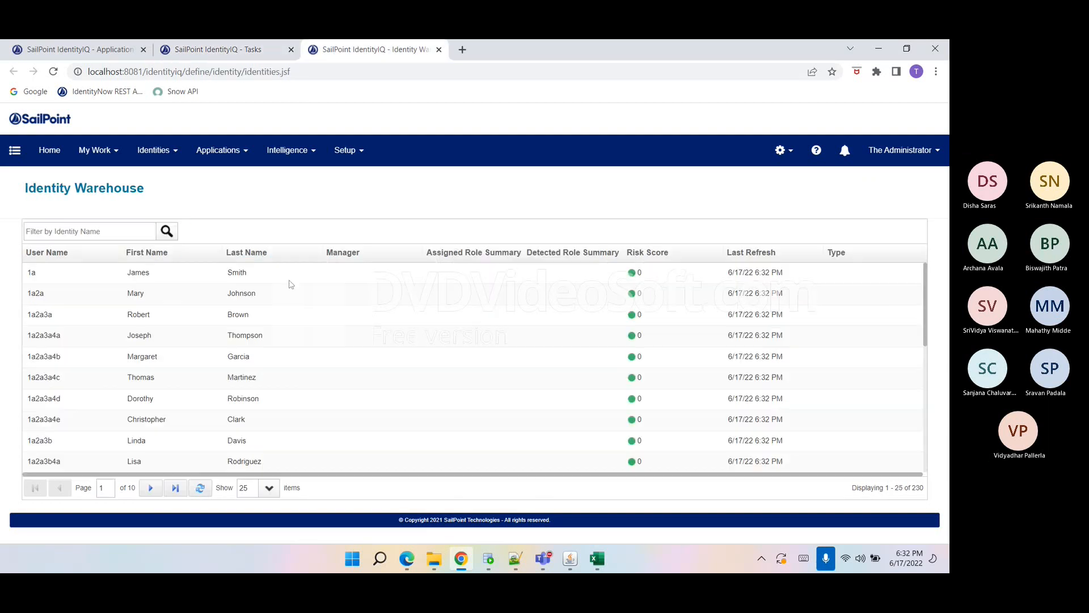
{"action": "left_click", "coordinate": [200, 490]}
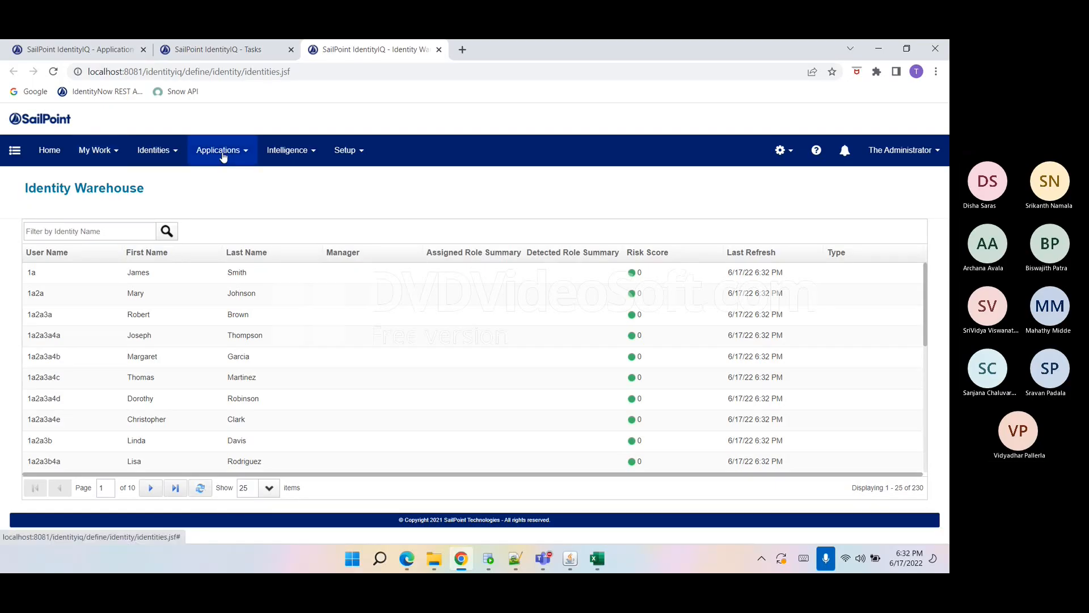
{"action": "left_click", "coordinate": [116, 51]}
{"action": "left_click", "coordinate": [87, 321]}
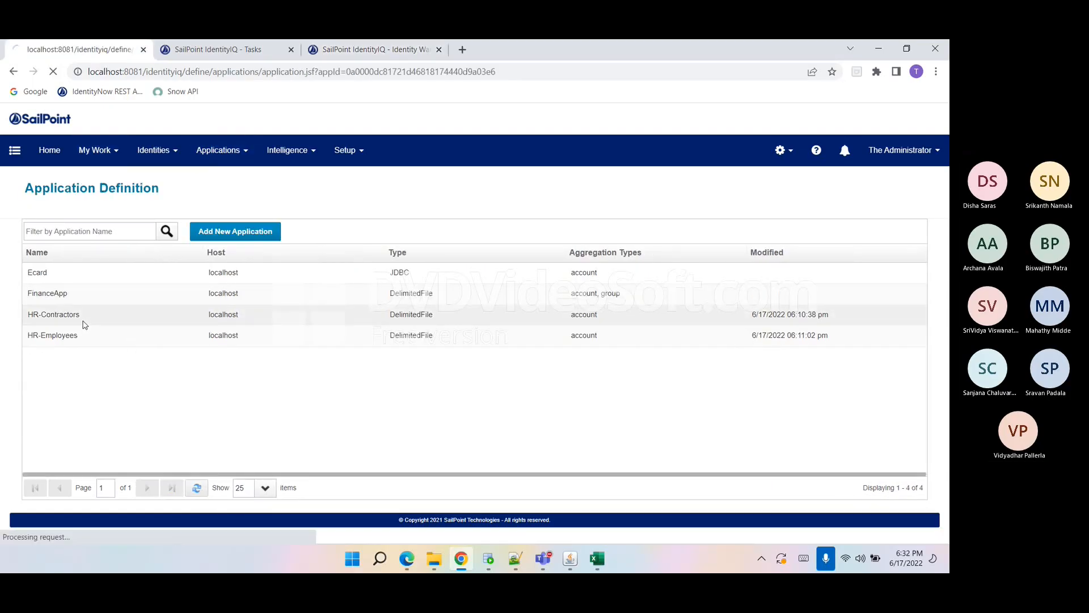
{"action": "left_click", "coordinate": [104, 232]}
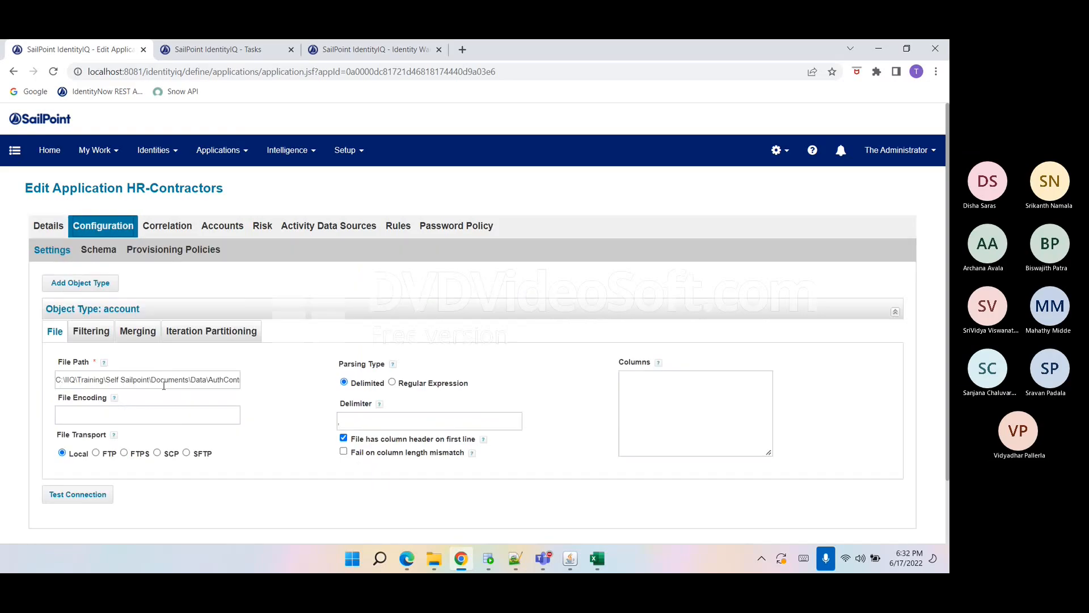
{"action": "left_click", "coordinate": [94, 259]}
{"action": "scroll", "coordinate": [134, 187], "scroll_direction": "down", "scroll_amount": 5}
{"action": "scroll", "coordinate": [134, 187], "scroll_direction": "up", "scroll_amount": 3}
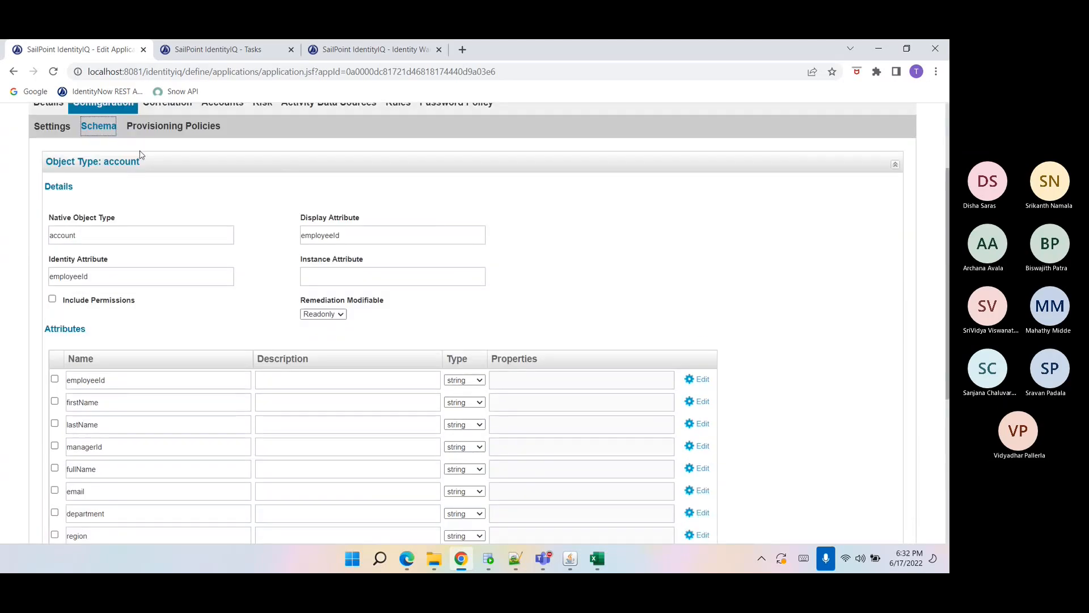
{"action": "left_click", "coordinate": [163, 110]}
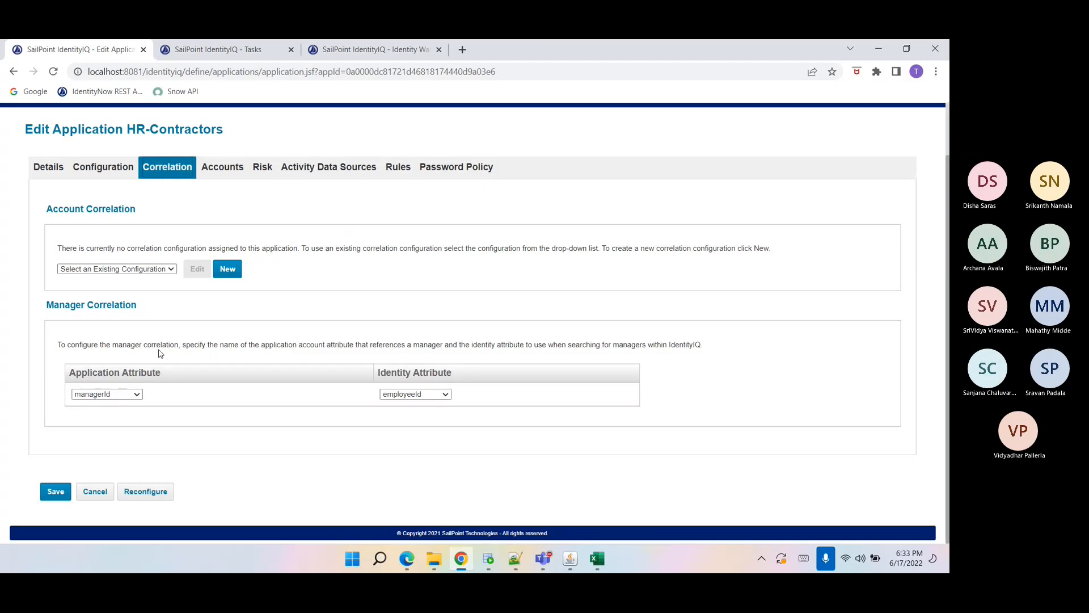
Open the Manager identity attribute in Global Settings and add HR-Contractors managerId as a source mapping.
{"action": "left_click", "coordinate": [357, 50]}
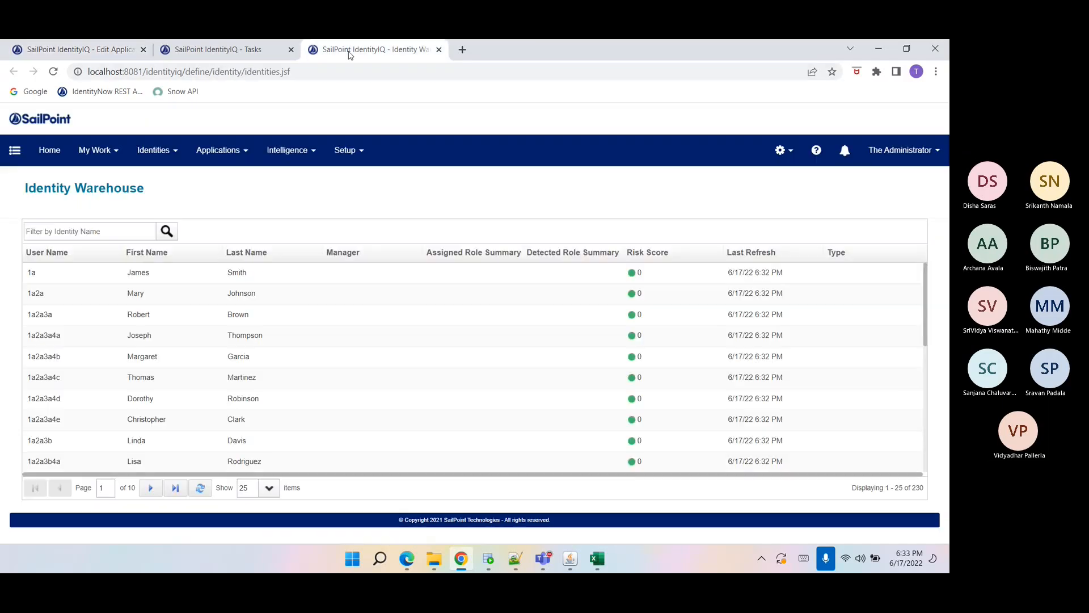
{"action": "left_click", "coordinate": [200, 489]}
{"action": "left_click", "coordinate": [783, 149]}
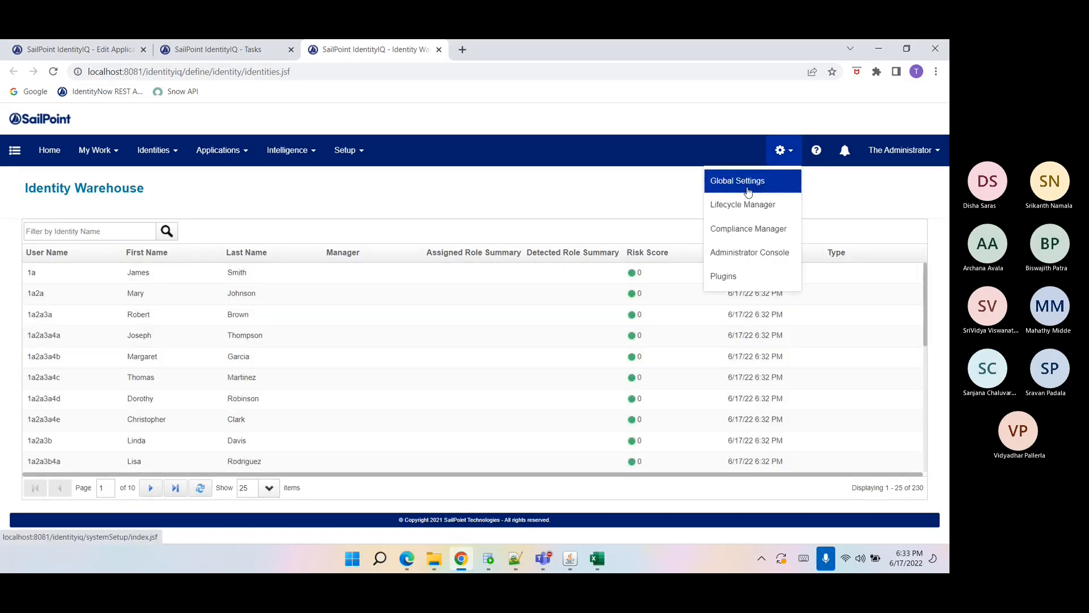
{"action": "left_click", "coordinate": [748, 192]}
{"action": "left_click", "coordinate": [86, 317]}
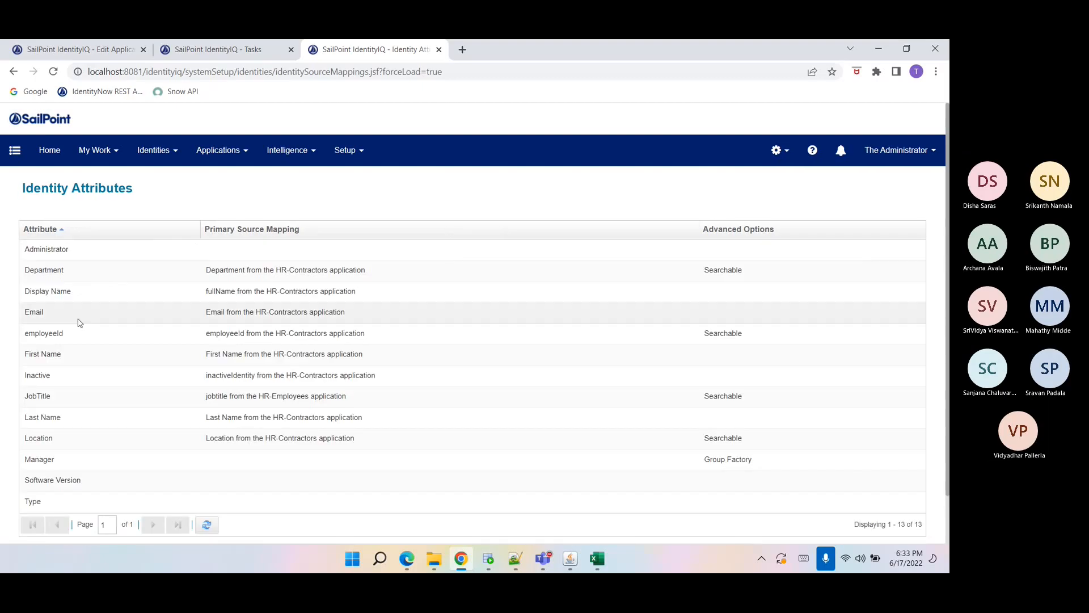
{"action": "left_click", "coordinate": [51, 459]}
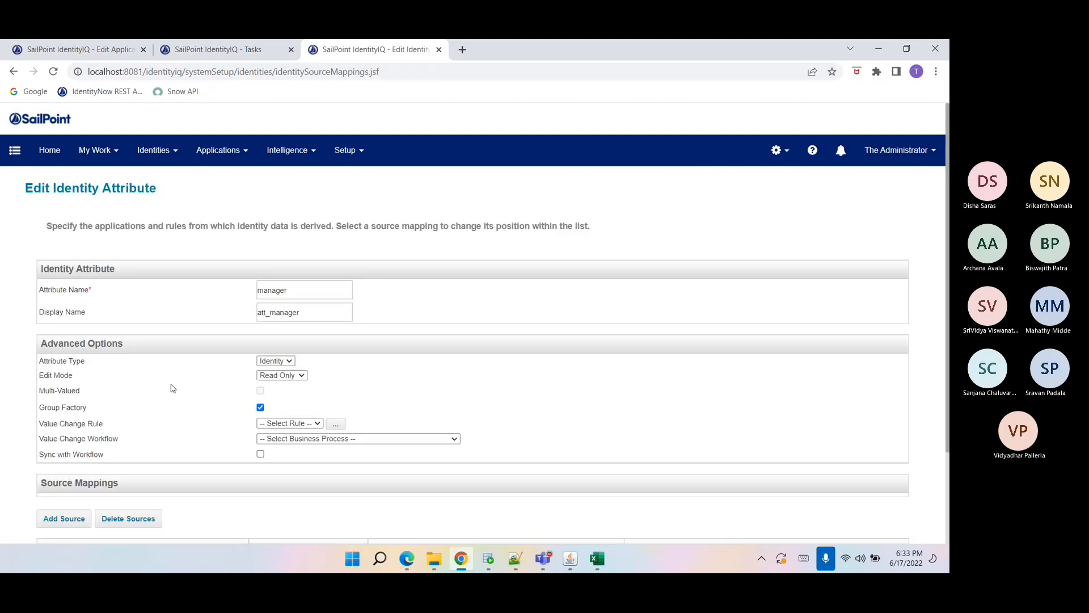
{"action": "scroll", "coordinate": [247, 412], "scroll_direction": "down", "scroll_amount": 1}
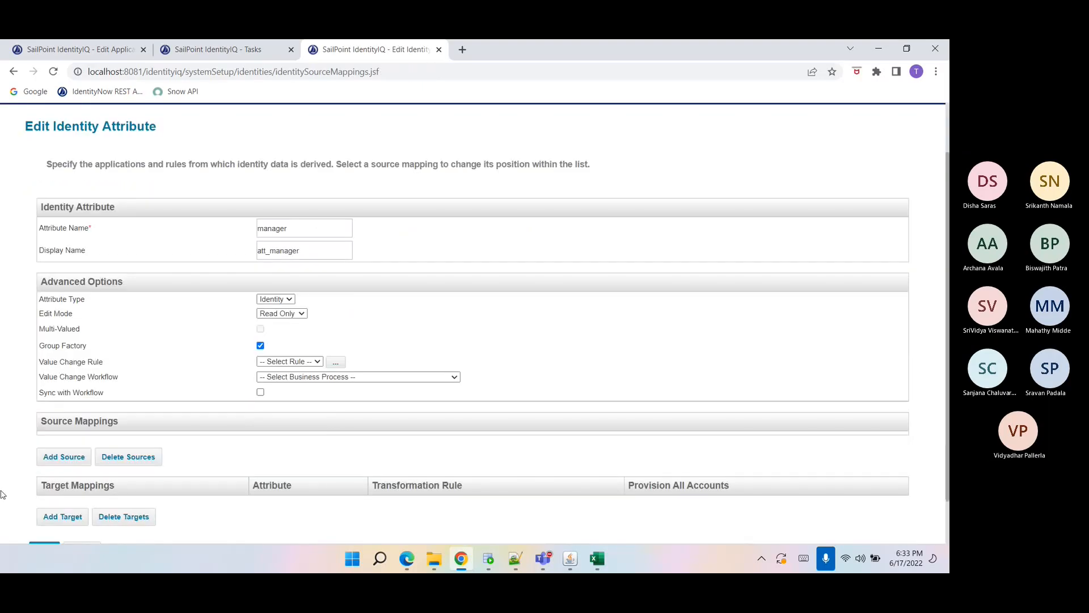
{"action": "left_click", "coordinate": [60, 457]}
{"action": "left_click", "coordinate": [513, 260]}
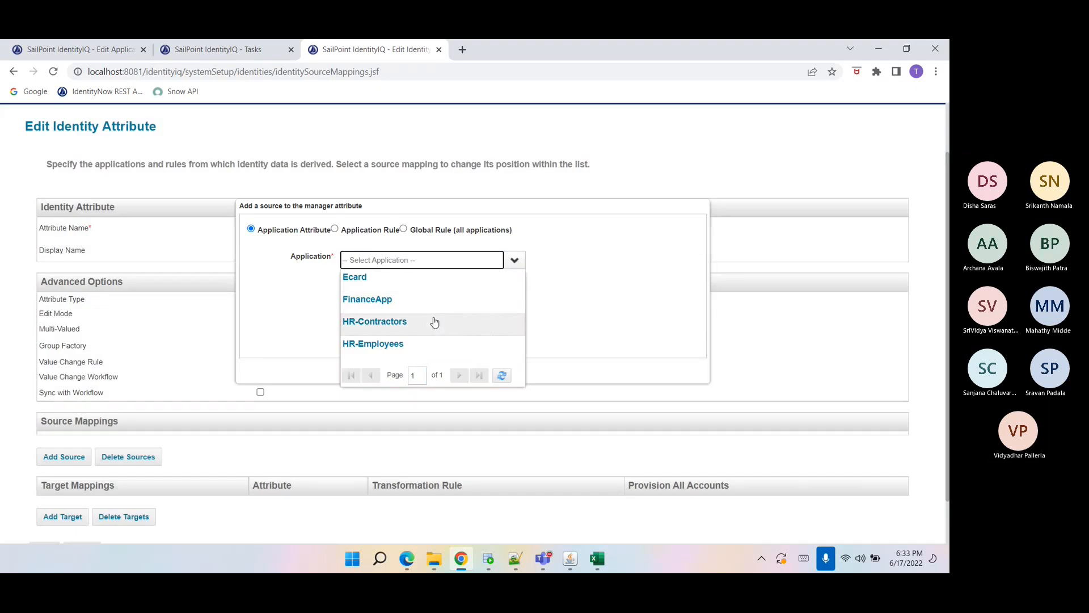
{"action": "left_click", "coordinate": [433, 319]}
{"action": "left_click", "coordinate": [395, 277]}
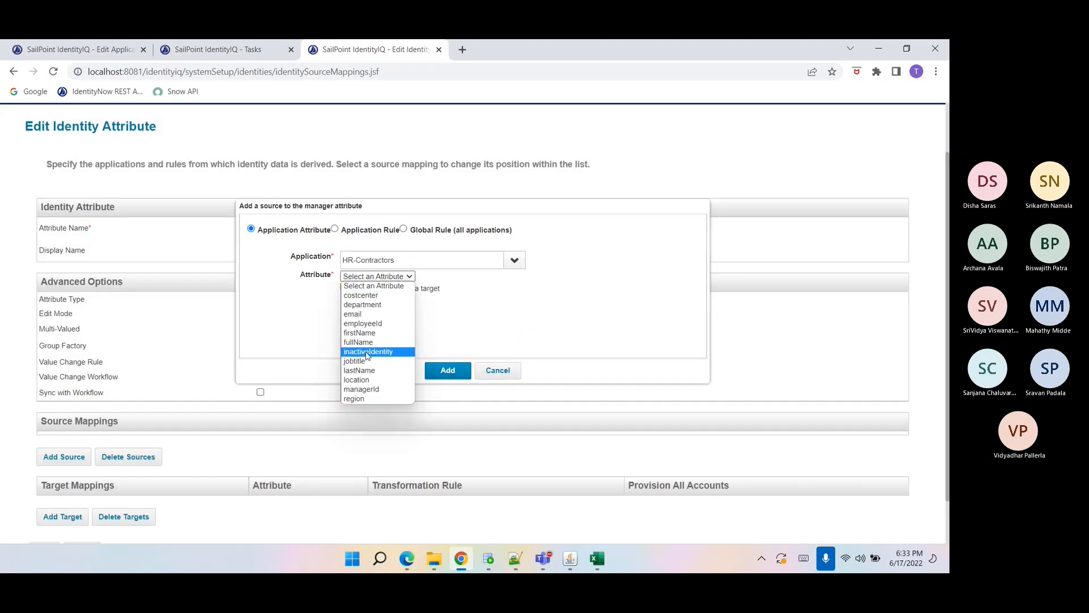
{"action": "left_click", "coordinate": [369, 393]}
{"action": "left_click", "coordinate": [448, 369]}
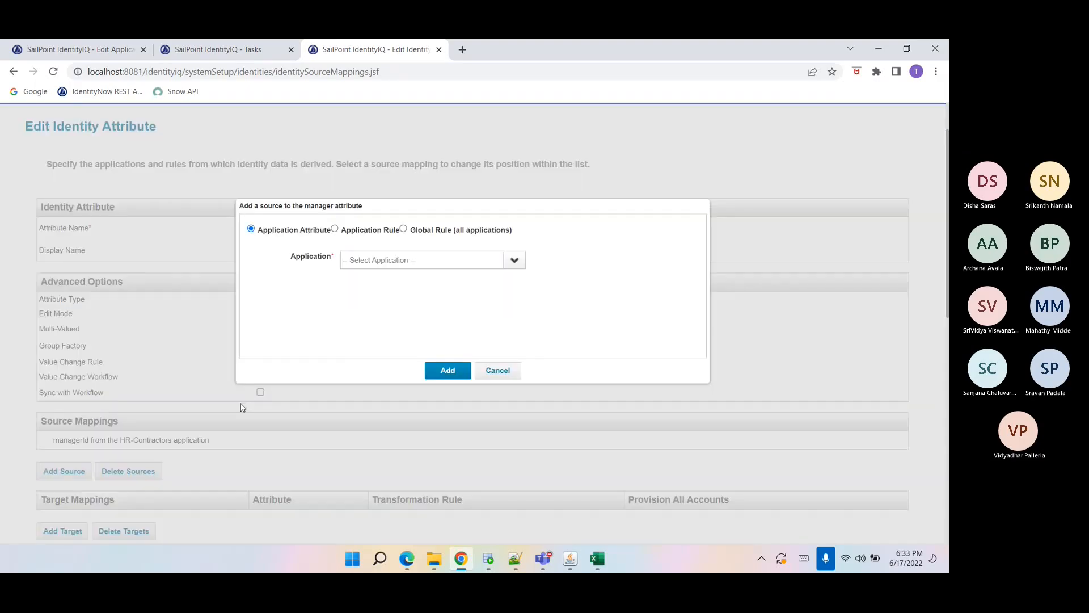
Add HR-Employees managerId as a second source for the Manager attribute and save it.
{"action": "left_click", "coordinate": [514, 264]}
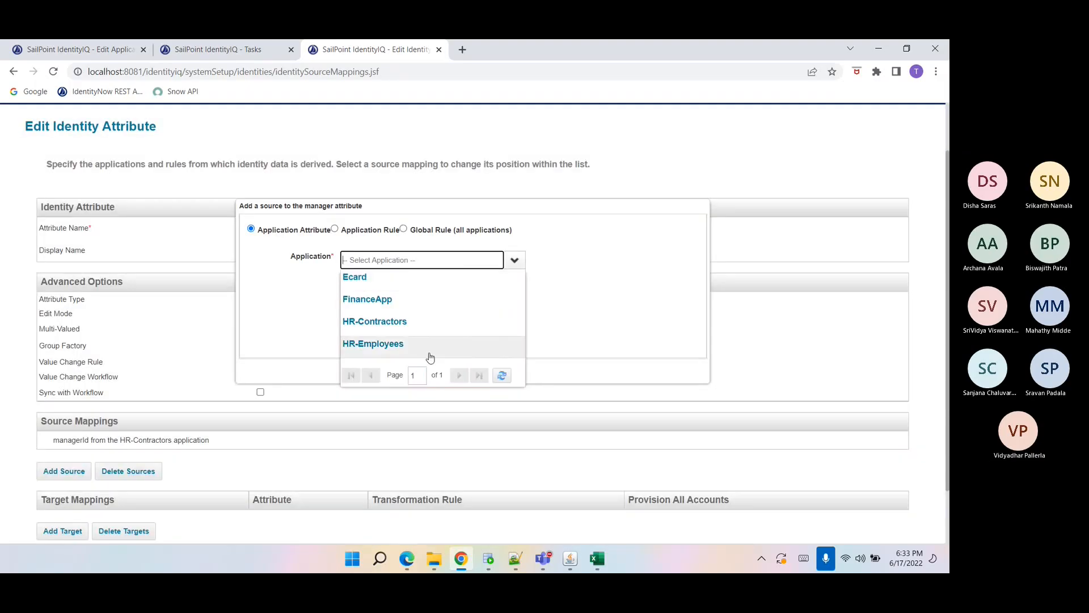
{"action": "left_click", "coordinate": [430, 345]}
{"action": "left_click", "coordinate": [406, 276]}
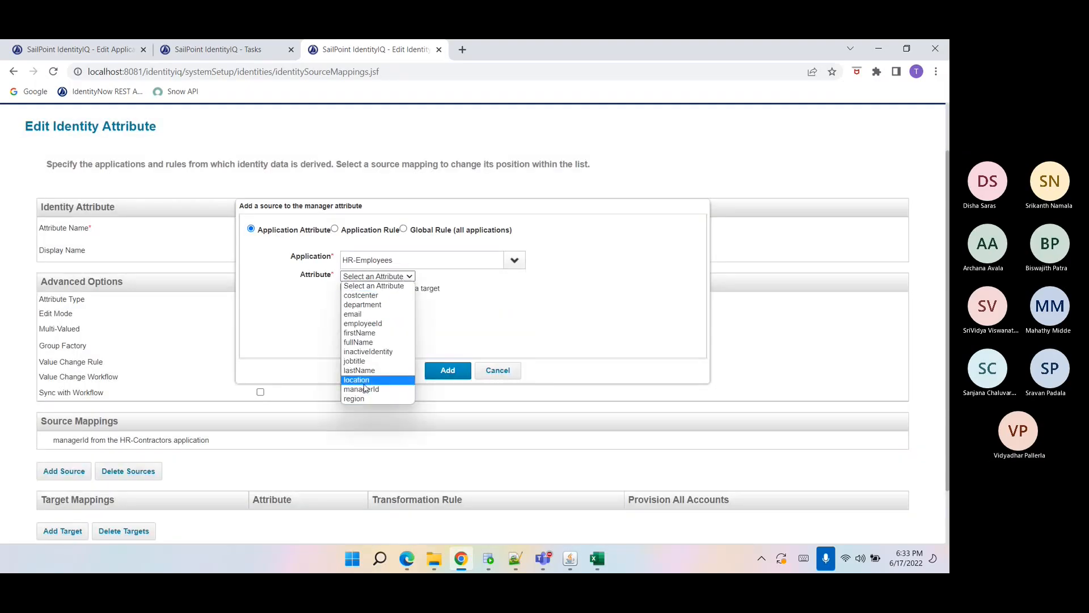
{"action": "left_click", "coordinate": [392, 386]}
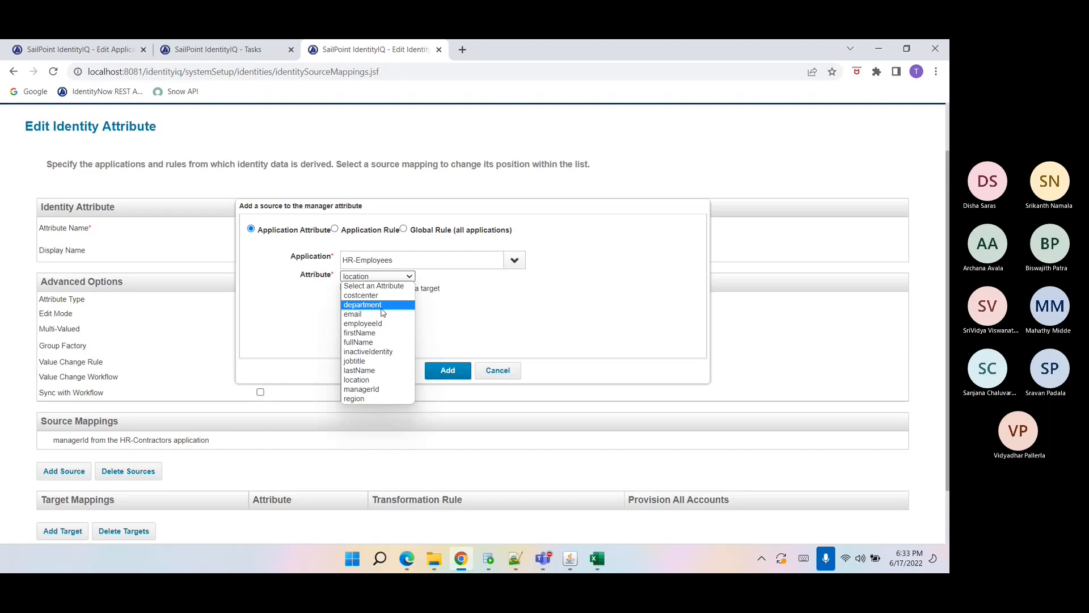
{"action": "left_click", "coordinate": [362, 389]}
{"action": "left_click", "coordinate": [448, 370]}
{"action": "scroll", "coordinate": [23, 491], "scroll_direction": "down", "scroll_amount": 2}
{"action": "left_click", "coordinate": [40, 497]}
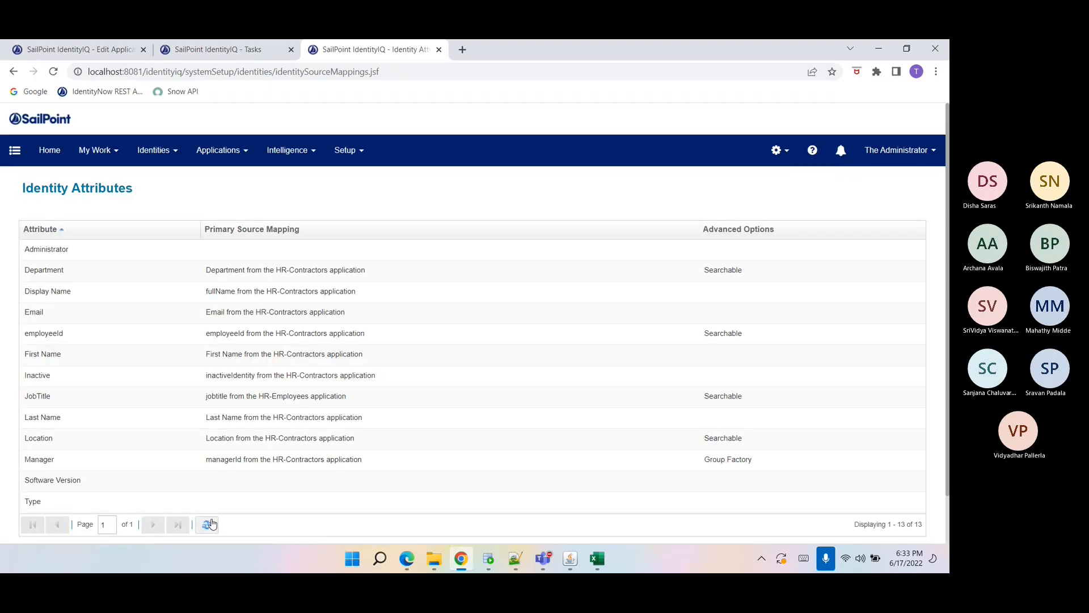
Search tasks for "refresh i" and execute Refresh Identity Cube in the background, acknowledging the notice.
{"action": "left_click", "coordinate": [211, 50]}
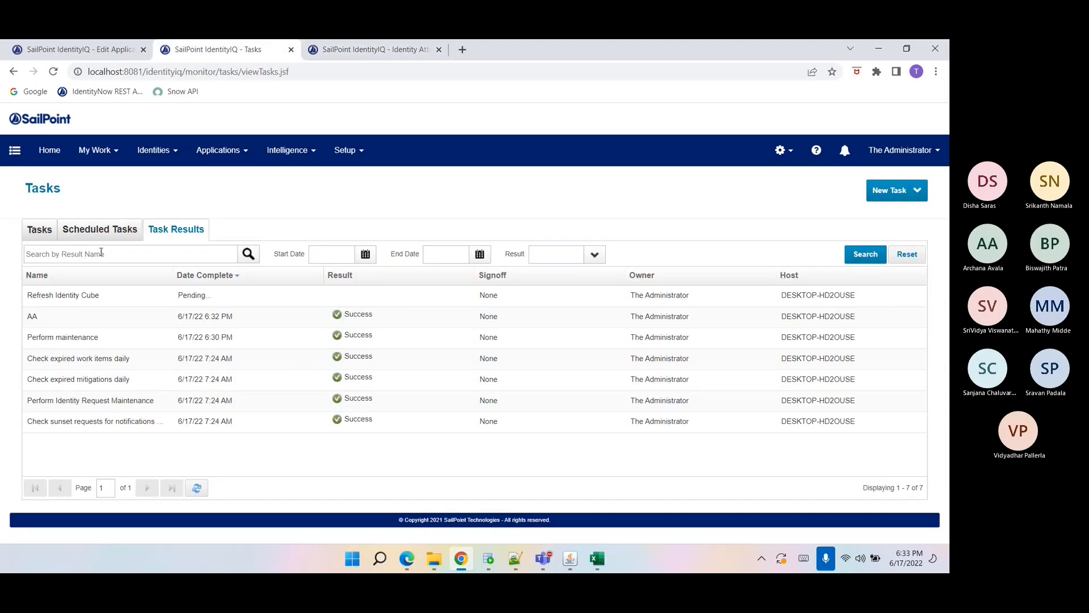
{"action": "left_click", "coordinate": [36, 230]}
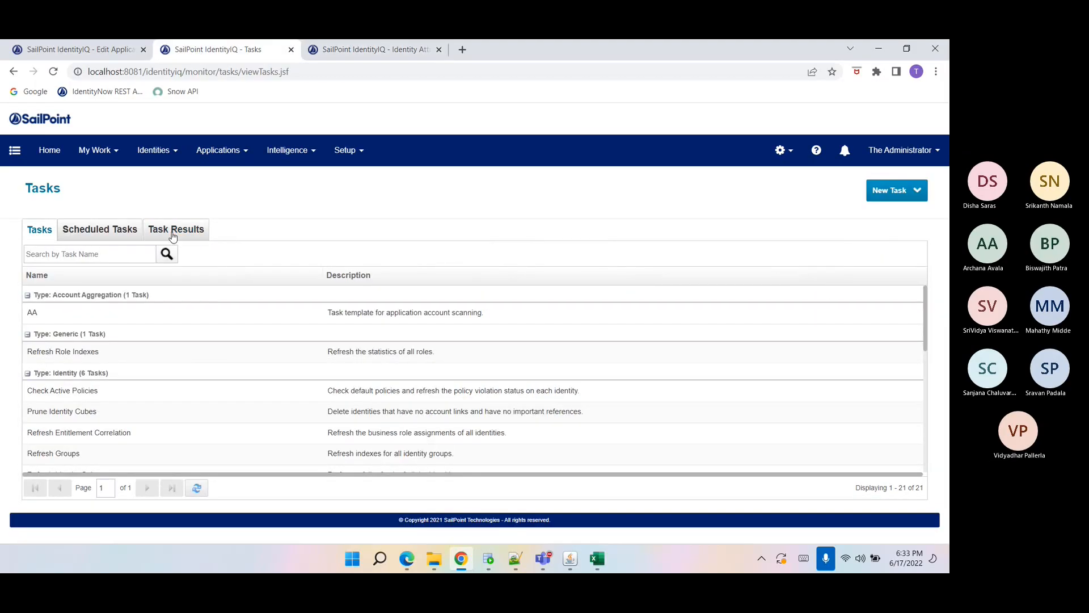
{"action": "left_click", "coordinate": [173, 234]}
{"action": "left_click", "coordinate": [37, 231]}
{"action": "left_click", "coordinate": [53, 257]}
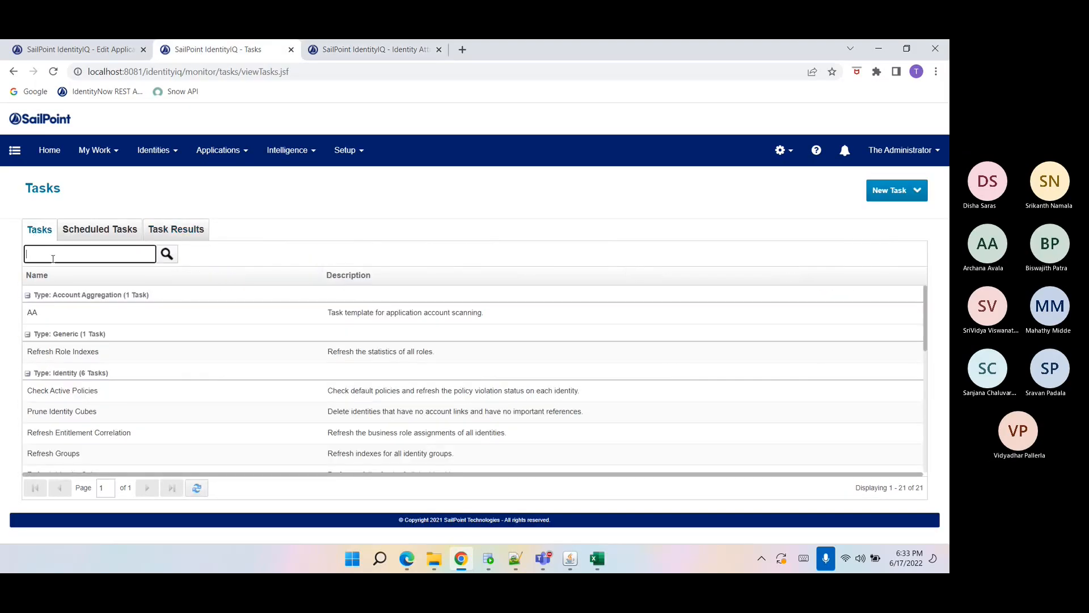
{"action": "type", "text": "refresh i"}
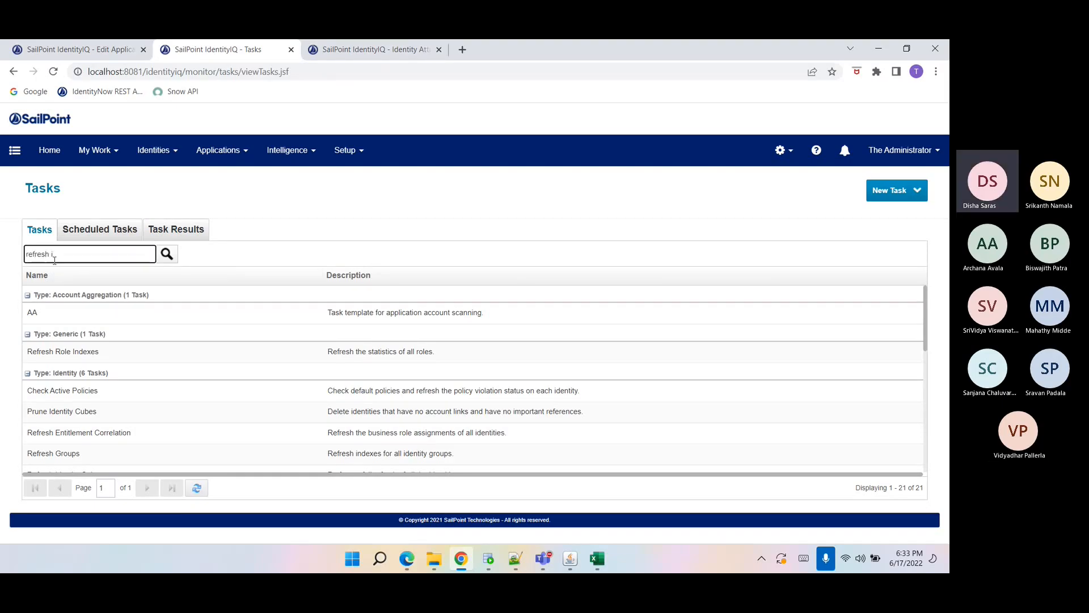
{"action": "key", "text": "Return"}
{"action": "left_click", "coordinate": [56, 317]}
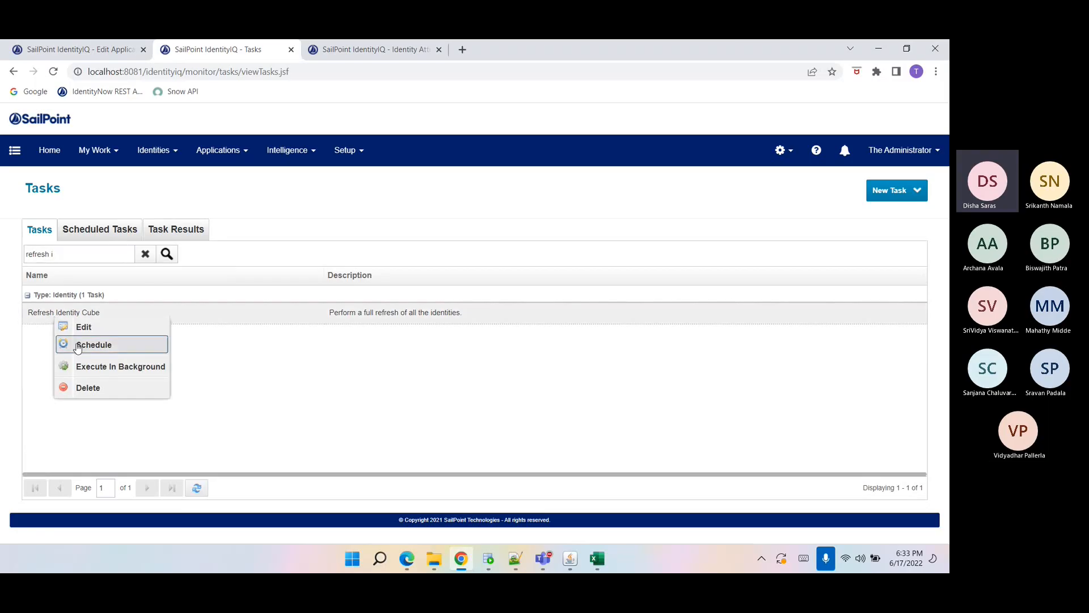
{"action": "left_click", "coordinate": [88, 364]}
{"action": "left_click", "coordinate": [469, 347]}
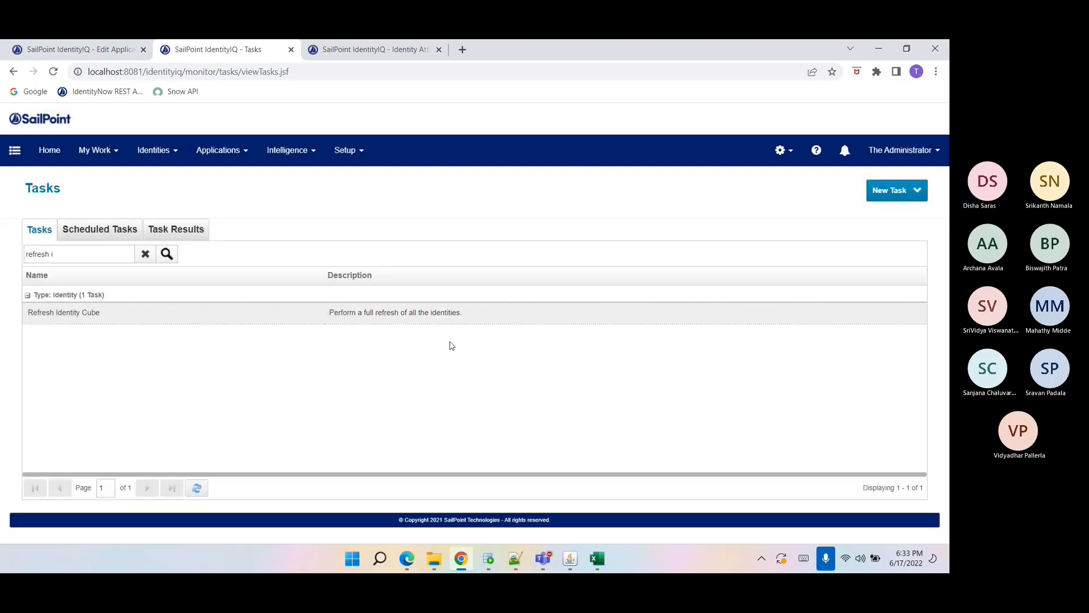
Check the refreshed task results and reopen the Identity Warehouse to review identities' managers.
{"action": "left_click", "coordinate": [171, 232]}
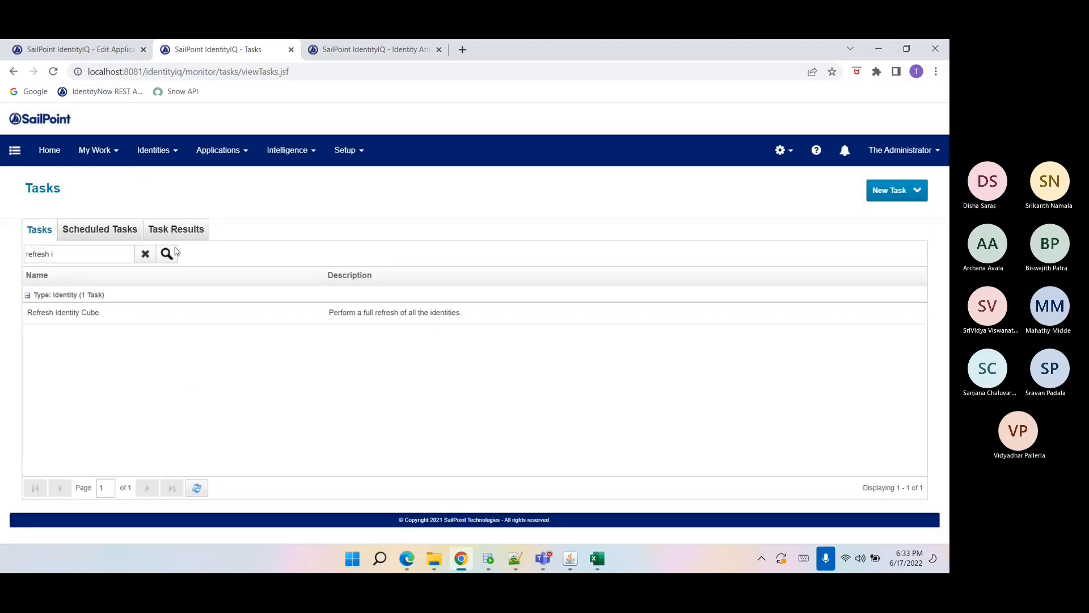
{"action": "left_click", "coordinate": [201, 491]}
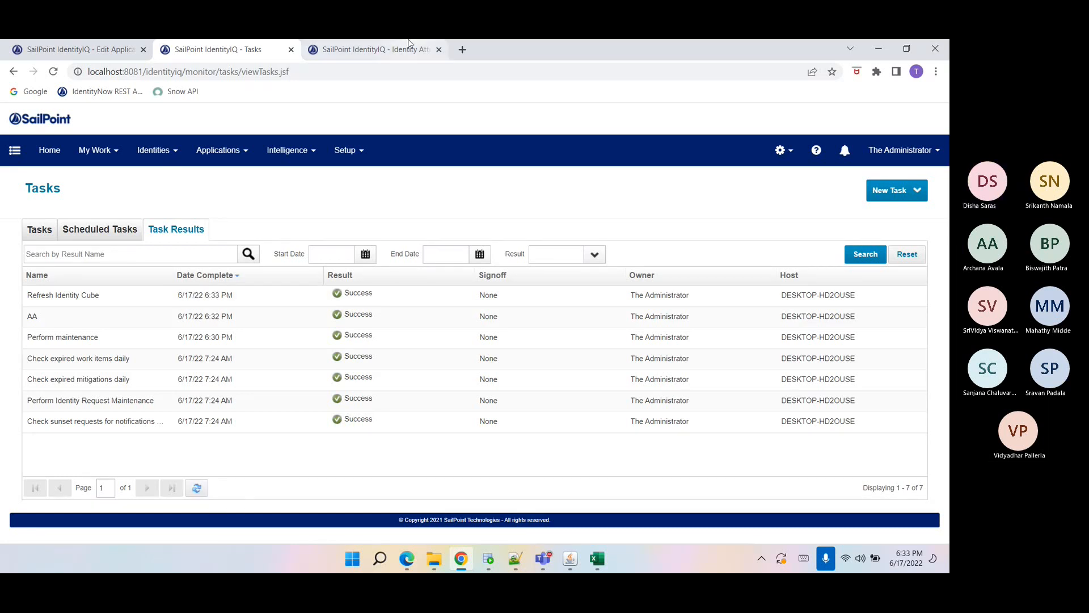
{"action": "left_click", "coordinate": [364, 49]}
{"action": "mouse_move", "coordinate": [153, 149]}
{"action": "left_click", "coordinate": [148, 204]}
{"action": "left_click", "coordinate": [171, 180]}
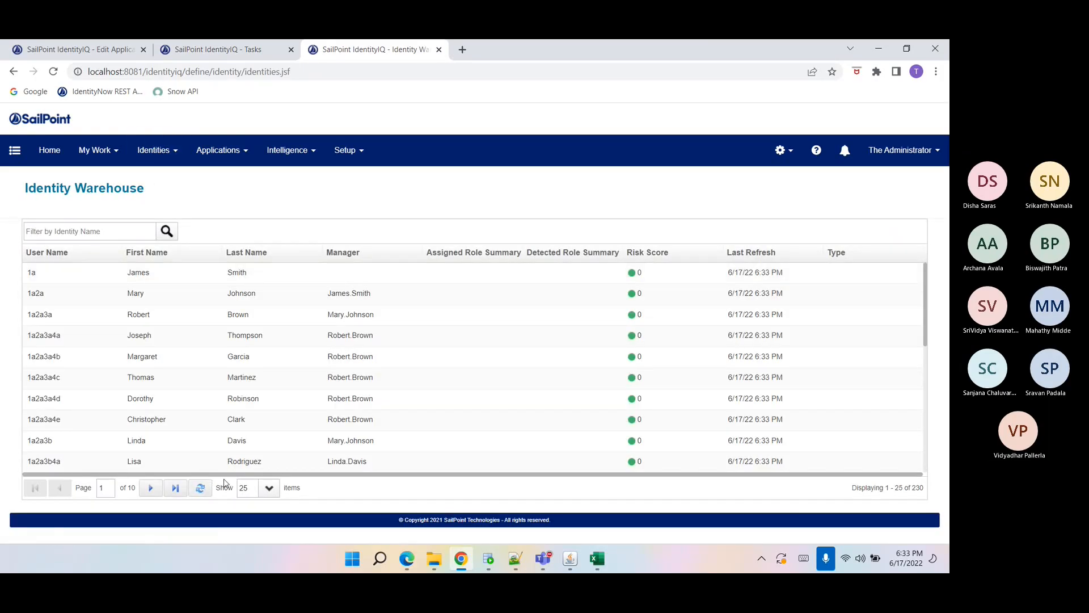
Refresh the identity list, then open the Manager identity attribute from Global Settings to review its source mappings and cancel.
{"action": "left_click", "coordinate": [201, 490]}
{"action": "mouse_move", "coordinate": [782, 151]}
{"action": "left_click", "coordinate": [760, 179]}
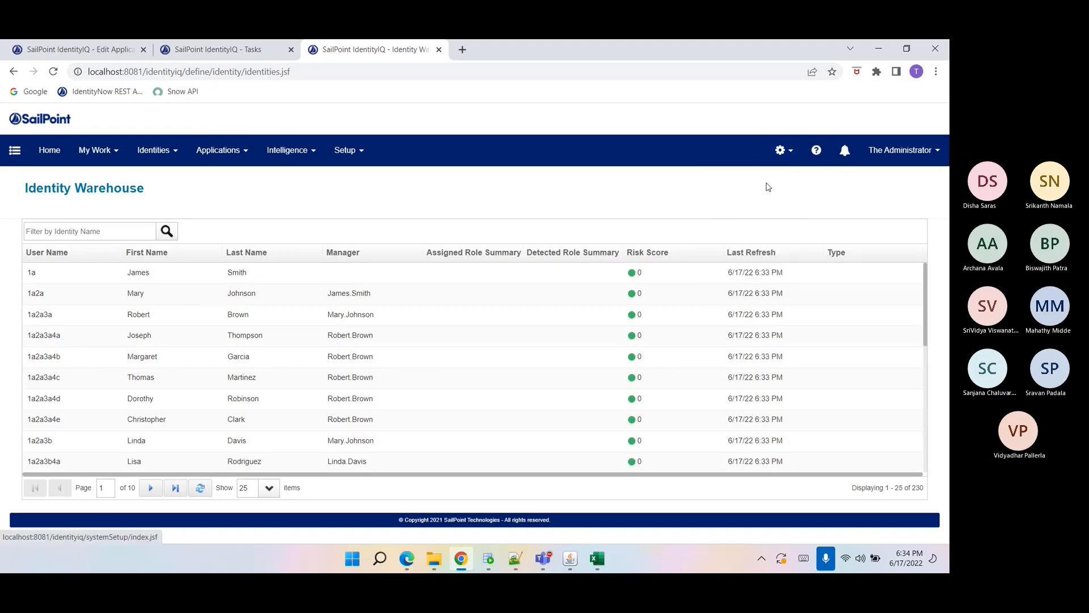
{"action": "left_click", "coordinate": [110, 309]}
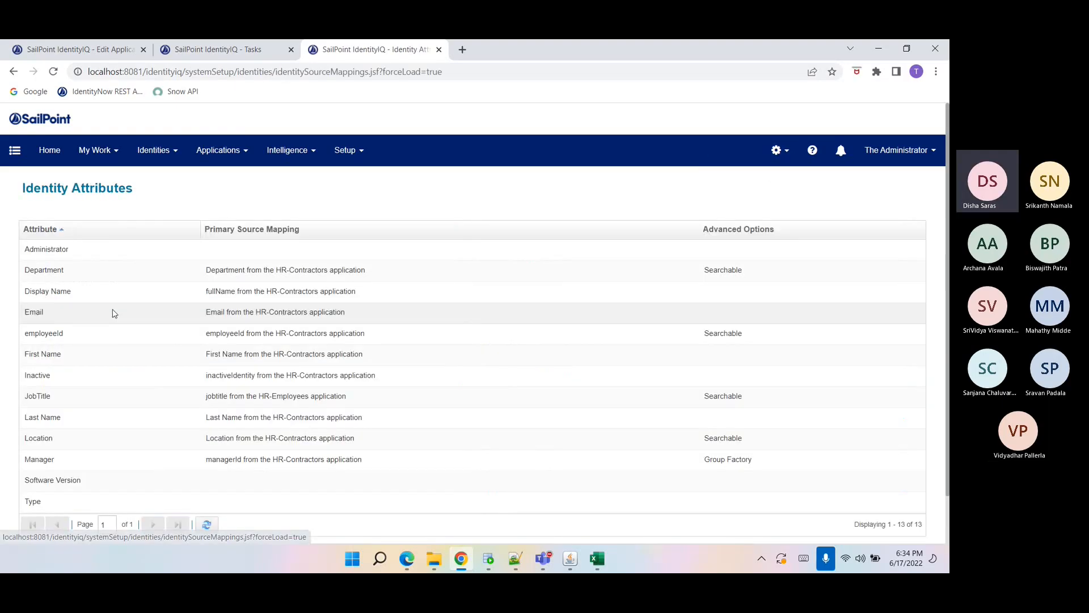
{"action": "left_click", "coordinate": [49, 465]}
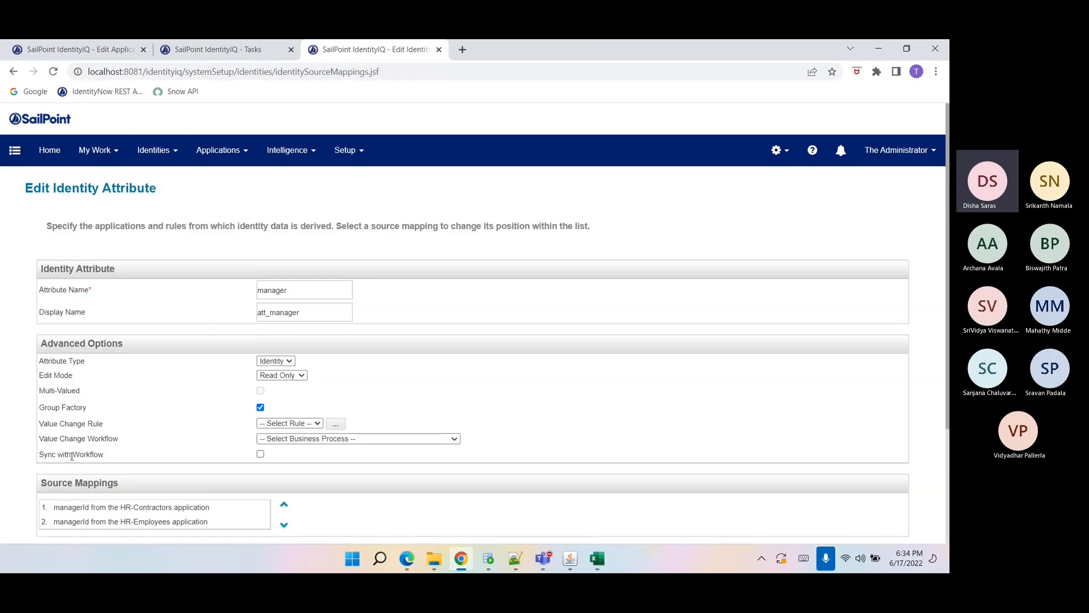
{"action": "scroll", "coordinate": [74, 454], "scroll_direction": "down", "scroll_amount": 2}
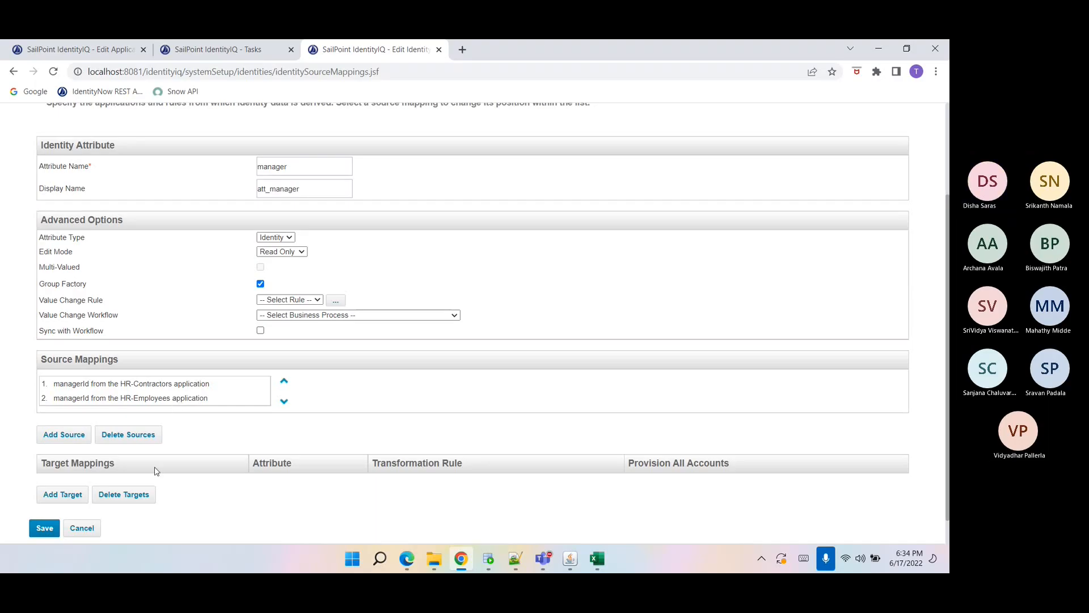
{"action": "left_click", "coordinate": [89, 527]}
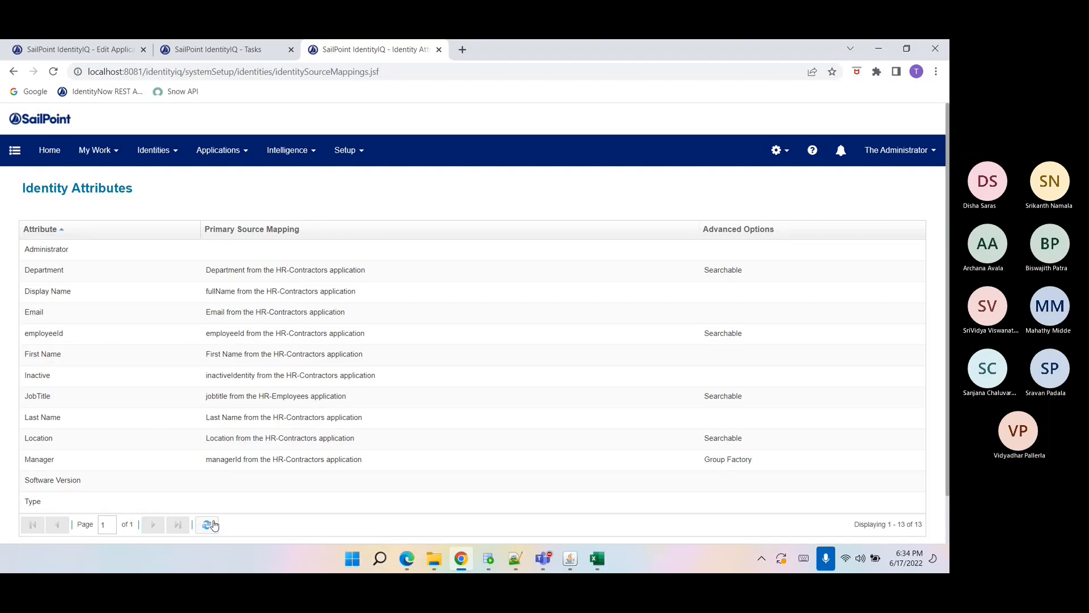
Open the debug Object Browser and open the Identity ObjectConfig object.
{"action": "left_click_drag", "start_coordinate": [189, 72], "coordinate": [372, 73]}
{"action": "key", "text": "Delete"}
{"action": "key", "text": "BackSpace"}
{"action": "type", "text": "debug"}
{"action": "key", "text": "Return"}
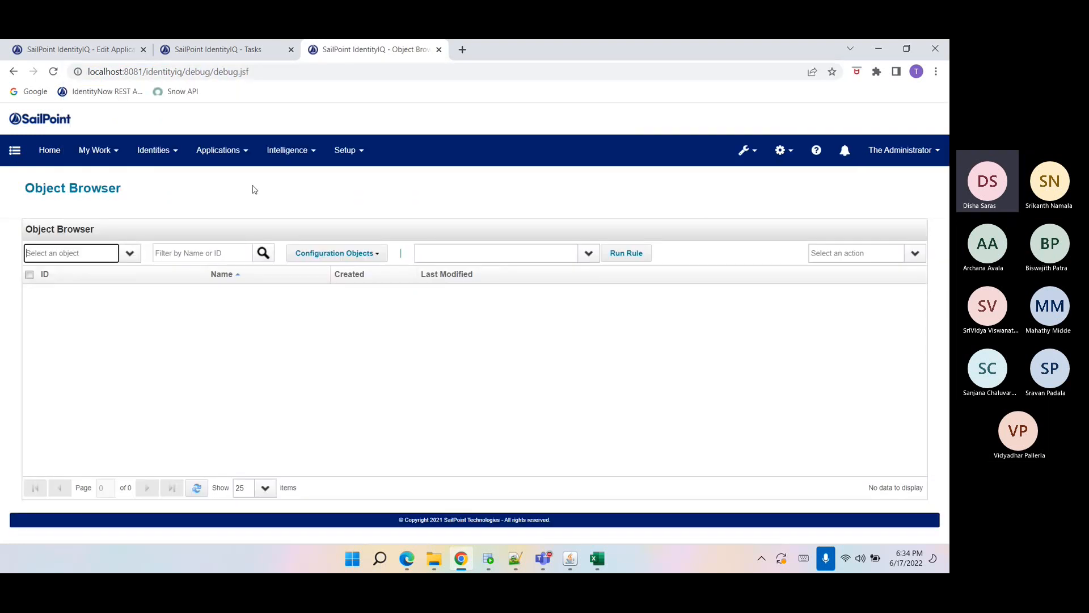
{"action": "type", "text": "obj"}
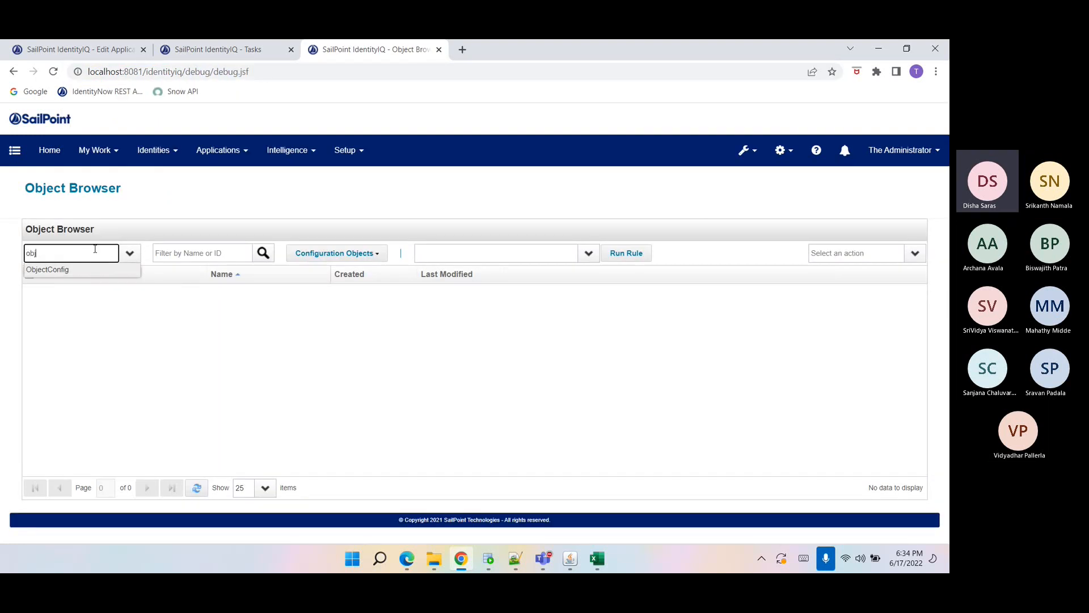
{"action": "key", "text": "Return"}
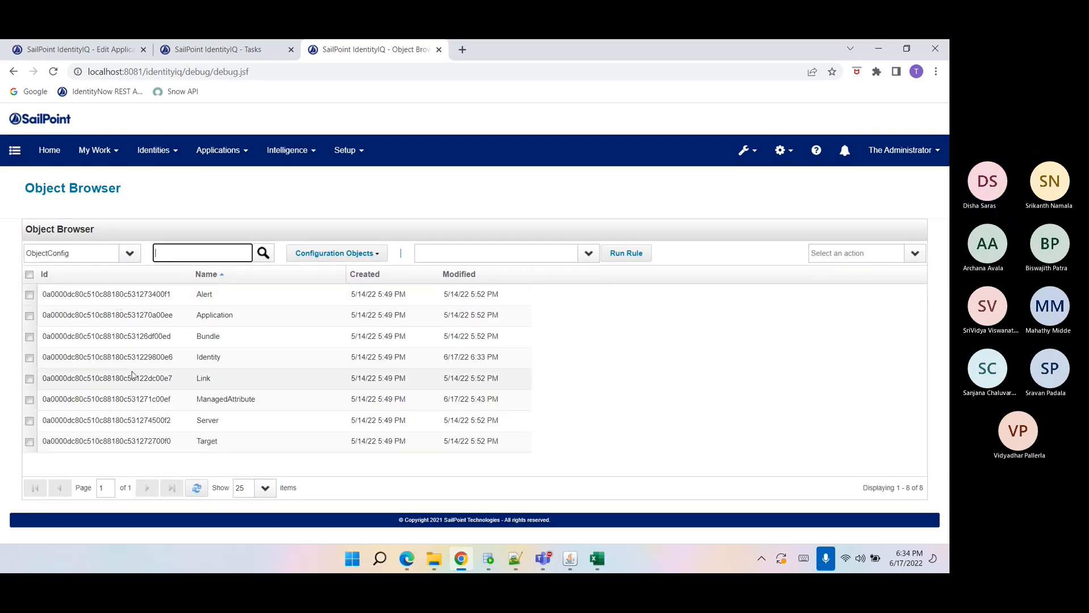
{"action": "left_click", "coordinate": [126, 356]}
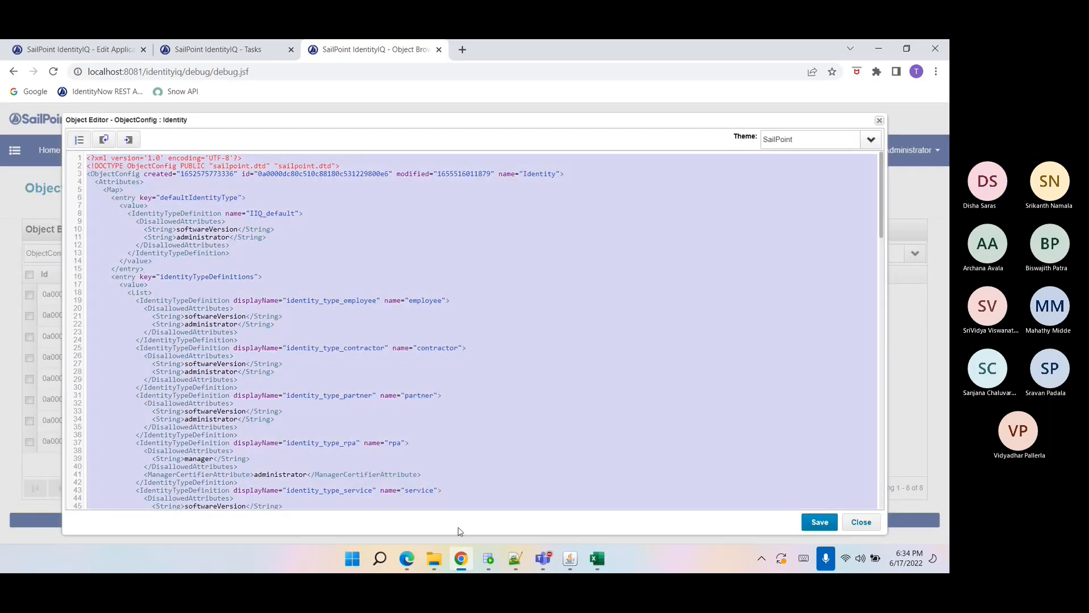
Paste the Identity ObjectConfig XML over the contents of ObjectConfig-Identity.xml in Notepad++.
{"action": "left_click", "coordinate": [514, 569]}
{"action": "left_click", "coordinate": [367, 435]}
{"action": "key", "text": "ctrl+a"}
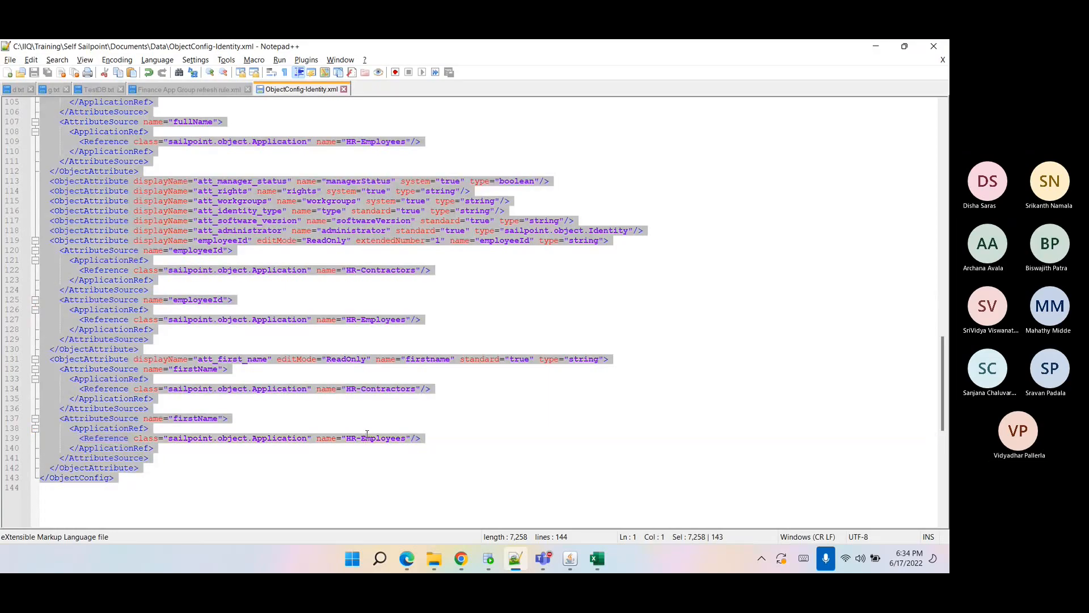
{"action": "key", "text": "ctrl+v"}
Remove all id, created, modified and lastRefresh attributes with a regular-expression Replace All, then save the file.
{"action": "key", "text": "ctrl+f"}
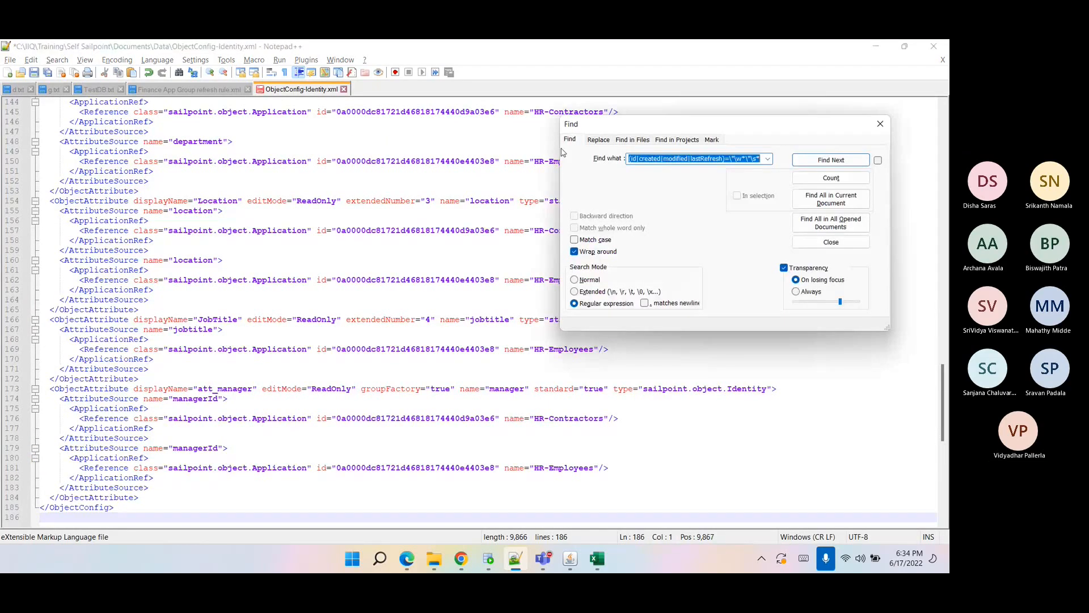
{"action": "left_click", "coordinate": [598, 140]}
{"action": "left_click", "coordinate": [816, 195]}
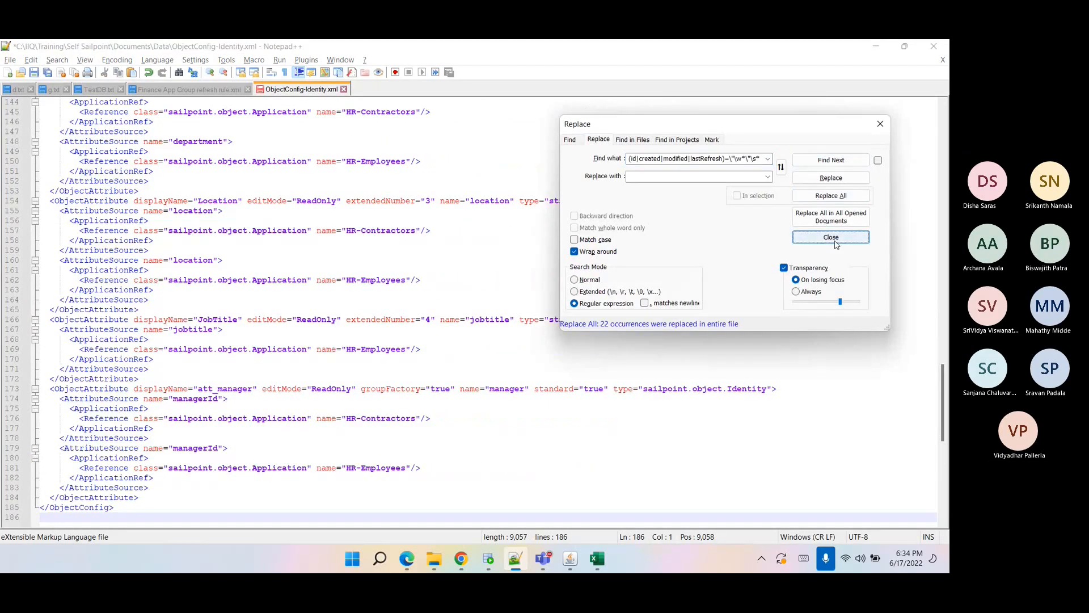
{"action": "left_click", "coordinate": [796, 239]}
{"action": "key", "text": "ctrl+s"}
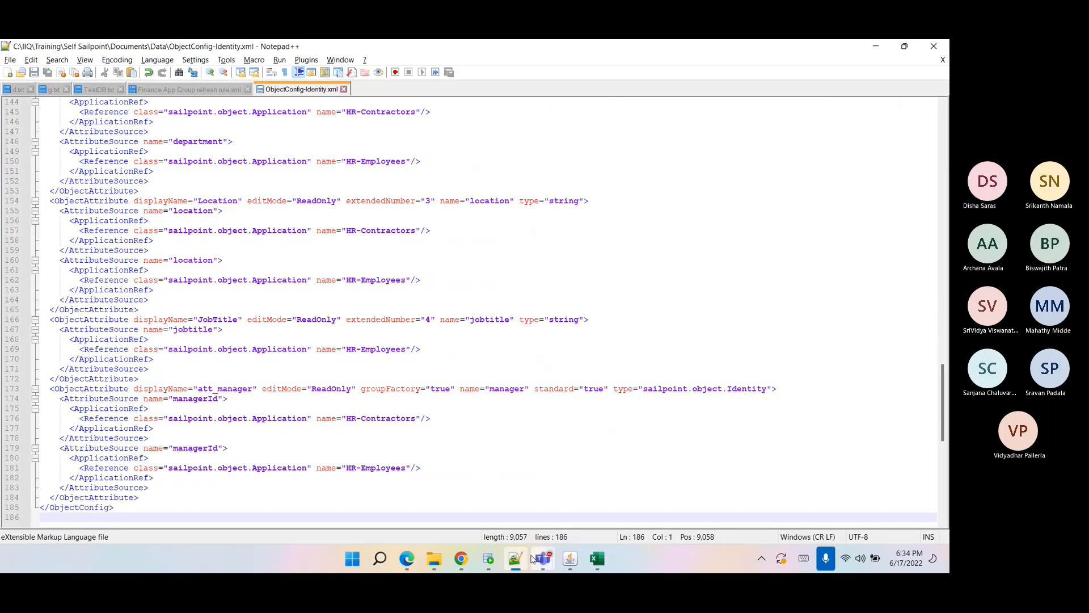
Share ObjectConfig-Identity.xml in the Sailpoint Training Teams chat, replacing the existing copy, then minimize Teams.
{"action": "mouse_move", "coordinate": [543, 558]}
{"action": "left_click", "coordinate": [363, 493]}
{"action": "left_click", "coordinate": [375, 527]}
{"action": "left_click", "coordinate": [375, 504]}
{"action": "left_click", "coordinate": [170, 138]}
{"action": "left_click", "coordinate": [370, 315]}
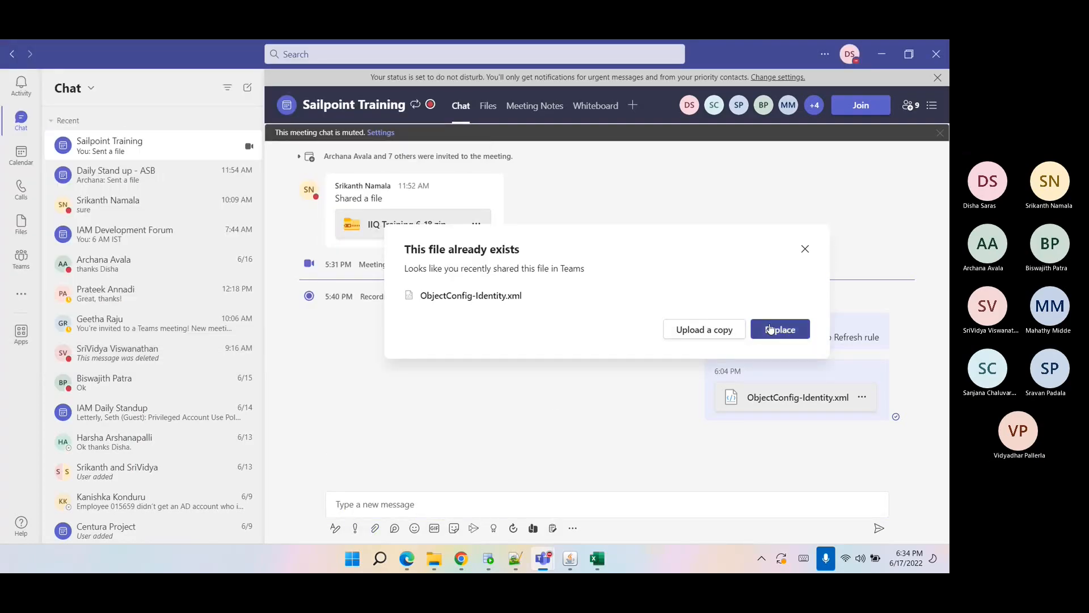
{"action": "left_click", "coordinate": [769, 329]}
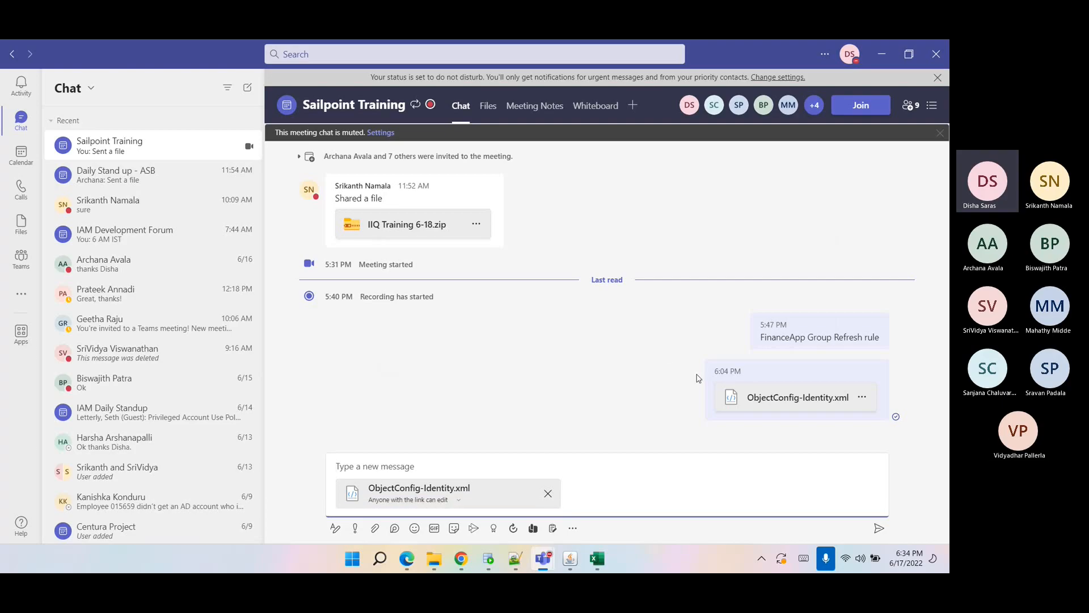
{"action": "left_click", "coordinate": [879, 529]}
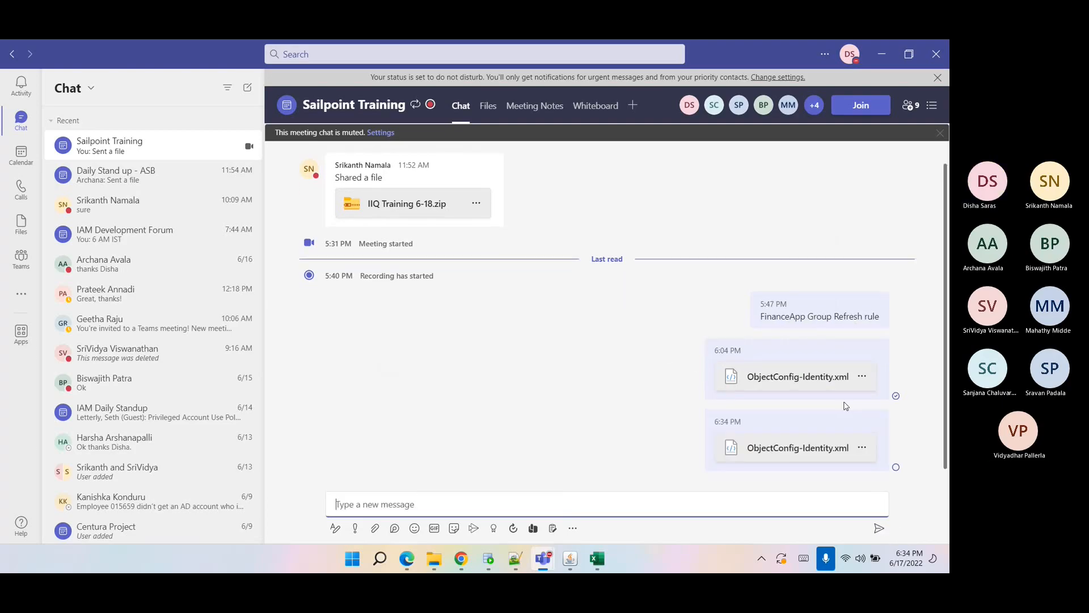
{"action": "left_click", "coordinate": [861, 377]}
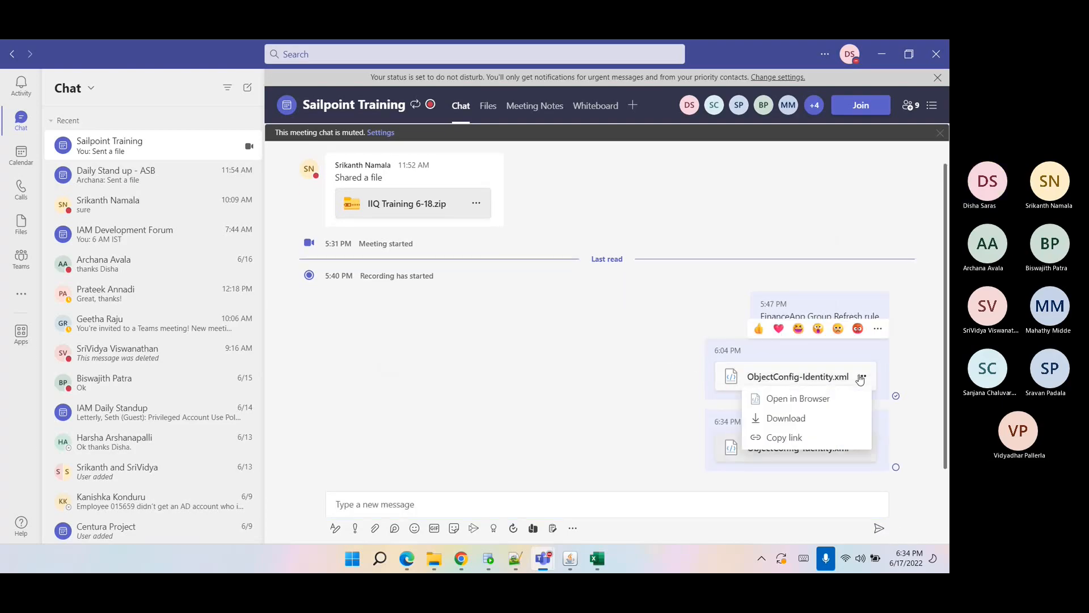
{"action": "left_click", "coordinate": [794, 346]}
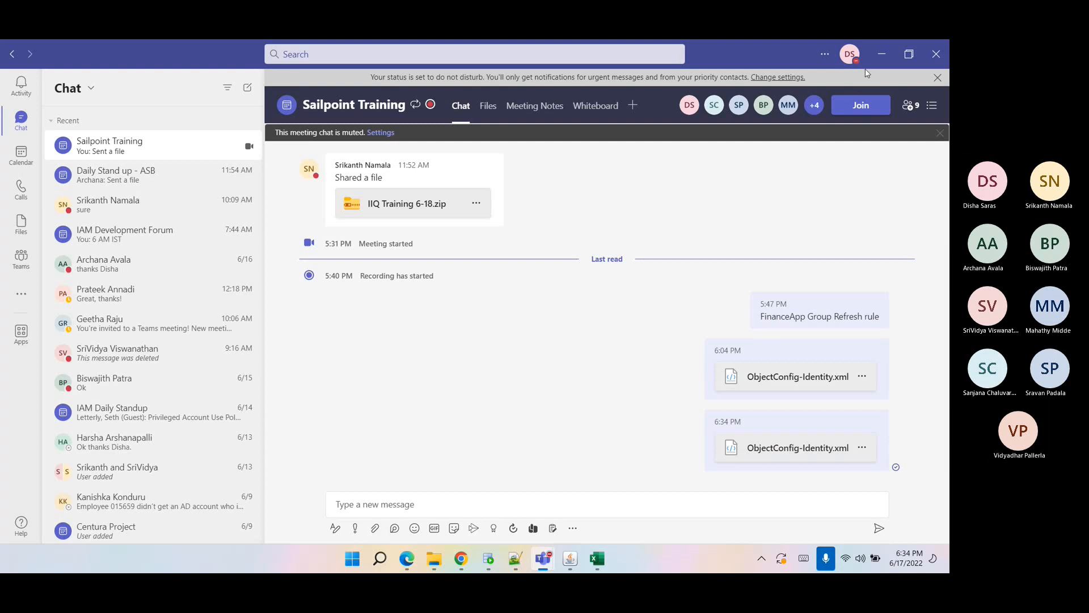
{"action": "left_click", "coordinate": [882, 54]}
Review the cleaned XML in Notepad++ and close the Identity object editor in the browser.
{"action": "left_click", "coordinate": [350, 338]}
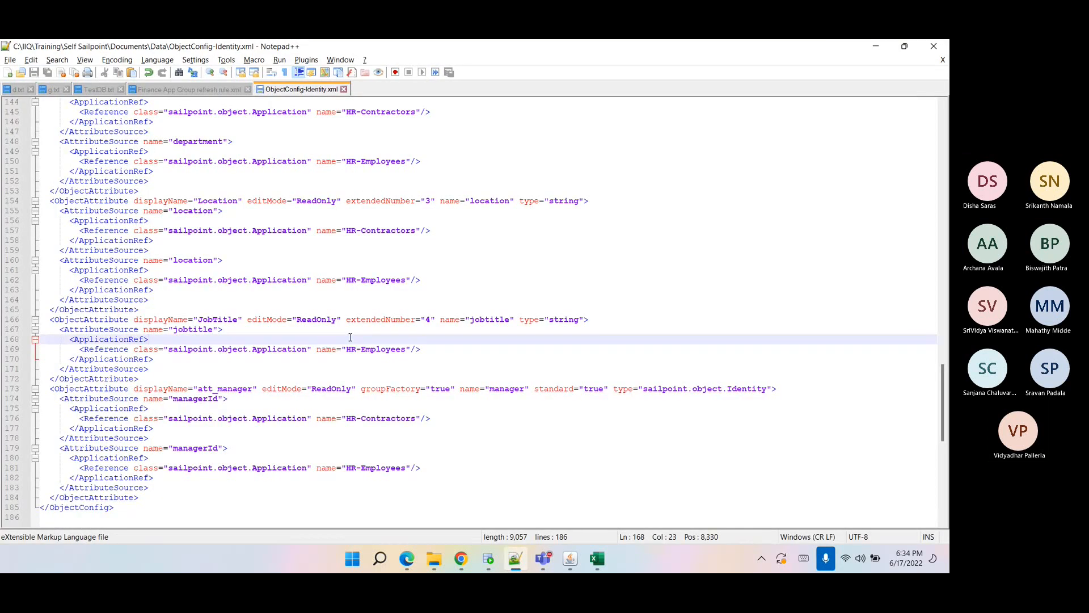
{"action": "scroll", "coordinate": [350, 337], "scroll_direction": "up", "scroll_amount": 9}
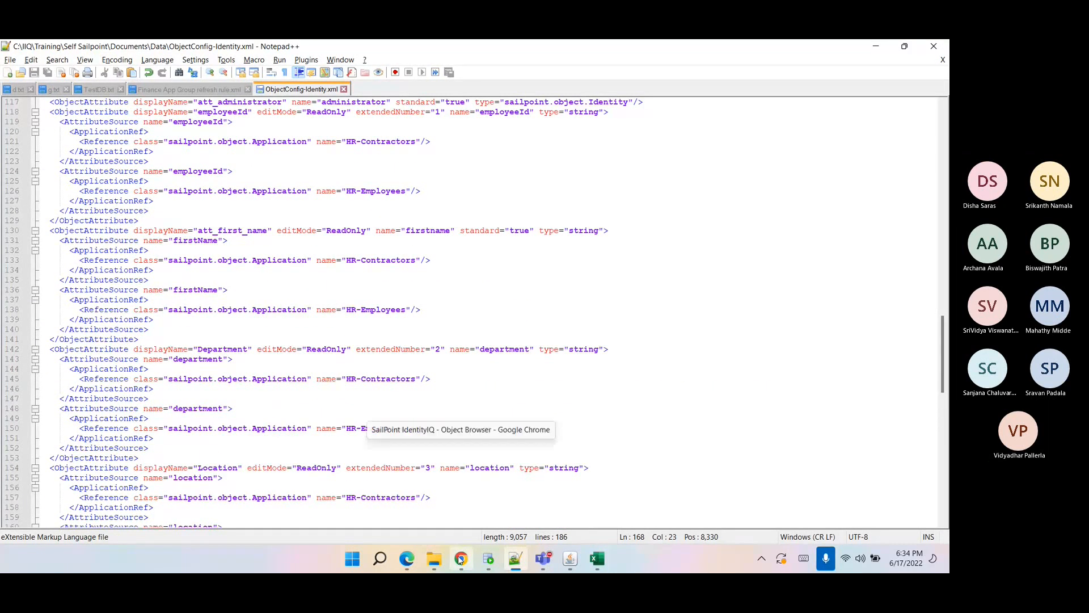
{"action": "left_click", "coordinate": [461, 561]}
{"action": "left_click", "coordinate": [512, 395]}
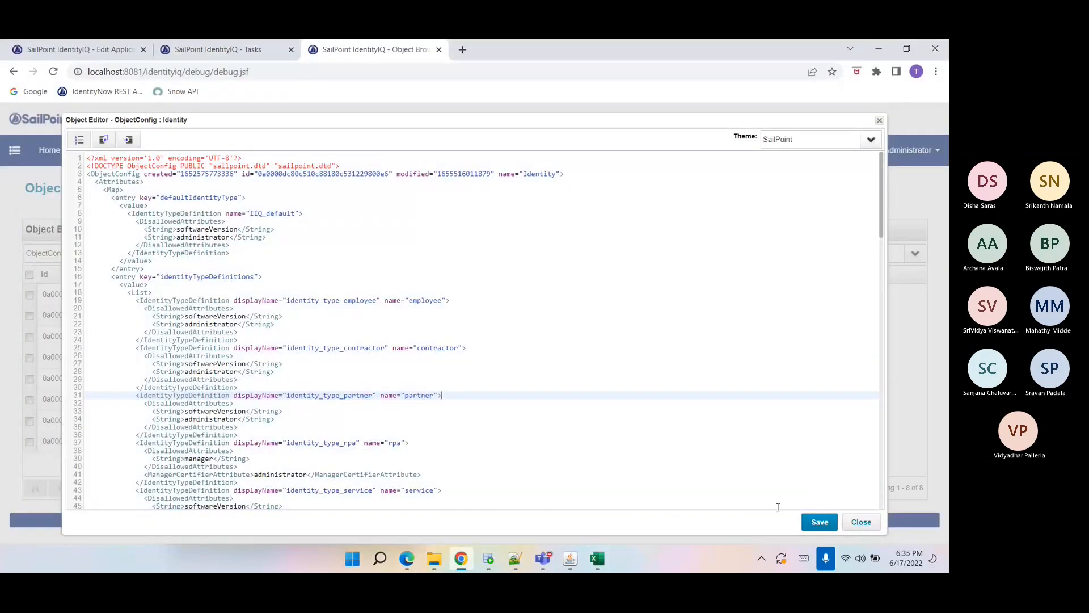
{"action": "left_click", "coordinate": [860, 522]}
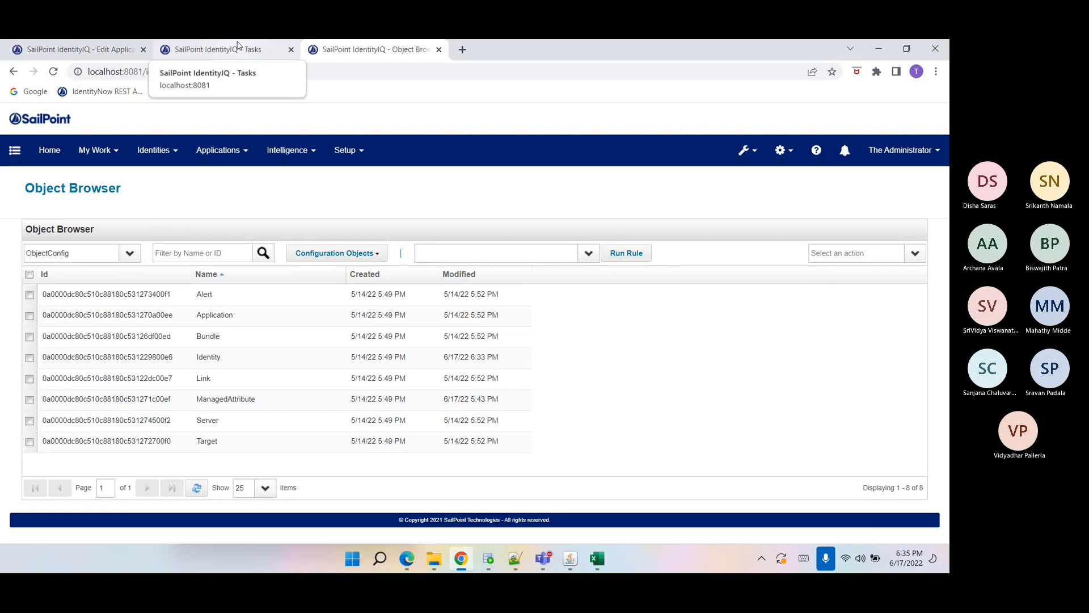
{"action": "left_click", "coordinate": [153, 150]}
{"action": "left_click", "coordinate": [170, 177]}
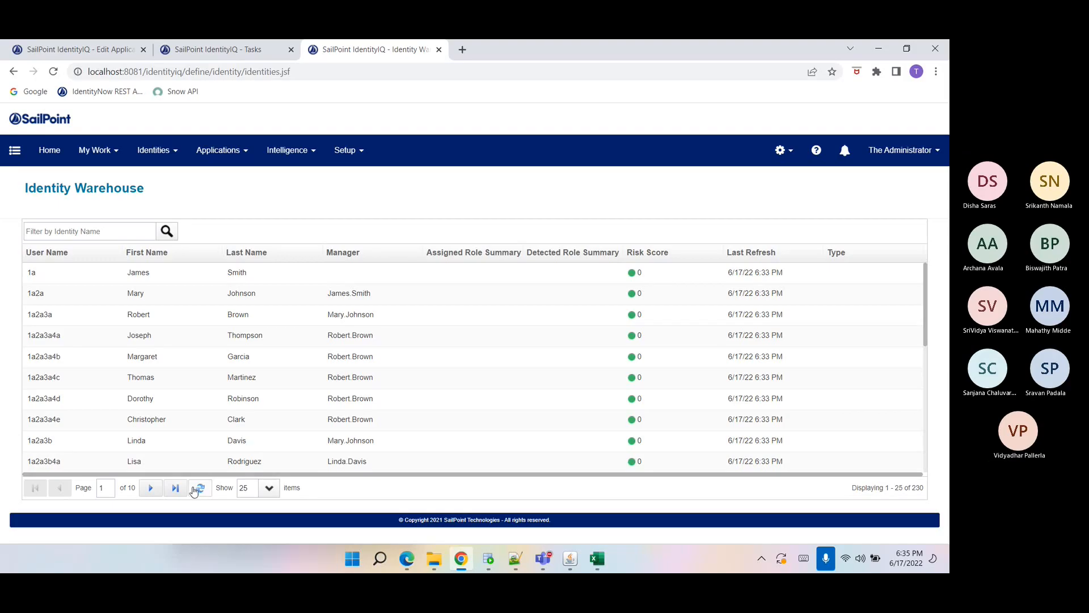
{"action": "left_click", "coordinate": [211, 379]}
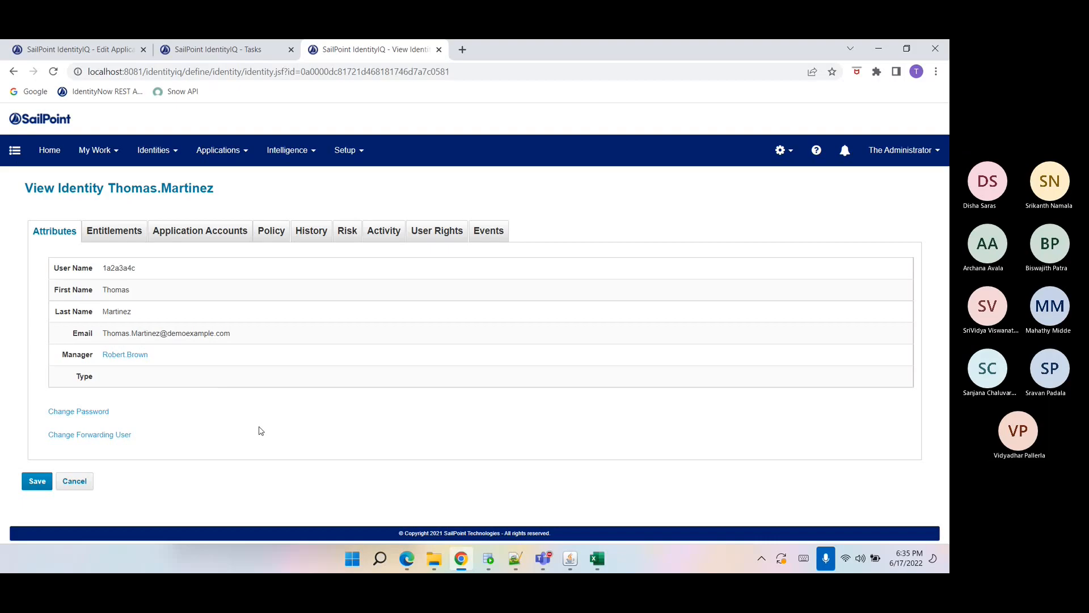
{"action": "left_click", "coordinate": [120, 359]}
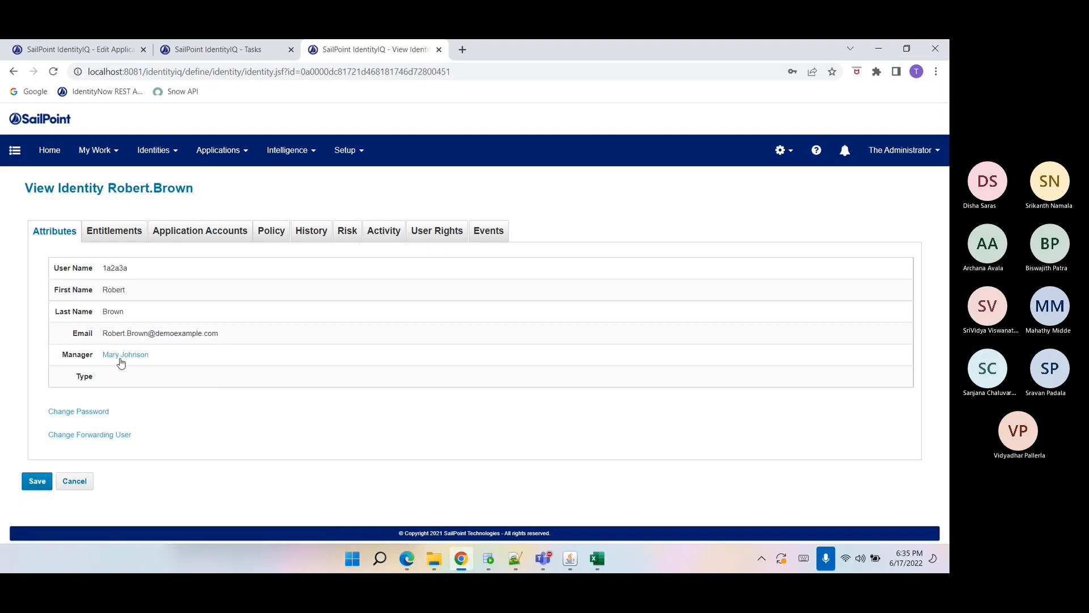
{"action": "left_click", "coordinate": [13, 71]}
{"action": "left_click", "coordinate": [165, 234]}
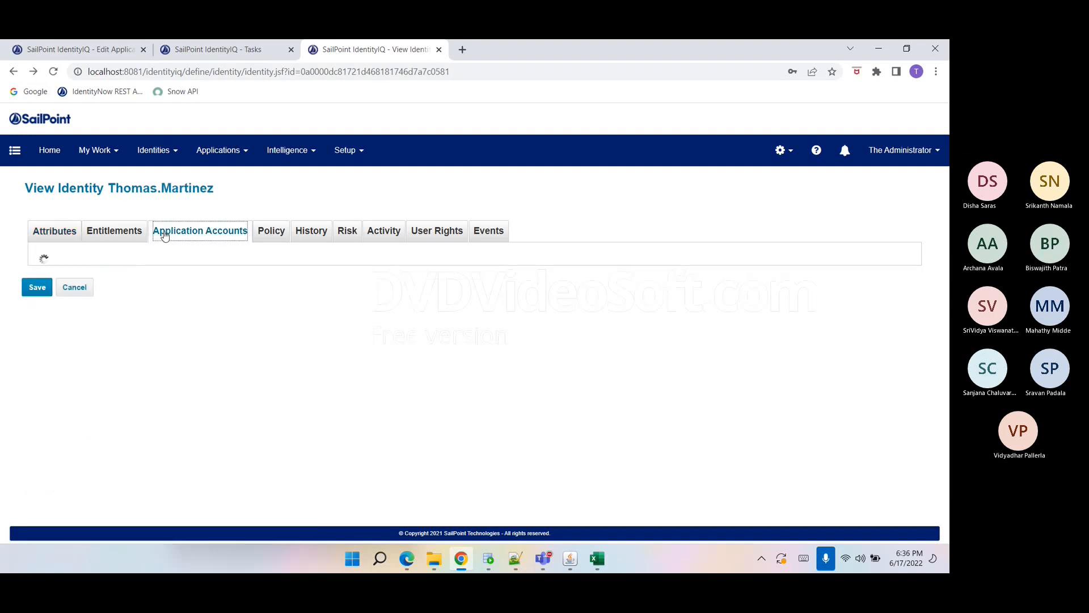
{"action": "left_click", "coordinate": [126, 307]}
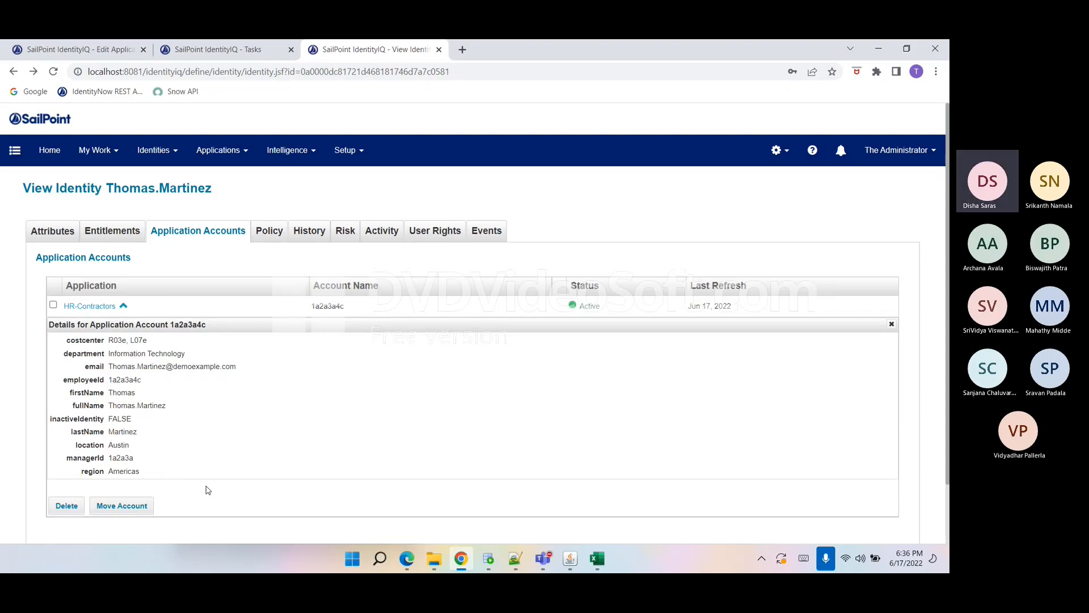
{"action": "left_click", "coordinate": [66, 239]}
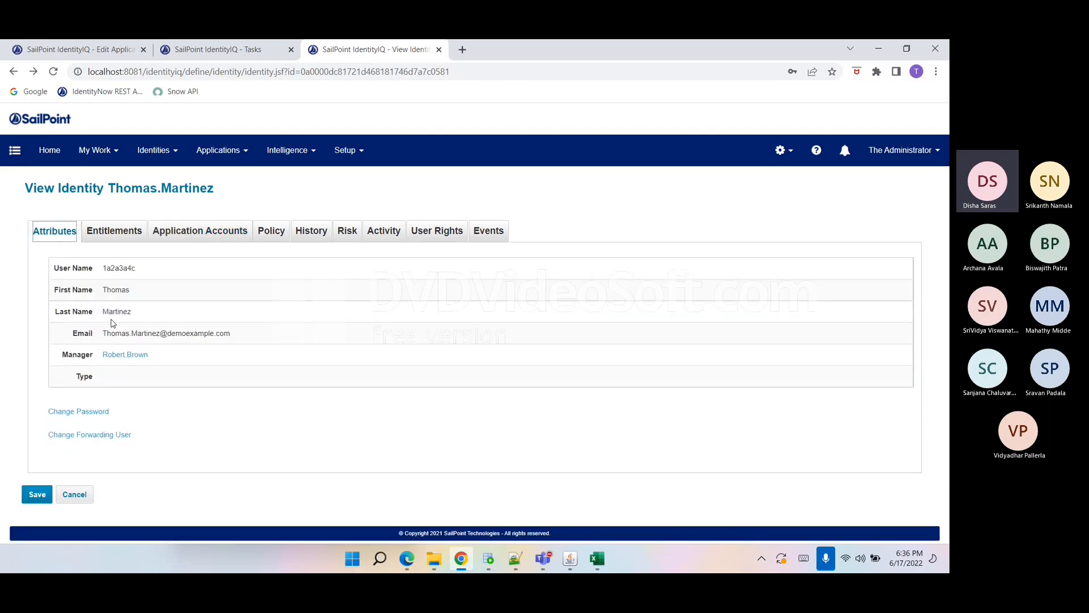
{"action": "left_click", "coordinate": [167, 237]}
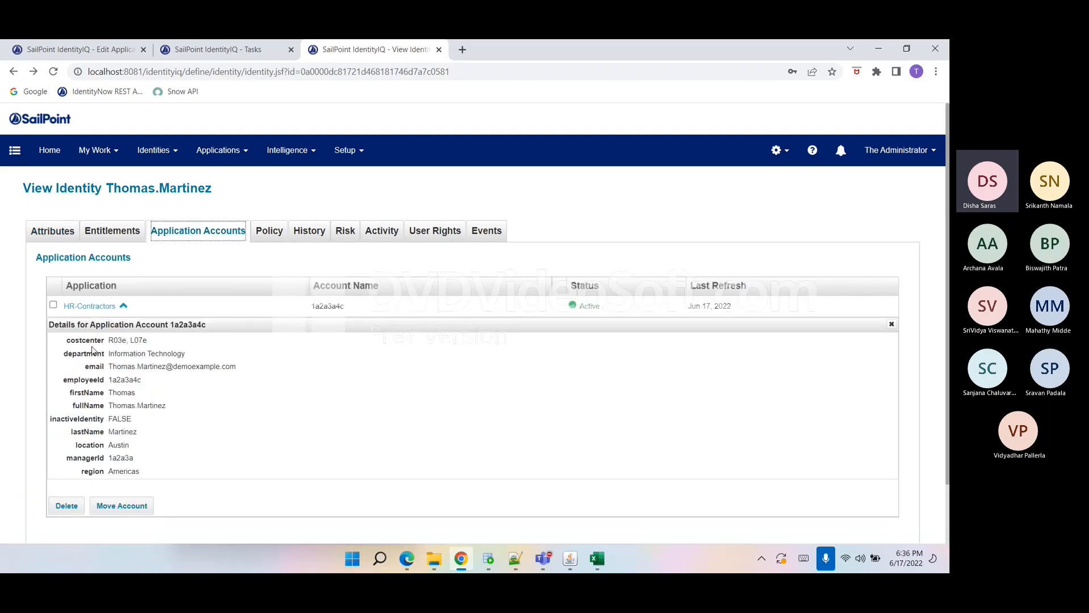
{"action": "left_click_drag", "start_coordinate": [68, 340], "coordinate": [64, 378]}
{"action": "left_click", "coordinate": [146, 482]}
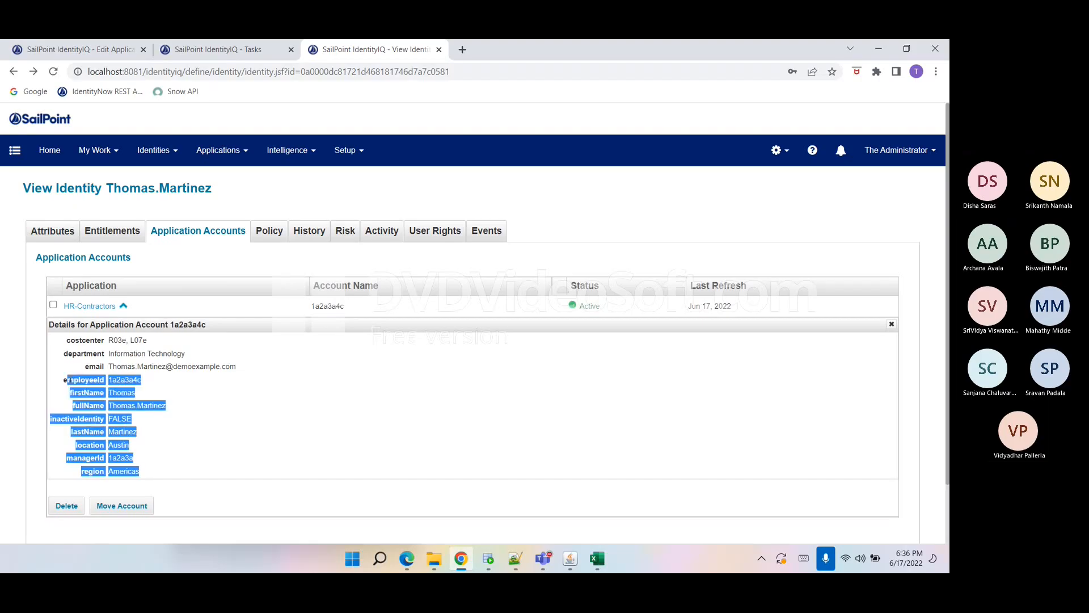
{"action": "left_click", "coordinate": [60, 230]}
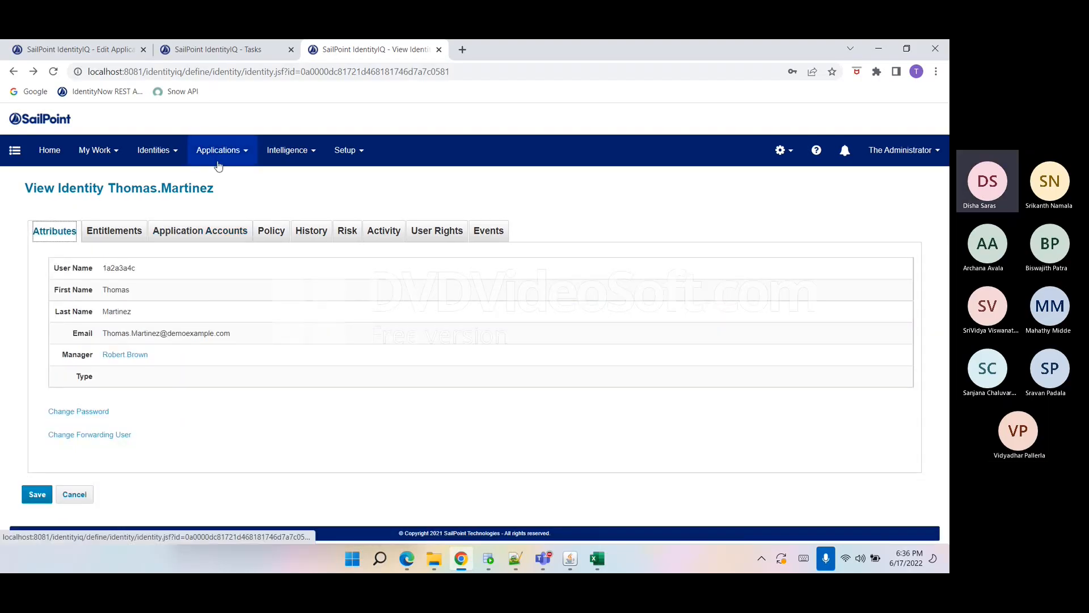
Reopen the Identity Warehouse and refresh the list to review identities' managers.
{"action": "mouse_move", "coordinate": [153, 150]}
{"action": "left_click", "coordinate": [170, 181]}
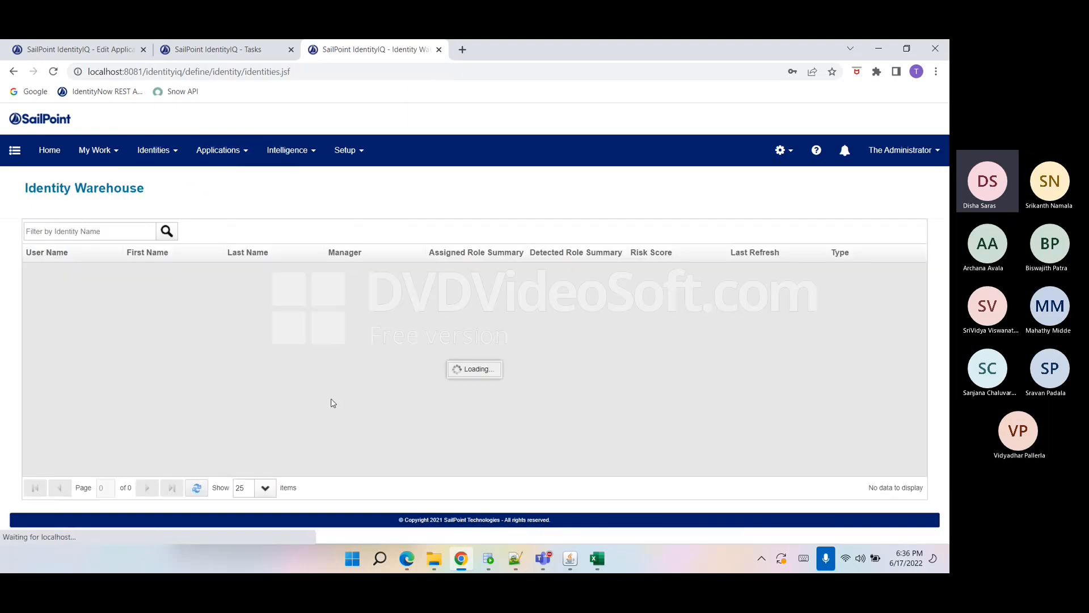
{"action": "scroll", "coordinate": [326, 394], "scroll_direction": "down", "scroll_amount": 1}
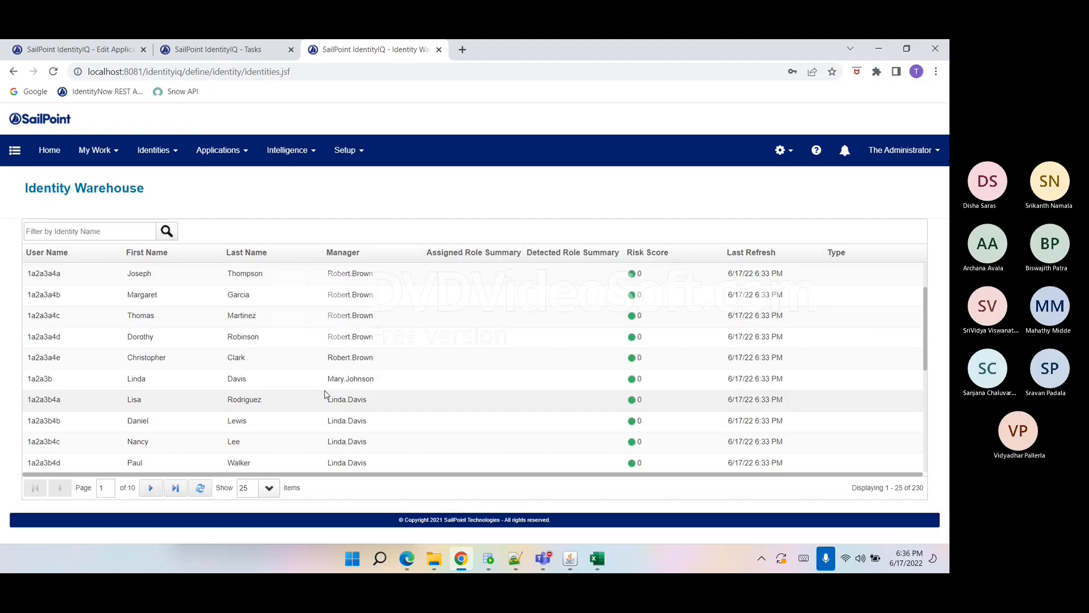
{"action": "left_click", "coordinate": [199, 487]}
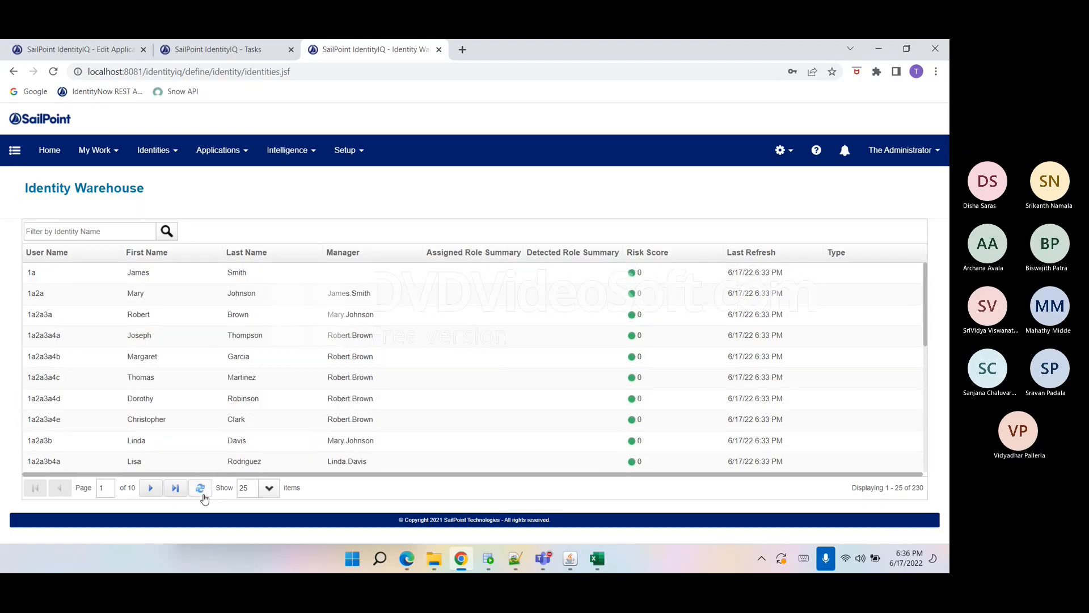
{"action": "triple_click", "coordinate": [229, 526]}
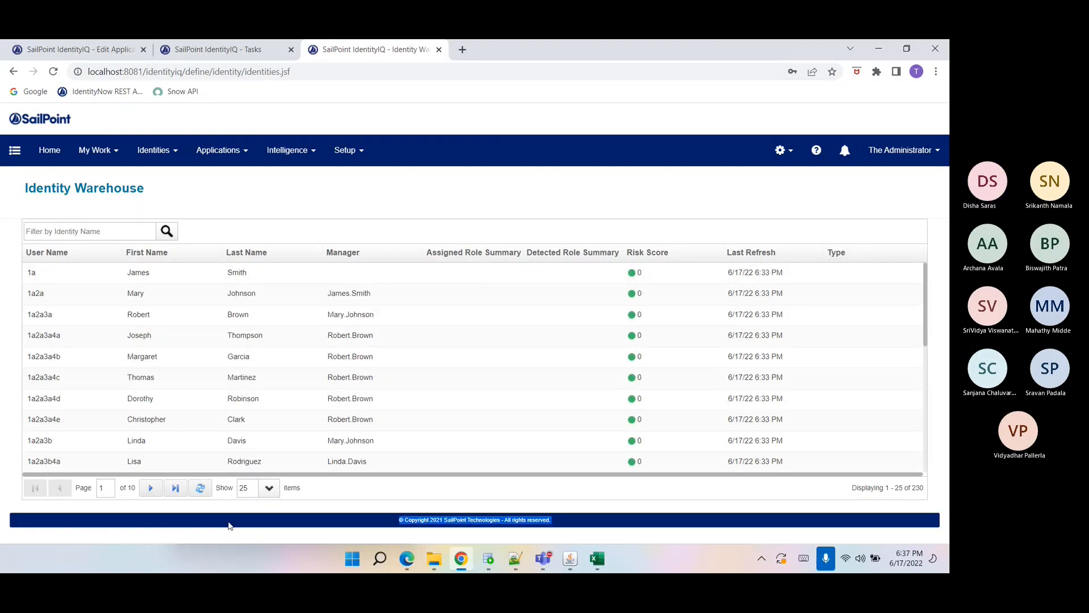
Return to the application editor tab and open the Home dashboard.
{"action": "left_click", "coordinate": [228, 526]}
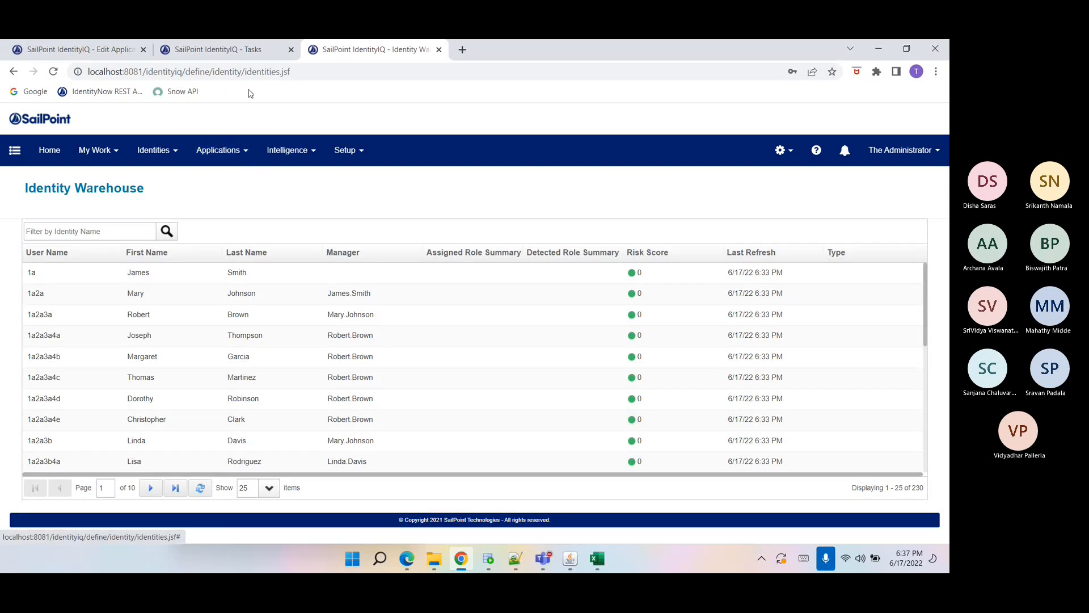
{"action": "left_click", "coordinate": [115, 56]}
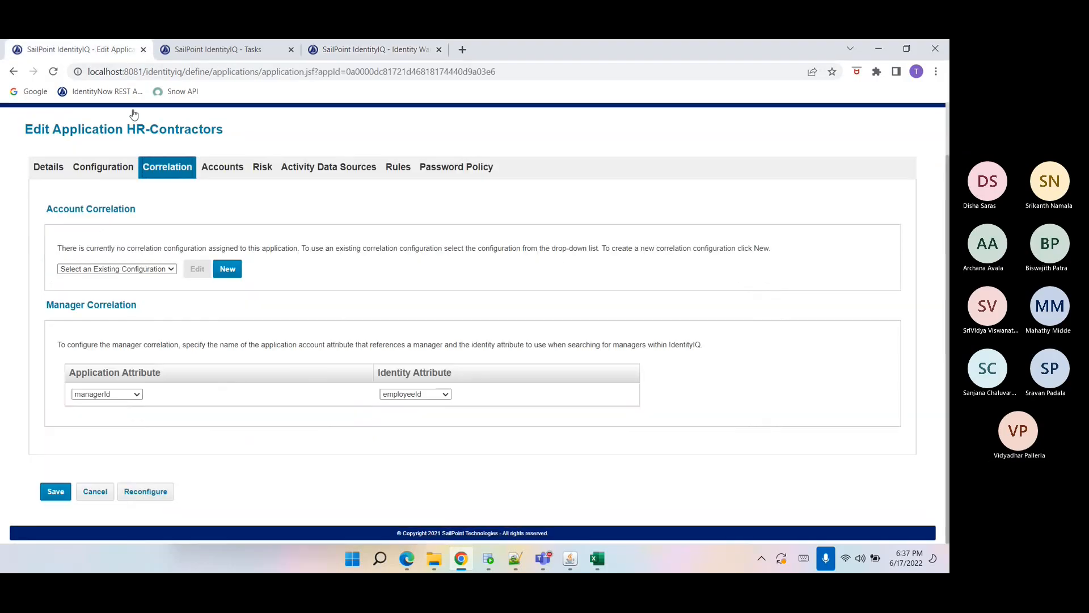
{"action": "scroll", "coordinate": [196, 261], "scroll_direction": "up", "scroll_amount": 1}
{"action": "left_click", "coordinate": [52, 162]}
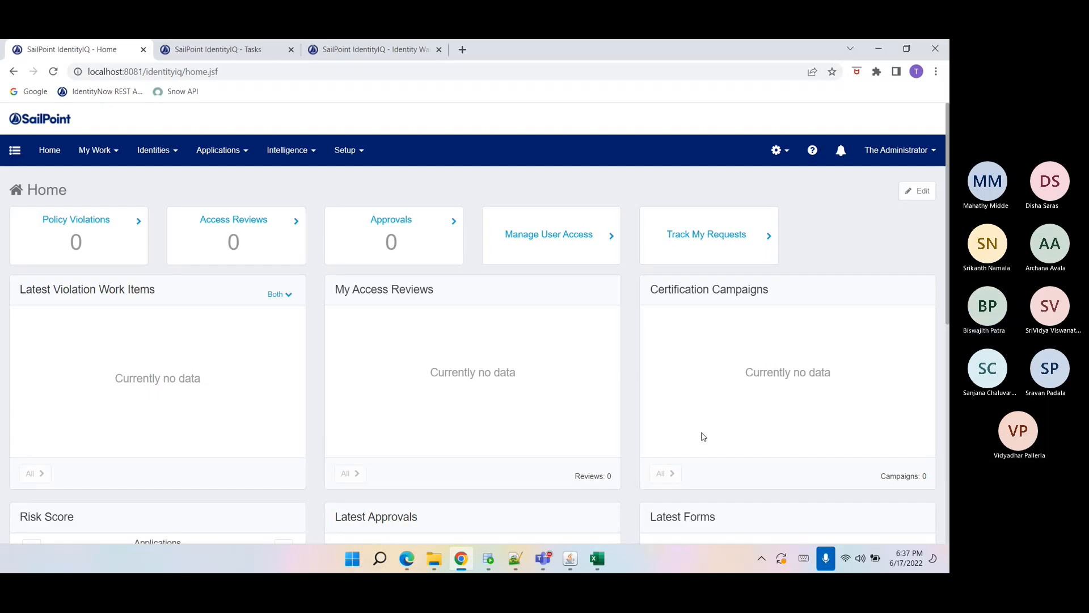
{"action": "double_click", "coordinate": [685, 398]}
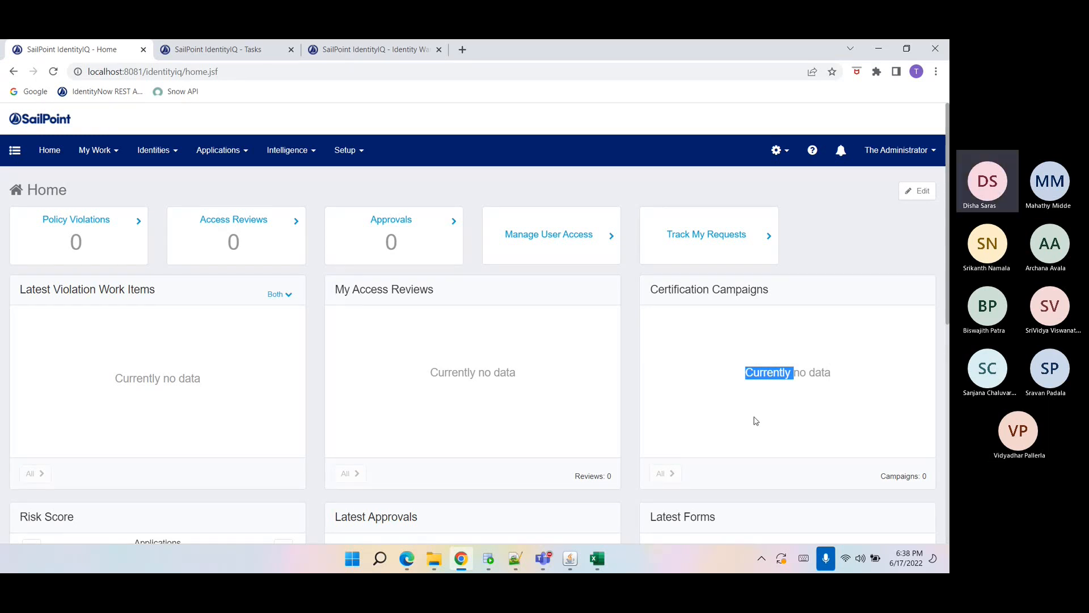
{"action": "left_click", "coordinate": [760, 395]}
{"action": "triple_click", "coordinate": [760, 394]}
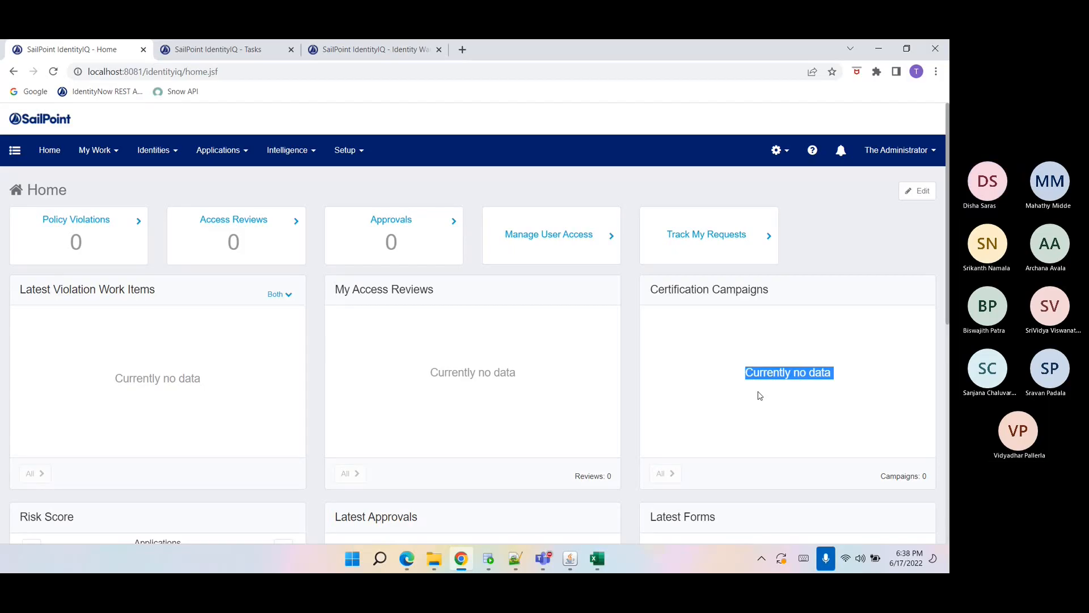
{"action": "left_click", "coordinate": [759, 397]}
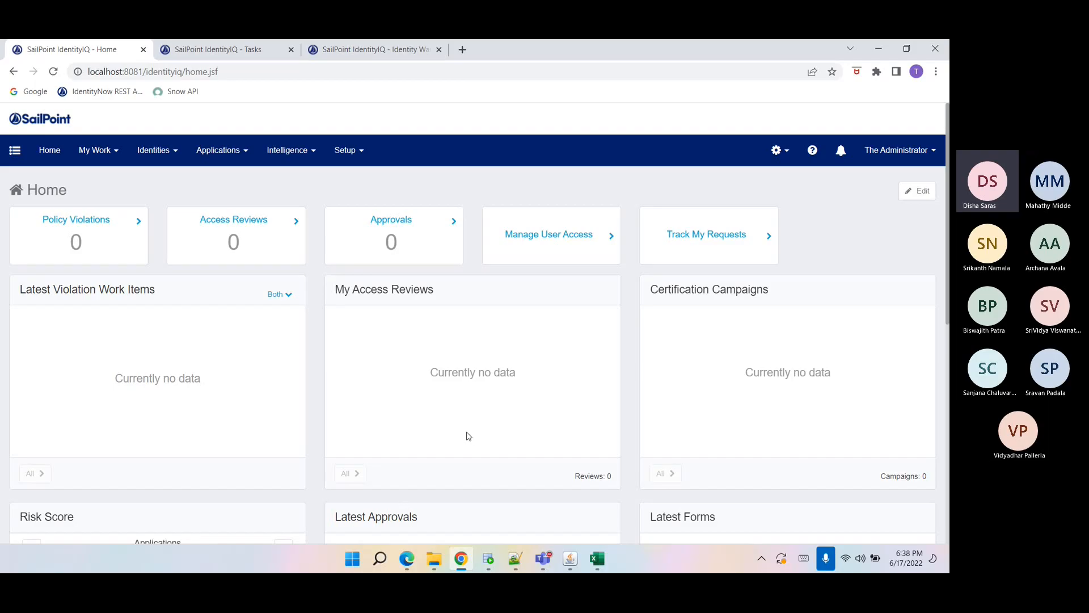
Start a new application definition and name it MultiplexApp.
{"action": "left_click", "coordinate": [243, 148]}
{"action": "left_click", "coordinate": [232, 180]}
{"action": "left_click", "coordinate": [235, 231]}
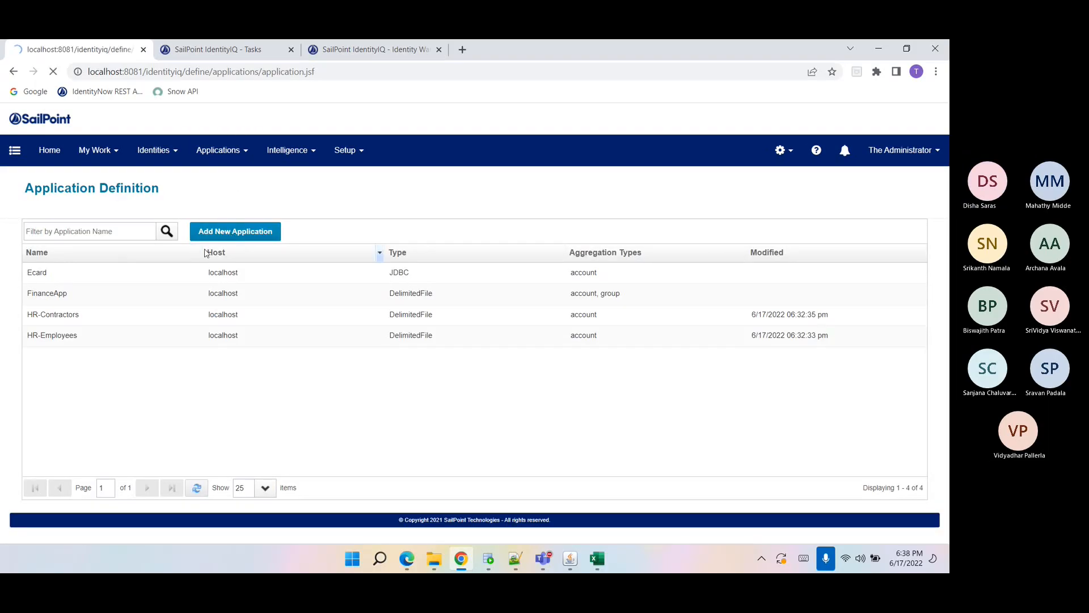
{"action": "left_click", "coordinate": [129, 293]}
{"action": "type", "text": "Mu"}
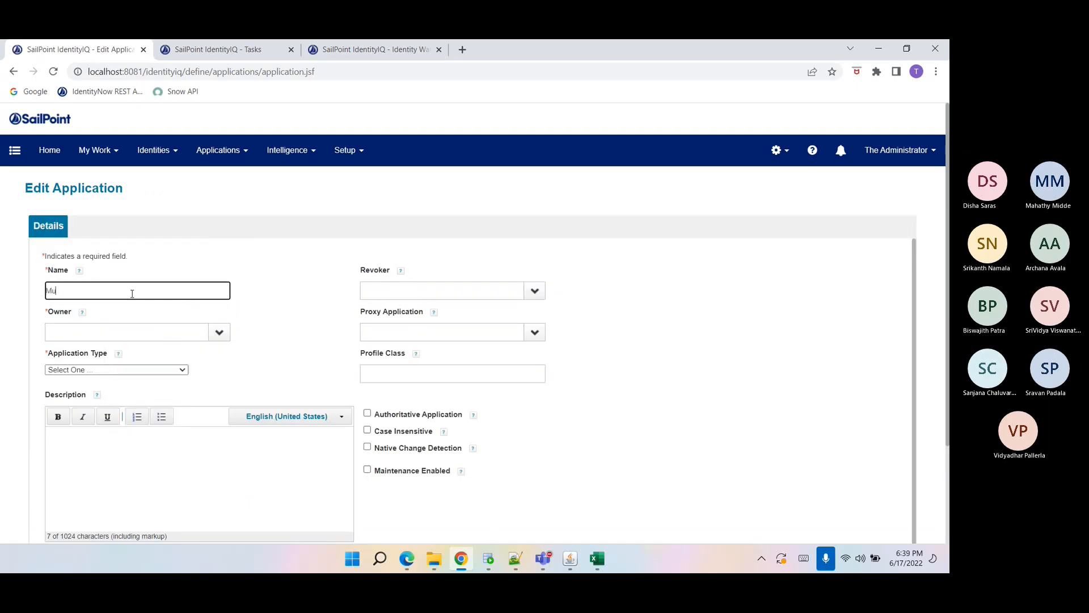
{"action": "type", "text": "ltiplexApp"}
Set the application's owner to The Administrator.
{"action": "left_click", "coordinate": [143, 327]}
{"action": "type", "text": "sp"}
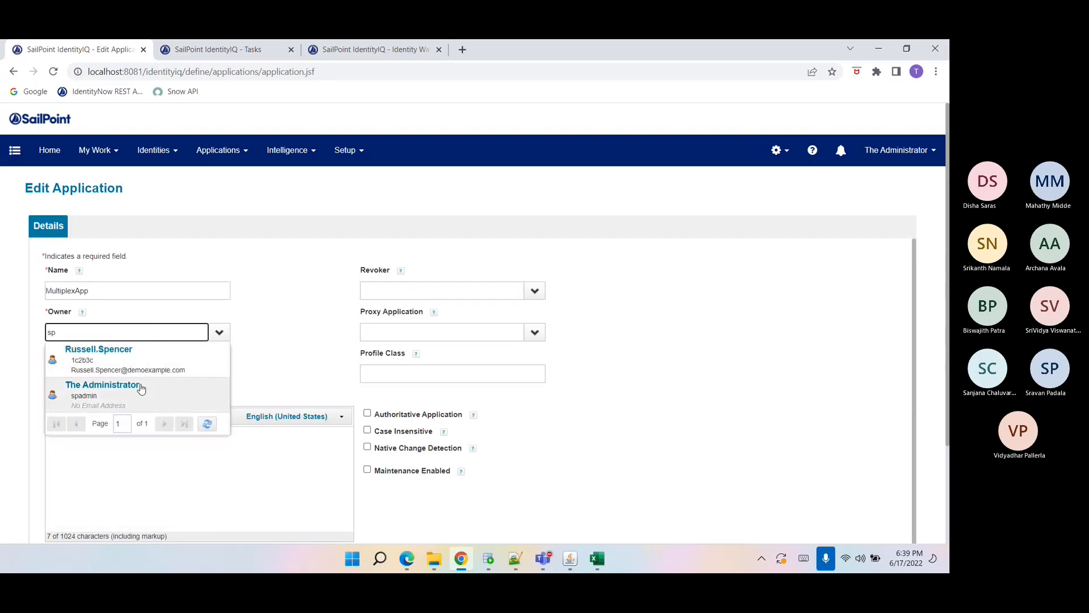
{"action": "left_click", "coordinate": [140, 388]}
Set the application type to DelimitedFile and open its configuration settings.
{"action": "left_click", "coordinate": [117, 370]}
{"action": "scroll", "coordinate": [84, 313], "scroll_direction": "down", "scroll_amount": 3}
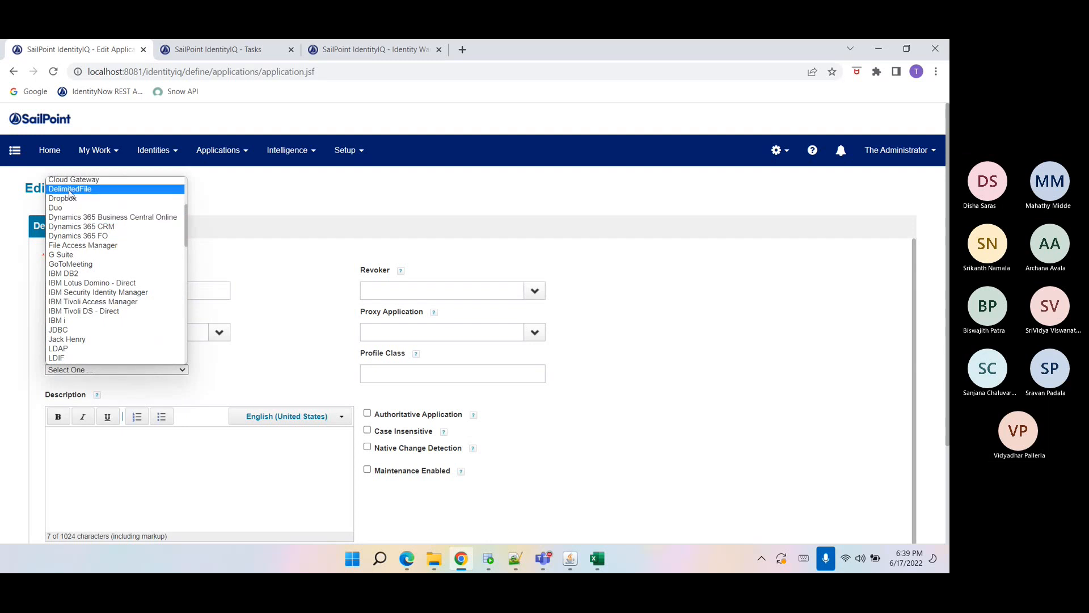
{"action": "left_click", "coordinate": [69, 189]}
{"action": "left_click", "coordinate": [103, 226]}
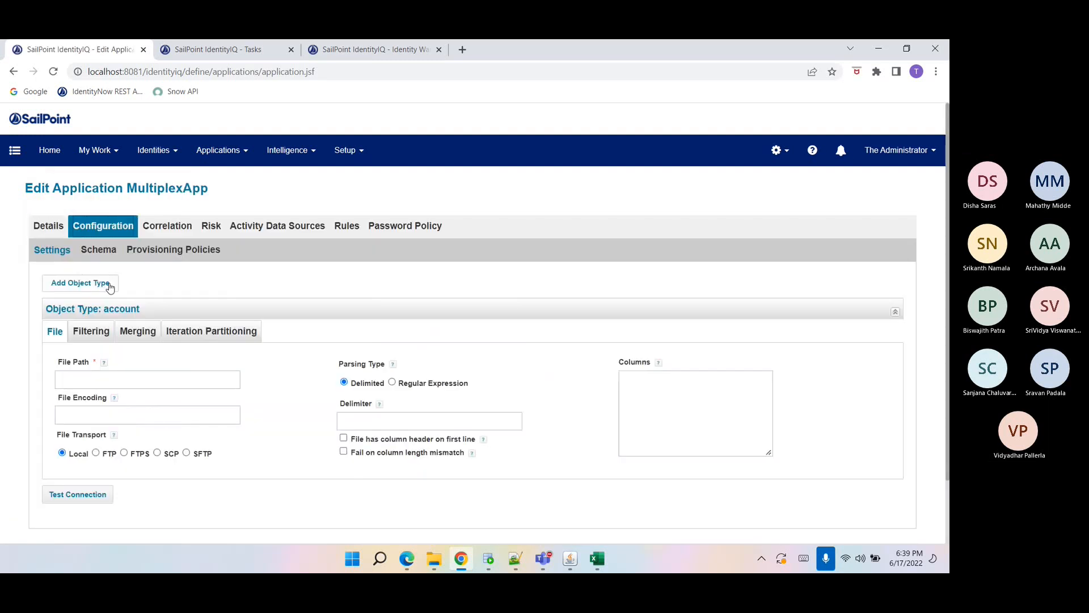
Copy the path of MultiplexApp.csv from the Data folder and paste it as the account file path.
{"action": "left_click", "coordinate": [100, 380]}
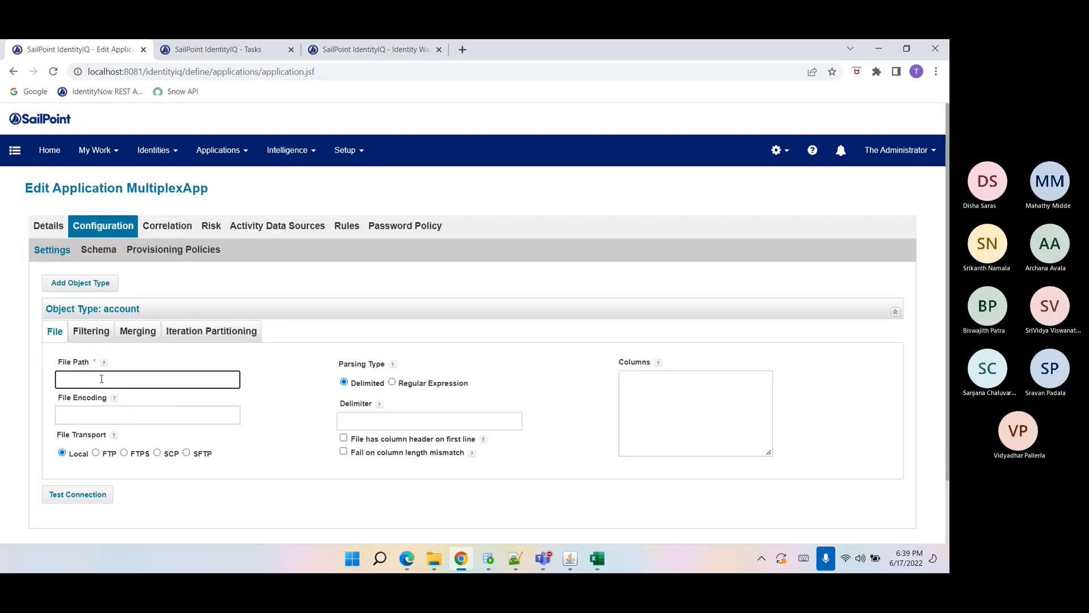
{"action": "left_click", "coordinate": [433, 559]}
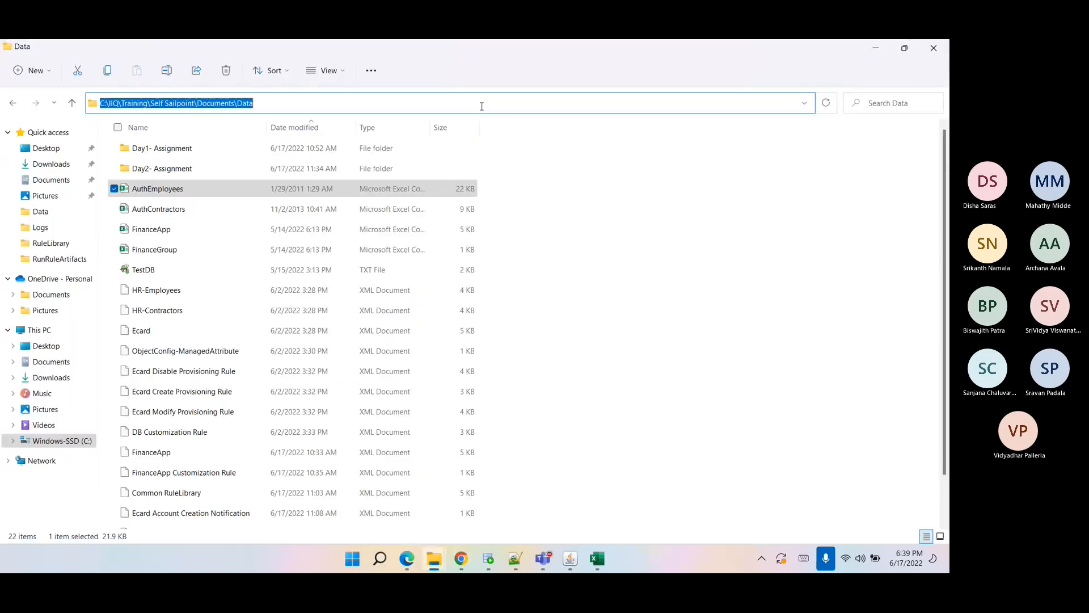
{"action": "key", "text": "alt+Tab"}
{"action": "type", "text": "C:\\IIQ\\Training\\Self Sailpoint\\Documents\\Data"}
{"action": "key", "text": "alt+Tab"}
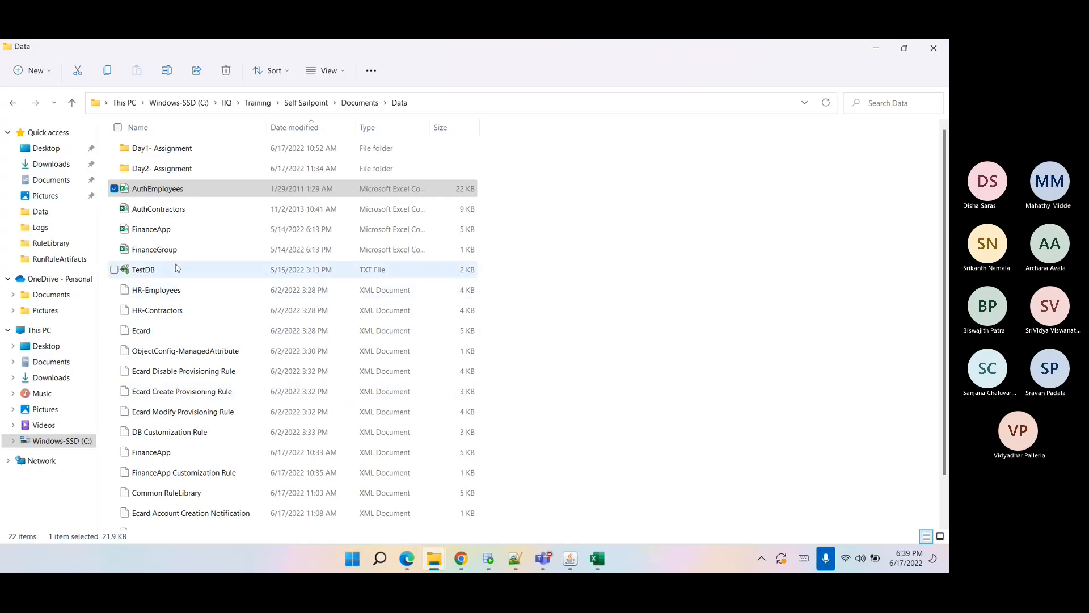
{"action": "scroll", "coordinate": [175, 272], "scroll_direction": "down", "scroll_amount": 2}
{"action": "right_click", "coordinate": [158, 520]}
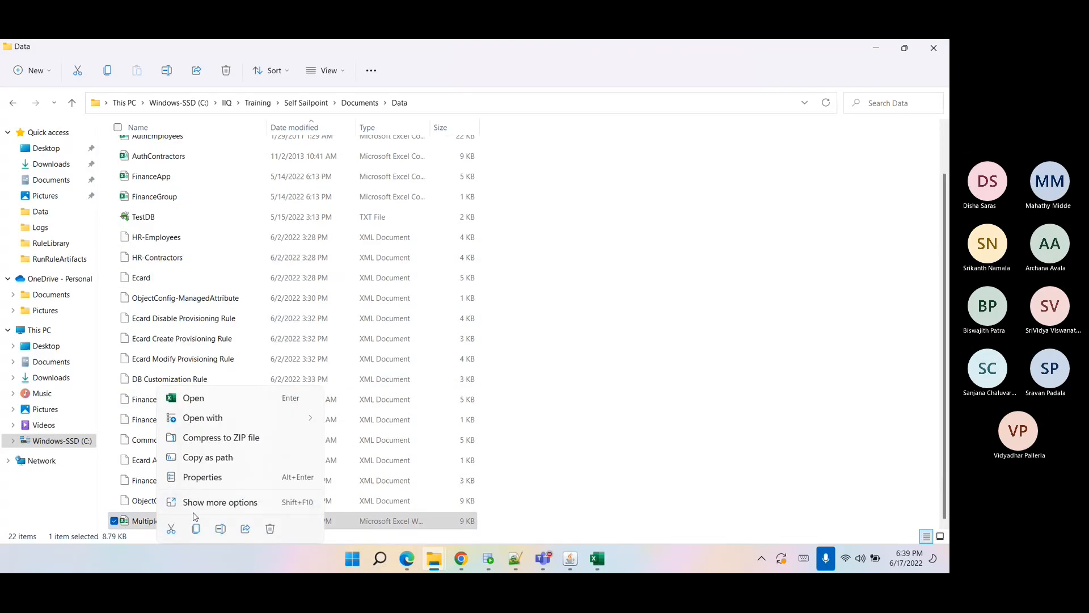
{"action": "key", "text": "Escape"}
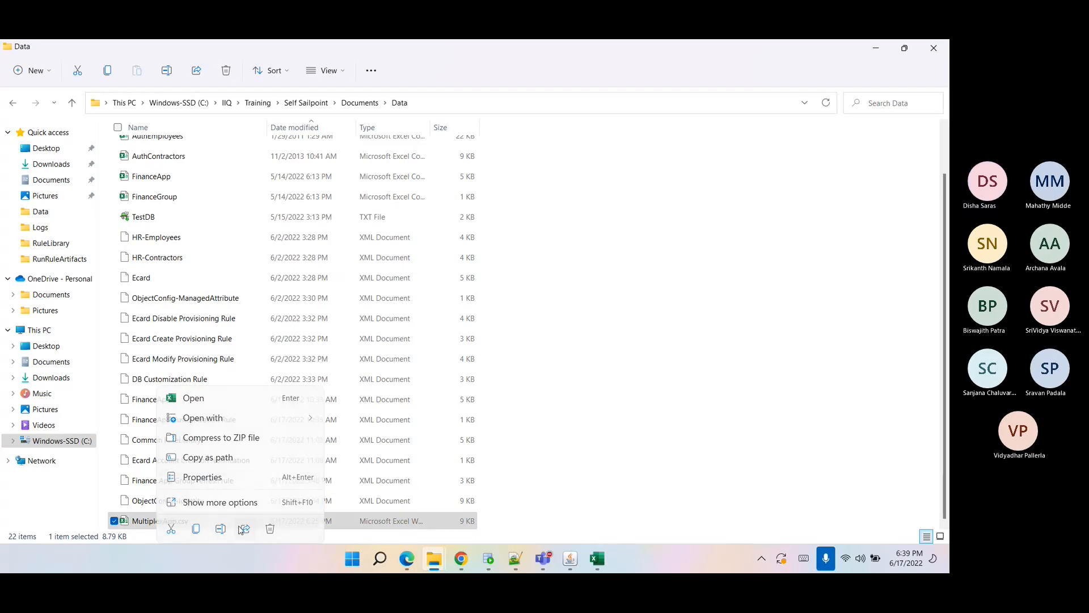
{"action": "left_click", "coordinate": [677, 421]}
{"action": "right_click", "coordinate": [173, 520]}
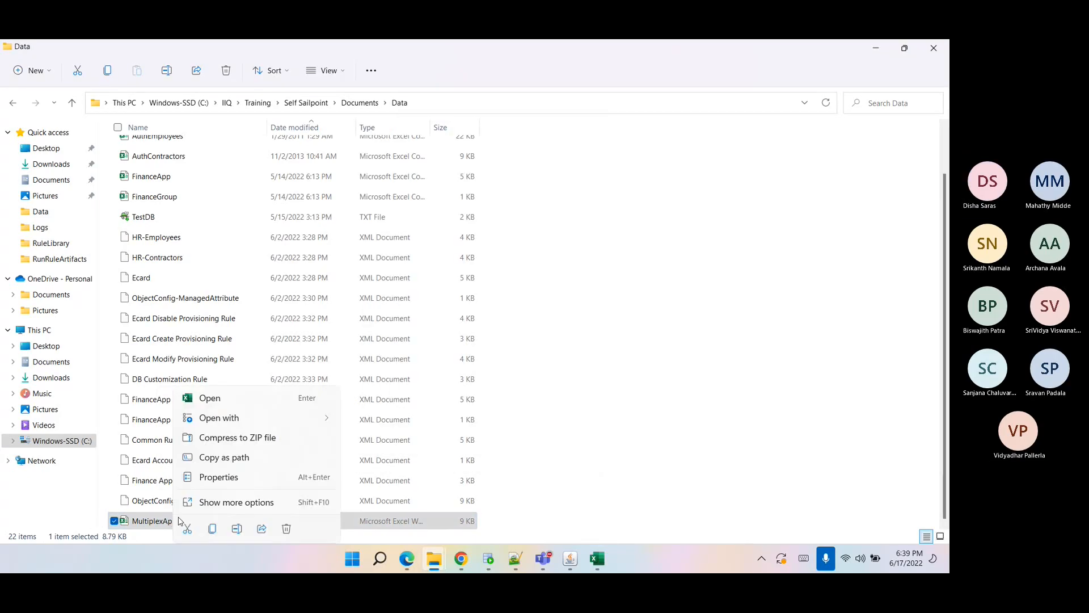
{"action": "left_click", "coordinate": [240, 525]}
{"action": "key", "text": "ctrl+c"}
{"action": "key", "text": "alt+Tab"}
{"action": "key", "text": "ctrl+v"}
Set the delimiter to a comma and enable the column header on first line option.
{"action": "left_click", "coordinate": [351, 426]}
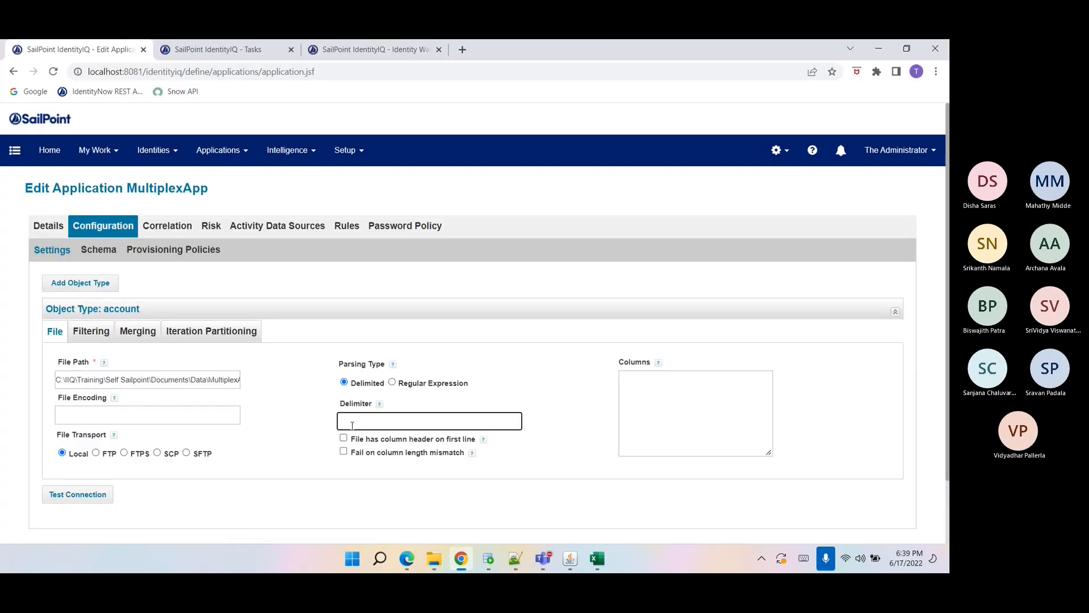
{"action": "type", "text": ","}
{"action": "left_click", "coordinate": [343, 438]}
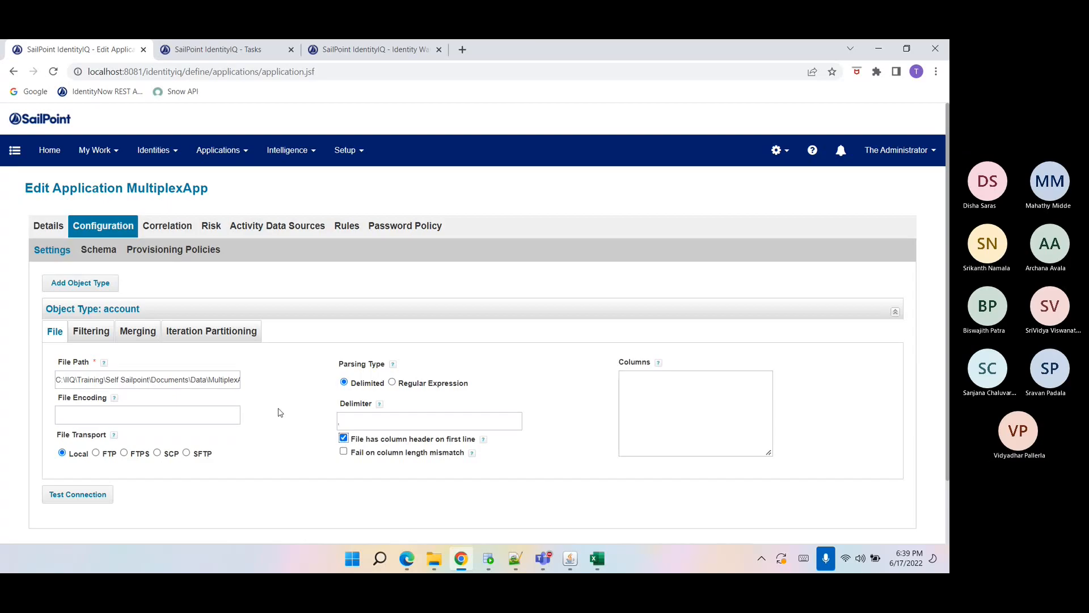
Try to discover the account schema attributes.
{"action": "left_click", "coordinate": [100, 260]}
{"action": "scroll", "coordinate": [110, 381], "scroll_direction": "down", "scroll_amount": 2}
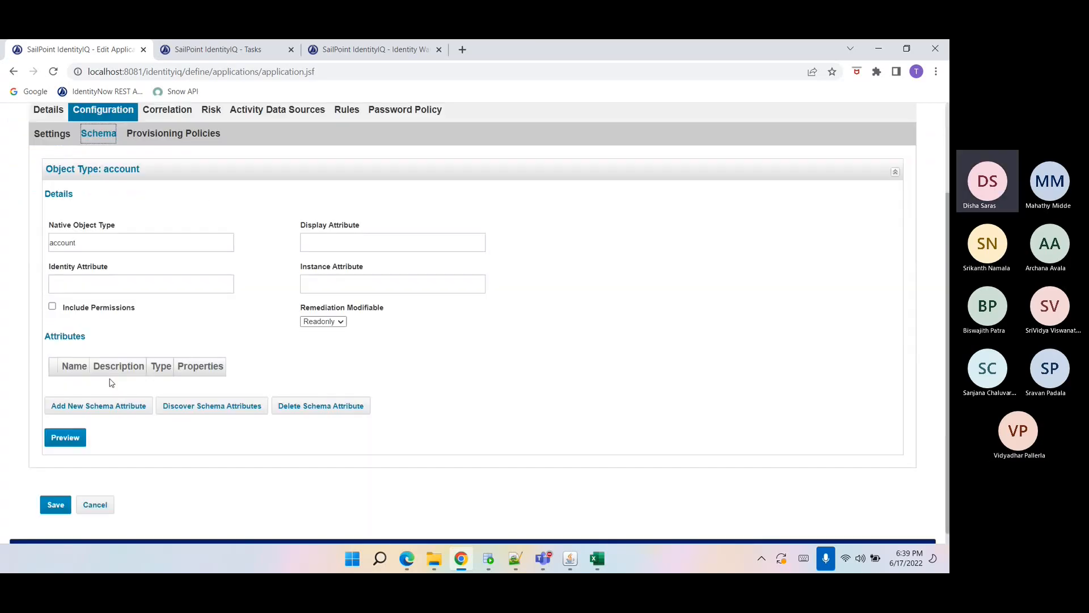
{"action": "left_click", "coordinate": [194, 399]}
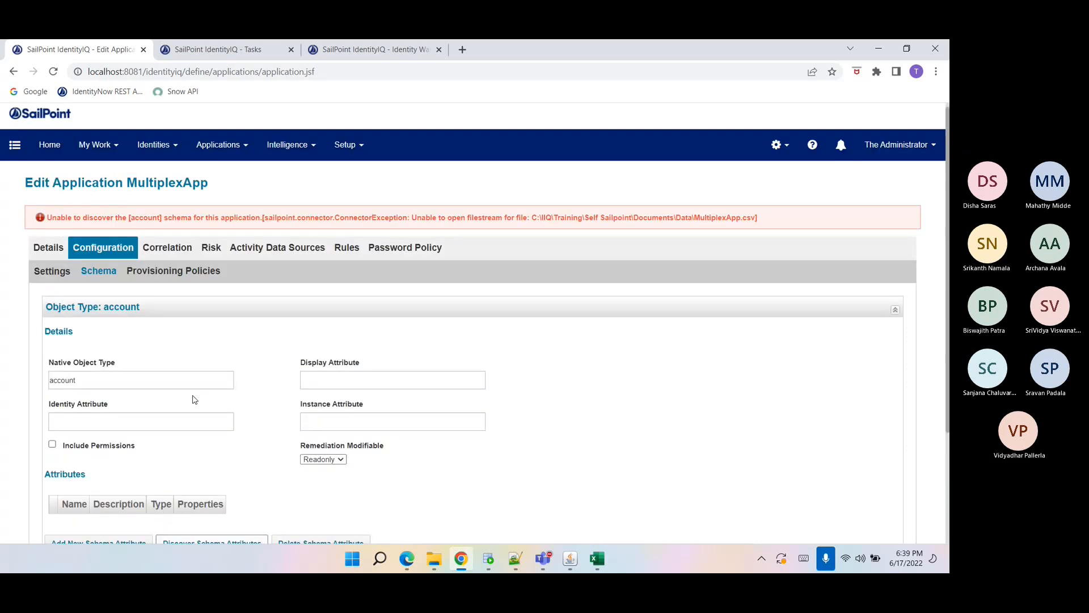
Save the open MultiplexApp.csv workbook in Excel and close it.
{"action": "left_click", "coordinate": [597, 558]}
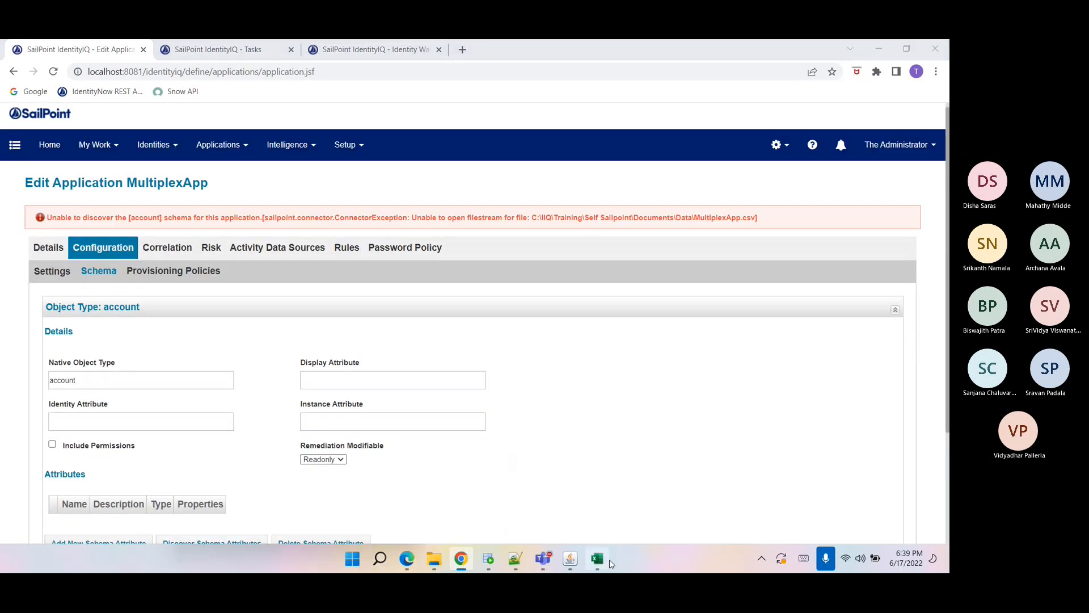
{"action": "key", "text": "ctrl+s"}
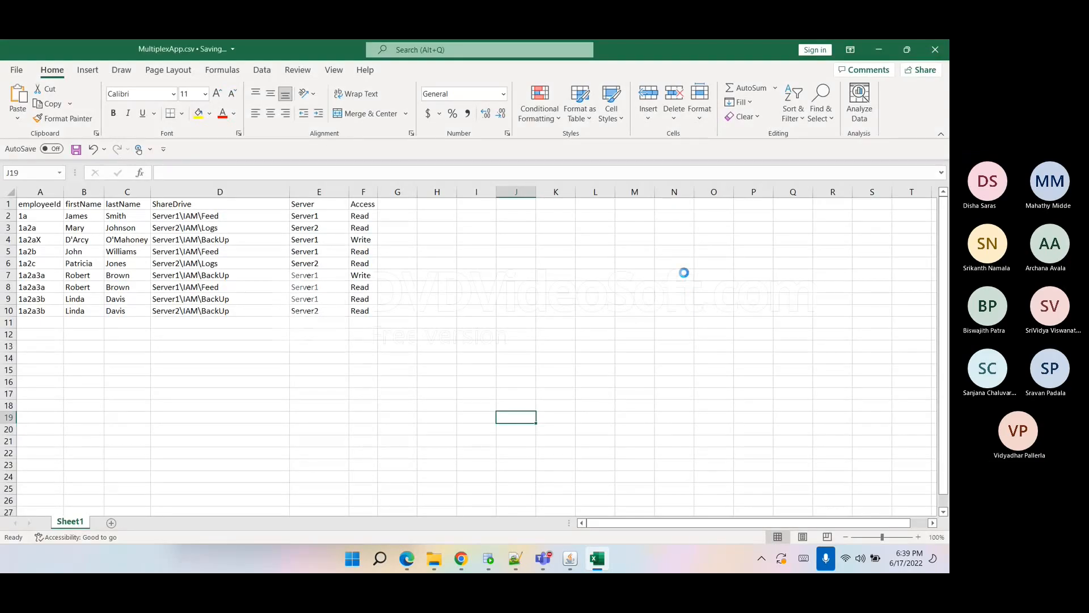
{"action": "left_click", "coordinate": [935, 49]}
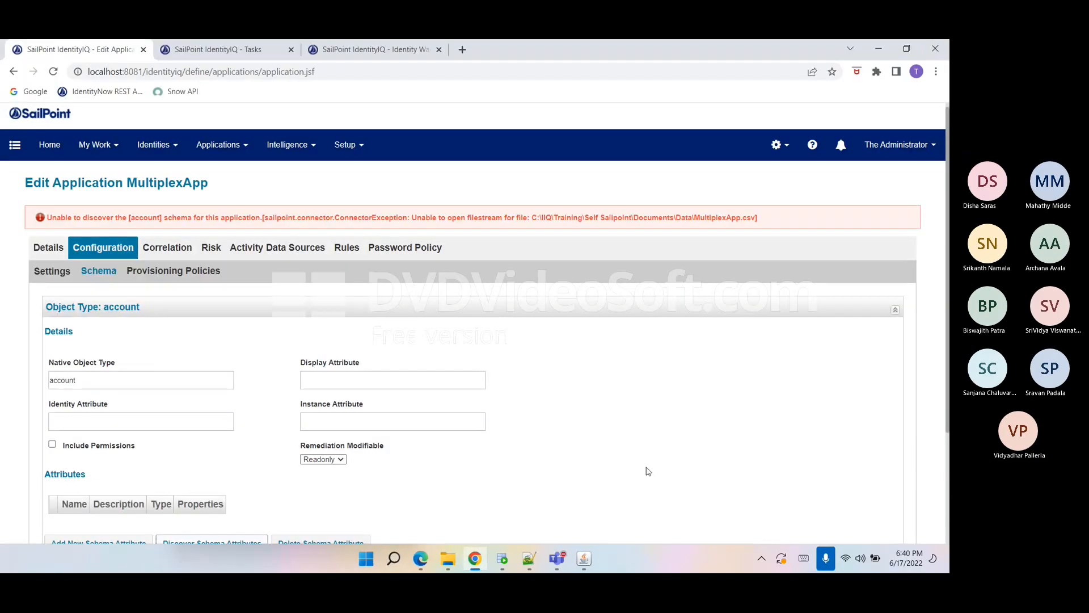
Open MultiplexApp.csv from the Data folder in Excel.
{"action": "mouse_move", "coordinate": [448, 558]}
{"action": "left_click", "coordinate": [380, 520]}
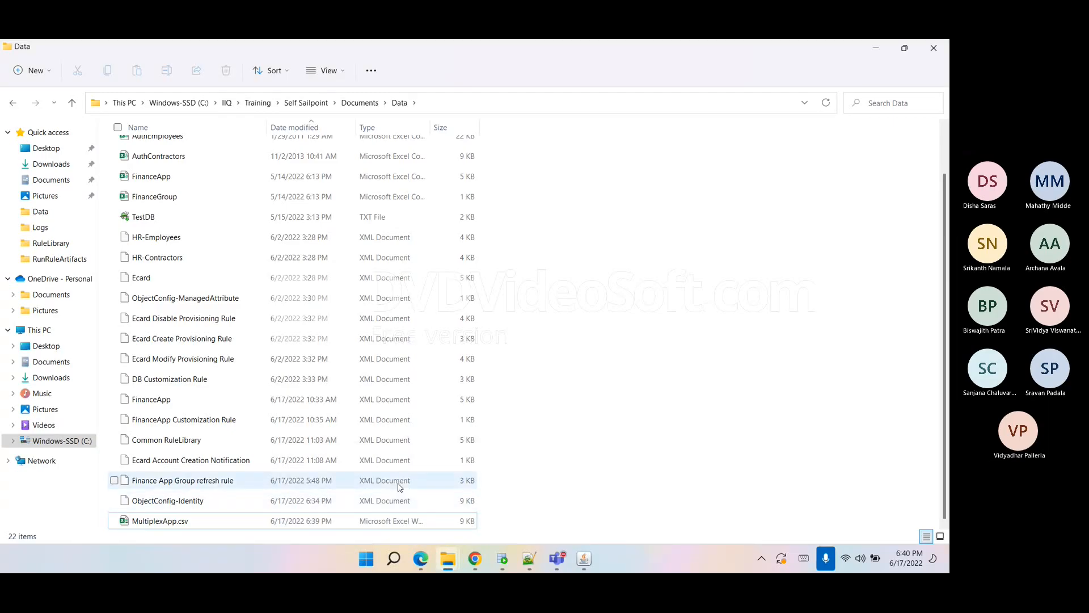
{"action": "right_click", "coordinate": [406, 521]}
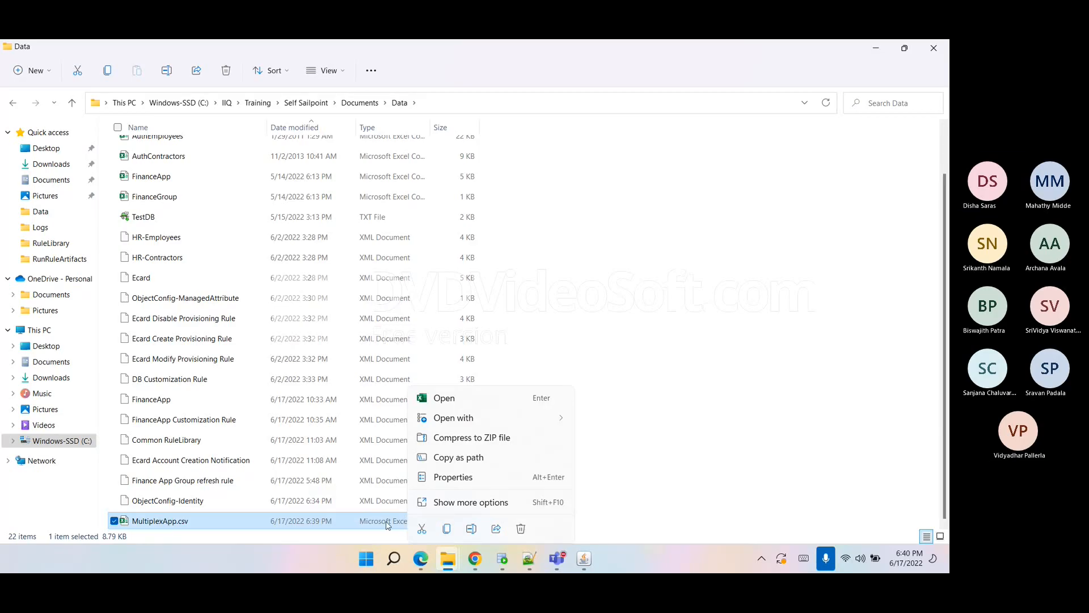
{"action": "key", "text": "Return"}
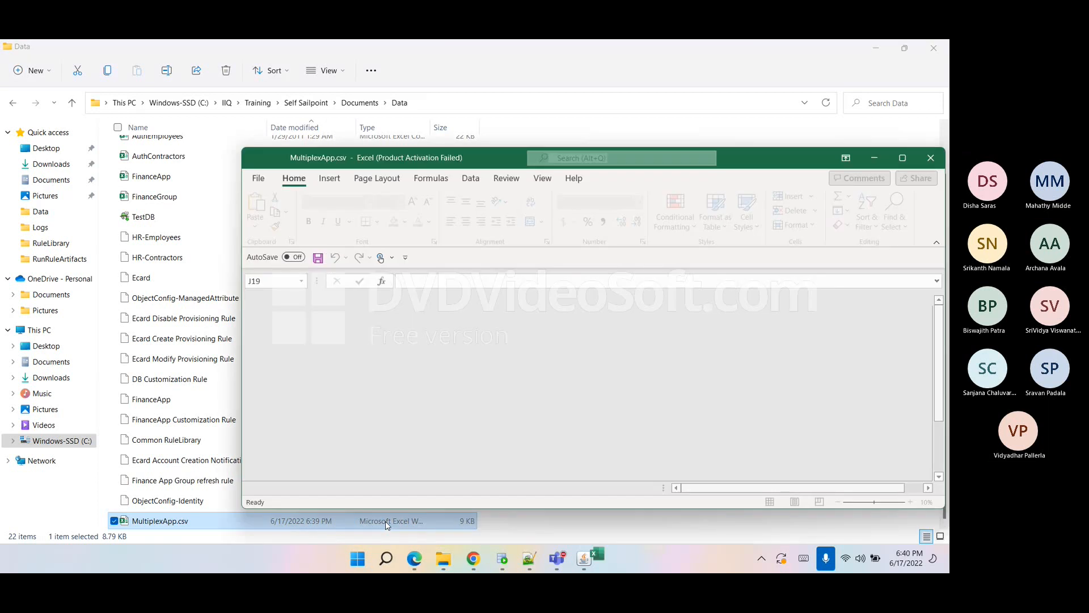
Save the file as an Excel Workbook named MultiplexApp in the Data folder and close Excel.
{"action": "left_click", "coordinate": [259, 178]}
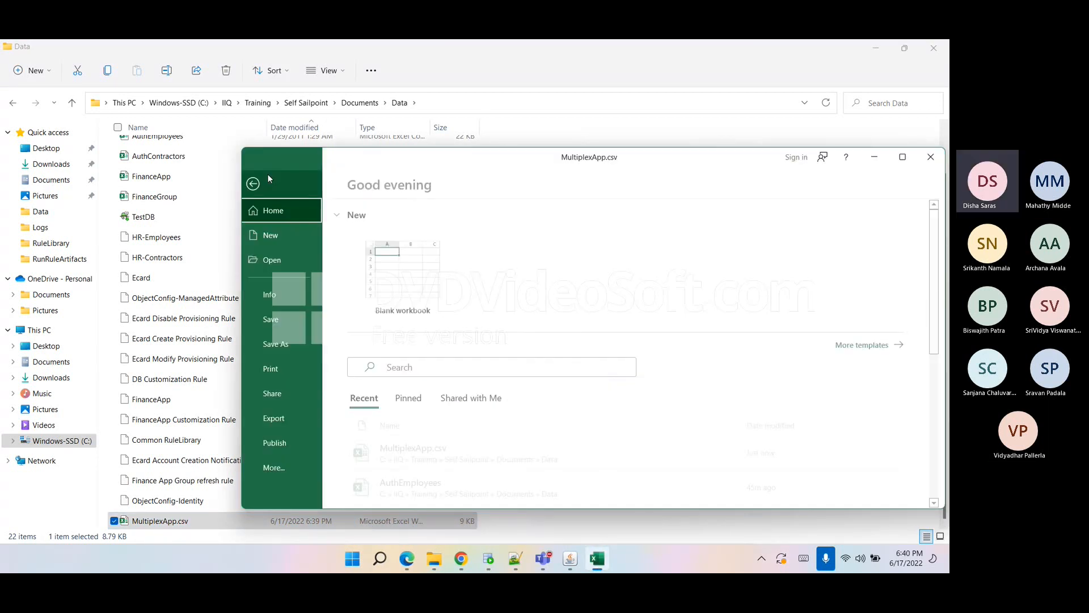
{"action": "left_click", "coordinate": [287, 336]}
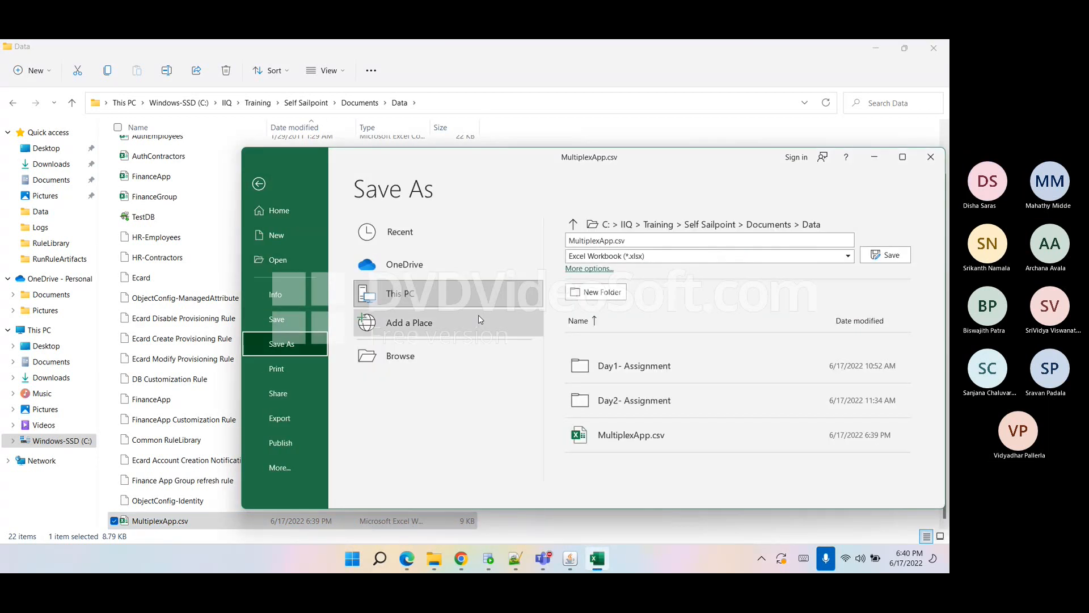
{"action": "left_click", "coordinate": [640, 256]}
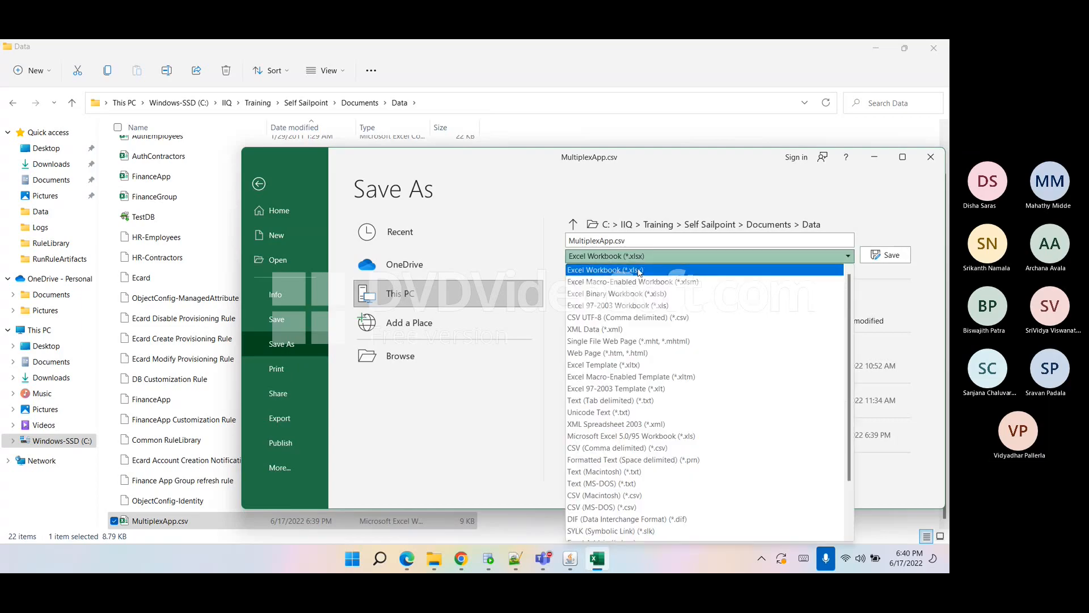
{"action": "left_click", "coordinate": [712, 468]}
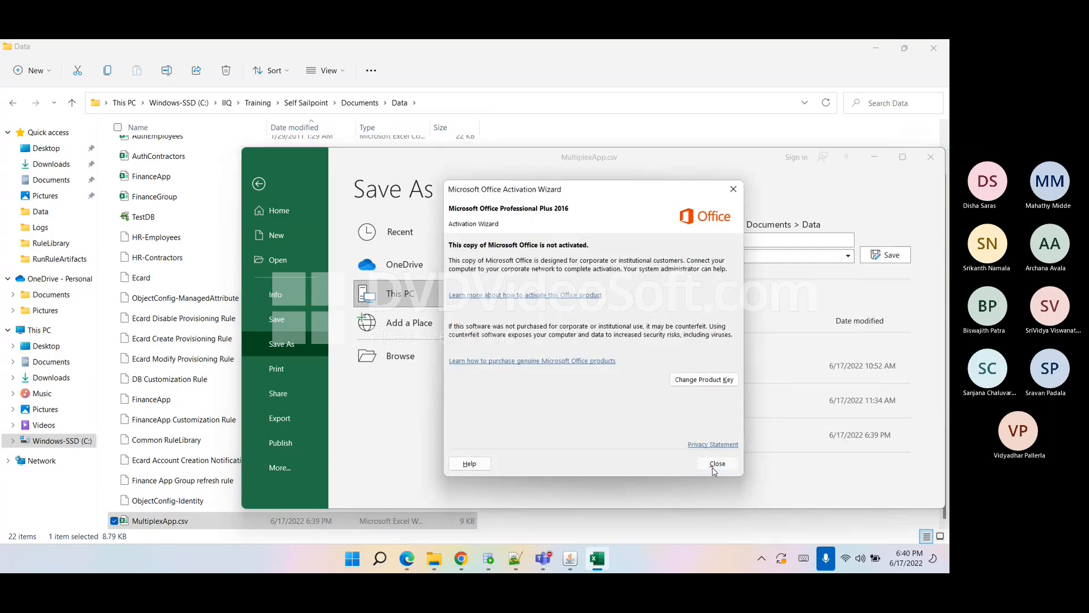
{"action": "left_click", "coordinate": [675, 256]}
{"action": "left_click", "coordinate": [692, 317]}
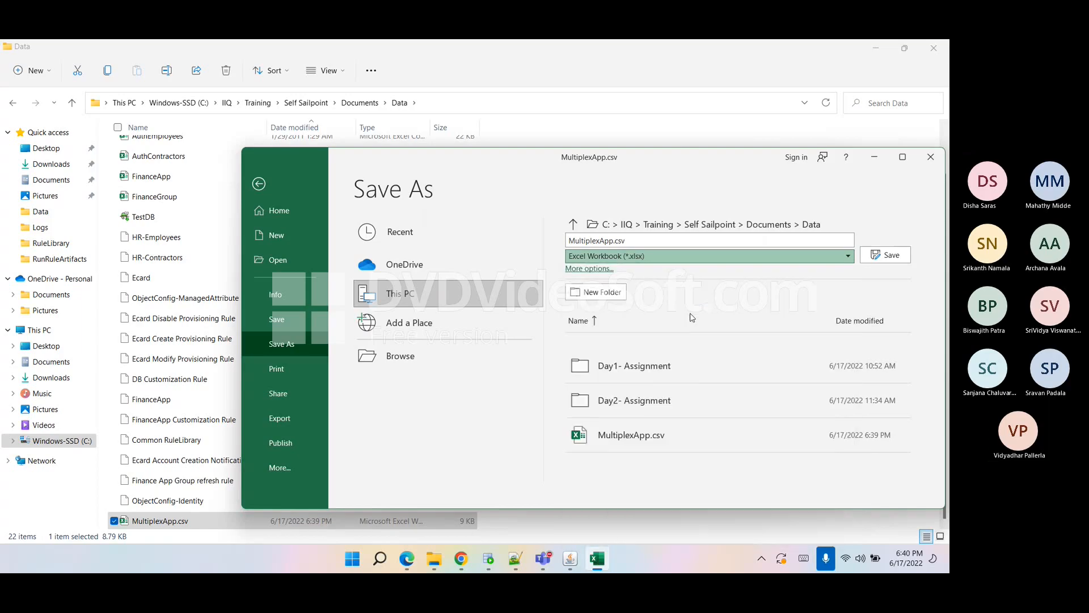
{"action": "left_click", "coordinate": [885, 260]}
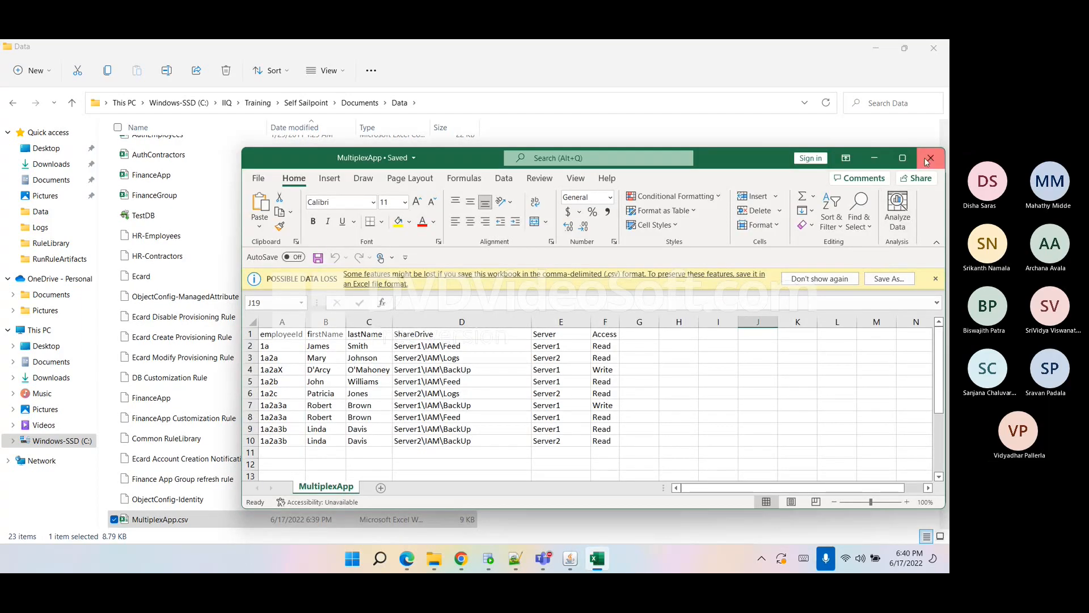
{"action": "left_click", "coordinate": [929, 159]}
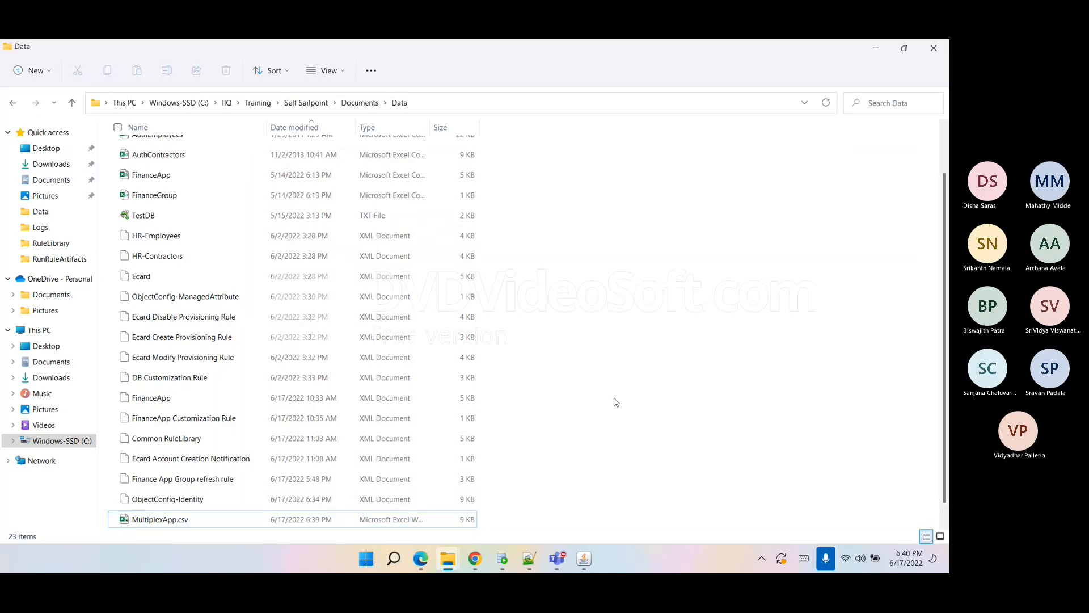
{"action": "scroll", "coordinate": [605, 408], "scroll_direction": "up", "scroll_amount": 2}
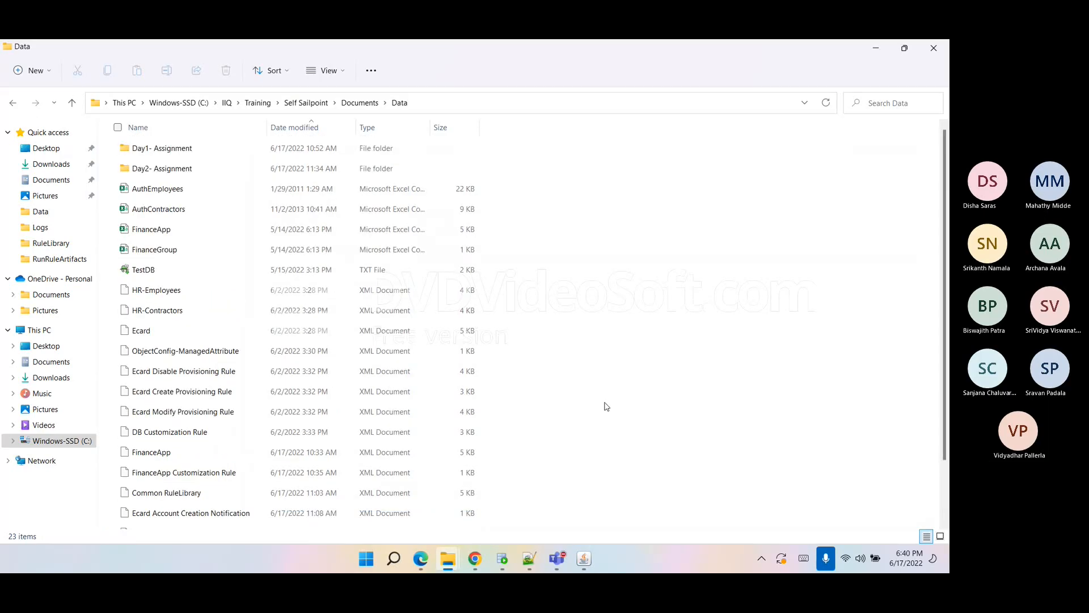
Resave MultiplexApp.csv from the Data folder as CSV UTF-8 (Comma delimited), replacing the existing file, and close Excel.
{"action": "scroll", "coordinate": [606, 406], "scroll_direction": "down", "scroll_amount": 2}
{"action": "double_click", "coordinate": [176, 520]}
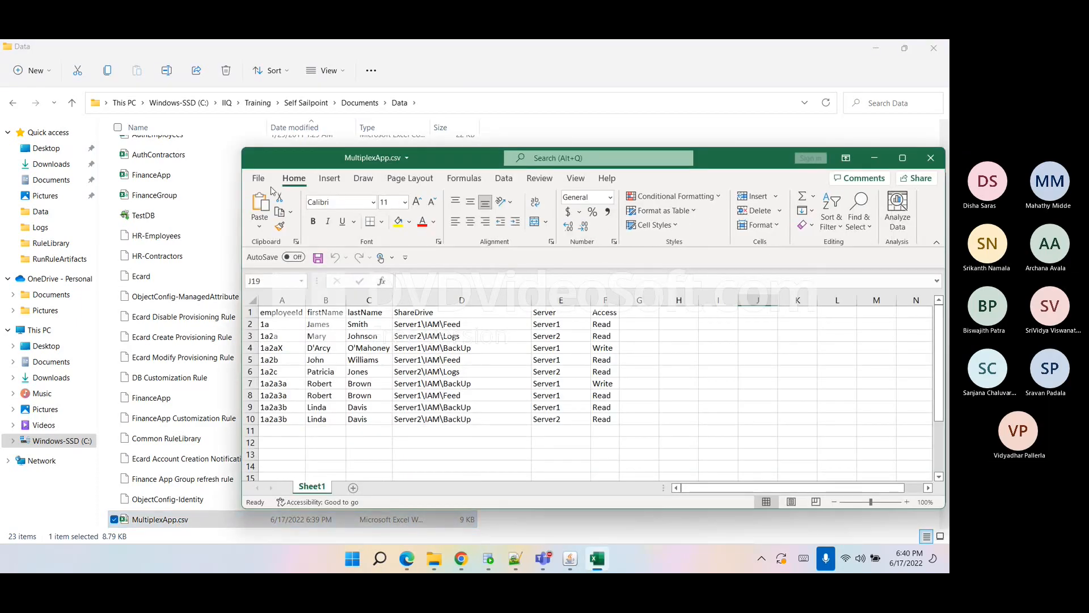
{"action": "left_click", "coordinate": [259, 178]}
{"action": "left_click", "coordinate": [287, 347]}
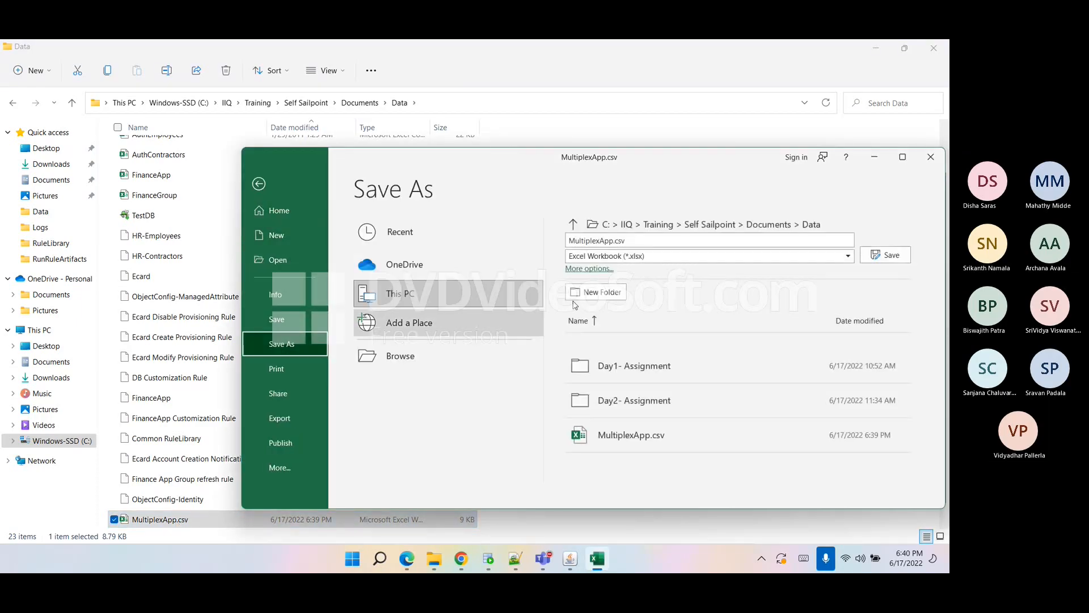
{"action": "left_click", "coordinate": [636, 244]}
{"action": "left_click", "coordinate": [636, 244]}
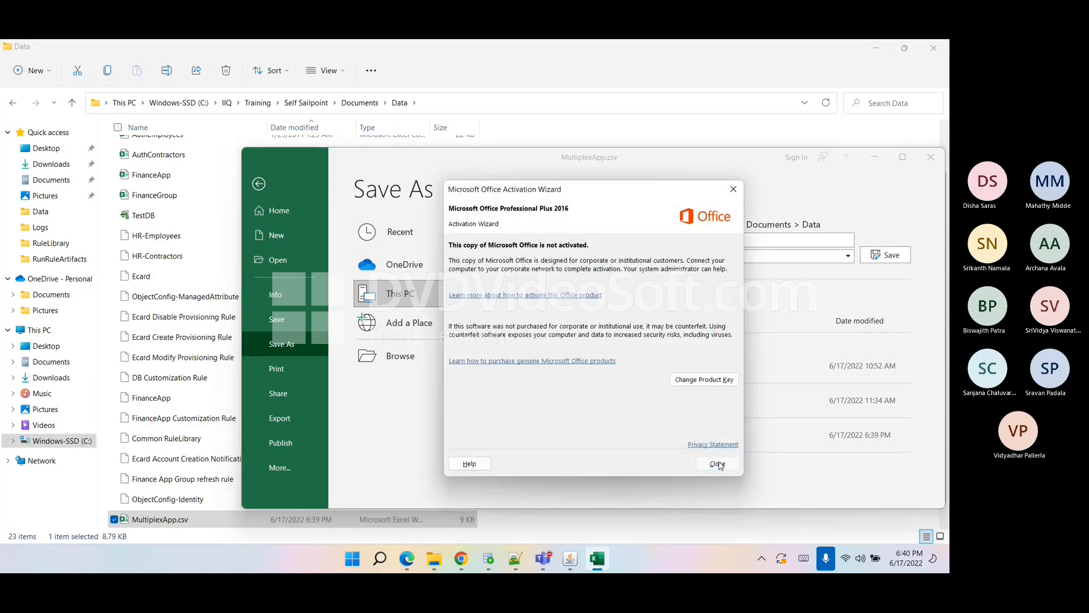
{"action": "left_click", "coordinate": [719, 461]}
{"action": "left_click", "coordinate": [686, 258]}
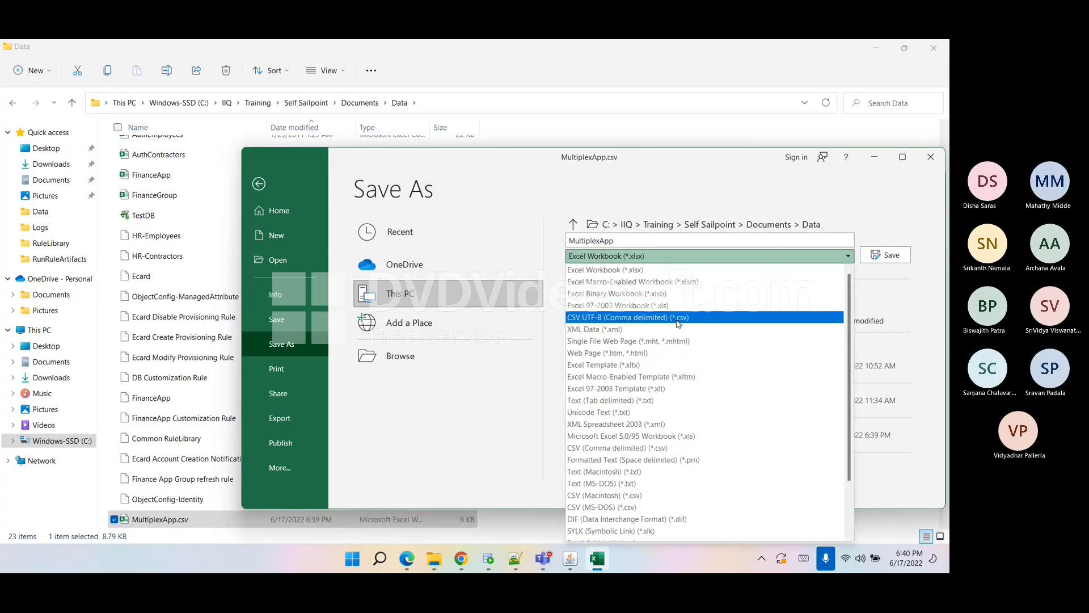
{"action": "left_click", "coordinate": [681, 315]}
{"action": "left_click", "coordinate": [877, 258]}
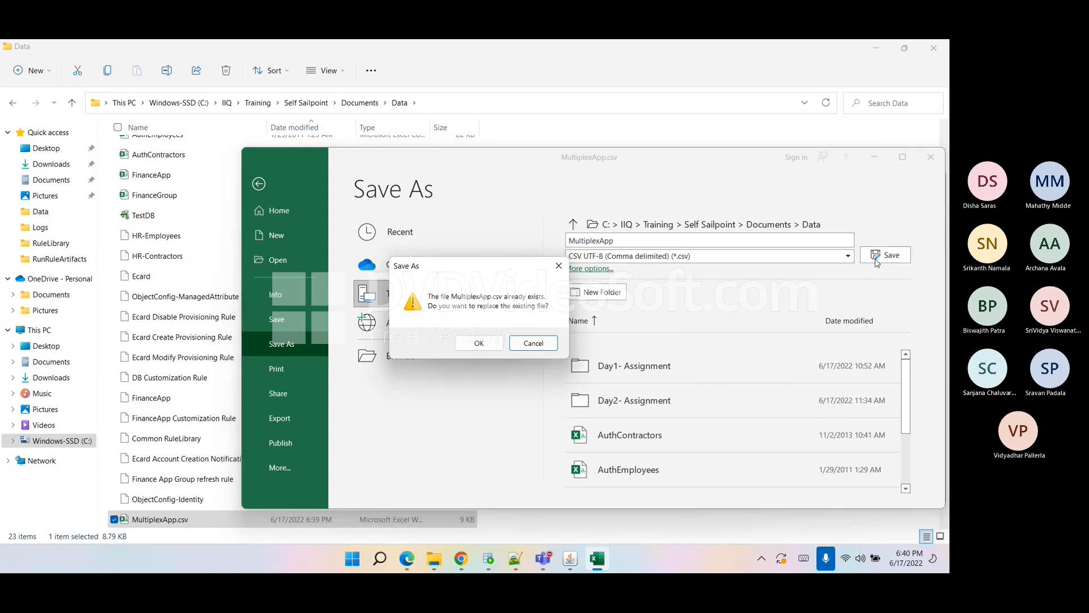
{"action": "left_click", "coordinate": [480, 342]}
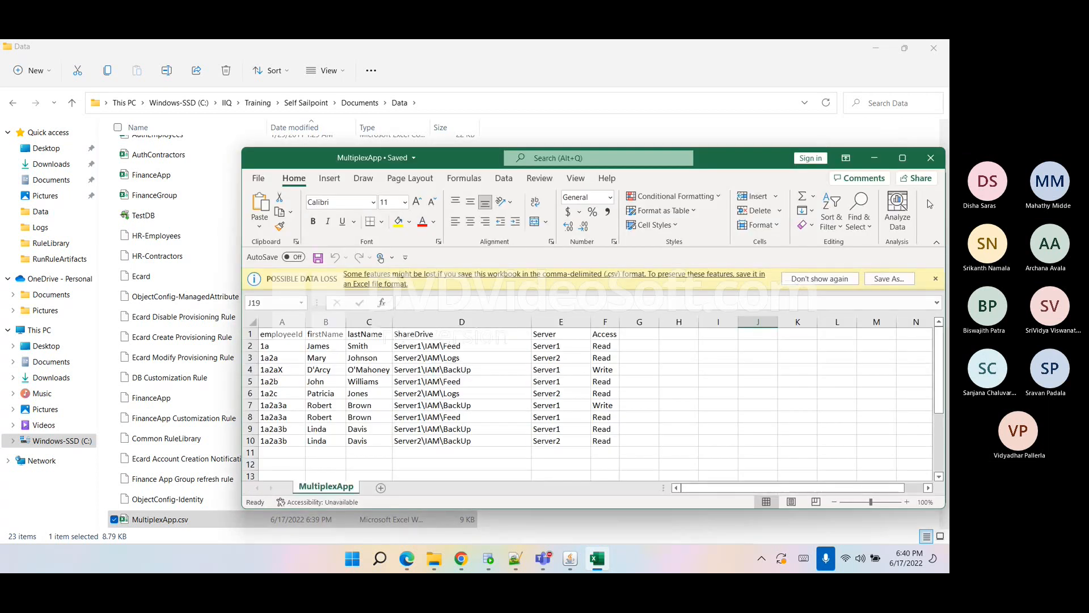
{"action": "left_click", "coordinate": [933, 165]}
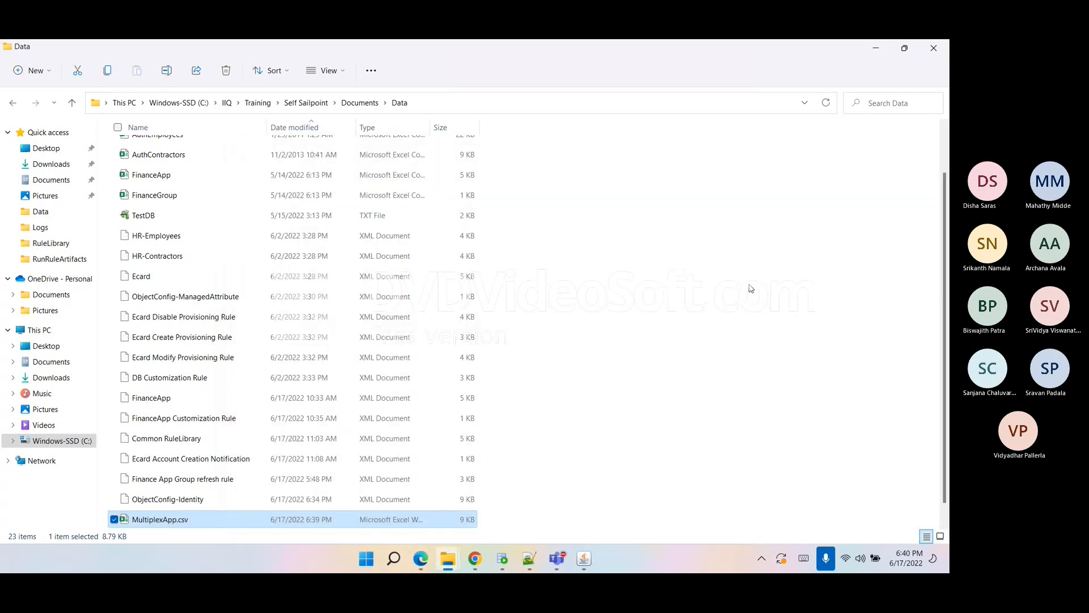
Discover the account schema attributes for the MultiplexApp application.
{"action": "left_click", "coordinate": [651, 321]}
{"action": "scroll", "coordinate": [645, 324], "scroll_direction": "up", "scroll_amount": 1}
{"action": "scroll", "coordinate": [644, 325], "scroll_direction": "down", "scroll_amount": 2}
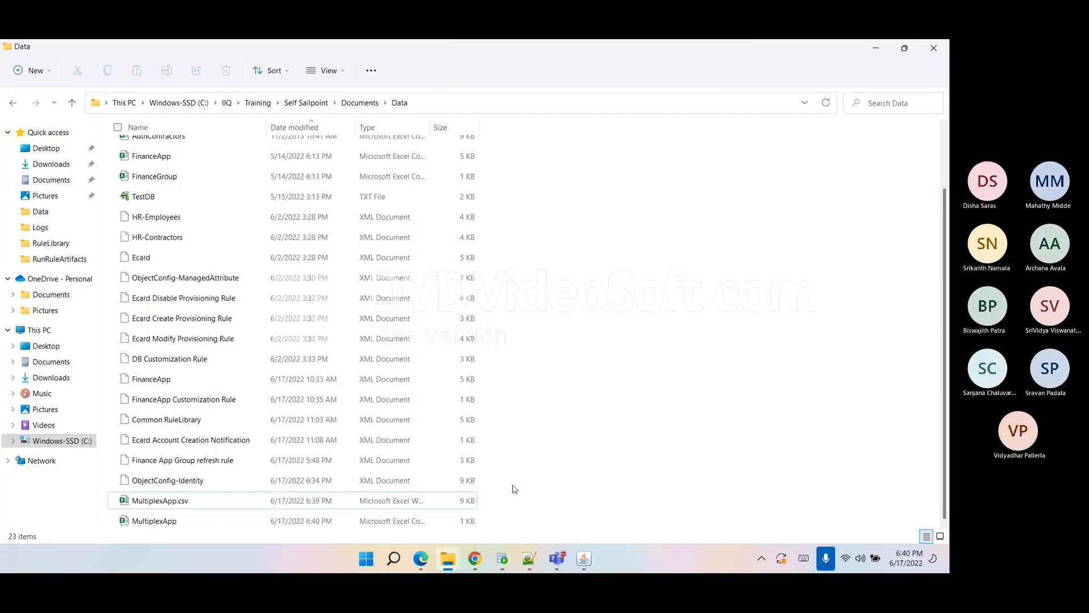
{"action": "left_click", "coordinate": [475, 559]}
{"action": "scroll", "coordinate": [166, 478], "scroll_direction": "down", "scroll_amount": 3}
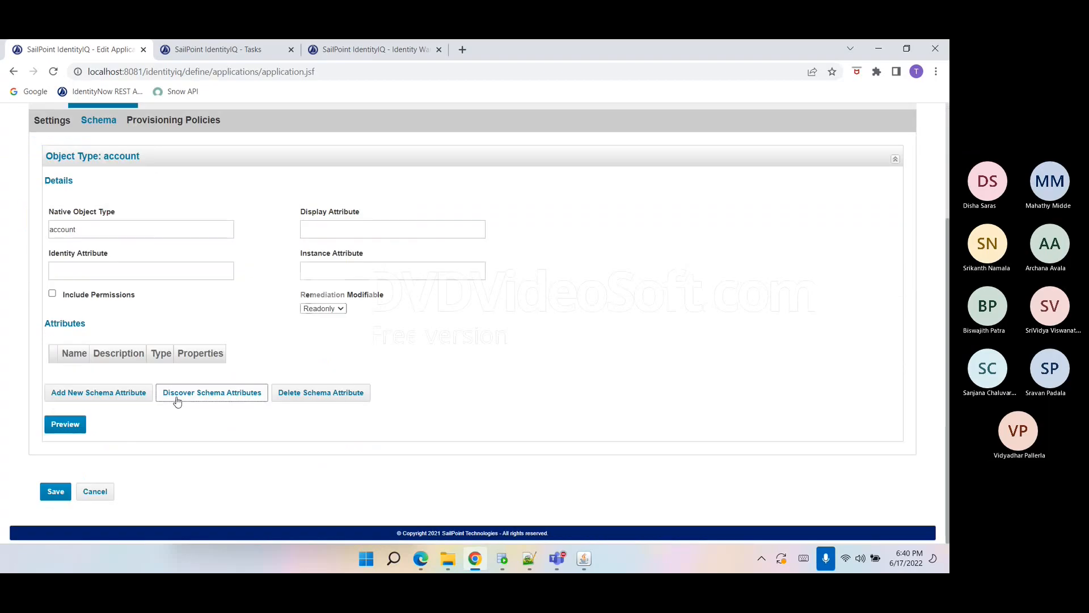
{"action": "left_click", "coordinate": [177, 396]}
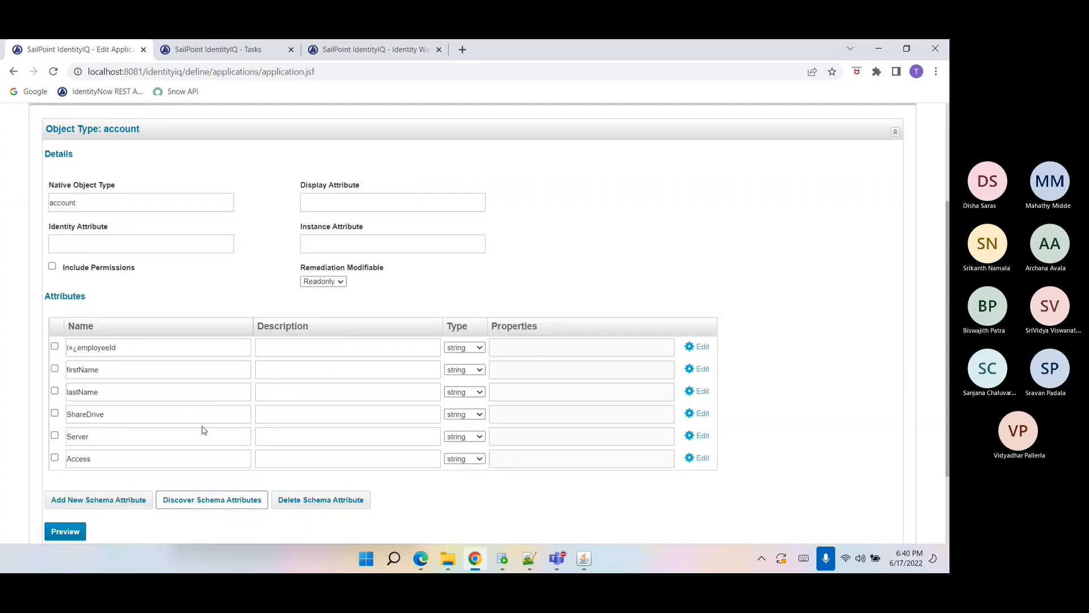
Inspect the first attribute name and open the MultiplexApp file in WordPad to review its contents.
{"action": "double_click", "coordinate": [112, 347]}
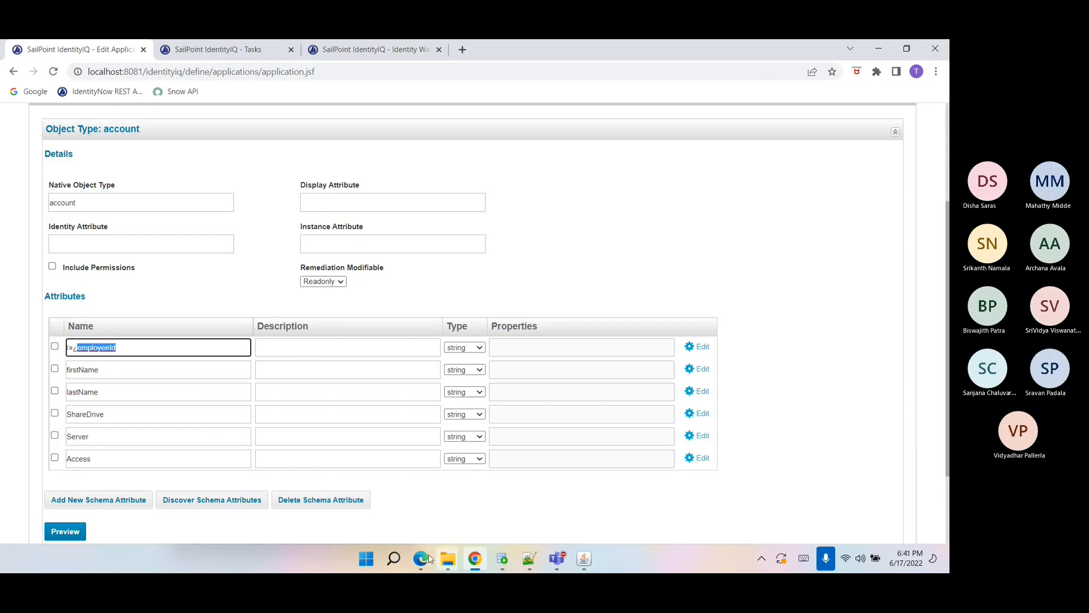
{"action": "left_click", "coordinate": [458, 563]}
{"action": "left_click", "coordinate": [349, 502]}
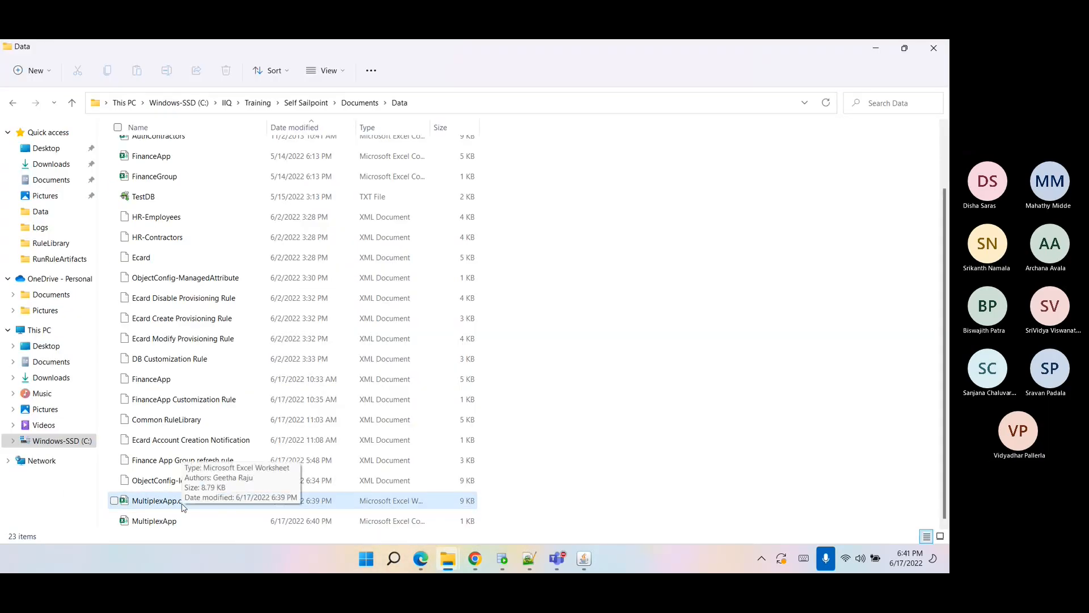
{"action": "right_click", "coordinate": [169, 521]}
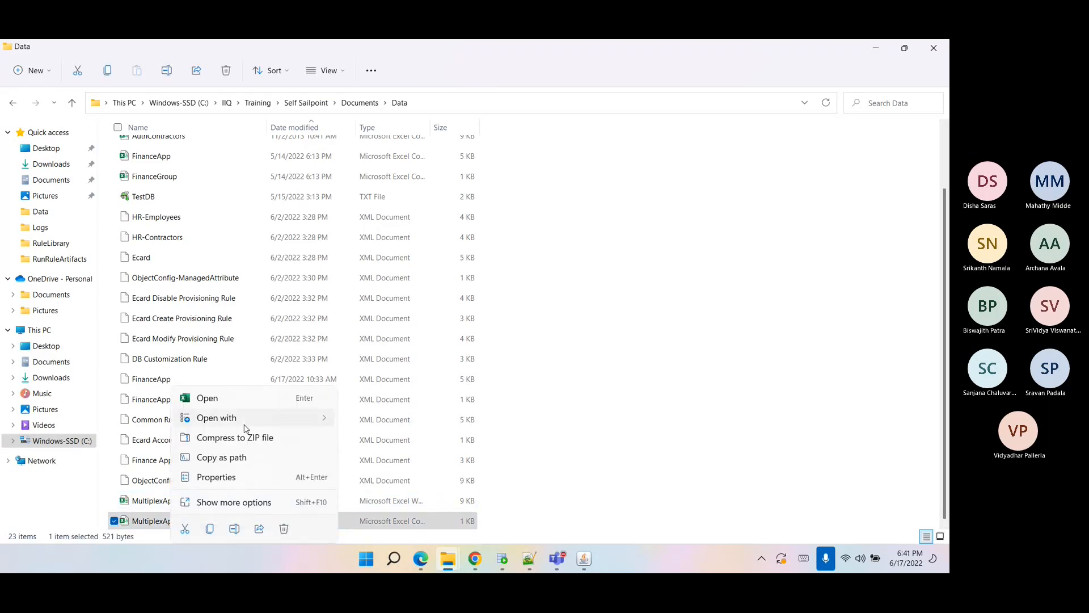
{"action": "mouse_move", "coordinate": [280, 418]}
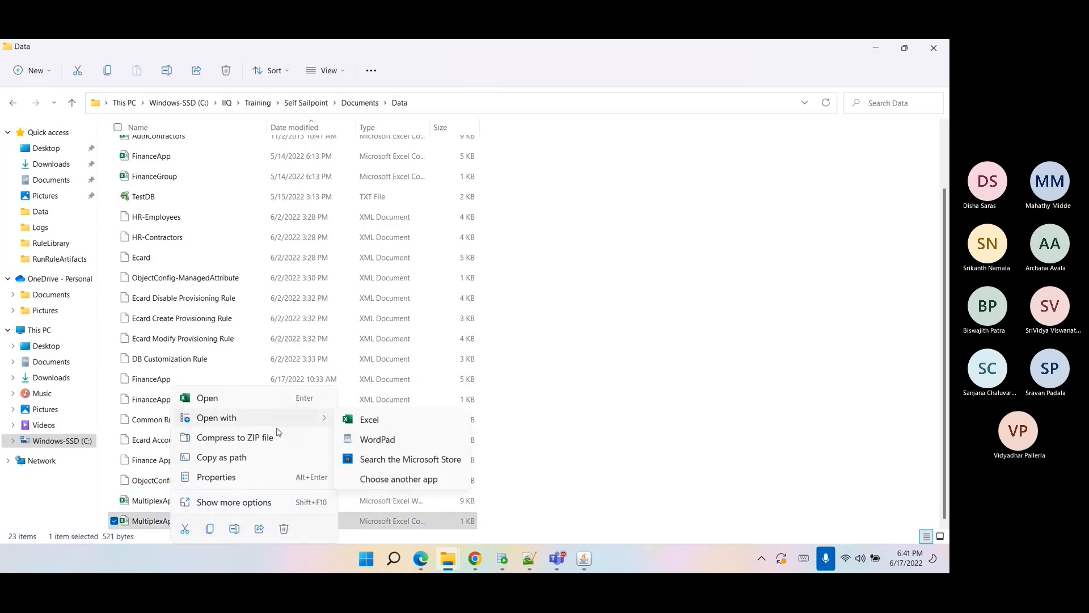
{"action": "left_click", "coordinate": [350, 440]}
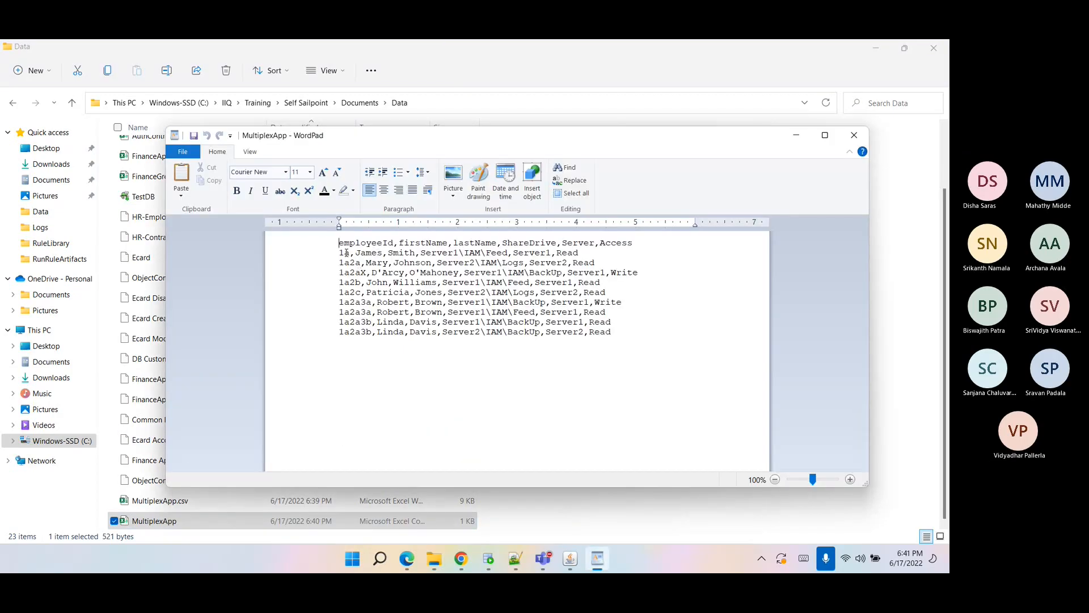
{"action": "left_click", "coordinate": [854, 135]}
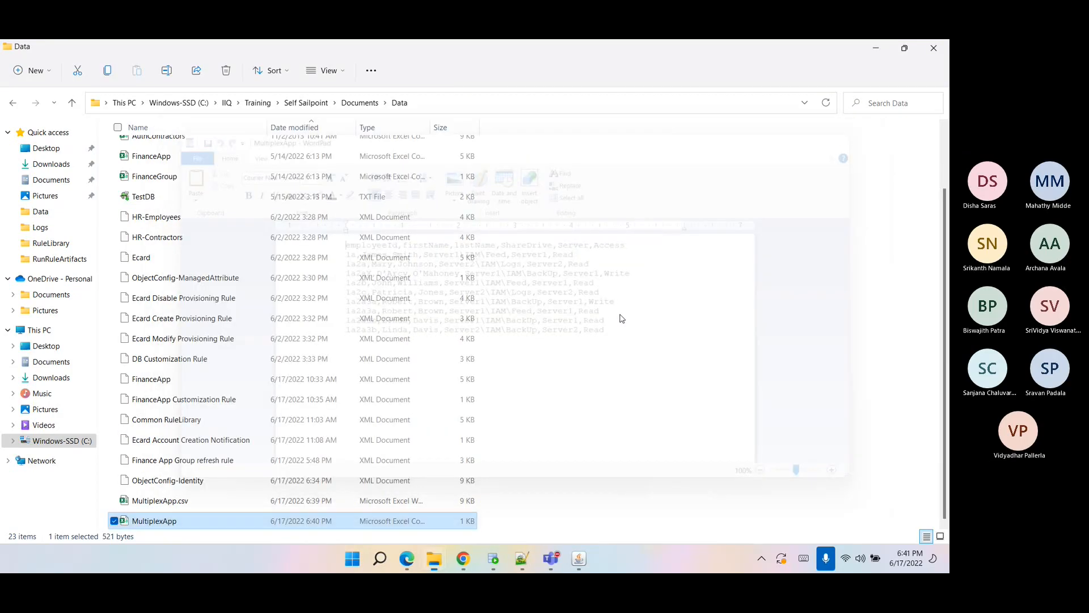
Open MultiplexApp.csv in Notepad++ and select all of its text.
{"action": "right_click", "coordinate": [178, 527]}
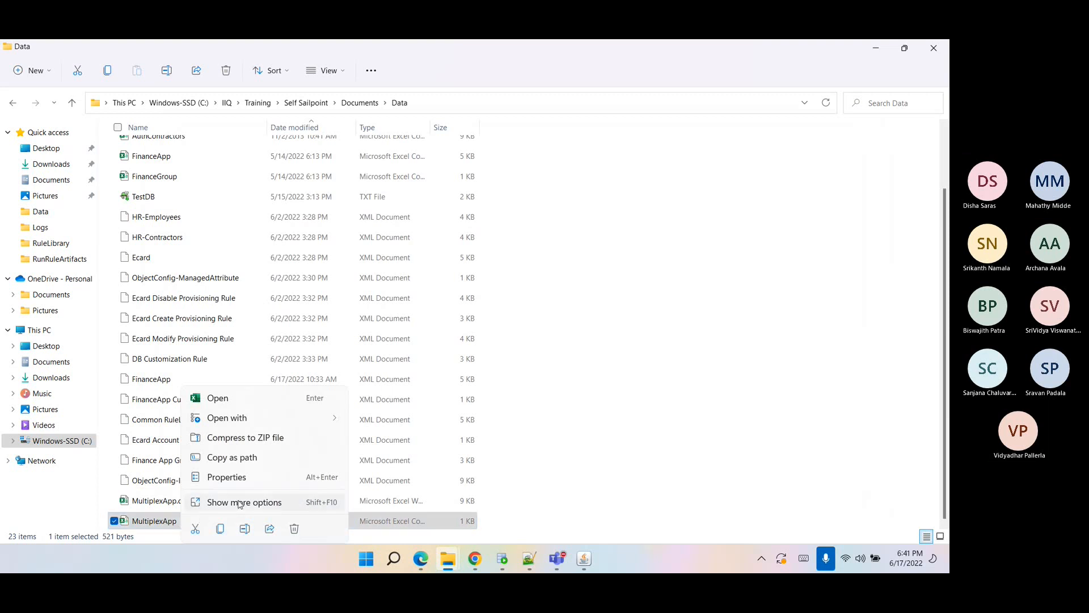
{"action": "left_click", "coordinate": [240, 502]}
{"action": "left_click", "coordinate": [294, 283]}
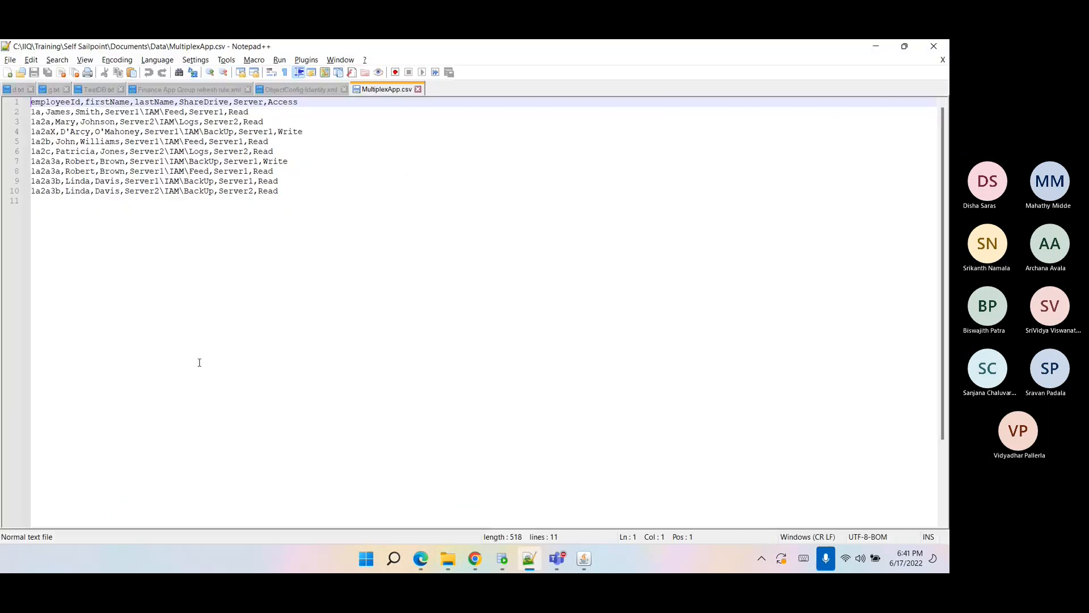
{"action": "left_click", "coordinate": [172, 334]}
{"action": "key", "text": "shift+Up"}
{"action": "key", "text": "shift+Up"}
{"action": "key", "text": "shift+Up"}
{"action": "key", "text": "shift+Up"}
{"action": "key", "text": "shift+Up"}
{"action": "key", "text": "shift+Up"}
{"action": "key", "text": "shift+Up"}
{"action": "key", "text": "shift+Up"}
{"action": "key", "text": "shift+Up"}
{"action": "key", "text": "shift+Up"}
{"action": "key", "text": "ctrl+c"}
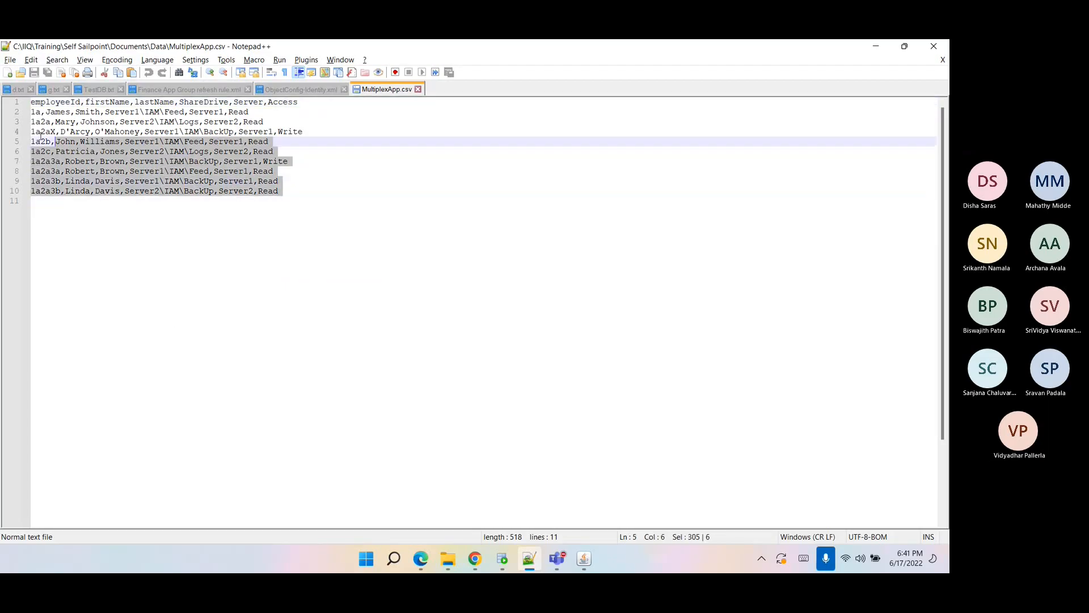
Paste the text into a new Notepad++ tab and save it as multiplexAppData.csv in the Data folder.
{"action": "double_click", "coordinate": [469, 94]}
{"action": "key", "text": "ctrl+v"}
{"action": "key", "text": "ctrl+s"}
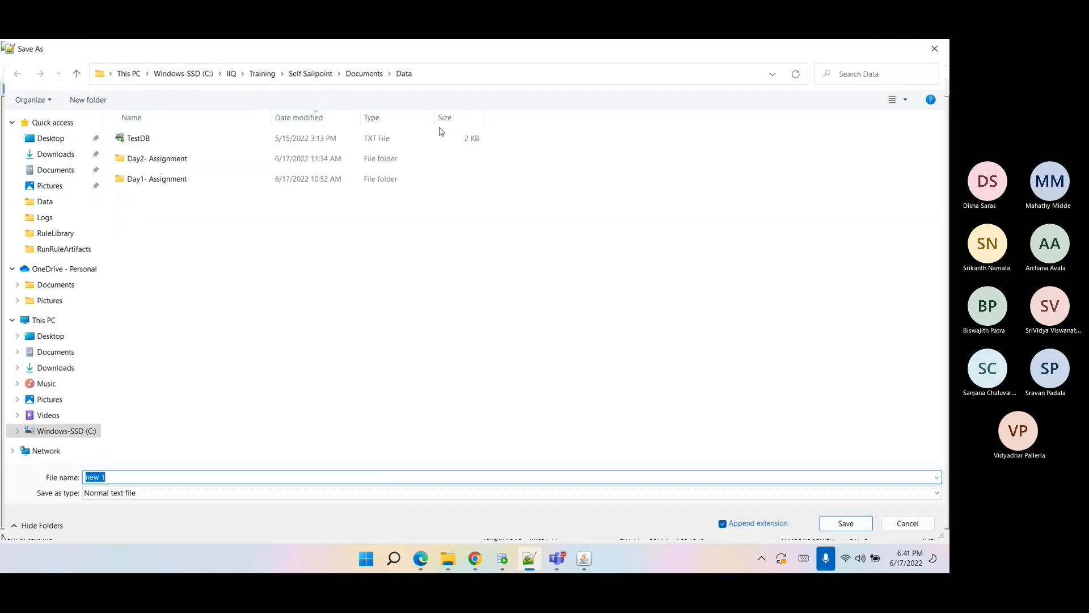
{"action": "type", "text": "multiplex"}
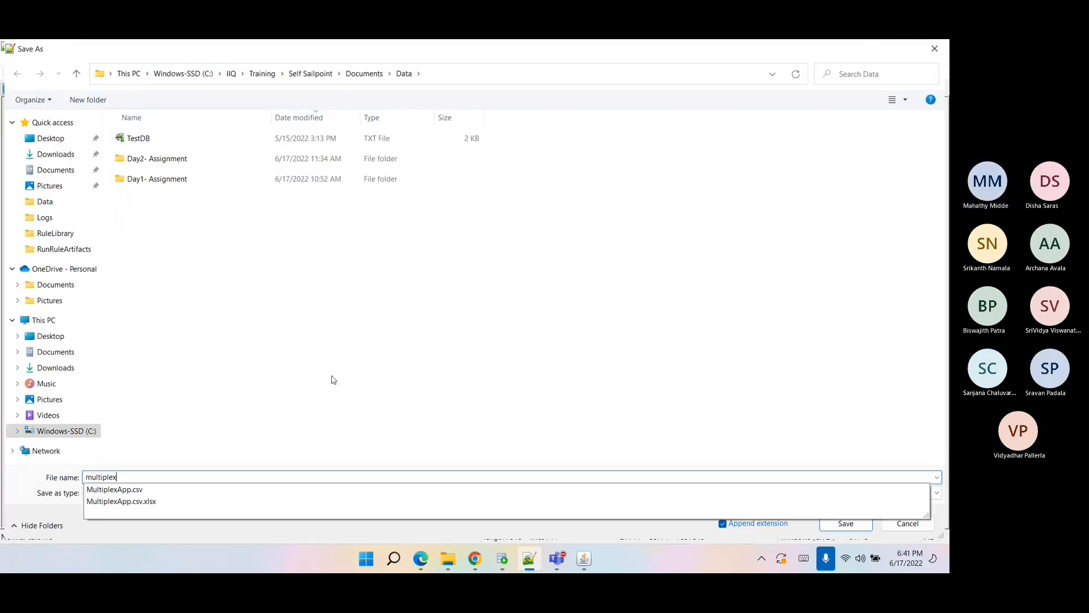
{"action": "type", "text": "AppData.csv"}
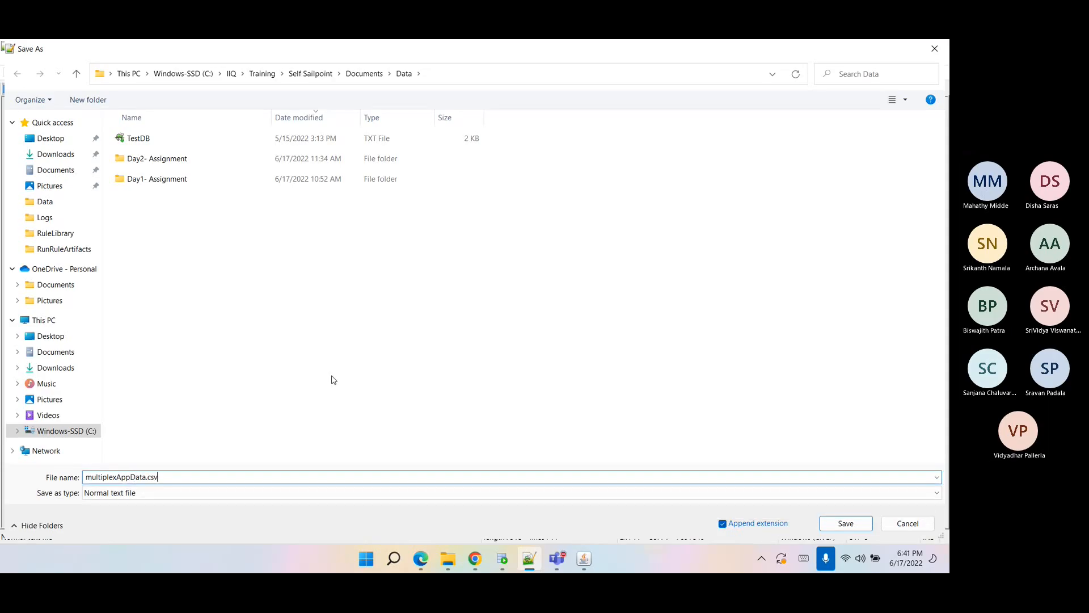
{"action": "key", "text": "Escape"}
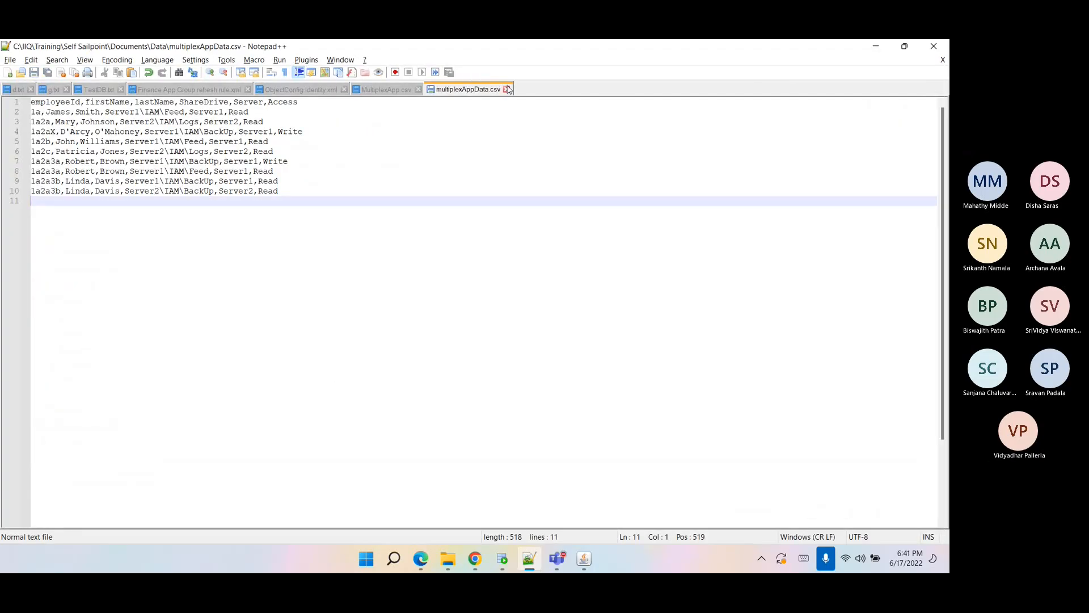
Delete the MultiplexApp.csv and MultiplexApp files from the Data folder.
{"action": "key", "text": "ctrl+a"}
{"action": "left_click", "coordinate": [448, 558]}
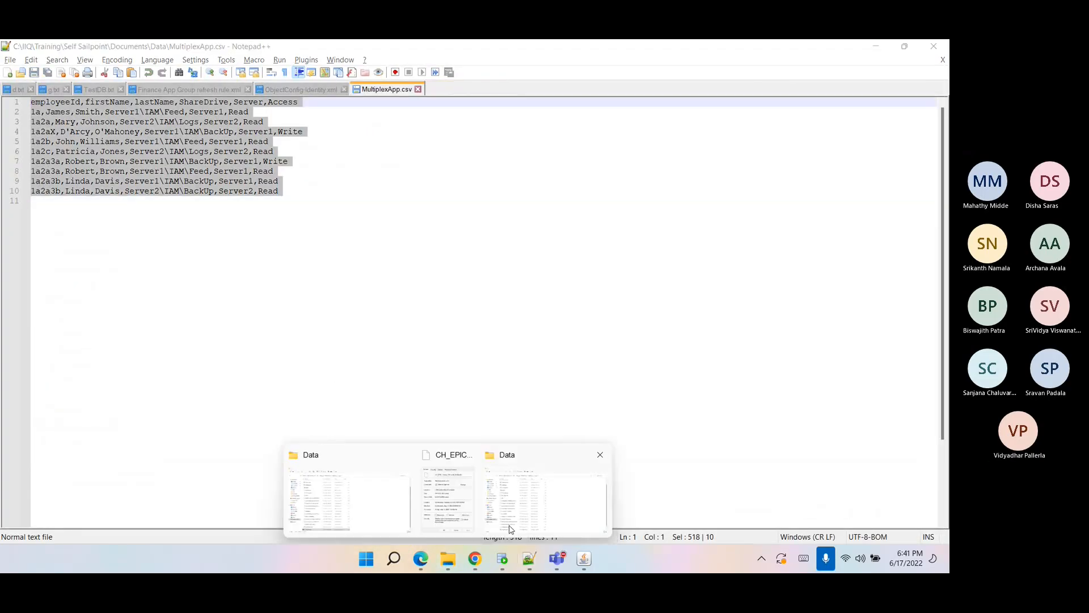
{"action": "left_click", "coordinate": [510, 528]}
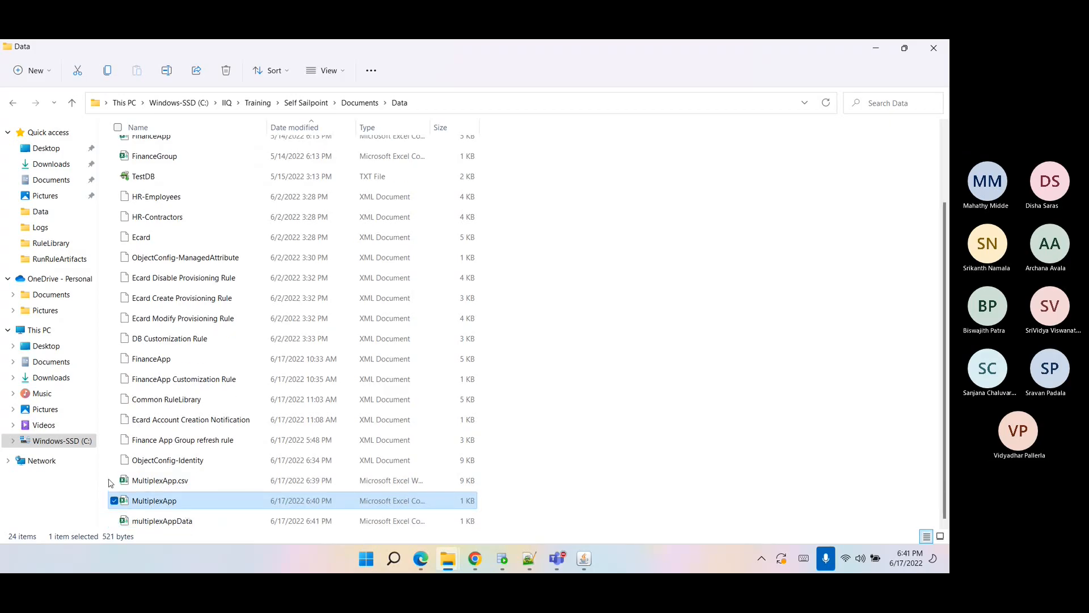
{"action": "right_click", "coordinate": [124, 490]}
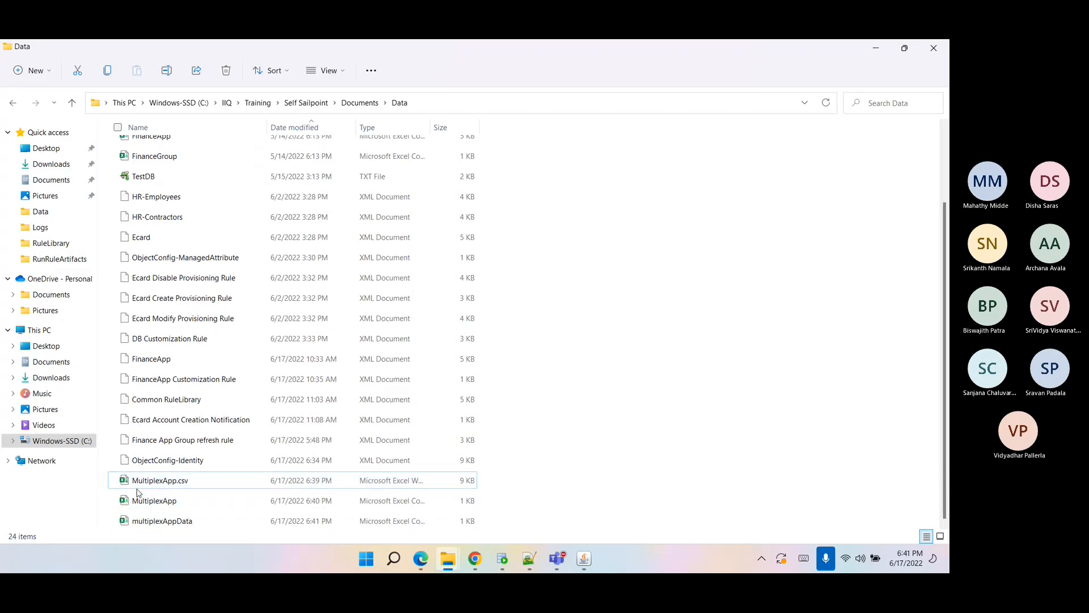
{"action": "left_click", "coordinate": [114, 480]}
{"action": "left_click", "coordinate": [114, 500]}
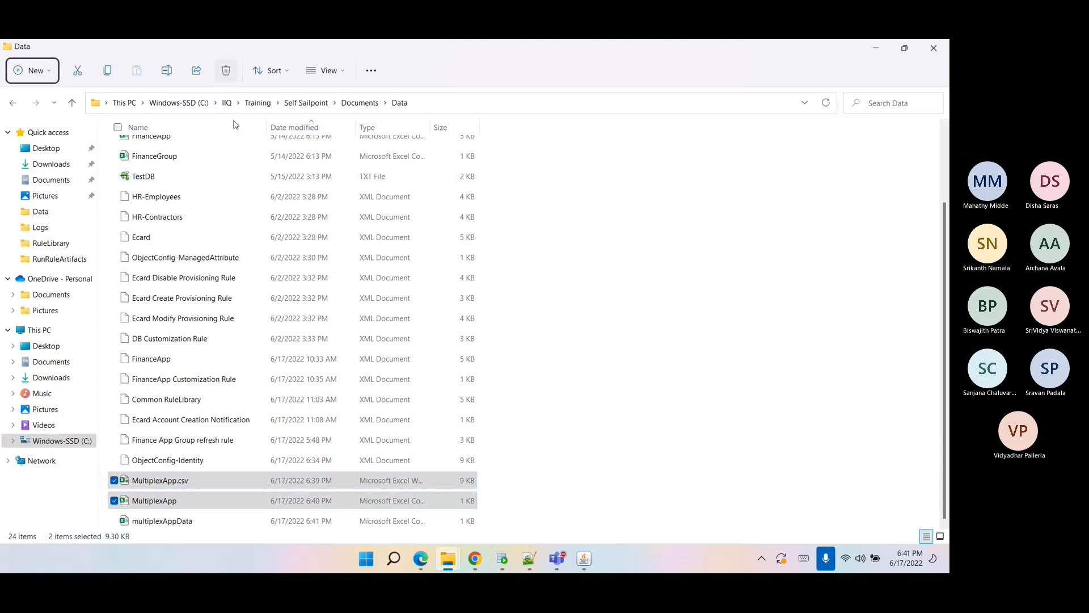
{"action": "left_click", "coordinate": [226, 70]}
Open multiplexAppData in Excel to check its contents, then close it.
{"action": "left_click", "coordinate": [159, 520]}
{"action": "right_click", "coordinate": [159, 522]}
{"action": "double_click", "coordinate": [159, 522]}
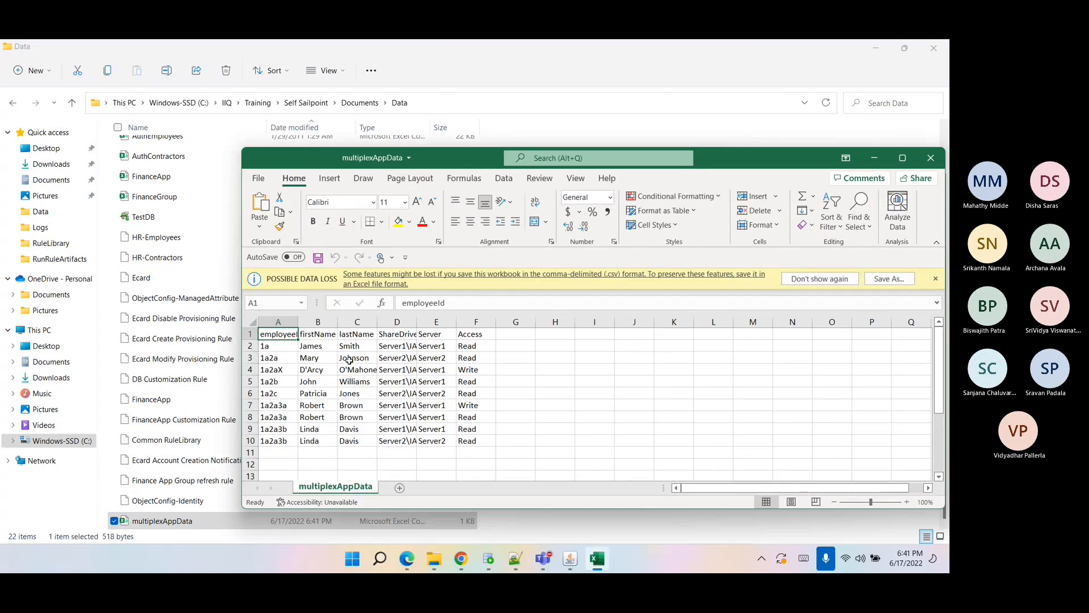
{"action": "left_click", "coordinate": [718, 464]}
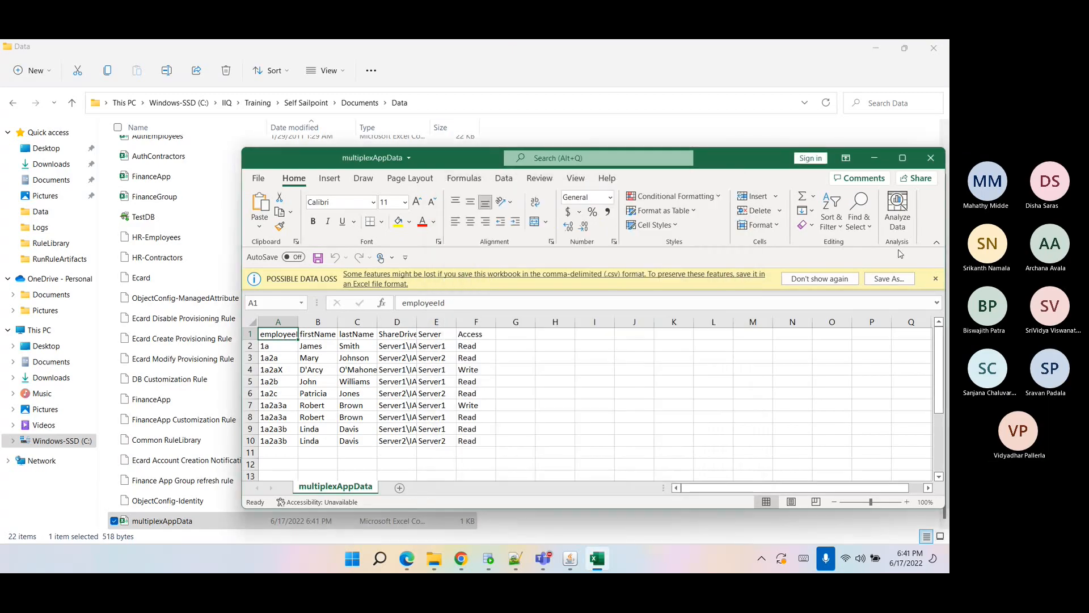
{"action": "left_click", "coordinate": [930, 158]}
Remove the stray characters before employeeId in the first schema attribute name.
{"action": "left_click", "coordinate": [475, 558]}
{"action": "left_click", "coordinate": [197, 494]}
{"action": "left_click", "coordinate": [204, 528]}
{"action": "triple_click", "coordinate": [81, 380]}
{"action": "left_click", "coordinate": [78, 375]}
{"action": "key", "text": "BackSpace"}
{"action": "key", "text": "BackSpace"}
{"action": "key", "text": "BackSpace"}
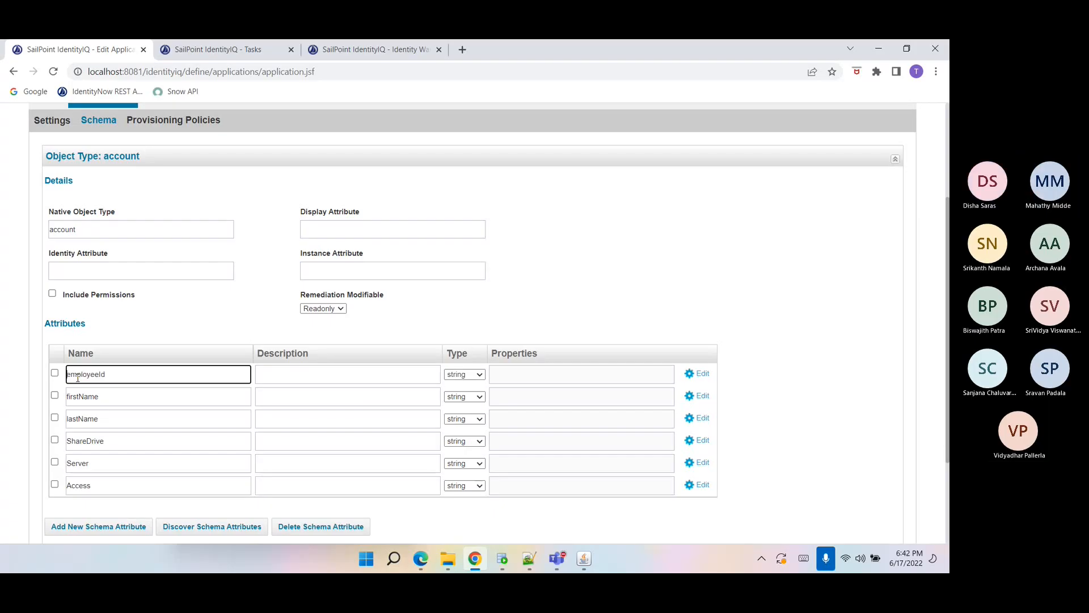
Set employeeId as both the Identity Attribute and the Display Attribute of the account schema.
{"action": "double_click", "coordinate": [74, 375]}
{"action": "key", "text": "ctrl+c"}
{"action": "left_click", "coordinate": [96, 275]}
{"action": "key", "text": "ctrl+v"}
{"action": "left_click", "coordinate": [367, 224]}
{"action": "key", "text": "ctrl+v"}
{"action": "scroll", "coordinate": [119, 397], "scroll_direction": "down", "scroll_amount": 3}
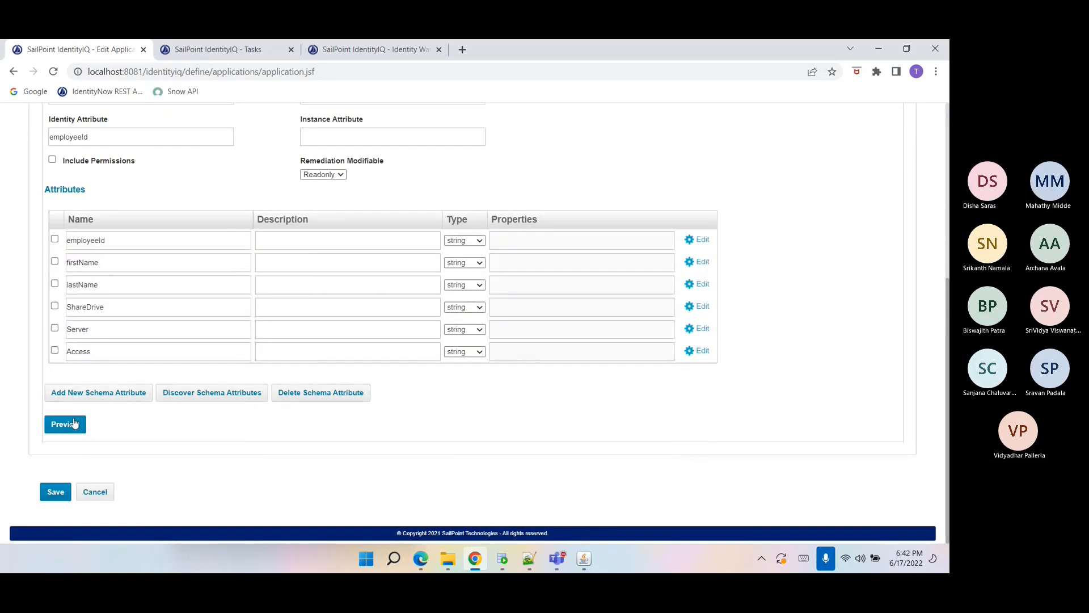
Try previewing the account data and rediscovering the schema attributes.
{"action": "left_click", "coordinate": [71, 423]}
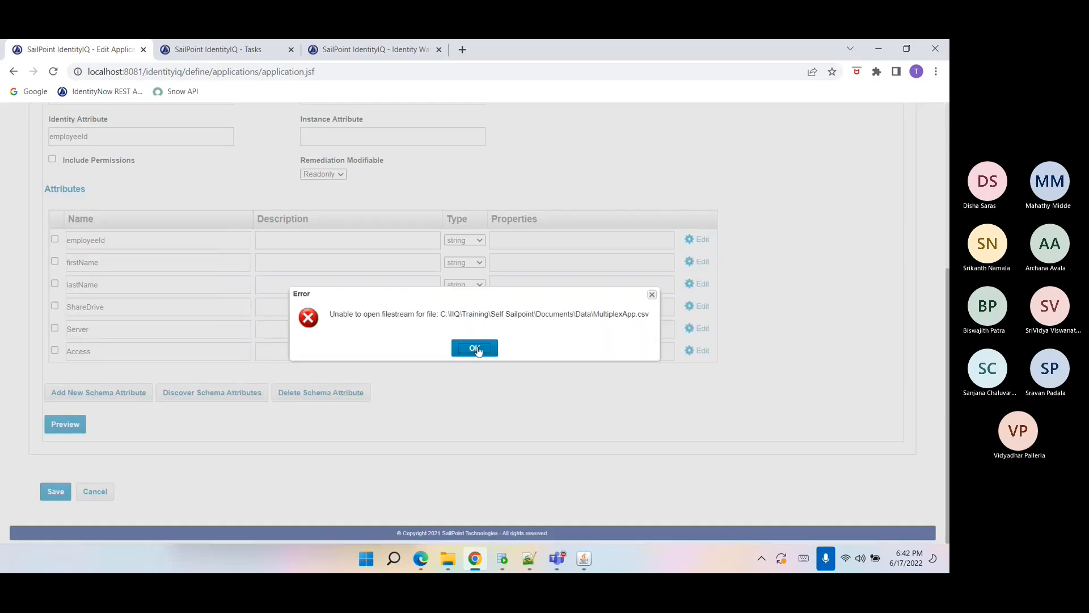
{"action": "left_click", "coordinate": [475, 348]}
{"action": "scroll", "coordinate": [208, 397], "scroll_direction": "up", "scroll_amount": 1}
{"action": "left_click", "coordinate": [199, 419]}
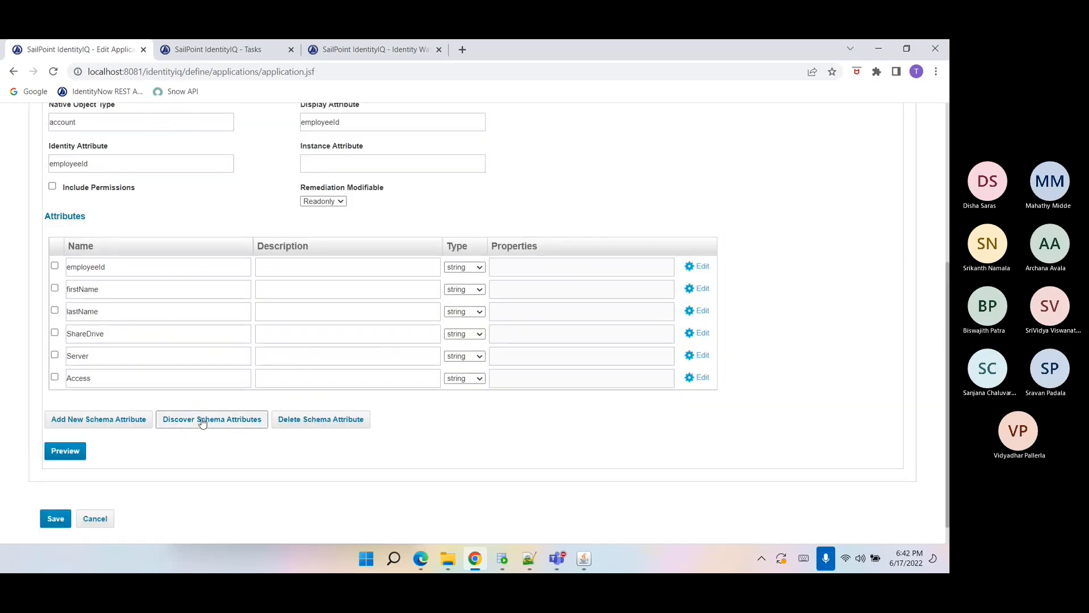
Replace the account file path with the copied path of the multiplexAppData file and test the connection.
{"action": "left_click", "coordinate": [61, 262]}
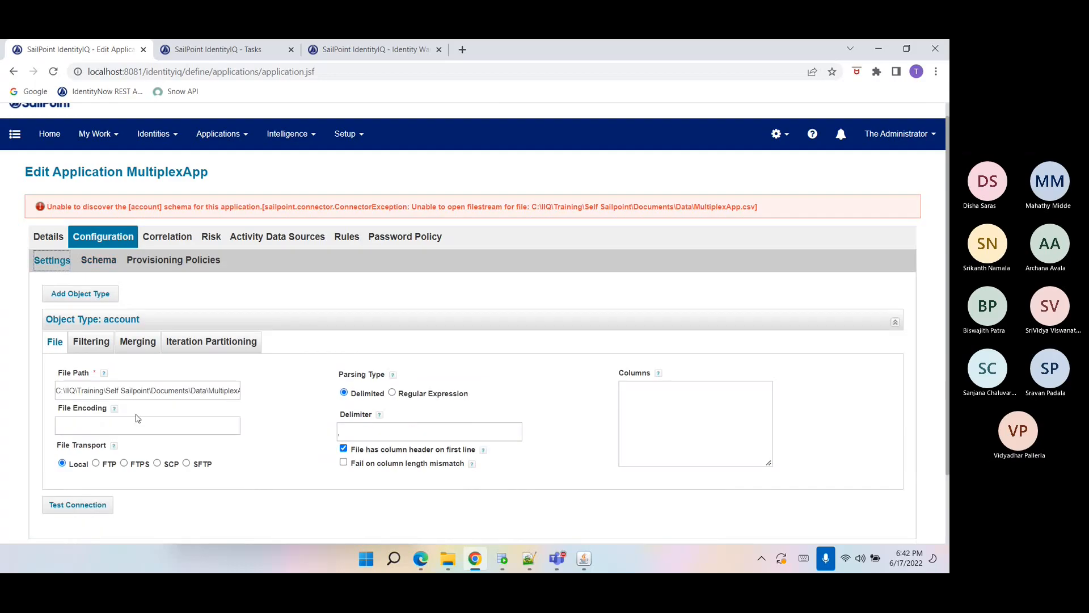
{"action": "scroll", "coordinate": [136, 417], "scroll_direction": "down", "scroll_amount": 2}
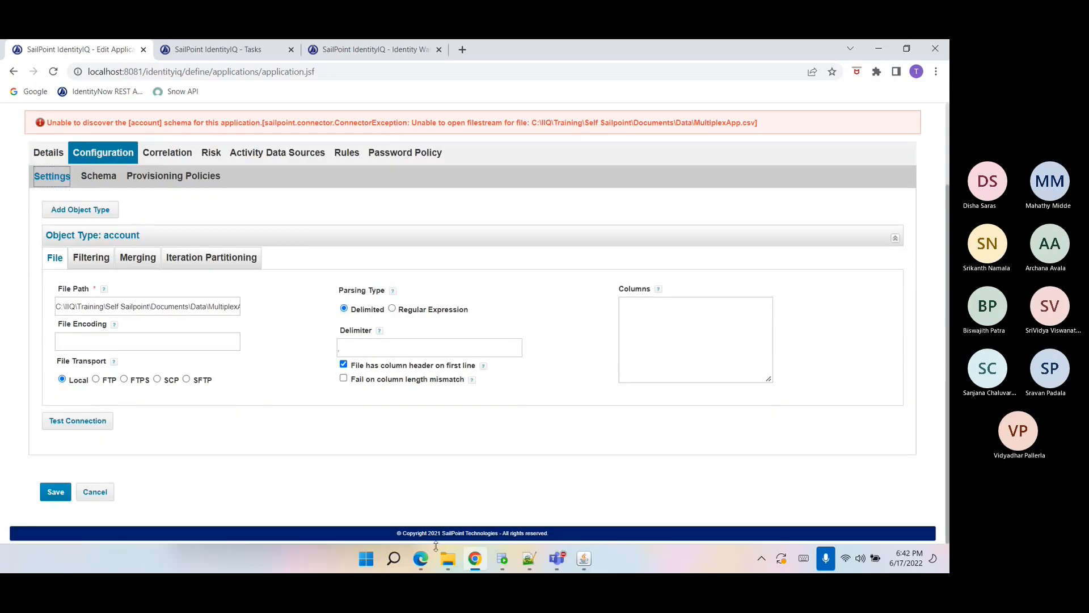
{"action": "mouse_move", "coordinate": [447, 558]}
{"action": "left_click", "coordinate": [348, 499]}
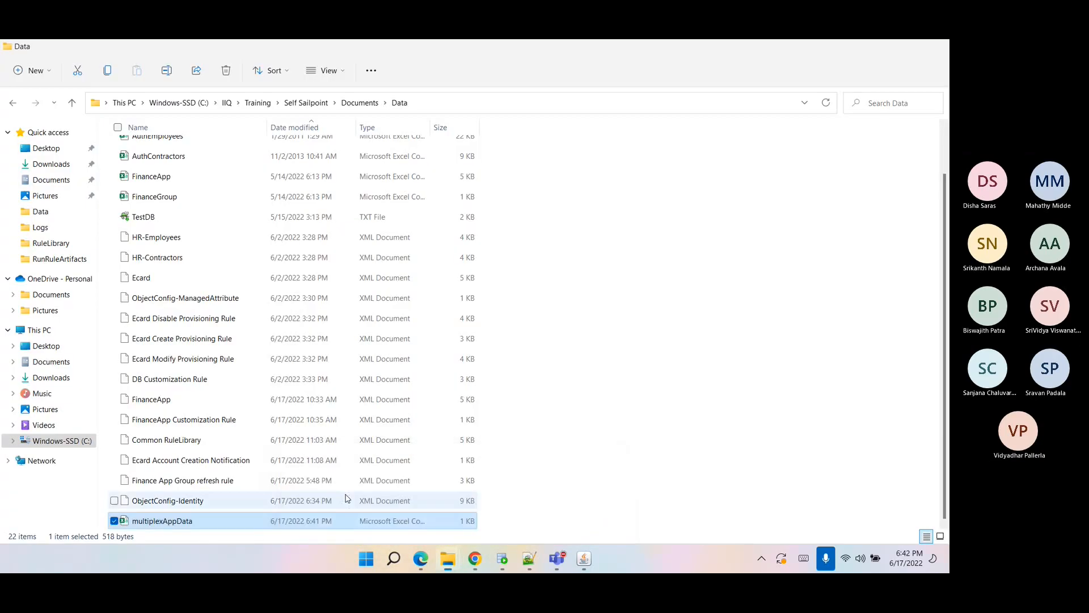
{"action": "right_click", "coordinate": [214, 523]}
{"action": "left_click", "coordinate": [278, 532]}
{"action": "key", "text": "ctrl+c"}
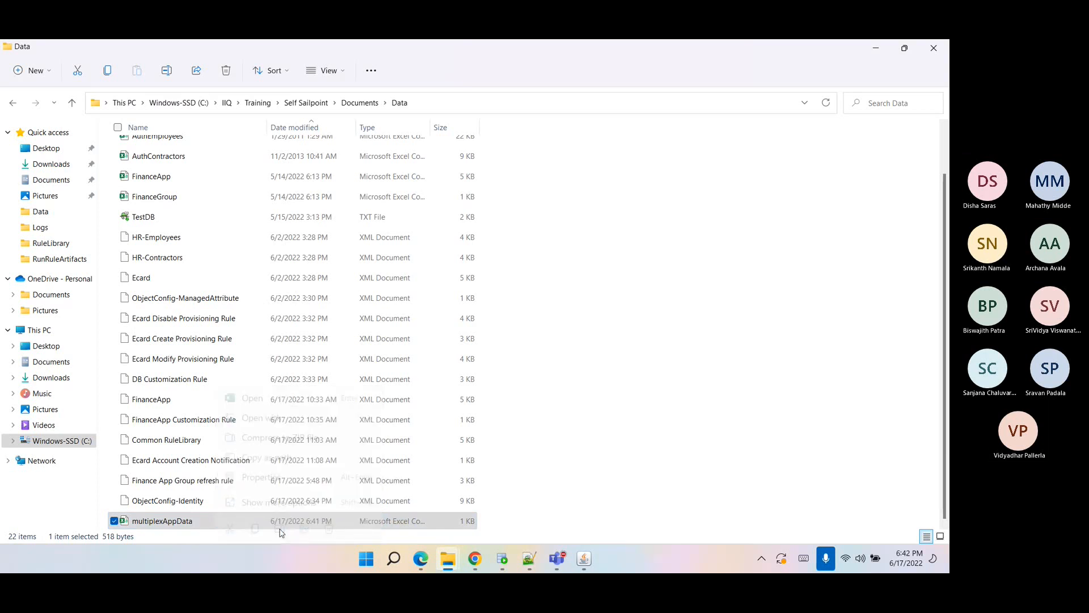
{"action": "key", "text": "alt+Tab"}
{"action": "left_click", "coordinate": [207, 306]}
{"action": "double_click", "coordinate": [206, 306]}
{"action": "key", "text": "ctrl+v"}
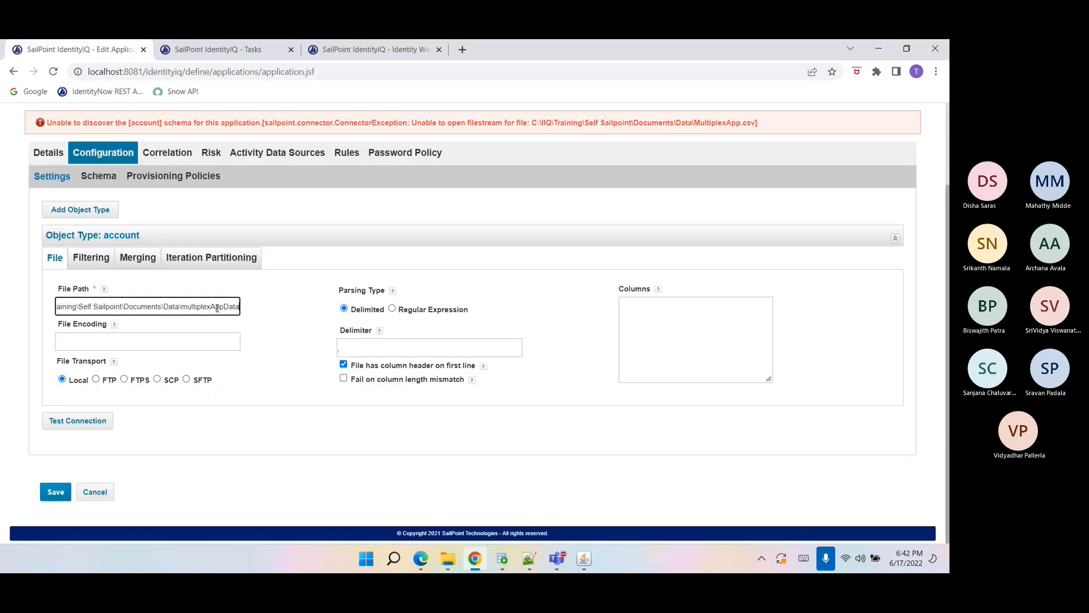
{"action": "left_click", "coordinate": [82, 426]}
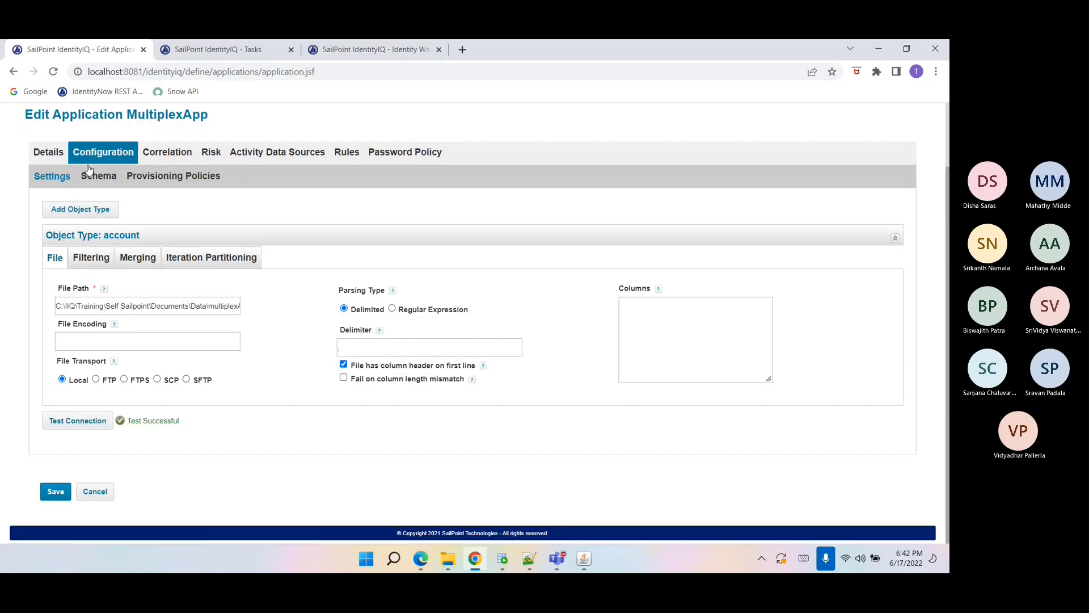
Review the account schema's identity attribute, display attribute and attribute names.
{"action": "left_click", "coordinate": [91, 174]}
{"action": "scroll", "coordinate": [142, 453], "scroll_direction": "down", "scroll_amount": 3}
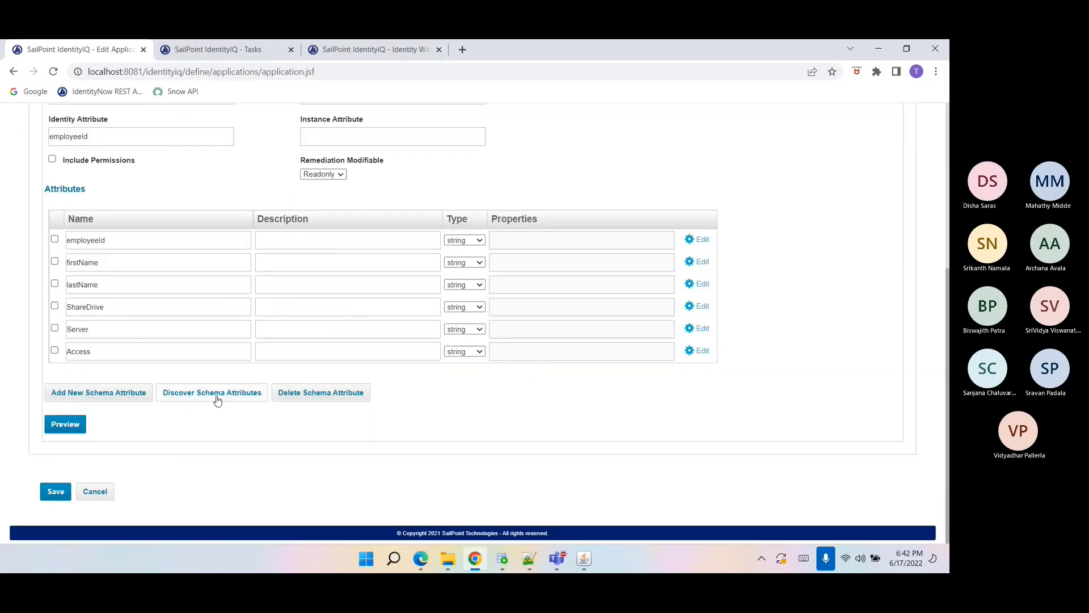
{"action": "scroll", "coordinate": [218, 401], "scroll_direction": "up", "scroll_amount": 5}
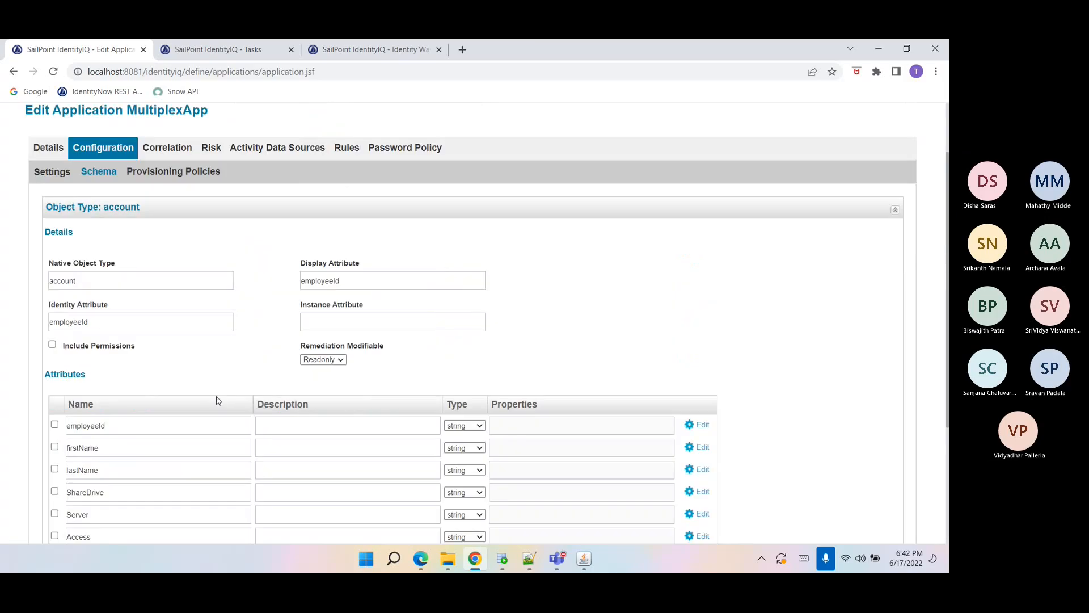
{"action": "scroll", "coordinate": [218, 401], "scroll_direction": "down", "scroll_amount": 2}
{"action": "scroll", "coordinate": [218, 400], "scroll_direction": "down", "scroll_amount": 2}
{"action": "double_click", "coordinate": [131, 317]}
{"action": "double_click", "coordinate": [98, 211]}
{"action": "left_click", "coordinate": [98, 209]}
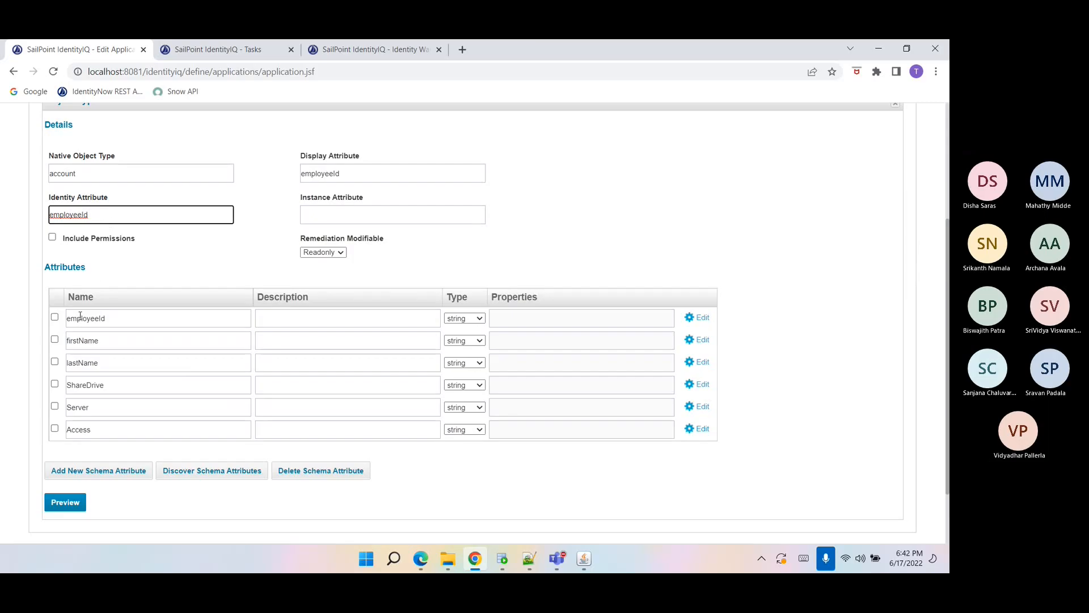
{"action": "double_click", "coordinate": [96, 341]}
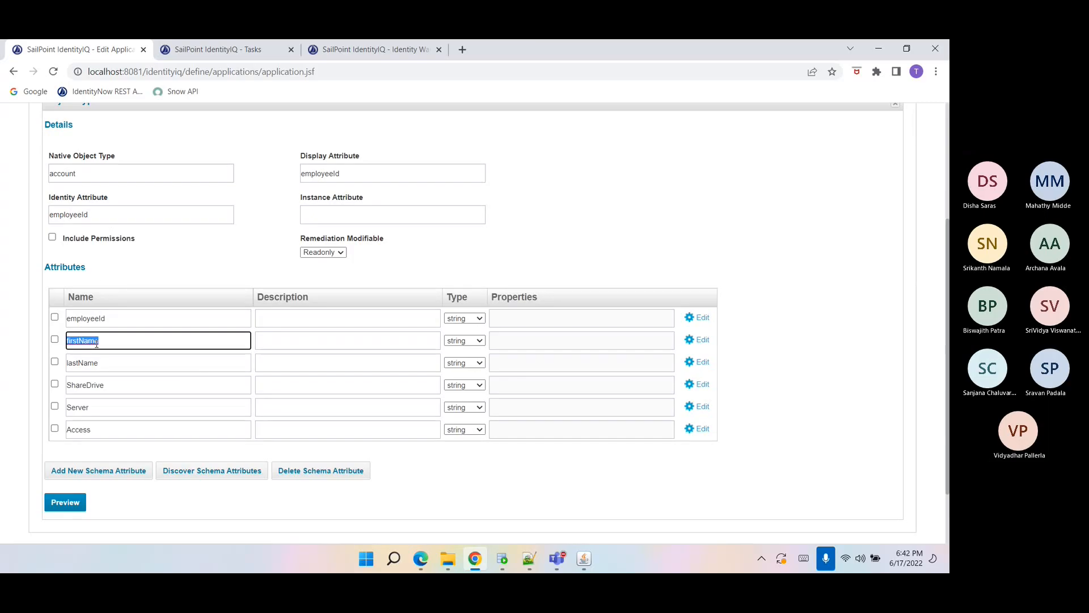
{"action": "double_click", "coordinate": [97, 318]}
{"action": "double_click", "coordinate": [319, 174]}
{"action": "key", "text": "ctrl+c"}
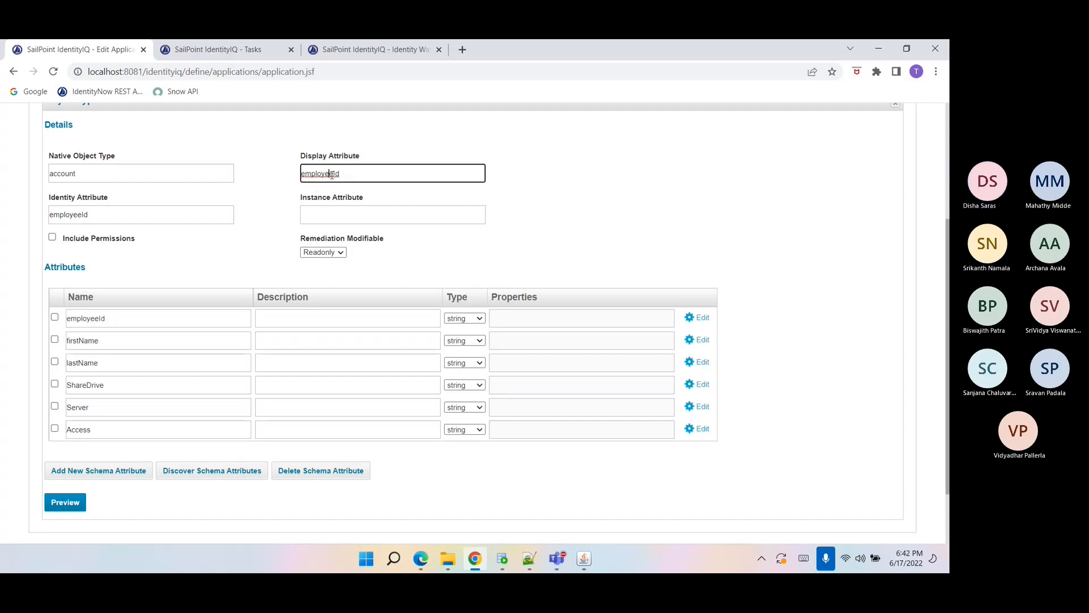
Enable data merging for the account file with employeeId as the index column.
{"action": "scroll", "coordinate": [318, 196], "scroll_direction": "up", "scroll_amount": 5}
{"action": "left_click", "coordinate": [52, 249]}
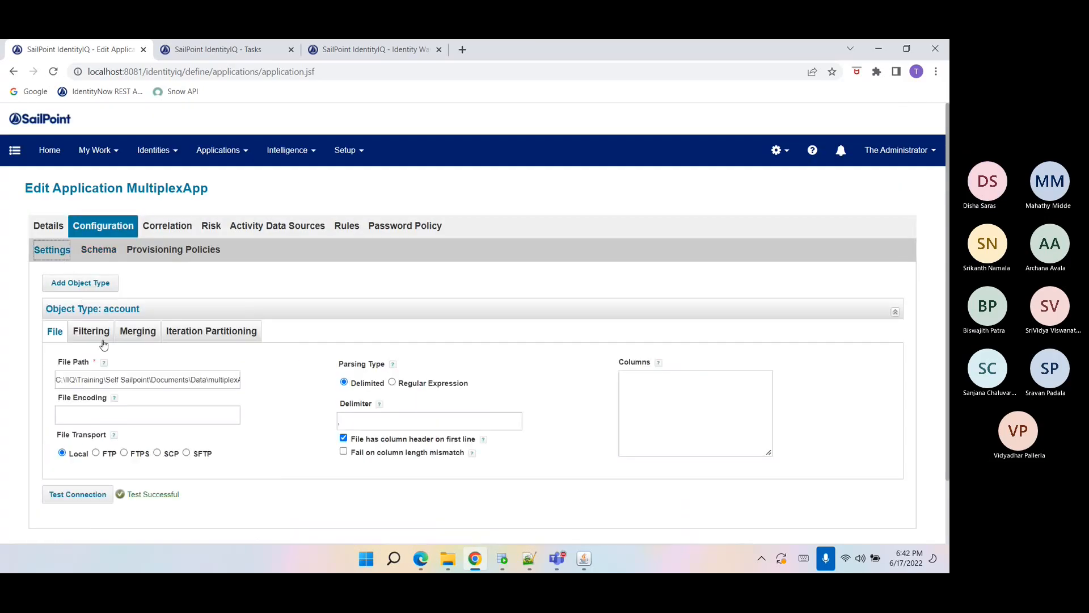
{"action": "left_click", "coordinate": [141, 334]}
{"action": "left_click", "coordinate": [161, 357]}
{"action": "left_click", "coordinate": [239, 384]}
{"action": "key", "text": "ctrl+v"}
{"action": "left_click", "coordinate": [233, 457]}
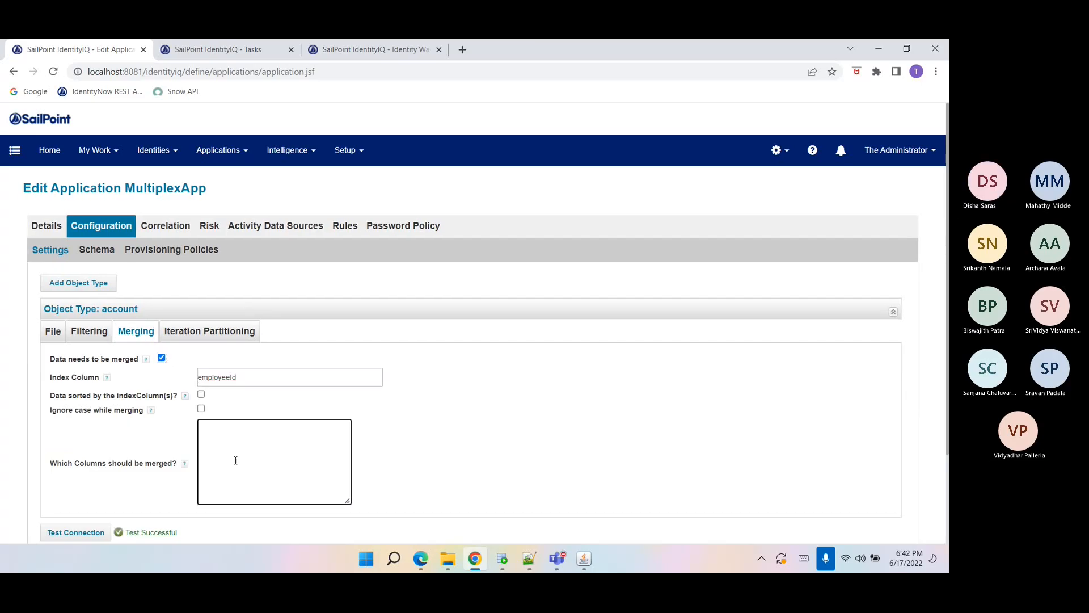
Copy the ShareDrive attribute name from the schema and enter it as the column to be merged.
{"action": "left_click", "coordinate": [96, 250]}
{"action": "scroll", "coordinate": [135, 474], "scroll_direction": "down", "scroll_amount": 5}
{"action": "left_click", "coordinate": [85, 321]}
{"action": "double_click", "coordinate": [86, 322]}
{"action": "key", "text": "ctrl+c"}
{"action": "key", "text": "ctrl+plus"}
{"action": "left_click", "coordinate": [44, 141]}
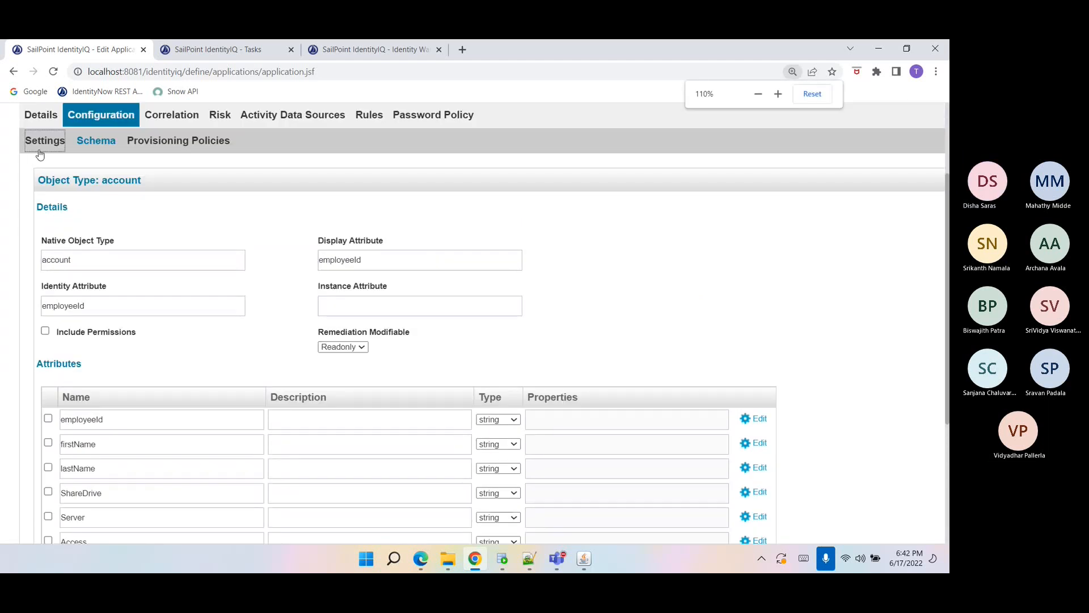
{"action": "left_click", "coordinate": [271, 347]}
{"action": "key", "text": "ctrl+v"}
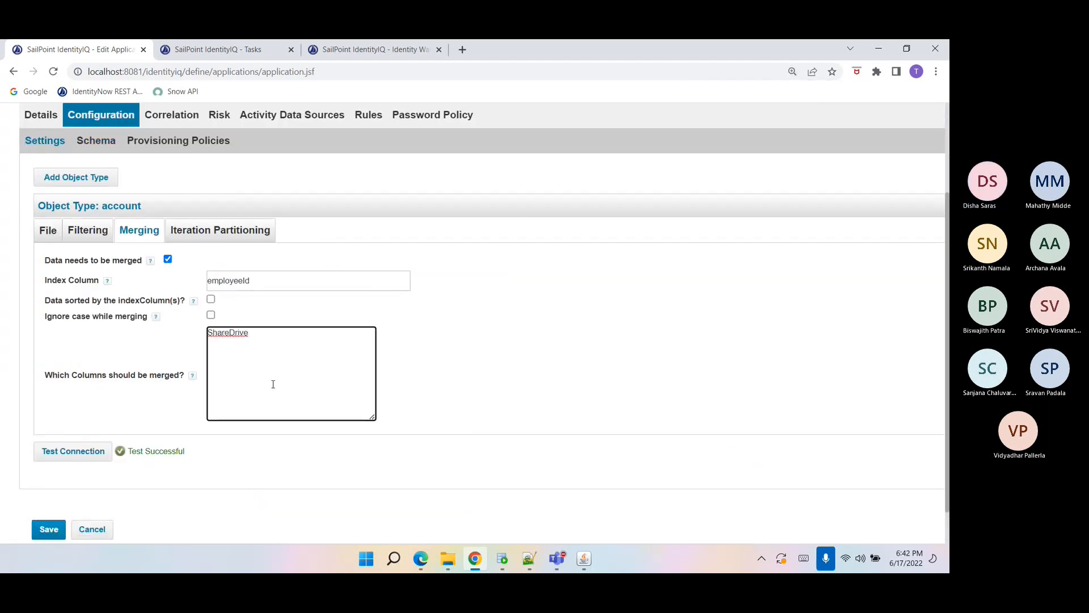
Mark the Access schema attribute as Managed, Entitlement and Multi-Valued, then save the application.
{"action": "scroll", "coordinate": [209, 376], "scroll_direction": "up", "scroll_amount": 2}
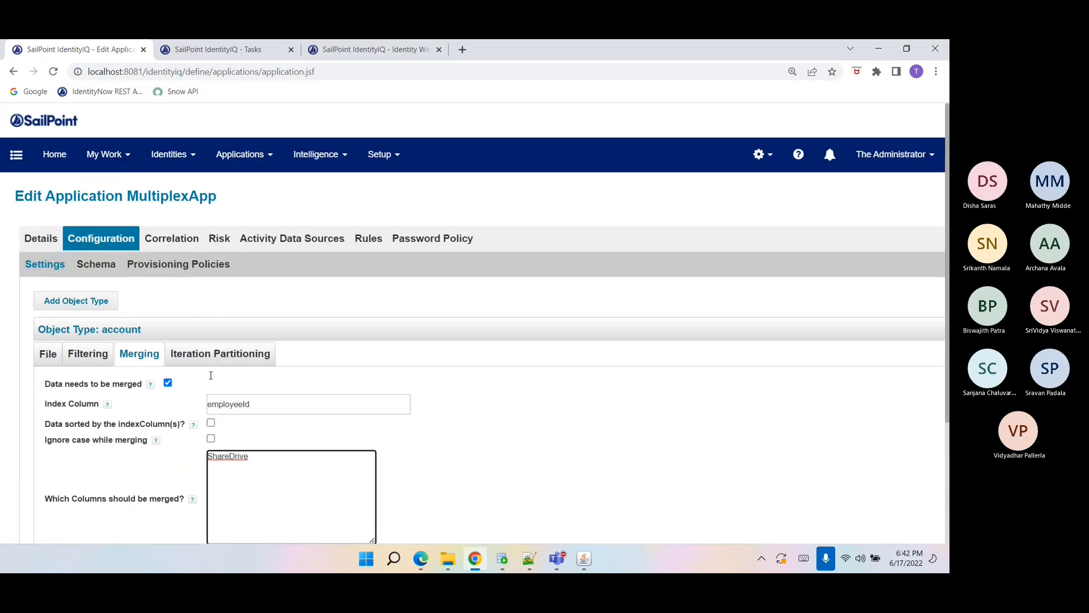
{"action": "left_click", "coordinate": [96, 250]}
{"action": "scroll", "coordinate": [187, 450], "scroll_direction": "down", "scroll_amount": 4}
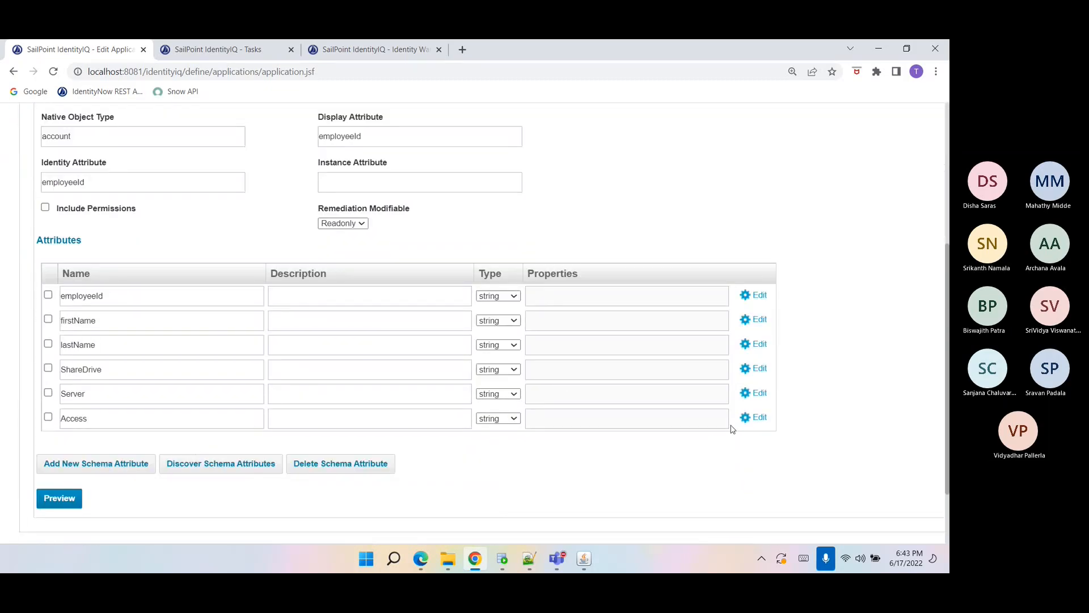
{"action": "left_click", "coordinate": [755, 417]}
{"action": "left_click", "coordinate": [300, 274]}
{"action": "left_click", "coordinate": [300, 298]}
{"action": "left_click", "coordinate": [300, 322]}
{"action": "left_click", "coordinate": [317, 384]}
{"action": "scroll", "coordinate": [189, 475], "scroll_direction": "down", "scroll_amount": 2}
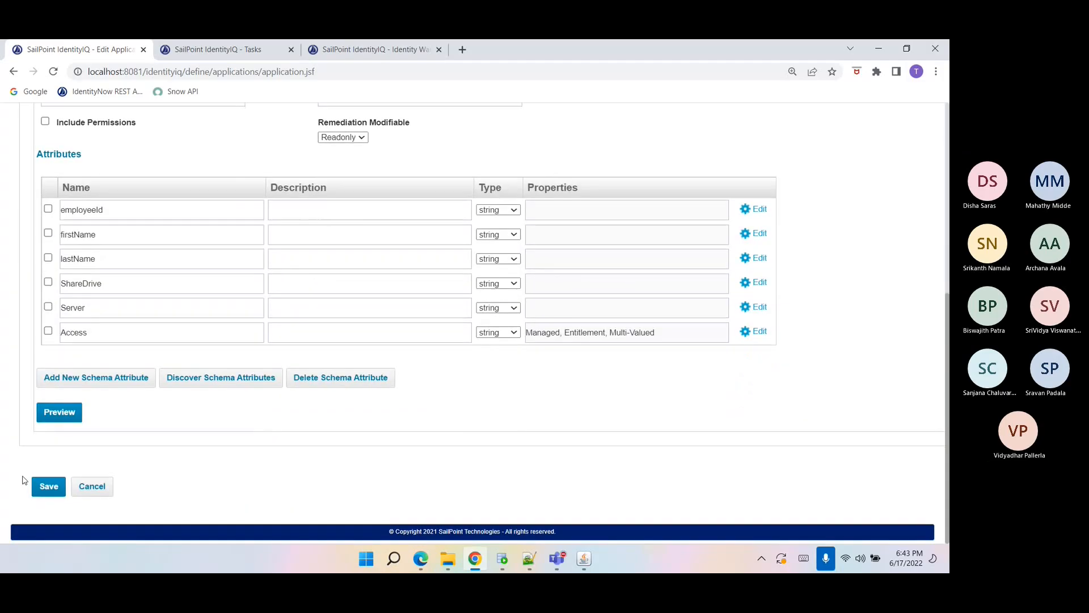
{"action": "left_click", "coordinate": [45, 491]}
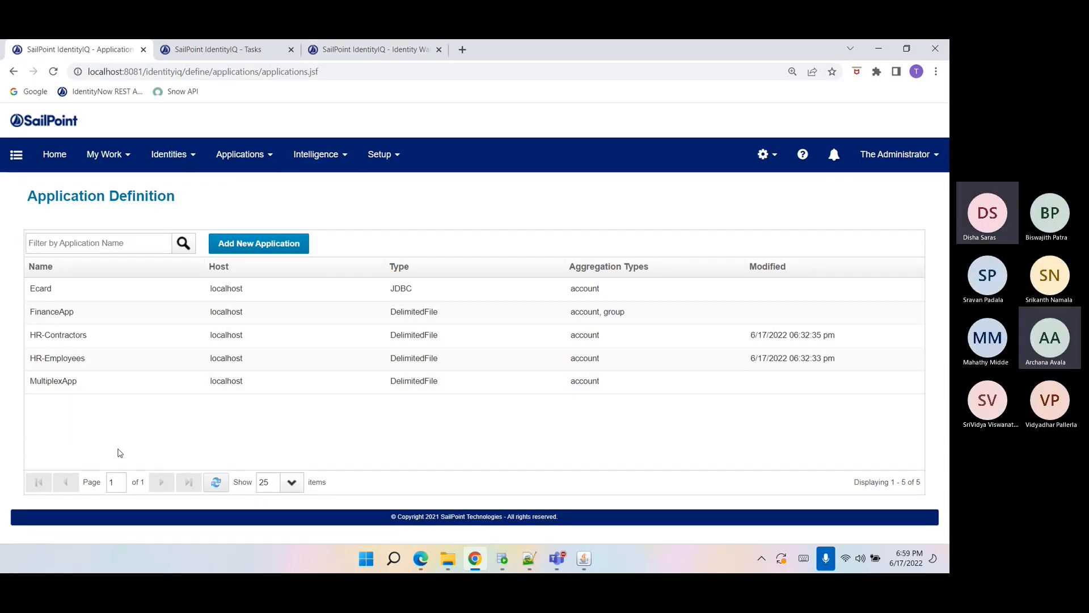
Open the FinanceApp application and its FinanceApp and FinanceGroup CSV files in Excel for reference.
{"action": "left_click", "coordinate": [60, 319]}
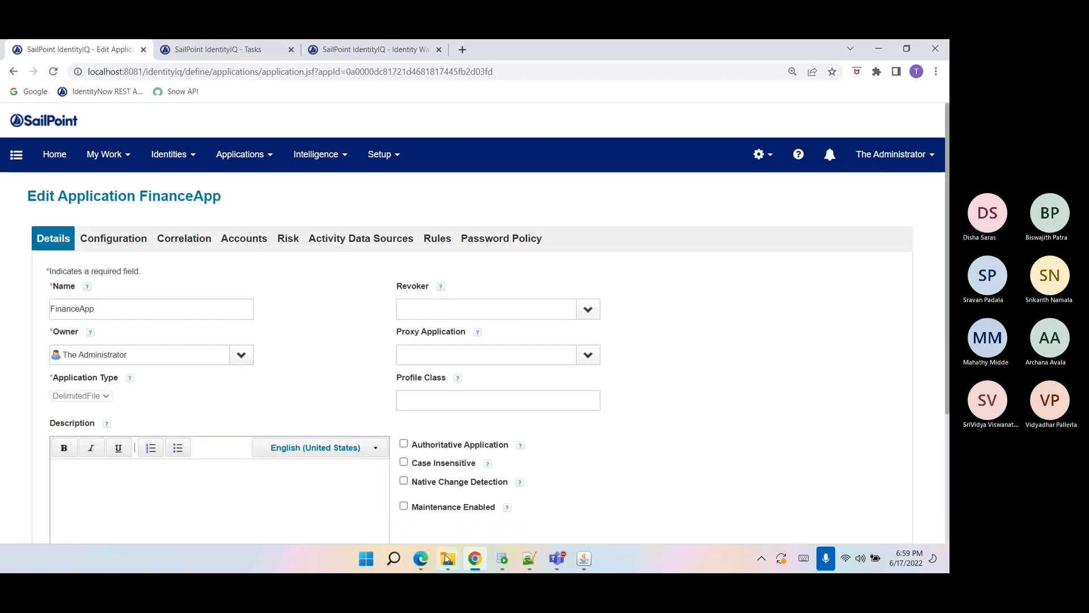
{"action": "mouse_move", "coordinate": [448, 559]}
{"action": "left_click", "coordinate": [342, 498]}
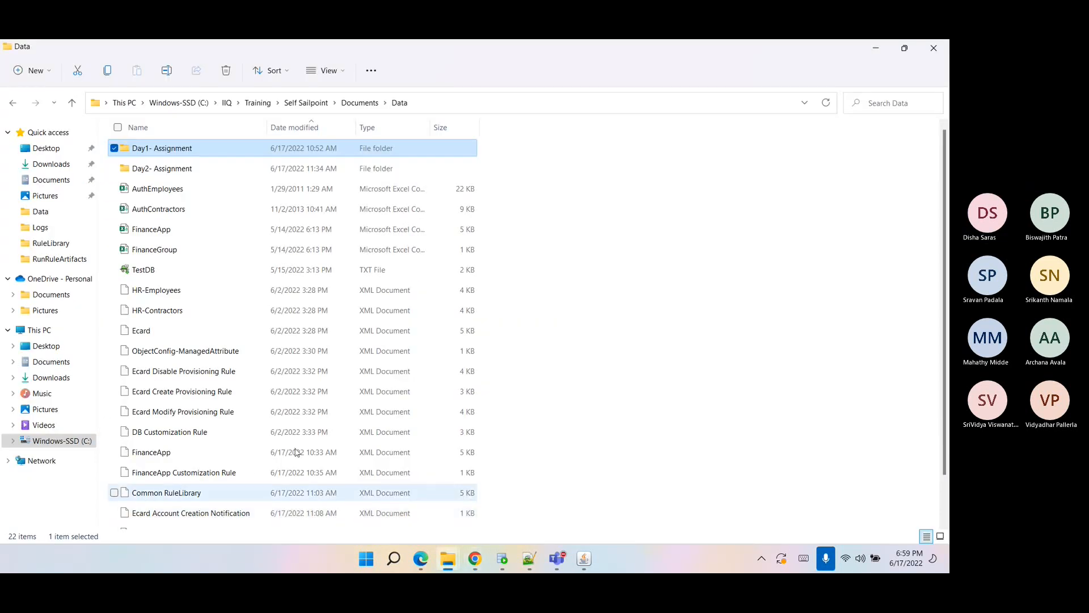
{"action": "left_click", "coordinate": [160, 236]}
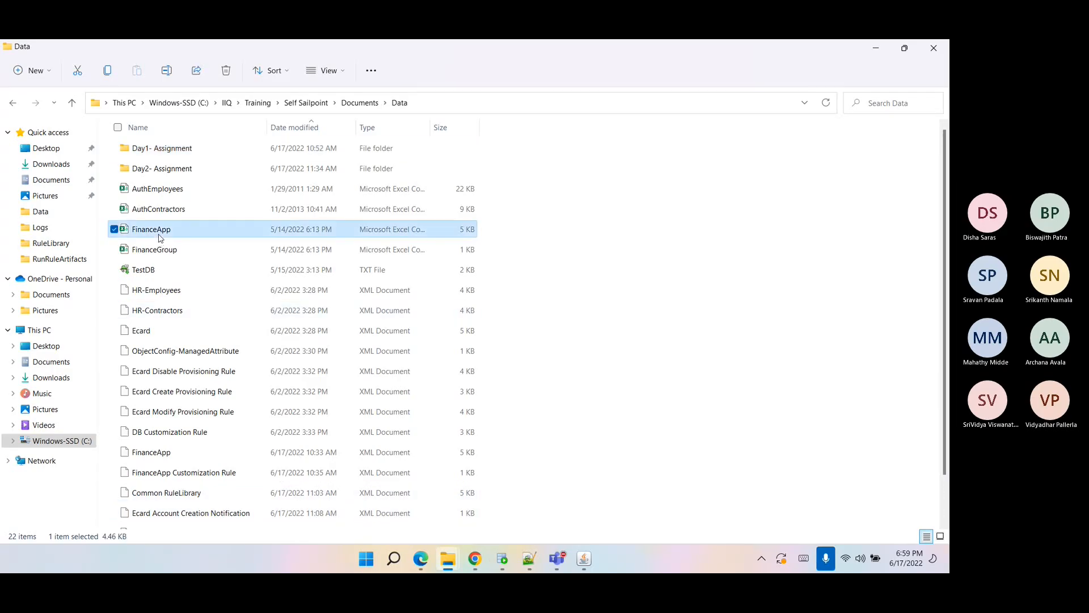
{"action": "left_click", "coordinate": [161, 247], "text": "ctrl"}
{"action": "right_click", "coordinate": [162, 238]}
{"action": "left_click", "coordinate": [190, 276]}
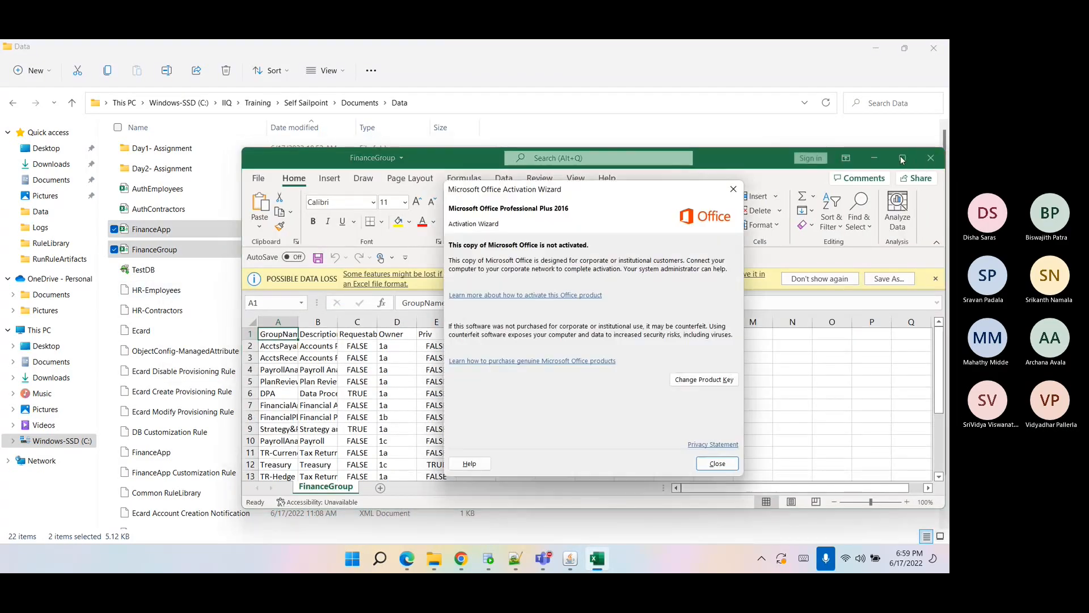
{"action": "left_click", "coordinate": [717, 464]}
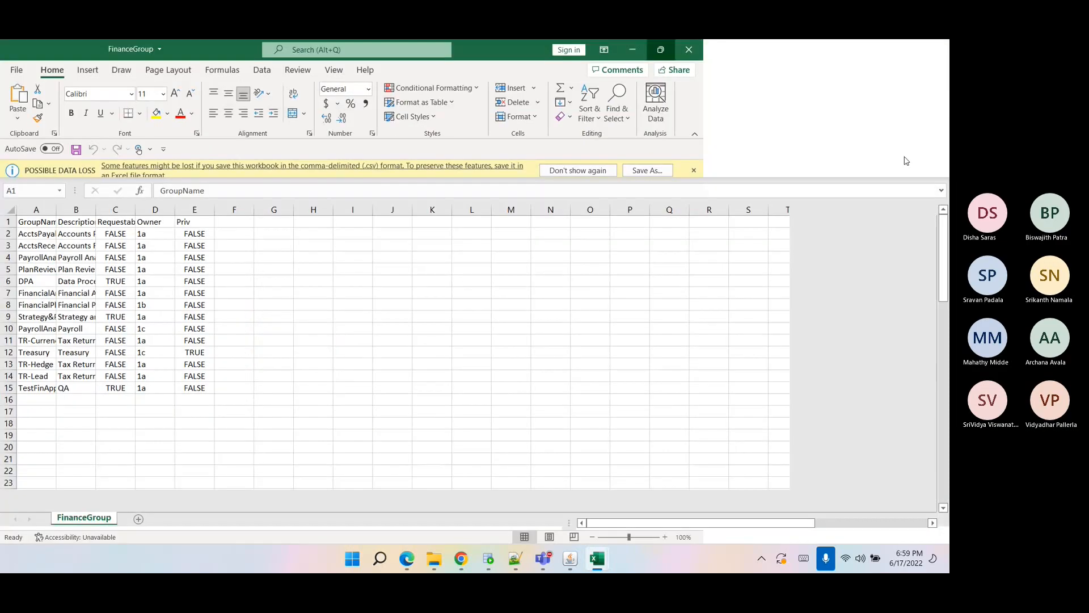
Examine the FinanceApp sheet, widening the groupmbr column to read the group entries.
{"action": "left_click", "coordinate": [366, 269]}
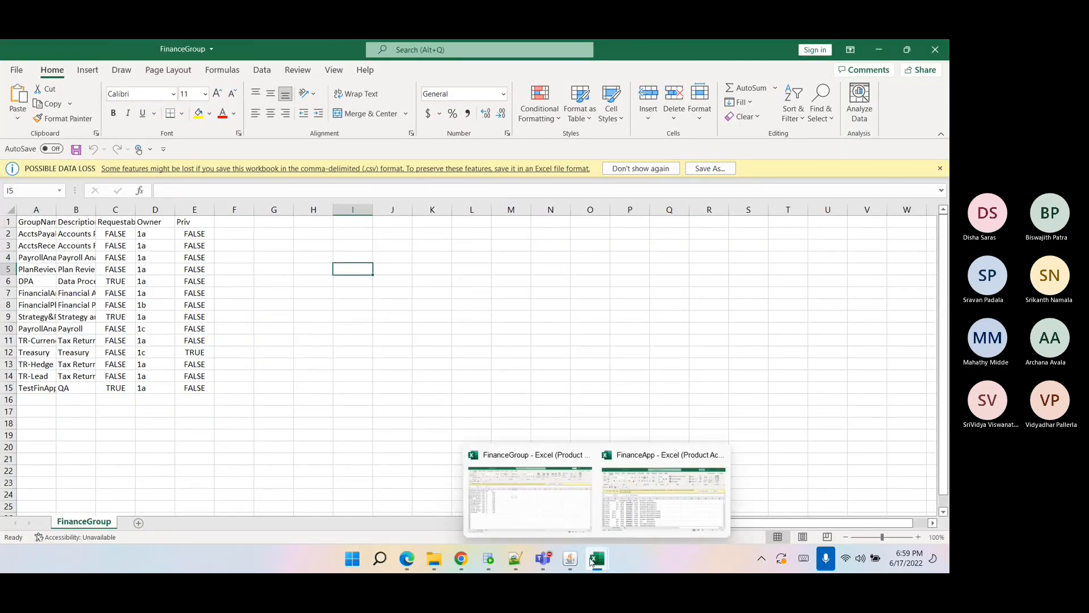
{"action": "mouse_move", "coordinate": [596, 559]}
{"action": "left_click", "coordinate": [601, 496]}
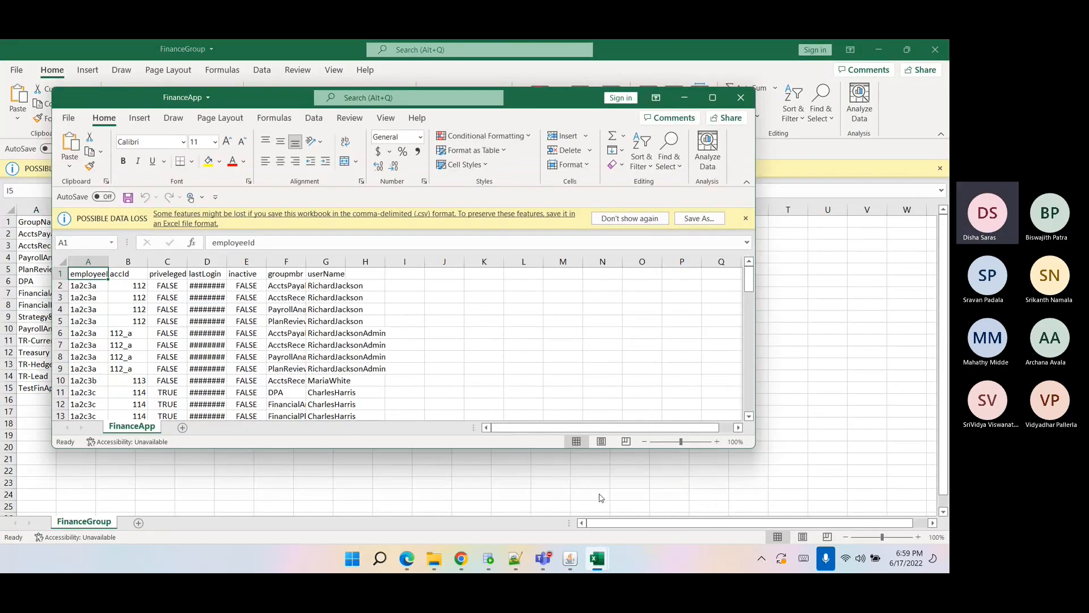
{"action": "left_click", "coordinate": [712, 97]}
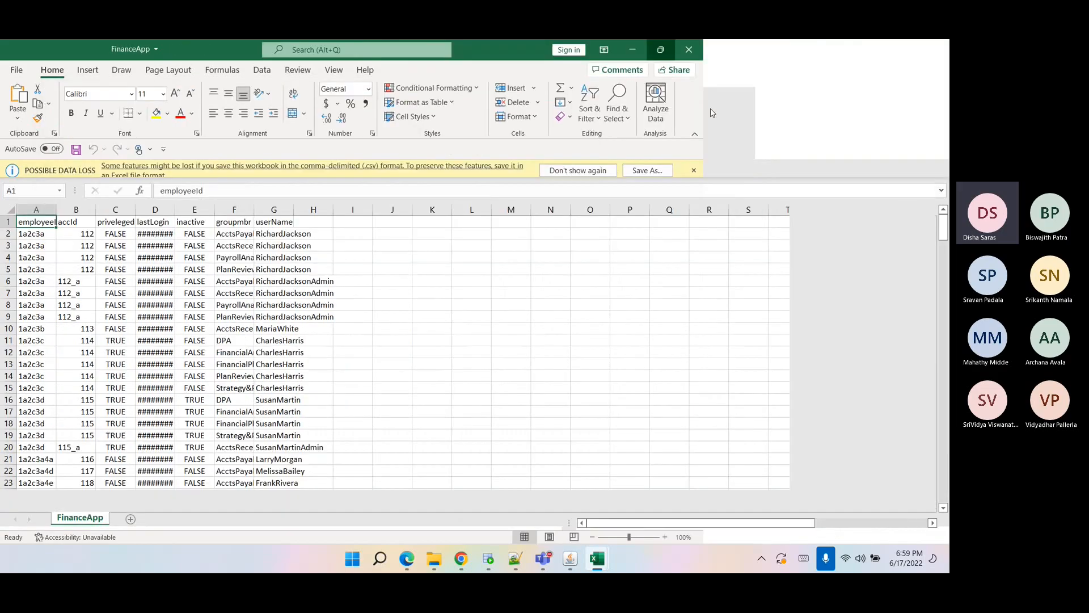
{"action": "left_click", "coordinate": [194, 435]}
{"action": "left_click", "coordinate": [38, 221]}
{"action": "key", "text": "ctrl+shift+Down"}
{"action": "key", "text": "ctrl+shift+Right"}
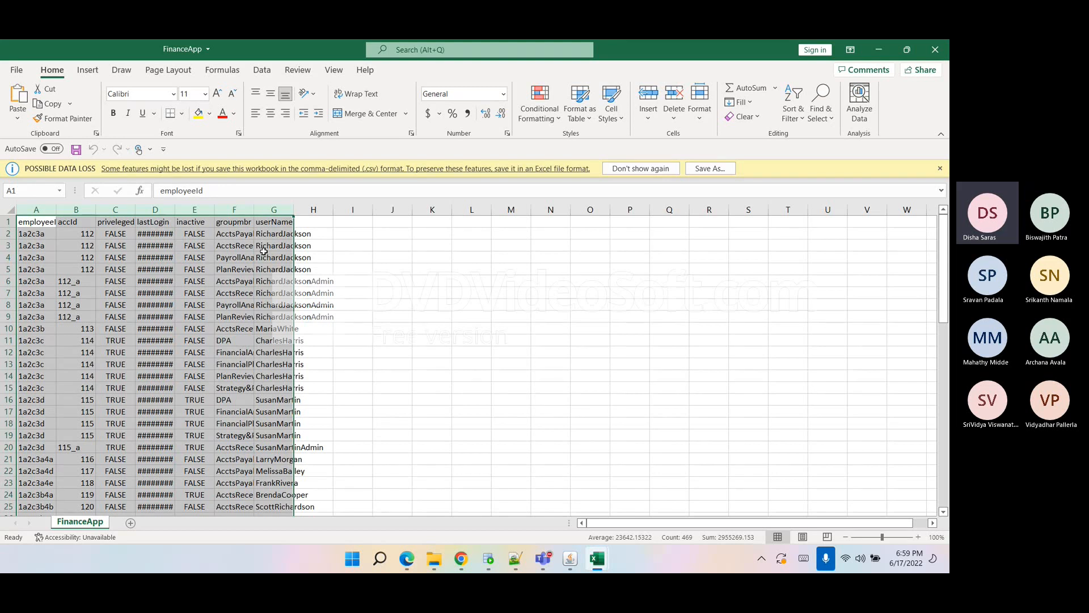
{"action": "left_click", "coordinate": [240, 229]}
{"action": "left_click_drag", "start_coordinate": [254, 209], "coordinate": [366, 221]}
{"action": "left_click", "coordinate": [277, 210]}
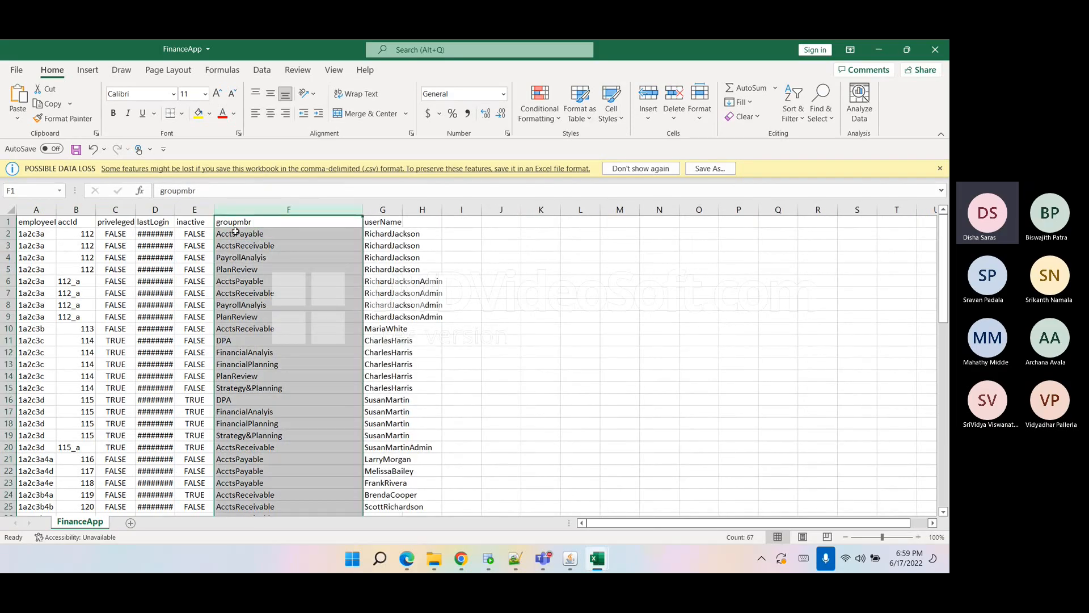
{"action": "left_click", "coordinate": [266, 233]}
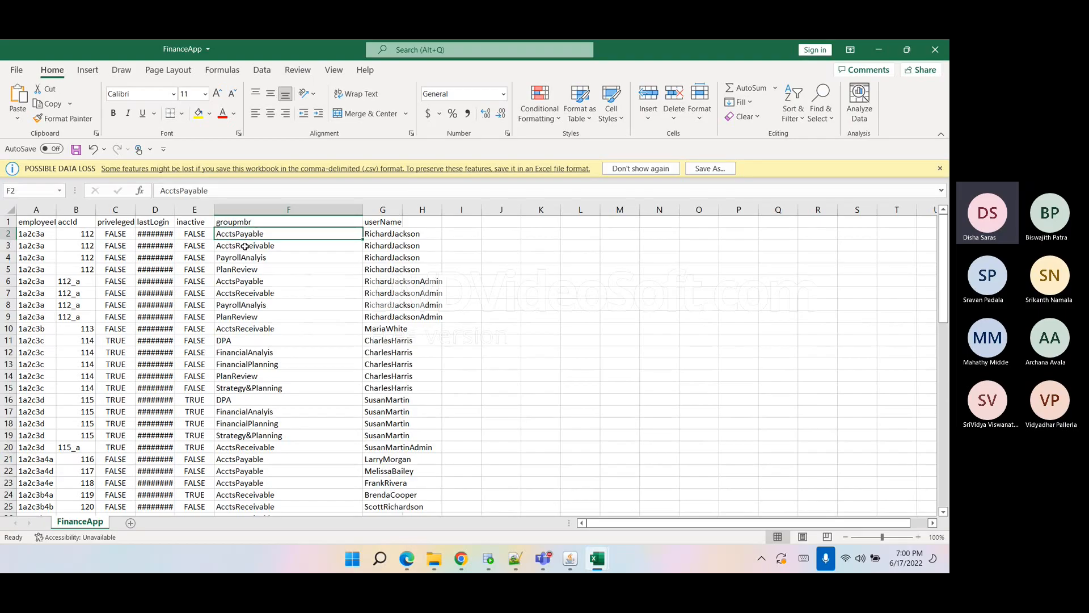
Switch to the FinanceGroup sheet and autofit its columns to read group names and descriptions.
{"action": "mouse_move", "coordinate": [610, 569]}
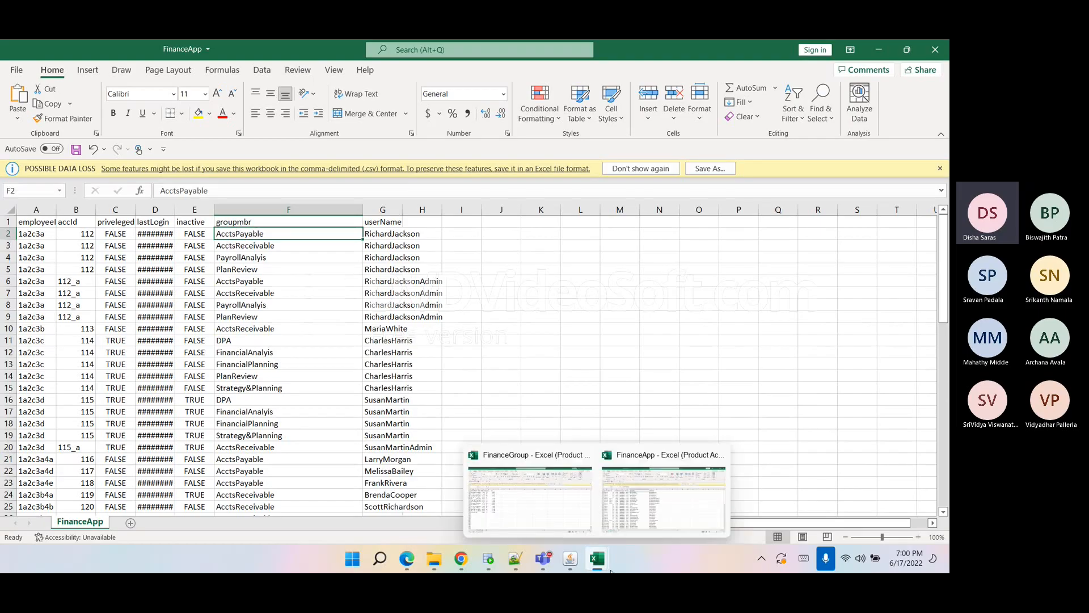
{"action": "left_click", "coordinate": [654, 510]}
{"action": "left_click", "coordinate": [599, 563]}
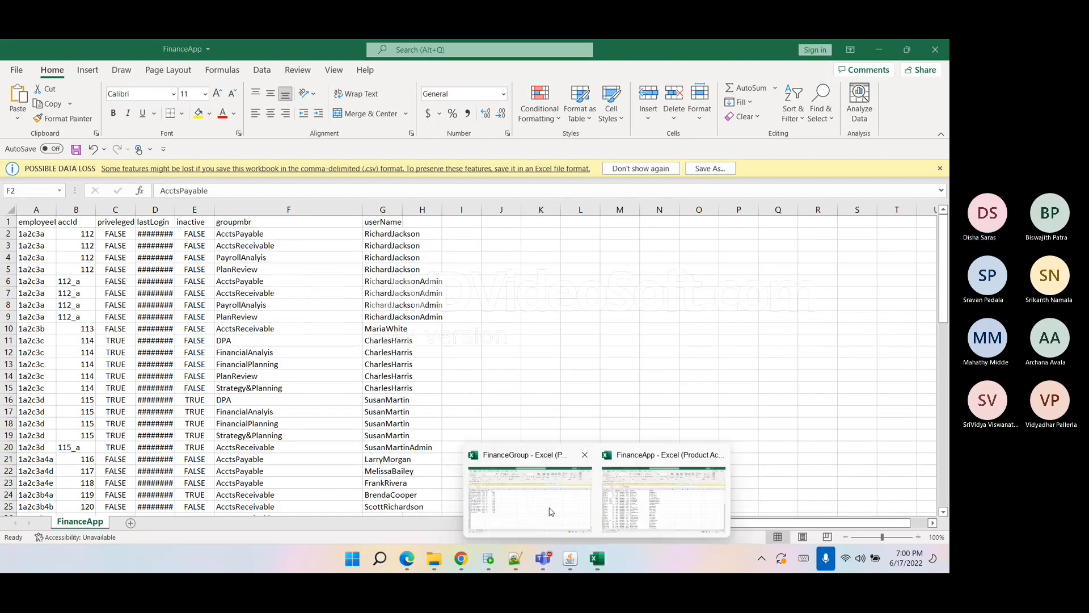
{"action": "left_click", "coordinate": [543, 485]}
{"action": "left_click", "coordinate": [155, 352]}
{"action": "left_click_drag", "start_coordinate": [45, 210], "coordinate": [213, 210]}
{"action": "double_click", "coordinate": [214, 211]}
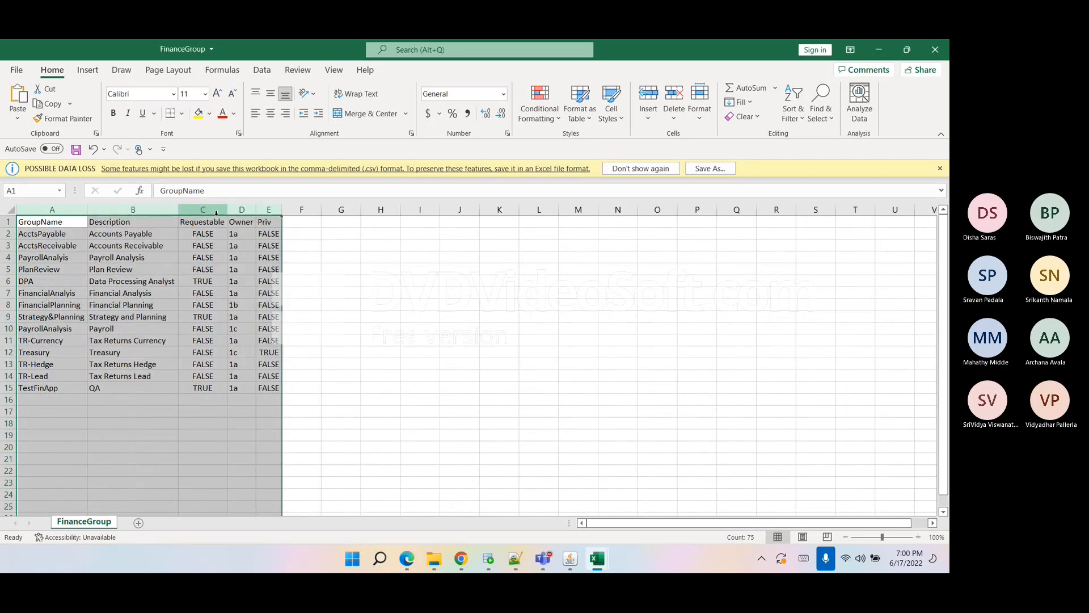
{"action": "left_click", "coordinate": [249, 372]}
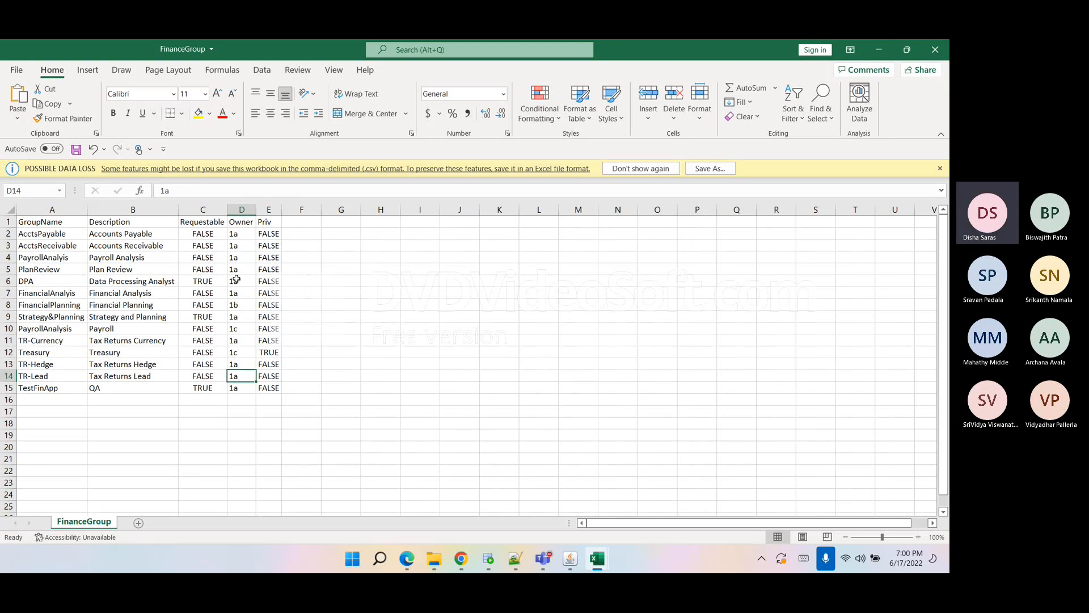
{"action": "left_click", "coordinate": [127, 280]}
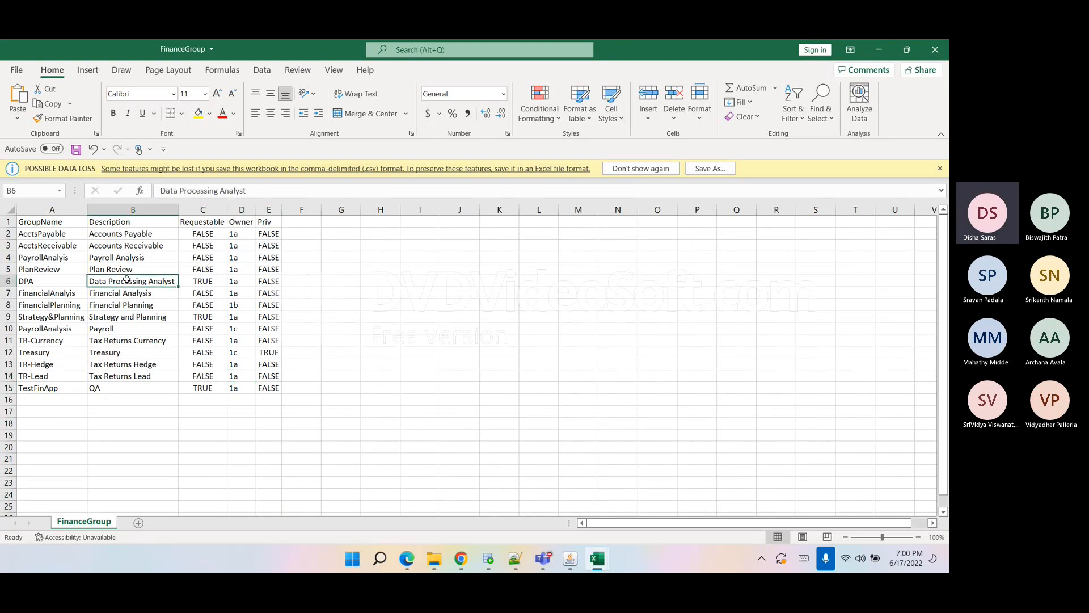
Compare the FinanceGroup and FinanceApp sheets, selecting their group and account columns to review how the data is laid out.
{"action": "left_click_drag", "start_coordinate": [109, 235], "coordinate": [123, 334]}
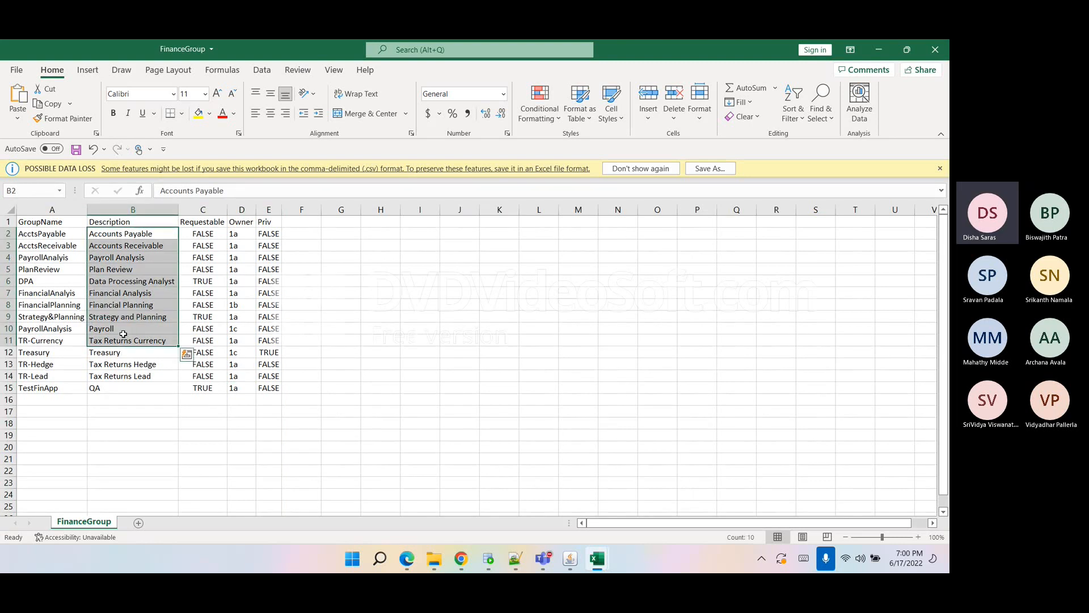
{"action": "left_click", "coordinate": [171, 399]}
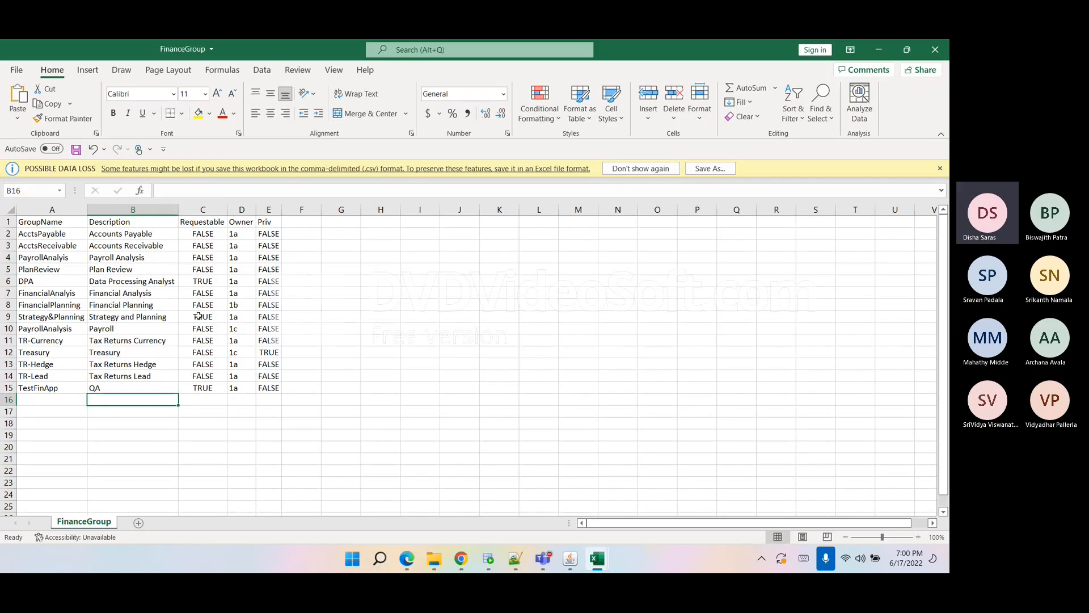
{"action": "left_click", "coordinate": [168, 303]}
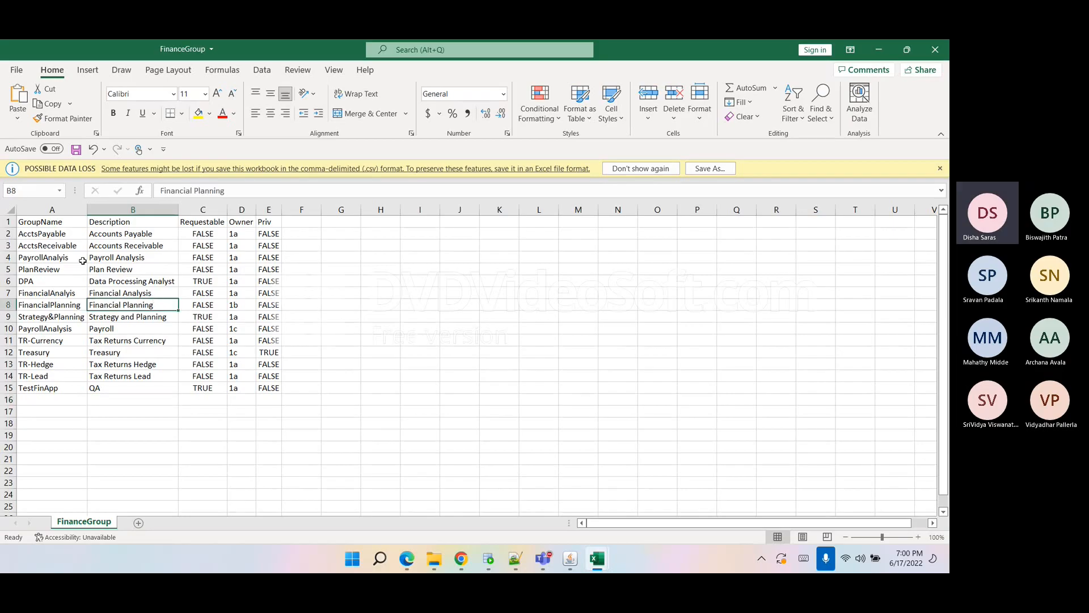
{"action": "left_click_drag", "start_coordinate": [46, 209], "coordinate": [249, 270]}
{"action": "mouse_move", "coordinate": [597, 558]}
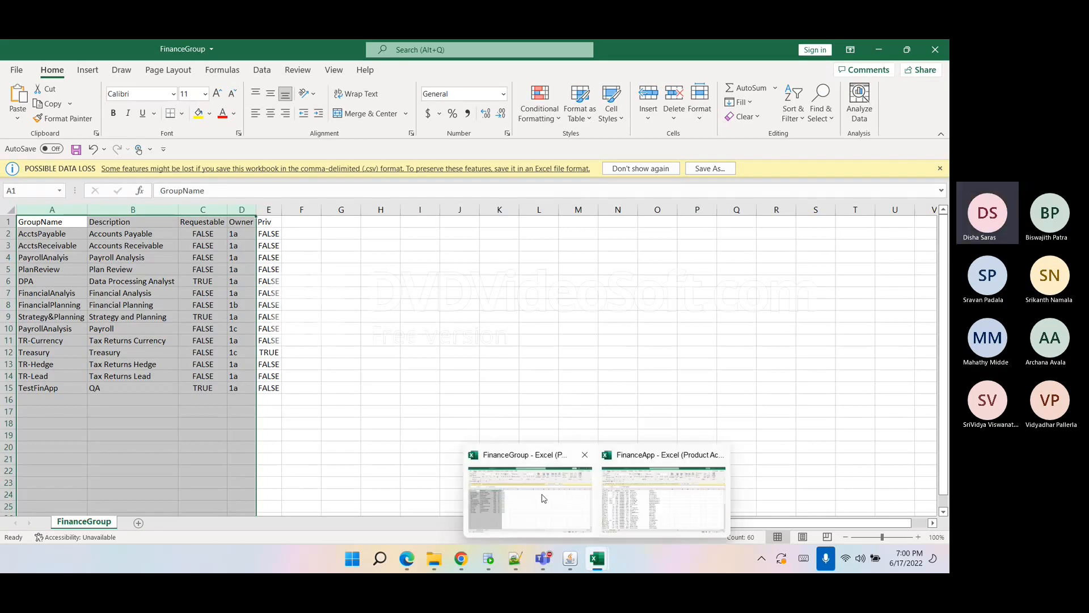
{"action": "left_click", "coordinate": [663, 498]}
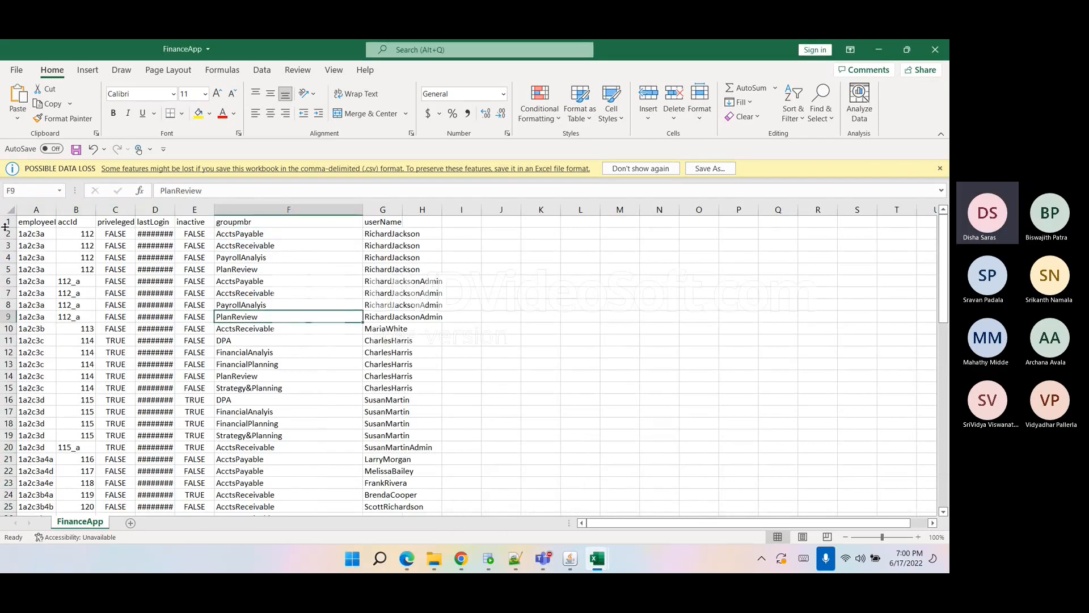
{"action": "left_click_drag", "start_coordinate": [27, 209], "coordinate": [392, 209]}
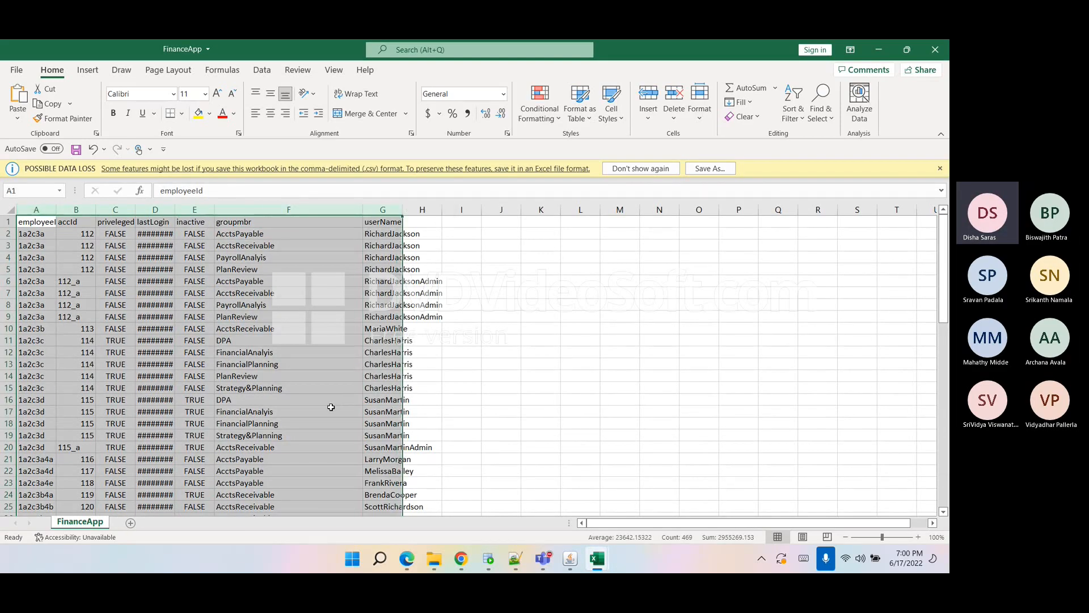
{"action": "left_click", "coordinate": [534, 394]}
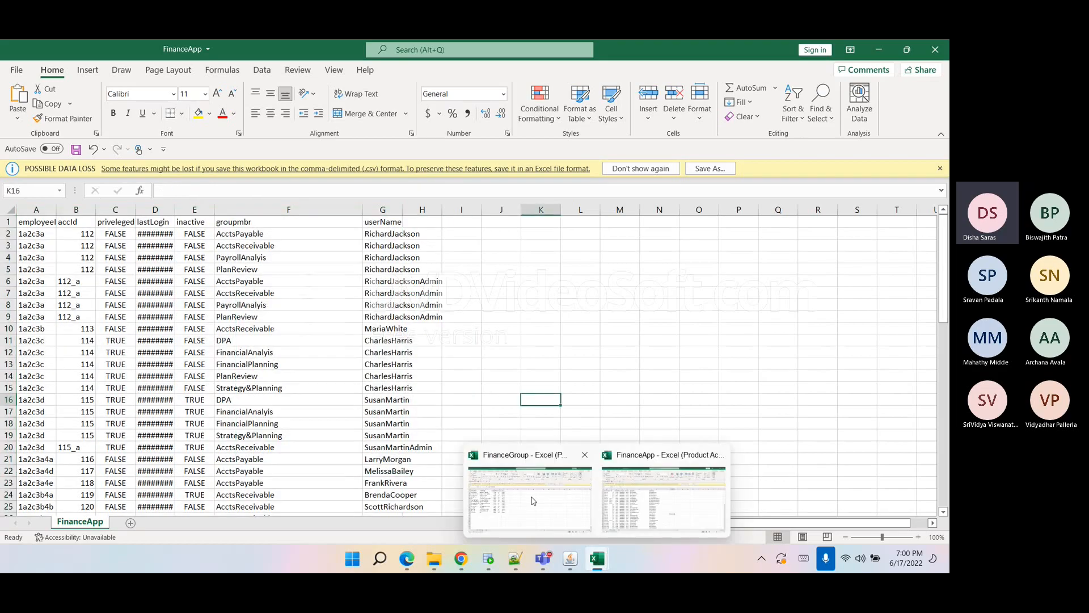
{"action": "key", "text": "alt+Tab"}
{"action": "left_click", "coordinate": [450, 436]}
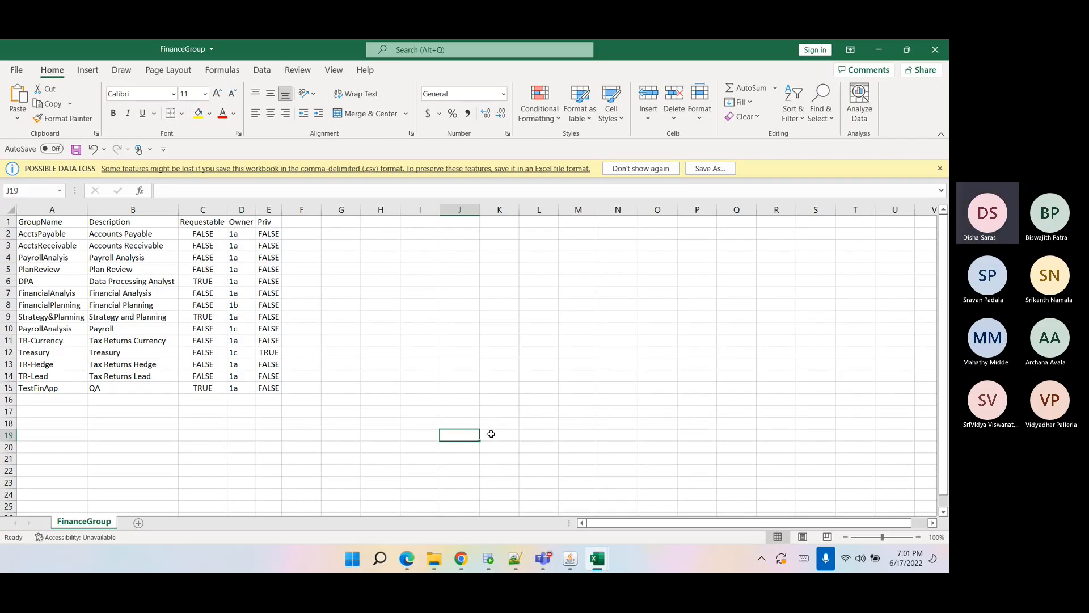
Review the FinanceApp configuration settings for the account and group object types, including the Add Object Type dialog.
{"action": "left_click", "coordinate": [433, 445]}
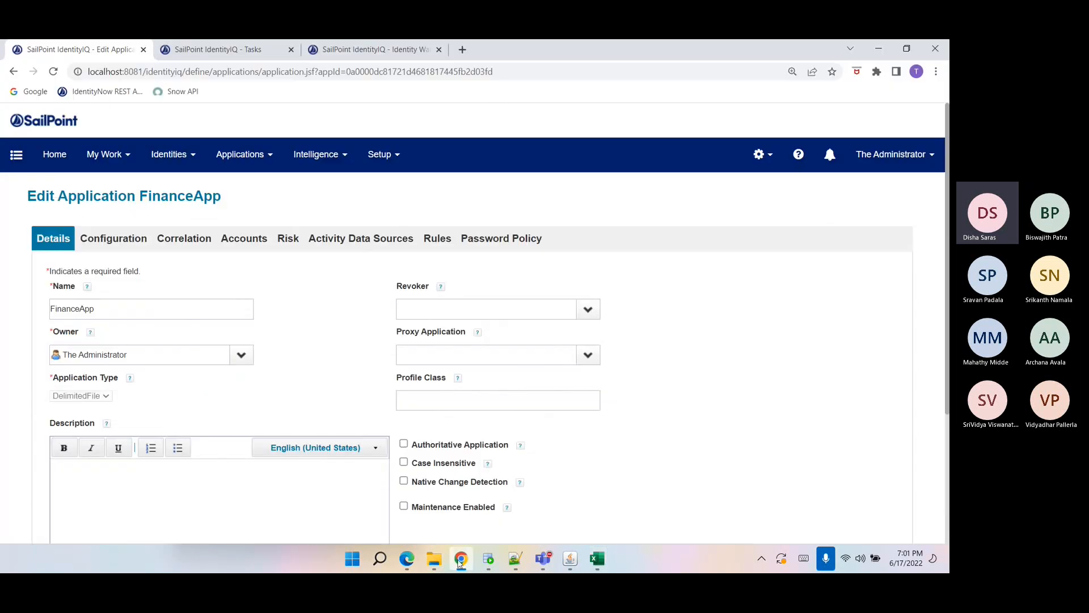
{"action": "left_click", "coordinate": [112, 241]}
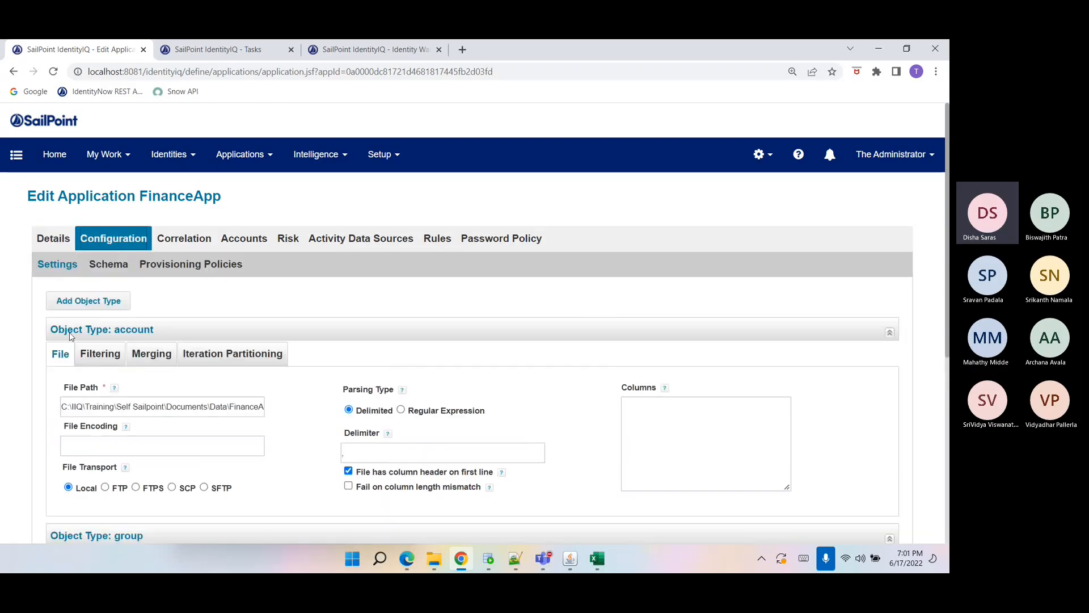
{"action": "scroll", "coordinate": [136, 344], "scroll_direction": "down", "scroll_amount": 5}
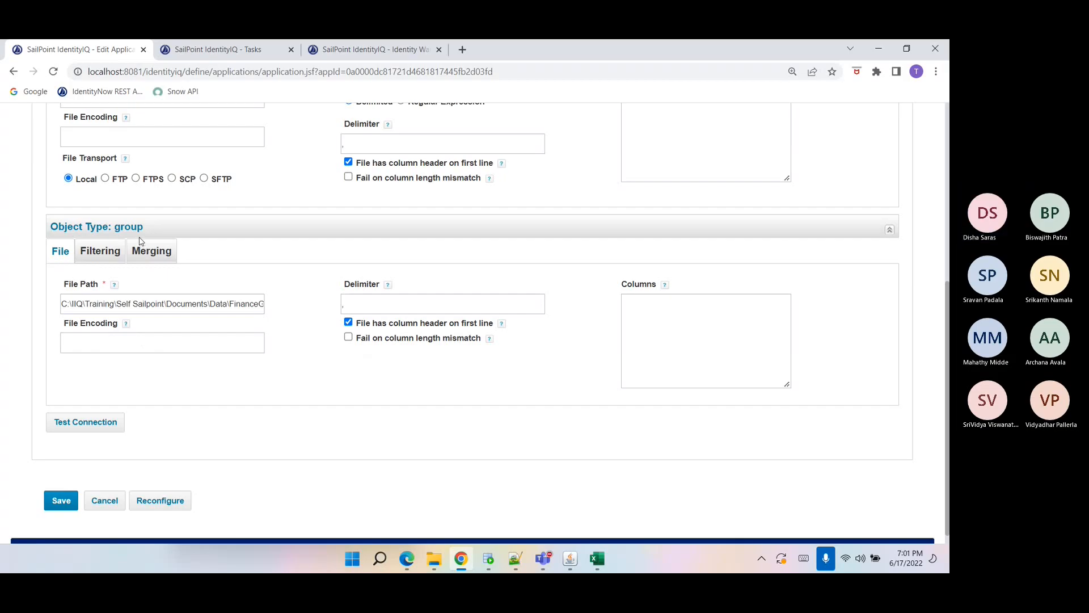
{"action": "scroll", "coordinate": [213, 315], "scroll_direction": "up", "scroll_amount": 2}
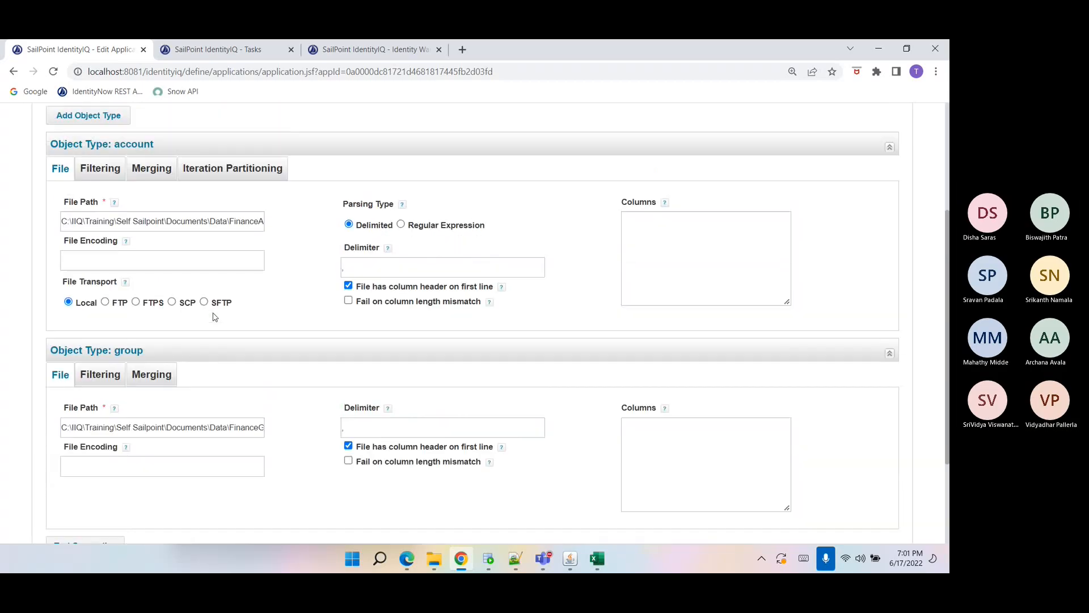
{"action": "scroll", "coordinate": [214, 317], "scroll_direction": "up", "scroll_amount": 1}
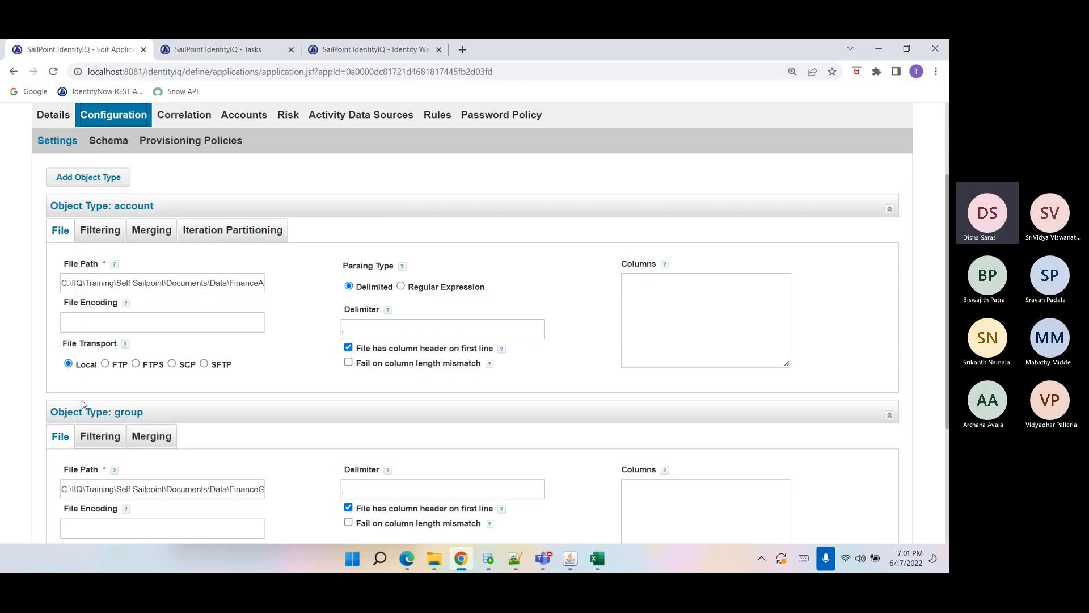
{"action": "left_click", "coordinate": [82, 177]}
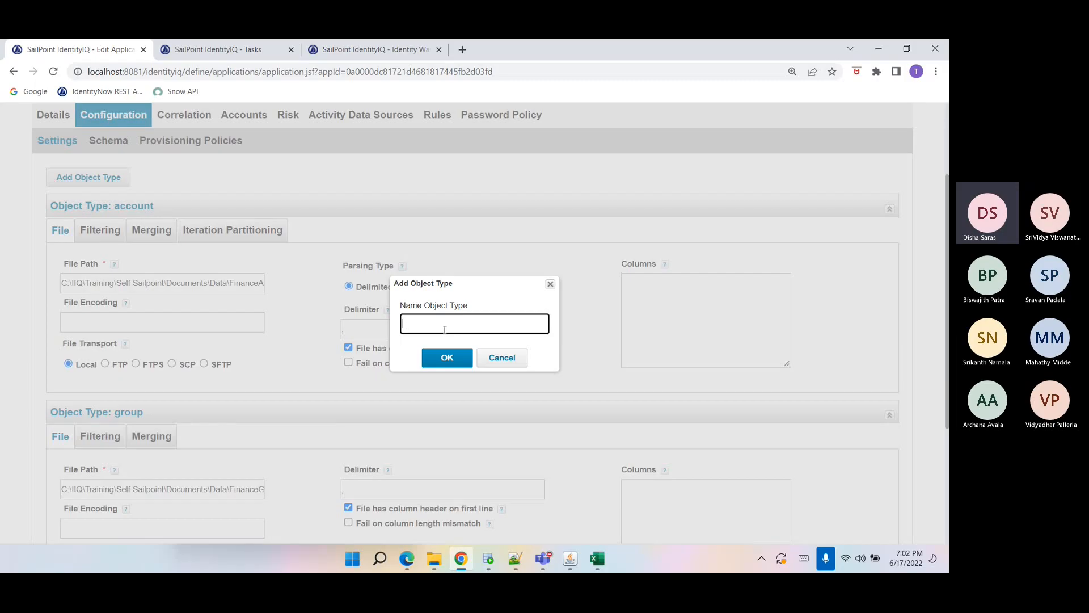
{"action": "left_click", "coordinate": [519, 357]}
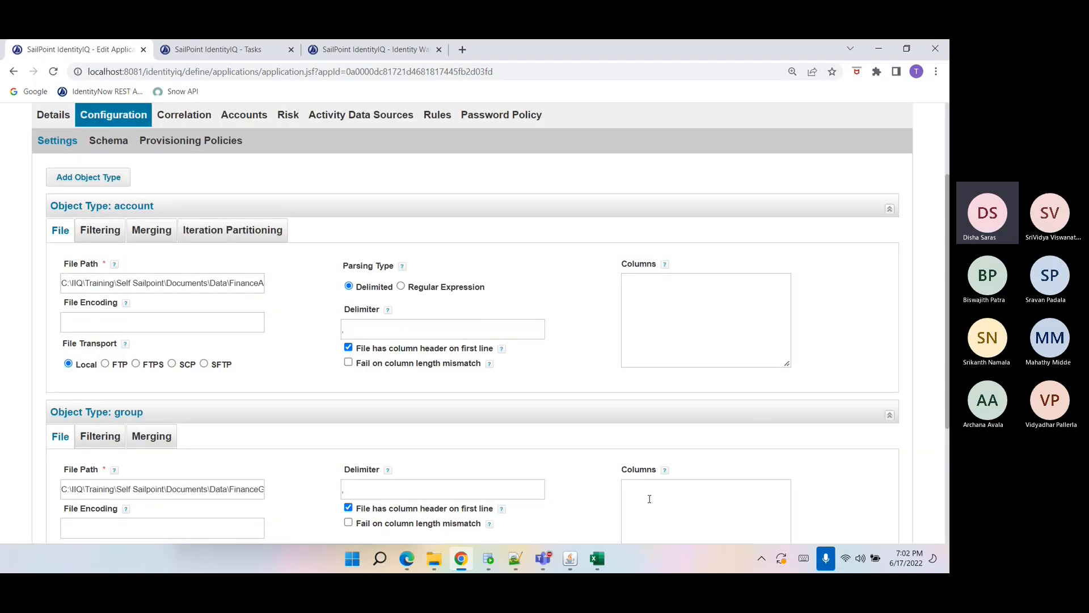
{"action": "scroll", "coordinate": [646, 502], "scroll_direction": "down", "scroll_amount": 2}
{"action": "scroll", "coordinate": [643, 503], "scroll_direction": "down", "scroll_amount": 2}
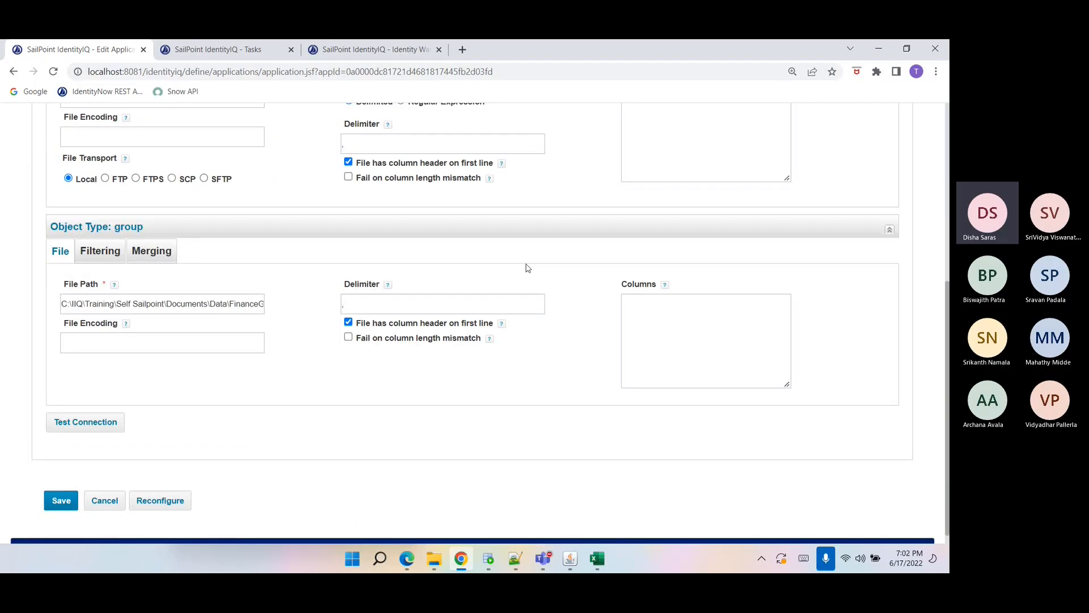
{"action": "scroll", "coordinate": [238, 400], "scroll_direction": "up", "scroll_amount": 3}
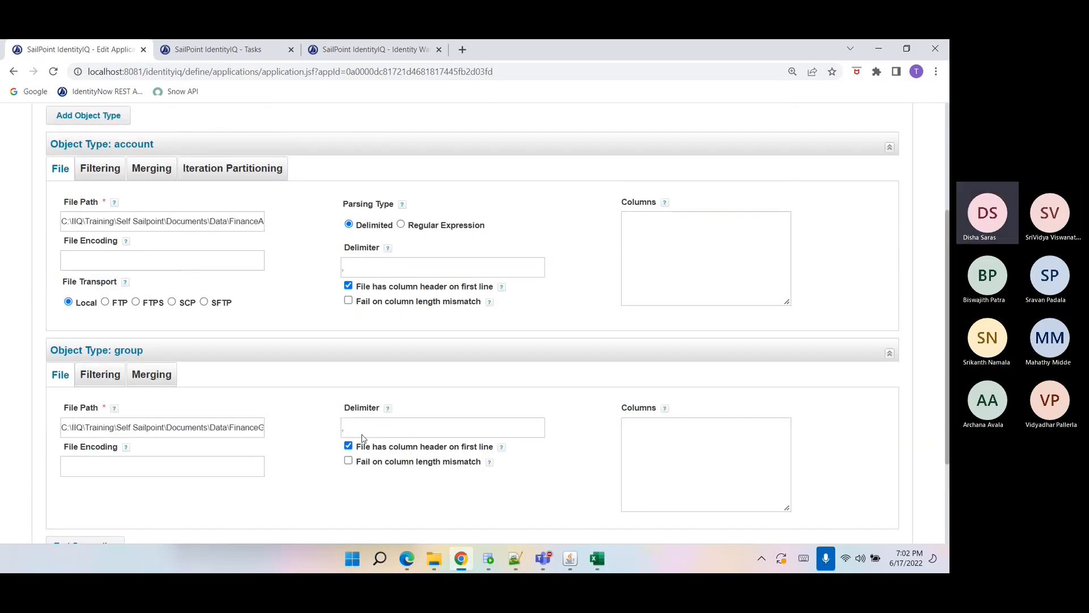
{"action": "scroll", "coordinate": [226, 313], "scroll_direction": "up", "scroll_amount": 4}
Examine the FinanceApp schema attributes for the account and group object types.
{"action": "left_click", "coordinate": [109, 264]}
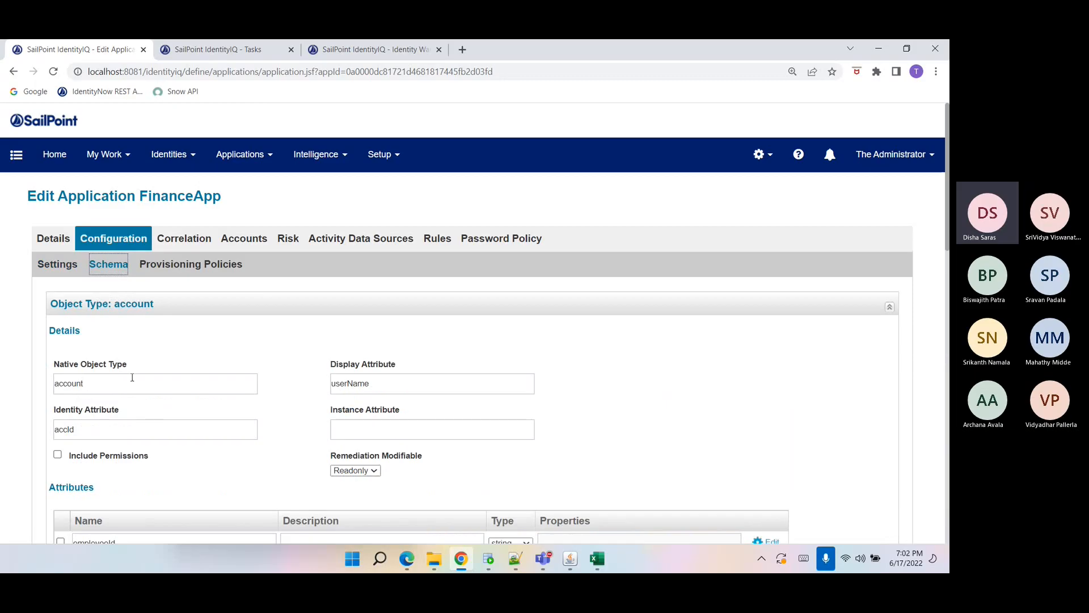
{"action": "scroll", "coordinate": [130, 376], "scroll_direction": "down", "scroll_amount": 3}
{"action": "scroll", "coordinate": [131, 379], "scroll_direction": "down", "scroll_amount": 4}
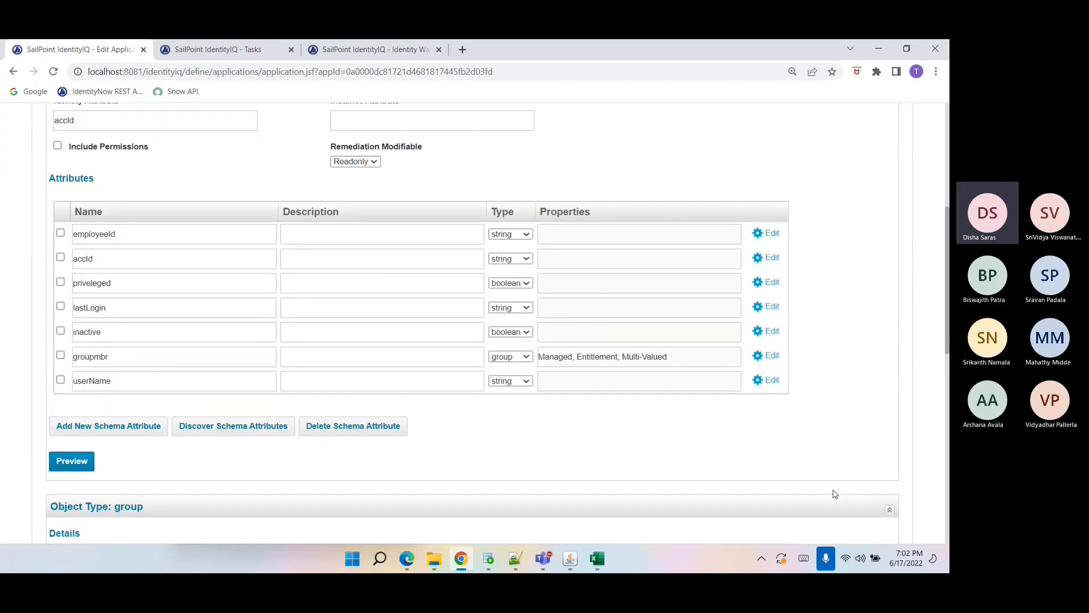
{"action": "scroll", "coordinate": [494, 513], "scroll_direction": "down", "scroll_amount": 7}
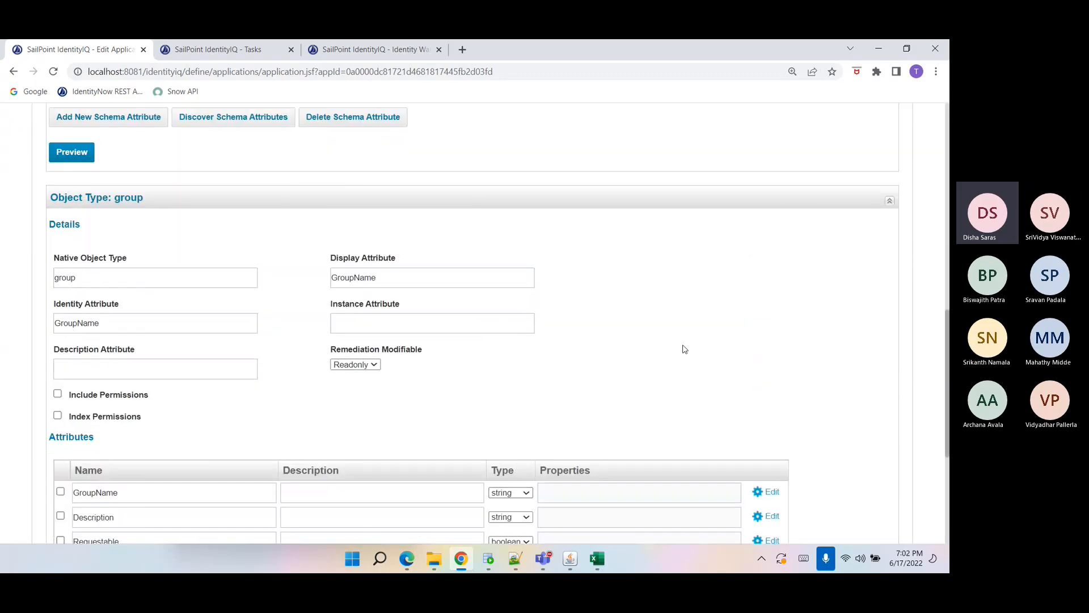
{"action": "scroll", "coordinate": [557, 503], "scroll_direction": "down", "scroll_amount": 5}
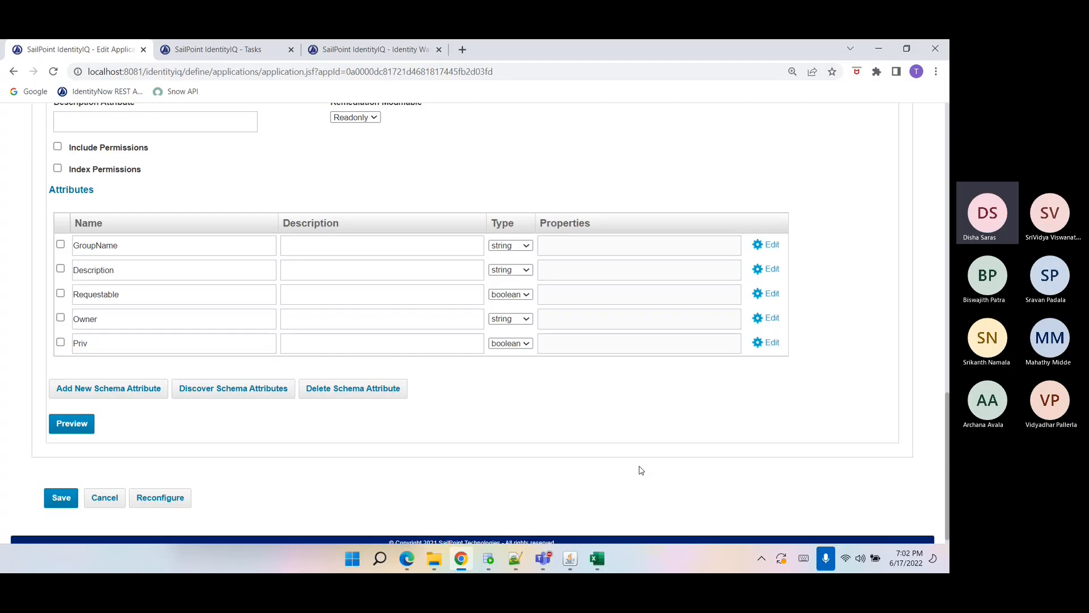
{"action": "scroll", "coordinate": [642, 462], "scroll_direction": "up", "scroll_amount": 1}
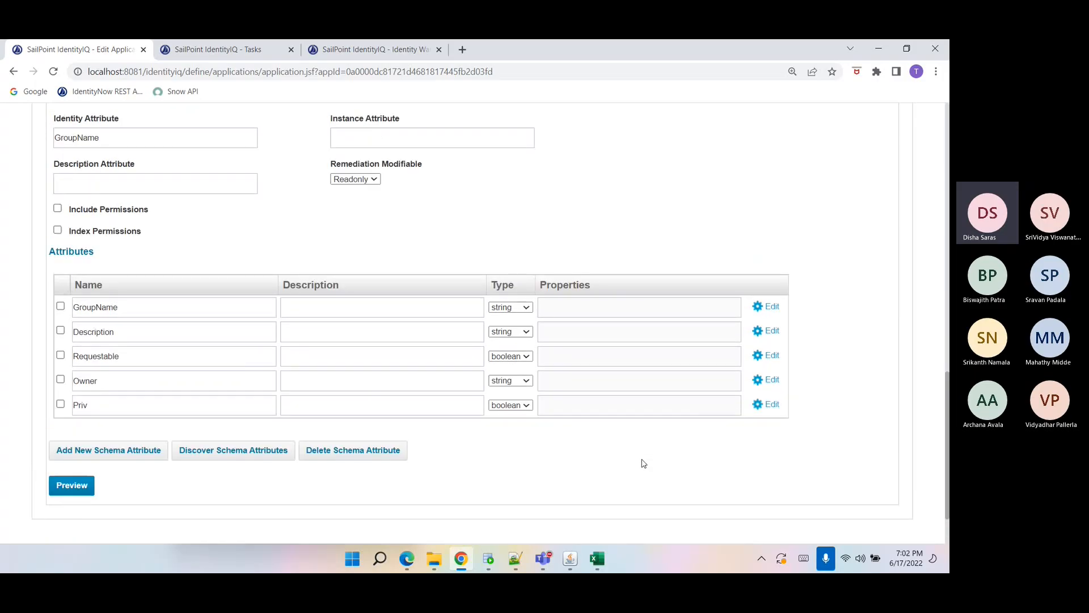
{"action": "scroll", "coordinate": [642, 463], "scroll_direction": "up", "scroll_amount": 8}
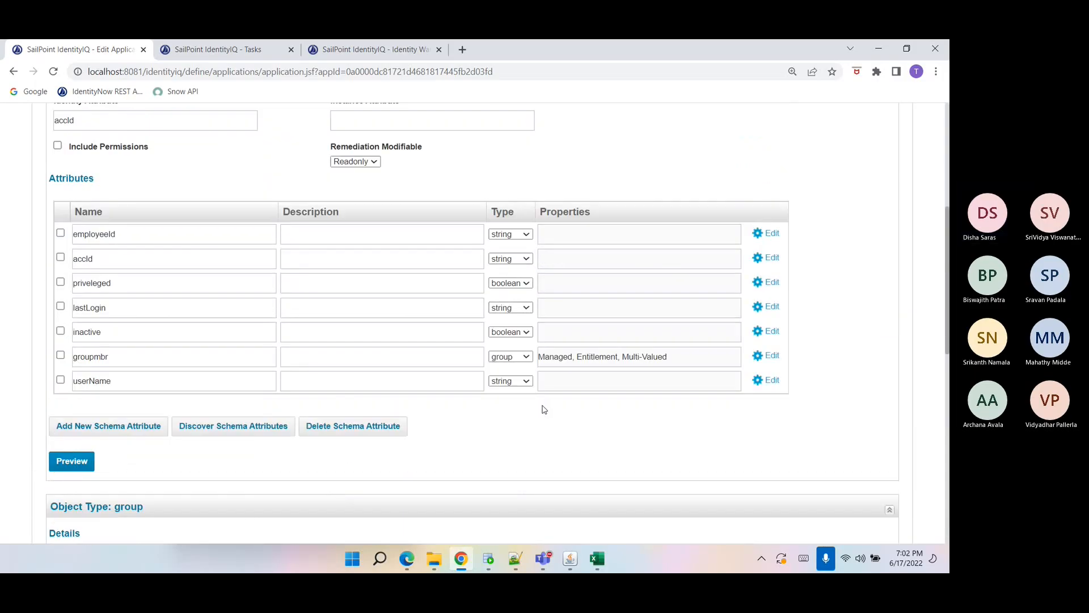
{"action": "scroll", "coordinate": [502, 429], "scroll_direction": "up", "scroll_amount": 2}
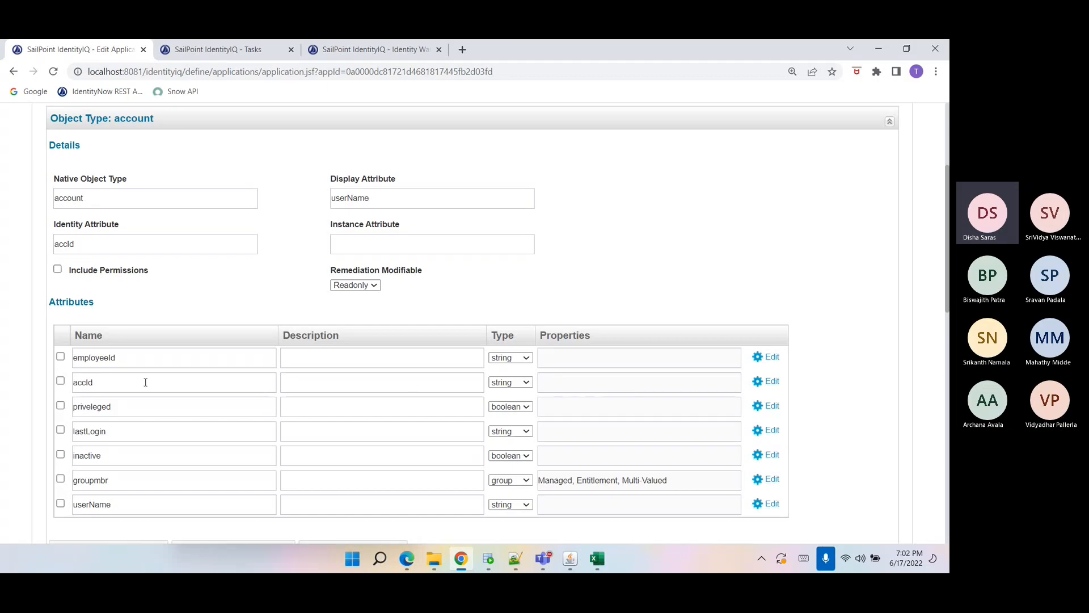
{"action": "scroll", "coordinate": [431, 398], "scroll_direction": "down", "scroll_amount": 1}
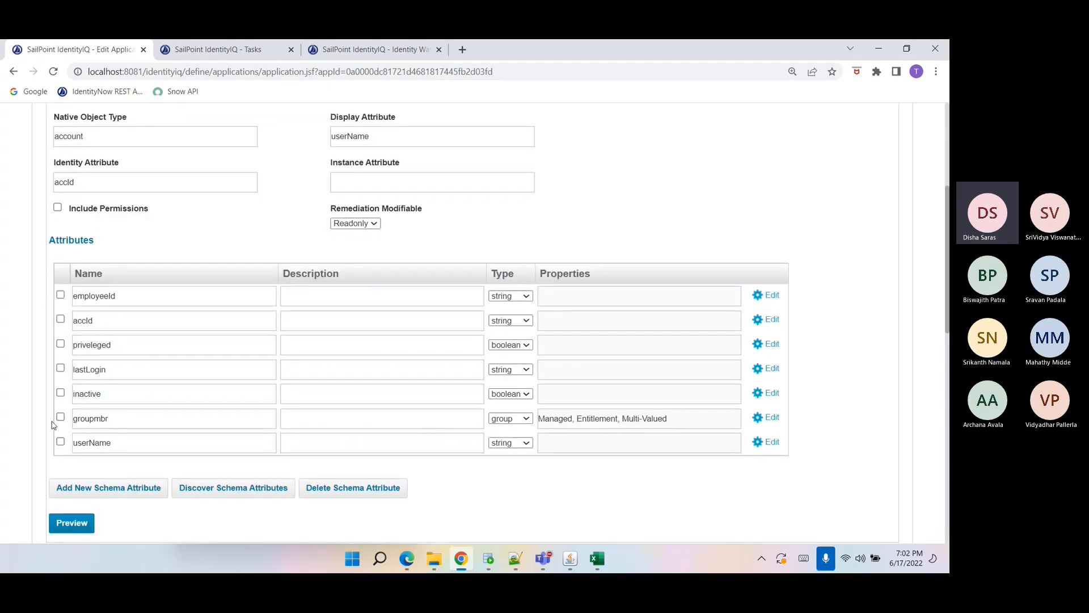
Inspect the groupmbr account attribute and its type options in the schema.
{"action": "left_click_drag", "start_coordinate": [74, 418], "coordinate": [131, 409]}
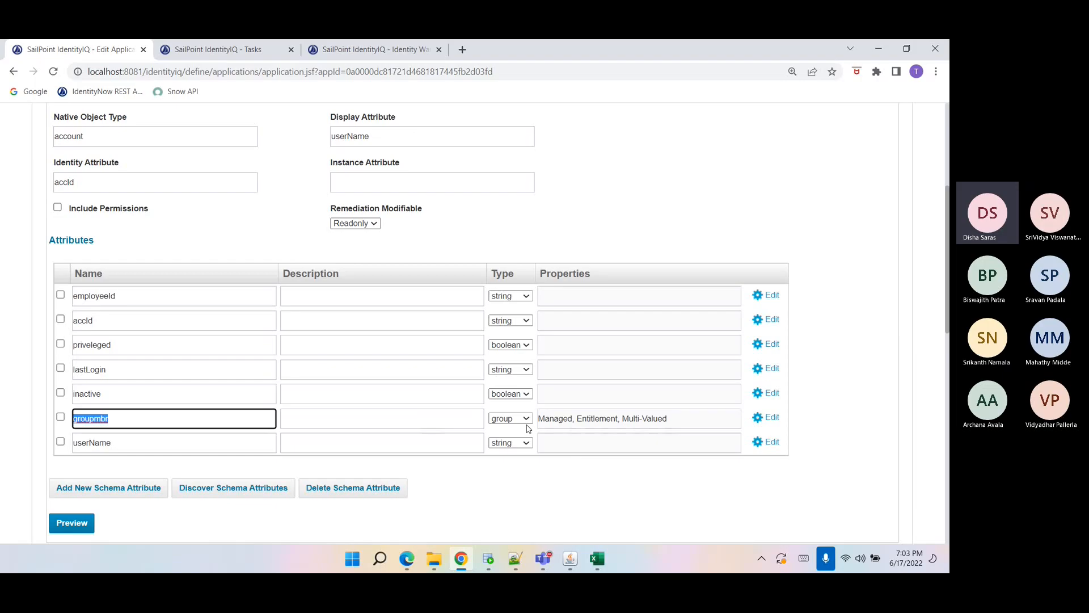
{"action": "scroll", "coordinate": [527, 429], "scroll_direction": "down", "scroll_amount": 3}
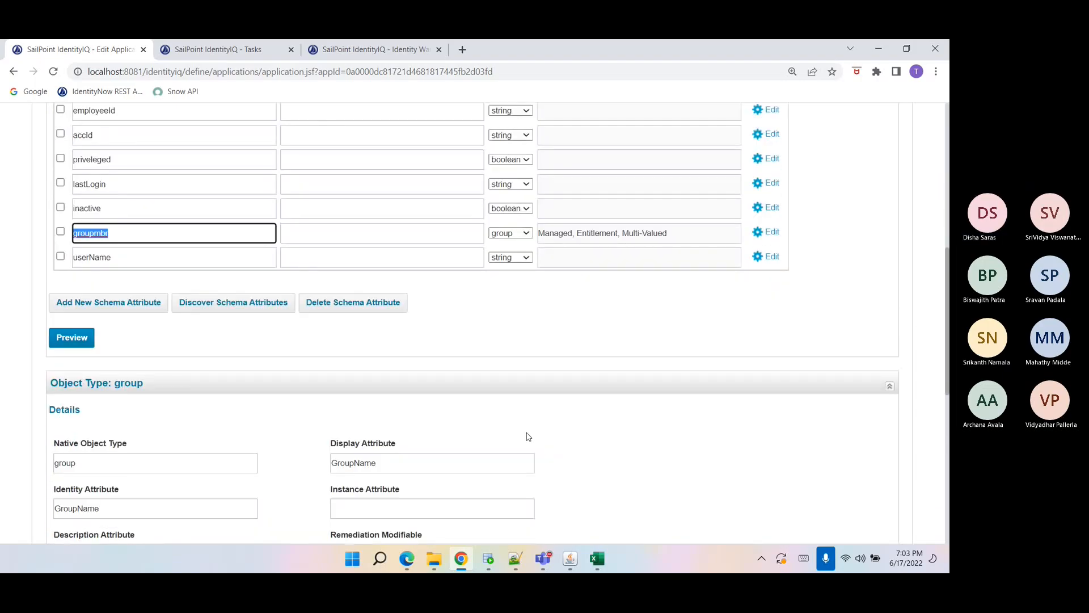
{"action": "left_click", "coordinate": [518, 237]}
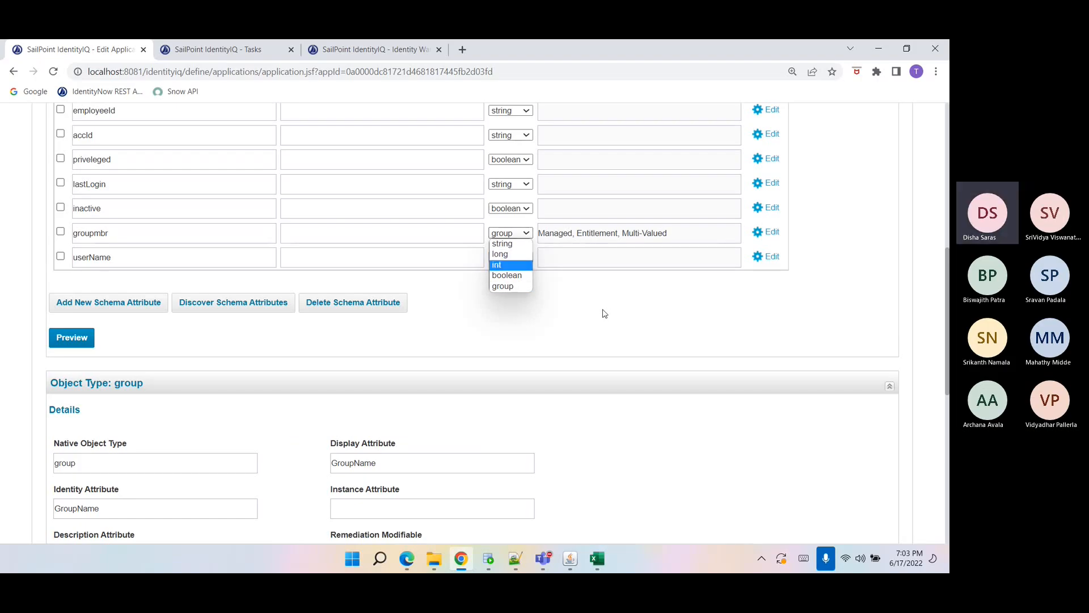
{"action": "left_click", "coordinate": [519, 287]}
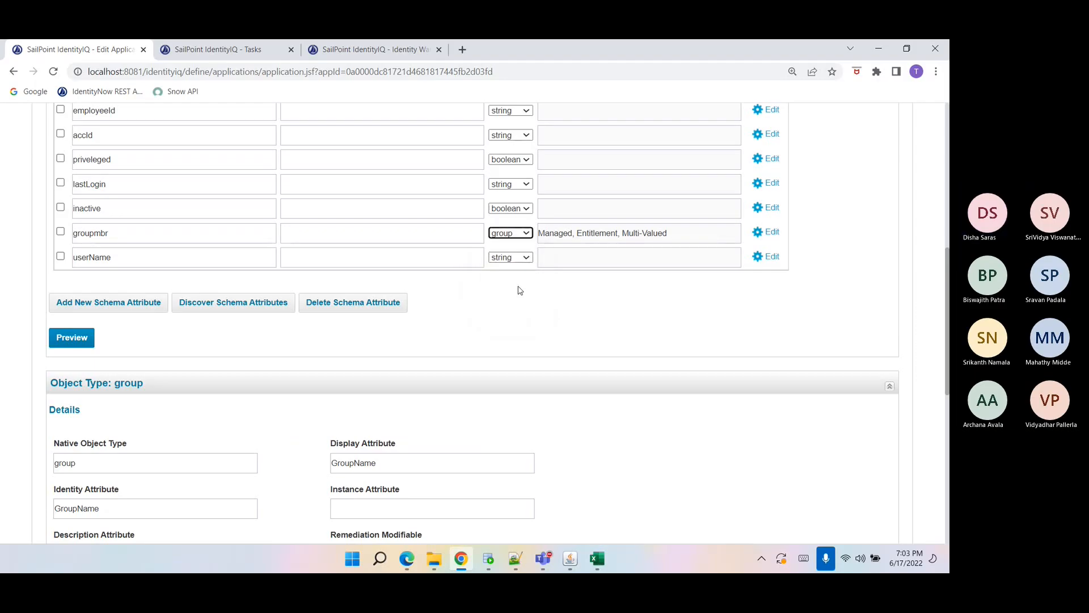
Open the groupmbr attribute's advanced properties to examine its Managed, Entitlement and Multi-Valued settings.
{"action": "left_click", "coordinate": [555, 239]}
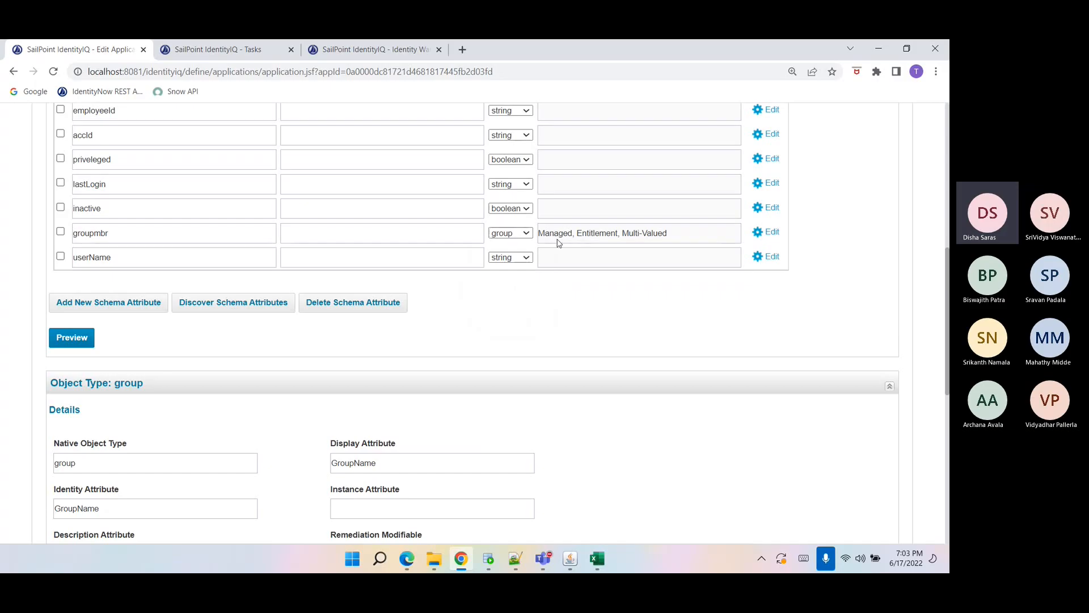
{"action": "left_click_drag", "start_coordinate": [668, 244], "coordinate": [541, 241]}
{"action": "double_click", "coordinate": [555, 241]}
{"action": "left_click", "coordinate": [766, 234]}
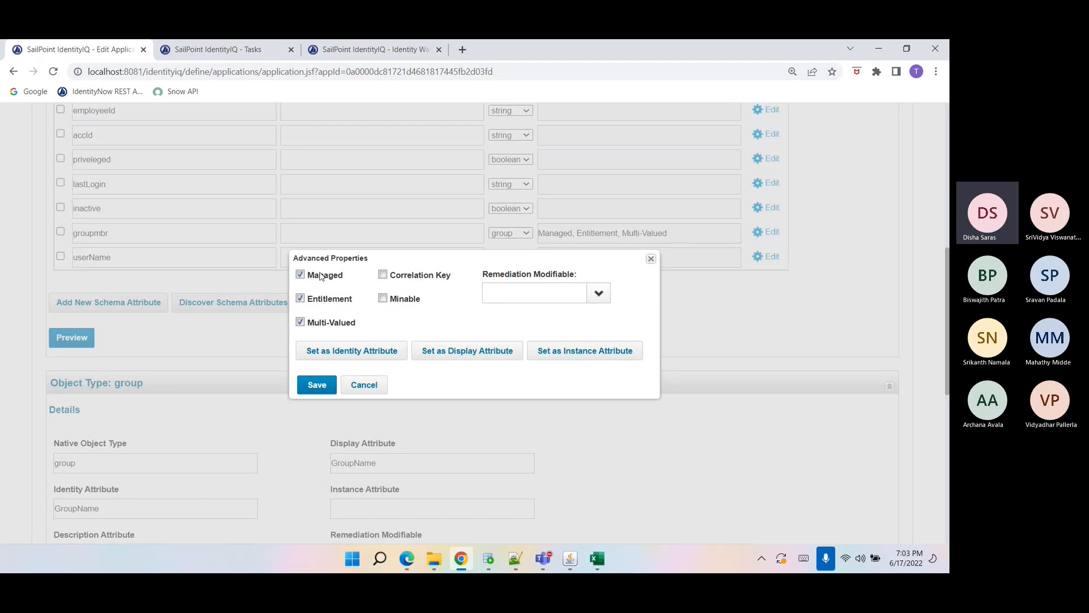
{"action": "left_click_drag", "start_coordinate": [310, 277], "coordinate": [351, 314]}
{"action": "double_click", "coordinate": [327, 298]}
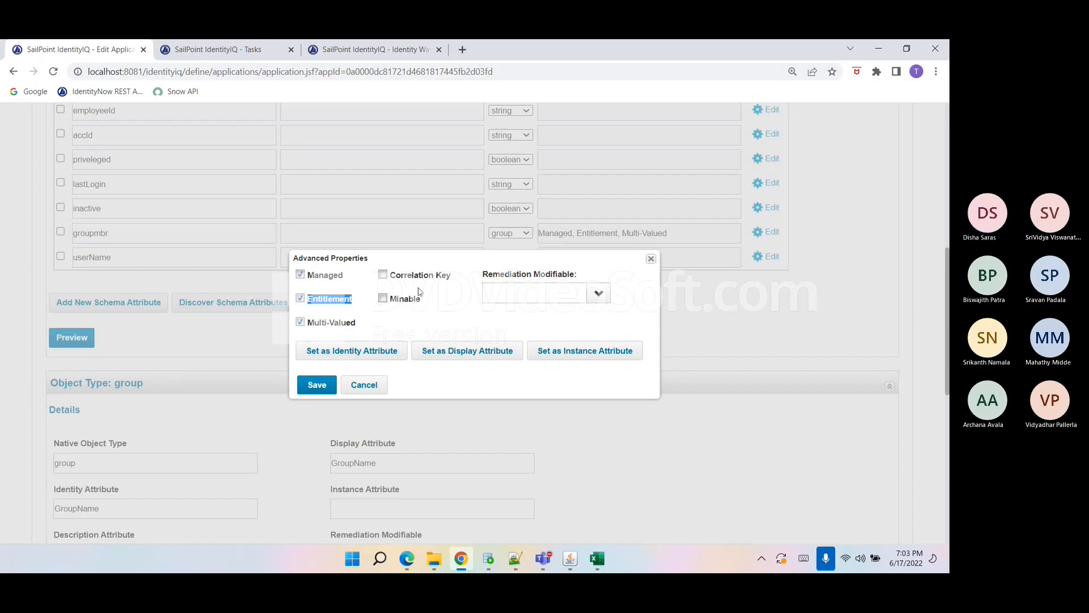
{"action": "left_click_drag", "start_coordinate": [391, 276], "coordinate": [395, 307]}
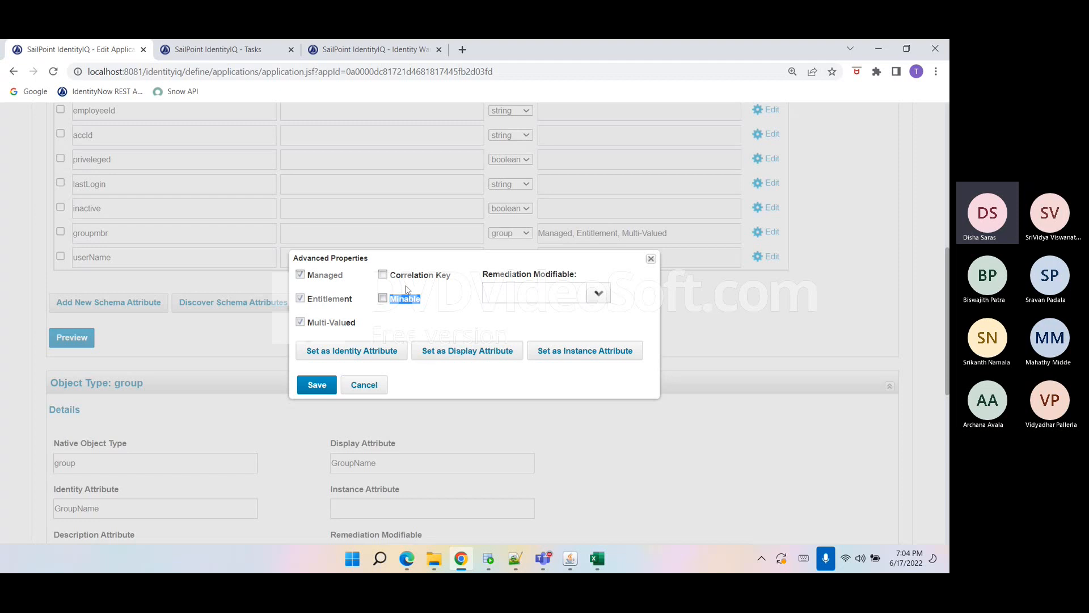
{"action": "left_click", "coordinate": [406, 303]}
{"action": "left_click", "coordinate": [417, 304]}
Switch to the FinanceApp sheet and select the groupmbr entries of the first account's rows.
{"action": "left_click", "coordinate": [597, 559]}
{"action": "left_click", "coordinate": [640, 517]}
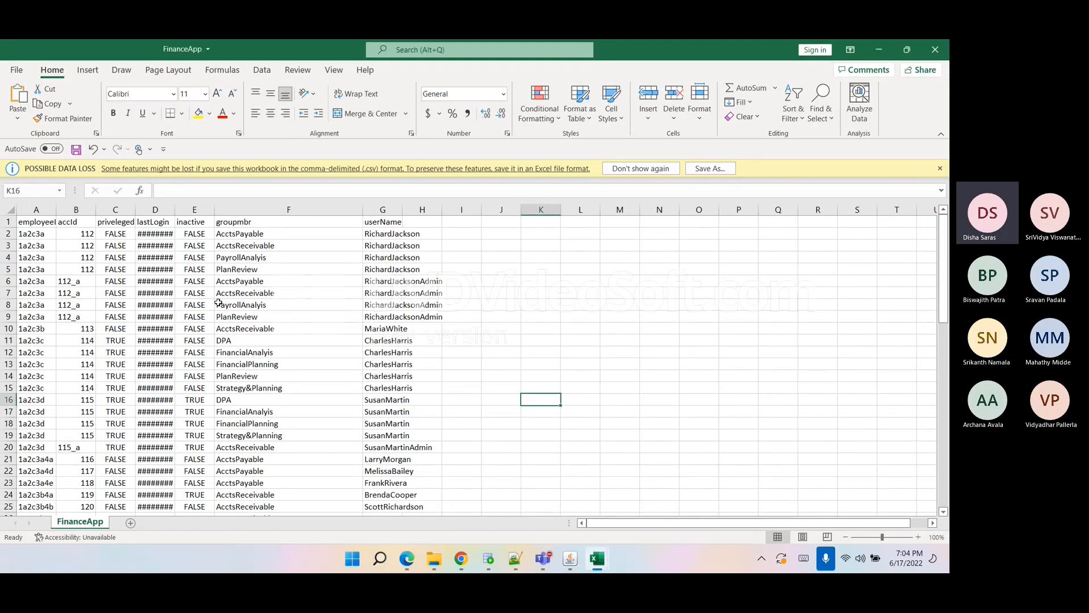
{"action": "left_click_drag", "start_coordinate": [32, 234], "coordinate": [42, 269]}
{"action": "left_click_drag", "start_coordinate": [253, 233], "coordinate": [250, 270]}
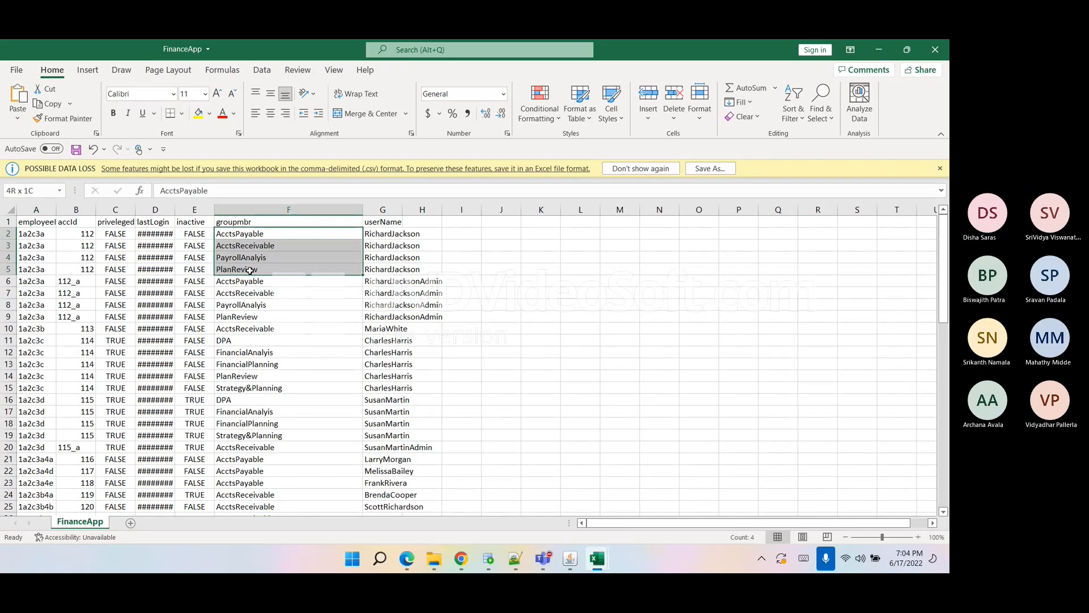
{"action": "left_click_drag", "start_coordinate": [250, 270], "coordinate": [248, 270]}
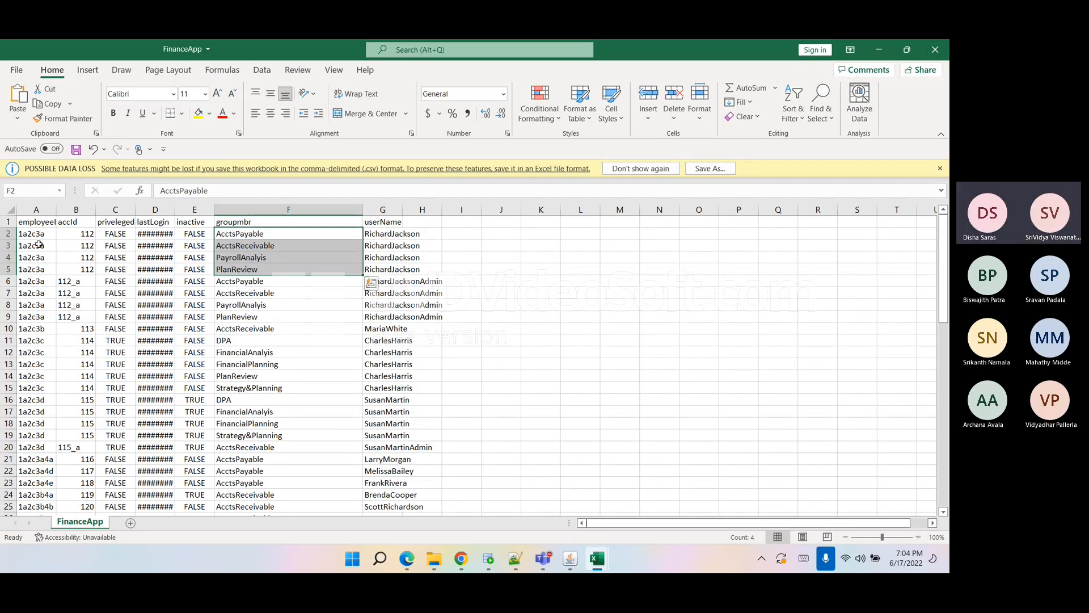
{"action": "left_click", "coordinate": [43, 234]}
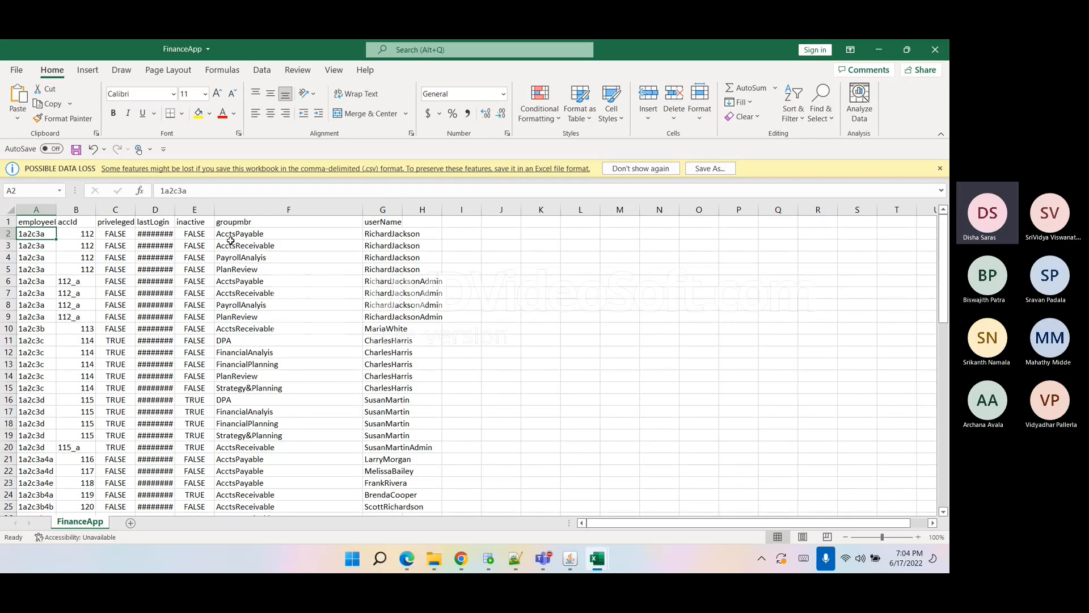
{"action": "left_click_drag", "start_coordinate": [230, 237], "coordinate": [226, 266]}
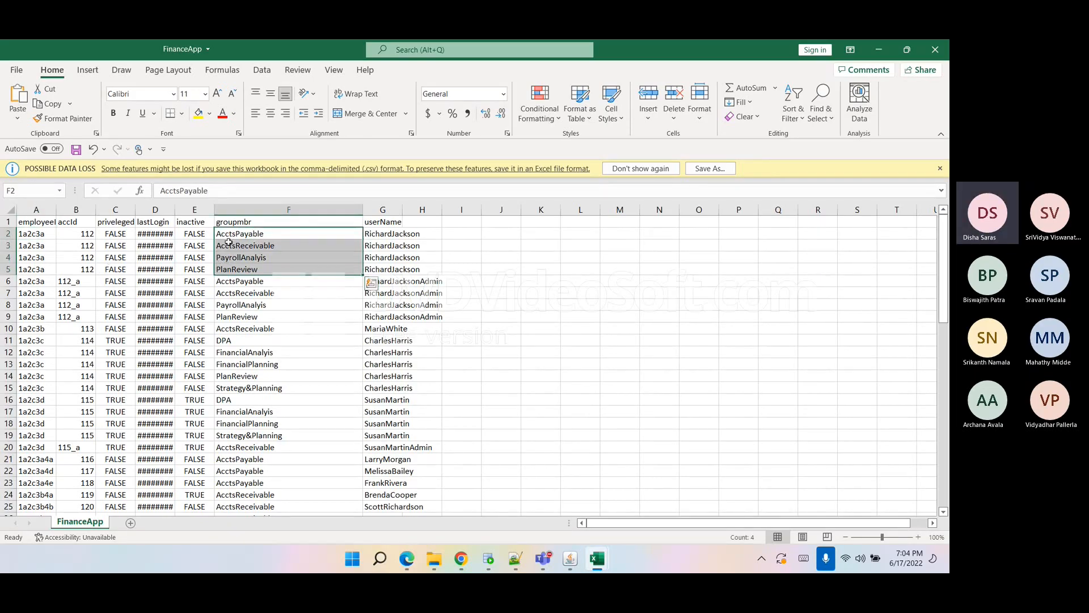
Select the employeeId and accId cells of the 112_a account rows to compare them.
{"action": "left_click_drag", "start_coordinate": [44, 281], "coordinate": [68, 320]}
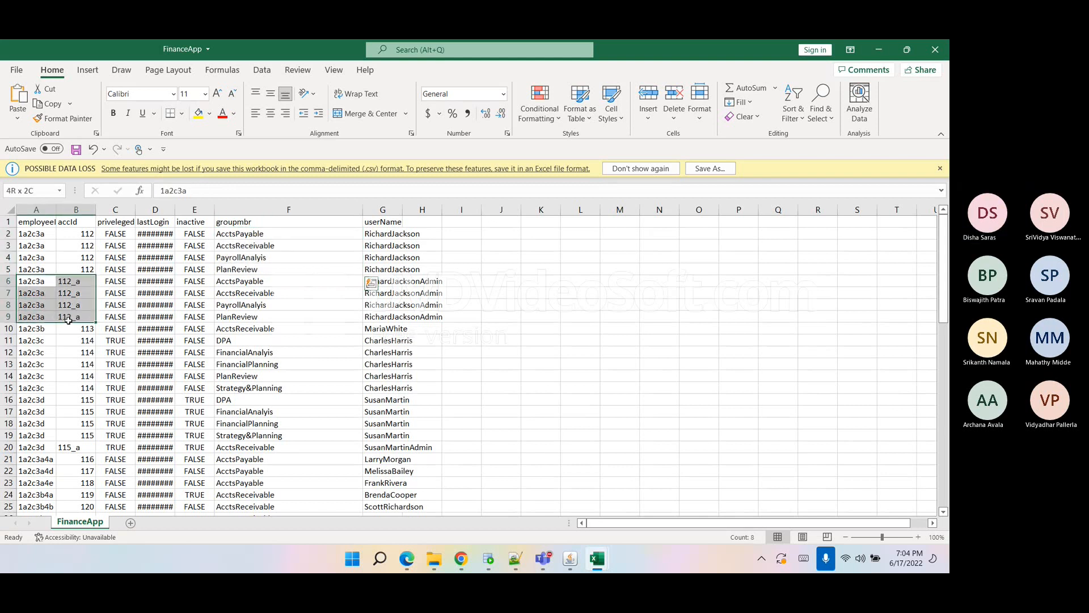
{"action": "left_click", "coordinate": [33, 282]}
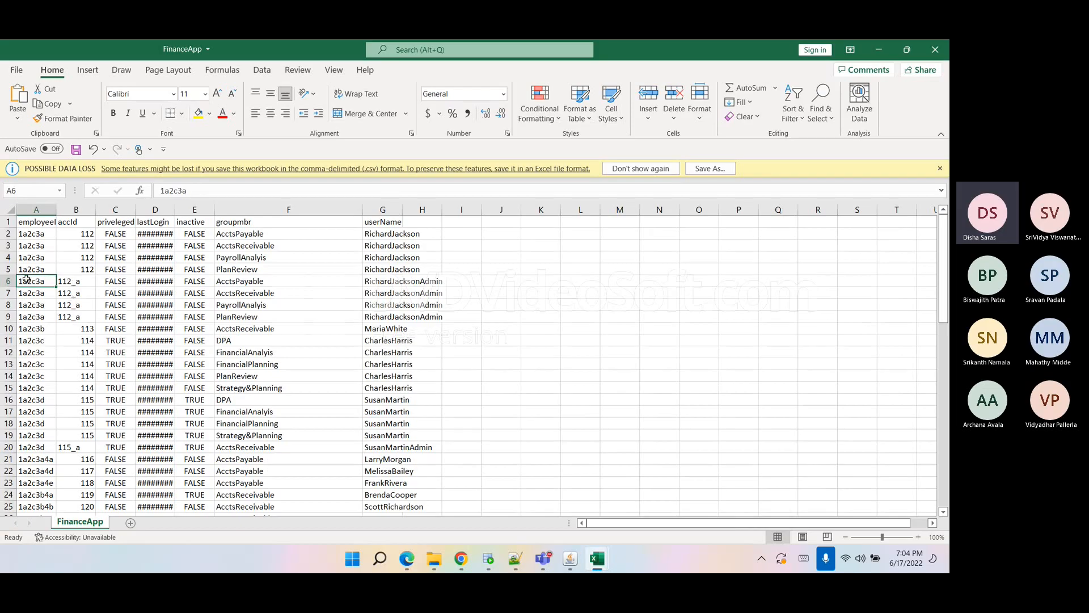
{"action": "left_click_drag", "start_coordinate": [83, 283], "coordinate": [80, 316]}
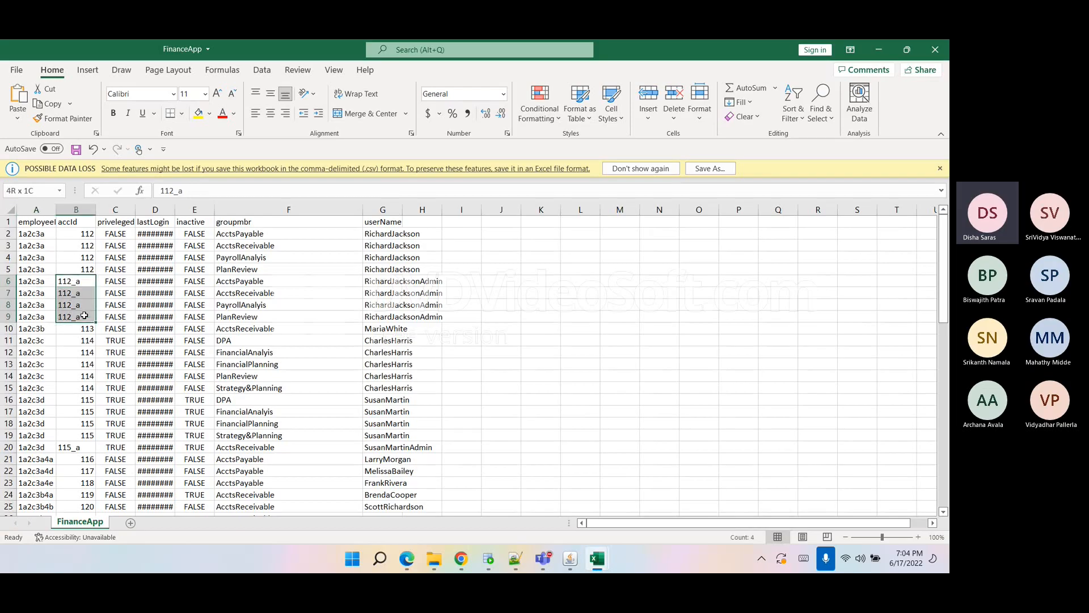
{"action": "left_click_drag", "start_coordinate": [74, 234], "coordinate": [84, 314]}
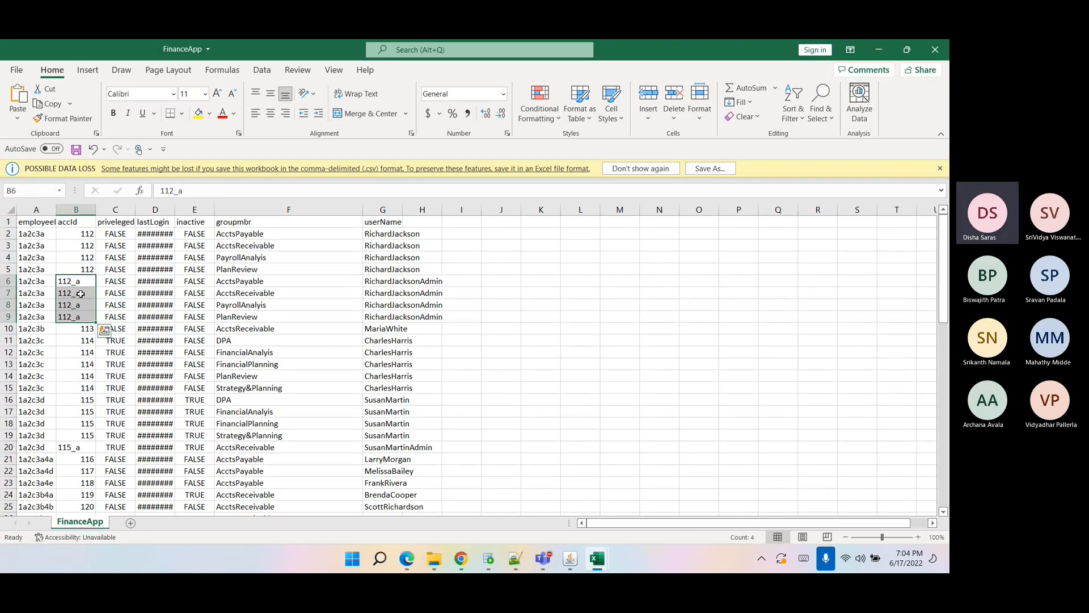
{"action": "left_click", "coordinate": [79, 303]}
{"action": "left_click_drag", "start_coordinate": [75, 282], "coordinate": [76, 316]}
{"action": "left_click", "coordinate": [38, 291]}
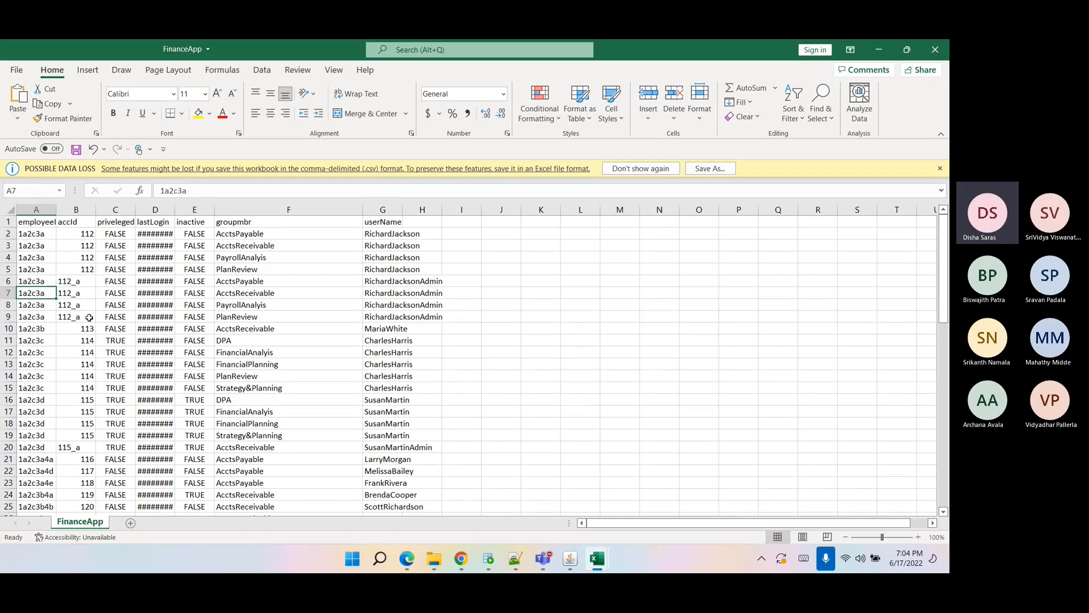
Close the groupmbr advanced properties without changes and examine the account schema's display attribute.
{"action": "left_click", "coordinate": [461, 559]}
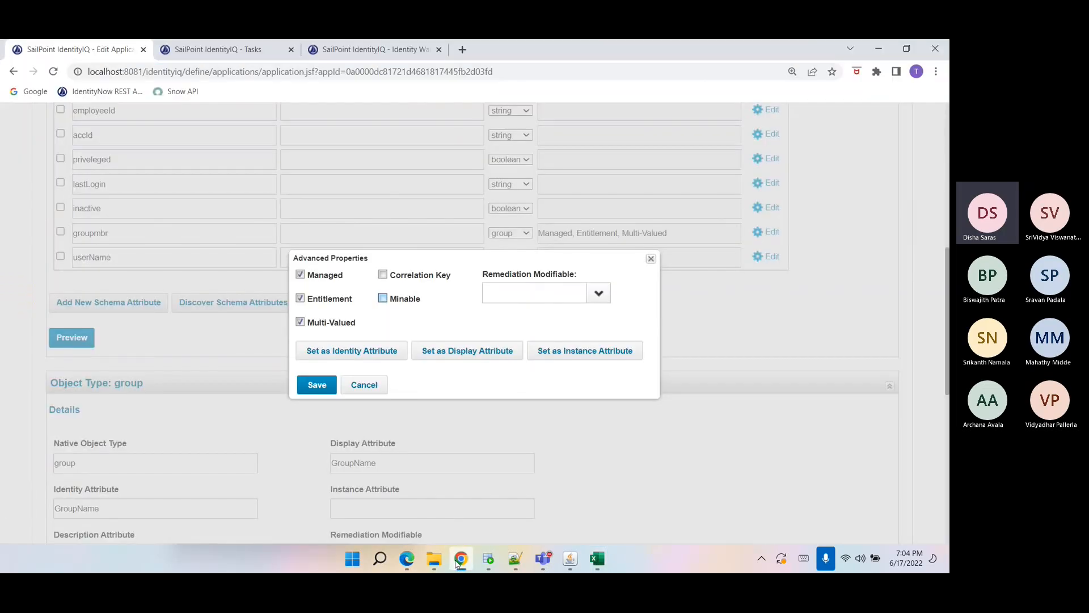
{"action": "left_click", "coordinate": [361, 384]}
{"action": "scroll", "coordinate": [357, 394], "scroll_direction": "up", "scroll_amount": 4}
{"action": "scroll", "coordinate": [356, 394], "scroll_direction": "up", "scroll_amount": 1}
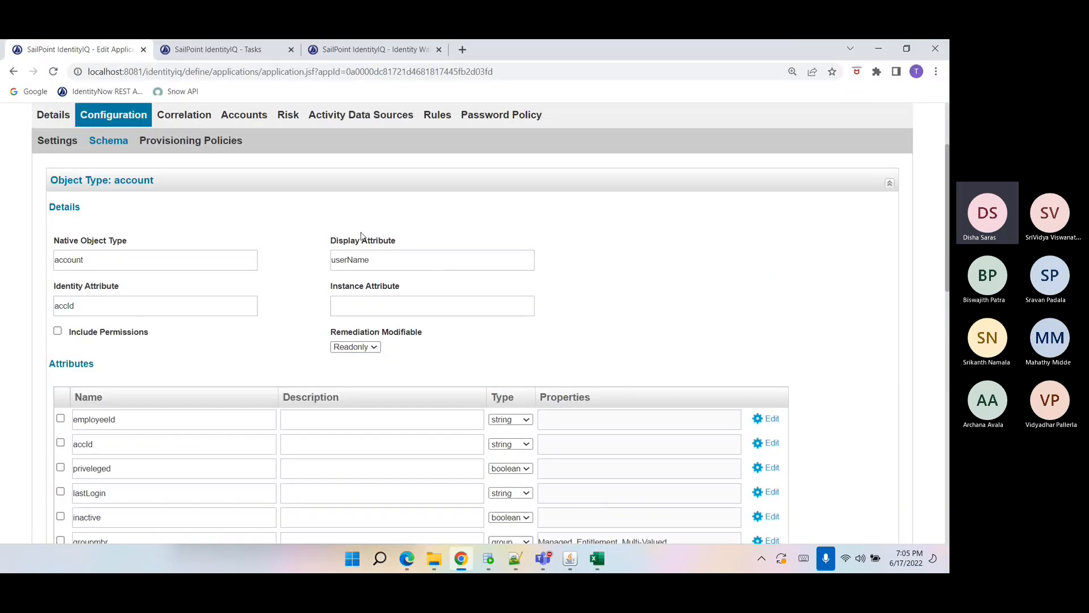
{"action": "left_click_drag", "start_coordinate": [375, 259], "coordinate": [321, 277]}
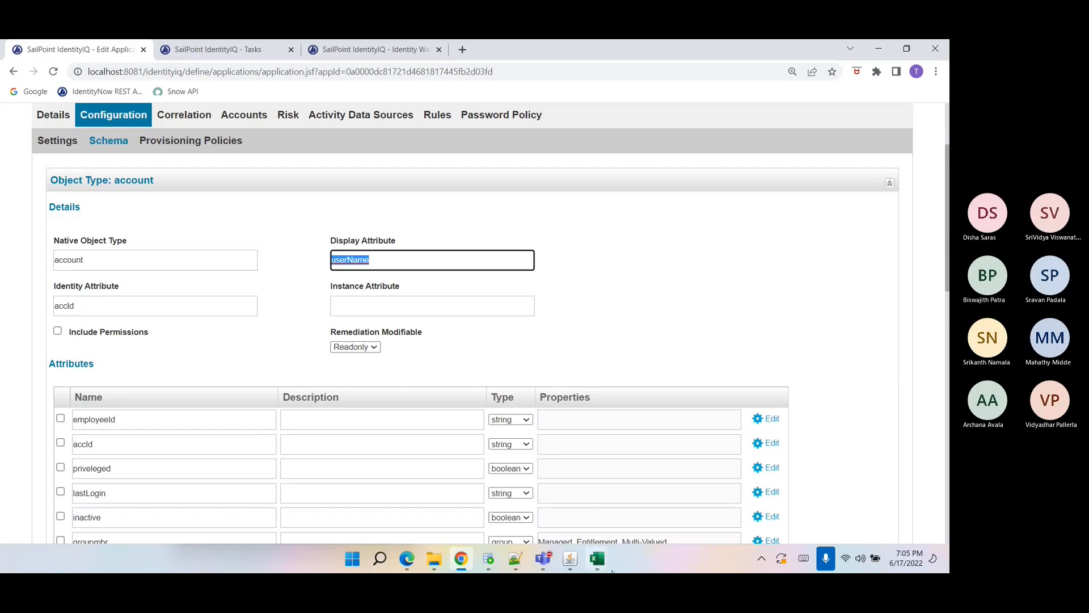
Switch to the FinanceApp sheet and widen the userName column.
{"action": "left_click", "coordinate": [597, 559]}
{"action": "left_click", "coordinate": [620, 512]}
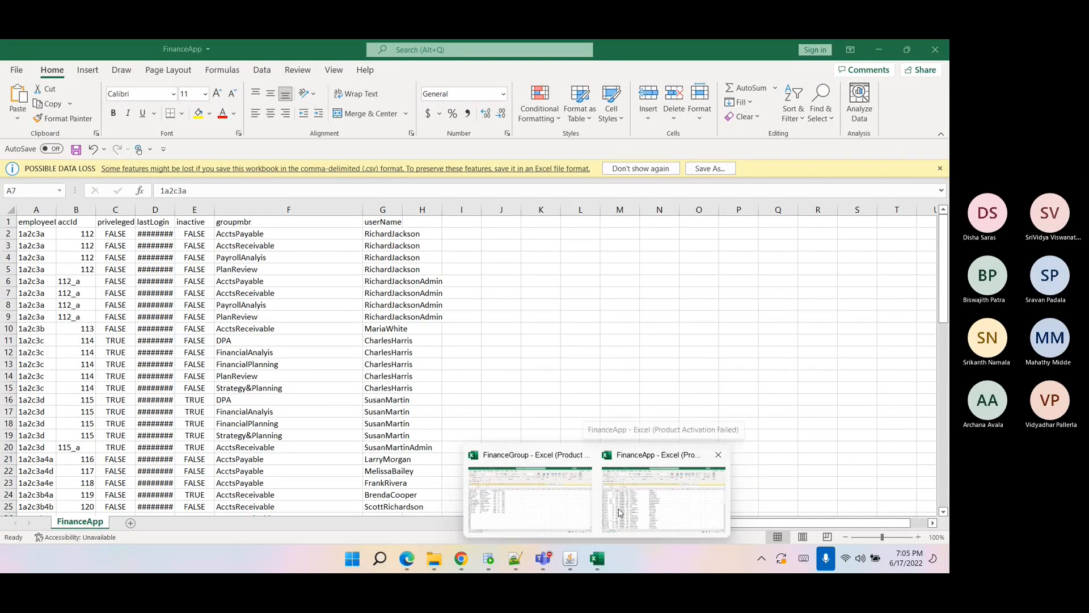
{"action": "left_click_drag", "start_coordinate": [402, 209], "coordinate": [507, 210]}
{"action": "left_click", "coordinate": [408, 305]}
Select the userName, employeeId and accId cells of the first two accounts' rows to compare them.
{"action": "left_click_drag", "start_coordinate": [397, 233], "coordinate": [397, 268]}
{"action": "left_click_drag", "start_coordinate": [74, 235], "coordinate": [75, 270]}
{"action": "left_click_drag", "start_coordinate": [448, 232], "coordinate": [446, 272]}
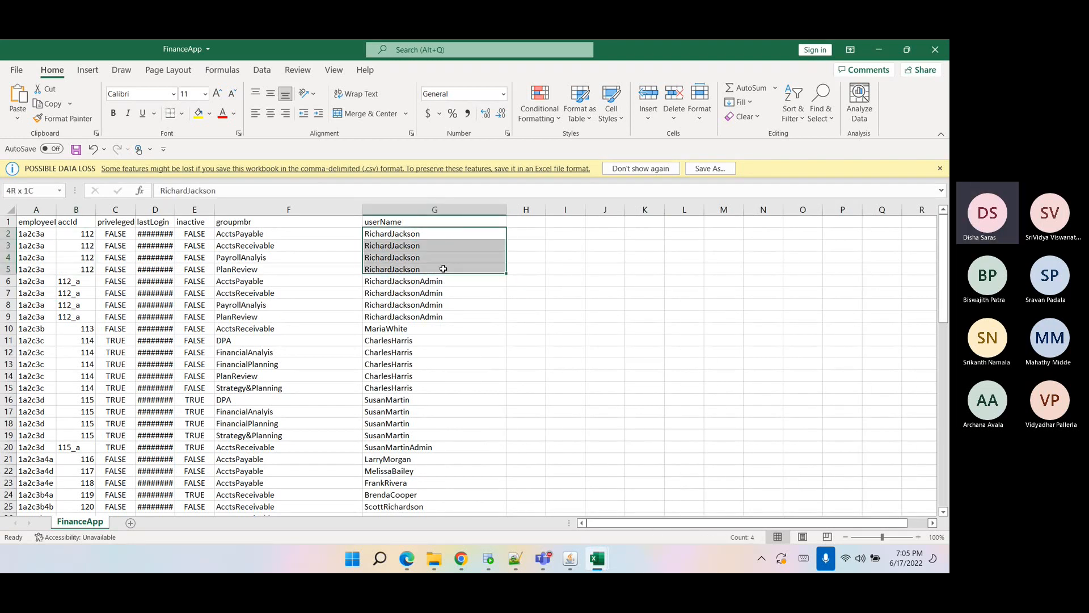
{"action": "left_click_drag", "start_coordinate": [65, 282], "coordinate": [76, 306]}
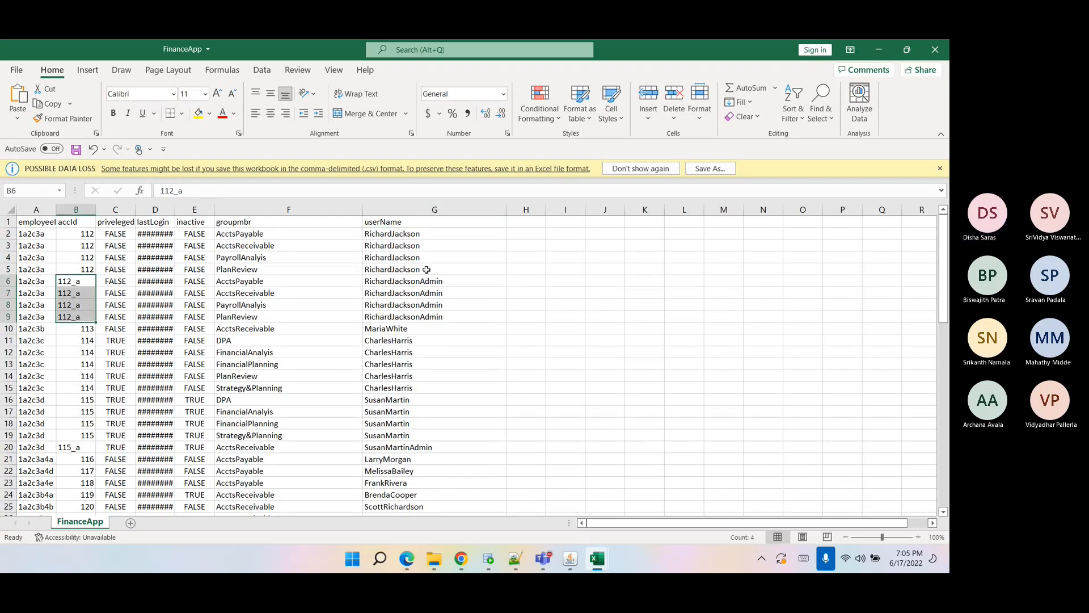
{"action": "left_click_drag", "start_coordinate": [425, 282], "coordinate": [426, 316]}
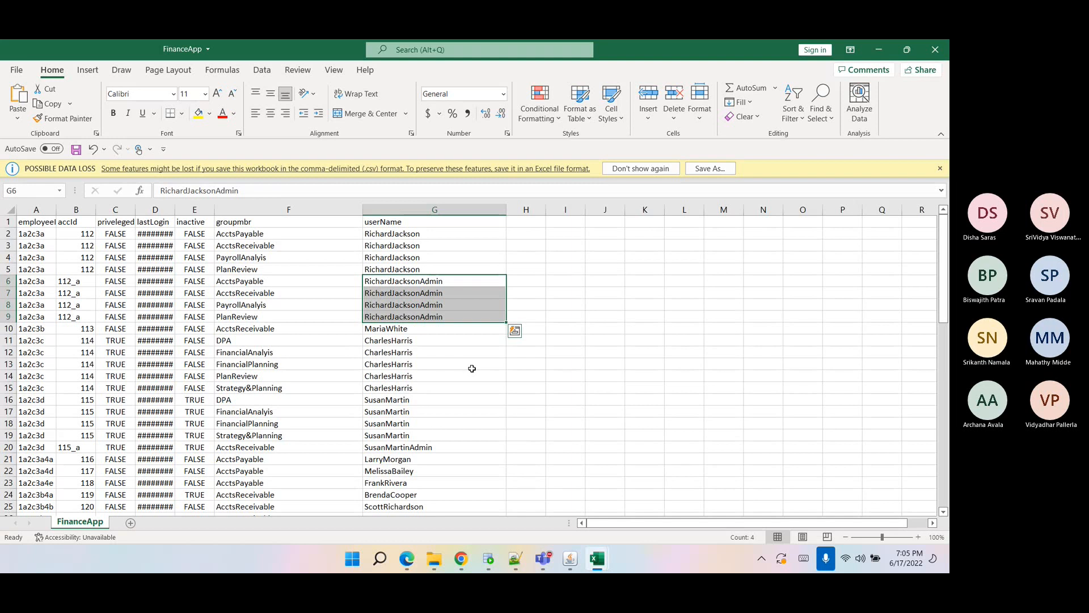
Autofit the lastLogin column width so the full dates show.
{"action": "double_click", "coordinate": [175, 210]}
{"action": "left_click", "coordinate": [228, 316]}
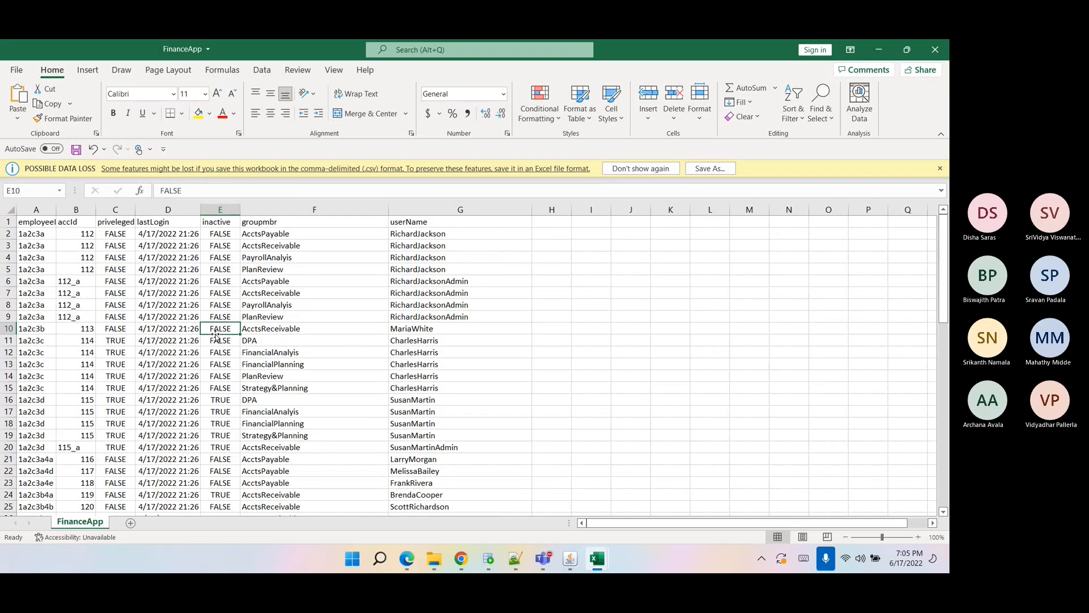
{"action": "left_click", "coordinate": [471, 399]}
Review the account schema attributes and the group object type's identity attribute in the application.
{"action": "left_click", "coordinate": [475, 564]}
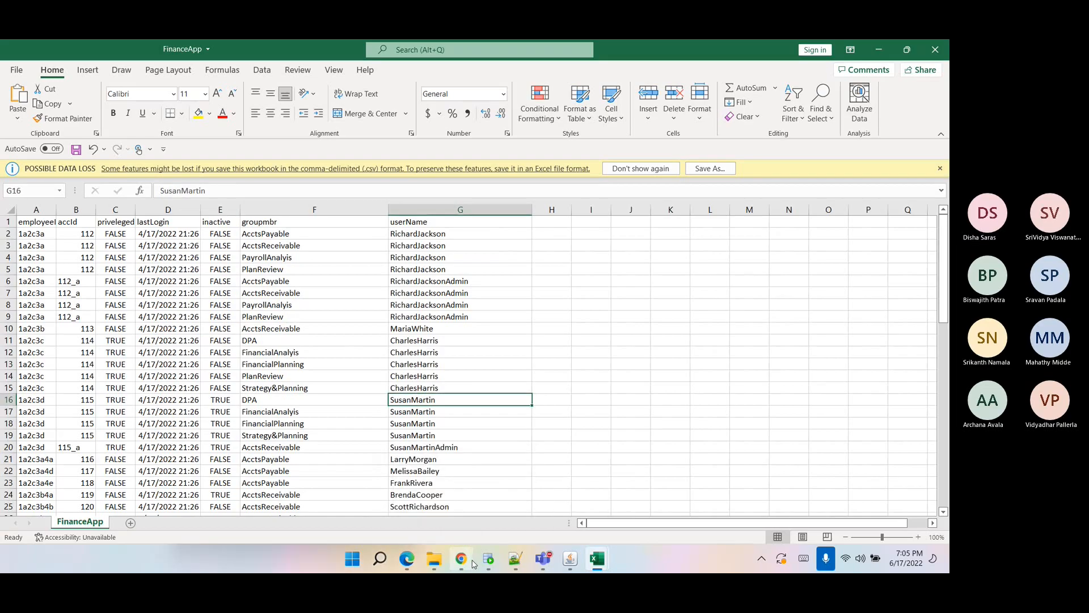
{"action": "left_click_drag", "start_coordinate": [332, 248], "coordinate": [101, 296]}
{"action": "scroll", "coordinate": [246, 358], "scroll_direction": "down", "scroll_amount": 3}
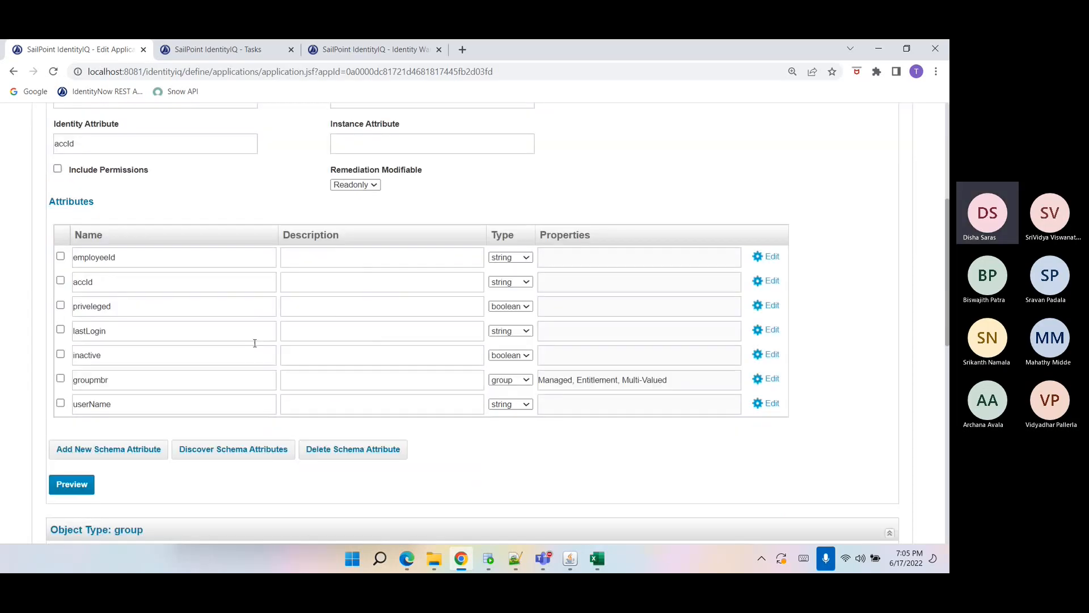
{"action": "double_click", "coordinate": [555, 357]}
{"action": "scroll", "coordinate": [304, 382], "scroll_direction": "down", "scroll_amount": 4}
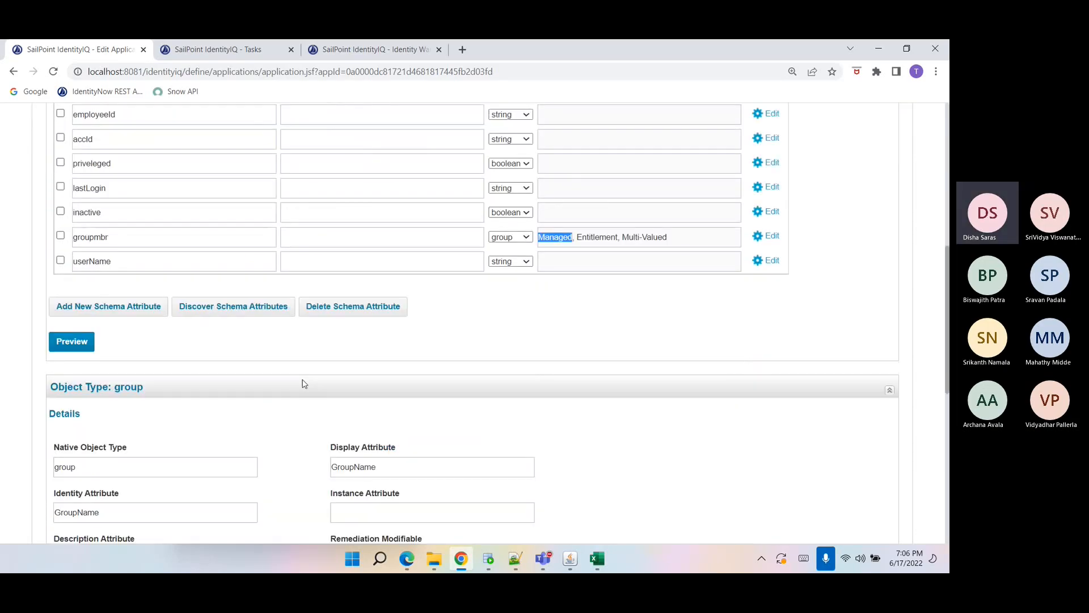
{"action": "scroll", "coordinate": [290, 339], "scroll_direction": "down", "scroll_amount": 5}
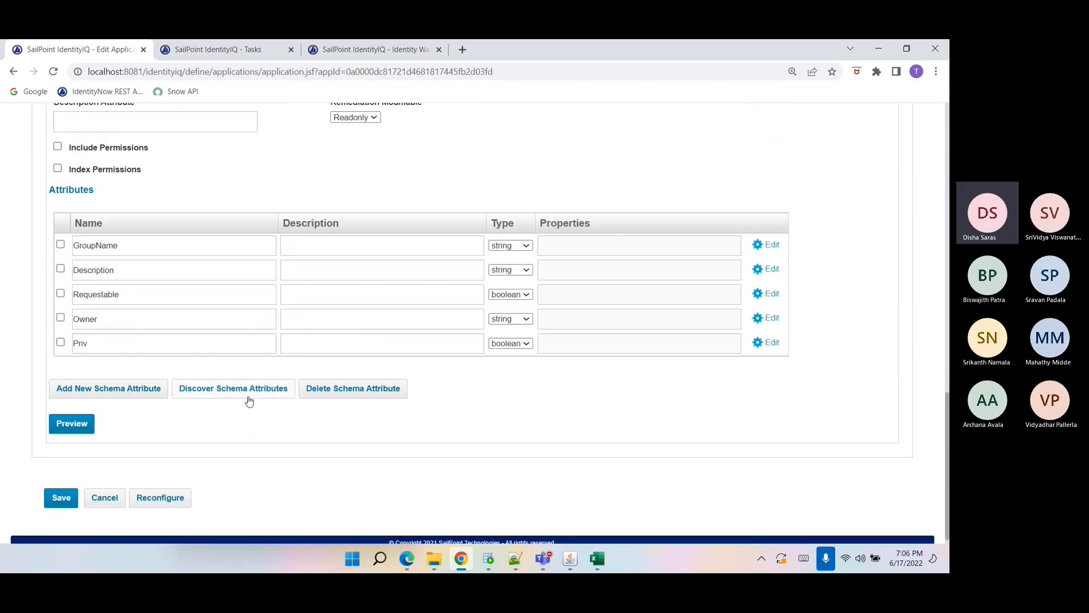
{"action": "scroll", "coordinate": [125, 352], "scroll_direction": "up", "scroll_amount": 8}
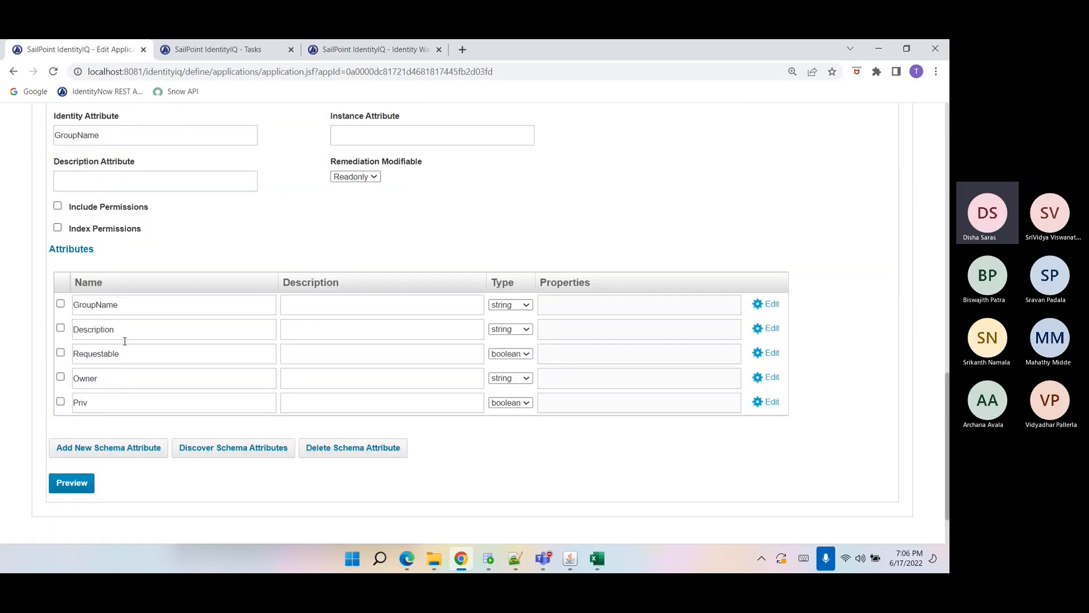
{"action": "double_click", "coordinate": [112, 236]}
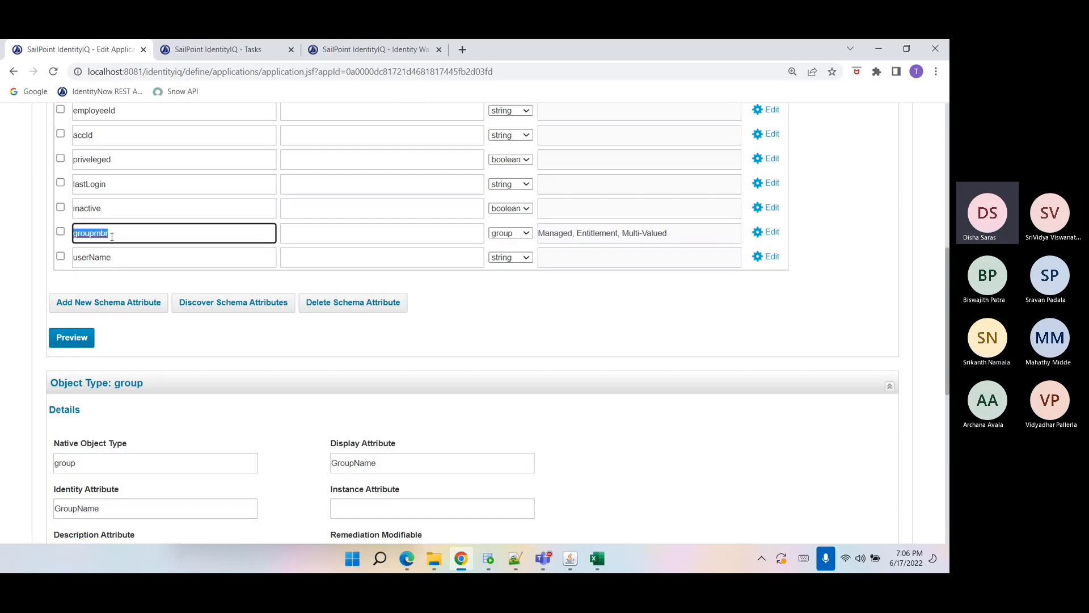
{"action": "scroll", "coordinate": [237, 470], "scroll_direction": "down", "scroll_amount": 1}
{"action": "left_click_drag", "start_coordinate": [157, 440], "coordinate": [68, 445]}
Compare the FinanceGroup sheet's GroupName column with the FinanceApp sheet's groupmbr column.
{"action": "mouse_move", "coordinate": [591, 558]}
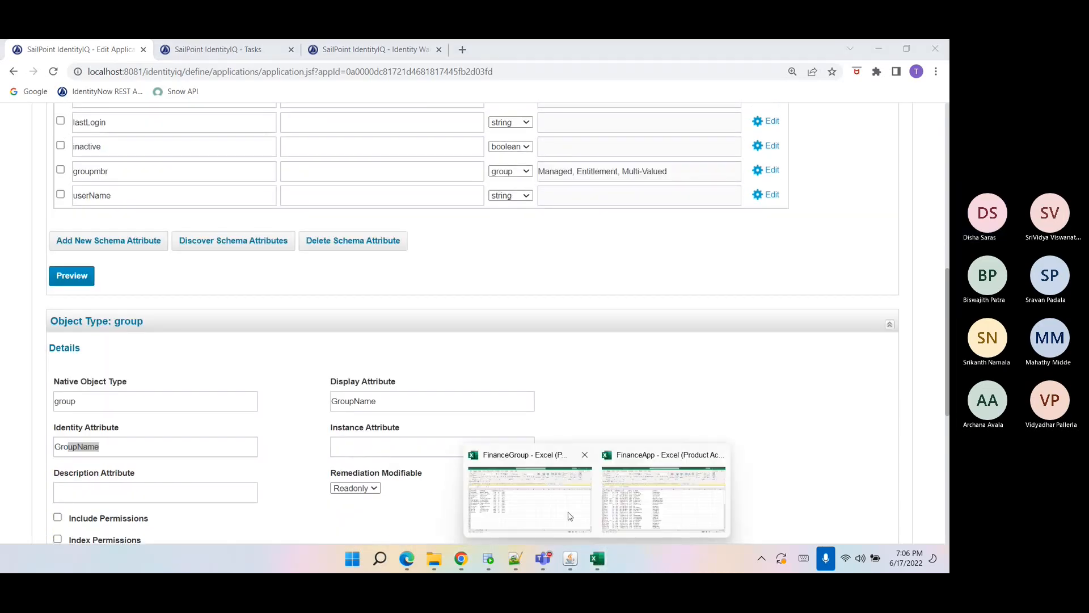
{"action": "left_click", "coordinate": [544, 490]}
{"action": "left_click", "coordinate": [56, 221]}
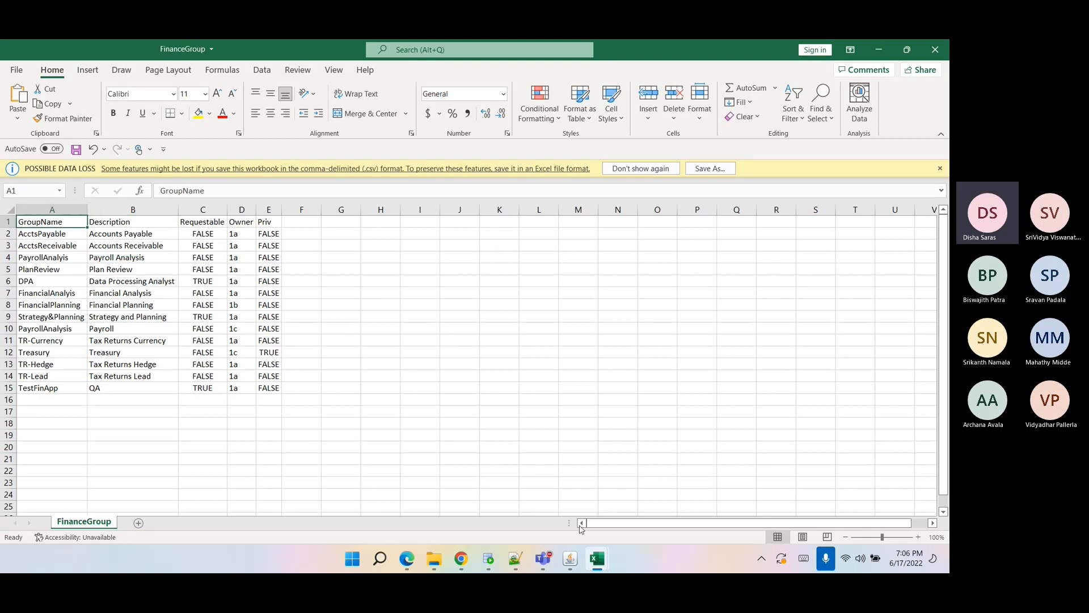
{"action": "mouse_move", "coordinate": [594, 559]}
{"action": "left_click", "coordinate": [645, 500]}
{"action": "left_click", "coordinate": [270, 236]}
{"action": "left_click", "coordinate": [270, 222]}
{"action": "left_click", "coordinate": [274, 211]}
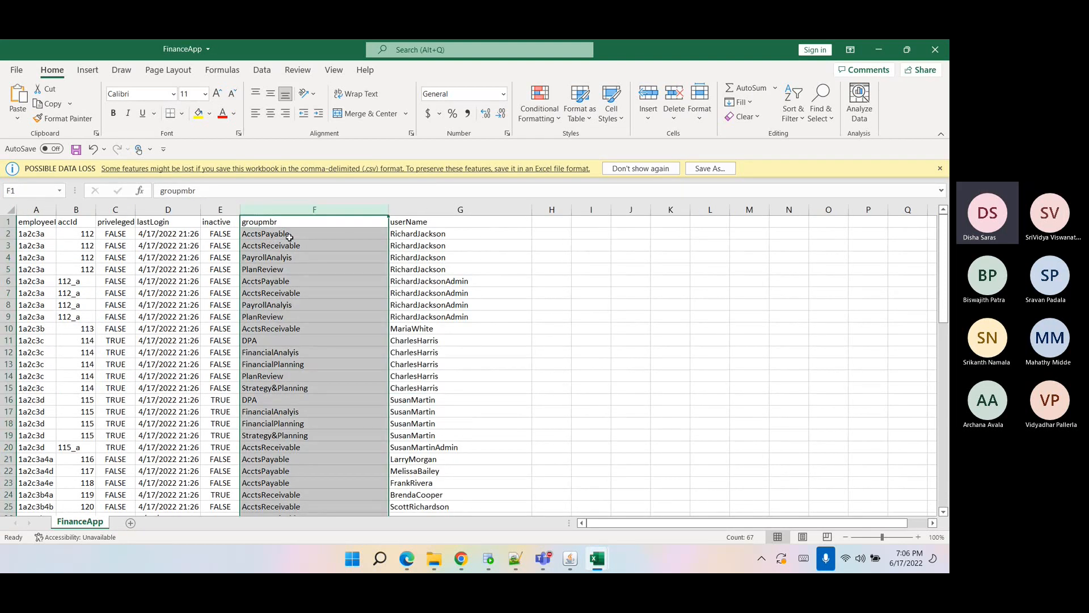
{"action": "mouse_move", "coordinate": [597, 559]}
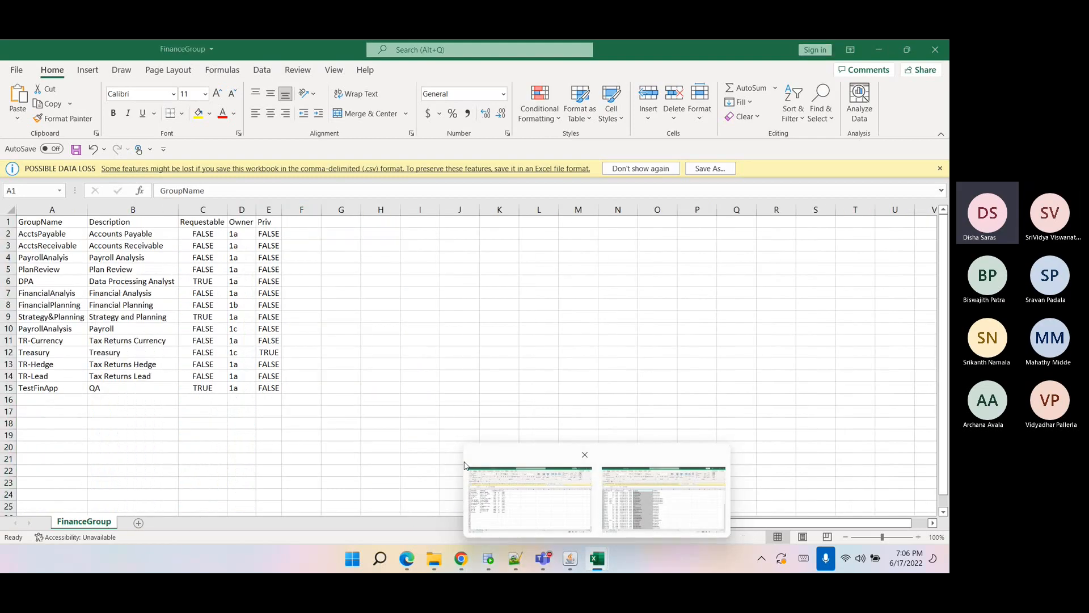
{"action": "left_click", "coordinate": [567, 482]}
{"action": "left_click", "coordinate": [42, 206]}
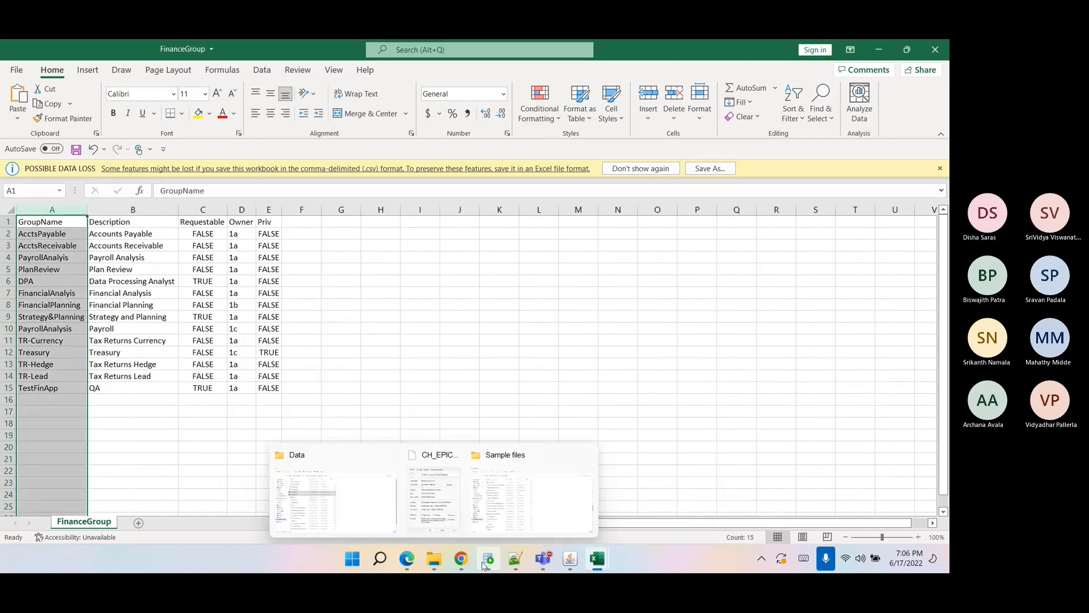
Examine the group object type's identity and display attributes.
{"action": "left_click", "coordinate": [461, 559]}
{"action": "left_click", "coordinate": [121, 448]}
{"action": "double_click", "coordinate": [122, 448]}
{"action": "left_click", "coordinate": [155, 443]}
{"action": "left_click", "coordinate": [340, 403]}
{"action": "double_click", "coordinate": [341, 403]}
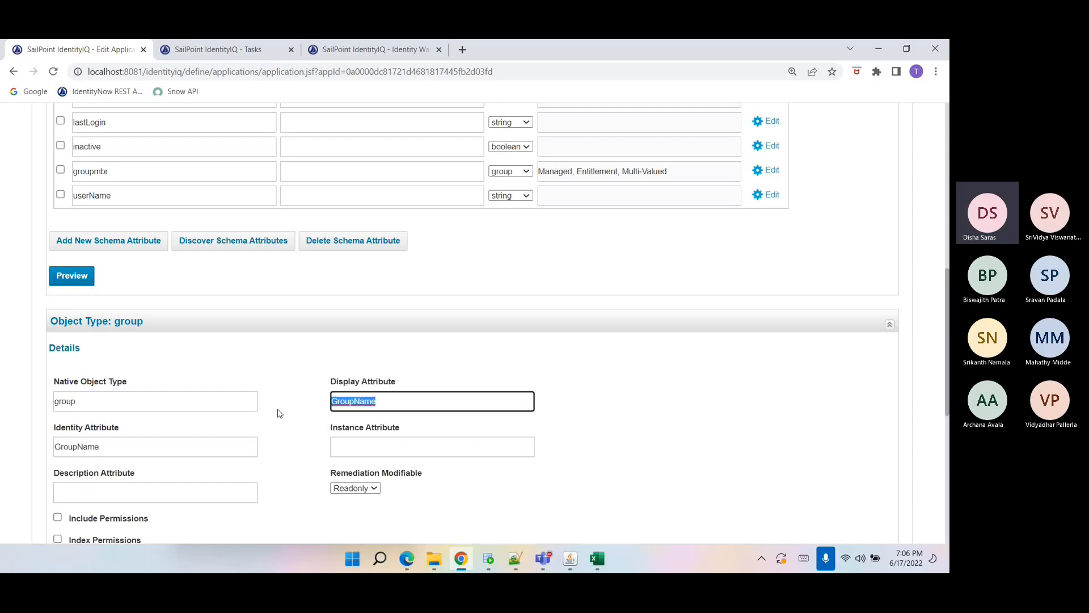
Review the group schema's Requestable and Priv attributes and the account's inactive attribute, and open the Correlation tab.
{"action": "scroll", "coordinate": [280, 414], "scroll_direction": "down", "scroll_amount": 3}
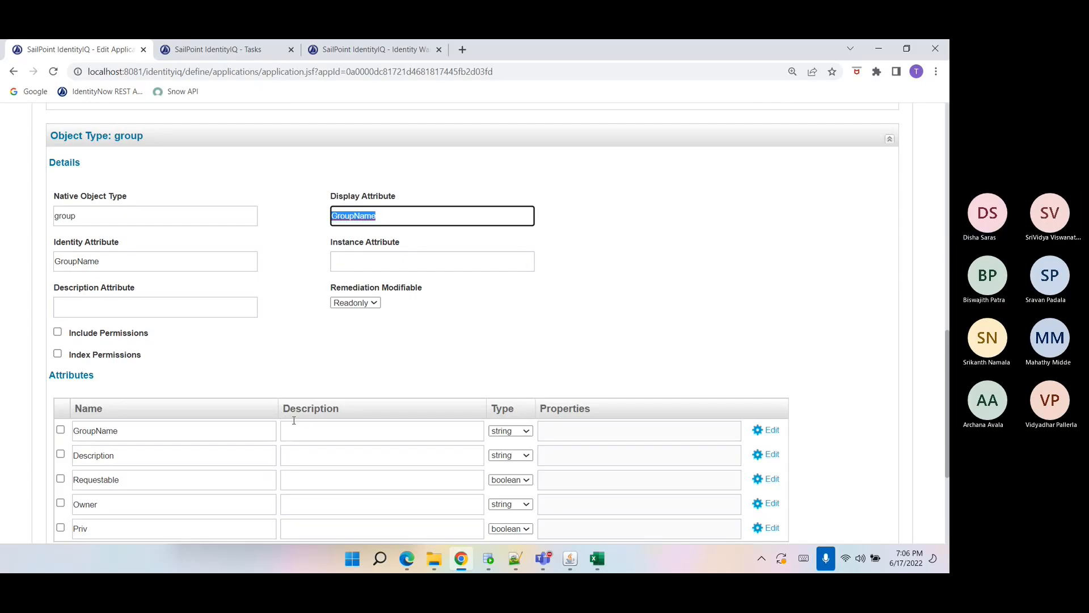
{"action": "scroll", "coordinate": [294, 419], "scroll_direction": "down", "scroll_amount": 3}
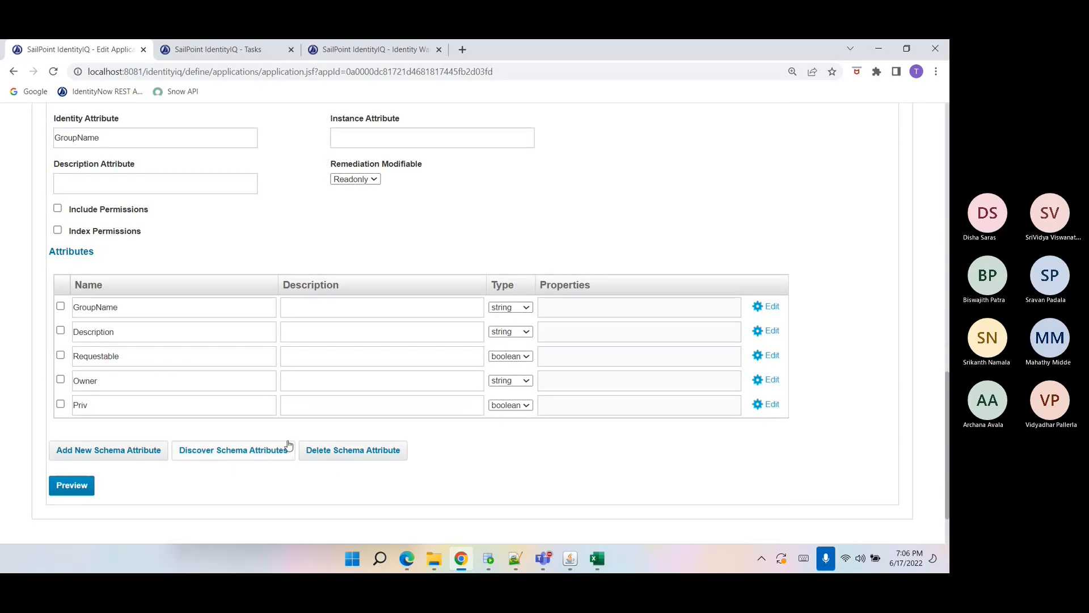
{"action": "double_click", "coordinate": [88, 363]}
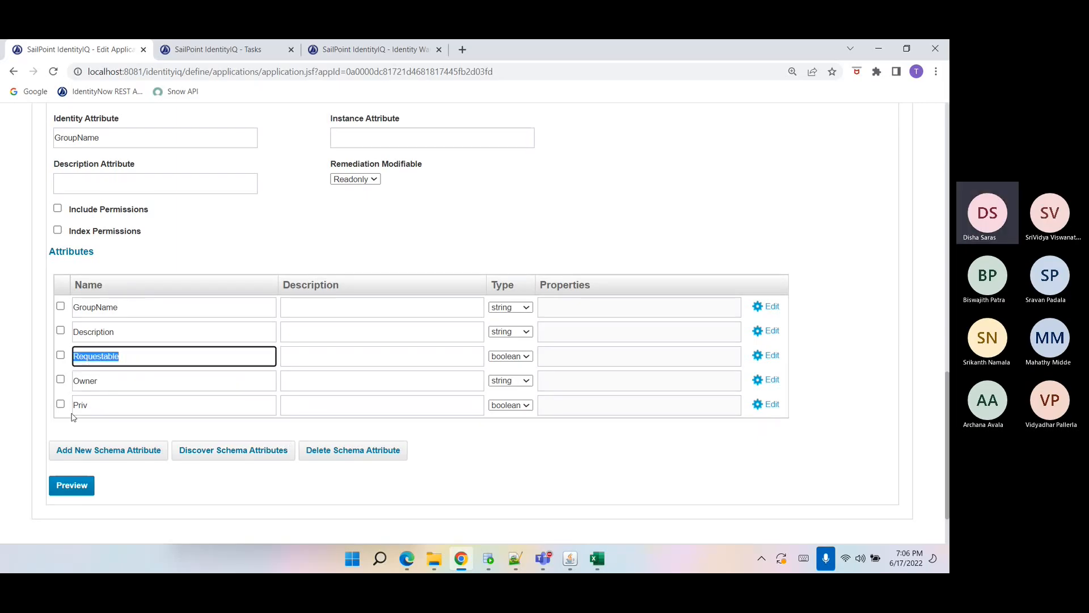
{"action": "double_click", "coordinate": [89, 406]}
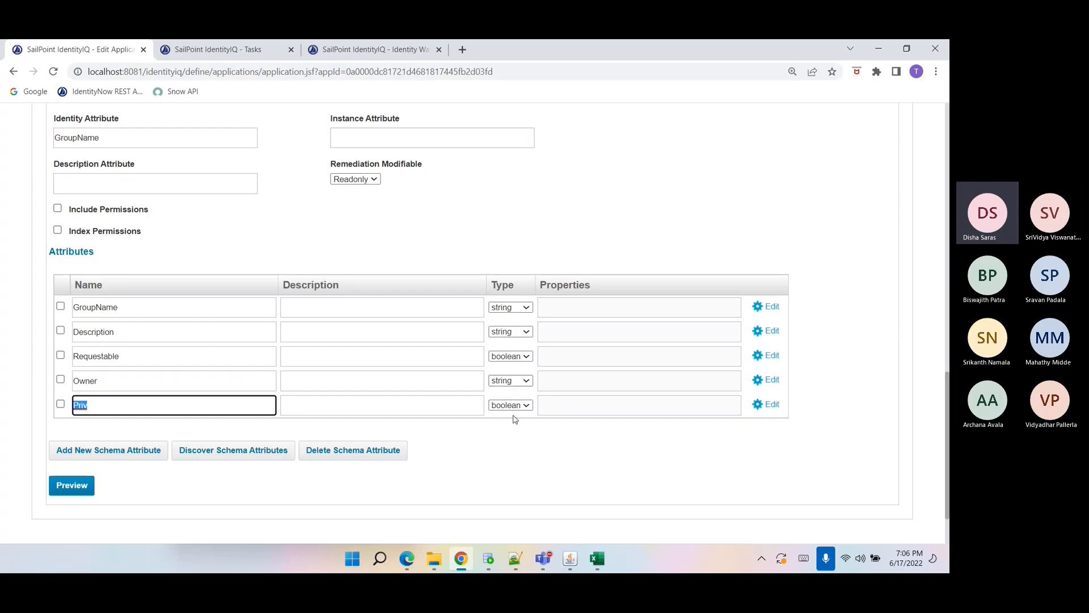
{"action": "scroll", "coordinate": [534, 439], "scroll_direction": "up", "scroll_amount": 1}
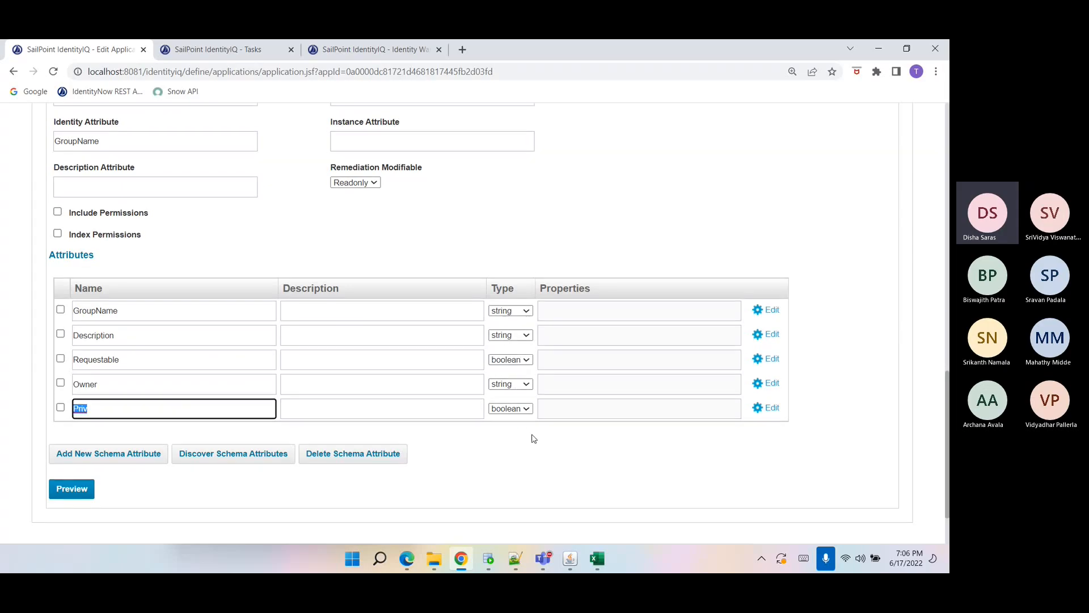
{"action": "scroll", "coordinate": [534, 439], "scroll_direction": "up", "scroll_amount": 7}
{"action": "double_click", "coordinate": [184, 275]}
{"action": "scroll", "coordinate": [340, 431], "scroll_direction": "up", "scroll_amount": 3}
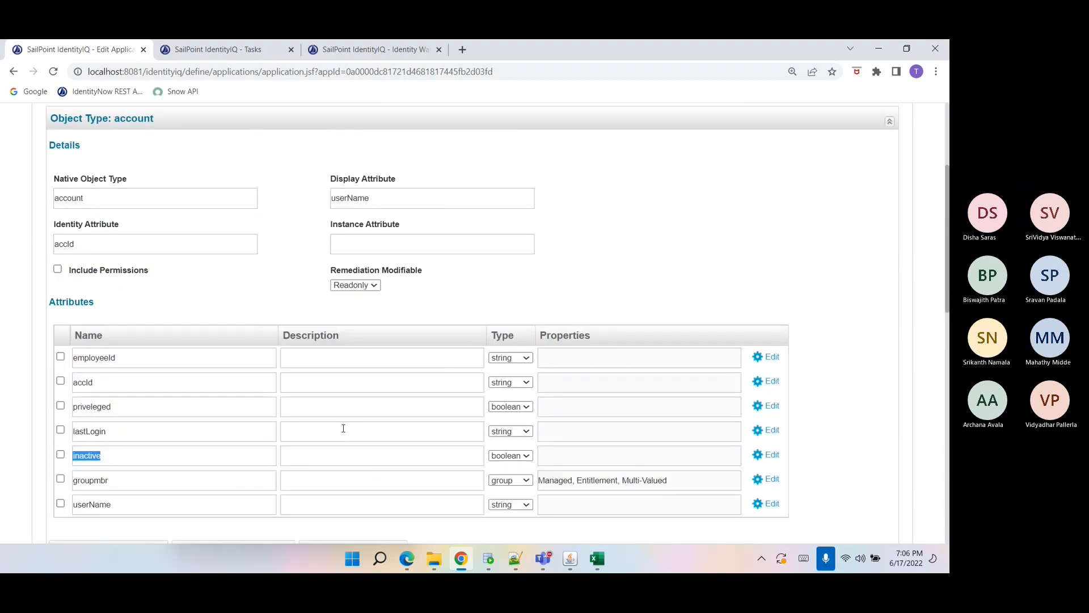
{"action": "scroll", "coordinate": [343, 429], "scroll_direction": "up", "scroll_amount": 2}
{"action": "left_click", "coordinate": [190, 186]}
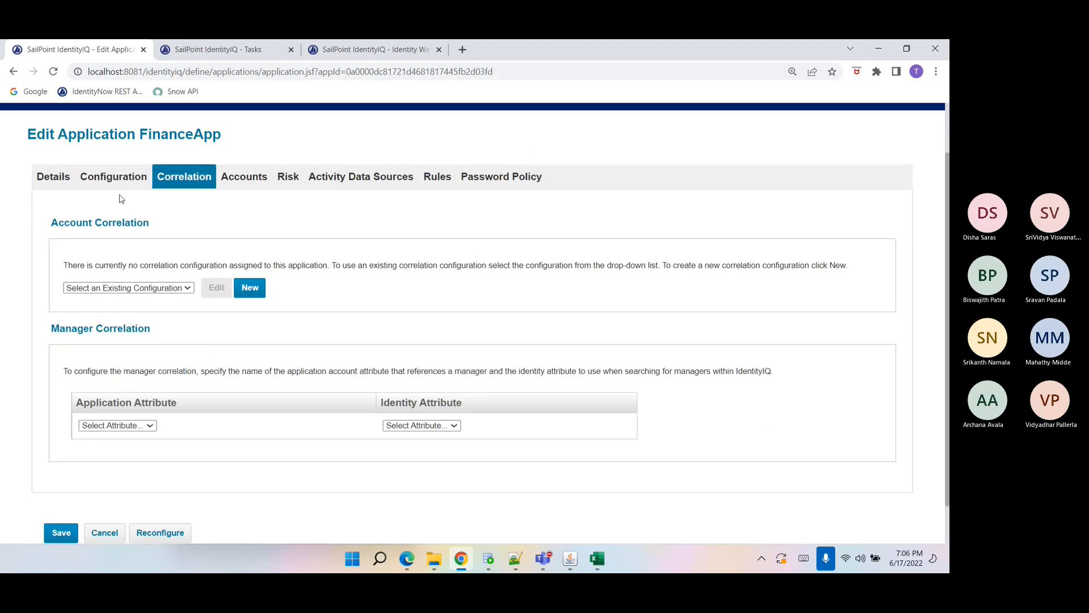
Switch to the FinanceApp sheet and widen the employeeId column.
{"action": "mouse_move", "coordinate": [597, 559]}
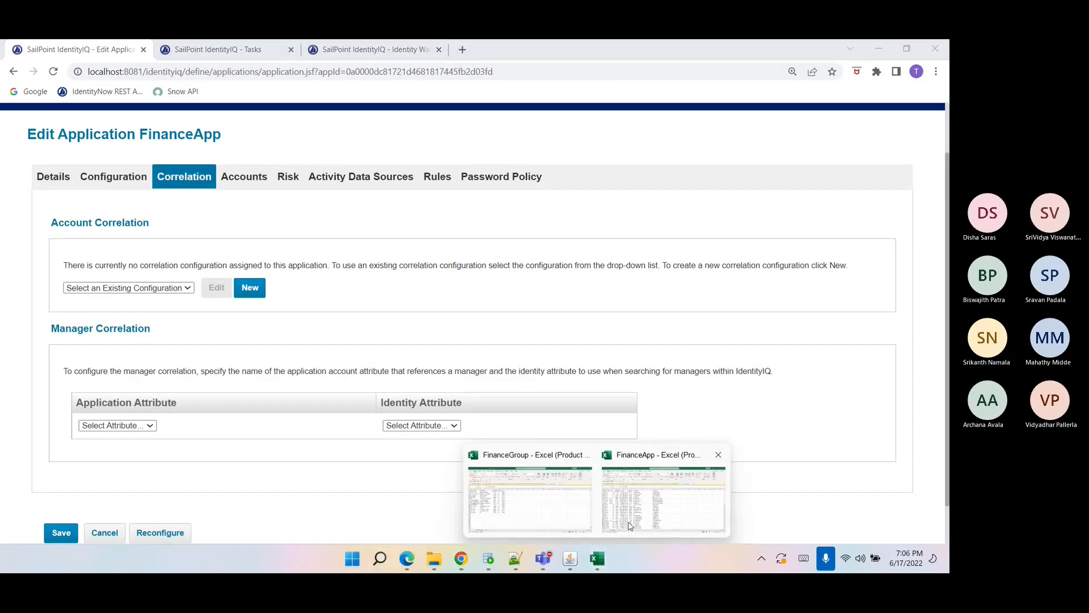
{"action": "left_click", "coordinate": [628, 526]}
{"action": "left_click", "coordinate": [286, 376]}
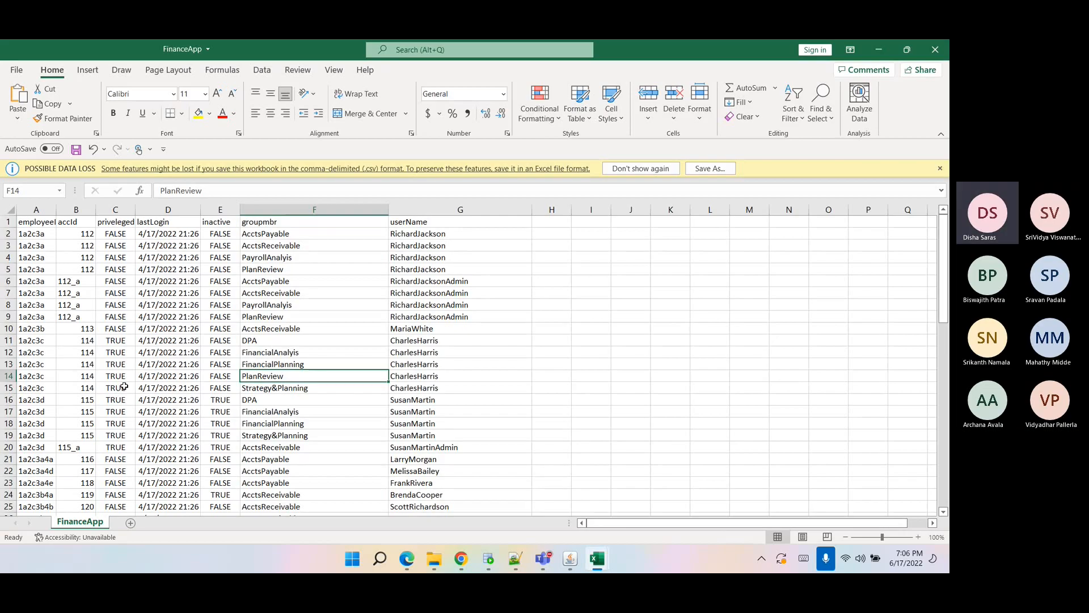
{"action": "left_click_drag", "start_coordinate": [56, 210], "coordinate": [124, 210]}
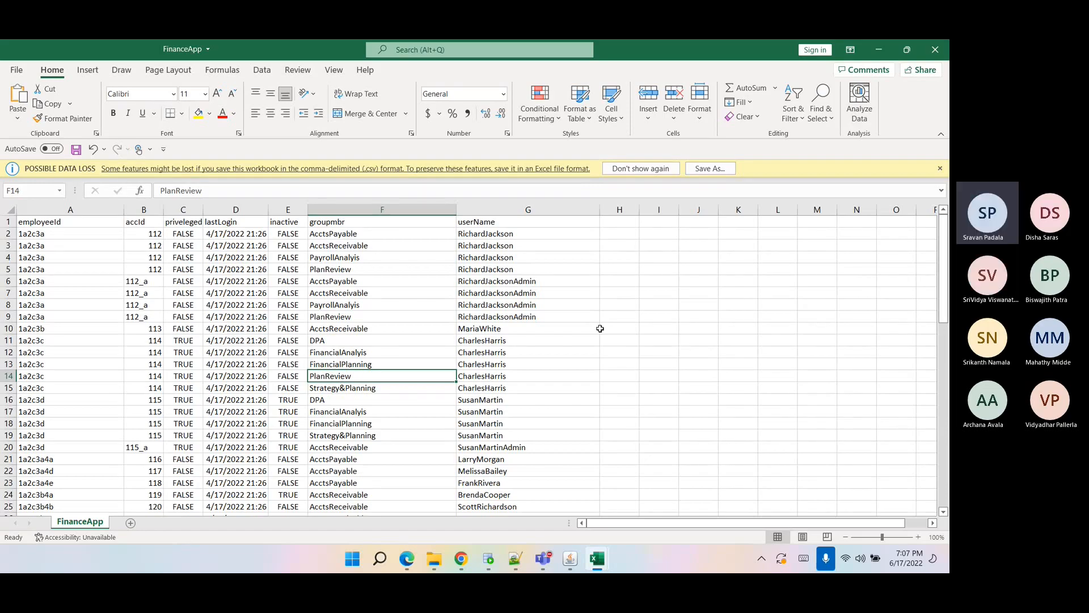
Return to the browser and start a new account correlation configuration for FinanceApp named EmployeeId.
{"action": "left_click", "coordinate": [464, 560]}
{"action": "left_click", "coordinate": [246, 287]}
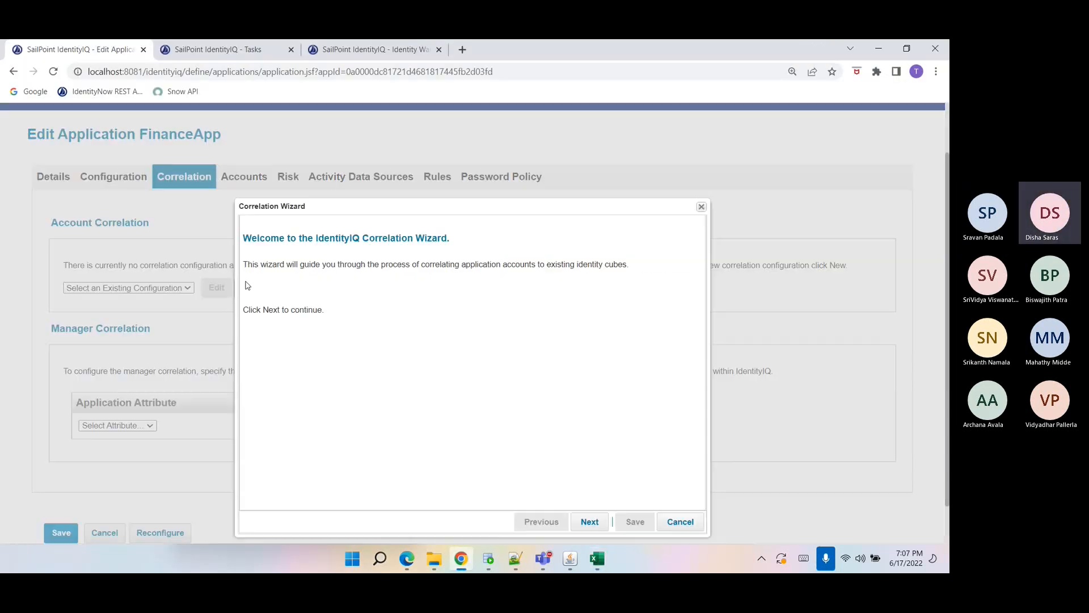
{"action": "left_click", "coordinate": [590, 519]}
{"action": "left_click", "coordinate": [502, 321]}
{"action": "type", "text": "EmployeeId"}
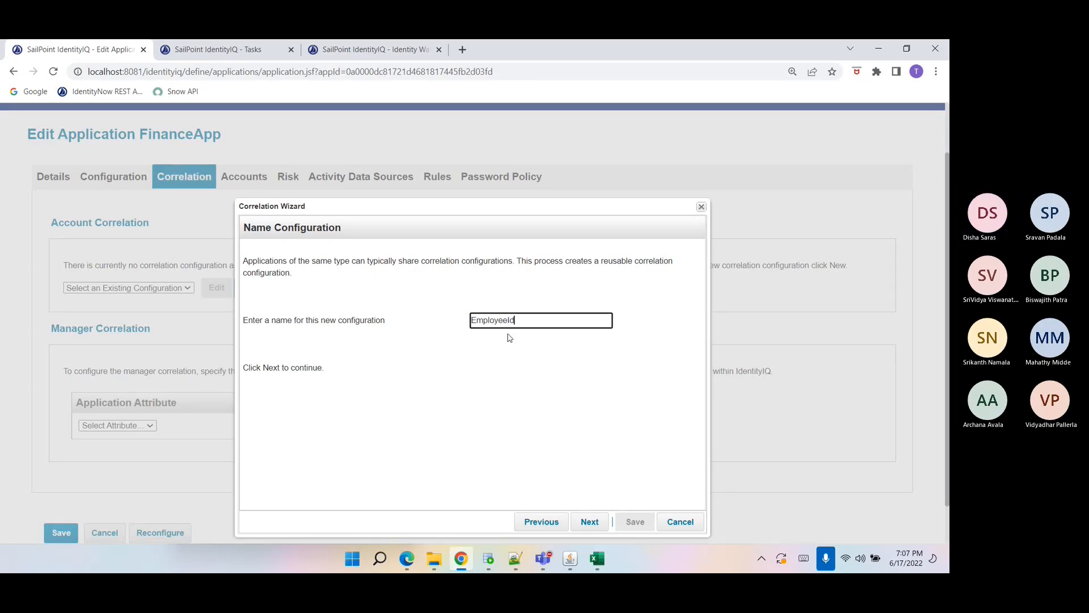
{"action": "left_click", "coordinate": [590, 521]}
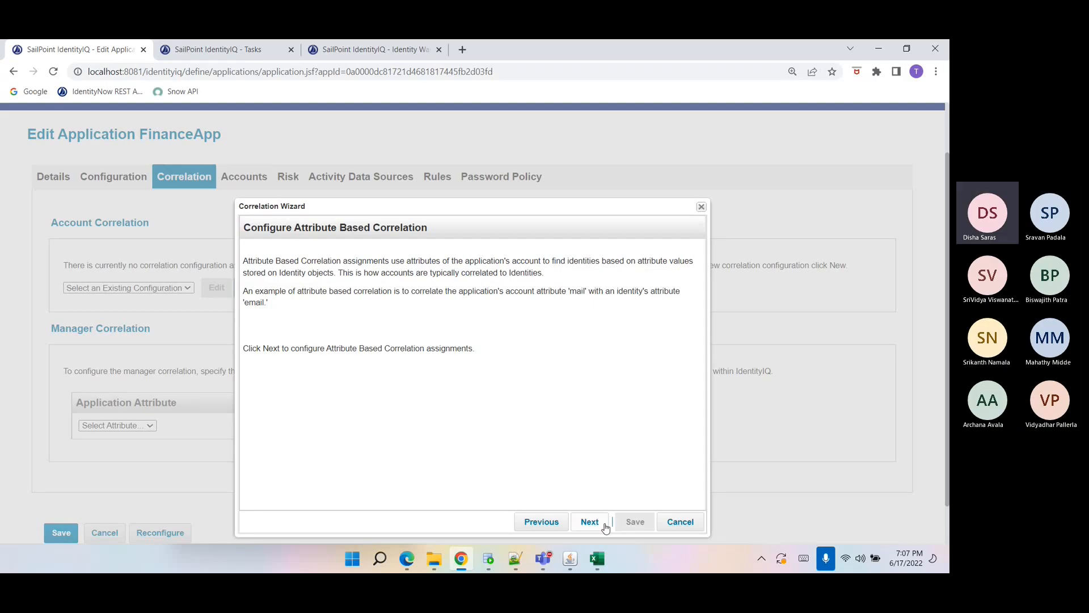
{"action": "left_click", "coordinate": [590, 522]}
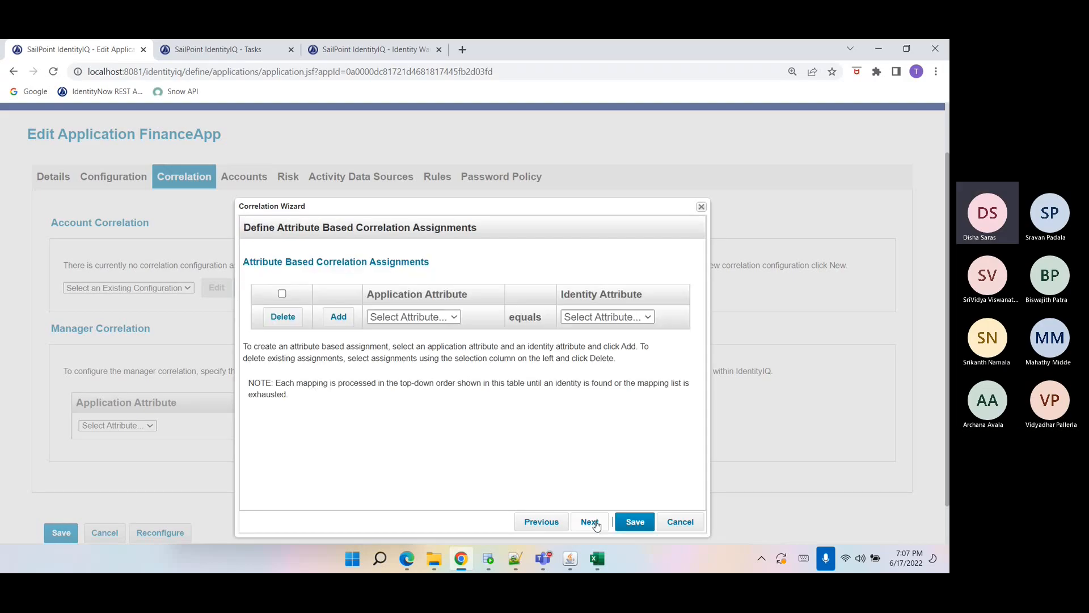
Pick employeeId as both the application attribute and the identity attribute, and save the correlation configuration.
{"action": "left_click", "coordinate": [444, 318]}
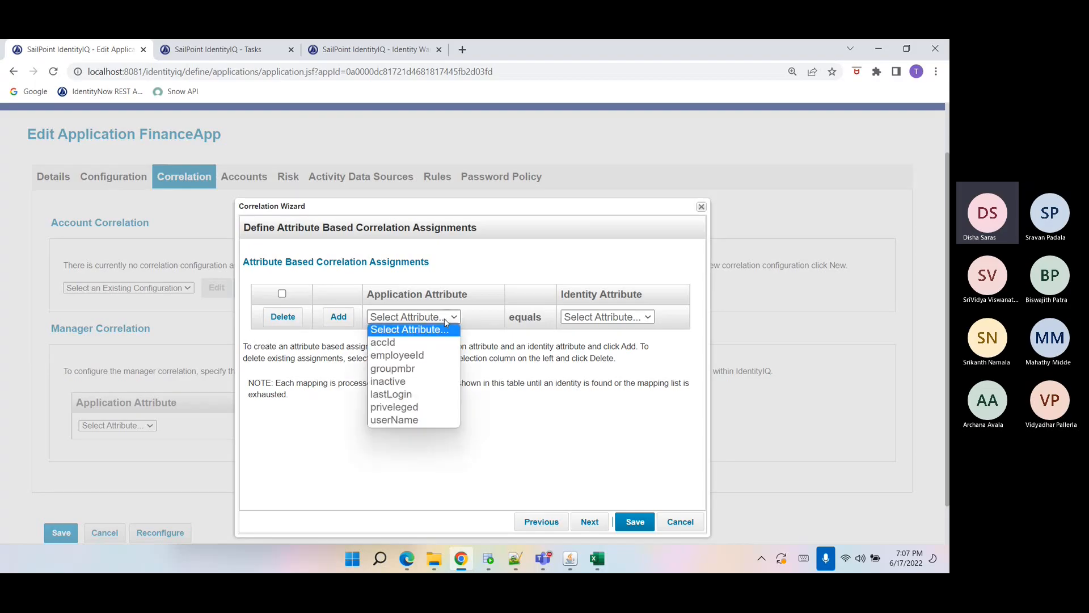
{"action": "left_click", "coordinate": [433, 359]}
{"action": "left_click", "coordinate": [635, 317]}
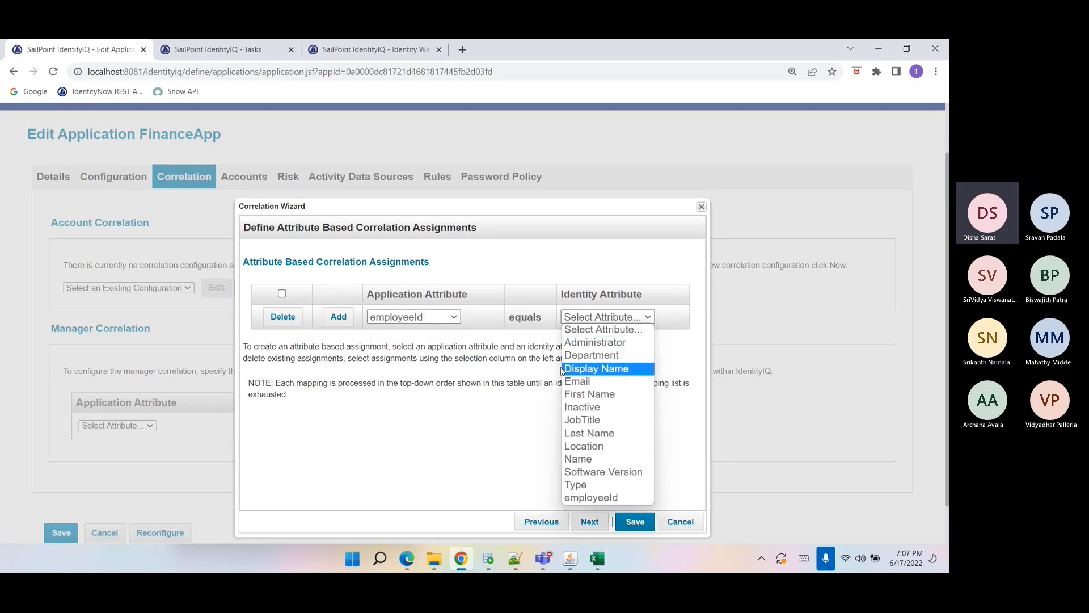
{"action": "left_click", "coordinate": [593, 498]}
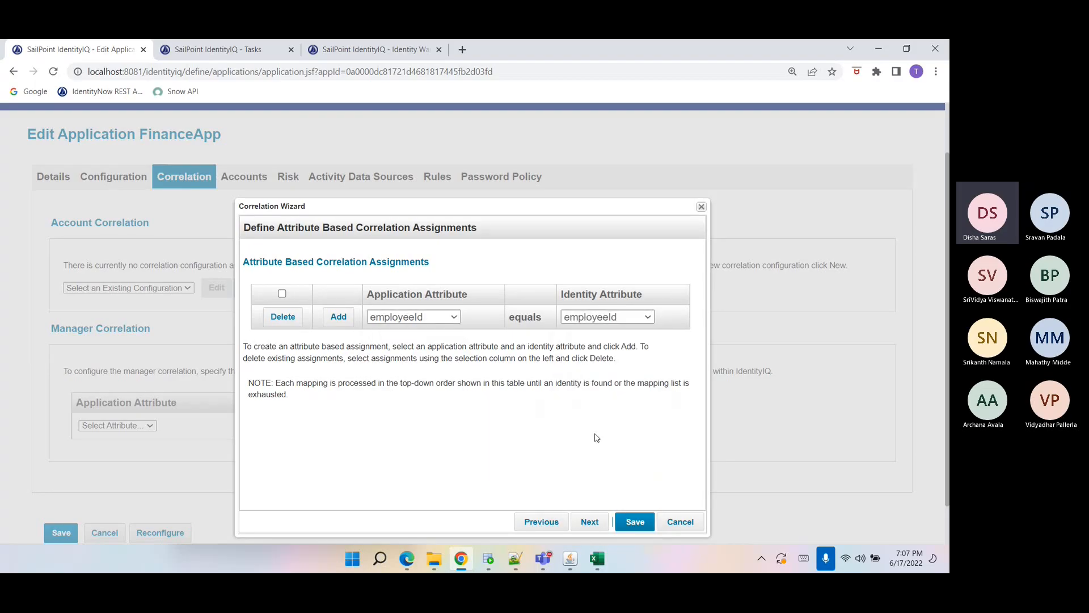
{"action": "left_click", "coordinate": [634, 521]}
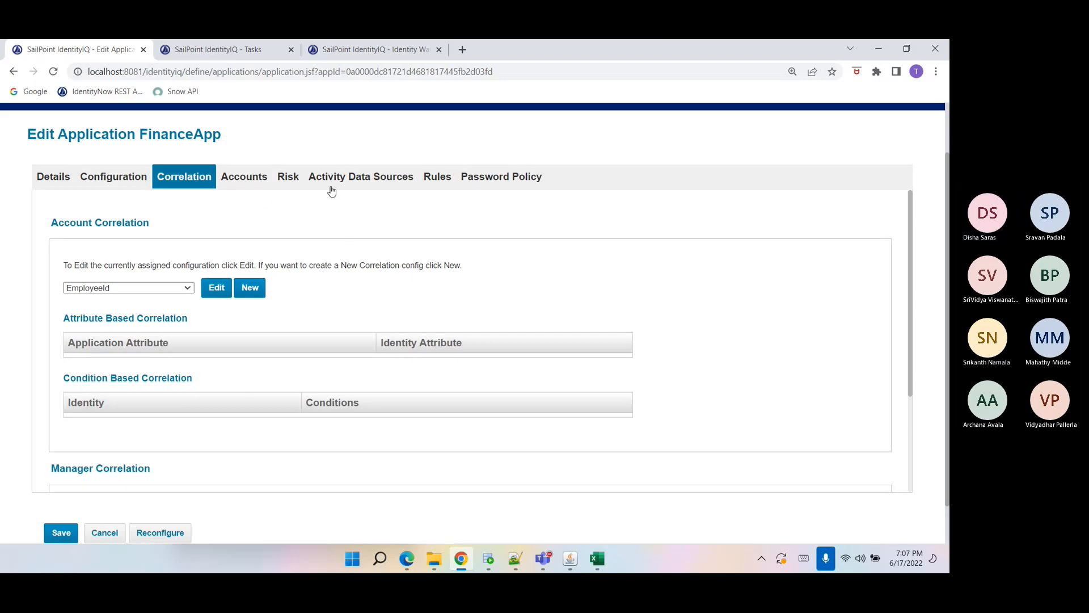
Reopen the EmployeeId correlation wizard and save it again without adding an assignment.
{"action": "left_click", "coordinate": [437, 177]}
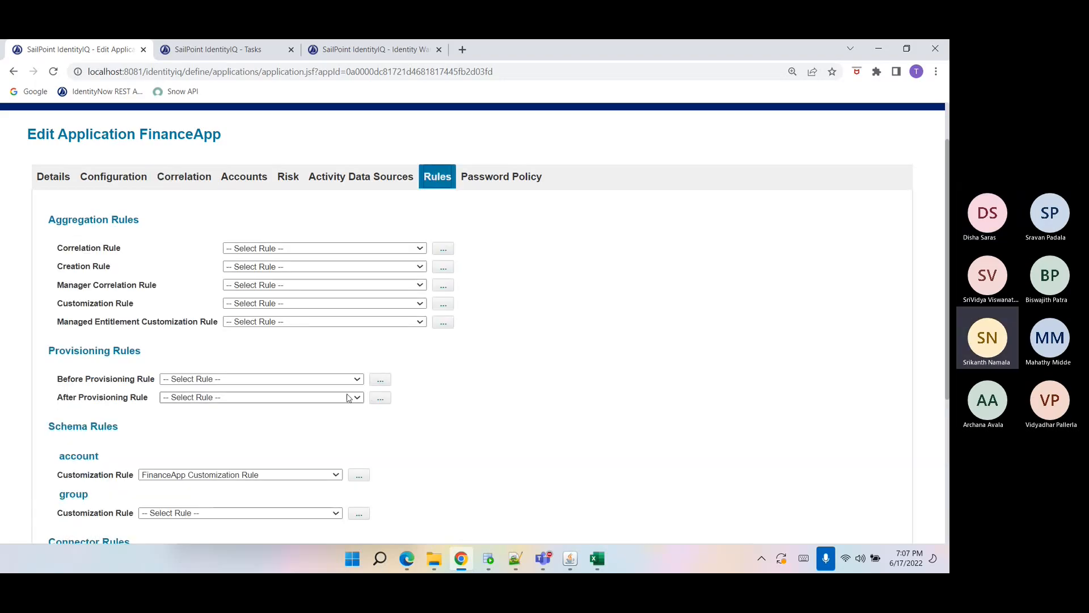
{"action": "left_click", "coordinate": [198, 186]}
{"action": "left_click", "coordinate": [216, 290]}
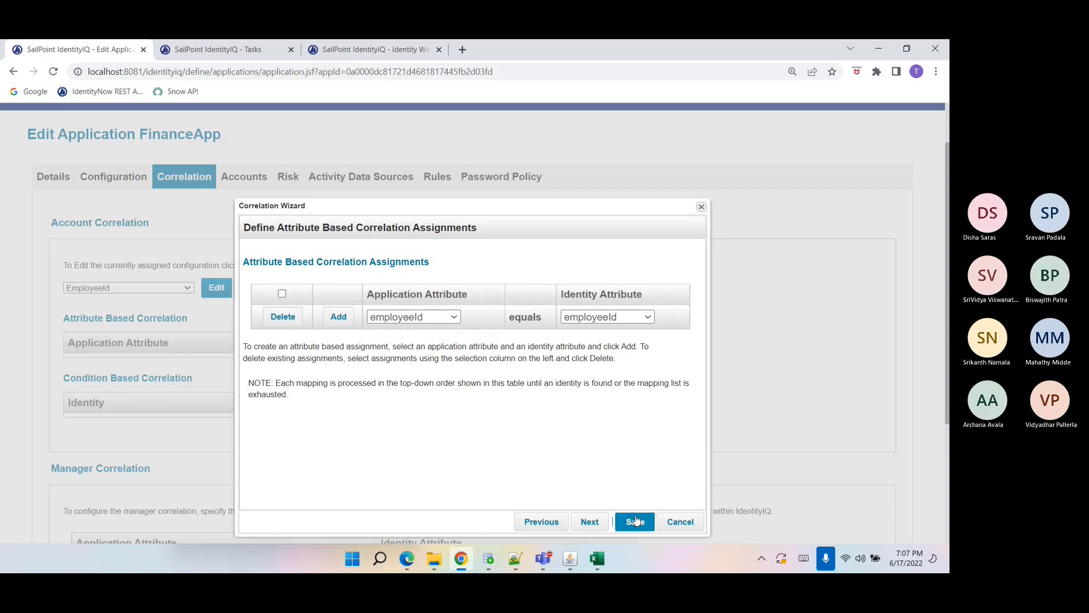
{"action": "left_click", "coordinate": [599, 527]}
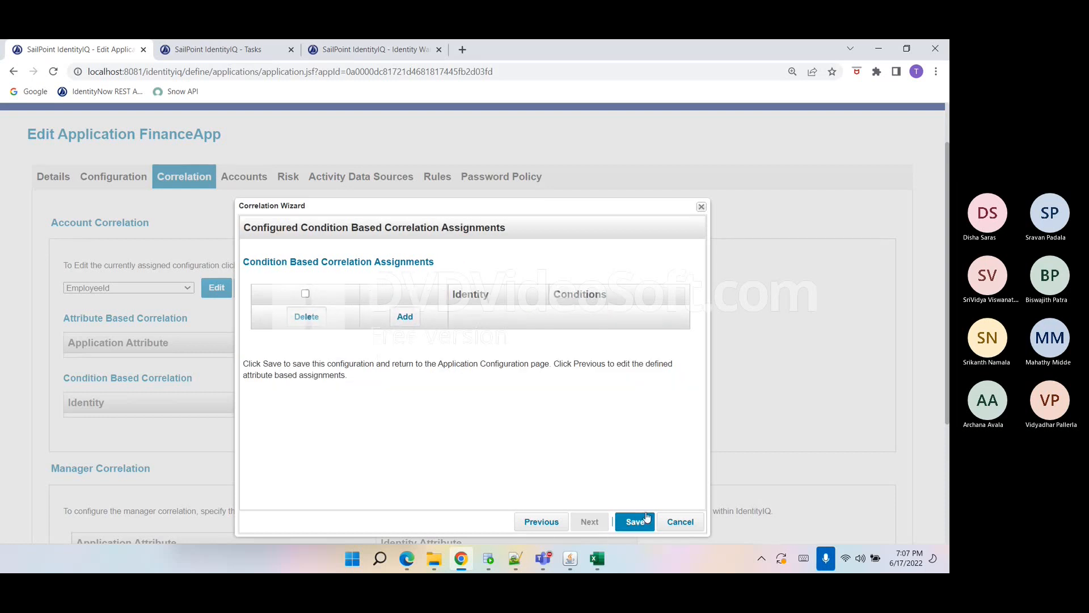
{"action": "left_click", "coordinate": [546, 522]}
{"action": "left_click", "coordinate": [631, 520]}
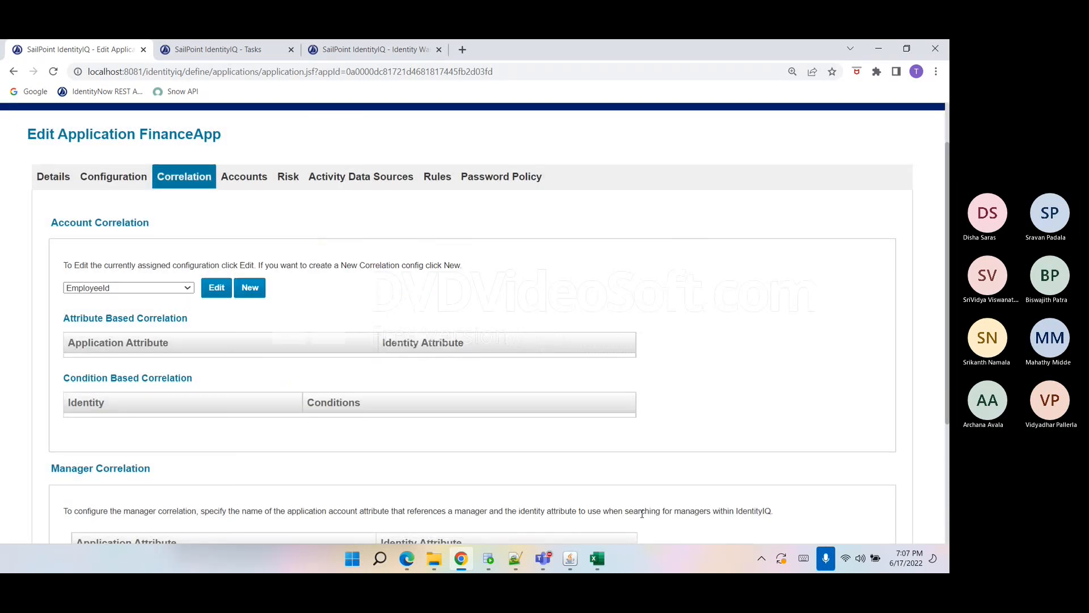
Edit the EmployeeId configuration, add the employeeId equals employeeId attribute assignment, and save it.
{"action": "scroll", "coordinate": [299, 425], "scroll_direction": "down", "scroll_amount": 2}
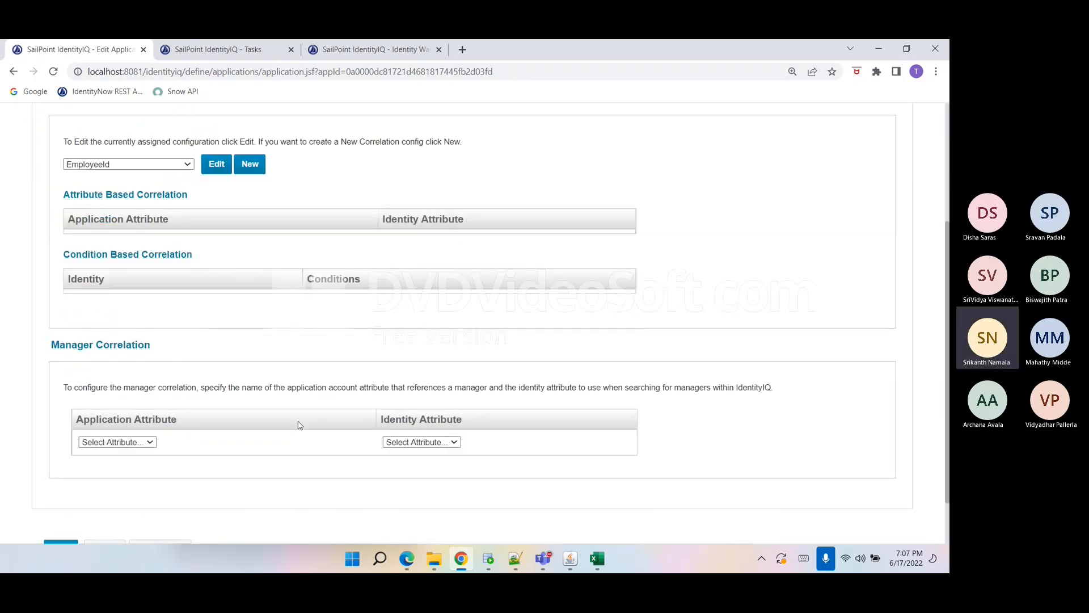
{"action": "left_click", "coordinate": [183, 166]}
{"action": "left_click", "coordinate": [169, 186]}
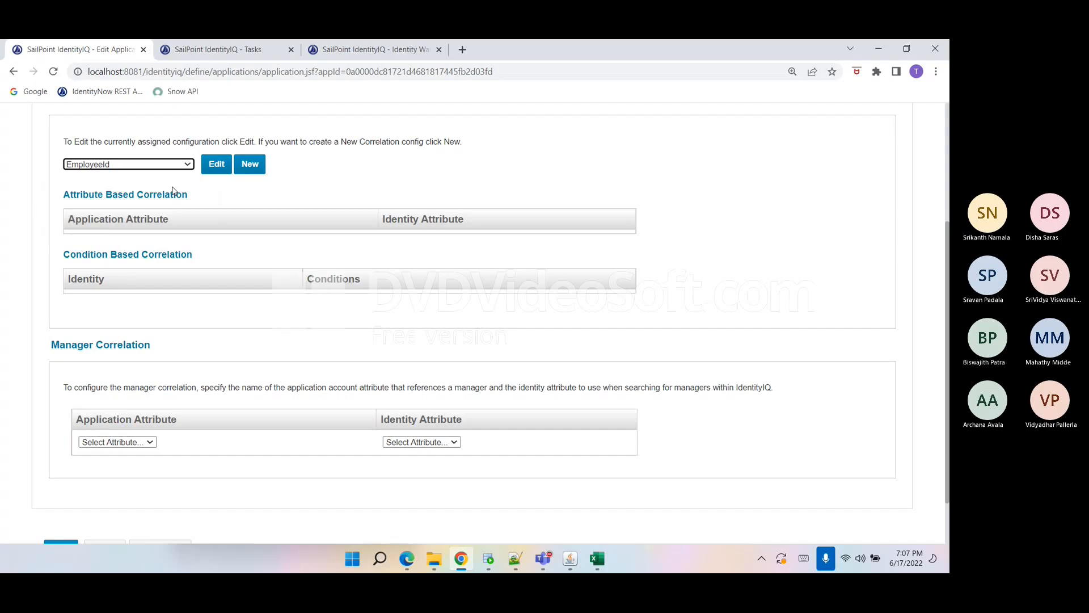
{"action": "left_click", "coordinate": [215, 169]}
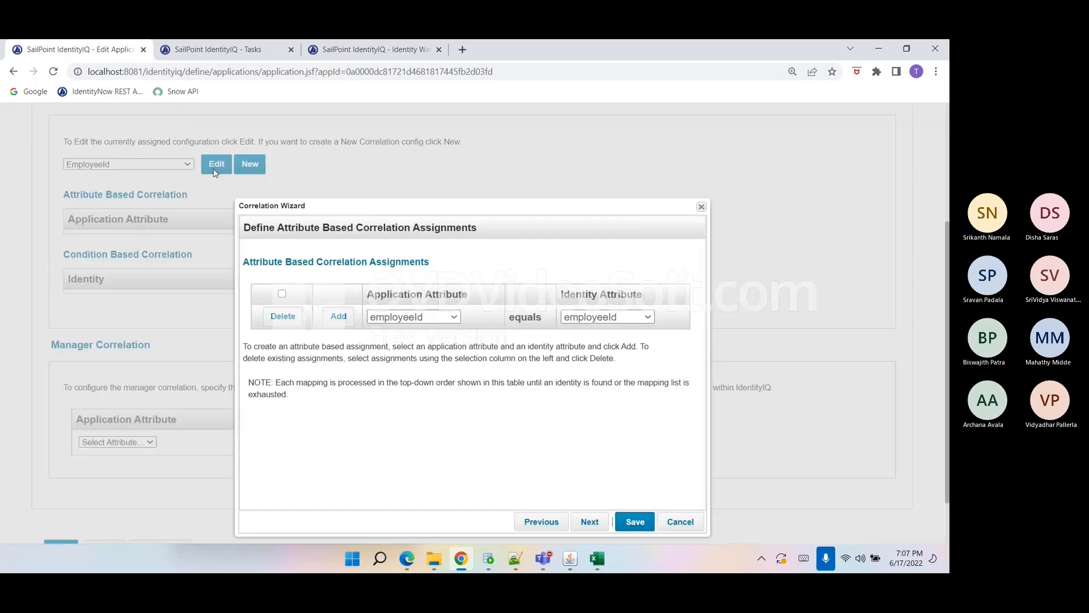
{"action": "left_click", "coordinate": [339, 316]}
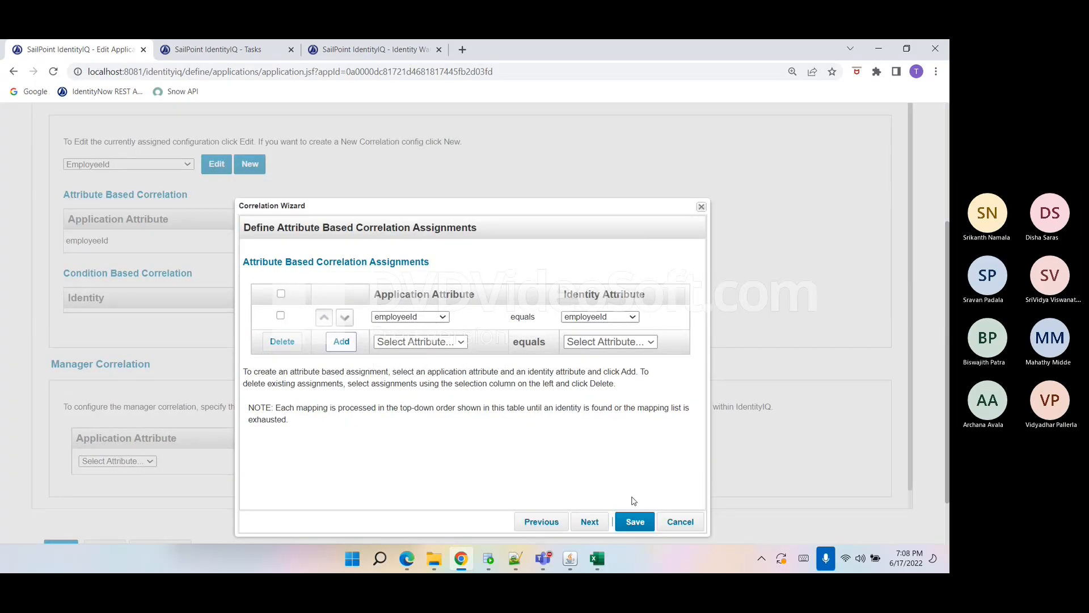
{"action": "left_click", "coordinate": [643, 522]}
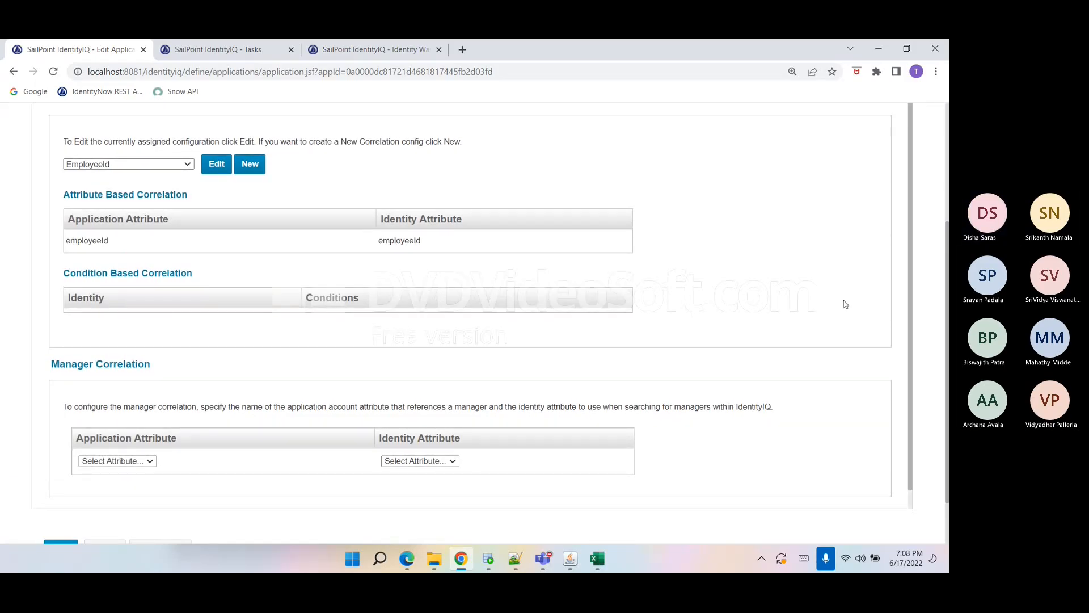
Open the account schema's FinanceApp Customization Rule in the Rule Editor.
{"action": "scroll", "coordinate": [843, 304], "scroll_direction": "up", "scroll_amount": 3}
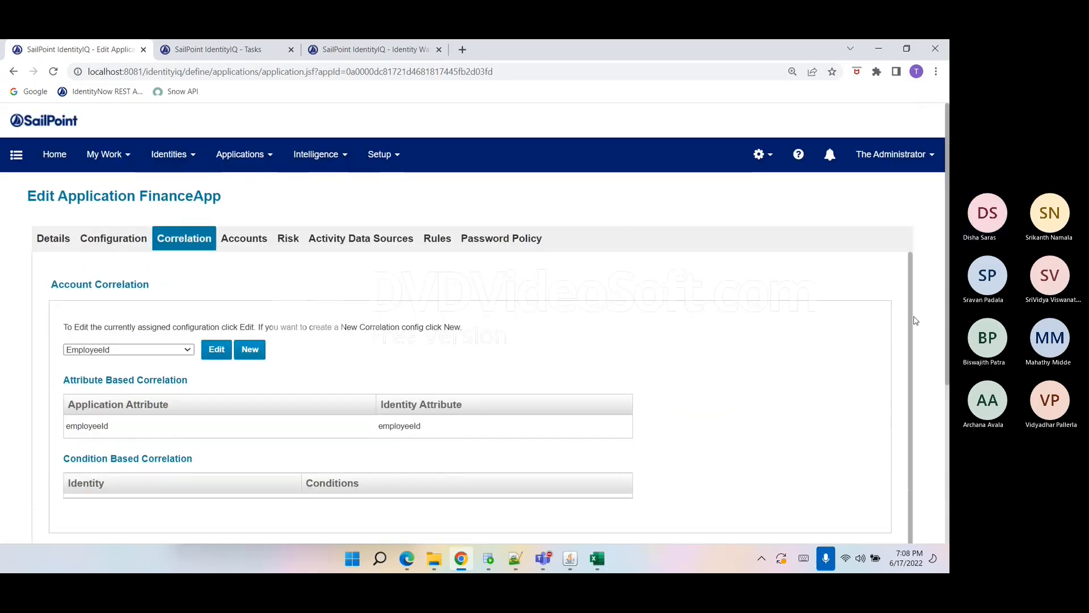
{"action": "left_click", "coordinate": [430, 243]}
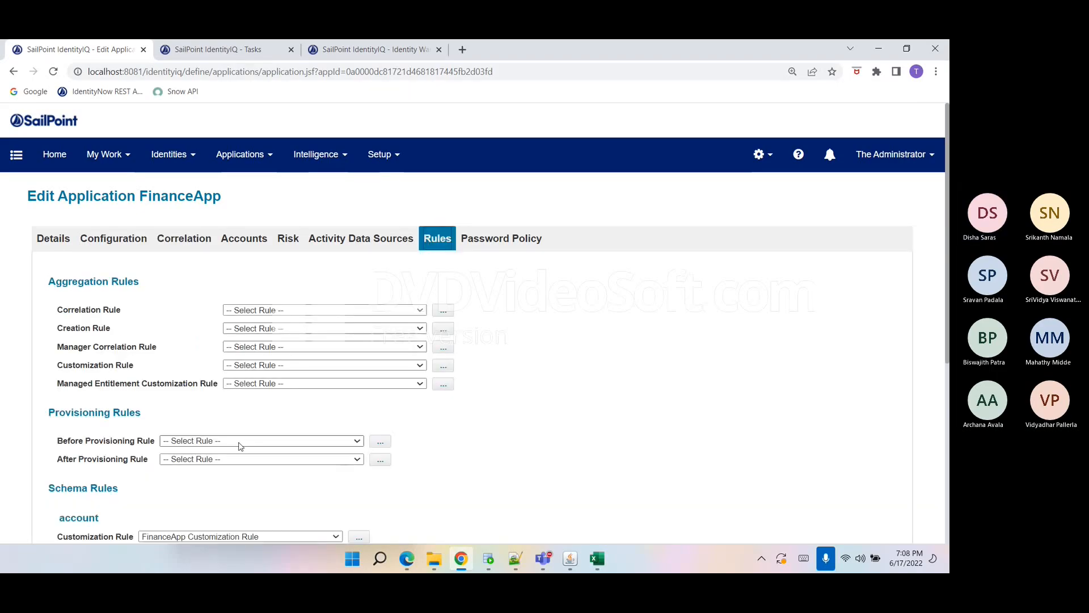
{"action": "scroll", "coordinate": [244, 449], "scroll_direction": "down", "scroll_amount": 2}
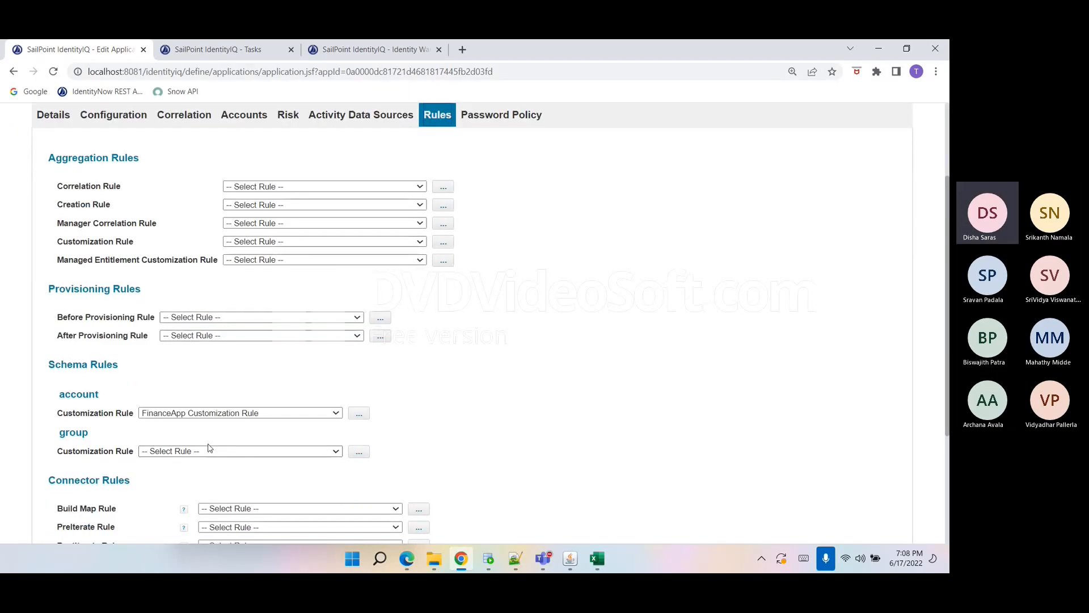
{"action": "left_click", "coordinate": [358, 415]}
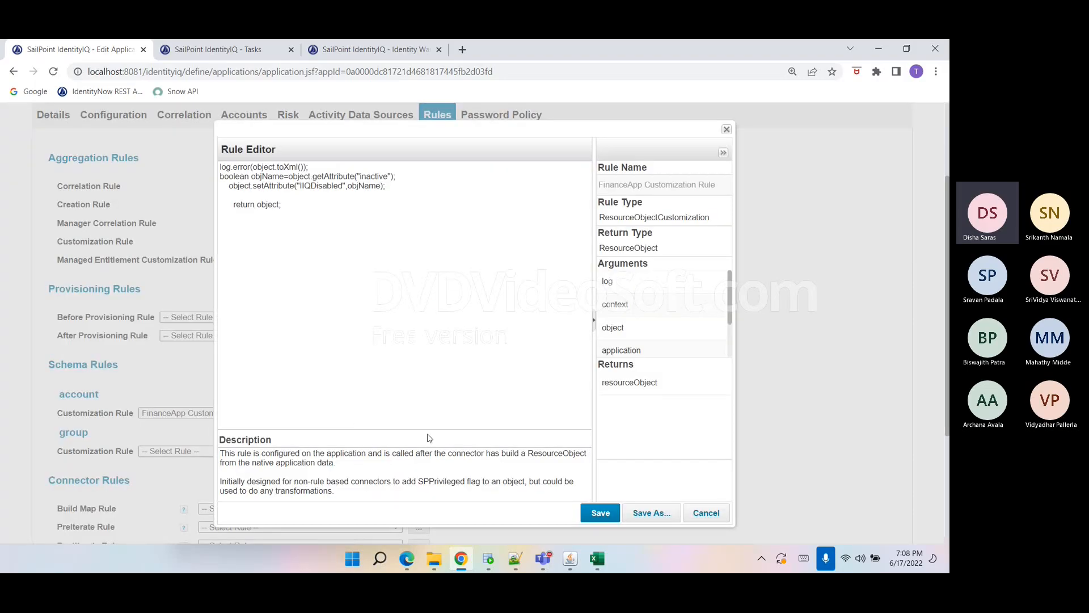
Switch to the FinanceApp sheet, widen the inactive column and inspect its values.
{"action": "mouse_move", "coordinate": [570, 560]}
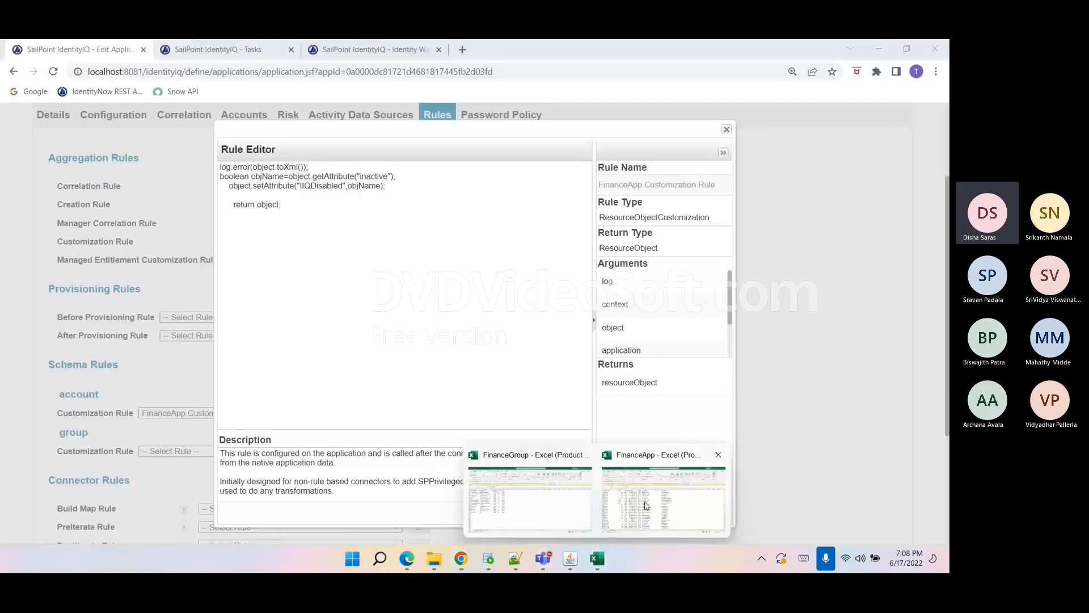
{"action": "left_click", "coordinate": [580, 484]}
{"action": "left_click", "coordinate": [294, 205]}
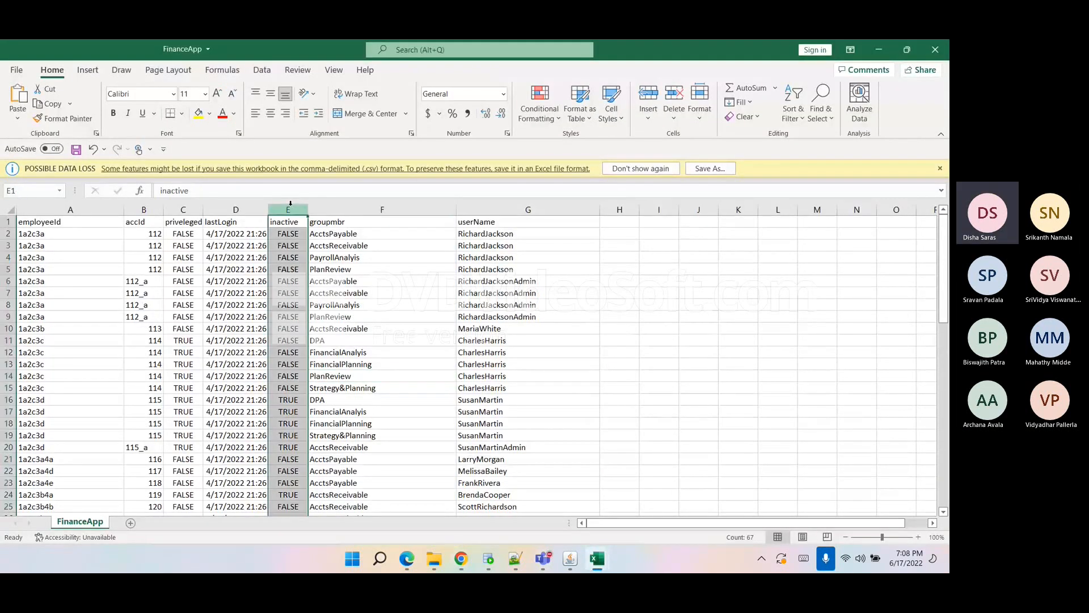
{"action": "left_click_drag", "start_coordinate": [302, 209], "coordinate": [344, 209]}
{"action": "left_click", "coordinate": [306, 222]}
{"action": "left_click", "coordinate": [301, 208]}
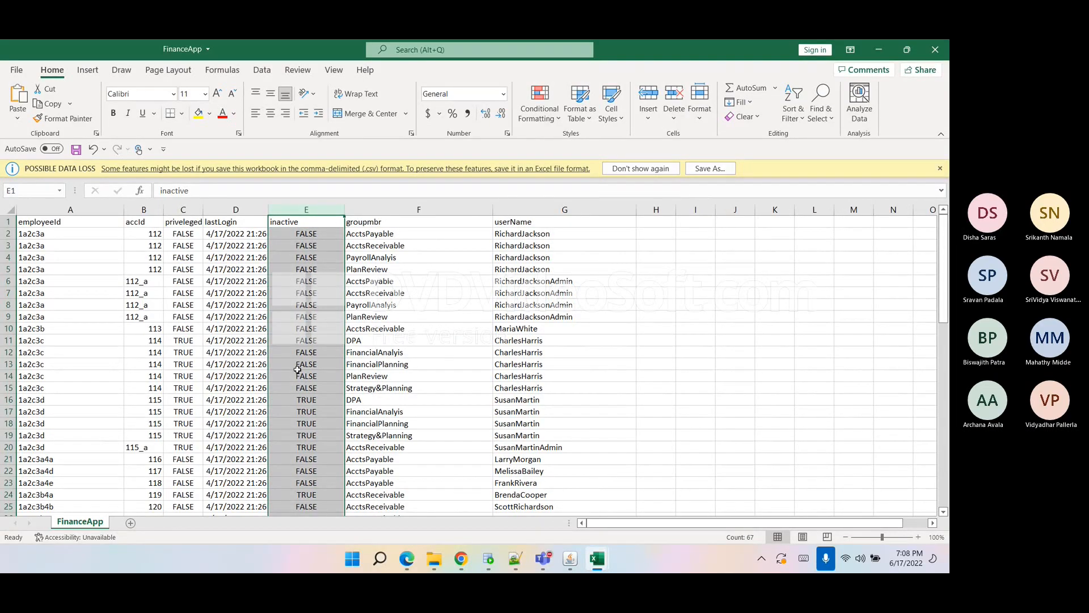
{"action": "left_click_drag", "start_coordinate": [305, 234], "coordinate": [311, 300]}
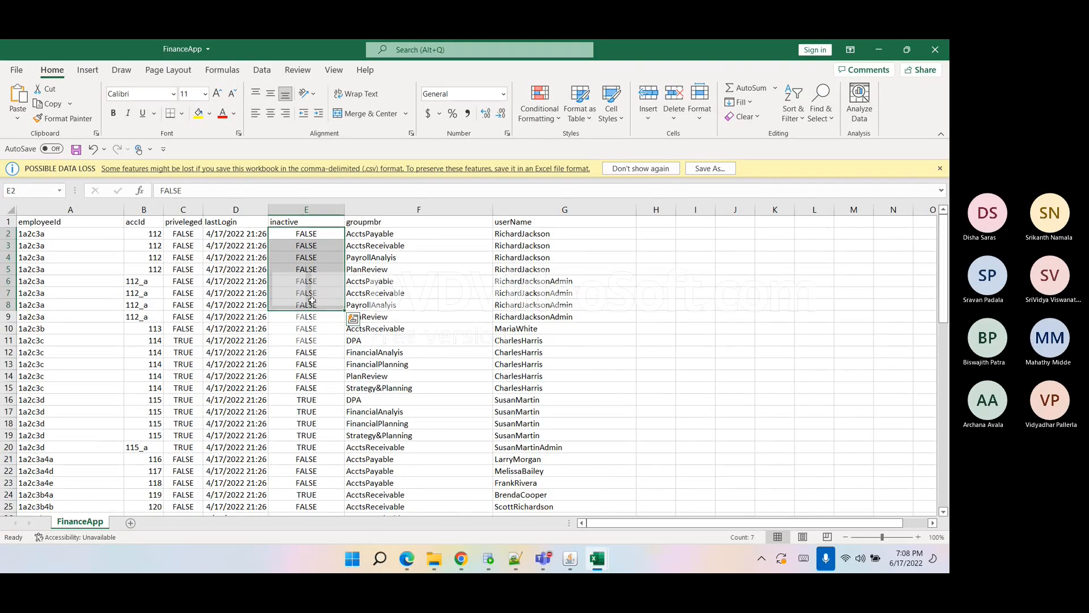
{"action": "left_click", "coordinate": [312, 303]}
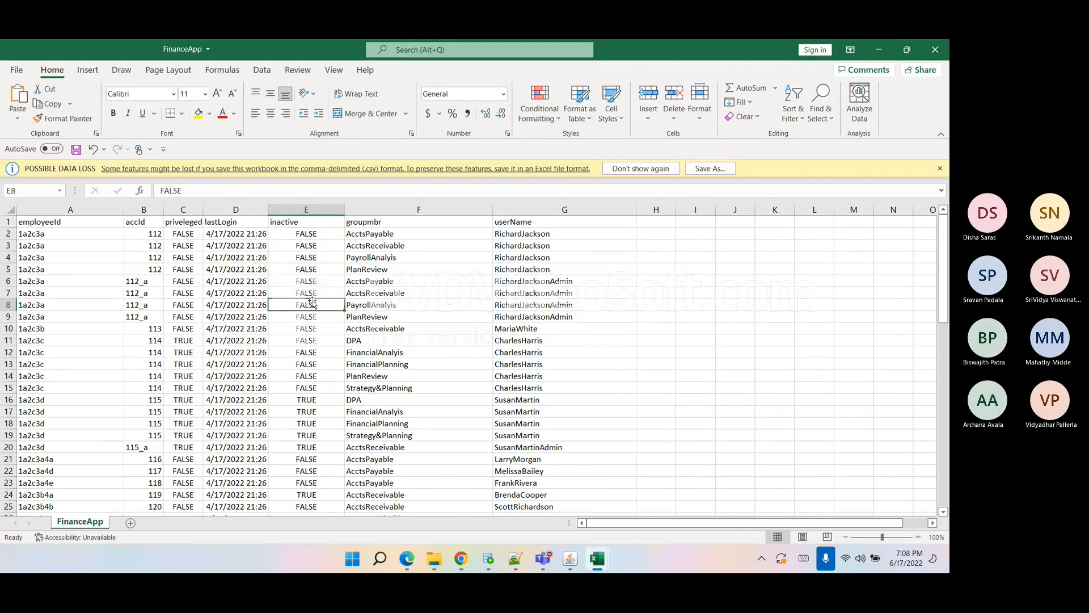
{"action": "left_click", "coordinate": [312, 245]}
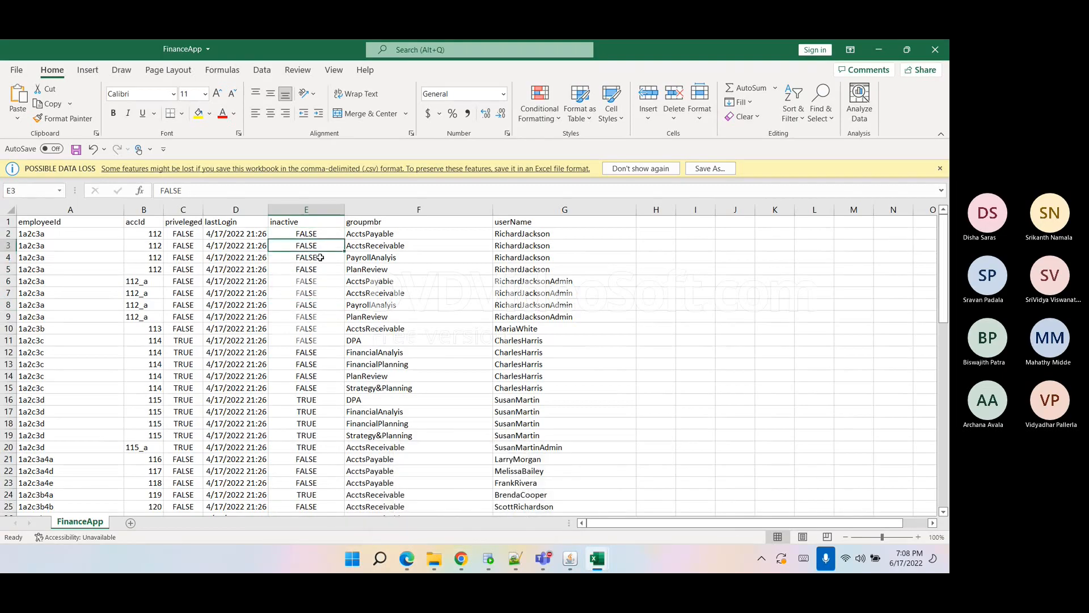
Return to the browser and examine the rule's lines reading the inactive attribute and setting IIQDisabled.
{"action": "left_click", "coordinate": [460, 559]}
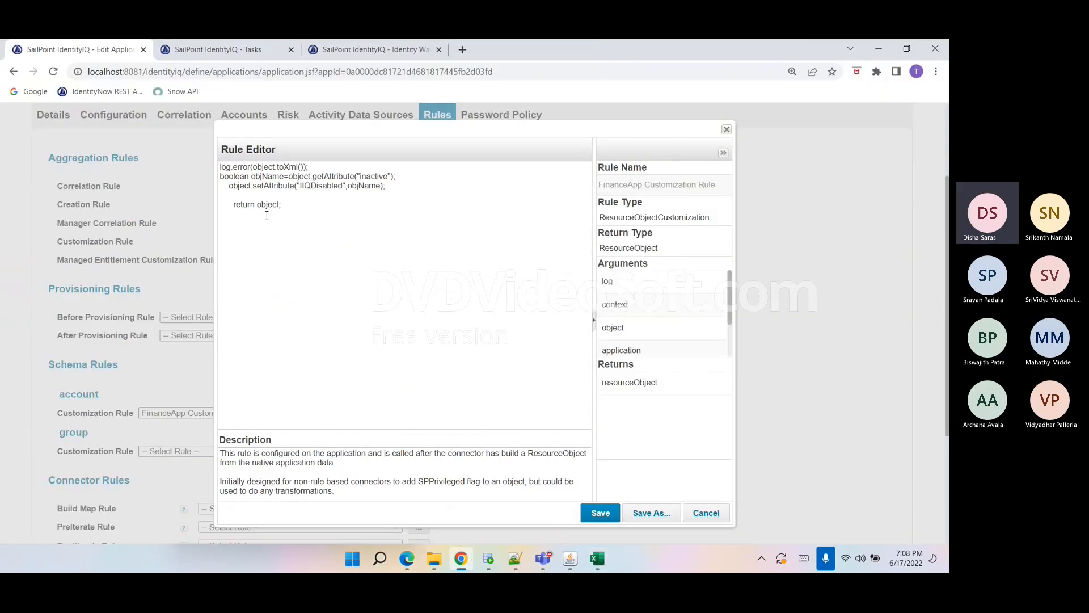
{"action": "triple_click", "coordinate": [248, 181]}
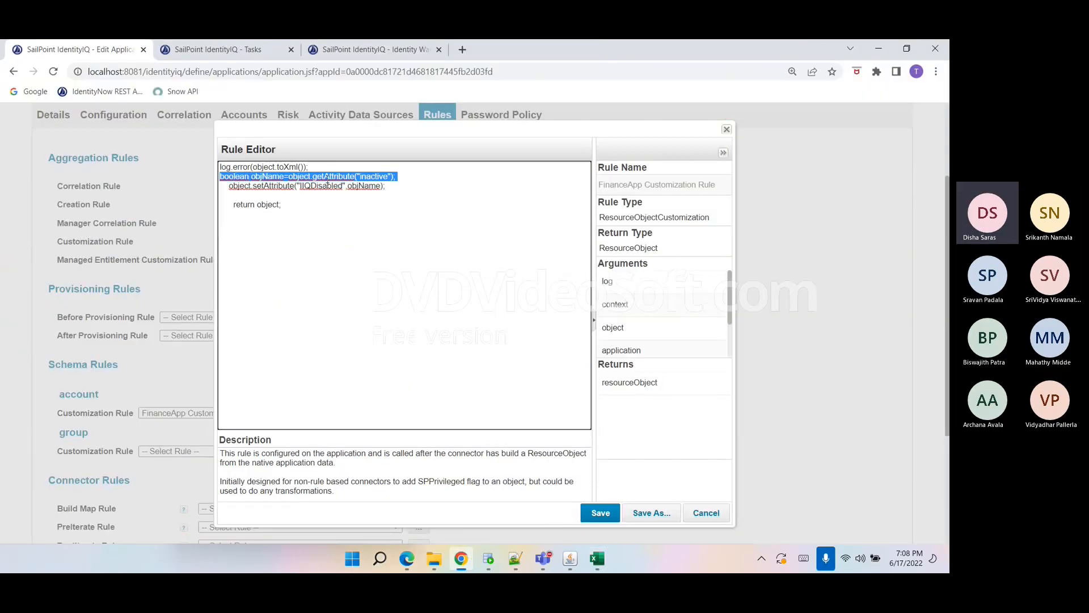
{"action": "double_click", "coordinate": [301, 177]}
{"action": "left_click", "coordinate": [619, 217]}
{"action": "double_click", "coordinate": [620, 217]}
{"action": "left_click", "coordinate": [345, 188]}
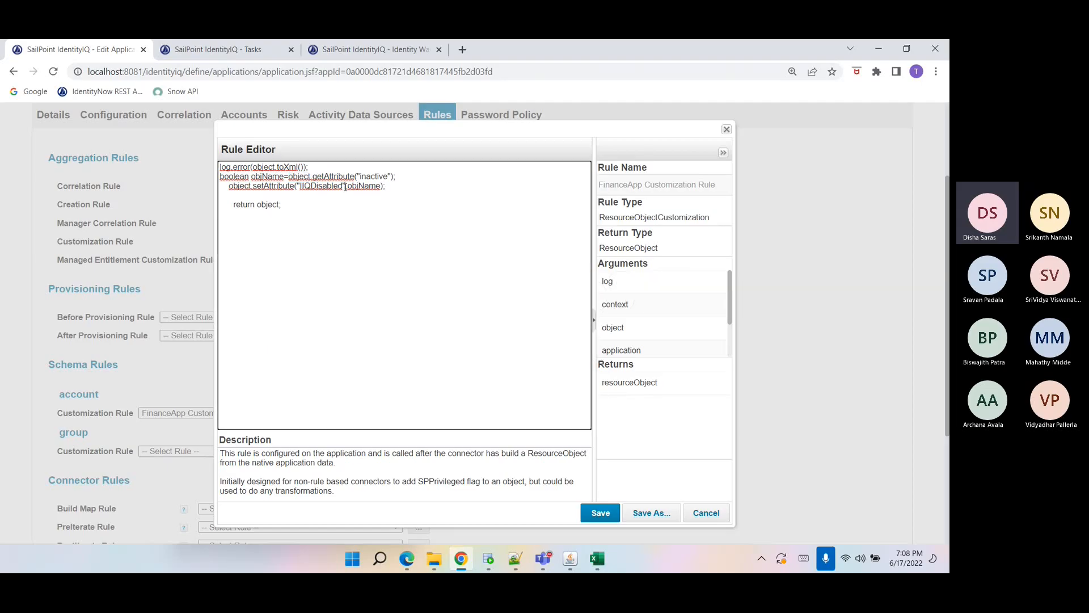
{"action": "double_click", "coordinate": [367, 177]}
{"action": "left_click_drag", "start_coordinate": [386, 187], "coordinate": [237, 186]}
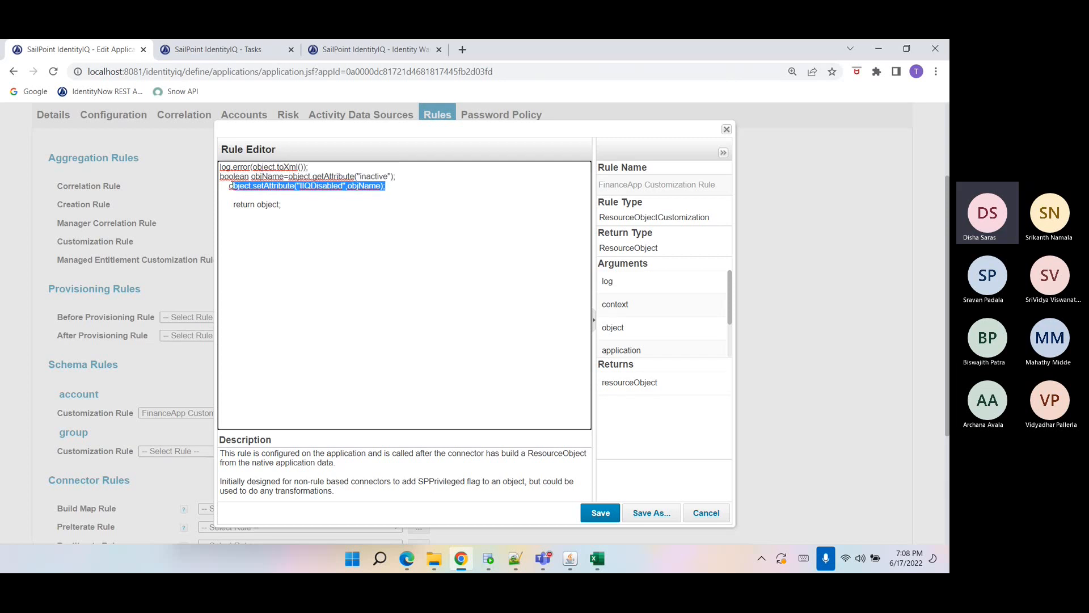
{"action": "double_click", "coordinate": [312, 187]}
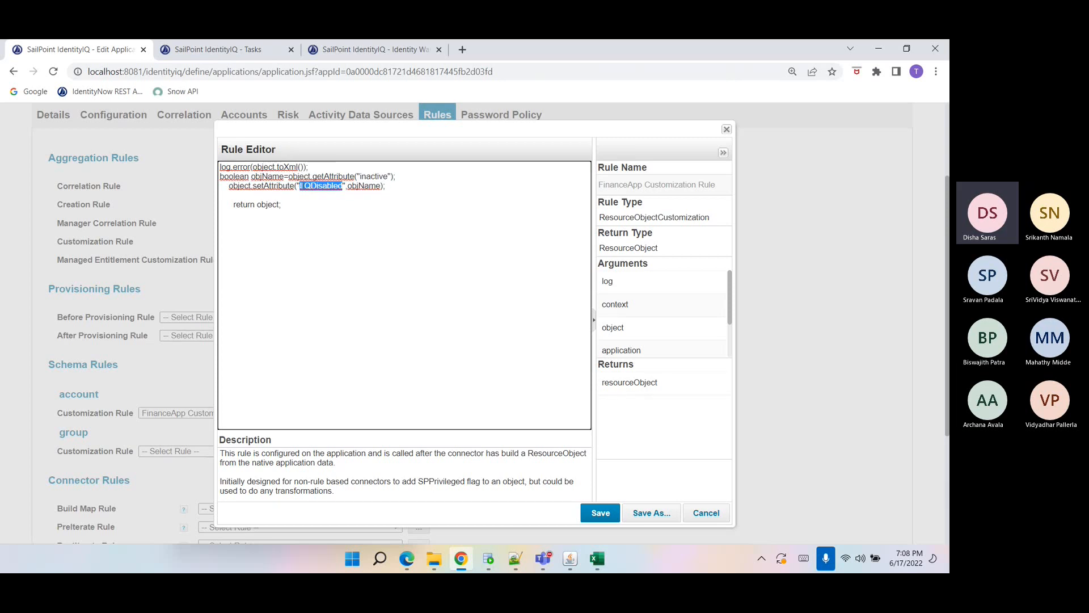
{"action": "left_click", "coordinate": [300, 186]}
{"action": "double_click", "coordinate": [317, 187]}
{"action": "double_click", "coordinate": [310, 190]}
{"action": "left_click_drag", "start_coordinate": [401, 191], "coordinate": [220, 173]}
{"action": "left_click", "coordinate": [380, 265]}
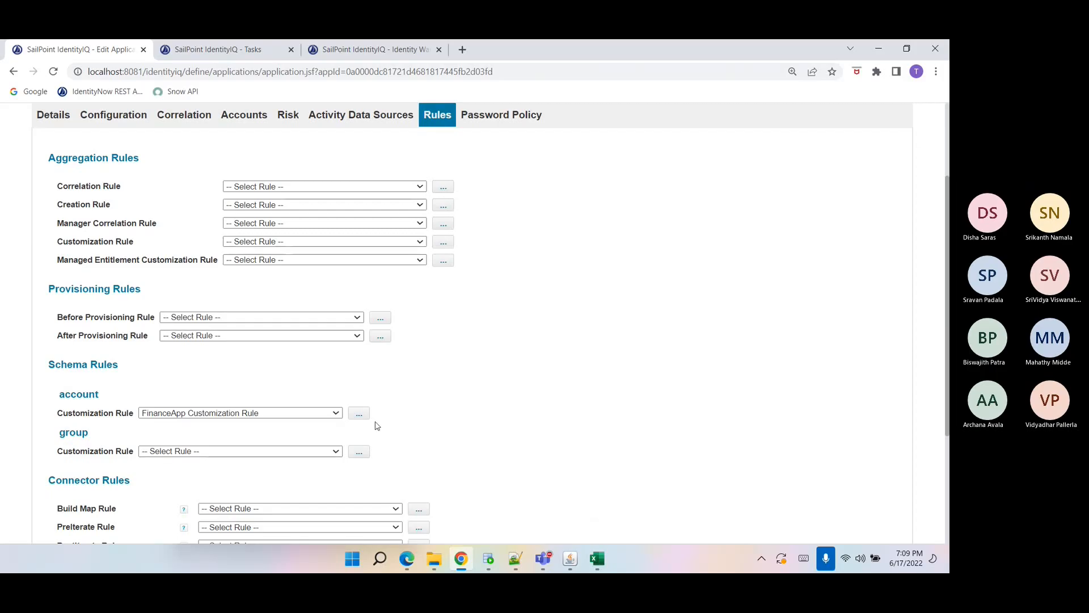
Save the FinanceApp application and refresh the application definition list.
{"action": "scroll", "coordinate": [377, 426], "scroll_direction": "down", "scroll_amount": 5}
{"action": "left_click", "coordinate": [67, 489]}
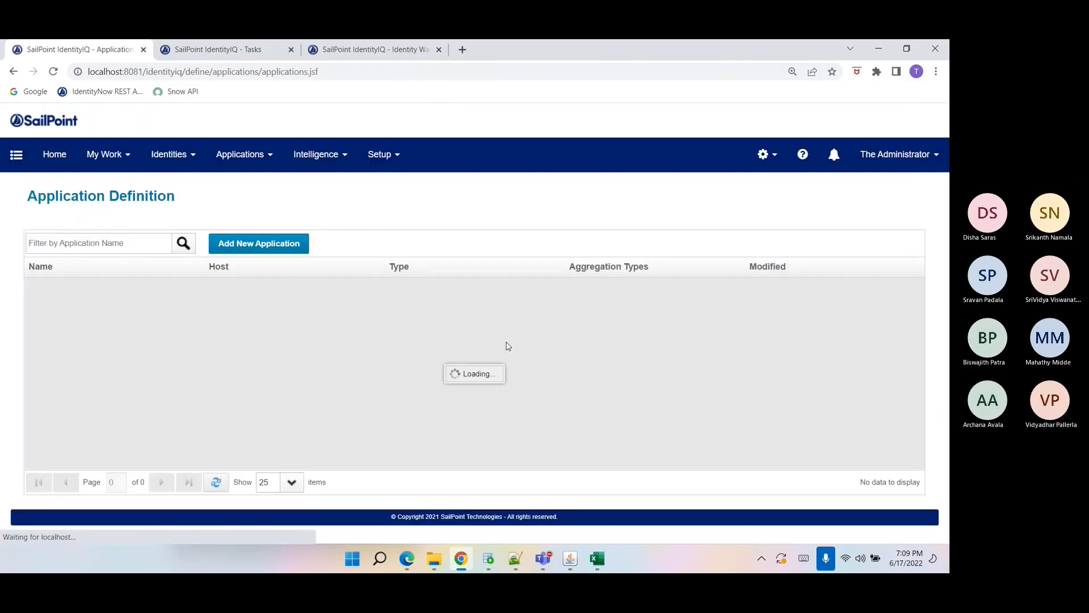
{"action": "left_click", "coordinate": [217, 482]}
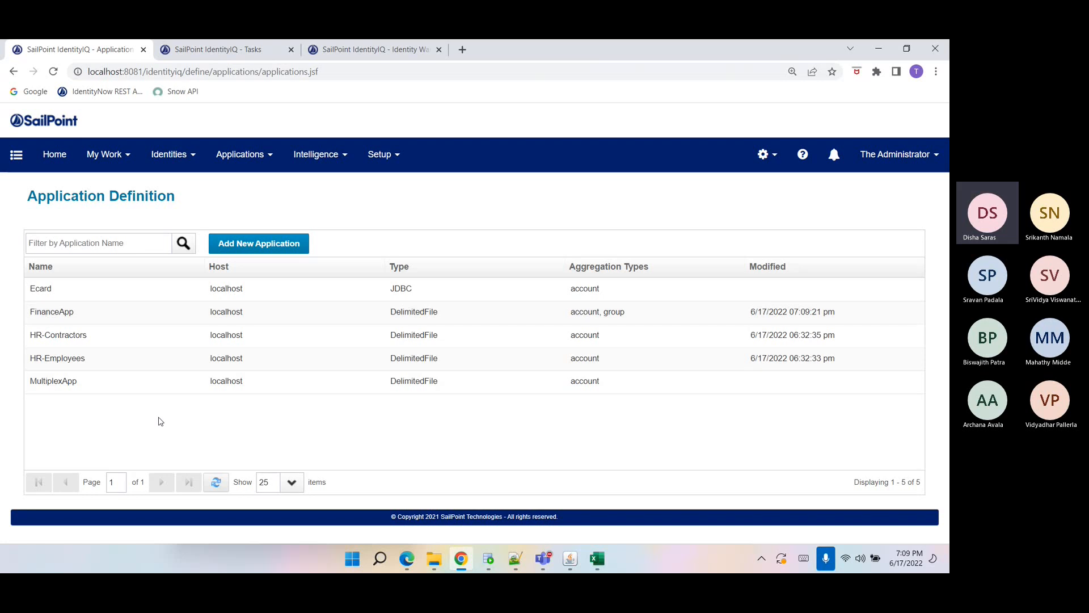
Open the FinanceApp application's configuration and view the account object type's Merging settings.
{"action": "left_click", "coordinate": [68, 319]}
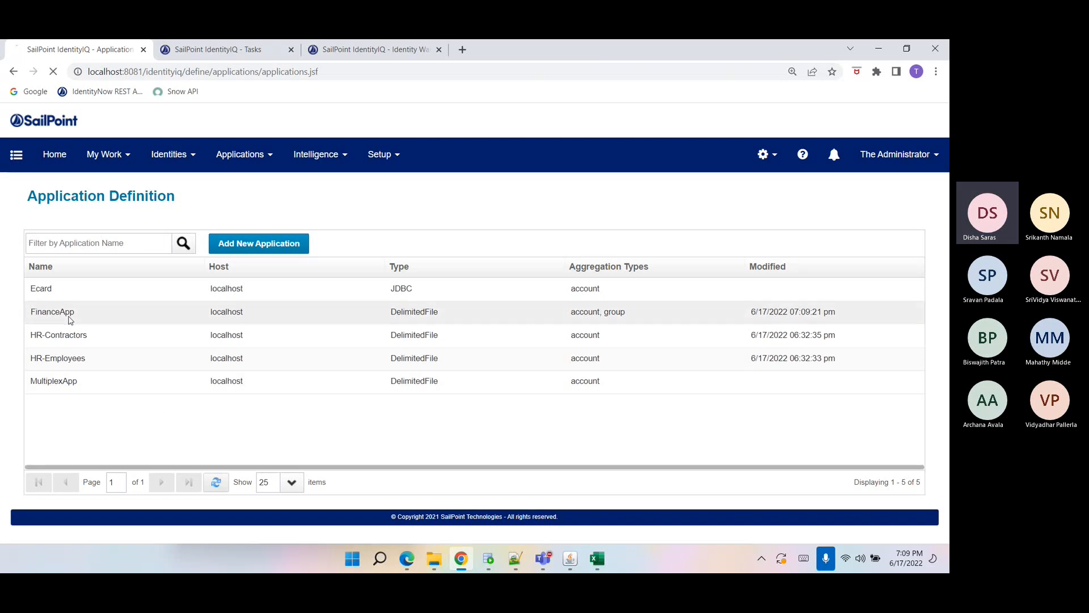
{"action": "left_click", "coordinate": [124, 250]}
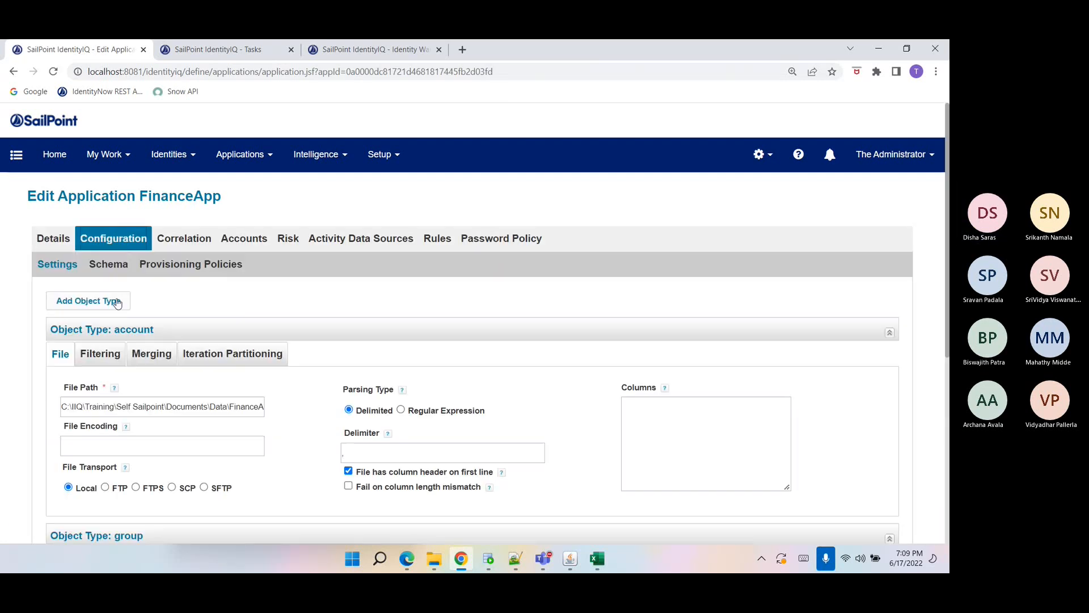
{"action": "left_click", "coordinate": [137, 360]}
{"action": "scroll", "coordinate": [136, 377], "scroll_direction": "down", "scroll_amount": 3}
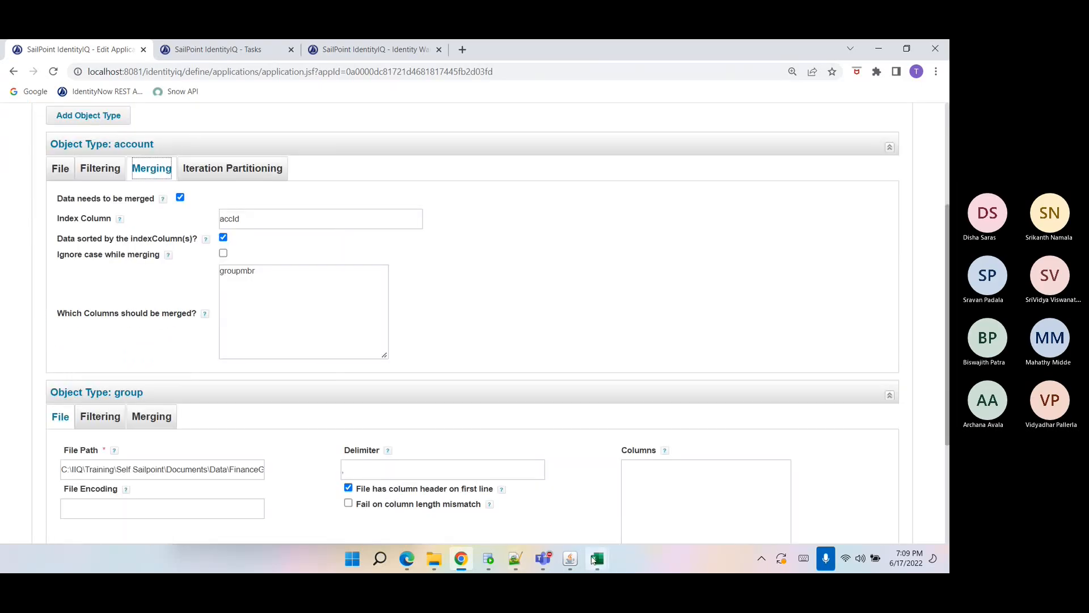
Switch to the FinanceApp sheet and compare the groupmbr rows with their accId values, then return to the browser.
{"action": "mouse_move", "coordinate": [597, 559]}
{"action": "left_click", "coordinate": [641, 509]}
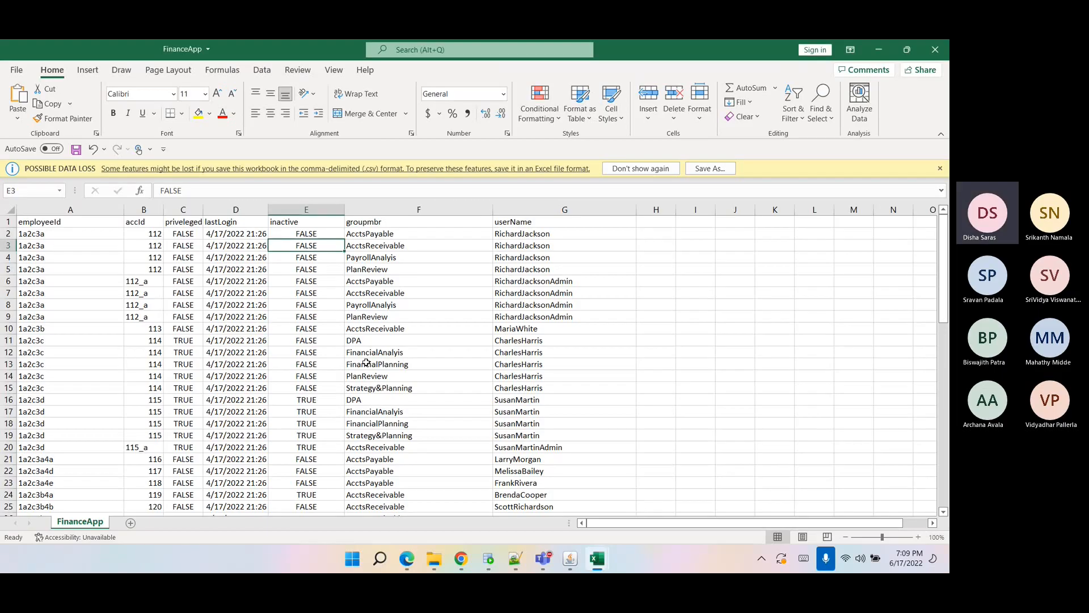
{"action": "left_click_drag", "start_coordinate": [387, 236], "coordinate": [382, 282]}
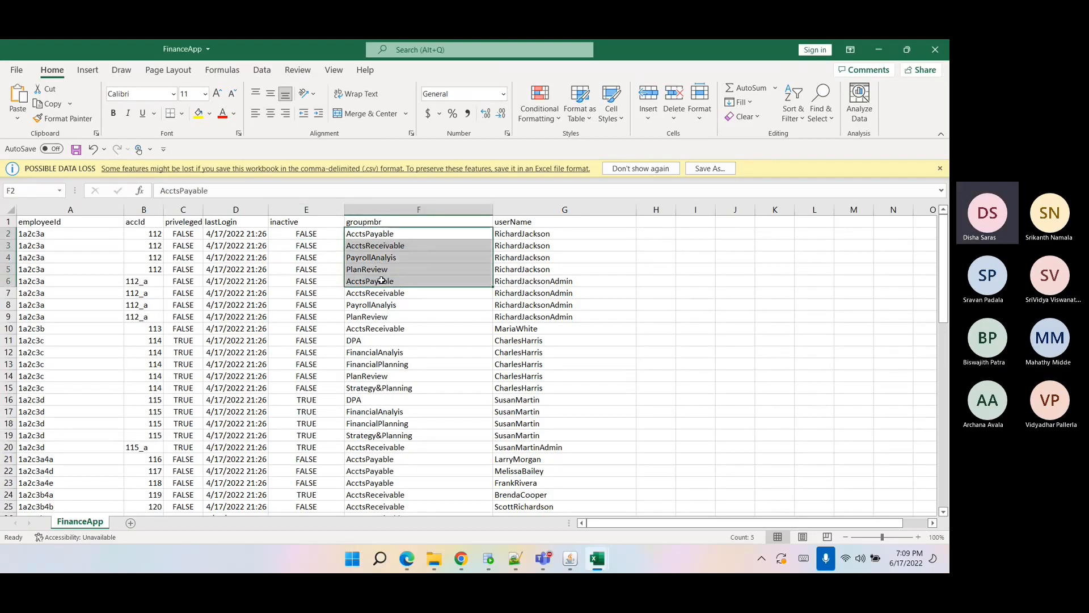
{"action": "left_click", "coordinate": [382, 280]}
{"action": "left_click_drag", "start_coordinate": [368, 234], "coordinate": [368, 258]}
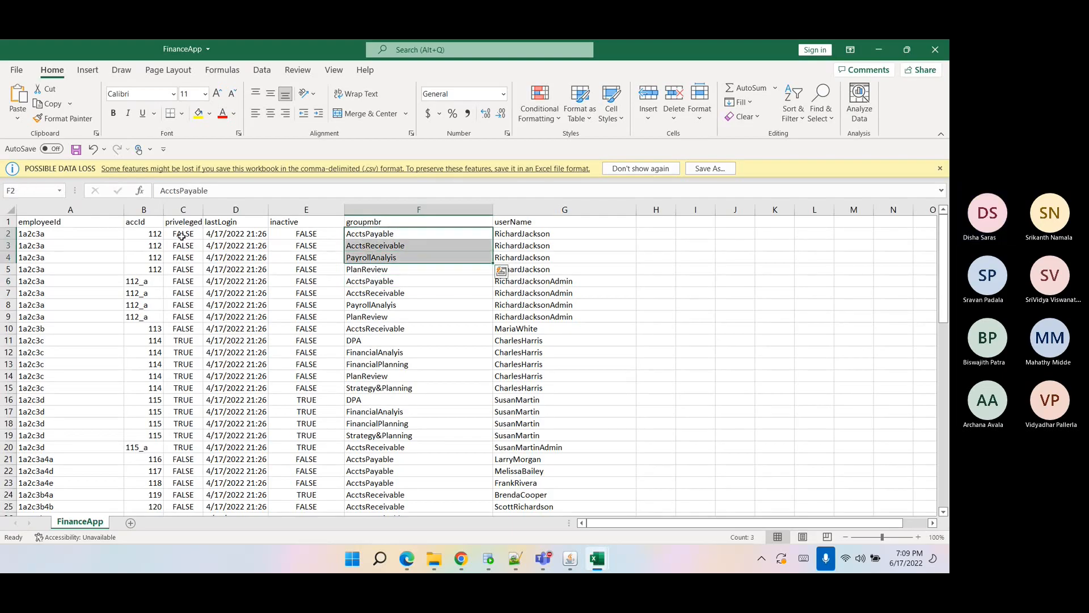
{"action": "left_click", "coordinate": [150, 231]}
{"action": "left_click", "coordinate": [142, 223]}
{"action": "left_click", "coordinate": [143, 234]}
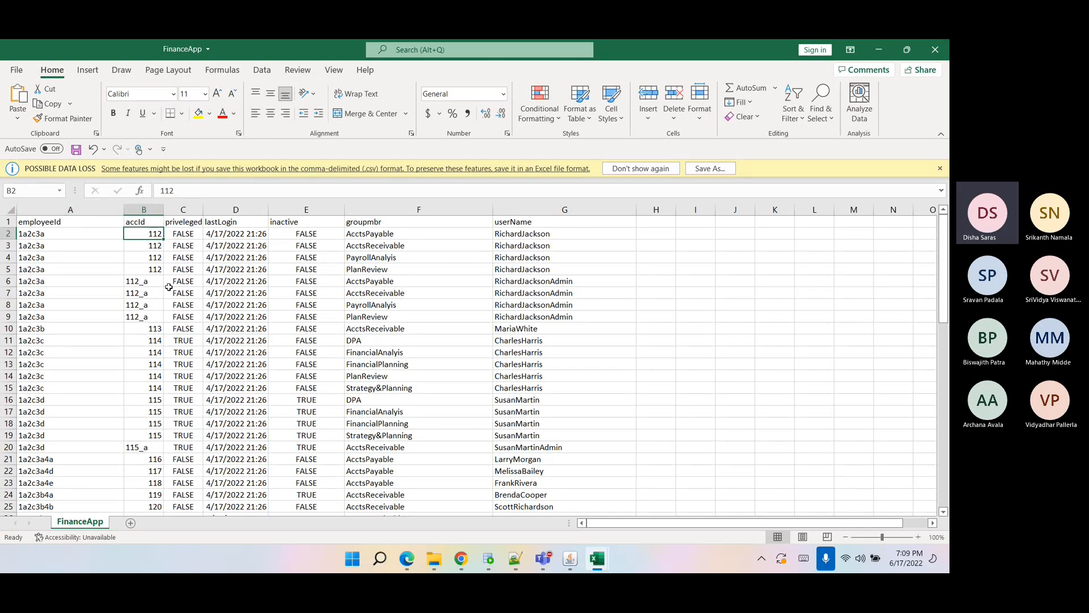
{"action": "left_click", "coordinate": [152, 282]}
{"action": "left_click", "coordinate": [156, 330]}
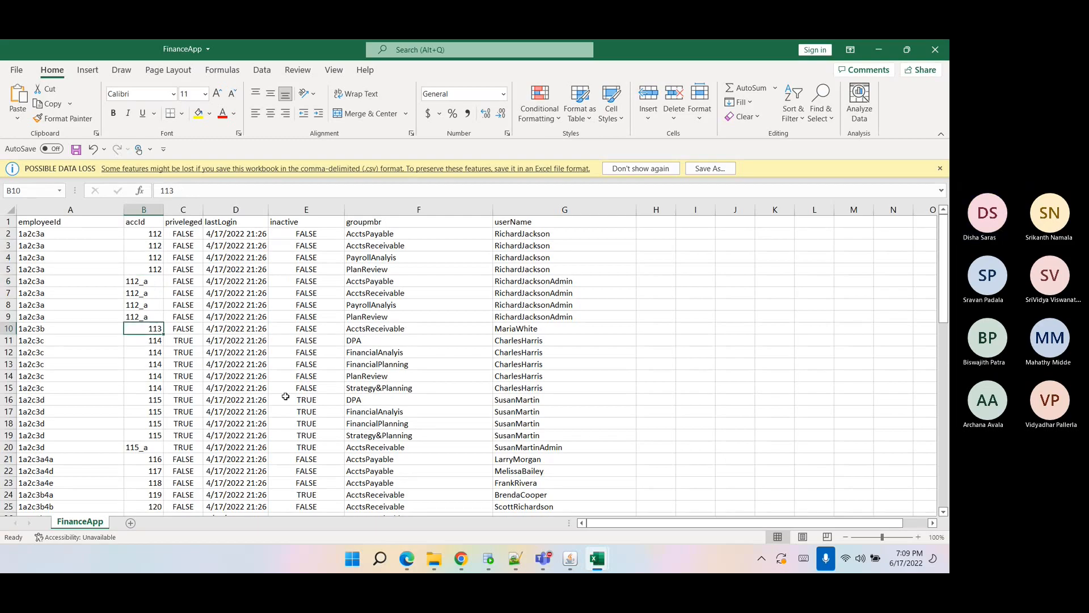
{"action": "left_click", "coordinate": [145, 237]}
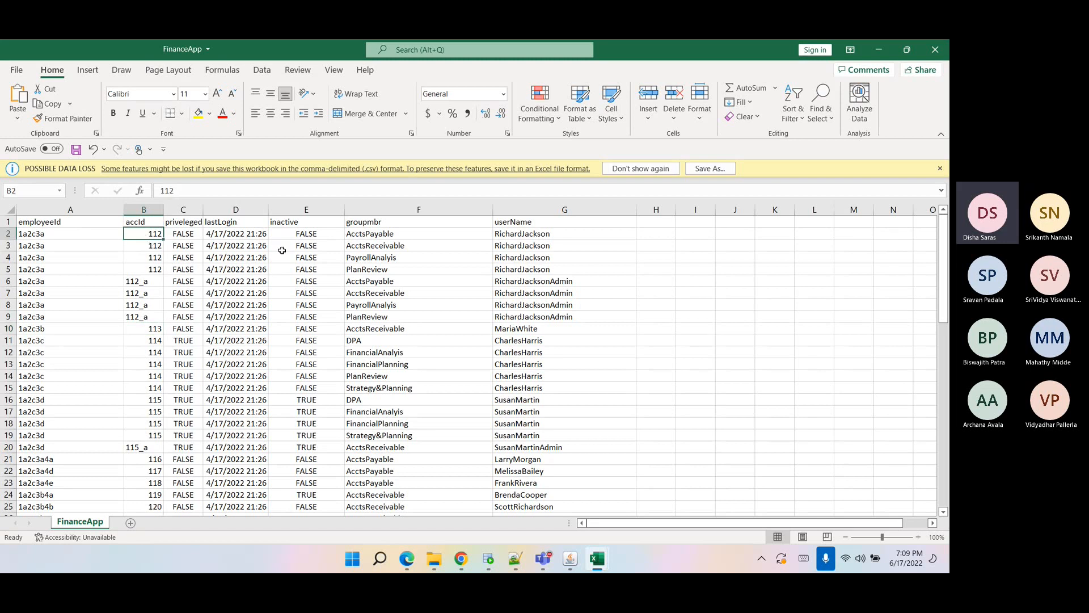
{"action": "left_click_drag", "start_coordinate": [385, 235], "coordinate": [391, 271]}
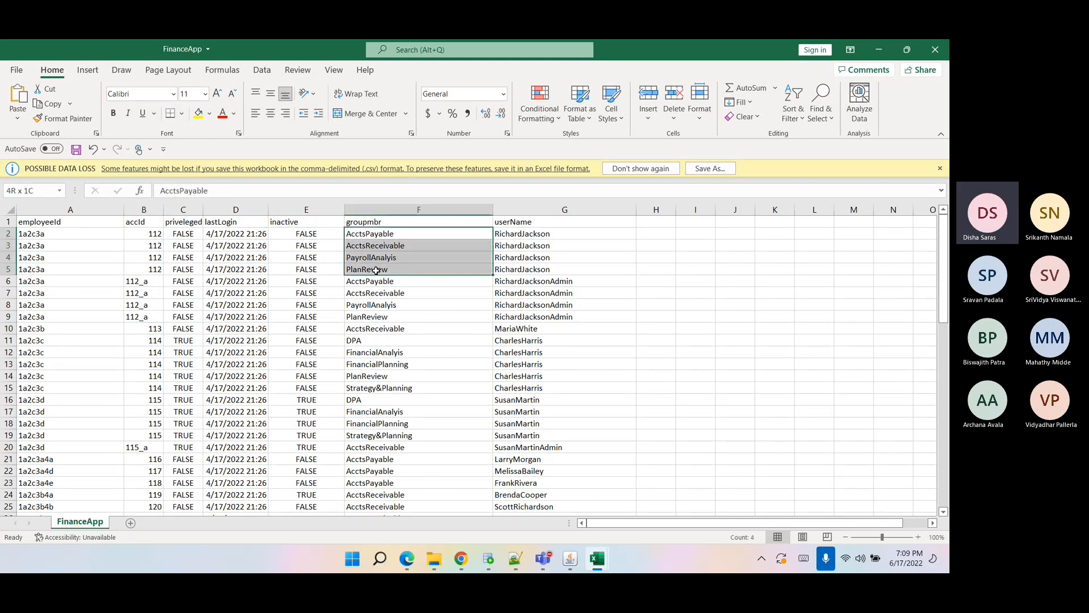
{"action": "left_click", "coordinate": [461, 562]}
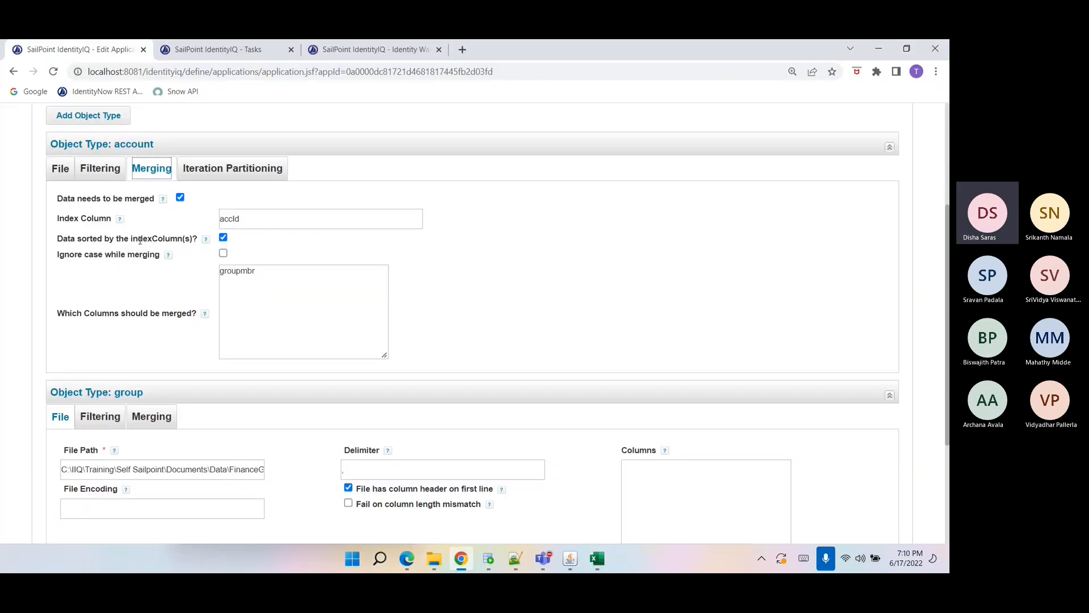
Examine the account Merging index column and the columns to be merged.
{"action": "double_click", "coordinate": [225, 222]}
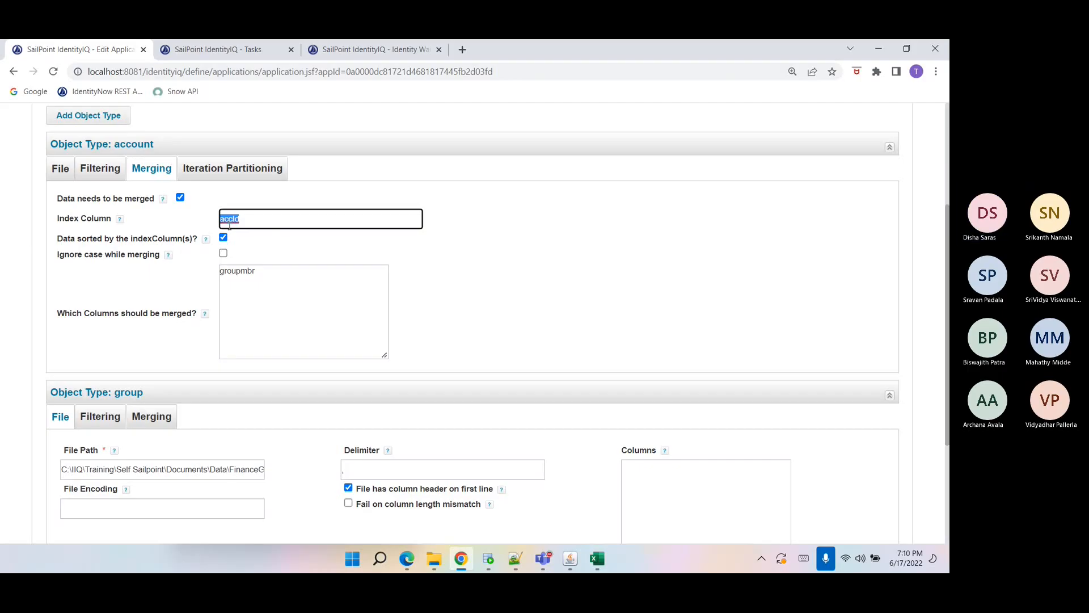
{"action": "left_click", "coordinate": [229, 224]}
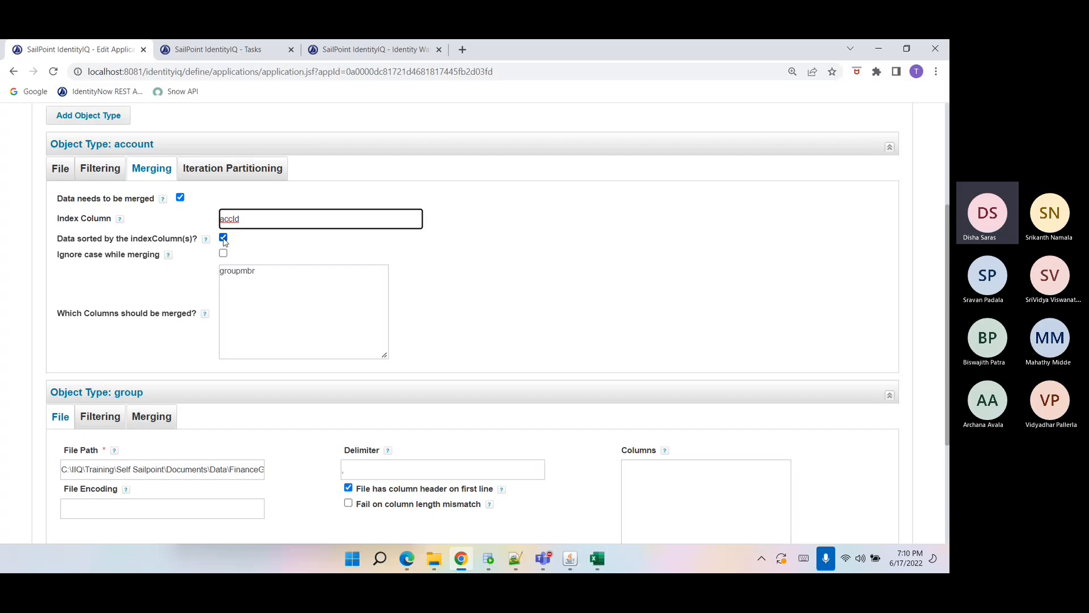
{"action": "left_click", "coordinate": [232, 271]}
{"action": "double_click", "coordinate": [232, 271]}
{"action": "double_click", "coordinate": [235, 219]}
{"action": "left_click_drag", "start_coordinate": [258, 273], "coordinate": [219, 272]}
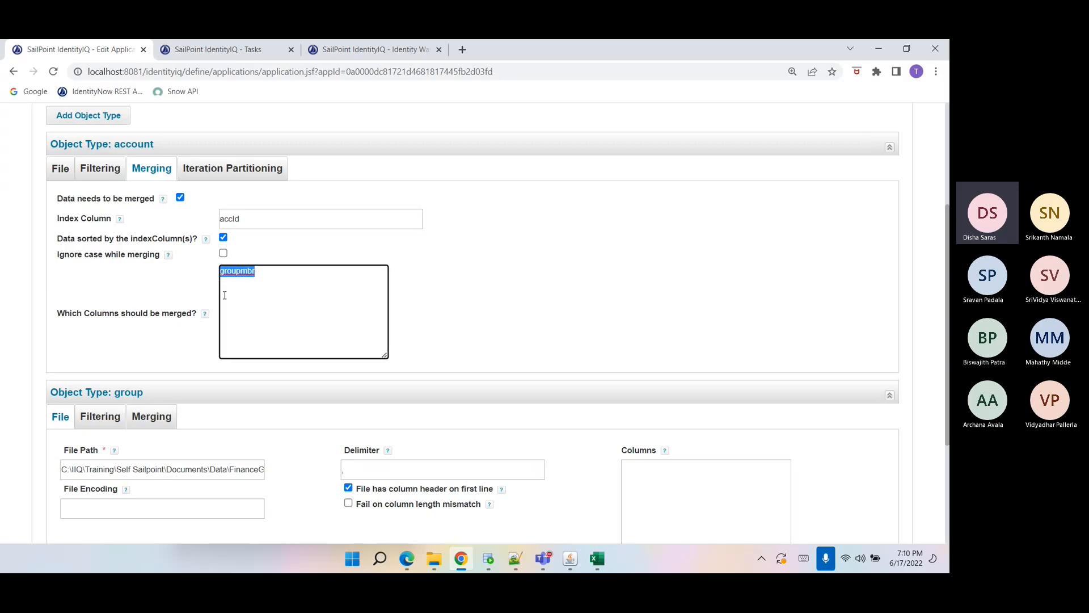
Save the FinanceApp application.
{"action": "scroll", "coordinate": [240, 313], "scroll_direction": "up", "scroll_amount": 2}
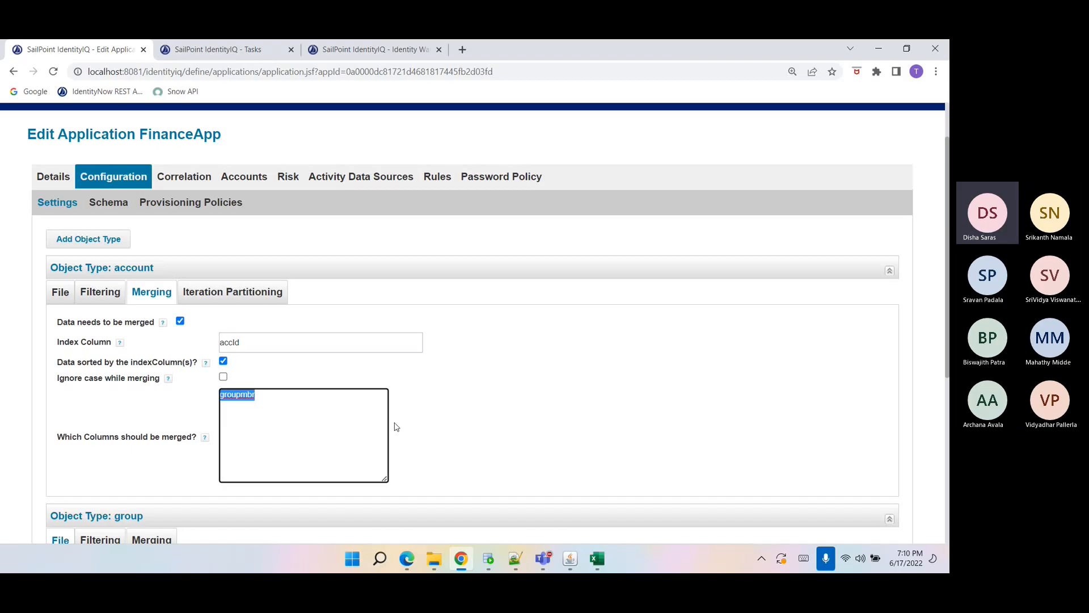
{"action": "mouse_move", "coordinate": [156, 453]}
{"action": "left_click", "coordinate": [509, 462]}
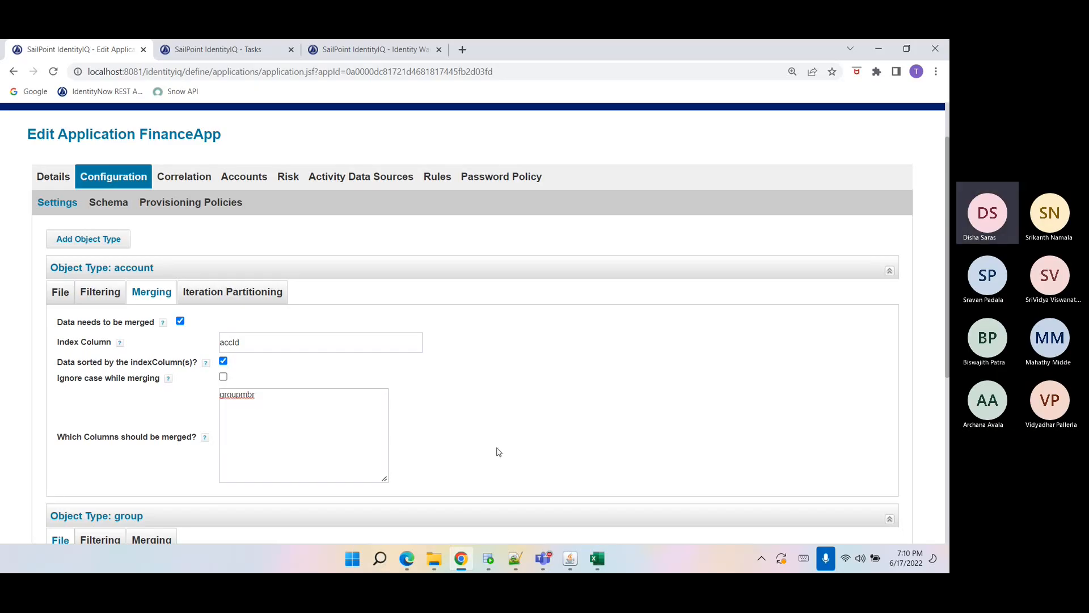
{"action": "scroll", "coordinate": [502, 457], "scroll_direction": "down", "scroll_amount": 3}
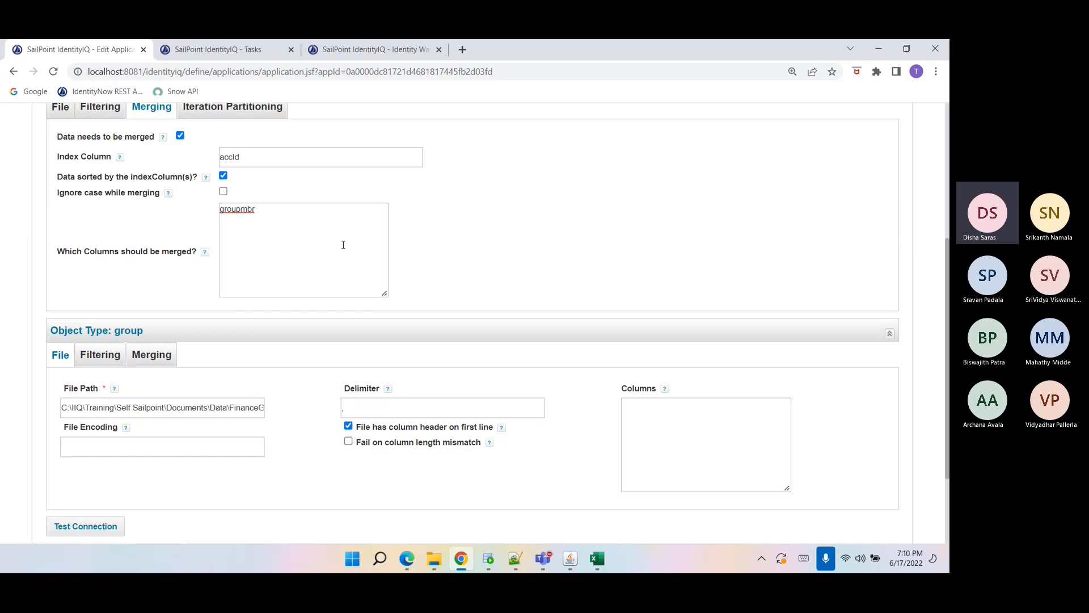
{"action": "scroll", "coordinate": [483, 488], "scroll_direction": "up", "scroll_amount": 2}
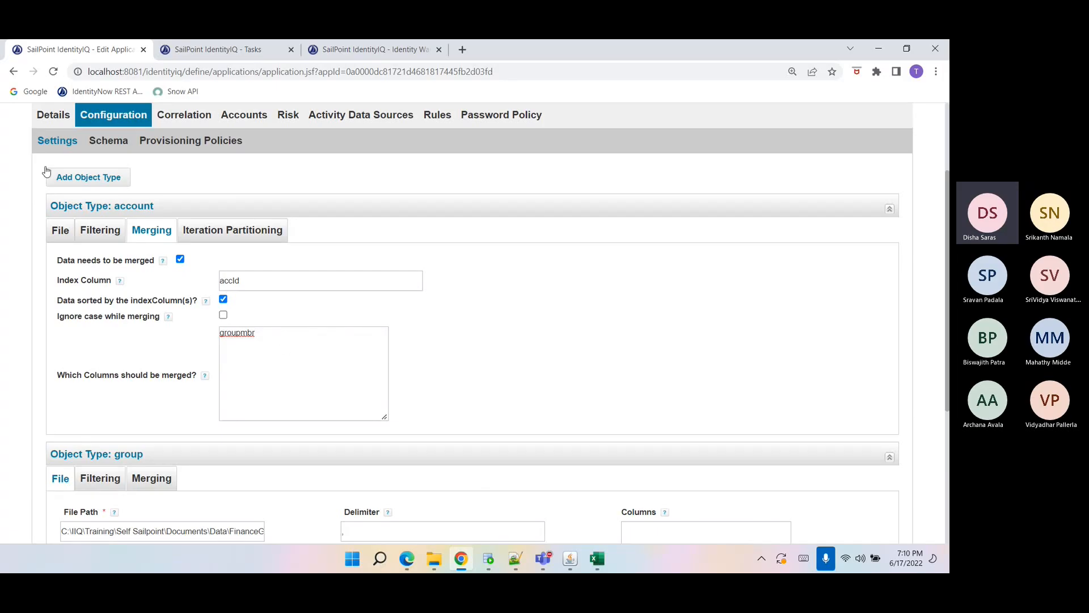
{"action": "scroll", "coordinate": [85, 240], "scroll_direction": "down", "scroll_amount": 4}
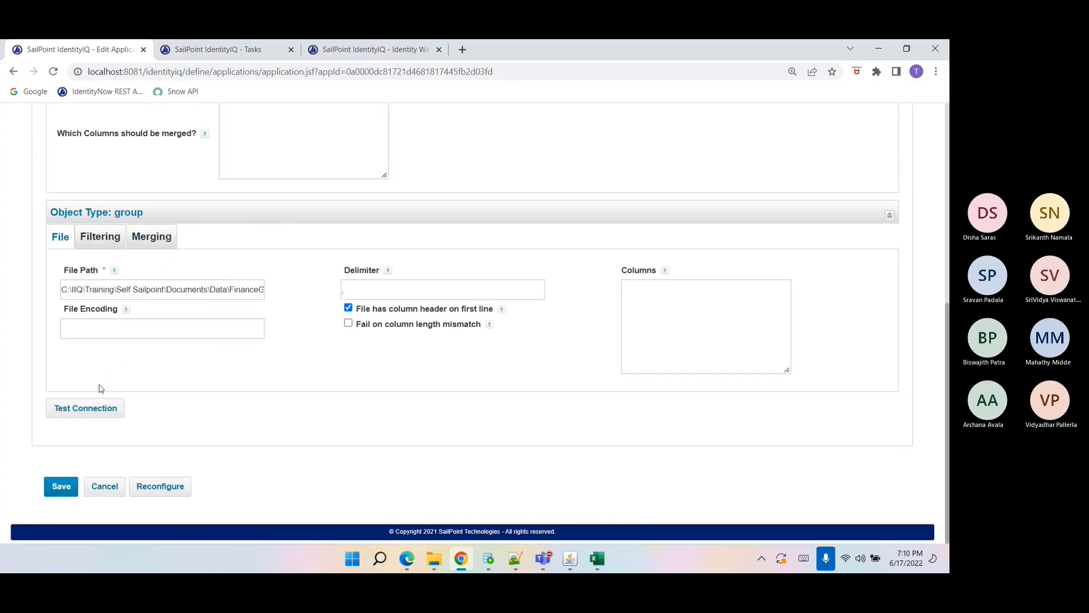
{"action": "left_click", "coordinate": [57, 486]}
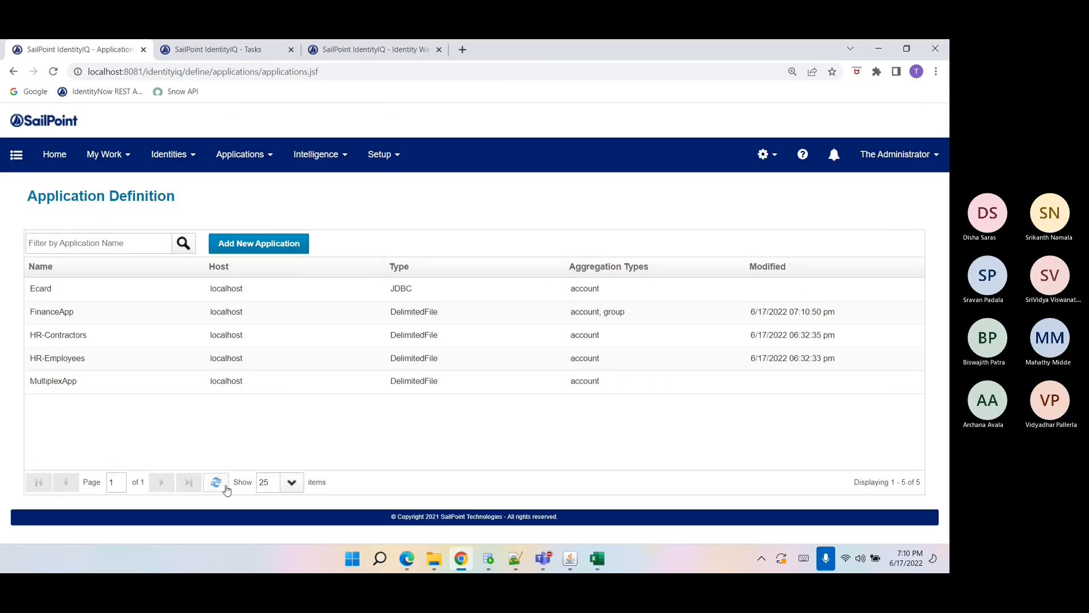
Open the AA account aggregation task and select FinanceApp as the application to scan.
{"action": "left_click", "coordinate": [381, 154]}
{"action": "left_click", "coordinate": [367, 308]}
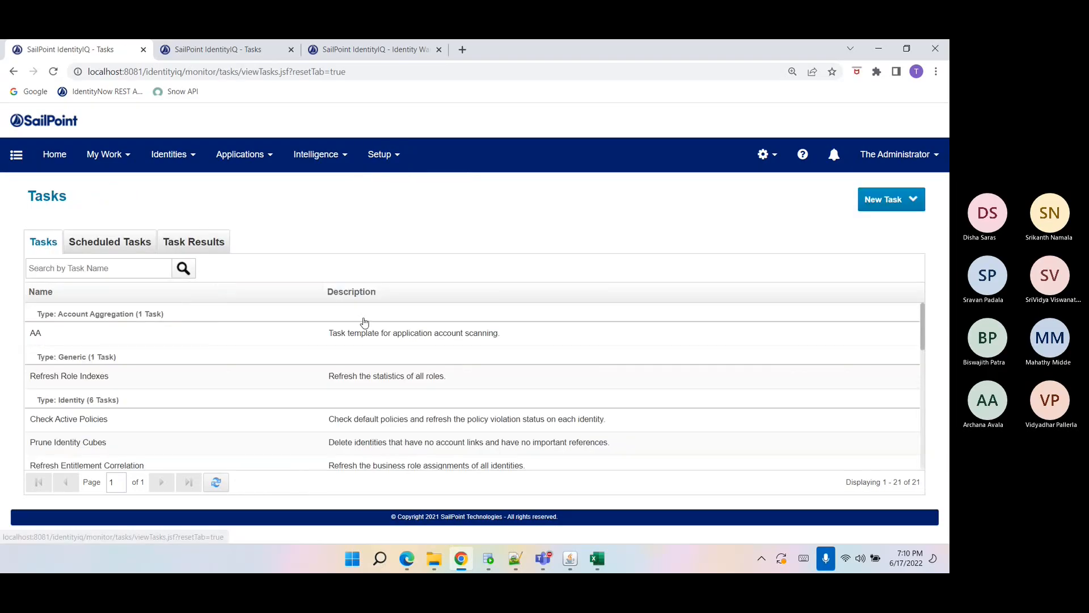
{"action": "left_click", "coordinate": [35, 337]}
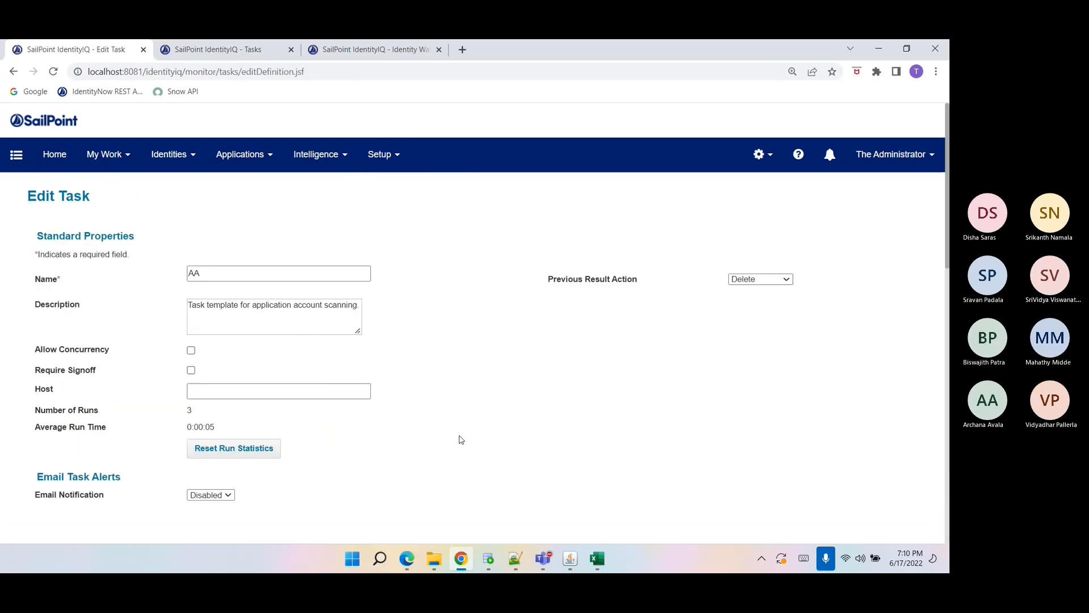
{"action": "scroll", "coordinate": [457, 440], "scroll_direction": "down", "scroll_amount": 3}
{"action": "left_click", "coordinate": [474, 420]}
{"action": "left_click", "coordinate": [474, 421]}
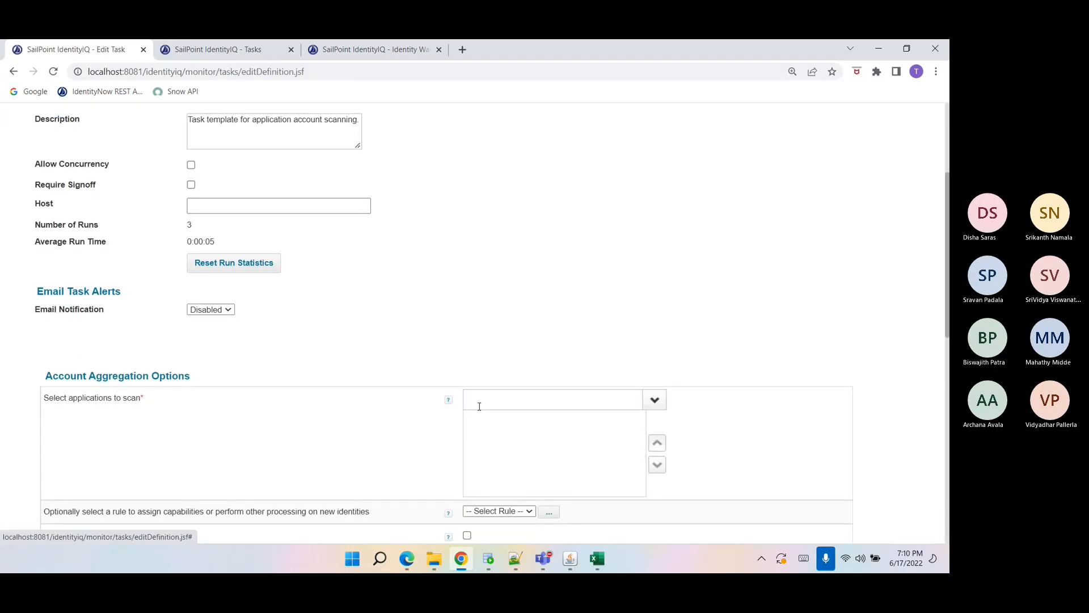
{"action": "left_click", "coordinate": [478, 402]}
{"action": "type", "text": "fin"}
{"action": "left_click", "coordinate": [481, 424]}
{"action": "scroll", "coordinate": [478, 426], "scroll_direction": "down", "scroll_amount": 6}
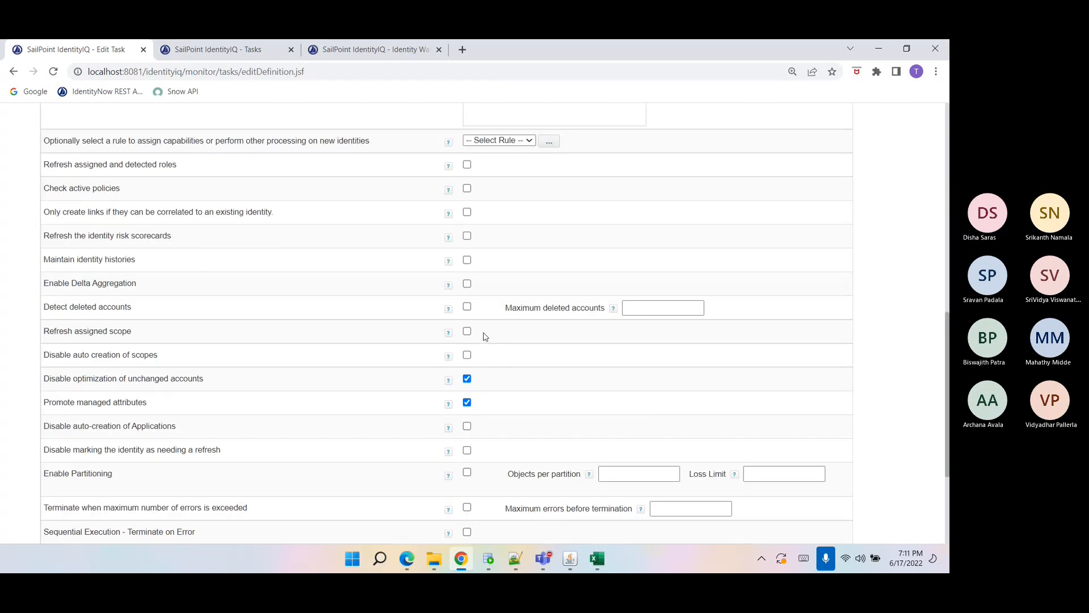
Save and execute the AA task and acknowledge the background execution notice.
{"action": "scroll", "coordinate": [485, 337], "scroll_direction": "down", "scroll_amount": 3}
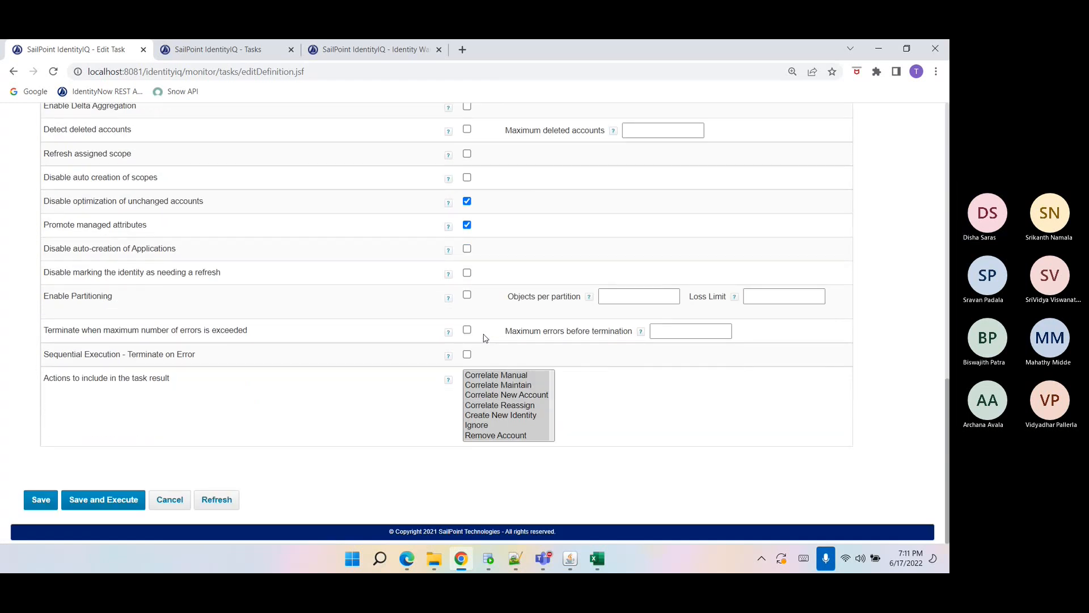
{"action": "right_click", "coordinate": [70, 223]}
{"action": "left_click", "coordinate": [321, 230]}
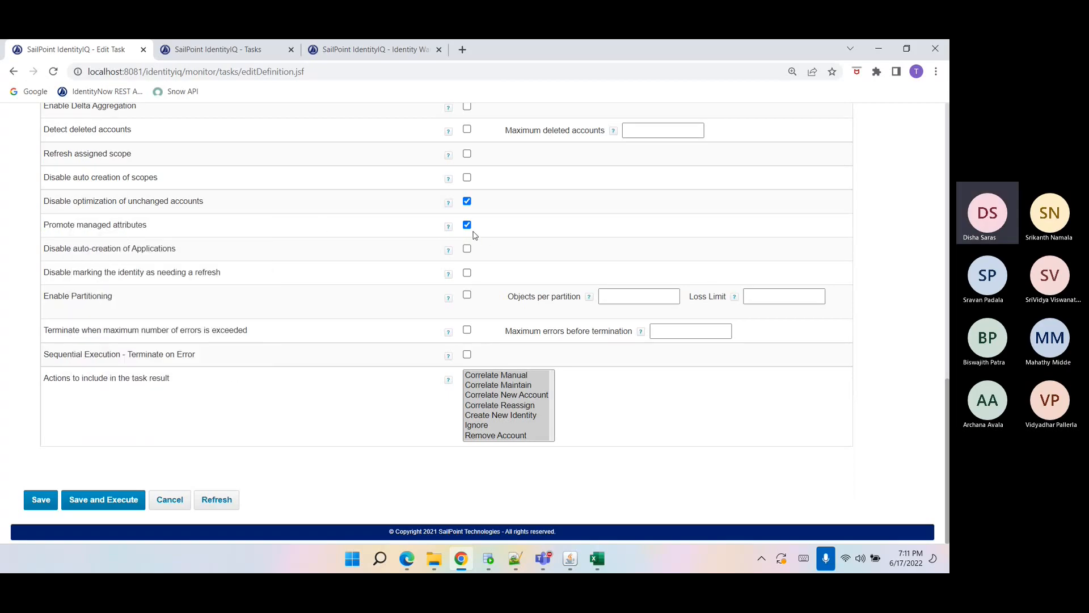
{"action": "scroll", "coordinate": [489, 310], "scroll_direction": "up", "scroll_amount": 1}
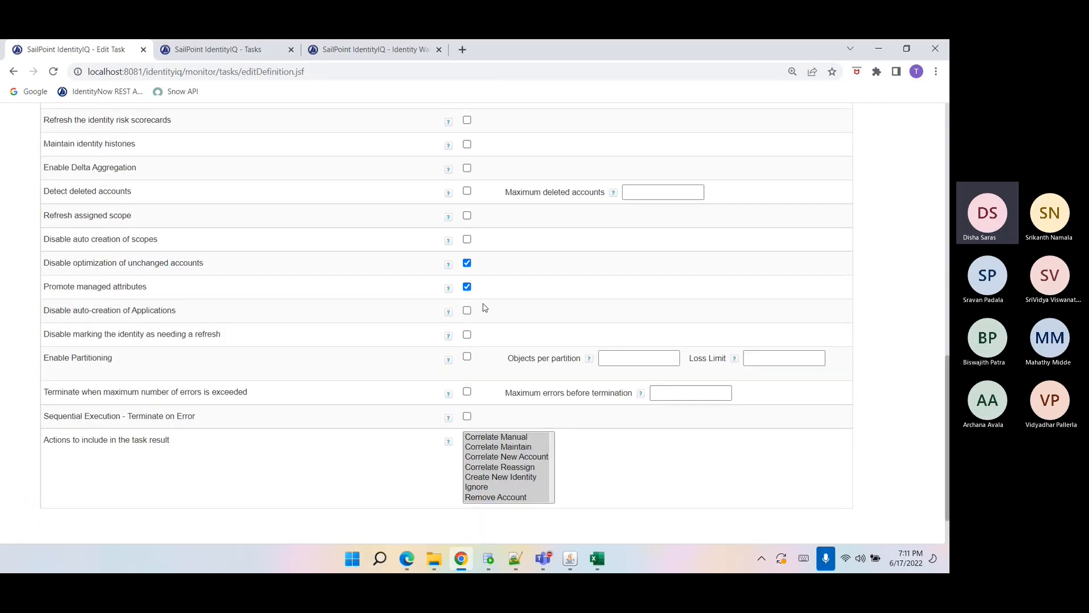
{"action": "scroll", "coordinate": [485, 307], "scroll_direction": "up", "scroll_amount": 2}
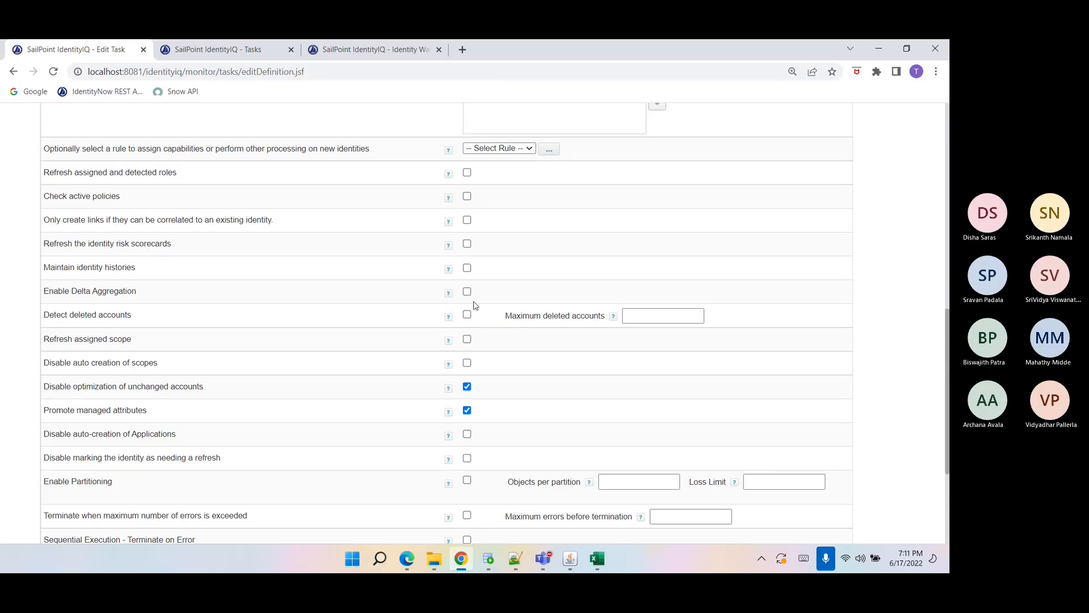
{"action": "scroll", "coordinate": [475, 305], "scroll_direction": "down", "scroll_amount": 3}
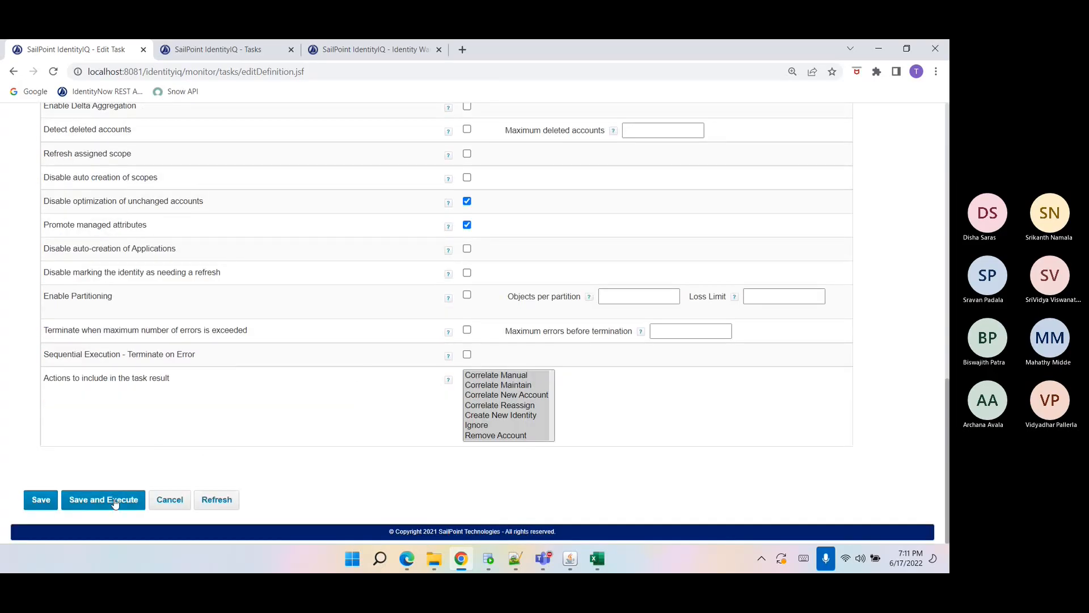
{"action": "left_click", "coordinate": [114, 504]}
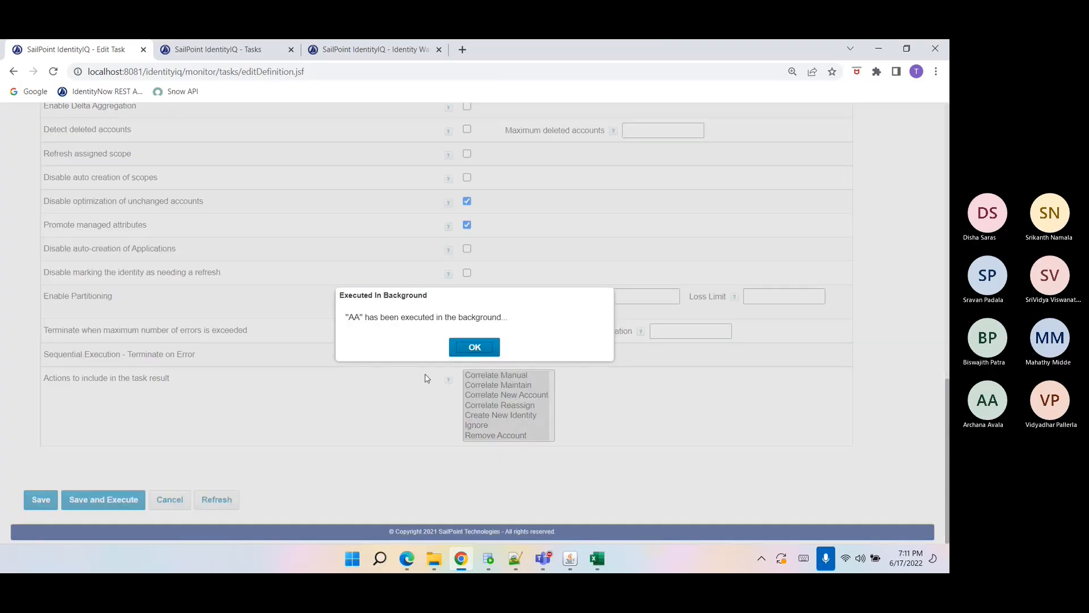
{"action": "left_click", "coordinate": [462, 346]}
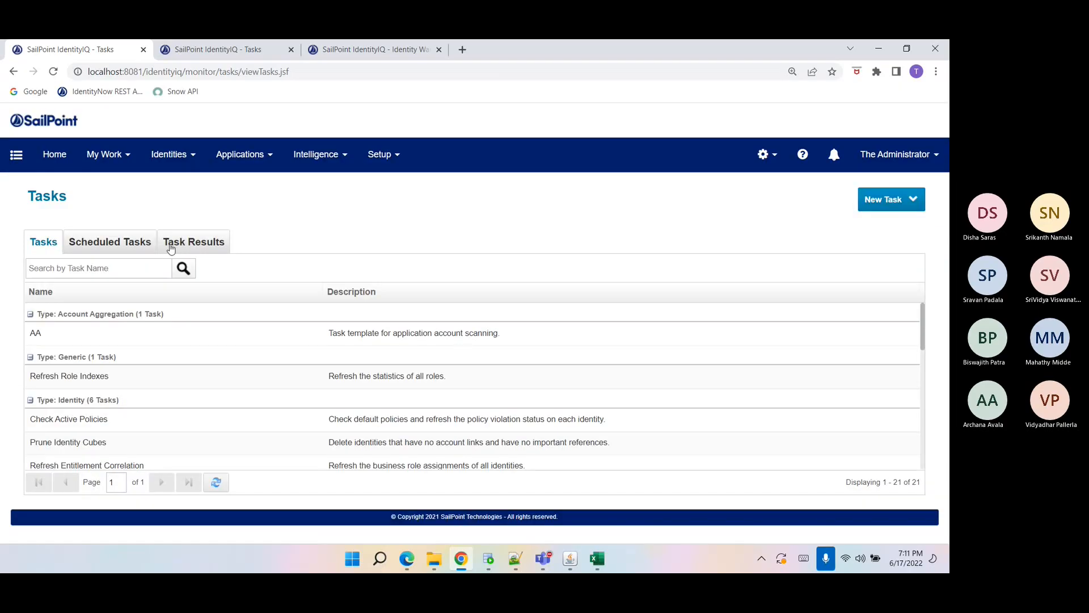
Open the AA task's latest result from the task results list.
{"action": "left_click", "coordinate": [170, 244]}
{"action": "left_click", "coordinate": [219, 321]}
{"action": "scroll", "coordinate": [229, 344], "scroll_direction": "down", "scroll_amount": 4}
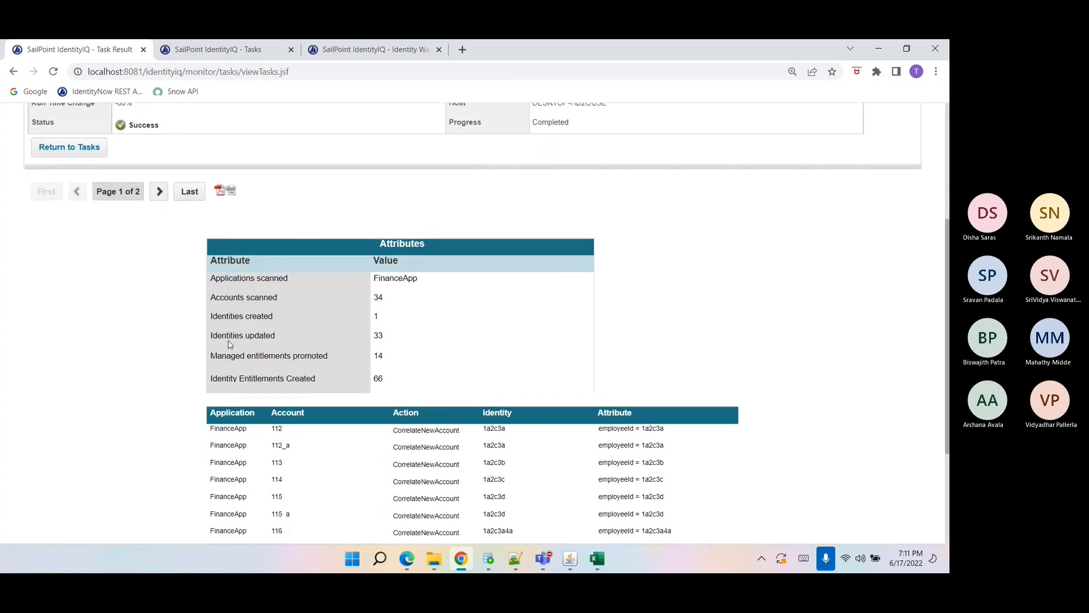
Examine the task result's statistics for accounts scanned, identities created and updated, and entitlements.
{"action": "scroll", "coordinate": [229, 344], "scroll_direction": "down", "scroll_amount": 1}
{"action": "left_click_drag", "start_coordinate": [216, 266], "coordinate": [395, 266]}
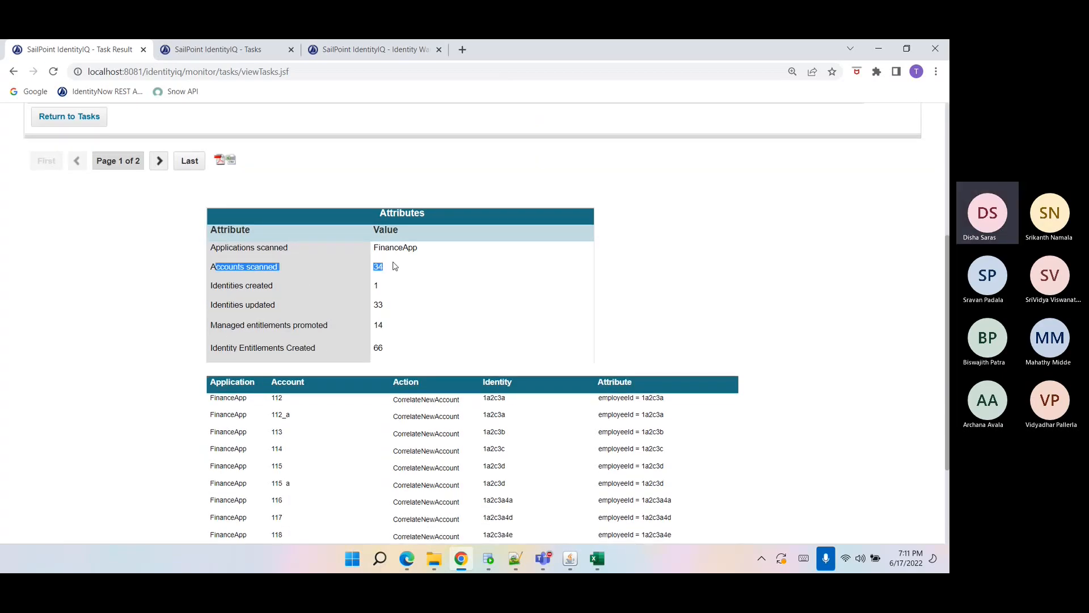
{"action": "left_click_drag", "start_coordinate": [214, 286], "coordinate": [386, 290]}
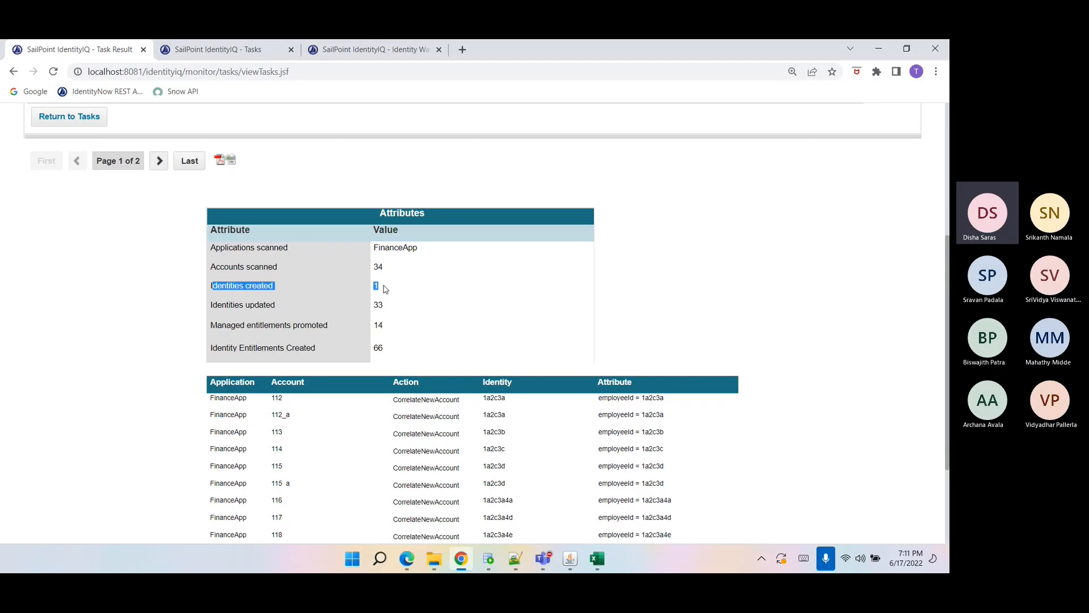
{"action": "left_click", "coordinate": [384, 298]}
{"action": "left_click_drag", "start_coordinate": [383, 304], "coordinate": [211, 308]}
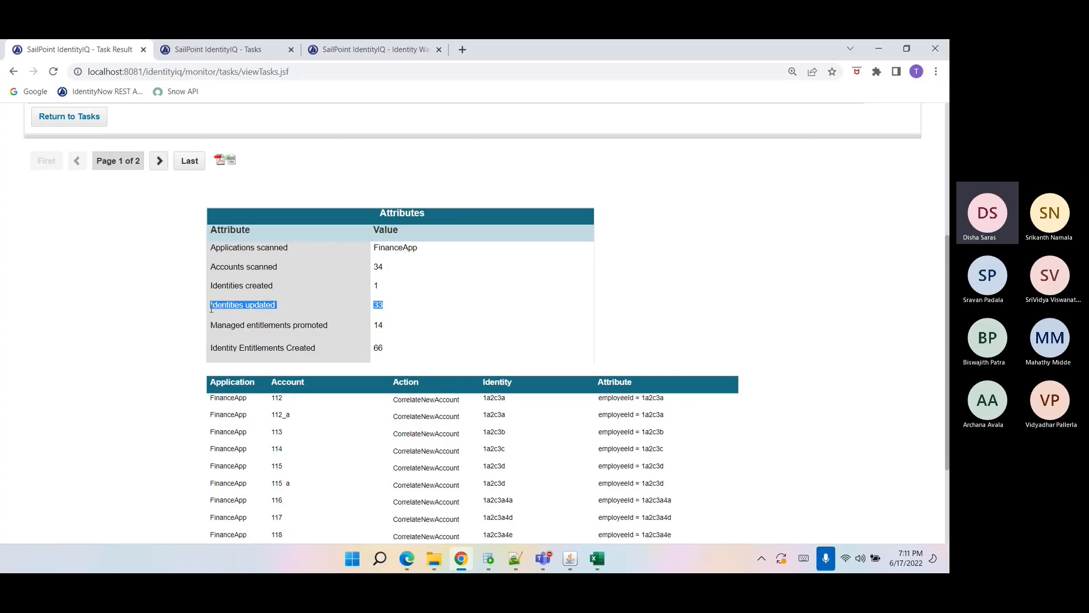
{"action": "triple_click", "coordinate": [216, 286]}
{"action": "left_click_drag", "start_coordinate": [216, 308], "coordinate": [379, 306]}
{"action": "double_click", "coordinate": [377, 325]}
{"action": "left_click", "coordinate": [380, 349]}
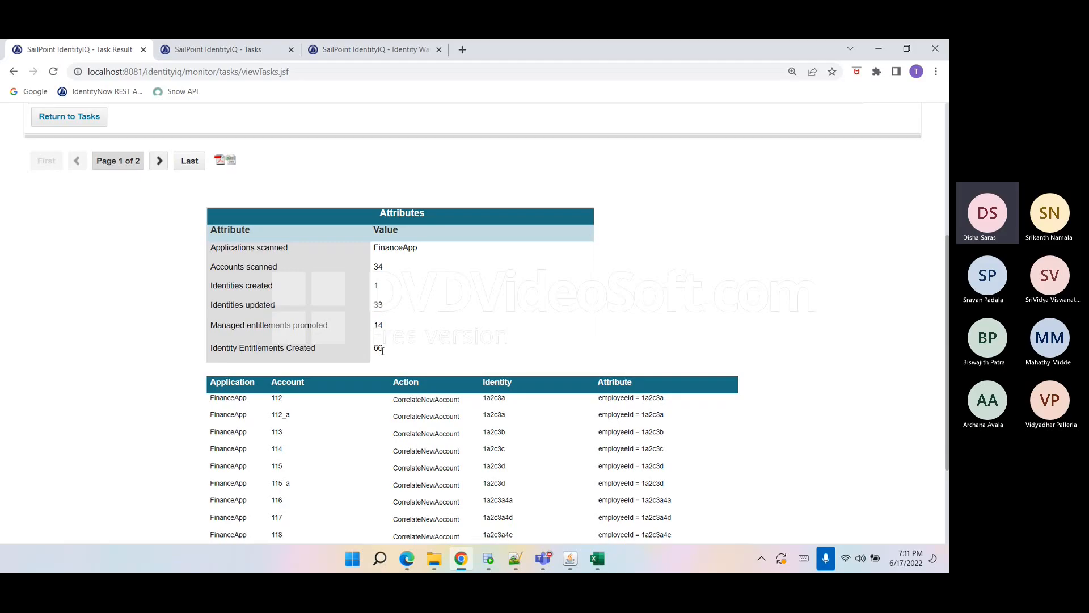
Examine the task result's list of correlated accounts with their identities and employeeId attributes.
{"action": "left_click_drag", "start_coordinate": [376, 347], "coordinate": [370, 346]}
{"action": "left_click", "coordinate": [383, 353]}
{"action": "scroll", "coordinate": [397, 357], "scroll_direction": "down", "scroll_amount": 3}
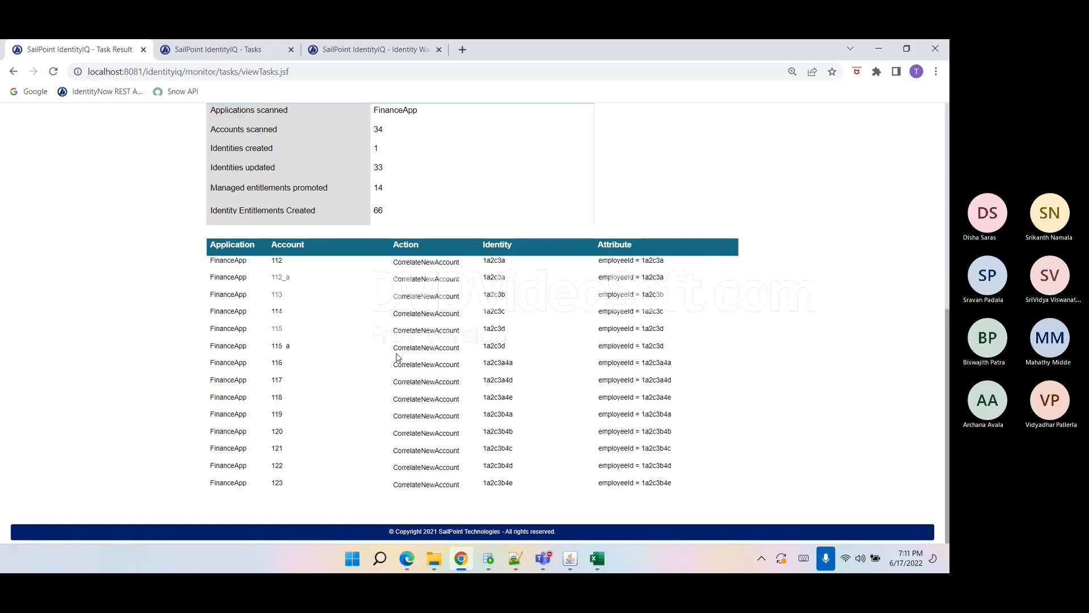
{"action": "scroll", "coordinate": [397, 357], "scroll_direction": "up", "scroll_amount": 5}
{"action": "scroll", "coordinate": [395, 346], "scroll_direction": "up", "scroll_amount": 3}
Search for the Refresh Identity Cube task, execute it in the background, and check its entry in the task results.
{"action": "left_click", "coordinate": [65, 364]}
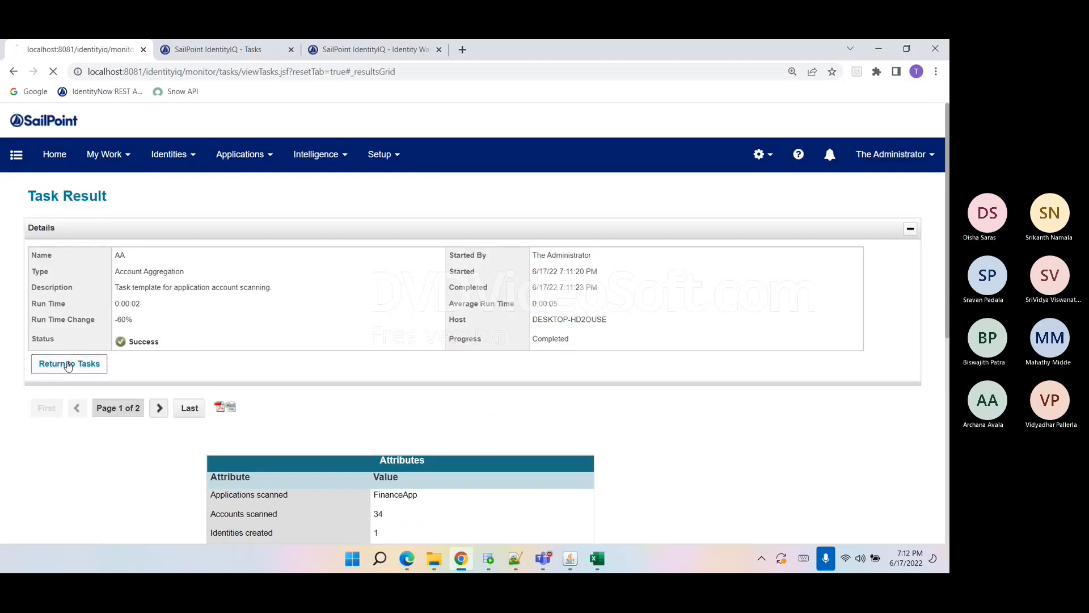
{"action": "left_click", "coordinate": [41, 245]}
{"action": "left_click", "coordinate": [56, 265]}
{"action": "type", "text": "refresh i"}
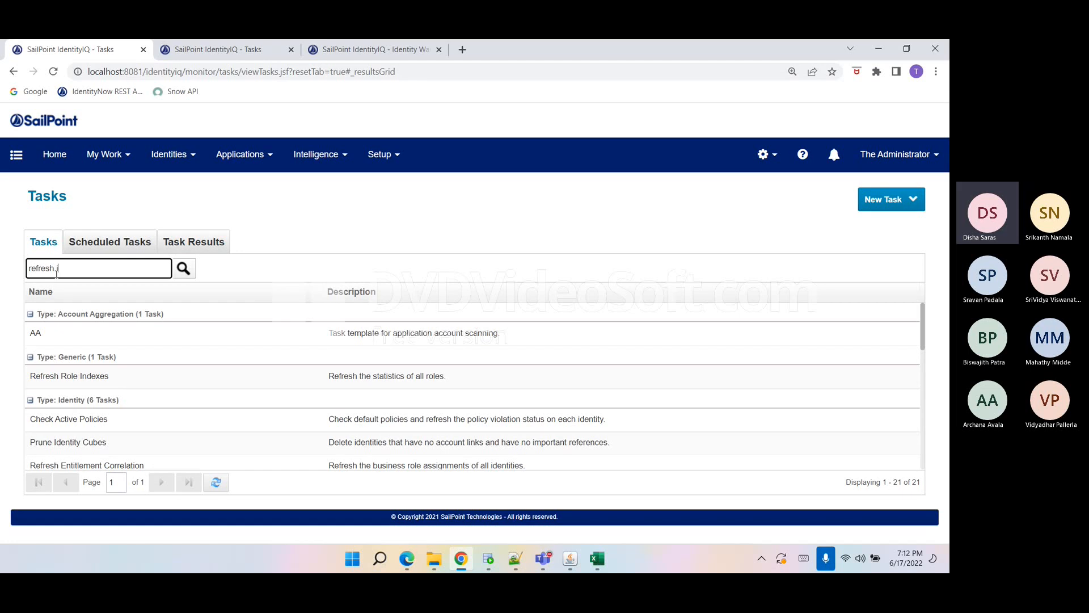
{"action": "type", "text": "de"}
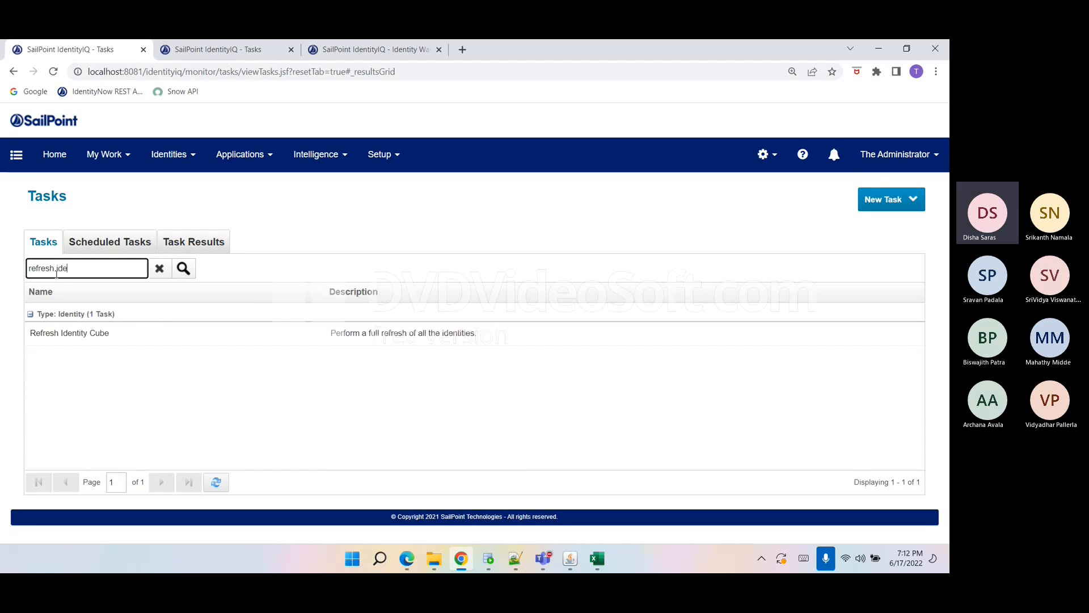
{"action": "left_click", "coordinate": [92, 336]}
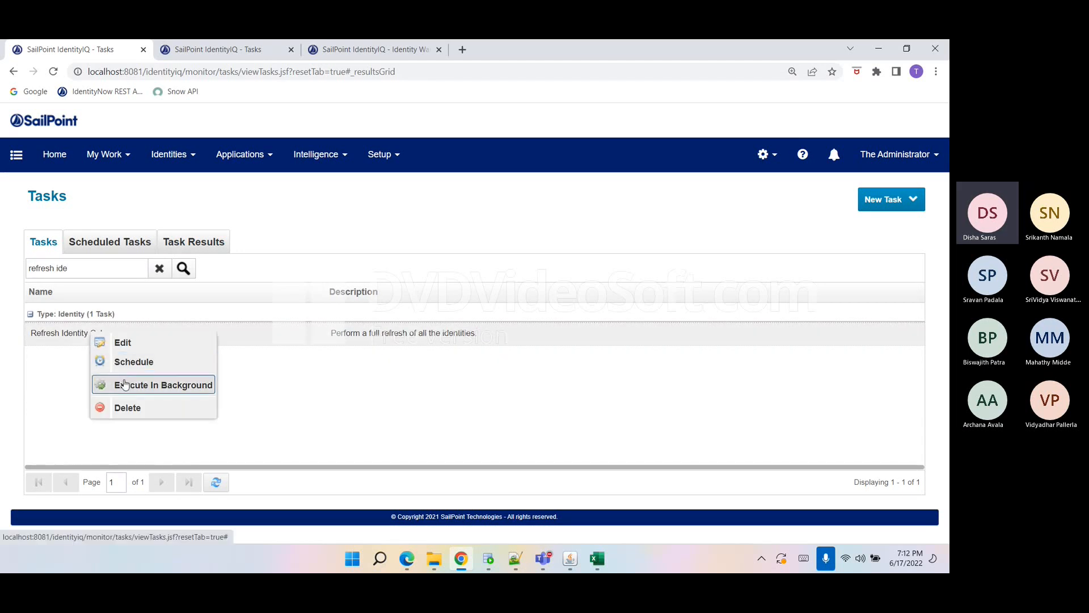
{"action": "left_click", "coordinate": [126, 384]}
{"action": "left_click", "coordinate": [452, 347]}
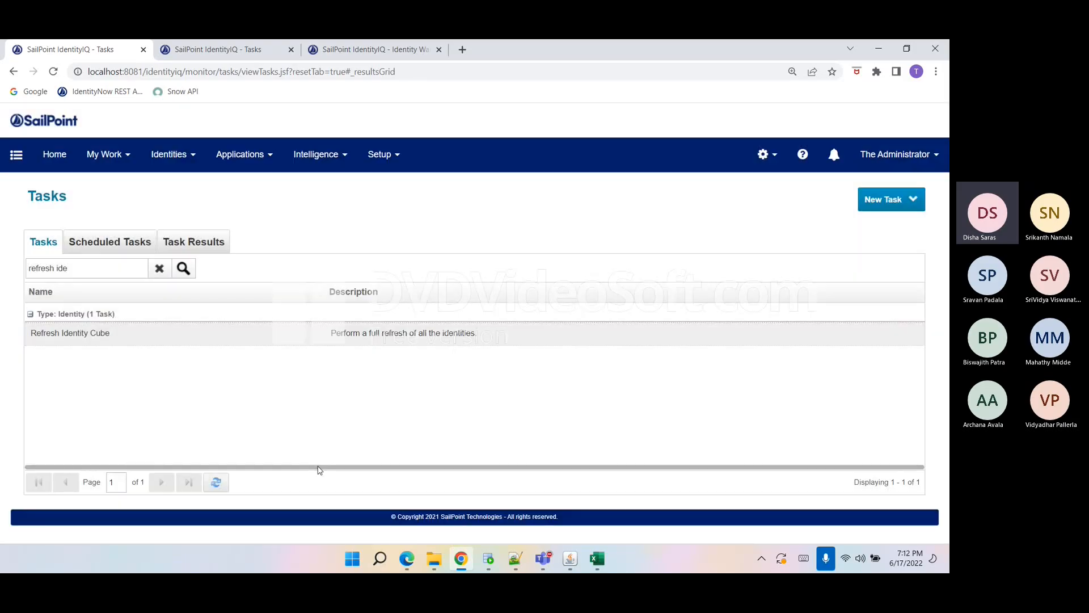
{"action": "left_click", "coordinate": [203, 243]}
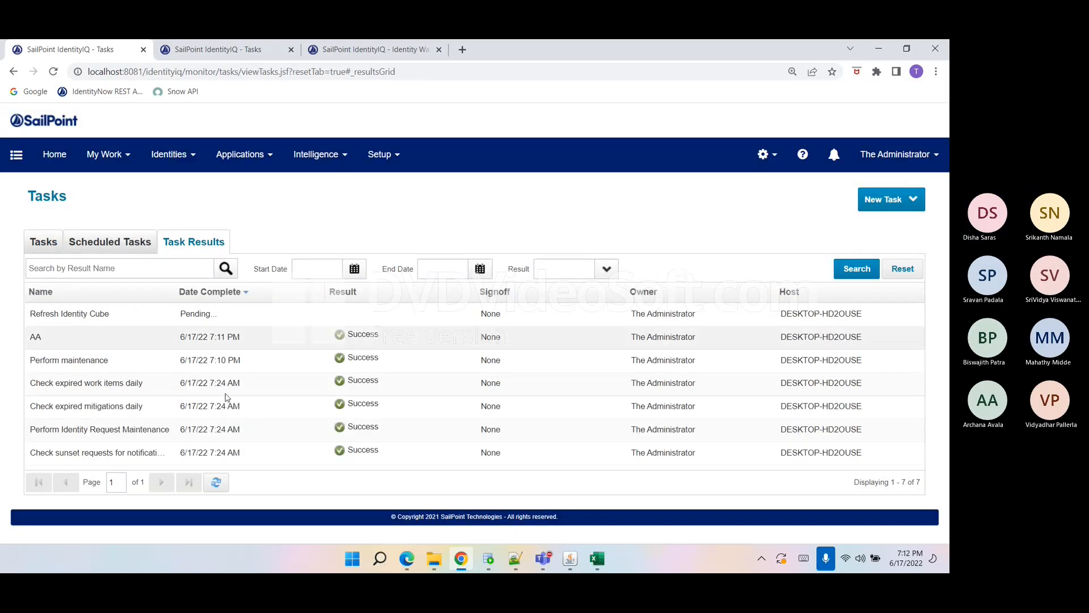
Extend the session in the third tab and open the Accounts list of the FinanceApp application definition.
{"action": "left_click", "coordinate": [397, 57]}
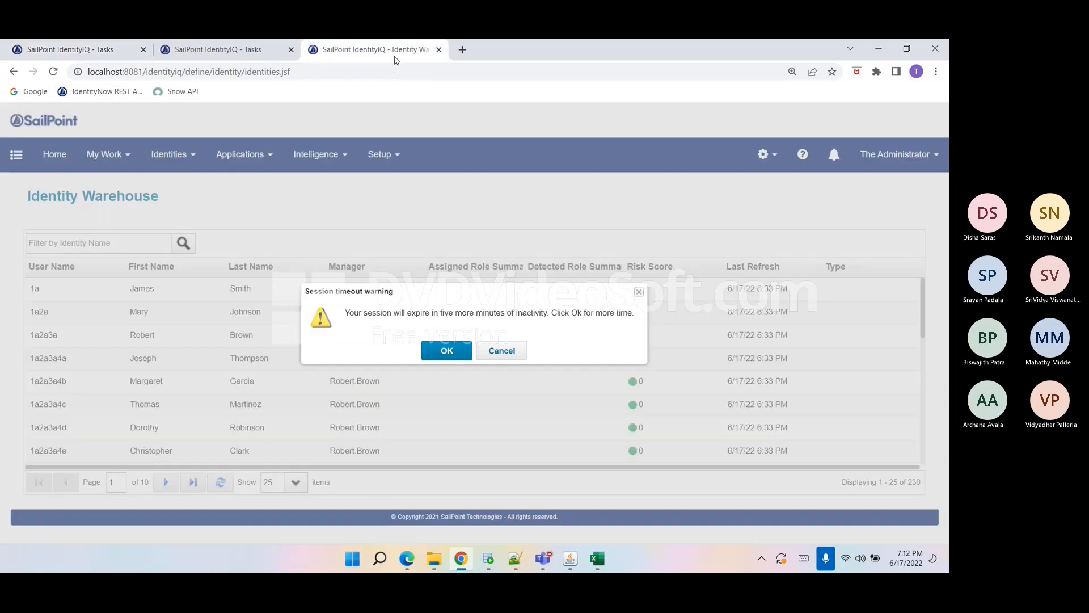
{"action": "left_click", "coordinate": [436, 355]}
{"action": "left_click", "coordinate": [227, 160]}
{"action": "left_click", "coordinate": [233, 185]}
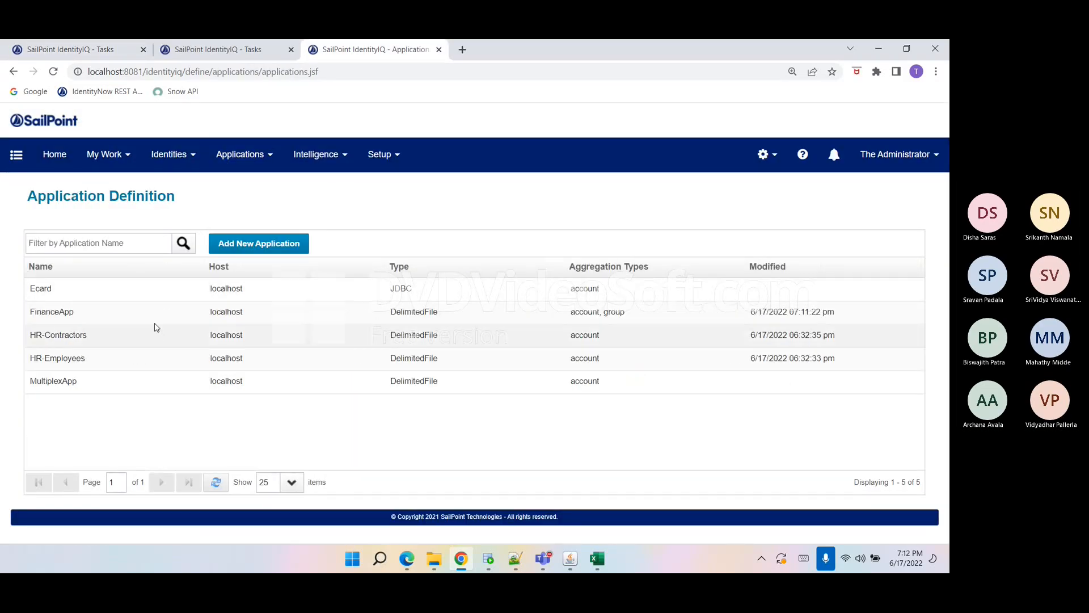
{"action": "left_click", "coordinate": [108, 313]}
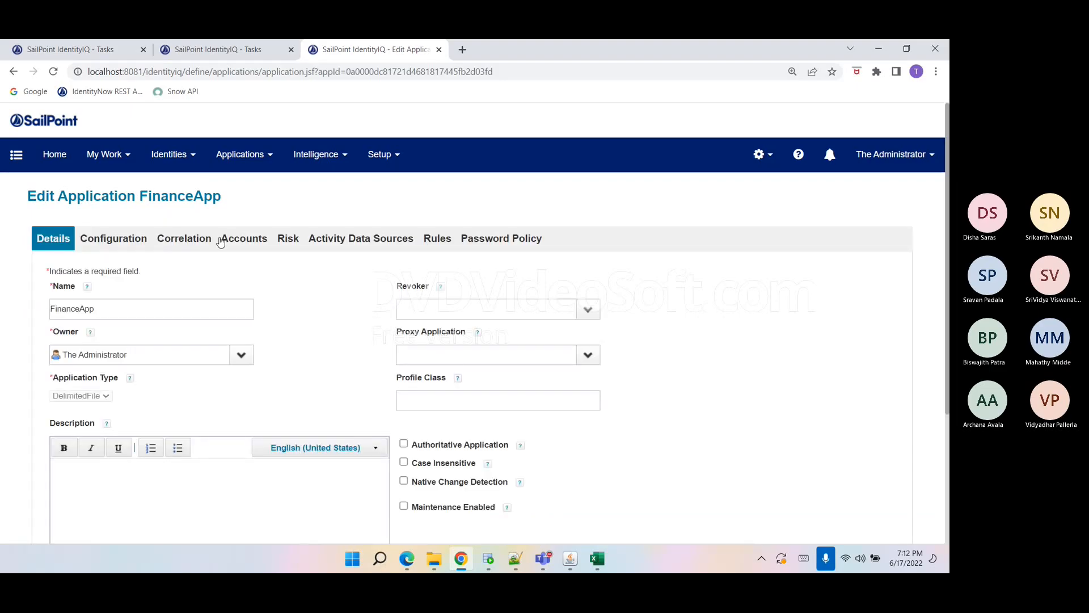
{"action": "left_click", "coordinate": [239, 252]}
{"action": "scroll", "coordinate": [282, 363], "scroll_direction": "down", "scroll_amount": 2}
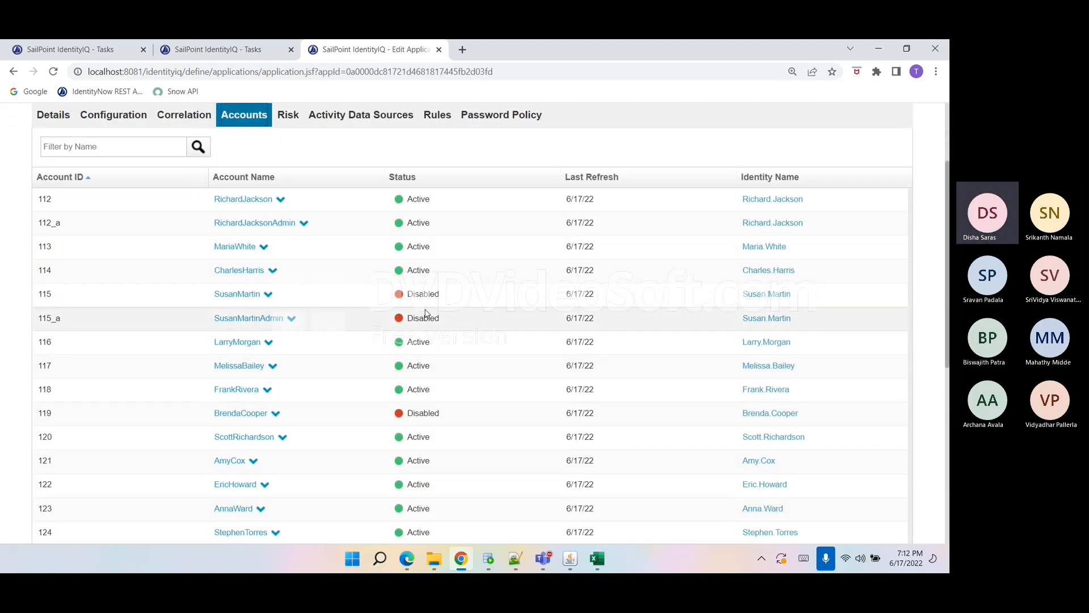
{"action": "left_click", "coordinate": [269, 295]}
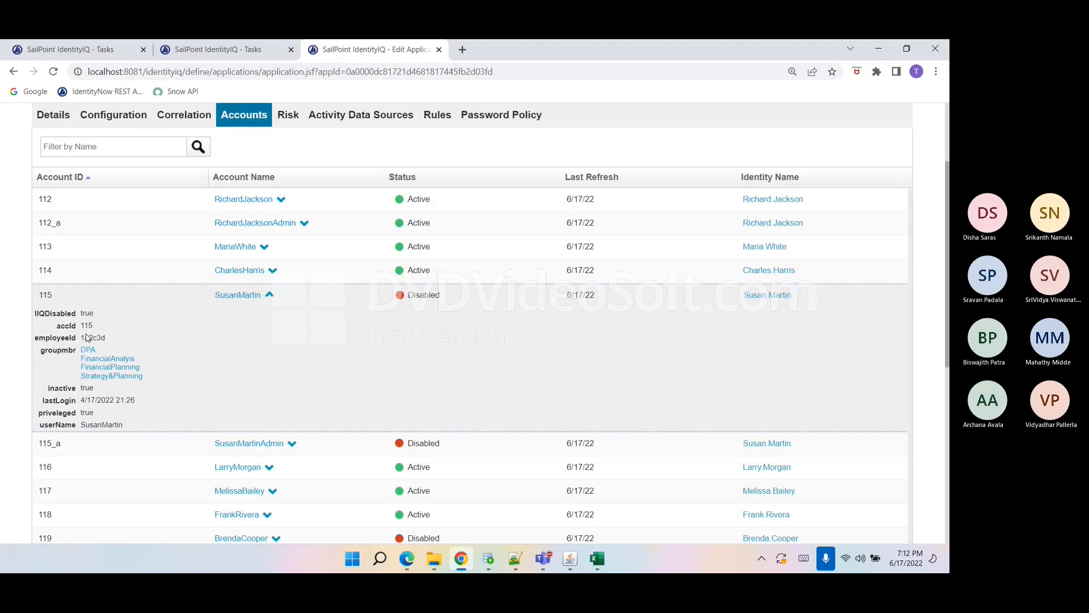
{"action": "left_click", "coordinate": [270, 294]}
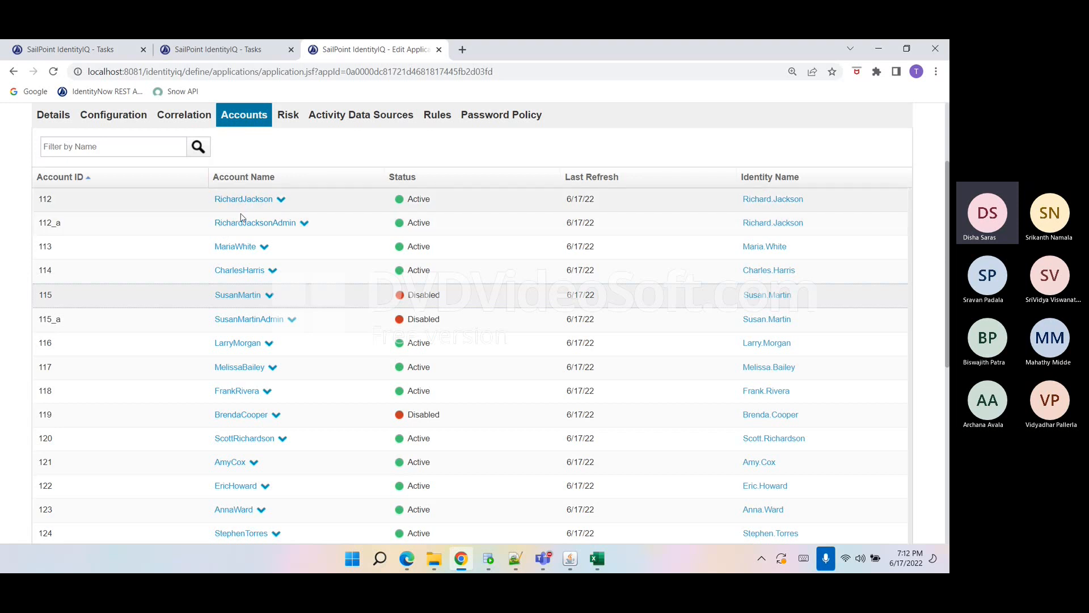
{"action": "left_click", "coordinate": [264, 207]}
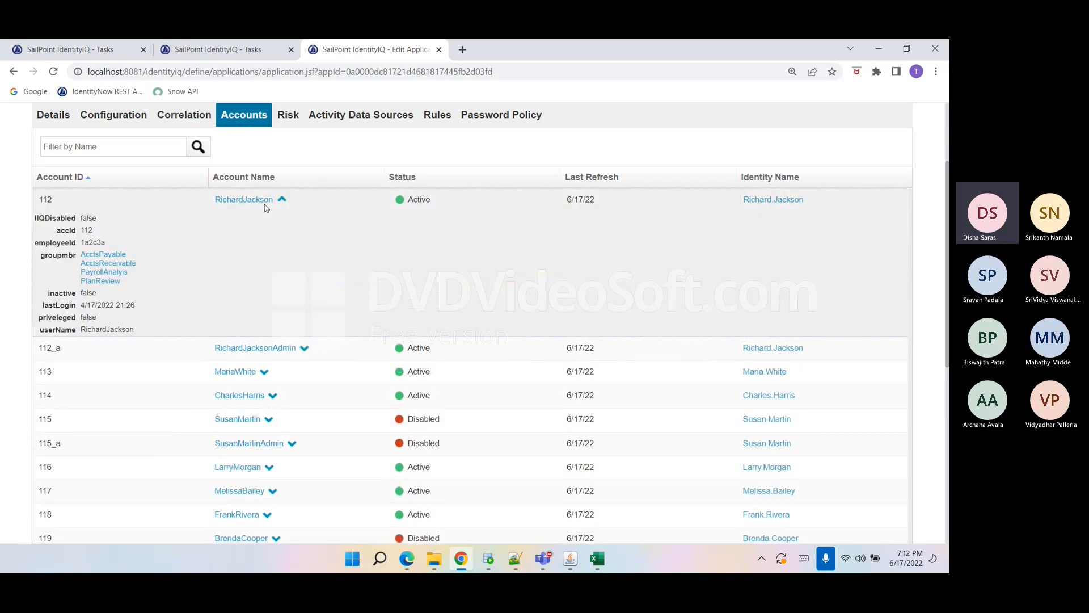
{"action": "left_click", "coordinate": [284, 347]}
{"action": "scroll", "coordinate": [276, 322], "scroll_direction": "down", "scroll_amount": 1}
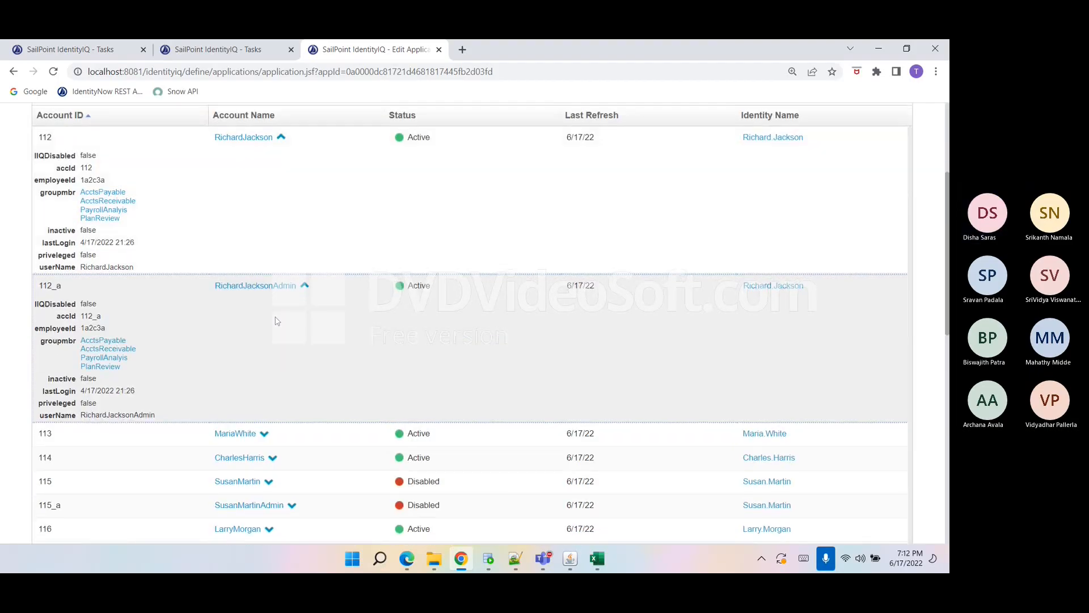
{"action": "left_click", "coordinate": [304, 286]}
{"action": "left_click", "coordinate": [280, 138]}
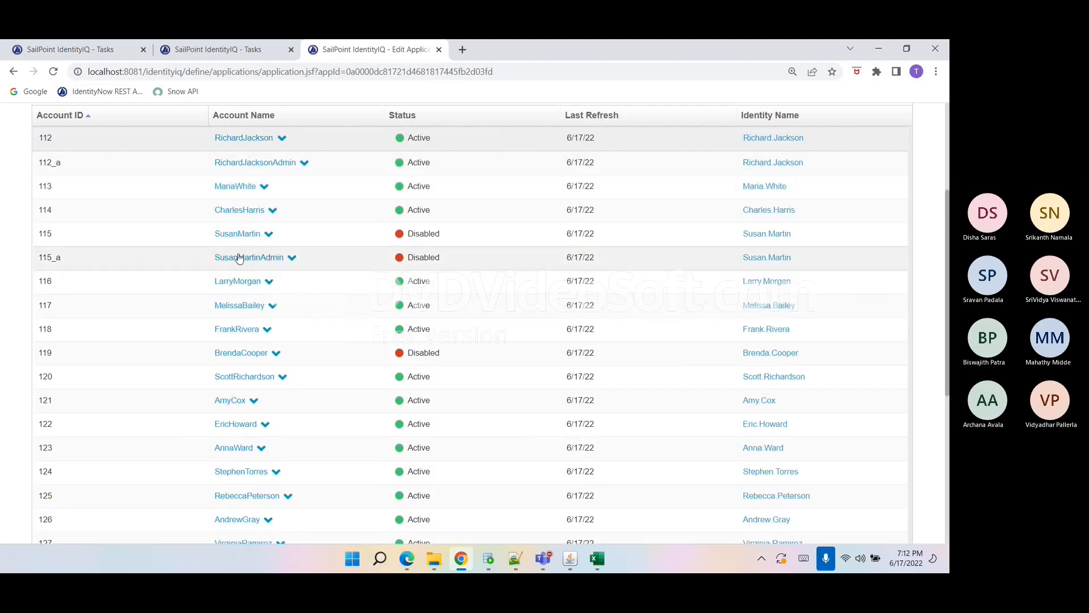
{"action": "left_click", "coordinate": [238, 258]}
{"action": "left_click", "coordinate": [113, 311]}
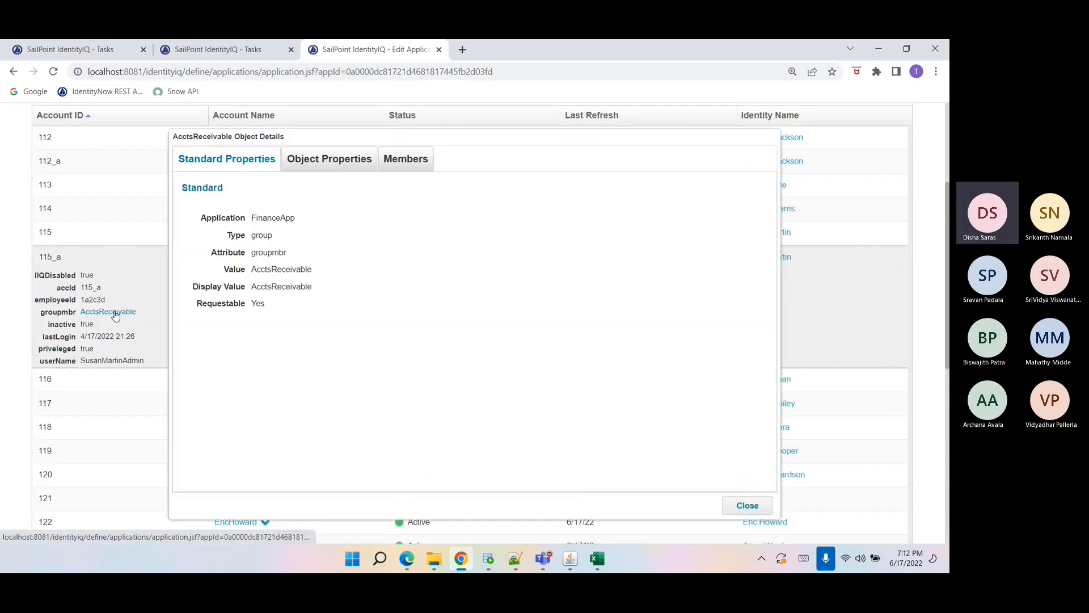
{"action": "left_click", "coordinate": [295, 163]}
{"action": "left_click", "coordinate": [262, 158]}
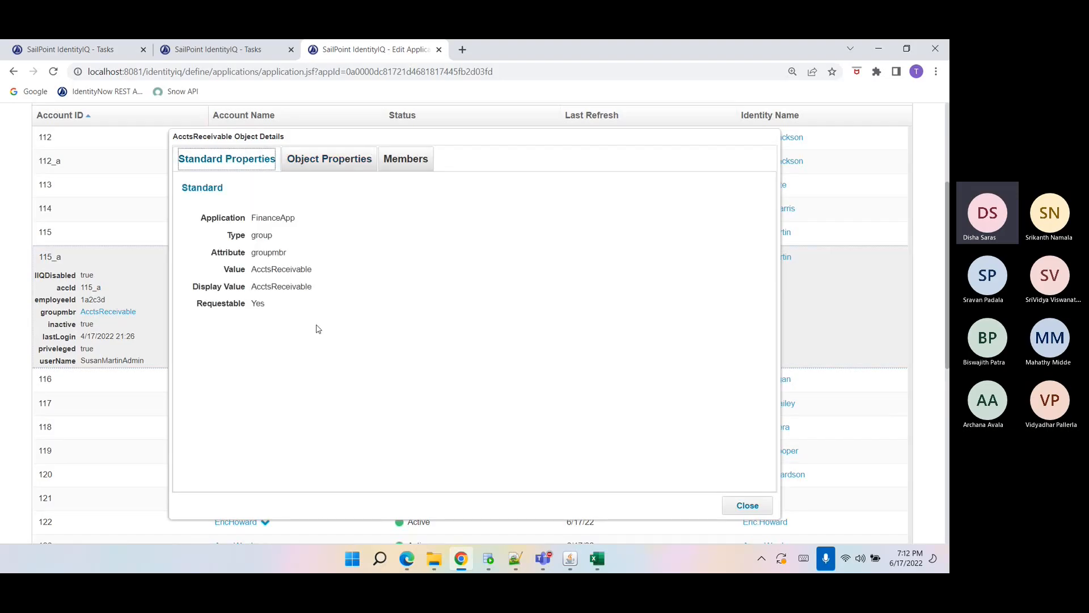
{"action": "double_click", "coordinate": [219, 313]}
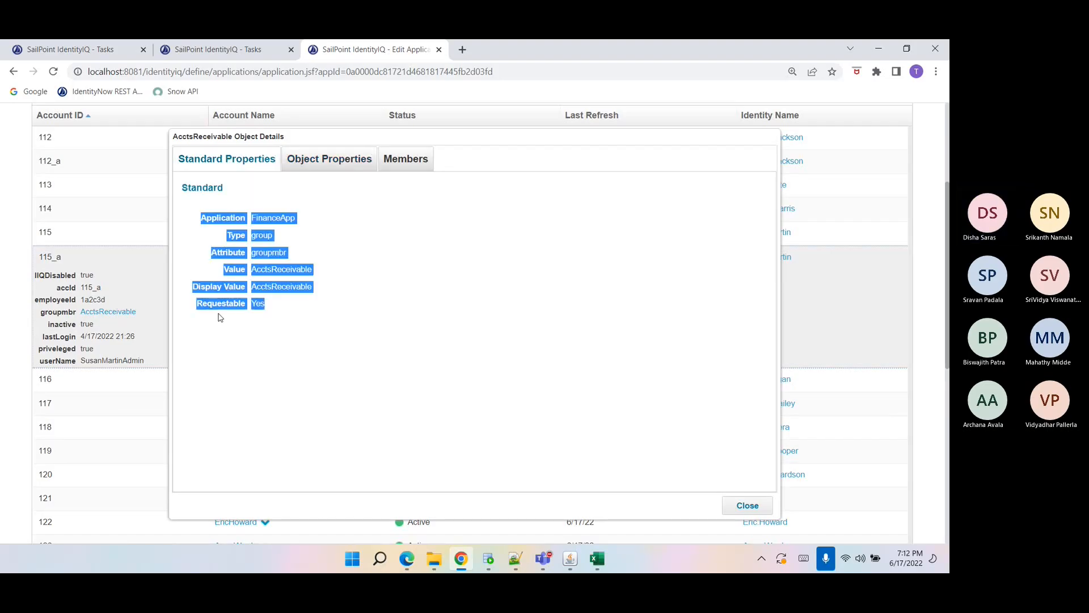
{"action": "left_click", "coordinate": [220, 317]}
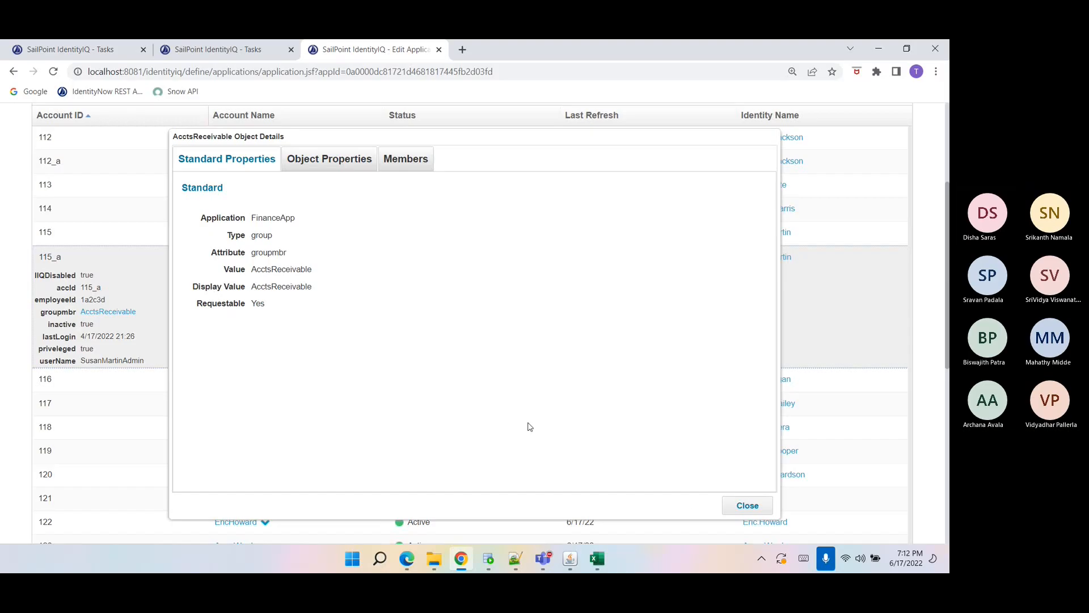
{"action": "left_click", "coordinate": [755, 505]}
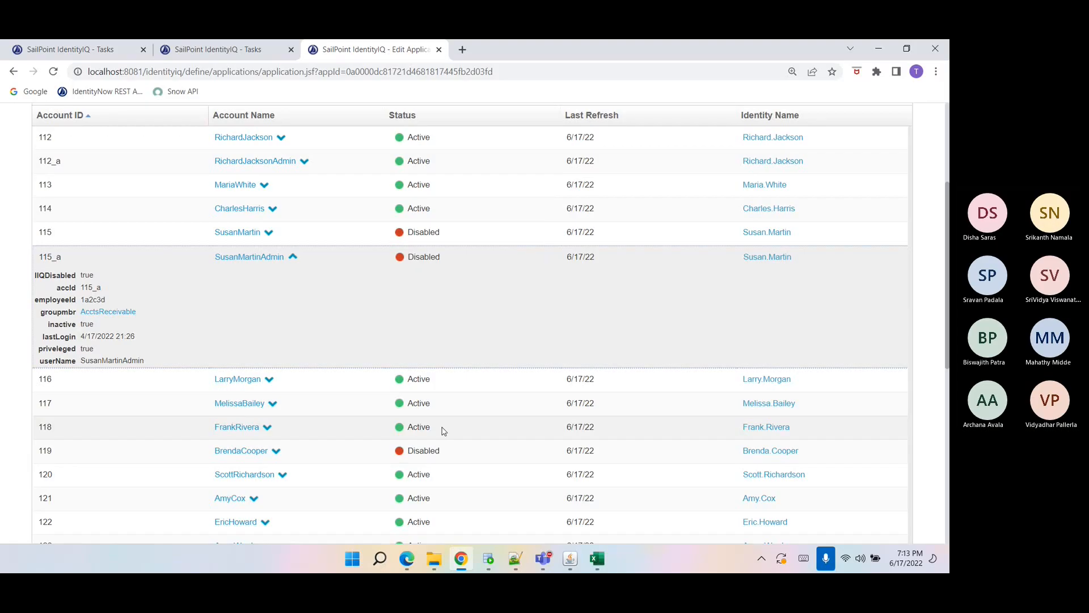
{"action": "scroll", "coordinate": [444, 431], "scroll_direction": "up", "scroll_amount": 2}
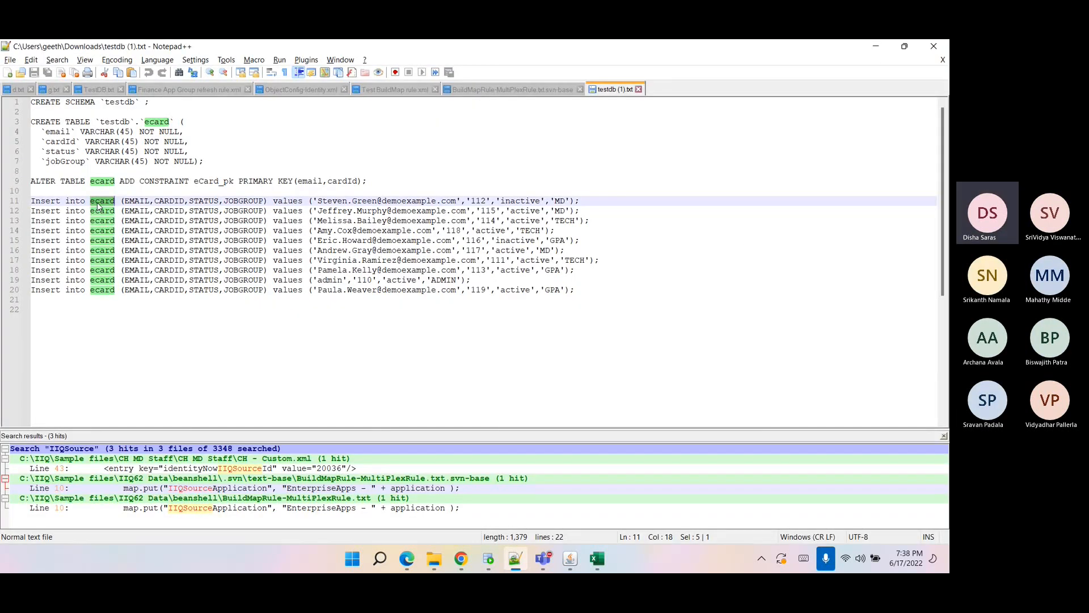
Switch to Notepad++ and review the ecard table SQL scripts and the JDBC driver, SQL and URL notes in TestDB.
{"action": "double_click", "coordinate": [111, 122]}
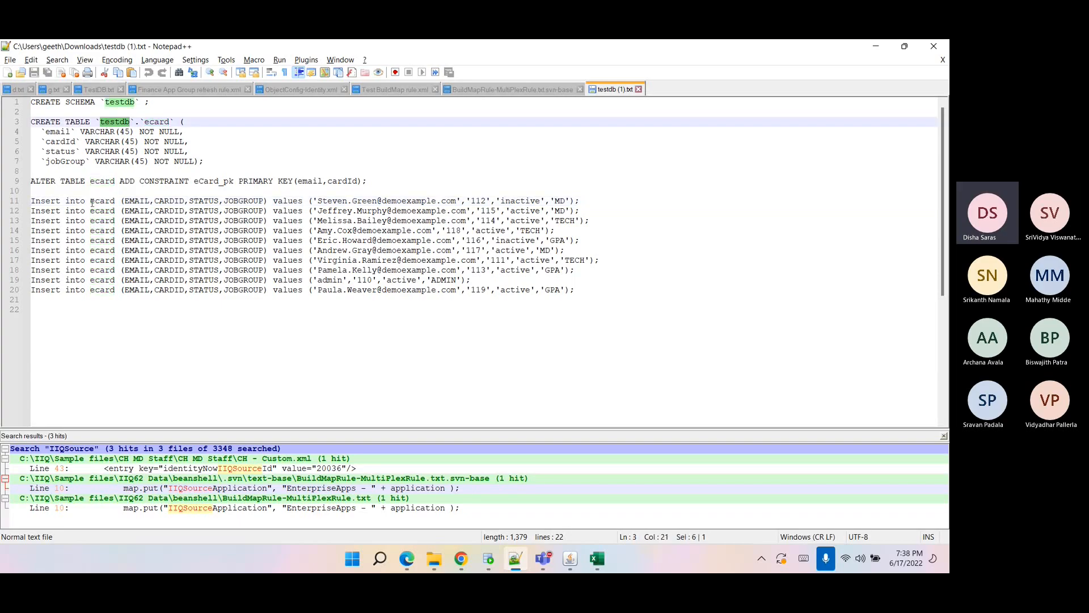
{"action": "left_click_drag", "start_coordinate": [91, 202], "coordinate": [325, 269]}
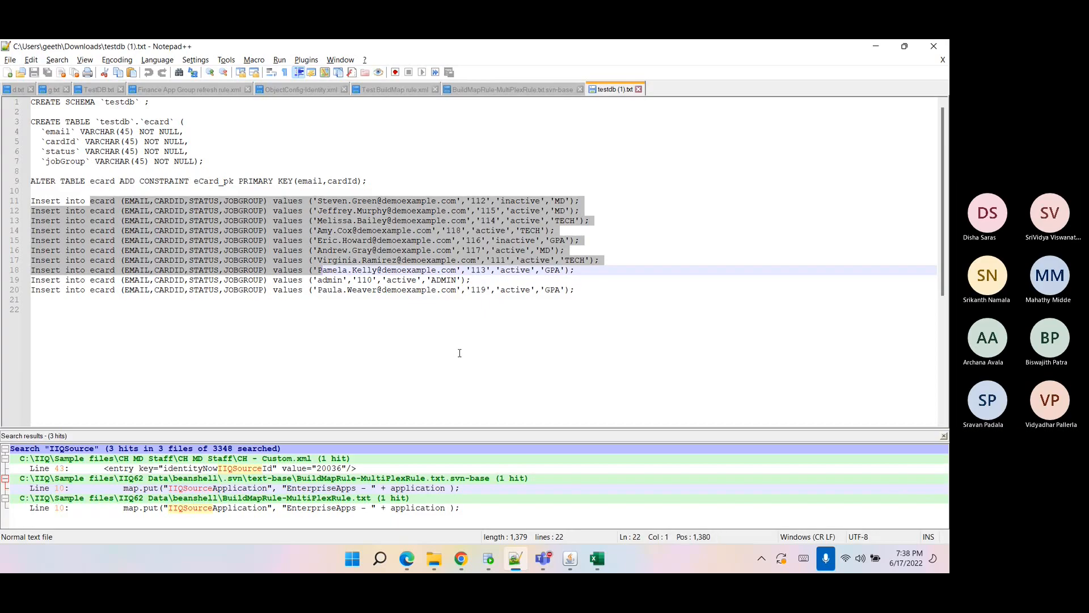
{"action": "key", "text": "ctrl+End"}
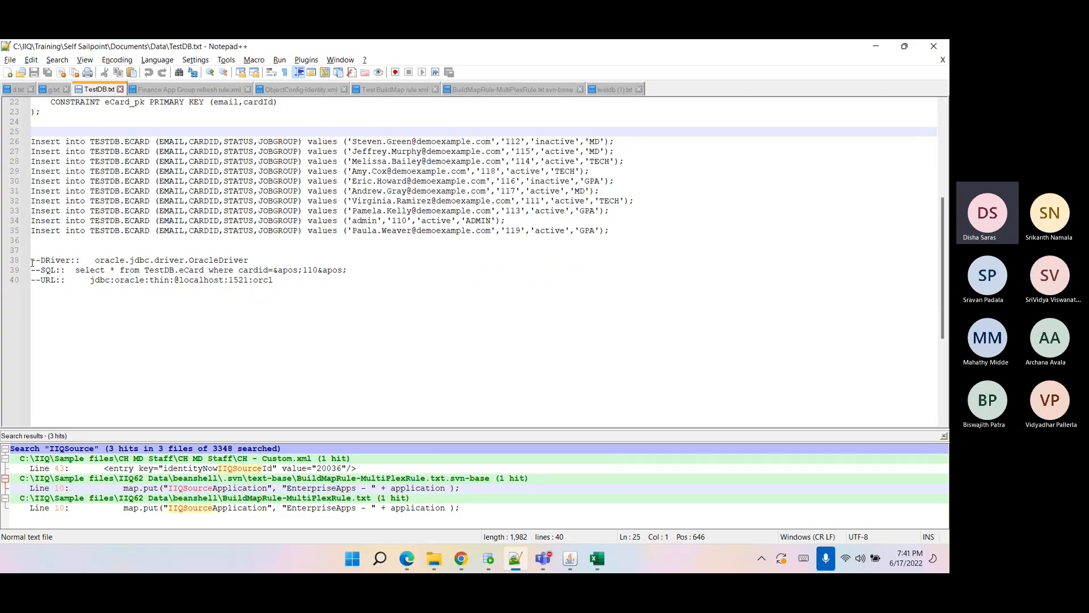
{"action": "left_click_drag", "start_coordinate": [33, 263], "coordinate": [289, 280]}
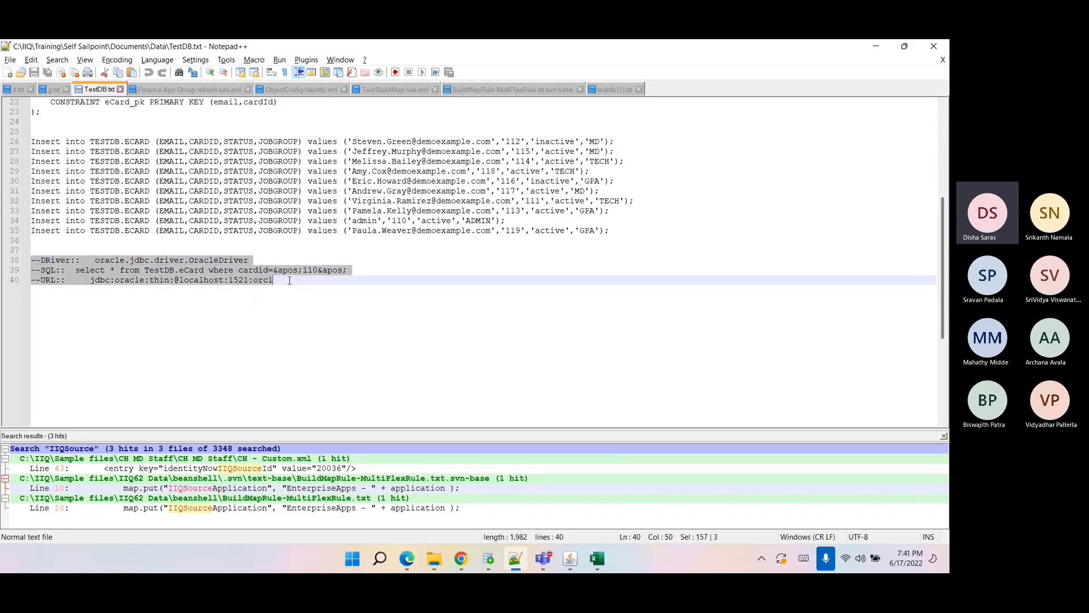
{"action": "left_click", "coordinate": [289, 280]}
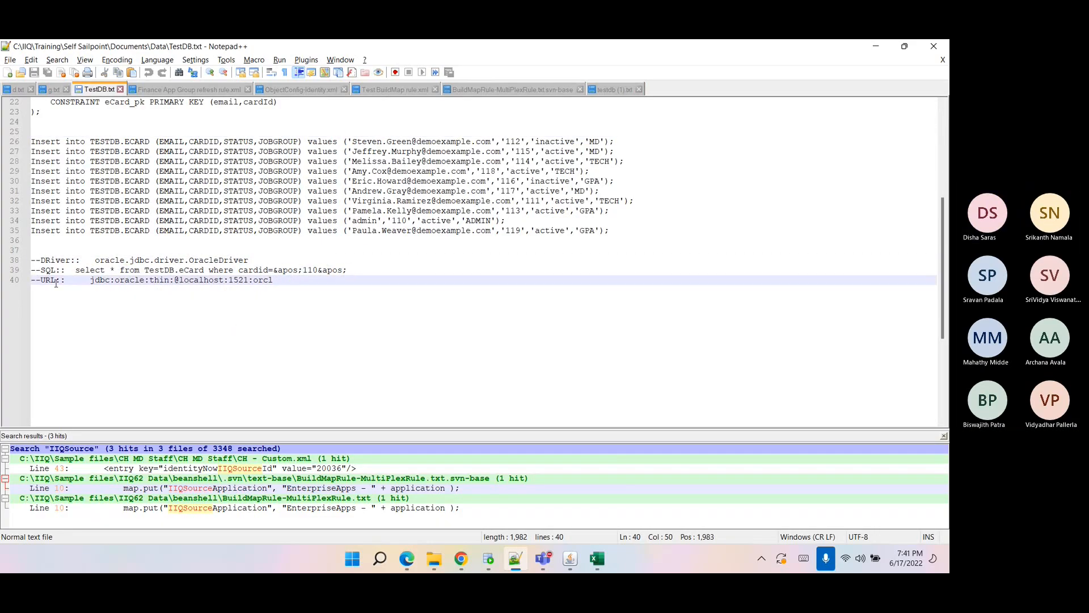
{"action": "left_click_drag", "start_coordinate": [32, 260], "coordinate": [286, 283]}
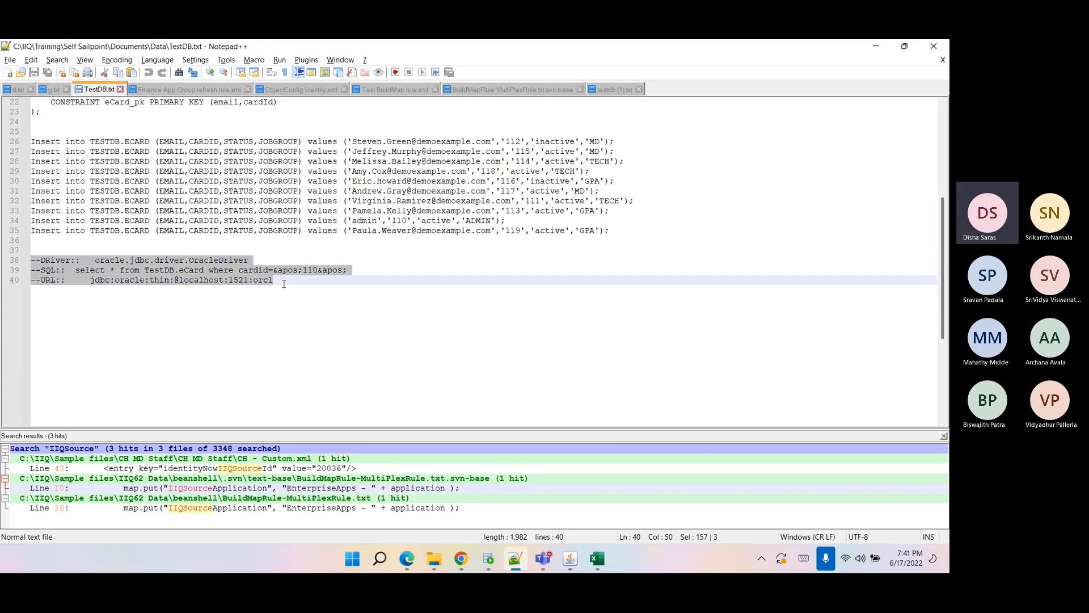
{"action": "left_click", "coordinate": [284, 284]}
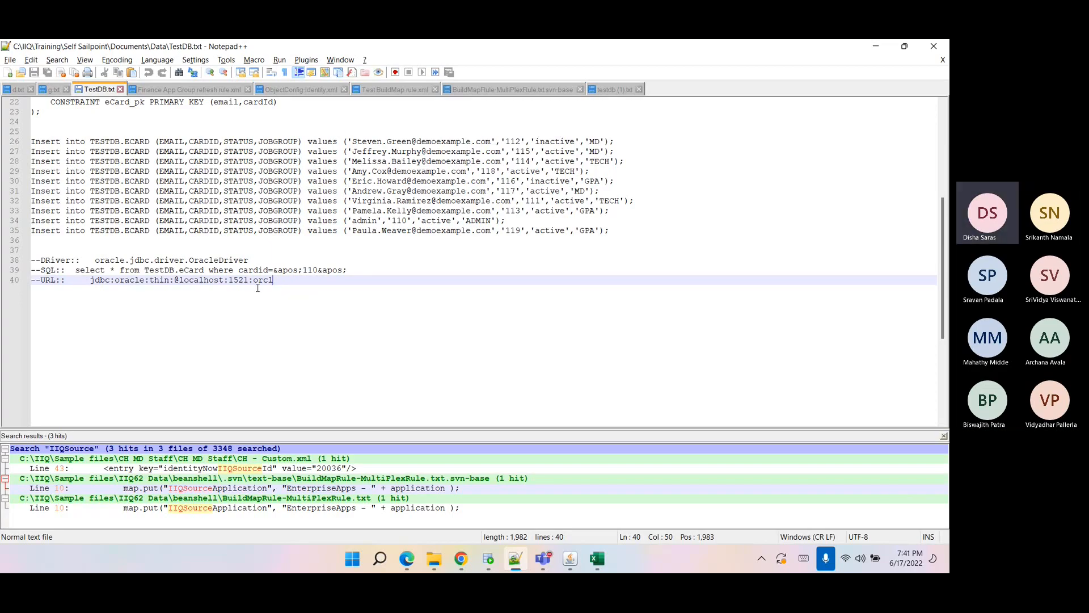
{"action": "left_click_drag", "start_coordinate": [93, 260], "coordinate": [19, 261]}
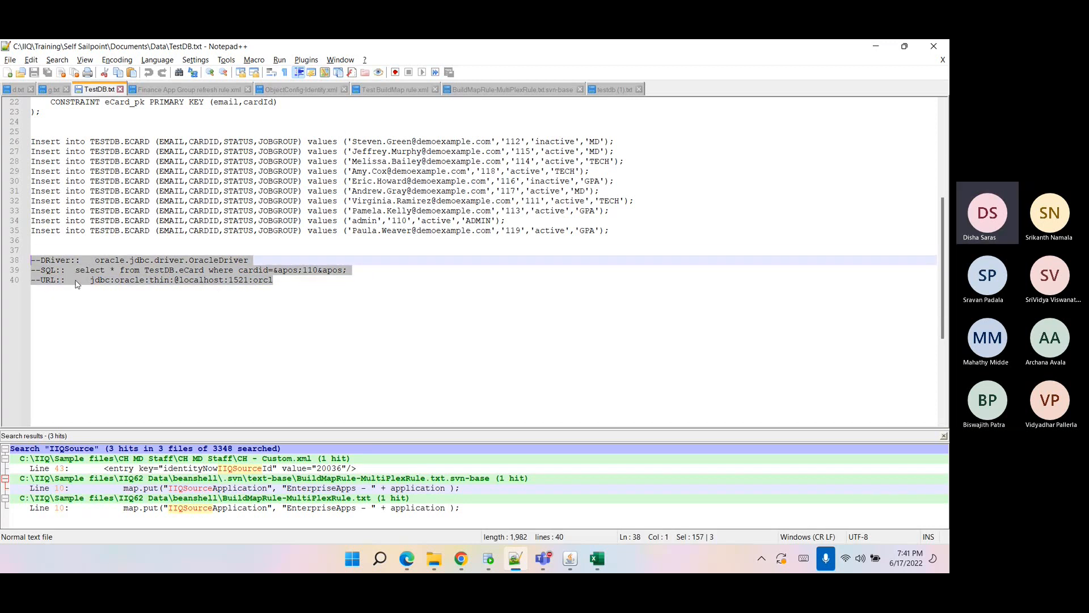
Open iiq.properties from the identityiq WEB-INF classes folder under the apache-tomcat-9.0.52 webapps directory.
{"action": "left_click", "coordinate": [11, 60]}
{"action": "left_click", "coordinate": [34, 86]}
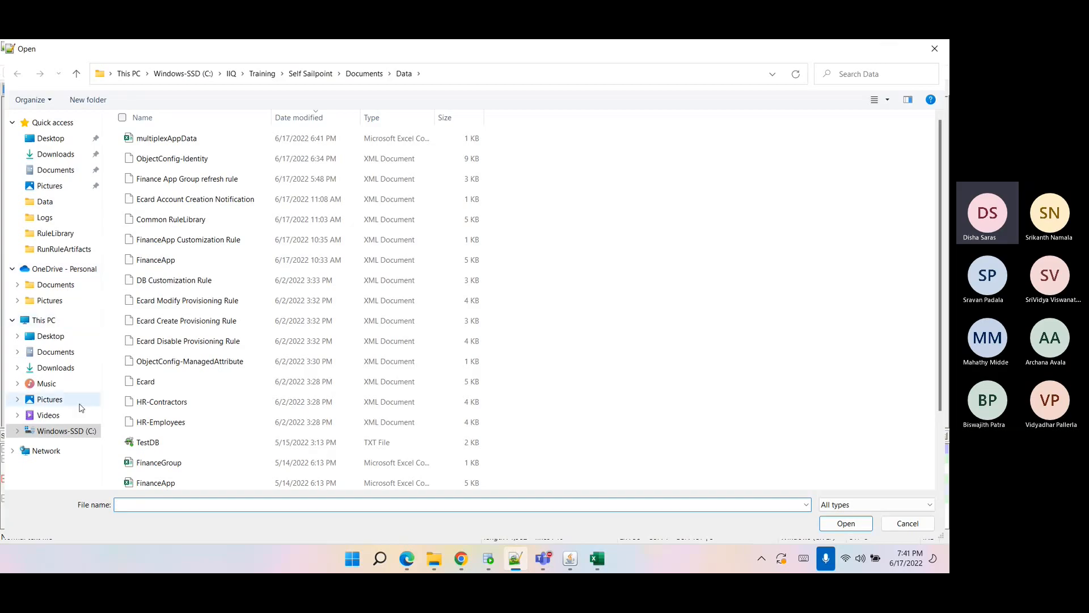
{"action": "left_click", "coordinate": [73, 430]}
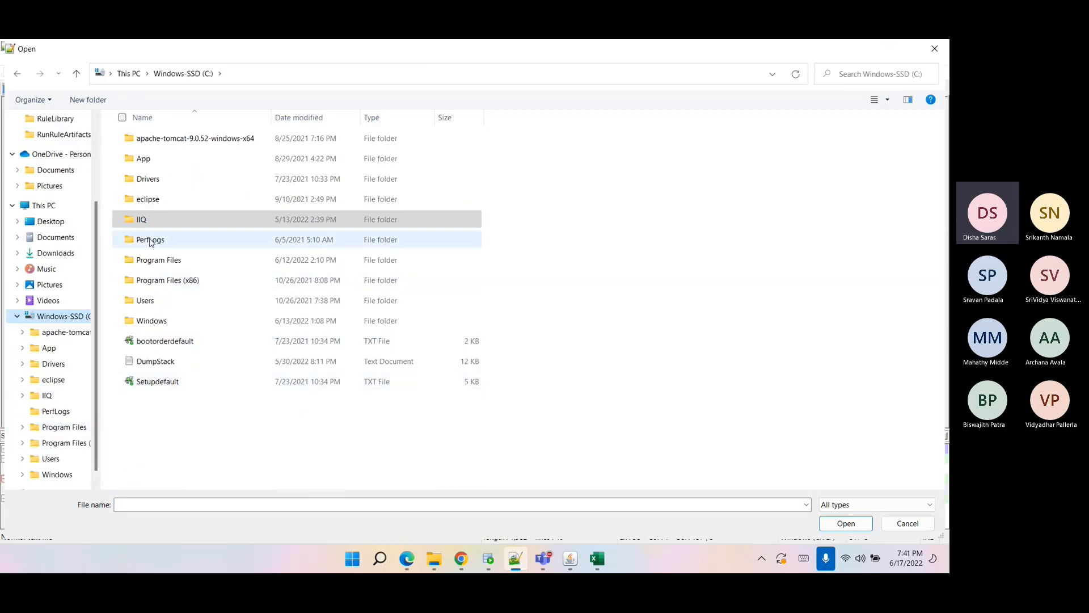
{"action": "double_click", "coordinate": [157, 142]}
{"action": "double_click", "coordinate": [156, 143]}
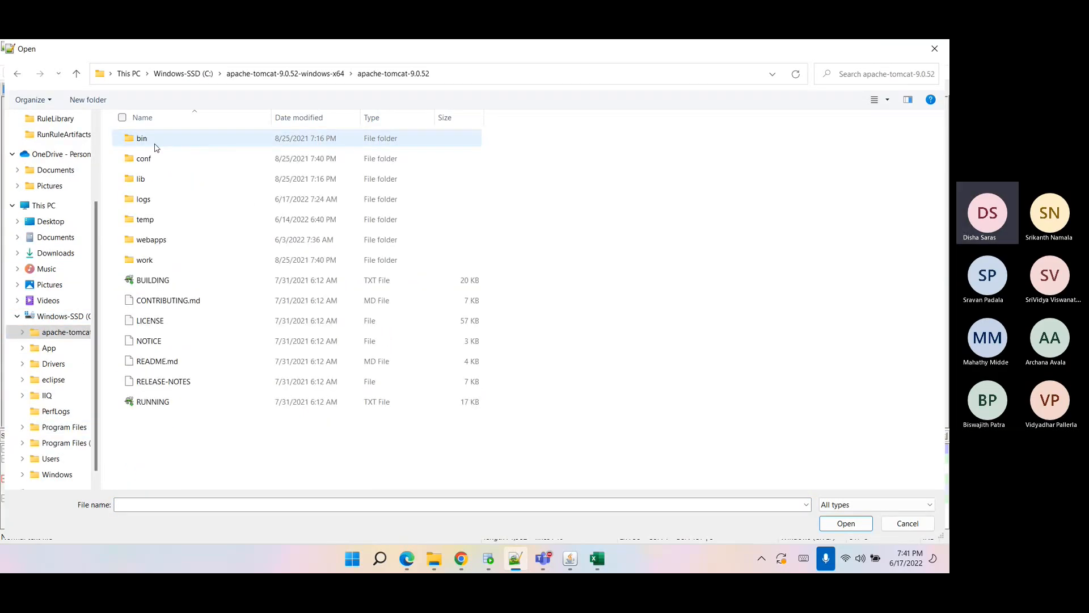
{"action": "double_click", "coordinate": [159, 240]}
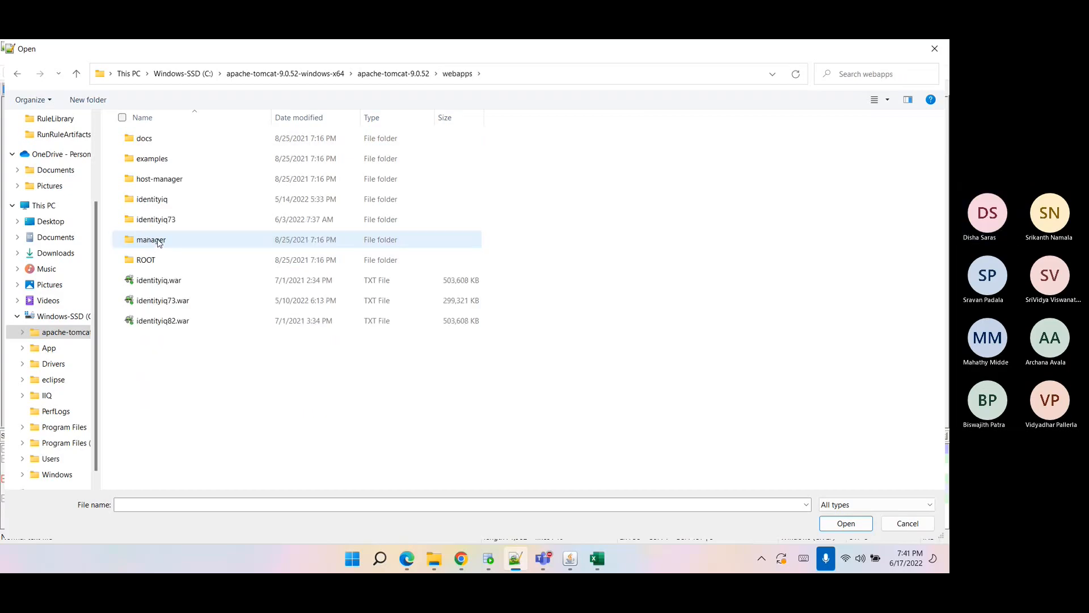
{"action": "double_click", "coordinate": [162, 205]}
{"action": "scroll", "coordinate": [163, 222], "scroll_direction": "down", "scroll_amount": 5}
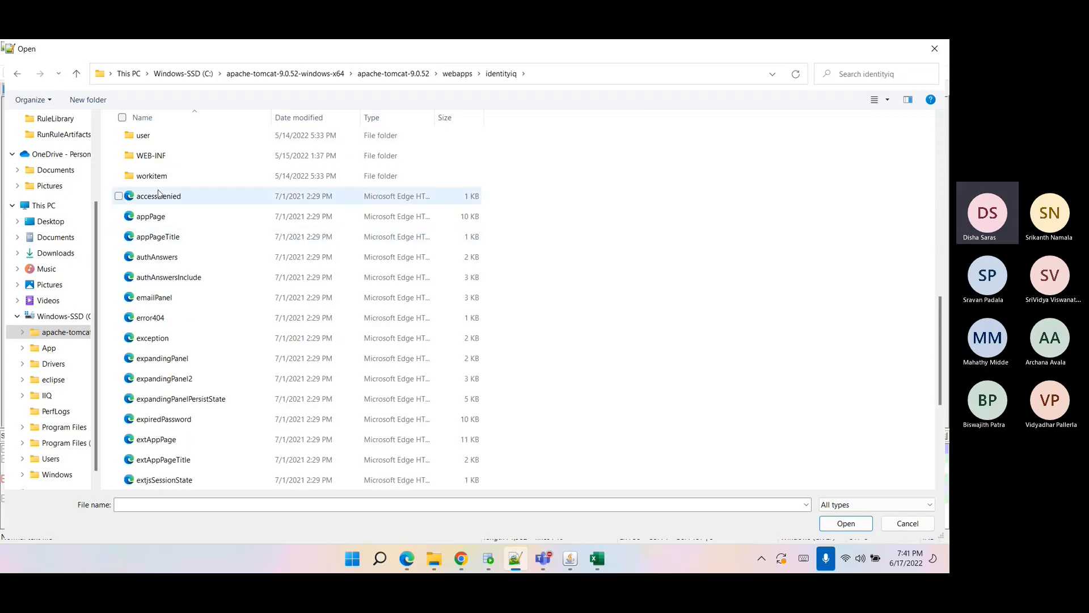
{"action": "double_click", "coordinate": [152, 155]}
{"action": "double_click", "coordinate": [158, 179]}
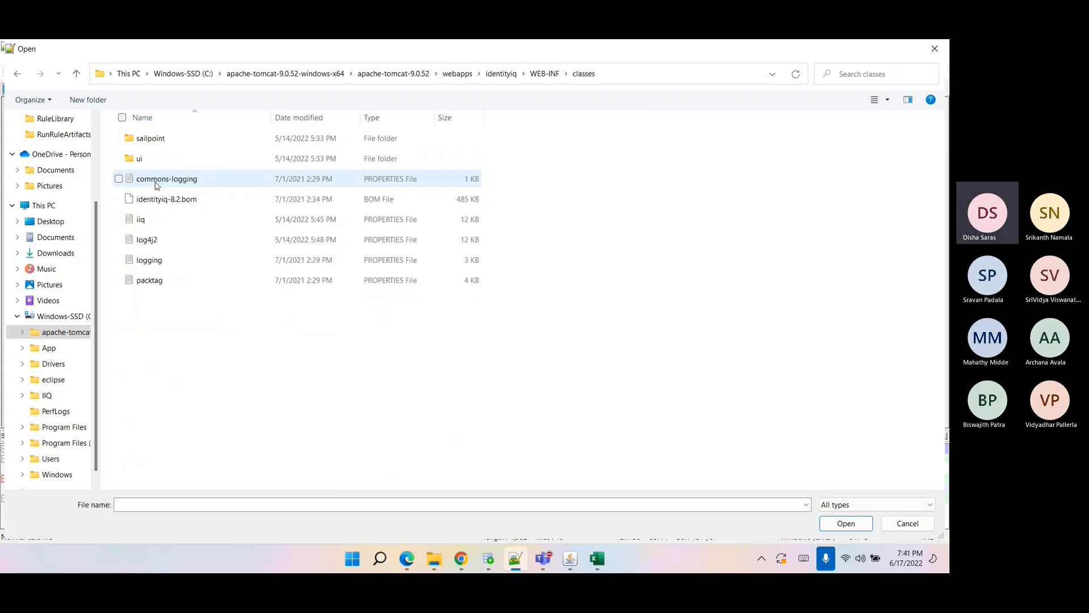
{"action": "left_click", "coordinate": [171, 220]}
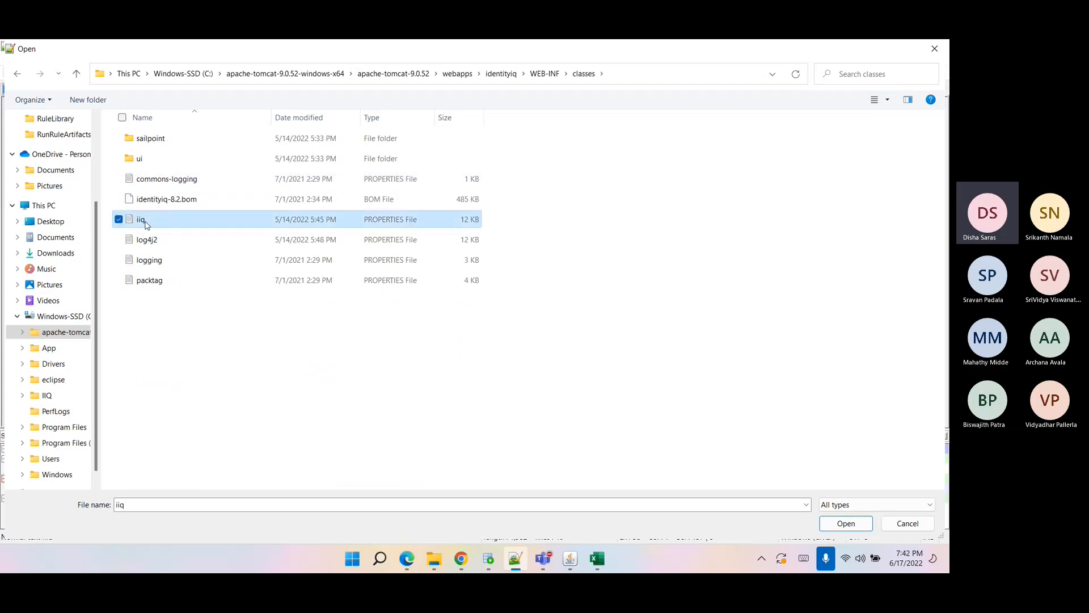
{"action": "left_click", "coordinate": [833, 532]}
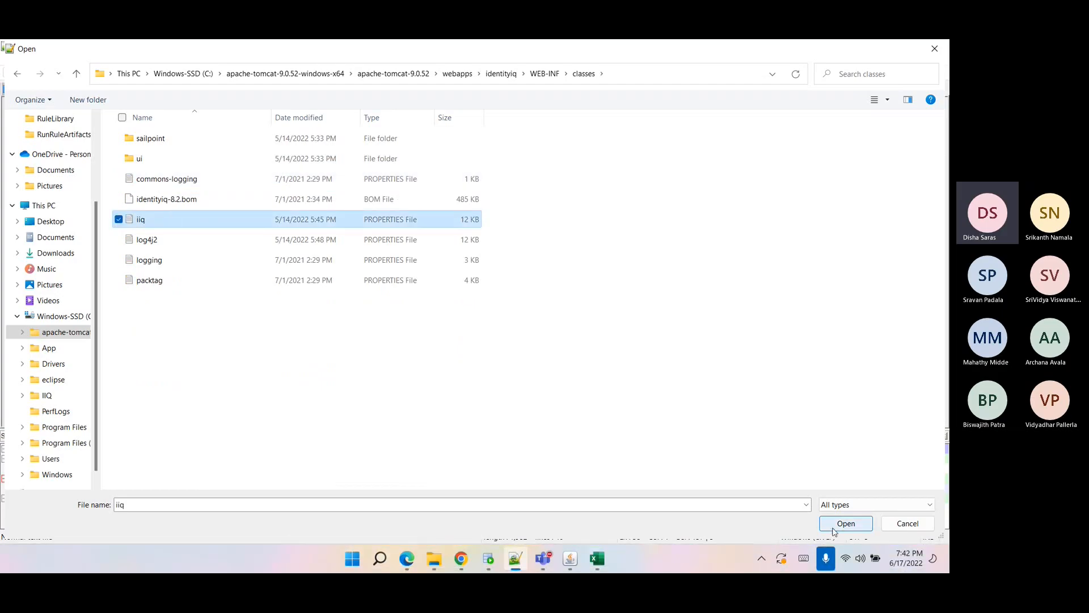
Review the Oracle data source URL and driver class settings in iiq.properties.
{"action": "scroll", "coordinate": [152, 319], "scroll_direction": "down", "scroll_amount": 9}
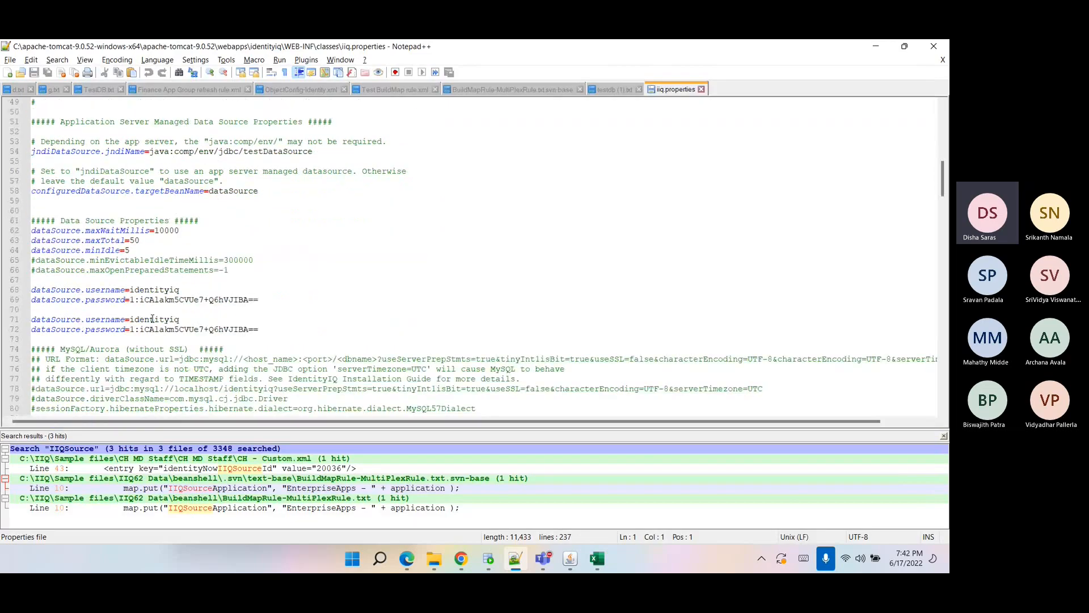
{"action": "scroll", "coordinate": [138, 200], "scroll_direction": "down", "scroll_amount": 9}
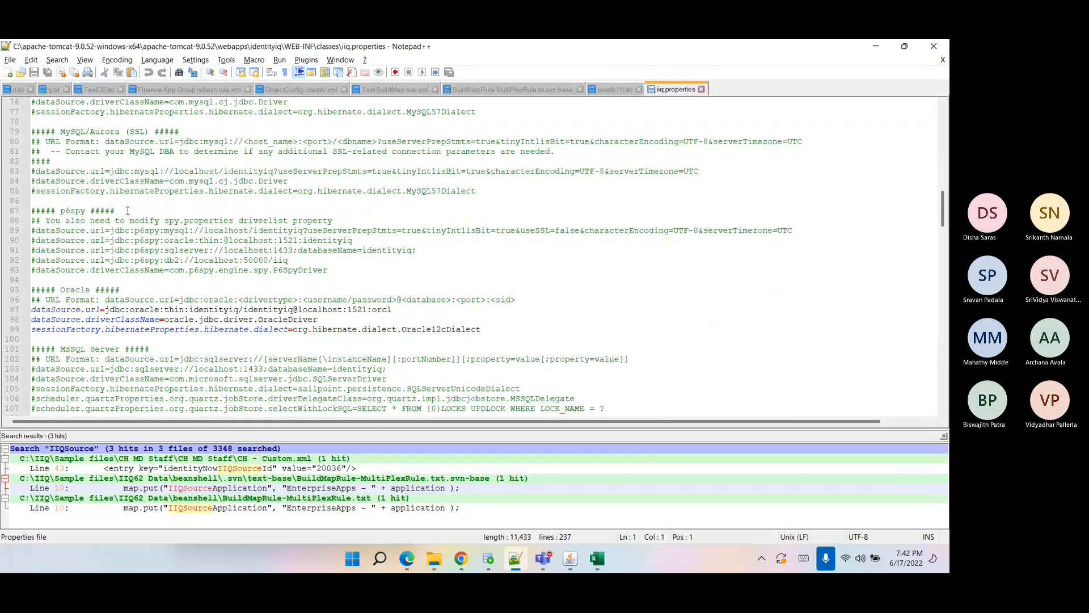
{"action": "left_click", "coordinate": [108, 191]}
{"action": "left_click_drag", "start_coordinate": [108, 190], "coordinate": [399, 188]}
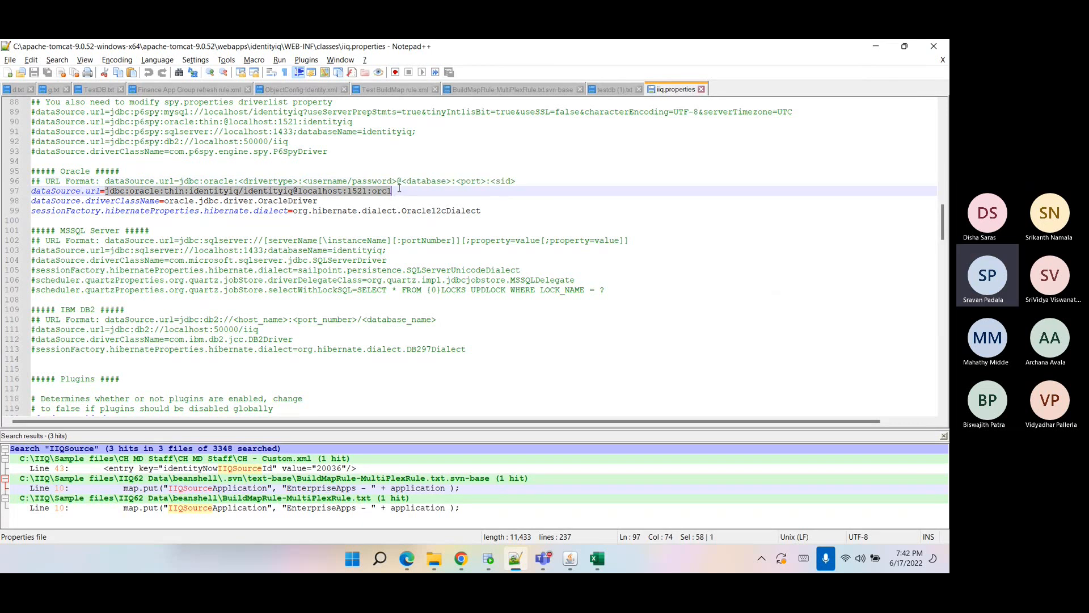
{"action": "double_click", "coordinate": [193, 191]}
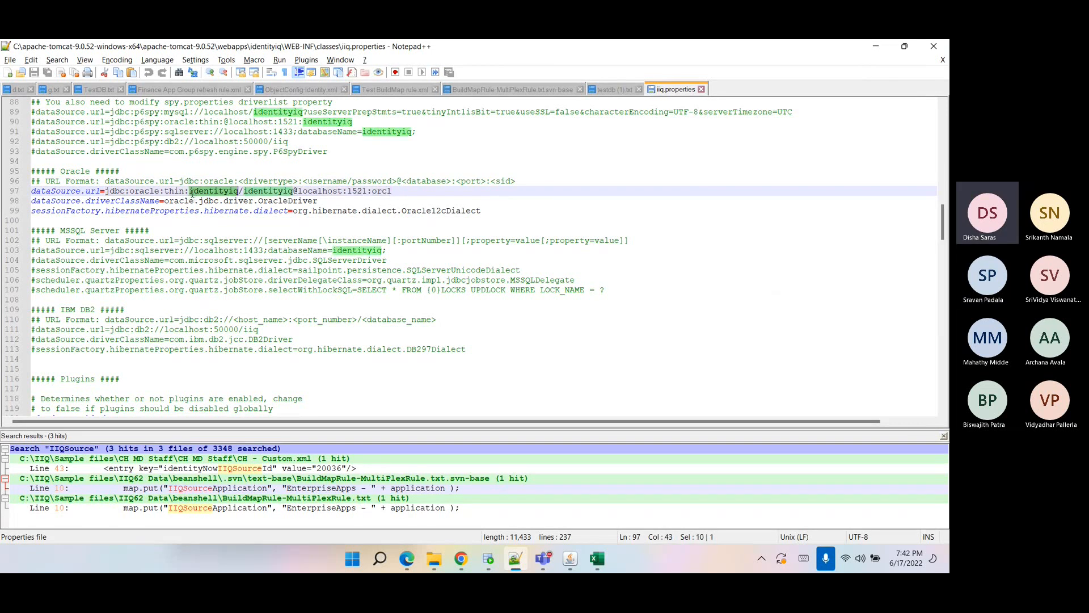
{"action": "double_click", "coordinate": [265, 191]}
{"action": "double_click", "coordinate": [216, 193]}
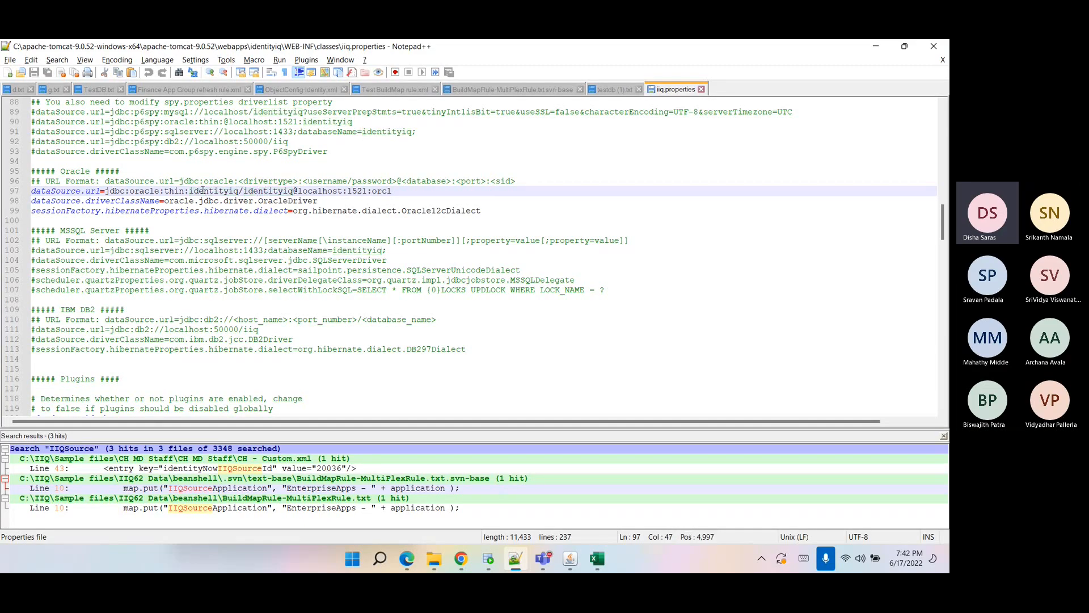
{"action": "left_click", "coordinate": [265, 192]}
{"action": "double_click", "coordinate": [265, 191]}
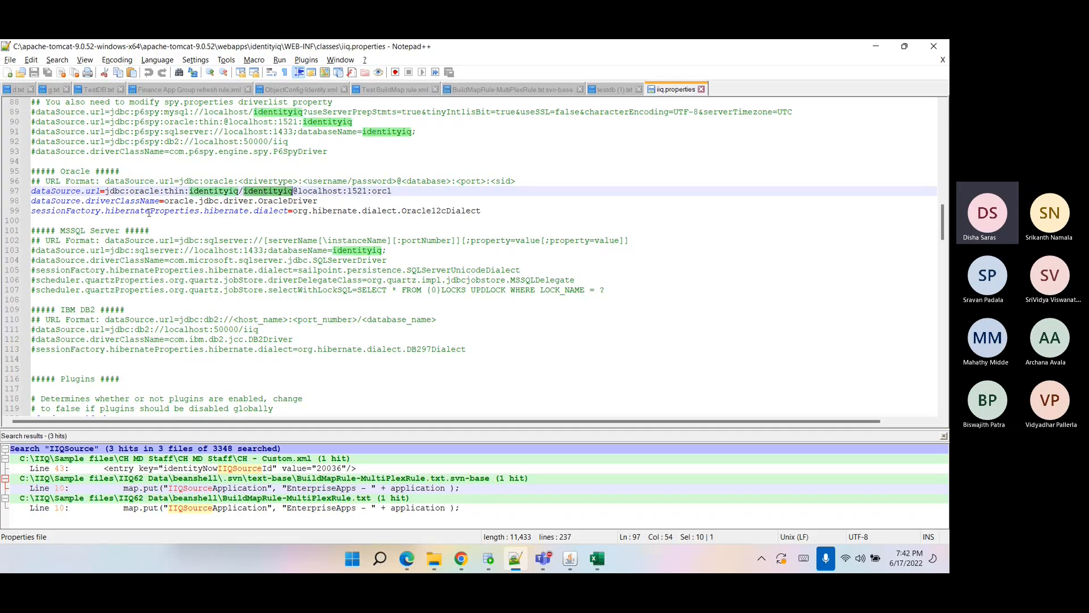
{"action": "left_click_drag", "start_coordinate": [165, 201], "coordinate": [318, 202]}
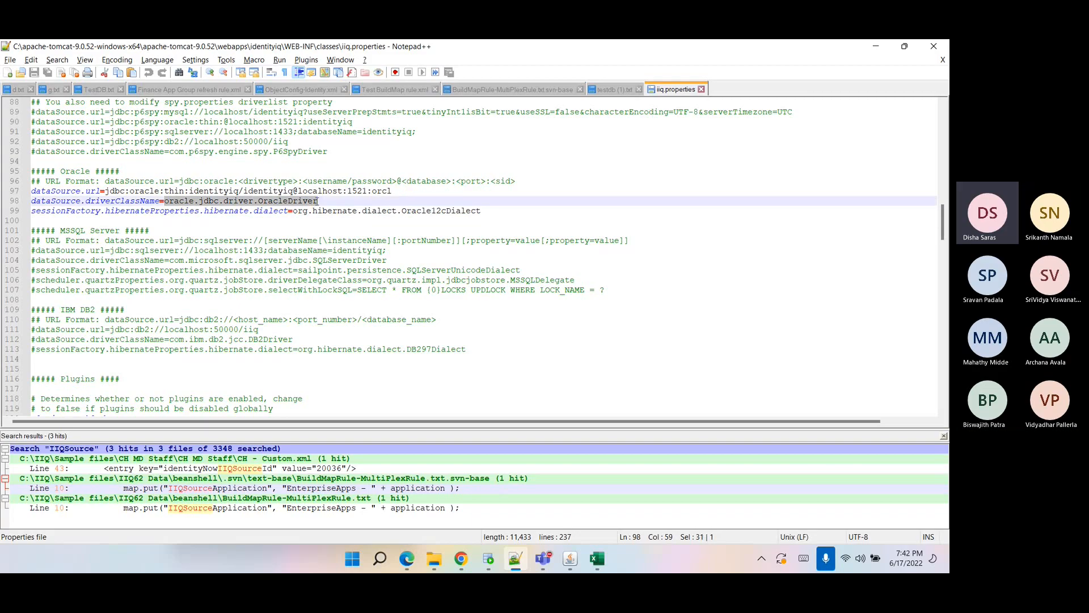
{"action": "left_click_drag", "start_coordinate": [105, 192], "coordinate": [393, 191]}
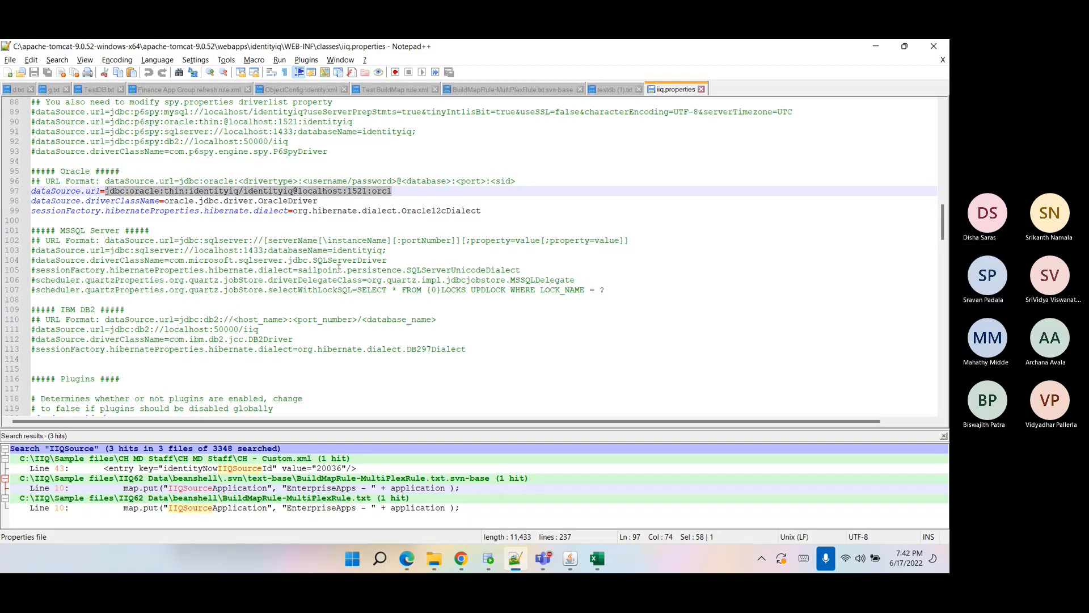
Return to TestDB and review the driver, SQL and URL notes at its end.
{"action": "left_click", "coordinate": [94, 93]}
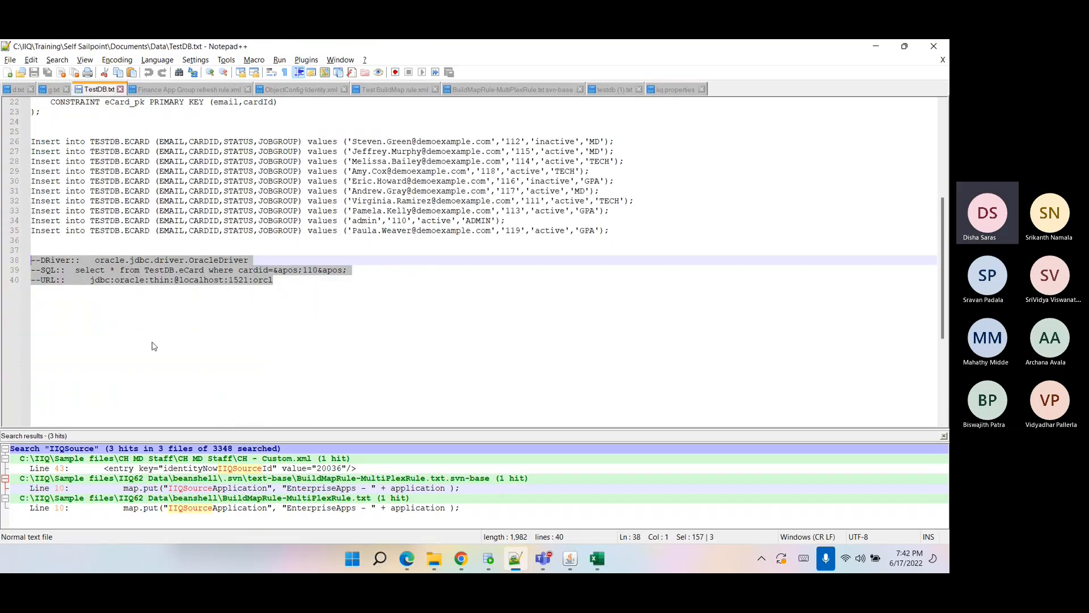
{"action": "left_click", "coordinate": [385, 363]}
{"action": "left_click_drag", "start_coordinate": [80, 270], "coordinate": [355, 268]}
{"action": "left_click", "coordinate": [353, 280]}
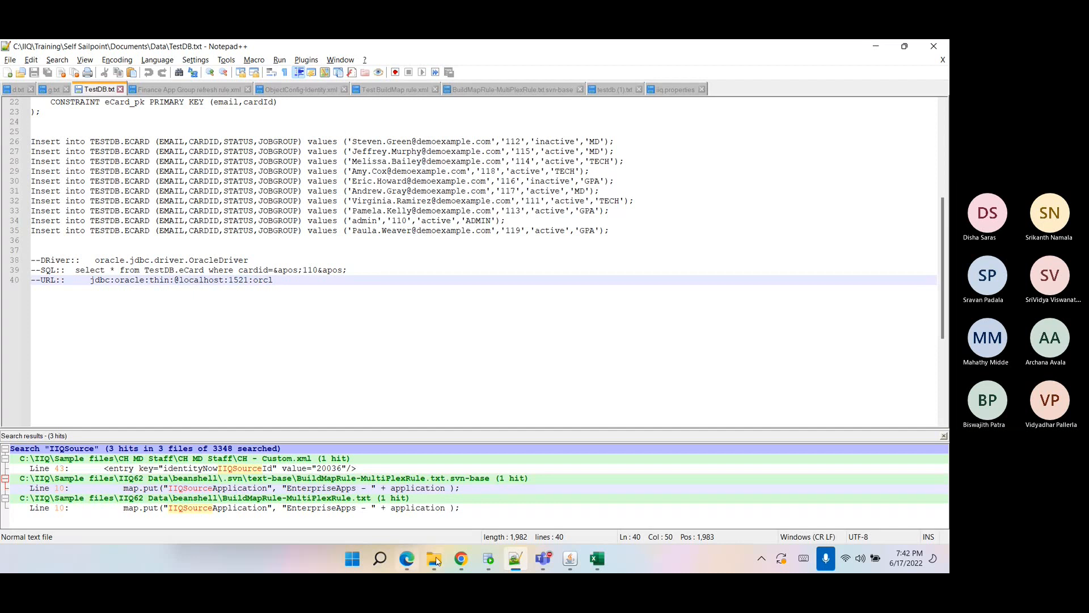
Open the Ecard application definition and review its JDBC connection URL, driver and test connection SQL.
{"action": "left_click", "coordinate": [460, 559]}
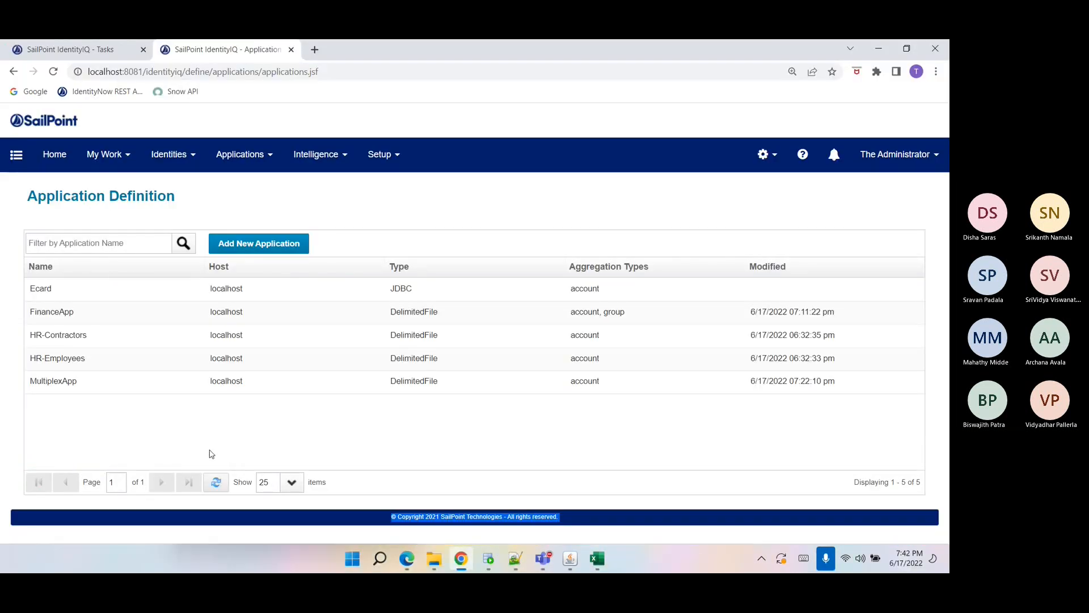
{"action": "left_click", "coordinate": [135, 292]}
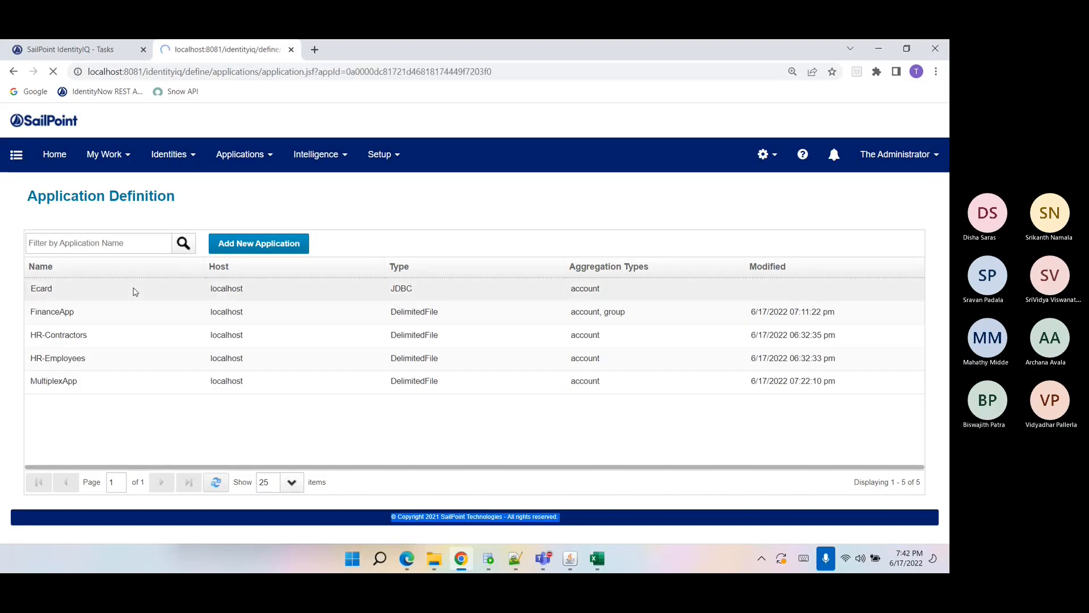
{"action": "left_click", "coordinate": [119, 241]}
{"action": "scroll", "coordinate": [192, 420], "scroll_direction": "down", "scroll_amount": 3}
{"action": "left_click", "coordinate": [184, 319]}
{"action": "left_click_drag", "start_coordinate": [193, 319], "coordinate": [58, 320]}
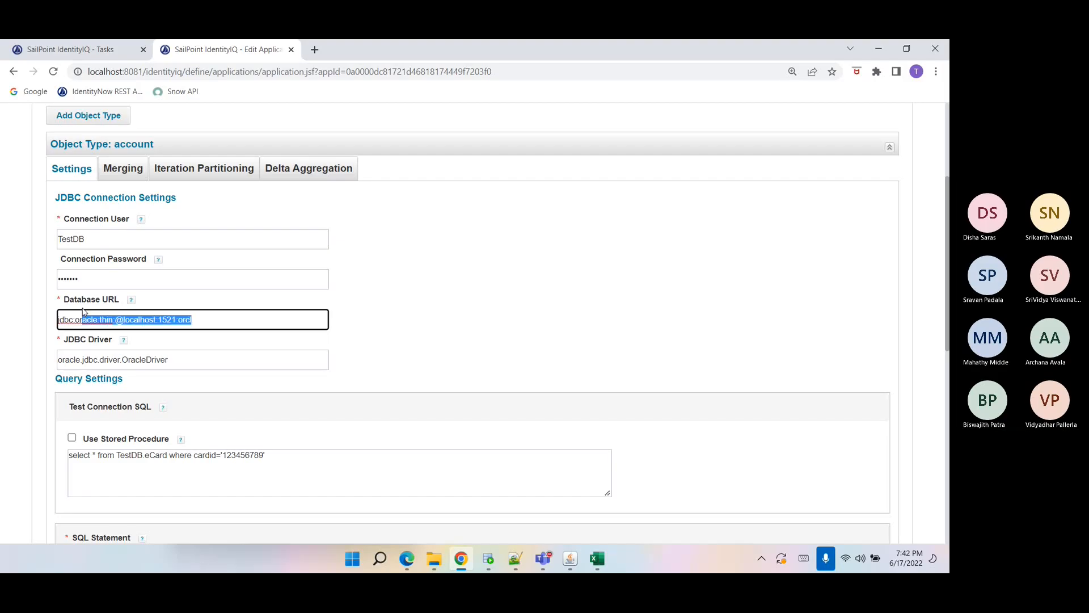
{"action": "double_click", "coordinate": [146, 359]}
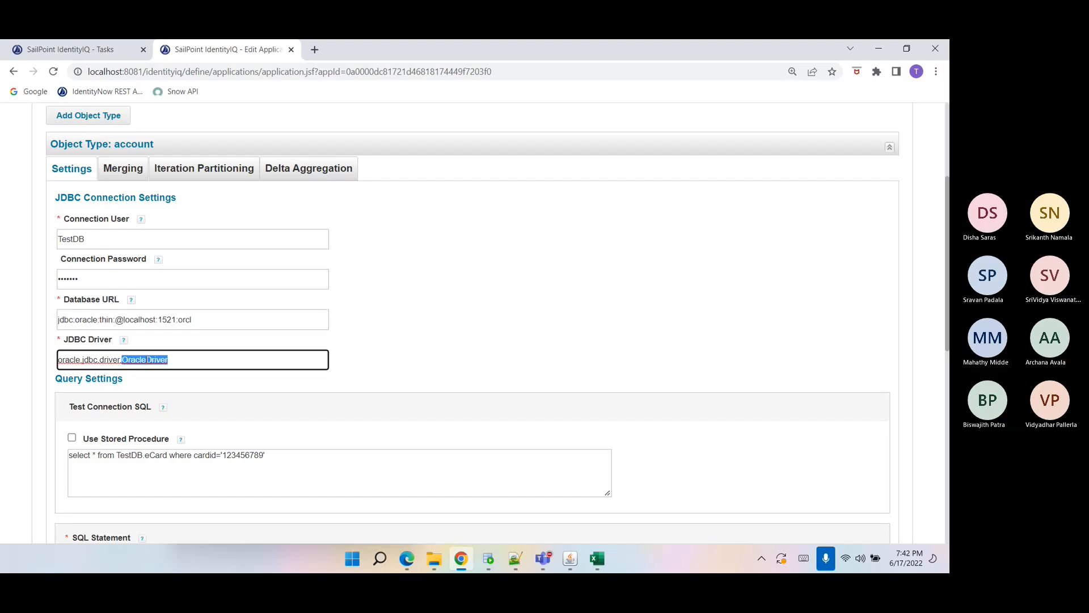
{"action": "left_click", "coordinate": [238, 486]}
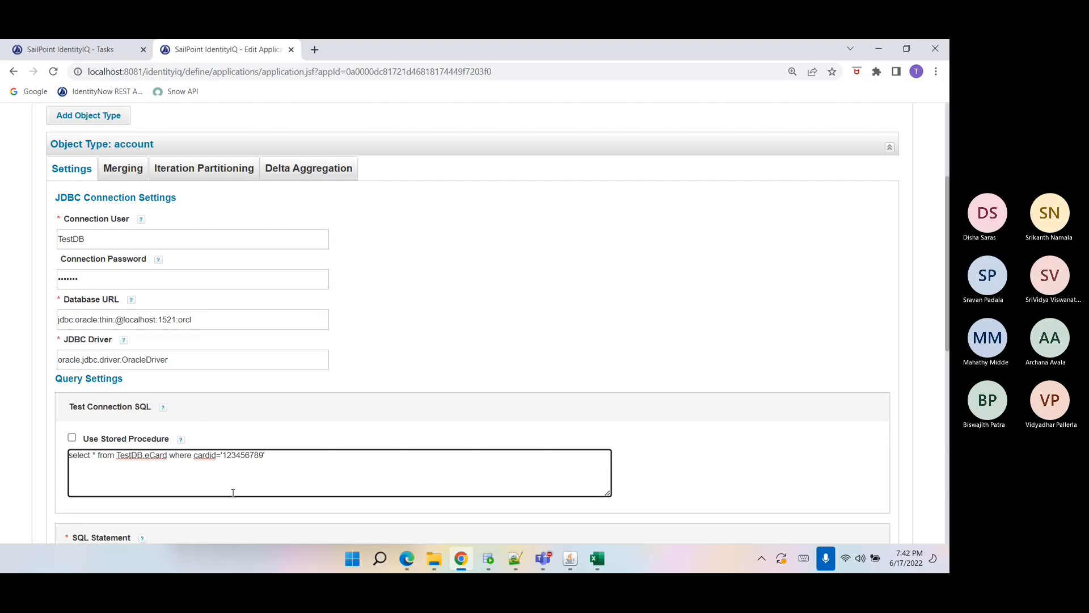
{"action": "scroll", "coordinate": [234, 489], "scroll_direction": "down", "scroll_amount": 2}
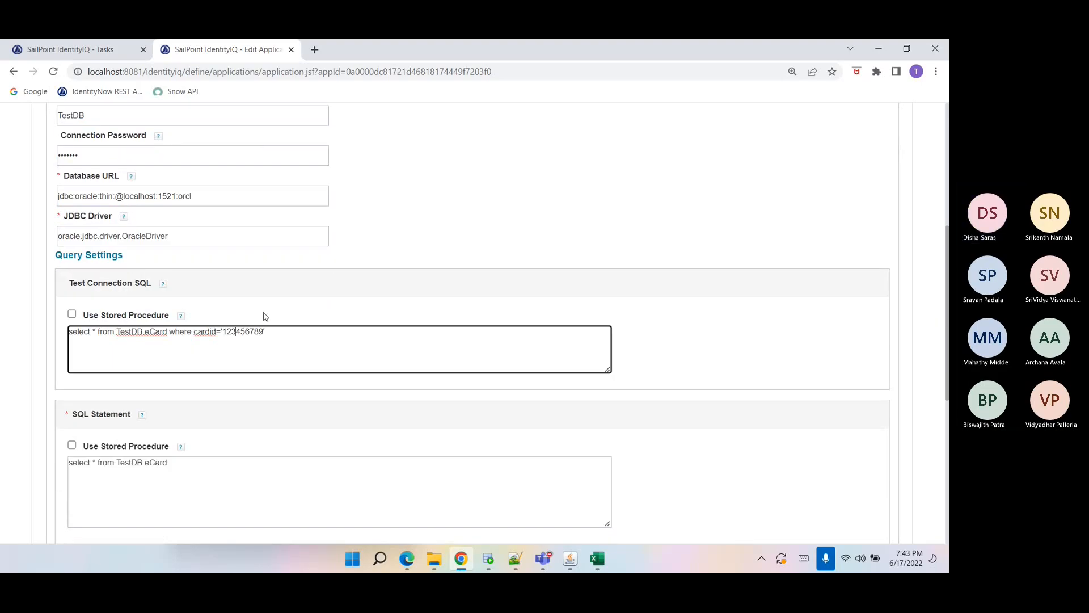
Set the cardid value in the Test Connection SQL query to '110'.
{"action": "left_click", "coordinate": [514, 559]}
{"action": "left_click", "coordinate": [514, 559]}
{"action": "double_click", "coordinate": [231, 332]}
{"action": "type", "text": "110"}
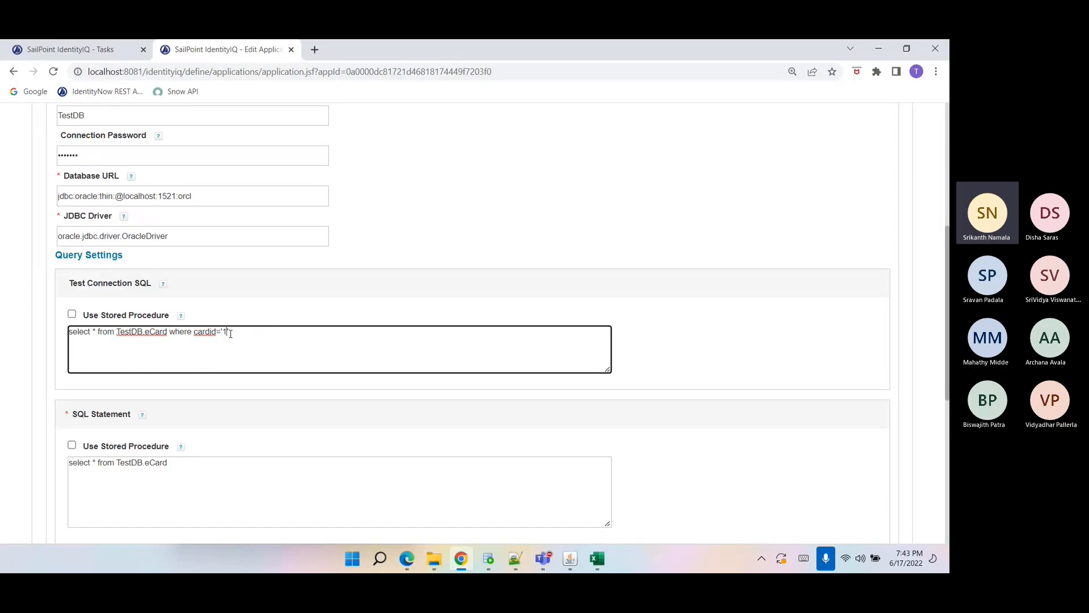
{"action": "left_click", "coordinate": [179, 408]}
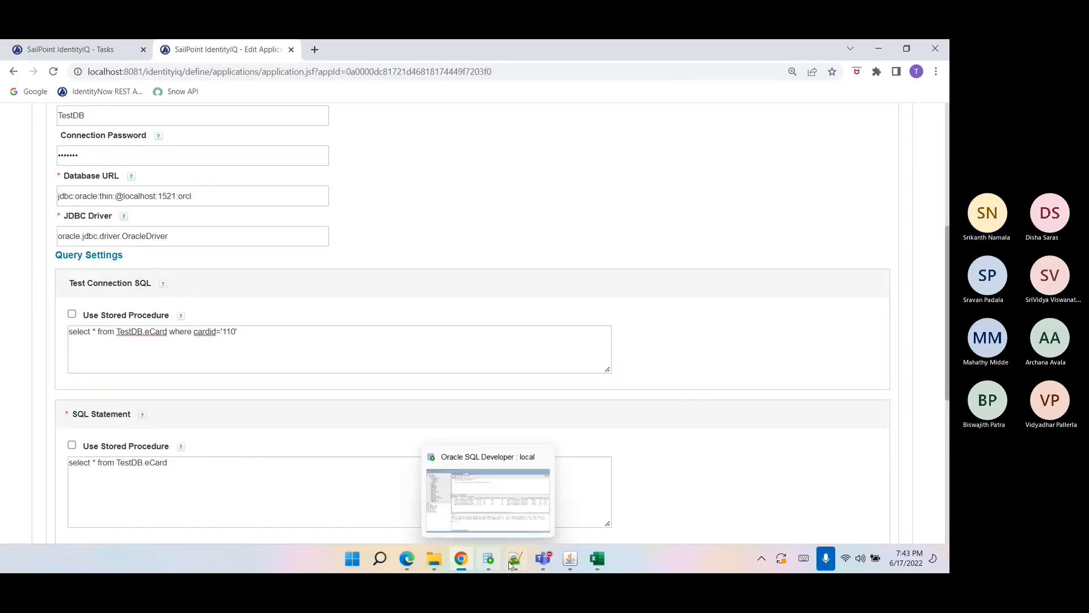
Review the tablespace, user creation and grant statements in the TestDB script.
{"action": "left_click", "coordinate": [516, 558]}
{"action": "scroll", "coordinate": [291, 332], "scroll_direction": "up", "scroll_amount": 7}
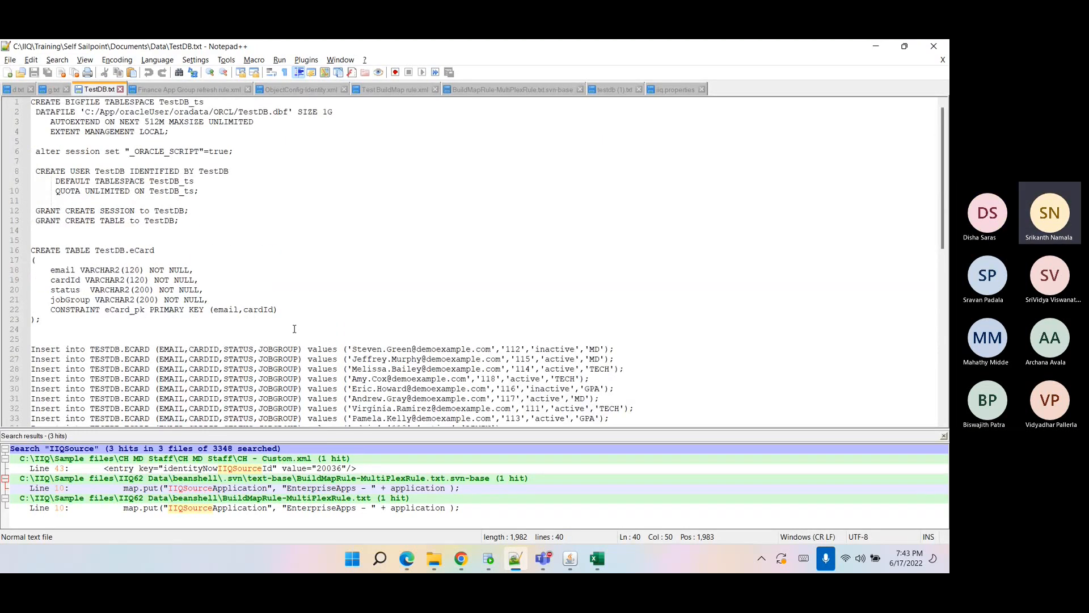
{"action": "double_click", "coordinate": [171, 181]}
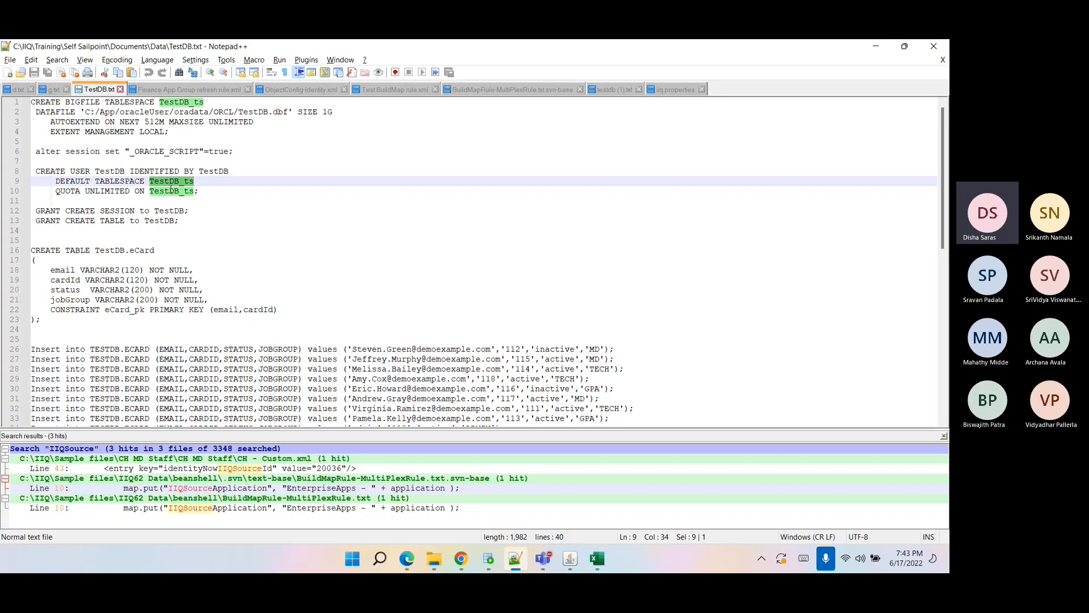
{"action": "double_click", "coordinate": [115, 173]}
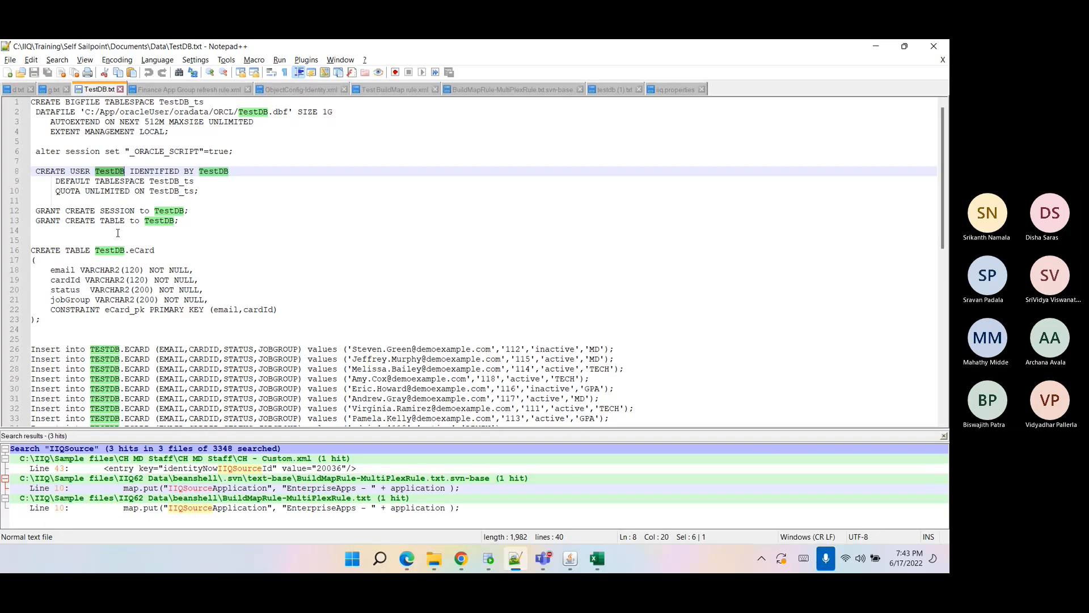
{"action": "scroll", "coordinate": [105, 241], "scroll_direction": "down", "scroll_amount": 1}
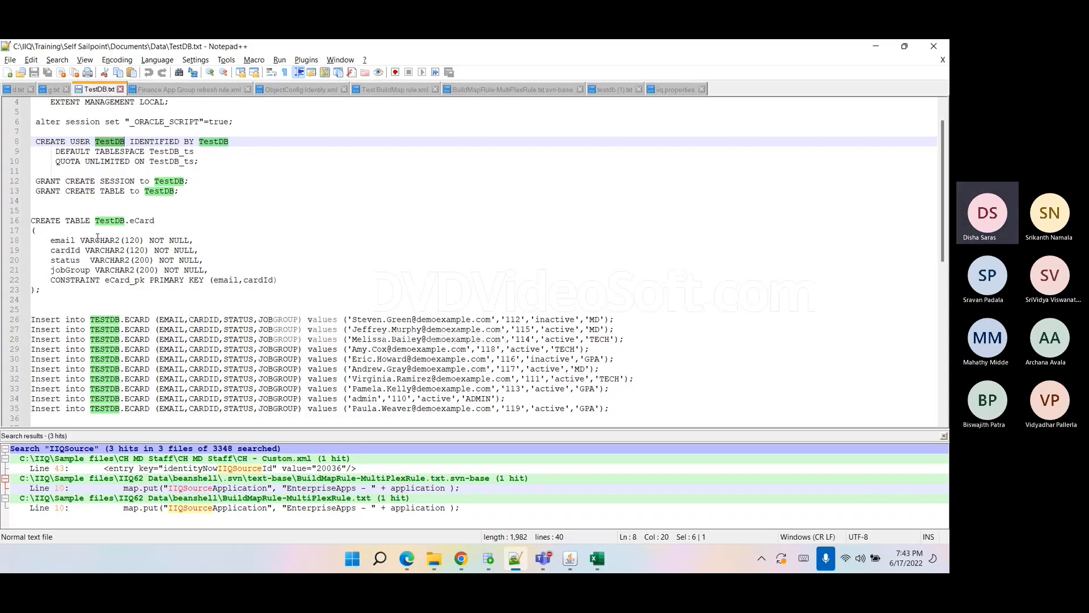
{"action": "scroll", "coordinate": [97, 237], "scroll_direction": "down", "scroll_amount": 1}
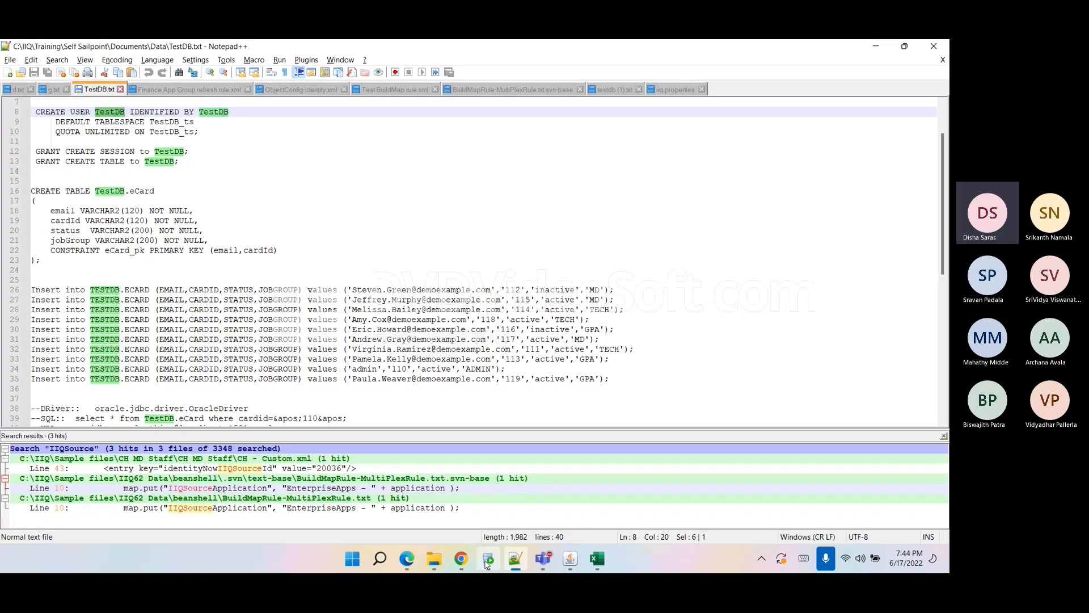
Compare the TestDB.eCard table definition with the MySQL ecard script in testdb (1).txt.
{"action": "left_click", "coordinate": [114, 270]}
{"action": "left_click_drag", "start_coordinate": [30, 192], "coordinate": [59, 261]}
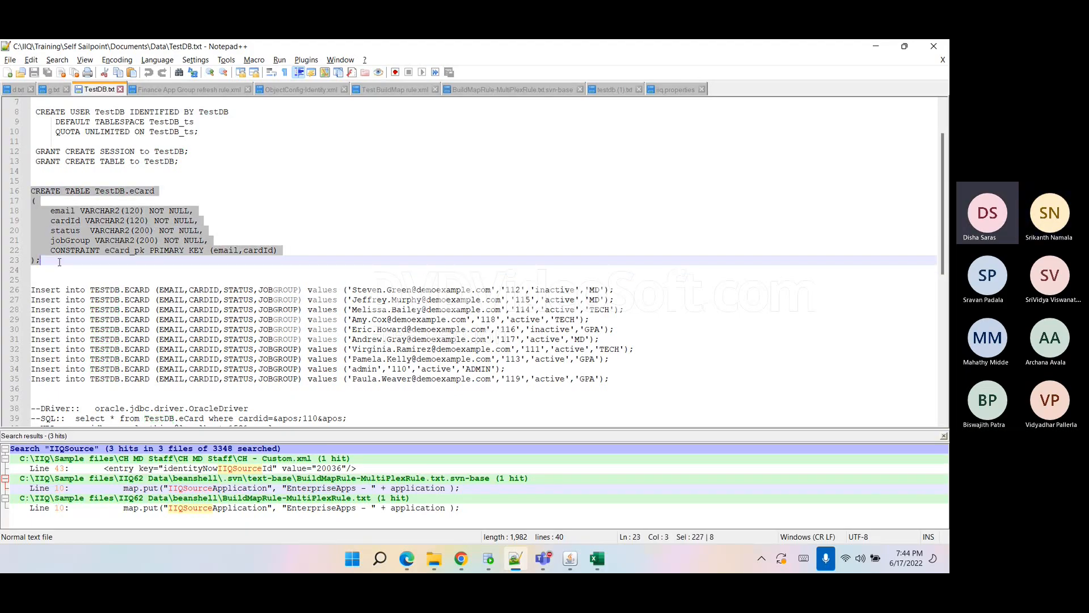
{"action": "left_click", "coordinate": [59, 262]}
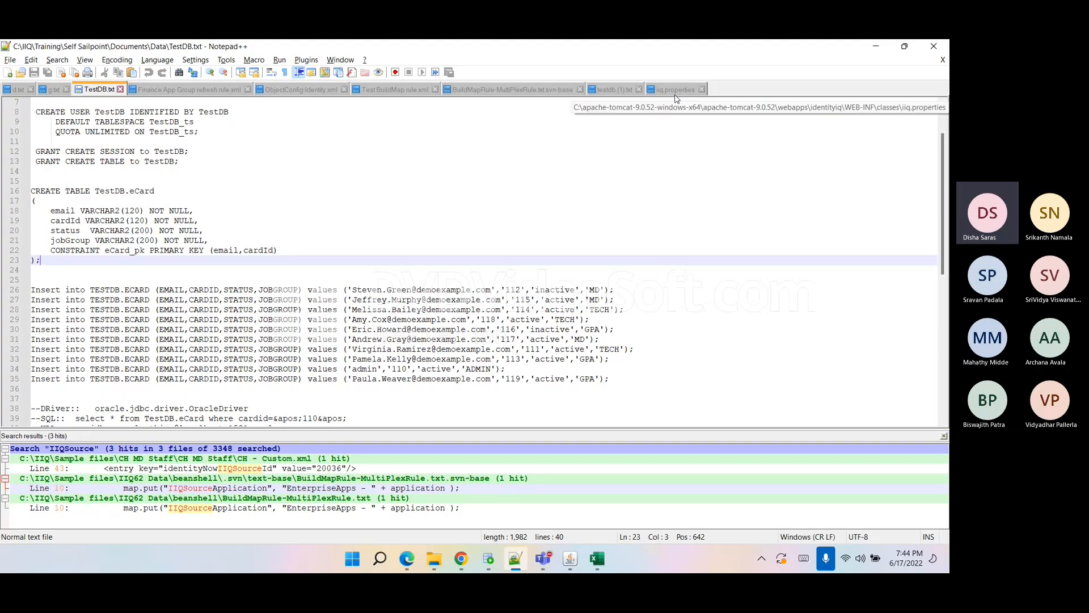
{"action": "left_click", "coordinate": [608, 89]}
{"action": "left_click", "coordinate": [177, 183]}
{"action": "triple_click", "coordinate": [176, 183]}
{"action": "left_click", "coordinate": [224, 189]}
{"action": "double_click", "coordinate": [285, 182]}
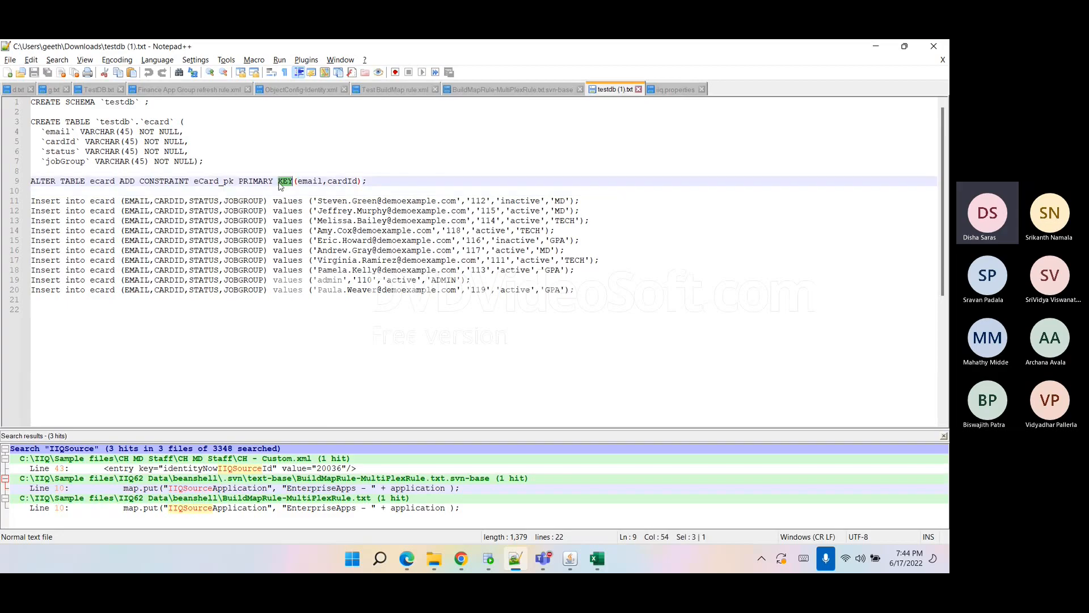
Highlight the eCard table creation, insert rows and setup statements in the TestDB.txt script.
{"action": "left_click", "coordinate": [97, 89]}
{"action": "left_click_drag", "start_coordinate": [32, 191], "coordinate": [223, 381]}
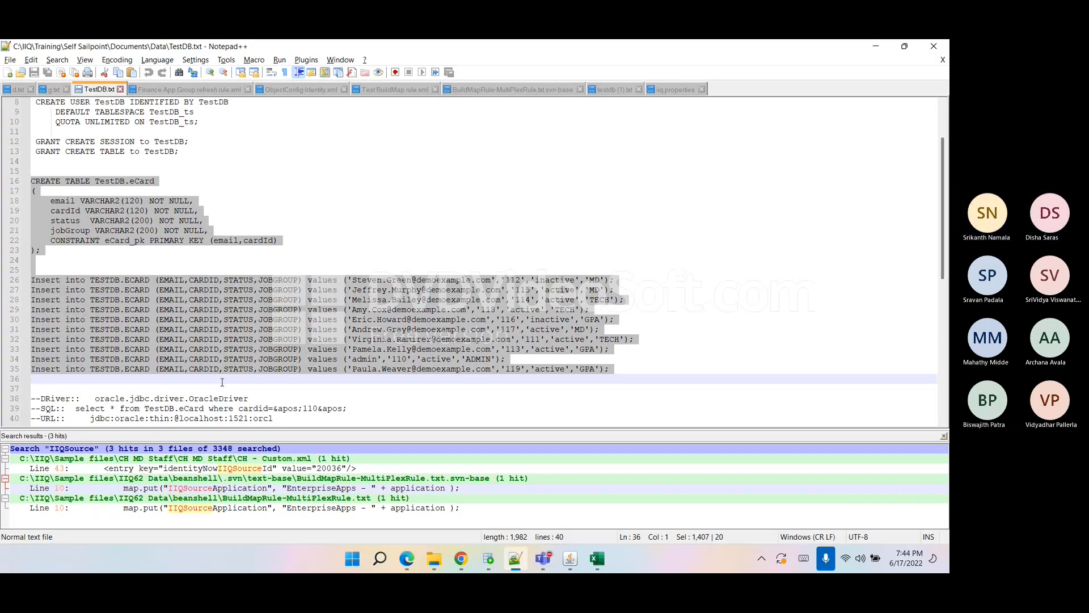
{"action": "scroll", "coordinate": [222, 381], "scroll_direction": "up", "scroll_amount": 3}
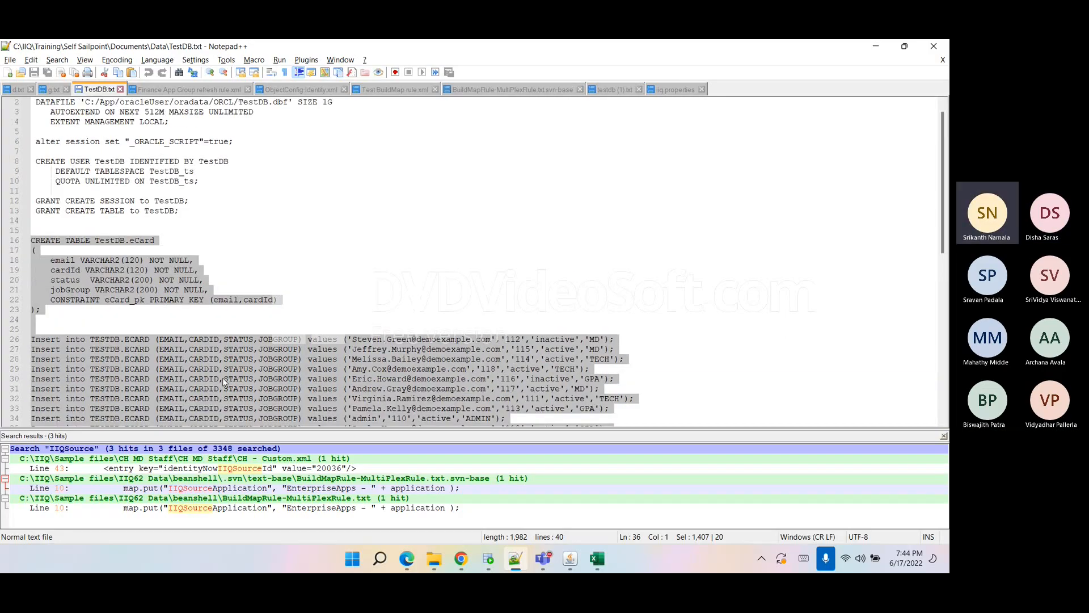
{"action": "left_click_drag", "start_coordinate": [210, 235], "coordinate": [2, 108]}
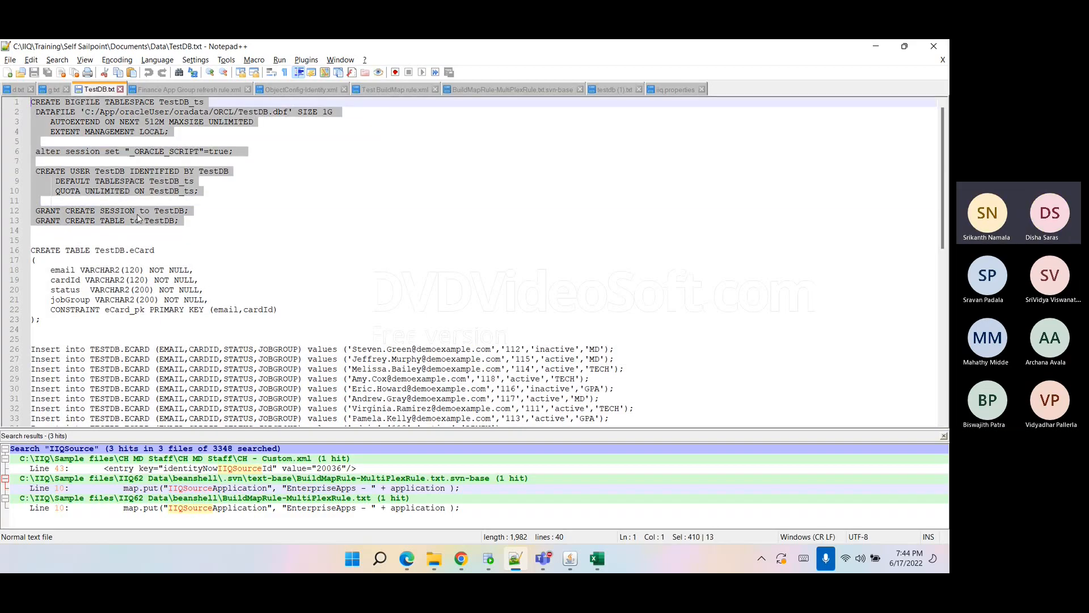
{"action": "left_click_drag", "start_coordinate": [184, 221], "coordinate": [2, 102]}
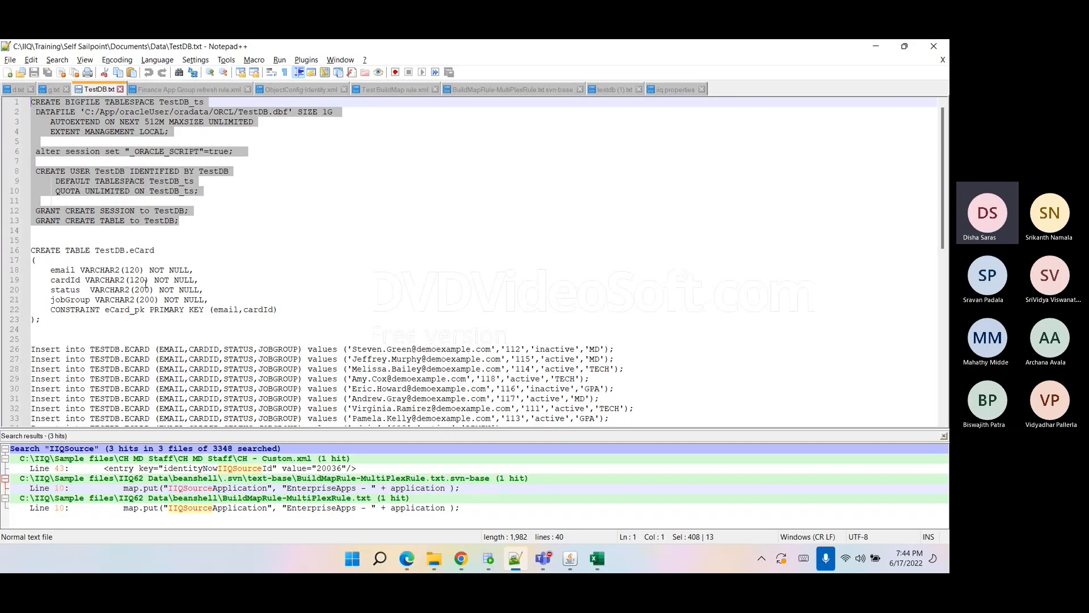
{"action": "left_click", "coordinate": [135, 315]}
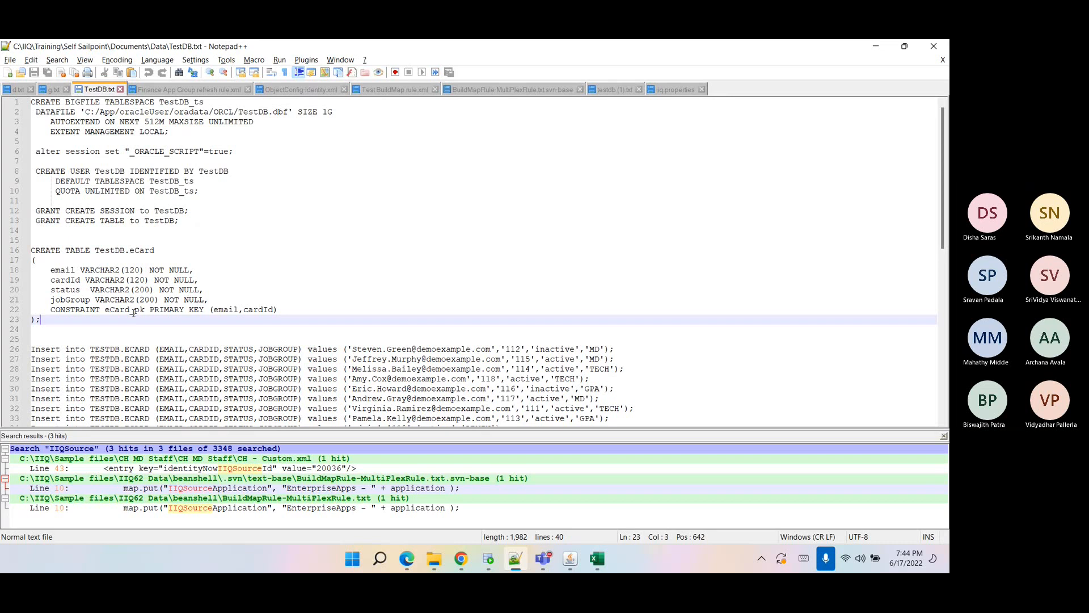
{"action": "scroll", "coordinate": [141, 305], "scroll_direction": "down", "scroll_amount": 1}
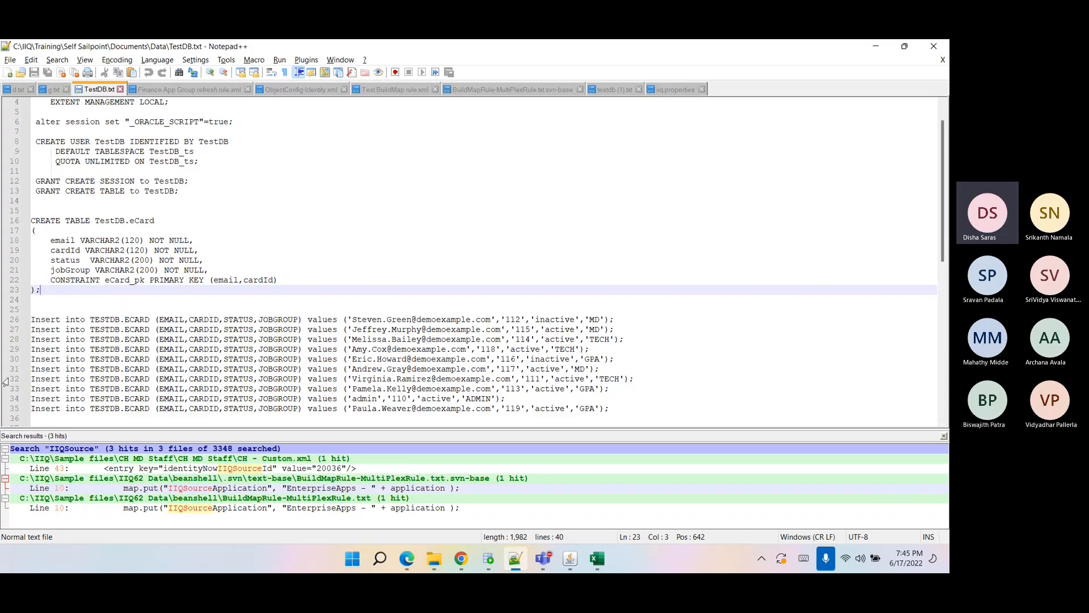
Review the Ecard application's connection user, database URL, JDBC driver and Test Connection SQL fields.
{"action": "left_click", "coordinate": [461, 559]}
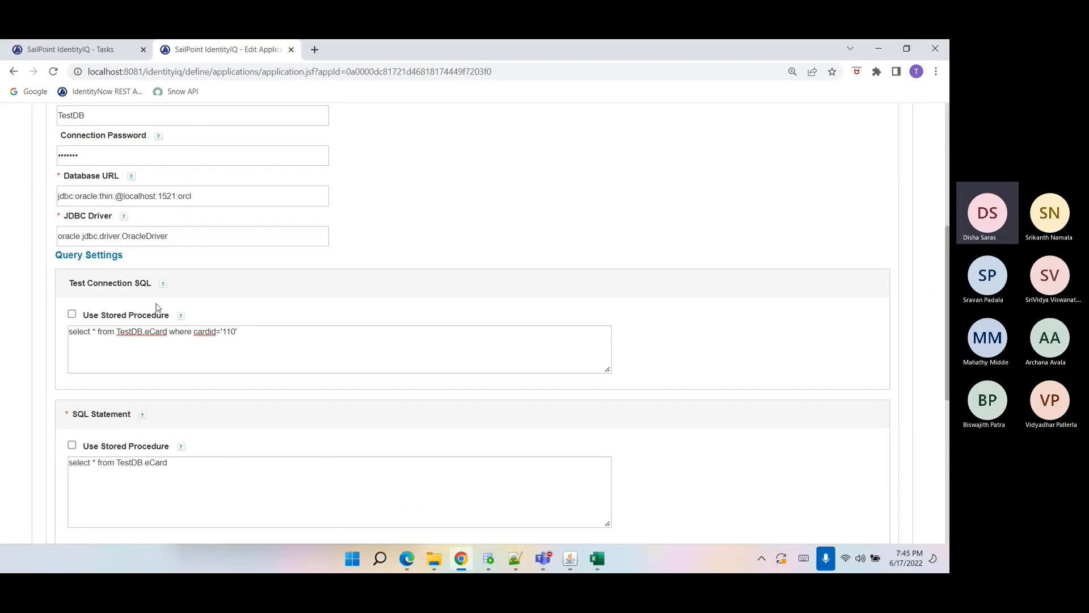
{"action": "scroll", "coordinate": [153, 304], "scroll_direction": "up", "scroll_amount": 2}
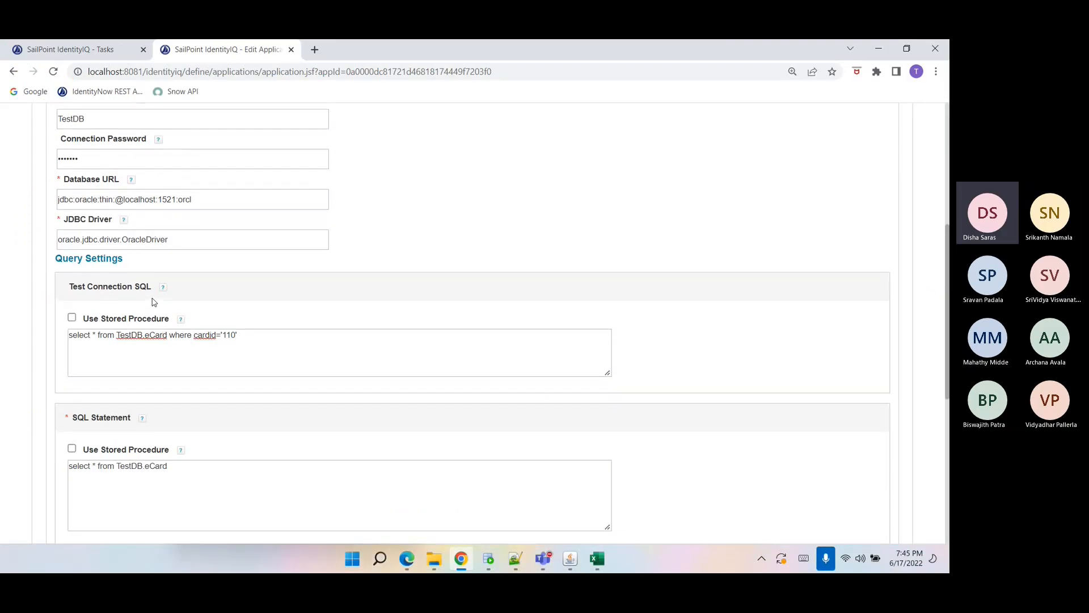
{"action": "double_click", "coordinate": [80, 240]}
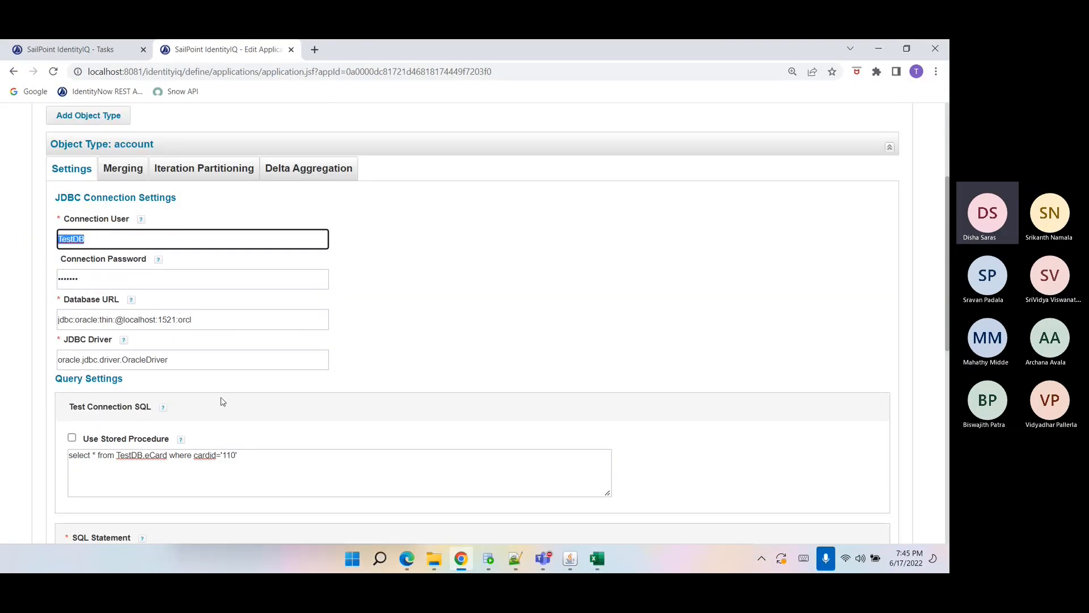
{"action": "scroll", "coordinate": [202, 406], "scroll_direction": "down", "scroll_amount": 2}
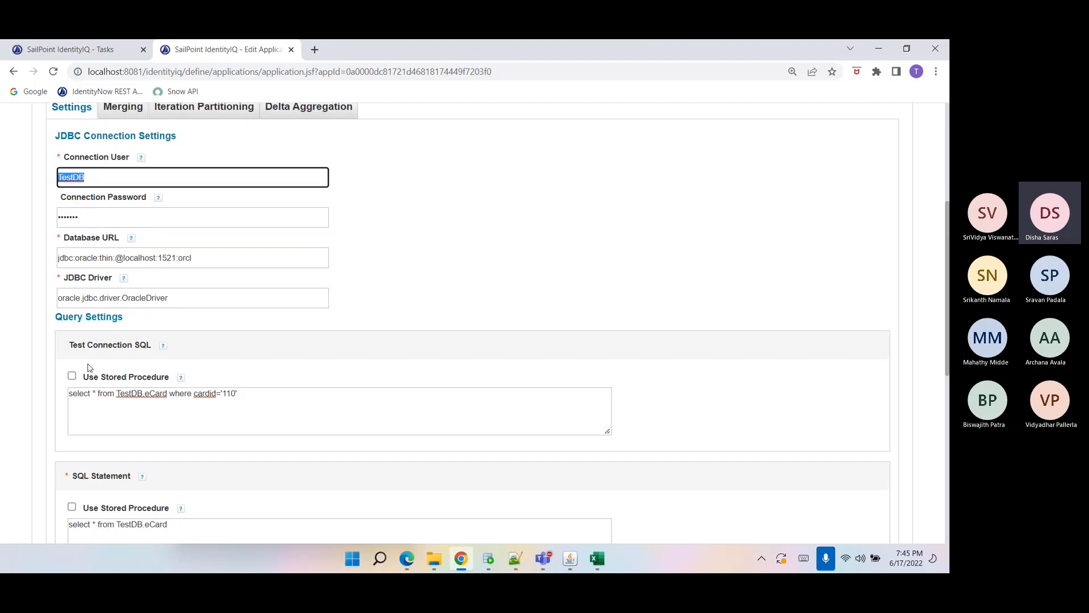
{"action": "double_click", "coordinate": [229, 393]}
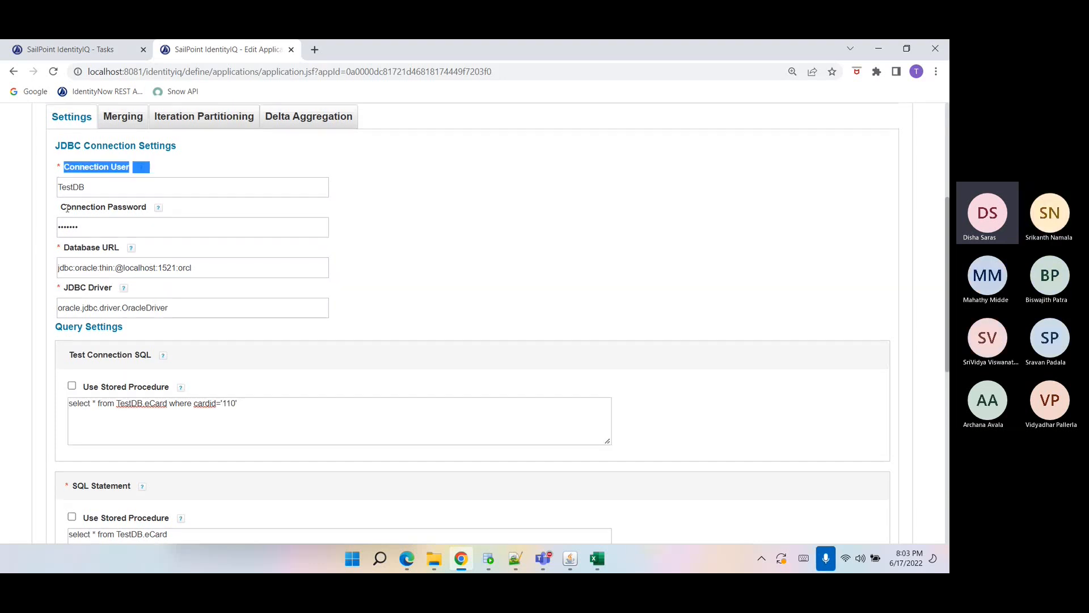
{"action": "left_click_drag", "start_coordinate": [67, 207], "coordinate": [147, 210]}
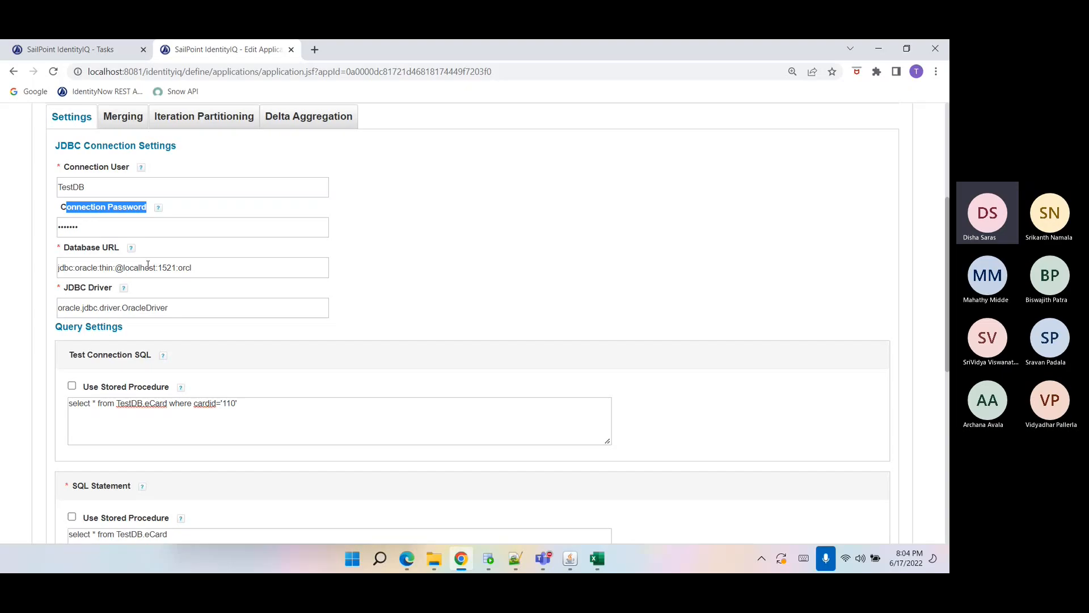
{"action": "left_click_drag", "start_coordinate": [116, 190], "coordinate": [67, 193]}
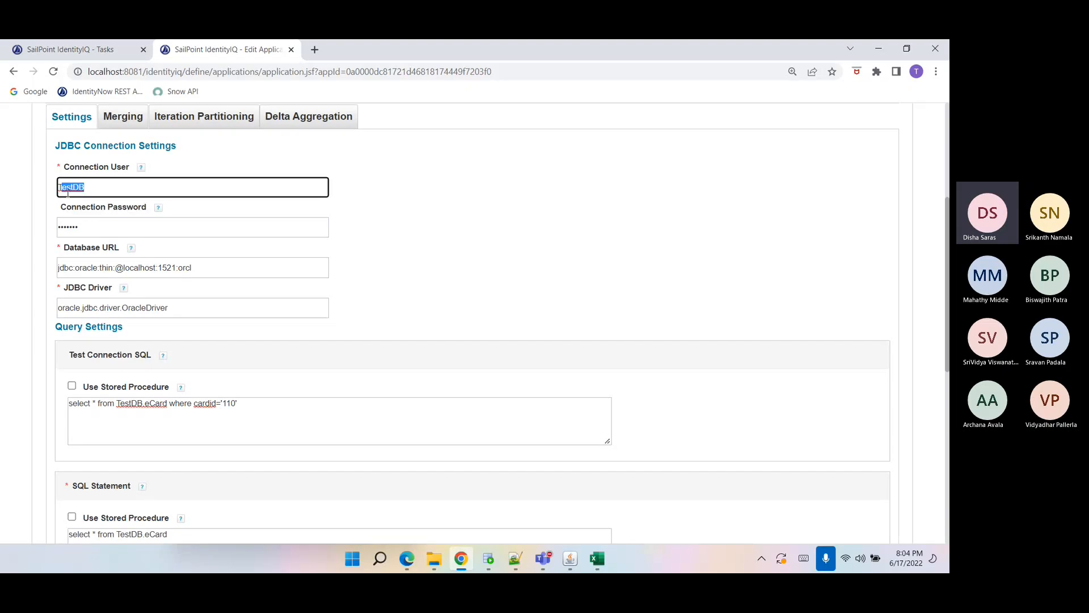
{"action": "double_click", "coordinate": [78, 248]}
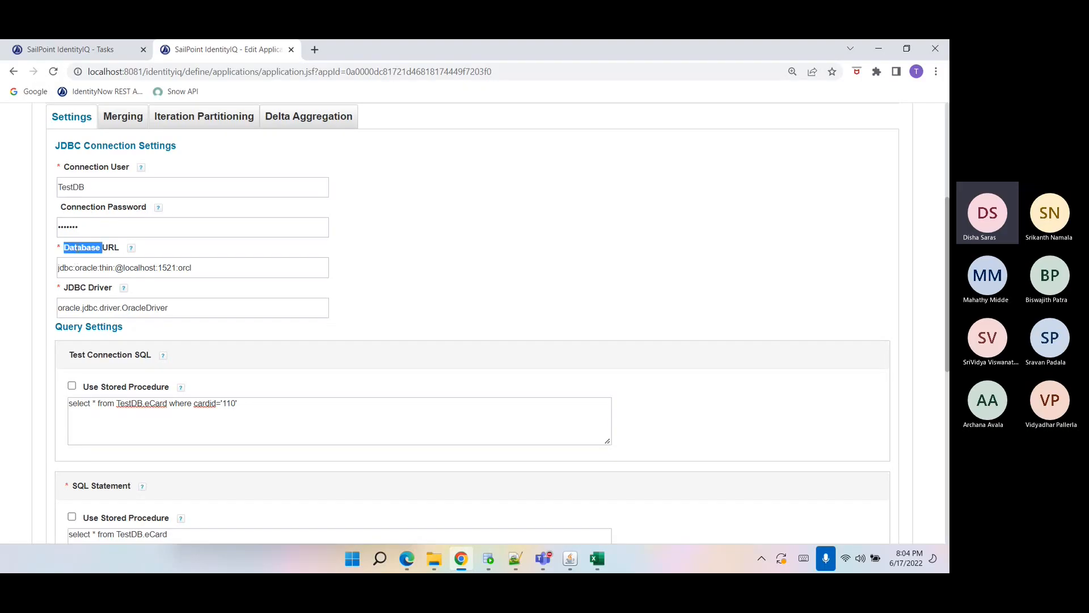
{"action": "left_click_drag", "start_coordinate": [61, 290], "coordinate": [116, 292]}
{"action": "scroll", "coordinate": [96, 299], "scroll_direction": "down", "scroll_amount": 2}
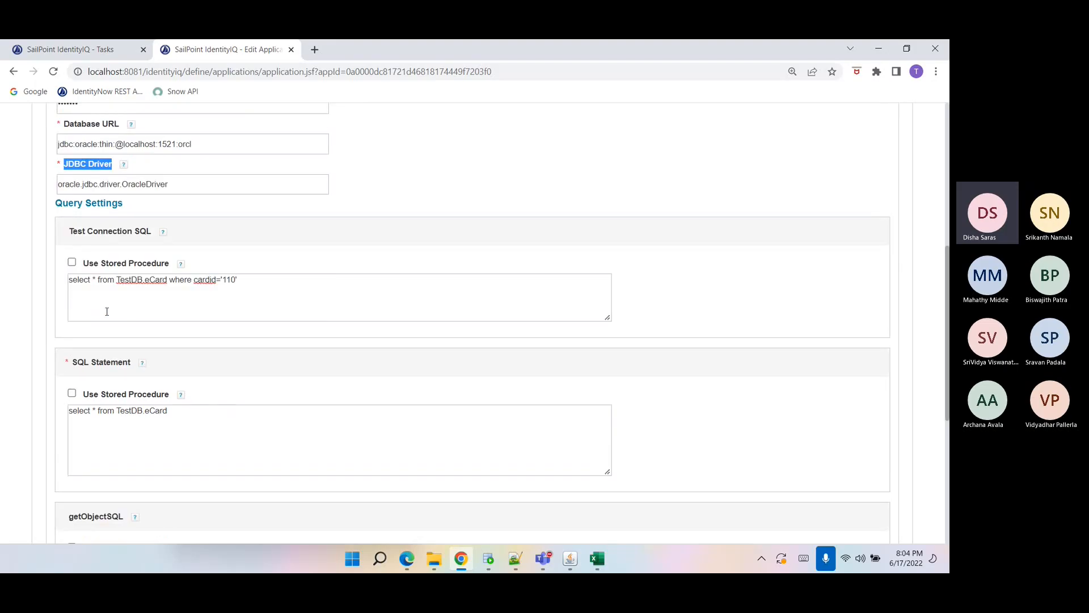
Open the ECARD table data, then run select * from testdb.ecard in the local SQL worksheet.
{"action": "left_click", "coordinate": [488, 559]}
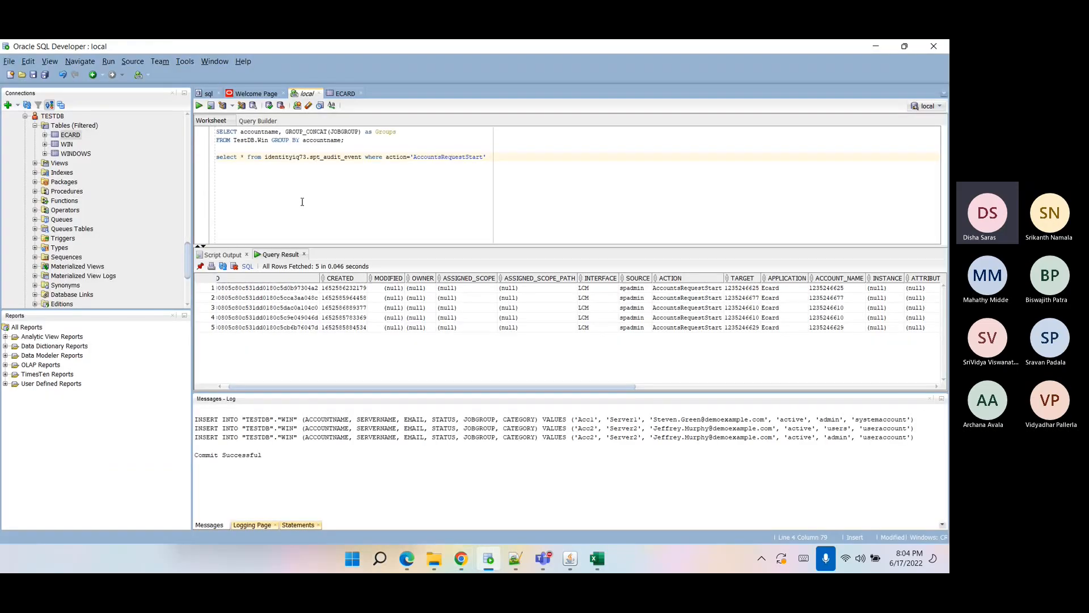
{"action": "left_click", "coordinate": [344, 94]}
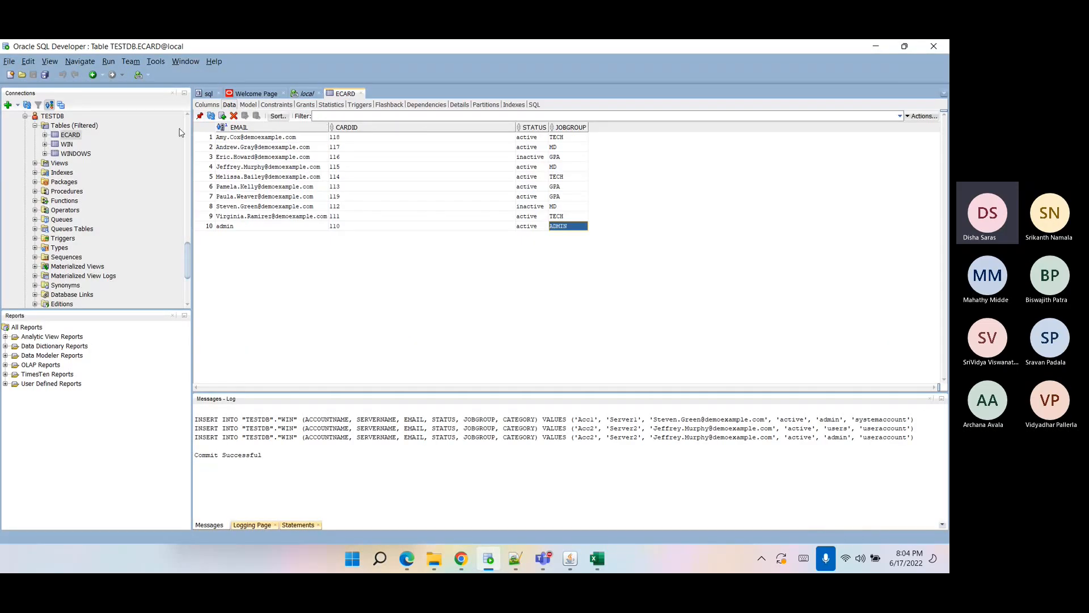
{"action": "left_click", "coordinate": [306, 93]}
{"action": "key", "text": "Return"}
{"action": "key", "text": "Return"}
{"action": "type", "text": "select * fro"}
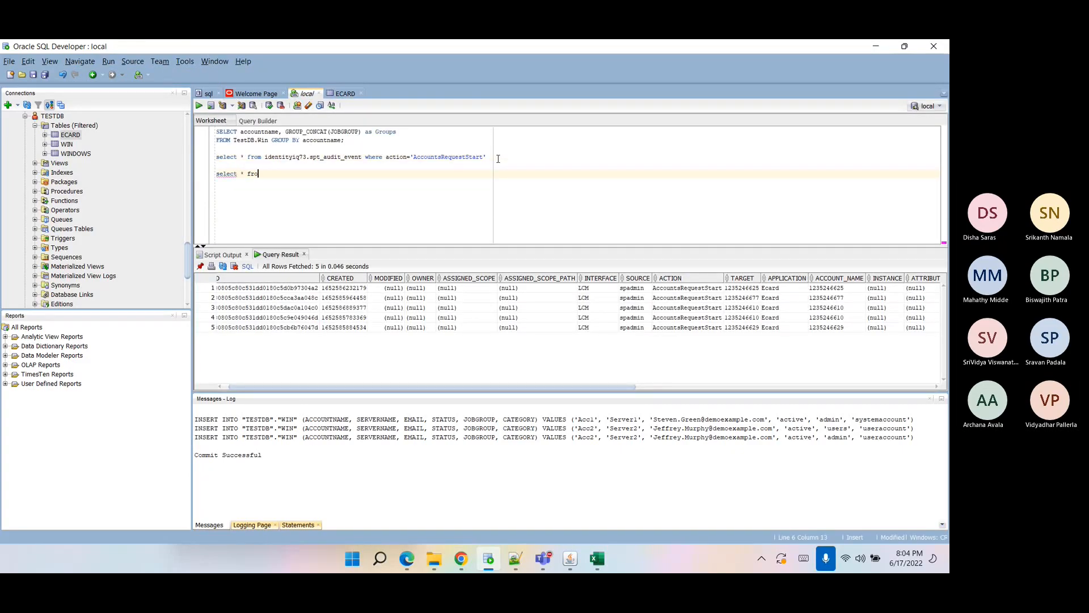
{"action": "type", "text": "m testdb.ecard"}
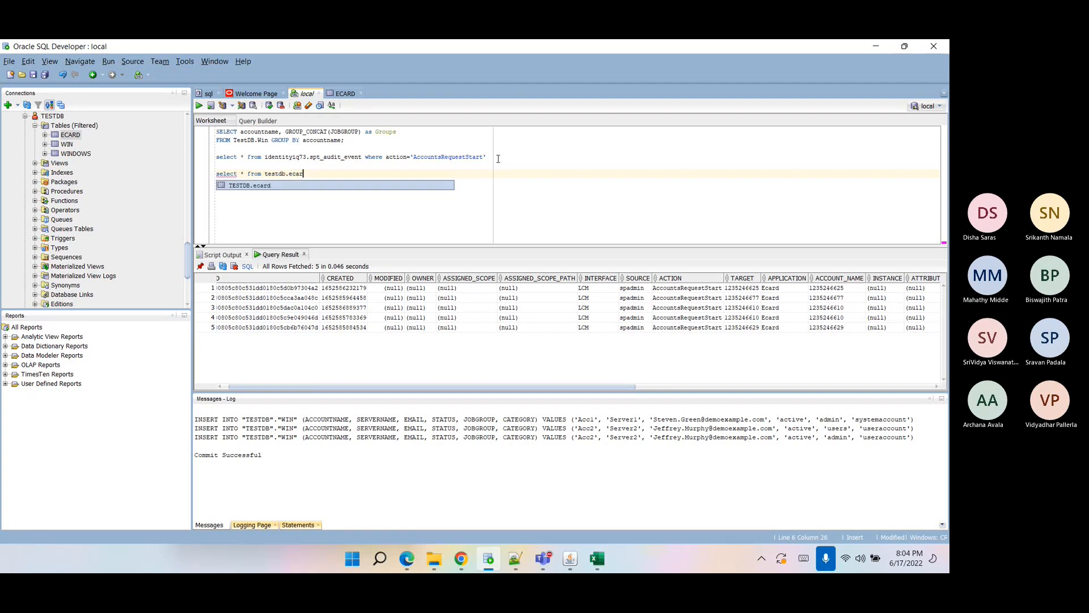
{"action": "triple_click", "coordinate": [285, 178]}
{"action": "left_click", "coordinate": [199, 106]}
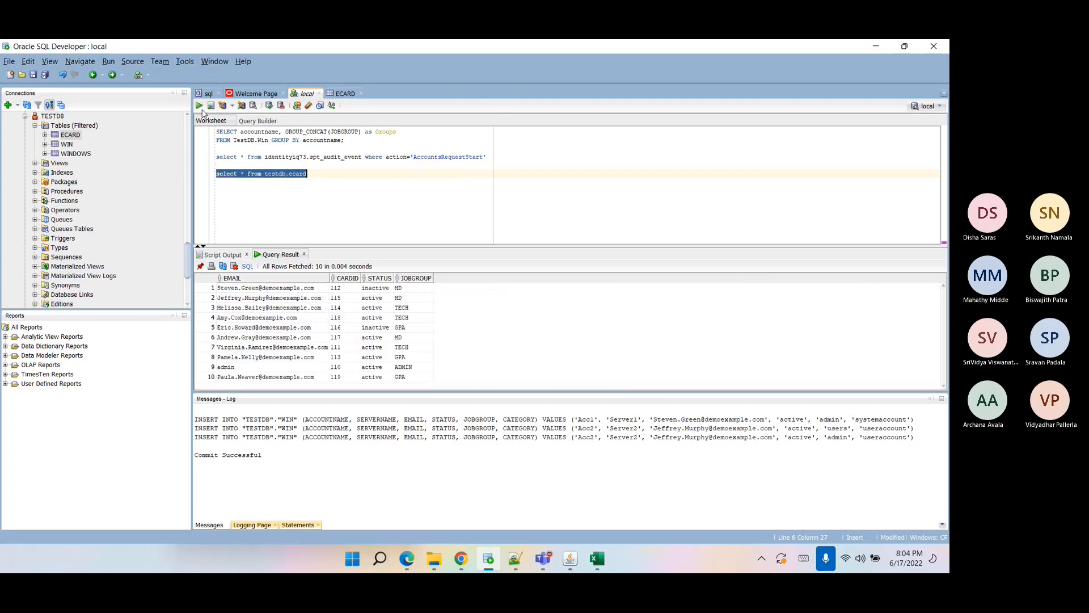
Review the Test Connection SQL, SQL Statement and getObjectSQL queries in the Ecard settings.
{"action": "left_click", "coordinate": [460, 562]}
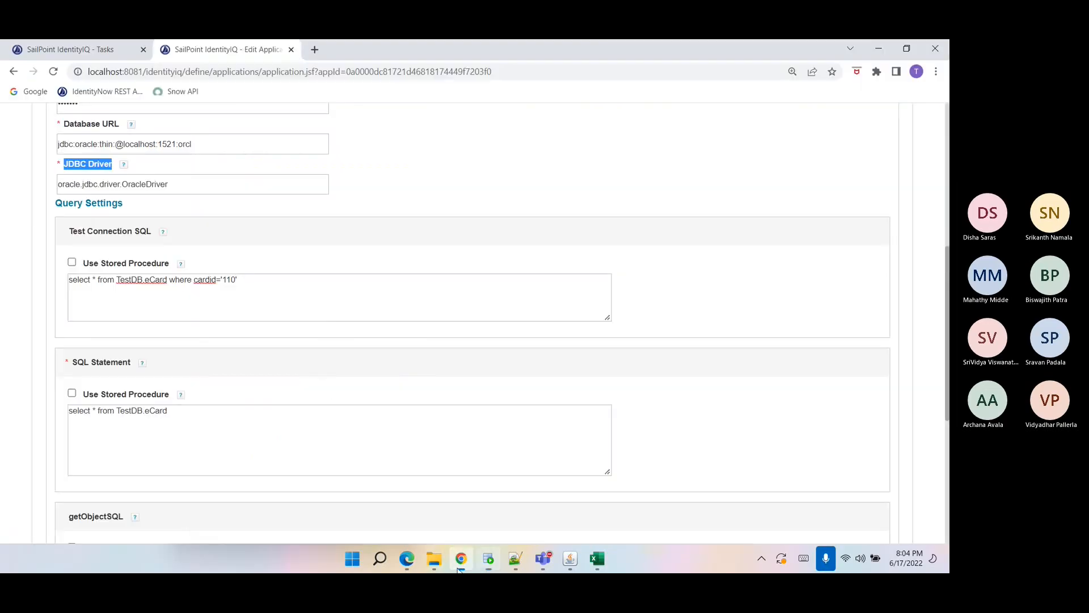
{"action": "left_click", "coordinate": [234, 290]}
{"action": "left_click_drag", "start_coordinate": [252, 281], "coordinate": [43, 291]}
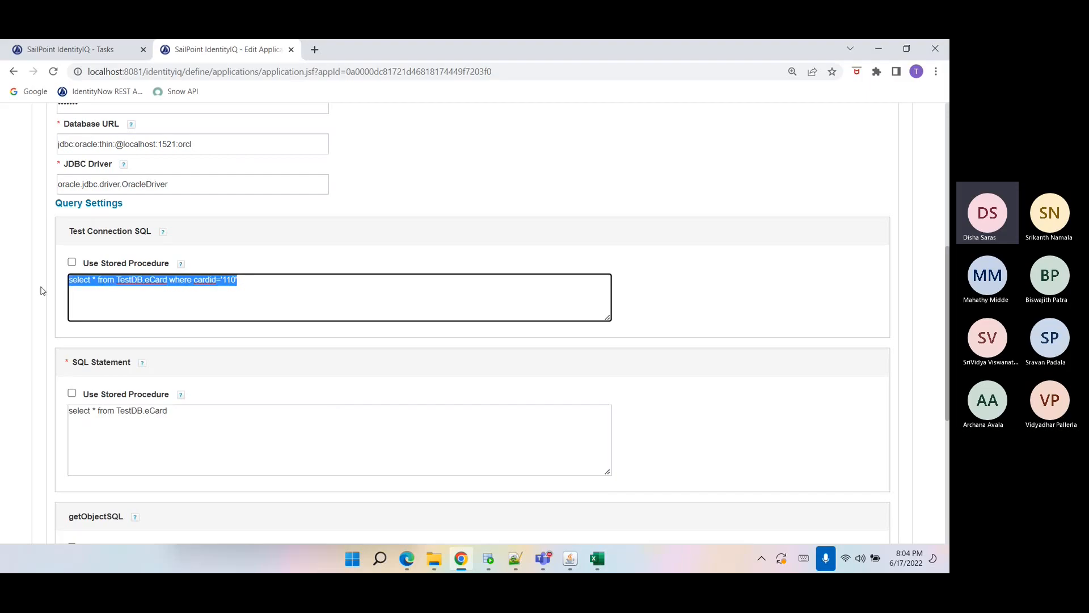
{"action": "double_click", "coordinate": [225, 279]}
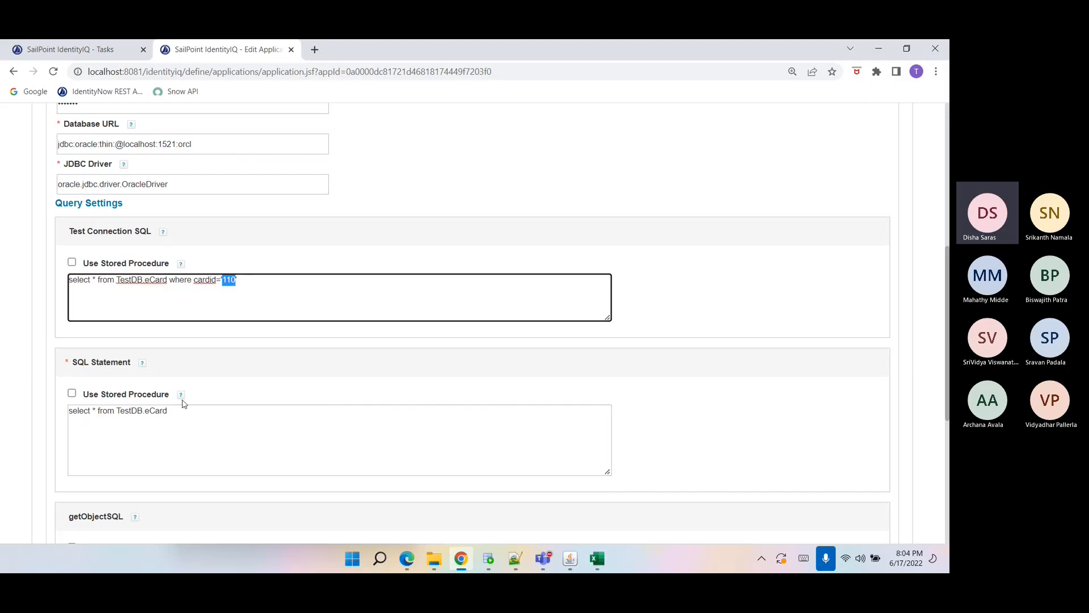
{"action": "left_click_drag", "start_coordinate": [183, 408], "coordinate": [48, 414]}
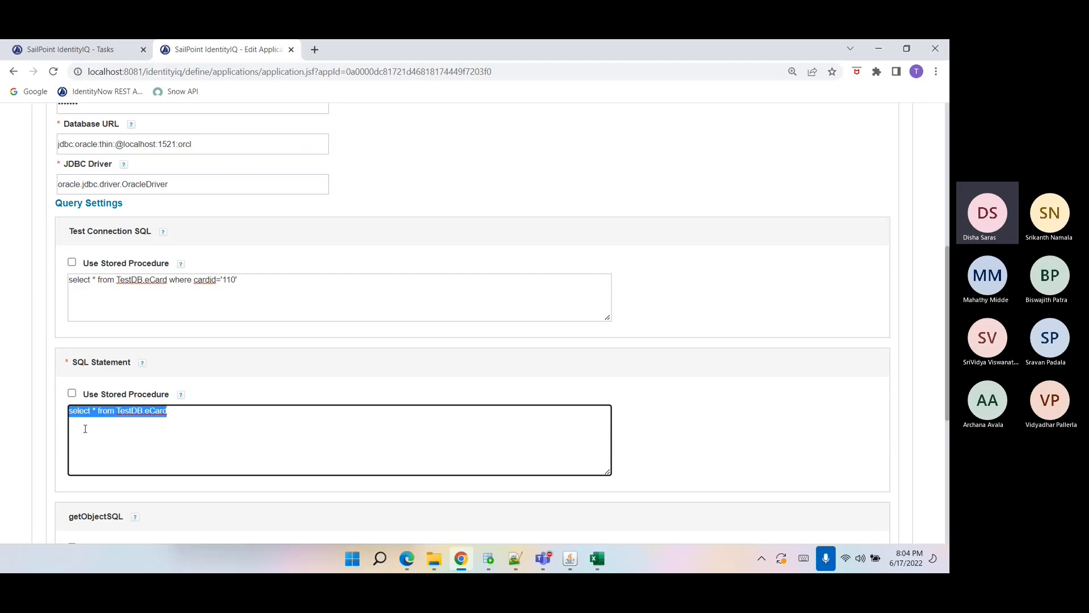
{"action": "left_click", "coordinate": [143, 436]}
{"action": "left_click_drag", "start_coordinate": [192, 415], "coordinate": [27, 420]}
{"action": "scroll", "coordinate": [25, 418], "scroll_direction": "down", "scroll_amount": 5}
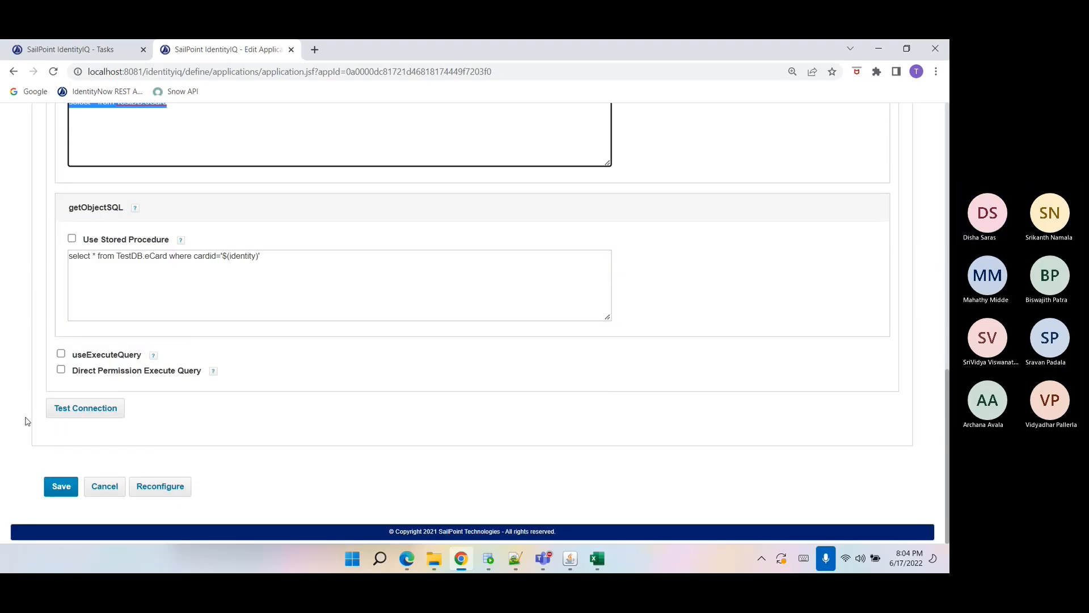
{"action": "left_click_drag", "start_coordinate": [314, 277], "coordinate": [73, 275]}
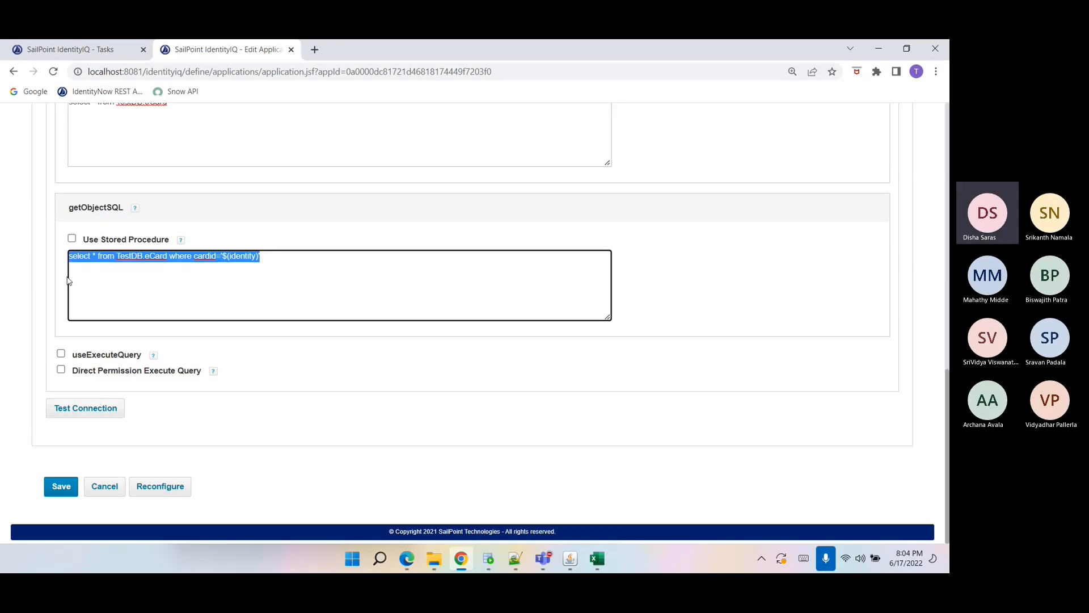
{"action": "scroll", "coordinate": [104, 286], "scroll_direction": "up", "scroll_amount": 2}
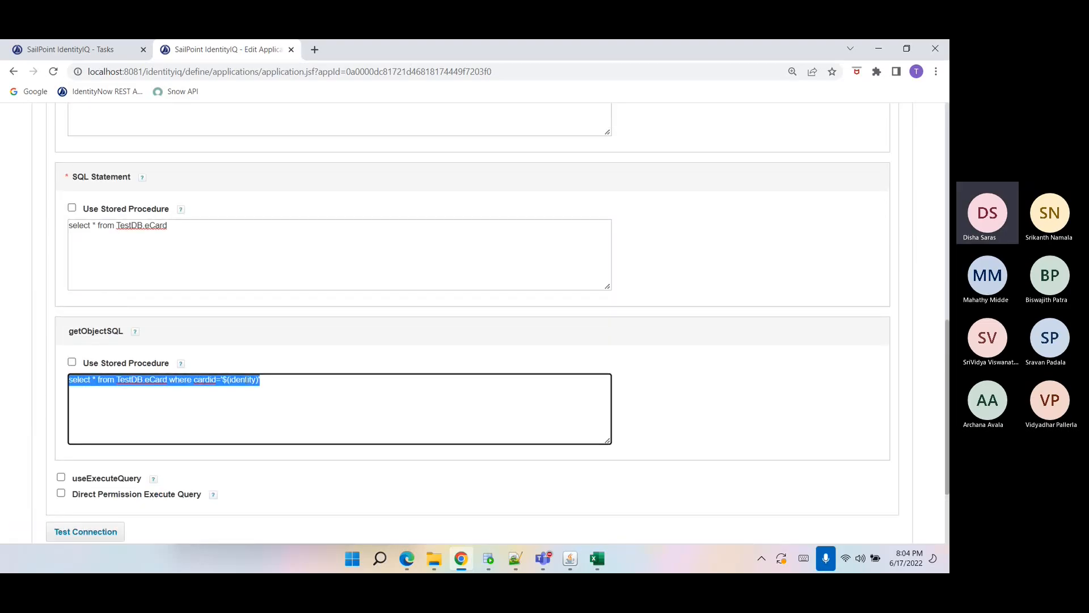
{"action": "double_click", "coordinate": [243, 380]}
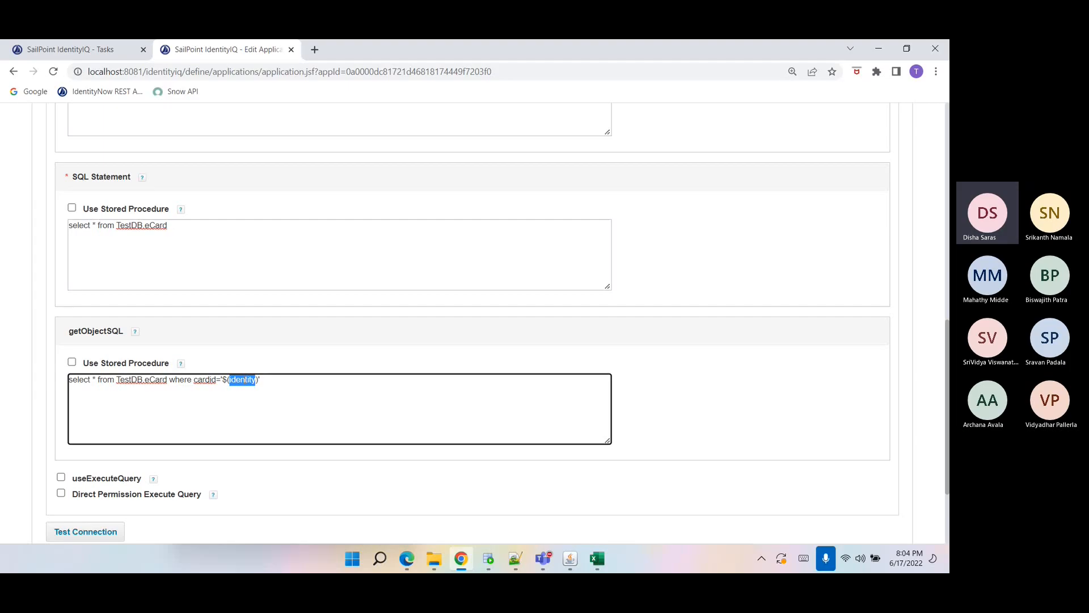
{"action": "left_click_drag", "start_coordinate": [221, 380], "coordinate": [260, 386]}
{"action": "double_click", "coordinate": [243, 381]}
{"action": "scroll", "coordinate": [245, 385], "scroll_direction": "up", "scroll_amount": 10}
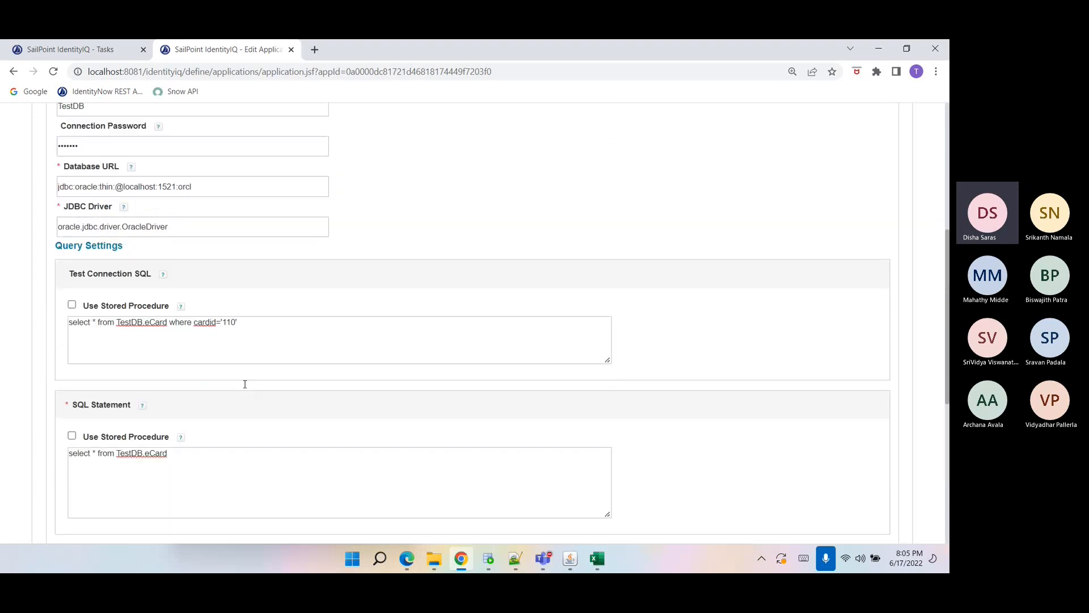
Open the Schema subtab and examine the identity attribute and the account schema attributes.
{"action": "left_click", "coordinate": [108, 264]}
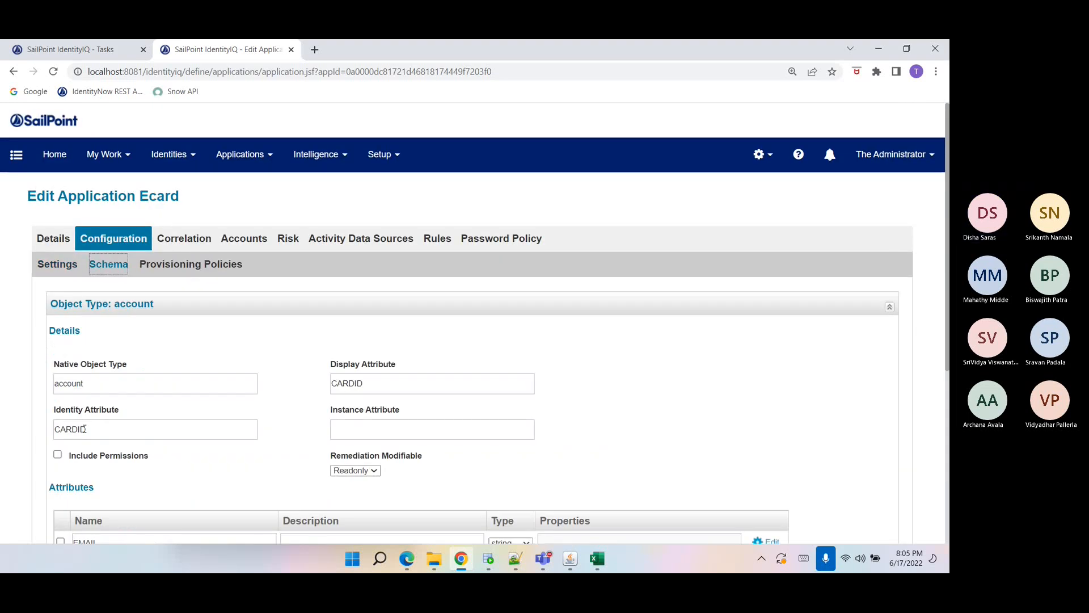
{"action": "left_click_drag", "start_coordinate": [55, 410], "coordinate": [121, 417]}
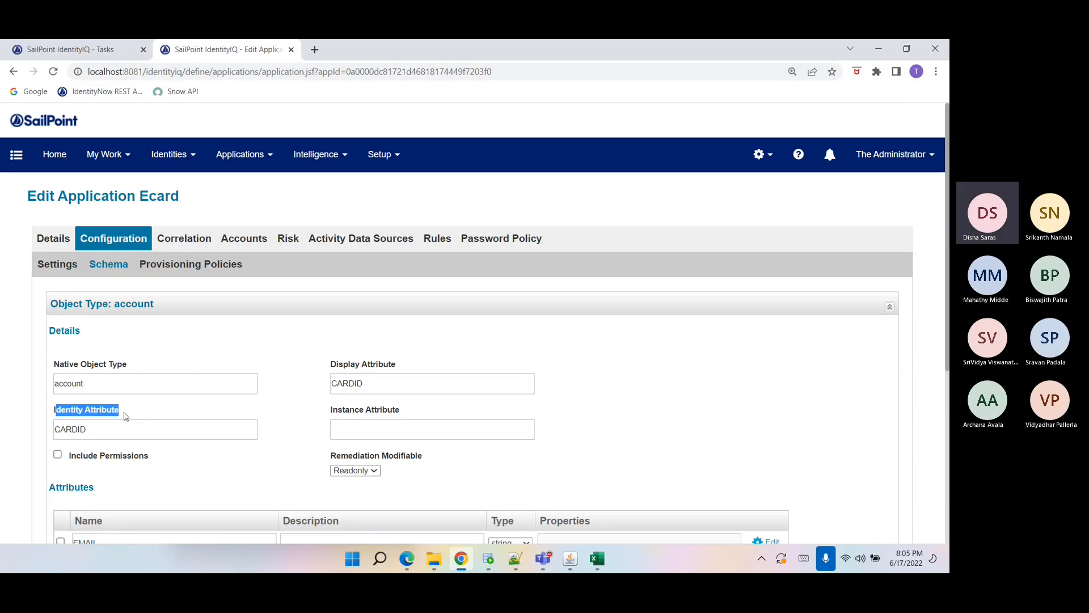
{"action": "scroll", "coordinate": [102, 426], "scroll_direction": "down", "scroll_amount": 1}
{"action": "scroll", "coordinate": [111, 389], "scroll_direction": "down", "scroll_amount": 1}
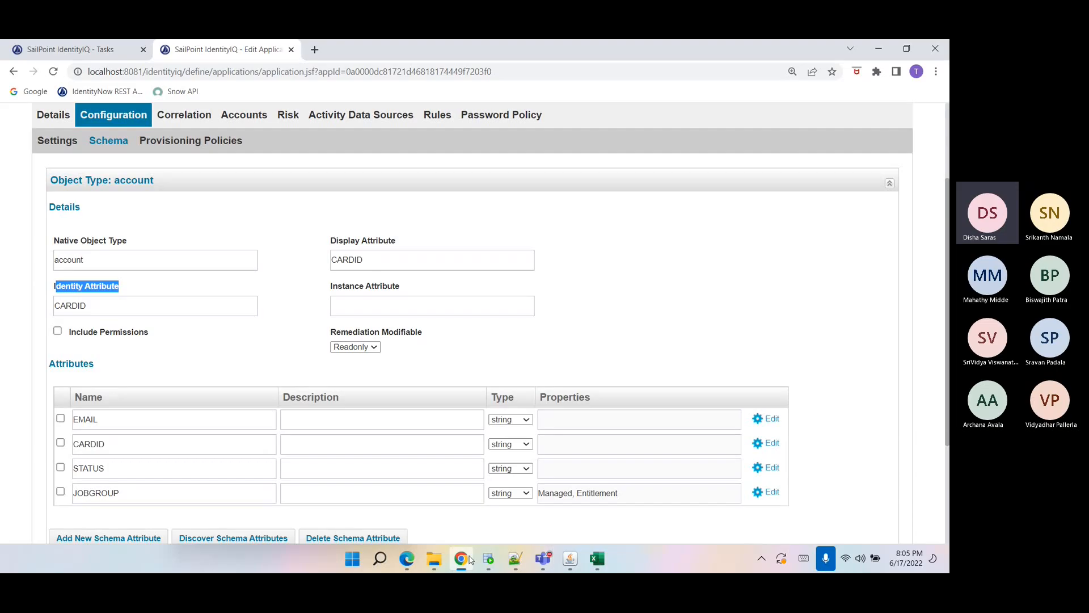
Check the CARDID values in the query results and return to the Ecard connection settings.
{"action": "left_click", "coordinate": [487, 558]}
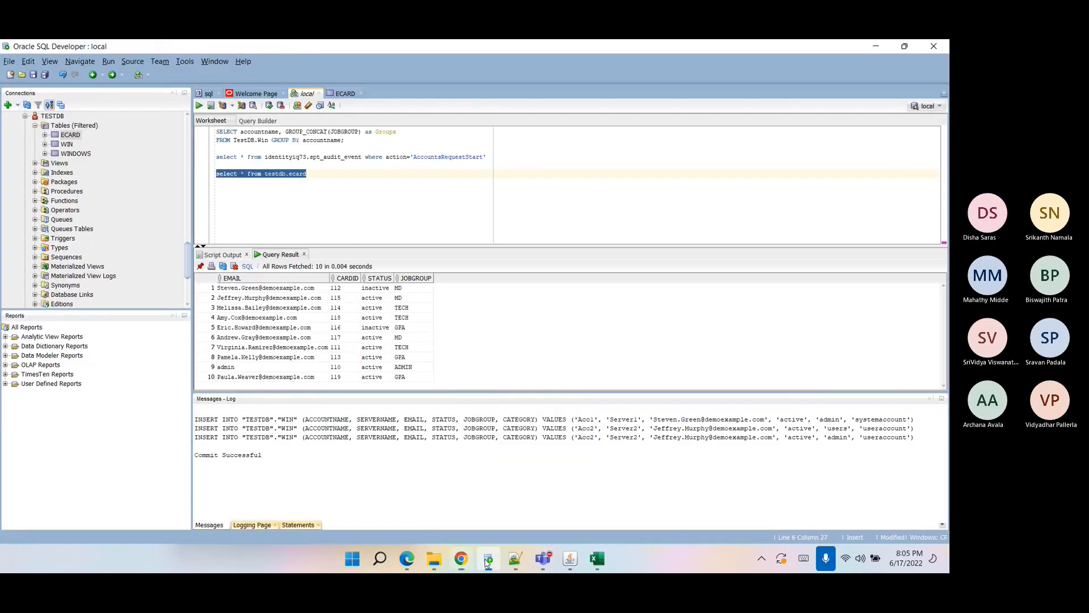
{"action": "left_click", "coordinate": [341, 290]}
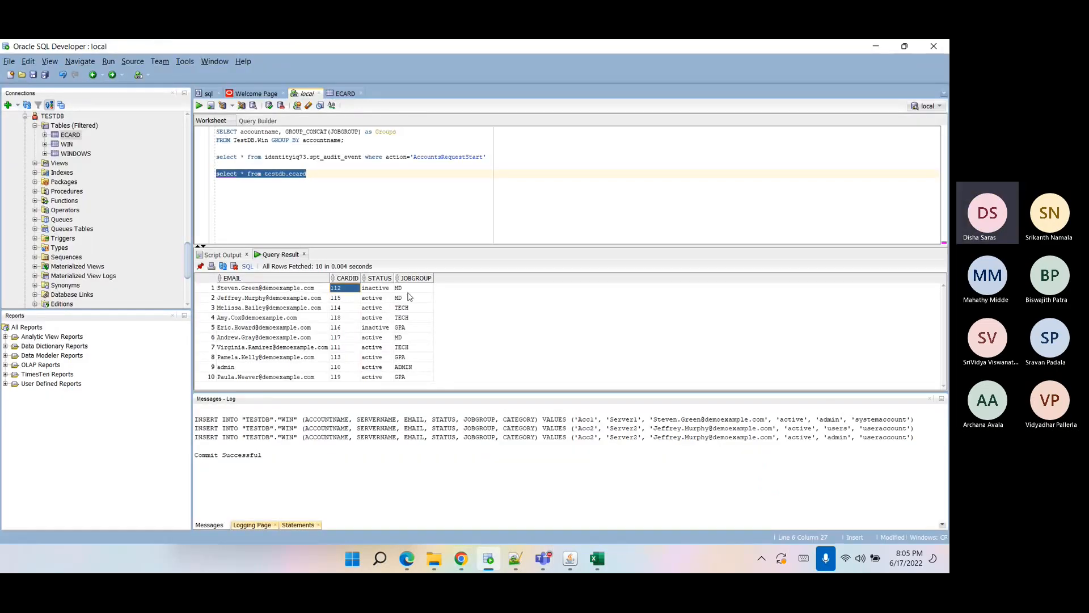
{"action": "left_click", "coordinate": [345, 309]}
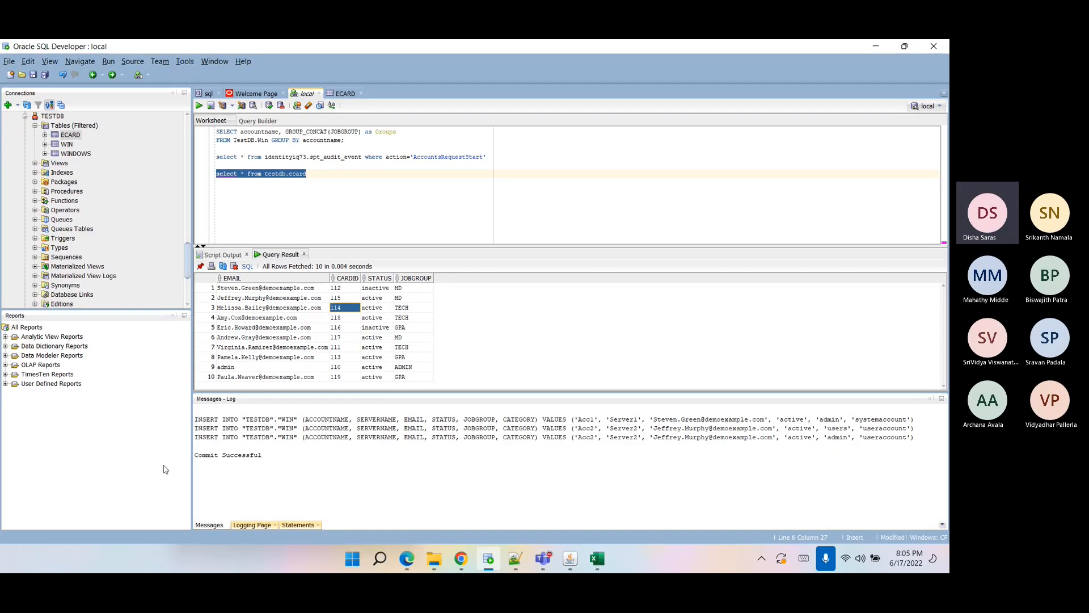
{"action": "left_click", "coordinate": [461, 559]}
{"action": "scroll", "coordinate": [113, 422], "scroll_direction": "down", "scroll_amount": 1}
{"action": "scroll", "coordinate": [49, 365], "scroll_direction": "up", "scroll_amount": 1}
{"action": "left_click", "coordinate": [57, 142]}
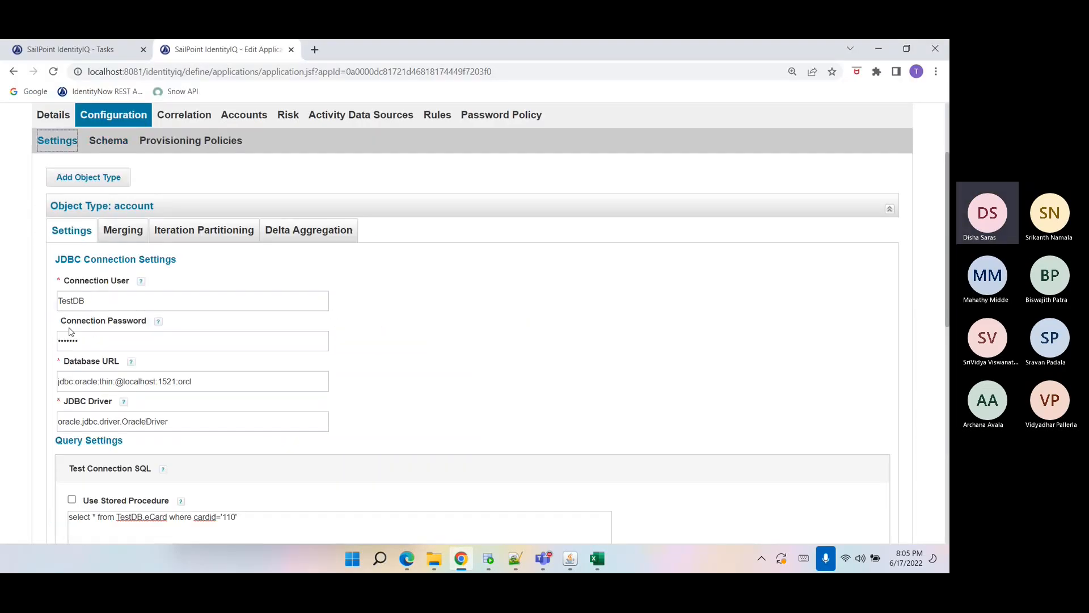
Open the Merging tab of the account object type.
{"action": "scroll", "coordinate": [121, 395], "scroll_direction": "down", "scroll_amount": 5}
{"action": "left_click_drag", "start_coordinate": [221, 492], "coordinate": [263, 496]}
{"action": "scroll", "coordinate": [270, 460], "scroll_direction": "up", "scroll_amount": 5}
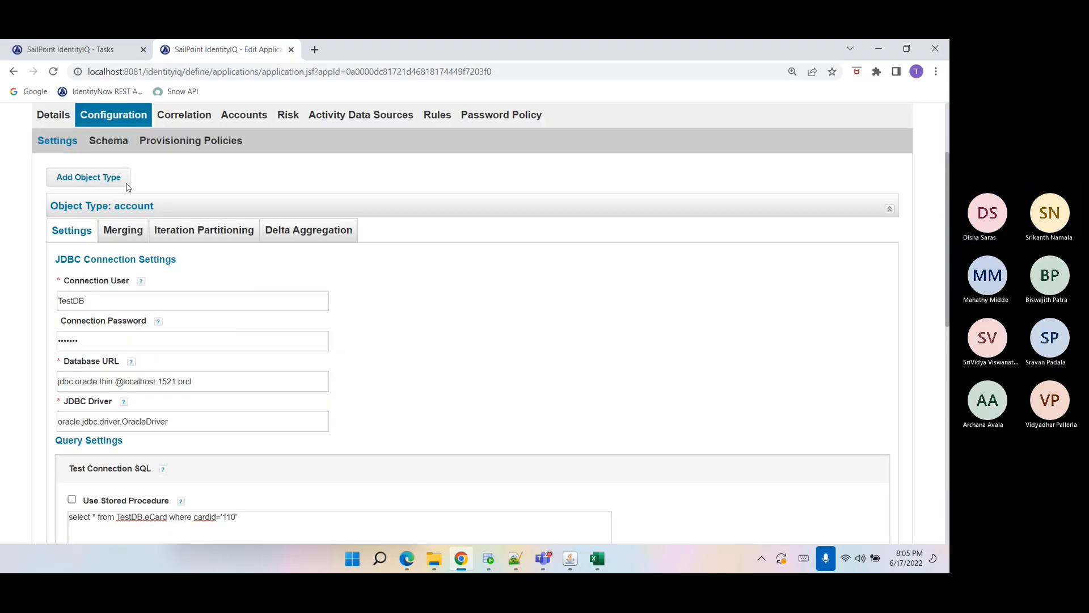
{"action": "left_click", "coordinate": [119, 236]}
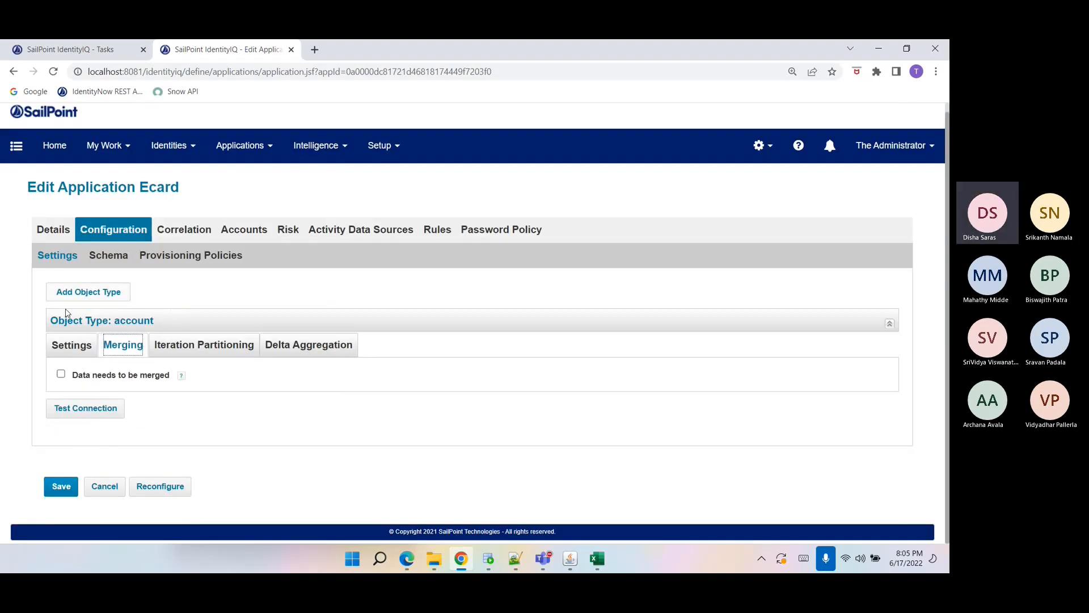
Compare the Ecard connection settings and account schema attributes with the eCard table columns in SQL Developer.
{"action": "left_click", "coordinate": [81, 352]}
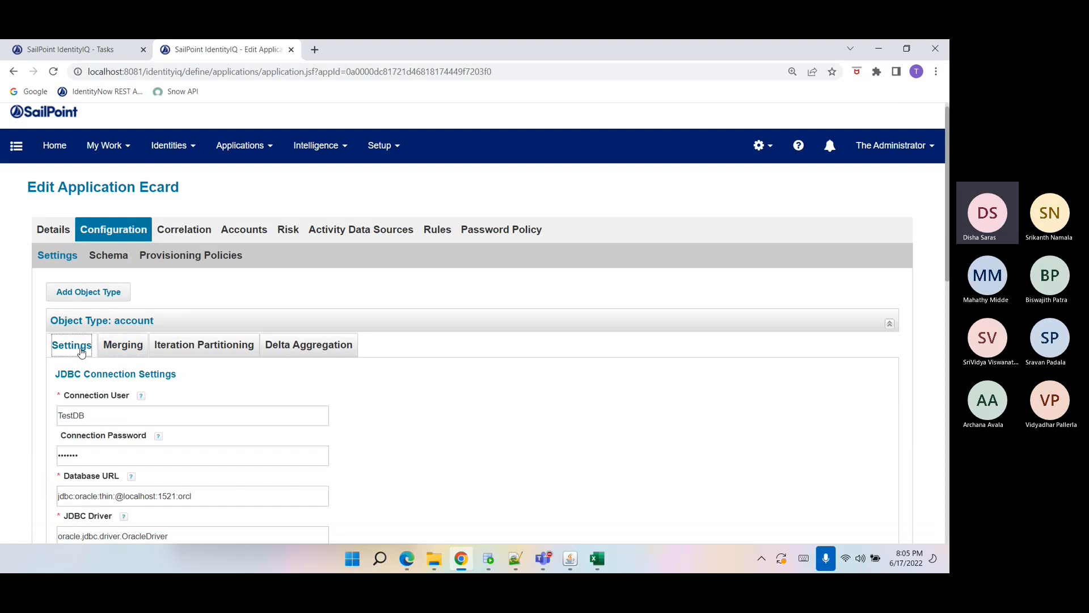
{"action": "left_click", "coordinate": [488, 559]}
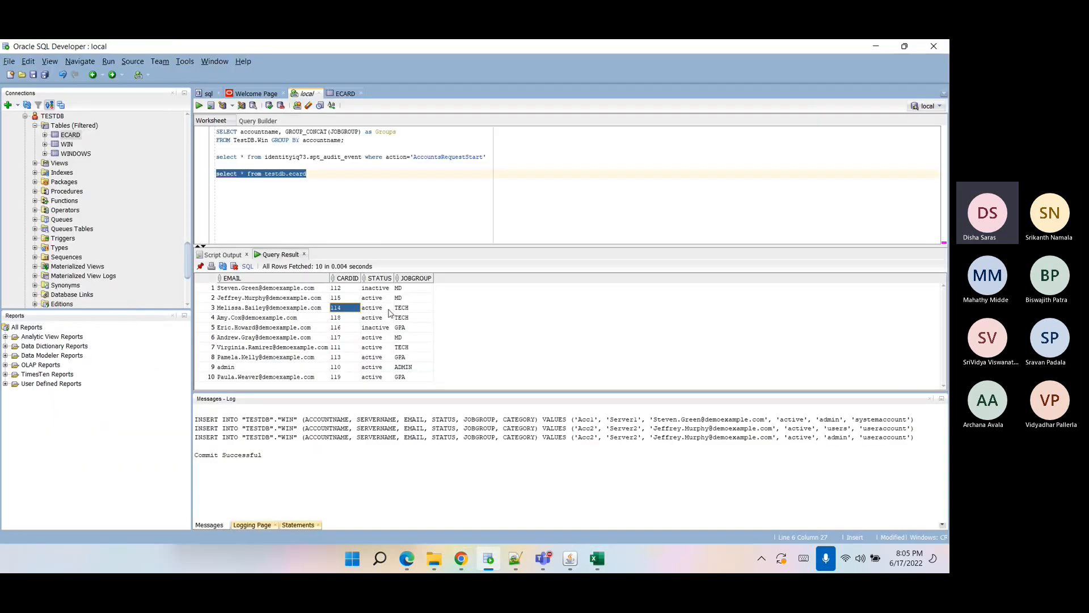
{"action": "left_click", "coordinate": [462, 558]}
{"action": "left_click", "coordinate": [108, 255]}
{"action": "scroll", "coordinate": [138, 360], "scroll_direction": "down", "scroll_amount": 5}
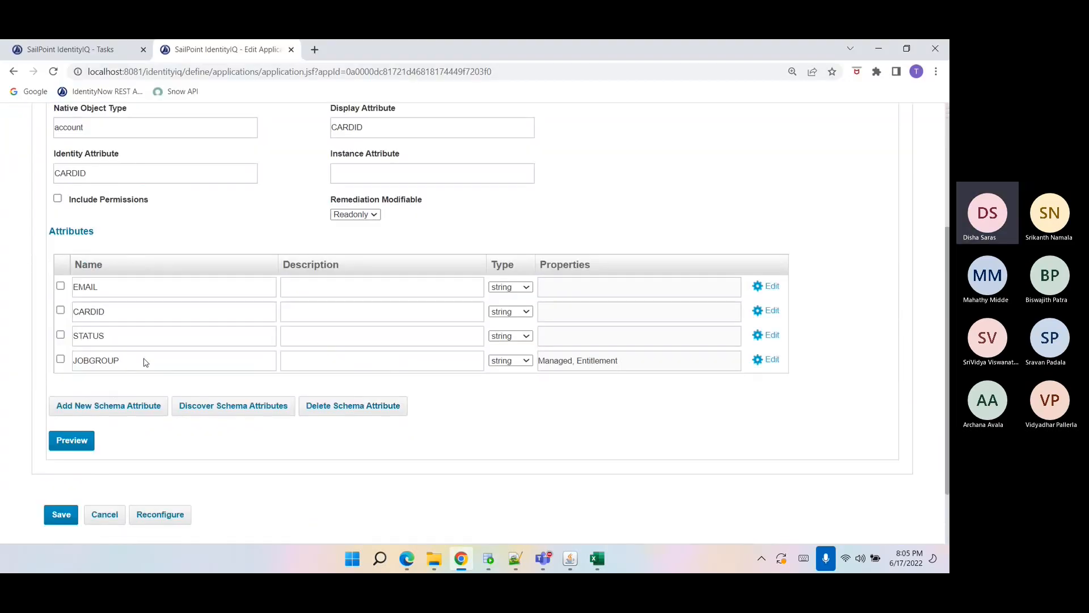
{"action": "left_click_drag", "start_coordinate": [112, 288], "coordinate": [74, 351]}
{"action": "double_click", "coordinate": [101, 366]}
{"action": "left_click", "coordinate": [101, 367]}
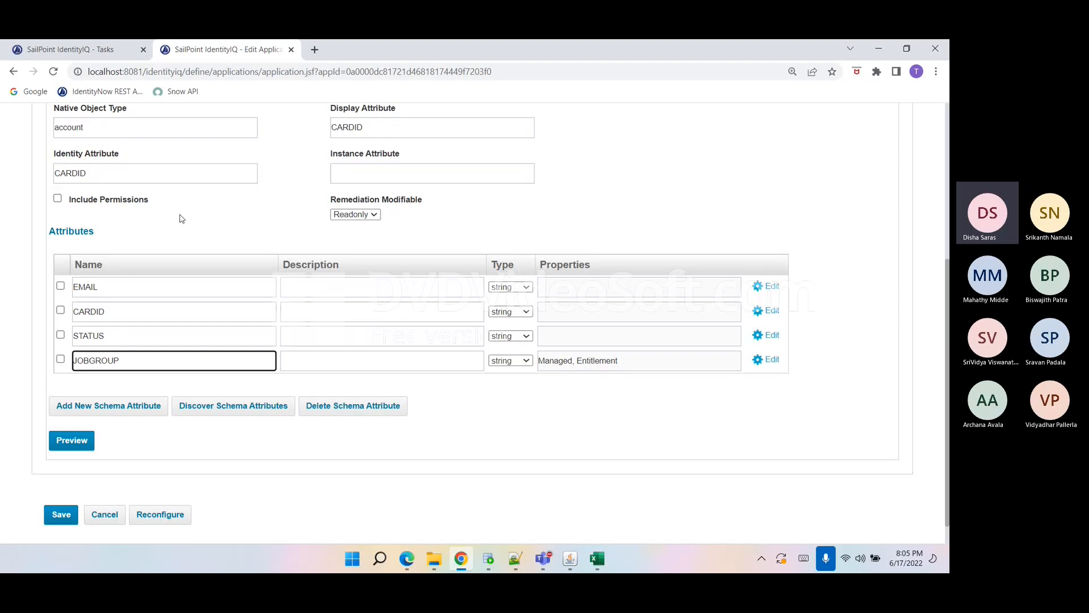
{"action": "left_click_drag", "start_coordinate": [92, 169], "coordinate": [58, 164]}
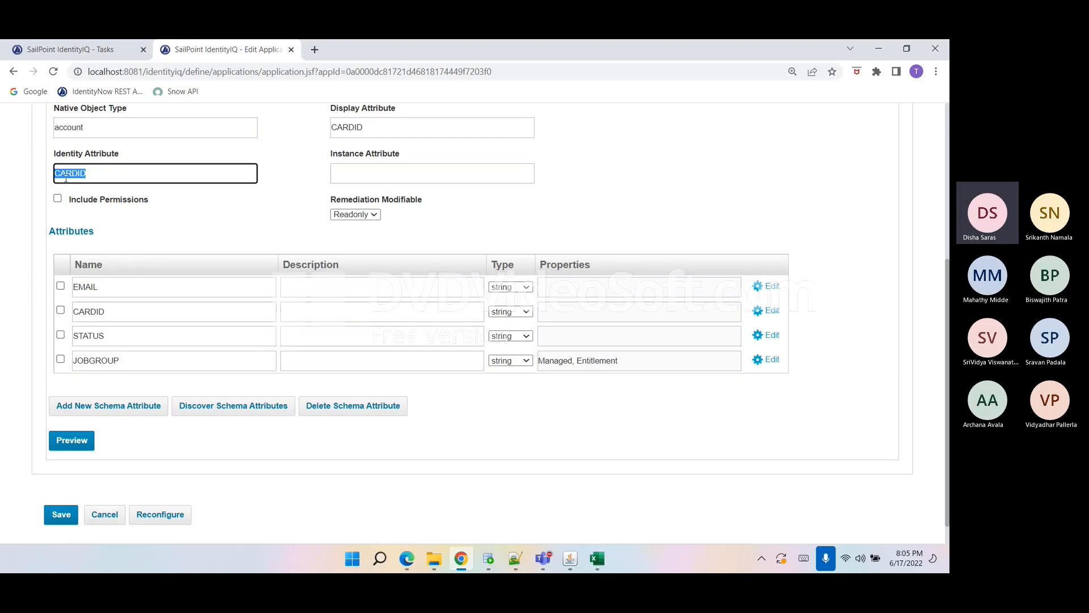
{"action": "scroll", "coordinate": [66, 178], "scroll_direction": "up", "scroll_amount": 2}
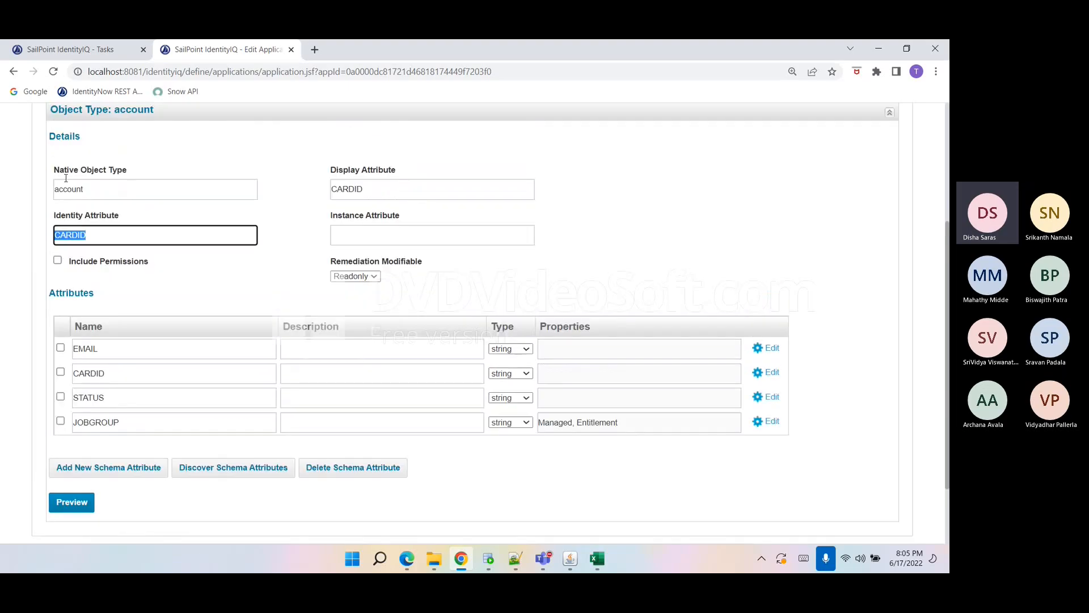
{"action": "scroll", "coordinate": [164, 156], "scroll_direction": "up", "scroll_amount": 1}
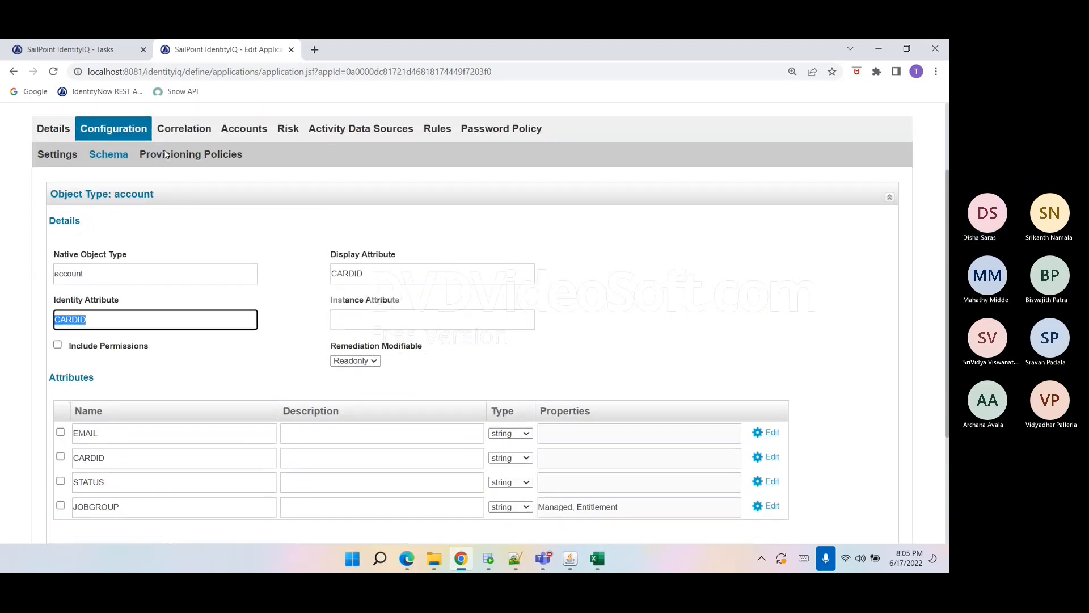
Edit the email CC account correlation to map application attribute EMAIL to identity attribute Email, then save it.
{"action": "left_click", "coordinate": [186, 168]}
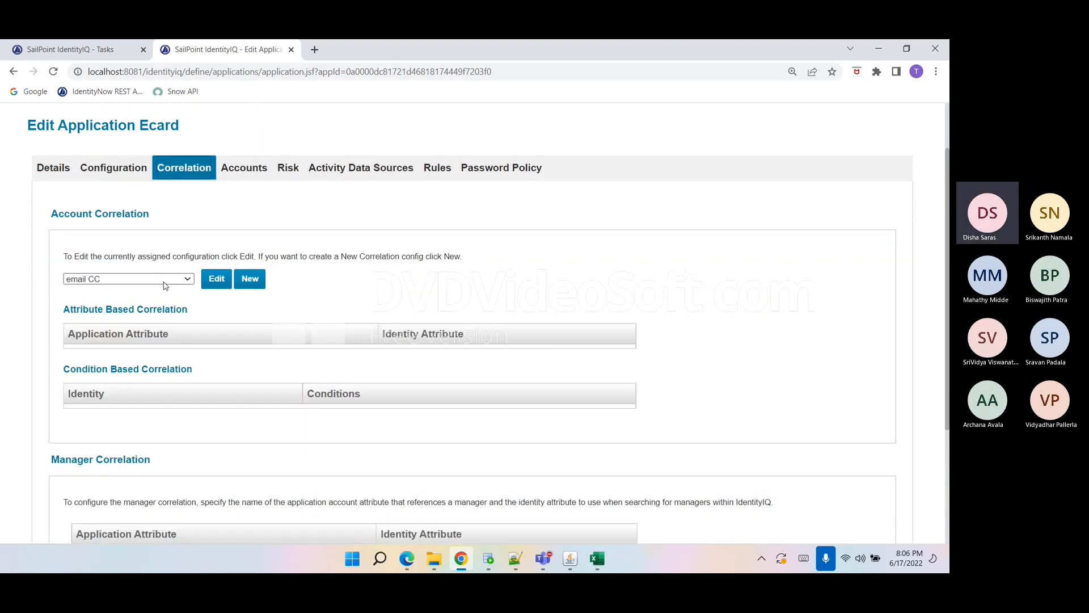
{"action": "left_click", "coordinate": [190, 280]}
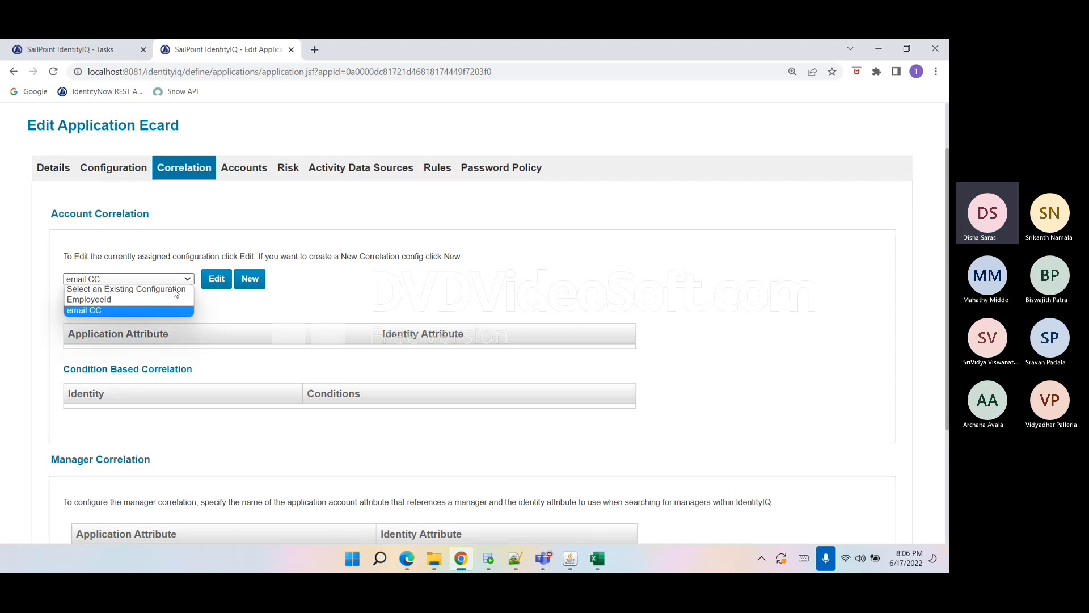
{"action": "left_click", "coordinate": [154, 307]}
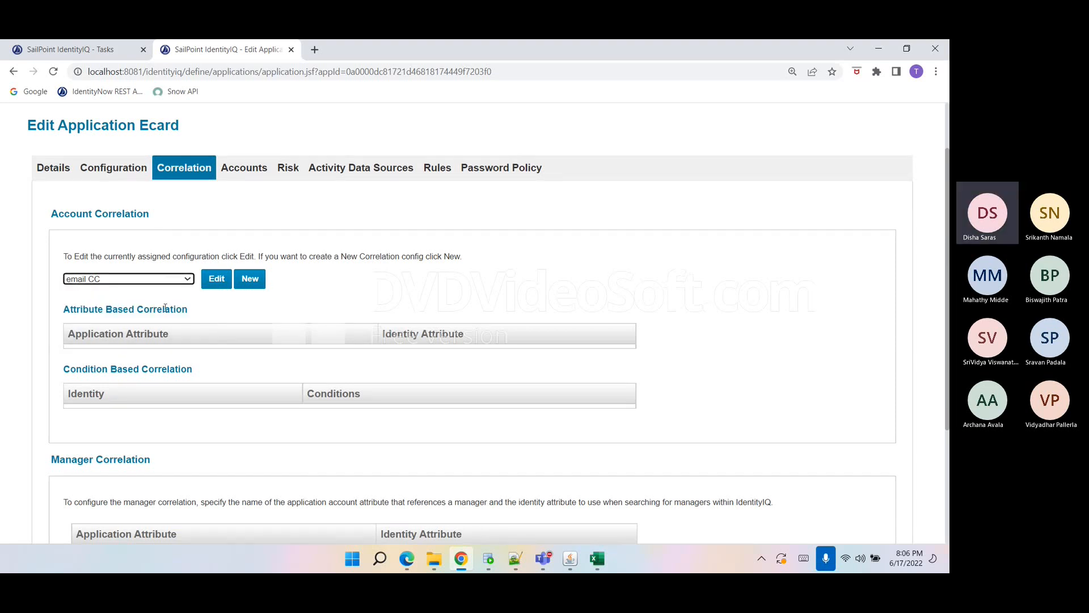
{"action": "left_click", "coordinate": [221, 279]}
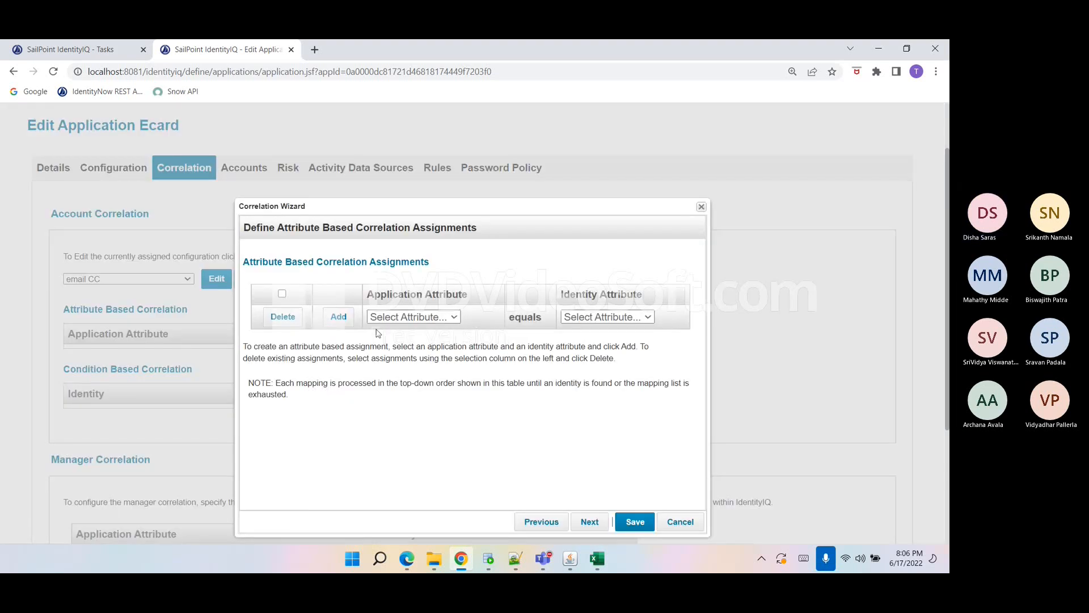
{"action": "left_click", "coordinate": [412, 316]}
{"action": "left_click", "coordinate": [406, 356]}
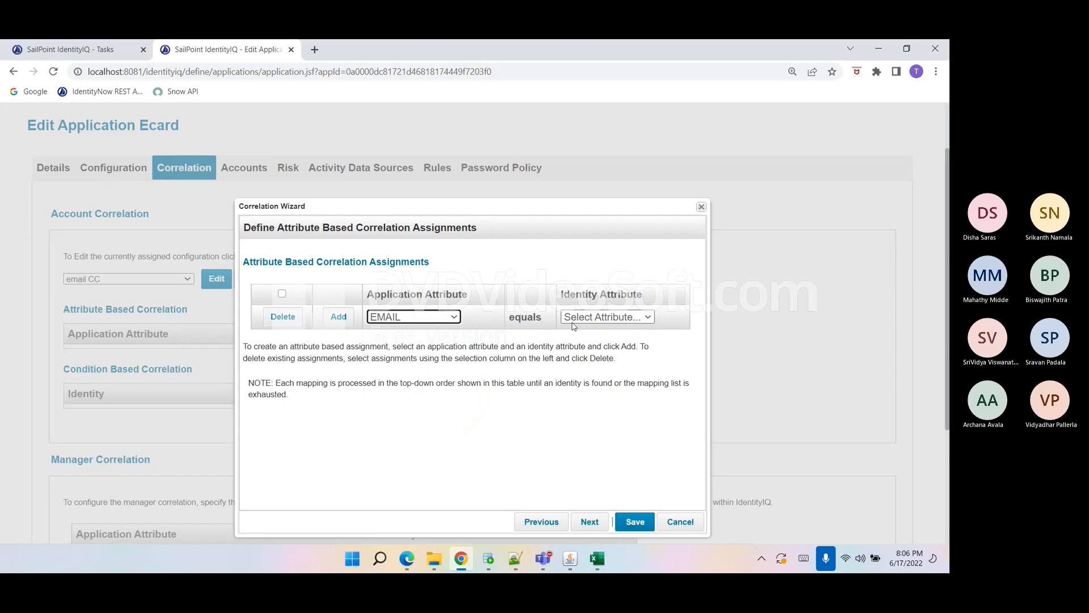
{"action": "left_click", "coordinate": [604, 317]}
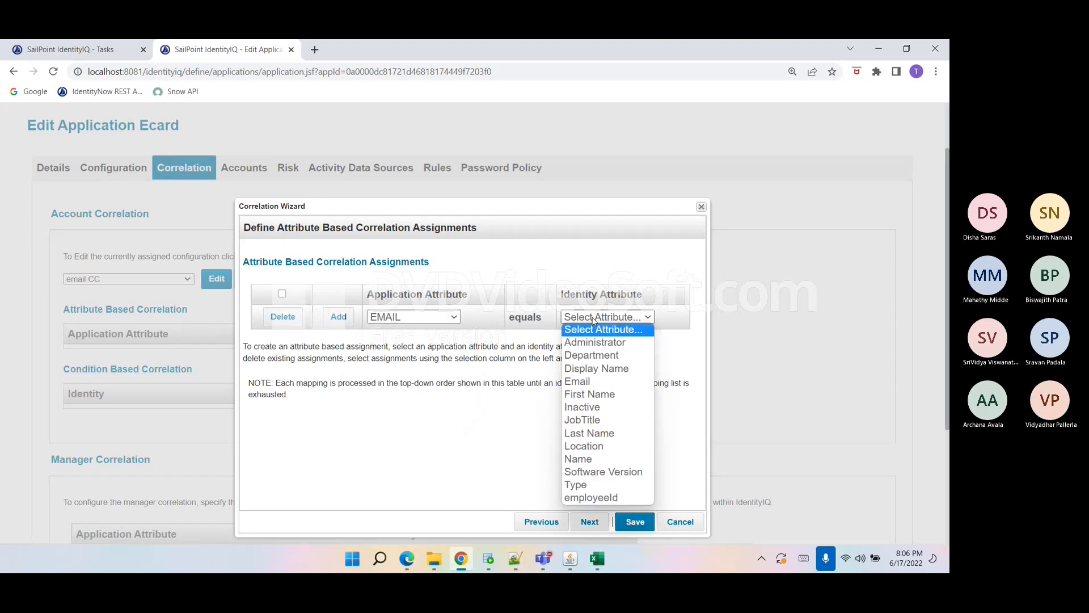
{"action": "left_click", "coordinate": [584, 382]}
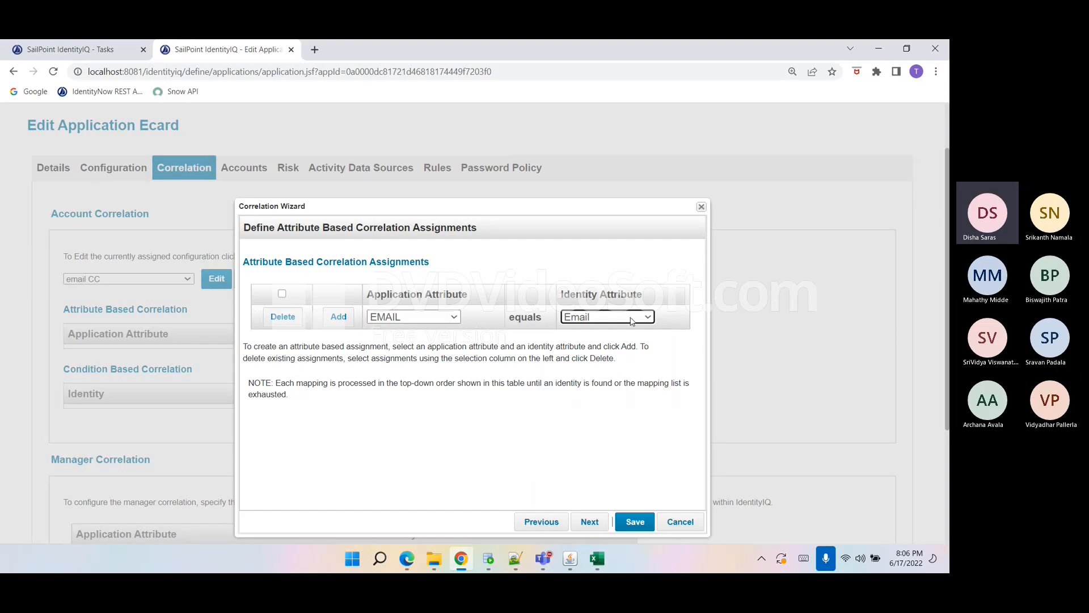
{"action": "left_click", "coordinate": [339, 316]}
{"action": "left_click", "coordinate": [634, 522]}
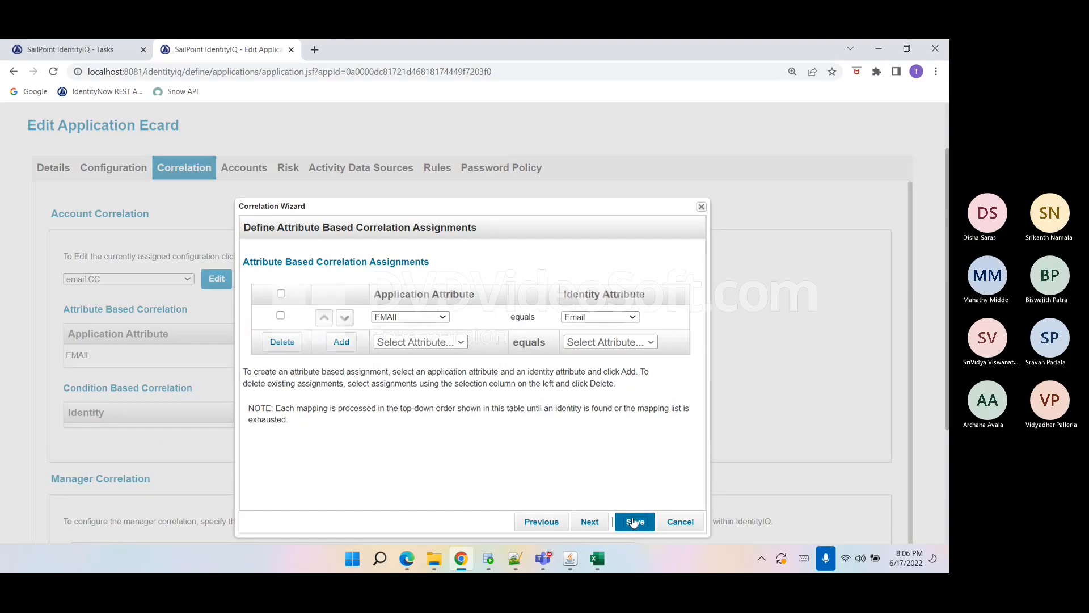
Open the DB Customization Rule from the Rules tab and read through its code without saving.
{"action": "scroll", "coordinate": [166, 395], "scroll_direction": "down", "scroll_amount": 1}
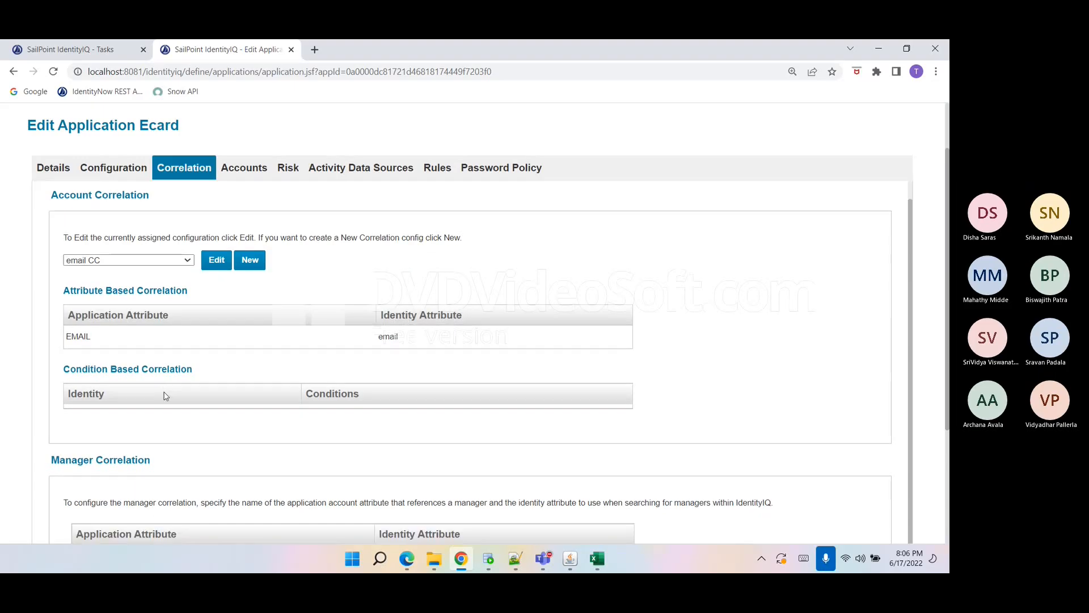
{"action": "left_click", "coordinate": [427, 173]}
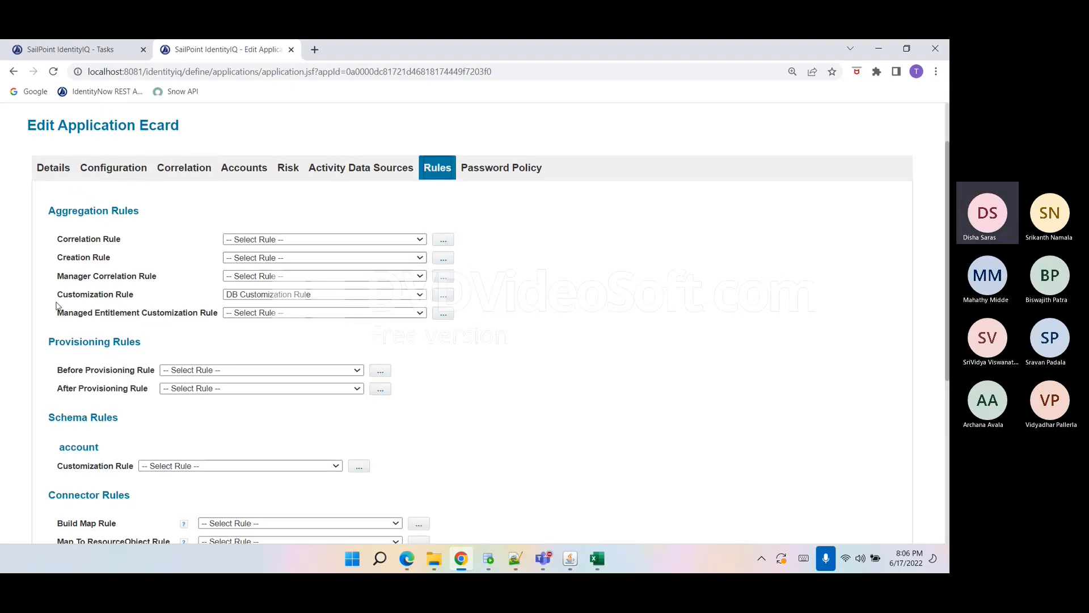
{"action": "left_click_drag", "start_coordinate": [57, 294], "coordinate": [158, 311]}
{"action": "left_click", "coordinate": [443, 295]}
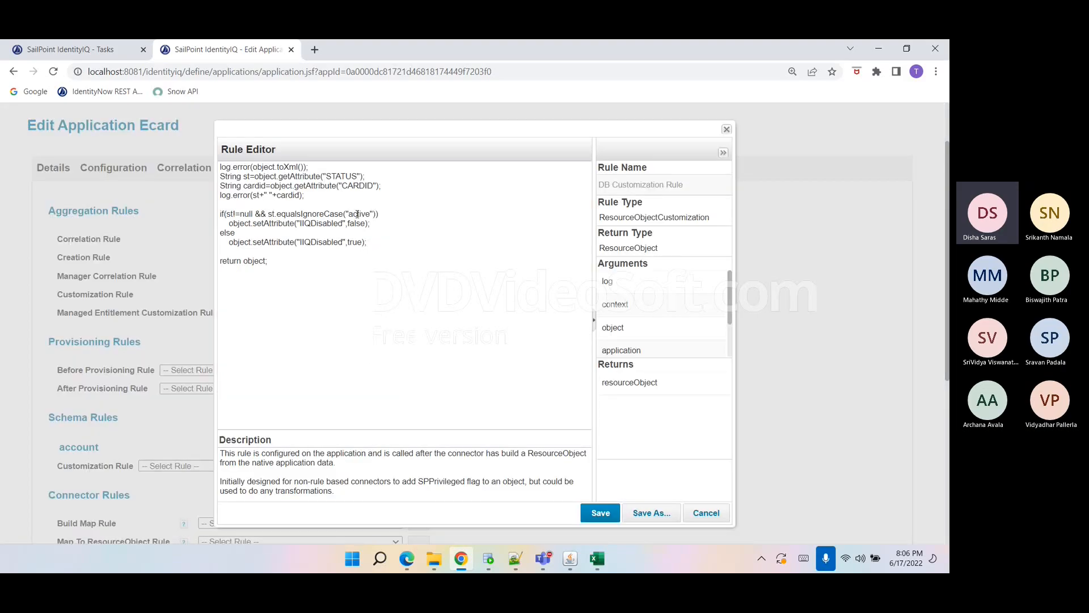
{"action": "left_click", "coordinate": [245, 216]}
{"action": "double_click", "coordinate": [245, 215]}
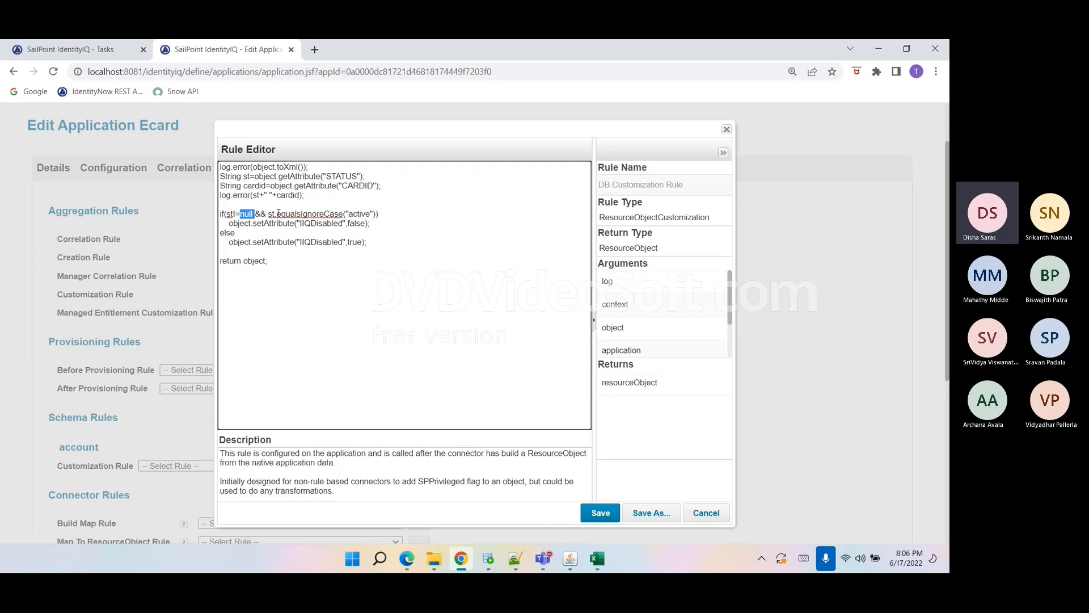
{"action": "double_click", "coordinate": [359, 214]}
{"action": "double_click", "coordinate": [355, 223]}
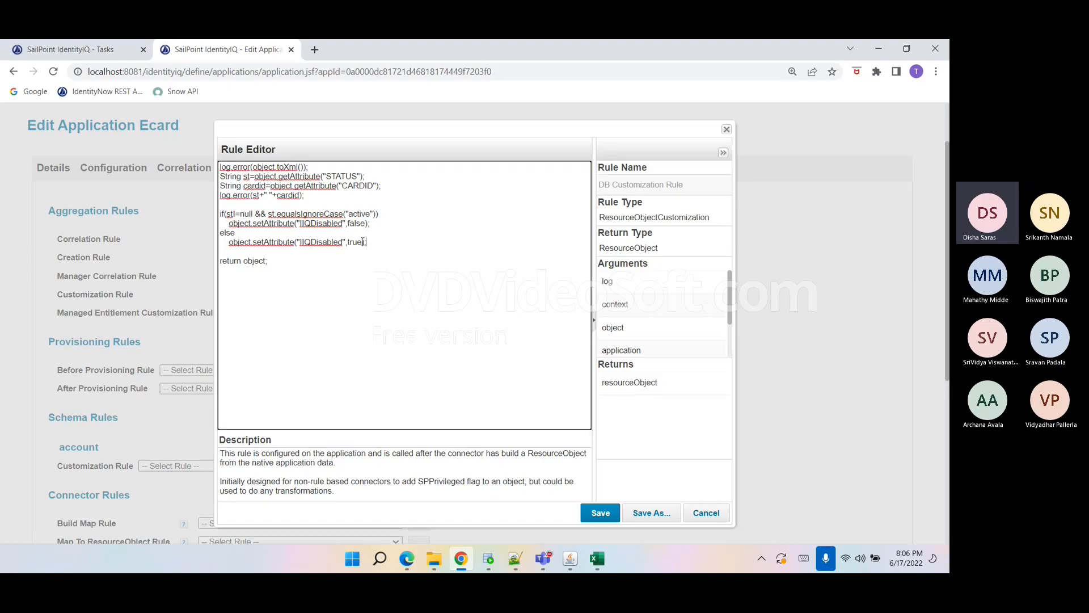
{"action": "left_click_drag", "start_coordinate": [367, 243], "coordinate": [214, 220]}
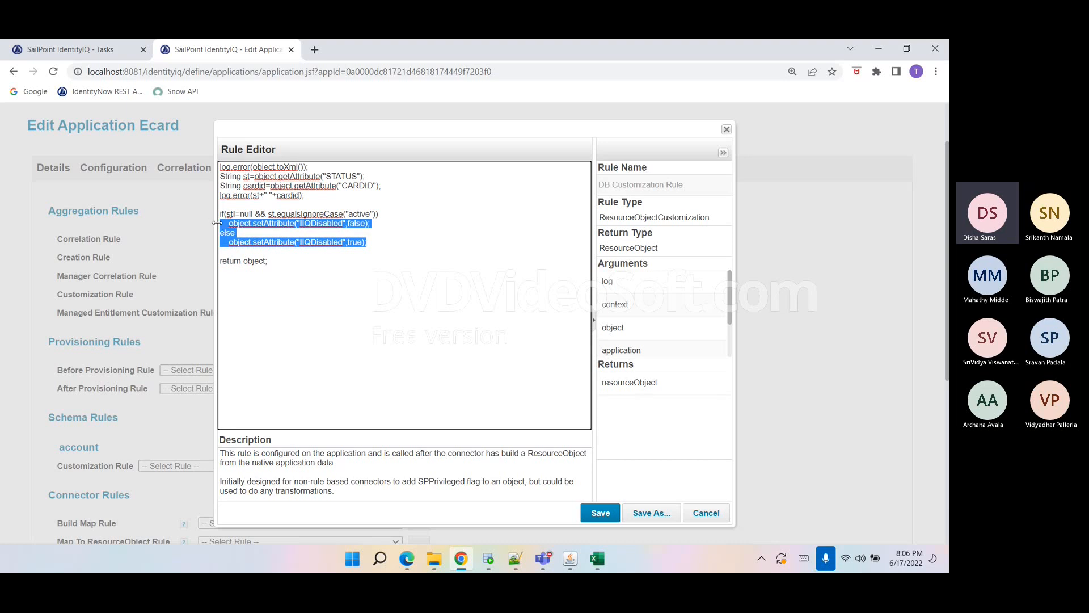
{"action": "left_click", "coordinate": [262, 253]}
{"action": "left_click_drag", "start_coordinate": [387, 250], "coordinate": [237, 207]}
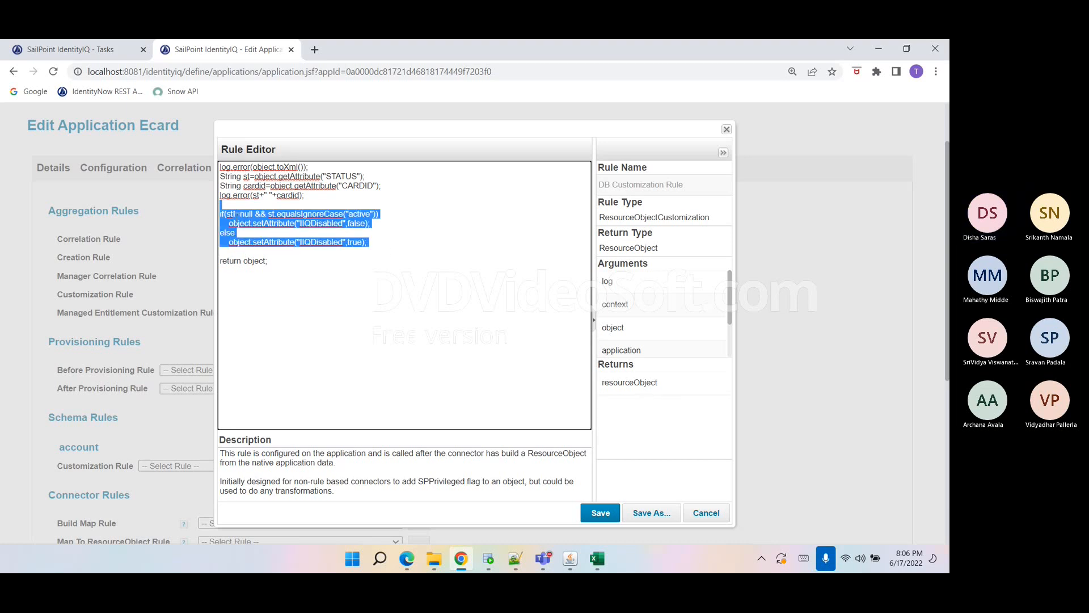
{"action": "left_click_drag", "start_coordinate": [332, 265], "coordinate": [211, 168]}
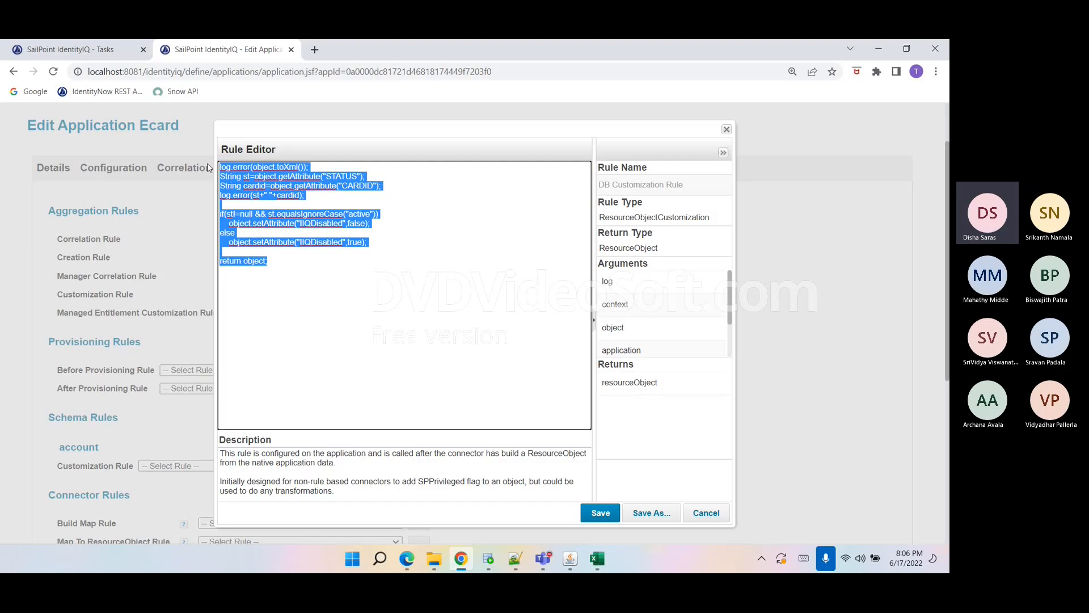
{"action": "left_click", "coordinate": [295, 280]}
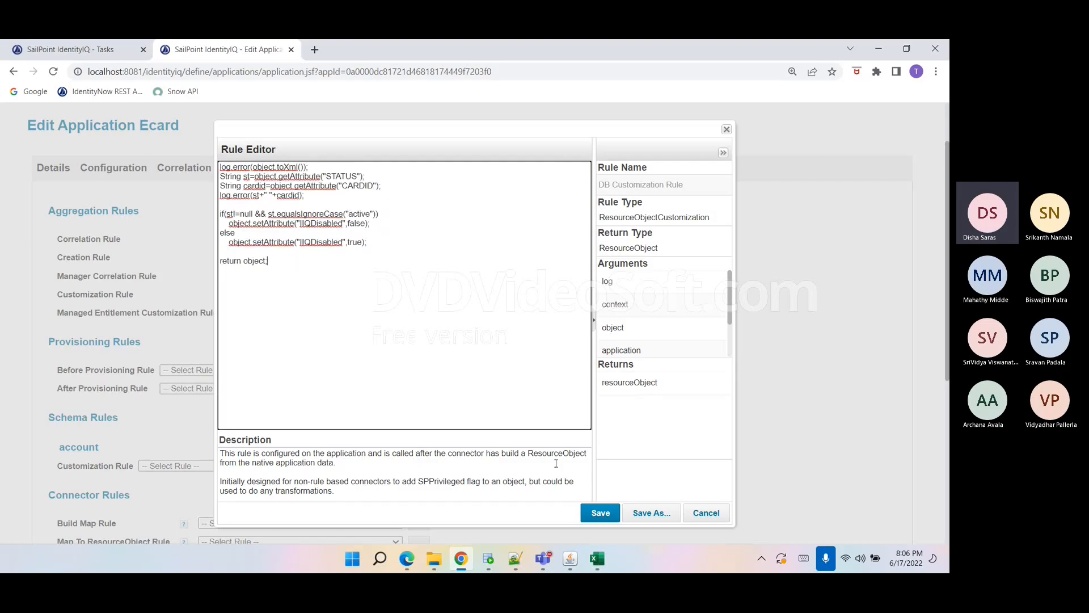
{"action": "left_click", "coordinate": [706, 513]}
Review the aggregation, provisioning and connector rule assignments alongside the account correlation settings.
{"action": "scroll", "coordinate": [426, 413], "scroll_direction": "down", "scroll_amount": 2}
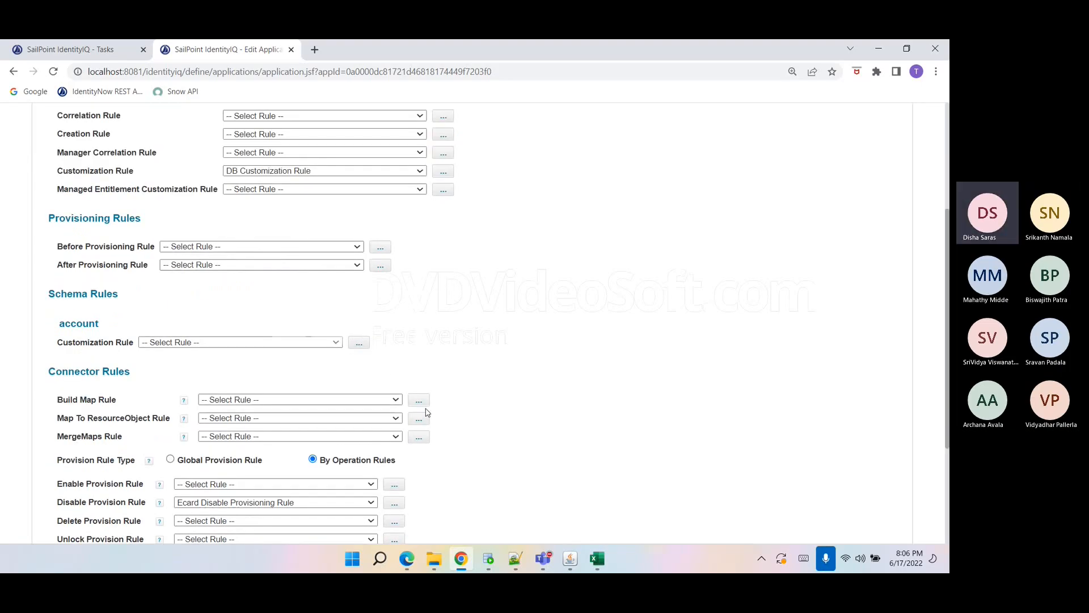
{"action": "scroll", "coordinate": [434, 406], "scroll_direction": "up", "scroll_amount": 3}
{"action": "scroll", "coordinate": [437, 406], "scroll_direction": "down", "scroll_amount": 4}
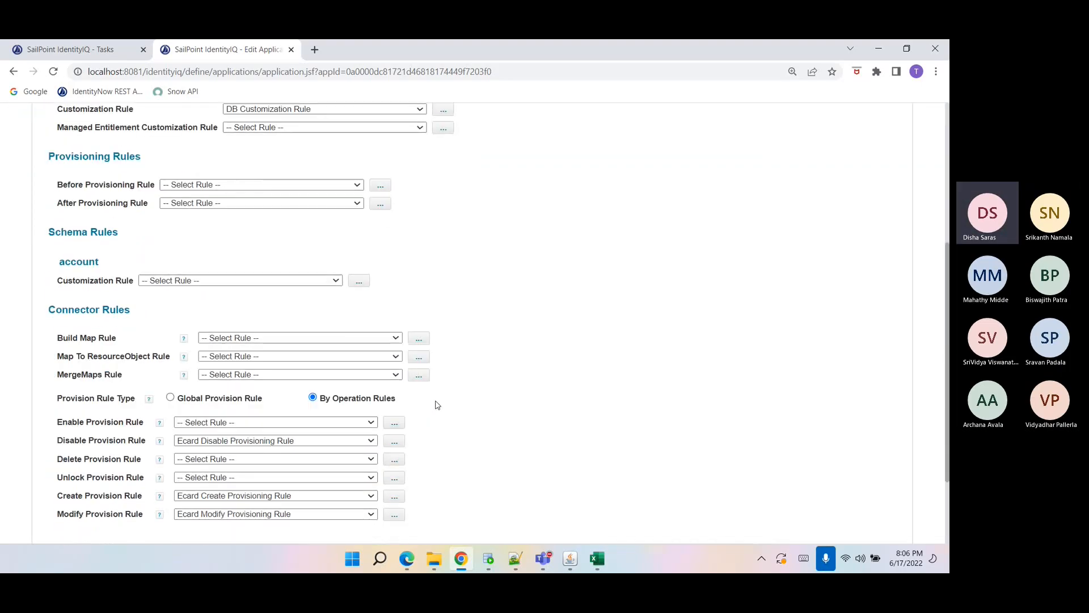
{"action": "scroll", "coordinate": [437, 405], "scroll_direction": "up", "scroll_amount": 2}
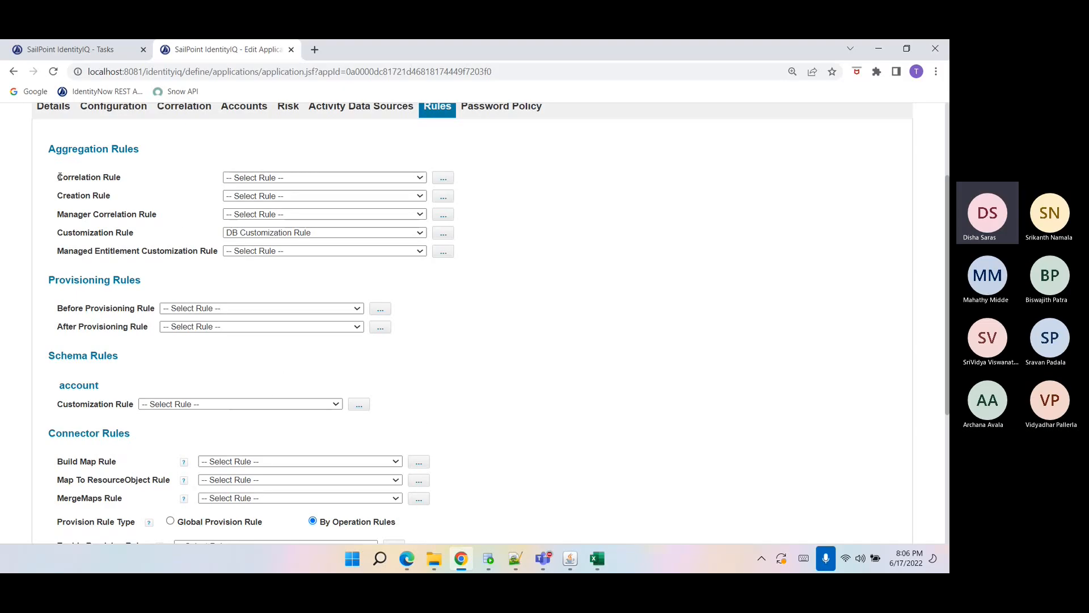
{"action": "left_click_drag", "start_coordinate": [59, 177], "coordinate": [112, 196]}
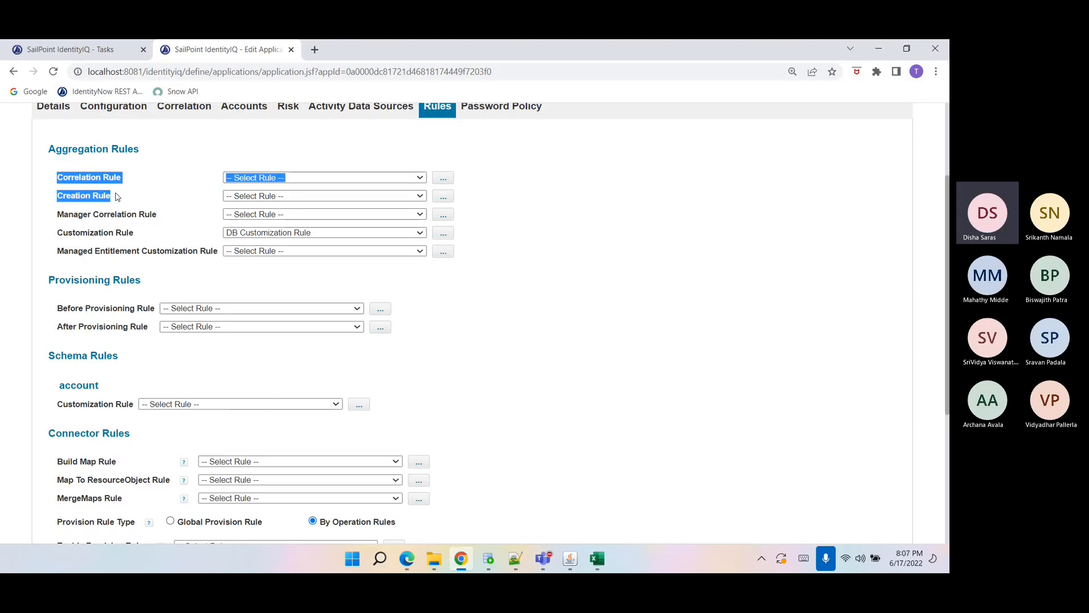
{"action": "left_click", "coordinate": [182, 120]}
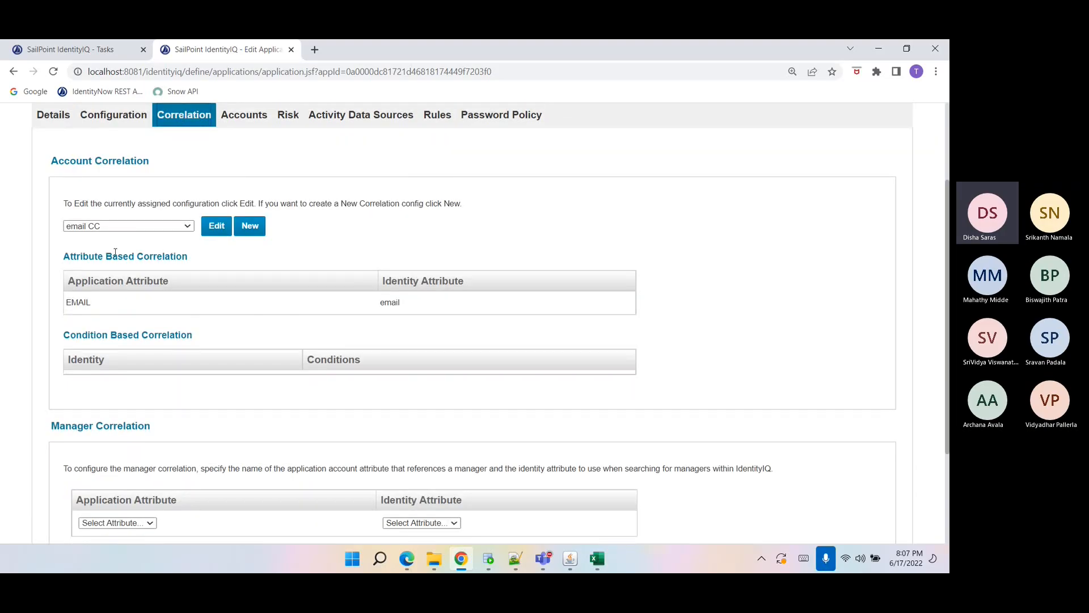
{"action": "left_click", "coordinate": [435, 115]}
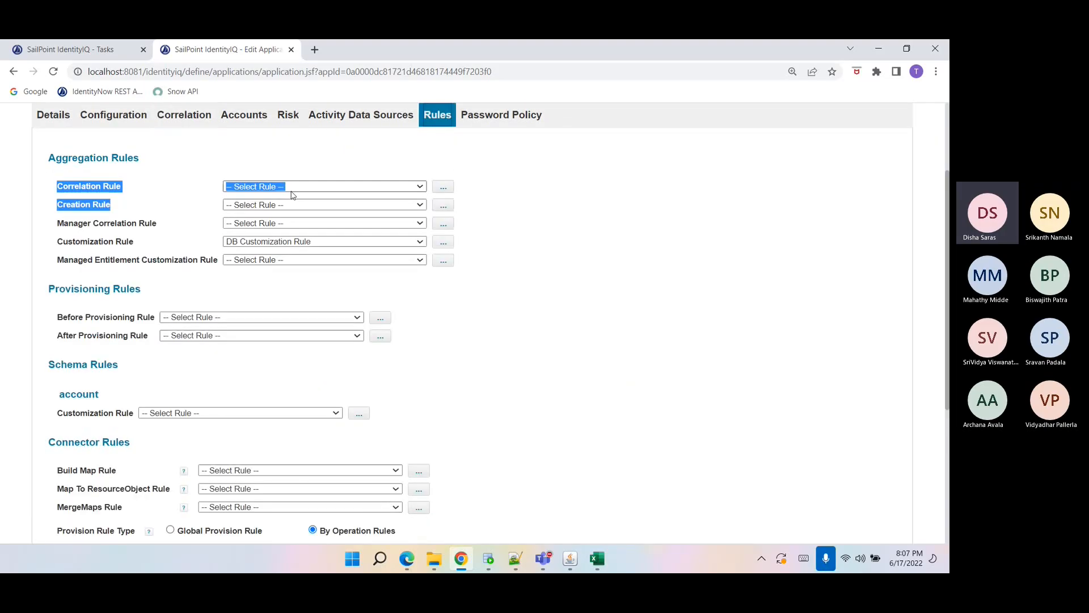
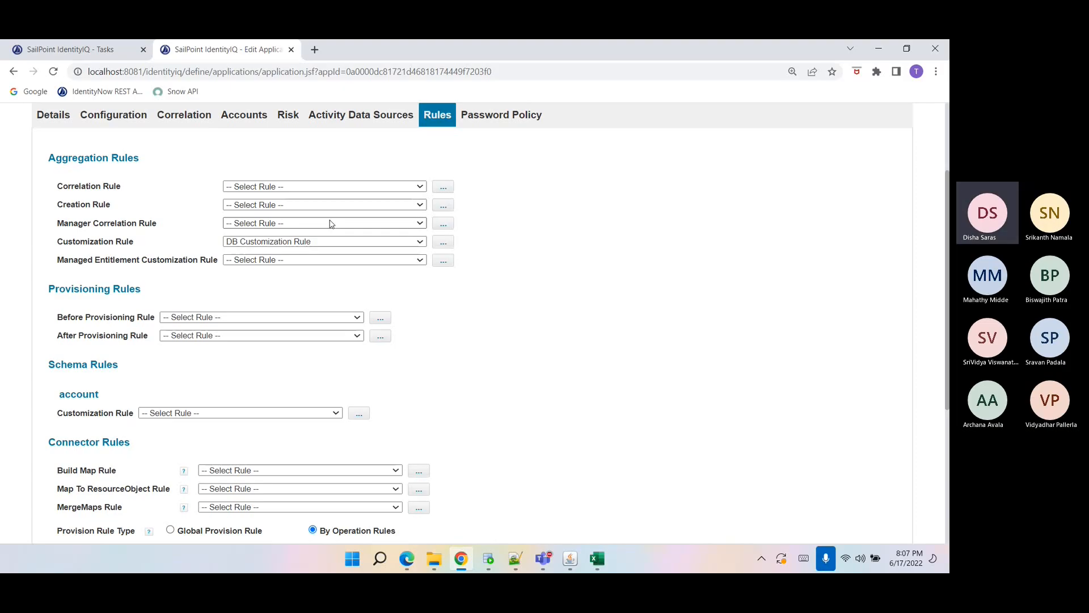
Examine the Creation Rule and Manager Correlation Rule entries among the Ecard application's aggregation rules.
{"action": "left_click_drag", "start_coordinate": [55, 205], "coordinate": [104, 221]}
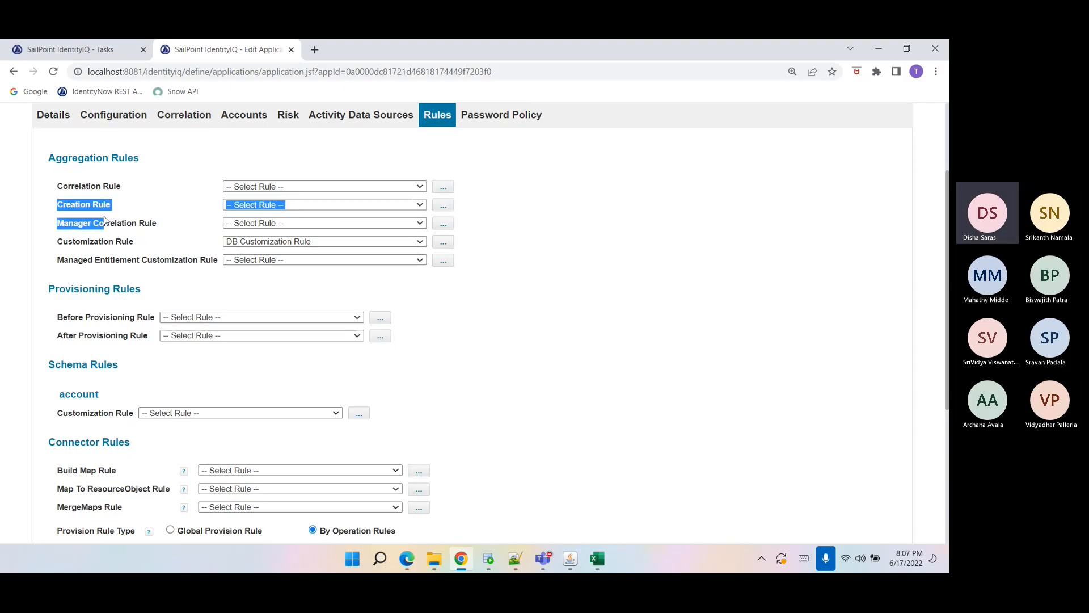
{"action": "left_click", "coordinate": [104, 211]}
{"action": "triple_click", "coordinate": [104, 207]}
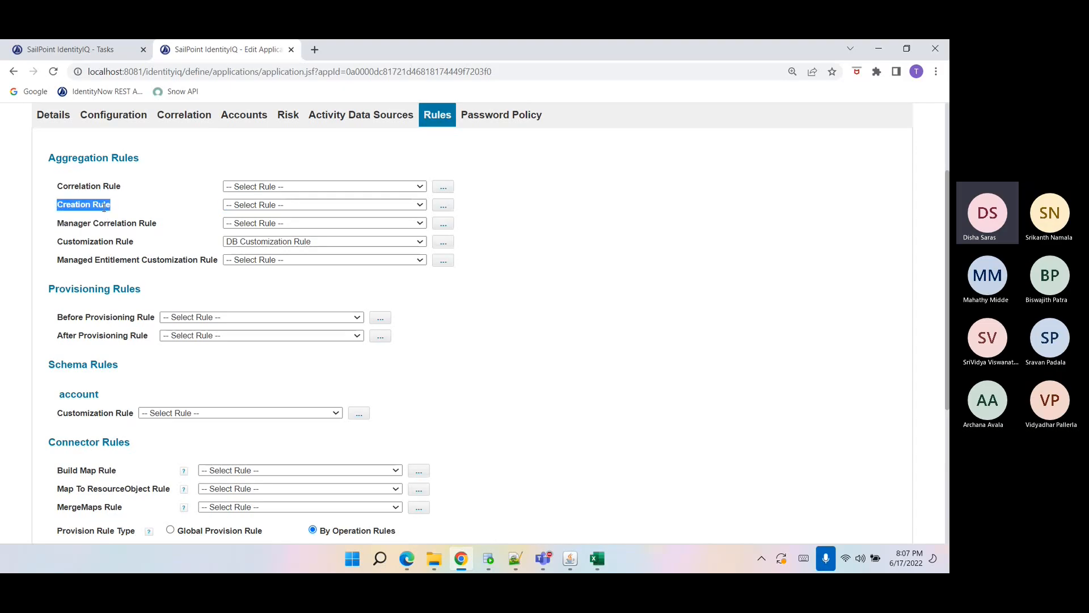
{"action": "left_click", "coordinate": [104, 207]}
{"action": "left_click_drag", "start_coordinate": [62, 205], "coordinate": [104, 206]}
{"action": "left_click", "coordinate": [104, 207]}
Open the Correlation settings and review the account and manager correlation configuration.
{"action": "left_click", "coordinate": [179, 116]}
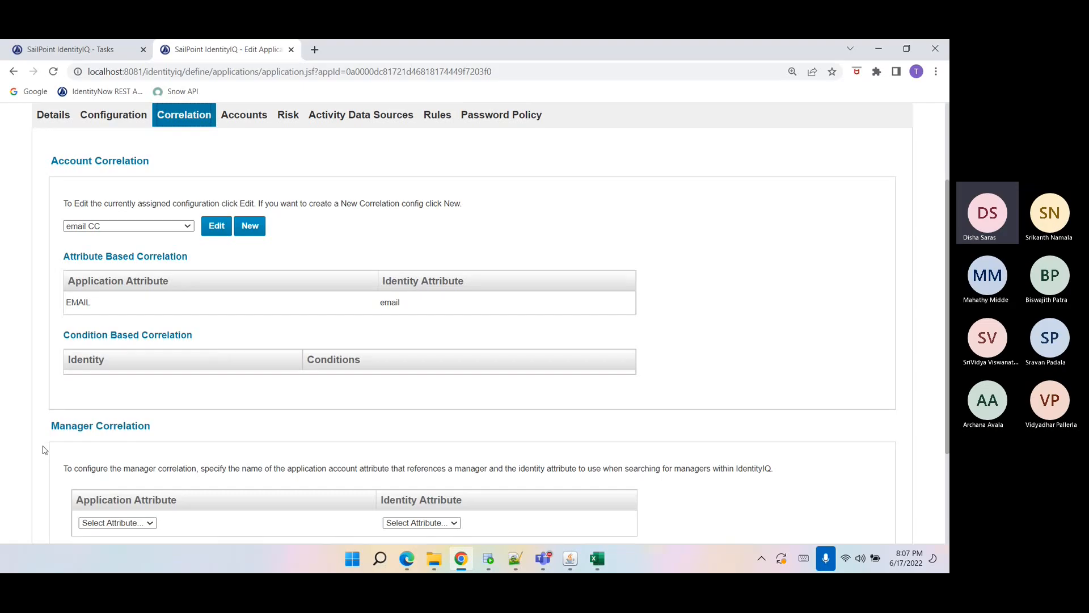
{"action": "scroll", "coordinate": [45, 448], "scroll_direction": "down", "scroll_amount": 3}
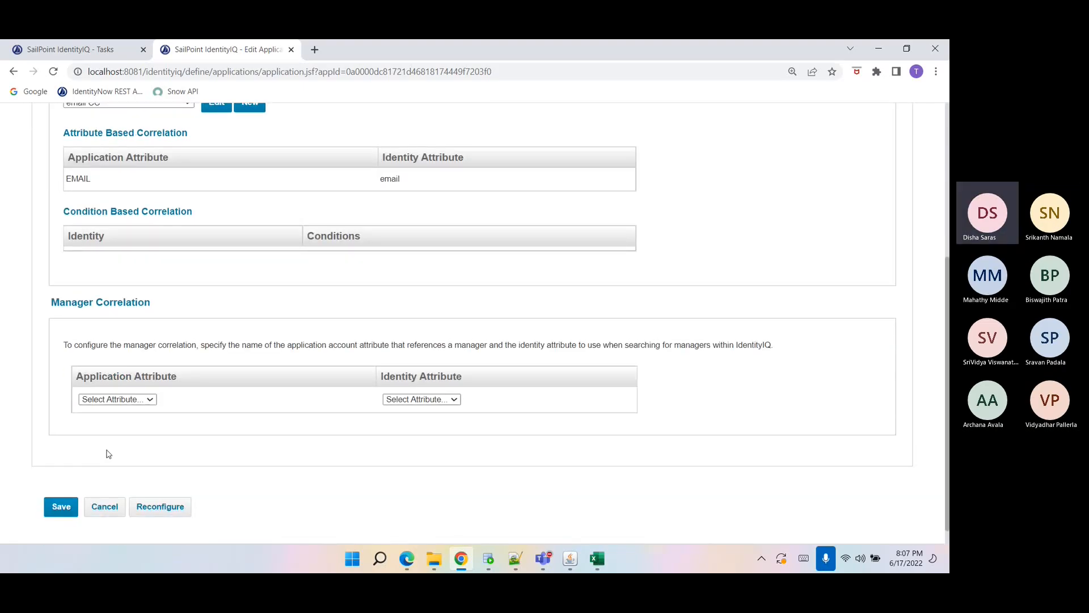
{"action": "scroll", "coordinate": [107, 443], "scroll_direction": "up", "scroll_amount": 5}
Return to the Rules settings and review the aggregation rules, including the Managed Entitlement Customization Rule options.
{"action": "left_click", "coordinate": [430, 245]}
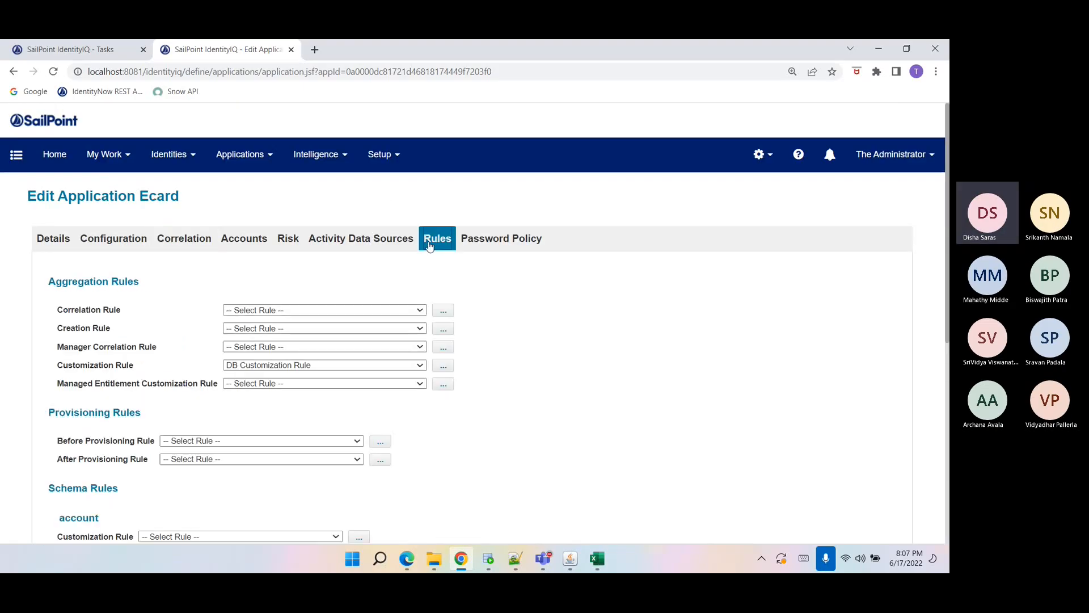
{"action": "left_click_drag", "start_coordinate": [58, 346], "coordinate": [158, 353]}
{"action": "left_click", "coordinate": [159, 353]}
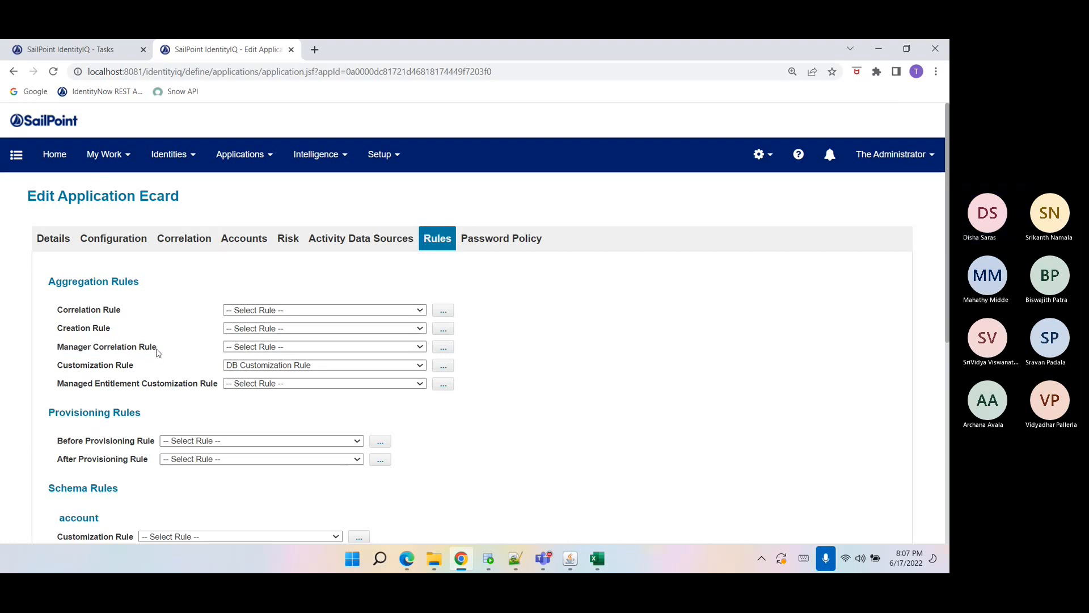
{"action": "scroll", "coordinate": [156, 352], "scroll_direction": "down", "scroll_amount": 1}
{"action": "left_click_drag", "start_coordinate": [56, 285], "coordinate": [163, 288]}
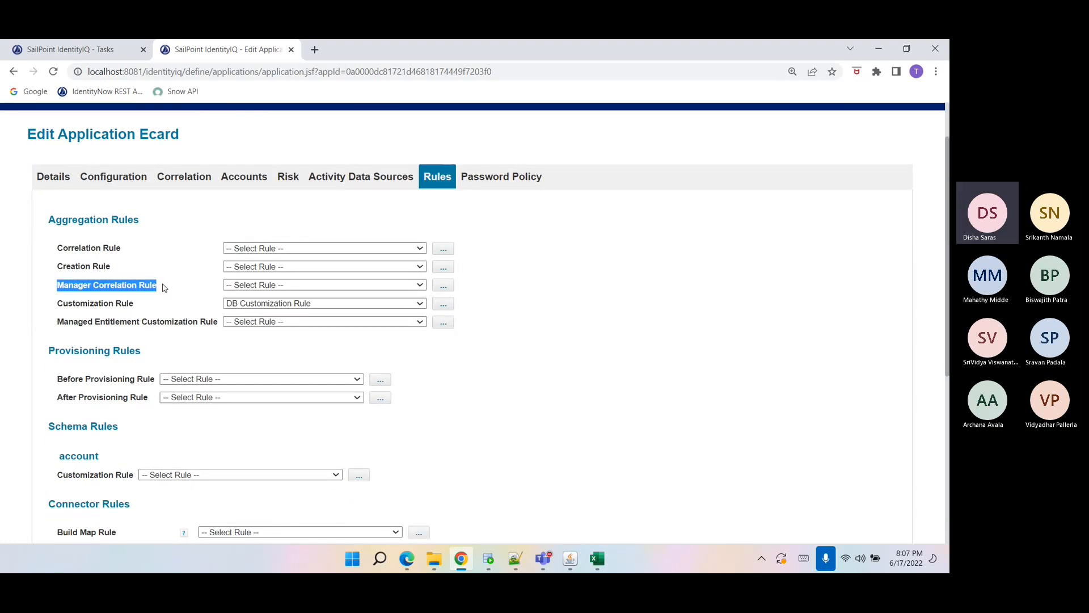
{"action": "left_click_drag", "start_coordinate": [58, 303], "coordinate": [125, 306]}
{"action": "double_click", "coordinate": [125, 306]}
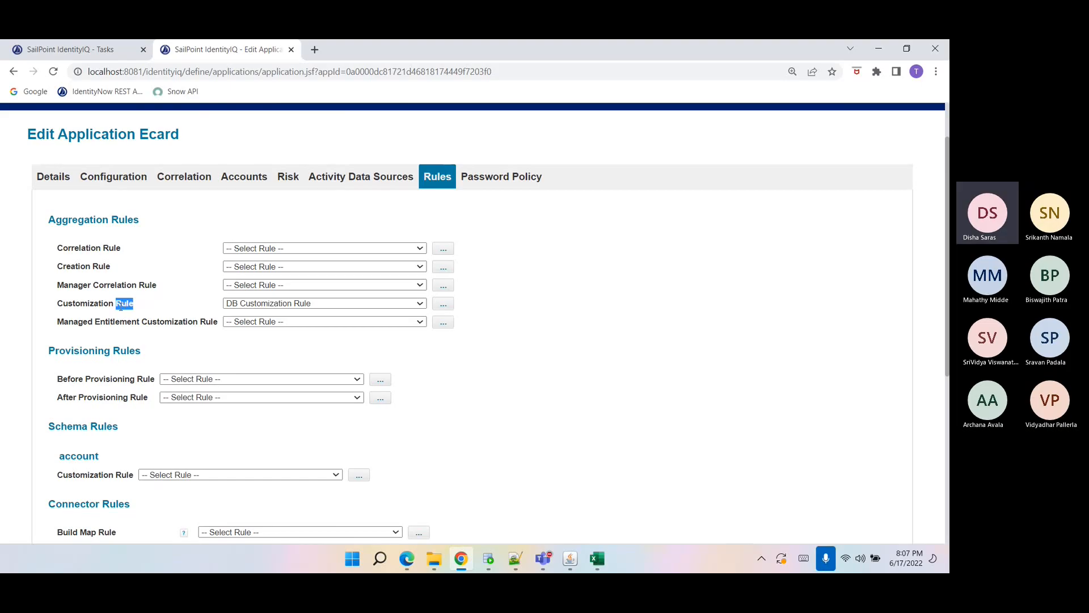
{"action": "scroll", "coordinate": [125, 306], "scroll_direction": "down", "scroll_amount": 2}
{"action": "left_click_drag", "start_coordinate": [57, 198], "coordinate": [193, 196]}
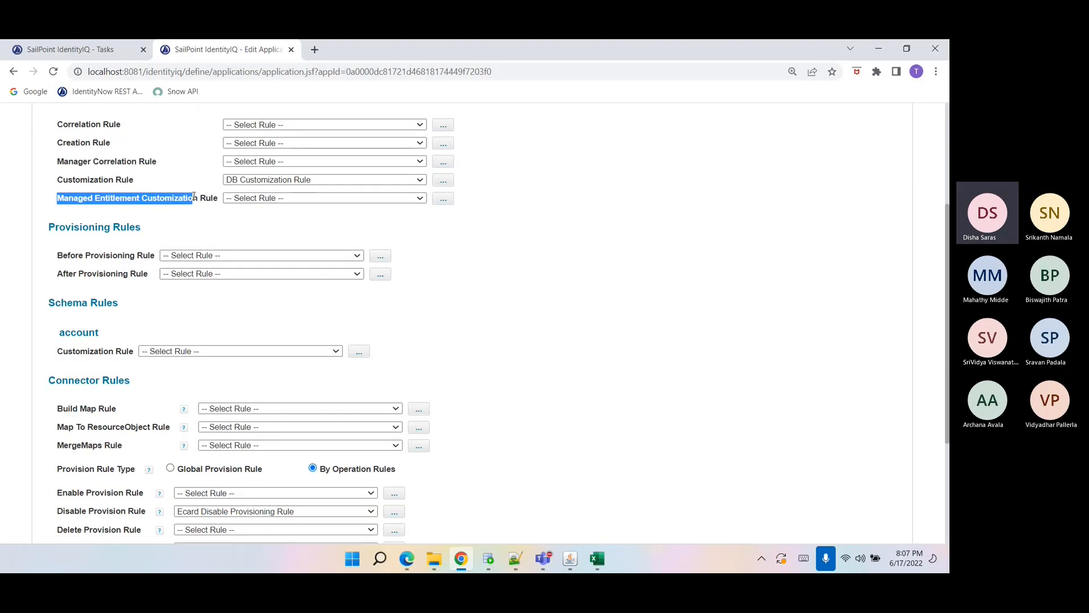
{"action": "left_click", "coordinate": [333, 202]}
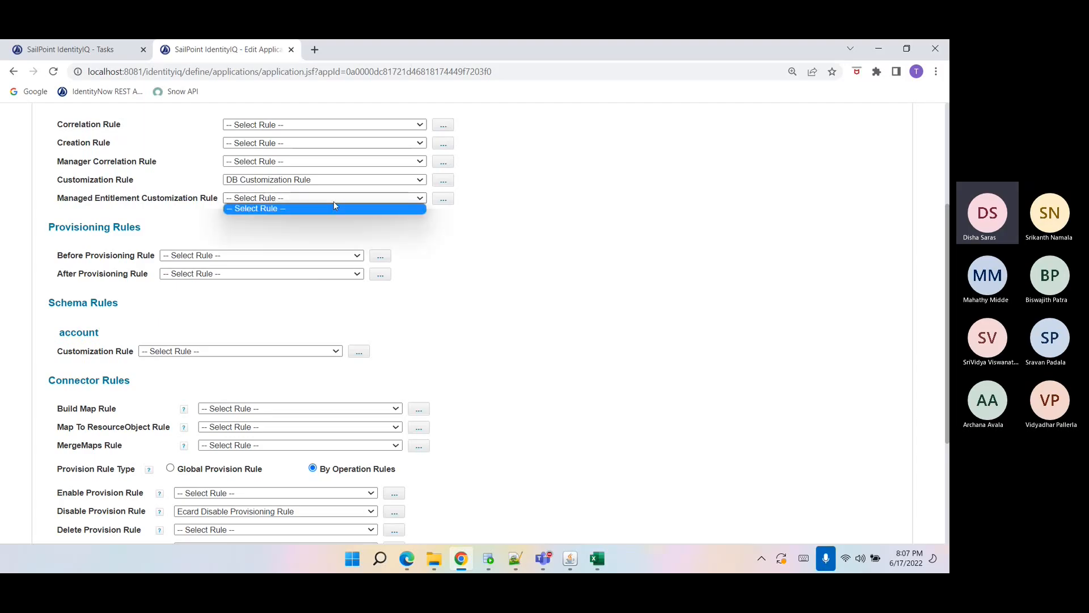
{"action": "left_click", "coordinate": [332, 208]}
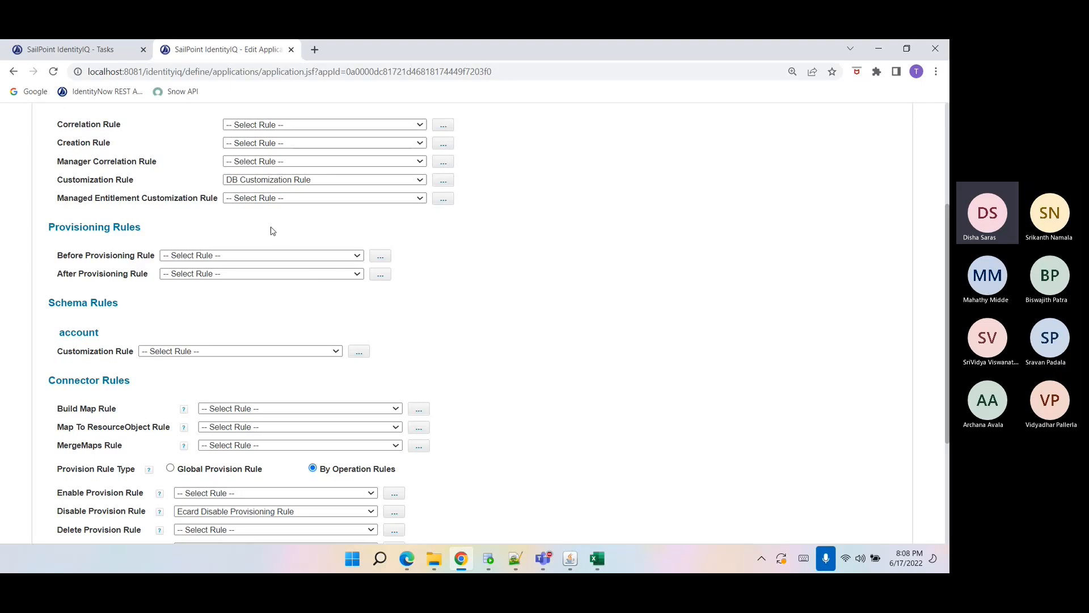
Review the Before and After Provisioning Rule entries and the customization rules.
{"action": "double_click", "coordinate": [75, 197]}
{"action": "triple_click", "coordinate": [72, 197]}
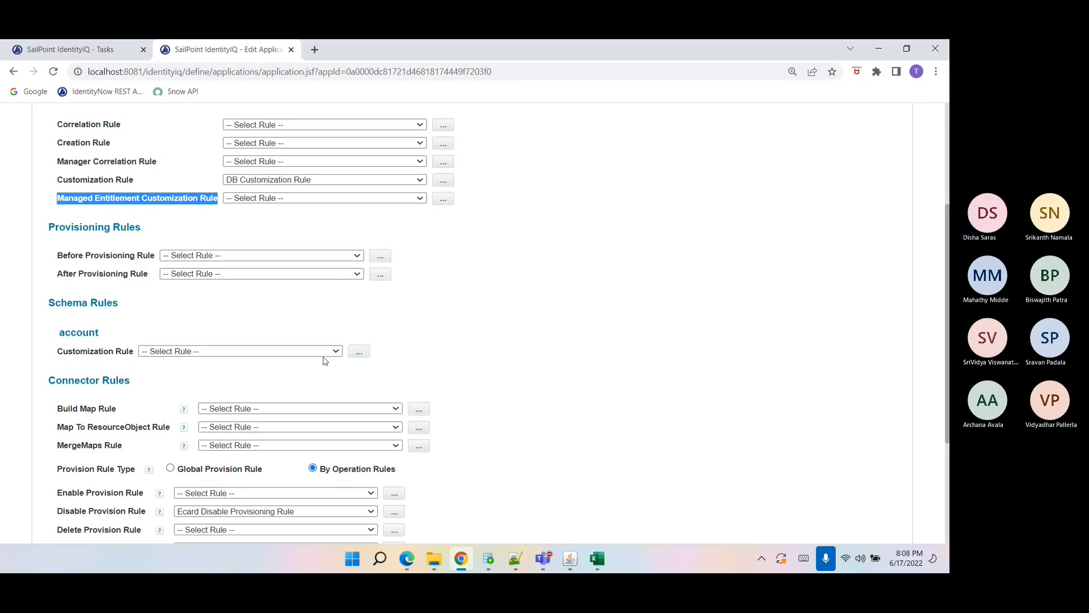
{"action": "scroll", "coordinate": [187, 298], "scroll_direction": "down", "scroll_amount": 1}
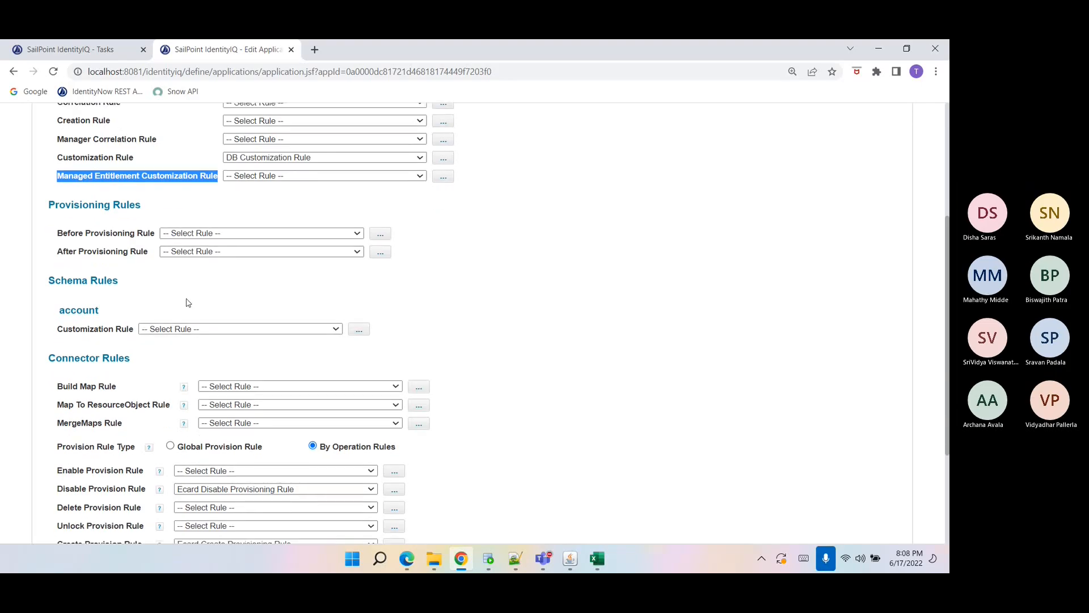
{"action": "left_click", "coordinate": [59, 194]}
{"action": "left_click_drag", "start_coordinate": [58, 194], "coordinate": [156, 212]}
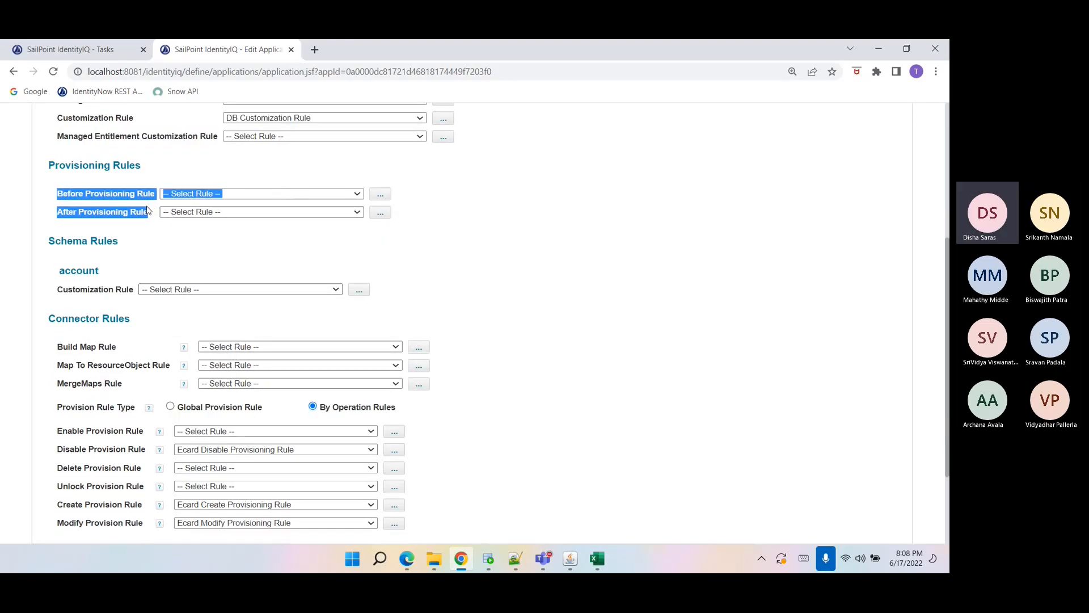
{"action": "left_click", "coordinate": [121, 227]}
{"action": "left_click_drag", "start_coordinate": [55, 196], "coordinate": [91, 211]}
{"action": "left_click", "coordinate": [112, 221]}
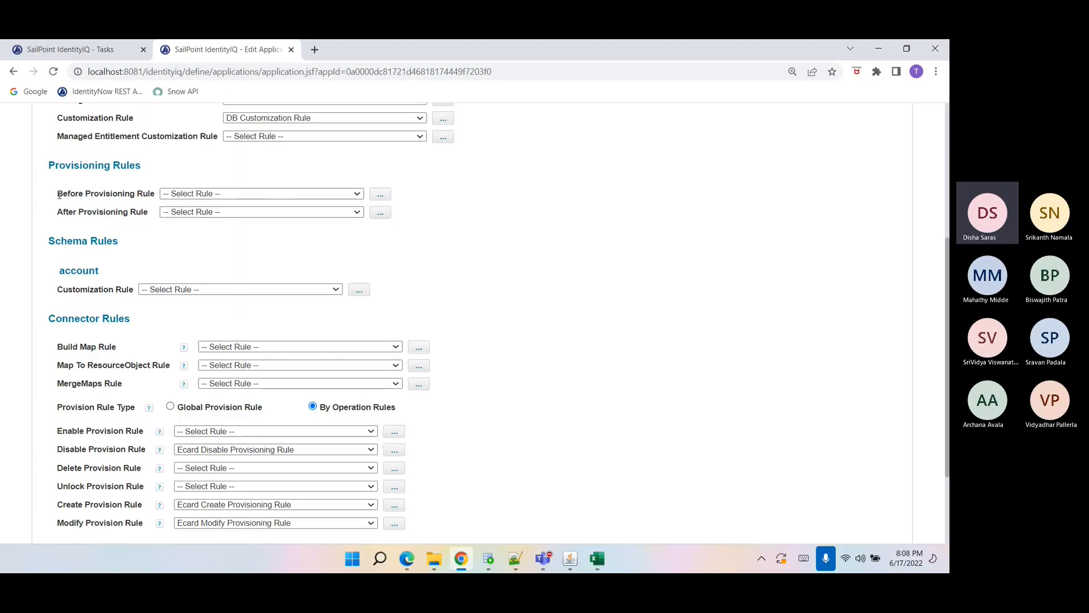
{"action": "left_click_drag", "start_coordinate": [58, 195], "coordinate": [153, 203]}
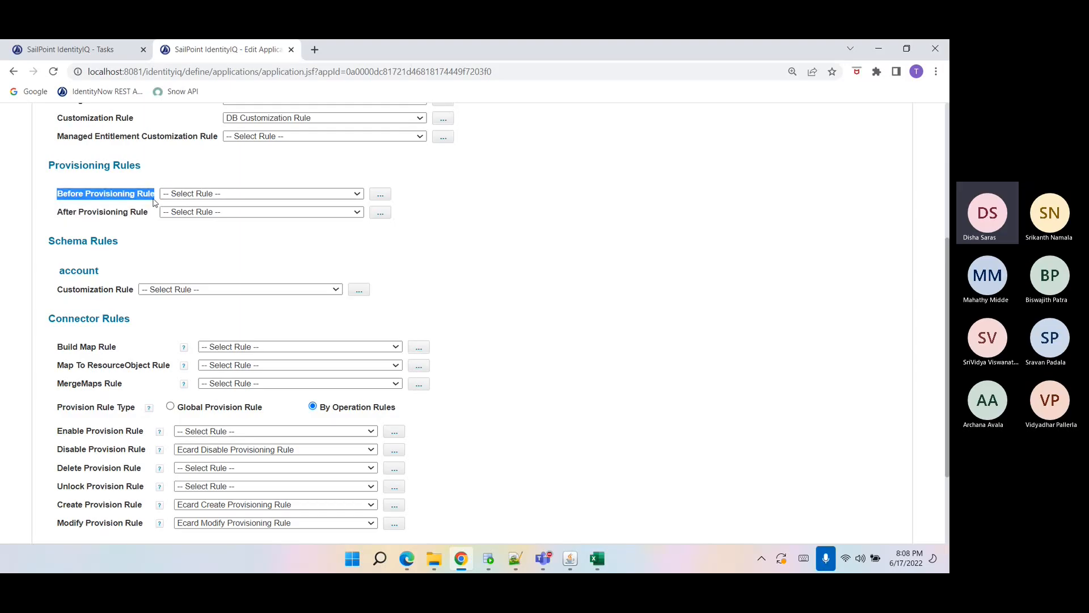
{"action": "left_click", "coordinate": [154, 202]}
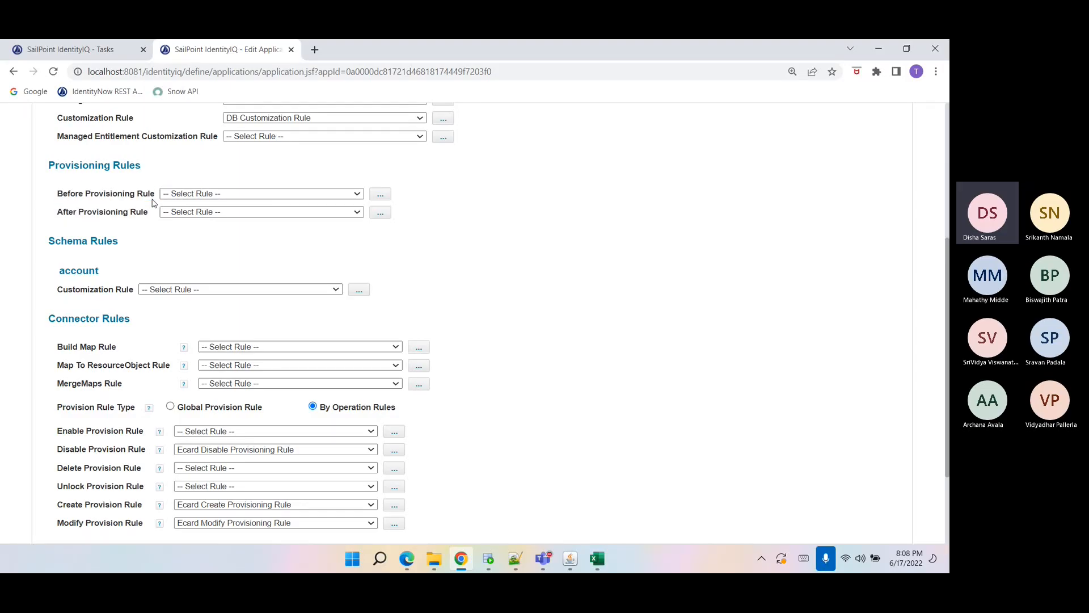
{"action": "left_click_drag", "start_coordinate": [62, 214], "coordinate": [147, 226]}
{"action": "double_click", "coordinate": [140, 212]}
{"action": "triple_click", "coordinate": [138, 217]}
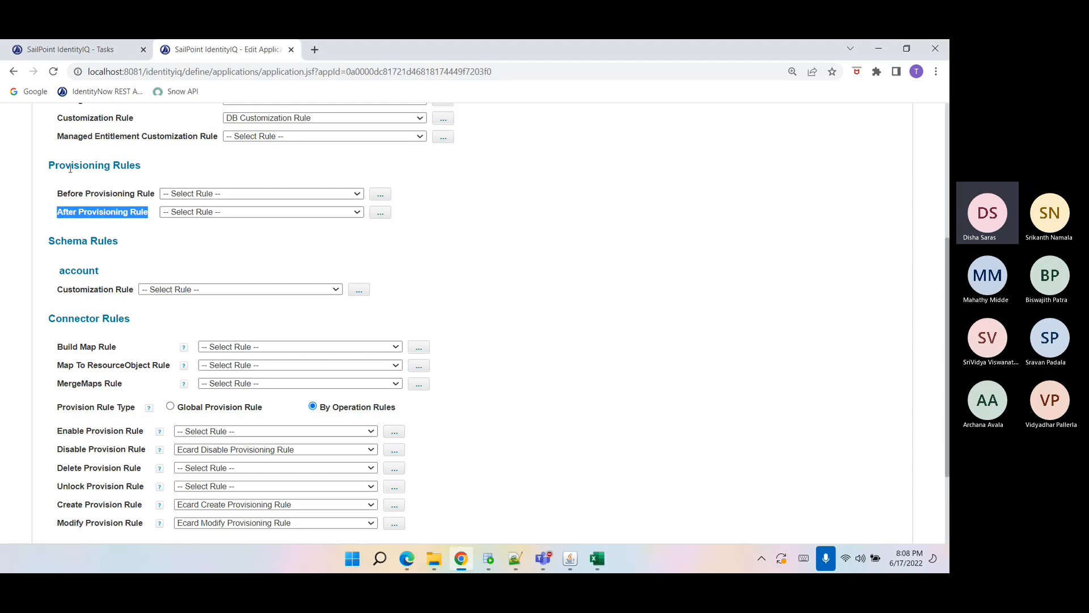
{"action": "double_click", "coordinate": [97, 290]}
{"action": "double_click", "coordinate": [113, 123]}
{"action": "triple_click", "coordinate": [113, 126]}
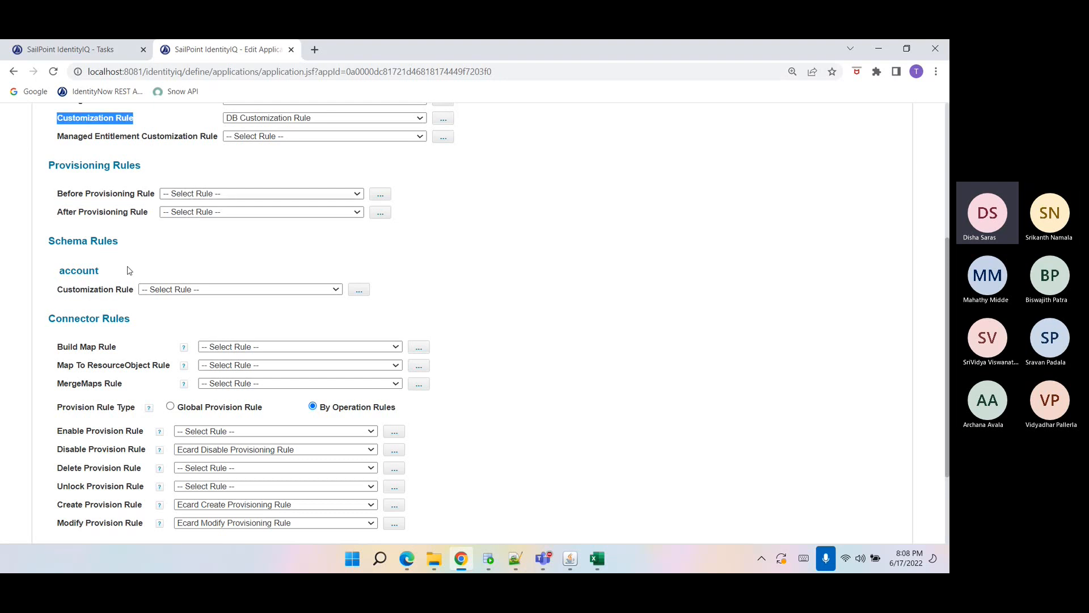
Review the connector rules and the per-operation provision rules such as Enable, Disable, Create and Modify.
{"action": "scroll", "coordinate": [111, 312], "scroll_direction": "down", "scroll_amount": 1}
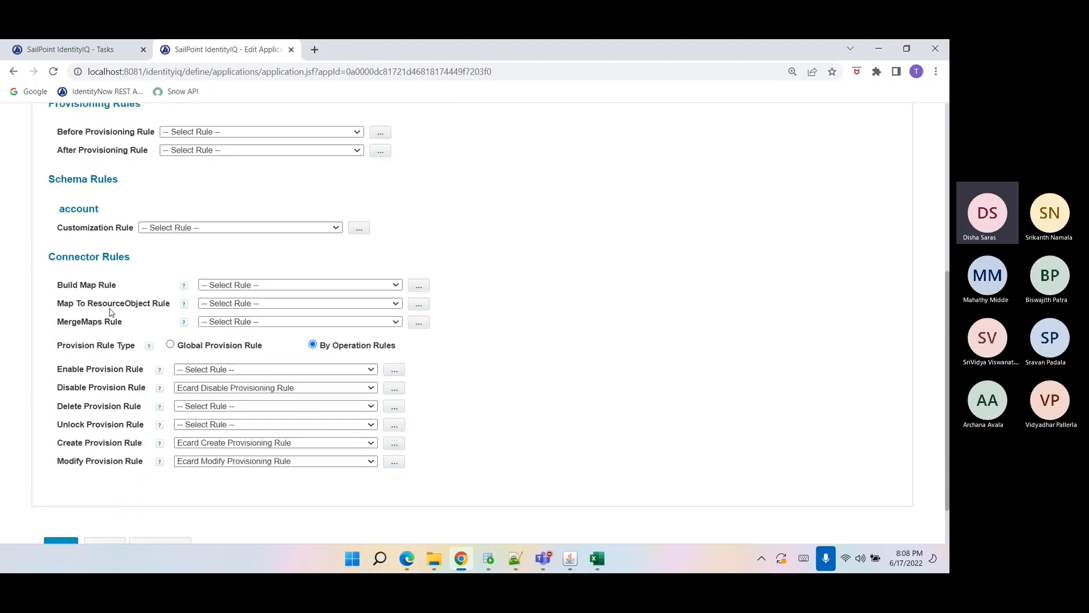
{"action": "left_click", "coordinate": [285, 284]}
{"action": "left_click", "coordinate": [284, 285]}
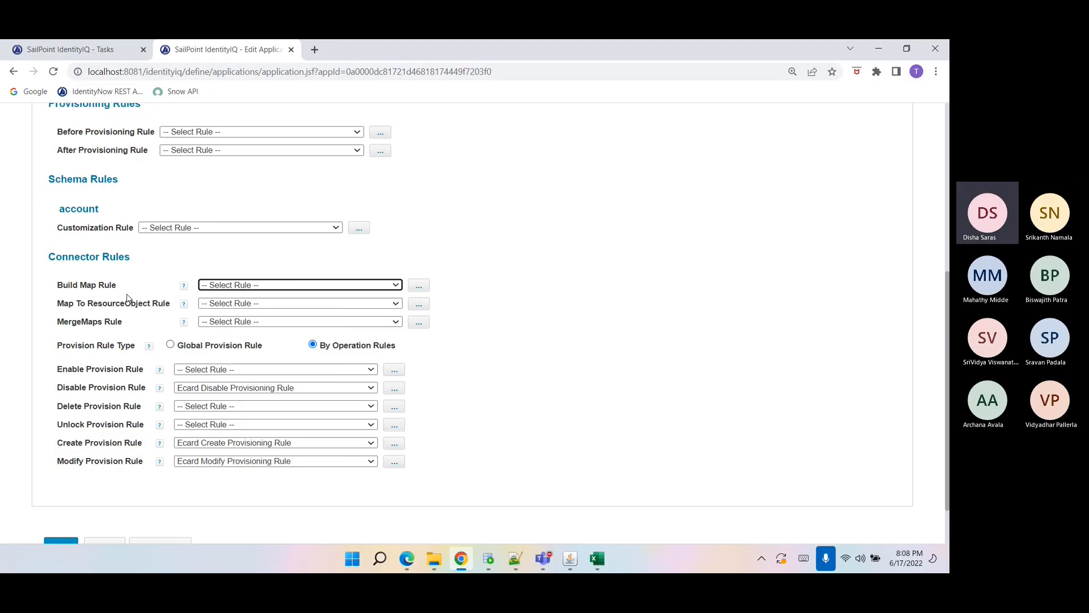
{"action": "scroll", "coordinate": [128, 298], "scroll_direction": "up", "scroll_amount": 1}
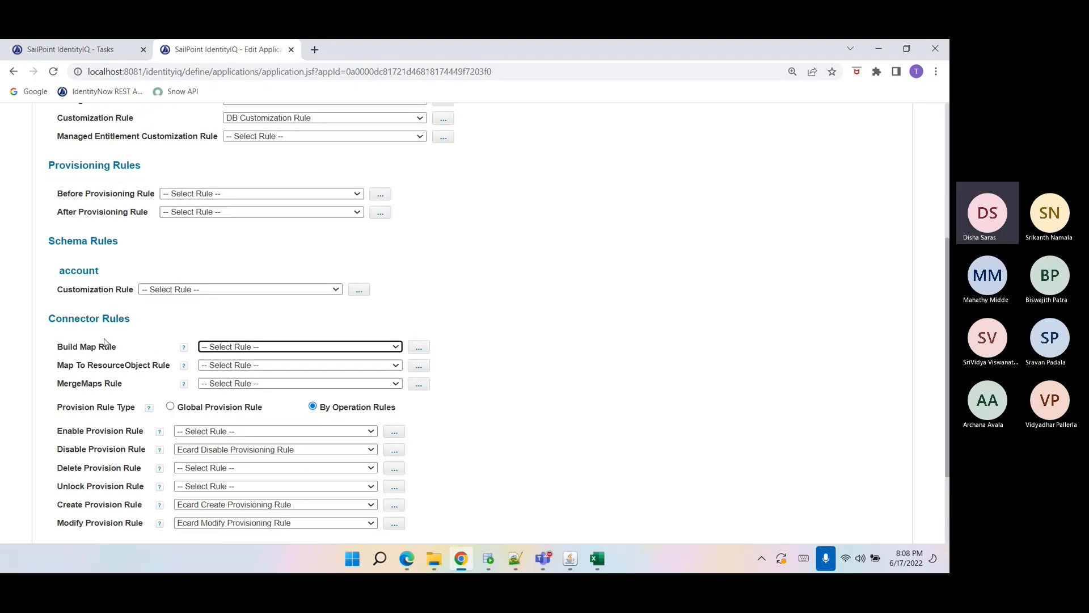
{"action": "scroll", "coordinate": [105, 342], "scroll_direction": "down", "scroll_amount": 1}
{"action": "double_click", "coordinate": [66, 290]}
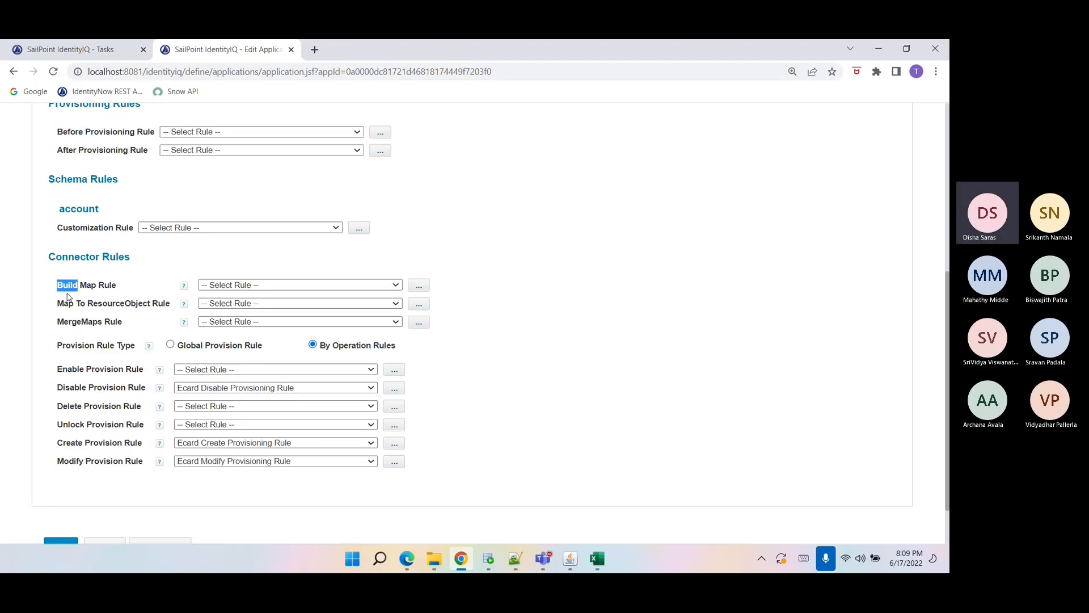
{"action": "double_click", "coordinate": [73, 322]}
{"action": "scroll", "coordinate": [99, 236], "scroll_direction": "up", "scroll_amount": 5}
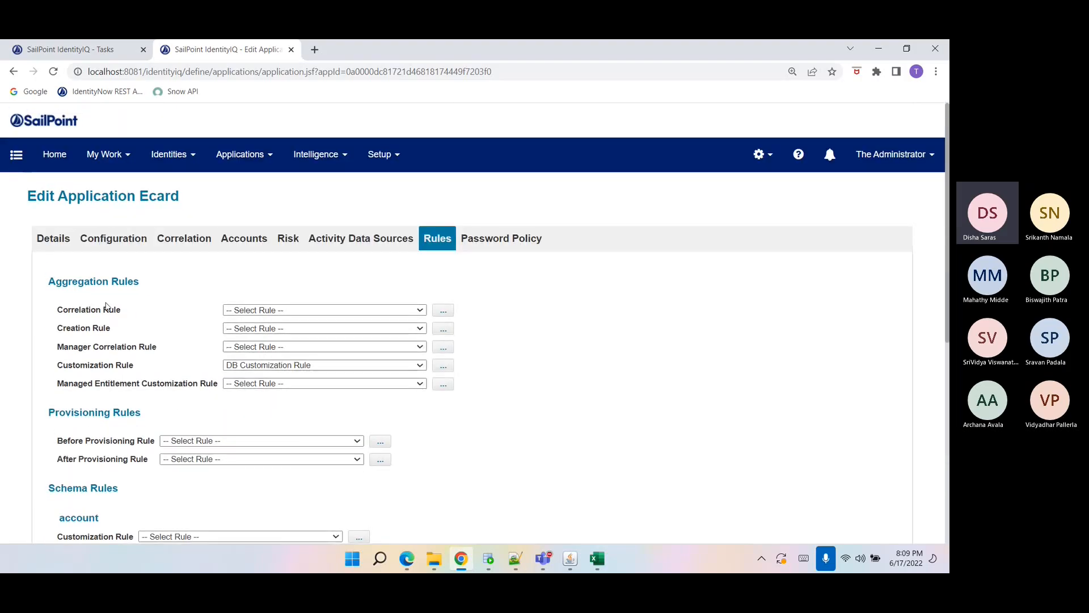
{"action": "scroll", "coordinate": [107, 306], "scroll_direction": "down", "scroll_amount": 6}
{"action": "left_click_drag", "start_coordinate": [122, 262], "coordinate": [64, 262]}
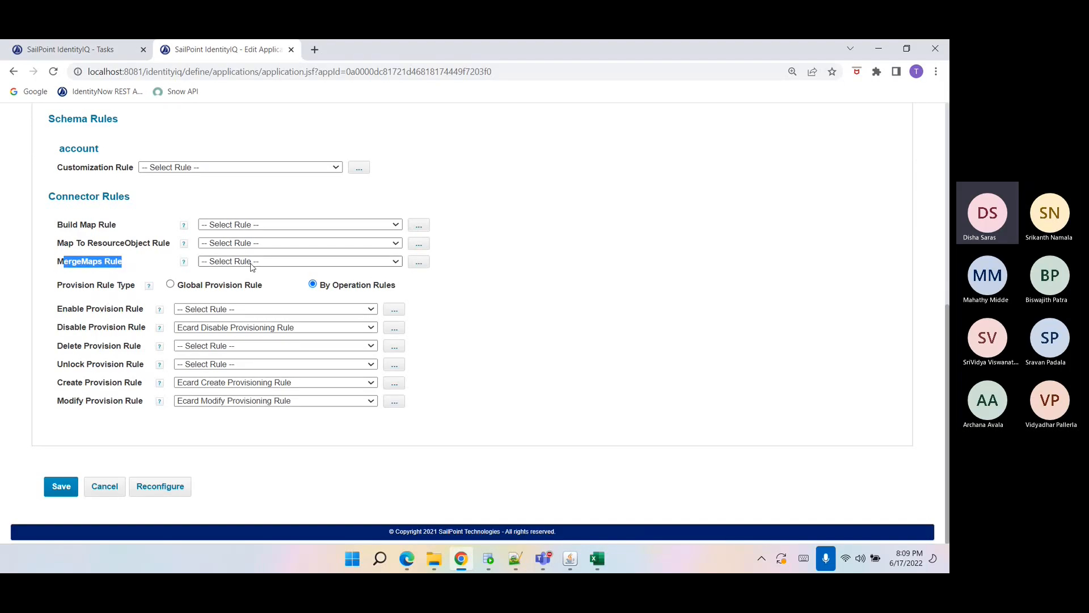
{"action": "triple_click", "coordinate": [94, 262]}
{"action": "left_click_drag", "start_coordinate": [57, 311], "coordinate": [148, 307]}
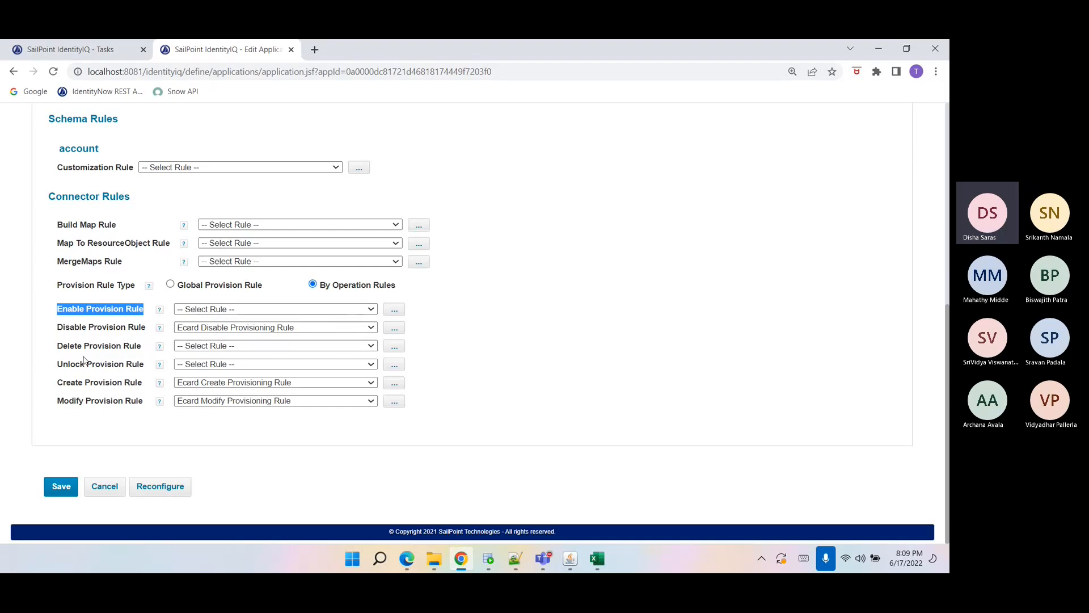
{"action": "double_click", "coordinate": [97, 401]}
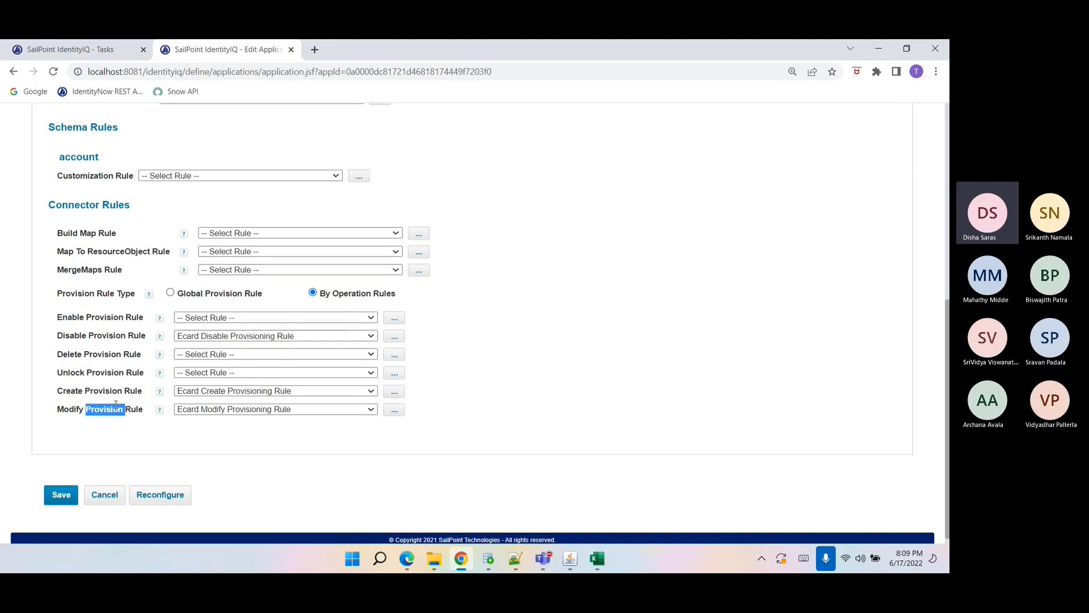
{"action": "scroll", "coordinate": [262, 466], "scroll_direction": "up", "scroll_amount": 2}
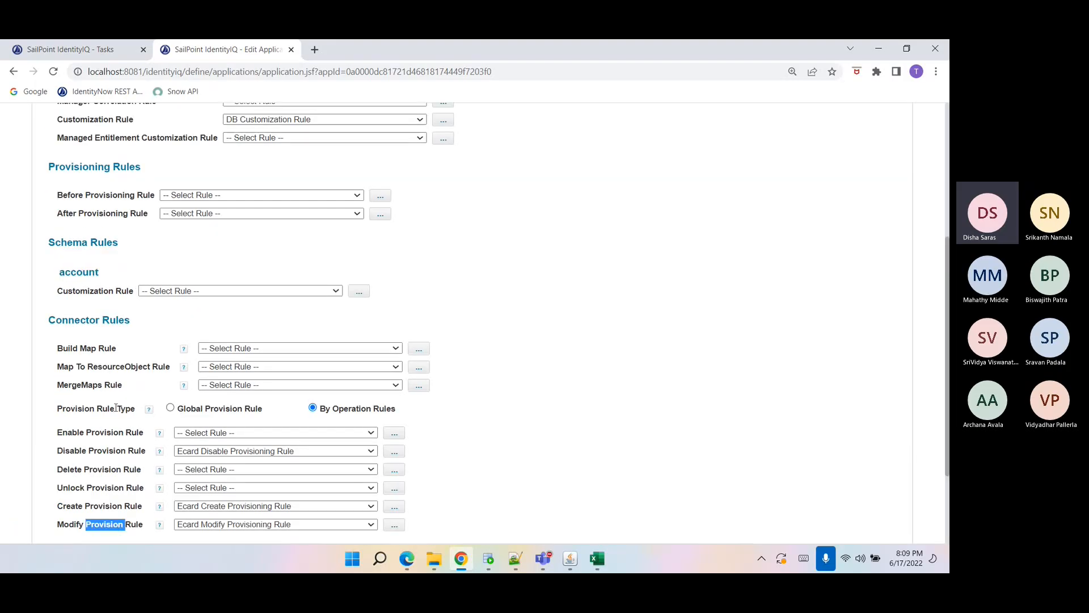
Duplicate the browser tab and point it to the IdentityIQ debug page.
{"action": "right_click", "coordinate": [259, 58]}
{"action": "left_click", "coordinate": [301, 145]}
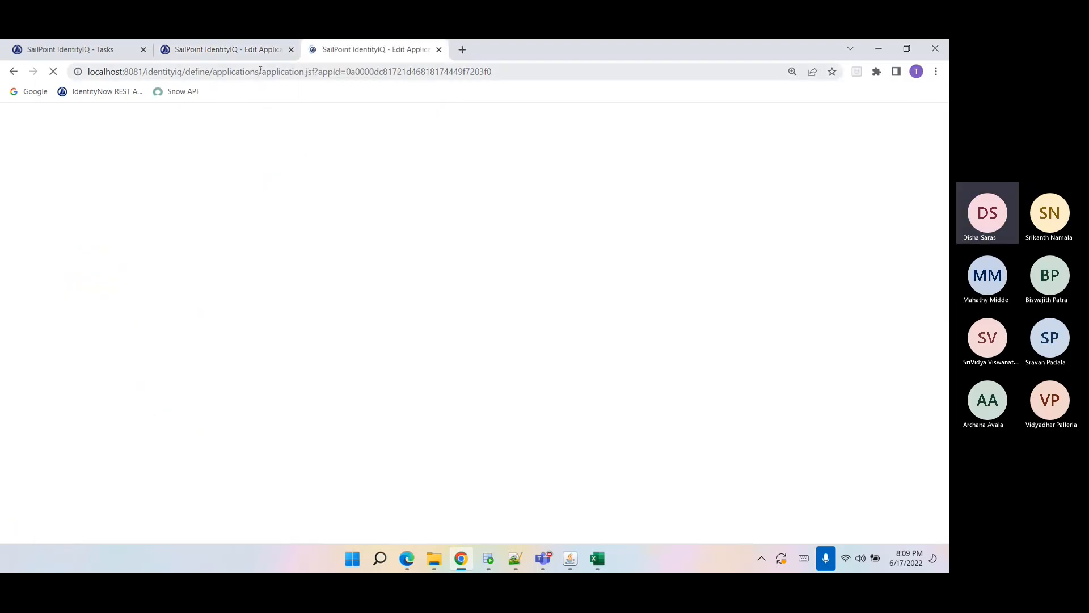
{"action": "left_click", "coordinate": [199, 73]}
{"action": "left_click", "coordinate": [199, 73]}
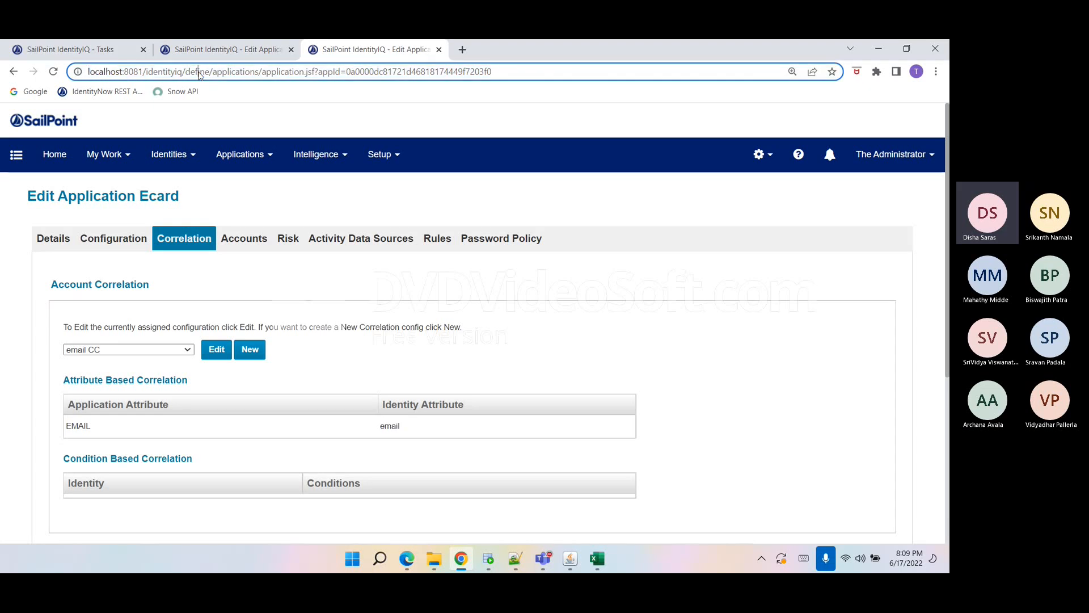
{"action": "left_click_drag", "start_coordinate": [198, 72], "coordinate": [489, 102]}
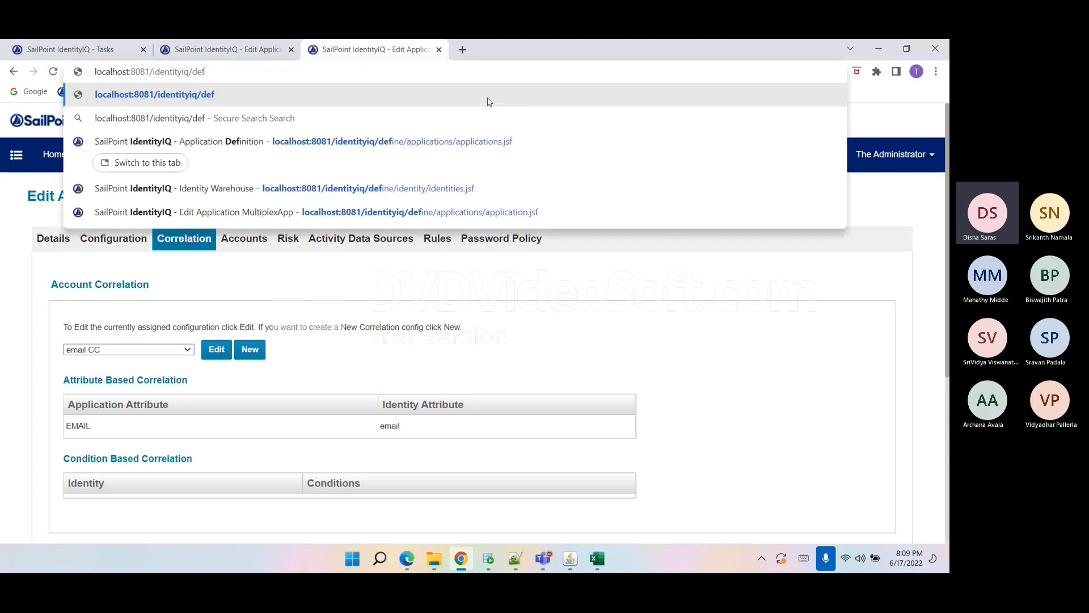
{"action": "key", "text": "BackSpace"}
{"action": "type", "text": "b"}
{"action": "key", "text": "Return"}
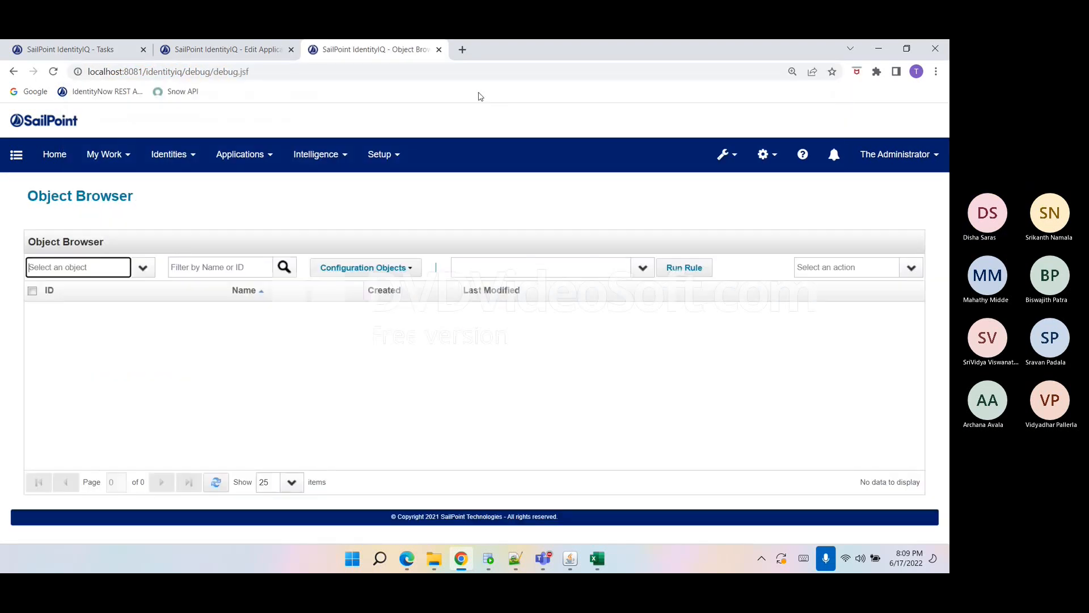
List Application objects in the Object Browser and open the Ecard application's XML.
{"action": "type", "text": "apl"}
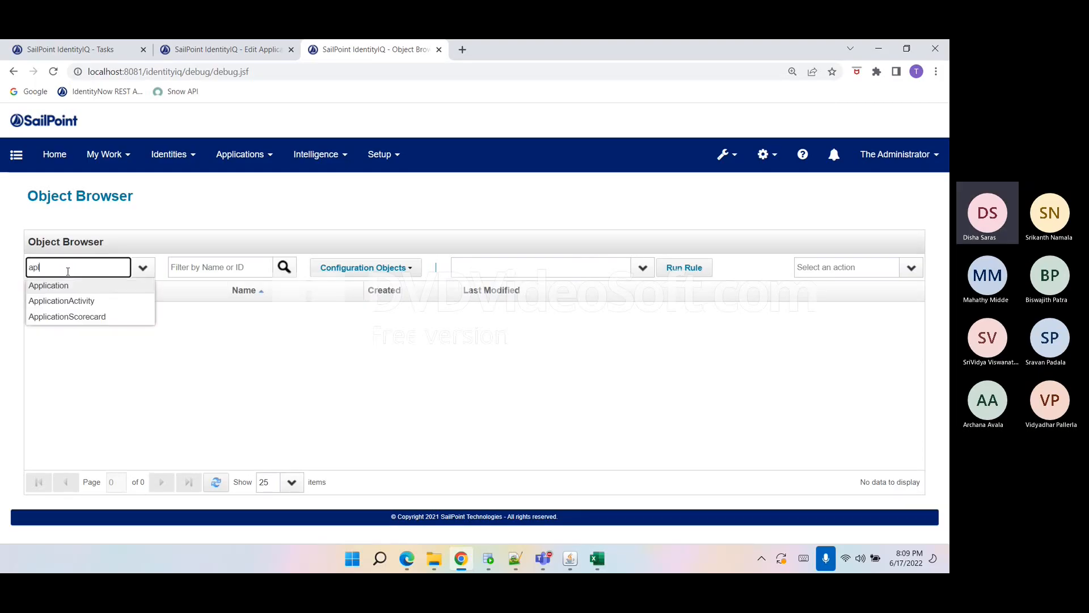
{"action": "key", "text": "Tab"}
{"action": "key", "text": "shift+Tab"}
{"action": "type", "text": "app"}
{"action": "key", "text": "Tab"}
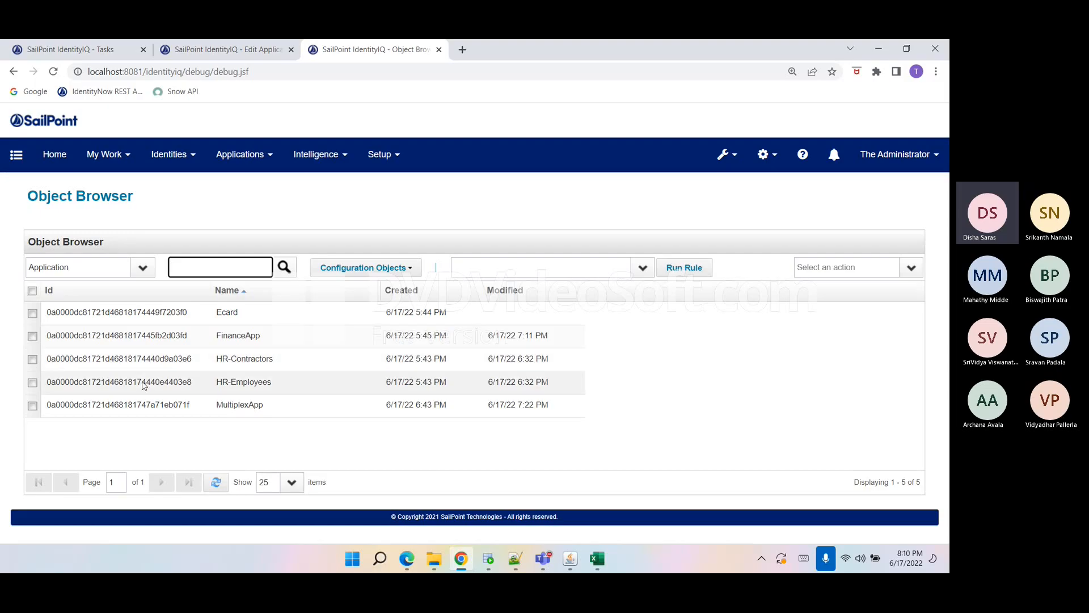
{"action": "left_click", "coordinate": [176, 313]}
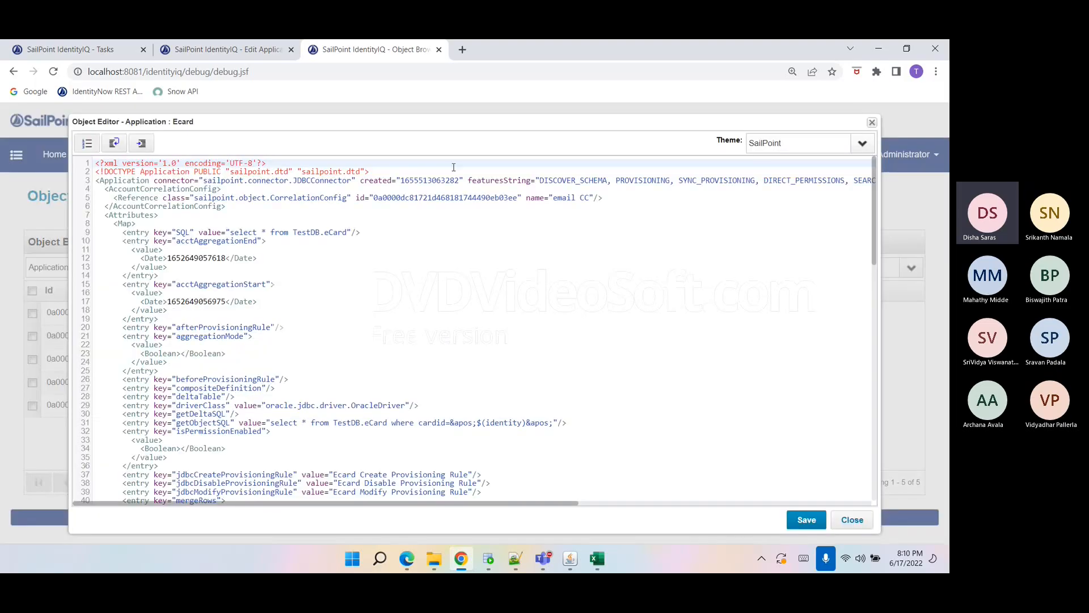
Examine the featuresString and the attribute entries of the Ecard application's XML, then close the object editor.
{"action": "left_click_drag", "start_coordinate": [467, 180], "coordinate": [532, 186]}
{"action": "double_click", "coordinate": [572, 181]}
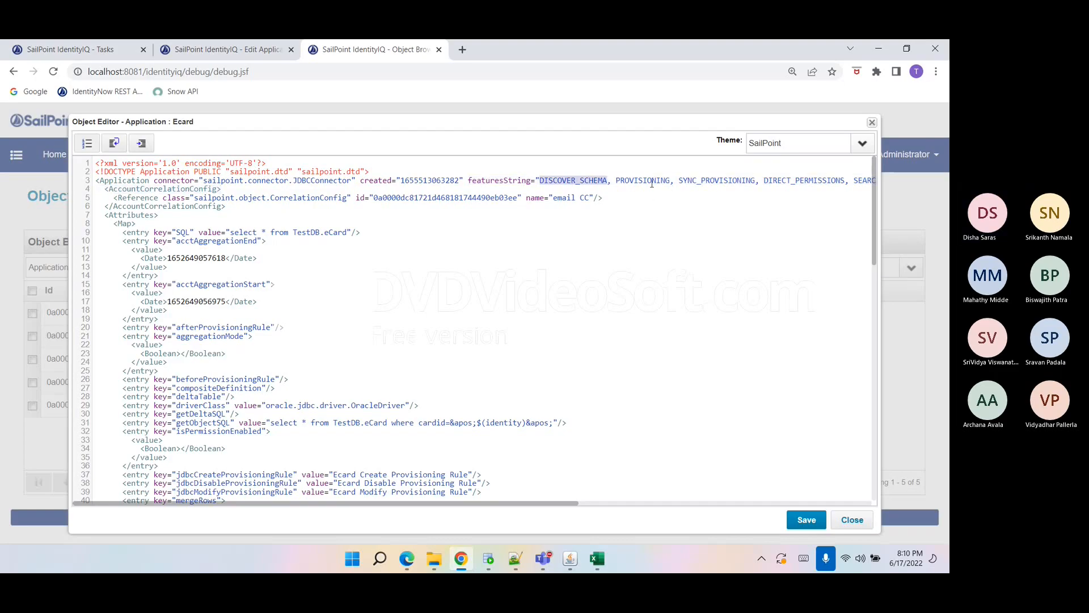
{"action": "double_click", "coordinate": [633, 181]}
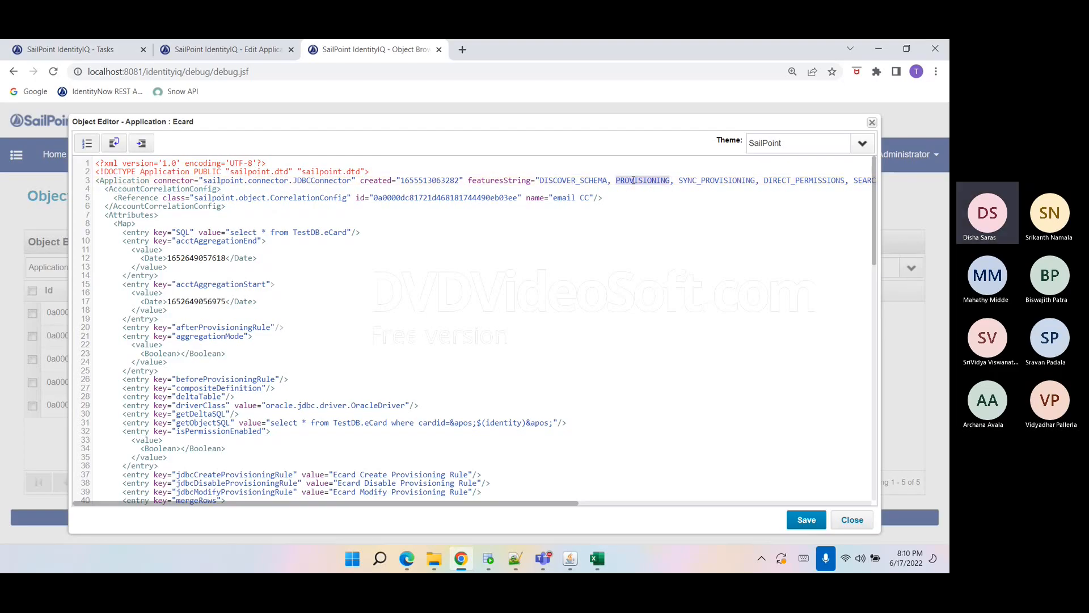
{"action": "double_click", "coordinate": [690, 181]}
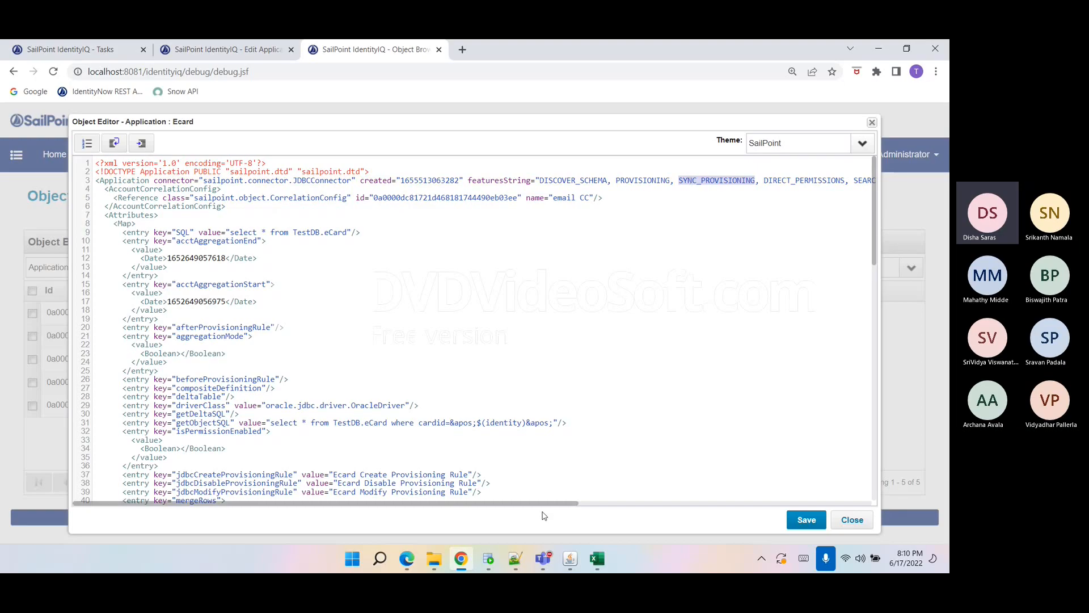
{"action": "left_click_drag", "start_coordinate": [542, 504], "coordinate": [655, 503]}
{"action": "left_click", "coordinate": [597, 180]}
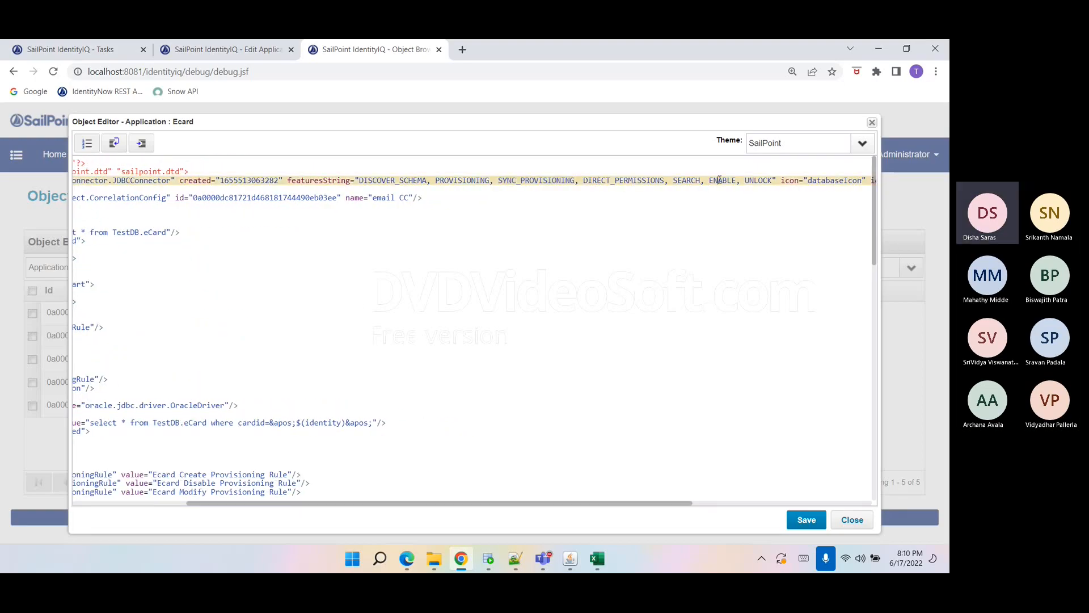
{"action": "left_click_drag", "start_coordinate": [773, 179], "coordinate": [379, 179]}
{"action": "left_click", "coordinate": [497, 353]}
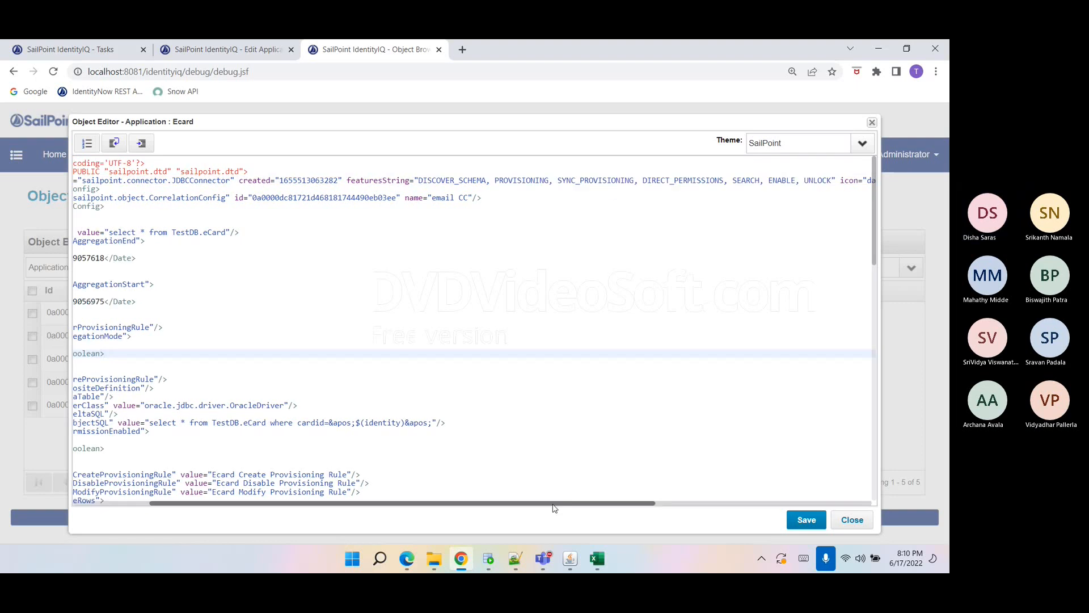
{"action": "scroll", "coordinate": [369, 463], "scroll_direction": "down", "scroll_amount": 3}
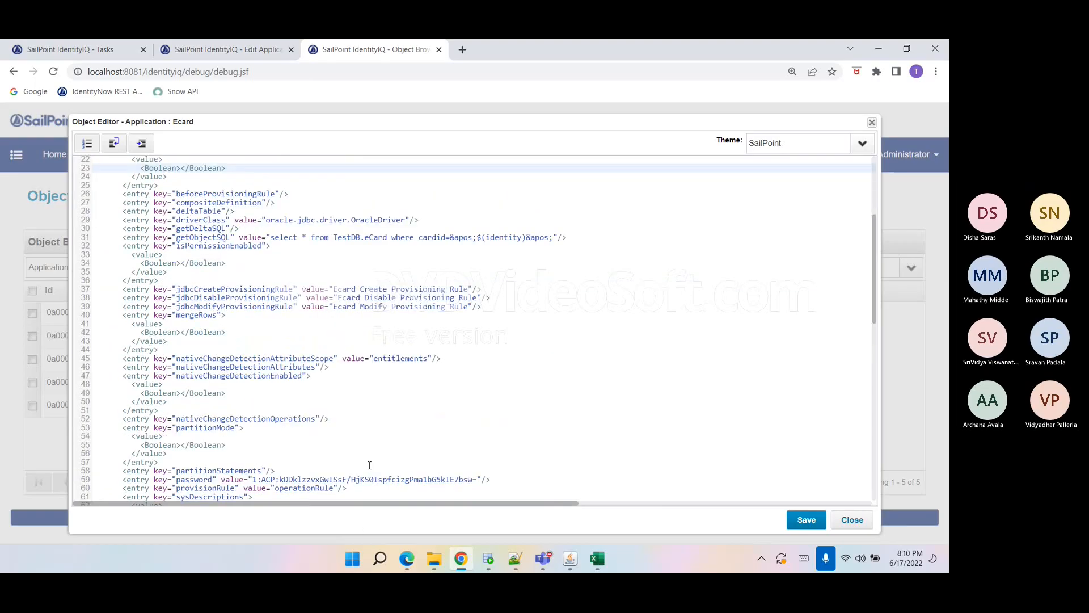
{"action": "left_click", "coordinate": [852, 519]}
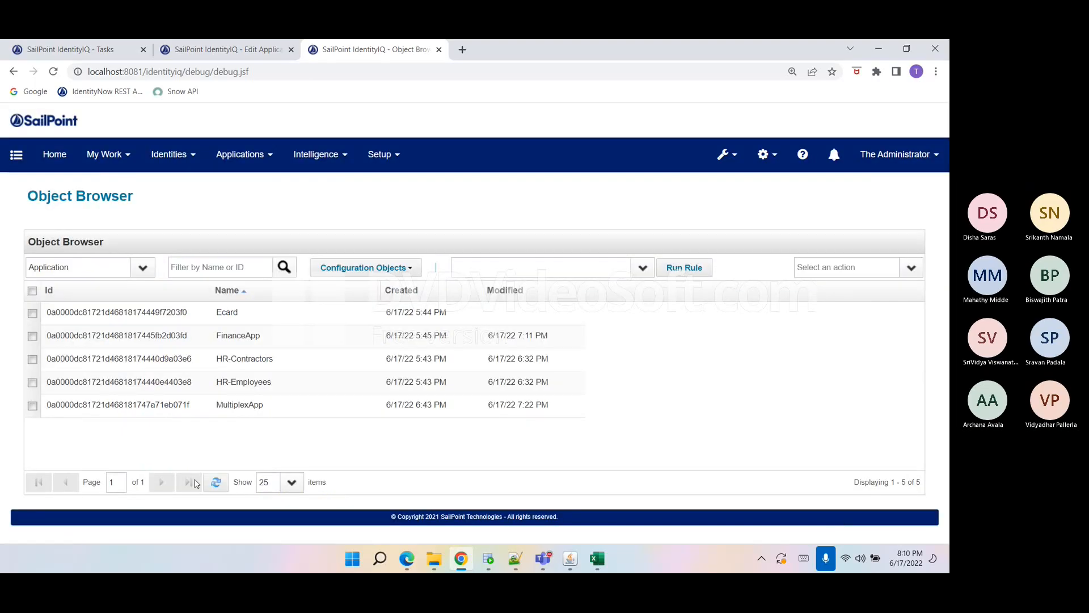
Return to the Ecard application's edit page and save the application.
{"action": "left_click", "coordinate": [226, 52]}
{"action": "scroll", "coordinate": [232, 360], "scroll_direction": "down", "scroll_amount": 3}
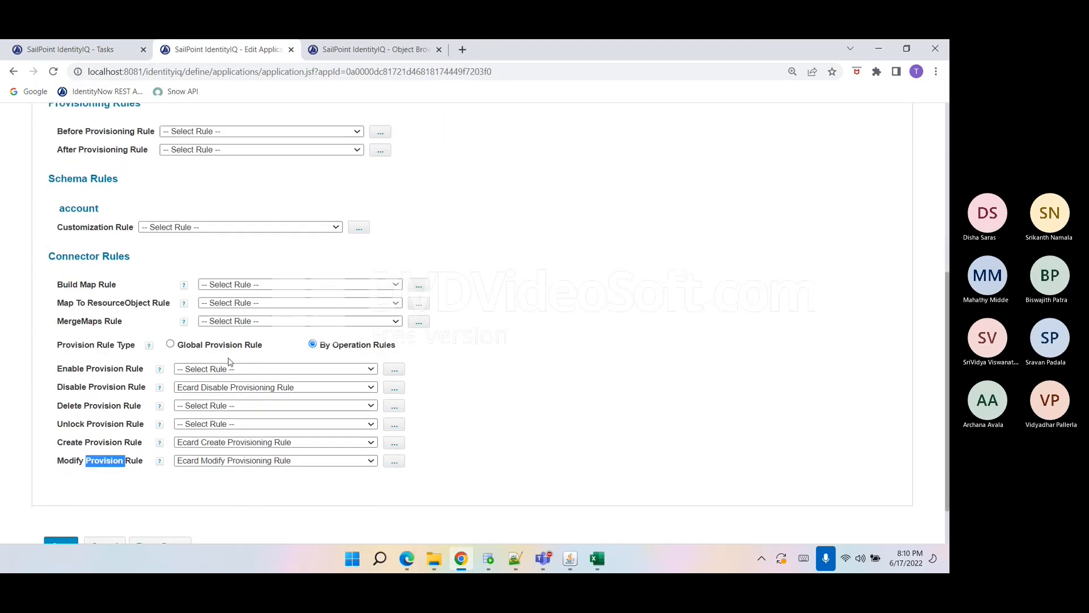
{"action": "left_click", "coordinate": [165, 426]}
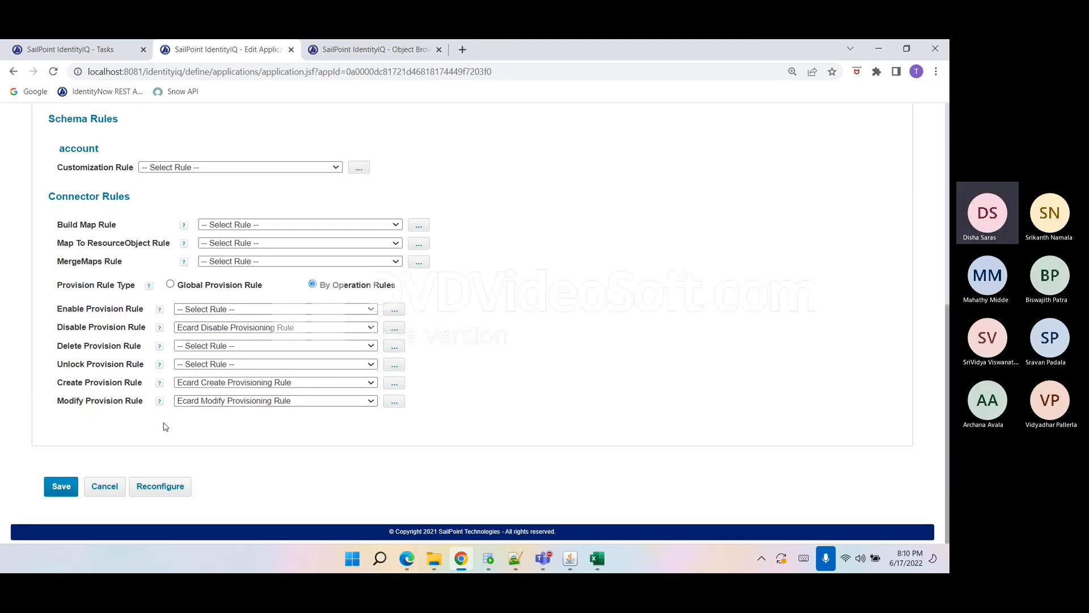
{"action": "left_click", "coordinate": [55, 487]}
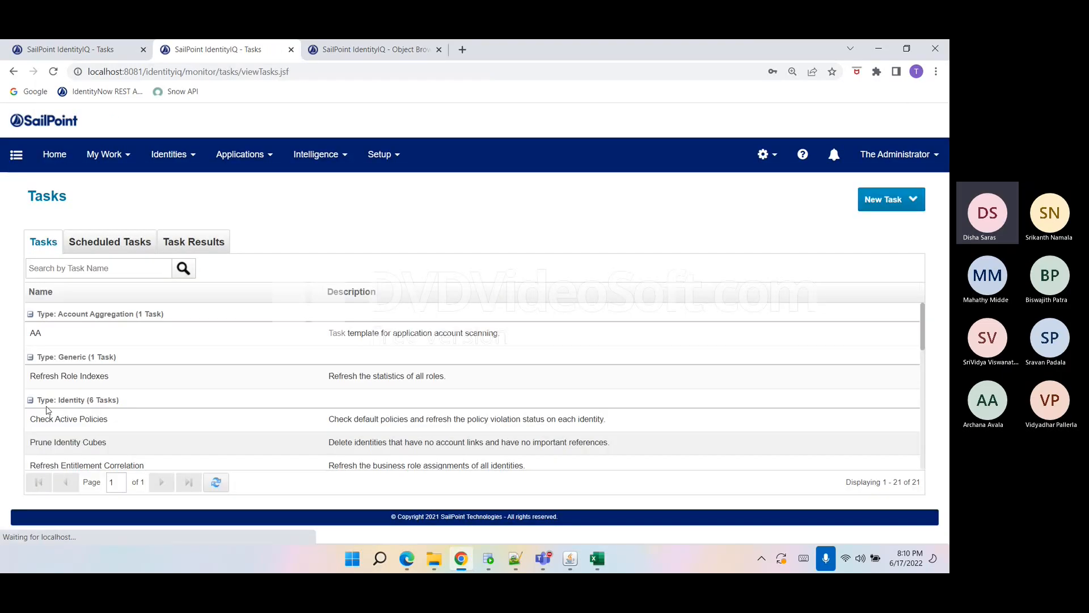
Replace FinanceApp with Ecard as the application to scan in the AA aggregation task, and save and execute it.
{"action": "left_click", "coordinate": [49, 344]}
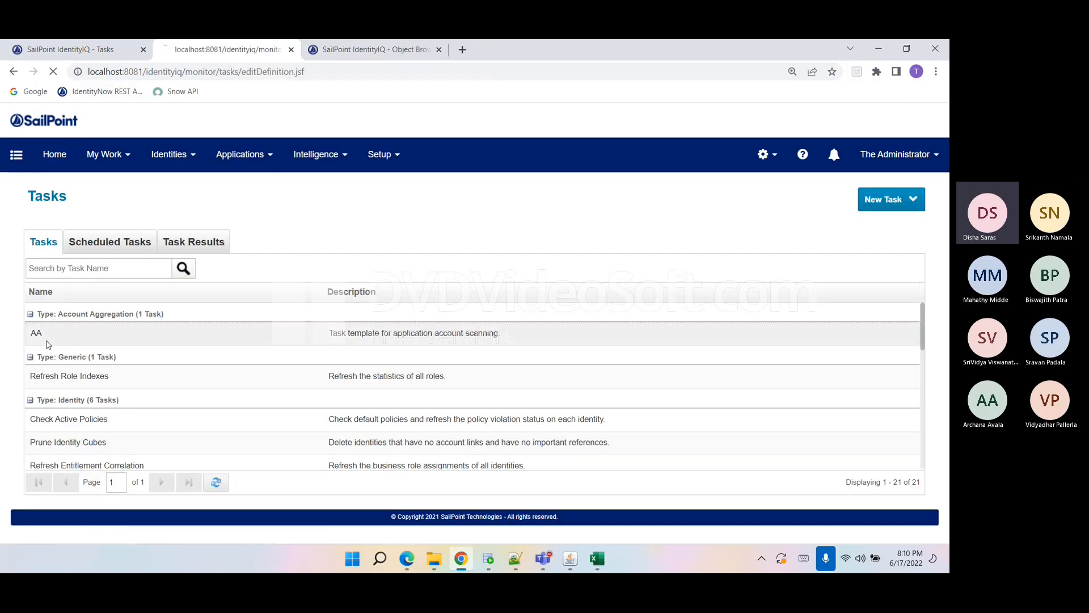
{"action": "scroll", "coordinate": [340, 384], "scroll_direction": "down", "scroll_amount": 3}
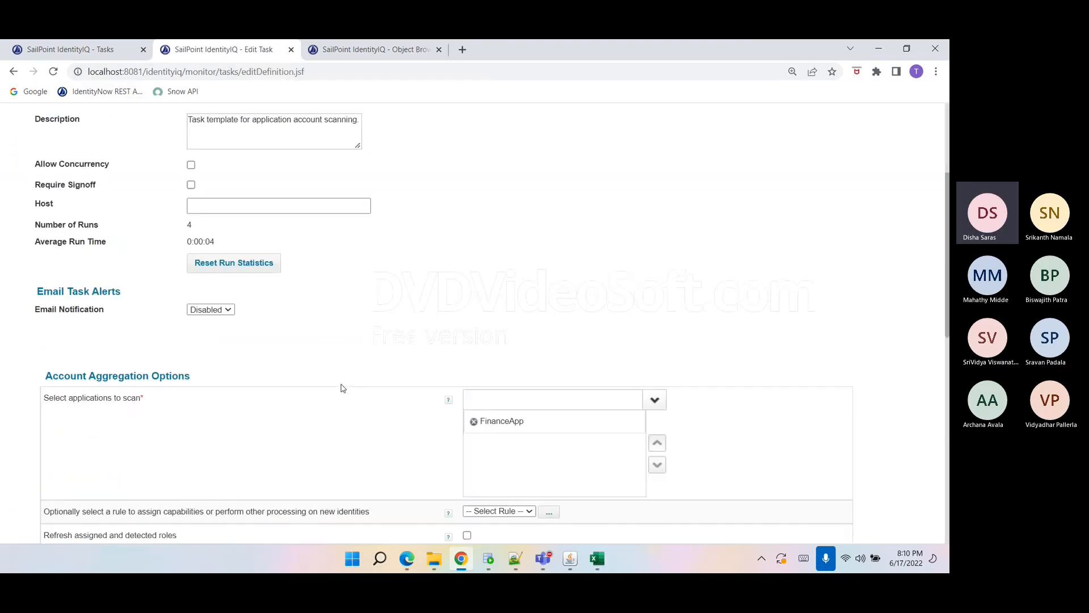
{"action": "left_click", "coordinate": [473, 420]}
{"action": "left_click", "coordinate": [476, 400]}
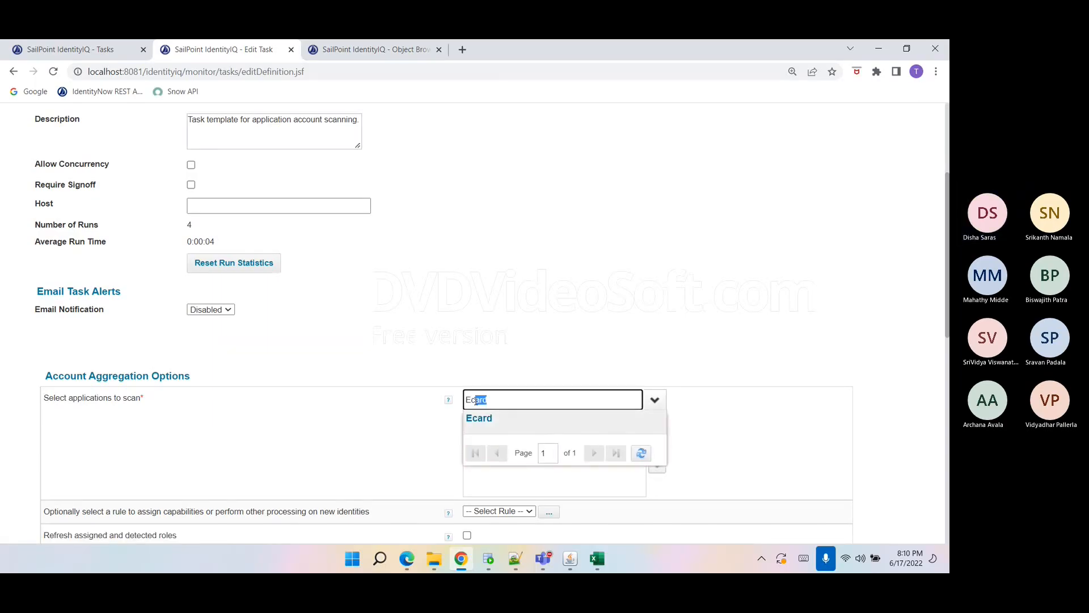
{"action": "left_click", "coordinate": [492, 420]}
{"action": "scroll", "coordinate": [490, 424], "scroll_direction": "down", "scroll_amount": 4}
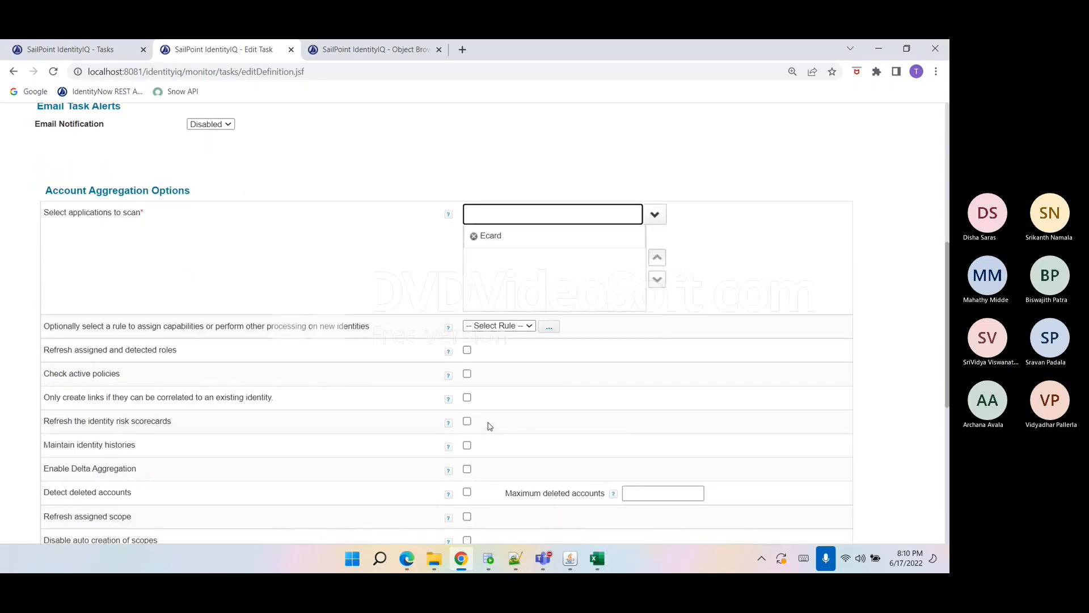
{"action": "scroll", "coordinate": [487, 426], "scroll_direction": "down", "scroll_amount": 5}
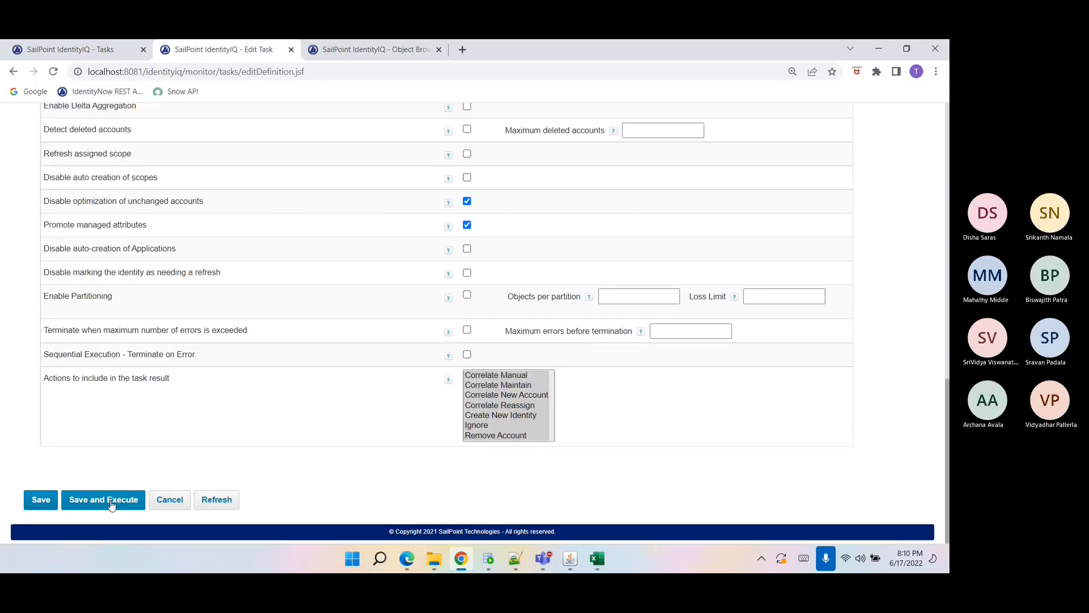
{"action": "left_click", "coordinate": [103, 499]}
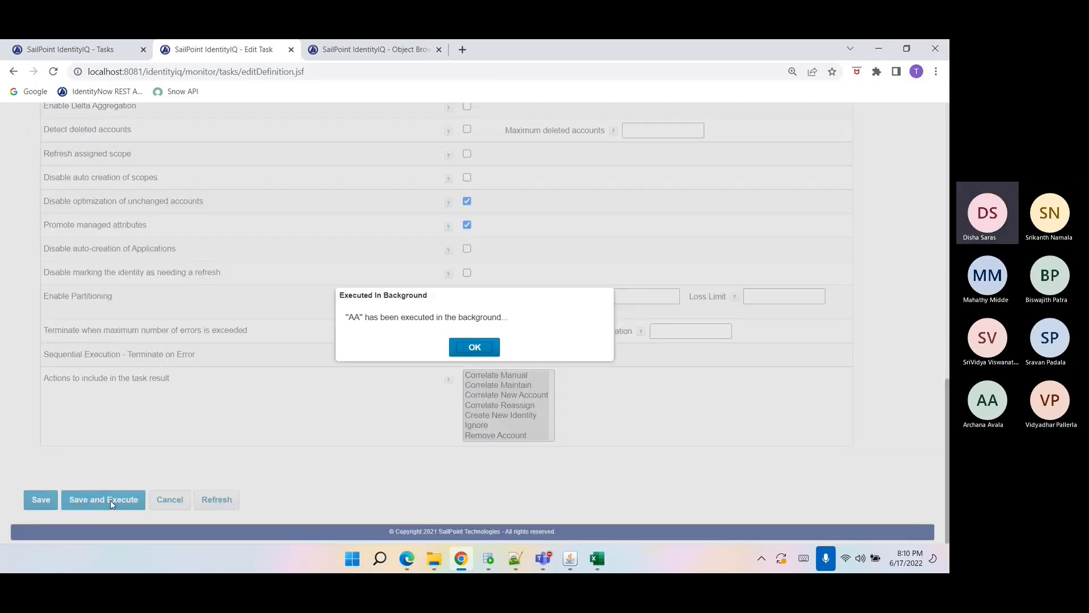
{"action": "left_click", "coordinate": [476, 348]}
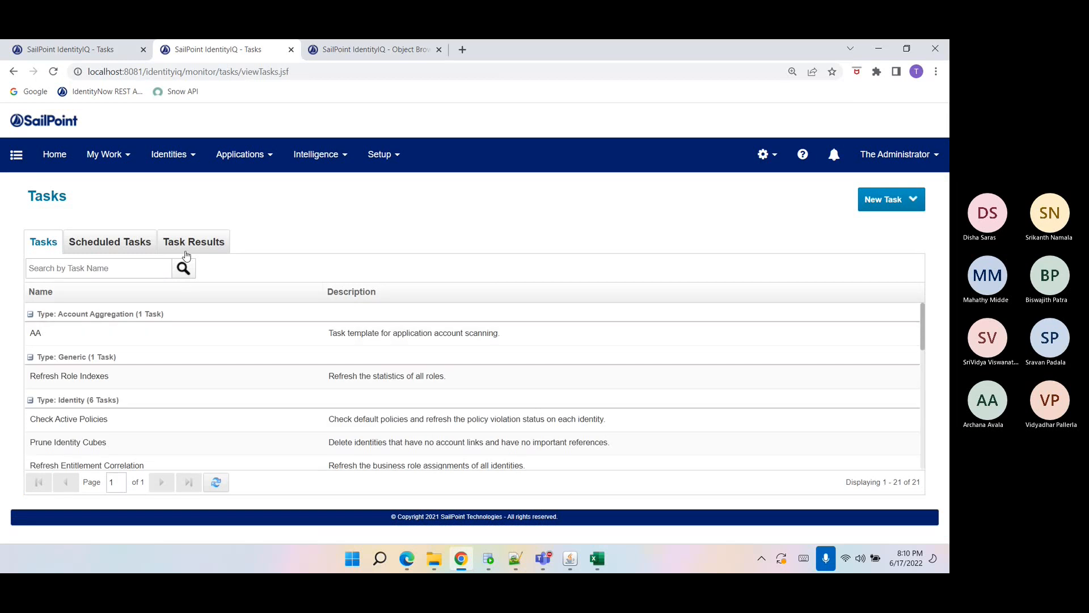
Search the tasks for ref and execute the Refresh Identity Cube task.
{"action": "left_click", "coordinate": [187, 254]}
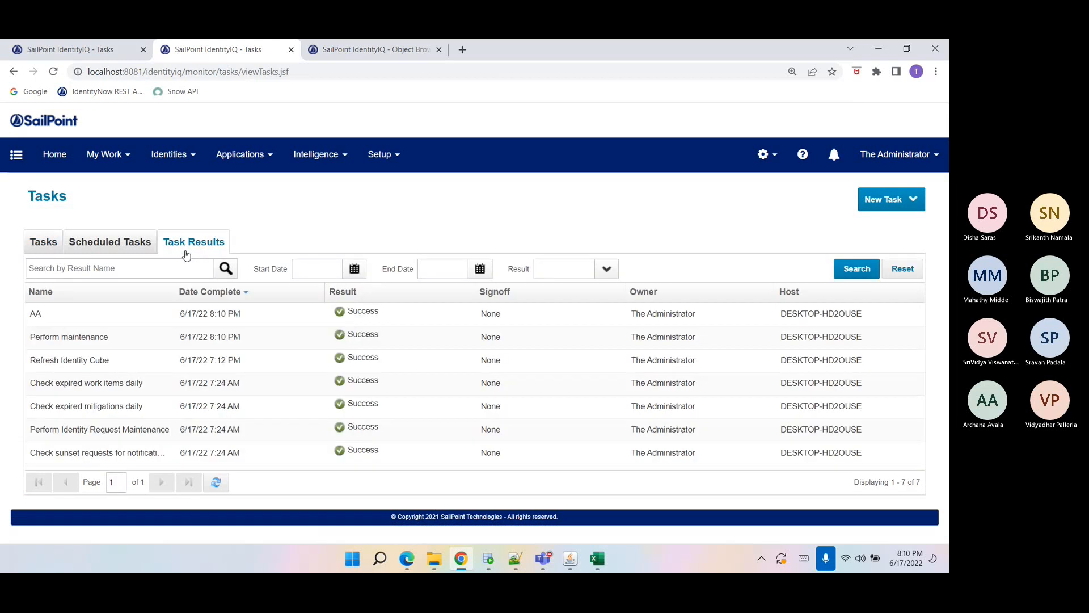
{"action": "left_click", "coordinate": [40, 250]}
{"action": "left_click", "coordinate": [49, 266]}
{"action": "type", "text": "refesh"}
{"action": "key", "text": "BackSpace"}
{"action": "key", "text": "BackSpace"}
{"action": "key", "text": "BackSpace"}
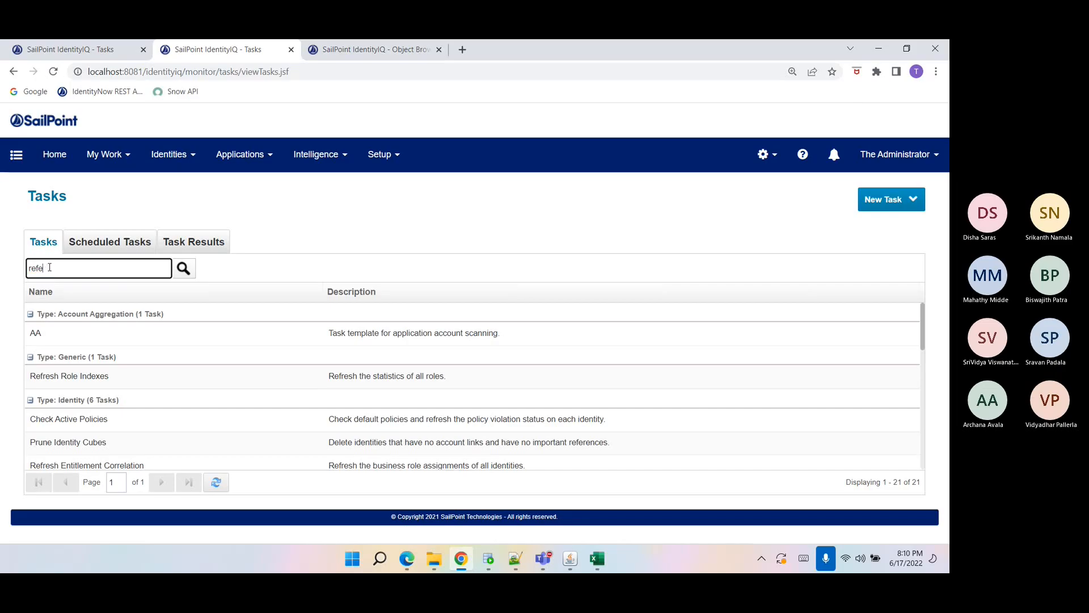
{"action": "key", "text": "Return"}
{"action": "right_click", "coordinate": [112, 427]}
{"action": "left_click", "coordinate": [183, 479]}
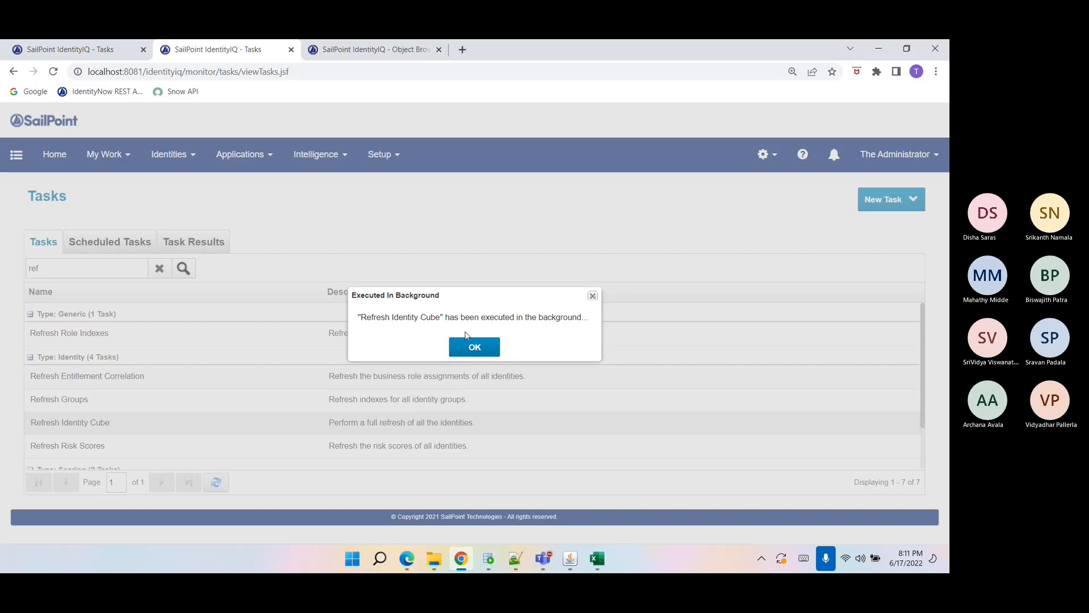
{"action": "left_click", "coordinate": [470, 350]}
Check the task results, then open the Entitlement Catalog in a new browser tab.
{"action": "left_click", "coordinate": [165, 243]}
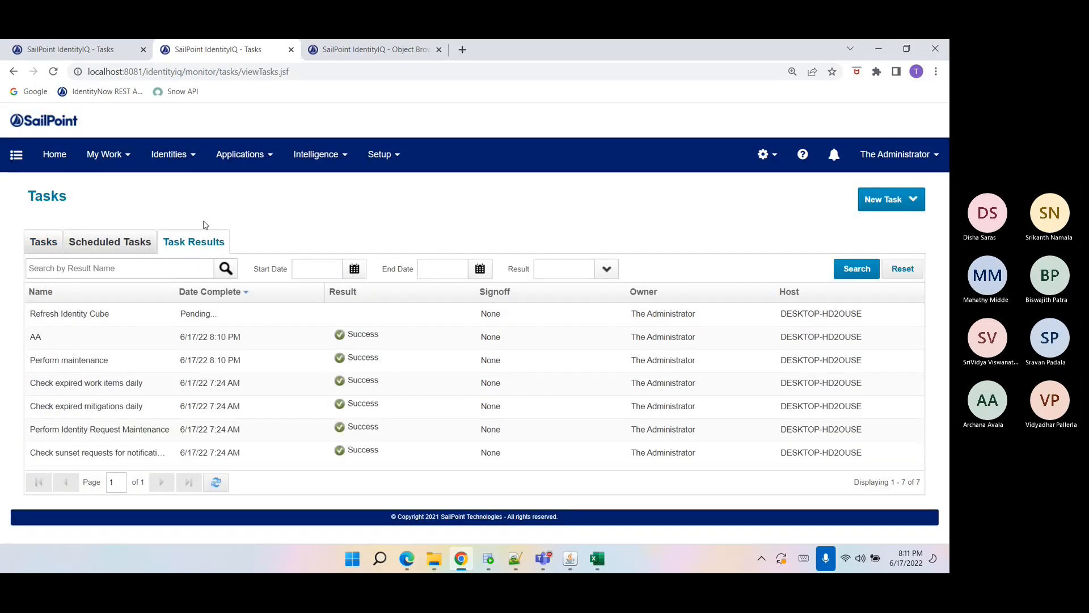
{"action": "left_click", "coordinate": [246, 164]}
{"action": "right_click", "coordinate": [262, 241]}
{"action": "left_click", "coordinate": [292, 250]}
{"action": "left_click", "coordinate": [363, 49]}
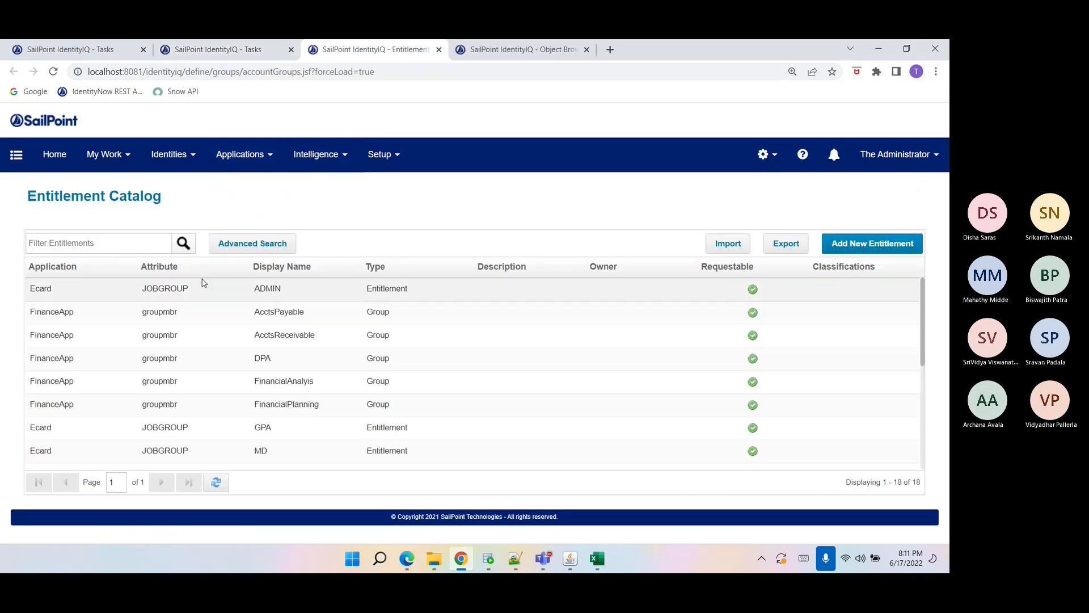
Refresh the Entitlement Catalog and sort it by application.
{"action": "left_click", "coordinate": [216, 486]}
{"action": "left_click", "coordinate": [67, 271]}
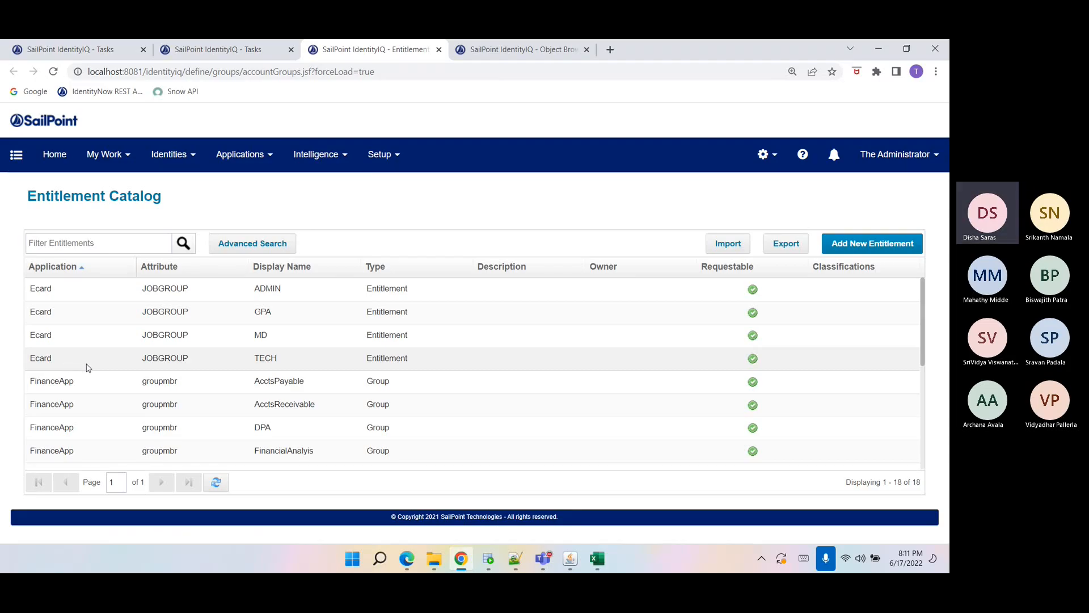
{"action": "scroll", "coordinate": [85, 367], "scroll_direction": "down", "scroll_amount": 3}
{"action": "scroll", "coordinate": [85, 367], "scroll_direction": "up", "scroll_amount": 3}
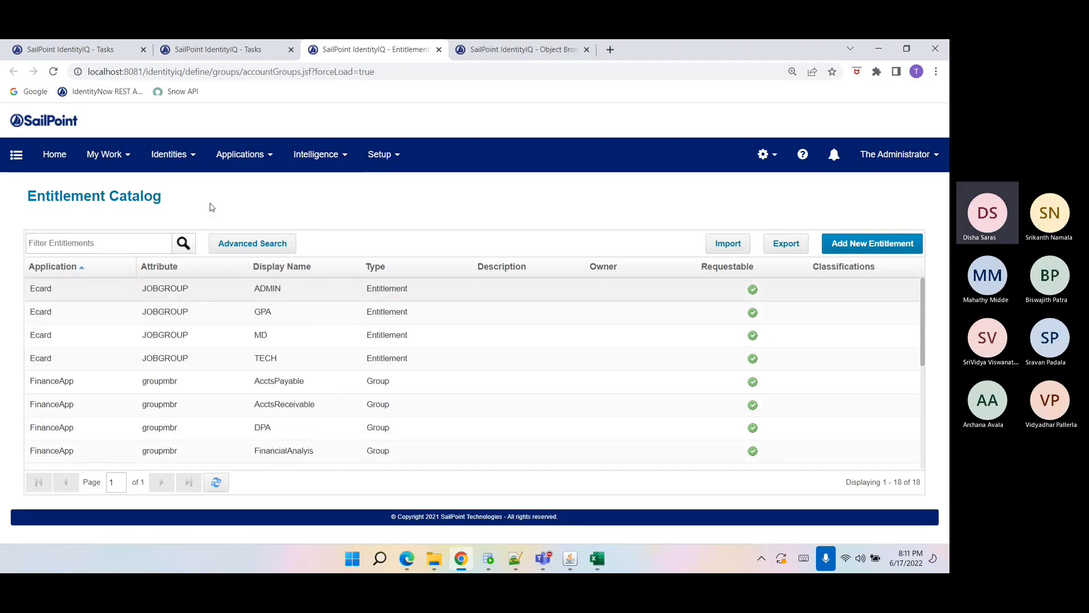
Refresh the task results list and return to the Entitlement Catalog.
{"action": "left_click", "coordinate": [249, 51]}
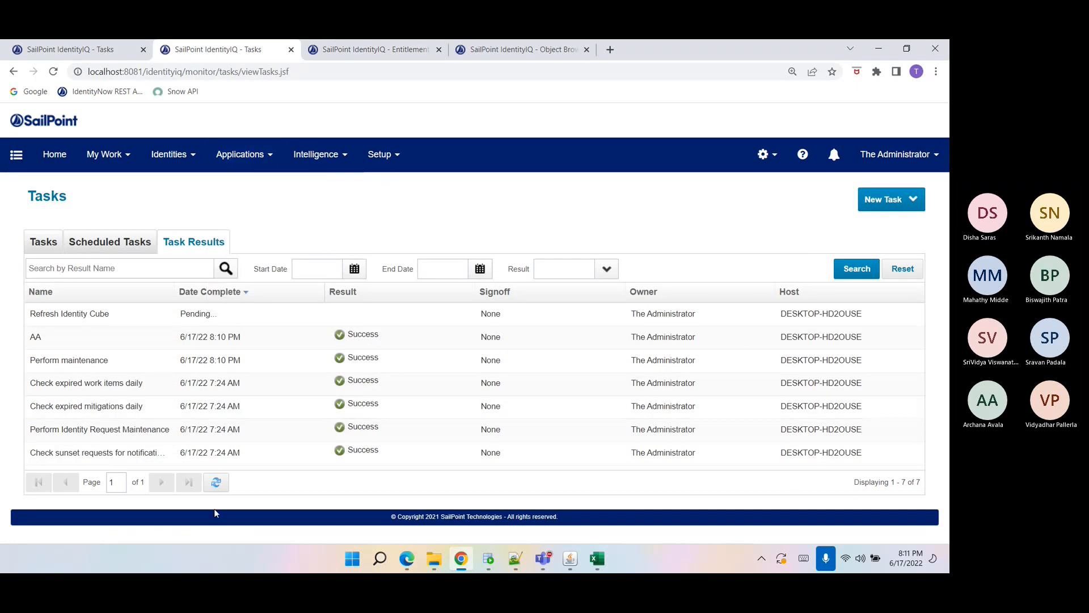
{"action": "left_click", "coordinate": [216, 482]}
{"action": "left_click", "coordinate": [331, 46]}
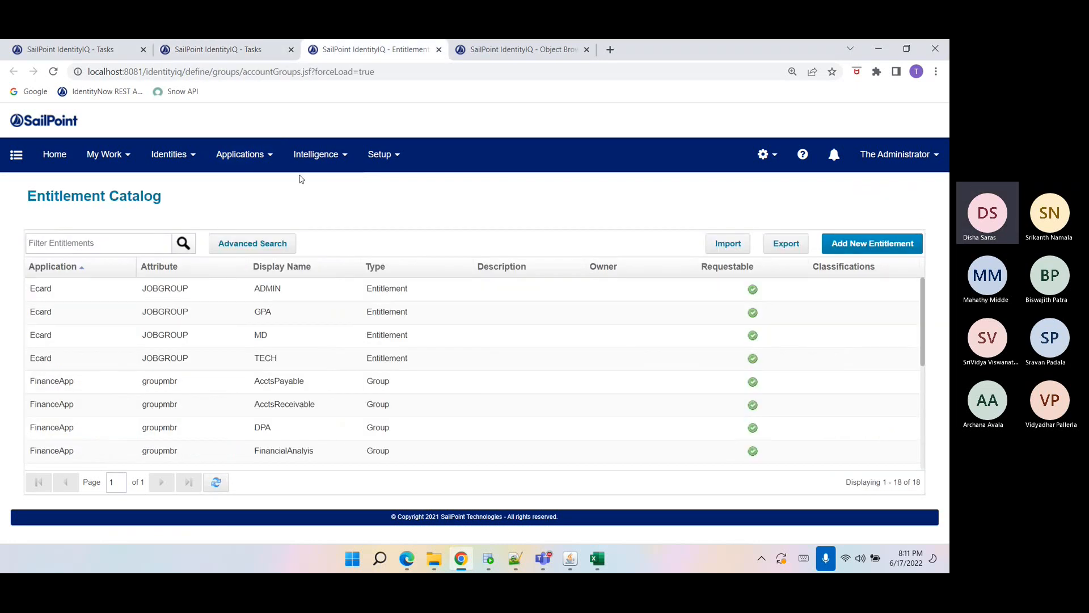
Open the Ecard MD entitlement and review its members and standard properties.
{"action": "left_click", "coordinate": [215, 341]}
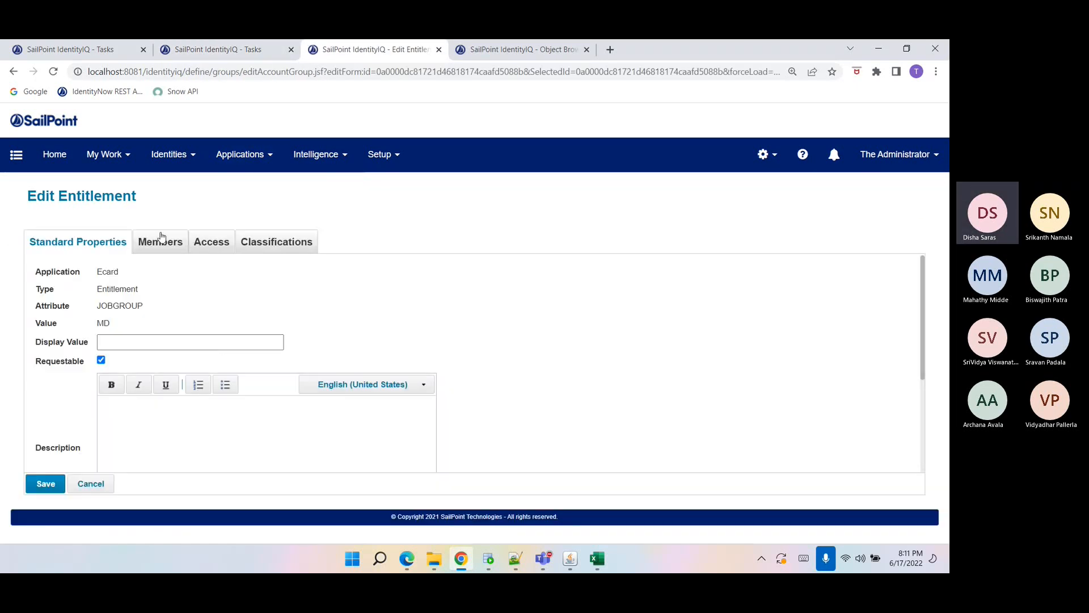
{"action": "left_click", "coordinate": [161, 241]}
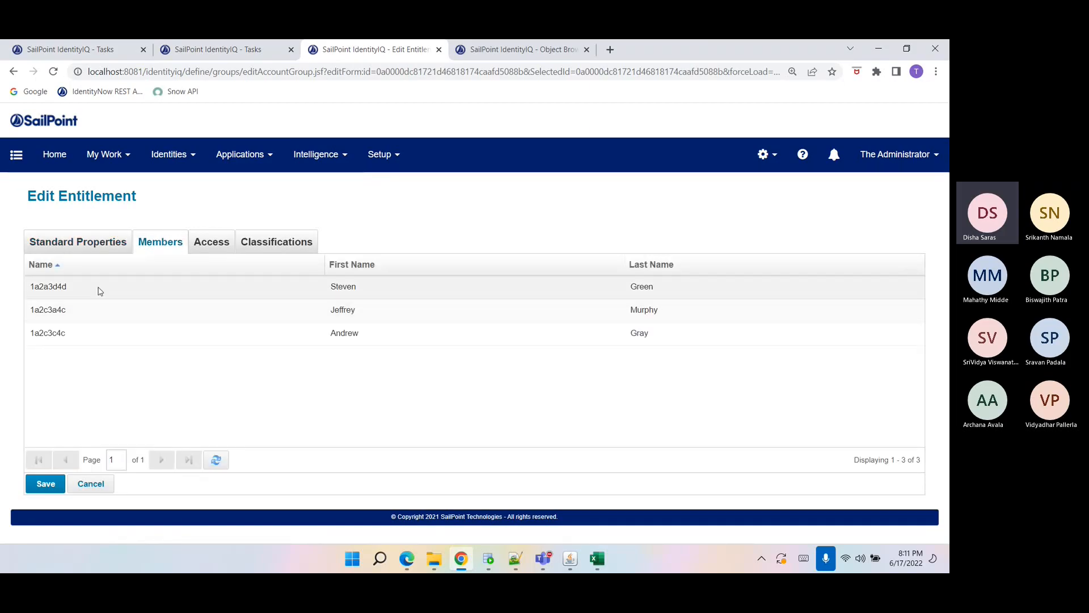
{"action": "left_click", "coordinate": [62, 247]}
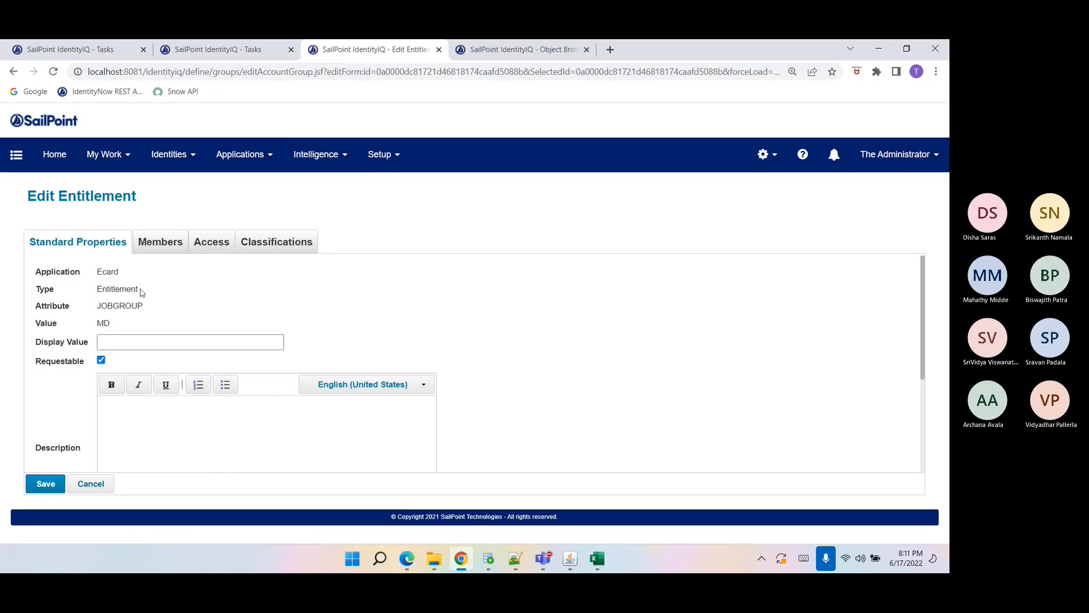
{"action": "scroll", "coordinate": [159, 308], "scroll_direction": "down", "scroll_amount": 3}
{"action": "scroll", "coordinate": [160, 309], "scroll_direction": "up", "scroll_amount": 3}
{"action": "left_click_drag", "start_coordinate": [160, 309], "coordinate": [91, 314]}
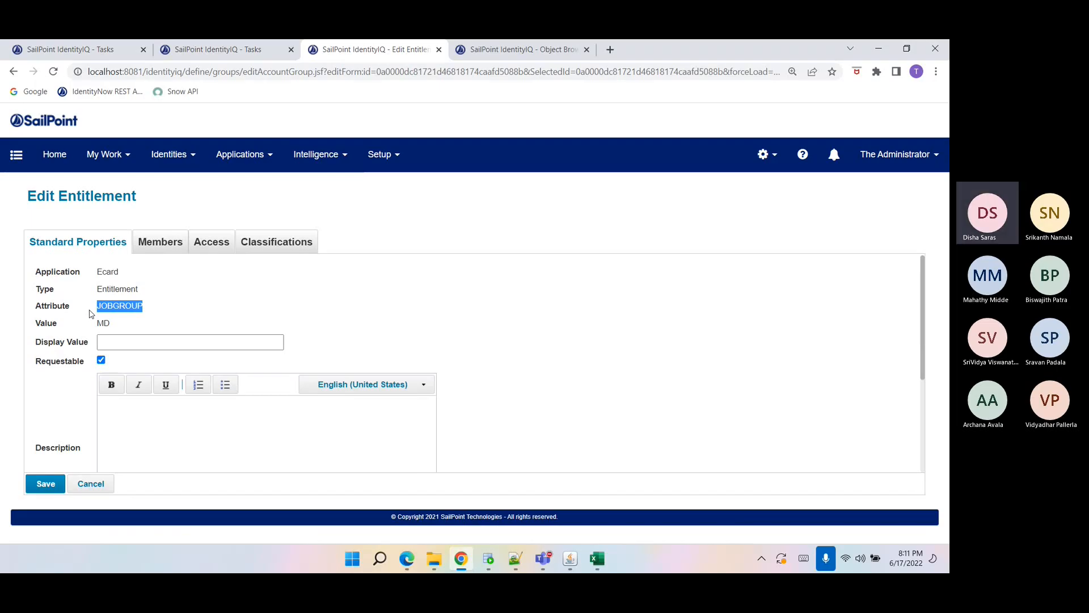
{"action": "left_click", "coordinate": [89, 314]}
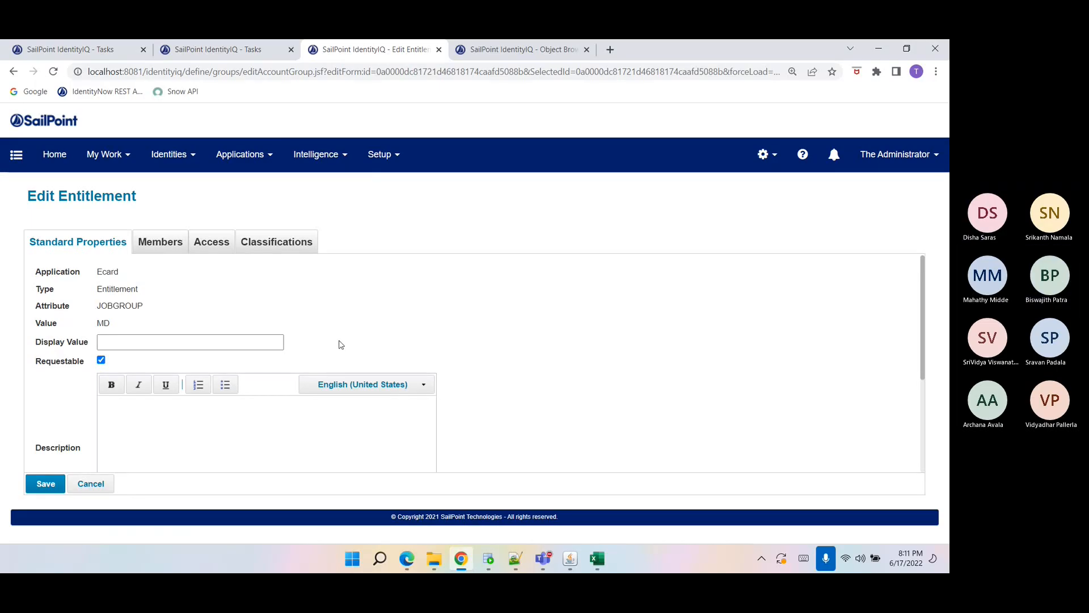
Close the second Tasks tab and check the task results in the first tab.
{"action": "left_click", "coordinate": [263, 53]}
{"action": "left_click", "coordinate": [291, 49]}
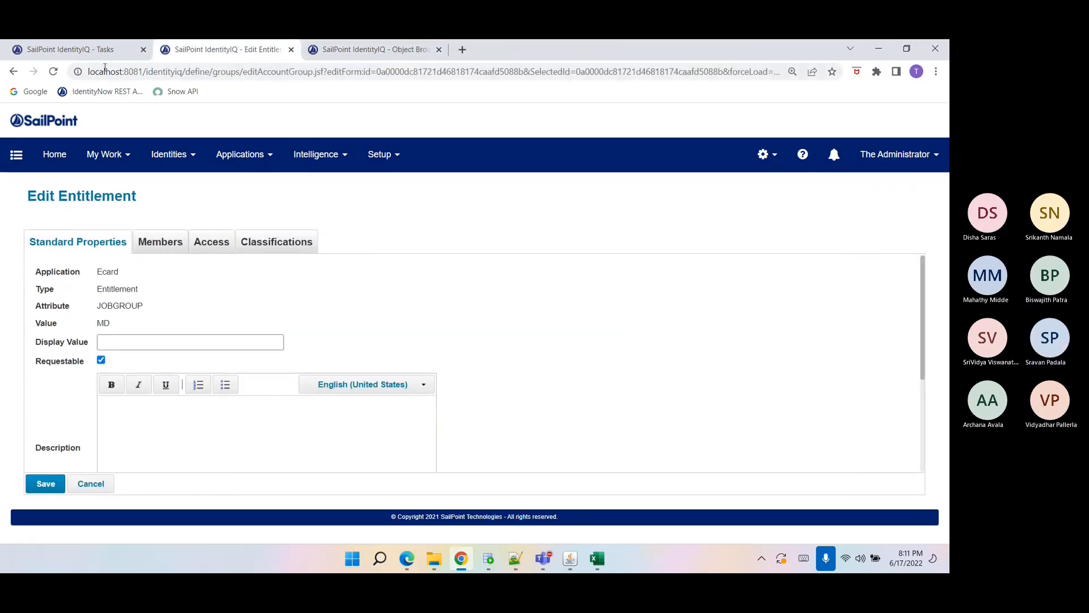
{"action": "left_click", "coordinate": [85, 50]}
{"action": "left_click", "coordinate": [438, 348]}
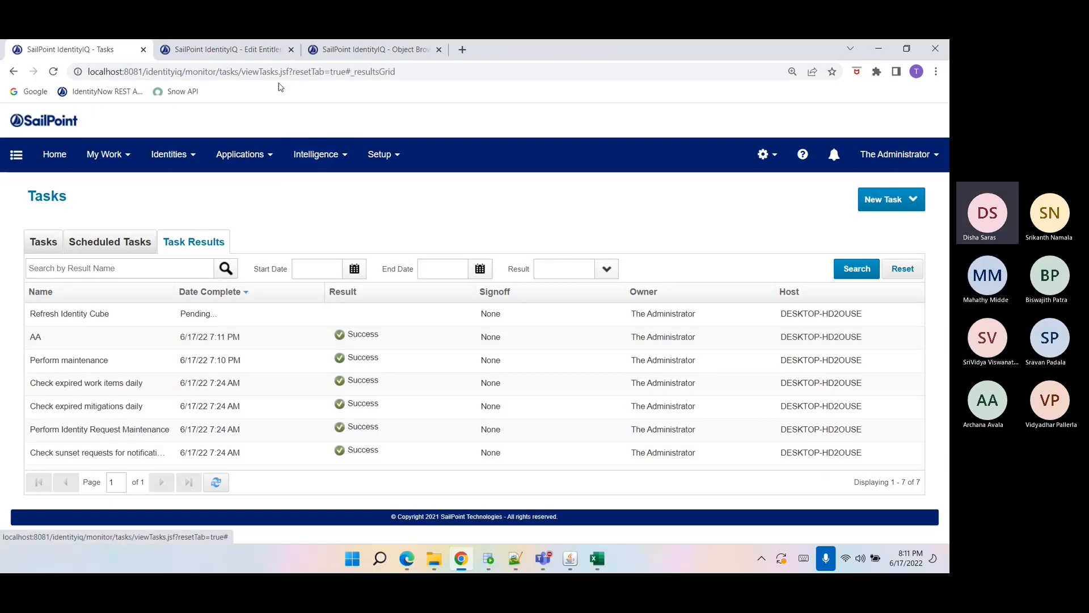
Open the Ecard application definition and view its aggregated accounts.
{"action": "left_click", "coordinate": [325, 165]}
{"action": "left_click", "coordinate": [260, 160]}
{"action": "left_click", "coordinate": [259, 196]}
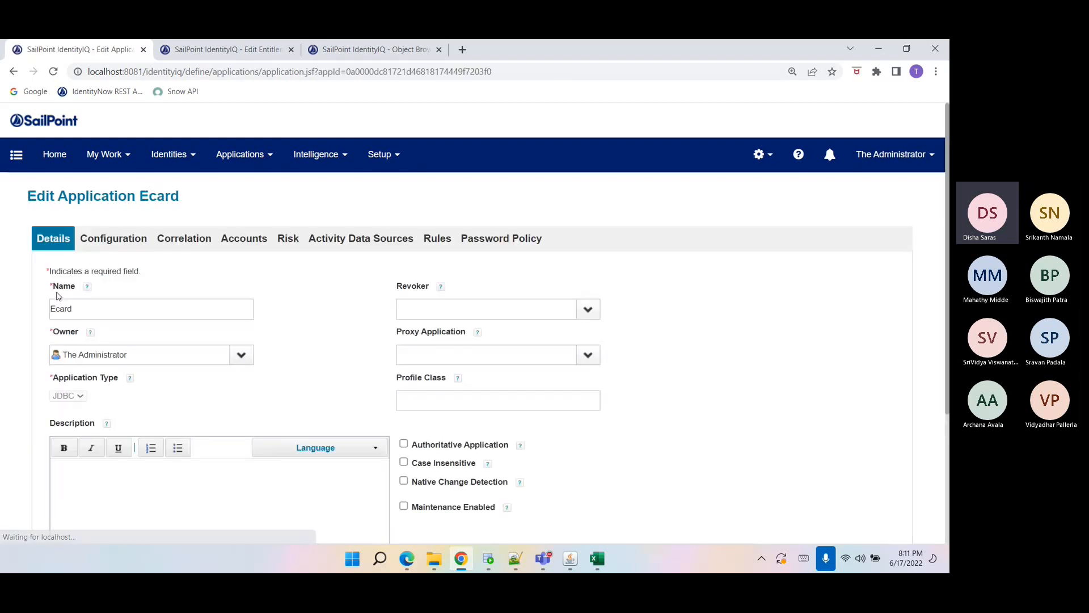
{"action": "left_click", "coordinate": [230, 241]}
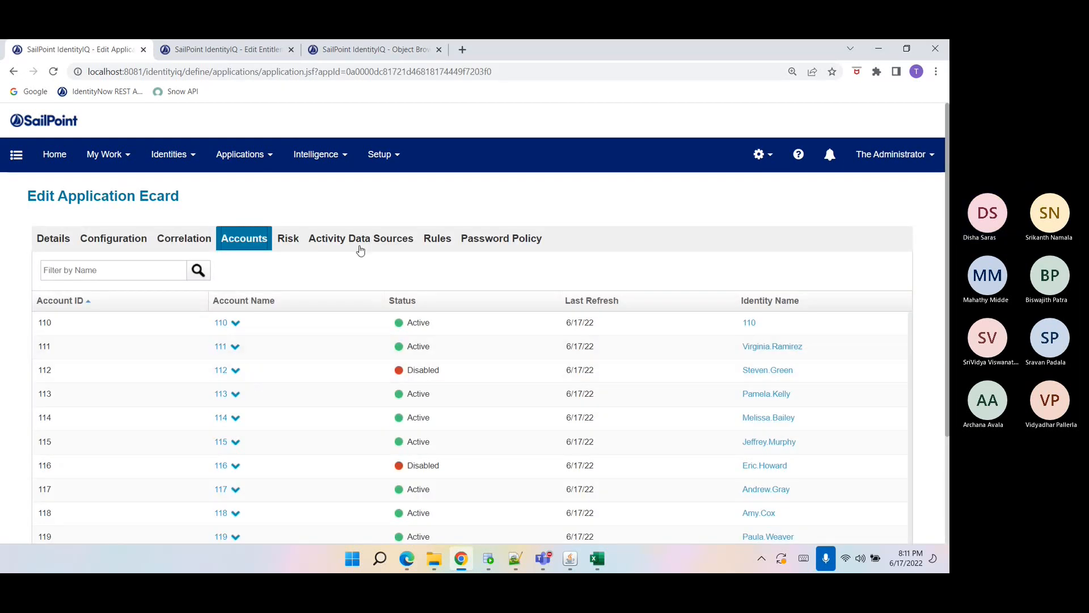
Expand several account rows in the Ecard accounts list to review their attributes.
{"action": "left_click", "coordinate": [439, 241]}
{"action": "left_click", "coordinate": [223, 243]}
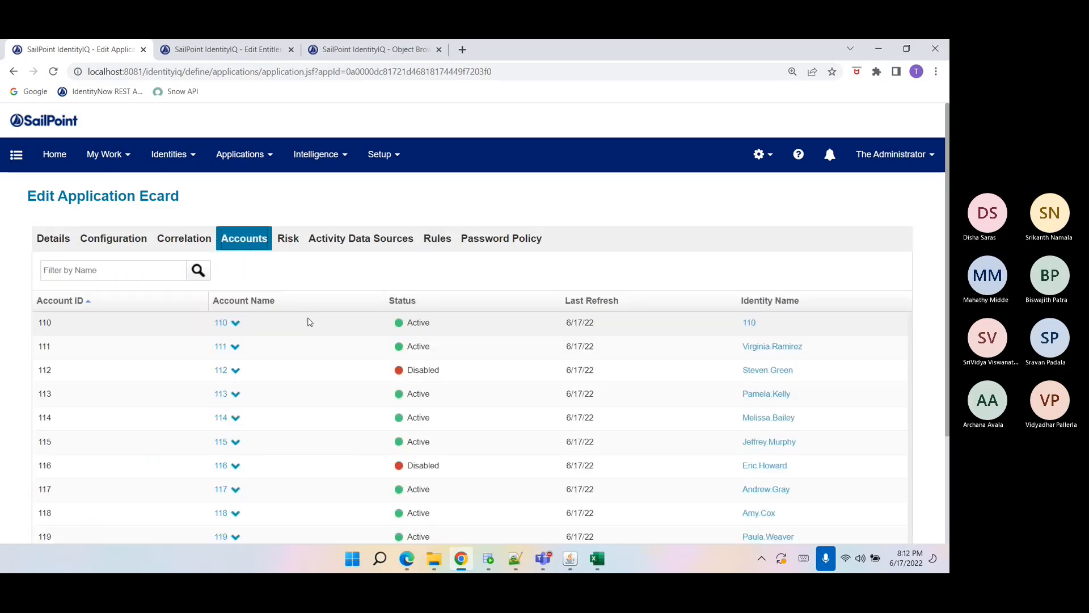
{"action": "scroll", "coordinate": [287, 433], "scroll_direction": "down", "scroll_amount": 3}
{"action": "left_click", "coordinate": [237, 325]}
{"action": "left_click", "coordinate": [237, 324]}
{"action": "left_click", "coordinate": [236, 276]}
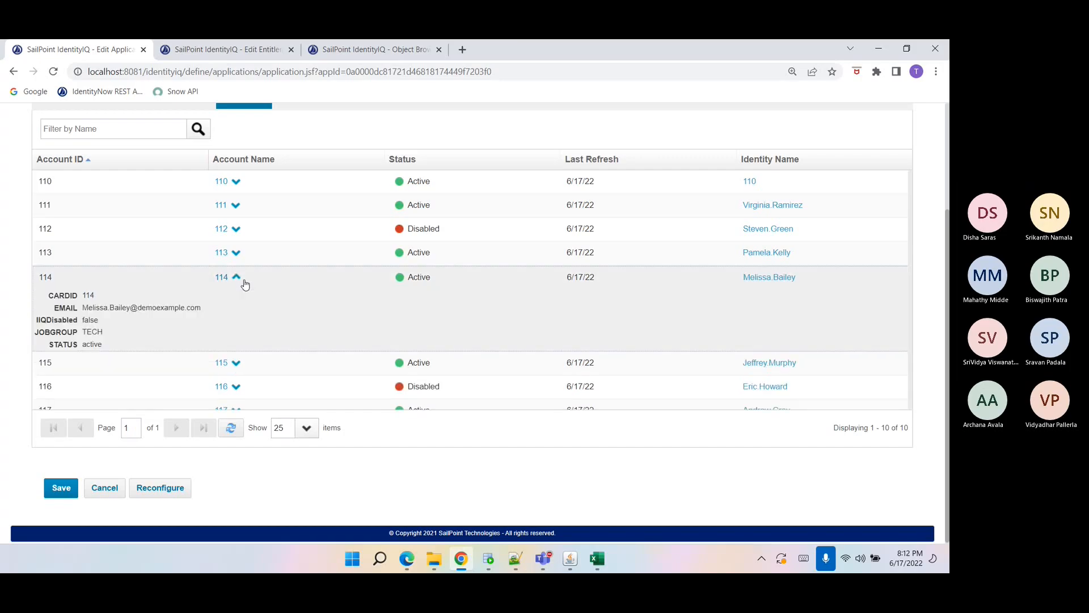
{"action": "left_click", "coordinate": [236, 276]}
{"action": "left_click", "coordinate": [236, 229]}
{"action": "left_click", "coordinate": [236, 228]}
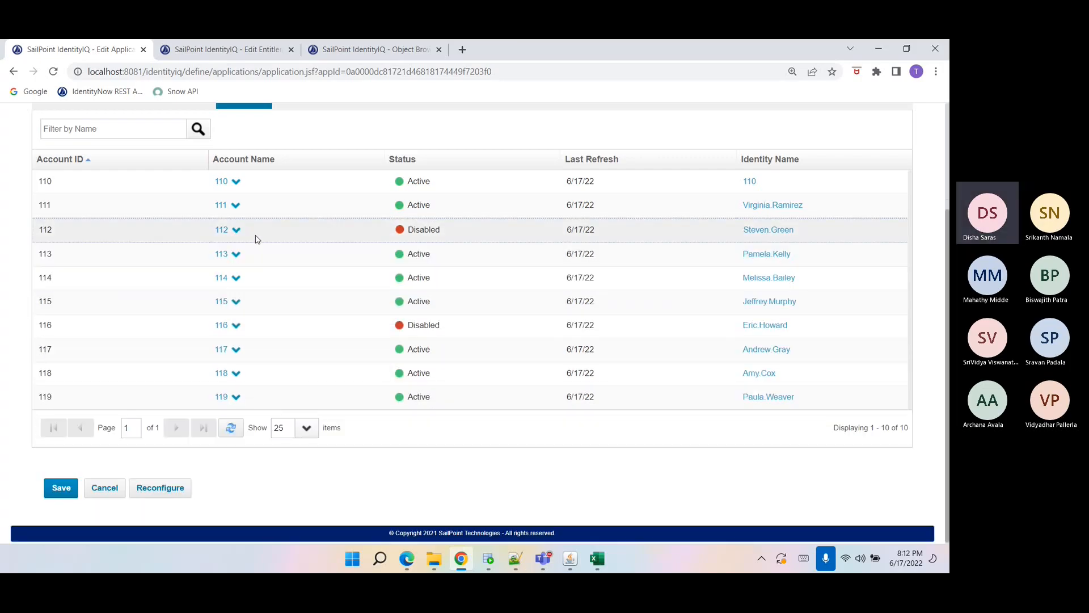
Open the Ecard Create Provisioning Rule from the application's rules in the Rule Editor and examine its count query.
{"action": "scroll", "coordinate": [255, 236], "scroll_direction": "up", "scroll_amount": 3}
{"action": "left_click", "coordinate": [436, 238]}
{"action": "scroll", "coordinate": [312, 329], "scroll_direction": "down", "scroll_amount": 6}
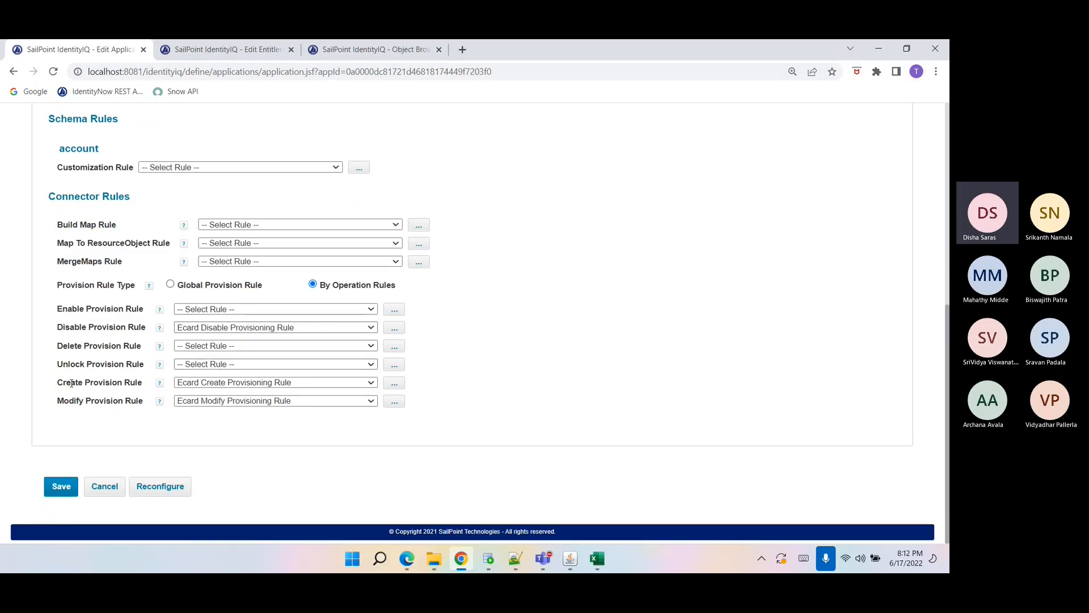
{"action": "triple_click", "coordinate": [71, 383]}
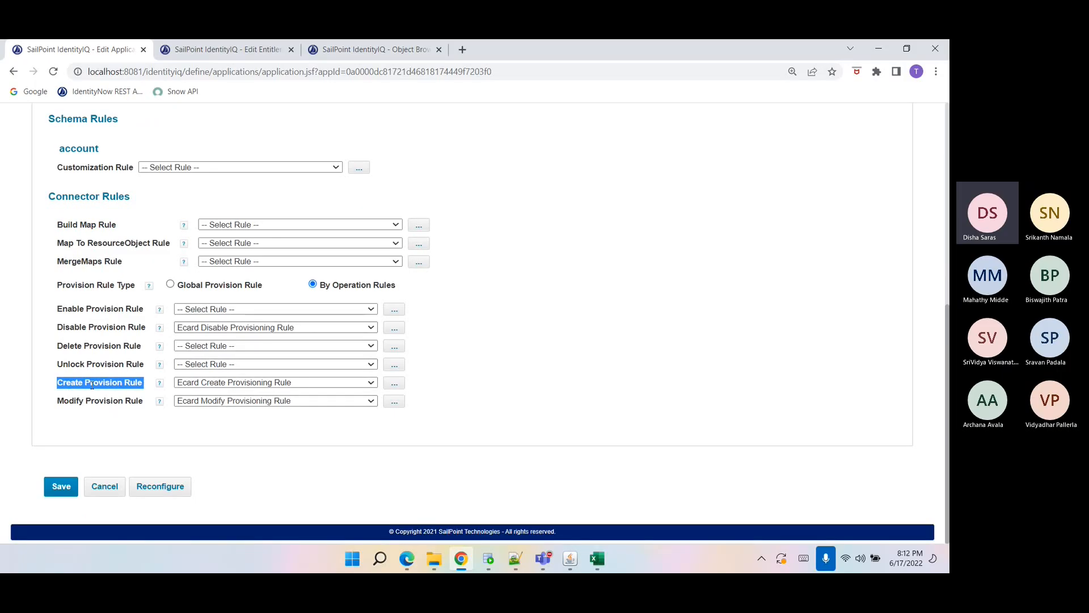
{"action": "left_click", "coordinate": [392, 384]}
{"action": "scroll", "coordinate": [381, 362], "scroll_direction": "down", "scroll_amount": 4}
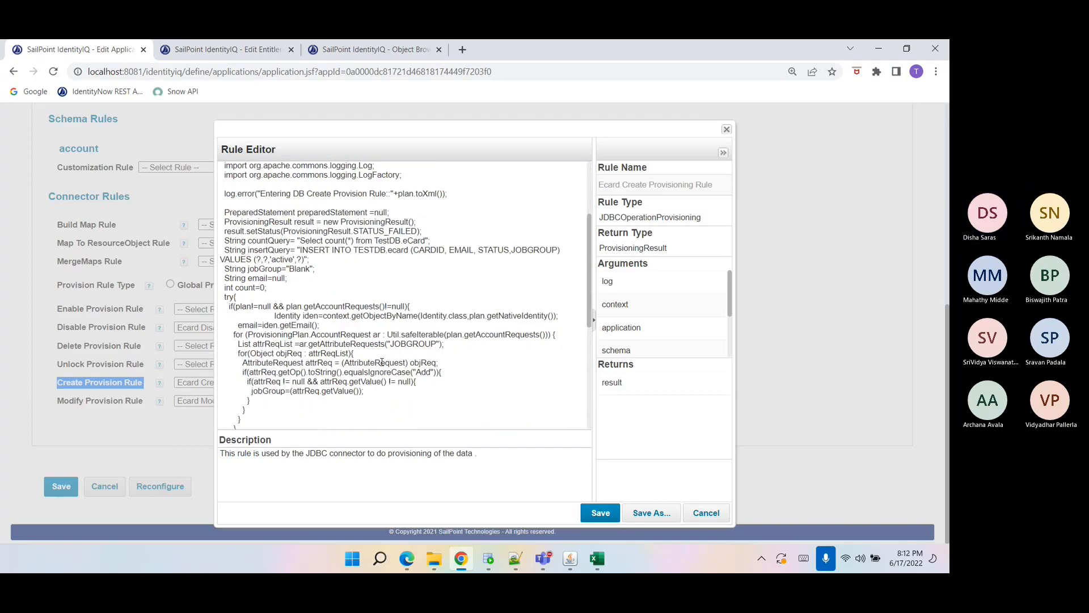
{"action": "left_click", "coordinate": [300, 241]}
{"action": "left_click_drag", "start_coordinate": [300, 241], "coordinate": [427, 241]}
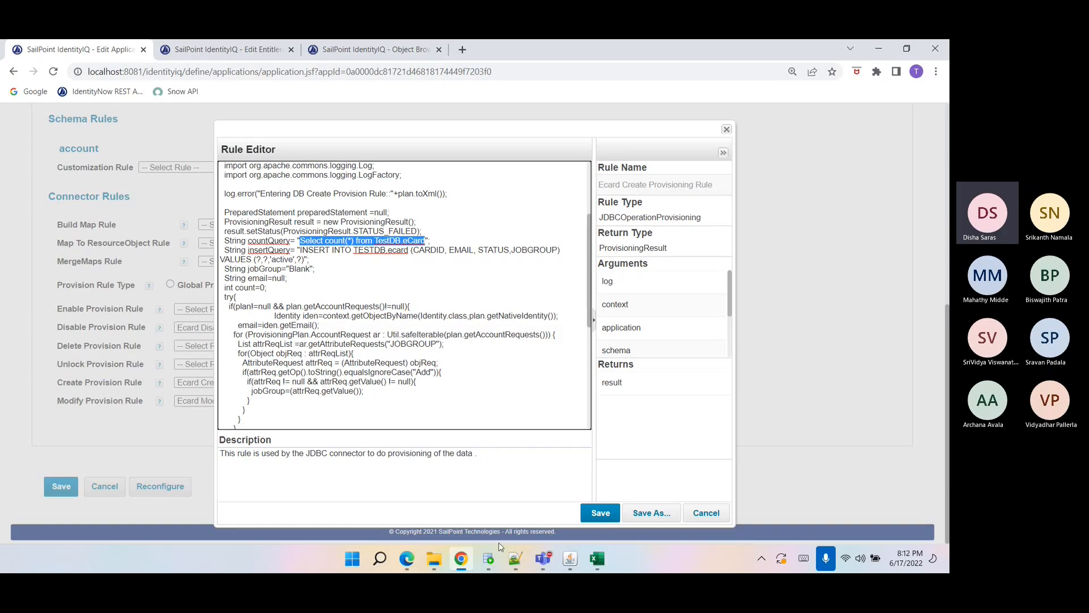
Compare the CARDID values in the ECARD table in SQL Developer, then return to the browser.
{"action": "left_click", "coordinate": [489, 558]}
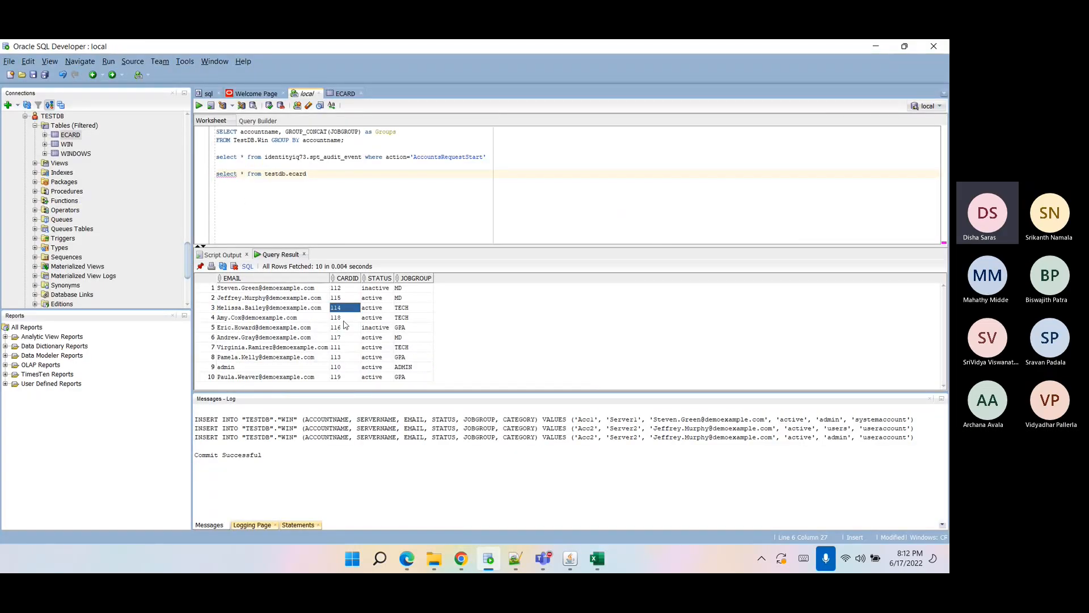
{"action": "left_click", "coordinate": [336, 367]}
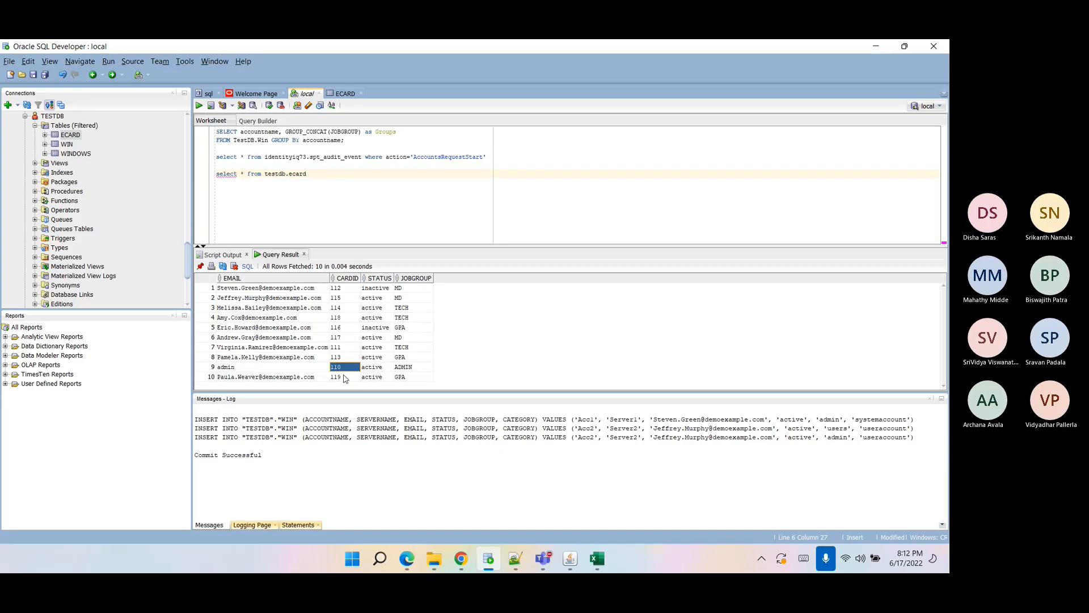
{"action": "left_click", "coordinate": [459, 559]}
Examine the count and insert query statements and the 'active' status value in the Create Provisioning Rule.
{"action": "left_click_drag", "start_coordinate": [225, 241], "coordinate": [447, 239]}
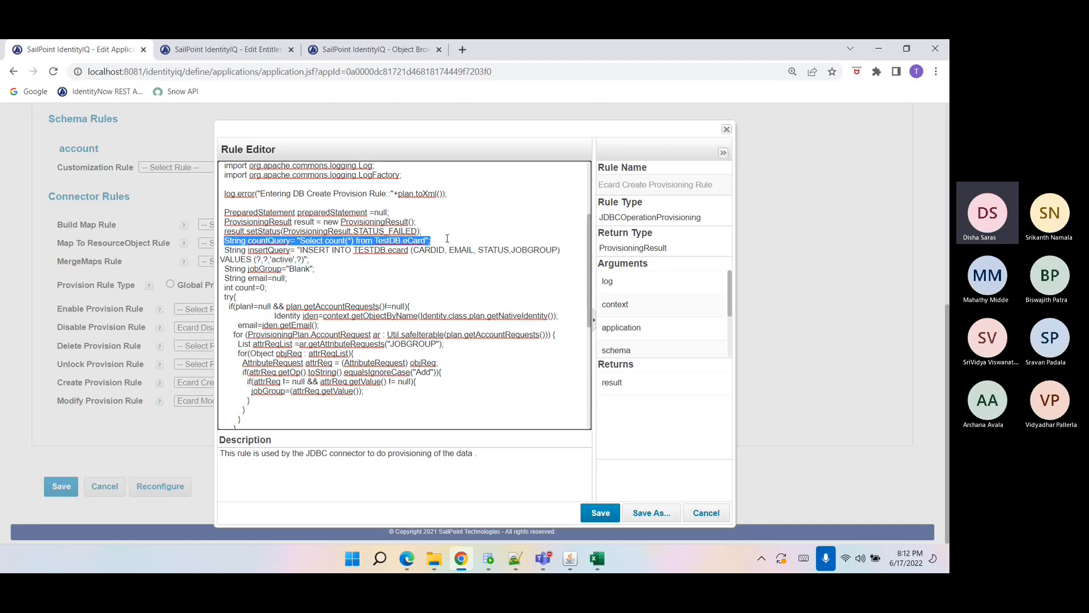
{"action": "left_click_drag", "start_coordinate": [225, 250], "coordinate": [319, 259]}
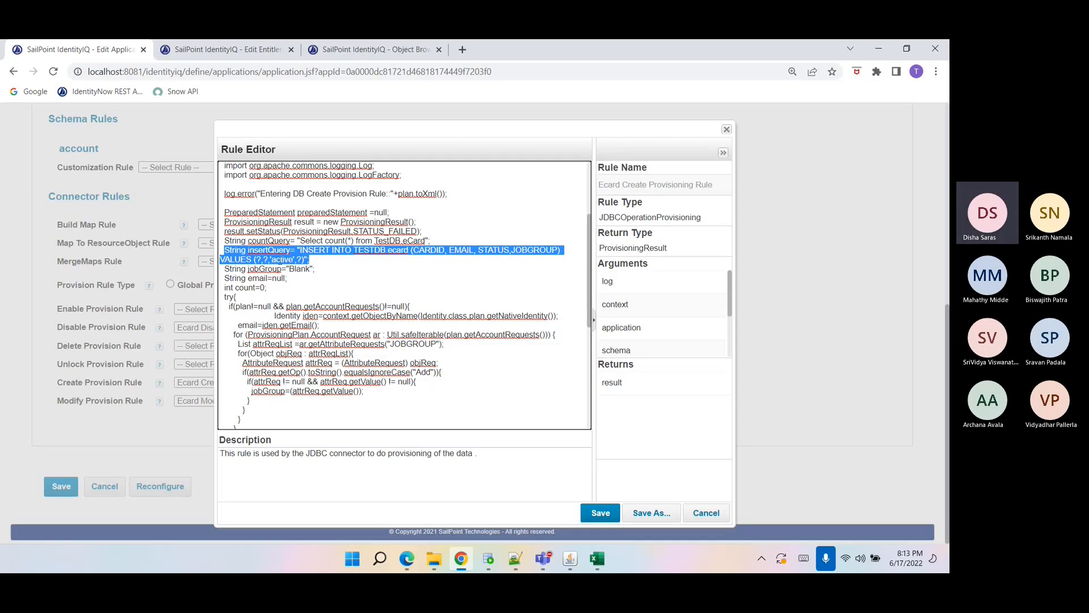
{"action": "left_click", "coordinate": [280, 259]}
{"action": "double_click", "coordinate": [280, 260]}
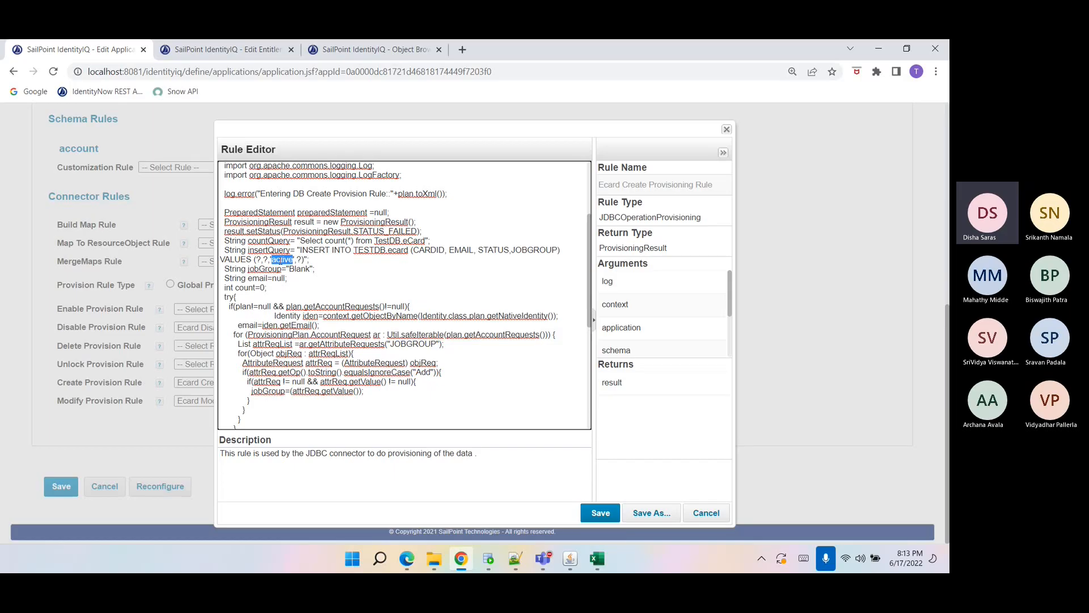
{"action": "left_click_drag", "start_coordinate": [314, 262], "coordinate": [225, 250]}
{"action": "double_click", "coordinate": [282, 260]}
{"action": "scroll", "coordinate": [278, 326], "scroll_direction": "down", "scroll_amount": 2}
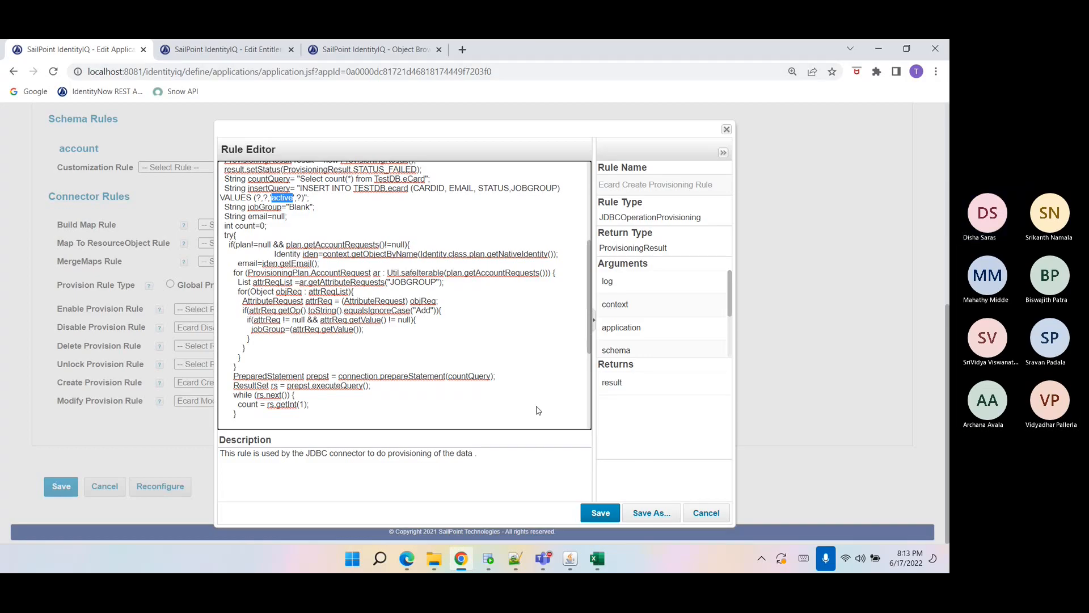
Duplicate the application tab and navigate it to the debug page.
{"action": "right_click", "coordinate": [105, 52]}
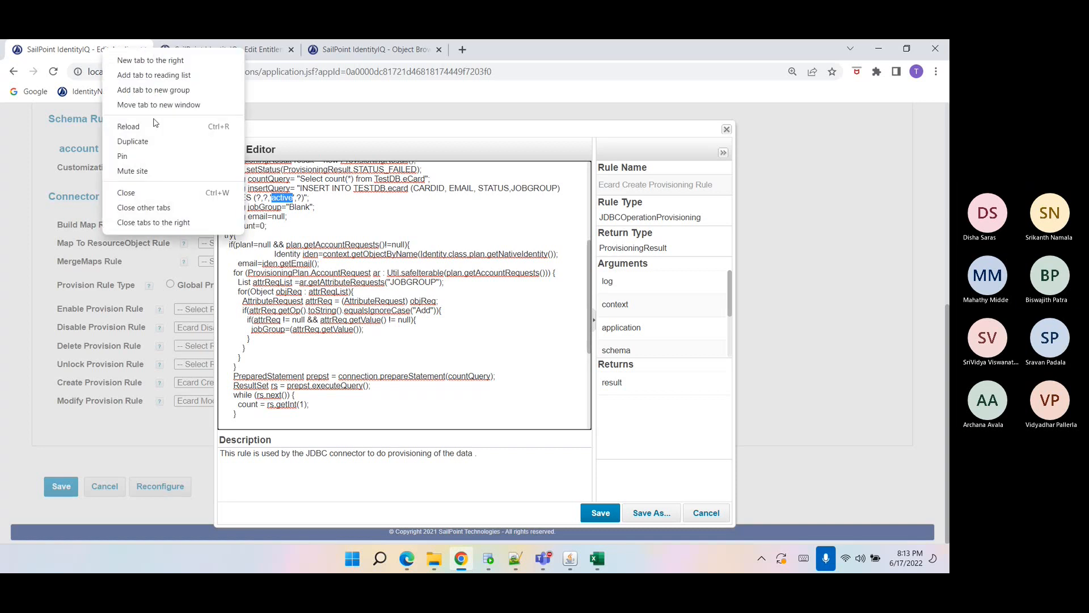
{"action": "left_click", "coordinate": [132, 142]}
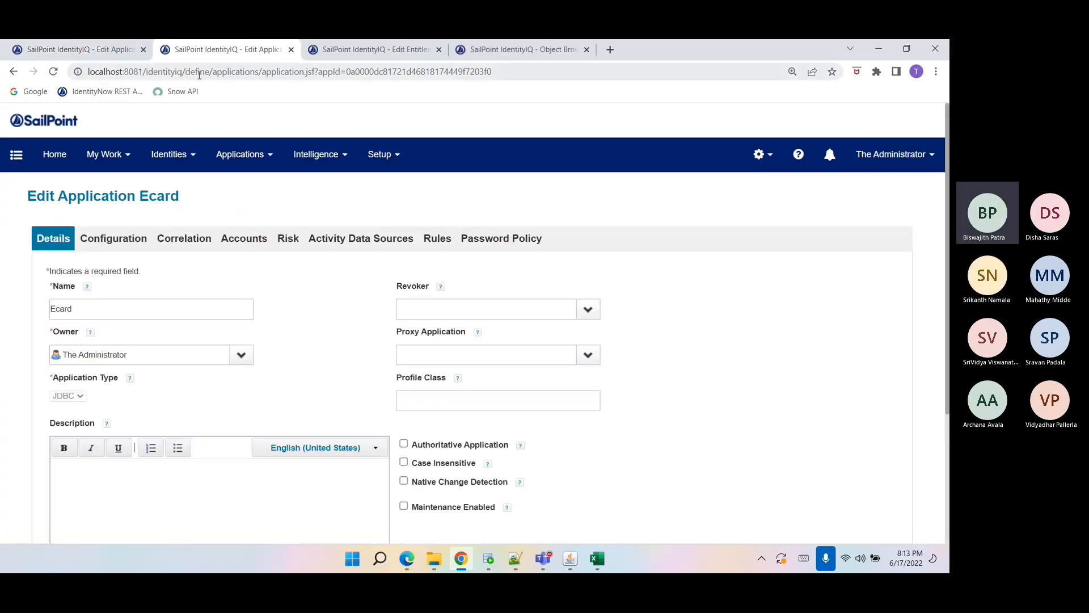
{"action": "left_click_drag", "start_coordinate": [198, 71], "coordinate": [533, 117]}
{"action": "key", "text": "BackSpace"}
{"action": "key", "text": "BackSpace"}
{"action": "type", "text": "bug"}
{"action": "key", "text": "Return"}
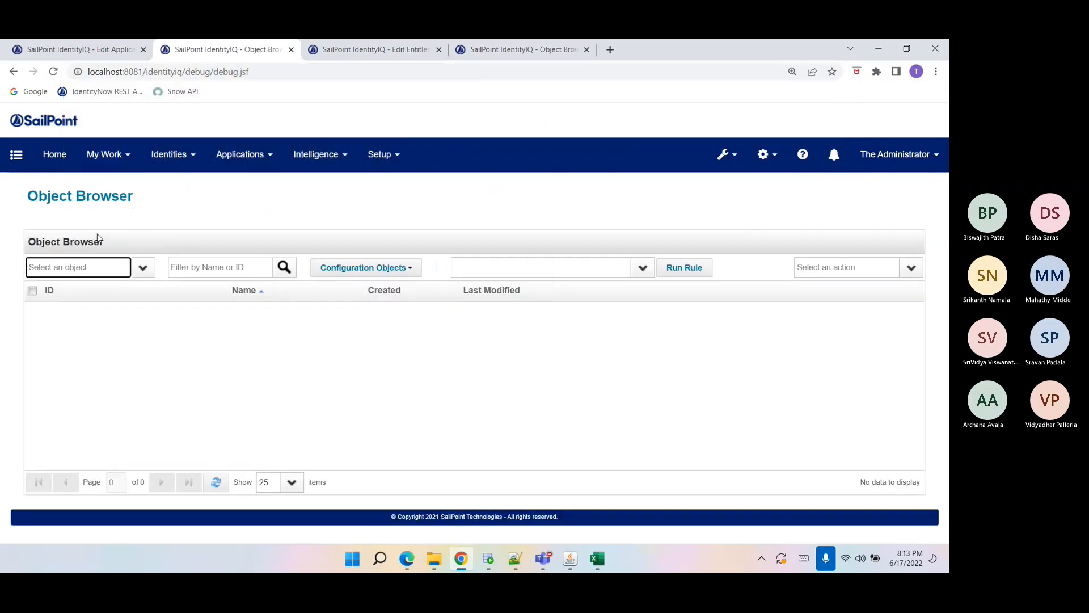
Browse Rule objects filtered by e and open the Ecard Create Provisioning Rule in the Object Editor.
{"action": "left_click", "coordinate": [87, 268]}
{"action": "type", "text": "rule"}
{"action": "key", "text": "Tab"}
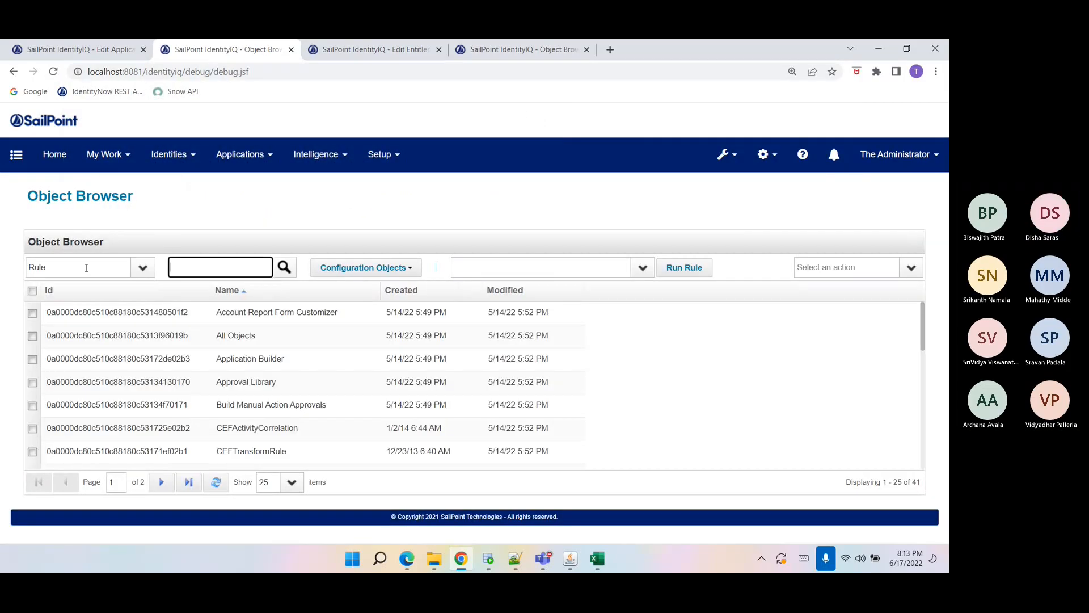
{"action": "type", "text": "e"}
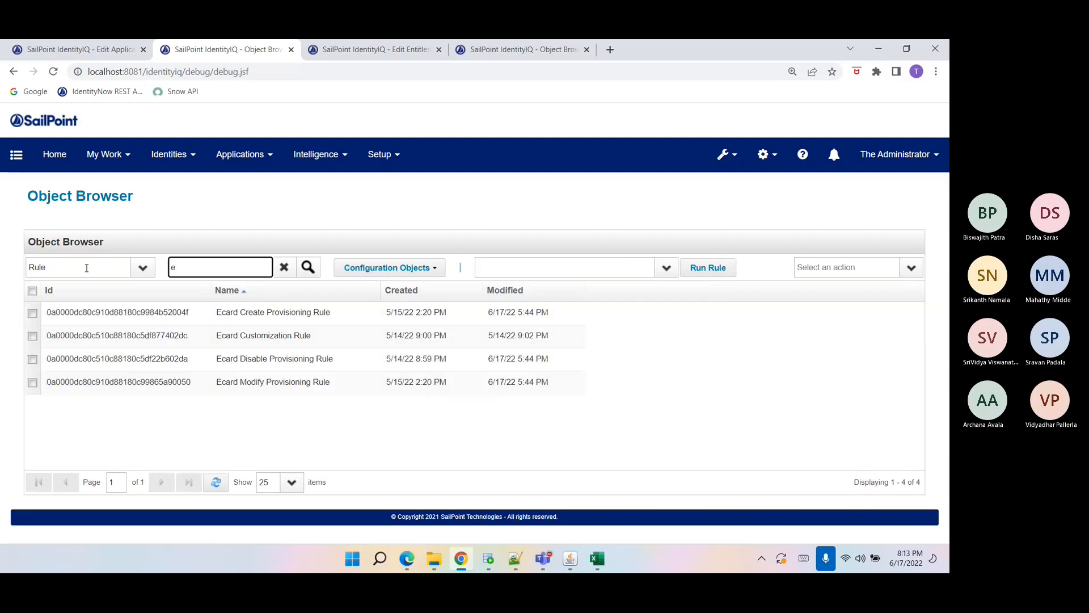
{"action": "left_click", "coordinate": [250, 312]}
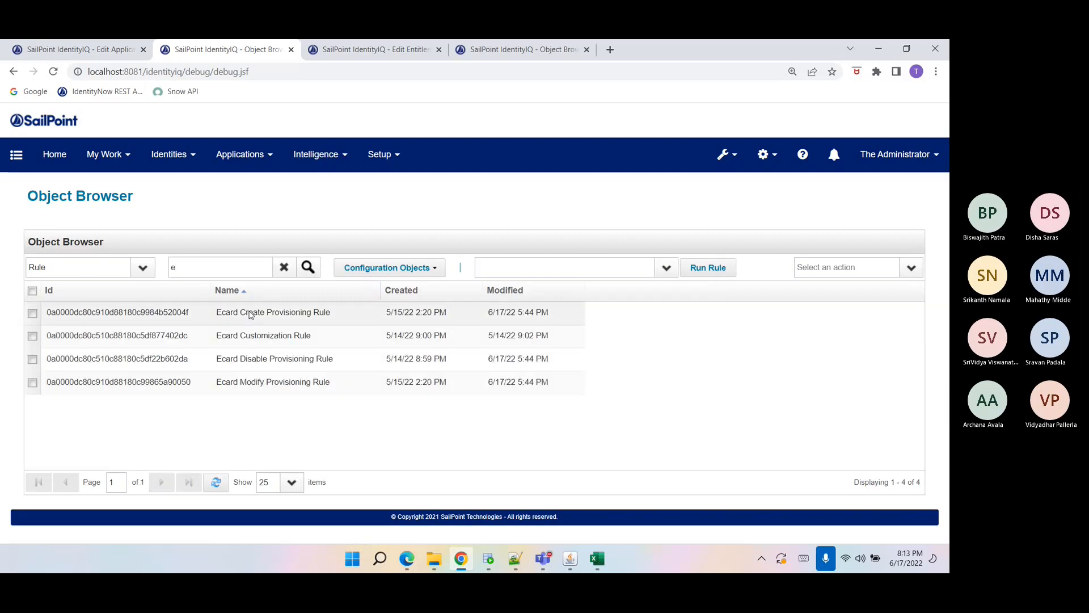
{"action": "scroll", "coordinate": [252, 311], "scroll_direction": "down", "scroll_amount": 3}
{"action": "scroll", "coordinate": [266, 264], "scroll_direction": "up", "scroll_amount": 1}
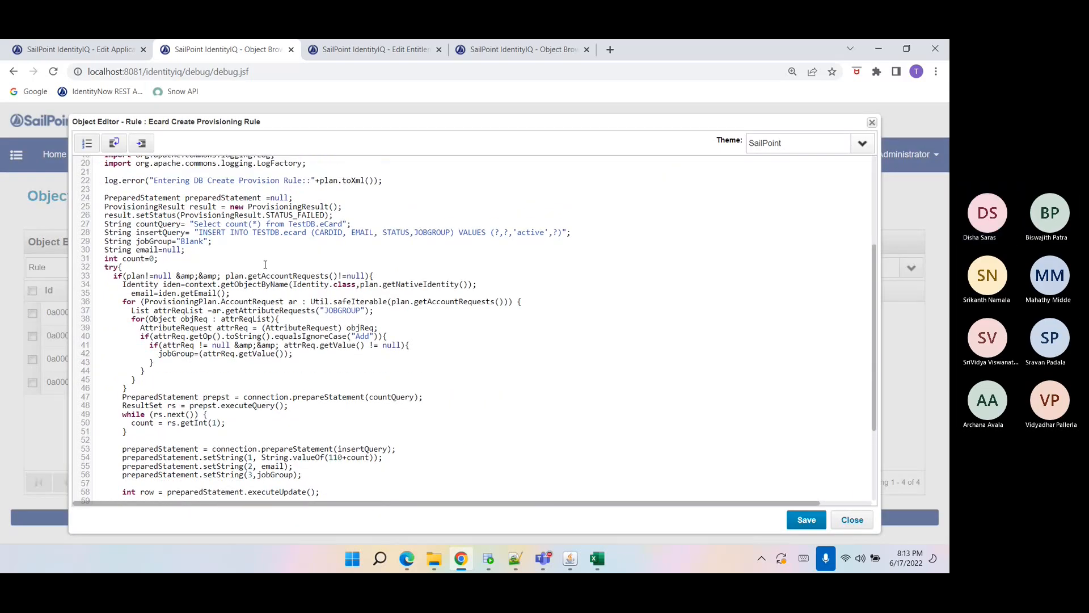
{"action": "mouse_move", "coordinate": [180, 264]}
{"action": "left_mouse_down"}
{"action": "mouse_move", "coordinate": [114, 248]}
{"action": "mouse_move", "coordinate": [347, 252]}
{"action": "mouse_move", "coordinate": [190, 273]}
{"action": "left_mouse_up"}
{"action": "left_click", "coordinate": [199, 256]}
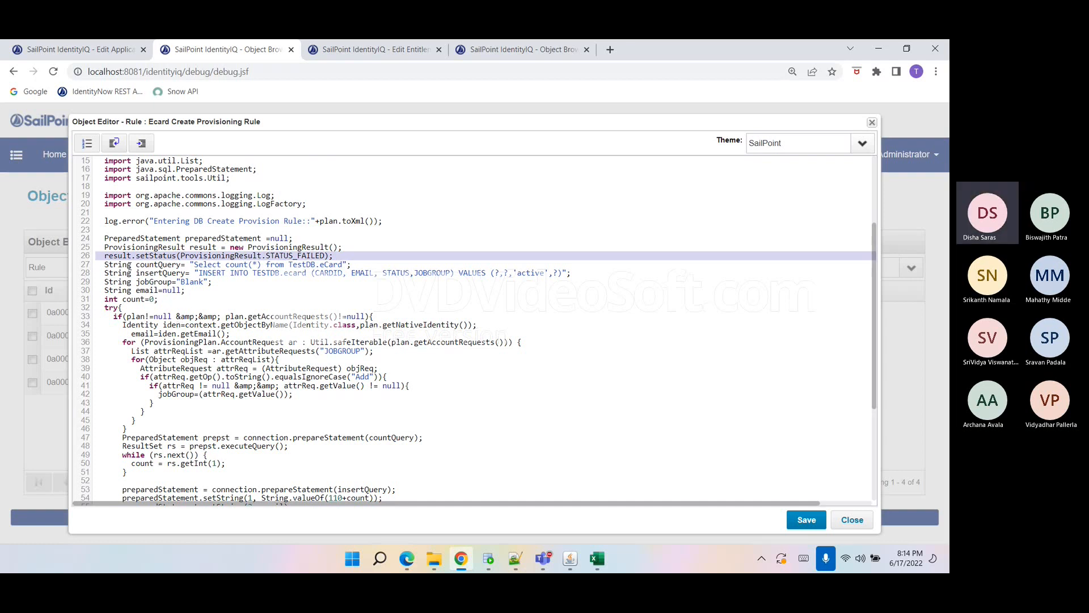
Examine the rule's variable declarations, such as jobGroup, against the ECARD table in SQL Developer.
{"action": "double_click", "coordinate": [110, 265]}
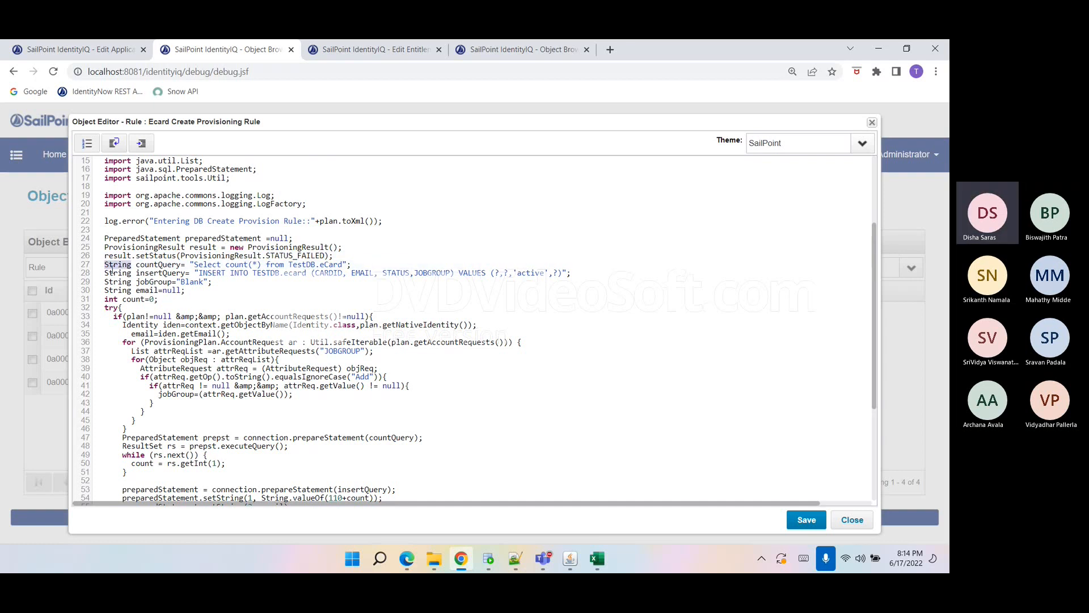
{"action": "double_click", "coordinate": [108, 273]}
{"action": "left_click", "coordinate": [124, 290]}
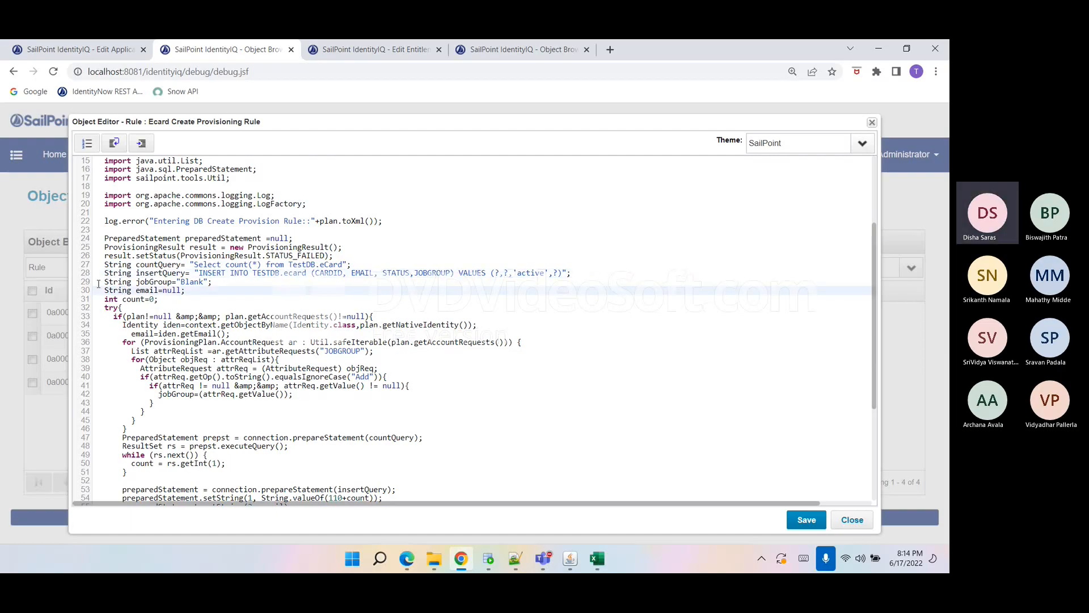
{"action": "left_click_drag", "start_coordinate": [103, 282], "coordinate": [216, 281]}
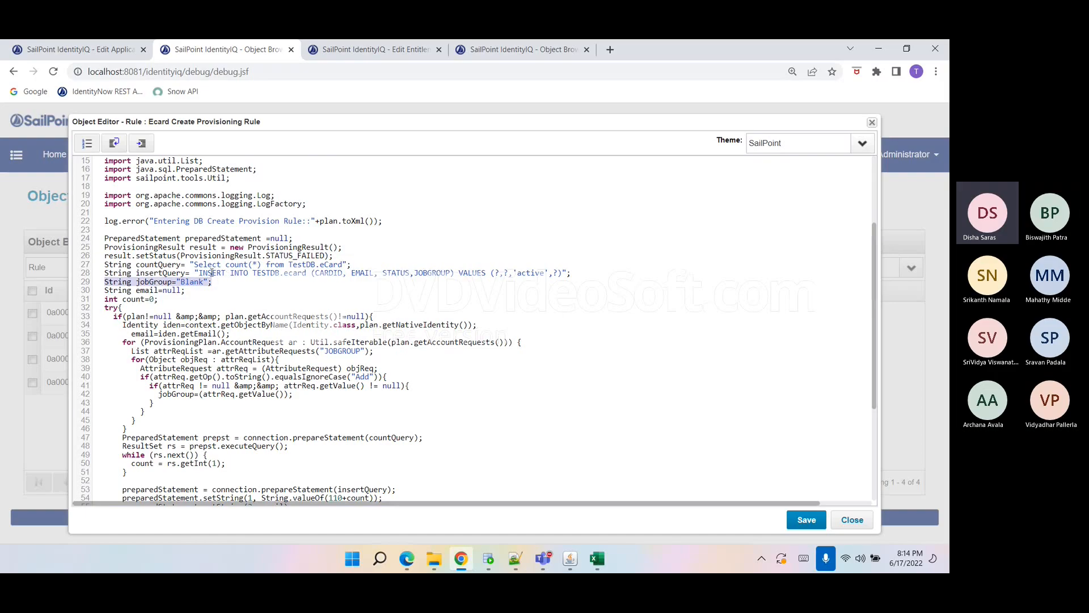
{"action": "left_click", "coordinate": [195, 282]}
{"action": "double_click", "coordinate": [193, 282]}
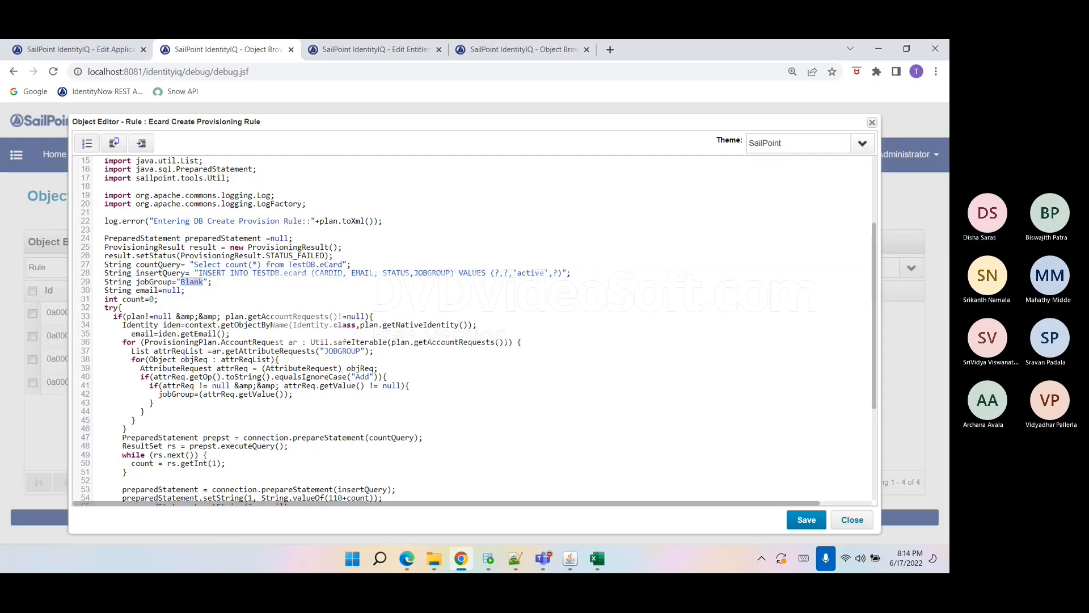
{"action": "left_click", "coordinate": [488, 558]}
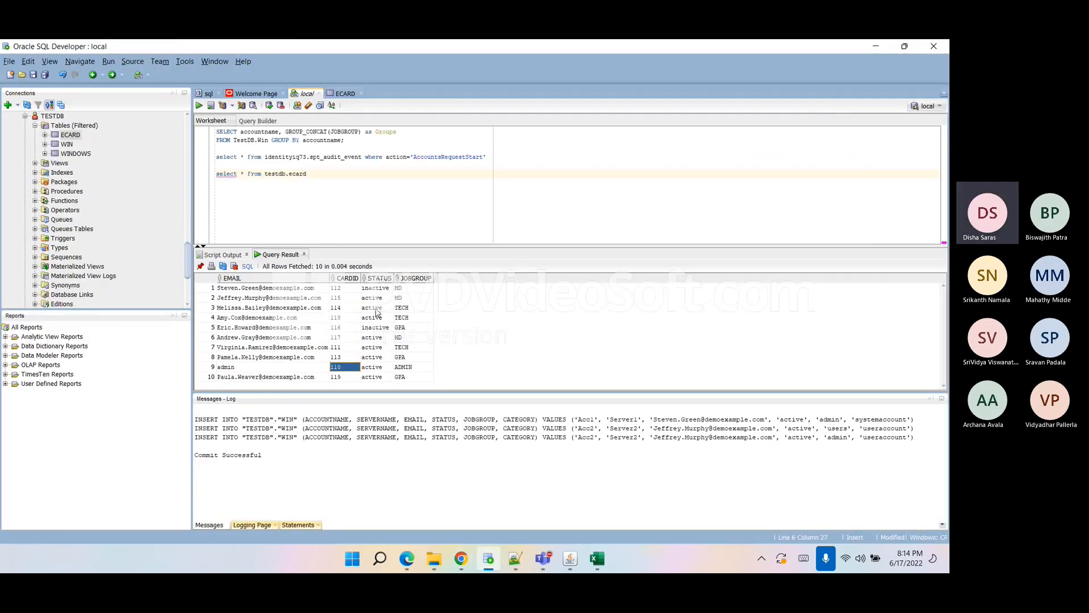
{"action": "left_click", "coordinate": [463, 564]}
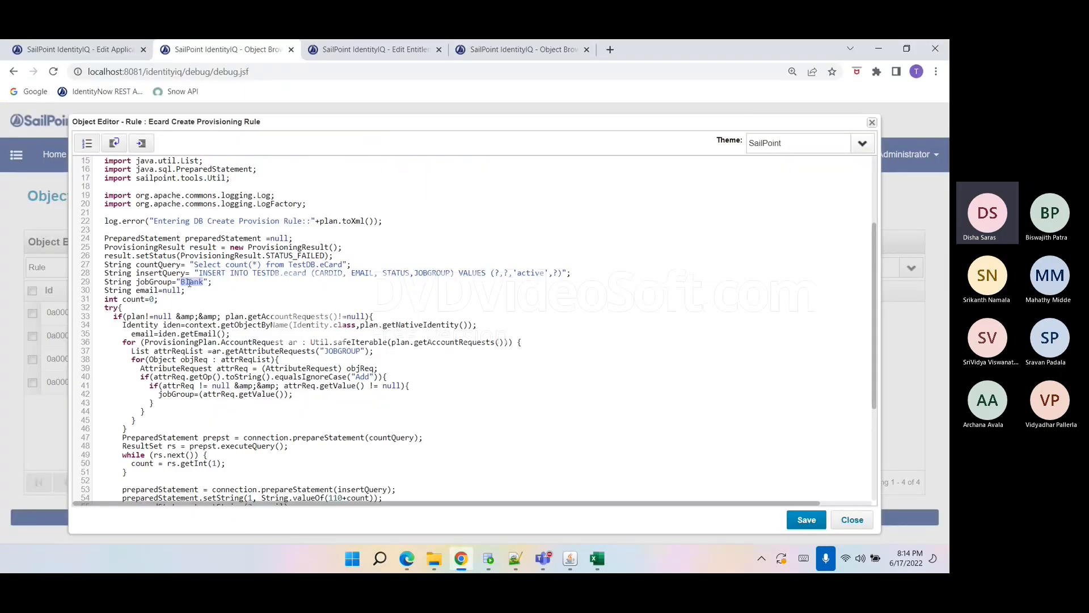
Examine the rule's try block, count query execution and insert statement parameters in the Object Editor.
{"action": "left_click", "coordinate": [138, 290]}
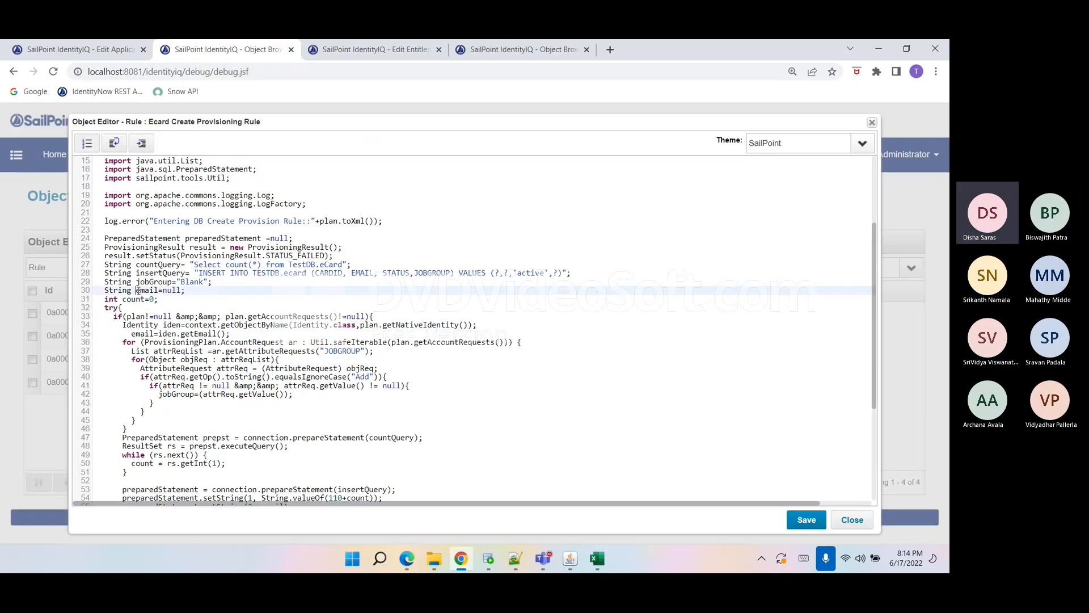
{"action": "left_click", "coordinate": [142, 299]}
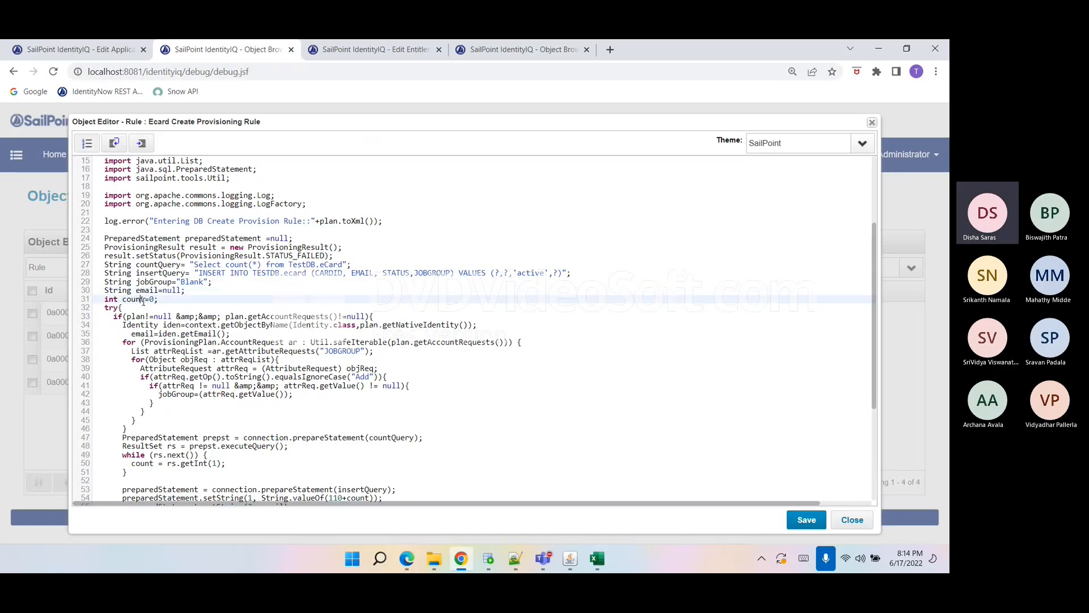
{"action": "left_click_drag", "start_coordinate": [161, 299], "coordinate": [133, 289]}
{"action": "left_click", "coordinate": [138, 307]}
{"action": "scroll", "coordinate": [138, 309], "scroll_direction": "down", "scroll_amount": 2}
{"action": "double_click", "coordinate": [136, 255]}
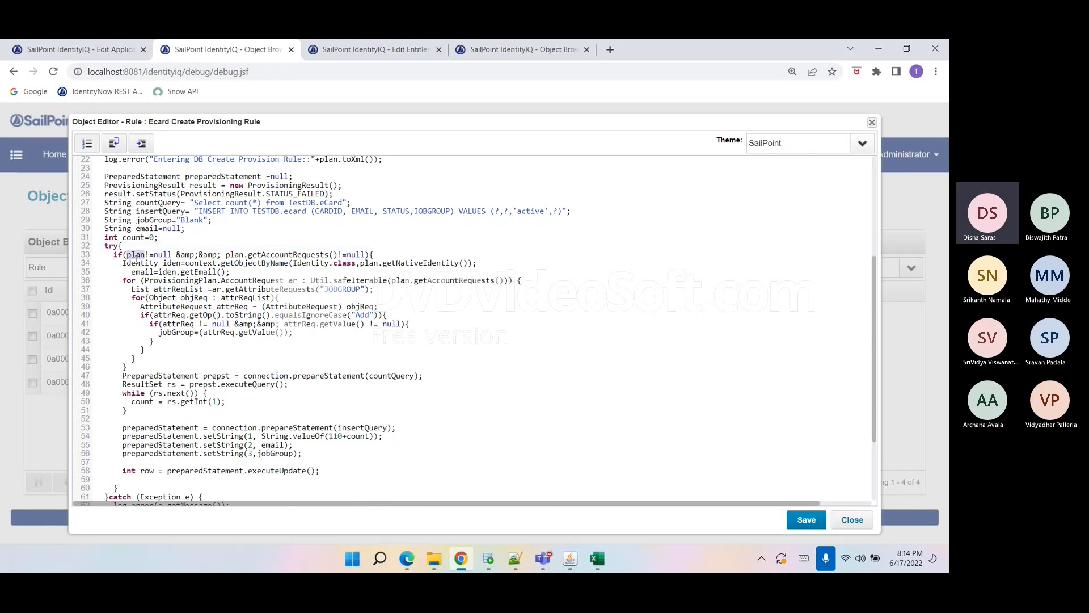
{"action": "scroll", "coordinate": [175, 247], "scroll_direction": "up", "scroll_amount": 6}
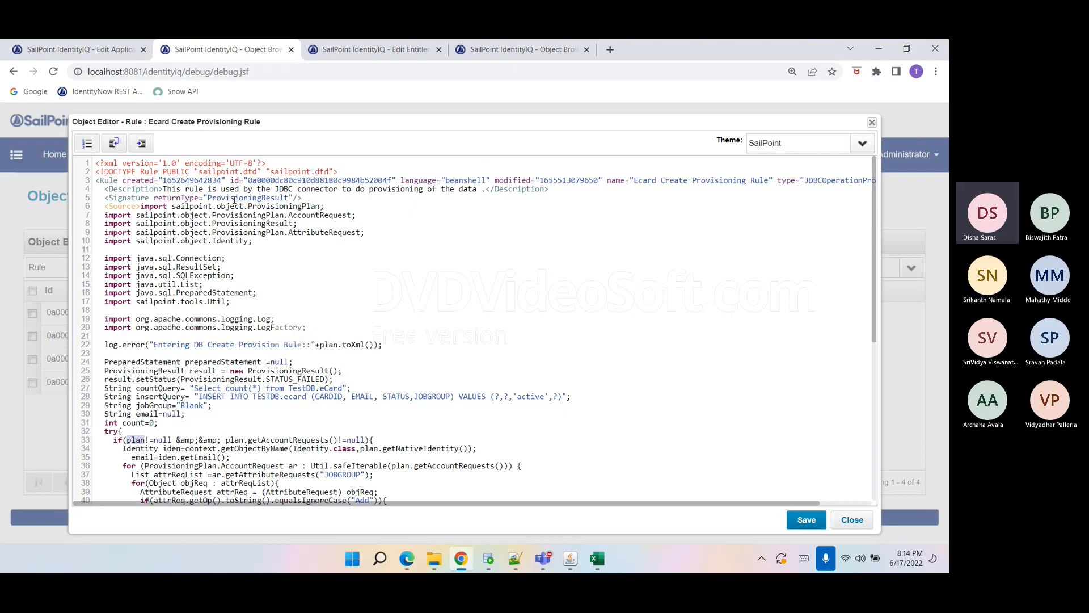
Return to the Rule Editor tab and examine the rule's arguments list.
{"action": "left_click", "coordinate": [114, 50]}
{"action": "scroll", "coordinate": [632, 306], "scroll_direction": "down", "scroll_amount": 1}
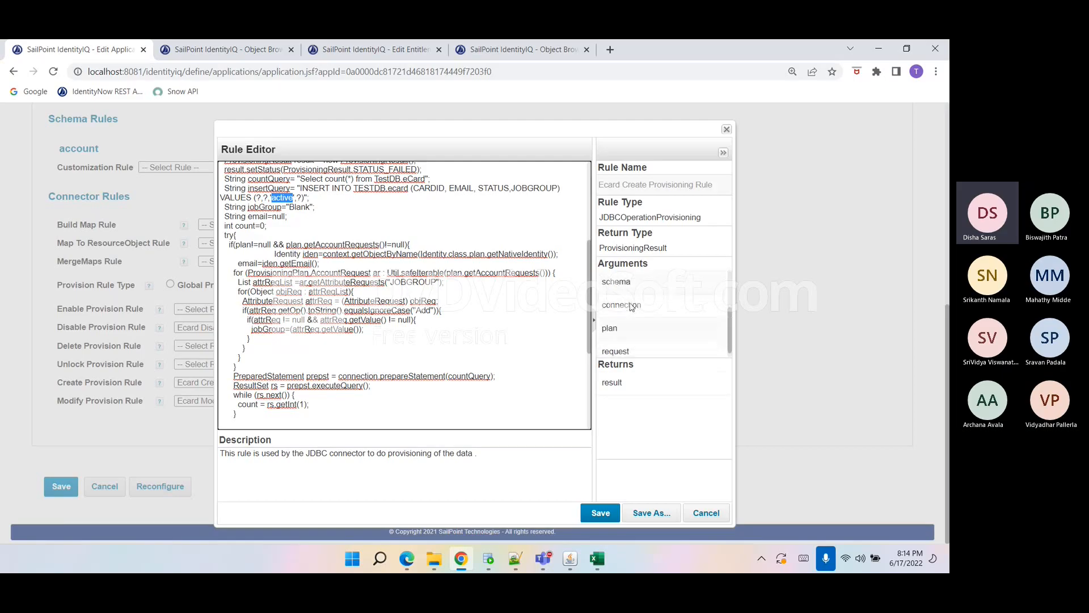
{"action": "scroll", "coordinate": [631, 307], "scroll_direction": "up", "scroll_amount": 1}
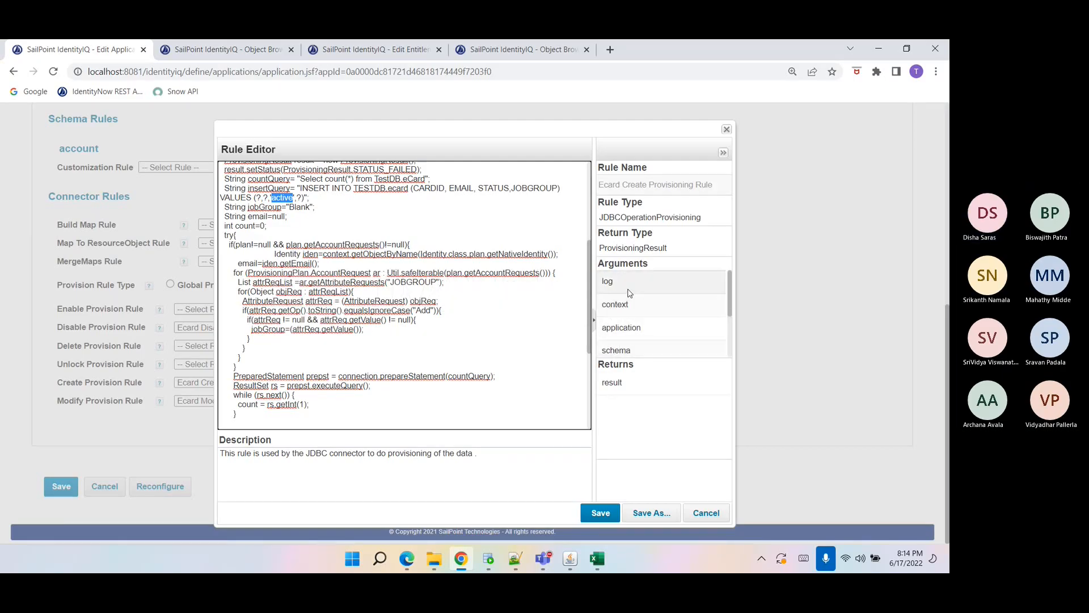
{"action": "left_click", "coordinate": [628, 287]}
{"action": "left_click", "coordinate": [585, 377]}
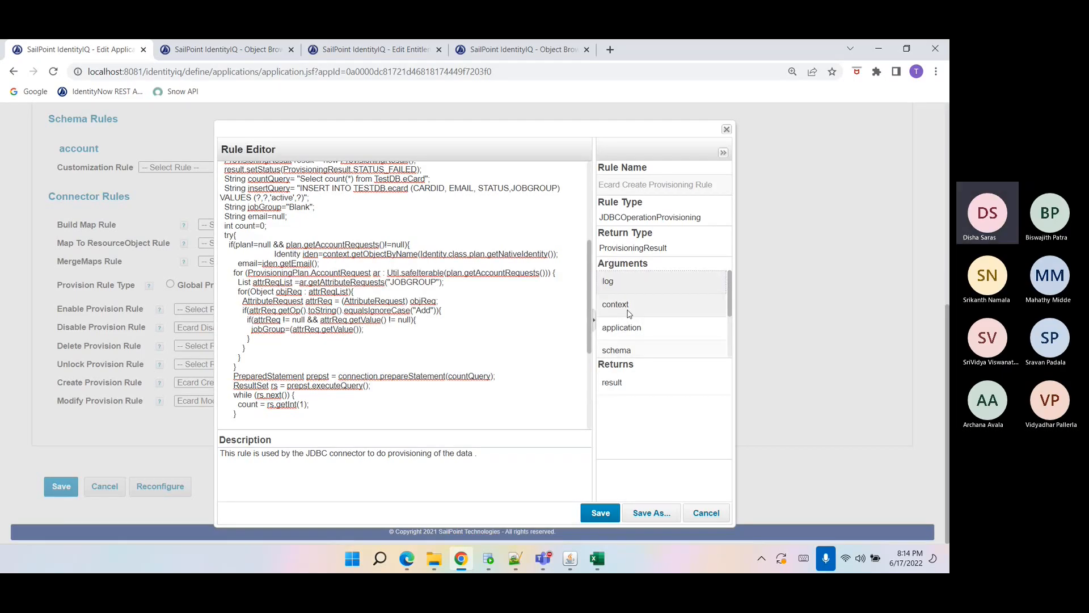
{"action": "scroll", "coordinate": [636, 329], "scroll_direction": "down", "scroll_amount": 3}
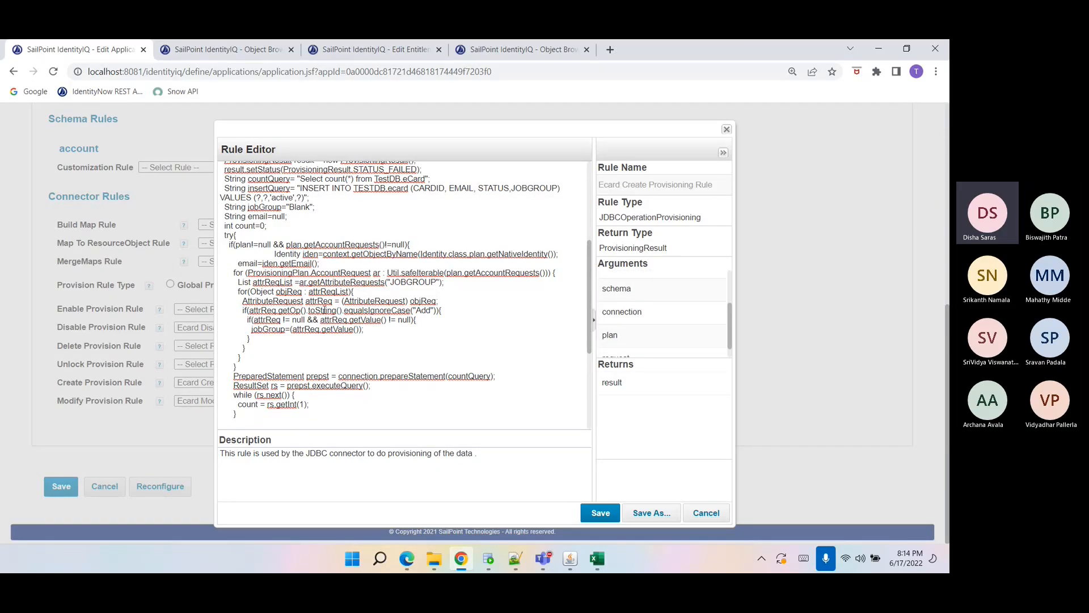
Close the Rule Editor and examine the rule's plan check and native identity lookup lines in the Object Editor.
{"action": "scroll", "coordinate": [611, 329], "scroll_direction": "down", "scroll_amount": 1}
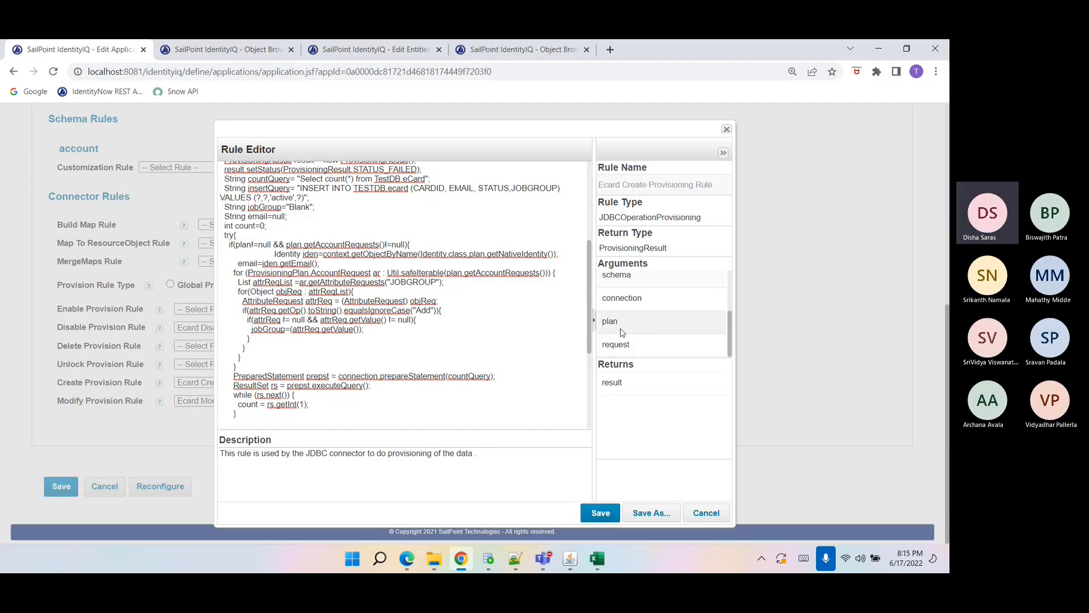
{"action": "left_click", "coordinate": [701, 513]}
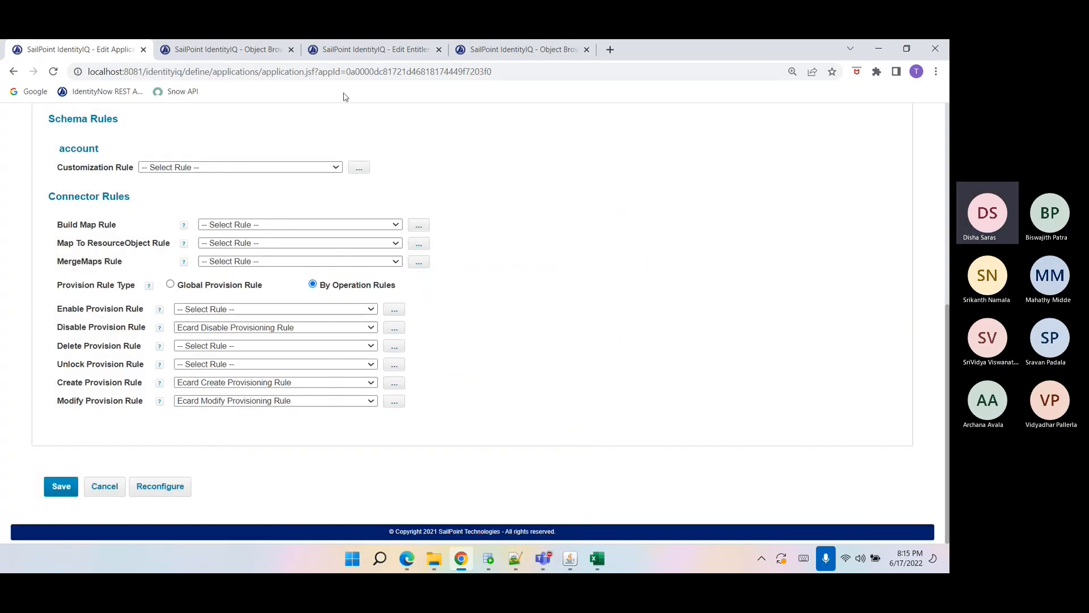
{"action": "left_click", "coordinate": [267, 50]}
{"action": "scroll", "coordinate": [141, 375], "scroll_direction": "down", "scroll_amount": 5}
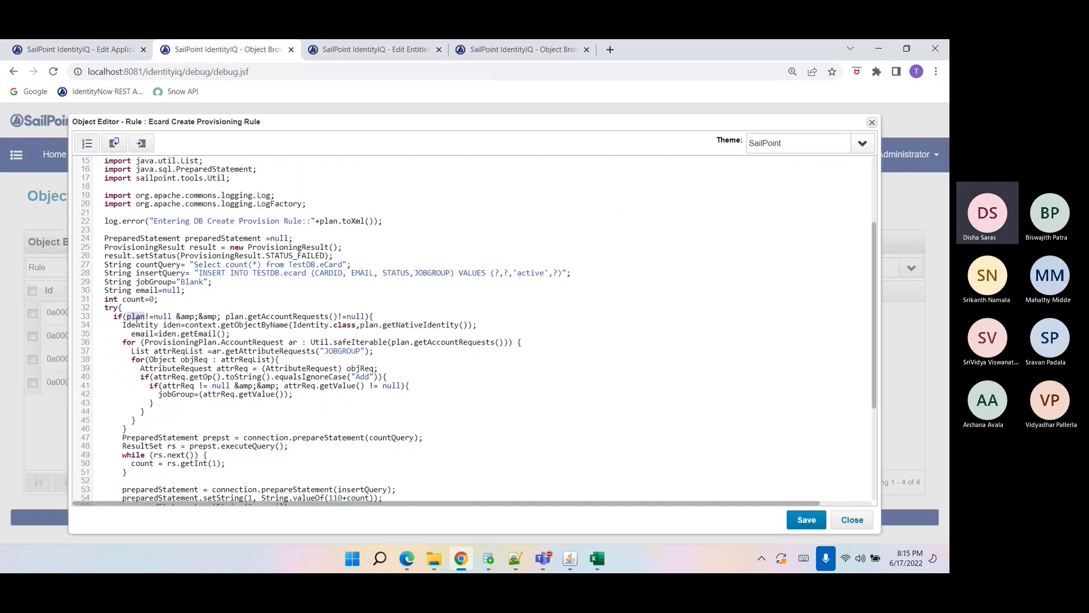
{"action": "left_click_drag", "start_coordinate": [226, 316], "coordinate": [328, 314]}
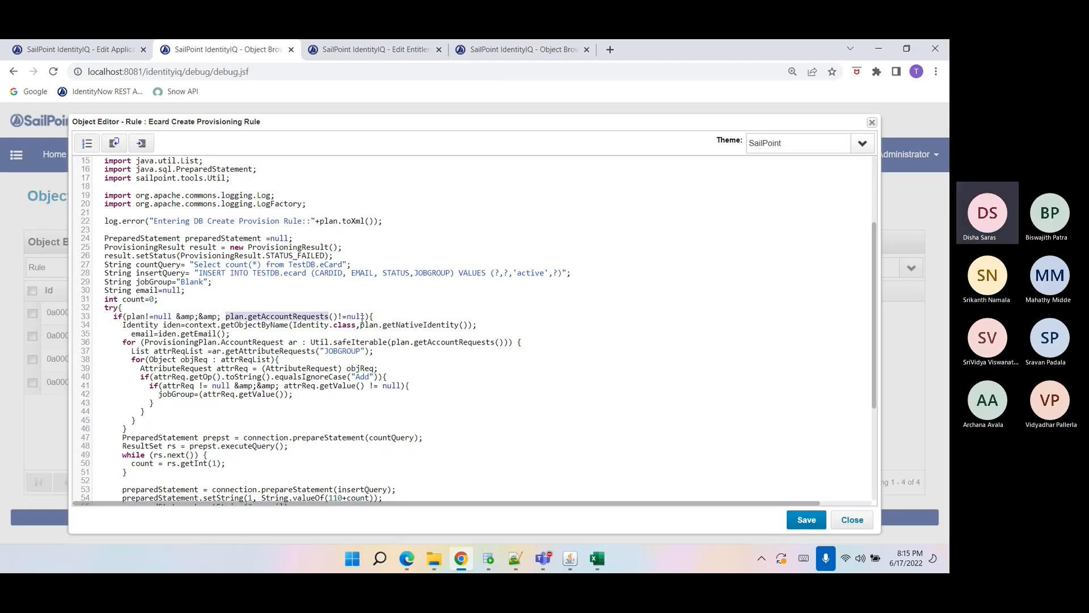
{"action": "double_click", "coordinate": [180, 324]}
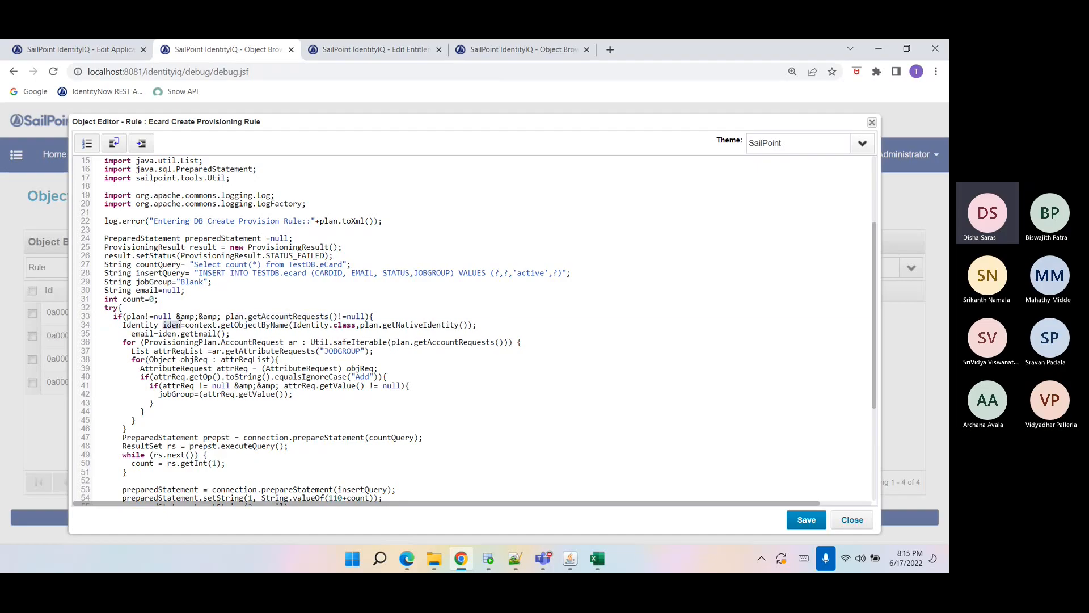
{"action": "left_click_drag", "start_coordinate": [359, 328], "coordinate": [463, 326]}
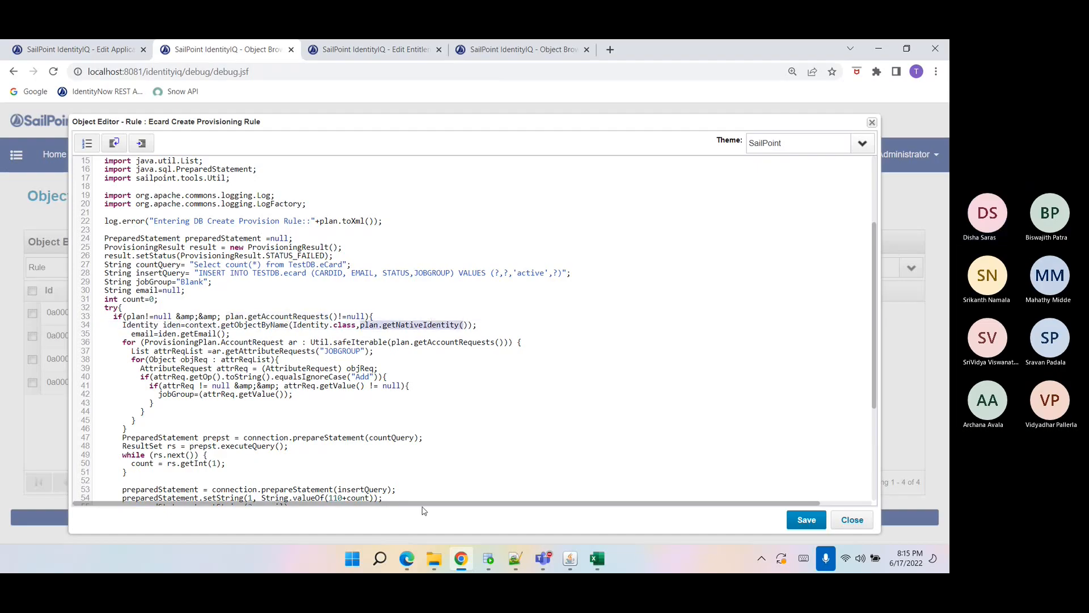
Switch to Notepad++ and open the IIQ73 log file from the IIQ Logs folder.
{"action": "left_click", "coordinate": [515, 559]}
{"action": "left_click", "coordinate": [173, 210]}
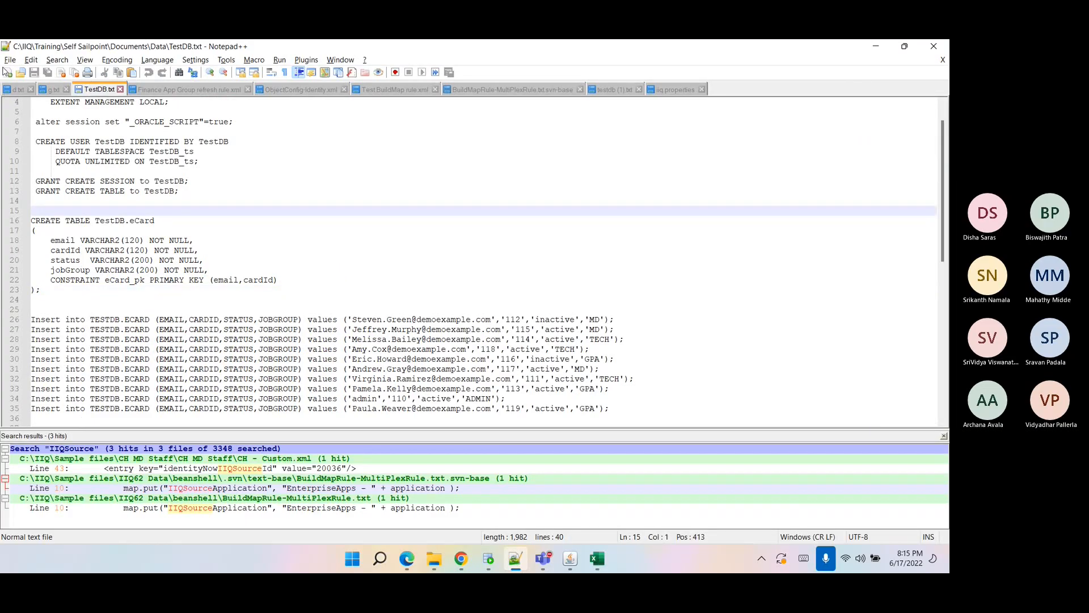
{"action": "left_click", "coordinate": [10, 60]}
{"action": "left_click", "coordinate": [25, 85]}
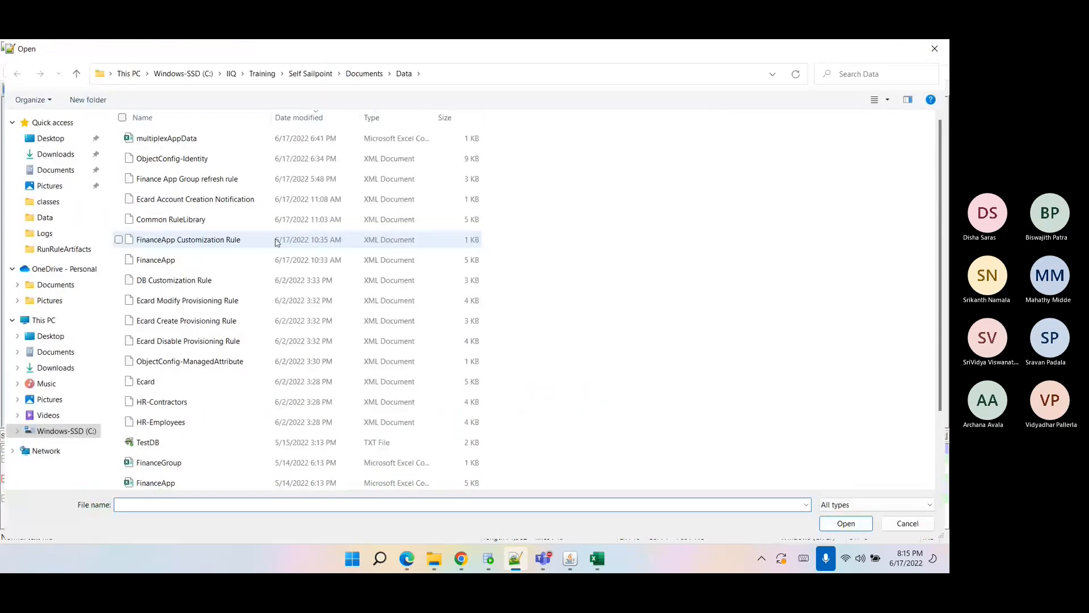
{"action": "left_click", "coordinate": [45, 233]}
{"action": "left_click", "coordinate": [181, 179]}
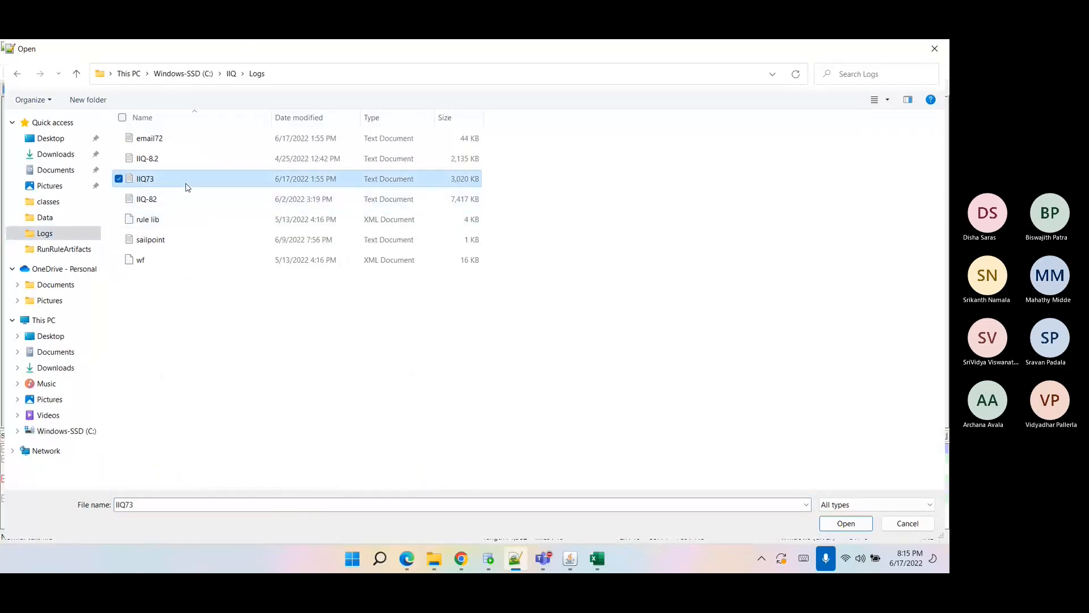
{"action": "left_click", "coordinate": [845, 523]}
Search the log for ecard and step through the matches.
{"action": "key", "text": "ctrl+f"}
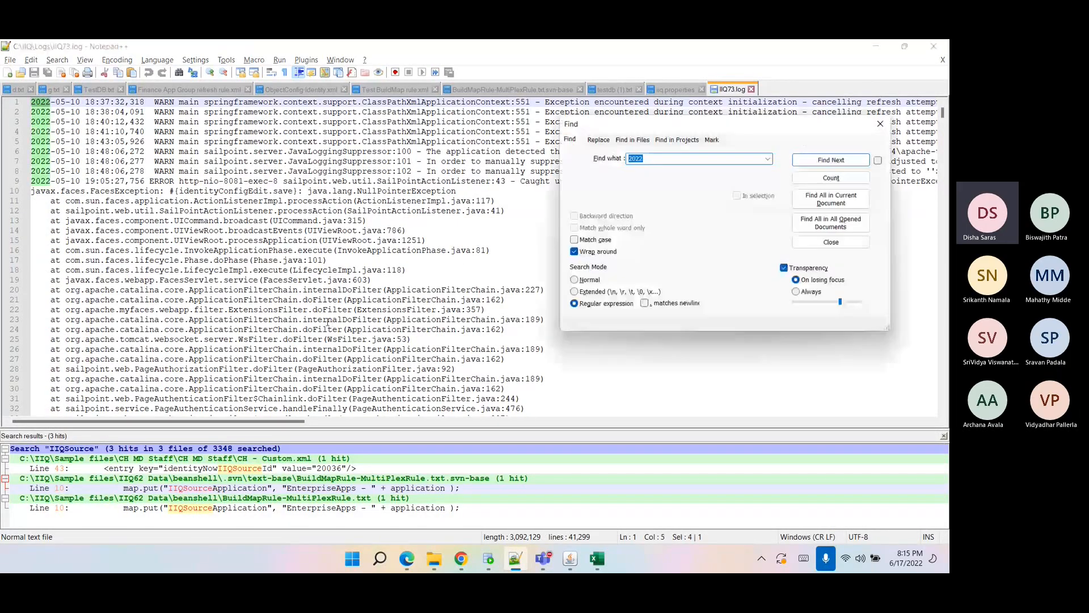
{"action": "type", "text": "ecard"}
{"action": "key", "text": "Return"}
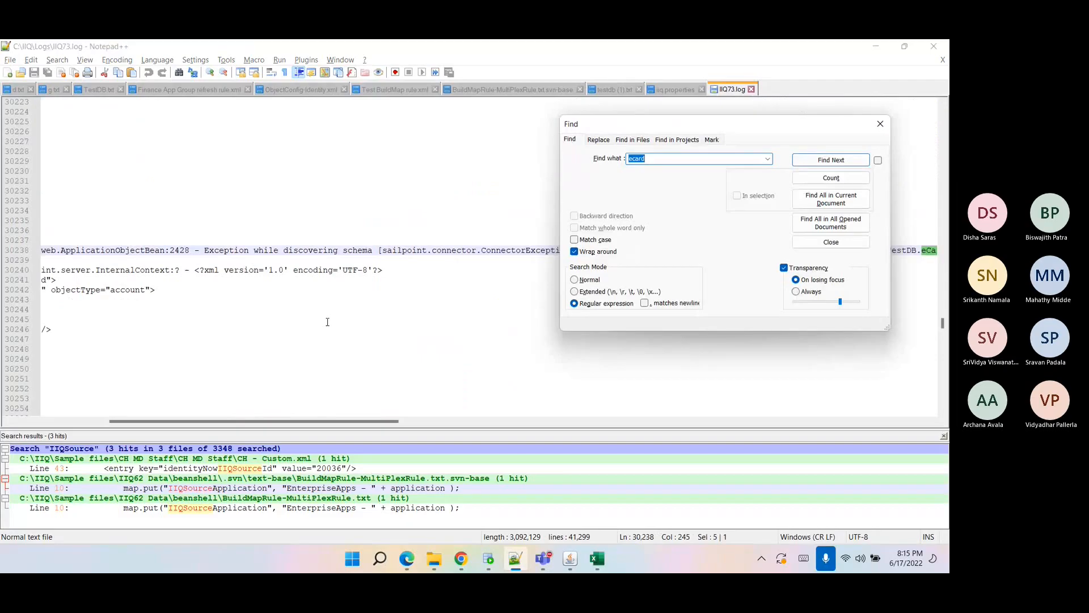
{"action": "key", "text": "Return"}
{"action": "key", "text": "Return"}
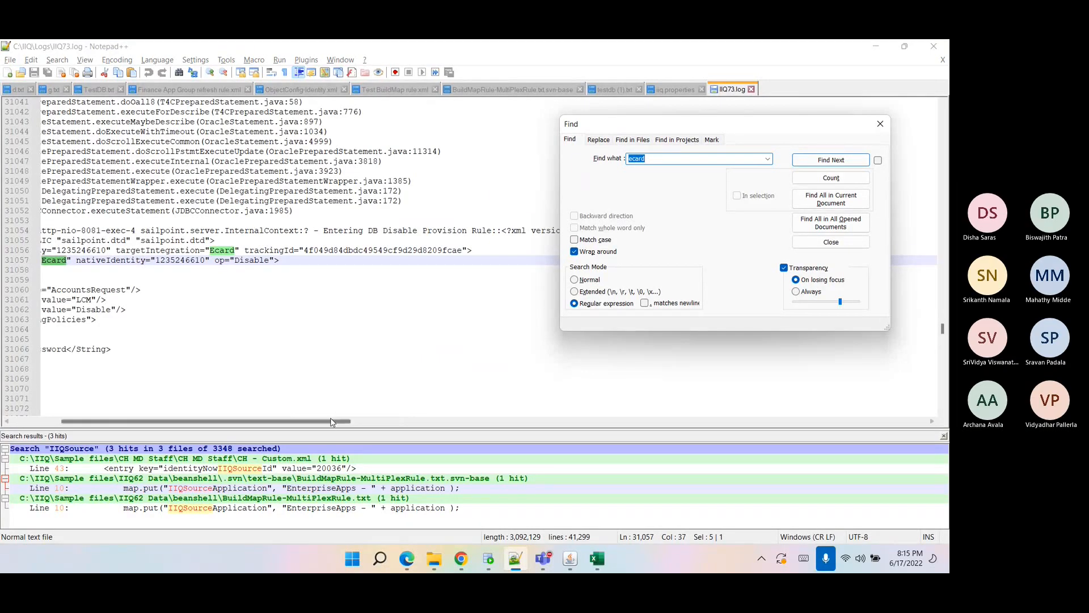
Search the log for op="Create" and examine the Ecard create account request that follows.
{"action": "left_click_drag", "start_coordinate": [212, 261], "coordinate": [272, 268]}
{"action": "key", "text": "ctrl+f"}
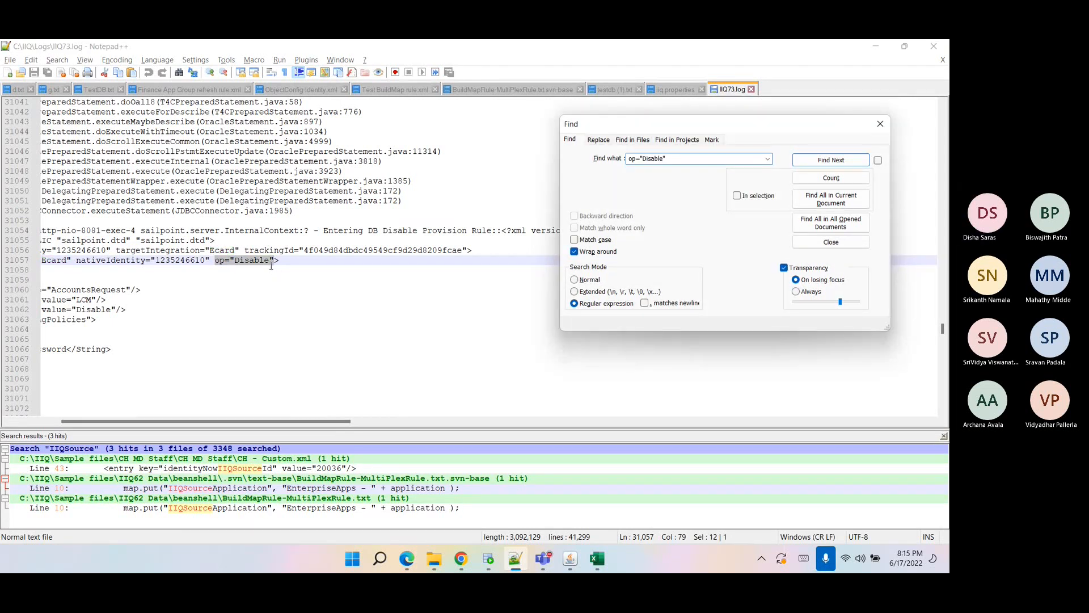
{"action": "key", "text": "BackSpace"}
{"action": "key", "text": "BackSpace"}
{"action": "key", "text": "BackSpace"}
{"action": "key", "text": "BackSpace"}
{"action": "key", "text": "BackSpace"}
{"action": "key", "text": "BackSpace"}
{"action": "key", "text": "BackSpace"}
{"action": "key", "text": "BackSpace"}
{"action": "type", "text": "Create"}
{"action": "key", "text": "Return"}
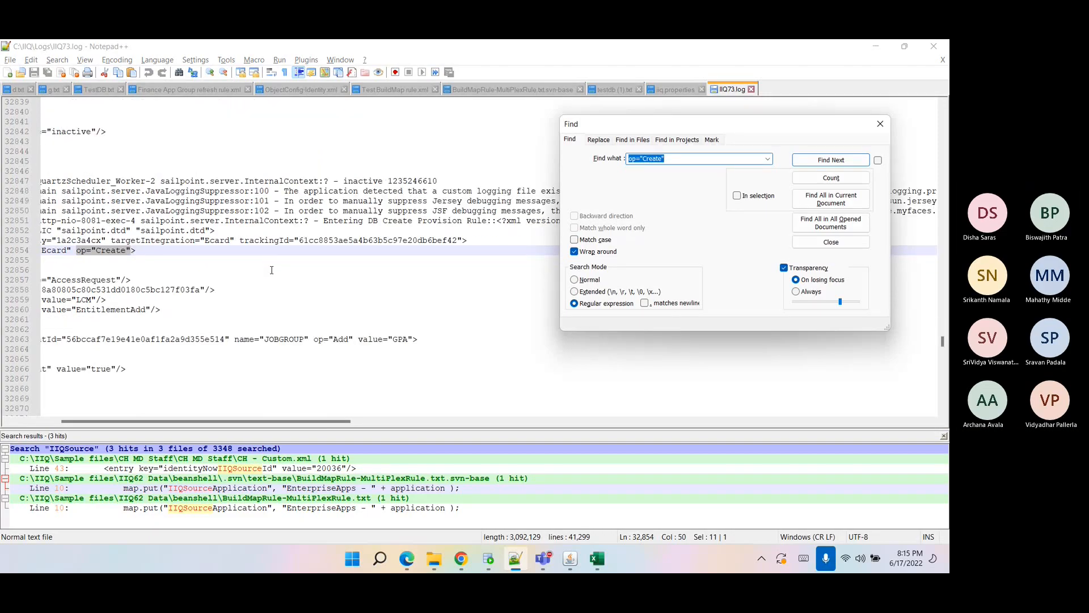
{"action": "left_click_drag", "start_coordinate": [272, 421], "coordinate": [223, 420]}
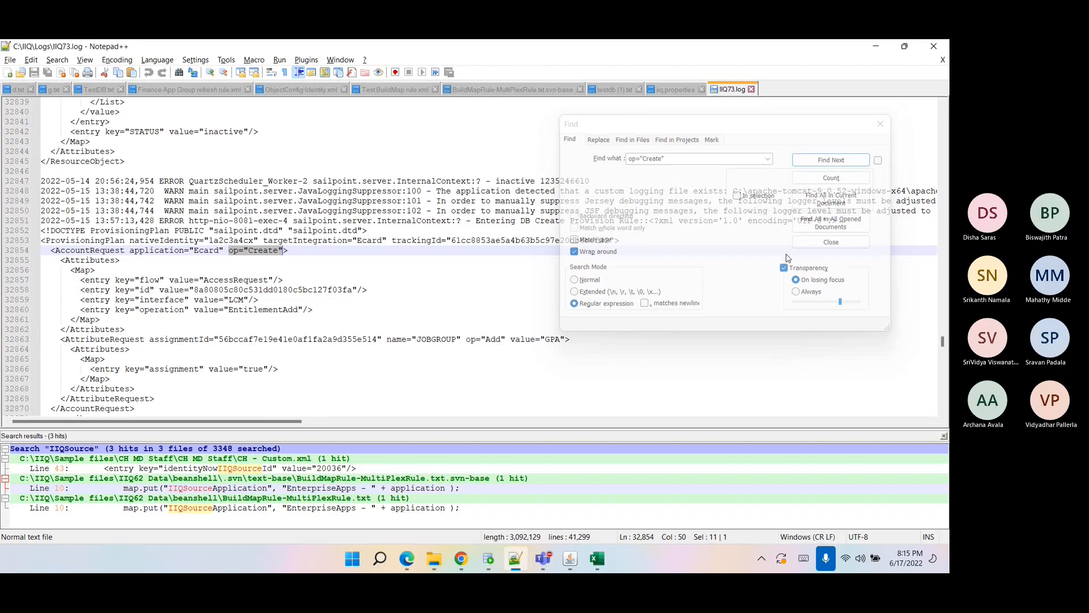
{"action": "left_click", "coordinate": [820, 243]}
{"action": "scroll", "coordinate": [586, 329], "scroll_direction": "down", "scroll_amount": 1}
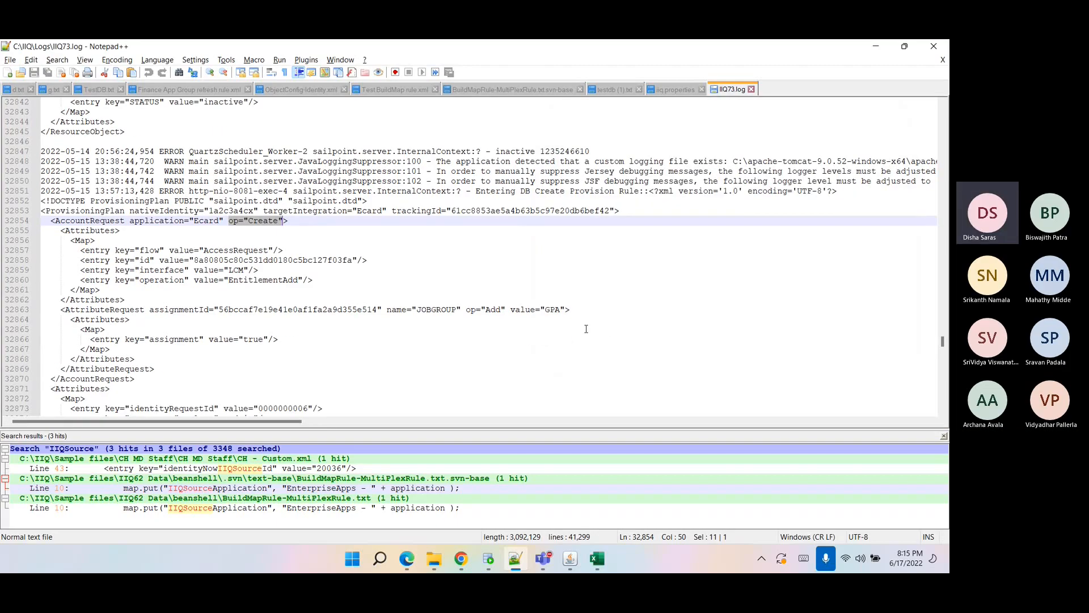
{"action": "scroll", "coordinate": [586, 329], "scroll_direction": "down", "scroll_amount": 1}
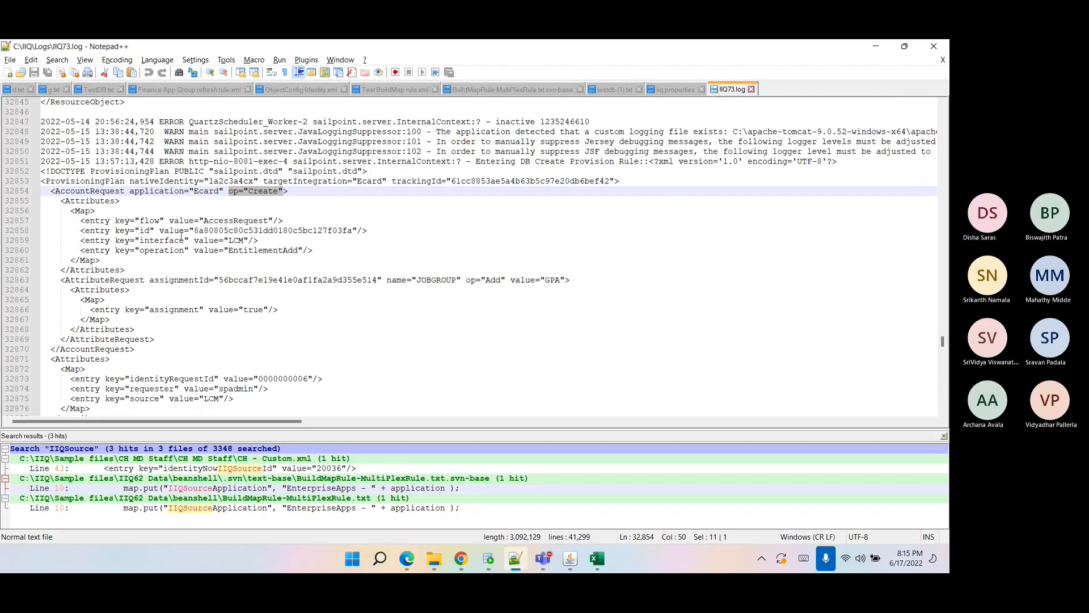
Examine the ProvisioningPlan element and its nativeIdentity value in the log.
{"action": "double_click", "coordinate": [84, 180]}
{"action": "scroll", "coordinate": [135, 203], "scroll_direction": "down", "scroll_amount": 3}
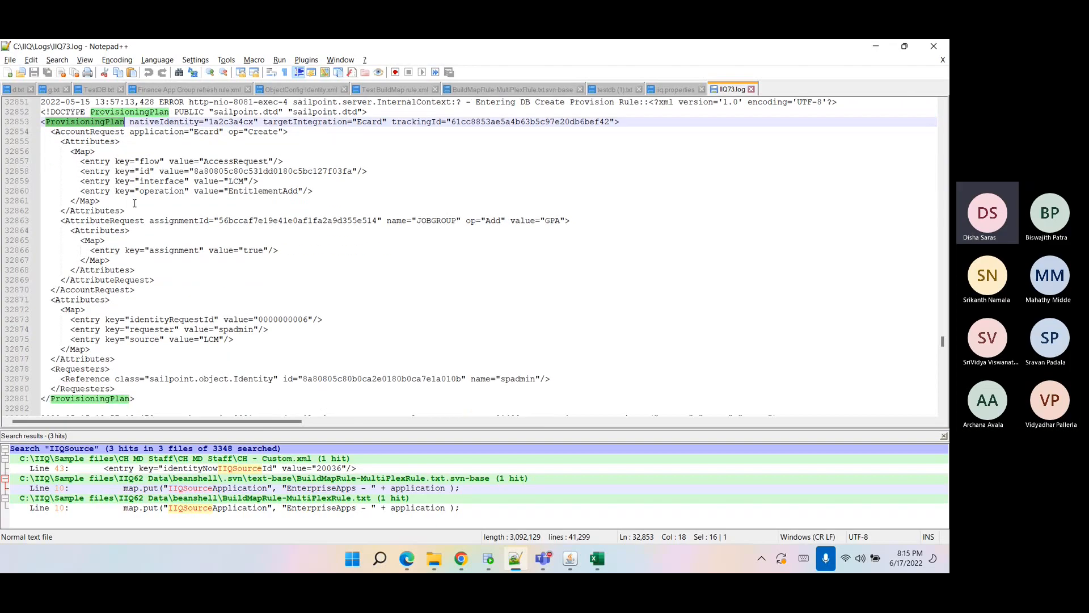
{"action": "scroll", "coordinate": [134, 203], "scroll_direction": "up", "scroll_amount": 2}
{"action": "double_click", "coordinate": [254, 163]}
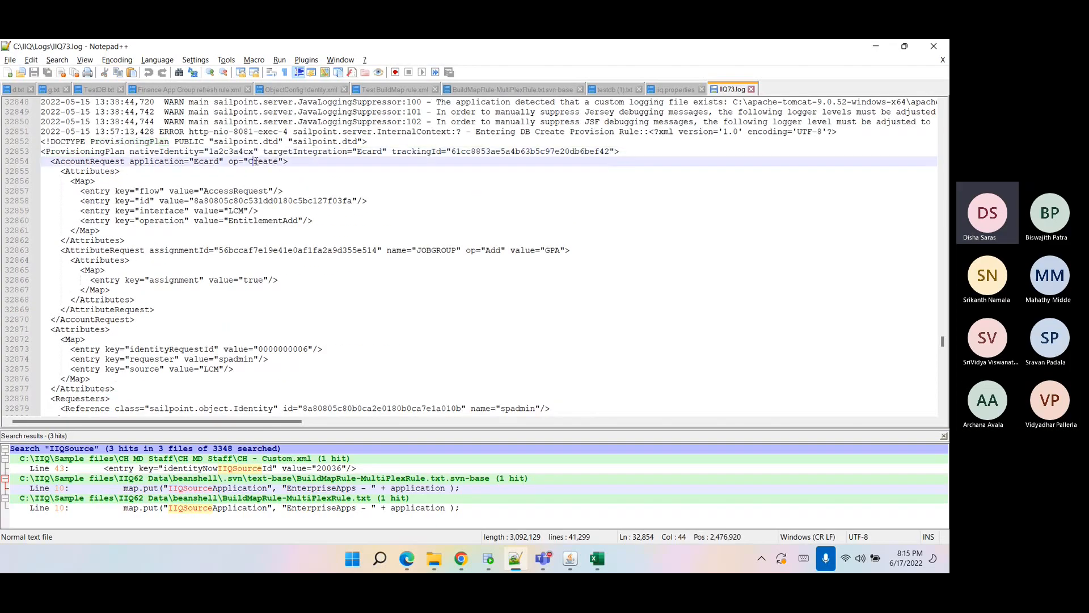
{"action": "left_click", "coordinate": [133, 150]}
{"action": "left_click_drag", "start_coordinate": [130, 151], "coordinate": [258, 152]}
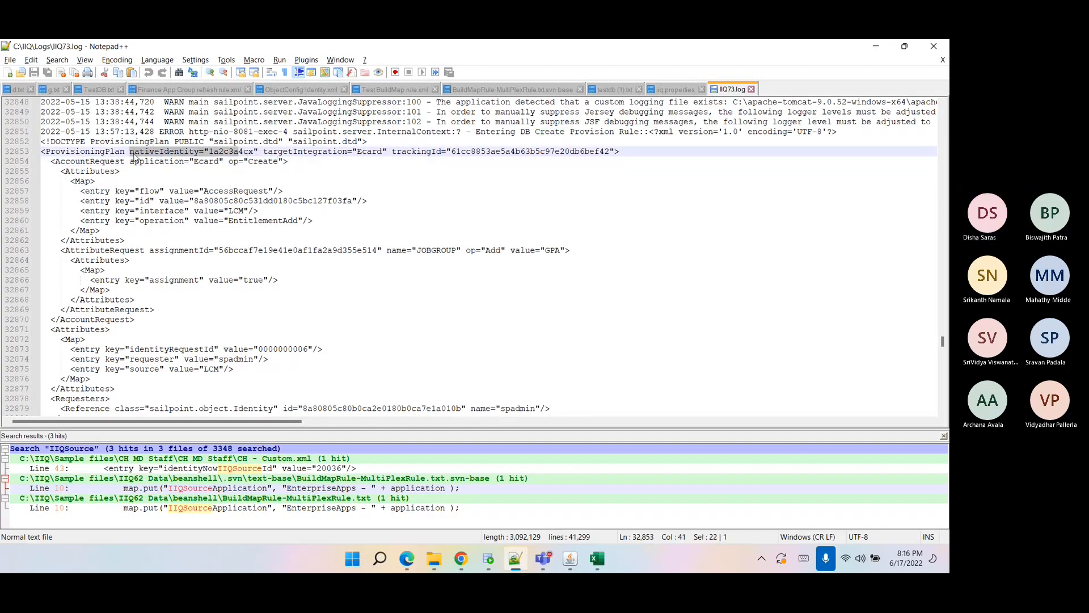
{"action": "double_click", "coordinate": [111, 152]}
{"action": "left_click", "coordinate": [132, 153]}
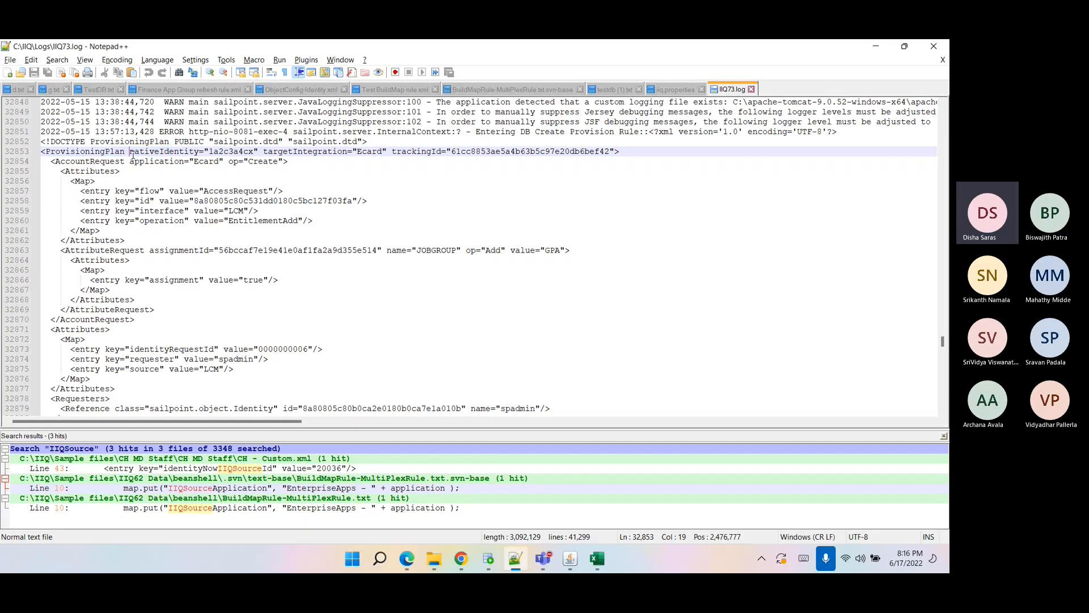
{"action": "double_click", "coordinate": [219, 152]}
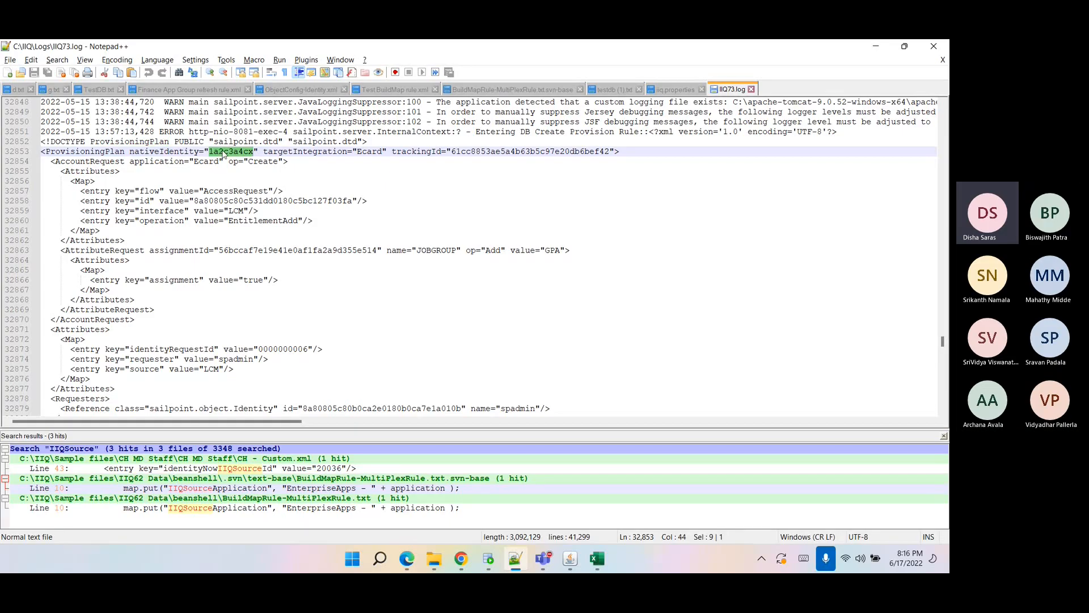
Return to the Object Editor and examine the identity lookup and email assignment lines of the rule.
{"action": "left_click", "coordinate": [461, 560]}
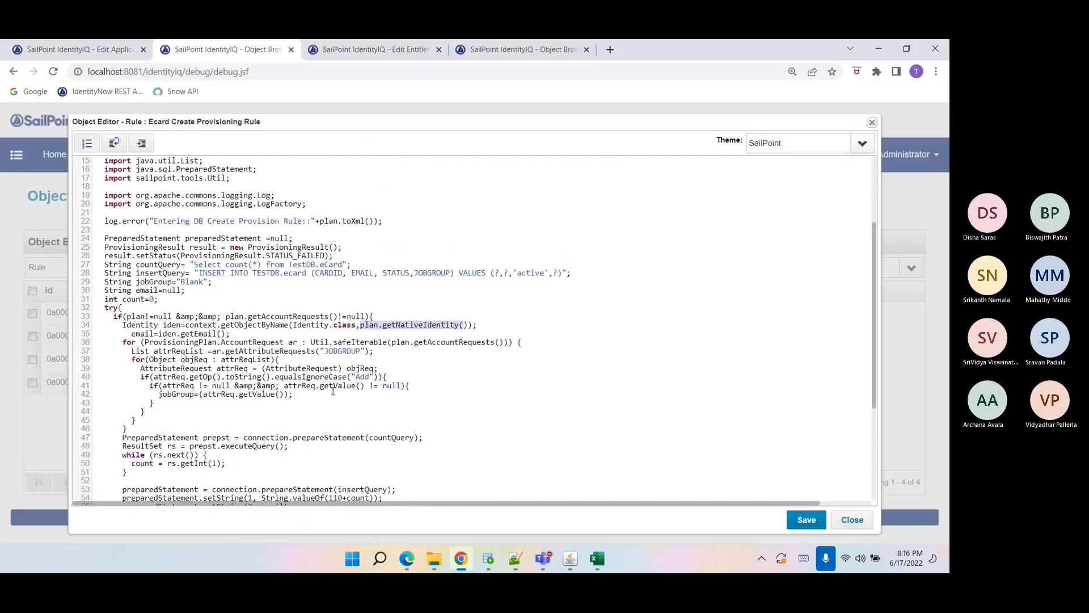
{"action": "left_click", "coordinate": [325, 327]}
{"action": "double_click", "coordinate": [213, 325]}
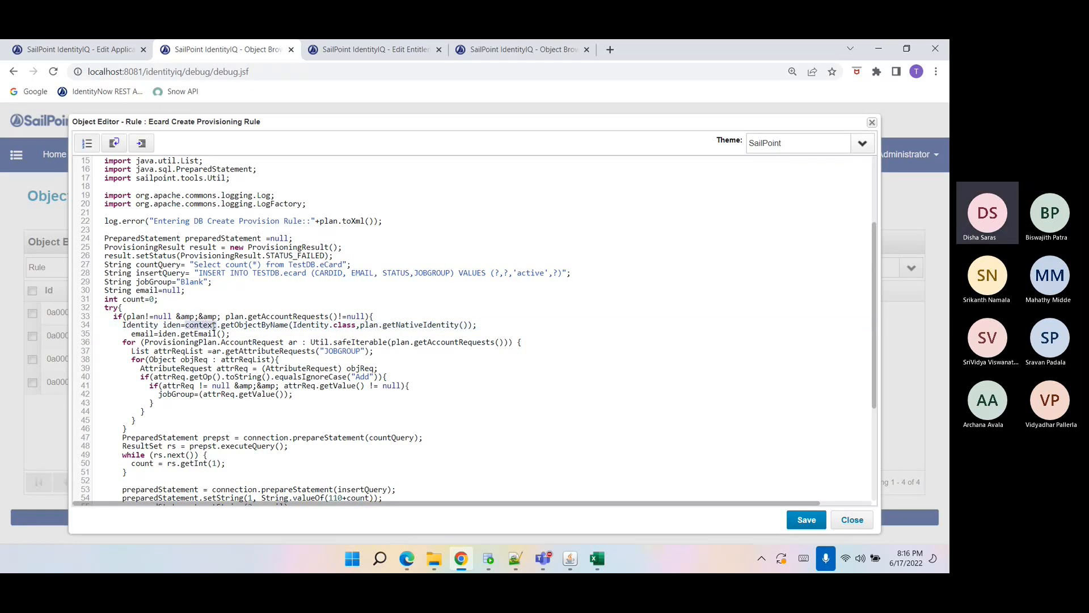
{"action": "double_click", "coordinate": [236, 325]}
{"action": "double_click", "coordinate": [311, 325]}
{"action": "left_click", "coordinate": [339, 325]}
{"action": "left_click_drag", "start_coordinate": [360, 325], "coordinate": [469, 325]}
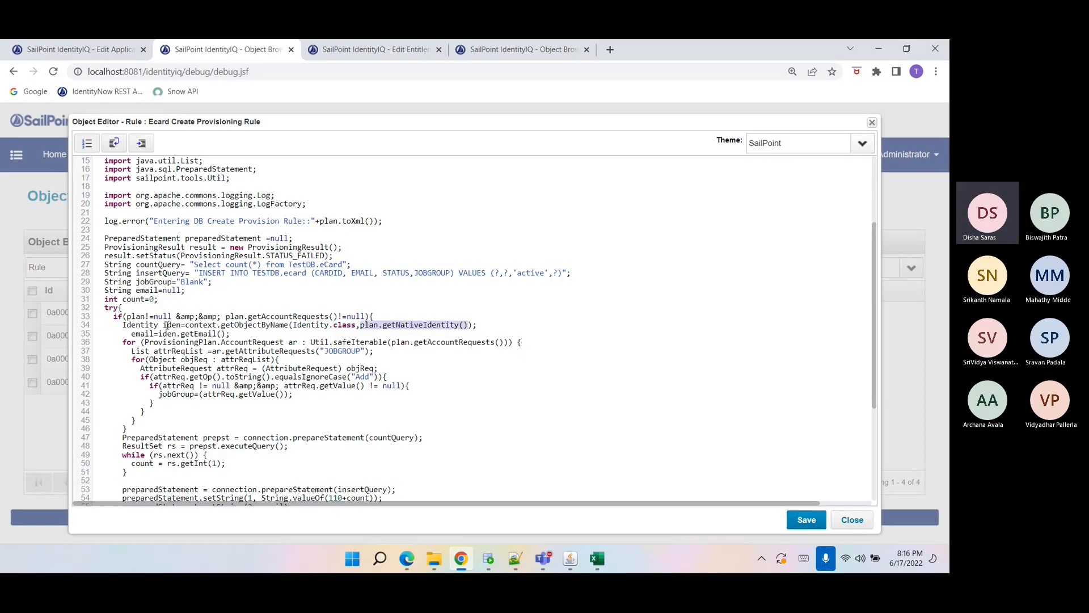
{"action": "double_click", "coordinate": [167, 325]}
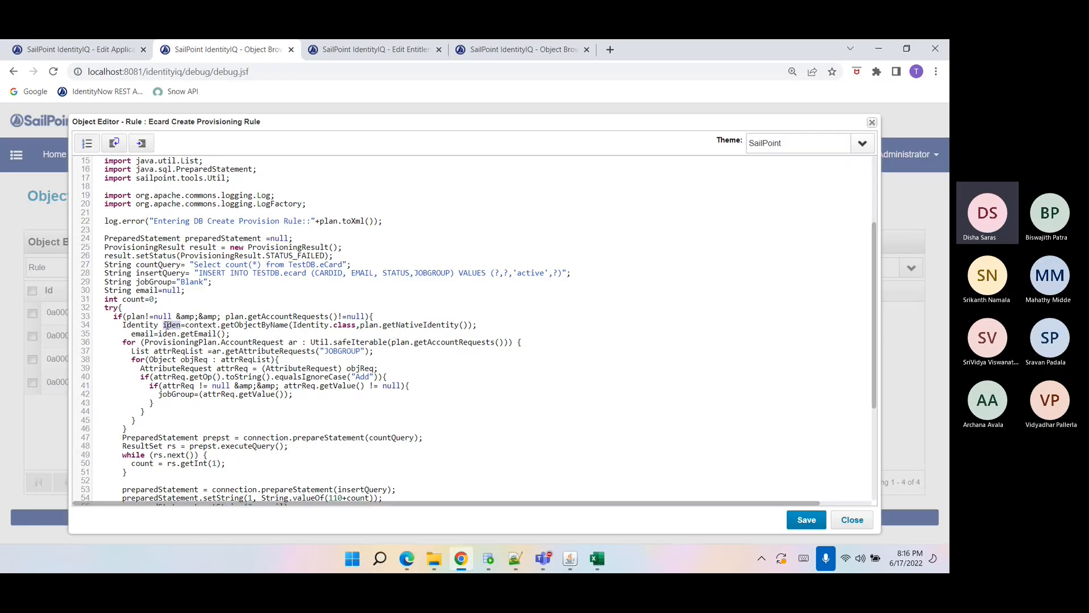
{"action": "left_click", "coordinate": [166, 325]}
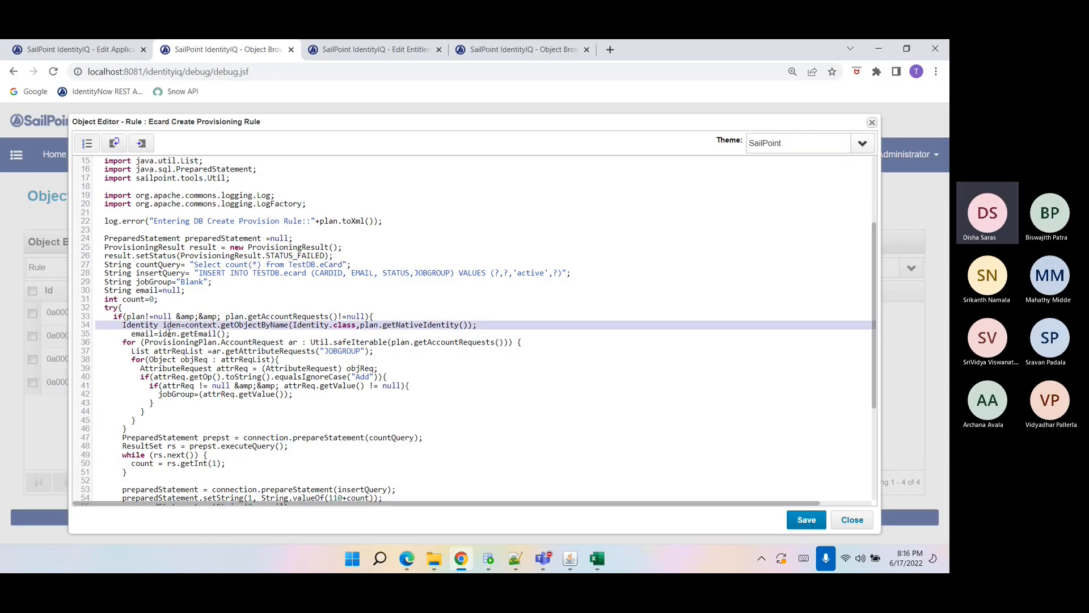
{"action": "double_click", "coordinate": [167, 334]}
{"action": "double_click", "coordinate": [137, 334]}
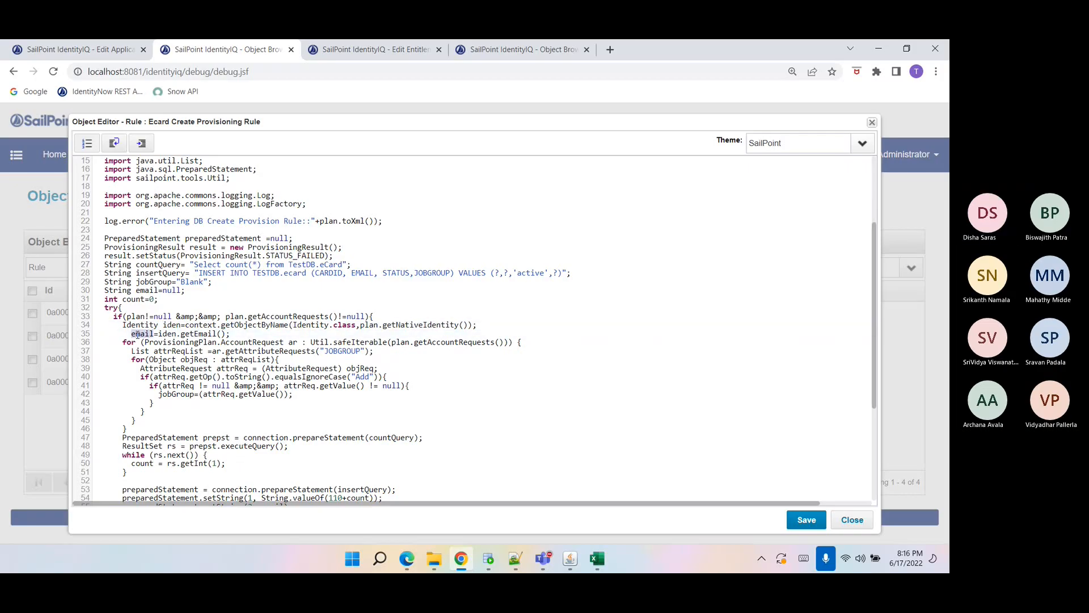
{"action": "left_click_drag", "start_coordinate": [262, 333], "coordinate": [126, 334]}
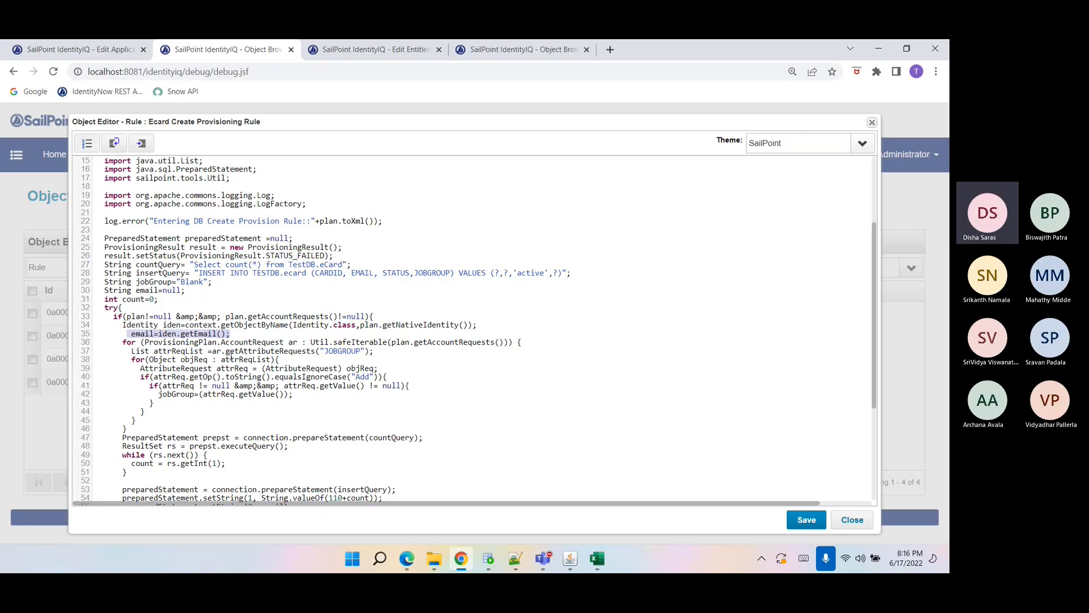
Examine the log's AccountRequest block and its JOBGROUP attribute request with op and value.
{"action": "left_click", "coordinate": [515, 560]}
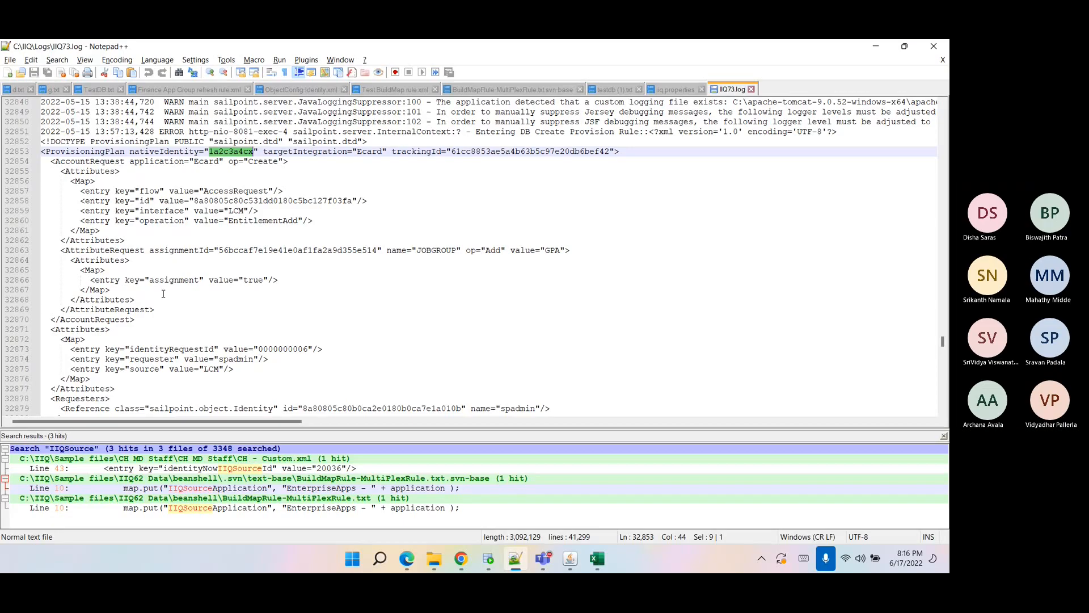
{"action": "double_click", "coordinate": [85, 163]}
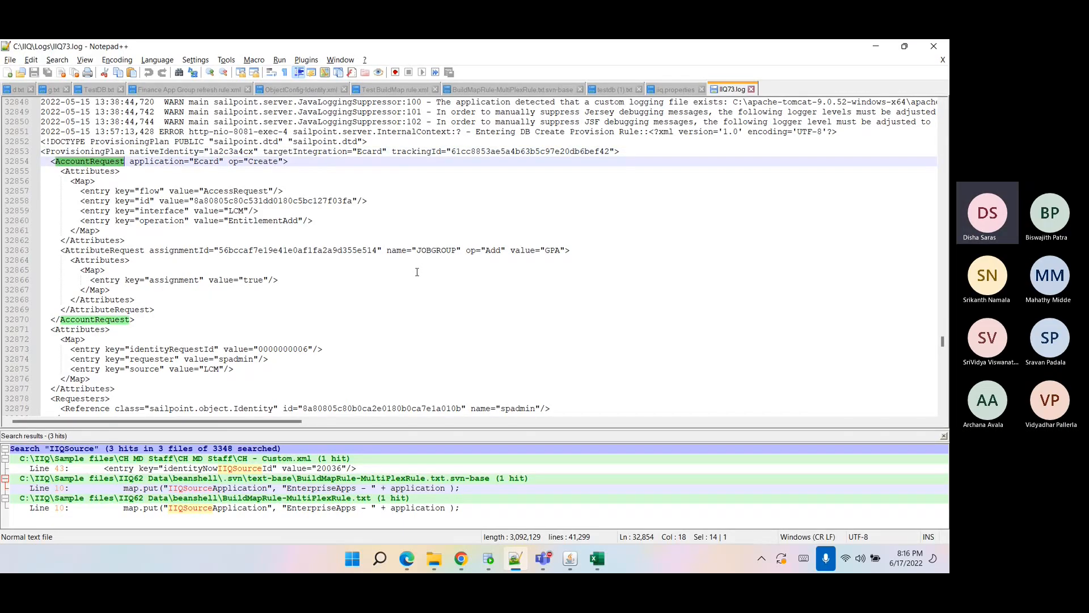
{"action": "double_click", "coordinate": [436, 251]}
{"action": "double_click", "coordinate": [553, 251]}
{"action": "double_click", "coordinate": [434, 252]}
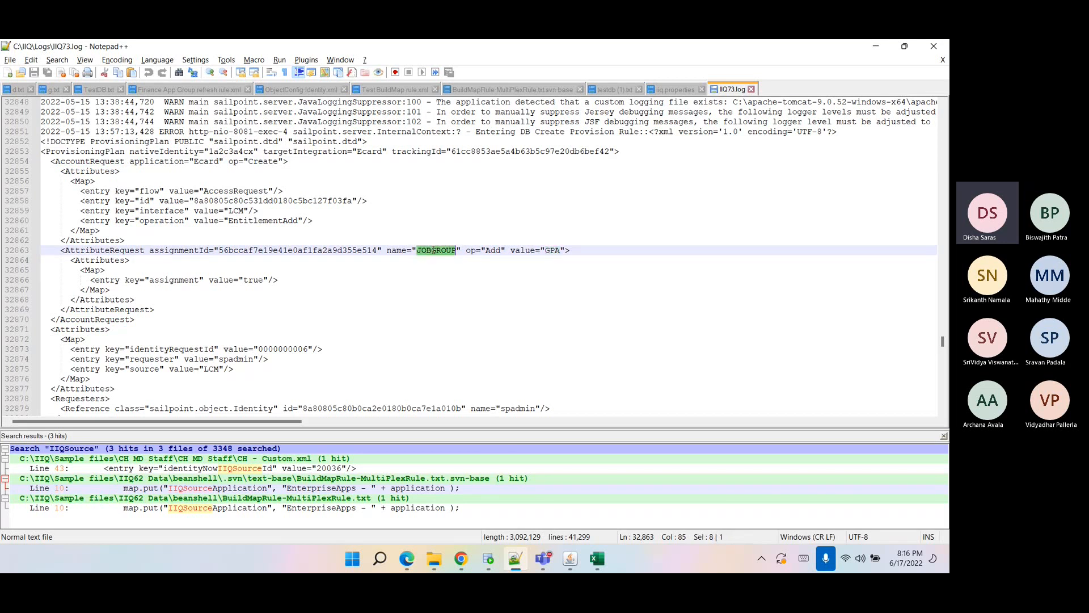
{"action": "double_click", "coordinate": [81, 161]}
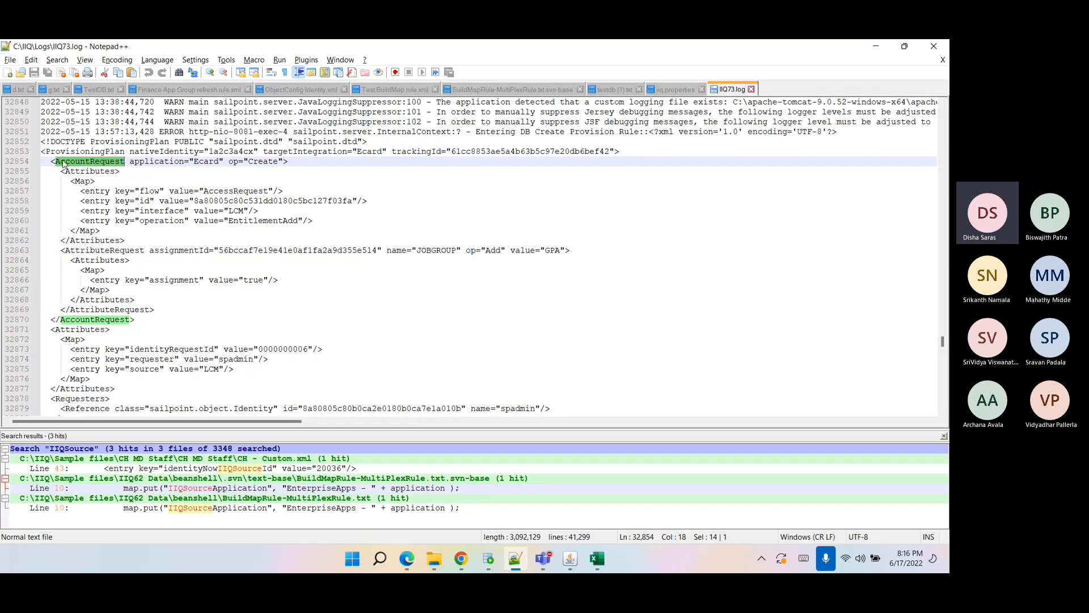
{"action": "left_click_drag", "start_coordinate": [51, 162], "coordinate": [149, 315]}
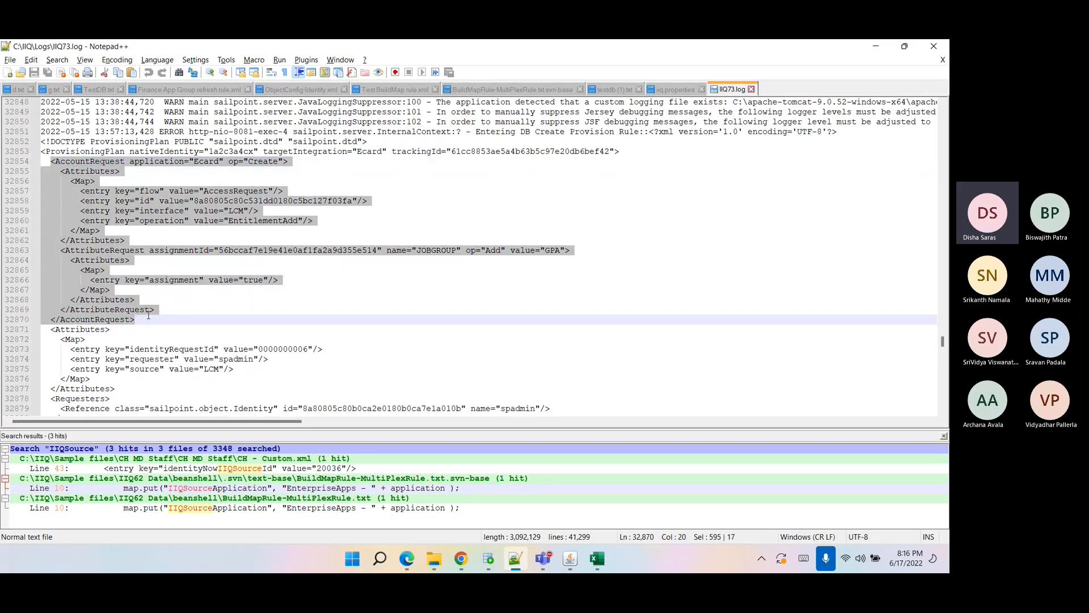
{"action": "left_click", "coordinate": [80, 162]}
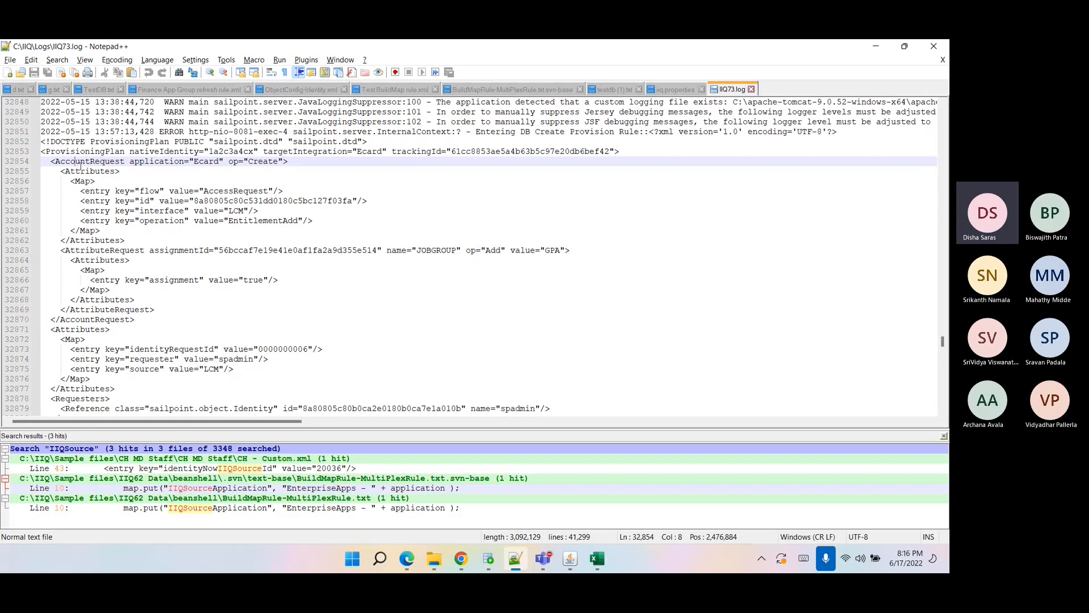
Examine the log's Ecard application name and the JOBGROUP AttributeRequest's name, op and value attributes.
{"action": "double_click", "coordinate": [200, 163]}
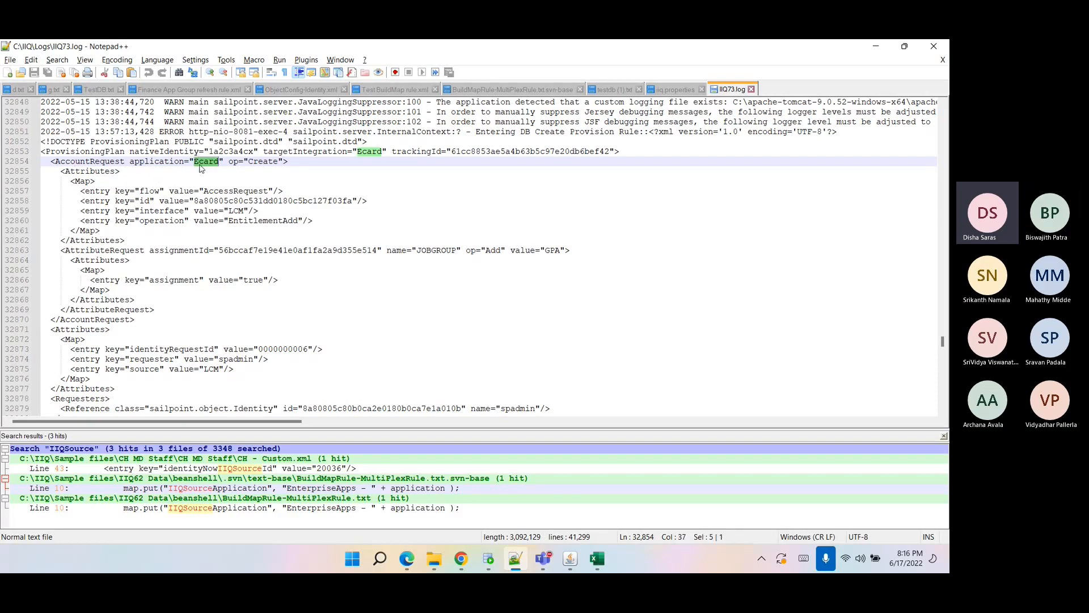
{"action": "double_click", "coordinate": [84, 152]}
{"action": "left_click", "coordinate": [107, 250]}
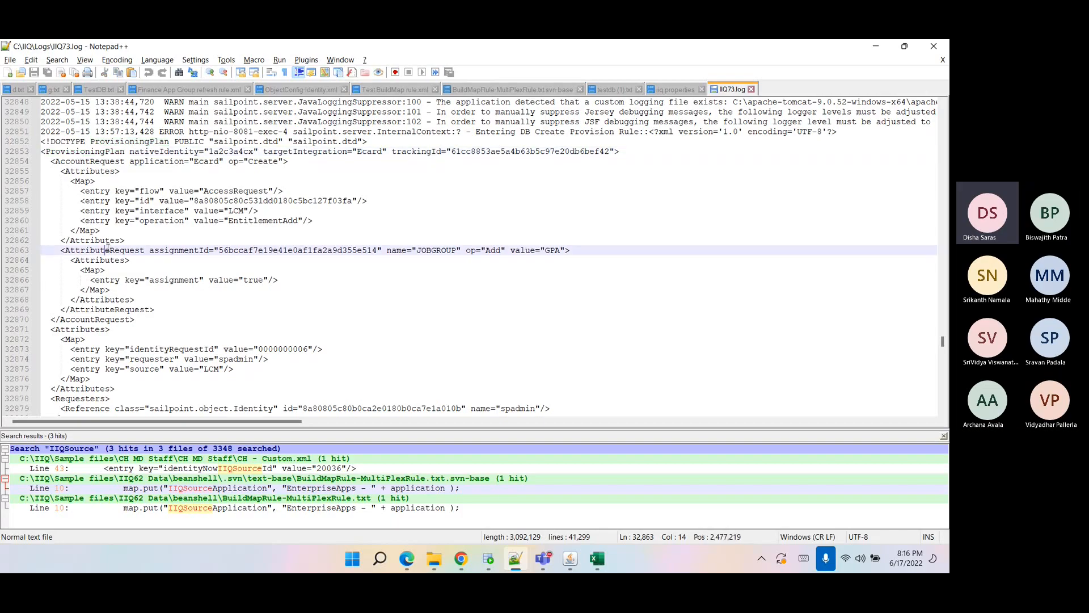
{"action": "double_click", "coordinate": [109, 250]}
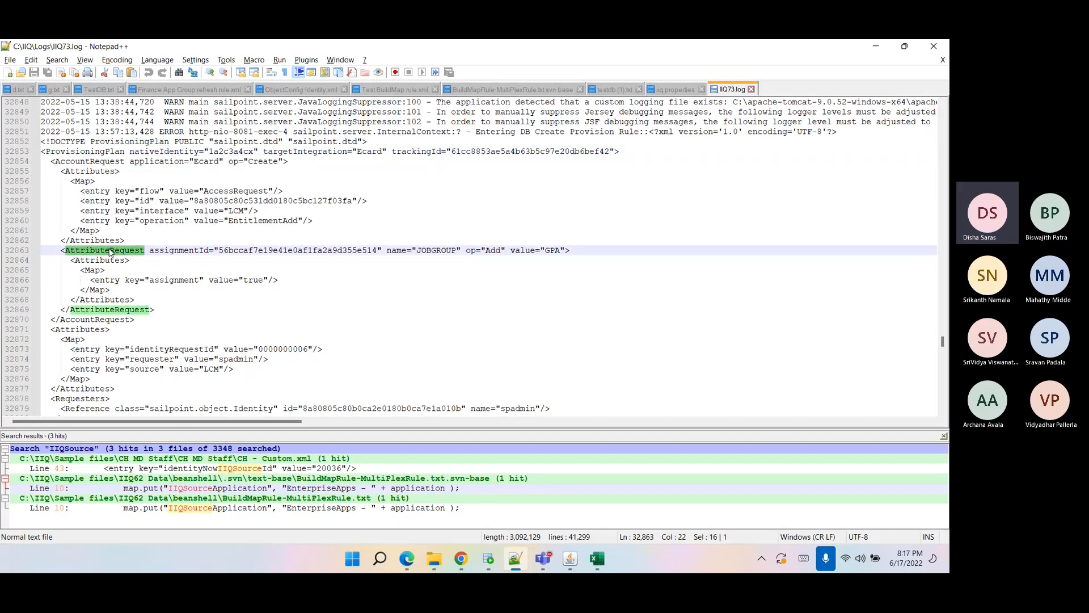
{"action": "left_click", "coordinate": [396, 256]}
{"action": "double_click", "coordinate": [397, 250]}
{"action": "double_click", "coordinate": [553, 250]}
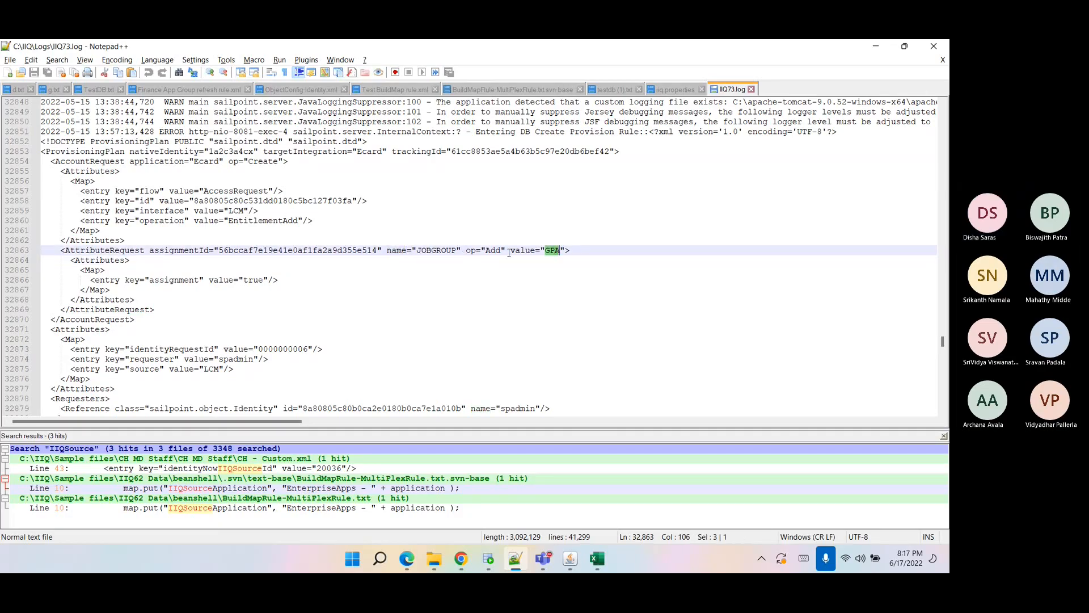
{"action": "left_click_drag", "start_coordinate": [466, 250], "coordinate": [503, 250]}
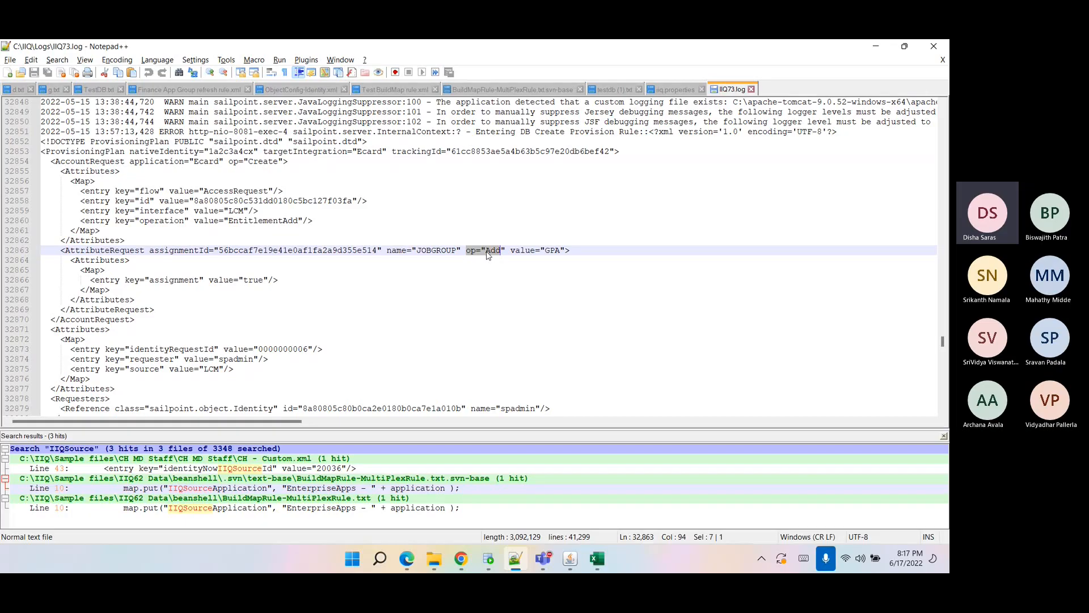
{"action": "double_click", "coordinate": [489, 251]}
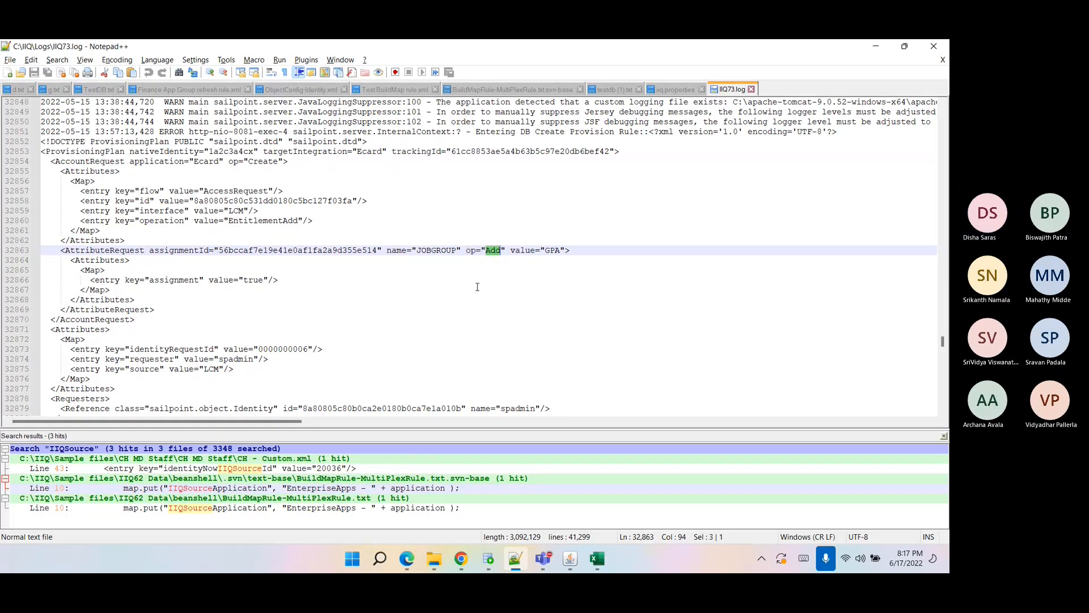
Switch to the Ecard Create Provisioning Rule and examine the account request loop that reads the JOBGROUP attribute request value.
{"action": "left_click", "coordinate": [460, 558]}
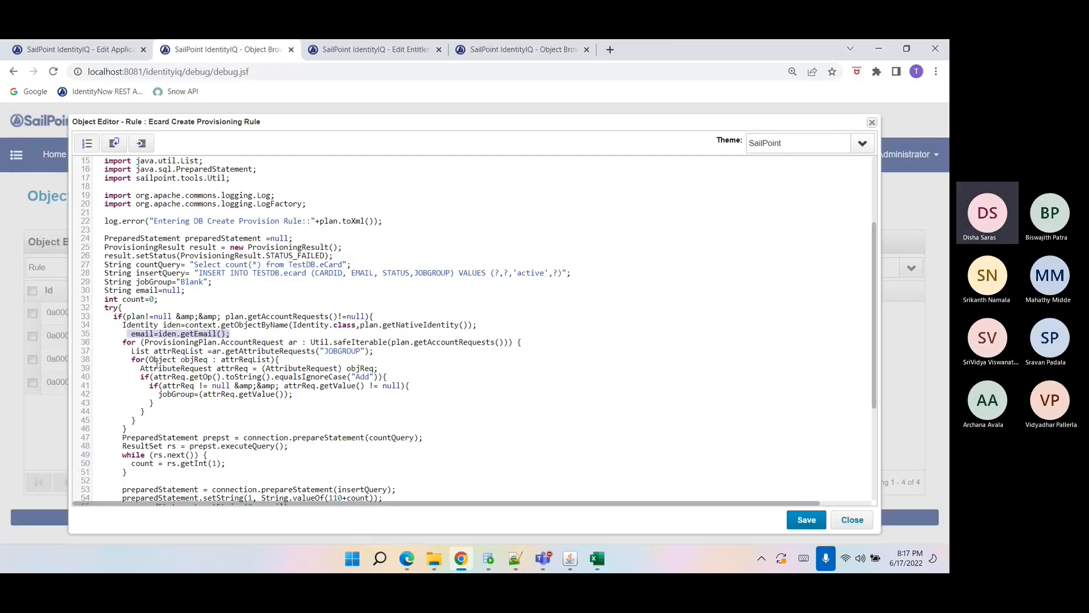
{"action": "double_click", "coordinate": [247, 342]}
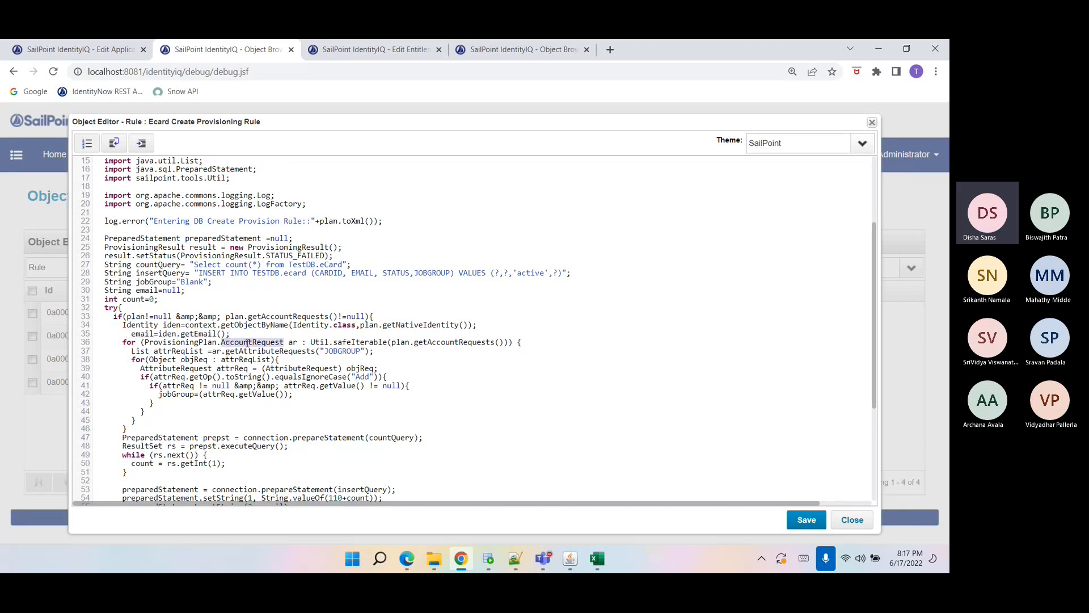
{"action": "left_click", "coordinate": [338, 342]}
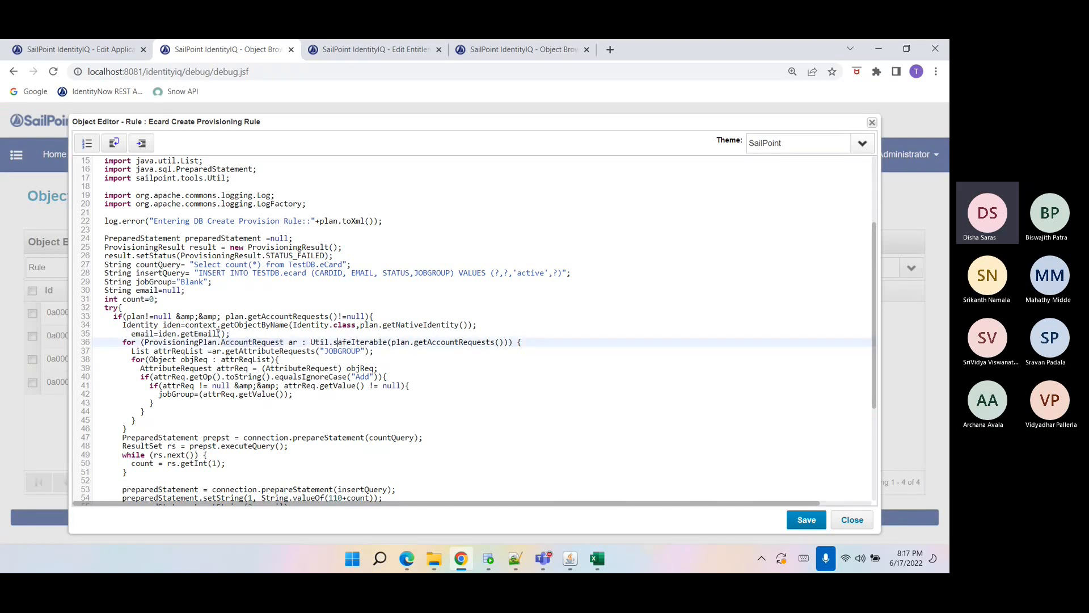
{"action": "double_click", "coordinate": [128, 343]}
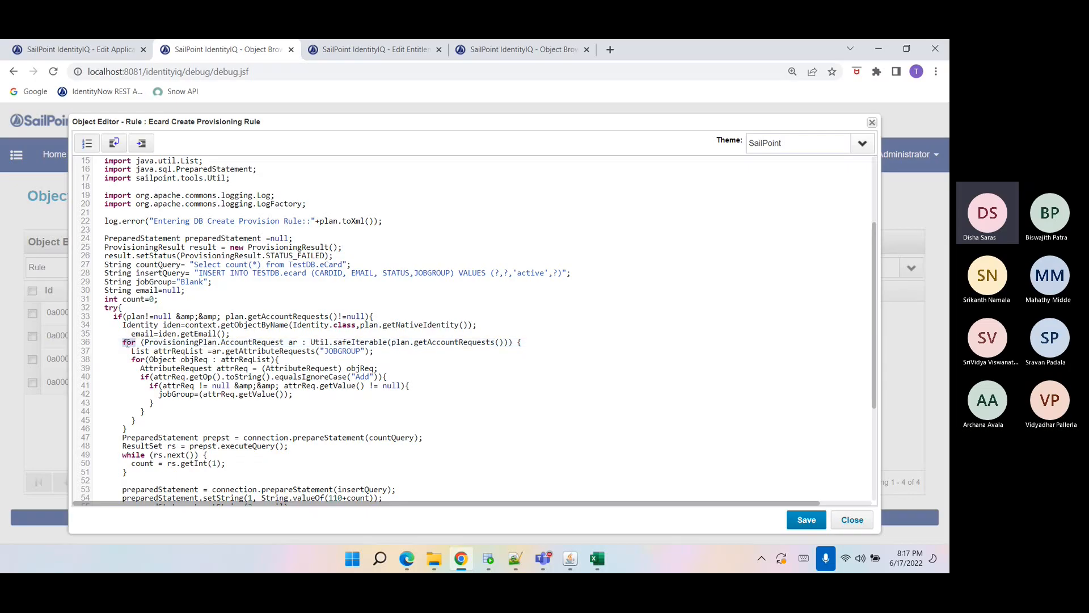
{"action": "left_click", "coordinate": [191, 359]}
{"action": "left_click_drag", "start_coordinate": [212, 351], "coordinate": [379, 350]}
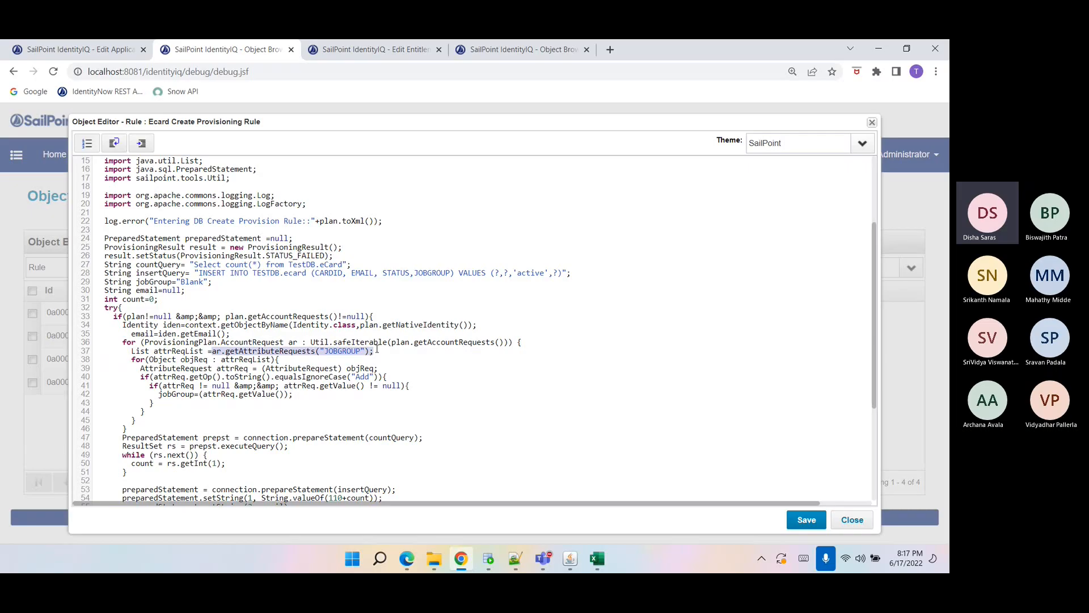
{"action": "left_click", "coordinate": [341, 351]}
{"action": "double_click", "coordinate": [341, 351]}
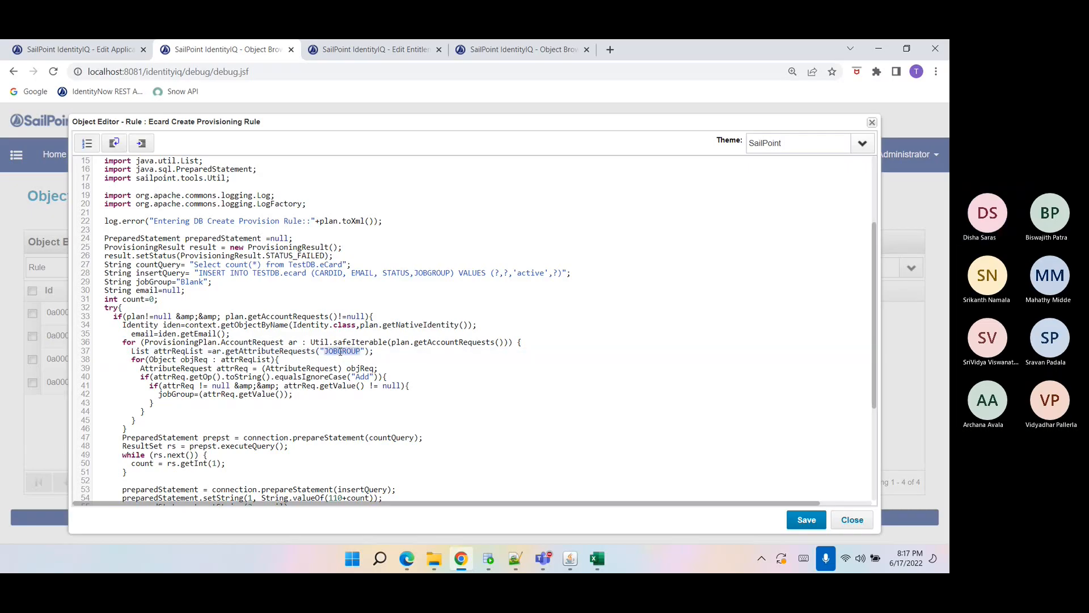
{"action": "double_click", "coordinate": [169, 351]}
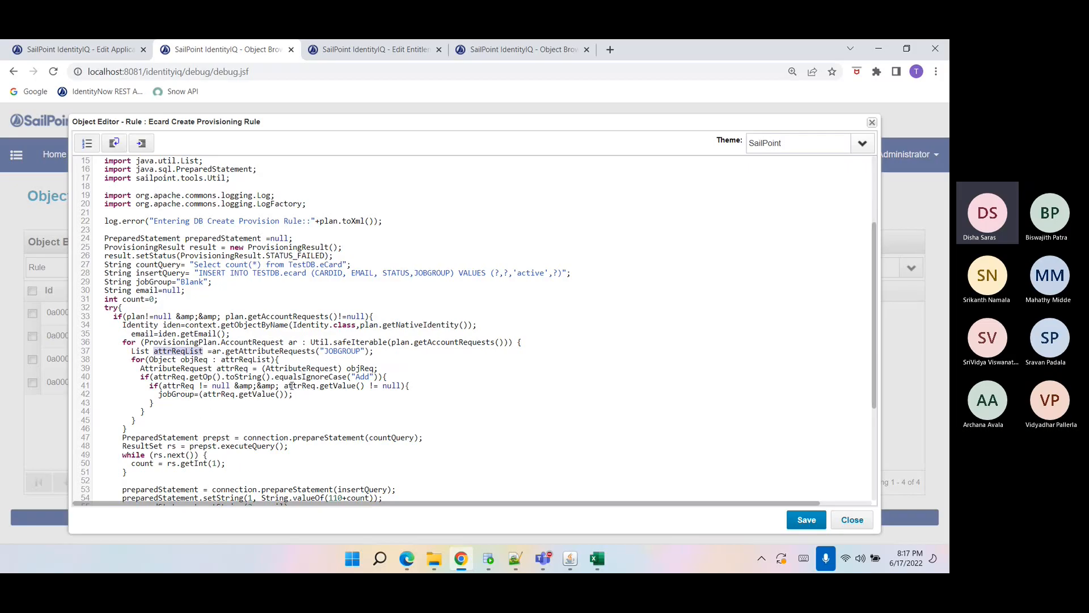
{"action": "double_click", "coordinate": [362, 377]}
{"action": "left_click_drag", "start_coordinate": [203, 396], "coordinate": [280, 397]}
{"action": "scroll", "coordinate": [281, 397], "scroll_direction": "down", "scroll_amount": 2}
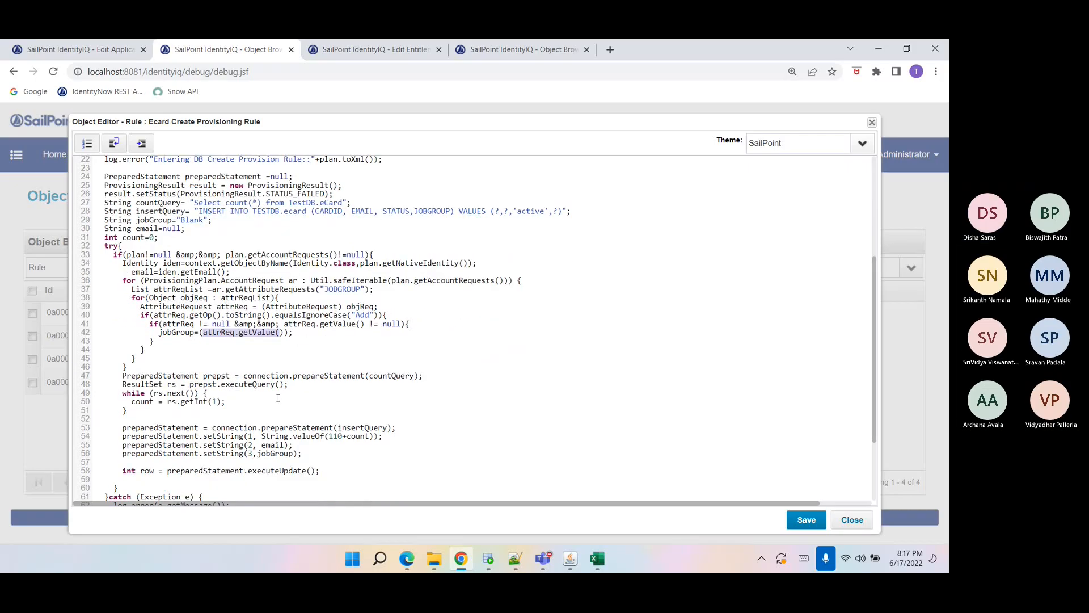
Examine the rule's count query and the insert statement parameters built from count, email and jobGroup.
{"action": "left_click", "coordinate": [165, 370]}
{"action": "double_click", "coordinate": [174, 333]}
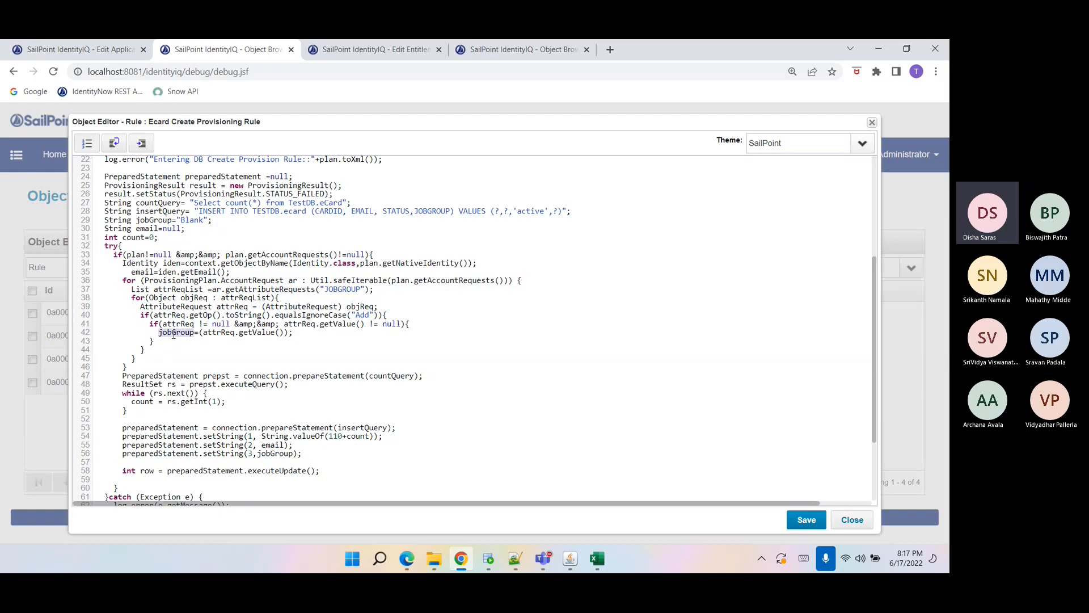
{"action": "double_click", "coordinate": [147, 273]}
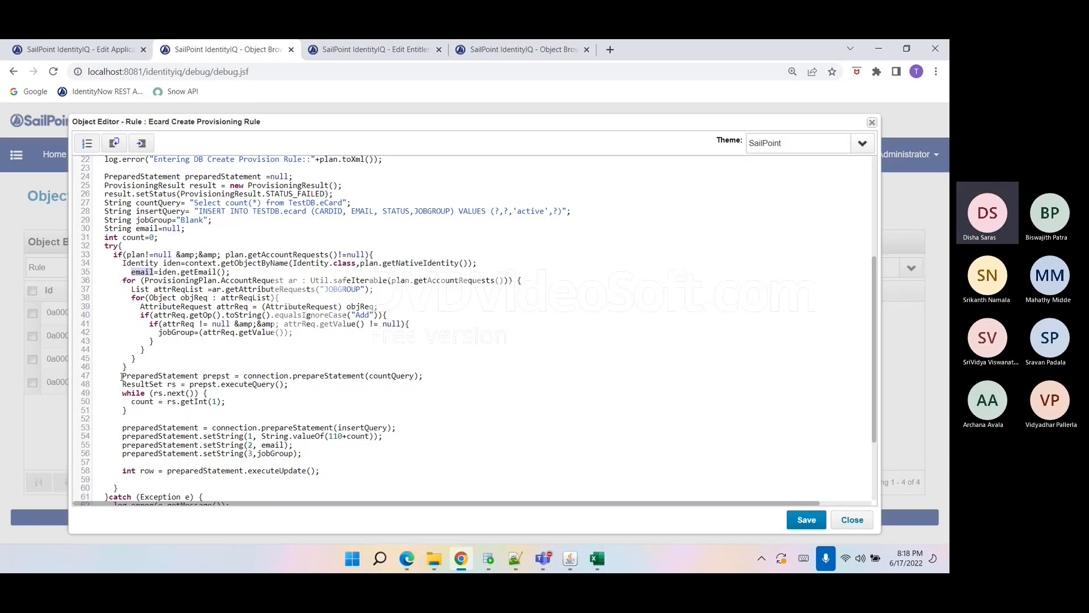
{"action": "left_click_drag", "start_coordinate": [121, 376], "coordinate": [135, 412]}
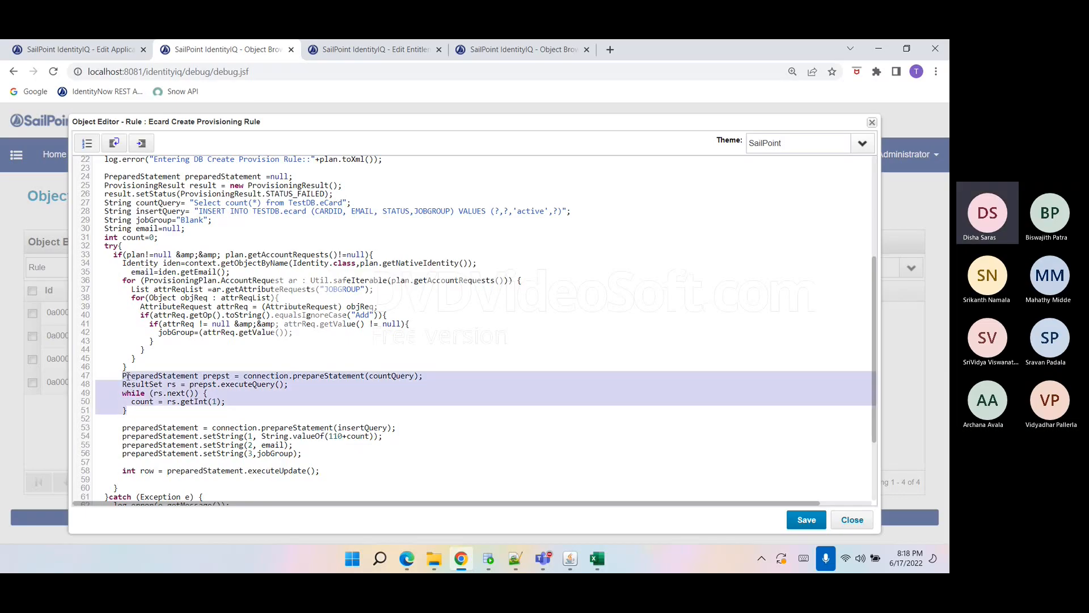
{"action": "left_click_drag", "start_coordinate": [122, 376], "coordinate": [135, 411]}
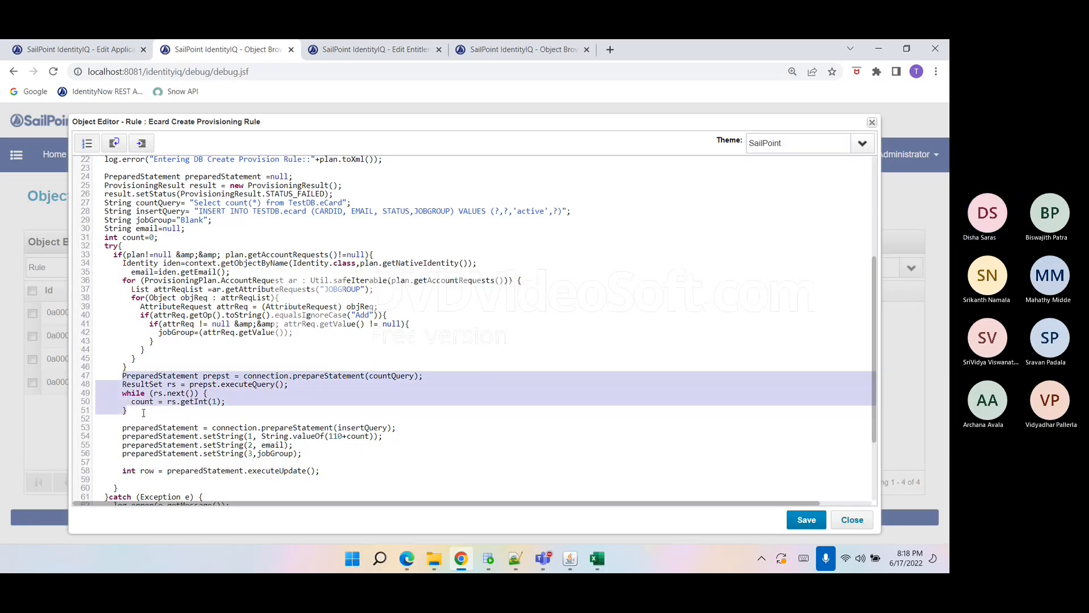
{"action": "left_click", "coordinate": [158, 403]}
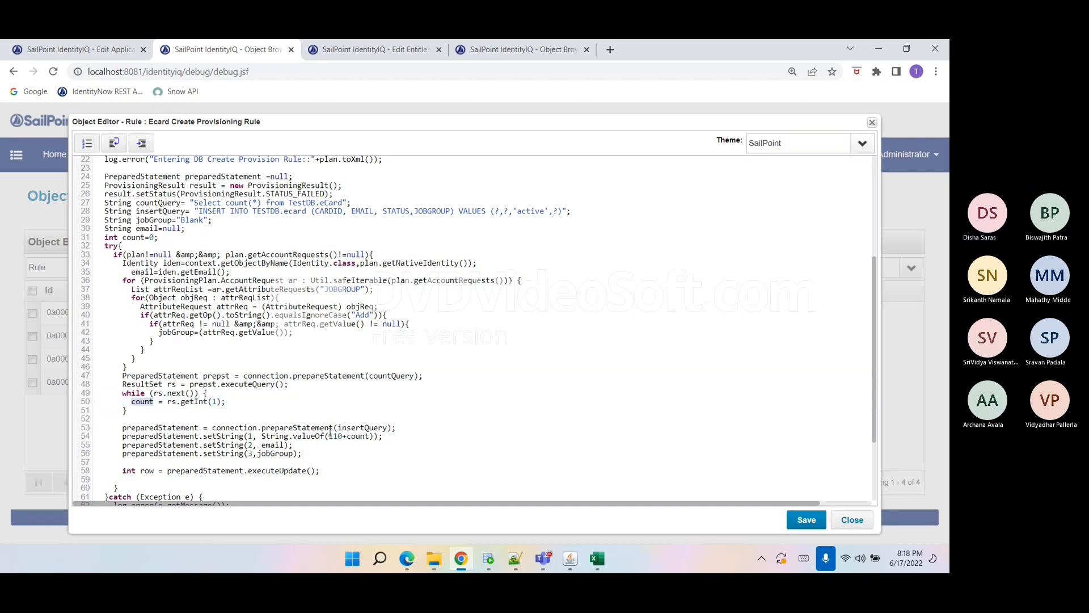
{"action": "left_click_drag", "start_coordinate": [327, 436], "coordinate": [344, 437]}
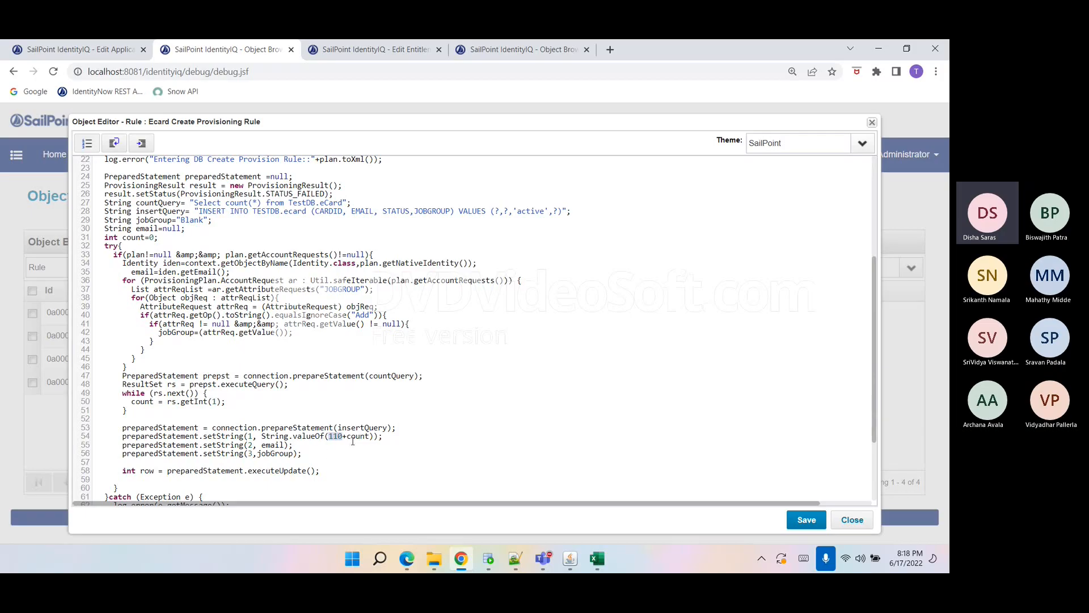
{"action": "left_click", "coordinate": [356, 436]}
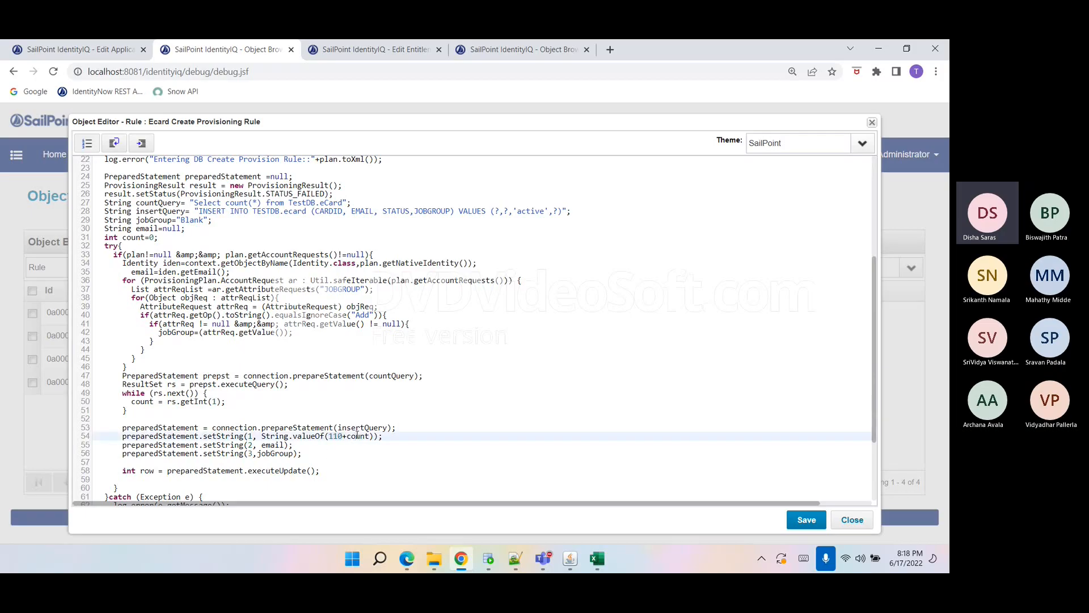
{"action": "double_click", "coordinate": [357, 435]}
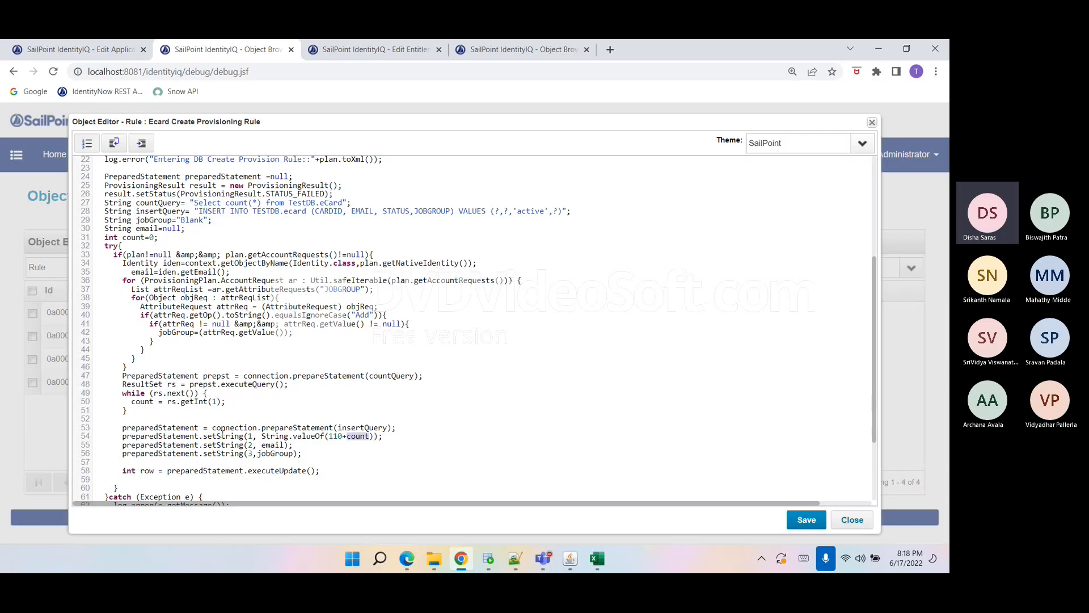
{"action": "double_click", "coordinate": [221, 436]}
{"action": "double_click", "coordinate": [223, 444]}
{"action": "double_click", "coordinate": [225, 453]}
{"action": "scroll", "coordinate": [224, 455], "scroll_direction": "down", "scroll_amount": 1}
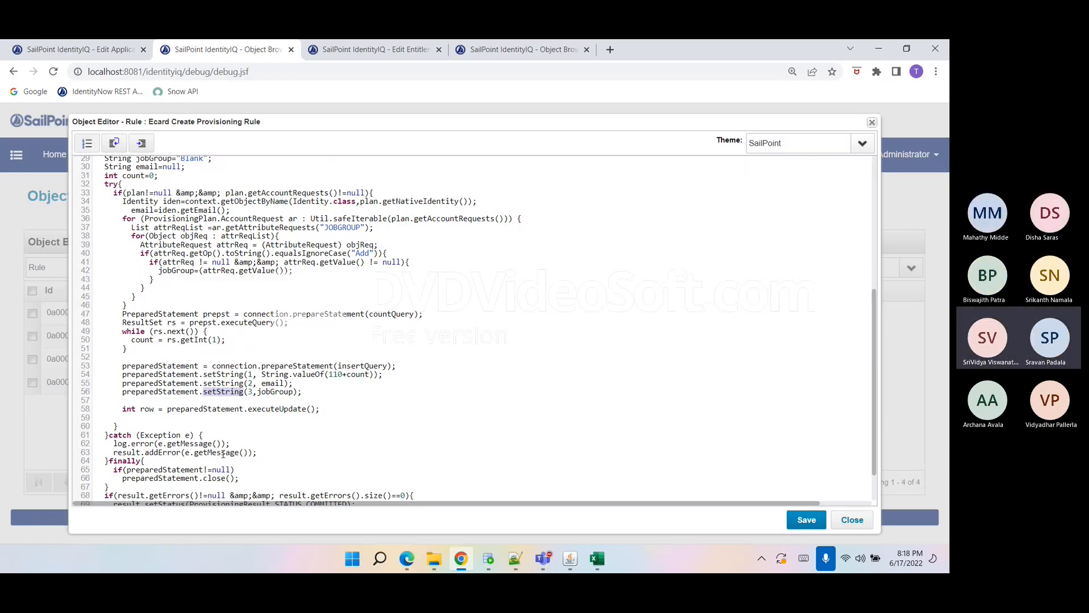
Examine the rule's try/catch error handling and the prepared statement and result declarations.
{"action": "left_click", "coordinate": [129, 184]}
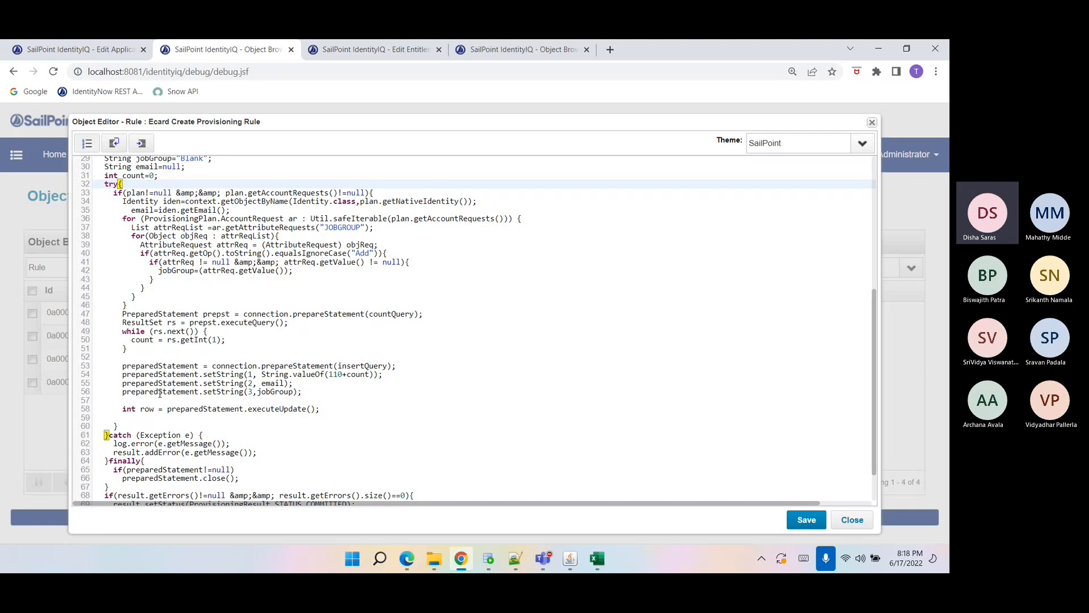
{"action": "left_click_drag", "start_coordinate": [109, 452], "coordinate": [245, 460]}
{"action": "double_click", "coordinate": [120, 454]}
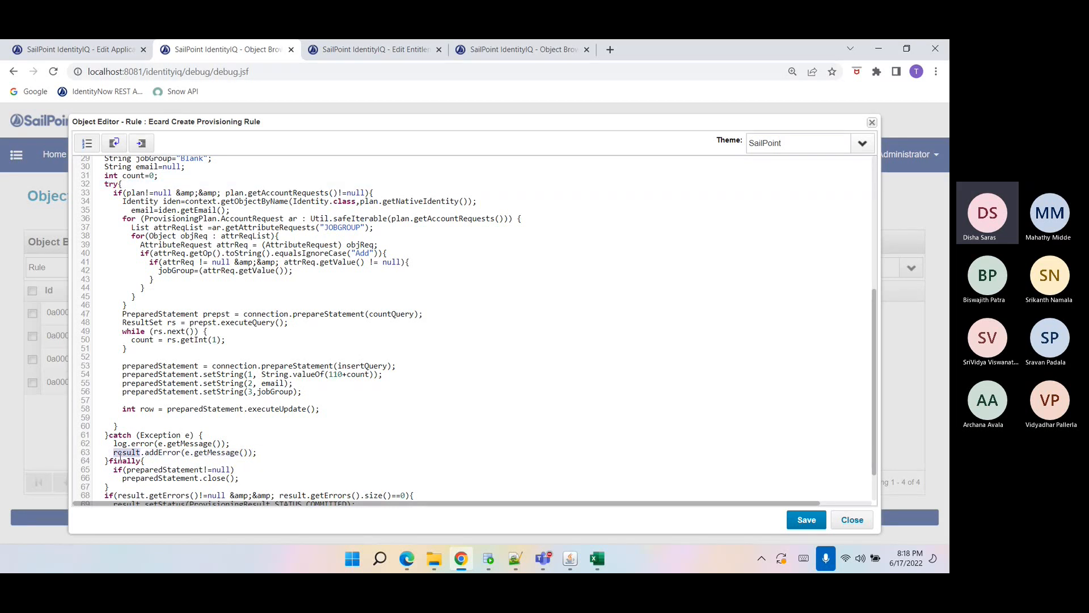
{"action": "scroll", "coordinate": [216, 355], "scroll_direction": "up", "scroll_amount": 3}
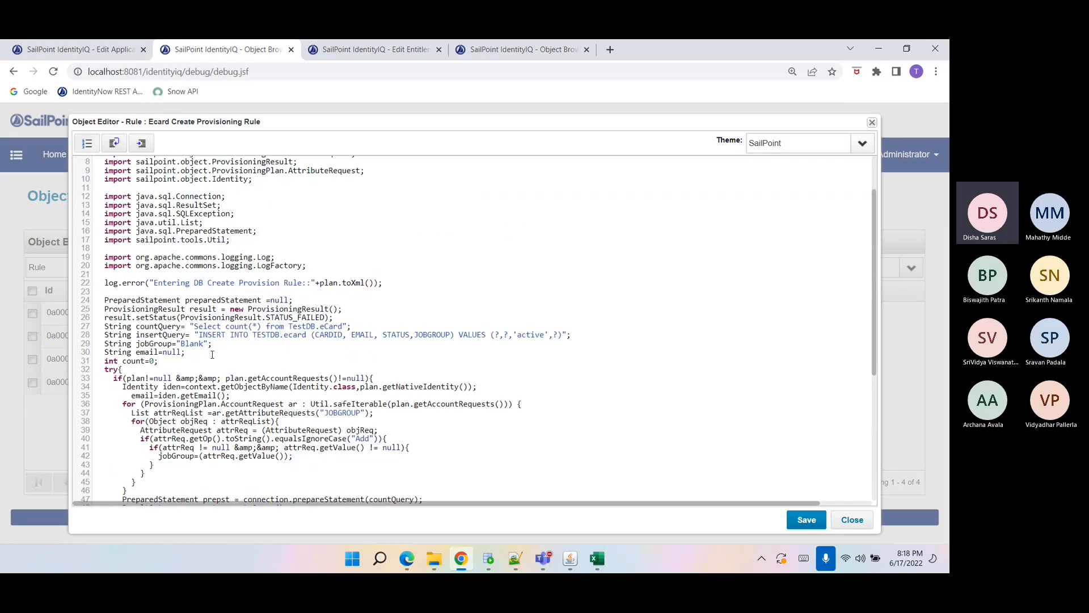
{"action": "double_click", "coordinate": [160, 310]}
{"action": "double_click", "coordinate": [211, 309]}
{"action": "double_click", "coordinate": [164, 317]}
{"action": "scroll", "coordinate": [167, 316], "scroll_direction": "down", "scroll_amount": 1}
{"action": "scroll", "coordinate": [166, 316], "scroll_direction": "down", "scroll_amount": 3}
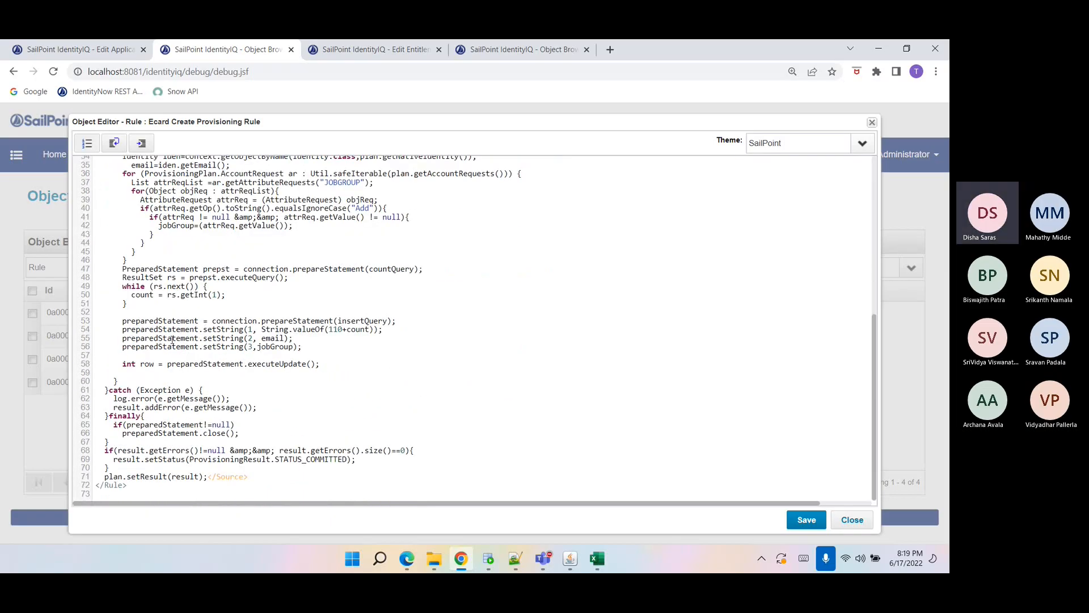
Examine the finally block closing the statement and the check that sets the result status to committed.
{"action": "double_click", "coordinate": [161, 408]}
{"action": "left_click_drag", "start_coordinate": [108, 424], "coordinate": [241, 434]}
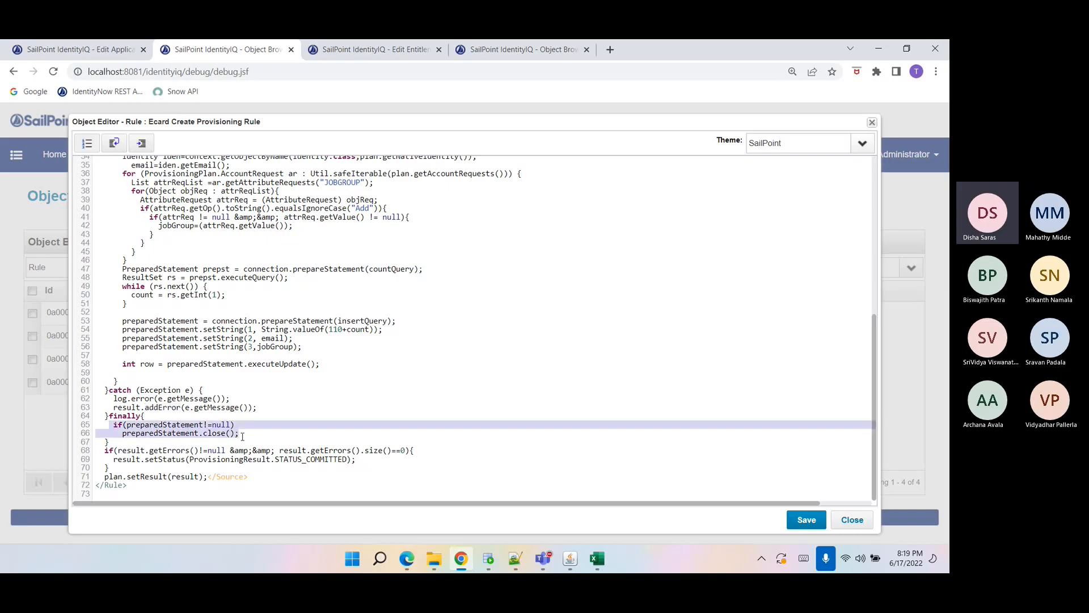
{"action": "left_click", "coordinate": [147, 450]}
{"action": "double_click", "coordinate": [138, 450]}
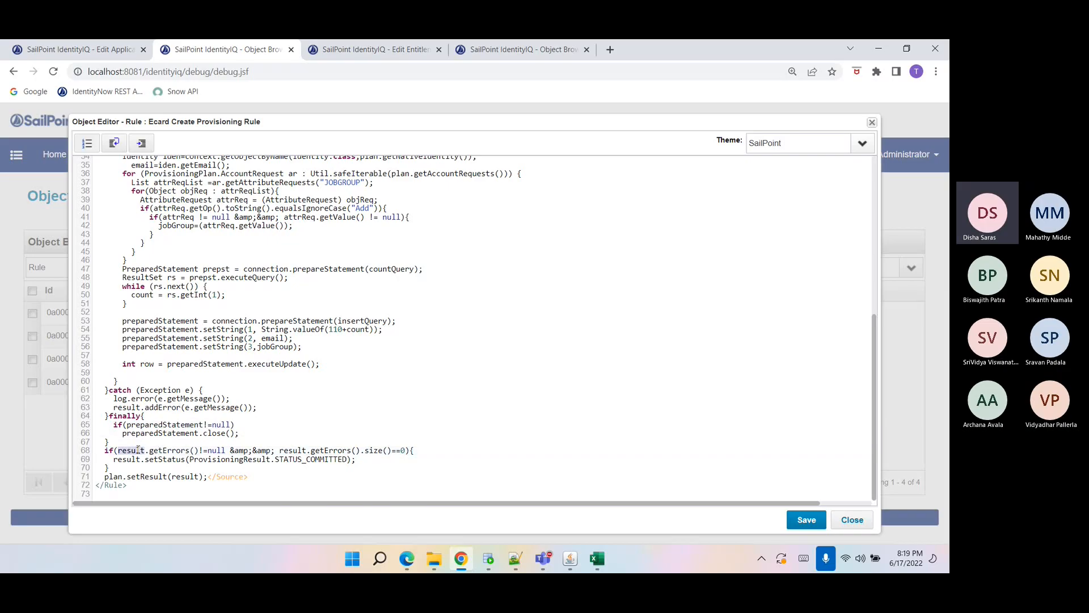
{"action": "double_click", "coordinate": [164, 451]}
{"action": "left_click_drag", "start_coordinate": [280, 453], "coordinate": [360, 450]}
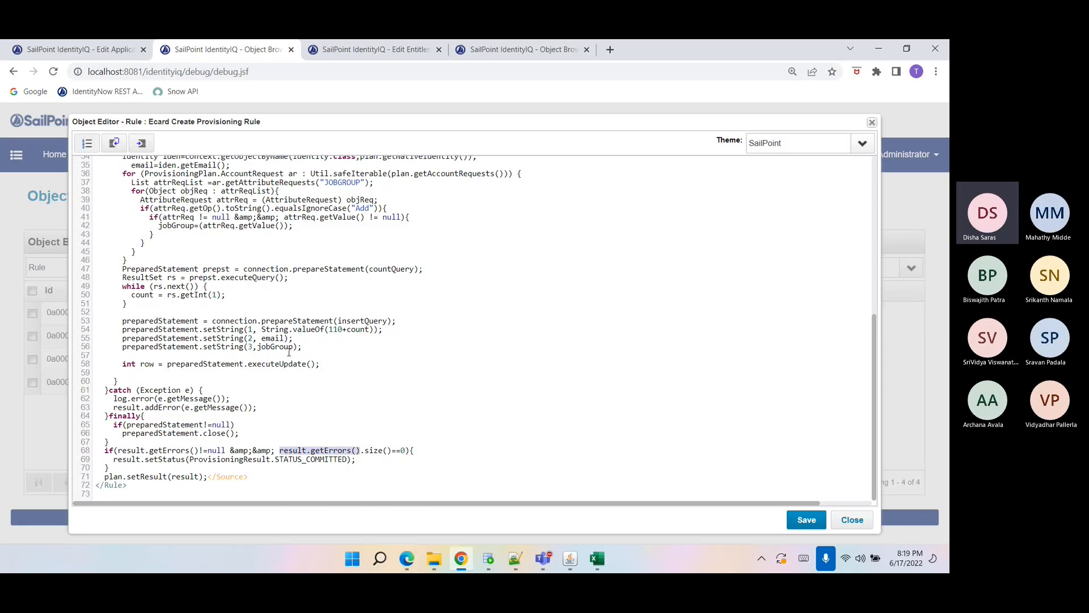
{"action": "left_click_drag", "start_coordinate": [102, 450], "coordinate": [110, 466]}
{"action": "left_click", "coordinate": [110, 466]}
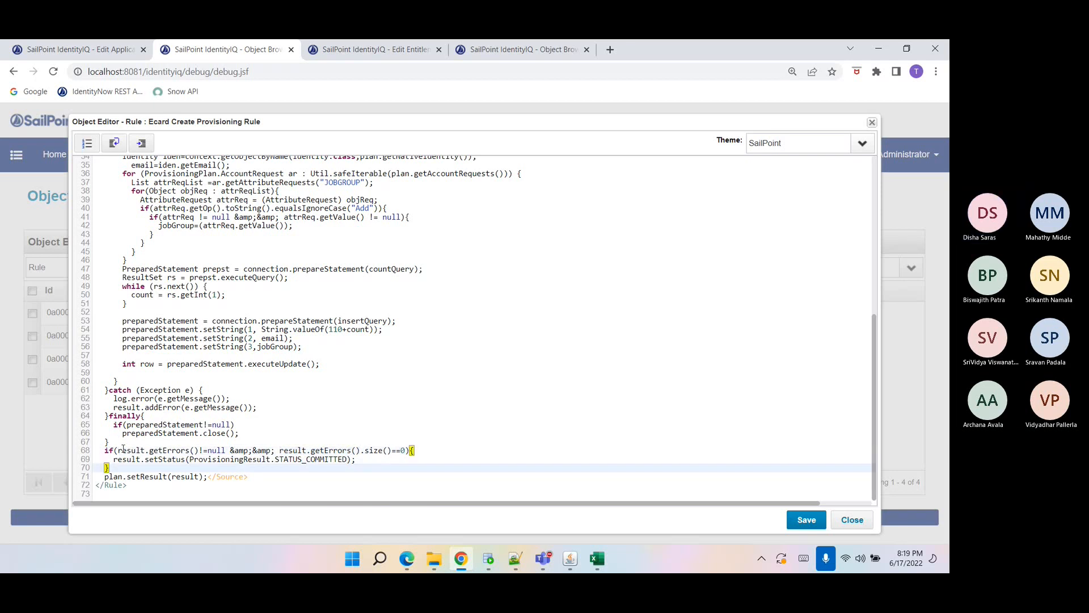
{"action": "double_click", "coordinate": [122, 450]}
{"action": "left_click", "coordinate": [173, 449]}
{"action": "double_click", "coordinate": [174, 449]}
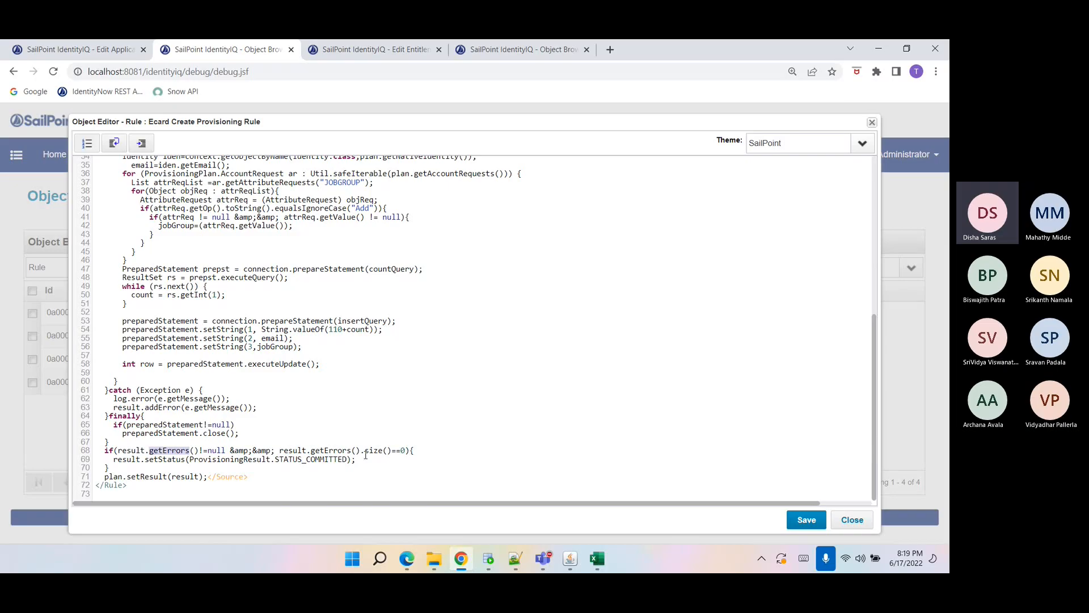
{"action": "double_click", "coordinate": [282, 458]}
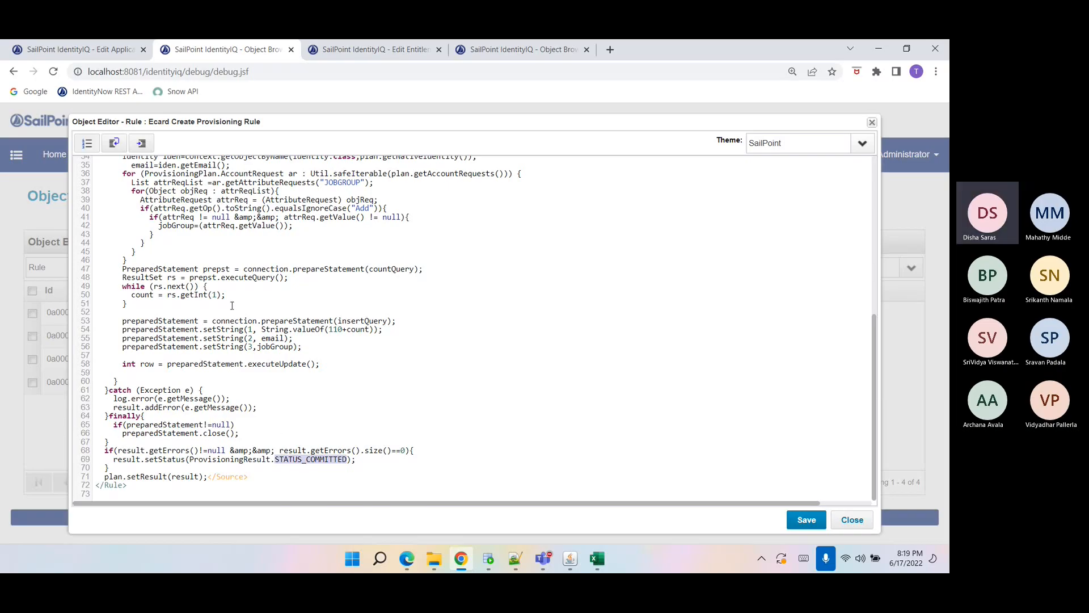
Review the insert parameters again and the line setting the result on the plan.
{"action": "scroll", "coordinate": [278, 311], "scroll_direction": "up", "scroll_amount": 5}
{"action": "double_click", "coordinate": [295, 325]}
{"action": "double_click", "coordinate": [292, 334]}
{"action": "scroll", "coordinate": [238, 322], "scroll_direction": "down", "scroll_amount": 5}
{"action": "left_click", "coordinate": [135, 477]}
{"action": "left_click", "coordinate": [159, 484]}
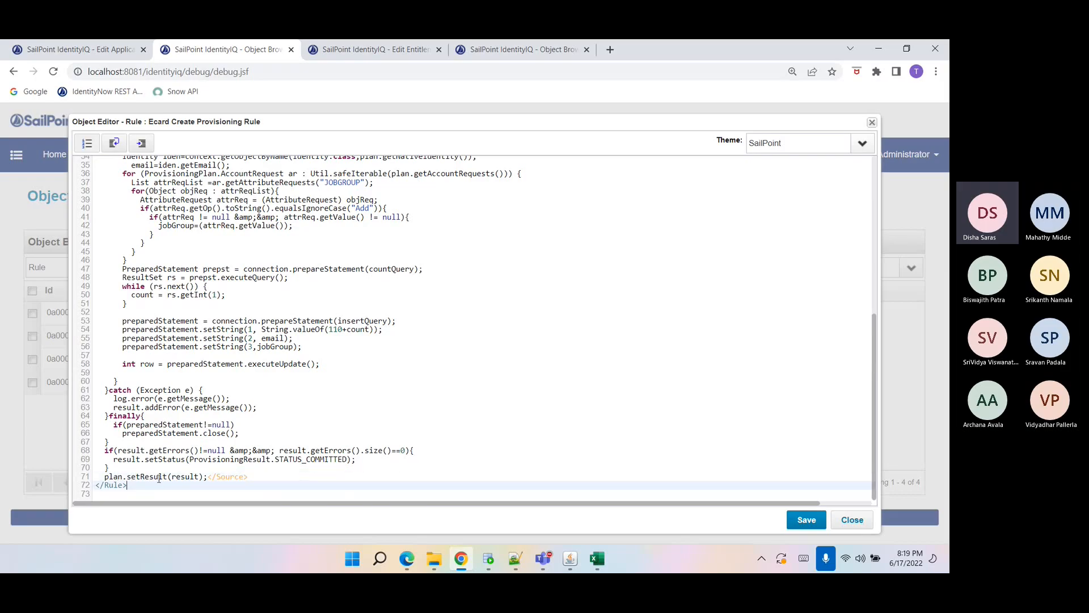
{"action": "double_click", "coordinate": [146, 477]}
{"action": "double_click", "coordinate": [185, 477]}
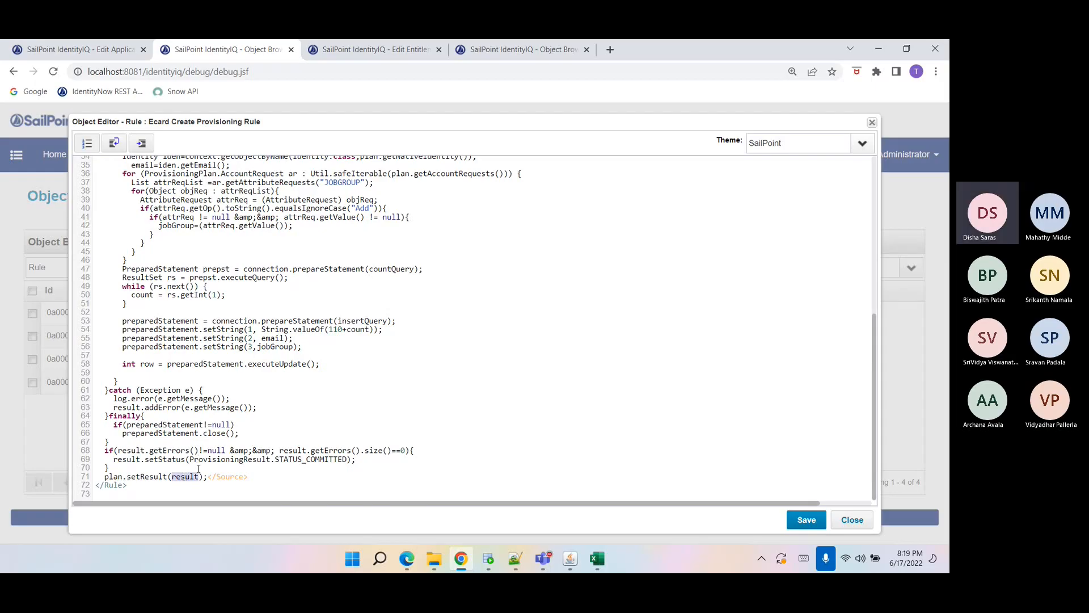
Review the end of the create provisioning rule where the result is set on the plan, then close the rule editor.
{"action": "left_click", "coordinate": [136, 469]}
{"action": "double_click", "coordinate": [144, 475]}
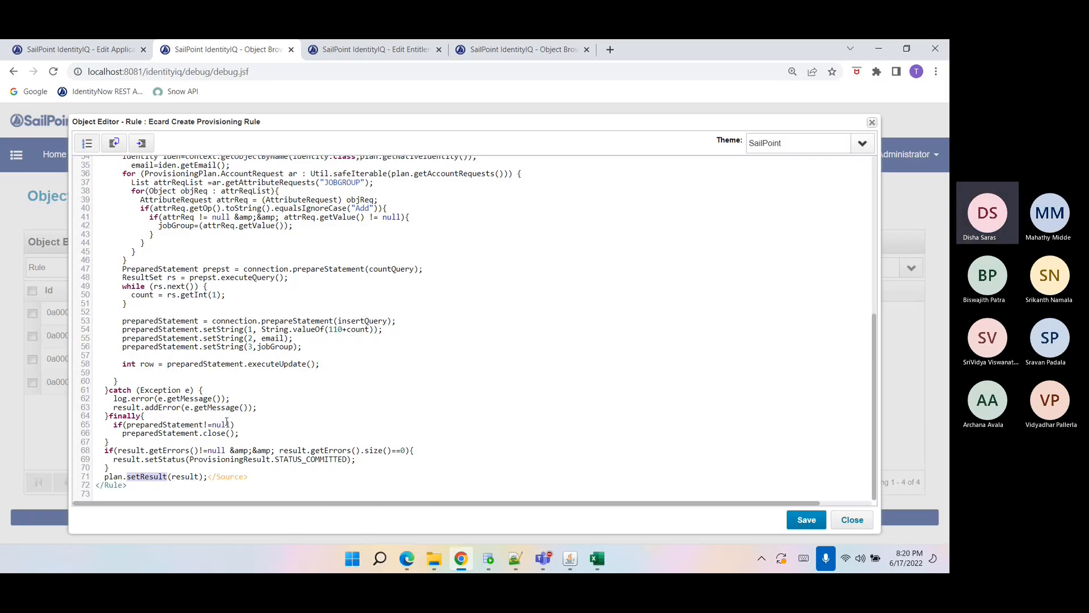
{"action": "scroll", "coordinate": [227, 426], "scroll_direction": "up", "scroll_amount": 5}
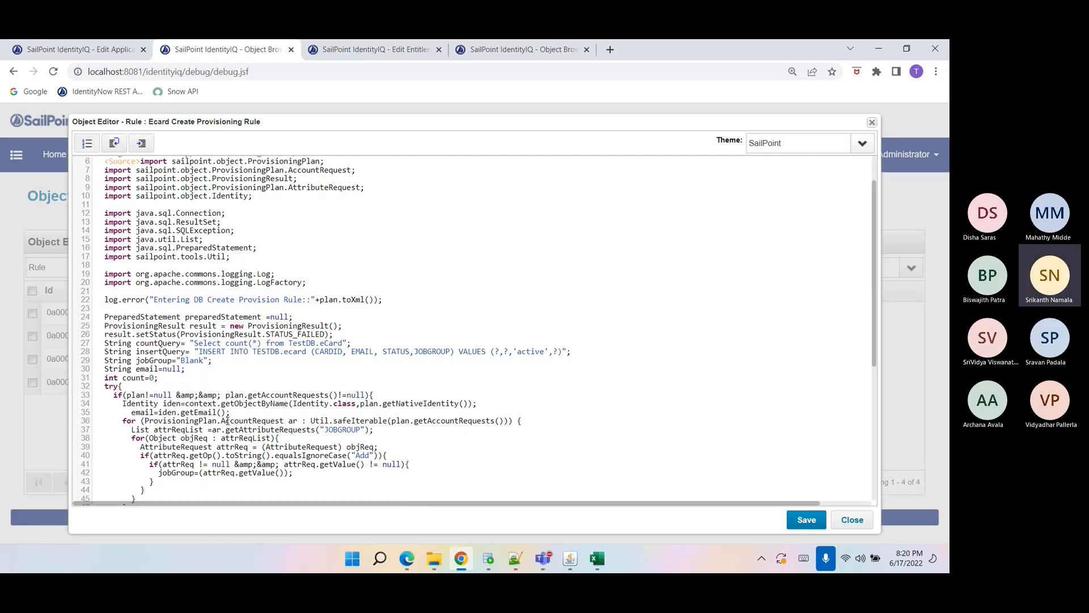
{"action": "scroll", "coordinate": [226, 421], "scroll_direction": "down", "scroll_amount": 3}
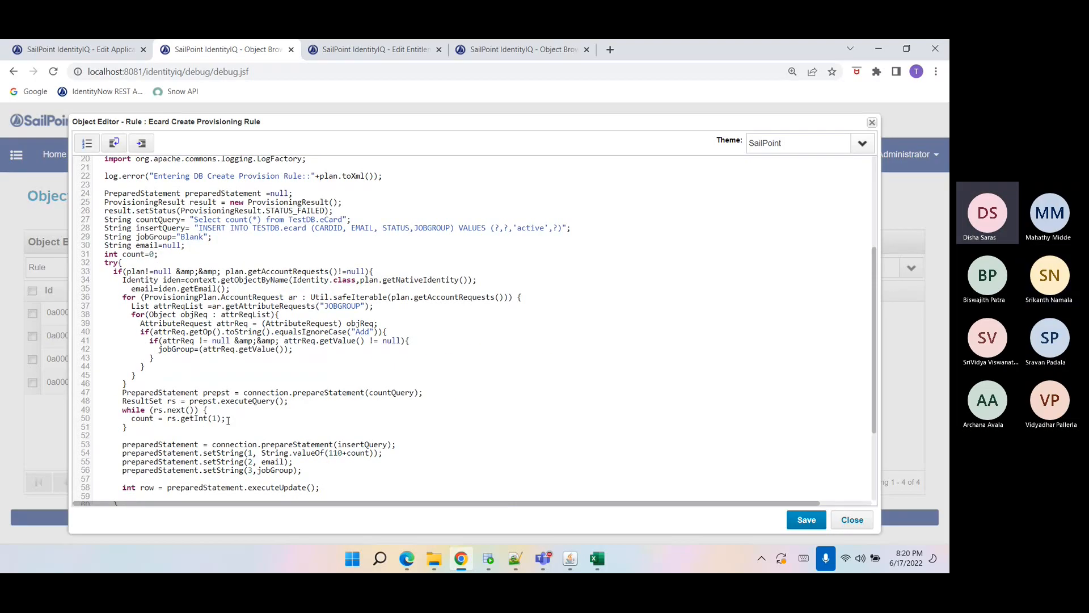
{"action": "scroll", "coordinate": [228, 420], "scroll_direction": "down", "scroll_amount": 3}
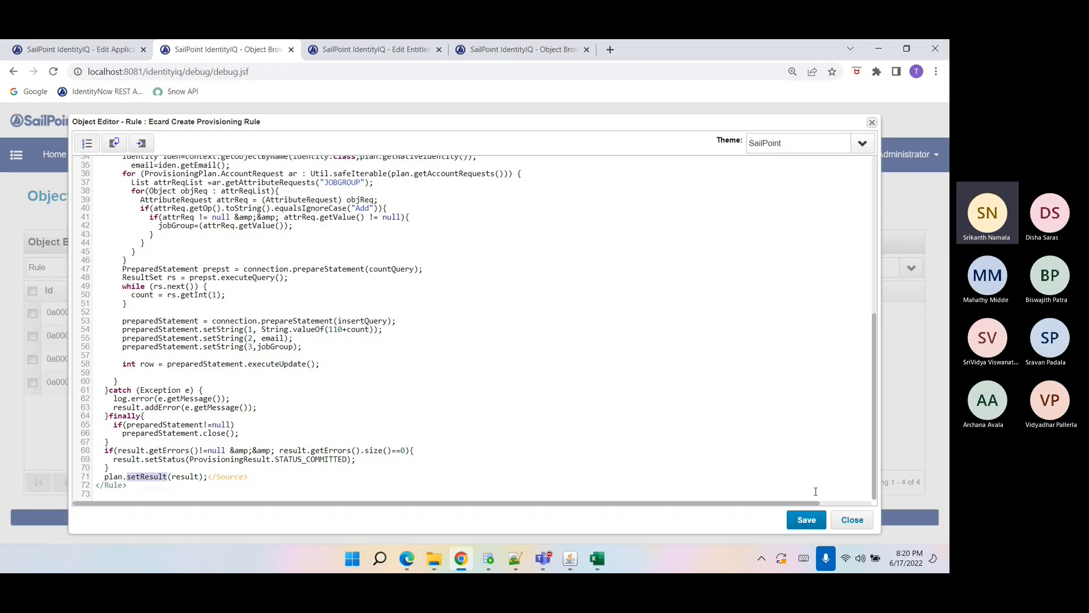
{"action": "left_click", "coordinate": [852, 519]}
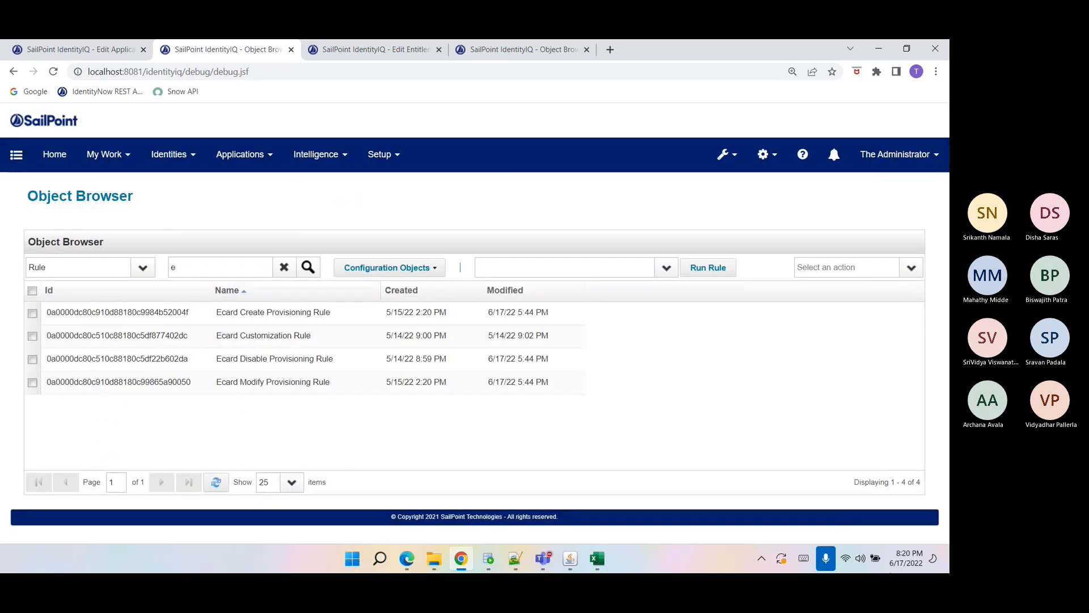
Check the Ecard application's aggregated accounts list.
{"action": "left_click", "coordinate": [79, 52]}
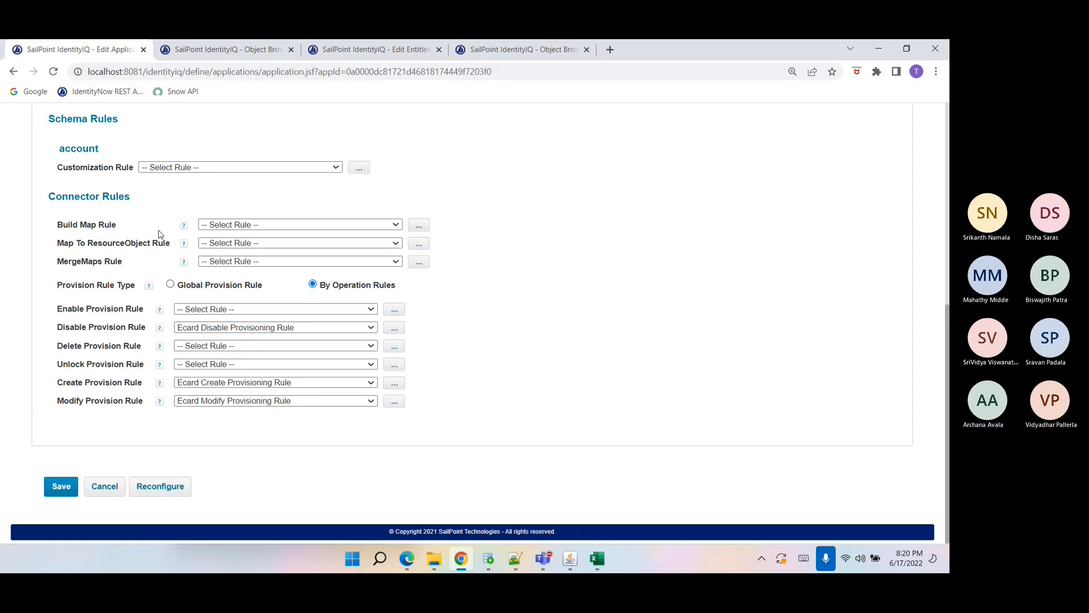
{"action": "scroll", "coordinate": [160, 233], "scroll_direction": "up", "scroll_amount": 10}
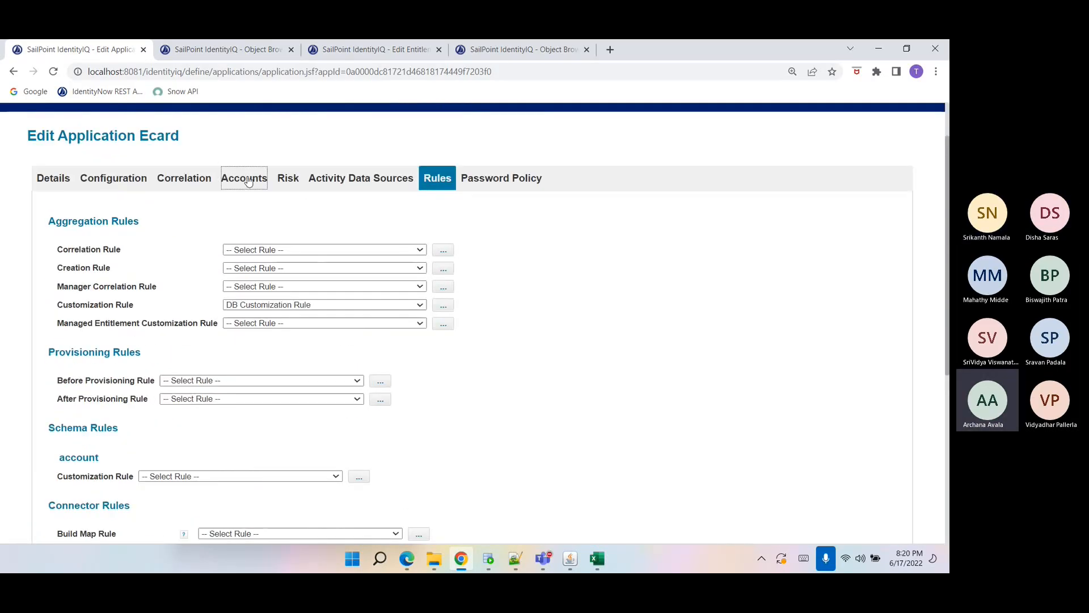
{"action": "left_click", "coordinate": [247, 181]}
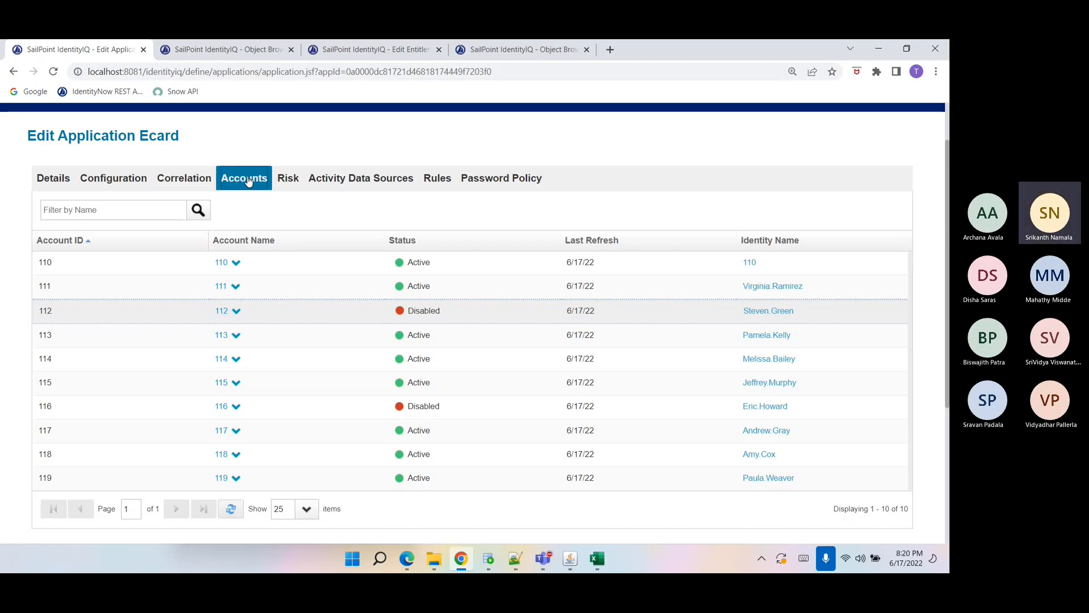
Add a Create provisioning policy for the account object type and name its form Create.
{"action": "left_click", "coordinate": [121, 186]}
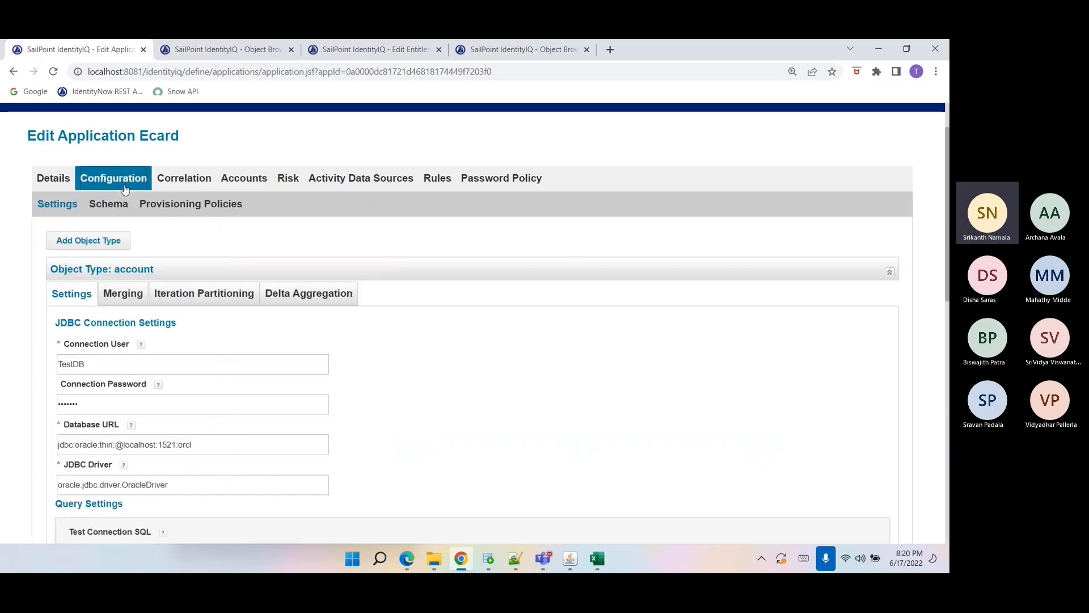
{"action": "left_click", "coordinate": [145, 206]}
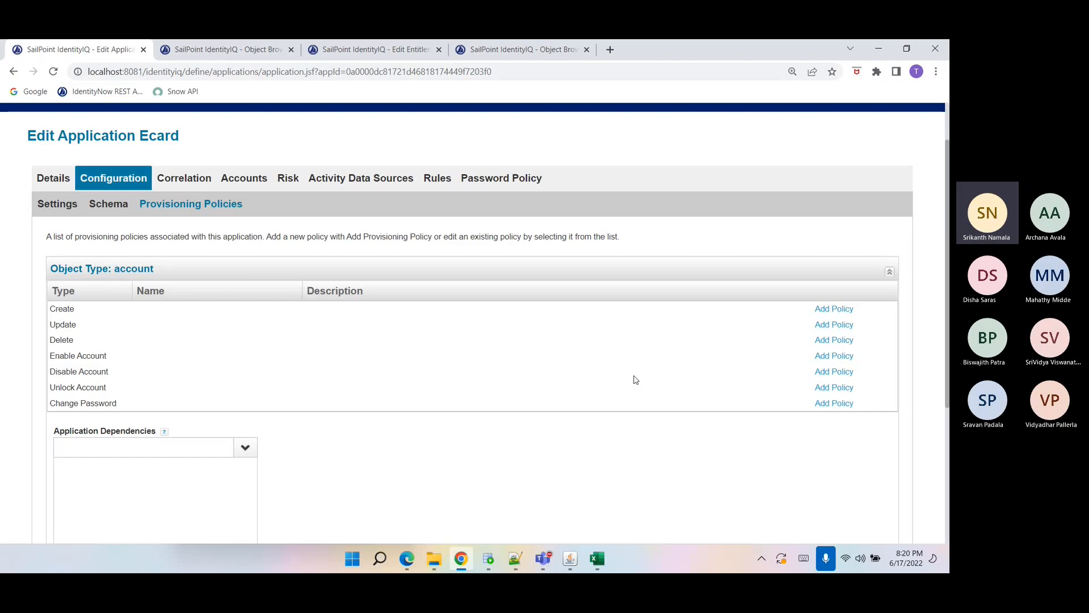
{"action": "left_click", "coordinate": [836, 310]}
{"action": "left_click", "coordinate": [554, 323]}
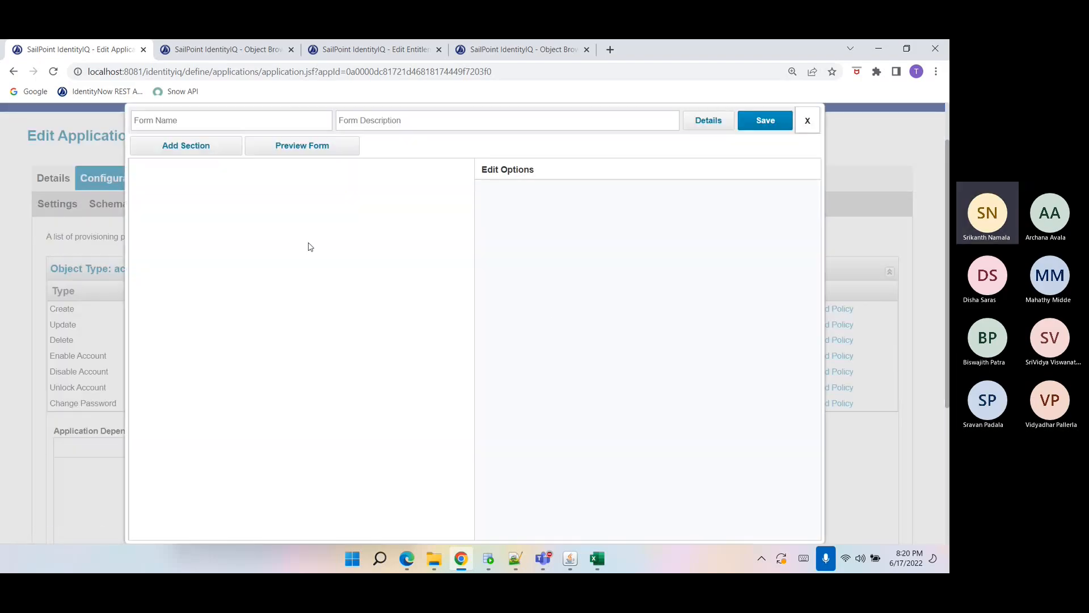
{"action": "left_click", "coordinate": [200, 123]}
{"action": "type", "text": "Create"}
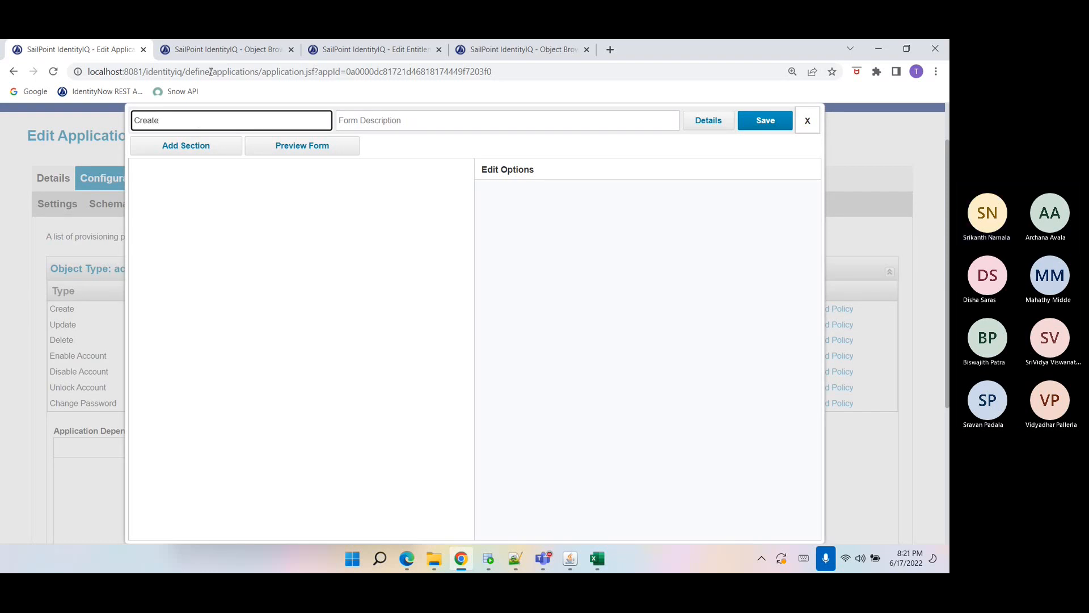
Add a section with one new field to the Create policy form.
{"action": "left_click", "coordinate": [190, 148]}
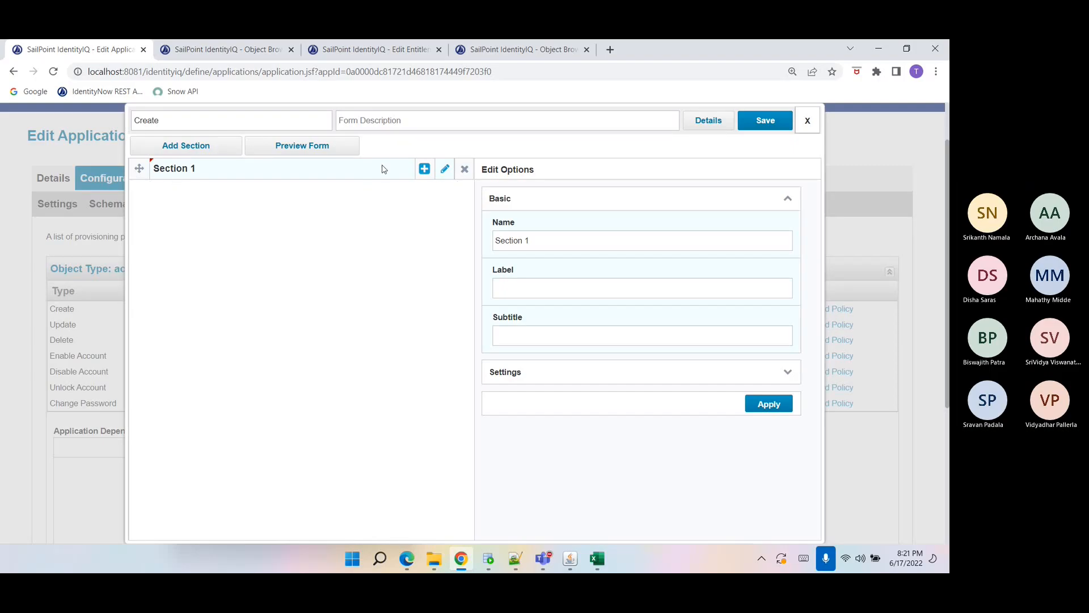
{"action": "left_click", "coordinate": [424, 169]}
{"action": "left_click", "coordinate": [341, 195]}
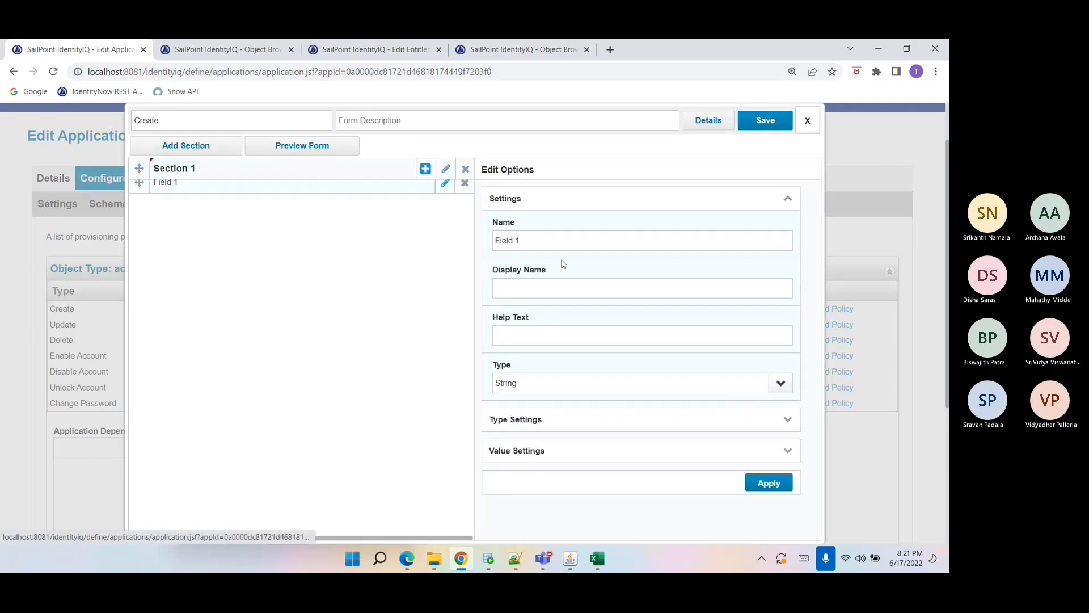
{"action": "double_click", "coordinate": [538, 241]}
{"action": "triple_click", "coordinate": [537, 239]}
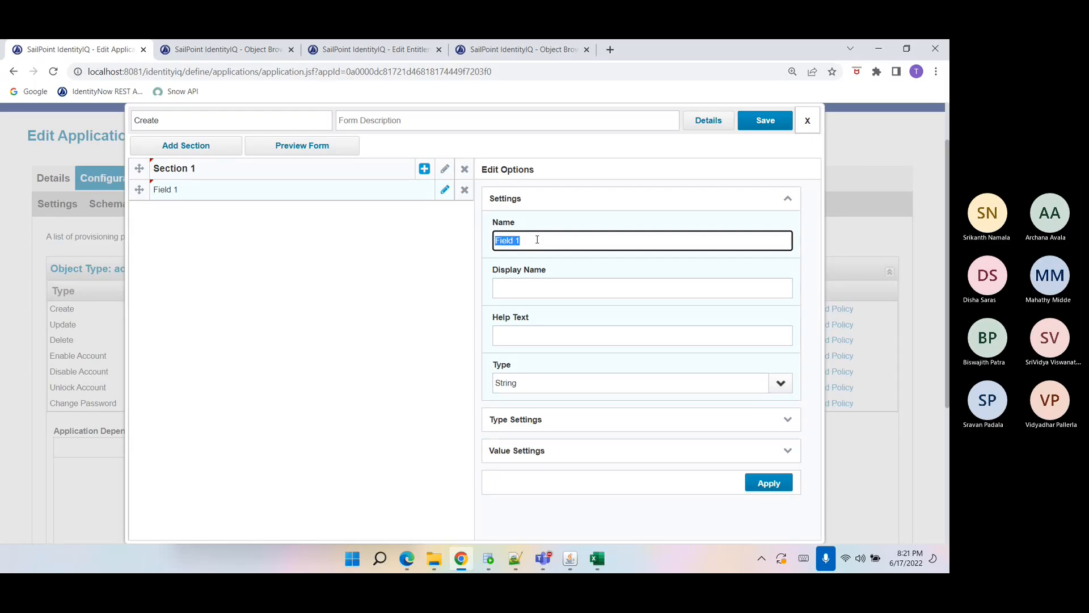
{"action": "type", "text": "CARD"}
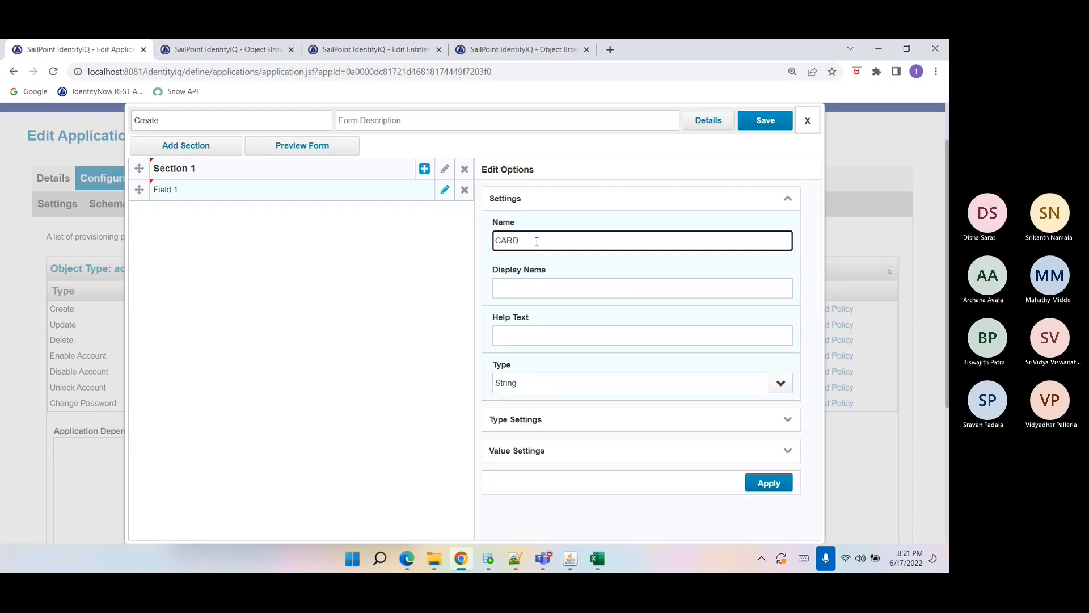
Copy the CARDID column name from the create rule and set the field's name to CARDID, pasting it as the display name.
{"action": "left_click", "coordinate": [221, 62]}
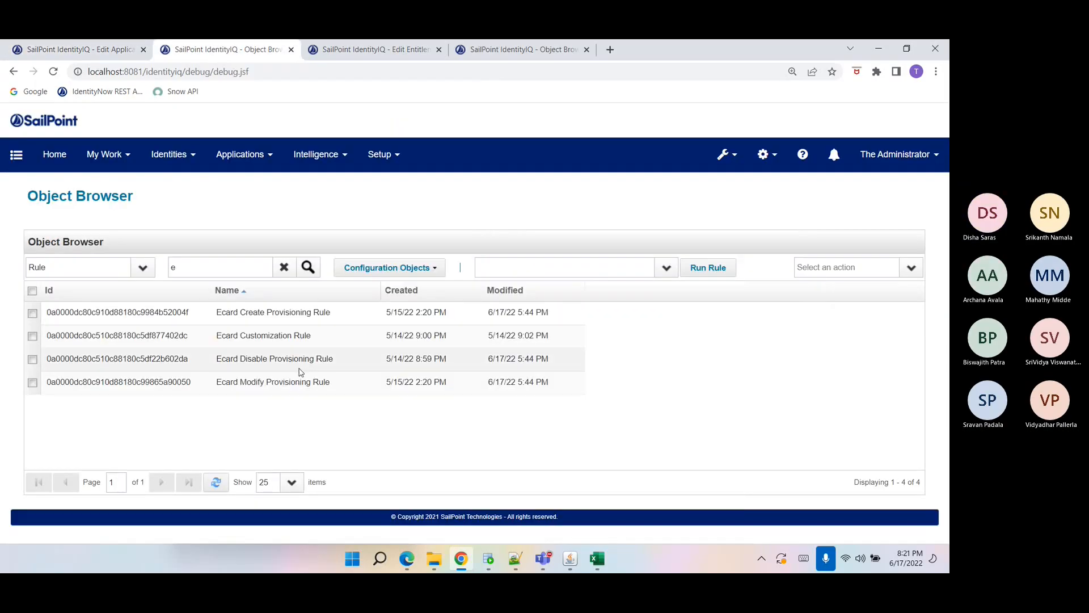
{"action": "left_click", "coordinate": [263, 318]}
{"action": "scroll", "coordinate": [262, 320], "scroll_direction": "down", "scroll_amount": 2}
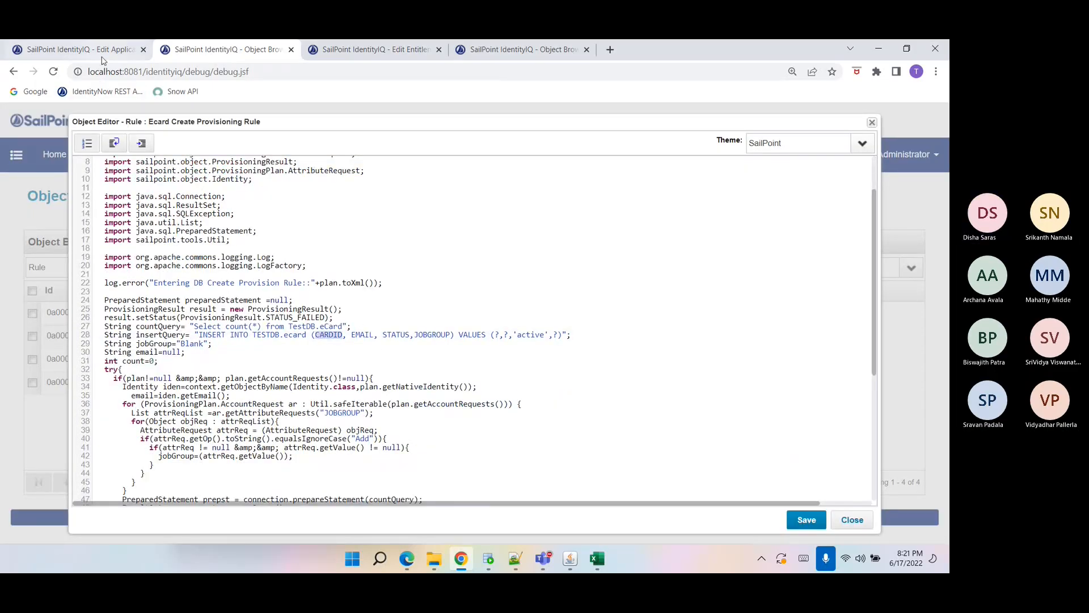
{"action": "left_click", "coordinate": [91, 50]}
{"action": "double_click", "coordinate": [507, 239]}
{"action": "type", "text": "CARDID"}
{"action": "left_click", "coordinate": [531, 286]}
{"action": "type", "text": "CARDID"}
Set the field's value to come from a rule and start creating a new rule.
{"action": "scroll", "coordinate": [557, 309], "scroll_direction": "down", "scroll_amount": 4}
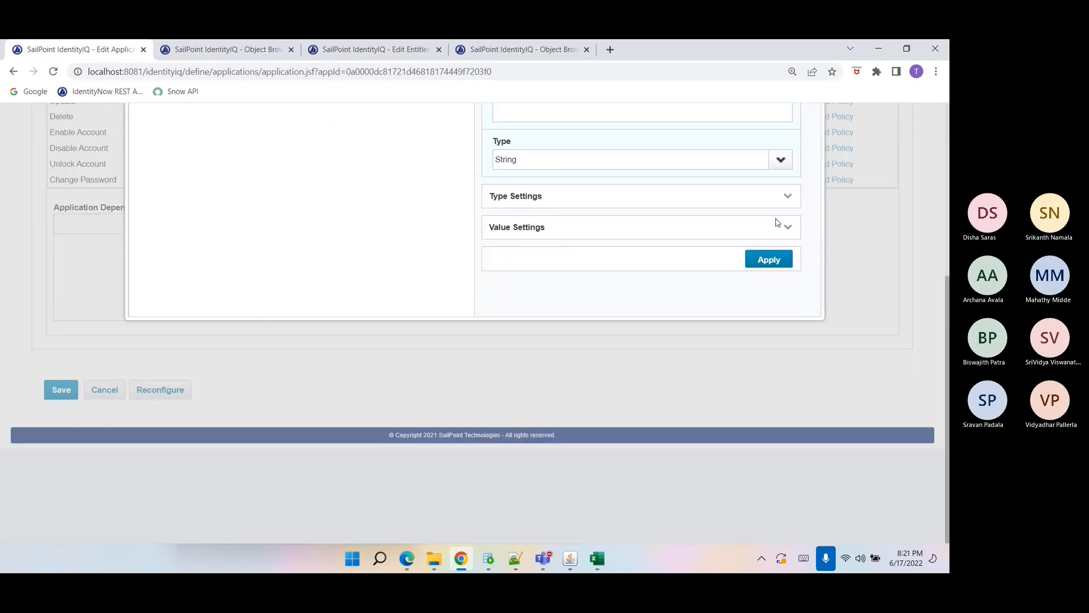
{"action": "left_click", "coordinate": [790, 231]}
{"action": "scroll", "coordinate": [791, 233], "scroll_direction": "down", "scroll_amount": 2}
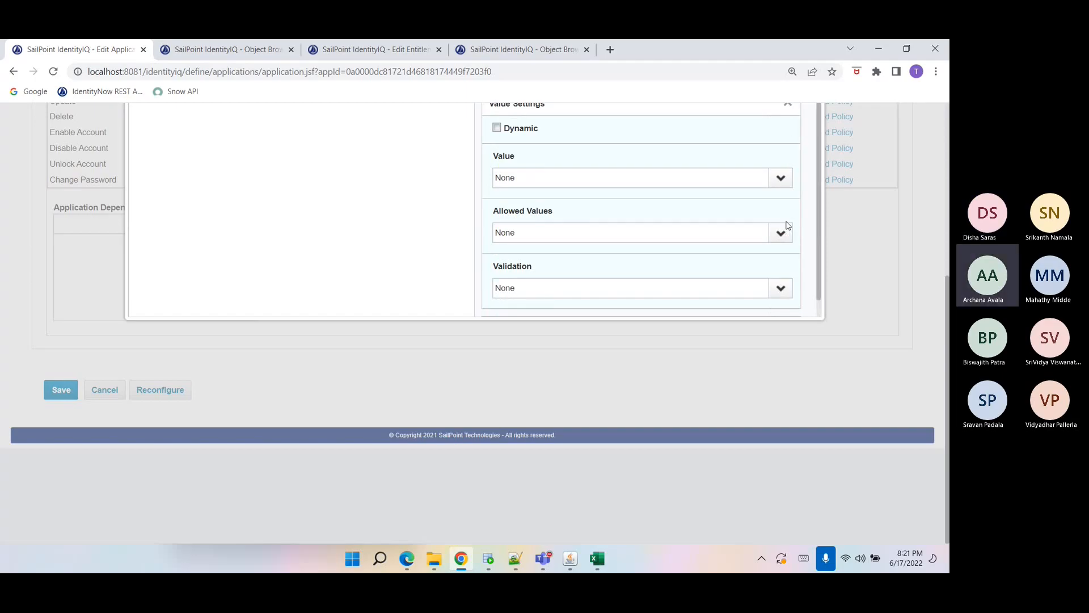
{"action": "left_click", "coordinate": [778, 178]}
{"action": "left_click", "coordinate": [749, 226]}
{"action": "left_click", "coordinate": [782, 208]}
{"action": "left_click", "coordinate": [649, 204]}
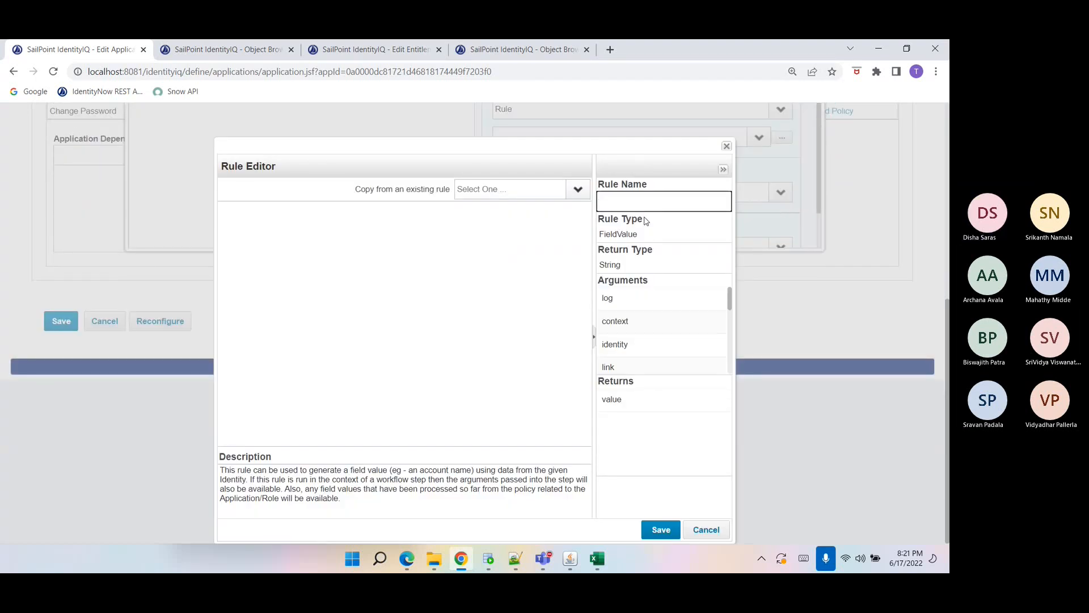
Name the new rule Ecard CARDID Fieldvalue Rule.
{"action": "type", "text": "CARDID"}
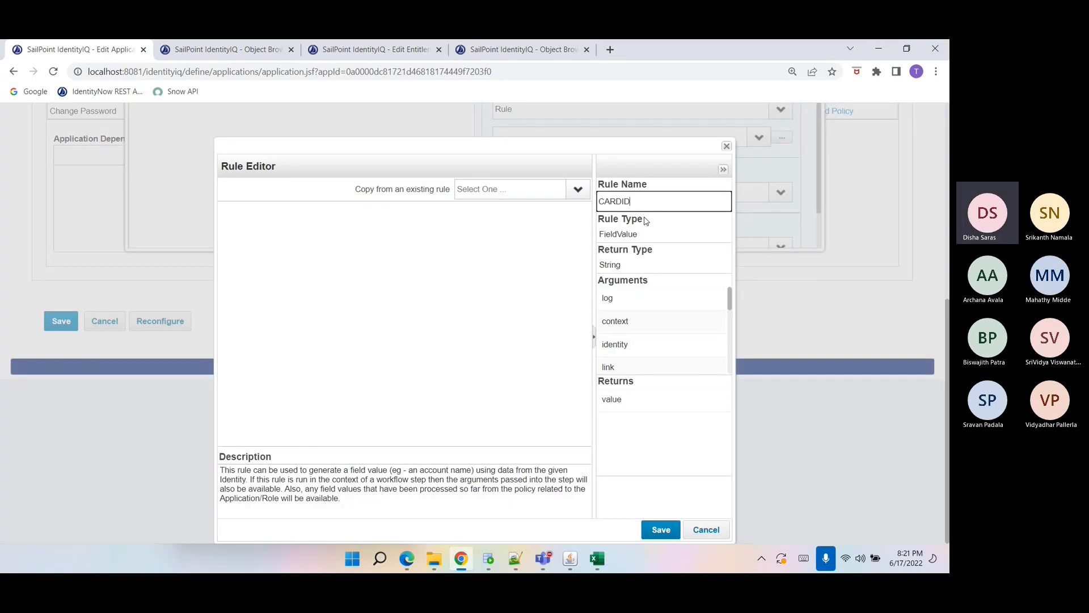
{"action": "key", "text": "Home"}
{"action": "type", "text": "Ecard CARDID"}
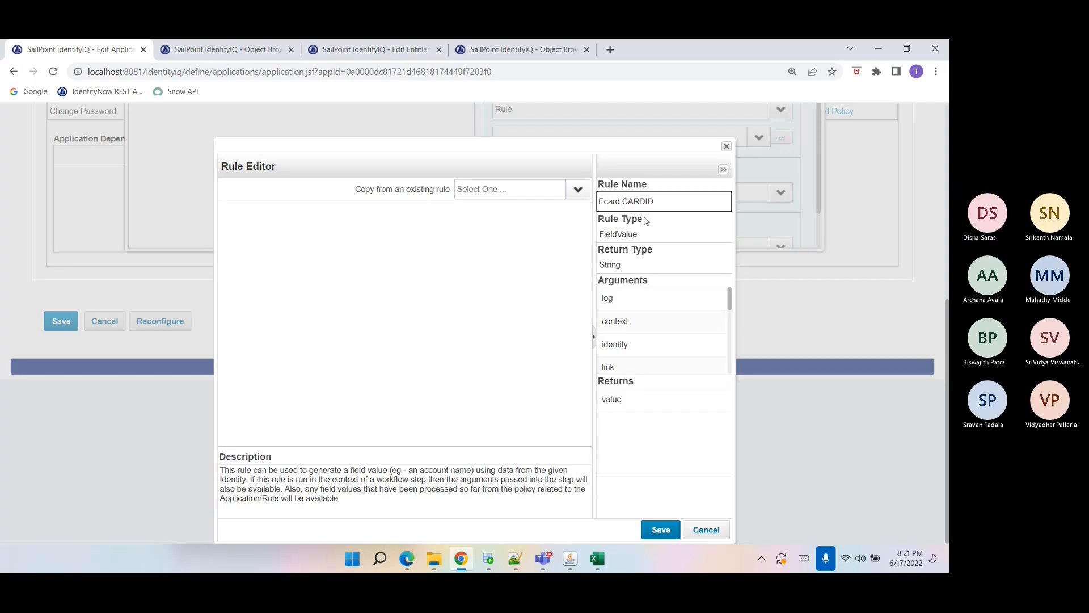
{"action": "type", "text": " F"}
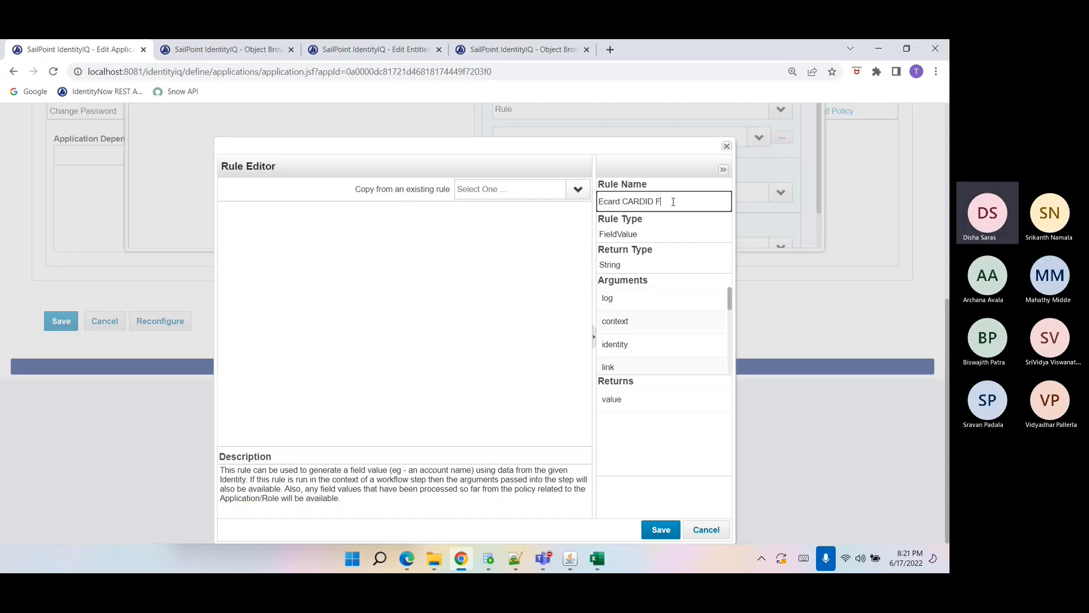
{"action": "type", "text": "ieldValue Rule"}
Copy the countQuery declaration from the create rule into the new rule's source.
{"action": "left_click", "coordinate": [495, 268]}
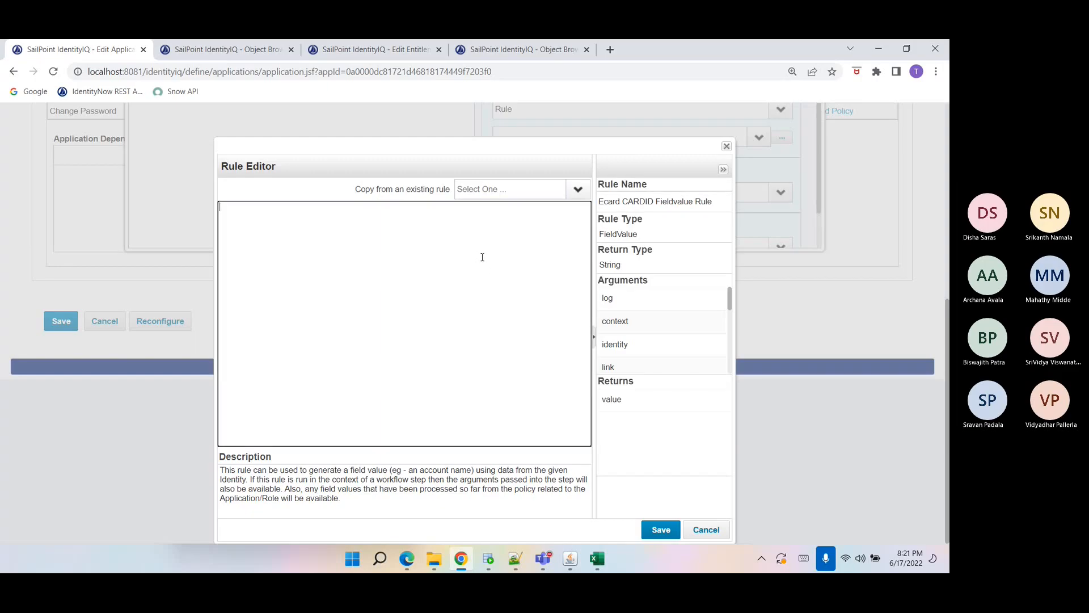
{"action": "left_click", "coordinate": [271, 53]}
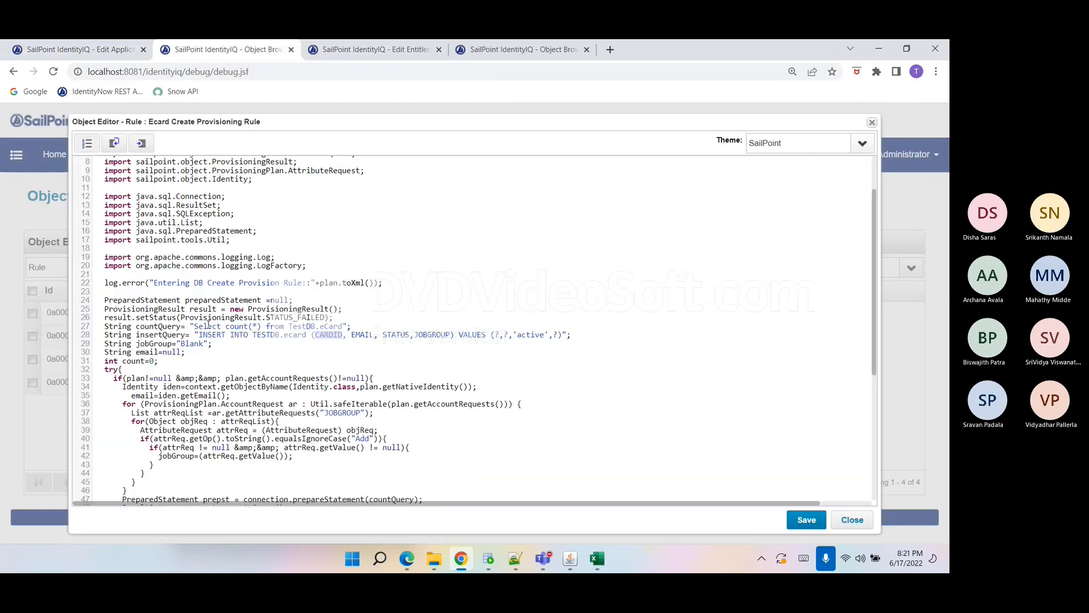
{"action": "left_click", "coordinate": [85, 51]}
{"action": "type", "text": "String countQuery= \"Select count(*) from TestDB.eCard\";"}
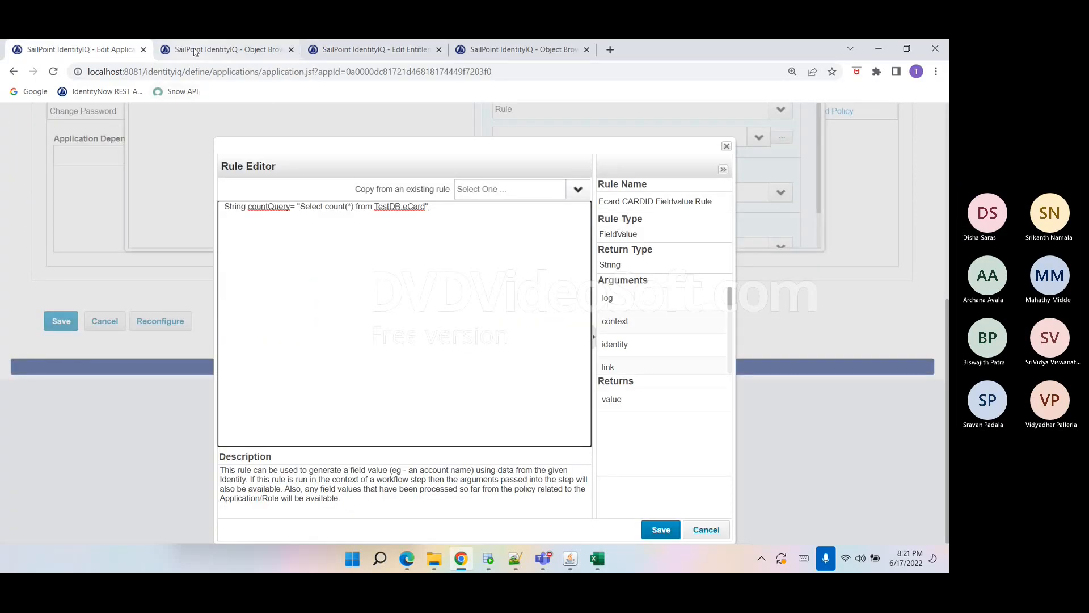
Copy the count query execution loop and card ID parameter lines from the create rule into the new rule.
{"action": "left_click", "coordinate": [215, 50]}
{"action": "scroll", "coordinate": [164, 357], "scroll_direction": "down", "scroll_amount": 5}
{"action": "scroll", "coordinate": [164, 357], "scroll_direction": "down", "scroll_amount": 2}
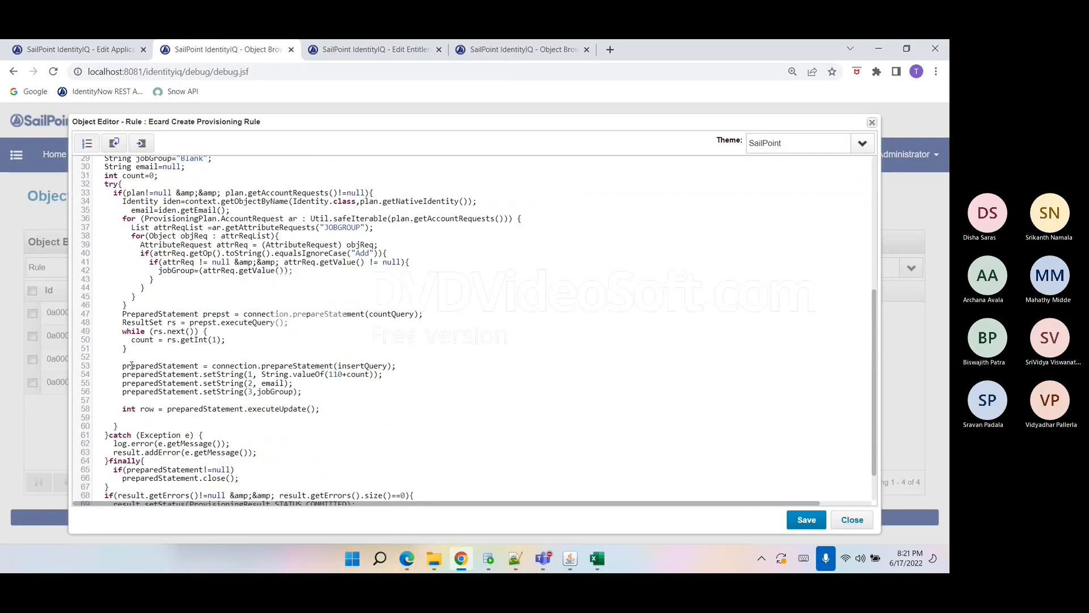
{"action": "left_click_drag", "start_coordinate": [122, 312], "coordinate": [395, 374]}
{"action": "key", "text": "ctrl+c"}
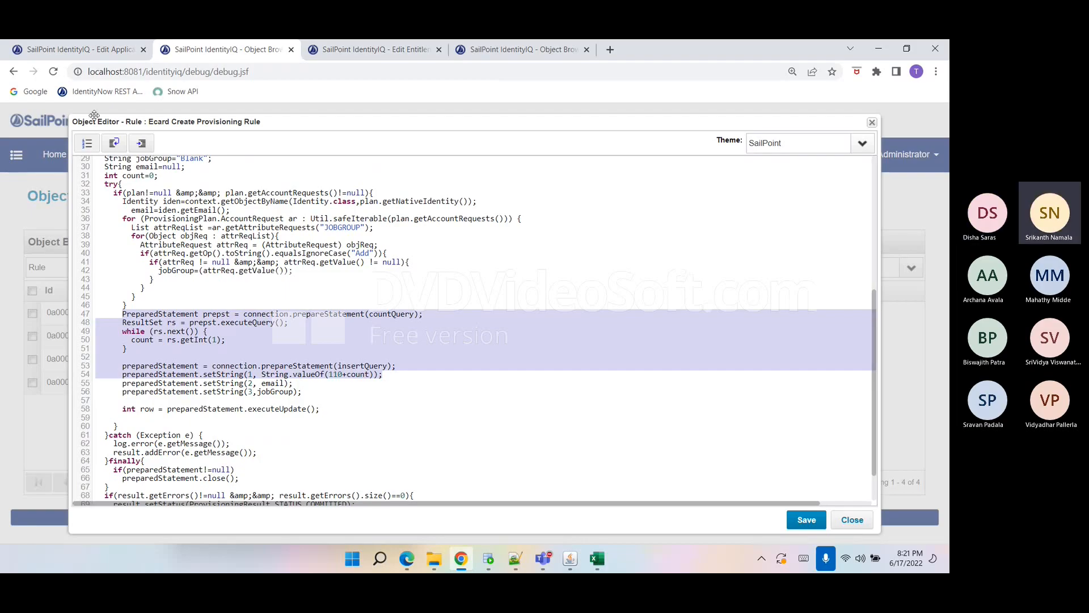
{"action": "left_click", "coordinate": [90, 54]}
{"action": "key", "text": "ctrl+v"}
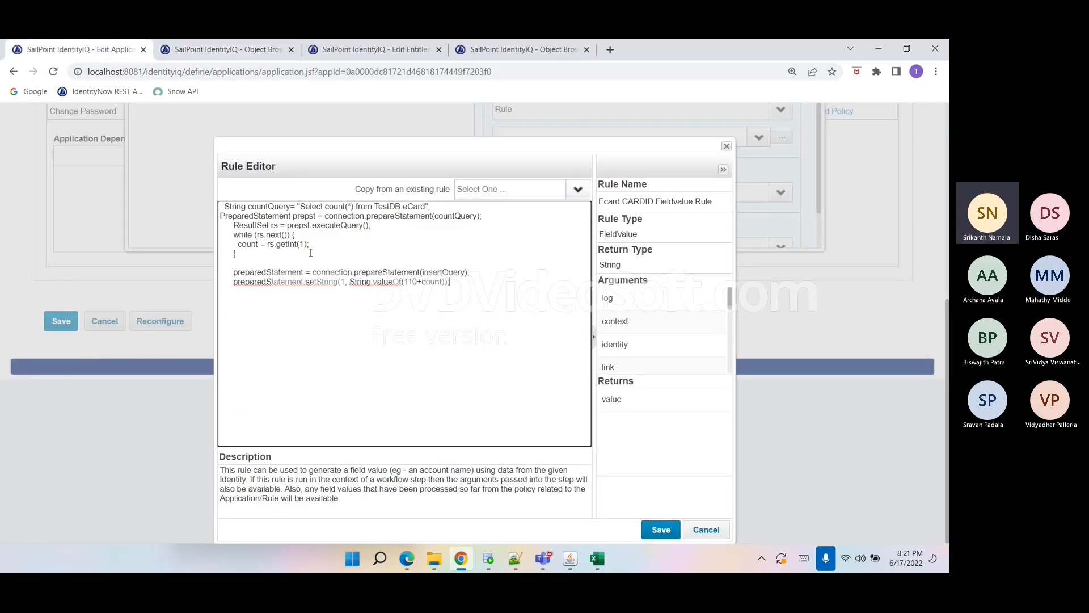
Replace the prepared statement lines with return String.valueOf(110+count); in the new rule.
{"action": "double_click", "coordinate": [359, 282]}
{"action": "double_click", "coordinate": [387, 282]}
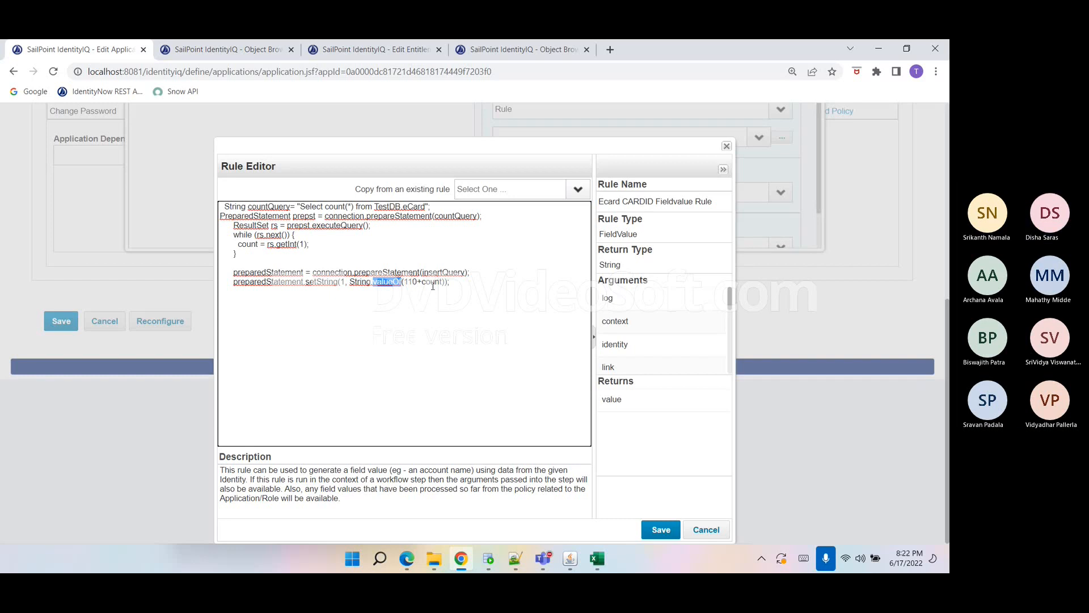
{"action": "left_click", "coordinate": [251, 265]}
{"action": "left_click_drag", "start_coordinate": [234, 274], "coordinate": [348, 282]}
{"action": "key", "text": "BackSpace"}
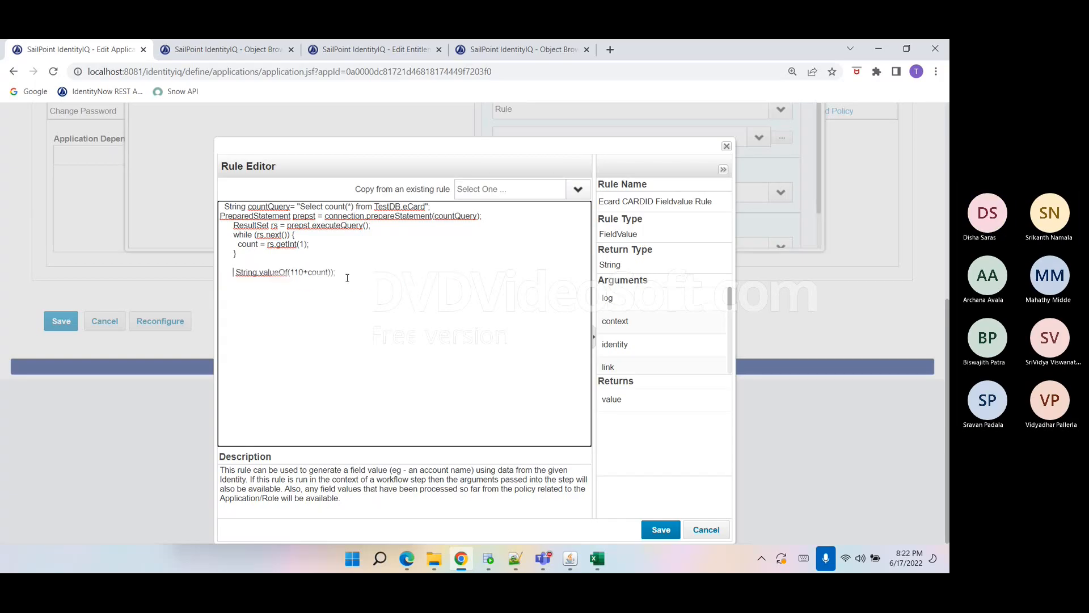
{"action": "type", "text": "retrun"}
{"action": "key", "text": "BackSpace"}
{"action": "type", "text": "rn"}
{"action": "key", "text": "BackSpace"}
{"action": "key", "text": "BackSpace"}
{"action": "key", "text": "BackSpace"}
{"action": "type", "text": "urn"}
Declare int count=0; after the countQuery line in the new rule.
{"action": "triple_click", "coordinate": [348, 275]}
{"action": "left_click", "coordinate": [349, 275]}
{"action": "double_click", "coordinate": [348, 275]}
{"action": "left_click", "coordinate": [437, 207]}
{"action": "key", "text": "Return"}
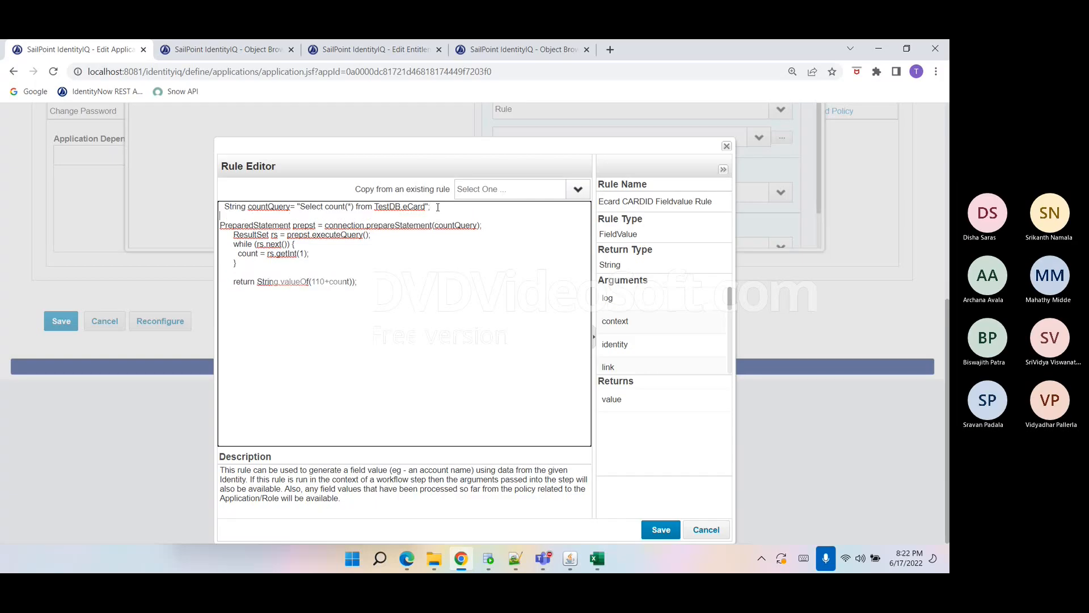
{"action": "type", "text": "int count=0;"}
{"action": "left_click", "coordinate": [227, 49]}
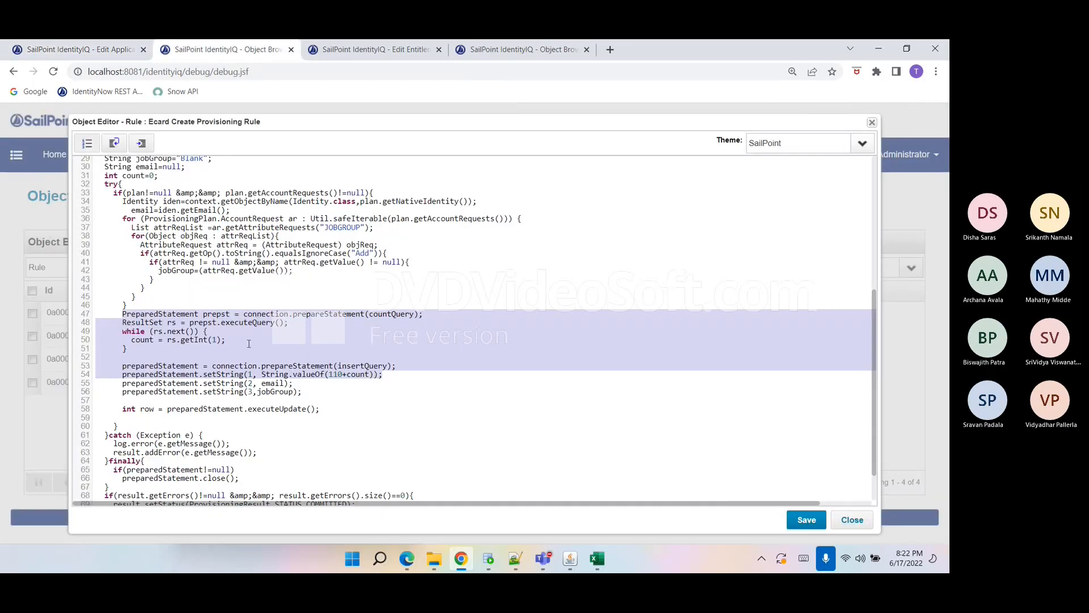
{"action": "scroll", "coordinate": [250, 343], "scroll_direction": "up", "scroll_amount": 2}
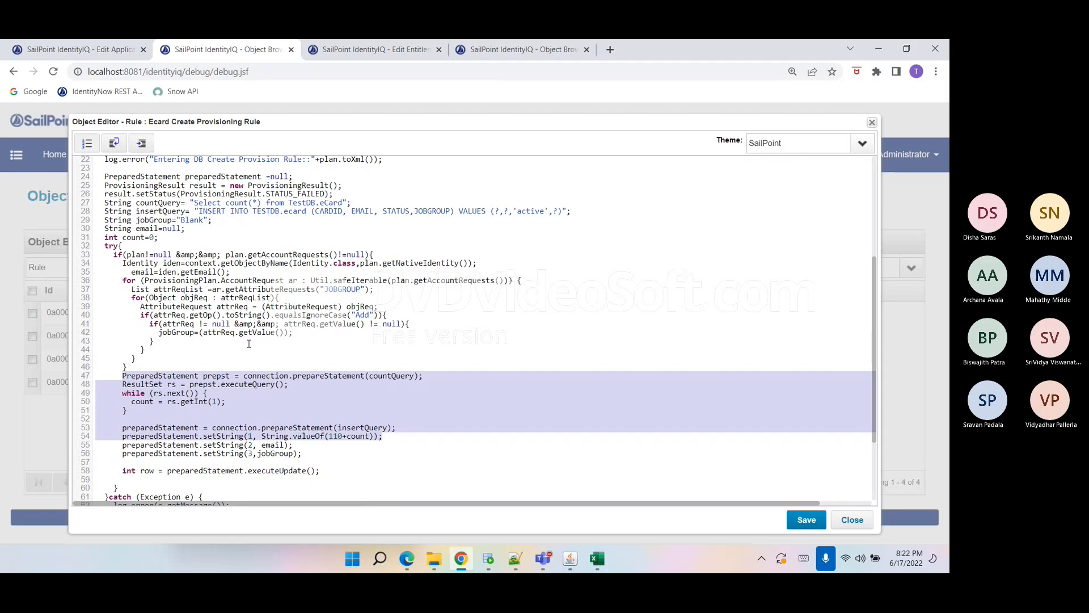
Copy the import statements from the Ecard Create Provisioning Rule and paste them at the top of the new rule's source.
{"action": "scroll", "coordinate": [249, 344], "scroll_direction": "up", "scroll_amount": 7}
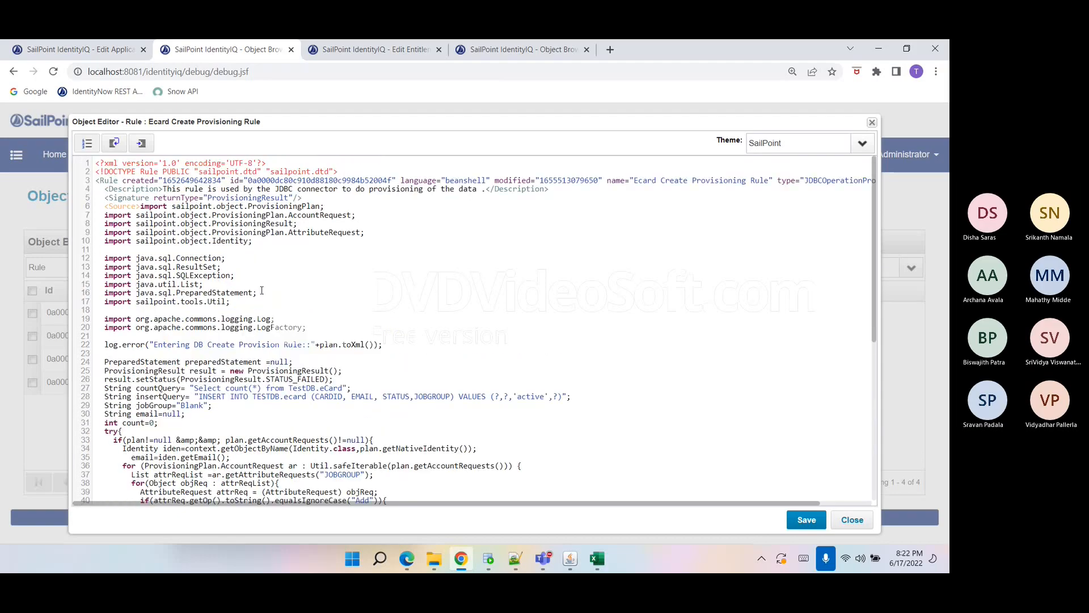
{"action": "left_click_drag", "start_coordinate": [248, 303], "coordinate": [140, 207]}
{"action": "key", "text": "ctrl+c"}
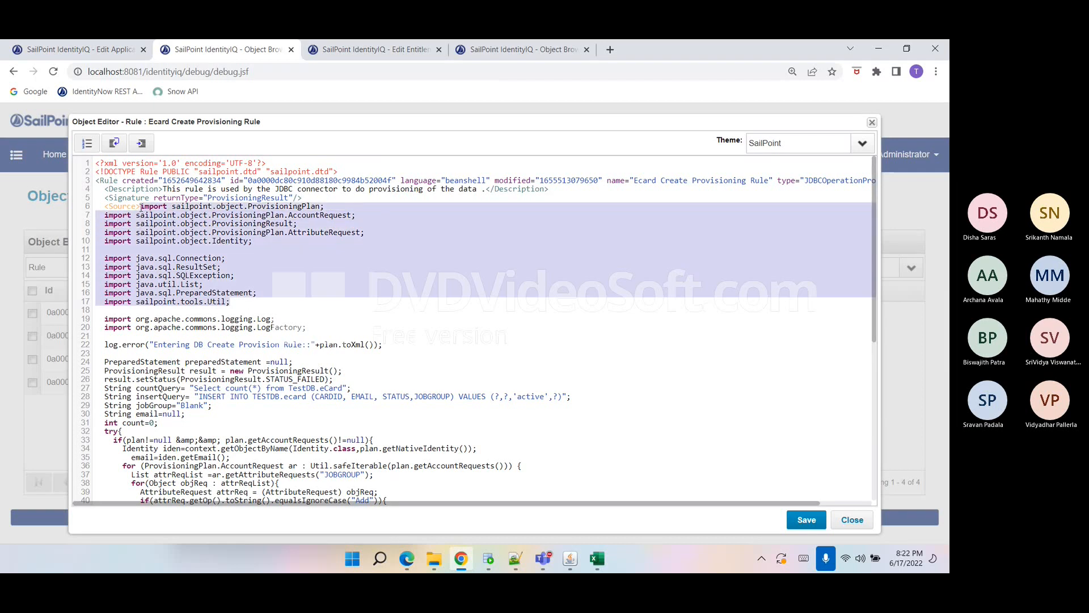
{"action": "left_click", "coordinate": [108, 49]}
{"action": "left_click", "coordinate": [225, 206]}
{"action": "key", "text": "ctrl+v"}
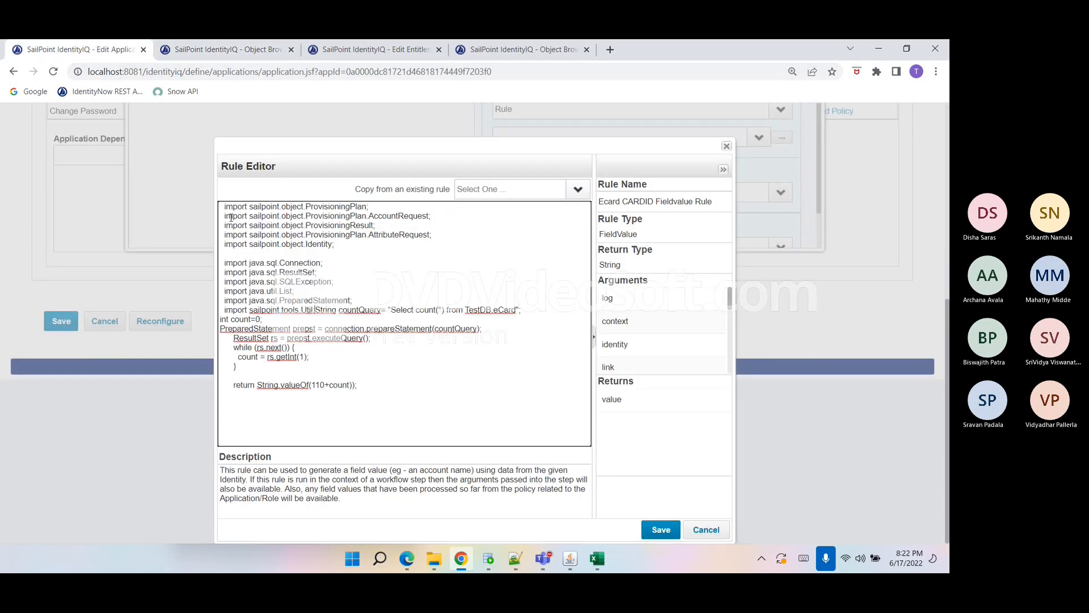
{"action": "key", "text": "Return"}
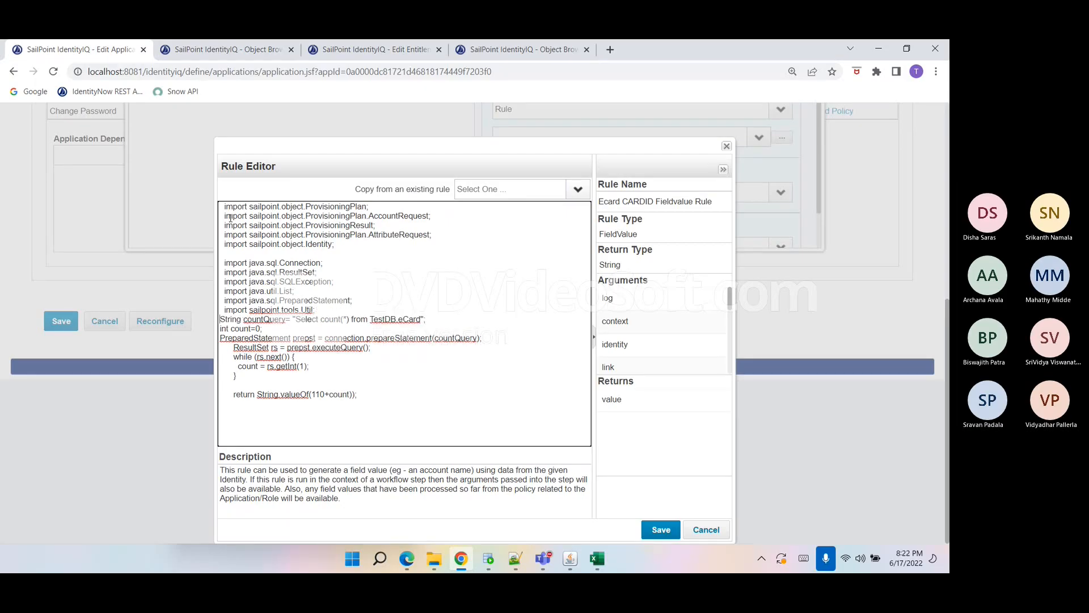
{"action": "key", "text": "Return"}
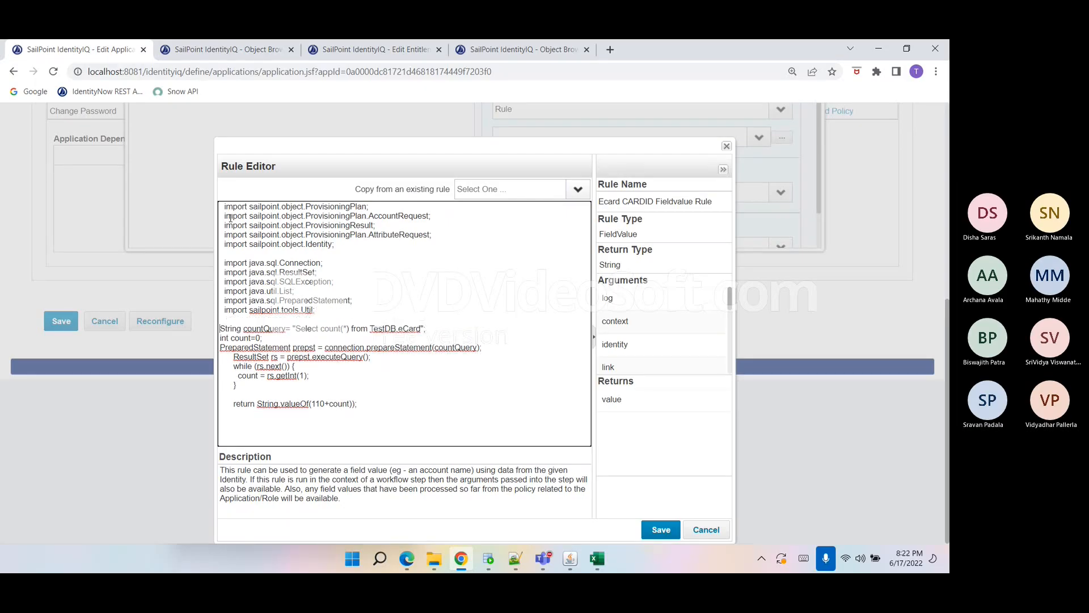
Delete the sailpoint.tools.Util, java.util.List and sailpoint.object import lines, keeping only the java.sql imports.
{"action": "triple_click", "coordinate": [330, 314]}
{"action": "key", "text": "Delete"}
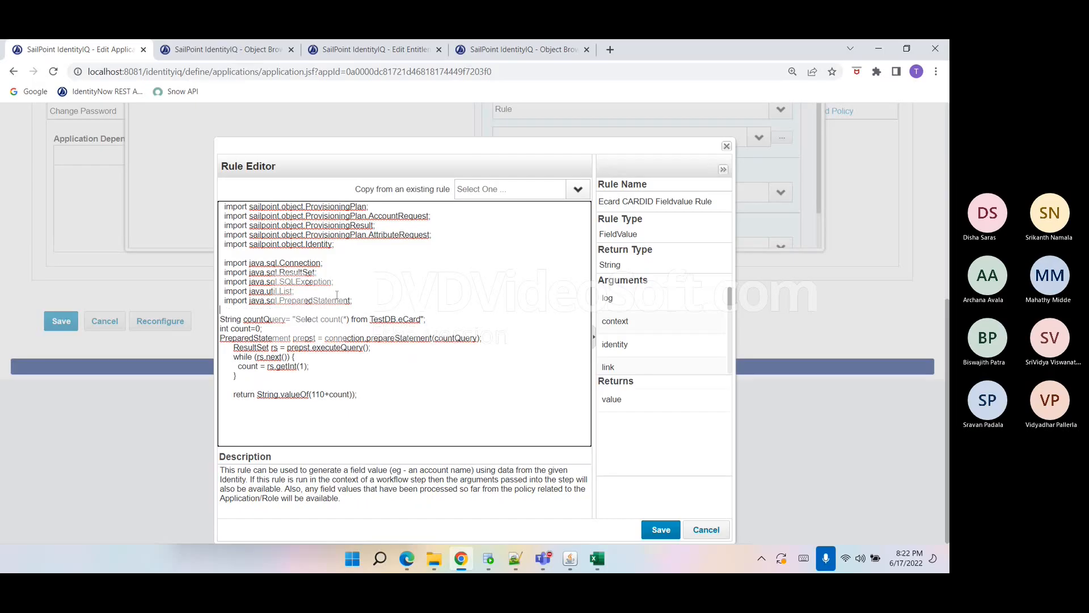
{"action": "triple_click", "coordinate": [335, 293]}
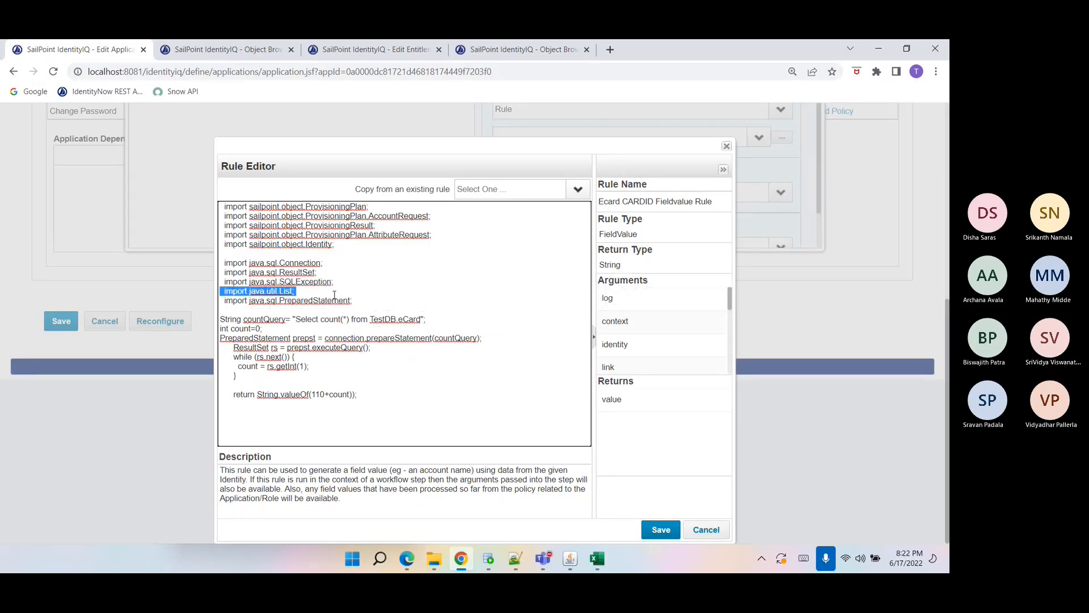
{"action": "key", "text": "Delete"}
{"action": "double_click", "coordinate": [299, 263]}
{"action": "triple_click", "coordinate": [304, 263]}
{"action": "double_click", "coordinate": [312, 245]}
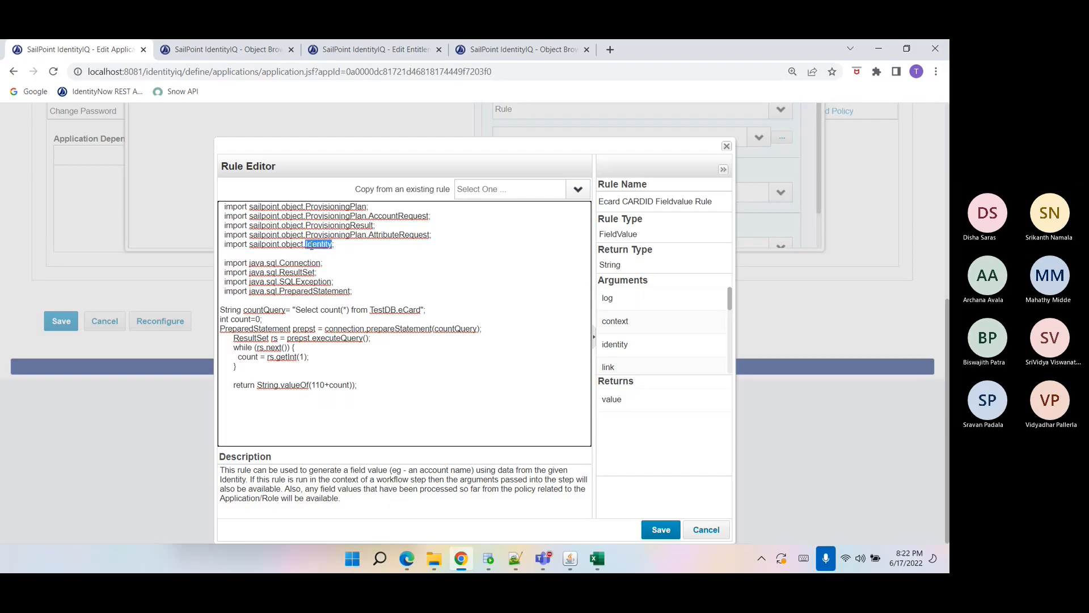
{"action": "triple_click", "coordinate": [312, 245]}
{"action": "key", "text": "Delete"}
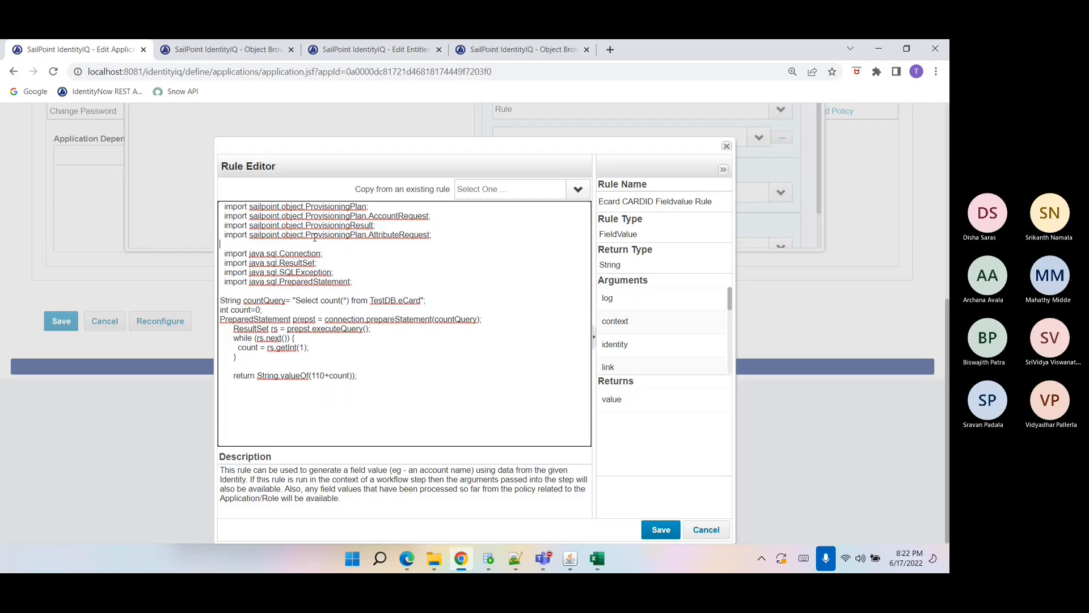
{"action": "triple_click", "coordinate": [315, 237]}
{"action": "key", "text": "Delete"}
{"action": "double_click", "coordinate": [312, 225]}
{"action": "triple_click", "coordinate": [312, 226]}
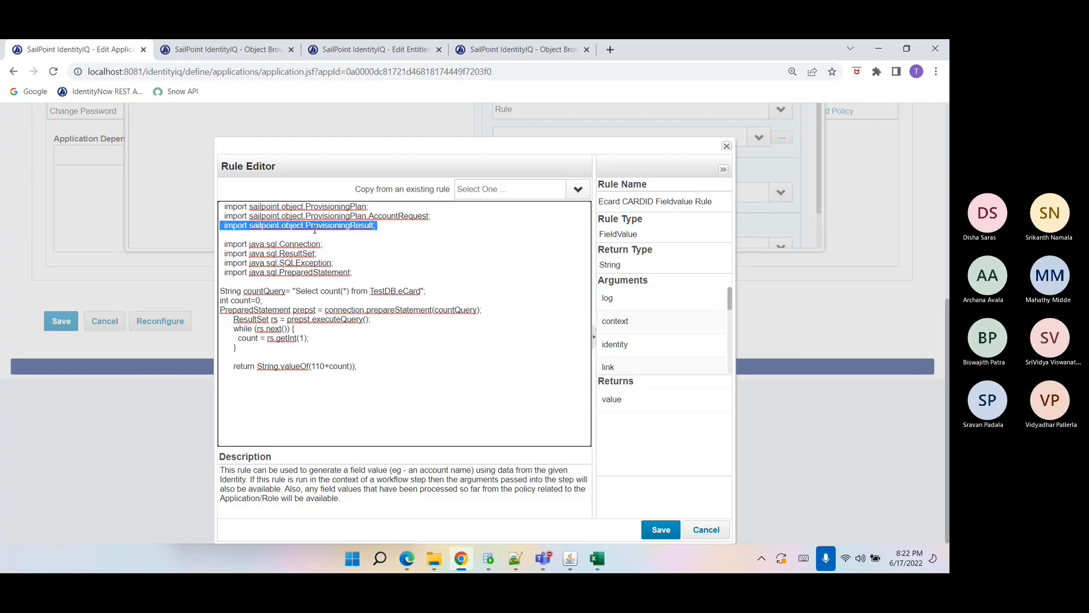
{"action": "key", "text": "Delete"}
{"action": "double_click", "coordinate": [311, 220]}
{"action": "triple_click", "coordinate": [311, 220]}
{"action": "key", "text": "Delete"}
{"action": "double_click", "coordinate": [306, 208]}
{"action": "triple_click", "coordinate": [307, 208]}
{"action": "key", "text": "Delete"}
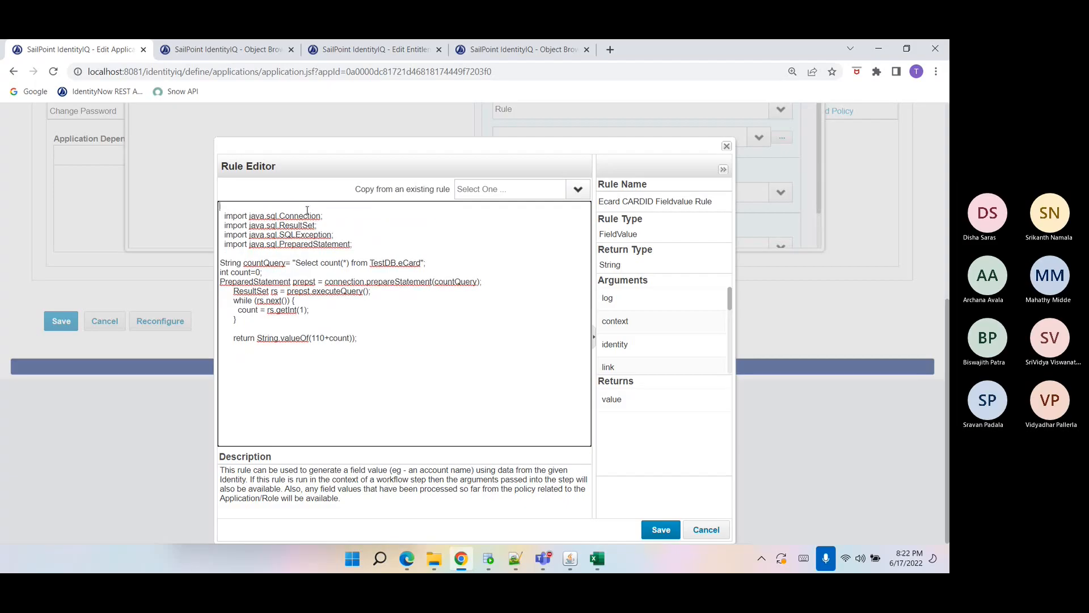
{"action": "key", "text": "Delete"}
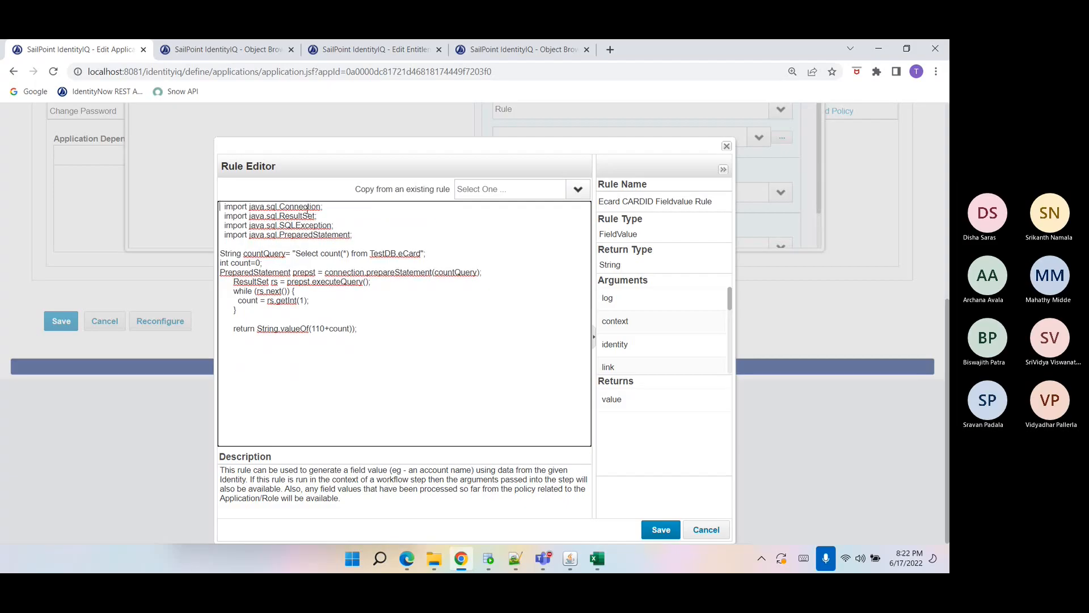
{"action": "left_click", "coordinate": [307, 261]}
{"action": "double_click", "coordinate": [305, 254]}
{"action": "double_click", "coordinate": [333, 255]}
{"action": "left_click", "coordinate": [332, 258]}
{"action": "key", "text": "Return"}
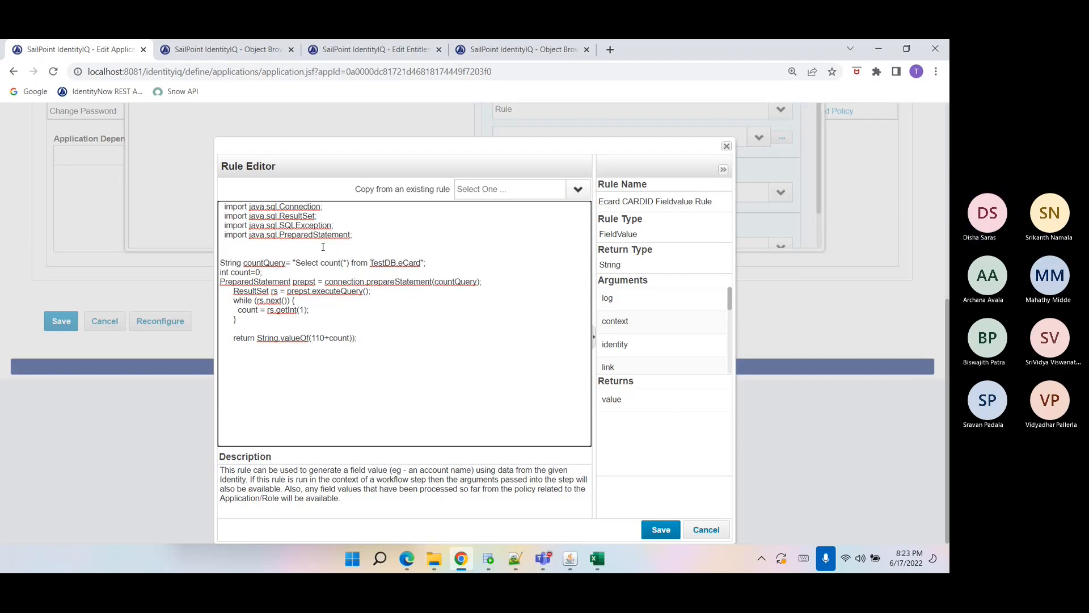
Try to rewrite the count query to count spt_link rows by application name.
{"action": "type", "text": "S"}
{"action": "key", "text": "BackSpace"}
{"action": "double_click", "coordinate": [325, 262]}
{"action": "double_click", "coordinate": [372, 263]}
{"action": "type", "text": "ide"}
{"action": "key", "text": "BackSpace"}
{"action": "key", "text": "BackSpace"}
{"action": "key", "text": "BackSpace"}
{"action": "type", "text": "i"}
{"action": "key", "text": "BackSpace"}
{"action": "key", "text": "Delete"}
{"action": "type", "text": "spt_link where application"}
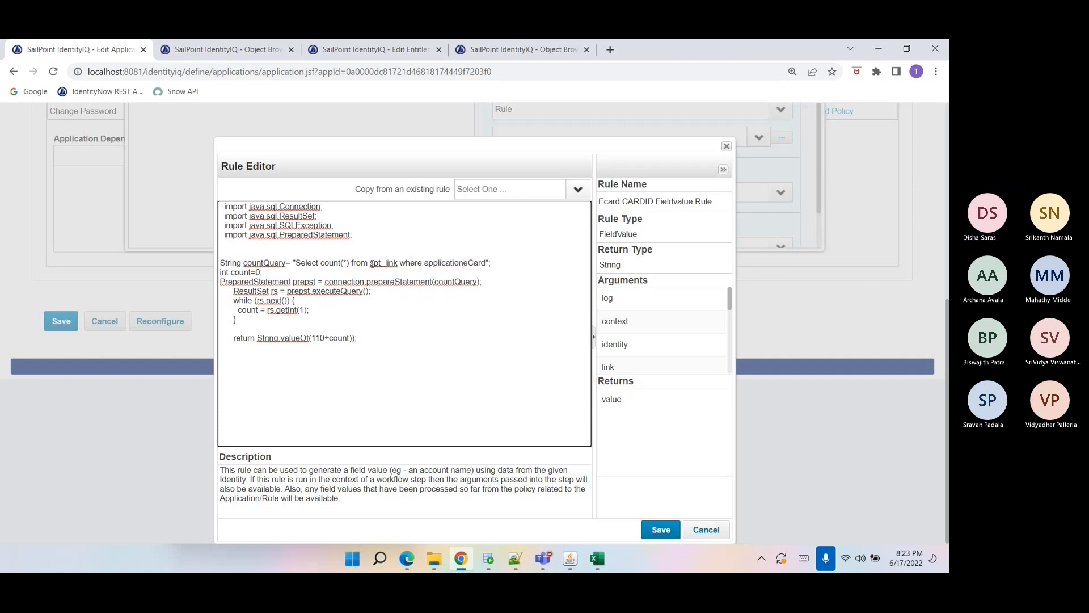
{"action": "key", "text": "BackSpace"}
{"action": "type", "text": ".na"}
Replace the count query and result-set block with QueryOptions qo=new QueryOptions(); in the new rule.
{"action": "left_click_drag", "start_coordinate": [236, 319], "coordinate": [226, 257]}
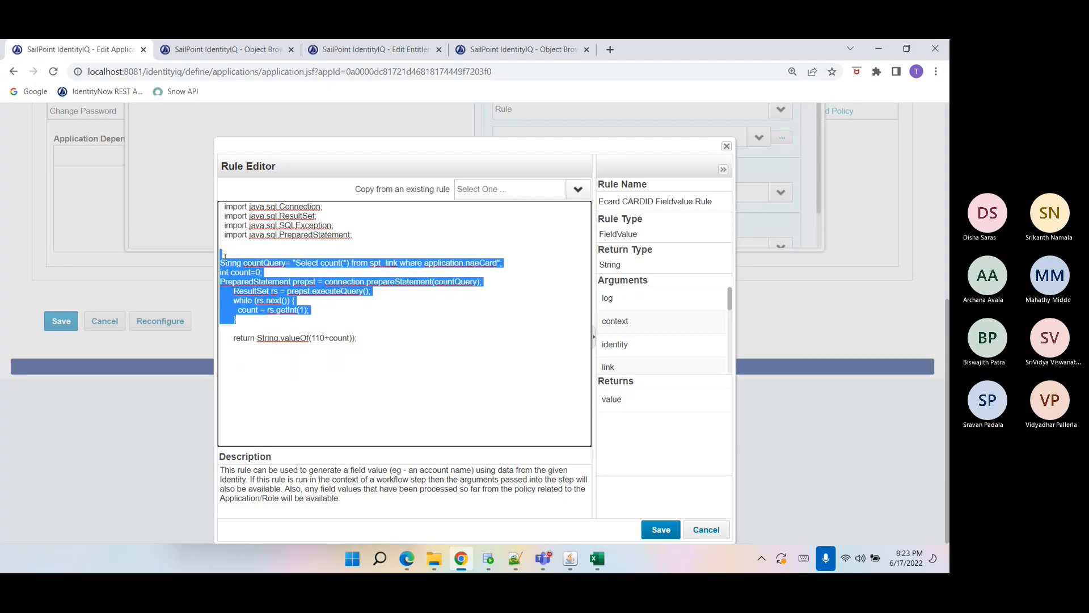
{"action": "type", "text": "QueryOp"}
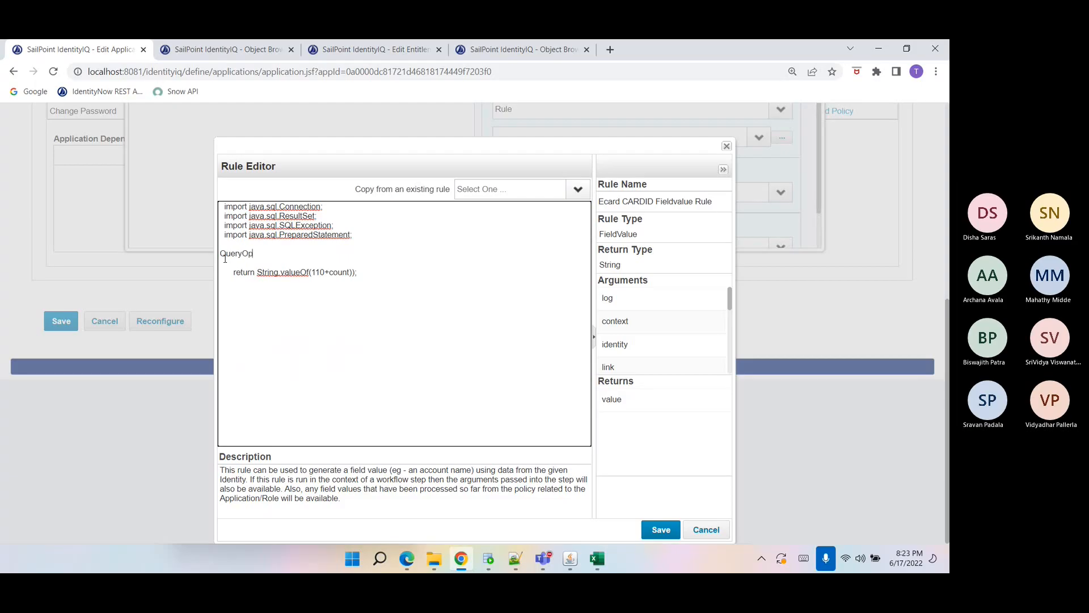
{"action": "type", "text": "tiosn"}
{"action": "key", "text": "BackSpace"}
{"action": "type", "text": "ns qo=new QueryOptions();"}
{"action": "key", "text": "Return"}
Add a qo.addFilter(Filter.eq("application.name","")) line with an empty value for the application name.
{"action": "type", "text": "qo.addFi"}
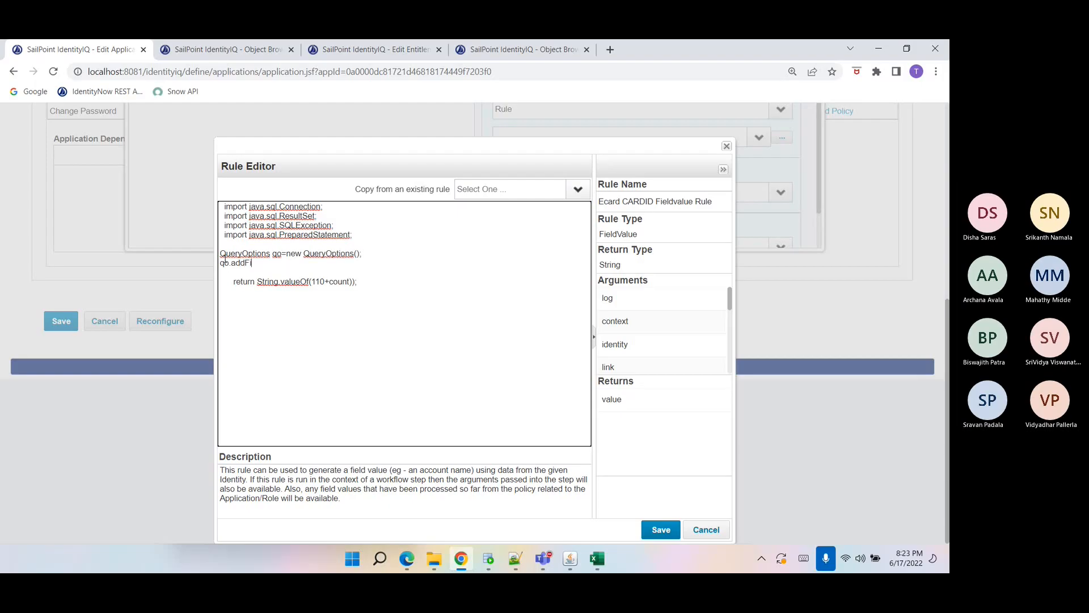
{"action": "type", "text": "lter(Filter.eq(\"applcu"}
{"action": "key", "text": "BackSpace"}
{"action": "type", "text": "cato"}
{"action": "type", "text": "on.nam"}
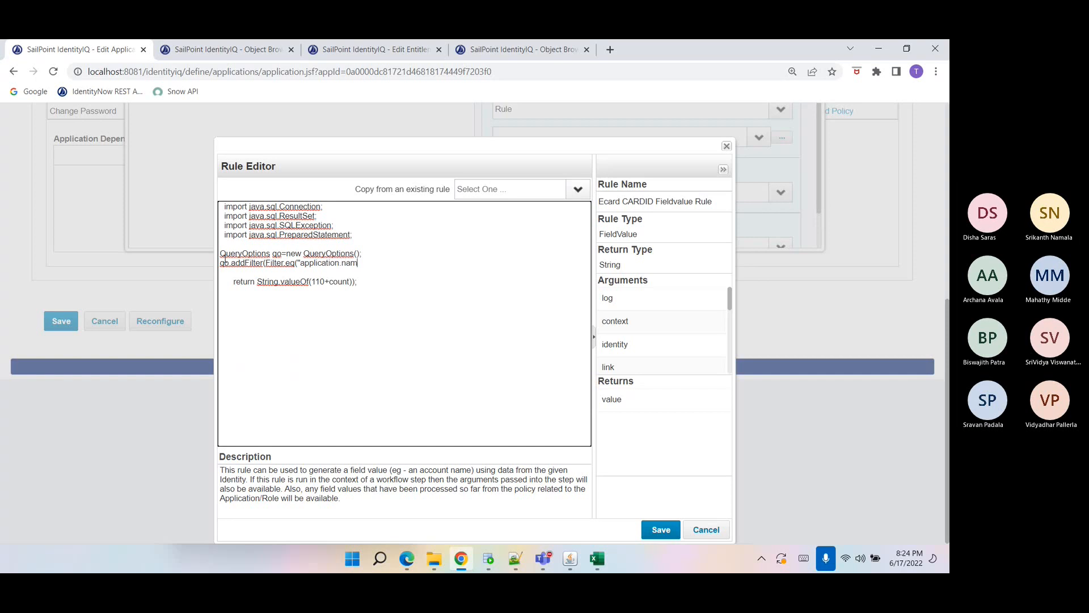
{"action": "type", "text": "e\","}
{"action": "scroll", "coordinate": [660, 334], "scroll_direction": "down", "scroll_amount": 5}
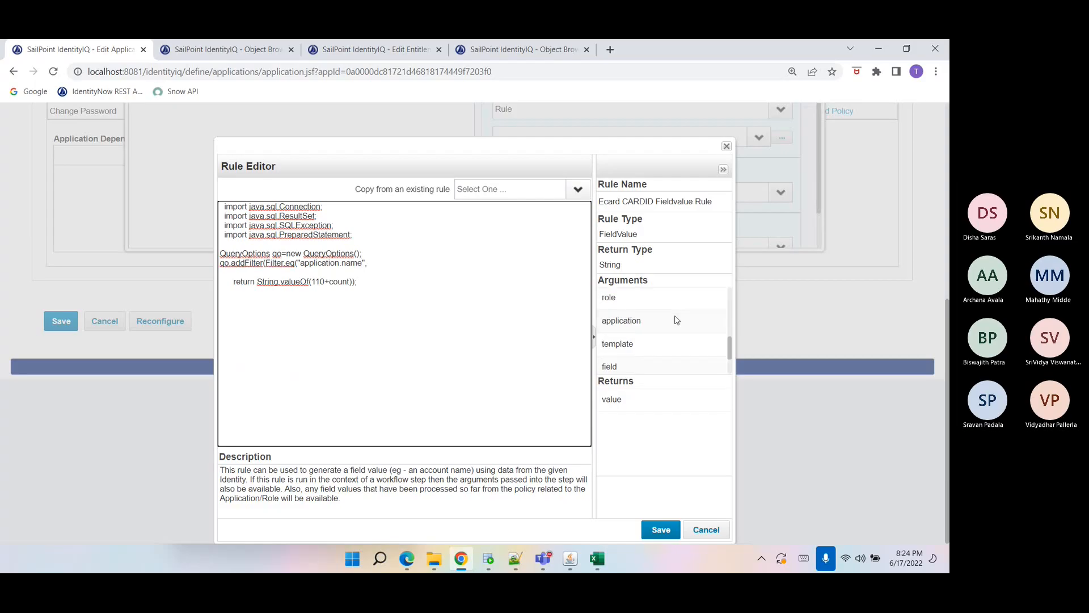
{"action": "type", "text": ",applicat"}
{"action": "key", "text": "BackSpace"}
{"action": "key", "text": "BackSpace"}
{"action": "key", "text": "BackSpace"}
{"action": "key", "text": "BackSpace"}
{"action": "key", "text": "BackSpace"}
{"action": "key", "text": "BackSpace"}
{"action": "key", "text": "BackSpace"}
{"action": "key", "text": "BackSpace"}
{"action": "type", "text": "\"\""}
Look up the Ecard application in the Object Browser, copy its name, and insert "Ecard" as the filter value.
{"action": "left_click", "coordinate": [226, 49]}
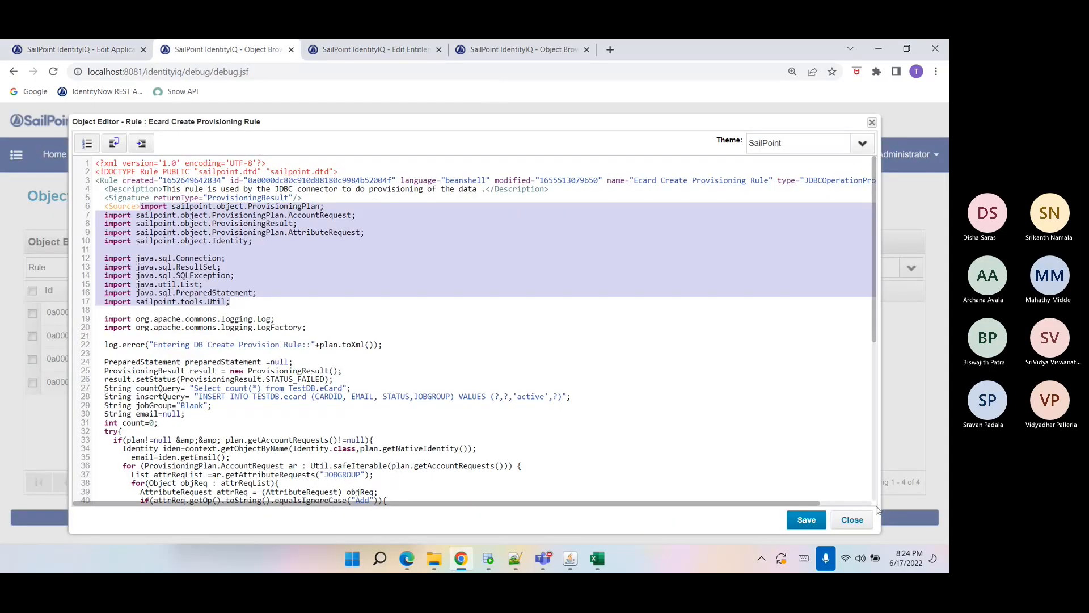
{"action": "left_click", "coordinate": [853, 519]}
{"action": "double_click", "coordinate": [83, 268]}
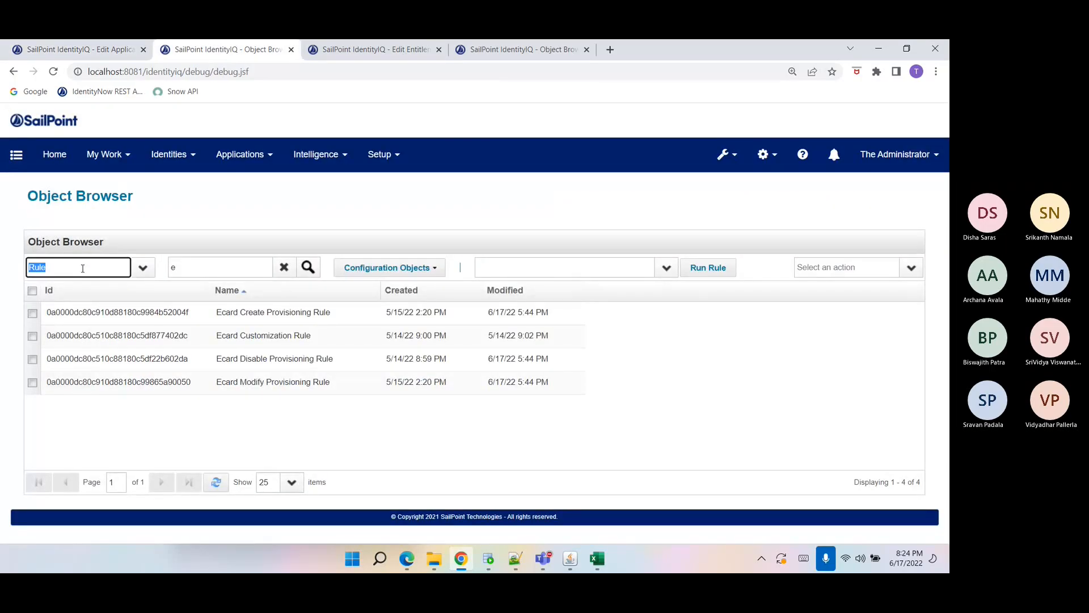
{"action": "type", "text": "Application"}
{"action": "key", "text": "Return"}
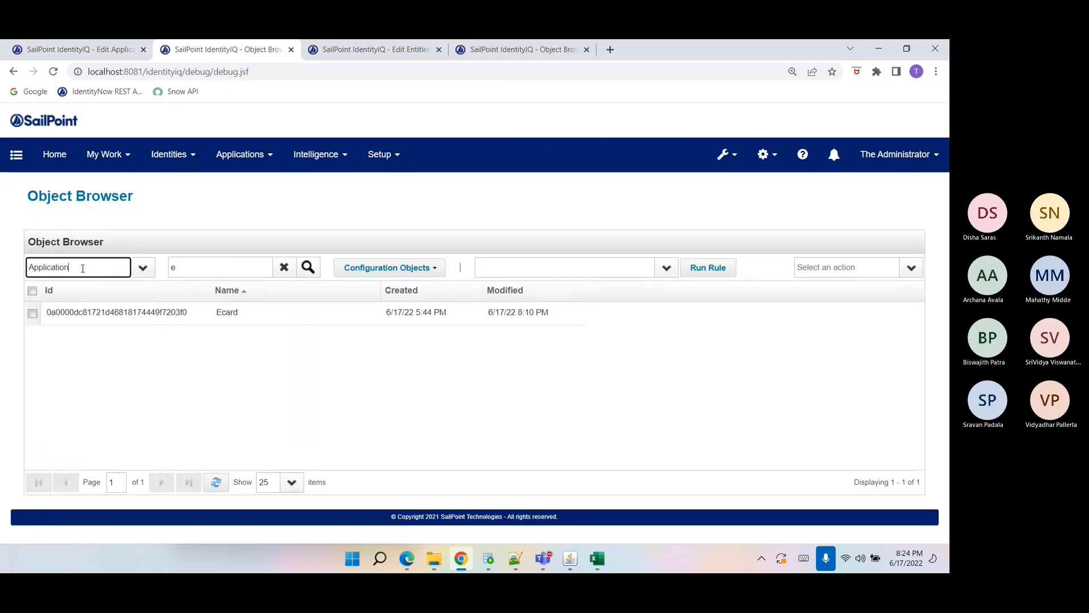
{"action": "left_click", "coordinate": [226, 312]}
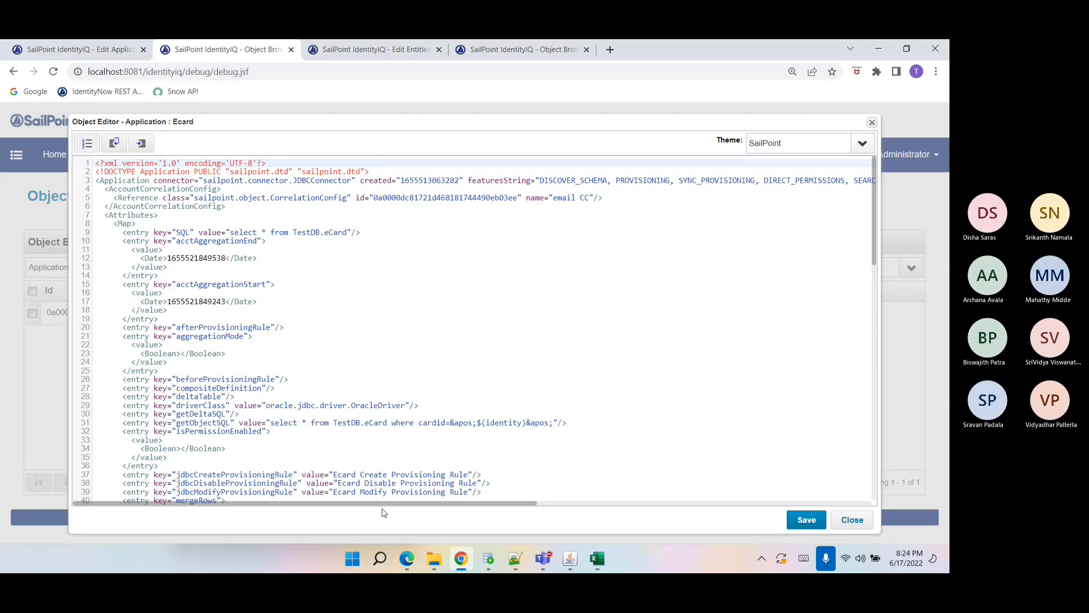
{"action": "left_click_drag", "start_coordinate": [390, 503], "coordinate": [681, 505]}
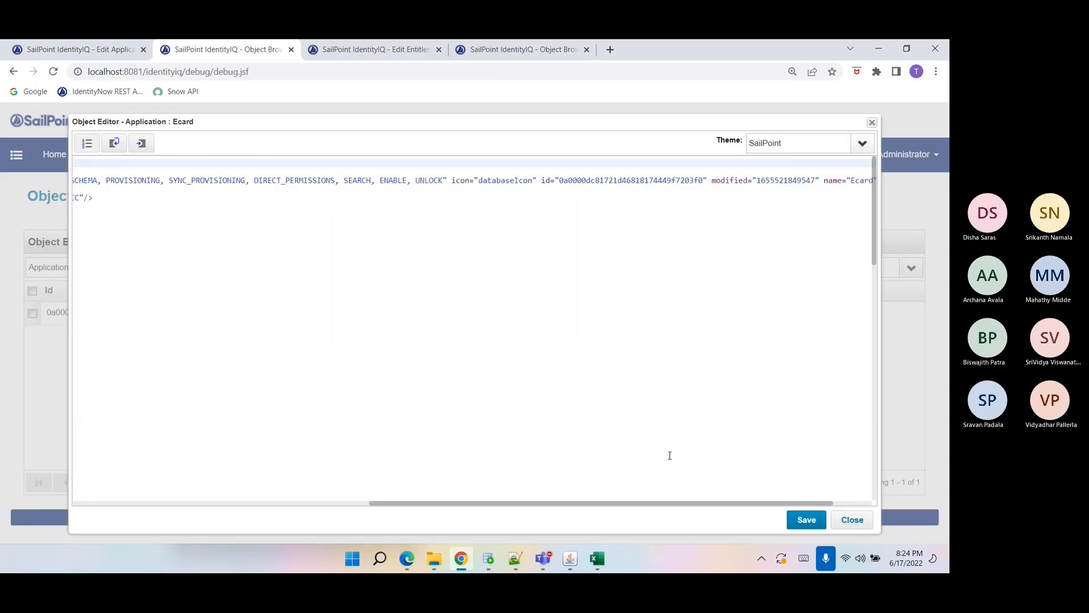
{"action": "double_click", "coordinate": [861, 180]}
{"action": "key", "text": "ctrl+c"}
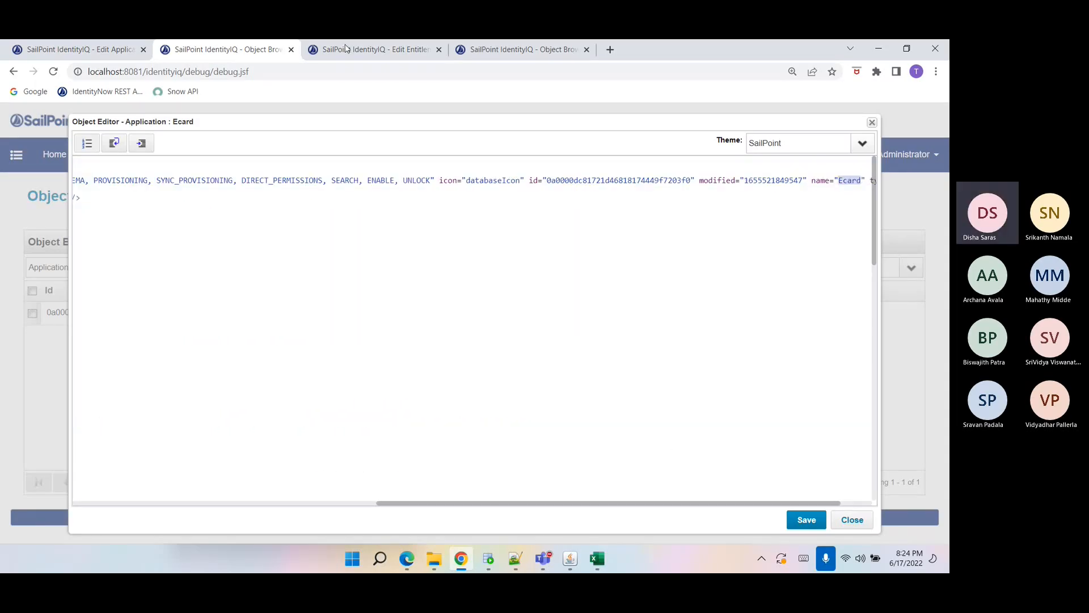
{"action": "left_click", "coordinate": [85, 50]}
{"action": "left_click", "coordinate": [369, 262]}
{"action": "key", "text": "ctrl+v"}
Add List ls=context.getObjects(Link.class,qo); after the filter line.
{"action": "left_click", "coordinate": [242, 273]}
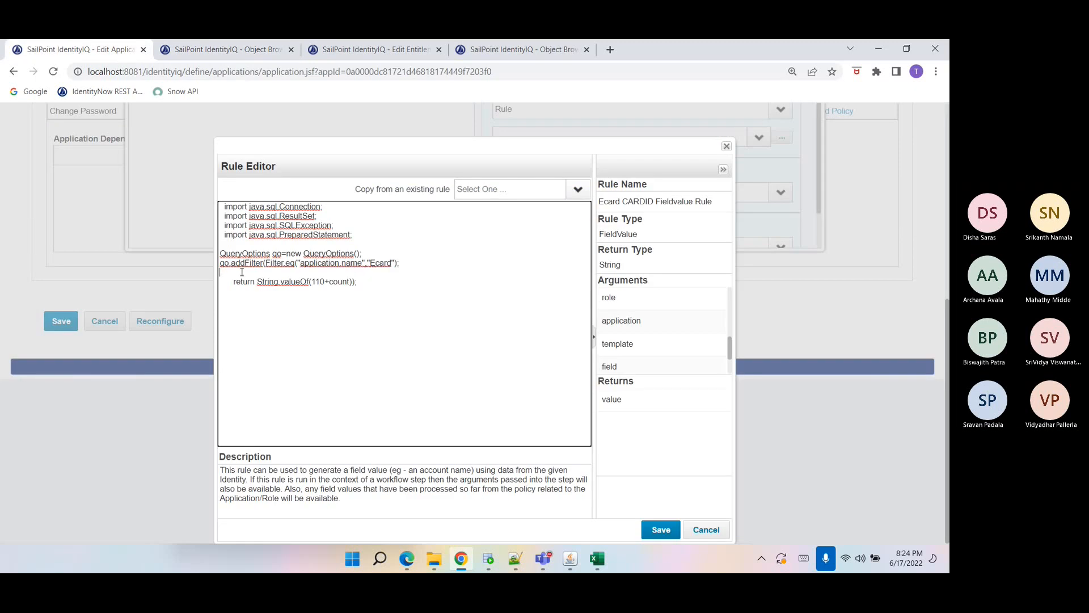
{"action": "key", "text": "Return"}
{"action": "type", "text": "Lis"}
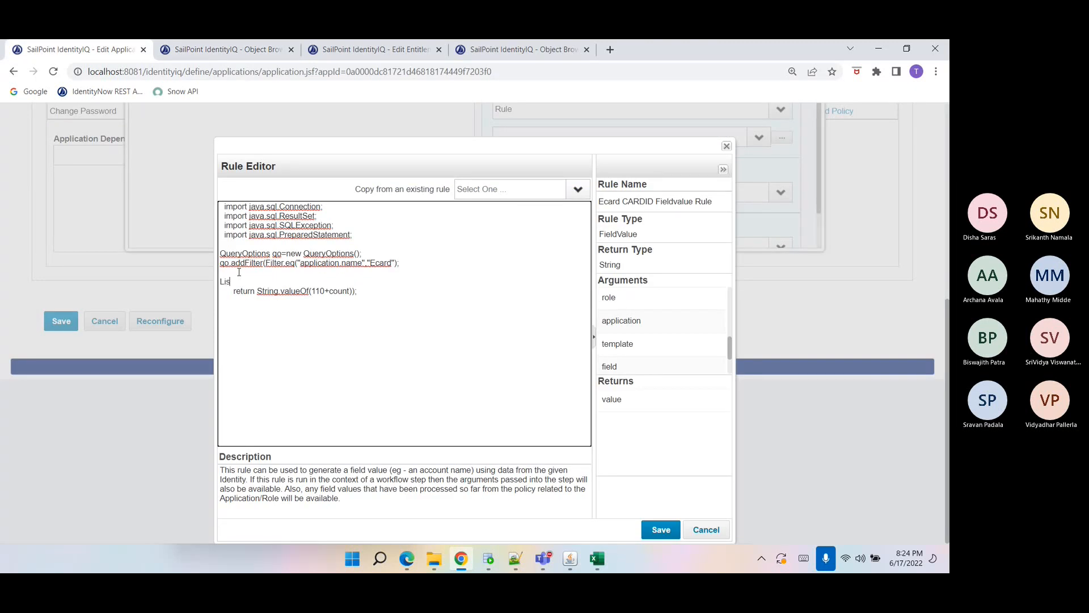
{"action": "type", "text": "t ls=contex"}
{"action": "type", "text": "t.getObjectB"}
{"action": "type", "text": "y"}
{"action": "type", "text": "L"}
{"action": "key", "text": "BackSpace"}
{"action": "key", "text": "BackSpace"}
{"action": "type", "text": "s(Link.classm"}
{"action": "type", "text": "o"}
{"action": "key", "text": "BackSpace"}
{"action": "key", "text": "BackSpace"}
{"action": "type", "text": ",qo);"}
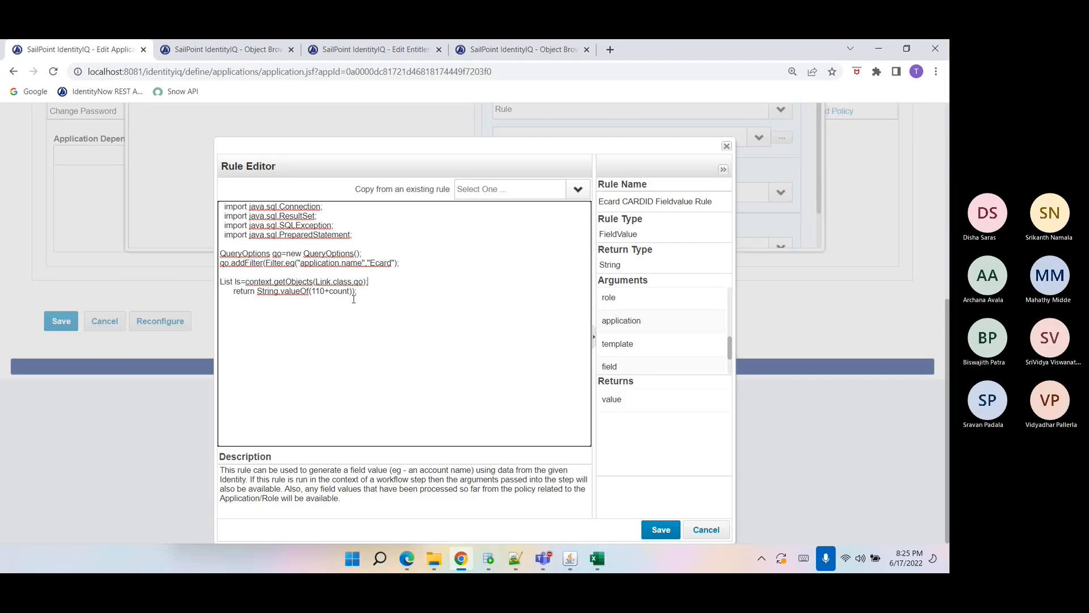
Add an if(!ls.isEmpty()) block that sets count=ls.size(); before the return statement.
{"action": "key", "text": "Return"}
{"action": "type", "text": "if(ls.isEmpty()){"}
{"action": "key", "text": "Return"}
{"action": "key", "text": "Return"}
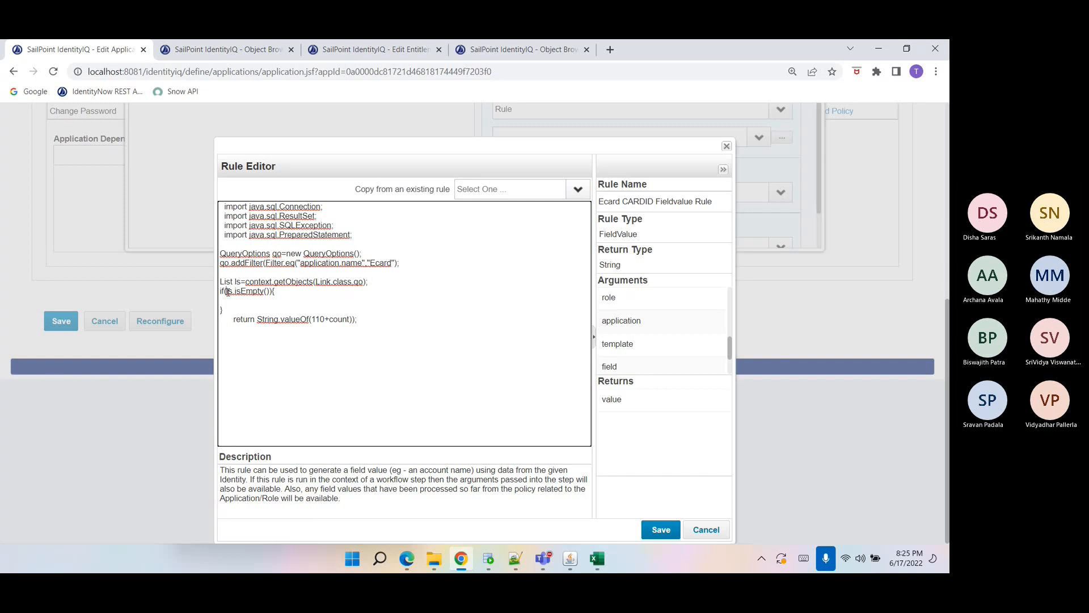
{"action": "type", "text": "!ls.isEmpty()){ "}
{"action": "type", "text": "count"}
{"action": "type", "text": "=ls.size"}
{"action": "type", "text": "();"}
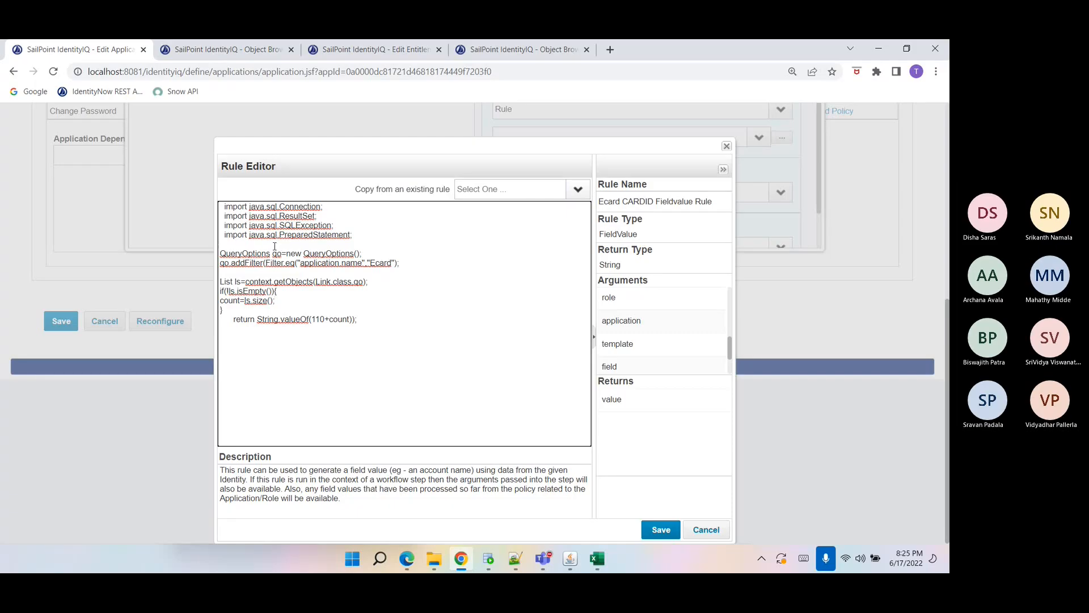
Add an import sailpoint.object.Filter; line above the QueryOptions code in the rule.
{"action": "key", "text": "BackSpace"}
{"action": "type", "text": "mport sailpoint.object.Filter;"}
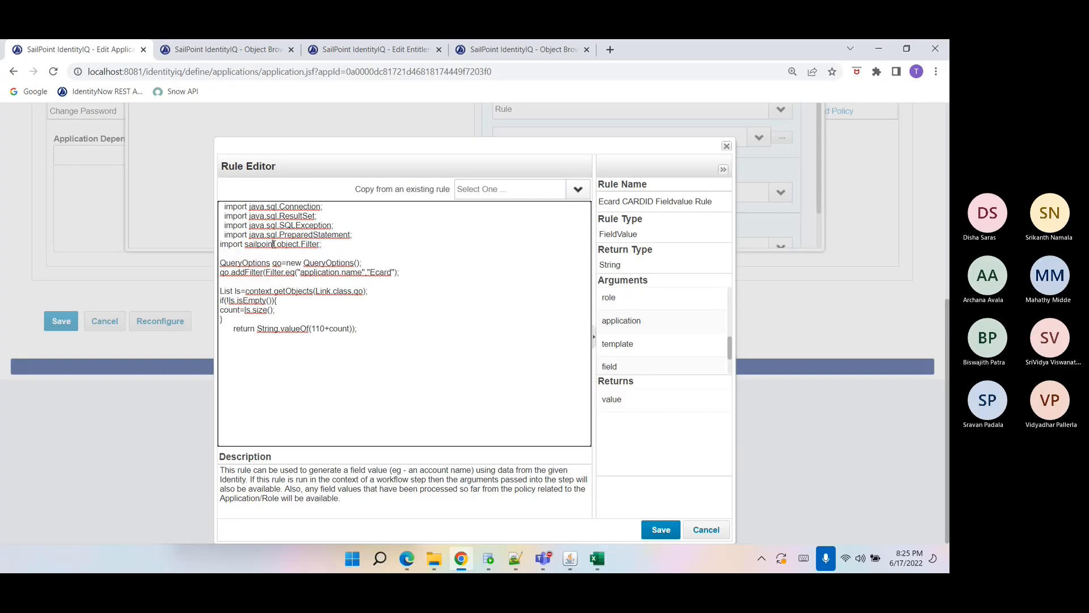
Duplicate the Filter import twice and change the copies to import sailpoint.object.QueryOptions and sailpoint.object.Link.
{"action": "key", "text": "Return"}
{"action": "type", "text": "import sailpoint.object.Filter;"}
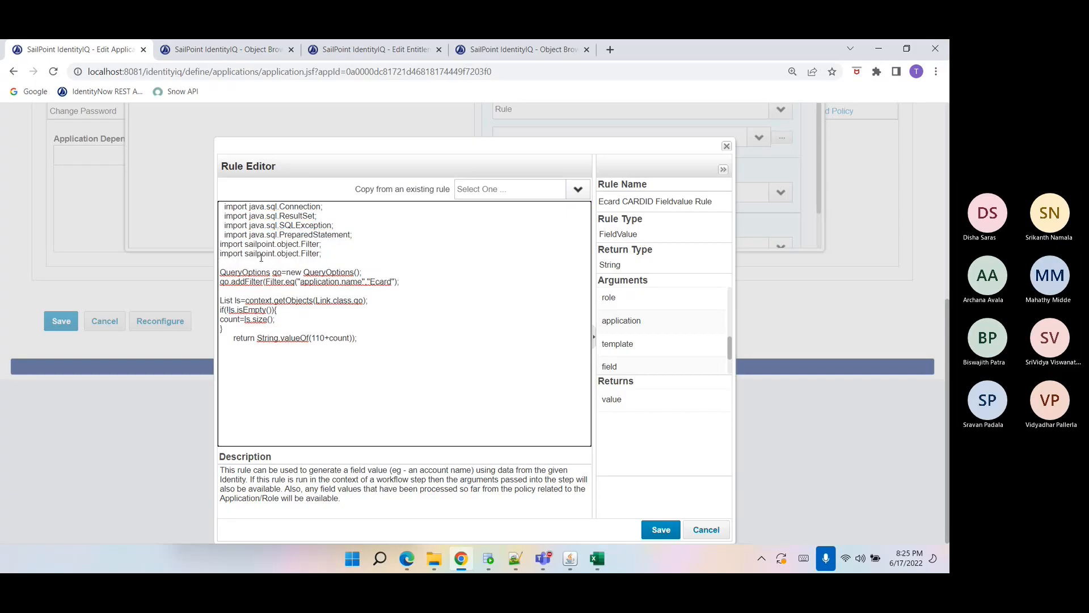
{"action": "type", "text": "import sailpoint.object.Filter;"}
{"action": "double_click", "coordinate": [310, 253]}
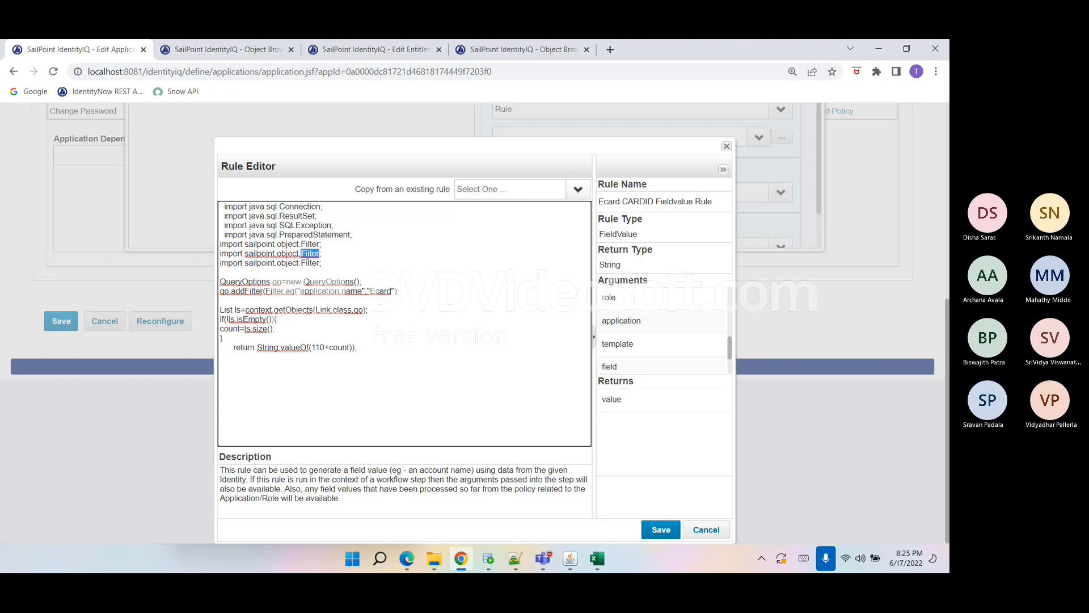
{"action": "type", "text": "QueryOptud"}
{"action": "key", "text": "BackSpace"}
{"action": "type", "text": "tions"}
{"action": "double_click", "coordinate": [310, 263]}
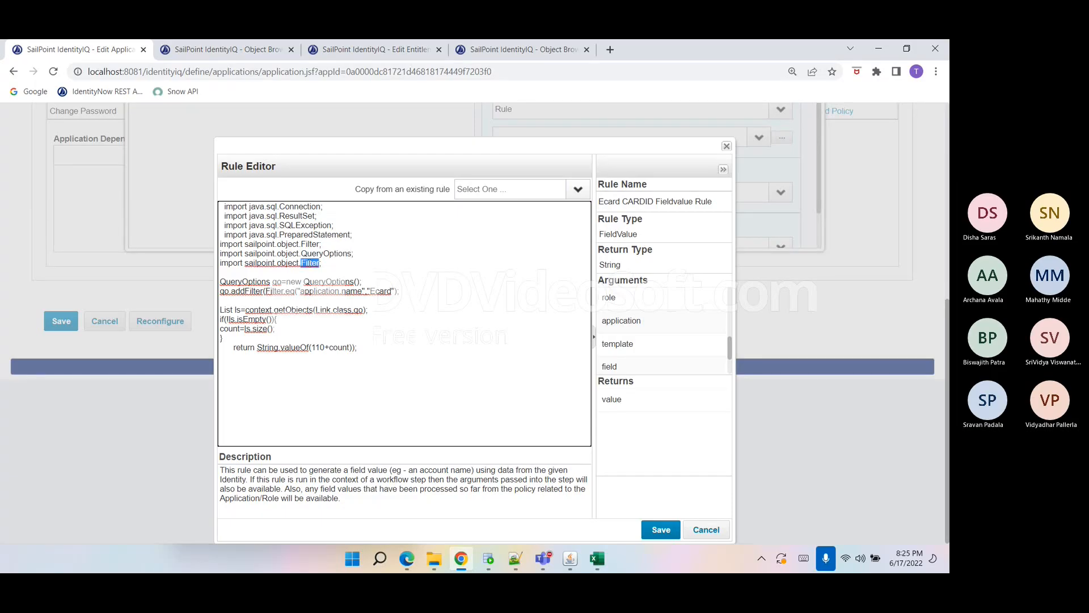
{"action": "type", "text": "Lin"}
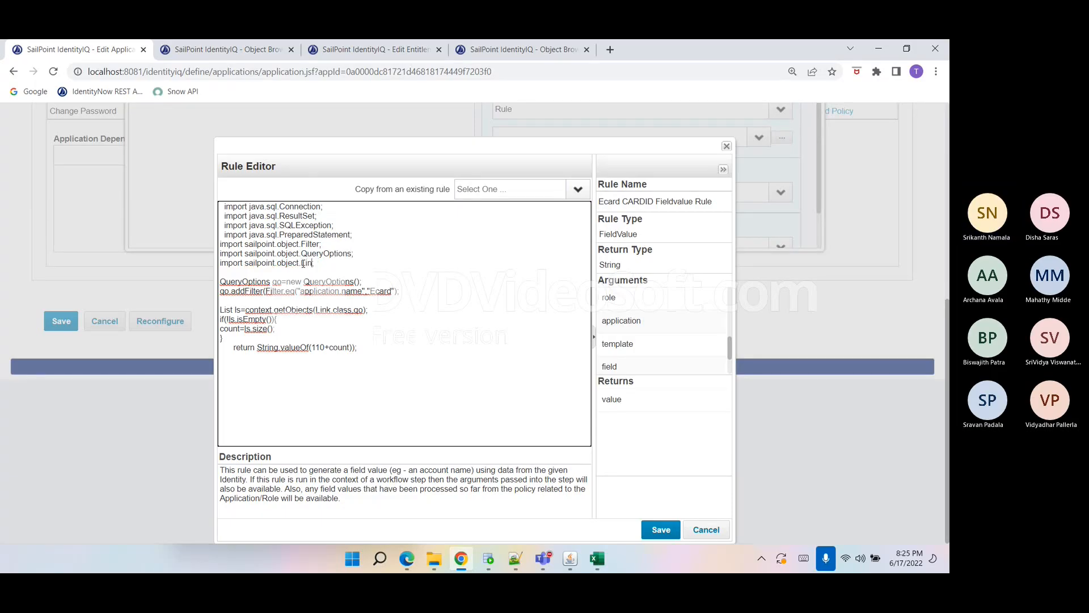
{"action": "type", "text": "im"}
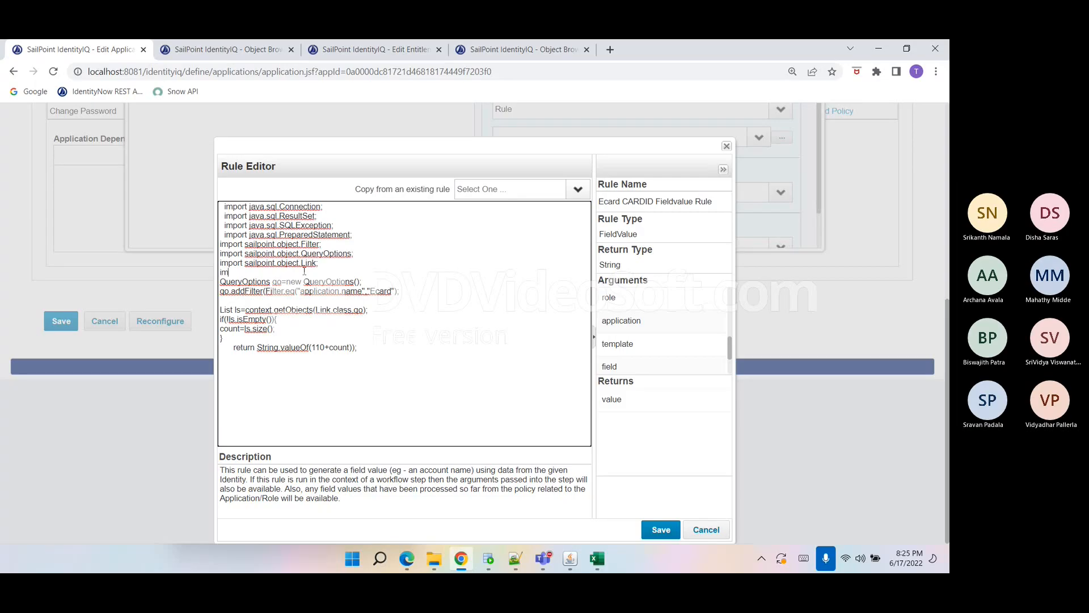
{"action": "type", "text": "port java.util.List;"}
Add an import java.util.List; line below the Link import.
{"action": "key", "text": "Return"}
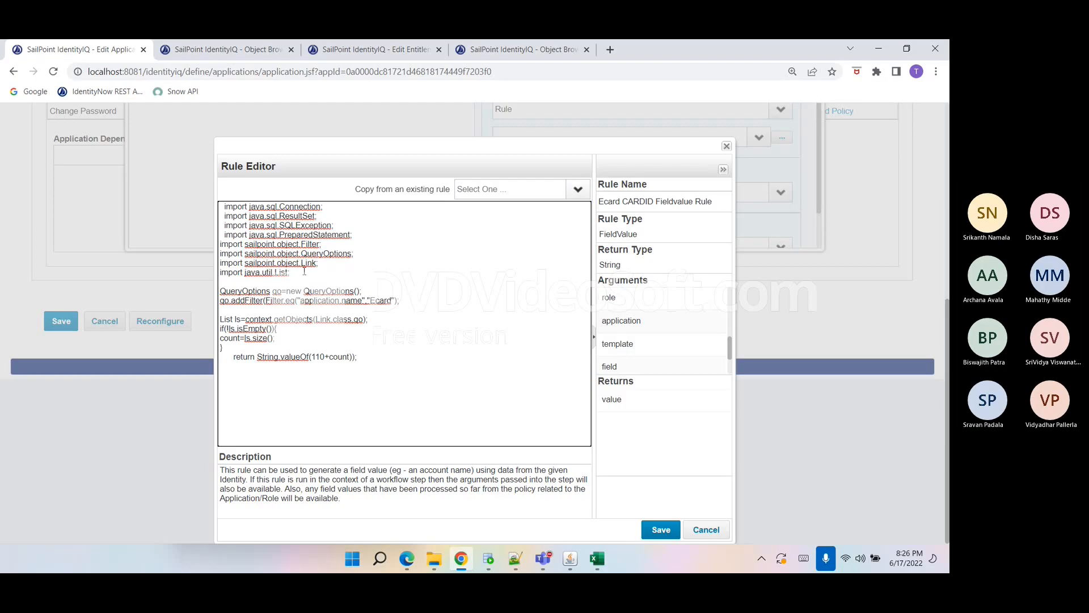
Delete the four java.sql import lines, copy the whole rule source, and save the Ecard CARDID Fieldvalue Rule.
{"action": "left_click_drag", "start_coordinate": [353, 235], "coordinate": [218, 202]}
{"action": "key", "text": "Delete"}
{"action": "left_click_drag", "start_coordinate": [388, 314], "coordinate": [160, 208]}
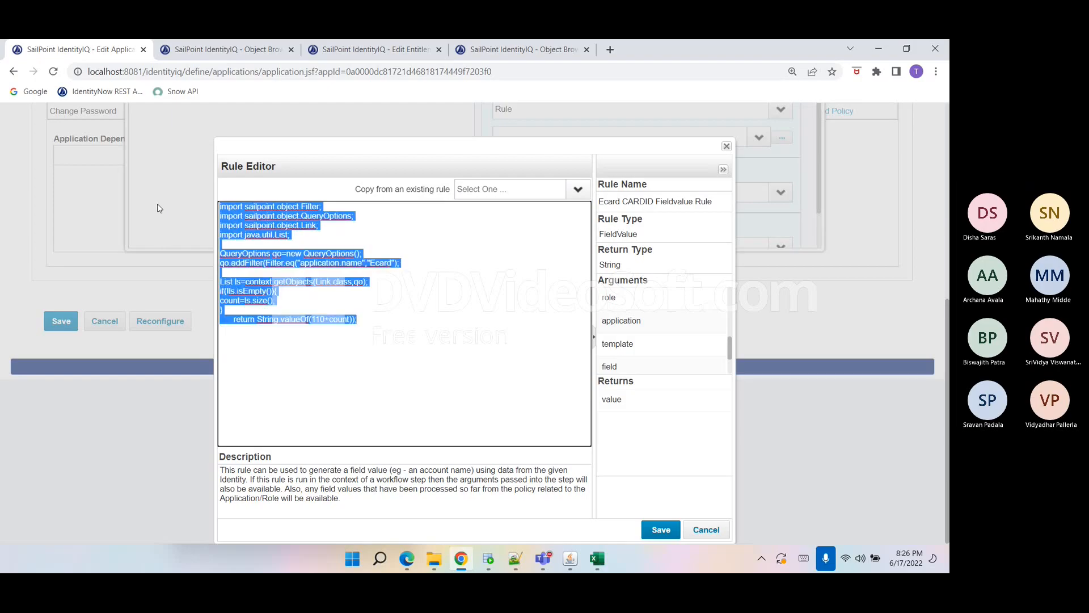
{"action": "left_click", "coordinate": [660, 529]}
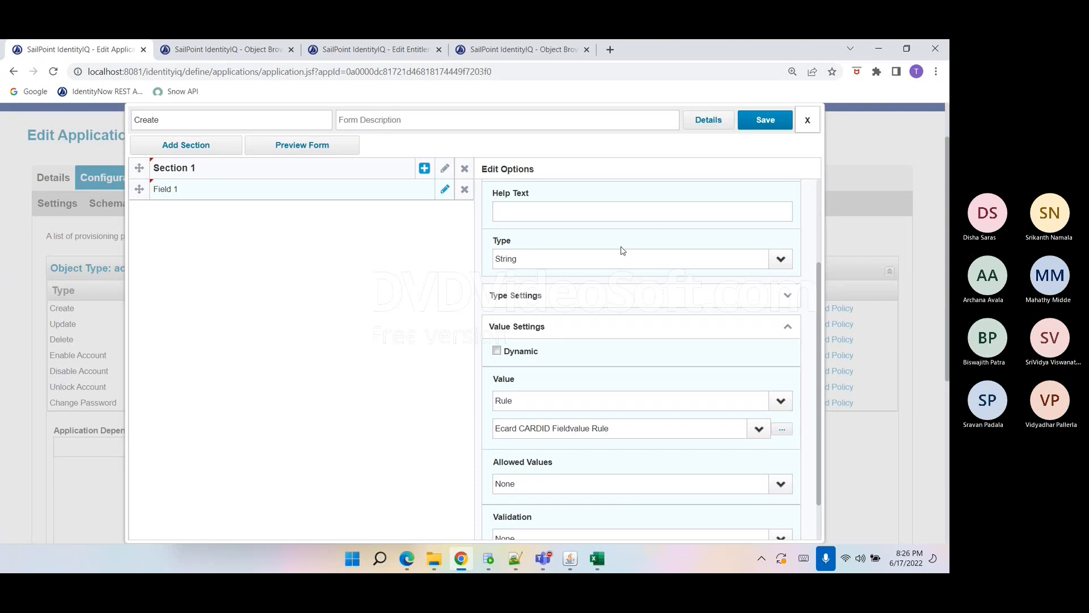
Apply the field settings, then save the Create policy form and the Ecard application.
{"action": "scroll", "coordinate": [587, 250], "scroll_direction": "up", "scroll_amount": 5}
{"action": "scroll", "coordinate": [582, 254], "scroll_direction": "down", "scroll_amount": 8}
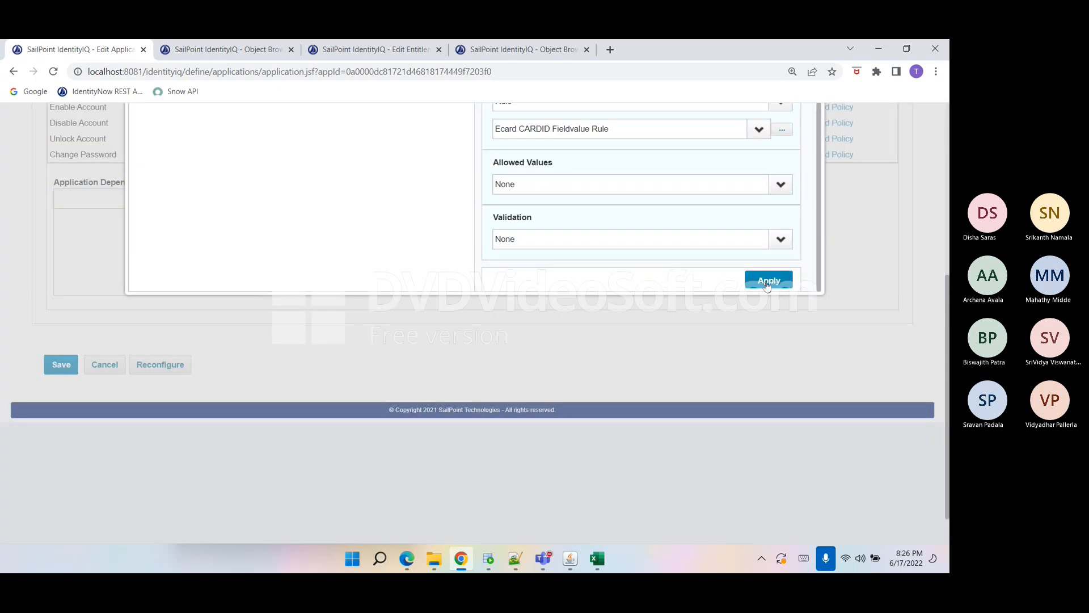
{"action": "left_click", "coordinate": [767, 281]}
{"action": "left_click", "coordinate": [765, 119]}
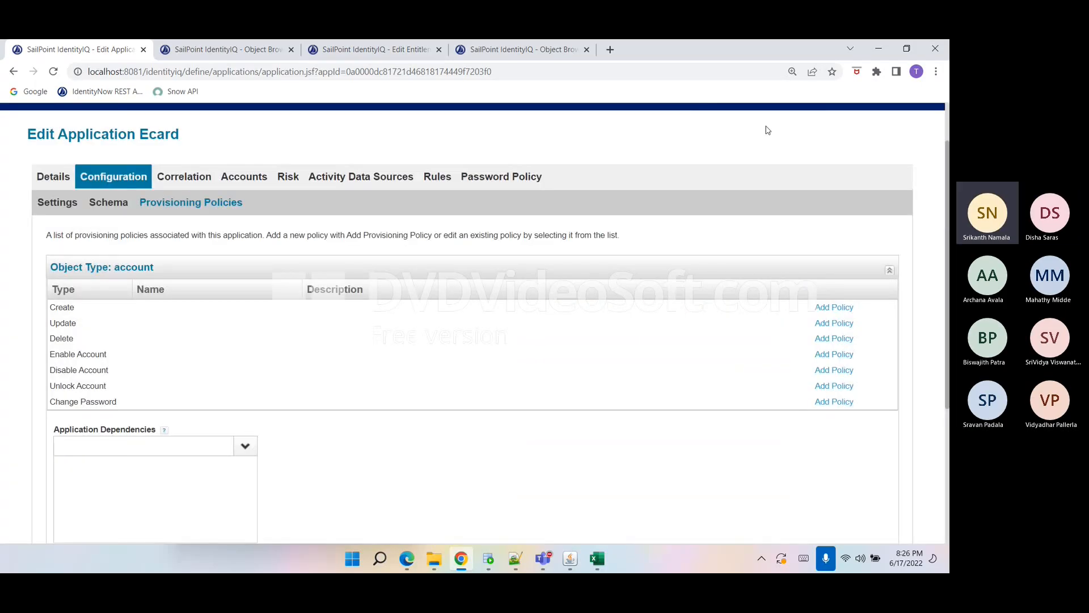
{"action": "scroll", "coordinate": [236, 355], "scroll_direction": "down", "scroll_amount": 5}
{"action": "left_click", "coordinate": [59, 282]}
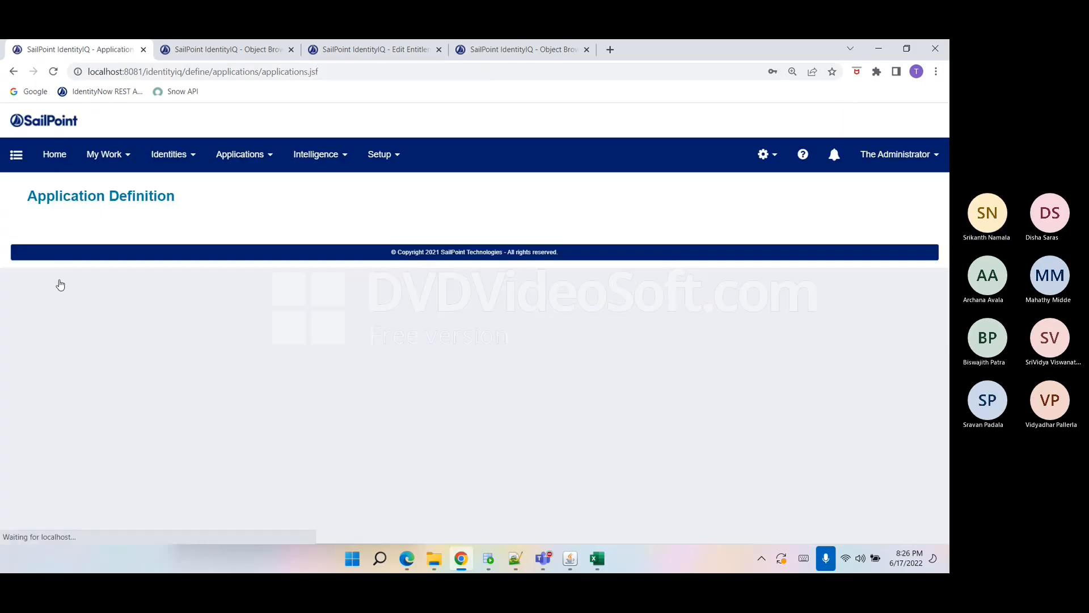
Create a new Rule object from the Object Browser.
{"action": "left_click", "coordinate": [516, 56]}
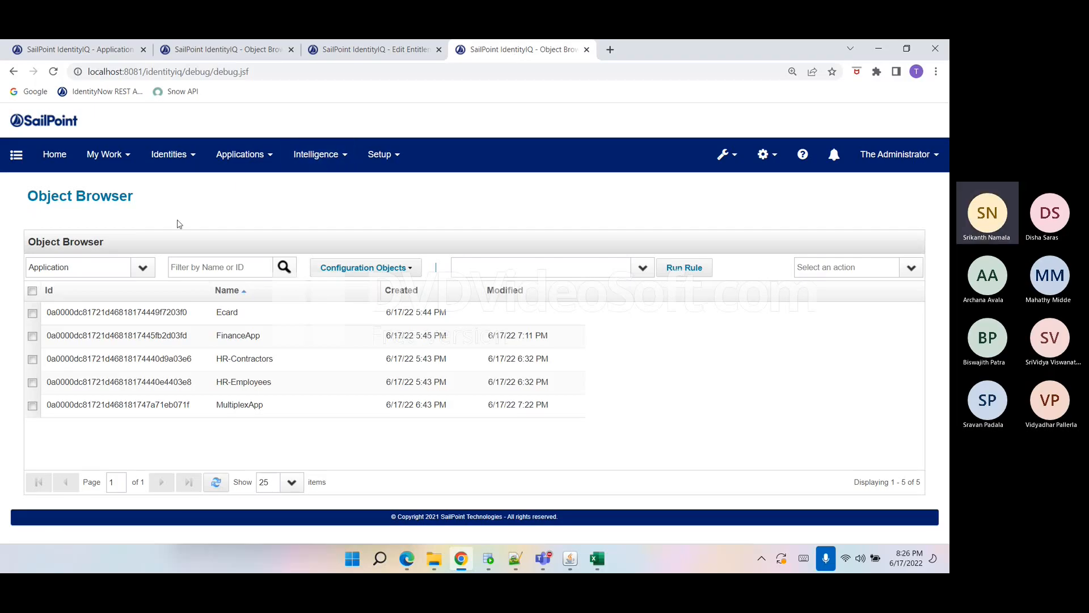
{"action": "double_click", "coordinate": [74, 267]}
{"action": "key", "text": "BackSpace"}
{"action": "type", "text": "Rule"}
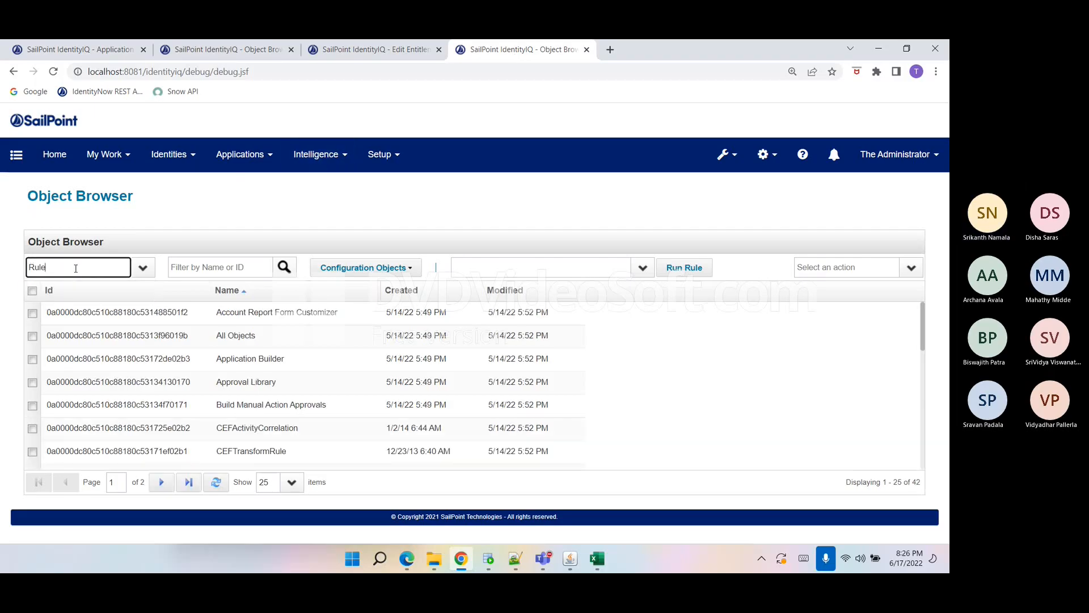
{"action": "key", "text": "Tab"}
{"action": "type", "text": "Test"}
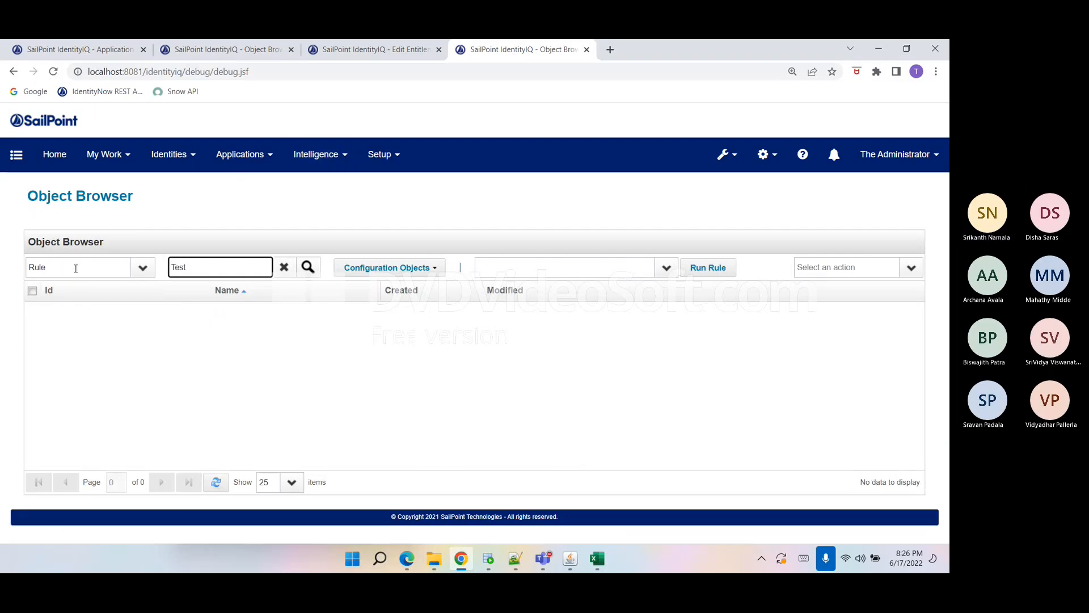
{"action": "left_click", "coordinate": [284, 267]}
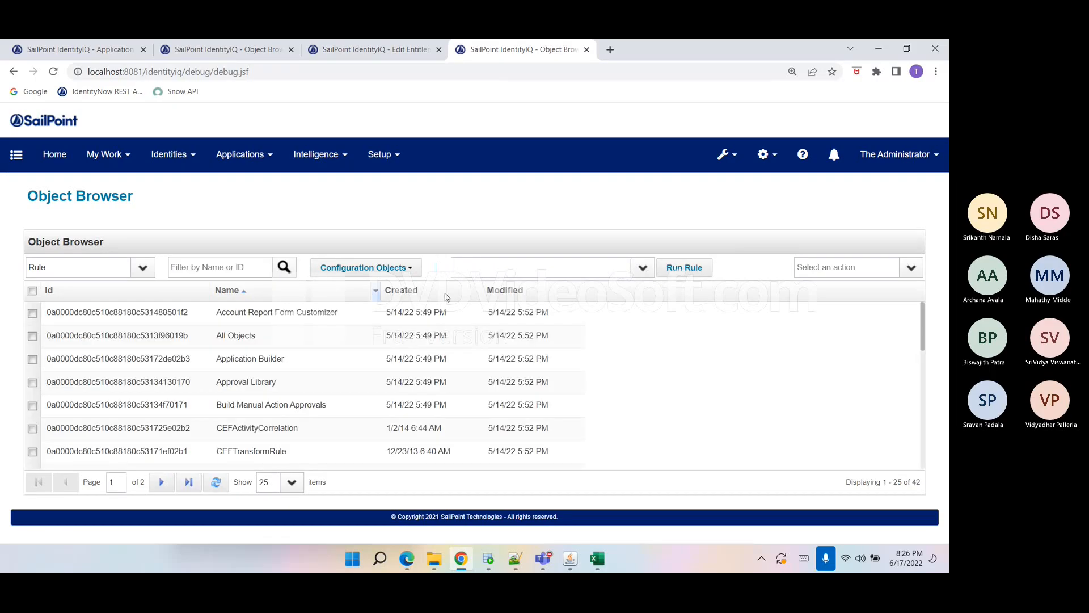
{"action": "left_click", "coordinate": [912, 268]}
{"action": "left_click", "coordinate": [878, 288]}
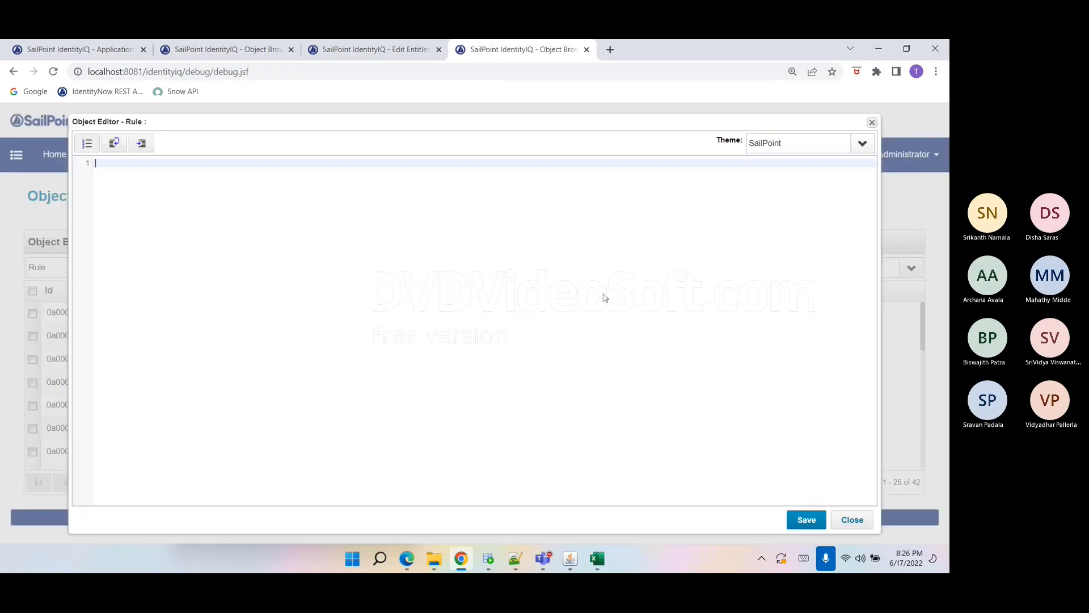
Copy the Test BuildMap rule.xml contents from Notepad++ and paste them into the new rule editor.
{"action": "left_click", "coordinate": [509, 561]}
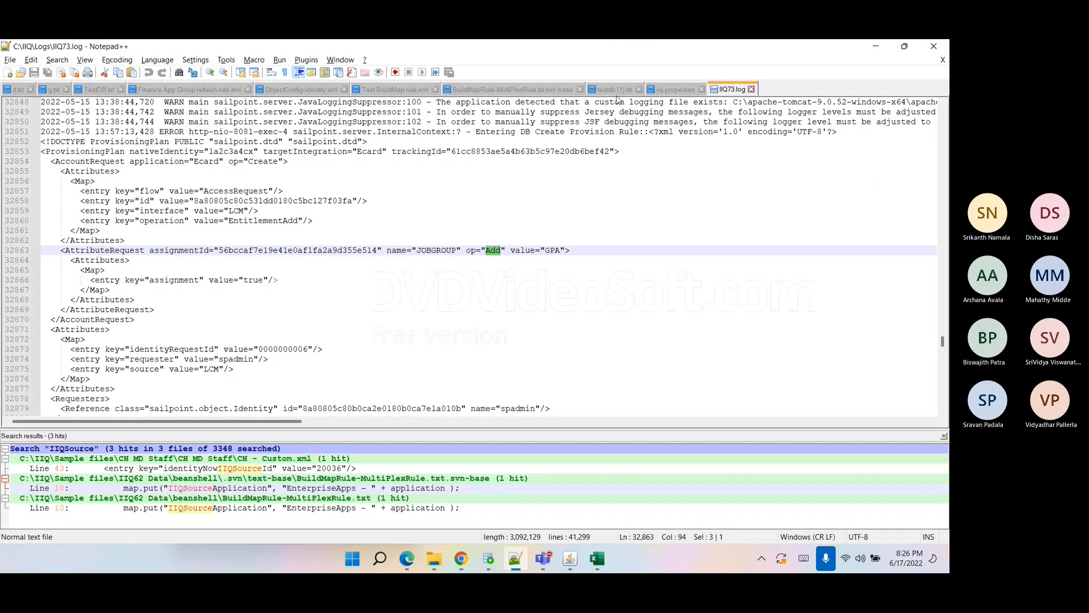
{"action": "left_click", "coordinate": [400, 89]}
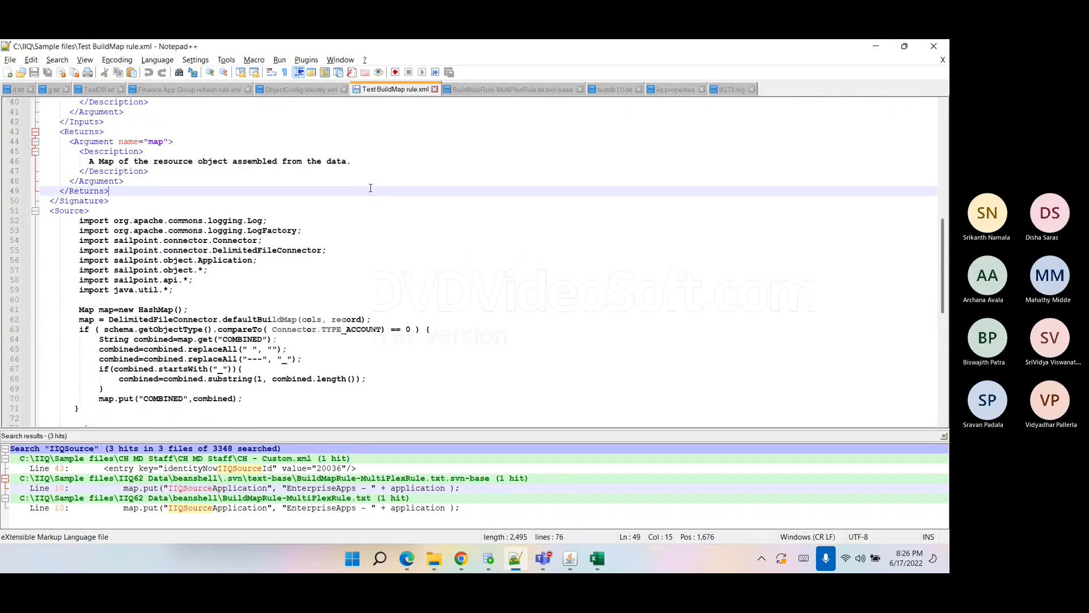
{"action": "key", "text": "ctrl+a"}
{"action": "left_click", "coordinate": [460, 559]}
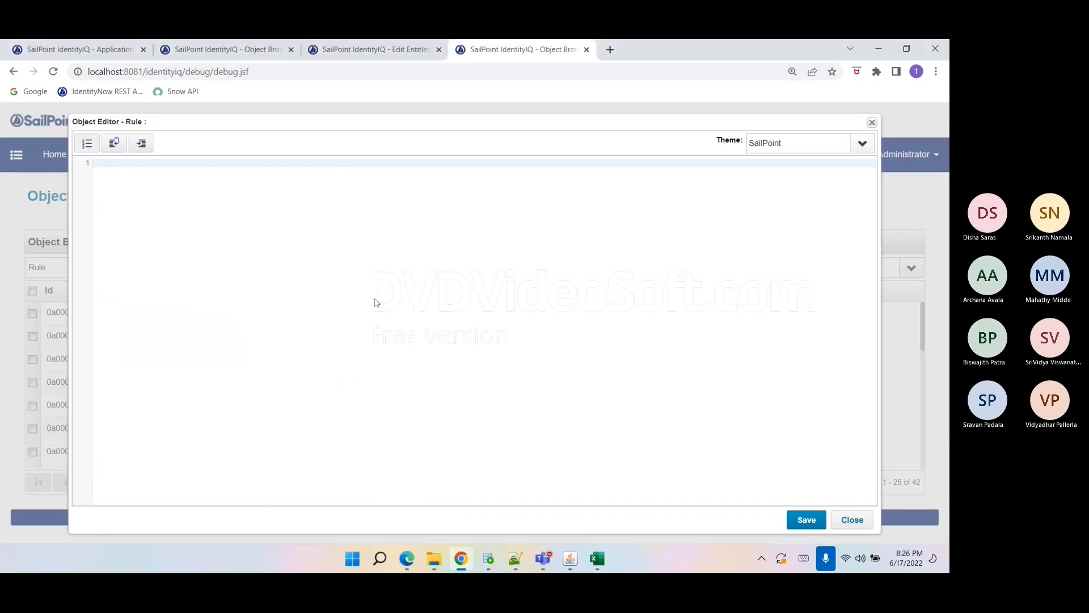
{"action": "key", "text": "ctrl+v"}
Delete the pasted rule's source code and all signature arguments, keeping the XML skeleton.
{"action": "left_click_drag", "start_coordinate": [167, 472], "coordinate": [82, 295]}
{"action": "key", "text": "Delete"}
{"action": "scroll", "coordinate": [85, 272], "scroll_direction": "up", "scroll_amount": 5}
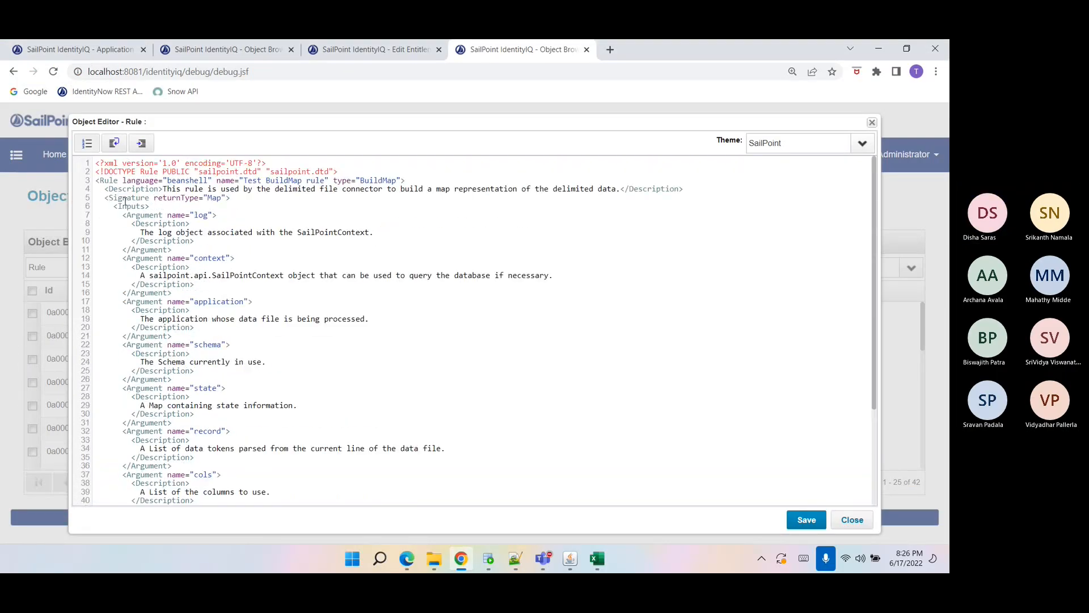
{"action": "left_click", "coordinate": [105, 199]}
{"action": "mouse_move", "coordinate": [105, 199]}
{"action": "left_mouse_down"}
{"action": "mouse_move", "coordinate": [171, 499]}
{"action": "mouse_move", "coordinate": [167, 445]}
{"action": "left_mouse_up"}
{"action": "key", "text": "Delete"}
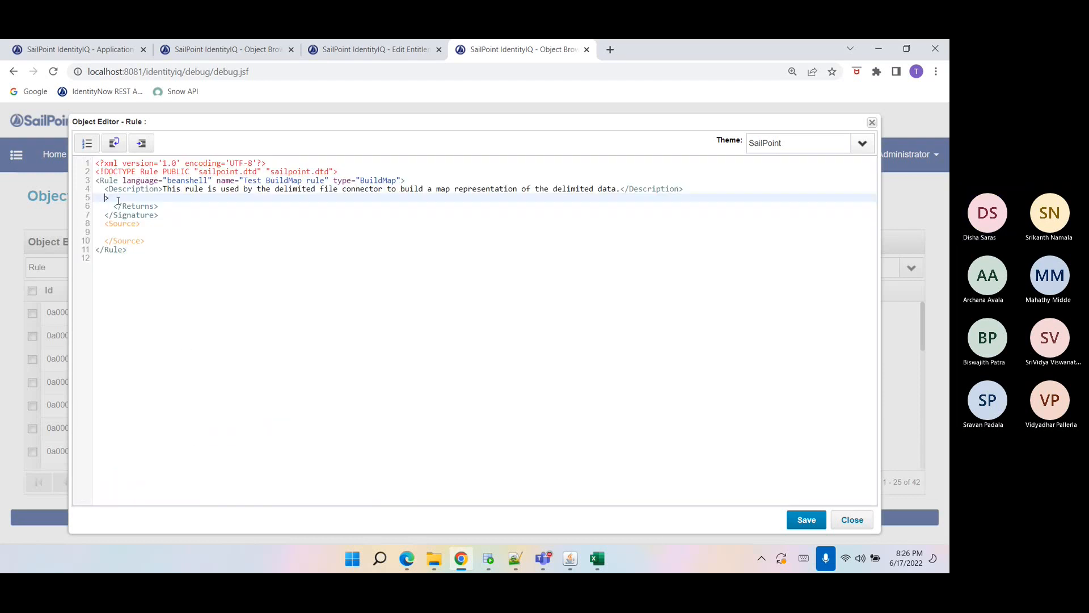
{"action": "key", "text": "BackSpace"}
Remove the type="BuildMap" attribute from the Rule element.
{"action": "left_click_drag", "start_coordinate": [334, 181], "coordinate": [400, 179]}
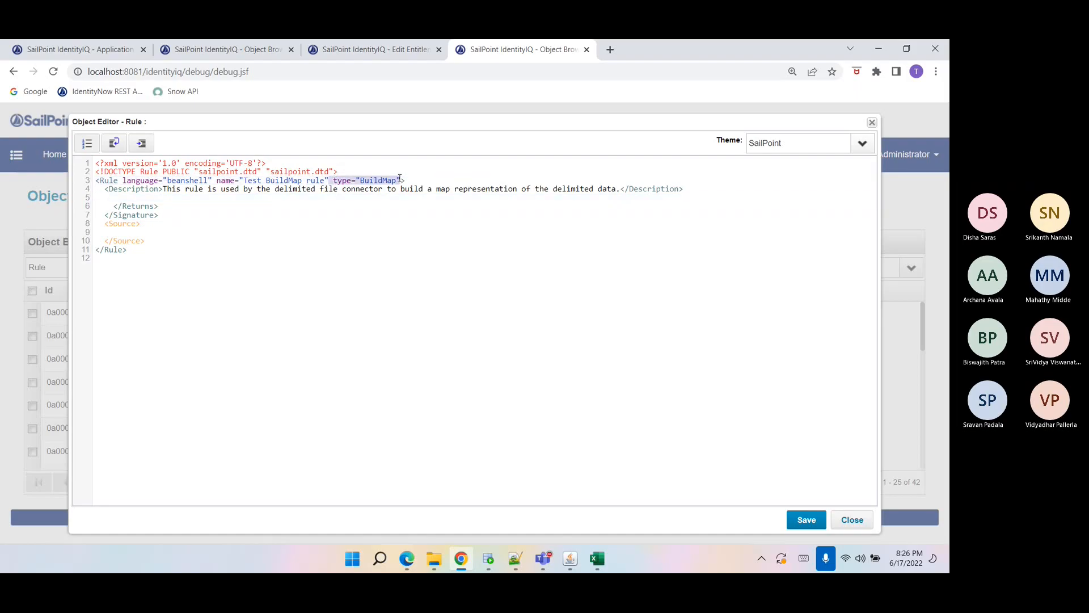
{"action": "key", "text": "BackSpace"}
{"action": "left_click", "coordinate": [276, 173]}
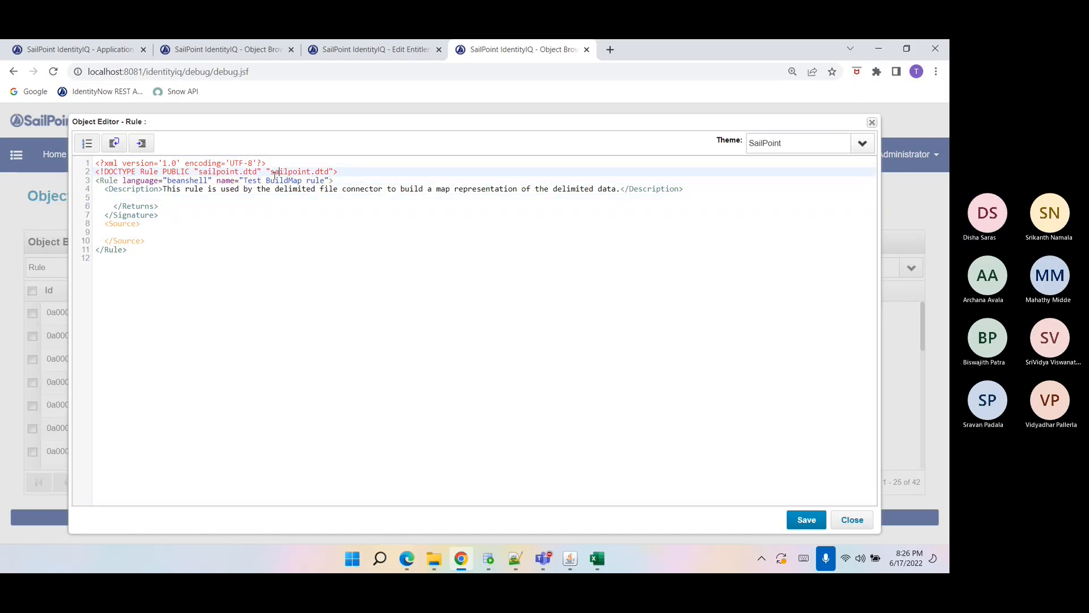
Rename the rule to RunRule and remove the blank line inside the signature.
{"action": "left_click_drag", "start_coordinate": [243, 181], "coordinate": [323, 181]}
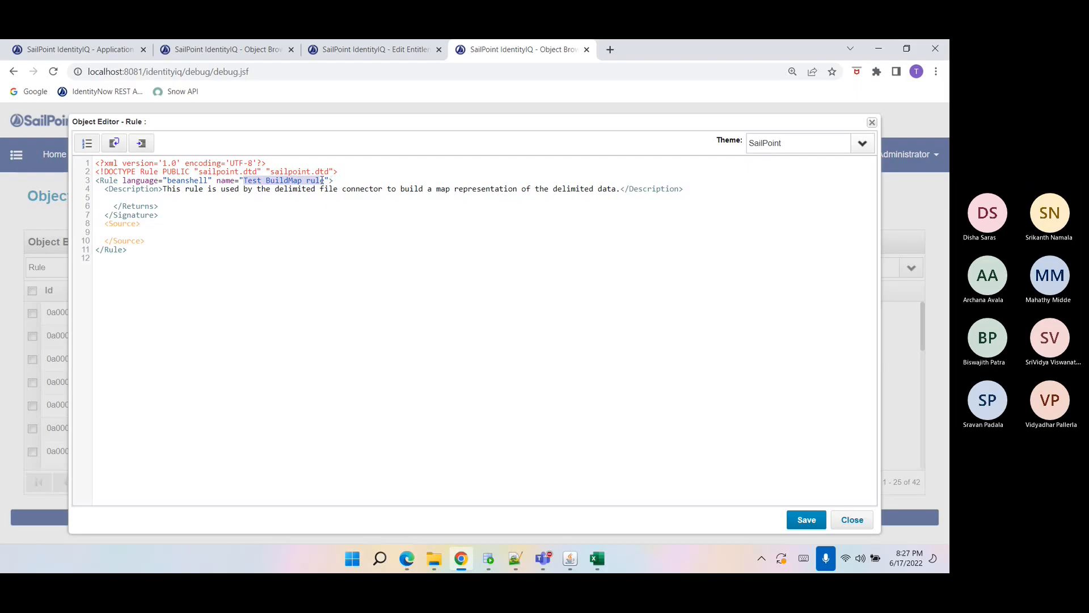
{"action": "type", "text": "RunRile"}
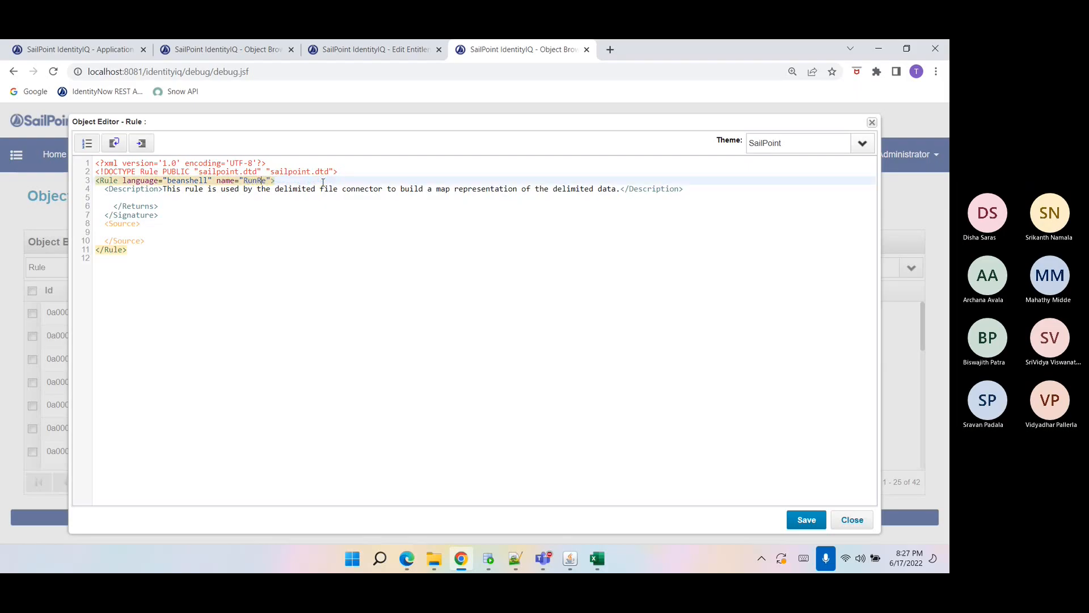
{"action": "key", "text": "BackSpace"}
{"action": "key", "text": "BackSpace"}
{"action": "key", "text": "BackSpace"}
{"action": "type", "text": "ule"}
{"action": "left_click", "coordinate": [135, 200]}
{"action": "key", "text": "Delete"}
{"action": "left_click", "coordinate": [111, 227]}
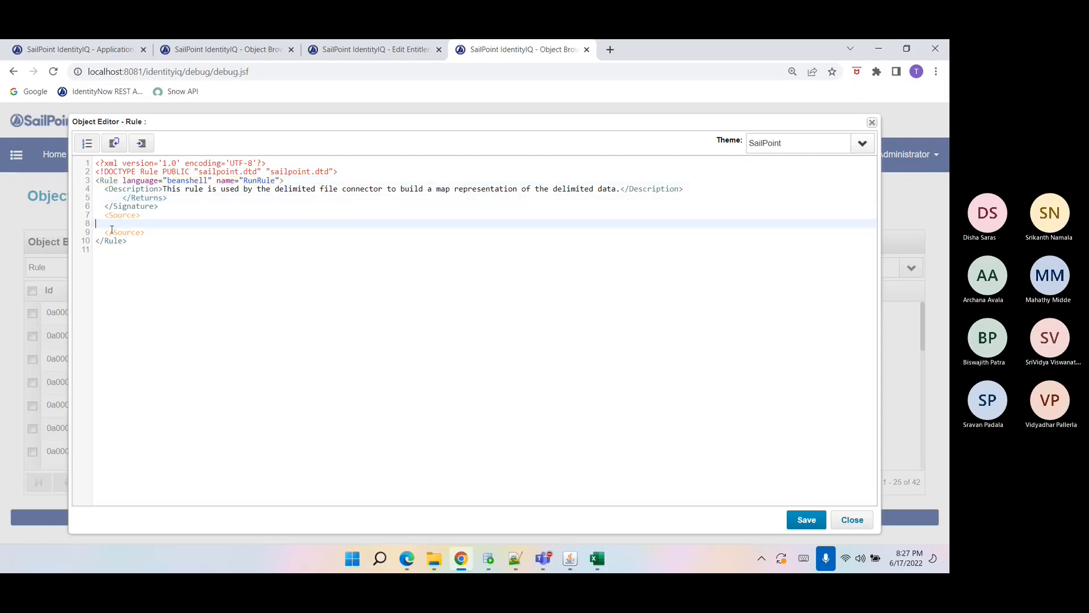
Close the Ecard application object editor and duplicate the Object Browser tab.
{"action": "left_click", "coordinate": [186, 52]}
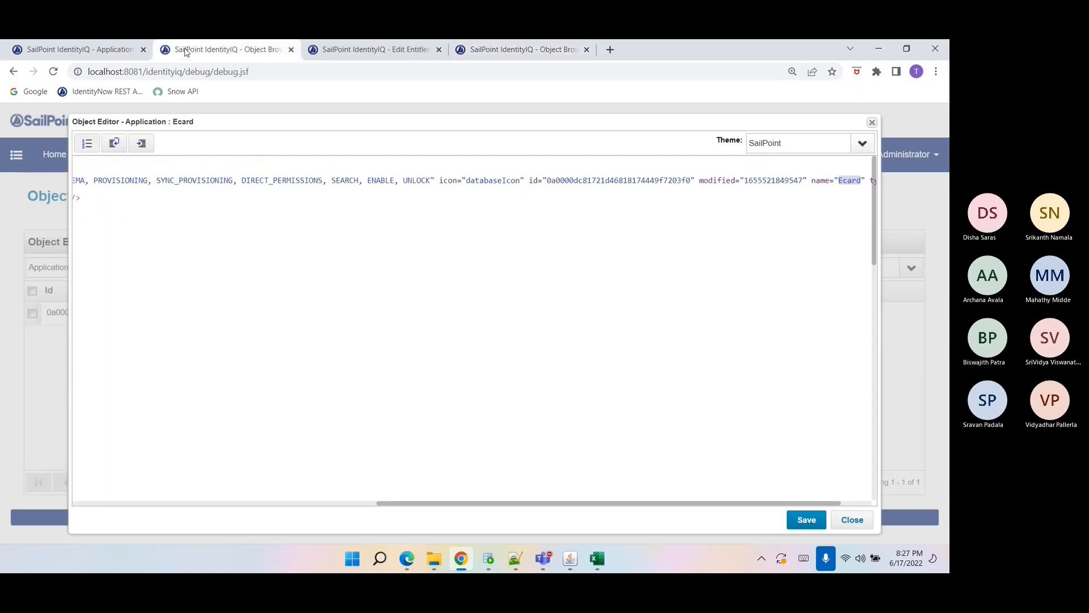
{"action": "left_click", "coordinate": [856, 520]}
{"action": "right_click", "coordinate": [209, 53]}
{"action": "left_click", "coordinate": [241, 144]}
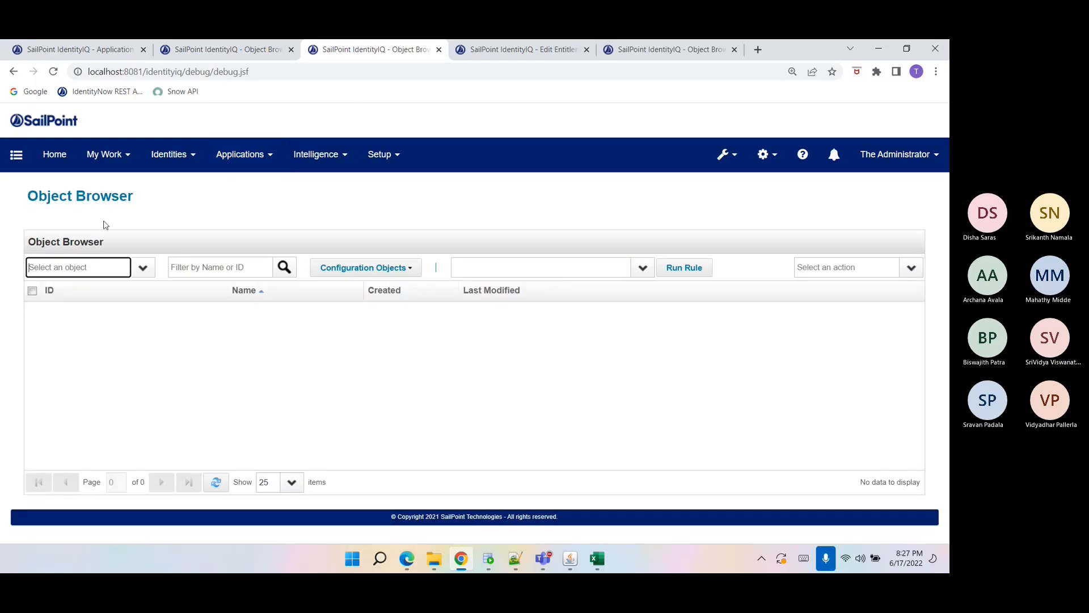
Open the Ecard CARDID Fieldvalue Rule in the new tab and copy its source code.
{"action": "left_click", "coordinate": [79, 261]}
{"action": "type", "text": "Rule"}
{"action": "key", "text": "Tab"}
{"action": "type", "text": "e"}
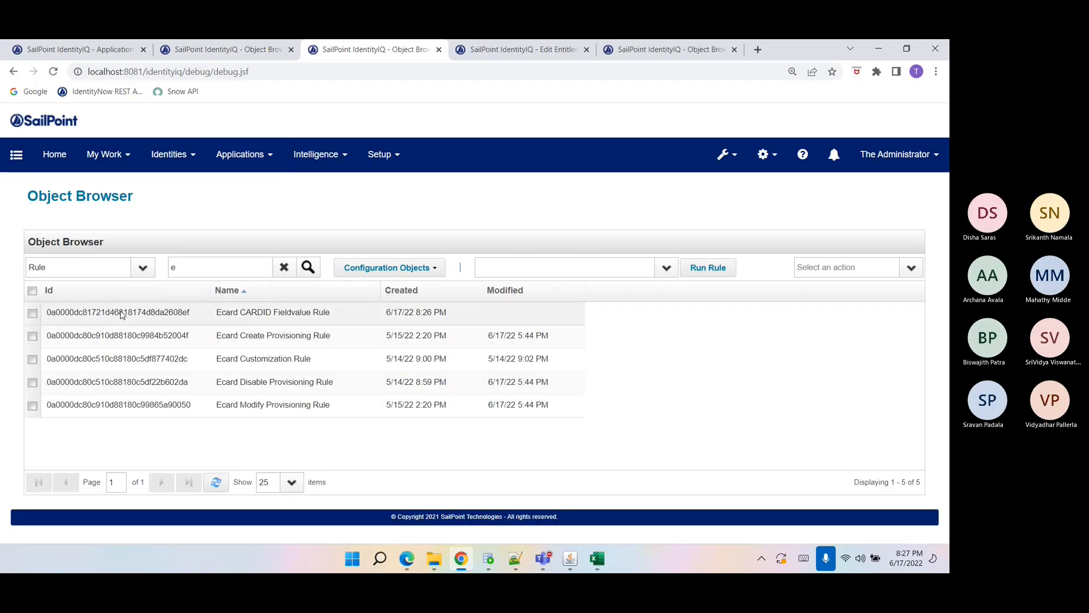
{"action": "left_click", "coordinate": [121, 315]}
{"action": "scroll", "coordinate": [135, 404], "scroll_direction": "down", "scroll_amount": 10}
{"action": "left_click_drag", "start_coordinate": [140, 375], "coordinate": [270, 471]}
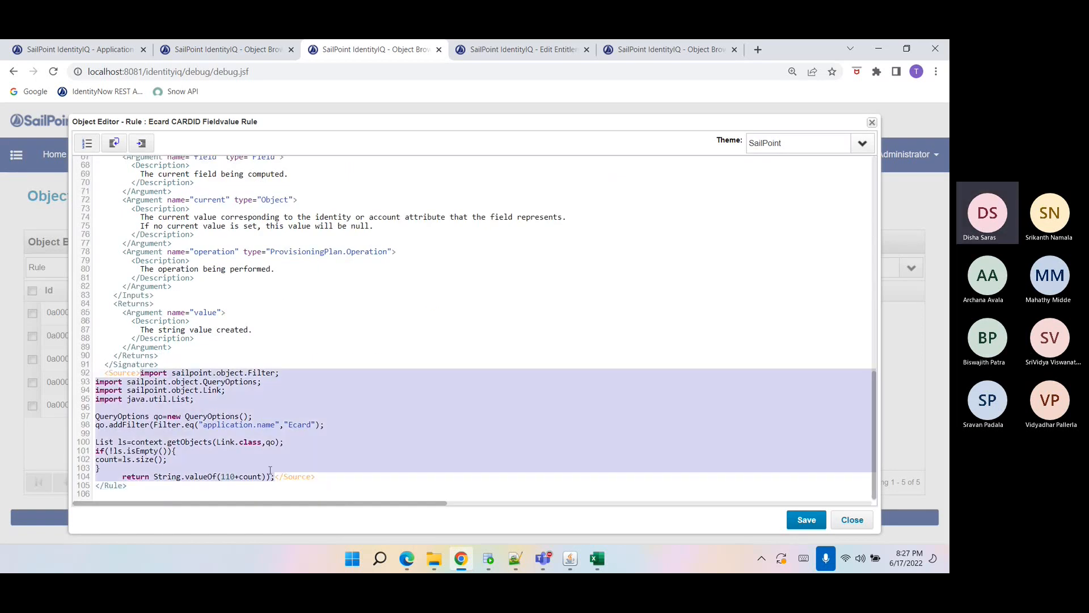
Paste the CARDID rule code into the RunRule Source section and save.
{"action": "left_click", "coordinate": [652, 50]}
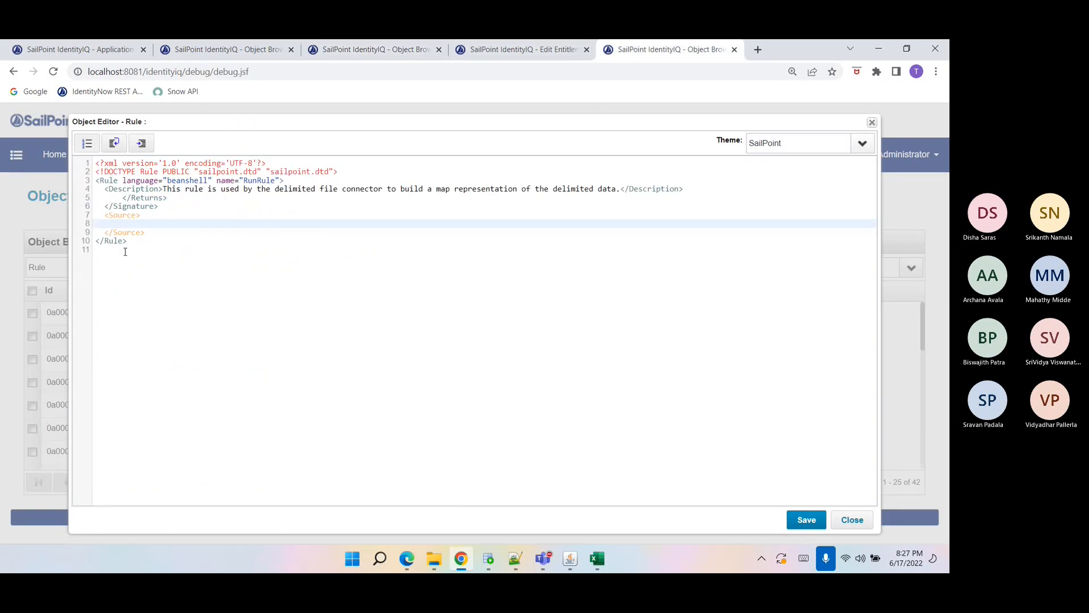
{"action": "type", "text": "import sailpoint.object.Filter; import sailpoint.object.QueryOptions; import sailpoint.object.Link; import java.util.List;  QueryOptions qo=new QueryOptions(); qo.addFilter(Filter.eq(\"application.name\",\"Ecard\"));  List ls=context.getObjects(Link.class,qo); if(!ls.isEmpty()){ count=ls.size(); }       return String.valueOf(110+count));"}
{"action": "left_click", "coordinate": [807, 520]}
{"action": "left_click", "coordinate": [468, 350]}
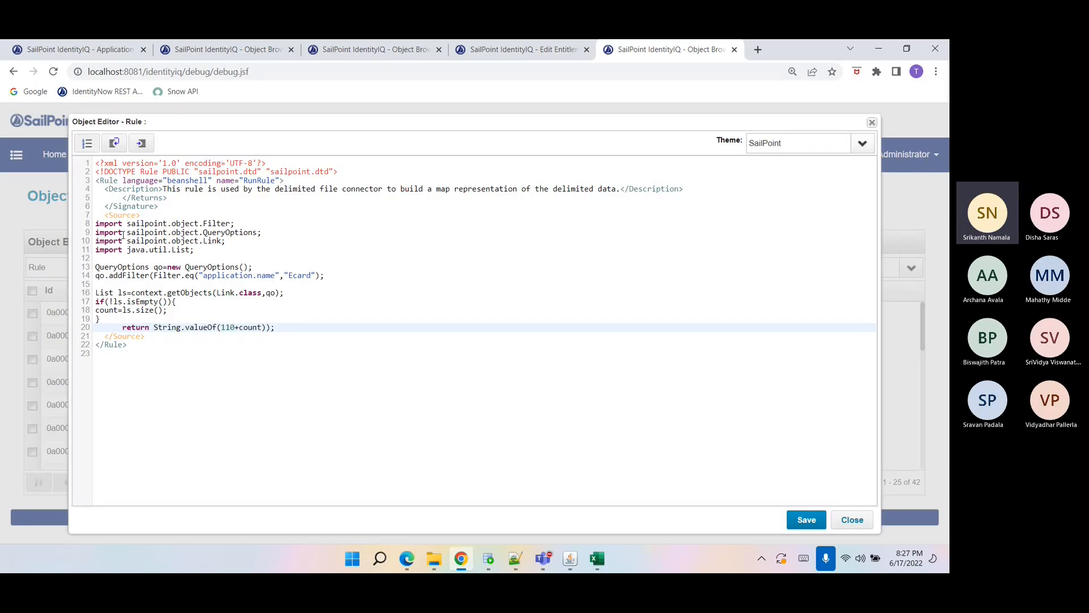
Delete the leftover </Returns> line from the RunRule signature.
{"action": "triple_click", "coordinate": [136, 196]}
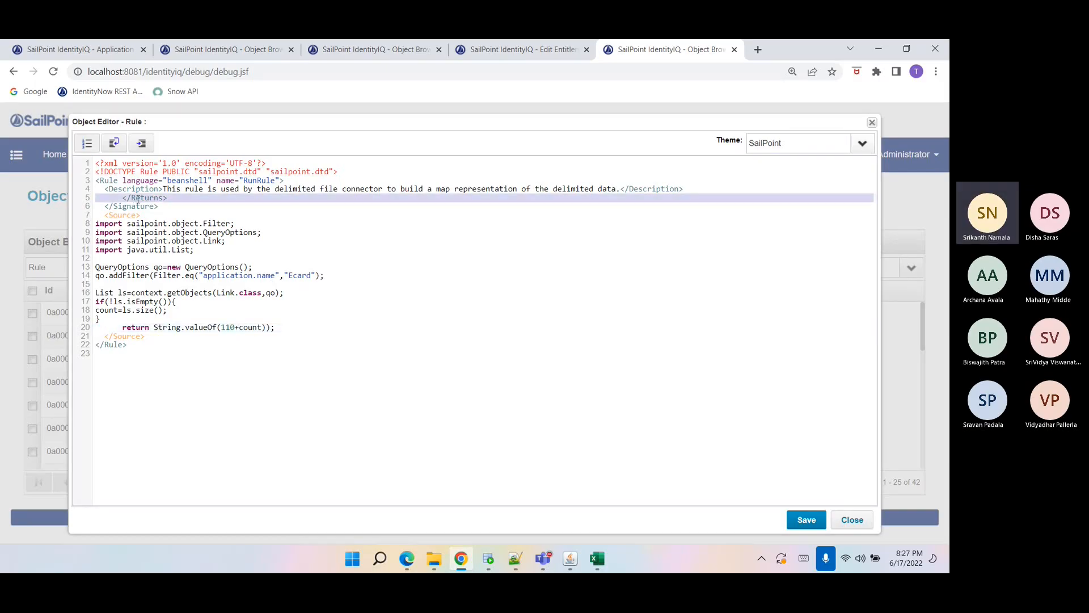
{"action": "key", "text": "BackSpace"}
{"action": "double_click", "coordinate": [163, 322]}
{"action": "double_click", "coordinate": [196, 320]}
{"action": "double_click", "coordinate": [238, 315]}
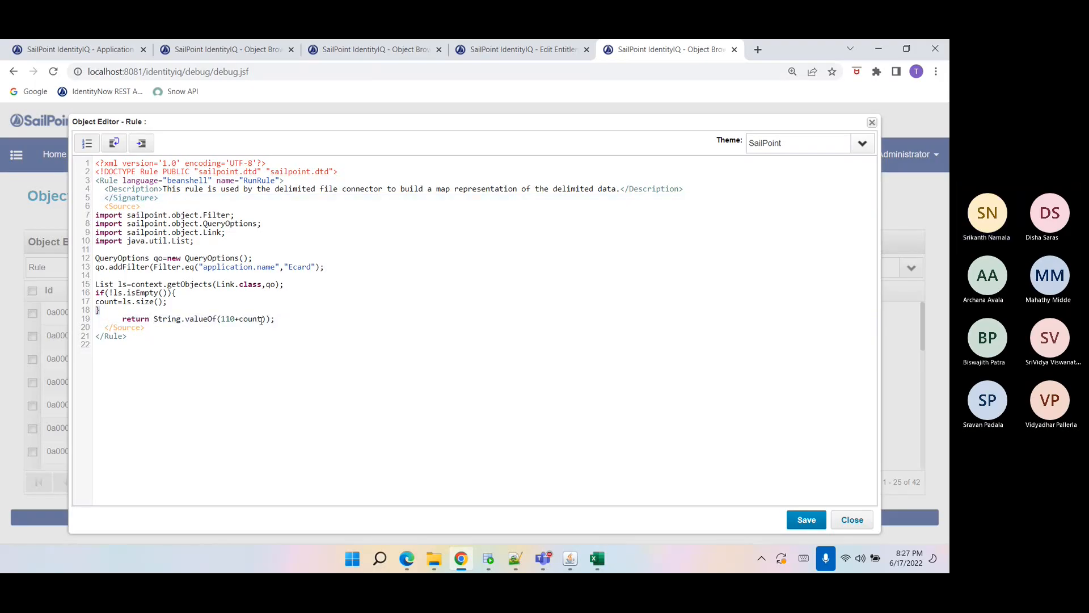
Review the attributes defined in the Ecard application's account schema, then return to the rule editor tab.
{"action": "left_click", "coordinate": [280, 320]}
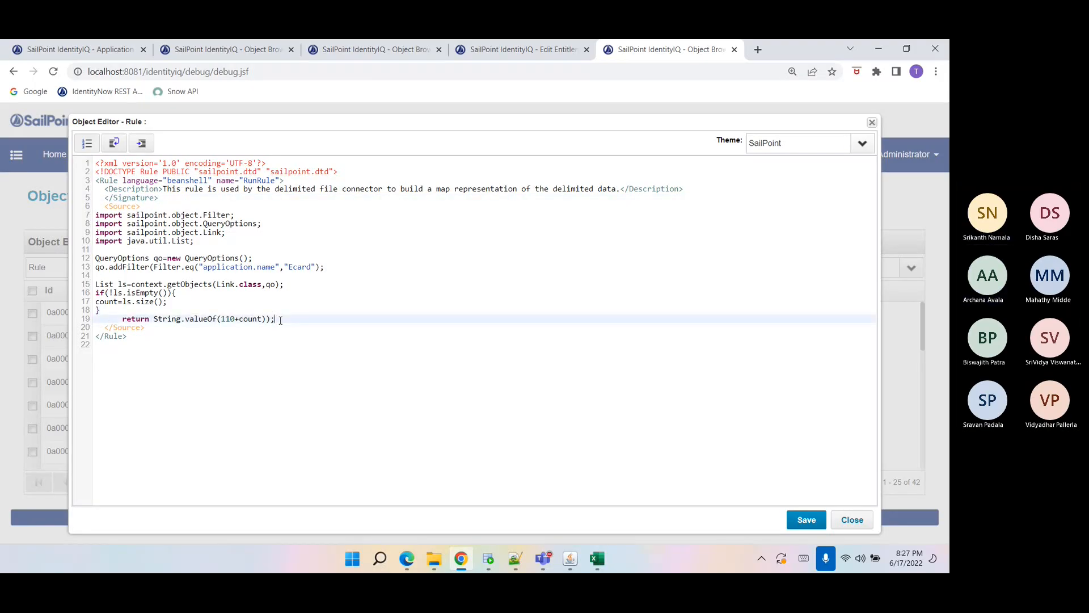
{"action": "left_click", "coordinate": [79, 49]}
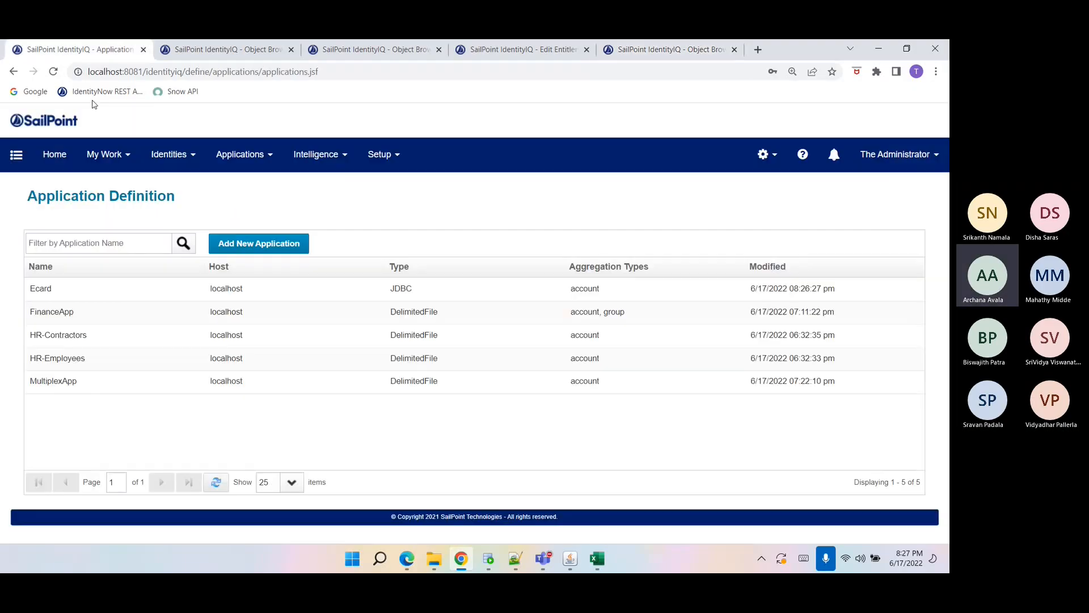
{"action": "left_click", "coordinate": [104, 296]}
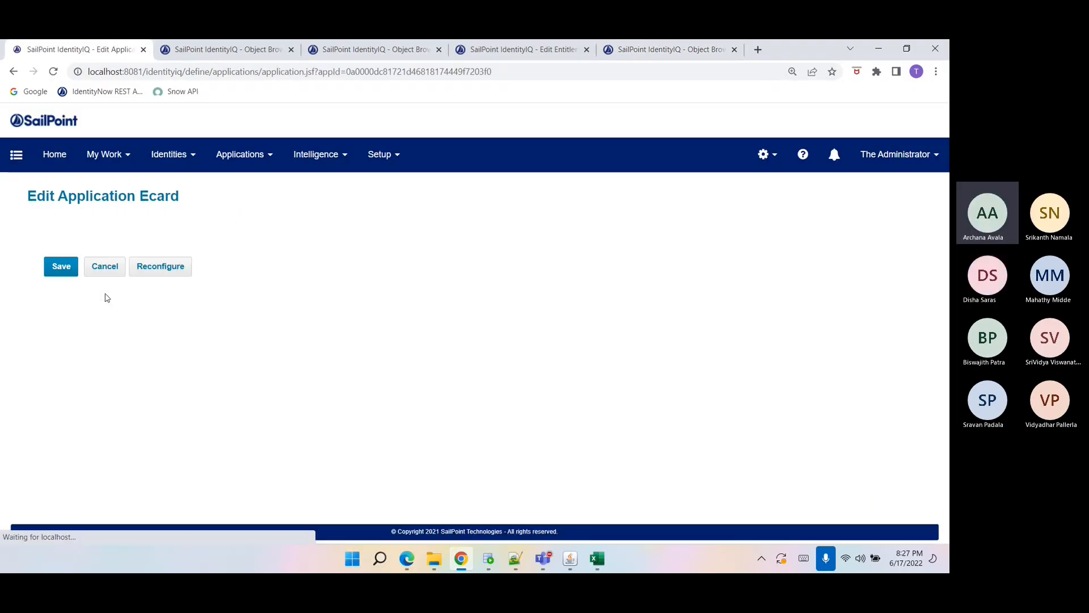
{"action": "left_click", "coordinate": [121, 249]}
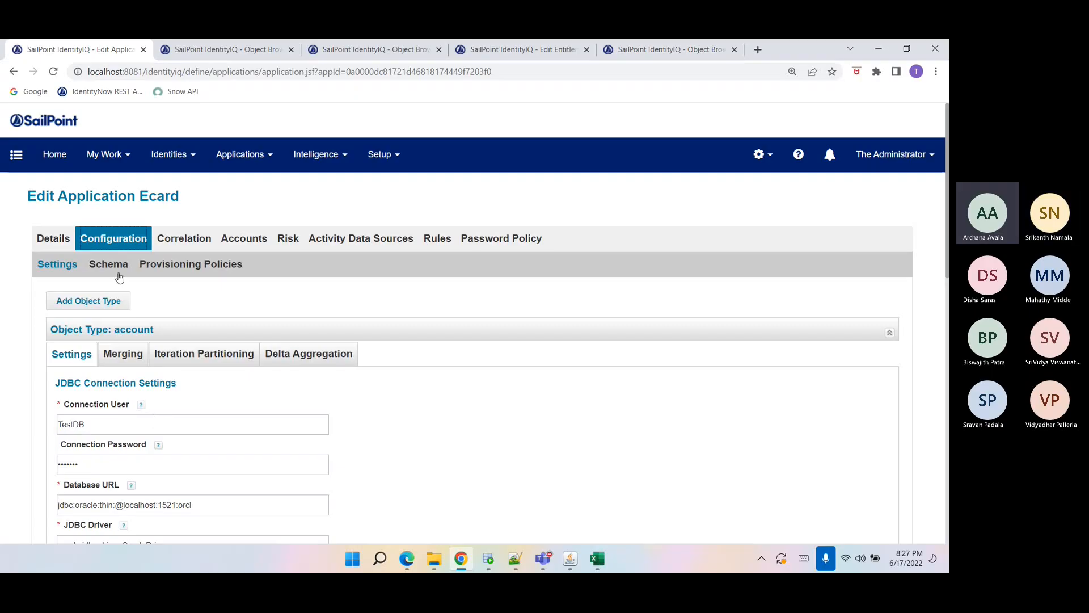
{"action": "left_click", "coordinate": [143, 261]}
{"action": "scroll", "coordinate": [132, 344], "scroll_direction": "down", "scroll_amount": 4}
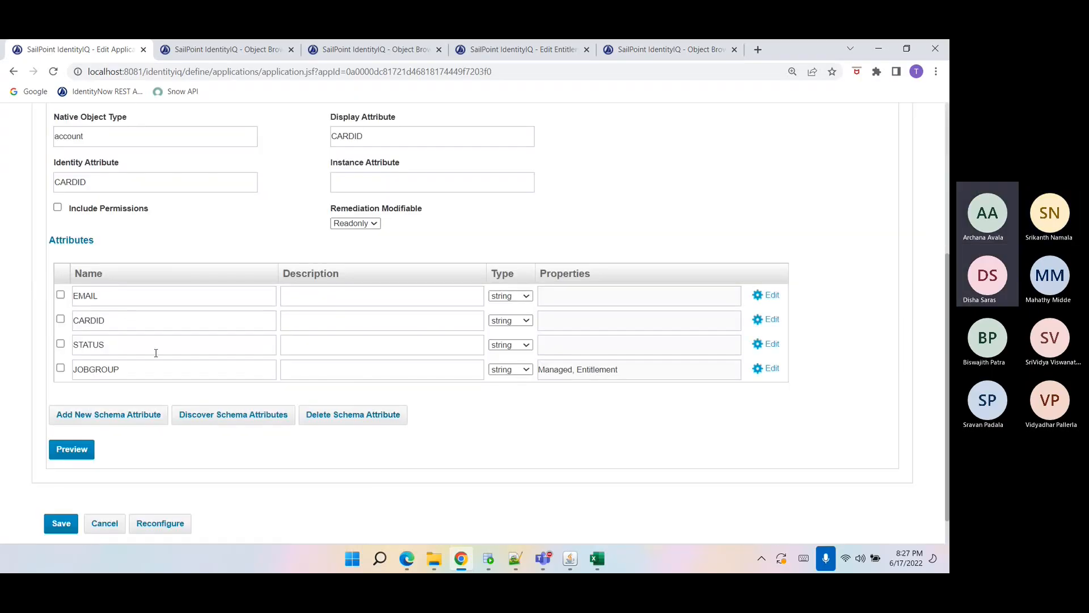
{"action": "left_click", "coordinate": [540, 54]}
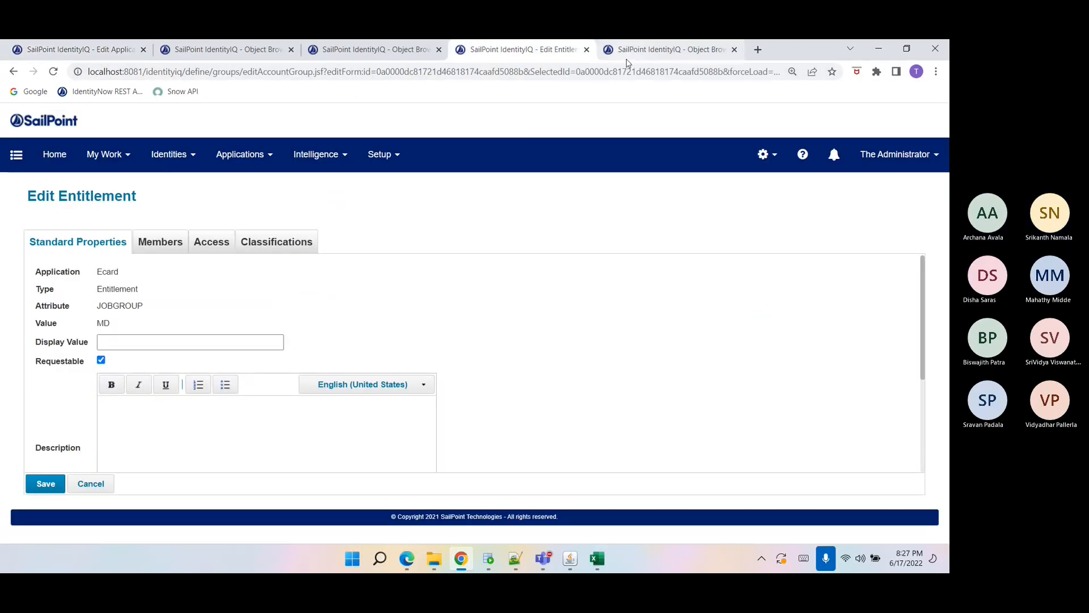
{"action": "left_click", "coordinate": [634, 51]}
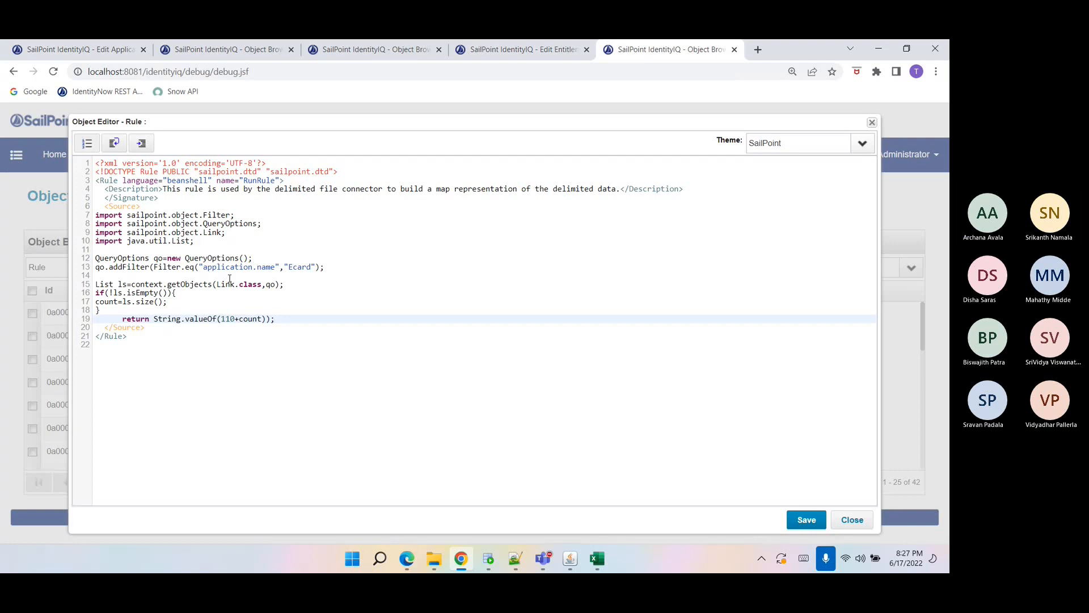
Try to save the RunRule and inspect its code's tags and brackets.
{"action": "left_click", "coordinate": [808, 519]}
{"action": "left_click", "coordinate": [464, 356]}
{"action": "left_click", "coordinate": [283, 181]}
{"action": "double_click", "coordinate": [127, 328]}
{"action": "double_click", "coordinate": [110, 337]}
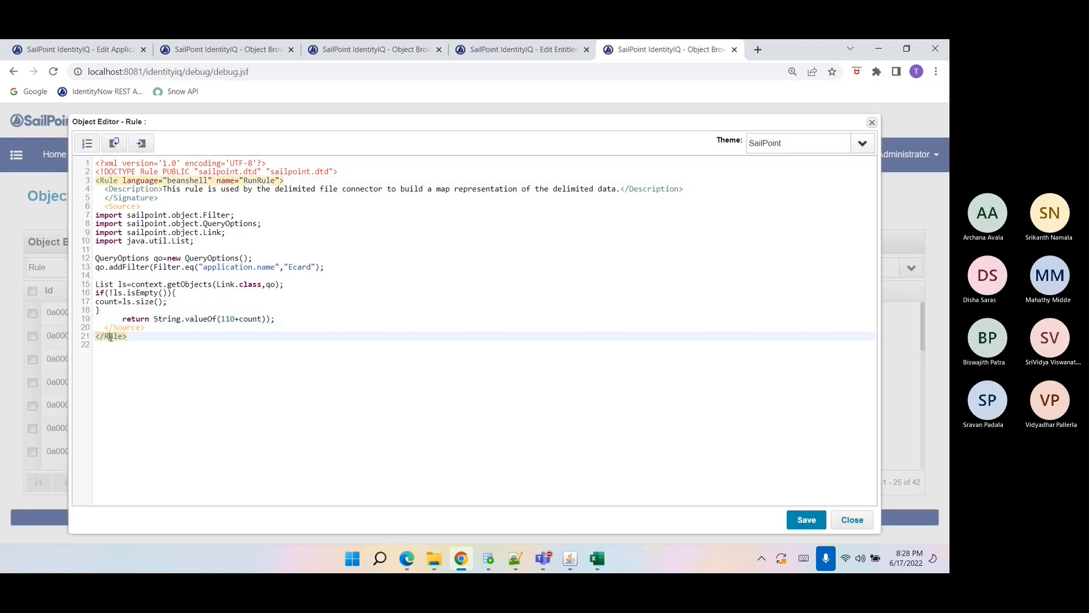
{"action": "left_click", "coordinate": [114, 294]}
{"action": "left_click", "coordinate": [111, 294]}
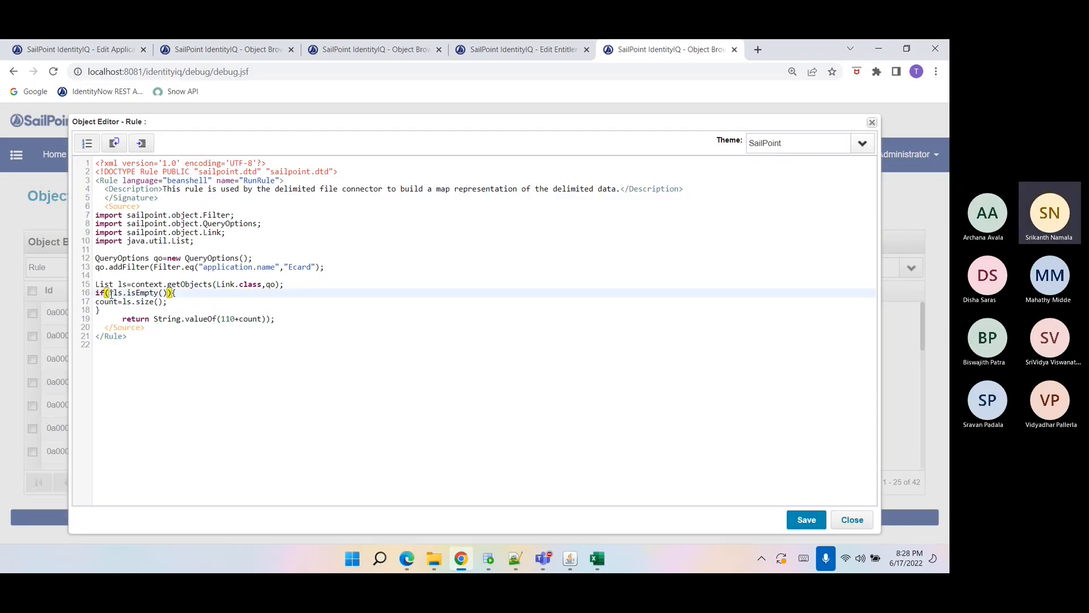
Open the sailpoint.log file from the IIQ Logs folder in Notepad++ and read the latest error trace.
{"action": "left_click", "coordinate": [517, 567]}
{"action": "left_click", "coordinate": [11, 58]}
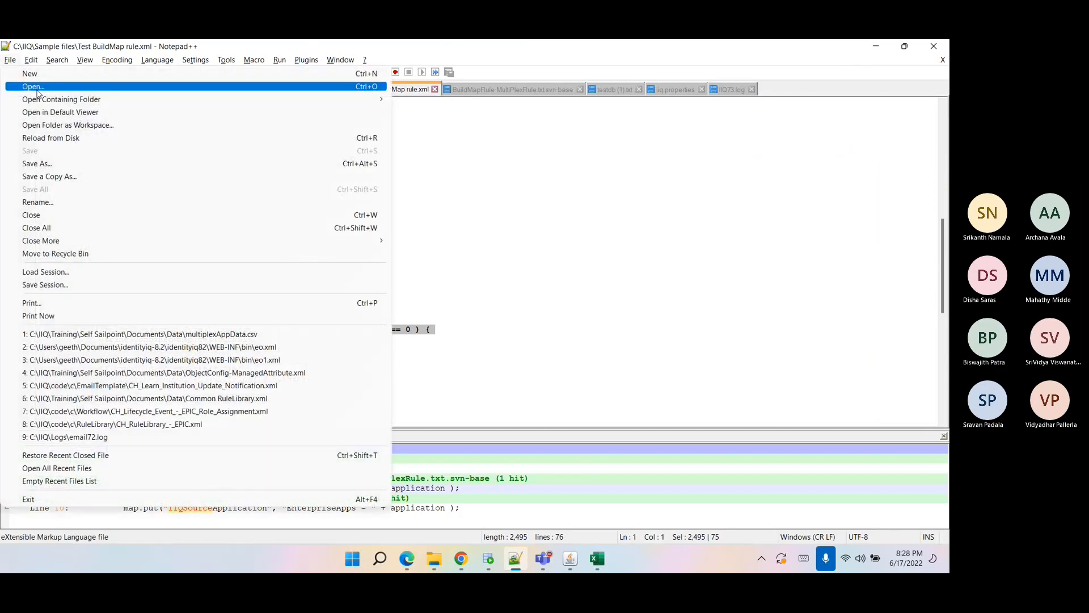
{"action": "left_click", "coordinate": [35, 88]}
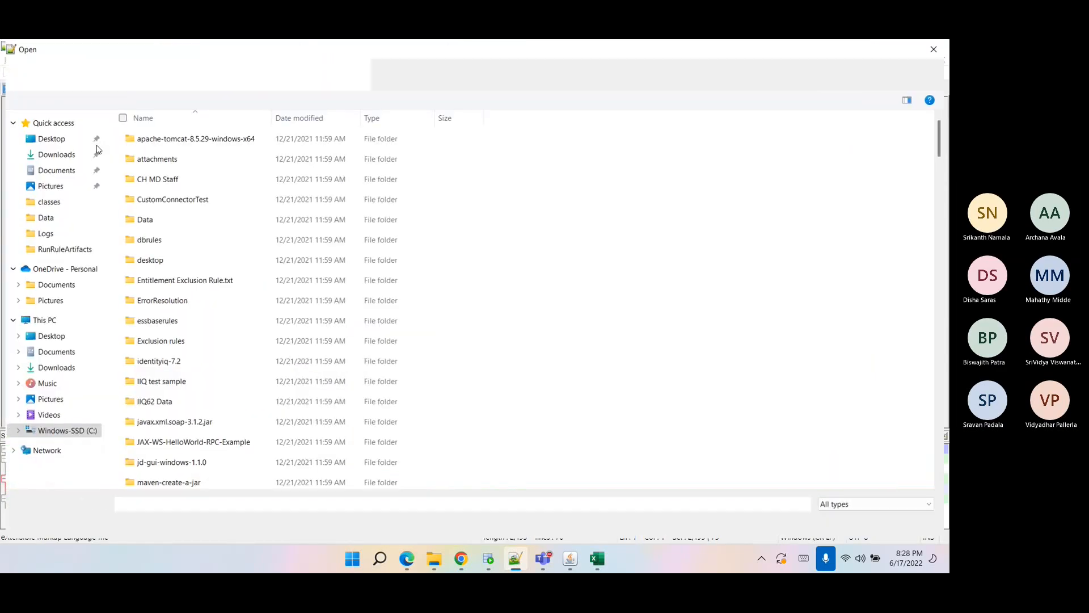
{"action": "left_click", "coordinate": [59, 232]}
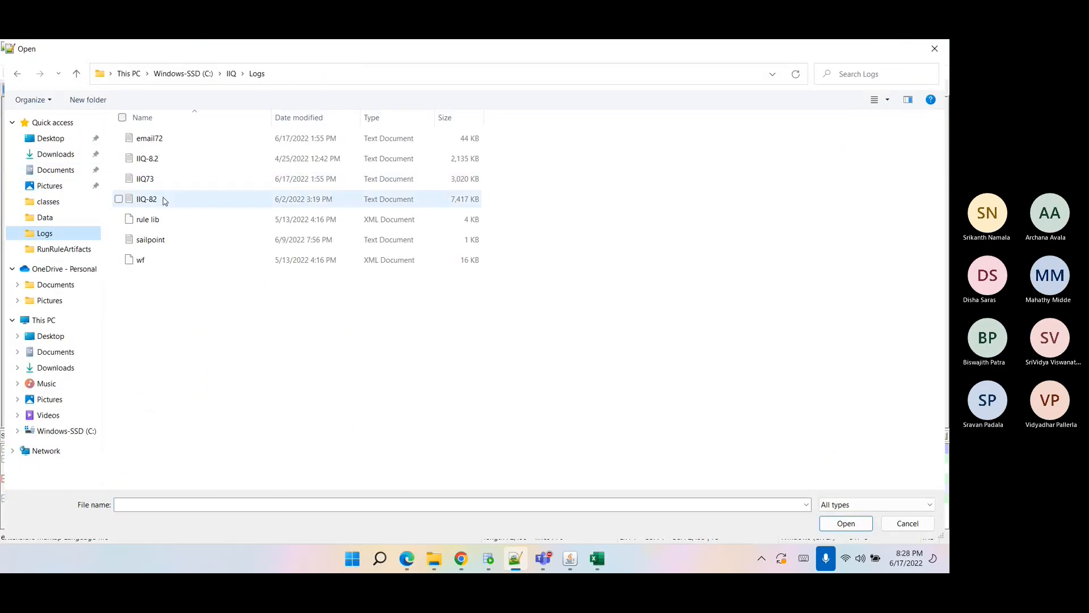
{"action": "left_click", "coordinate": [150, 239]}
{"action": "left_click", "coordinate": [851, 529]}
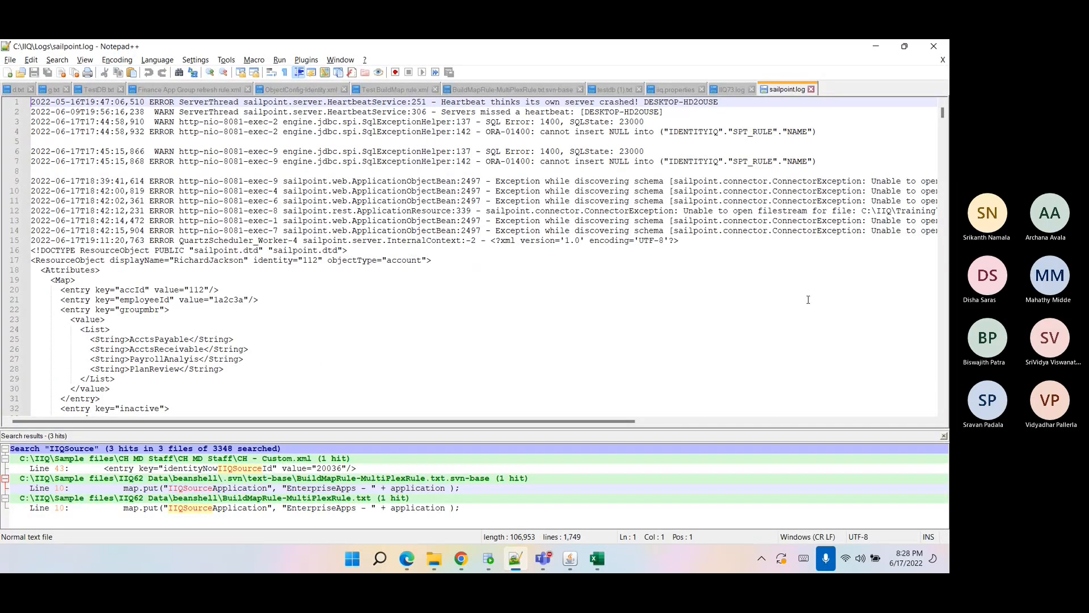
{"action": "left_click_drag", "start_coordinate": [943, 112], "coordinate": [943, 413]}
{"action": "scroll", "coordinate": [500, 268], "scroll_direction": "up", "scroll_amount": 19}
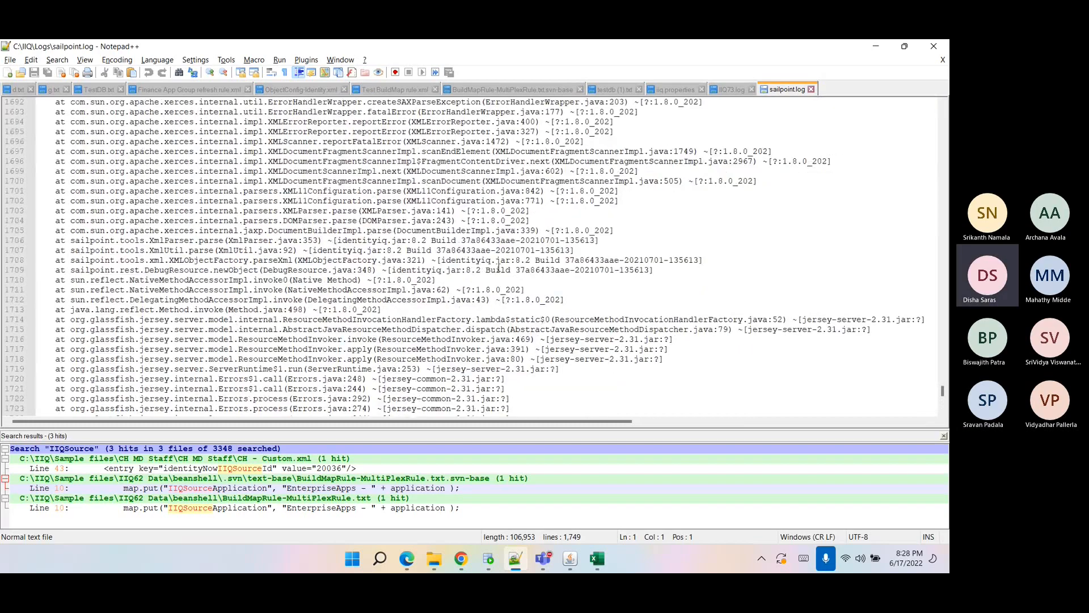
{"action": "scroll", "coordinate": [499, 267], "scroll_direction": "up", "scroll_amount": 5}
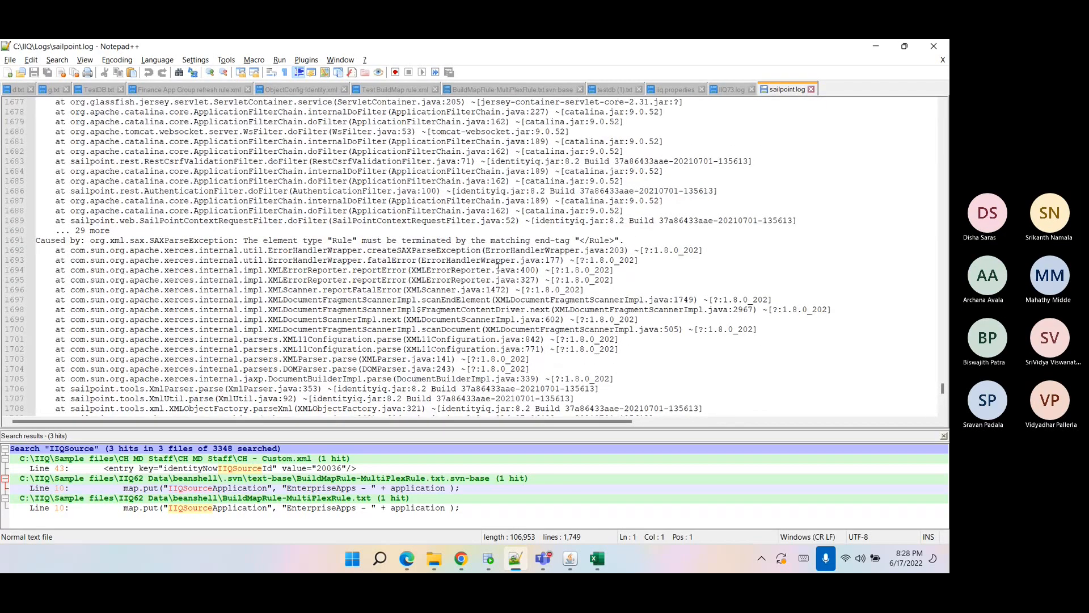
Delete the leftover </Signature> line from the RunRule and save it.
{"action": "left_click", "coordinate": [460, 558]}
{"action": "left_click", "coordinate": [117, 197]}
{"action": "key", "text": "Delete"}
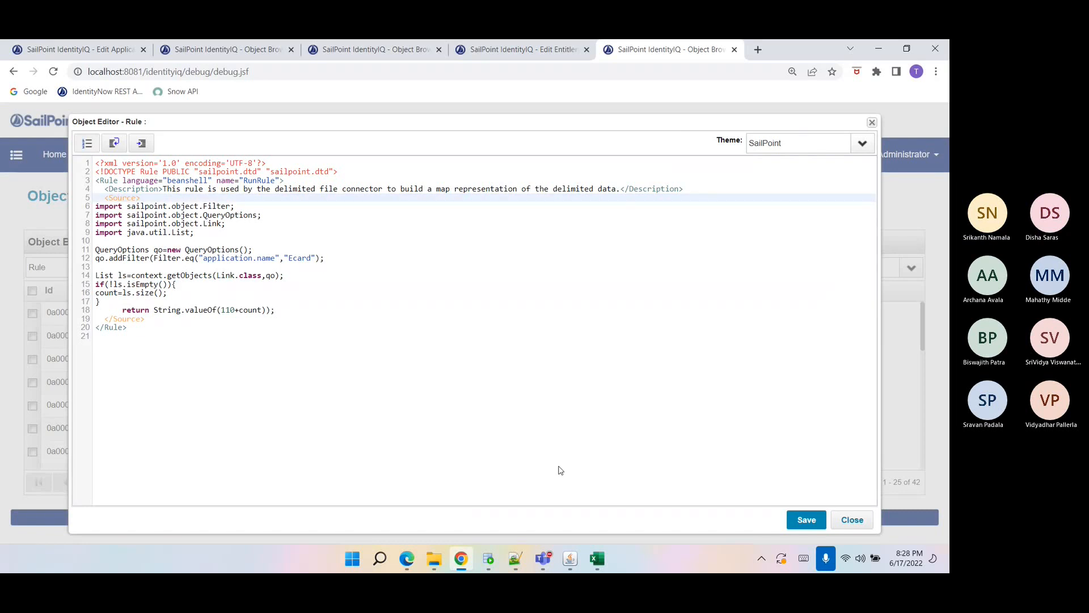
{"action": "left_click", "coordinate": [808, 518]}
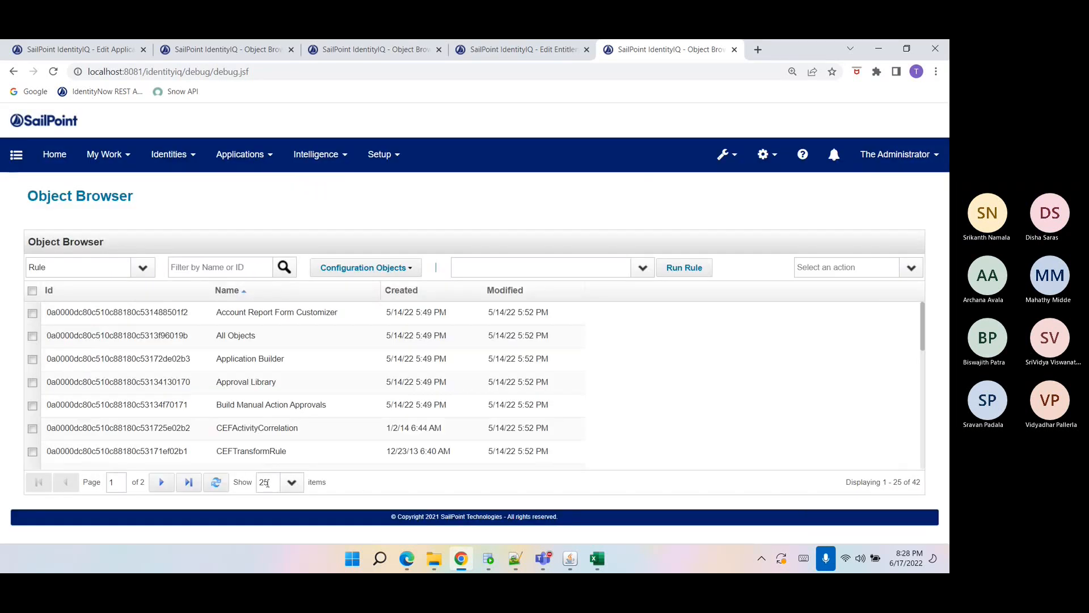
Choose RunRule as the rule to execute, run it, and close the results.
{"action": "left_click", "coordinate": [475, 275]}
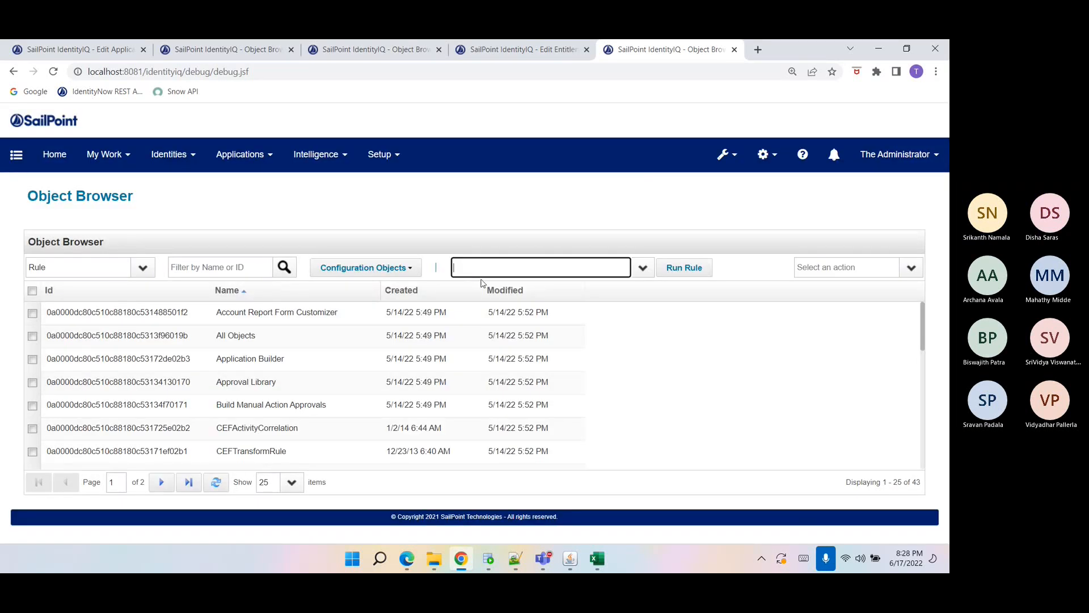
{"action": "type", "text": "RunRule"}
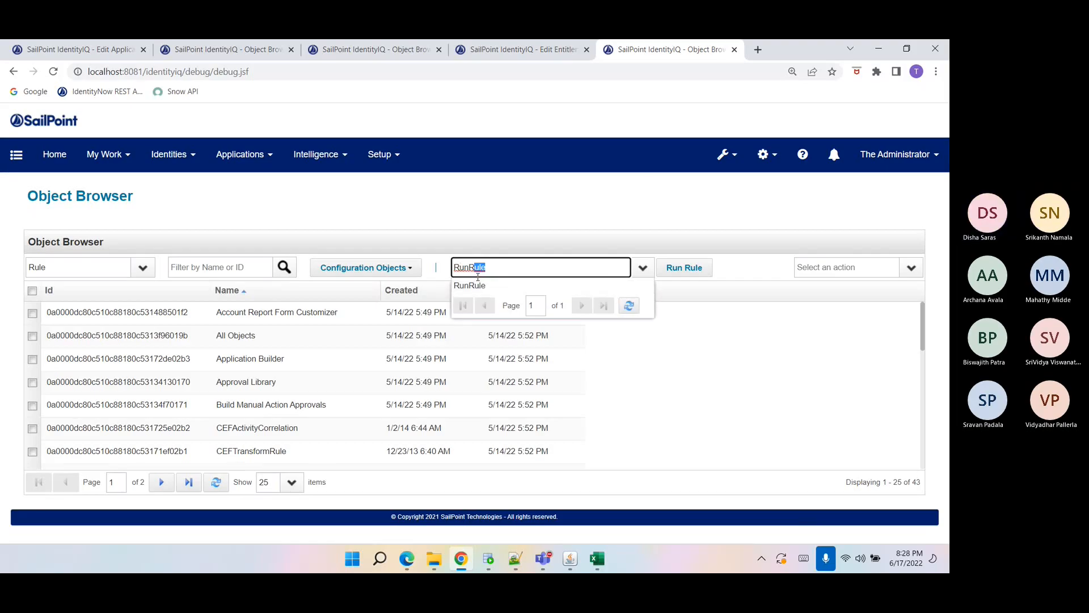
{"action": "left_click", "coordinate": [481, 284]}
{"action": "left_click", "coordinate": [681, 268]}
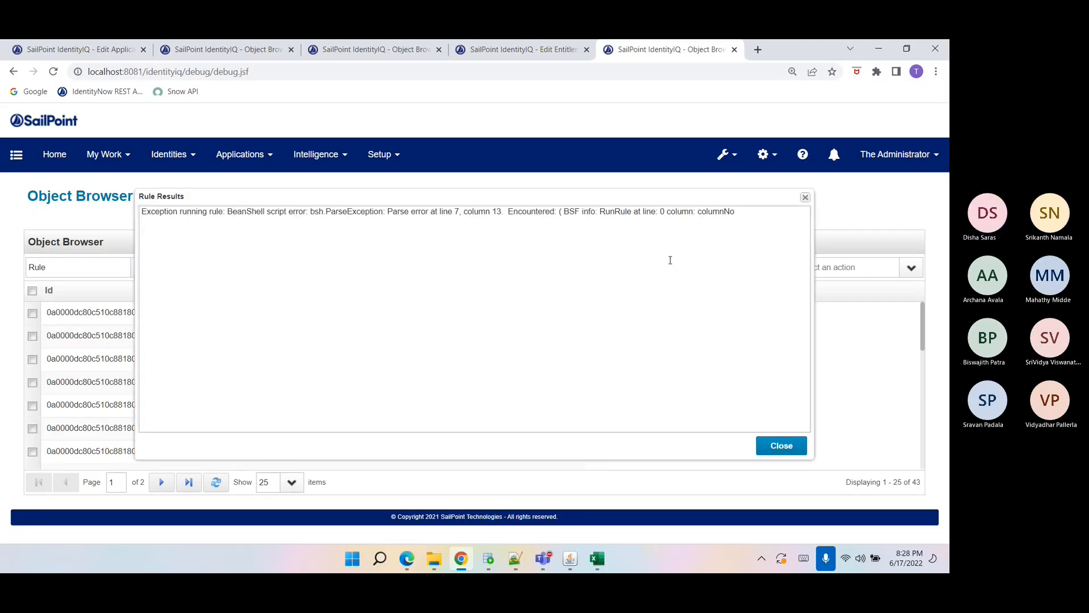
{"action": "left_click", "coordinate": [772, 445]}
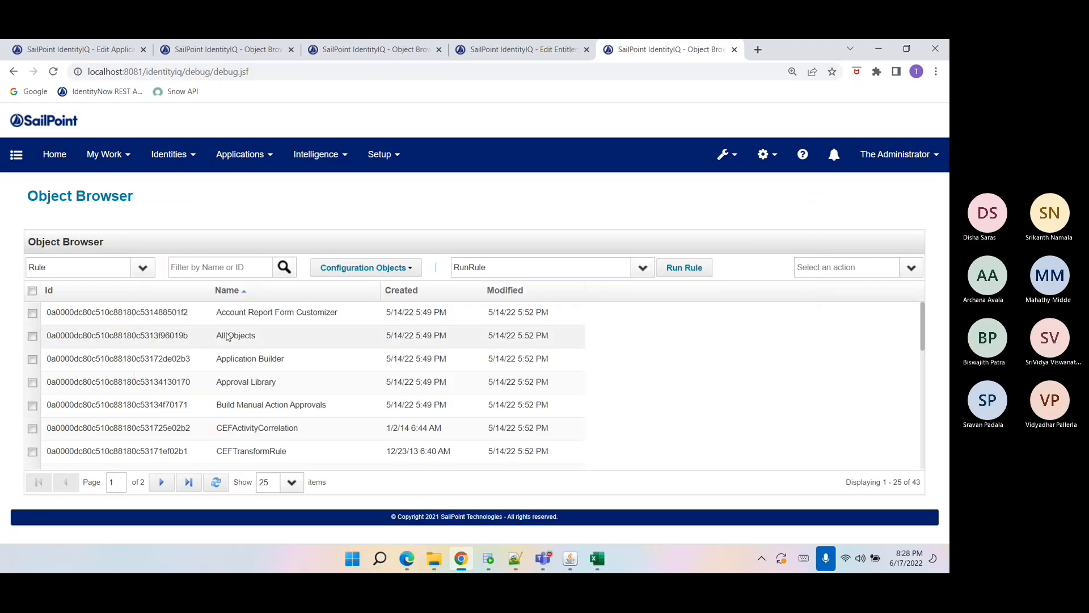
Sort the rules by creation date, resave the RunRule, and run it again.
{"action": "left_click", "coordinate": [401, 291]}
{"action": "left_click", "coordinate": [232, 311]}
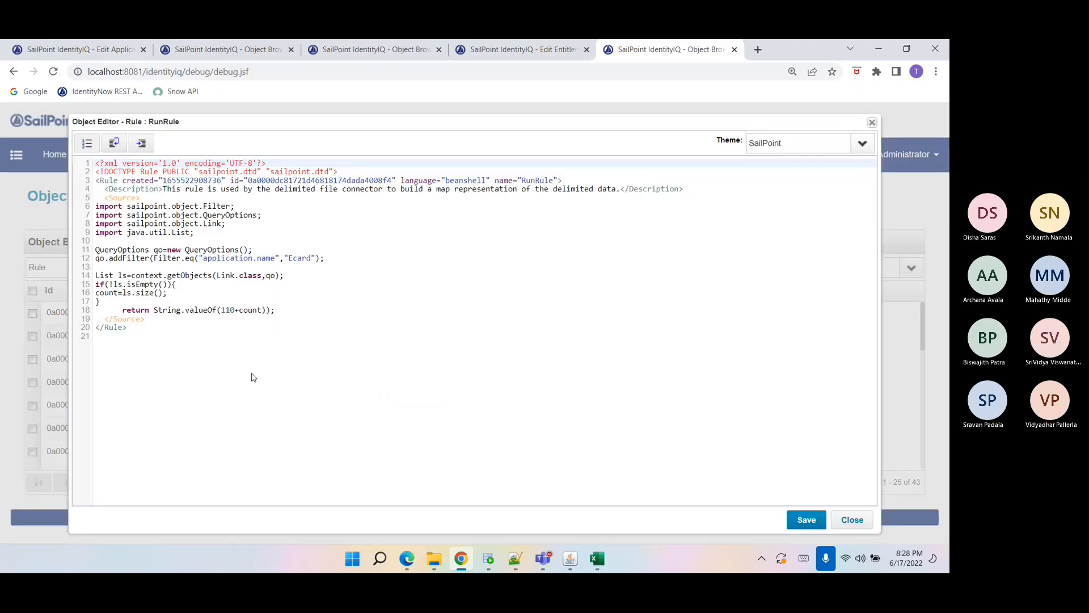
{"action": "left_click", "coordinate": [222, 312]}
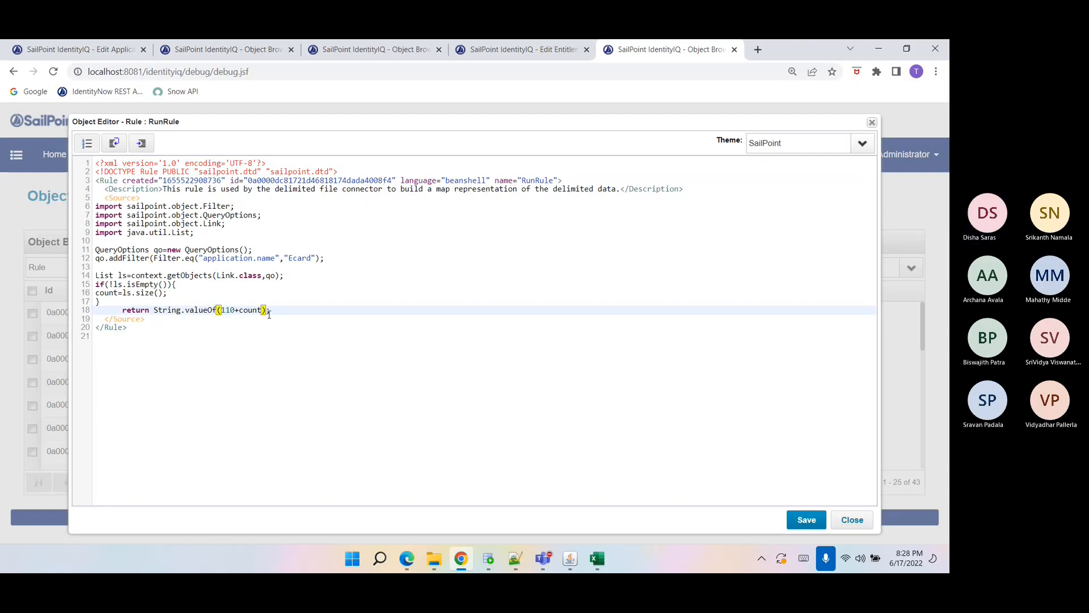
{"action": "left_click", "coordinate": [806, 519]}
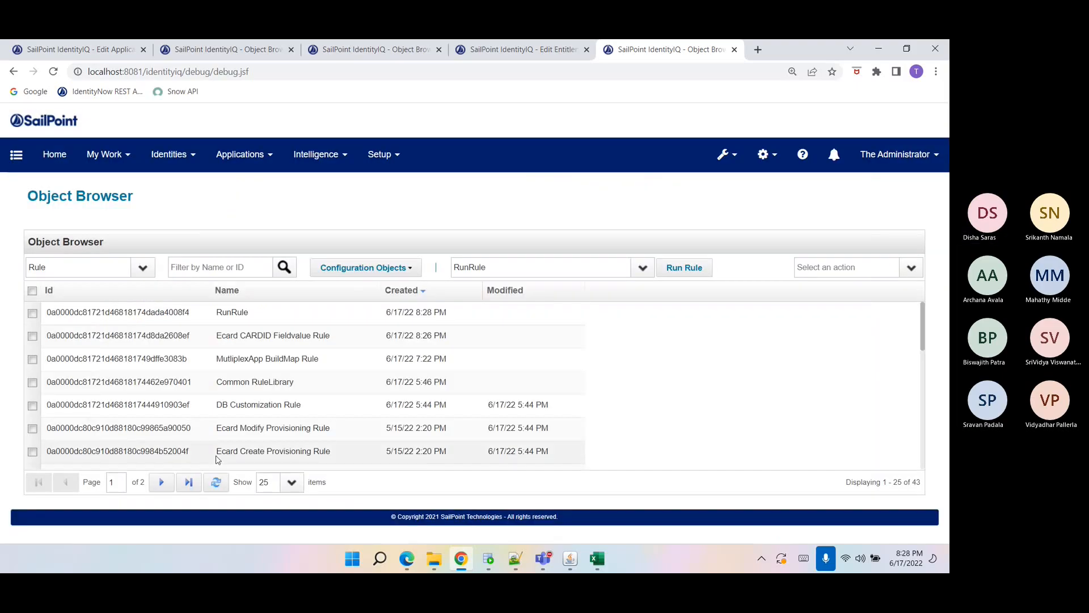
{"action": "left_click", "coordinate": [701, 273]}
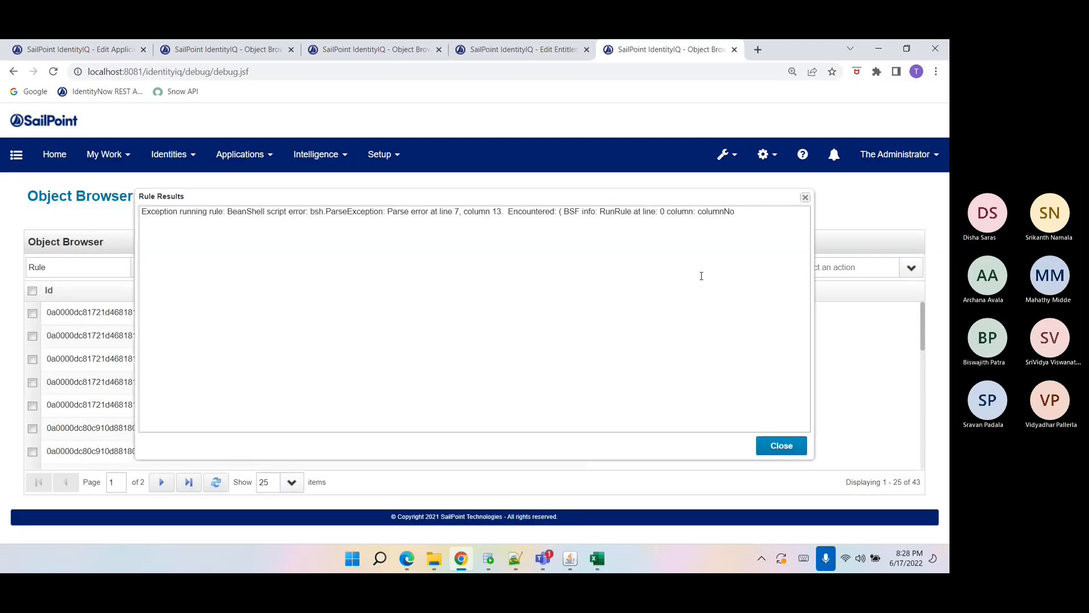
{"action": "left_click", "coordinate": [780, 445]}
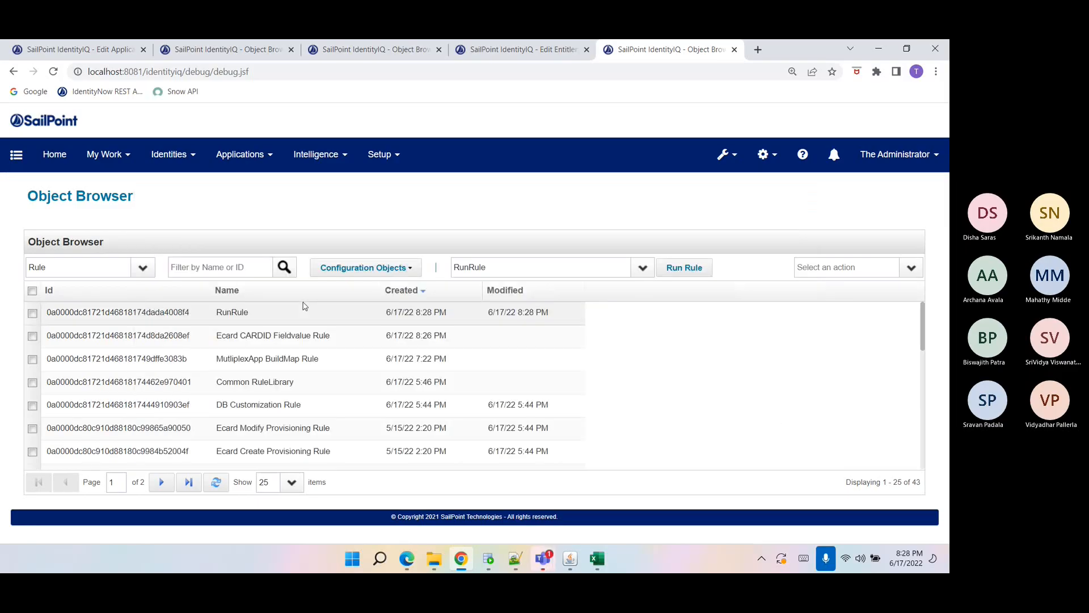
Add the missing closing parenthesis to the addFilter line, save the RunRule, and run it.
{"action": "left_click", "coordinate": [304, 313]}
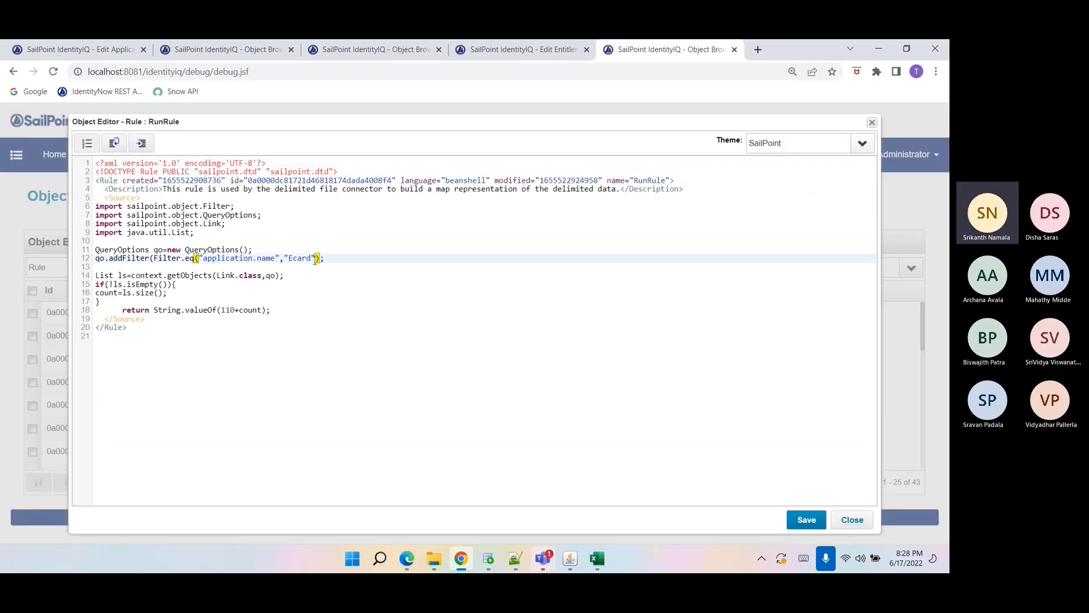
{"action": "type", "text": ")"}
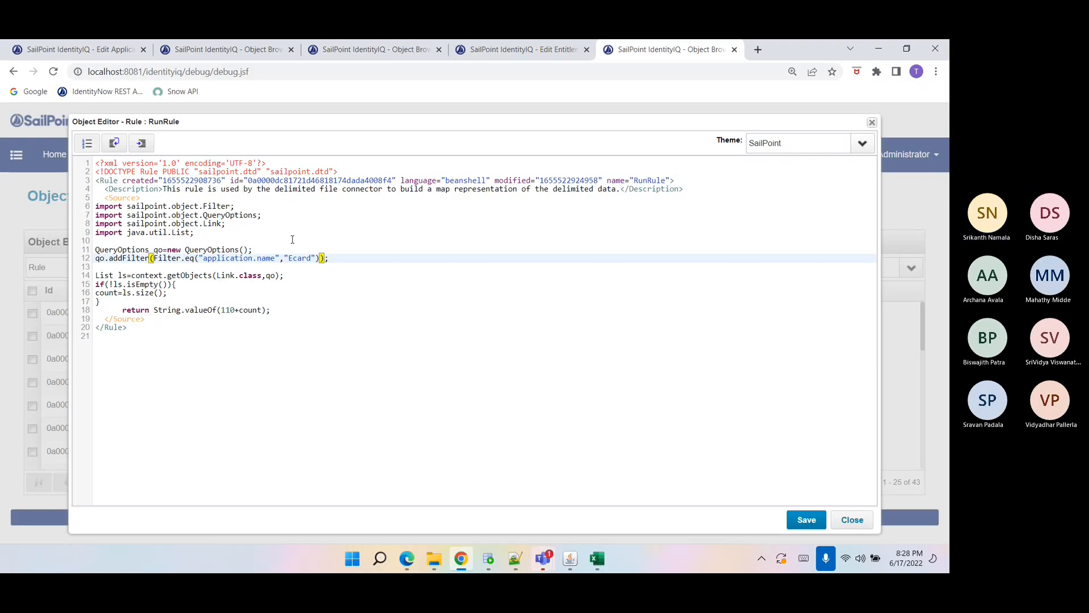
{"action": "left_click", "coordinate": [804, 524]}
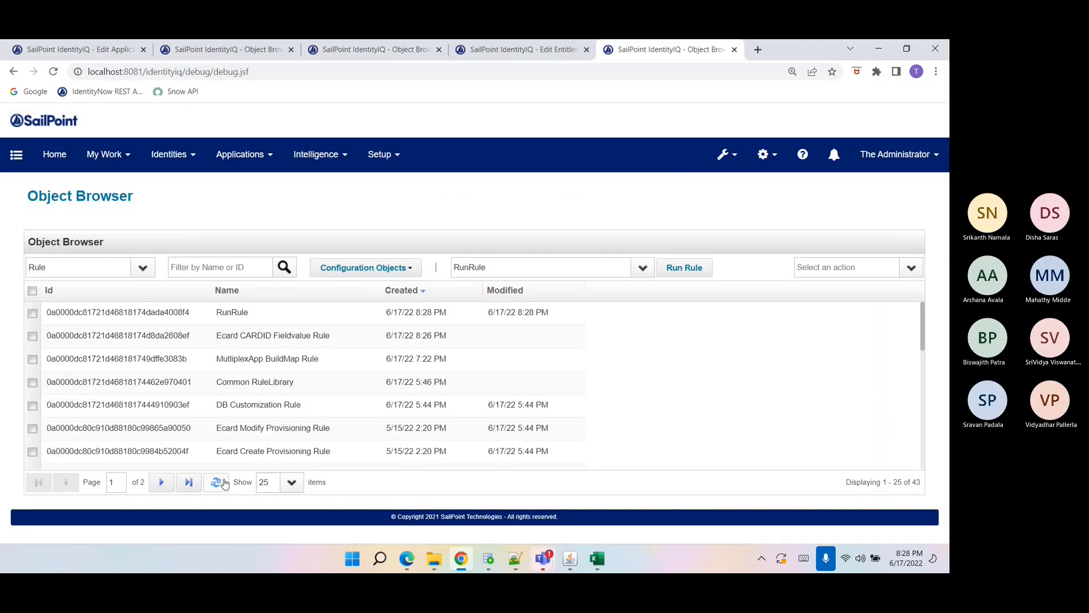
{"action": "left_click", "coordinate": [698, 267]}
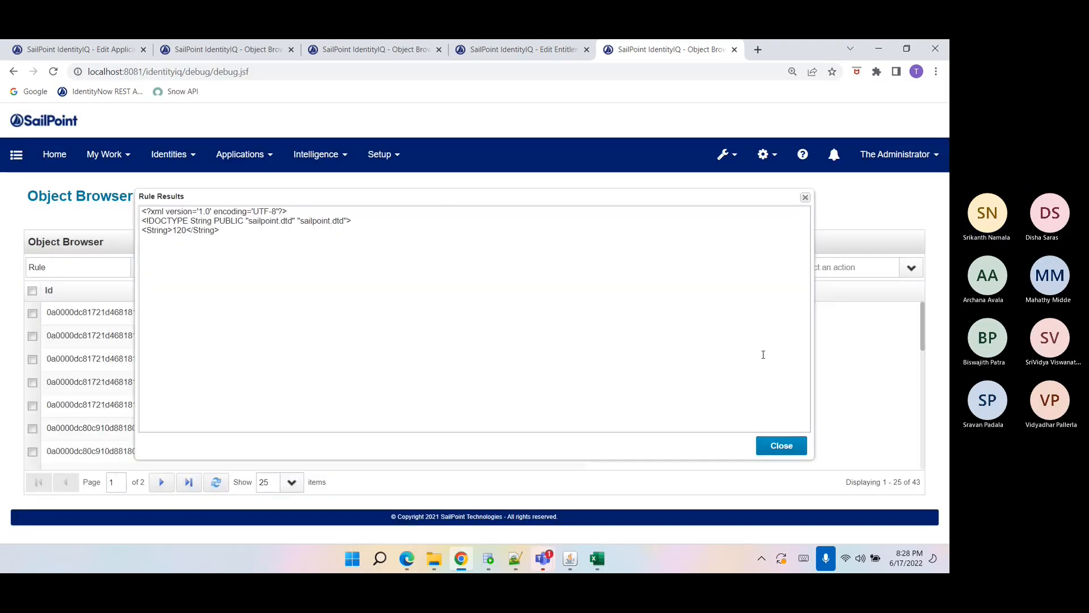
{"action": "left_click", "coordinate": [788, 443]}
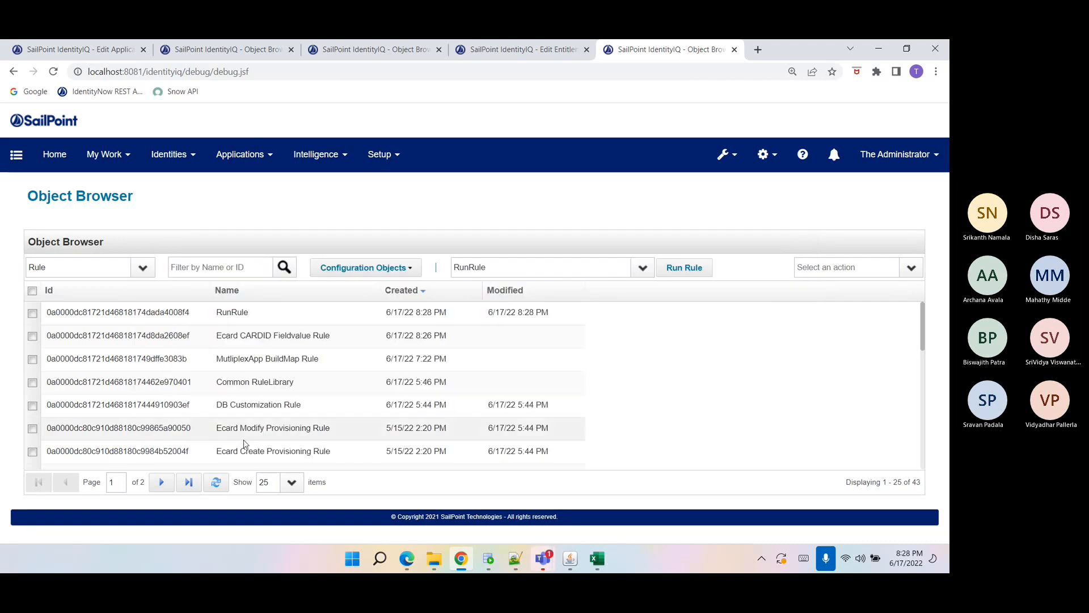
Copy the corrected RunRule code and paste it over the source in the Ecard CARDID Fieldvalue Rule.
{"action": "left_click", "coordinate": [366, 52]}
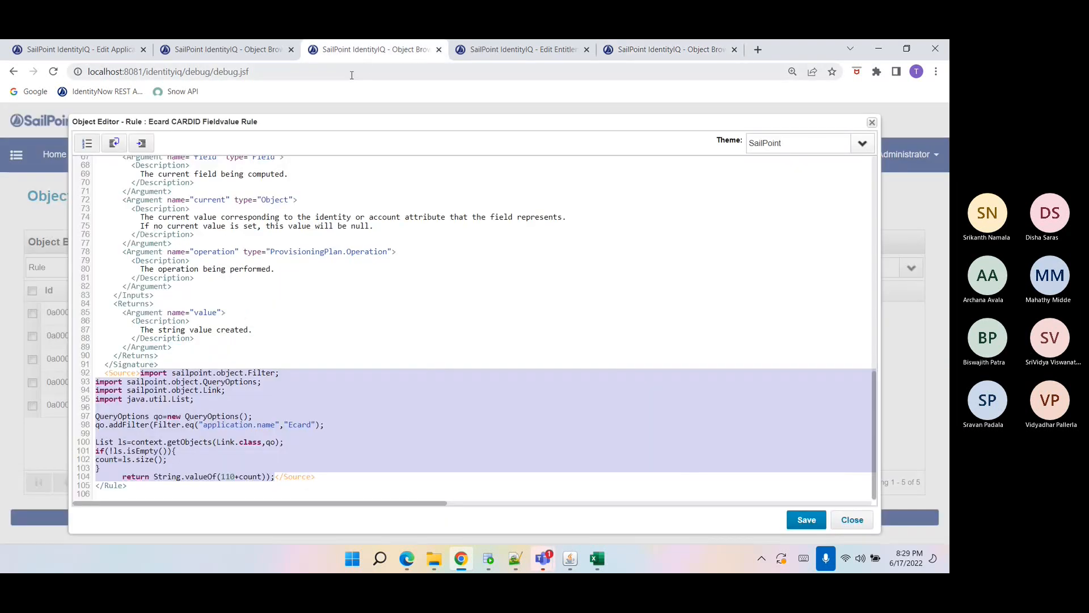
{"action": "left_click", "coordinate": [651, 52]}
{"action": "left_click", "coordinate": [170, 312]}
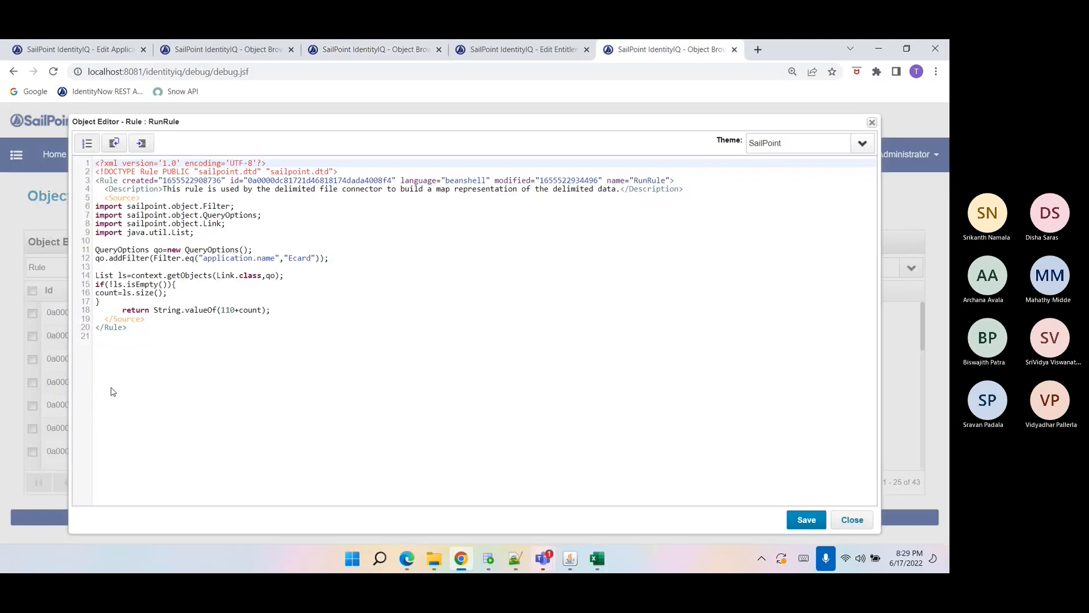
{"action": "left_click_drag", "start_coordinate": [96, 206], "coordinate": [273, 311]}
{"action": "key", "text": "ctrl+c"}
{"action": "left_click", "coordinate": [374, 49]}
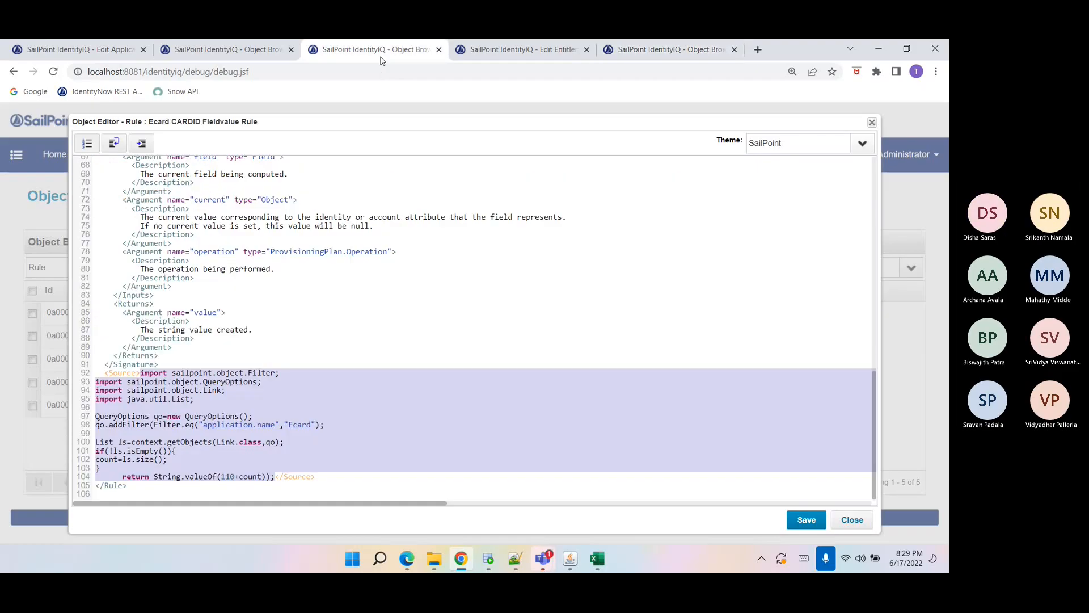
{"action": "key", "text": "ctrl+v"}
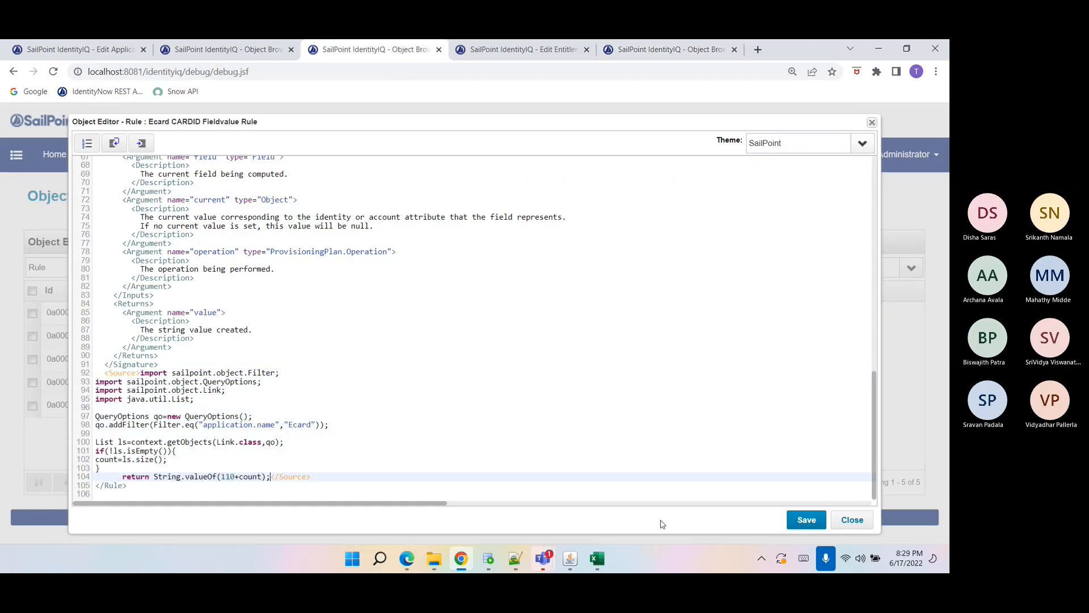
Save the Ecard CARDID Fieldvalue Rule and return to the Ecard application editor.
{"action": "left_click", "coordinate": [815, 526]}
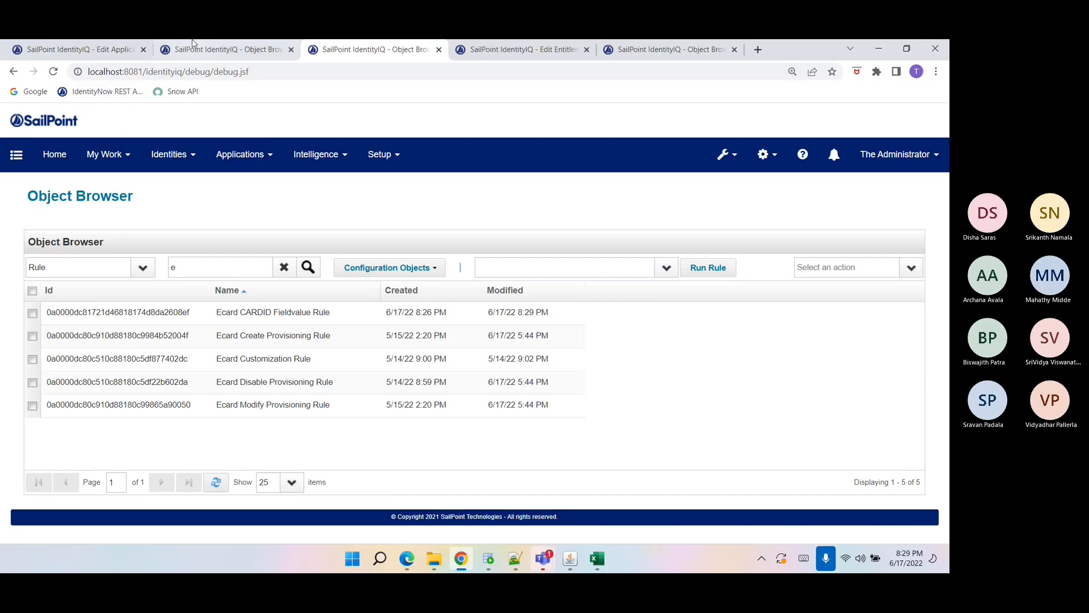
{"action": "left_click", "coordinate": [199, 51]}
{"action": "left_click", "coordinate": [76, 50]}
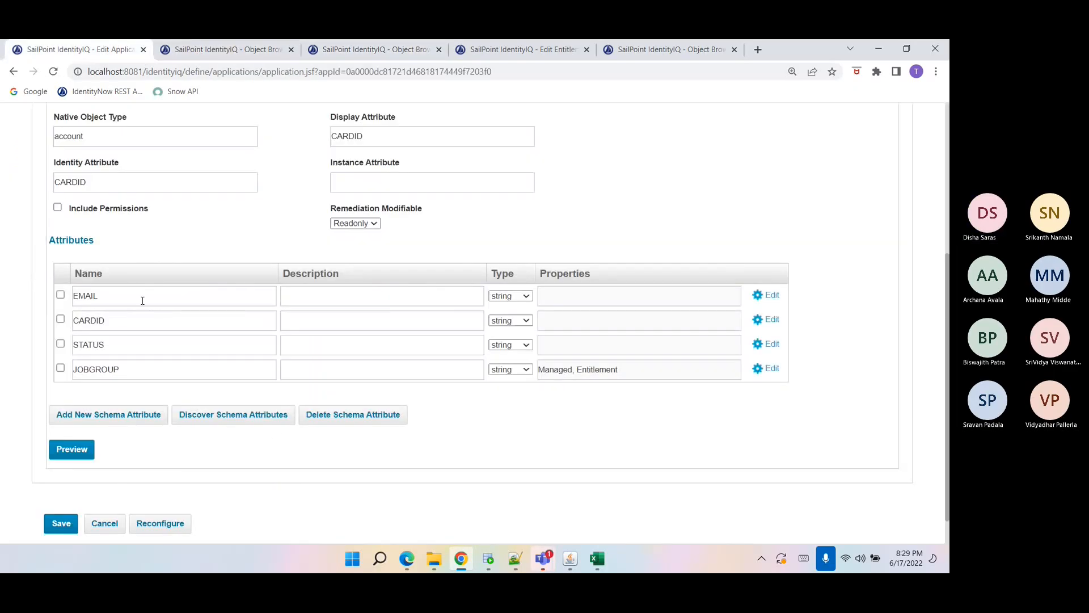
Open the Ecard Create Provisioning Rule in the rule editor from the Ecard application's rules configuration.
{"action": "scroll", "coordinate": [145, 295], "scroll_direction": "up", "scroll_amount": 4}
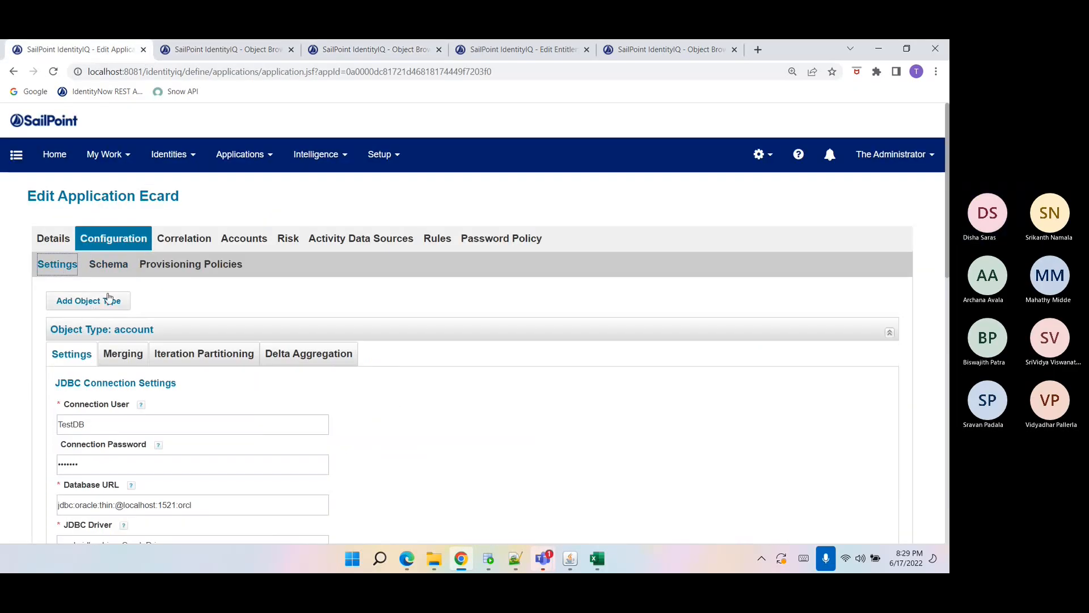
{"action": "left_click", "coordinate": [165, 264]}
{"action": "scroll", "coordinate": [161, 340], "scroll_direction": "down", "scroll_amount": 1}
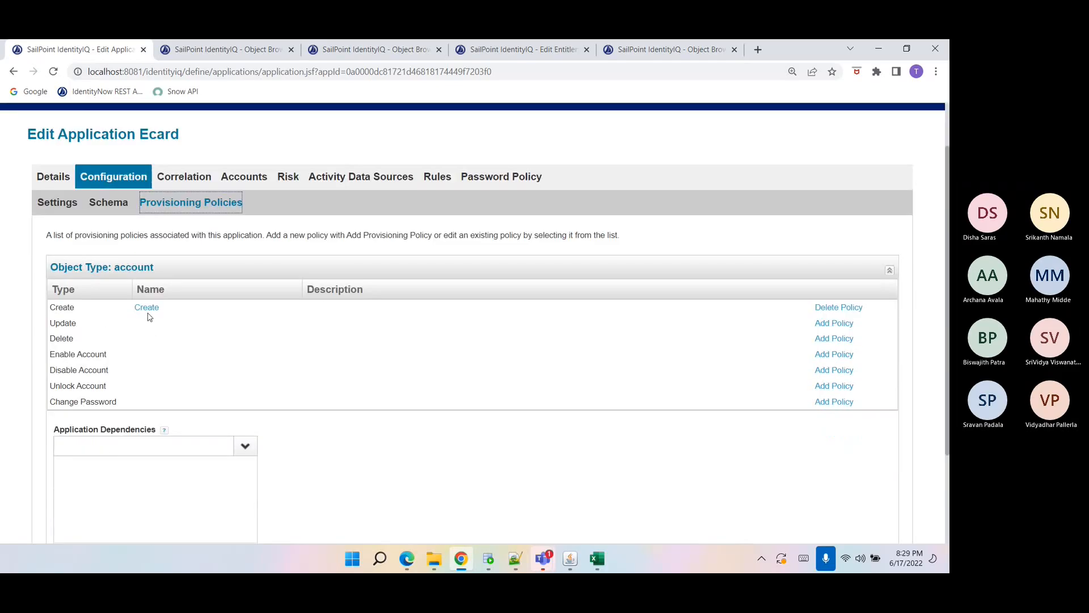
{"action": "left_click", "coordinate": [445, 179]}
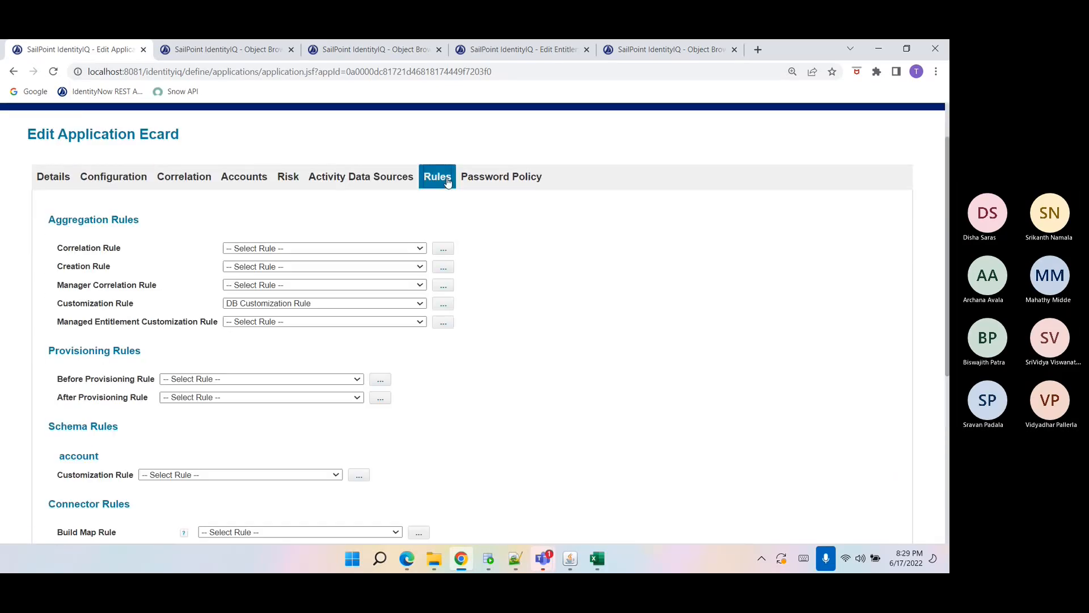
{"action": "scroll", "coordinate": [290, 437], "scroll_direction": "down", "scroll_amount": 1}
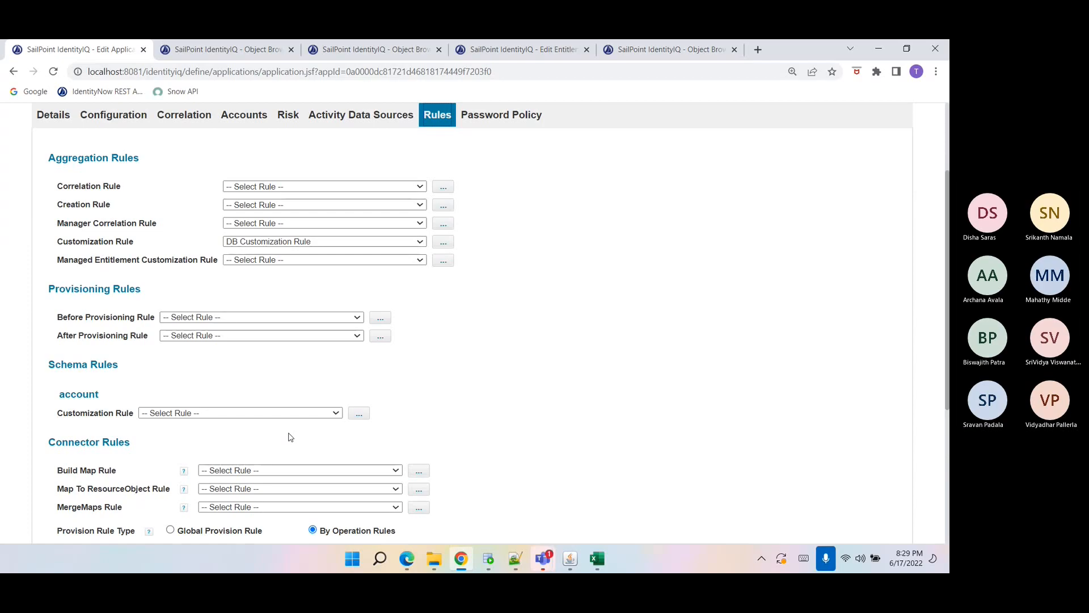
{"action": "scroll", "coordinate": [289, 438], "scroll_direction": "down", "scroll_amount": 2}
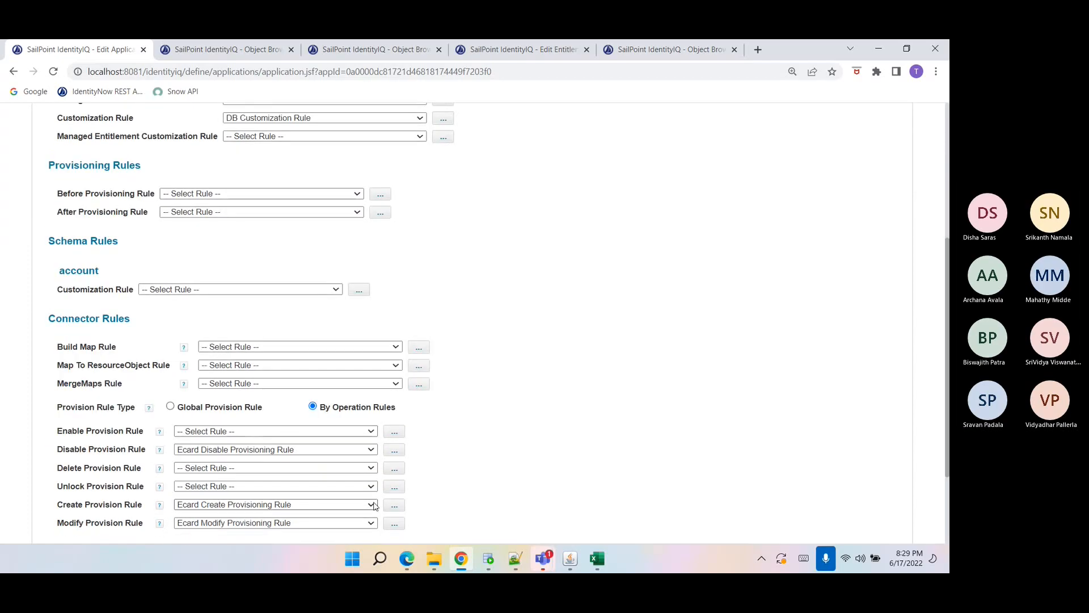
{"action": "left_click", "coordinate": [394, 505]}
{"action": "scroll", "coordinate": [377, 376], "scroll_direction": "down", "scroll_amount": 1}
{"action": "scroll", "coordinate": [377, 375], "scroll_direction": "down", "scroll_amount": 1}
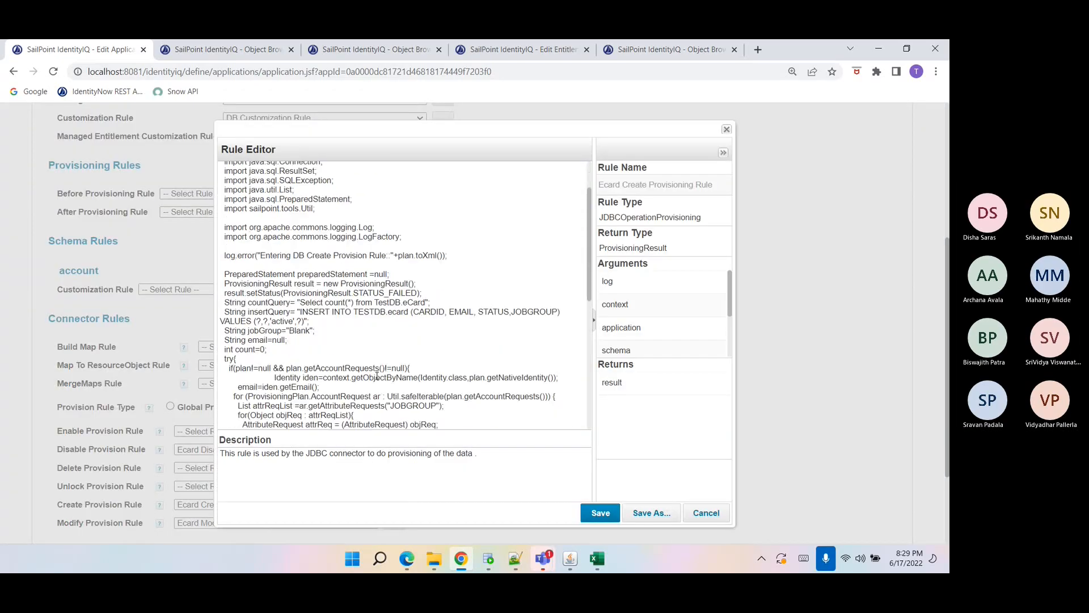
Remove the CARDID column and one value placeholder from the INSERT query in the Create Provisioning Rule.
{"action": "left_click_drag", "start_coordinate": [413, 311], "coordinate": [445, 311]}
{"action": "key", "text": "ctrl+c"}
{"action": "key", "text": "BackSpace"}
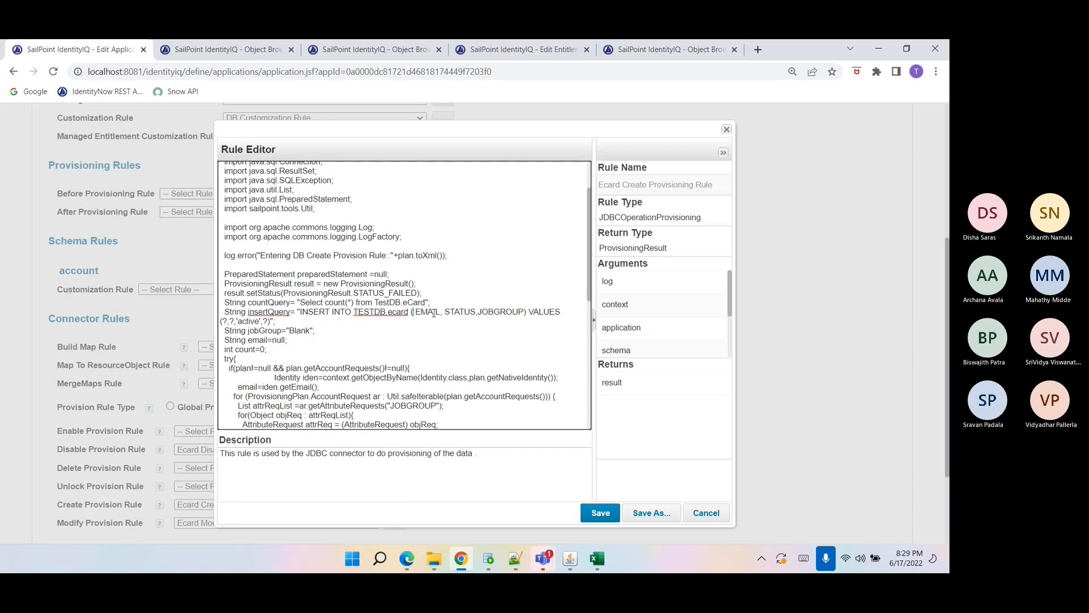
{"action": "key", "text": "Delete"}
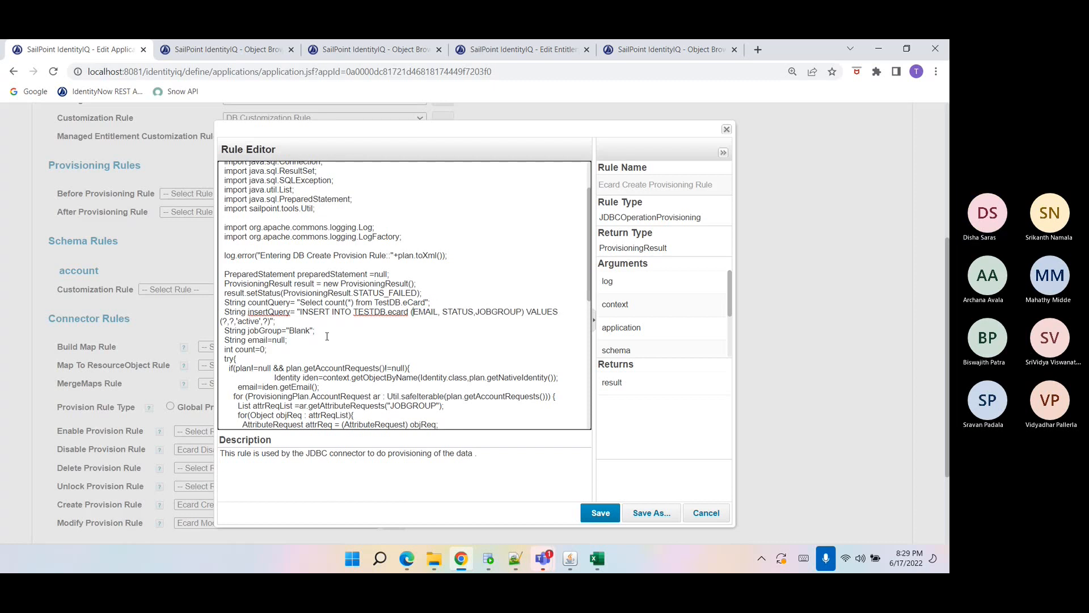
{"action": "left_click", "coordinate": [228, 319]}
{"action": "key", "text": "BackSpace"}
{"action": "key", "text": "Delete"}
Delete the first insert parameter, renumber the email and jobGroup parameters to 1 and 2, and remove the count query.
{"action": "scroll", "coordinate": [238, 329], "scroll_direction": "down", "scroll_amount": 6}
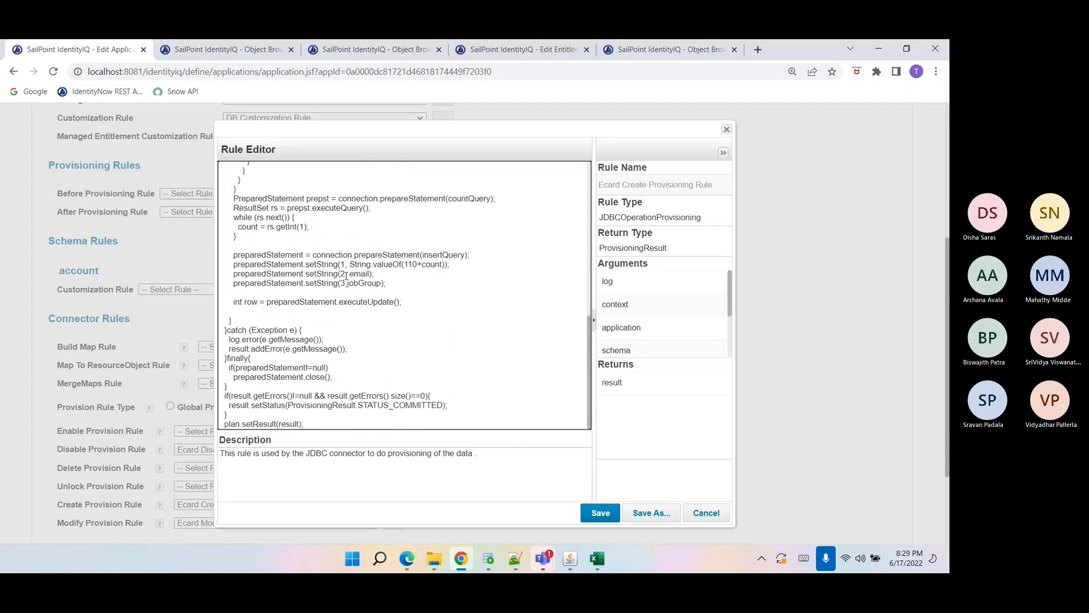
{"action": "triple_click", "coordinate": [362, 264]}
{"action": "key", "text": "Delete"}
{"action": "left_click", "coordinate": [342, 273]}
{"action": "key", "text": "Delete"}
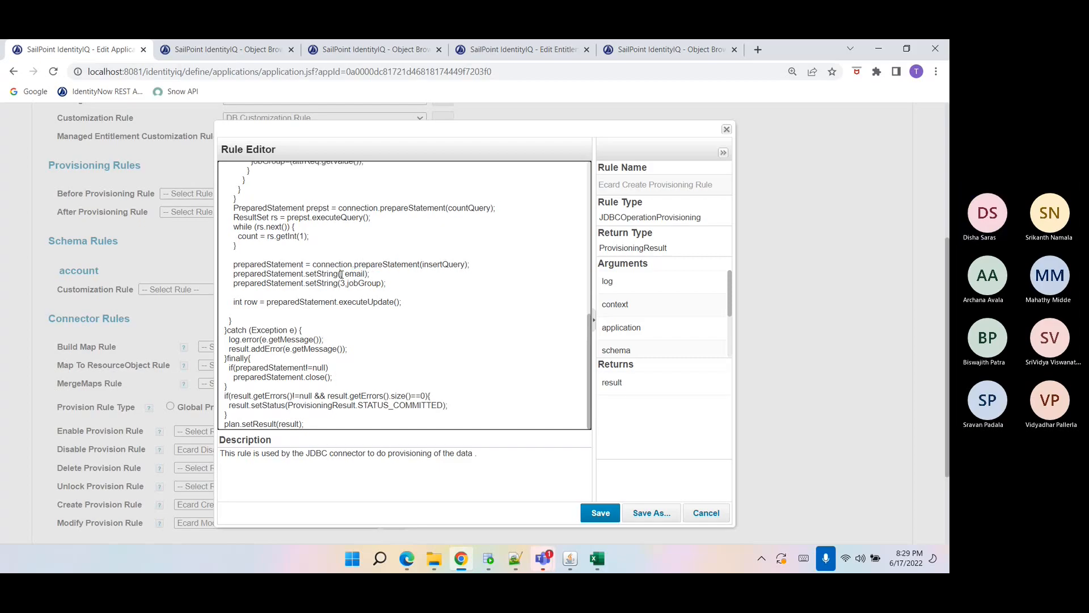
{"action": "type", "text": "1"}
{"action": "left_click", "coordinate": [342, 283]}
{"action": "key", "text": "Delete"}
{"action": "type", "text": "2"}
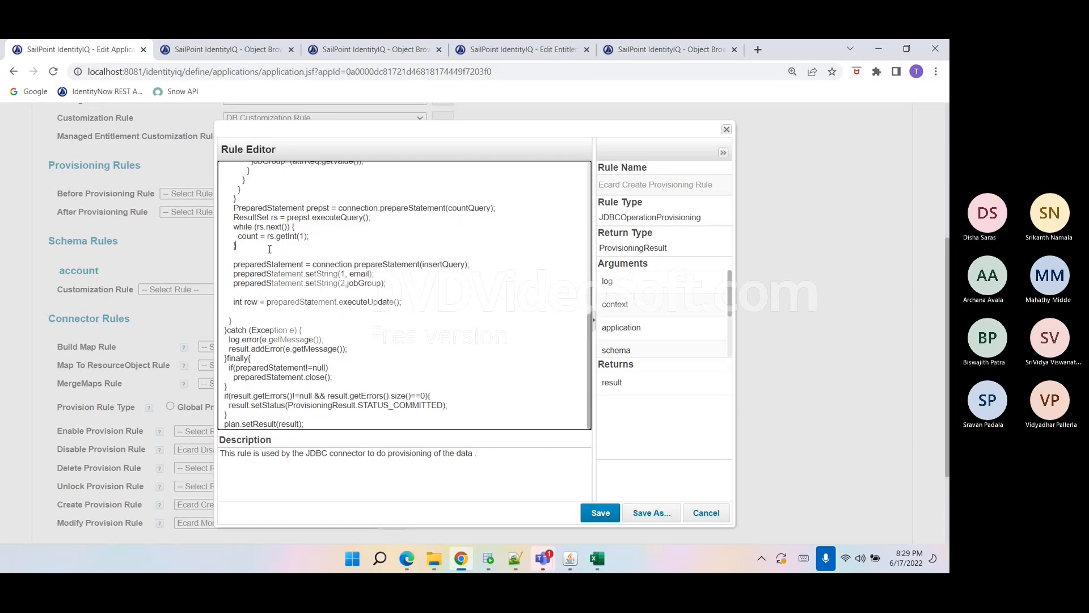
{"action": "left_click_drag", "start_coordinate": [270, 258], "coordinate": [226, 219]}
{"action": "key", "text": "Delete"}
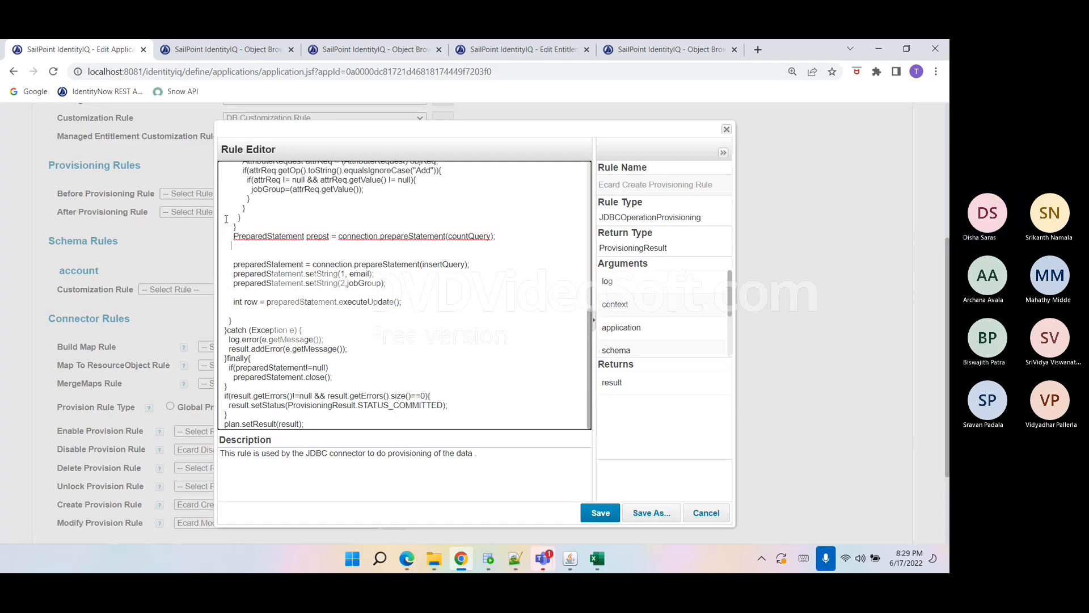
{"action": "triple_click", "coordinate": [245, 237]}
{"action": "key", "text": "Delete"}
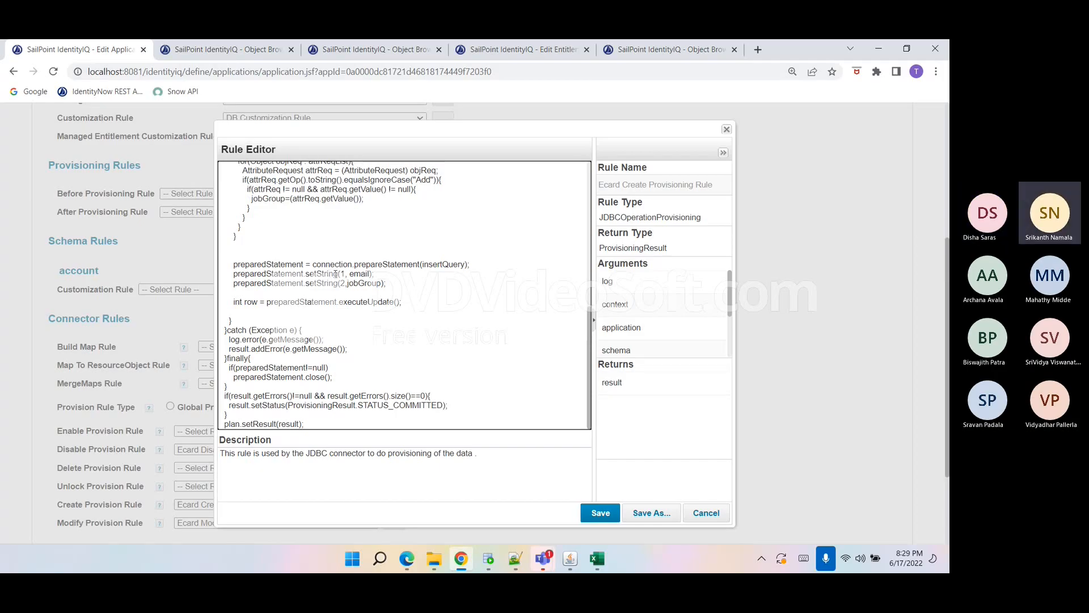
Undo the edits to restore the original Create Provisioning Rule code.
{"action": "scroll", "coordinate": [329, 274], "scroll_direction": "up", "scroll_amount": 4}
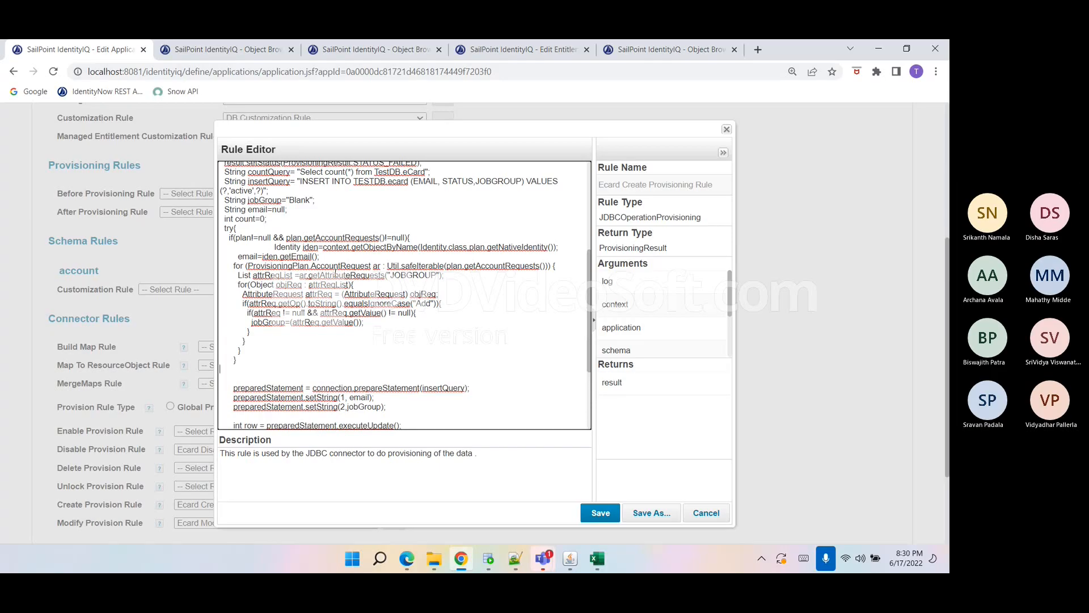
{"action": "key", "text": "ctrl+v"}
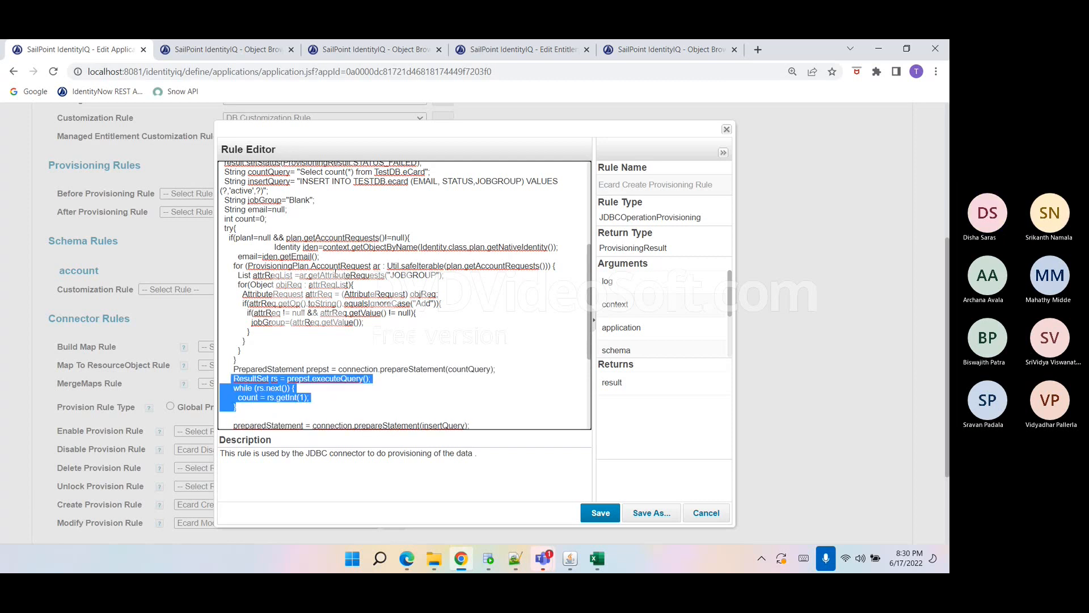
{"action": "key", "text": "ctrl+v"}
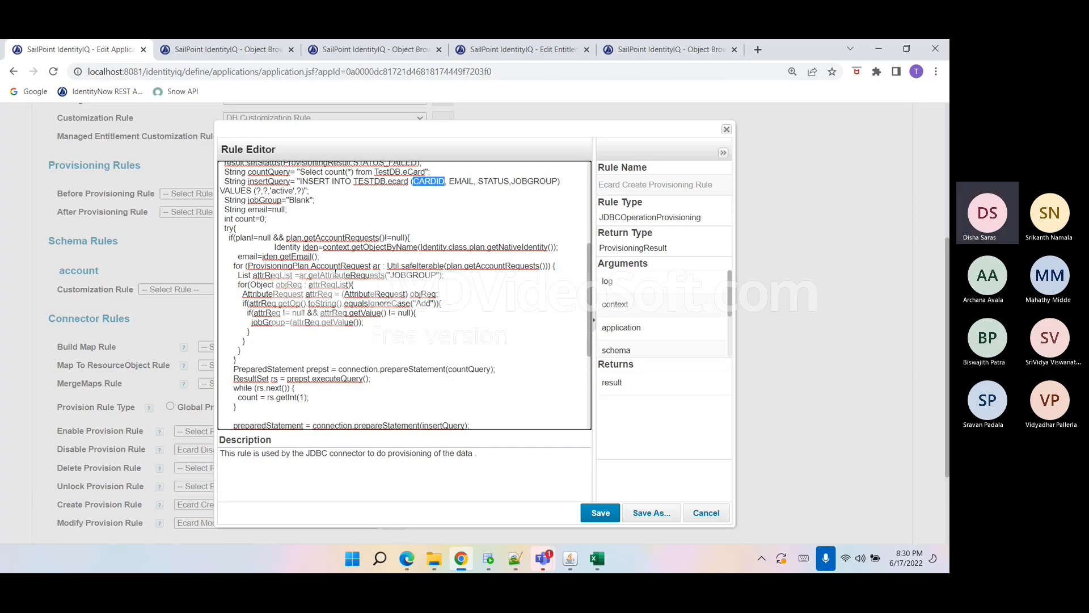
Declare a String variable cardId initialized to an empty string after the count declaration.
{"action": "left_click", "coordinate": [293, 275]}
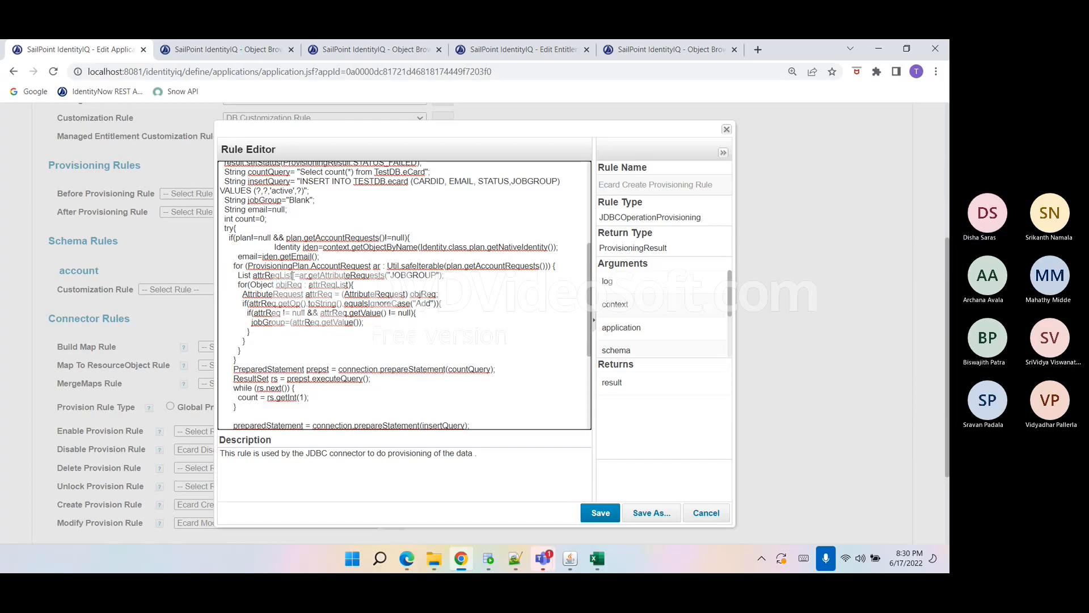
{"action": "double_click", "coordinate": [338, 267]}
{"action": "left_click", "coordinate": [300, 221]}
{"action": "key", "text": "Return"}
{"action": "type", "text": "String cardId=\"\";"}
{"action": "double_click", "coordinate": [254, 166]}
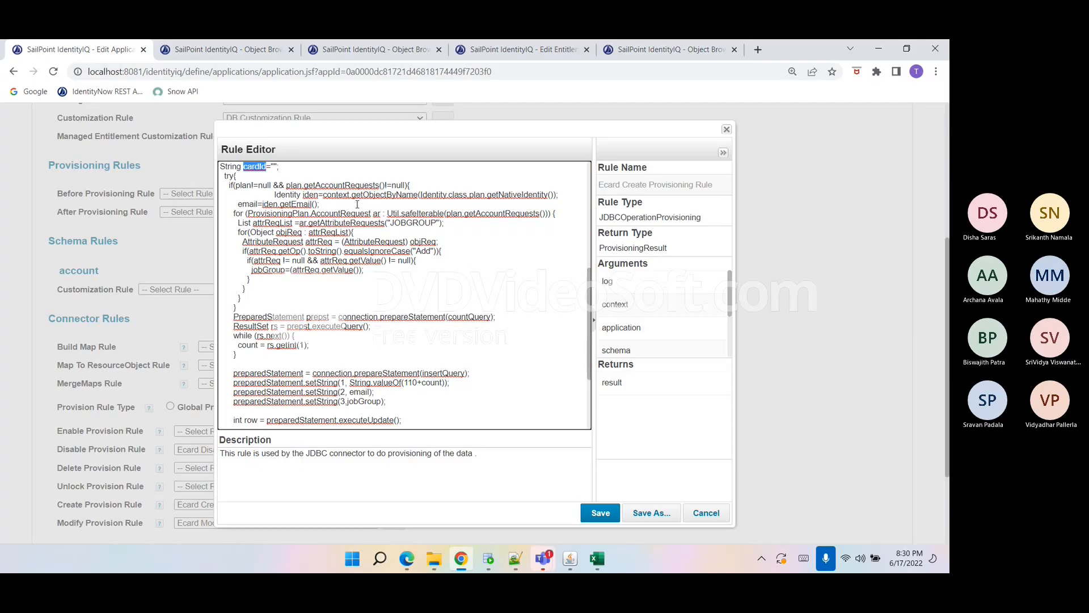
Switch to Notepad++ to examine the logged provisioning plan's Ecard account request, then return to the browser.
{"action": "left_click", "coordinate": [514, 561]}
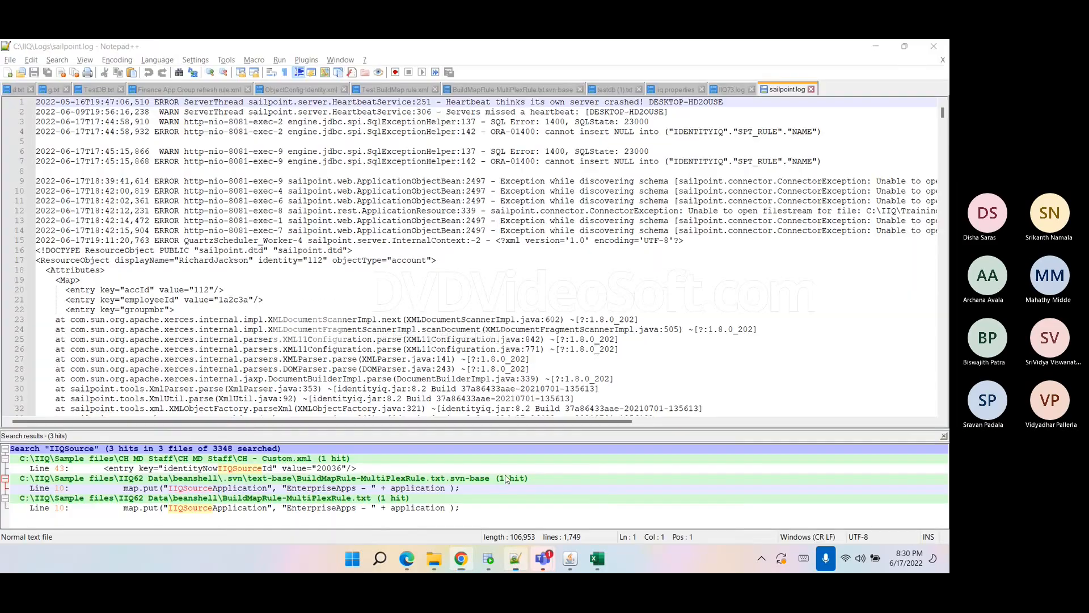
{"action": "key", "text": "Return"}
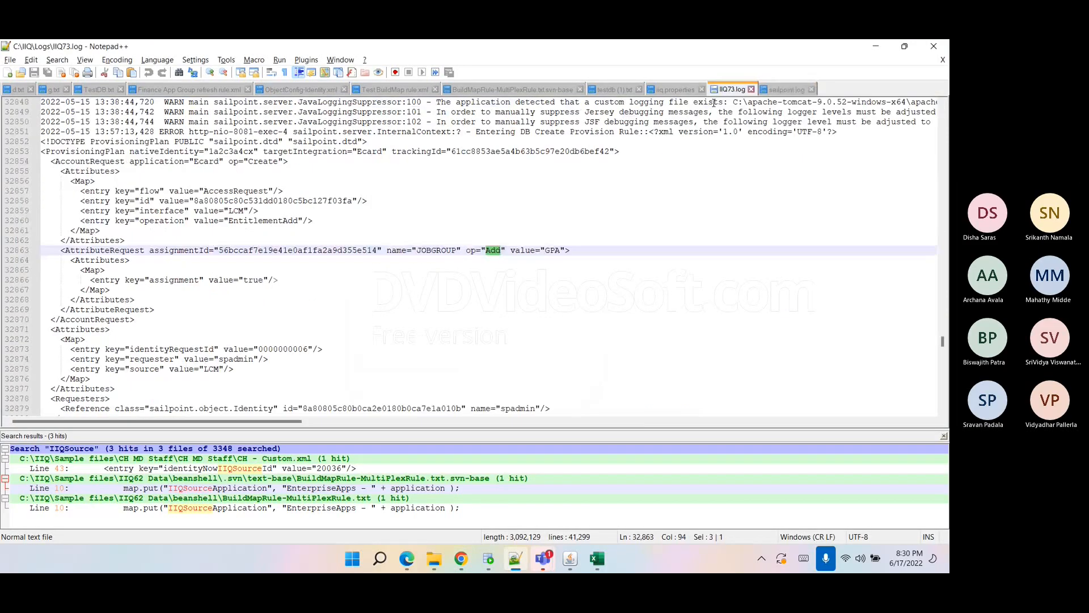
{"action": "left_click", "coordinate": [207, 163]}
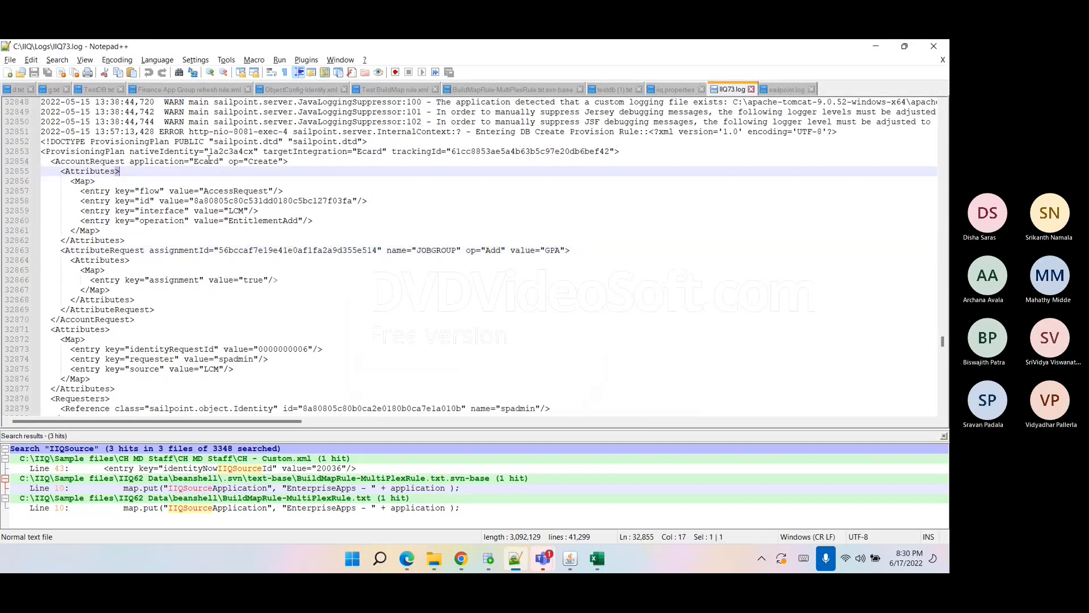
{"action": "double_click", "coordinate": [207, 162]}
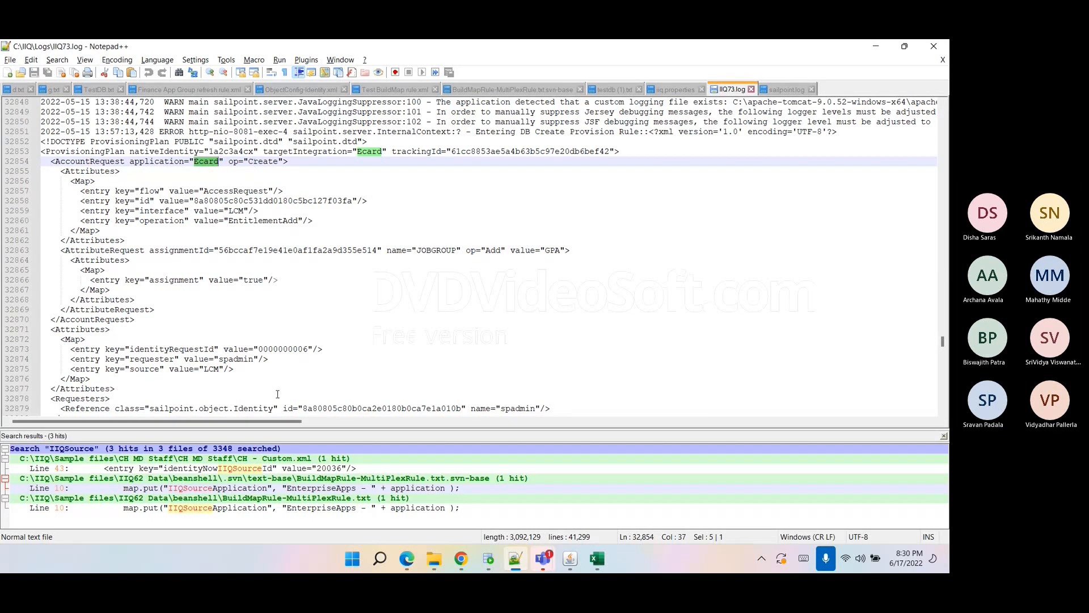
{"action": "left_click", "coordinate": [460, 558]}
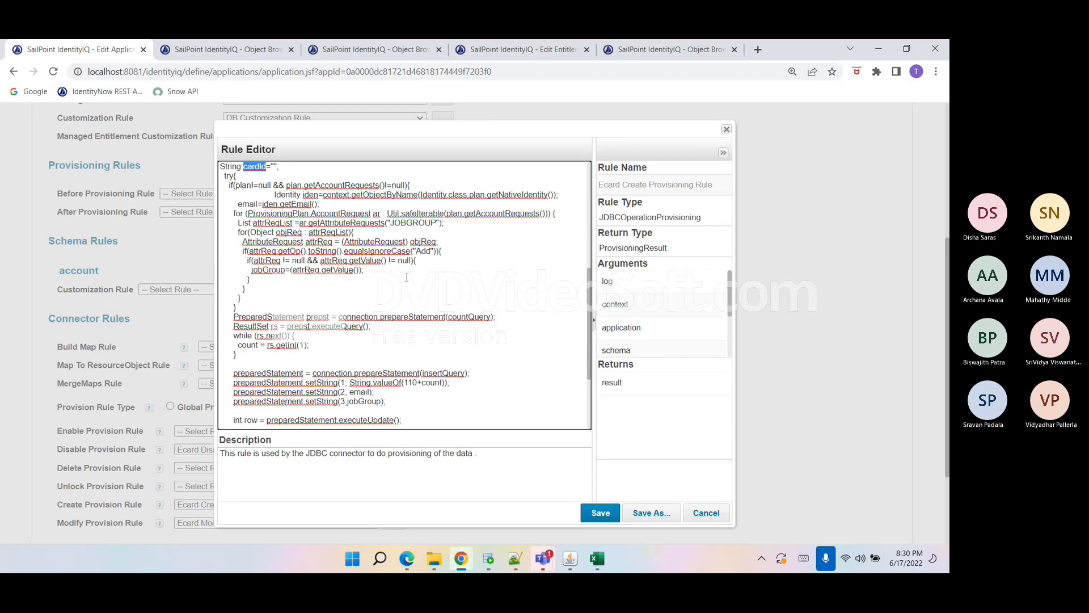
Try adding a request.get call after the email assignment, then delete that line.
{"action": "left_click", "coordinate": [371, 207]}
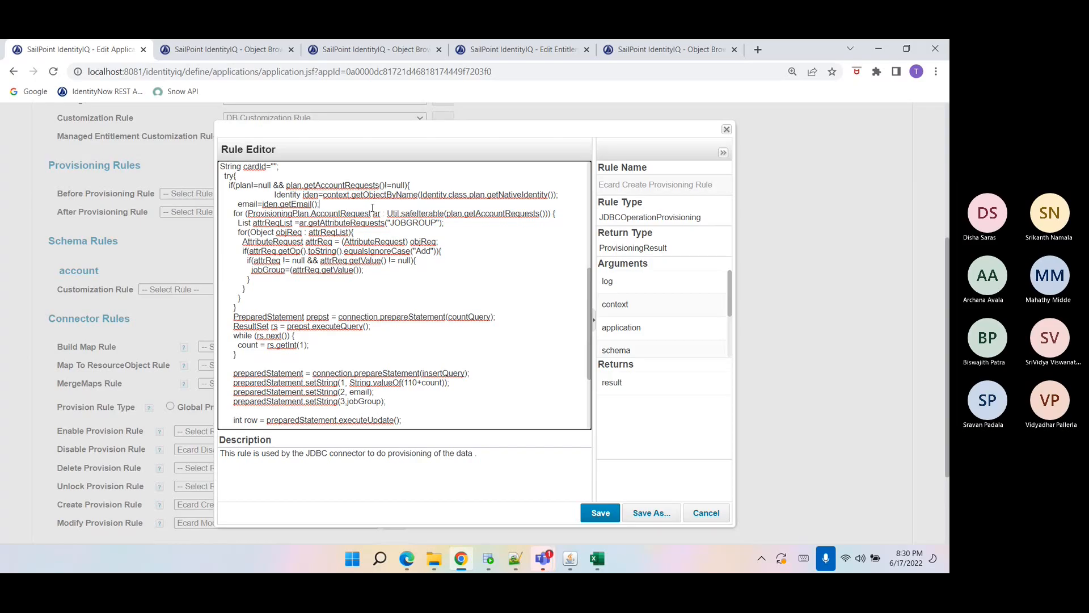
{"action": "key", "text": "Return"}
{"action": "type", "text": "request"}
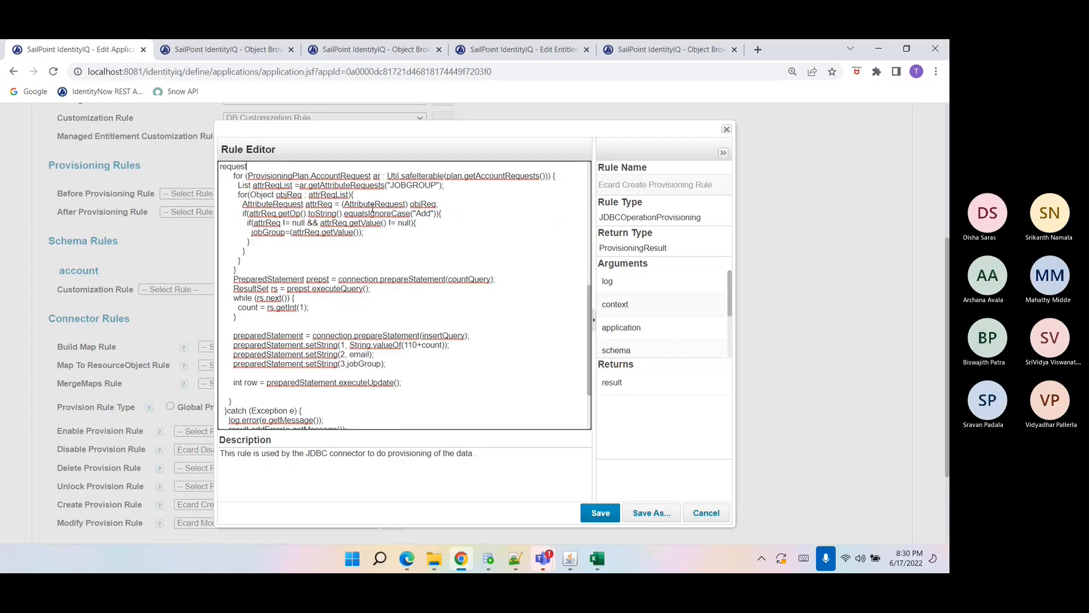
{"action": "type", "text": ".get("}
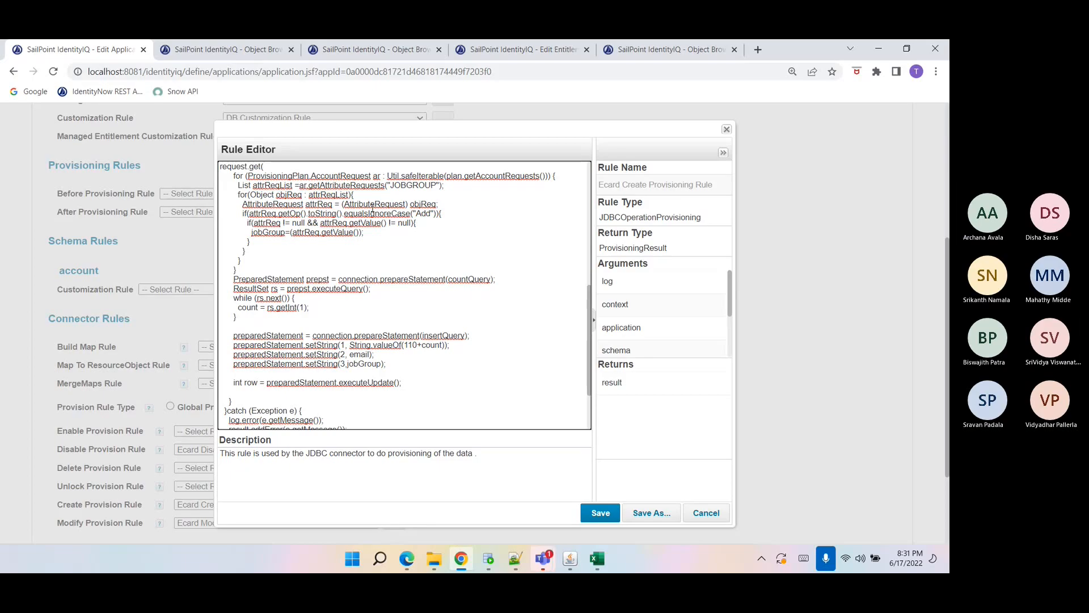
{"action": "scroll", "coordinate": [377, 256], "scroll_direction": "up", "scroll_amount": 5}
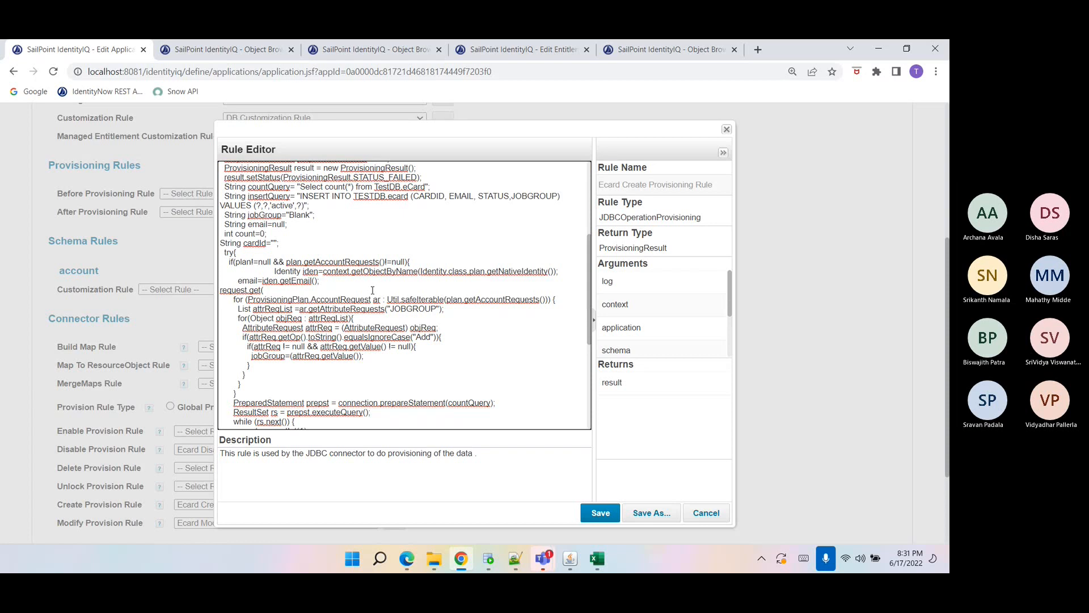
{"action": "key", "text": "ctrl+shift+Right"}
{"action": "triple_click", "coordinate": [239, 286]}
{"action": "key", "text": "BackSpace"}
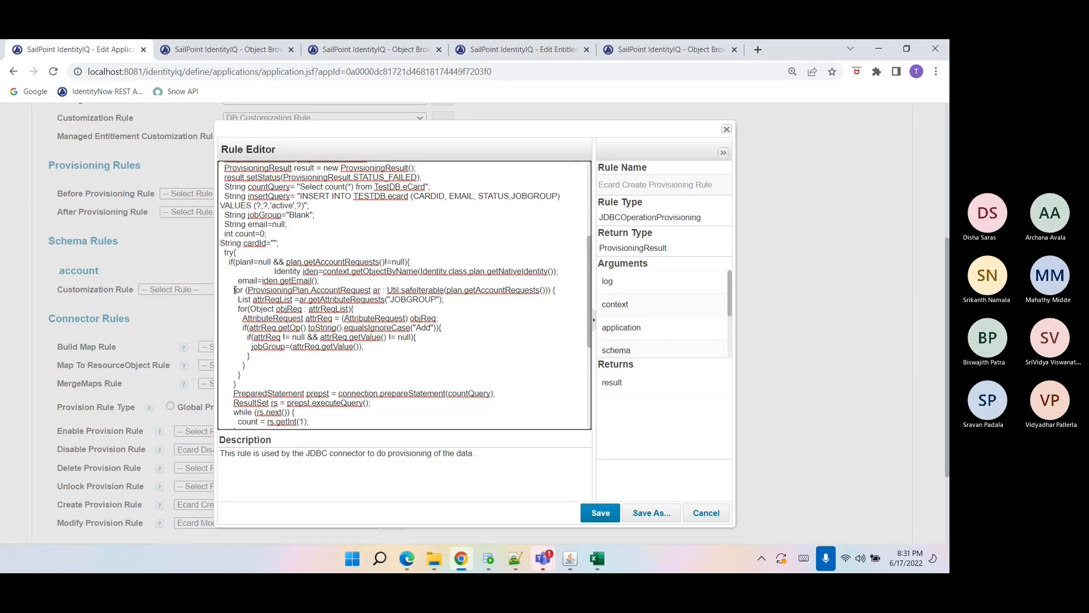
Inside the account request loop, assign cardId=ar.getNativeIdentity(); as the first statement.
{"action": "double_click", "coordinate": [346, 290]}
{"action": "left_click", "coordinate": [532, 300]}
{"action": "key", "text": "Return"}
{"action": "key", "text": "Tab"}
{"action": "left_click", "coordinate": [316, 299]}
{"action": "type", "text": "cardId=ar.get"}
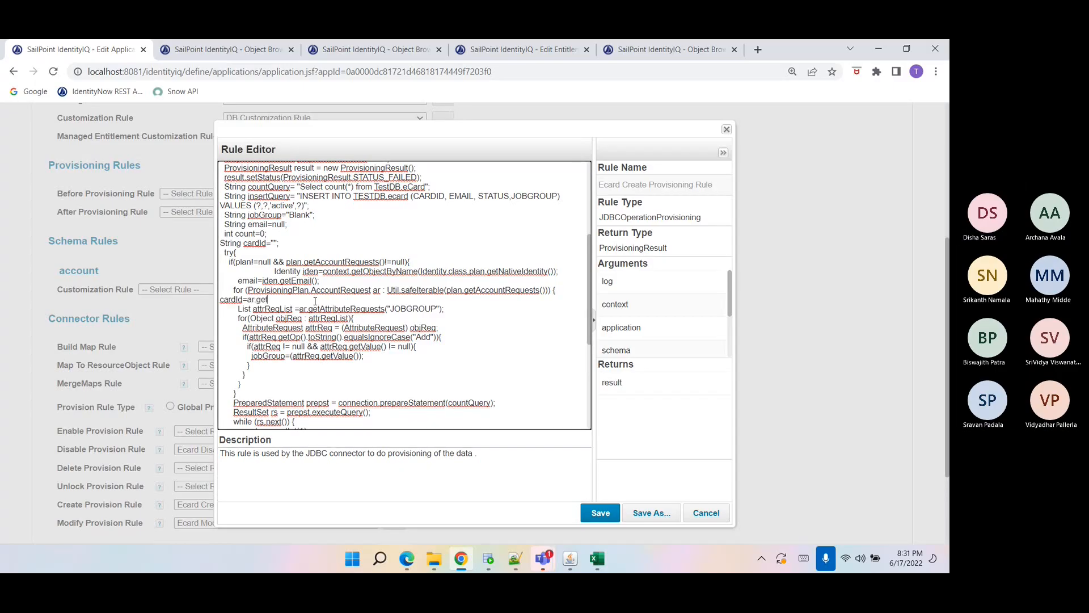
{"action": "type", "text": "NativeIdentity();"}
{"action": "scroll", "coordinate": [314, 300], "scroll_direction": "down", "scroll_amount": 4}
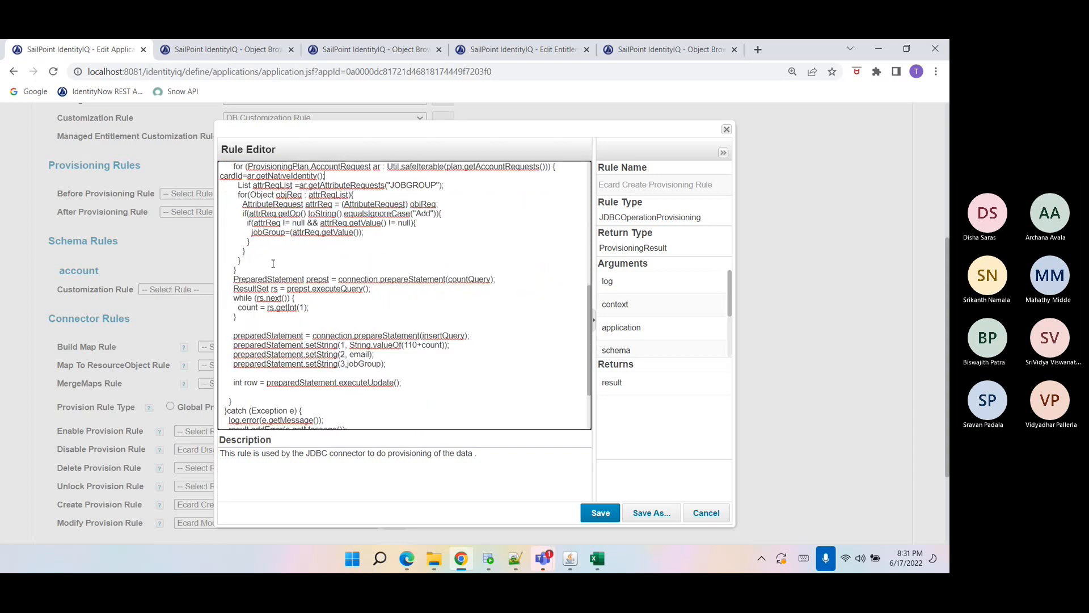
Set the insert statement's first parameter to cardId in place of the computed count value.
{"action": "scroll", "coordinate": [273, 263], "scroll_direction": "up", "scroll_amount": 1}
{"action": "double_click", "coordinate": [229, 238]}
{"action": "key", "text": "ctrl+c"}
{"action": "left_click", "coordinate": [348, 406]}
{"action": "left_click_drag", "start_coordinate": [347, 406], "coordinate": [448, 407]}
{"action": "key", "text": "ctrl+v"}
Delete the count query statement and its result-reading loop.
{"action": "left_click_drag", "start_coordinate": [335, 377], "coordinate": [230, 335]}
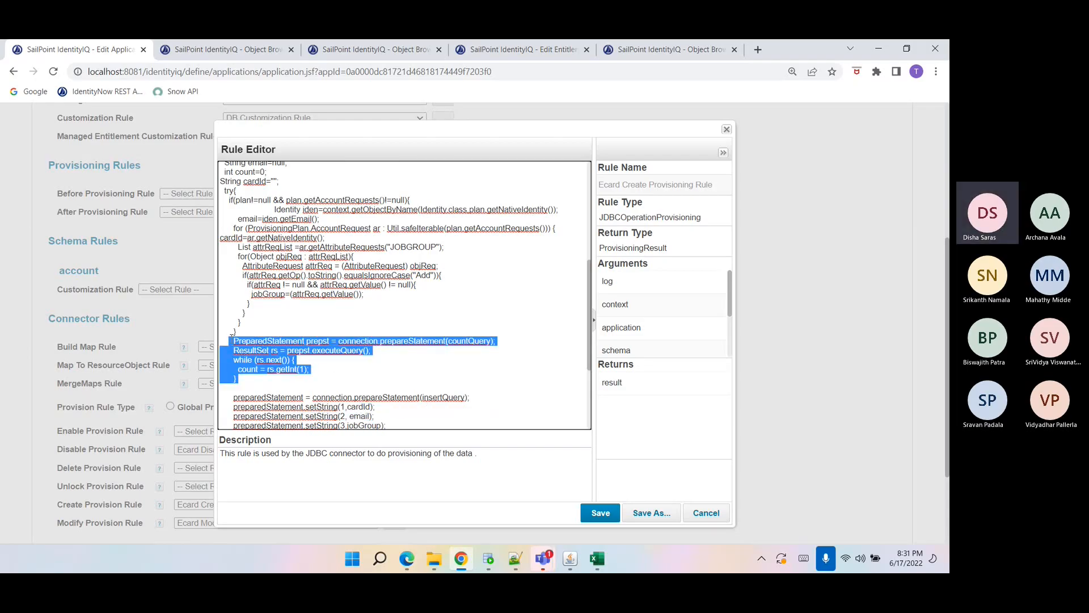
{"action": "key", "text": "BackSpace"}
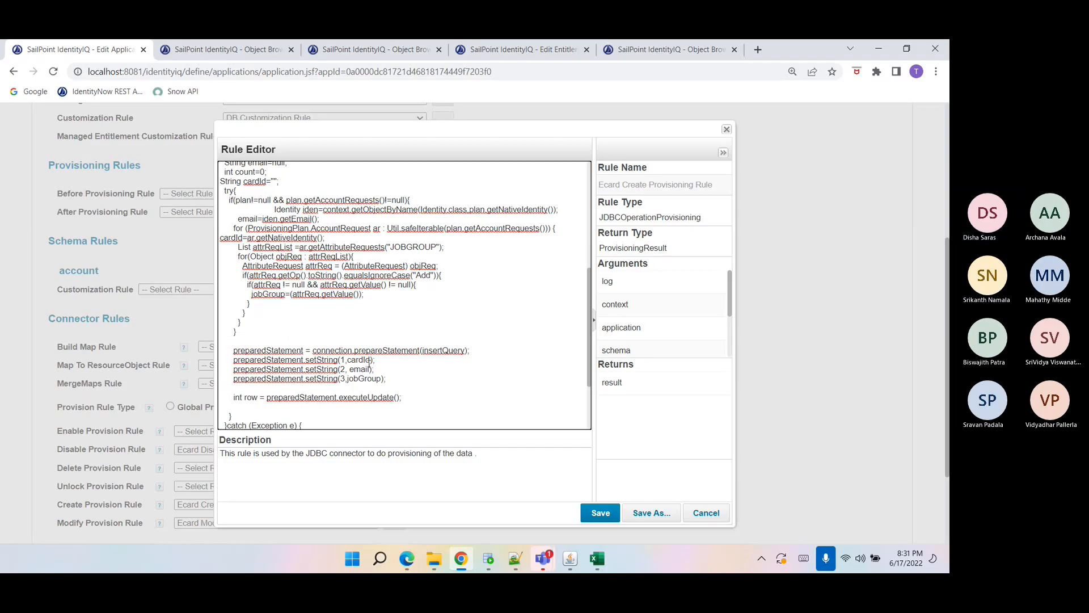
{"action": "scroll", "coordinate": [342, 340], "scroll_direction": "up", "scroll_amount": 2}
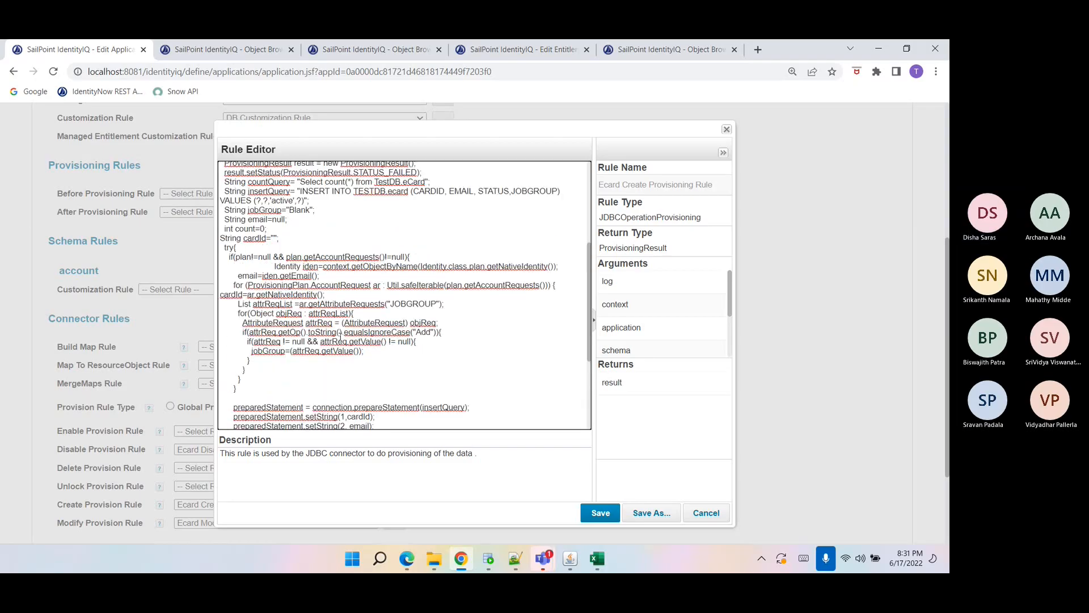
Save the edited Ecard Create Provisioning Rule in the Rule Editor.
{"action": "left_click", "coordinate": [519, 562]}
{"action": "left_click", "coordinate": [129, 162]}
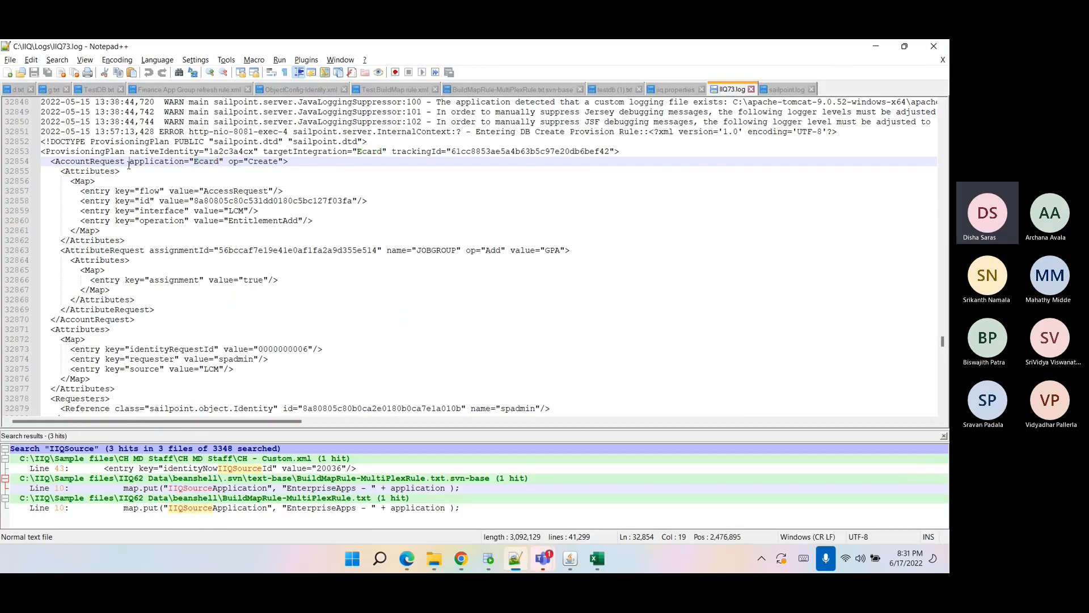
{"action": "left_click", "coordinate": [462, 559]}
{"action": "scroll", "coordinate": [528, 386], "scroll_direction": "up", "scroll_amount": 2}
{"action": "left_click", "coordinate": [600, 512]}
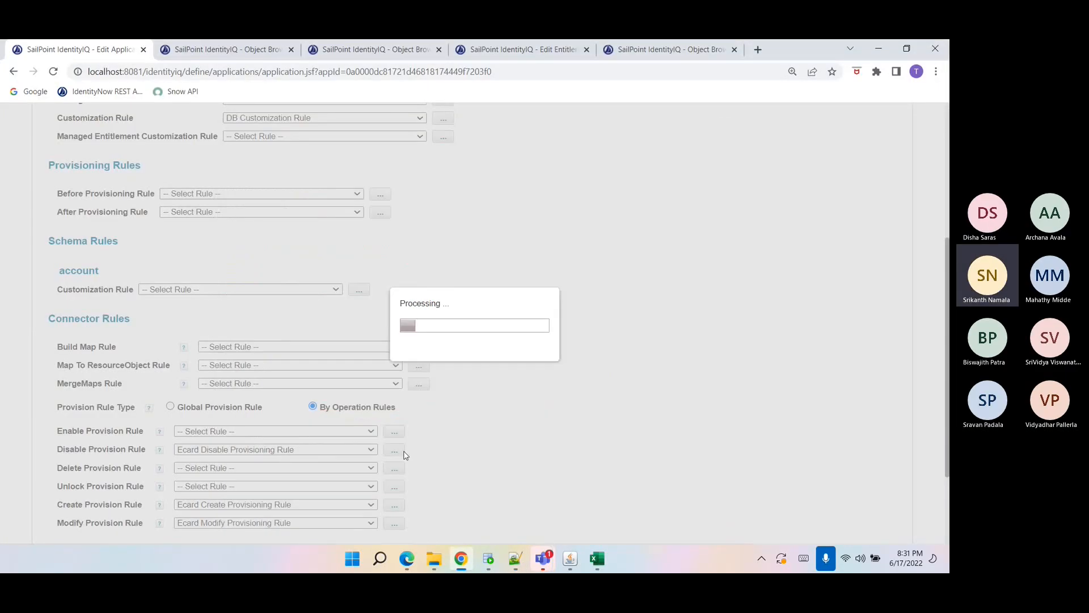
Open the account Create provisioning policy and inspect the CARDID field's settings, then close the form.
{"action": "scroll", "coordinate": [400, 454], "scroll_direction": "up", "scroll_amount": 5}
{"action": "left_click", "coordinate": [106, 248]}
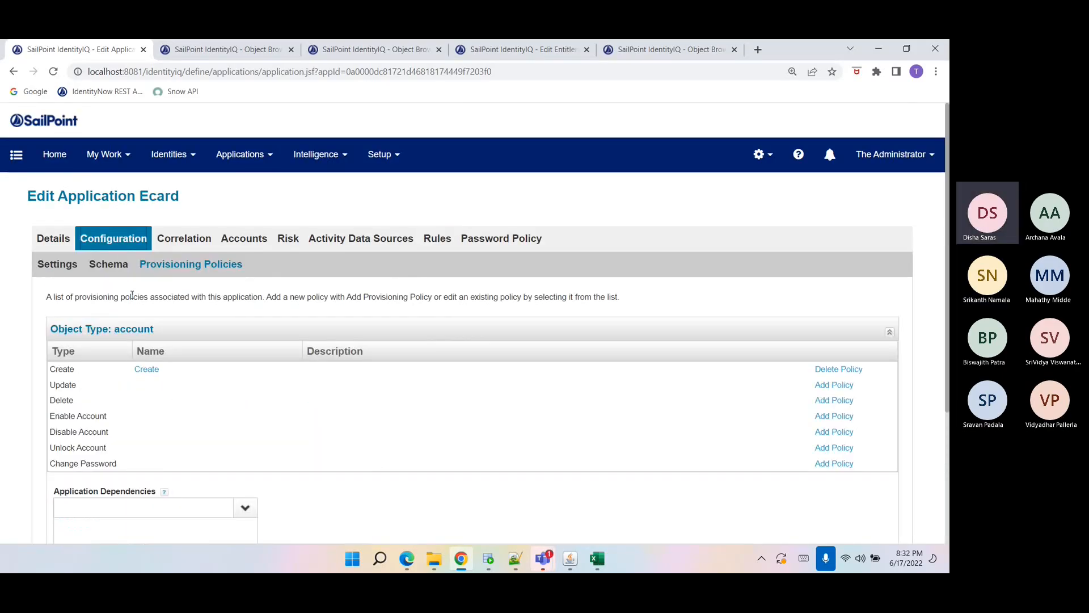
{"action": "left_click", "coordinate": [147, 369]}
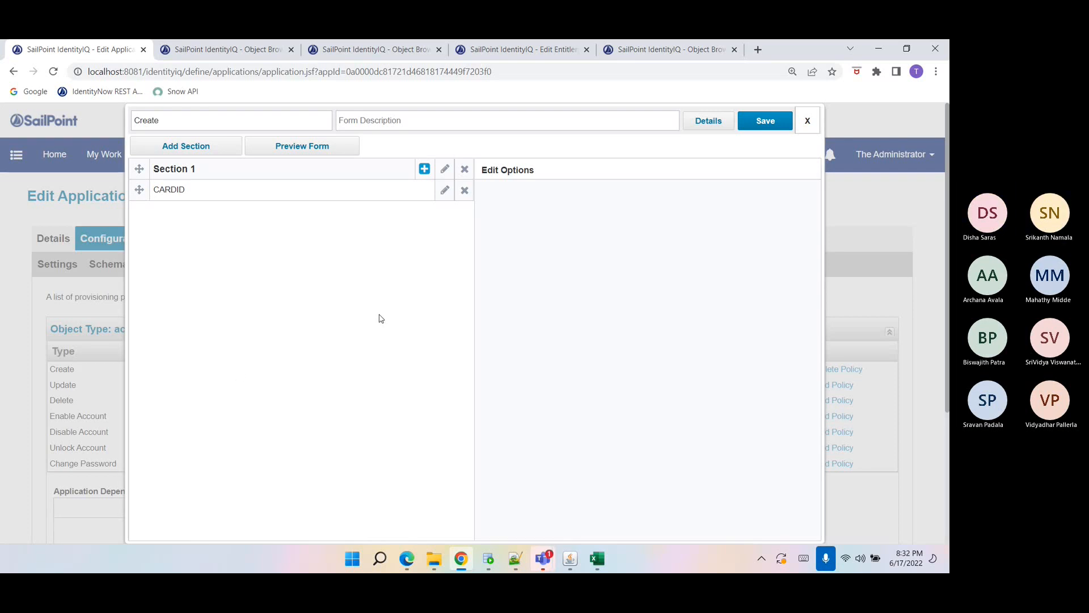
{"action": "left_click", "coordinate": [445, 189]}
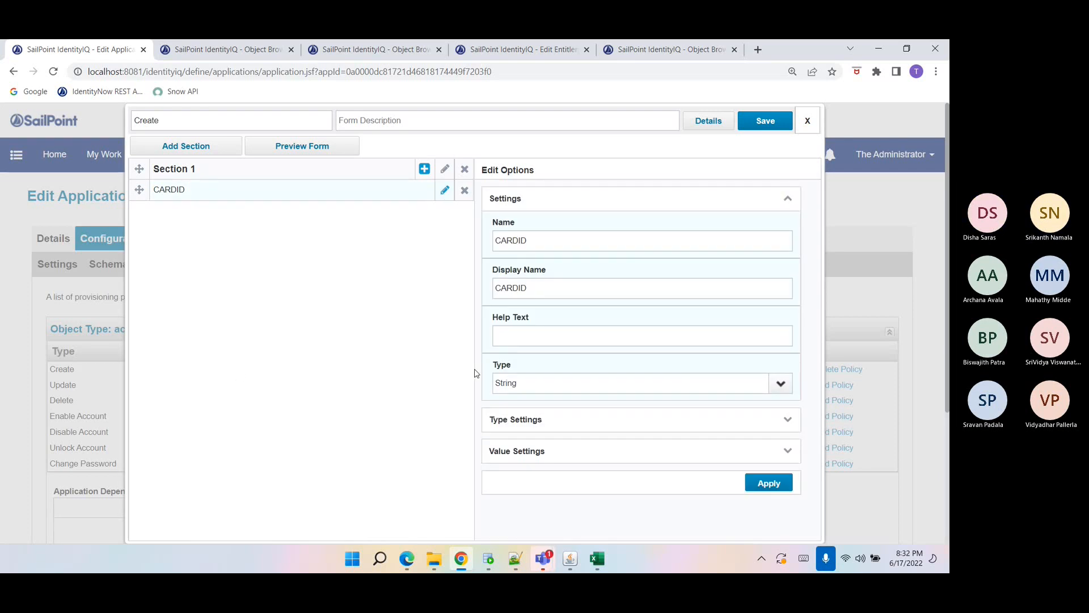
{"action": "scroll", "coordinate": [409, 350], "scroll_direction": "down", "scroll_amount": 2}
{"action": "scroll", "coordinate": [408, 349], "scroll_direction": "up", "scroll_amount": 2}
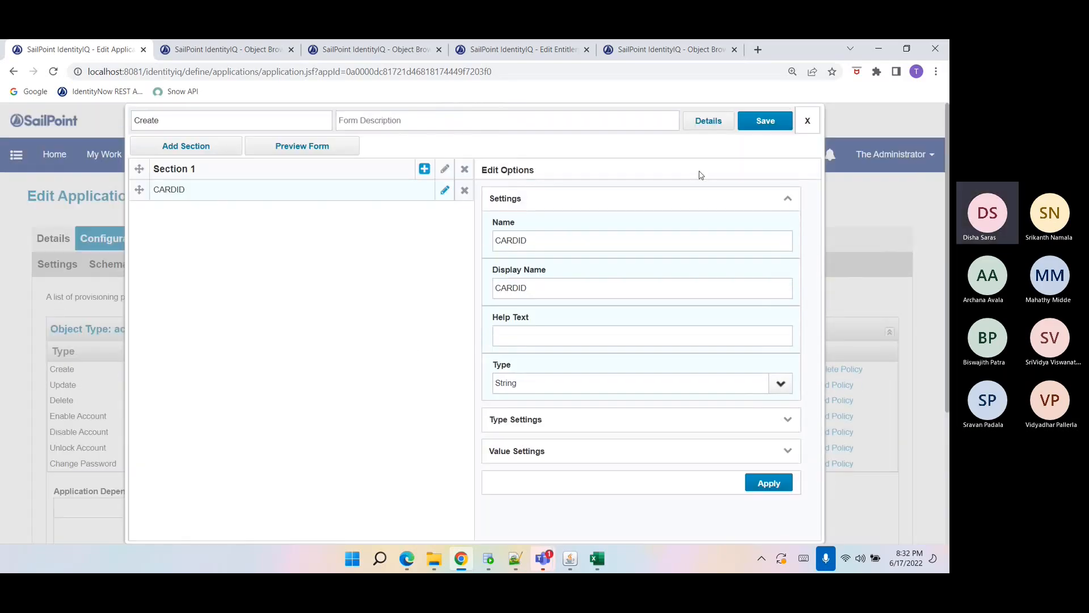
{"action": "left_click", "coordinate": [807, 120]}
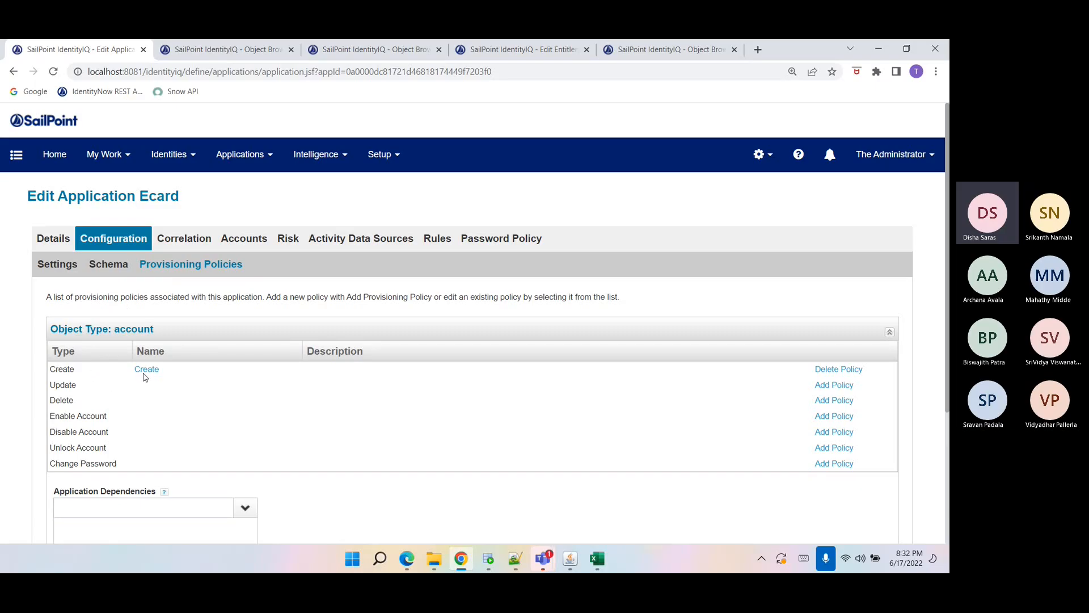
Switch to the log file in Notepad++ and examine the AccountRequest operation in the logged provisioning plan.
{"action": "left_click", "coordinate": [515, 560]}
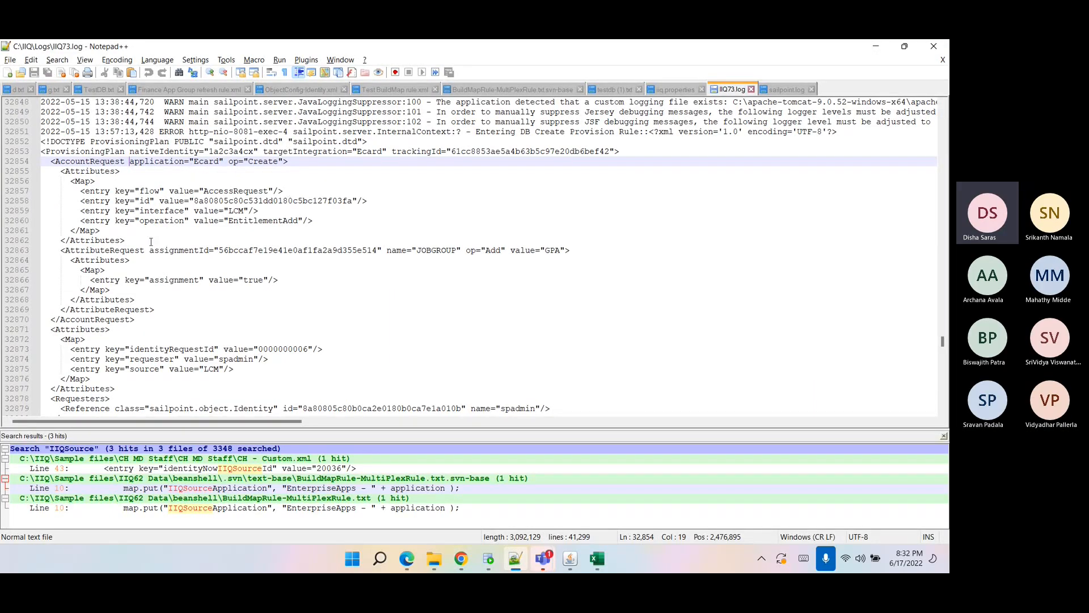
{"action": "left_click_drag", "start_coordinate": [63, 250], "coordinate": [209, 263]}
{"action": "left_click", "coordinate": [222, 299]}
{"action": "double_click", "coordinate": [151, 162]}
{"action": "double_click", "coordinate": [242, 162]}
{"action": "left_click_drag", "start_coordinate": [228, 162], "coordinate": [281, 164]}
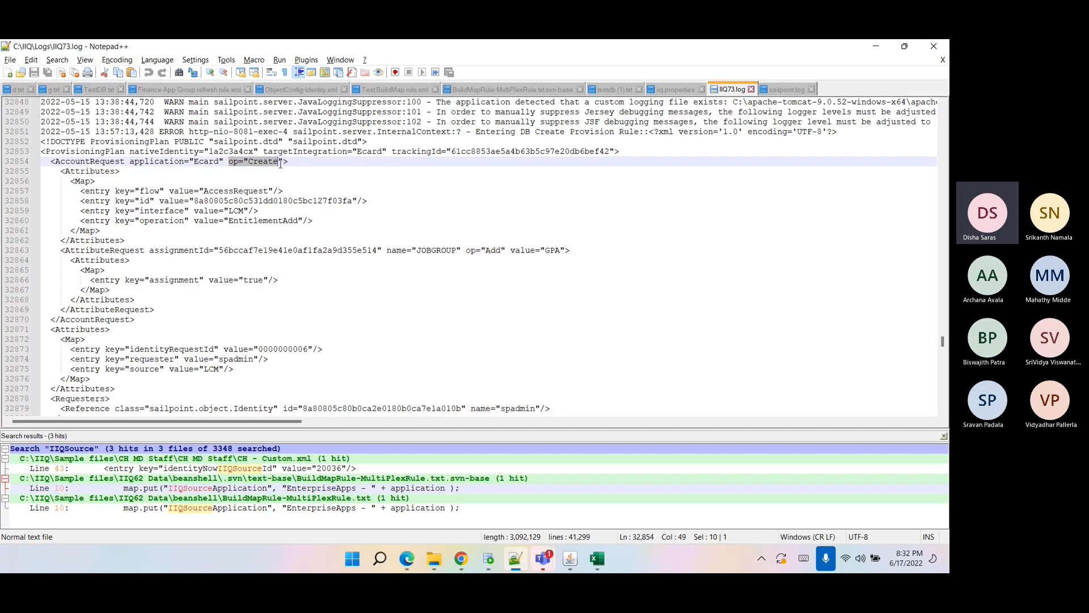
{"action": "left_click_drag", "start_coordinate": [280, 164], "coordinate": [282, 164]}
{"action": "left_click", "coordinate": [230, 163]}
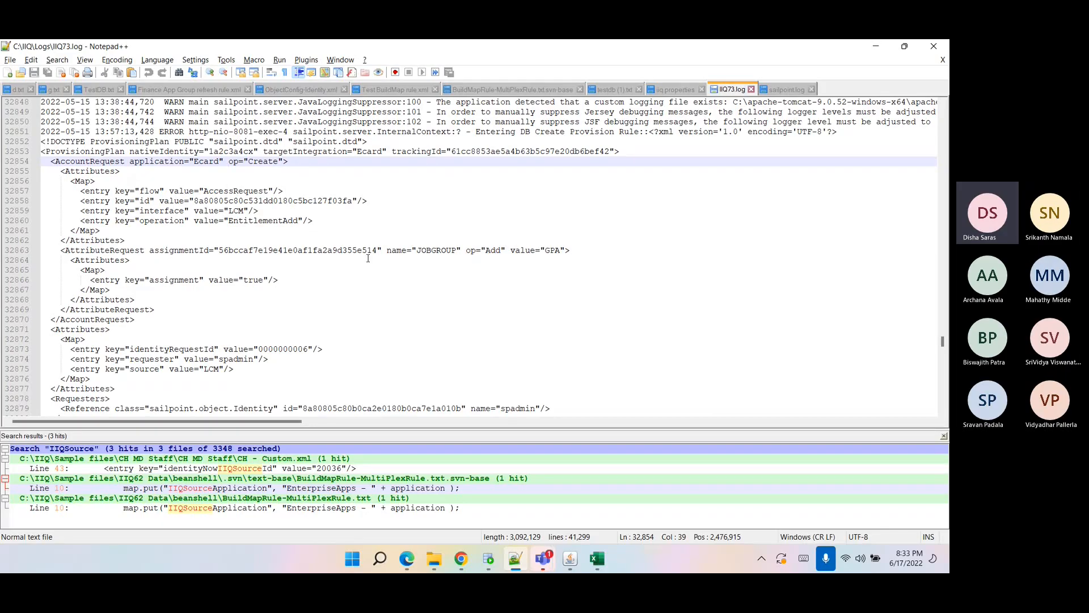
Return to the browser and close one of the duplicate Object Browser tabs.
{"action": "left_click", "coordinate": [460, 559]}
{"action": "scroll", "coordinate": [314, 368], "scroll_direction": "down", "scroll_amount": 1}
{"action": "scroll", "coordinate": [315, 369], "scroll_direction": "up", "scroll_amount": 1}
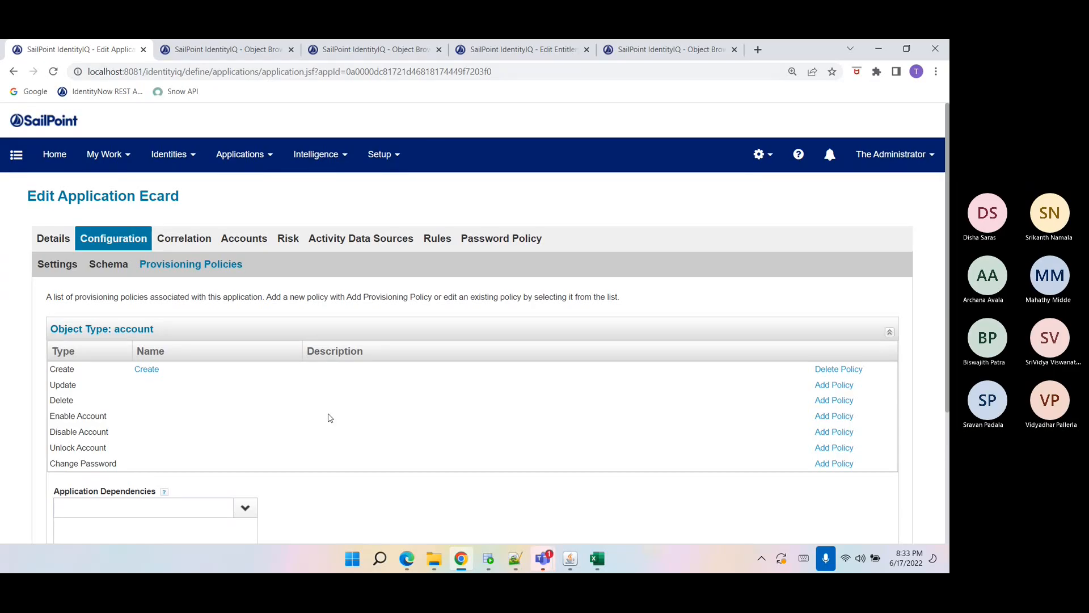
{"action": "left_click", "coordinate": [265, 50]}
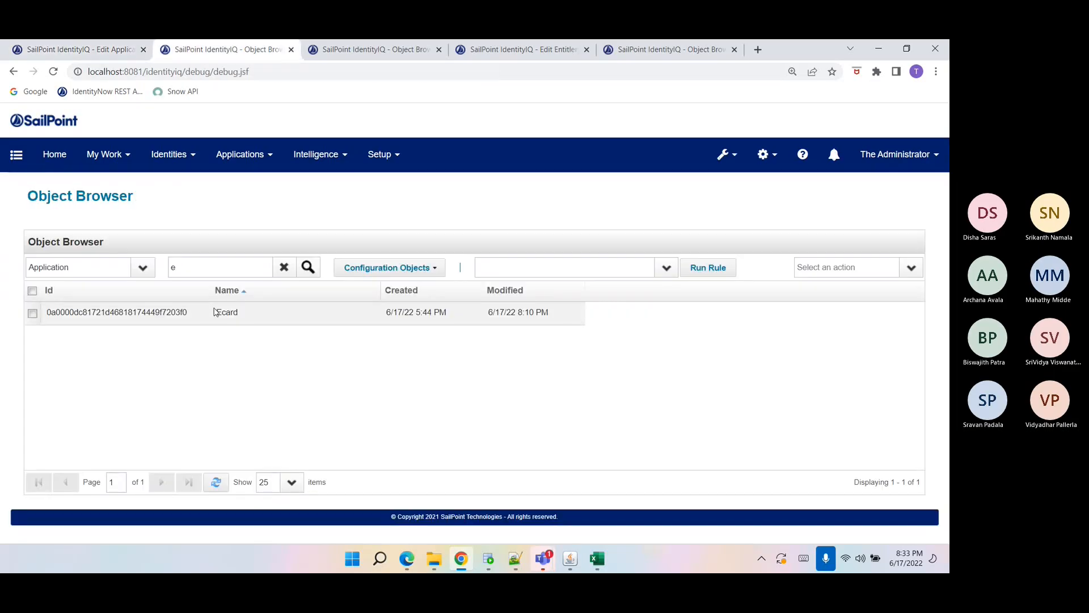
{"action": "left_click", "coordinate": [291, 50]}
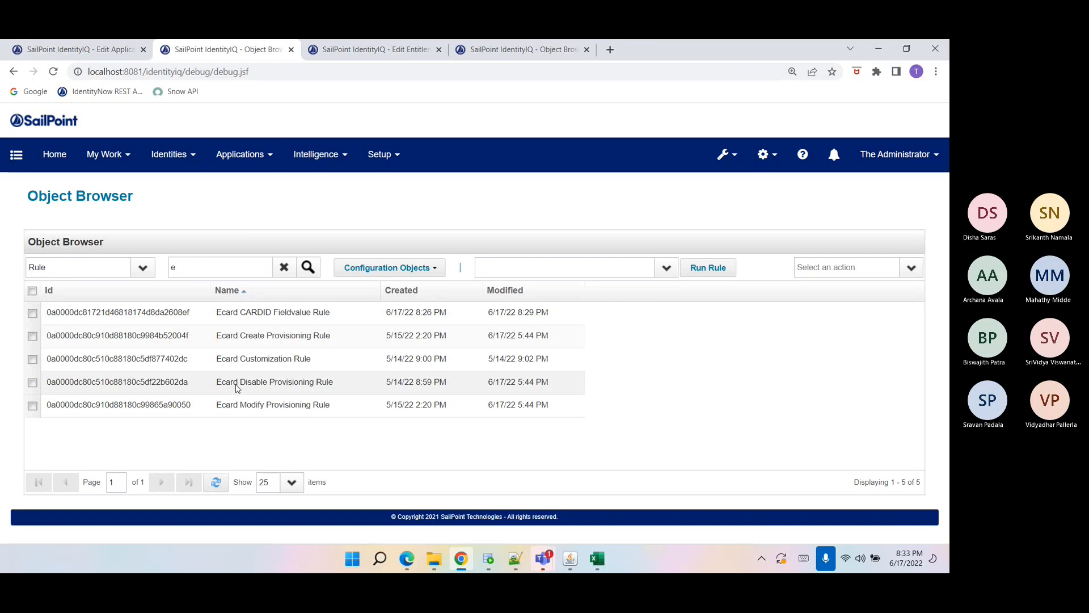
Open the Ecard Modify Provisioning Rule and review how its account loop sets cardId and jobGroup.
{"action": "left_click", "coordinate": [246, 404]}
{"action": "scroll", "coordinate": [251, 401], "scroll_direction": "down", "scroll_amount": 7}
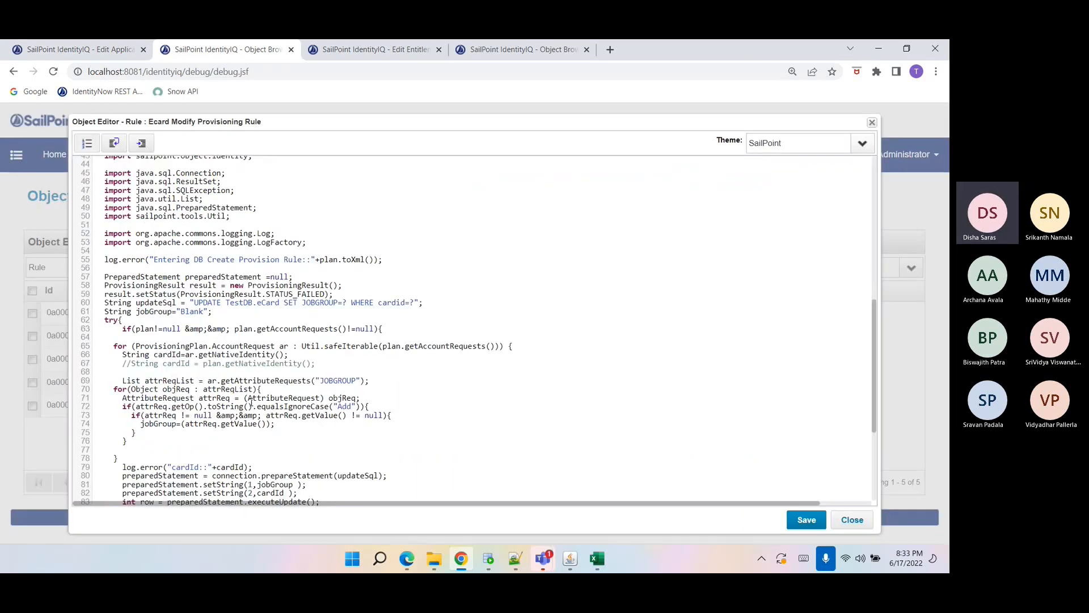
{"action": "scroll", "coordinate": [250, 401], "scroll_direction": "down", "scroll_amount": 2}
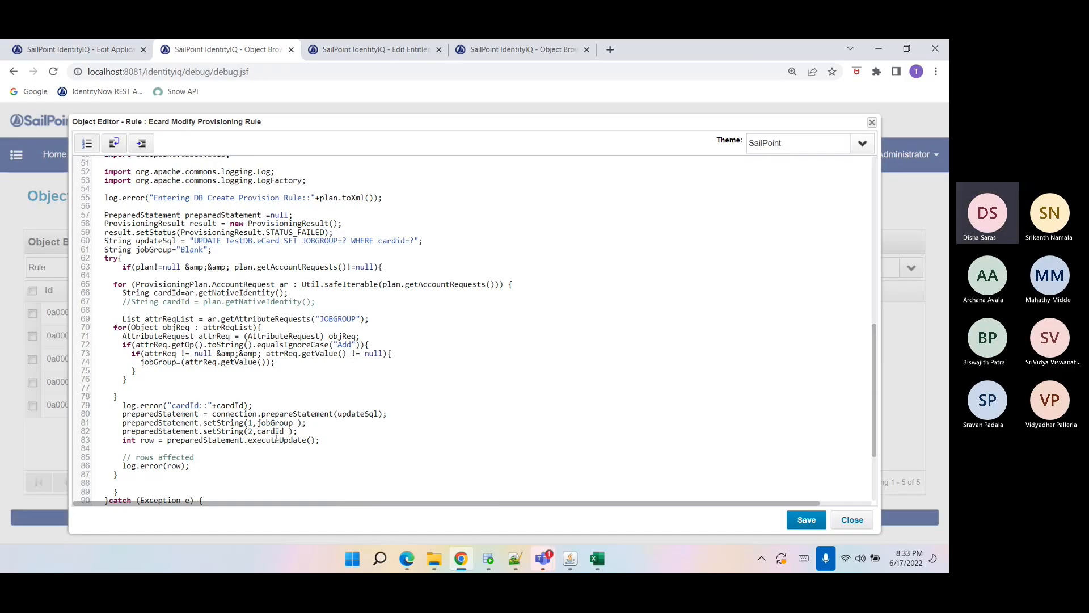
{"action": "double_click", "coordinate": [230, 285]}
{"action": "double_click", "coordinate": [346, 345]}
{"action": "left_click_drag", "start_coordinate": [140, 361], "coordinate": [276, 363]}
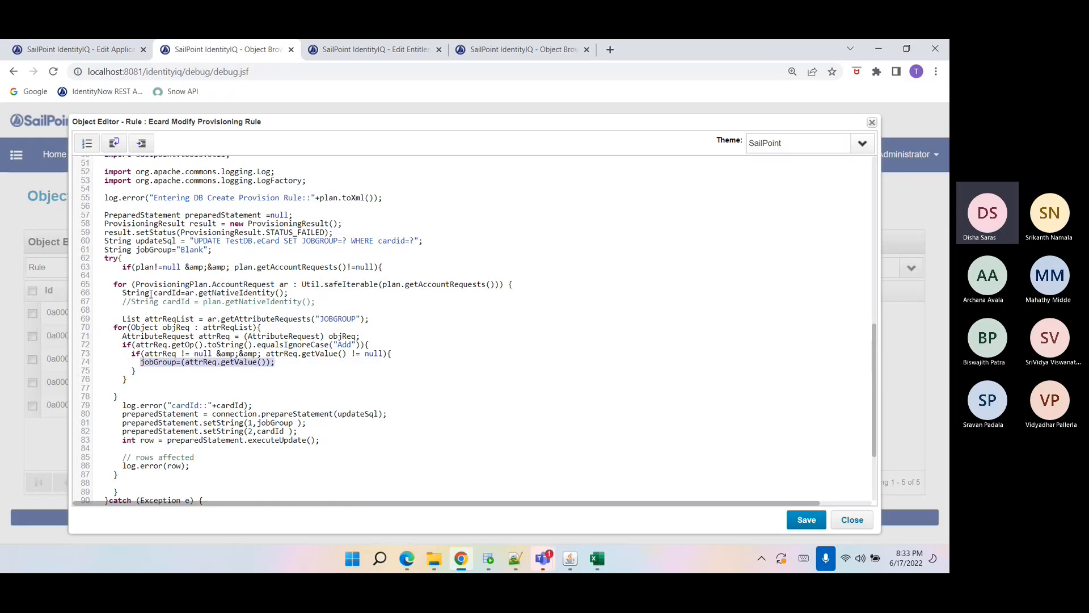
{"action": "left_click_drag", "start_coordinate": [113, 283], "coordinate": [130, 396]}
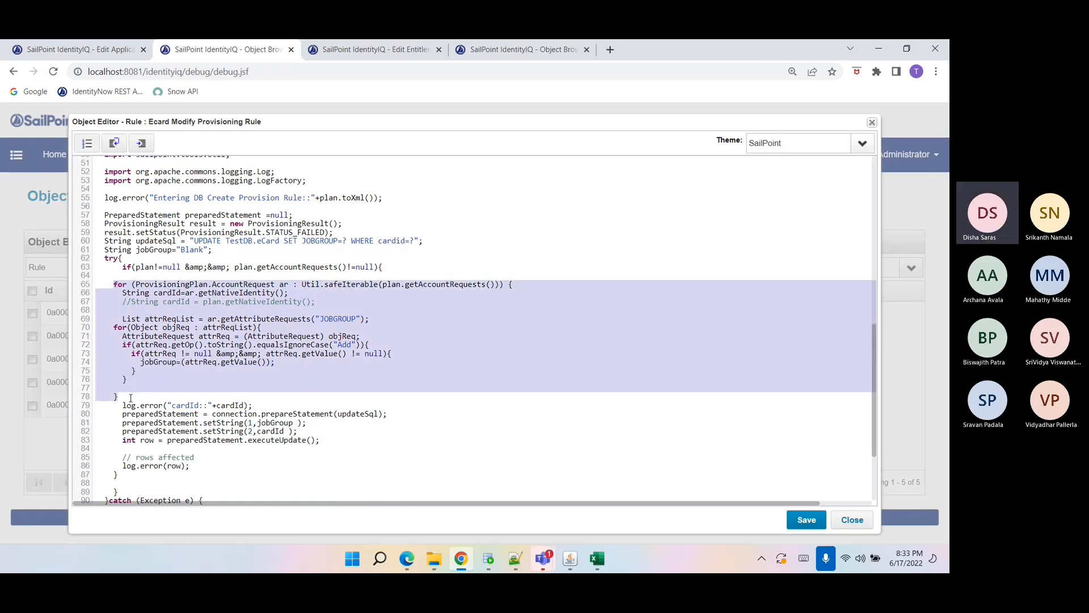
{"action": "scroll", "coordinate": [129, 397], "scroll_direction": "down", "scroll_amount": 1}
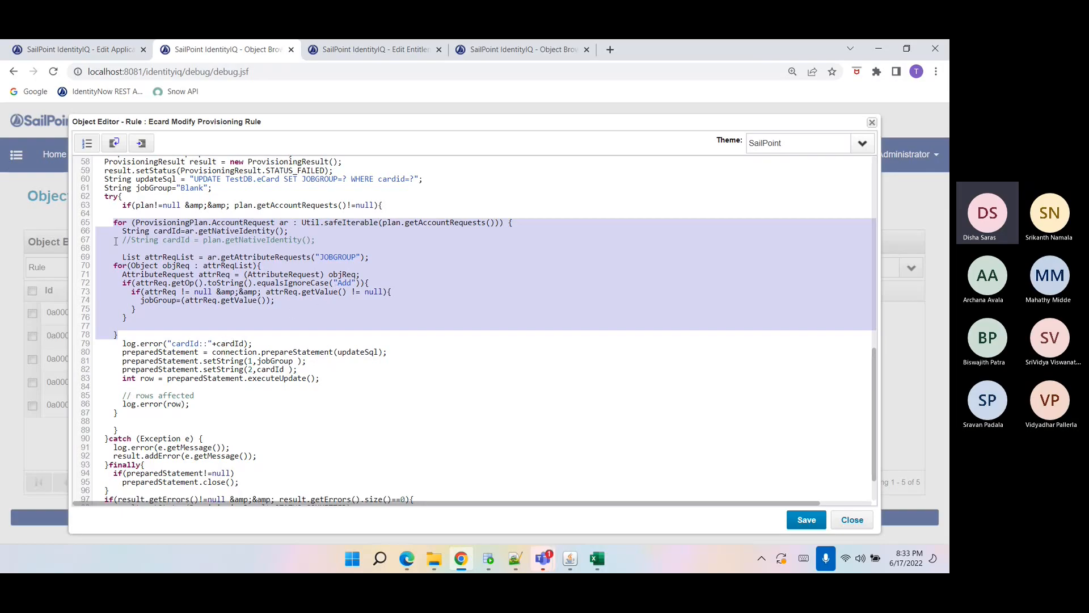
{"action": "left_click", "coordinate": [191, 187]}
{"action": "double_click", "coordinate": [192, 188]}
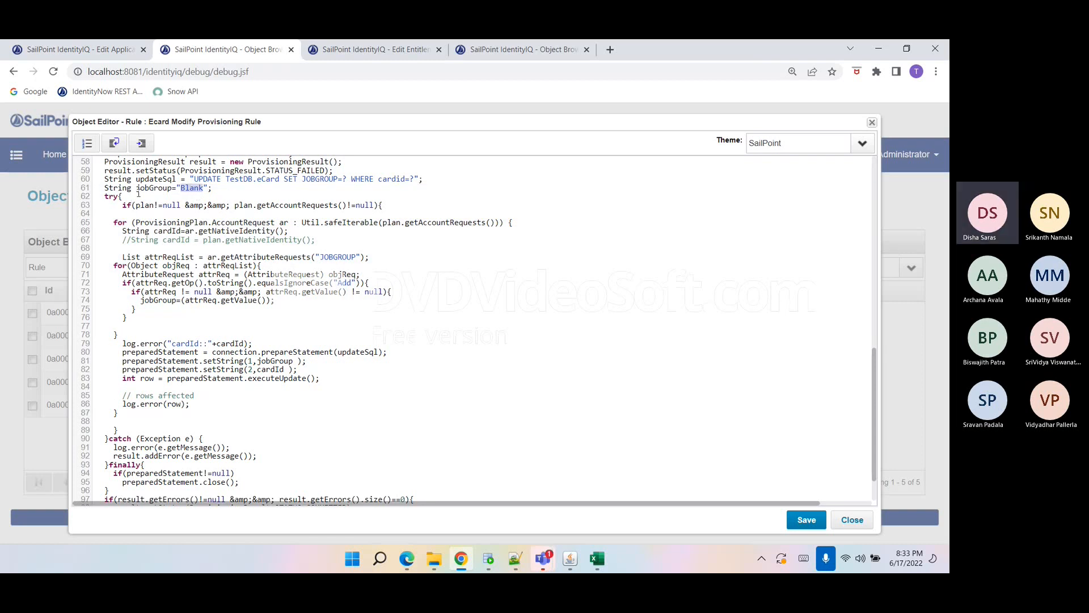
{"action": "left_click_drag", "start_coordinate": [138, 190], "coordinate": [217, 193]}
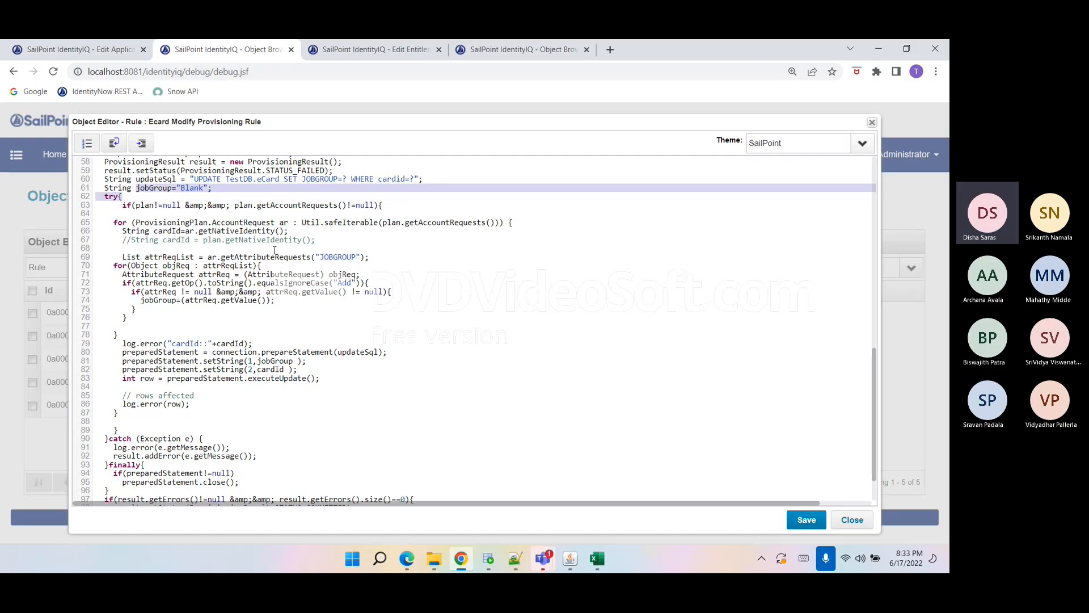
{"action": "double_click", "coordinate": [185, 189]}
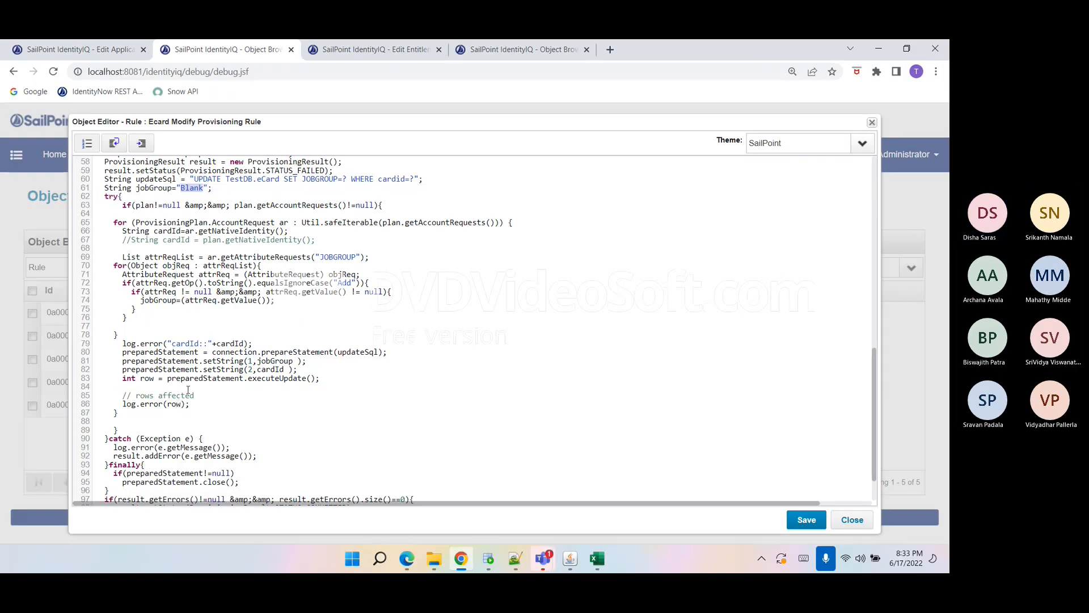
{"action": "left_click", "coordinate": [835, 521]}
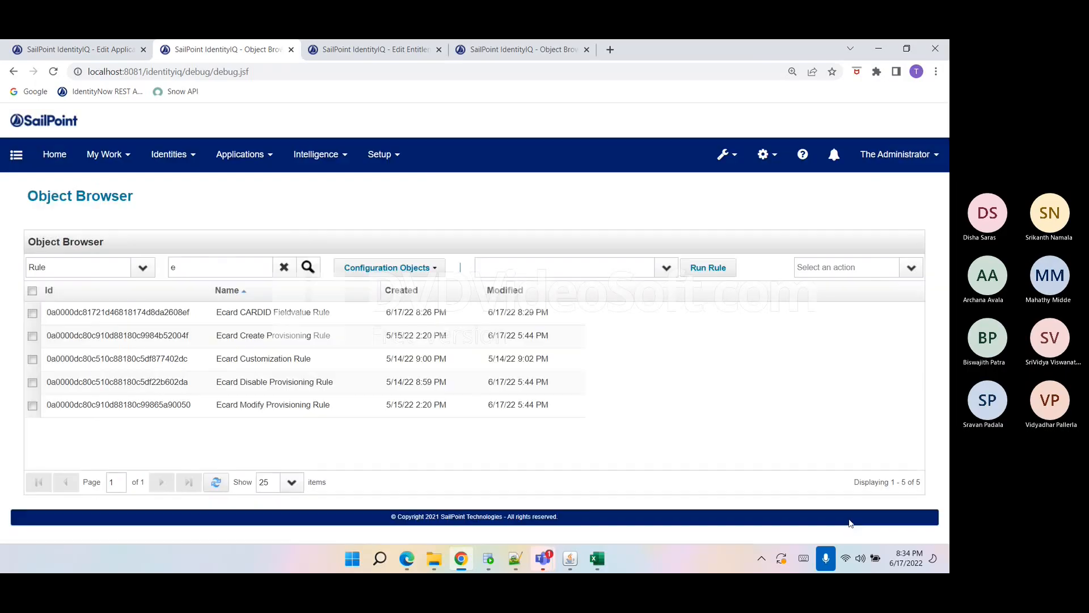
Reopen the Ecard Modify Provisioning Rule and review its UPDATE statement.
{"action": "left_click", "coordinate": [247, 405]}
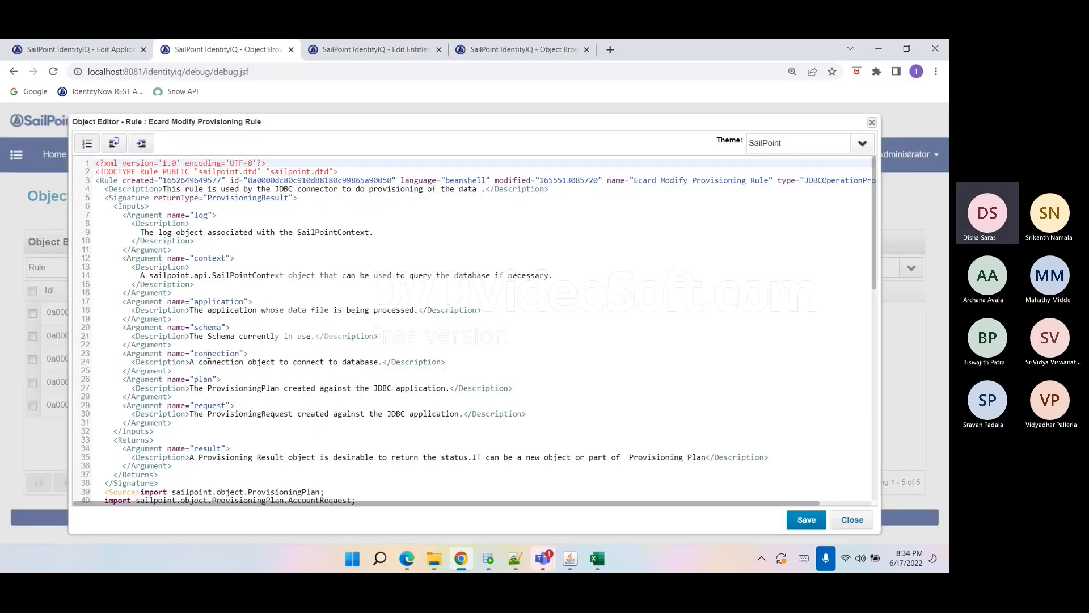
{"action": "scroll", "coordinate": [209, 355], "scroll_direction": "down", "scroll_amount": 5}
{"action": "left_click_drag", "start_coordinate": [199, 365], "coordinate": [428, 366]}
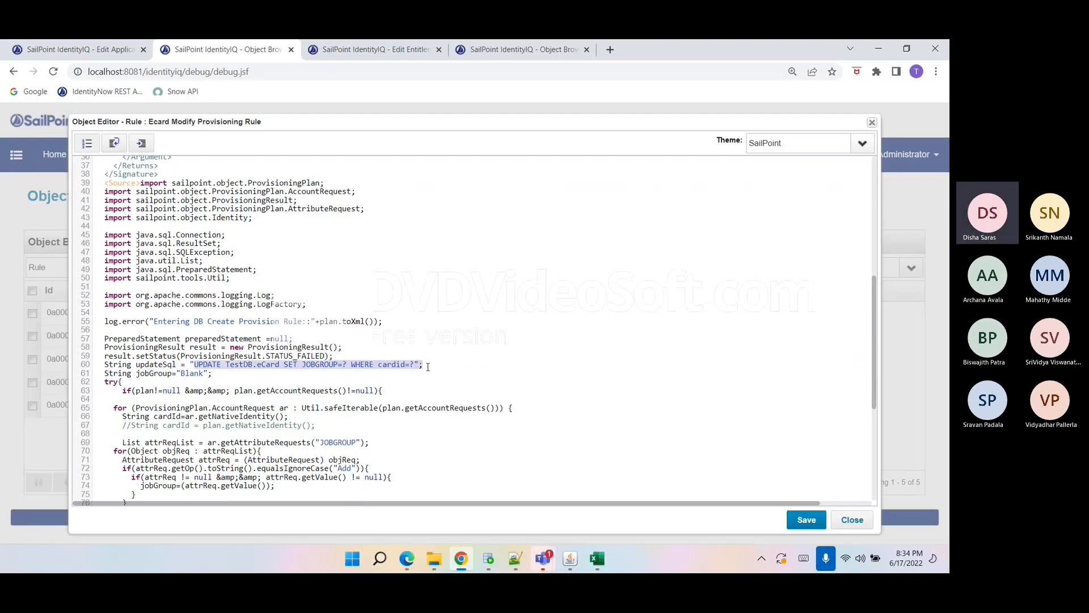
{"action": "left_click", "coordinate": [851, 519]}
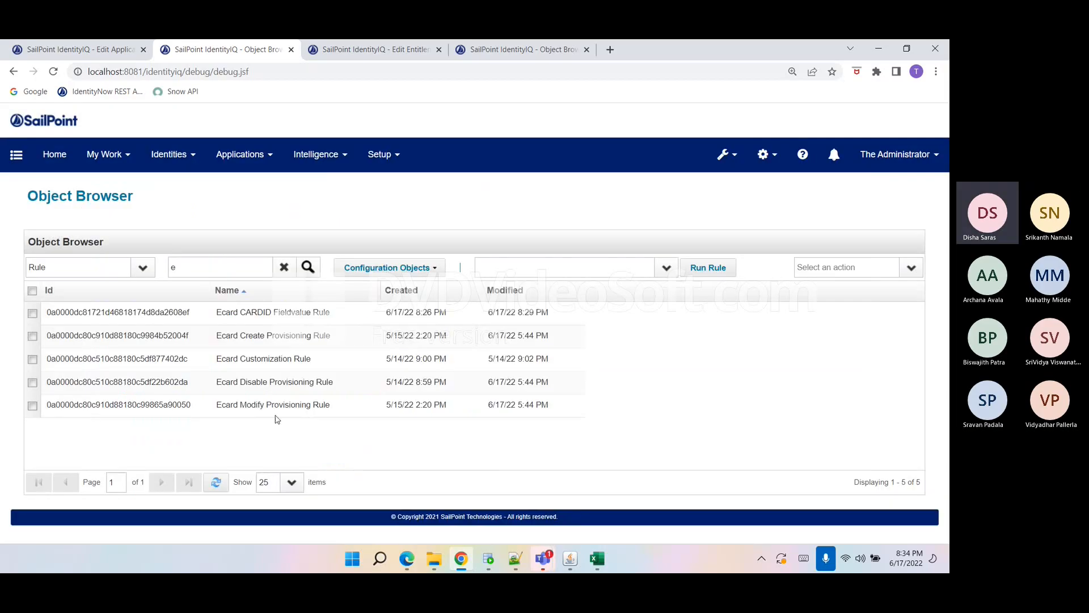
Open the Ecard Disable Provisioning Rule and review its disable UPDATE statement and execution code.
{"action": "left_click", "coordinate": [259, 390]}
{"action": "scroll", "coordinate": [398, 359], "scroll_direction": "down", "scroll_amount": 4}
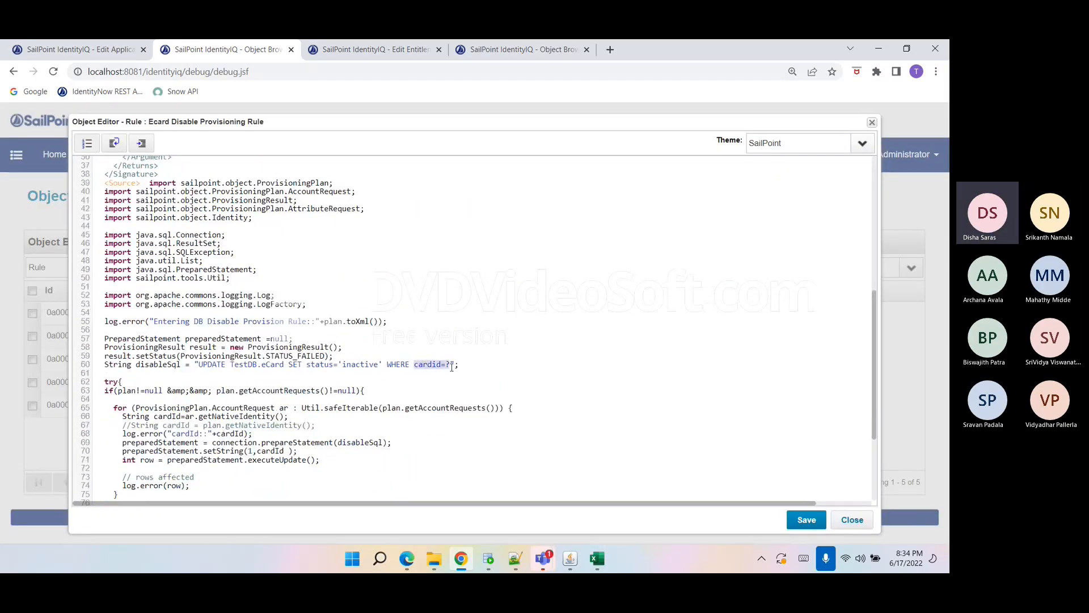
{"action": "left_click_drag", "start_coordinate": [307, 366], "coordinate": [383, 366]}
{"action": "scroll", "coordinate": [273, 384], "scroll_direction": "down", "scroll_amount": 2}
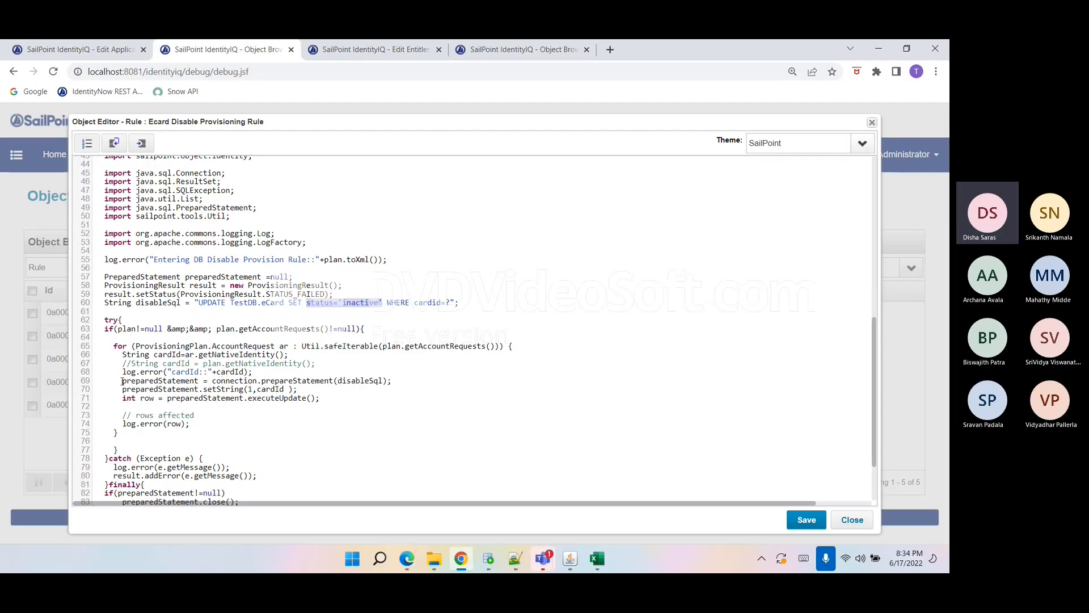
{"action": "left_click_drag", "start_coordinate": [108, 379], "coordinate": [297, 405]}
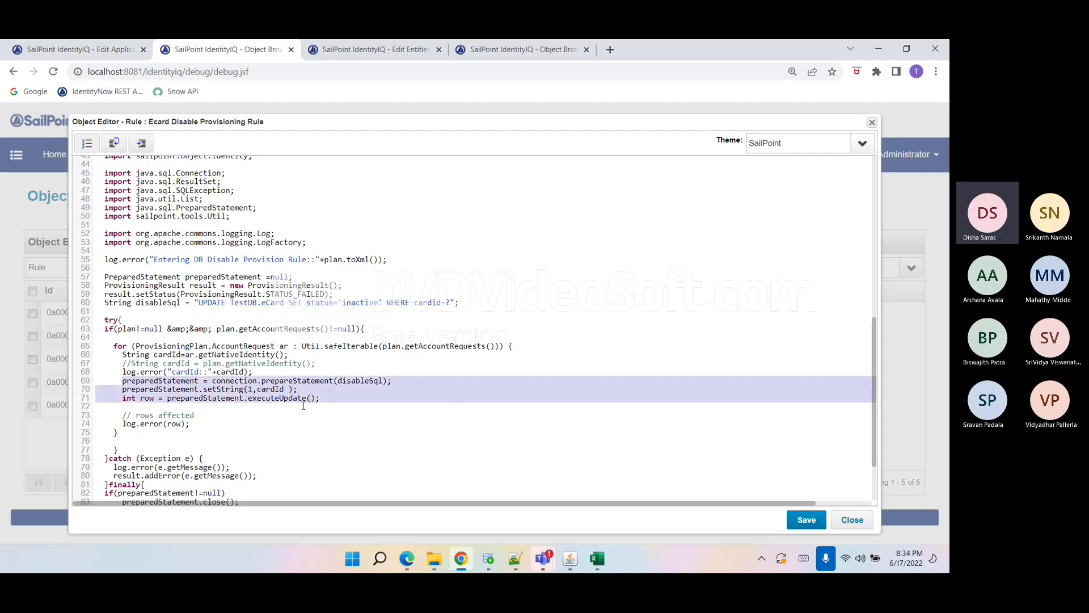
{"action": "double_click", "coordinate": [354, 301]}
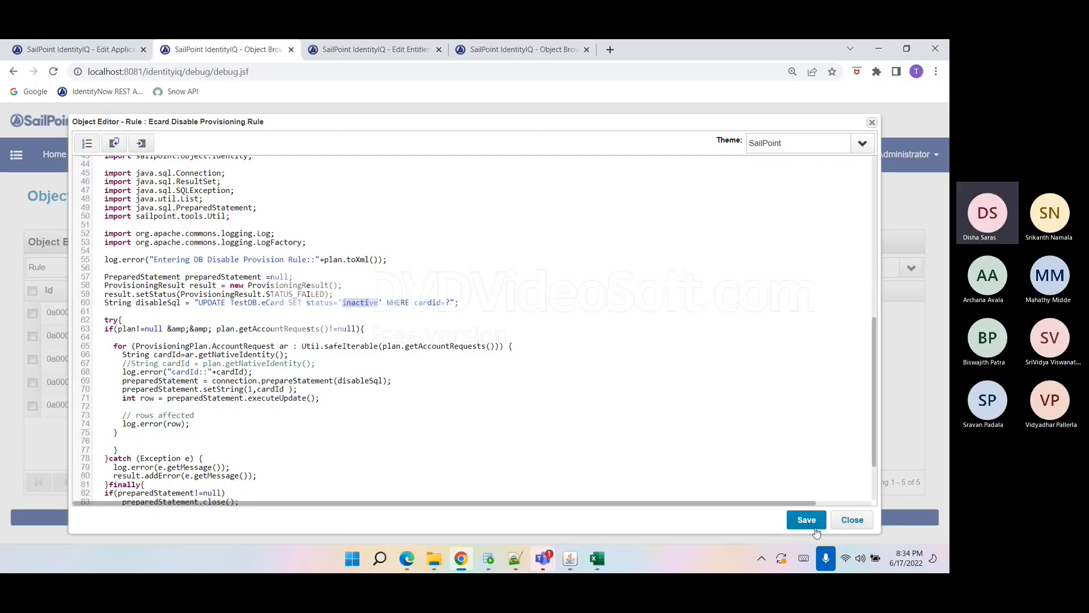
{"action": "left_click", "coordinate": [851, 519]}
{"action": "left_click", "coordinate": [221, 486]}
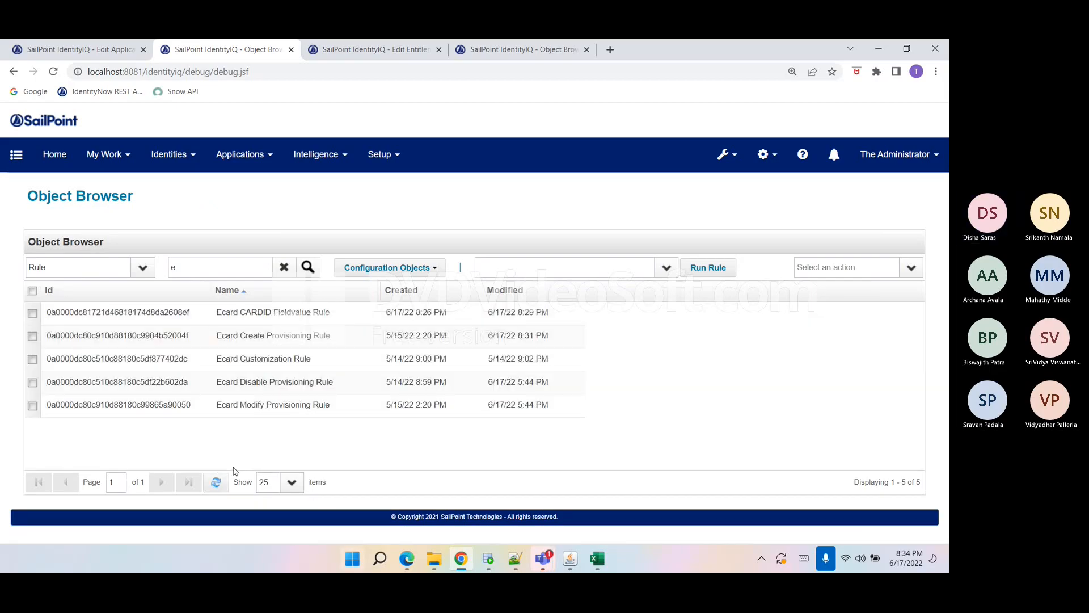
Open Manage Accounts from the quick-links menu.
{"action": "left_click", "coordinate": [15, 154]}
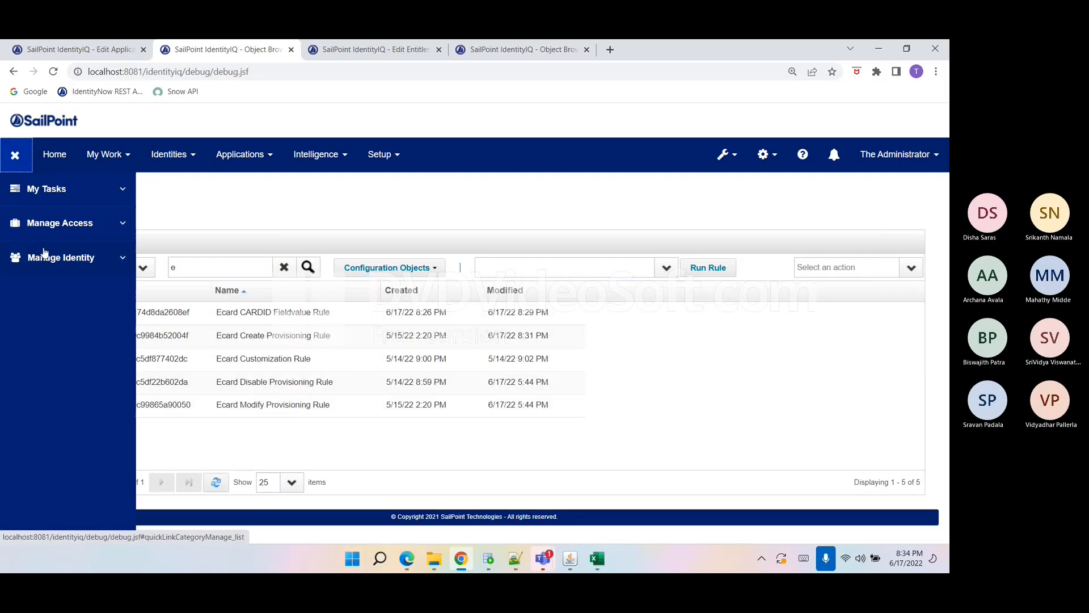
{"action": "left_click", "coordinate": [48, 236]}
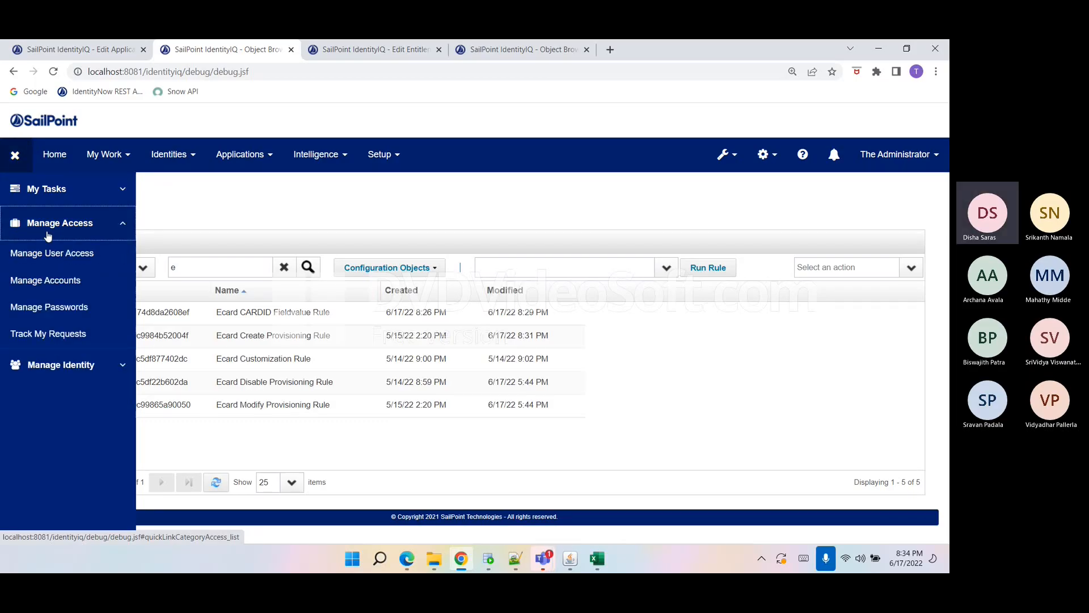
{"action": "left_click", "coordinate": [54, 286]}
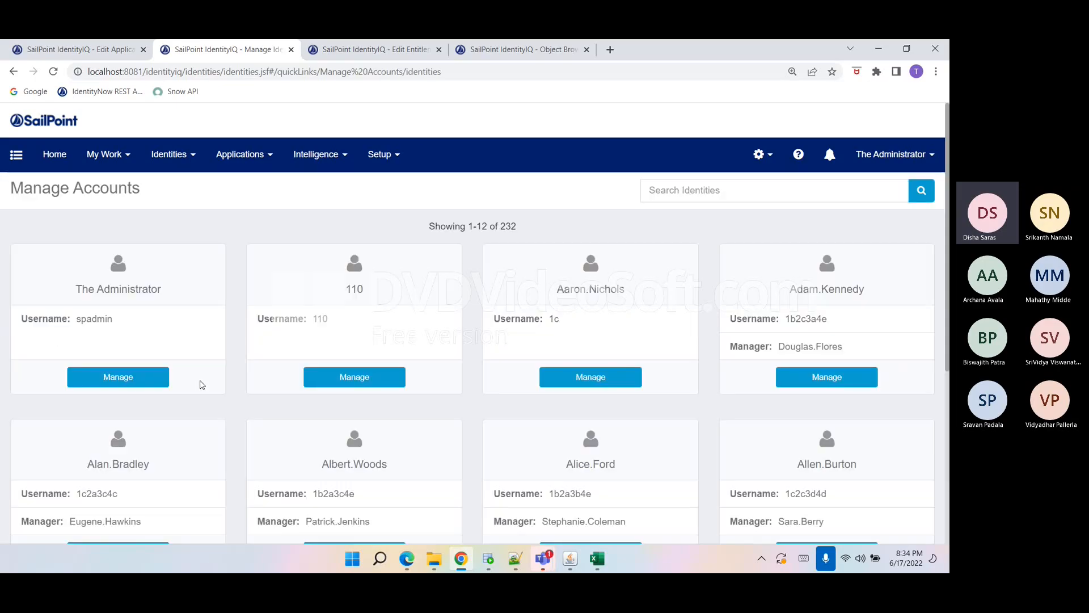
Switch to SQL Developer and examine the ecard table's CARDID and STATUS values.
{"action": "left_click", "coordinate": [491, 560]}
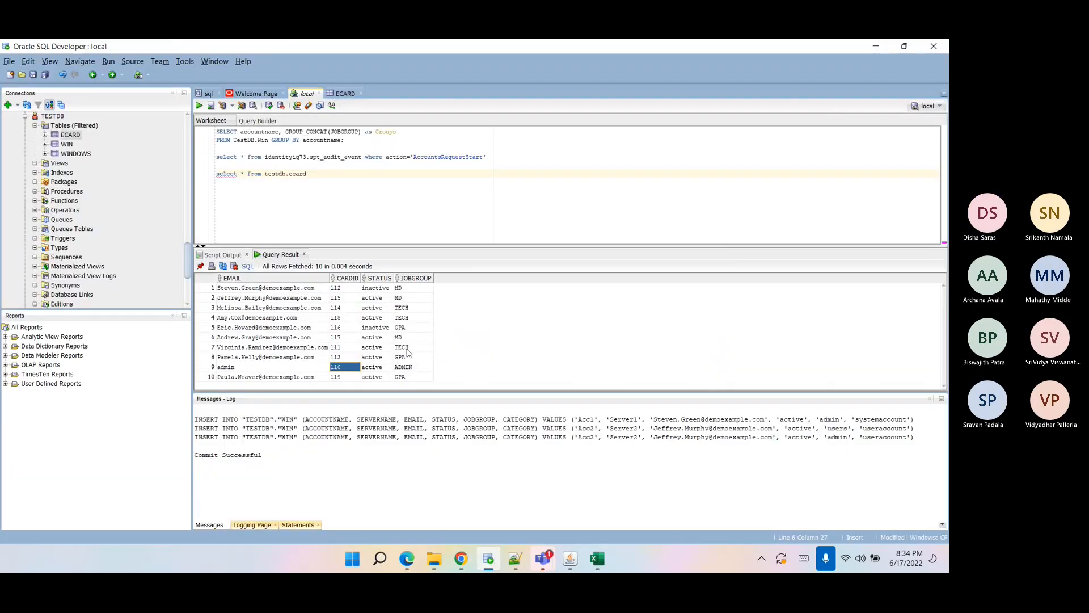
{"action": "left_click", "coordinate": [376, 338]}
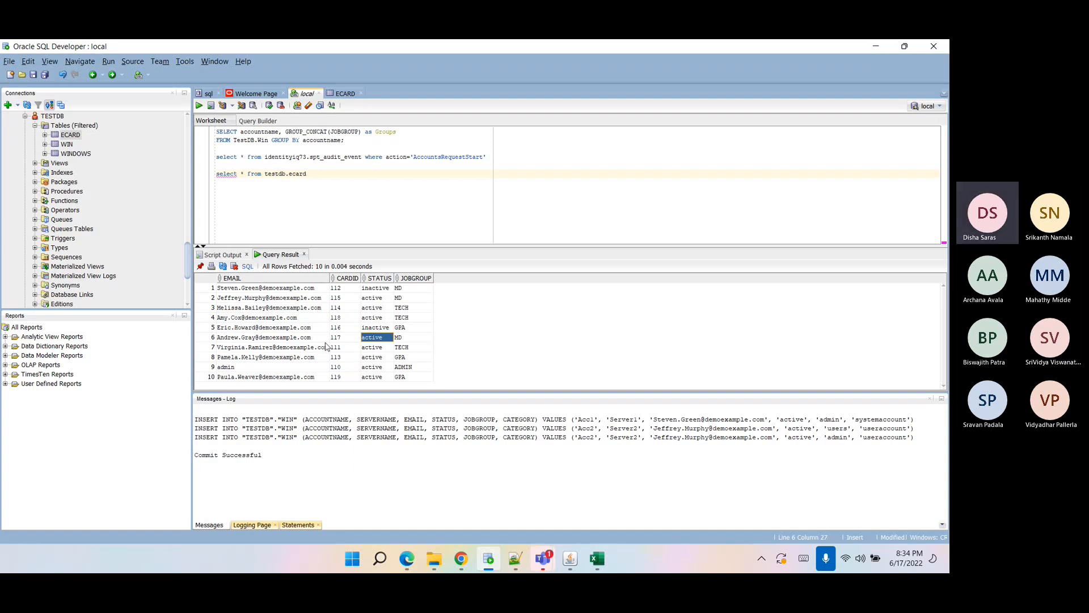
Search Manage Accounts for the card number 117, then clear the search.
{"action": "left_click", "coordinate": [461, 560]}
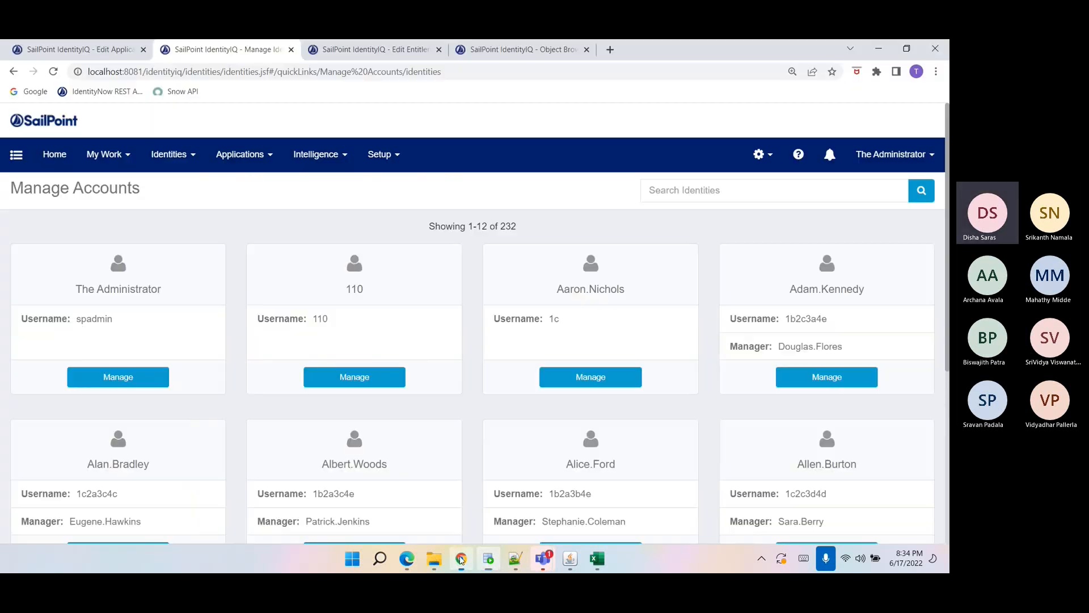
{"action": "scroll", "coordinate": [464, 437], "scroll_direction": "down", "scroll_amount": 2}
{"action": "scroll", "coordinate": [464, 439], "scroll_direction": "up", "scroll_amount": 2}
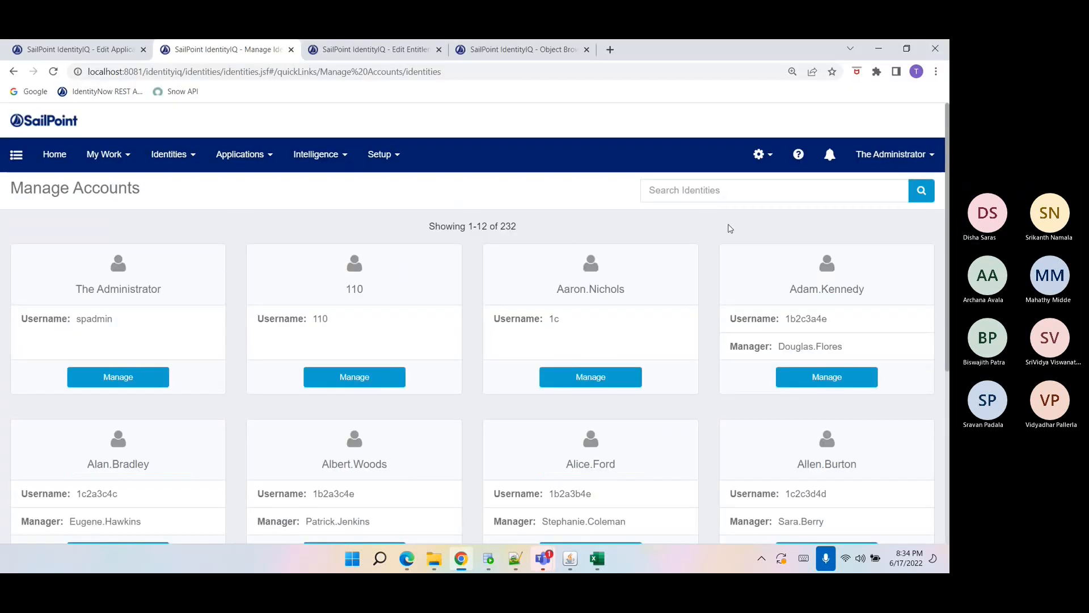
{"action": "left_click", "coordinate": [723, 190]}
{"action": "type", "text": "117"}
{"action": "key", "text": "Return"}
{"action": "key", "text": "BackSpace"}
{"action": "key", "text": "BackSpace"}
{"action": "key", "text": "BackSpace"}
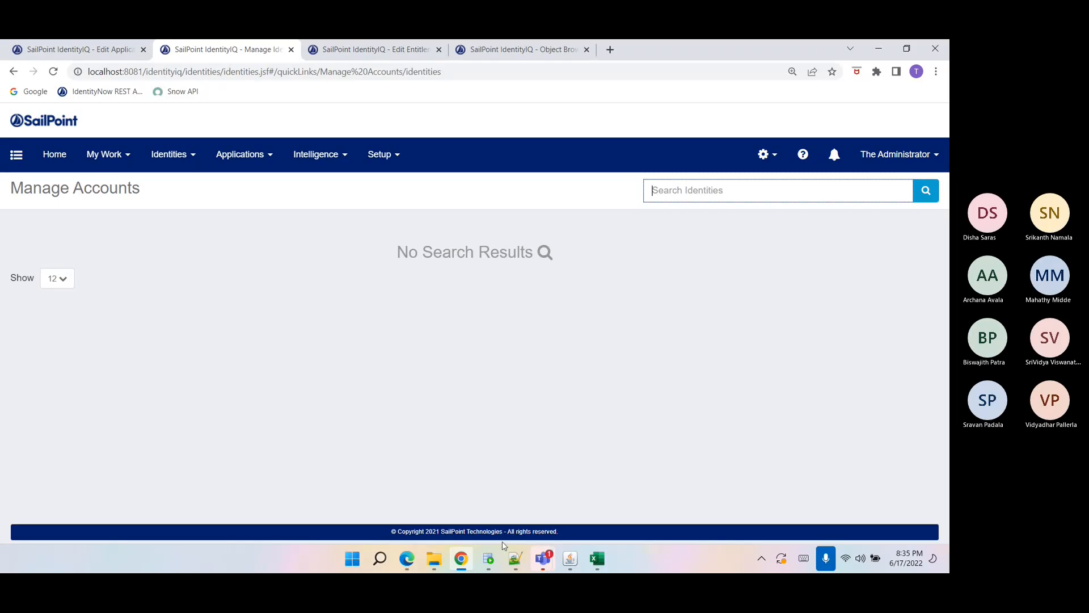
Find the identity owning Ecard card 117 in Manage Accounts and disable that Ecard account.
{"action": "left_click", "coordinate": [489, 559]}
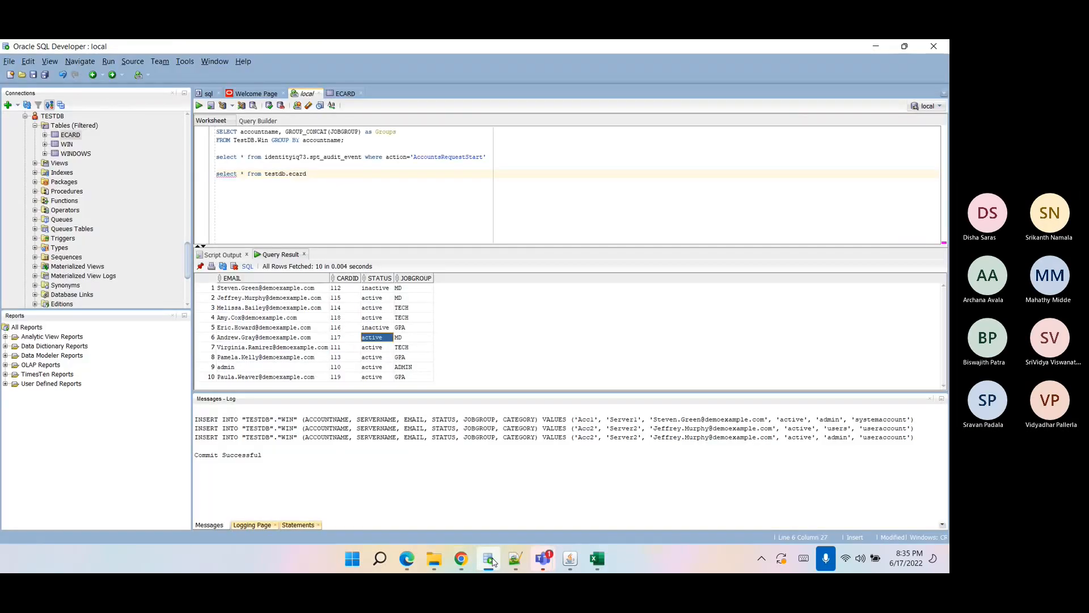
{"action": "left_click", "coordinate": [461, 558]}
{"action": "type", "text": "andre"}
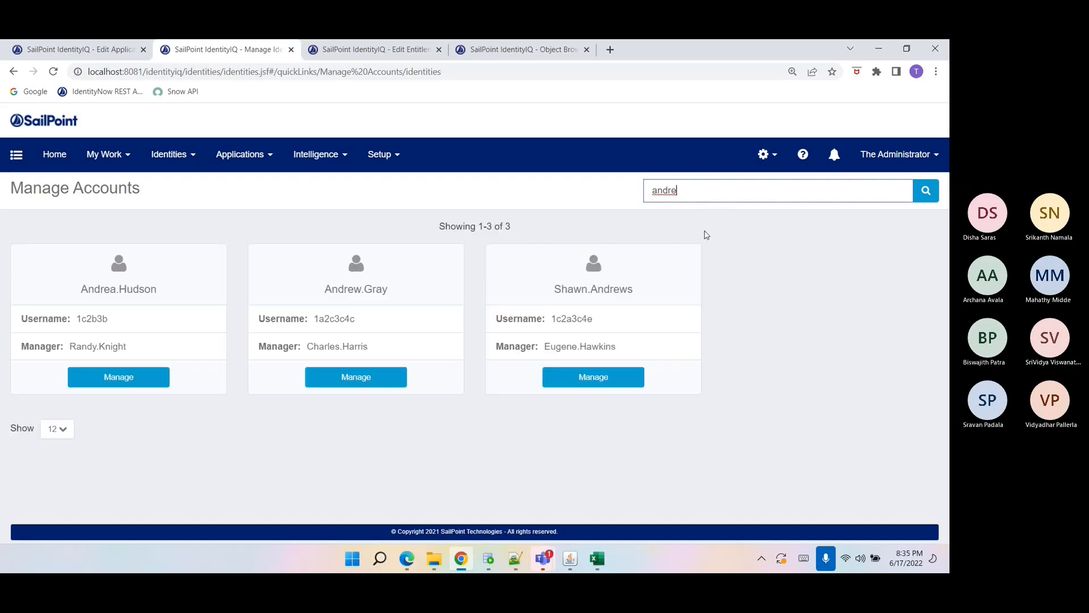
{"action": "left_click", "coordinate": [370, 377]}
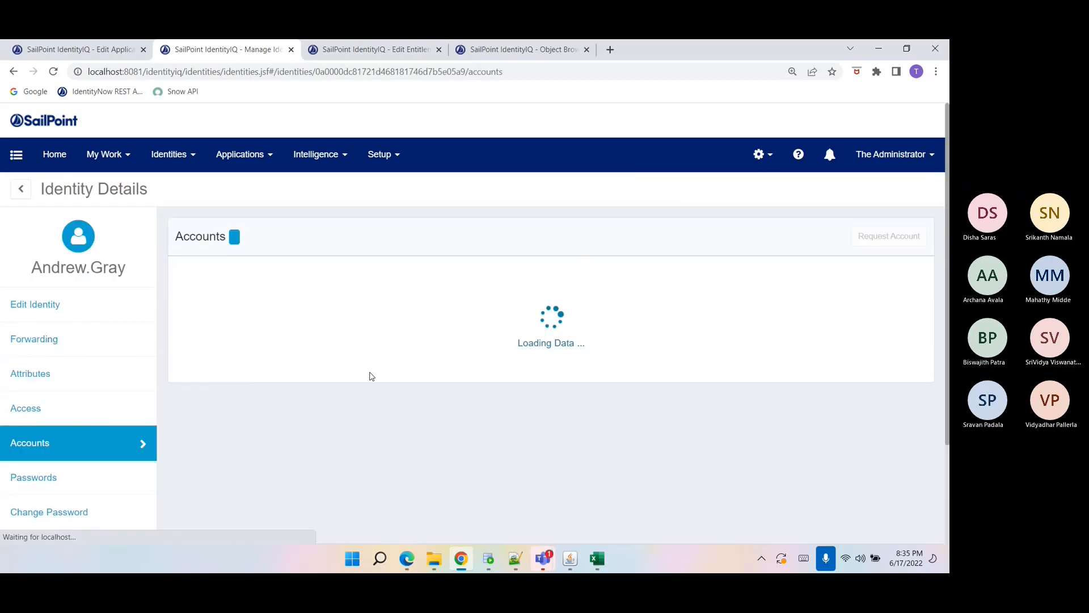
{"action": "double_click", "coordinate": [188, 404]}
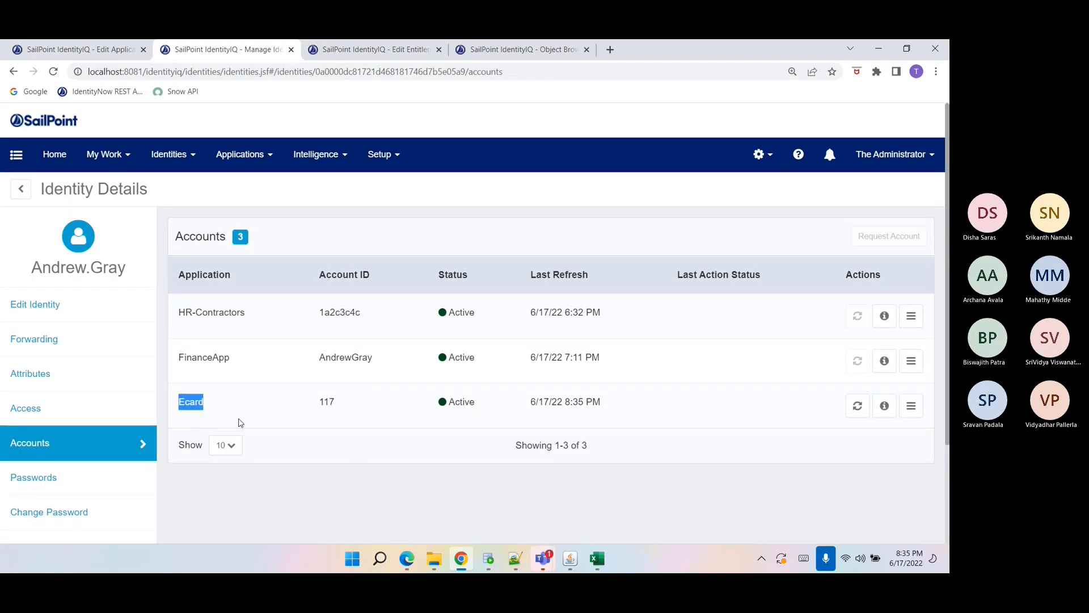
{"action": "left_click", "coordinate": [430, 441]}
{"action": "left_click", "coordinate": [909, 410]}
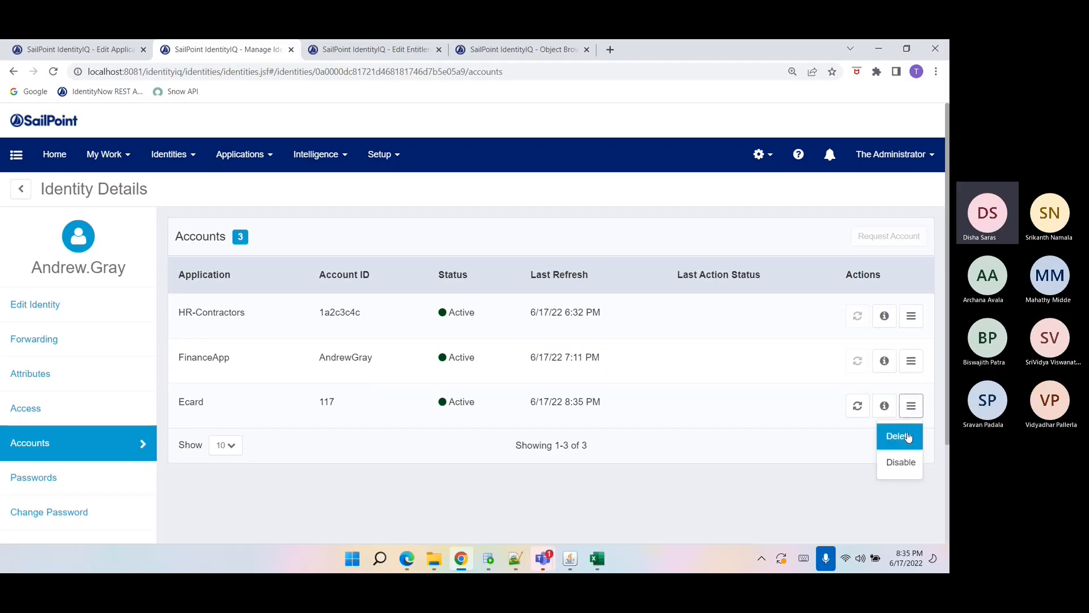
{"action": "left_click", "coordinate": [901, 456]}
{"action": "left_click", "coordinate": [508, 522]}
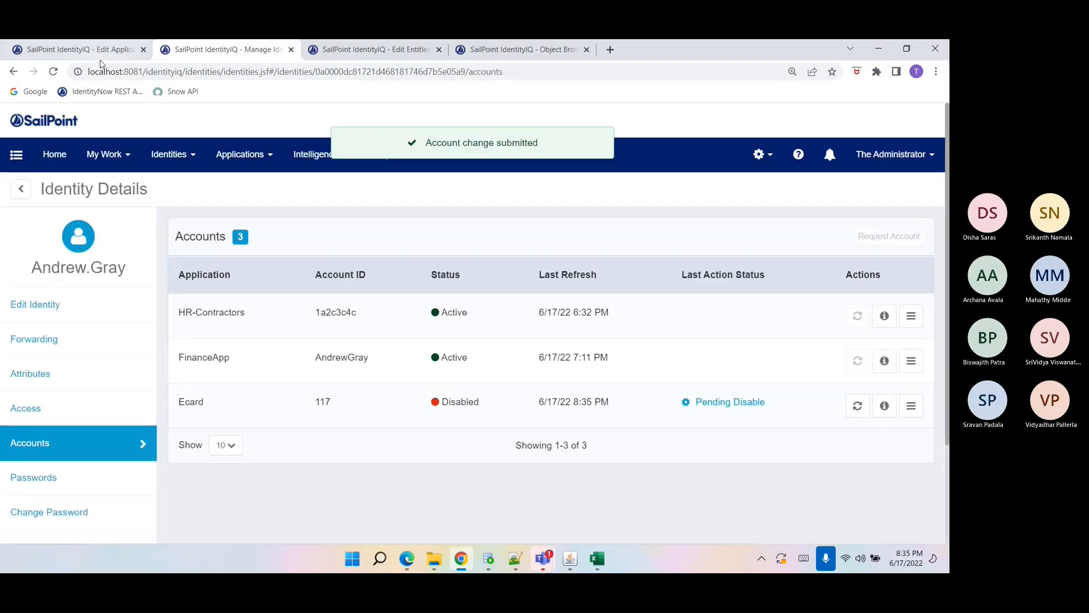
Refresh the Ecard application's account list to check account 117's status.
{"action": "left_click", "coordinate": [80, 49]}
{"action": "left_click", "coordinate": [241, 245]}
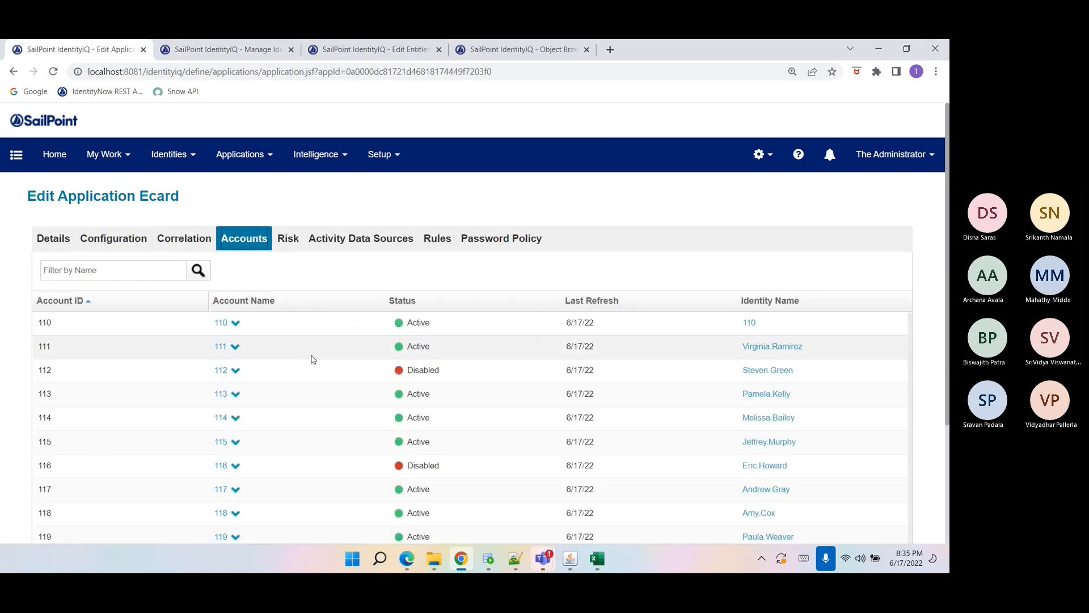
{"action": "scroll", "coordinate": [309, 357], "scroll_direction": "down", "scroll_amount": 2}
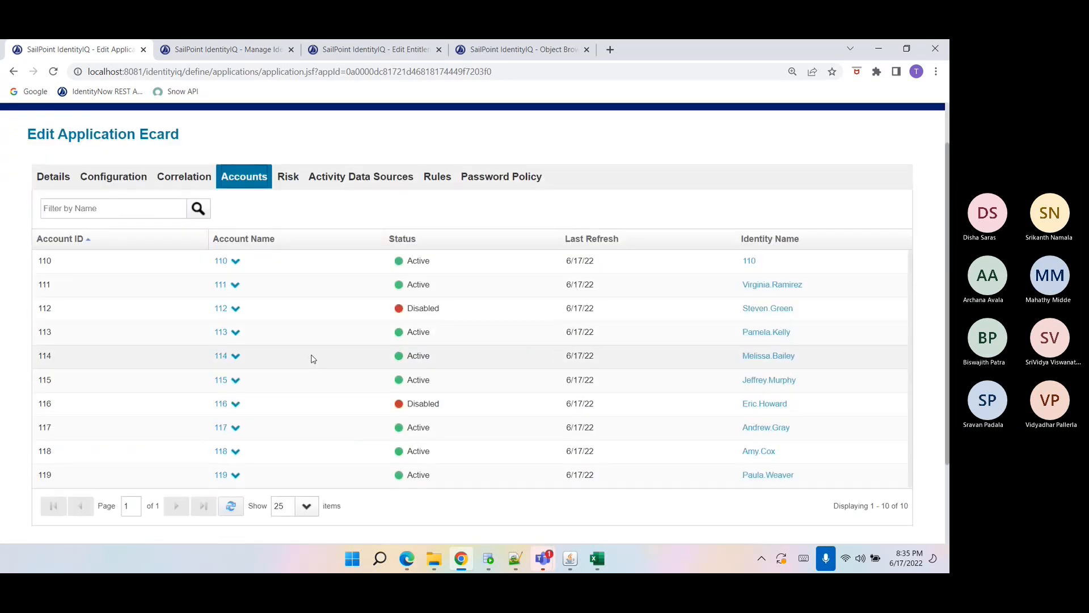
{"action": "left_click", "coordinate": [231, 505]}
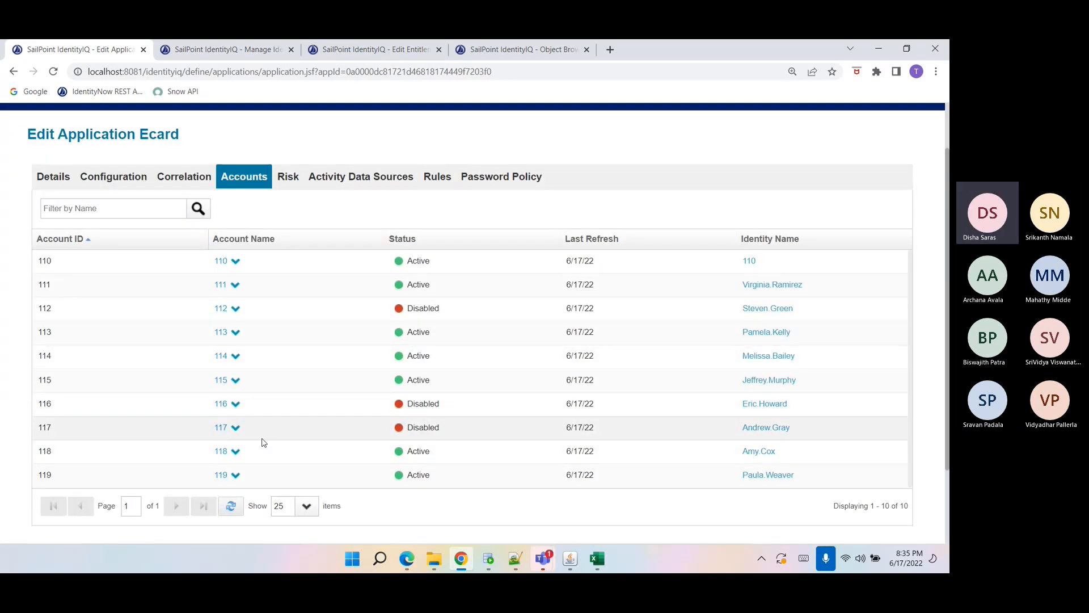
Re-run the ecard table query and examine the STATUS and CARDID values.
{"action": "left_click", "coordinate": [489, 558]}
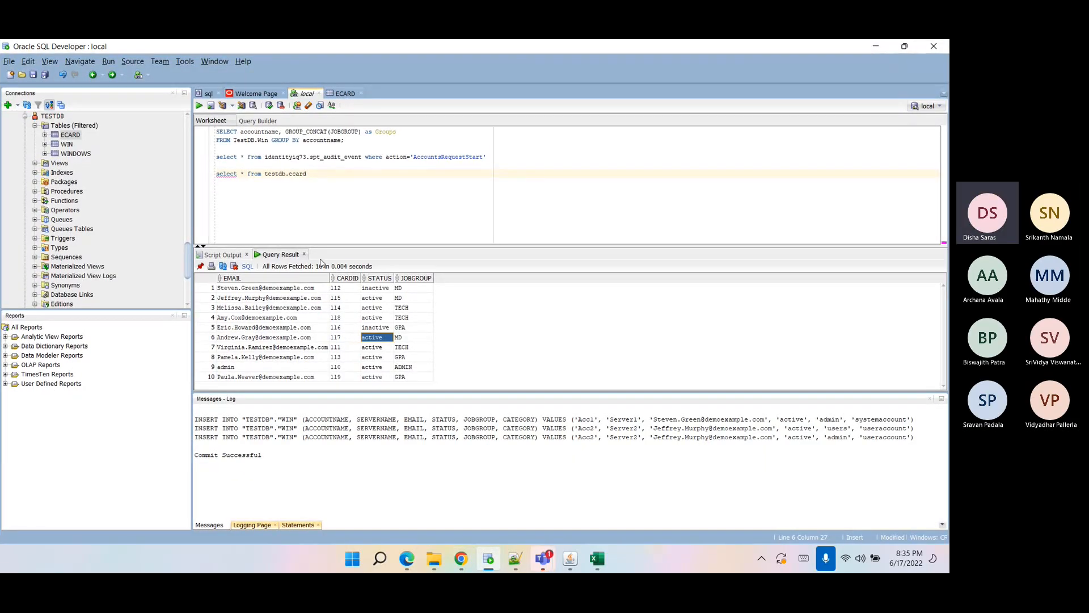
{"action": "triple_click", "coordinate": [264, 173]}
{"action": "left_click", "coordinate": [200, 106]}
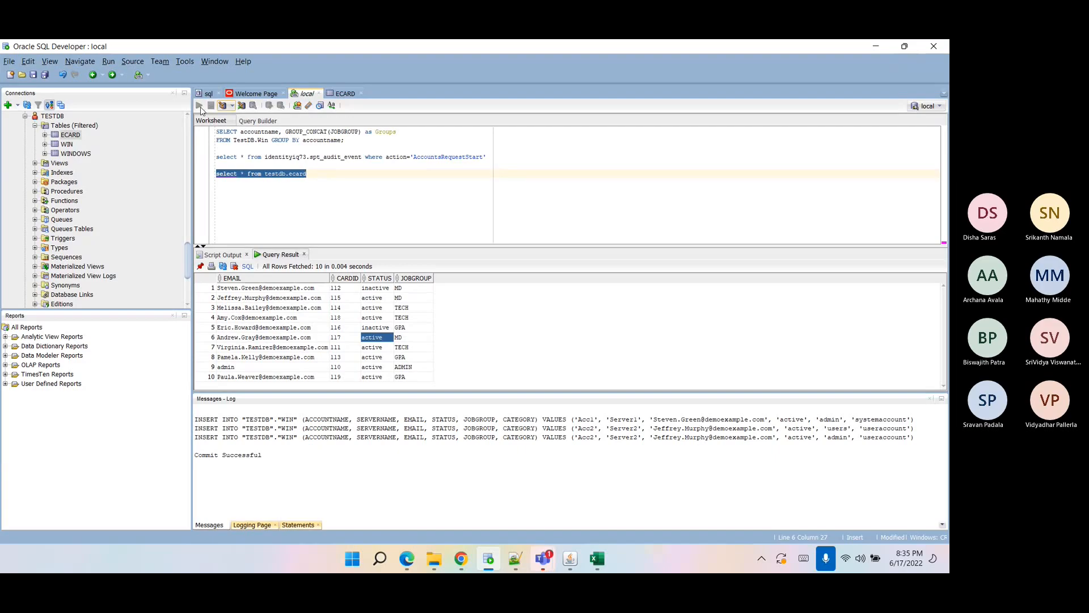
{"action": "left_click", "coordinate": [375, 339]}
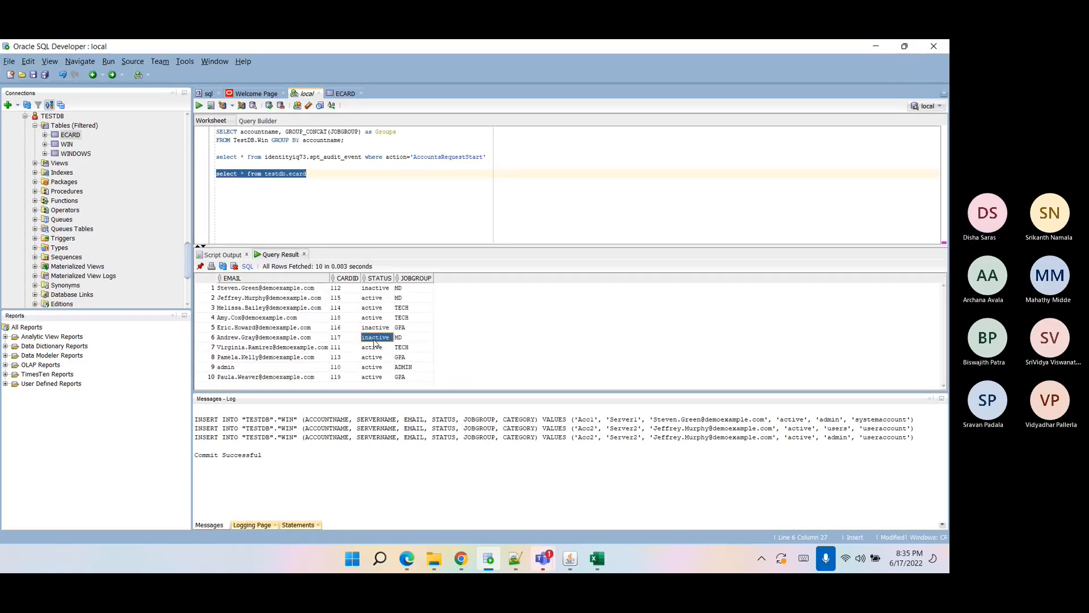
{"action": "left_click", "coordinate": [338, 198]}
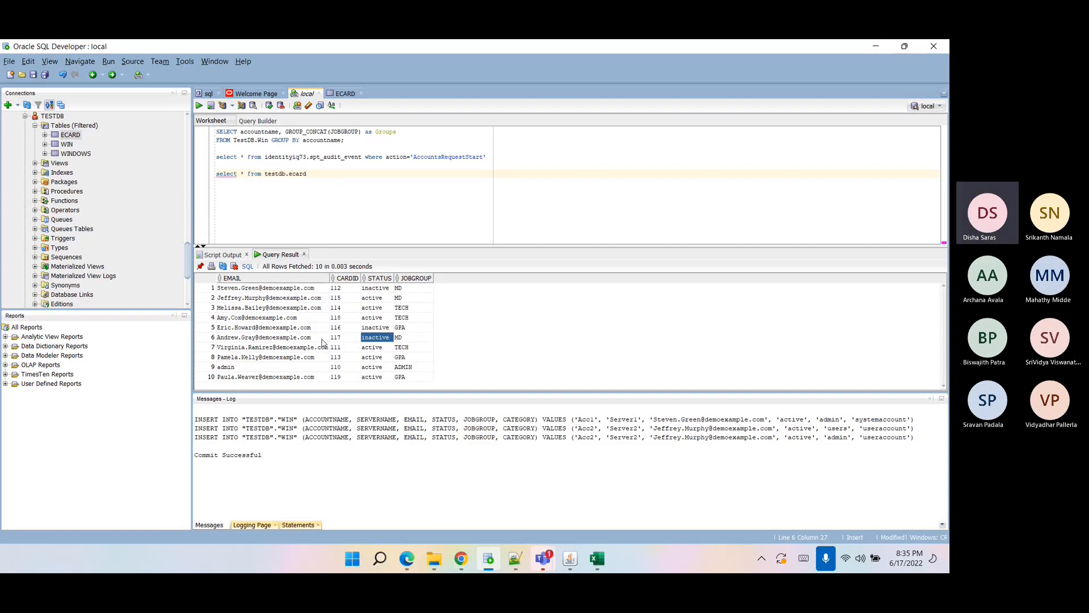
{"action": "left_click", "coordinate": [304, 359]}
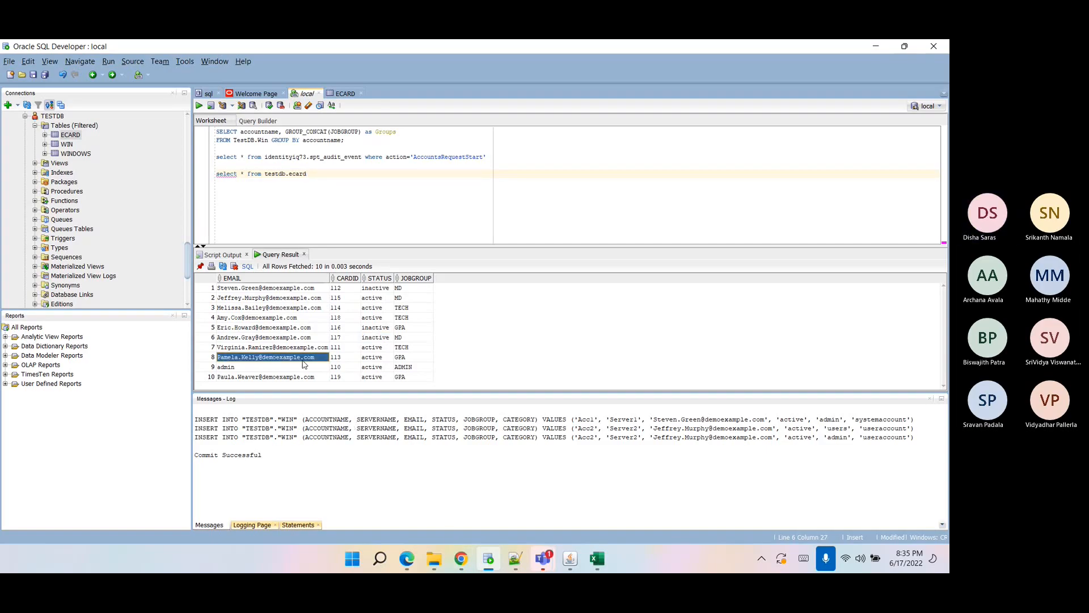
{"action": "left_click", "coordinate": [399, 359]}
{"action": "left_click", "coordinate": [342, 357]}
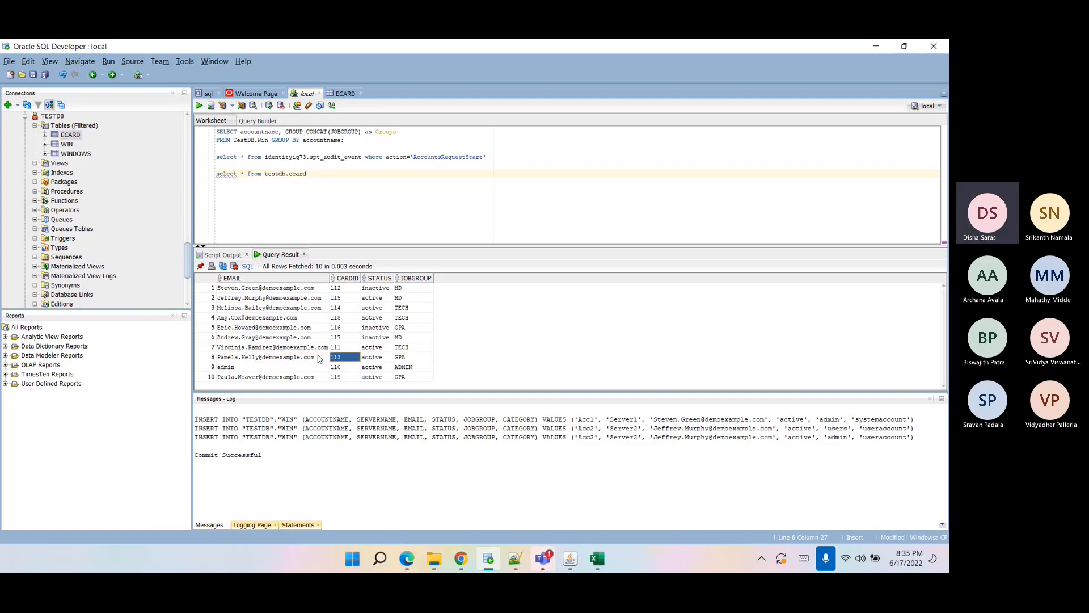
Start a Manage User Access request and select the user holding Ecard account 113.
{"action": "left_click", "coordinate": [461, 559]}
{"action": "scroll", "coordinate": [67, 125], "scroll_direction": "up", "scroll_amount": 2}
{"action": "left_click", "coordinate": [55, 154]}
{"action": "left_click", "coordinate": [527, 278]}
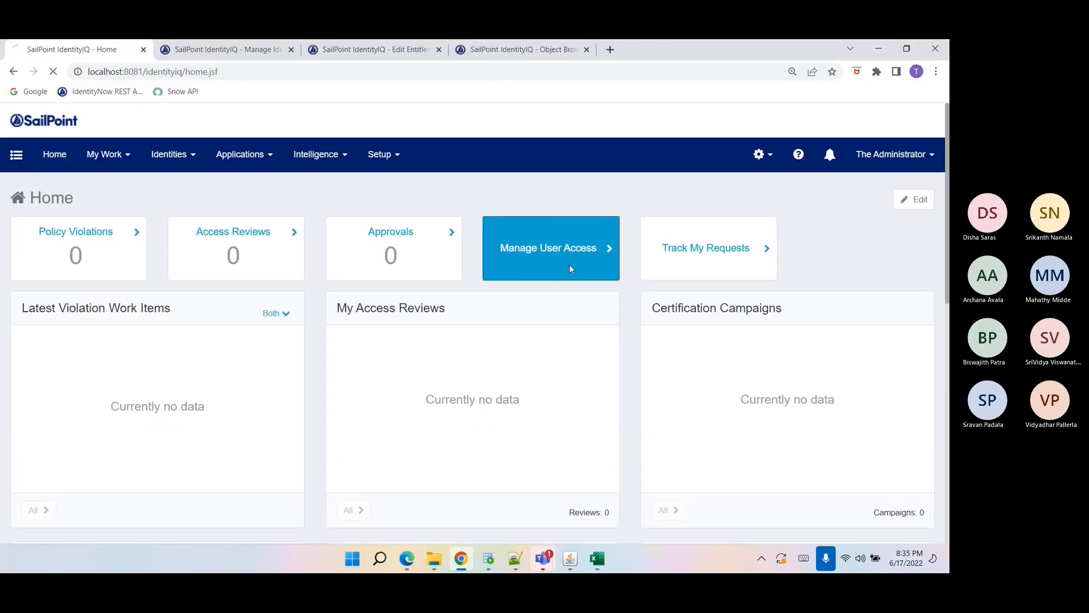
{"action": "left_click", "coordinate": [233, 306]}
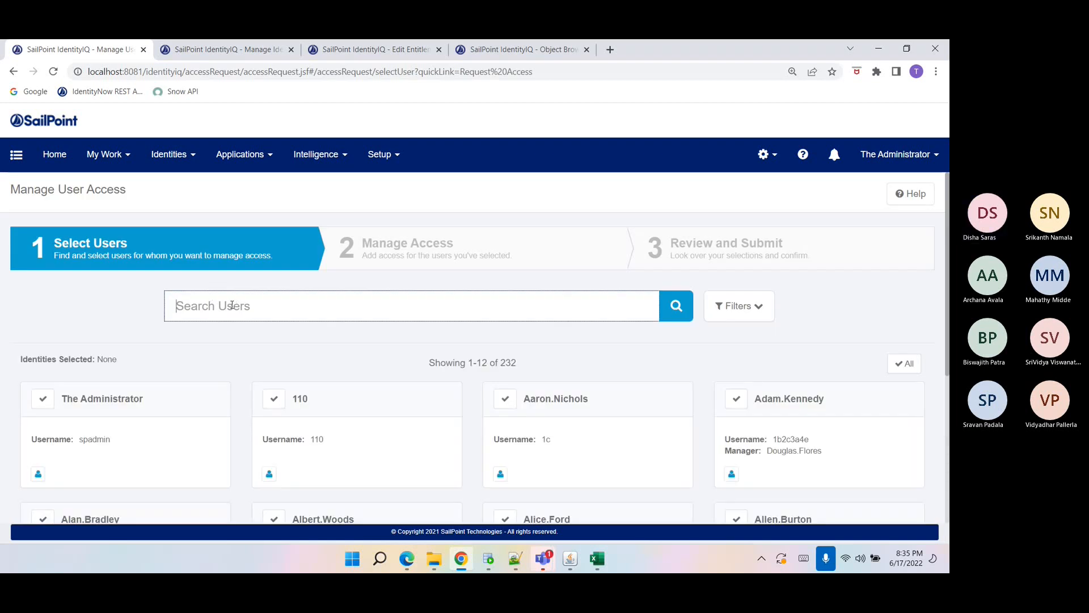
{"action": "type", "text": "p"}
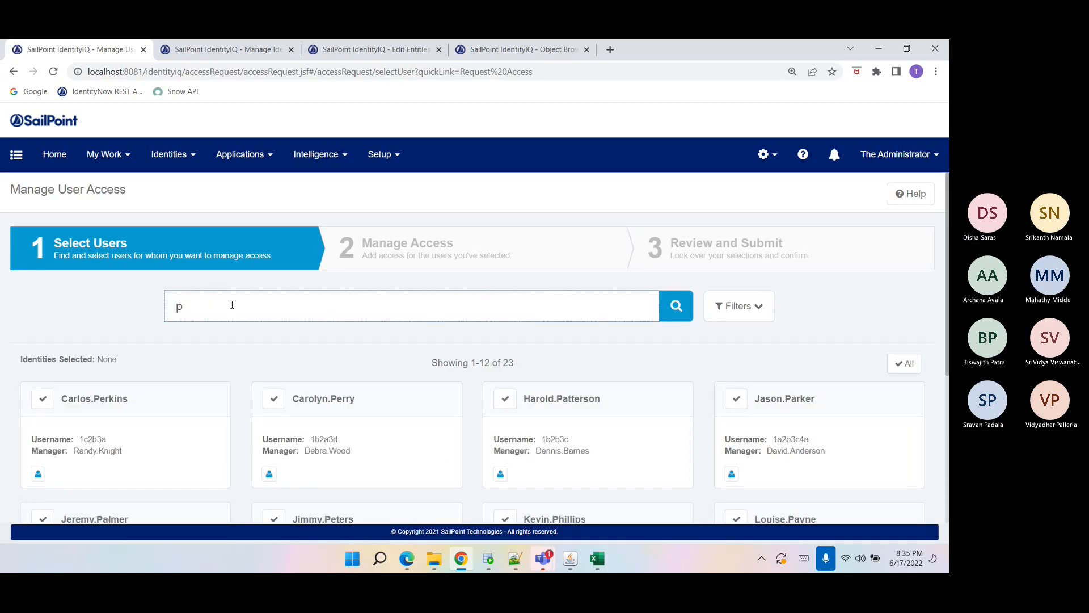
{"action": "scroll", "coordinate": [243, 353], "scroll_direction": "down", "scroll_amount": 2}
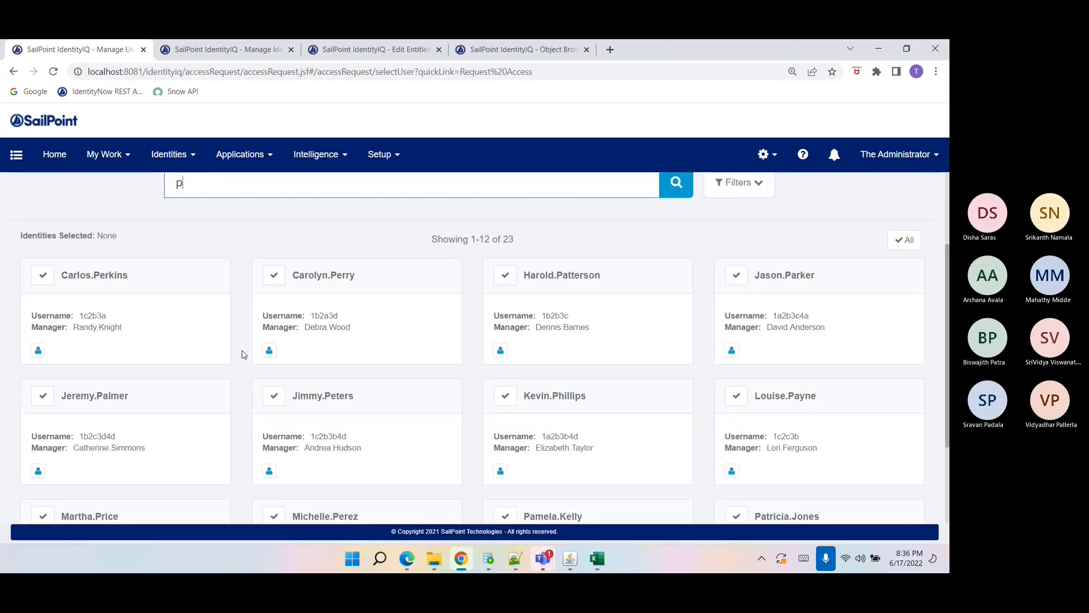
{"action": "scroll", "coordinate": [244, 353], "scroll_direction": "down", "scroll_amount": 2}
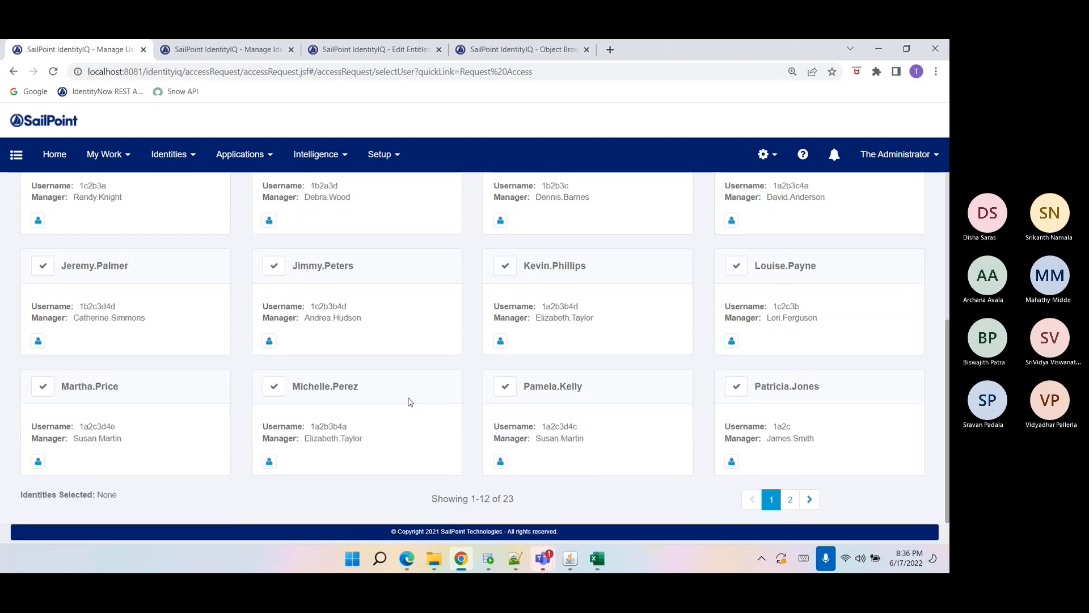
{"action": "left_click", "coordinate": [504, 386]}
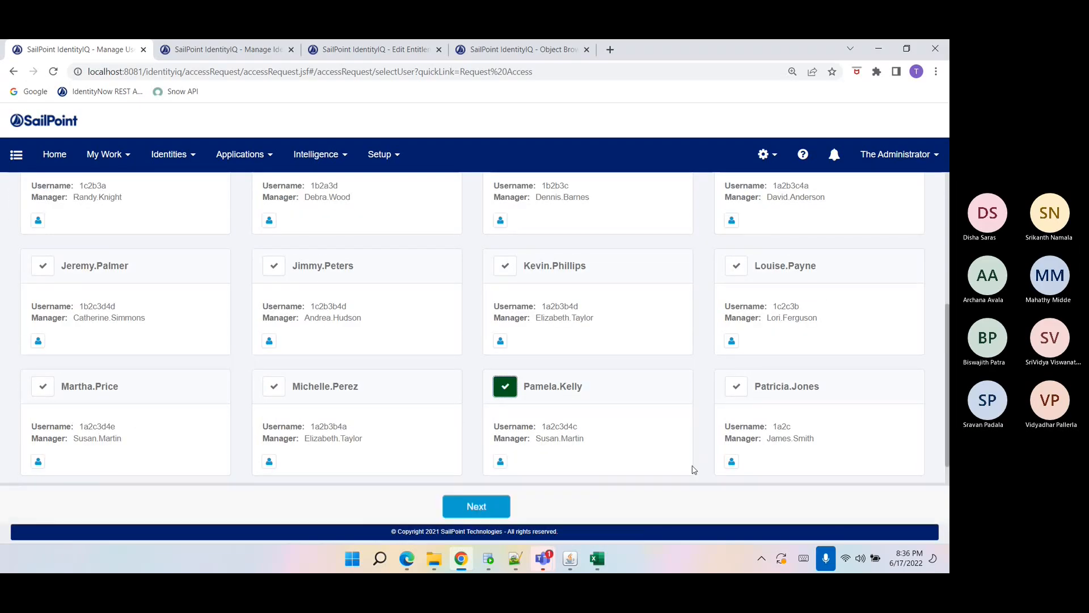
{"action": "left_click", "coordinate": [483, 515]}
Add the ADMIN JOBGROUP entitlement on Ecard and submit the access request.
{"action": "left_click", "coordinate": [577, 223]}
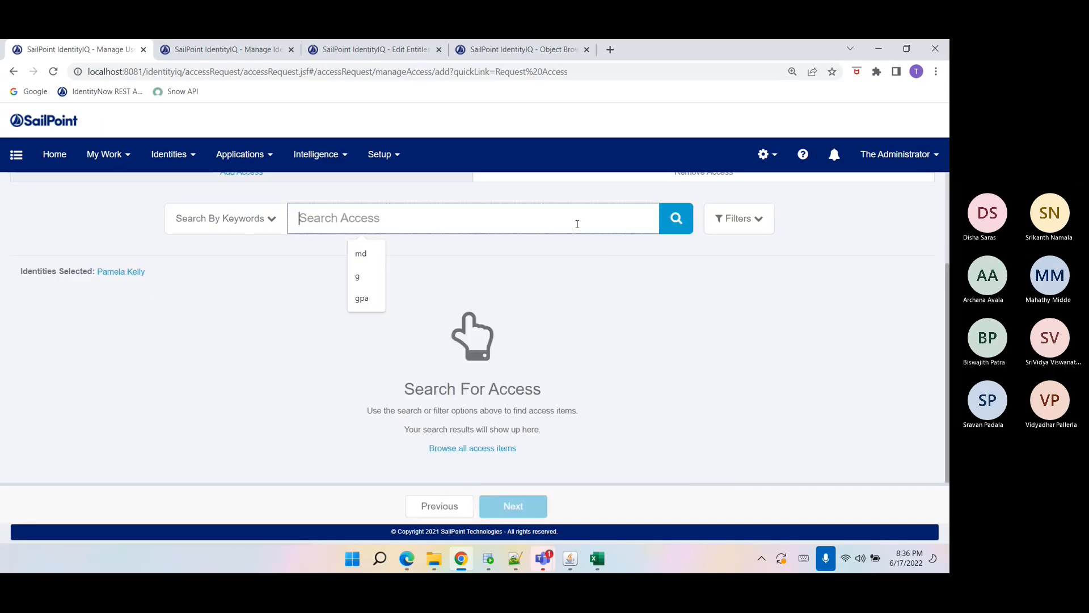
{"action": "type", "text": "ad"}
{"action": "key", "text": "Return"}
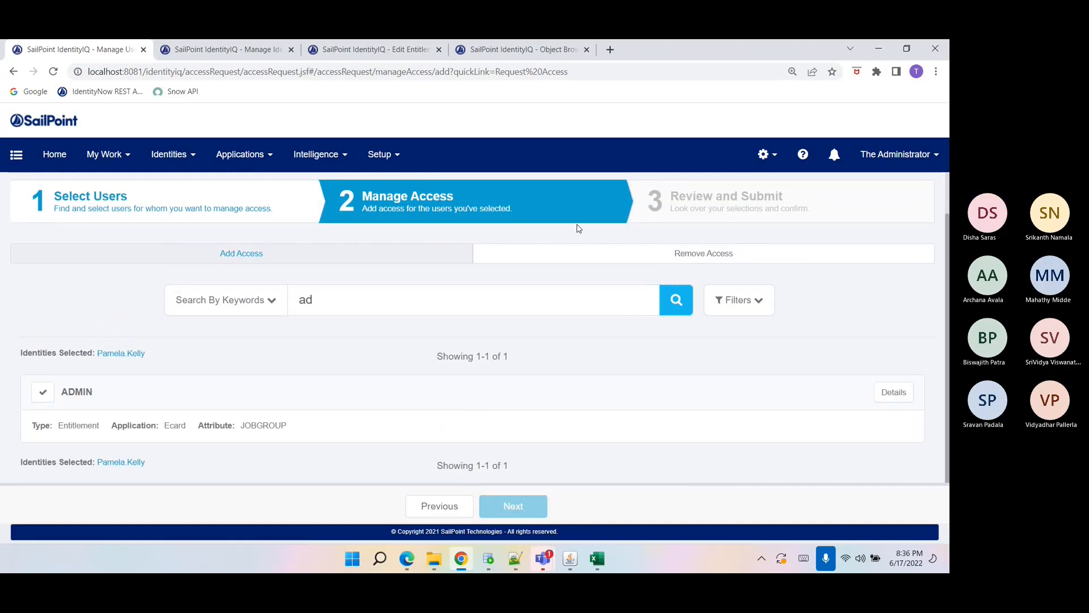
{"action": "left_click", "coordinate": [42, 392]}
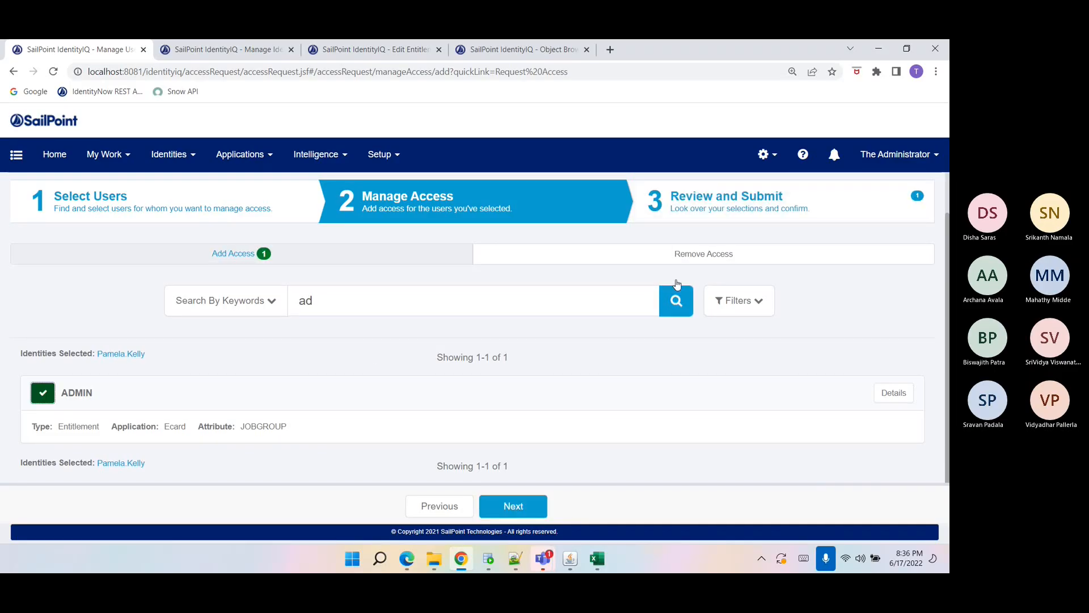
{"action": "left_click", "coordinate": [714, 222]}
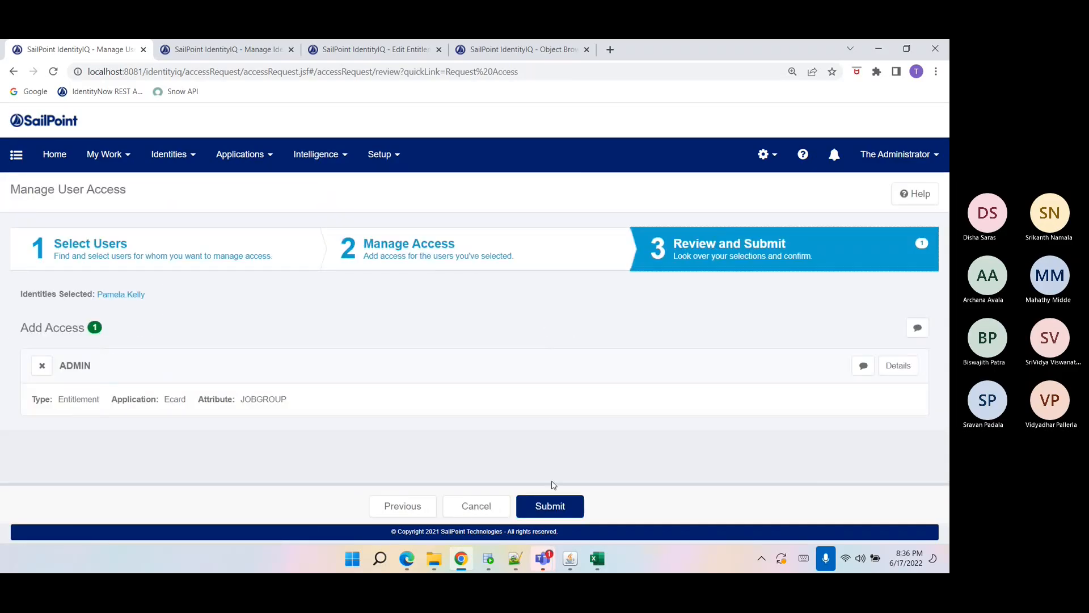
{"action": "left_click", "coordinate": [551, 506]}
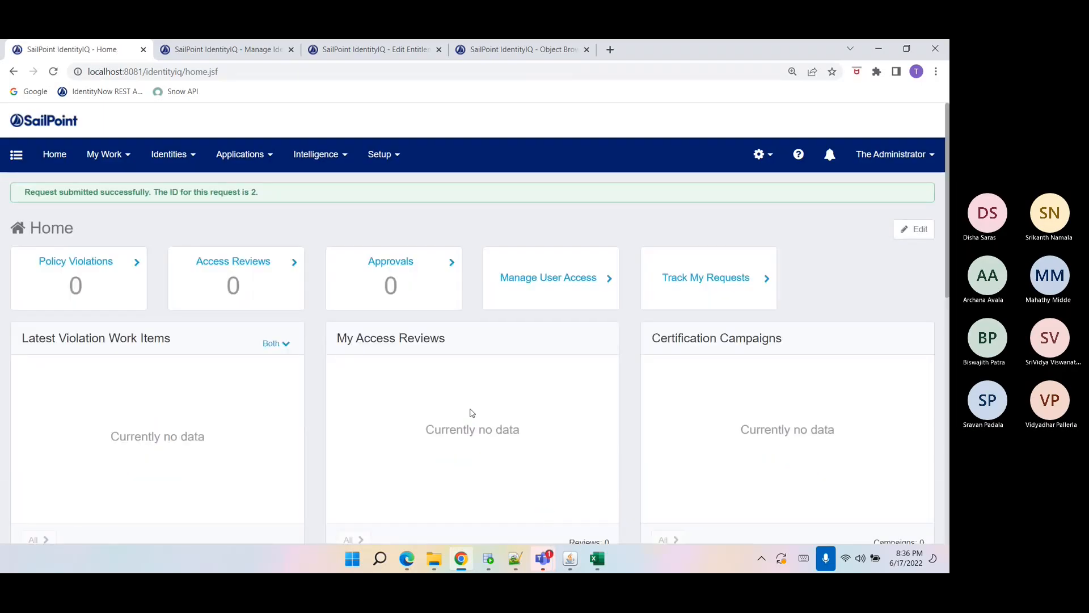
Open the access requests list and review the details of the new ADMIN entitlement request.
{"action": "left_click", "coordinate": [106, 155]}
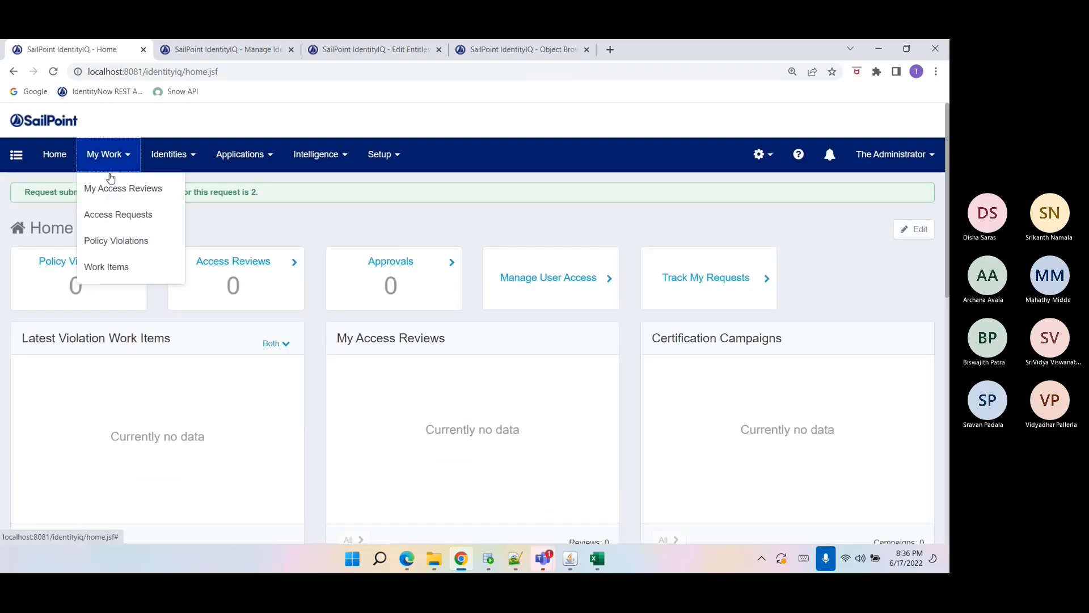
{"action": "left_click", "coordinate": [119, 265]}
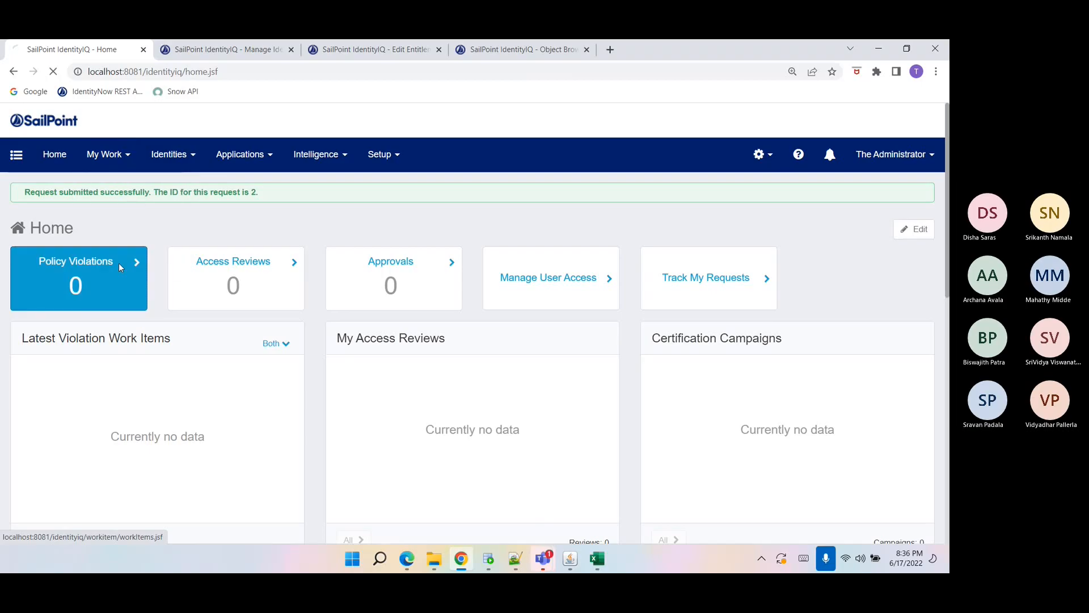
{"action": "left_click", "coordinate": [102, 154]}
{"action": "left_click", "coordinate": [109, 214]}
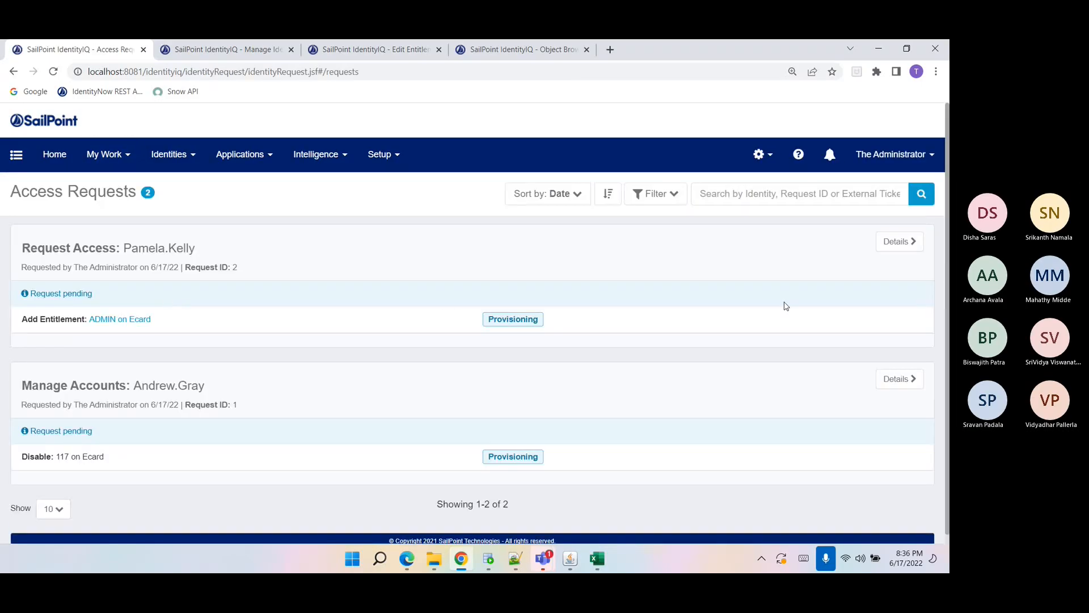
{"action": "left_click", "coordinate": [884, 246]}
{"action": "scroll", "coordinate": [466, 402], "scroll_direction": "down", "scroll_amount": 5}
{"action": "scroll", "coordinate": [465, 402], "scroll_direction": "down", "scroll_amount": 5}
{"action": "scroll", "coordinate": [465, 402], "scroll_direction": "up", "scroll_amount": 10}
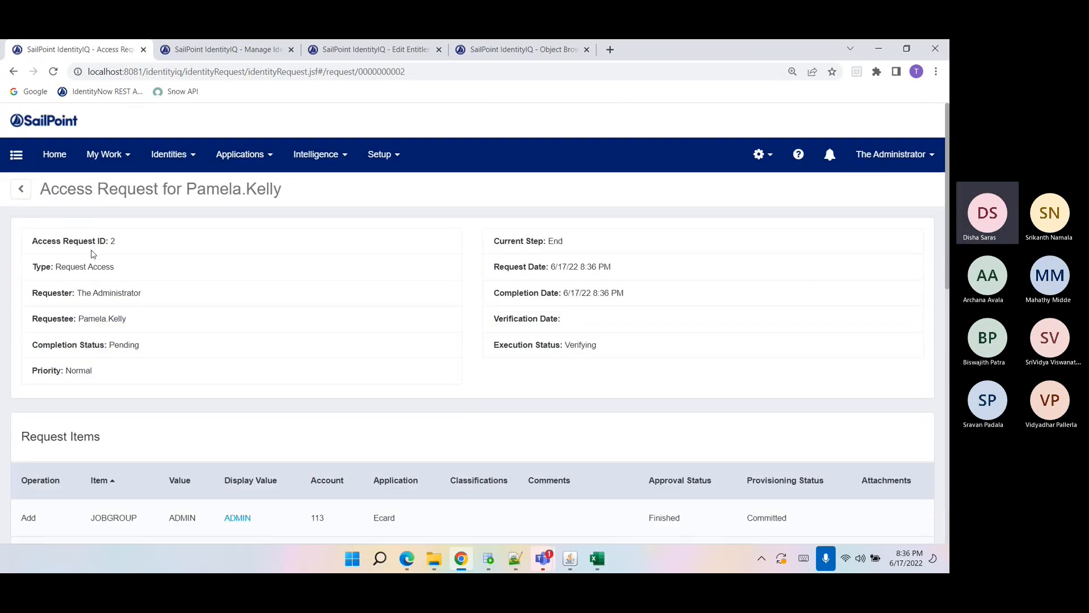
{"action": "left_click", "coordinate": [104, 154]}
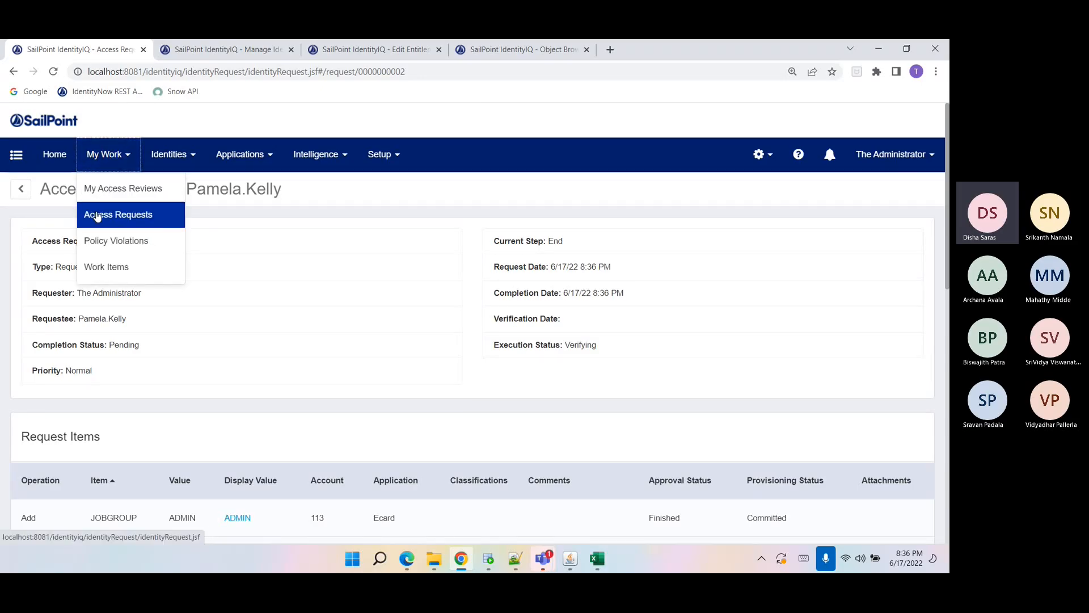
{"action": "scroll", "coordinate": [187, 342], "scroll_direction": "down", "scroll_amount": 1}
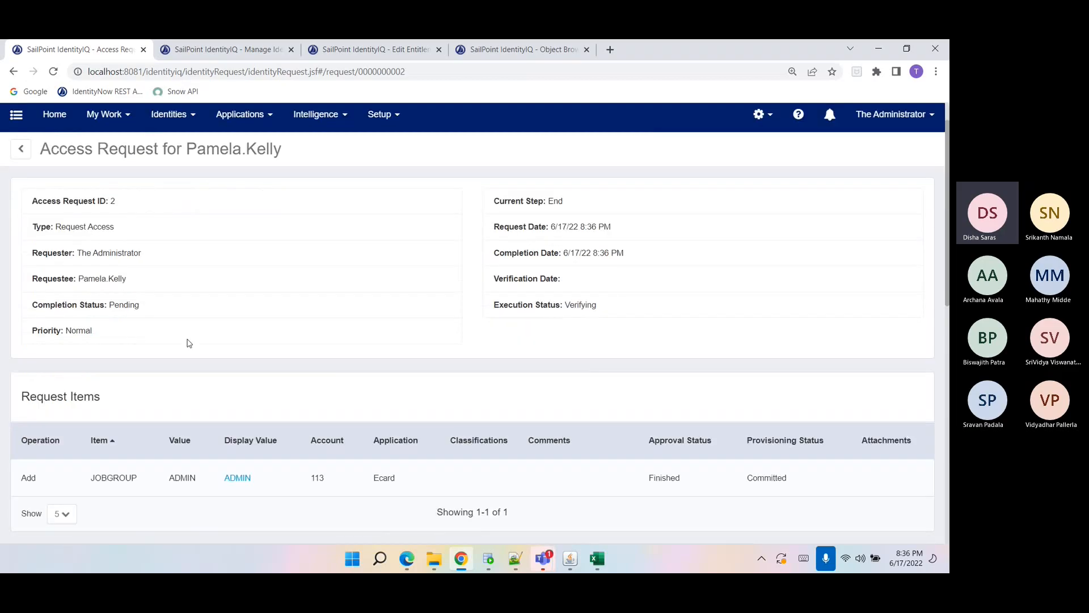
Examine the request items and provisioning engine status of the ADMIN entitlement request for account 113.
{"action": "double_click", "coordinate": [25, 457]}
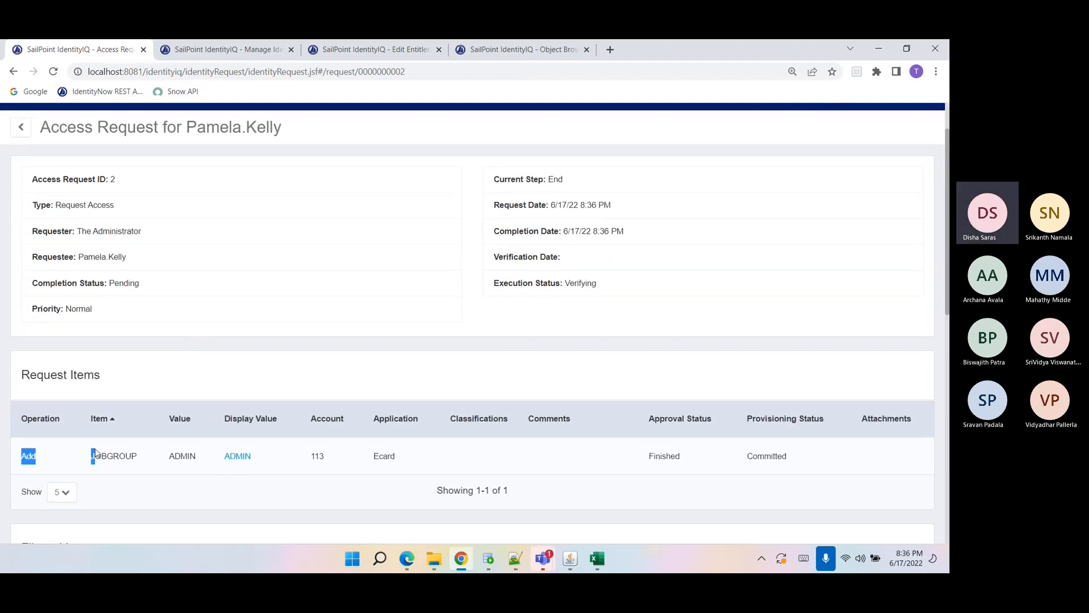
{"action": "double_click", "coordinate": [110, 462]}
{"action": "triple_click", "coordinate": [104, 268]}
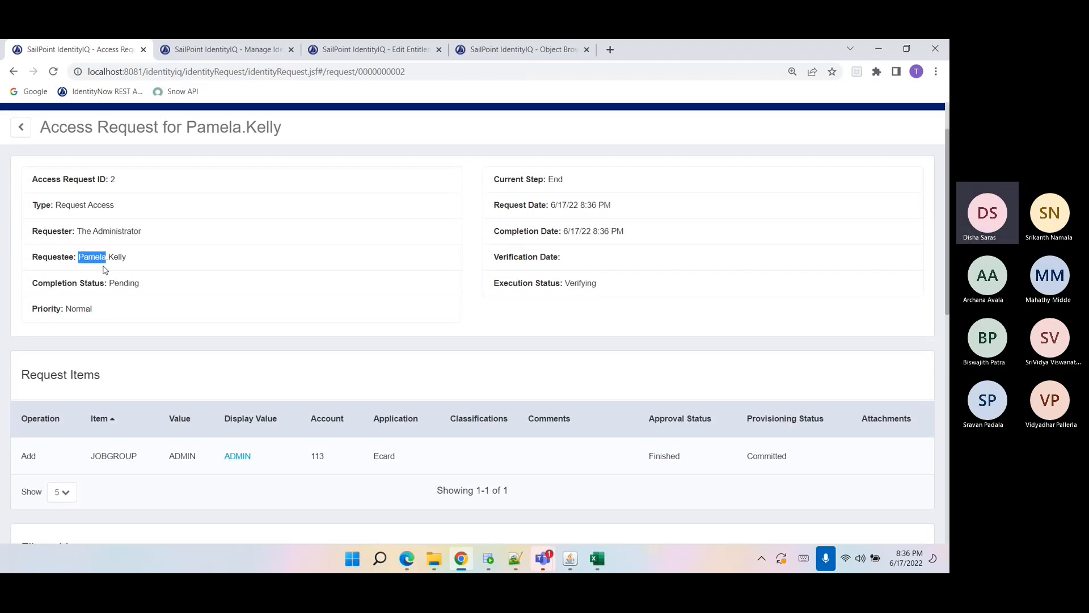
{"action": "double_click", "coordinate": [318, 456]}
{"action": "left_click", "coordinate": [180, 478]}
{"action": "scroll", "coordinate": [177, 476], "scroll_direction": "down", "scroll_amount": 1}
{"action": "scroll", "coordinate": [176, 476], "scroll_direction": "down", "scroll_amount": 3}
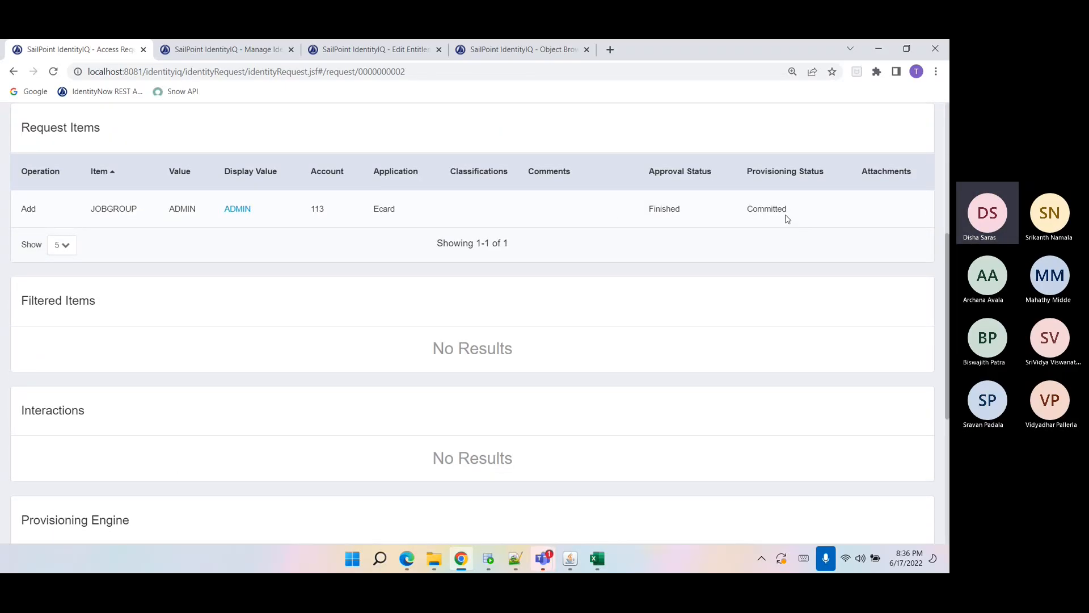
{"action": "scroll", "coordinate": [570, 371], "scroll_direction": "down", "scroll_amount": 5}
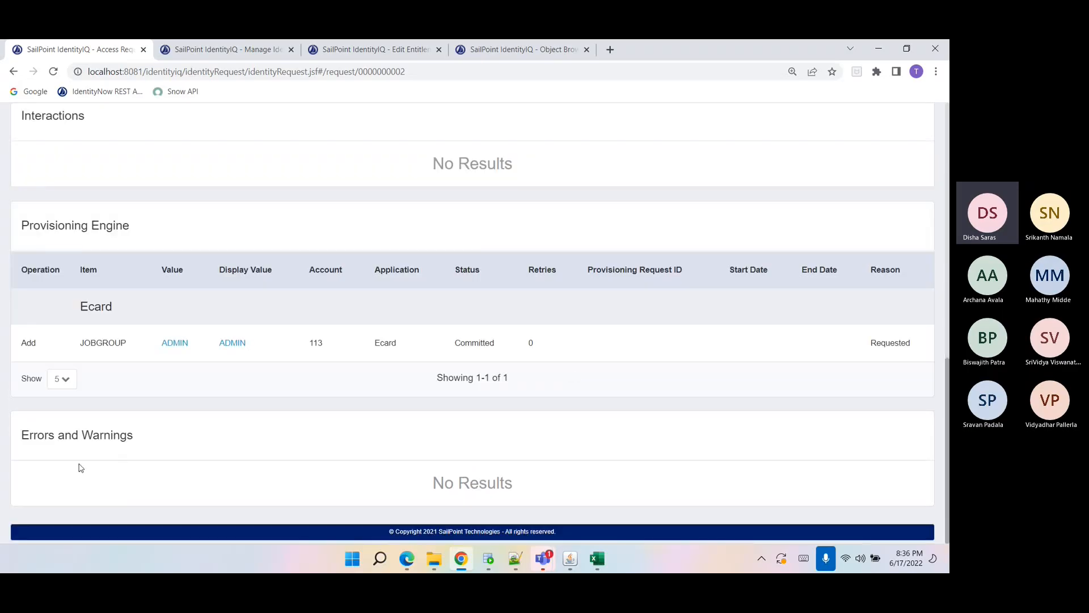
{"action": "left_click_drag", "start_coordinate": [81, 468], "coordinate": [759, 531]}
{"action": "left_click", "coordinate": [626, 503]}
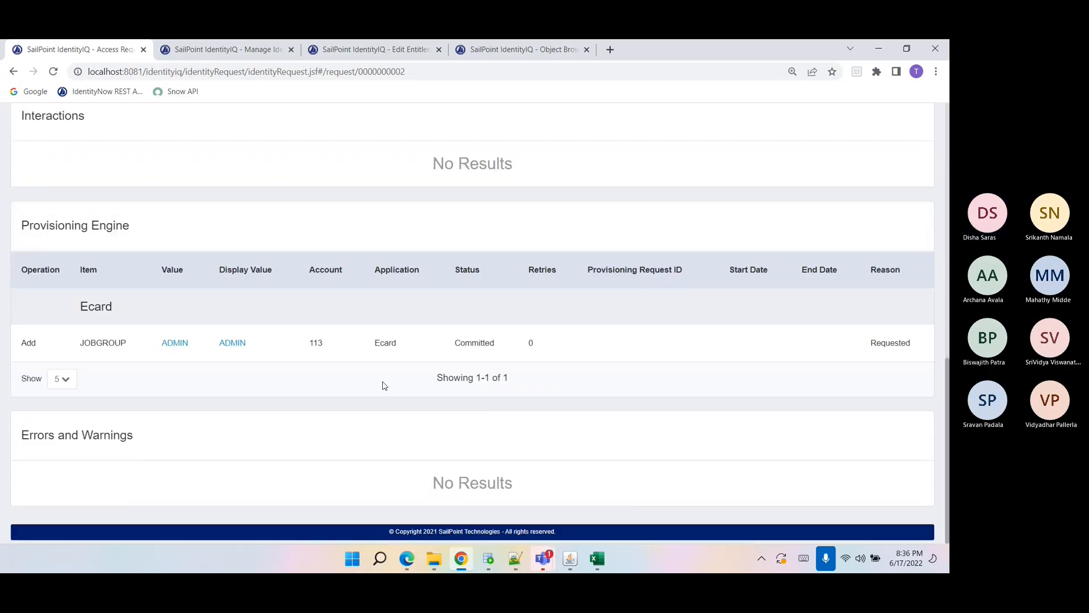
{"action": "double_click", "coordinate": [453, 355]}
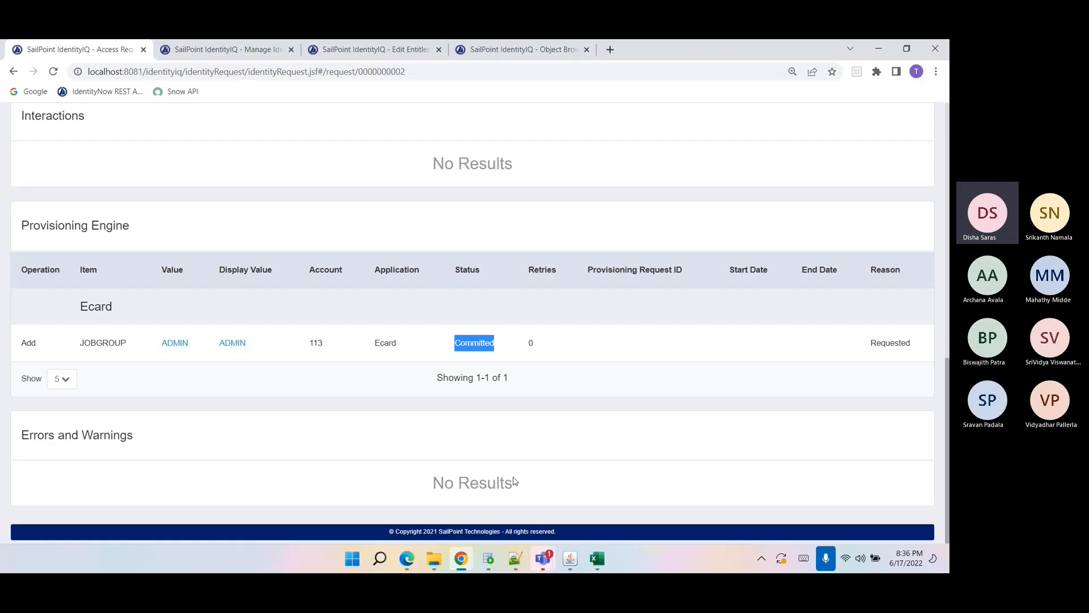
Re-run the ecard table query and check the JOBGROUP value for account 113.
{"action": "left_click", "coordinate": [487, 558]}
{"action": "triple_click", "coordinate": [271, 173]}
{"action": "left_click", "coordinate": [199, 105]}
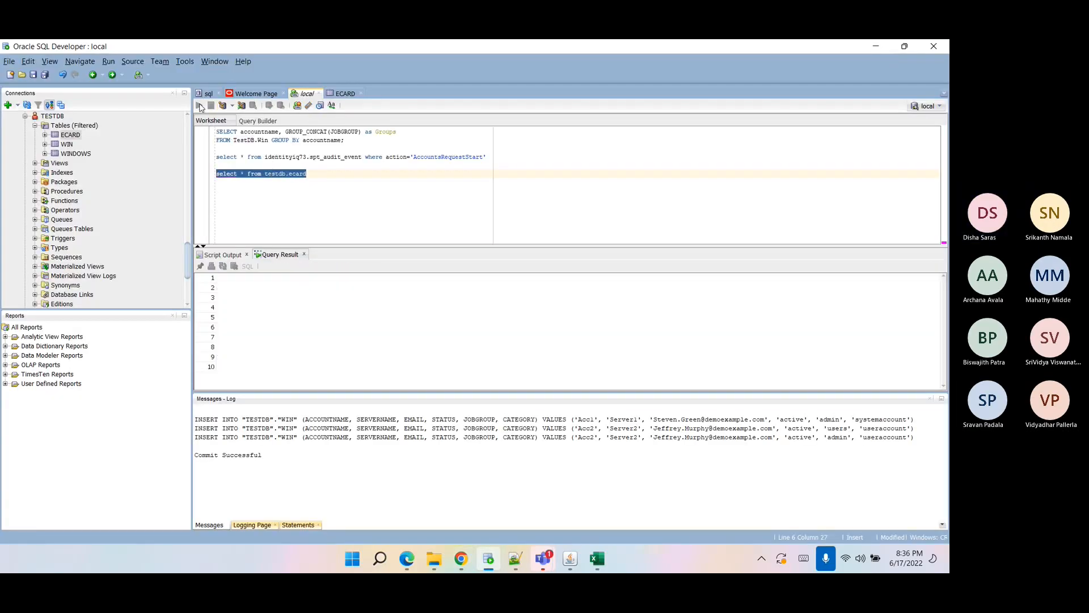
{"action": "left_click", "coordinate": [403, 357]}
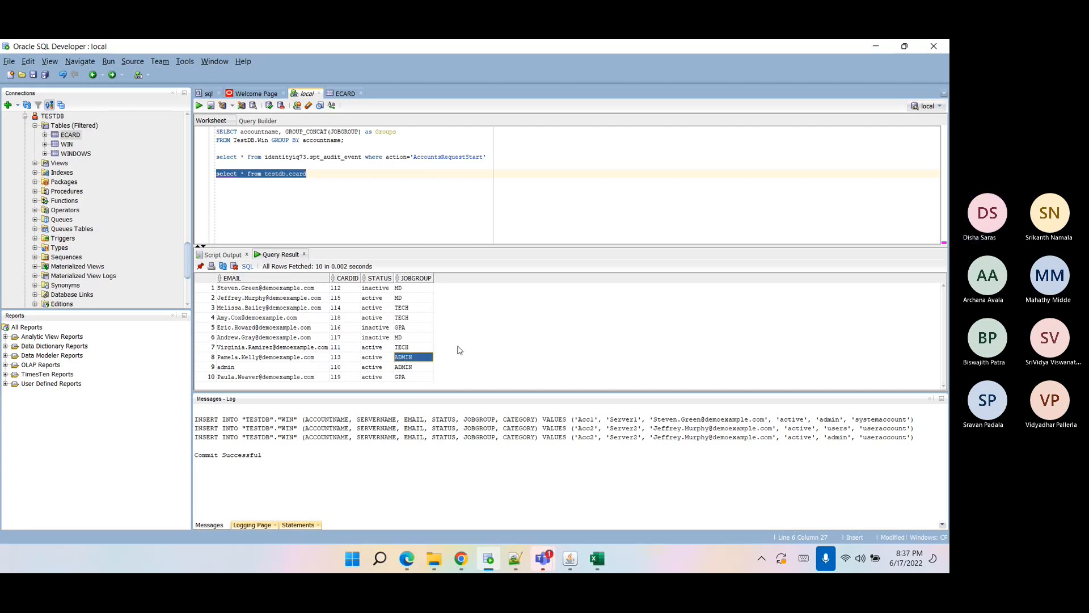
Start a new Manage User Access request from the home page and select a user without an Ecard account.
{"action": "left_click", "coordinate": [460, 559]}
{"action": "scroll", "coordinate": [195, 437], "scroll_direction": "up", "scroll_amount": 10}
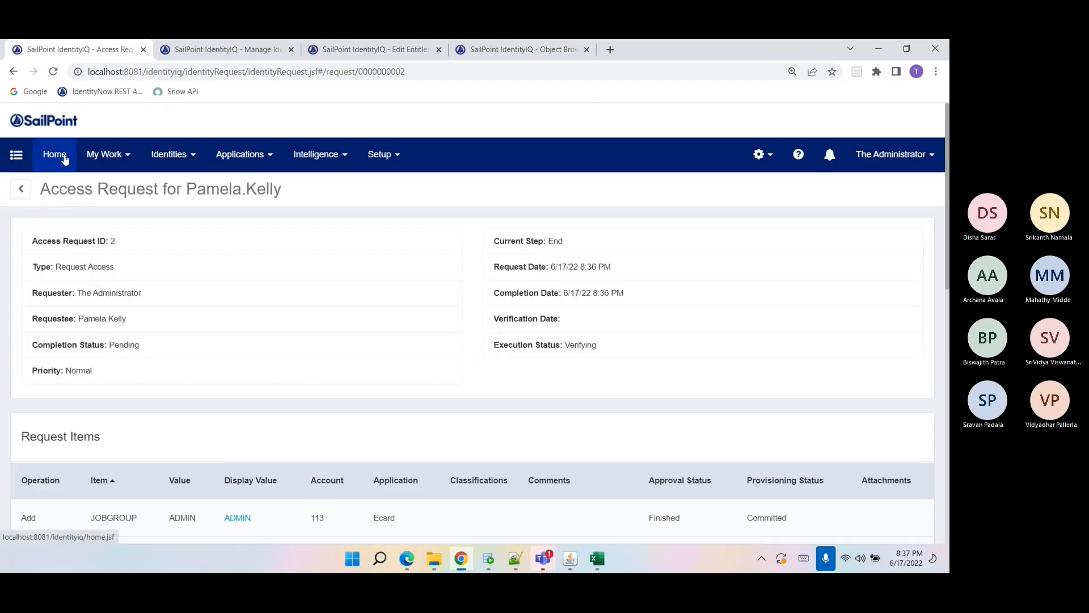
{"action": "left_click", "coordinate": [65, 159]}
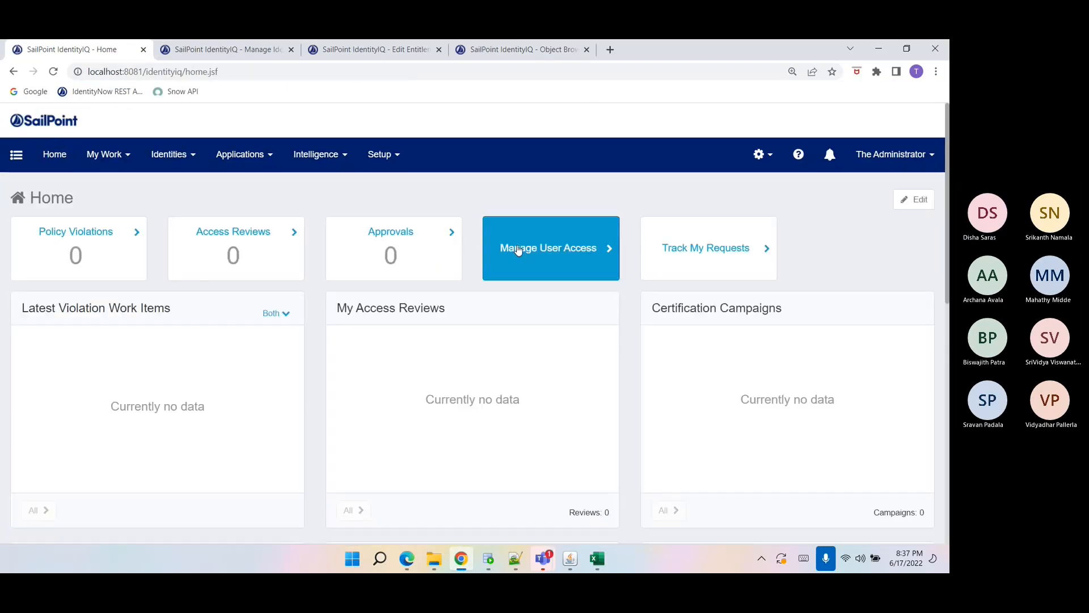
{"action": "left_click", "coordinate": [595, 250]}
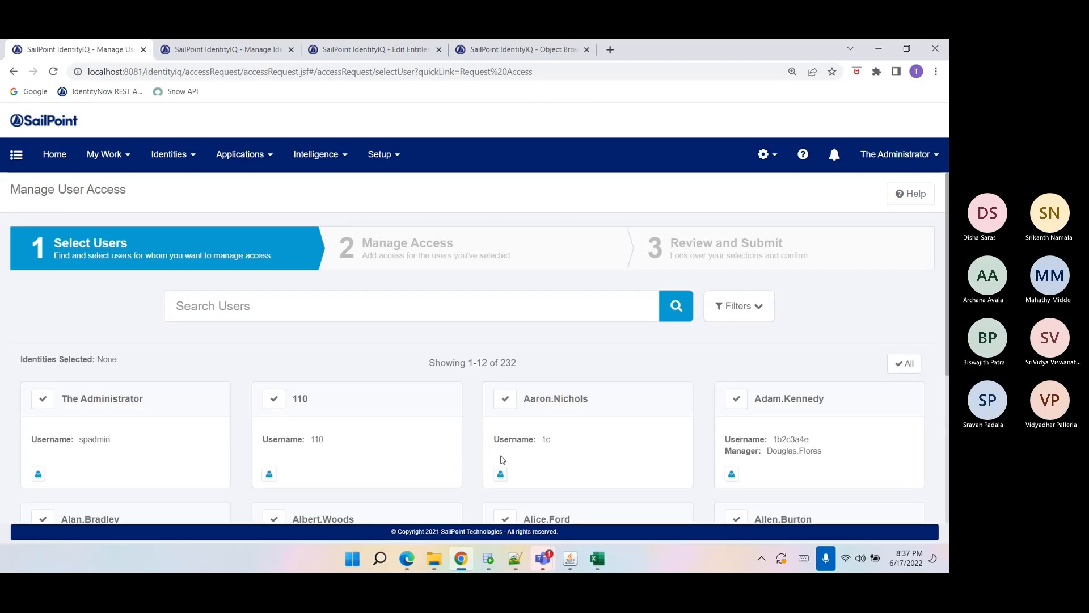
{"action": "scroll", "coordinate": [501, 460], "scroll_direction": "down", "scroll_amount": 5}
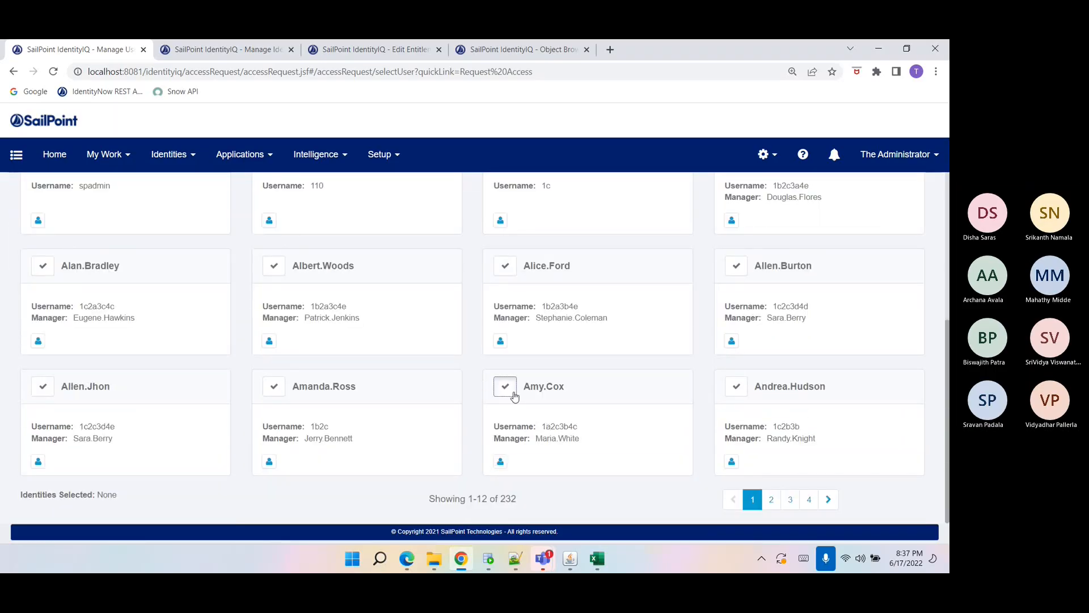
{"action": "left_click", "coordinate": [514, 395]}
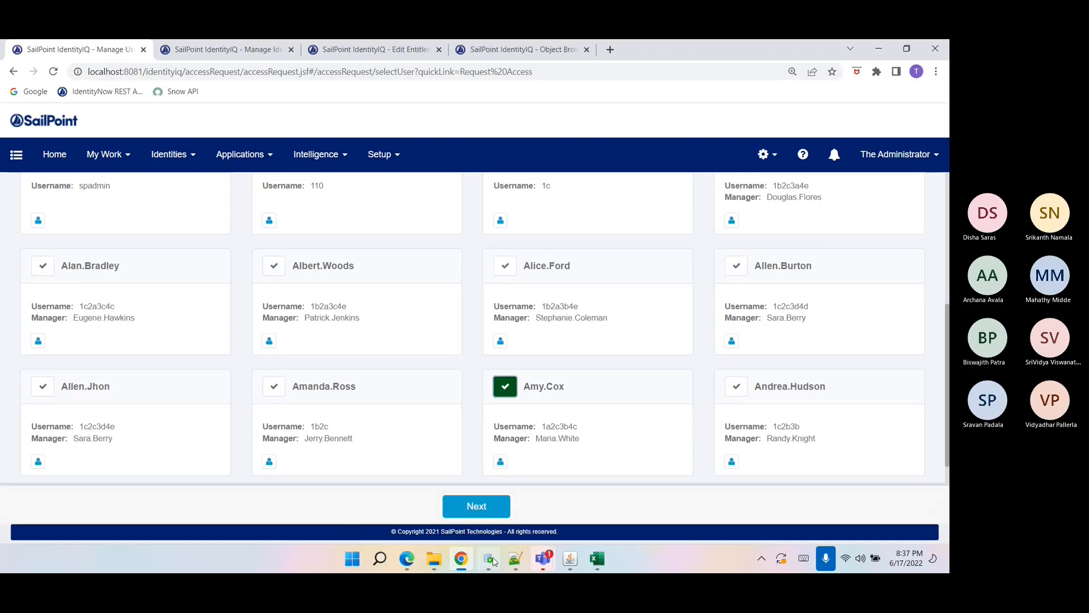
{"action": "left_click", "coordinate": [493, 561]}
{"action": "left_click", "coordinate": [493, 562]}
{"action": "left_click", "coordinate": [505, 387]}
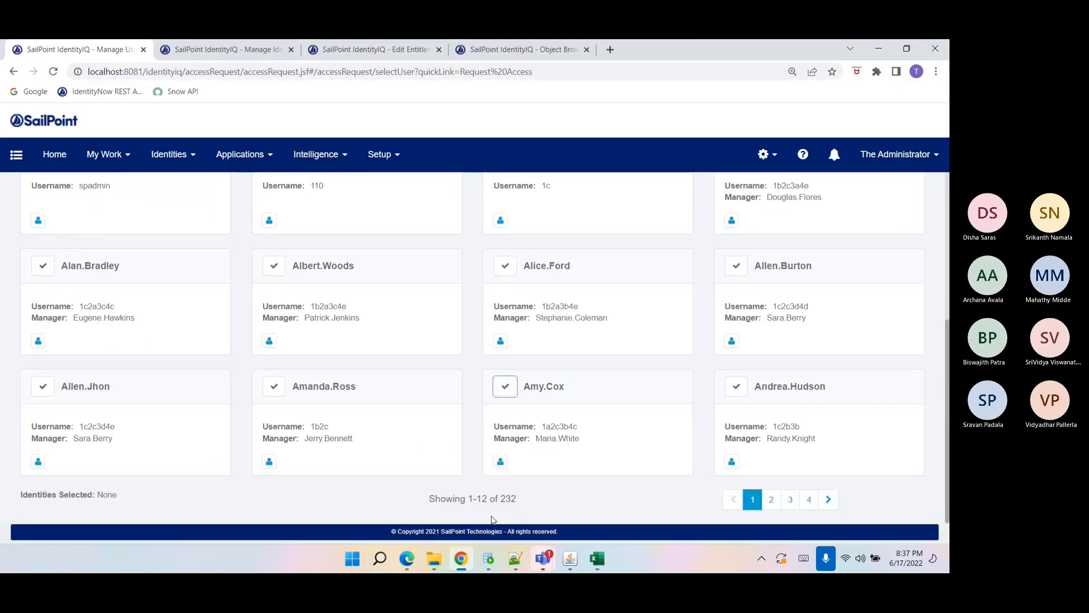
{"action": "left_click", "coordinate": [789, 500]}
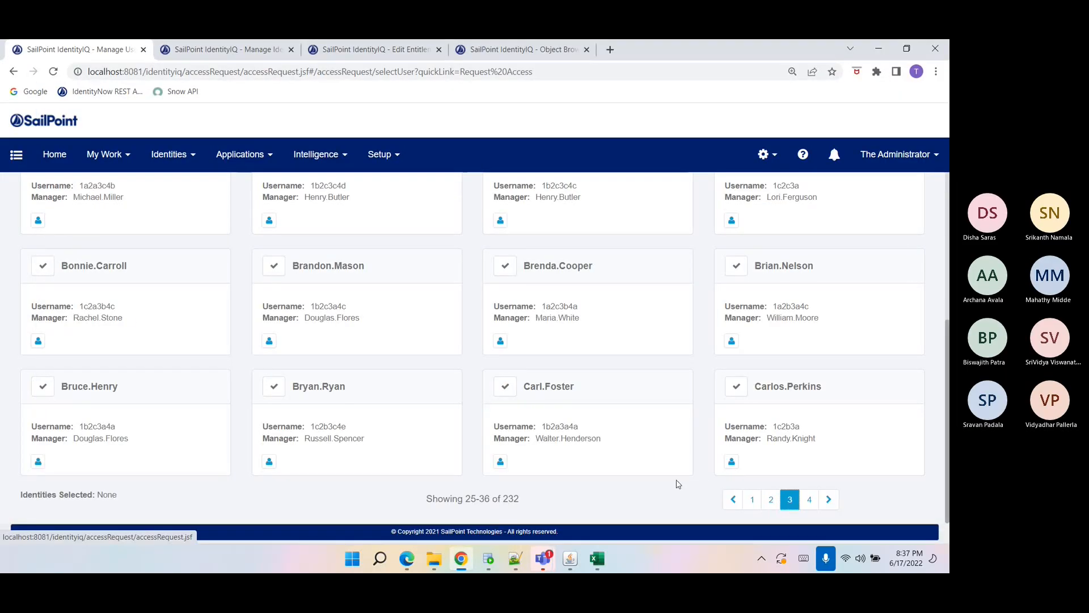
{"action": "left_click", "coordinate": [493, 560]}
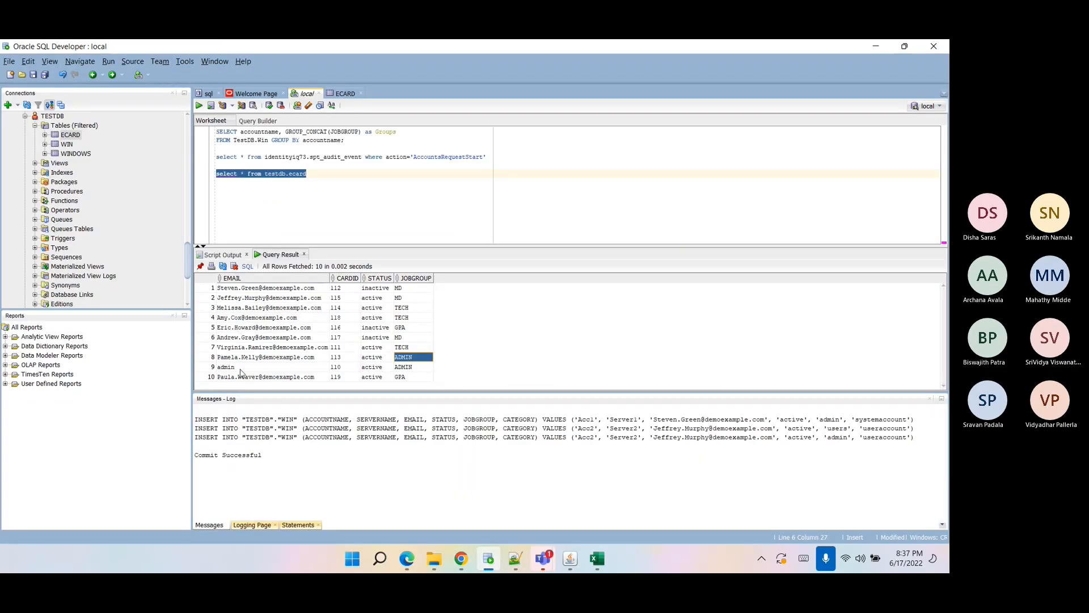
{"action": "left_click", "coordinate": [461, 558]}
{"action": "left_click", "coordinate": [505, 387]}
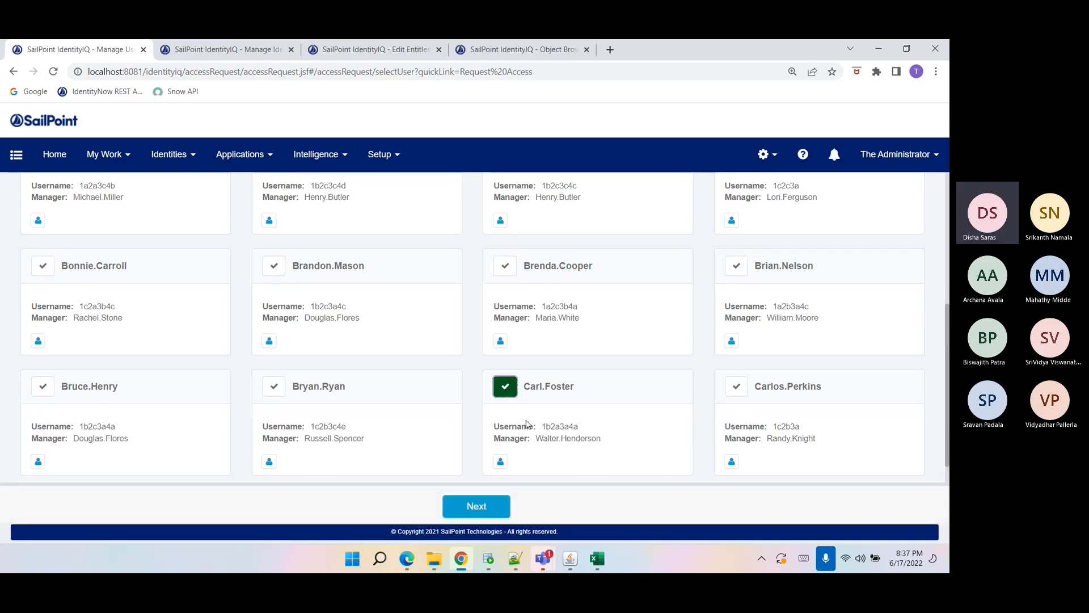
{"action": "left_click", "coordinate": [481, 511]}
Search for gp, add the GPA JOBGROUP entitlement on Ecard, and submit the access request.
{"action": "left_click", "coordinate": [377, 219]}
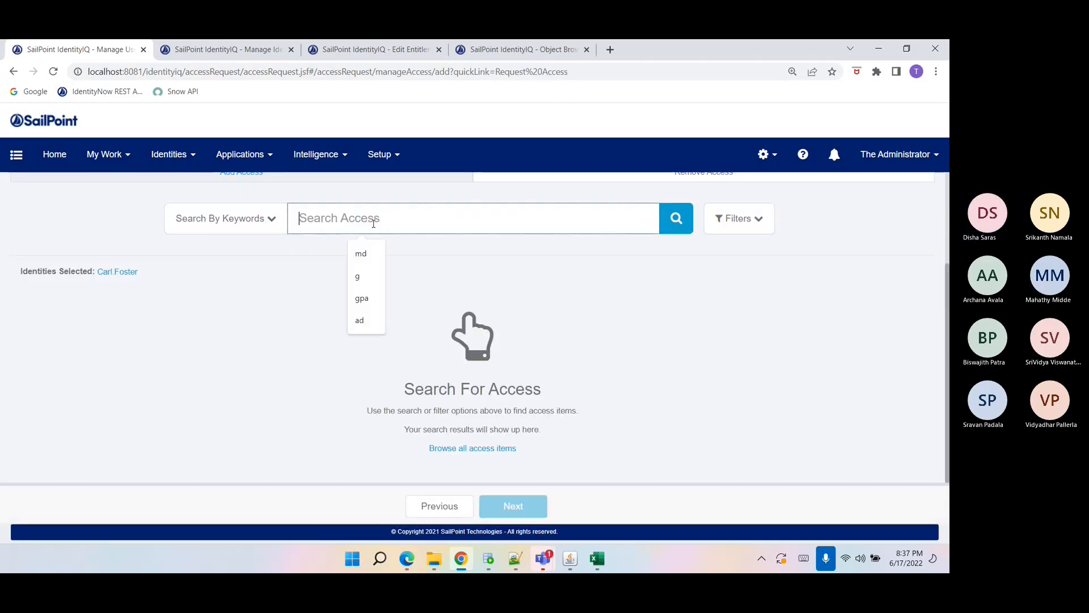
{"action": "type", "text": "gp"}
{"action": "key", "text": "Return"}
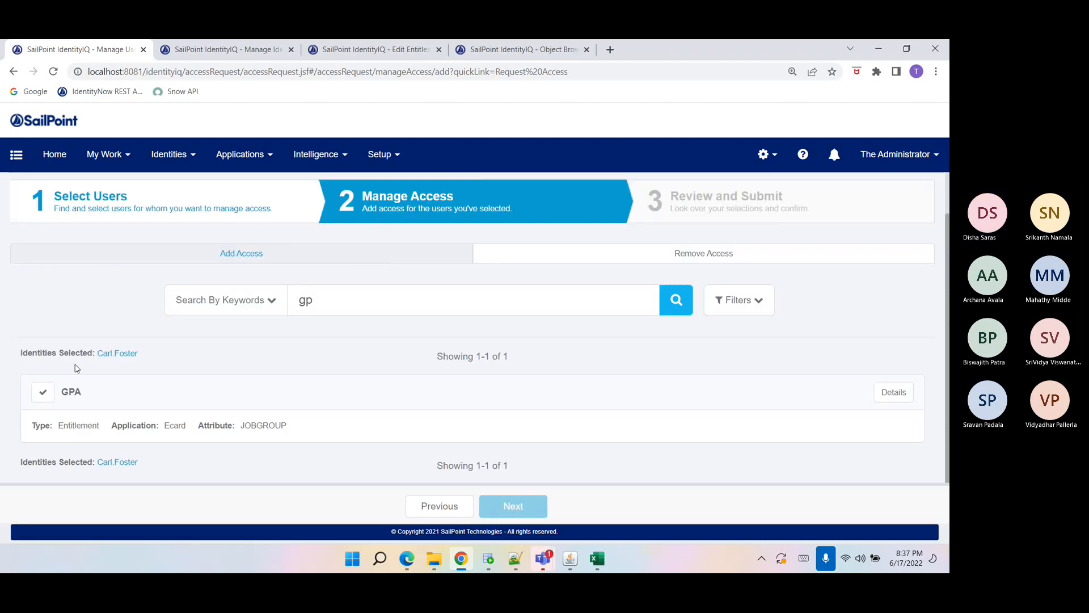
{"action": "left_click", "coordinate": [43, 392]}
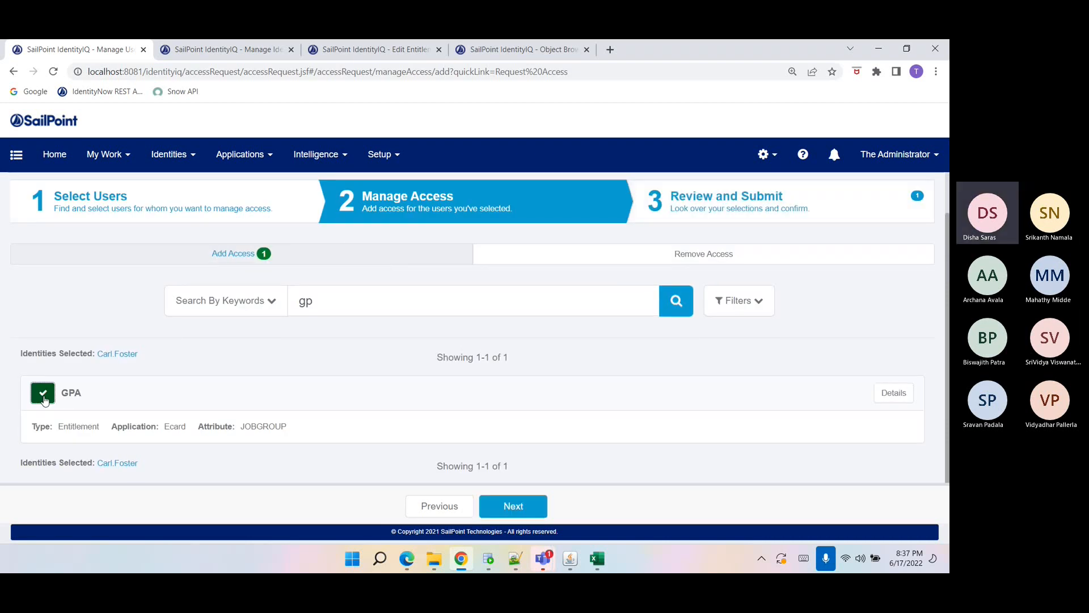
{"action": "left_click_drag", "start_coordinate": [153, 423], "coordinate": [157, 427]}
{"action": "double_click", "coordinate": [167, 427]}
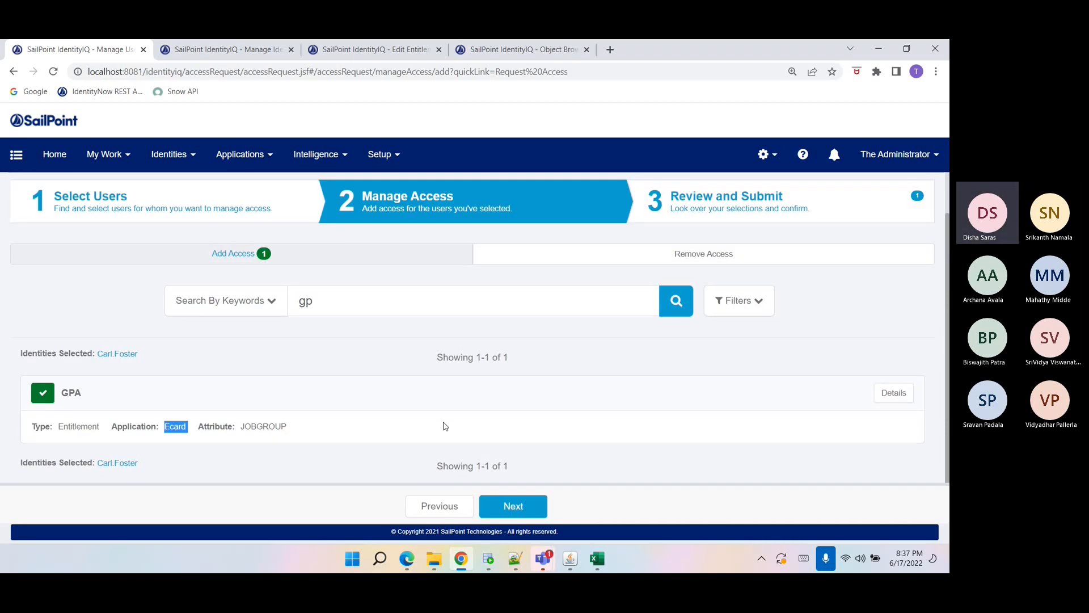
{"action": "left_click", "coordinate": [526, 508]}
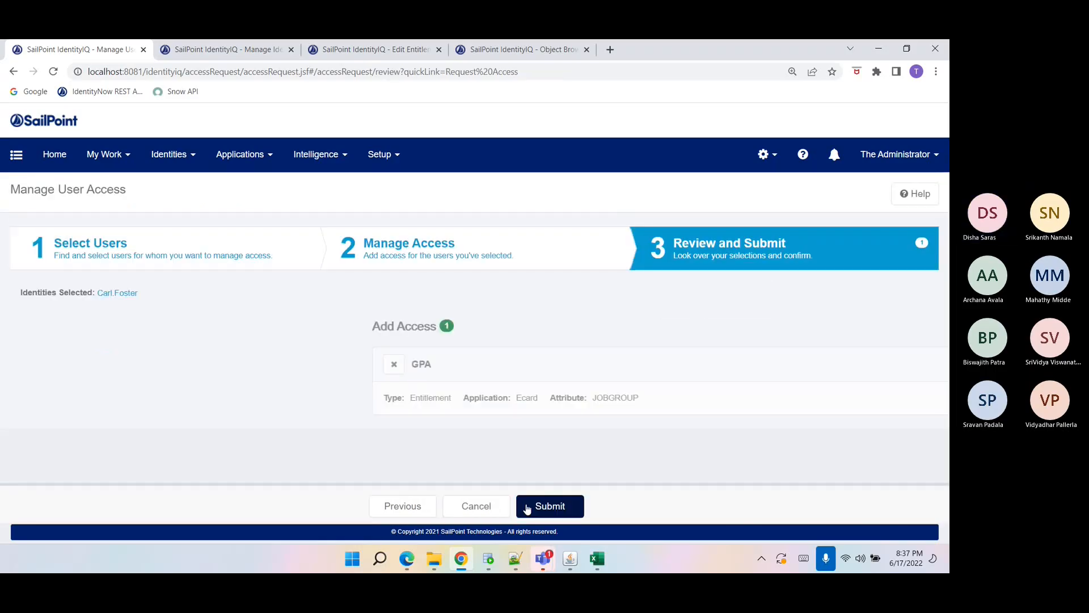
{"action": "left_click", "coordinate": [527, 507]}
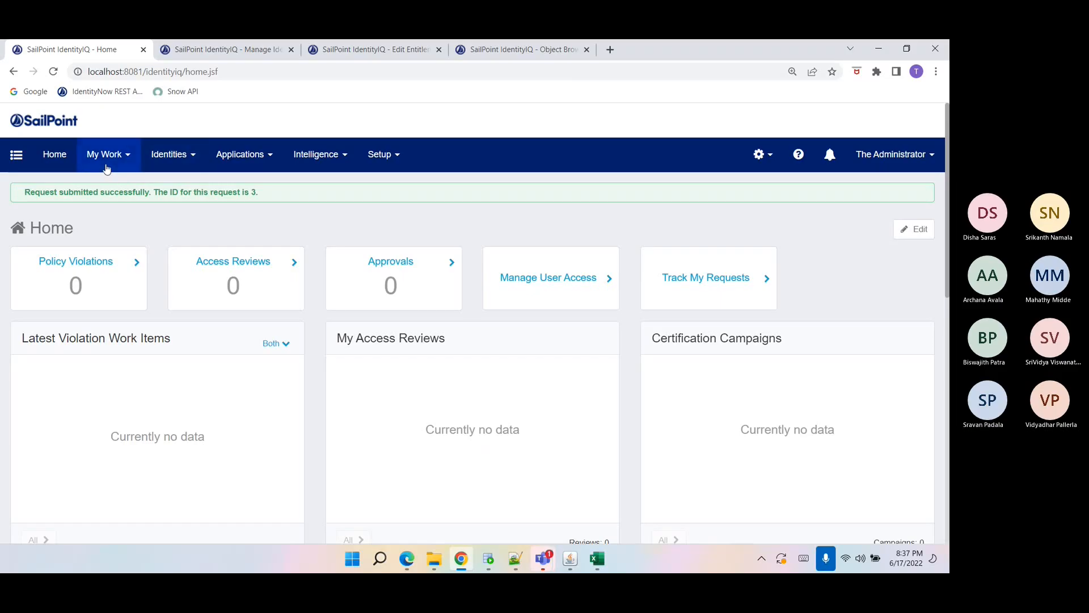
Open the access requests list and review the details of the new GPA entitlement request.
{"action": "left_click", "coordinate": [106, 168]}
{"action": "left_click", "coordinate": [106, 218]}
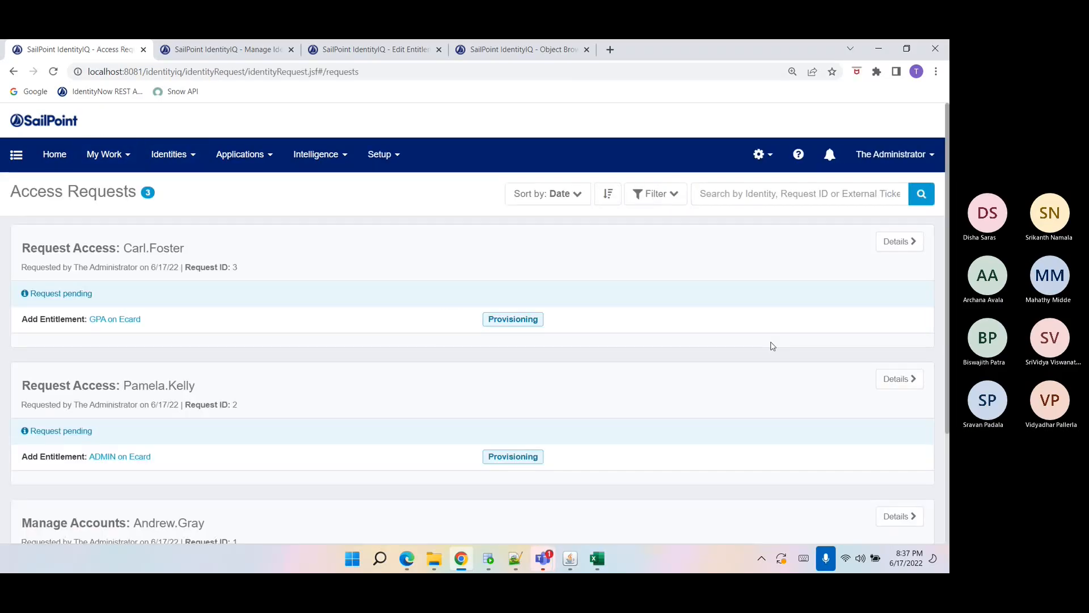
{"action": "left_click", "coordinate": [899, 242]}
{"action": "scroll", "coordinate": [679, 416], "scroll_direction": "down", "scroll_amount": 5}
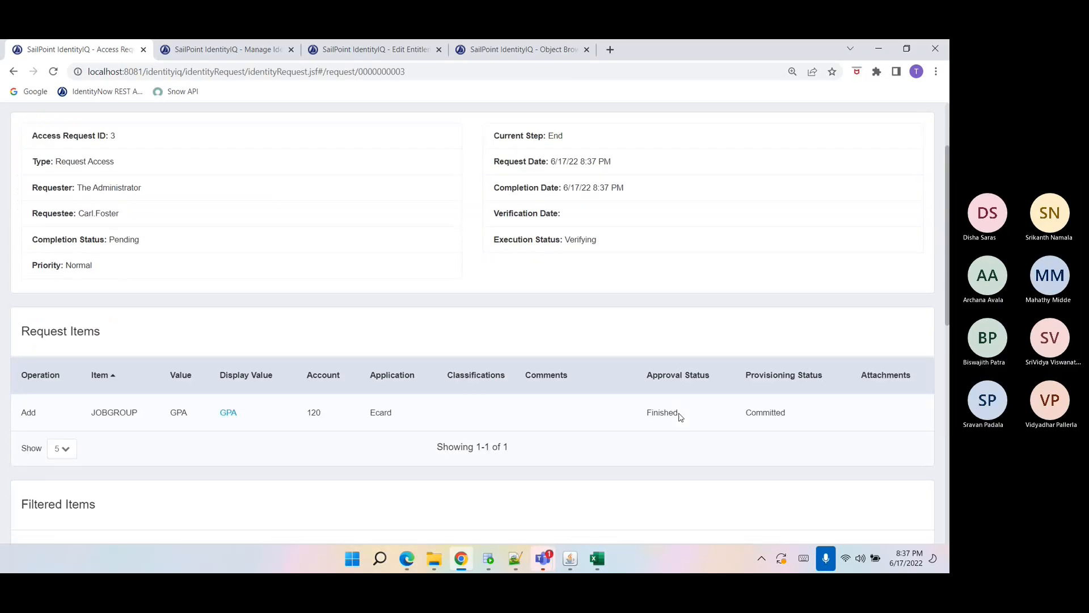
{"action": "scroll", "coordinate": [681, 417], "scroll_direction": "down", "scroll_amount": 3}
Re-run the ecard table query and examine the newly added row in the results.
{"action": "left_click", "coordinate": [488, 559]}
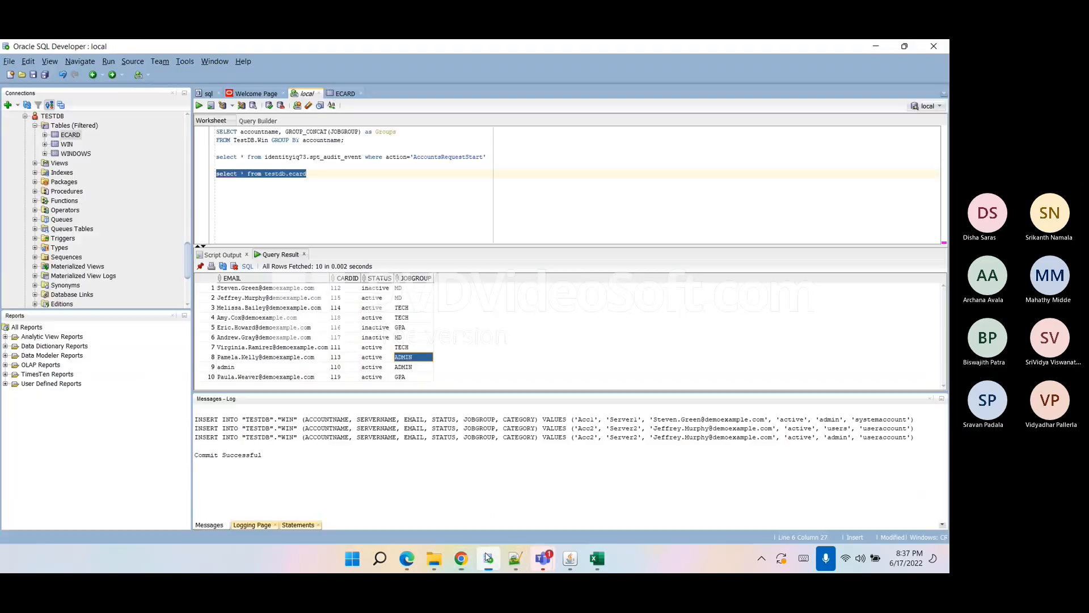
{"action": "left_click", "coordinate": [198, 106]}
{"action": "scroll", "coordinate": [335, 330], "scroll_direction": "down", "scroll_amount": 1}
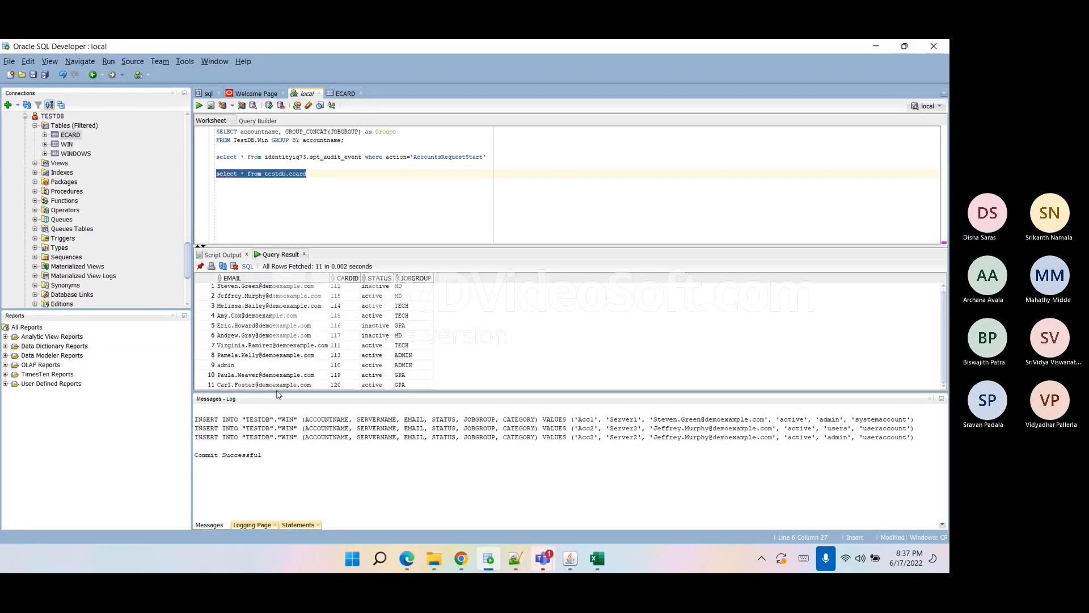
{"action": "left_click_drag", "start_coordinate": [263, 385], "coordinate": [405, 384]}
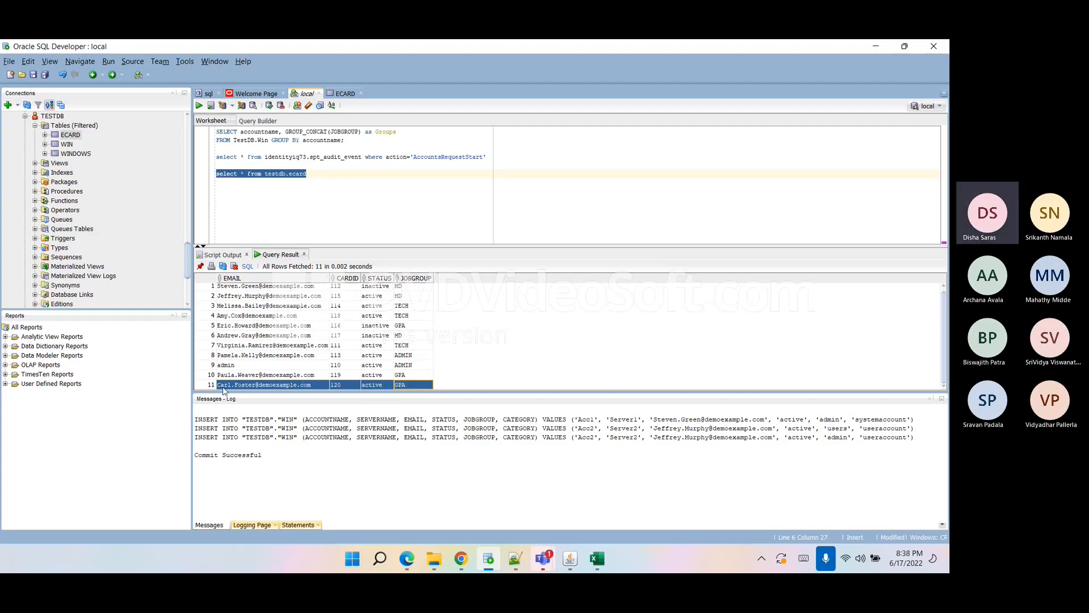
Open the Ecard application definition and examine its Accounts list for the new account 120.
{"action": "left_click", "coordinate": [461, 559]}
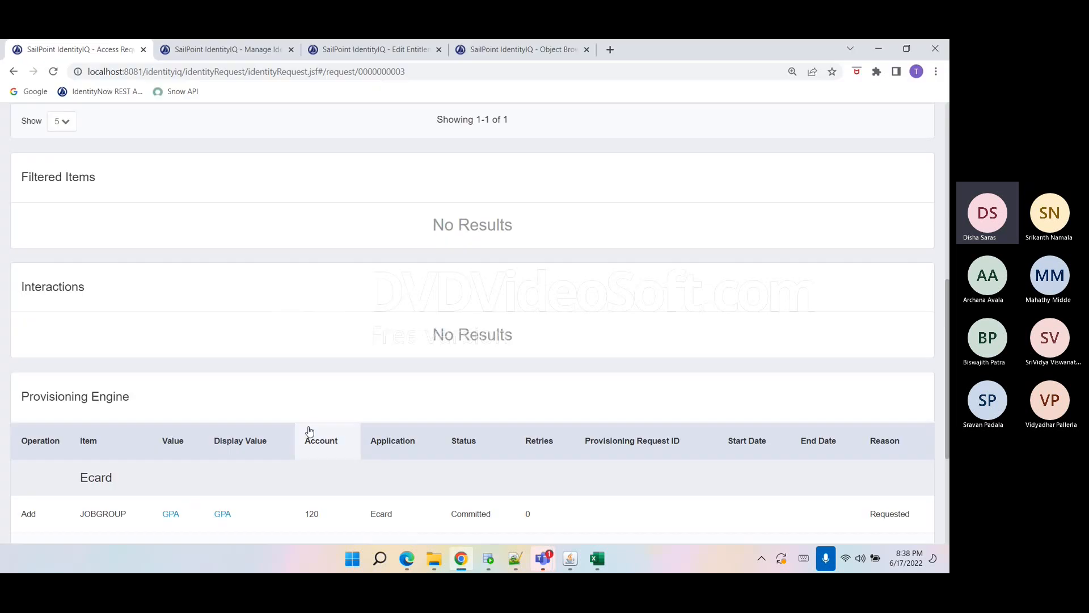
{"action": "scroll", "coordinate": [316, 422], "scroll_direction": "up", "scroll_amount": 3}
{"action": "scroll", "coordinate": [316, 422], "scroll_direction": "up", "scroll_amount": 2}
{"action": "left_click", "coordinate": [246, 50]}
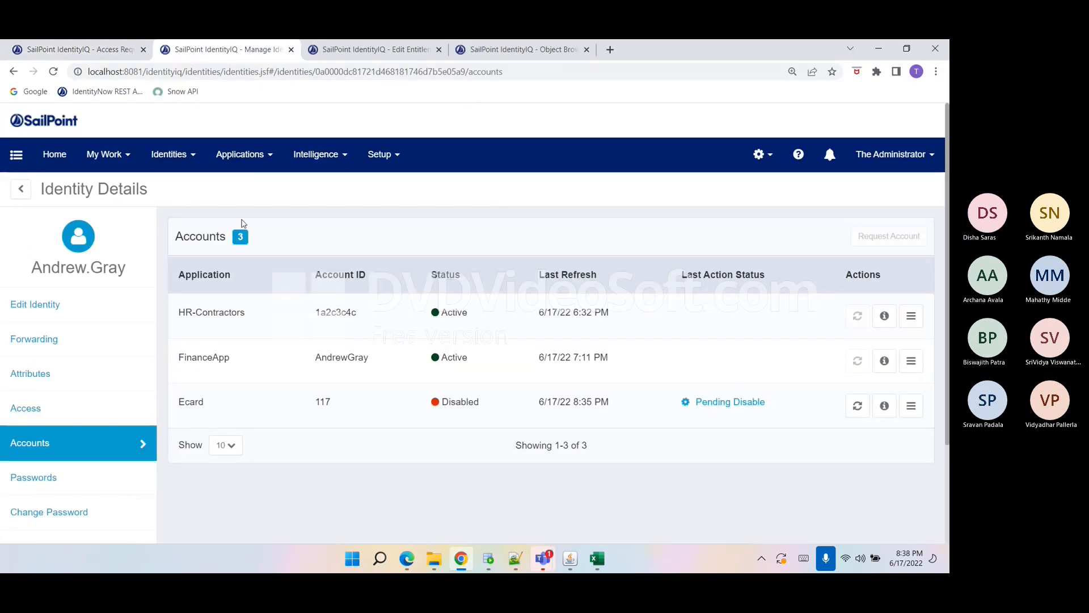
{"action": "left_click", "coordinate": [247, 161]}
{"action": "left_click", "coordinate": [248, 186]}
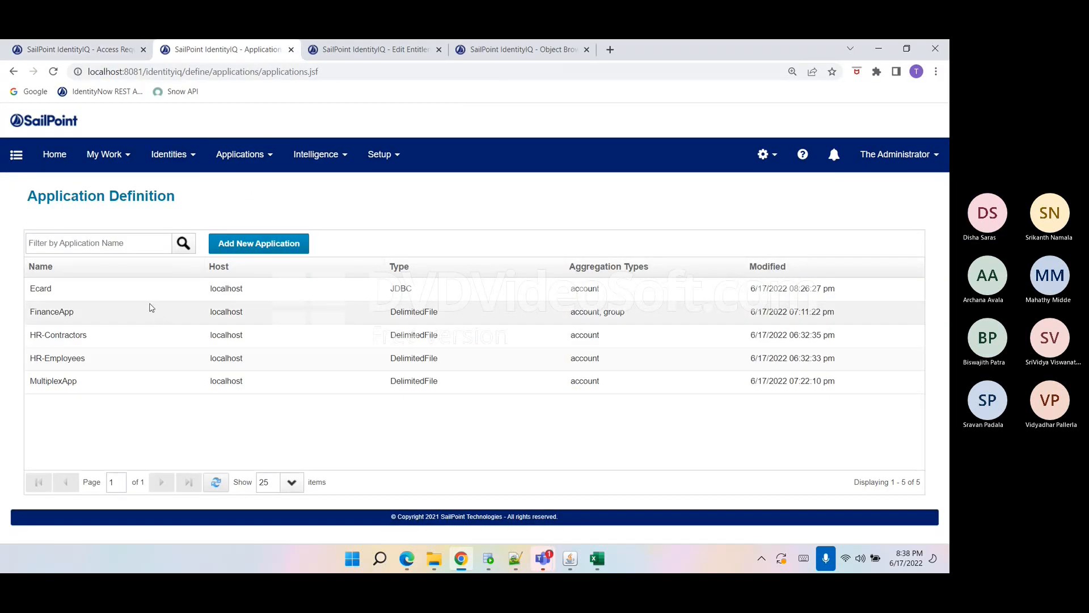
{"action": "left_click", "coordinate": [148, 300]}
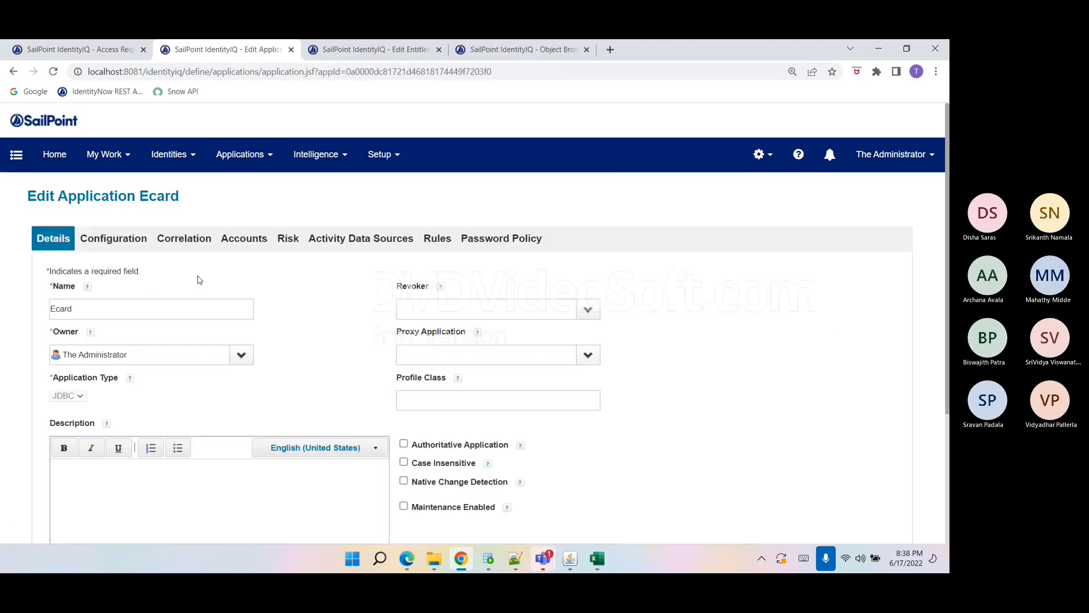
{"action": "left_click", "coordinate": [253, 239]}
{"action": "scroll", "coordinate": [275, 372], "scroll_direction": "down", "scroll_amount": 3}
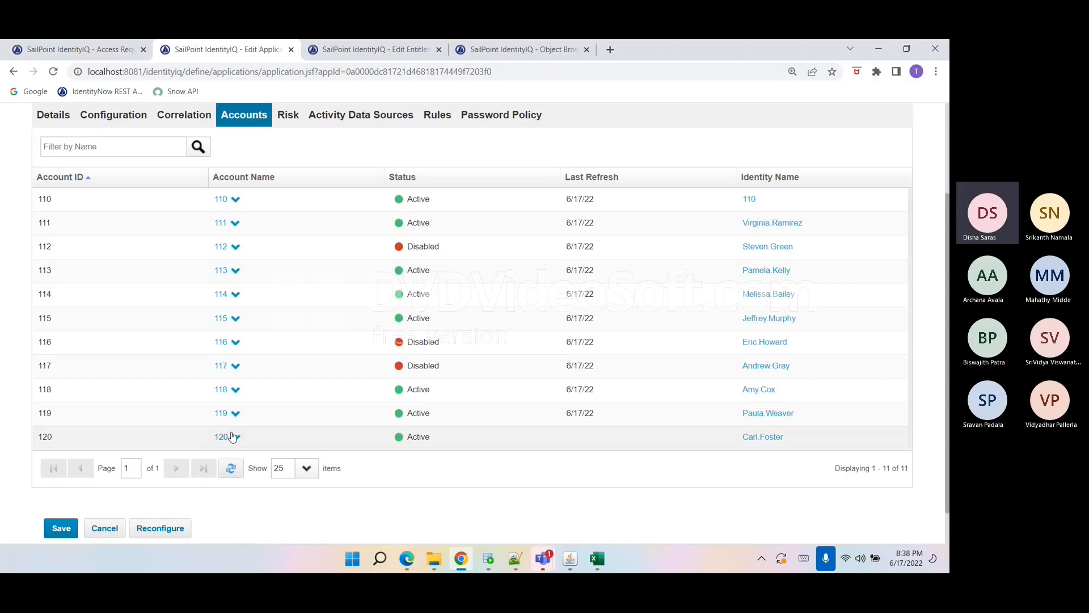
{"action": "left_click", "coordinate": [276, 442]}
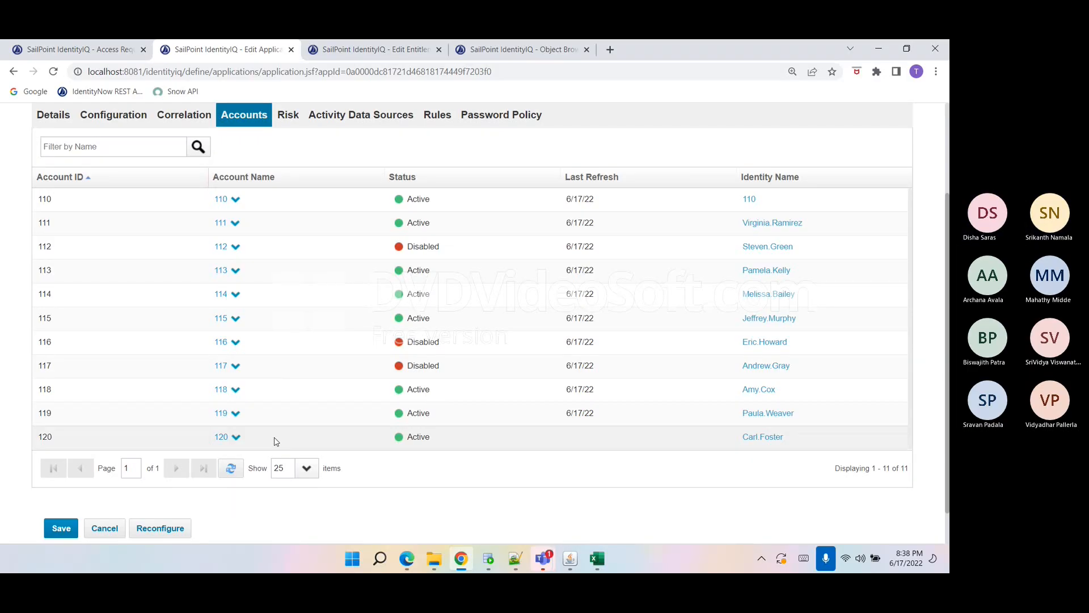
{"action": "left_click", "coordinate": [242, 441]}
{"action": "left_click", "coordinate": [242, 441]}
{"action": "left_click", "coordinate": [229, 487]}
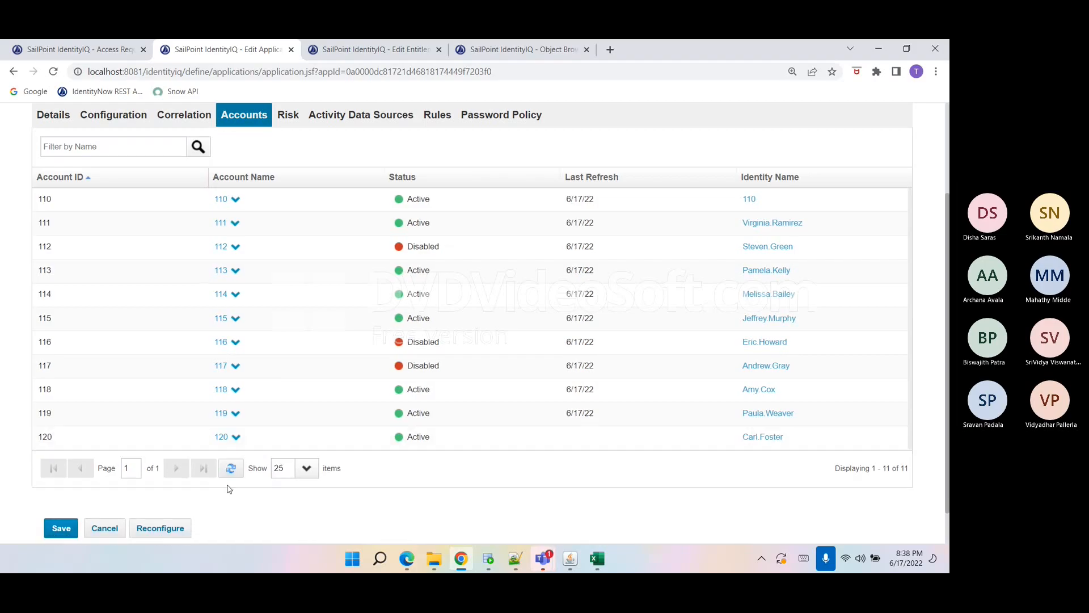
Open sailpoint.log and examine the Create provisioning plan entry for Ecard account 120 with the GPA JOBGROUP request.
{"action": "left_click", "coordinate": [515, 558]}
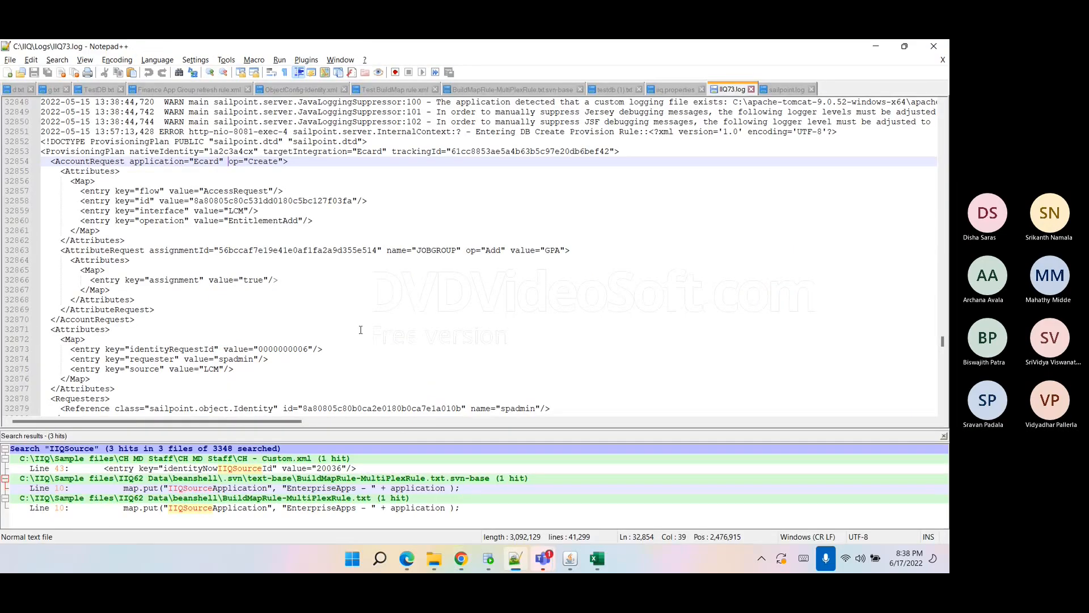
{"action": "left_click", "coordinate": [782, 89]}
{"action": "left_click", "coordinate": [487, 350]}
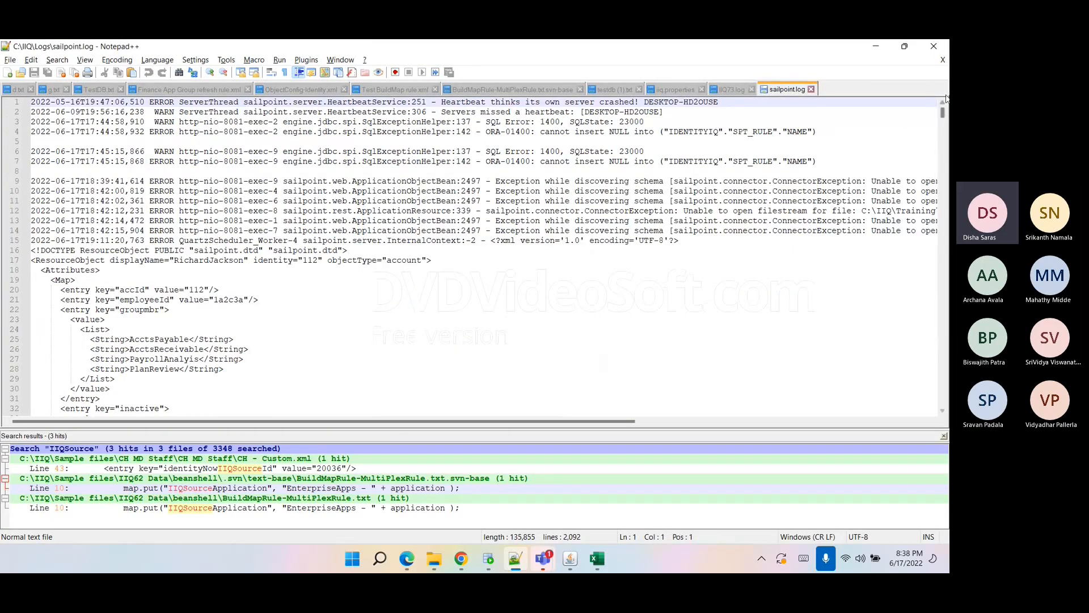
{"action": "left_click_drag", "start_coordinate": [943, 112], "coordinate": [922, 402]}
{"action": "scroll", "coordinate": [277, 272], "scroll_direction": "up", "scroll_amount": 10}
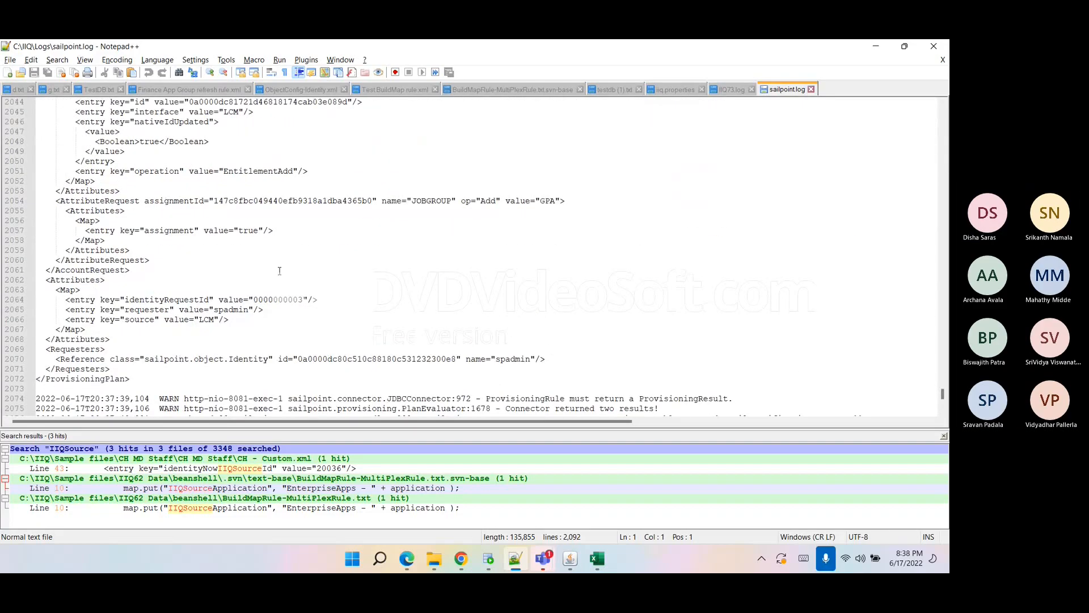
{"action": "scroll", "coordinate": [295, 261], "scroll_direction": "up", "scroll_amount": 7}
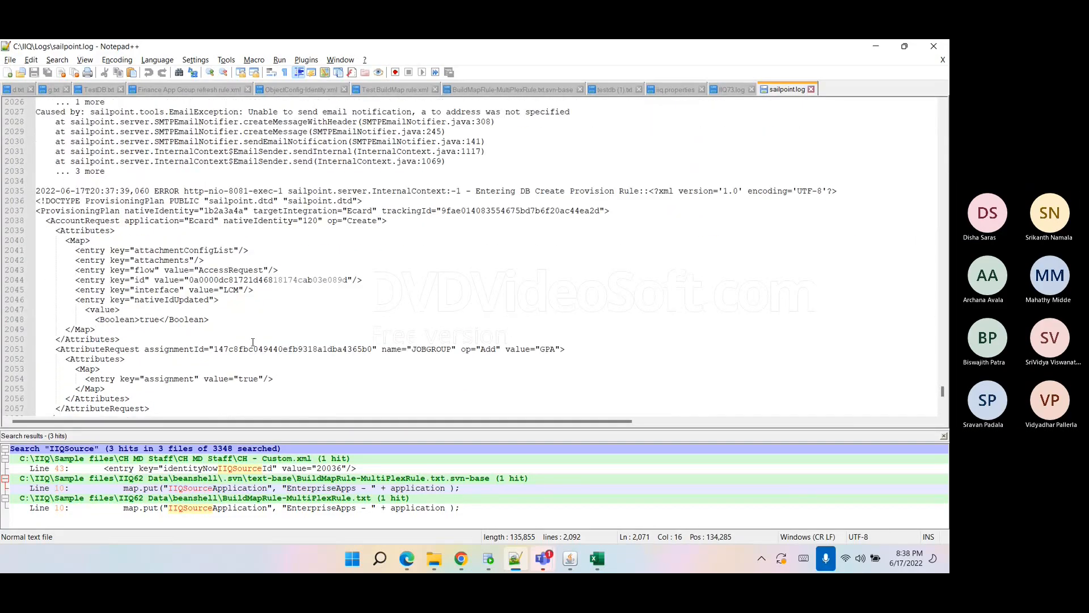
{"action": "left_click", "coordinate": [358, 249]}
{"action": "double_click", "coordinate": [359, 246]}
{"action": "scroll", "coordinate": [185, 280], "scroll_direction": "down", "scroll_amount": 1}
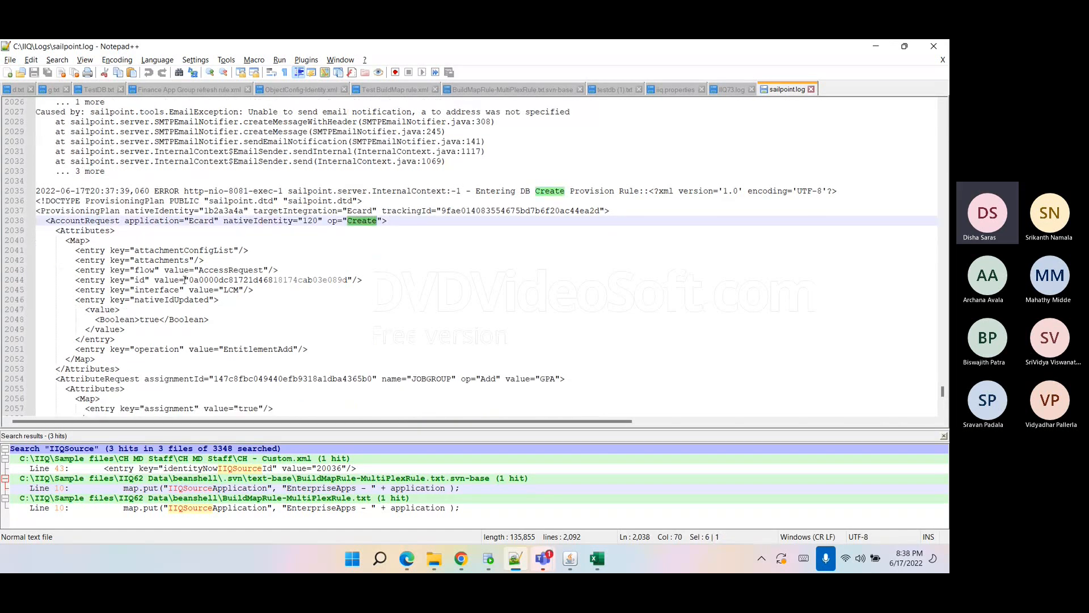
{"action": "double_click", "coordinate": [203, 221]}
{"action": "left_click_drag", "start_coordinate": [224, 220], "coordinate": [323, 221]}
{"action": "scroll", "coordinate": [173, 339], "scroll_direction": "down", "scroll_amount": 1}
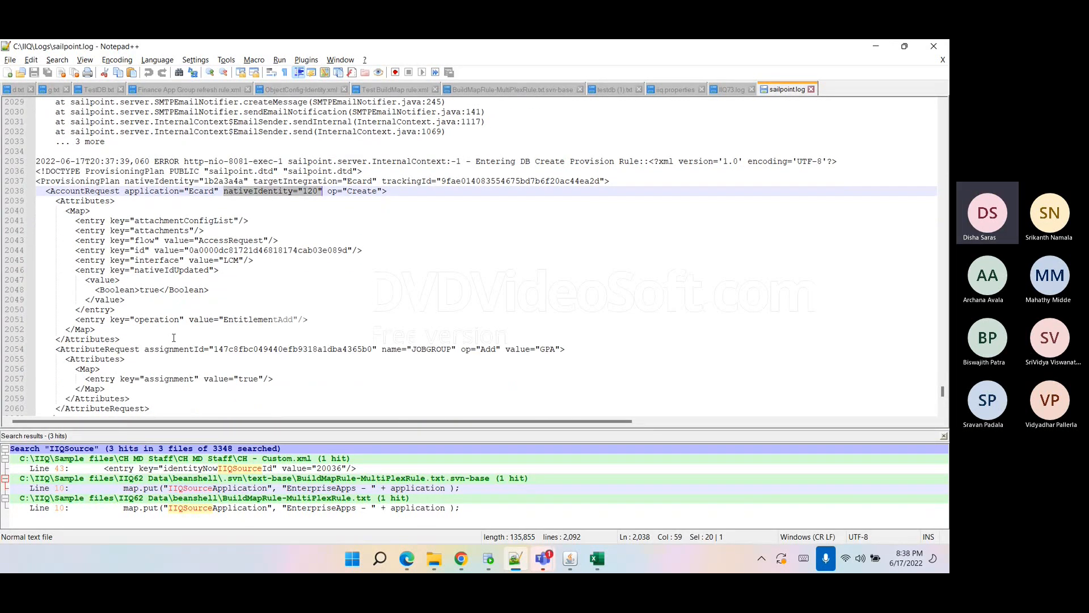
{"action": "double_click", "coordinate": [431, 348]}
{"action": "double_click", "coordinate": [548, 348]}
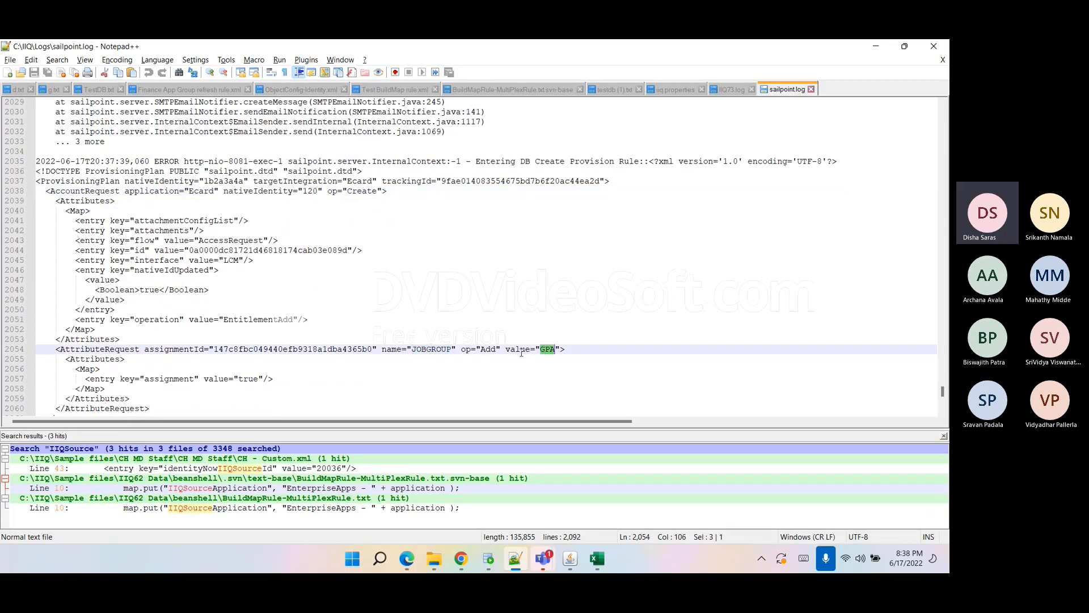
Examine the earlier Modify provisioning plan entry for Ecard account 113 adding the ADMIN JOBGROUP.
{"action": "left_click_drag", "start_coordinate": [171, 393], "coordinate": [35, 190]}
{"action": "scroll", "coordinate": [187, 251], "scroll_direction": "up", "scroll_amount": 12}
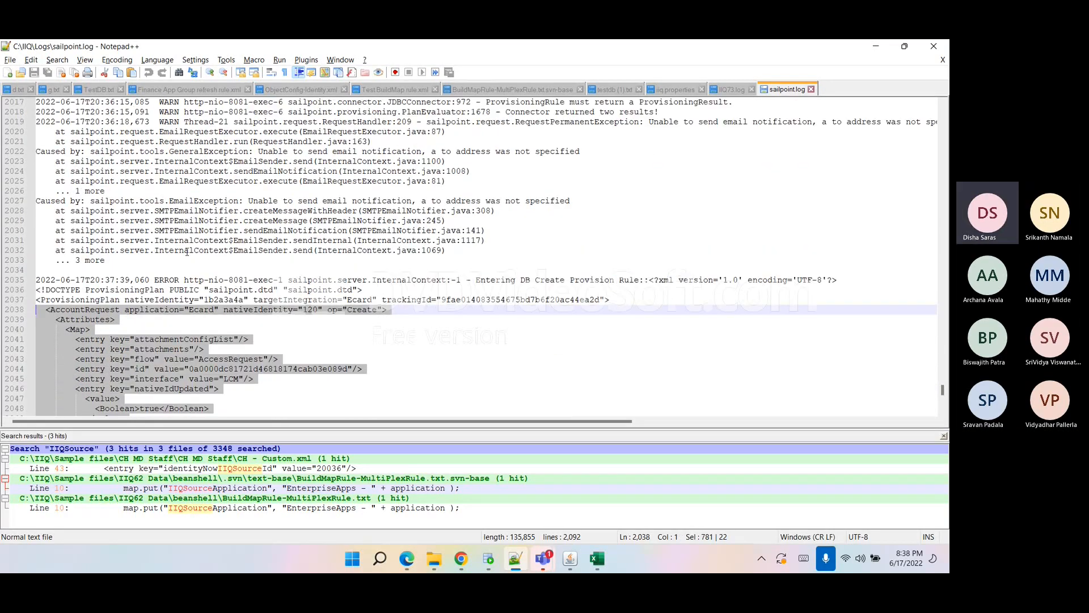
{"action": "scroll", "coordinate": [187, 252], "scroll_direction": "up", "scroll_amount": 6}
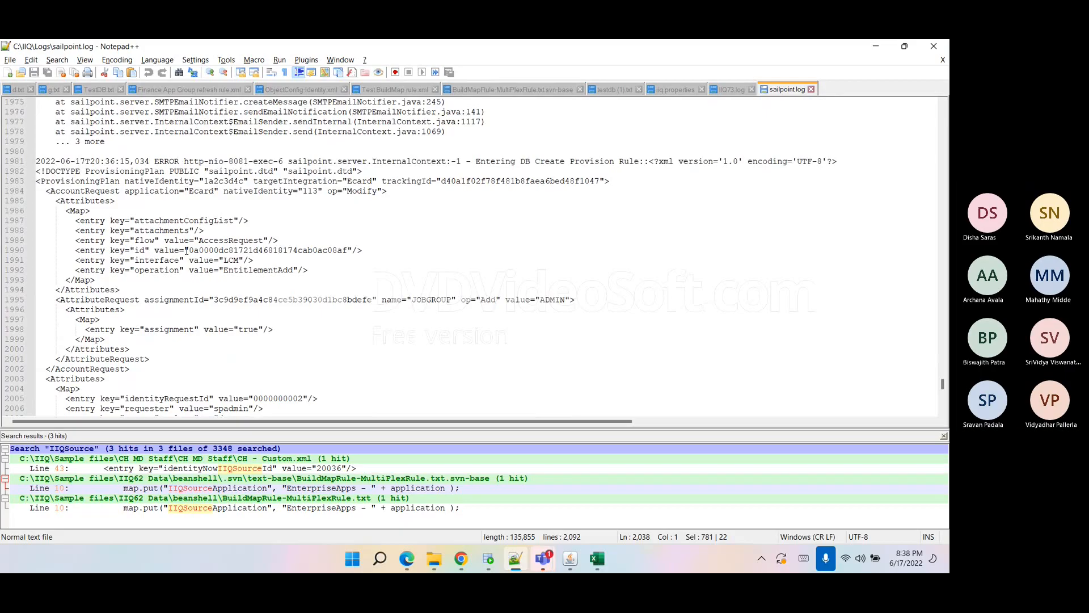
{"action": "left_click", "coordinate": [187, 192]}
{"action": "double_click", "coordinate": [310, 191]}
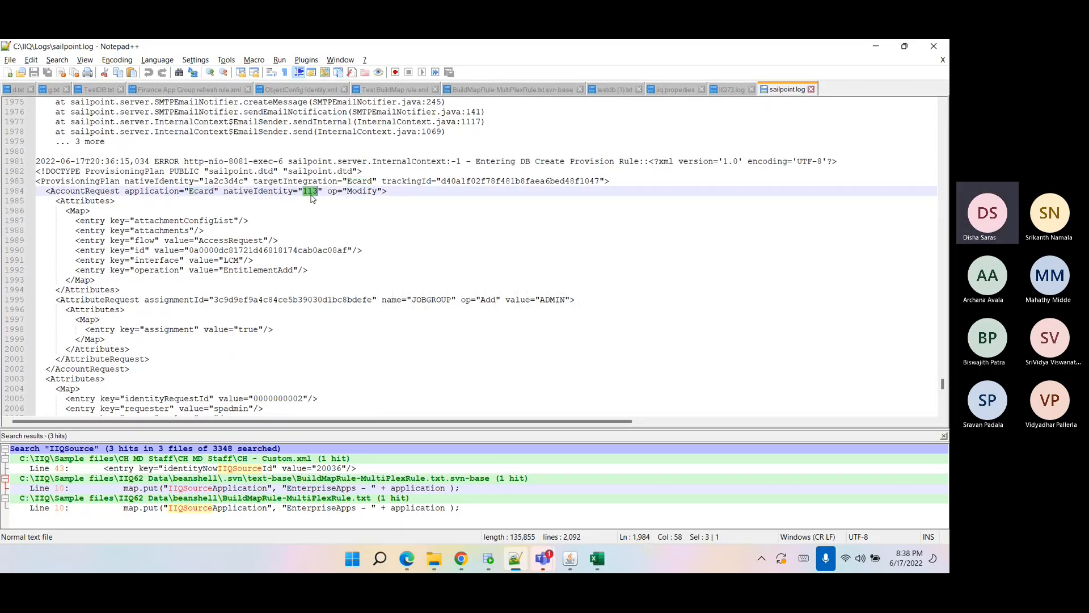
{"action": "double_click", "coordinate": [440, 300]}
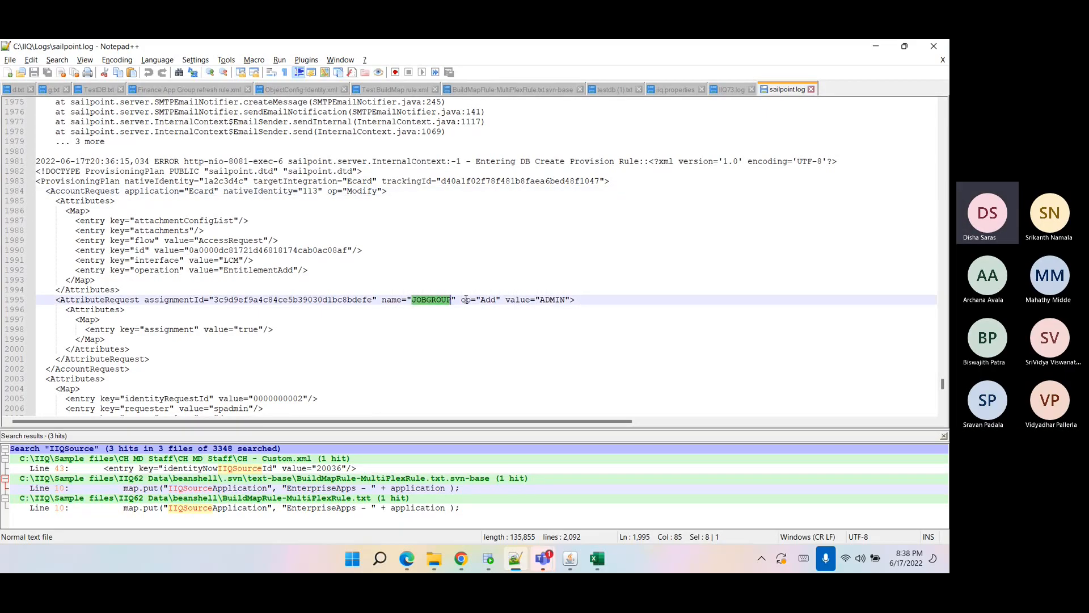
{"action": "double_click", "coordinate": [554, 300]}
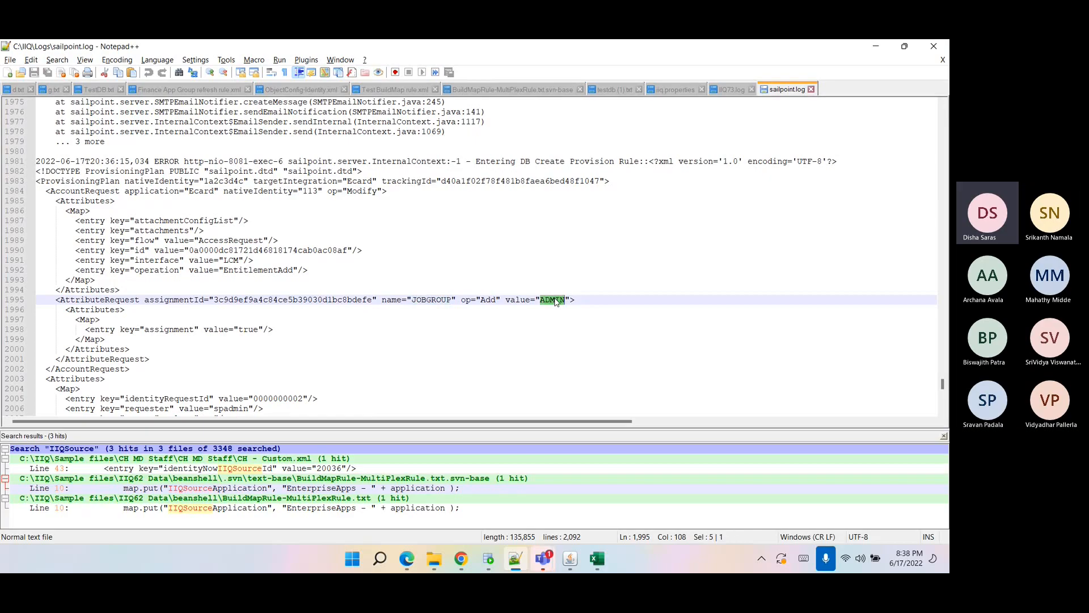
{"action": "left_click_drag", "start_coordinate": [586, 299], "coordinate": [97, 304]}
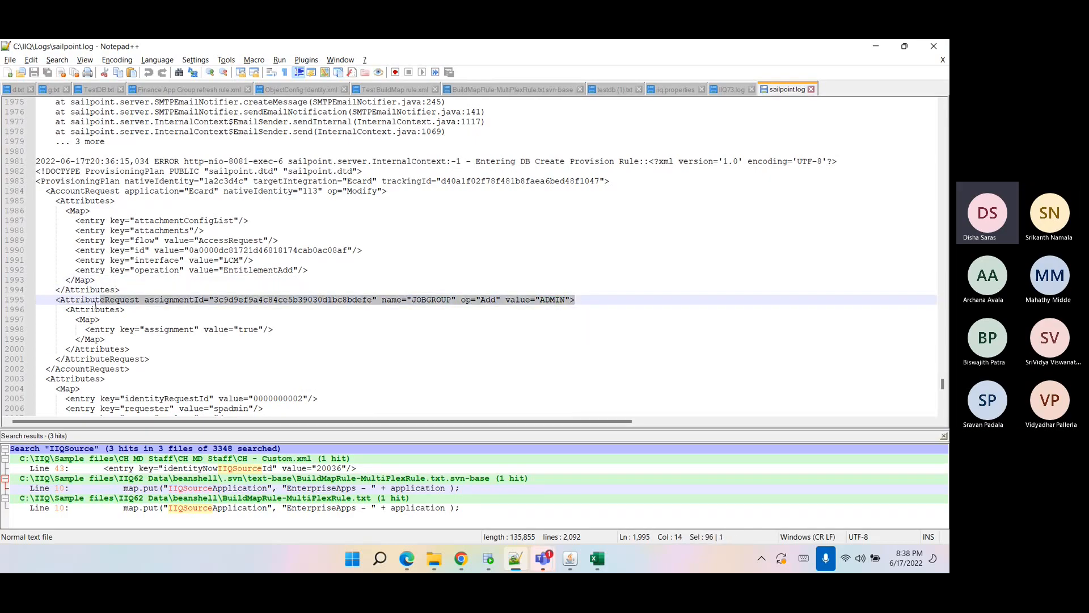
{"action": "double_click", "coordinate": [197, 191]}
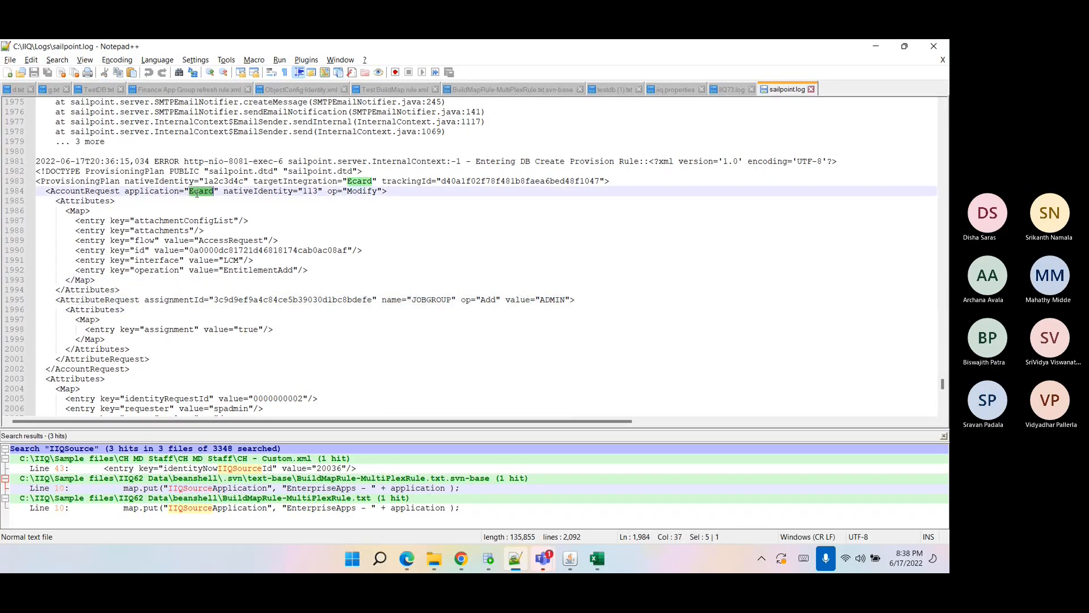
Examine the Disable provisioning plan entry for Ecard account 117 in the log.
{"action": "scroll", "coordinate": [335, 249], "scroll_direction": "up", "scroll_amount": 19}
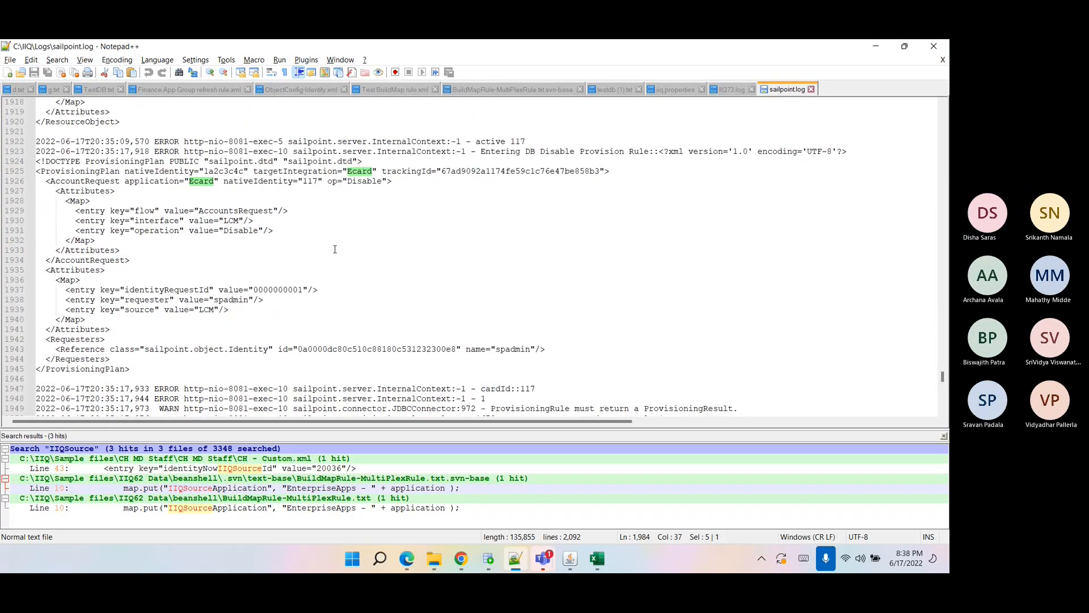
{"action": "double_click", "coordinate": [363, 181]}
{"action": "left_click", "coordinate": [306, 181]}
{"action": "double_click", "coordinate": [306, 180]}
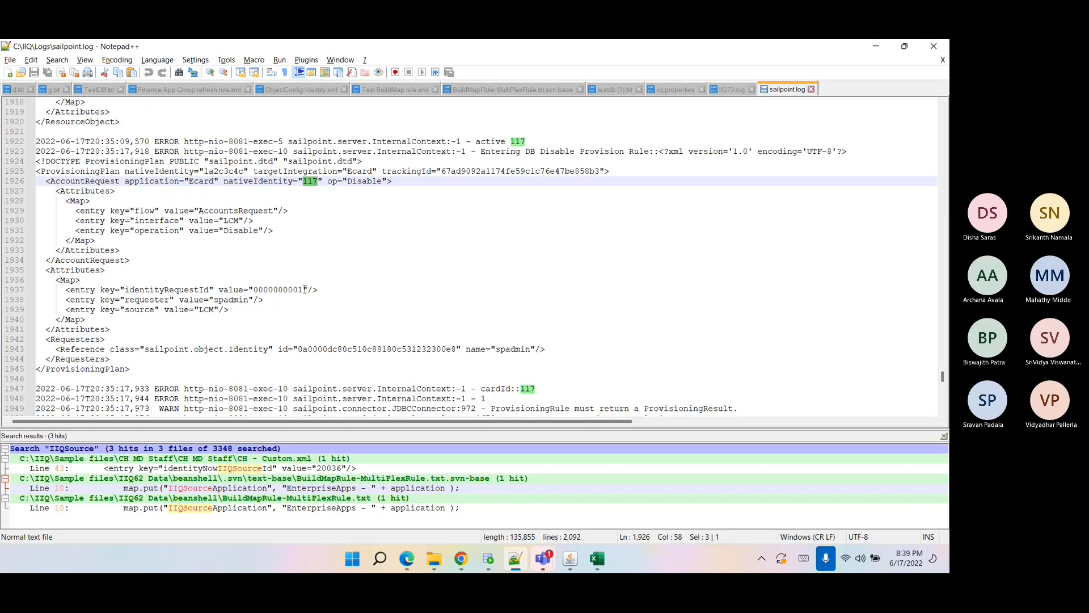
{"action": "left_click_drag", "start_coordinate": [198, 354], "coordinate": [198, 181]}
{"action": "left_click", "coordinate": [346, 329]}
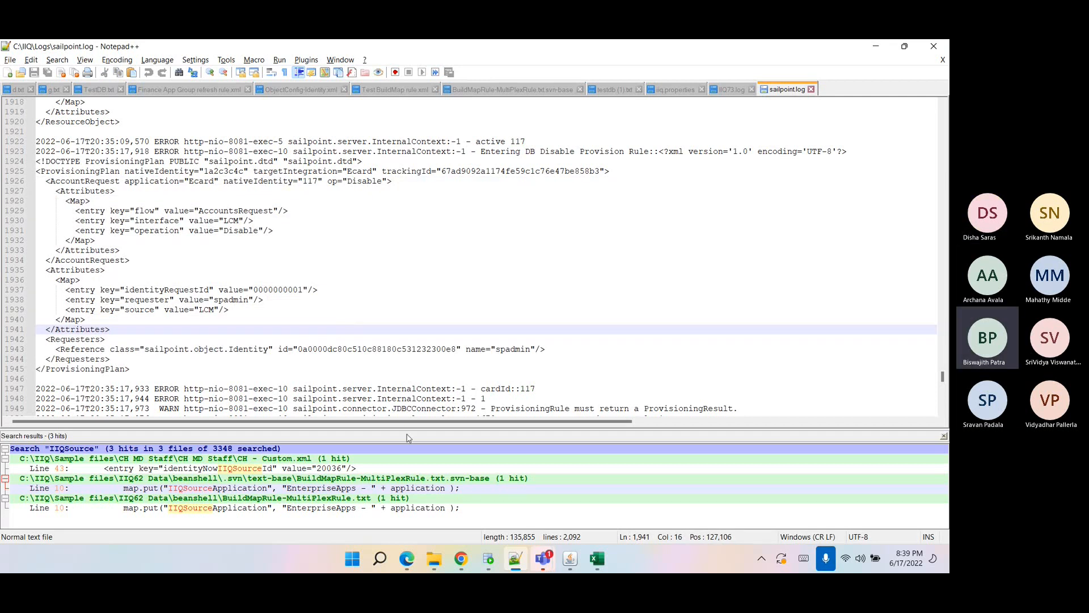
Review the Ecard application's Rules tab, including the by-operation provisioning rules, and its Configuration settings.
{"action": "left_click", "coordinate": [461, 558]}
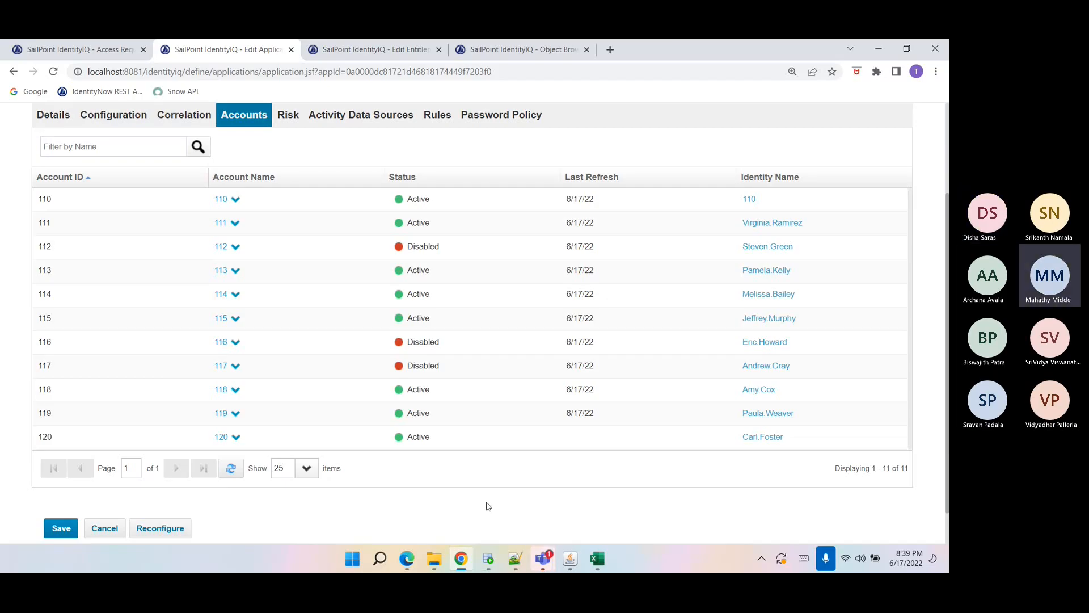
{"action": "scroll", "coordinate": [488, 506], "scroll_direction": "up", "scroll_amount": 3}
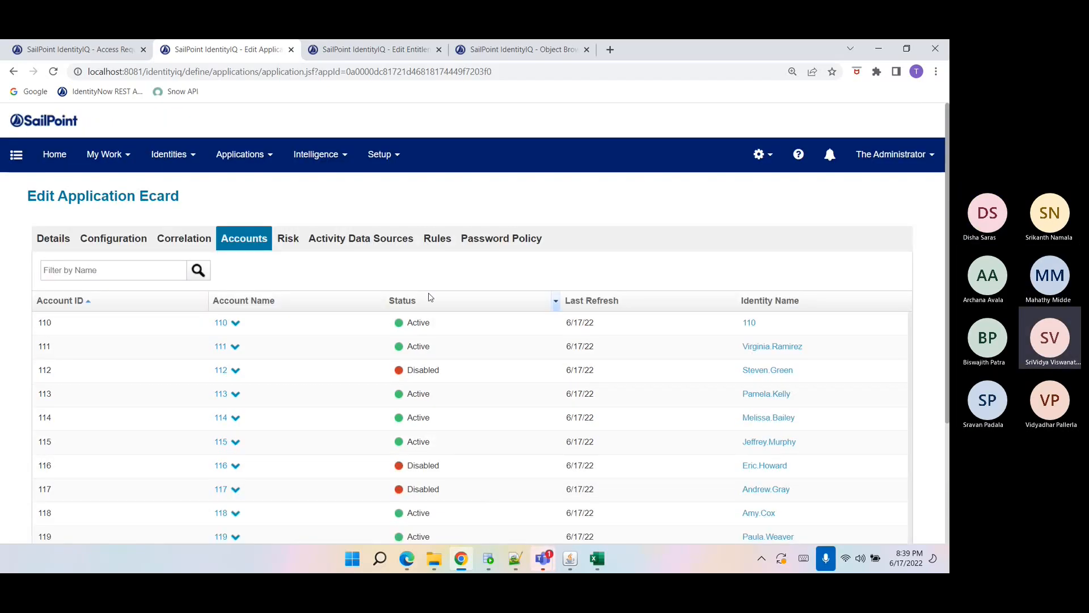
{"action": "left_click", "coordinate": [439, 237]}
{"action": "scroll", "coordinate": [293, 418], "scroll_direction": "down", "scroll_amount": 1}
{"action": "scroll", "coordinate": [294, 418], "scroll_direction": "down", "scroll_amount": 5}
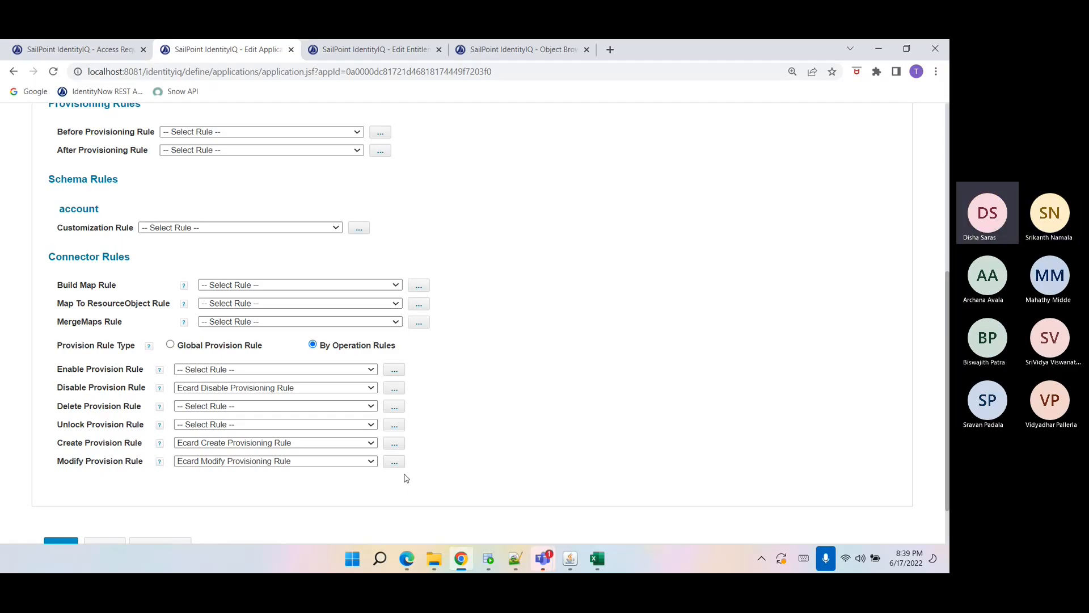
{"action": "scroll", "coordinate": [406, 478], "scroll_direction": "up", "scroll_amount": 5}
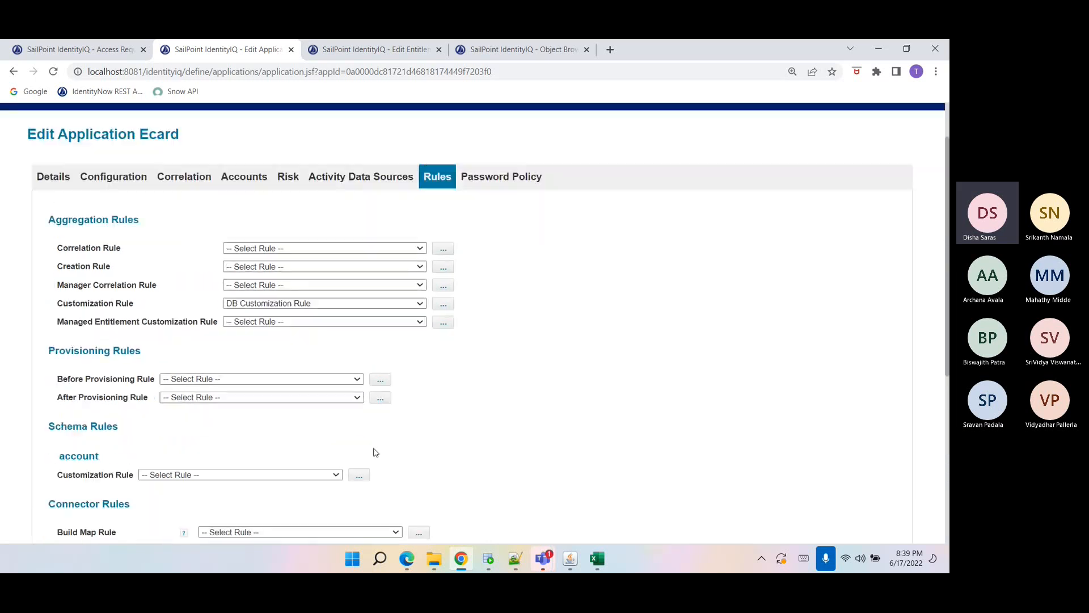
{"action": "left_click", "coordinate": [134, 176]}
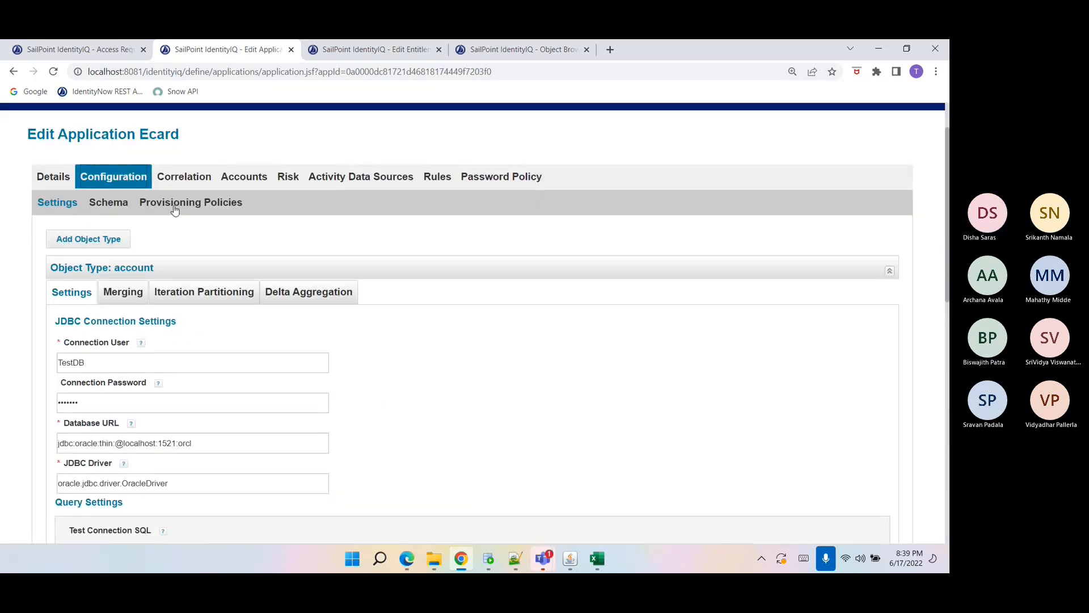
Compare the sailpoint.log provisioning entries with the Ecard application's account Provisioning Policies.
{"action": "left_click", "coordinate": [515, 560]}
{"action": "scroll", "coordinate": [390, 191], "scroll_direction": "down", "scroll_amount": 1}
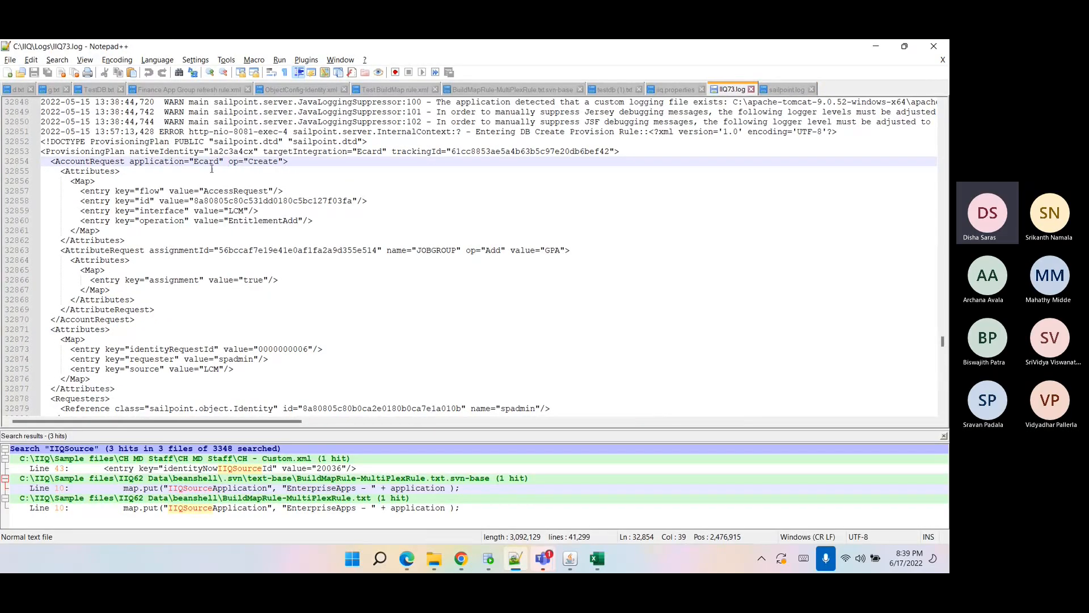
{"action": "left_click", "coordinate": [786, 90]}
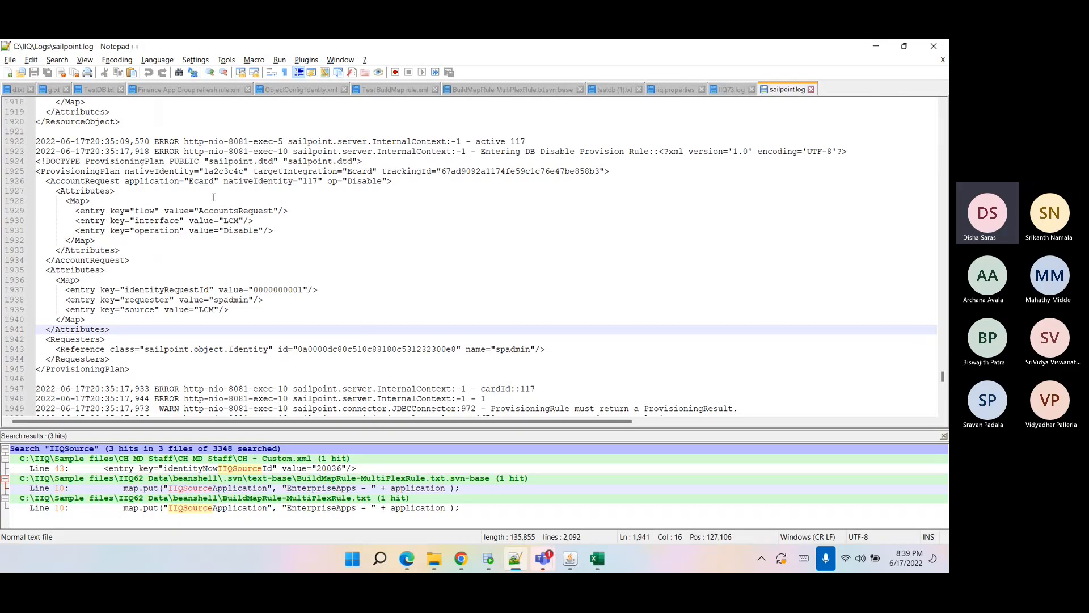
{"action": "scroll", "coordinate": [217, 275], "scroll_direction": "down", "scroll_amount": 20}
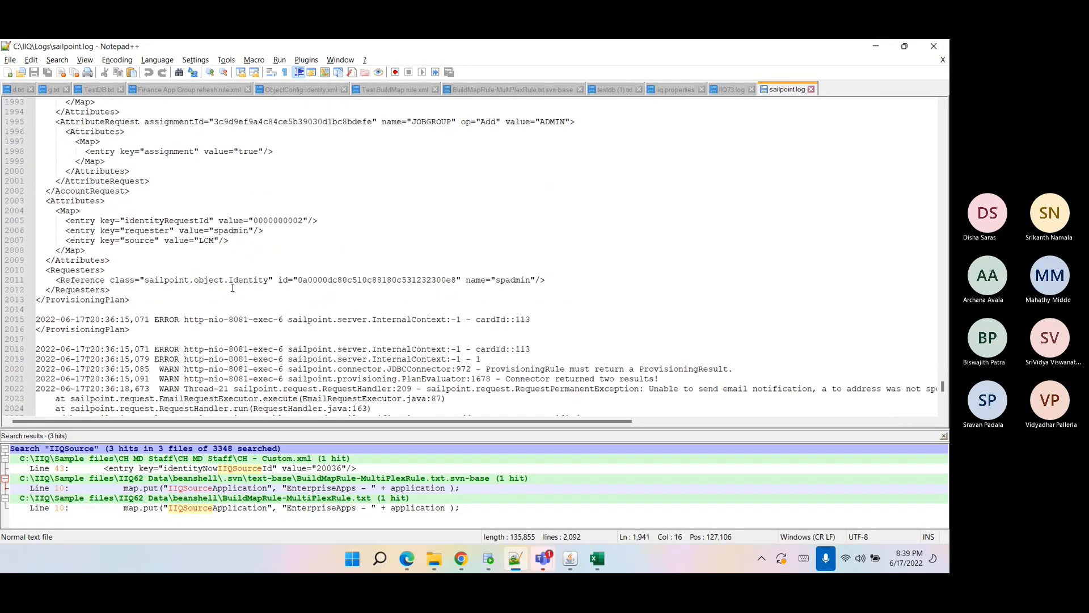
{"action": "left_click", "coordinate": [470, 564]}
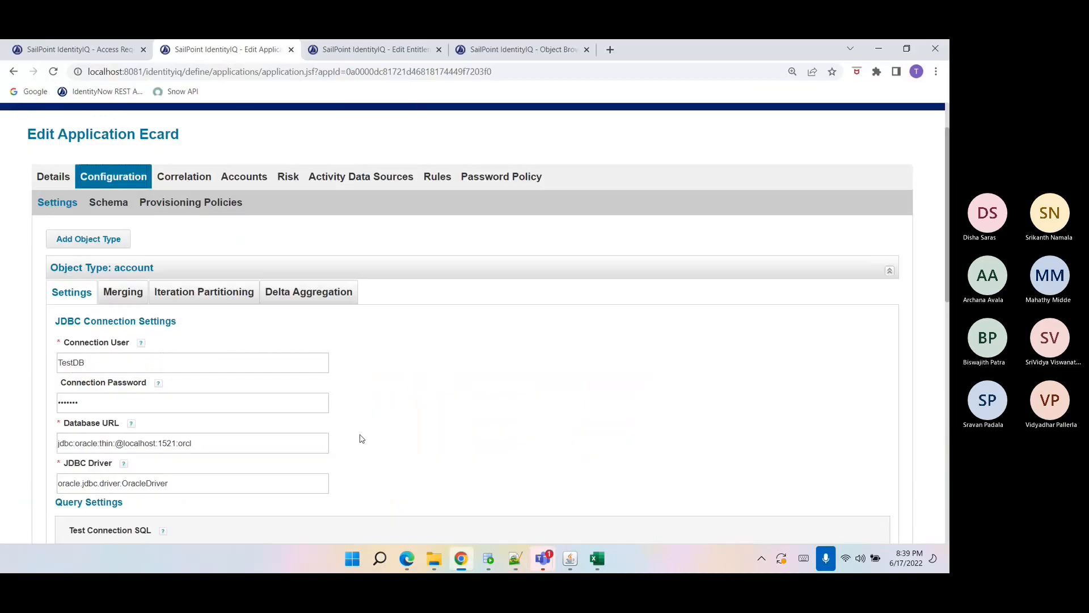
{"action": "left_click", "coordinate": [183, 207]}
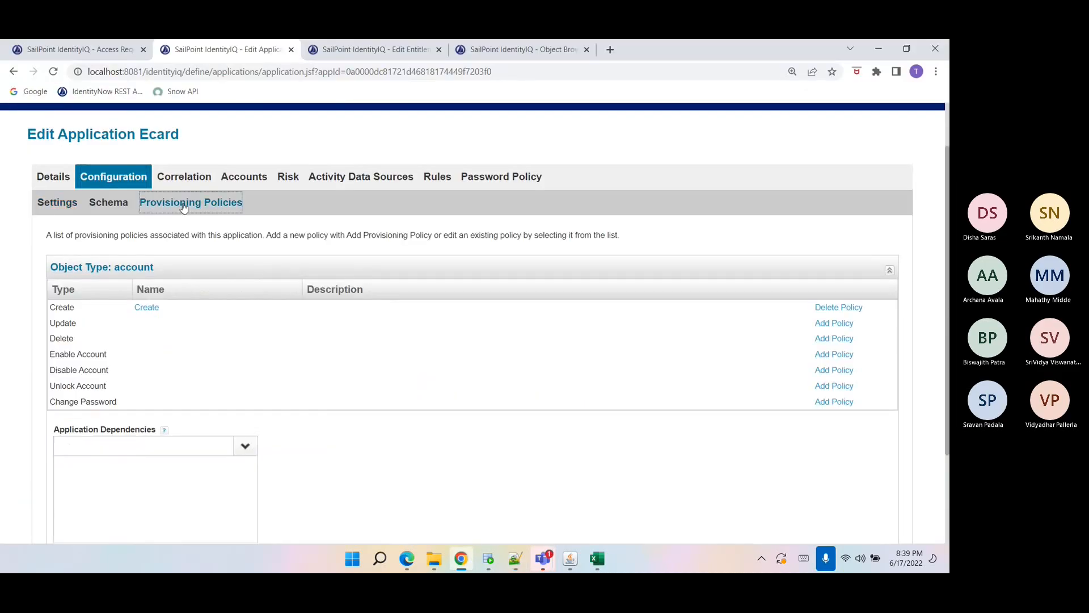
{"action": "left_click", "coordinate": [515, 564]}
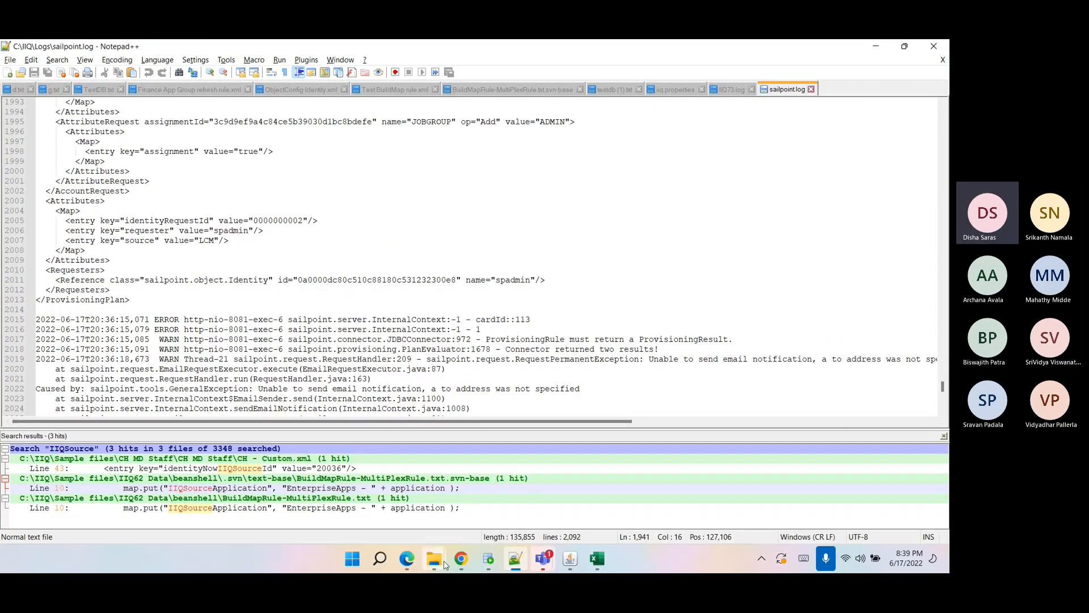
{"action": "left_click", "coordinate": [460, 558]}
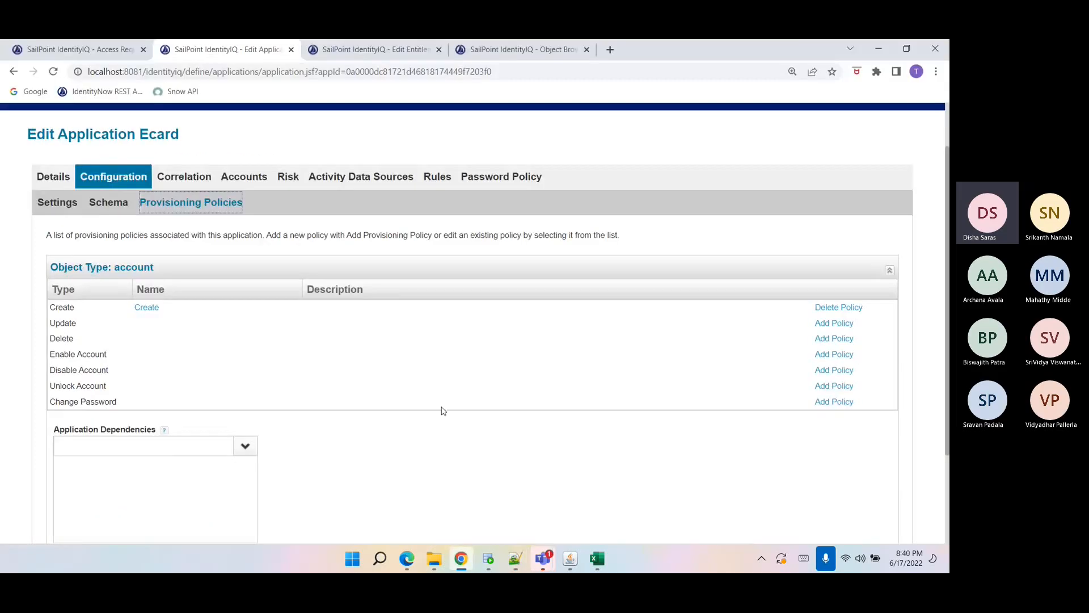
Check the Edit Entitlement page, then close the RunRule editor in the Object Browser.
{"action": "left_click", "coordinate": [376, 50]}
{"action": "left_click", "coordinate": [448, 349]}
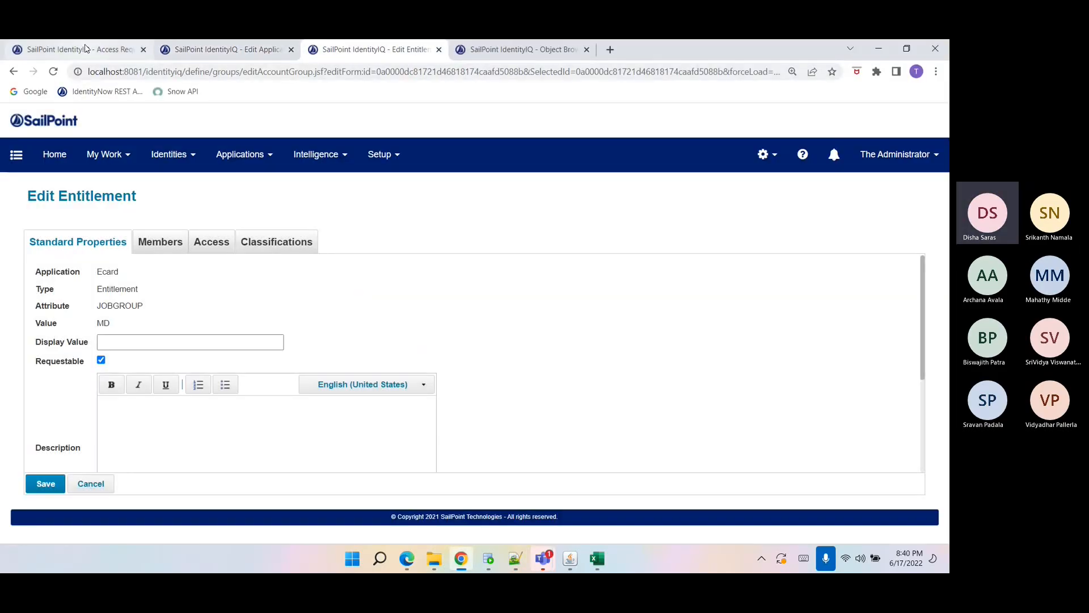
{"action": "left_click", "coordinate": [504, 54]}
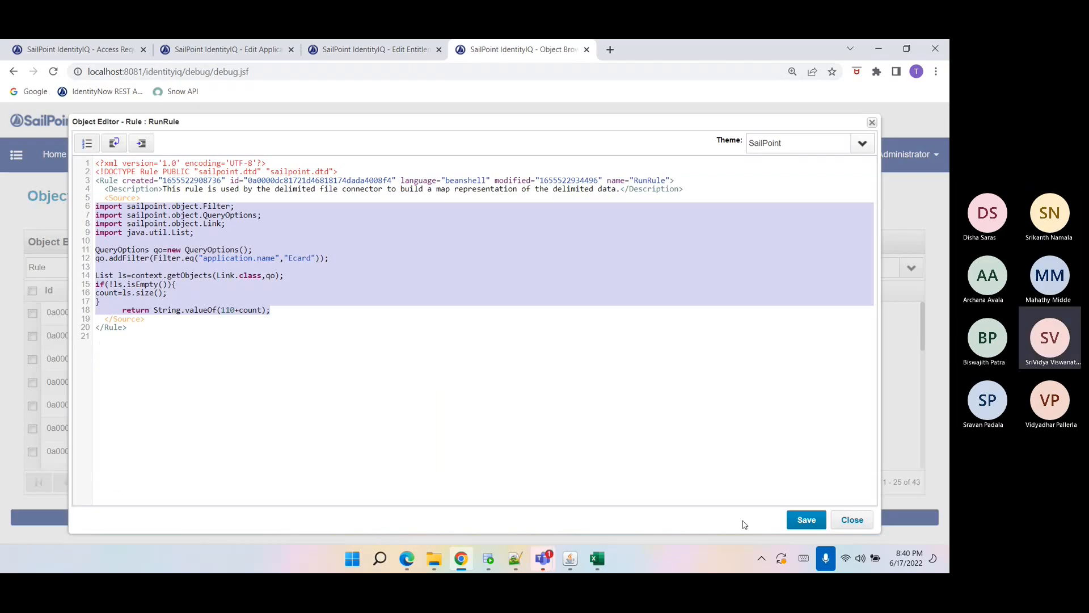
{"action": "left_click", "coordinate": [846, 526]}
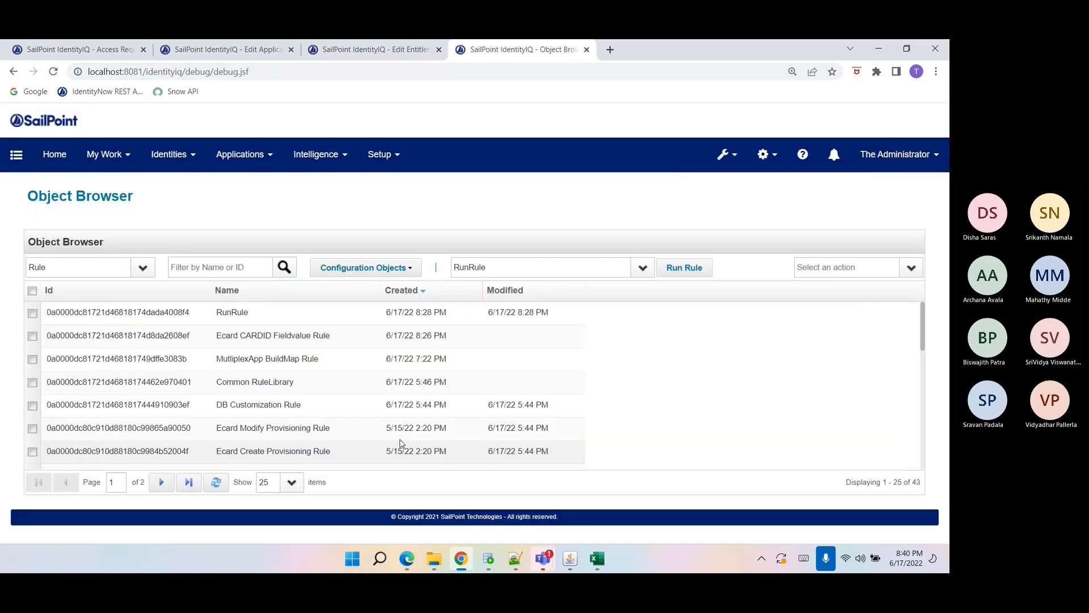
Open the Ecard Create Provisioning Rule and examine its insert query and JOBGROUP attribute handling code.
{"action": "left_click", "coordinate": [299, 464]}
{"action": "scroll", "coordinate": [523, 256], "scroll_direction": "down", "scroll_amount": 10}
{"action": "scroll", "coordinate": [524, 256], "scroll_direction": "up", "scroll_amount": 2}
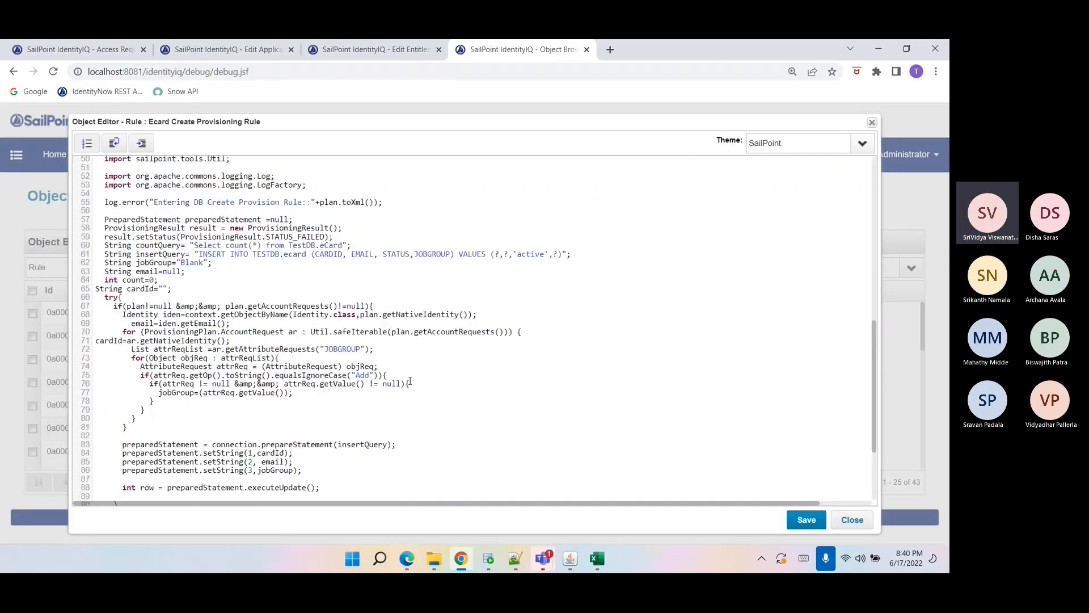
{"action": "double_click", "coordinate": [523, 254]}
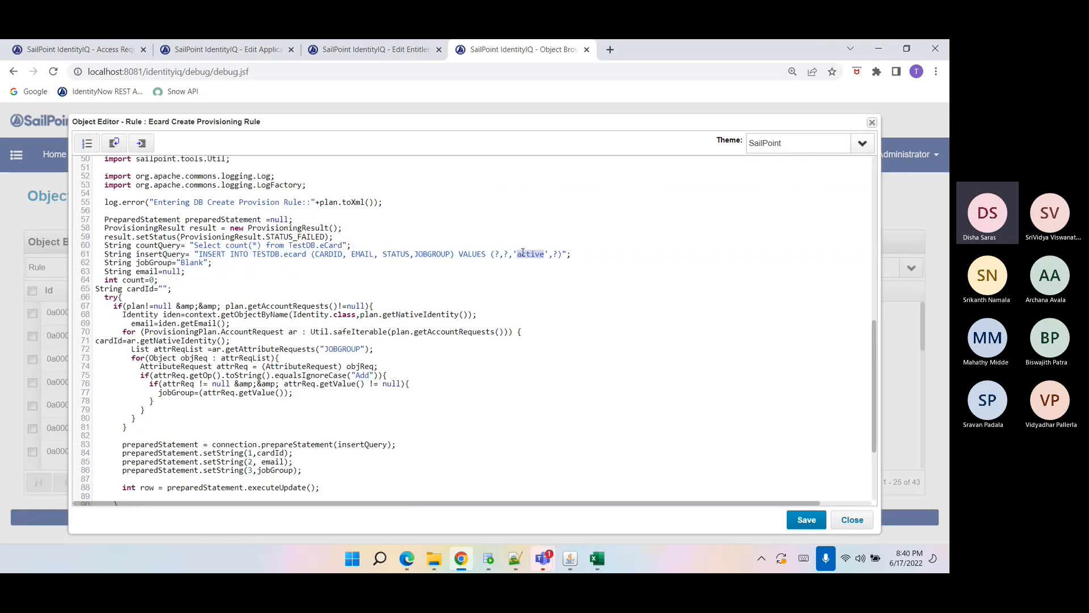
{"action": "left_click", "coordinate": [522, 254]}
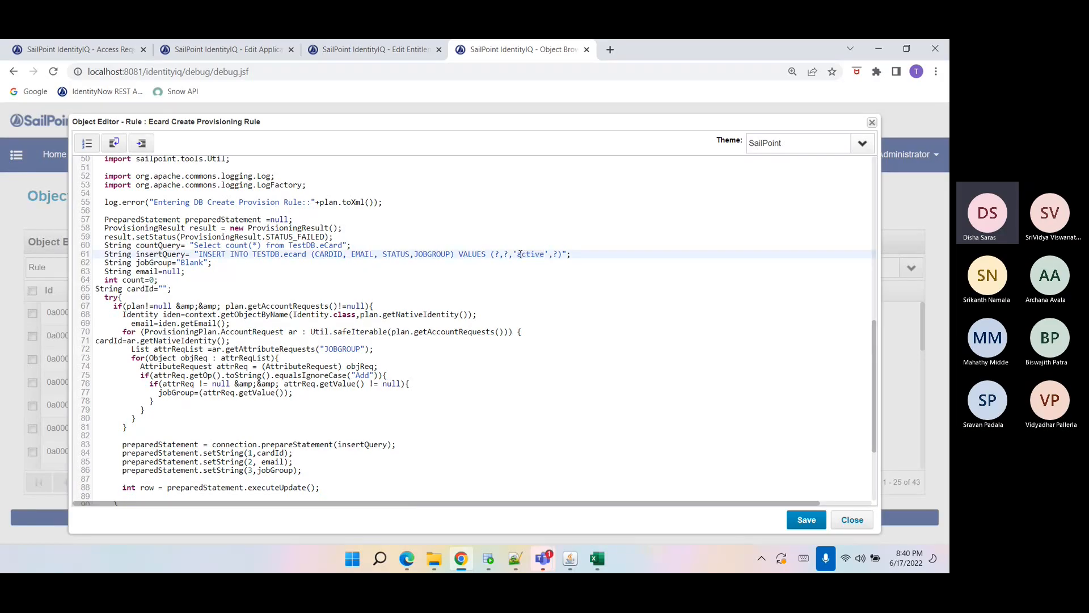
{"action": "double_click", "coordinate": [520, 254]}
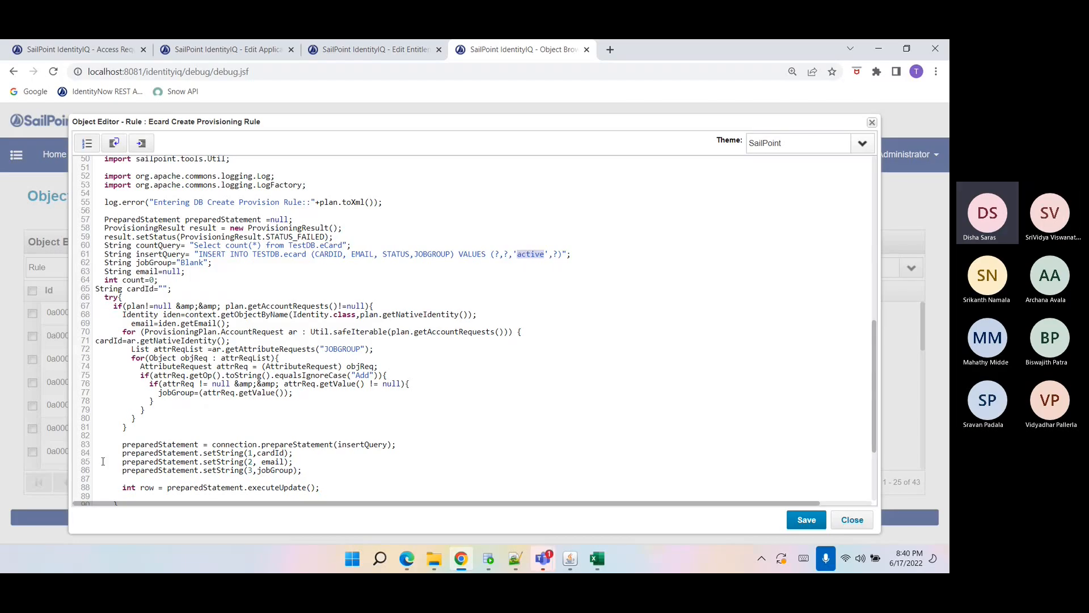
{"action": "double_click", "coordinate": [335, 349]}
{"action": "double_click", "coordinate": [519, 254]}
{"action": "double_click", "coordinate": [521, 257]}
{"action": "double_click", "coordinate": [111, 341]}
{"action": "scroll", "coordinate": [269, 375], "scroll_direction": "down", "scroll_amount": 2}
{"action": "left_click", "coordinate": [294, 401]}
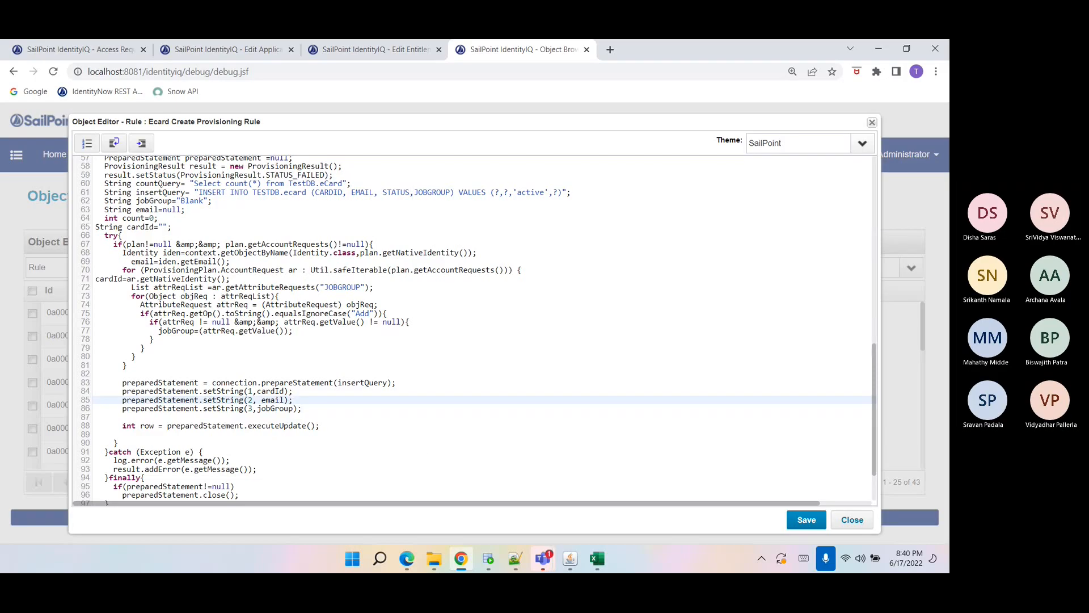
{"action": "left_click", "coordinate": [142, 144]}
{"action": "scroll", "coordinate": [238, 313], "scroll_direction": "down", "scroll_amount": 2}
{"action": "left_click", "coordinate": [334, 333]}
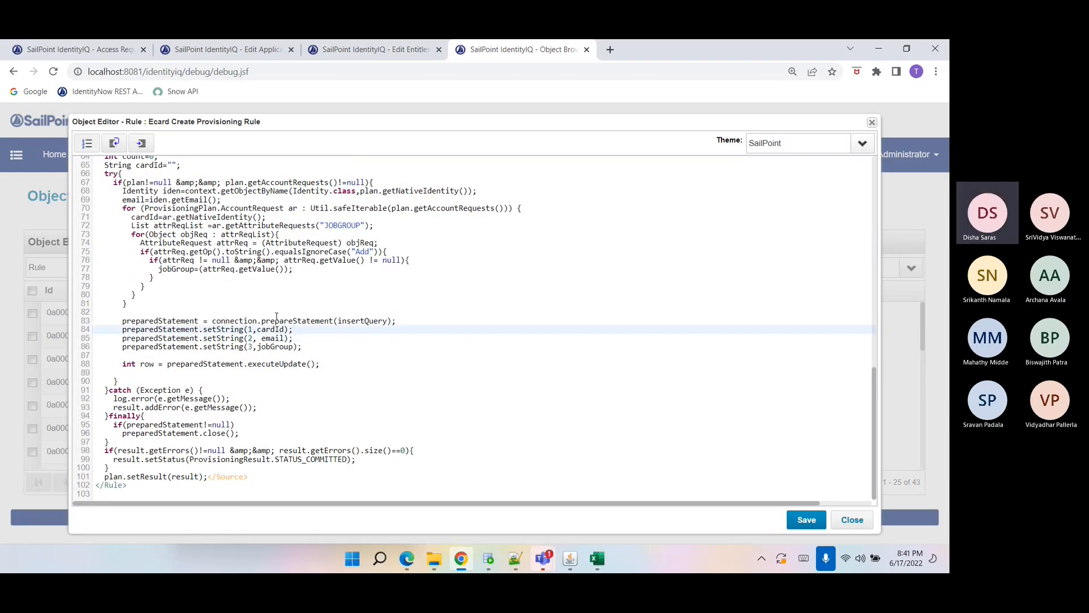
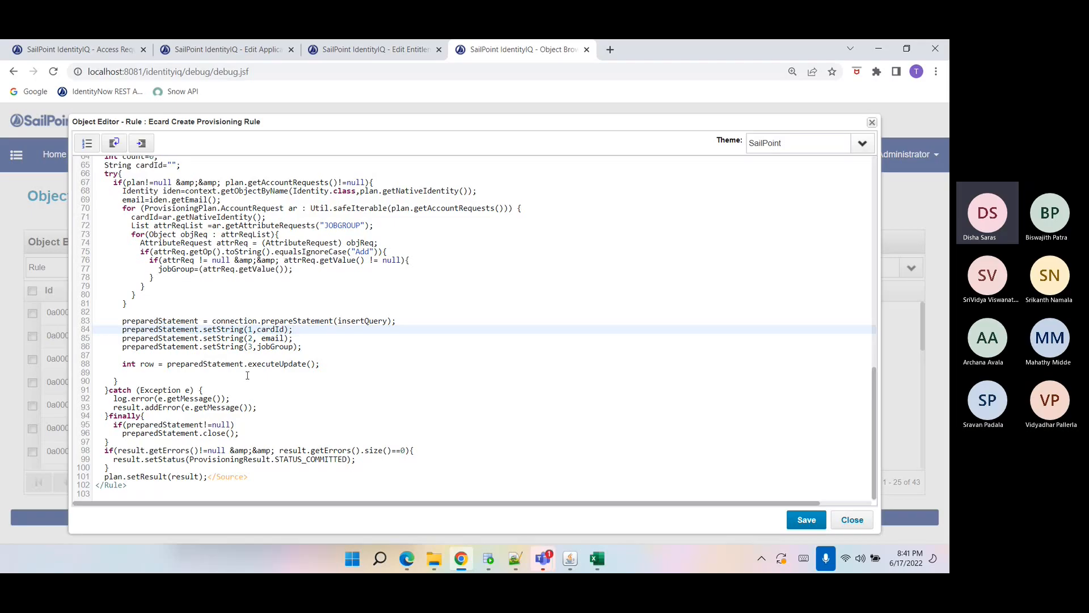
Finish reviewing the Ecard Create Provisioning Rule code around the executeUpdate call and close the editor.
{"action": "double_click", "coordinate": [260, 363]}
{"action": "left_click", "coordinate": [262, 364]}
{"action": "left_click", "coordinate": [270, 374]}
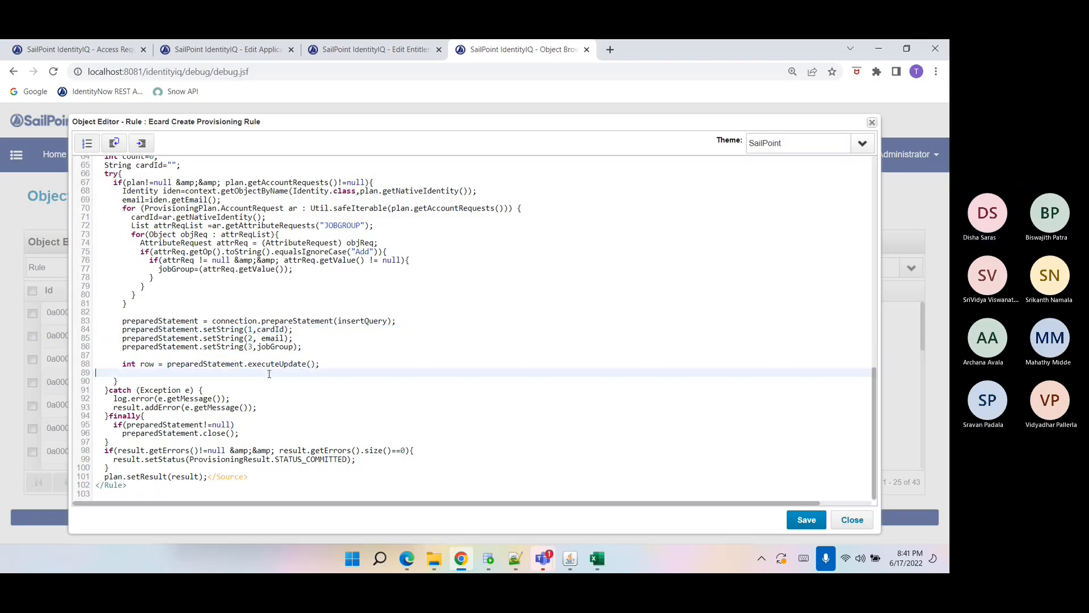
{"action": "left_click", "coordinate": [851, 519]}
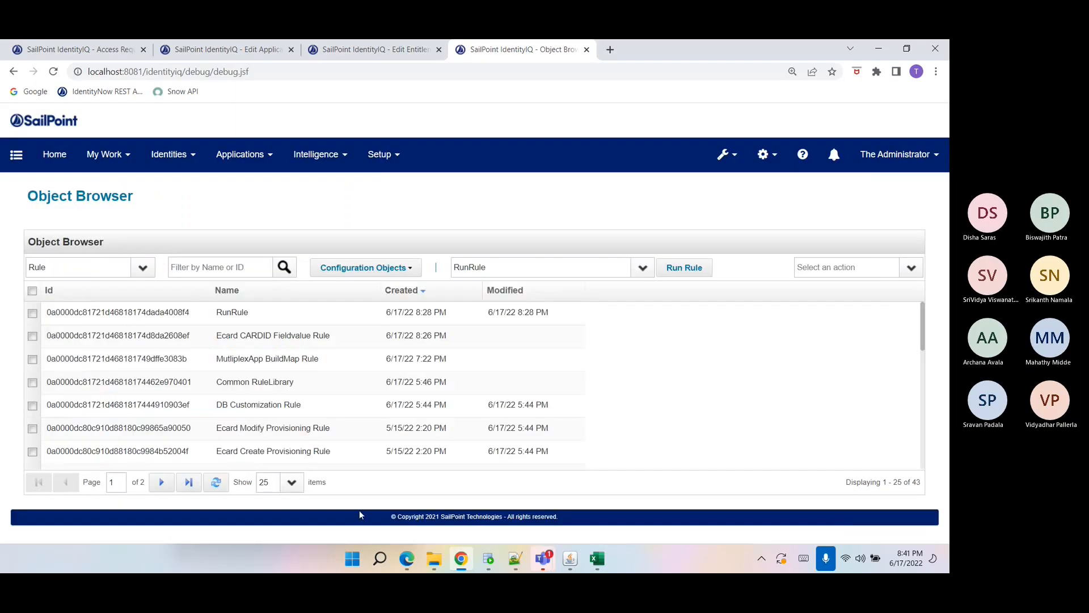
Open the Application Definition list from the Object Browser.
{"action": "left_click", "coordinate": [217, 483]}
{"action": "left_click", "coordinate": [62, 275]}
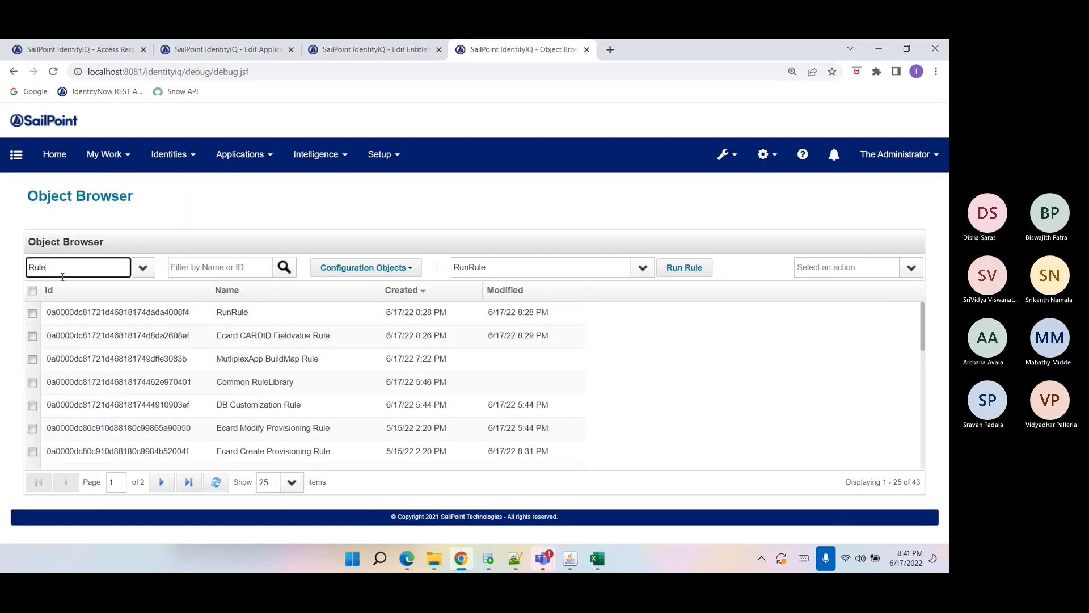
{"action": "left_click", "coordinate": [181, 205]}
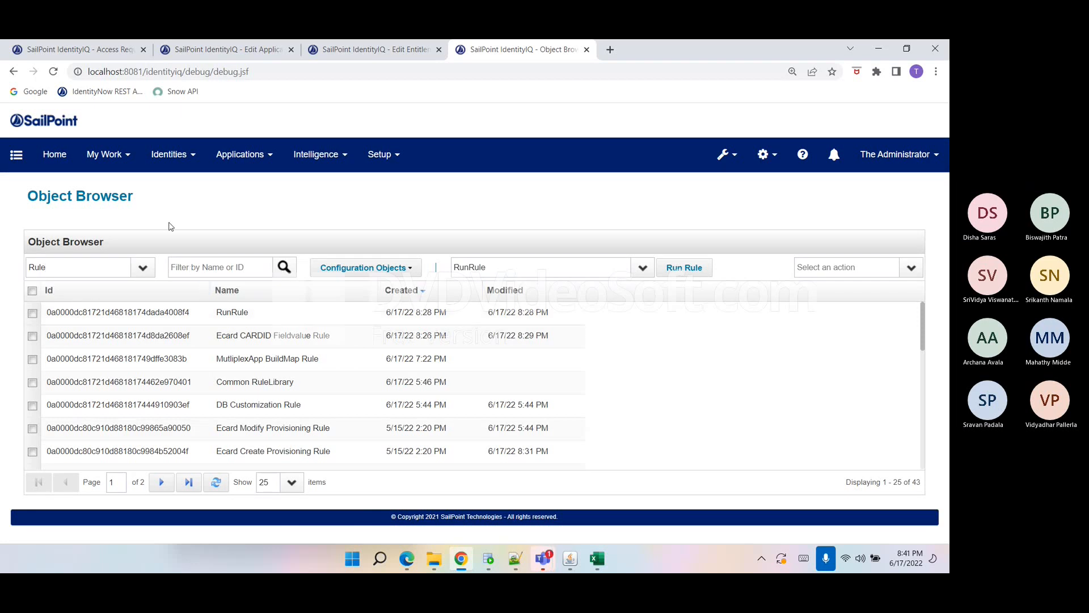
{"action": "left_click", "coordinate": [240, 154]}
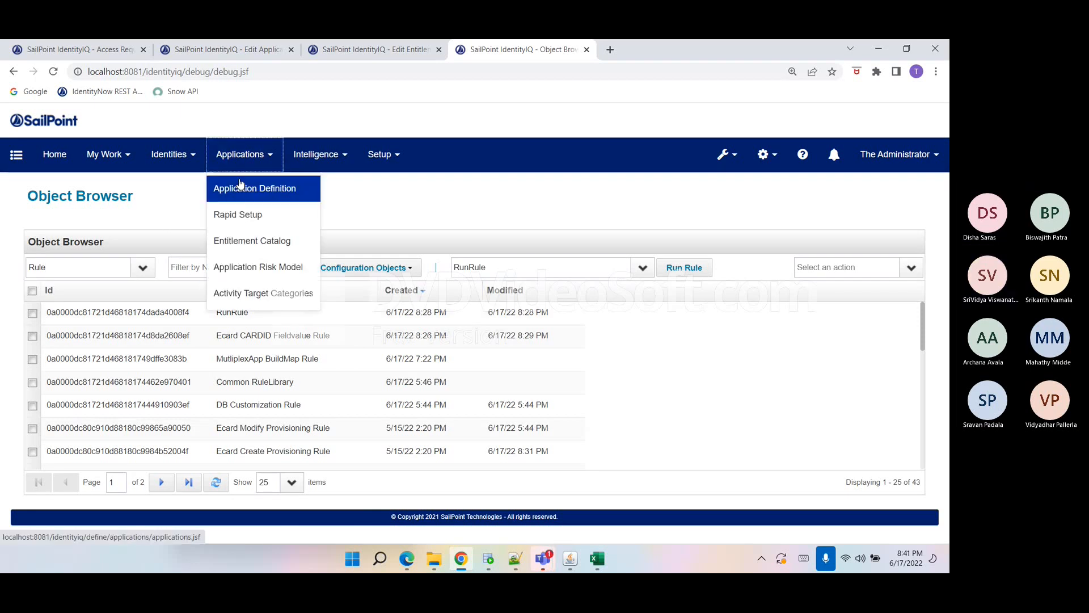
{"action": "left_click", "coordinate": [240, 185]}
{"action": "left_click", "coordinate": [291, 50]}
{"action": "left_click", "coordinate": [291, 50]}
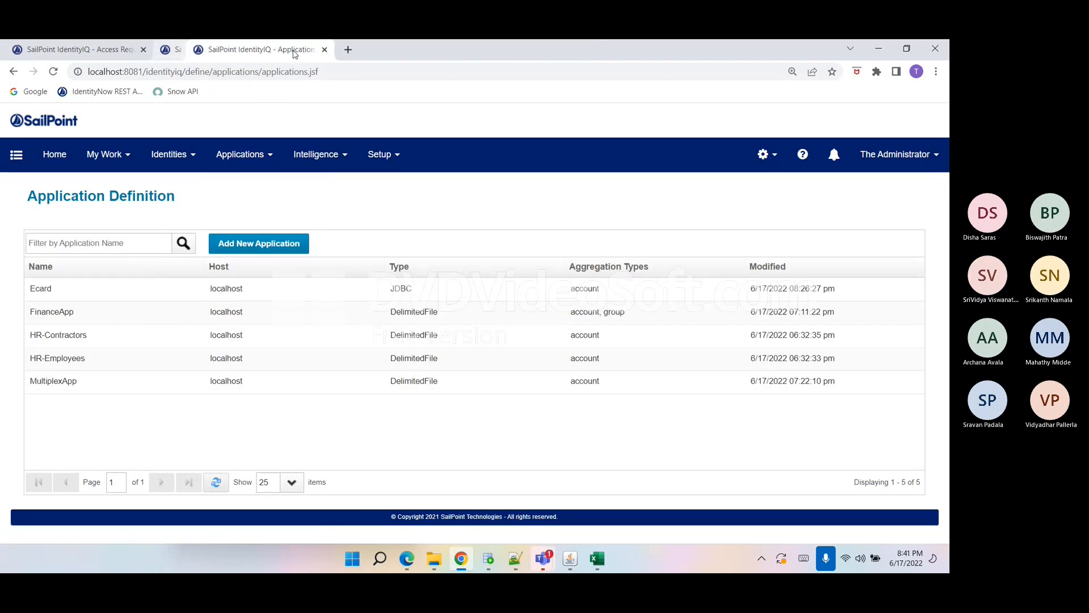
Close the extra browser tab and open the MultiplexApp application's Configuration settings.
{"action": "left_click", "coordinate": [143, 50]}
{"action": "left_click", "coordinate": [216, 481]}
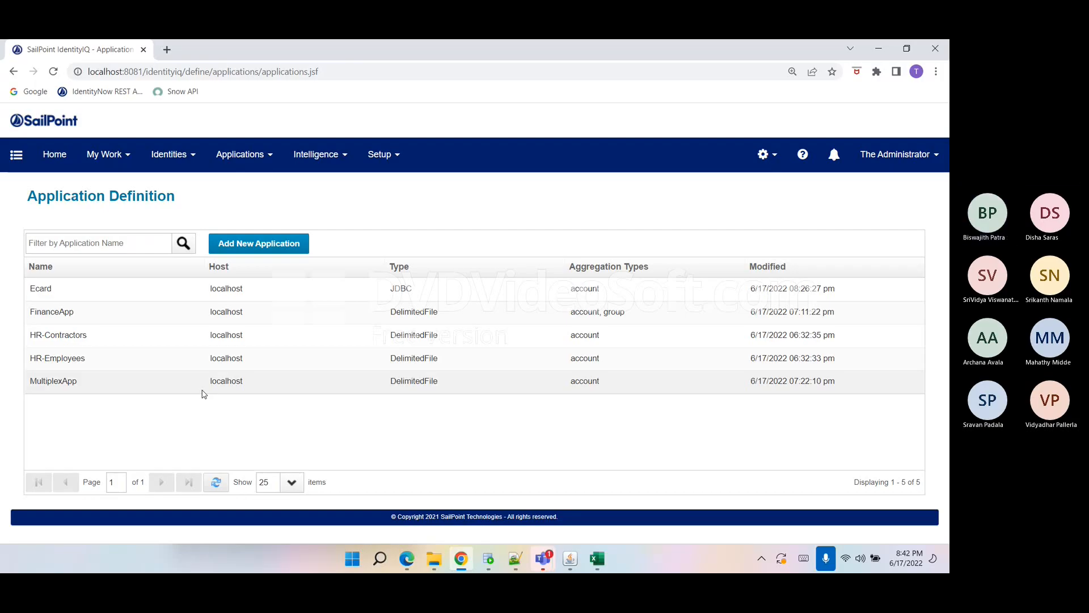
{"action": "left_click", "coordinate": [202, 390]}
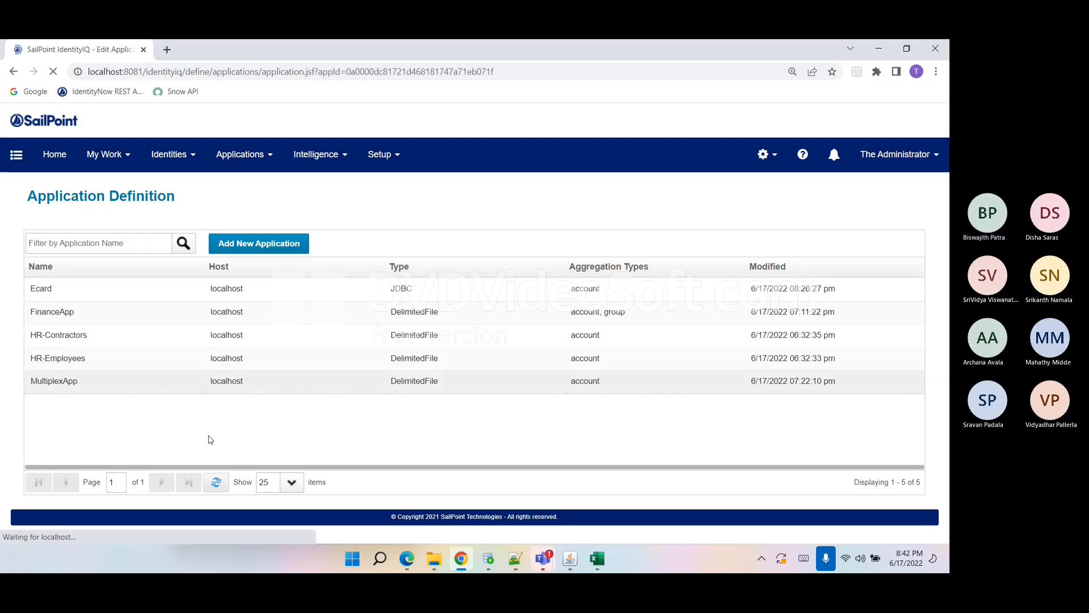
{"action": "left_click", "coordinate": [132, 244]}
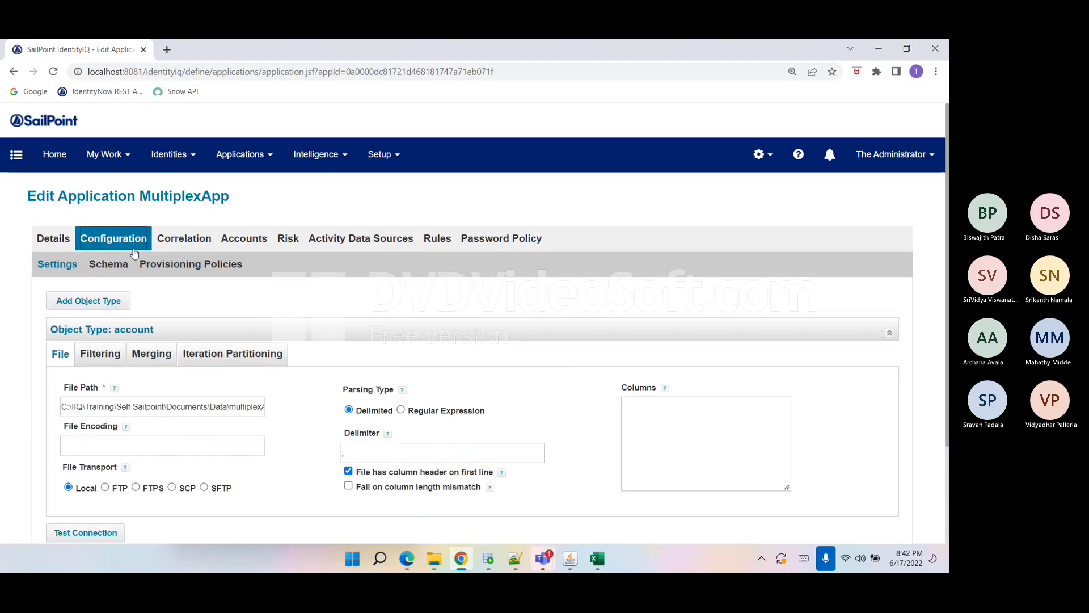
Inspect the MultiplexApp account File Path pointing to the multiplexAppData.csv file.
{"action": "scroll", "coordinate": [135, 264], "scroll_direction": "down", "scroll_amount": 3}
{"action": "left_click", "coordinate": [236, 282]}
{"action": "key", "text": "ctrl+a"}
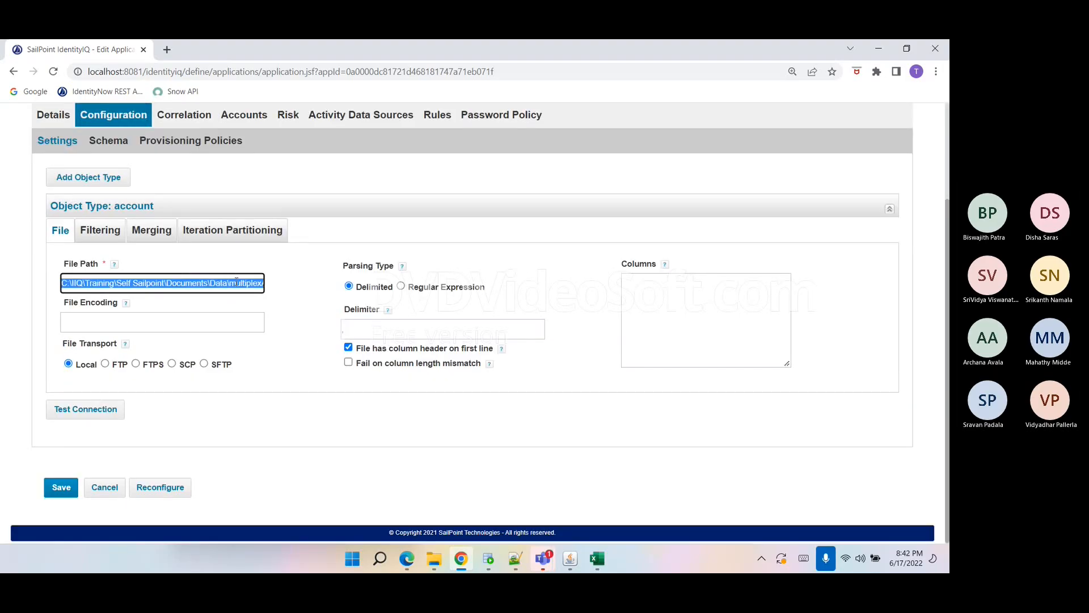
{"action": "left_click", "coordinate": [229, 286]}
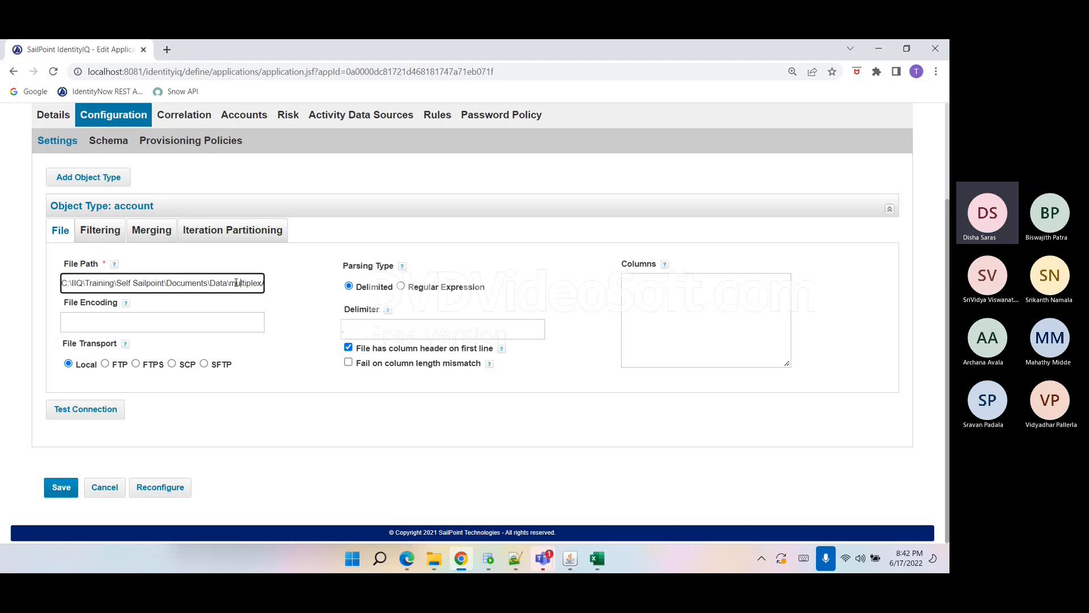
{"action": "key", "text": "Right"}
{"action": "key", "text": "Right"}
{"action": "key", "text": "Right"}
{"action": "key", "text": "Right"}
{"action": "key", "text": "Right"}
{"action": "key", "text": "Right"}
{"action": "key", "text": "Right"}
{"action": "key", "text": "Right"}
{"action": "key", "text": "Right"}
{"action": "key", "text": "Right"}
{"action": "key", "text": "Right"}
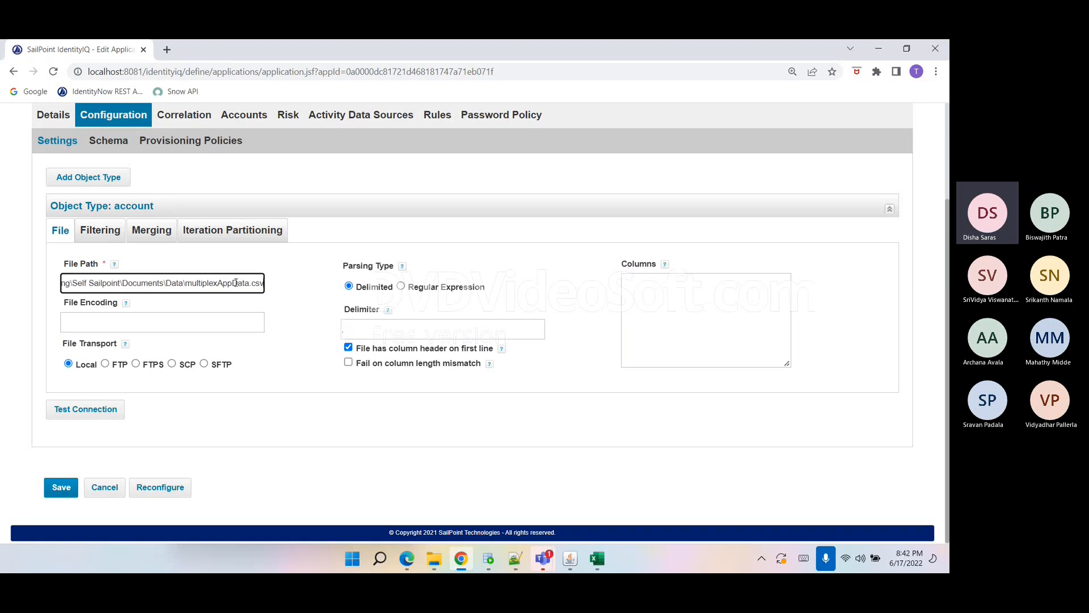
{"action": "double_click", "coordinate": [235, 282]}
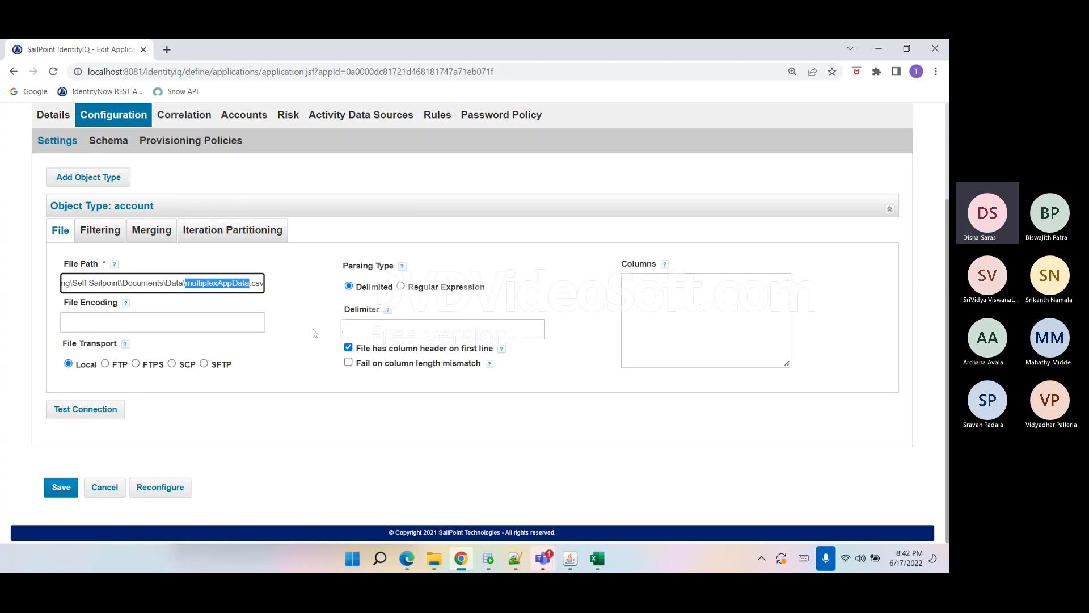
{"action": "left_click", "coordinate": [343, 330]}
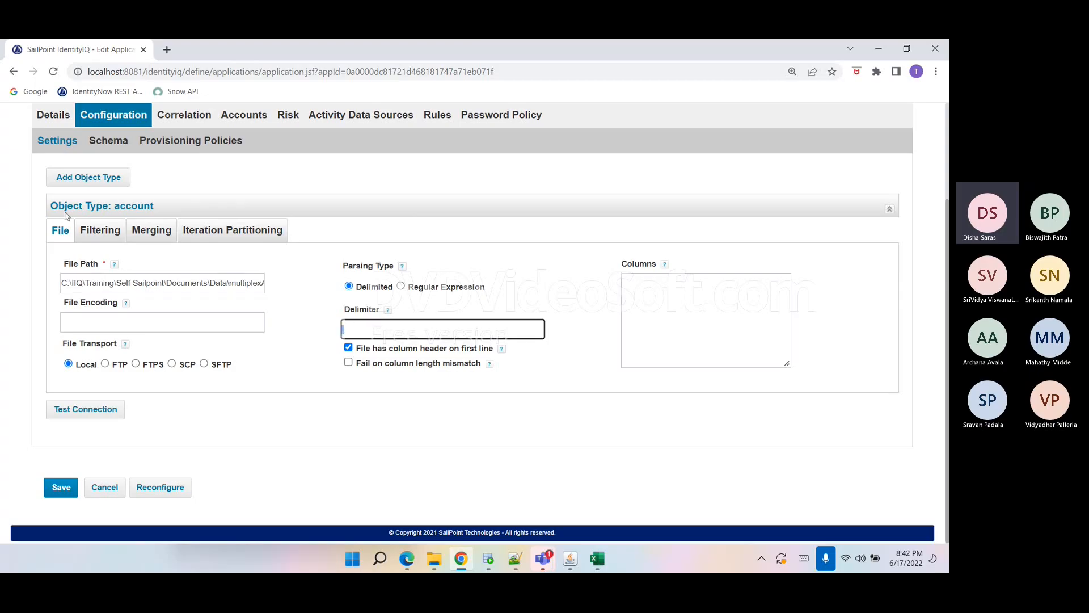
Open the Merging settings and examine the index column and the columns to be merged.
{"action": "left_click", "coordinate": [144, 237]}
{"action": "double_click", "coordinate": [250, 282]}
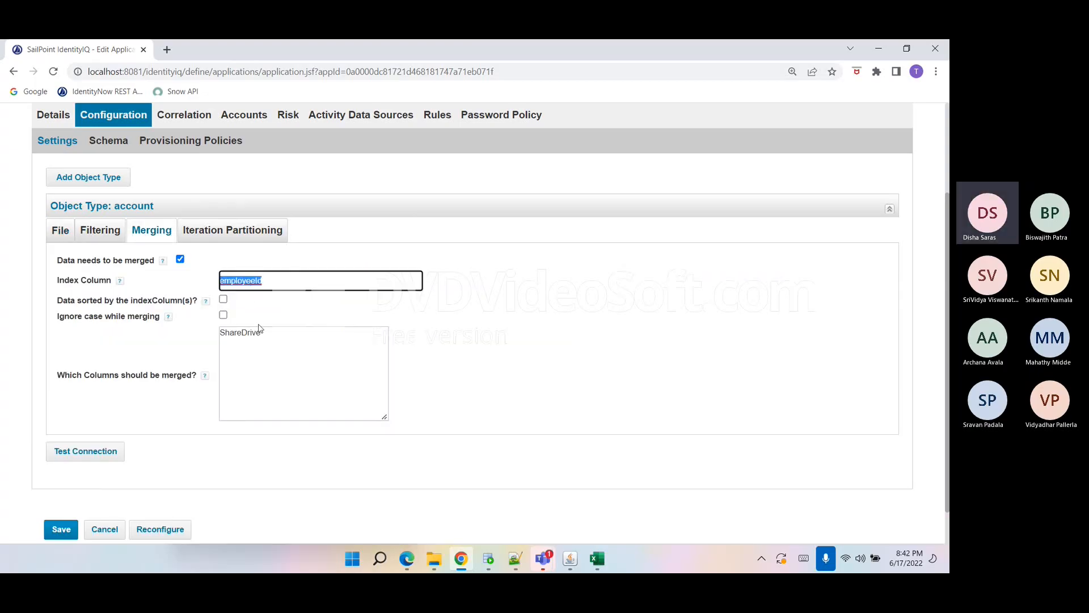
{"action": "double_click", "coordinate": [267, 339]}
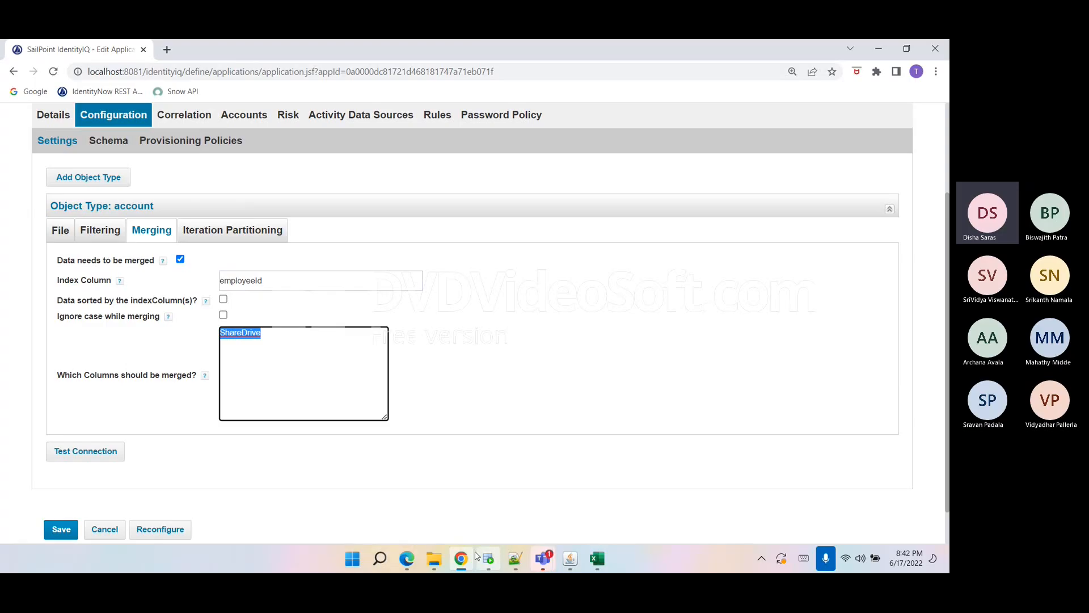
Examine the multiplexAppData spreadsheet's repeated employee rows and their ShareDrive values.
{"action": "mouse_move", "coordinate": [421, 553]}
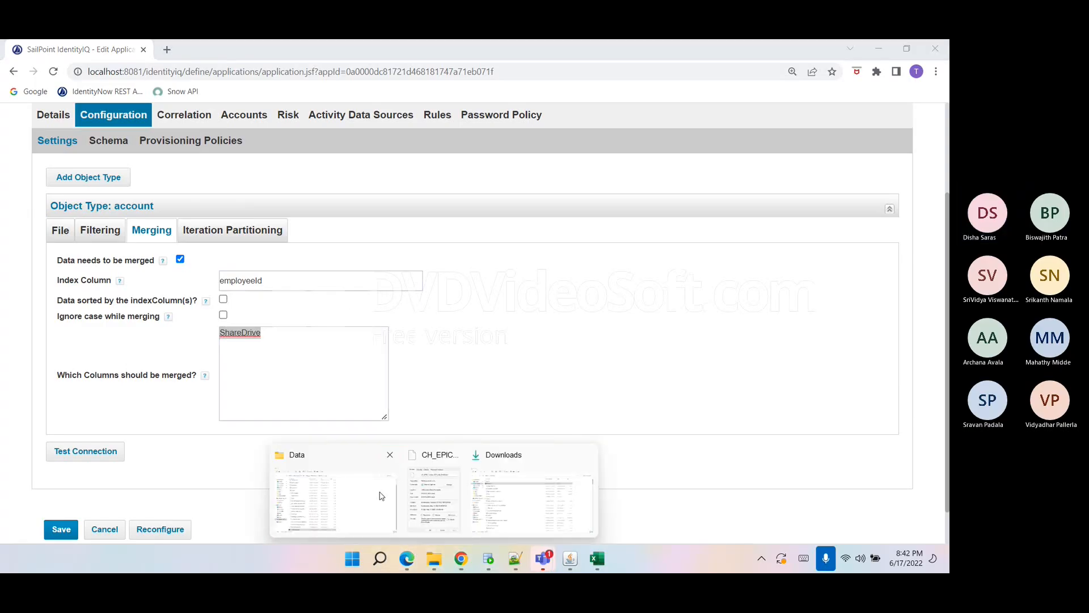
{"action": "left_click", "coordinate": [379, 494]}
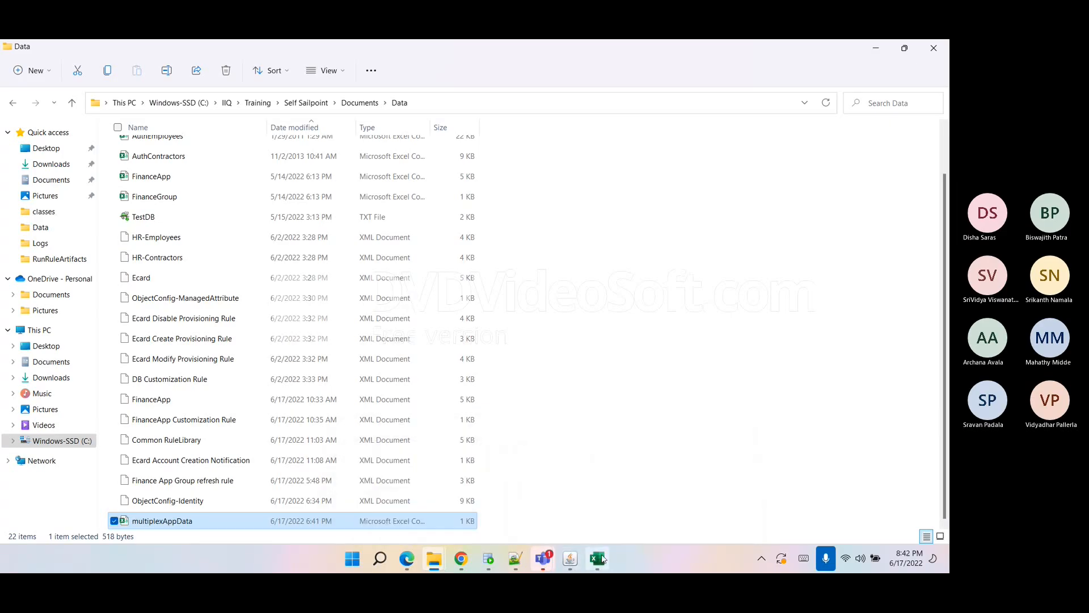
{"action": "left_click", "coordinate": [601, 559]}
{"action": "left_click", "coordinate": [195, 316]}
{"action": "left_click_drag", "start_coordinate": [214, 206], "coordinate": [293, 206]}
{"action": "left_click_drag", "start_coordinate": [195, 316], "coordinate": [200, 329]}
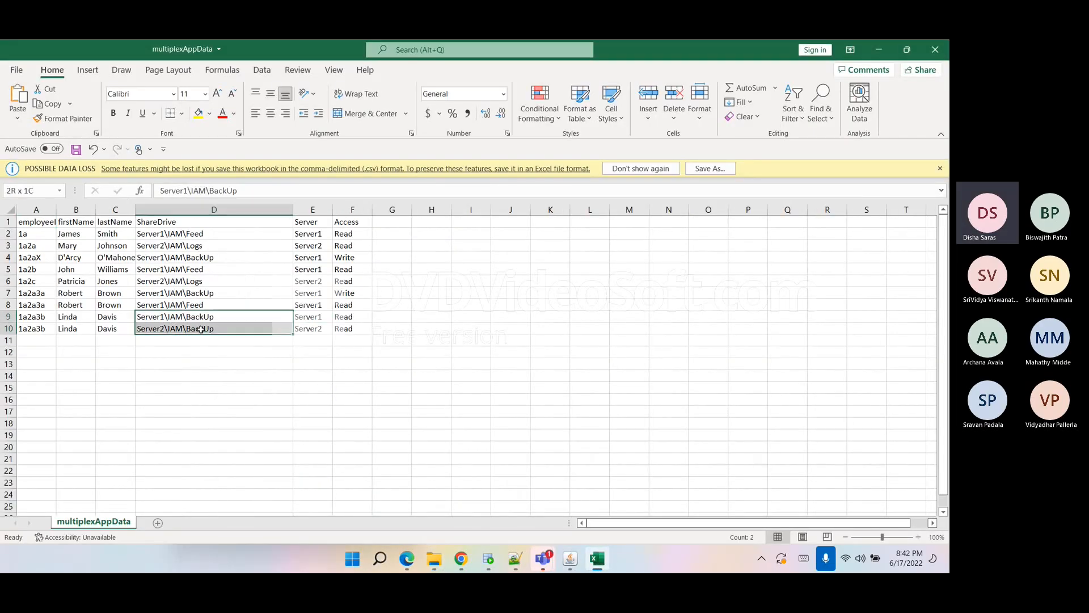
{"action": "left_click", "coordinate": [352, 459]}
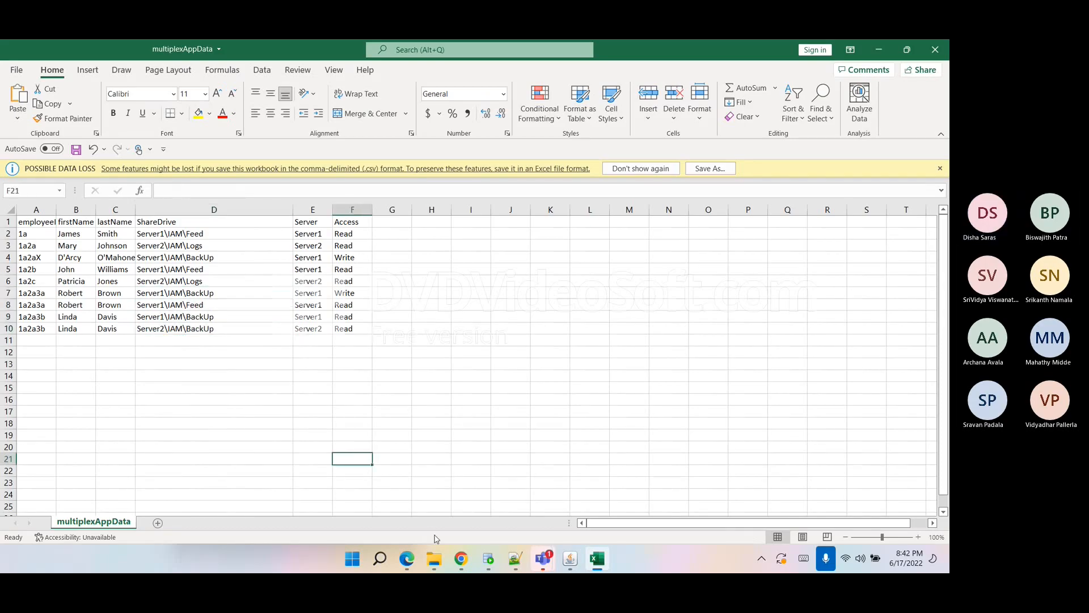
{"action": "left_click", "coordinate": [461, 559]}
Re-examine the merging index column employeeId and the merged ShareDrive column.
{"action": "double_click", "coordinate": [249, 281]}
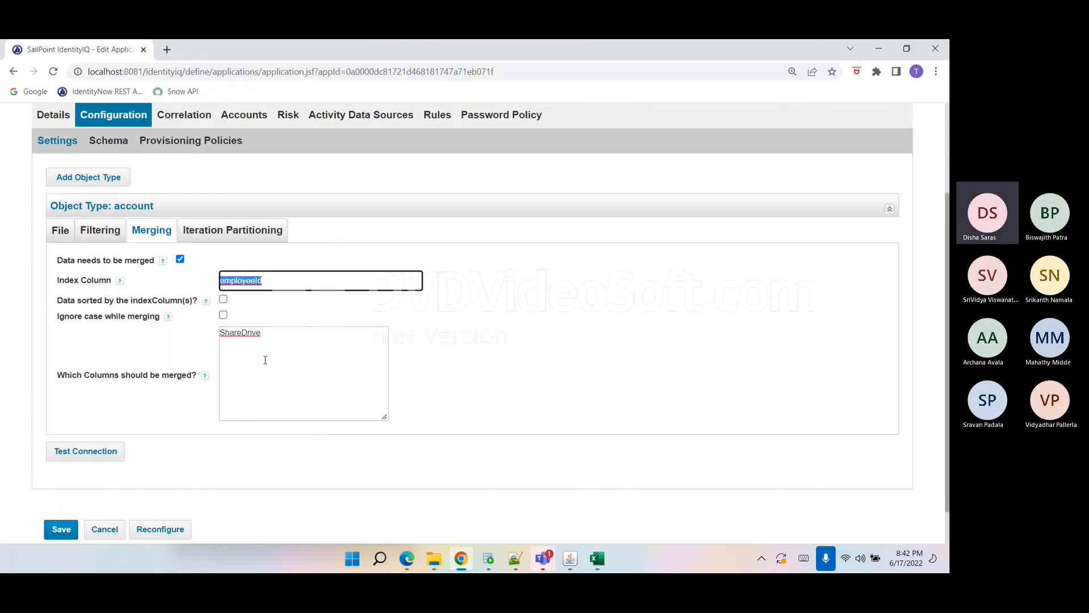
{"action": "double_click", "coordinate": [251, 334]}
{"action": "left_click", "coordinate": [265, 371]}
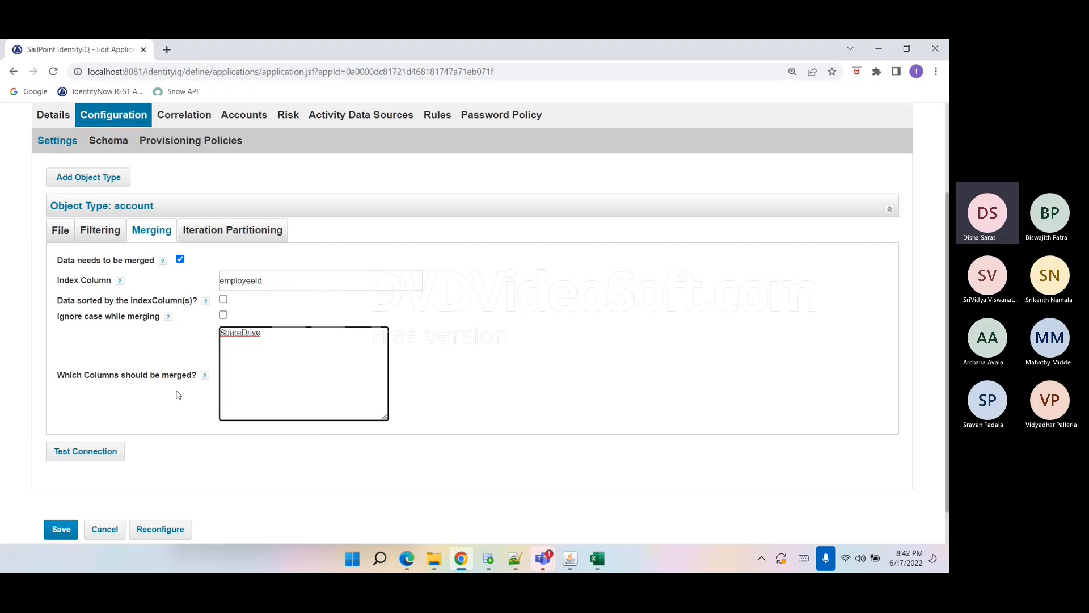
{"action": "scroll", "coordinate": [179, 395], "scroll_direction": "down", "scroll_amount": 1}
{"action": "scroll", "coordinate": [164, 353], "scroll_direction": "up", "scroll_amount": 2}
Review the Schema's identity attribute, display attribute and account attribute list.
{"action": "left_click", "coordinate": [108, 220]}
{"action": "scroll", "coordinate": [187, 360], "scroll_direction": "down", "scroll_amount": 3}
{"action": "left_click_drag", "start_coordinate": [128, 207], "coordinate": [20, 218]}
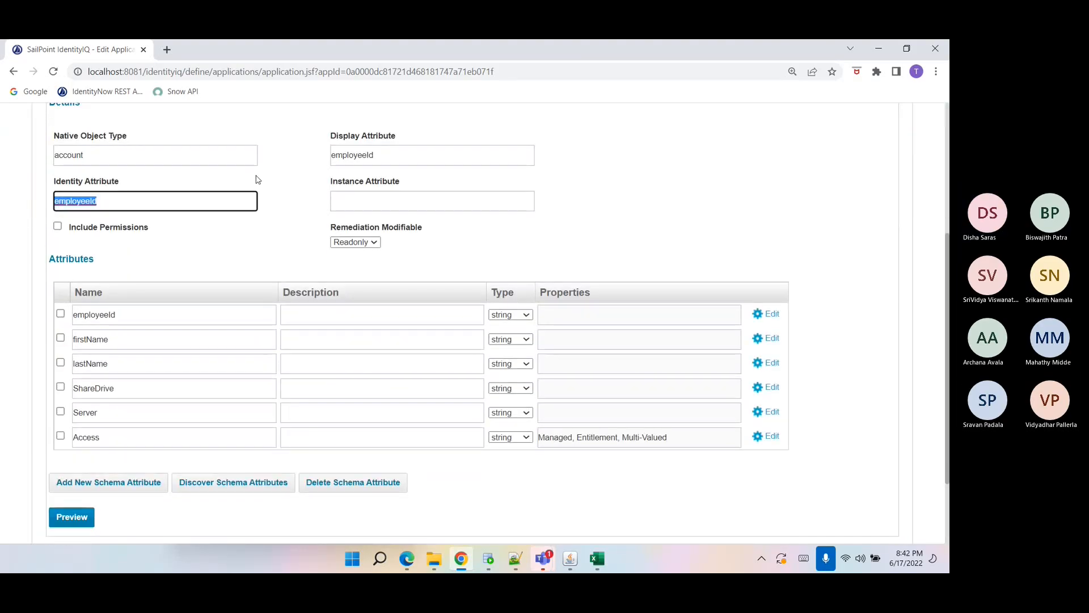
{"action": "left_click_drag", "start_coordinate": [373, 155], "coordinate": [323, 163]}
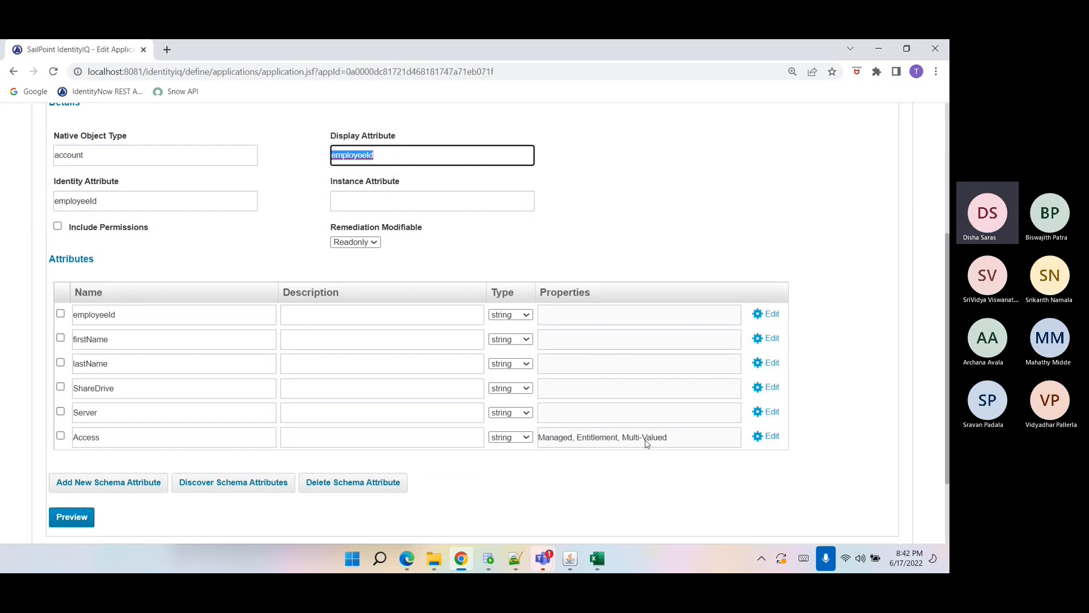
{"action": "scroll", "coordinate": [156, 408], "scroll_direction": "up", "scroll_amount": 5}
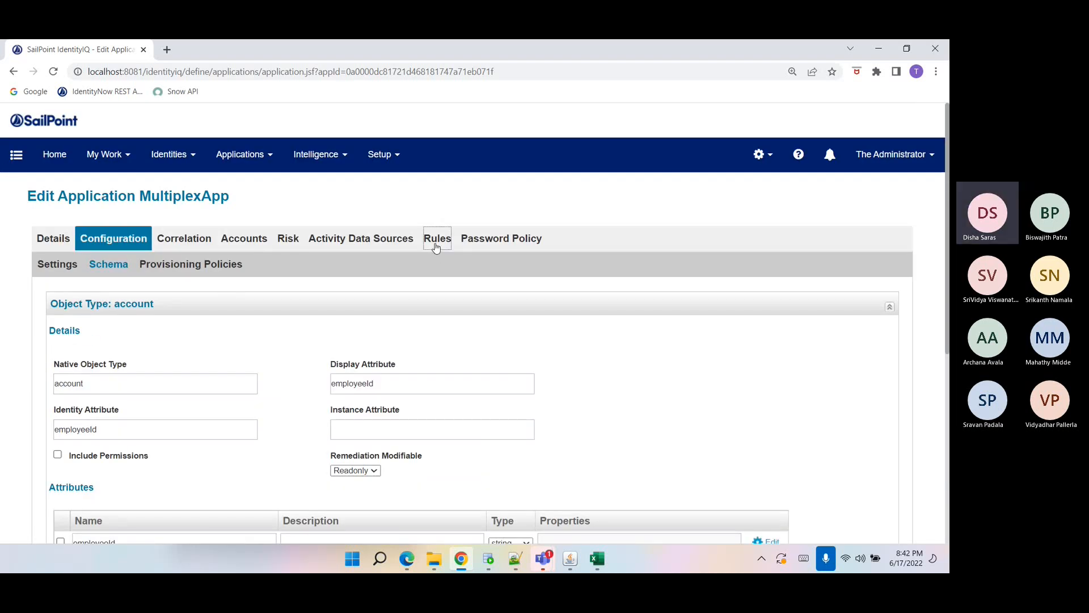
Open the MultiplexApp Build Map Rule and examine its map.put statements for the multiplex attributes.
{"action": "left_click", "coordinate": [435, 240]}
{"action": "scroll", "coordinate": [263, 464], "scroll_direction": "down", "scroll_amount": 2}
{"action": "double_click", "coordinate": [70, 470]}
{"action": "left_click", "coordinate": [419, 470]}
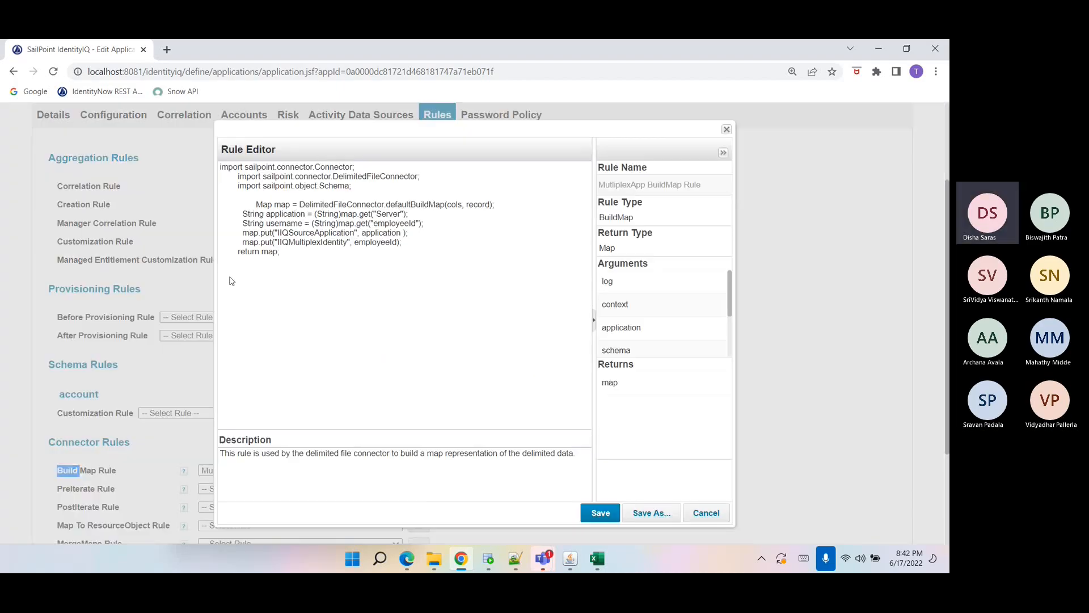
{"action": "left_click_drag", "start_coordinate": [243, 233], "coordinate": [346, 254]}
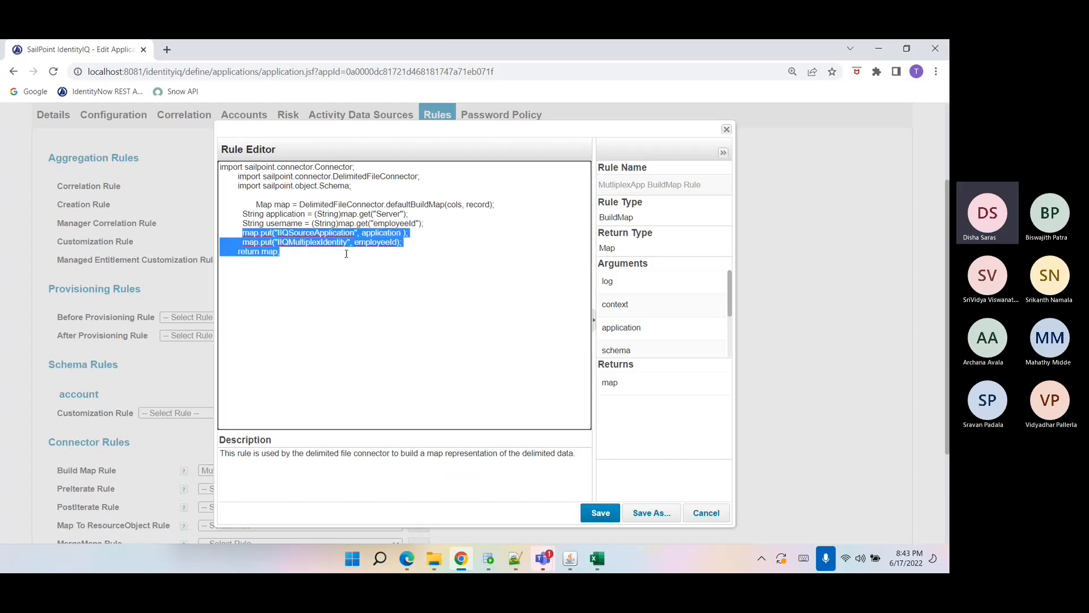
{"action": "left_click", "coordinate": [286, 233]}
{"action": "double_click", "coordinate": [286, 232]}
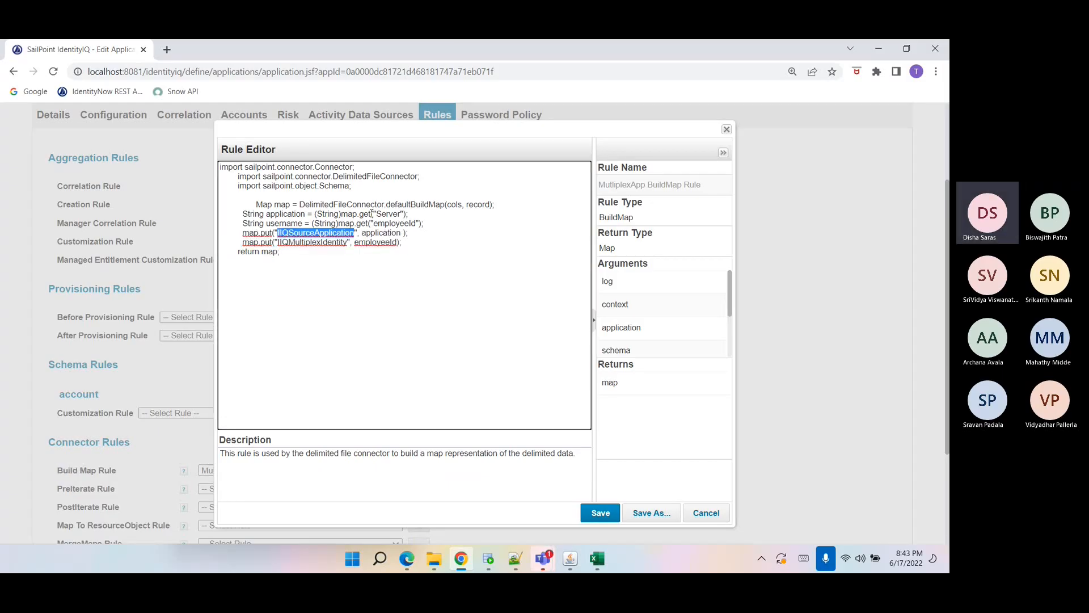
{"action": "left_click", "coordinate": [376, 232]}
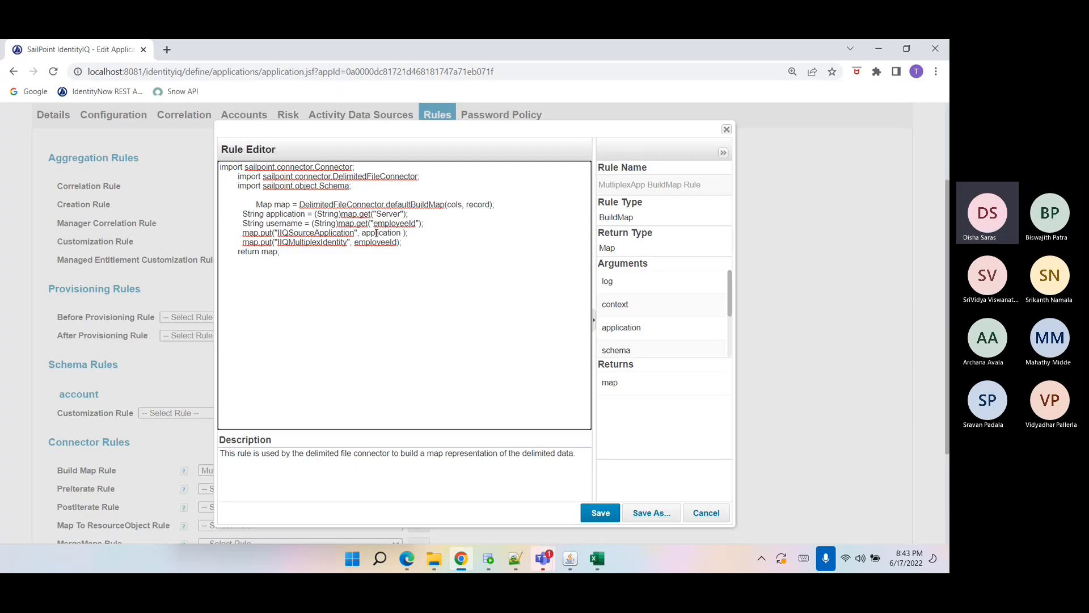
{"action": "double_click", "coordinate": [376, 232]}
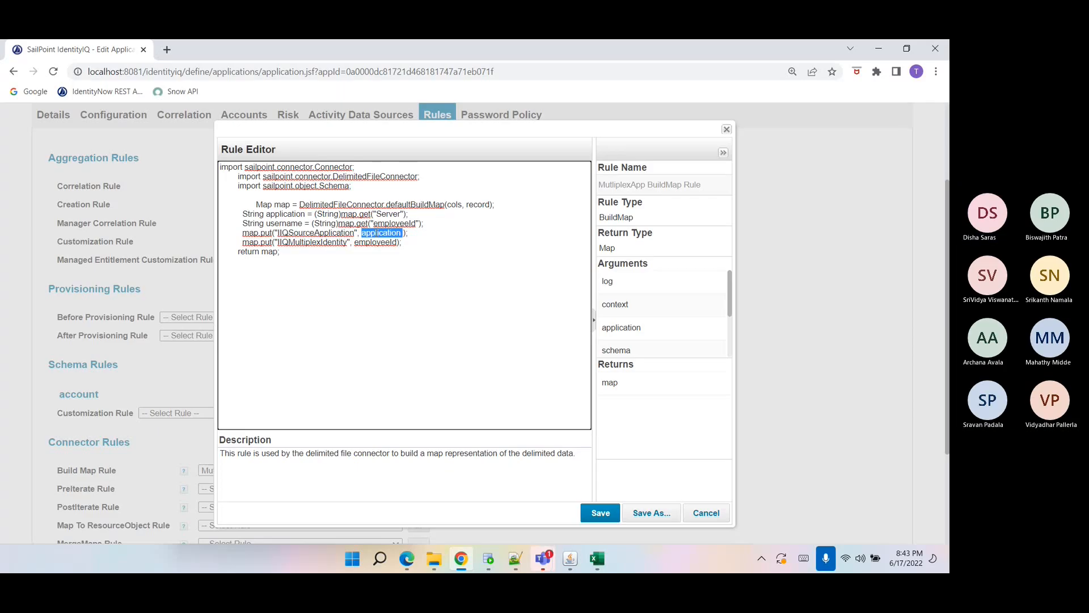
Check the Server column header in the multiplexAppData spreadsheet.
{"action": "left_click", "coordinate": [600, 560]}
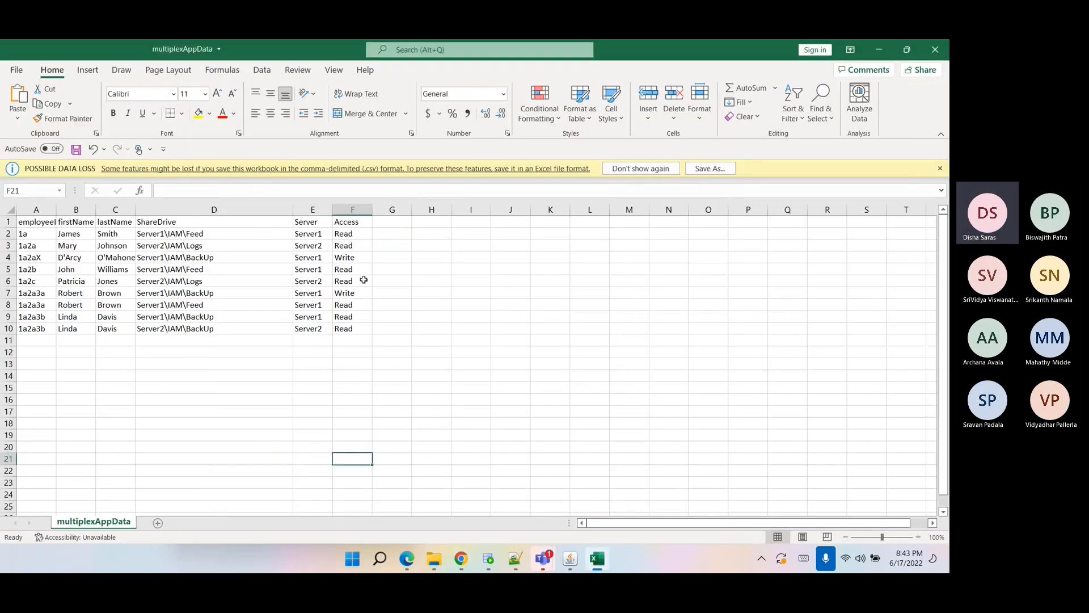
{"action": "left_click", "coordinate": [319, 236]}
{"action": "left_click", "coordinate": [313, 221]}
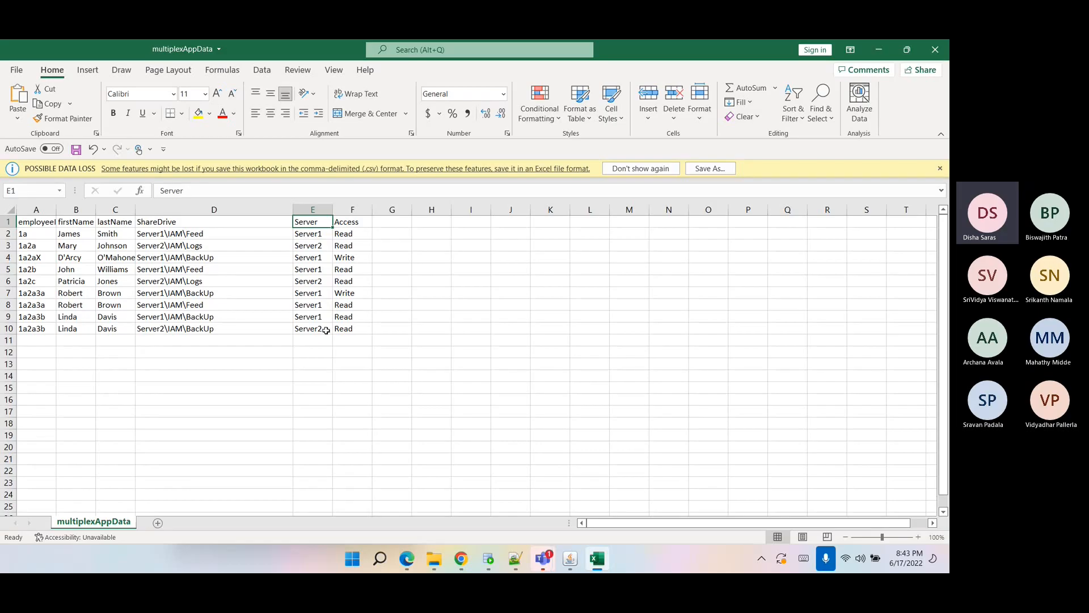
Compare the Build Map Rule's map.get keys and map.put attributes with the spreadsheet columns.
{"action": "left_click", "coordinate": [461, 560]}
{"action": "double_click", "coordinate": [386, 215]}
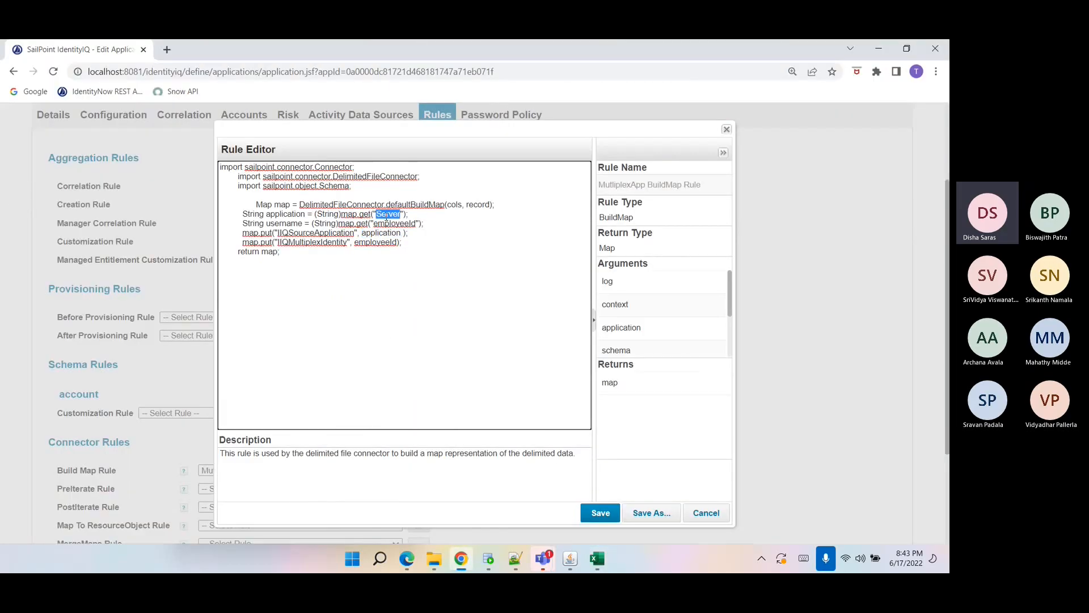
{"action": "double_click", "coordinate": [280, 215]}
{"action": "double_click", "coordinate": [406, 224]}
{"action": "double_click", "coordinate": [284, 224]}
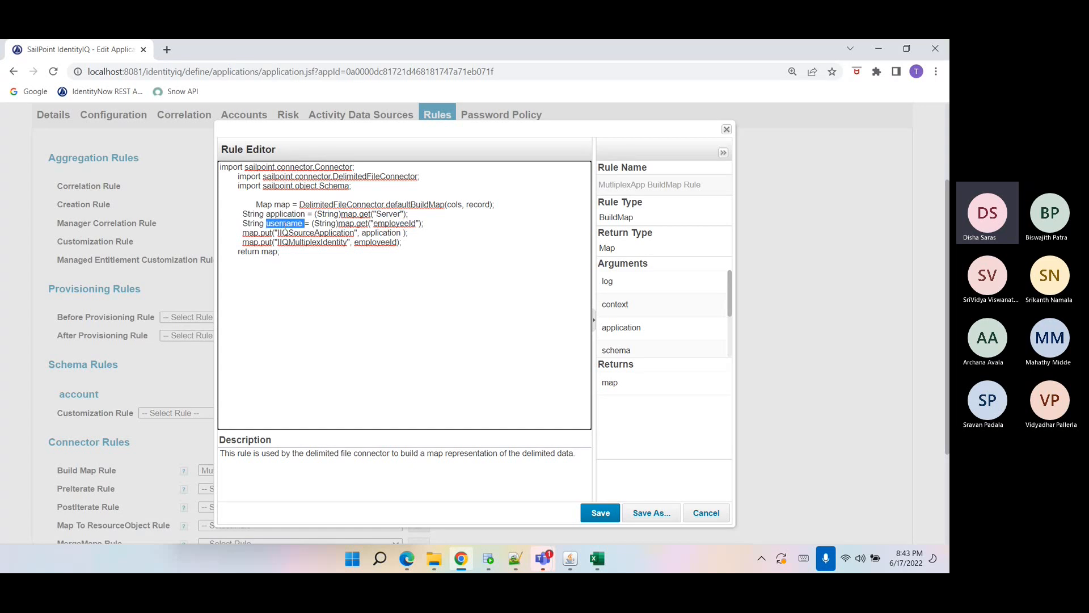
{"action": "double_click", "coordinate": [329, 242]}
{"action": "double_click", "coordinate": [294, 233]}
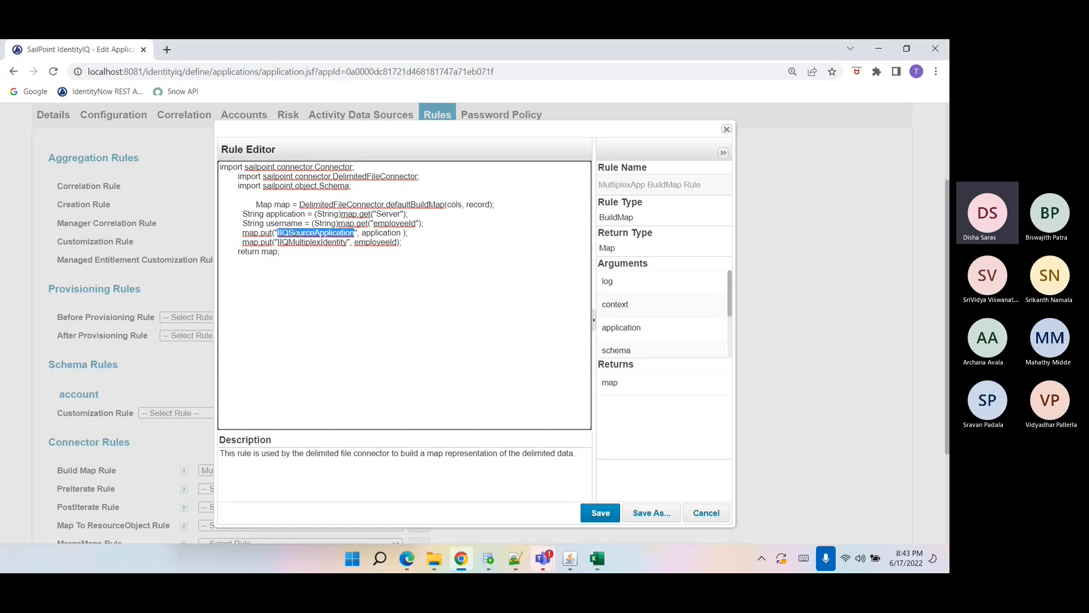
{"action": "double_click", "coordinate": [297, 243]}
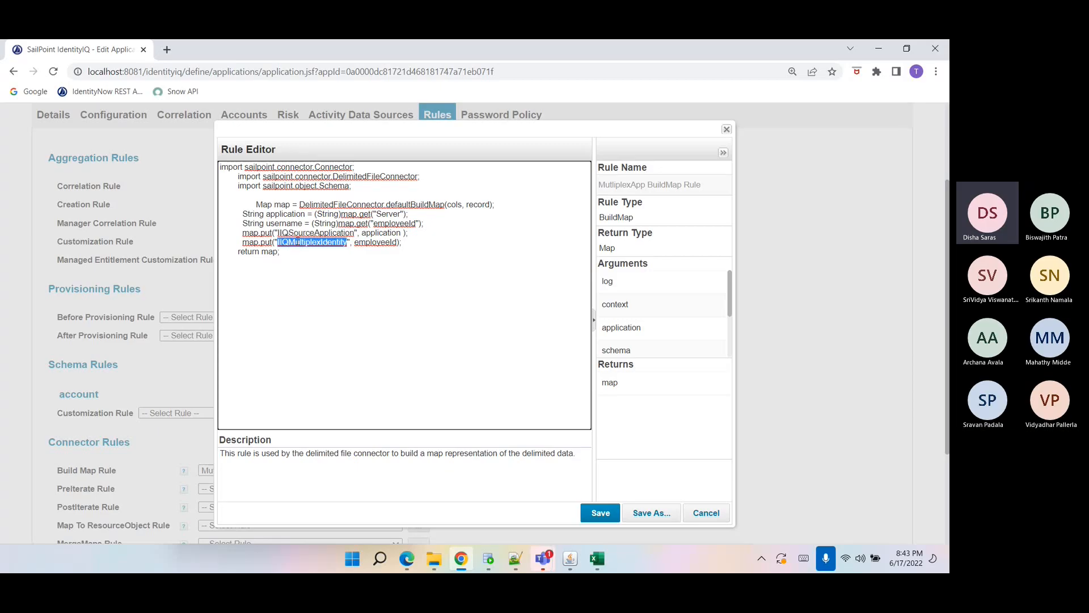
Select and review the Build Map Rule code, then close the rule editor without saving.
{"action": "left_click", "coordinate": [297, 242]}
{"action": "left_click_drag", "start_coordinate": [242, 233], "coordinate": [418, 243]}
{"action": "left_click_drag", "start_coordinate": [300, 264], "coordinate": [218, 174]}
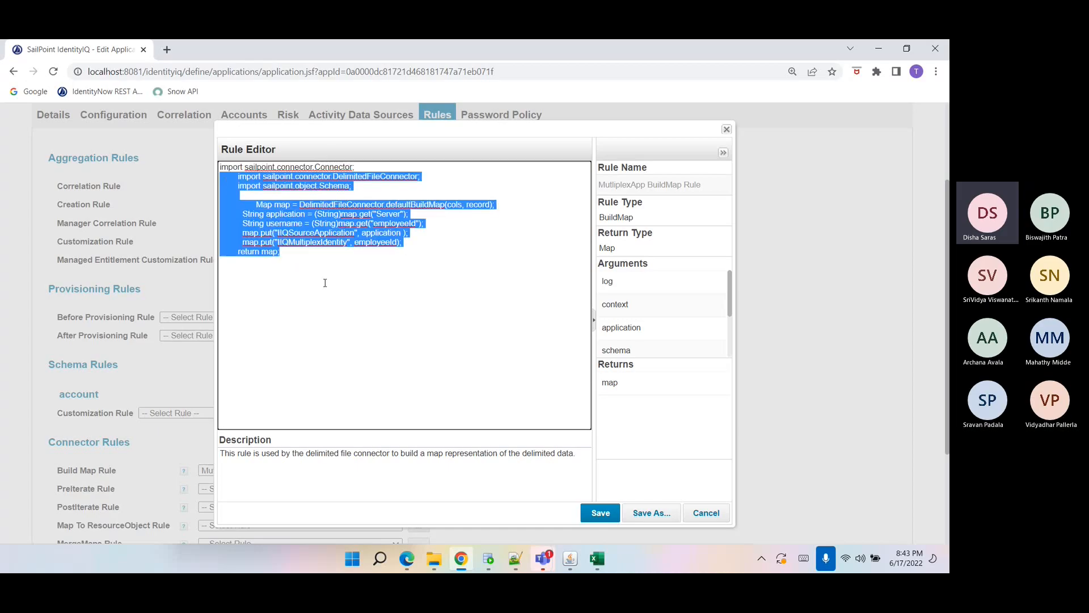
{"action": "left_click", "coordinate": [324, 282]}
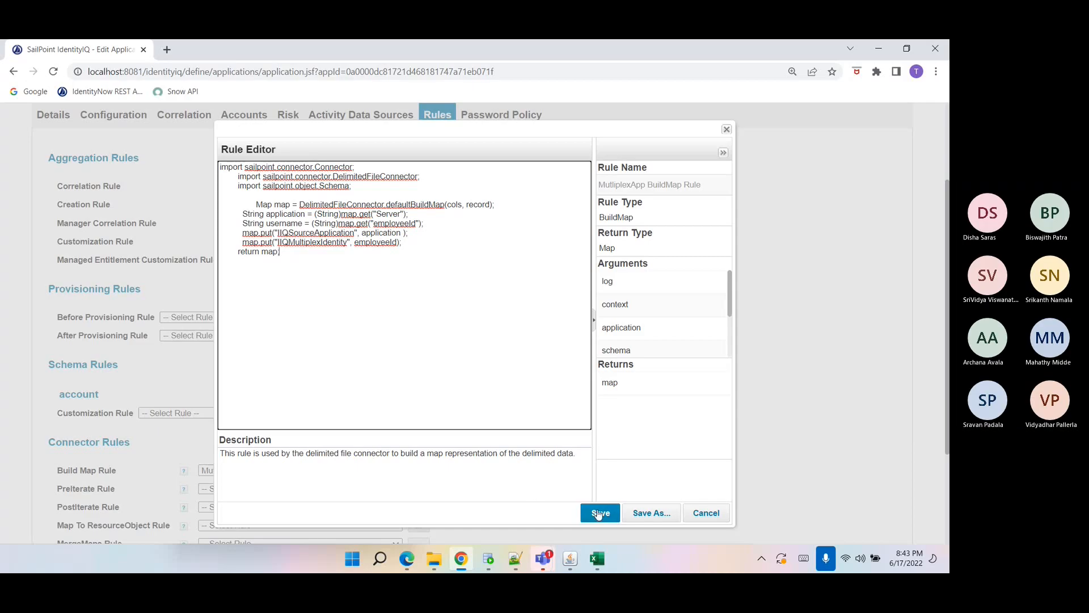
{"action": "left_click", "coordinate": [705, 512]}
Assign the existing EmployeeId correlation configuration to the MultiplexApp application.
{"action": "scroll", "coordinate": [154, 373], "scroll_direction": "down", "scroll_amount": 1}
{"action": "scroll", "coordinate": [153, 373], "scroll_direction": "down", "scroll_amount": 2}
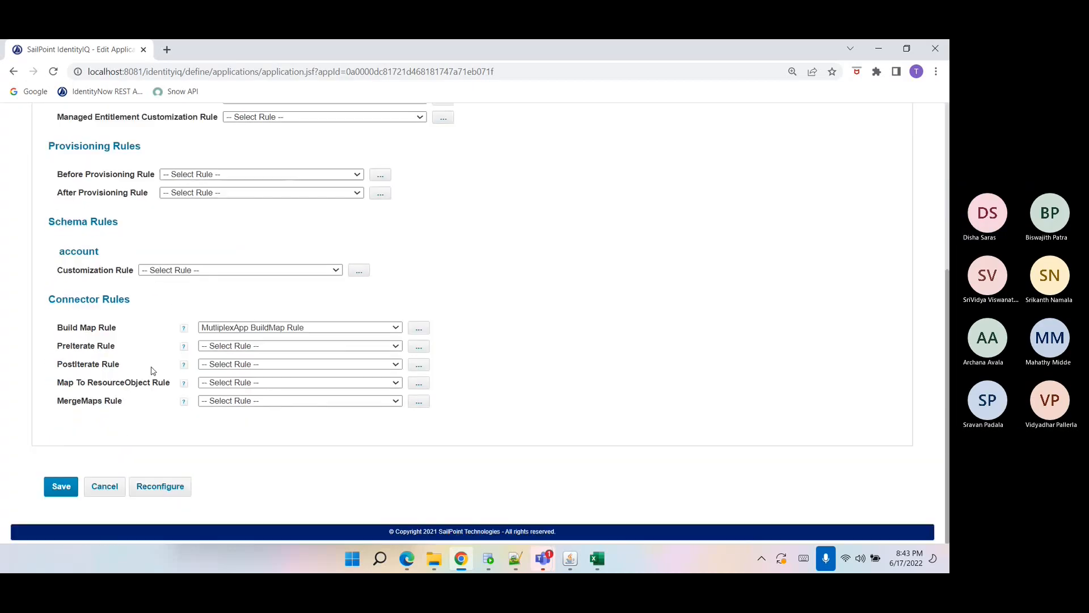
{"action": "scroll", "coordinate": [191, 294], "scroll_direction": "up", "scroll_amount": 4}
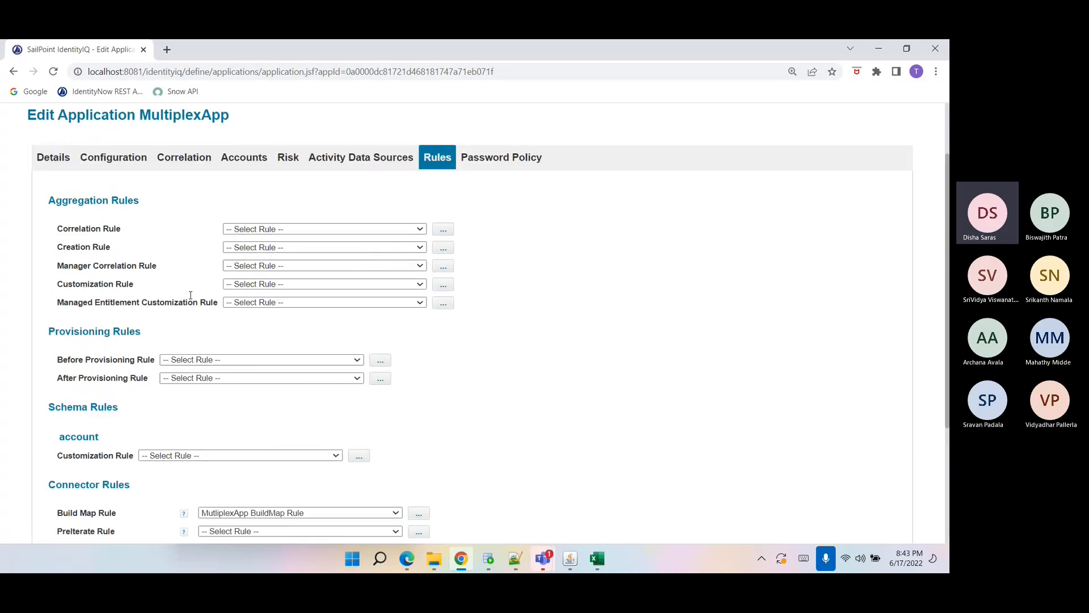
{"action": "left_click", "coordinate": [174, 167]}
{"action": "left_click", "coordinate": [160, 268]}
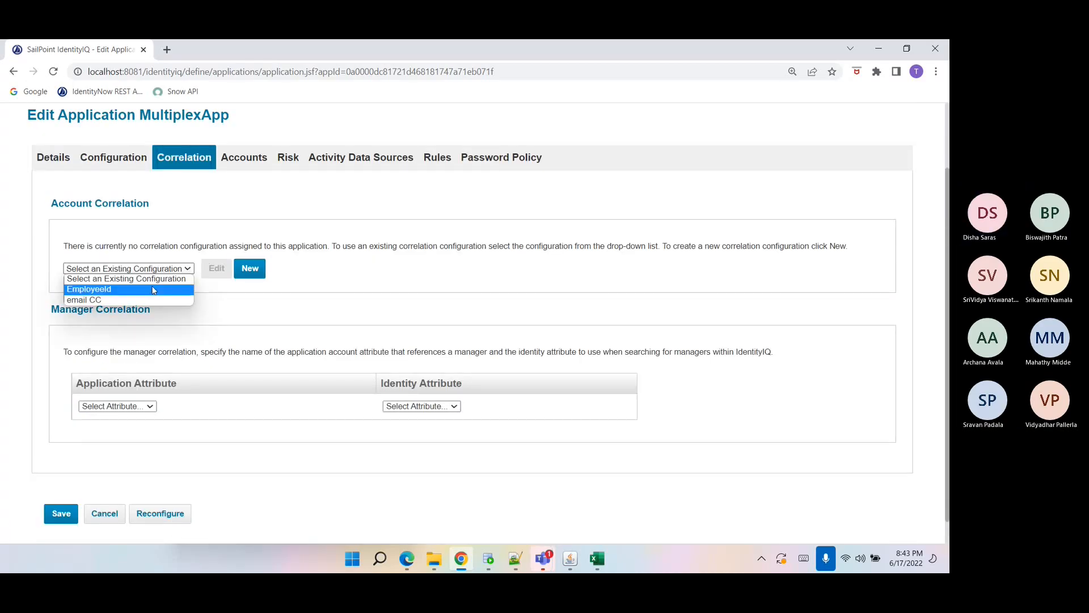
{"action": "left_click", "coordinate": [153, 289]}
Compare with the multiplexAppData spreadsheet, then save the MultiplexApp application with its correlation setting.
{"action": "left_click", "coordinate": [596, 560]}
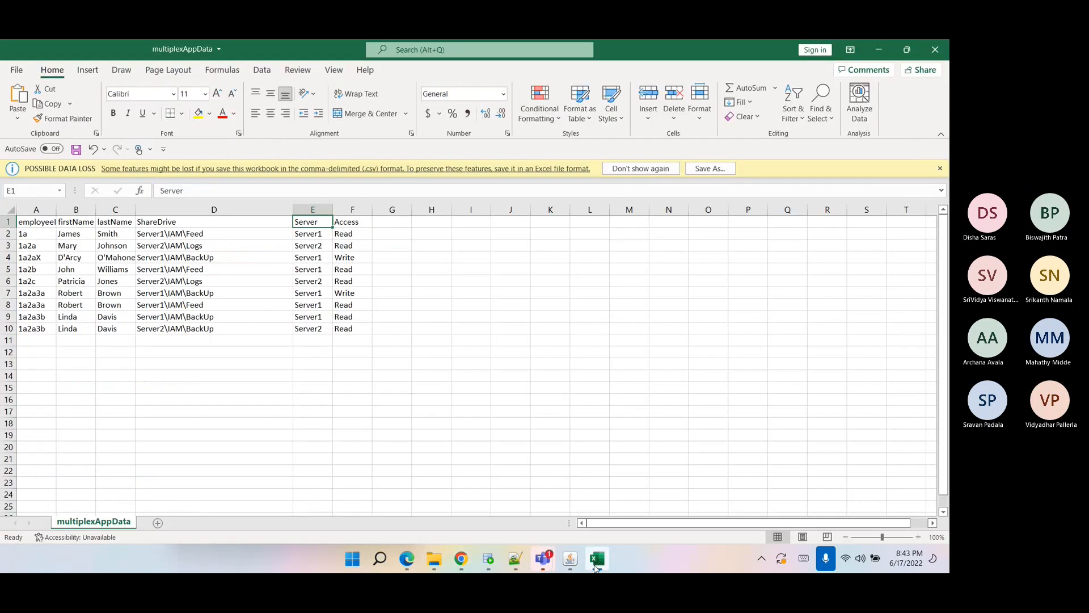
{"action": "left_click", "coordinate": [596, 560]}
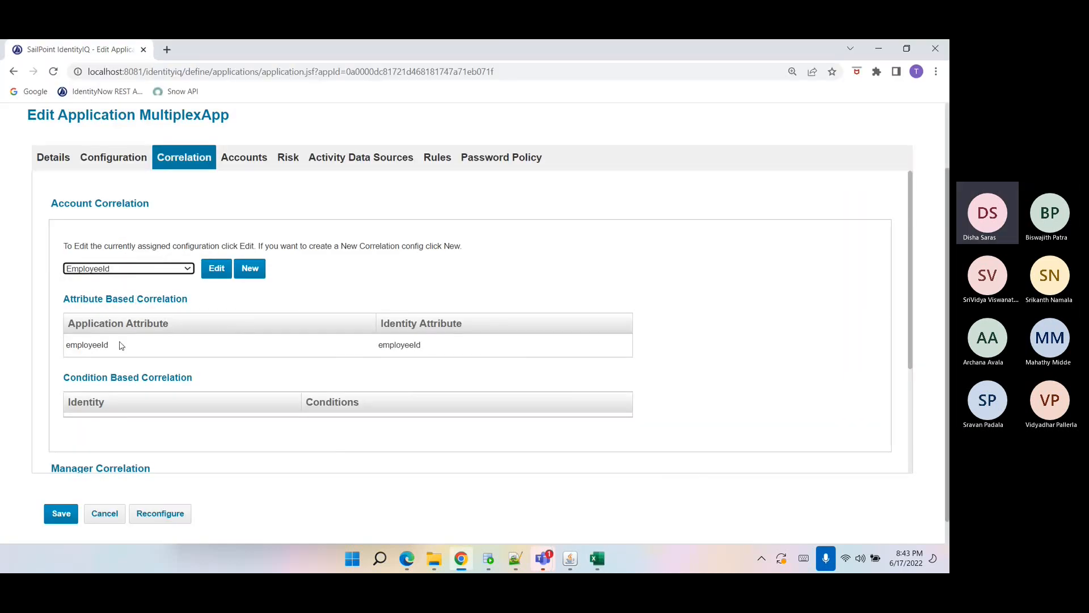
{"action": "left_click", "coordinate": [118, 157]}
{"action": "left_click", "coordinate": [188, 158]}
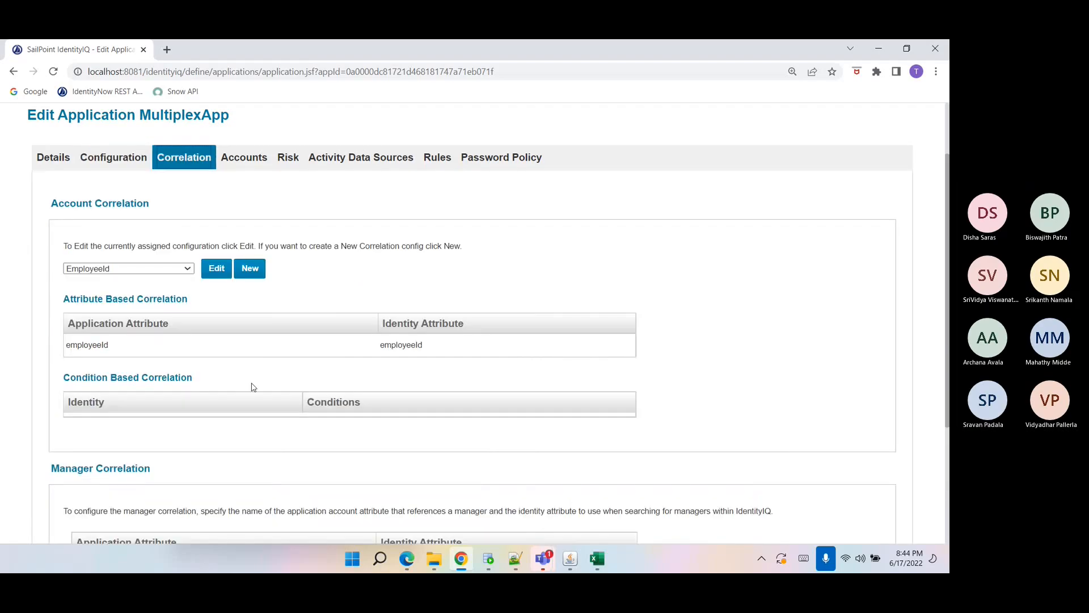
{"action": "scroll", "coordinate": [235, 372], "scroll_direction": "down", "scroll_amount": 3}
{"action": "left_click", "coordinate": [61, 491]}
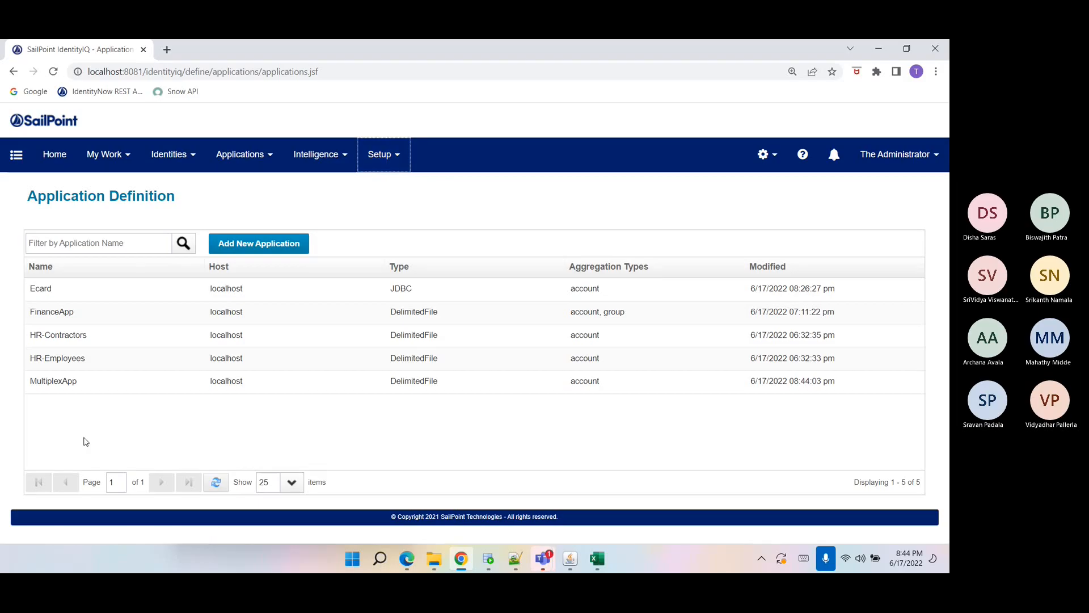
Open the Tasks page in a new browser tab and switch to it.
{"action": "left_click", "coordinate": [206, 482]}
{"action": "left_click", "coordinate": [379, 154]}
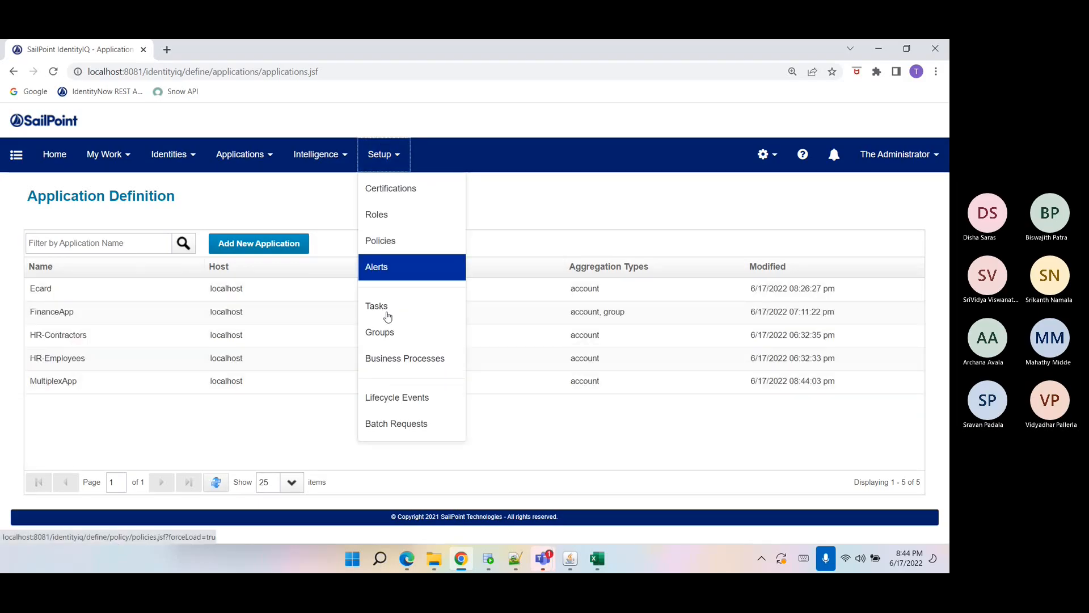
{"action": "right_click", "coordinate": [394, 319]}
{"action": "left_click", "coordinate": [408, 327]}
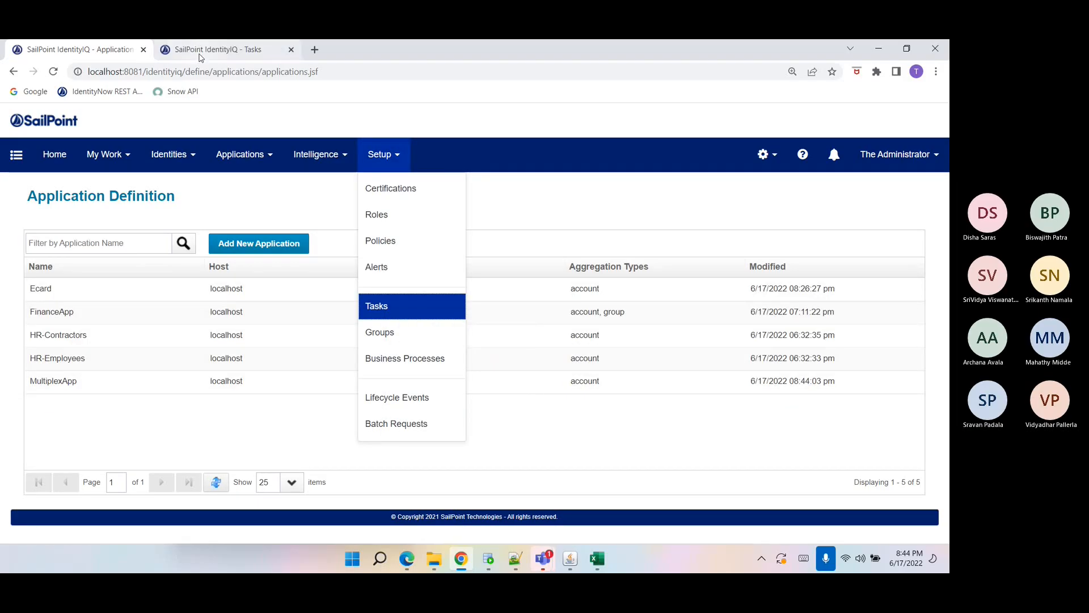
{"action": "left_click", "coordinate": [213, 50]}
Set the AA account aggregation task to scan MultiplexApp and save and execute it.
{"action": "left_click", "coordinate": [91, 335]}
{"action": "scroll", "coordinate": [431, 397], "scroll_direction": "down", "scroll_amount": 5}
{"action": "left_click", "coordinate": [473, 359]}
{"action": "left_click", "coordinate": [474, 343]}
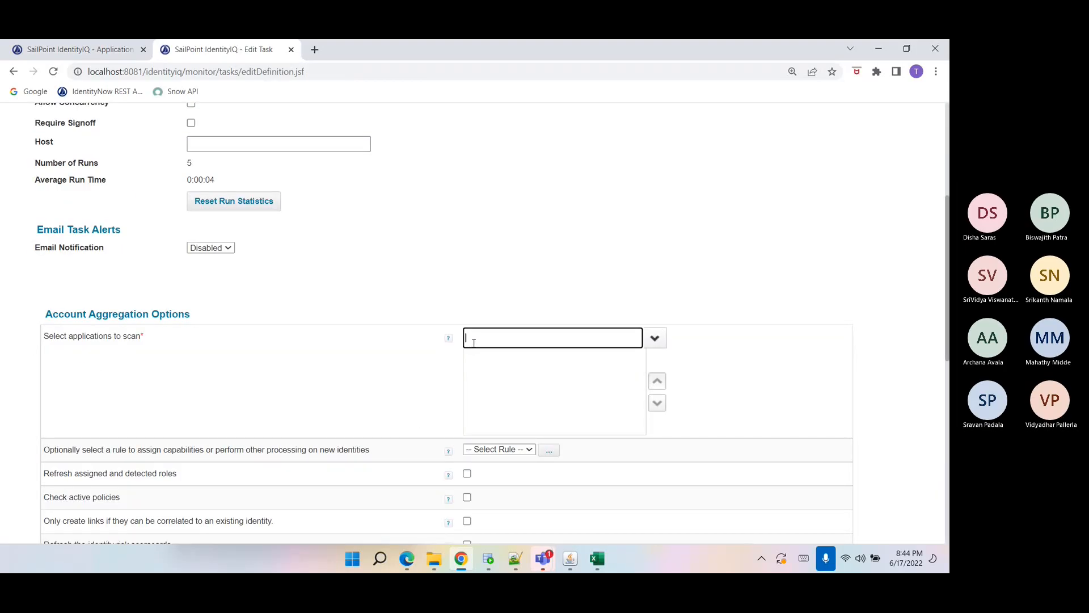
{"action": "type", "text": "MultiplexApp"}
{"action": "left_click", "coordinate": [501, 362]}
{"action": "scroll", "coordinate": [479, 371], "scroll_direction": "down", "scroll_amount": 10}
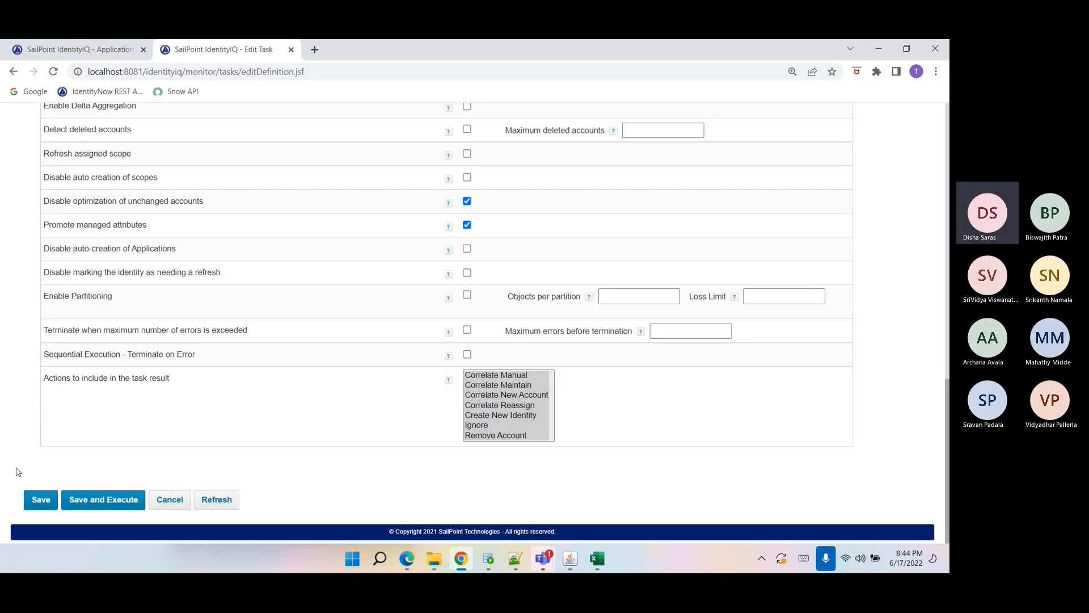
{"action": "left_click", "coordinate": [112, 497]}
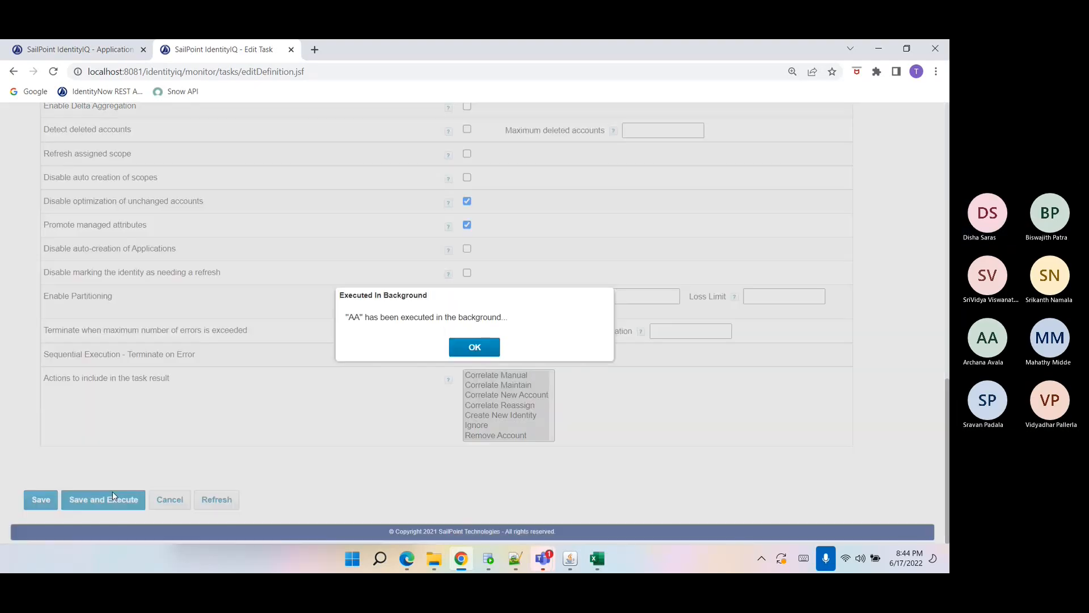
{"action": "left_click", "coordinate": [483, 347]}
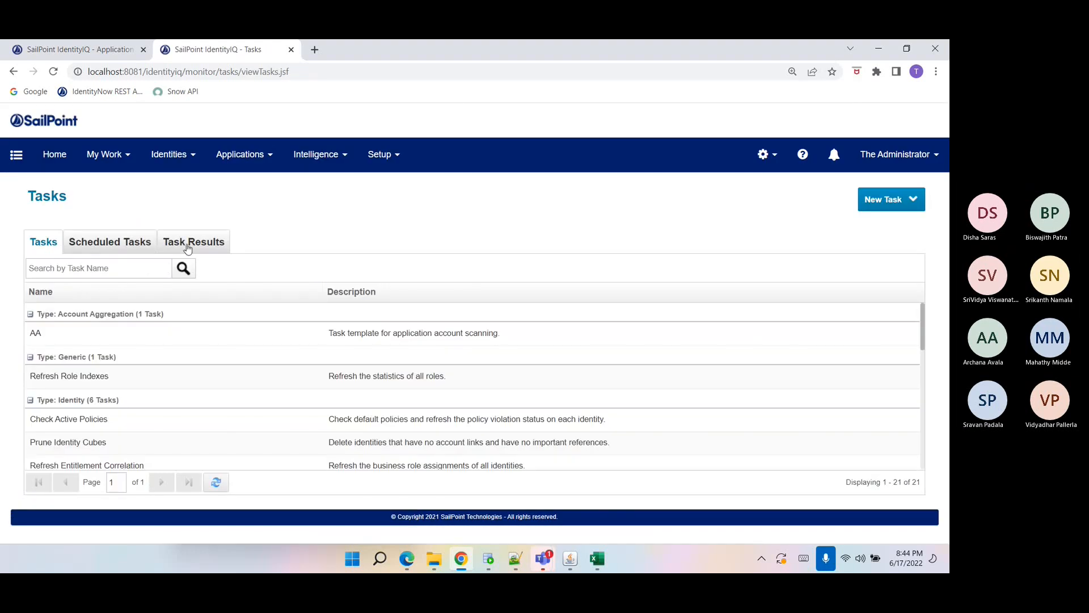
Open the AA task result and read its aggregation error message.
{"action": "left_click", "coordinate": [191, 243]}
{"action": "left_click", "coordinate": [214, 314]}
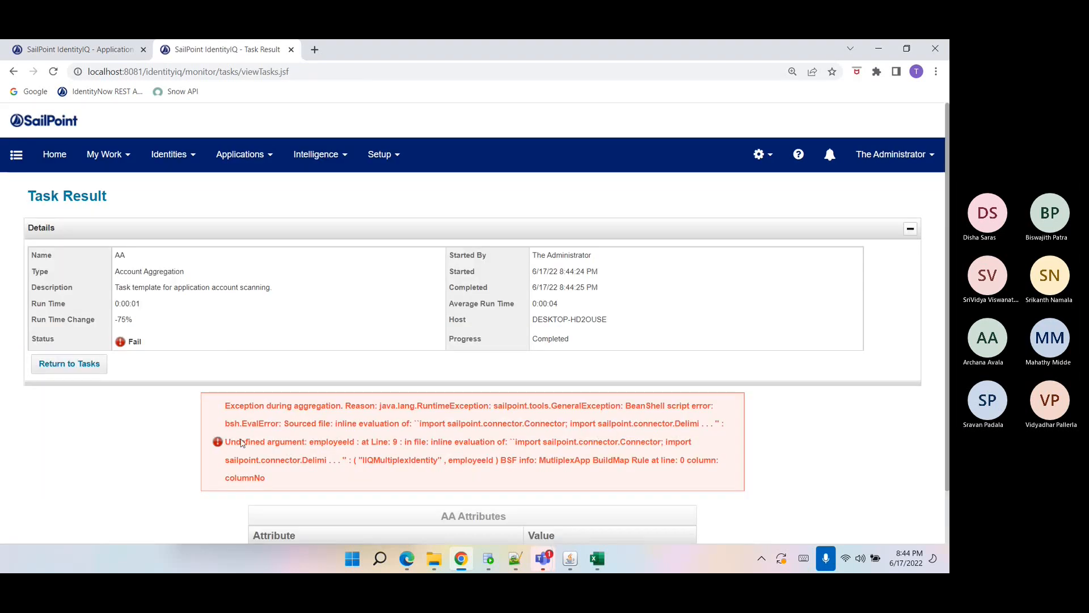
{"action": "triple_click", "coordinate": [278, 458]}
{"action": "left_click", "coordinate": [79, 364]}
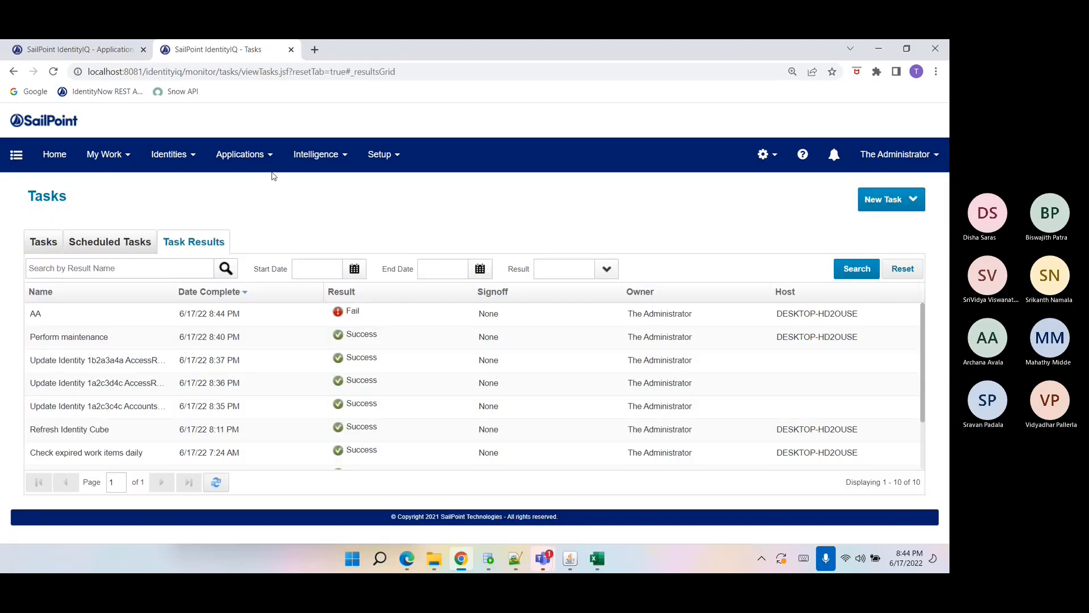
In MultiplexApp's Build Map Rule, replace employeeId in the IIQMultiplexIdentity map.put with username and save the rule.
{"action": "left_click", "coordinate": [80, 50]}
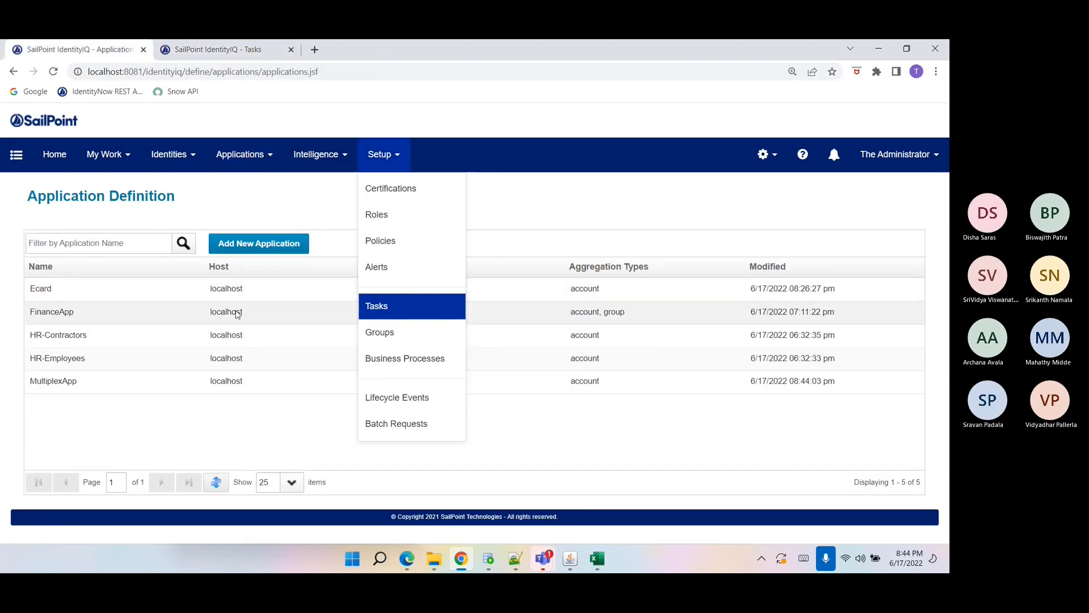
{"action": "left_click", "coordinate": [212, 382]}
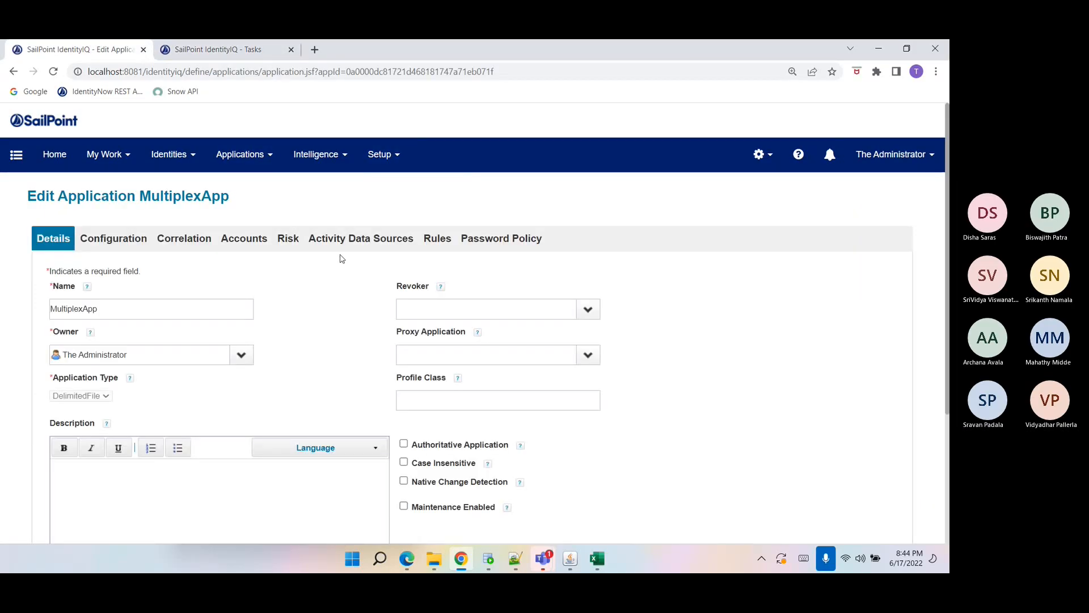
{"action": "left_click", "coordinate": [437, 239]}
{"action": "scroll", "coordinate": [353, 397], "scroll_direction": "down", "scroll_amount": 5}
{"action": "left_click", "coordinate": [418, 352]}
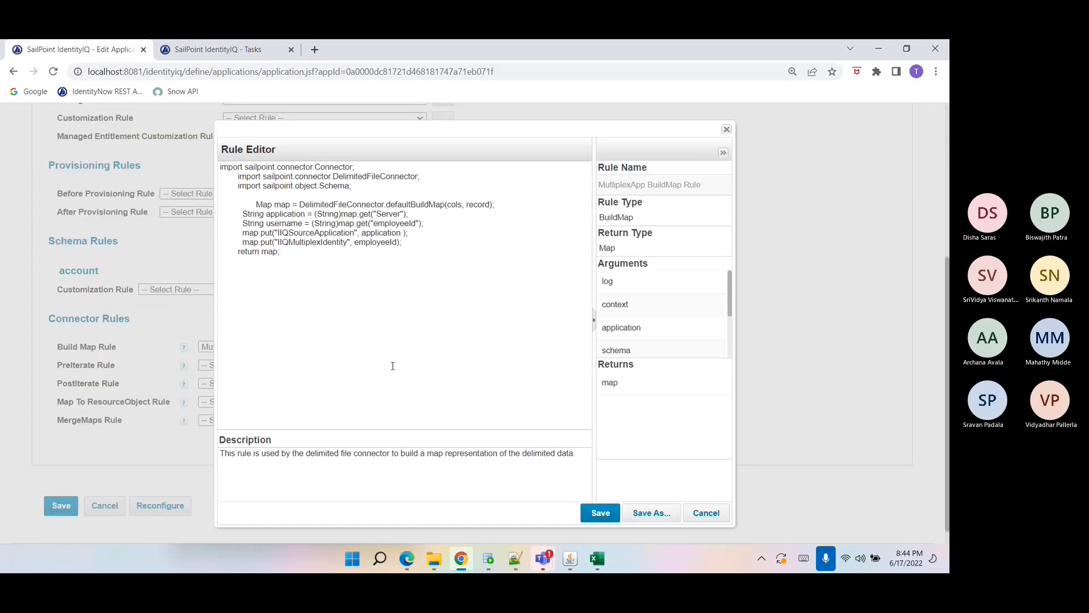
{"action": "double_click", "coordinate": [297, 222]}
{"action": "key", "text": "ctrl+c"}
{"action": "double_click", "coordinate": [357, 244]}
{"action": "key", "text": "ctrl+v"}
{"action": "left_click", "coordinate": [598, 514]}
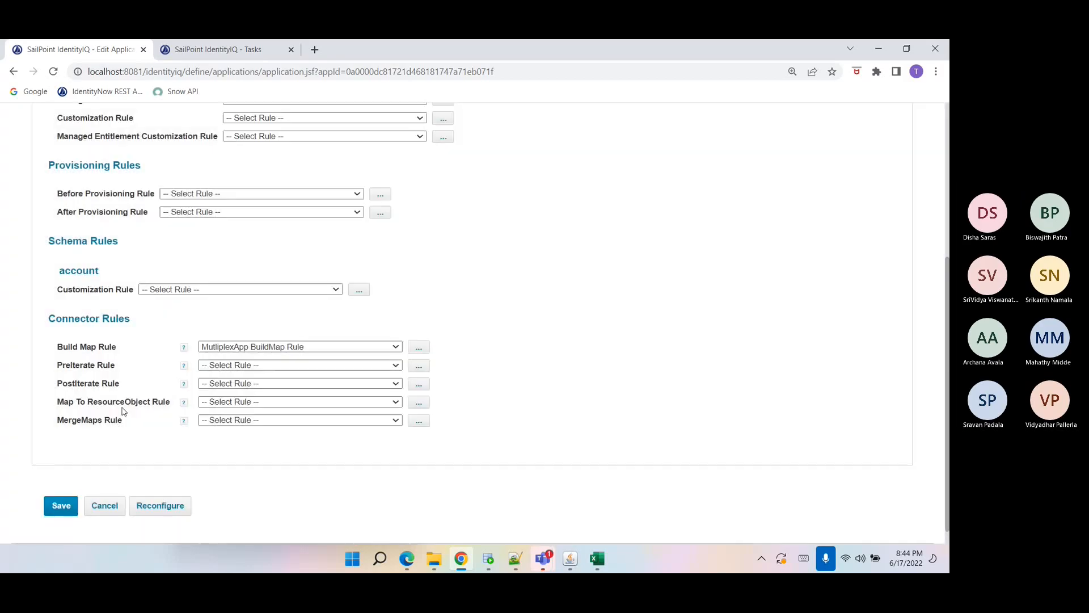
Save the MultiplexApp application and run the AA aggregation task again.
{"action": "left_click", "coordinate": [64, 503]}
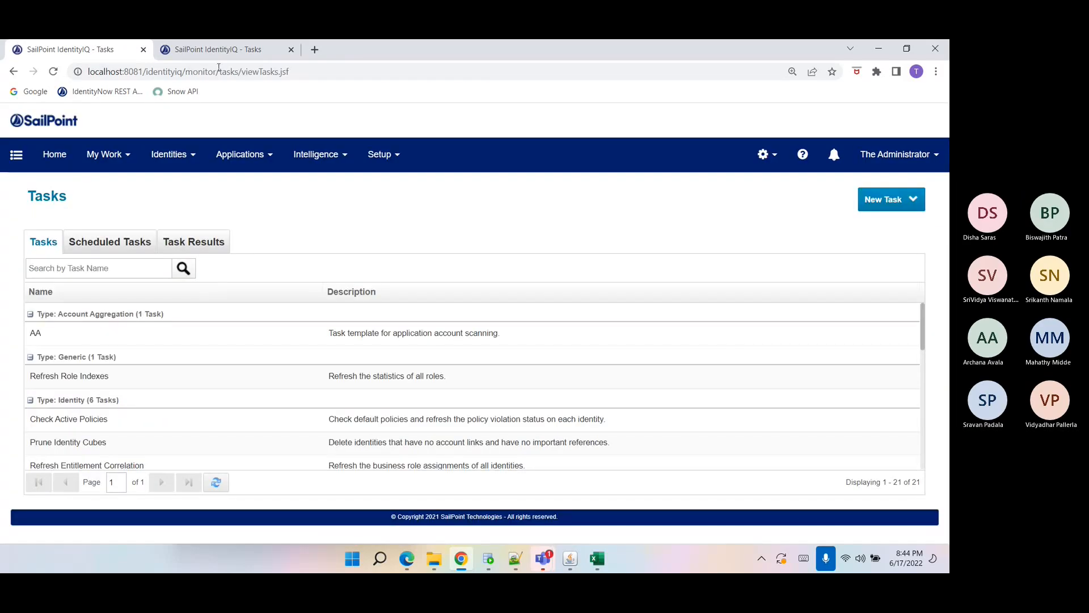
{"action": "left_click", "coordinate": [222, 50]}
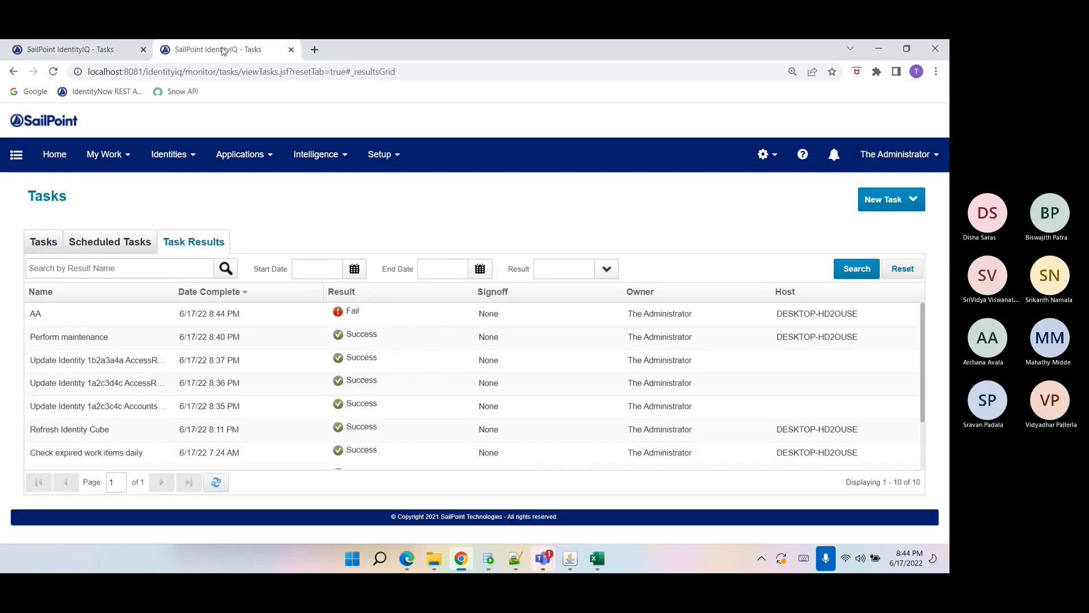
{"action": "left_click", "coordinate": [60, 245]}
{"action": "left_click", "coordinate": [66, 339]}
{"action": "left_click", "coordinate": [114, 387]}
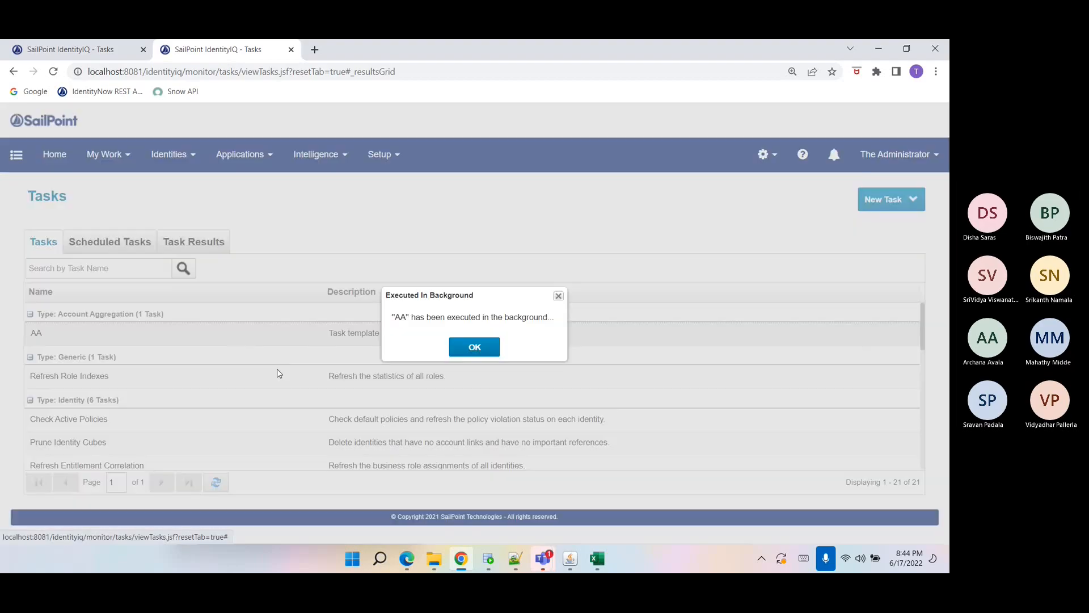
{"action": "left_click", "coordinate": [476, 346]}
Check the latest AA run in the task results list.
{"action": "left_click", "coordinate": [152, 243]}
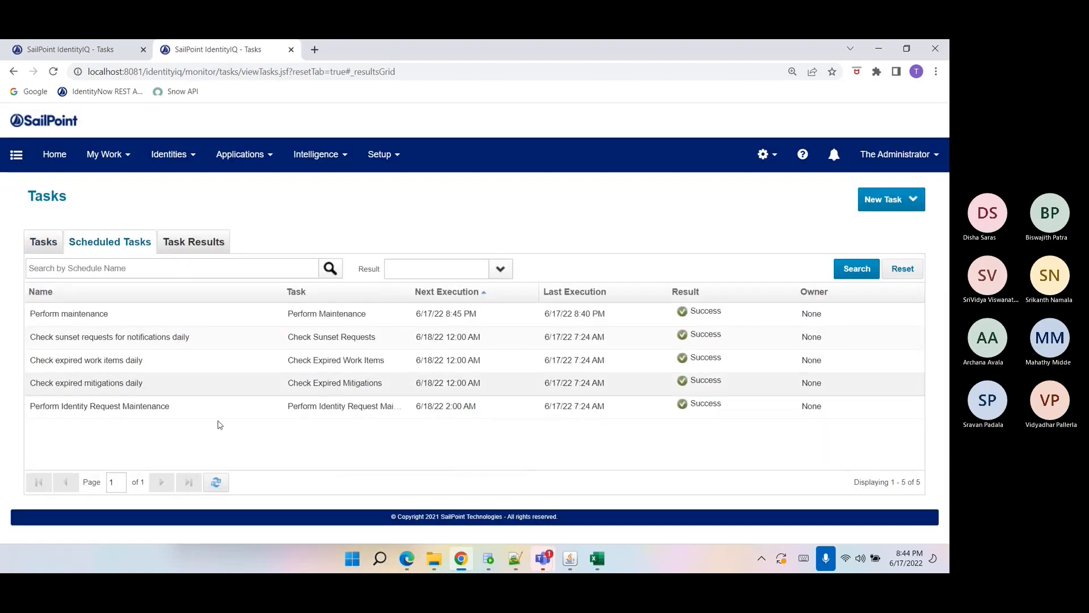
{"action": "left_click", "coordinate": [218, 483]}
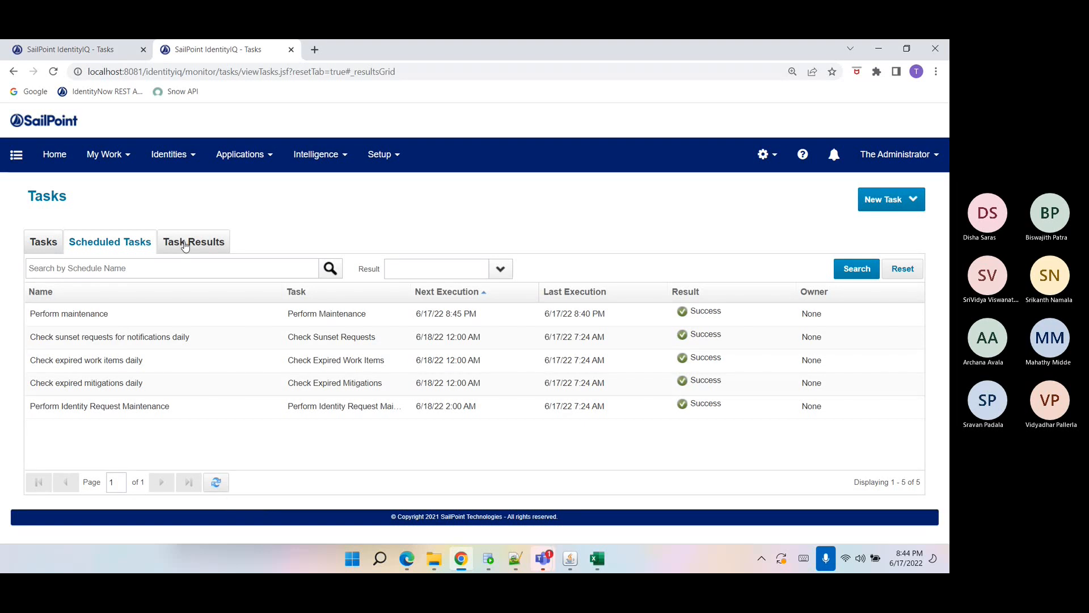
{"action": "left_click", "coordinate": [226, 481]}
Open the Server1 application from the application list and review its schema attributes.
{"action": "left_click", "coordinate": [96, 50]}
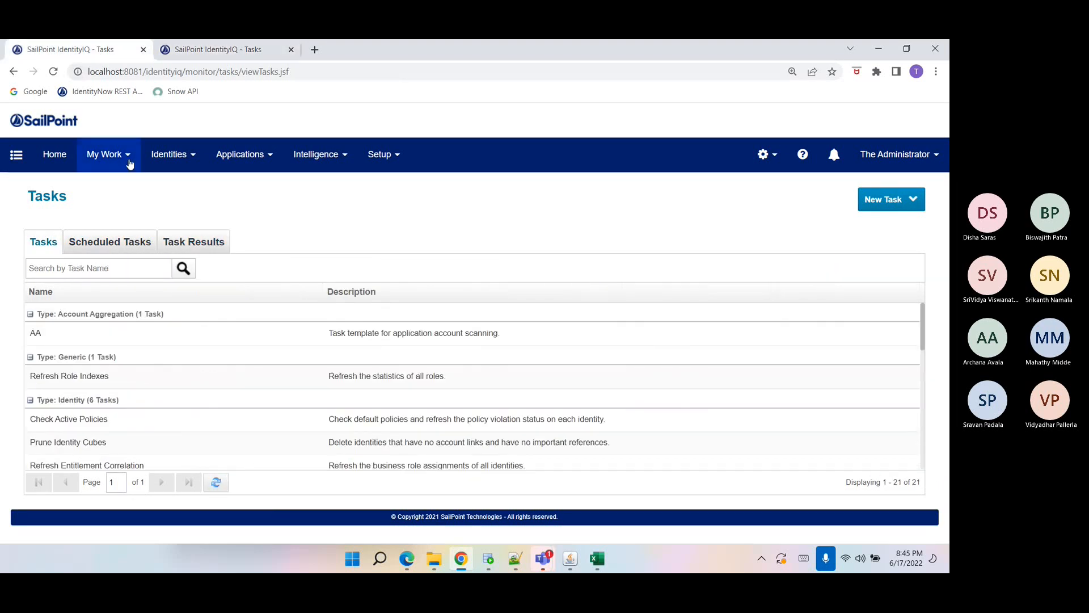
{"action": "left_click", "coordinate": [243, 159]}
{"action": "left_click", "coordinate": [258, 185]}
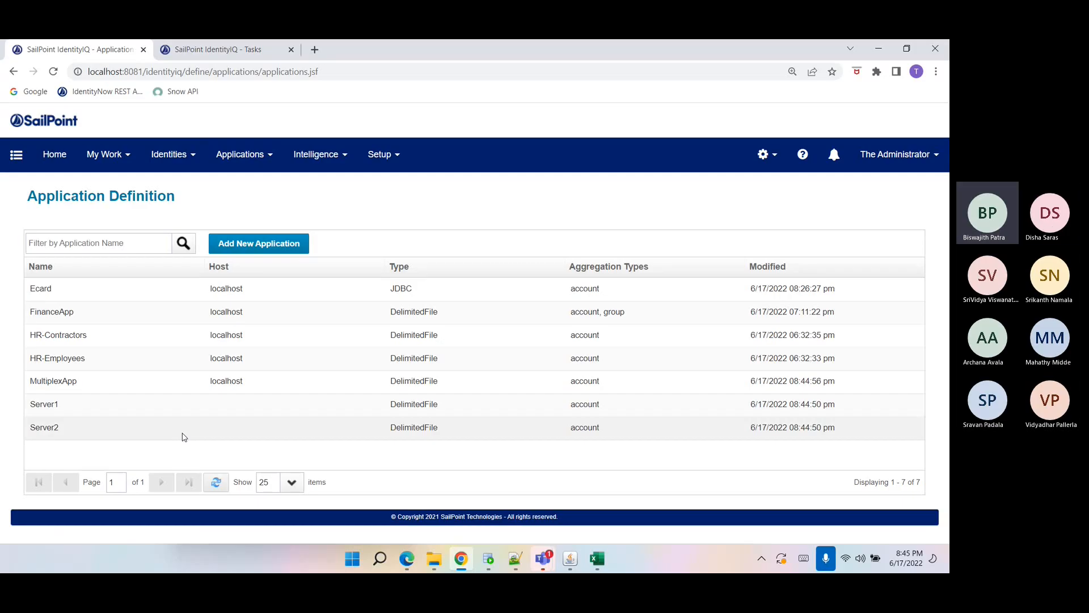
{"action": "left_click", "coordinate": [181, 413]}
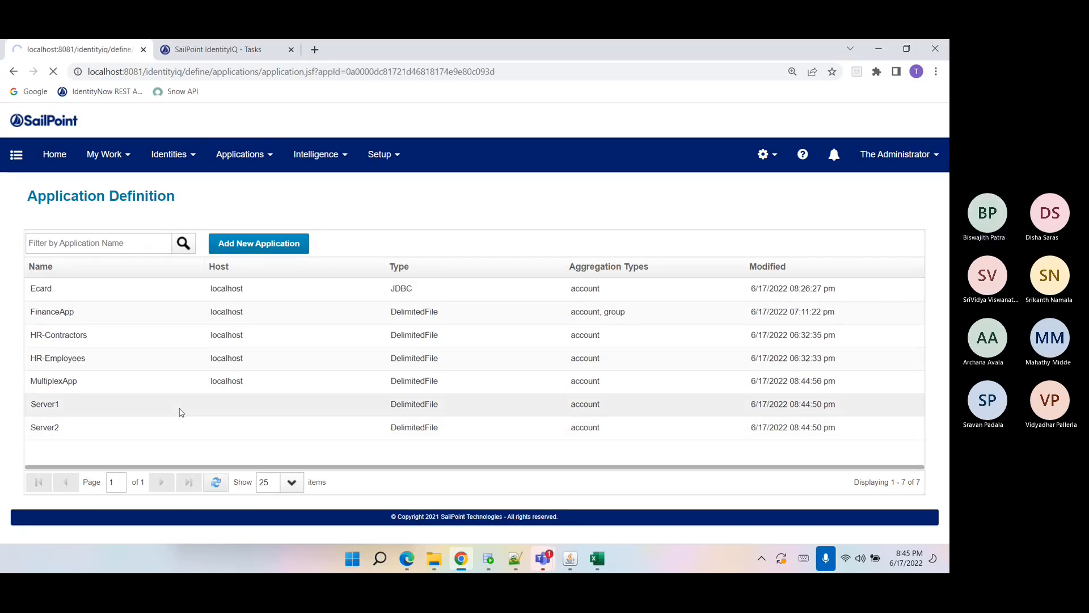
{"action": "left_click", "coordinate": [122, 243]}
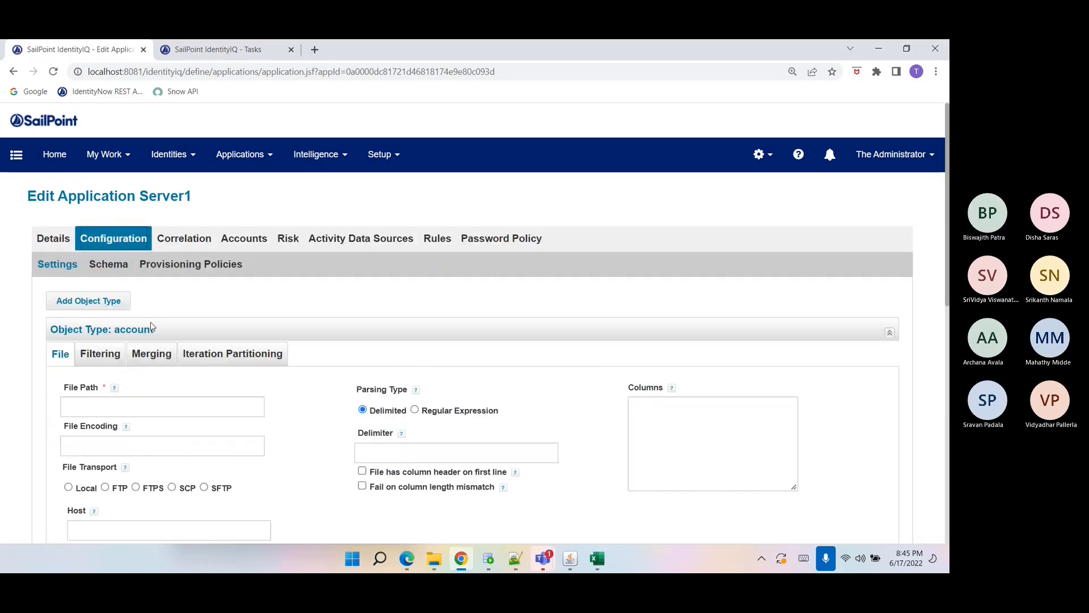
{"action": "left_click", "coordinate": [109, 264]}
{"action": "scroll", "coordinate": [166, 371], "scroll_direction": "down", "scroll_amount": 6}
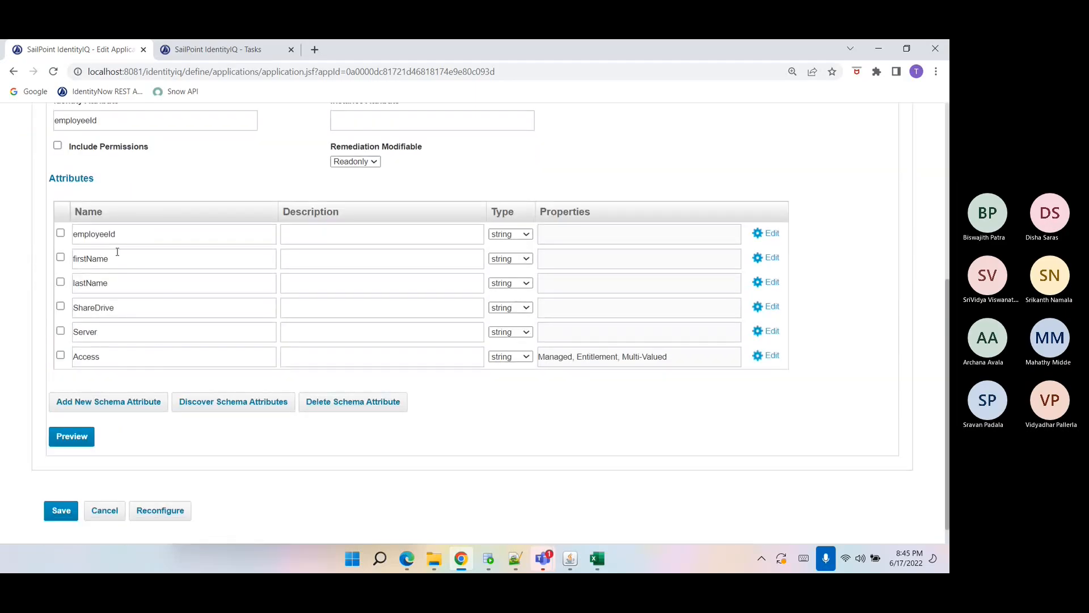
{"action": "scroll", "coordinate": [141, 360], "scroll_direction": "up", "scroll_amount": 5}
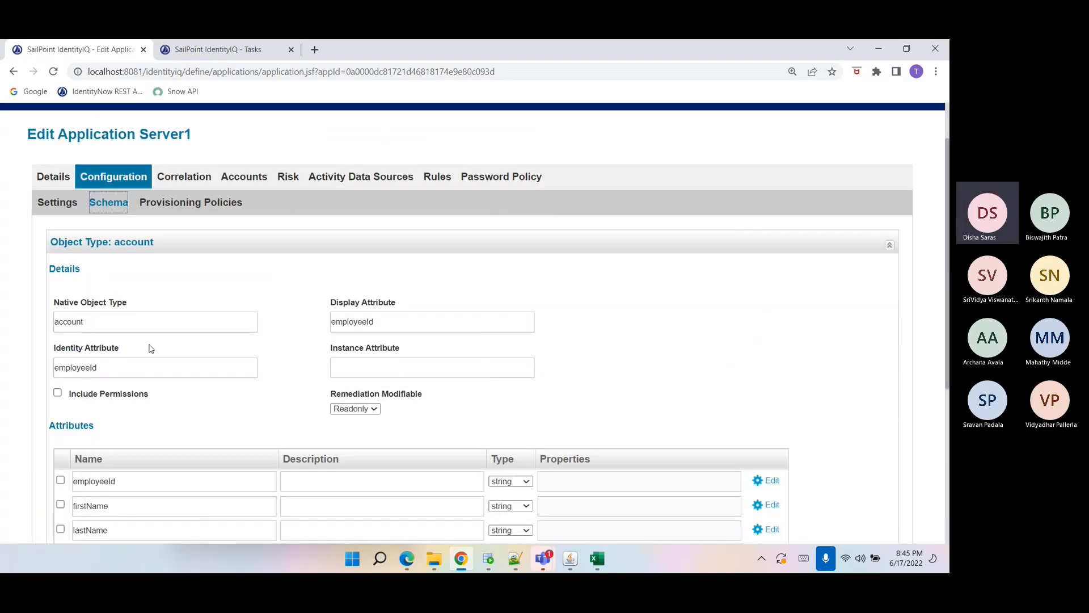
Review Server1's aggregated accounts, expanding several account entries.
{"action": "left_click", "coordinate": [223, 179]}
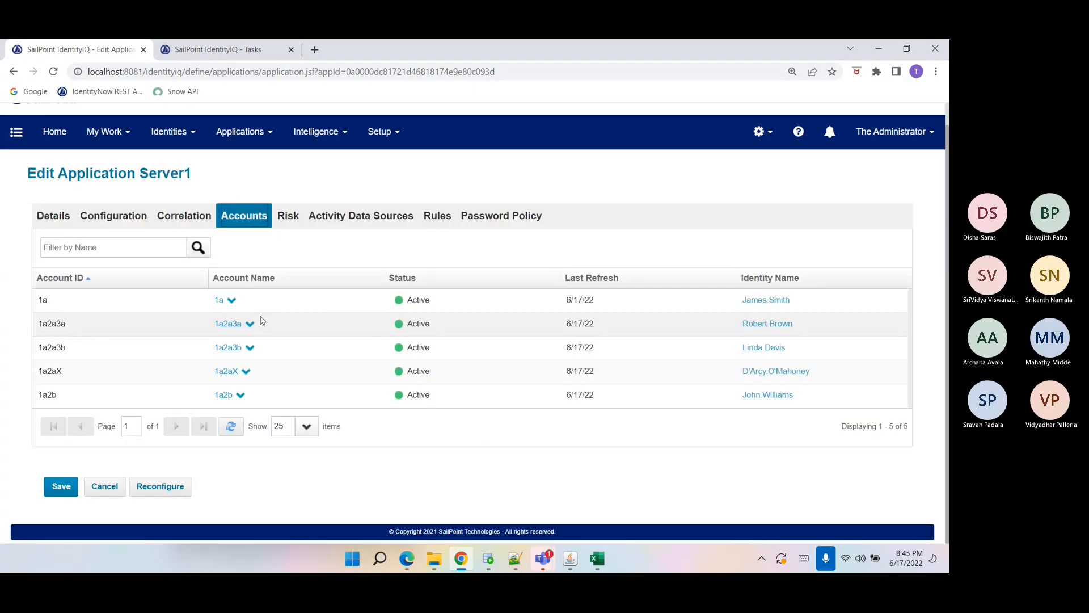
{"action": "left_click", "coordinate": [240, 323]}
{"action": "left_click", "coordinate": [241, 324]}
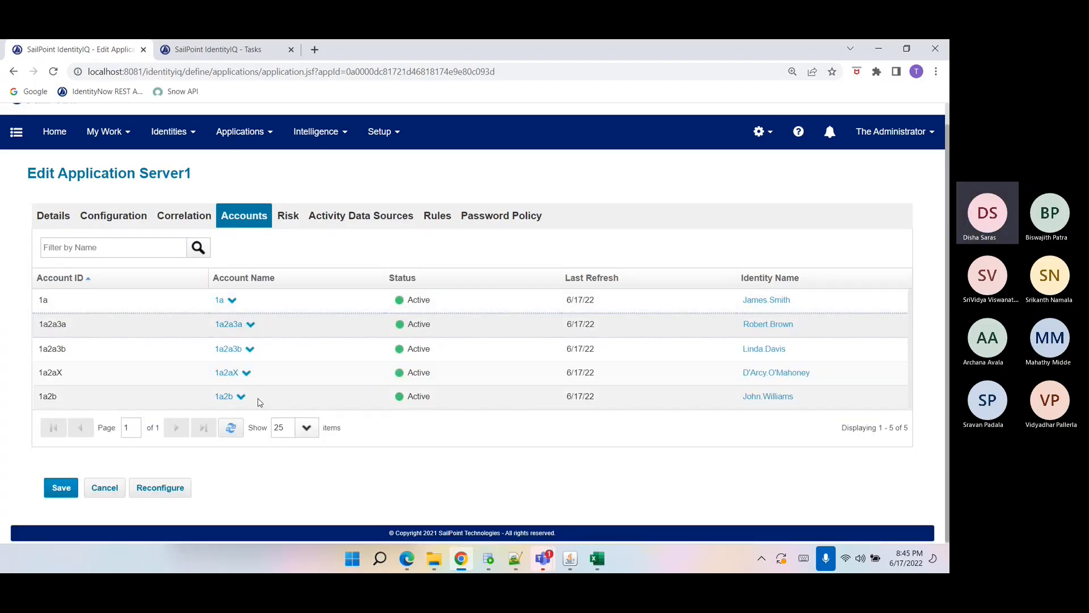
{"action": "left_click", "coordinate": [231, 300]}
{"action": "left_click", "coordinate": [231, 299]}
{"action": "left_click", "coordinate": [233, 372]}
{"action": "left_click", "coordinate": [231, 372]}
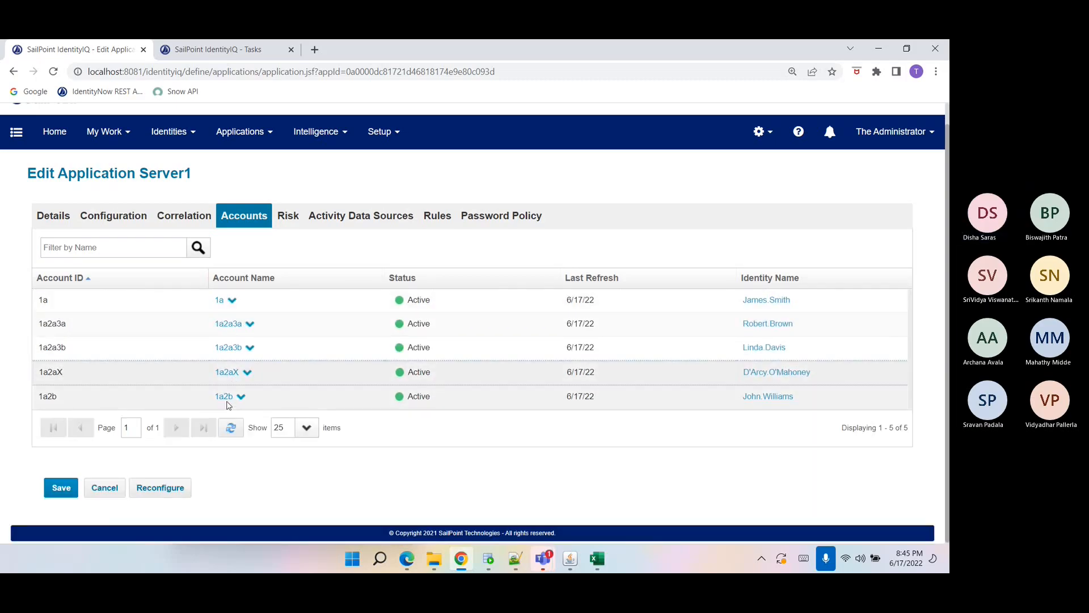
Expand the 1a2b account in Server1 and return to the application list.
{"action": "left_click", "coordinate": [225, 396]}
{"action": "left_click", "coordinate": [227, 397]}
{"action": "left_click", "coordinate": [14, 71]}
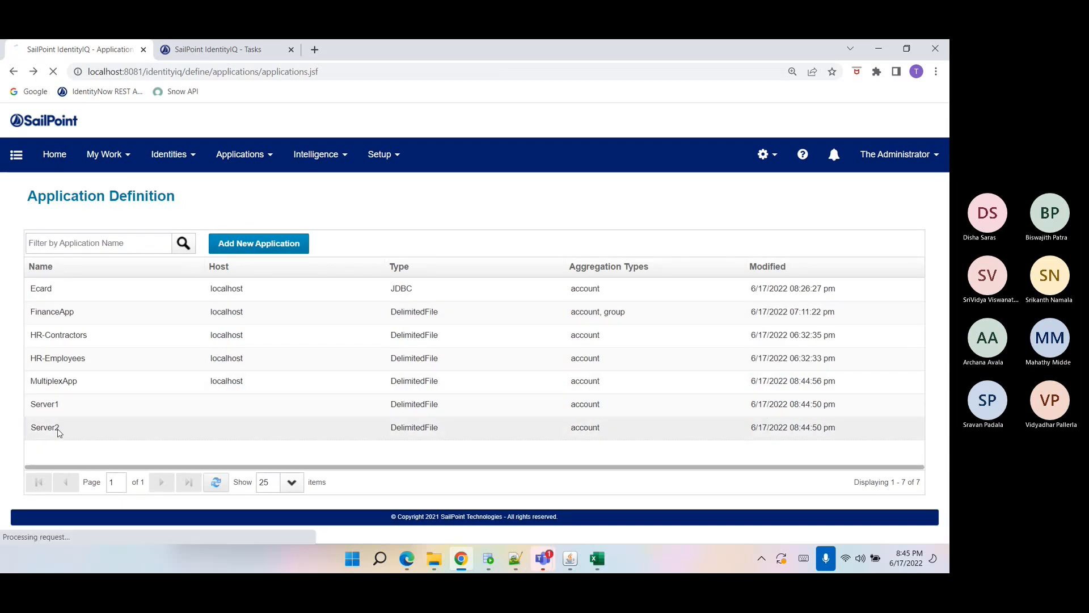
Open the Server2 application and review its aggregated accounts, expanding both account entries.
{"action": "left_click", "coordinate": [57, 428]}
{"action": "left_click", "coordinate": [258, 243]}
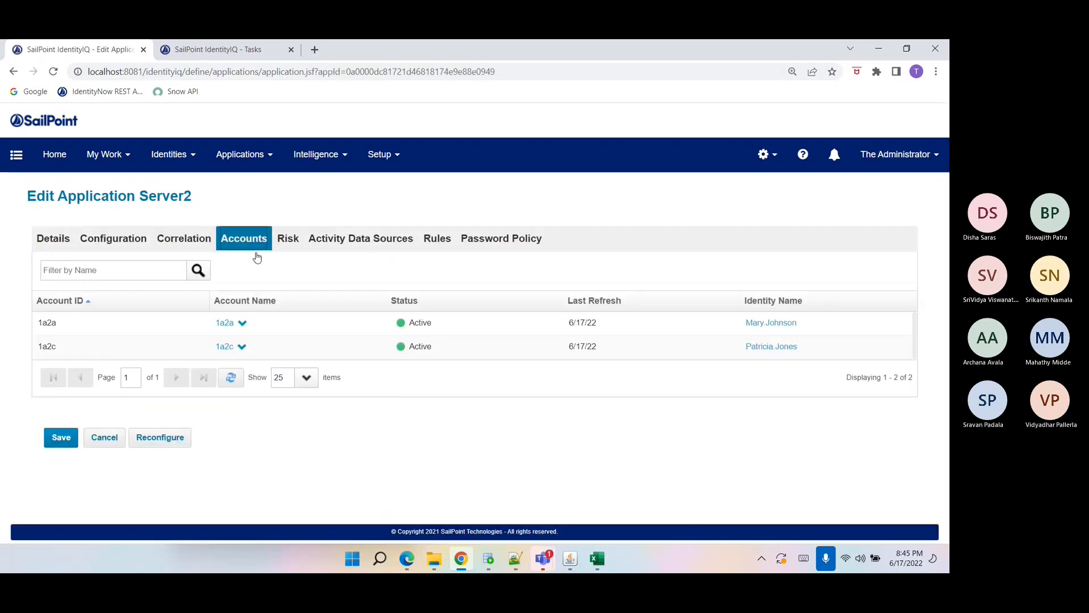
{"action": "left_click", "coordinate": [241, 347]}
{"action": "left_click", "coordinate": [240, 347]}
{"action": "left_click", "coordinate": [241, 322]}
{"action": "left_click", "coordinate": [241, 323]}
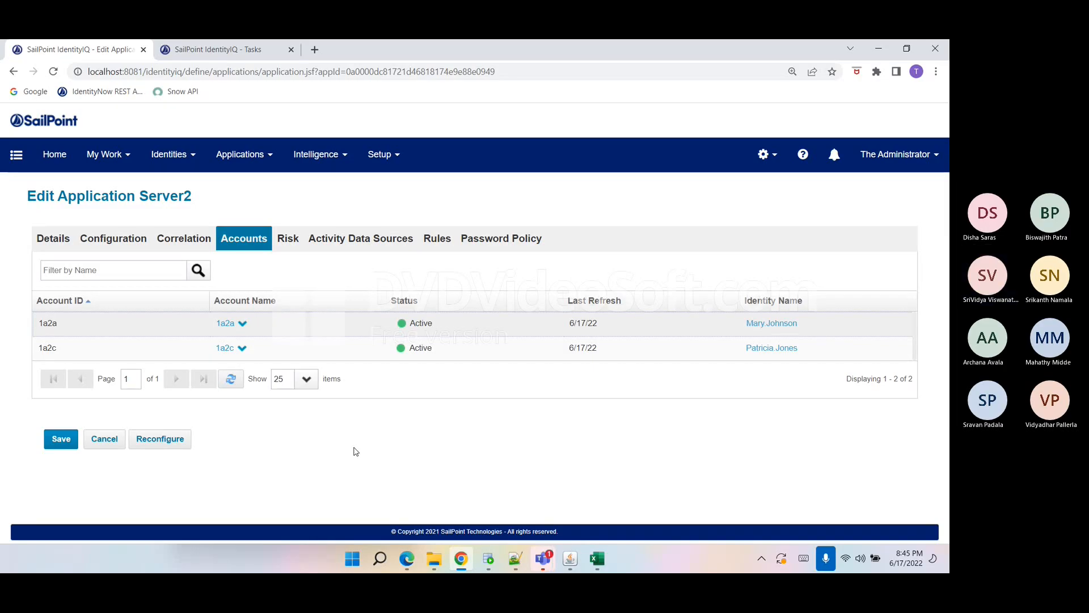
{"action": "left_click", "coordinate": [231, 379]}
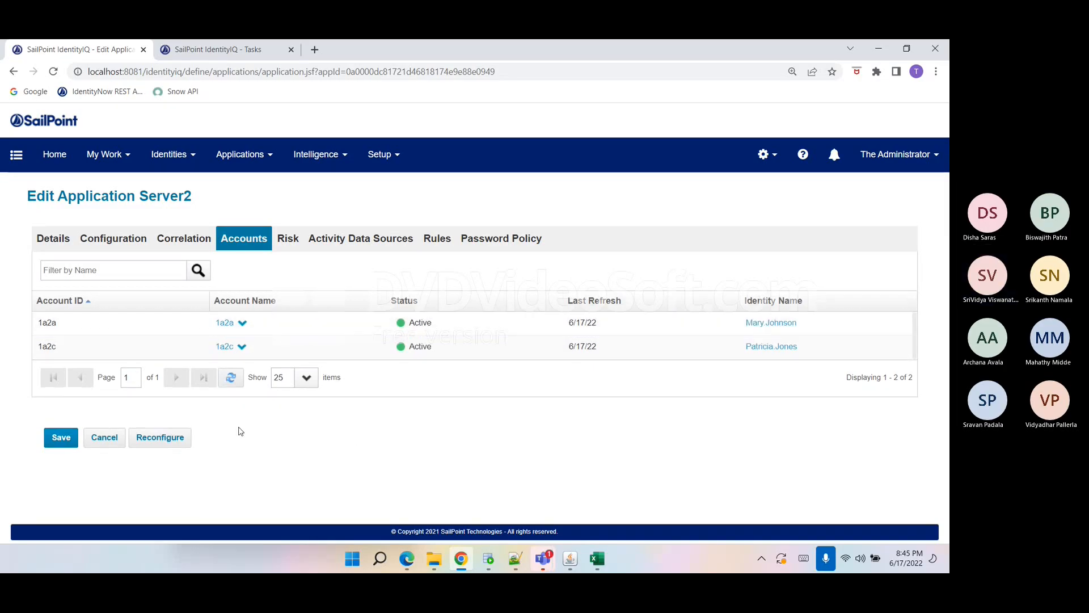
Review Server2's details and its configuration settings.
{"action": "left_click", "coordinate": [60, 245]}
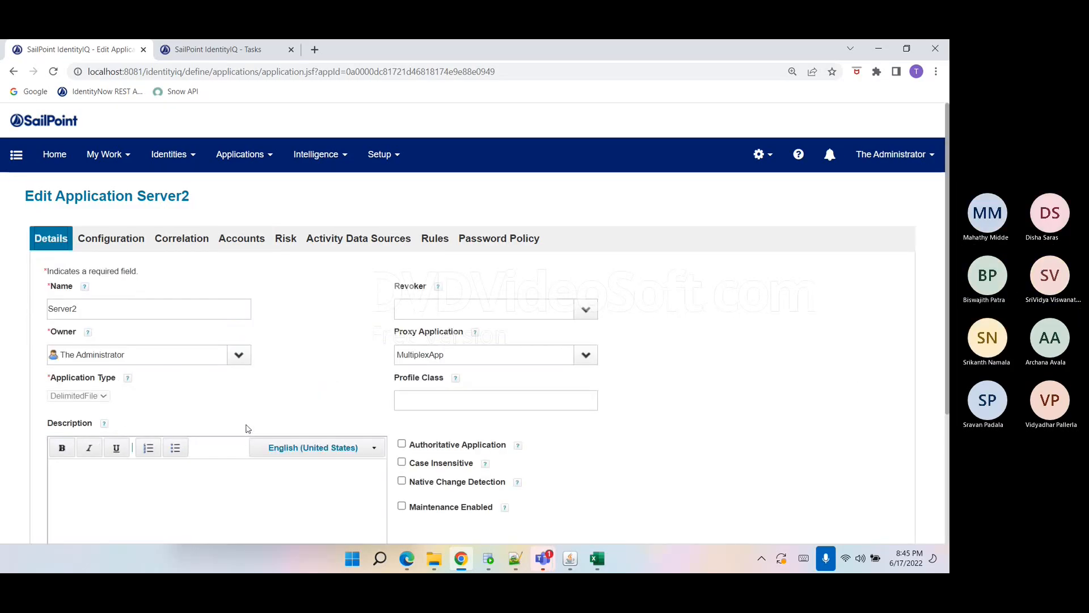
{"action": "scroll", "coordinate": [248, 428], "scroll_direction": "down", "scroll_amount": 1}
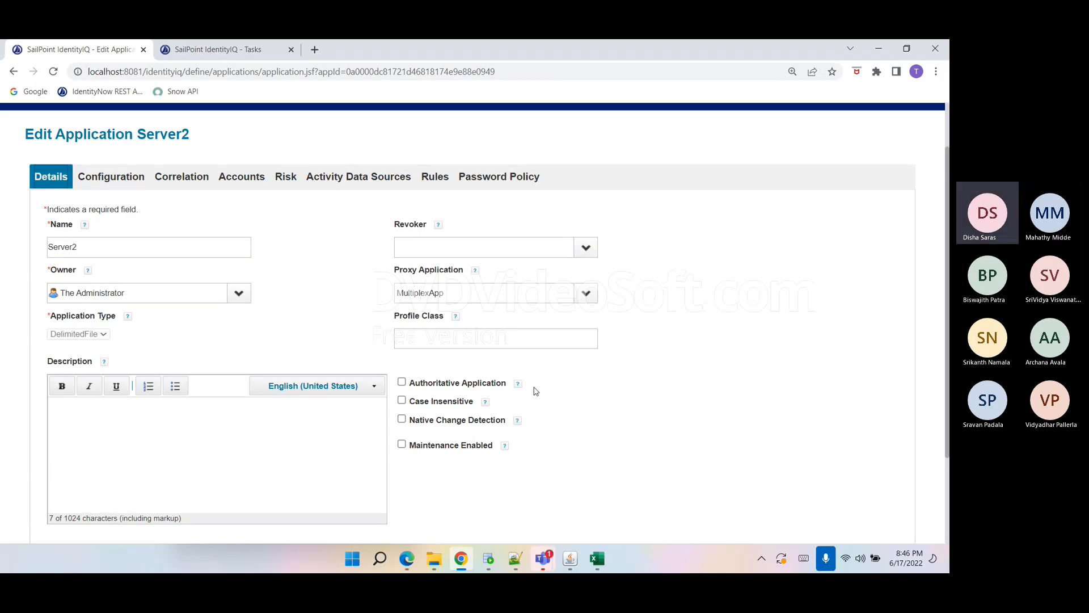
{"action": "left_click", "coordinate": [120, 174]}
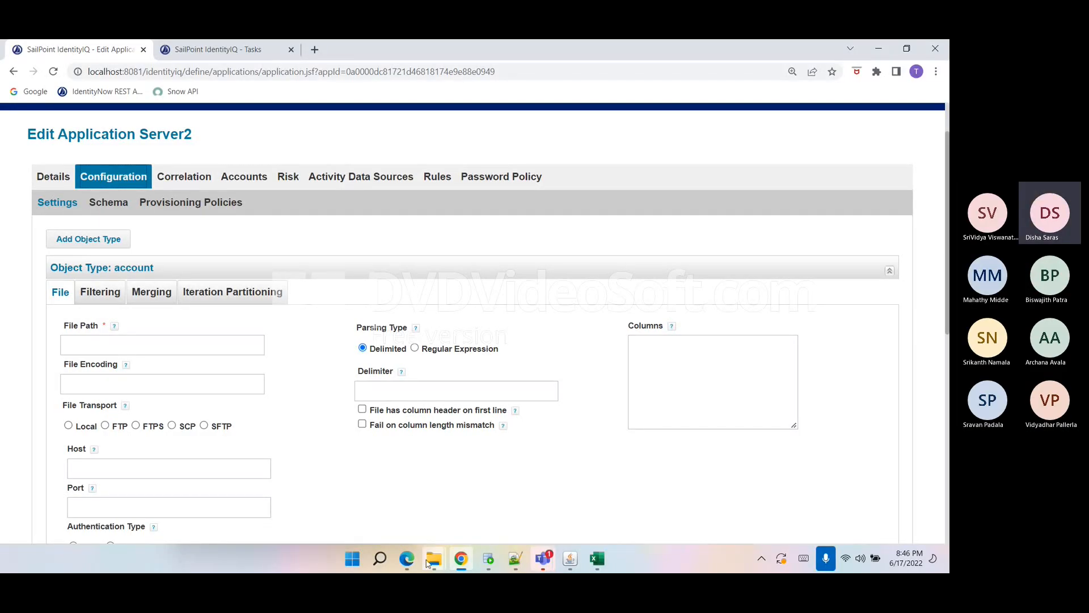
Switch to File Explorer and open the Day1- Assignment folder.
{"action": "mouse_move", "coordinate": [434, 559]}
{"action": "left_click", "coordinate": [366, 508]}
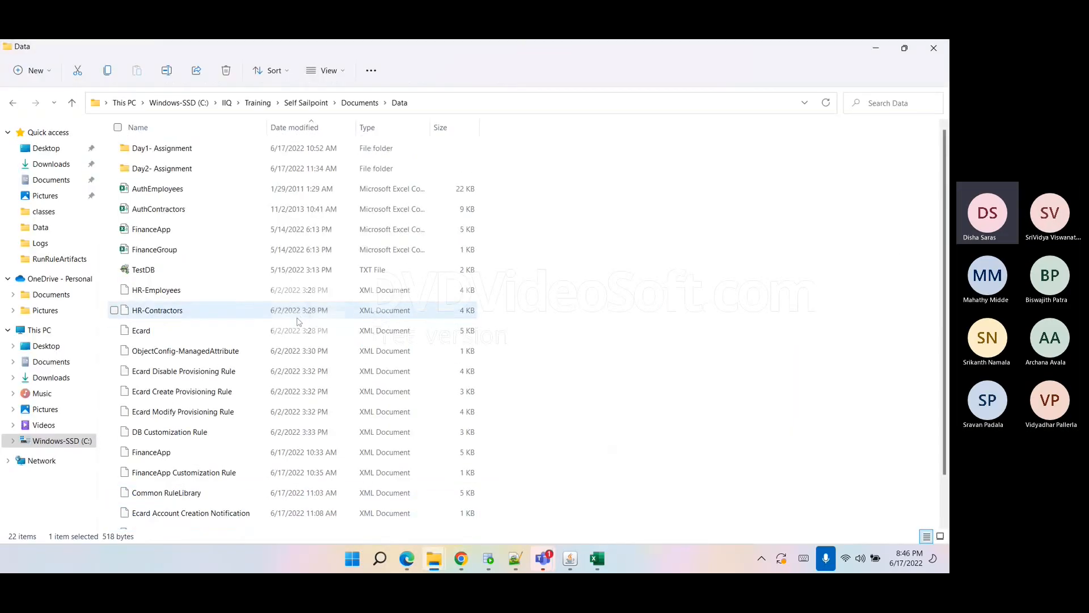
{"action": "left_click", "coordinate": [191, 149]}
{"action": "double_click", "coordinate": [191, 149]}
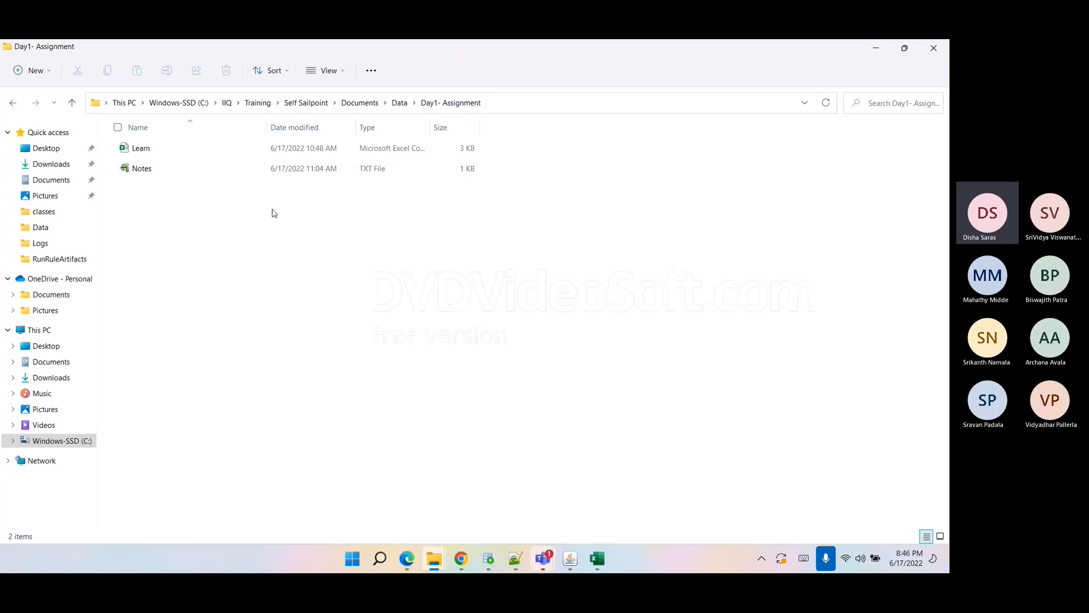
Open the Notes text file in Notepad++ and return to the Day1- Assignment folder.
{"action": "right_click", "coordinate": [321, 168]}
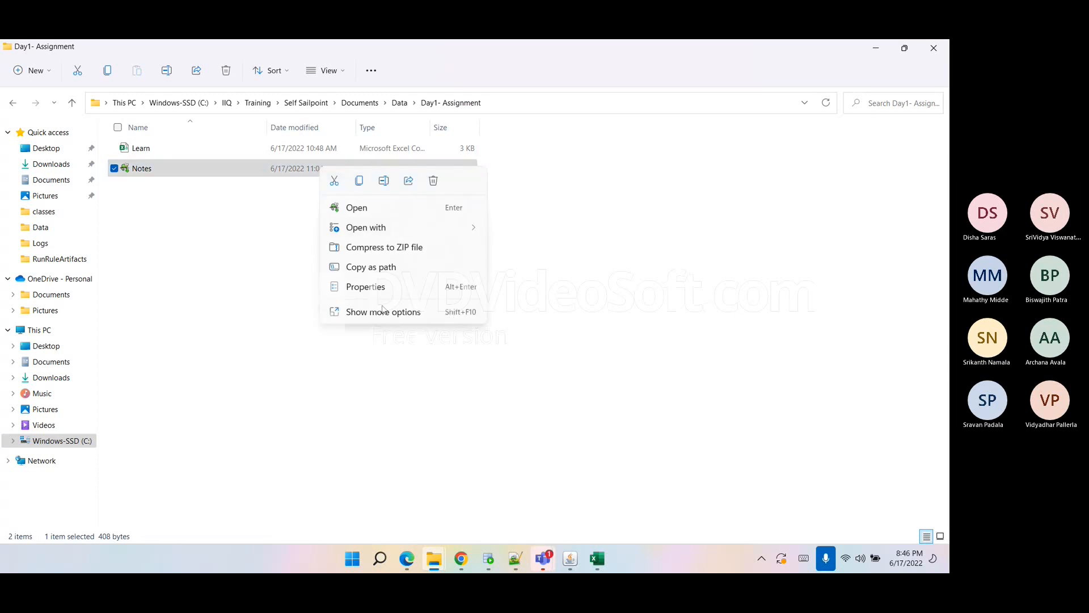
{"action": "left_click", "coordinate": [384, 311]}
{"action": "left_click", "coordinate": [437, 334]}
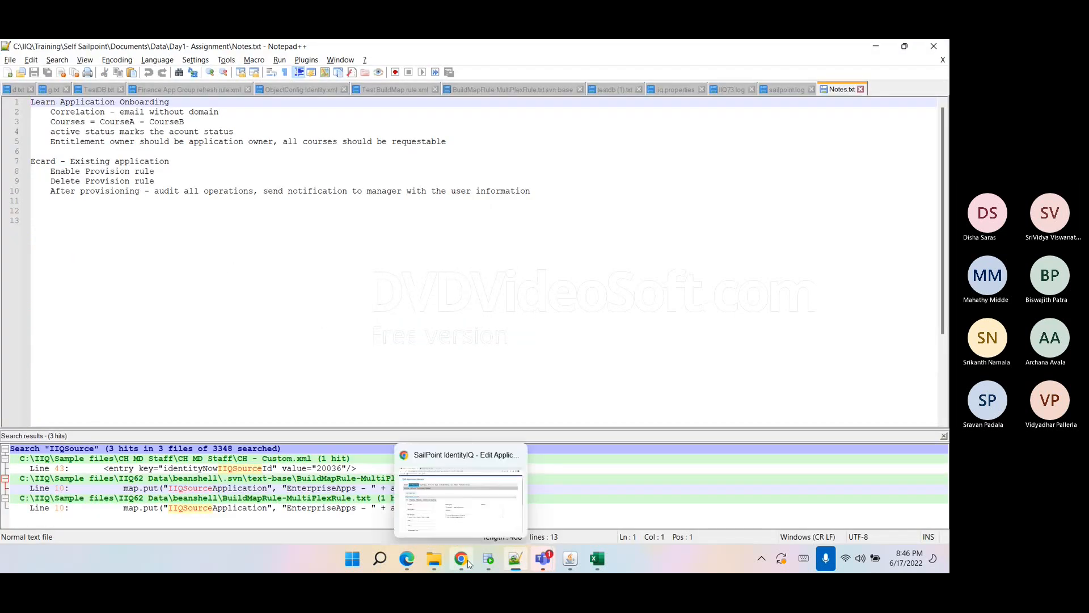
{"action": "mouse_move", "coordinate": [434, 559]}
{"action": "left_click", "coordinate": [364, 518]}
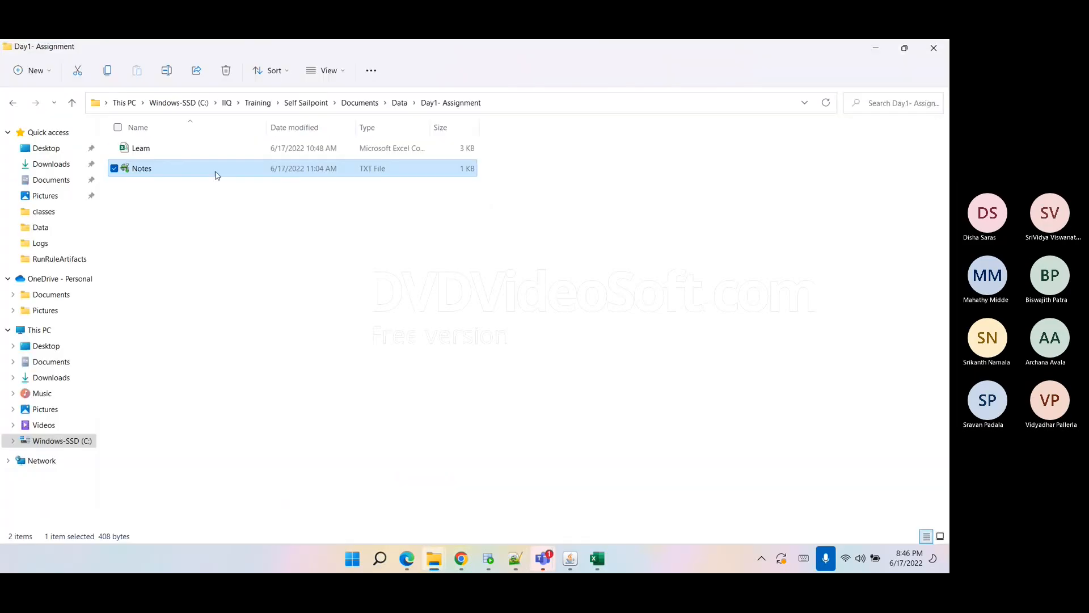
Open the Learn workbook in Excel and autofit the widths of columns A through E.
{"action": "left_click", "coordinate": [204, 150]}
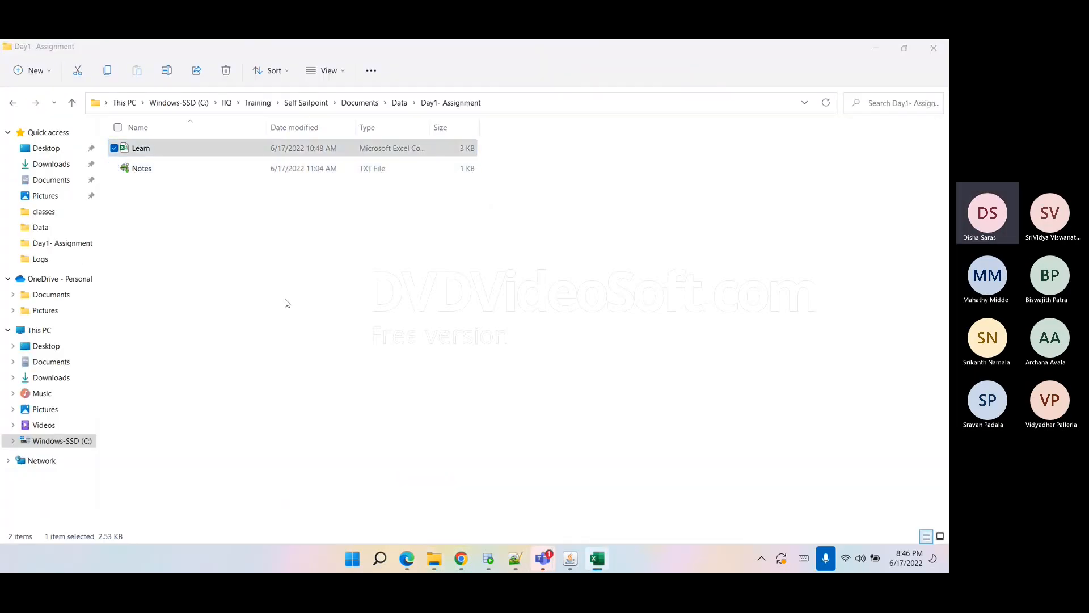
{"action": "key", "text": "Return"}
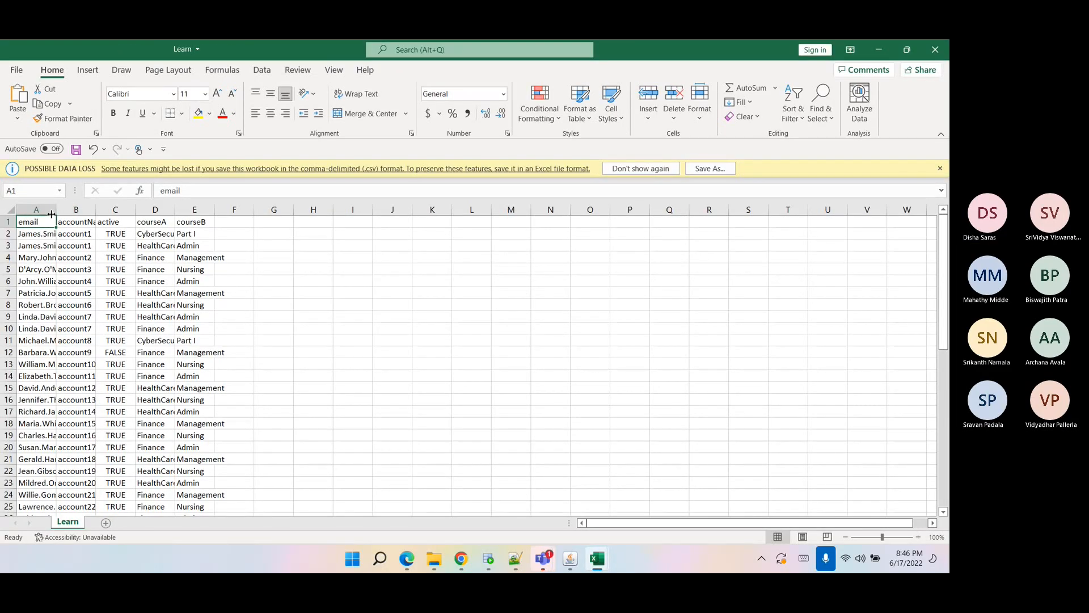
{"action": "left_click_drag", "start_coordinate": [37, 208], "coordinate": [214, 205]}
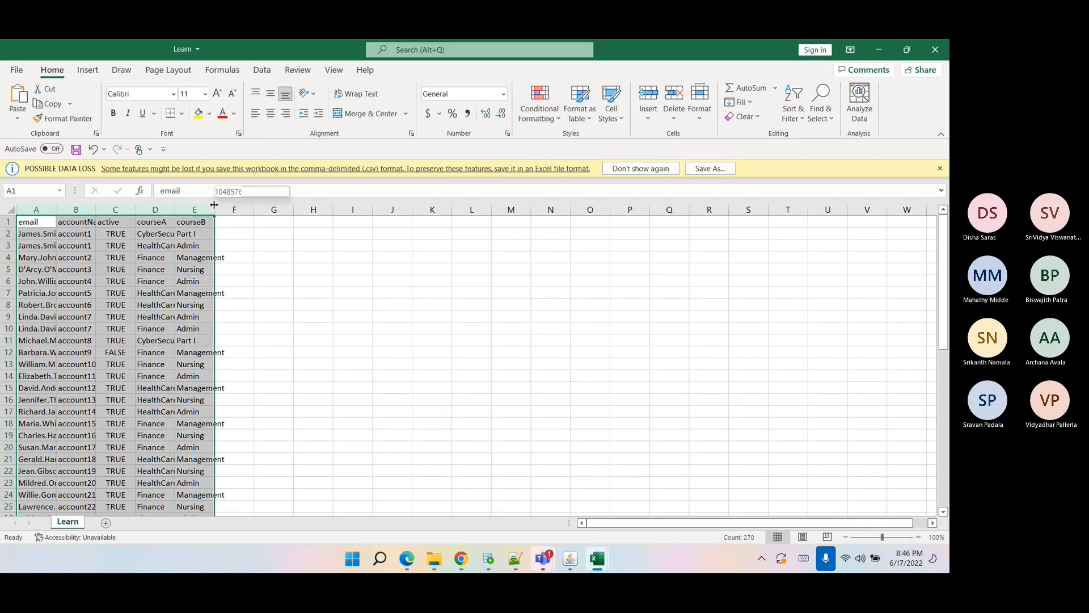
{"action": "double_click", "coordinate": [213, 205]}
{"action": "left_click", "coordinate": [209, 281]}
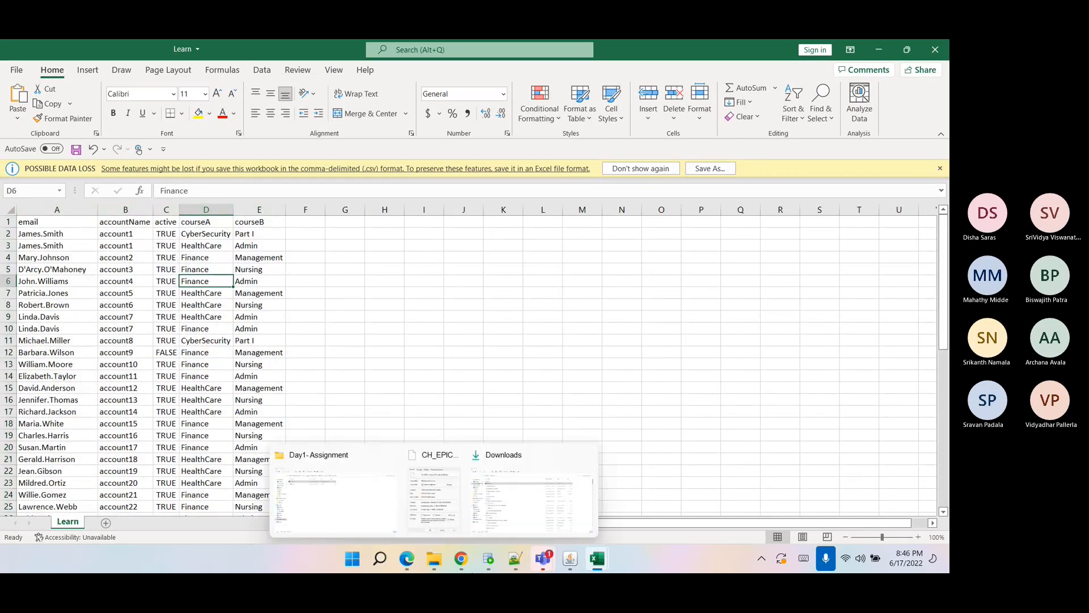
Switch to the Notes file in Notepad++ and read the Learn Application Onboarding requirements.
{"action": "mouse_move", "coordinate": [434, 564]}
{"action": "left_click", "coordinate": [341, 493]}
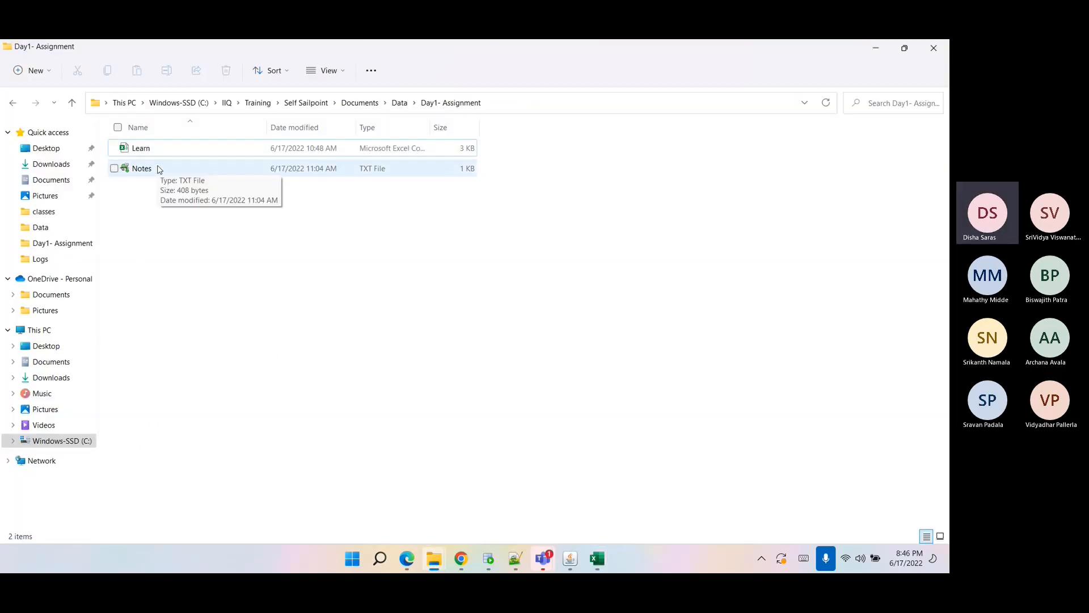
{"action": "left_click", "coordinate": [513, 559]}
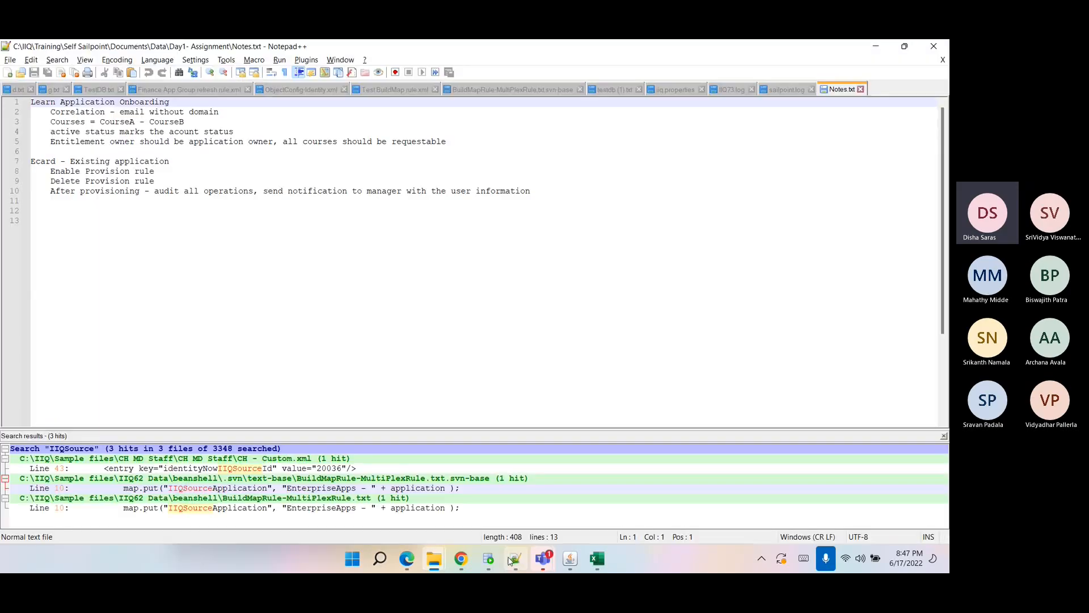
{"action": "left_click", "coordinate": [173, 152]}
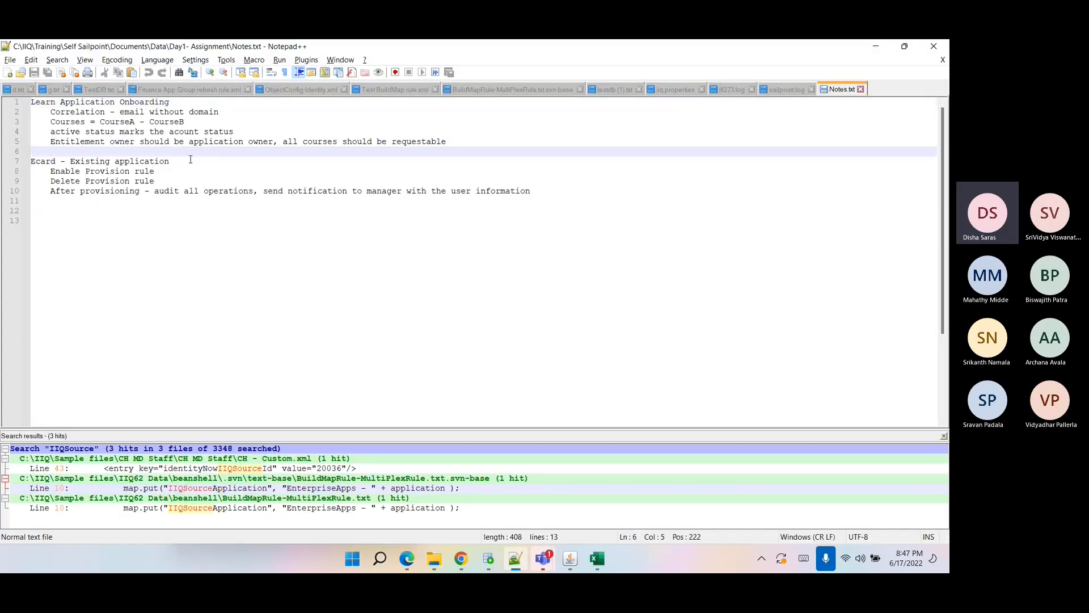
{"action": "left_click_drag", "start_coordinate": [33, 102], "coordinate": [173, 86]}
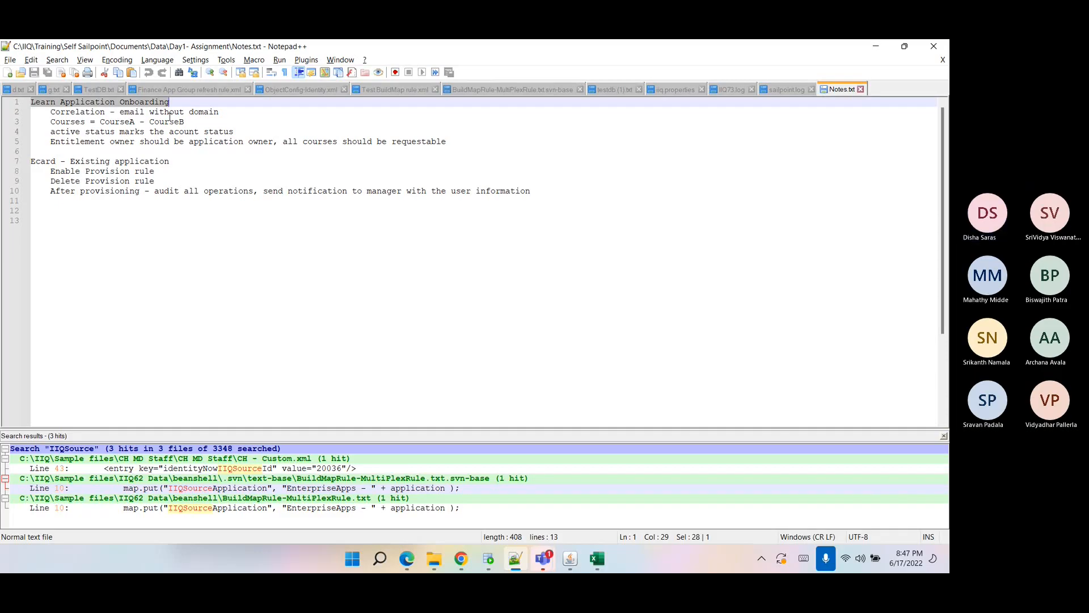
{"action": "left_click", "coordinate": [170, 113]}
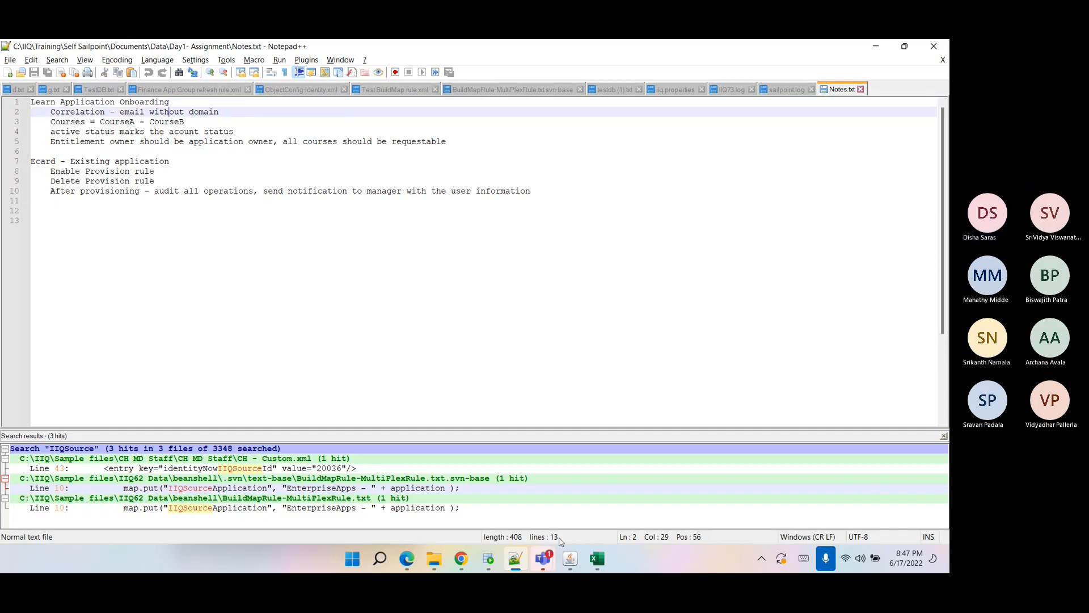
Switch back to the Learn workbook and examine the email column's values.
{"action": "left_click", "coordinate": [597, 559]}
{"action": "left_click", "coordinate": [614, 520]}
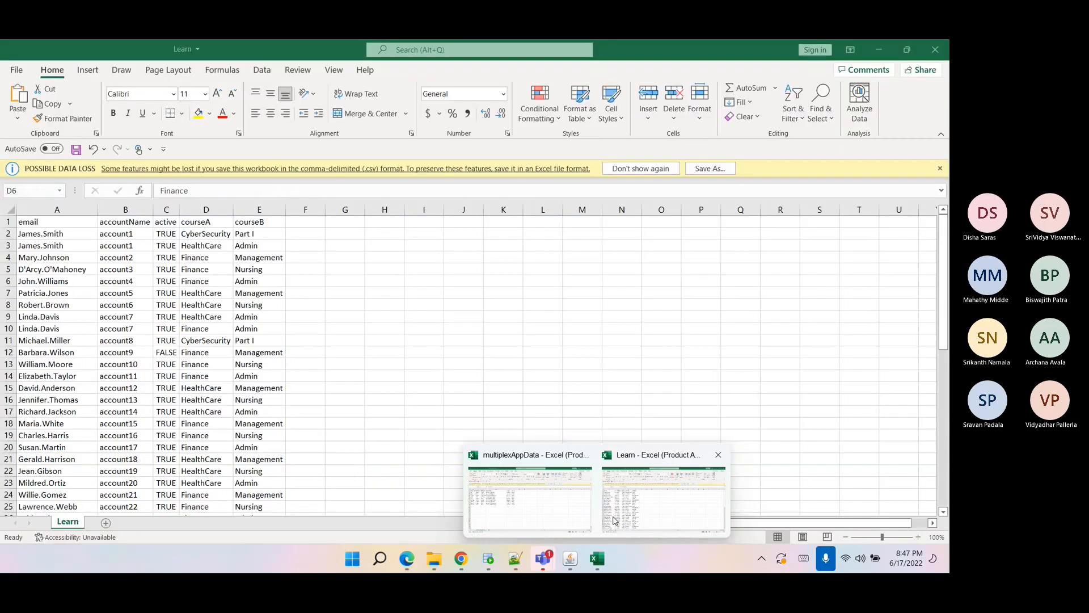
{"action": "left_click", "coordinate": [29, 208]}
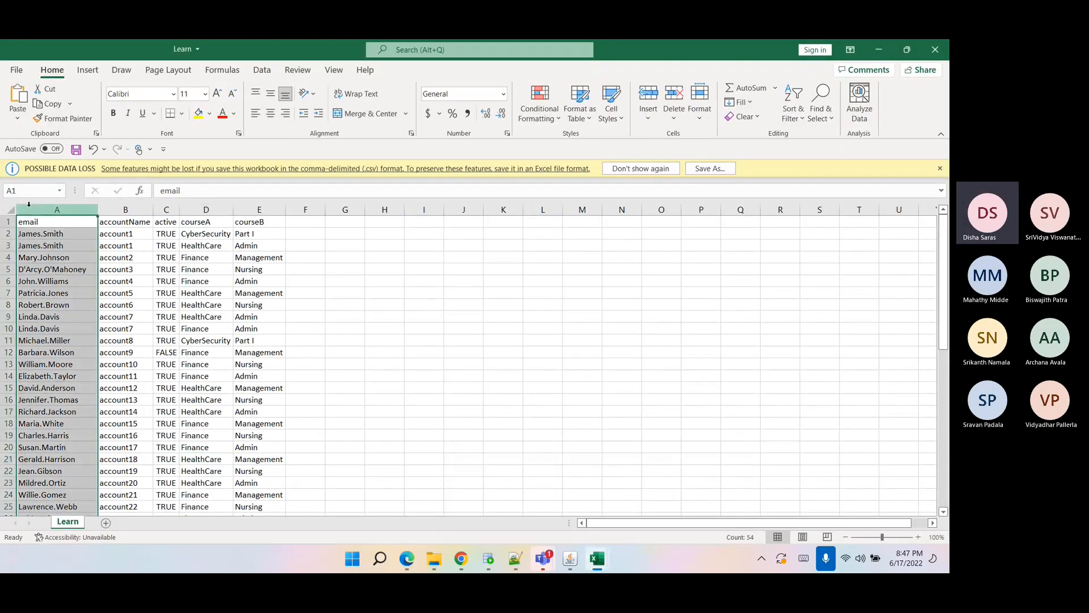
{"action": "left_click", "coordinate": [111, 273]}
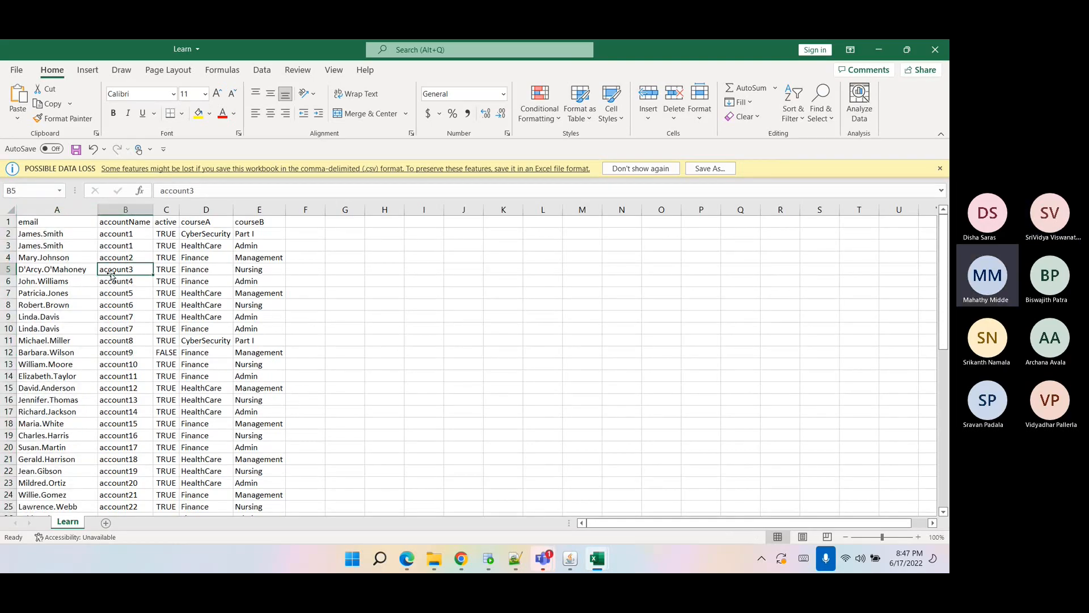
{"action": "left_click", "coordinate": [59, 210]}
{"action": "left_click", "coordinate": [45, 277]}
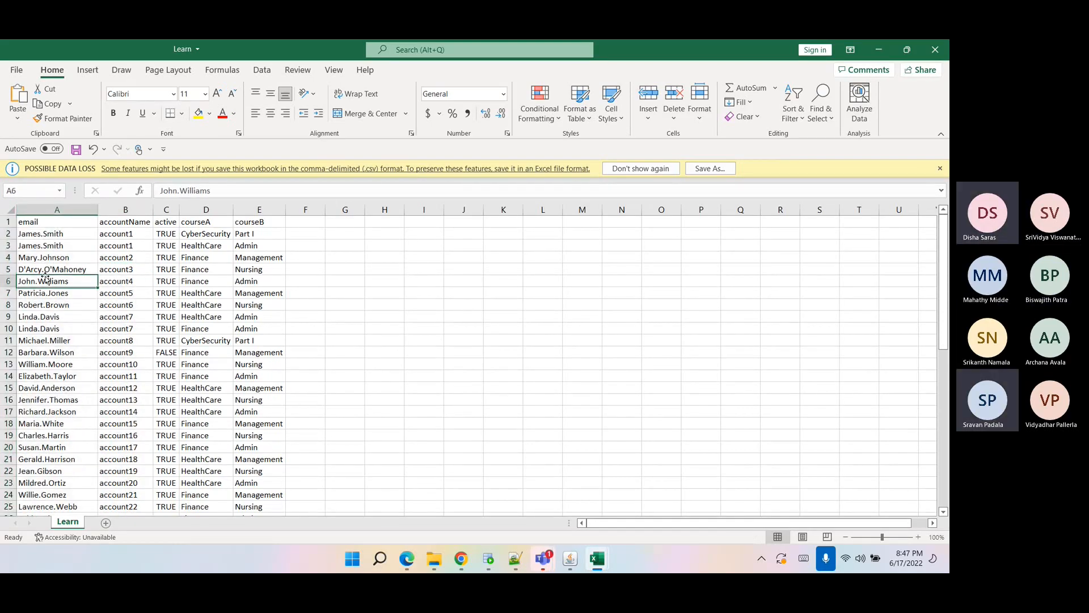
{"action": "left_click", "coordinate": [56, 208]}
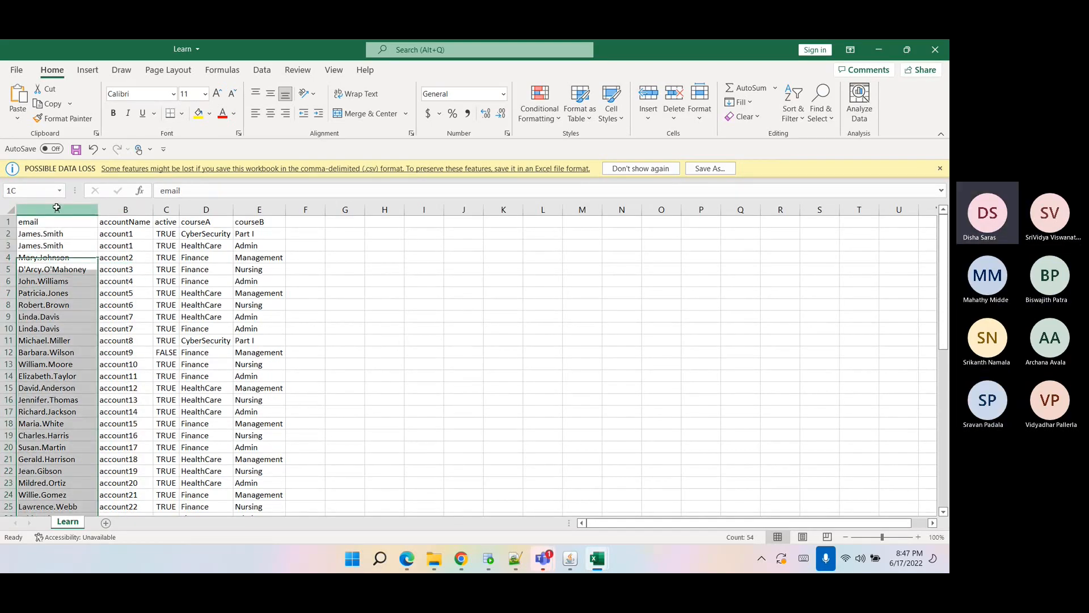
{"action": "left_click", "coordinate": [41, 245]}
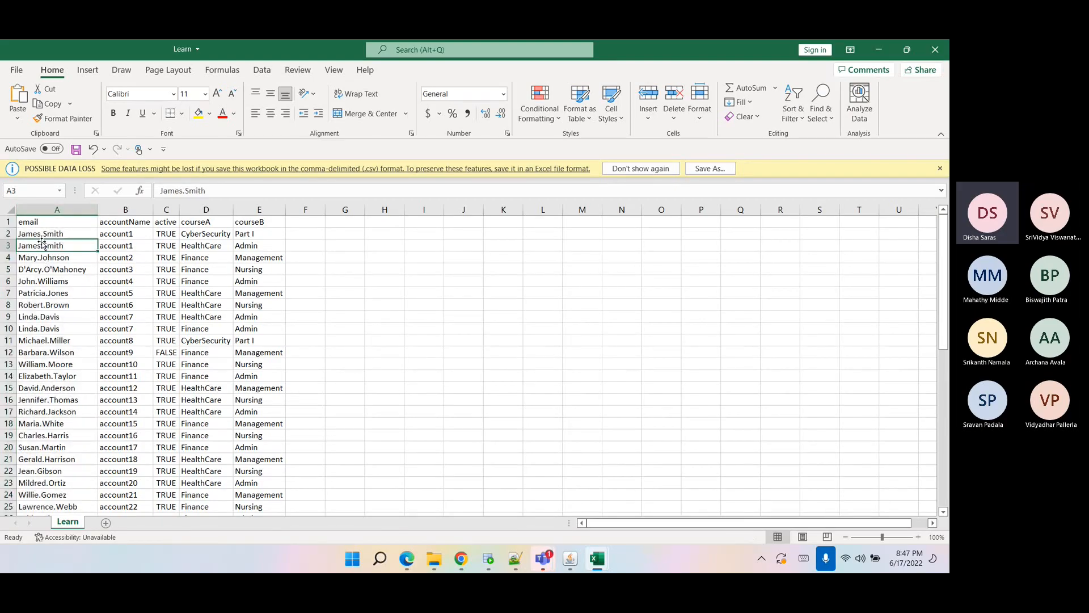
{"action": "left_click", "coordinate": [69, 234]}
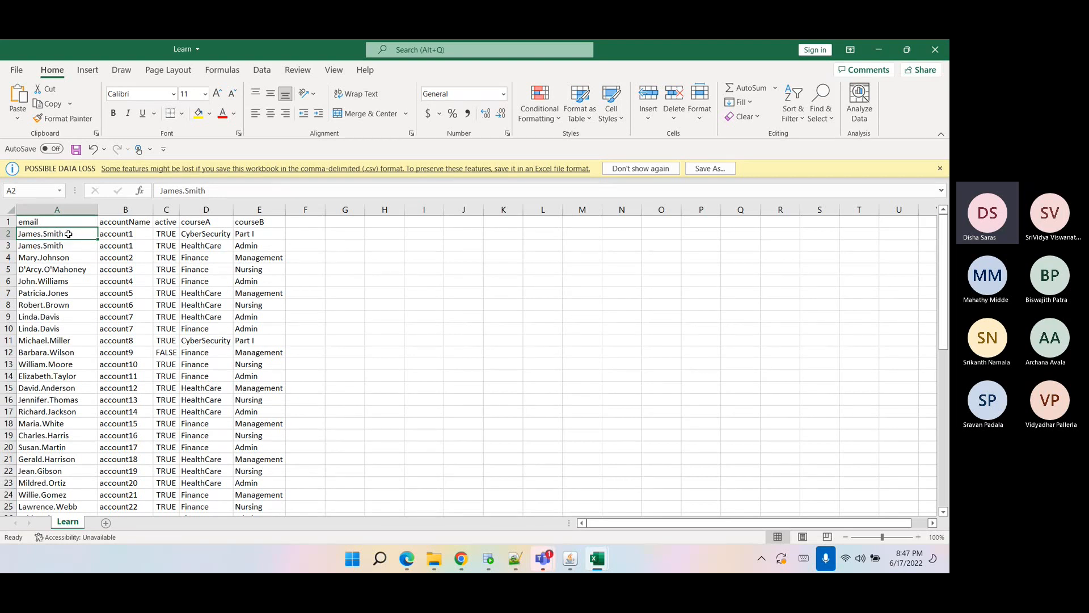
{"action": "double_click", "coordinate": [68, 234]}
{"action": "left_click_drag", "start_coordinate": [68, 233], "coordinate": [15, 234]}
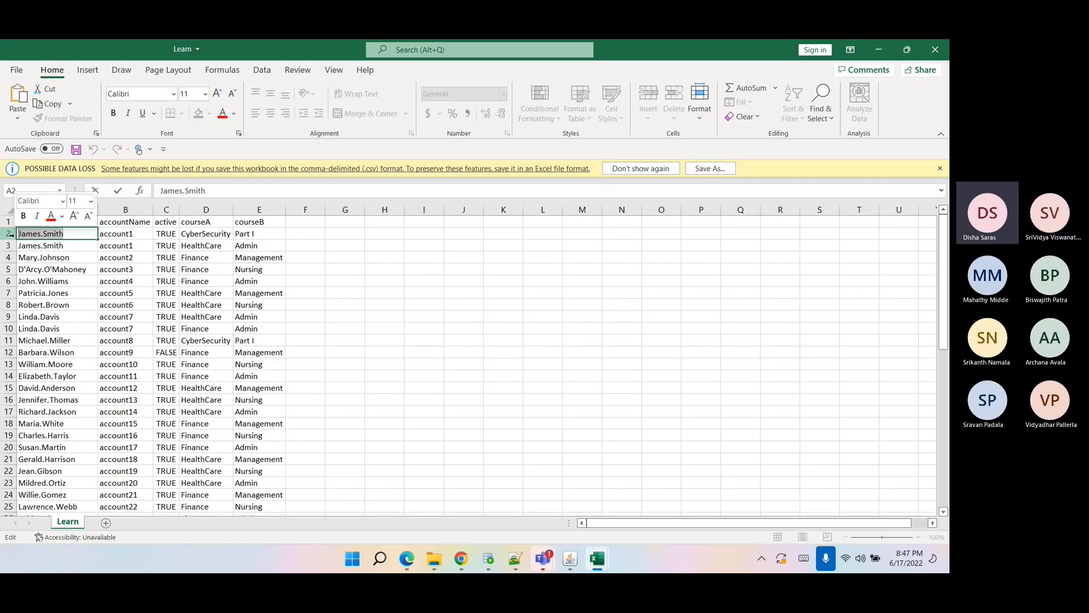
{"action": "left_click", "coordinate": [56, 259]}
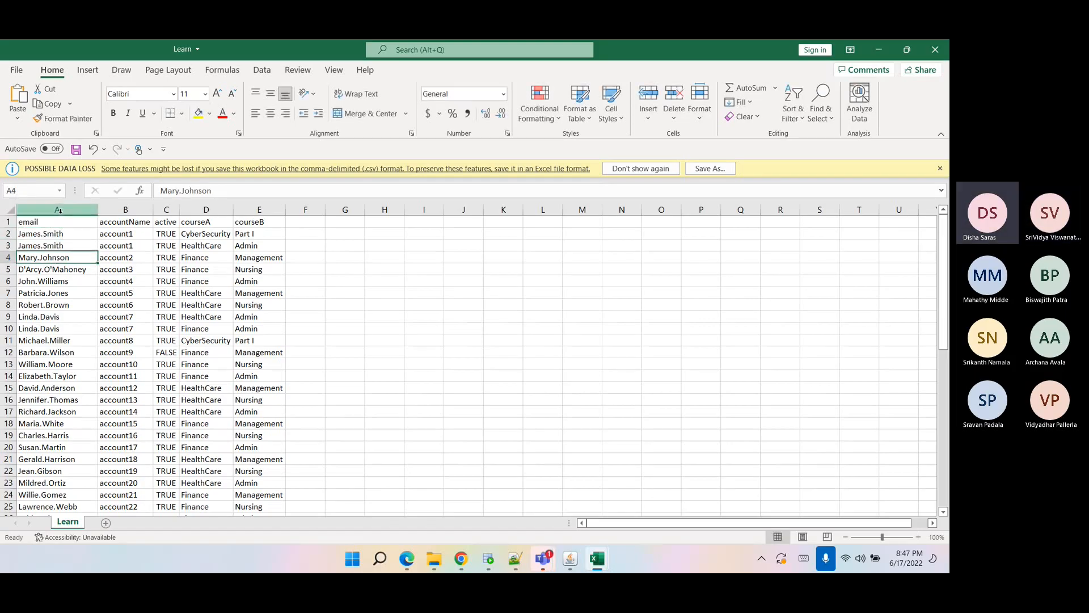
{"action": "left_click", "coordinate": [59, 210]}
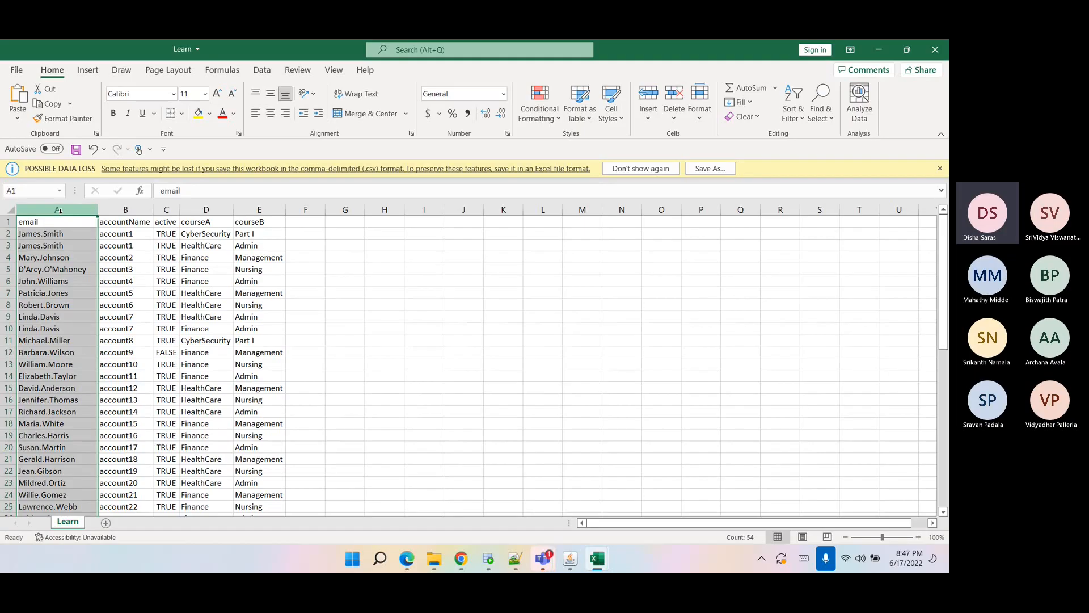
Examine the accountName, active, courseA and courseB columns of the Learn workbook.
{"action": "left_click", "coordinate": [116, 210]}
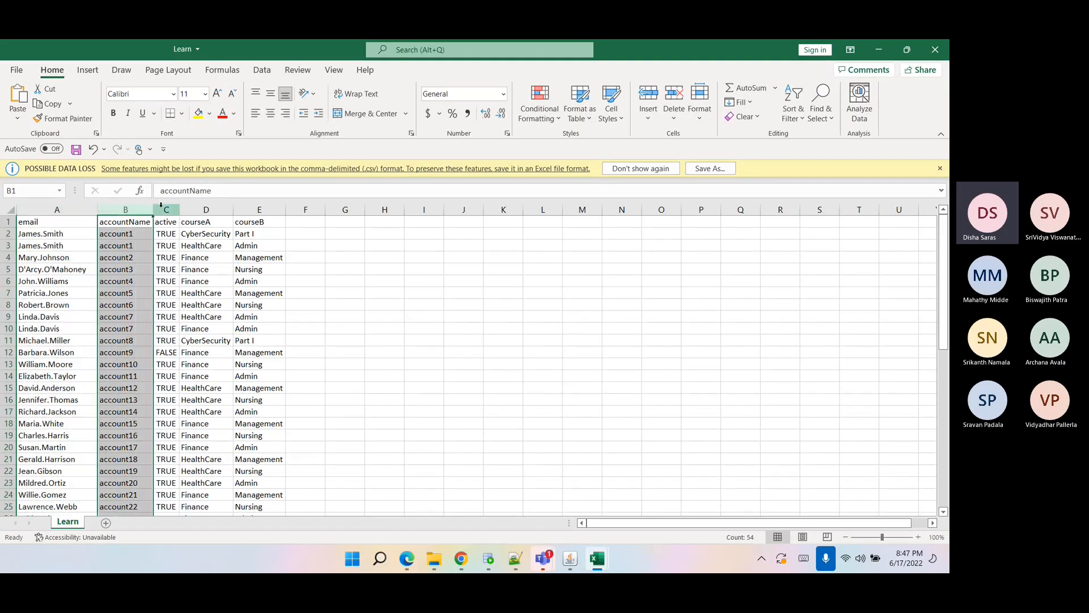
{"action": "left_click", "coordinate": [165, 209]}
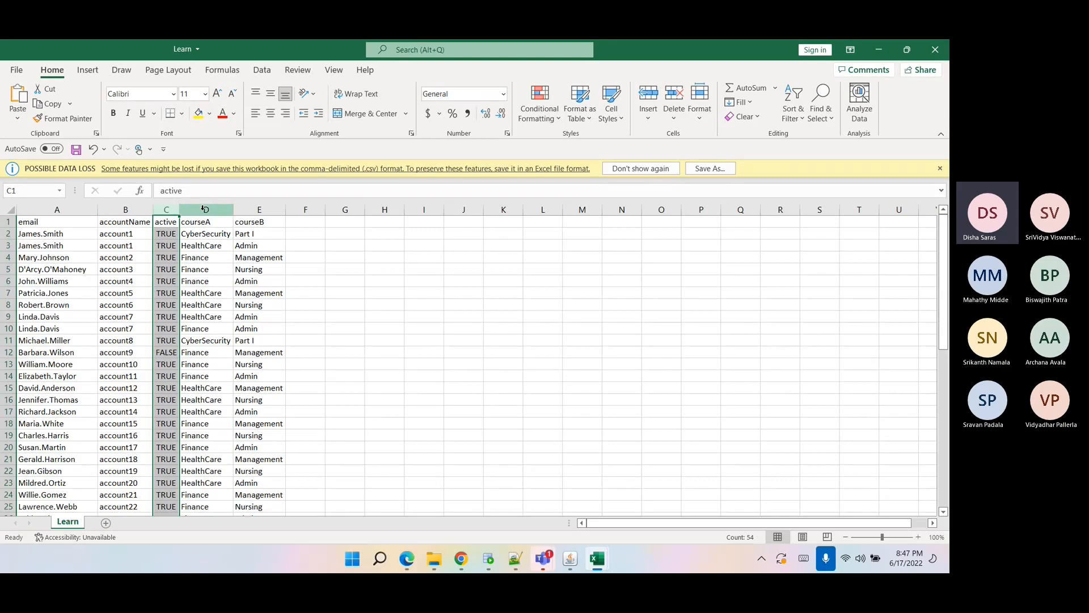
{"action": "left_click_drag", "start_coordinate": [204, 209], "coordinate": [245, 217]}
{"action": "left_click", "coordinate": [229, 209]}
{"action": "left_click", "coordinate": [246, 210]}
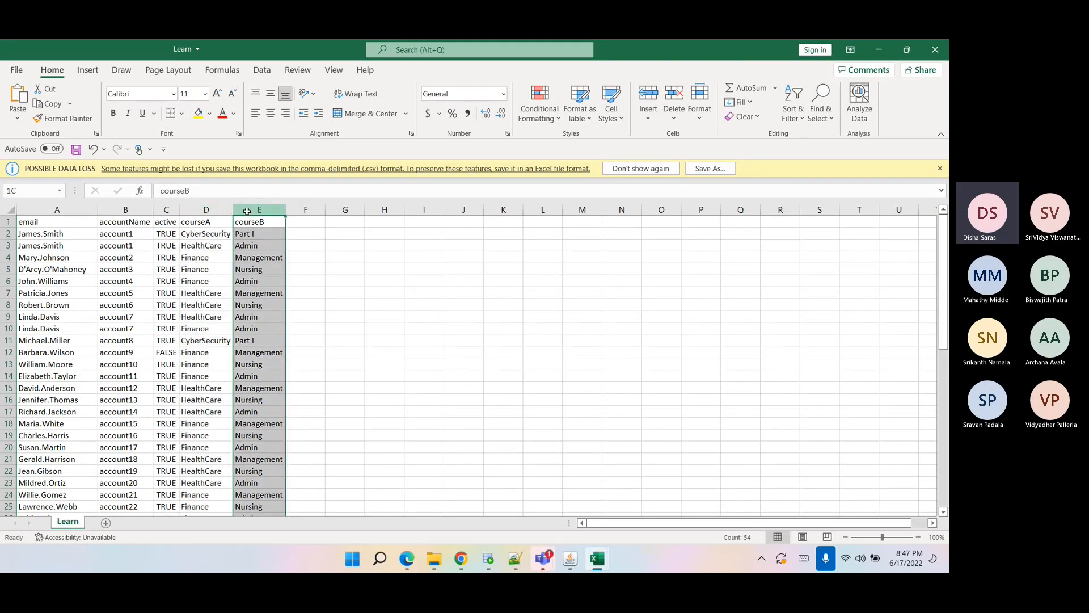
{"action": "left_click", "coordinate": [195, 210]}
{"action": "left_click", "coordinate": [247, 210]}
{"action": "left_click_drag", "start_coordinate": [198, 209], "coordinate": [239, 218]}
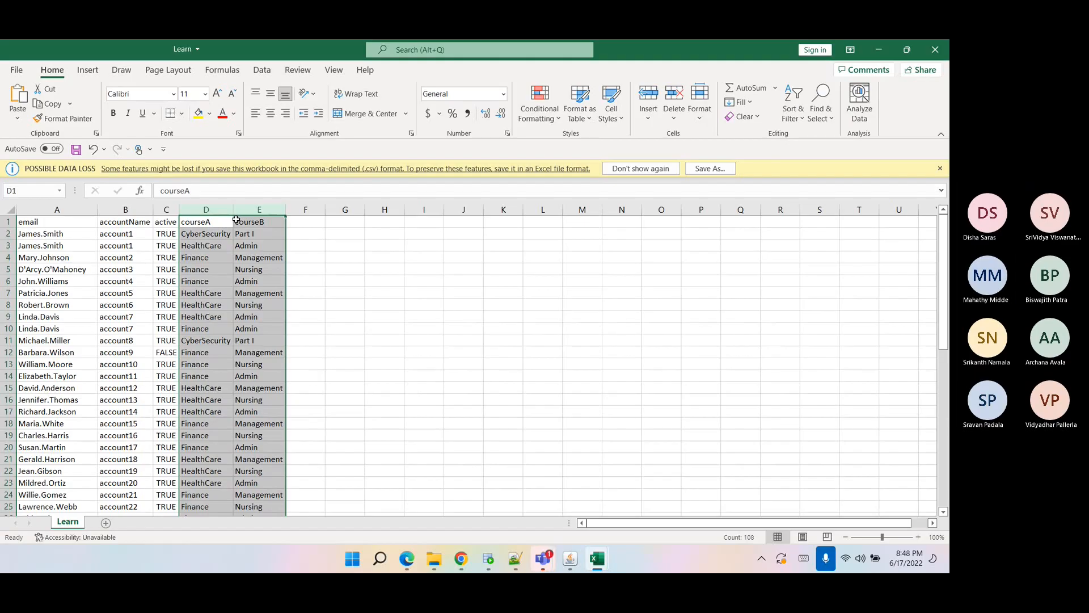
Return to the Notes file and review the Learn correlation, courses, active status and entitlement owner requirements line by line.
{"action": "mouse_move", "coordinate": [441, 560]}
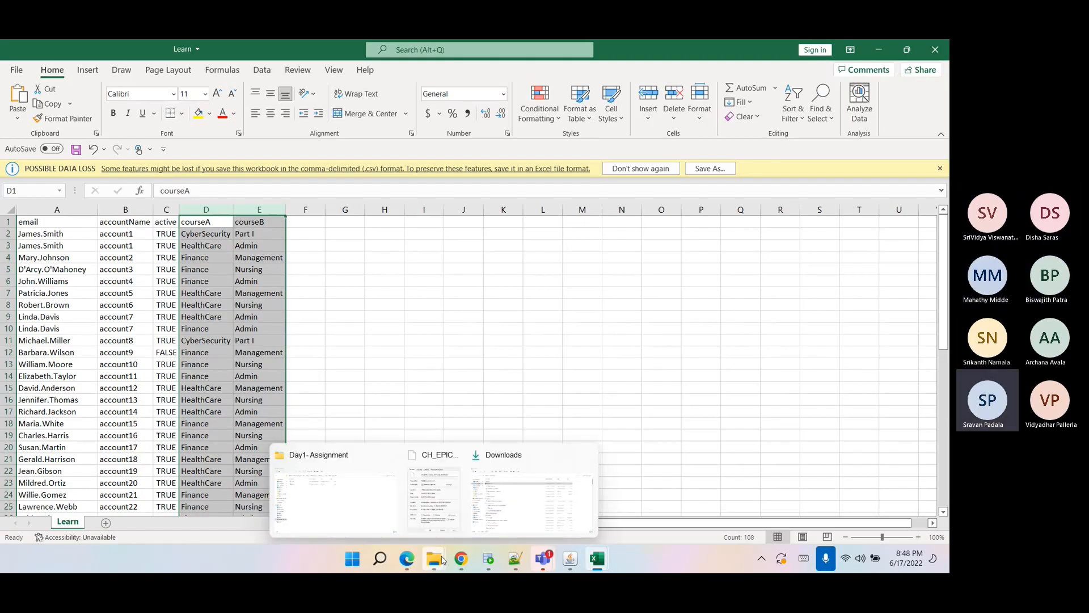
{"action": "left_click", "coordinate": [515, 559]}
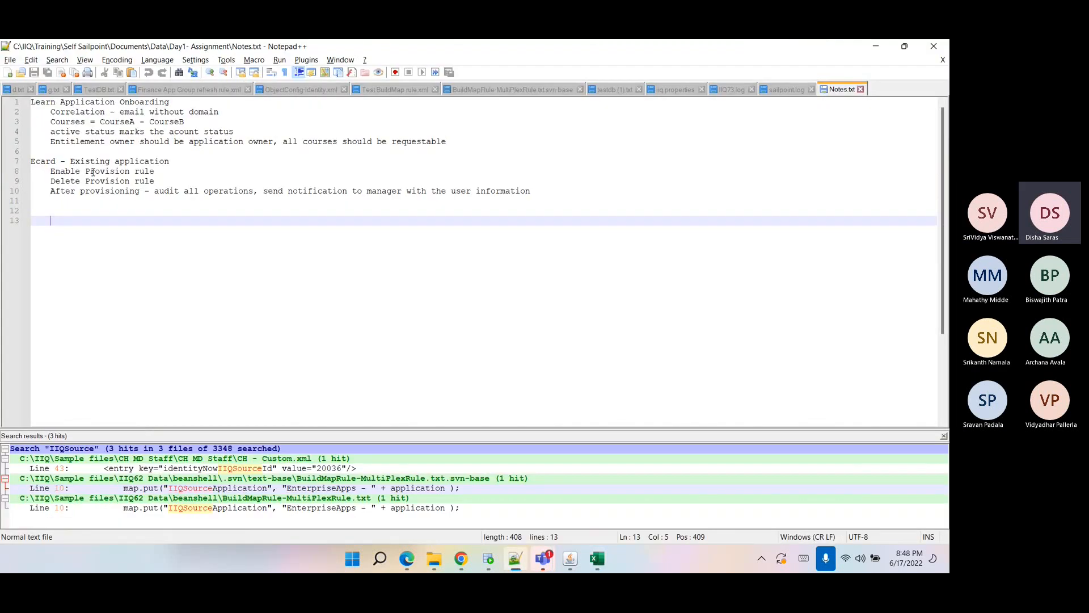
{"action": "left_click_drag", "start_coordinate": [51, 122], "coordinate": [86, 123]}
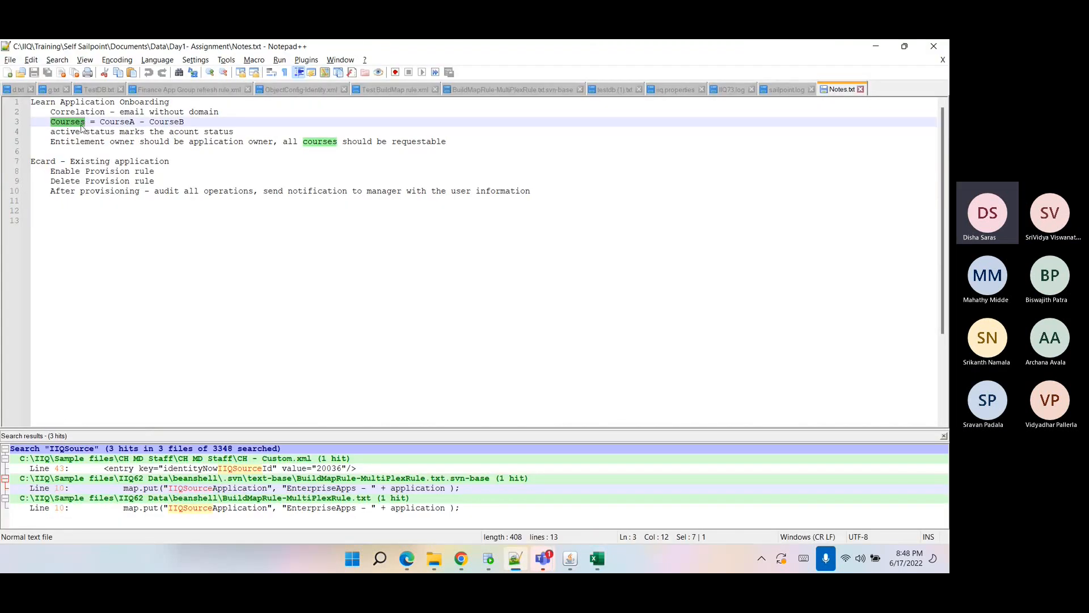
{"action": "triple_click", "coordinate": [74, 125]}
{"action": "double_click", "coordinate": [74, 125]}
{"action": "left_click", "coordinate": [74, 124]}
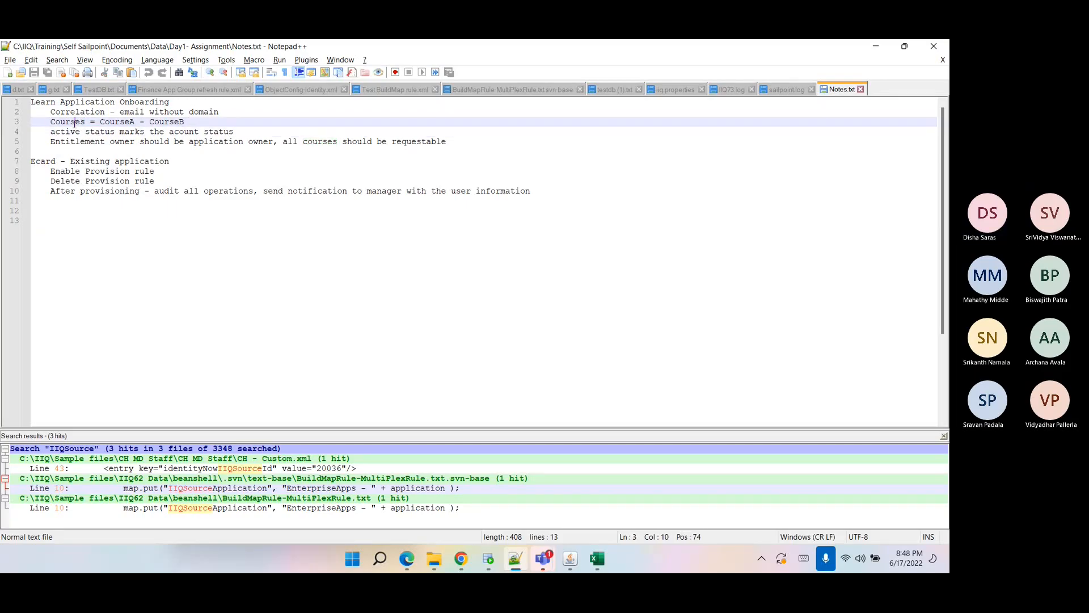
{"action": "double_click", "coordinate": [74, 125]}
{"action": "left_click_drag", "start_coordinate": [51, 112], "coordinate": [232, 108]}
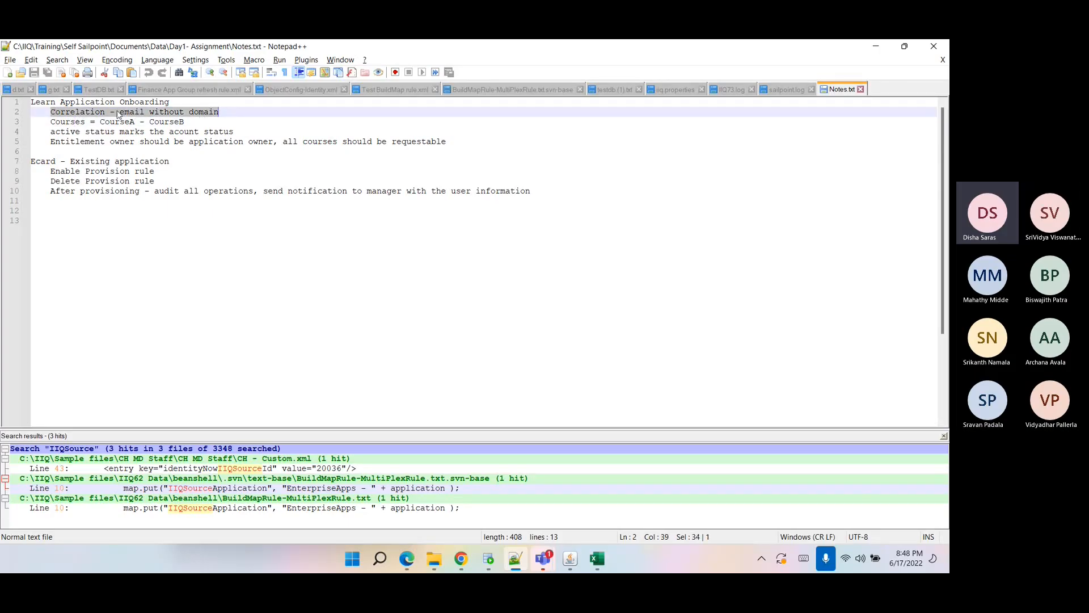
{"action": "left_click", "coordinate": [128, 112]}
{"action": "left_click_drag", "start_coordinate": [50, 112], "coordinate": [230, 114]}
{"action": "double_click", "coordinate": [76, 111]}
{"action": "left_click", "coordinate": [75, 121]}
{"action": "double_click", "coordinate": [75, 122]}
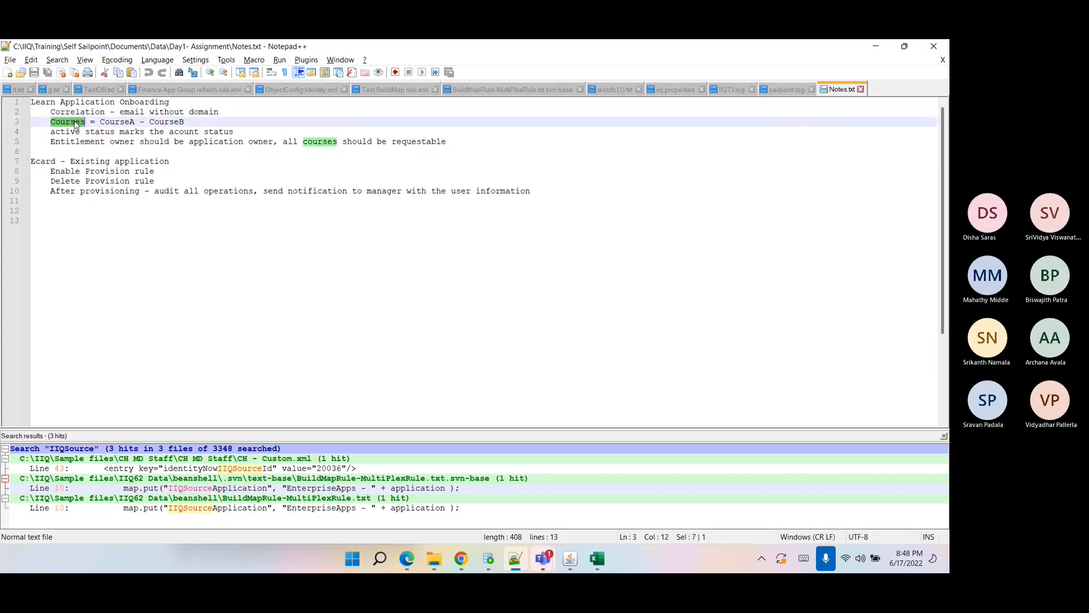
{"action": "left_click_drag", "start_coordinate": [100, 122], "coordinate": [207, 117]}
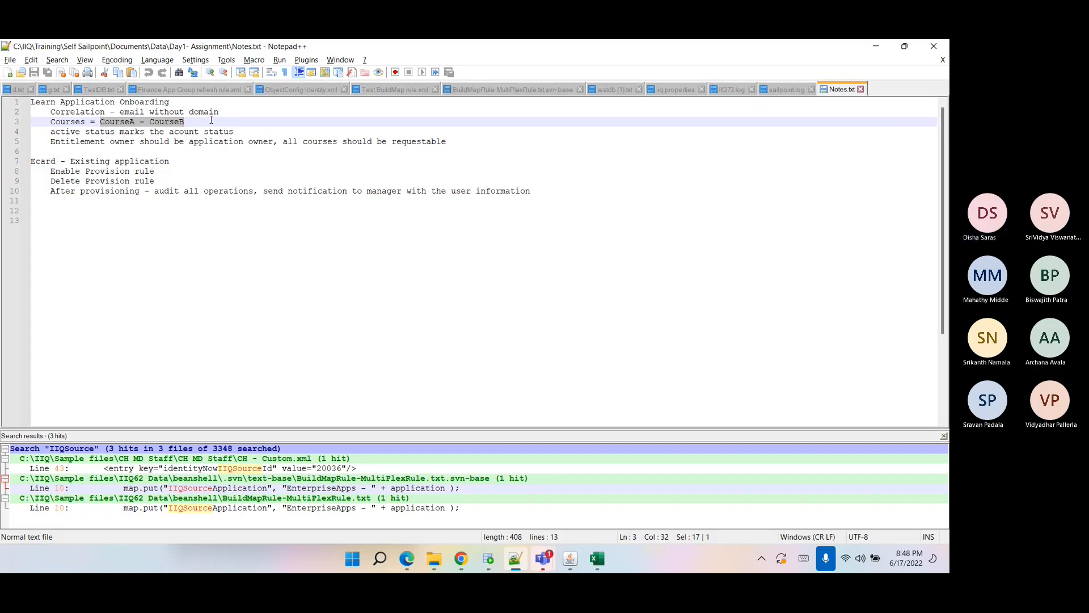
{"action": "left_click_drag", "start_coordinate": [52, 131], "coordinate": [242, 131]}
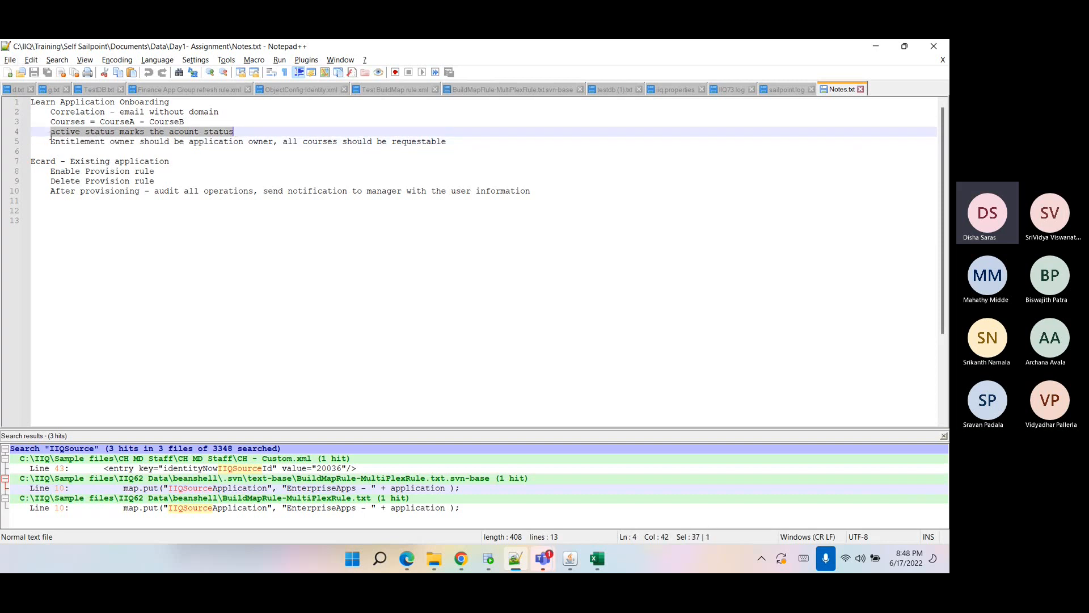
{"action": "double_click", "coordinate": [67, 121]}
{"action": "double_click", "coordinate": [63, 132]}
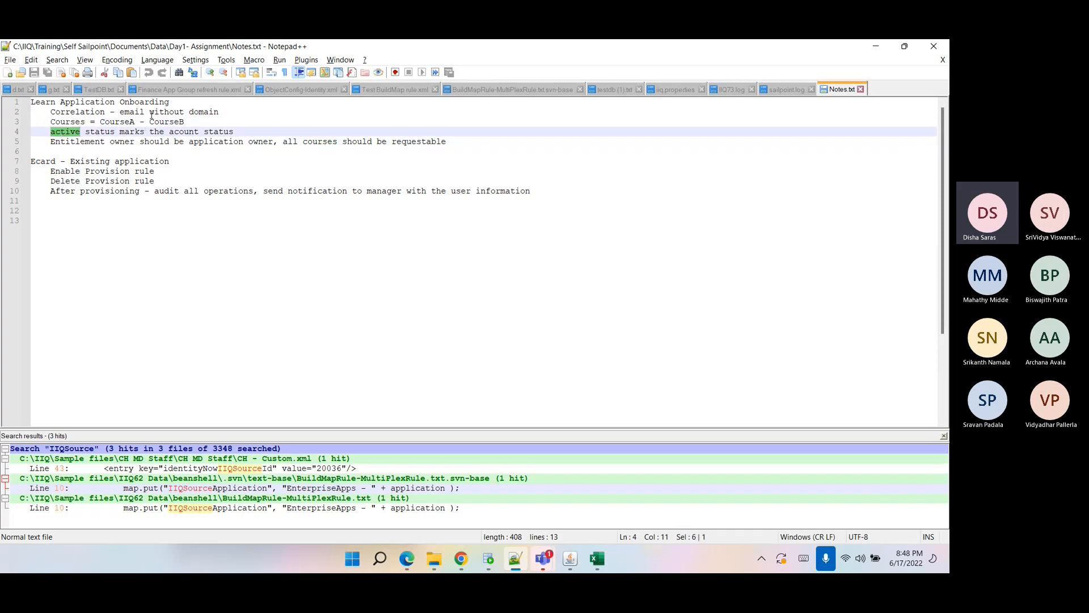
{"action": "left_click_drag", "start_coordinate": [100, 122], "coordinate": [238, 131]}
{"action": "left_click", "coordinate": [146, 151]}
{"action": "left_click", "coordinate": [39, 141]}
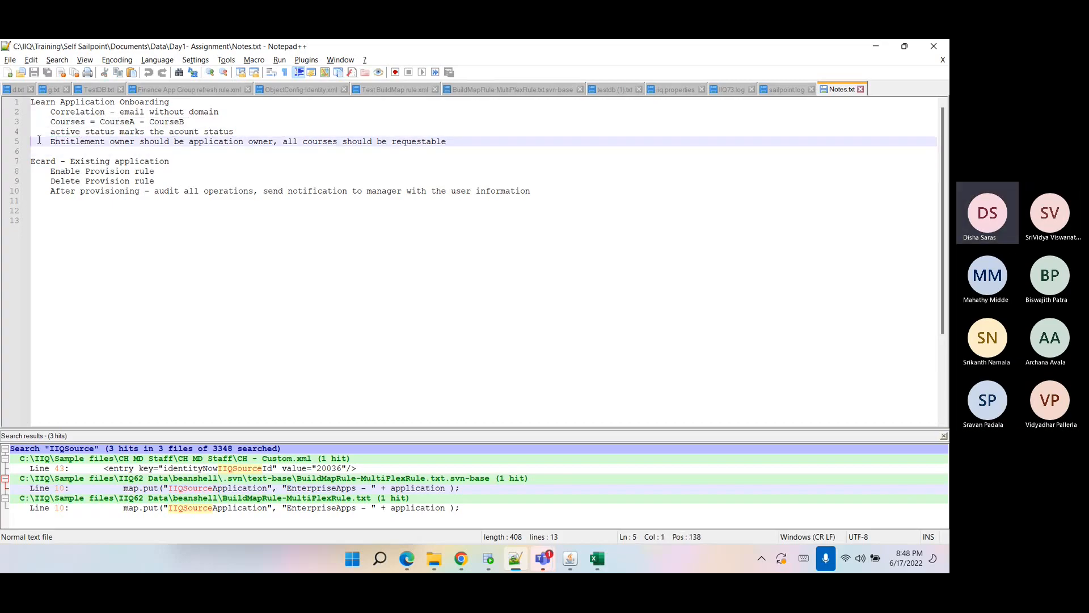
{"action": "double_click", "coordinate": [75, 143]}
{"action": "double_click", "coordinate": [204, 143]}
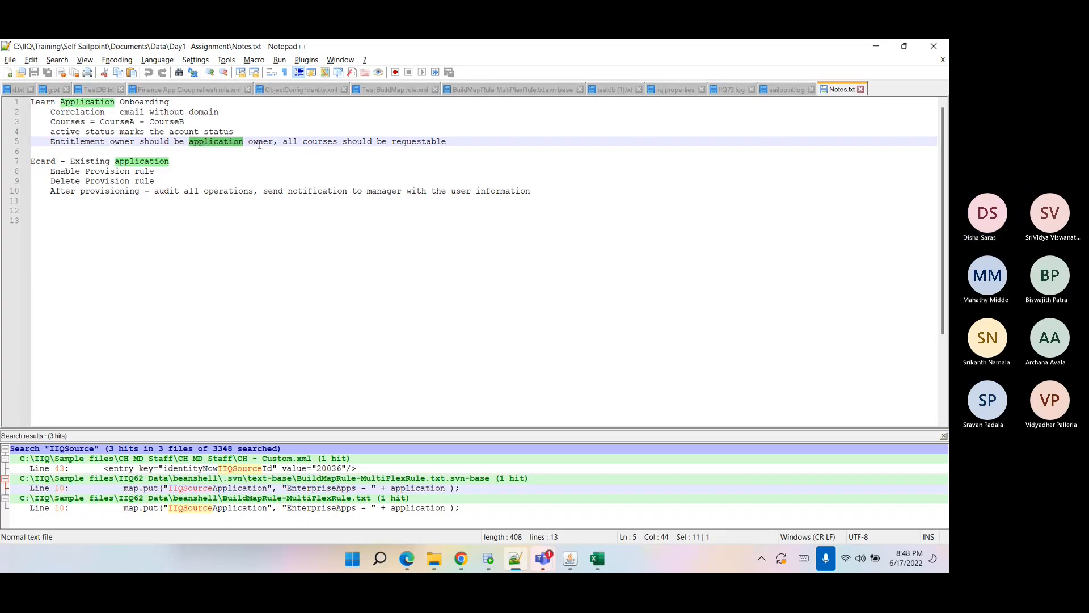
{"action": "left_click_drag", "start_coordinate": [292, 132], "coordinate": [339, 141]}
{"action": "double_click", "coordinate": [397, 143]}
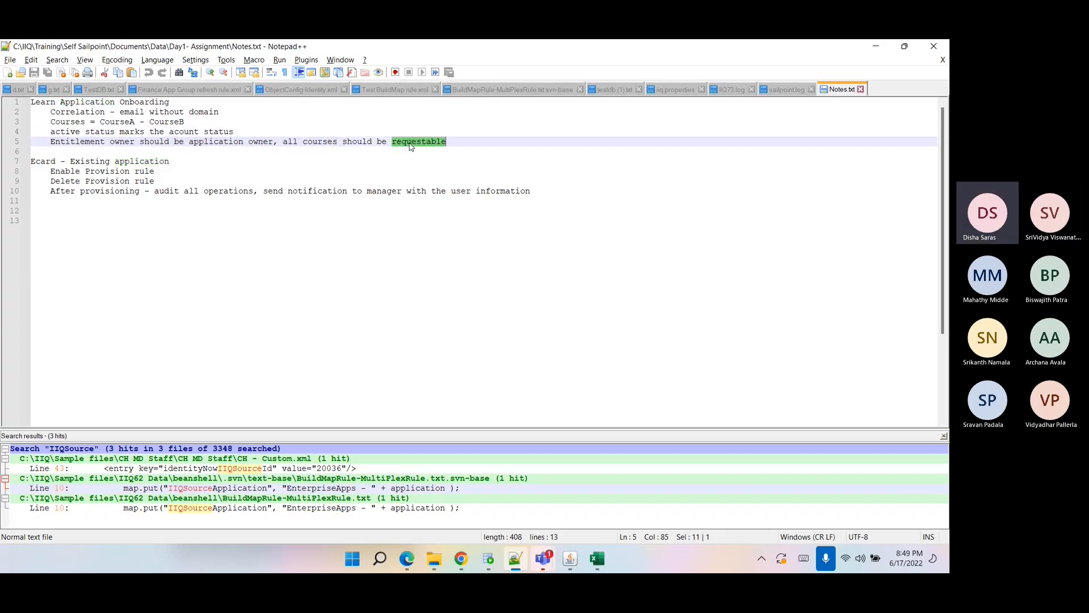
Open the FinanceApp AcctsPayable entitlement from the Entitlement Catalog and inspect its requestable and owner properties.
{"action": "left_click", "coordinate": [458, 566]}
{"action": "scroll", "coordinate": [231, 153], "scroll_direction": "up", "scroll_amount": 2}
{"action": "mouse_move", "coordinate": [244, 153]}
{"action": "left_click", "coordinate": [258, 242]}
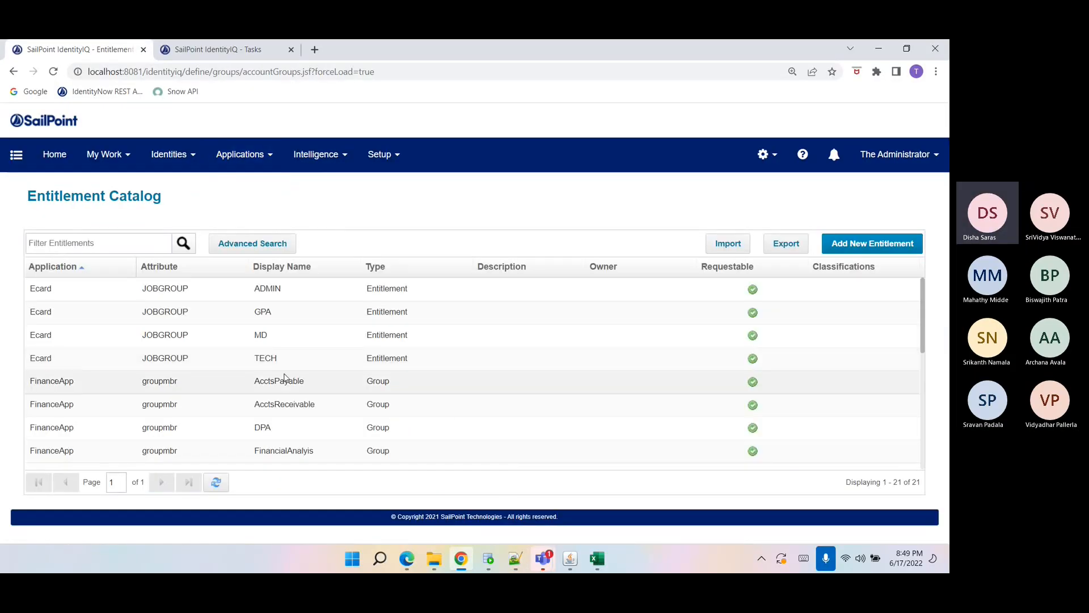
{"action": "left_click", "coordinate": [285, 380]}
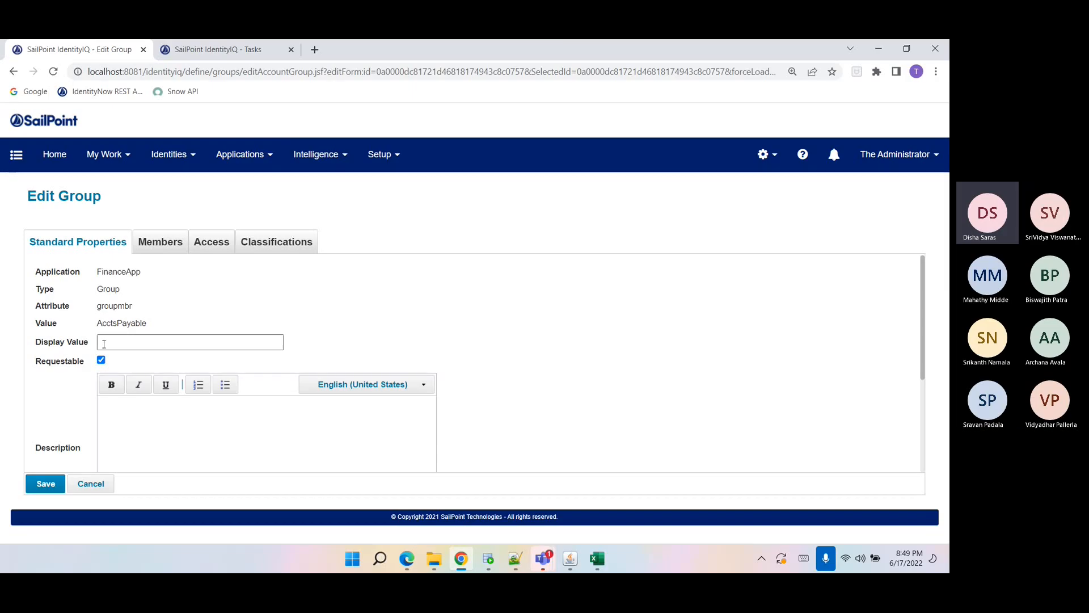
{"action": "double_click", "coordinate": [64, 361]}
{"action": "double_click", "coordinate": [117, 323]}
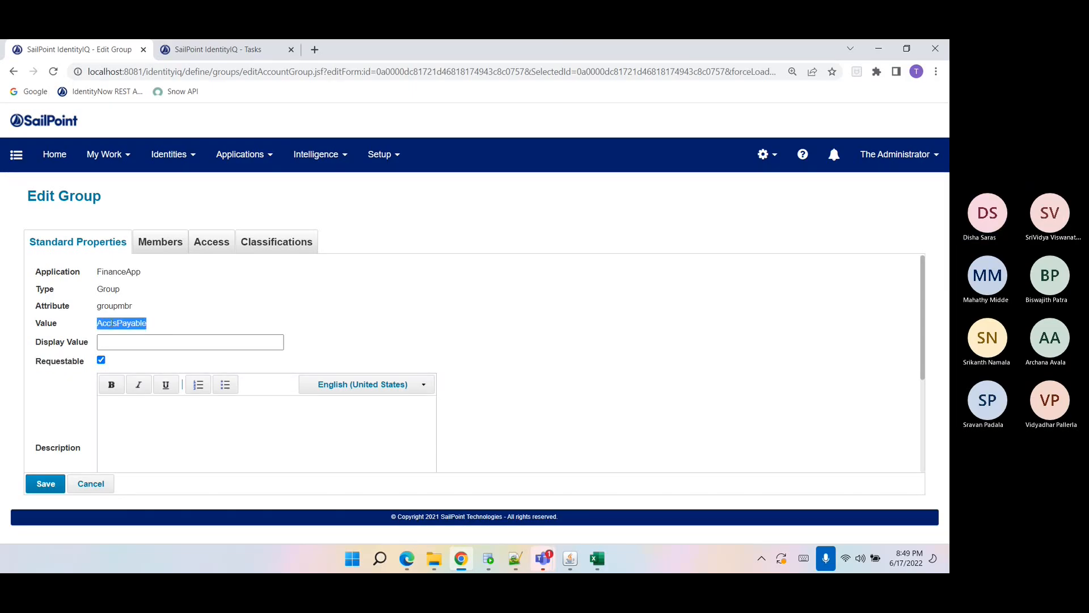
{"action": "scroll", "coordinate": [96, 339], "scroll_direction": "down", "scroll_amount": 3}
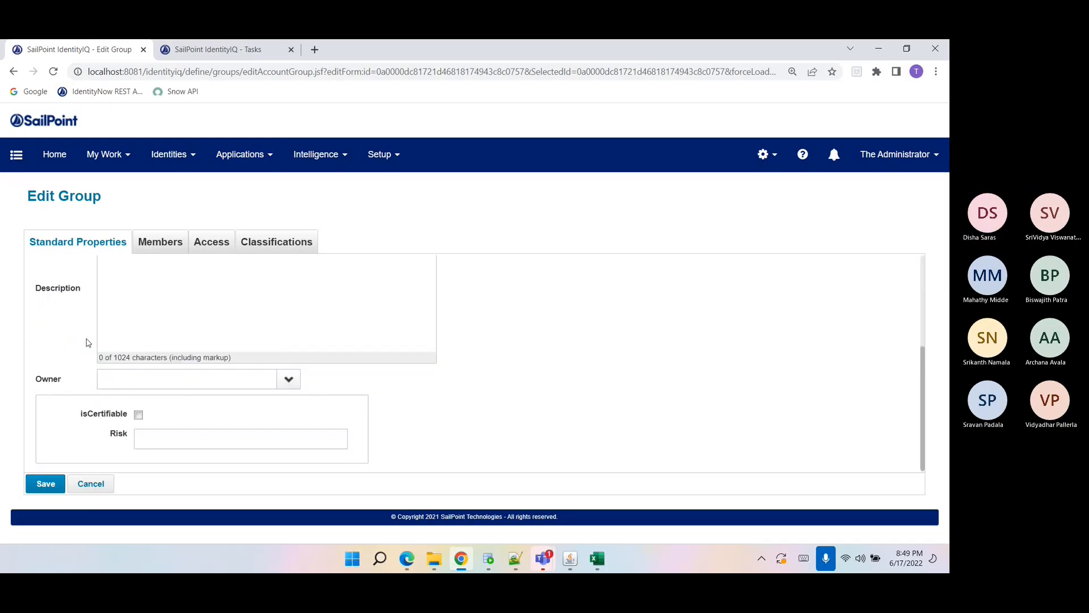
{"action": "left_click", "coordinate": [105, 372]}
{"action": "left_click", "coordinate": [69, 377]}
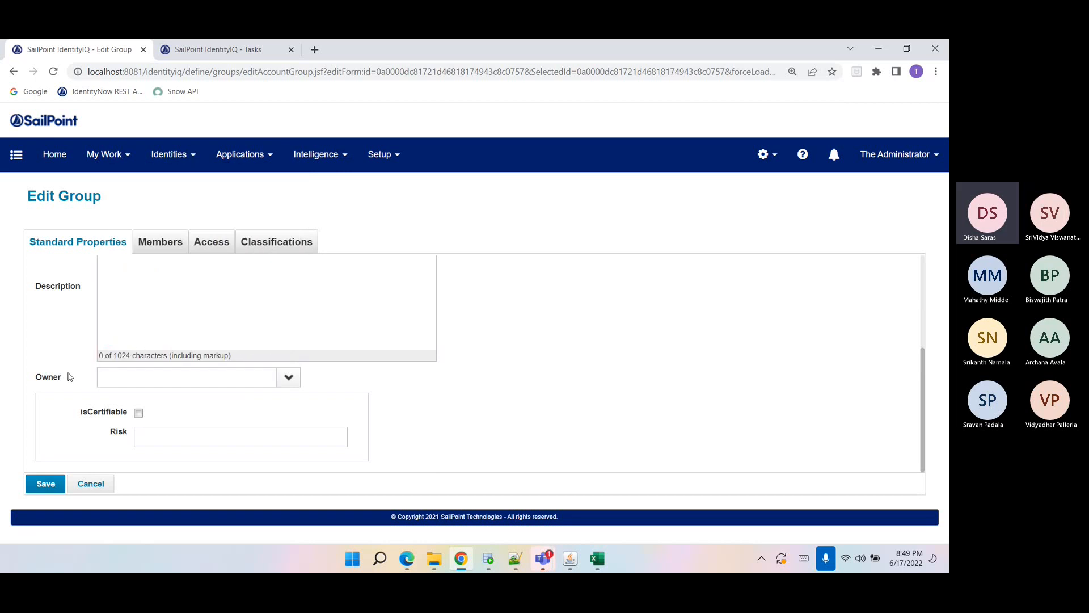
{"action": "double_click", "coordinate": [70, 376]}
{"action": "left_click", "coordinate": [46, 385]}
{"action": "scroll", "coordinate": [59, 391], "scroll_direction": "up", "scroll_amount": 5}
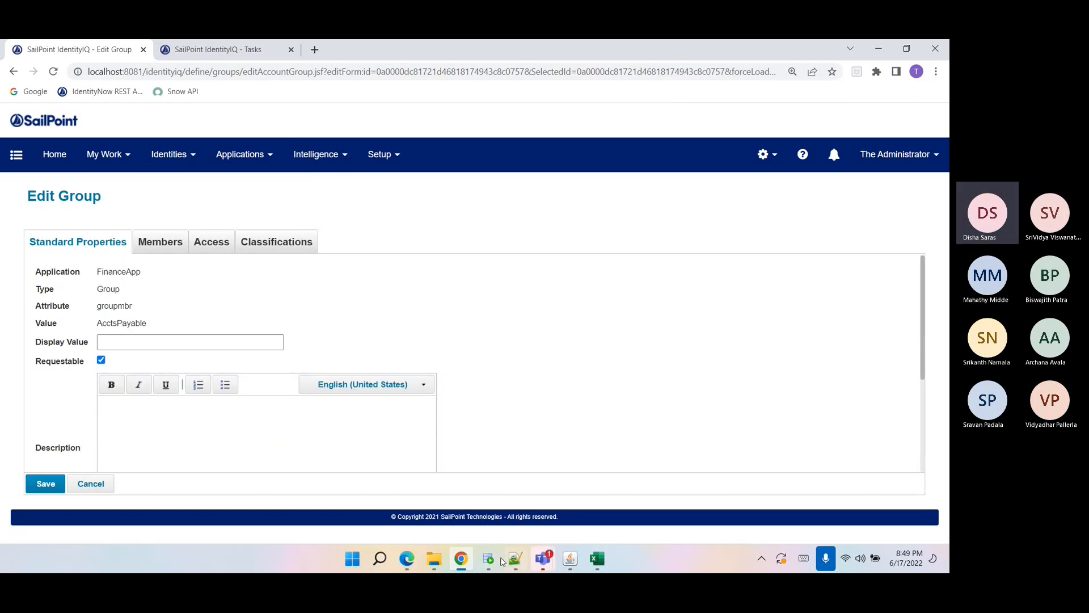
Add a note line '1c-application owner' below the Learn requirements and save the Notes file.
{"action": "left_click", "coordinate": [518, 567]}
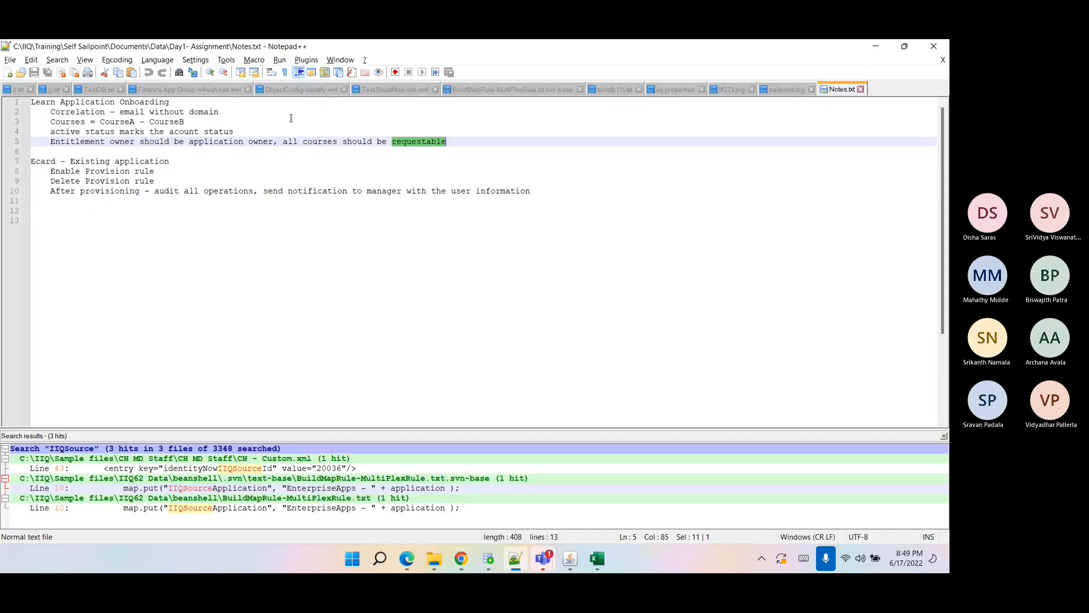
{"action": "left_click", "coordinate": [474, 143]}
{"action": "key", "text": "Return"}
{"action": "type", "text": "1"}
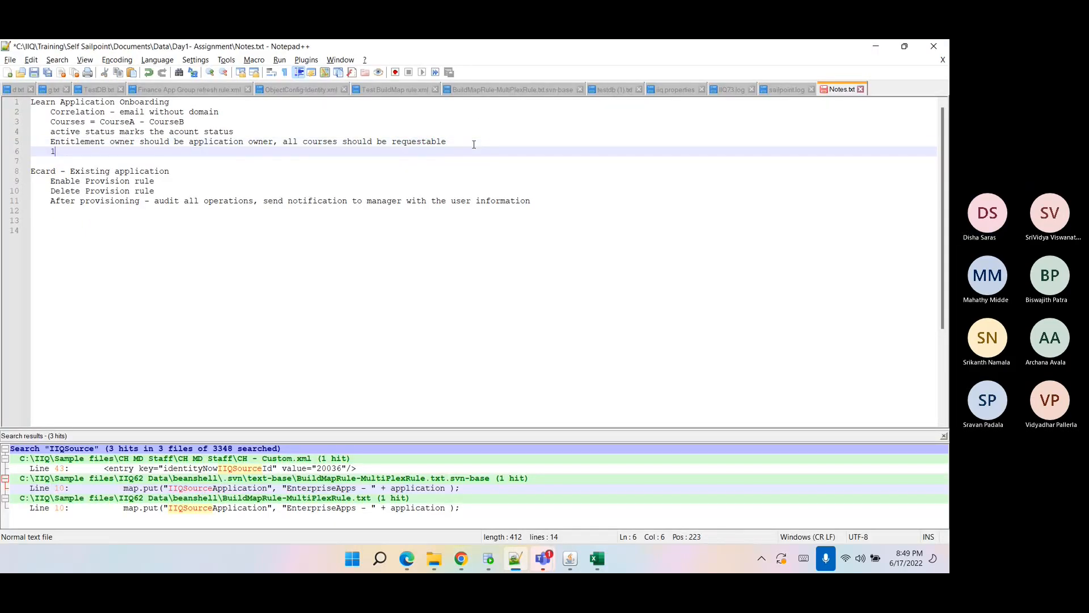
{"action": "type", "text": "c-appl"}
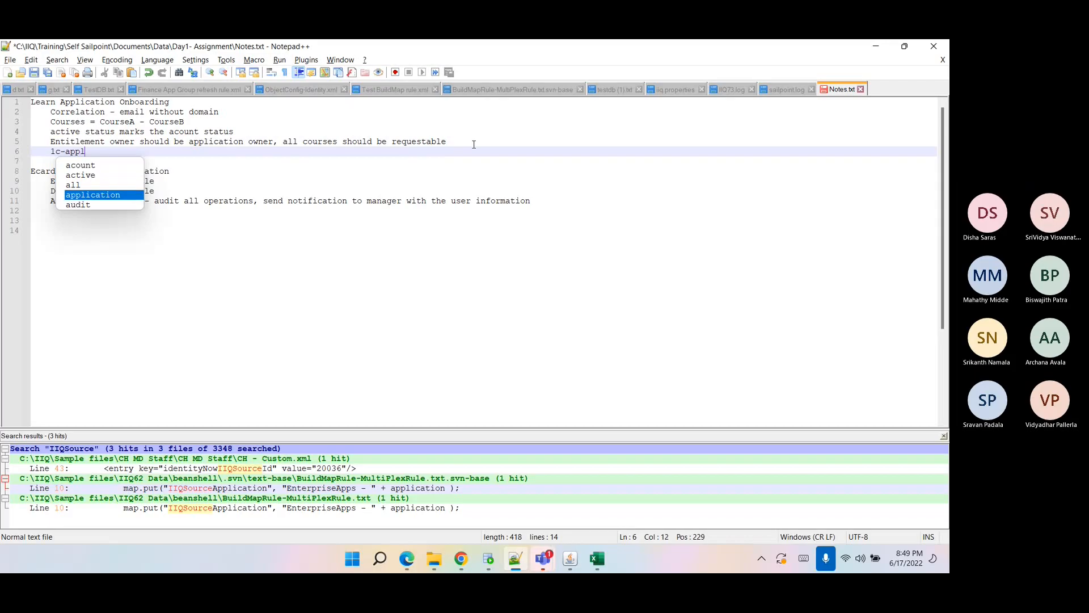
{"action": "type", "text": "ication owb"}
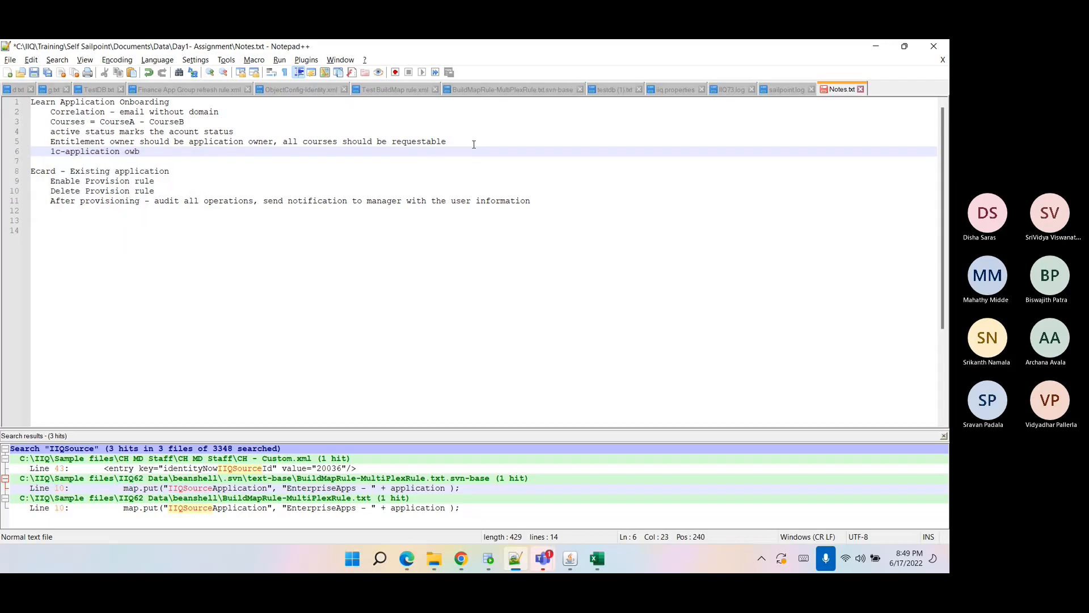
{"action": "key", "text": "BackSpace"}
{"action": "type", "text": "n"}
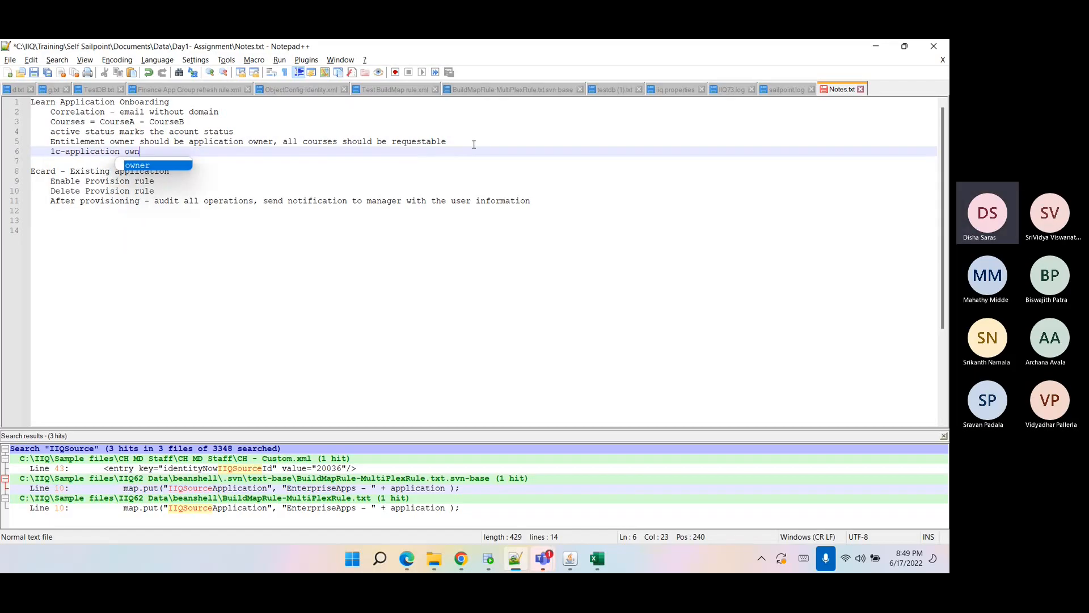
{"action": "type", "text": "er"}
{"action": "key", "text": "ctrl+s"}
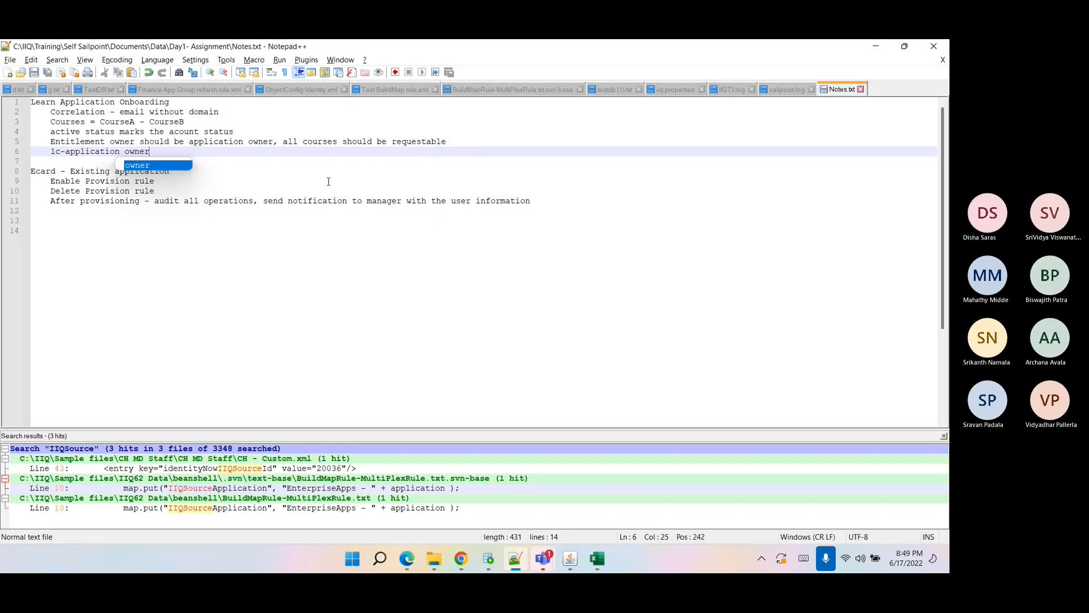
Review the Ecard existing-application requirements for enable and delete provisioning rules and post-provisioning audit.
{"action": "left_click_drag", "start_coordinate": [185, 149], "coordinate": [25, 114]}
{"action": "left_click", "coordinate": [74, 162]}
{"action": "left_click", "coordinate": [120, 191]}
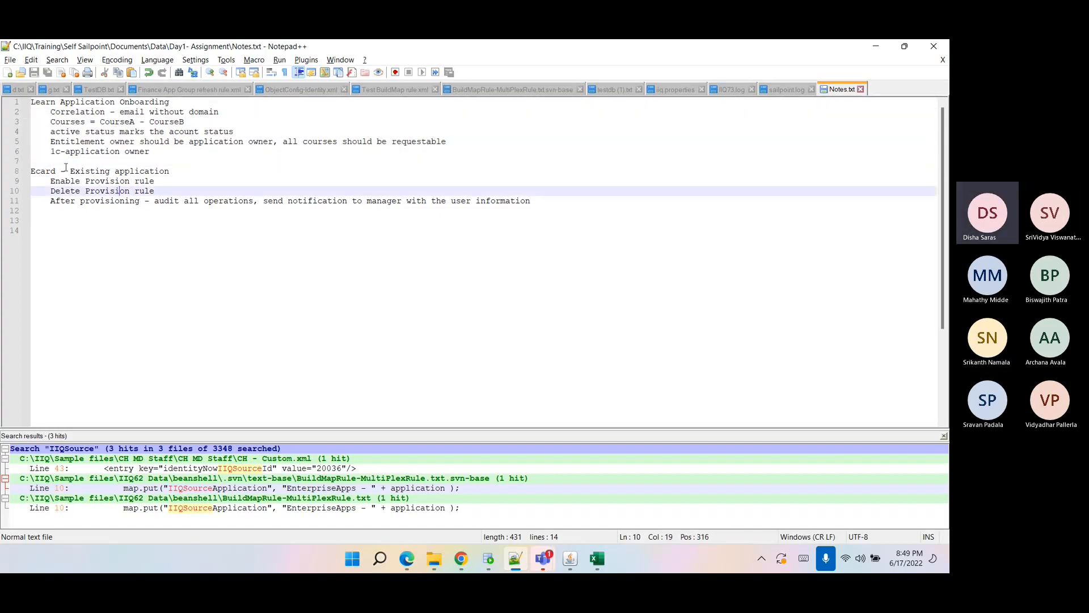
{"action": "double_click", "coordinate": [40, 172]}
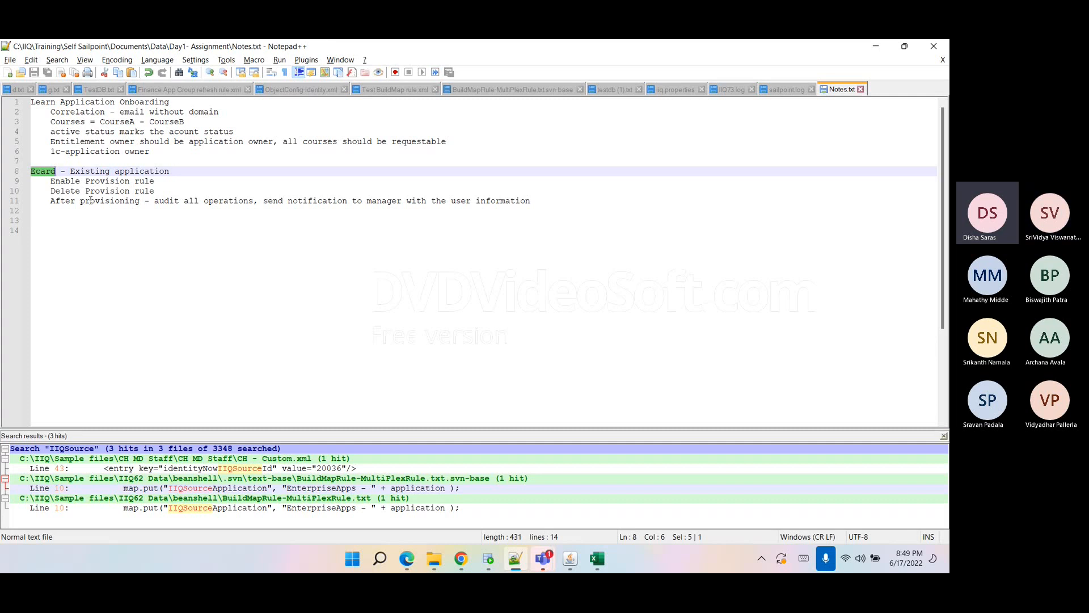
{"action": "left_click_drag", "start_coordinate": [31, 180], "coordinate": [157, 181]}
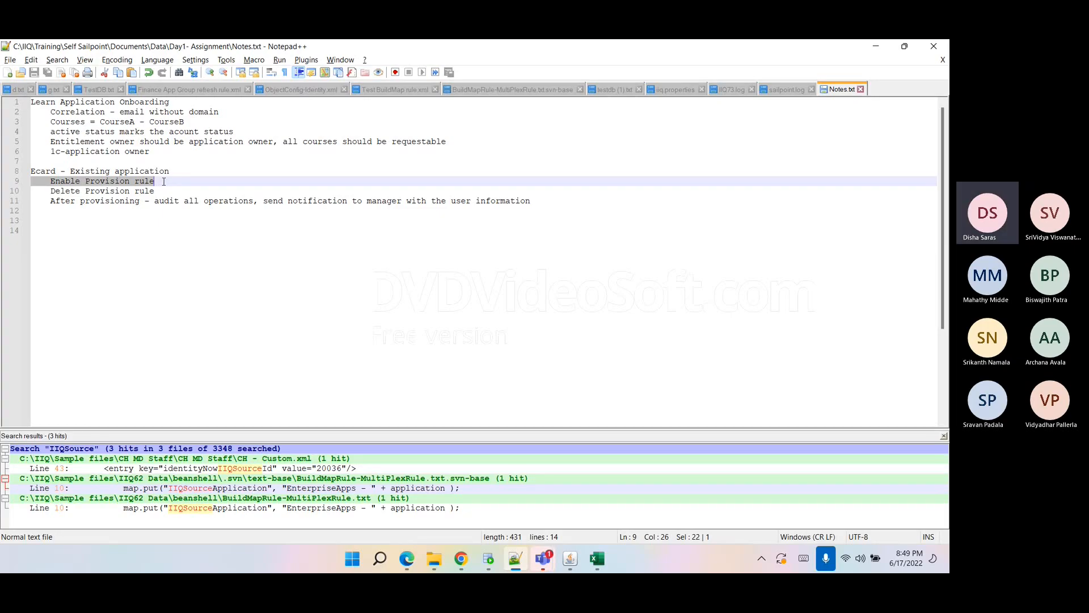
{"action": "double_click", "coordinate": [78, 182]}
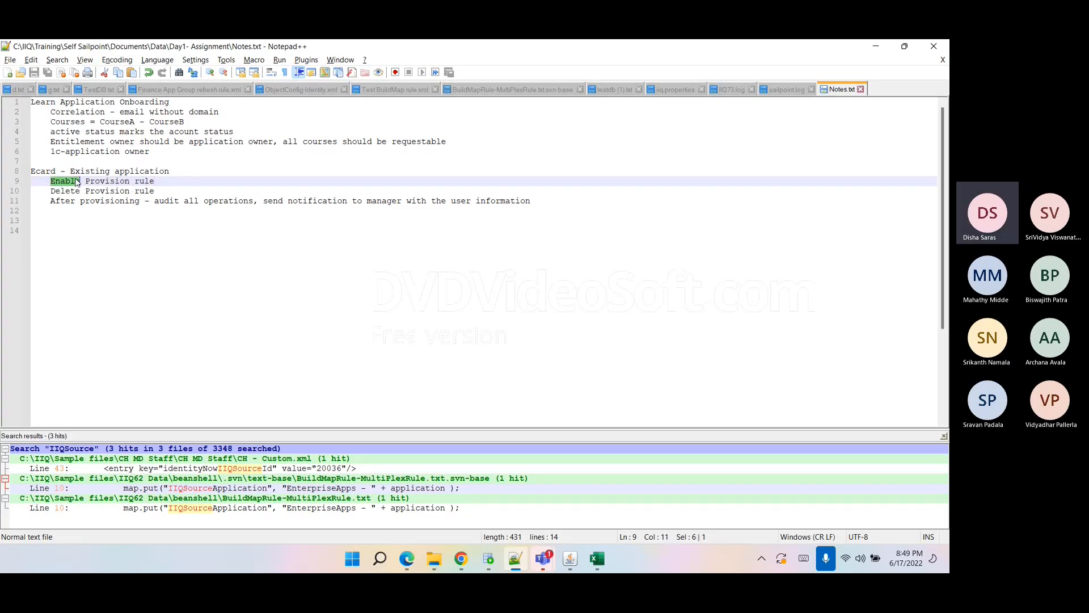
{"action": "double_click", "coordinate": [100, 192]}
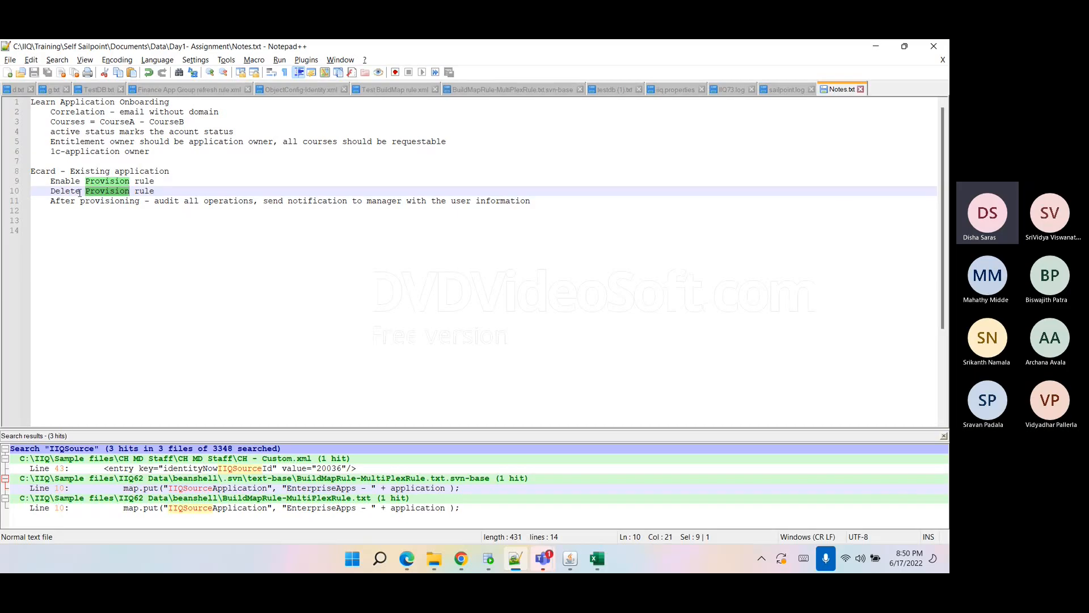
{"action": "triple_click", "coordinate": [80, 193]}
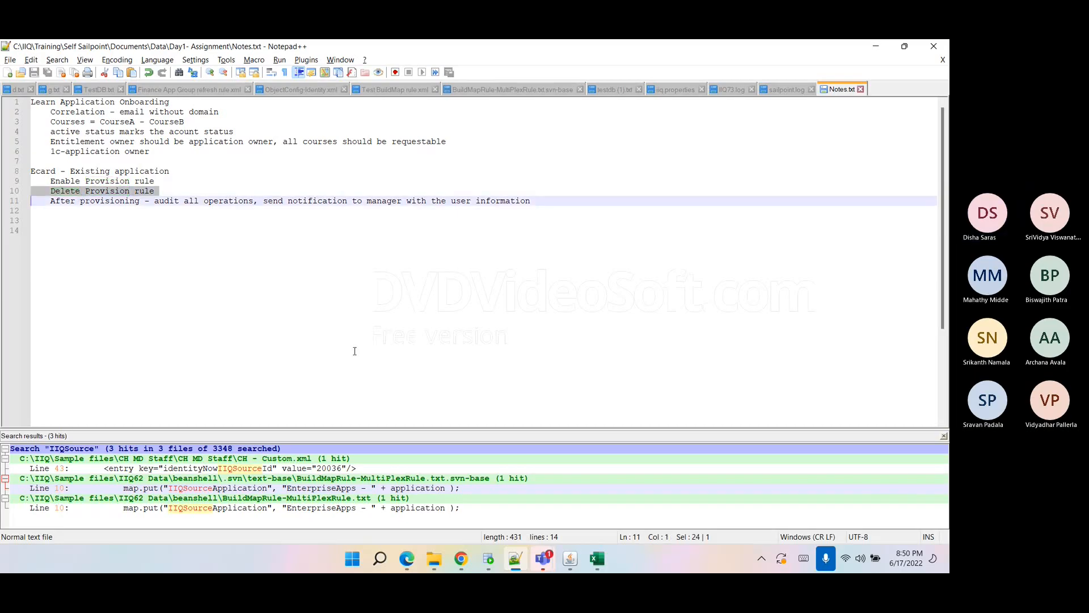
Open the Ecard application's definition from the Application Definition list.
{"action": "left_click", "coordinate": [462, 558]}
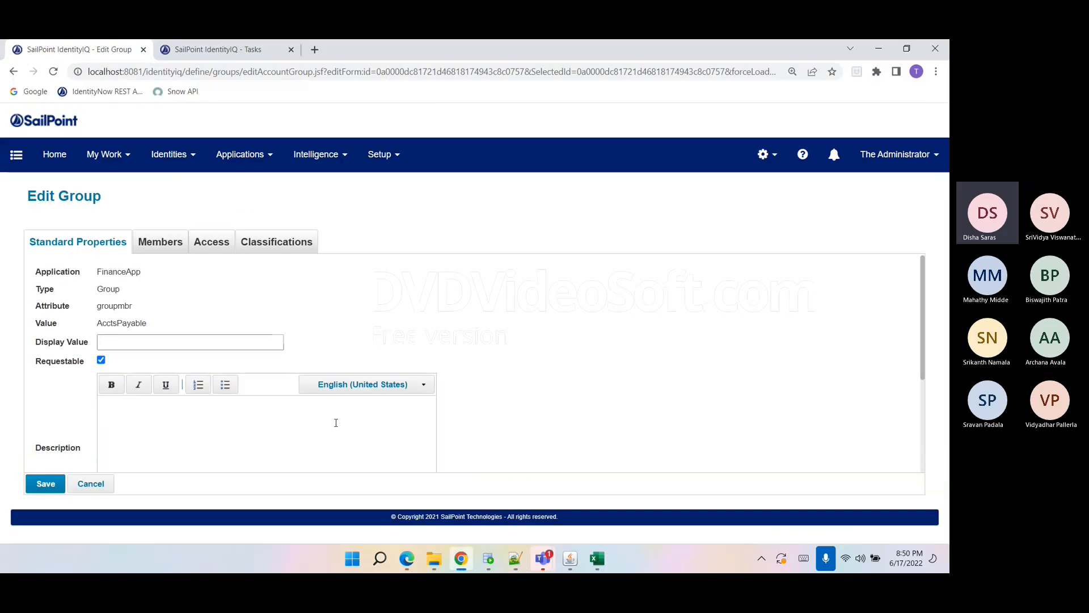
{"action": "left_click", "coordinate": [227, 159]}
{"action": "left_click", "coordinate": [233, 186]}
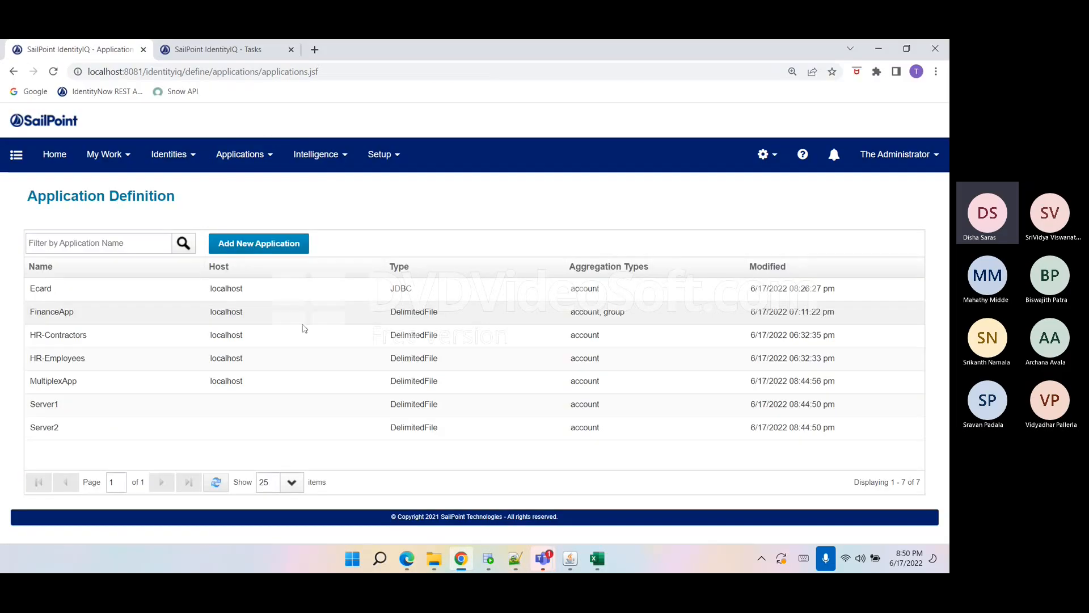
{"action": "left_click", "coordinate": [104, 317]}
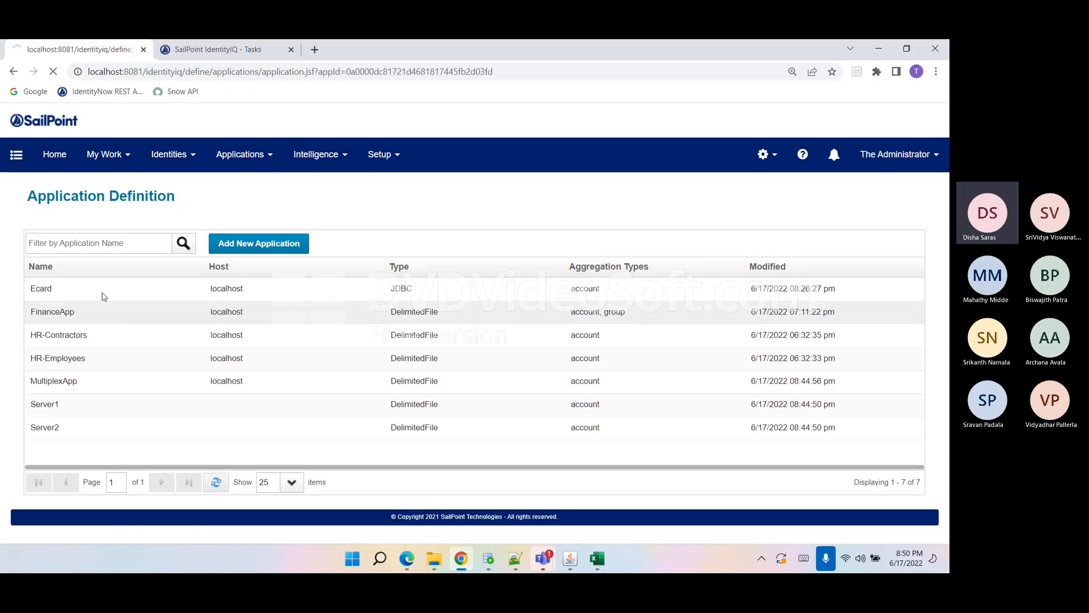
{"action": "left_click", "coordinate": [13, 71]}
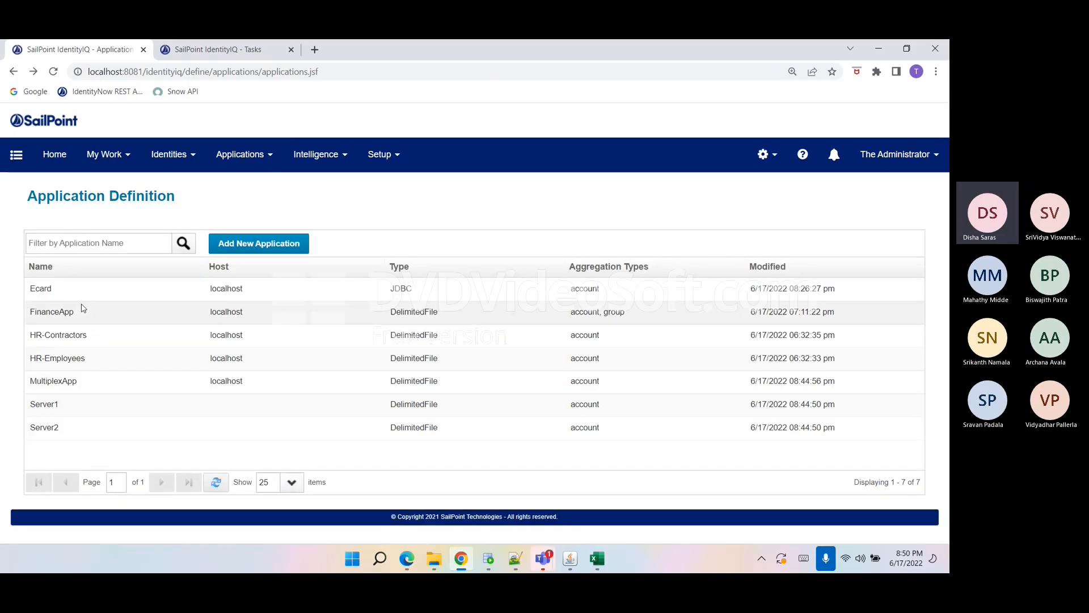
{"action": "left_click", "coordinate": [73, 289]}
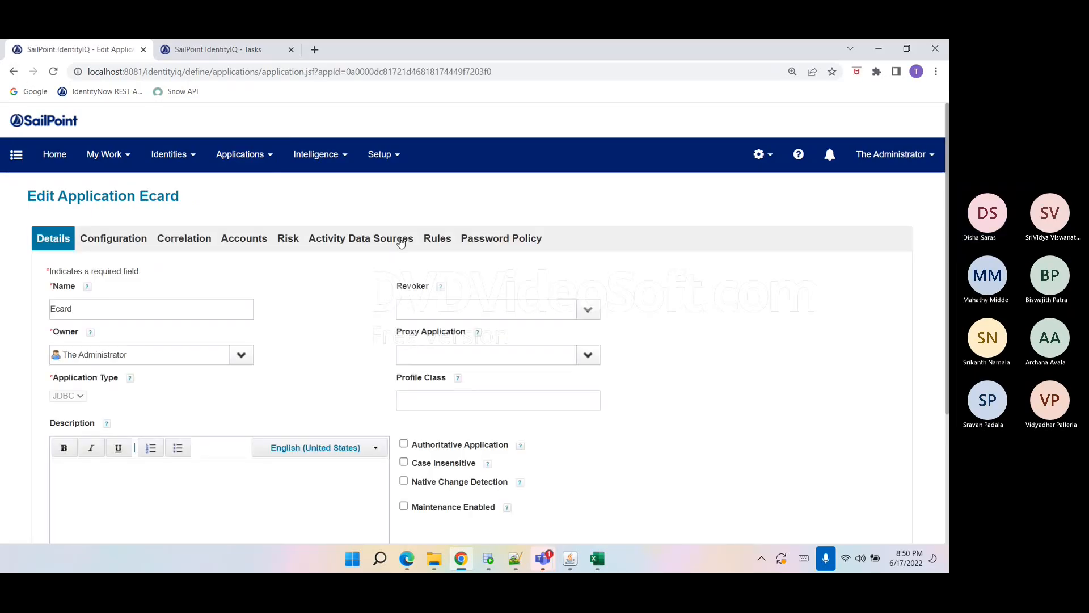
Review the code of the Ecard Disable Provisioning Rule in the Rule Editor and close the editor without saving.
{"action": "left_click", "coordinate": [436, 238]}
{"action": "scroll", "coordinate": [261, 418], "scroll_direction": "down", "scroll_amount": 3}
{"action": "left_click", "coordinate": [390, 514]}
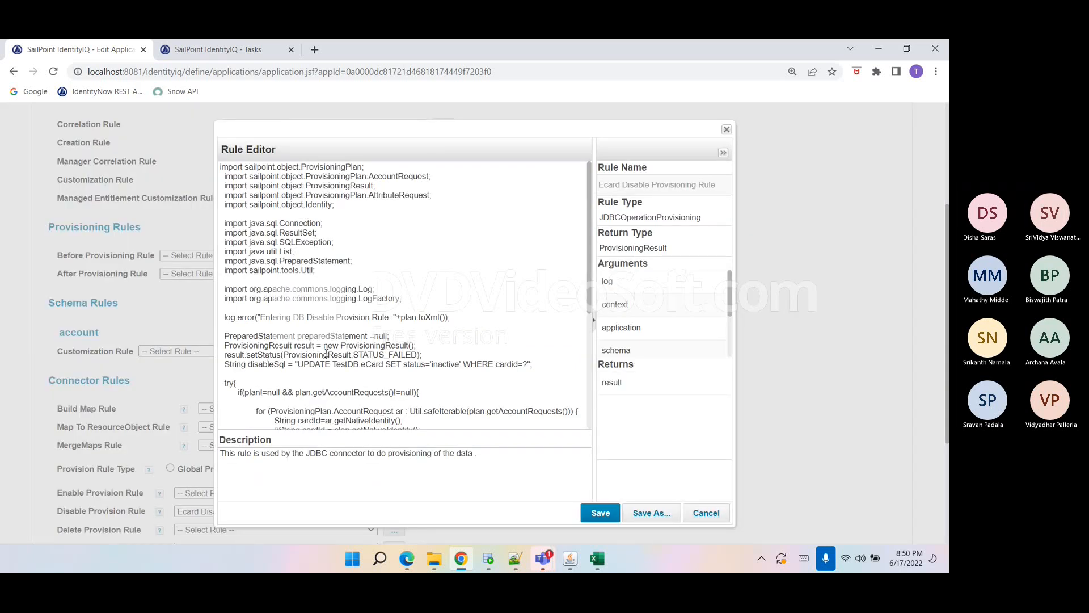
{"action": "left_click_drag", "start_coordinate": [452, 317], "coordinate": [192, 316]}
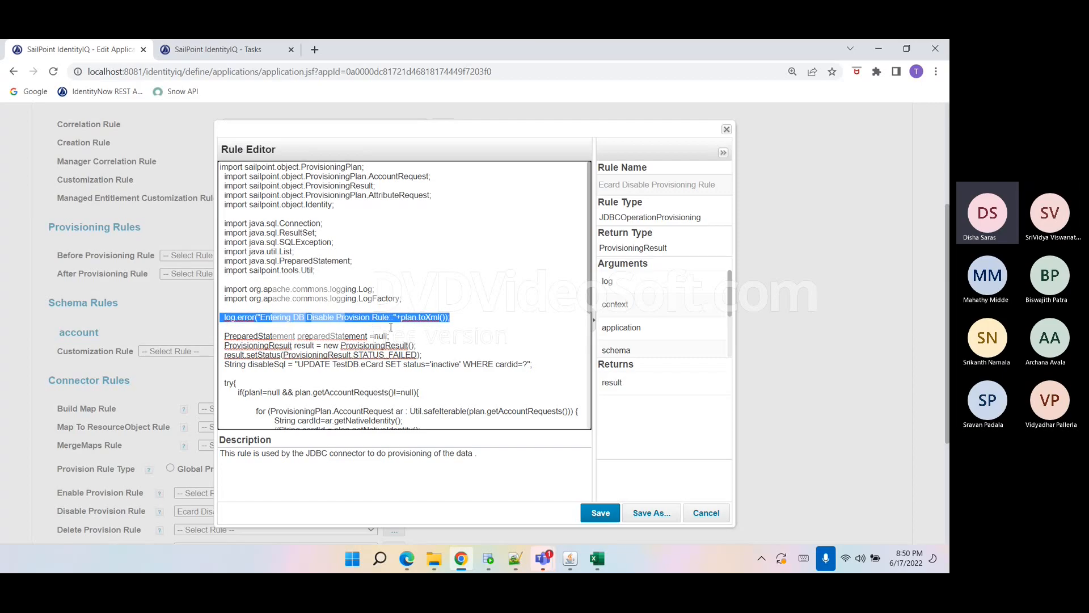
{"action": "scroll", "coordinate": [394, 362], "scroll_direction": "down", "scroll_amount": 2}
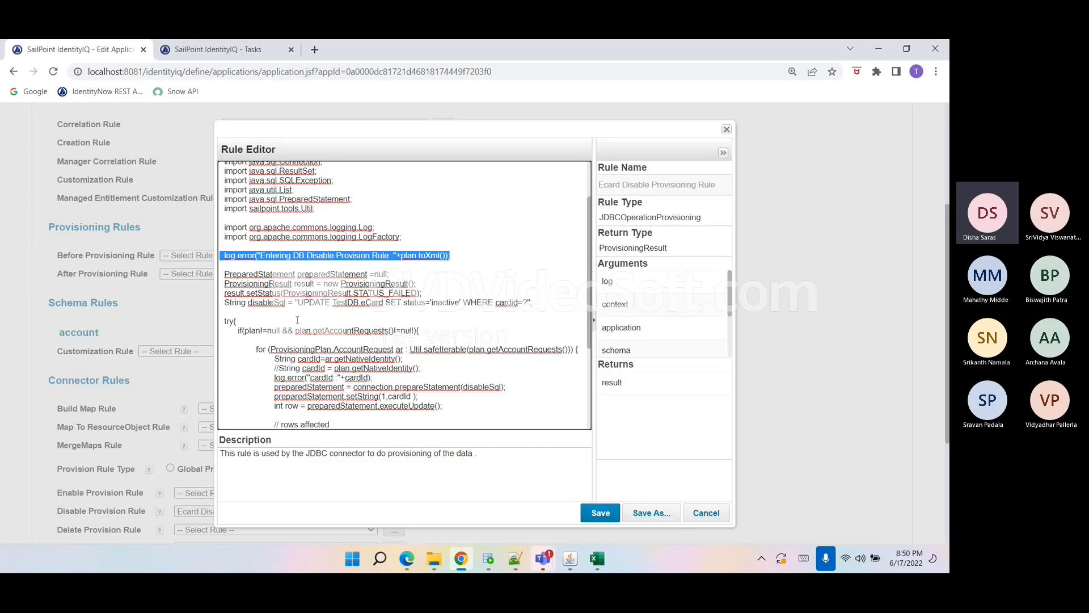
{"action": "double_click", "coordinate": [311, 302]}
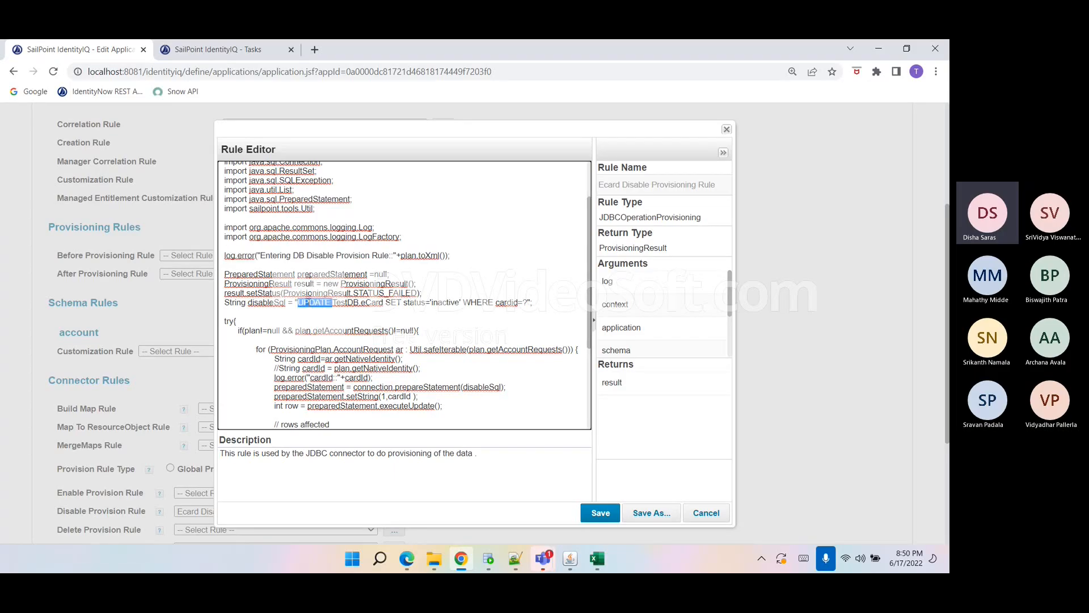
{"action": "left_click", "coordinate": [547, 304]}
{"action": "left_click", "coordinate": [319, 321]}
{"action": "left_click", "coordinate": [697, 514]}
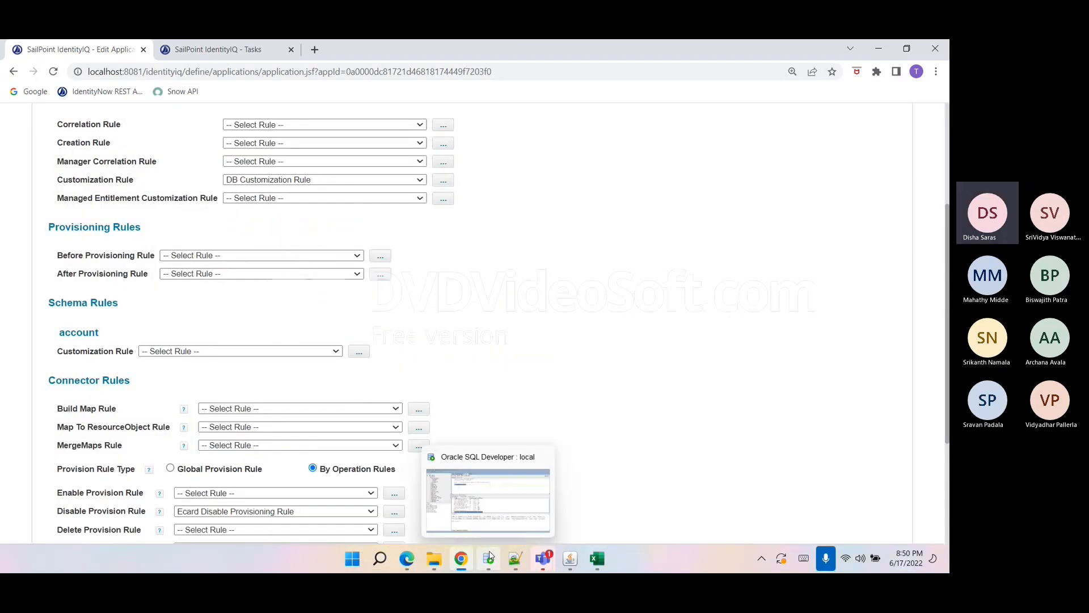
Review the Ecard after-provisioning requirement to audit all operations and notify the manager in the Notes file.
{"action": "left_click", "coordinate": [515, 559]}
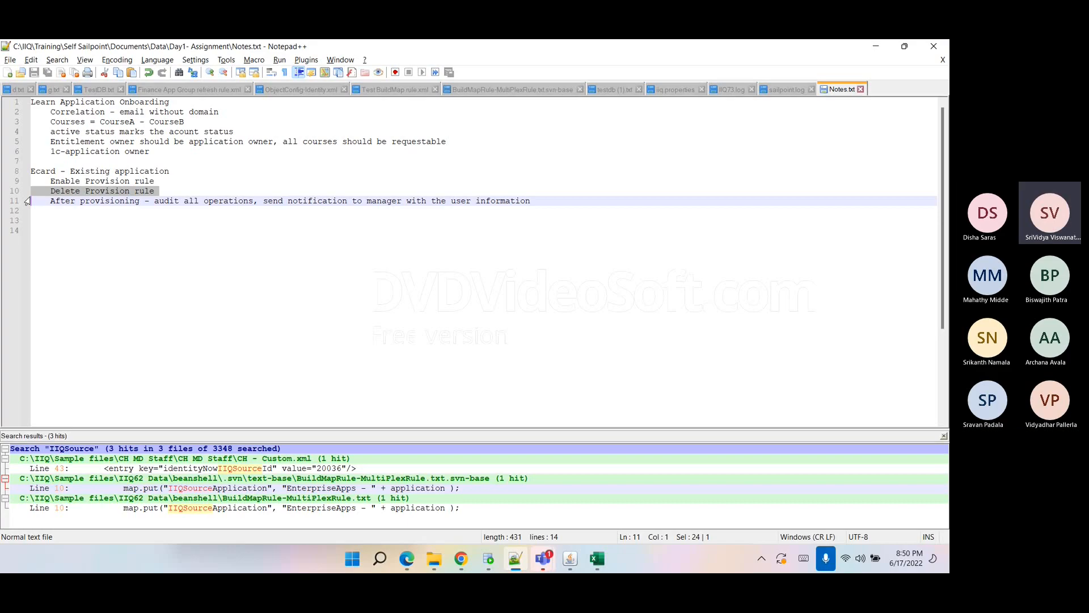
{"action": "double_click", "coordinate": [144, 191]}
{"action": "left_click", "coordinate": [140, 196]}
{"action": "double_click", "coordinate": [95, 203]}
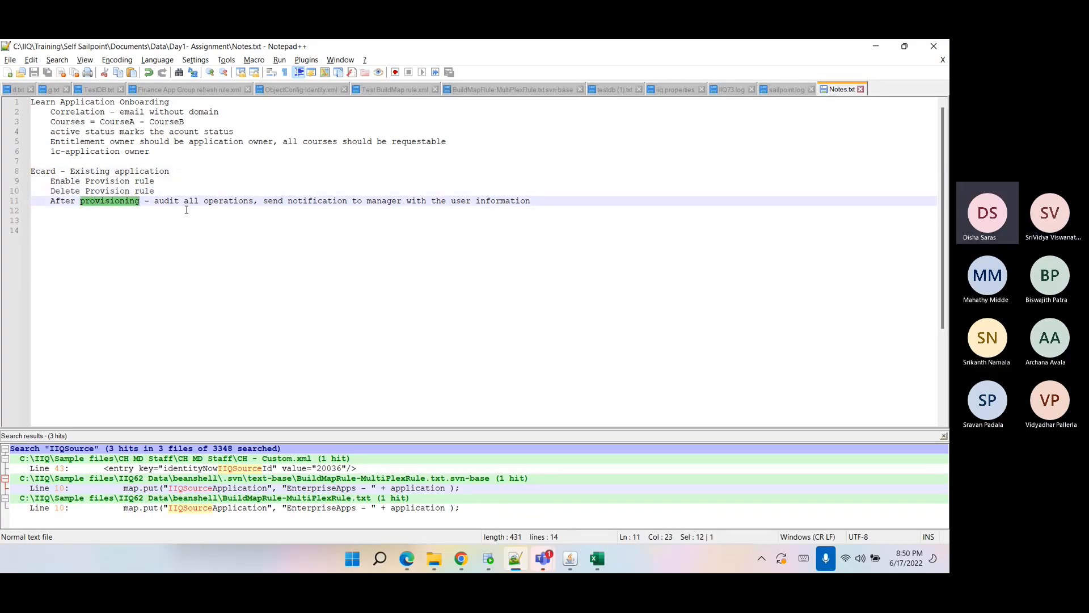
{"action": "left_click_drag", "start_coordinate": [155, 200], "coordinate": [254, 201]}
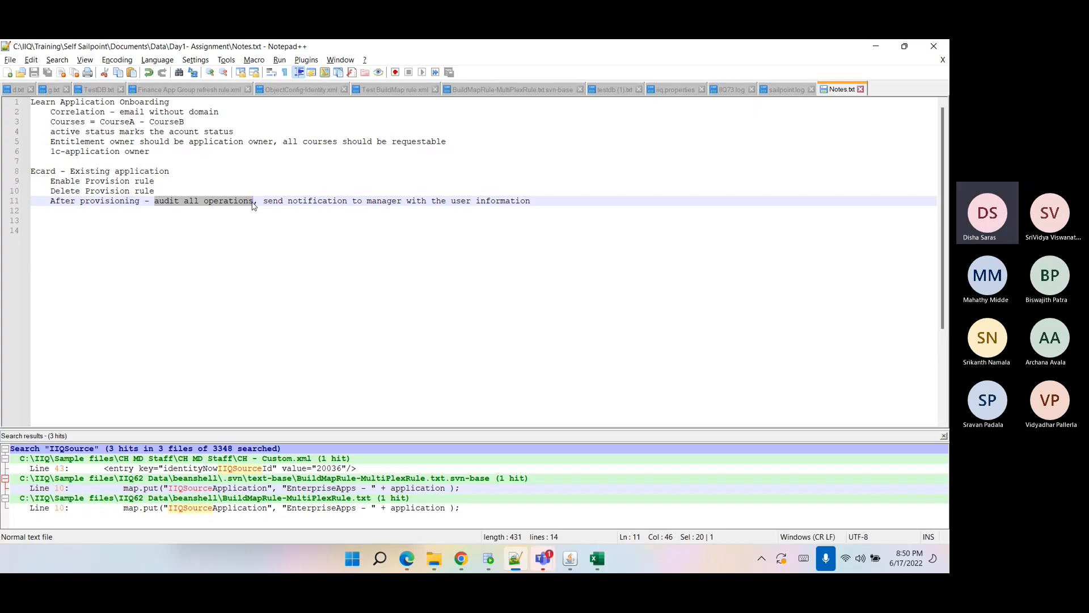
{"action": "left_click_drag", "start_coordinate": [267, 202], "coordinate": [525, 202]}
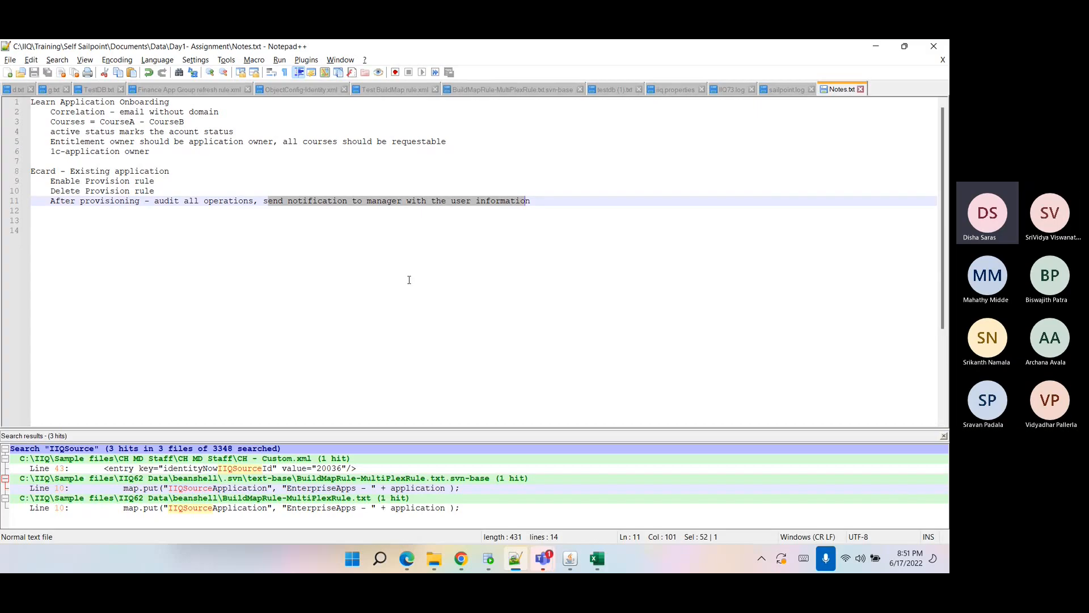
{"action": "left_click", "coordinate": [602, 223]}
{"action": "left_click_drag", "start_coordinate": [266, 199], "coordinate": [533, 202]}
{"action": "triple_click", "coordinate": [532, 203]}
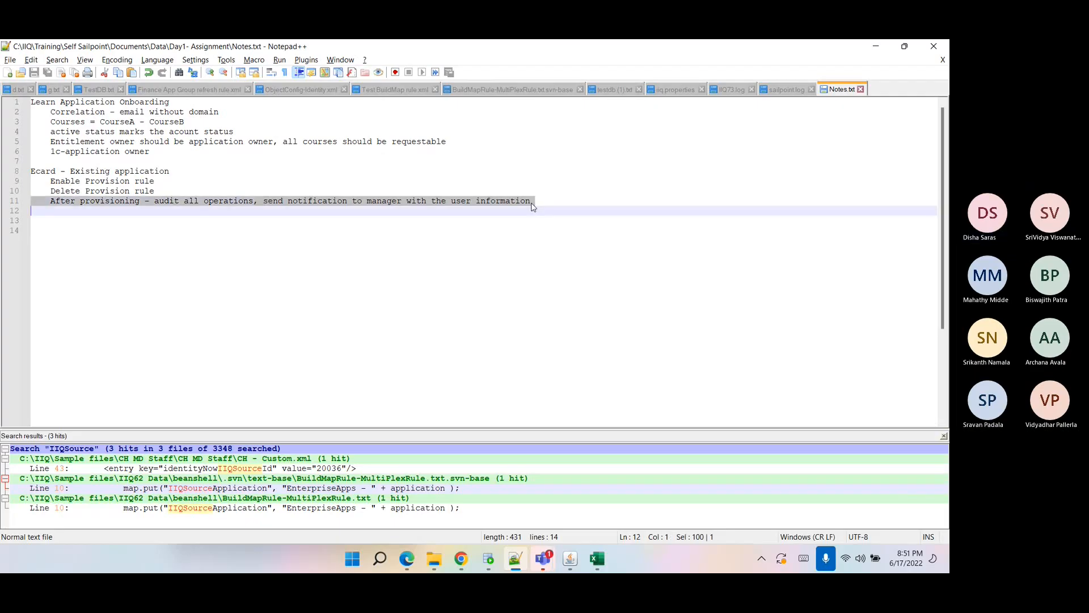
{"action": "left_click", "coordinate": [532, 203]}
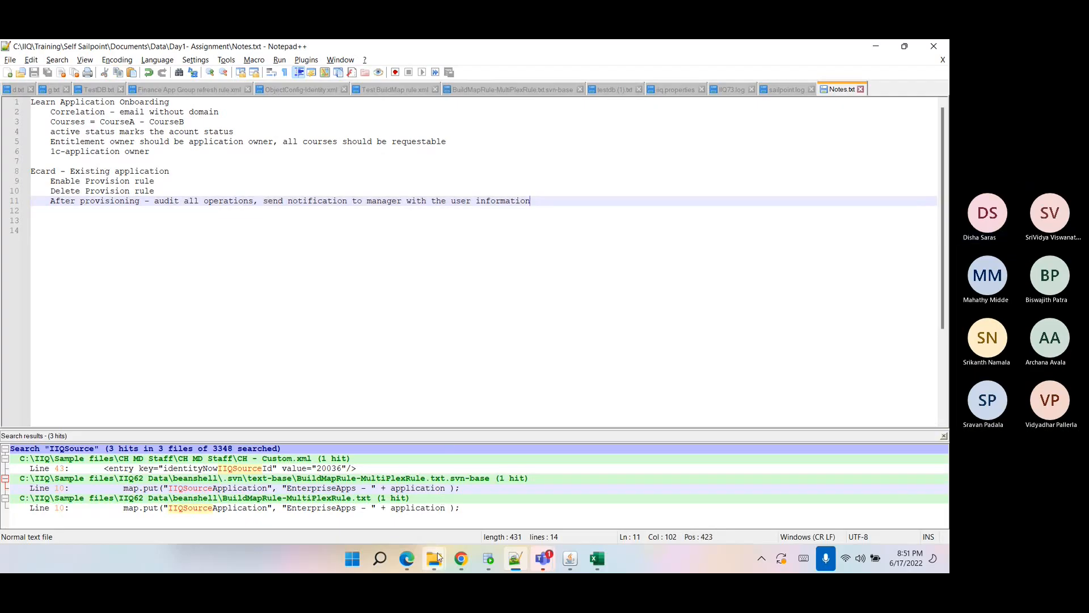
Open the Common RuleLibrary file from the Data folder in Notepad++.
{"action": "mouse_move", "coordinate": [434, 547]}
{"action": "left_click", "coordinate": [400, 509]}
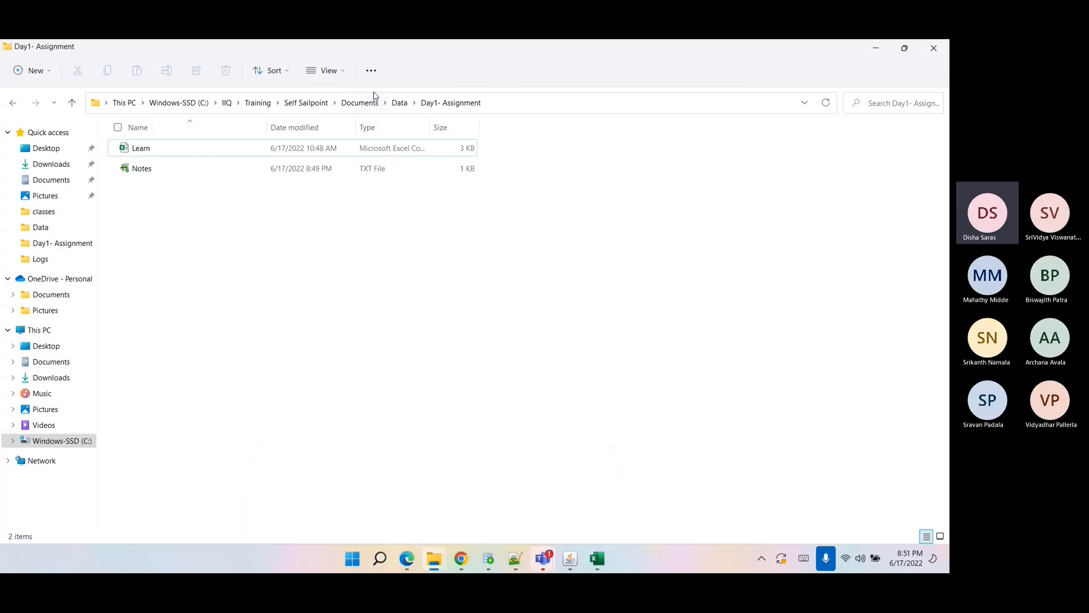
{"action": "left_click", "coordinate": [400, 102]}
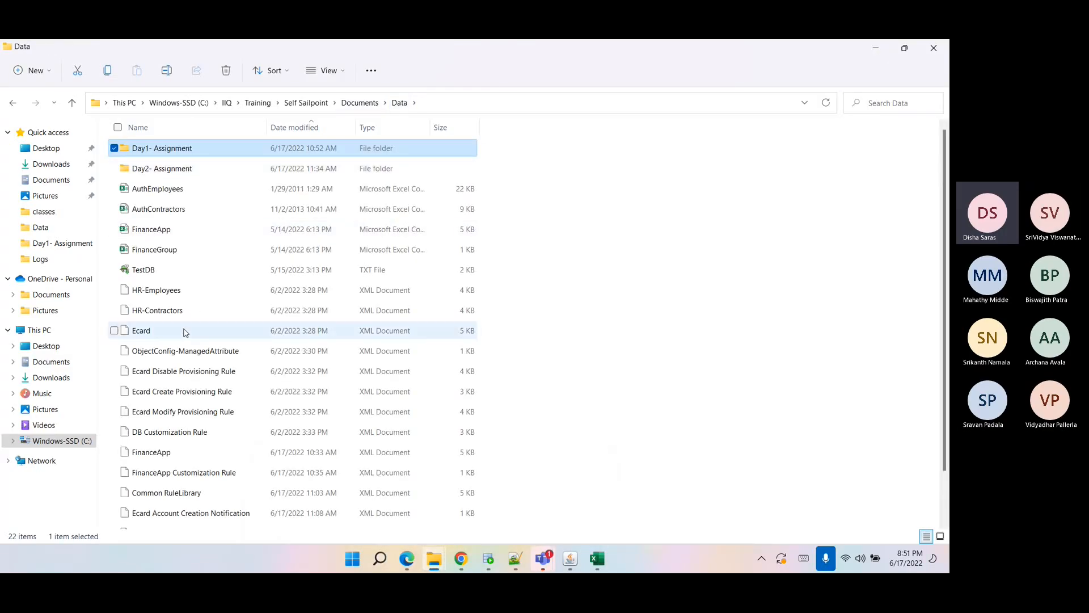
{"action": "scroll", "coordinate": [180, 397], "scroll_direction": "down", "scroll_amount": 1}
{"action": "left_click", "coordinate": [177, 443]}
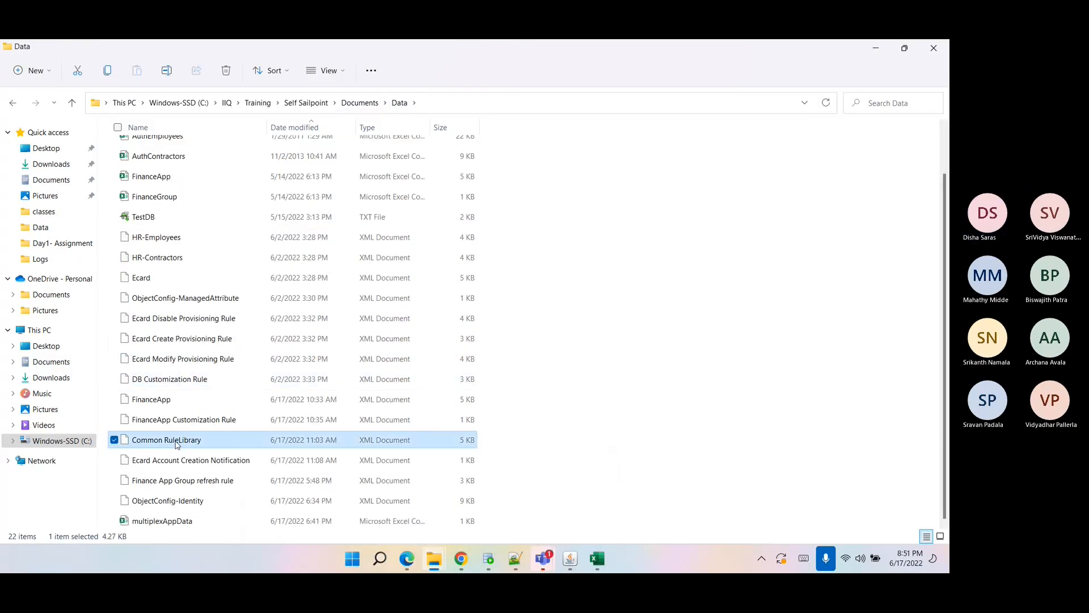
{"action": "right_click", "coordinate": [176, 443]}
{"action": "left_click", "coordinate": [263, 429]}
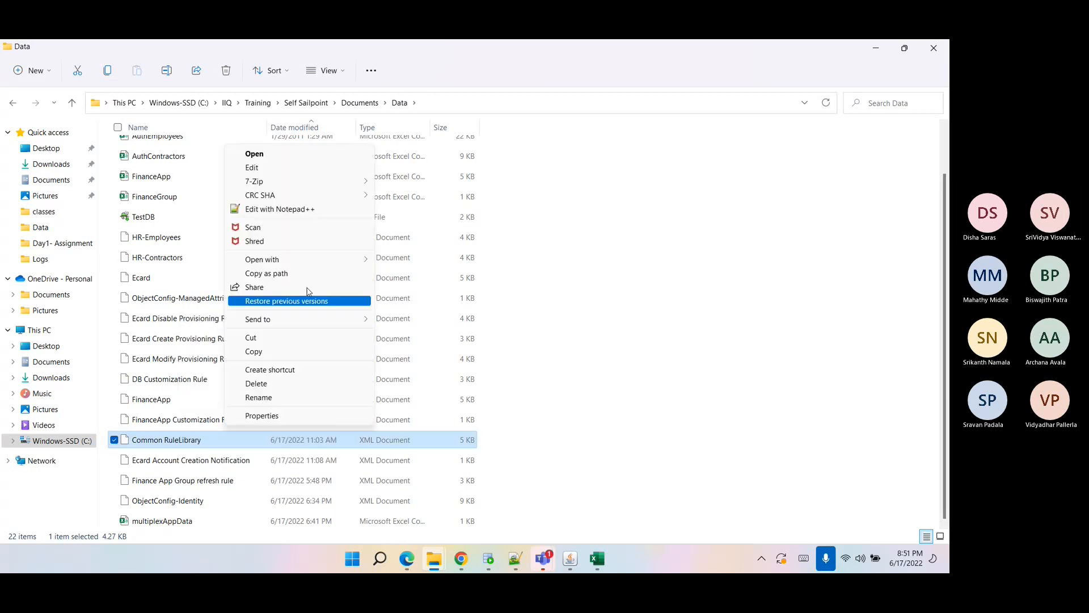
{"action": "left_click", "coordinate": [280, 209]}
Examine the customAuditEvent and sendEmailNotification methods and their parameters in the Common RuleLibrary.
{"action": "scroll", "coordinate": [102, 231], "scroll_direction": "down", "scroll_amount": 2}
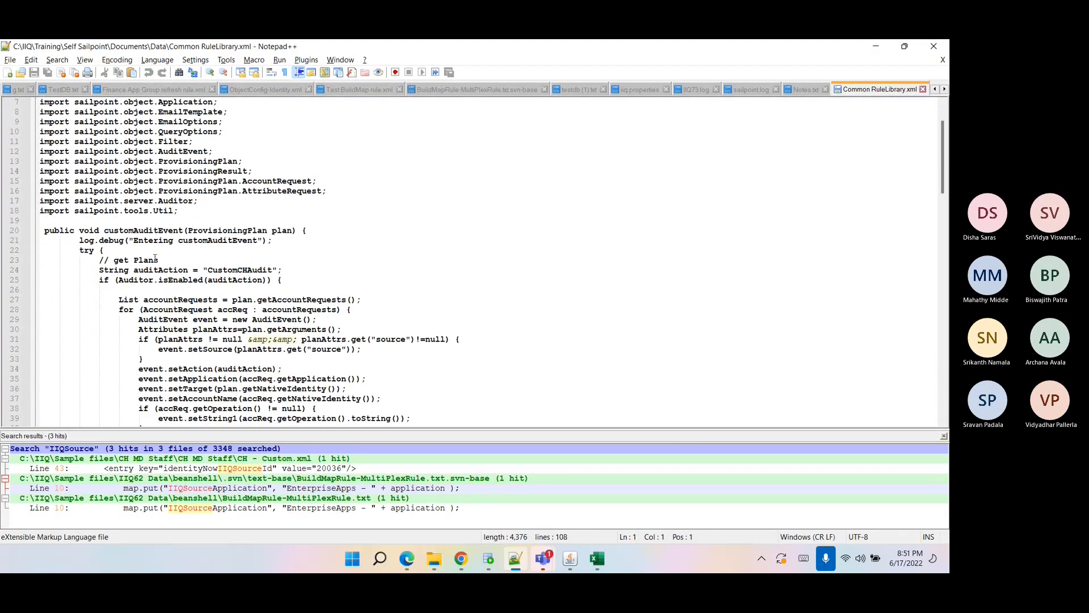
{"action": "double_click", "coordinate": [124, 232]}
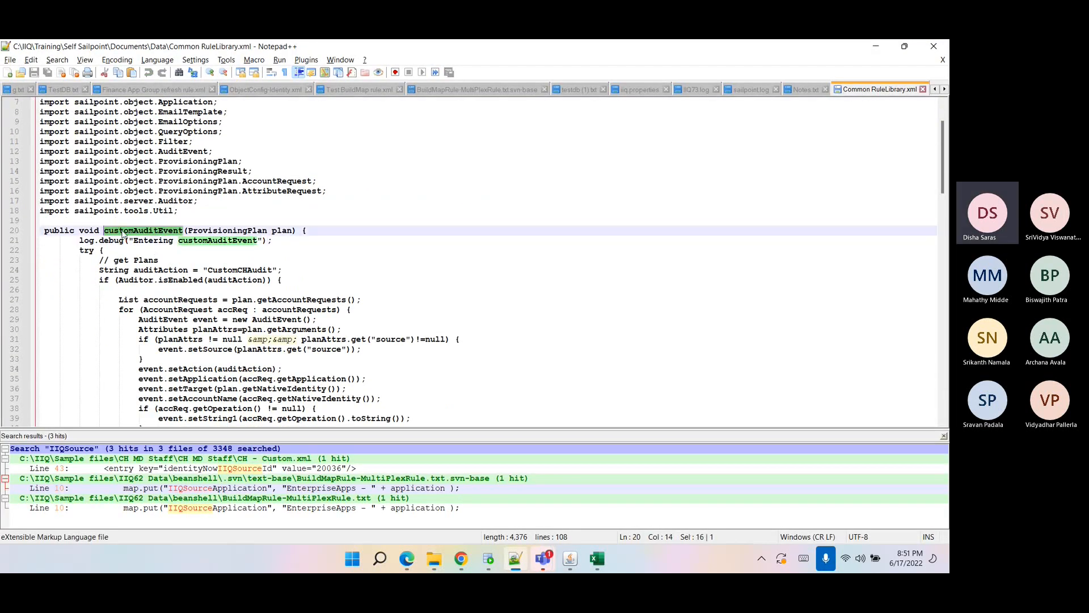
{"action": "left_click", "coordinate": [124, 231]}
{"action": "left_click", "coordinate": [162, 233]}
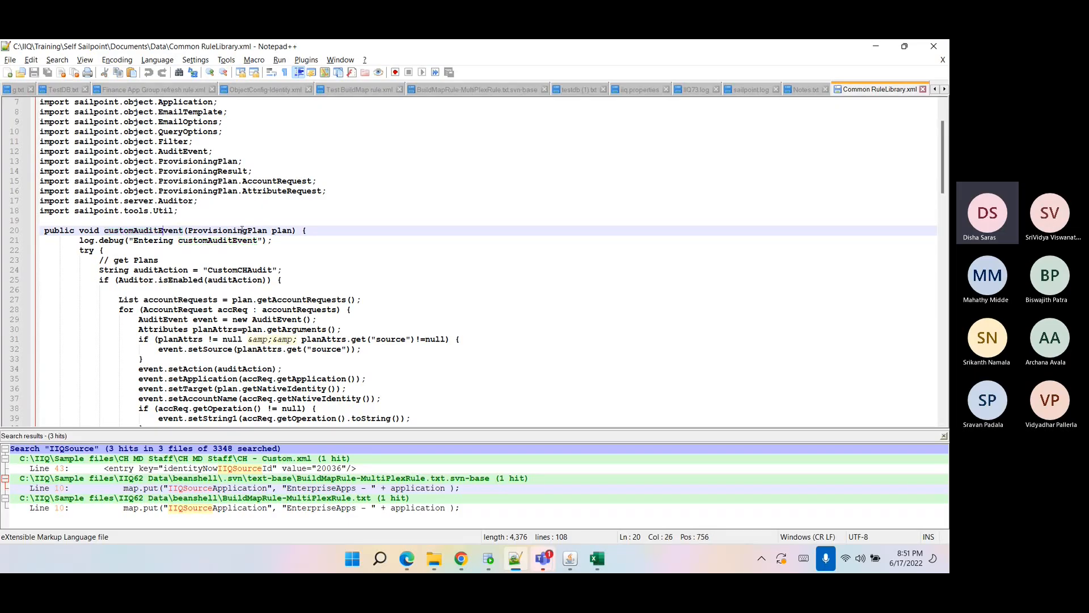
{"action": "double_click", "coordinate": [283, 230]}
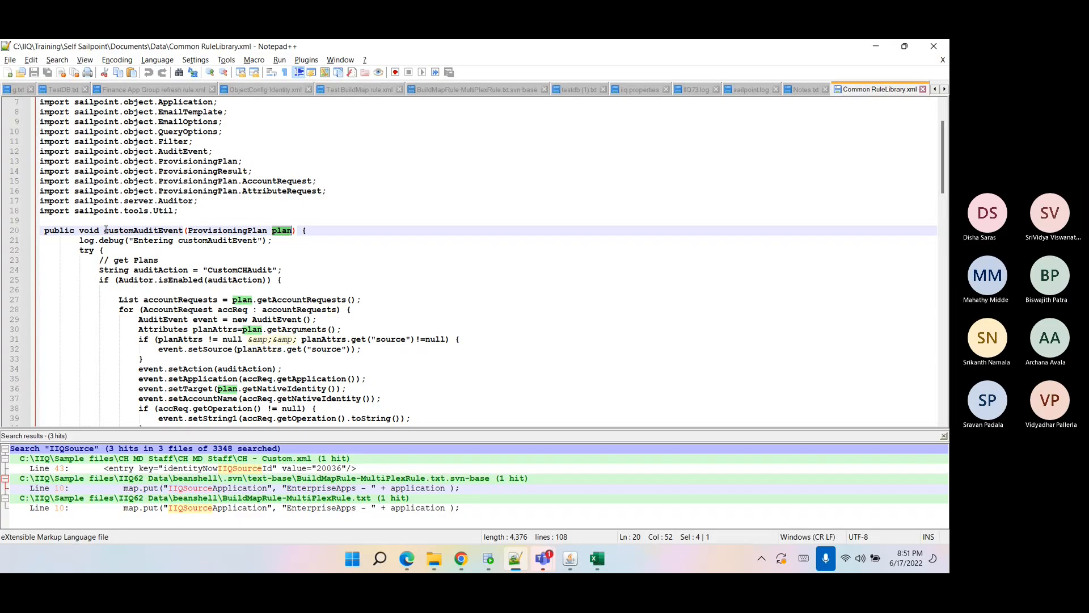
{"action": "left_click_drag", "start_coordinate": [106, 229], "coordinate": [282, 243]}
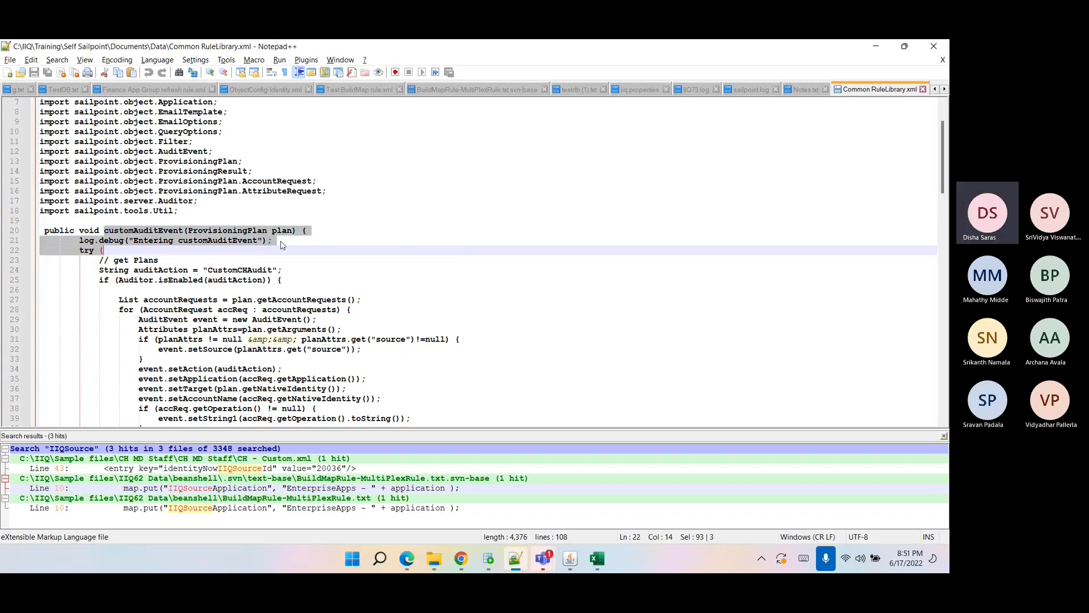
{"action": "double_click", "coordinate": [281, 234]}
{"action": "scroll", "coordinate": [258, 293], "scroll_direction": "down", "scroll_amount": 17}
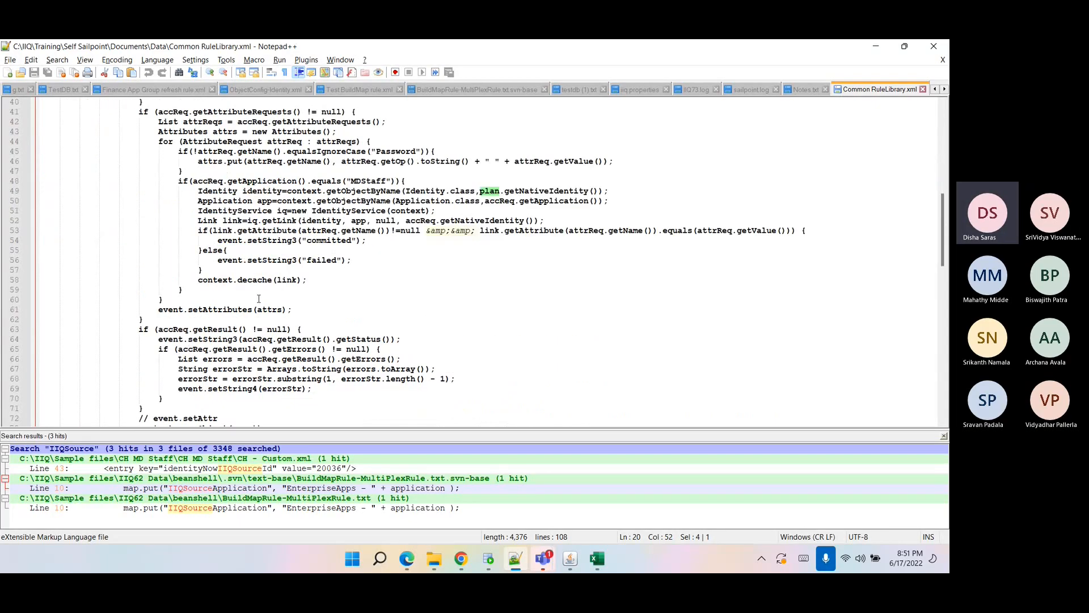
{"action": "scroll", "coordinate": [258, 293], "scroll_direction": "down", "scroll_amount": 6}
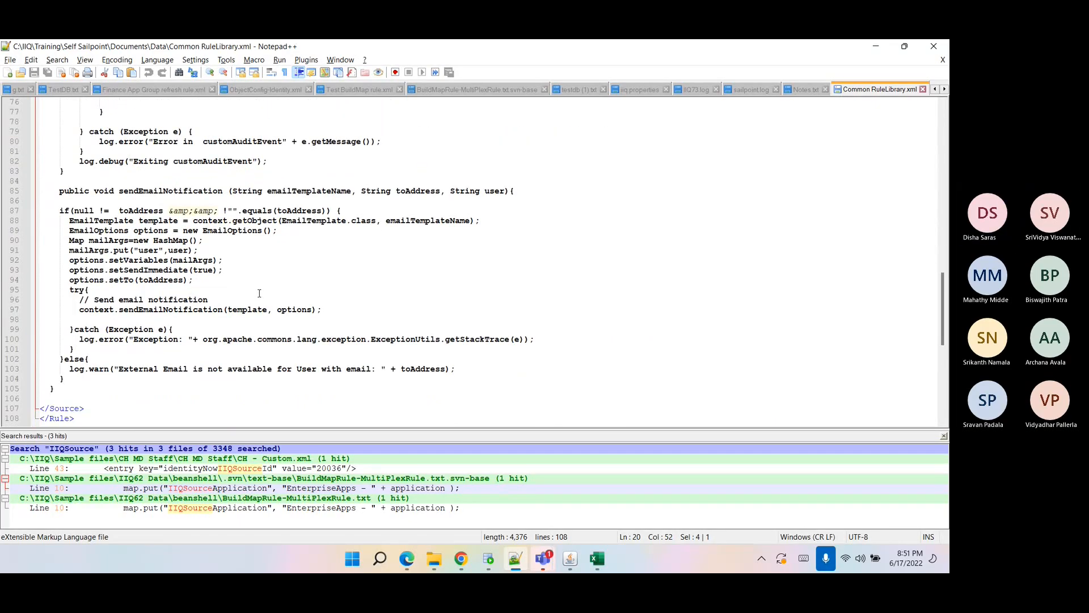
{"action": "double_click", "coordinate": [185, 191]}
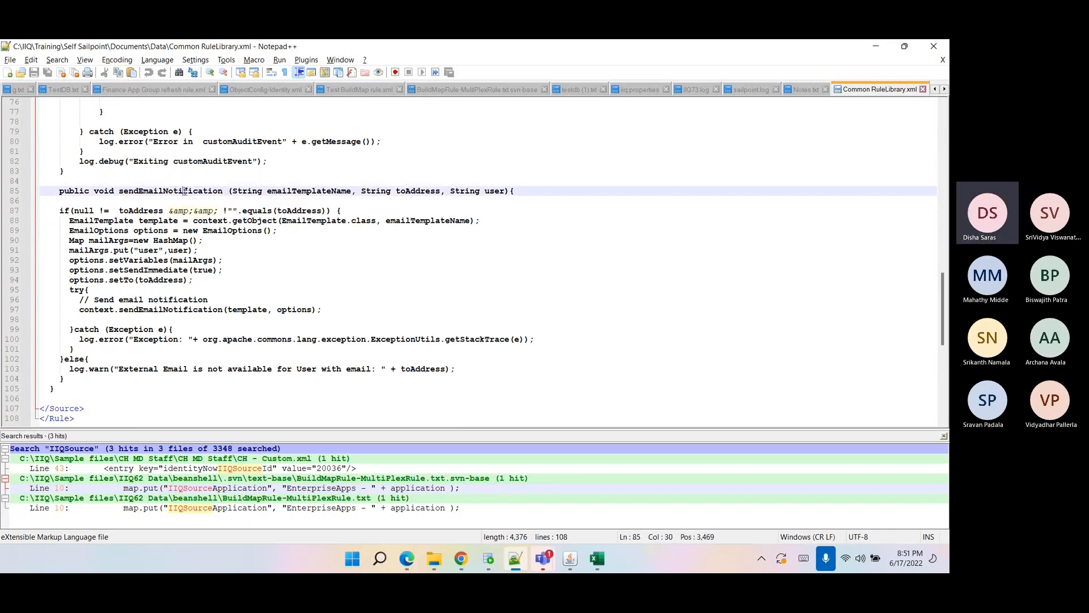
{"action": "double_click", "coordinate": [285, 195]}
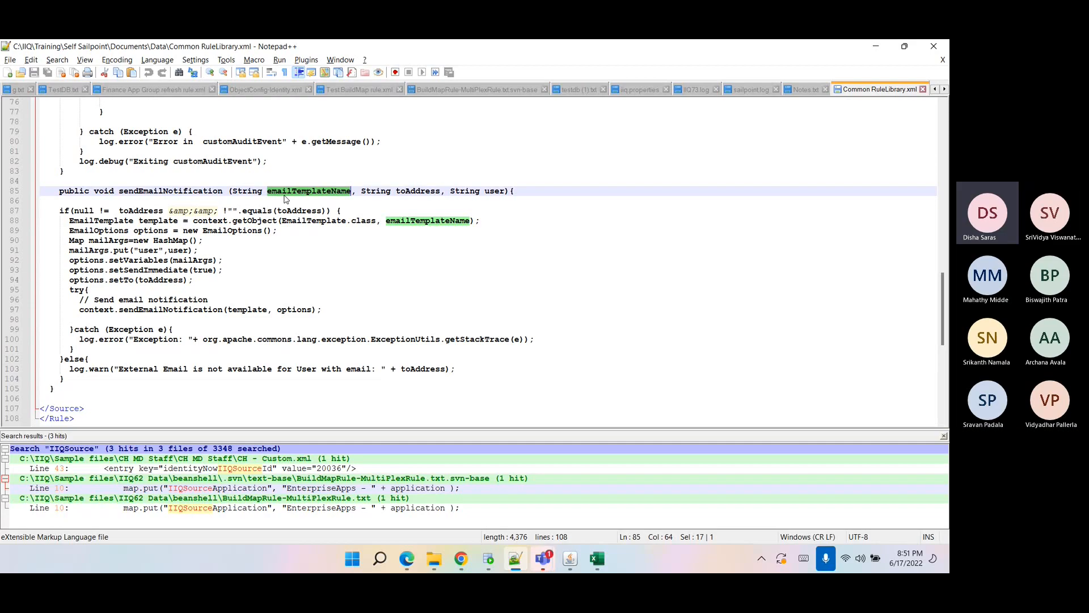
{"action": "double_click", "coordinate": [408, 192]}
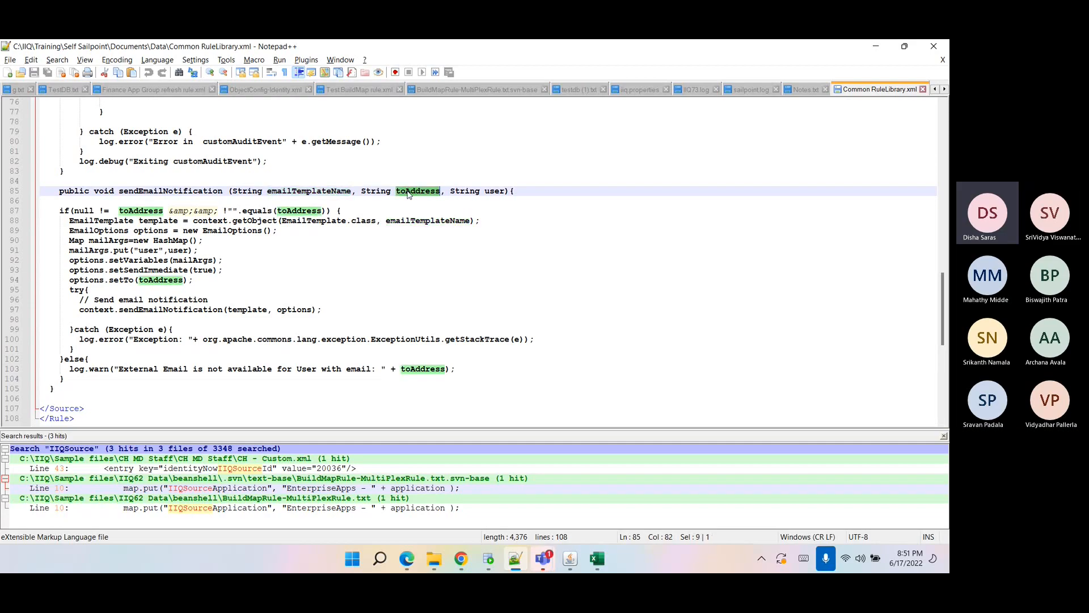
{"action": "left_click", "coordinate": [492, 194]}
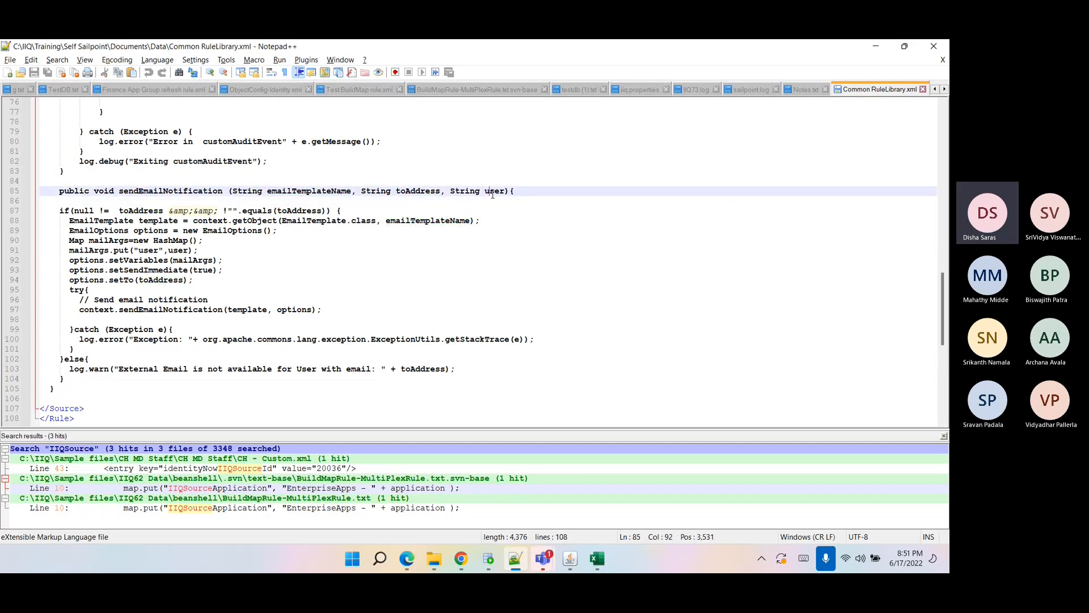
{"action": "double_click", "coordinate": [493, 193]}
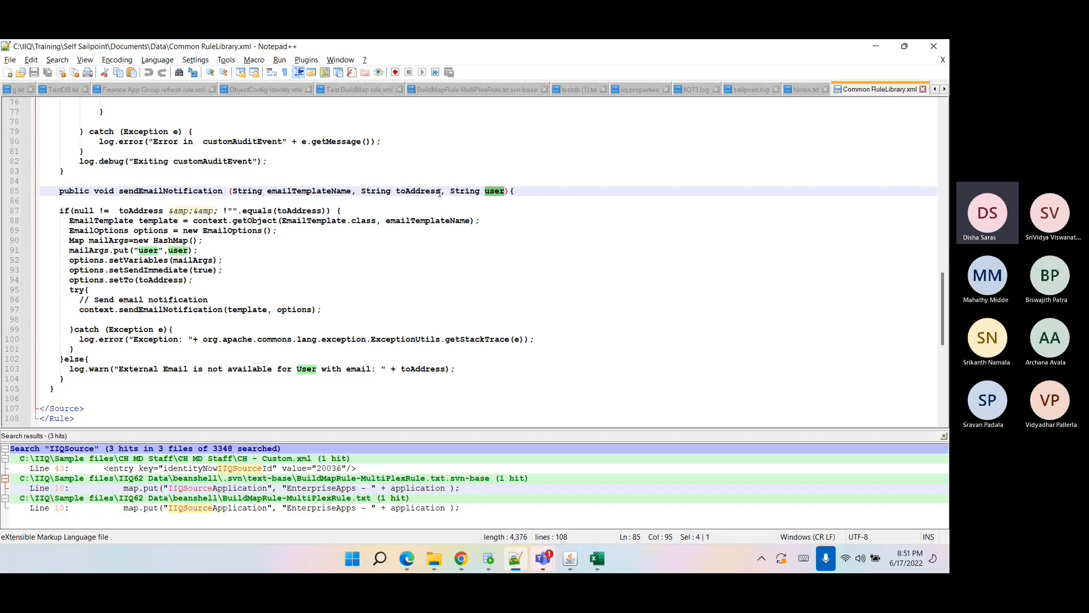
{"action": "left_click", "coordinate": [416, 192]}
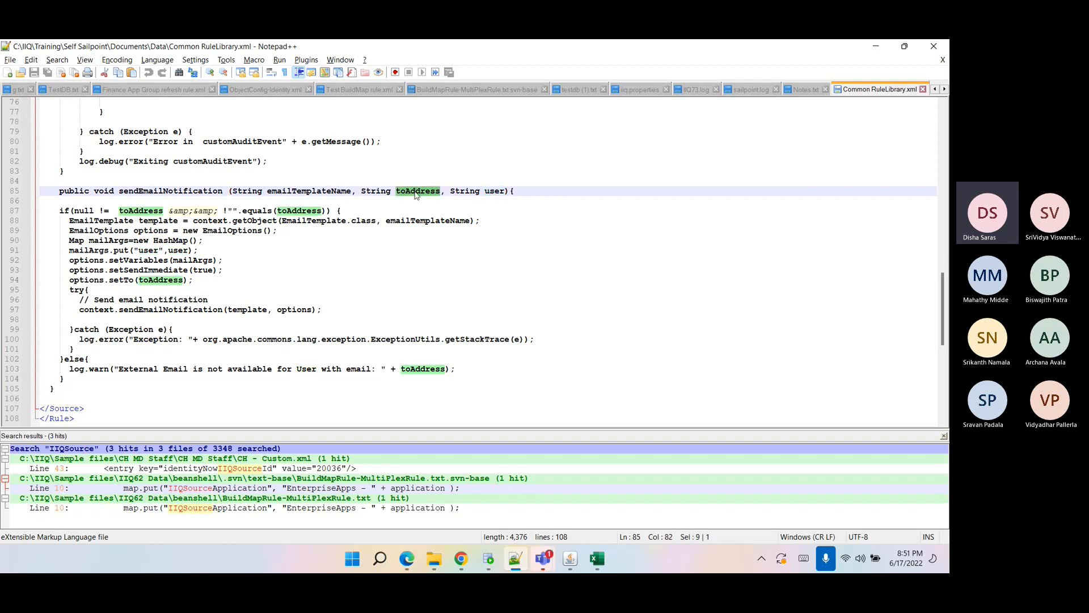
{"action": "double_click", "coordinate": [292, 192]}
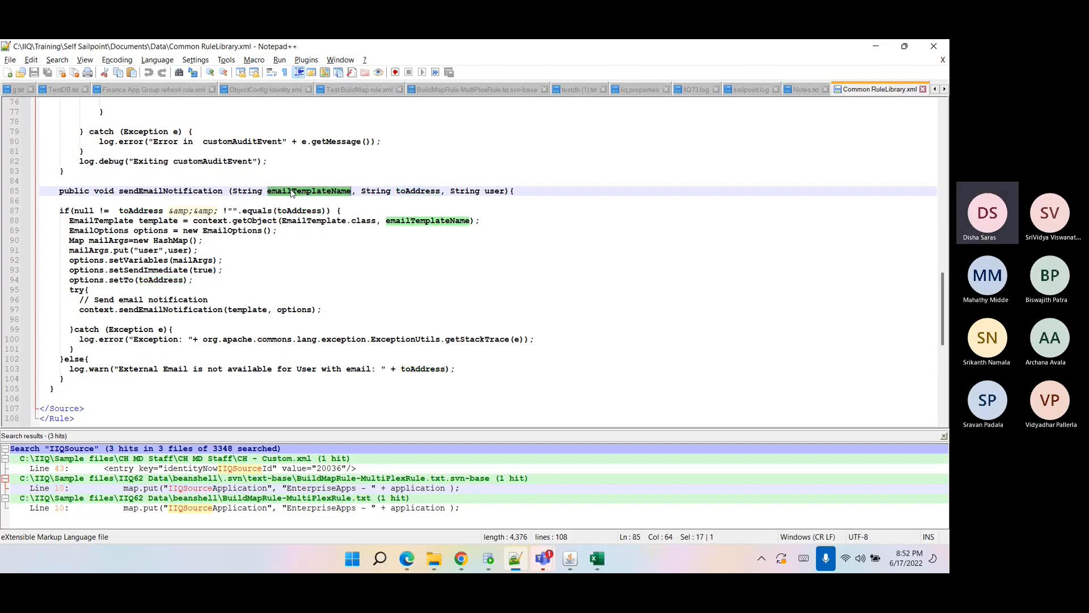
{"action": "left_click", "coordinate": [434, 559]}
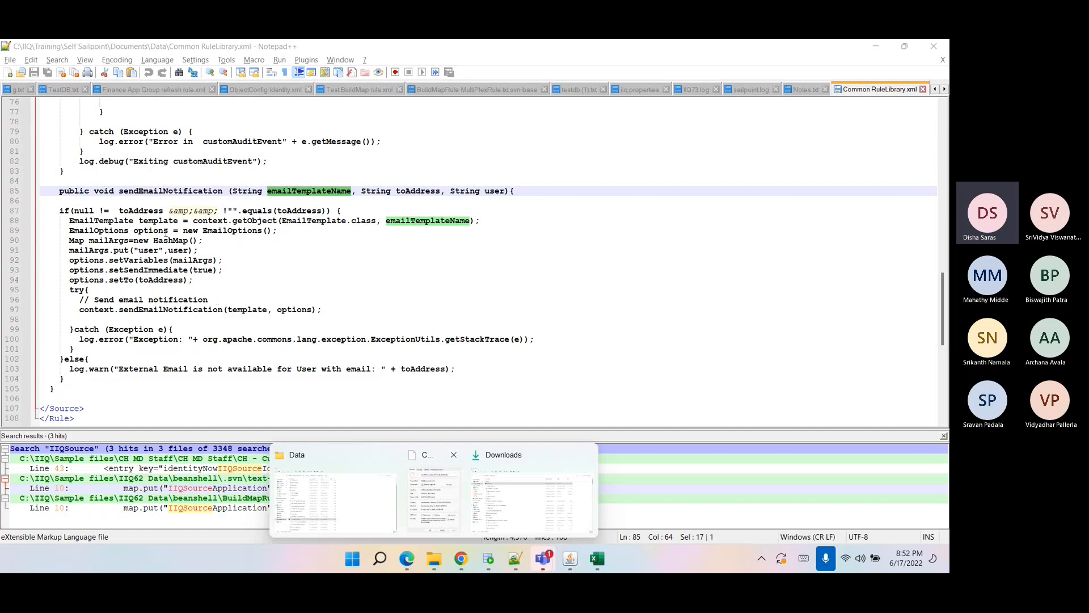
{"action": "left_click", "coordinate": [139, 200]}
{"action": "double_click", "coordinate": [149, 191]}
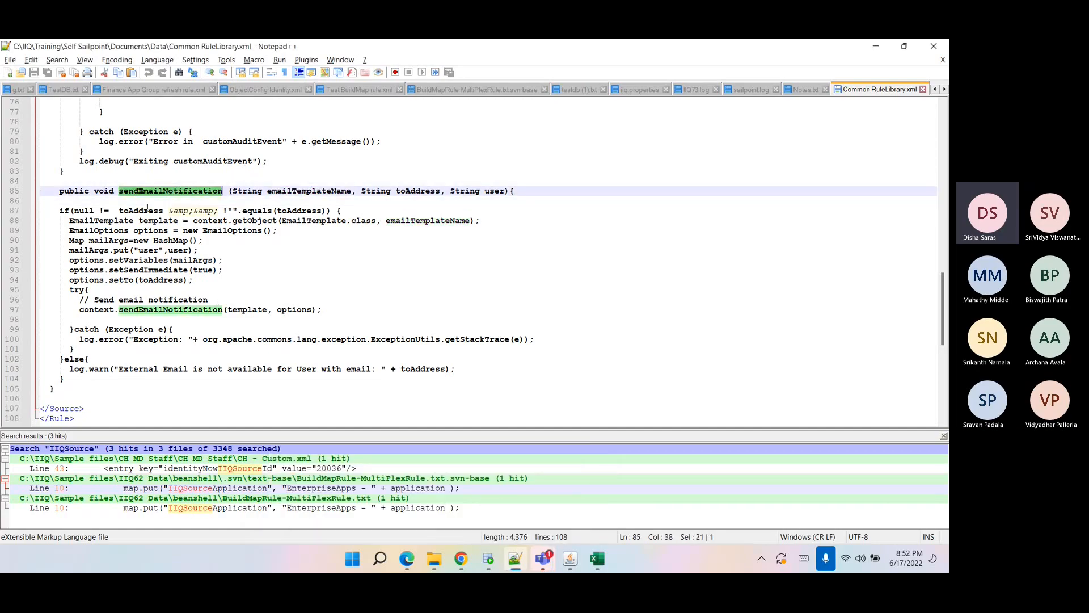
{"action": "scroll", "coordinate": [154, 218], "scroll_direction": "up", "scroll_amount": 20}
{"action": "left_click", "coordinate": [143, 260]}
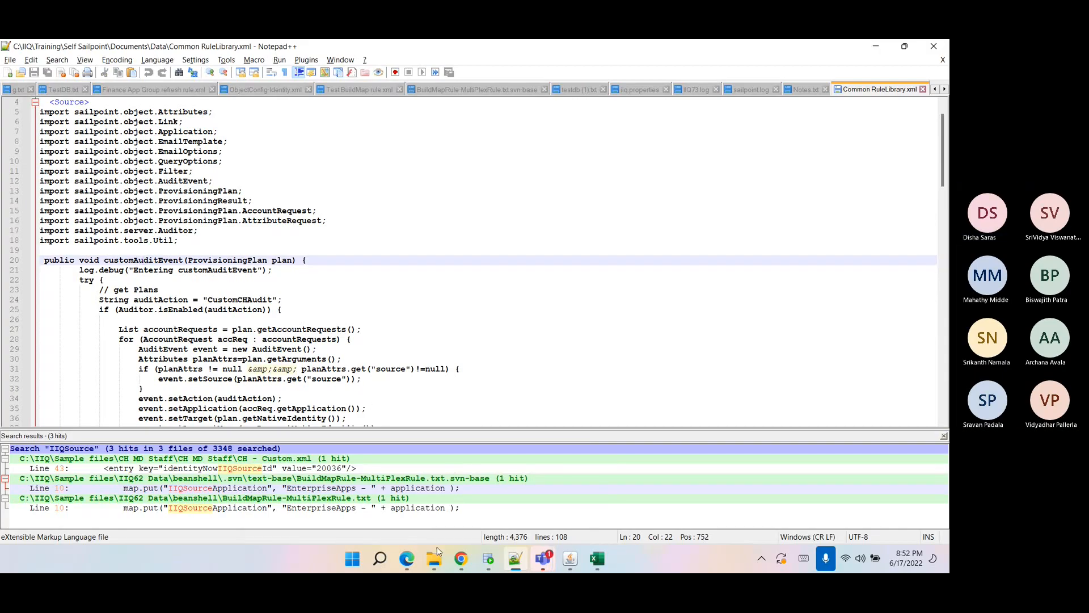
{"action": "mouse_move", "coordinate": [434, 559]}
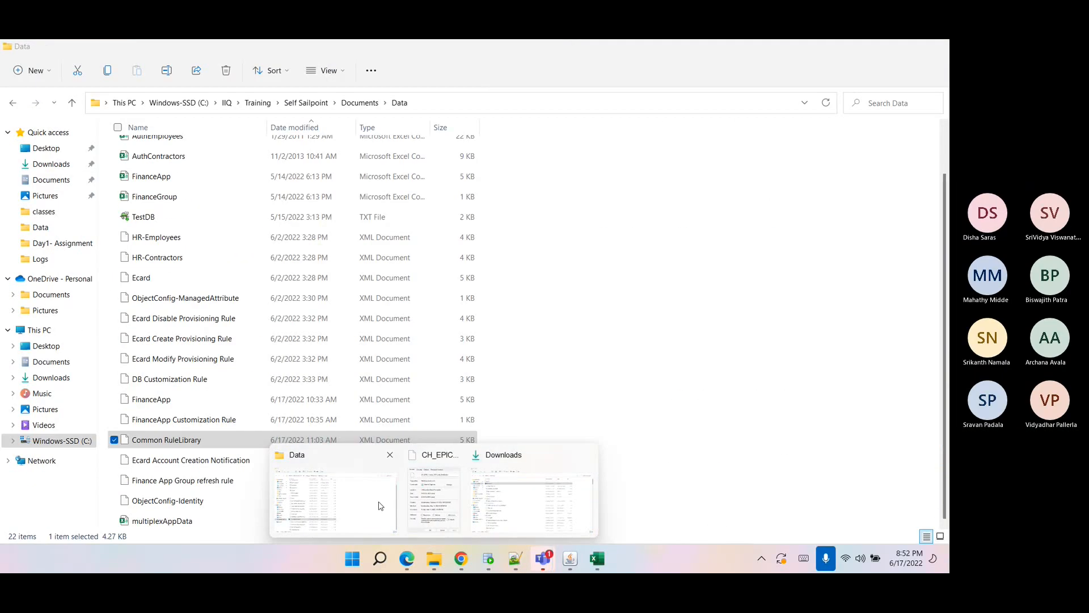
{"action": "left_click", "coordinate": [380, 505]}
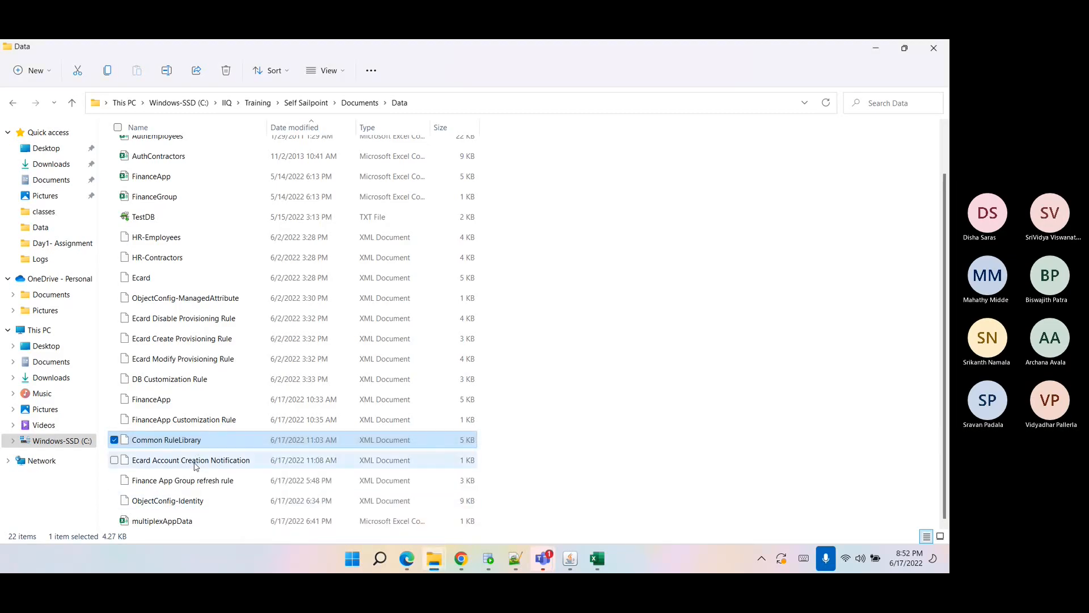
{"action": "left_click", "coordinate": [195, 463]}
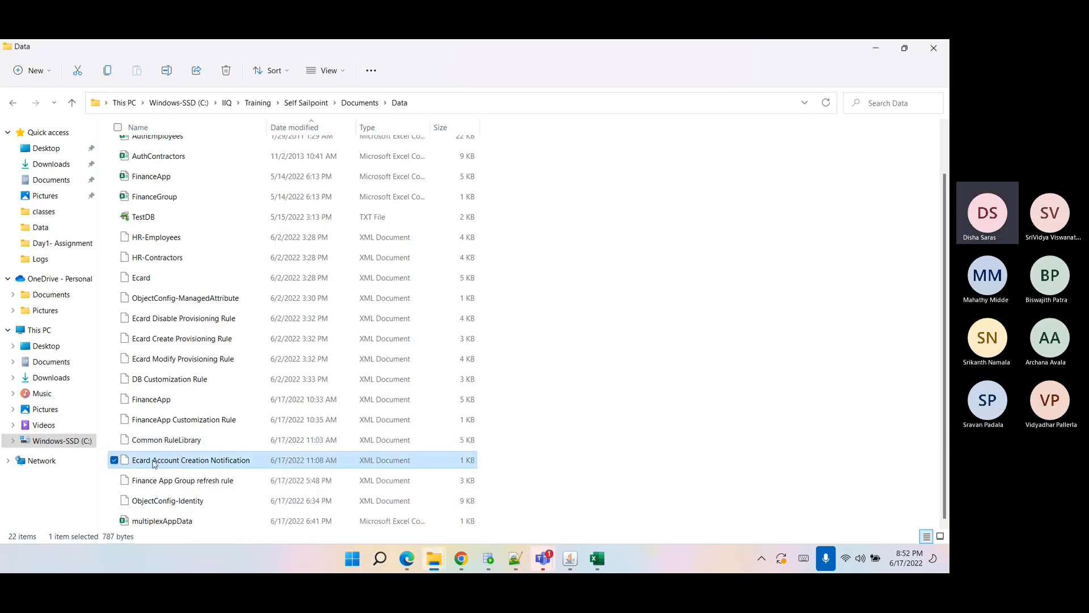
{"action": "left_click", "coordinate": [182, 445]}
{"action": "left_click", "coordinate": [187, 462]}
{"action": "left_click", "coordinate": [177, 444]}
{"action": "left_click", "coordinate": [184, 462]}
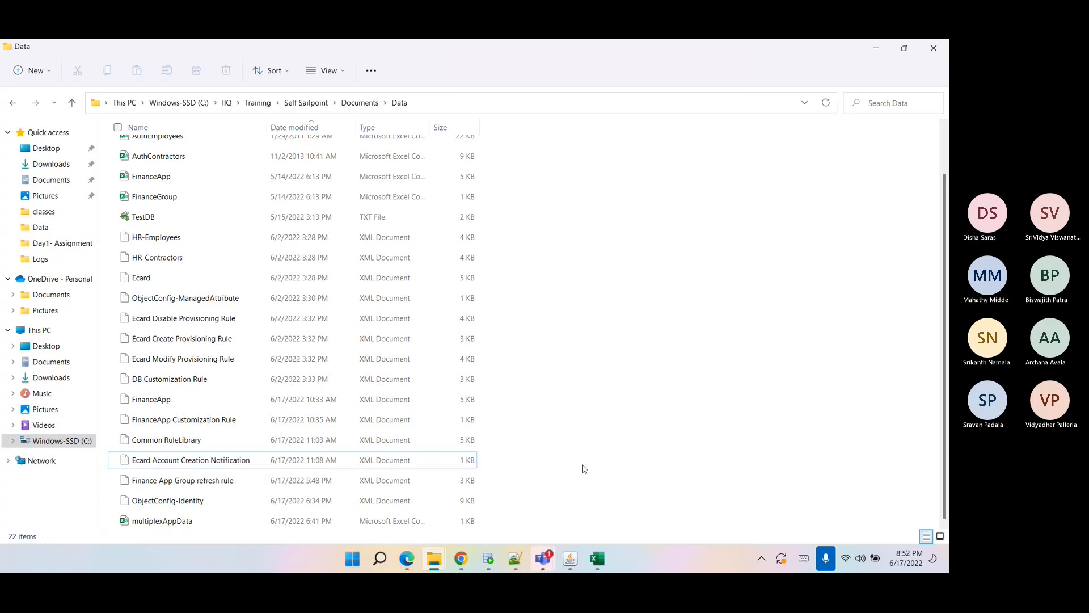
{"action": "left_click_drag", "start_coordinate": [555, 468], "coordinate": [142, 434]}
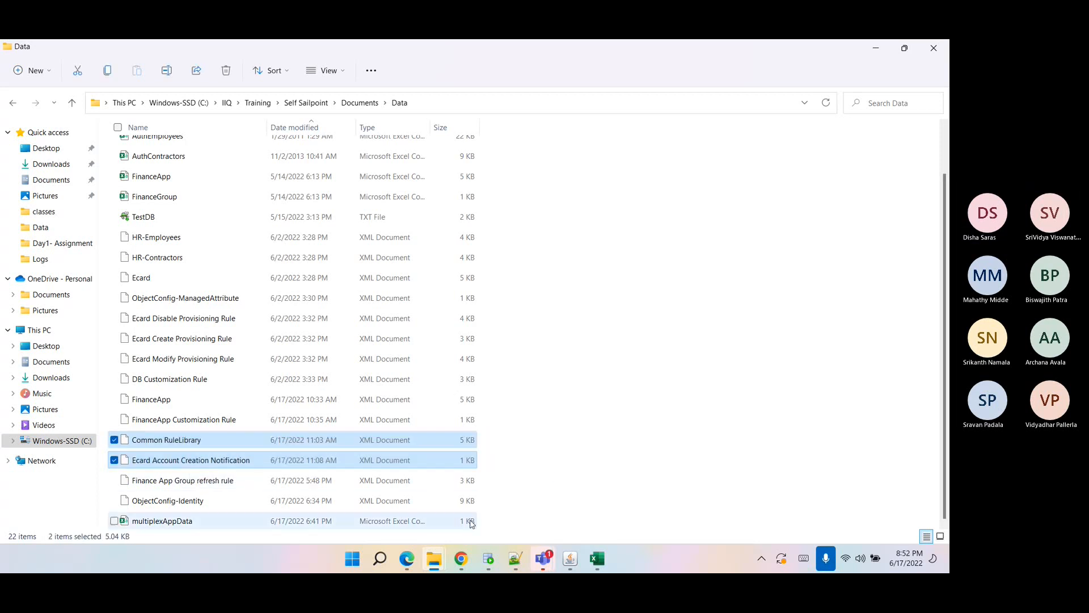
Open the AuditConfig object in the IdentityIQ debug Object Browser.
{"action": "left_click", "coordinate": [461, 559]}
{"action": "scroll", "coordinate": [509, 440], "scroll_direction": "up", "scroll_amount": 3}
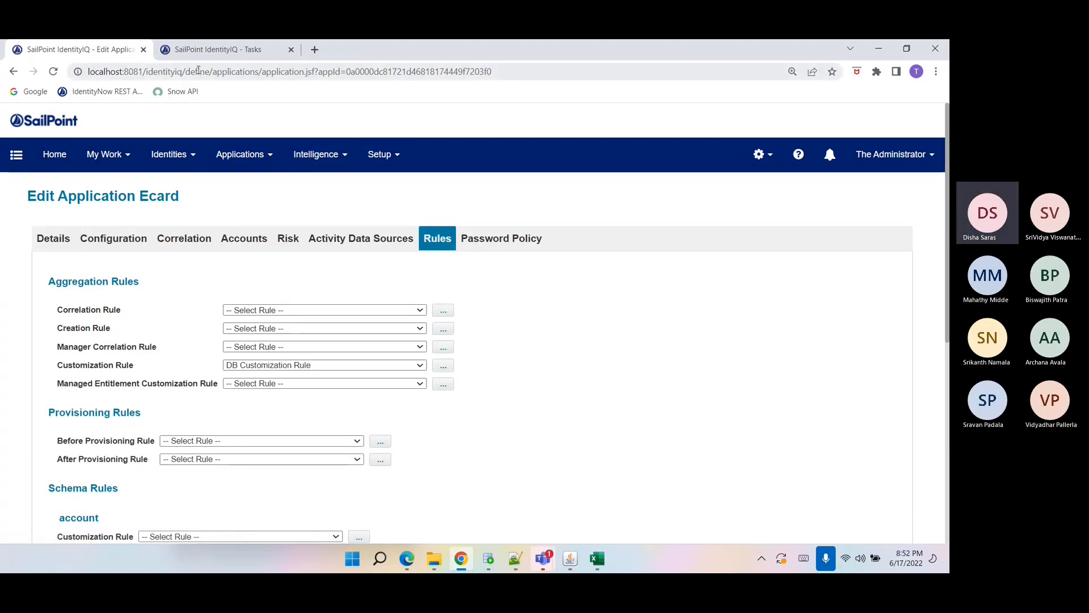
{"action": "left_click_drag", "start_coordinate": [195, 71], "coordinate": [582, 63]}
{"action": "type", "text": "bug/debug.jsf"}
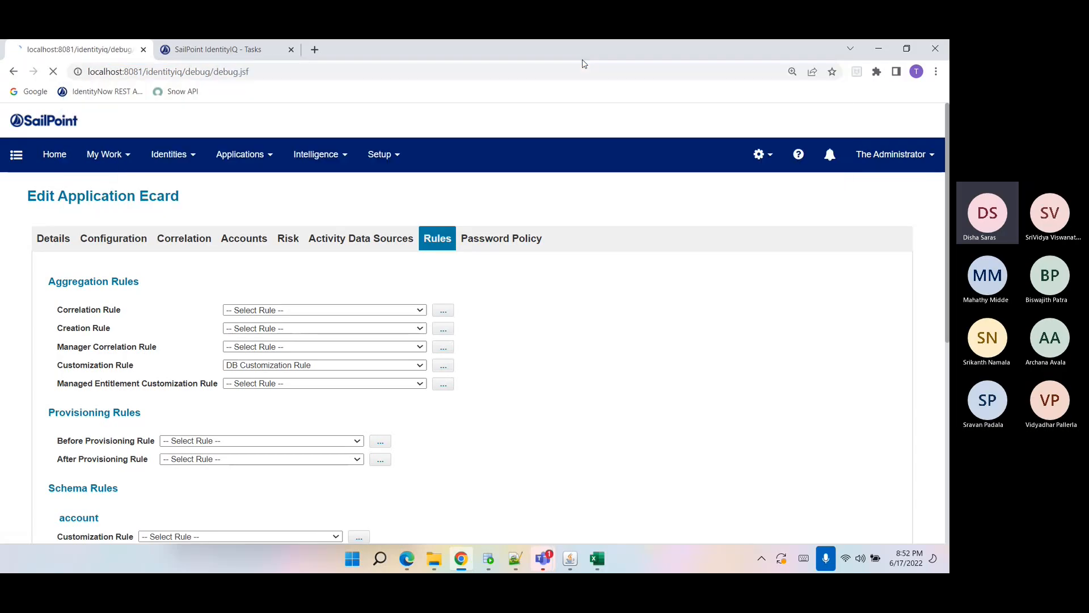
{"action": "key", "text": "Return"}
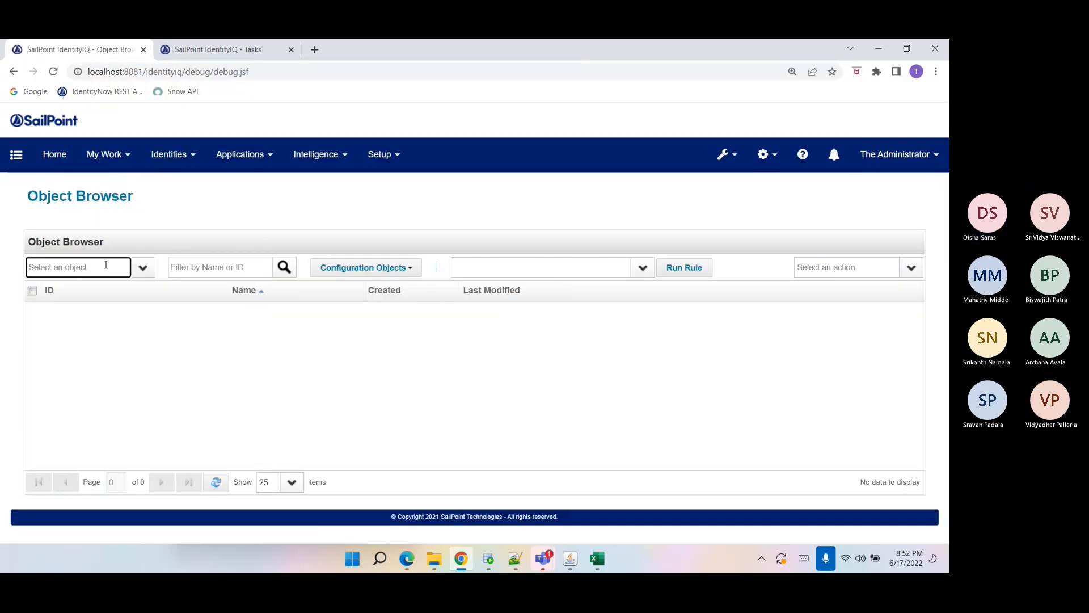
{"action": "left_click", "coordinate": [106, 265]}
{"action": "type", "text": "AuditConfig"}
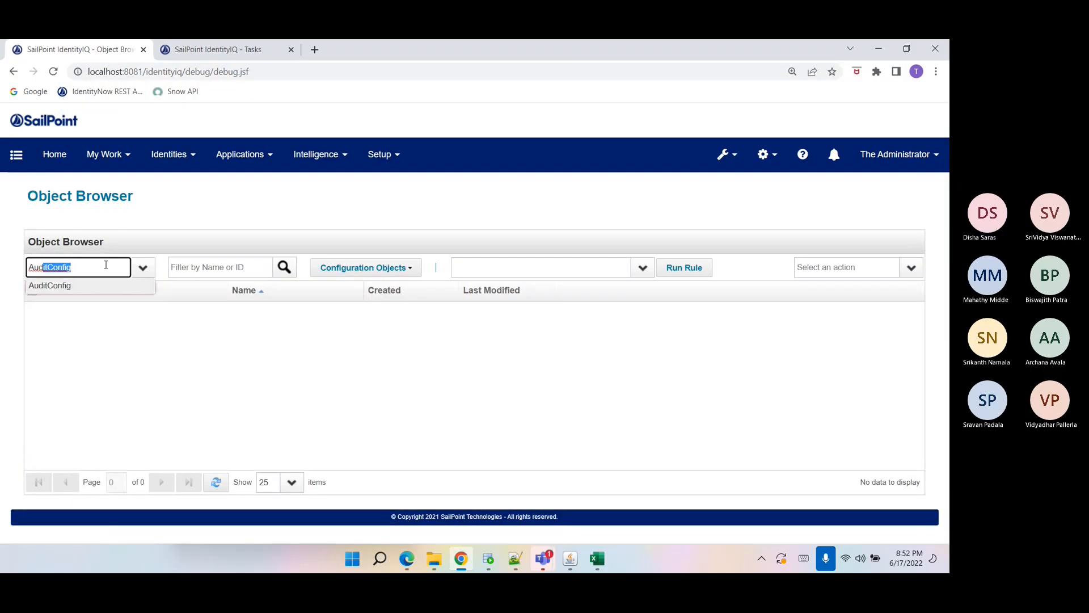
{"action": "key", "text": "Return"}
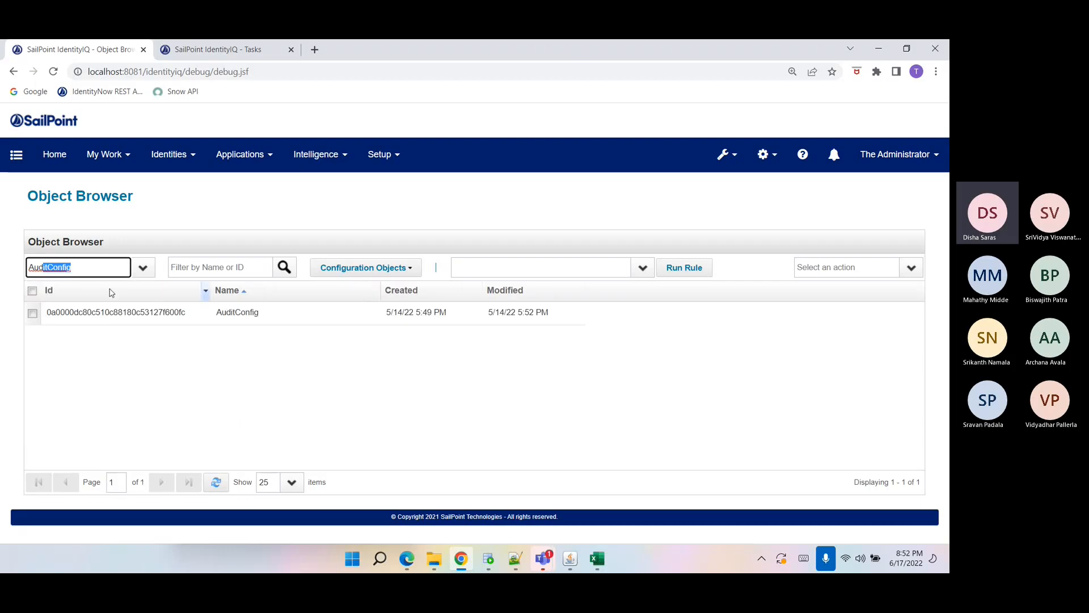
{"action": "left_click", "coordinate": [116, 322]}
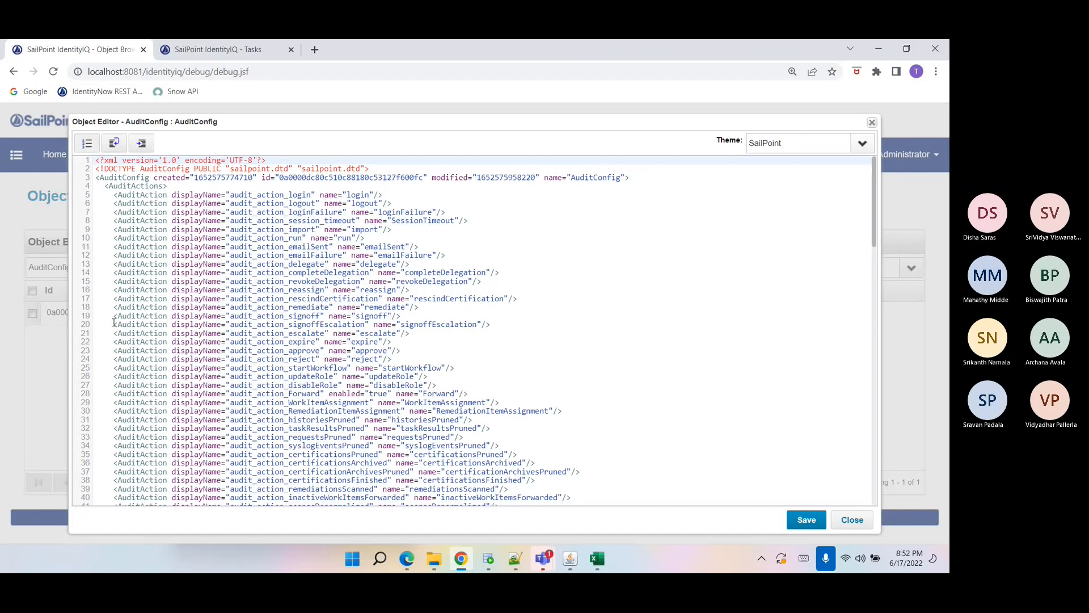
Duplicate the APIConfigurationChange AuditAction line and set the copy's displayName to Provision Audit.
{"action": "scroll", "coordinate": [114, 322], "scroll_direction": "down", "scroll_amount": 13}
{"action": "left_click", "coordinate": [290, 312]}
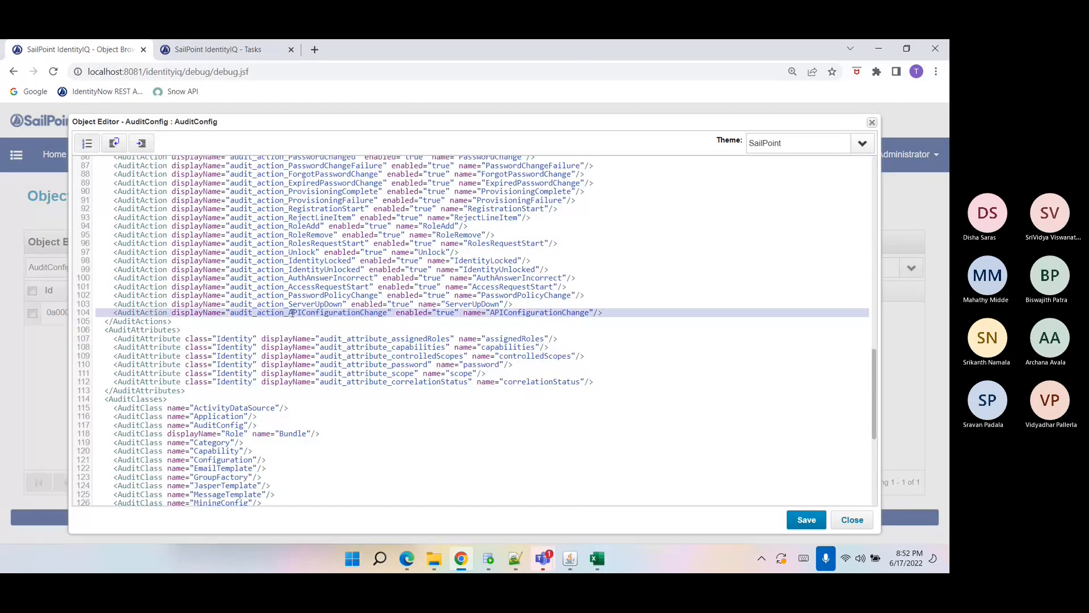
{"action": "type", "text": "<AuditAction displayName=\"audit_action_APIConfigurationChange\" enabled=\"true\" name=\"APIConfigurationChange\"/>"}
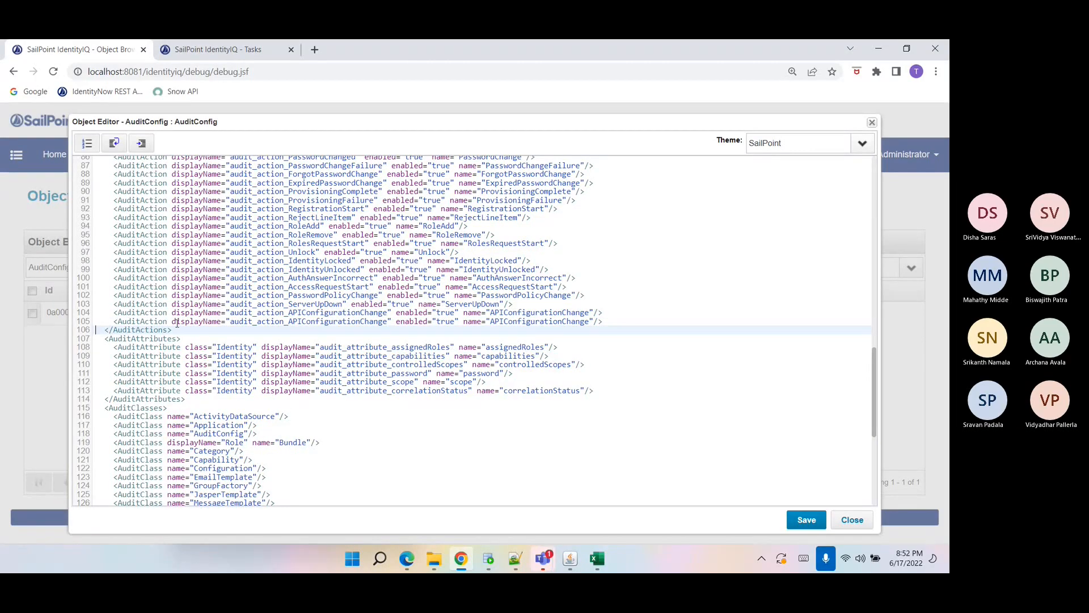
{"action": "double_click", "coordinate": [244, 321]}
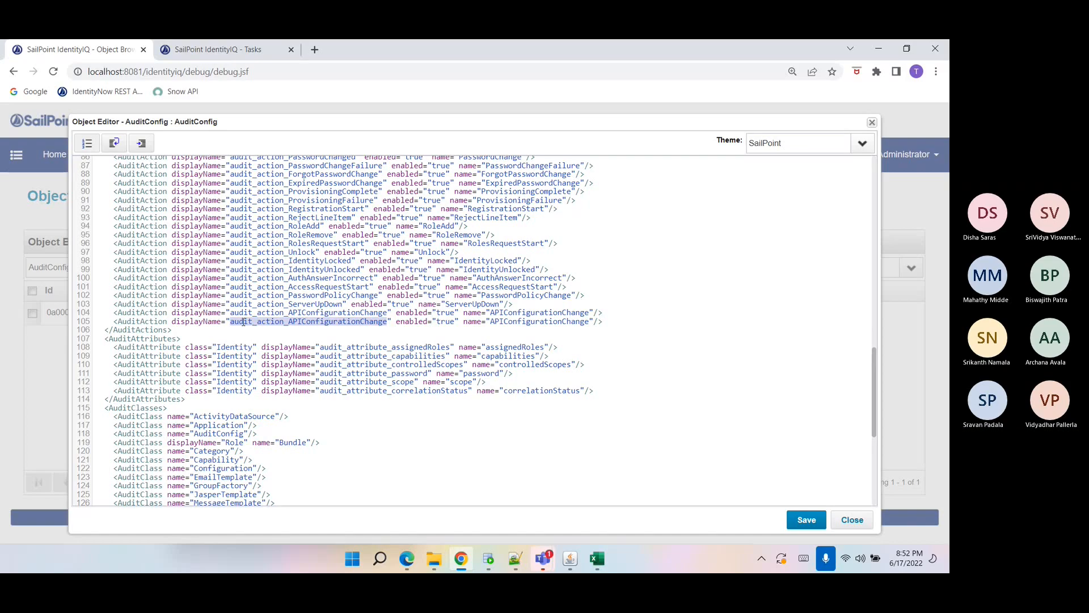
{"action": "type", "text": "Provision Audit"}
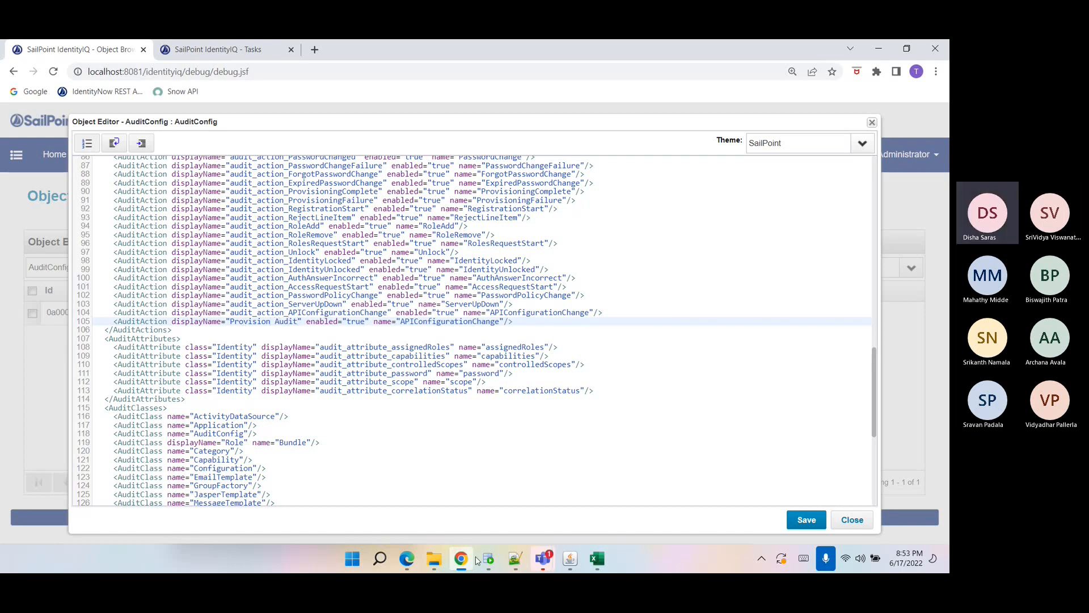
Copy the CustomCHAudit action name from the Common RuleLibrary and set it as the new AuditAction's name.
{"action": "left_click", "coordinate": [515, 559]}
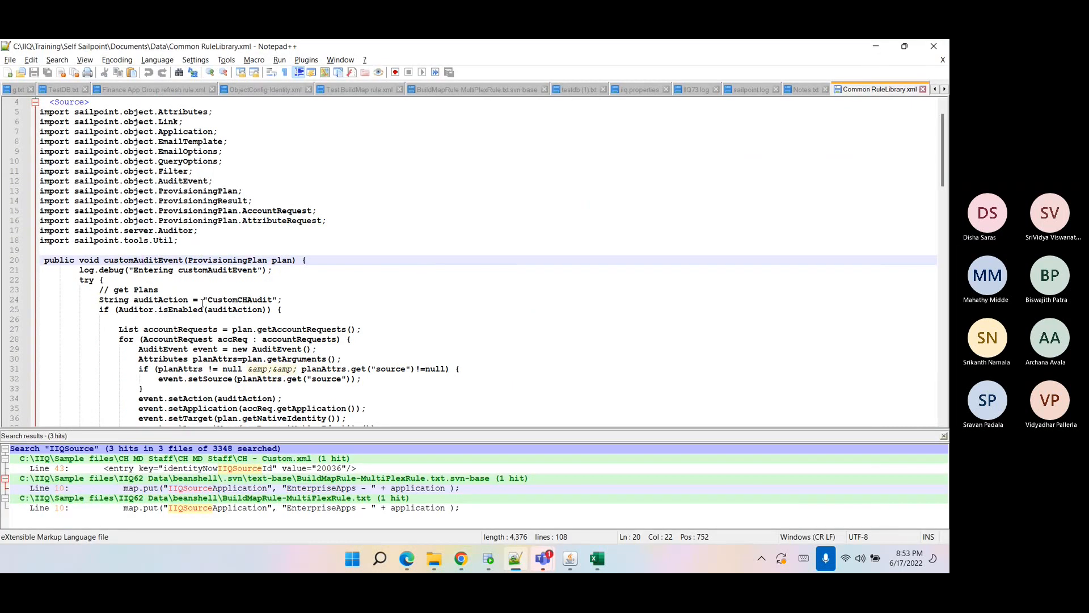
{"action": "scroll", "coordinate": [228, 240], "scroll_direction": "down", "scroll_amount": 2}
{"action": "scroll", "coordinate": [228, 240], "scroll_direction": "up", "scroll_amount": 2}
{"action": "left_click", "coordinate": [228, 240]}
{"action": "double_click", "coordinate": [227, 240]}
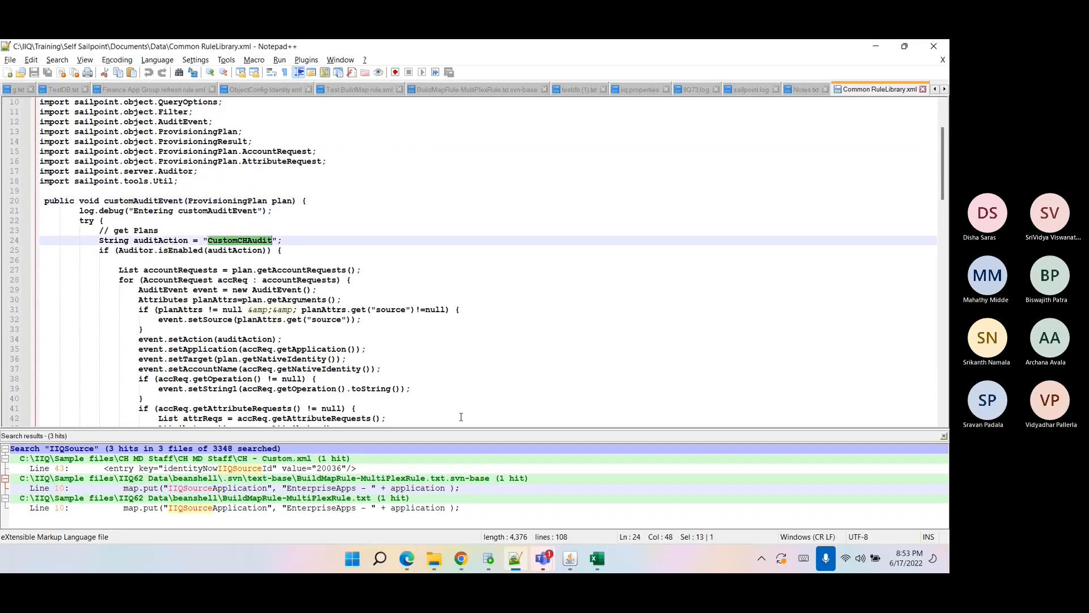
{"action": "left_click", "coordinate": [461, 559]}
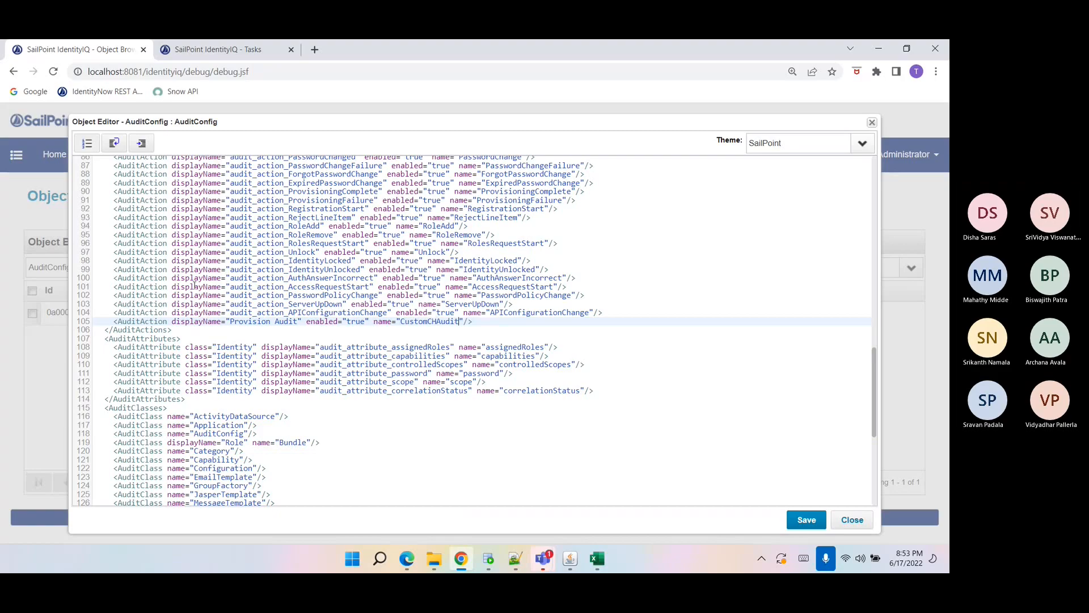
Switch to Teams and post the new Provision Audit AuditAction line in the Sailpoint Training chat.
{"action": "triple_click", "coordinate": [224, 321]}
{"action": "key", "text": "ctrl+c"}
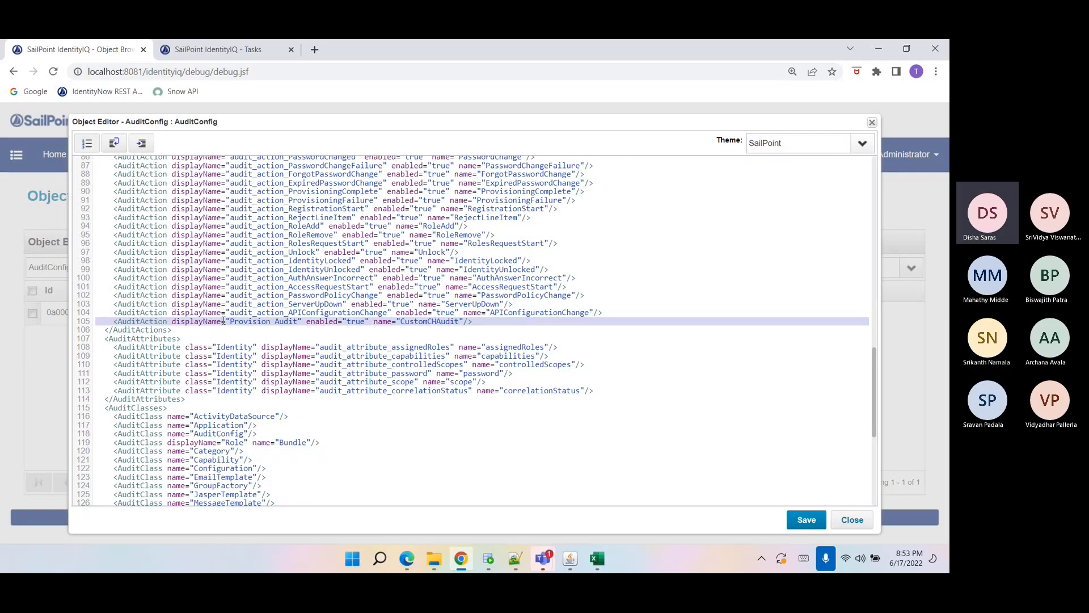
{"action": "left_click", "coordinate": [543, 559]}
{"action": "left_click", "coordinate": [487, 534]}
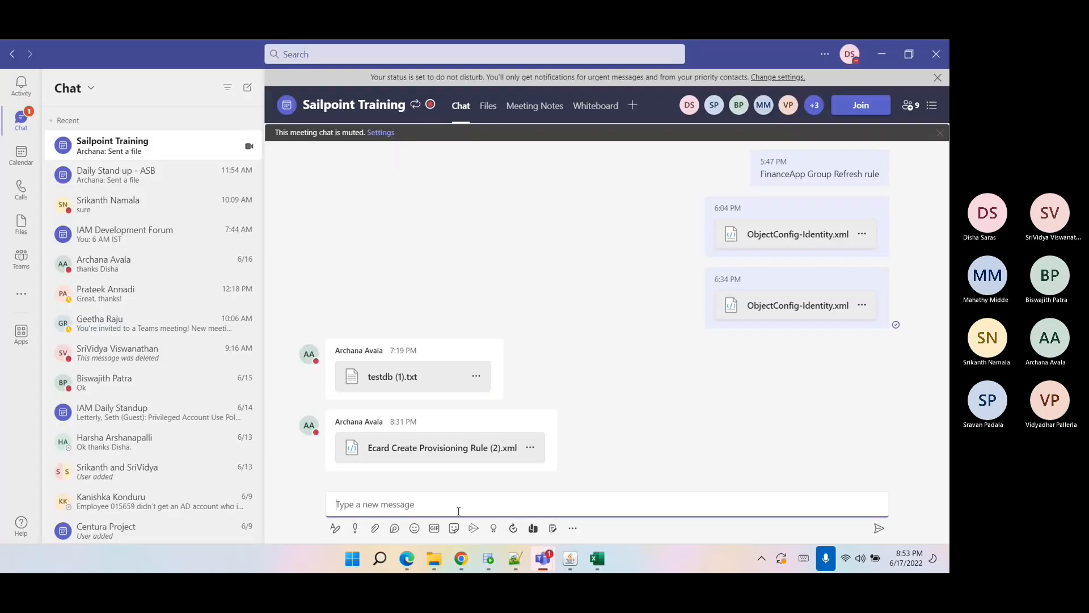
{"action": "left_click", "coordinate": [455, 509]}
{"action": "key", "text": "ctrl+v"}
{"action": "key", "text": "Return"}
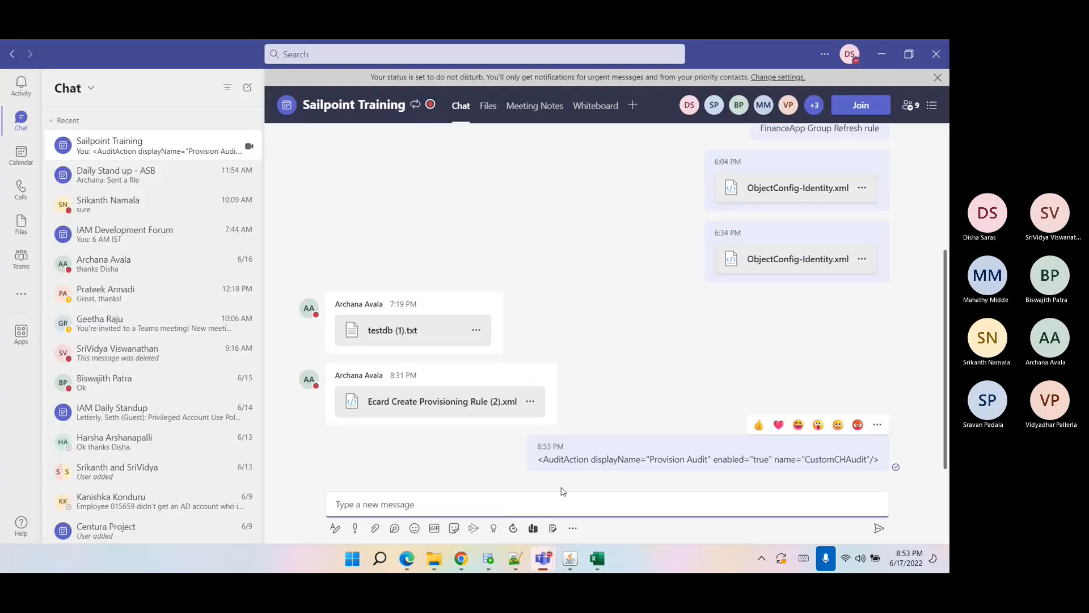
Review the new Provision Audit AuditAction entry and its enabled attribute in the AuditConfig editor.
{"action": "left_click", "coordinate": [459, 560]}
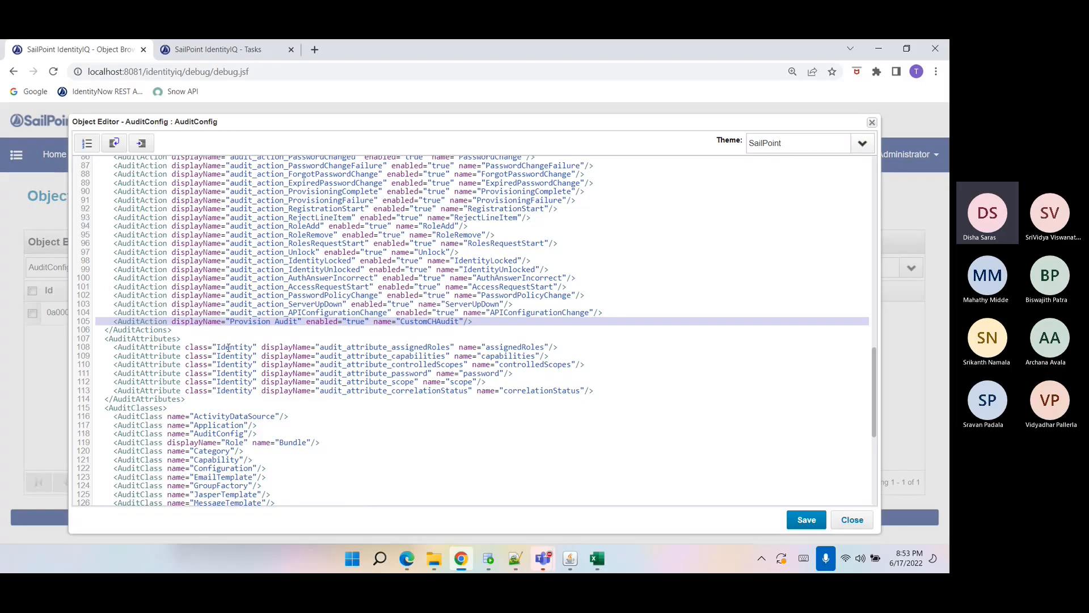
{"action": "double_click", "coordinate": [146, 331]}
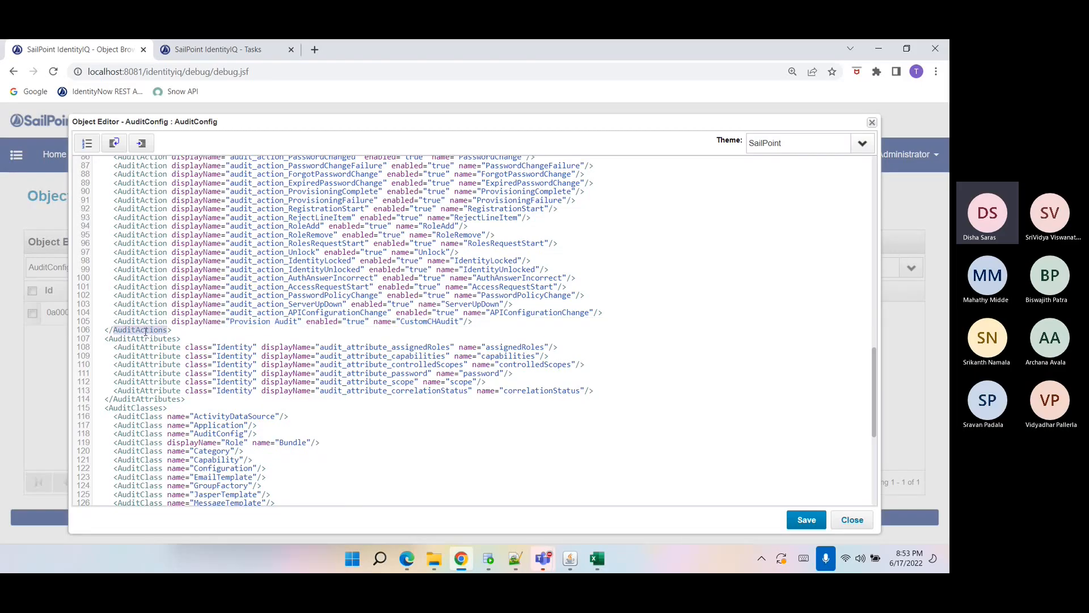
{"action": "left_click", "coordinate": [145, 325]}
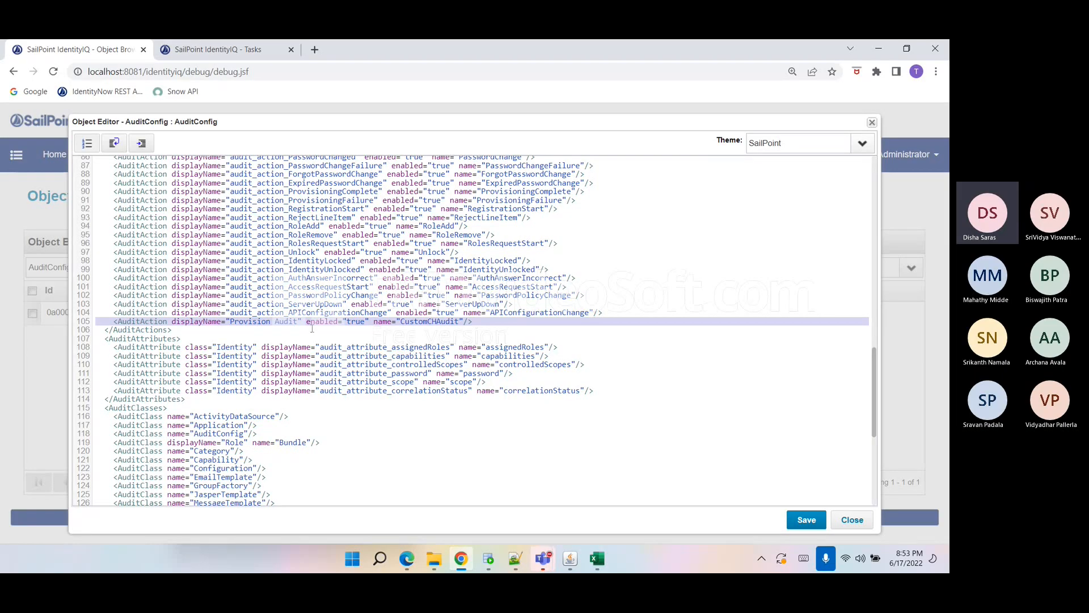
{"action": "left_click_drag", "start_coordinate": [306, 323], "coordinate": [369, 325]}
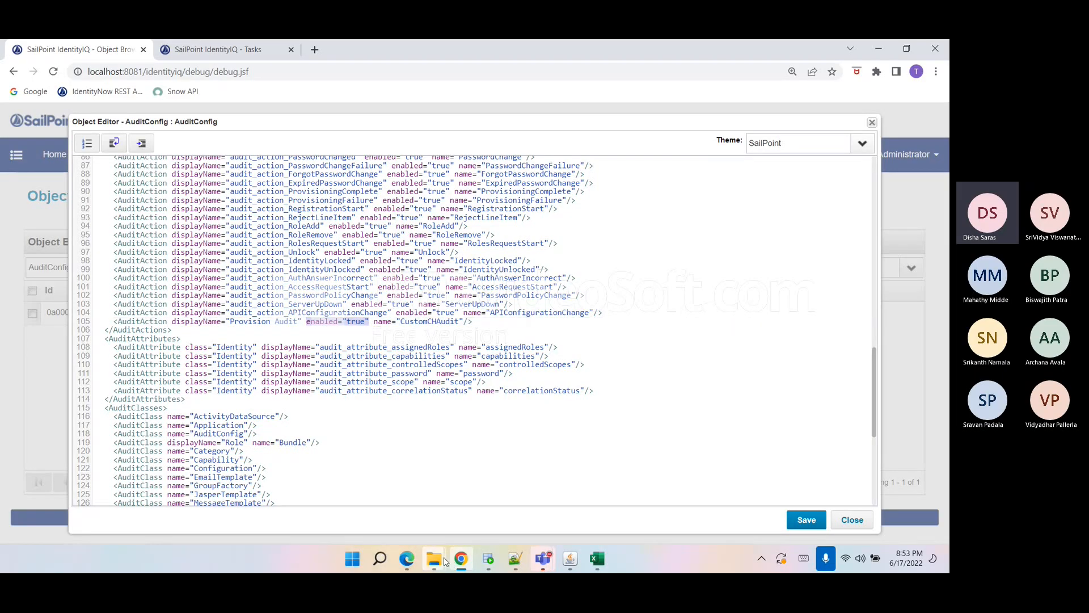
{"action": "mouse_move", "coordinate": [445, 561]}
{"action": "left_click", "coordinate": [516, 560]}
Examine how customAuditEvent checks Auditor.isEnabled for the audit action in the Common RuleLibrary.
{"action": "left_click_drag", "start_coordinate": [282, 221], "coordinate": [96, 220]}
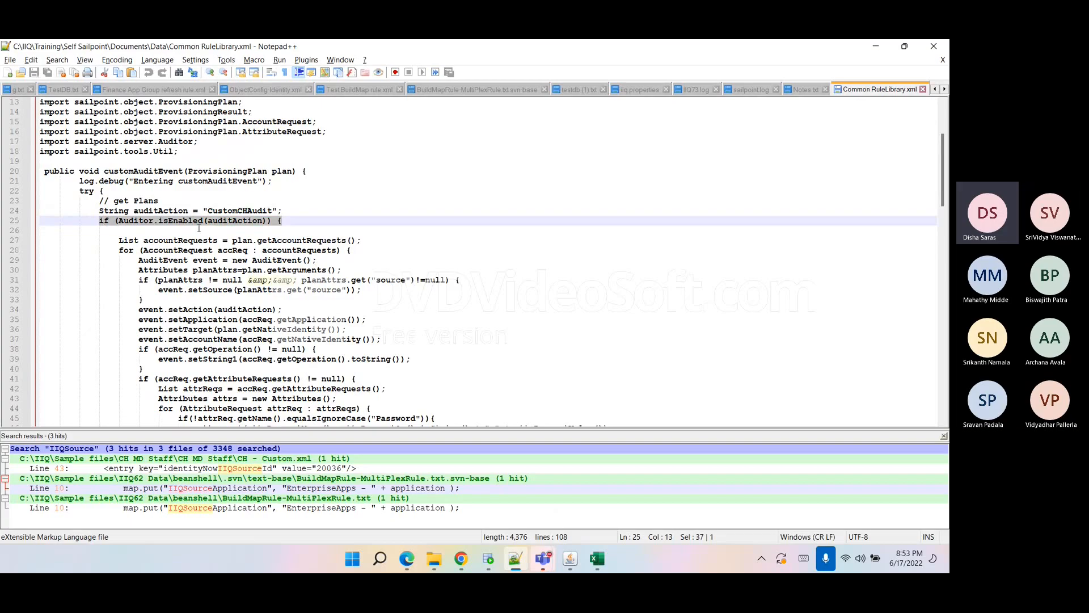
{"action": "left_click", "coordinate": [182, 226]}
{"action": "double_click", "coordinate": [180, 221]}
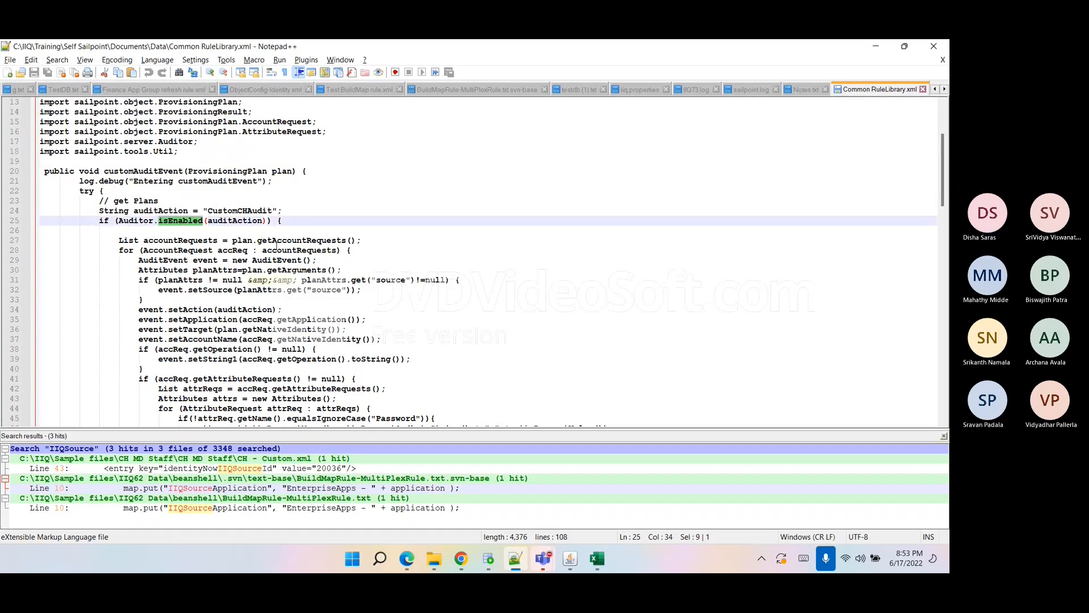
{"action": "scroll", "coordinate": [277, 247], "scroll_direction": "down", "scroll_amount": 1}
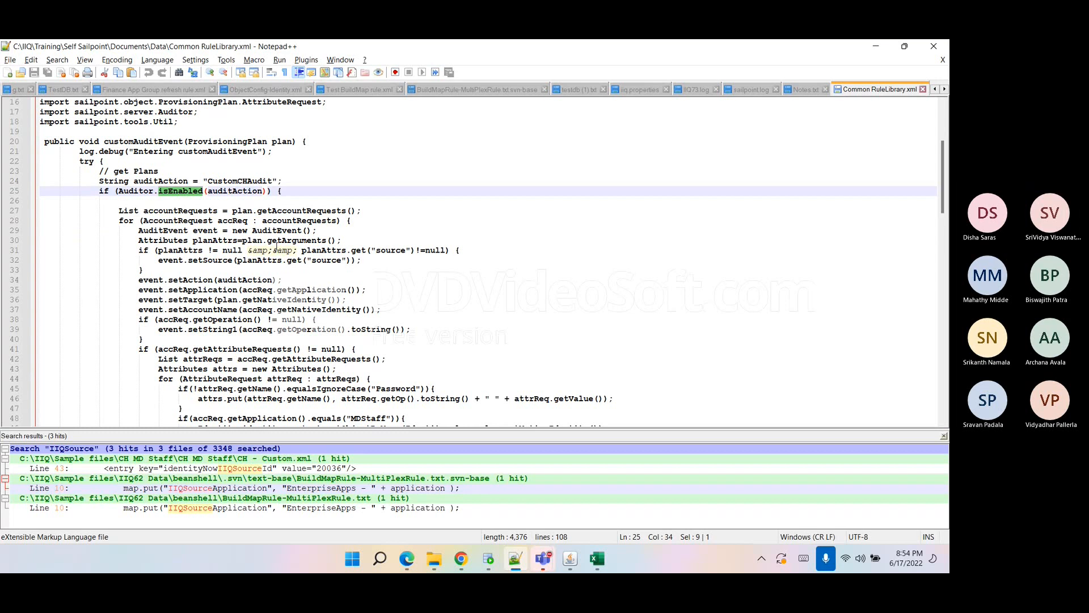
{"action": "scroll", "coordinate": [277, 247], "scroll_direction": "down", "scroll_amount": 1}
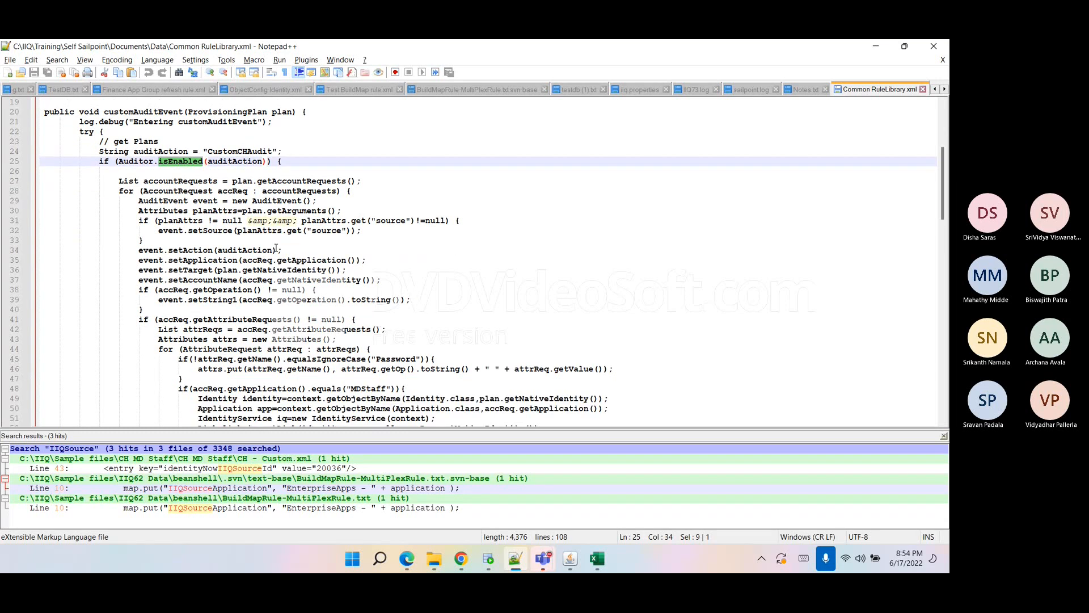
{"action": "scroll", "coordinate": [277, 248], "scroll_direction": "down", "scroll_amount": 10}
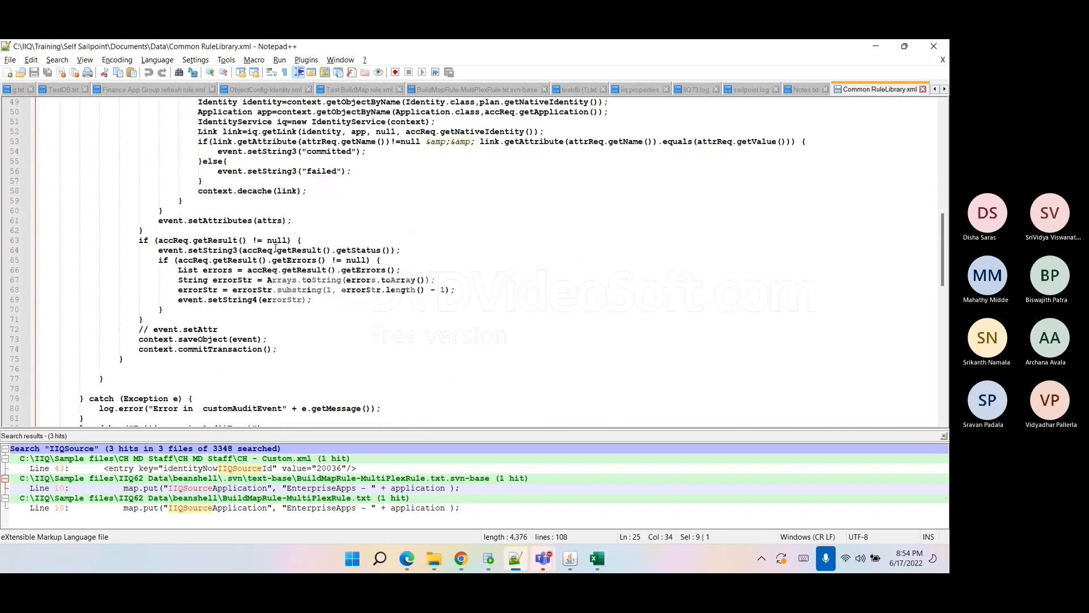
{"action": "scroll", "coordinate": [276, 248], "scroll_direction": "up", "scroll_amount": 13}
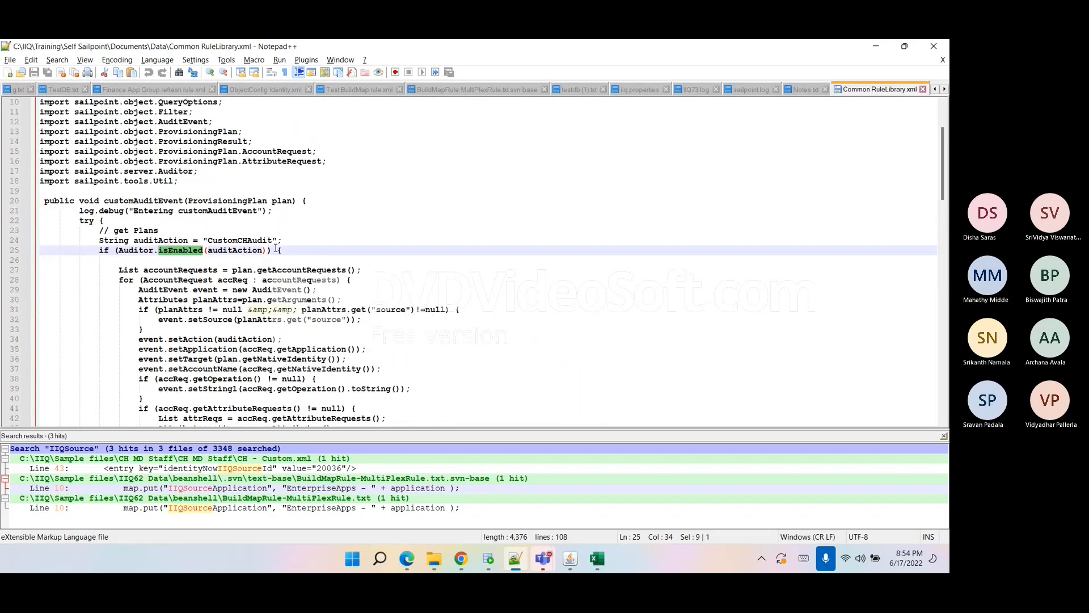
{"action": "left_click", "coordinate": [218, 210]}
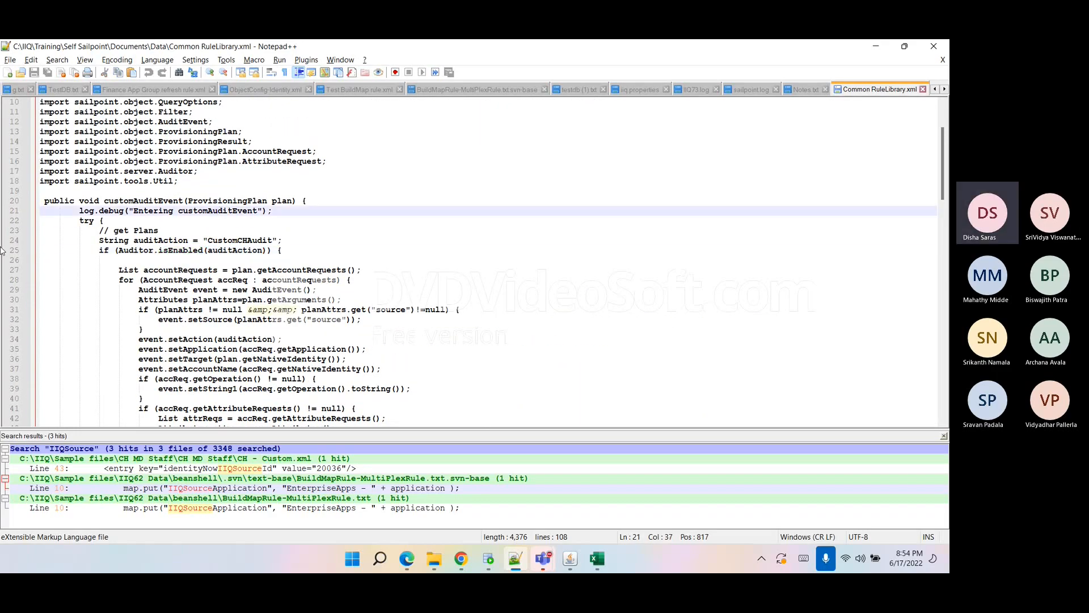
{"action": "left_click", "coordinate": [253, 210]}
{"action": "double_click", "coordinate": [172, 201]}
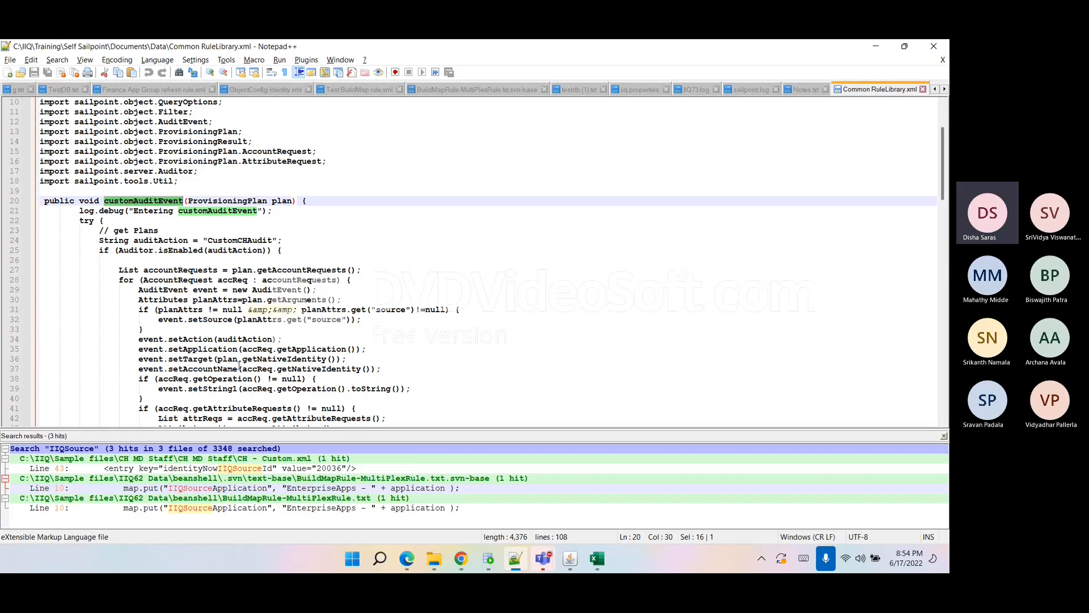
{"action": "scroll", "coordinate": [245, 362], "scroll_direction": "down", "scroll_amount": 1}
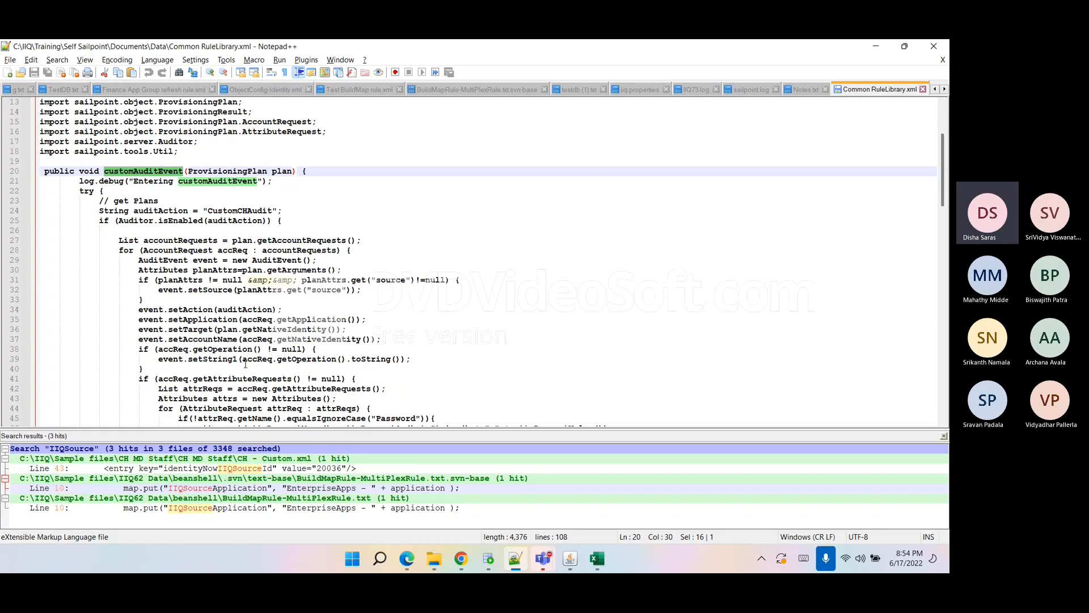
{"action": "scroll", "coordinate": [245, 366], "scroll_direction": "down", "scroll_amount": 14}
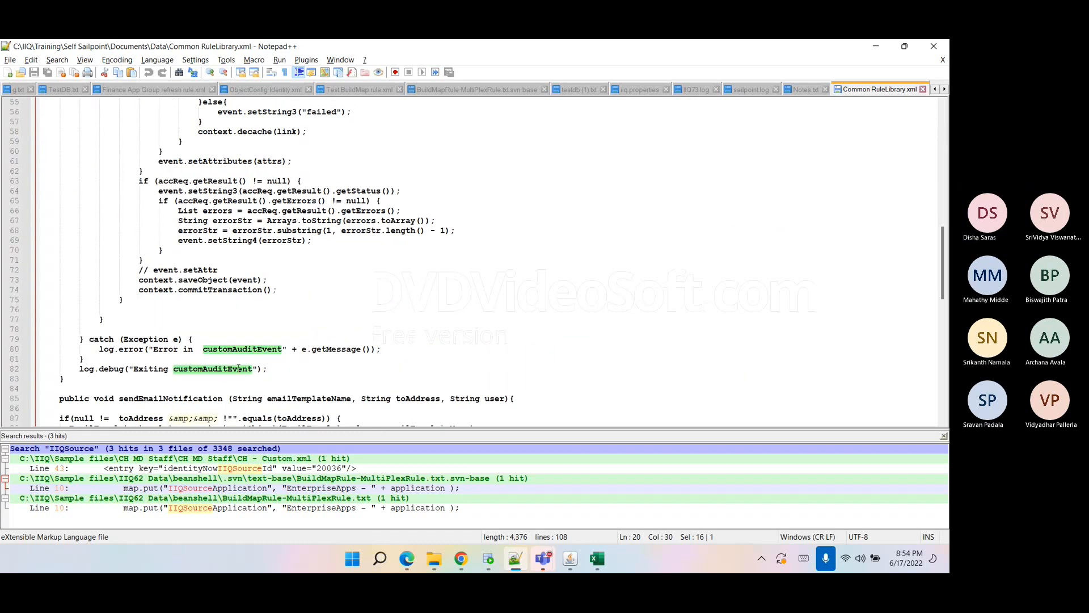
Read through the sendEmailNotification method in the Common RuleLibrary to see how the email template and arguments are used.
{"action": "scroll", "coordinate": [238, 368], "scroll_direction": "down", "scroll_amount": 8}
{"action": "scroll", "coordinate": [234, 369], "scroll_direction": "down", "scroll_amount": 1}
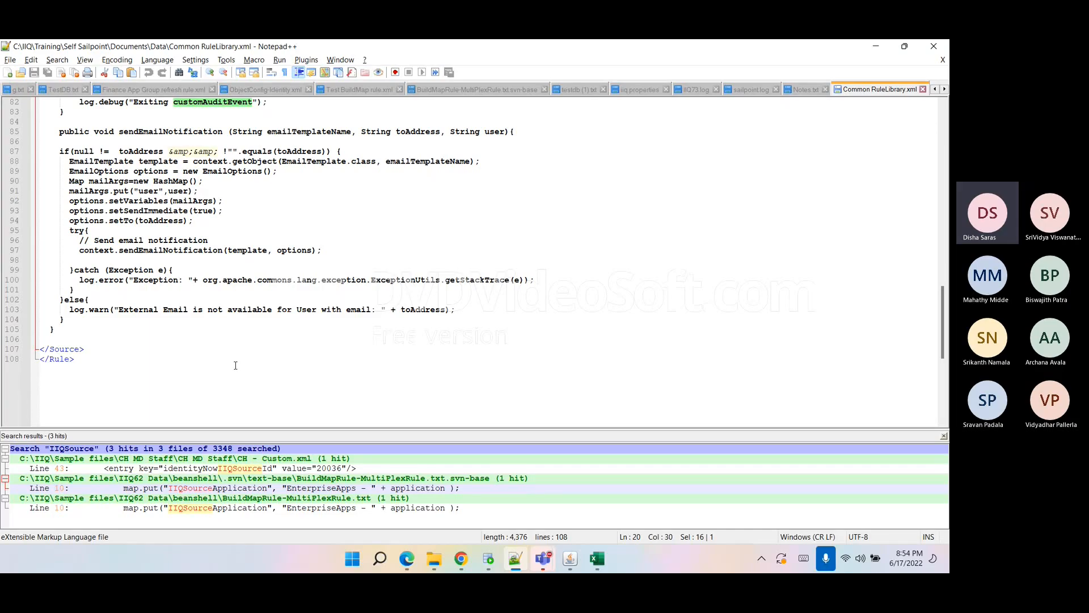
{"action": "double_click", "coordinate": [405, 136]}
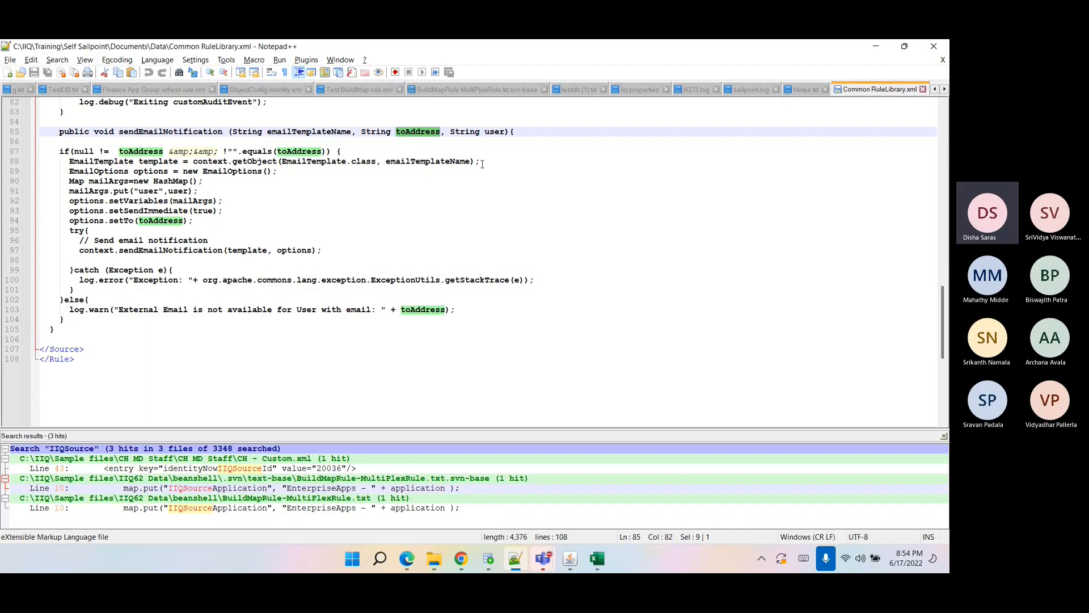
{"action": "left_click_drag", "start_coordinate": [481, 163], "coordinate": [53, 161]}
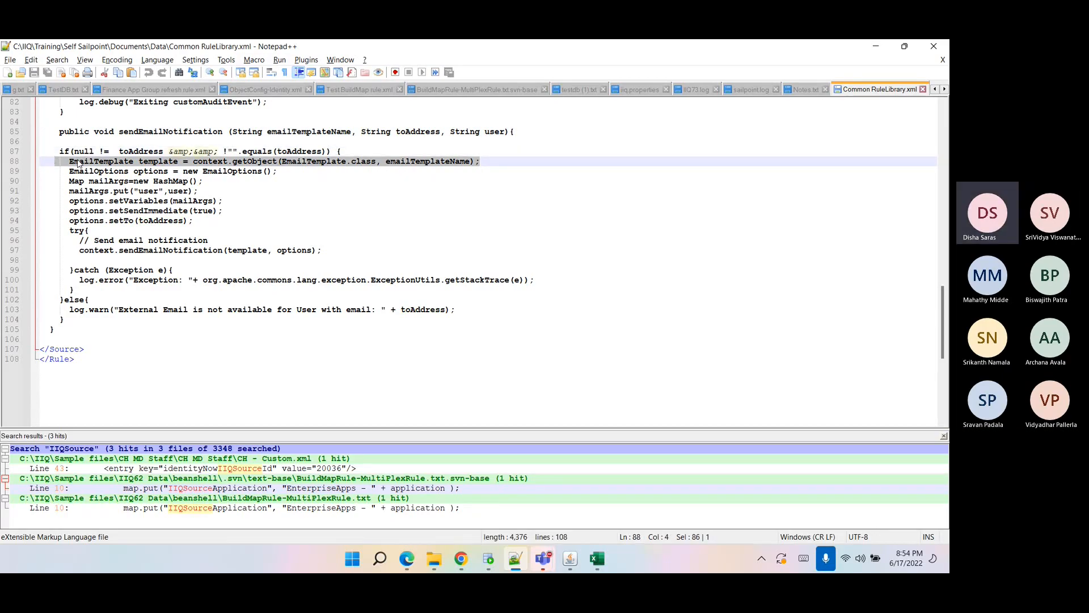
{"action": "double_click", "coordinate": [244, 171]}
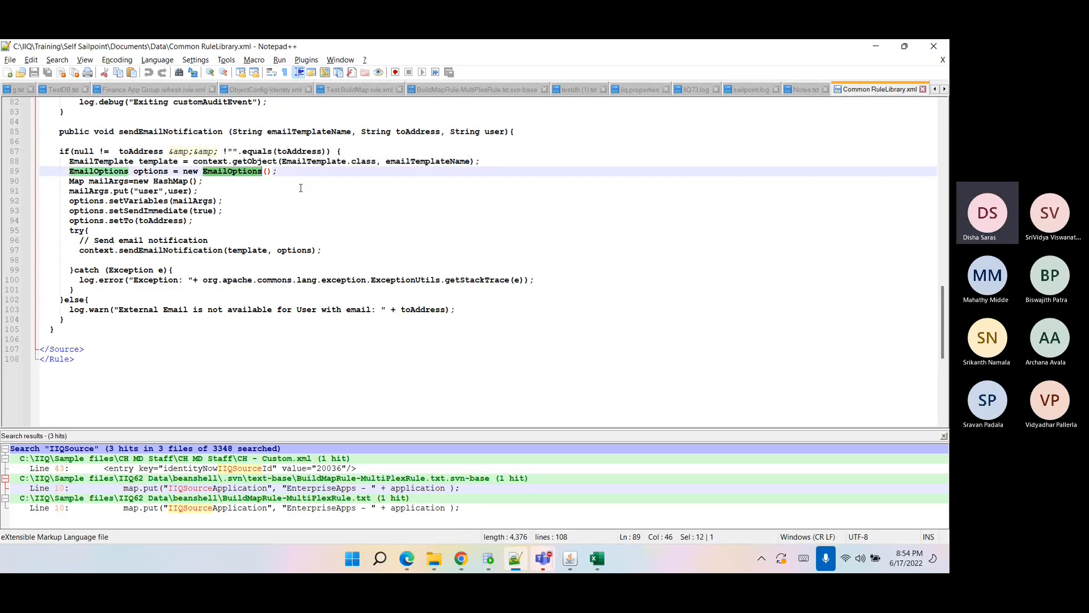
{"action": "scroll", "coordinate": [298, 191], "scroll_direction": "up", "scroll_amount": 2}
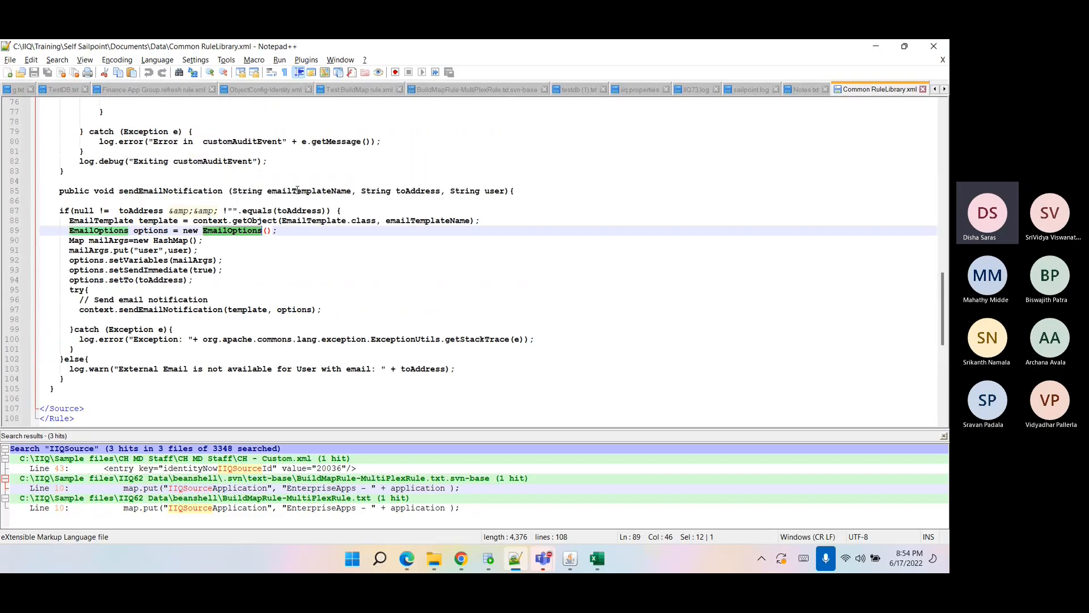
{"action": "left_click", "coordinate": [291, 245]}
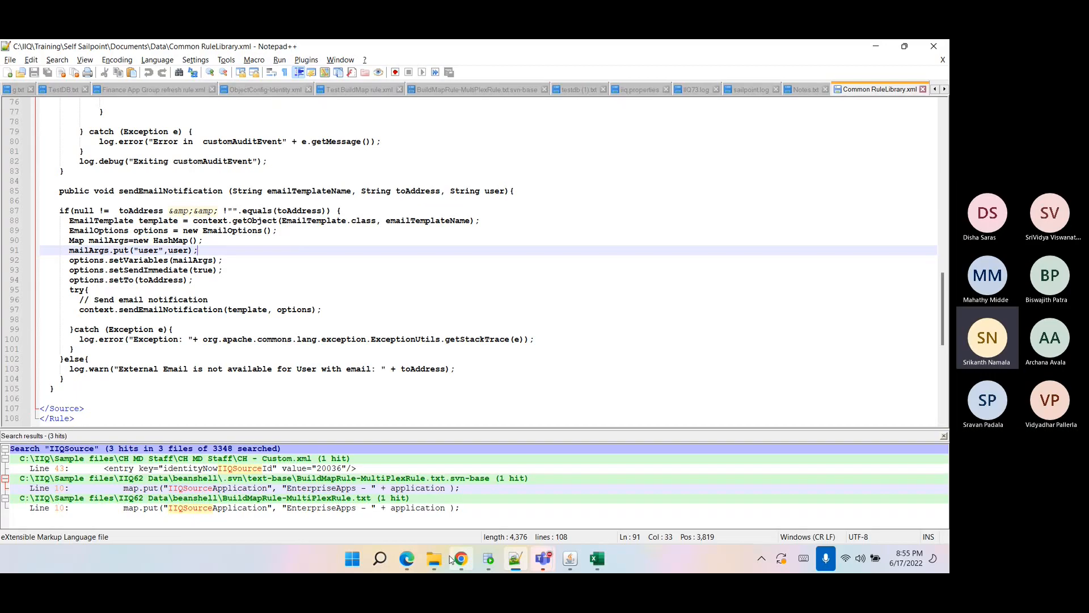
{"action": "left_click", "coordinate": [694, 89]}
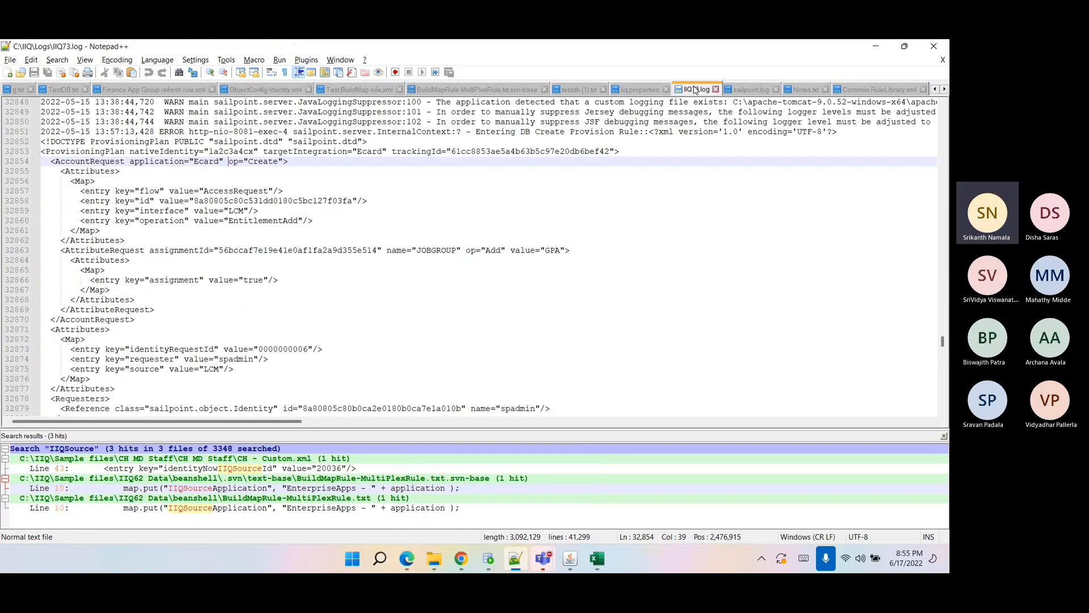
{"action": "left_click", "coordinate": [464, 551]}
{"action": "left_click", "coordinate": [851, 519]}
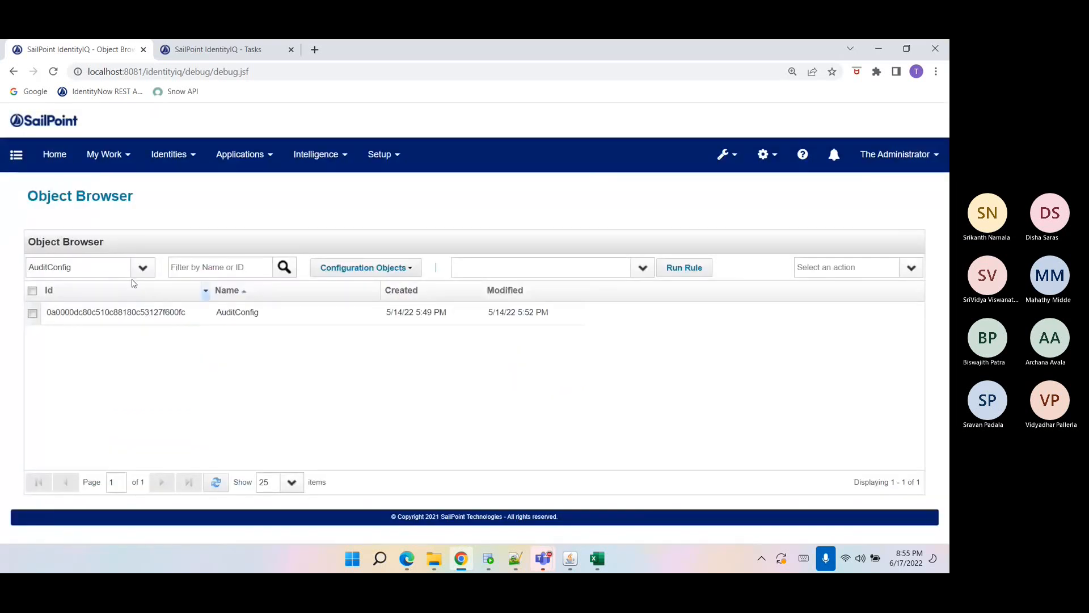
{"action": "double_click", "coordinate": [113, 271]}
{"action": "type", "text": "Em"}
{"action": "key", "text": "Return"}
Open the IdentityIQ Configuration mail settings and set the email notification type to Redirect to File to check its redirection file name.
{"action": "left_click", "coordinate": [752, 163]}
{"action": "left_click", "coordinate": [741, 182]}
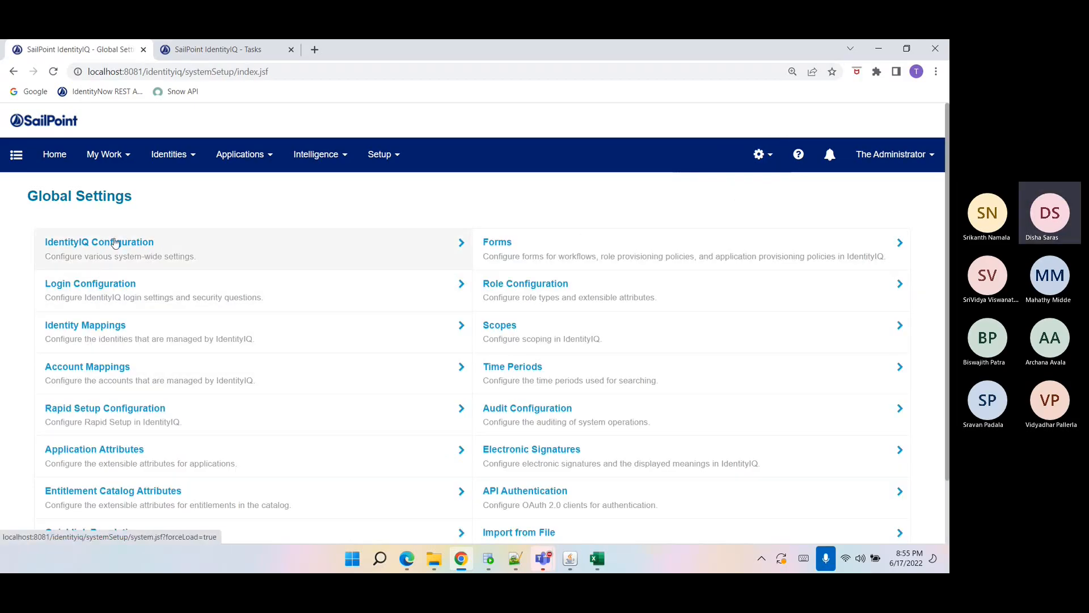
{"action": "left_click", "coordinate": [84, 254]}
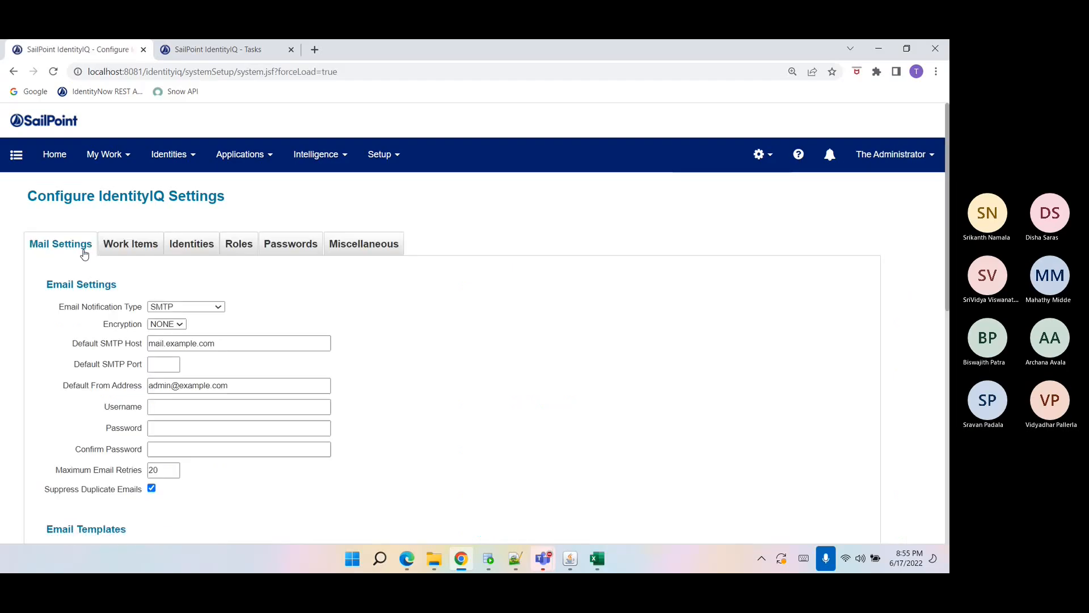
{"action": "left_click", "coordinate": [176, 309]}
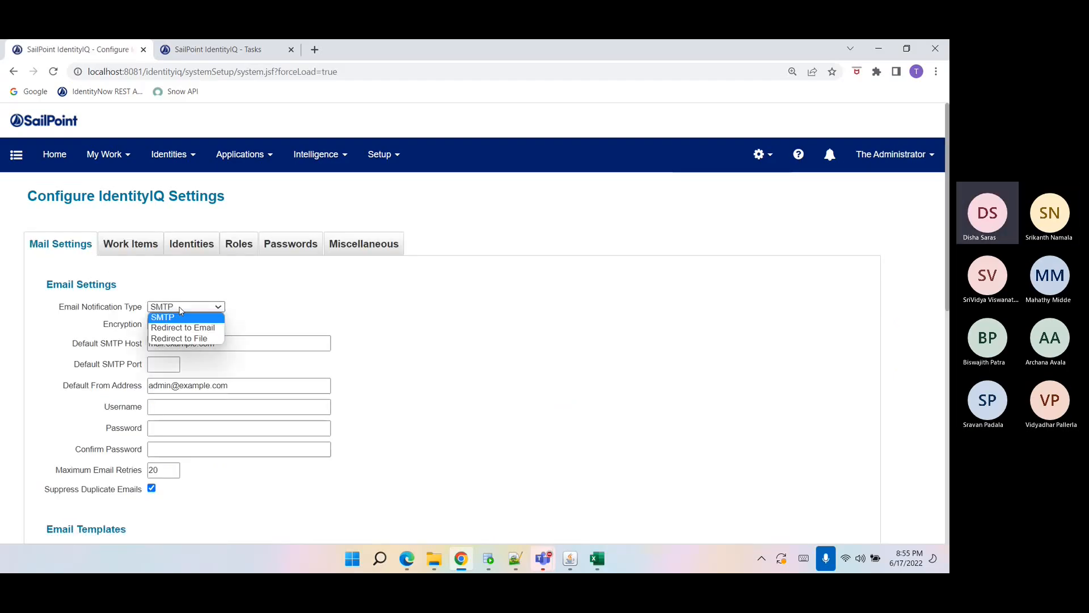
{"action": "left_click", "coordinate": [181, 338]}
{"action": "left_click_drag", "start_coordinate": [196, 327], "coordinate": [148, 327]}
{"action": "left_click_drag", "start_coordinate": [237, 348], "coordinate": [149, 348]}
{"action": "left_click", "coordinate": [213, 376]}
{"action": "left_click", "coordinate": [431, 567]}
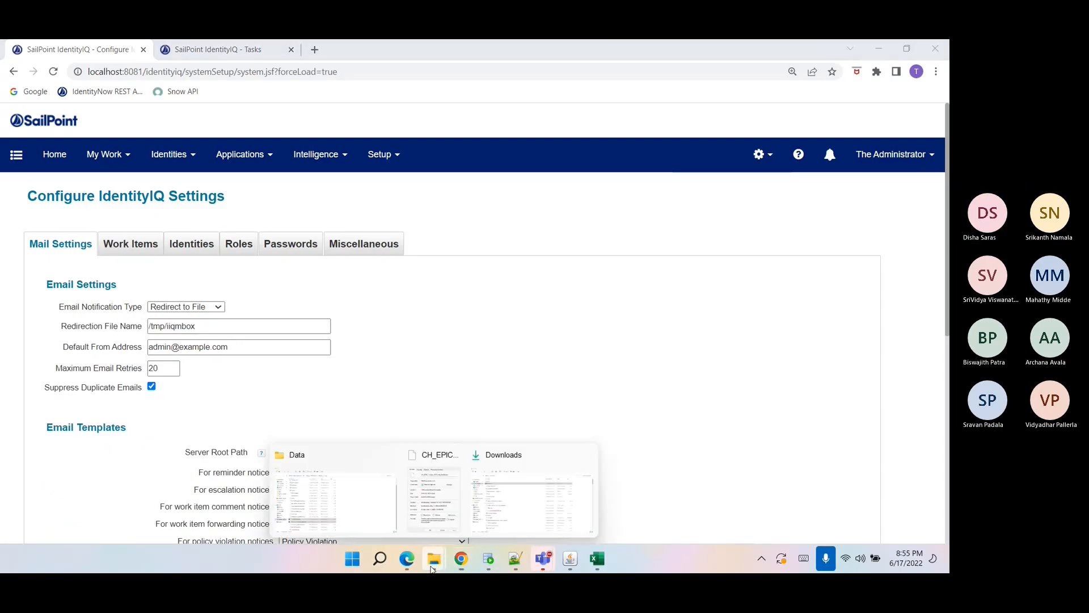
{"action": "left_click_drag", "start_coordinate": [205, 329], "coordinate": [140, 309]}
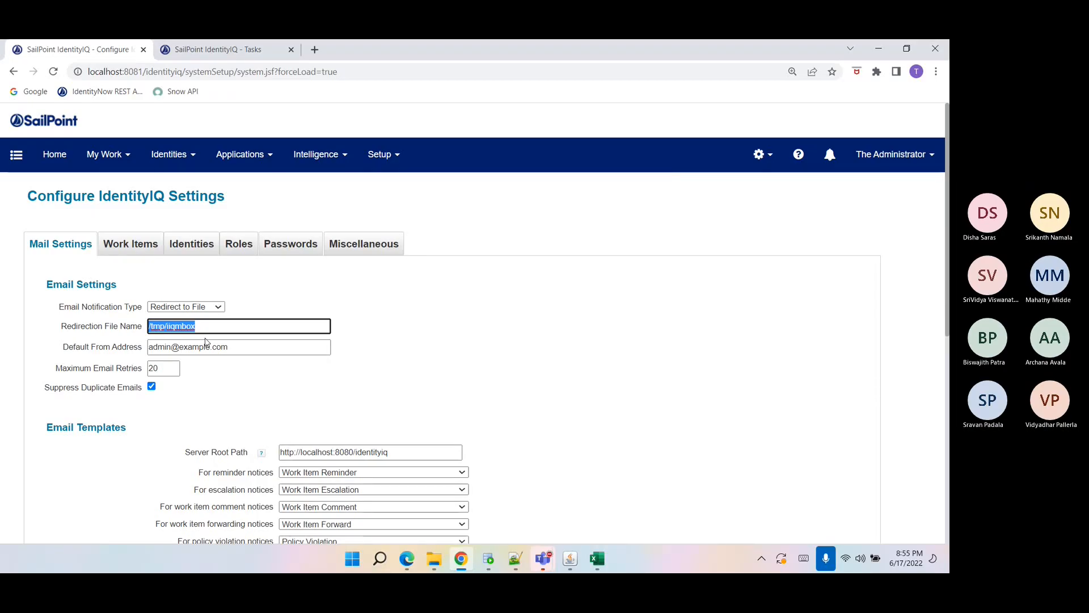
{"action": "left_click", "coordinate": [513, 563]}
{"action": "left_click", "coordinate": [345, 358]}
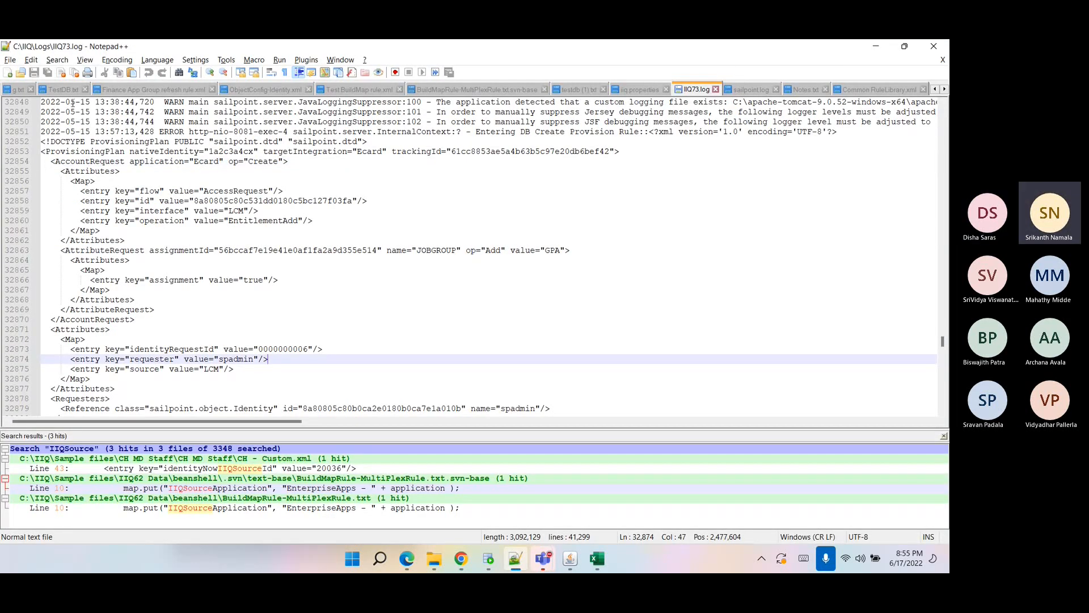
{"action": "left_click", "coordinate": [10, 60]}
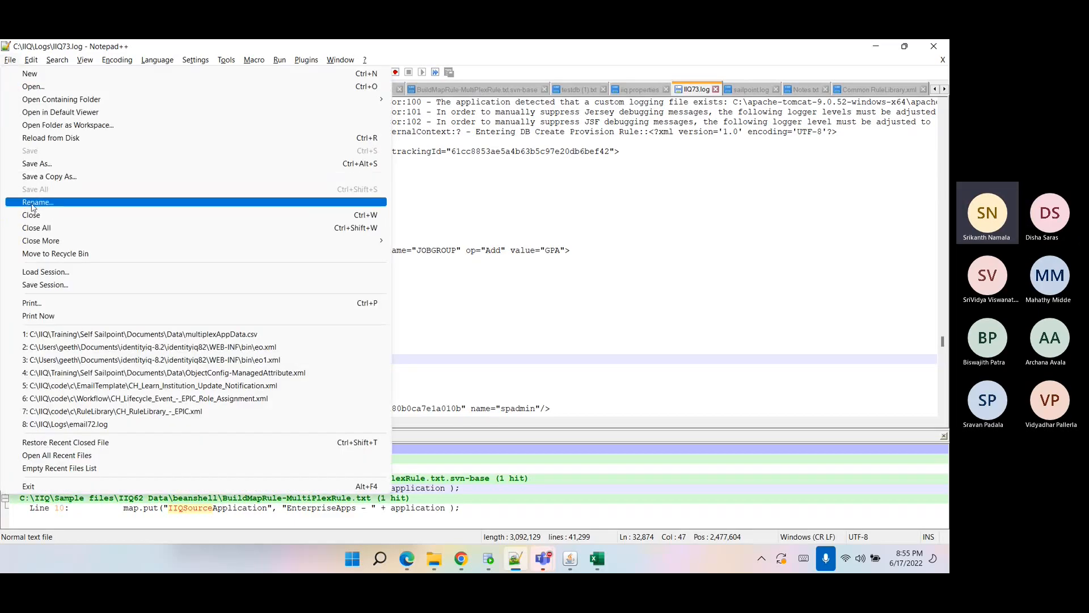
{"action": "left_click", "coordinate": [51, 162]}
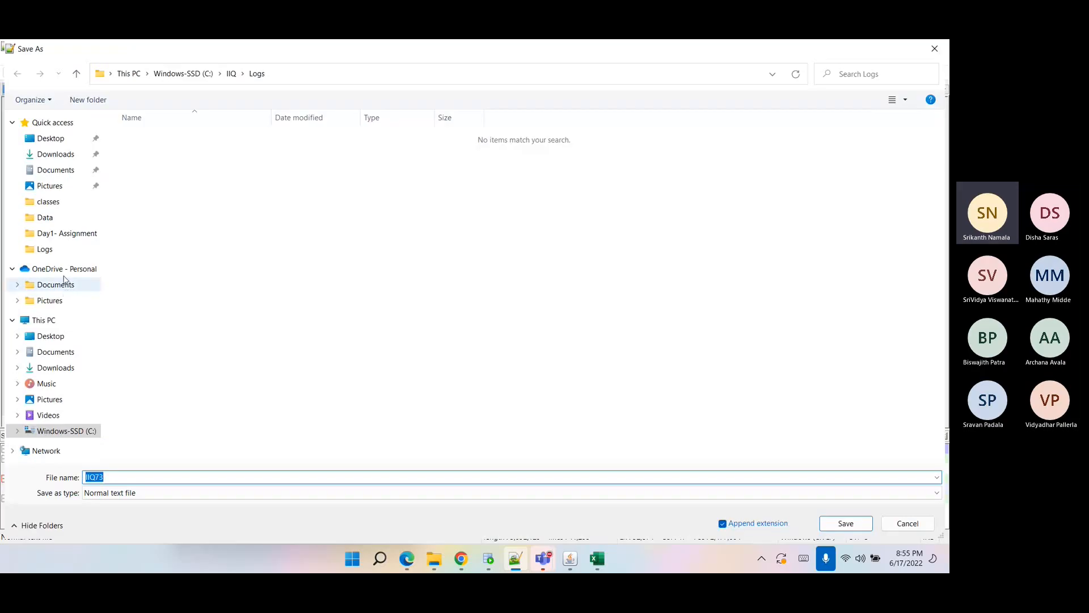
{"action": "left_click", "coordinate": [53, 253]}
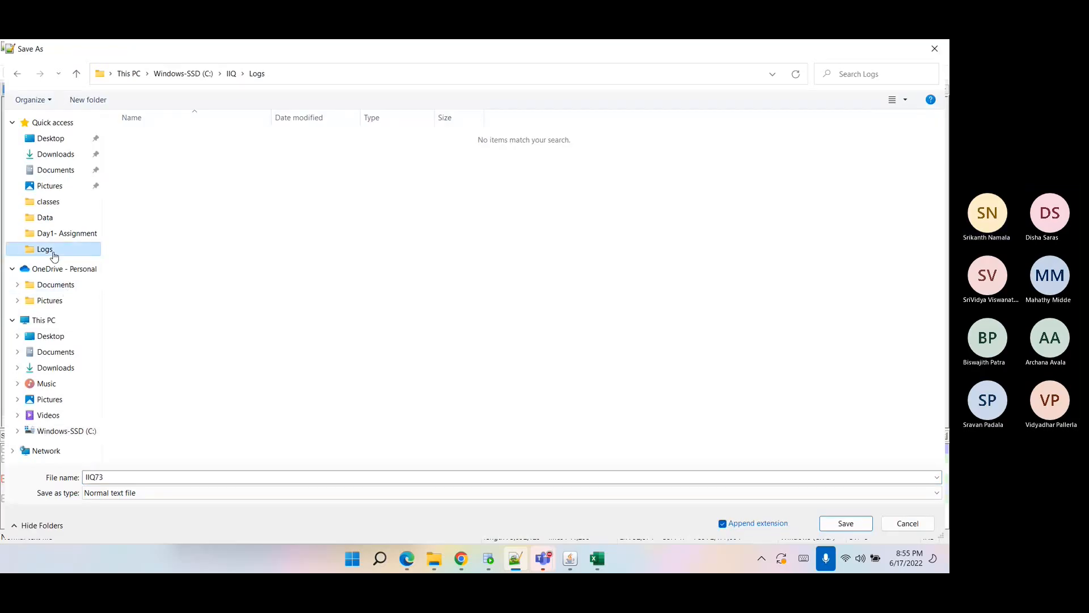
{"action": "left_click", "coordinate": [233, 75]}
{"action": "double_click", "coordinate": [166, 197]}
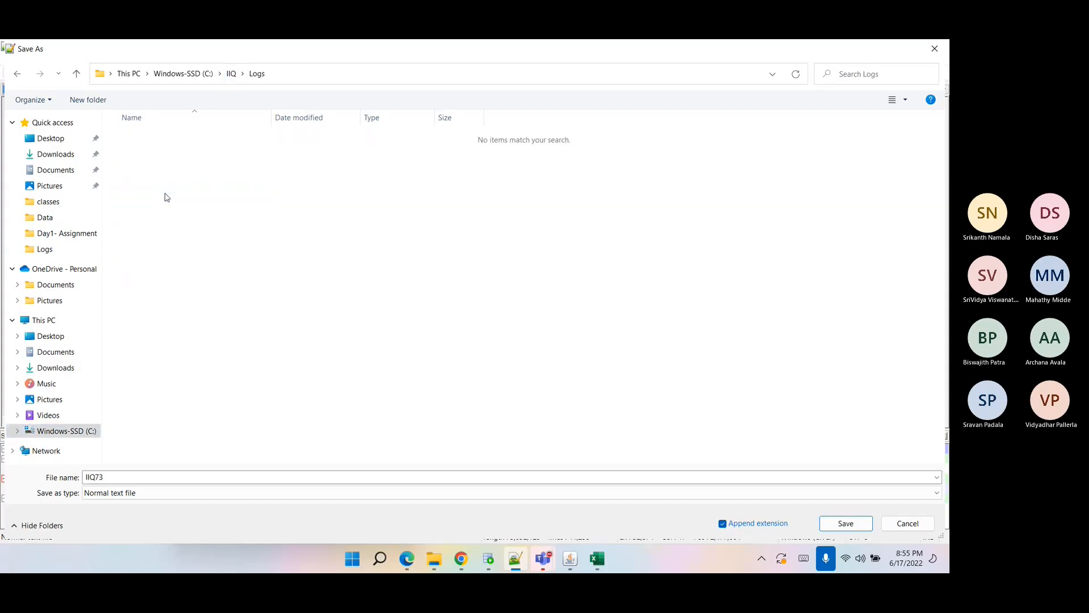
{"action": "left_click", "coordinate": [926, 522]}
Open the email72 log file from the C:\IIQ\Logs folder in Notepad++.
{"action": "left_click", "coordinate": [14, 60]}
{"action": "left_click", "coordinate": [26, 87]}
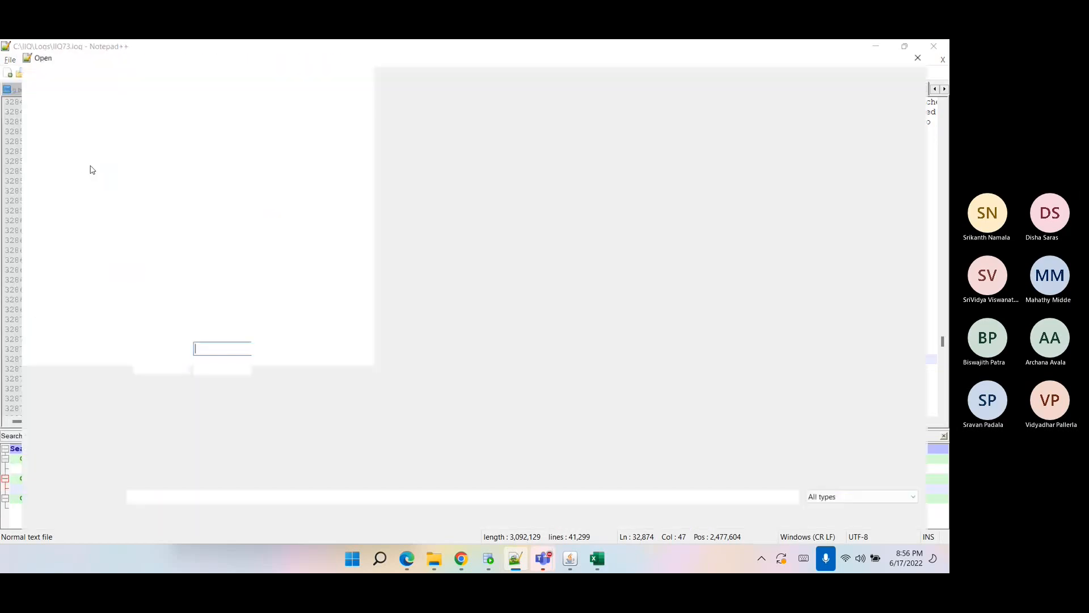
{"action": "left_click", "coordinate": [157, 141]}
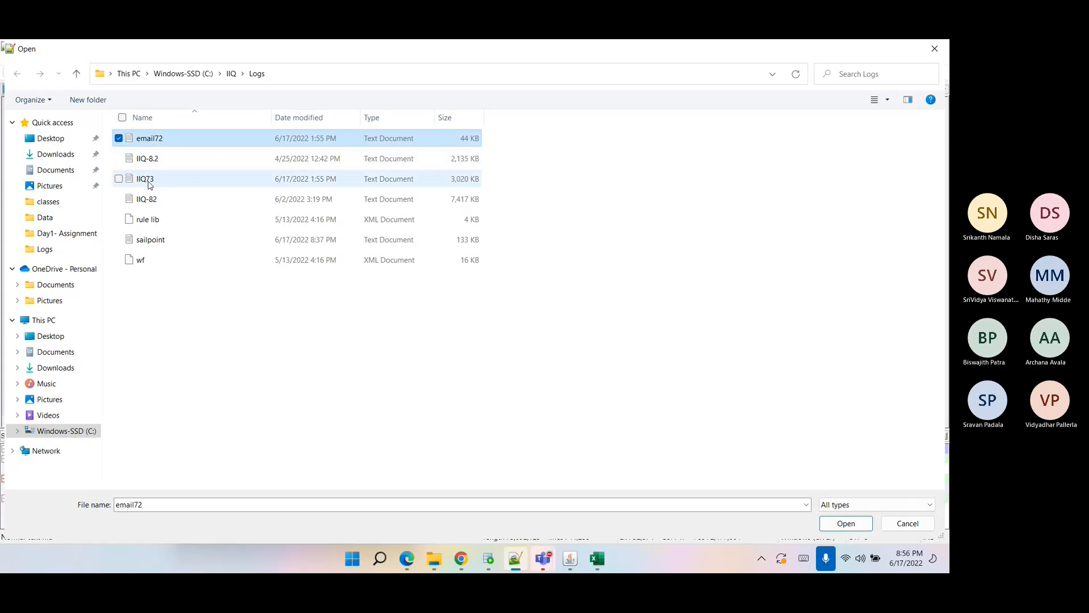
{"action": "left_click", "coordinate": [150, 184]}
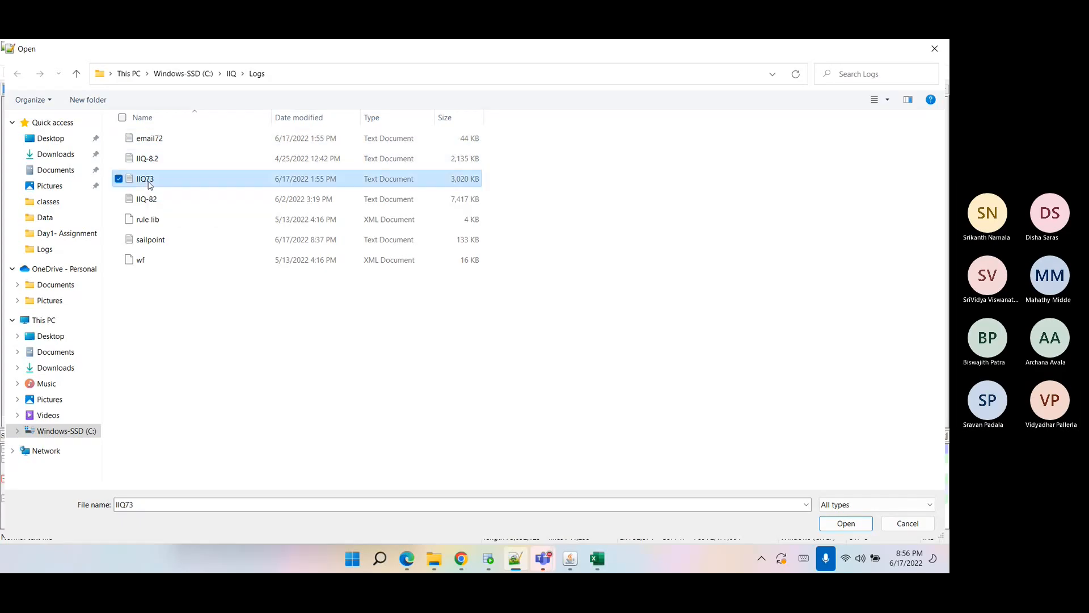
{"action": "left_click", "coordinate": [170, 136]}
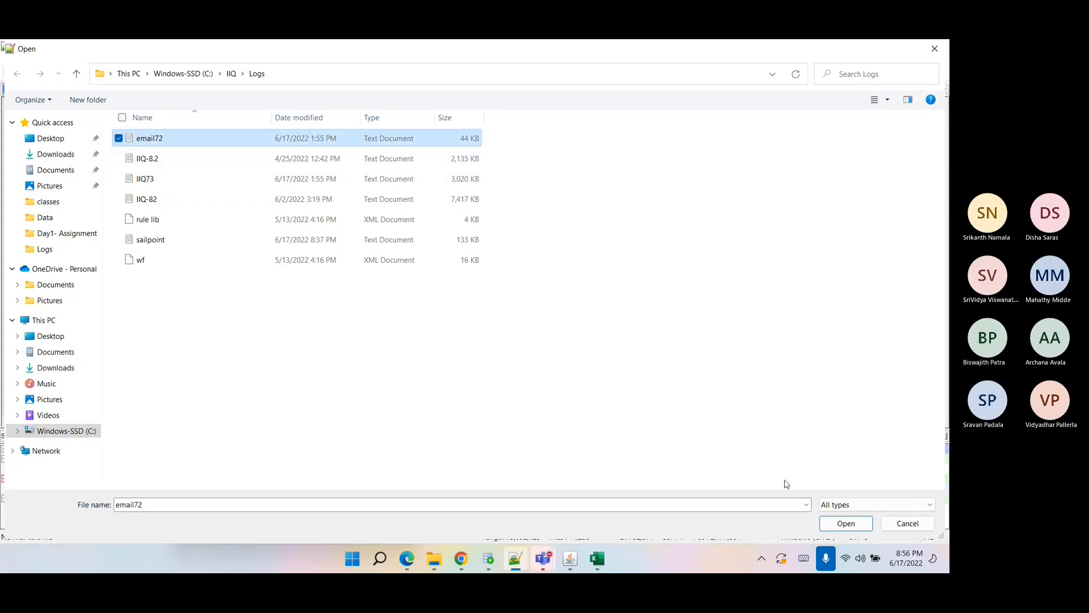
{"action": "left_click", "coordinate": [846, 523]}
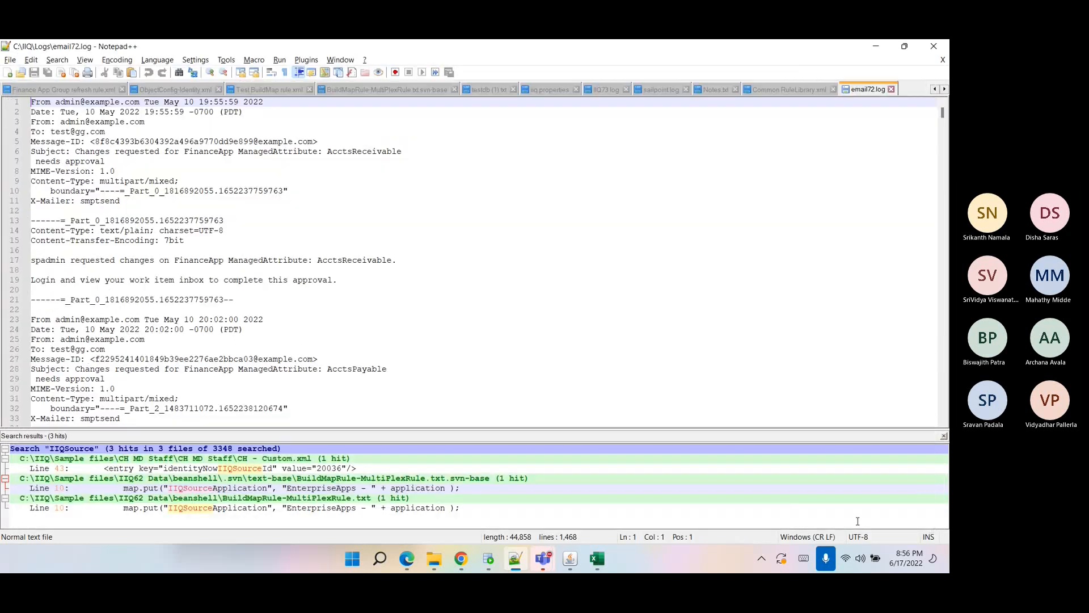
Examine the most recent email entry at the end of the email72 log, including its recipient and subject lines.
{"action": "left_click_drag", "start_coordinate": [943, 113], "coordinate": [942, 394]}
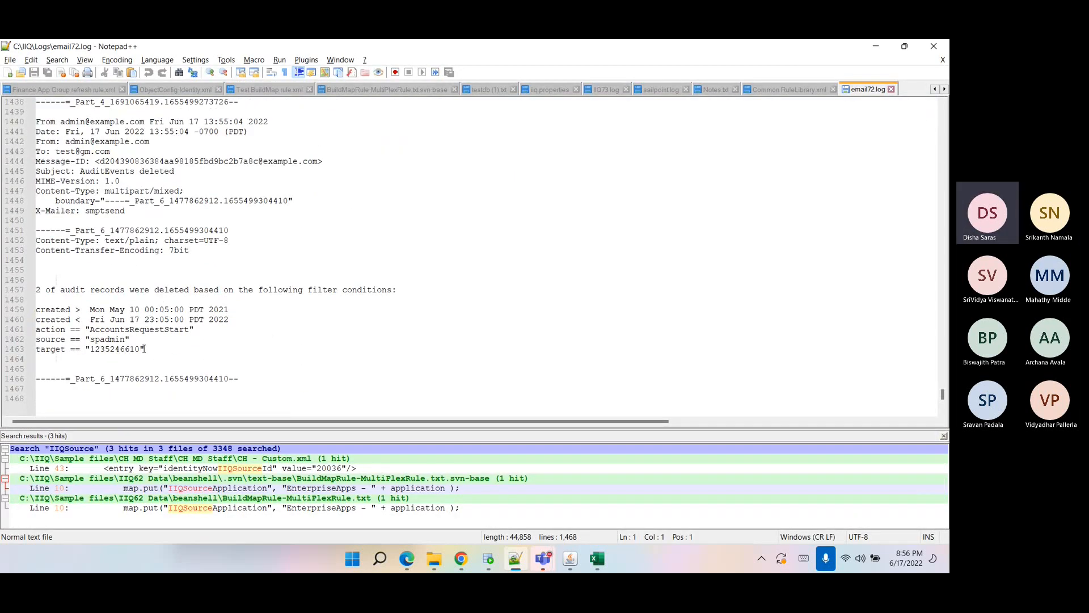
{"action": "left_click_drag", "start_coordinate": [152, 350], "coordinate": [9, 132]}
{"action": "left_click", "coordinate": [94, 181]}
{"action": "scroll", "coordinate": [95, 187], "scroll_direction": "up", "scroll_amount": 3}
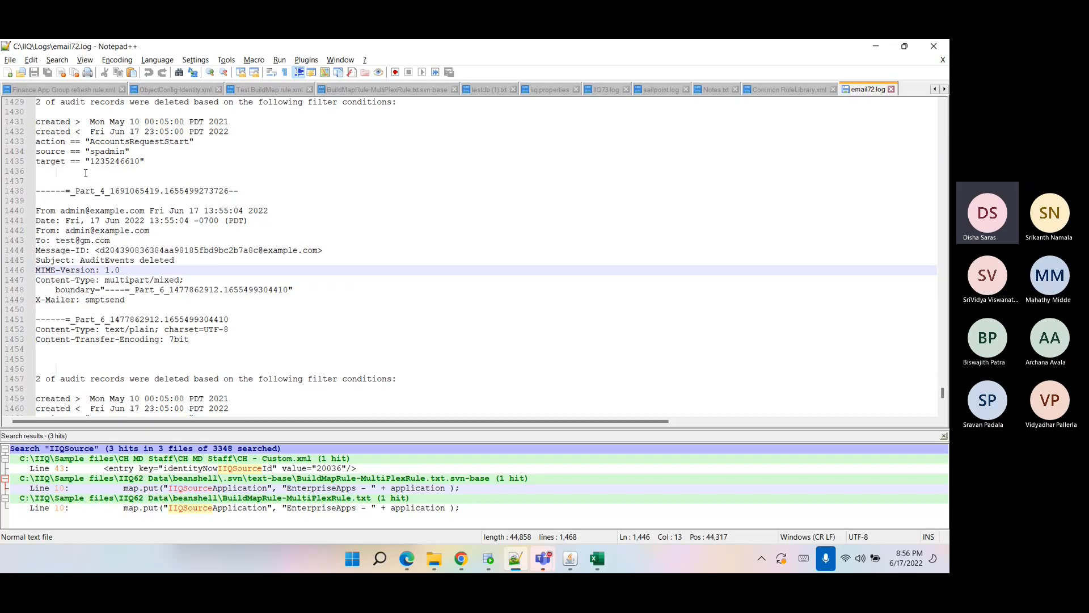
{"action": "left_click_drag", "start_coordinate": [39, 210], "coordinate": [114, 349]}
{"action": "left_click", "coordinate": [128, 358]}
{"action": "left_click", "coordinate": [30, 210]}
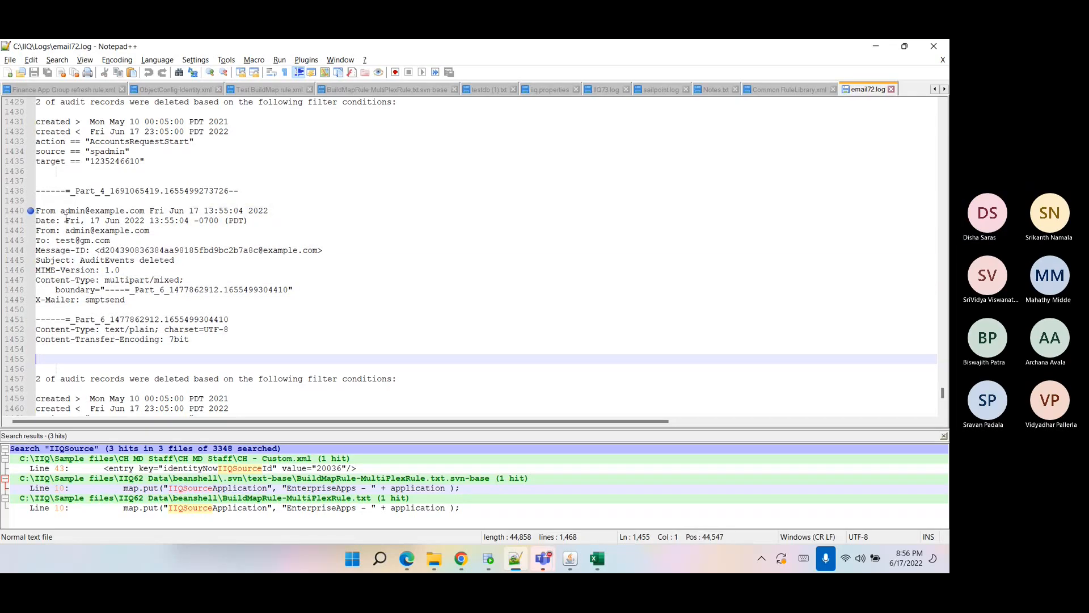
{"action": "left_click", "coordinate": [51, 210]}
{"action": "left_click", "coordinate": [52, 221]}
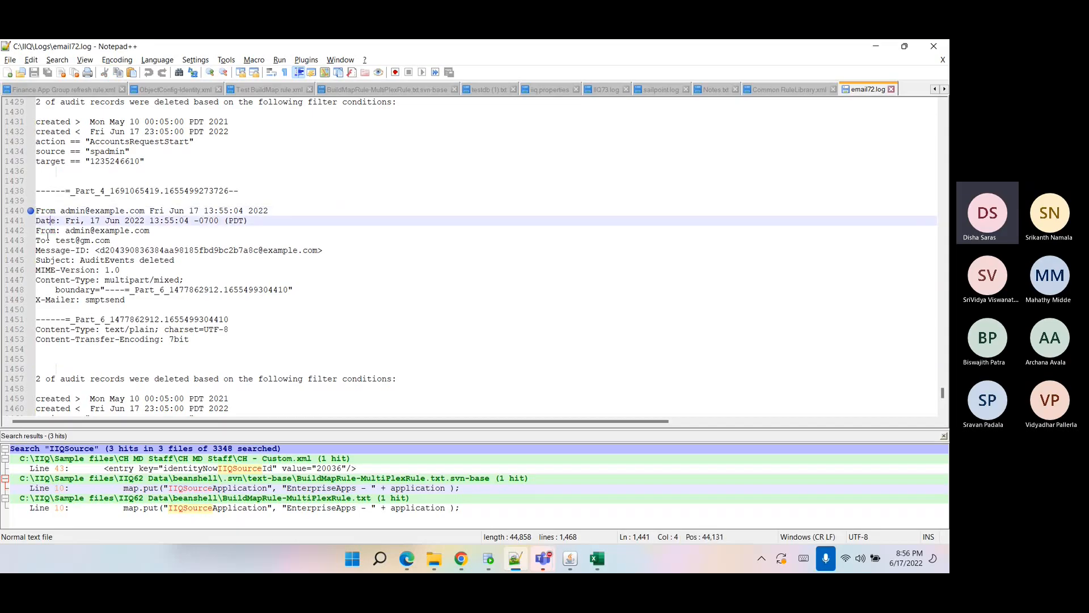
{"action": "double_click", "coordinate": [43, 240]}
{"action": "double_click", "coordinate": [66, 242]}
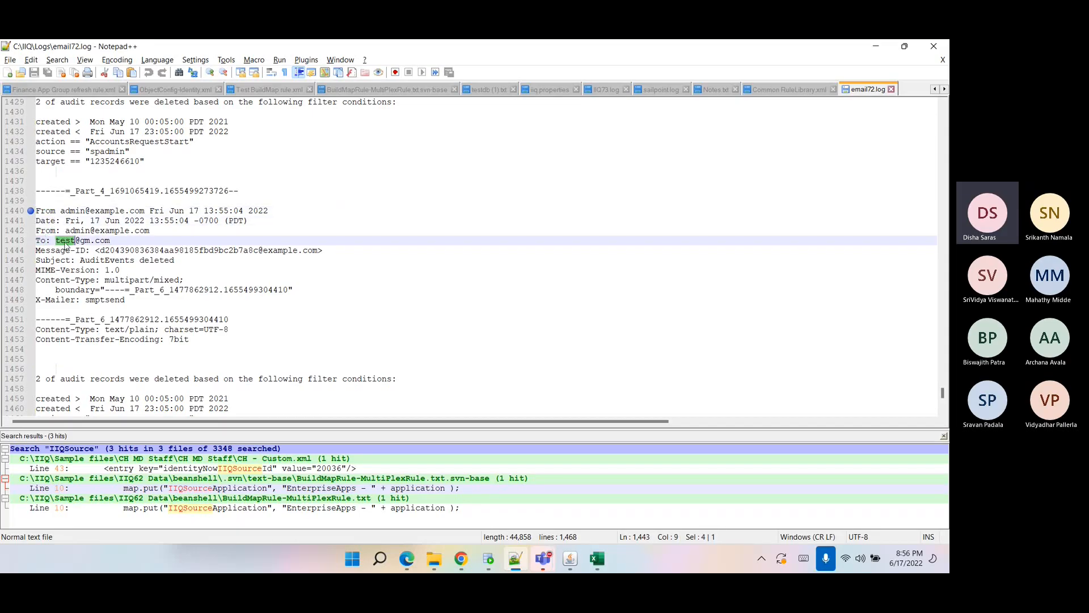
{"action": "left_click_drag", "start_coordinate": [116, 241], "coordinate": [54, 261]}
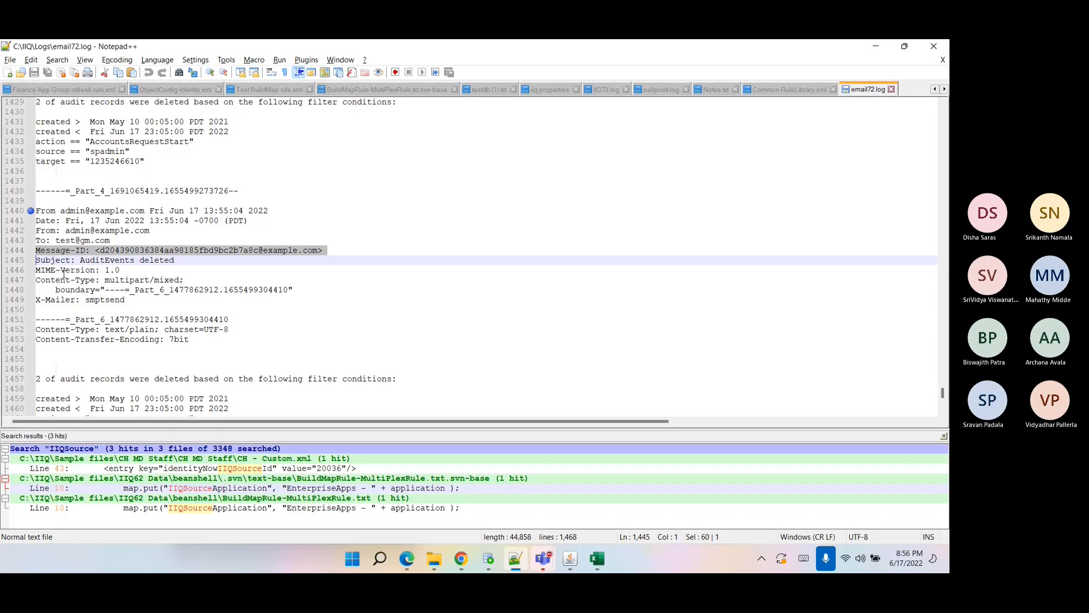
{"action": "scroll", "coordinate": [61, 272], "scroll_direction": "down", "scroll_amount": 5}
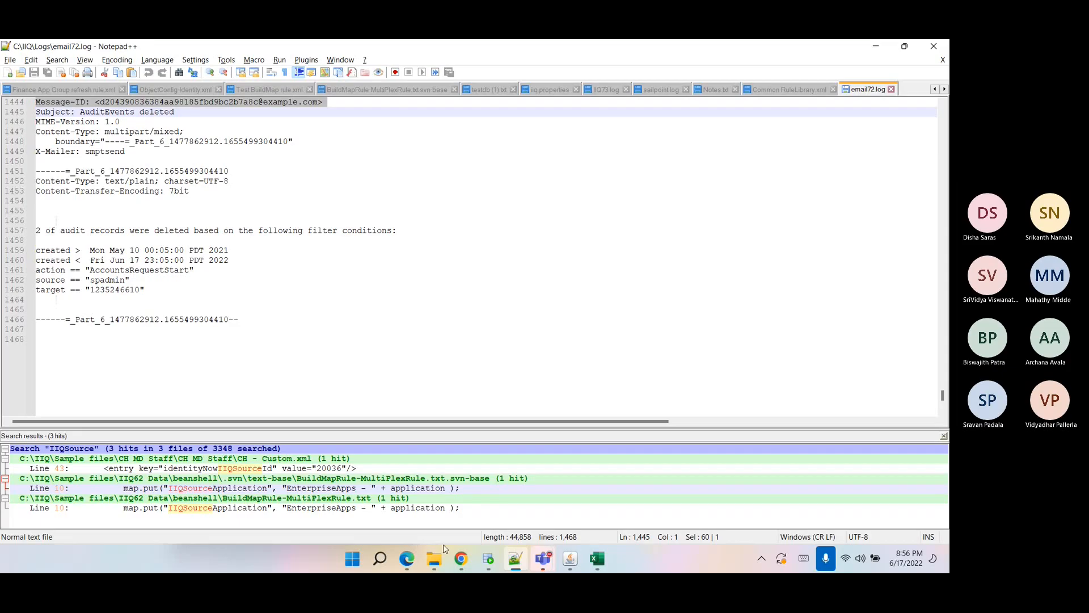
Open the Ecard Account Creation Notification email template in the debug Object Browser.
{"action": "left_click", "coordinate": [461, 559]}
{"action": "left_click", "coordinate": [216, 57]}
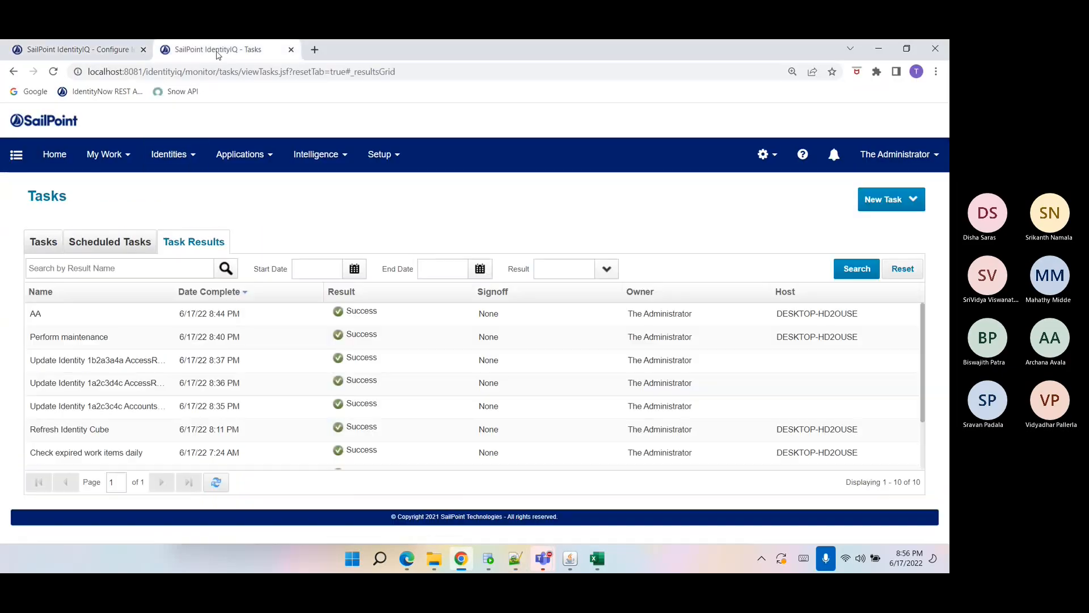
{"action": "left_click_drag", "start_coordinate": [185, 72], "coordinate": [408, 74]}
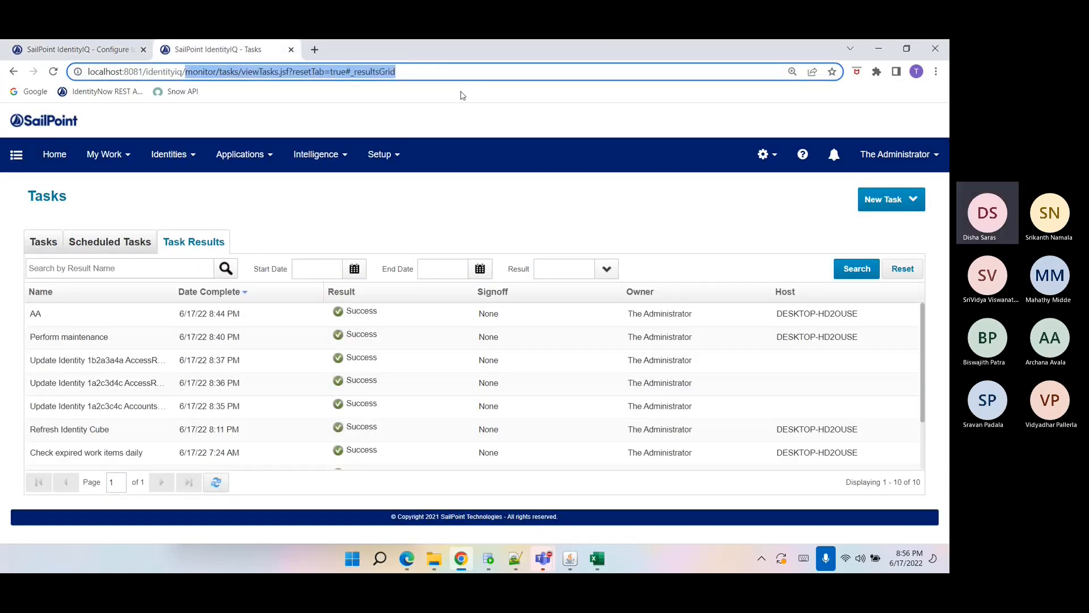
{"action": "type", "text": "debug"}
{"action": "key", "text": "Return"}
{"action": "type", "text": "EmailTemplate"}
{"action": "key", "text": "Return"}
{"action": "left_click", "coordinate": [402, 290]}
{"action": "left_click", "coordinate": [403, 290]}
{"action": "left_click", "coordinate": [407, 315]}
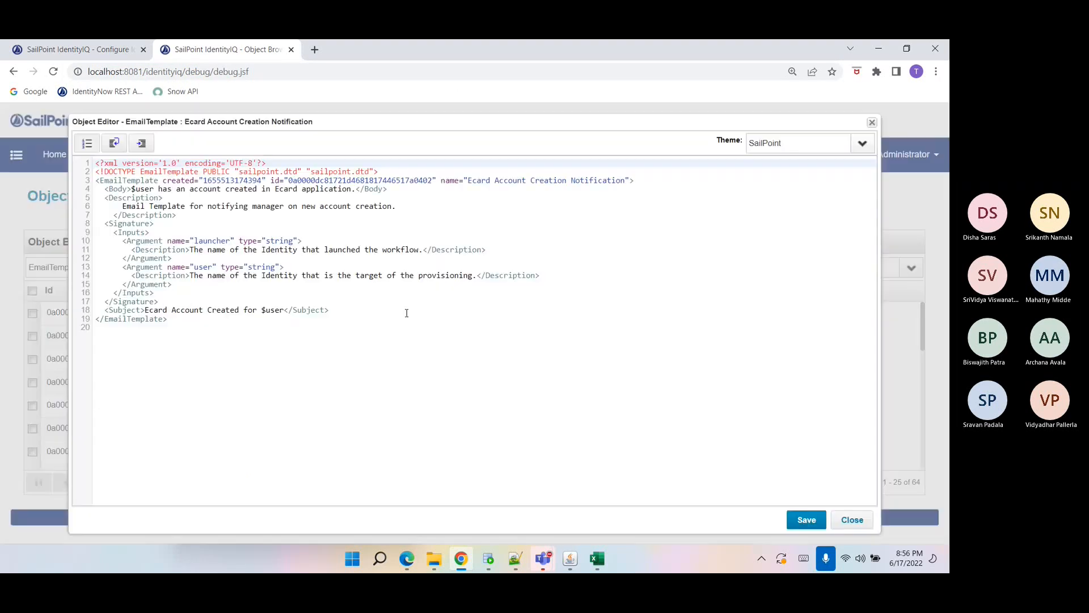
Review the template's body and subject using the $user variable, close the editor, and return to the Day1 Notes file.
{"action": "left_click", "coordinate": [150, 189]}
{"action": "double_click", "coordinate": [154, 190]}
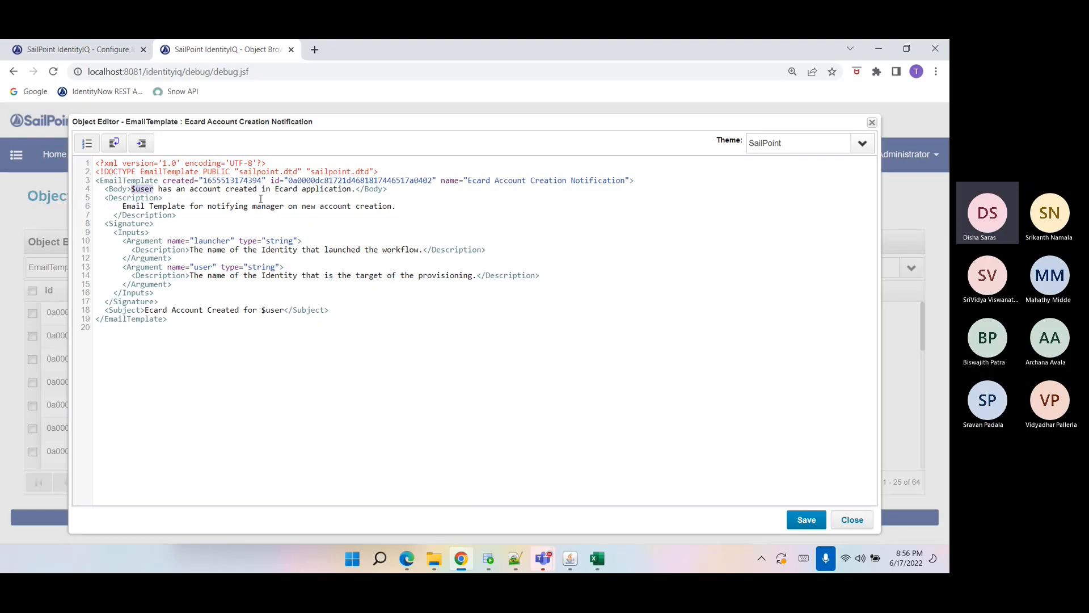
{"action": "double_click", "coordinate": [285, 190]}
{"action": "double_click", "coordinate": [318, 190]}
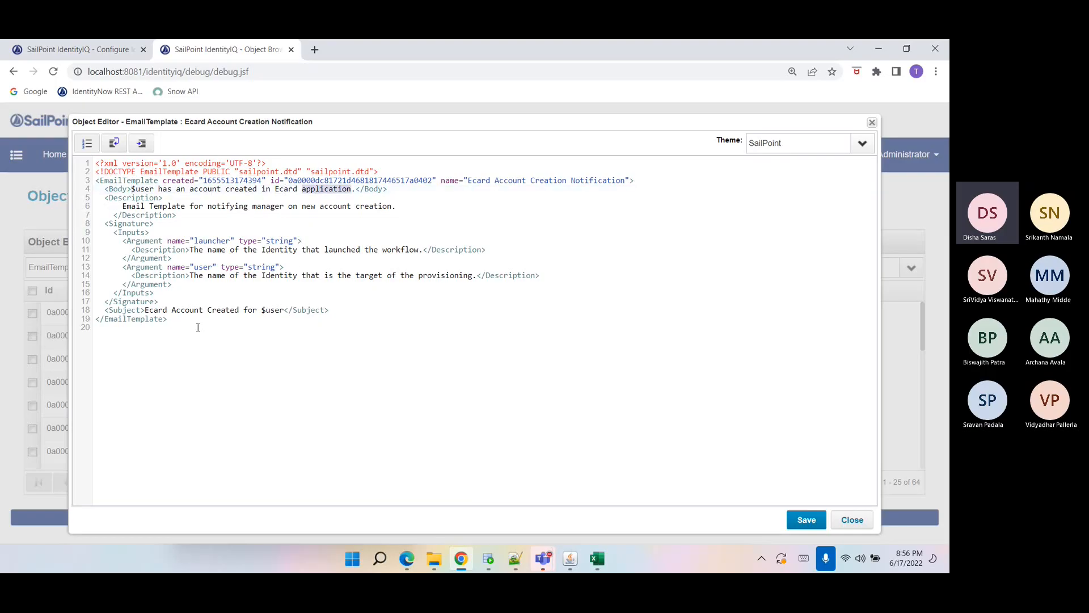
{"action": "left_click_drag", "start_coordinate": [145, 310], "coordinate": [285, 310]}
{"action": "left_click", "coordinate": [277, 329]}
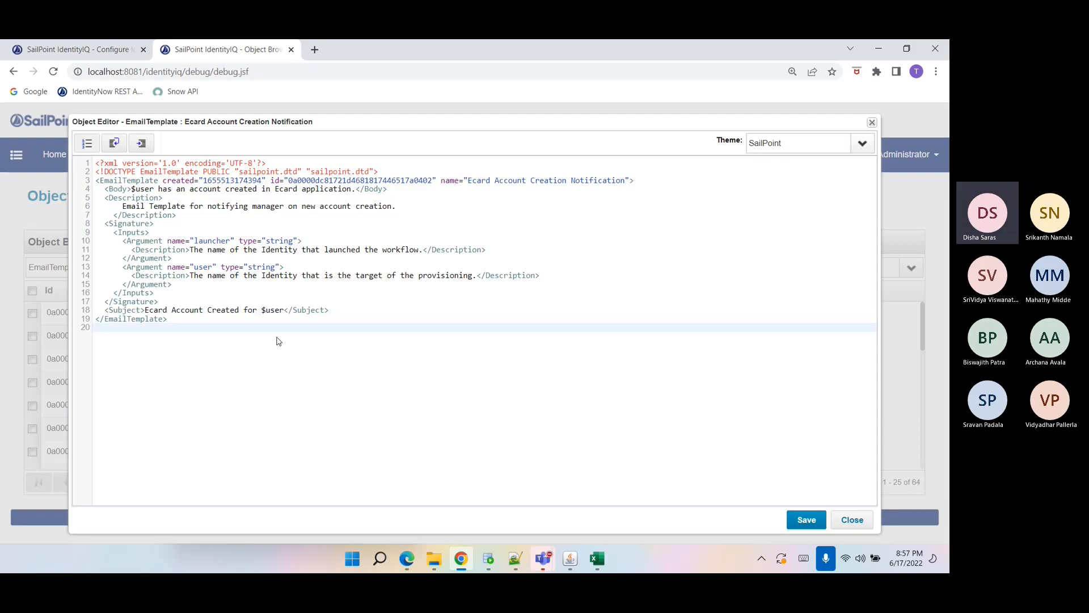
{"action": "left_click", "coordinate": [847, 519]}
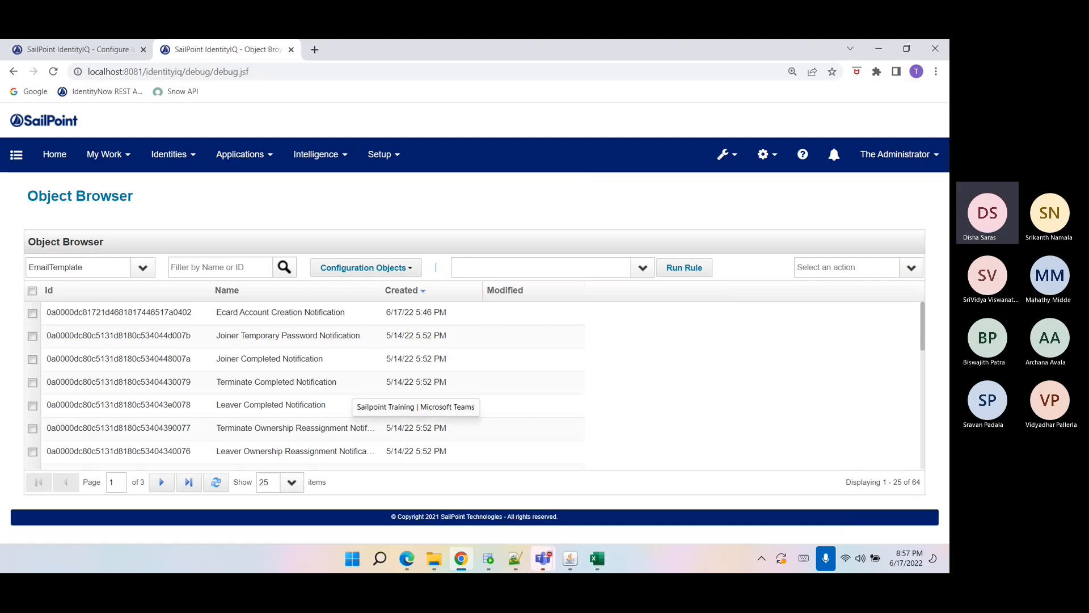
{"action": "left_click", "coordinate": [516, 567]}
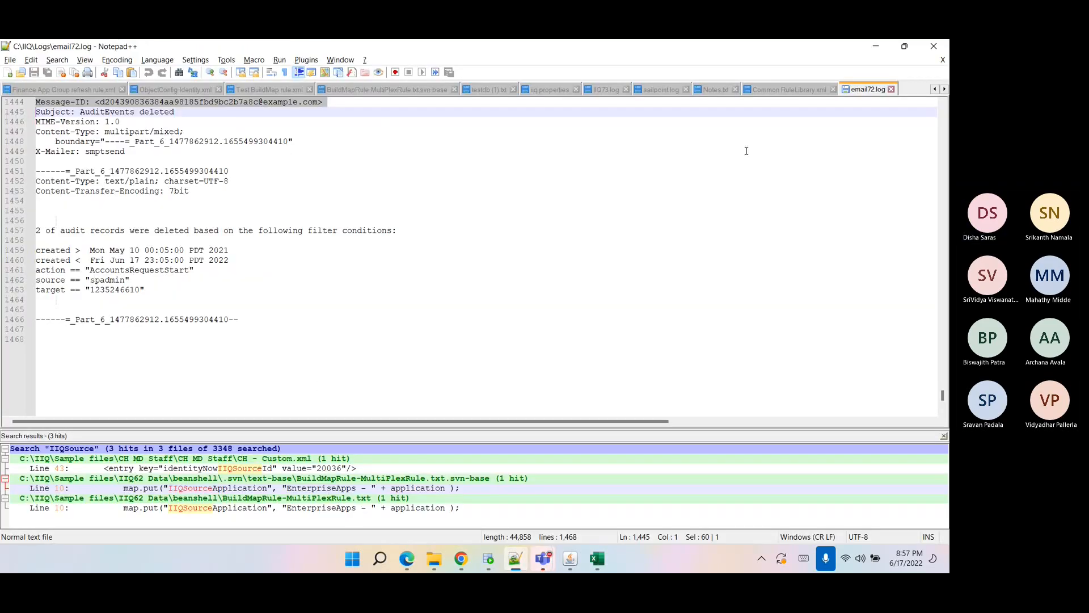
{"action": "left_click", "coordinate": [718, 88]}
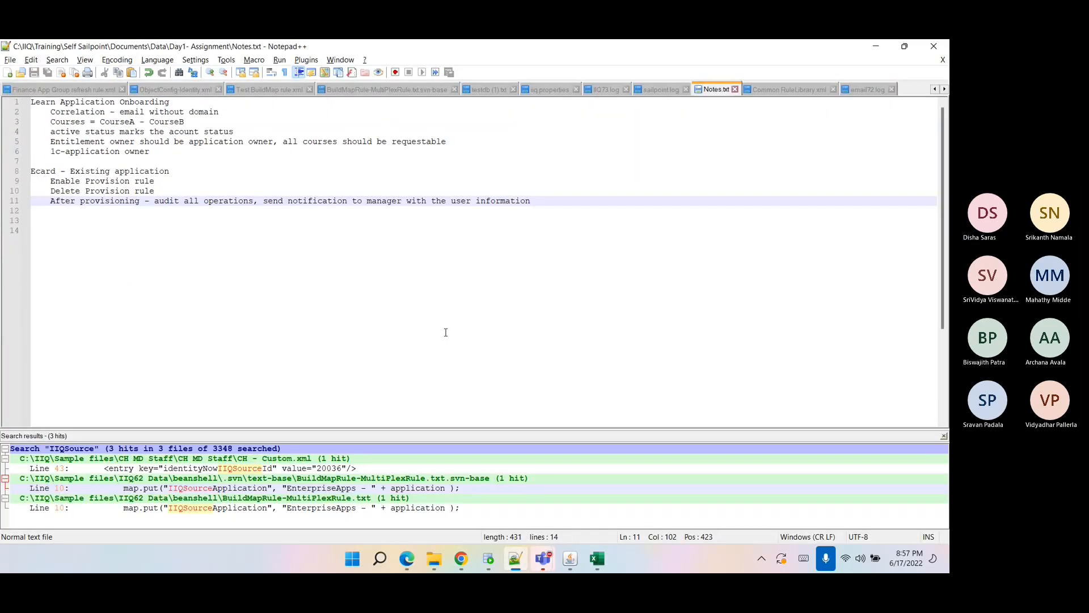
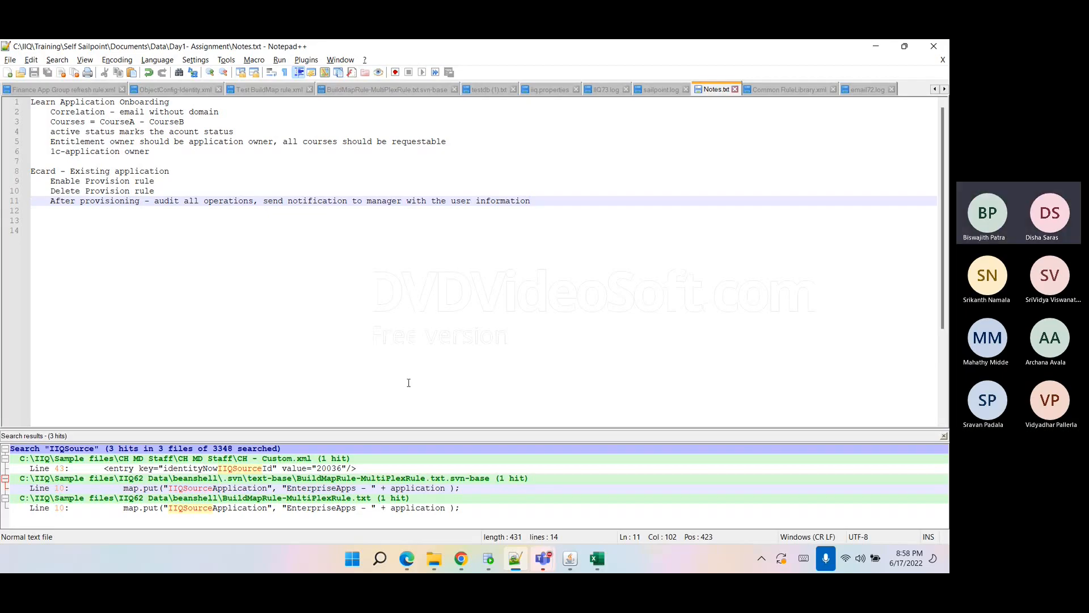
Open the FinanceApp application definition from the Applications list in IdentityIQ.
{"action": "left_click", "coordinate": [457, 558]}
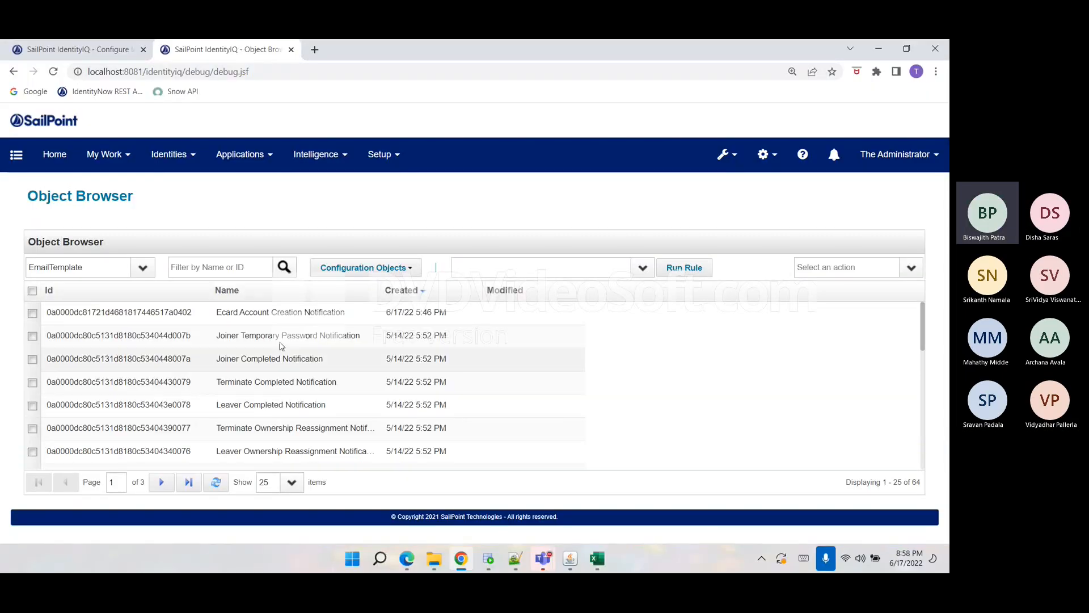
{"action": "left_click", "coordinate": [240, 154]}
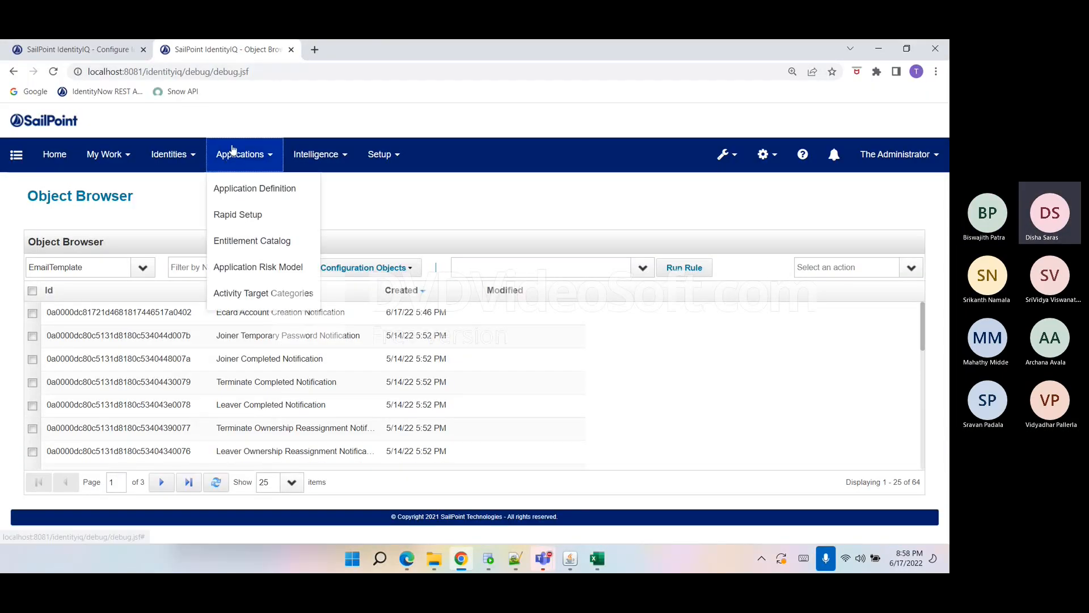
{"action": "left_click", "coordinate": [242, 185]}
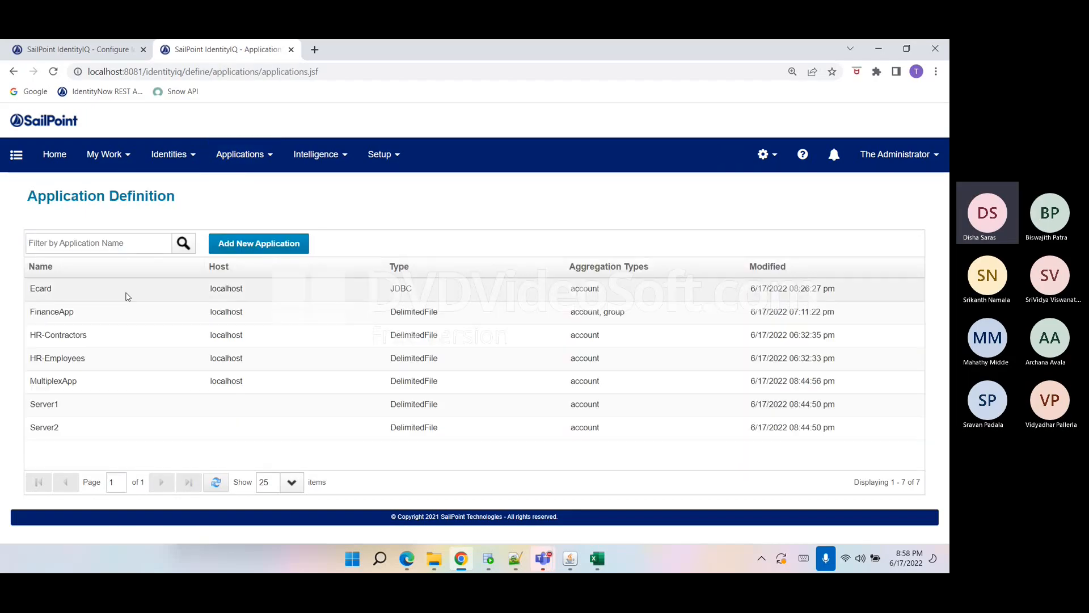
{"action": "left_click", "coordinate": [89, 318]}
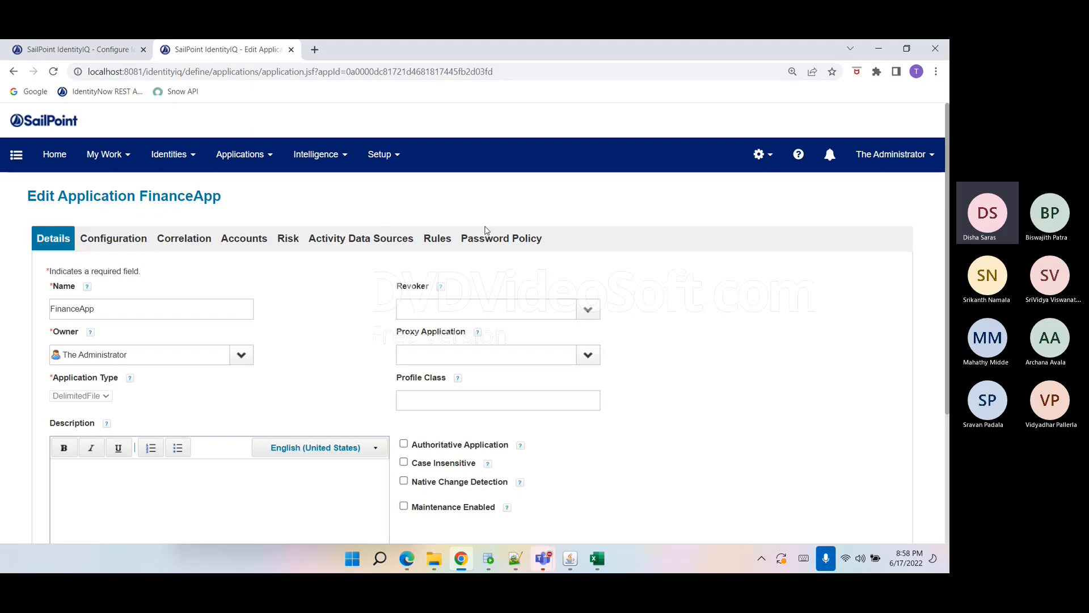
Open the Managed Entitlement Customization Rule editor on FinanceApp's Rules page, review its arguments, and cancel it.
{"action": "left_click", "coordinate": [443, 240]}
{"action": "left_click_drag", "start_coordinate": [54, 382], "coordinate": [183, 383]}
{"action": "double_click", "coordinate": [182, 382]}
{"action": "left_click", "coordinate": [443, 384]}
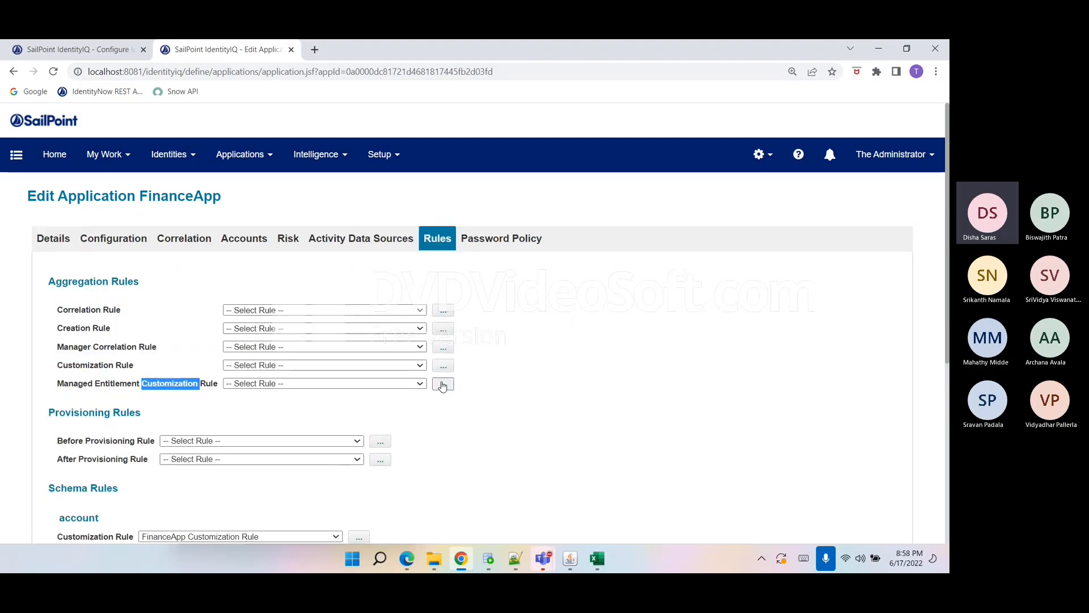
{"action": "scroll", "coordinate": [626, 333], "scroll_direction": "down", "scroll_amount": 1}
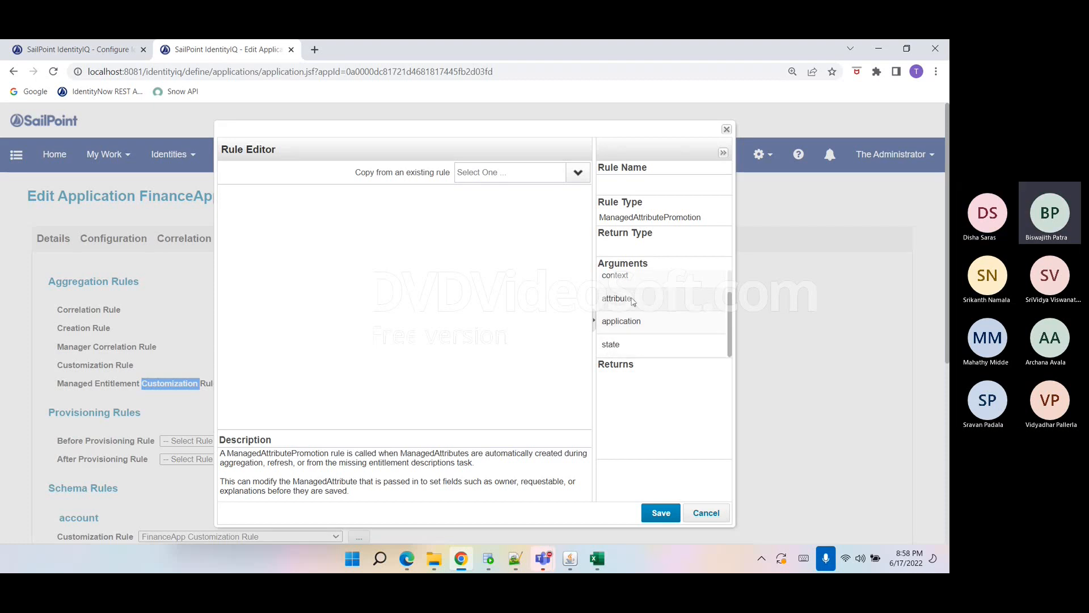
{"action": "left_click", "coordinate": [633, 300]}
{"action": "left_click", "coordinate": [606, 376]}
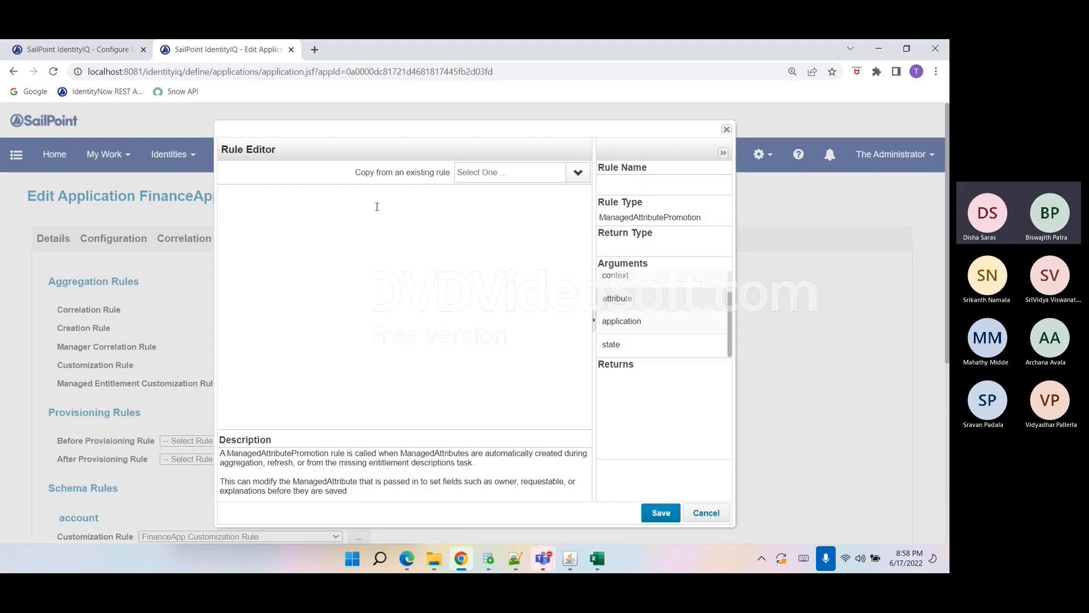
{"action": "left_click", "coordinate": [704, 513]}
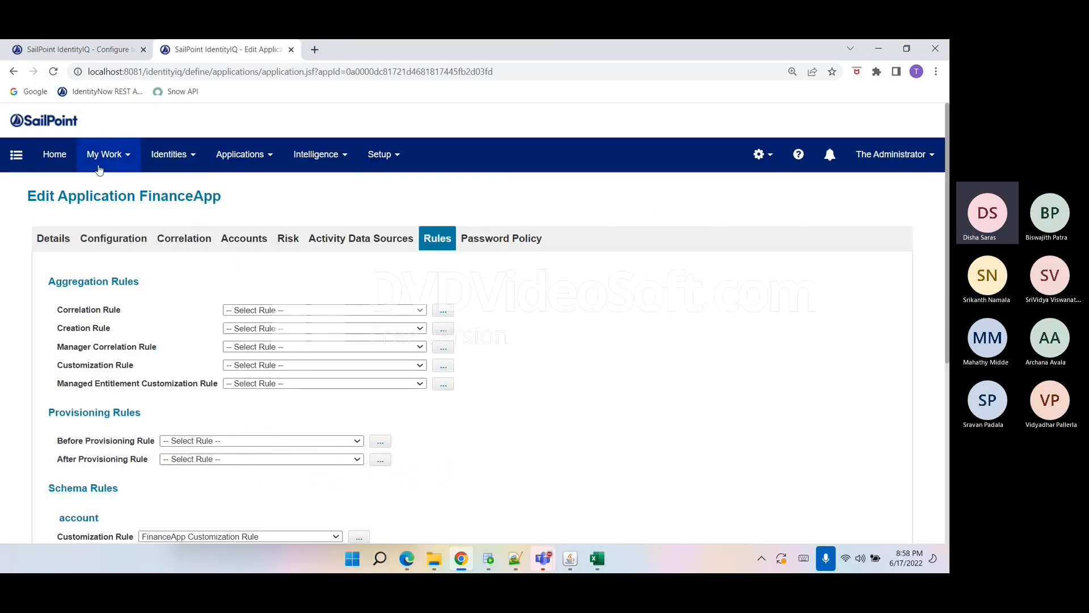
Open the debug Object Browser, list Rule objects filtered by "fi", and open the FinanceApp Group Refresh rule.
{"action": "left_click", "coordinate": [96, 50]}
{"action": "left_click_drag", "start_coordinate": [351, 88], "coordinate": [347, 90]}
{"action": "type", "text": "/e"}
{"action": "key", "text": "BackSpace"}
{"action": "type", "text": "dentityiq/de"}
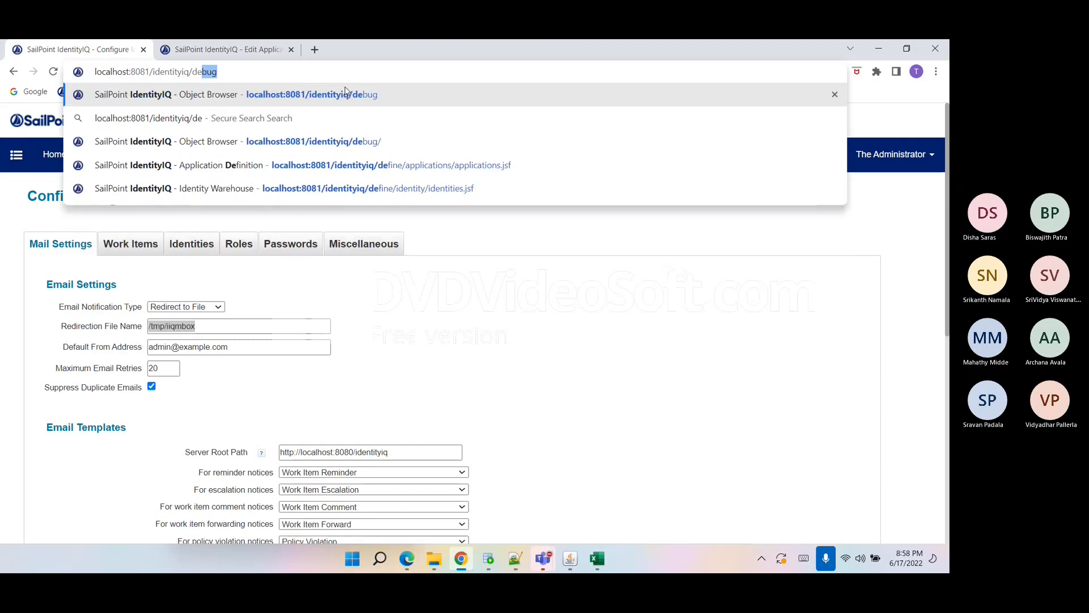
{"action": "key", "text": "Return"}
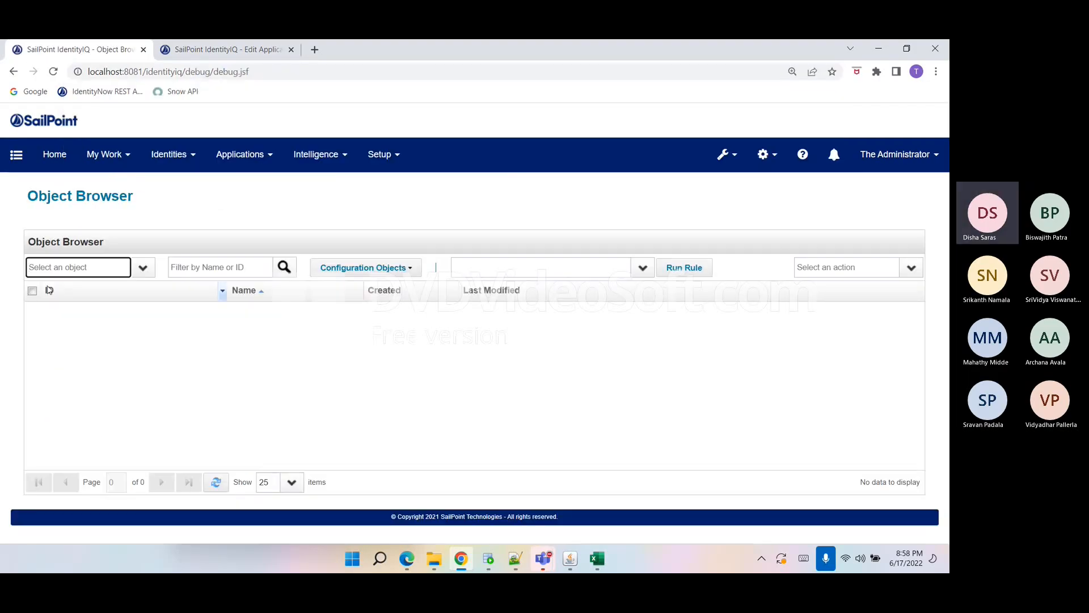
{"action": "type", "text": "Rule"}
{"action": "key", "text": "Return"}
{"action": "key", "text": "Tab"}
{"action": "type", "text": "fi"}
{"action": "left_click", "coordinate": [148, 335]}
{"action": "scroll", "coordinate": [154, 349], "scroll_direction": "down", "scroll_amount": 5}
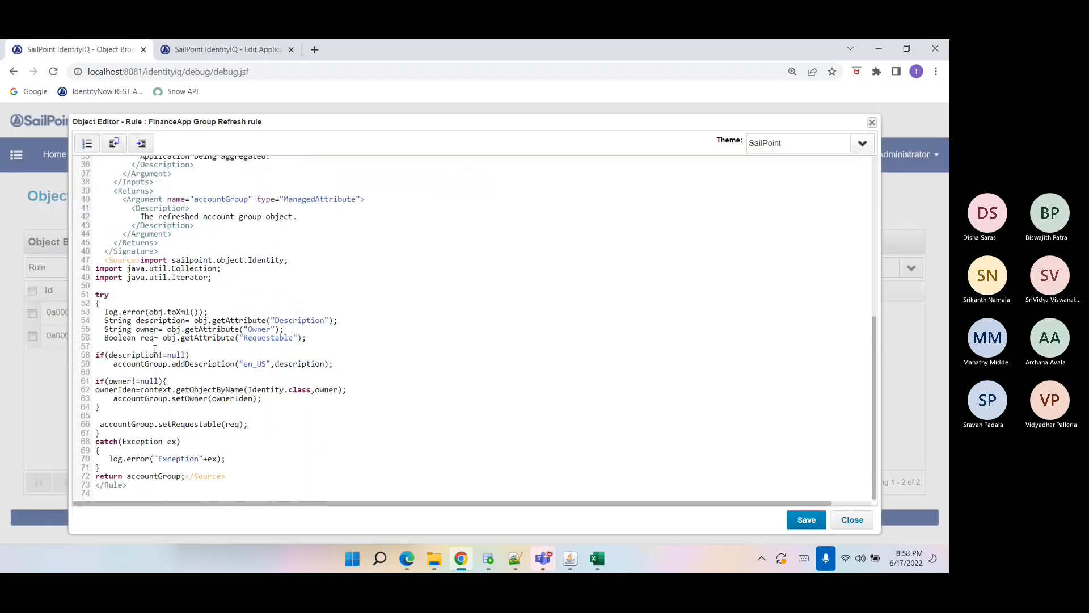
Review the rule's source code handling description, owner and requestable attributes, then close the editor.
{"action": "double_click", "coordinate": [202, 330]}
{"action": "left_click_drag", "start_coordinate": [167, 329], "coordinate": [278, 338]}
{"action": "left_click", "coordinate": [326, 331]}
{"action": "left_click", "coordinate": [319, 339]}
{"action": "double_click", "coordinate": [142, 398]}
{"action": "left_click", "coordinate": [216, 389]}
{"action": "double_click", "coordinate": [216, 390]}
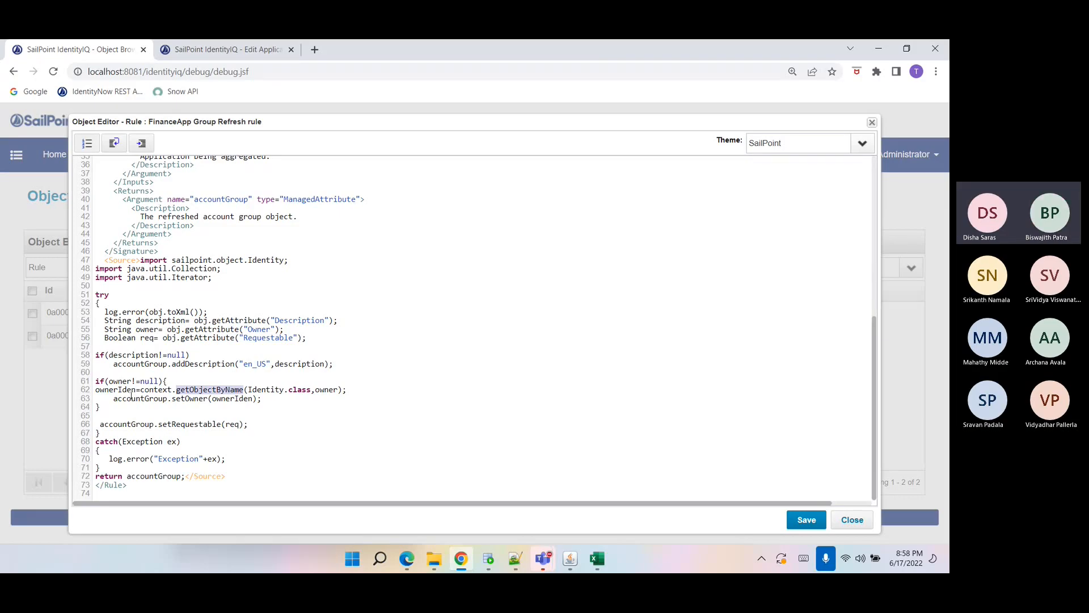
{"action": "left_click", "coordinate": [208, 356]}
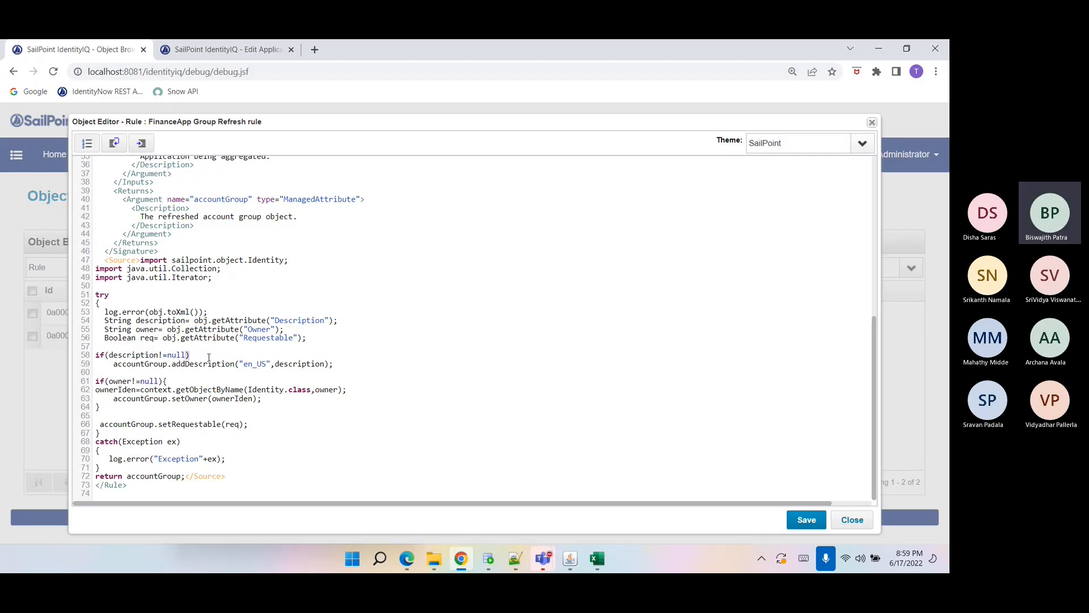
{"action": "left_click", "coordinate": [370, 364]}
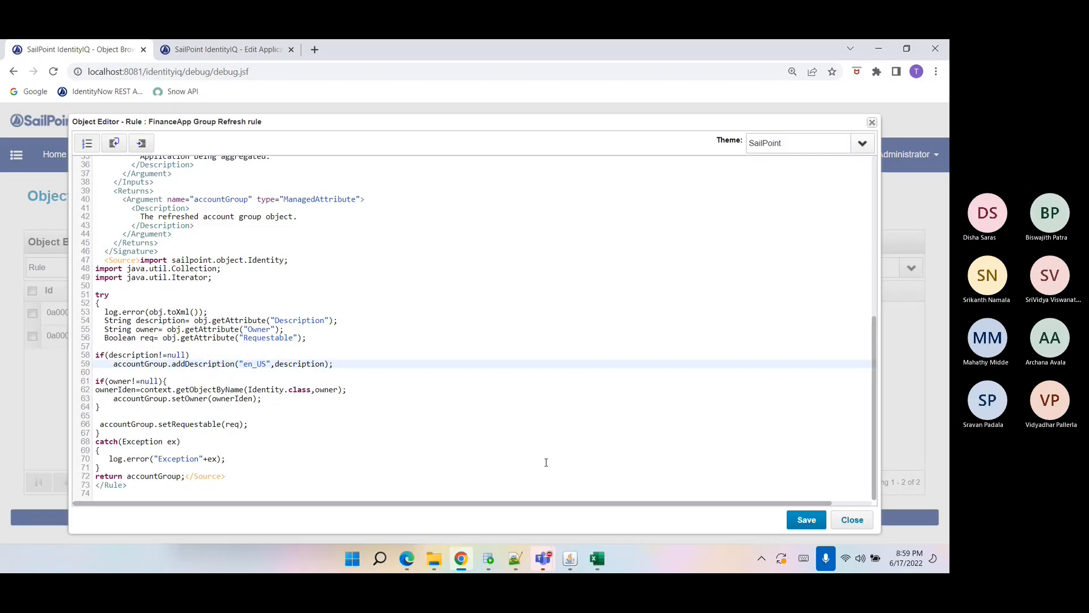
{"action": "left_click", "coordinate": [853, 520]}
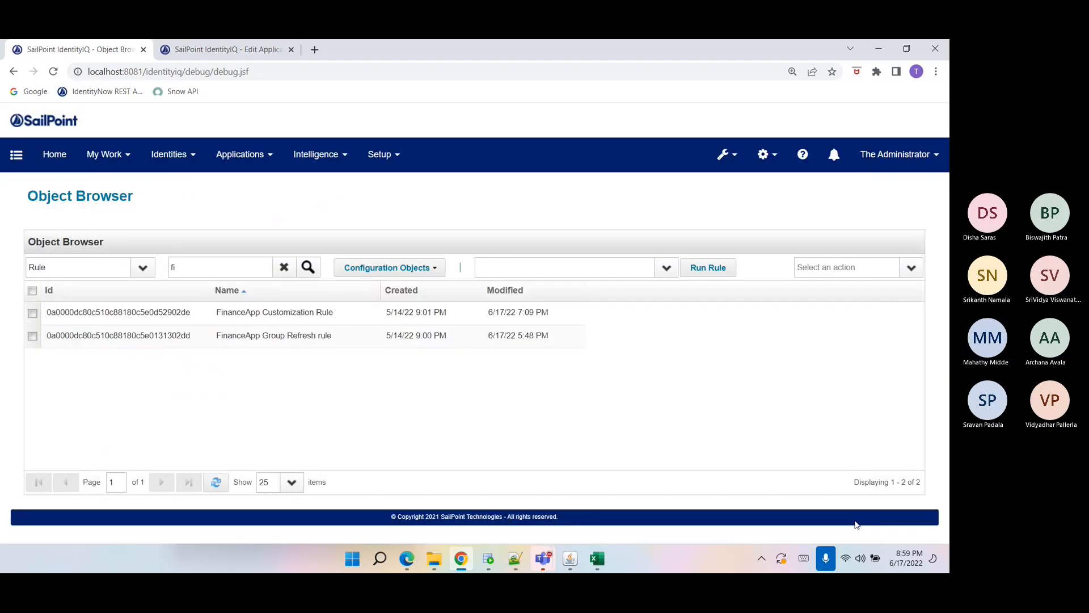
{"action": "left_click", "coordinate": [217, 491]}
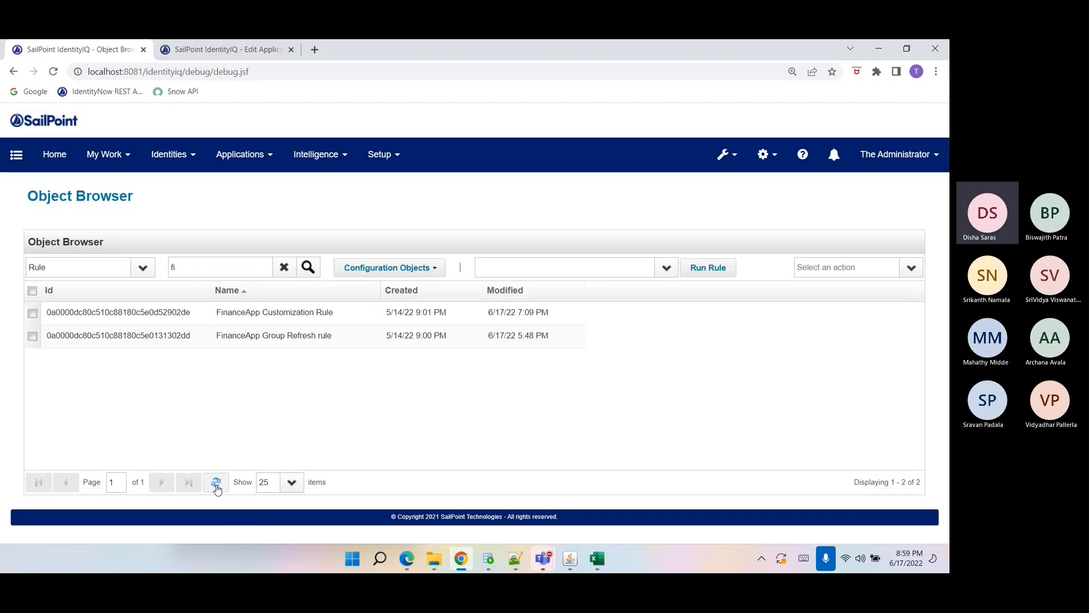
{"action": "double_click", "coordinate": [347, 508]}
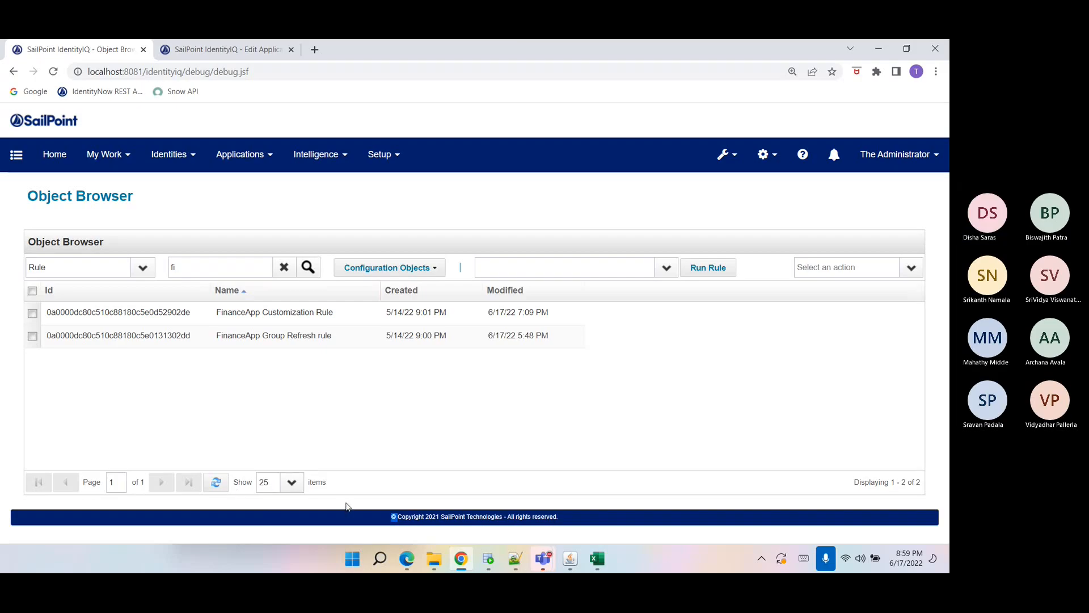
{"action": "triple_click", "coordinate": [347, 502]}
{"action": "left_click", "coordinate": [347, 499]}
{"action": "triple_click", "coordinate": [512, 515]}
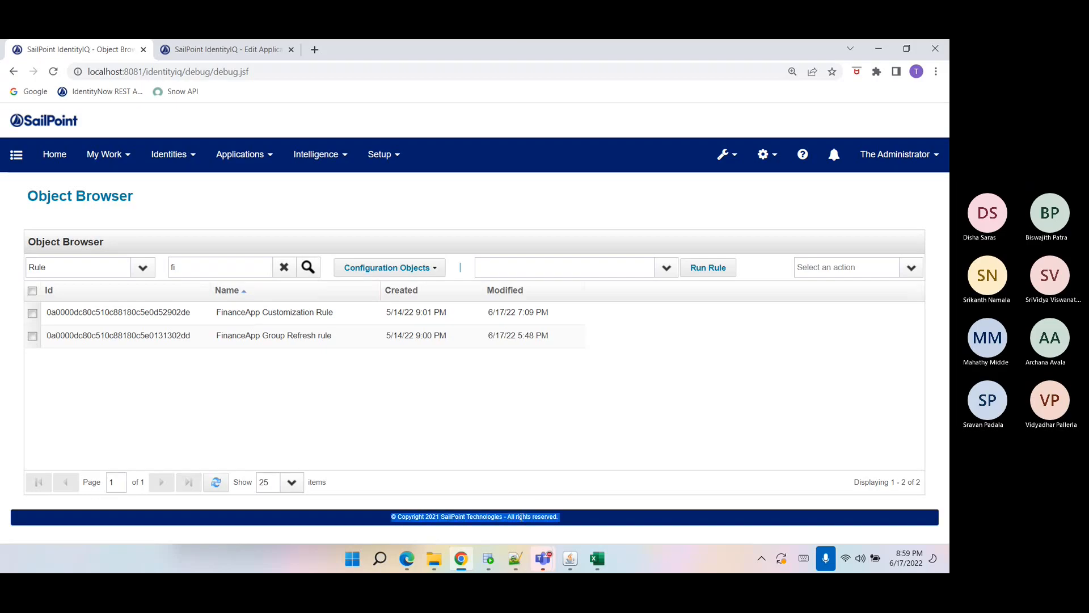
{"action": "left_click", "coordinate": [520, 518]}
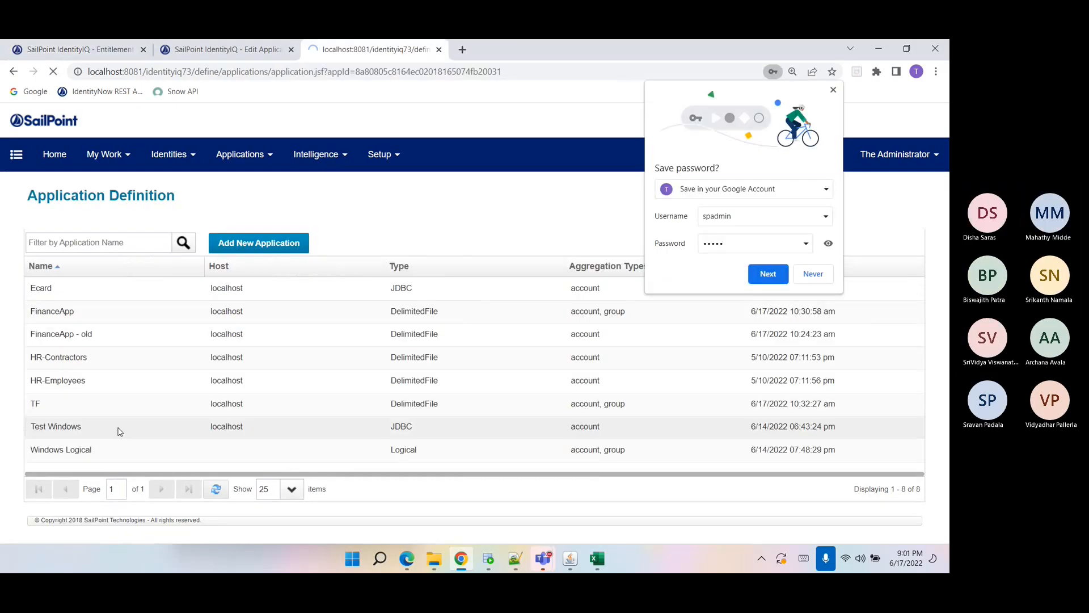
Select and copy all rows of the TESTDB WINDOWS table data in SQL Developer.
{"action": "left_click", "coordinate": [120, 432]}
{"action": "key", "text": "alt+Tab"}
{"action": "left_click_drag", "start_coordinate": [526, 250], "coordinate": [225, 144]}
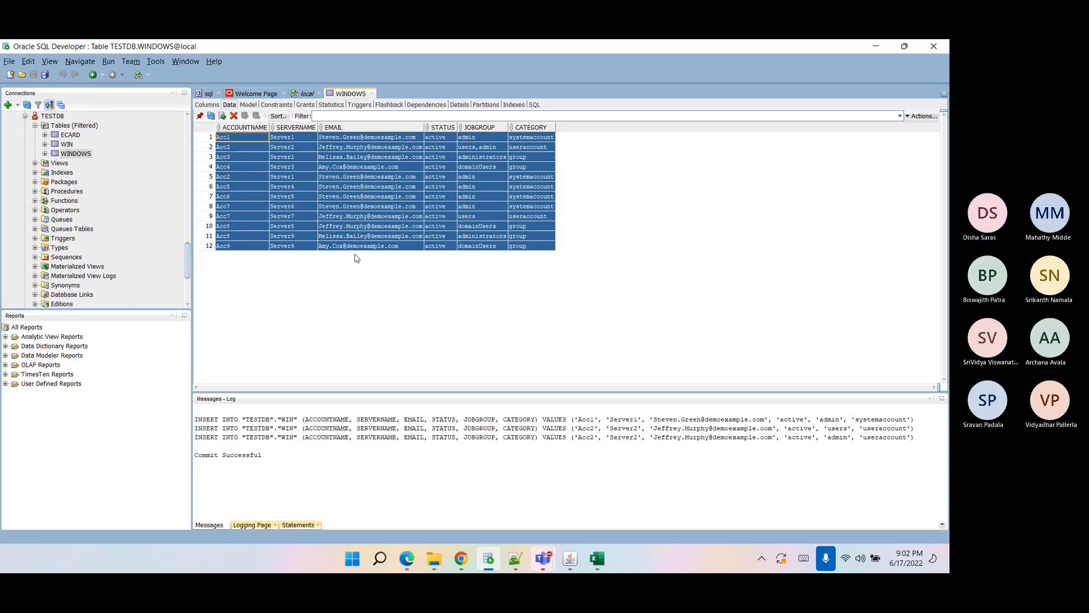
{"action": "left_click", "coordinate": [267, 226]}
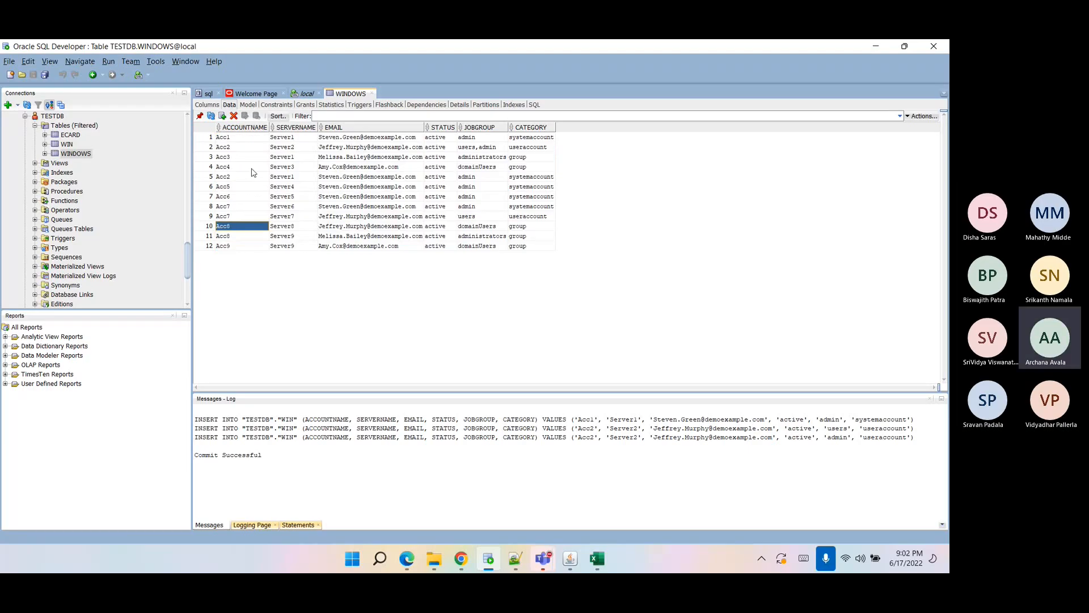
{"action": "left_click", "coordinate": [241, 138]}
{"action": "left_click_drag", "start_coordinate": [241, 138], "coordinate": [520, 257]}
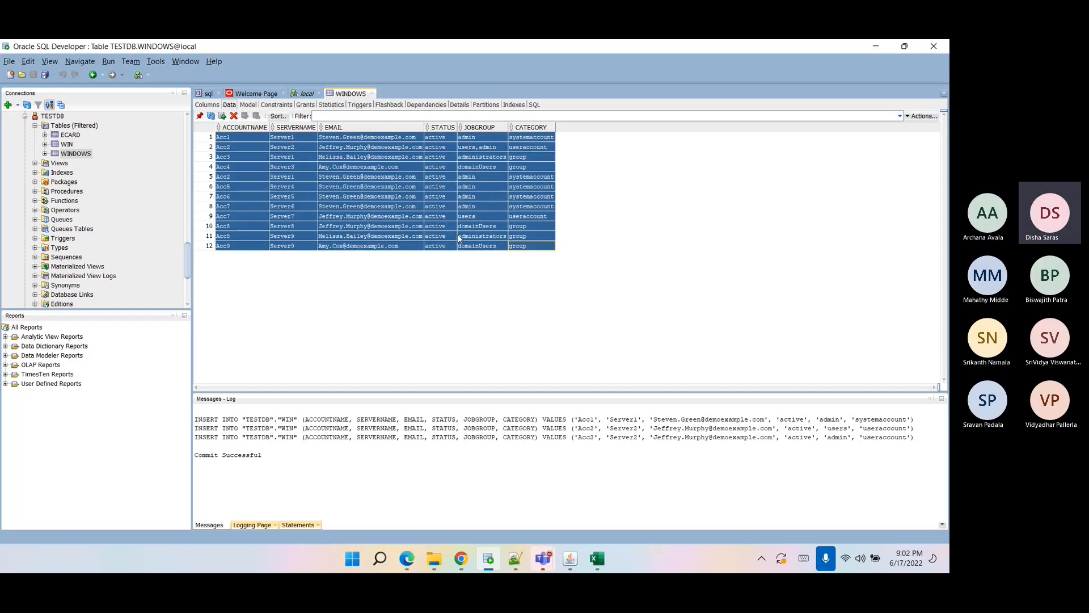
{"action": "left_click", "coordinate": [233, 138]}
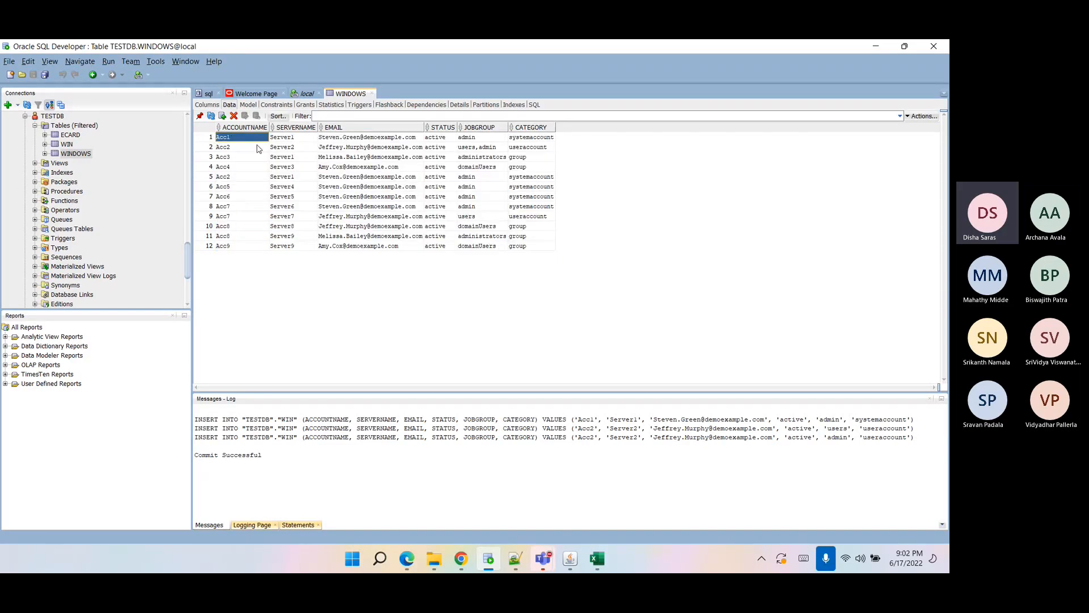
{"action": "left_click", "coordinate": [291, 138]}
{"action": "left_click", "coordinate": [470, 140]}
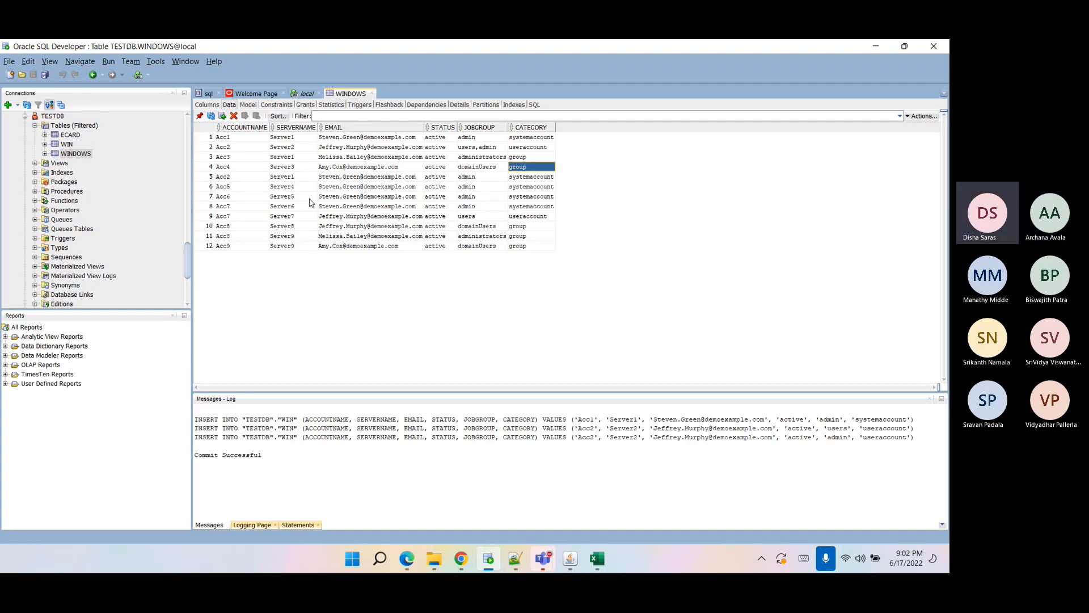
{"action": "left_click_drag", "start_coordinate": [248, 141], "coordinate": [315, 249]}
{"action": "left_click", "coordinate": [536, 248], "text": "shift"}
{"action": "key", "text": "ctrl+c"}
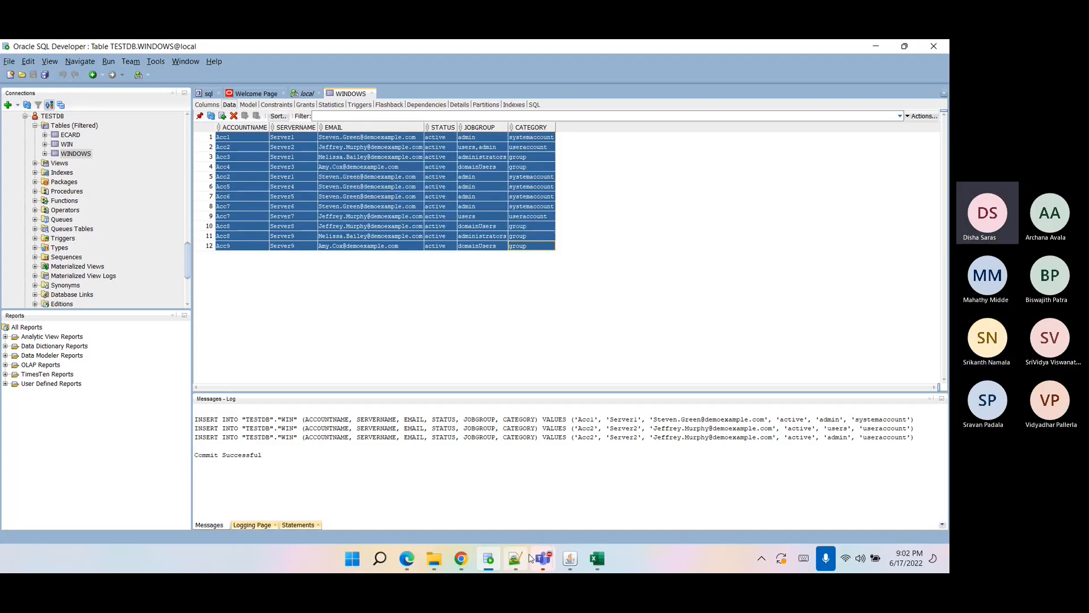
Switch to Notepad++, open a new tab, and paste the copied WINDOWS table rows.
{"action": "mouse_move", "coordinate": [520, 563]}
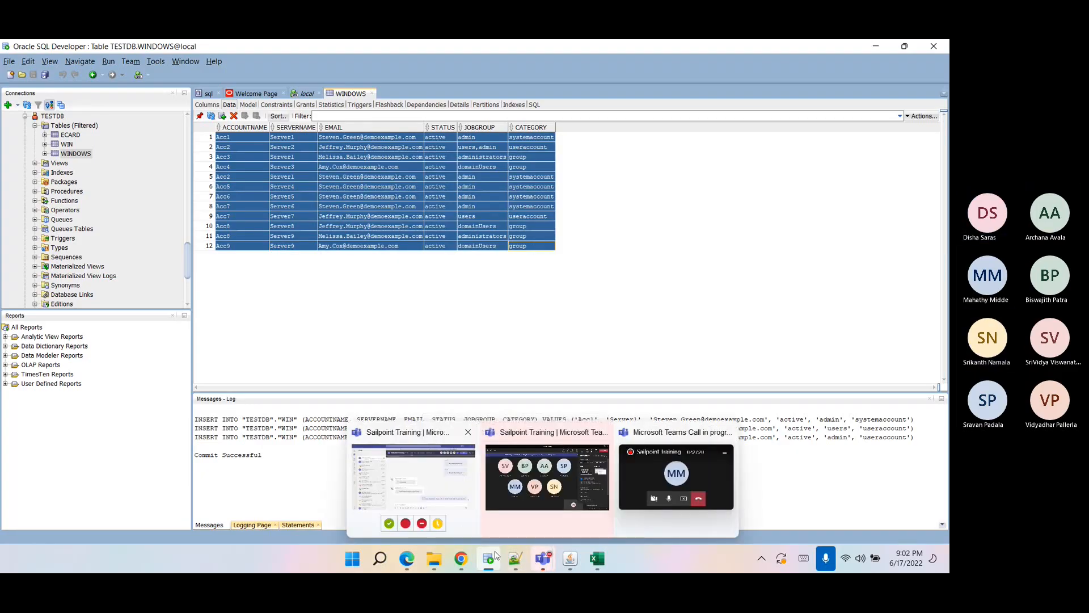
{"action": "left_click", "coordinate": [517, 561]}
{"action": "double_click", "coordinate": [918, 88]}
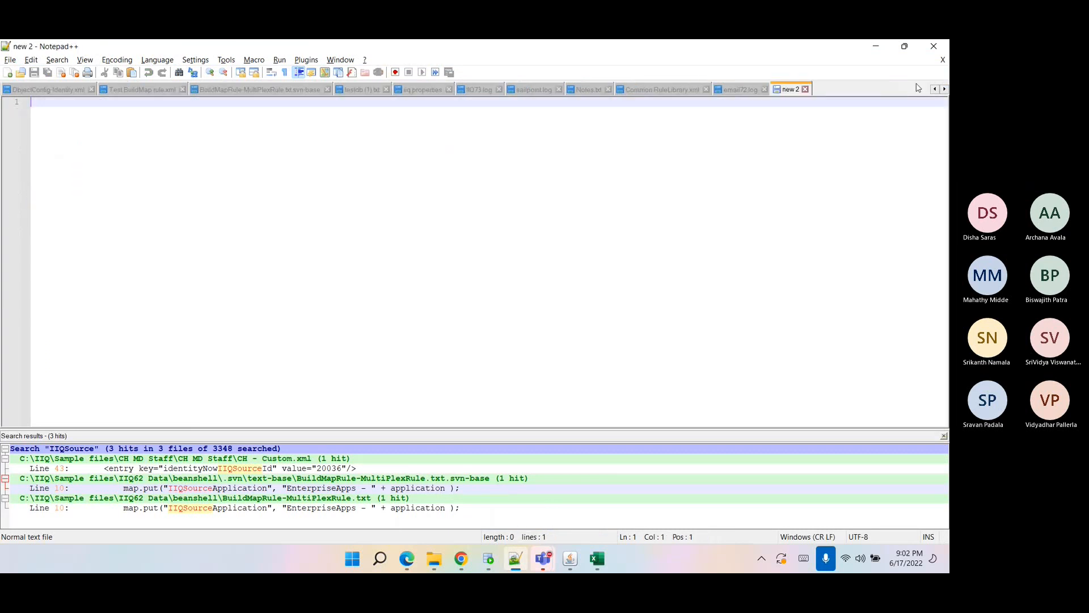
{"action": "key", "text": "ctrl+v"}
Examine the pasted account rows, highlighting the admin, systemaccount and group values across the entries.
{"action": "left_click_drag", "start_coordinate": [376, 214], "coordinate": [31, 102]}
{"action": "left_click", "coordinate": [120, 171]}
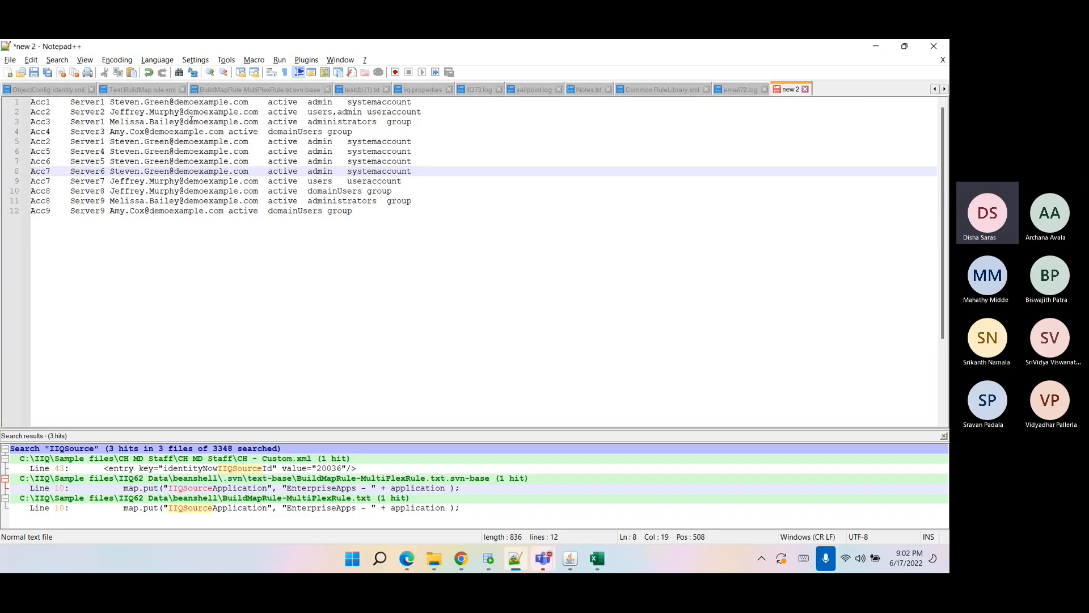
{"action": "double_click", "coordinate": [83, 111]}
{"action": "left_click_drag", "start_coordinate": [110, 103], "coordinate": [239, 94]}
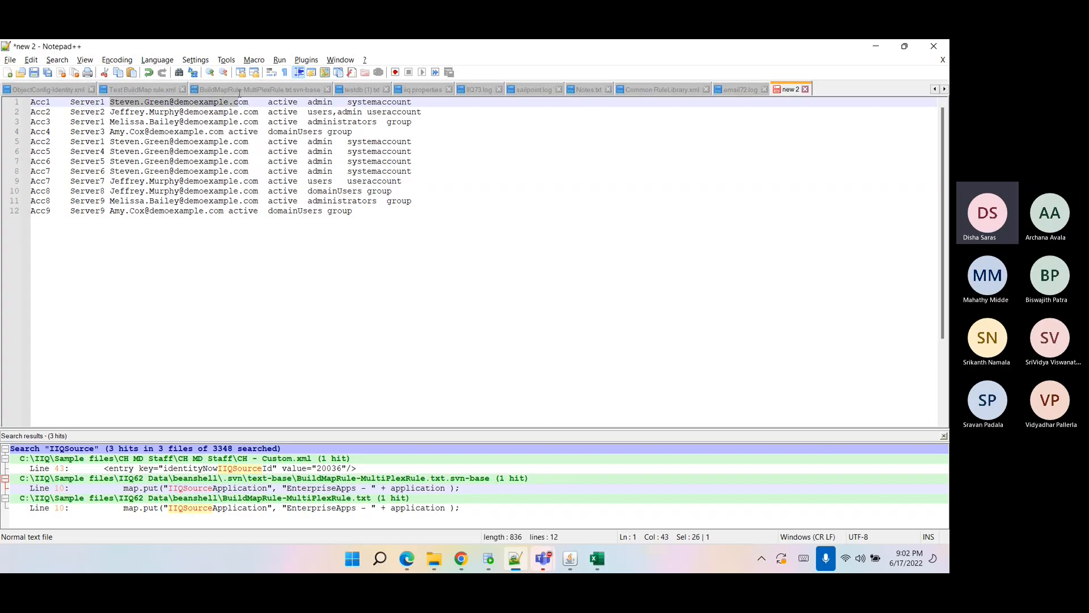
{"action": "left_click", "coordinate": [289, 99]}
{"action": "double_click", "coordinate": [287, 102]}
{"action": "left_click", "coordinate": [323, 104]}
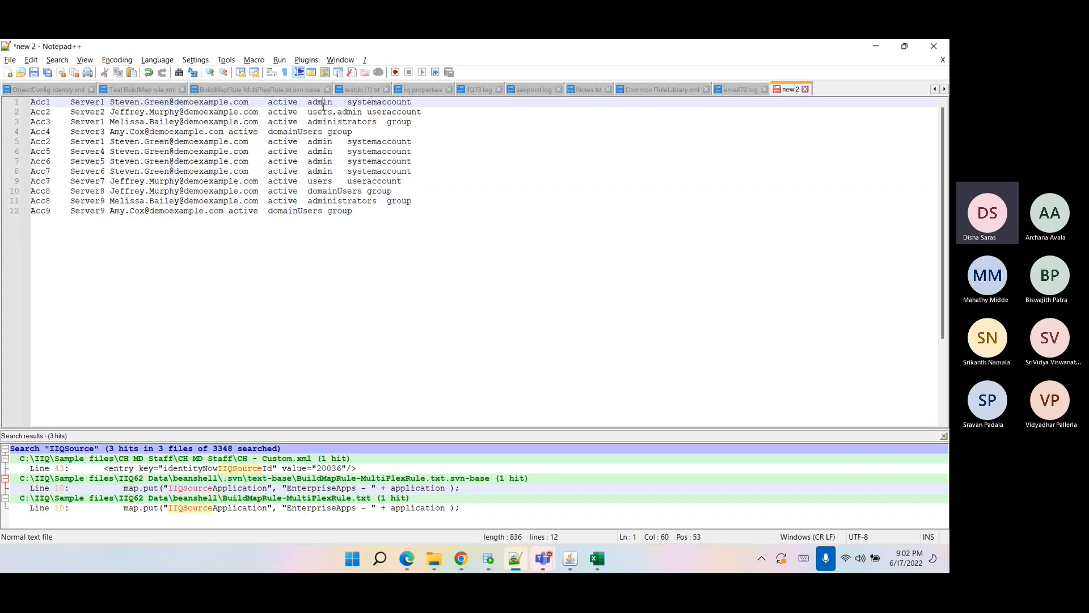
{"action": "double_click", "coordinate": [319, 102]}
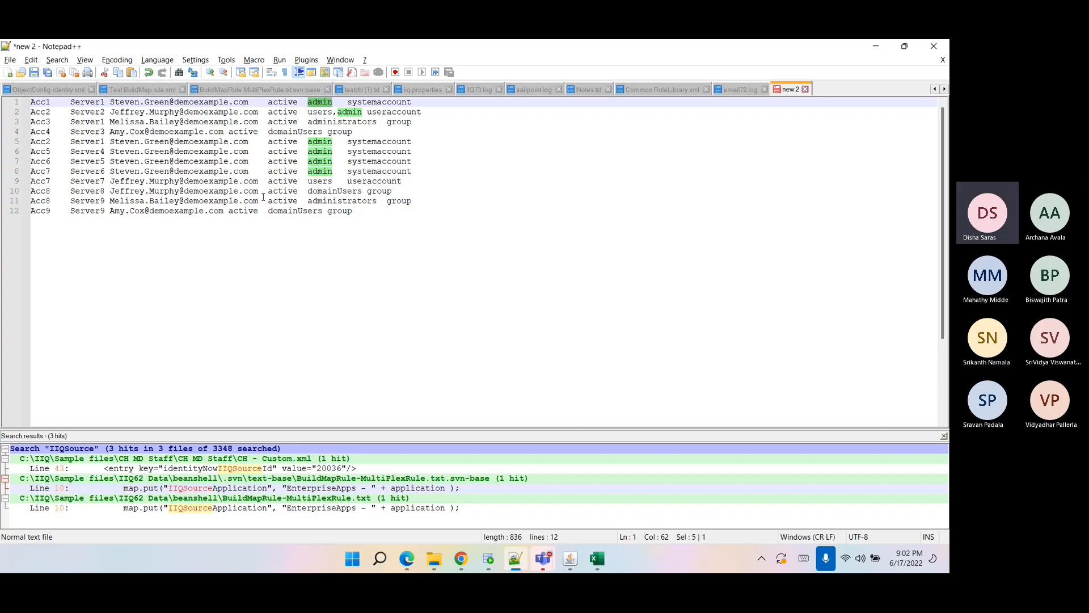
{"action": "double_click", "coordinate": [365, 101]}
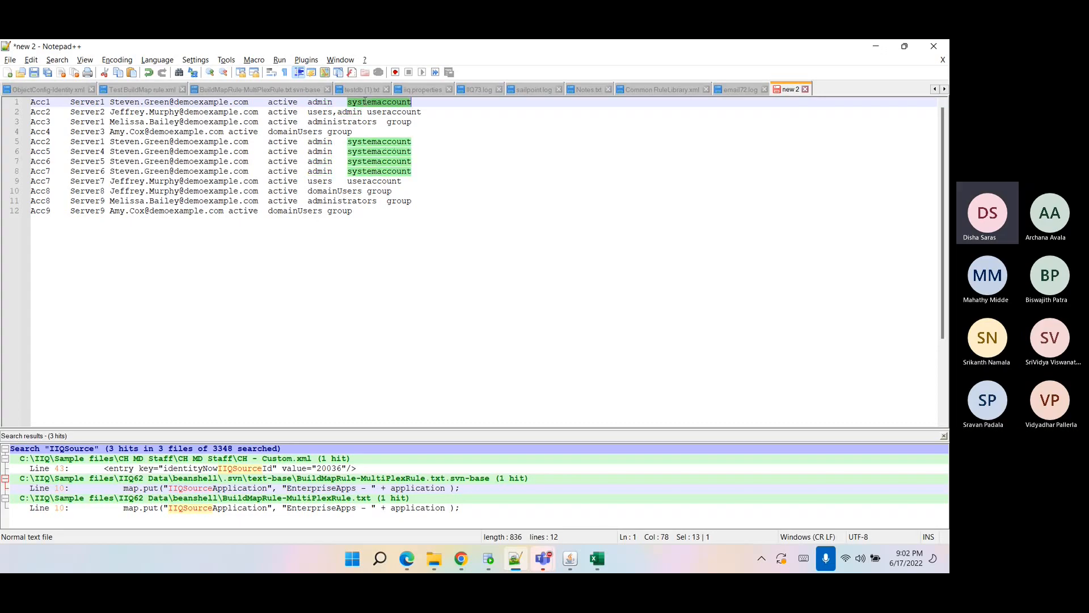
{"action": "double_click", "coordinate": [375, 112]}
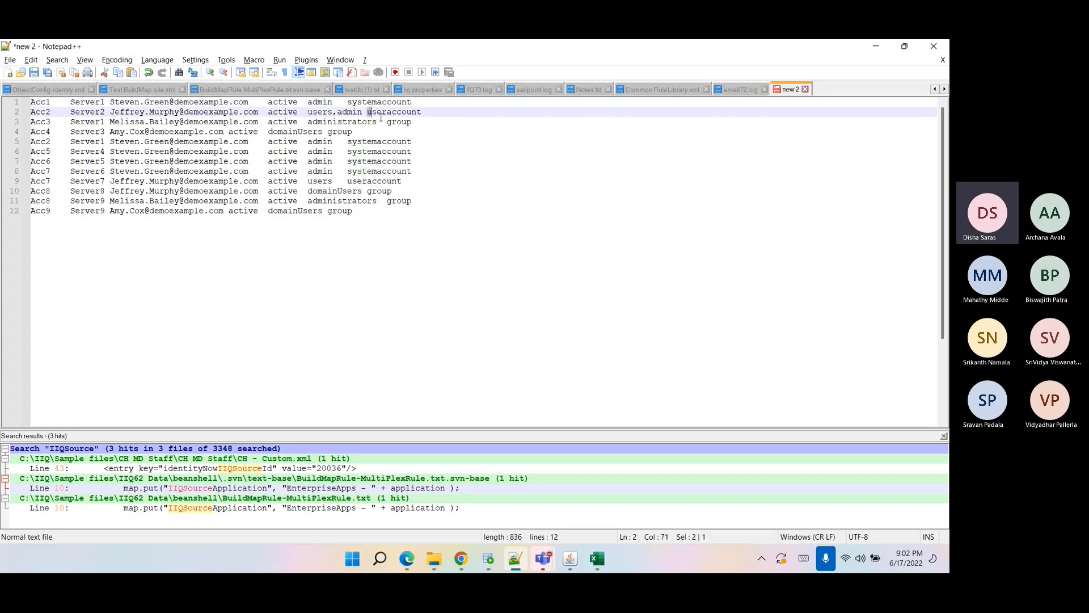
{"action": "left_click", "coordinate": [404, 121]}
{"action": "double_click", "coordinate": [404, 121]}
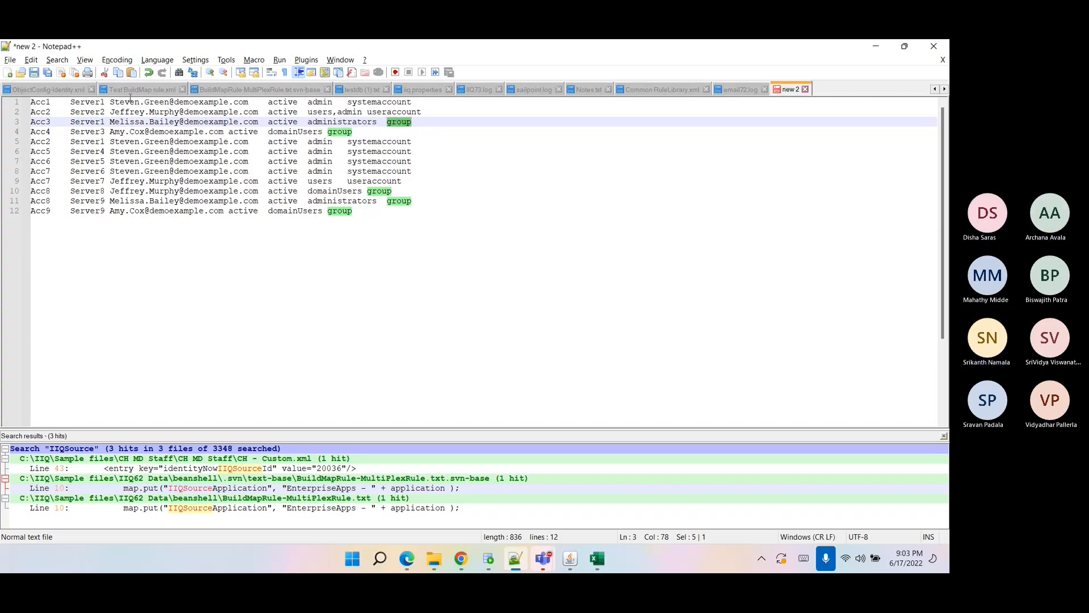
{"action": "left_click_drag", "start_coordinate": [35, 102], "coordinate": [307, 192]}
{"action": "left_click_drag", "start_coordinate": [395, 224], "coordinate": [32, 102]}
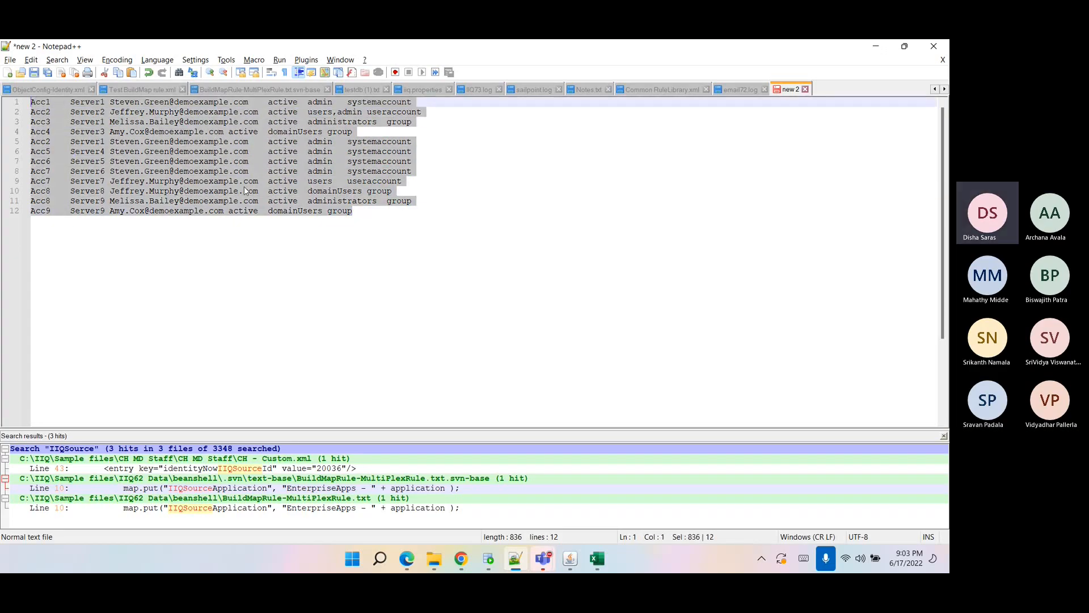
Compare the pasted account rows in Notepad++ against the WINDOWS table data in SQL Developer.
{"action": "left_click", "coordinate": [367, 209]}
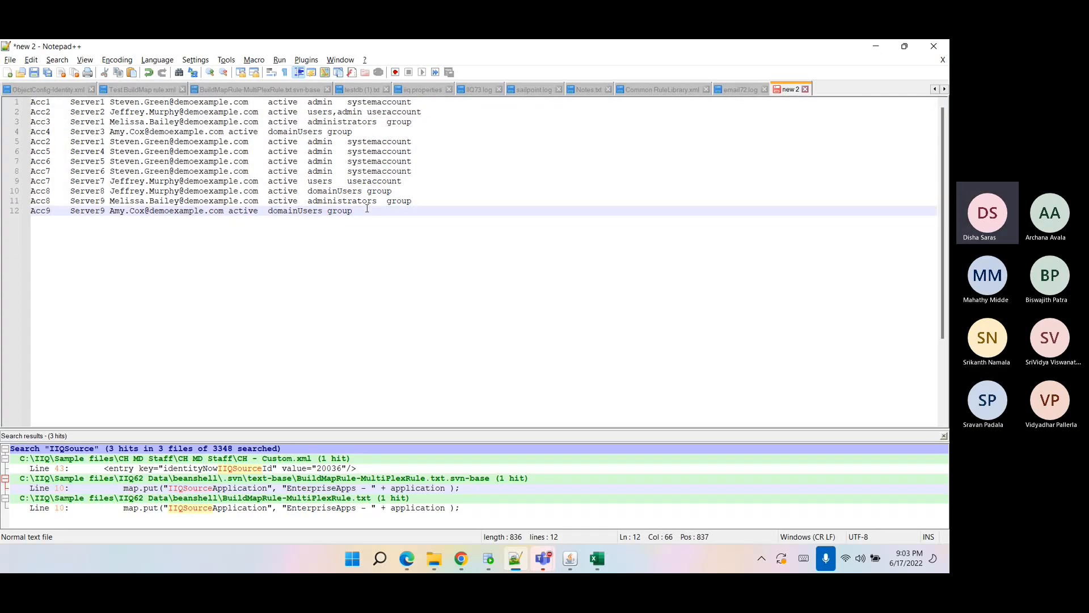
{"action": "left_click_drag", "start_coordinate": [367, 208], "coordinate": [2, 100]}
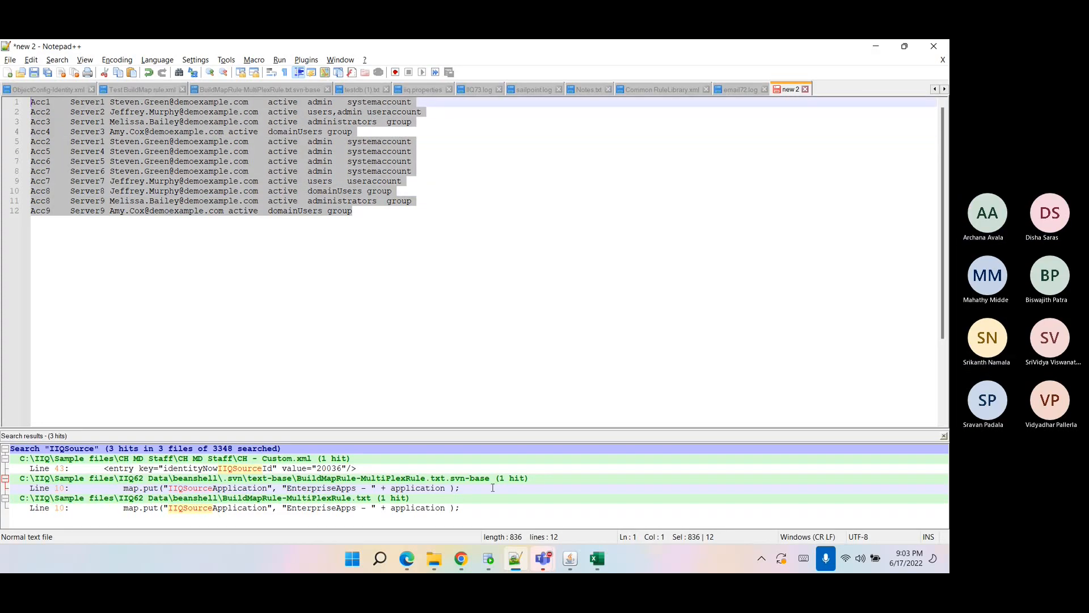
{"action": "left_click", "coordinate": [487, 558]}
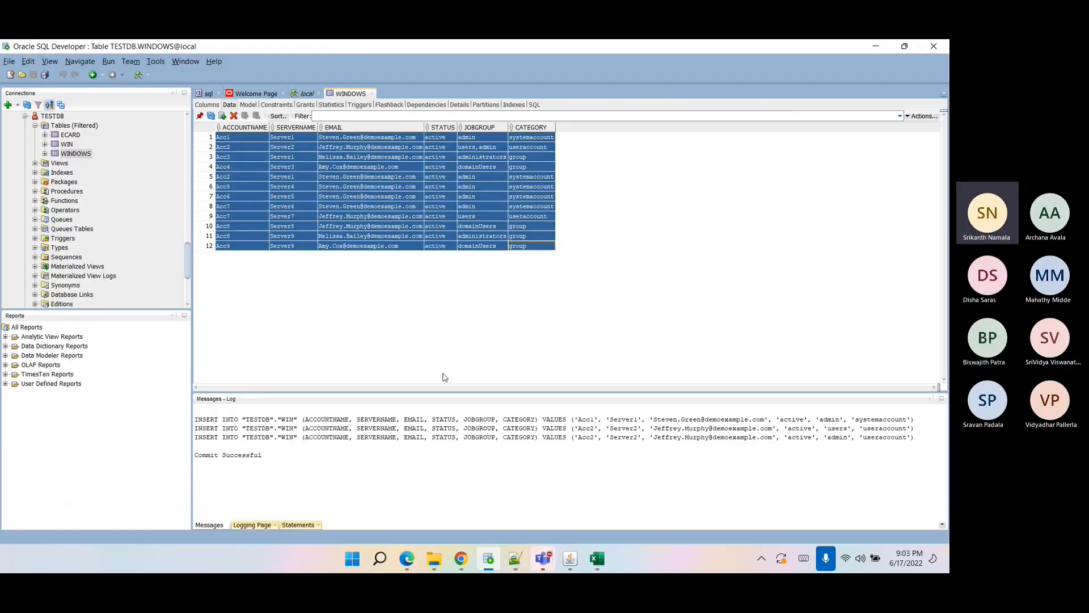
{"action": "left_click", "coordinate": [332, 218]}
{"action": "left_click", "coordinate": [459, 559]}
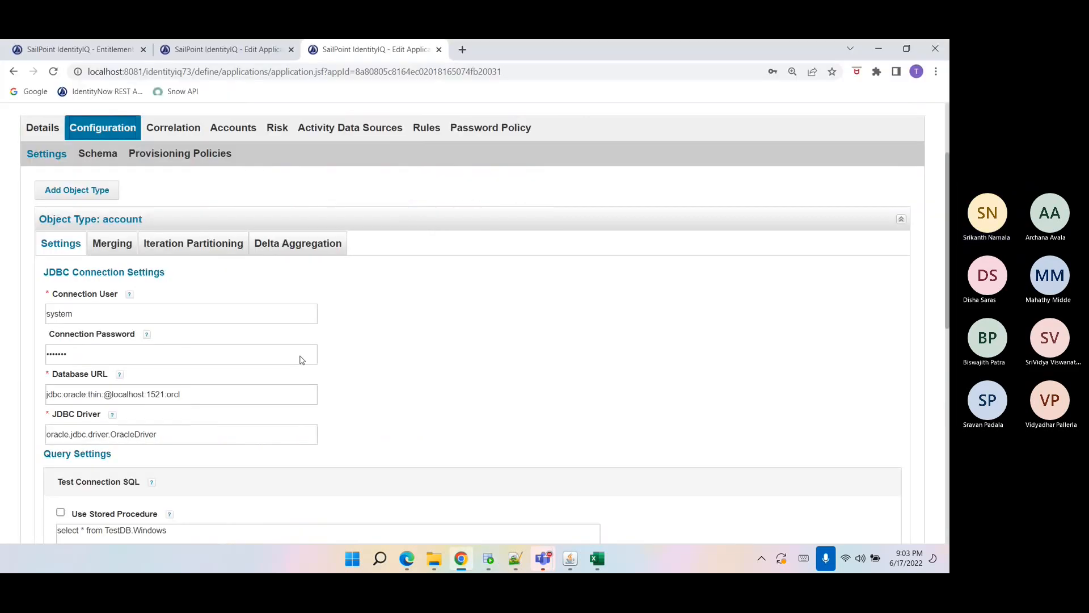
Review the Test Windows application's details and account schema, highlighting the JOBGROUP attribute's properties.
{"action": "scroll", "coordinate": [235, 256], "scroll_direction": "up", "scroll_amount": 2}
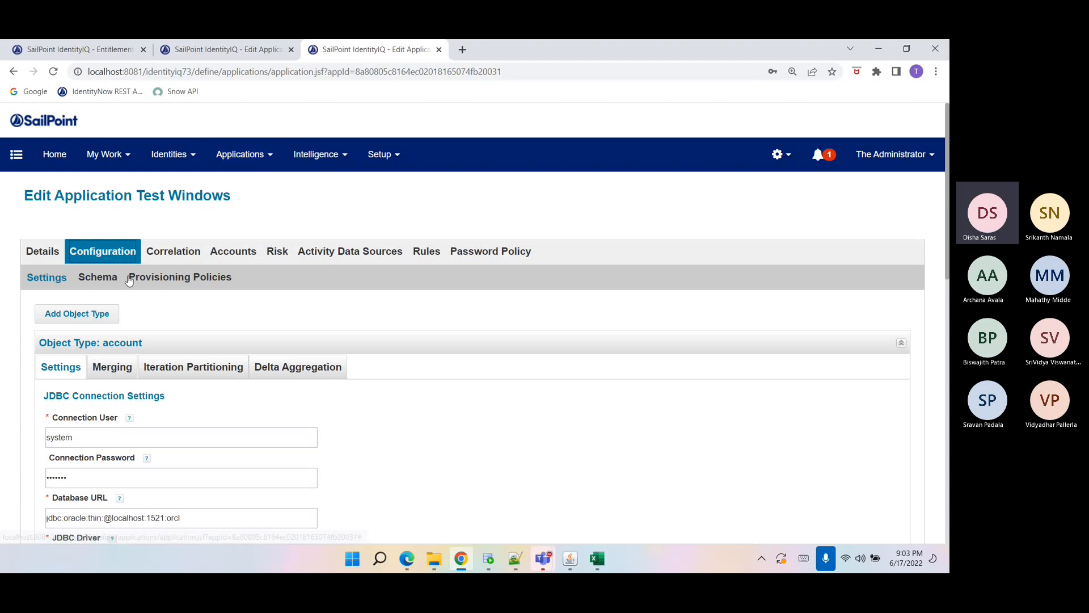
{"action": "left_click", "coordinate": [49, 252]}
{"action": "scroll", "coordinate": [104, 328], "scroll_direction": "down", "scroll_amount": 2}
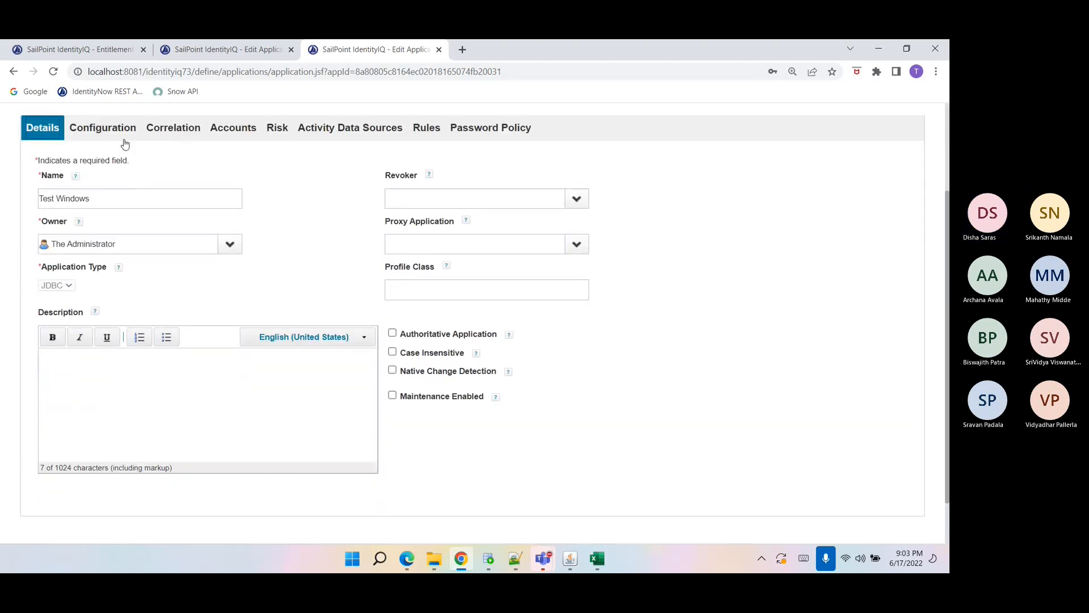
{"action": "left_click", "coordinate": [105, 128]}
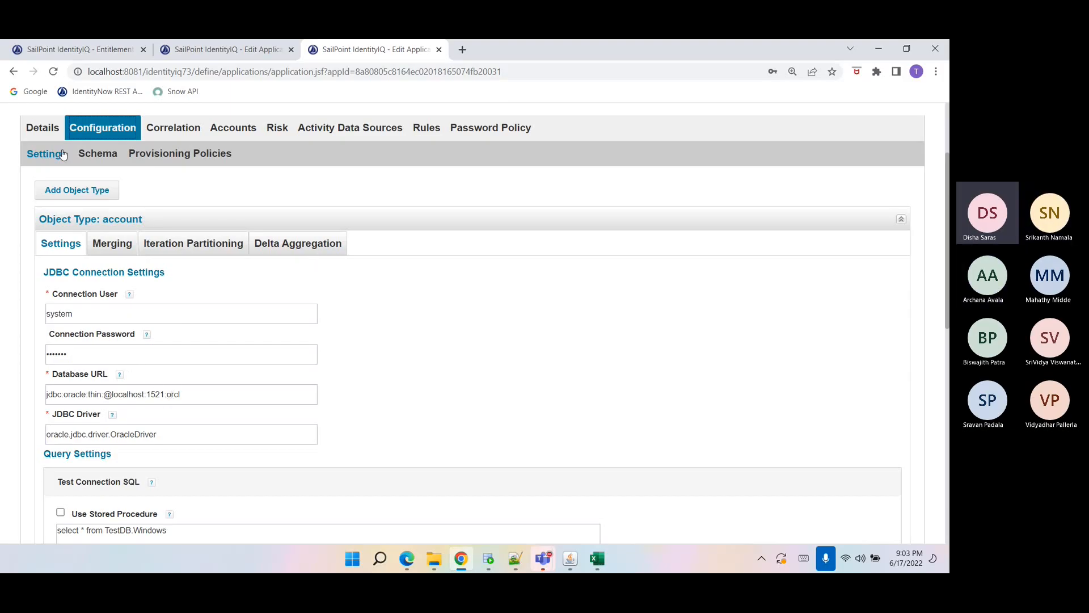
{"action": "left_click", "coordinate": [110, 148]}
{"action": "scroll", "coordinate": [160, 260], "scroll_direction": "down", "scroll_amount": 3}
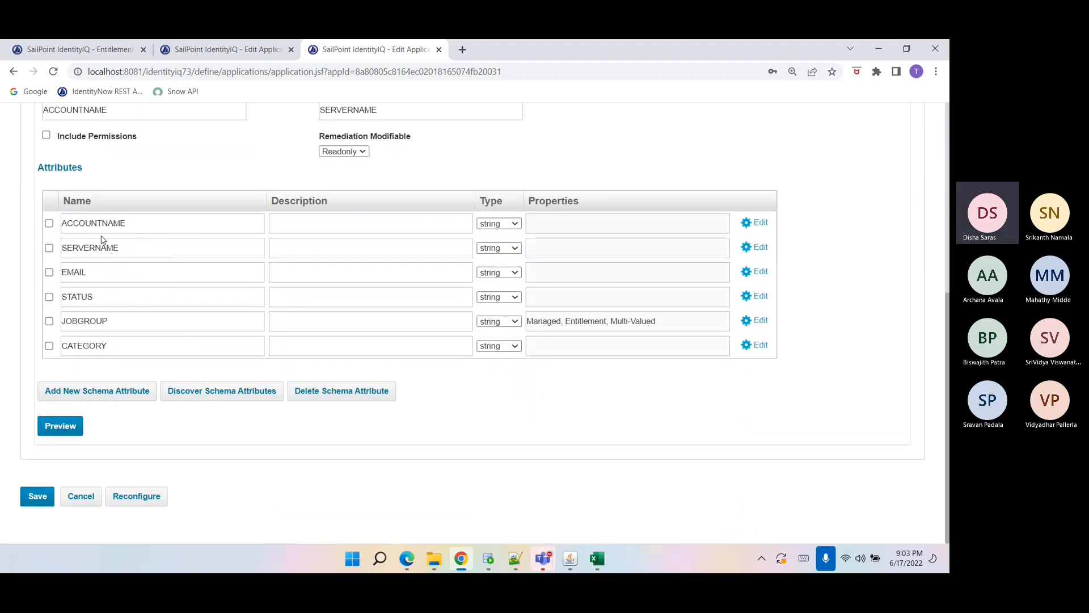
{"action": "double_click", "coordinate": [113, 318]}
{"action": "left_click_drag", "start_coordinate": [682, 324], "coordinate": [503, 323]}
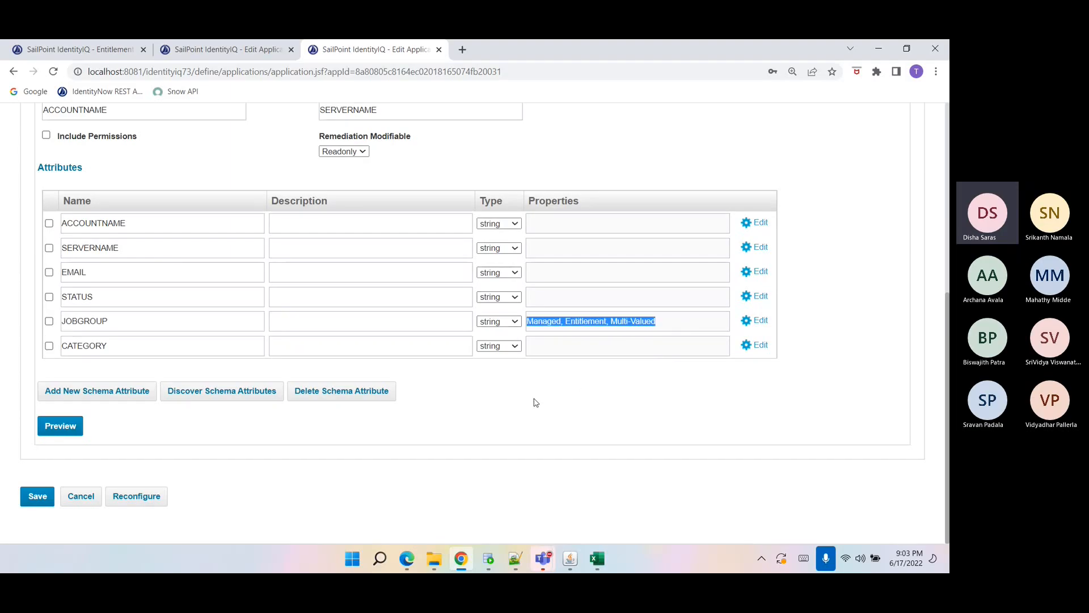
{"action": "scroll", "coordinate": [671, 341], "scroll_direction": "up", "scroll_amount": 3}
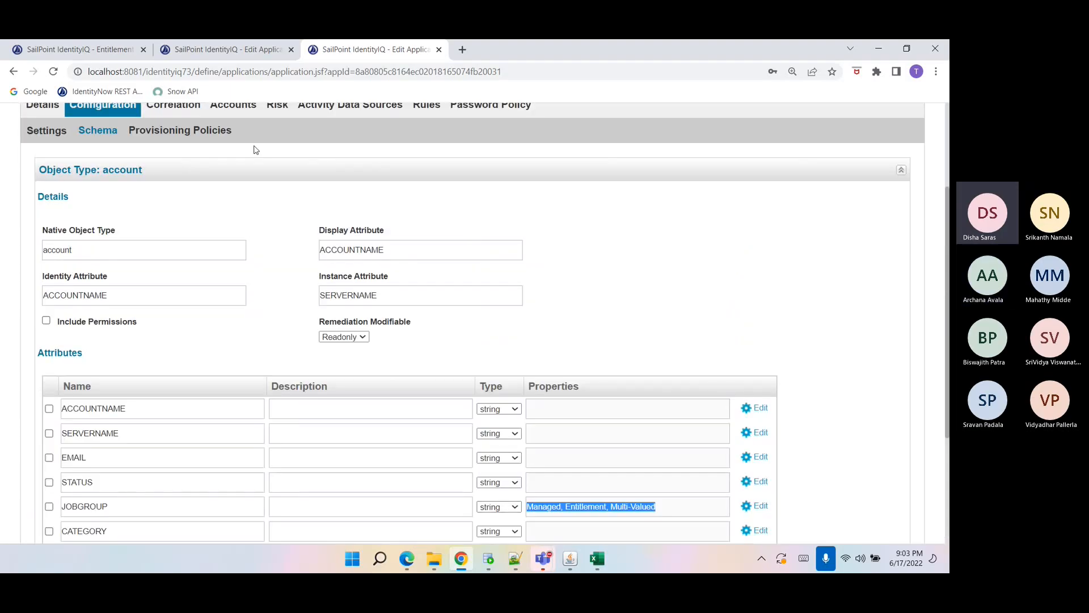
Expand the Test Windows accounts to inspect each account's attributes.
{"action": "left_click", "coordinate": [247, 108]}
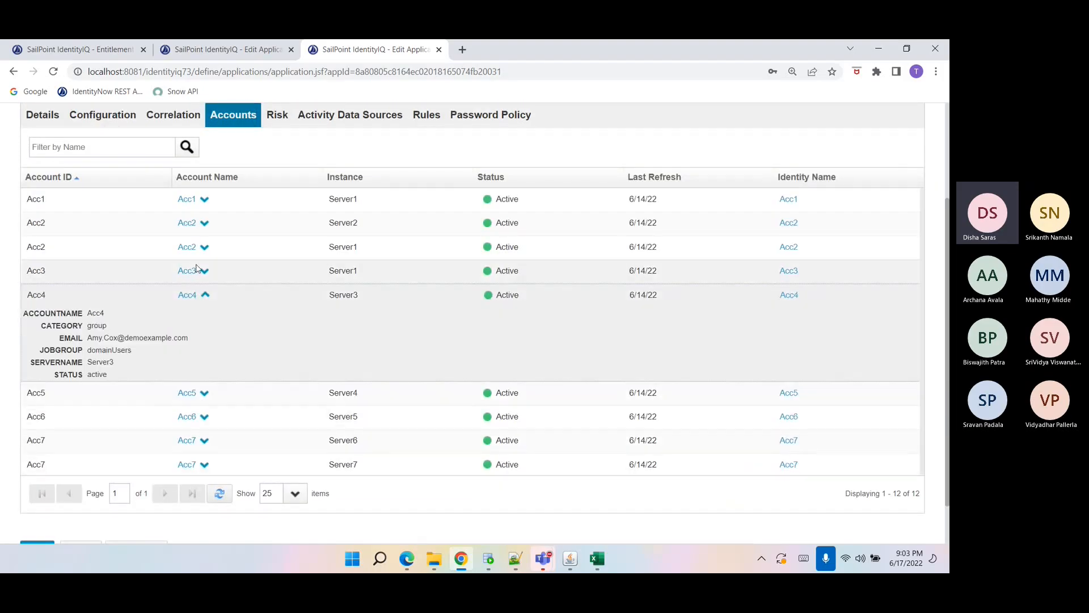
{"action": "left_click", "coordinate": [189, 271]}
{"action": "left_click", "coordinate": [188, 247]}
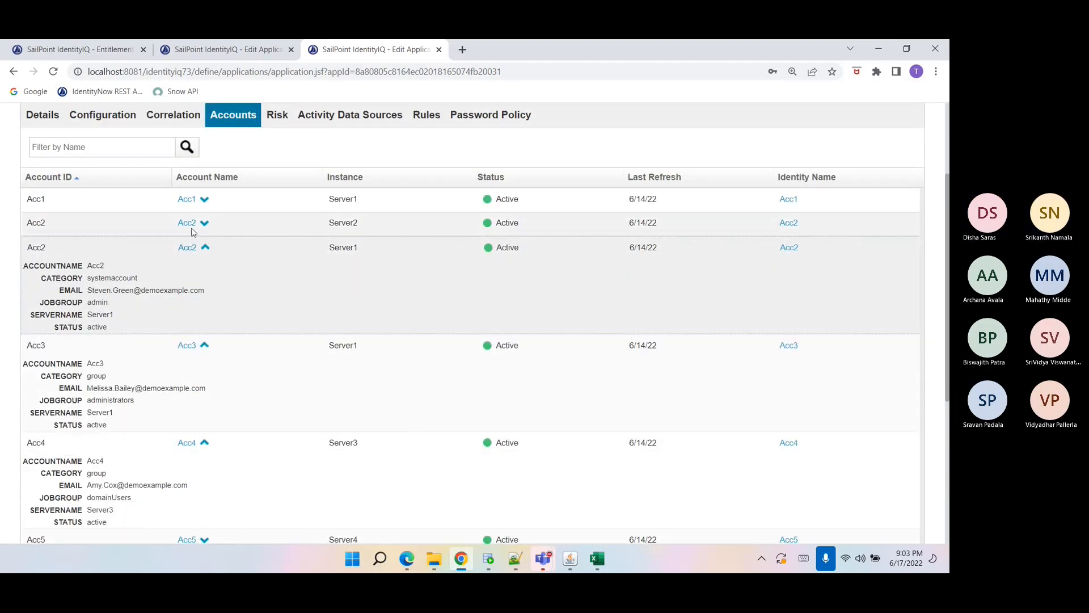
{"action": "left_click", "coordinate": [191, 223]}
{"action": "left_click", "coordinate": [188, 198]}
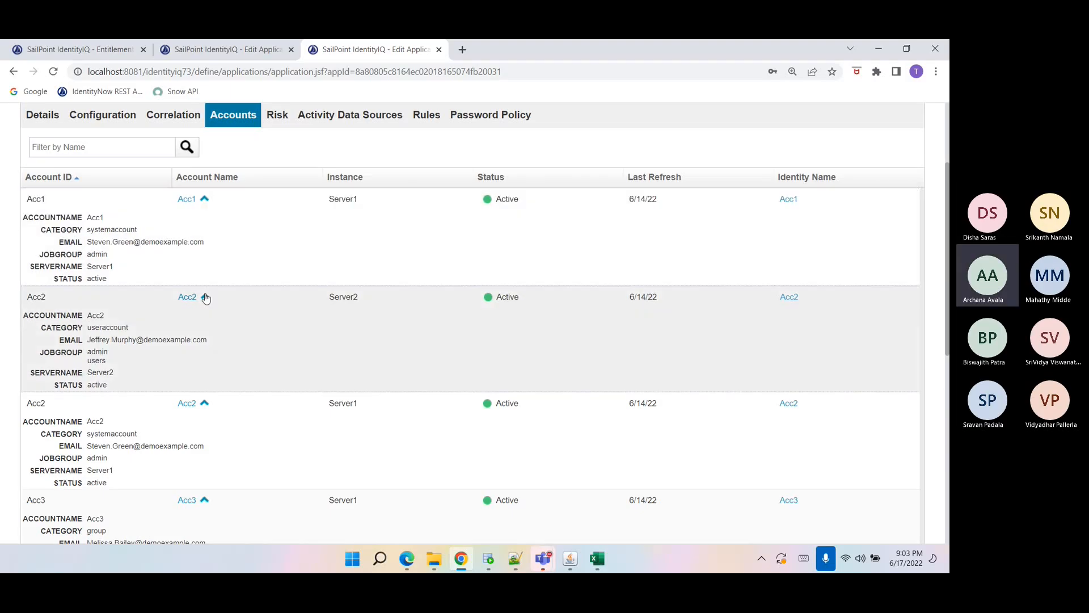
{"action": "left_click", "coordinate": [205, 297]}
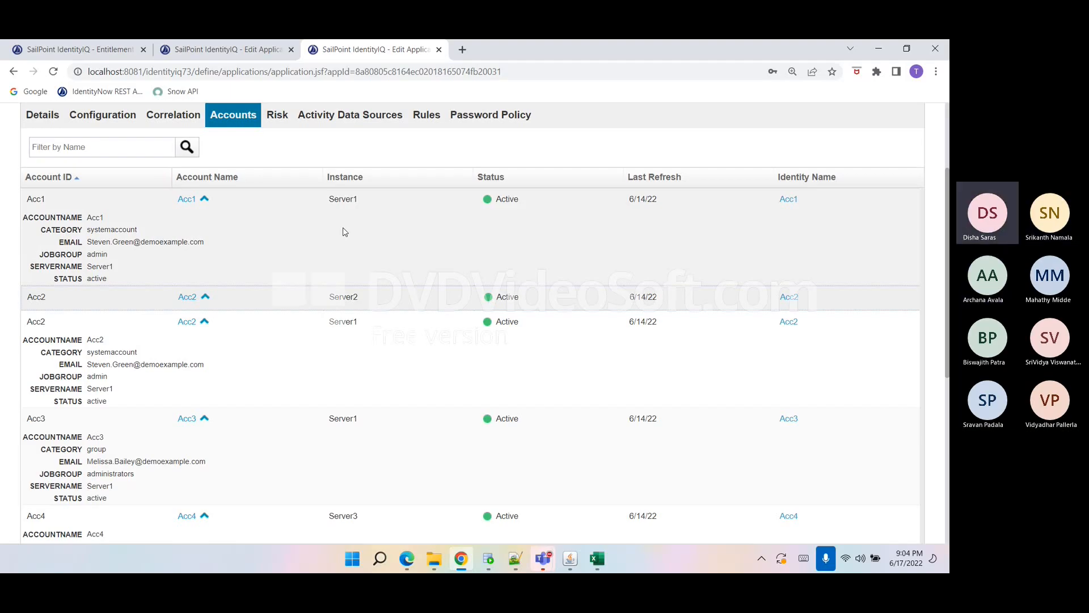
Open the Windows Logical application's tier configuration settings.
{"action": "scroll", "coordinate": [341, 222], "scroll_direction": "up", "scroll_amount": 3}
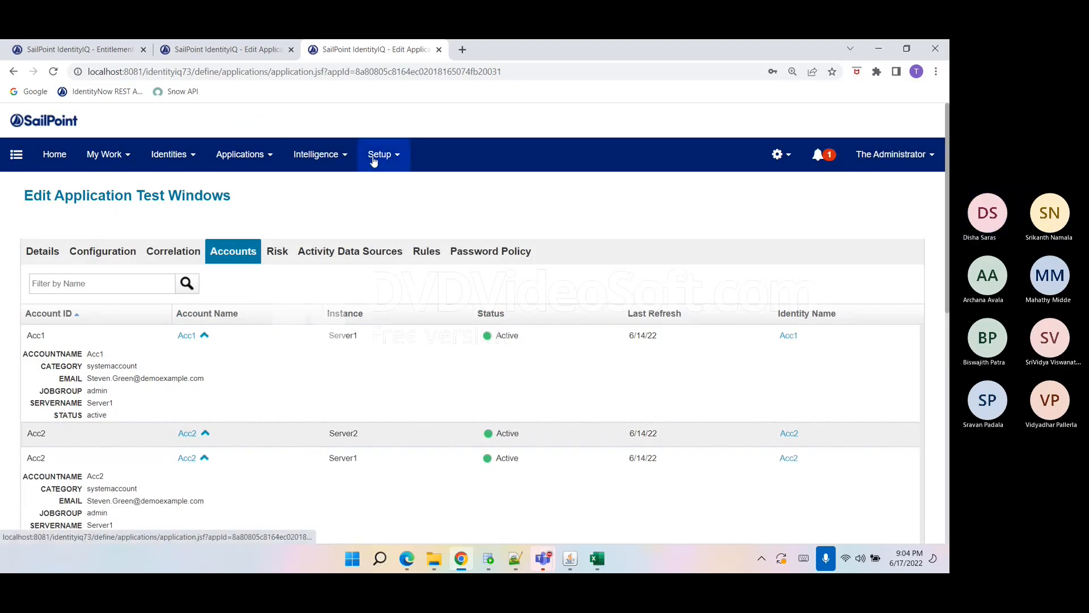
{"action": "left_click", "coordinate": [240, 154]}
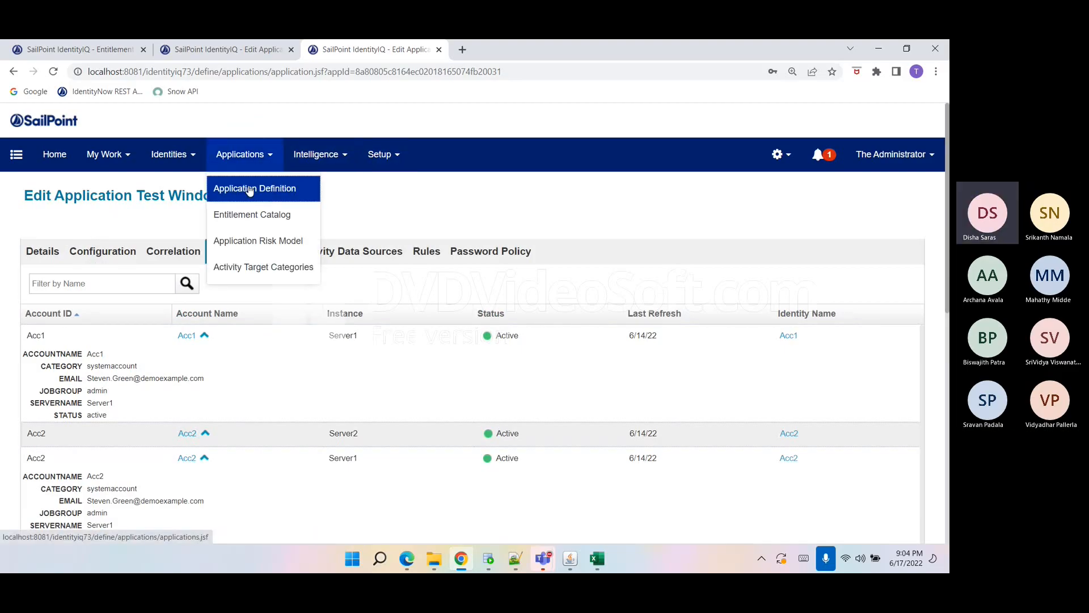
{"action": "left_click", "coordinate": [244, 186]}
{"action": "left_click", "coordinate": [53, 457]}
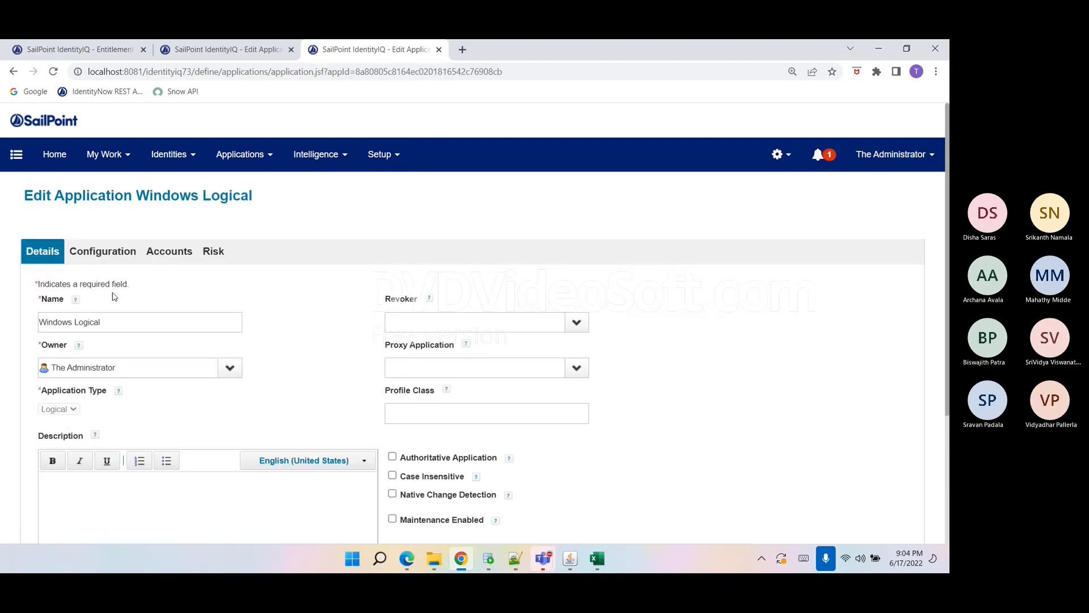
{"action": "left_click", "coordinate": [85, 255]}
{"action": "scroll", "coordinate": [173, 417], "scroll_direction": "down", "scroll_amount": 2}
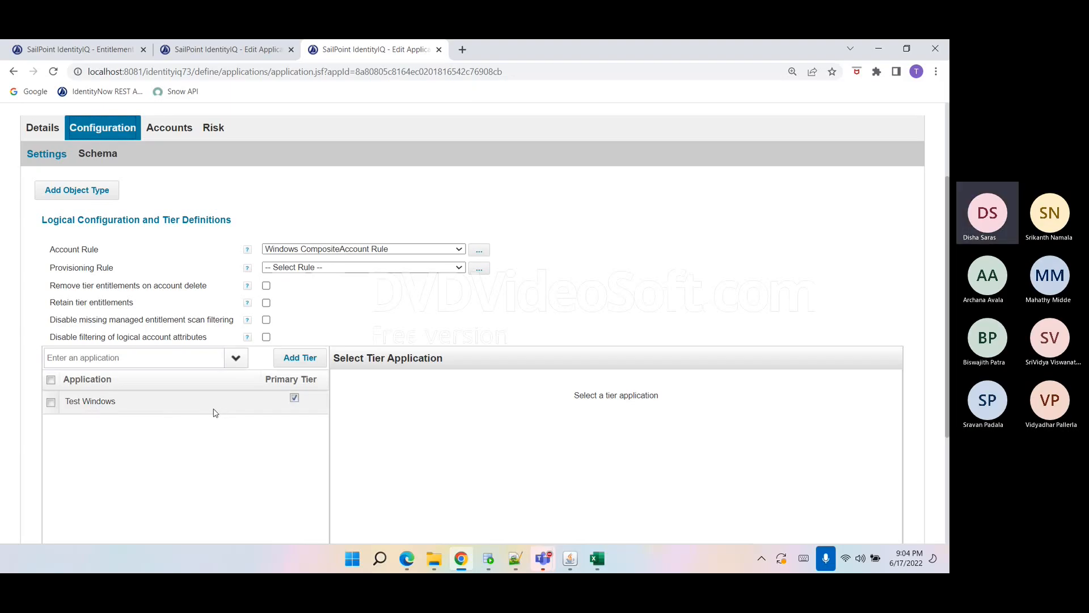
Check the JOBGROUP values of the accounts in the WINDOWS table.
{"action": "left_click", "coordinate": [487, 564]}
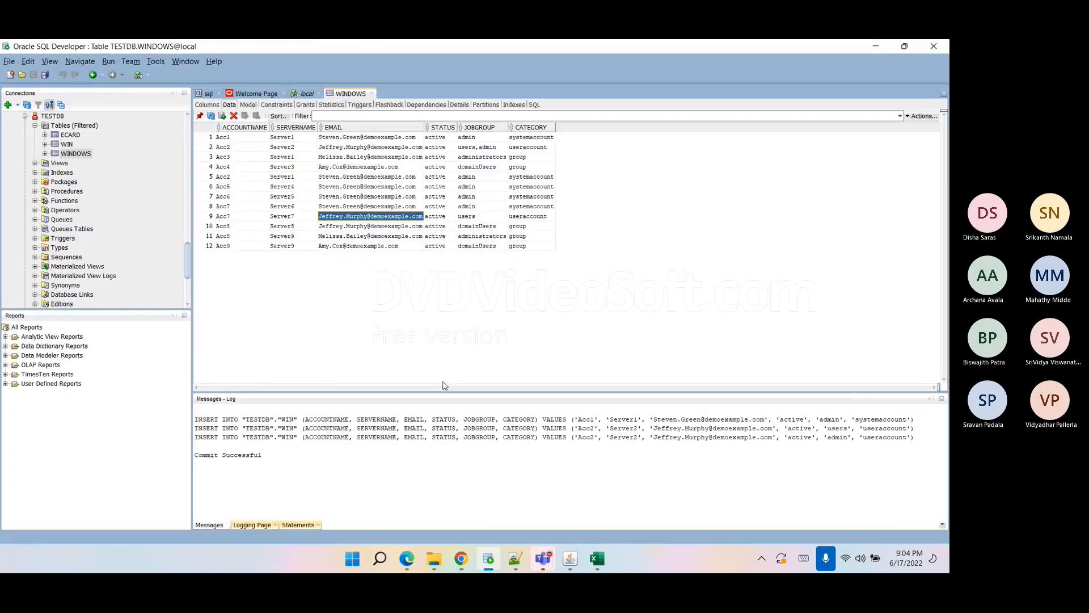
{"action": "left_click", "coordinate": [475, 228]}
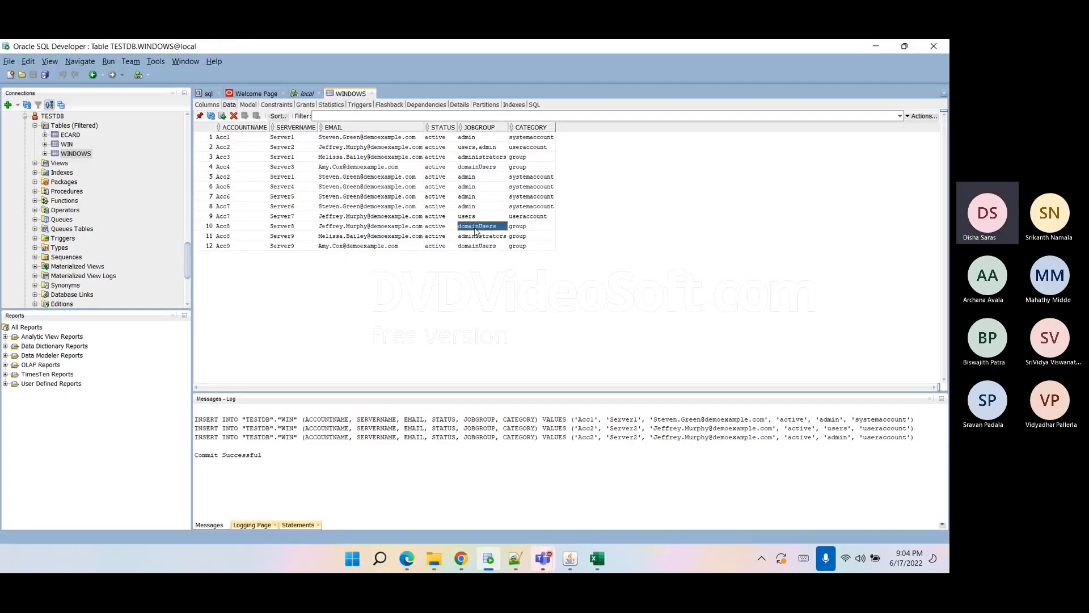
{"action": "left_click", "coordinate": [483, 198]}
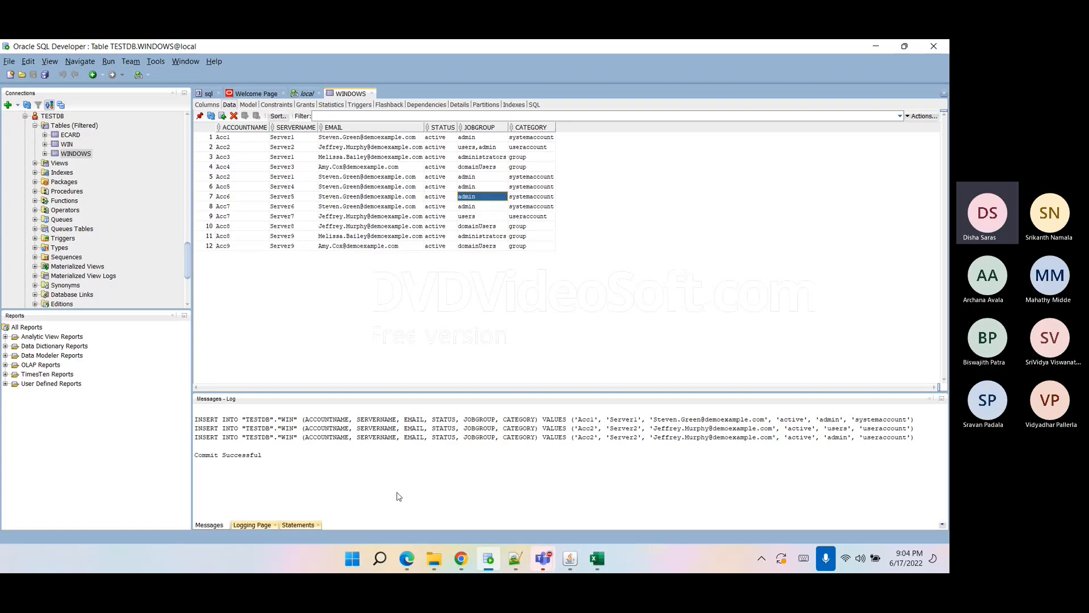
{"action": "left_click", "coordinate": [461, 558]}
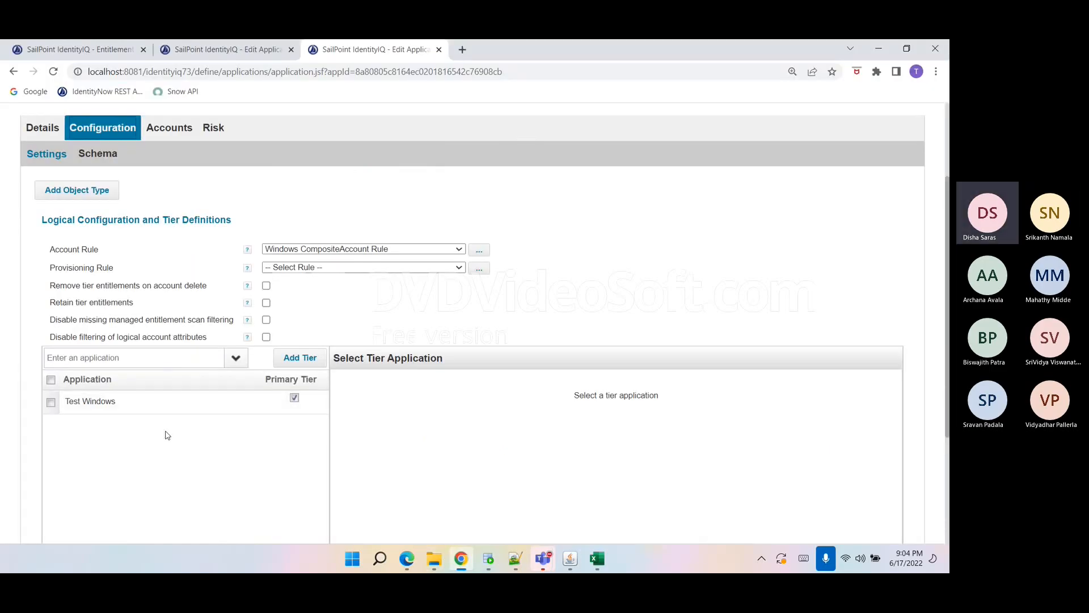
Add an account matching attribute on the Test Windows tier with JOBGROUP set to admin.
{"action": "left_click", "coordinate": [128, 412]}
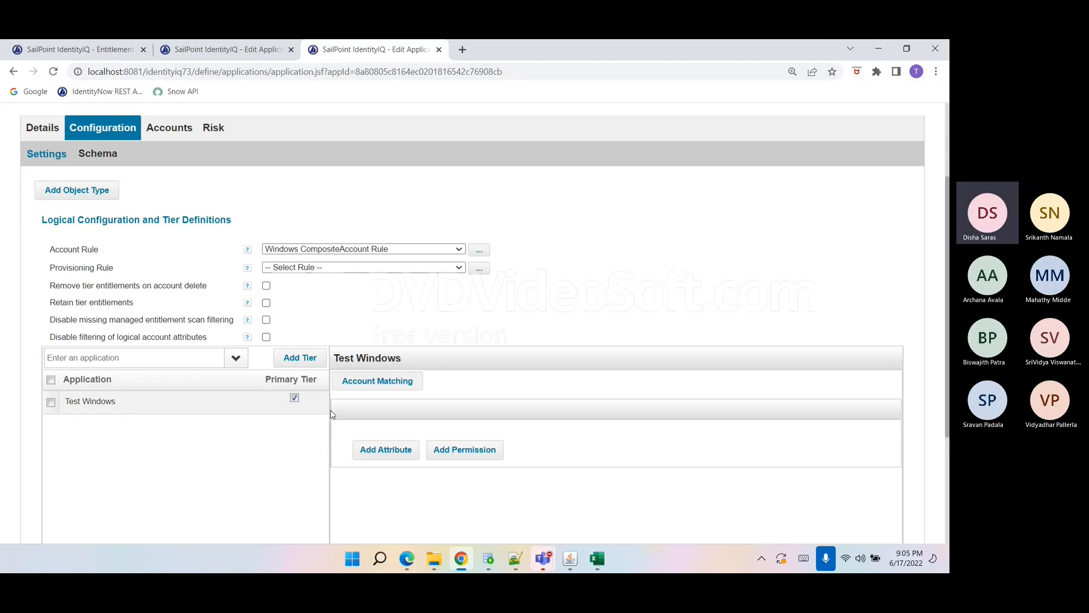
{"action": "left_click", "coordinate": [389, 452]}
{"action": "scroll", "coordinate": [491, 441], "scroll_direction": "down", "scroll_amount": 1}
{"action": "left_click", "coordinate": [631, 449]}
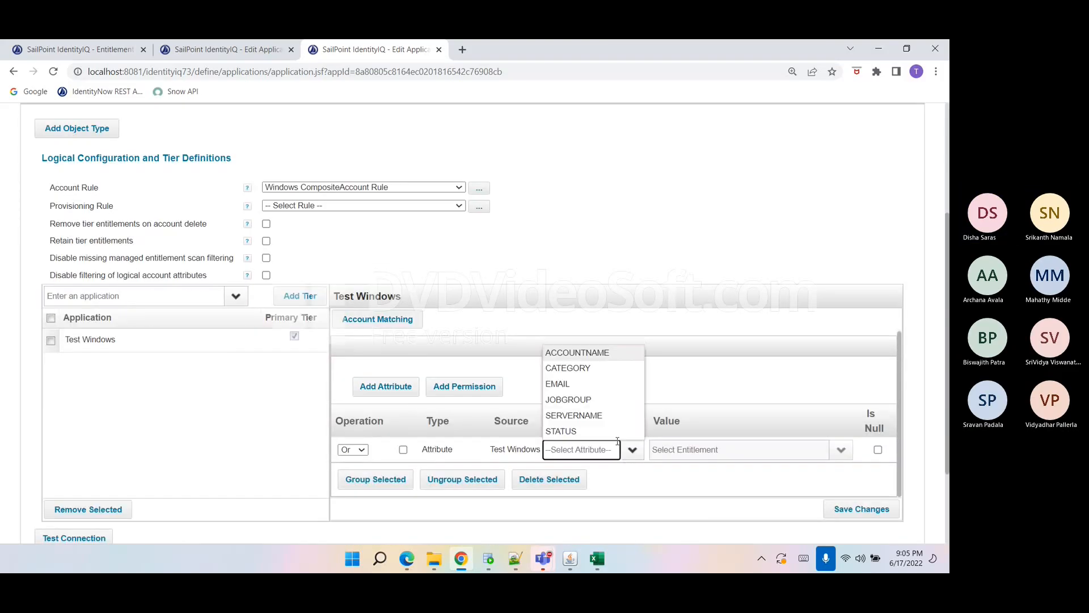
{"action": "left_click", "coordinate": [581, 401]}
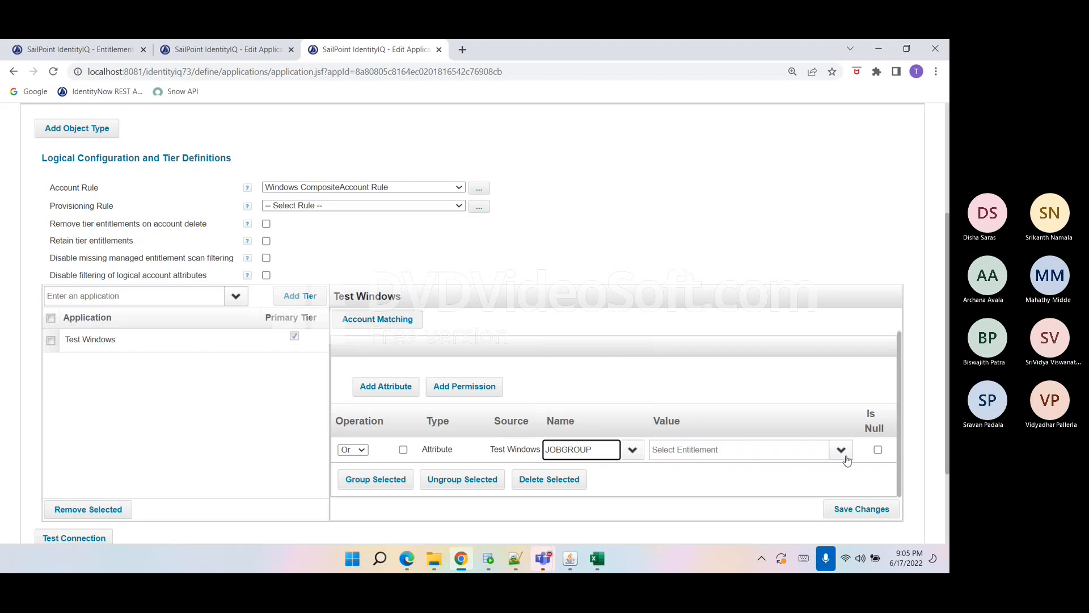
{"action": "left_click", "coordinate": [841, 450]}
{"action": "left_click", "coordinate": [665, 325]}
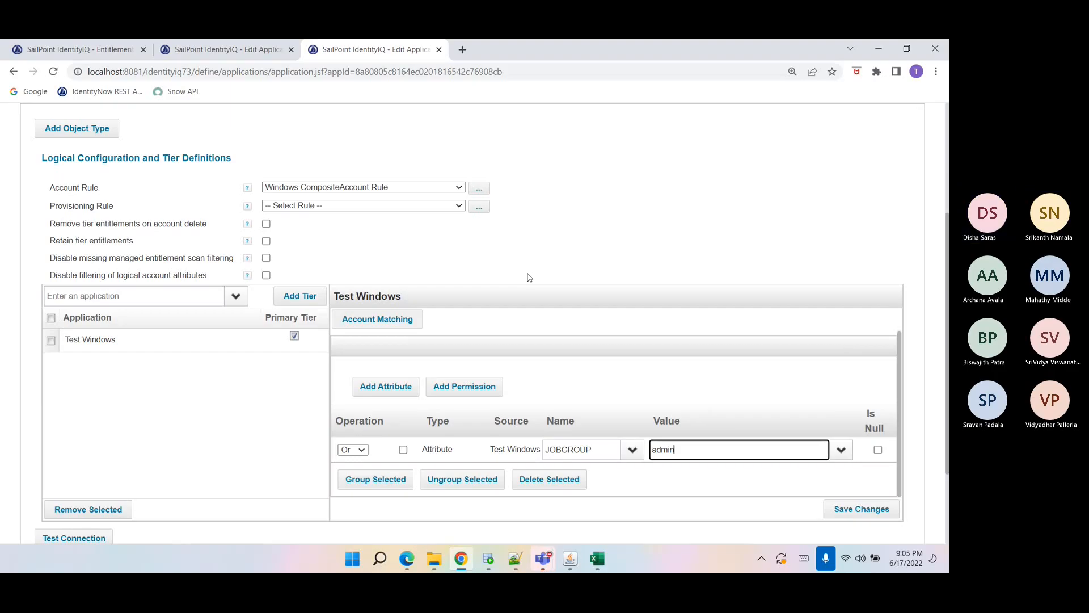
Review the Windows Logical account and group schema attributes, then cancel editing the application.
{"action": "scroll", "coordinate": [528, 277], "scroll_direction": "down", "scroll_amount": 1}
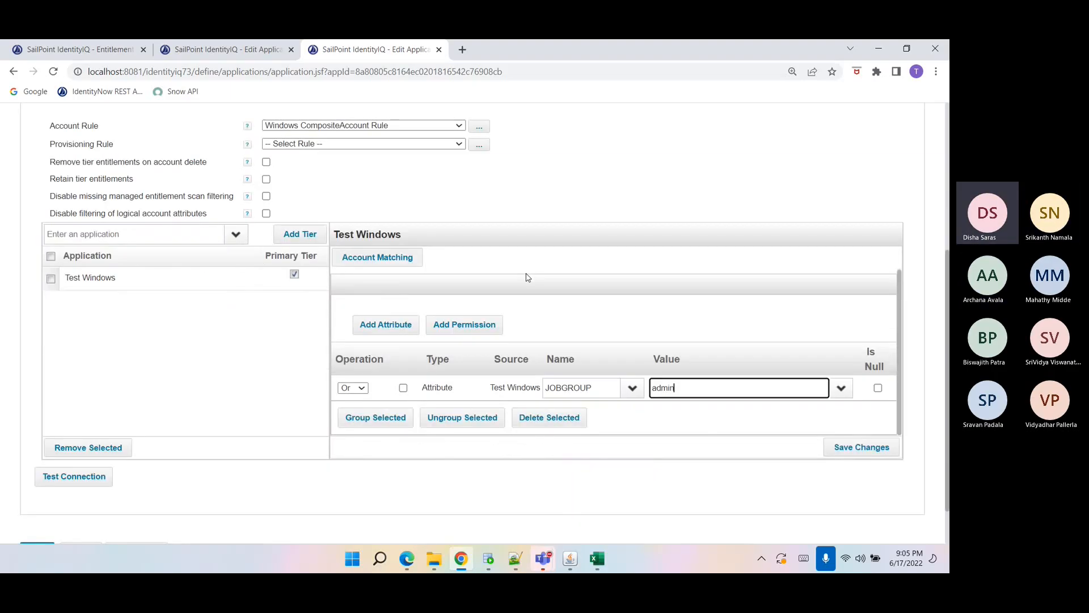
{"action": "scroll", "coordinate": [528, 277], "scroll_direction": "down", "scroll_amount": 1}
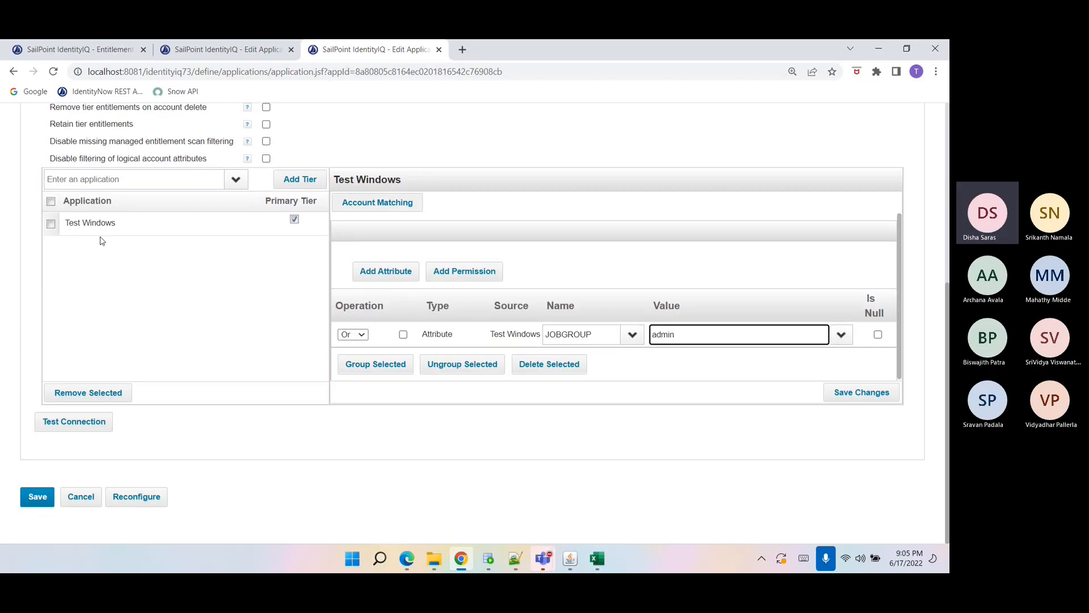
{"action": "scroll", "coordinate": [152, 254], "scroll_direction": "up", "scroll_amount": 3}
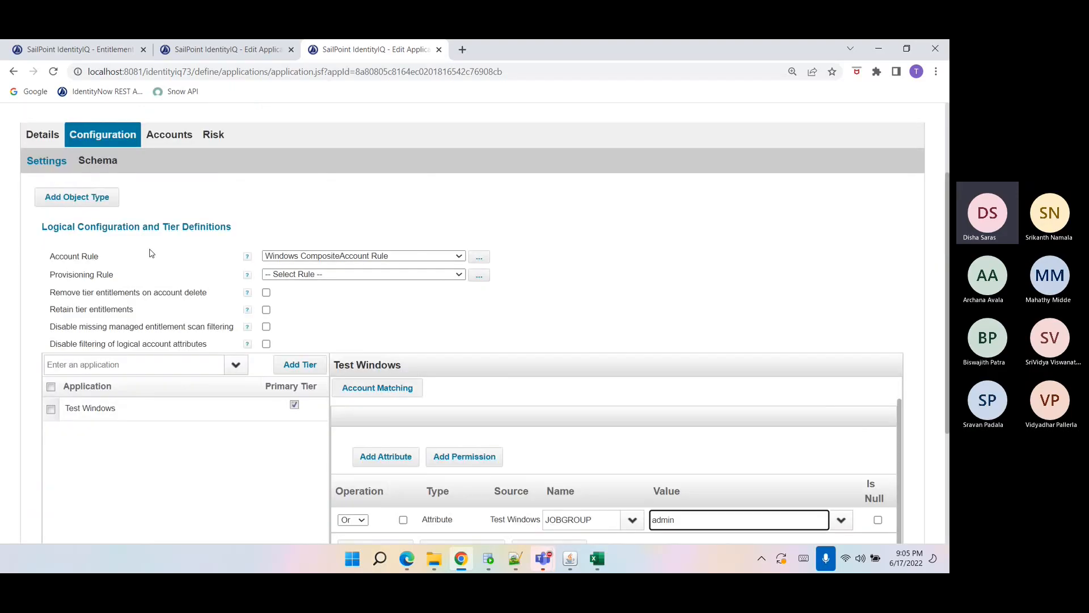
{"action": "left_click", "coordinate": [98, 160]}
{"action": "scroll", "coordinate": [194, 354], "scroll_direction": "down", "scroll_amount": 2}
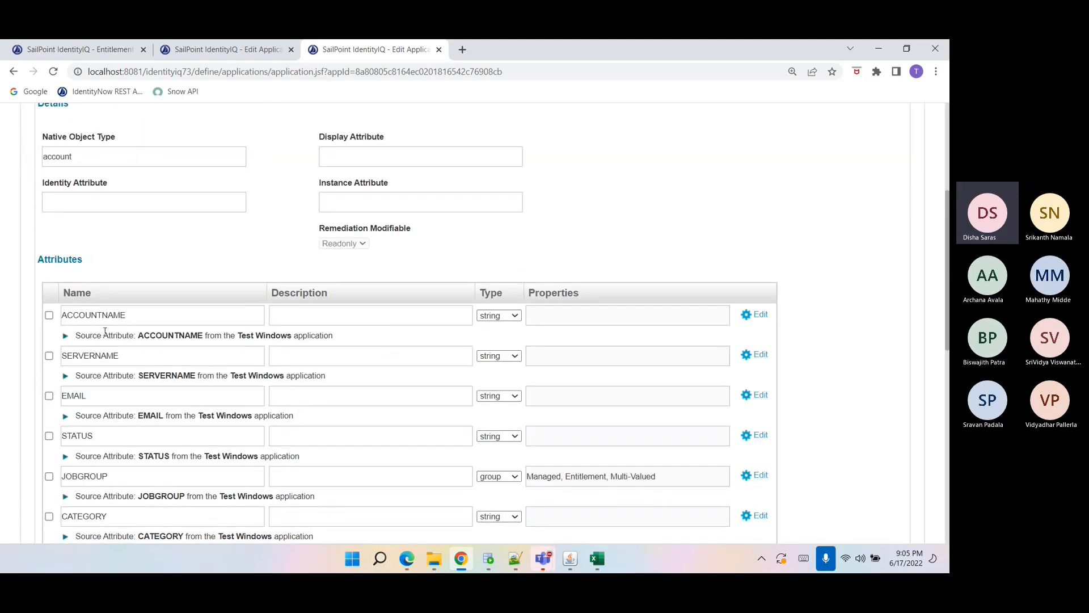
{"action": "left_click_drag", "start_coordinate": [87, 331], "coordinate": [312, 348]}
{"action": "double_click", "coordinate": [305, 376]}
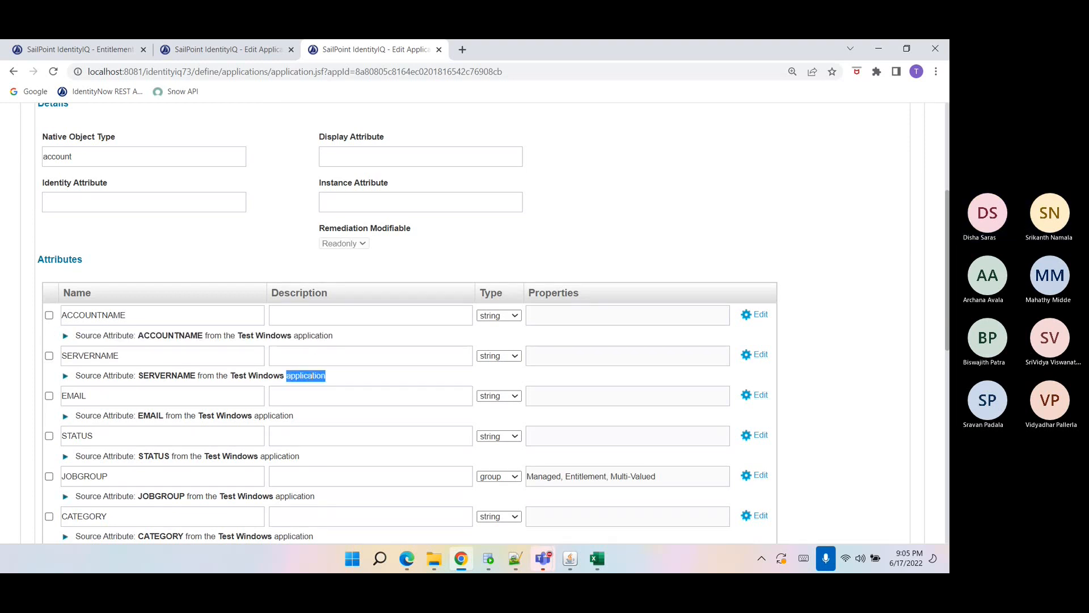
{"action": "scroll", "coordinate": [318, 376], "scroll_direction": "down", "scroll_amount": 3}
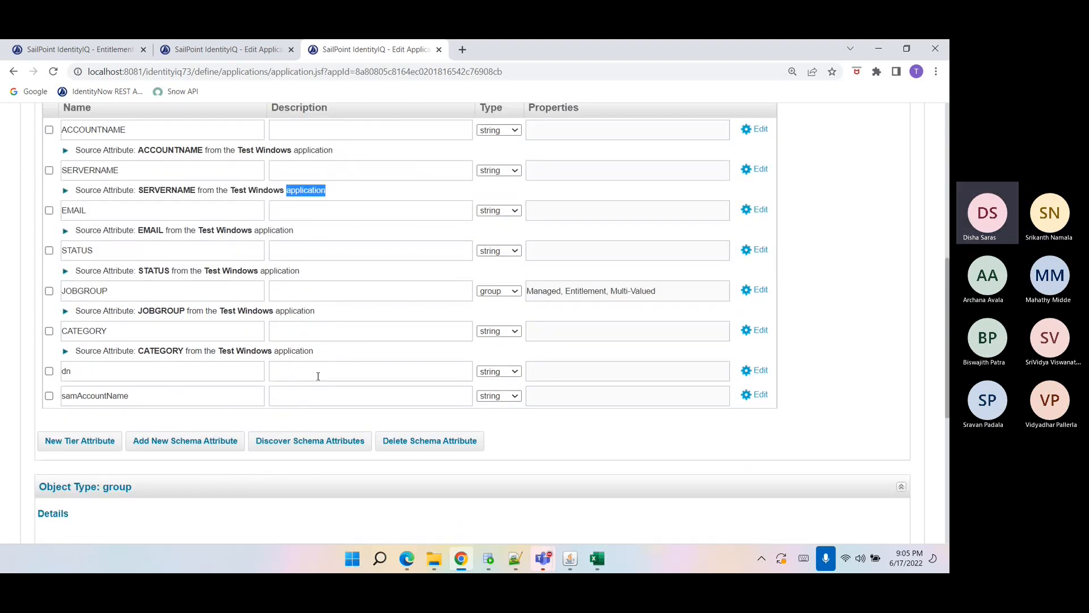
{"action": "scroll", "coordinate": [318, 377], "scroll_direction": "down", "scroll_amount": 6}
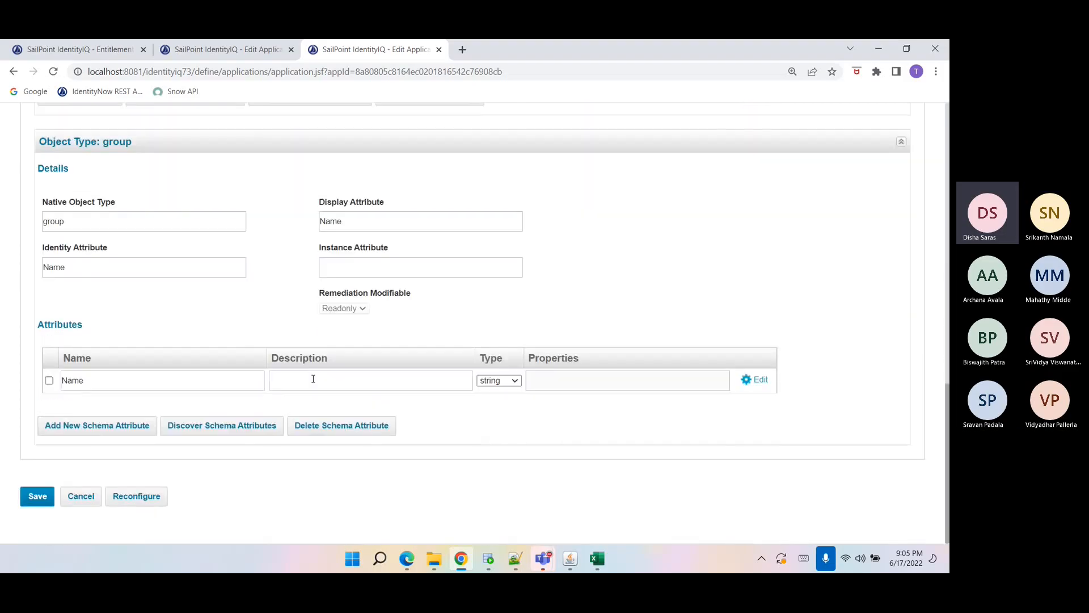
{"action": "scroll", "coordinate": [171, 381], "scroll_direction": "up", "scroll_amount": 9}
{"action": "scroll", "coordinate": [165, 375], "scroll_direction": "down", "scroll_amount": 9}
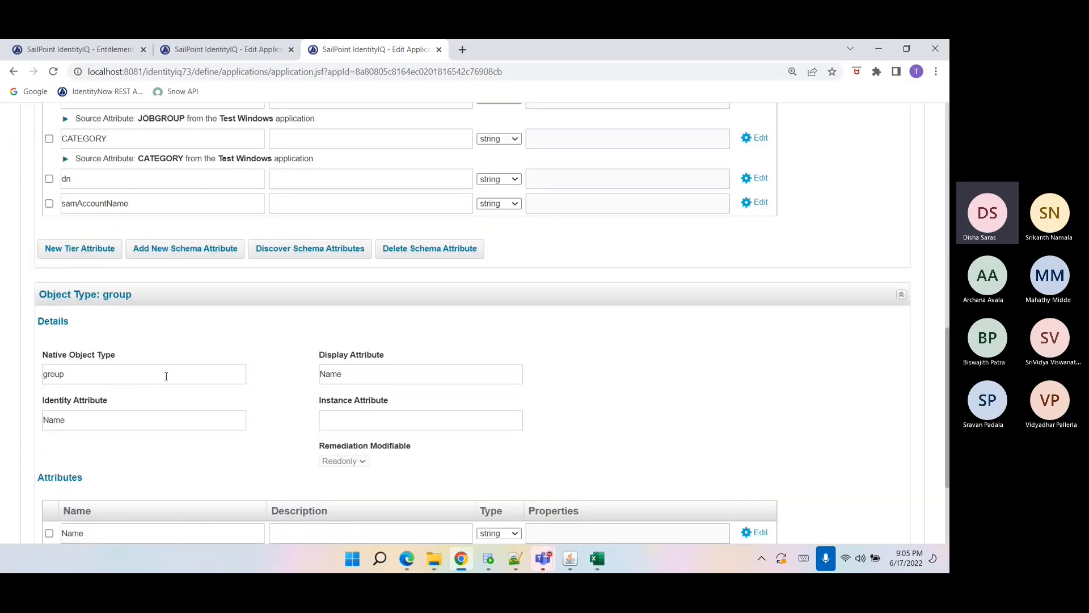
{"action": "left_click", "coordinate": [80, 498]}
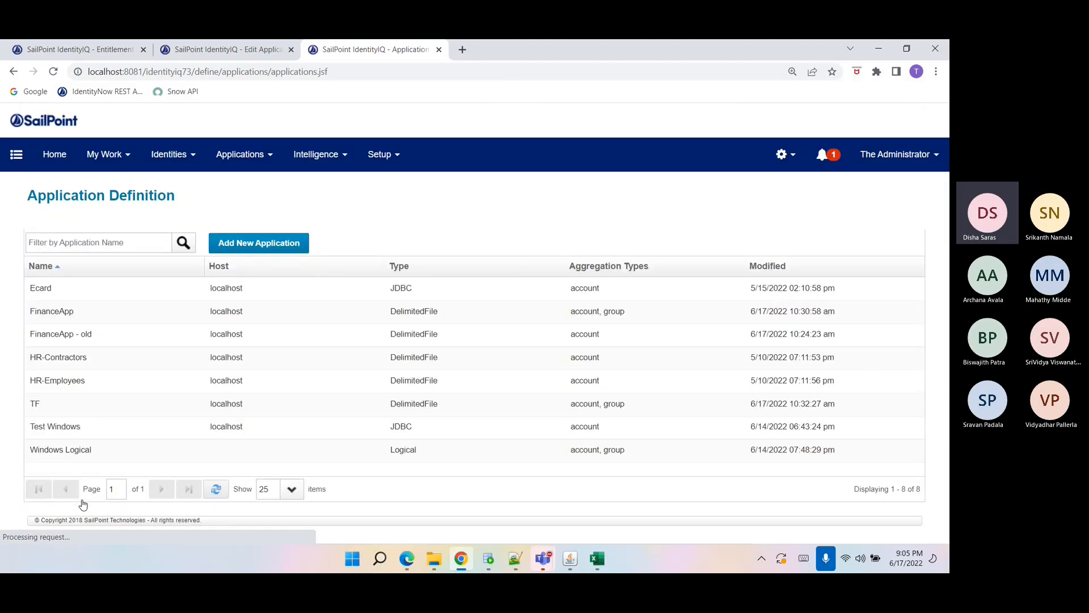
Open the Windows Logical application's configuration settings and its account rule in the rule editor.
{"action": "left_click", "coordinate": [61, 449]}
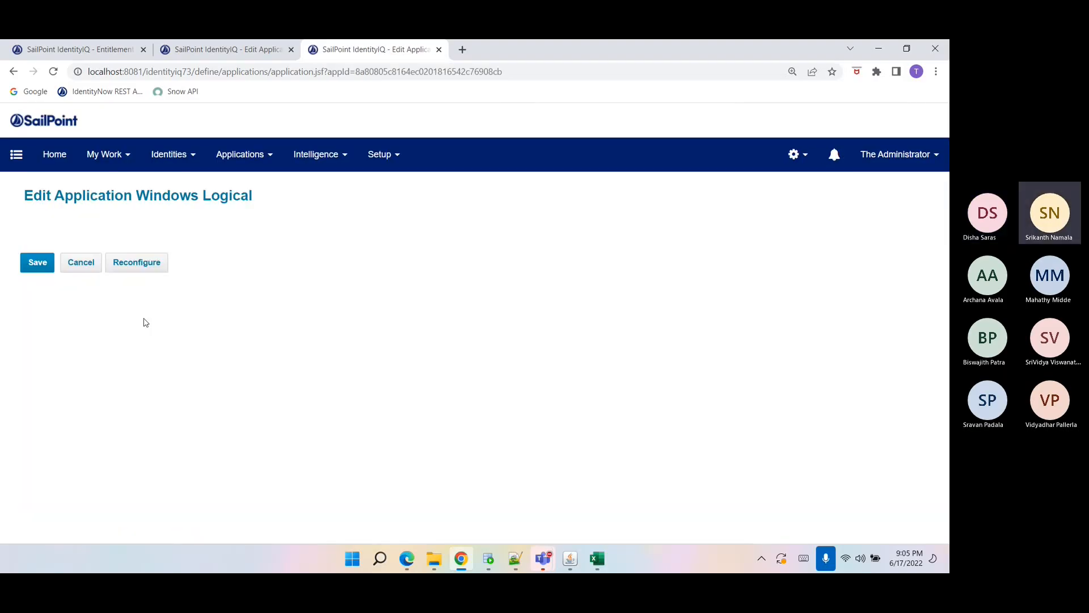
{"action": "left_click", "coordinate": [103, 251]}
{"action": "left_click_drag", "start_coordinate": [88, 362], "coordinate": [103, 380]}
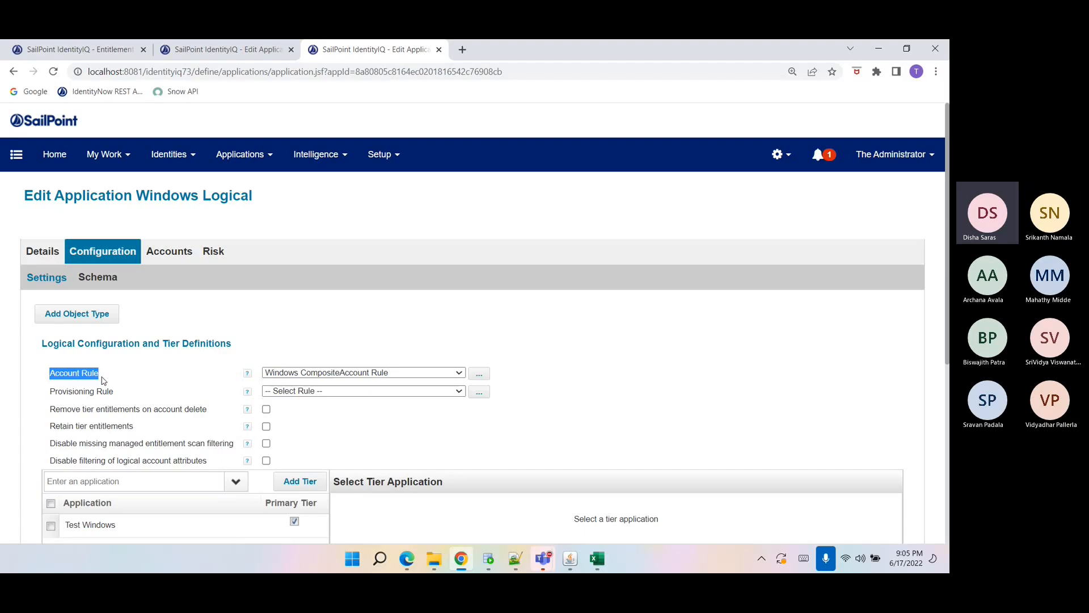
{"action": "left_click", "coordinate": [478, 374]}
Read through the Windows CompositeAccount Rule code and its return value, then cancel the rule editor.
{"action": "scroll", "coordinate": [290, 347], "scroll_direction": "down", "scroll_amount": 2}
{"action": "scroll", "coordinate": [290, 347], "scroll_direction": "down", "scroll_amount": 1}
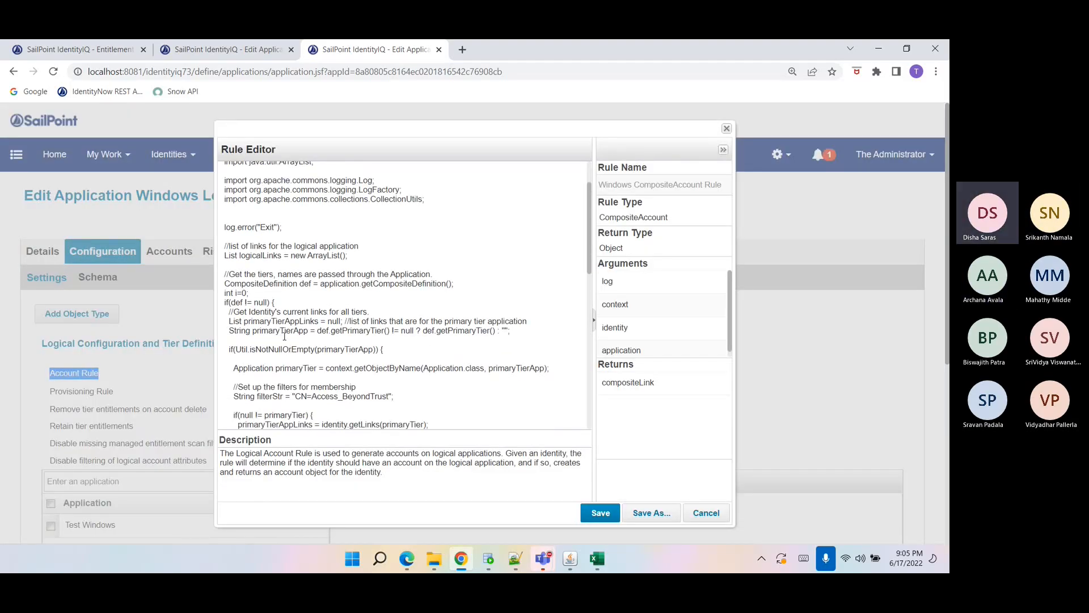
{"action": "scroll", "coordinate": [628, 346], "scroll_direction": "down", "scroll_amount": 1}
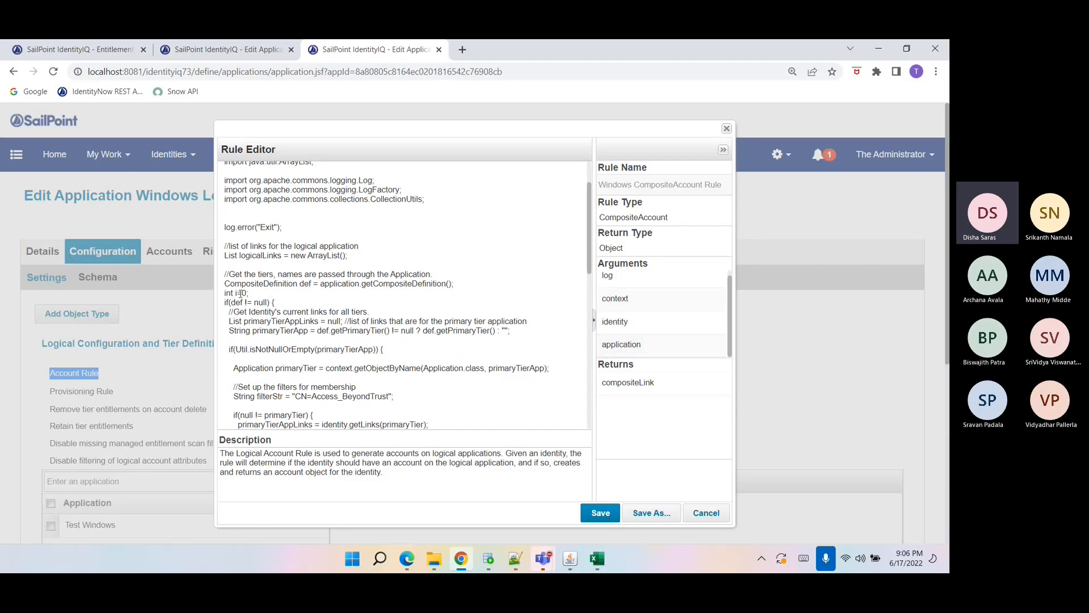
{"action": "double_click", "coordinate": [271, 320]}
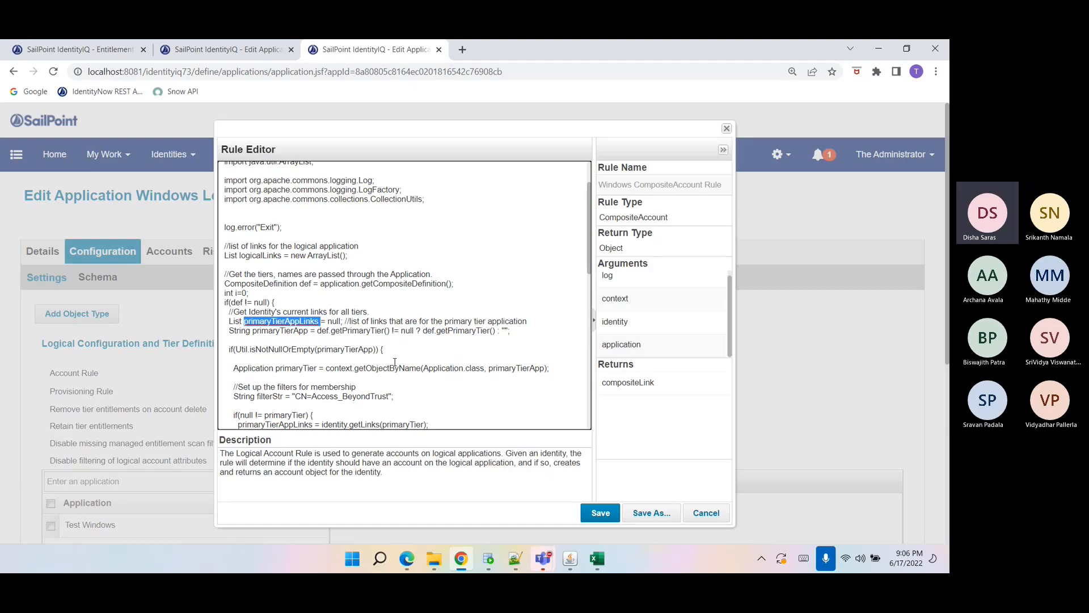
{"action": "scroll", "coordinate": [395, 362], "scroll_direction": "down", "scroll_amount": 1}
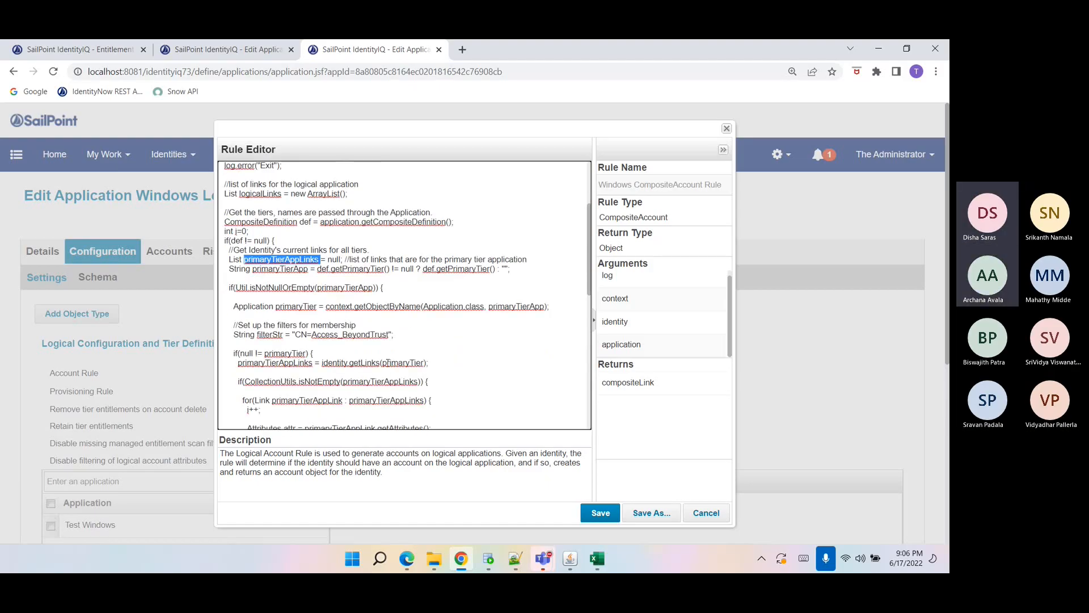
{"action": "scroll", "coordinate": [332, 353], "scroll_direction": "down", "scroll_amount": 2}
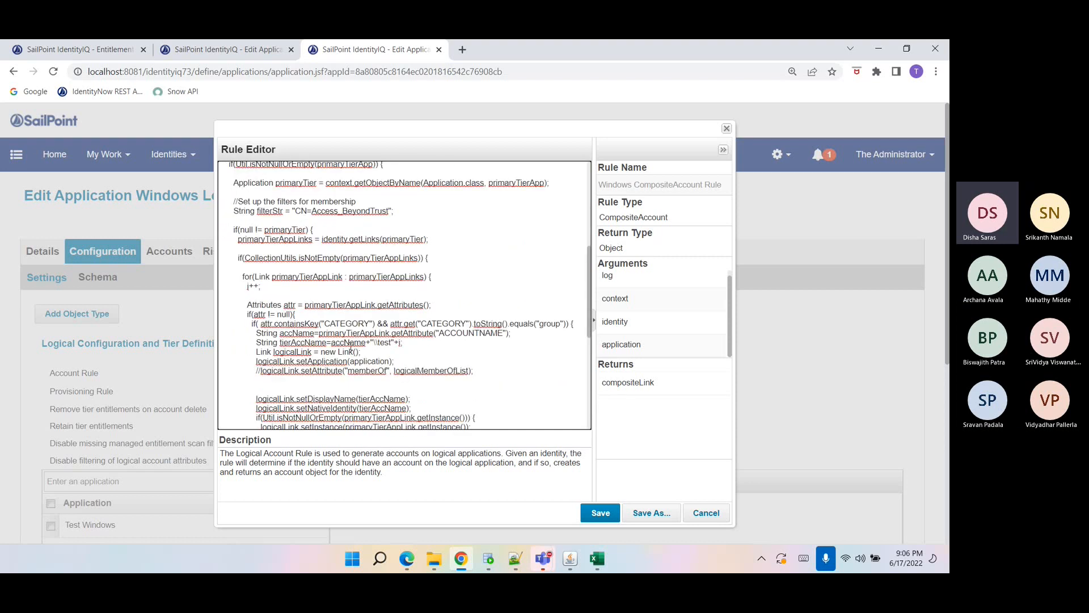
{"action": "double_click", "coordinate": [512, 324]}
{"action": "scroll", "coordinate": [332, 342], "scroll_direction": "down", "scroll_amount": 1}
{"action": "triple_click", "coordinate": [271, 302]}
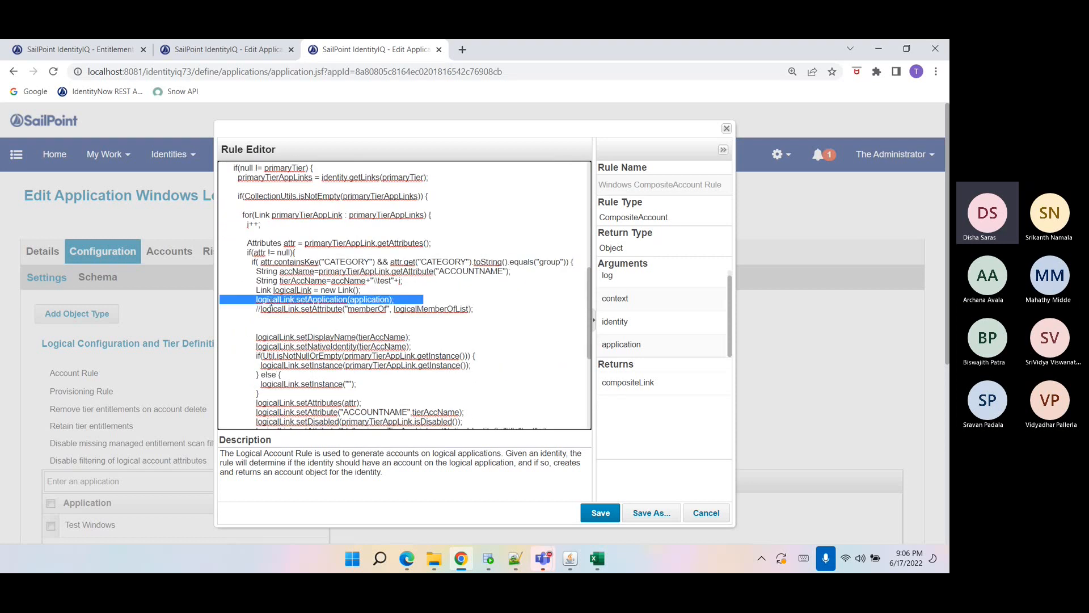
{"action": "triple_click", "coordinate": [297, 337]}
{"action": "left_click", "coordinate": [317, 356]}
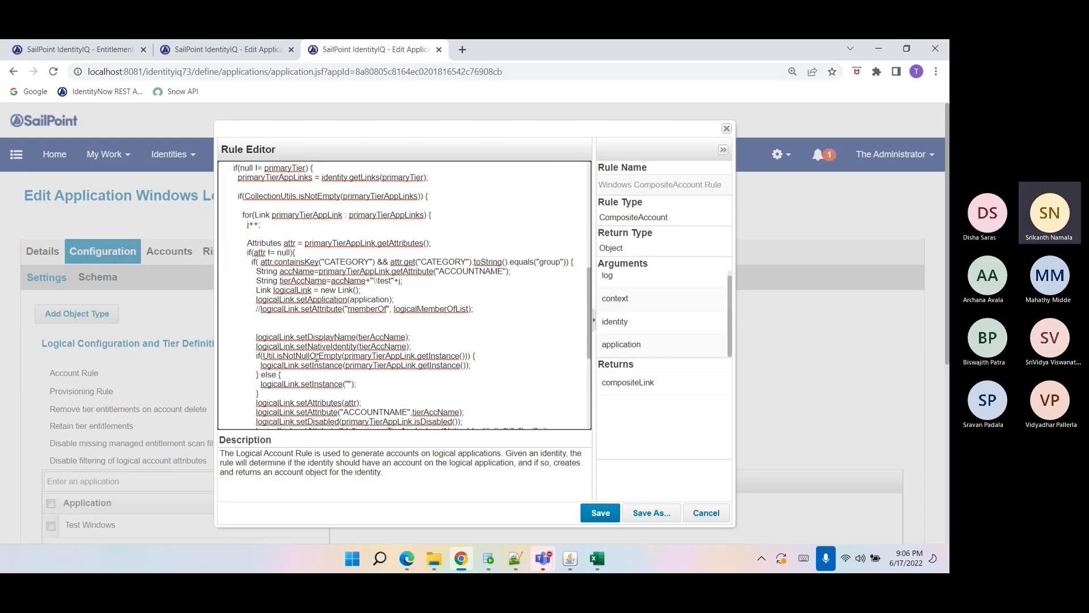
{"action": "scroll", "coordinate": [316, 357], "scroll_direction": "down", "scroll_amount": 2}
{"action": "scroll", "coordinate": [317, 358], "scroll_direction": "down", "scroll_amount": 5}
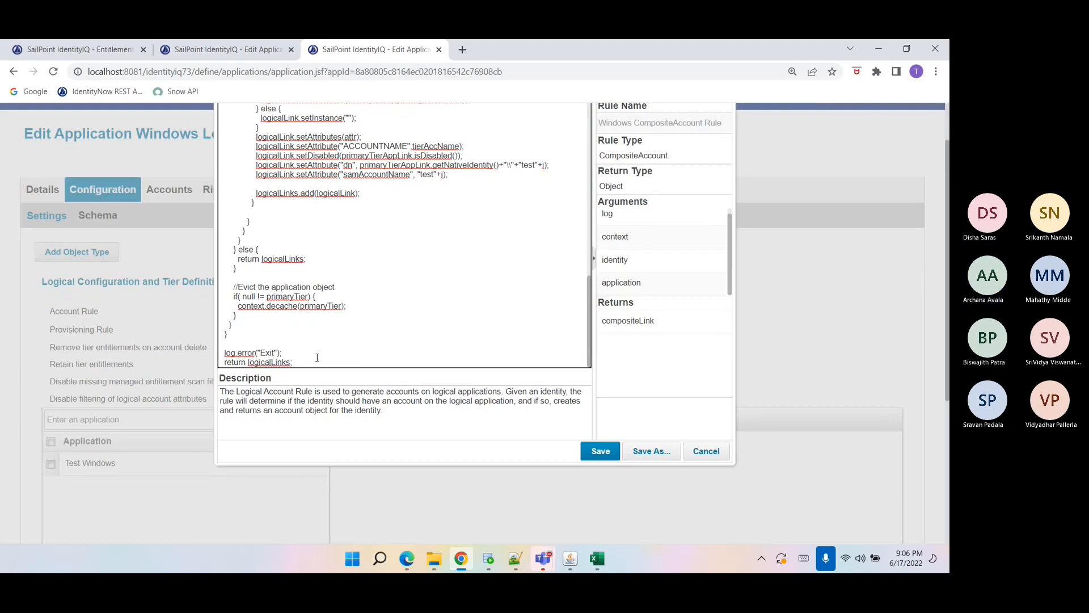
{"action": "left_click", "coordinate": [637, 321]}
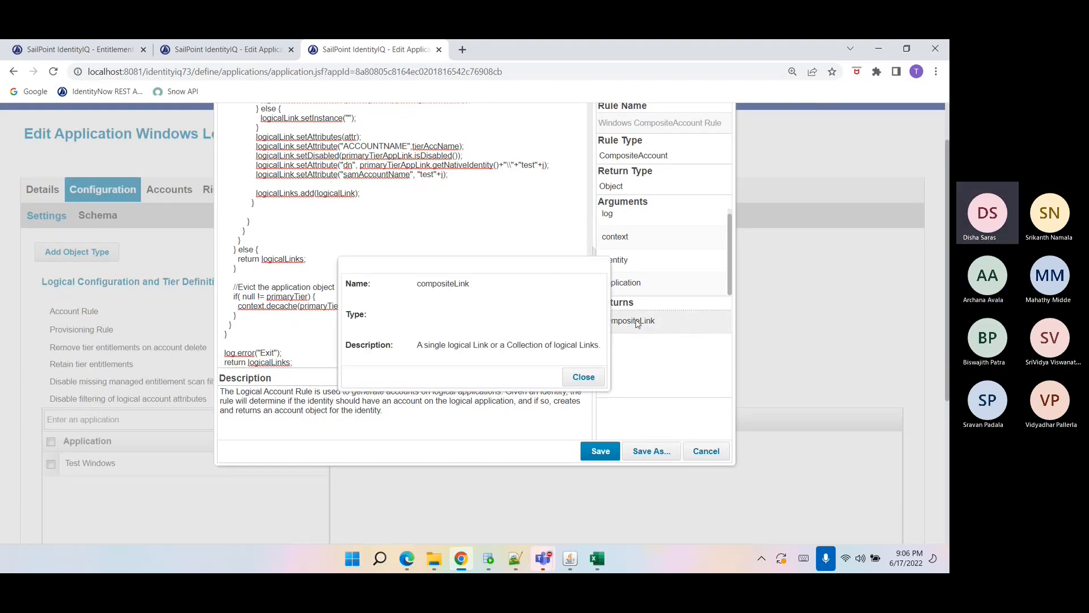
{"action": "left_click", "coordinate": [576, 377]}
{"action": "left_click_drag", "start_coordinate": [251, 235], "coordinate": [360, 240]}
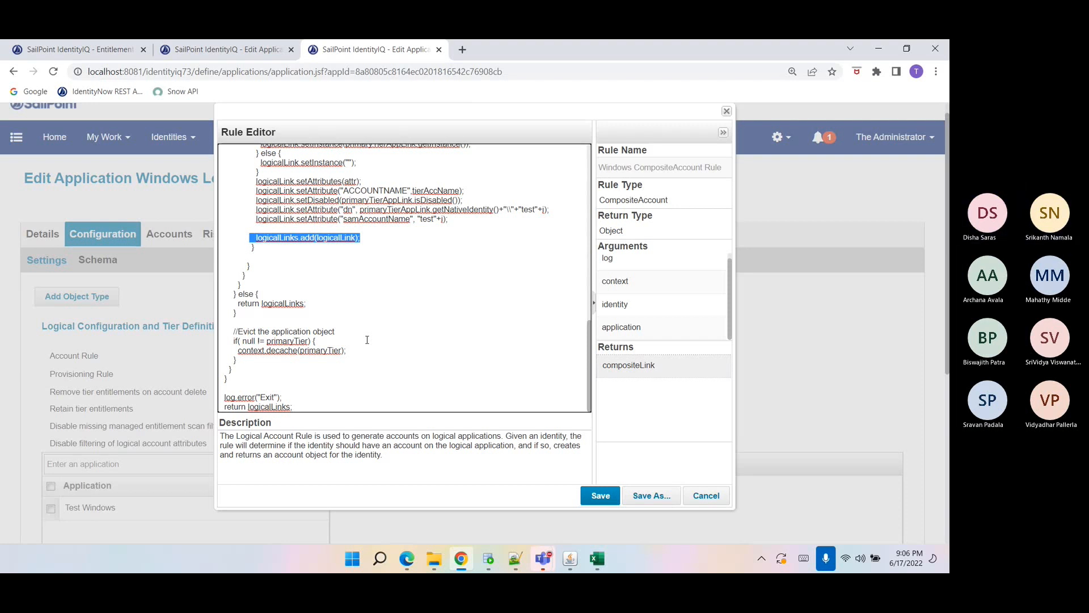
{"action": "scroll", "coordinate": [367, 338], "scroll_direction": "up", "scroll_amount": 15}
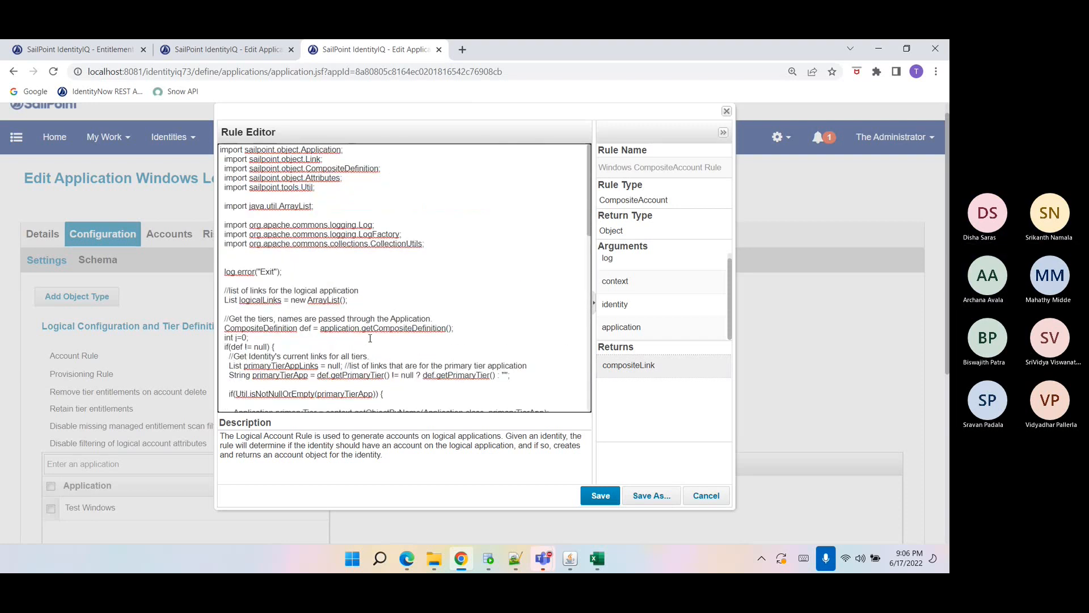
{"action": "left_click", "coordinate": [708, 495]}
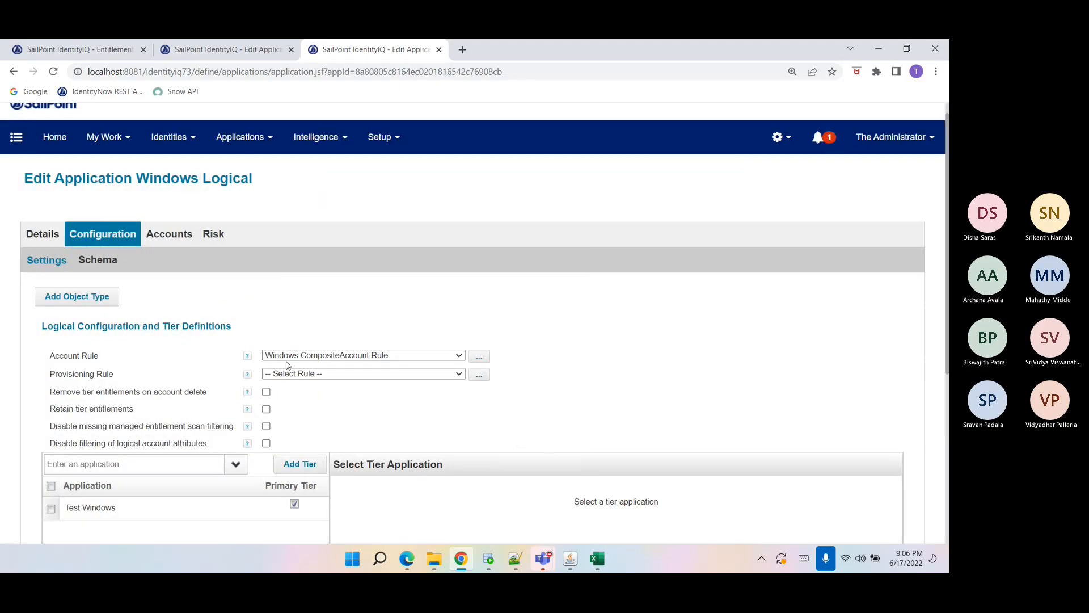
{"action": "scroll", "coordinate": [149, 377], "scroll_direction": "down", "scroll_amount": 1}
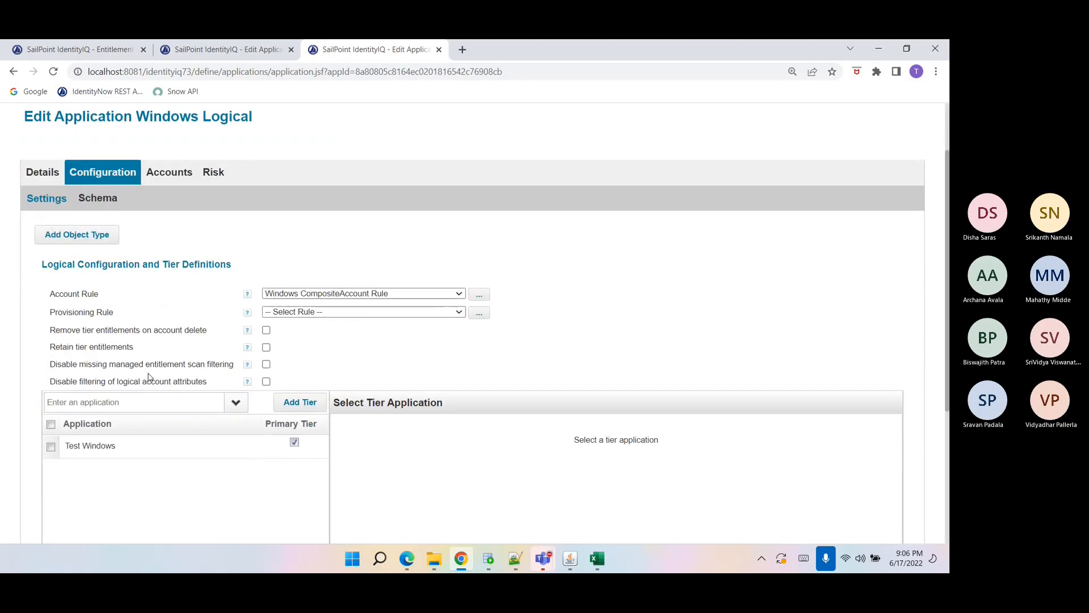
{"action": "left_click", "coordinate": [517, 559]}
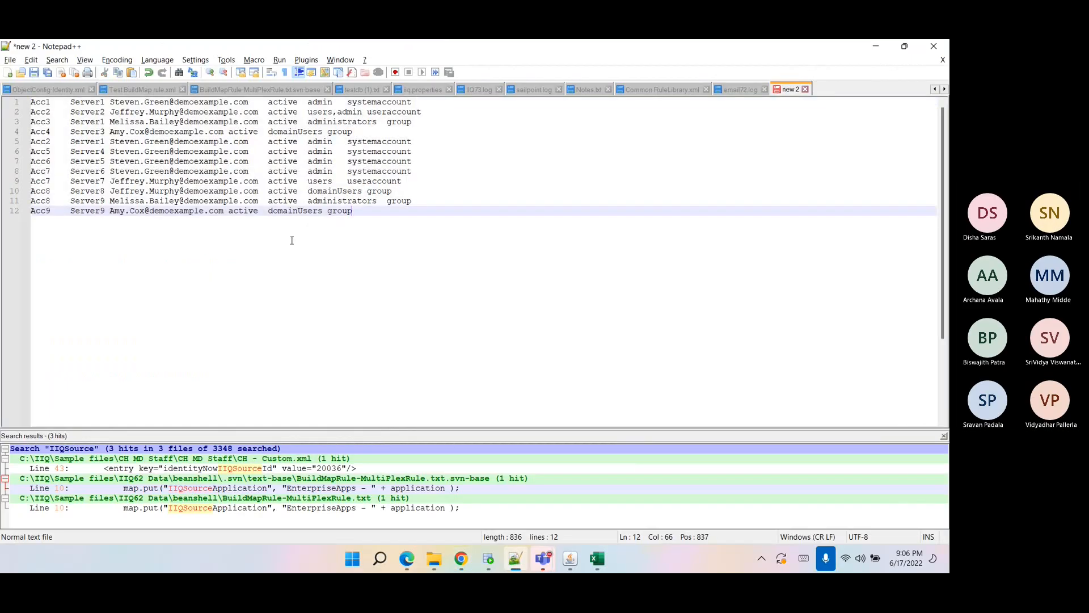
{"action": "left_click", "coordinate": [10, 60]}
{"action": "left_click", "coordinate": [50, 86]}
{"action": "type", "text": "logical app data.csv"}
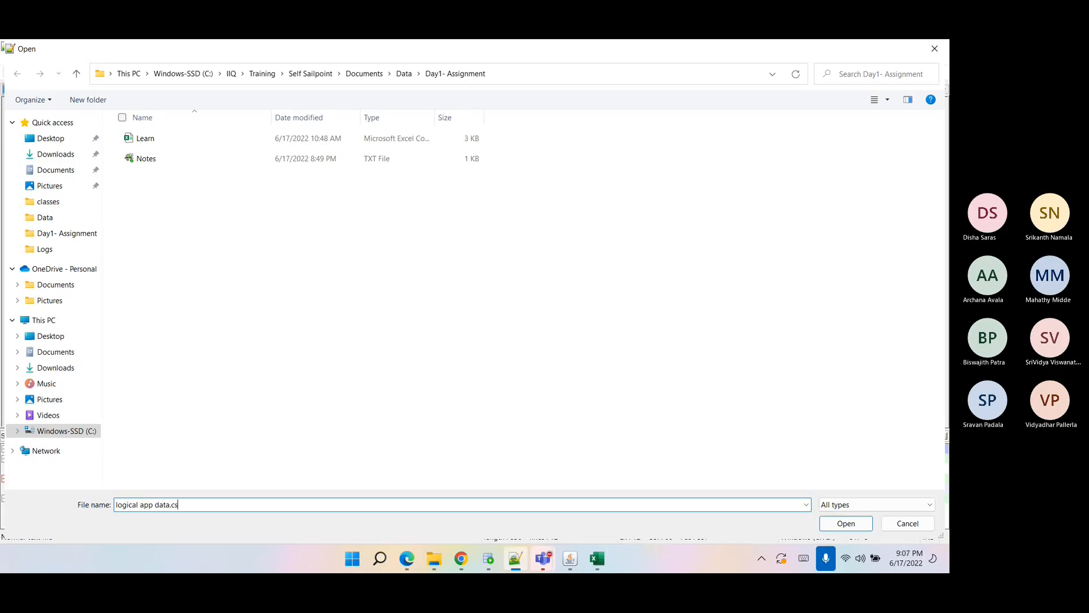
{"action": "left_click", "coordinate": [862, 523]}
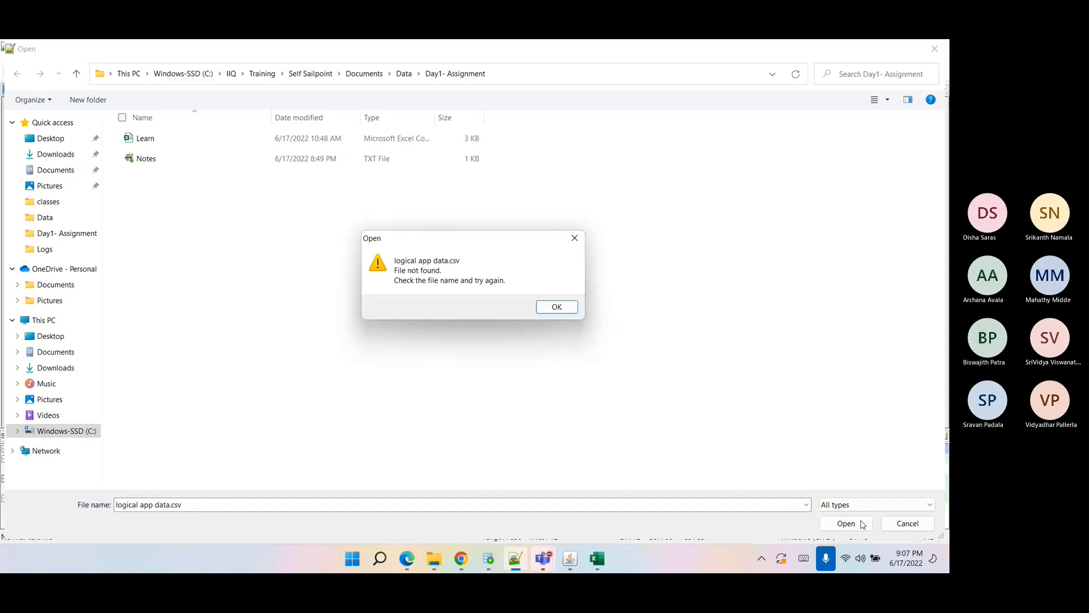
{"action": "left_click", "coordinate": [553, 306]}
{"action": "key", "text": "ctrl+c"}
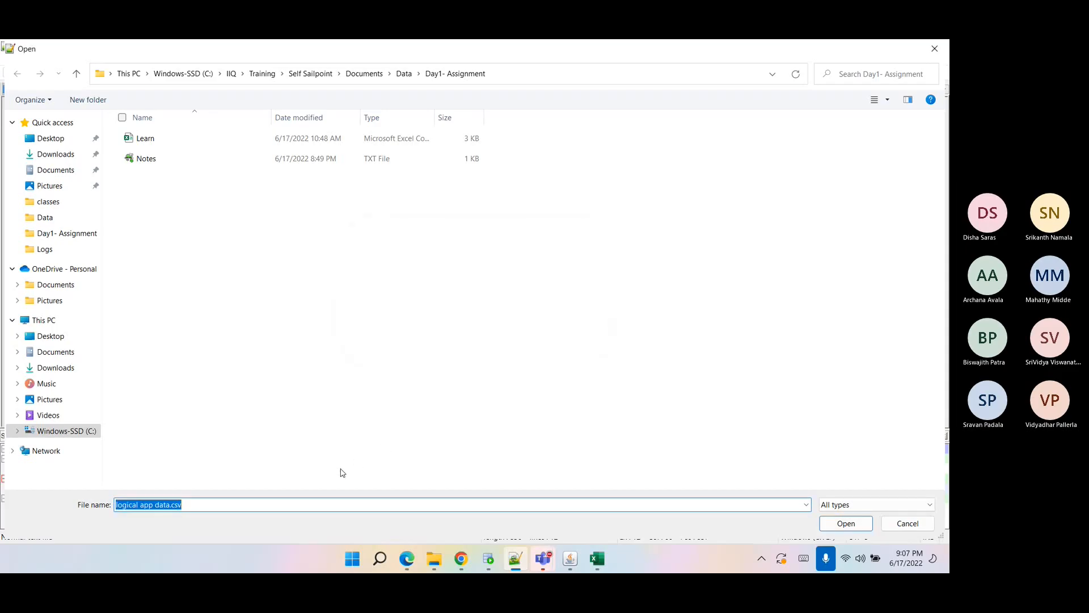
{"action": "left_click", "coordinate": [906, 525]}
Save the sample account data as logical app data.csv in the Day1- Assignment folder.
{"action": "key", "text": "ctrl+s"}
{"action": "key", "text": "ctrl+v"}
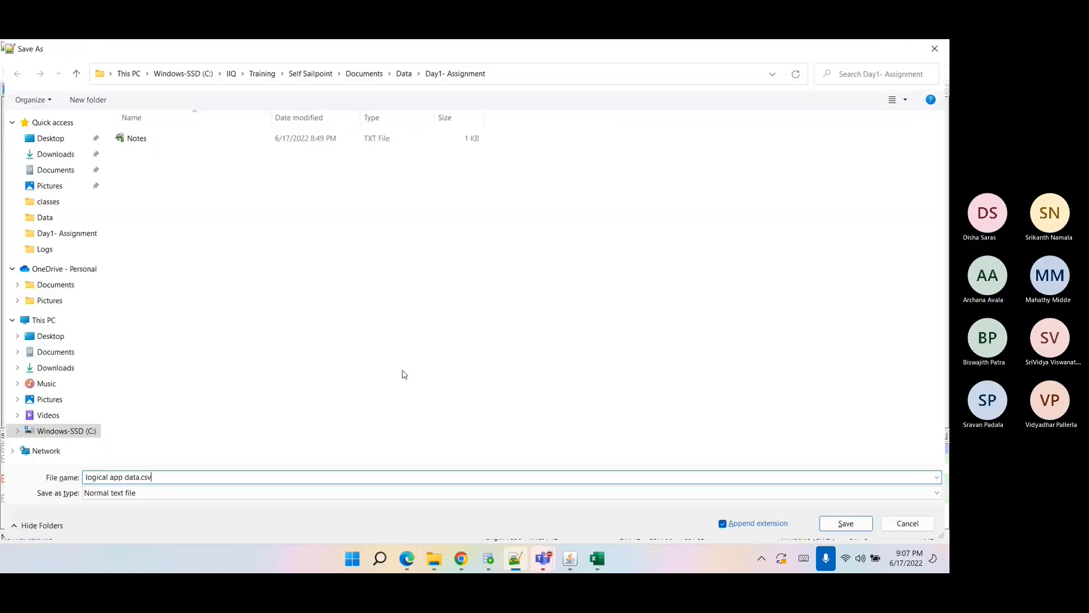
{"action": "left_click", "coordinate": [845, 523]}
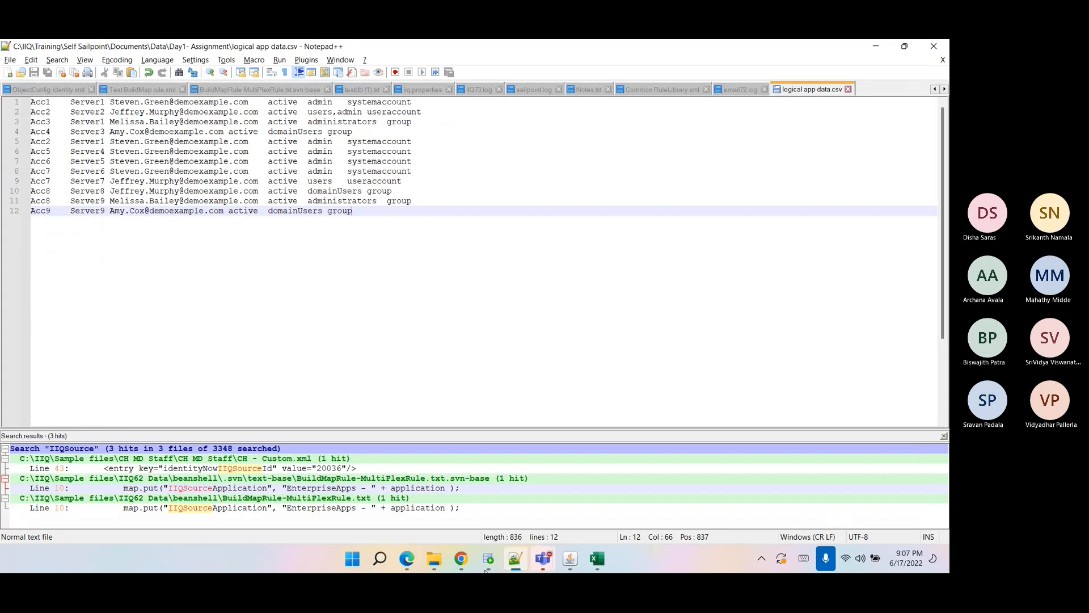
Send logical app data.csv from the Day1- Assignment folder as an attachment in the Sailpoint Training chat.
{"action": "mouse_move", "coordinate": [537, 566]}
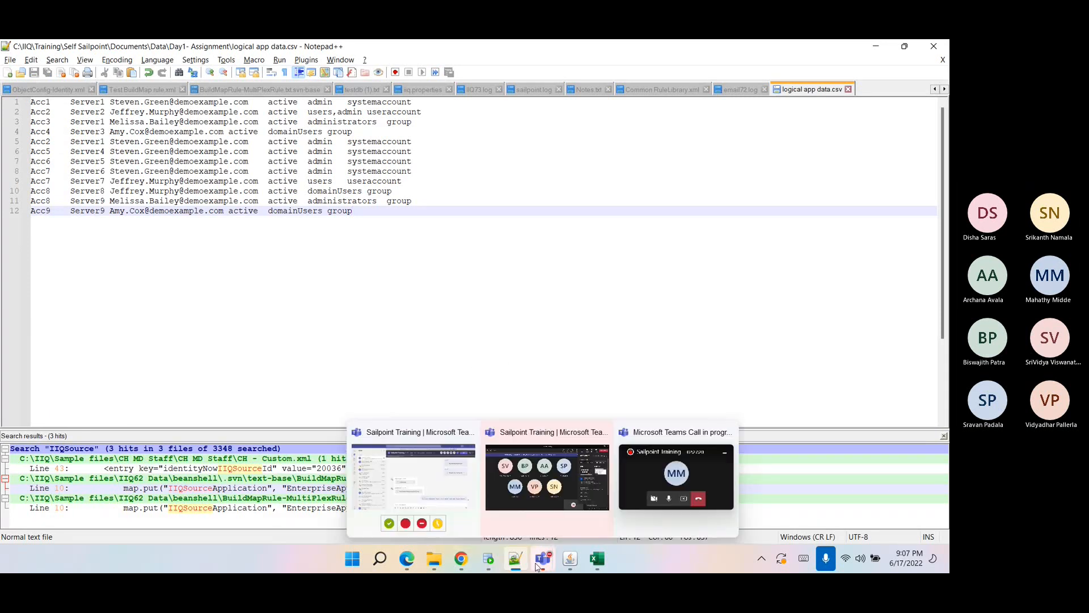
{"action": "left_click", "coordinate": [460, 496]}
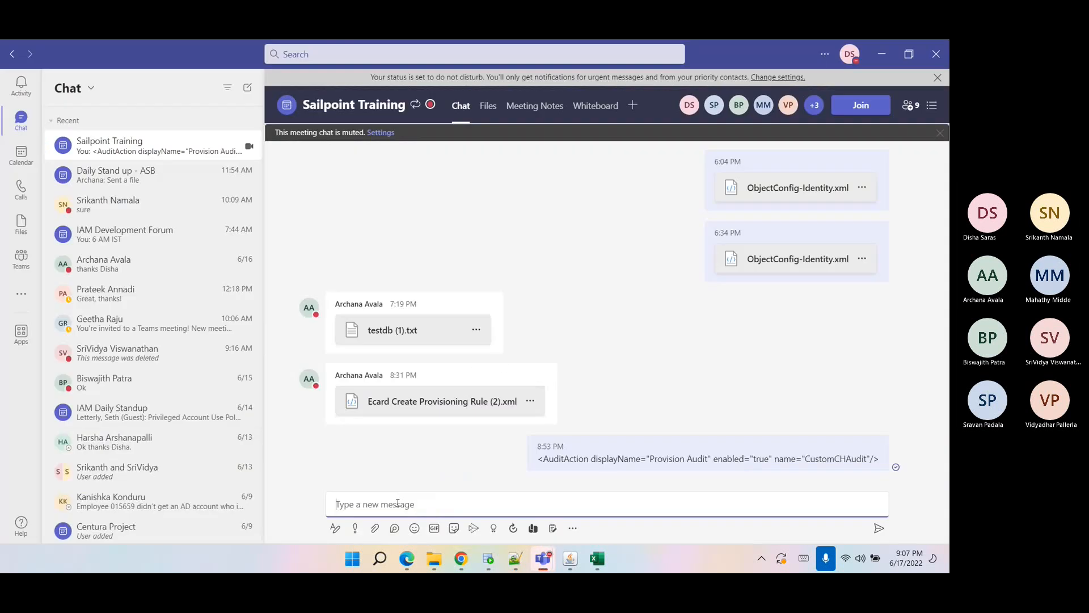
{"action": "left_click", "coordinate": [375, 529]}
{"action": "left_click", "coordinate": [364, 504]}
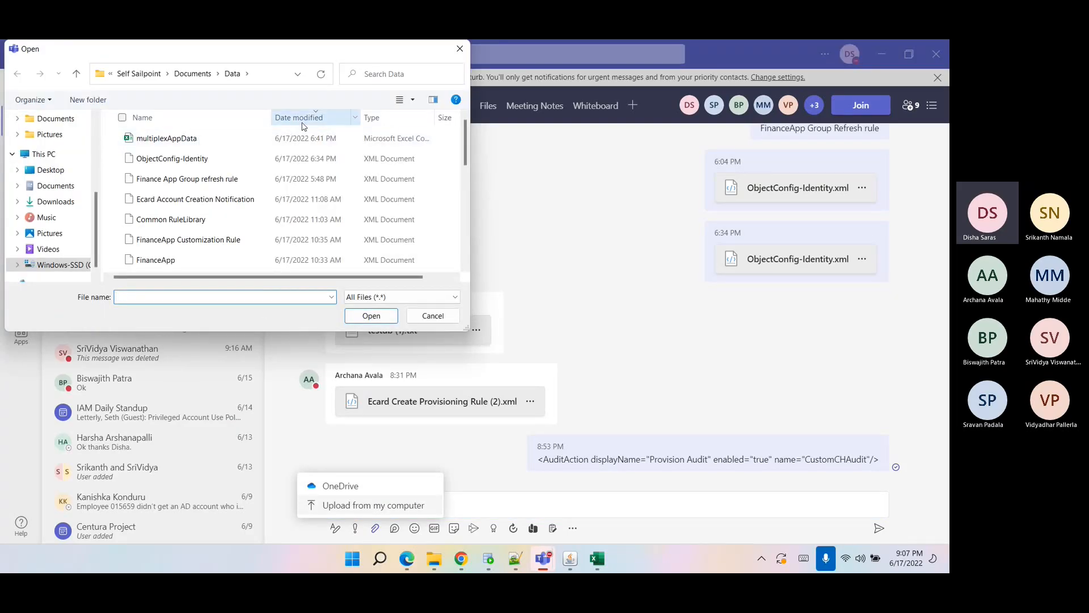
{"action": "left_click", "coordinate": [301, 121]}
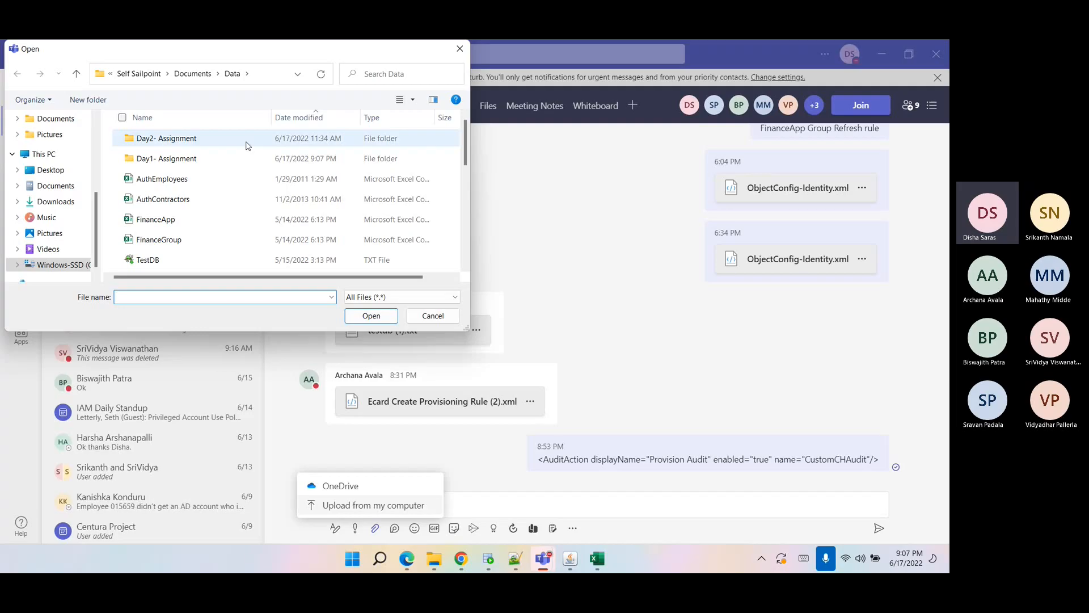
{"action": "double_click", "coordinate": [240, 159]}
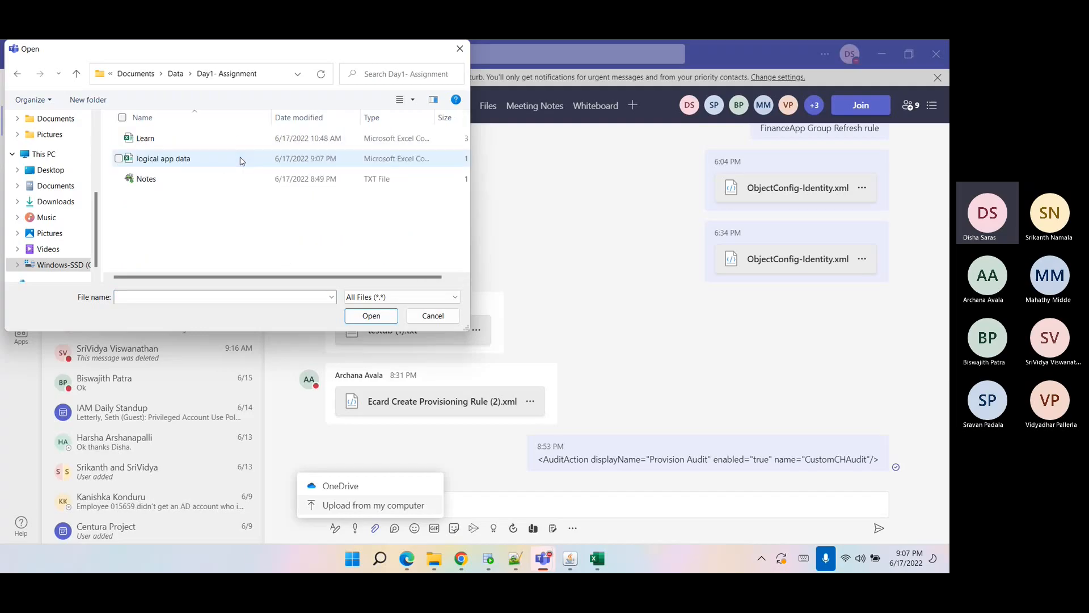
{"action": "left_click", "coordinate": [241, 159]}
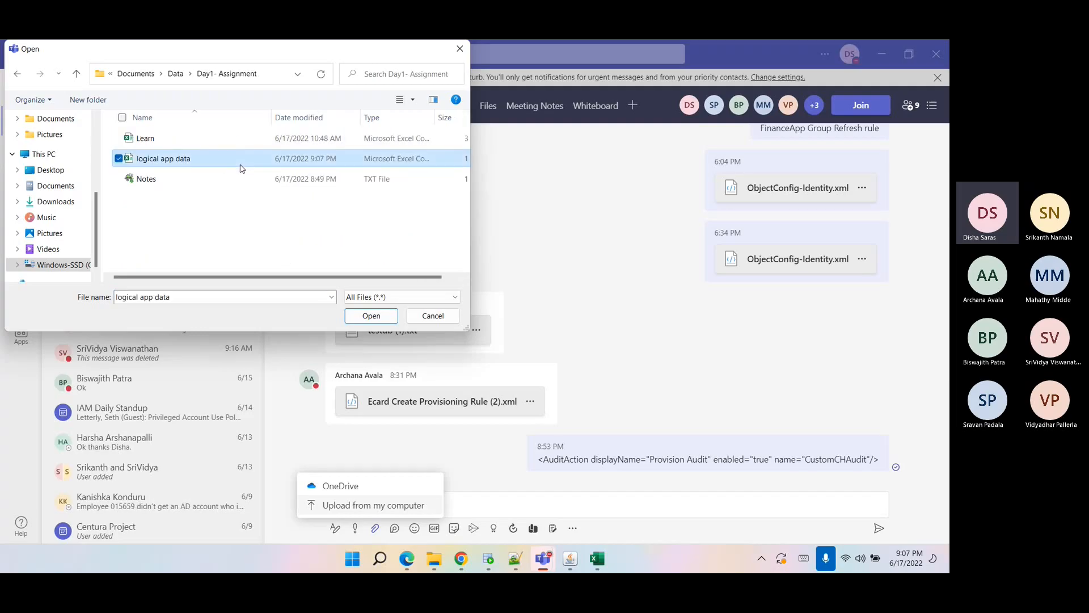
{"action": "left_click", "coordinate": [361, 321]}
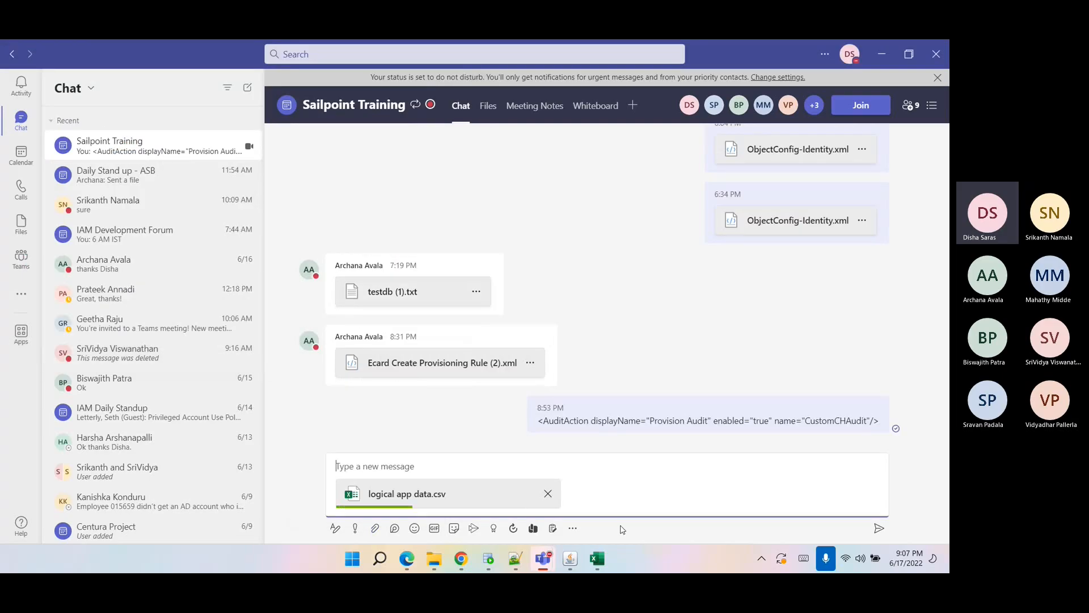
{"action": "left_click", "coordinate": [881, 527]}
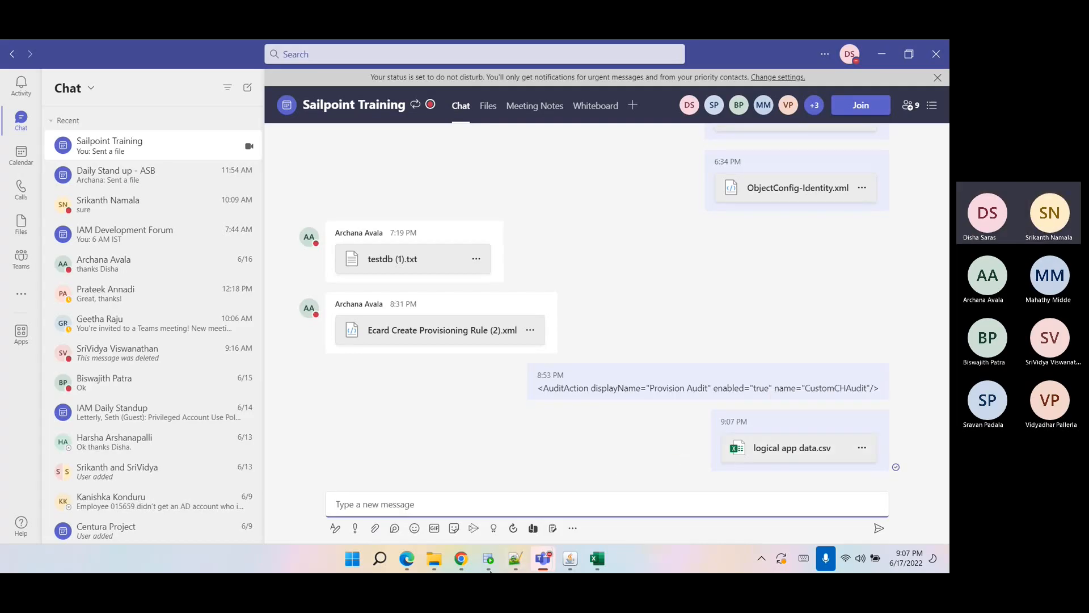
Examine the Windows Logical application's accounts, expanding the first account to view its attributes.
{"action": "left_click", "coordinate": [461, 558]}
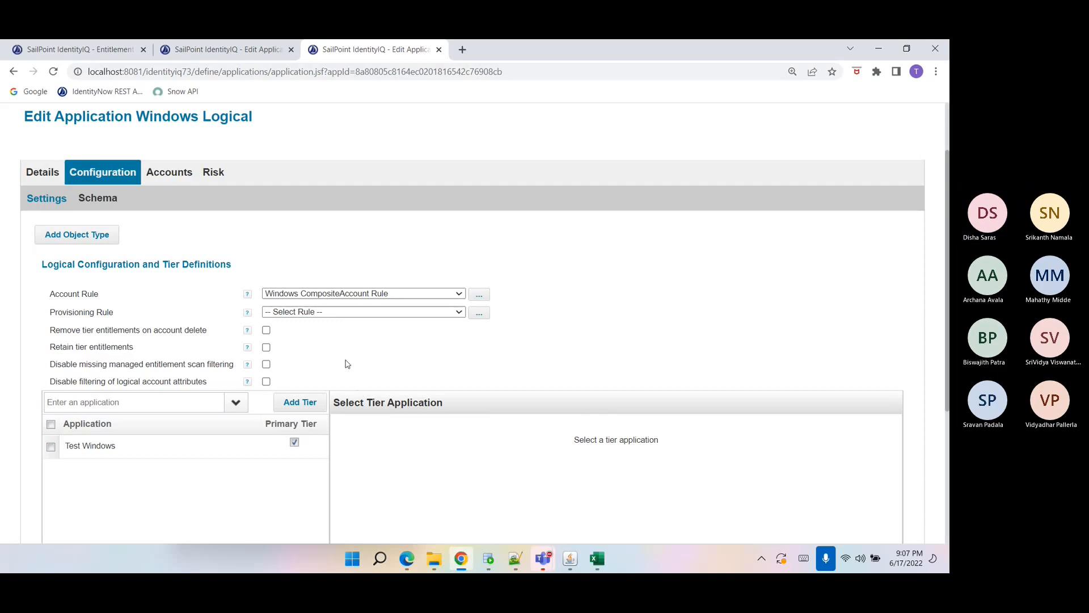
{"action": "scroll", "coordinate": [352, 367], "scroll_direction": "down", "scroll_amount": 2}
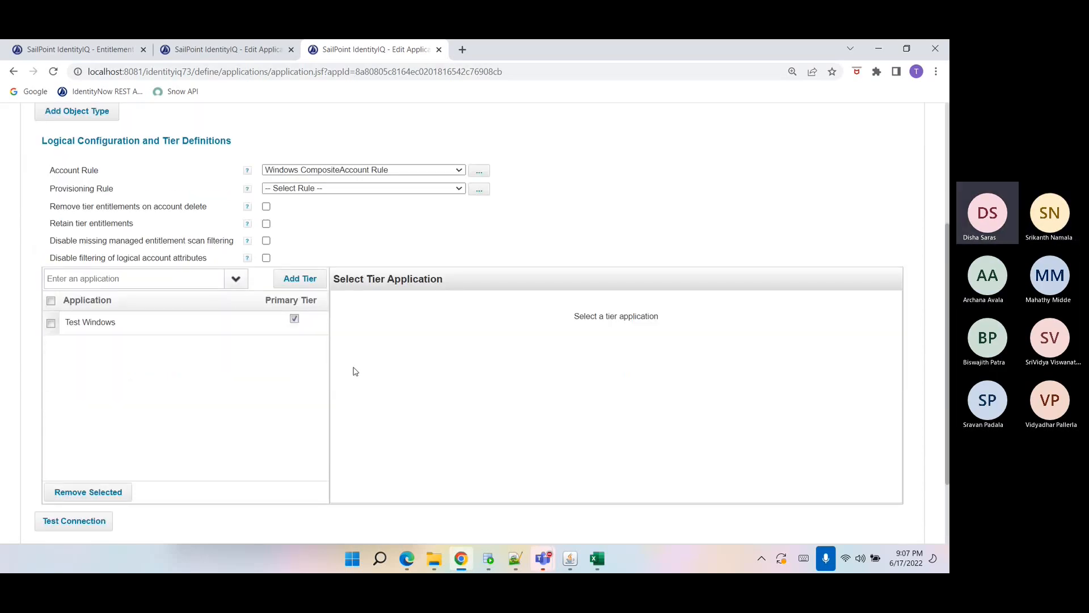
{"action": "scroll", "coordinate": [352, 369], "scroll_direction": "up", "scroll_amount": 3}
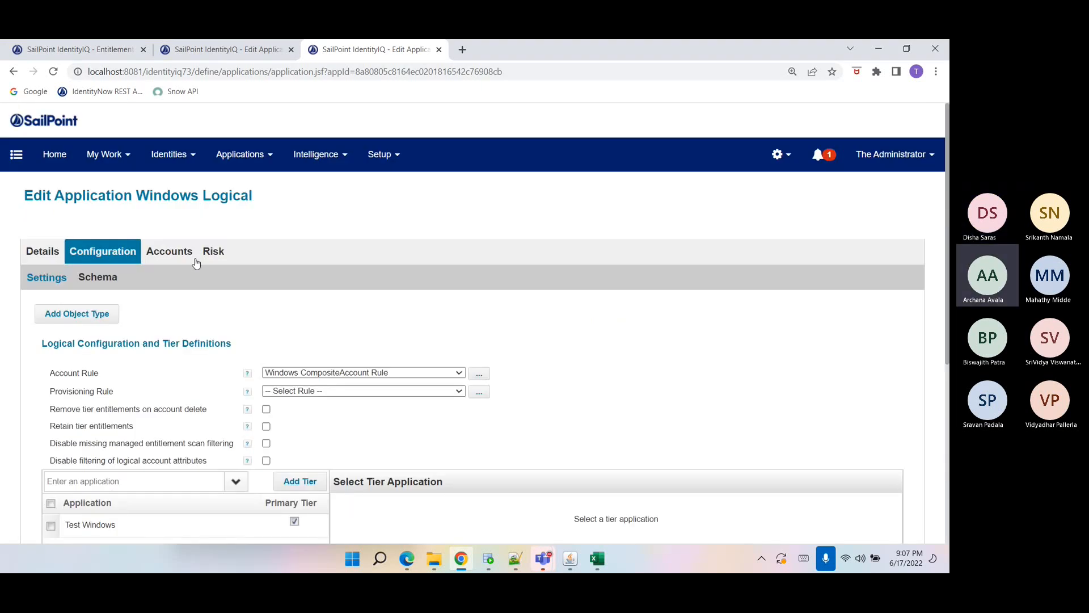
{"action": "left_click", "coordinate": [192, 252]}
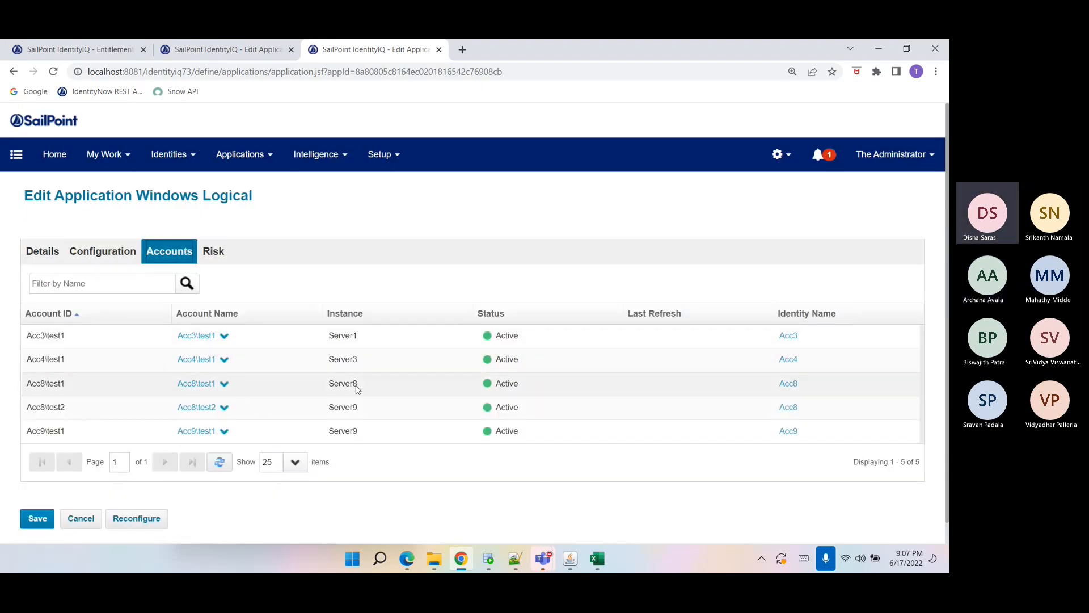
{"action": "left_click", "coordinate": [225, 335]}
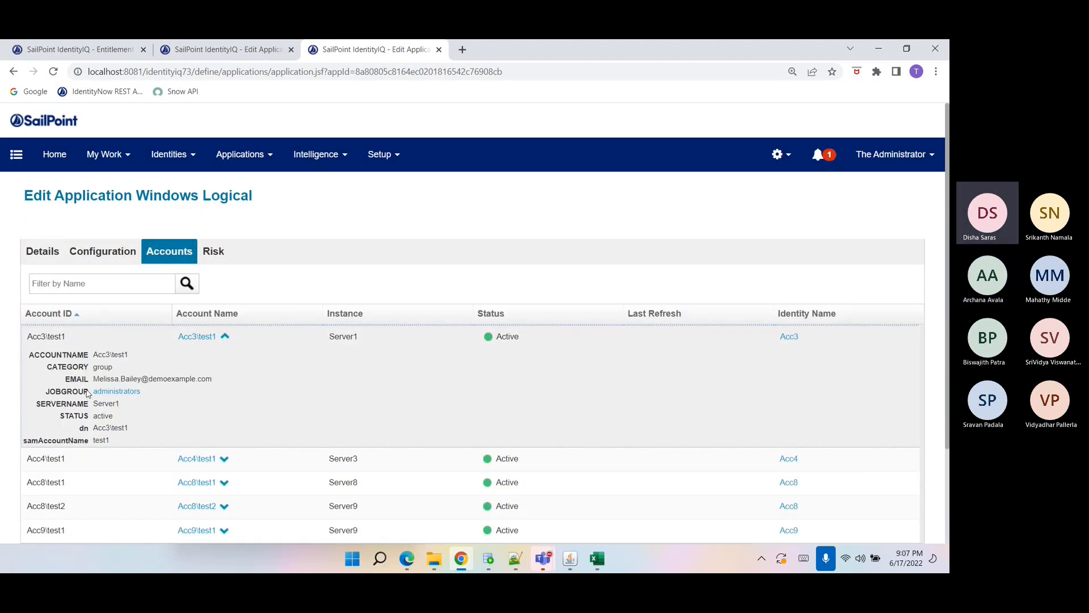
{"action": "scroll", "coordinate": [107, 384], "scroll_direction": "down", "scroll_amount": 1}
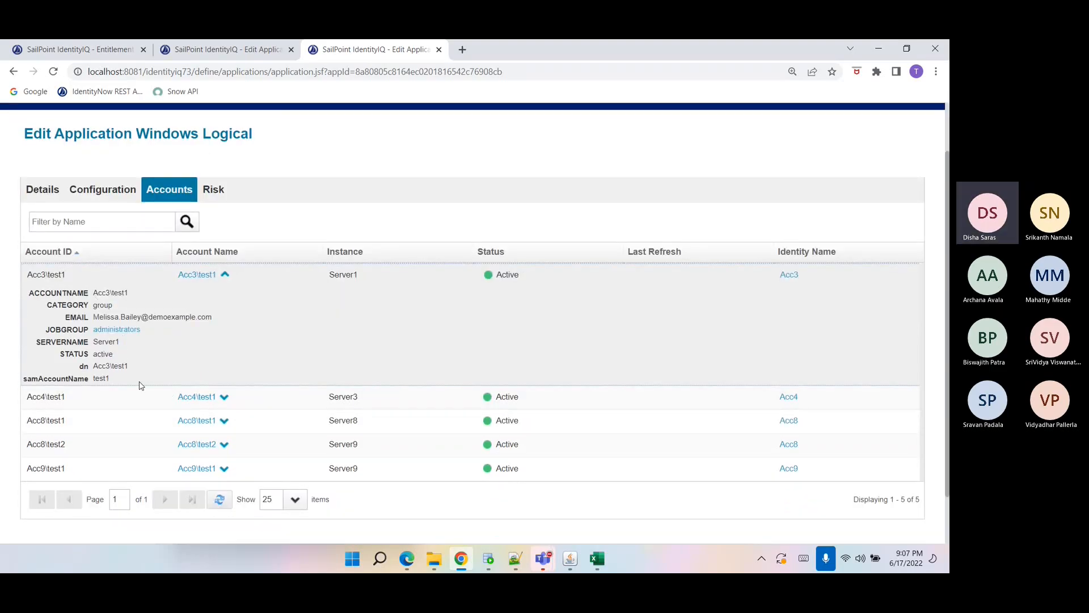
Expand the remaining Windows Logical accounts to view their attributes, and open the administrators group entitlement's details.
{"action": "left_click", "coordinate": [205, 398]}
{"action": "scroll", "coordinate": [209, 400], "scroll_direction": "down", "scroll_amount": 1}
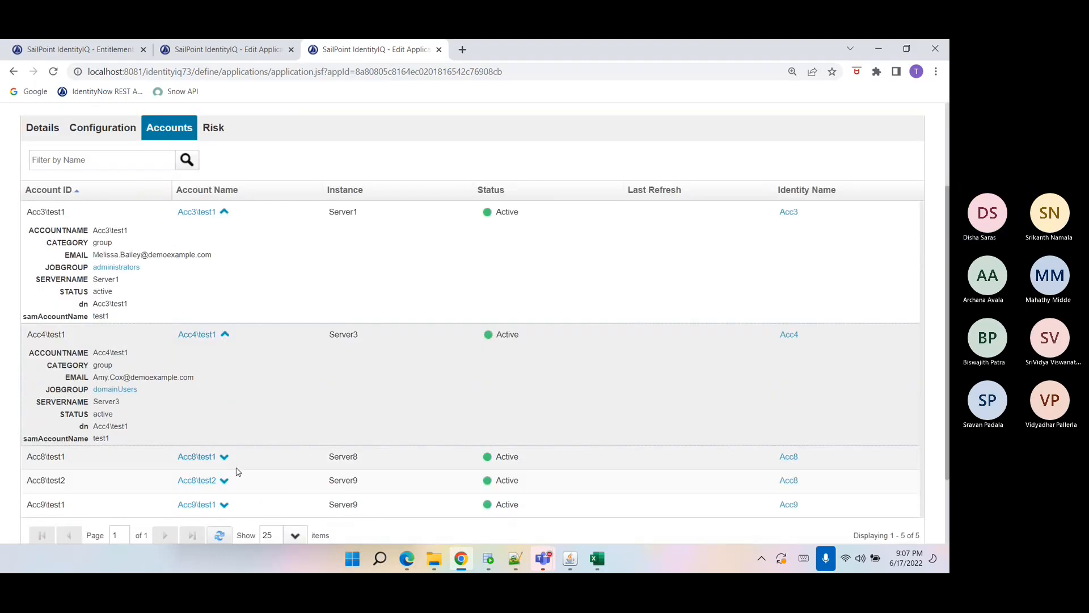
{"action": "left_click", "coordinate": [219, 453]}
{"action": "scroll", "coordinate": [223, 466], "scroll_direction": "down", "scroll_amount": 1}
{"action": "scroll", "coordinate": [223, 465], "scroll_direction": "down", "scroll_amount": 1}
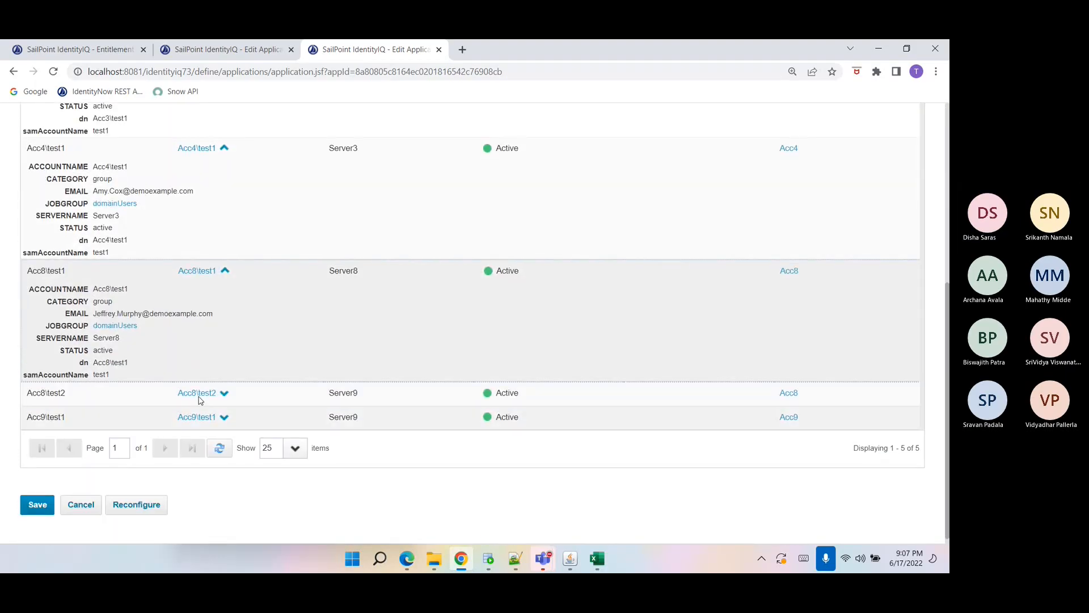
{"action": "left_click", "coordinate": [201, 392]}
{"action": "scroll", "coordinate": [208, 433], "scroll_direction": "down", "scroll_amount": 2}
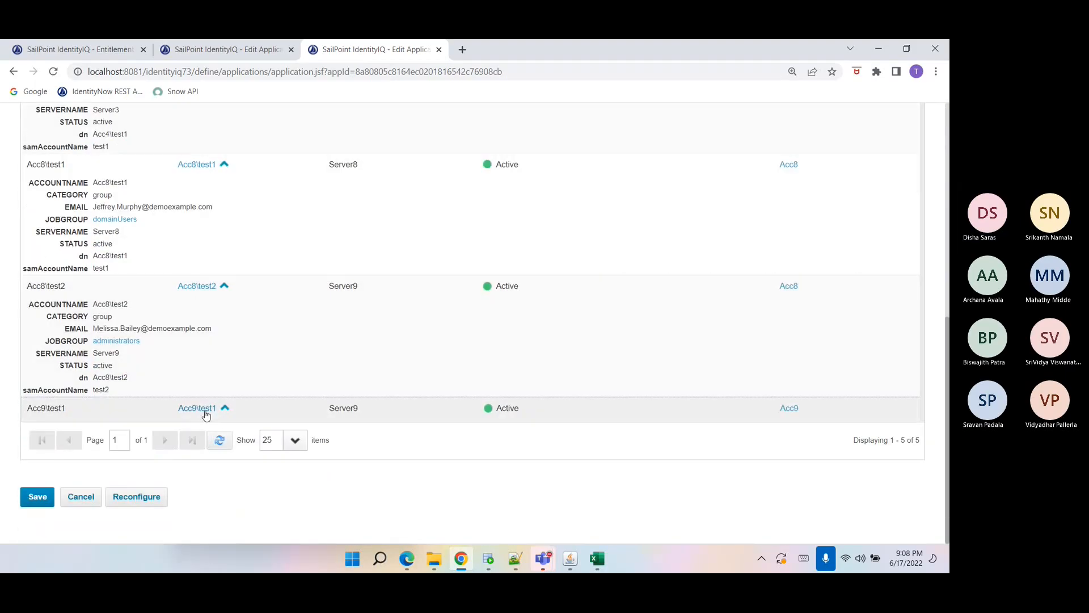
{"action": "left_click", "coordinate": [204, 409]}
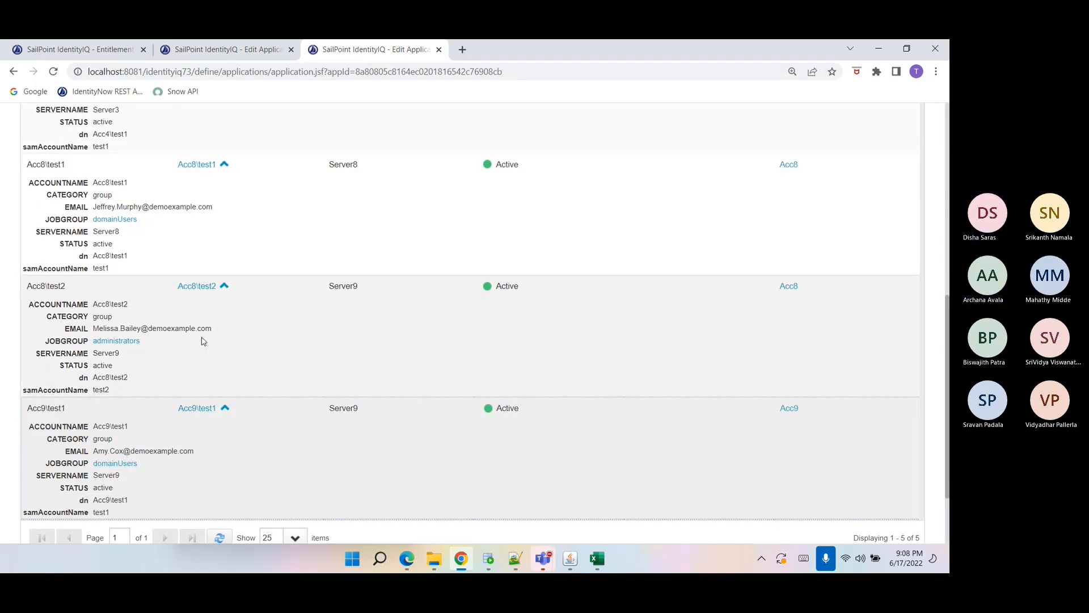
{"action": "left_click", "coordinate": [114, 343]}
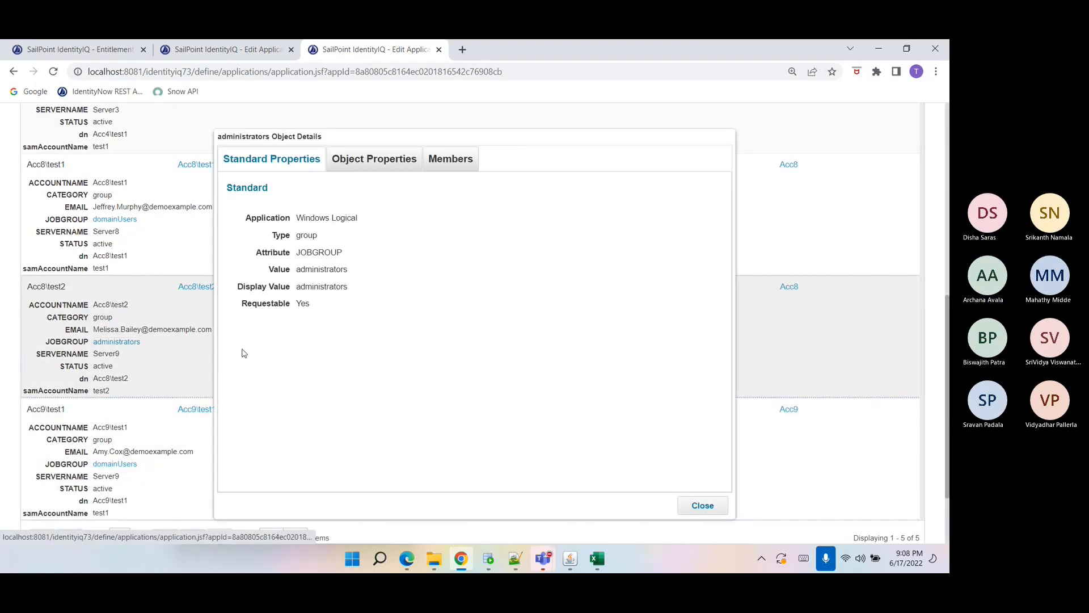
{"action": "left_click", "coordinate": [706, 511]}
Review the Windows Logical configuration settings, the Test Windows tier's account matching, and the account schema.
{"action": "scroll", "coordinate": [636, 480], "scroll_direction": "up", "scroll_amount": 4}
{"action": "scroll", "coordinate": [636, 480], "scroll_direction": "up", "scroll_amount": 3}
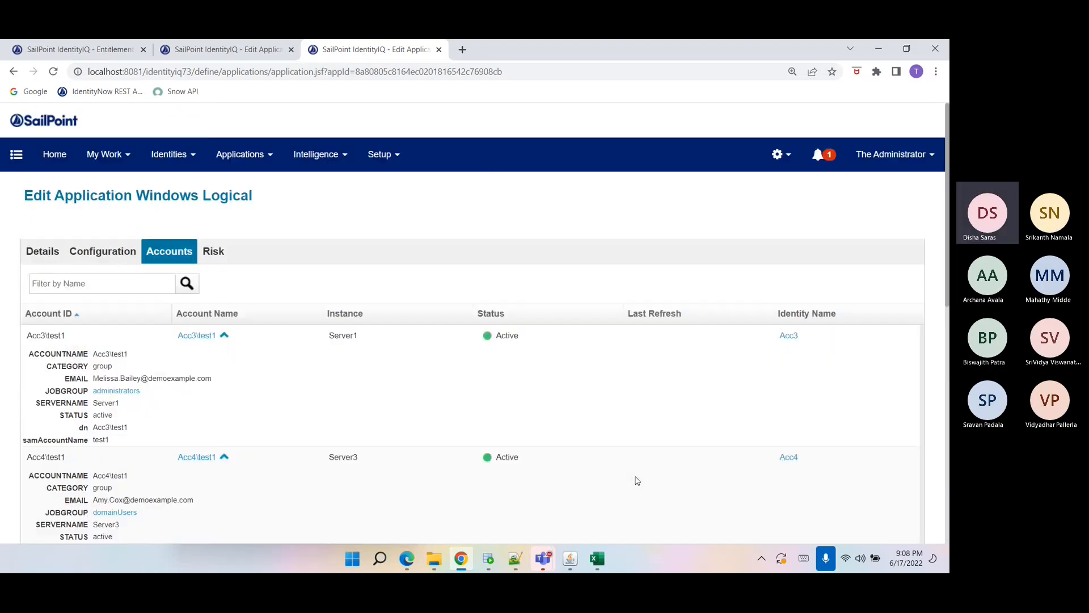
{"action": "left_click", "coordinate": [121, 255]}
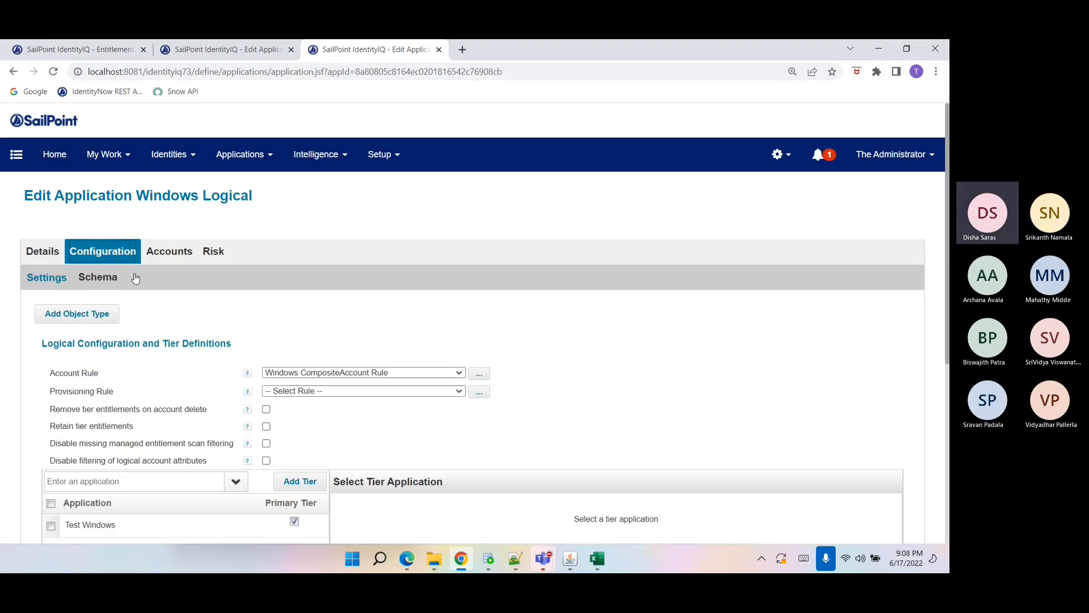
{"action": "scroll", "coordinate": [196, 420], "scroll_direction": "down", "scroll_amount": 1}
{"action": "left_click", "coordinate": [182, 471]}
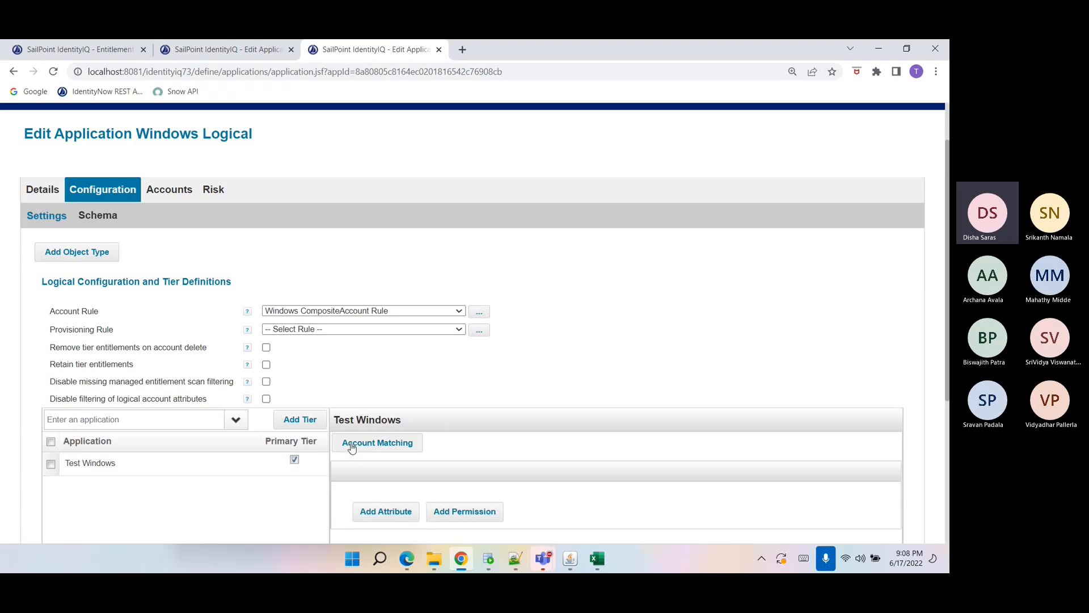
{"action": "left_click", "coordinate": [106, 216]}
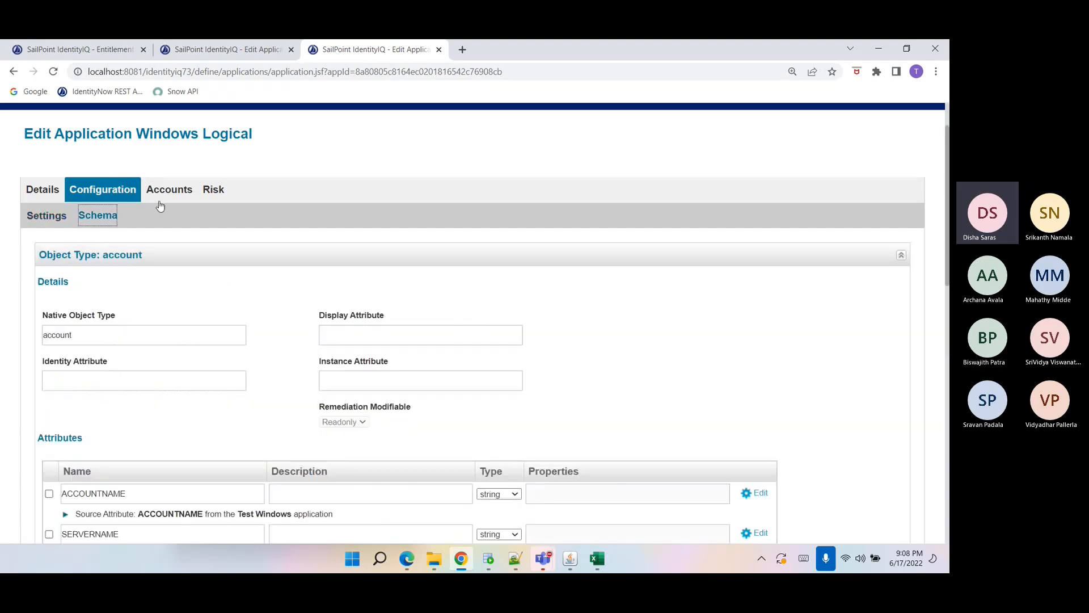
Open the Entitlement Catalog in a new browser tab and view its entitlements.
{"action": "scroll", "coordinate": [170, 203], "scroll_direction": "up", "scroll_amount": 2}
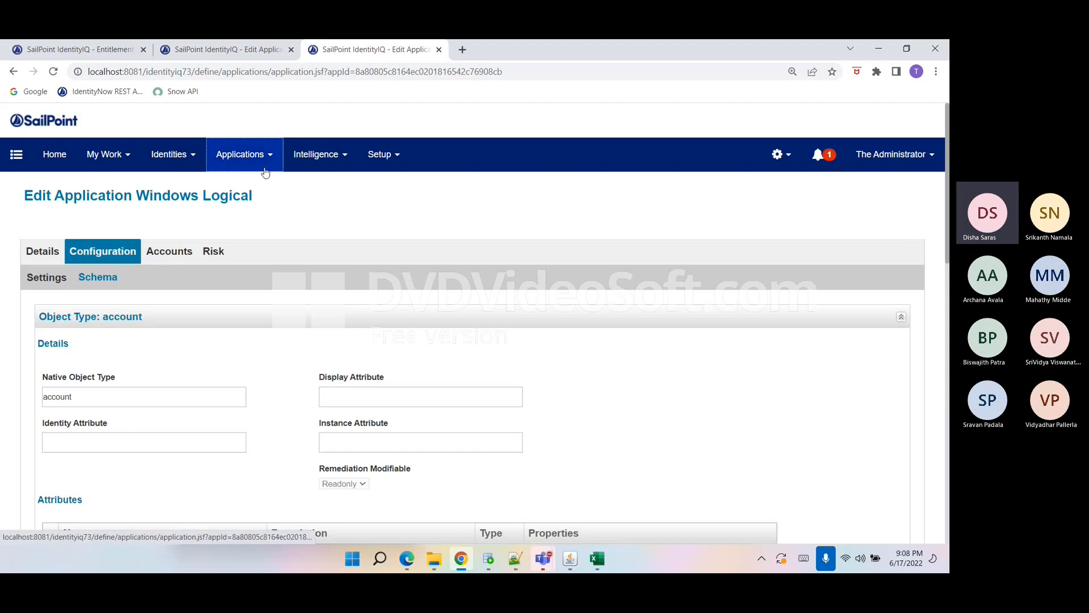
{"action": "left_click", "coordinate": [265, 172]}
{"action": "right_click", "coordinate": [256, 215]}
{"action": "left_click", "coordinate": [266, 216]}
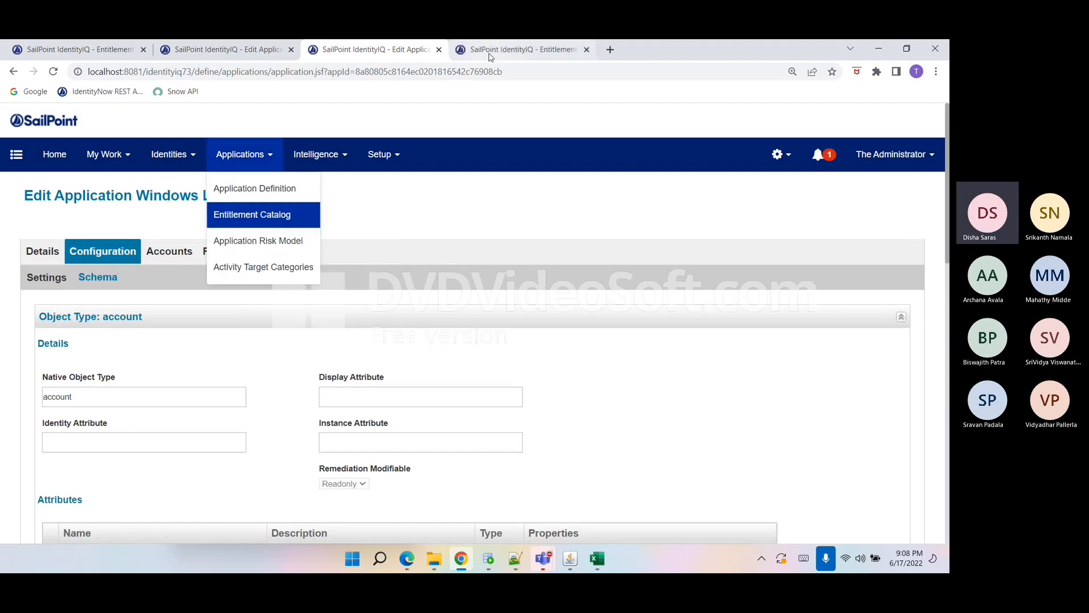
{"action": "left_click", "coordinate": [490, 54]}
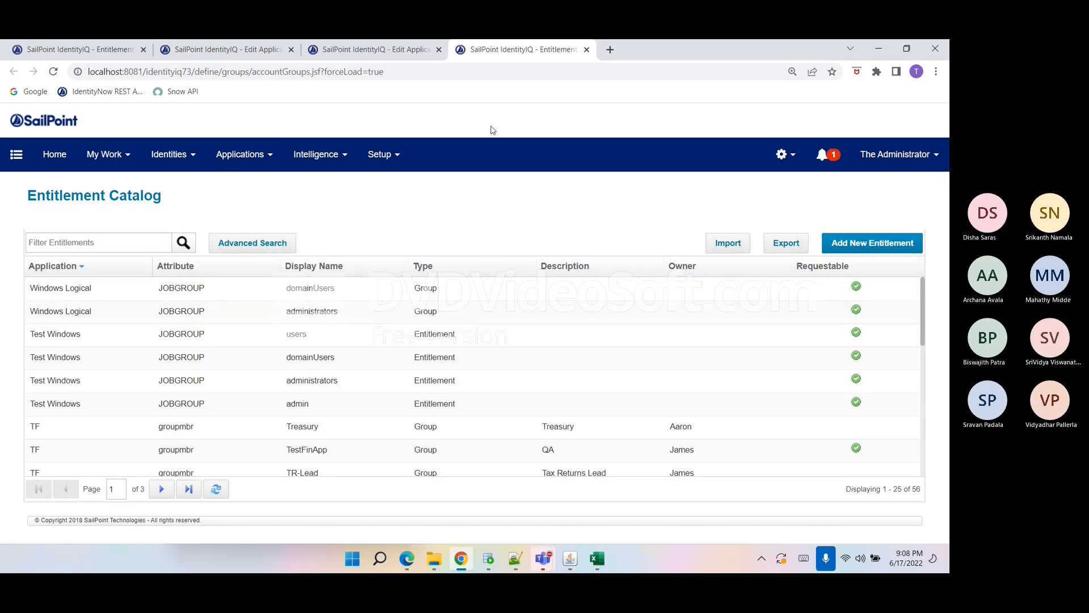
Return to the Windows Logical application tab and review its schema and logical tier definitions.
{"action": "left_click", "coordinate": [403, 57]}
{"action": "scroll", "coordinate": [447, 395], "scroll_direction": "down", "scroll_amount": 3}
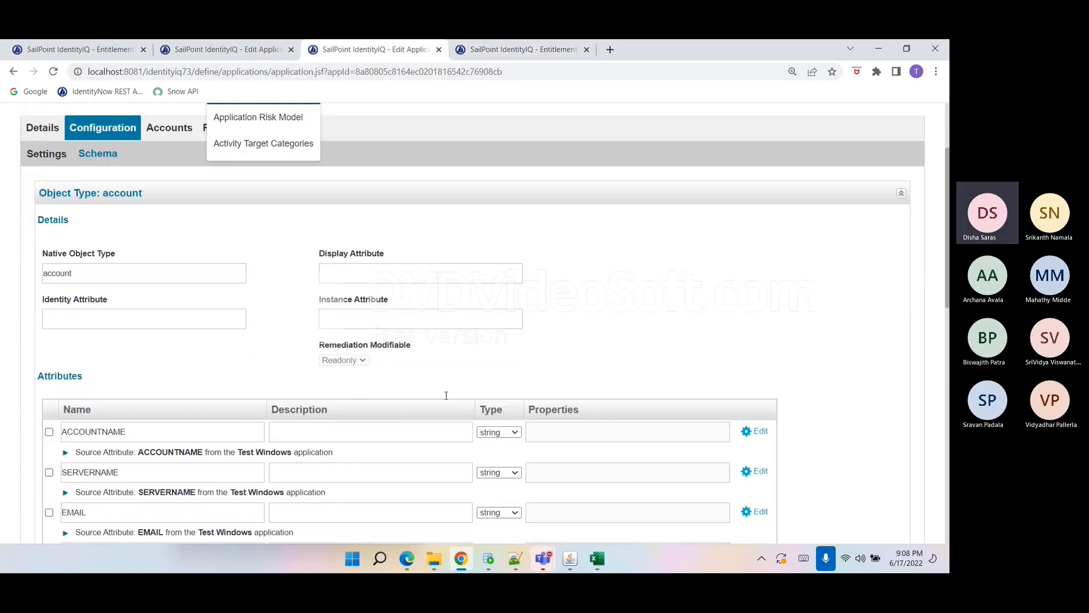
{"action": "scroll", "coordinate": [445, 386], "scroll_direction": "up", "scroll_amount": 3}
{"action": "left_click", "coordinate": [34, 276]}
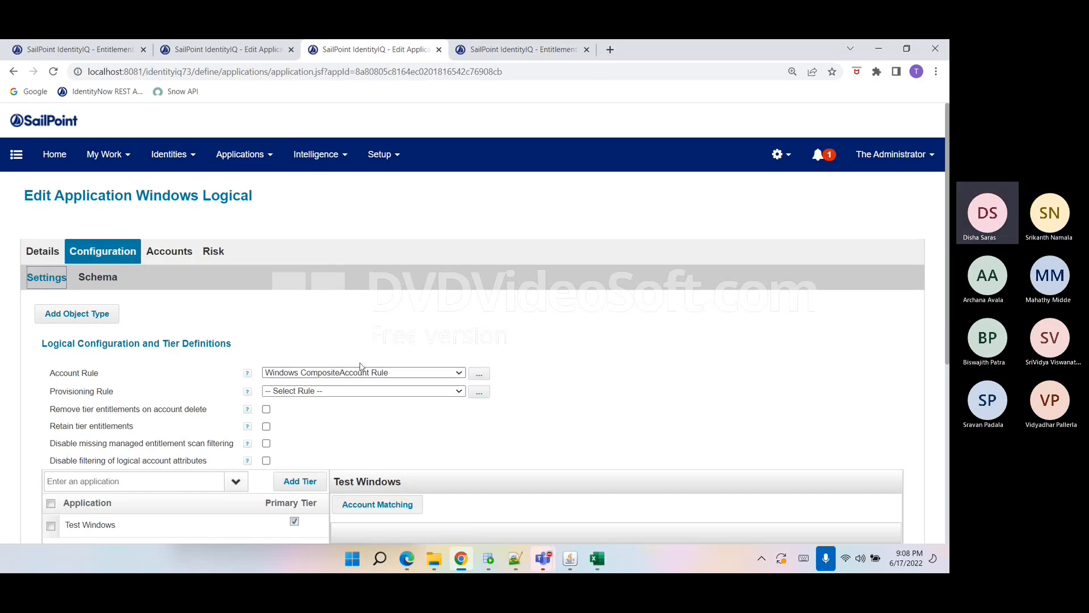
{"action": "scroll", "coordinate": [469, 437], "scroll_direction": "down", "scroll_amount": 2}
{"action": "scroll", "coordinate": [471, 440], "scroll_direction": "down", "scroll_amount": 1}
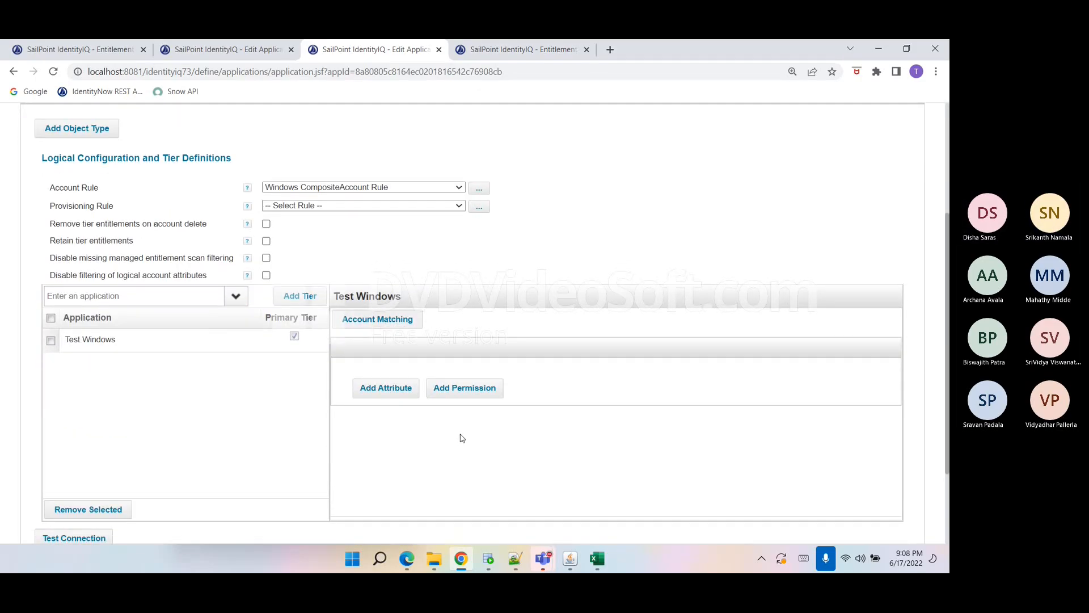
{"action": "scroll", "coordinate": [463, 440], "scroll_direction": "down", "scroll_amount": 1}
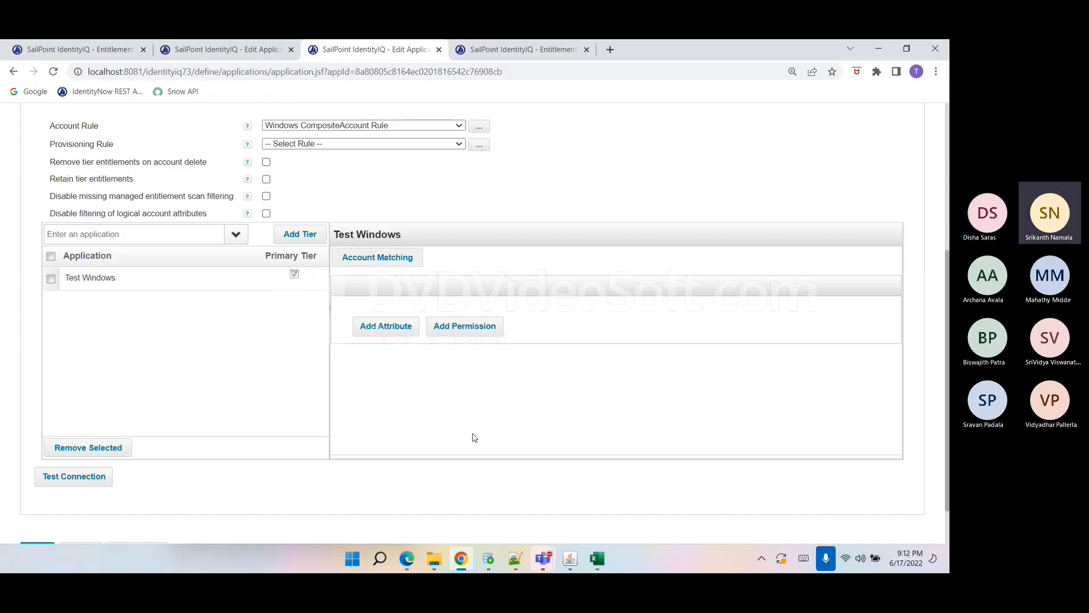
{"action": "scroll", "coordinate": [502, 516], "scroll_direction": "up", "scroll_amount": 2}
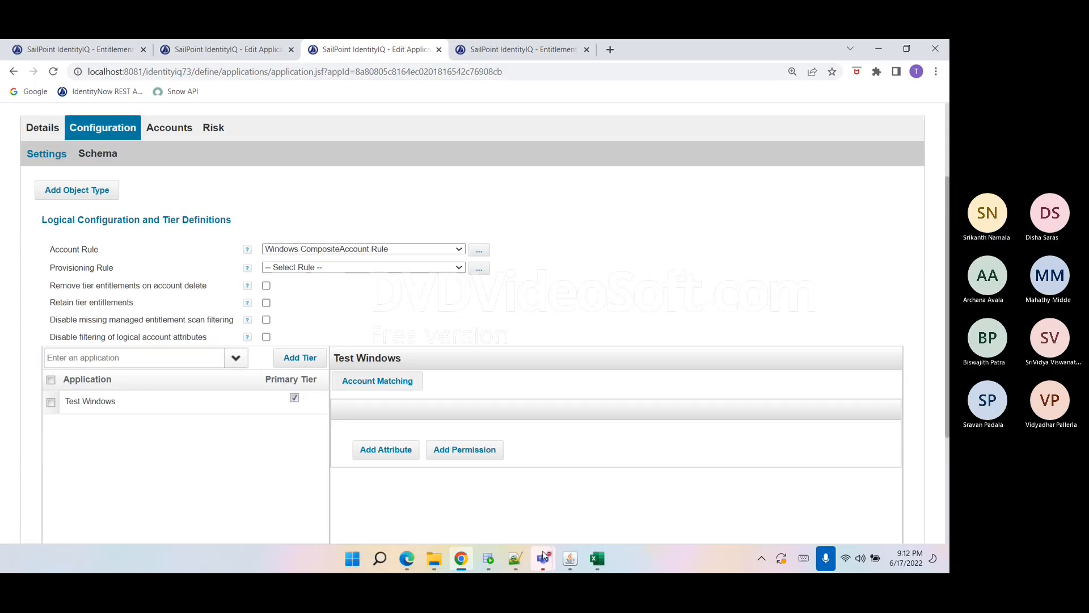